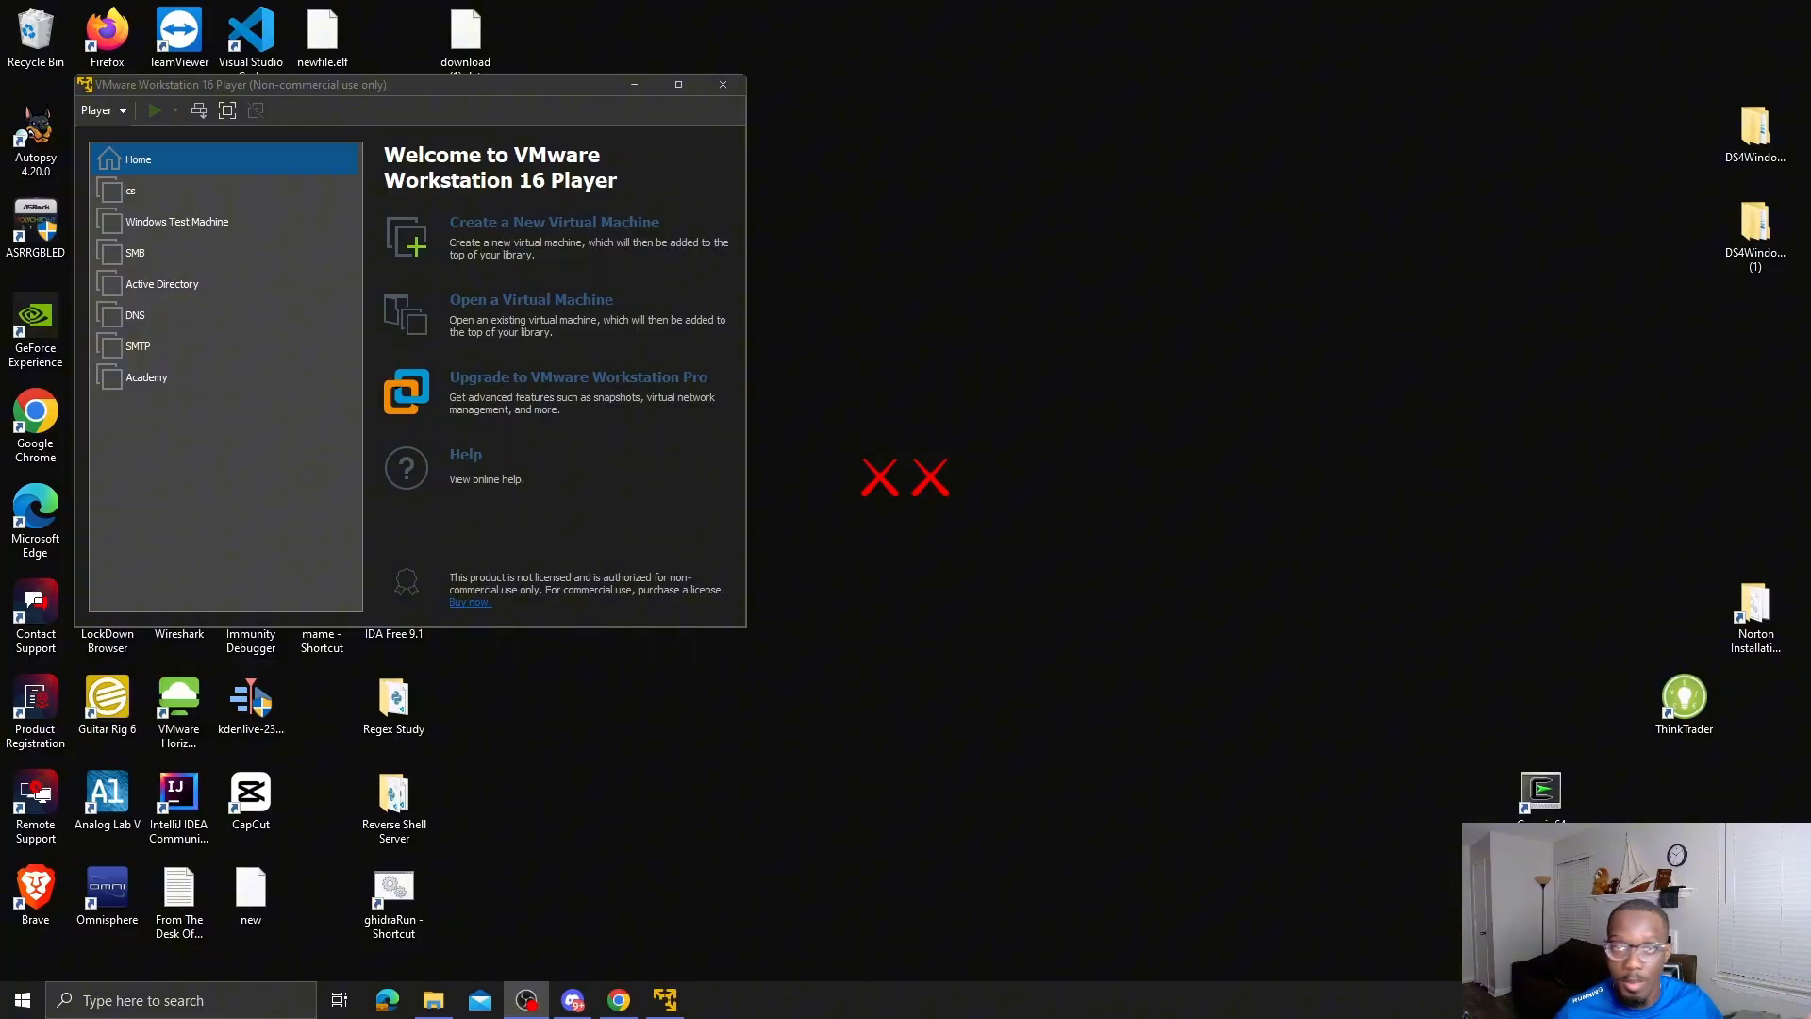
- Reposition the VMware Player window and maximize it to full screen
drag(517, 88, 592, 111)
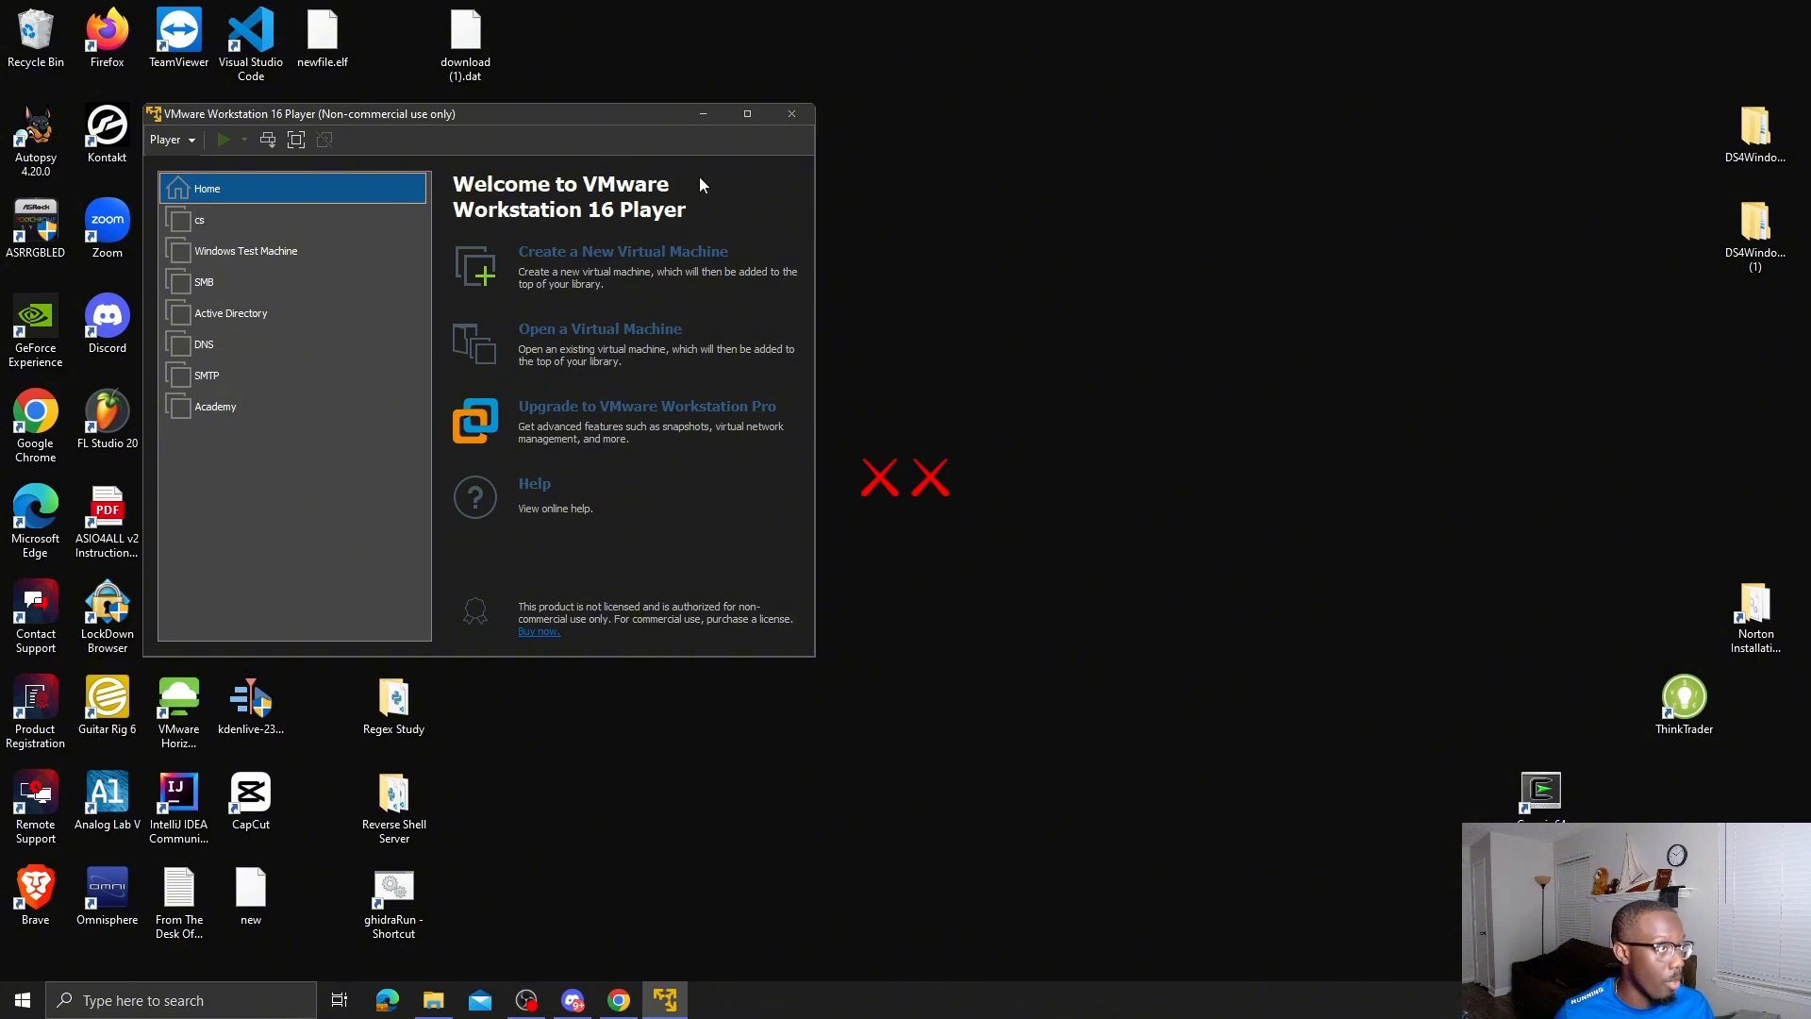
click(747, 114)
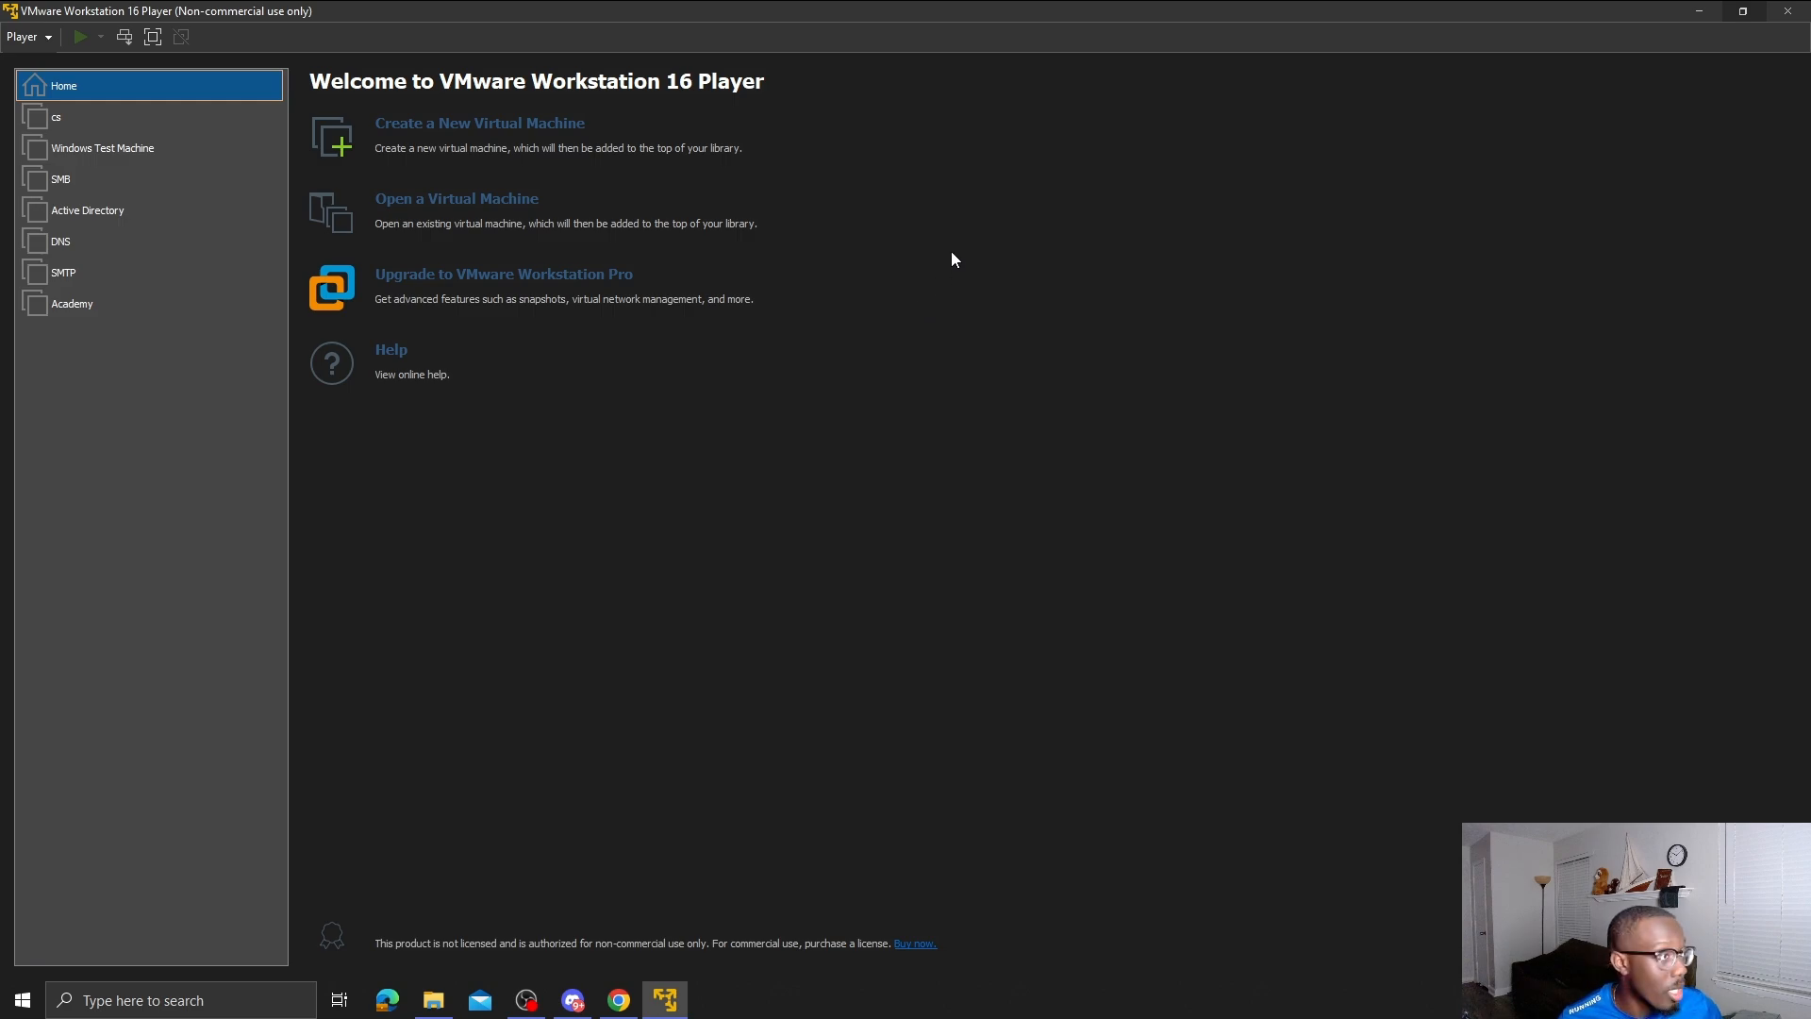
- Start a new virtual machine using the Windows Server evaluation ISO from Downloads
click(493, 121)
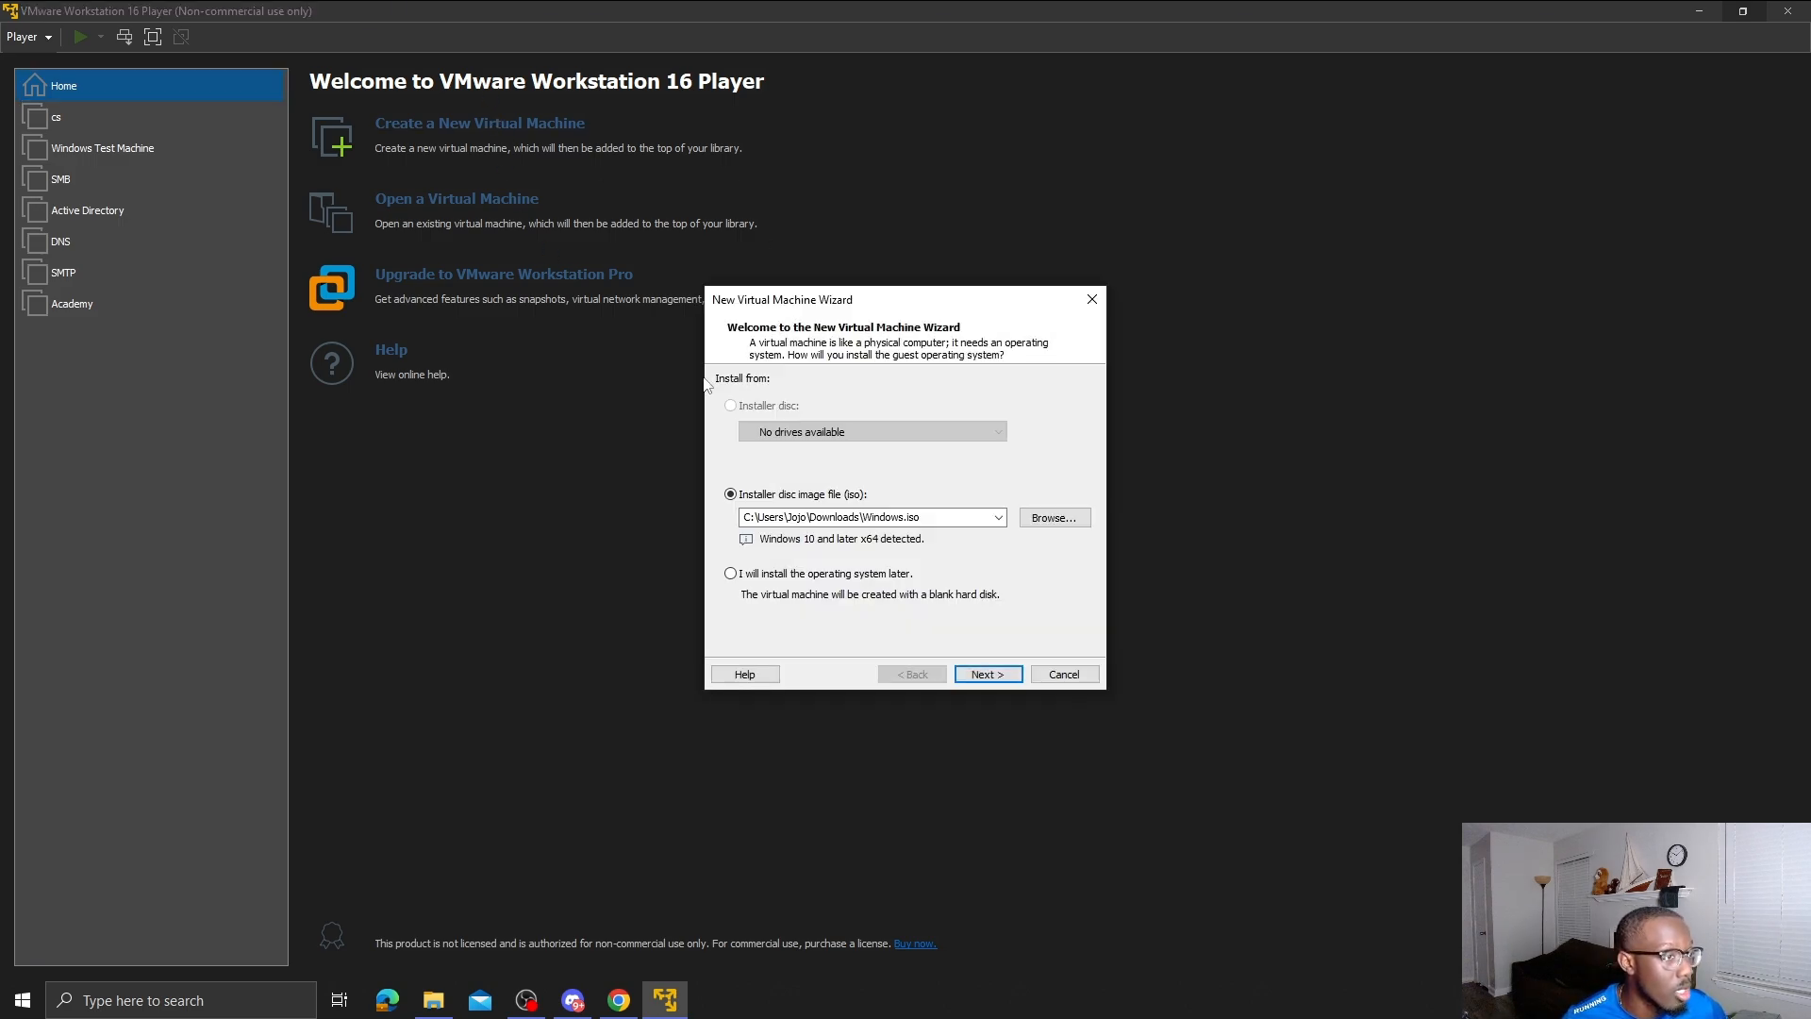
click(1035, 525)
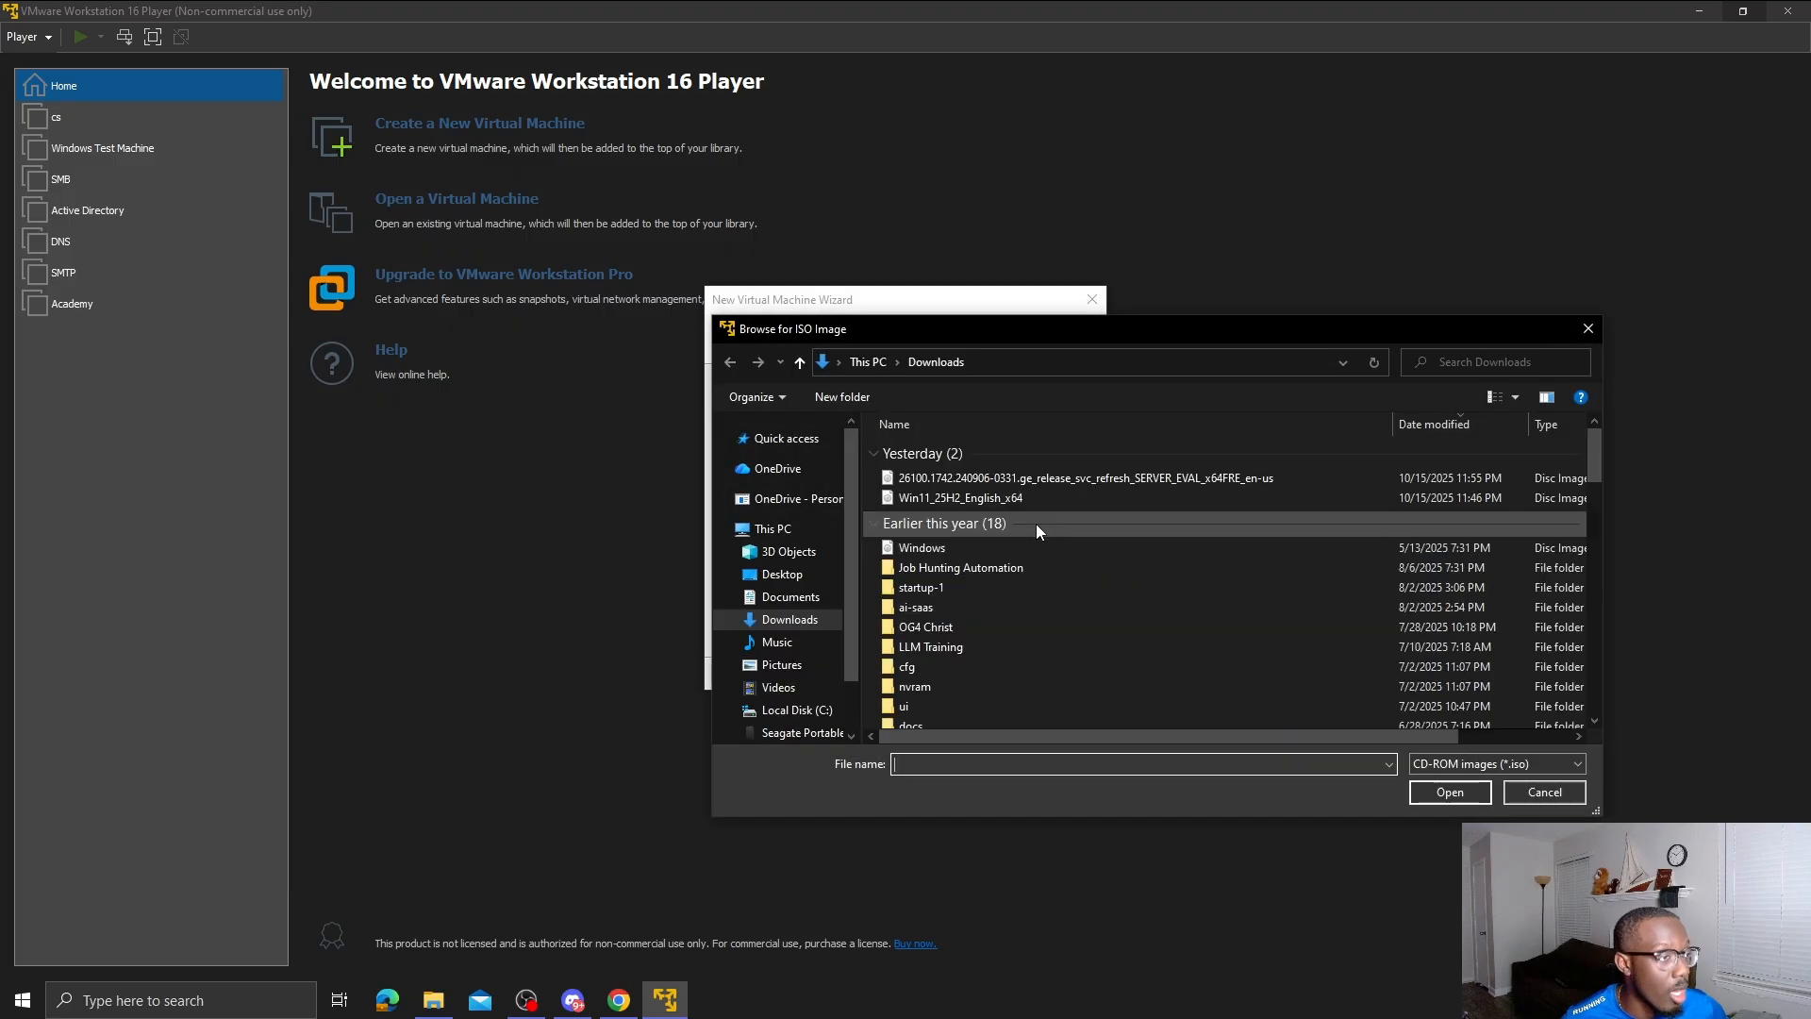
click(1060, 485)
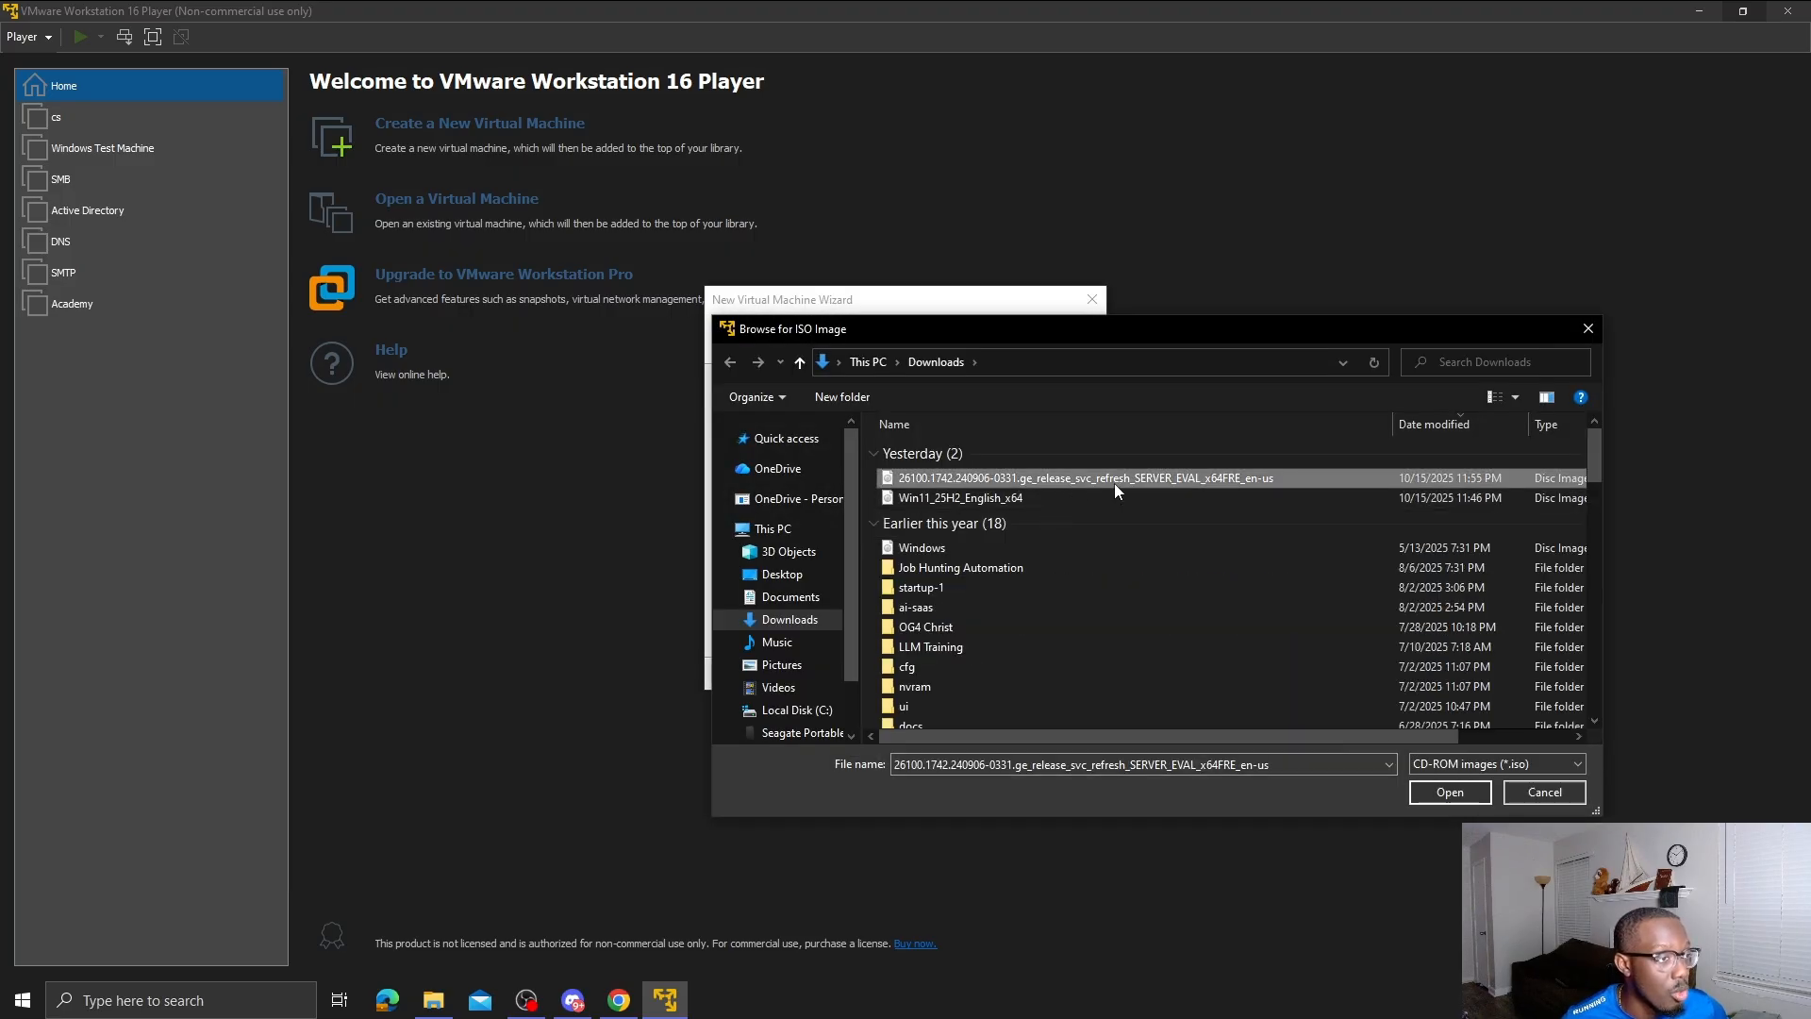
click(1451, 792)
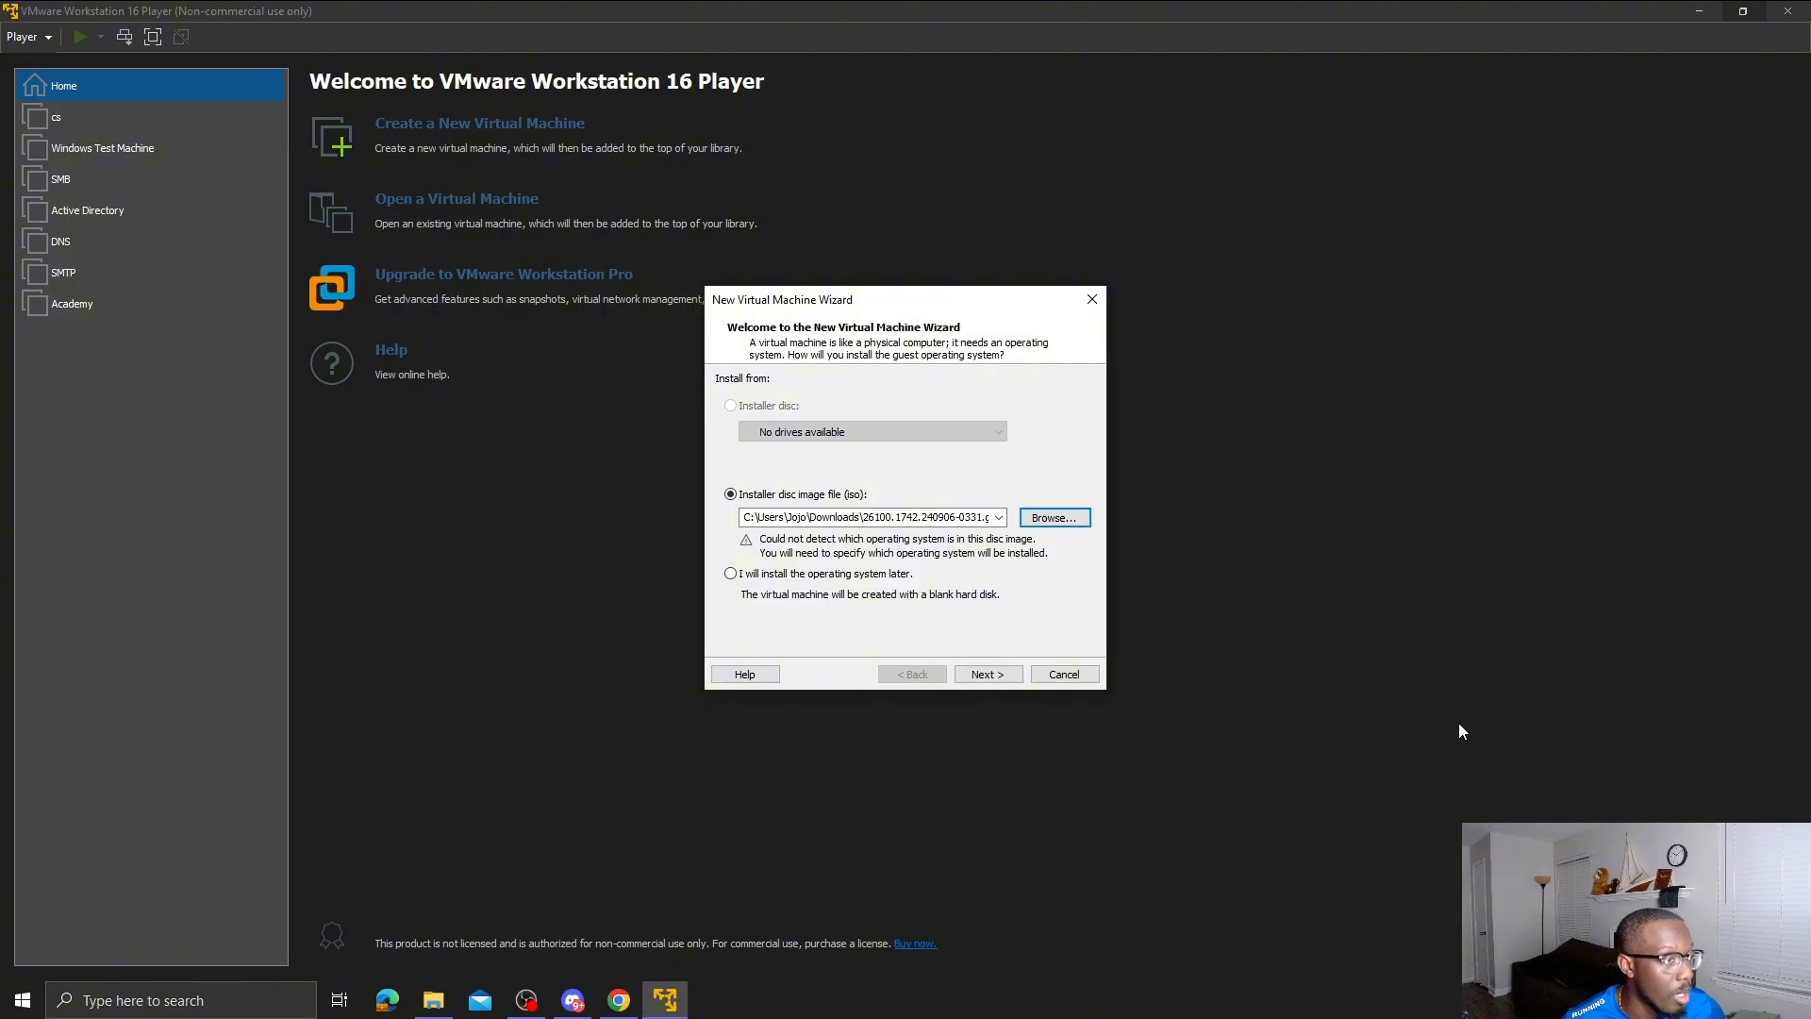
- Set the guest operating system version to Windows Server 2019
click(986, 674)
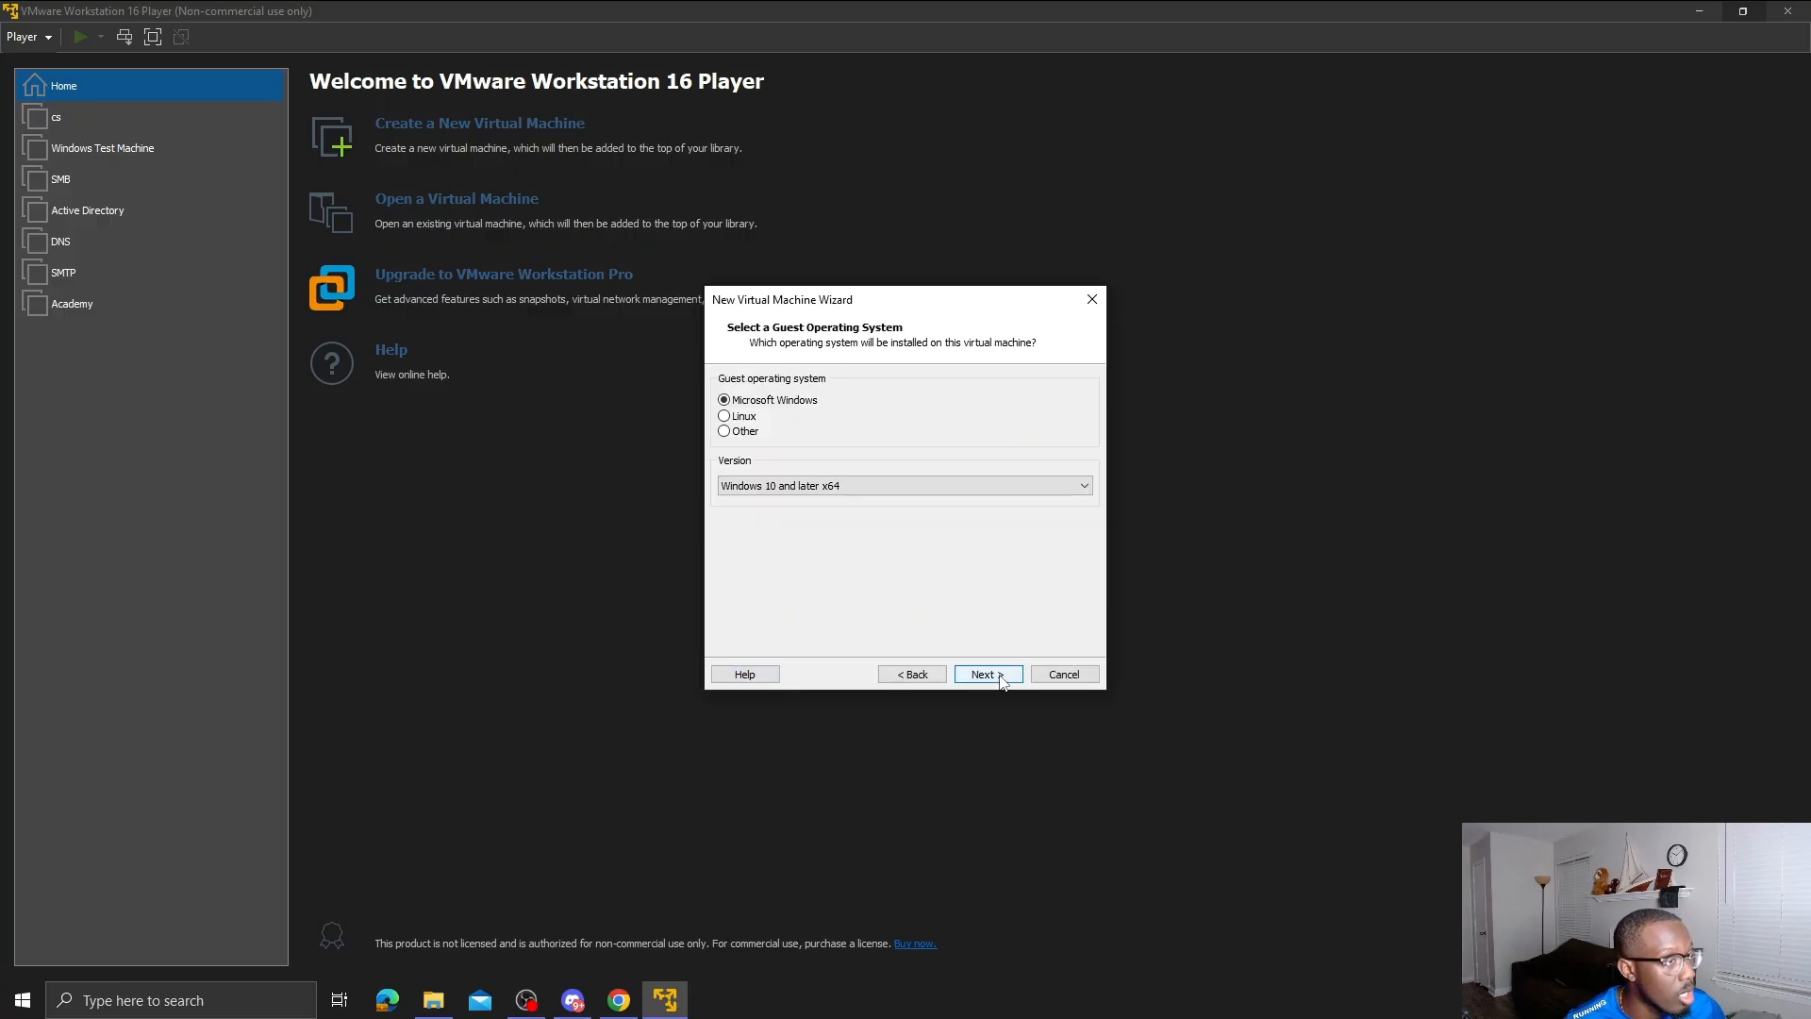
click(1022, 486)
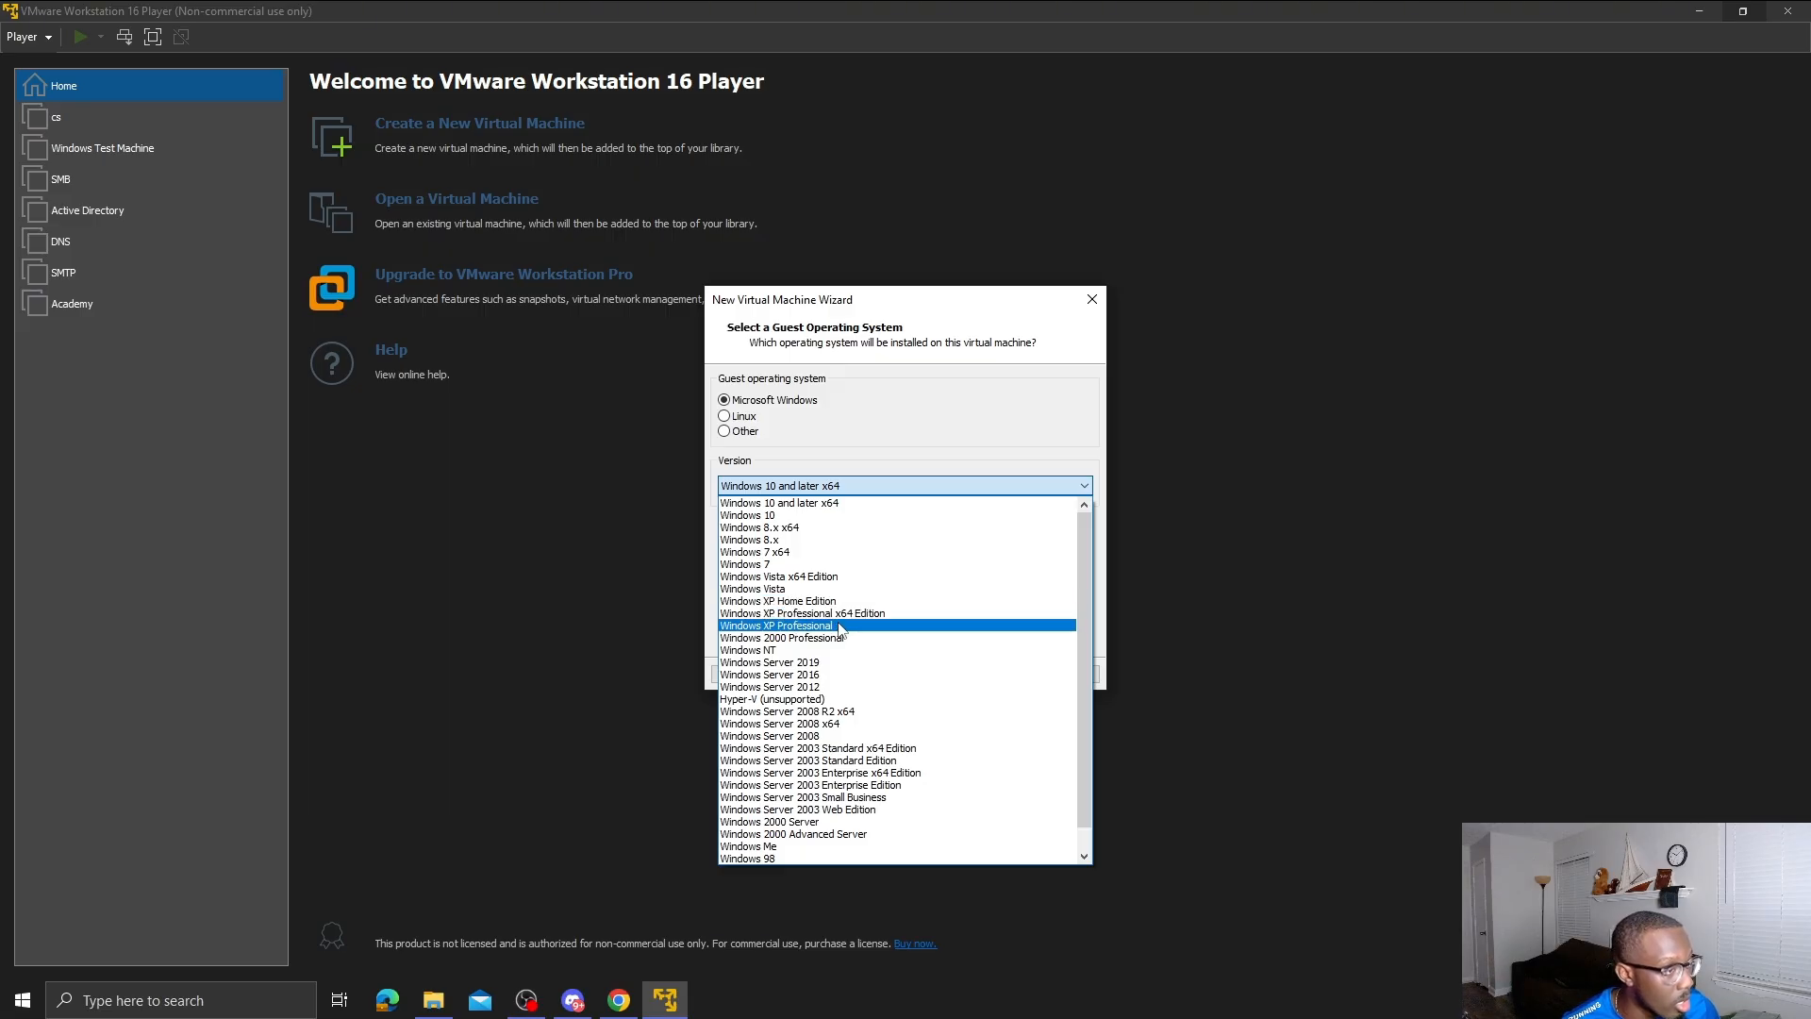
scroll(842, 651, down, 1)
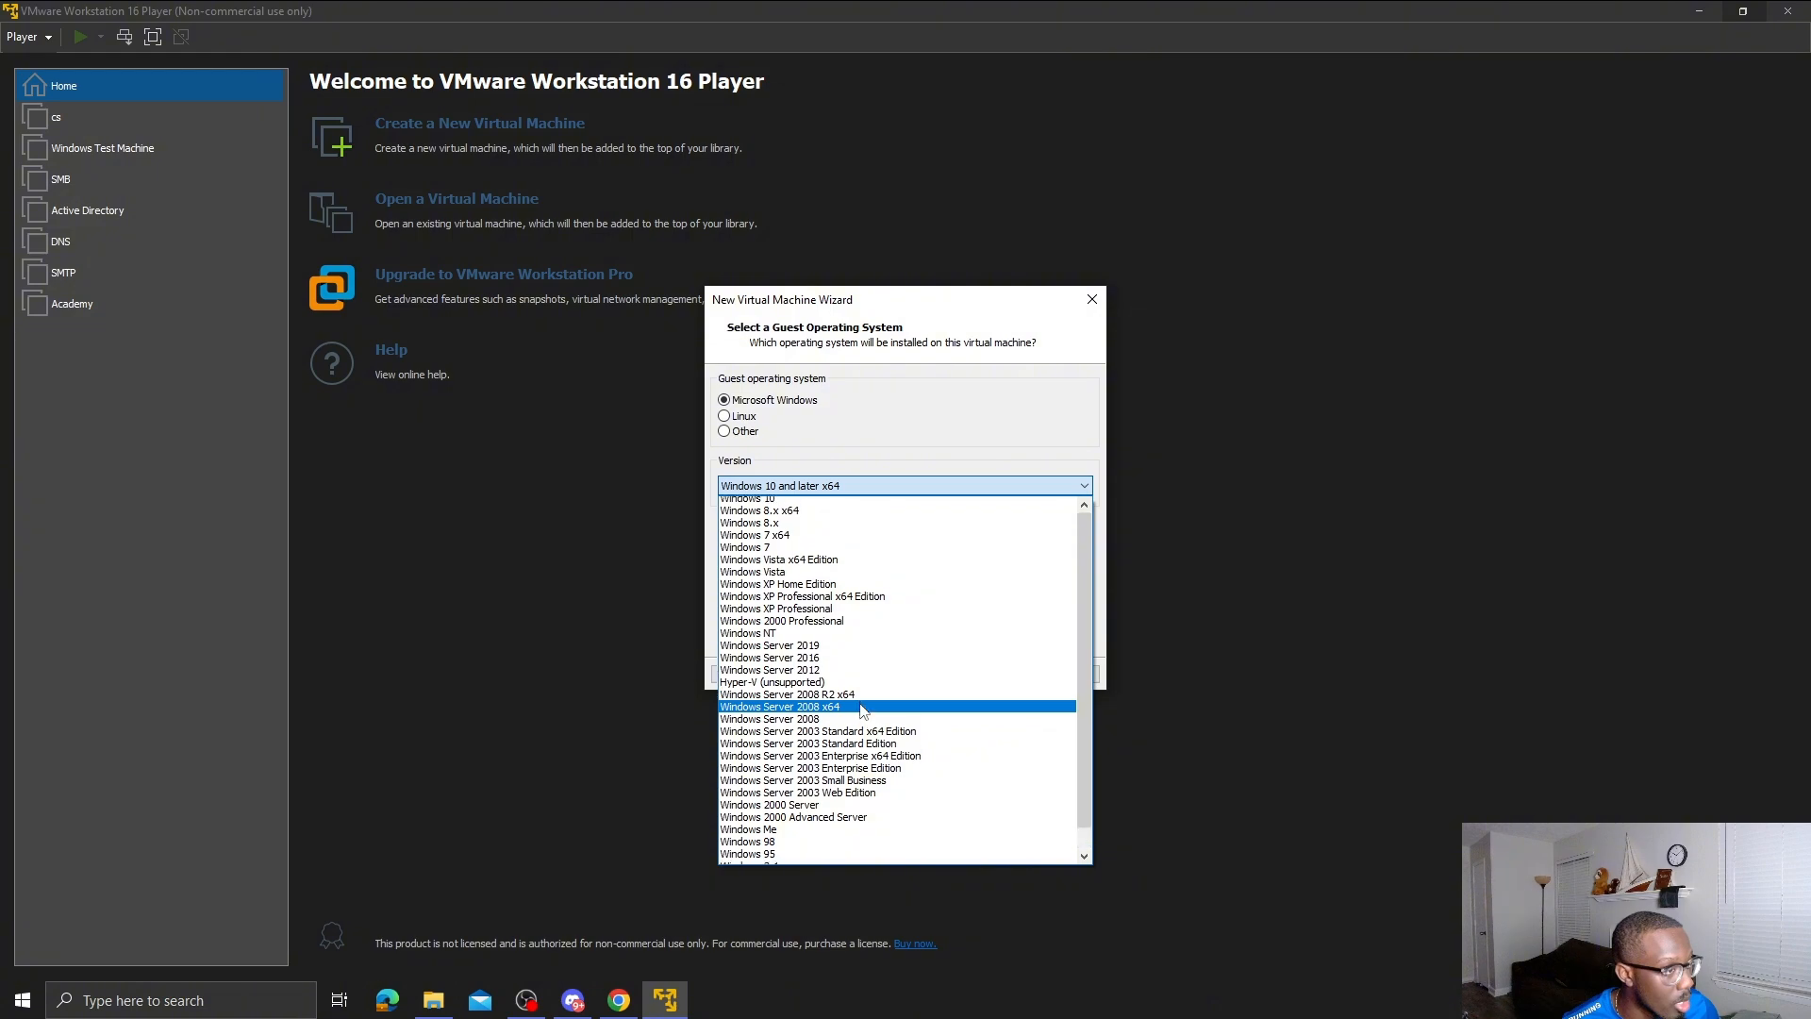
scroll(862, 710, up, 1)
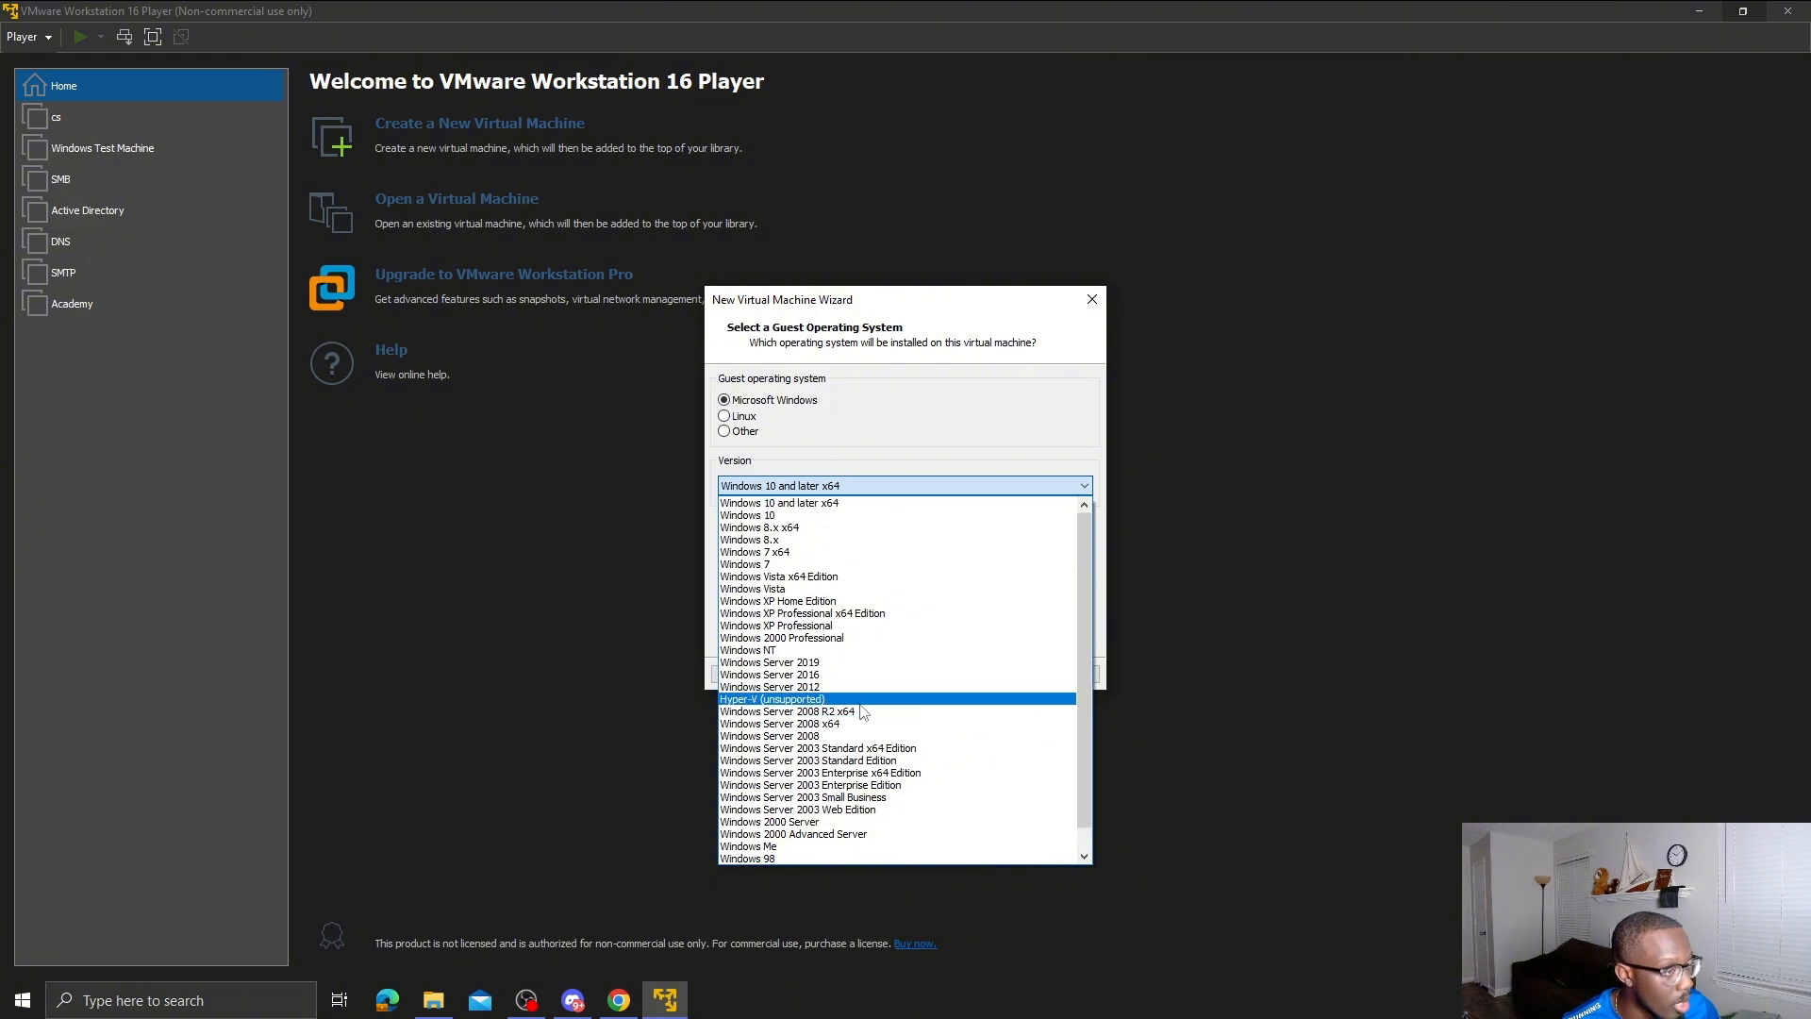
click(857, 663)
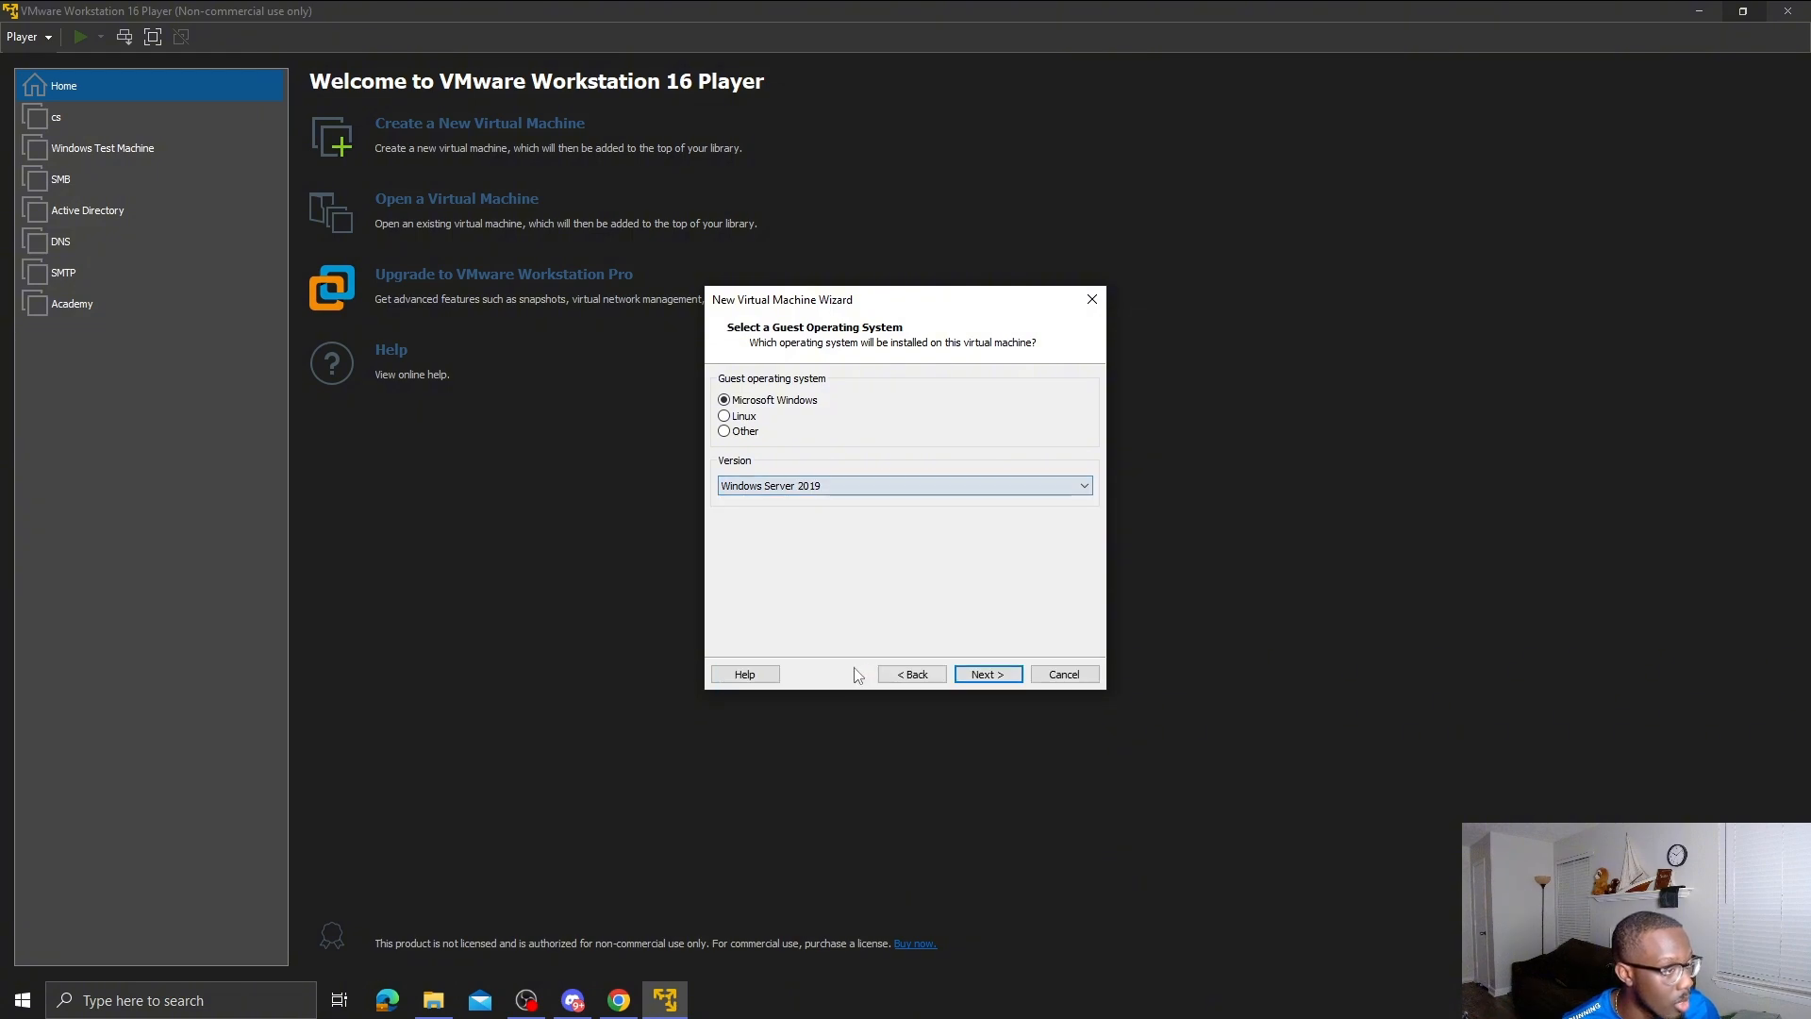
- Name the VM 'myfirstdomain', keep the 60 GB disk, and finish creating it
click(1003, 678)
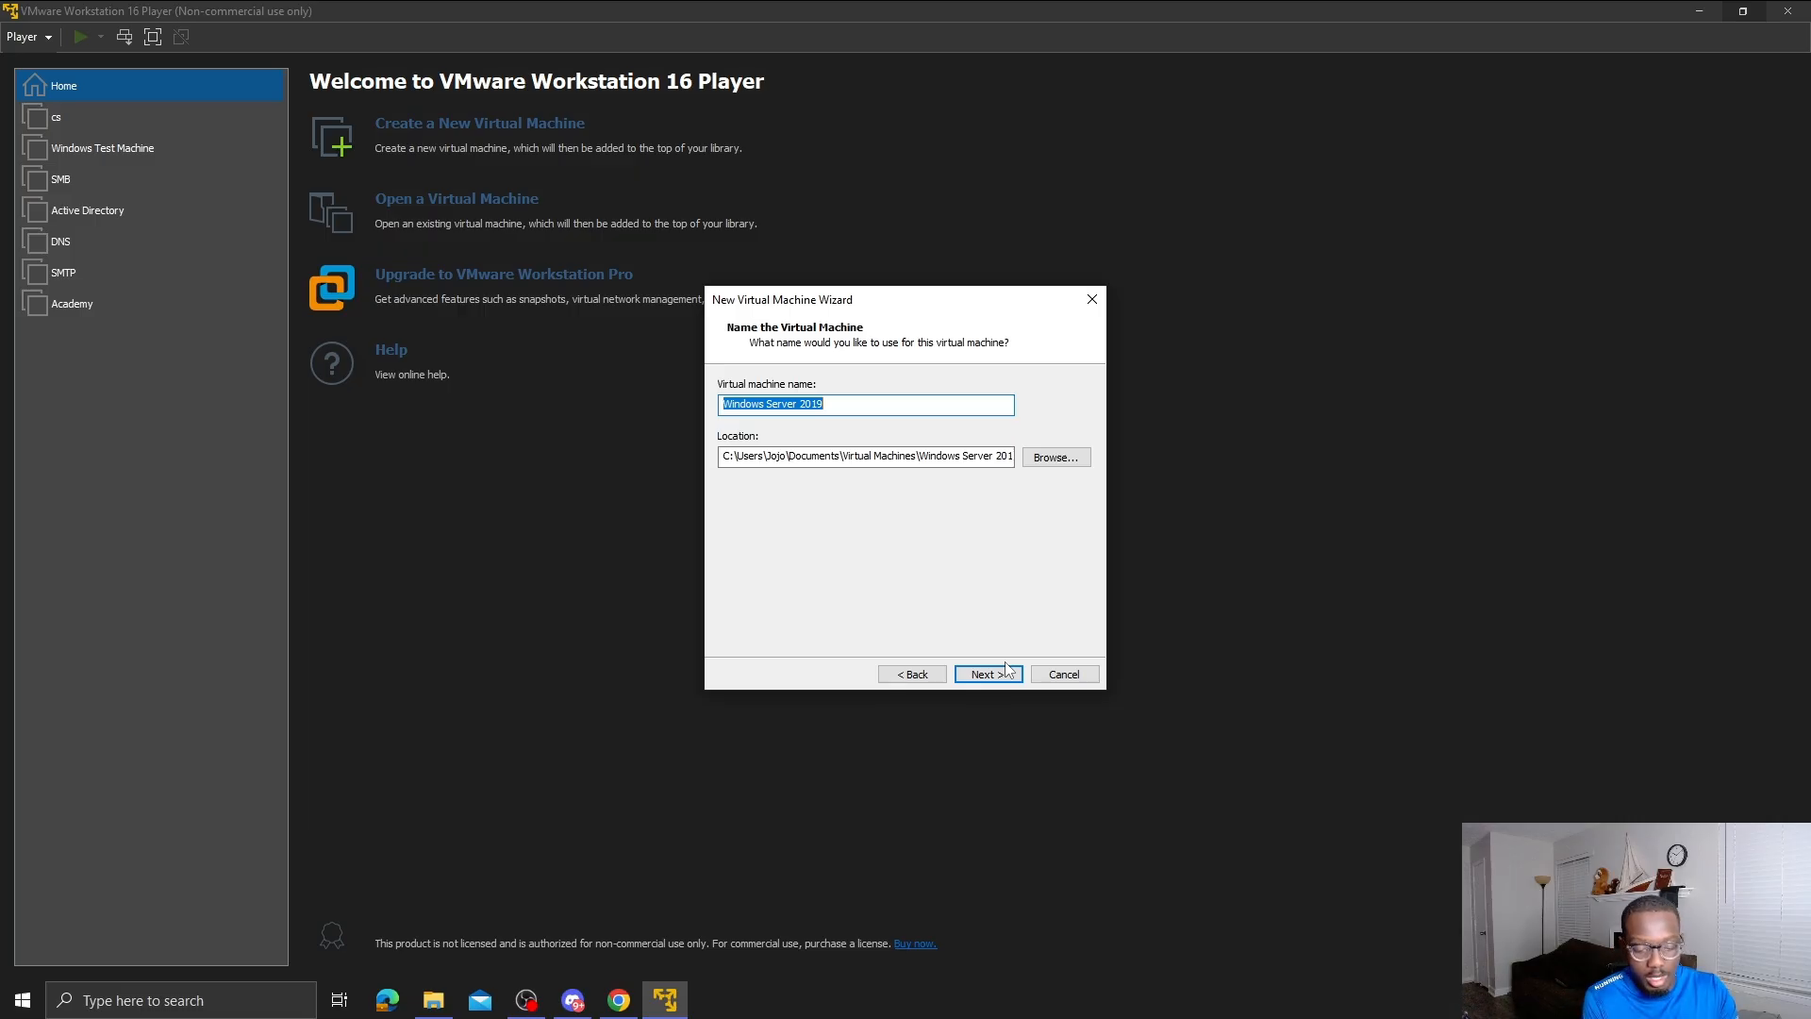
text(myfir)
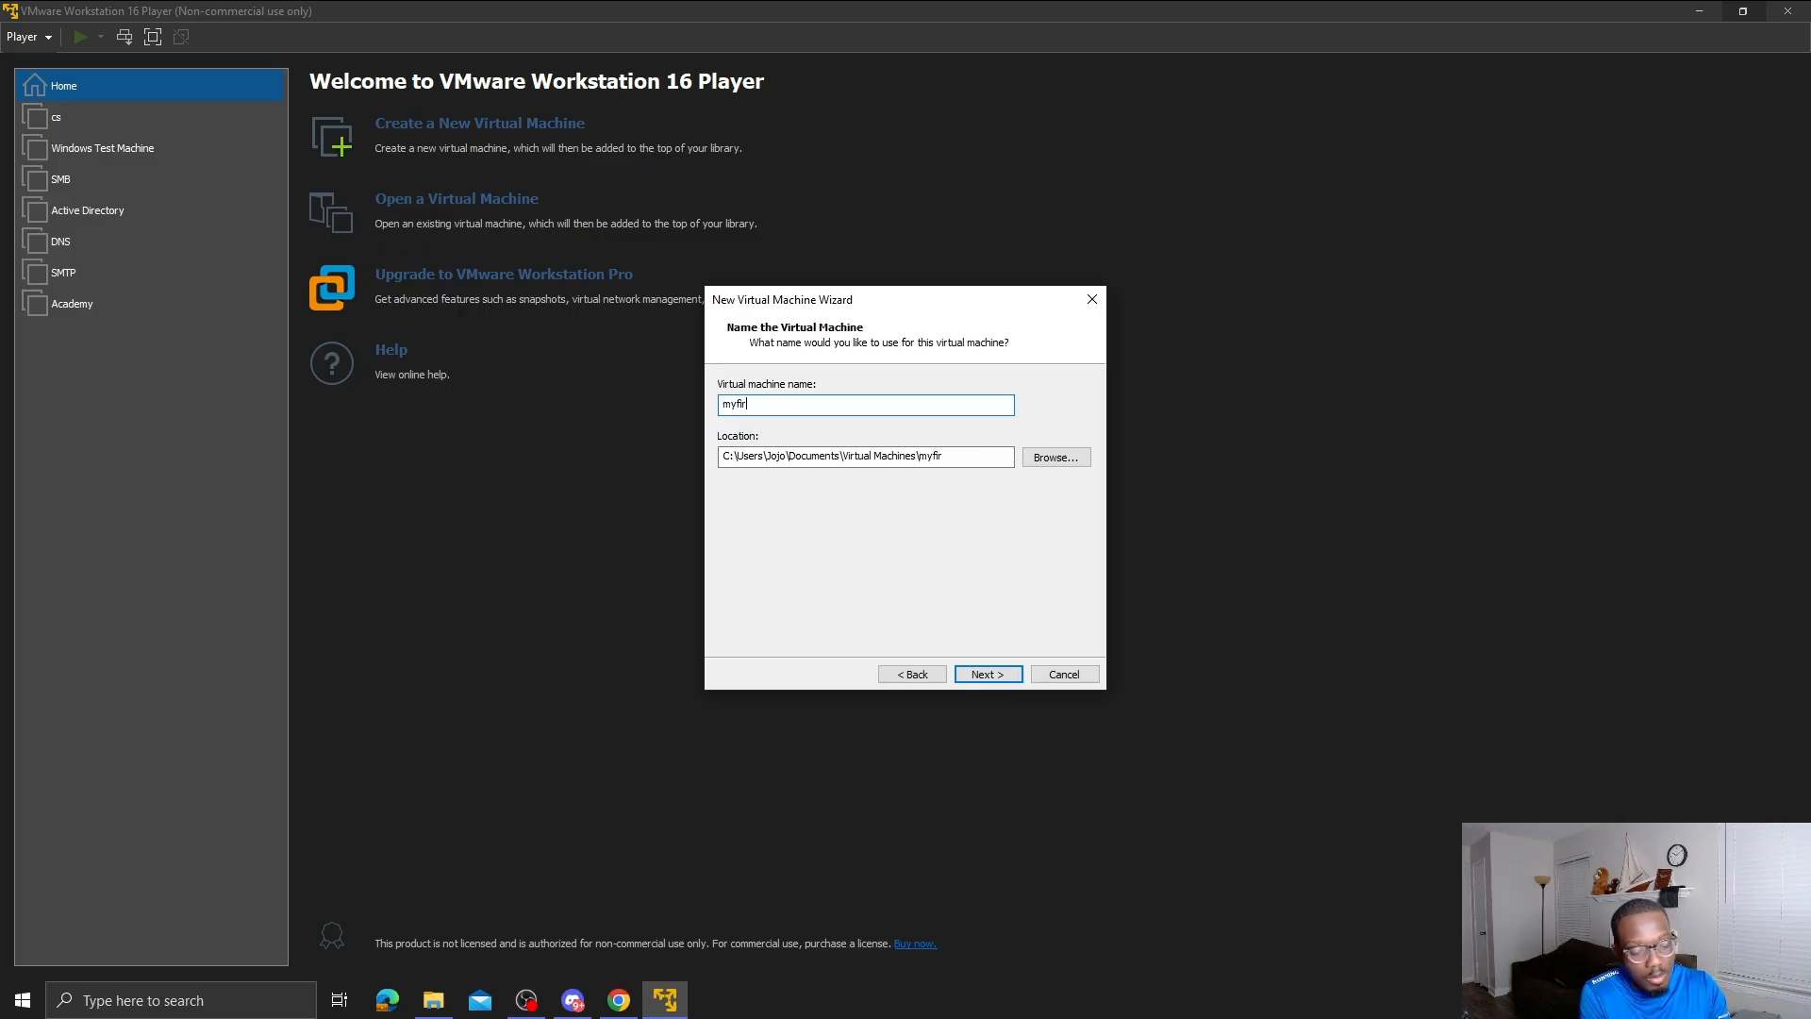
text(stdomain)
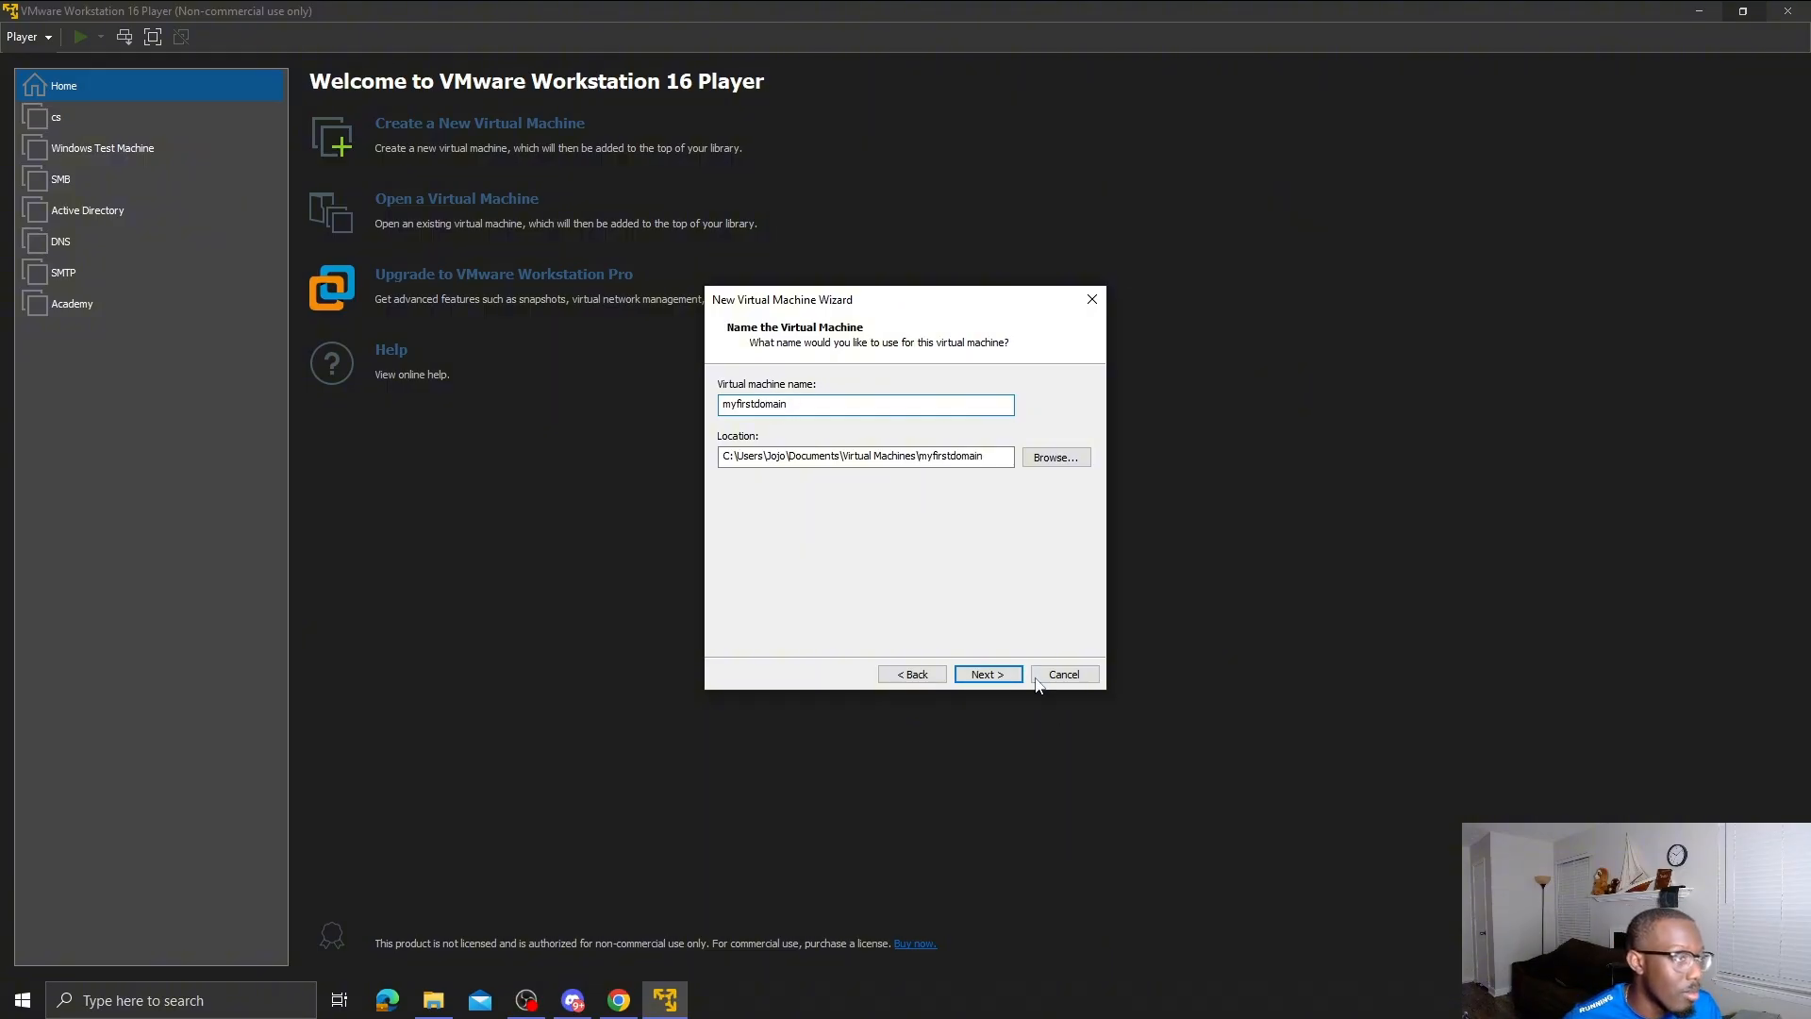
click(990, 681)
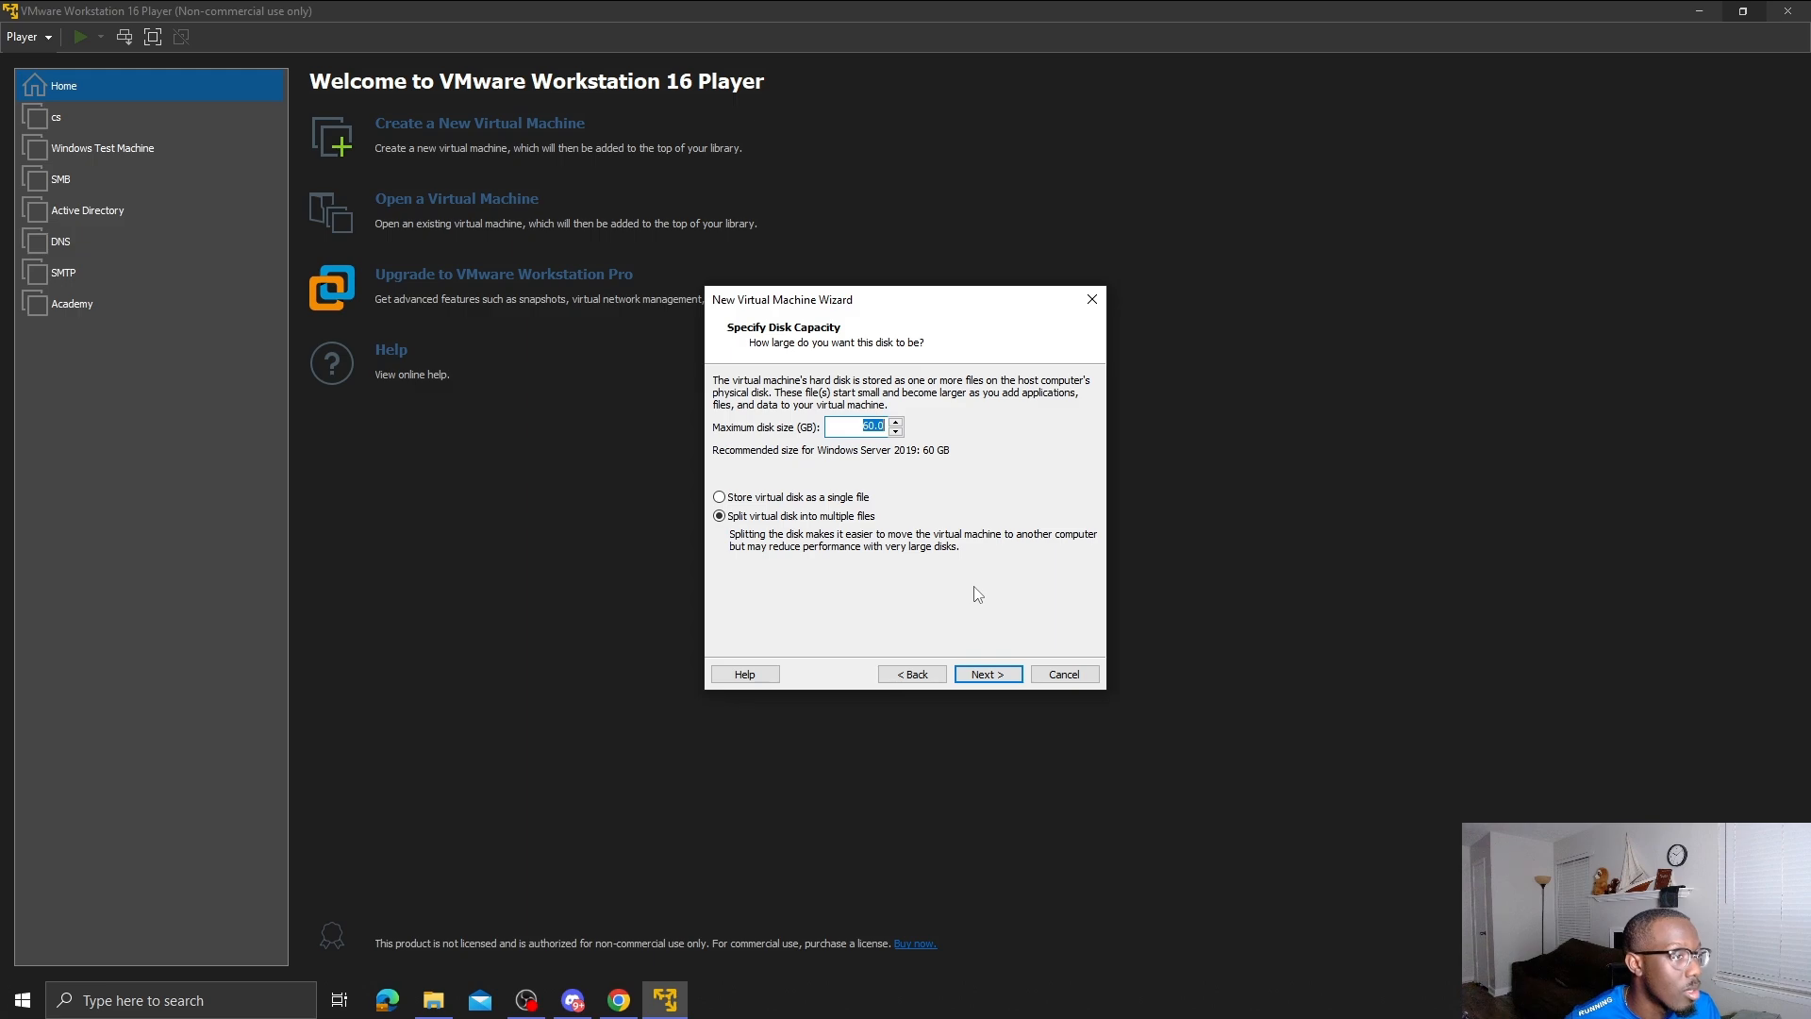
click(1002, 680)
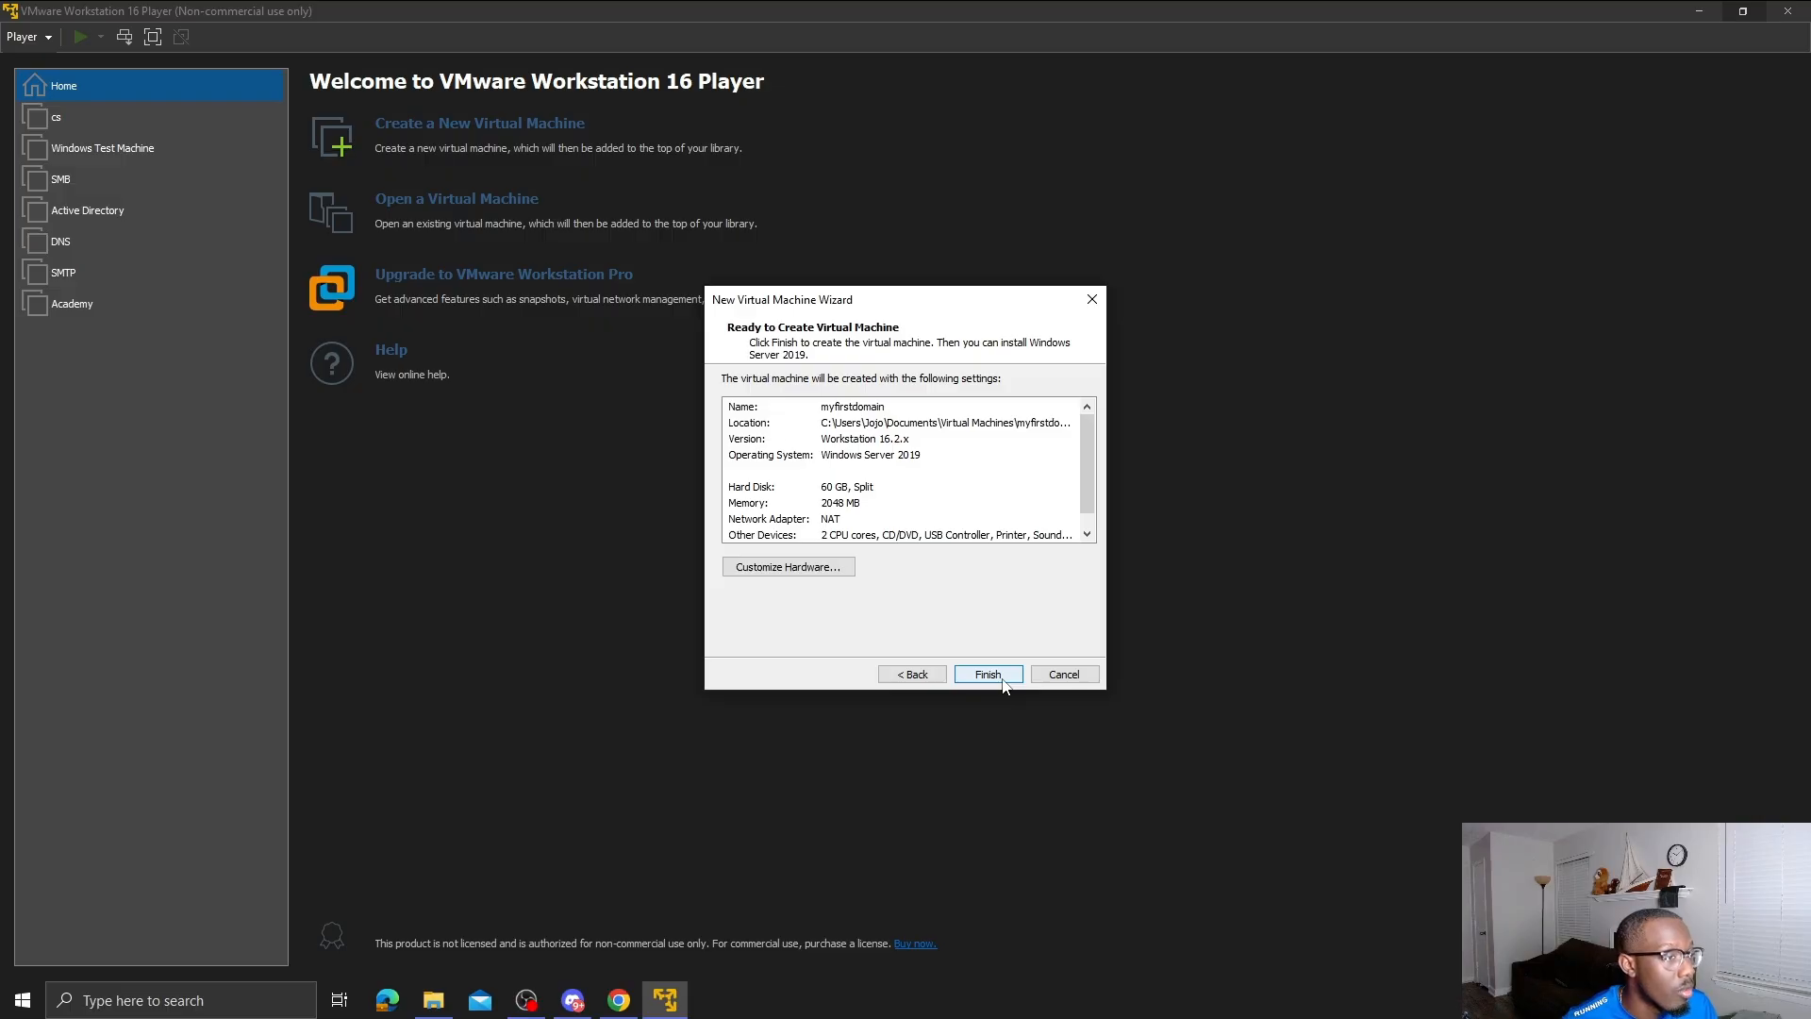
click(1002, 679)
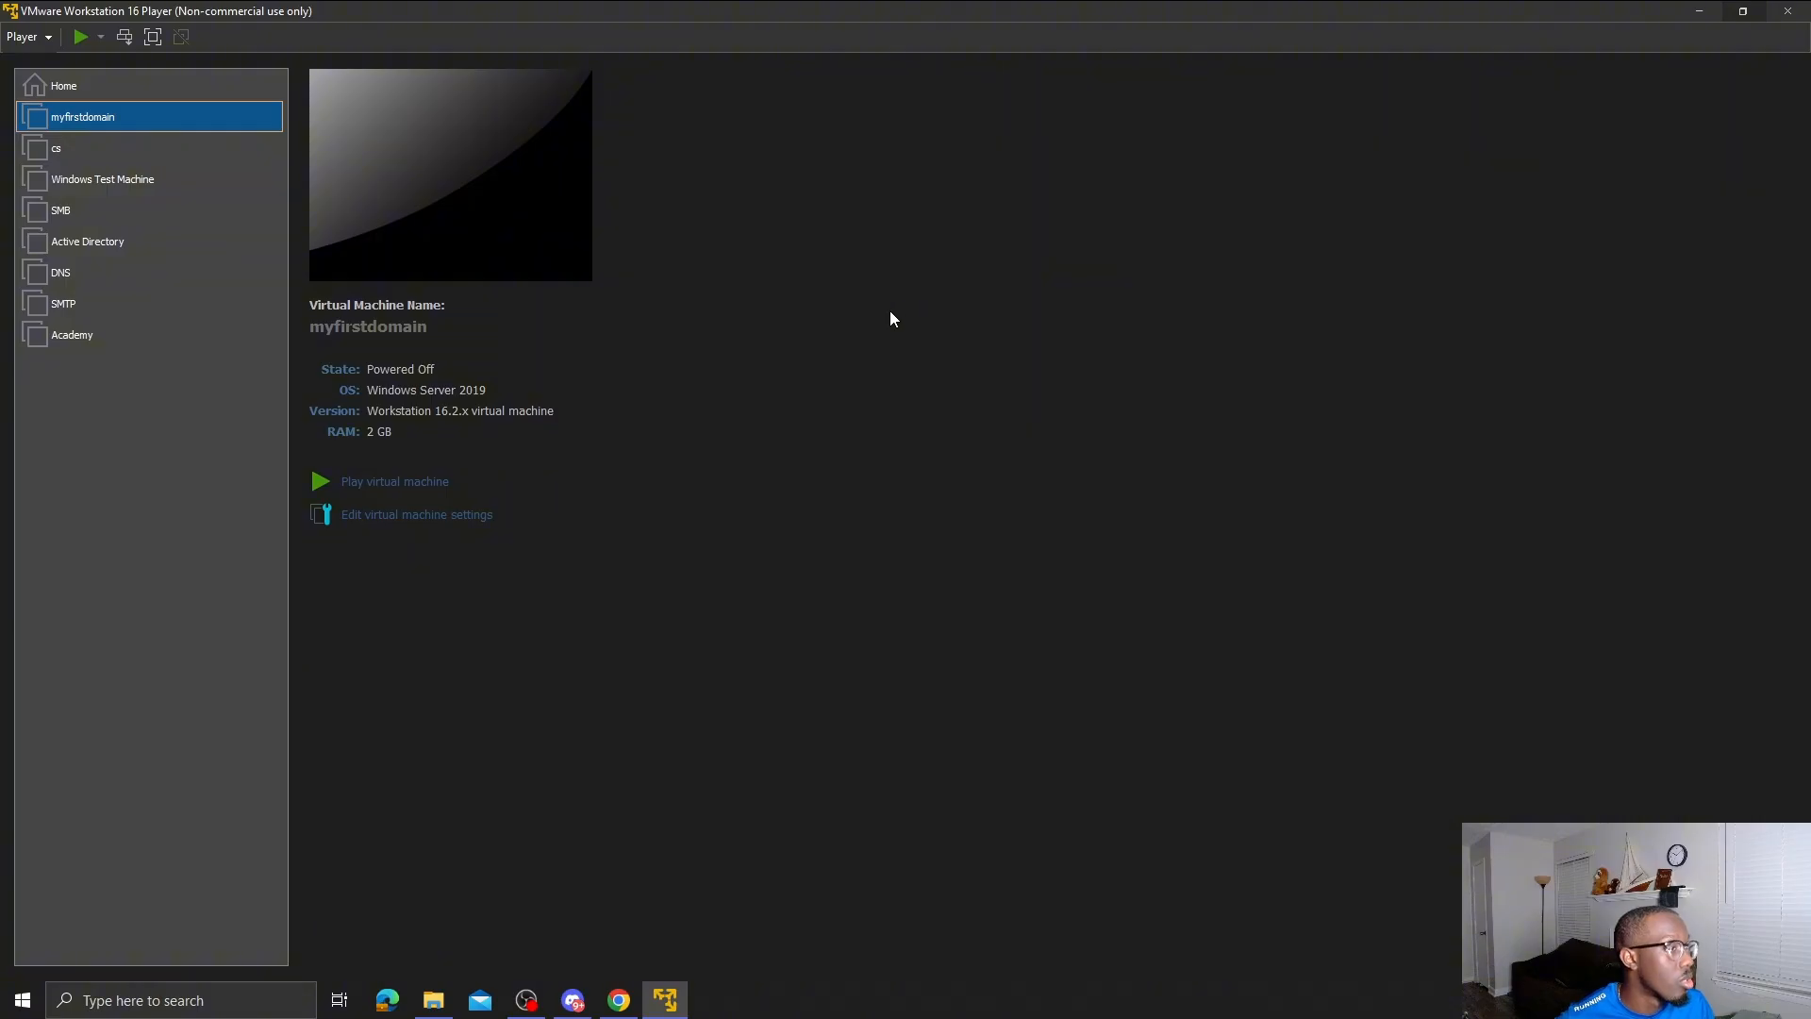
- Raise myfirstdomain's memory from 2 GB to 4 GB and power the VM on
click(420, 517)
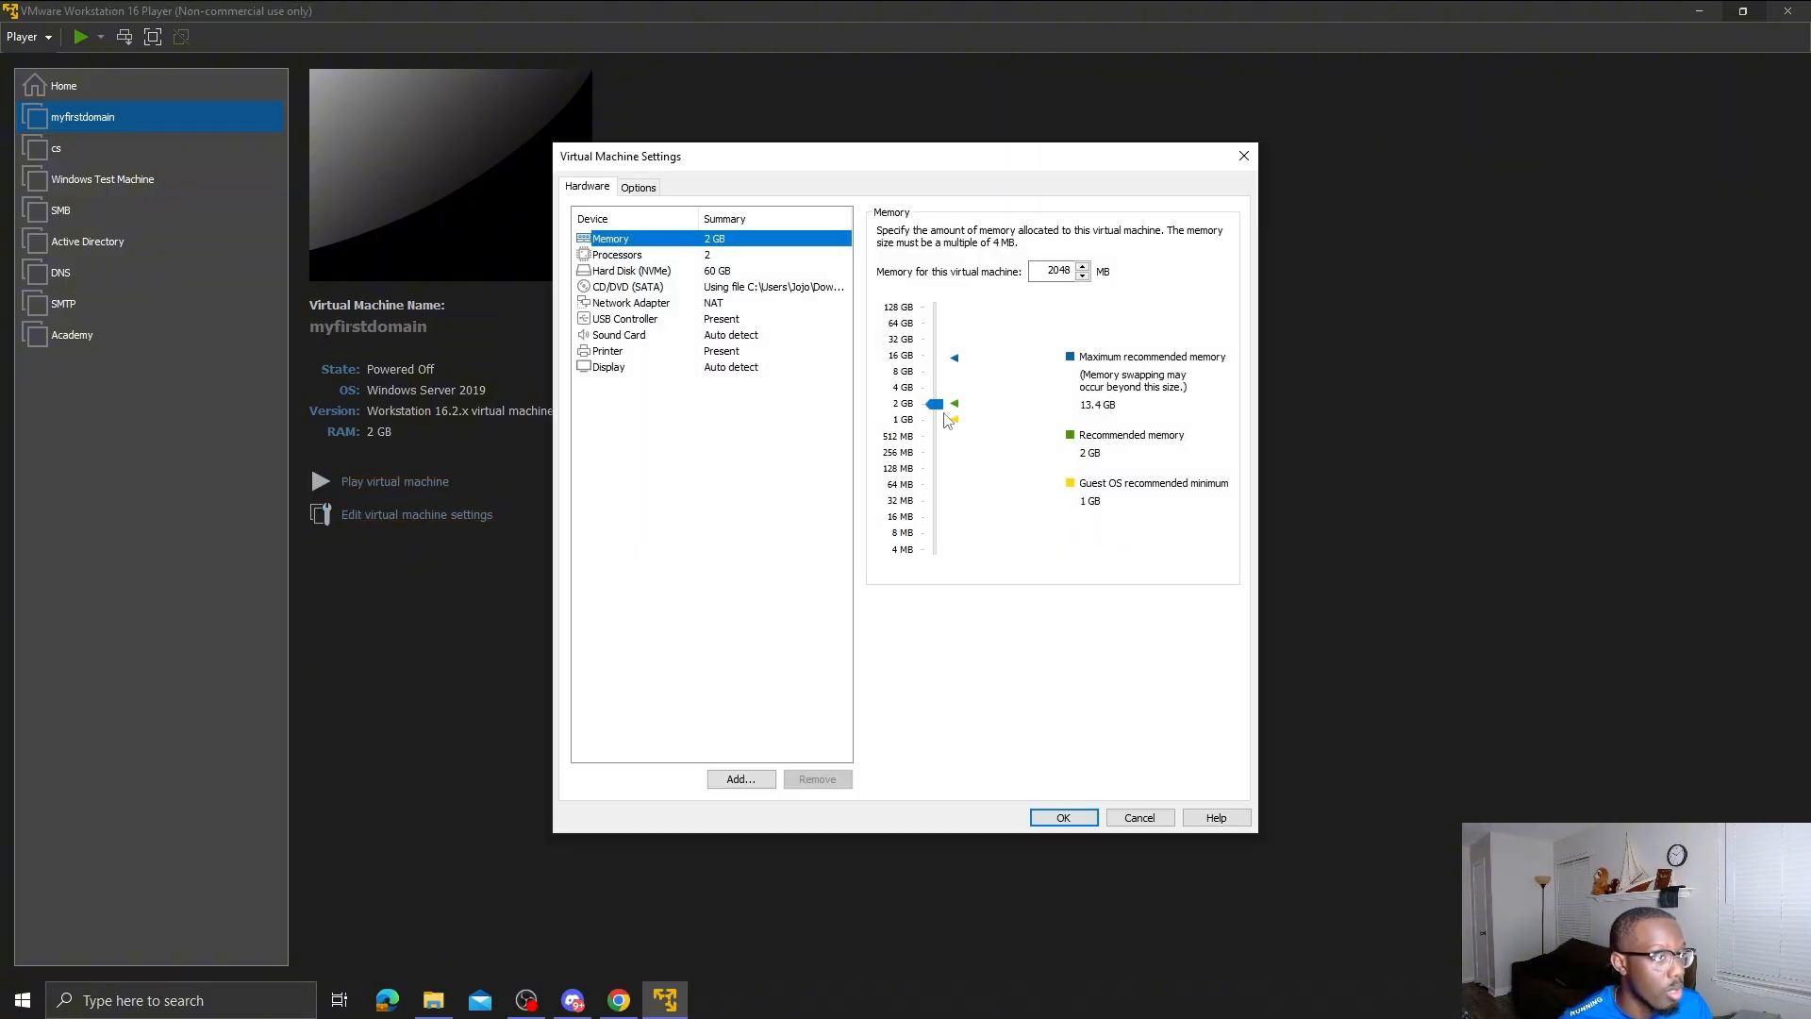
drag(936, 406, 938, 392)
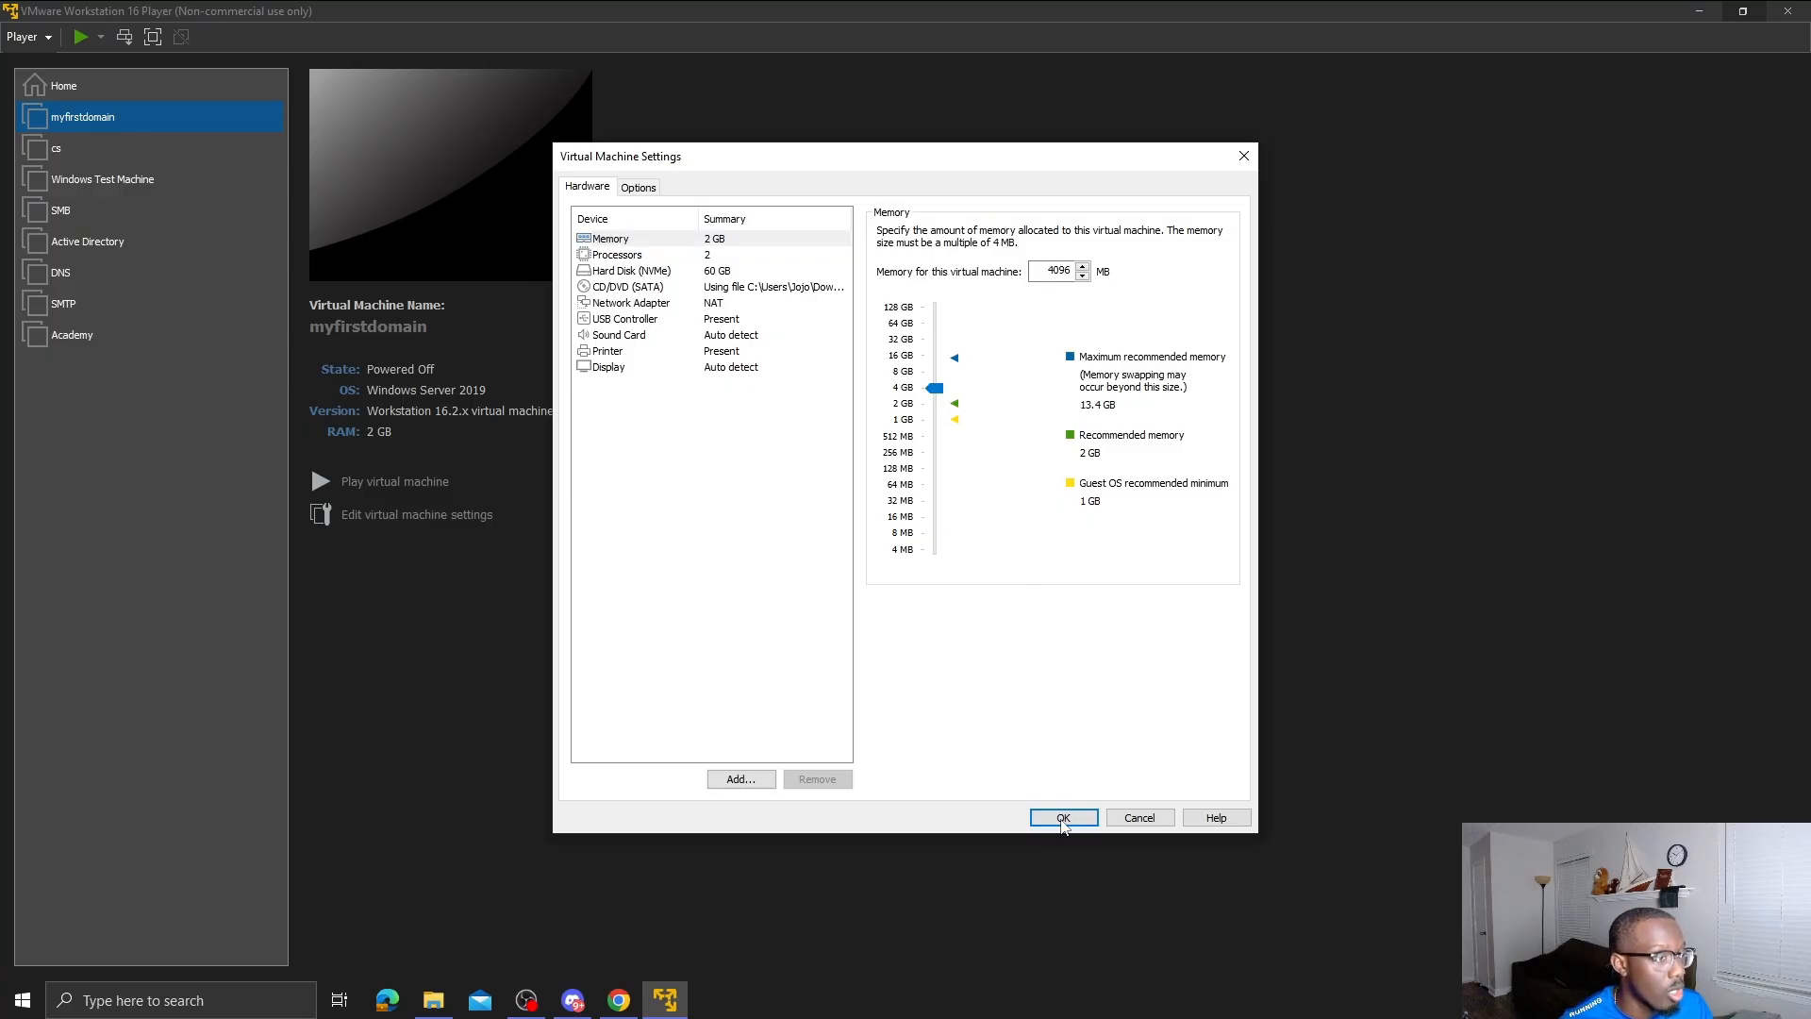
click(1078, 821)
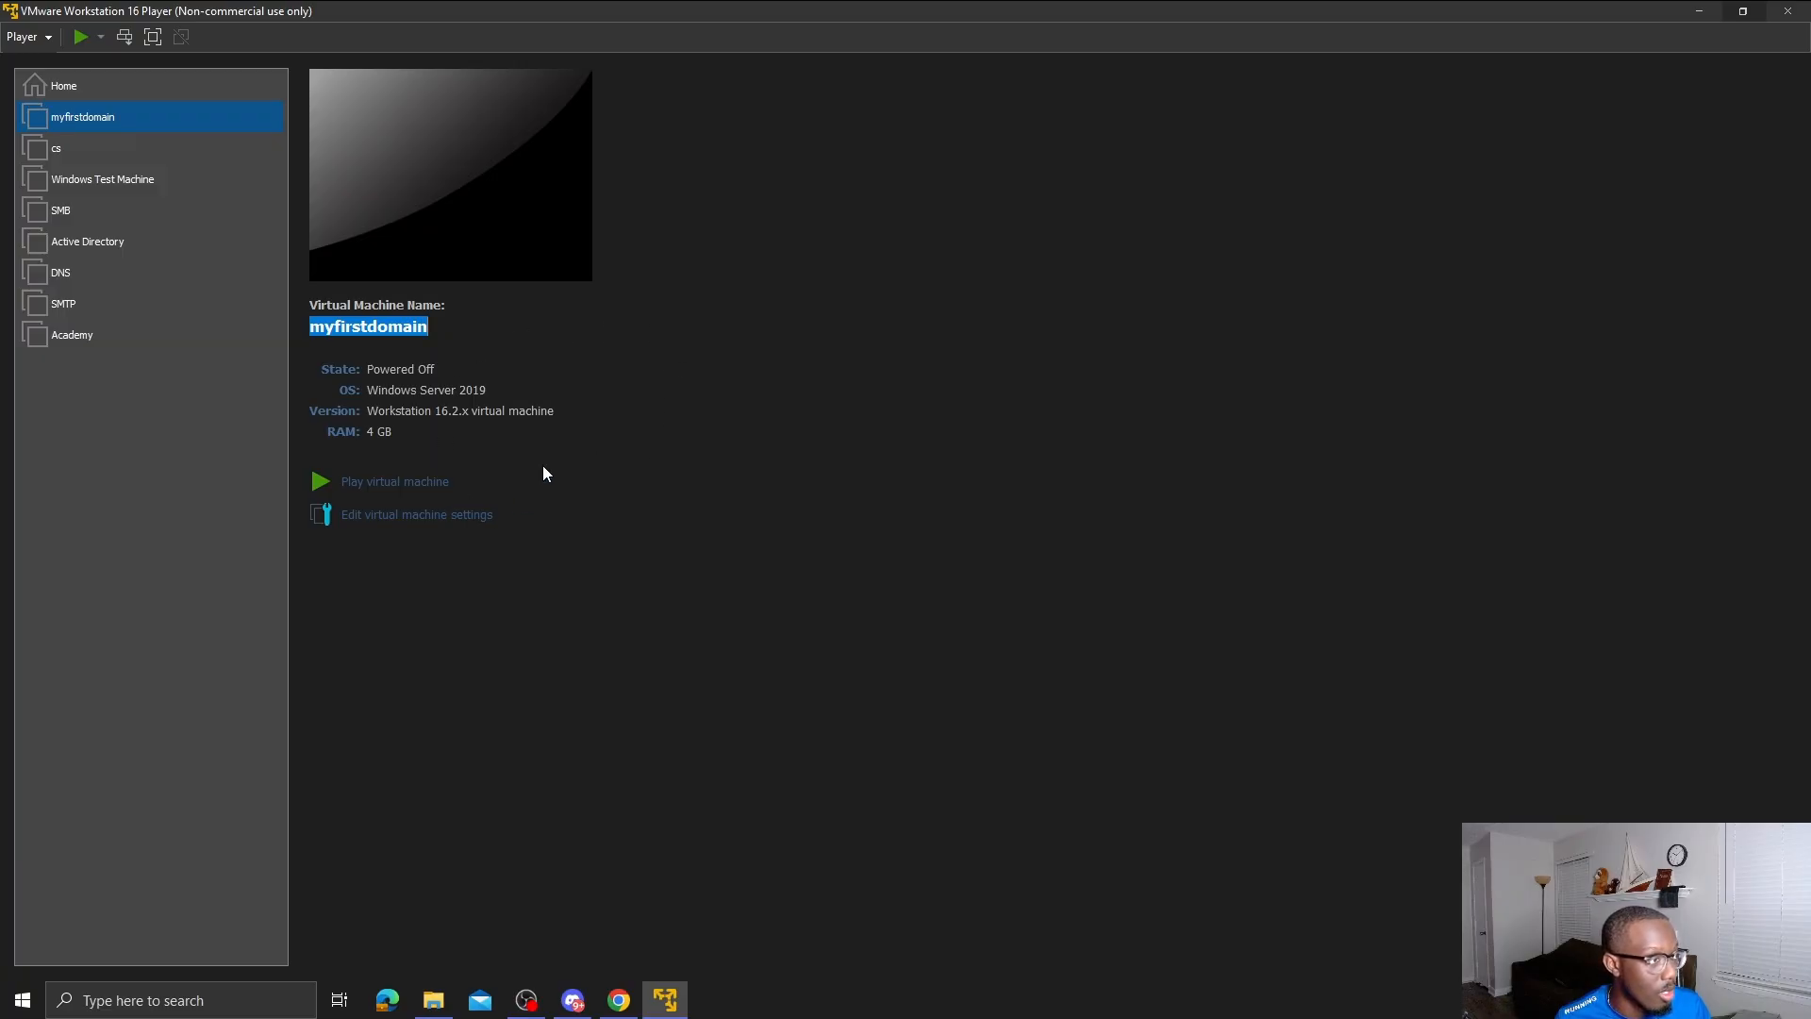
click(418, 489)
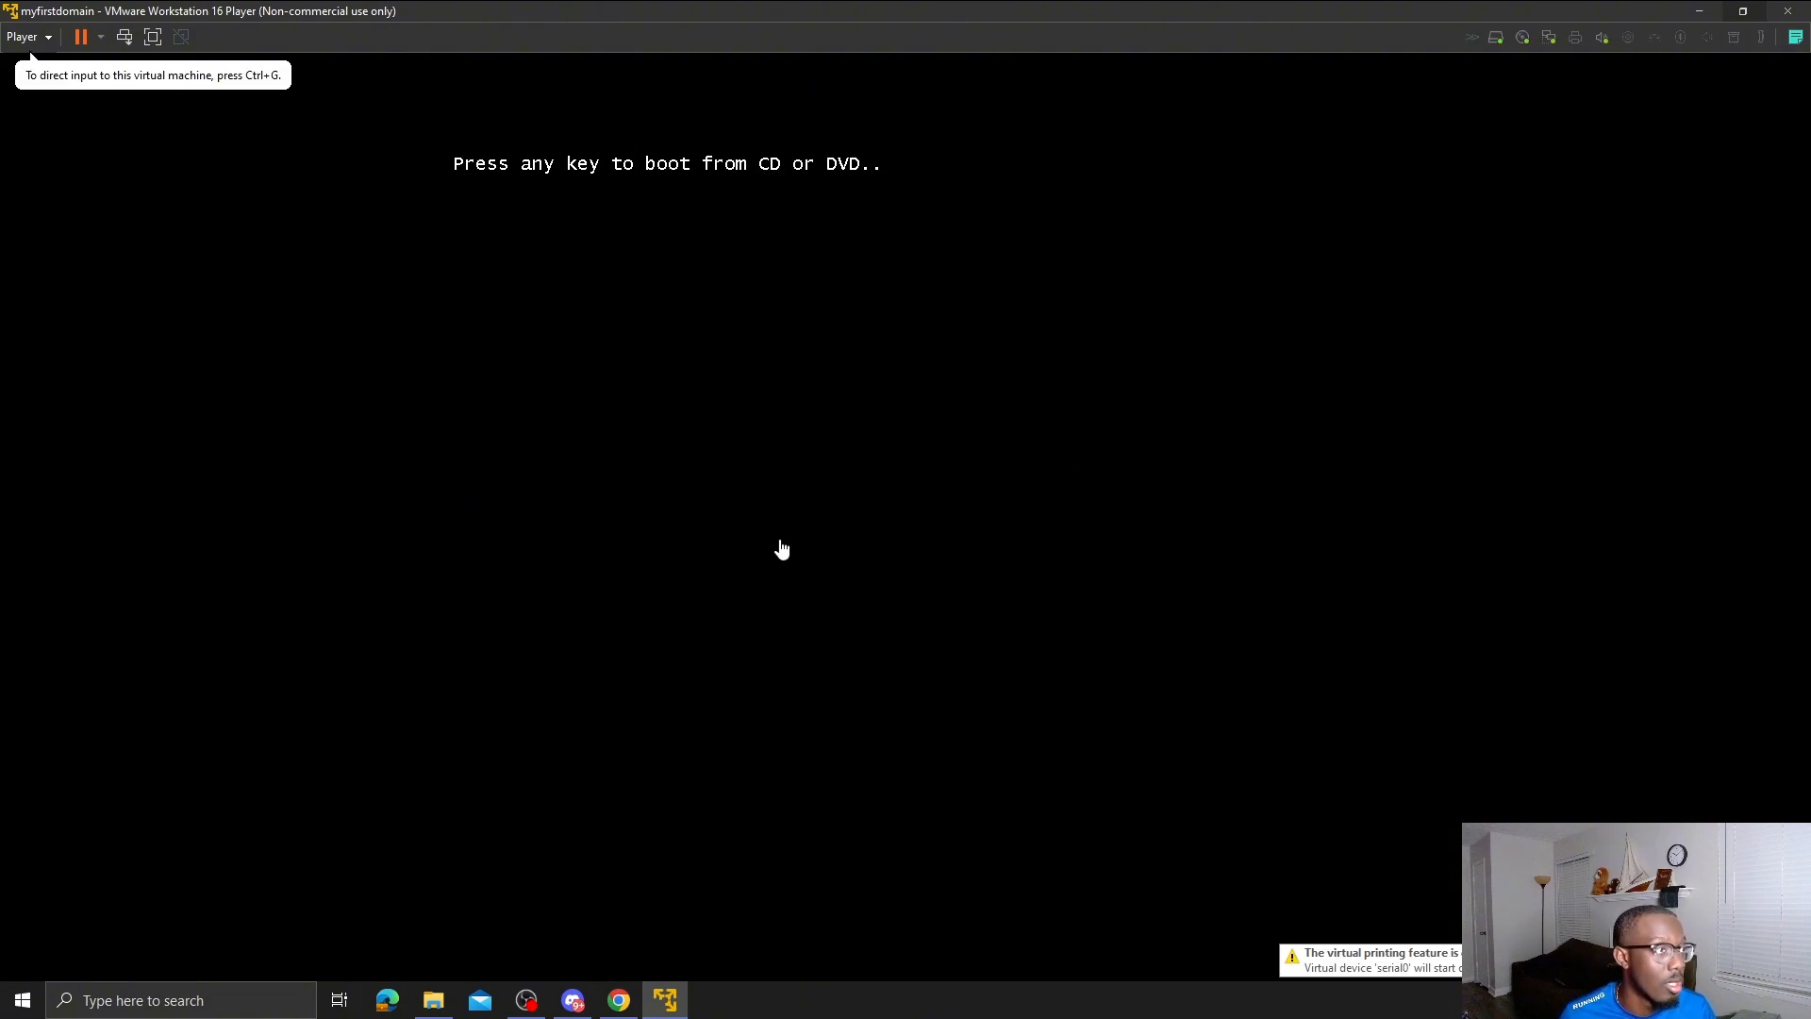
- Boot from DVD, accept English (United States) and US keyboard, and agree to the disk wipe
click(831, 526)
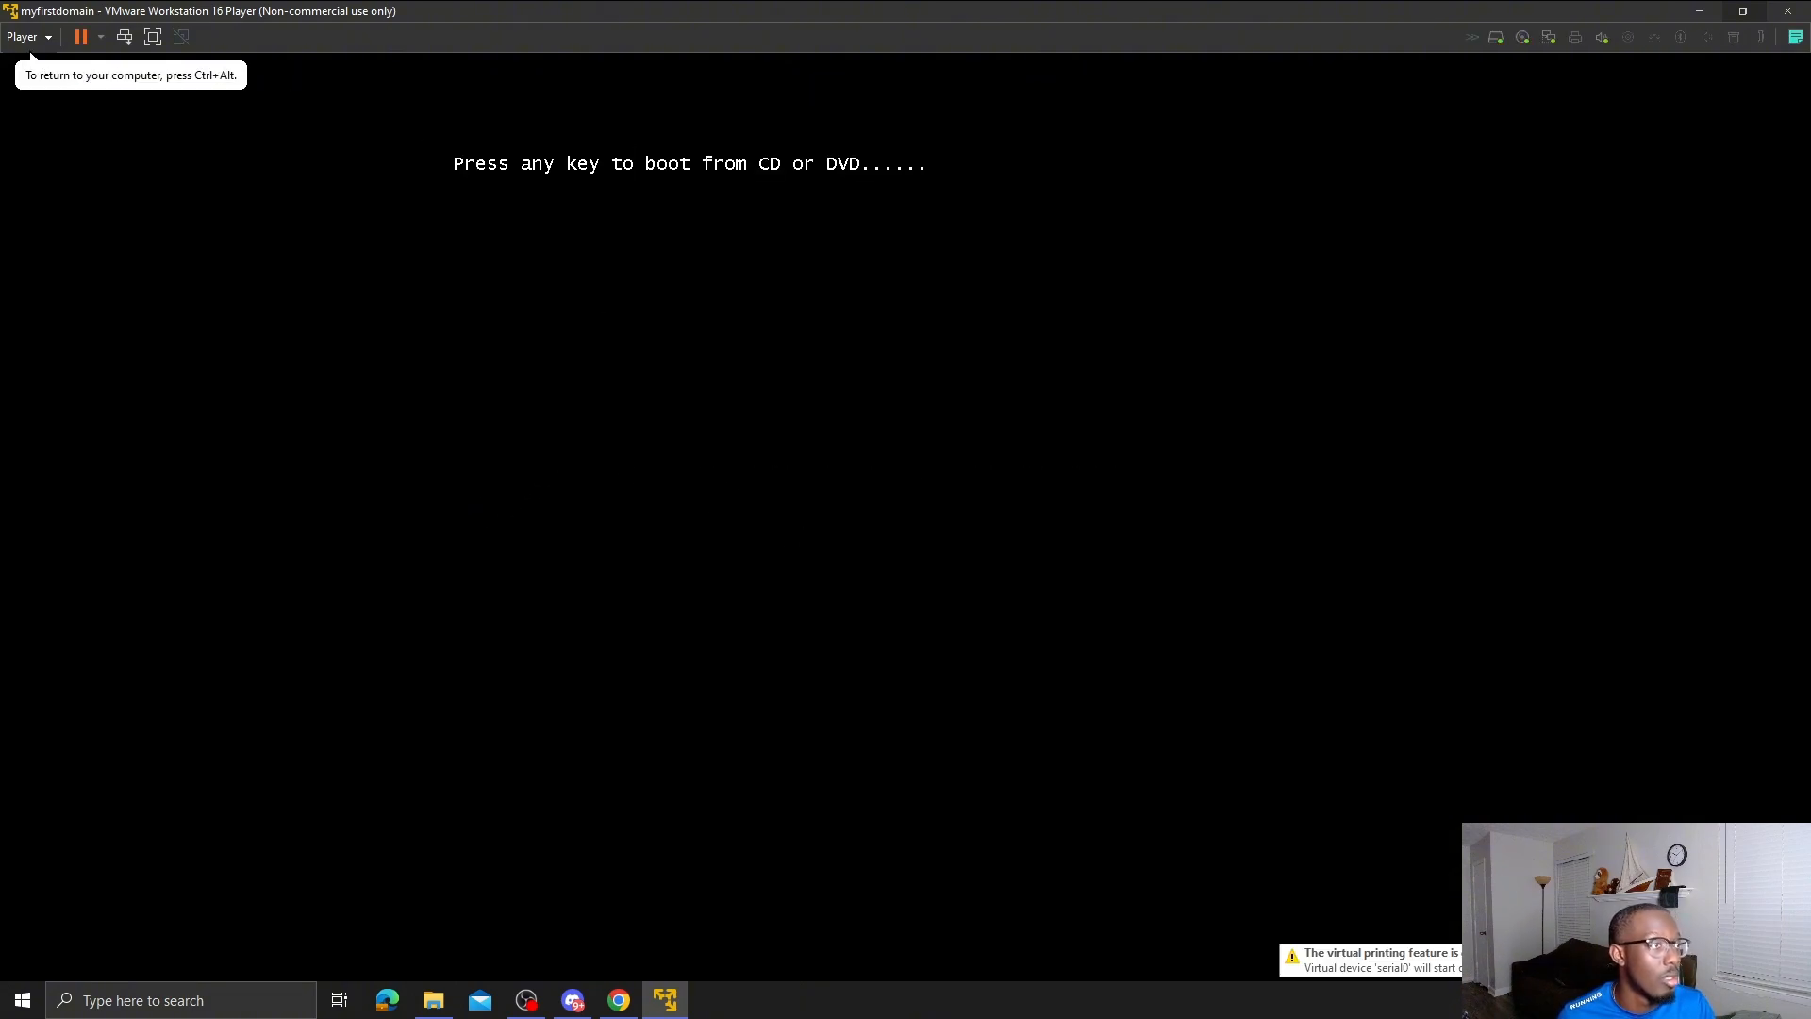
key(Return)
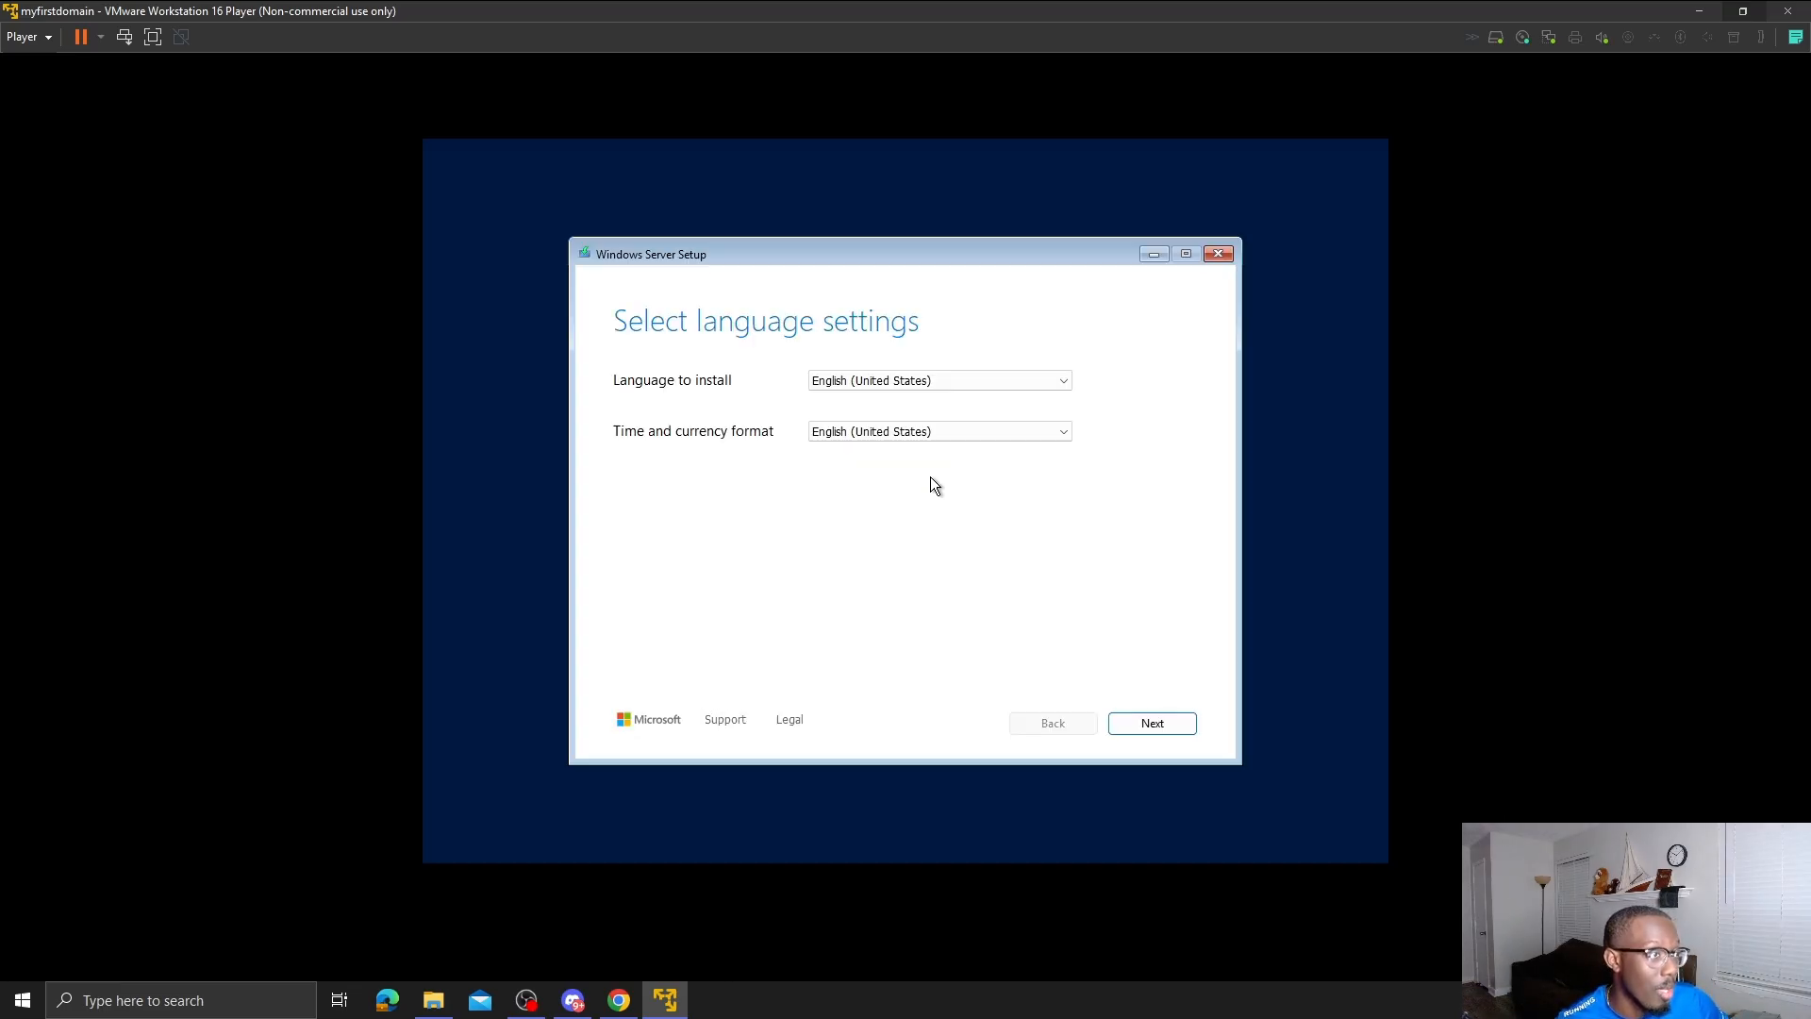
click(1163, 723)
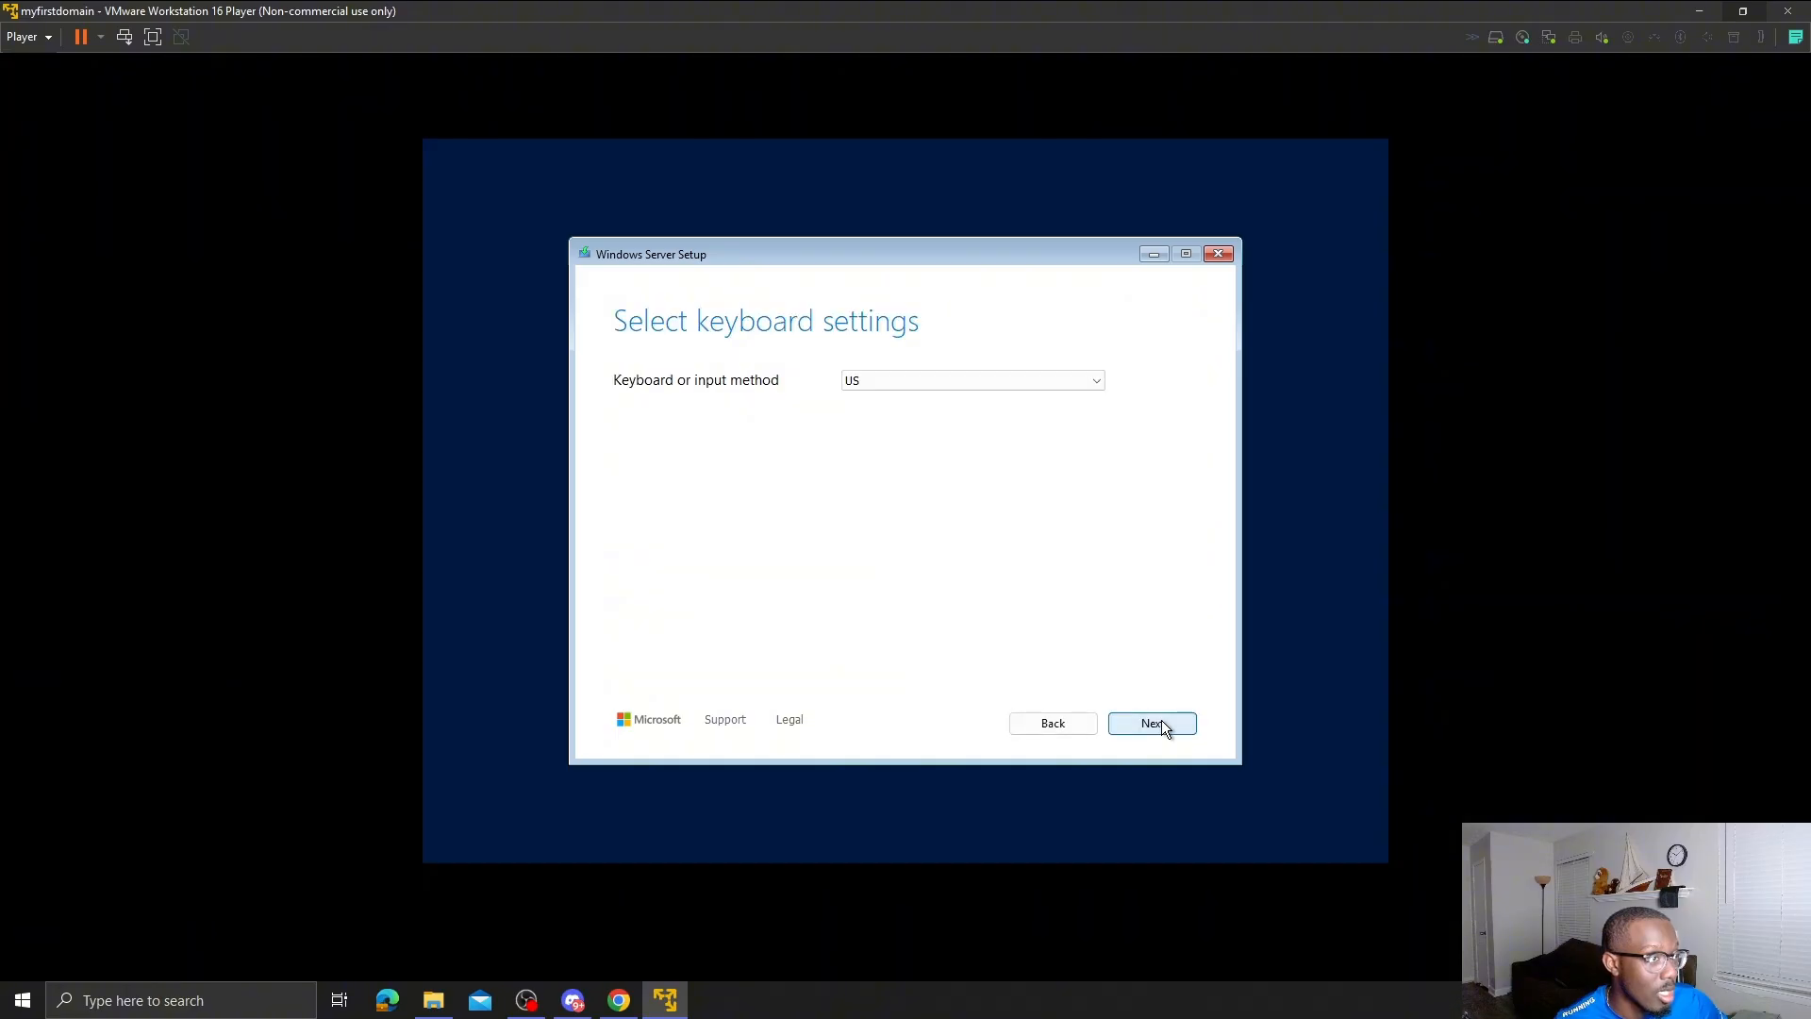
click(1164, 723)
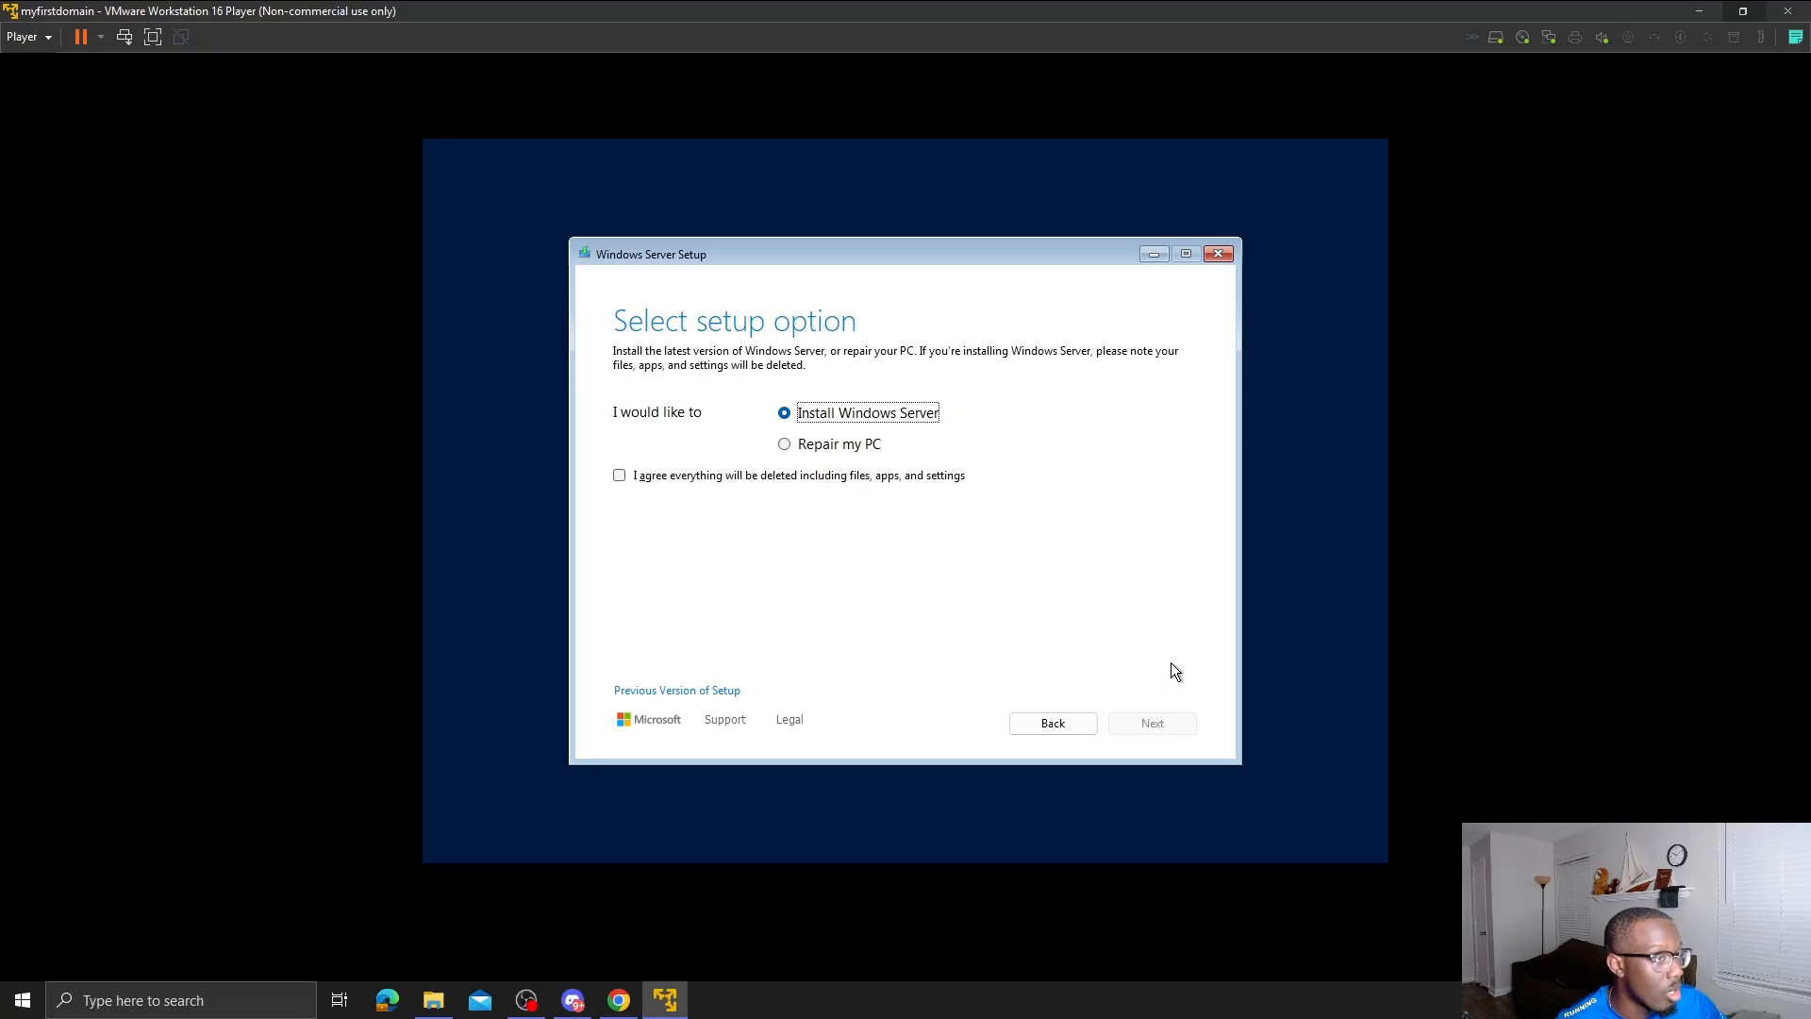
click(893, 476)
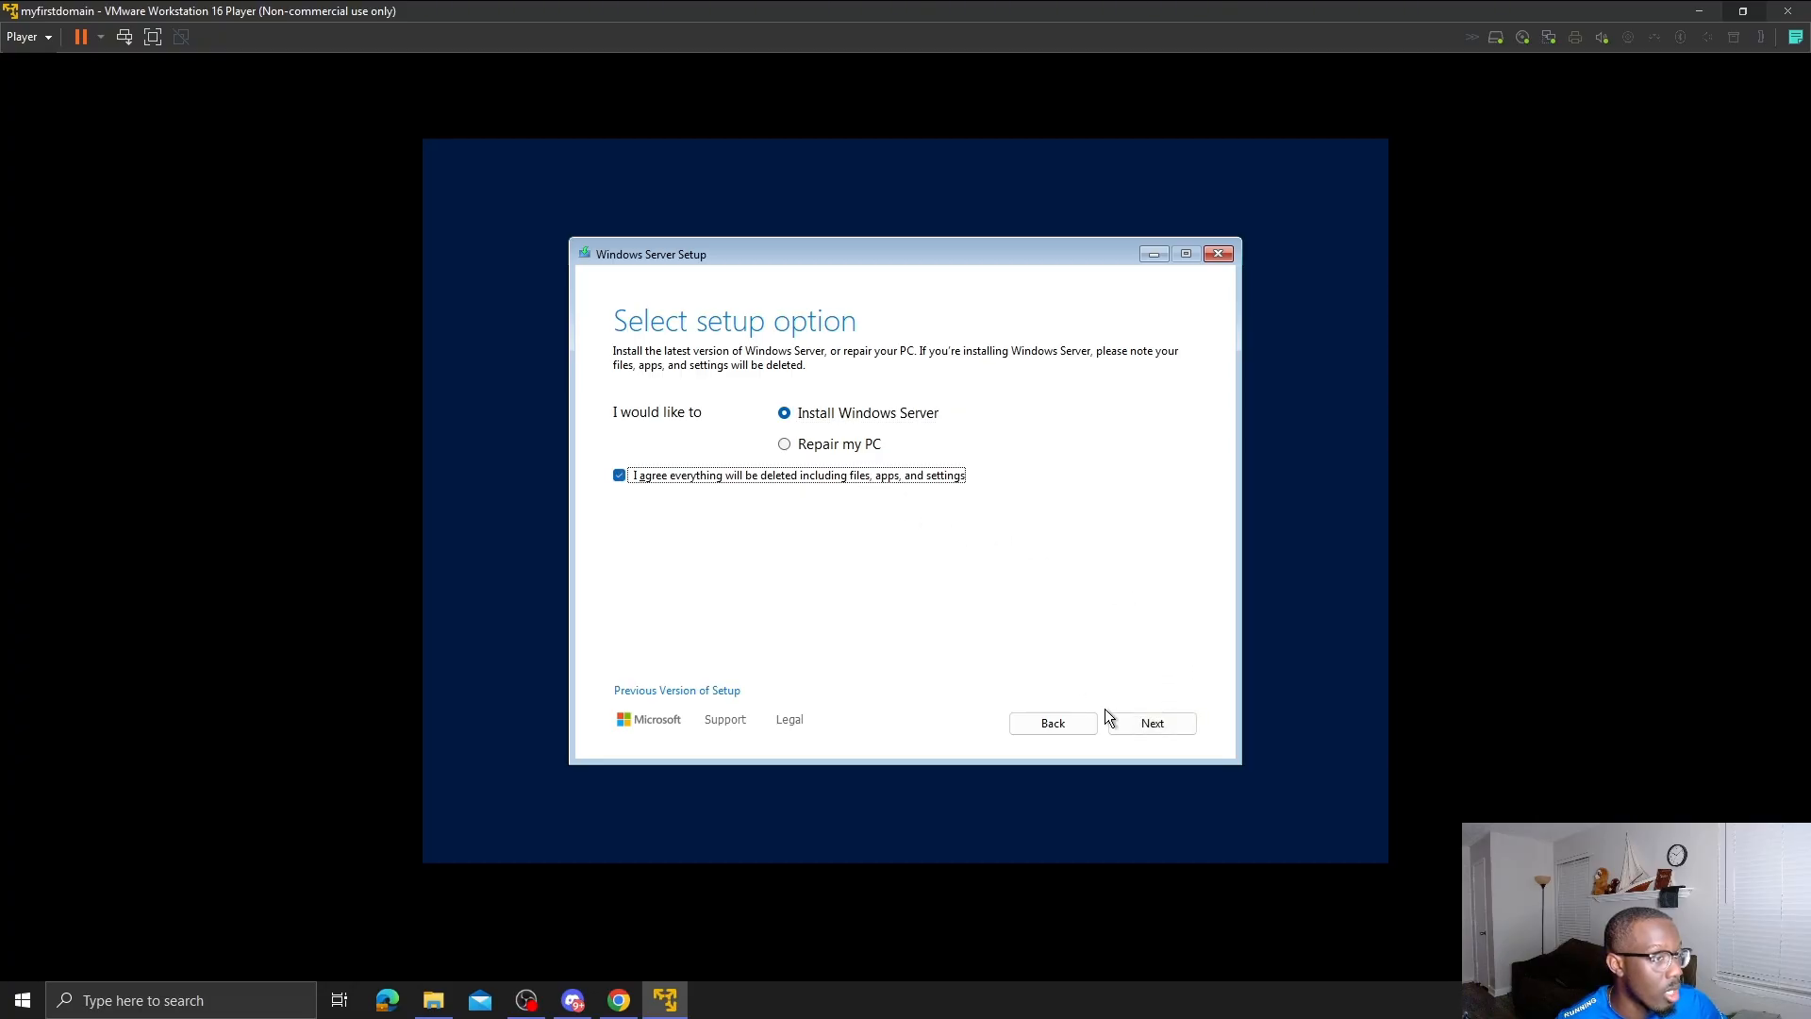
click(1130, 721)
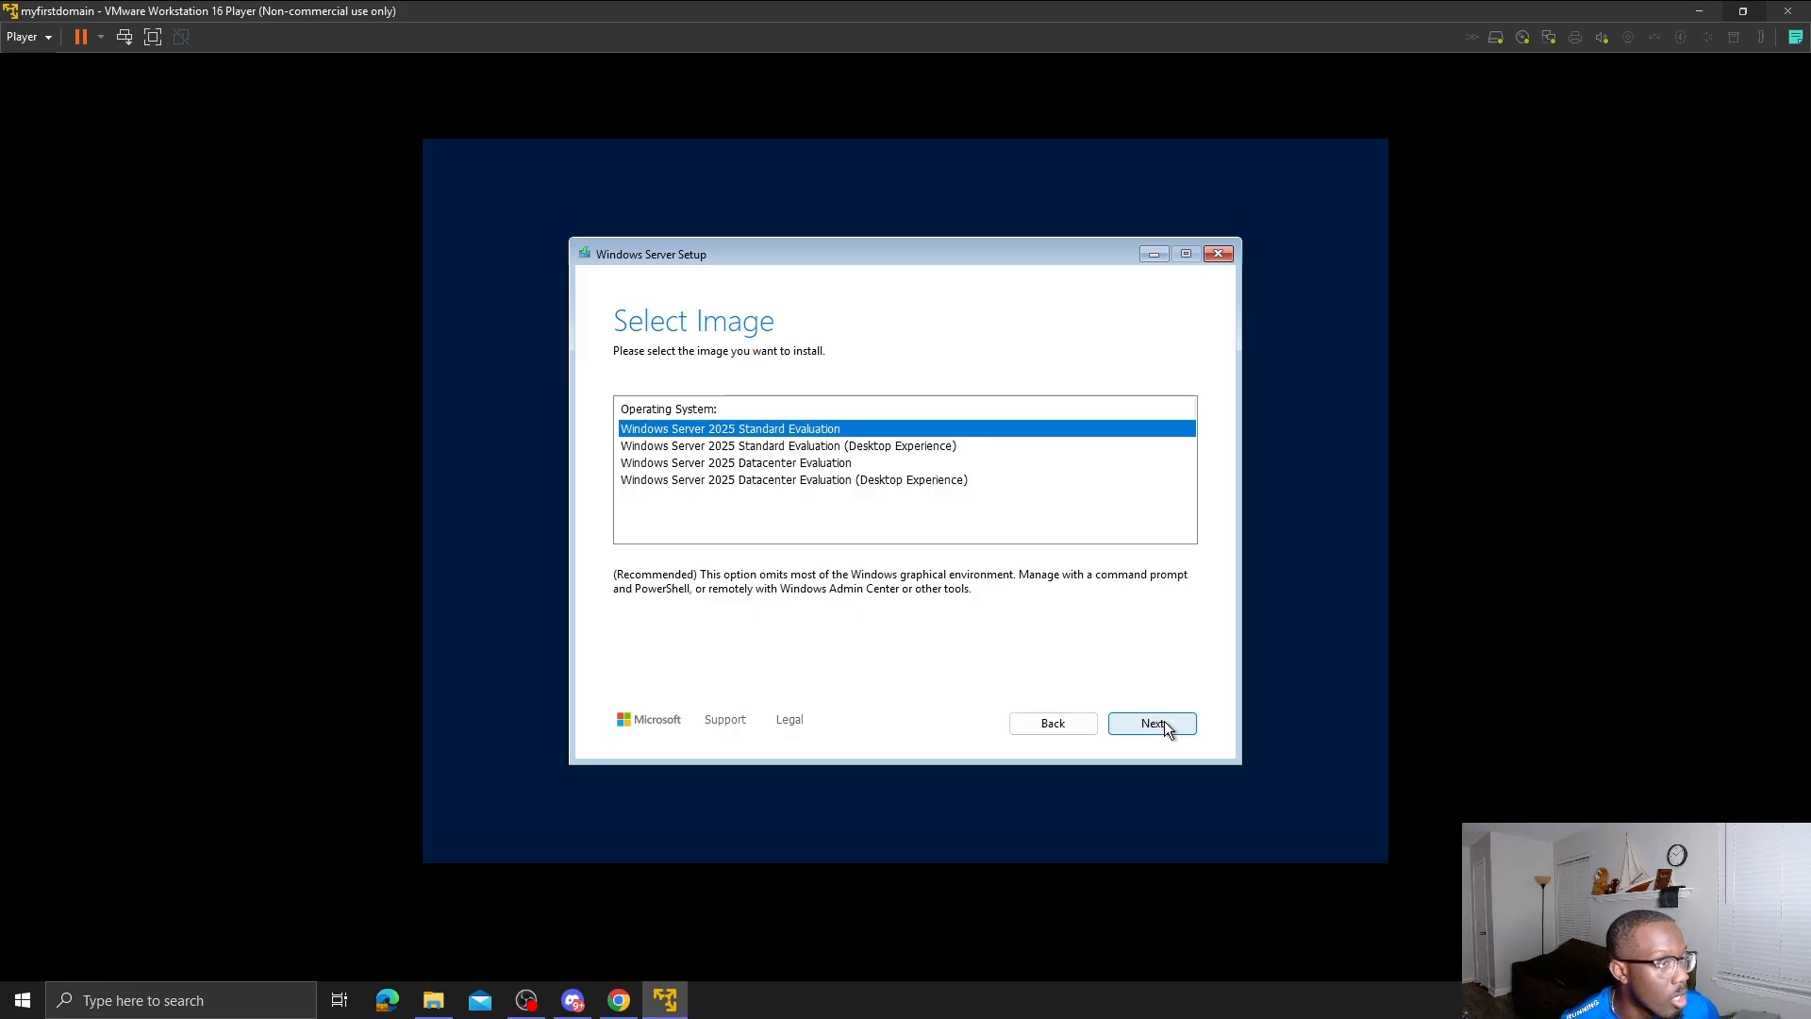
- Pick Standard Evaluation (Desktop Experience), accept the license, and target the 60 GB unallocated disk
click(904, 450)
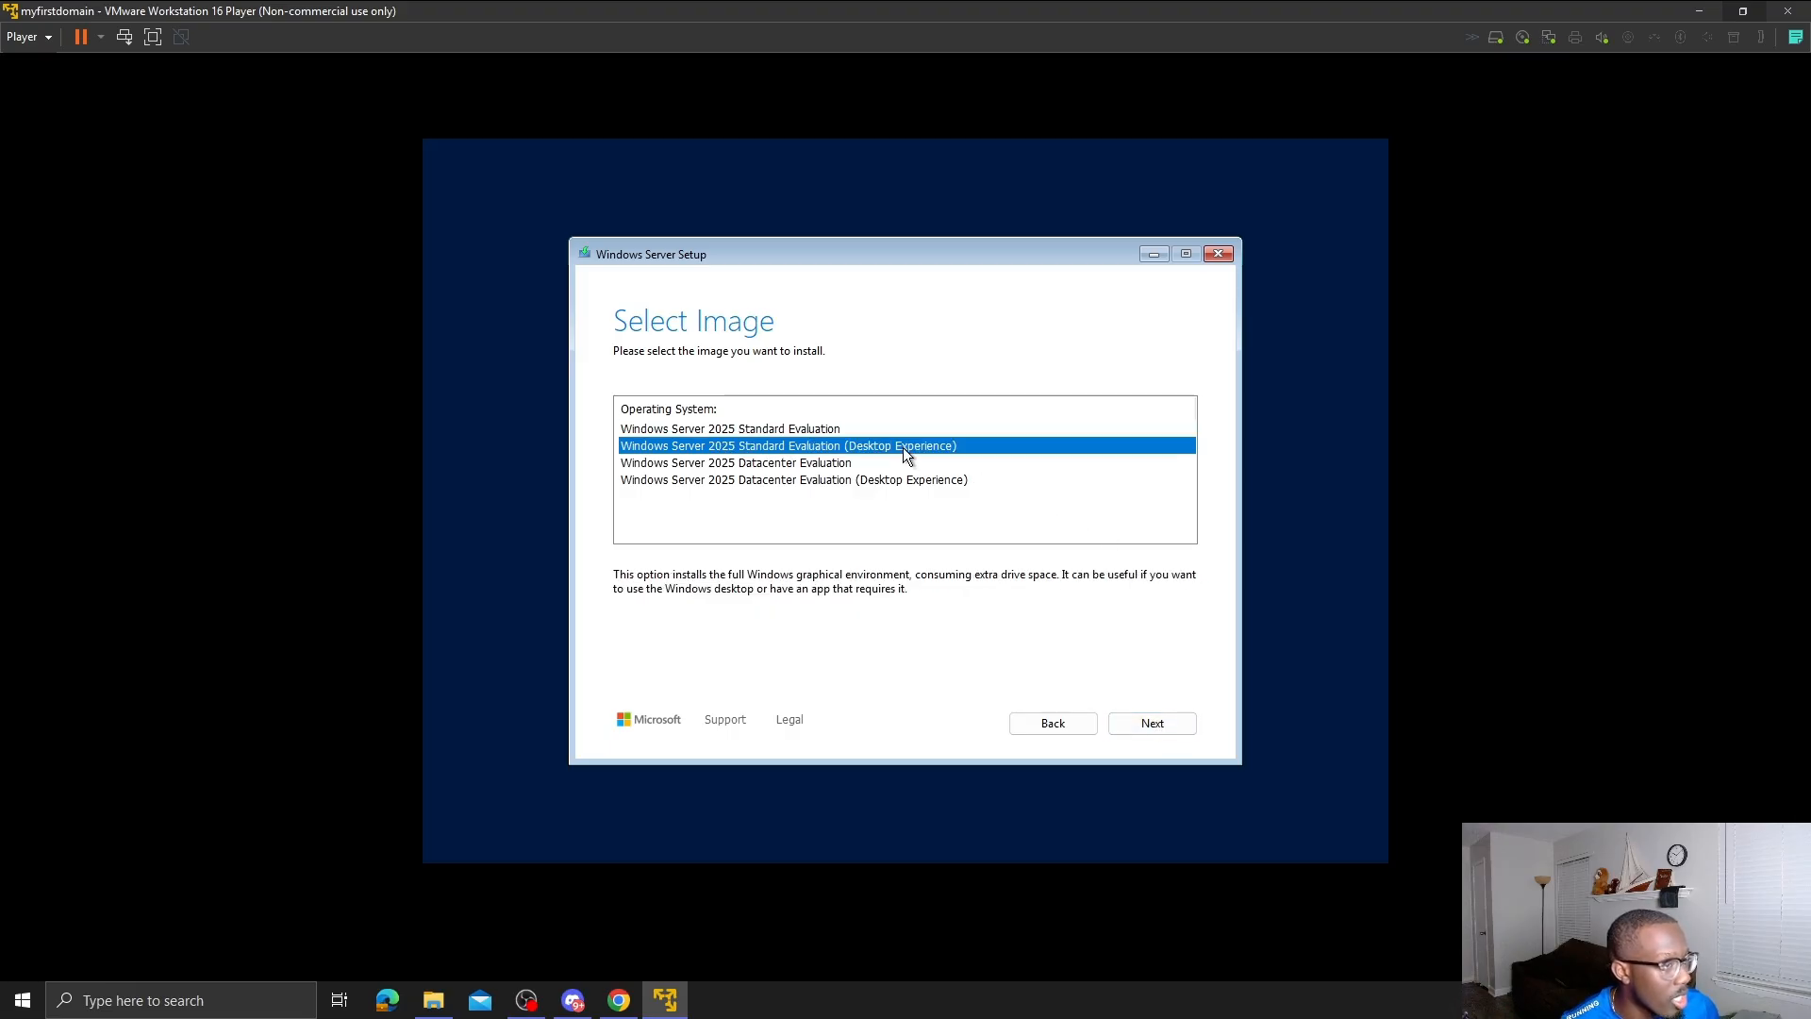
click(1191, 722)
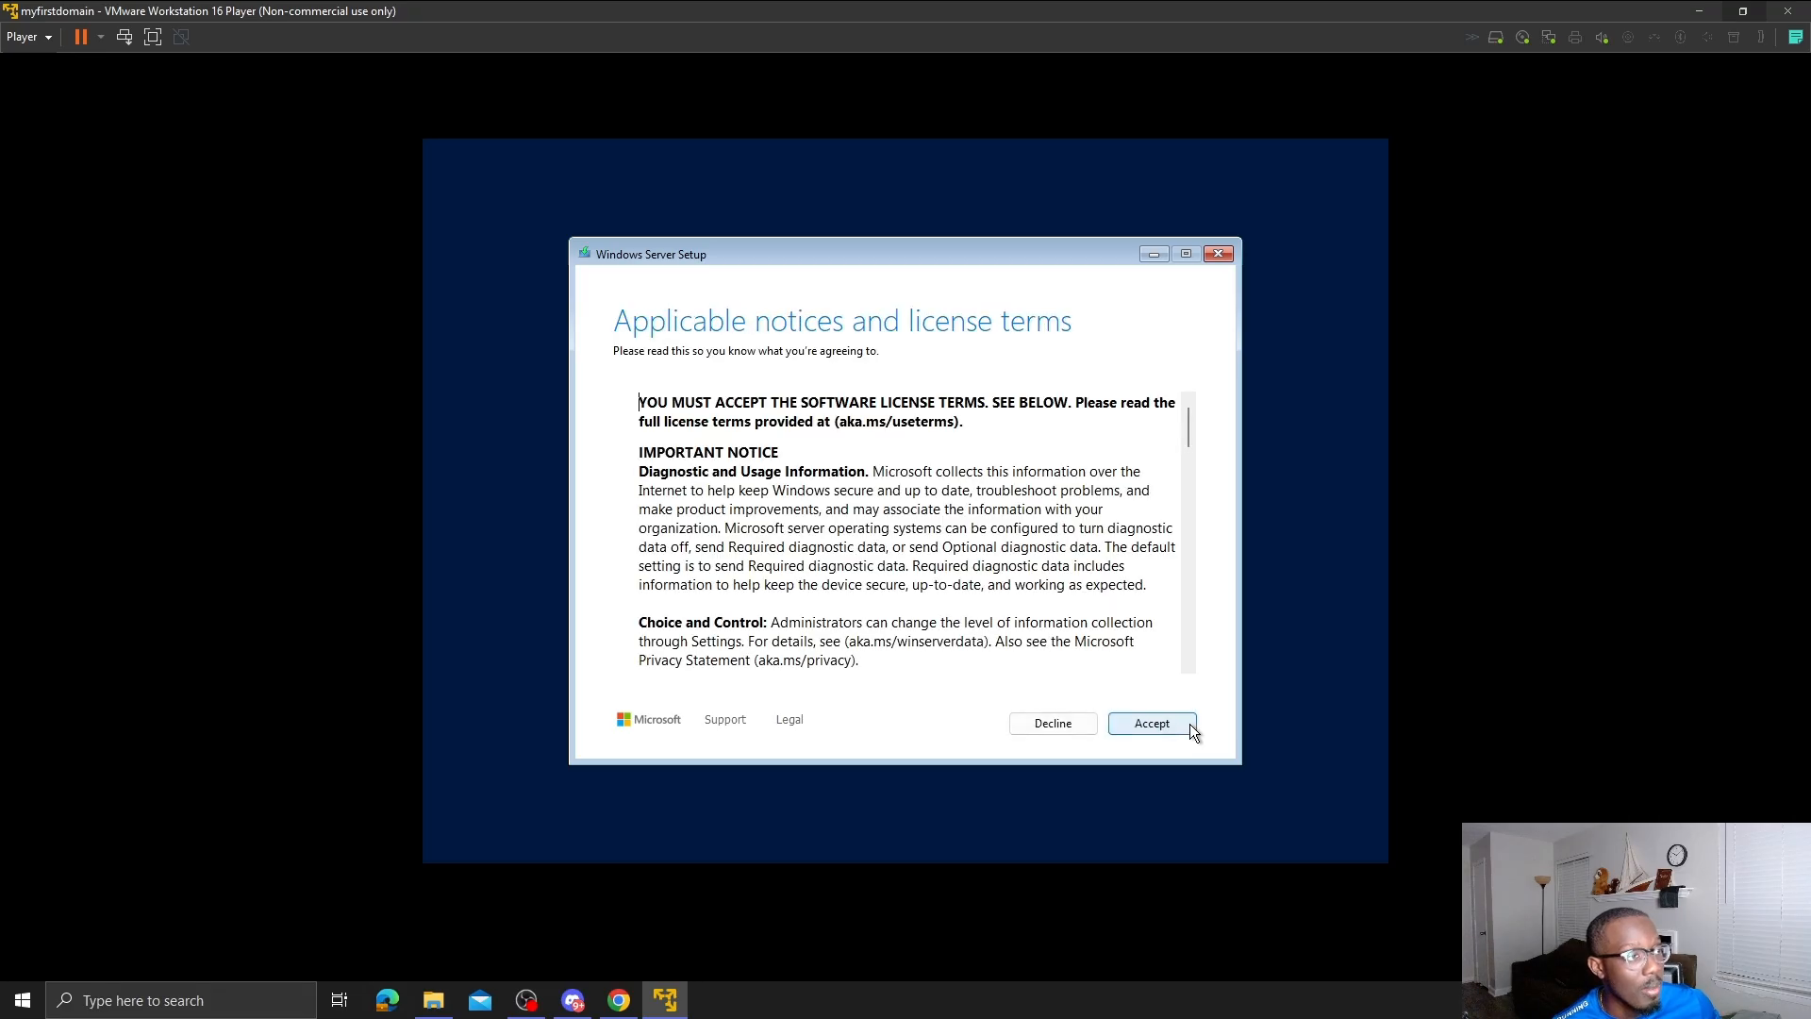
click(1163, 723)
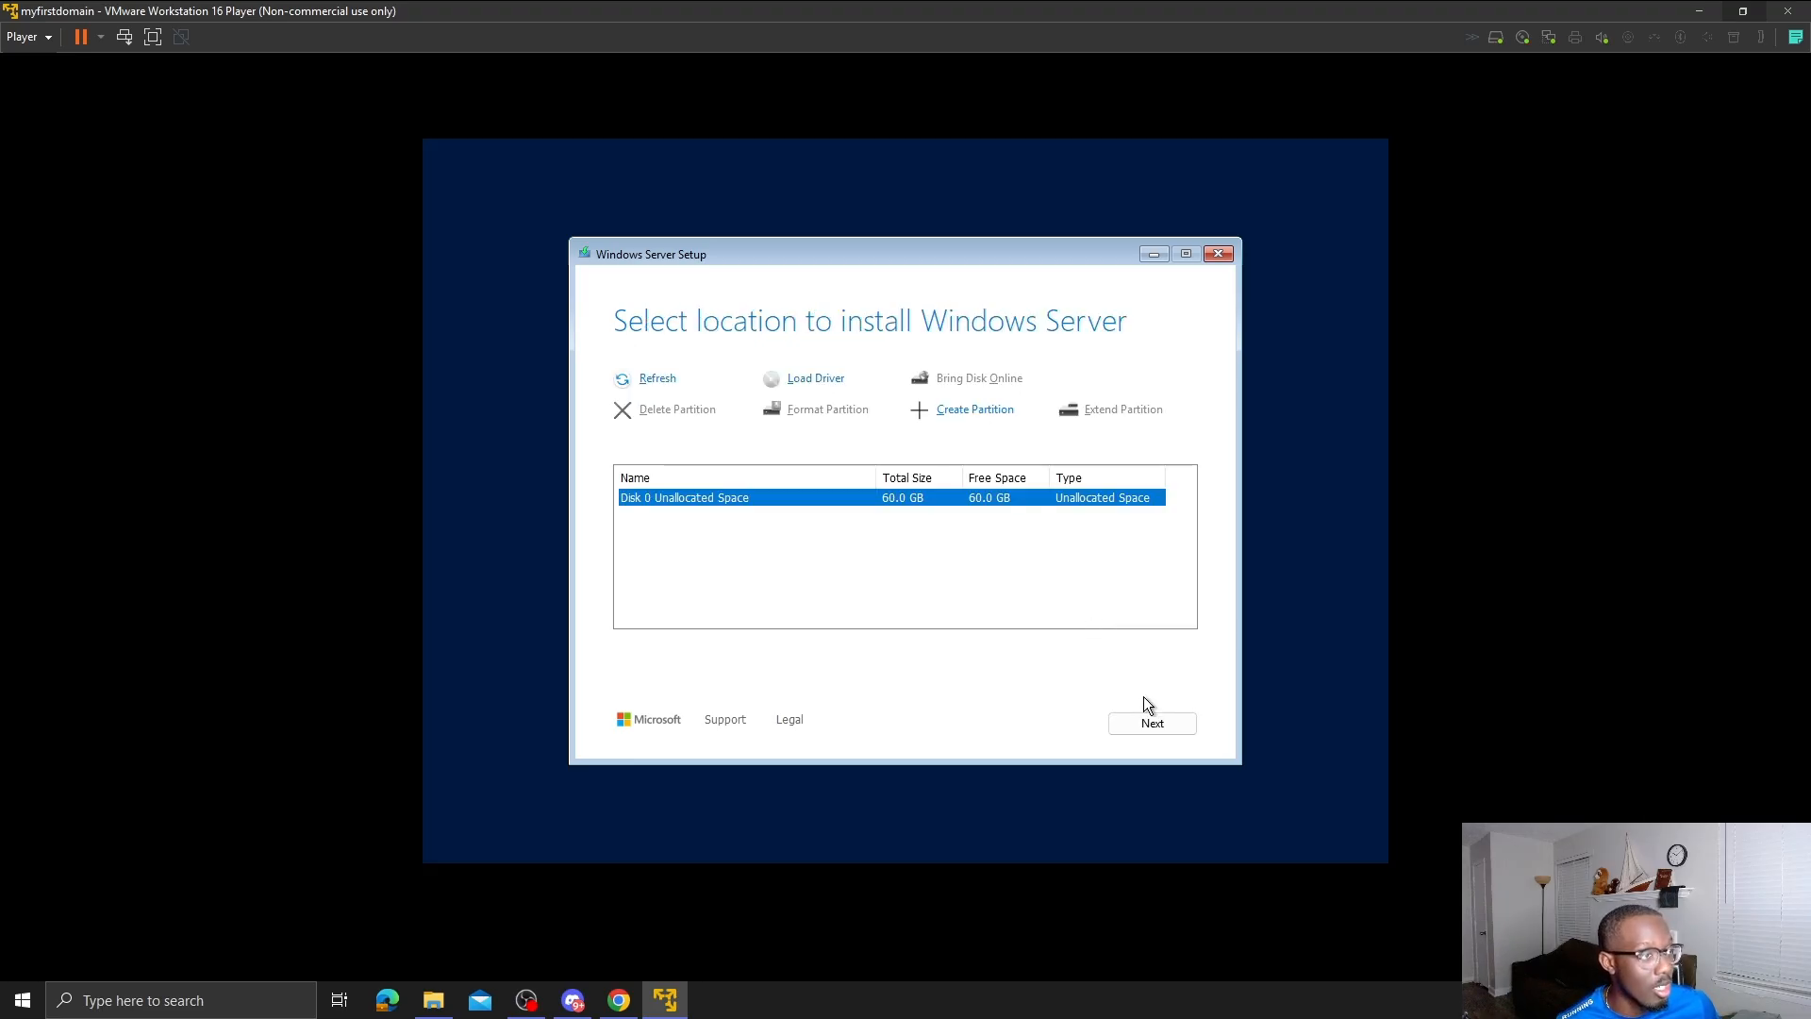
click(1147, 729)
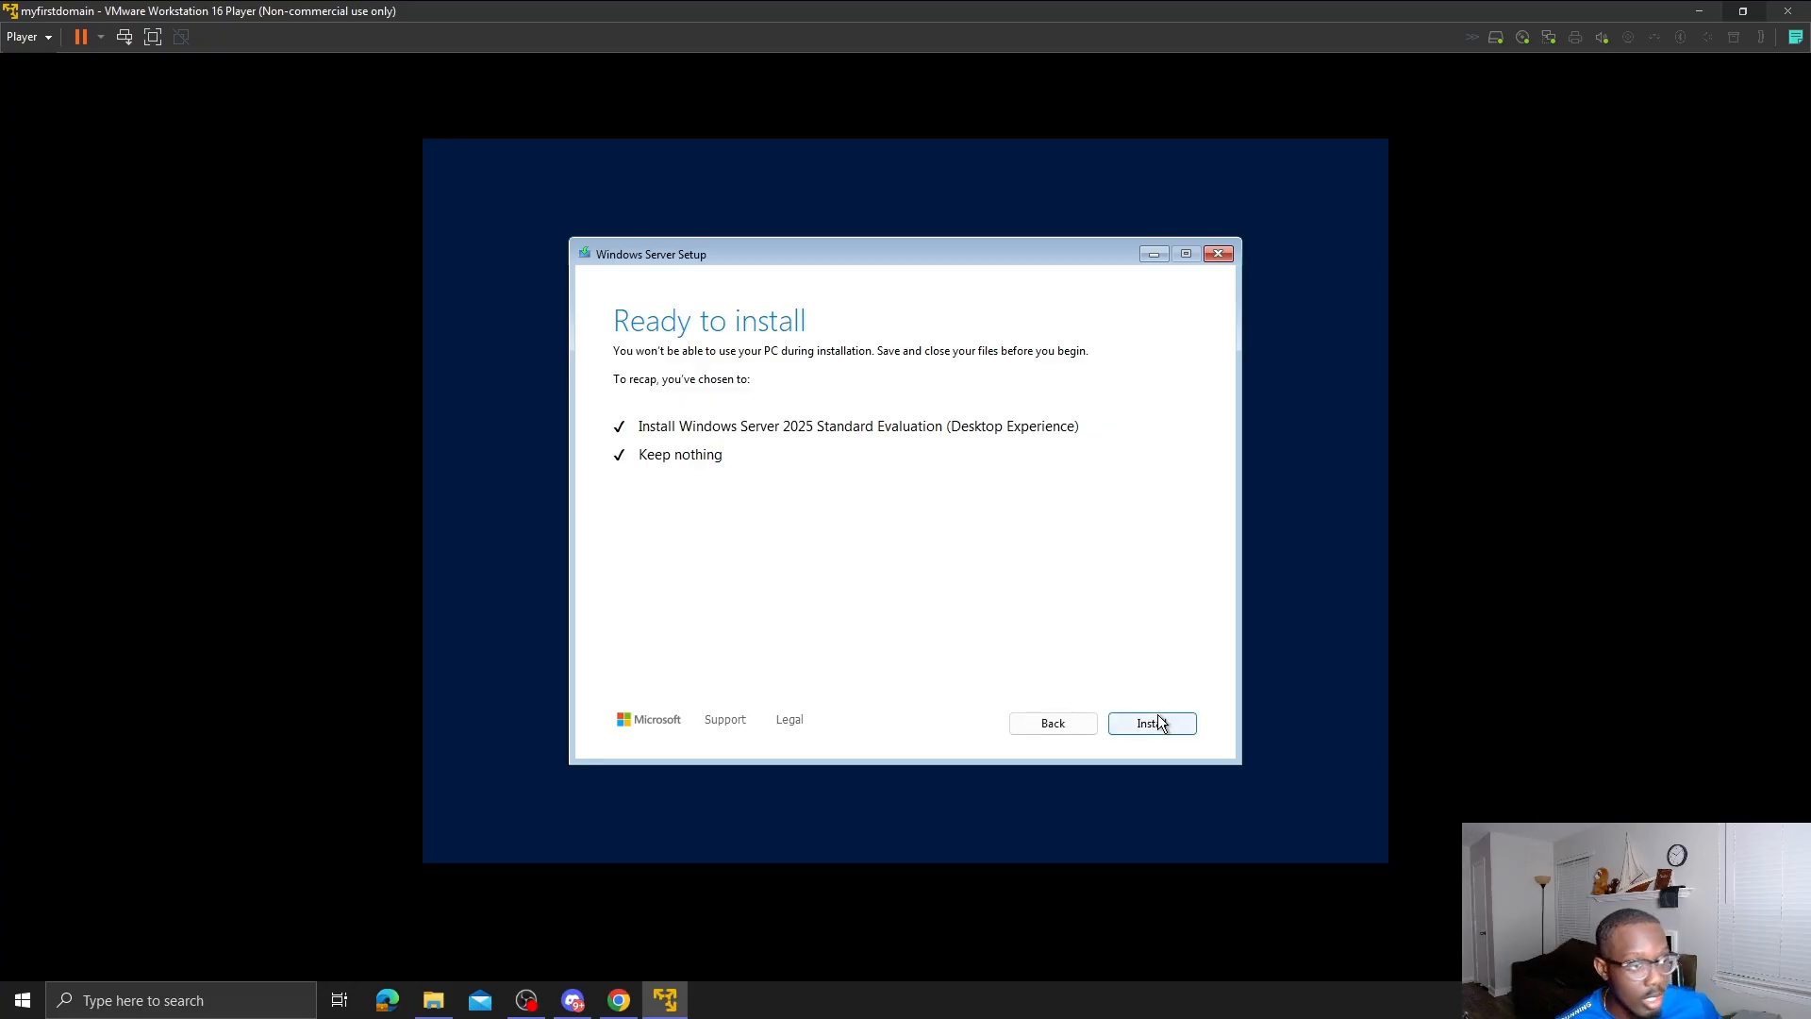
- Begin the Windows Server installation and let it run until the disk-full error appears
click(1153, 723)
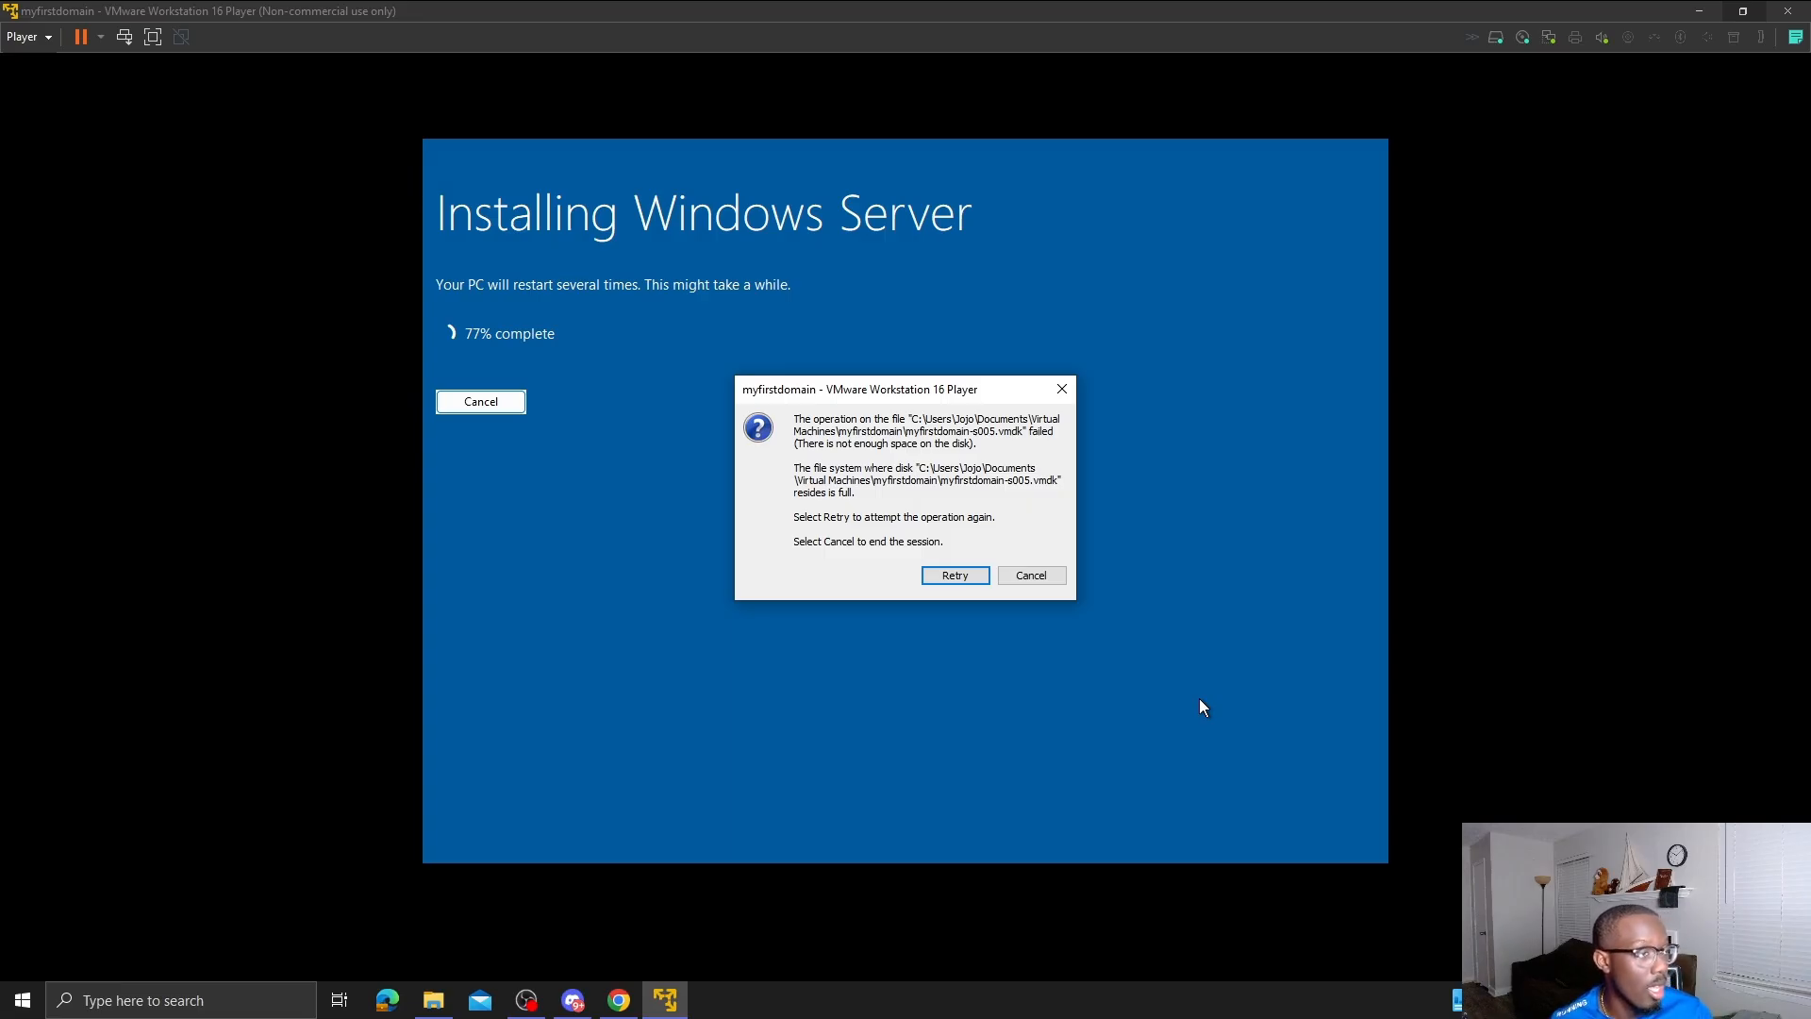
- Retry the failed virtual disk operation repeatedly until the disk-full error clears
click(955, 575)
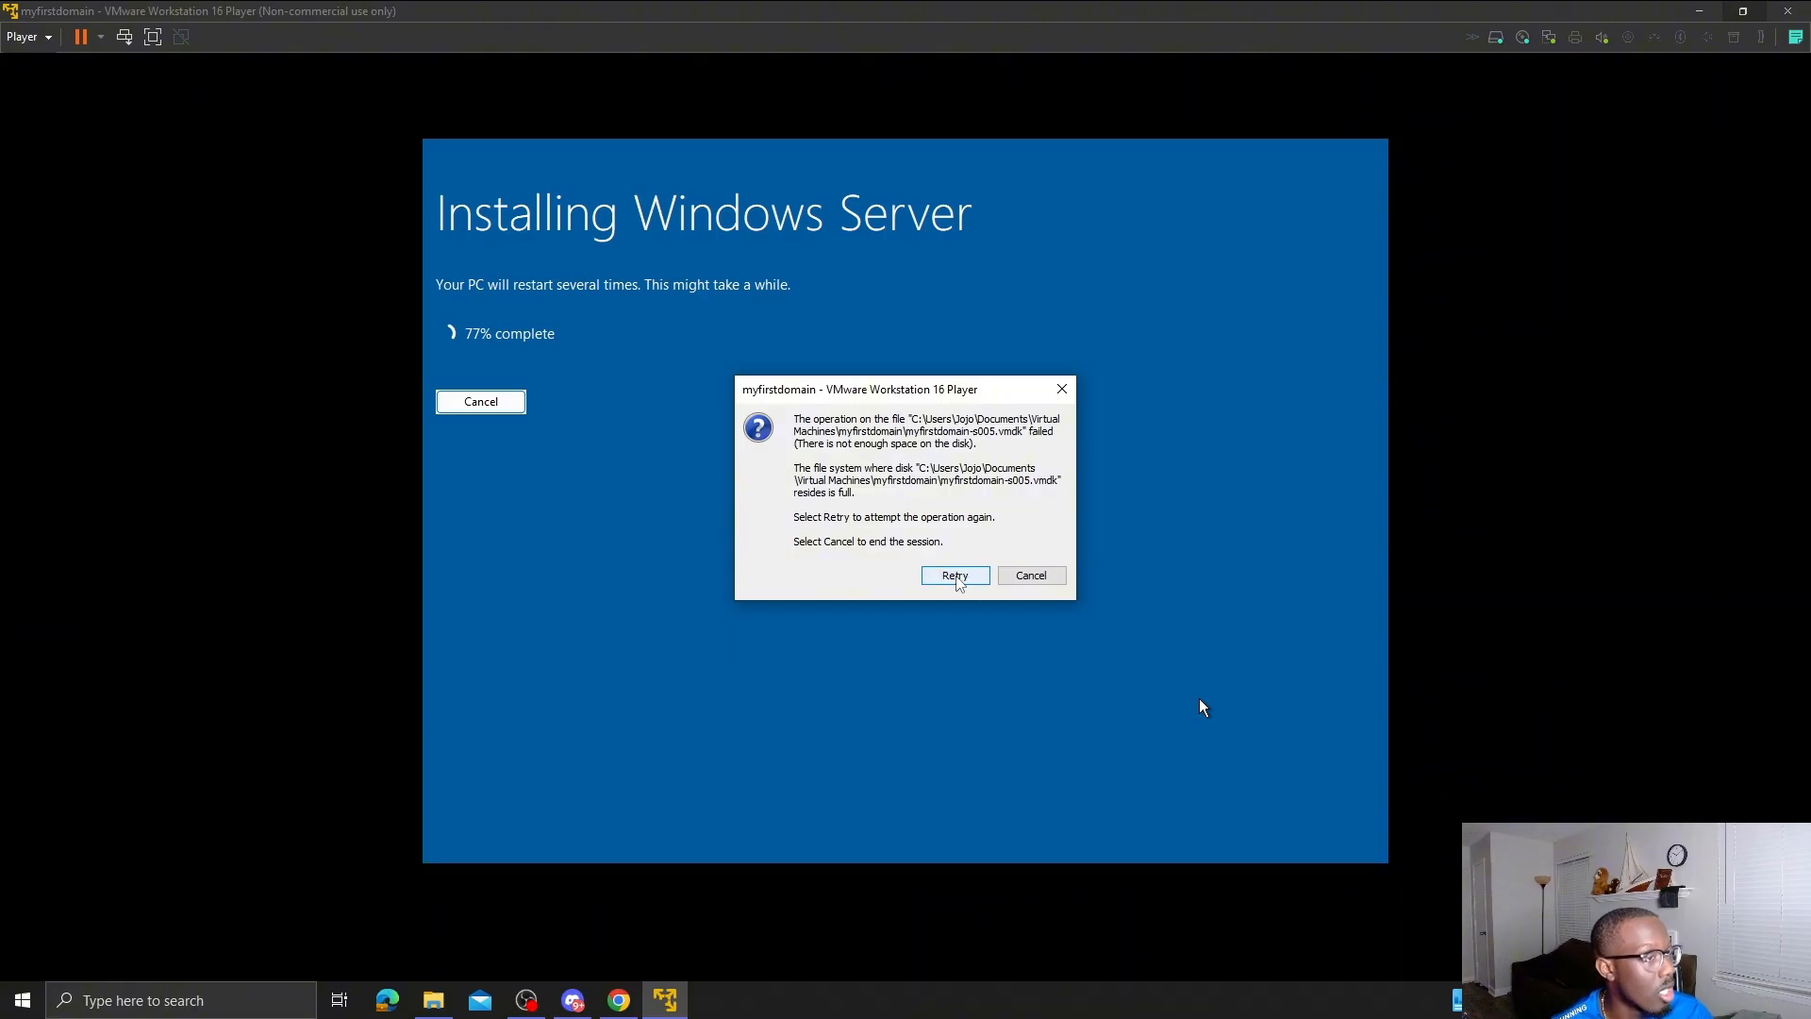
click(956, 576)
click(956, 576)
click(956, 577)
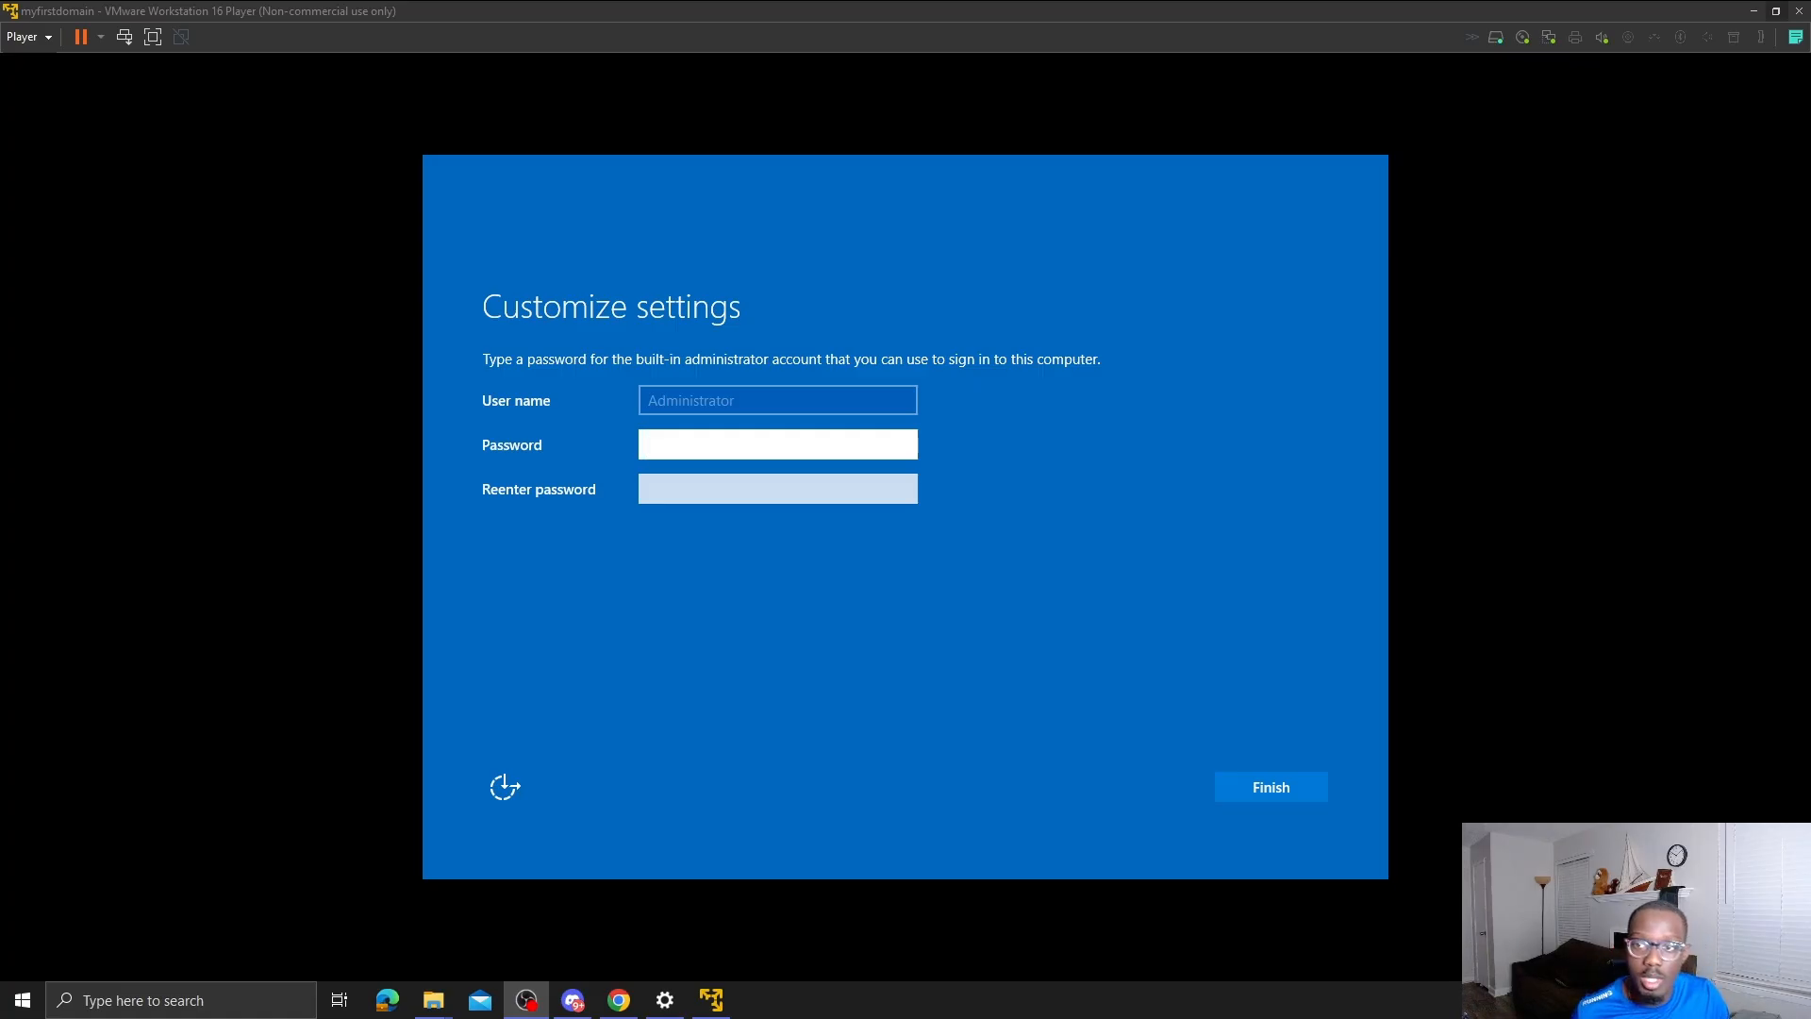
- Enter the Administrator password in both password fields and submit it
click(723, 449)
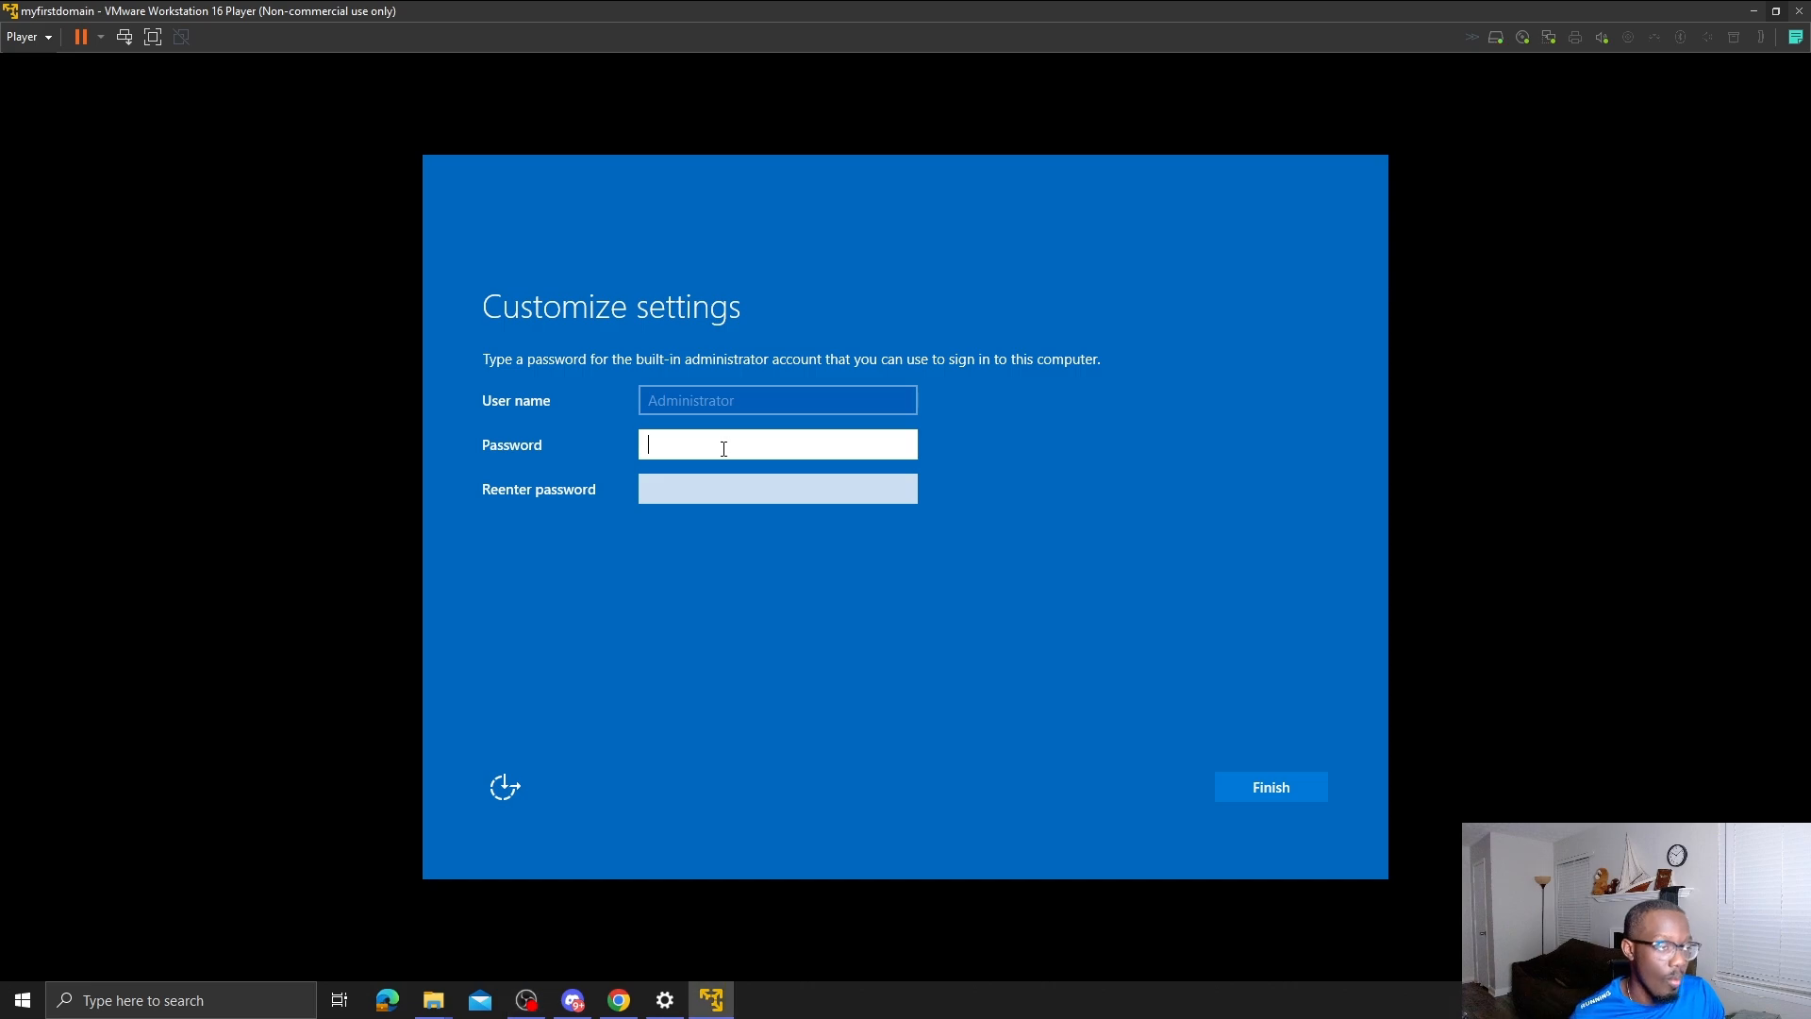
text(•••••)
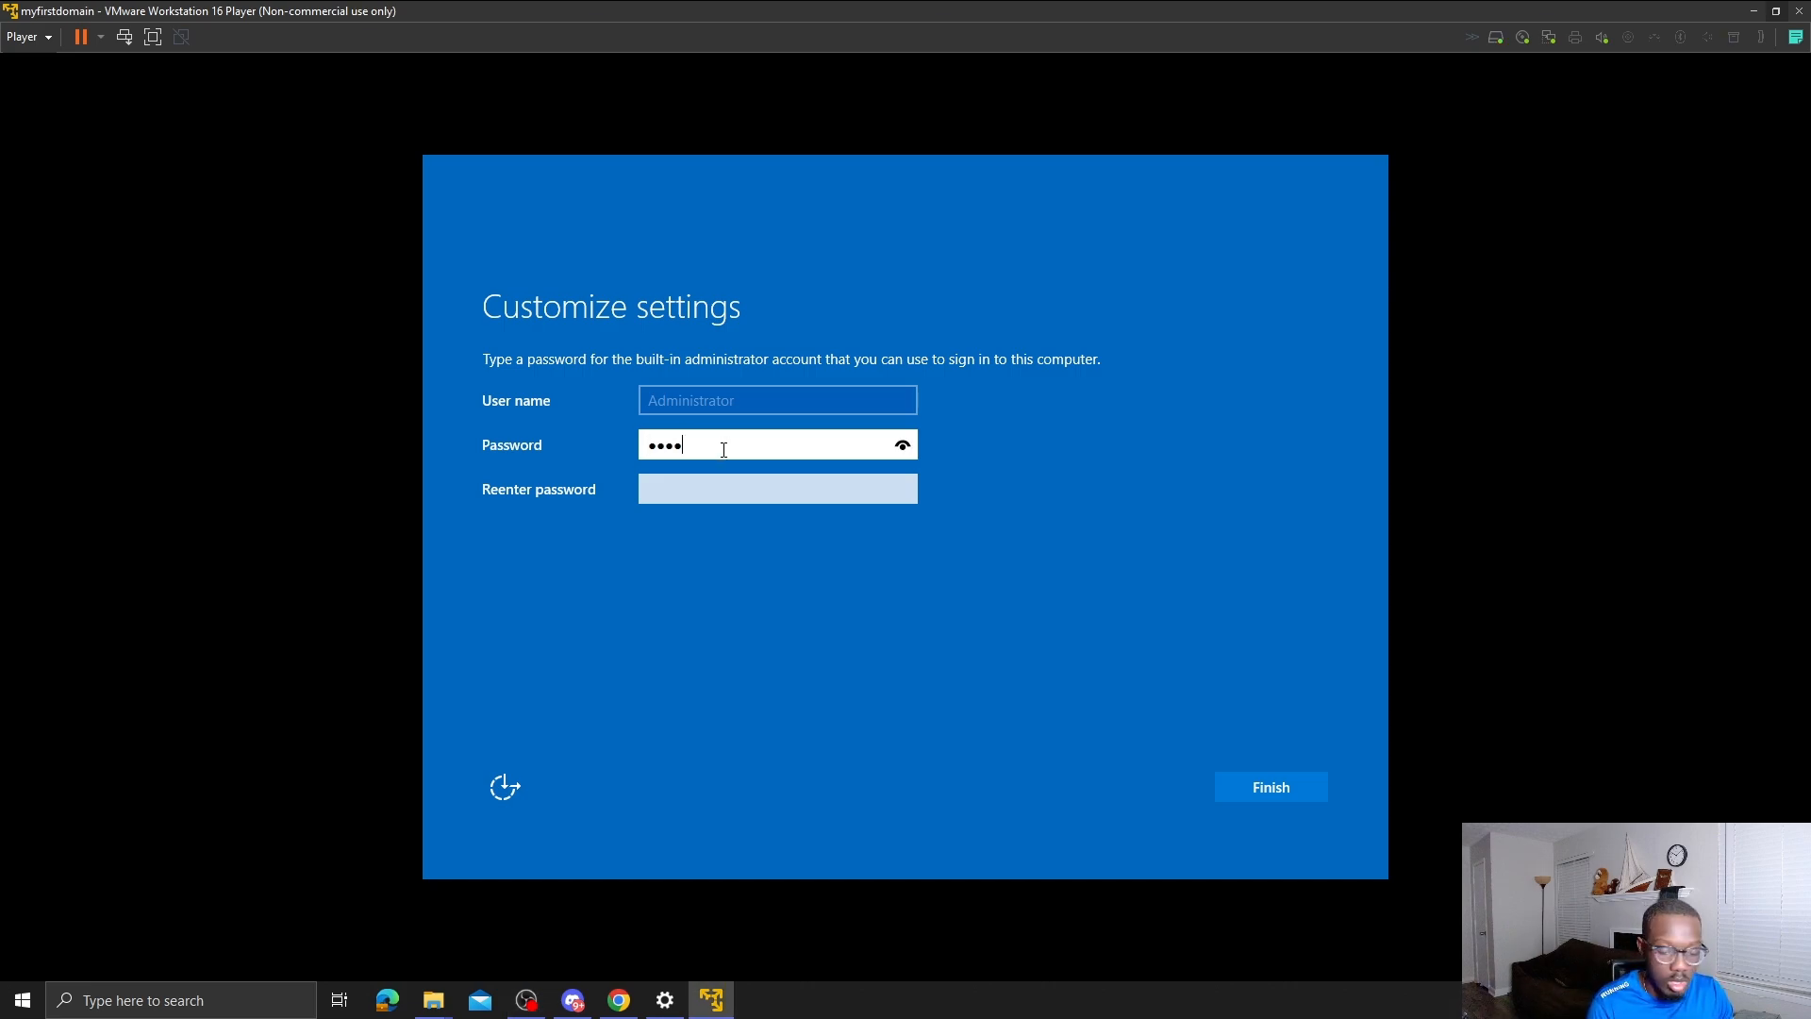
key(Tab)
text(•••••)
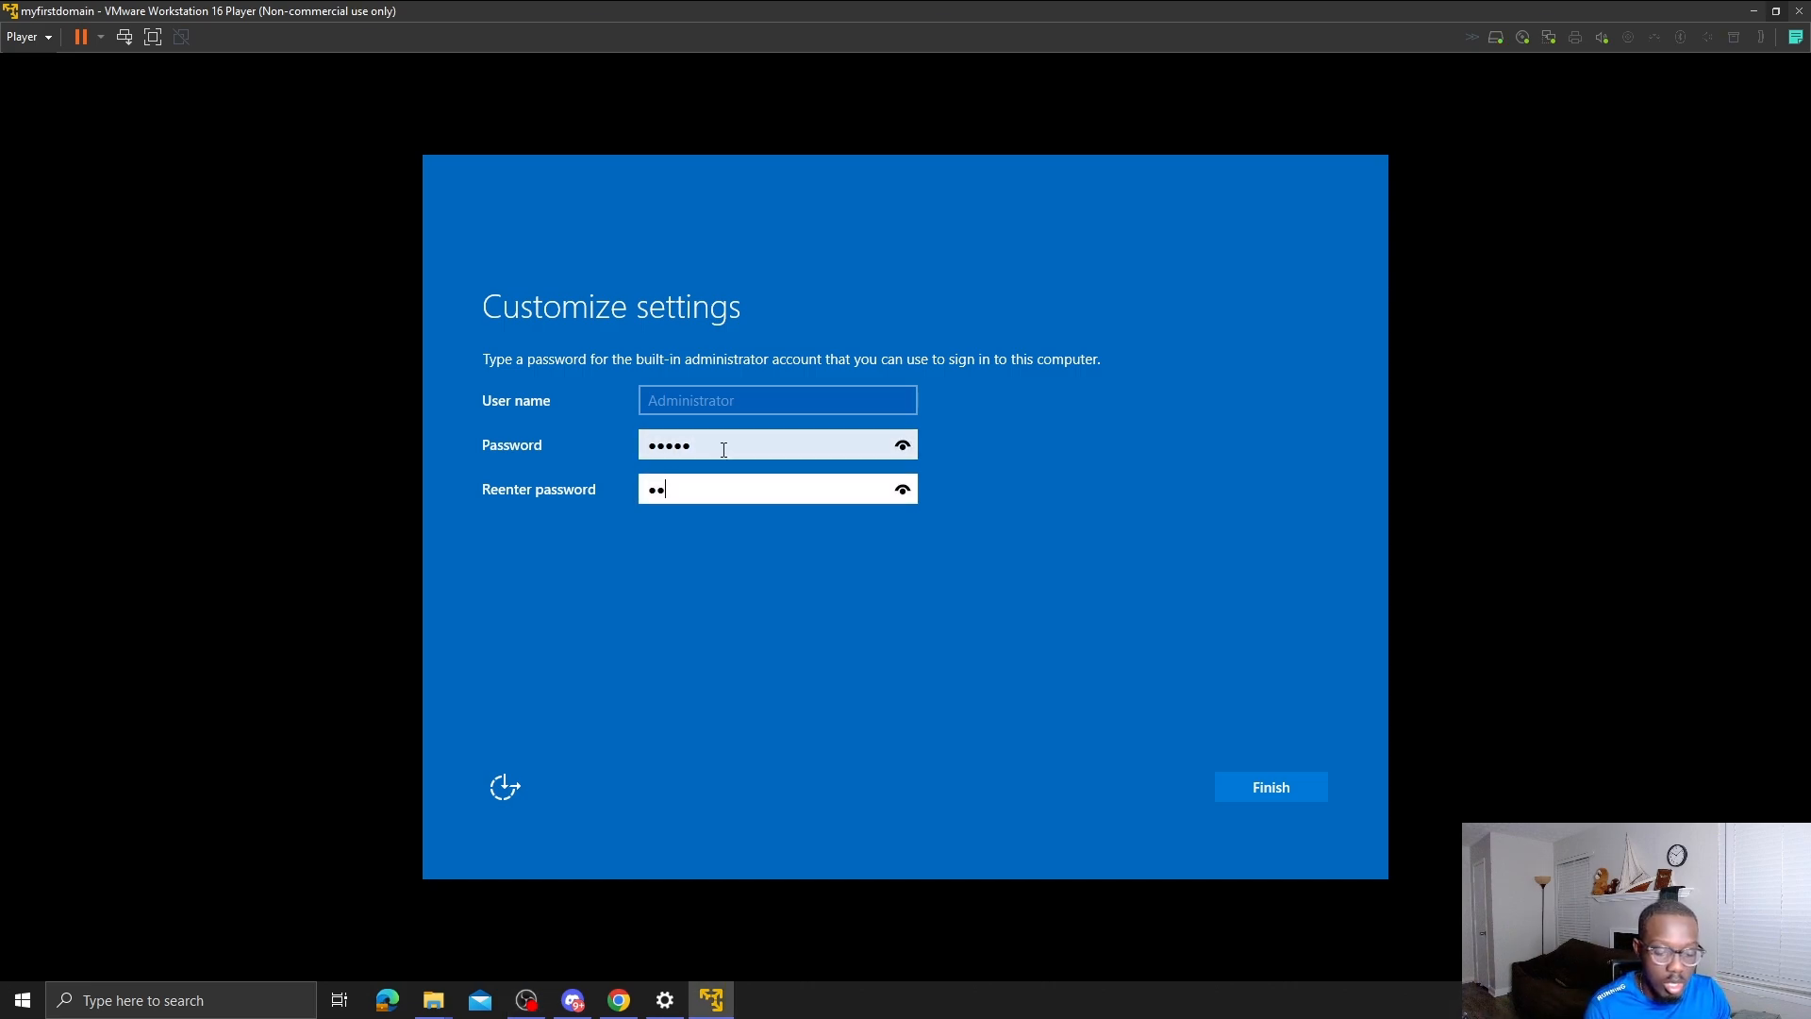
key(Return)
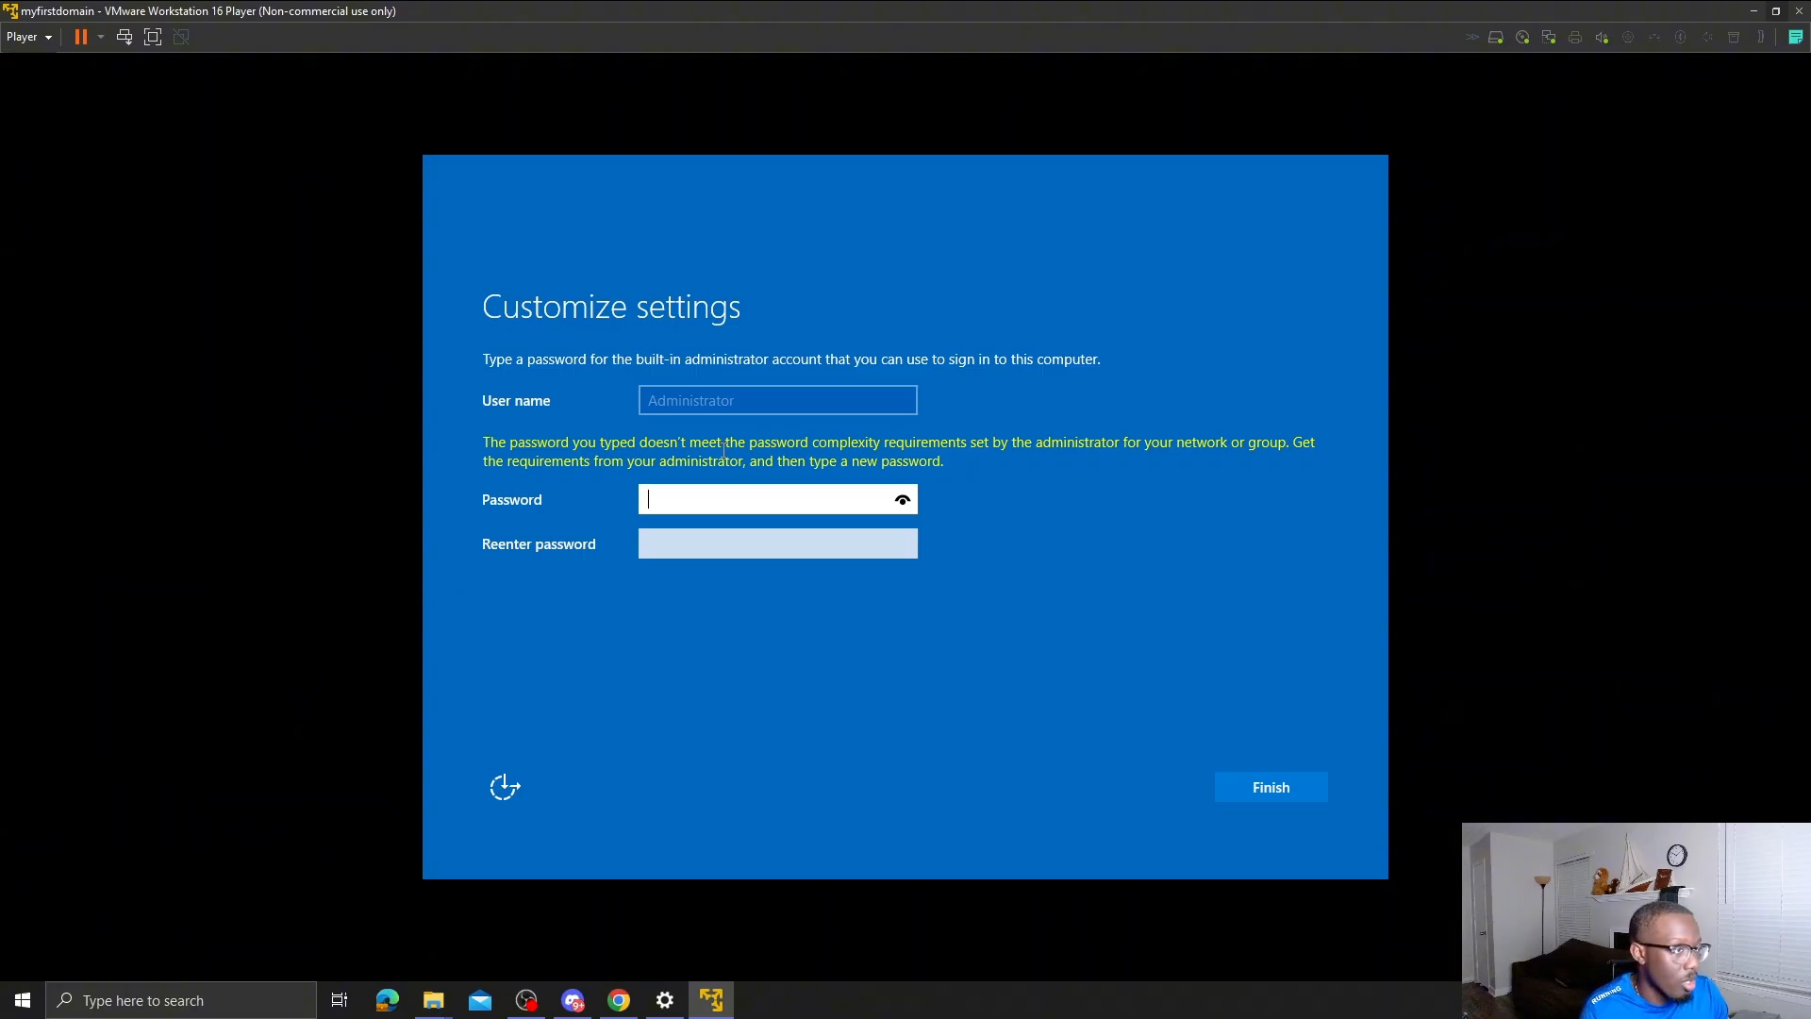
- Re-enter a new Administrator password with Caps Lock off and finalize the settings
text(•••••)
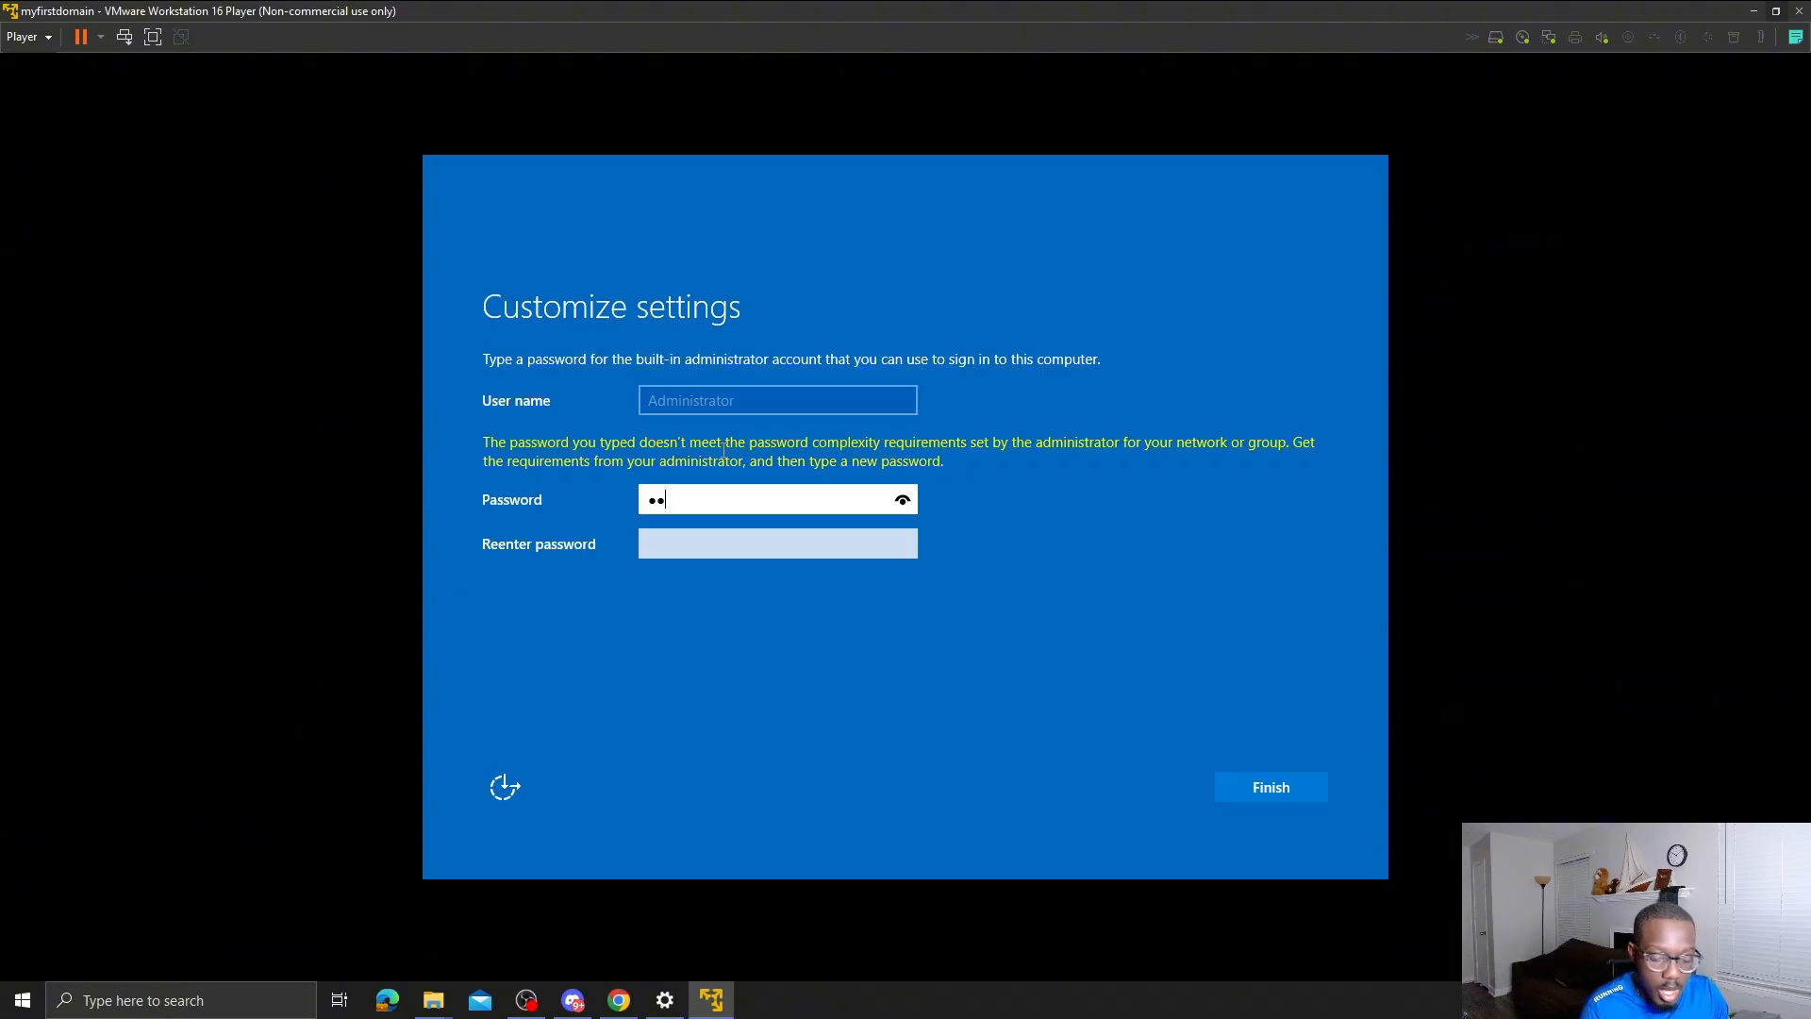
text(••••)
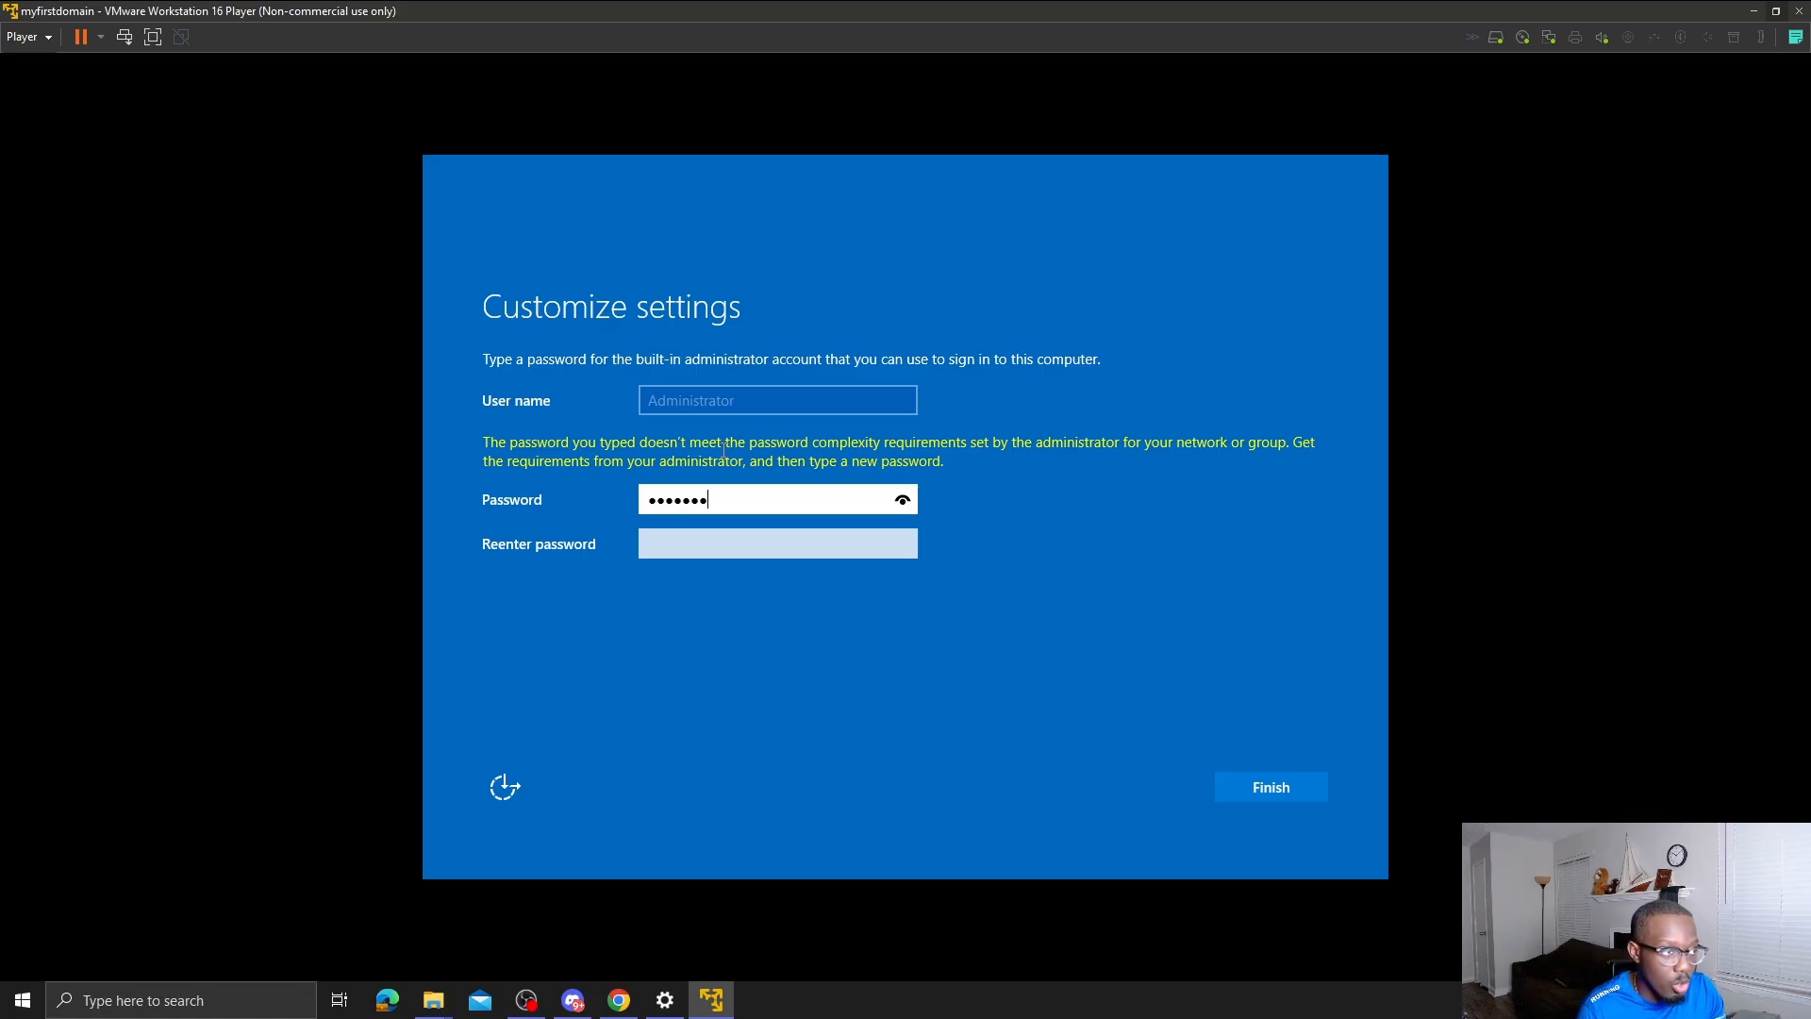
key(Tab)
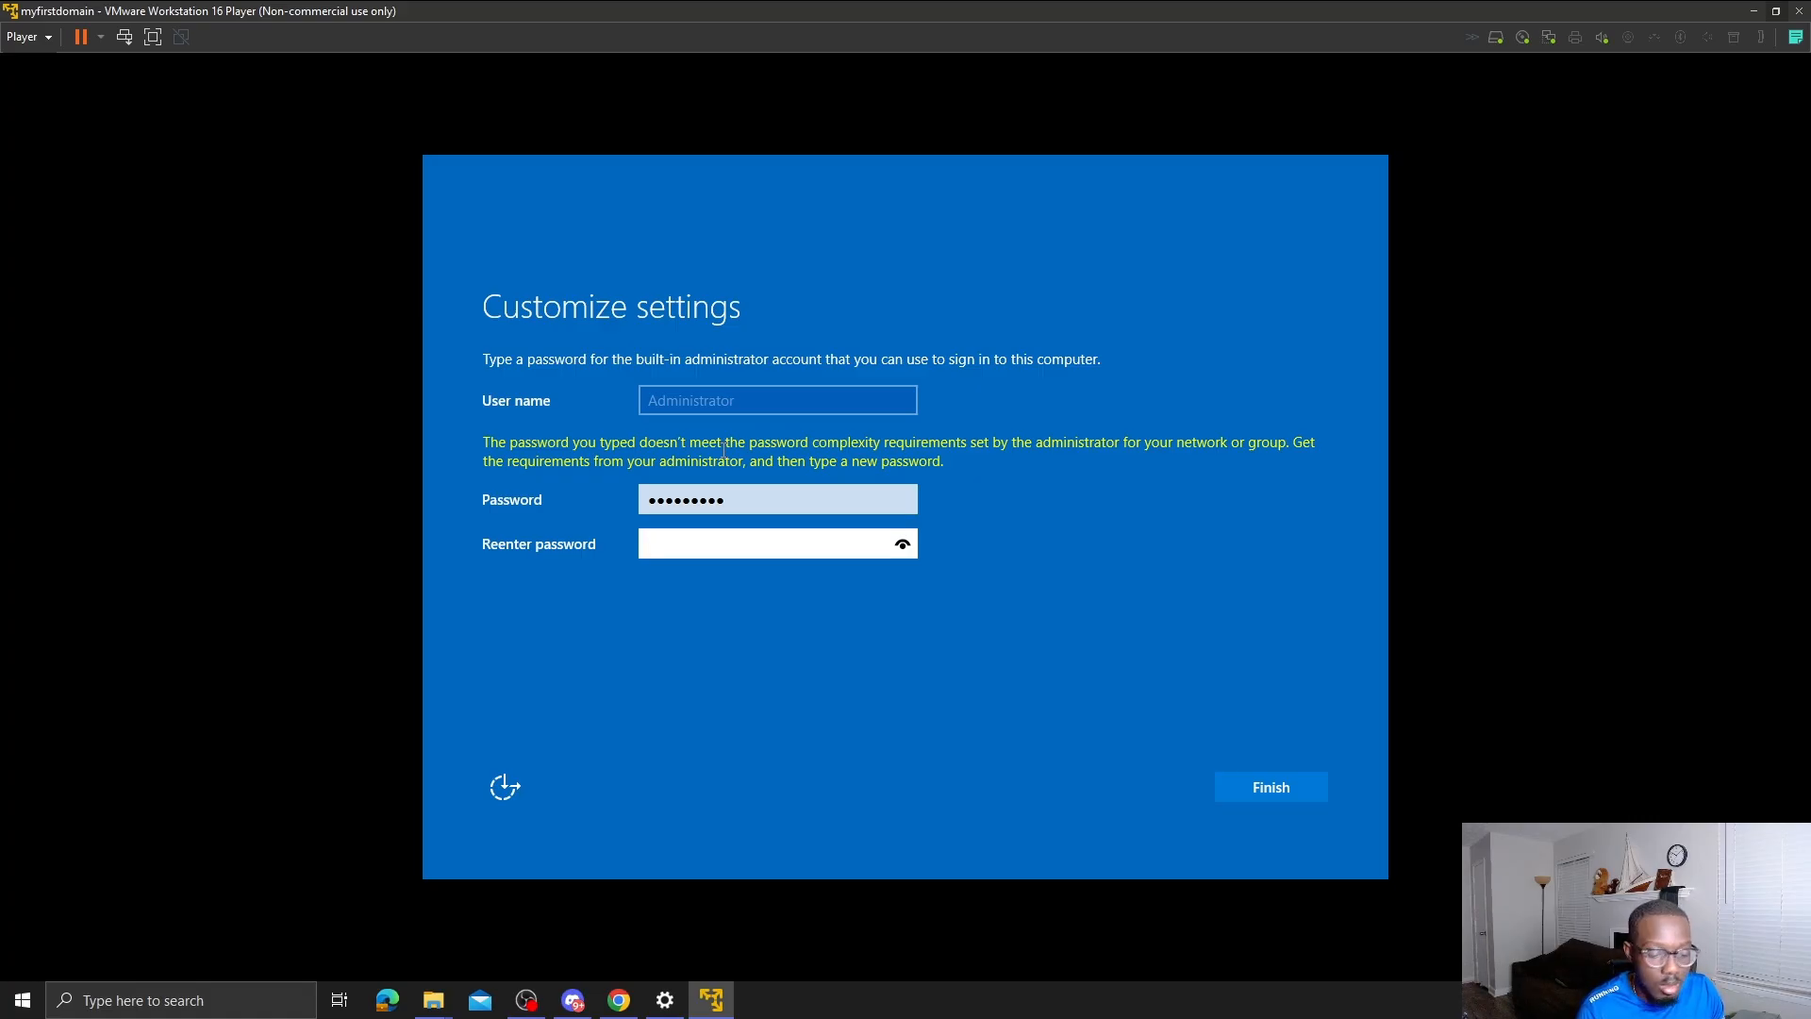
text(•••••••)
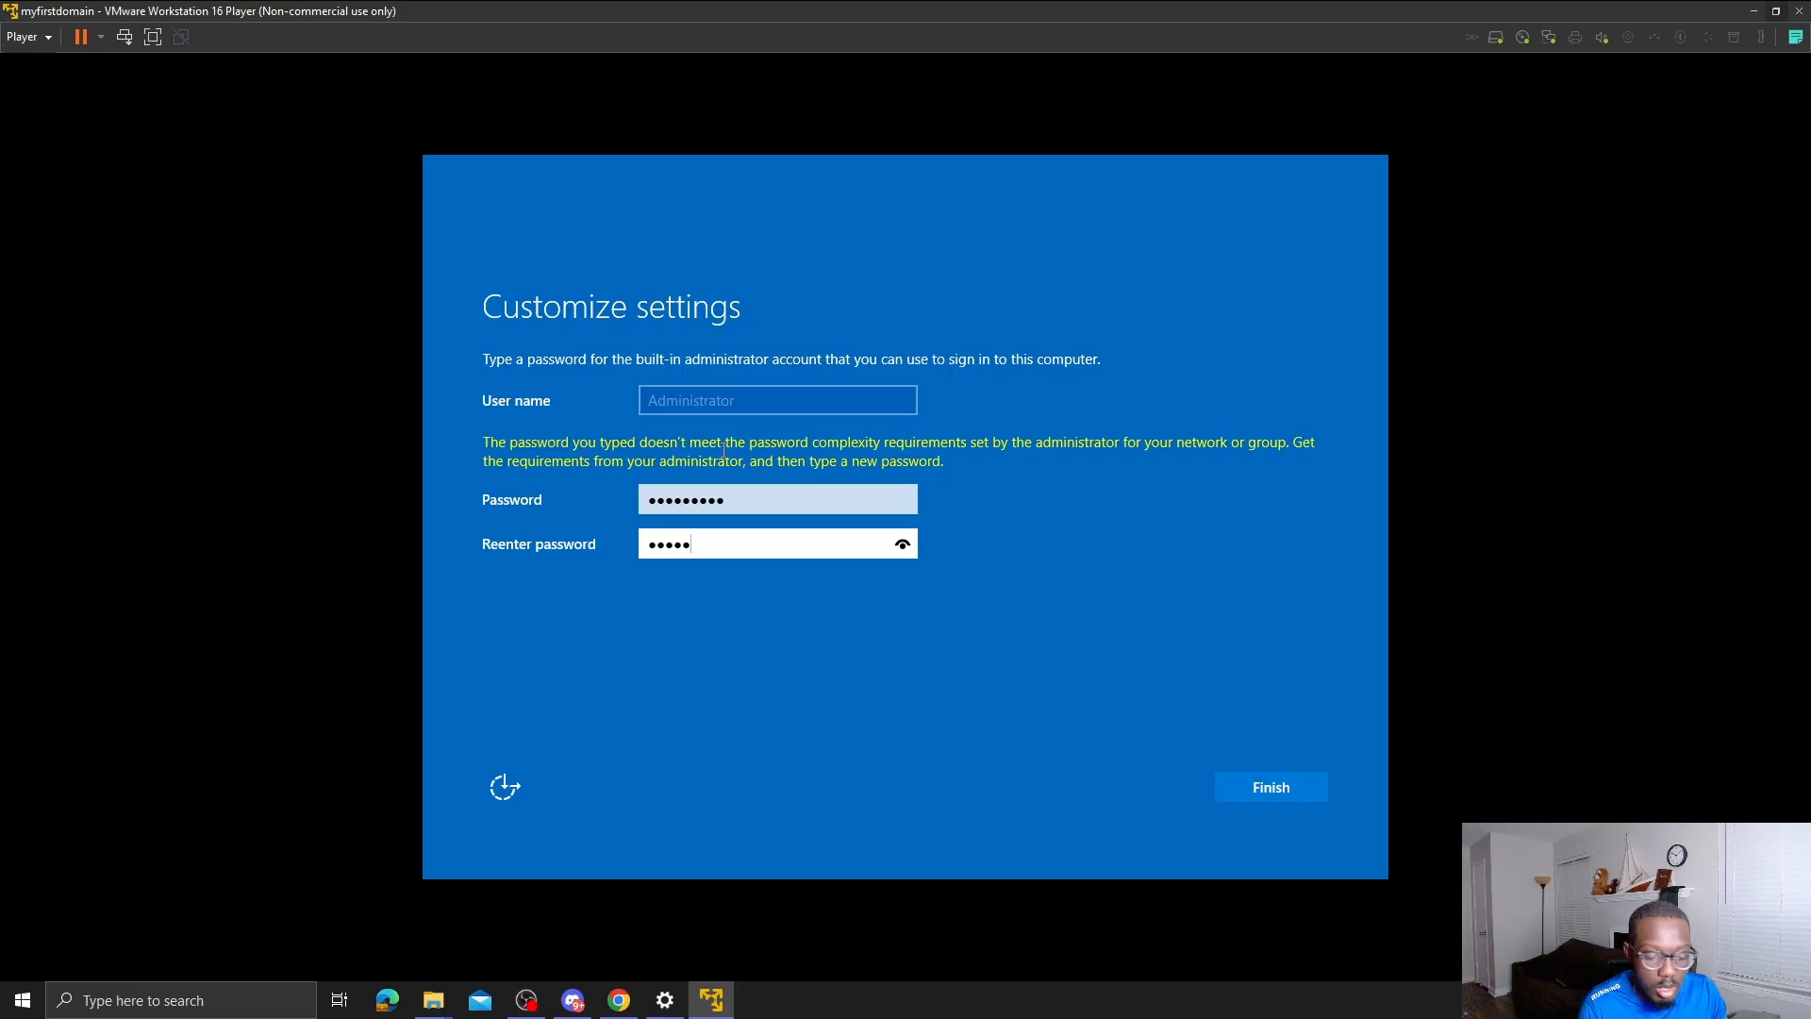
text(••)
key(Caps_Lock)
key(Return)
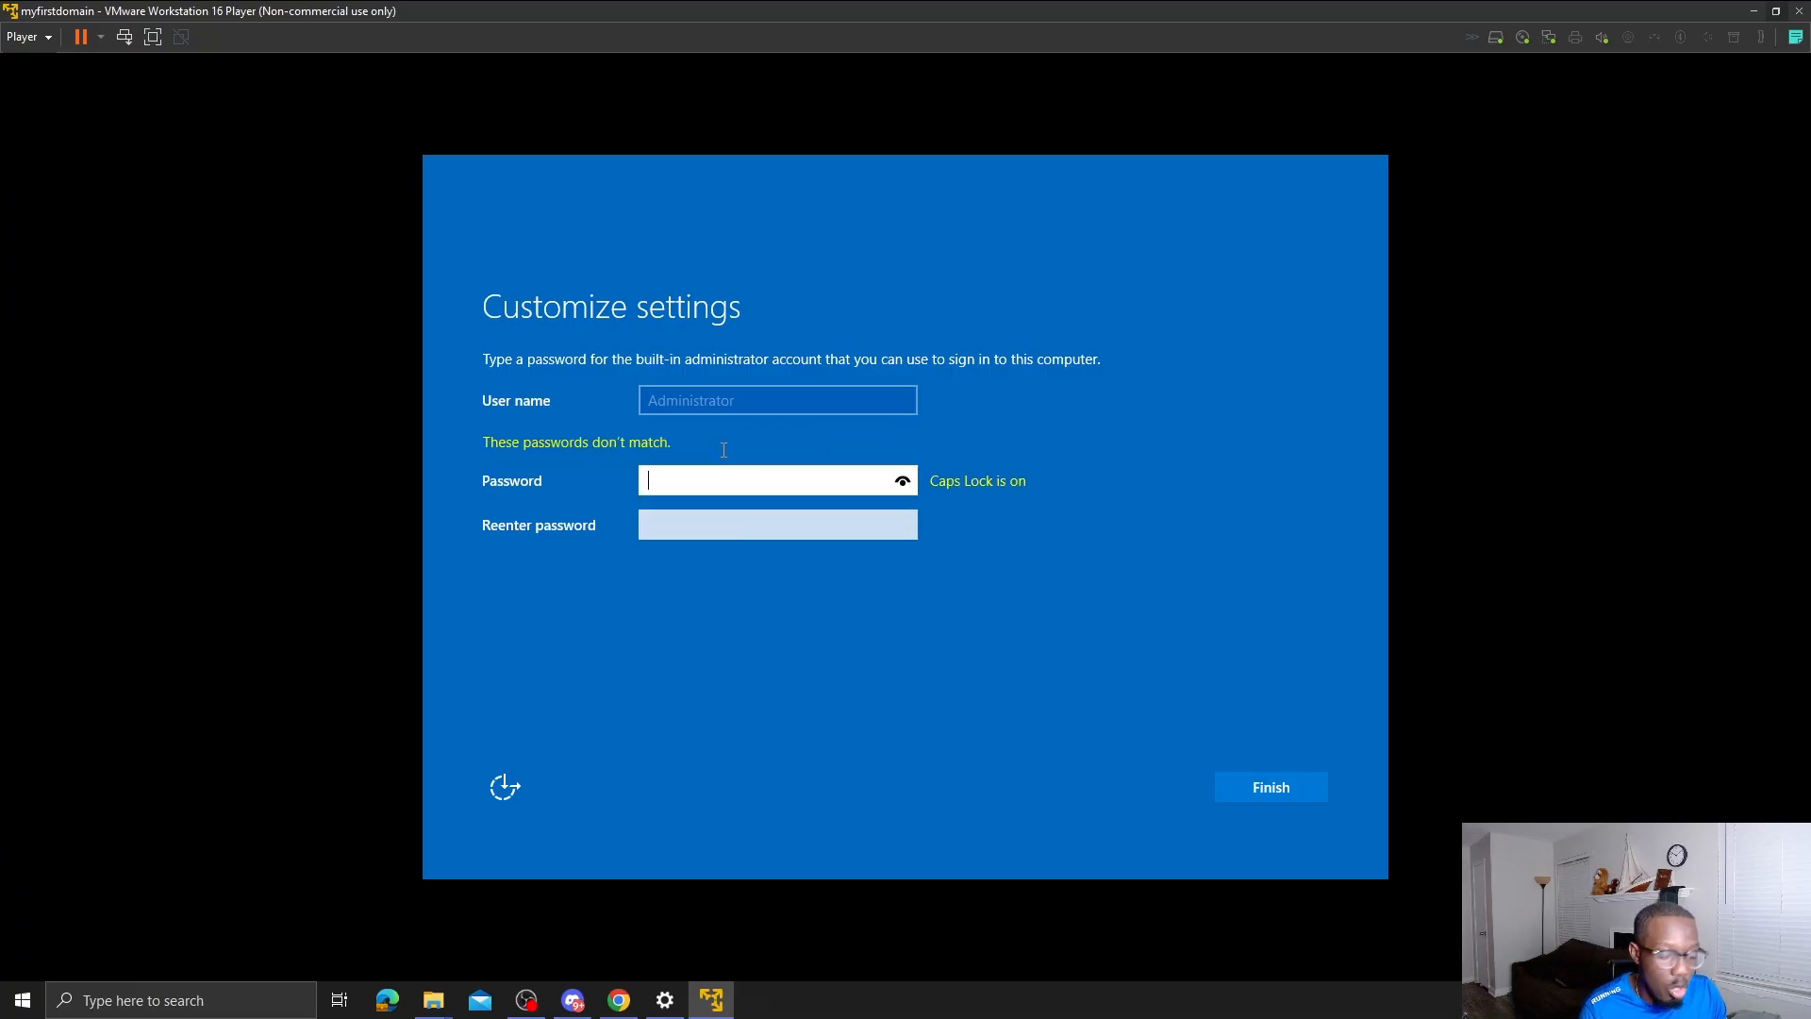
key(Caps_Lock)
text(••••)
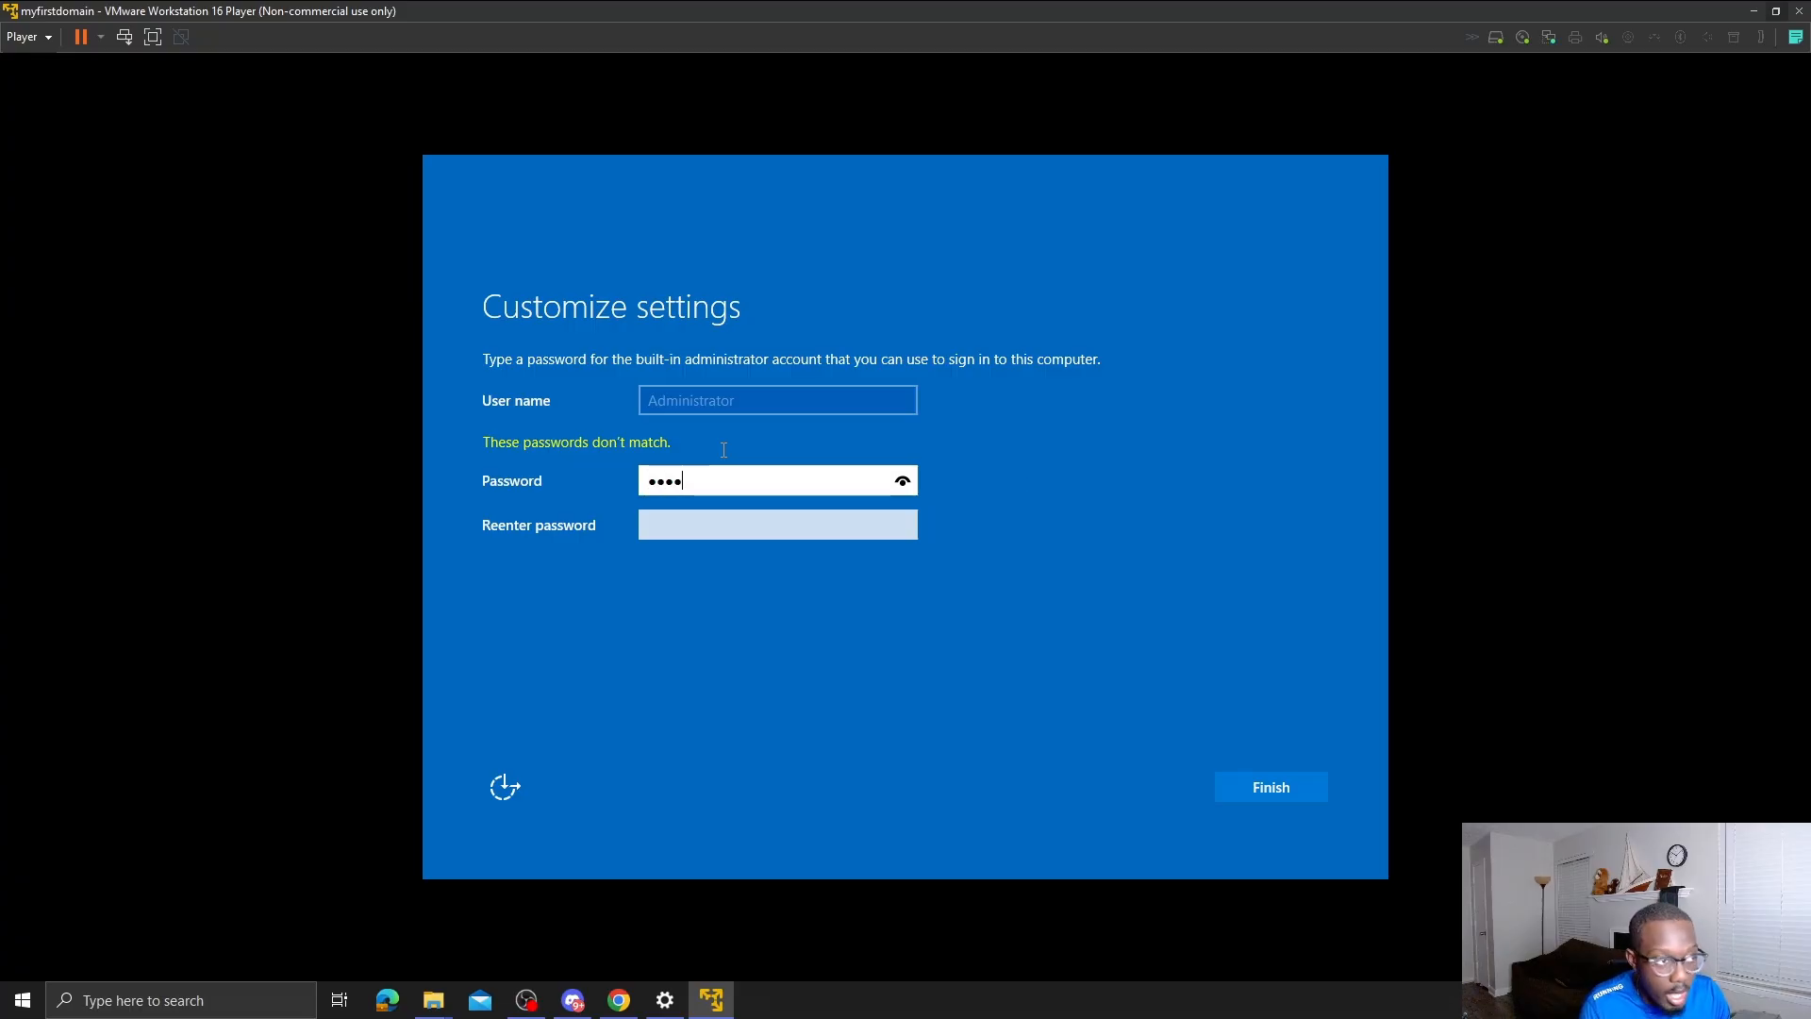
text(••••)
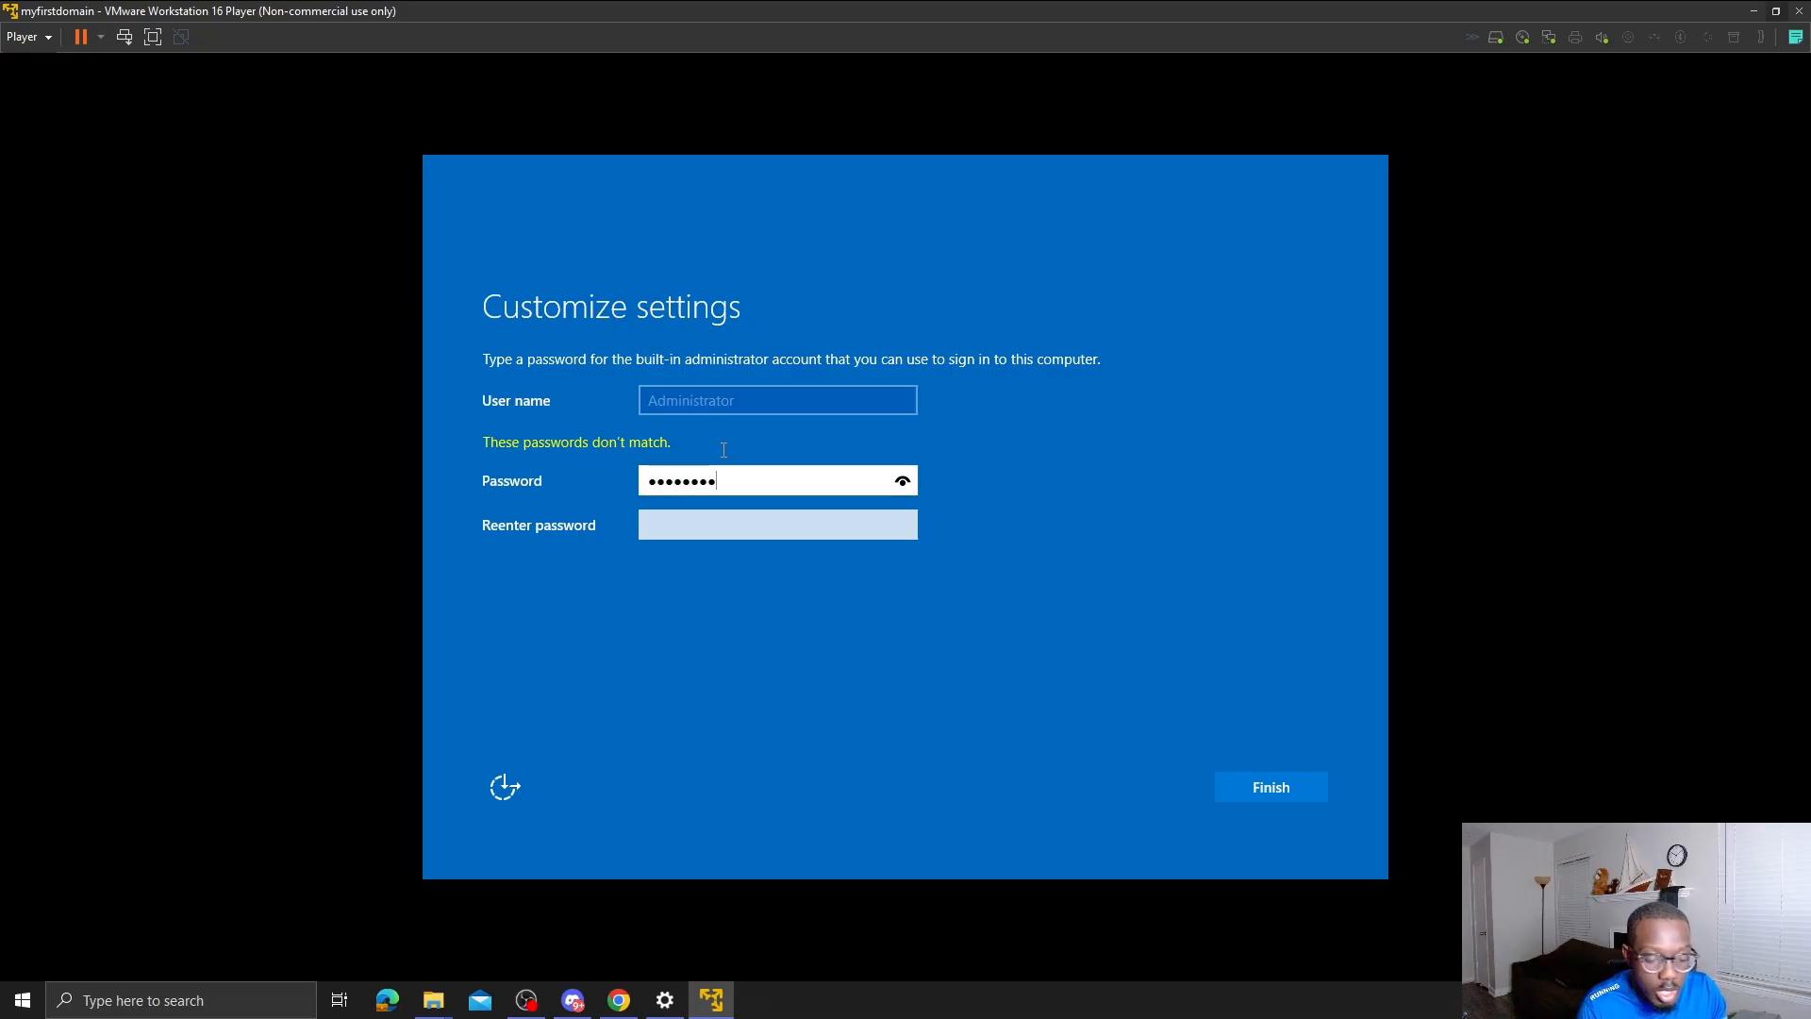
text(•)
key(Tab)
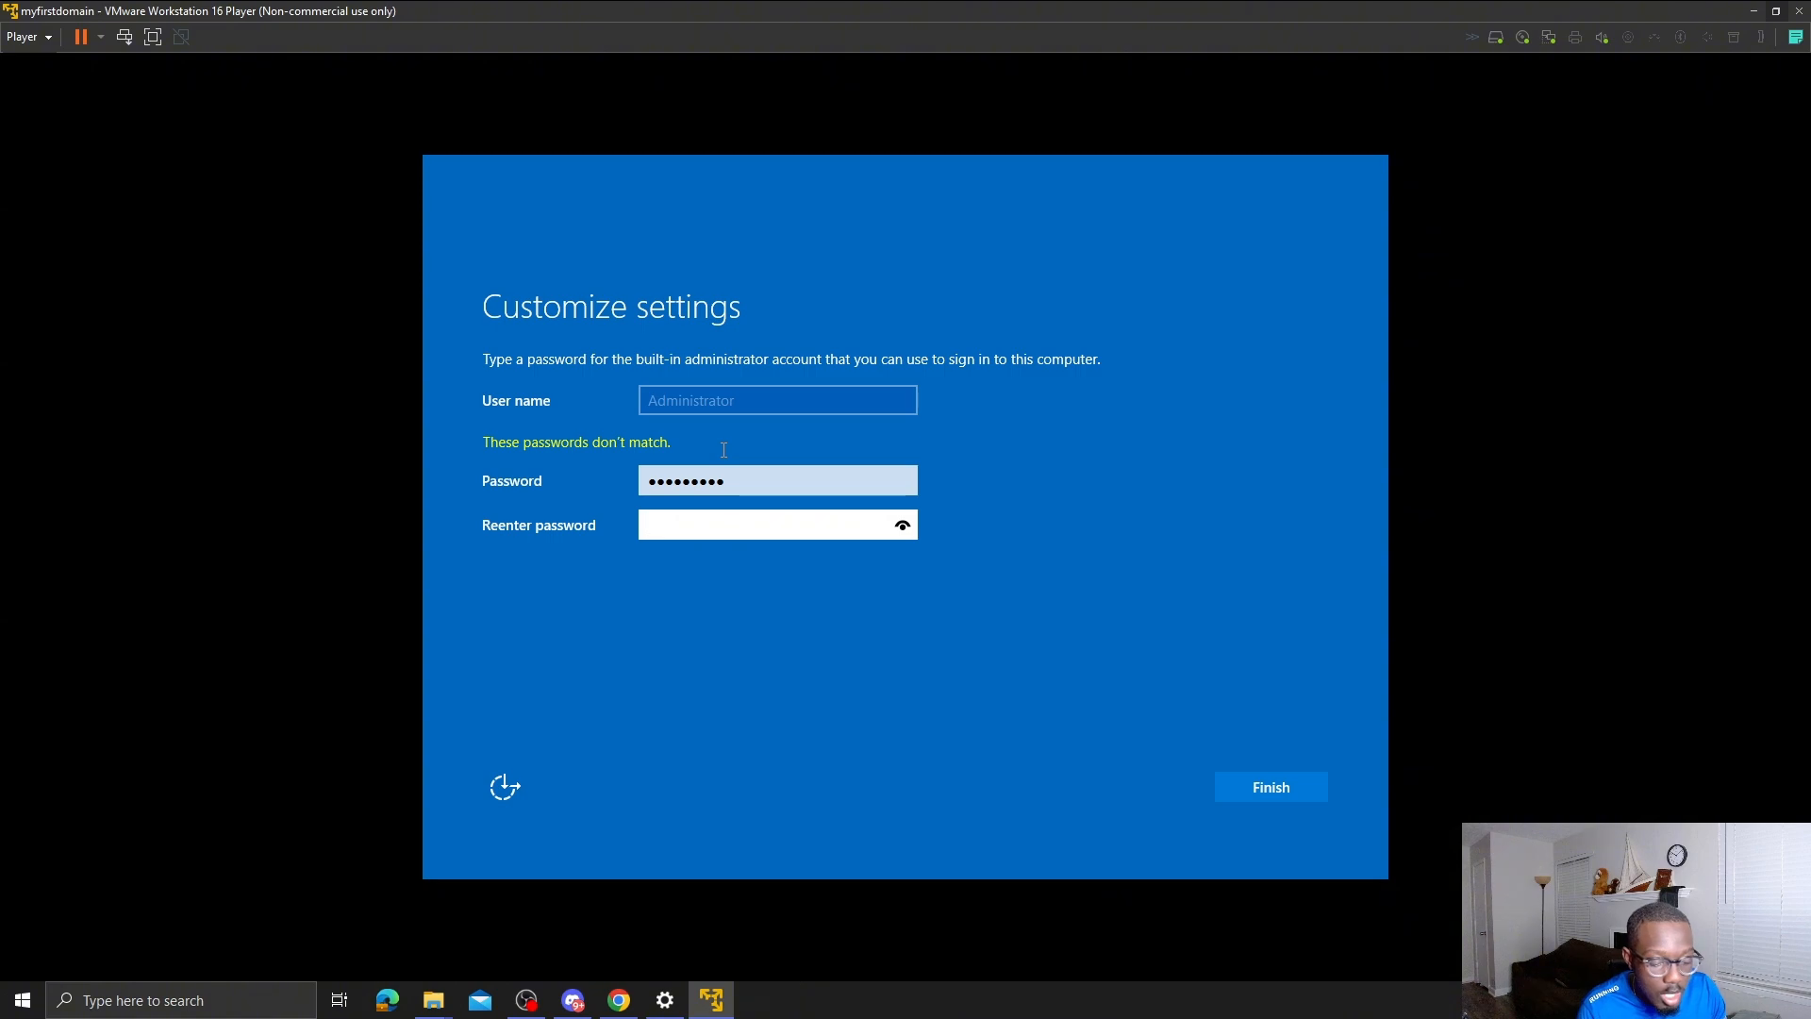
text(•••••••••)
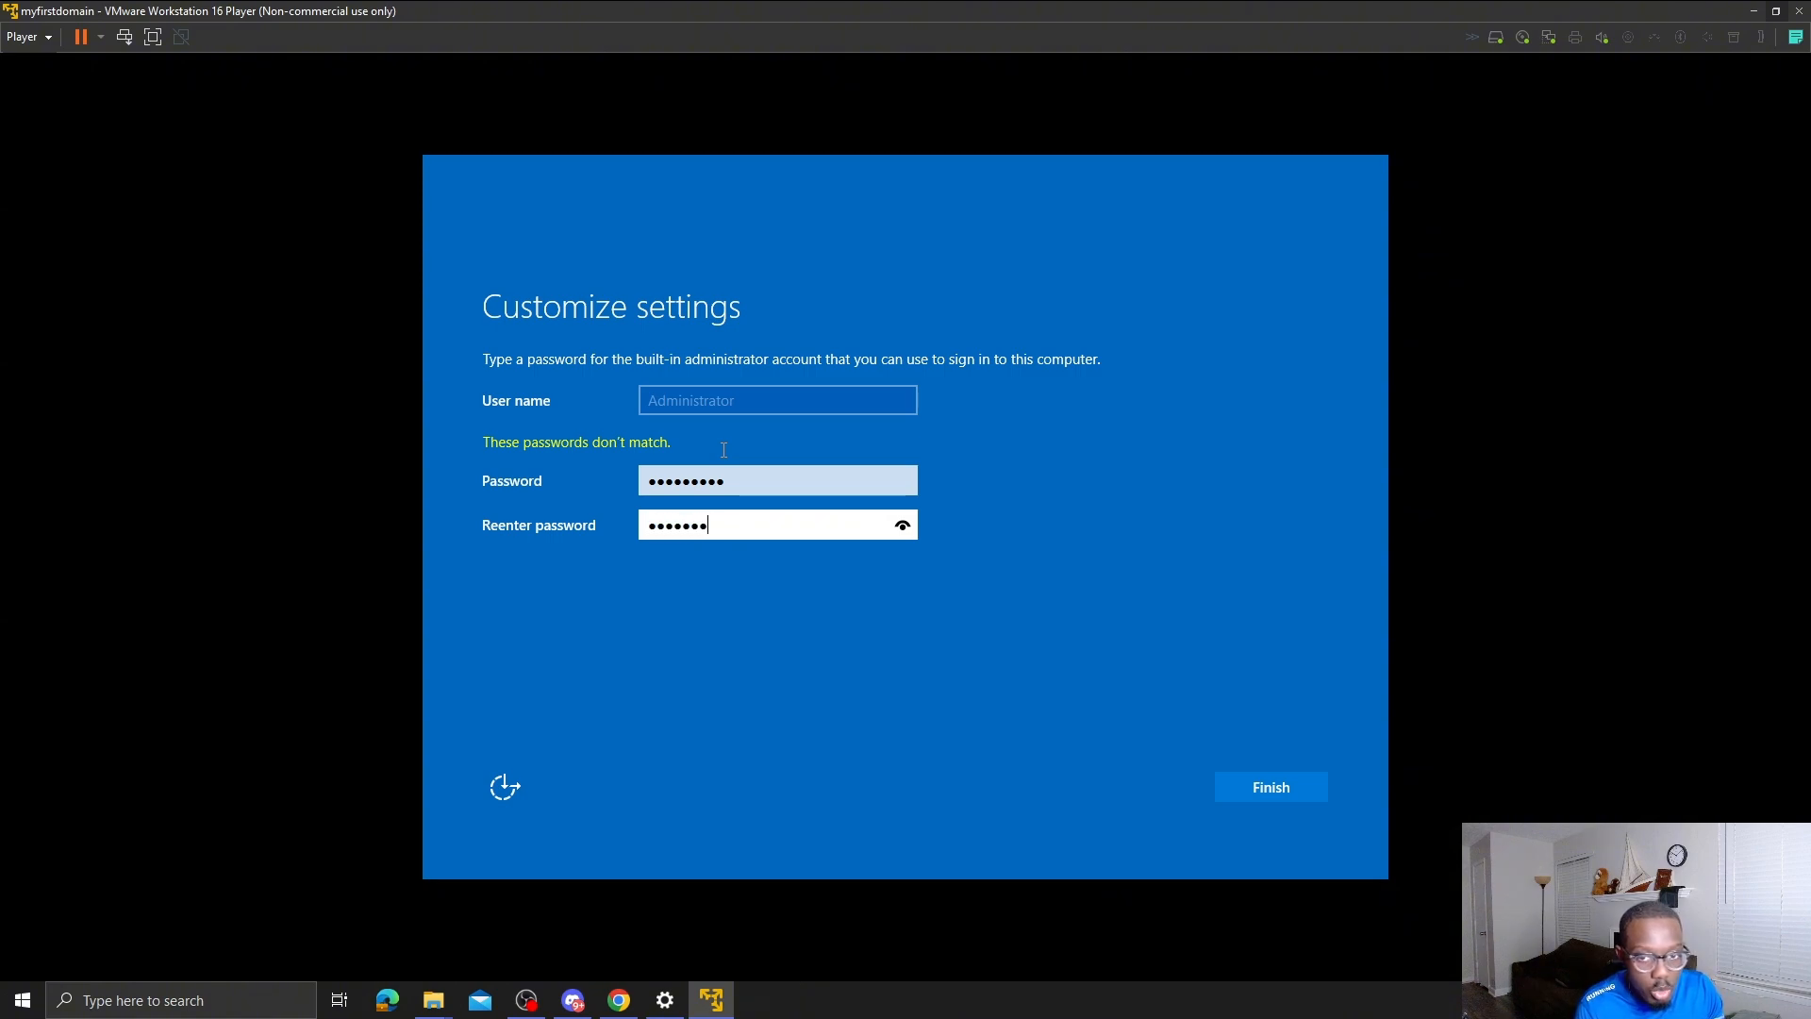
key(Return)
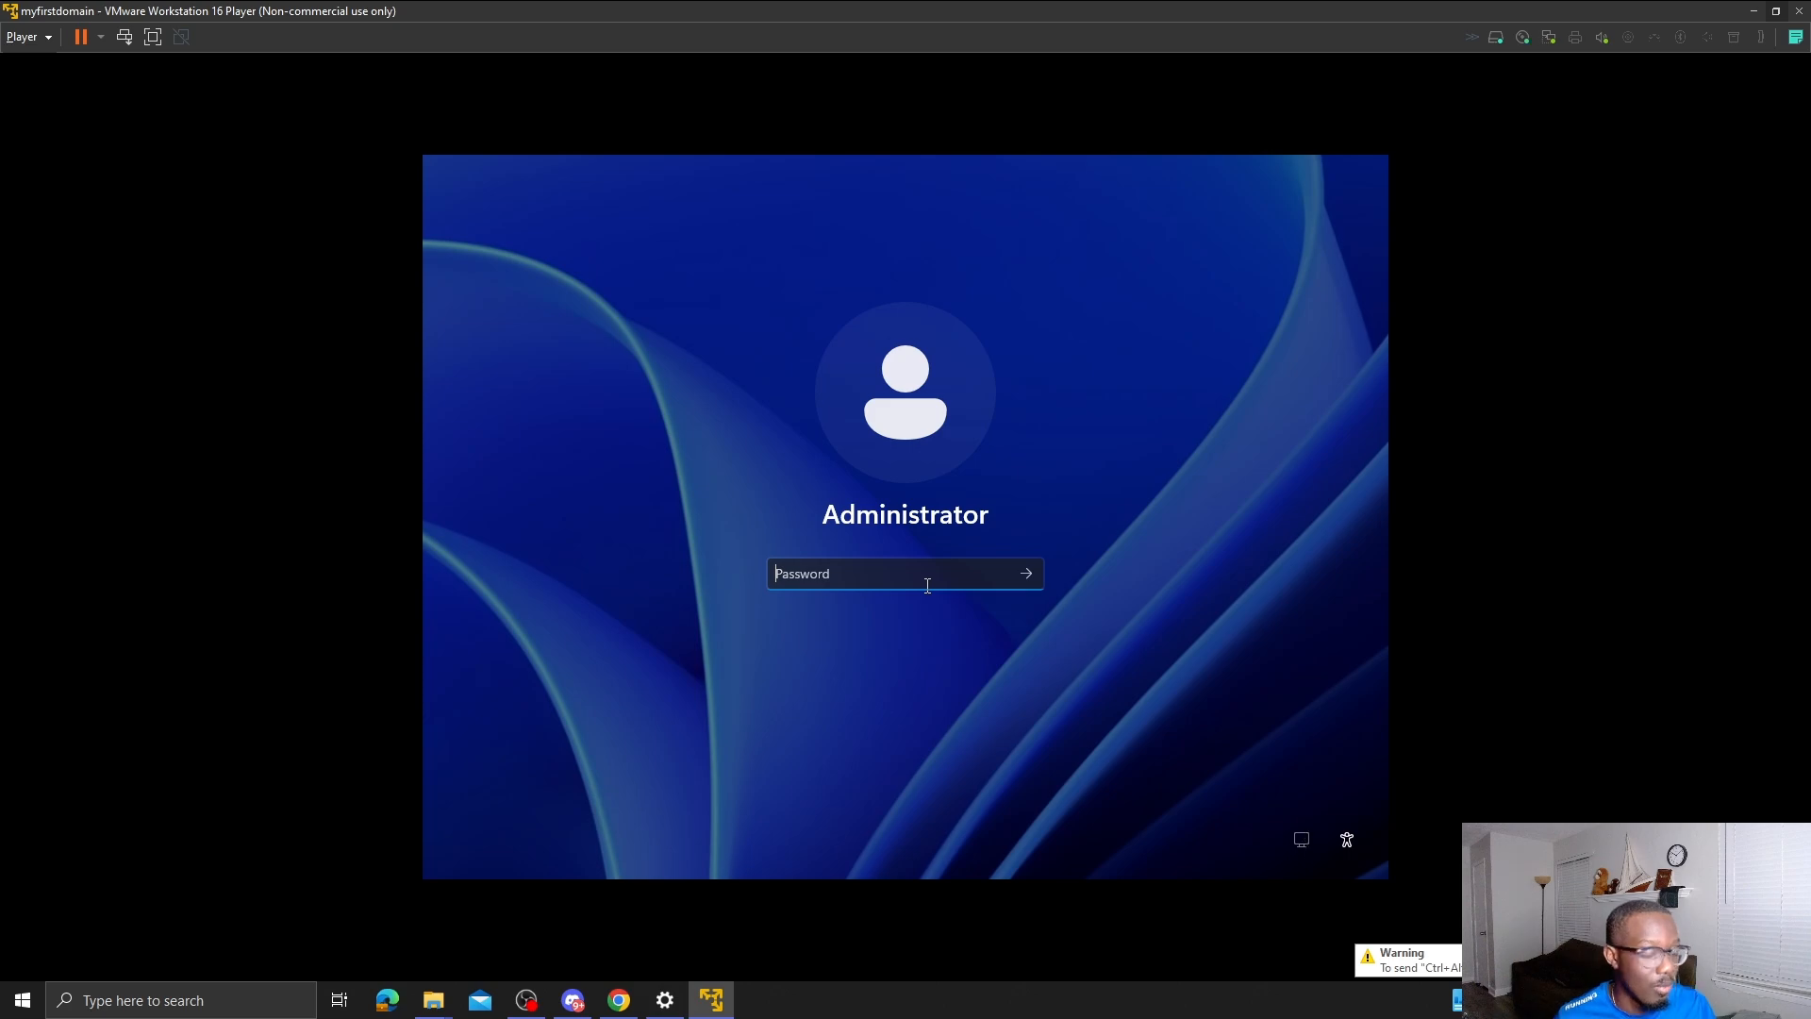
- Enter the Administrator password on the sign-in screen to log in
text(*******)
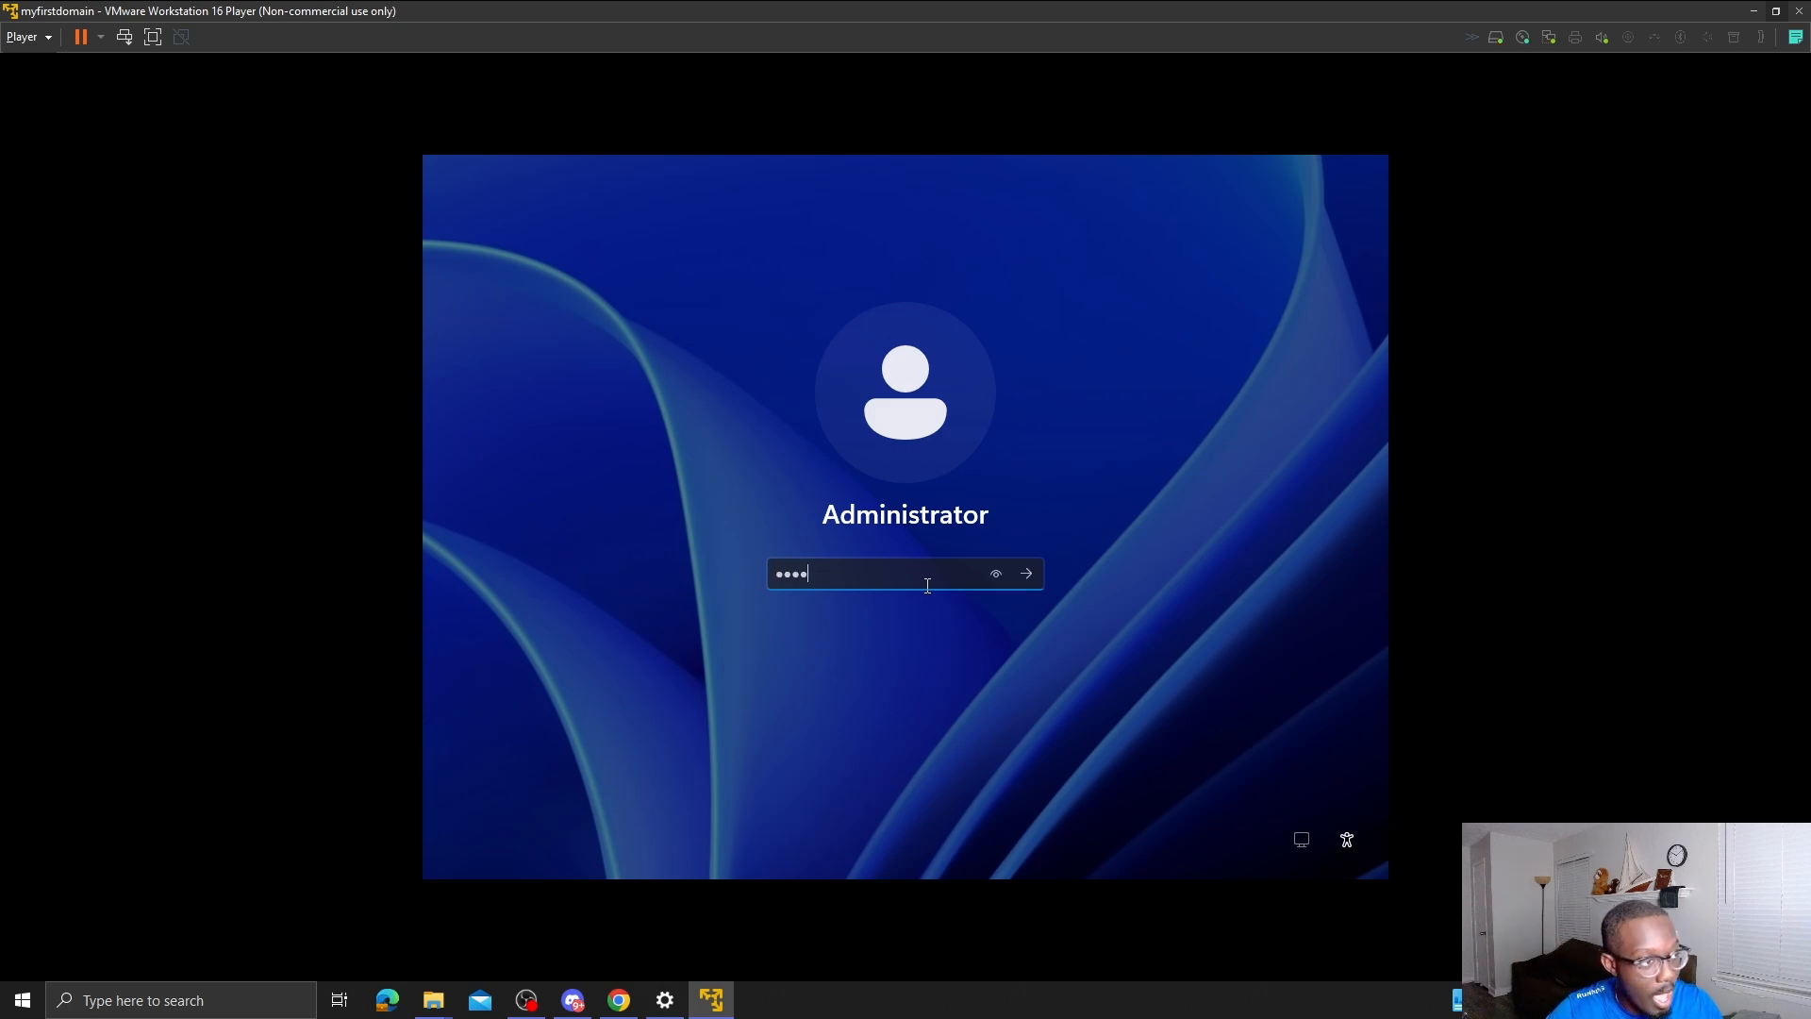
text(*)
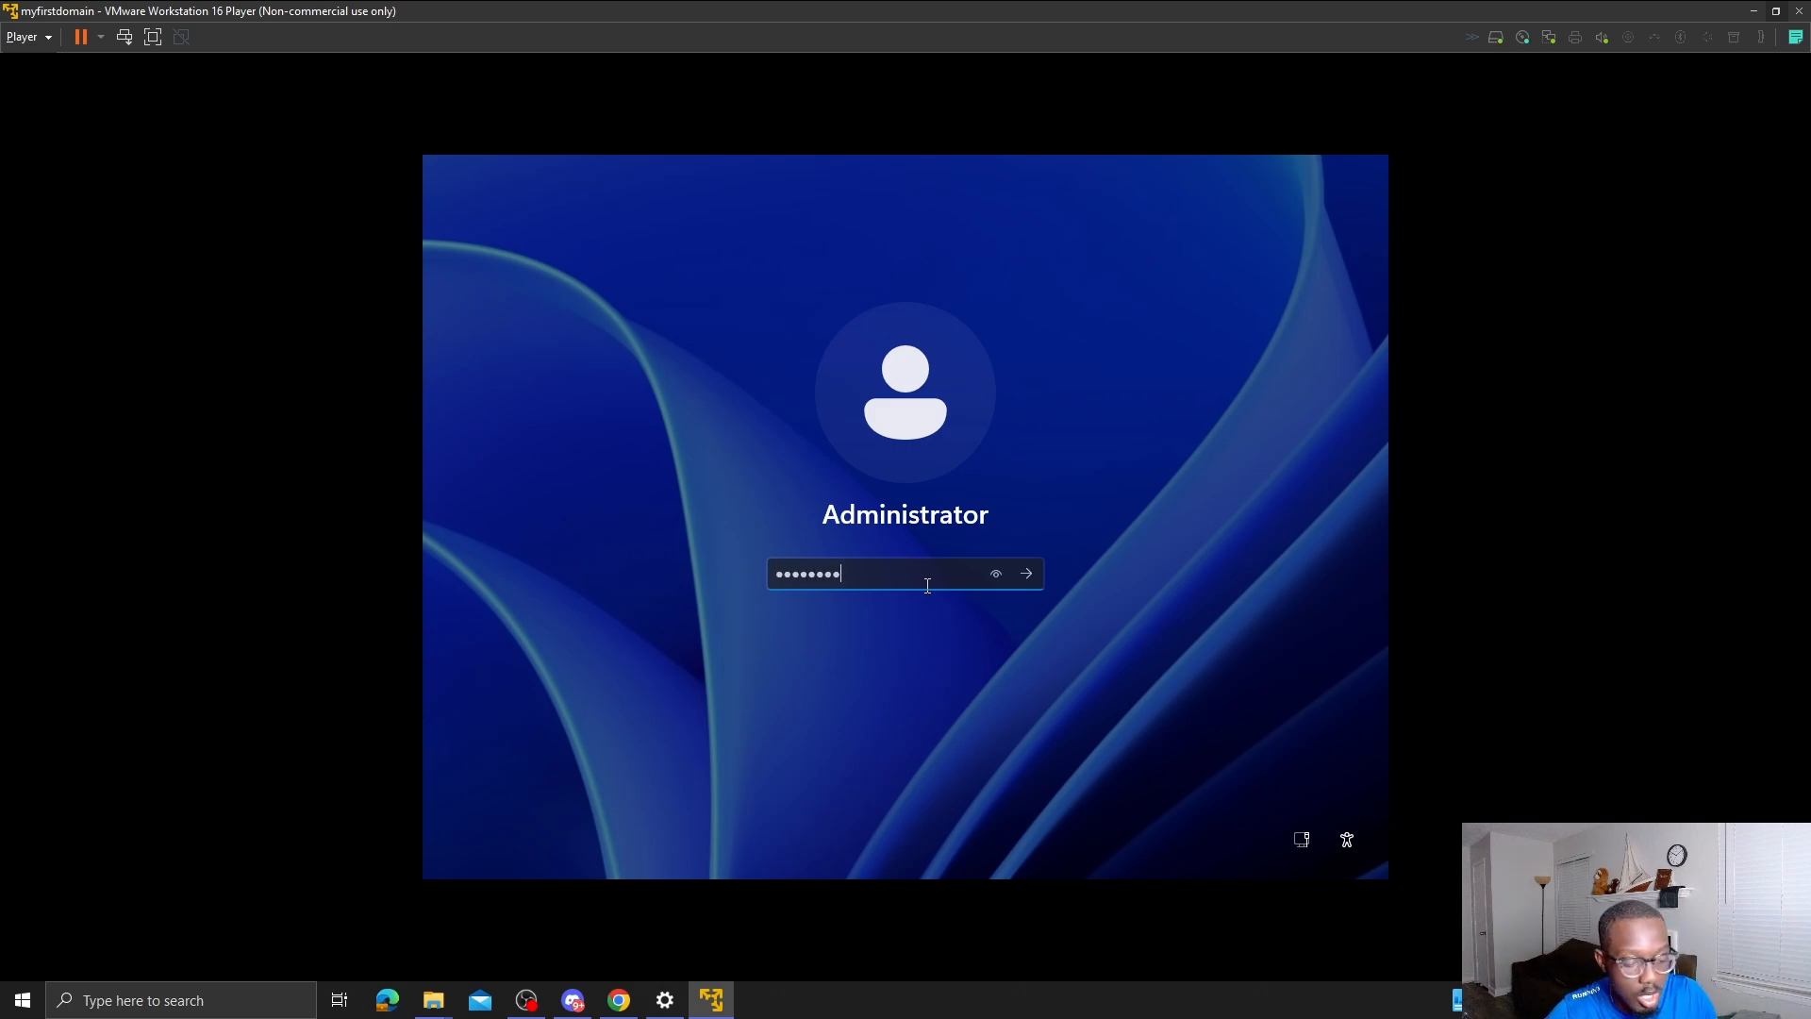
key(Return)
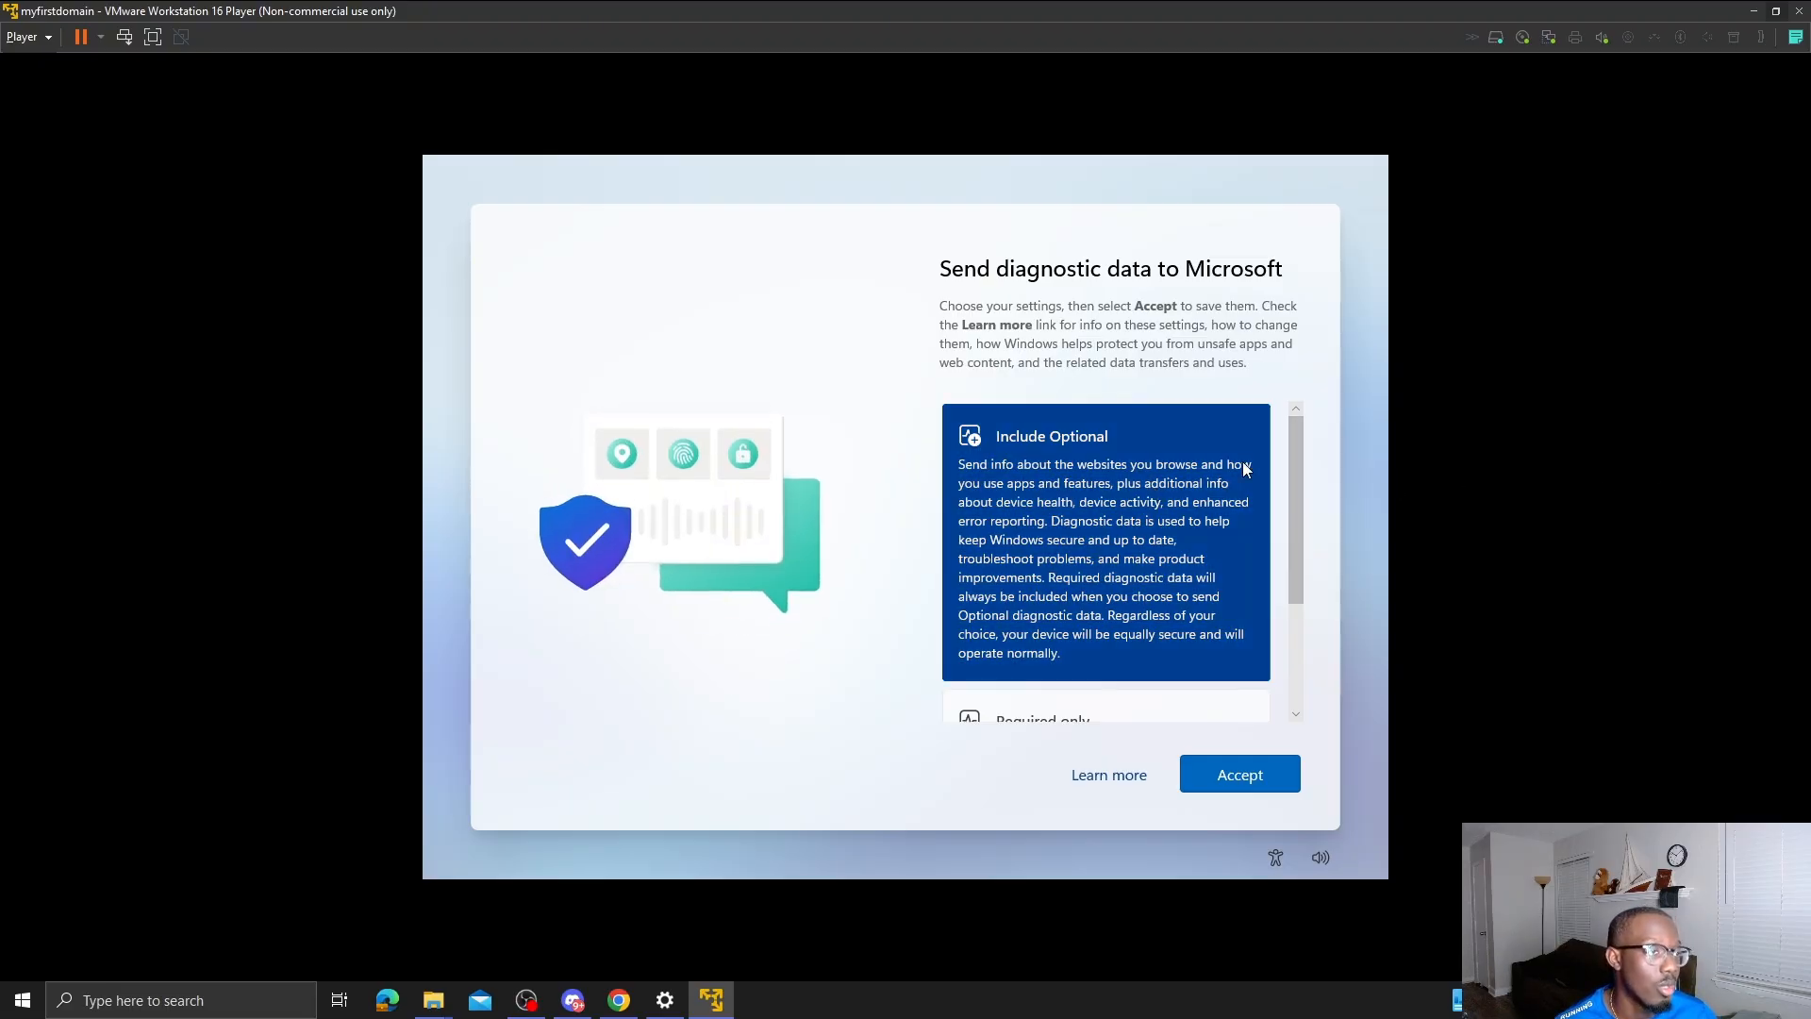
- Accept Required only diagnostic data, close the Windows Admin Center popup, and minimize Server Manager
scroll(1197, 540, down, 2)
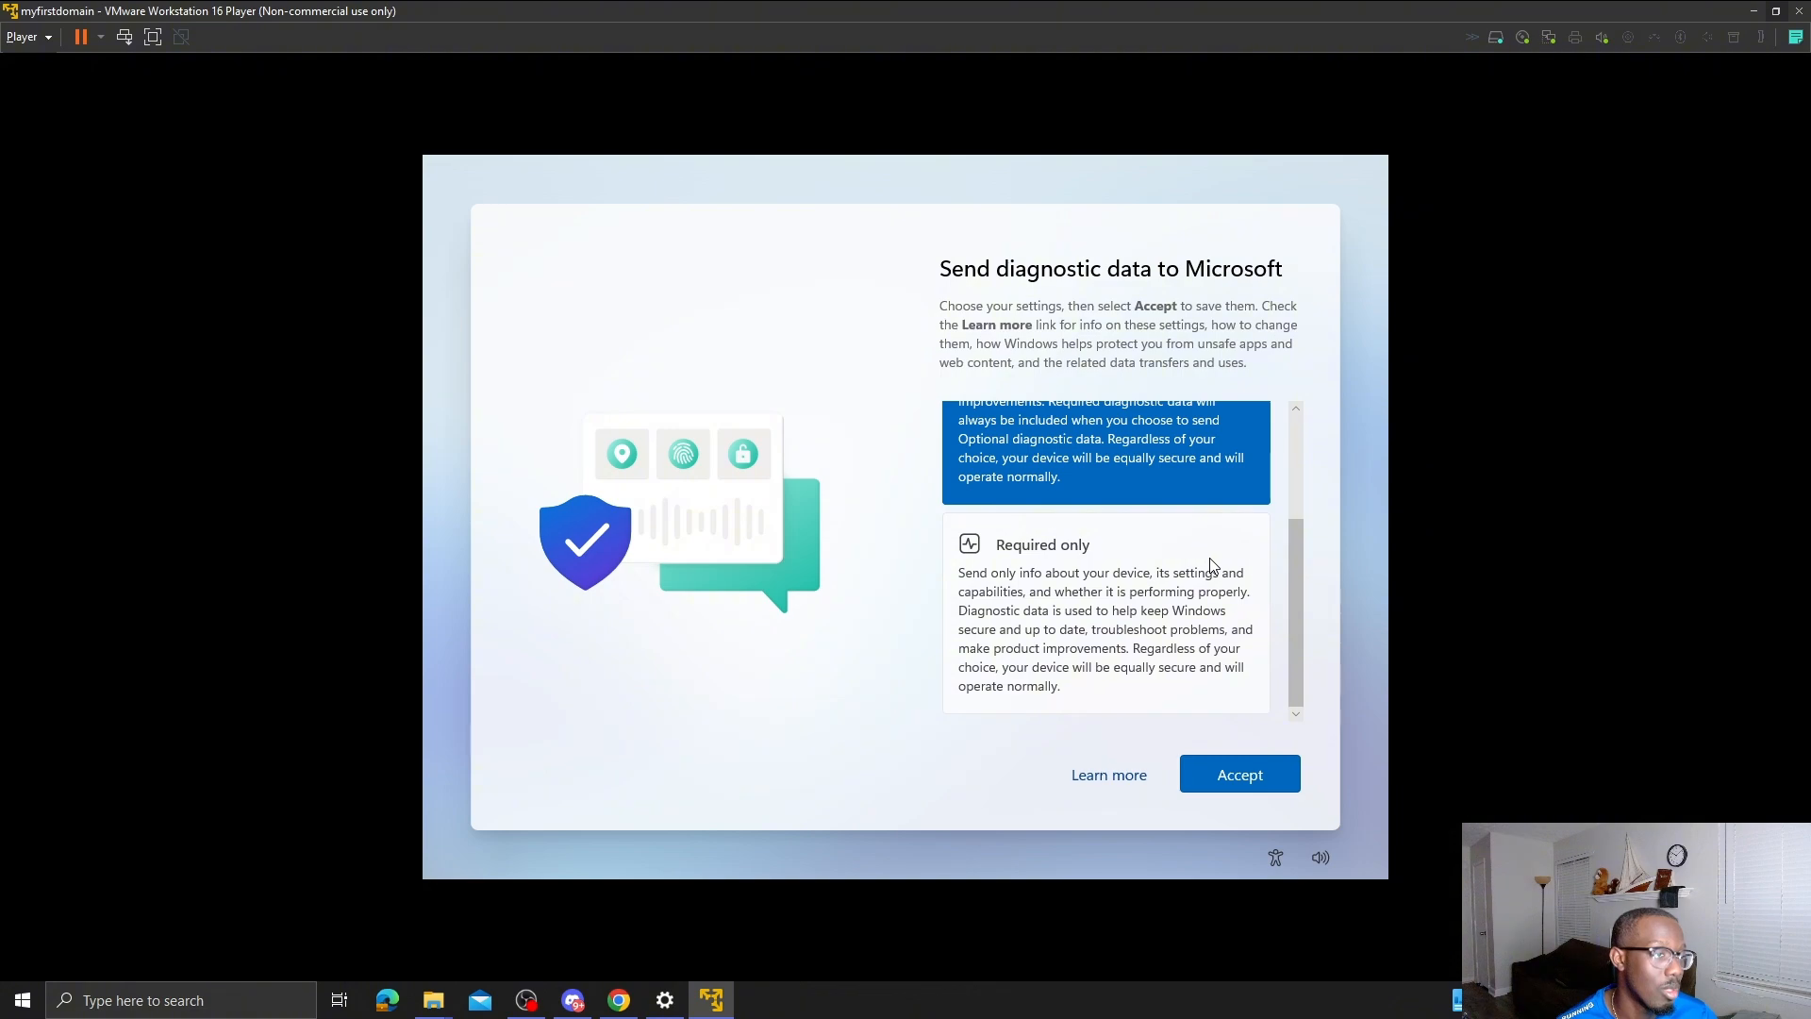
click(1208, 564)
scroll(1208, 575, up, 3)
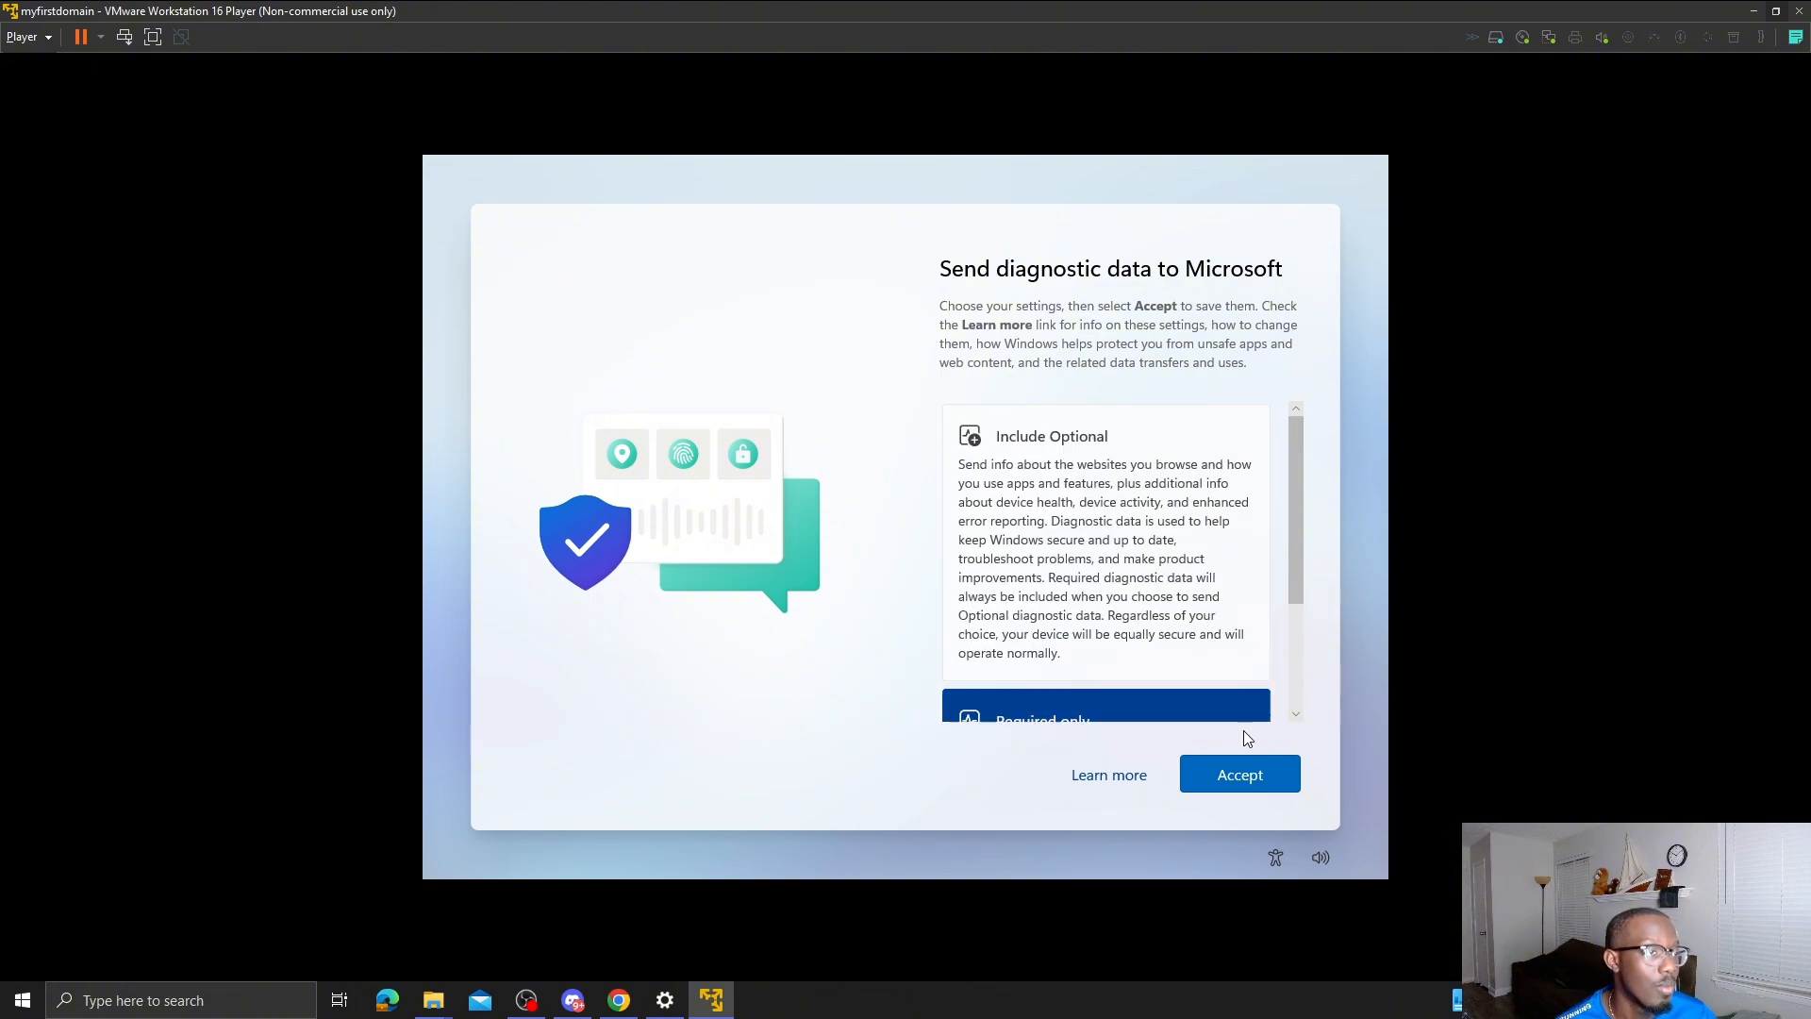
click(1259, 790)
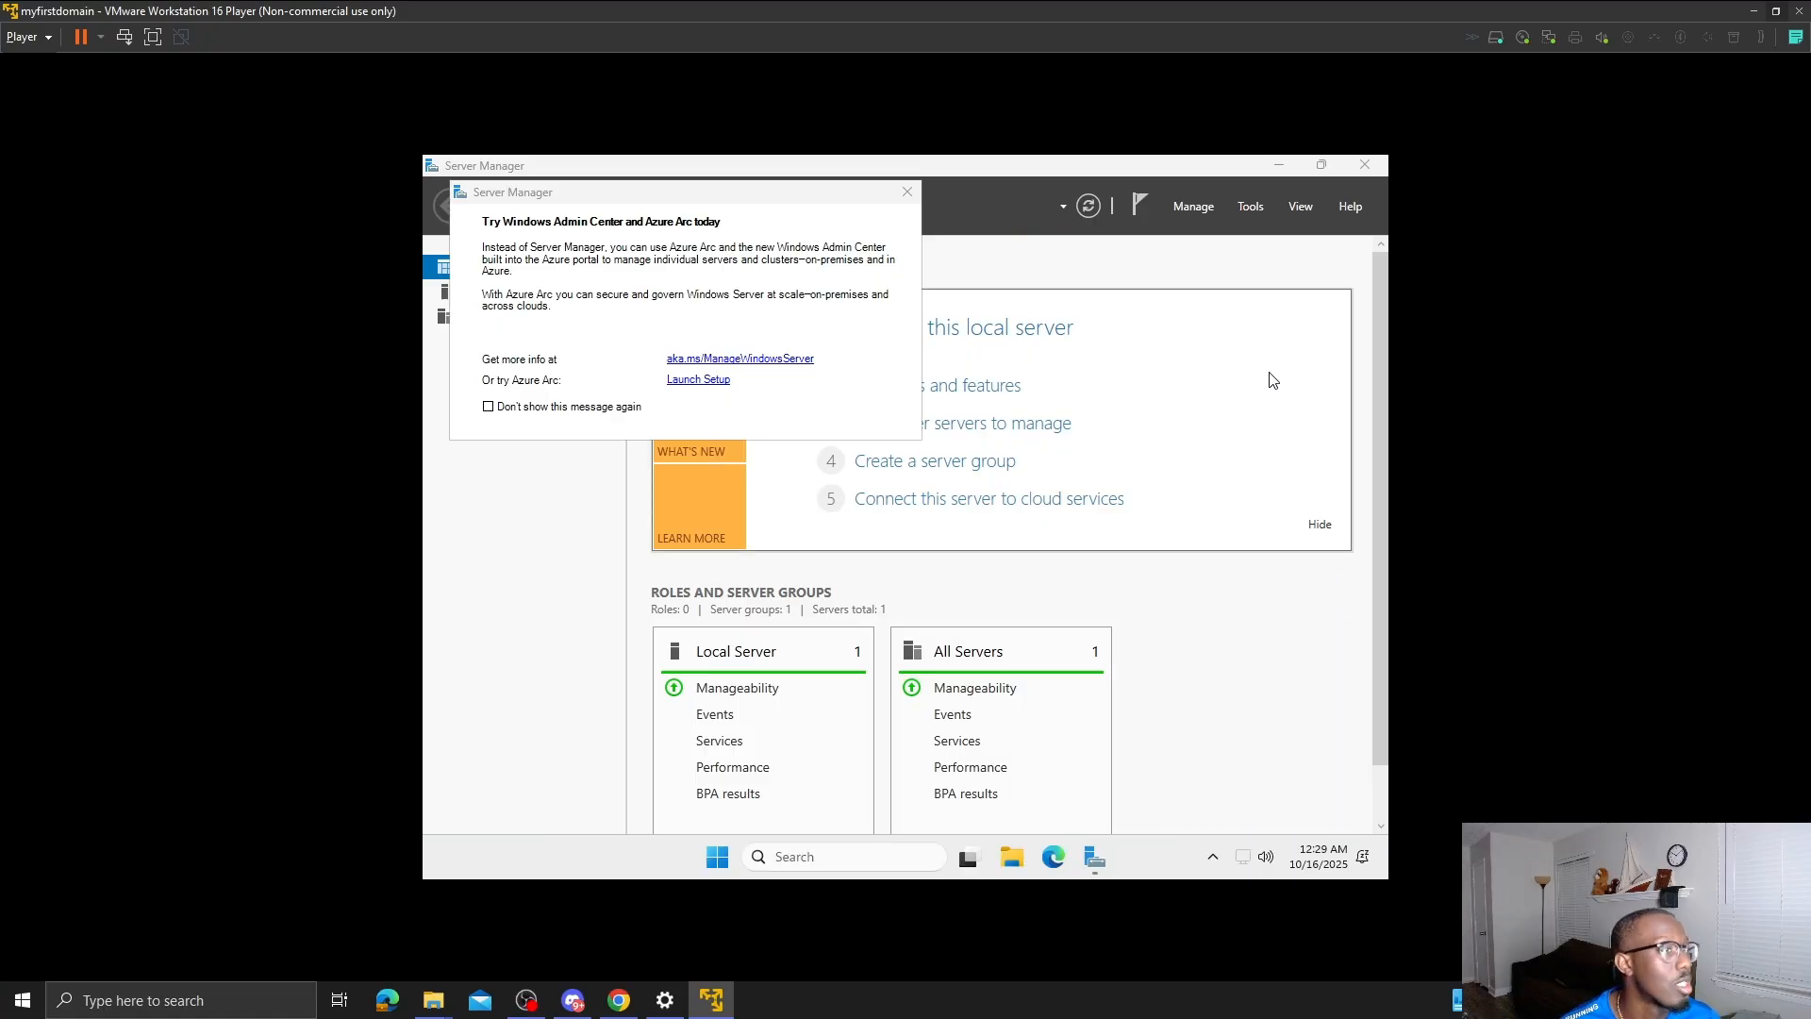
click(907, 192)
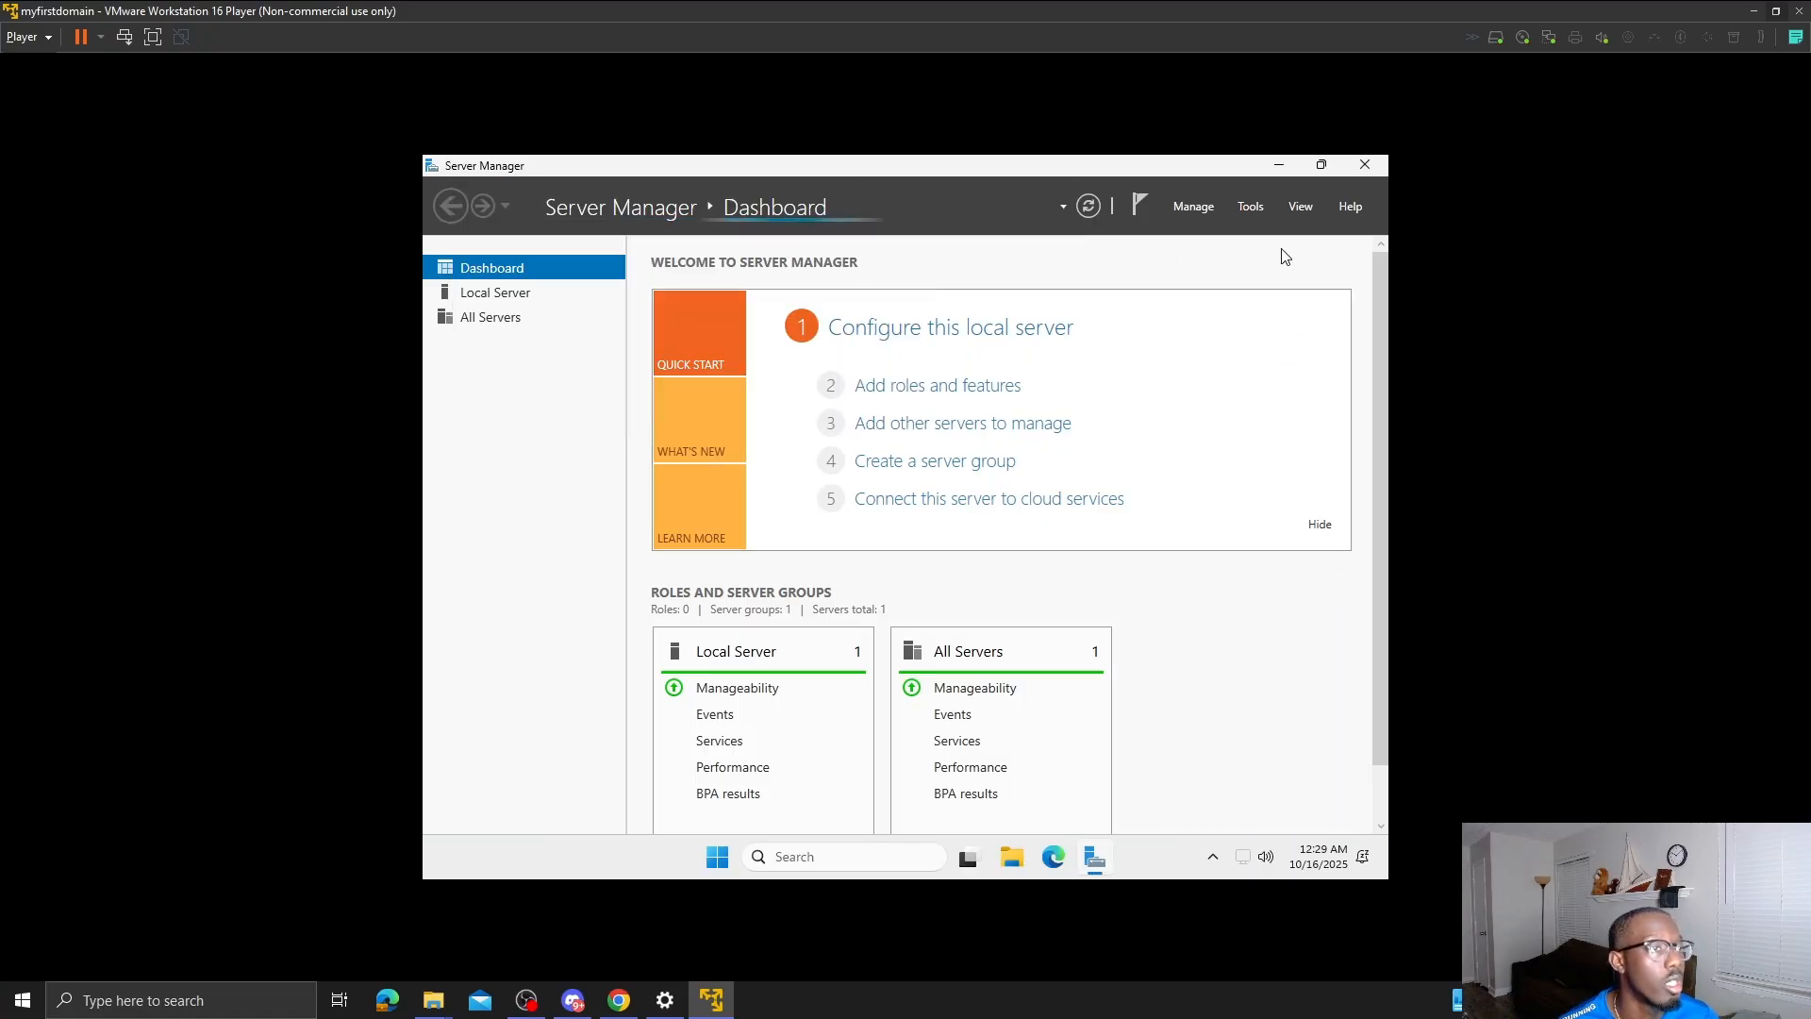
click(1276, 168)
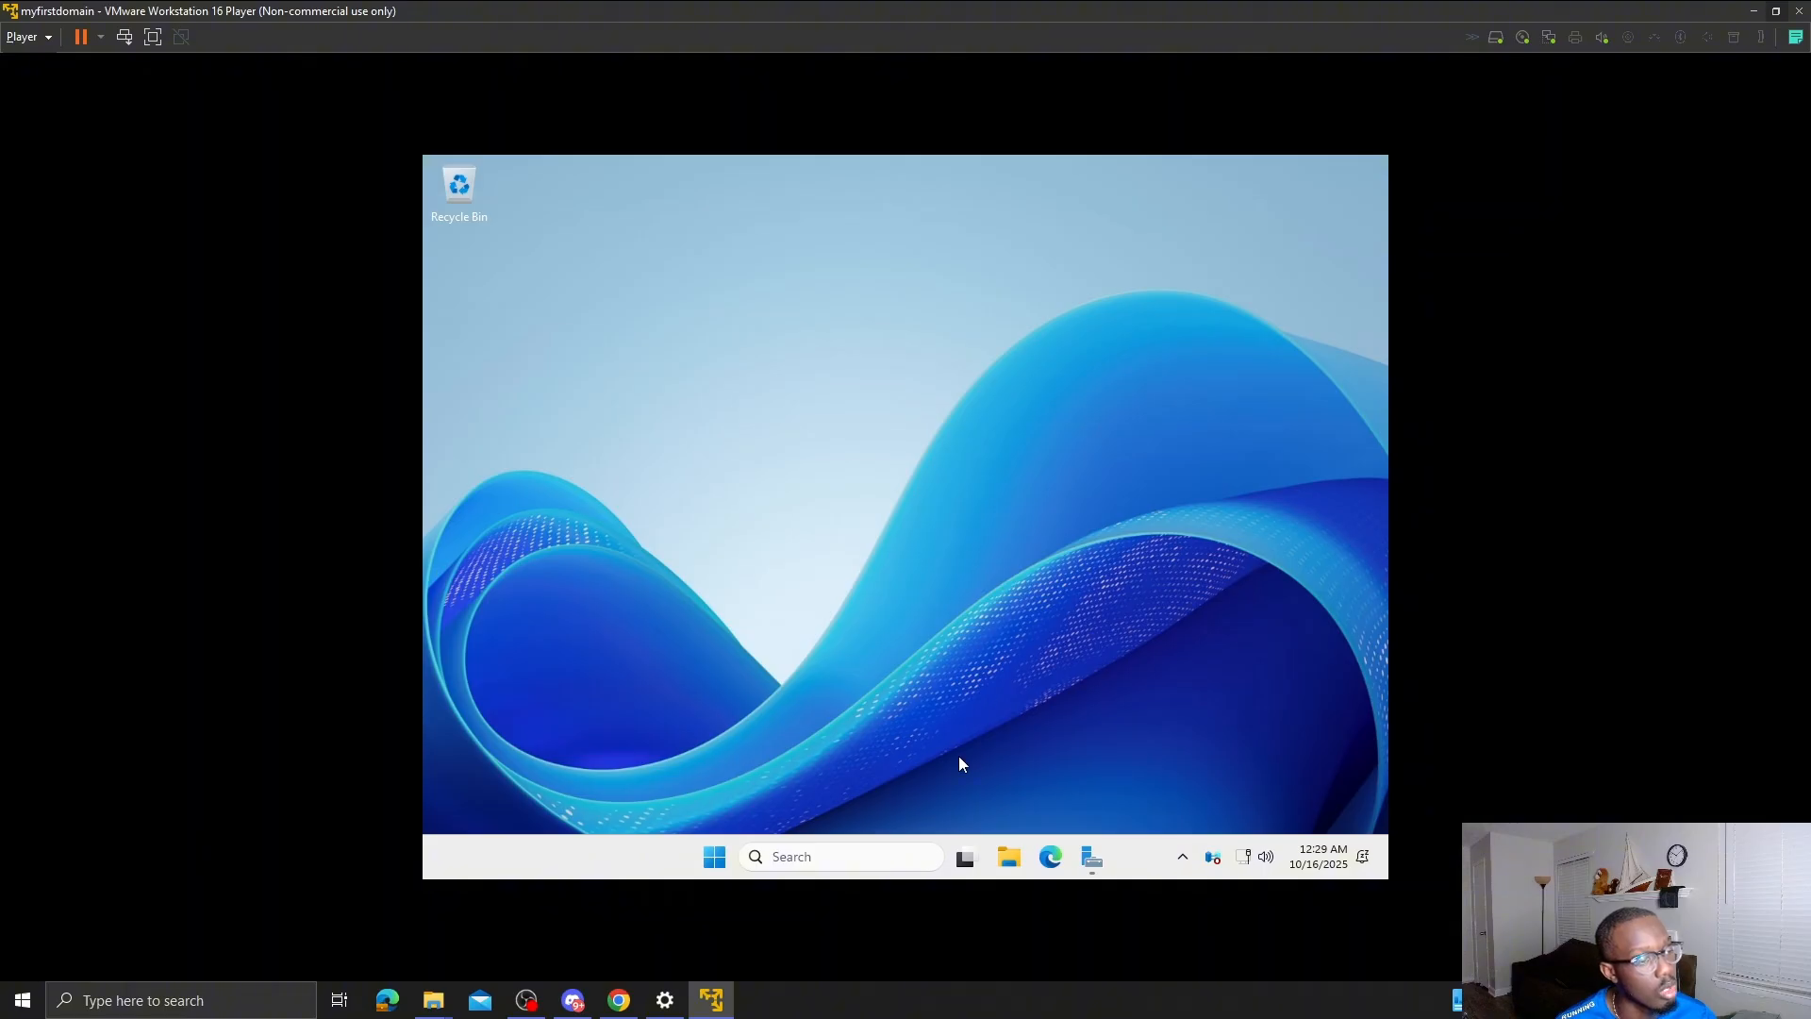
- Search 'control' and go through Control Panel's Network and Sharing Center to the adapter list
click(908, 858)
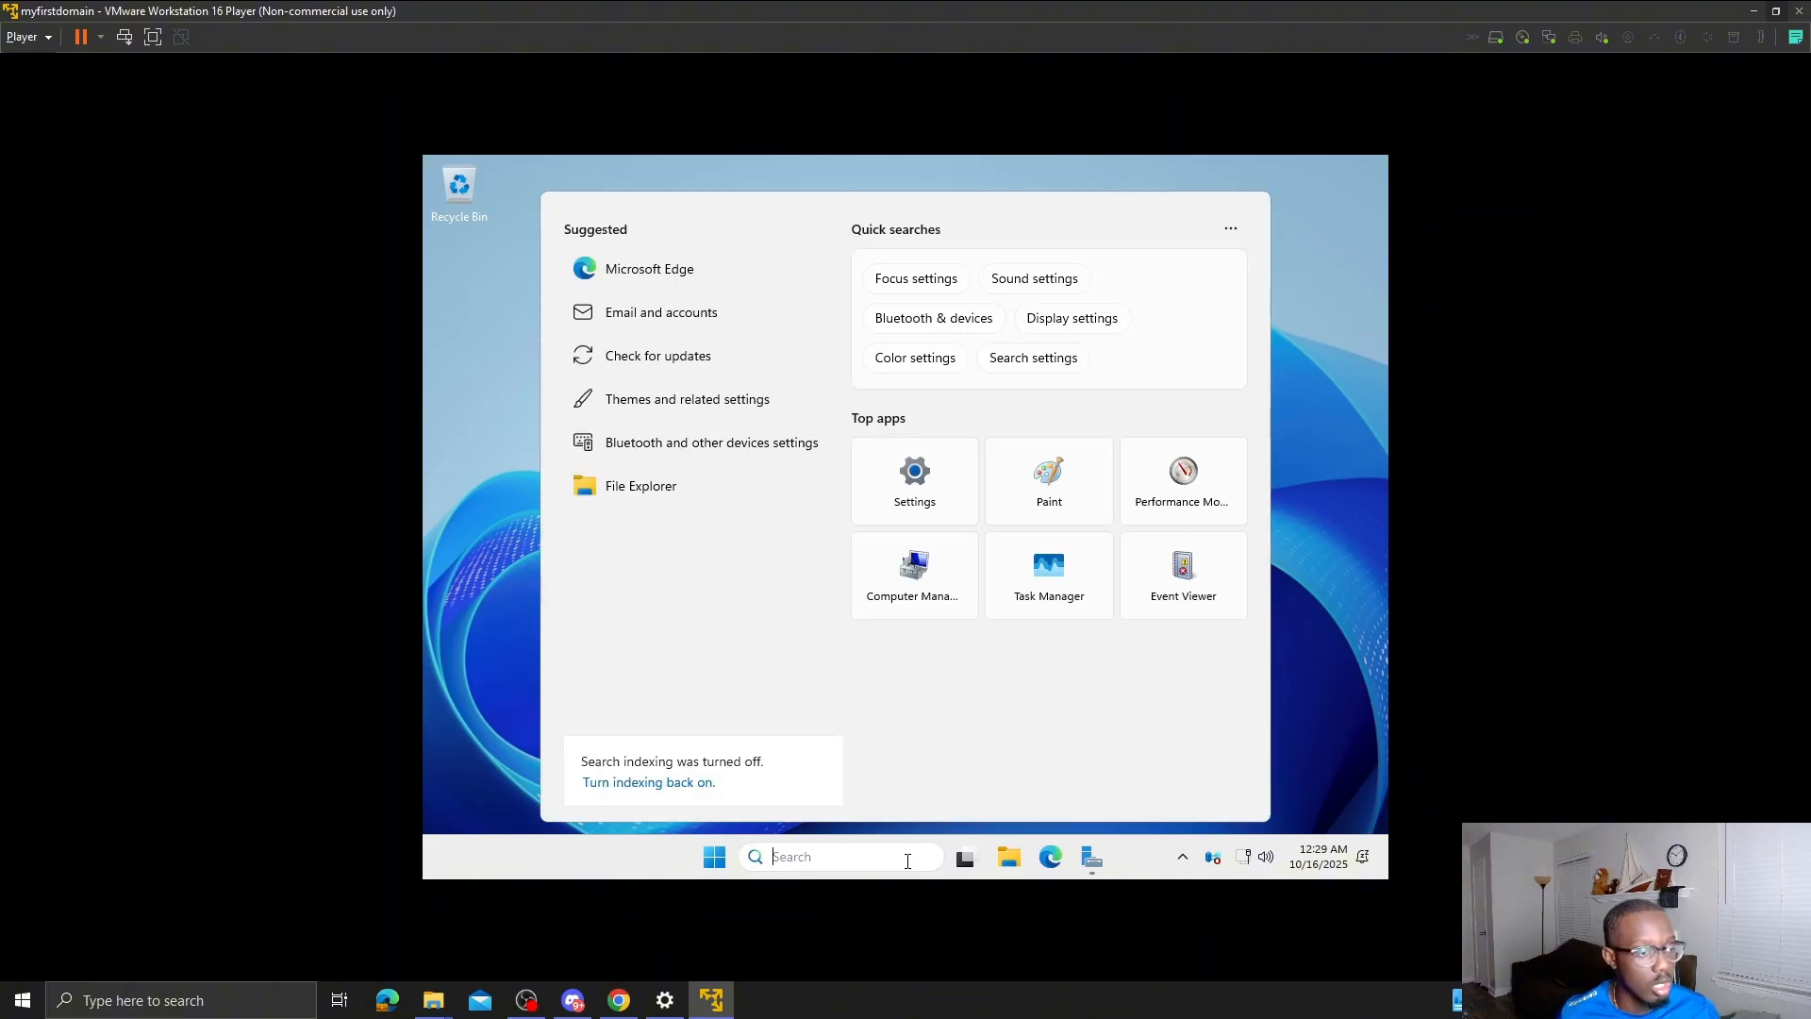
text(control)
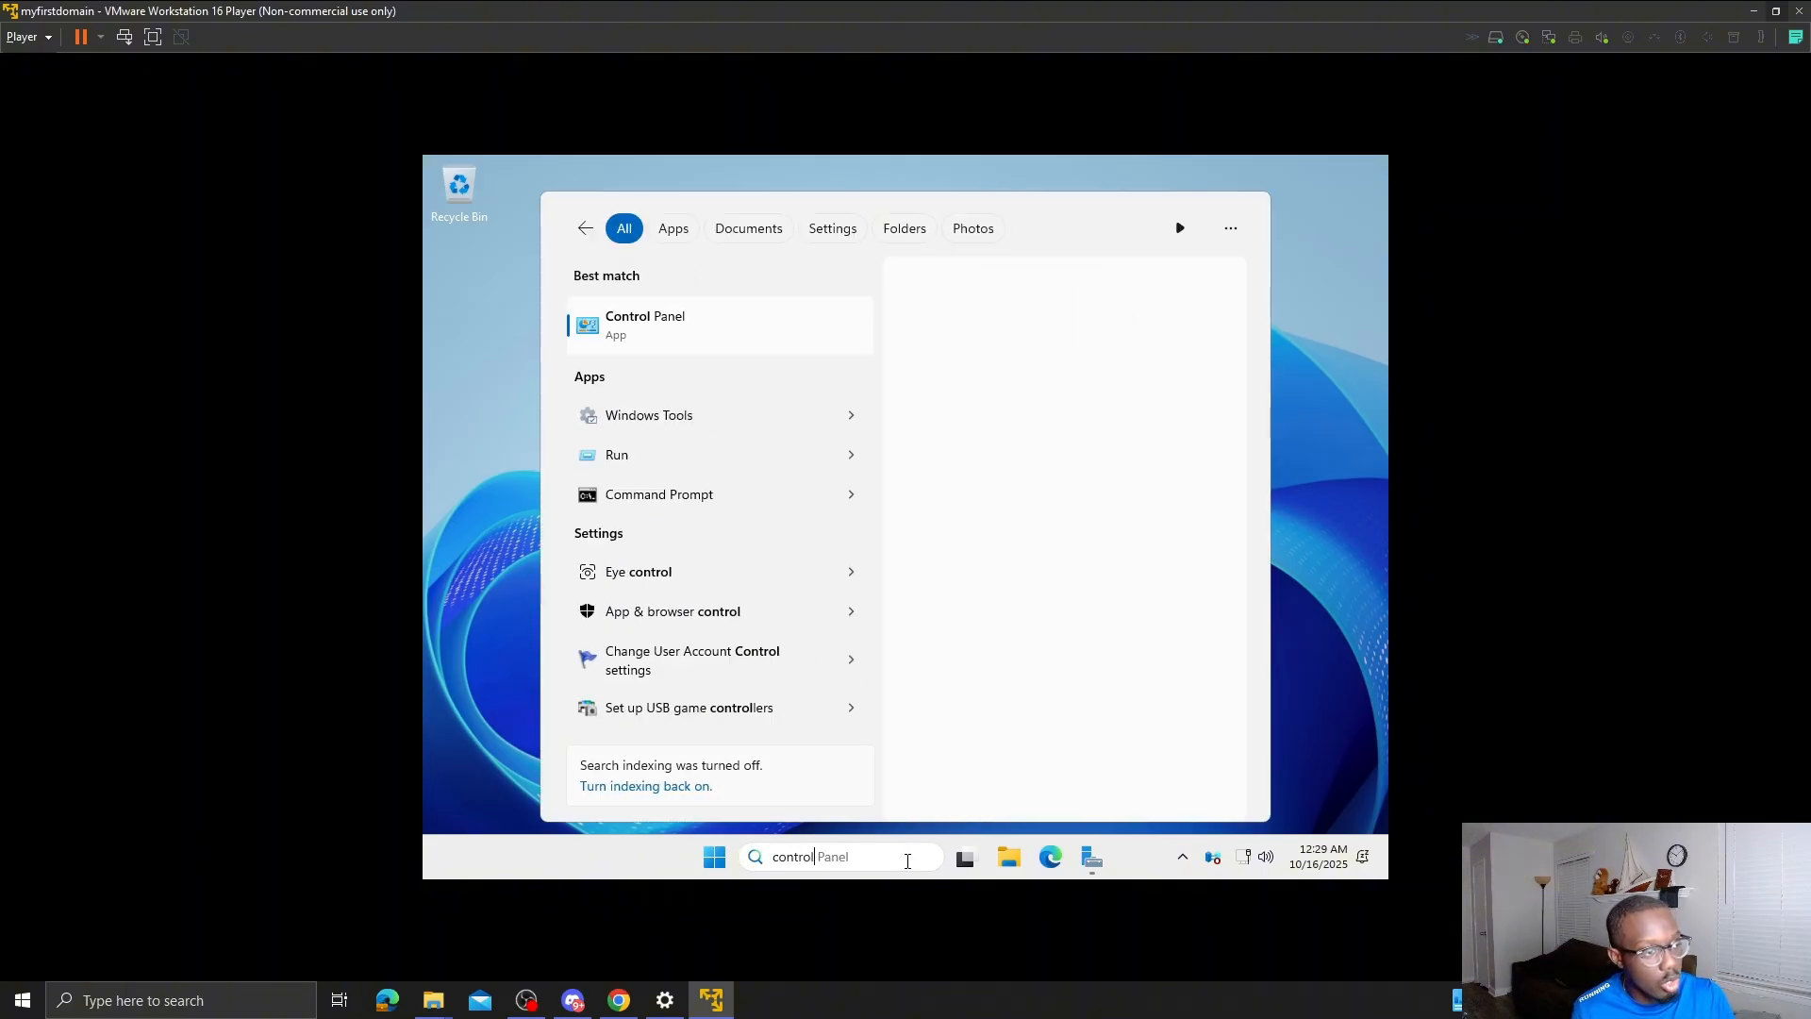
key(Return)
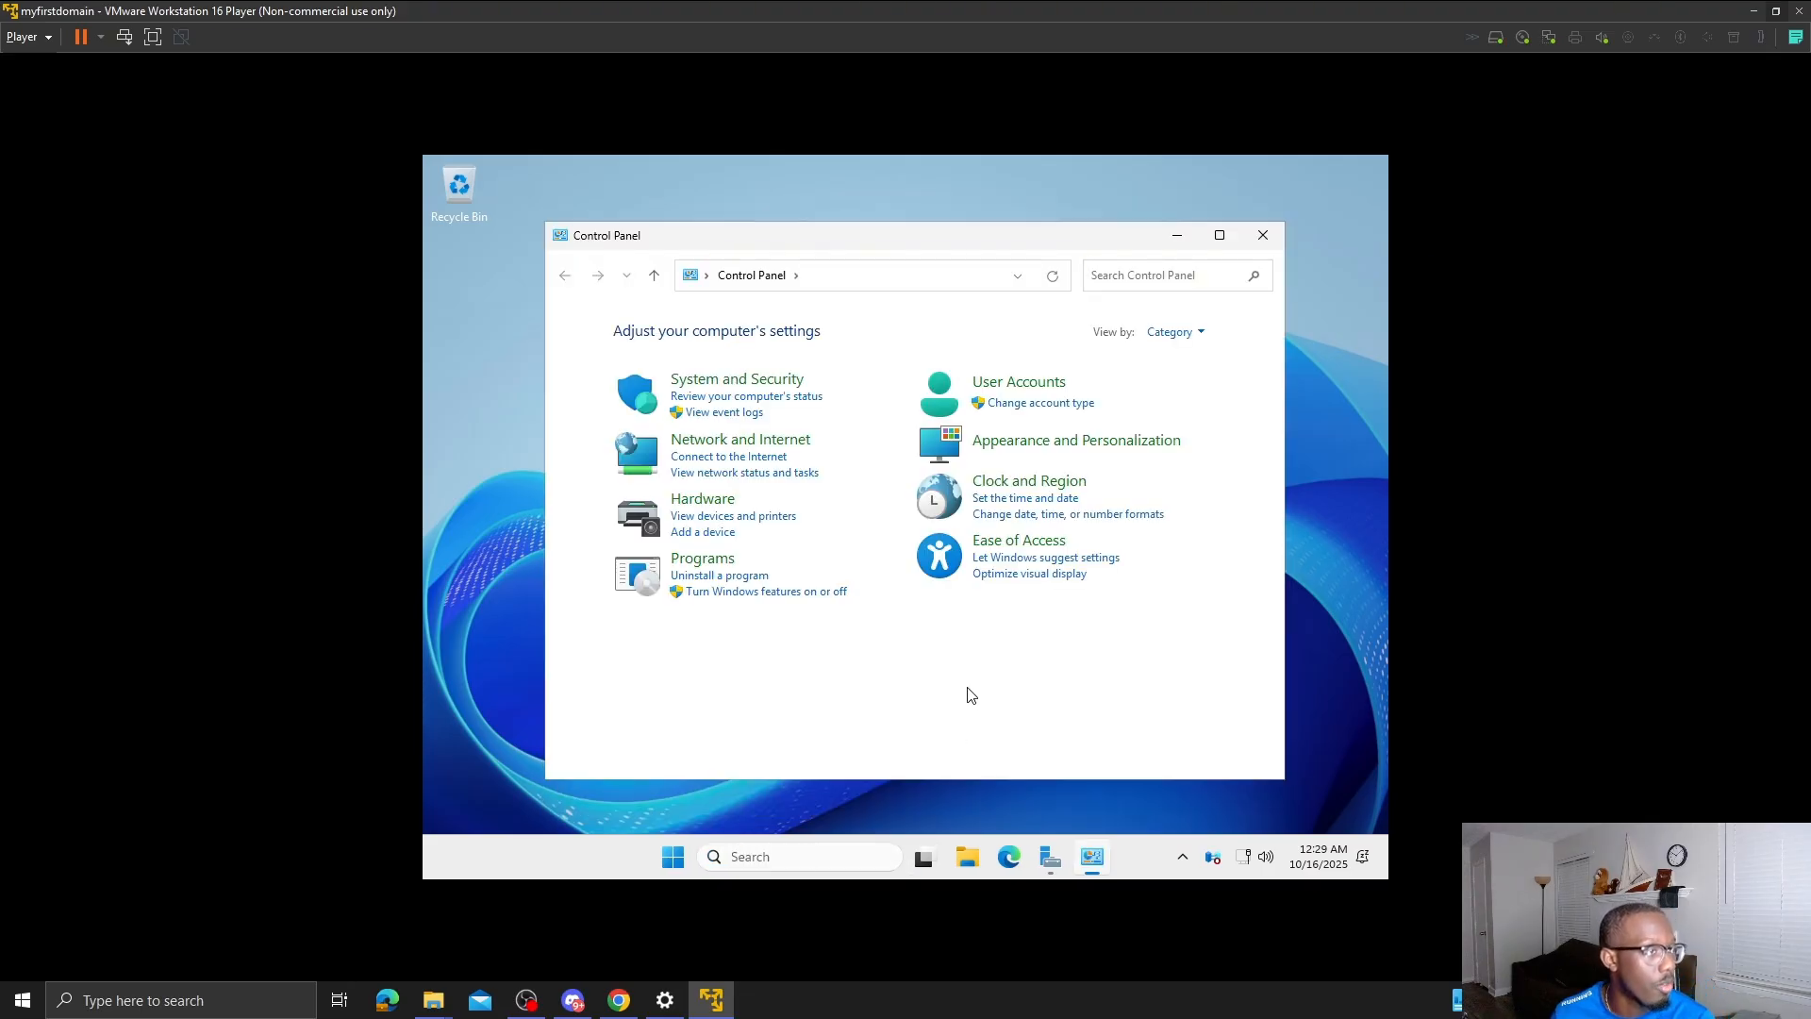
click(763, 440)
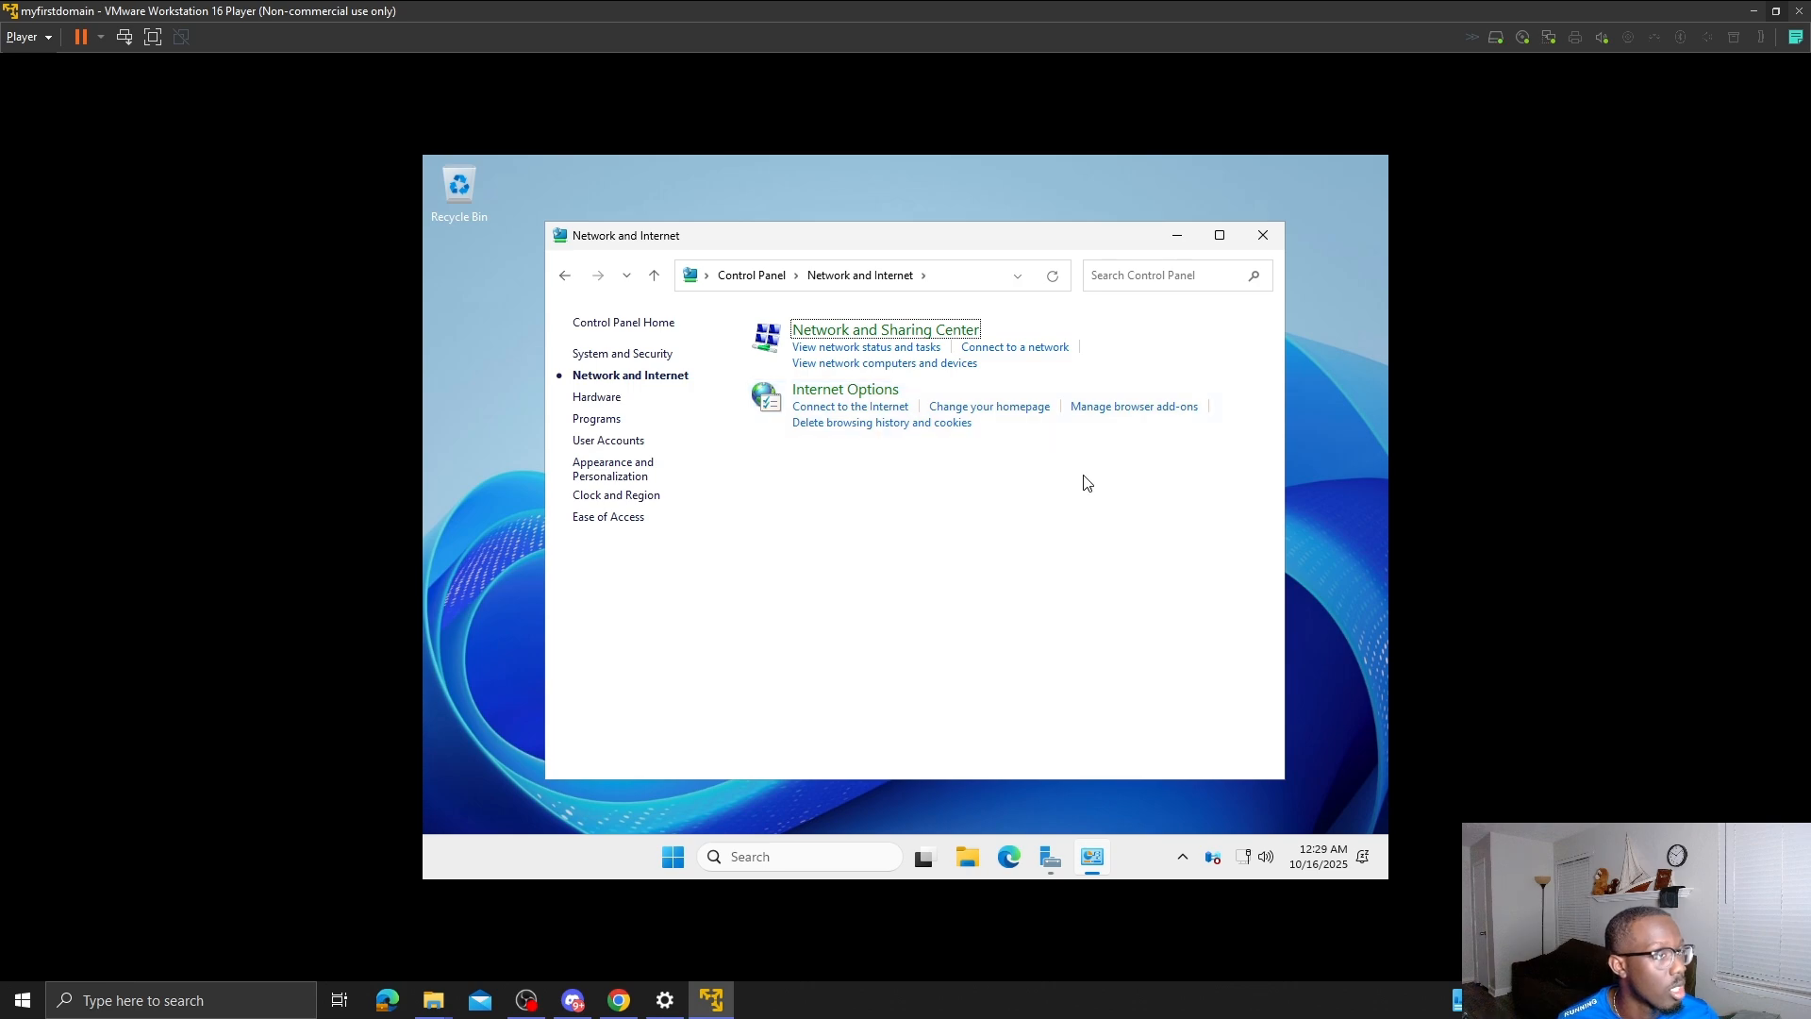
click(914, 334)
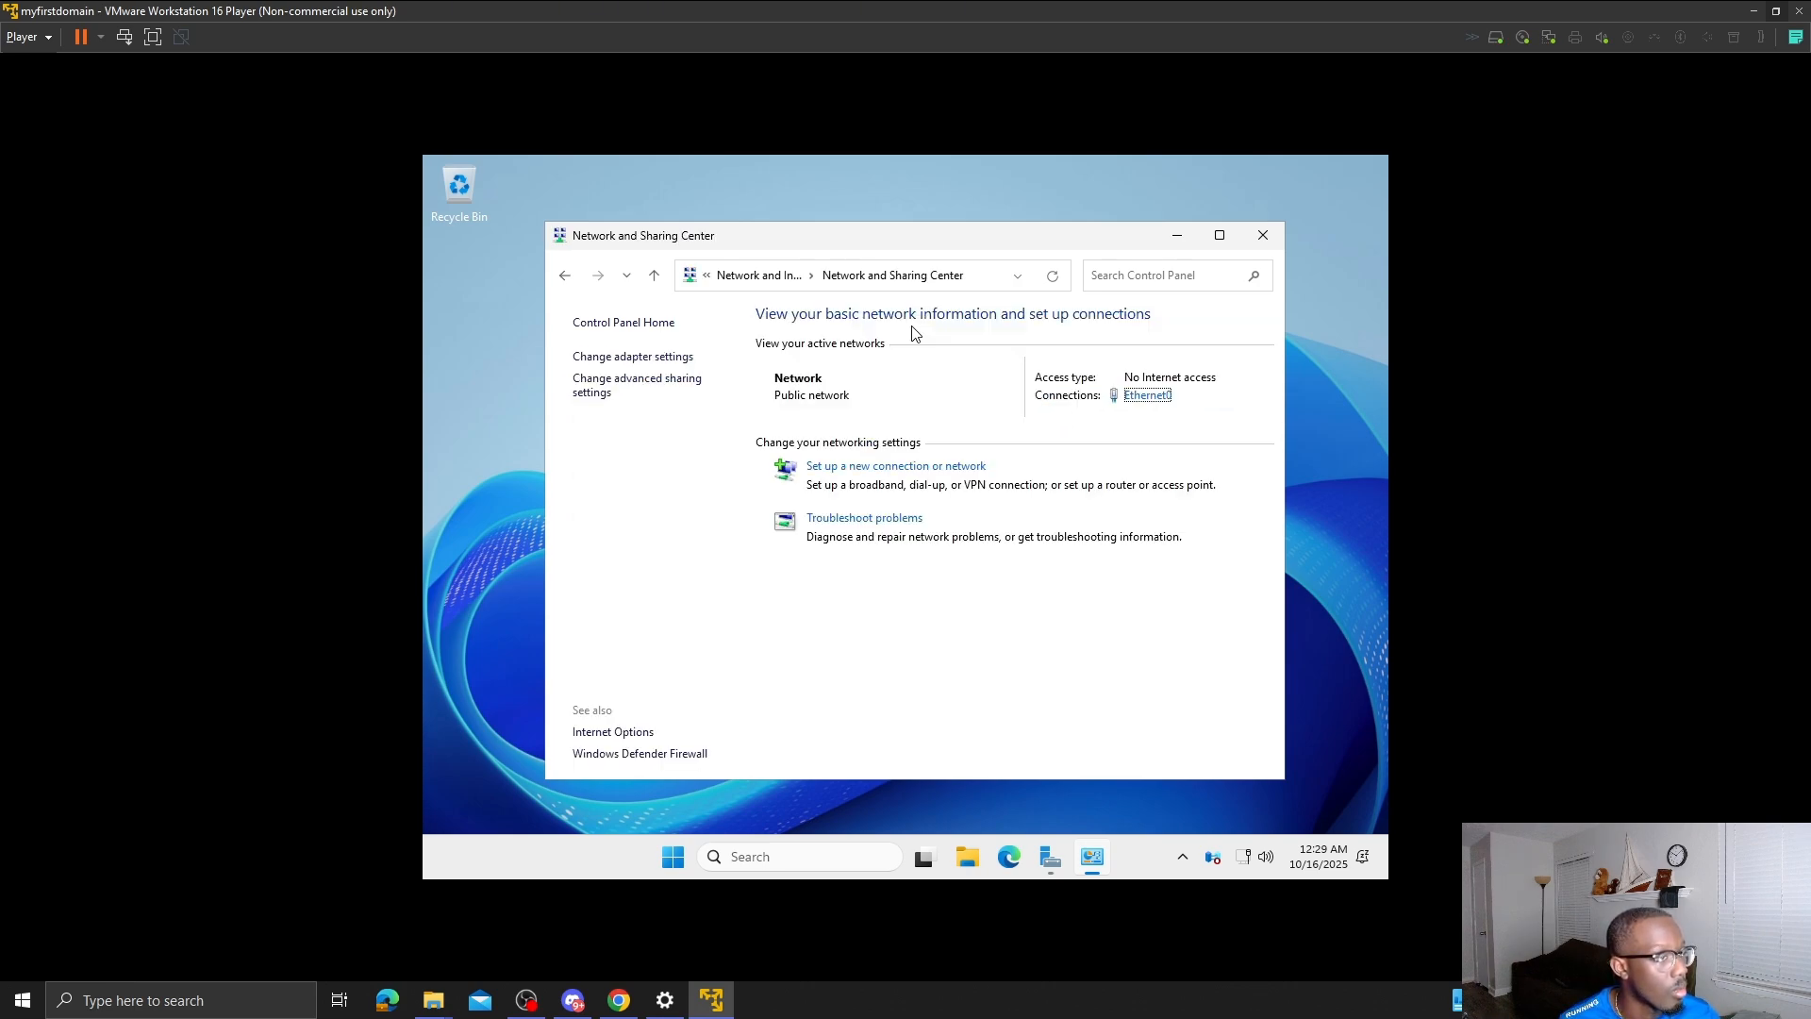
click(651, 357)
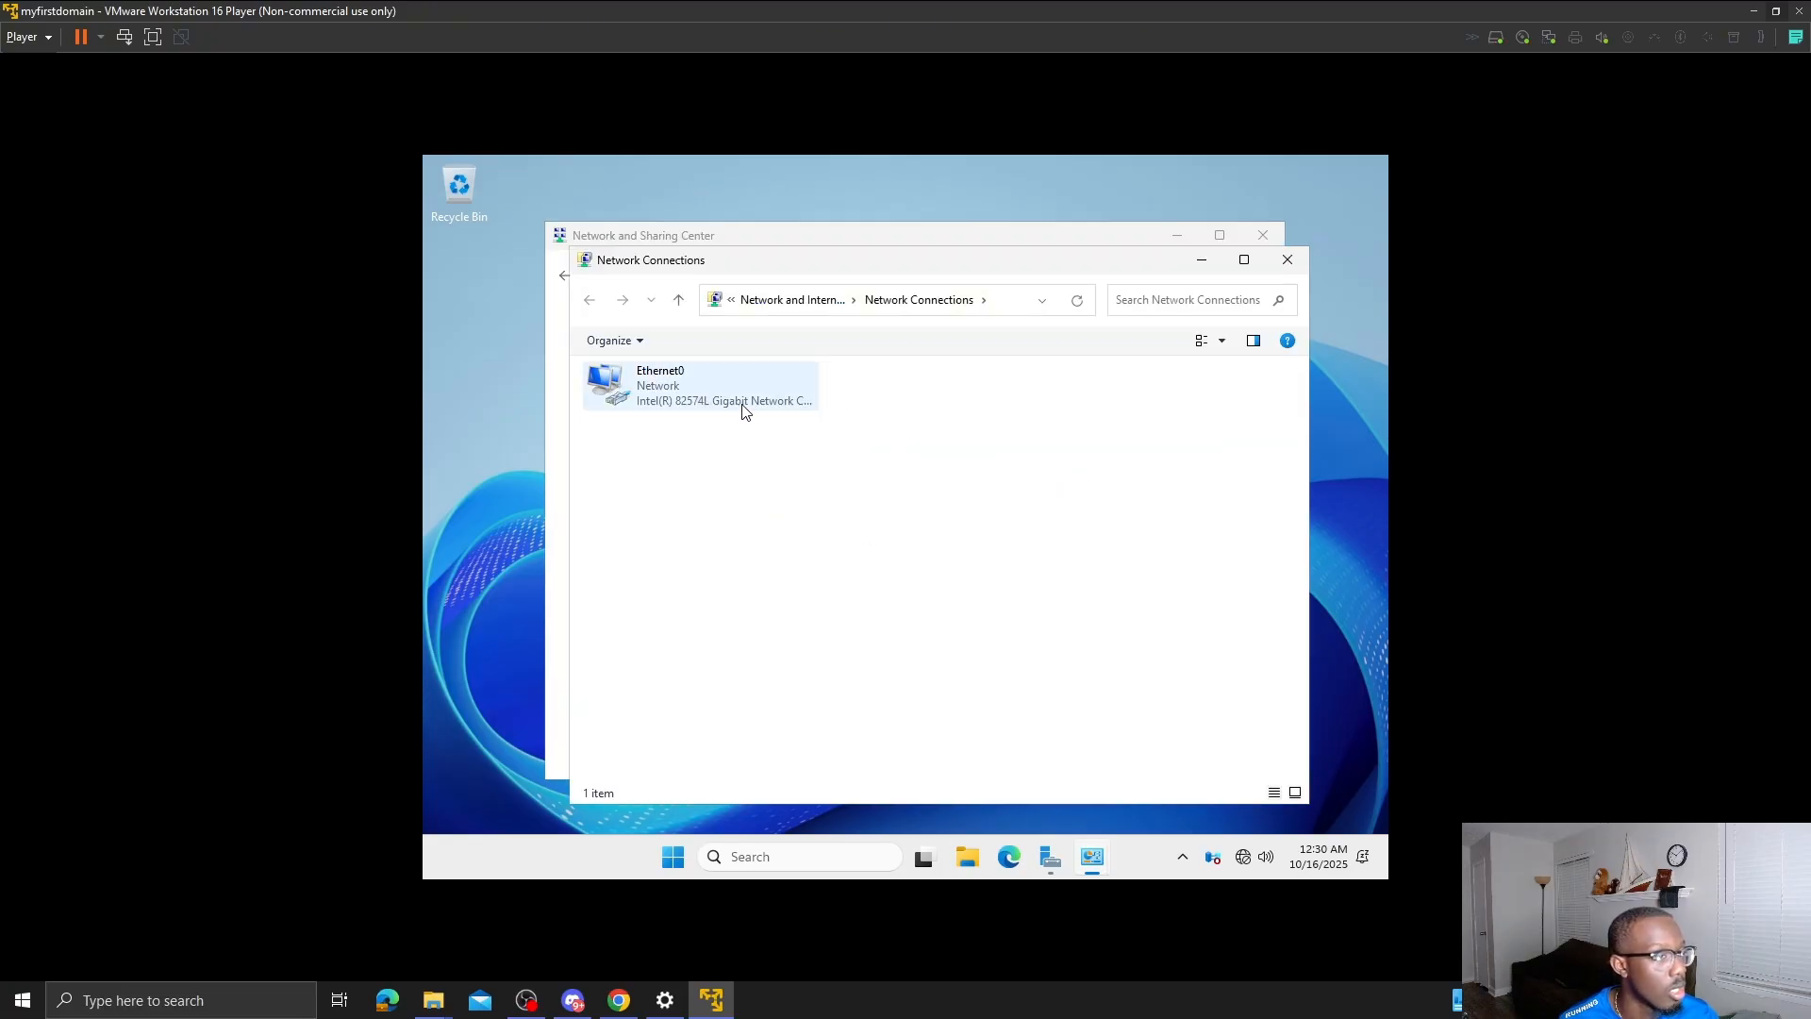
- Open Ethernet0's IPv4 properties and switch to Use the following IP address
click(743, 407)
right_click(752, 400)
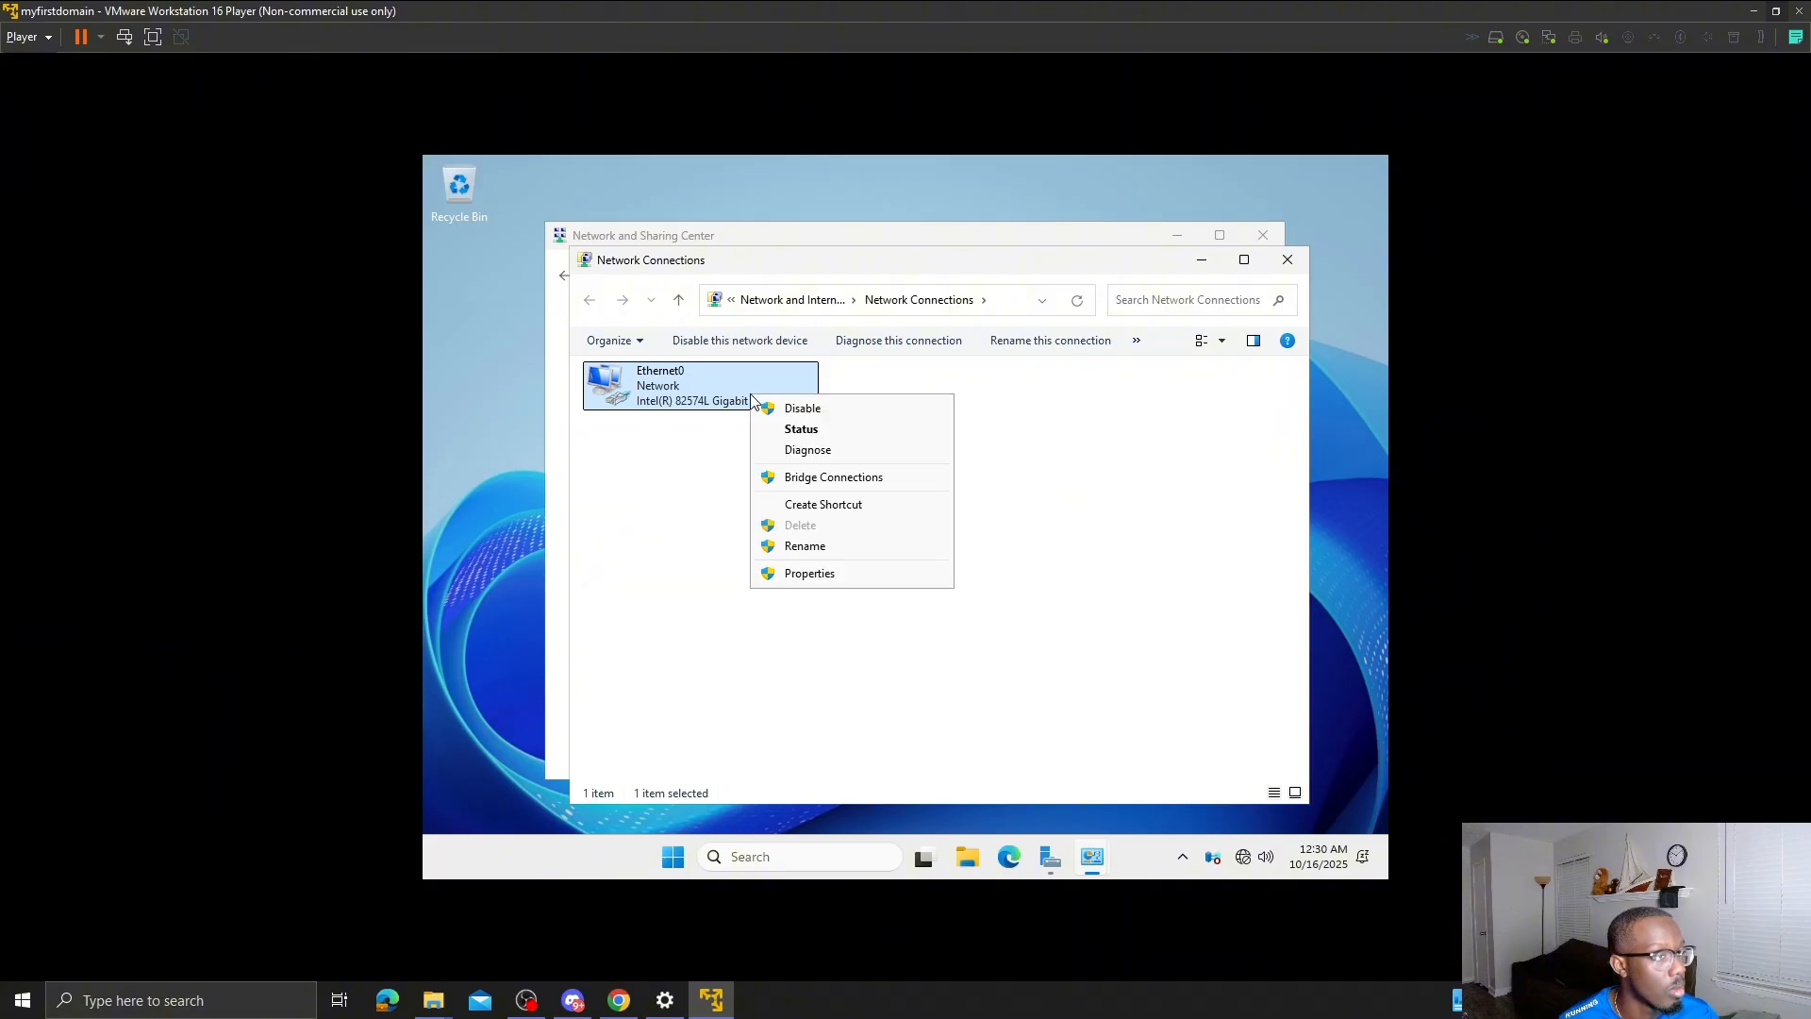
click(853, 575)
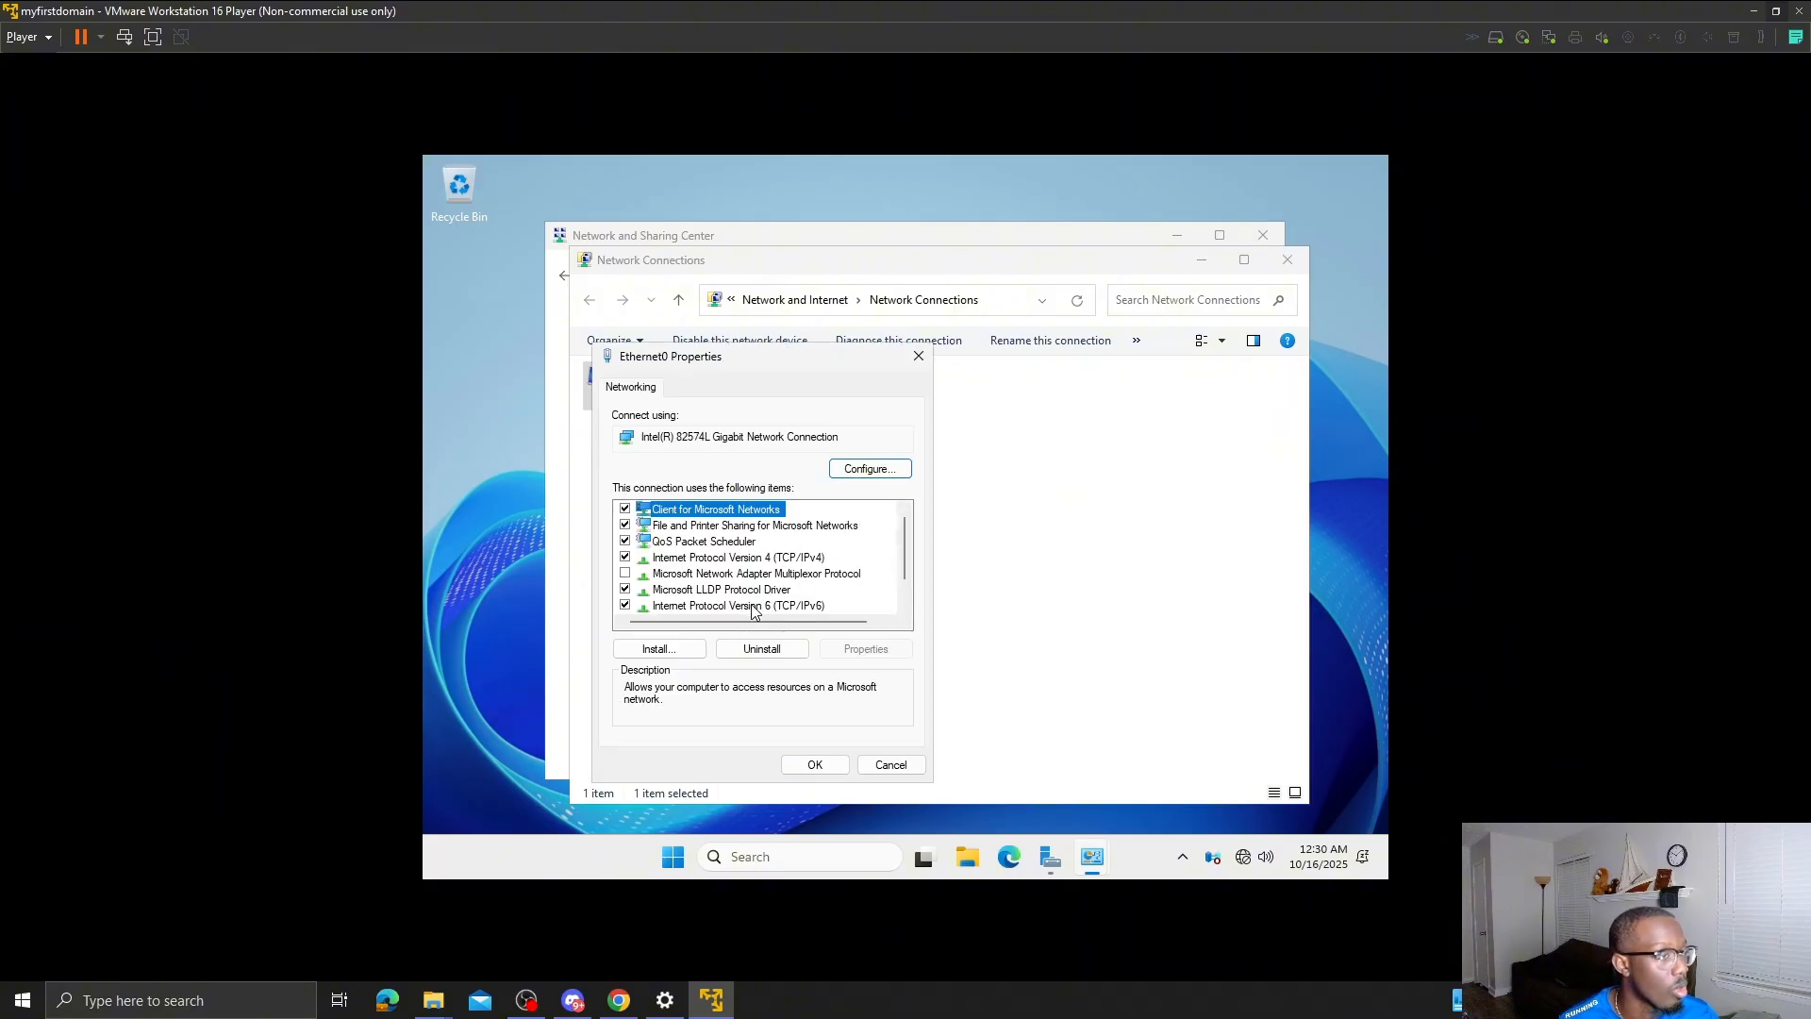
double_click(757, 560)
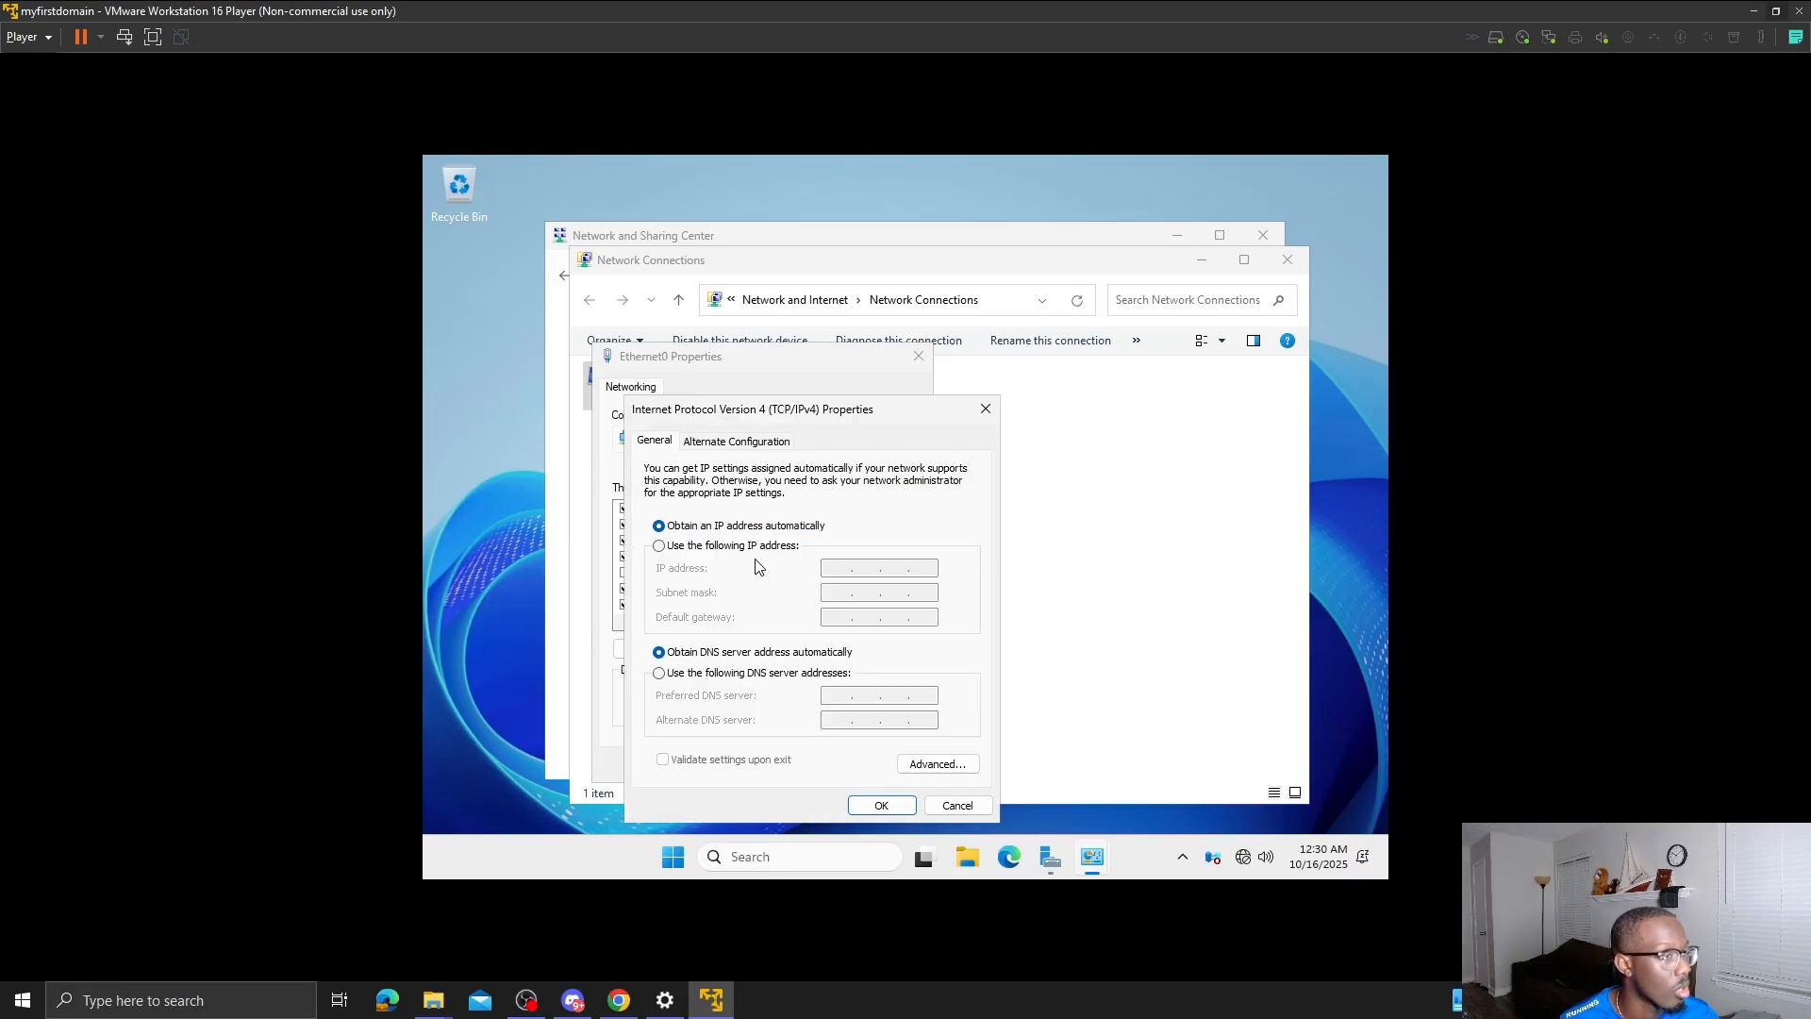
click(731, 547)
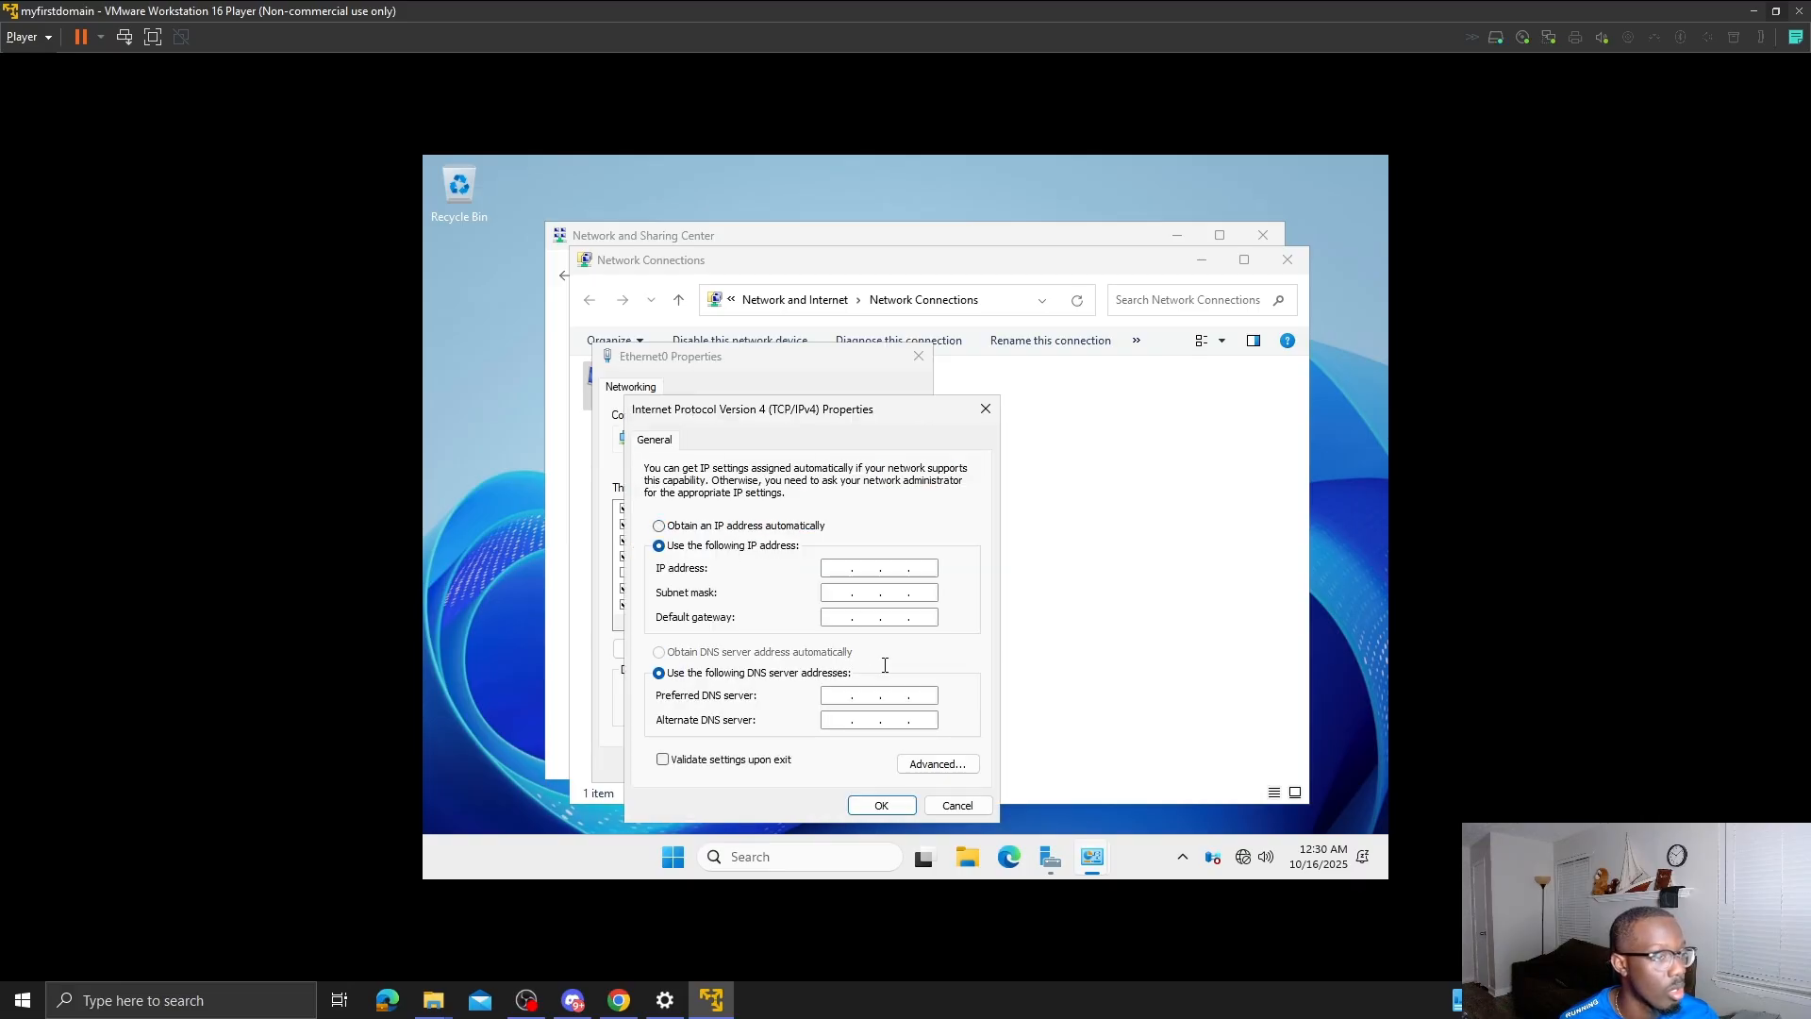
click(803, 860)
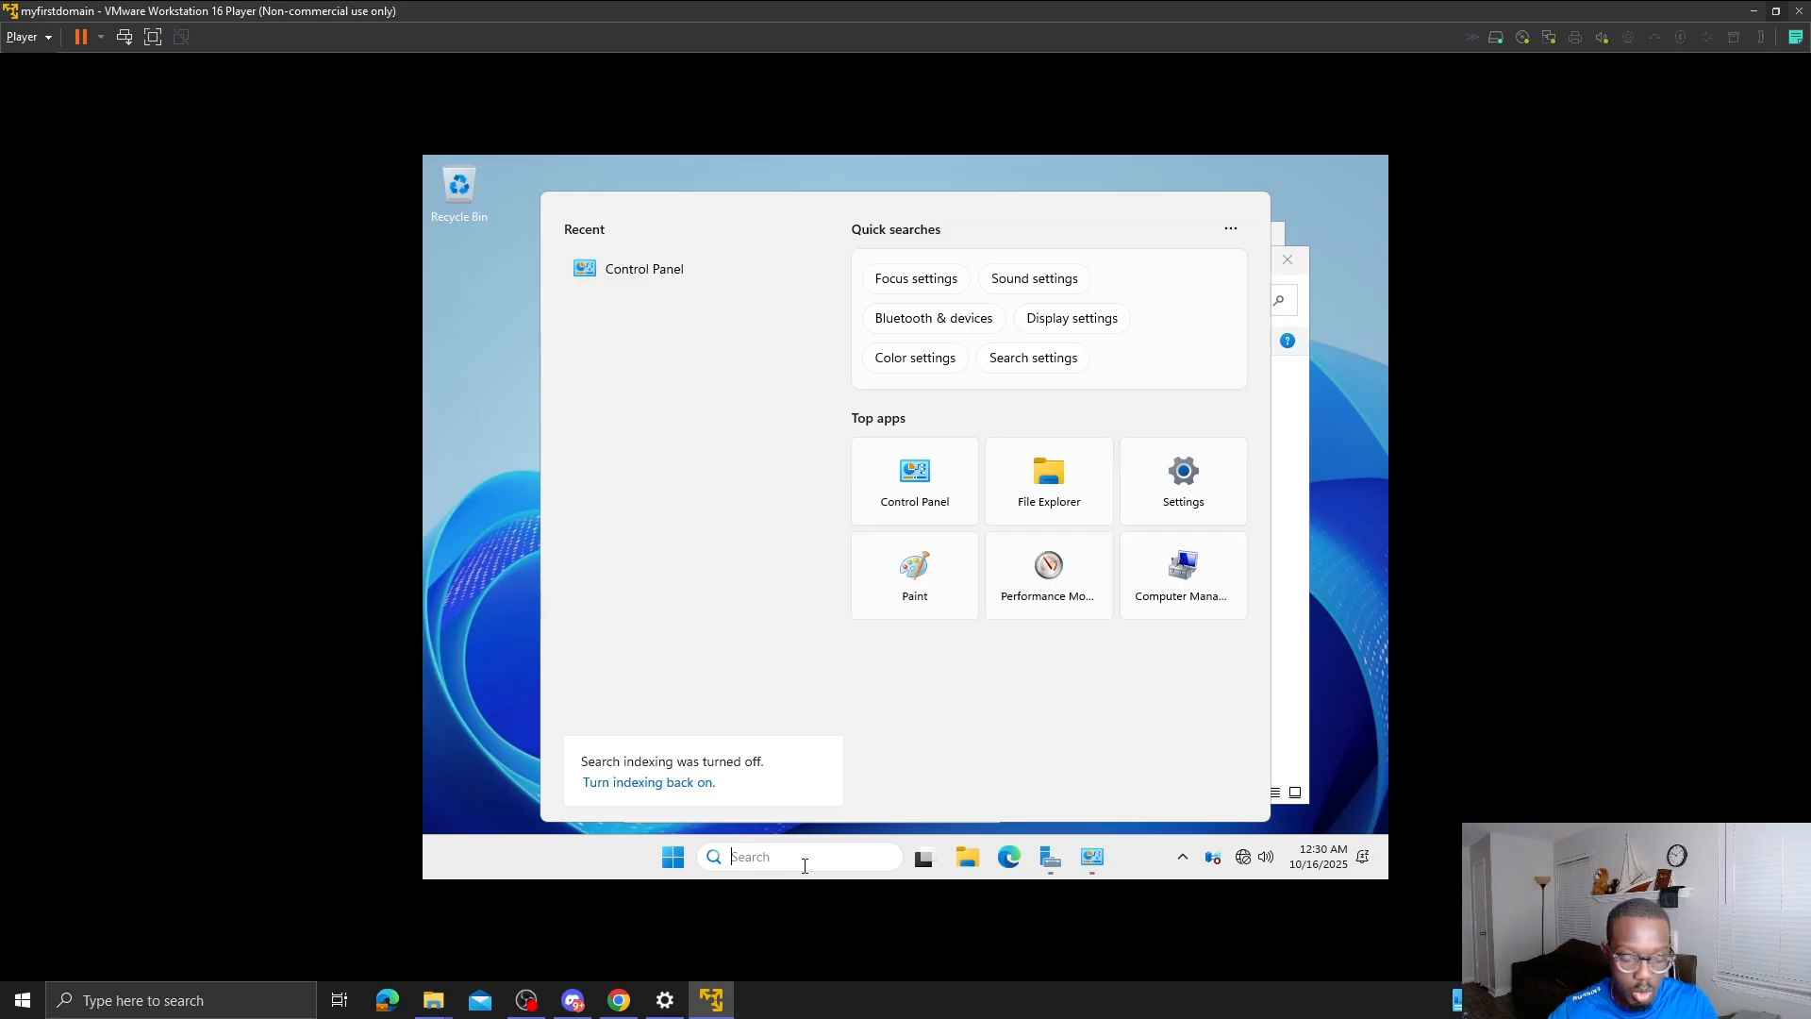
- Run ipconfig /all in an admin Command Prompt, showing IPv4 192.168.181.157 and gateway 192.168.181.2
text(cmd)
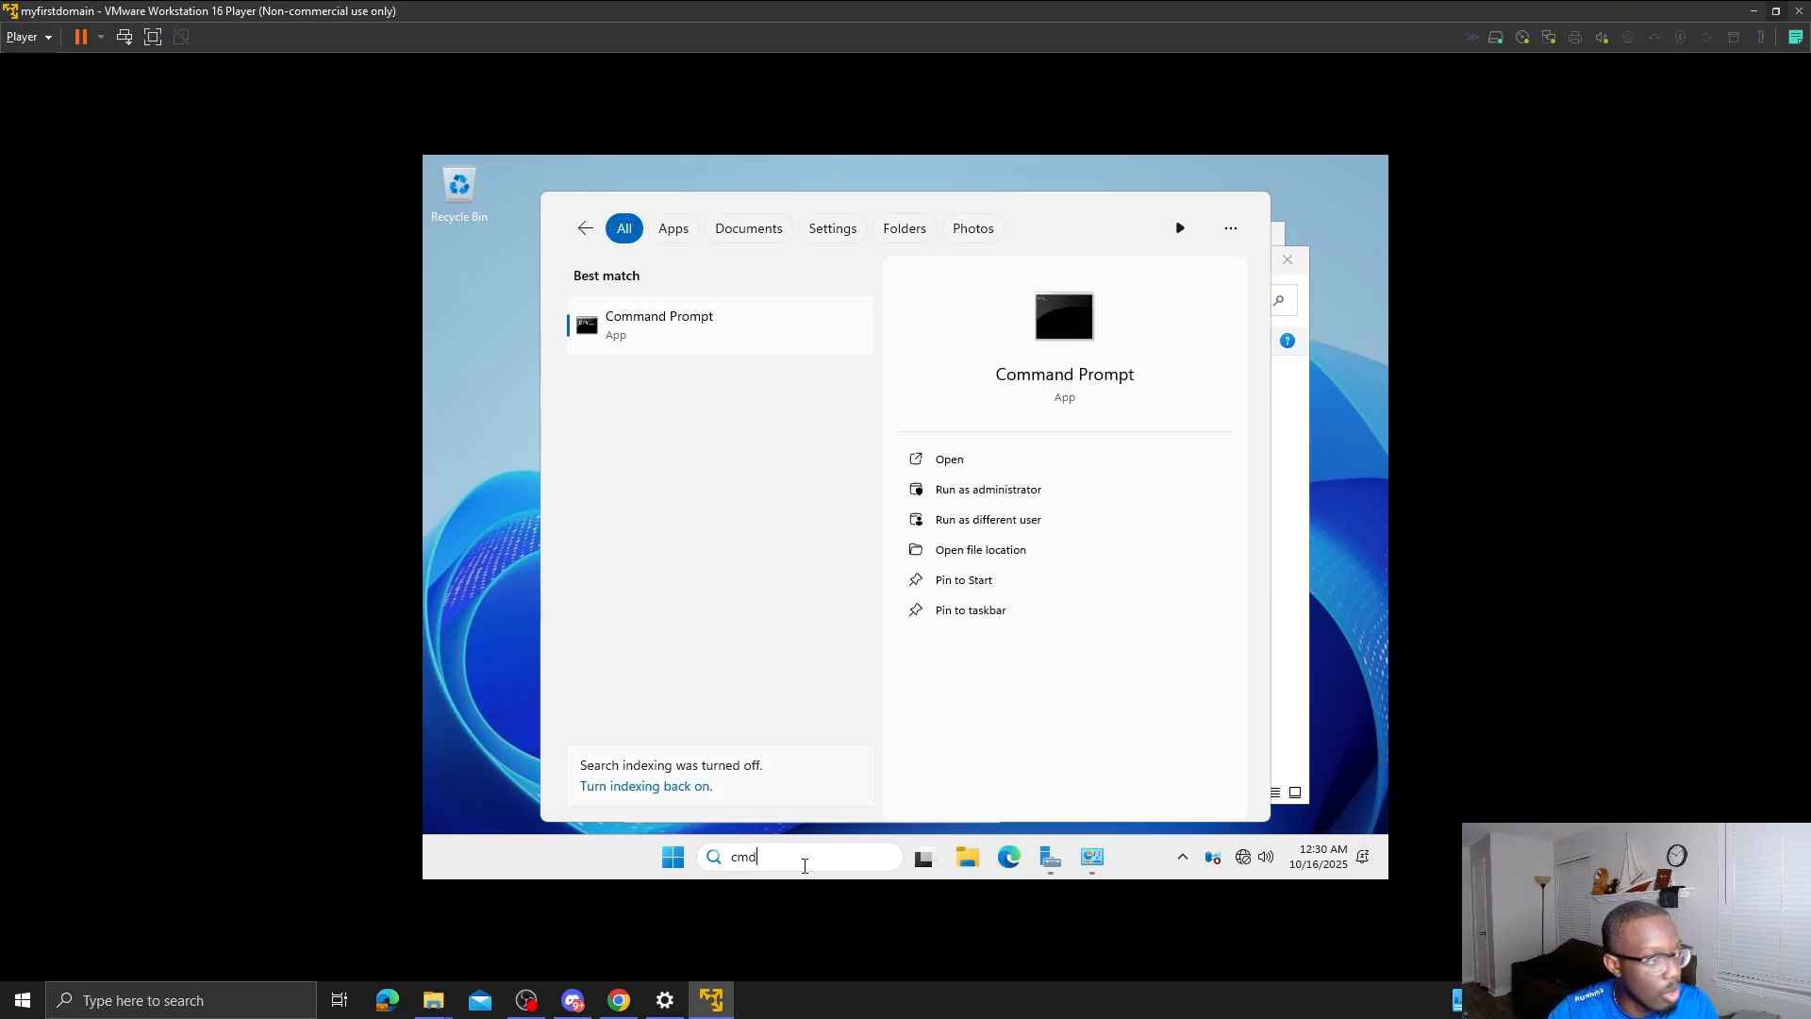
key(ctrl+shift+Return)
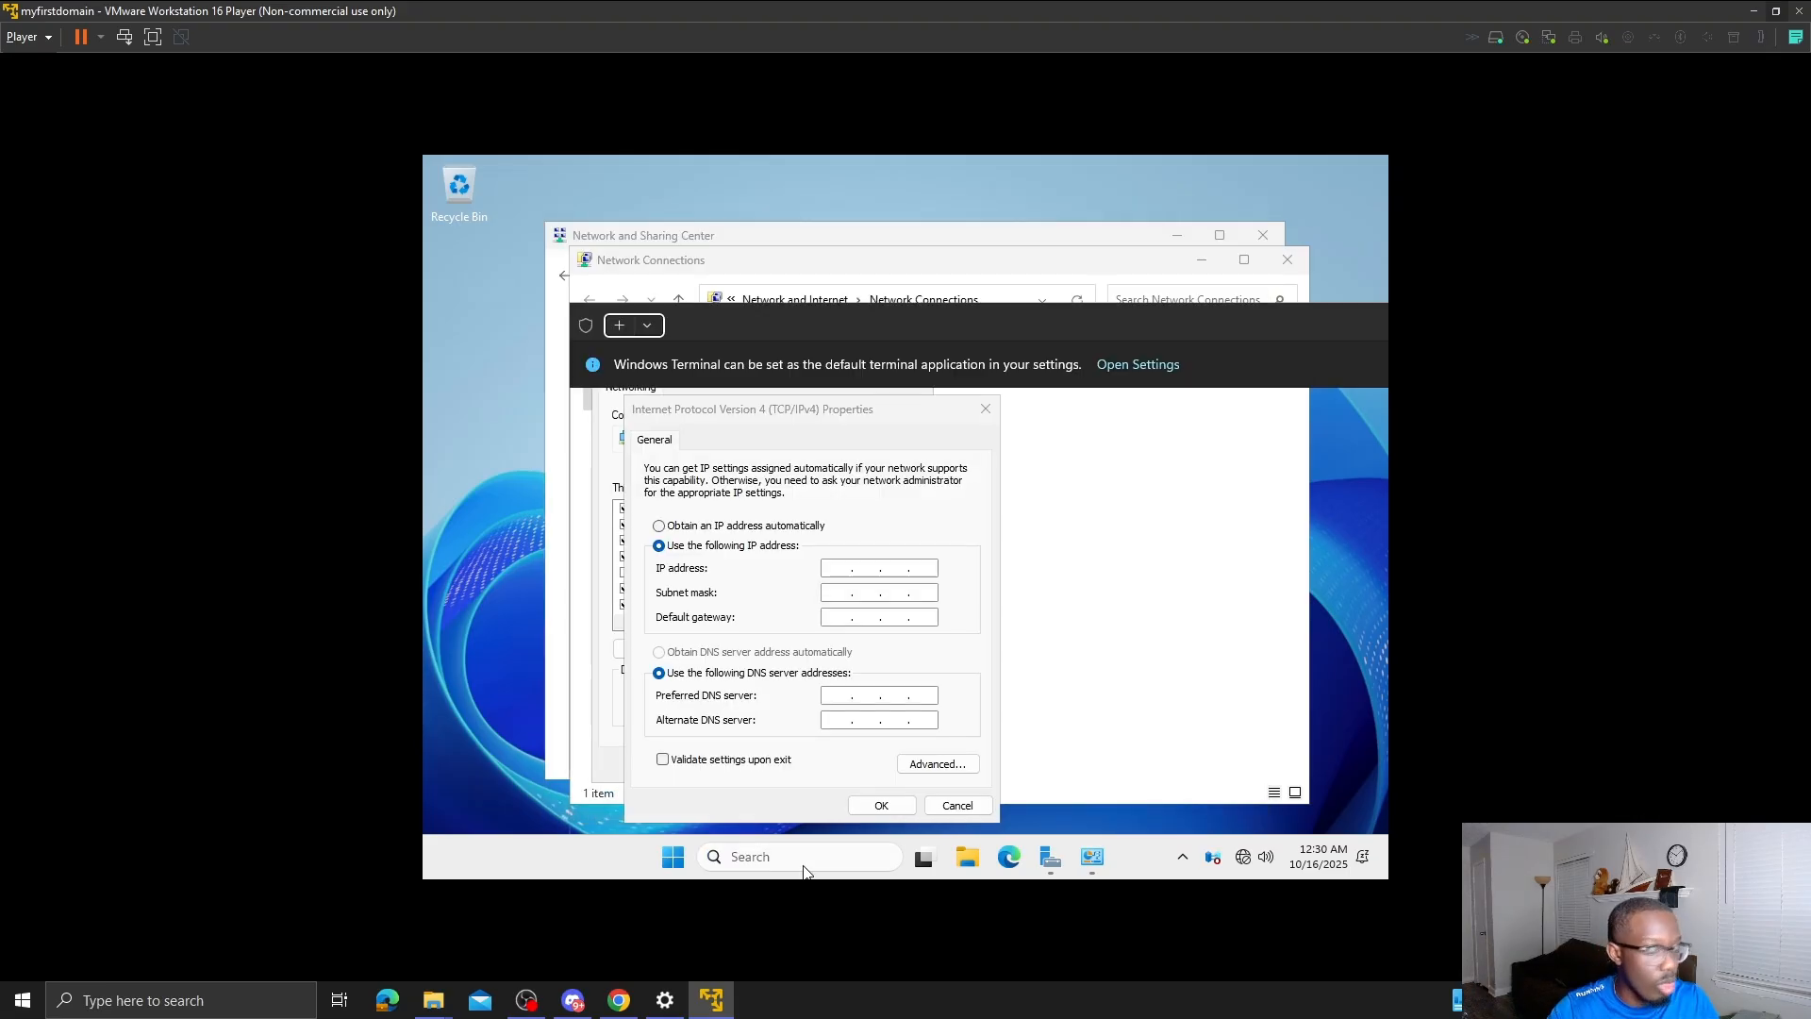
text(ip)
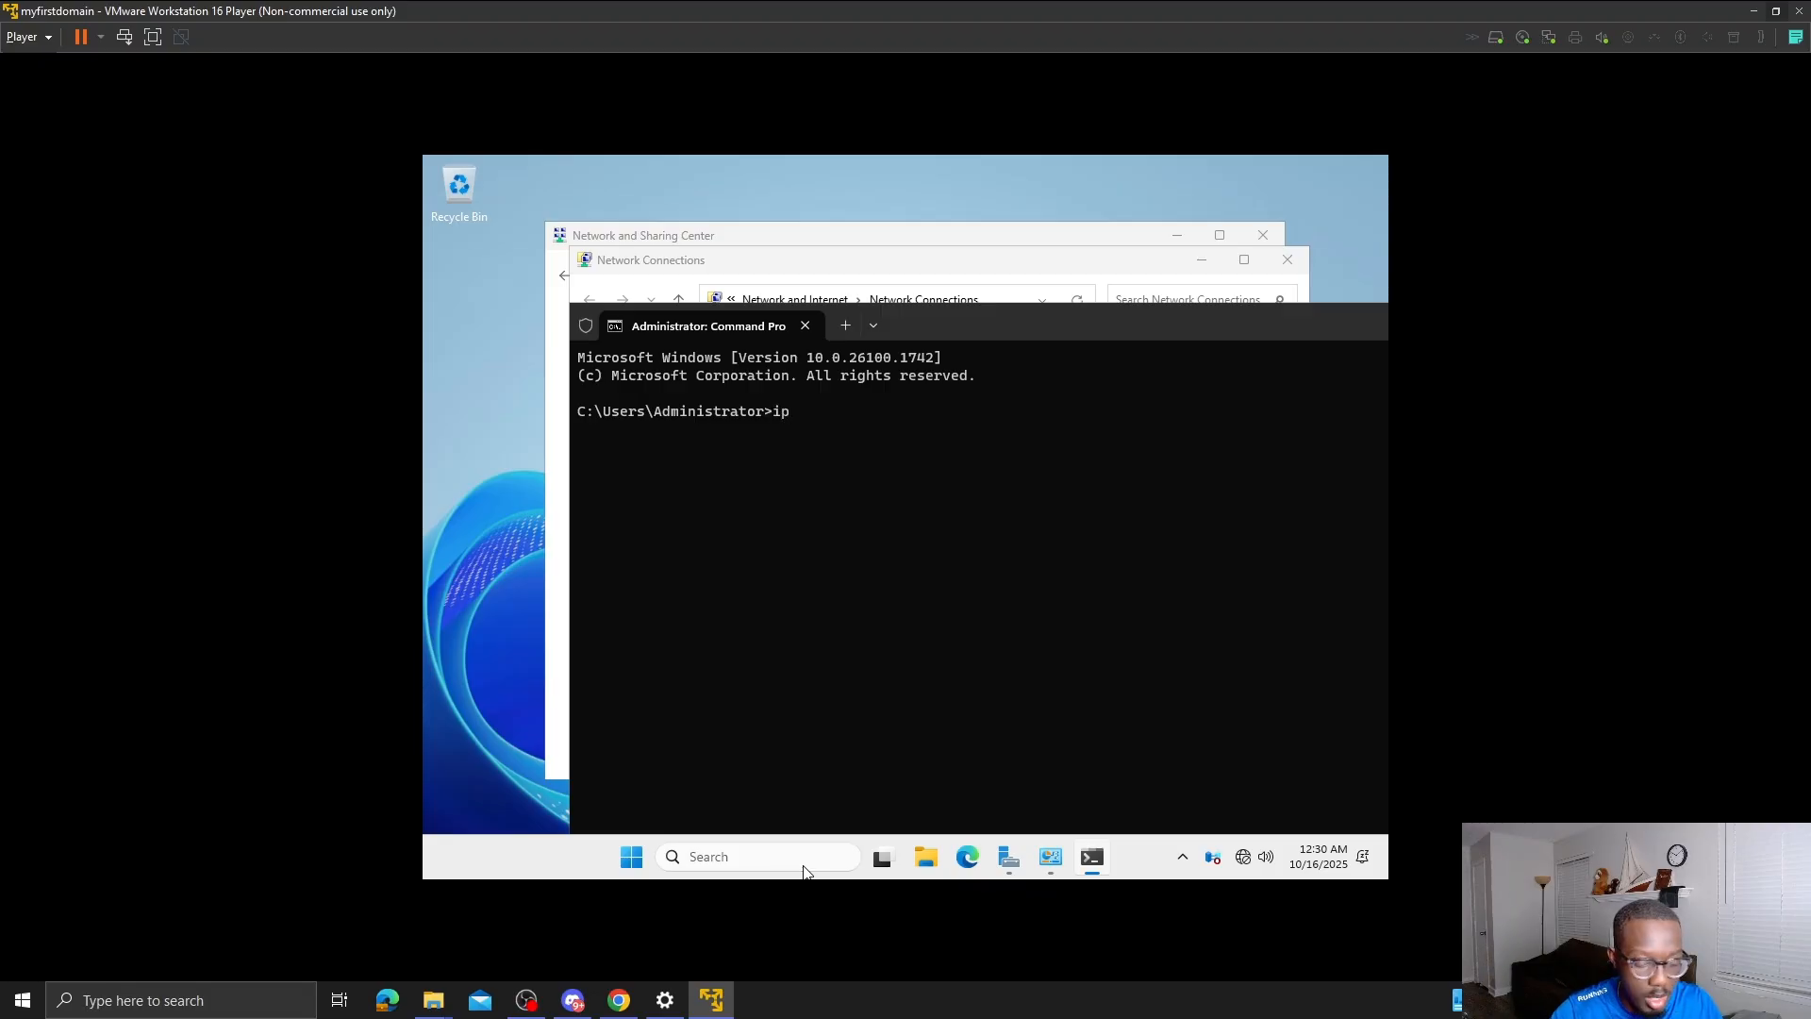
text(config)
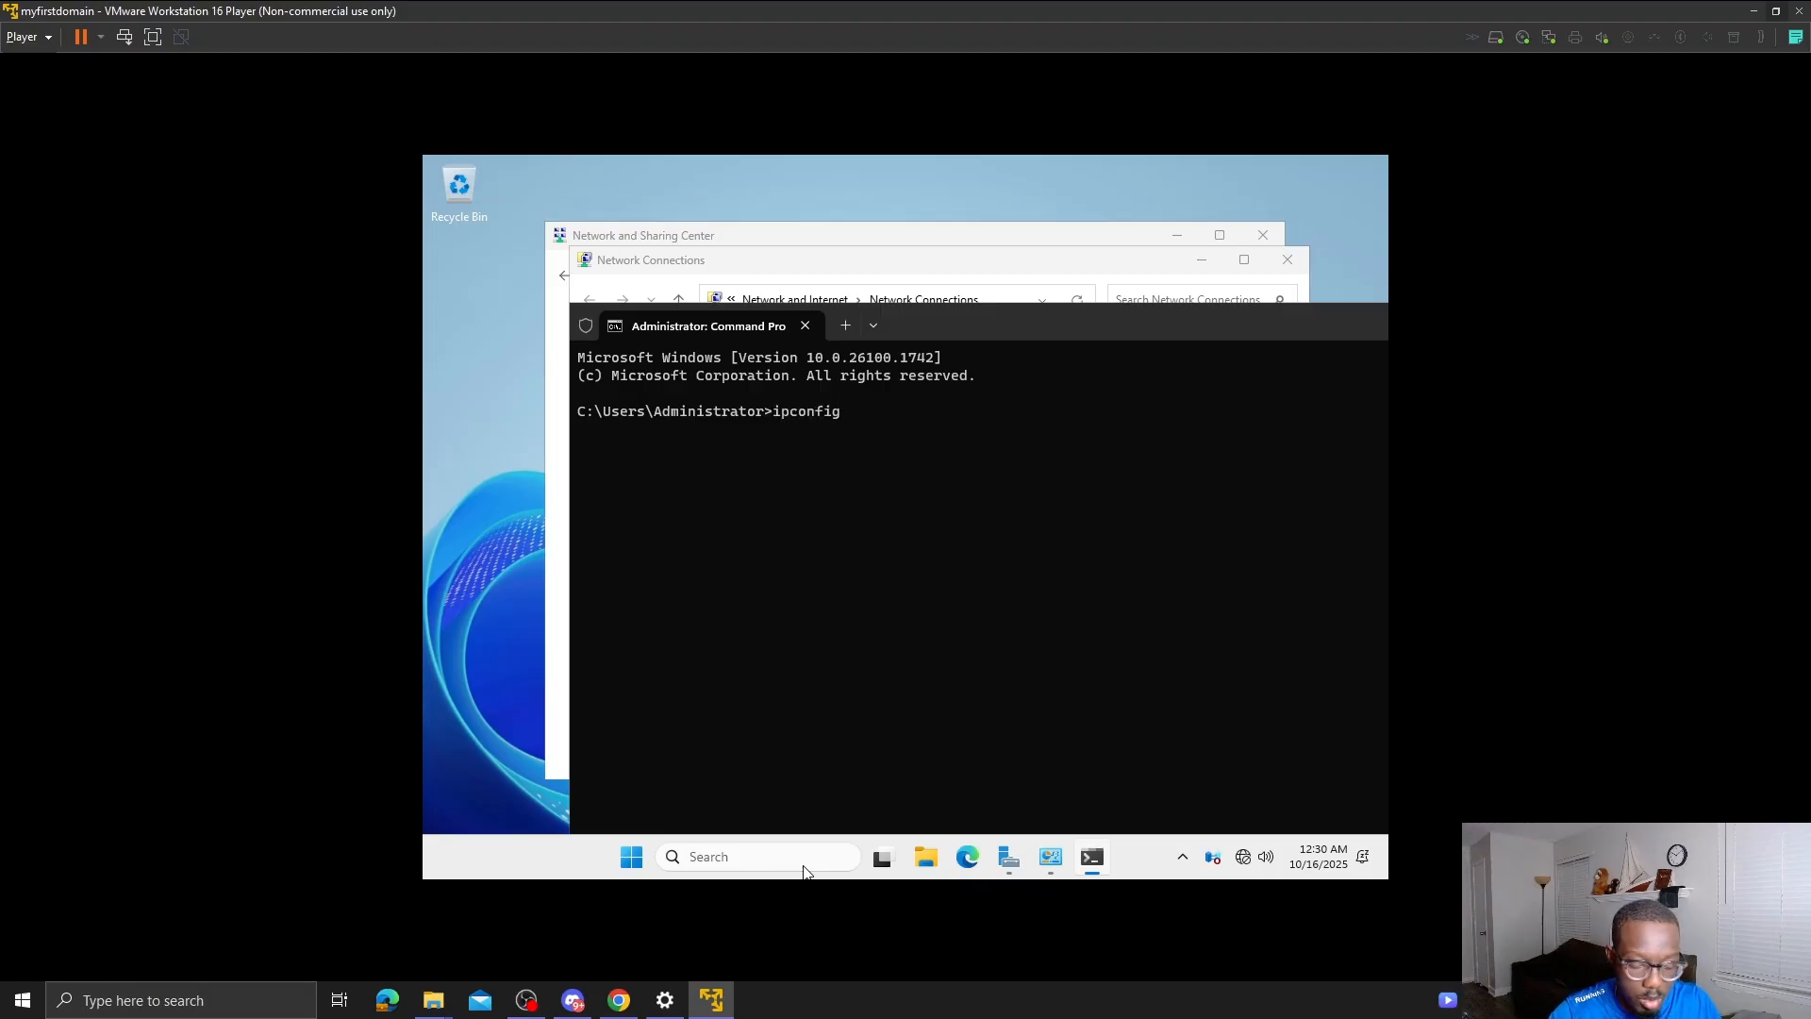
text( /all)
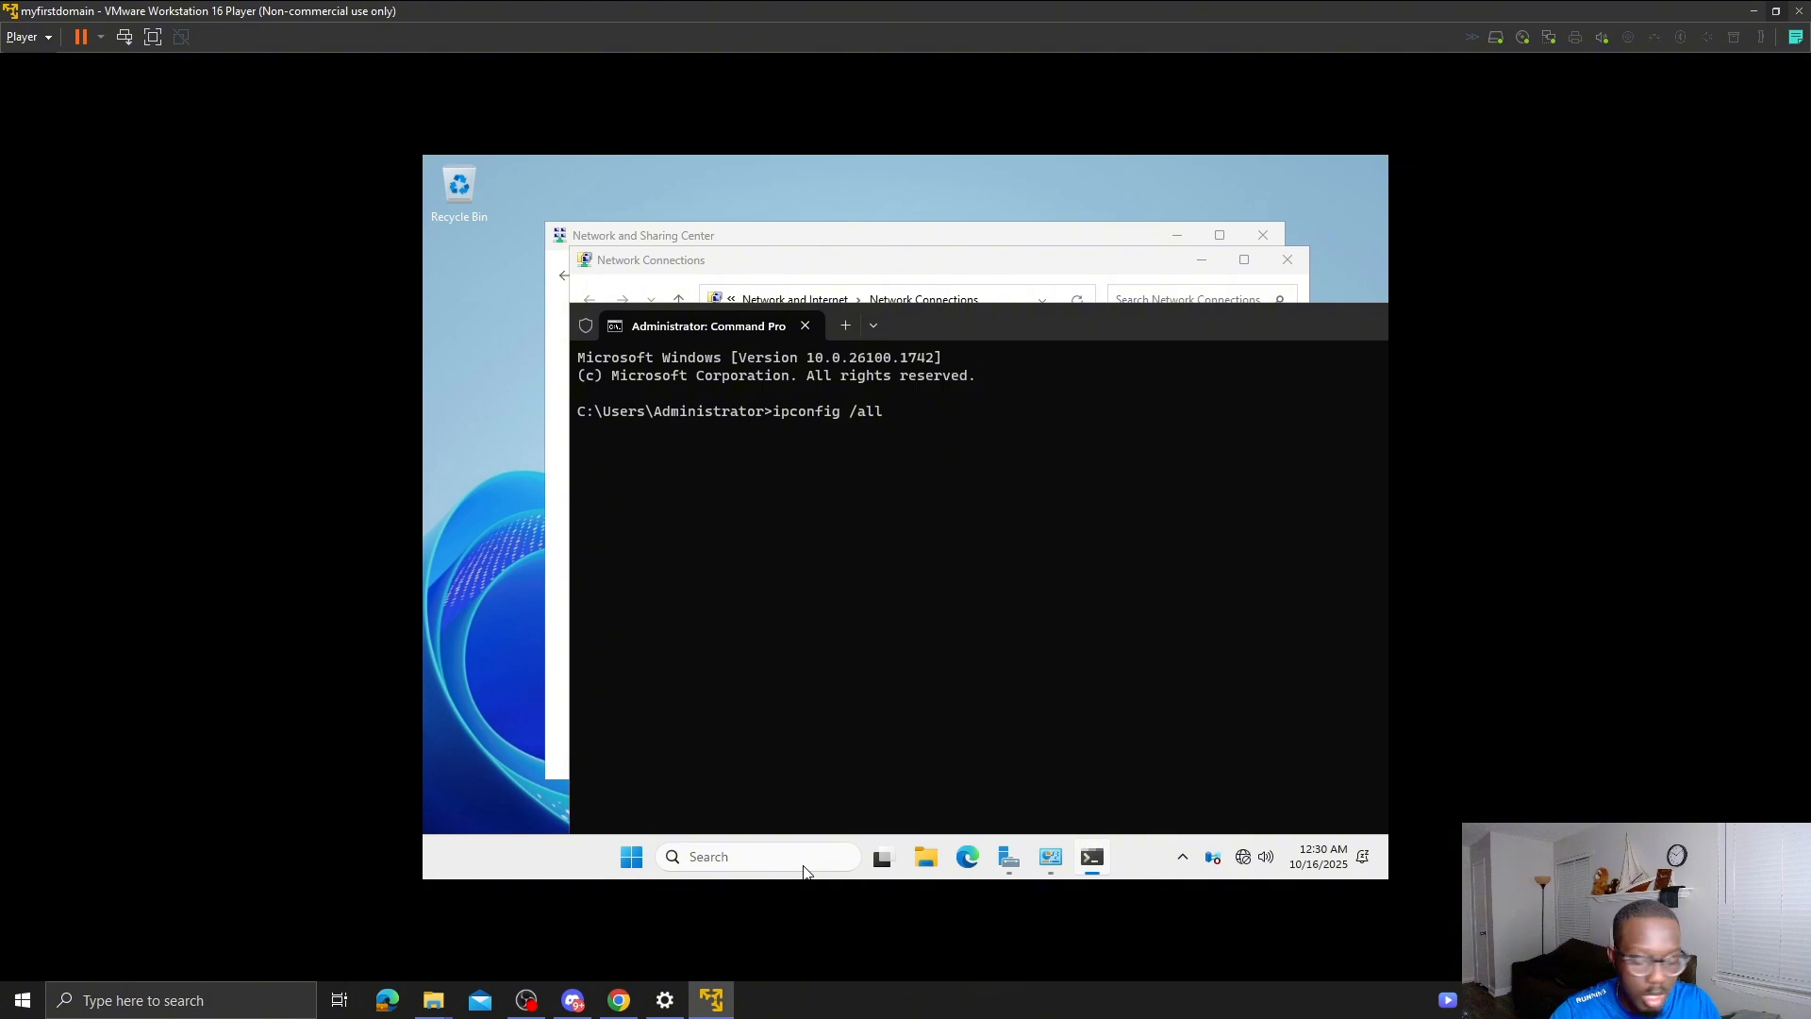
key(Return)
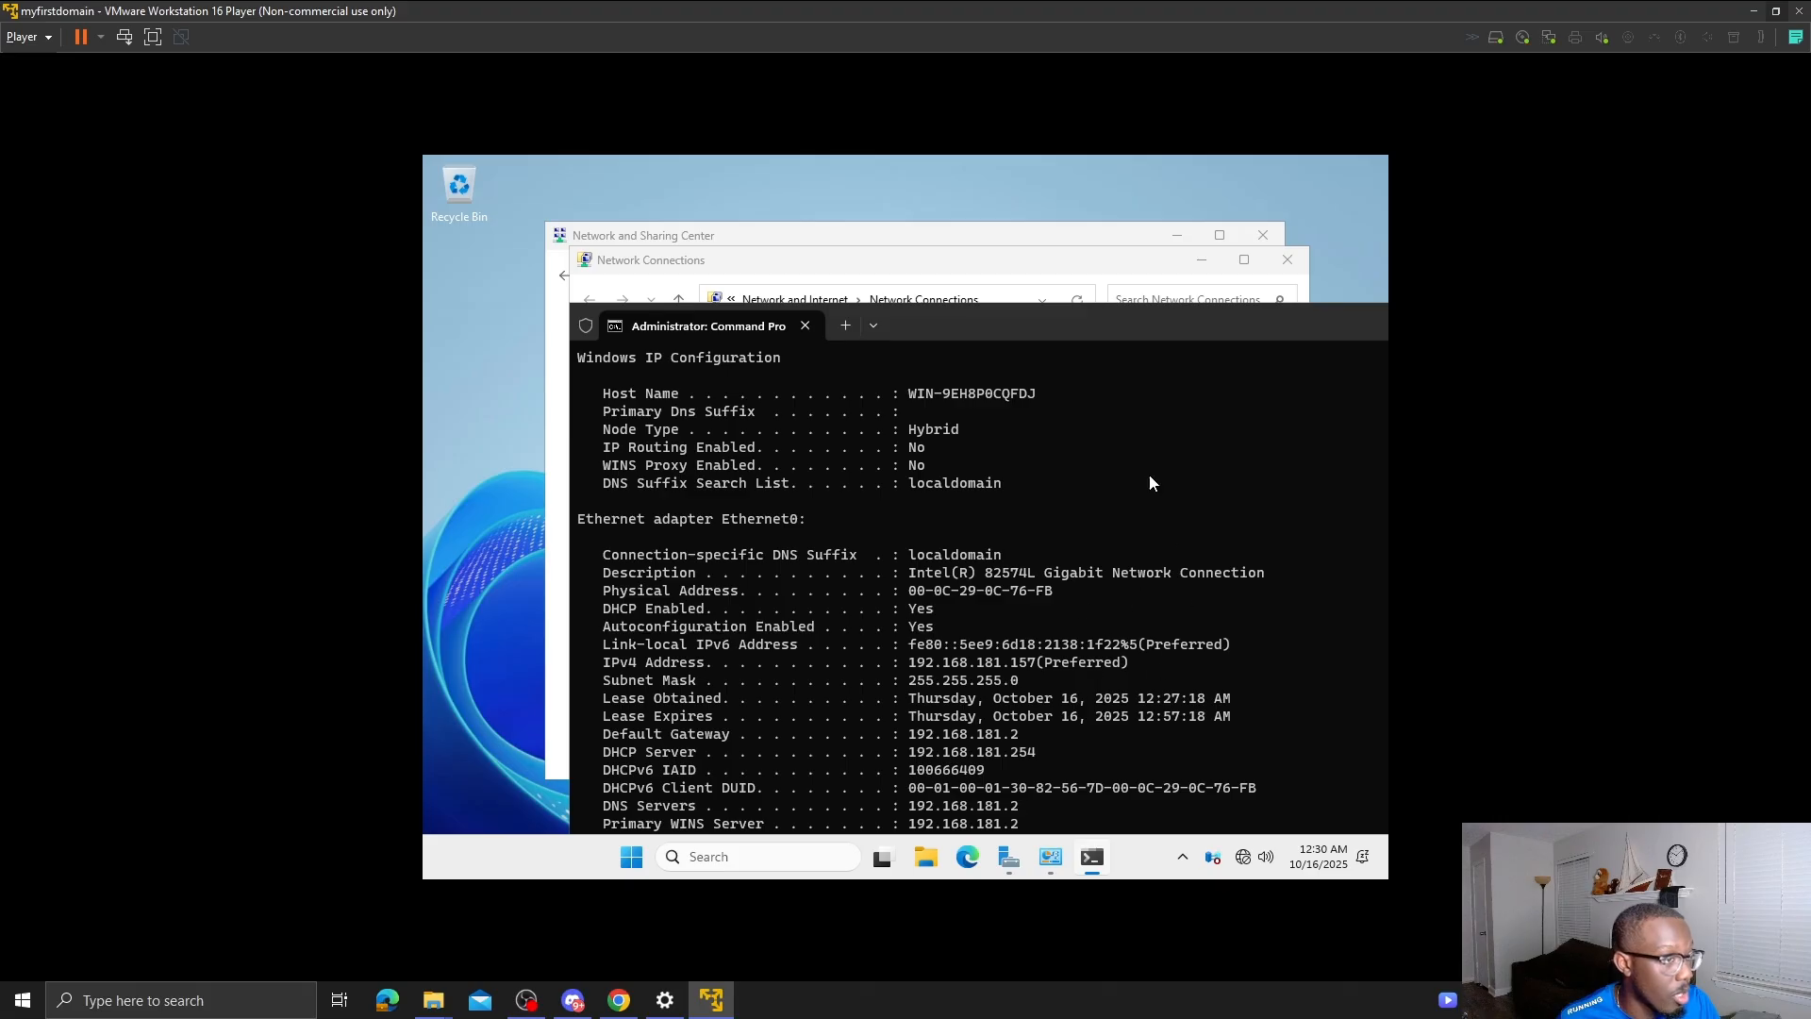
click(991, 273)
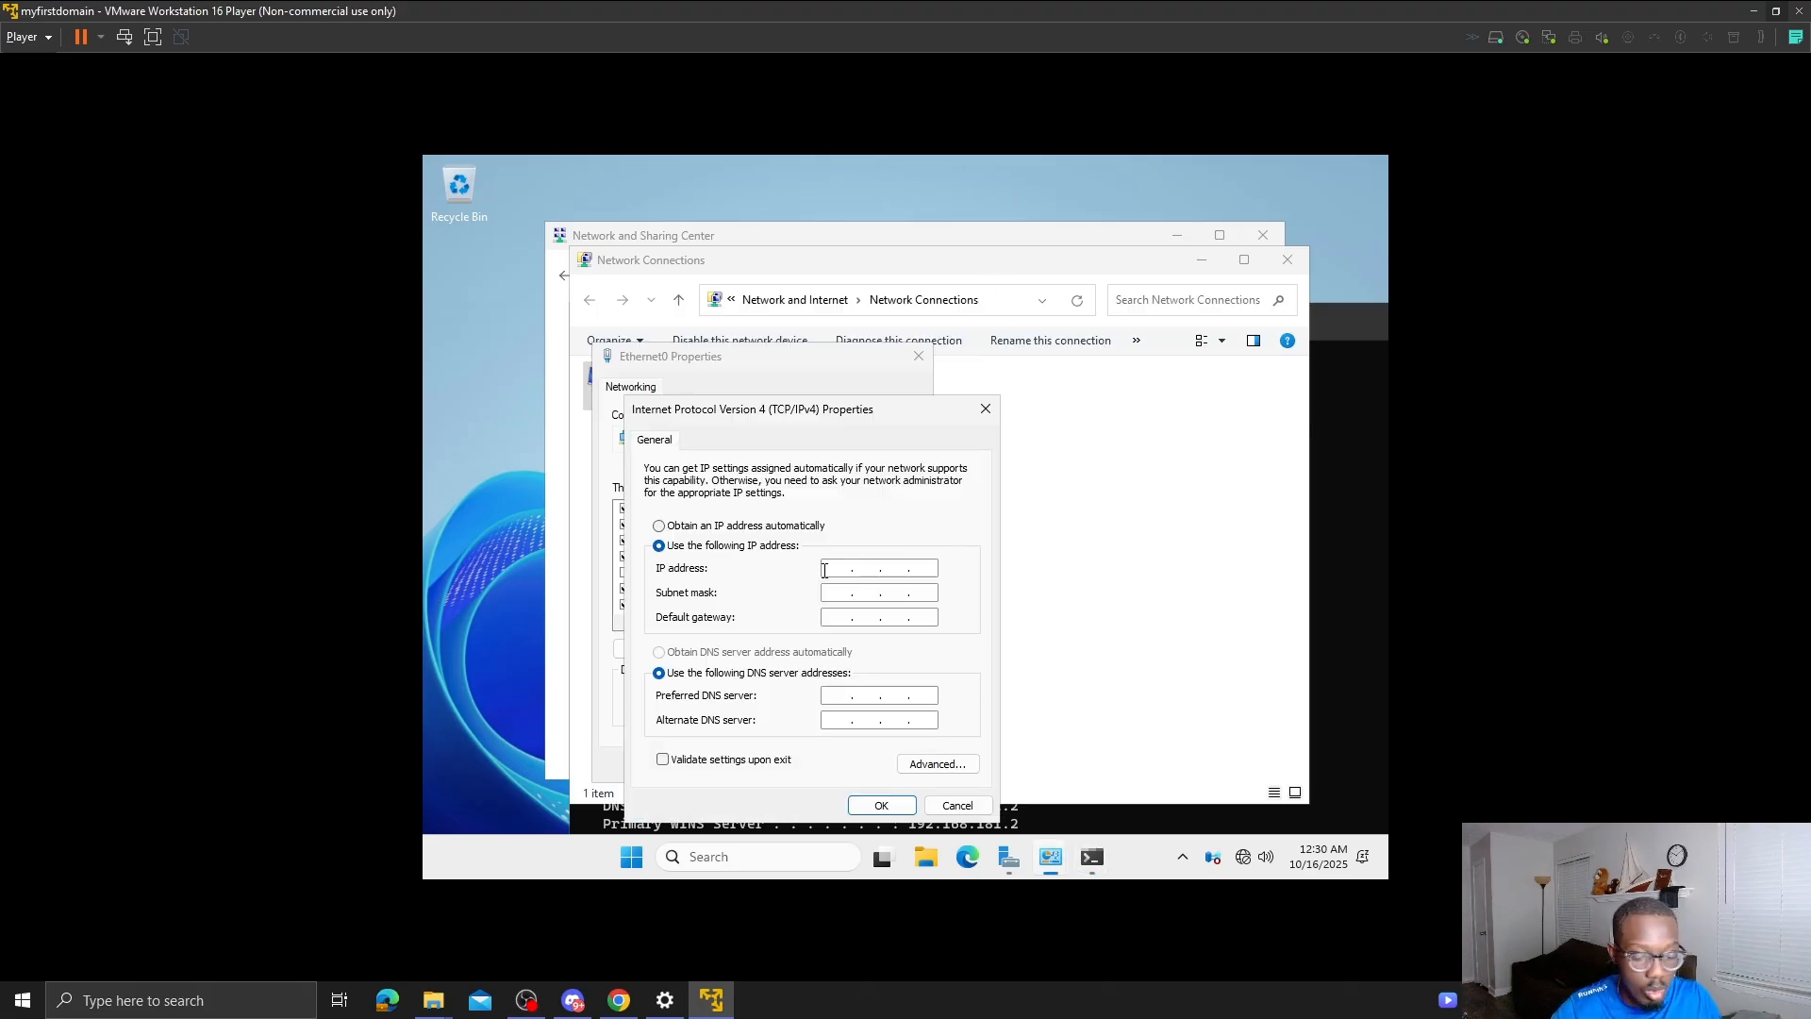
- Enter the static IP address 191.168.181.157, checking it against the ipconfig output
text(1921)
key(BackSpace)
key(BackSpace)
key(BackSpace)
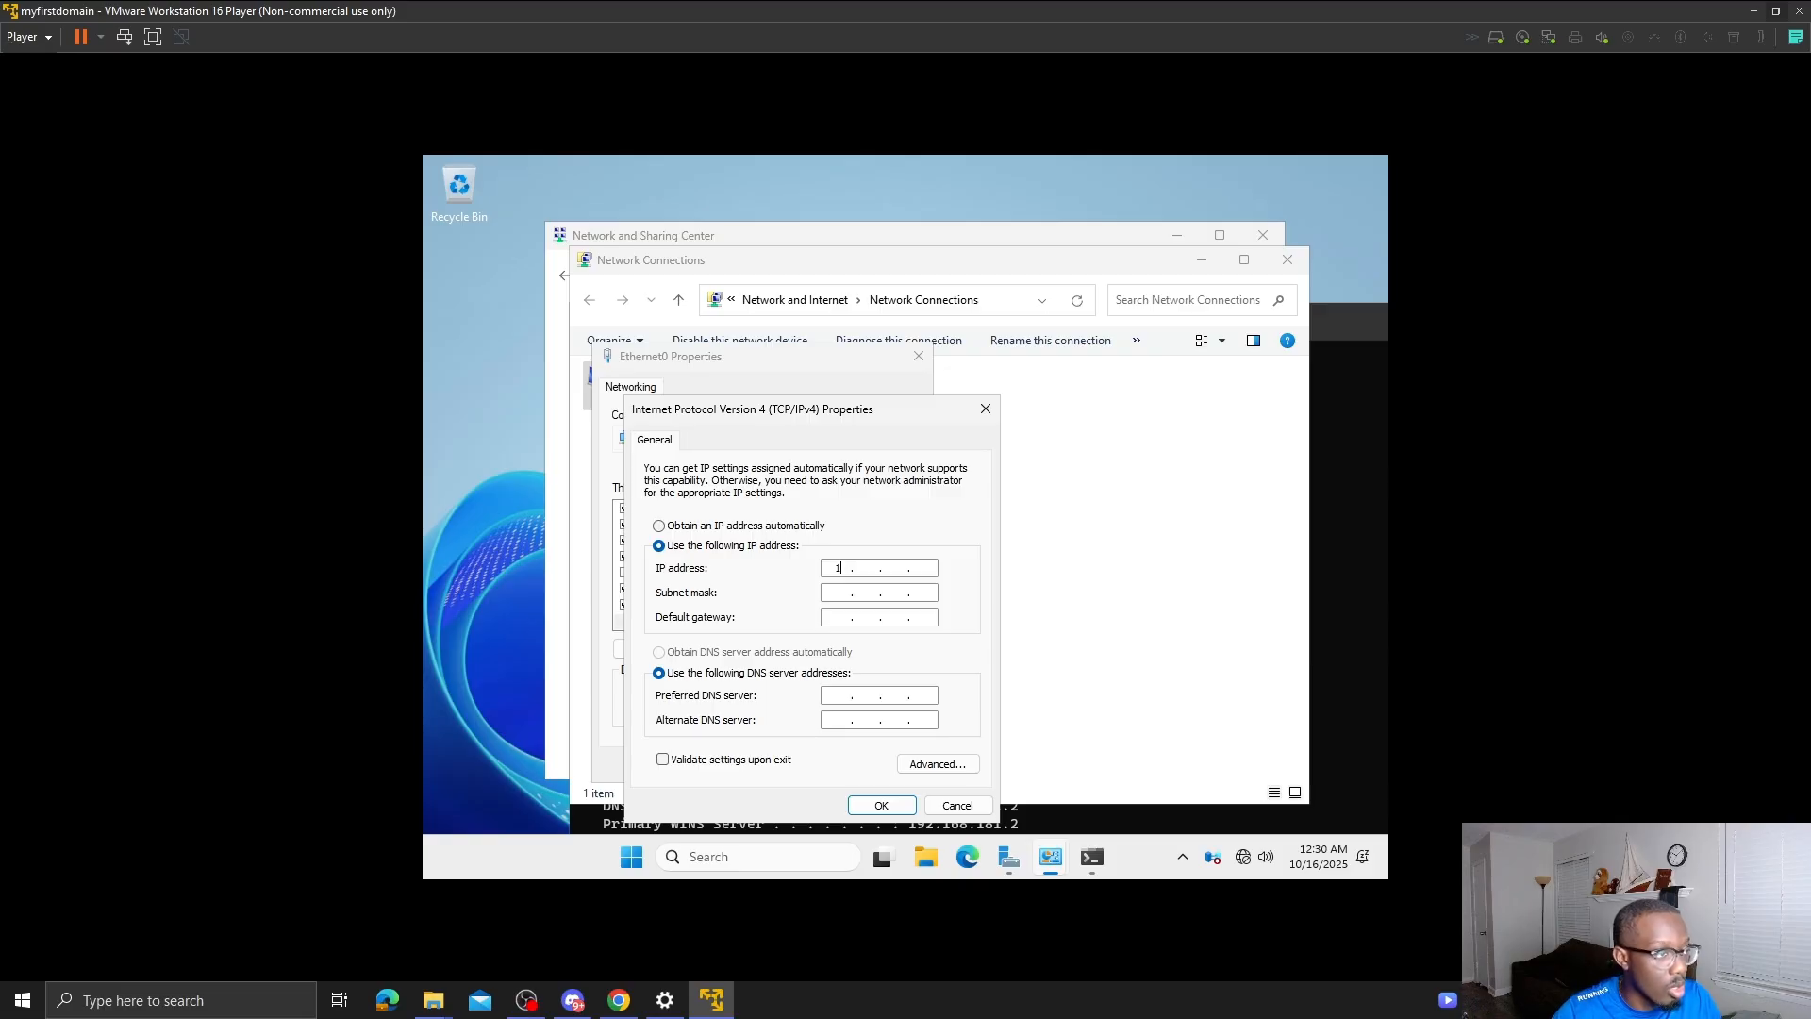
text(91 . 1)
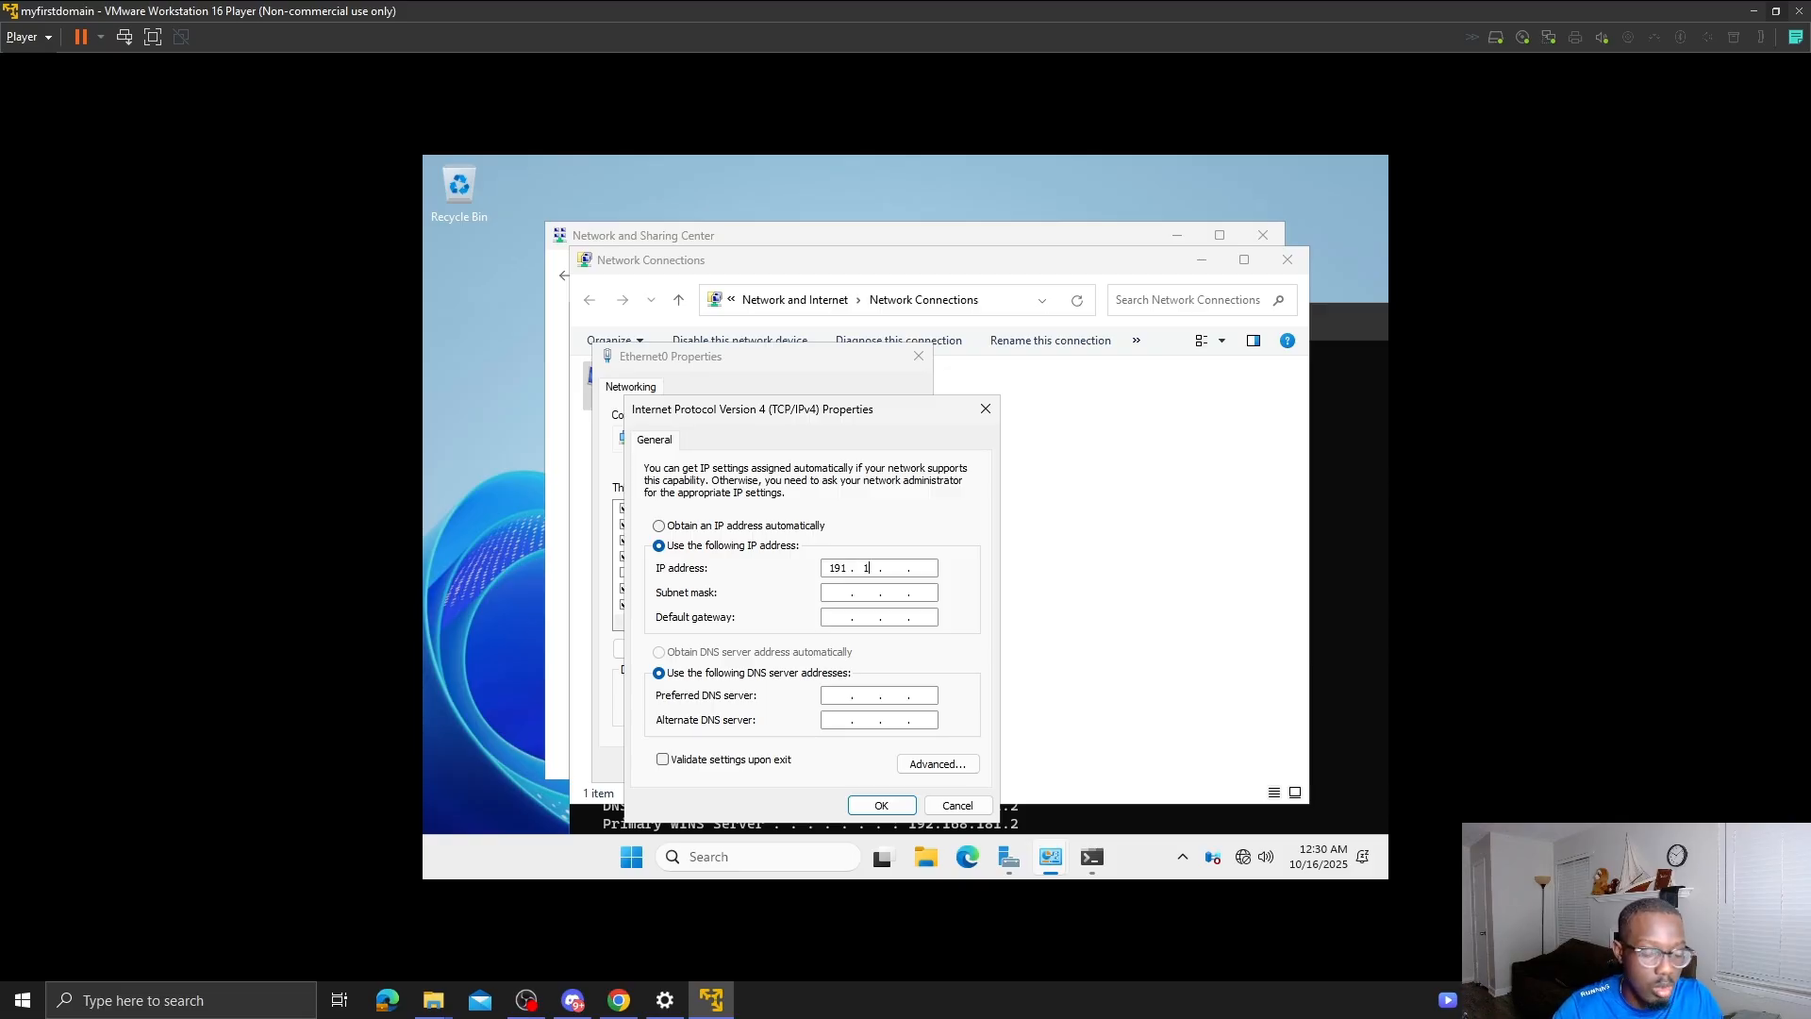
text(68 . 181)
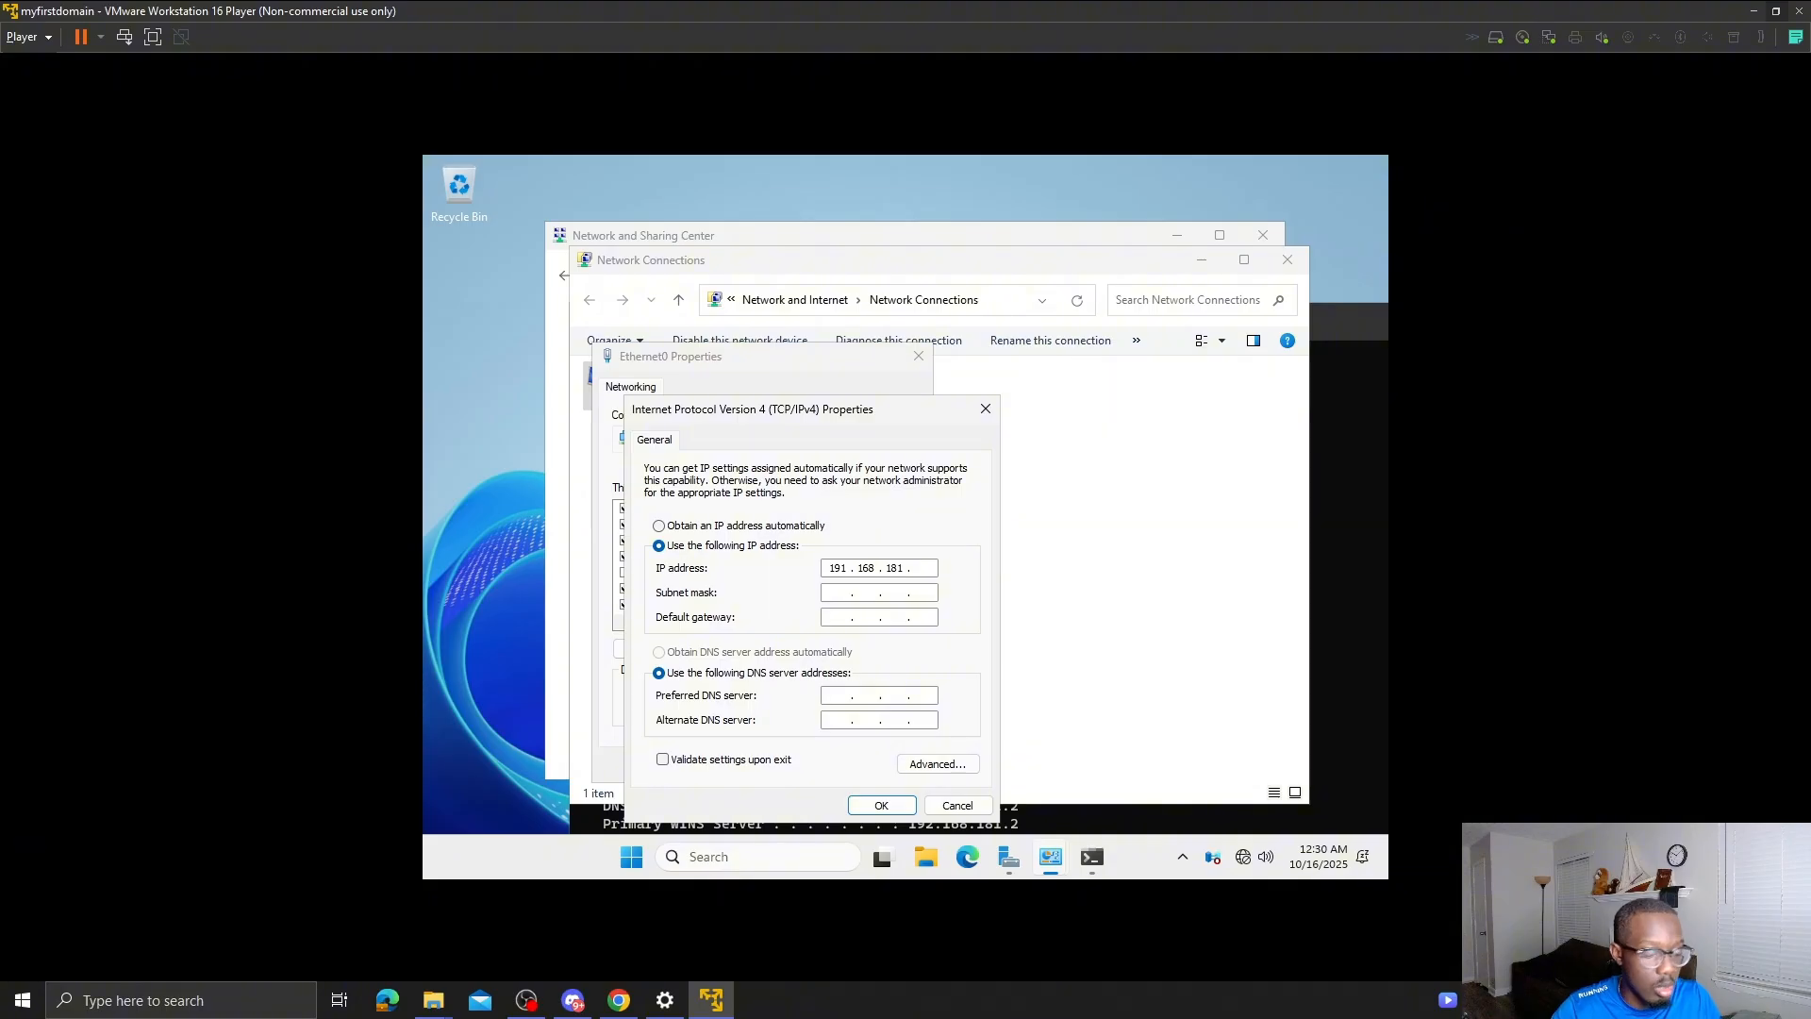
click(1338, 418)
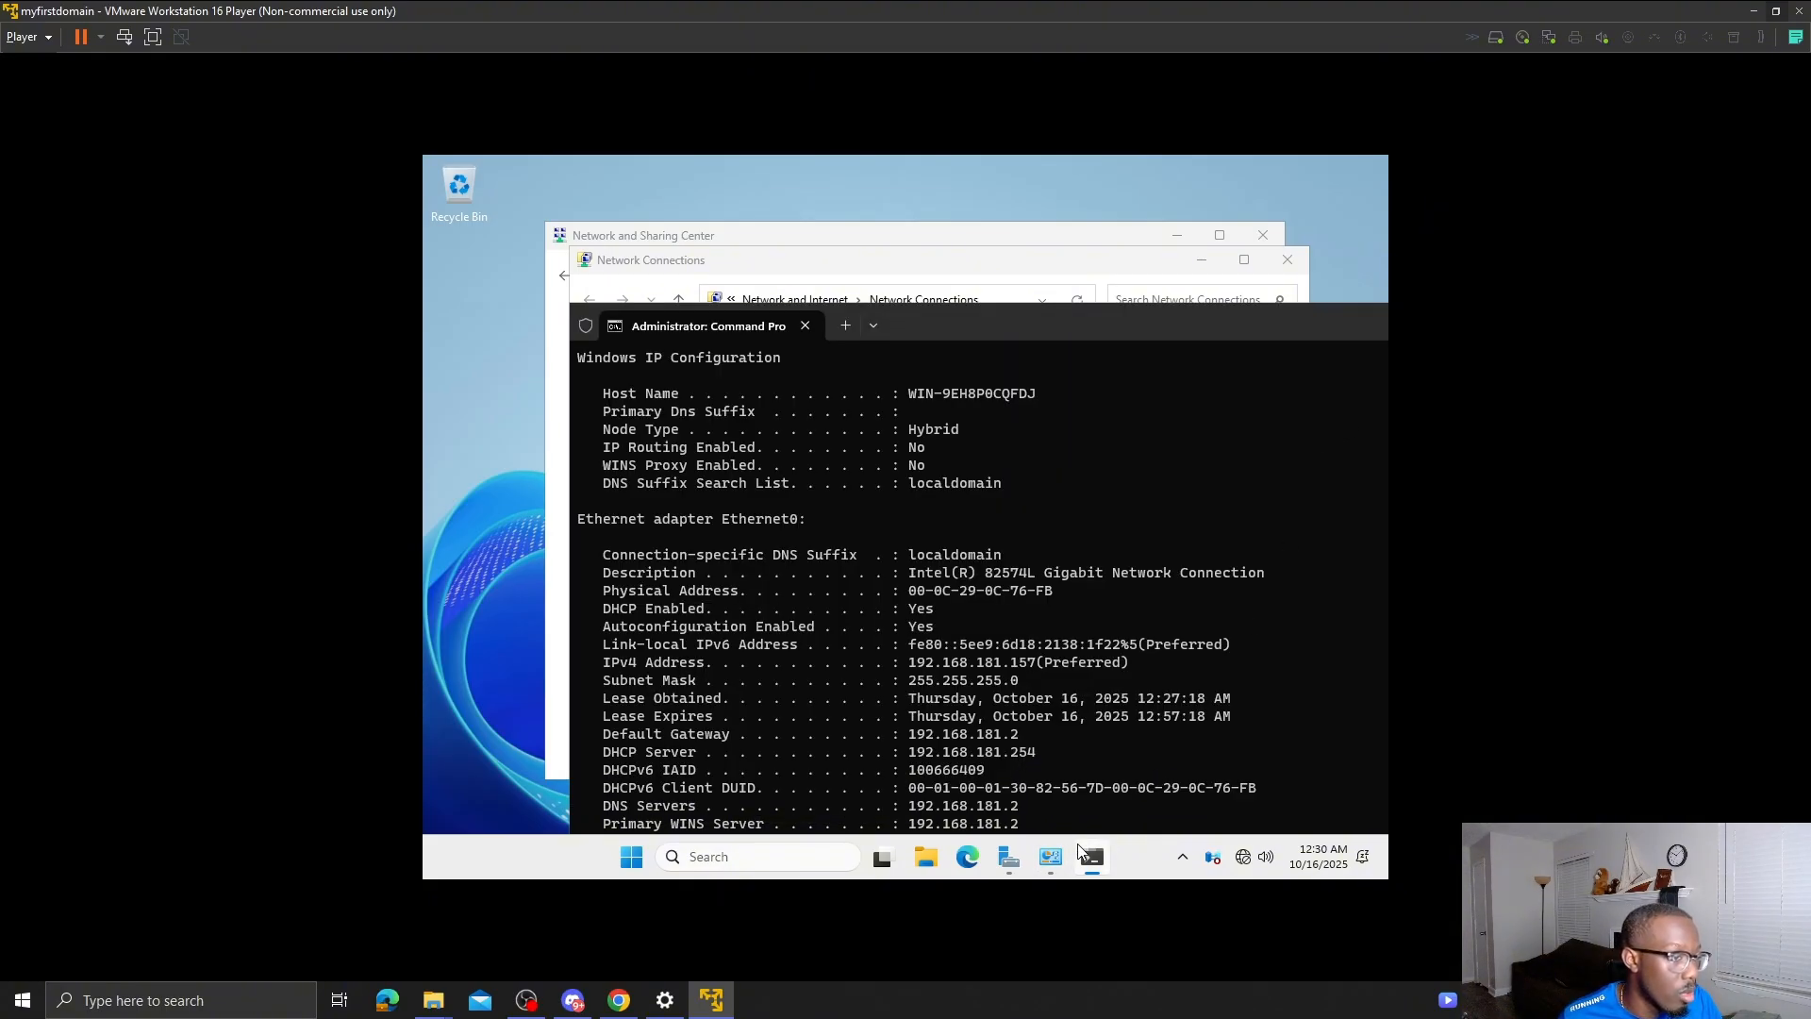
click(1055, 855)
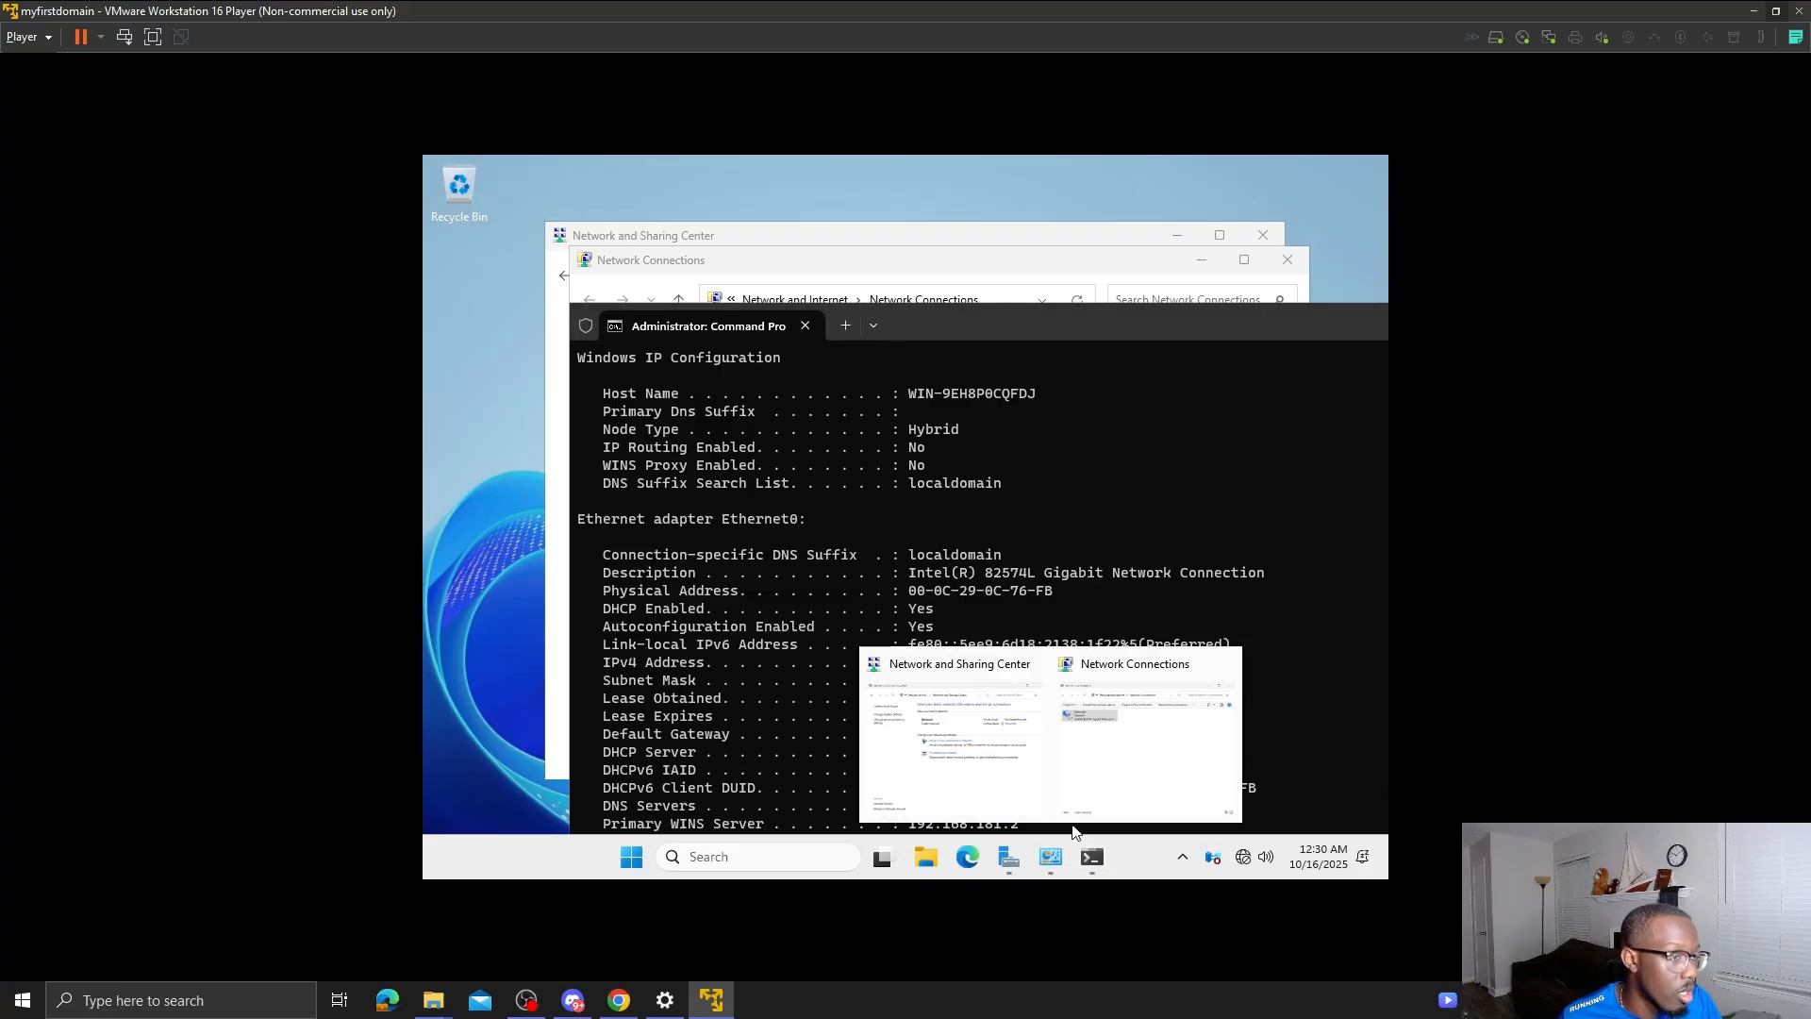
click(1068, 259)
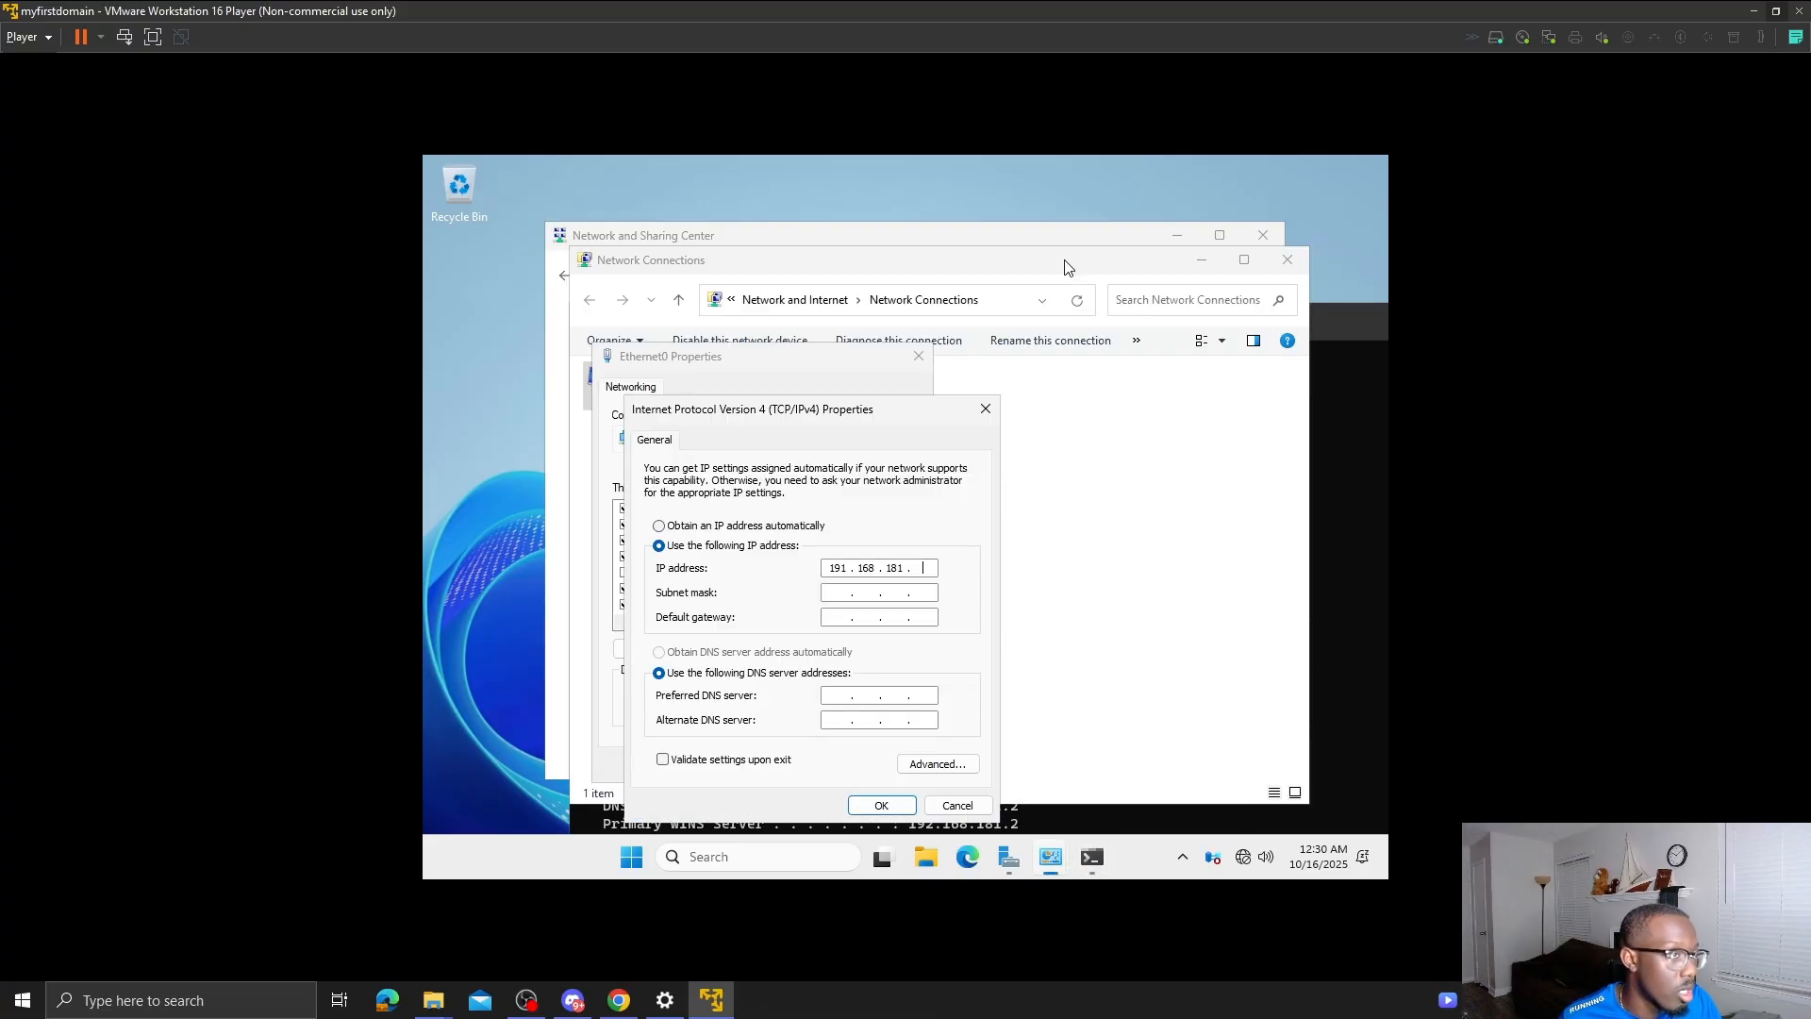
text(157)
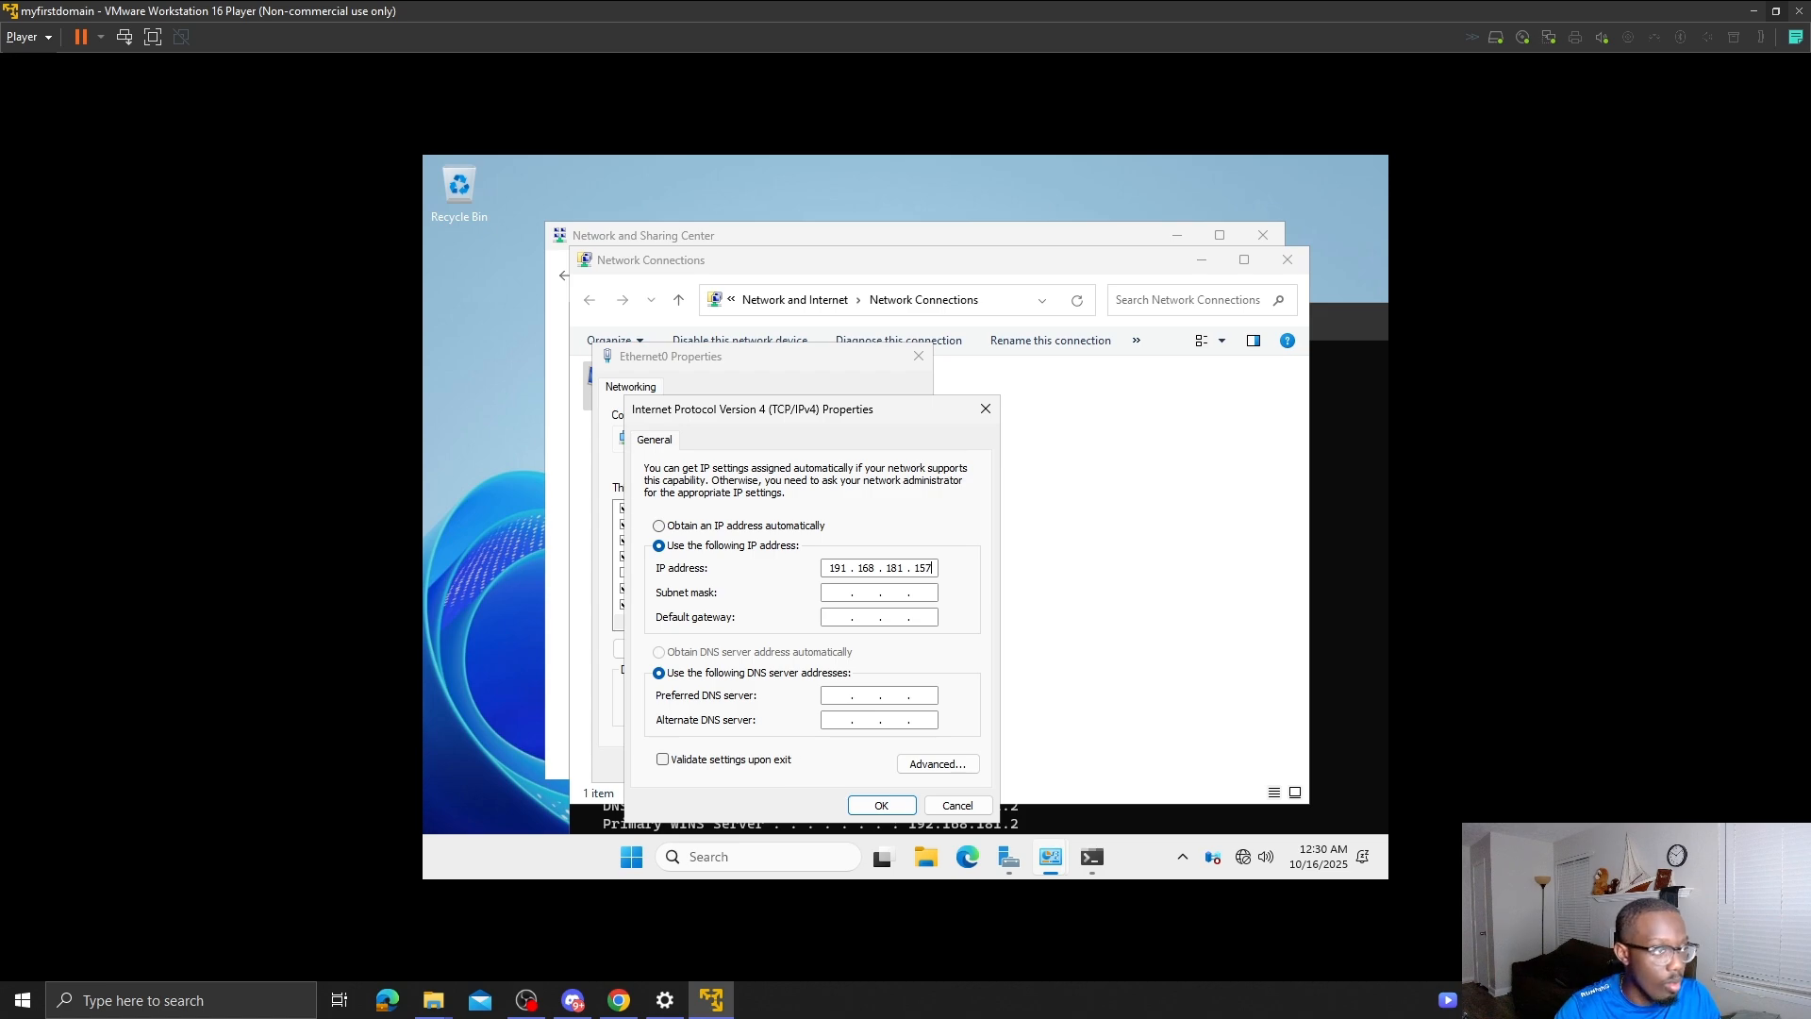
key(Tab)
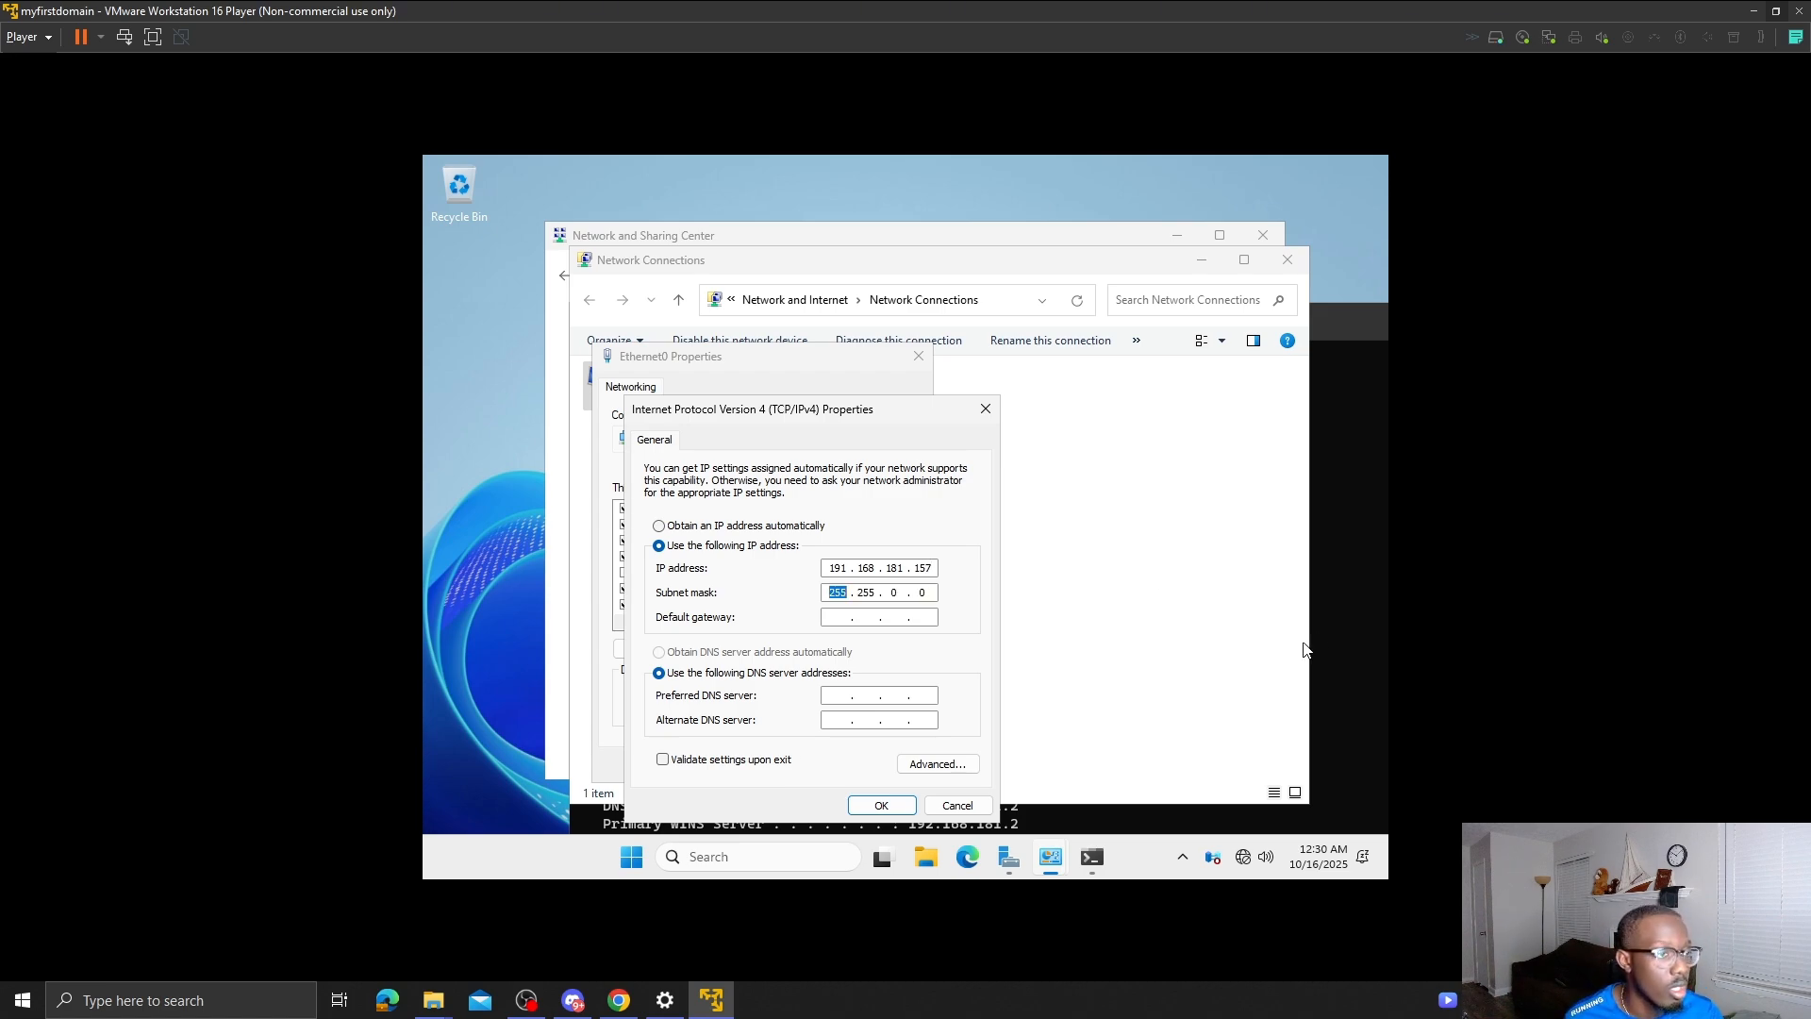
- Reposition the Command Prompt, then enter subnet mask 255.255.255.0 and gateway 192.168.181.2
click(1336, 632)
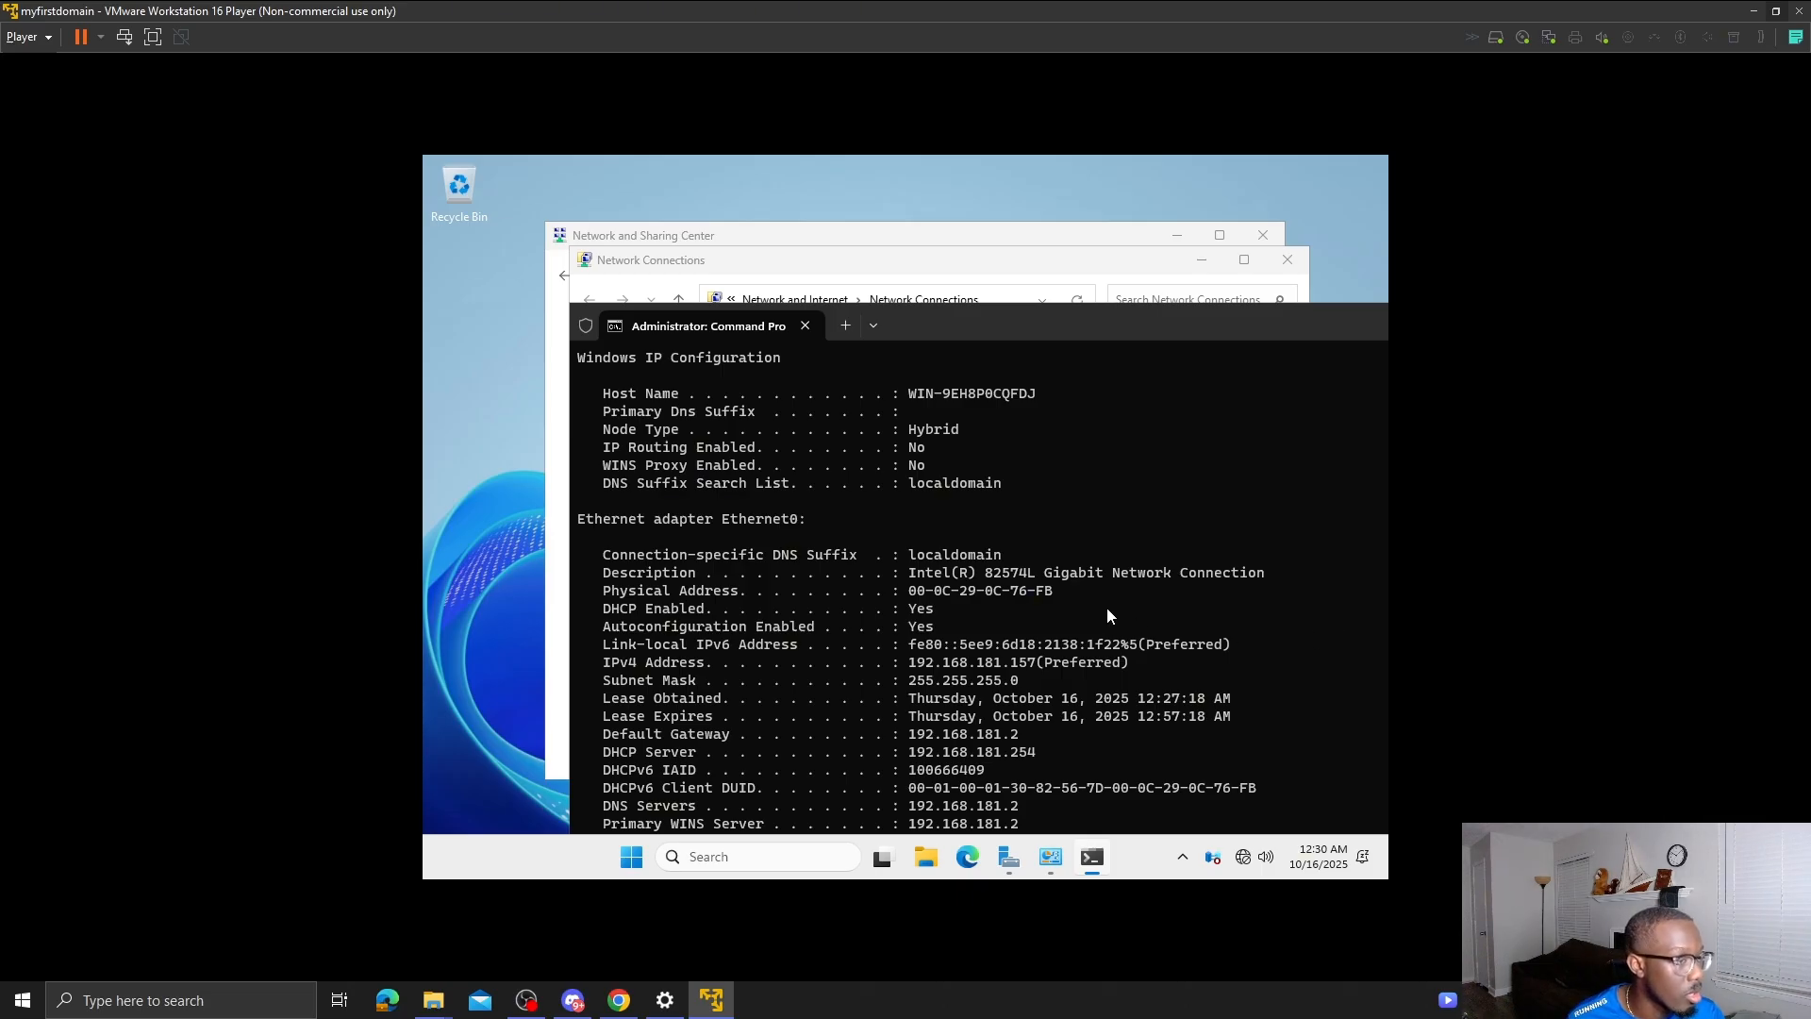
click(1032, 278)
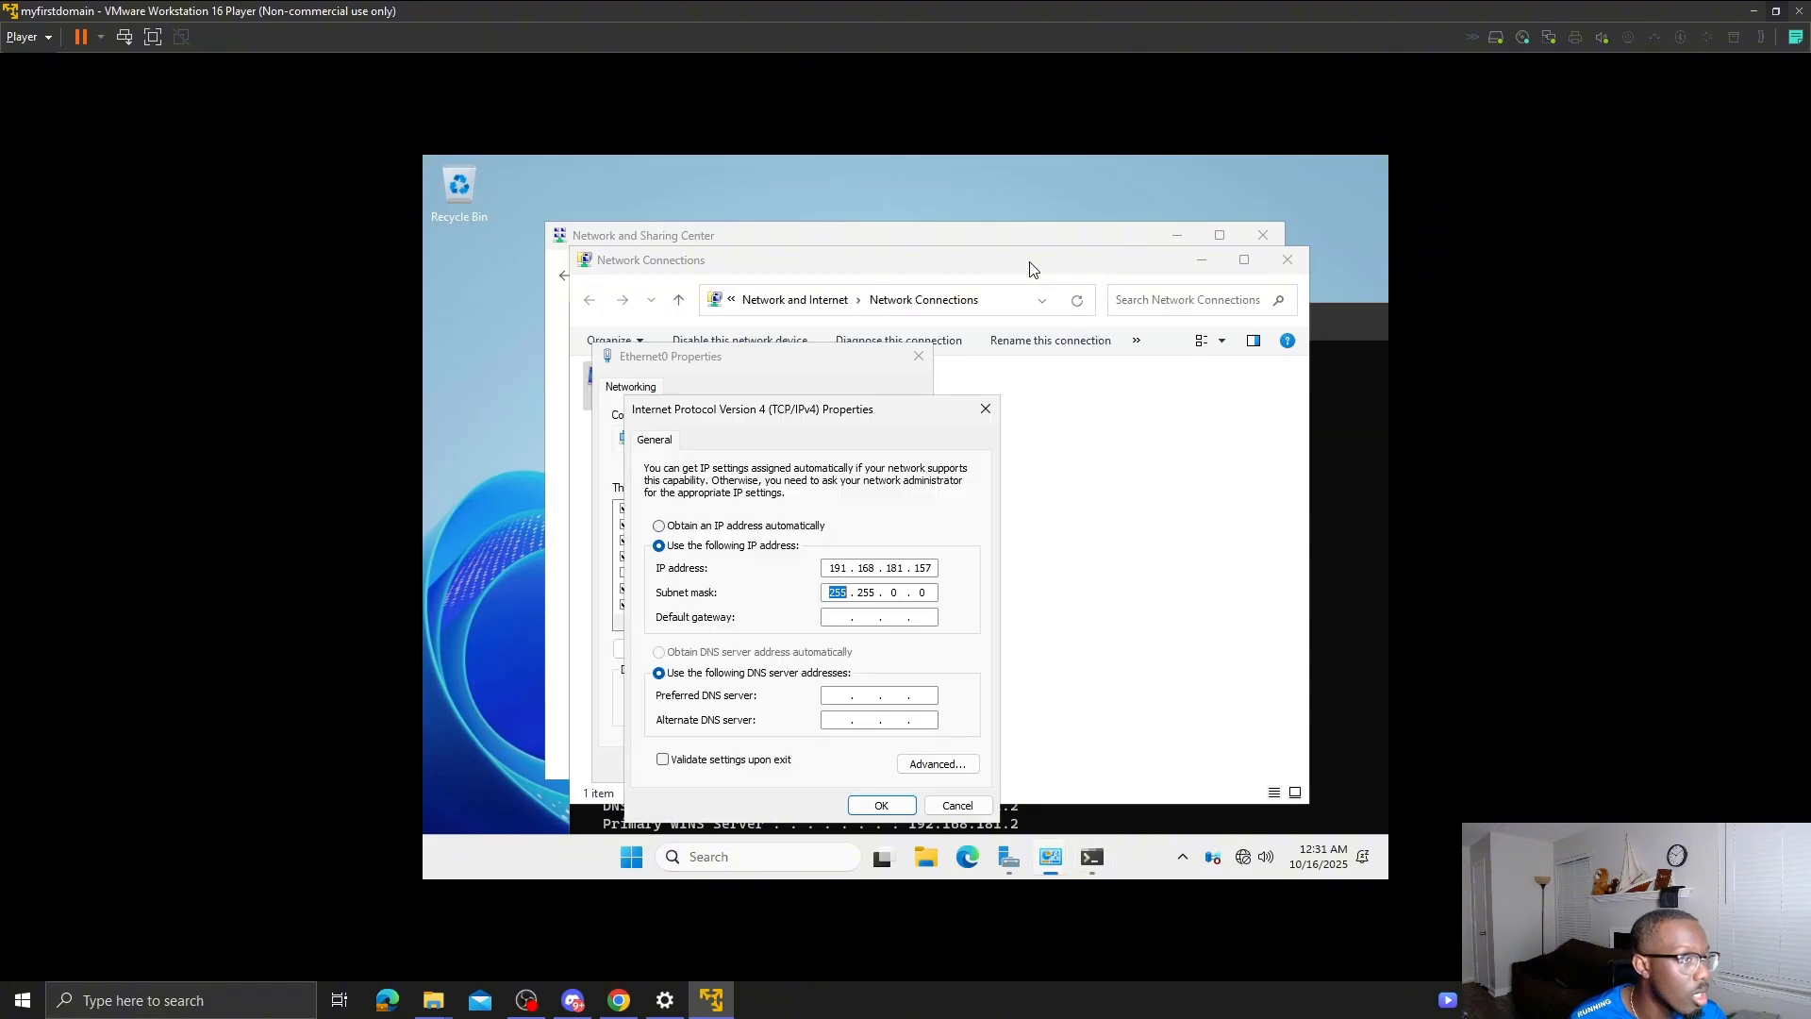
click(1334, 638)
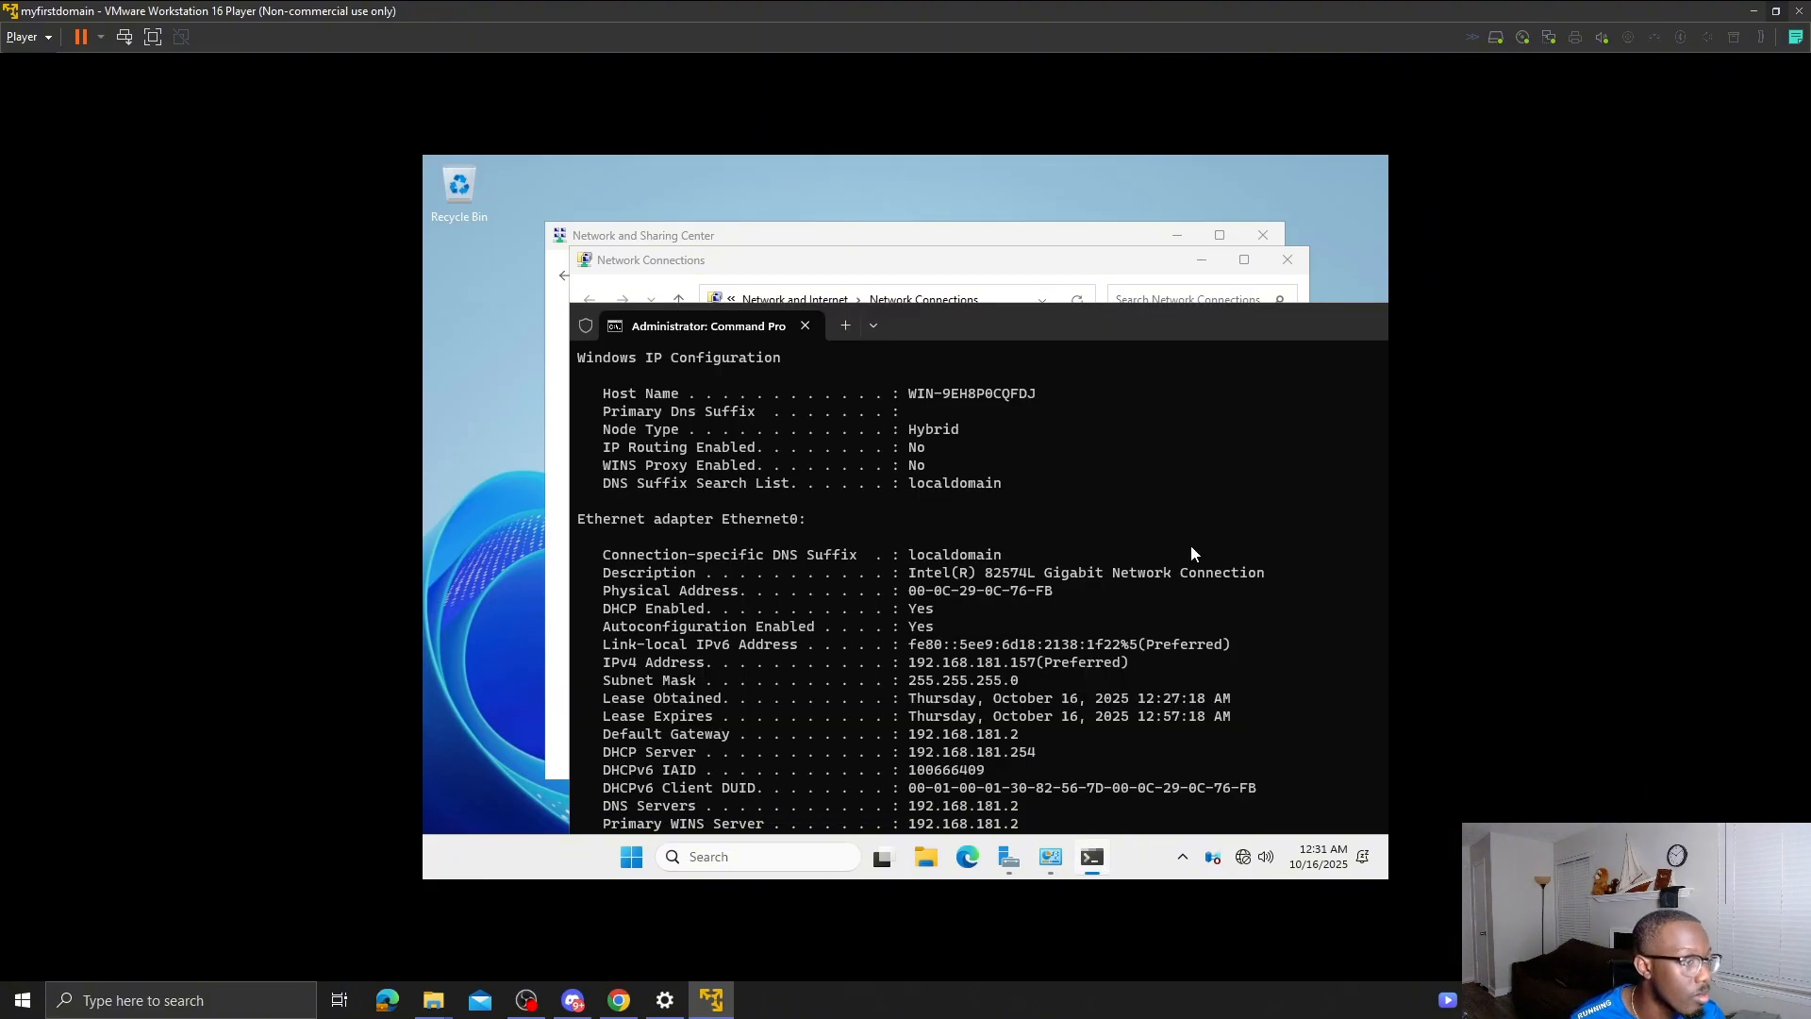
drag(1117, 315, 1039, 233)
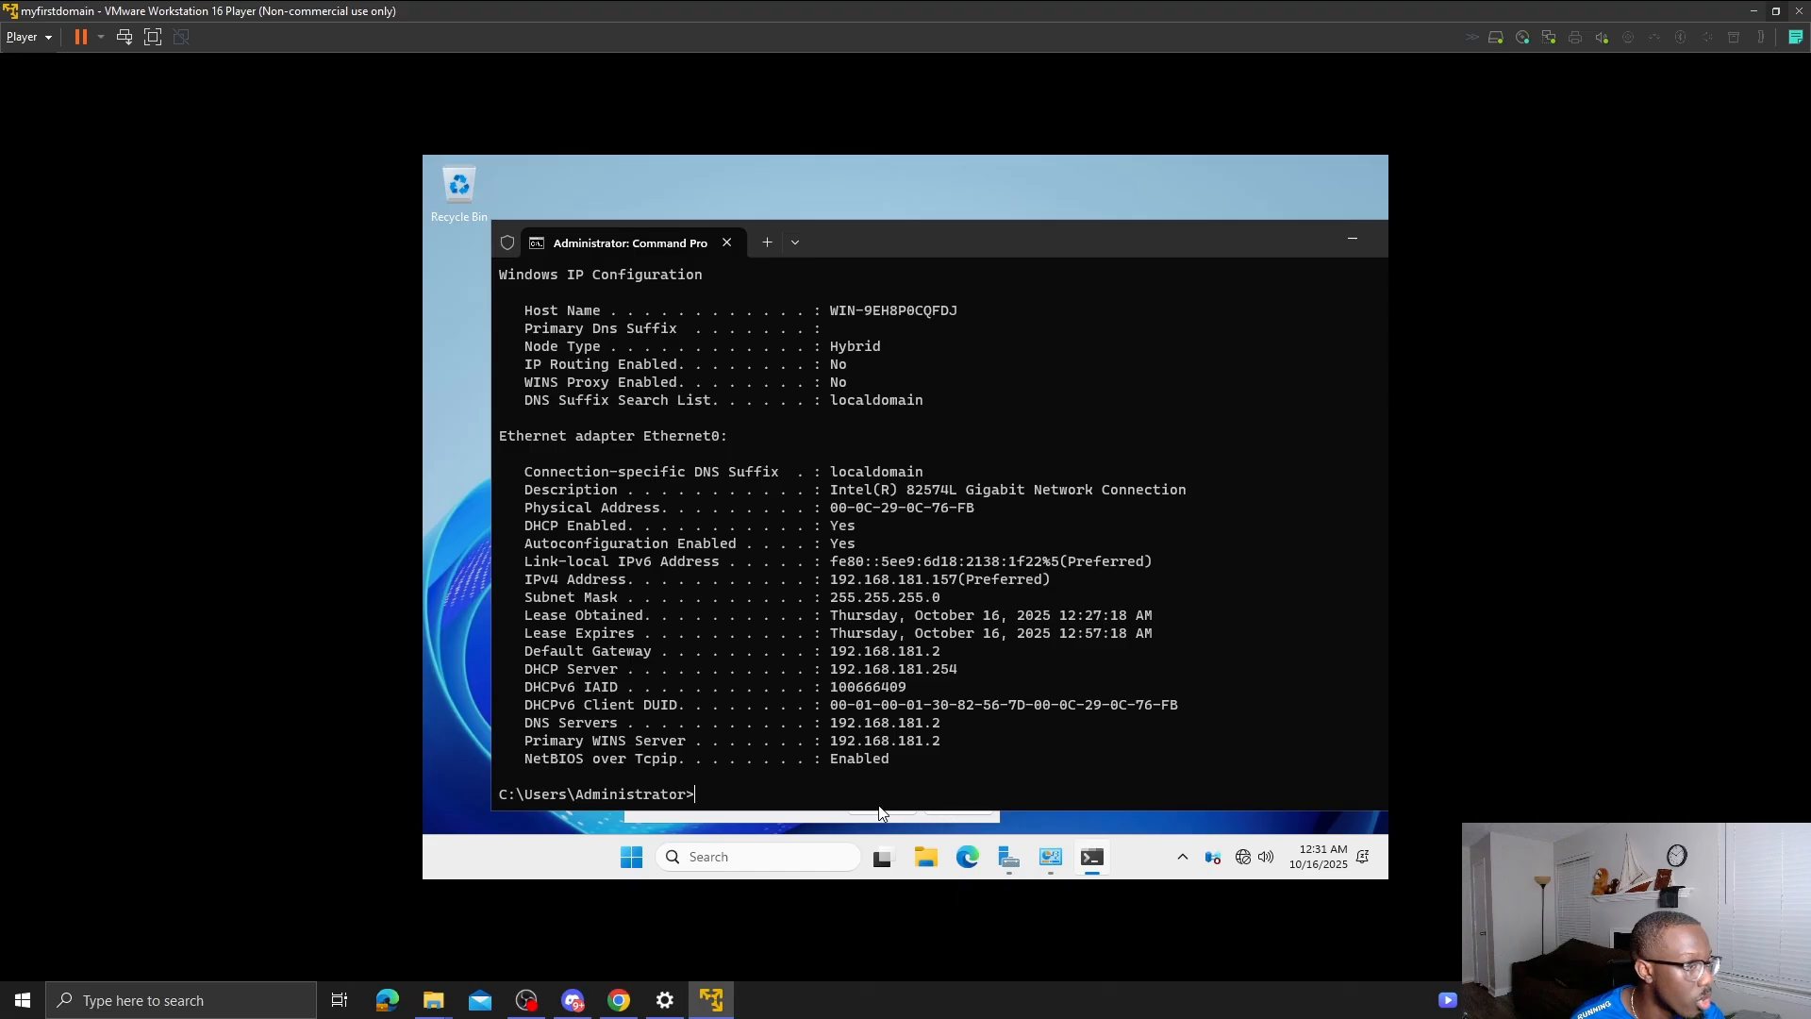
click(786, 818)
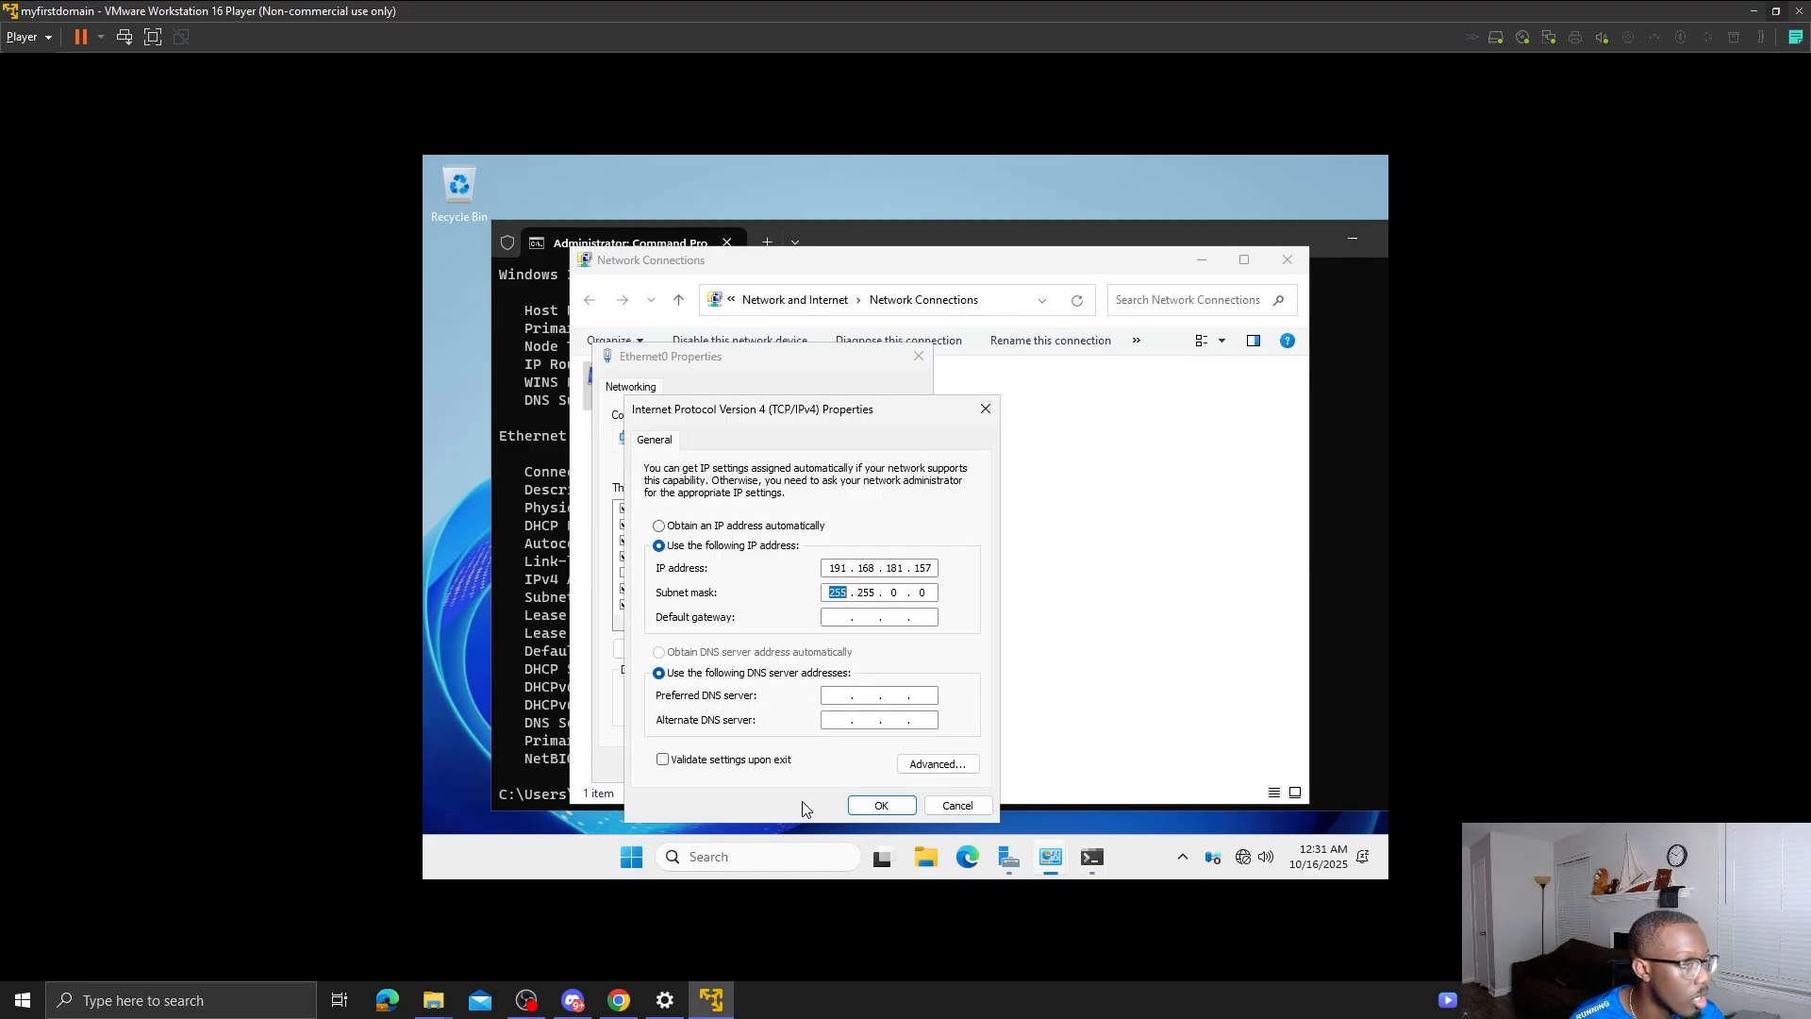
click(906, 587)
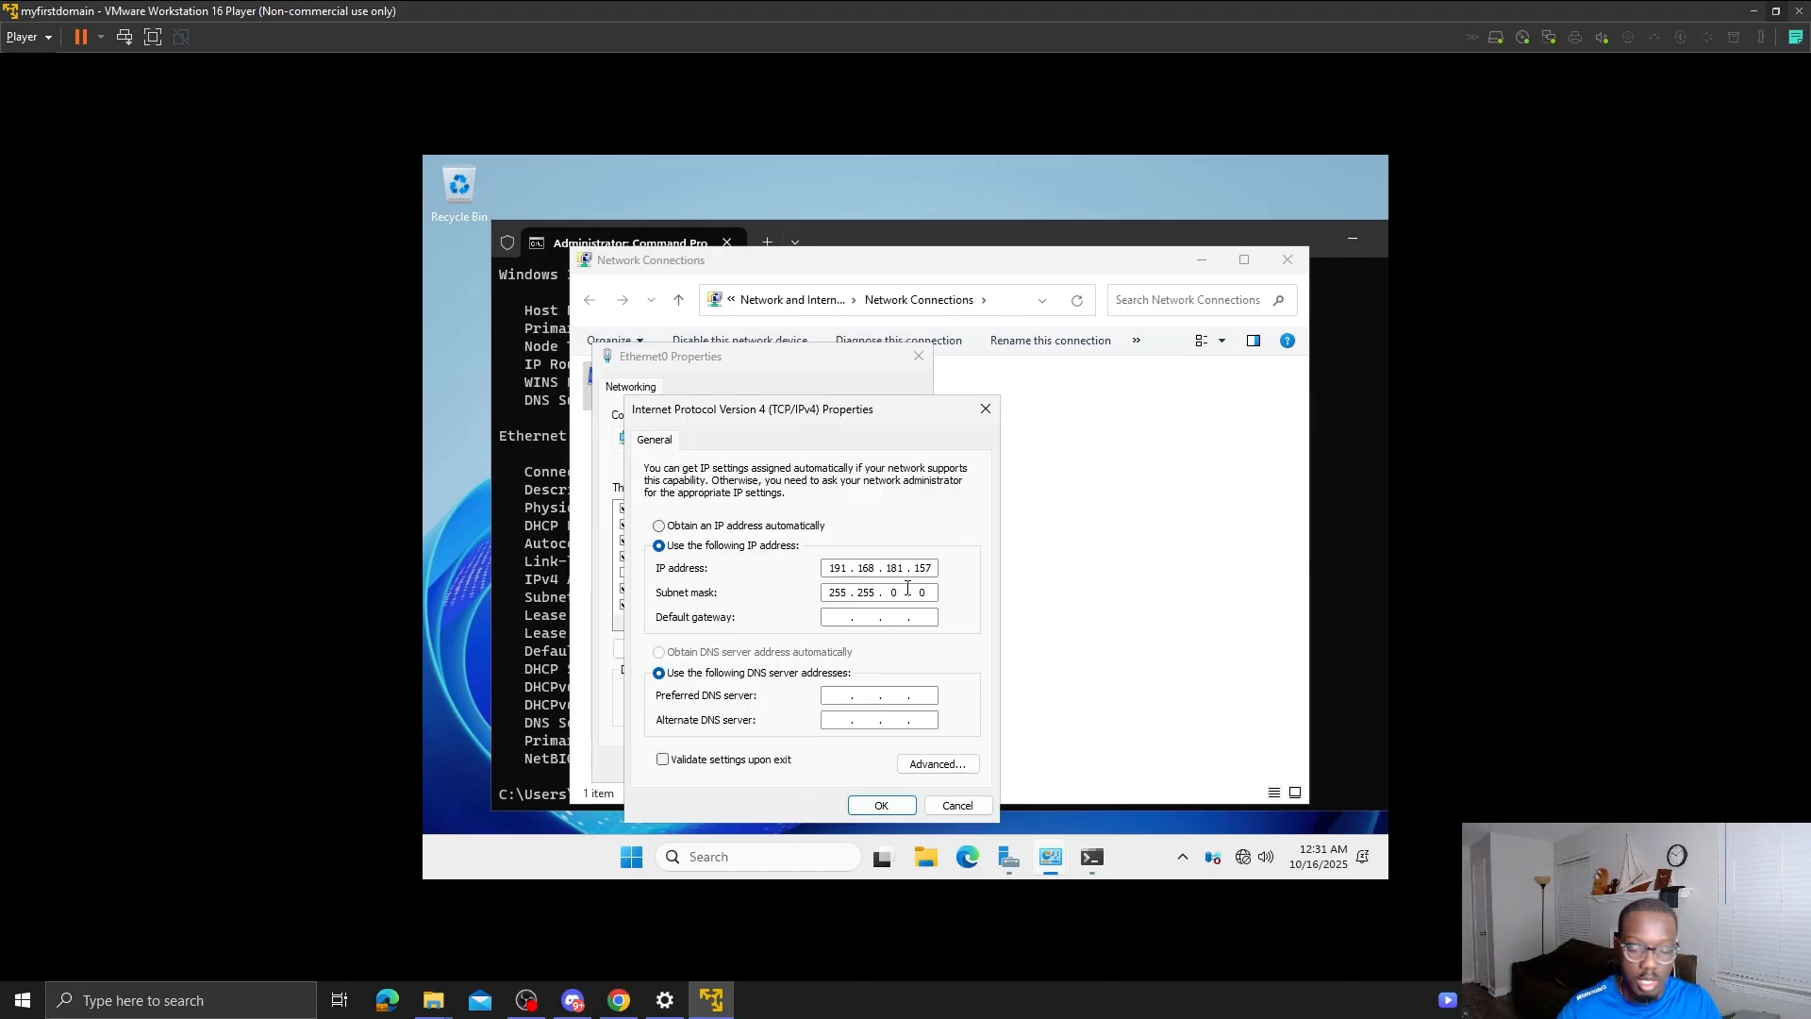
text(255 .)
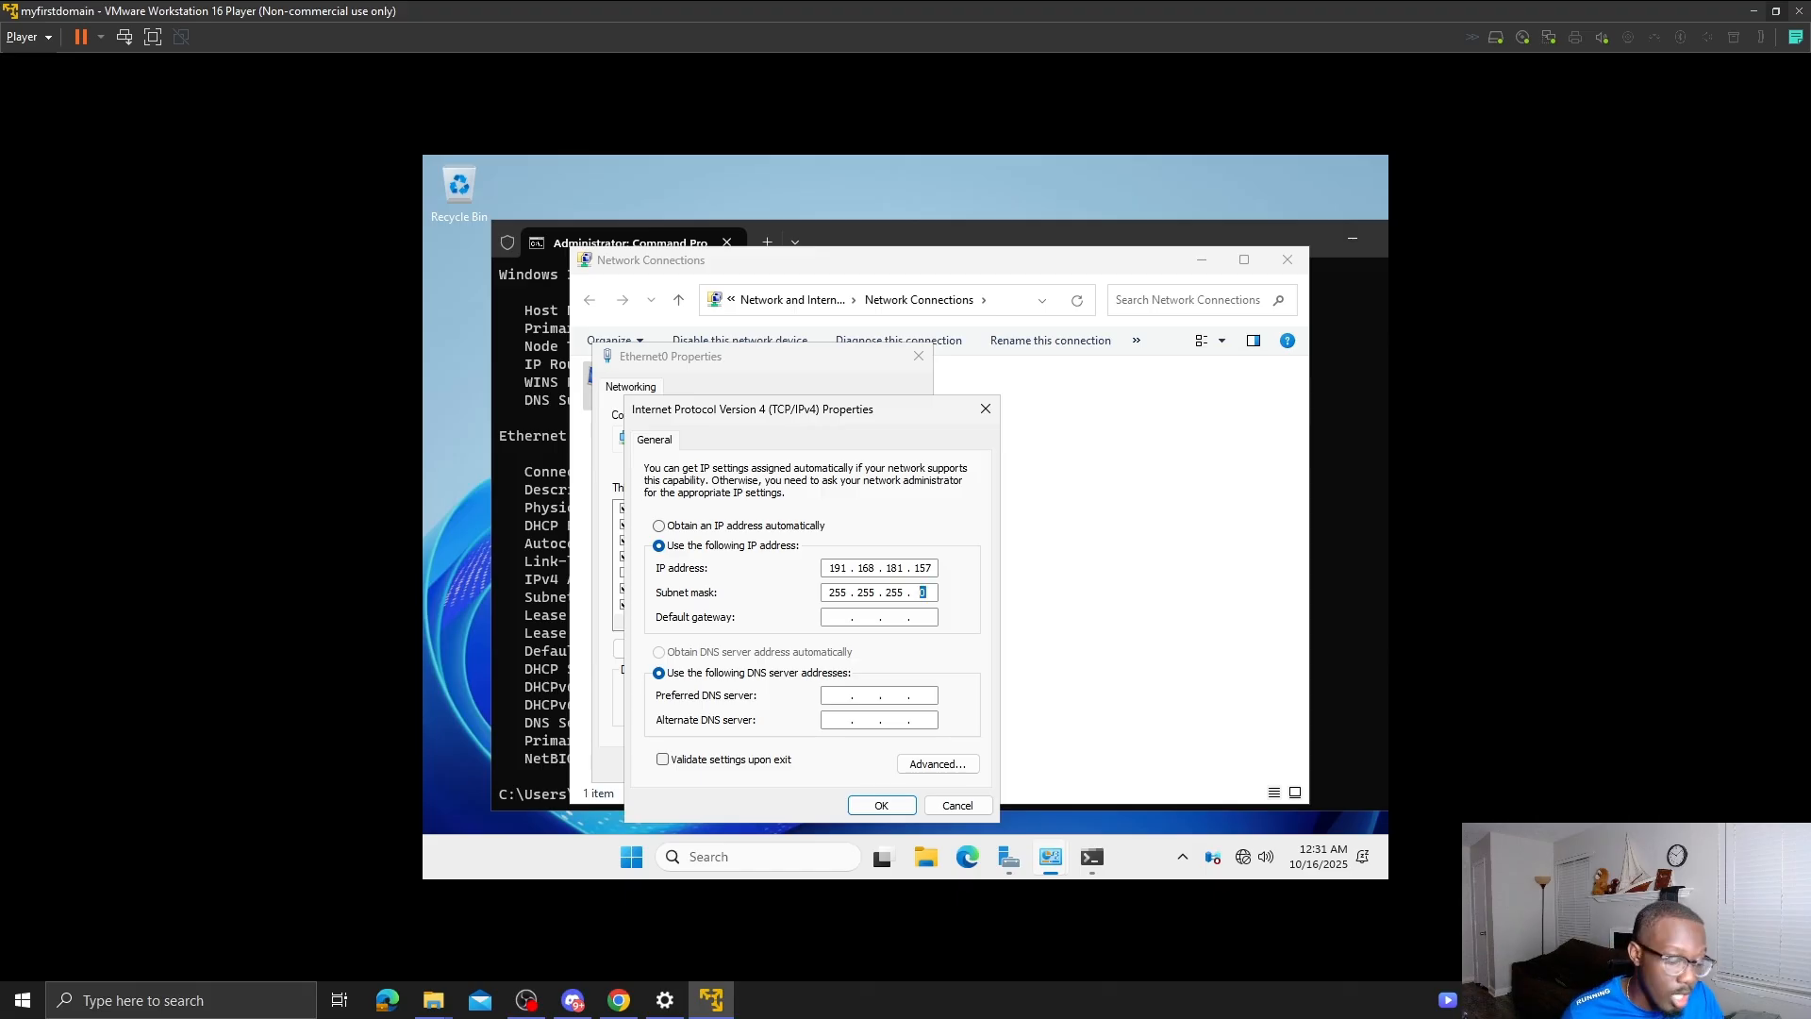
key(Tab)
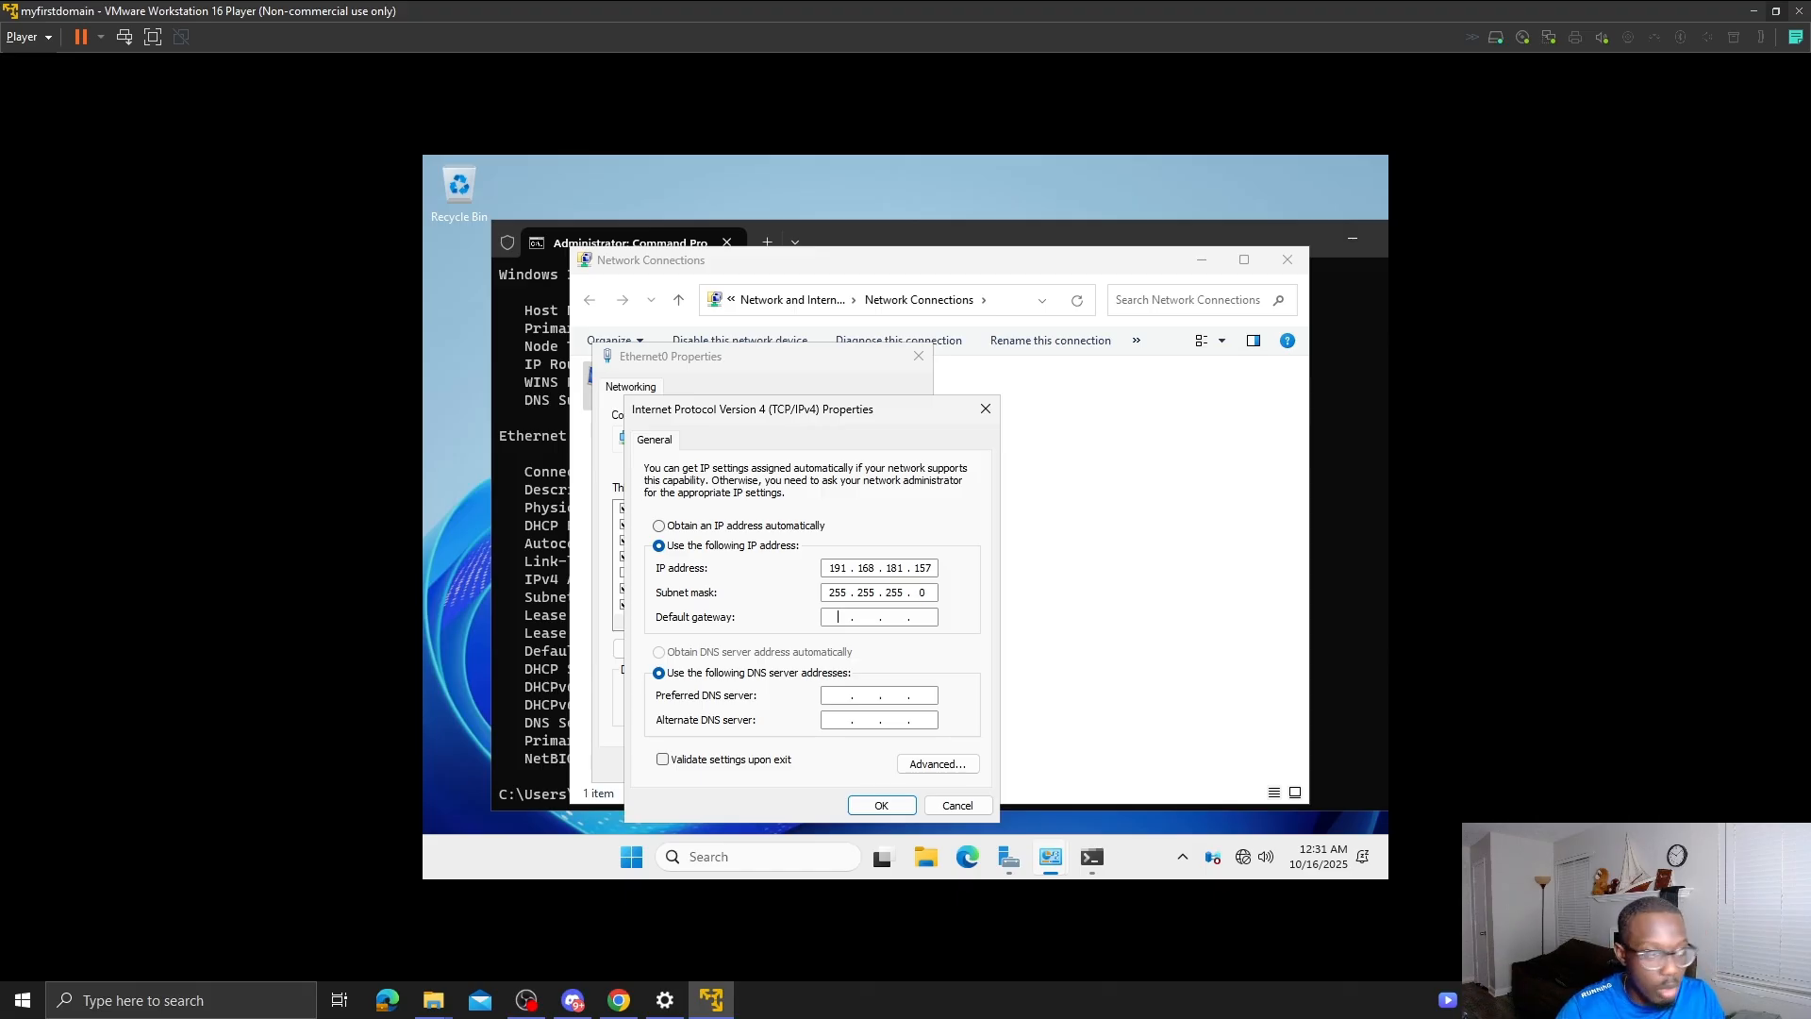
text(192 . )
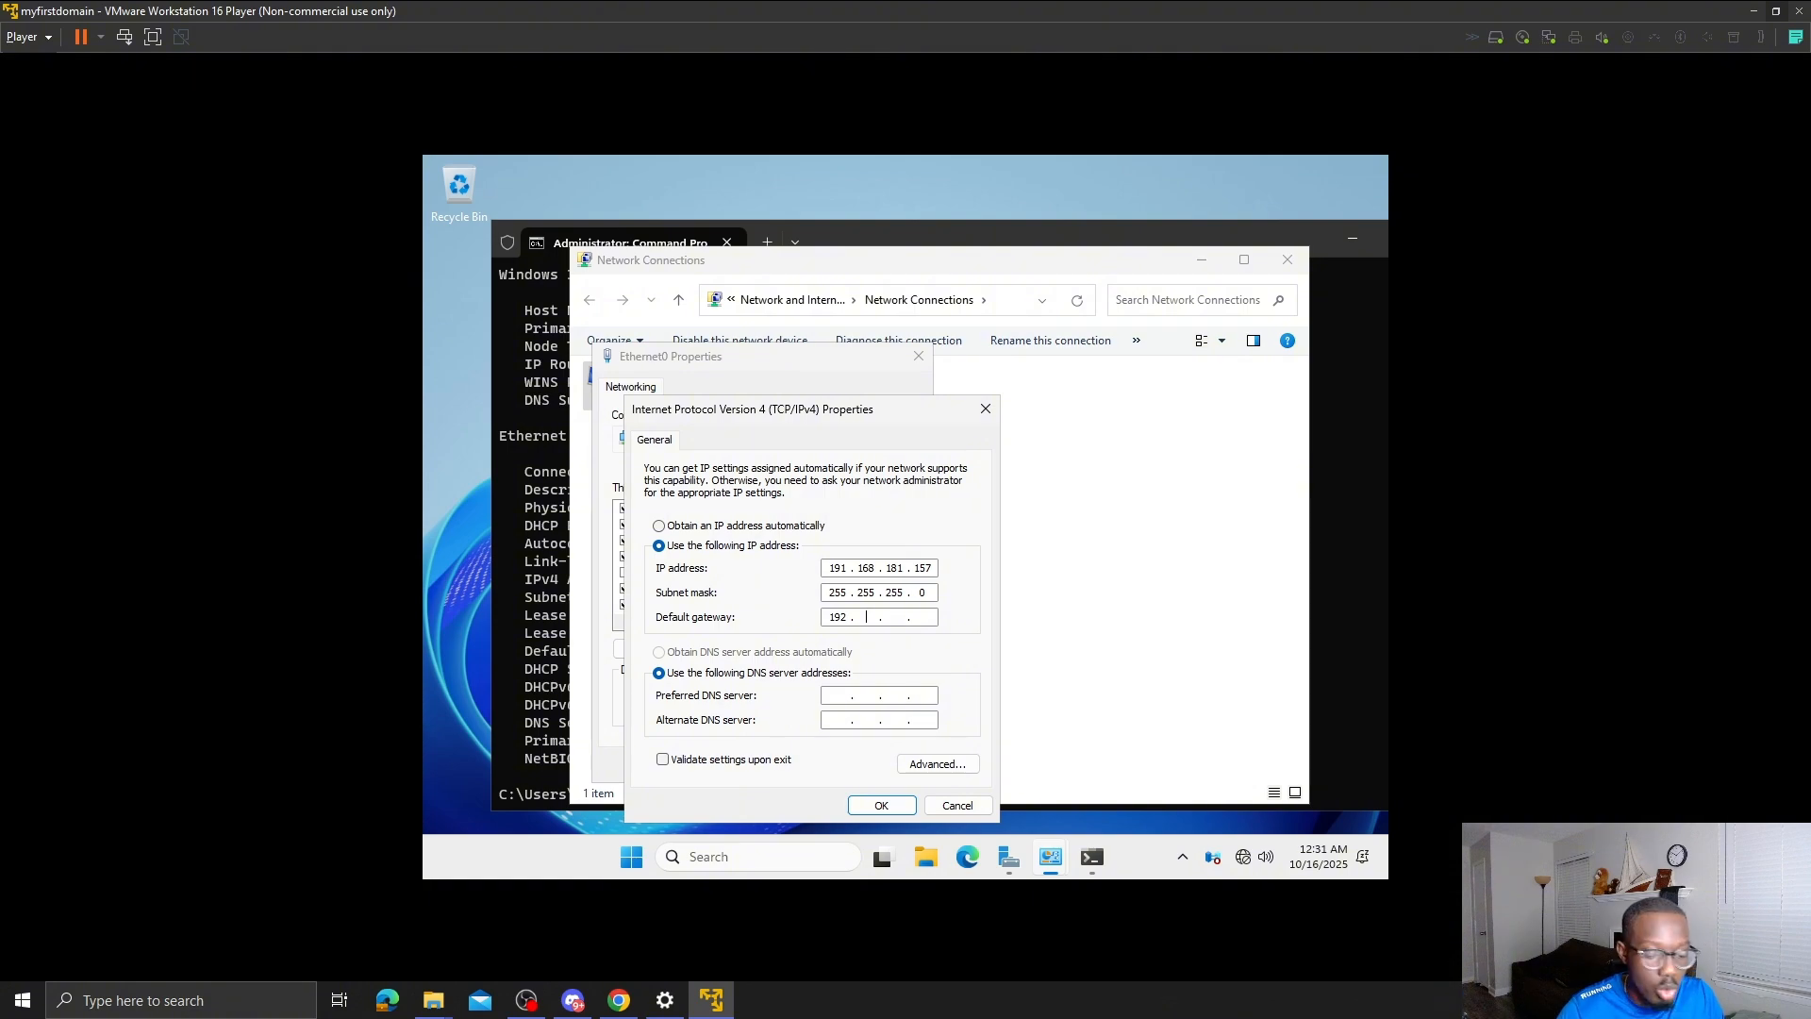
text(168 . 181 . )
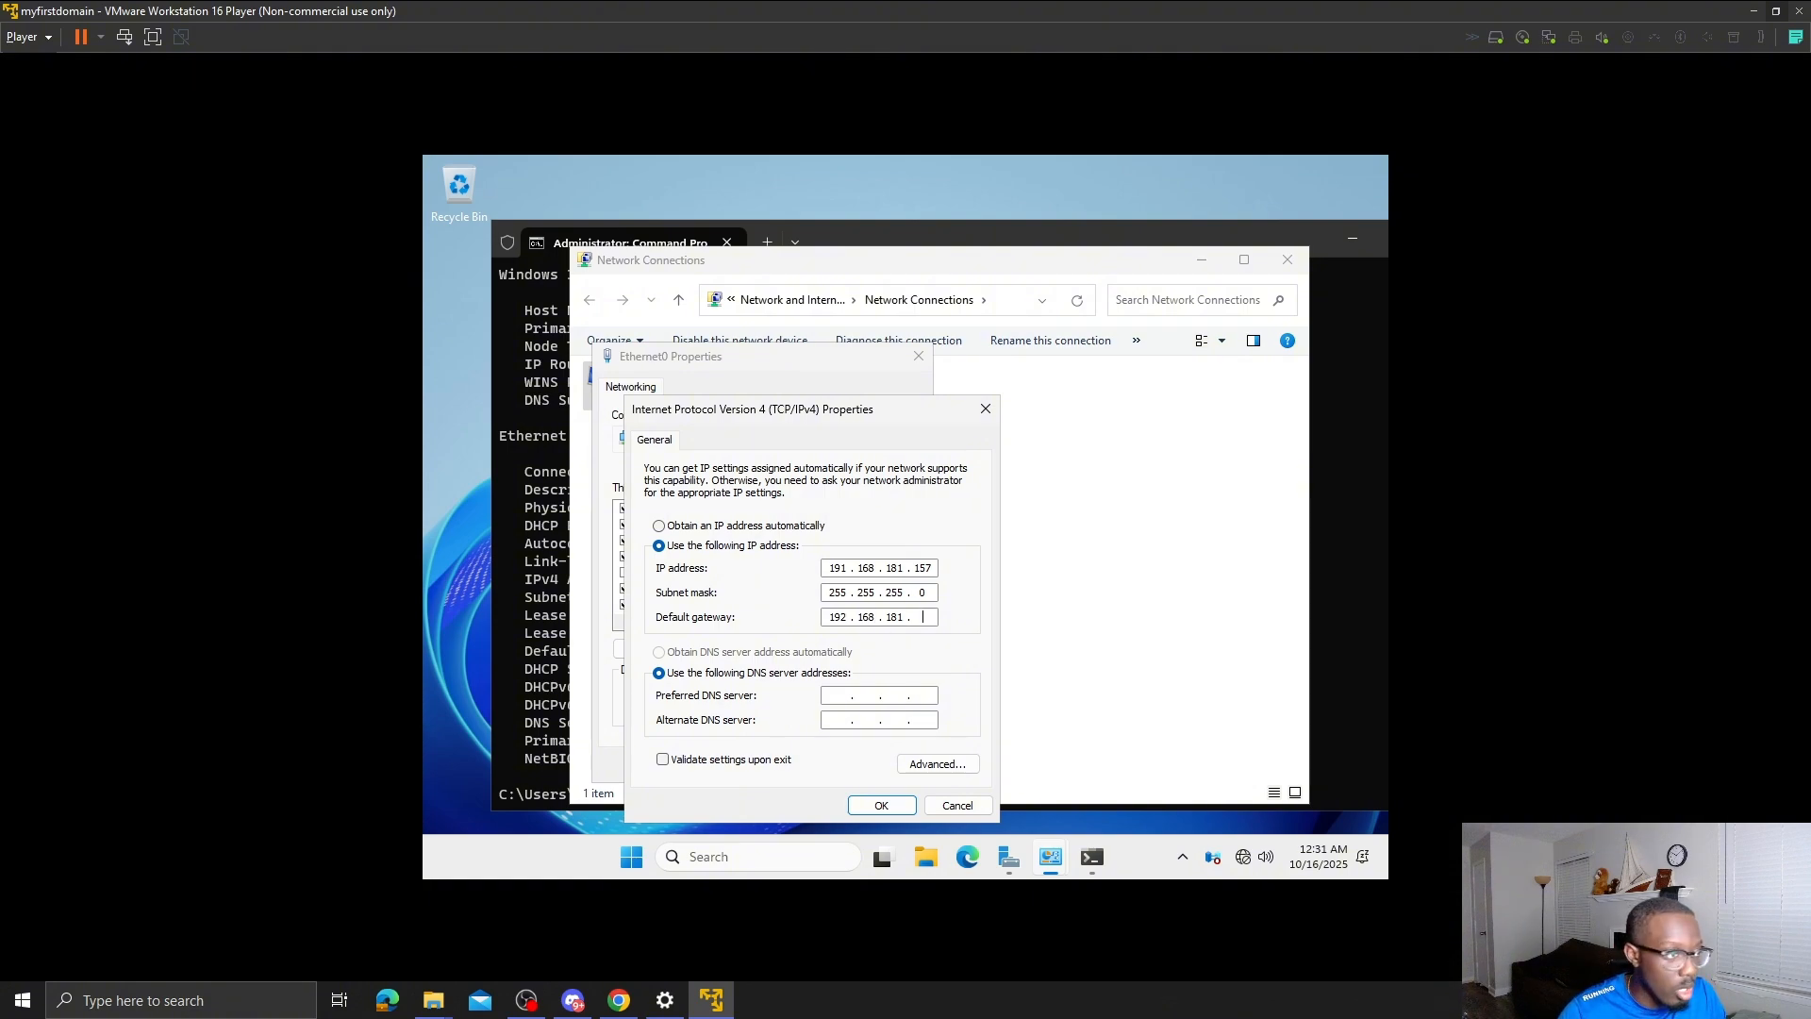
text(2)
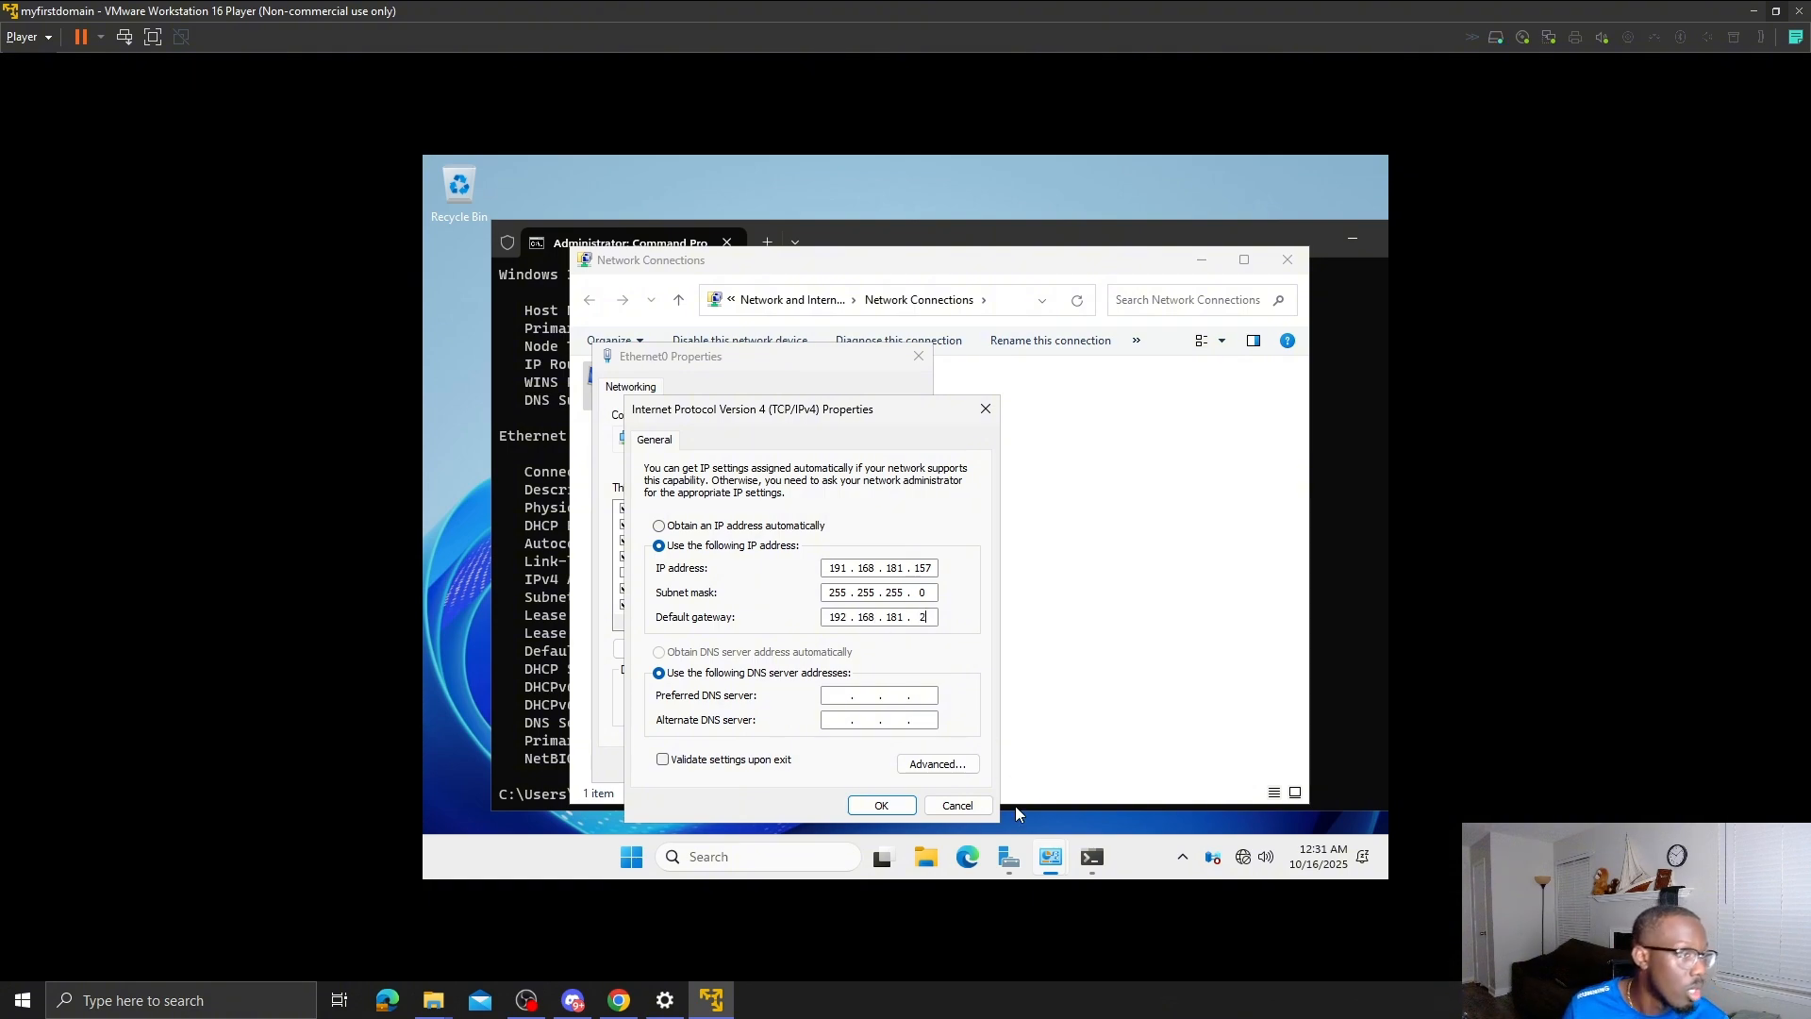
- Try applying the IPv4 settings, declining the gateway-subnet mismatch warning each time
click(906, 809)
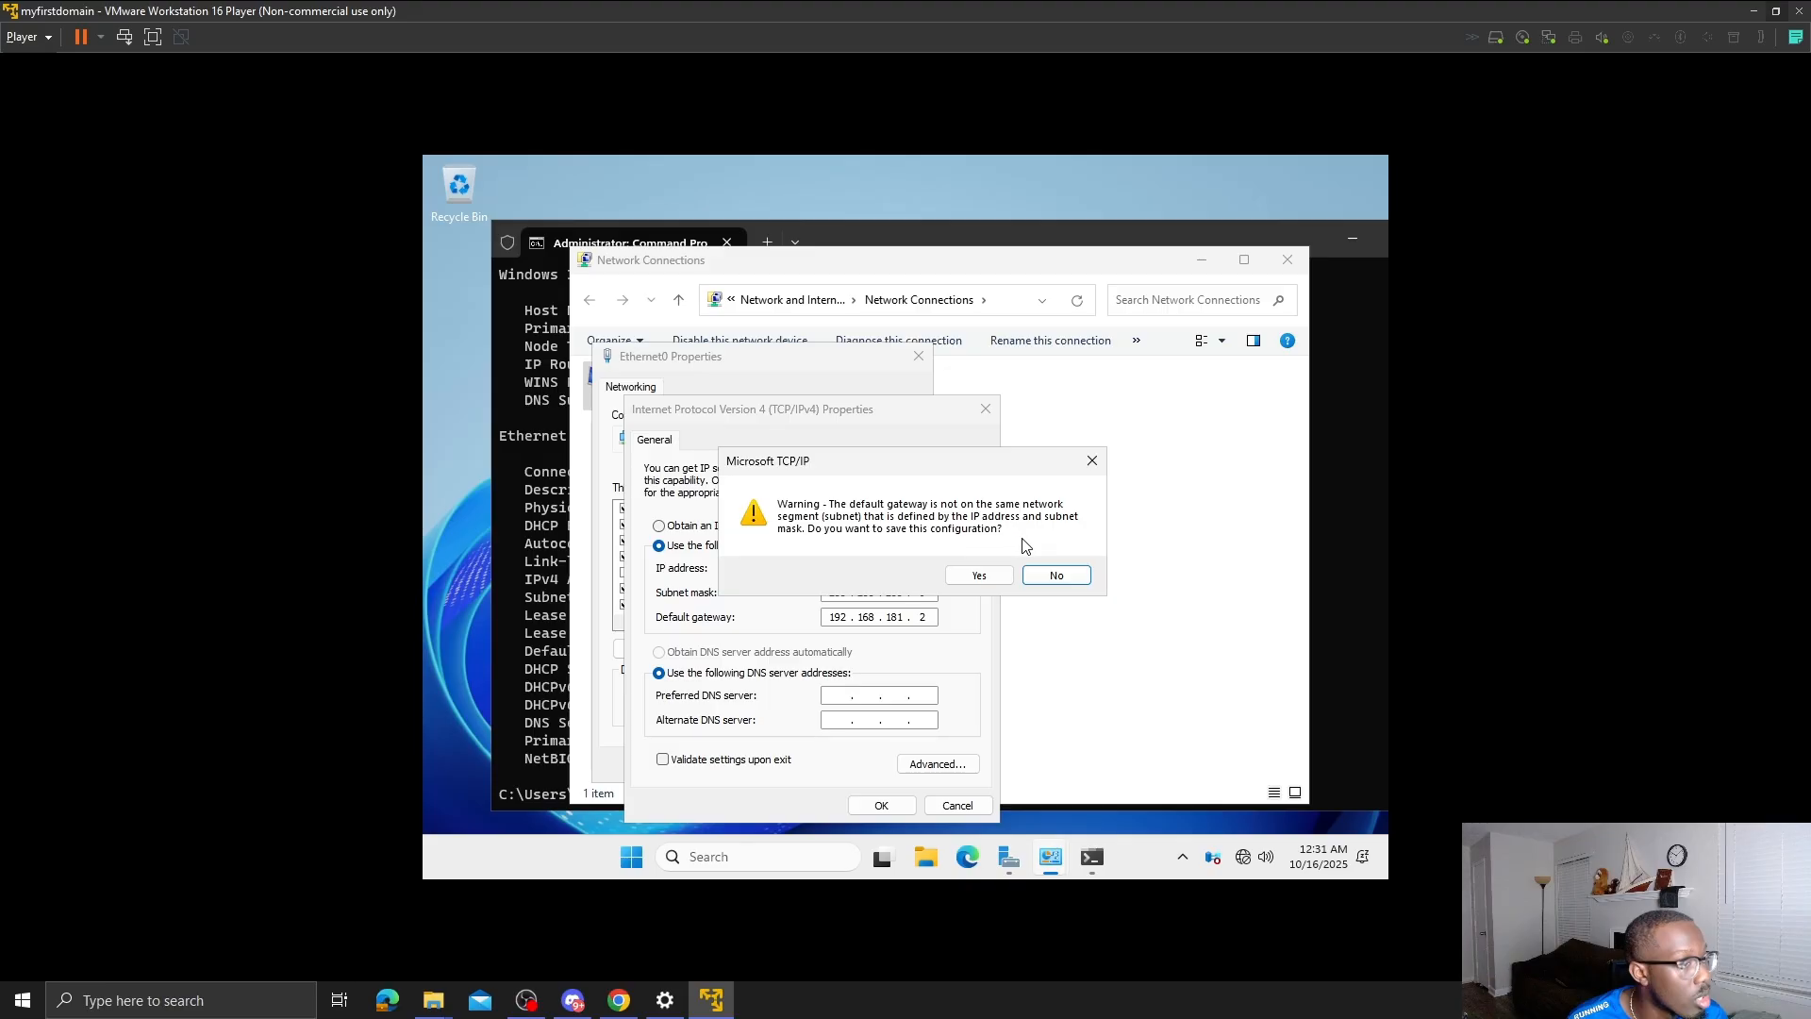
click(1056, 574)
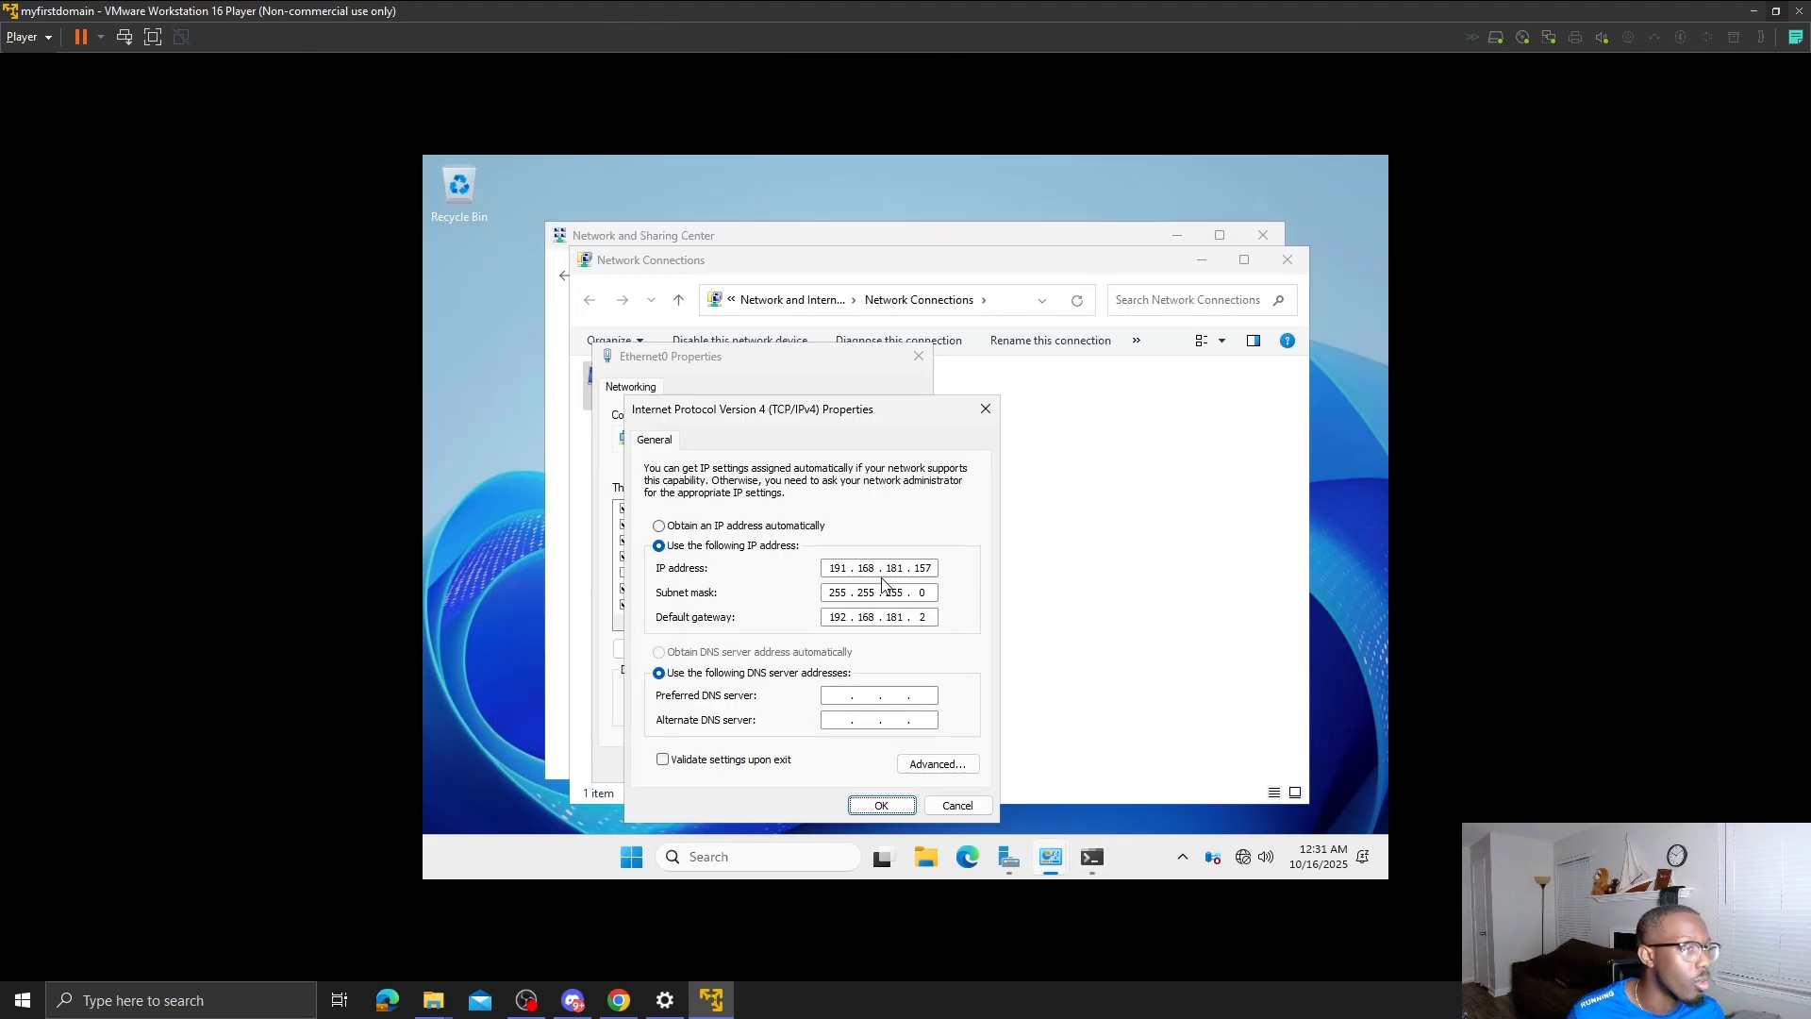
click(883, 805)
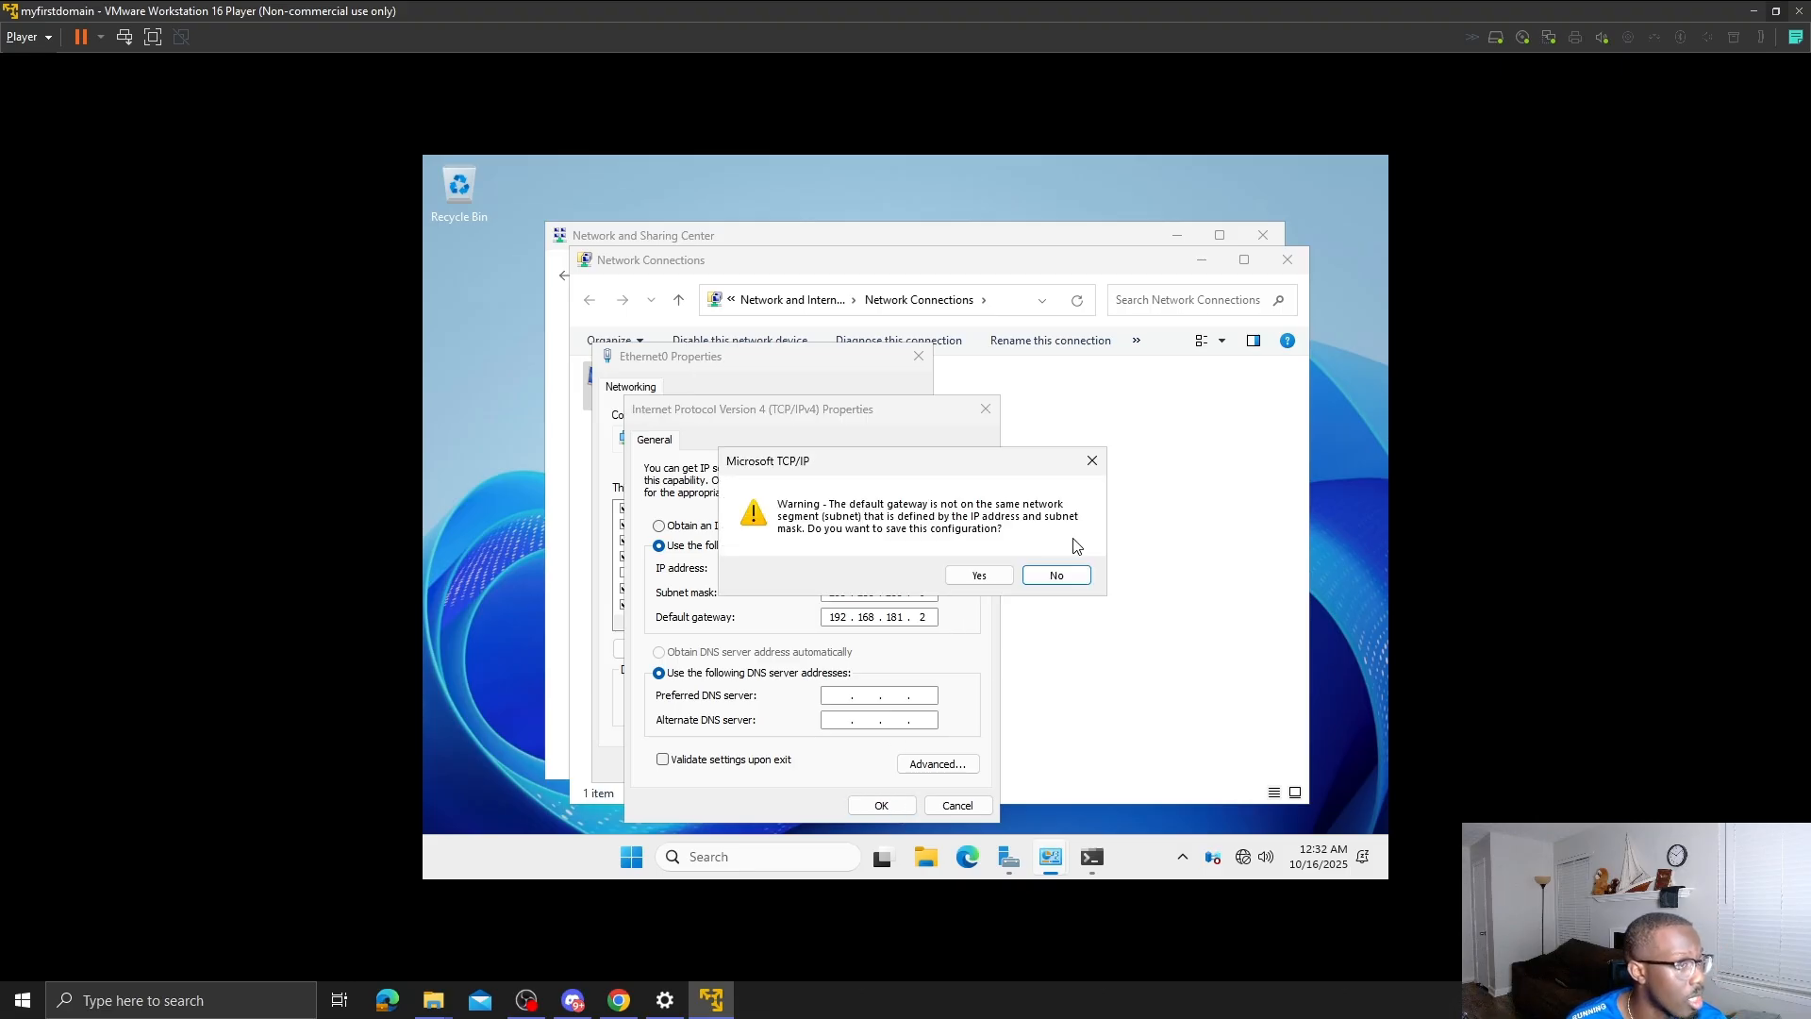
key(Escape)
click(1097, 872)
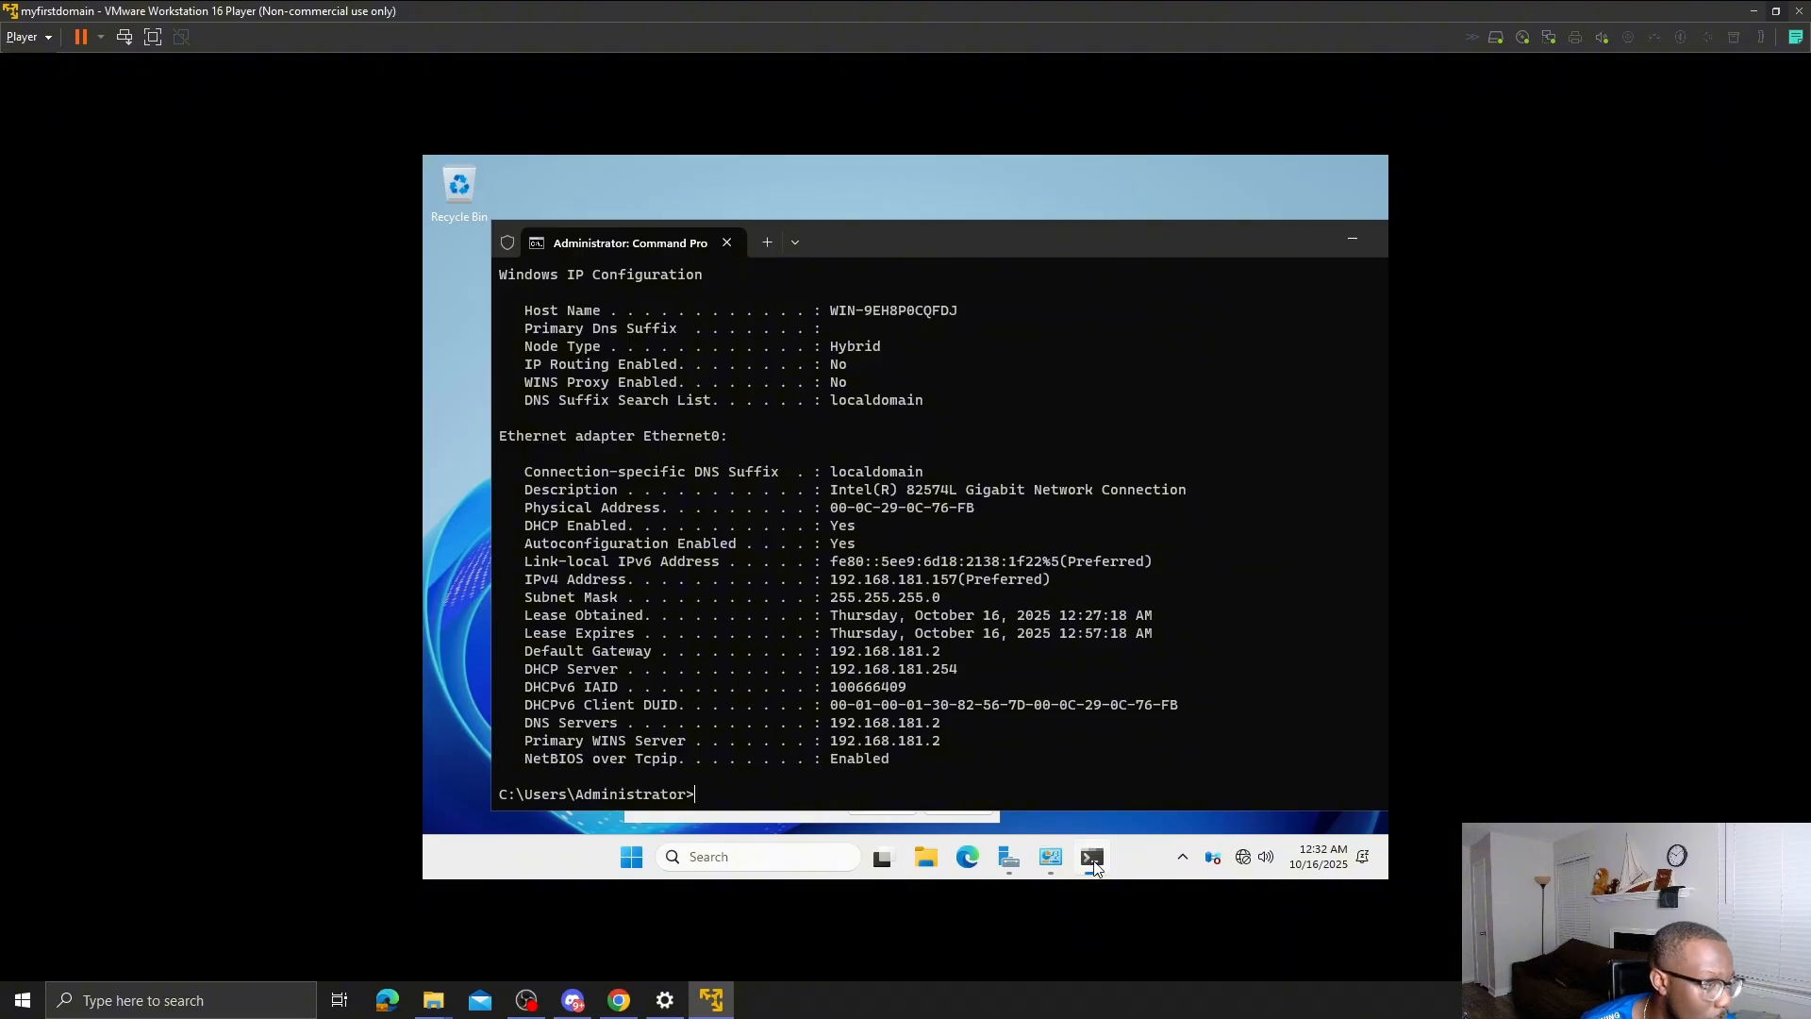
click(1098, 872)
click(882, 805)
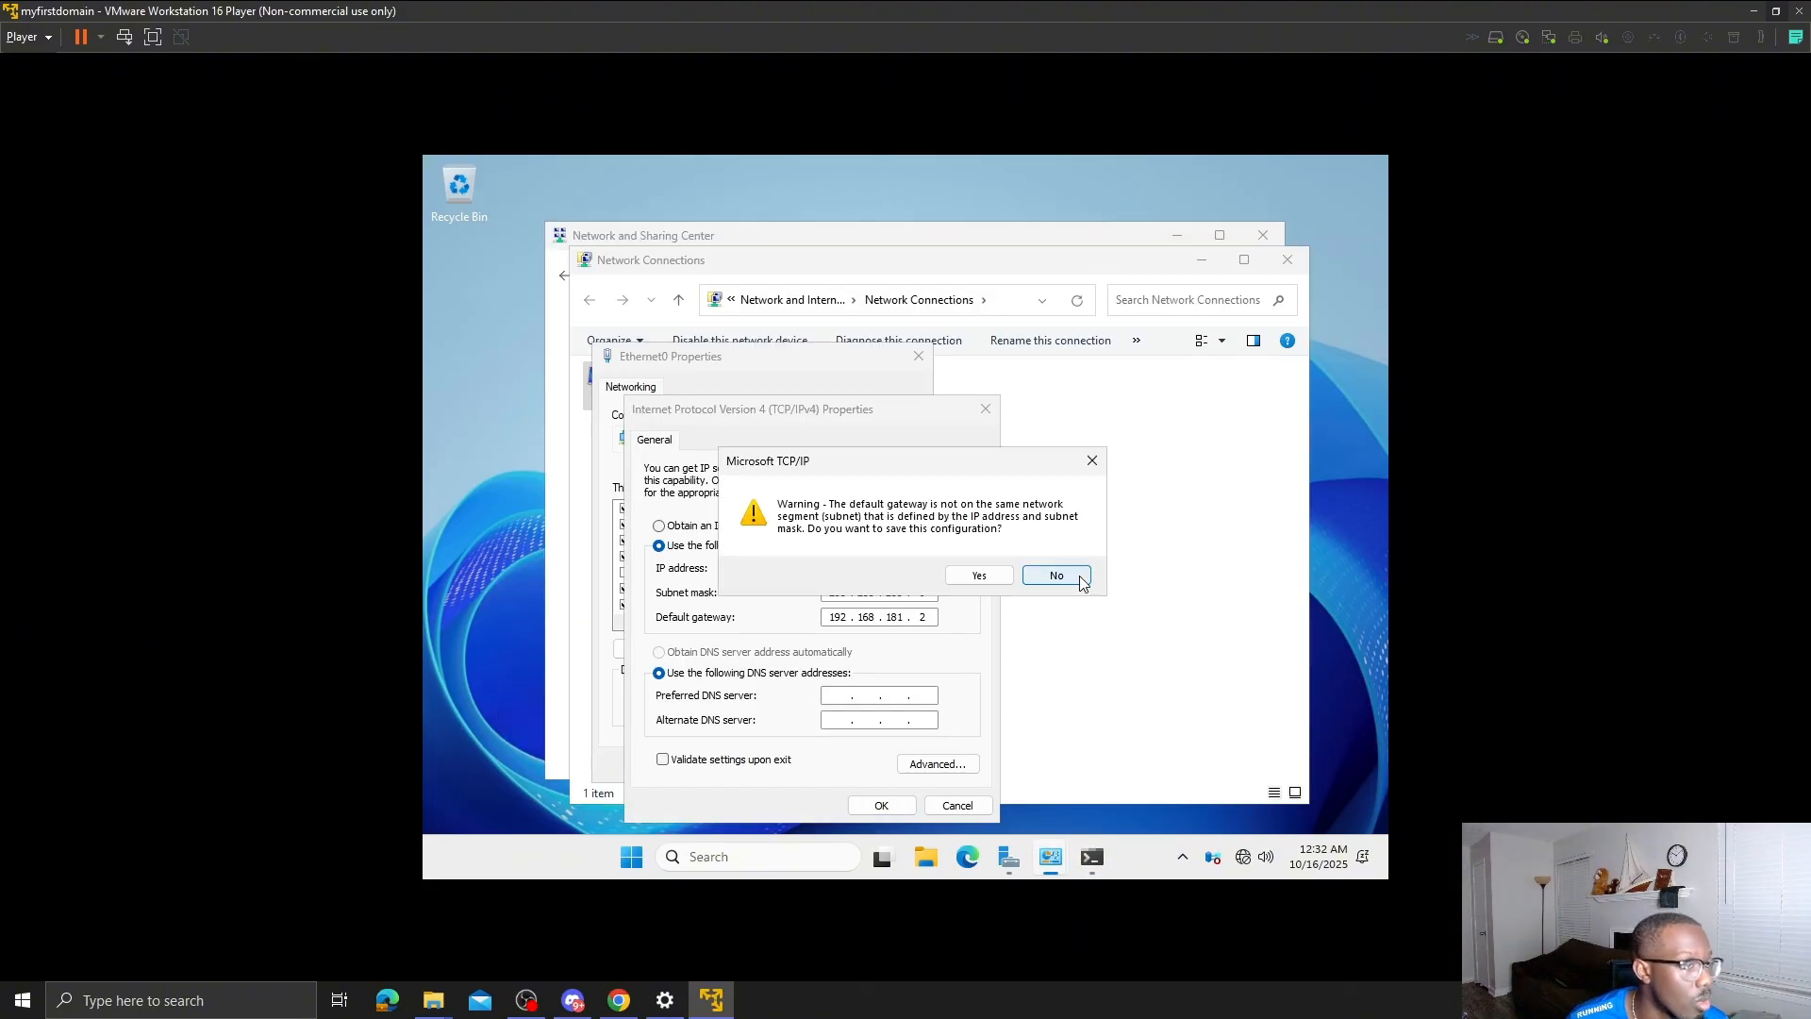
click(1059, 578)
key(BackSpace)
click(883, 807)
click(1059, 577)
- Correct the IP address to 192.168.181.157 and save the IPv4 settings
click(851, 567)
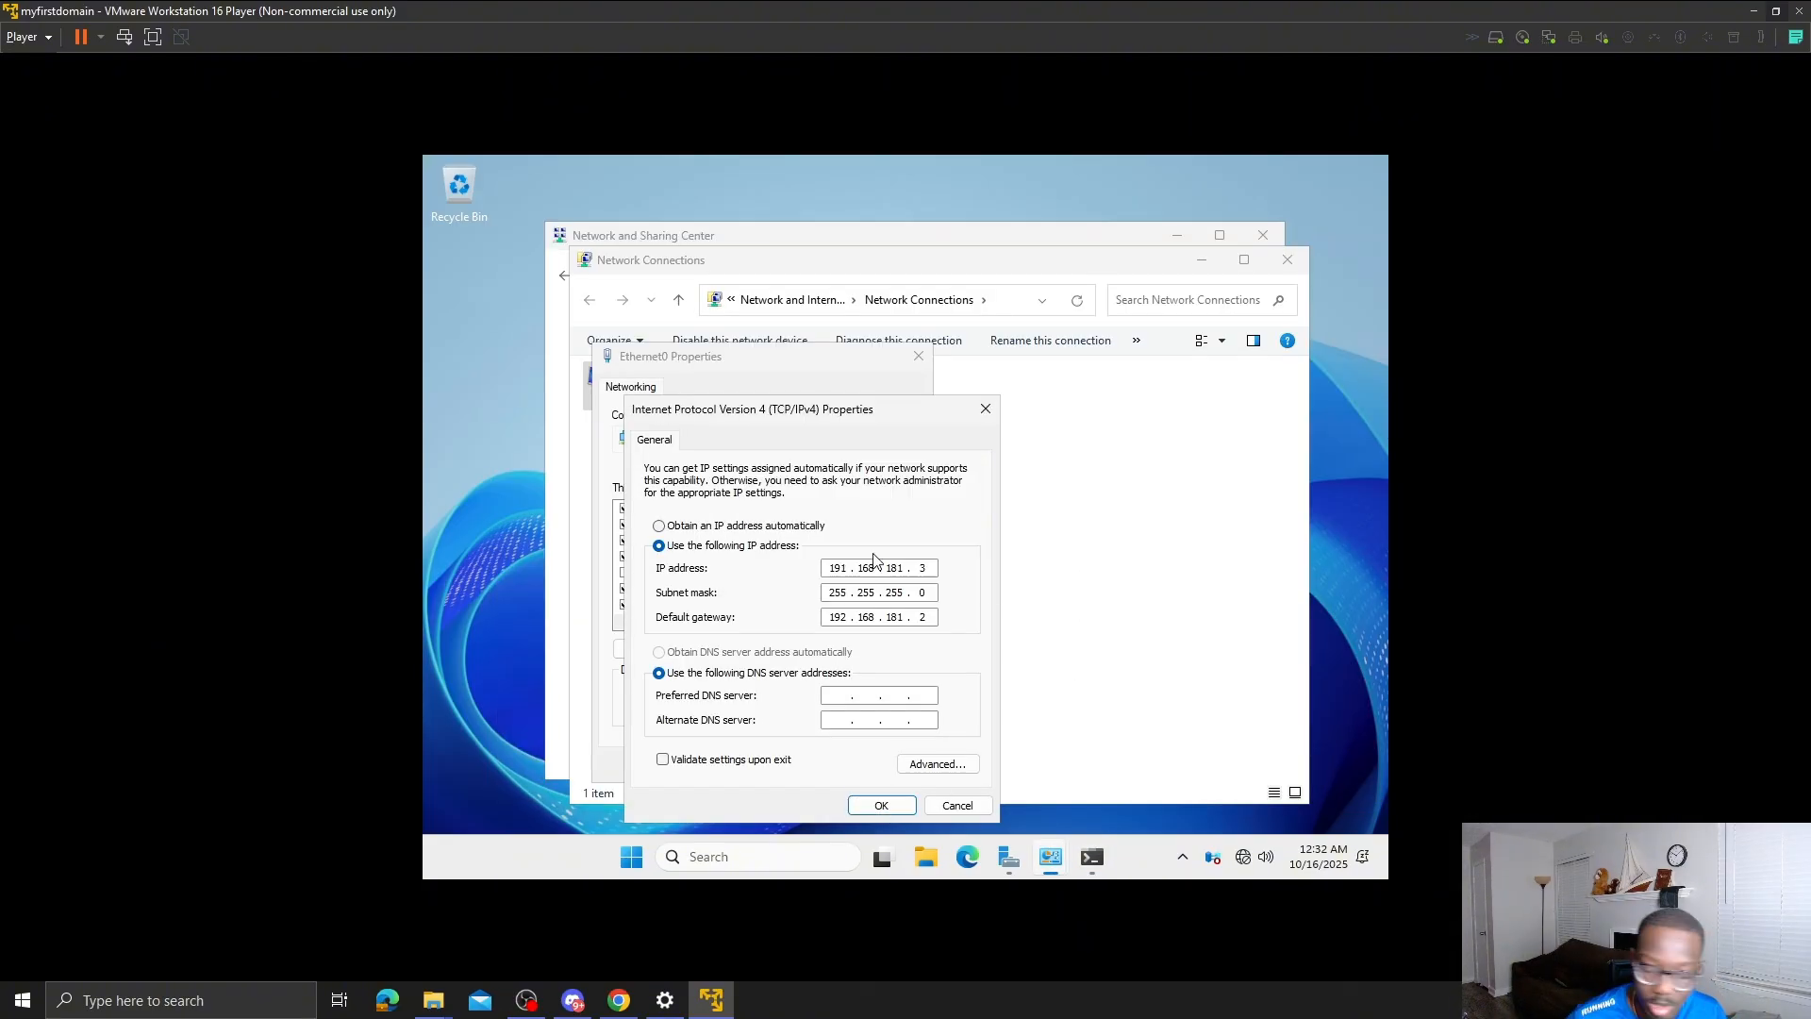
key(BackSpace)
text(2)
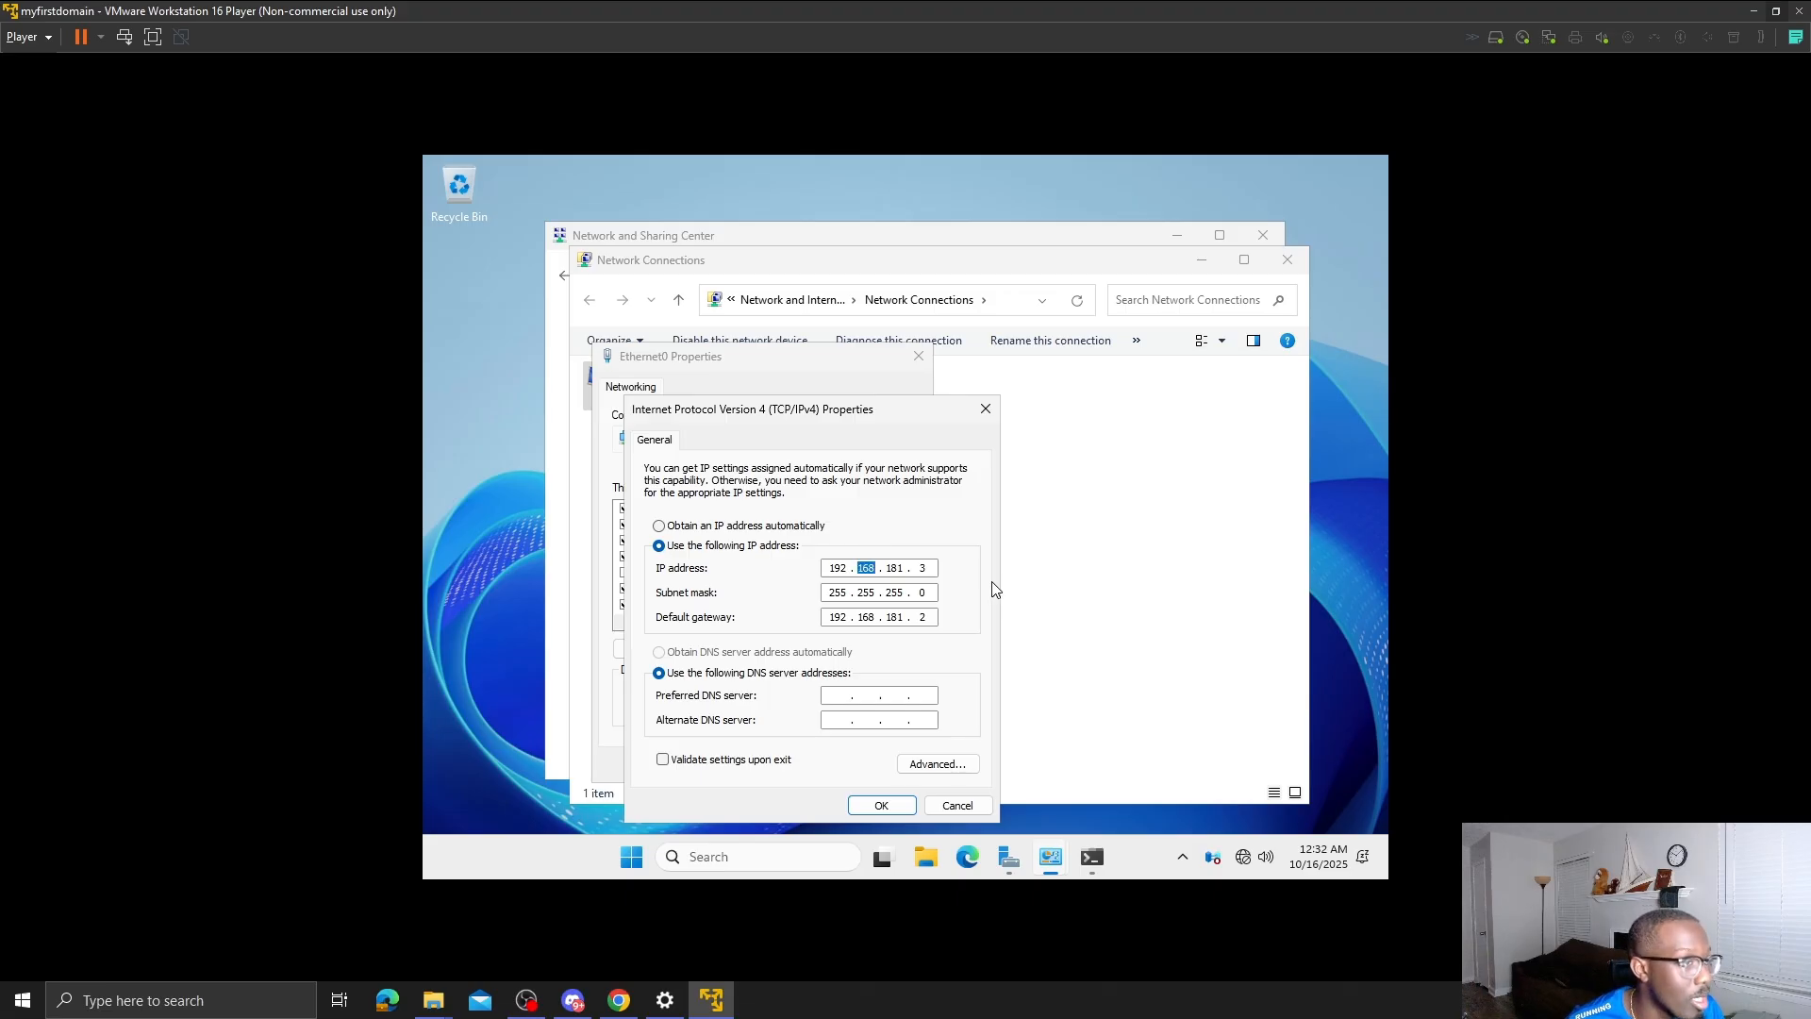
click(928, 568)
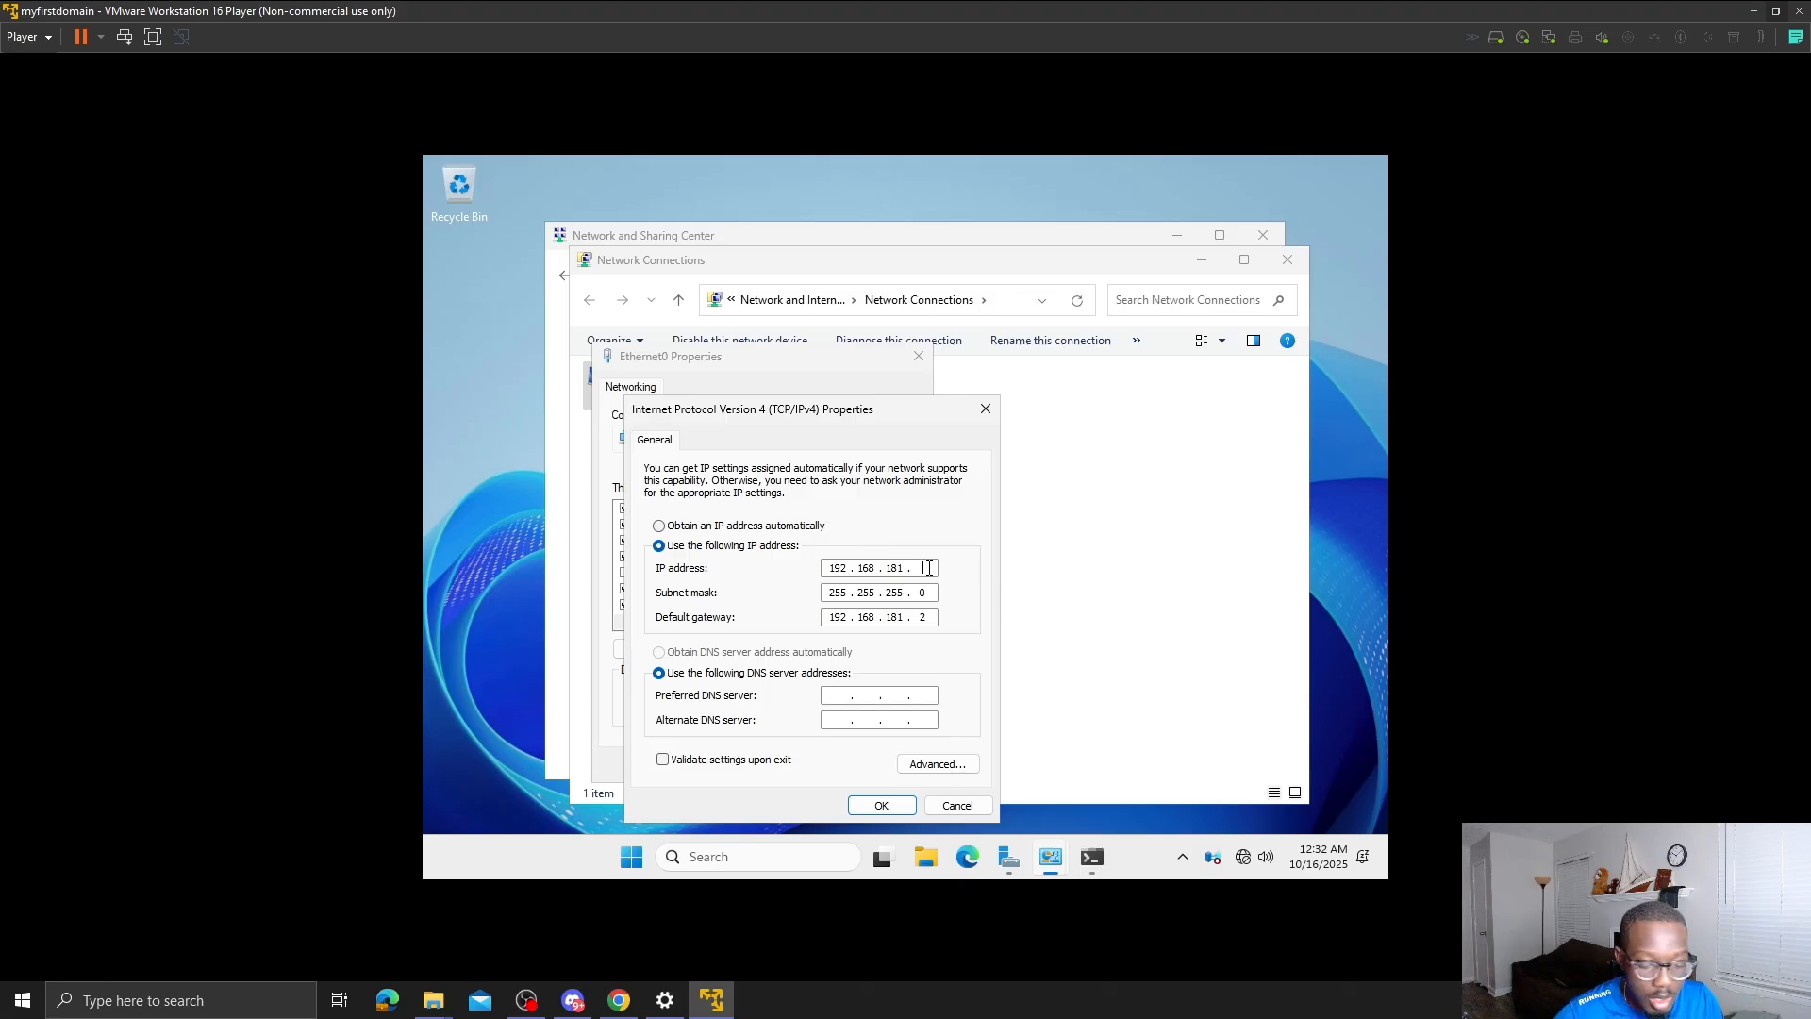
text(157)
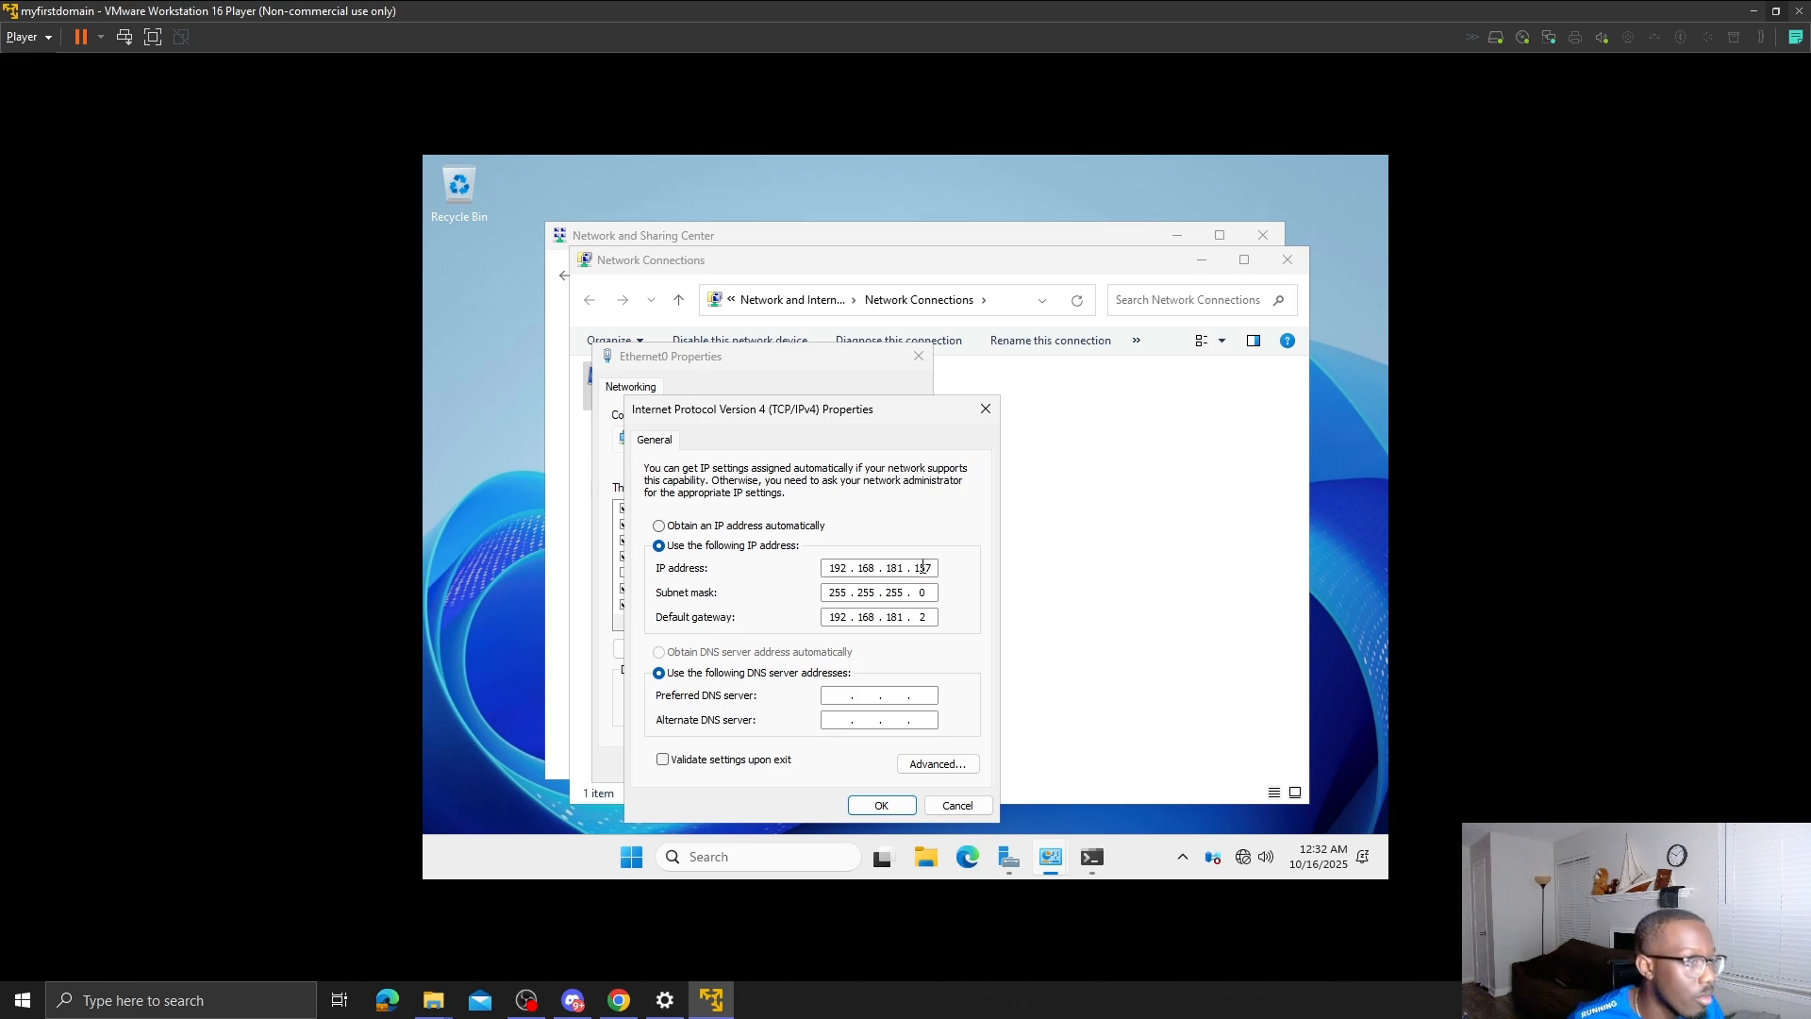
click(1097, 866)
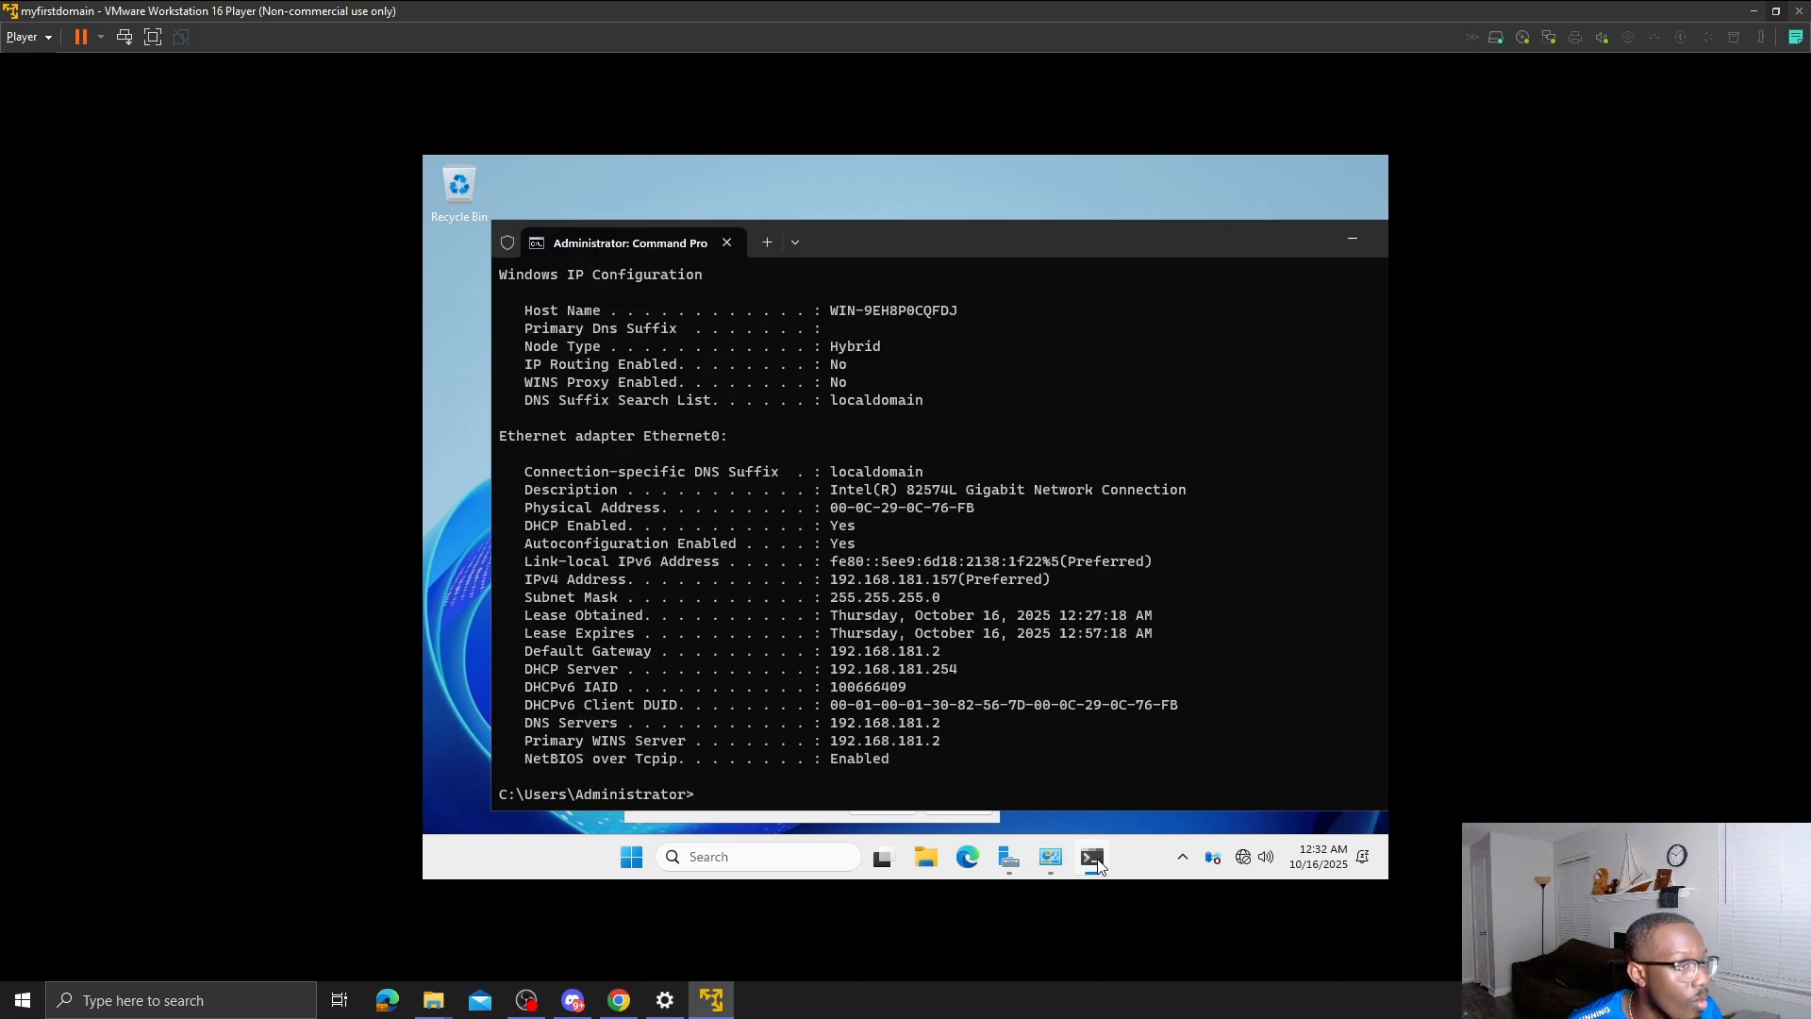
click(1097, 865)
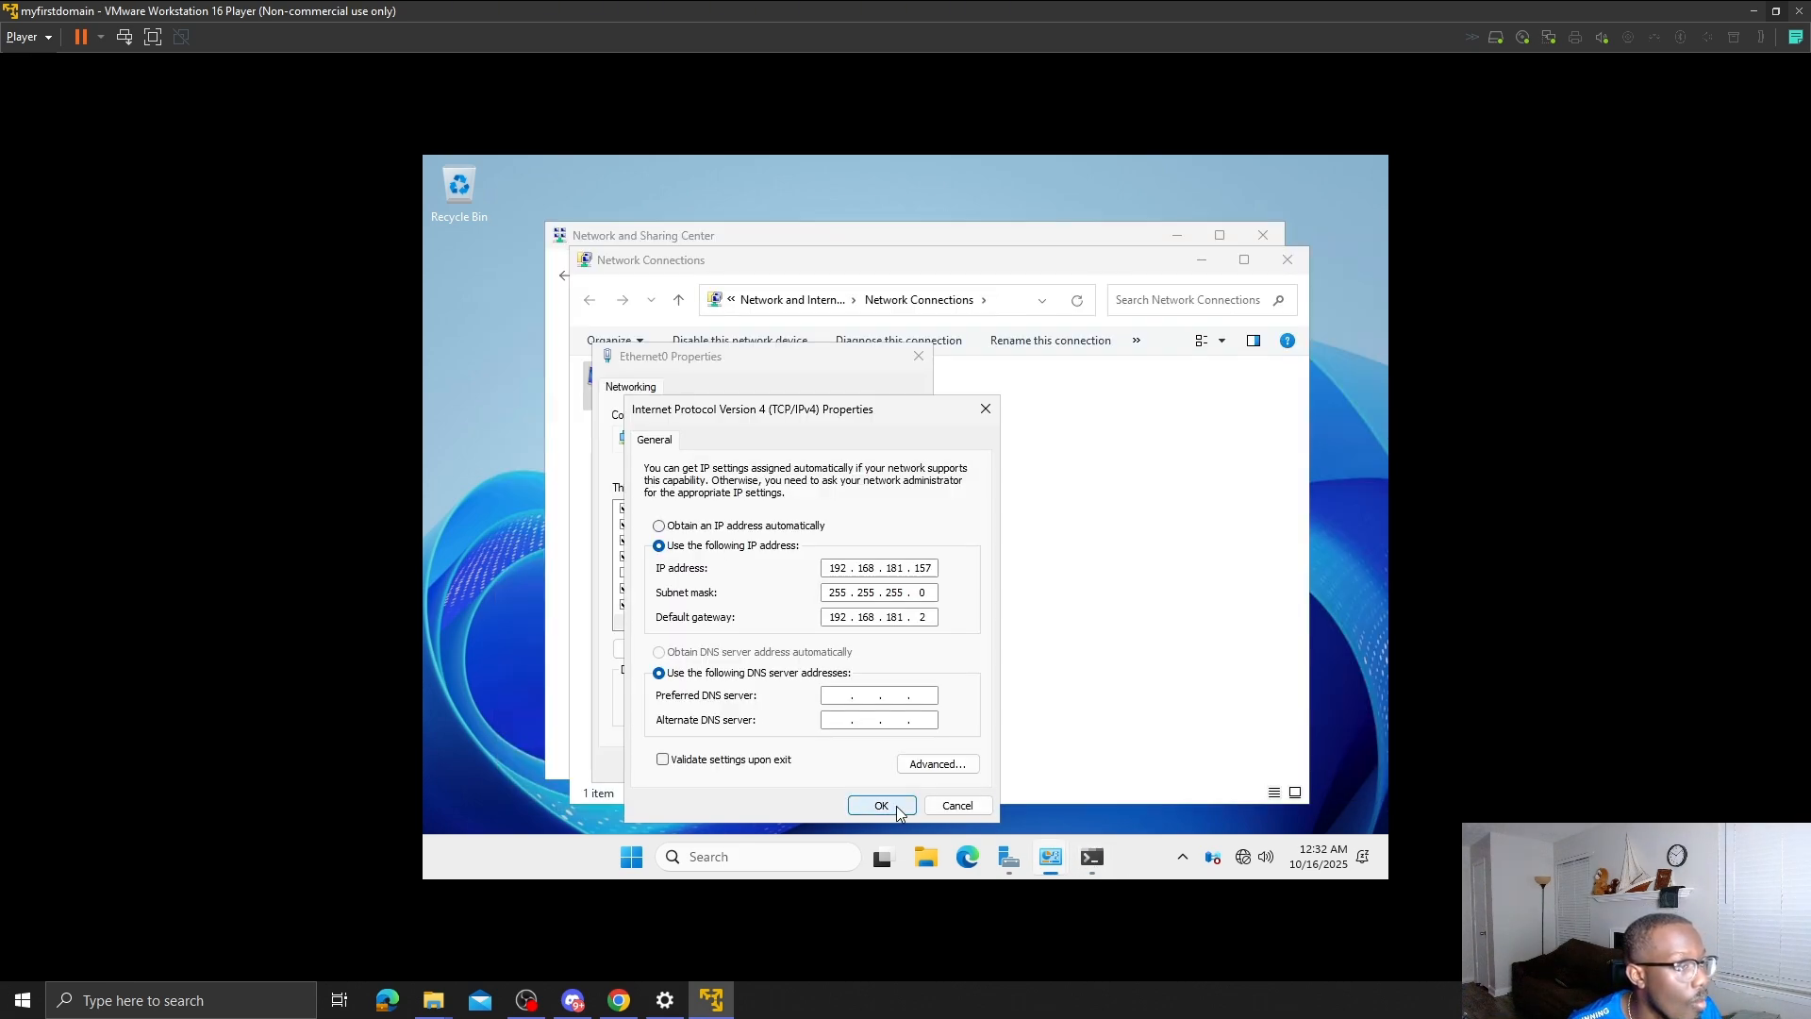
click(897, 806)
- Close Ethernet0 Properties, minimize the network windows, and launch another VMware Workstation 16 Player window
click(820, 765)
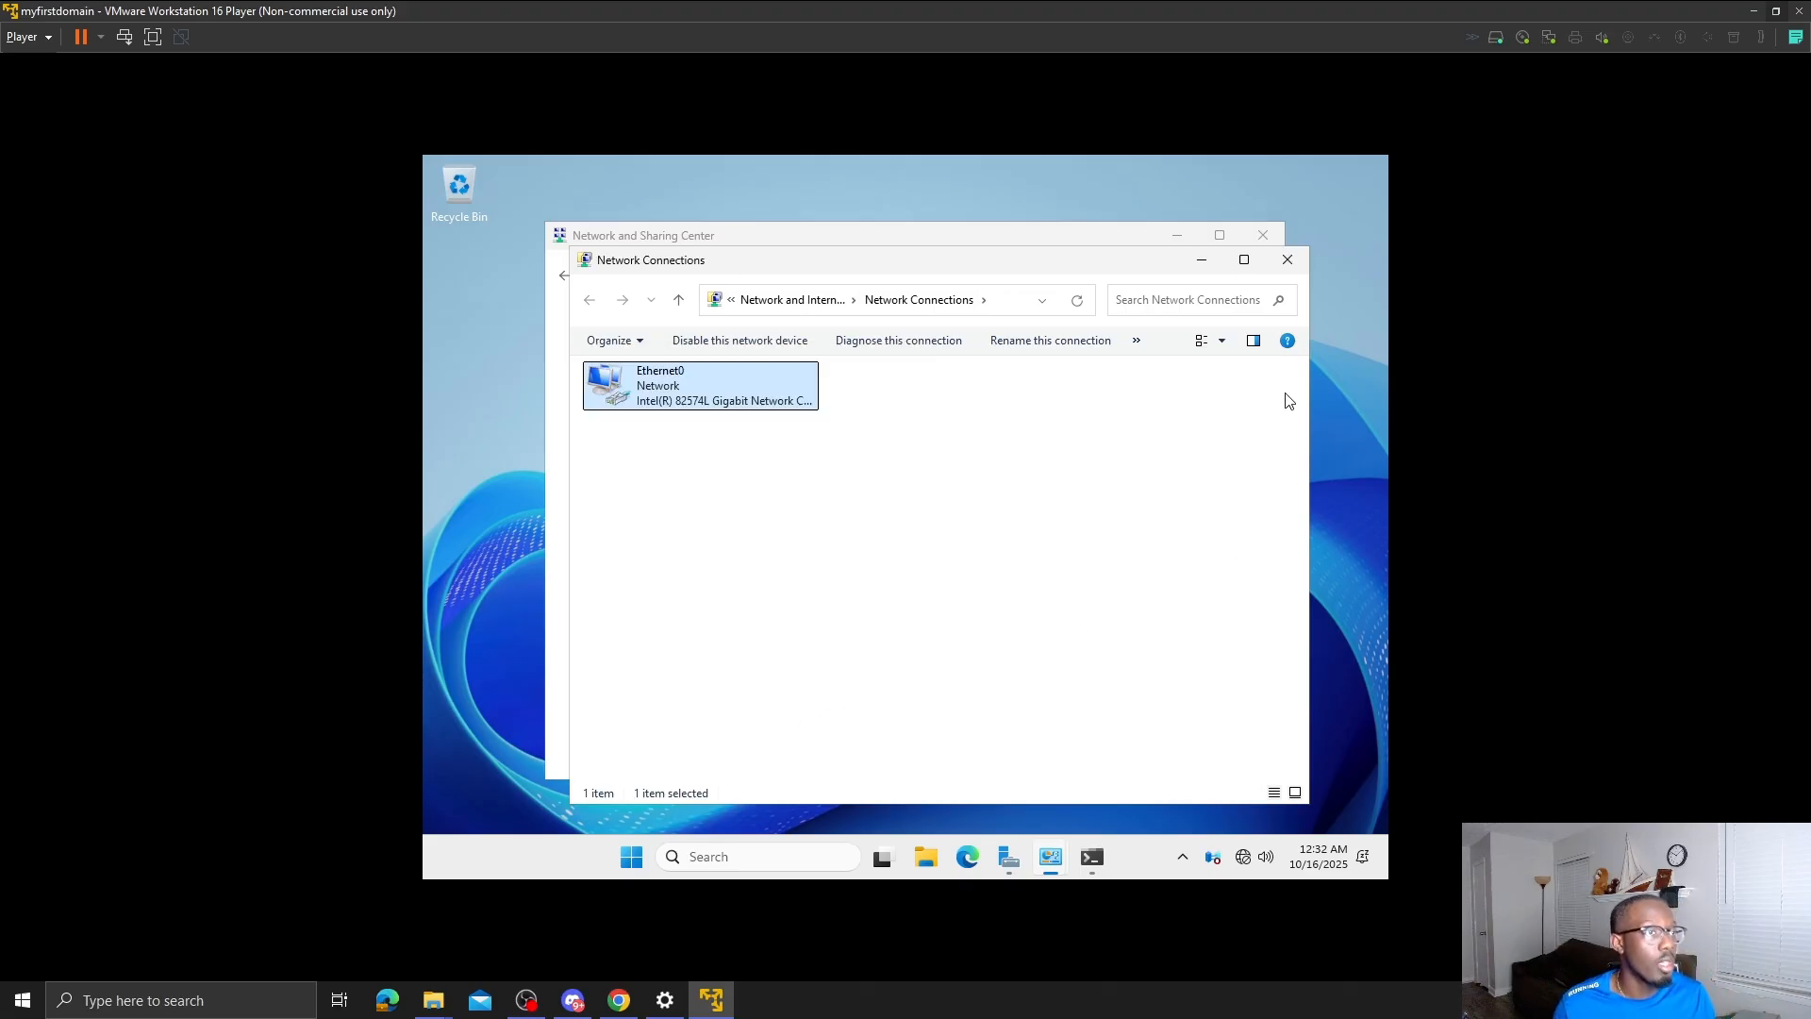
click(1215, 262)
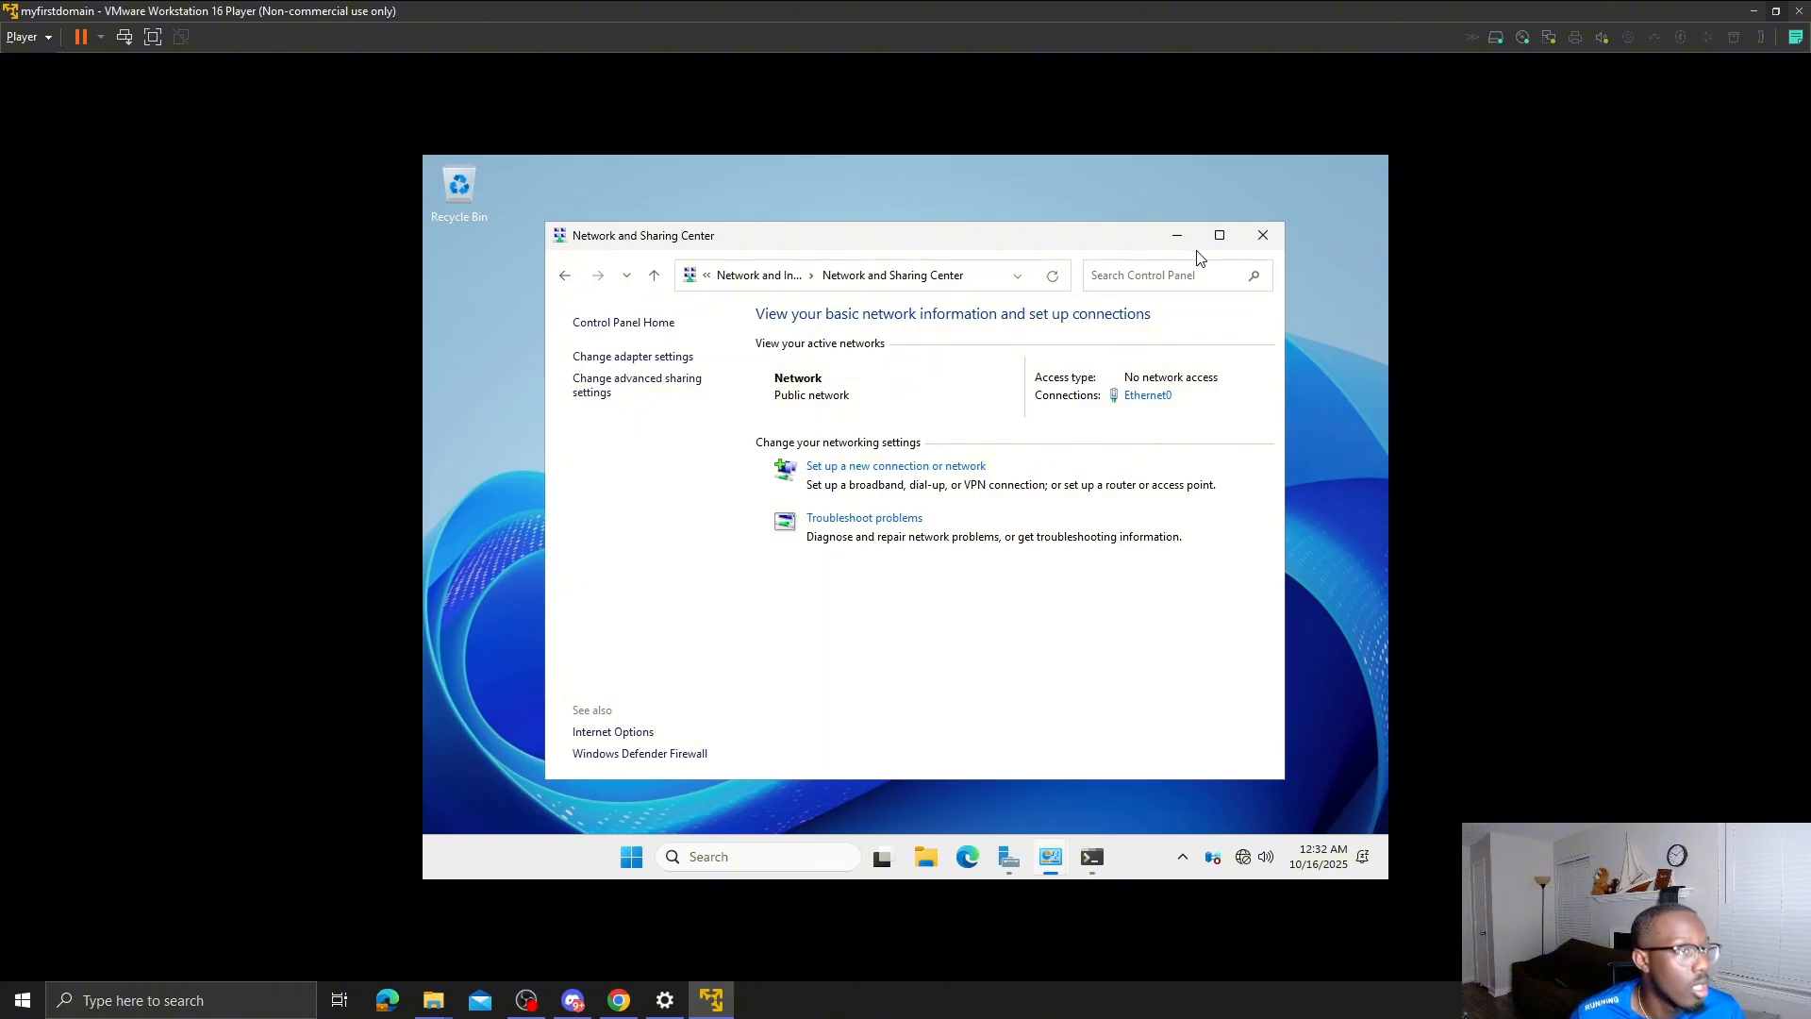
click(1181, 237)
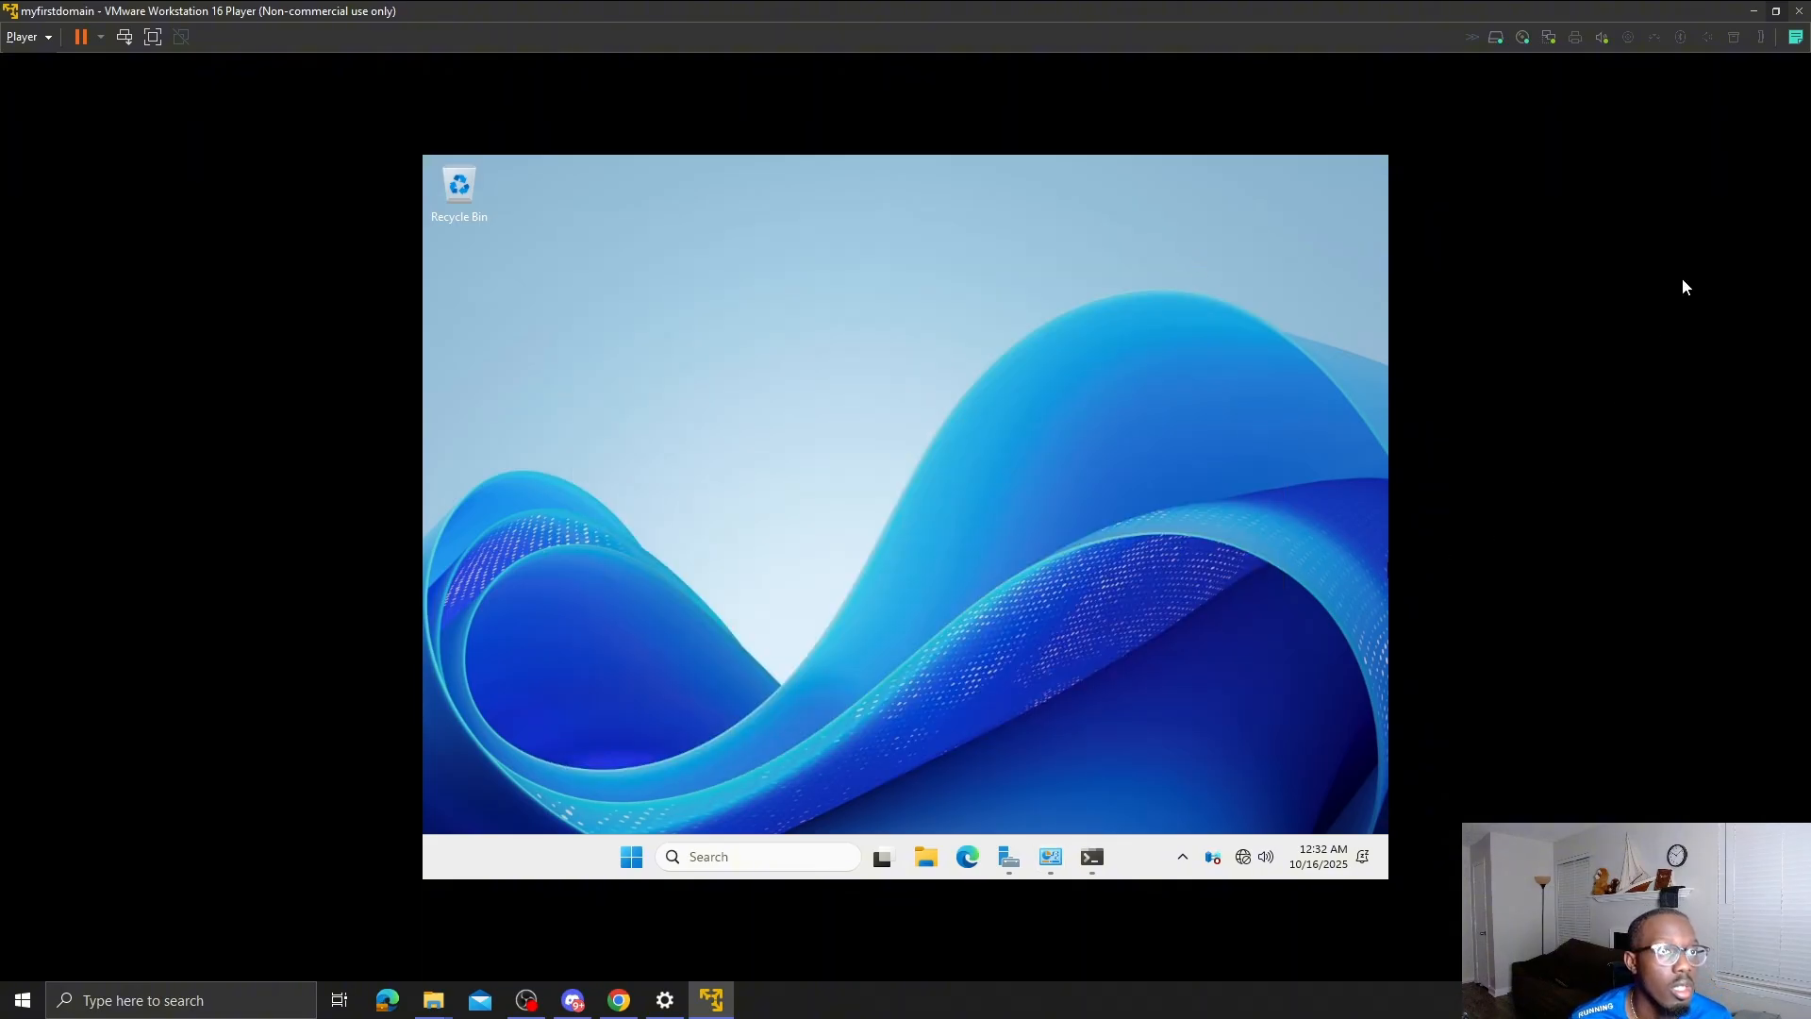
right_click(725, 1002)
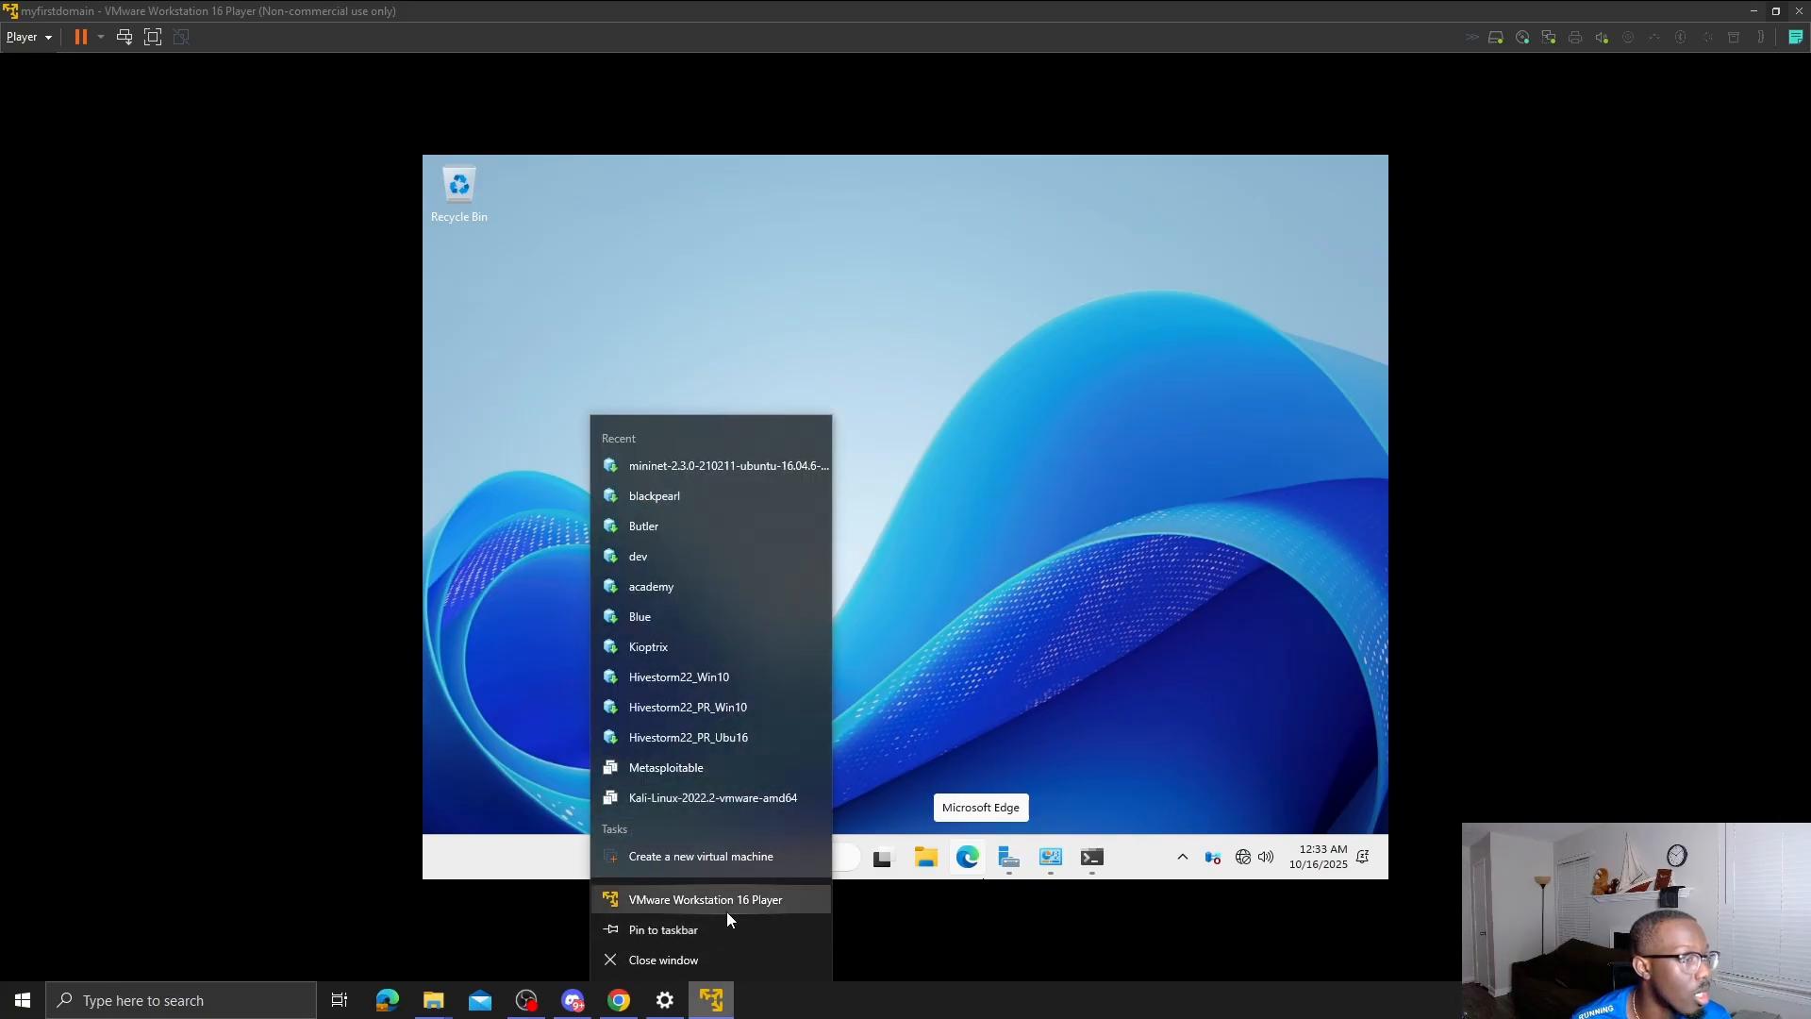
click(914, 948)
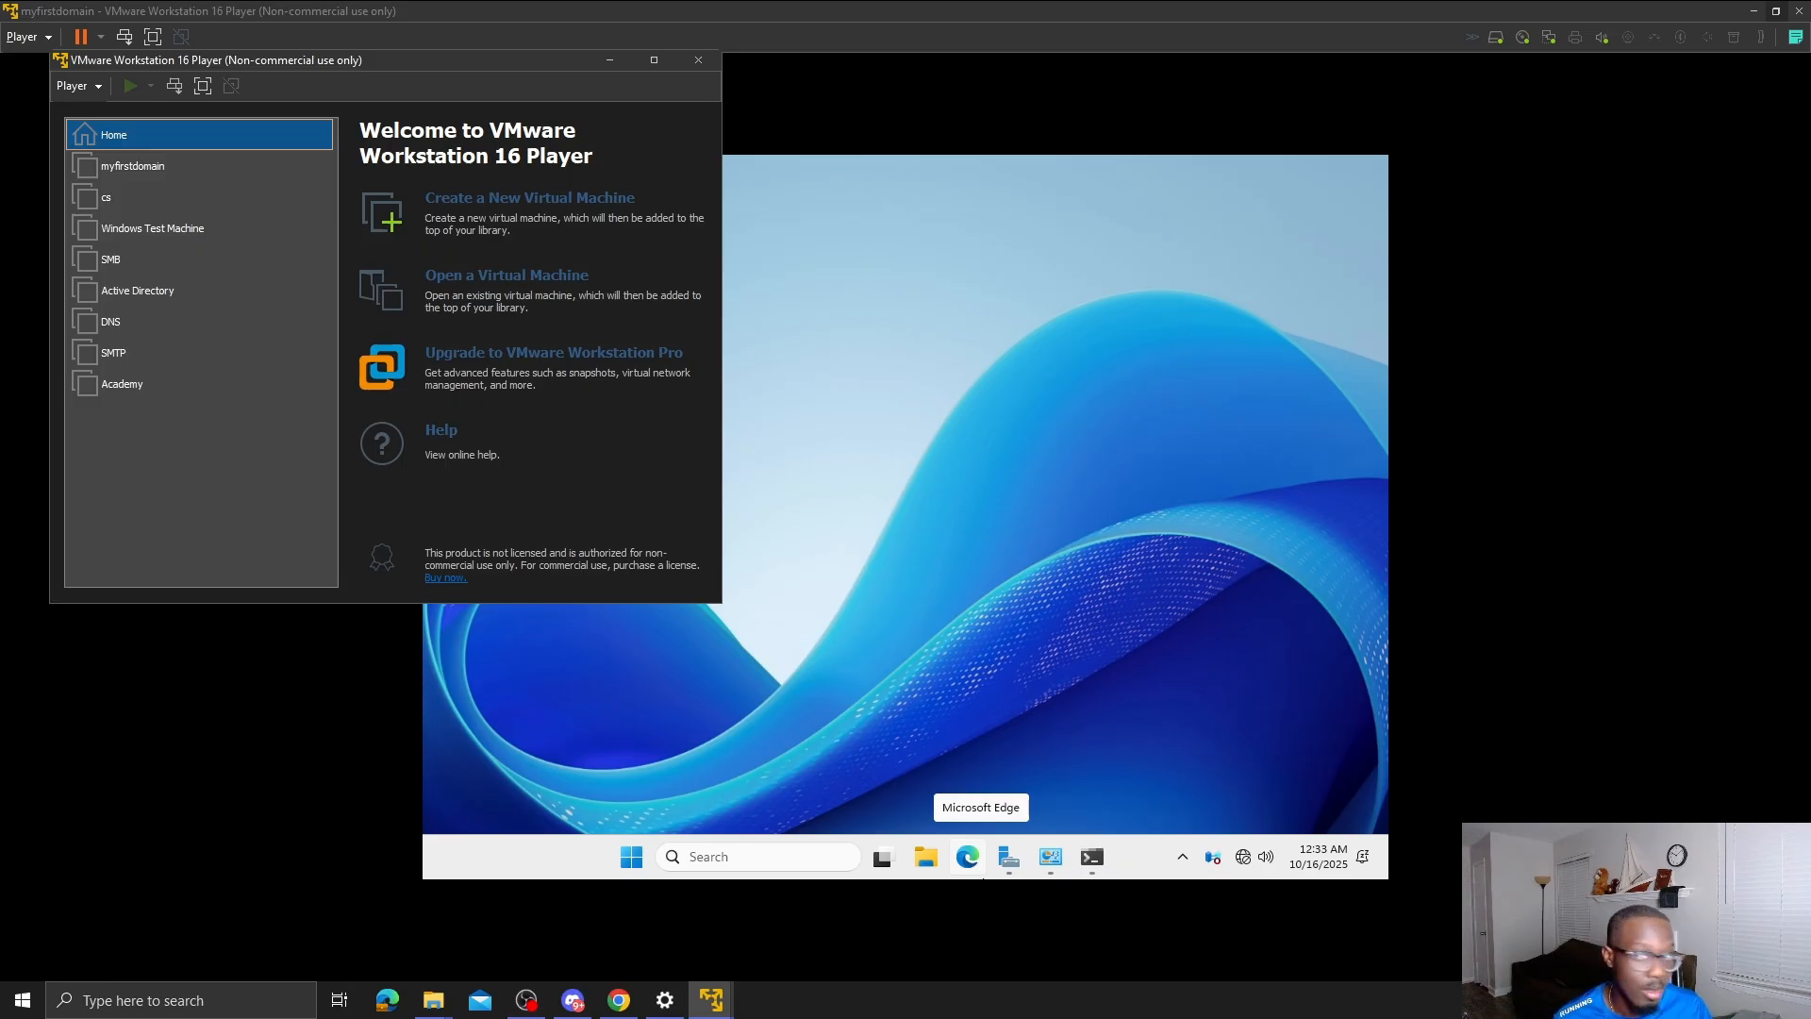
- Start a new VM from installer image Win11_25H2_English_x64.iso, detected as Windows 10 and later x64
click(585, 200)
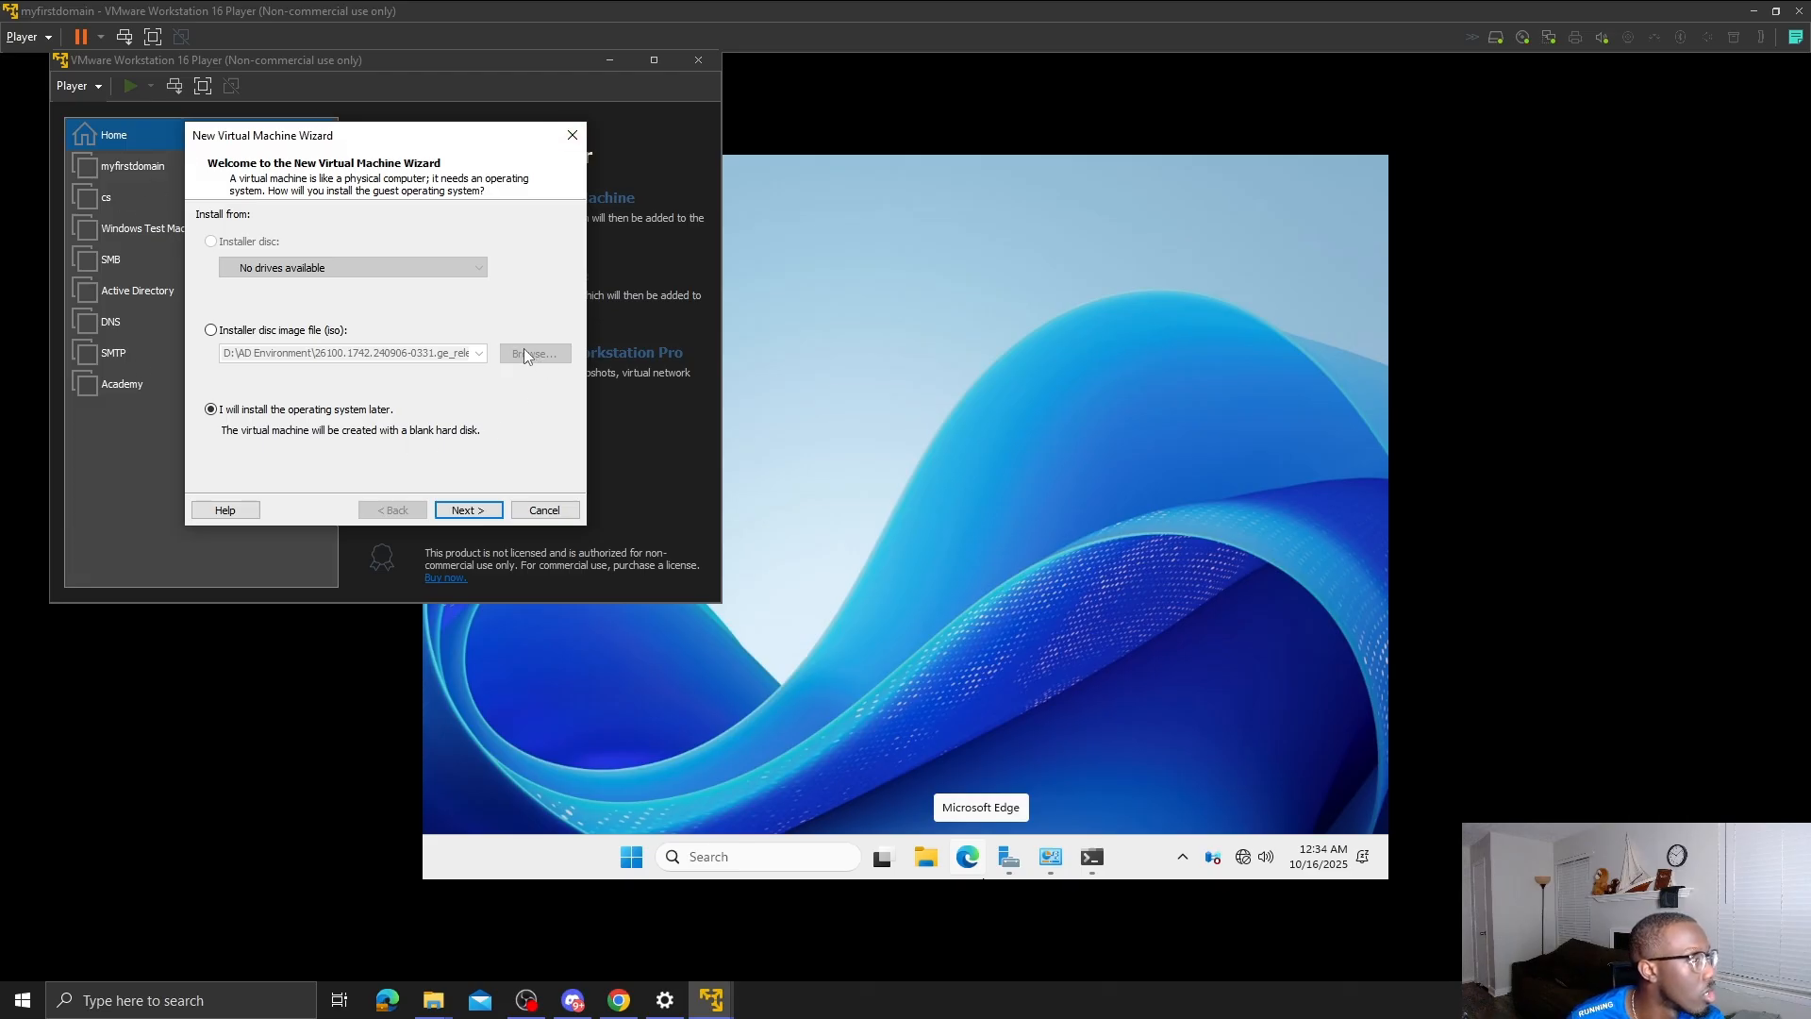
click(337, 332)
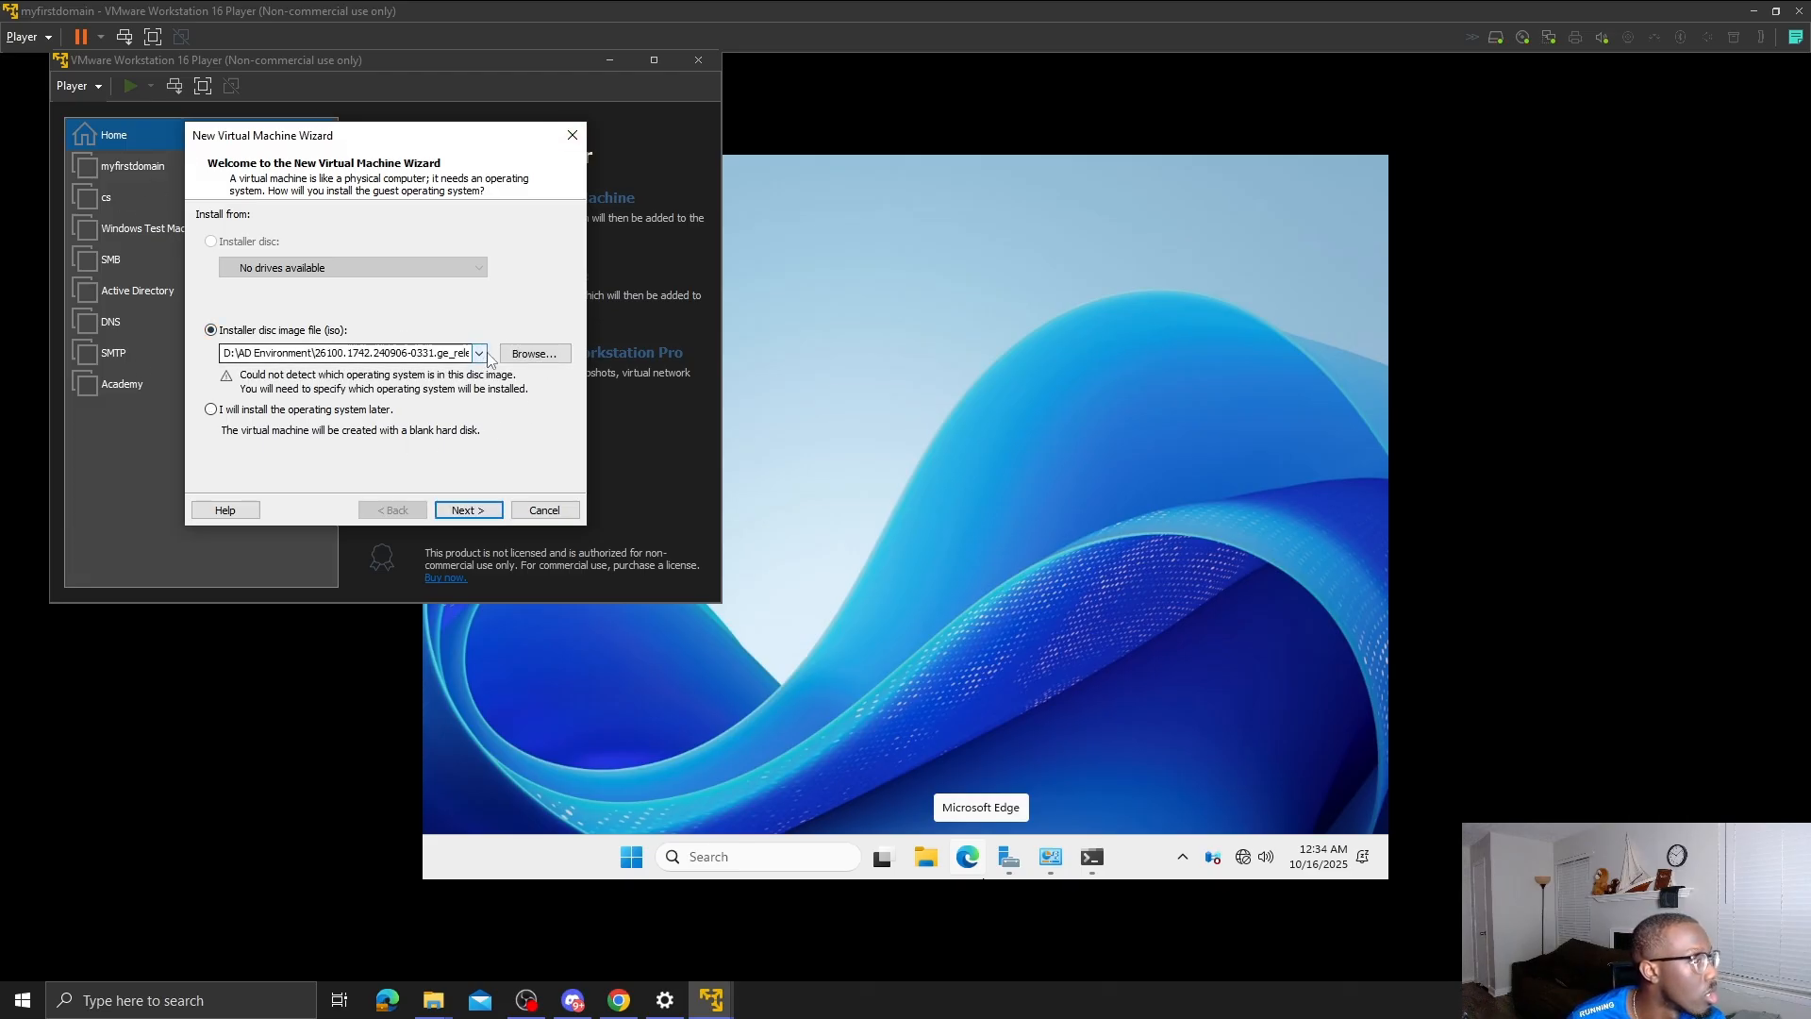
click(534, 353)
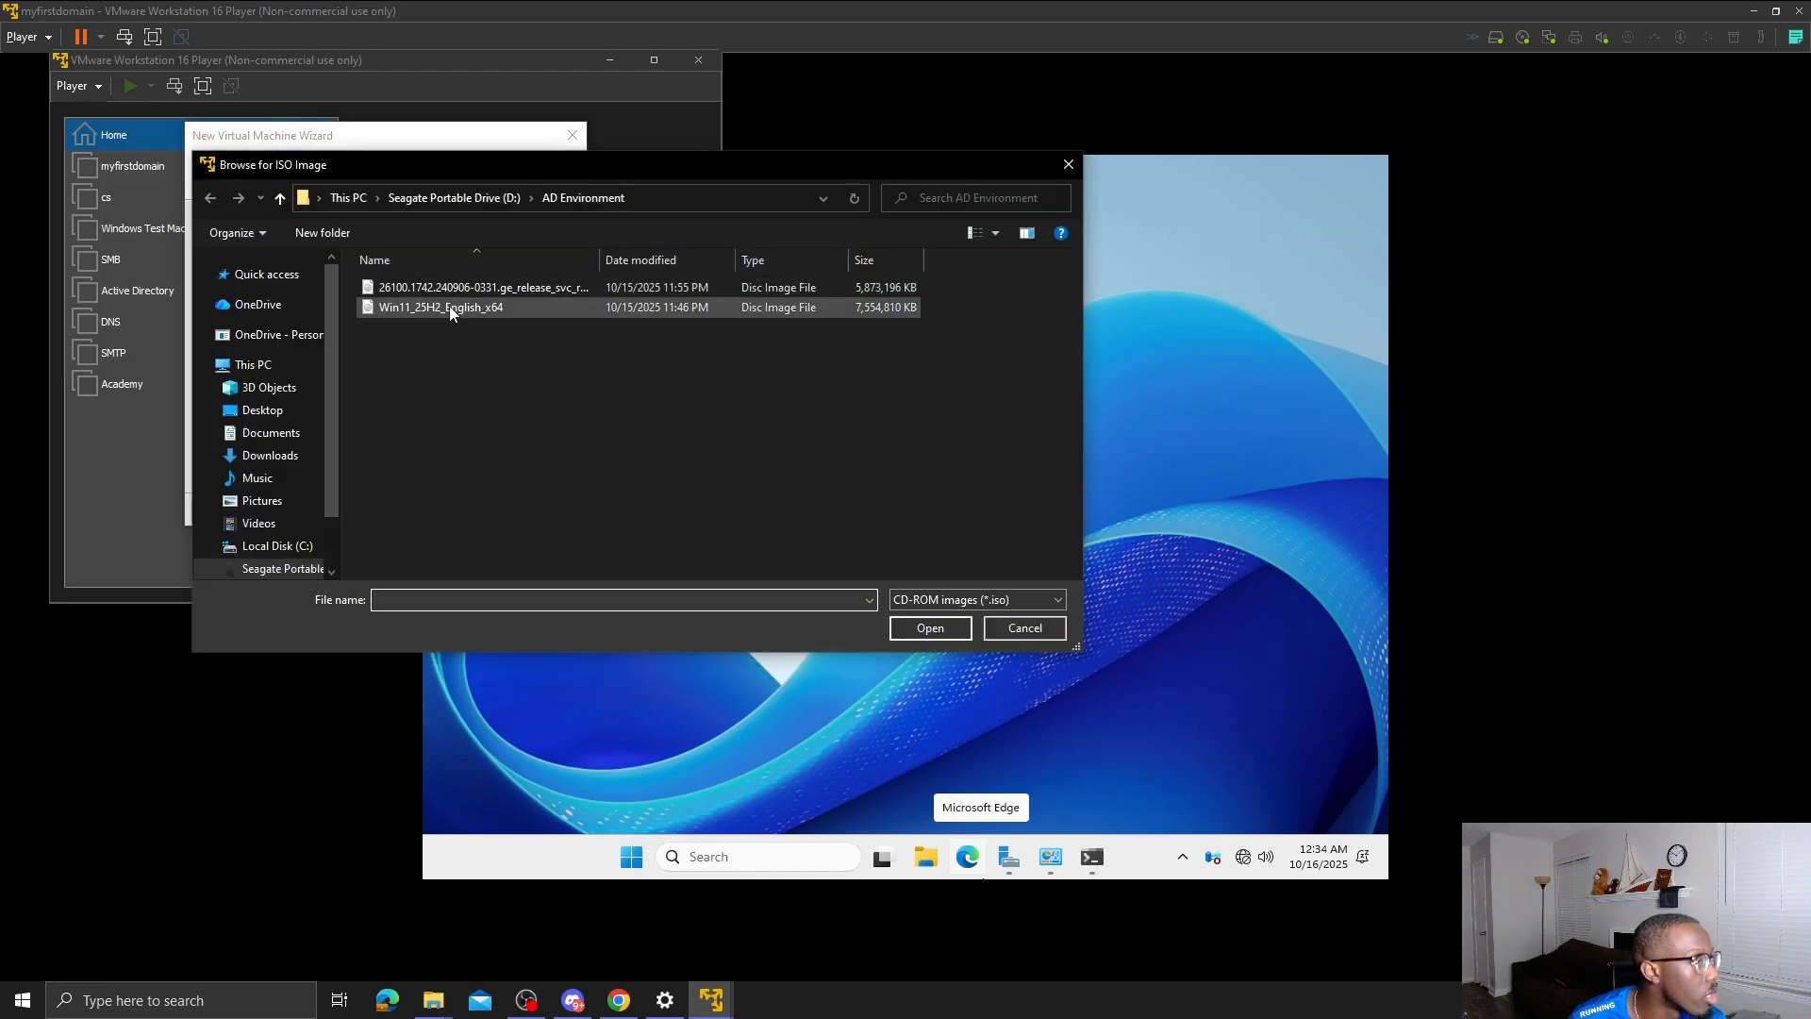
click(449, 307)
double_click(449, 307)
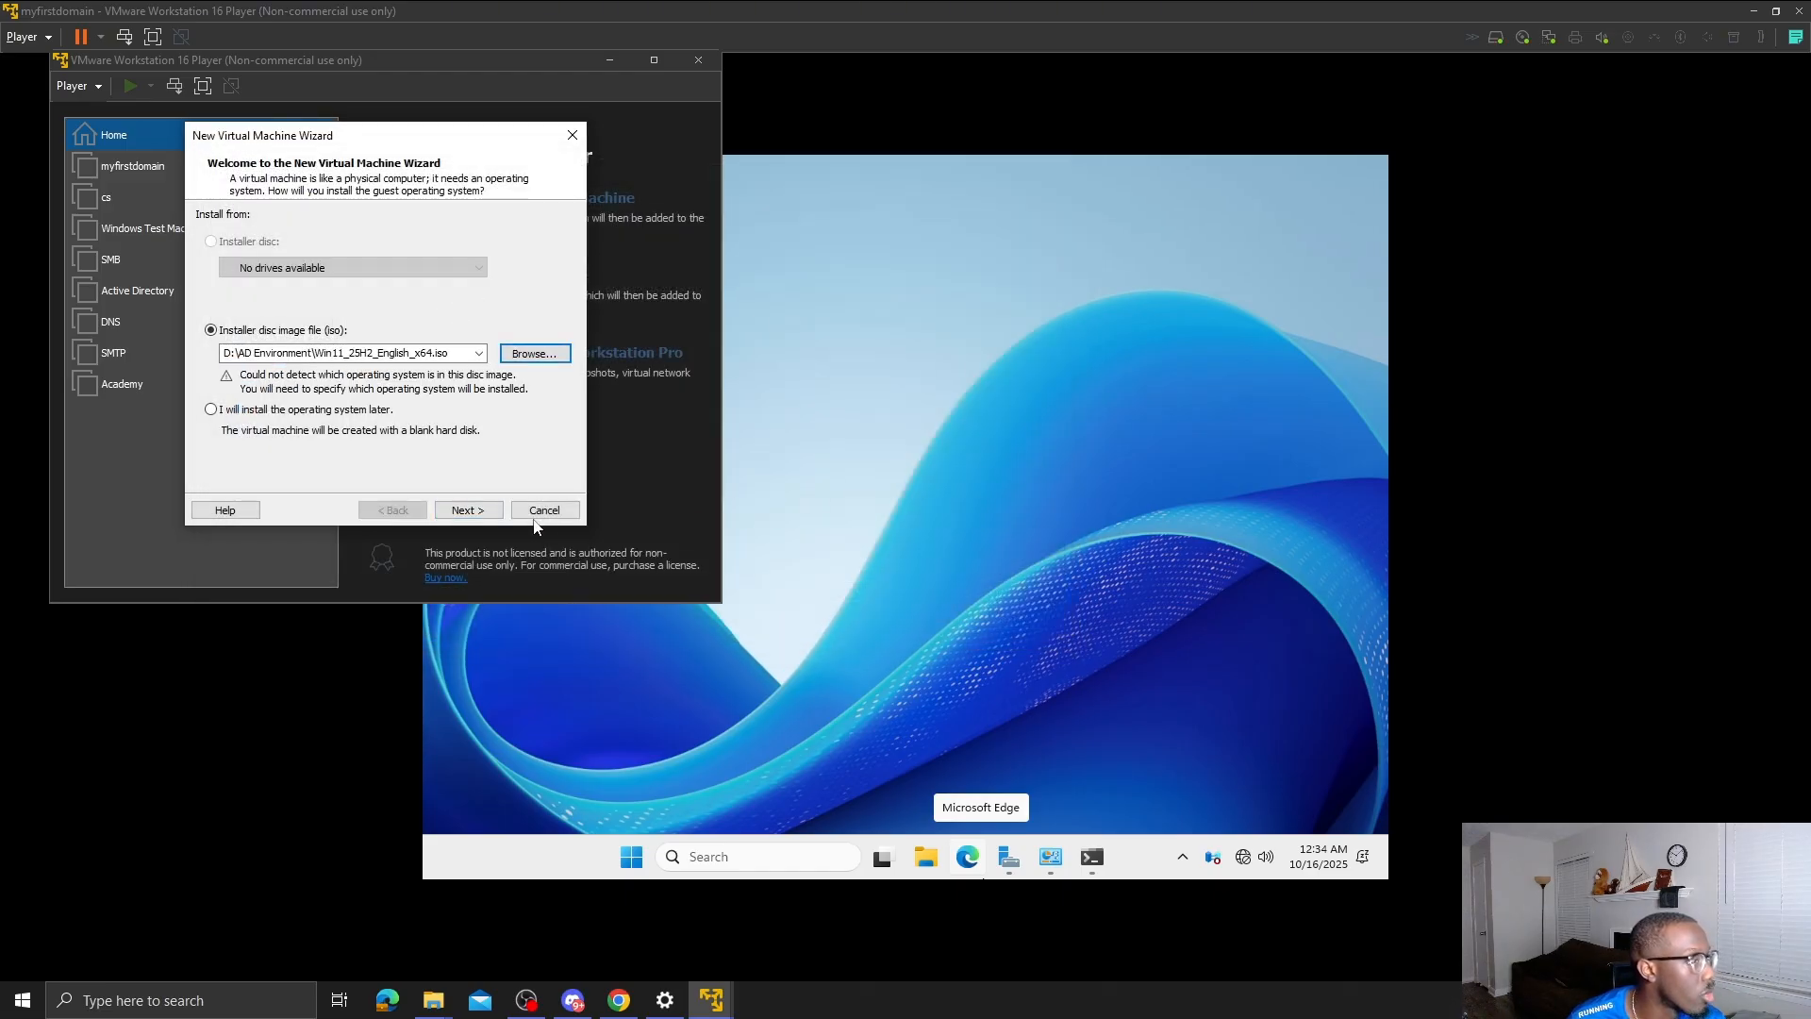
click(469, 511)
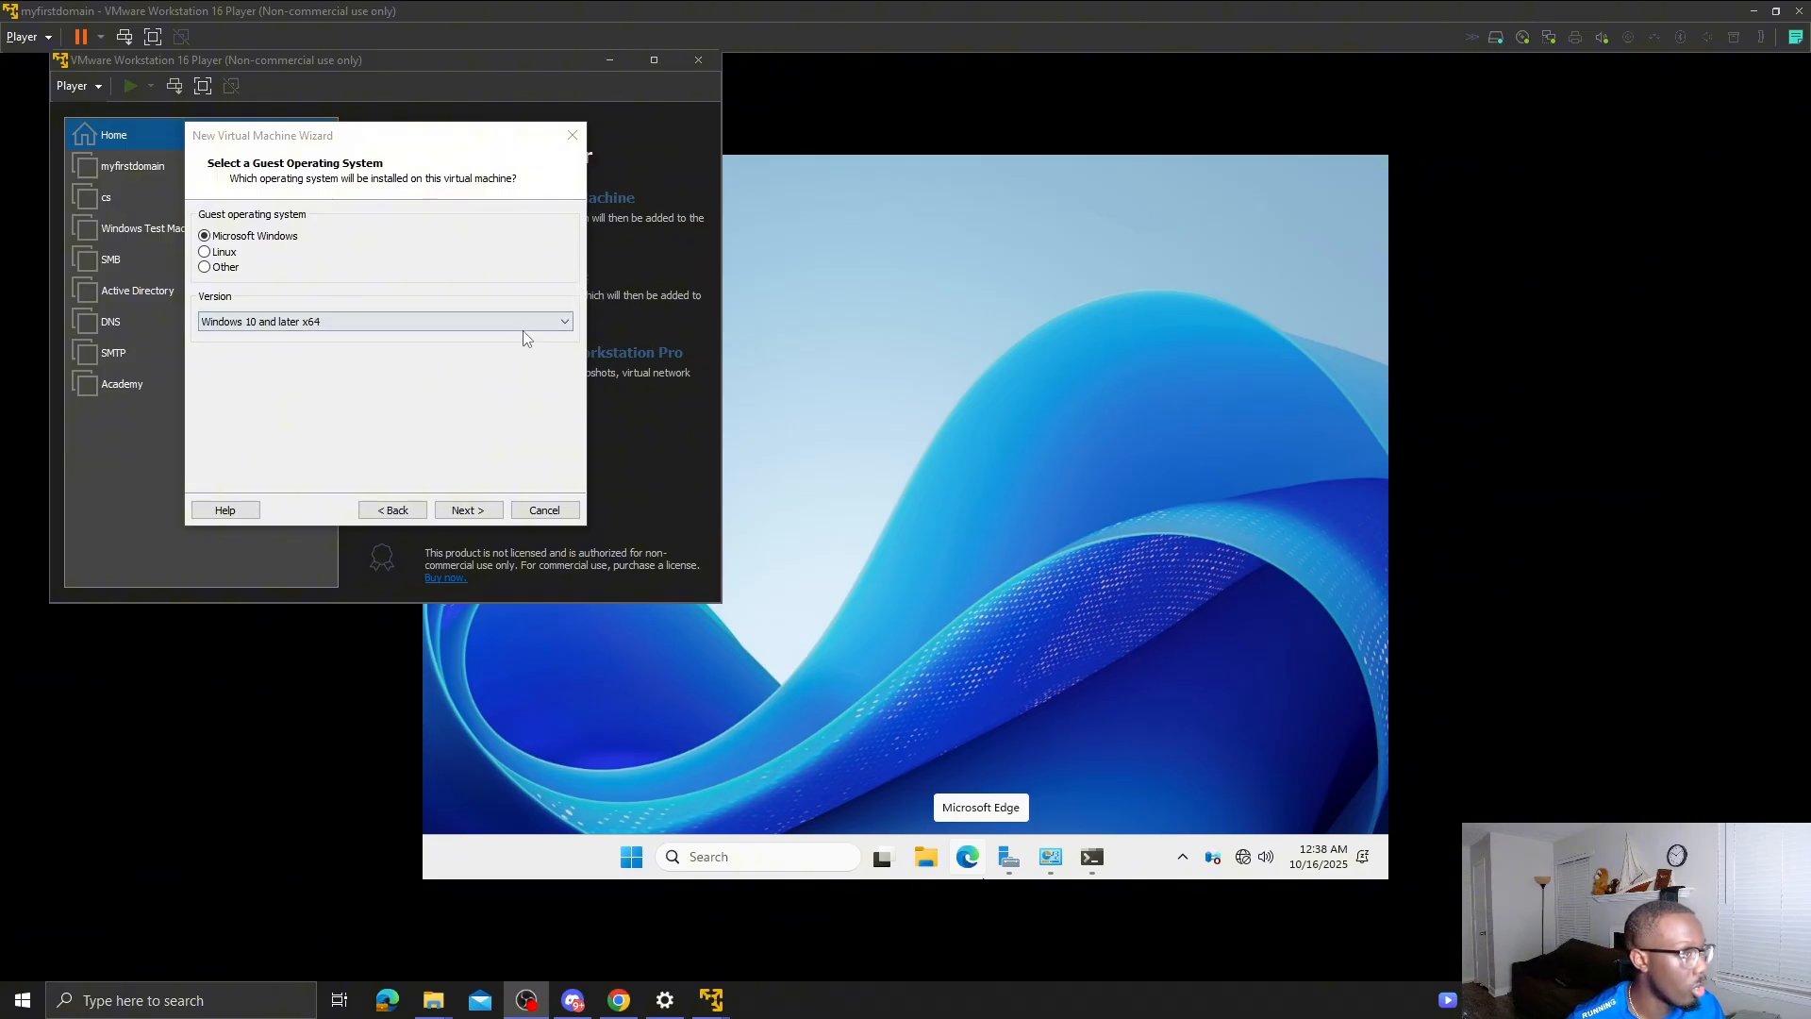
- Step through the new VM wizard to the virtual machine naming page
click(472, 514)
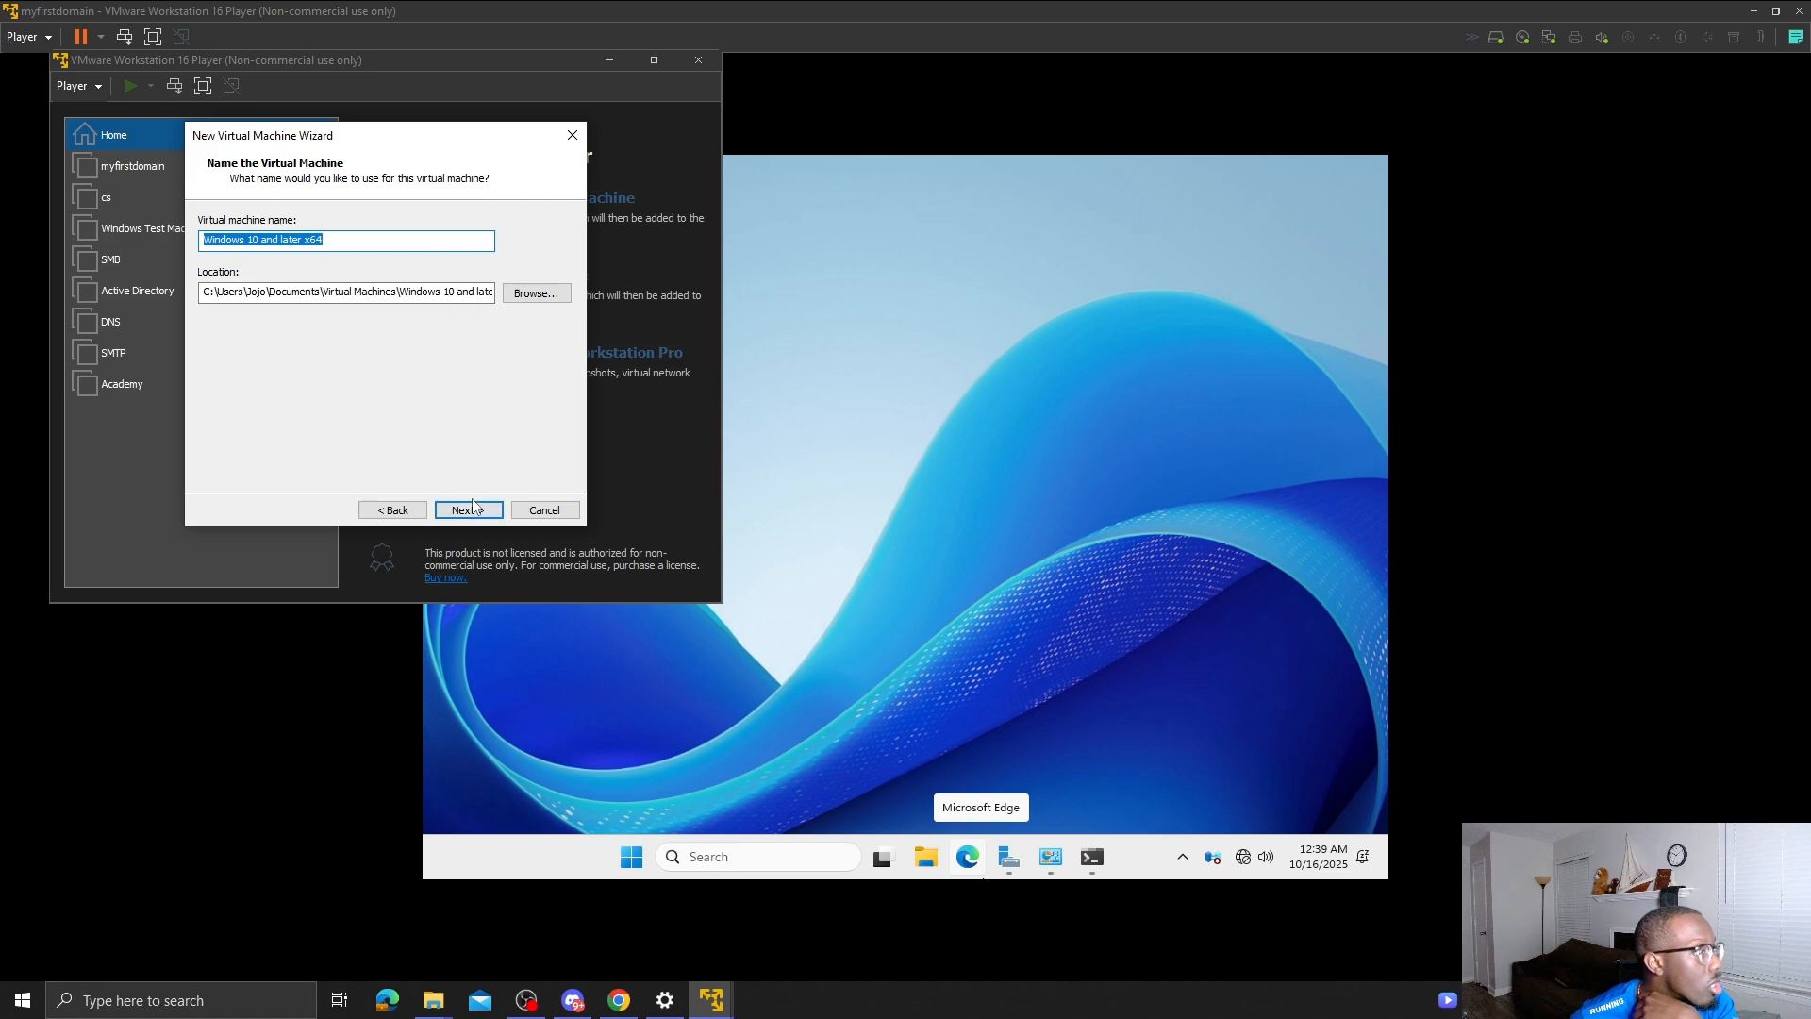
click(422, 510)
click(422, 510)
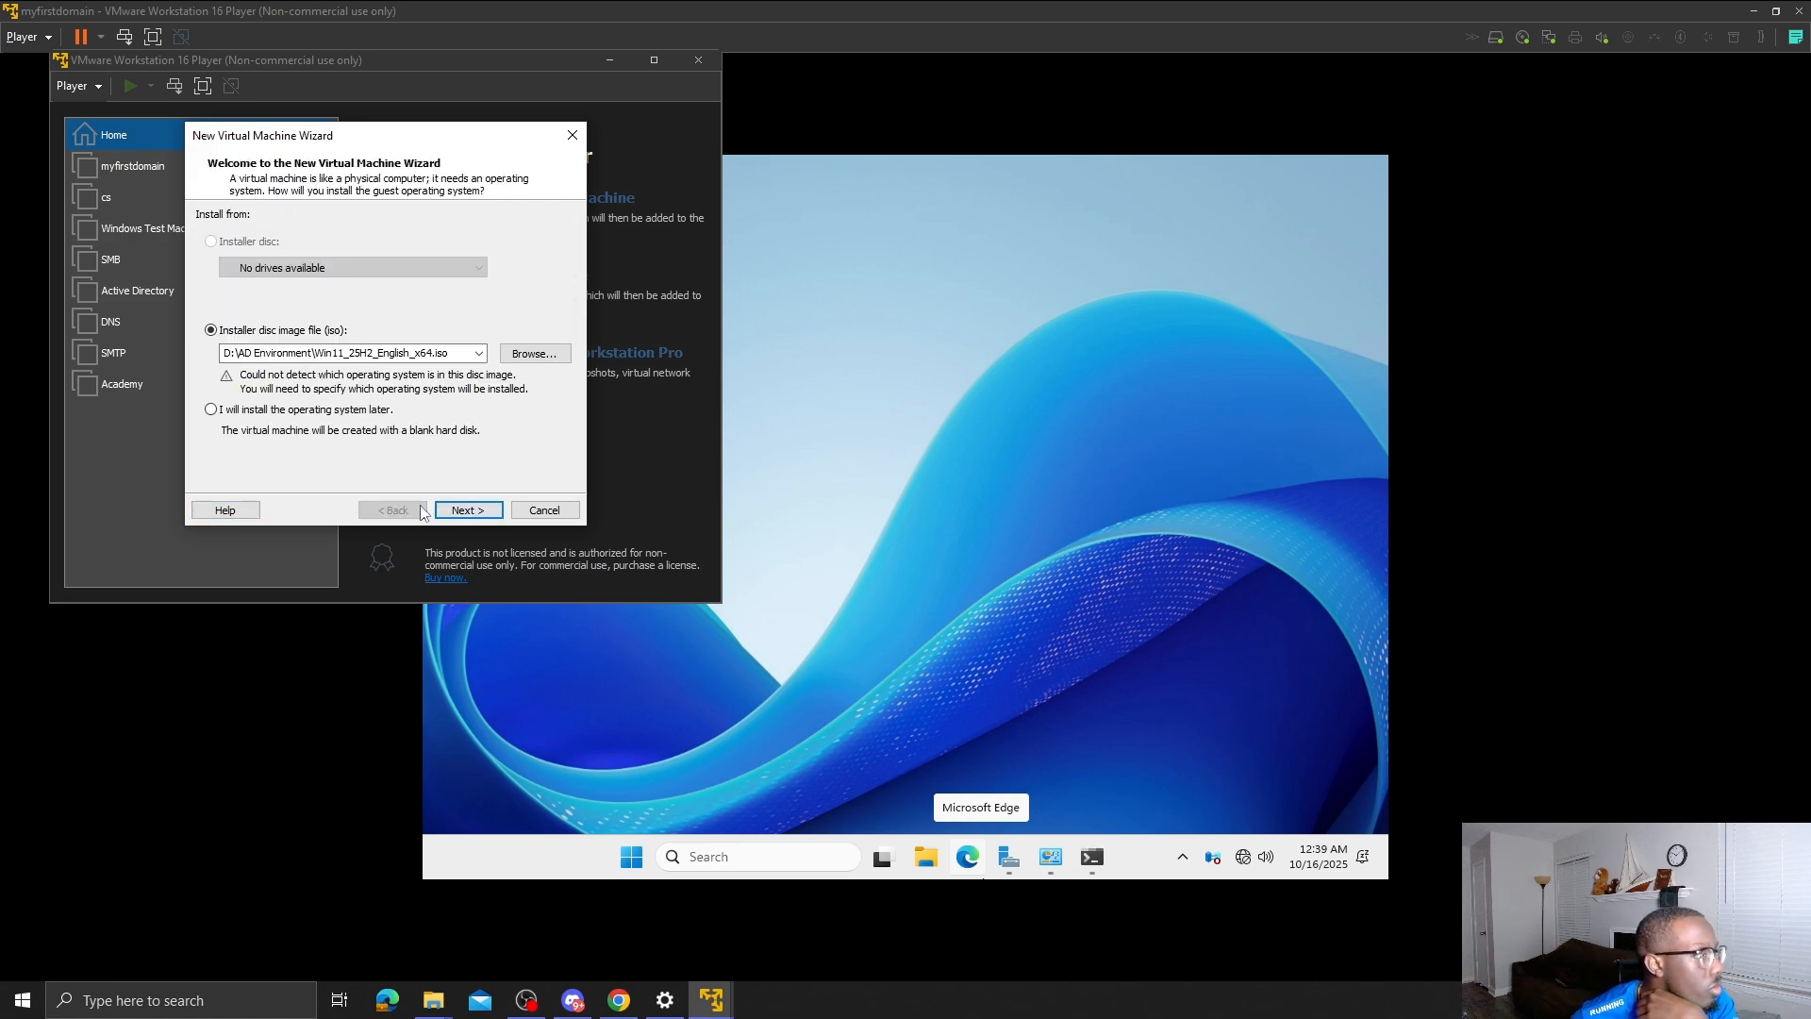
click(465, 511)
click(464, 514)
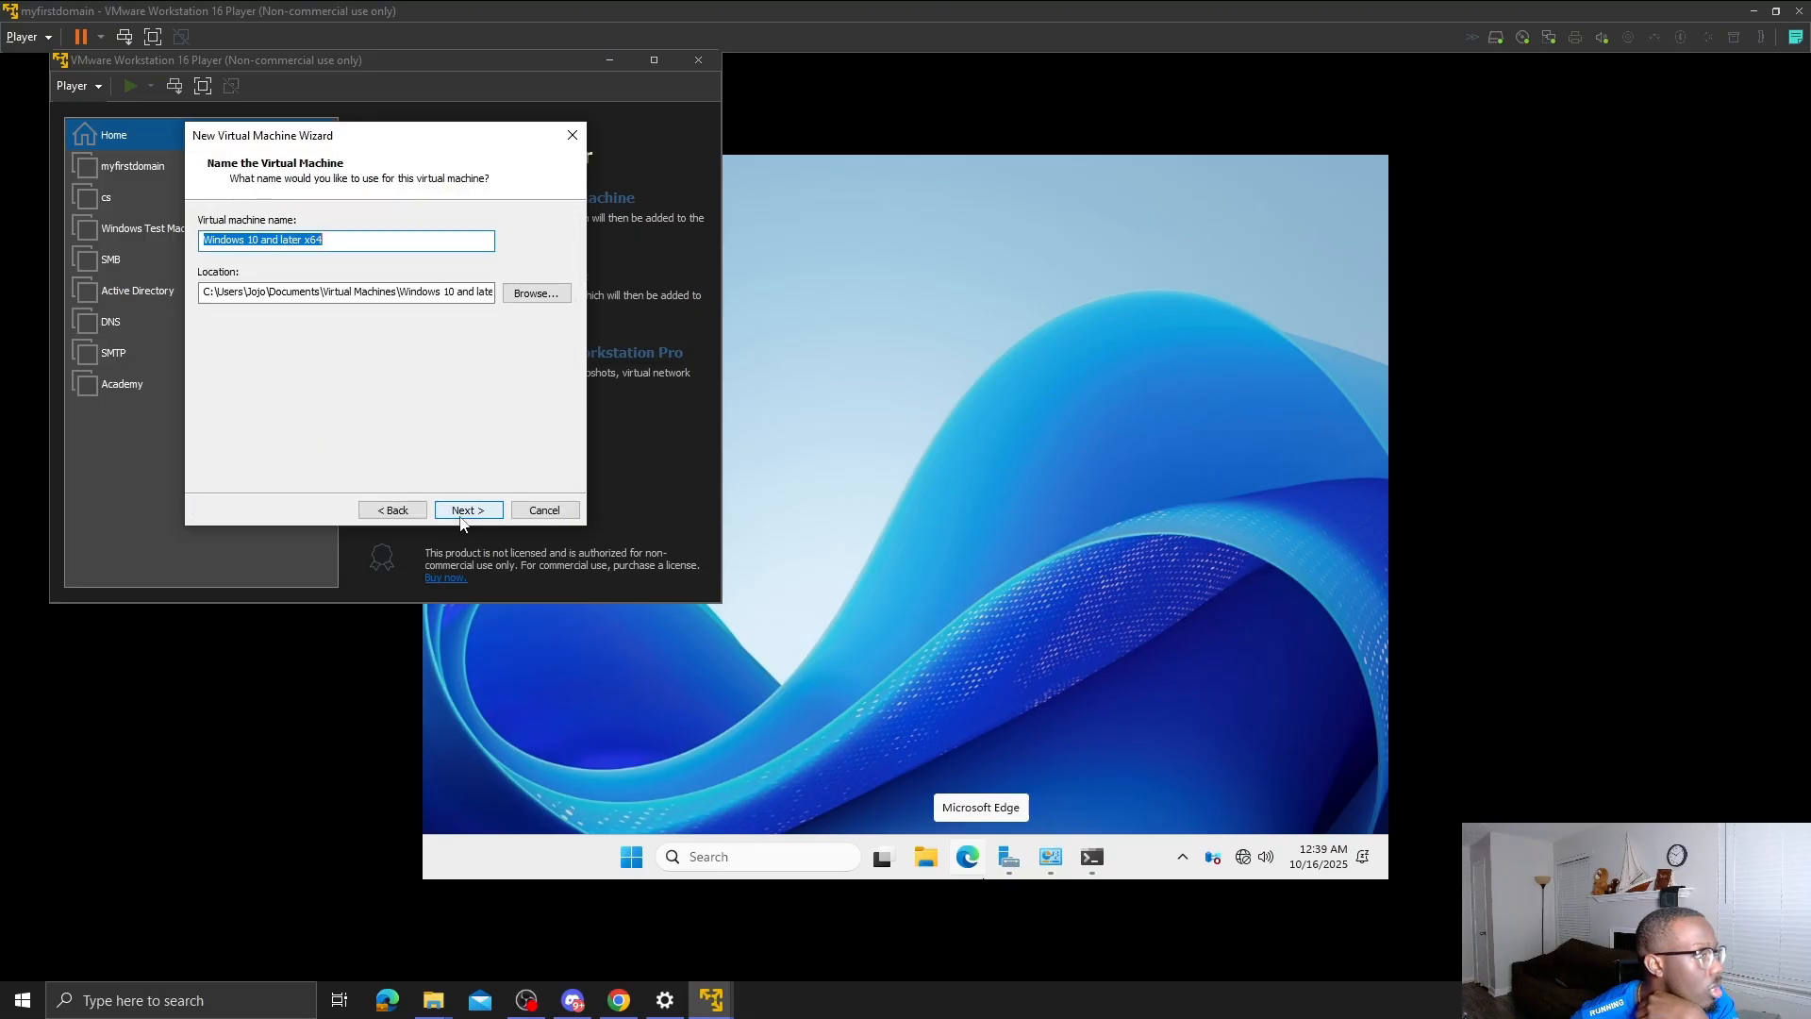
- Store the VM in D:\AD Environment, keep the 60 GB disk, and finish the wizard
click(538, 294)
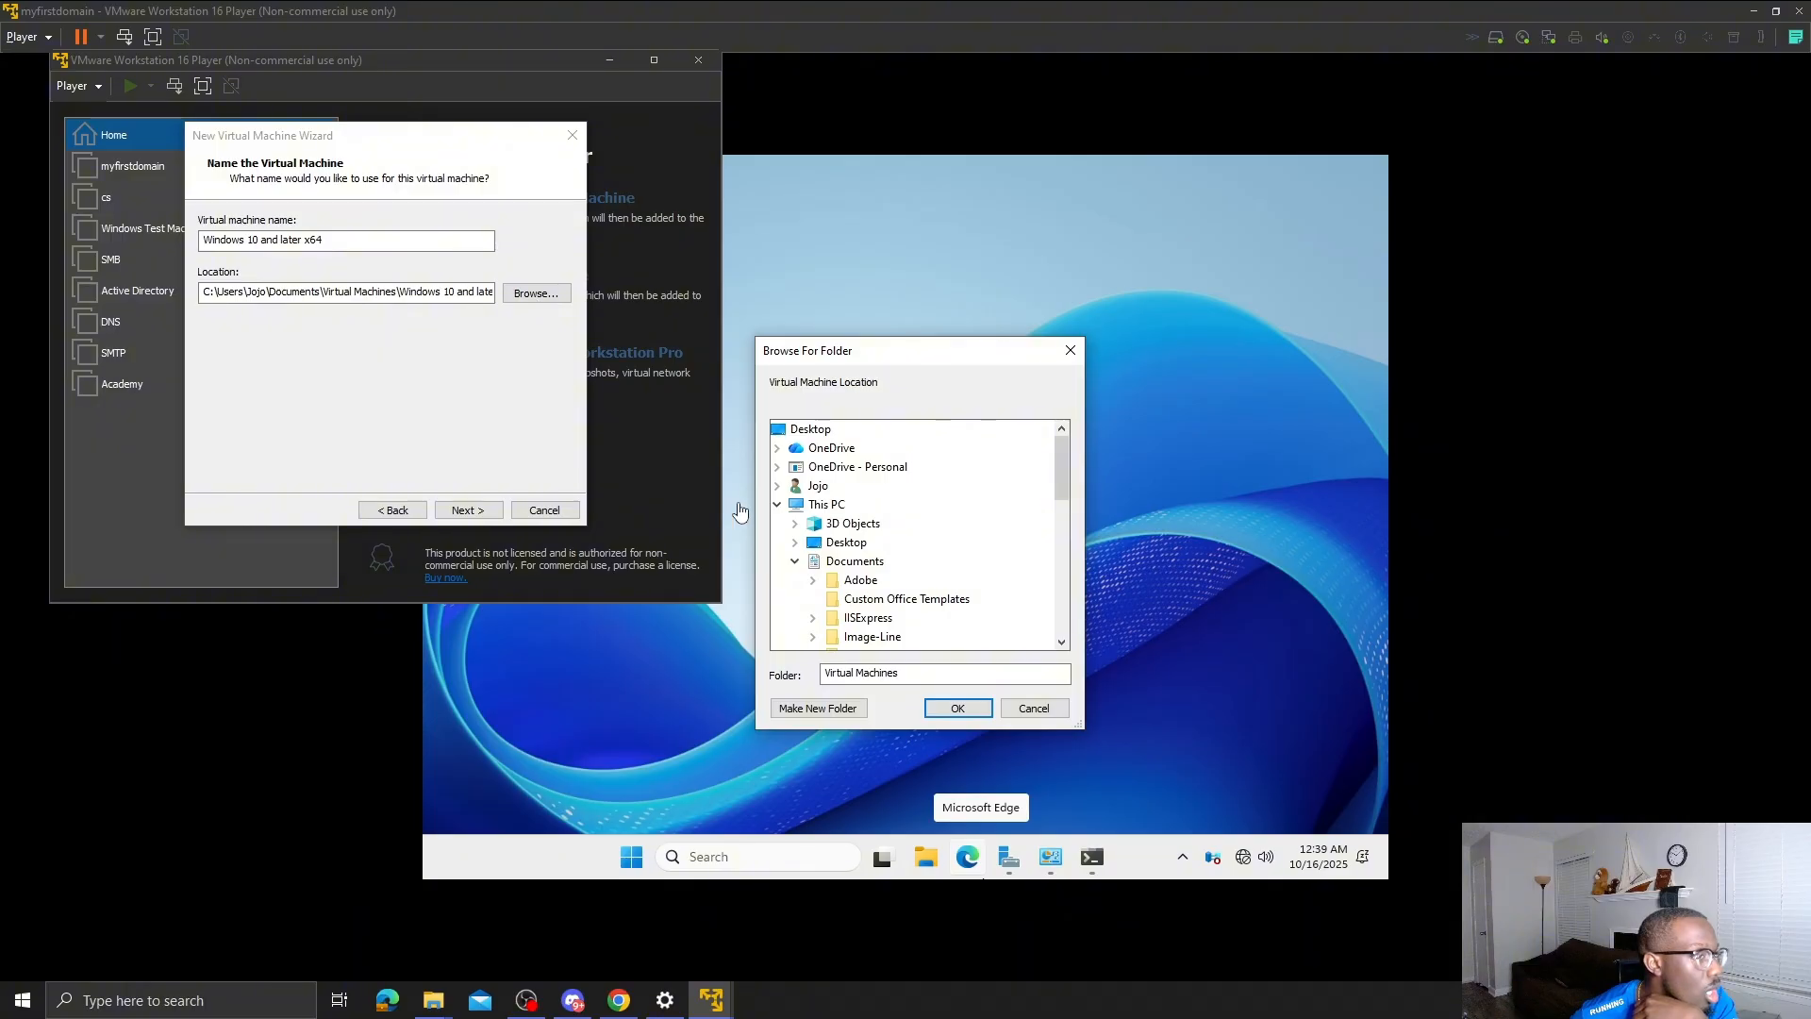
scroll(886, 538, down, 4)
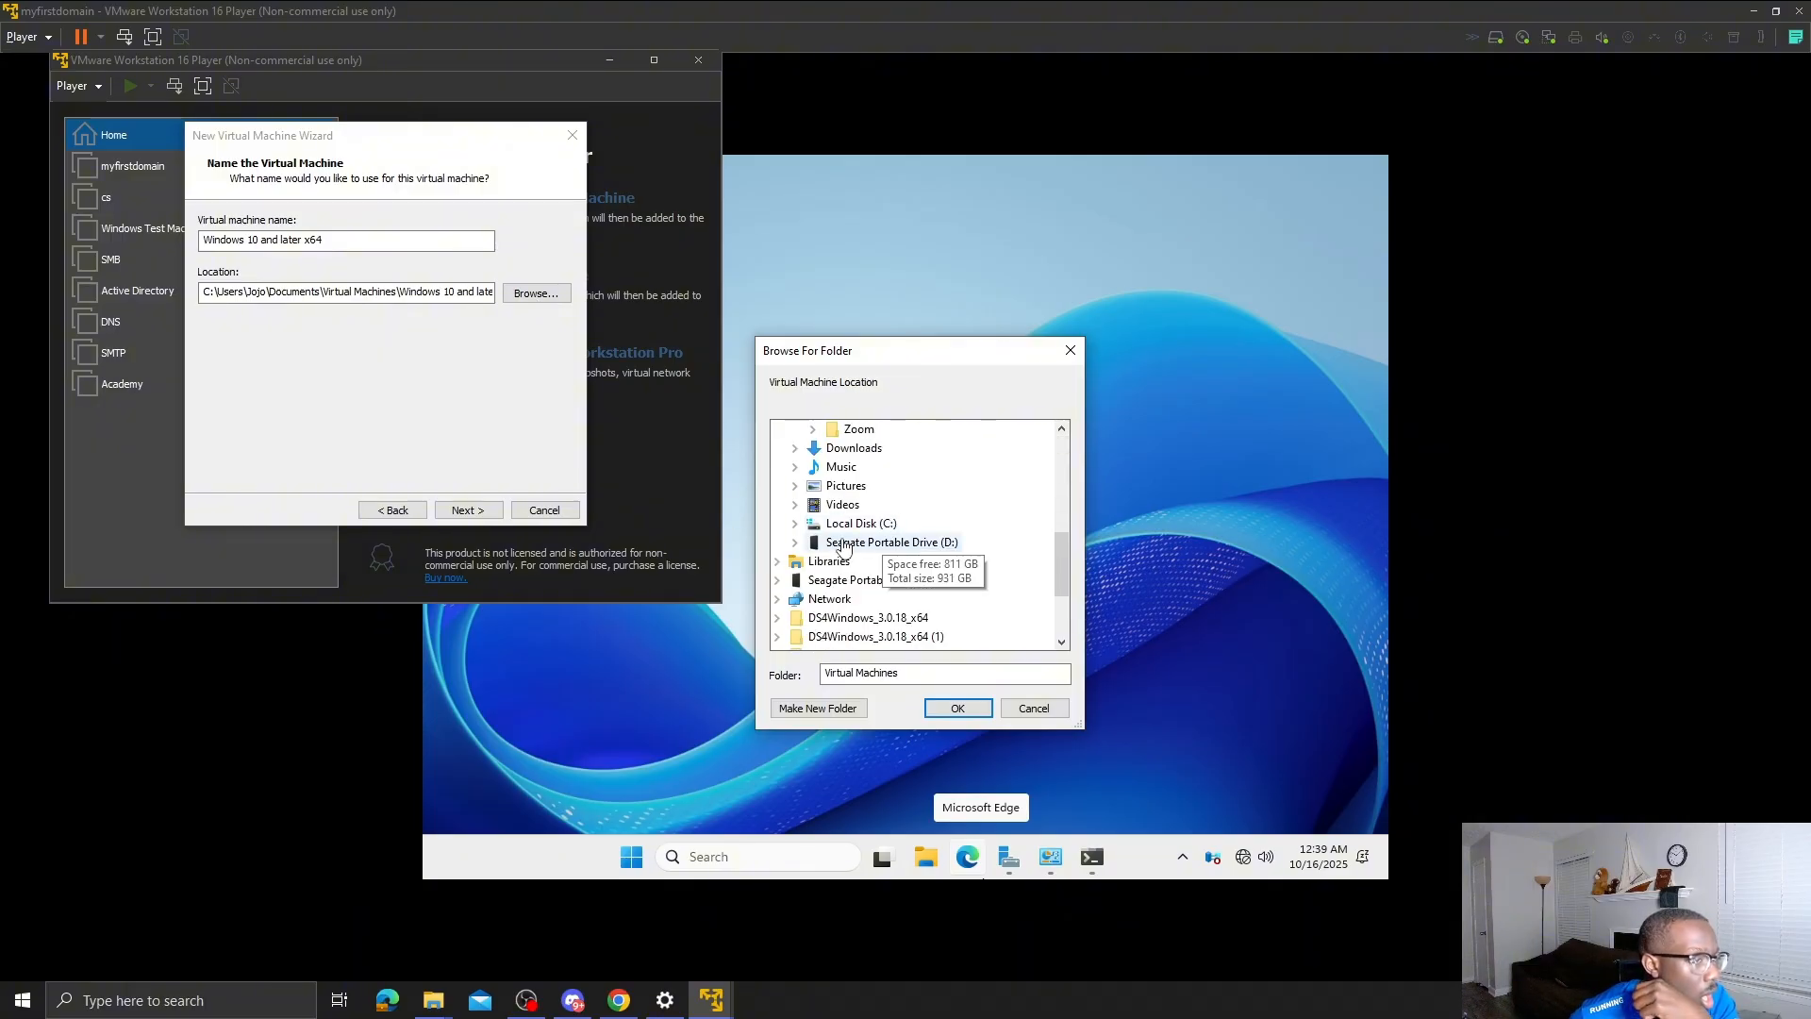
click(796, 542)
click(872, 560)
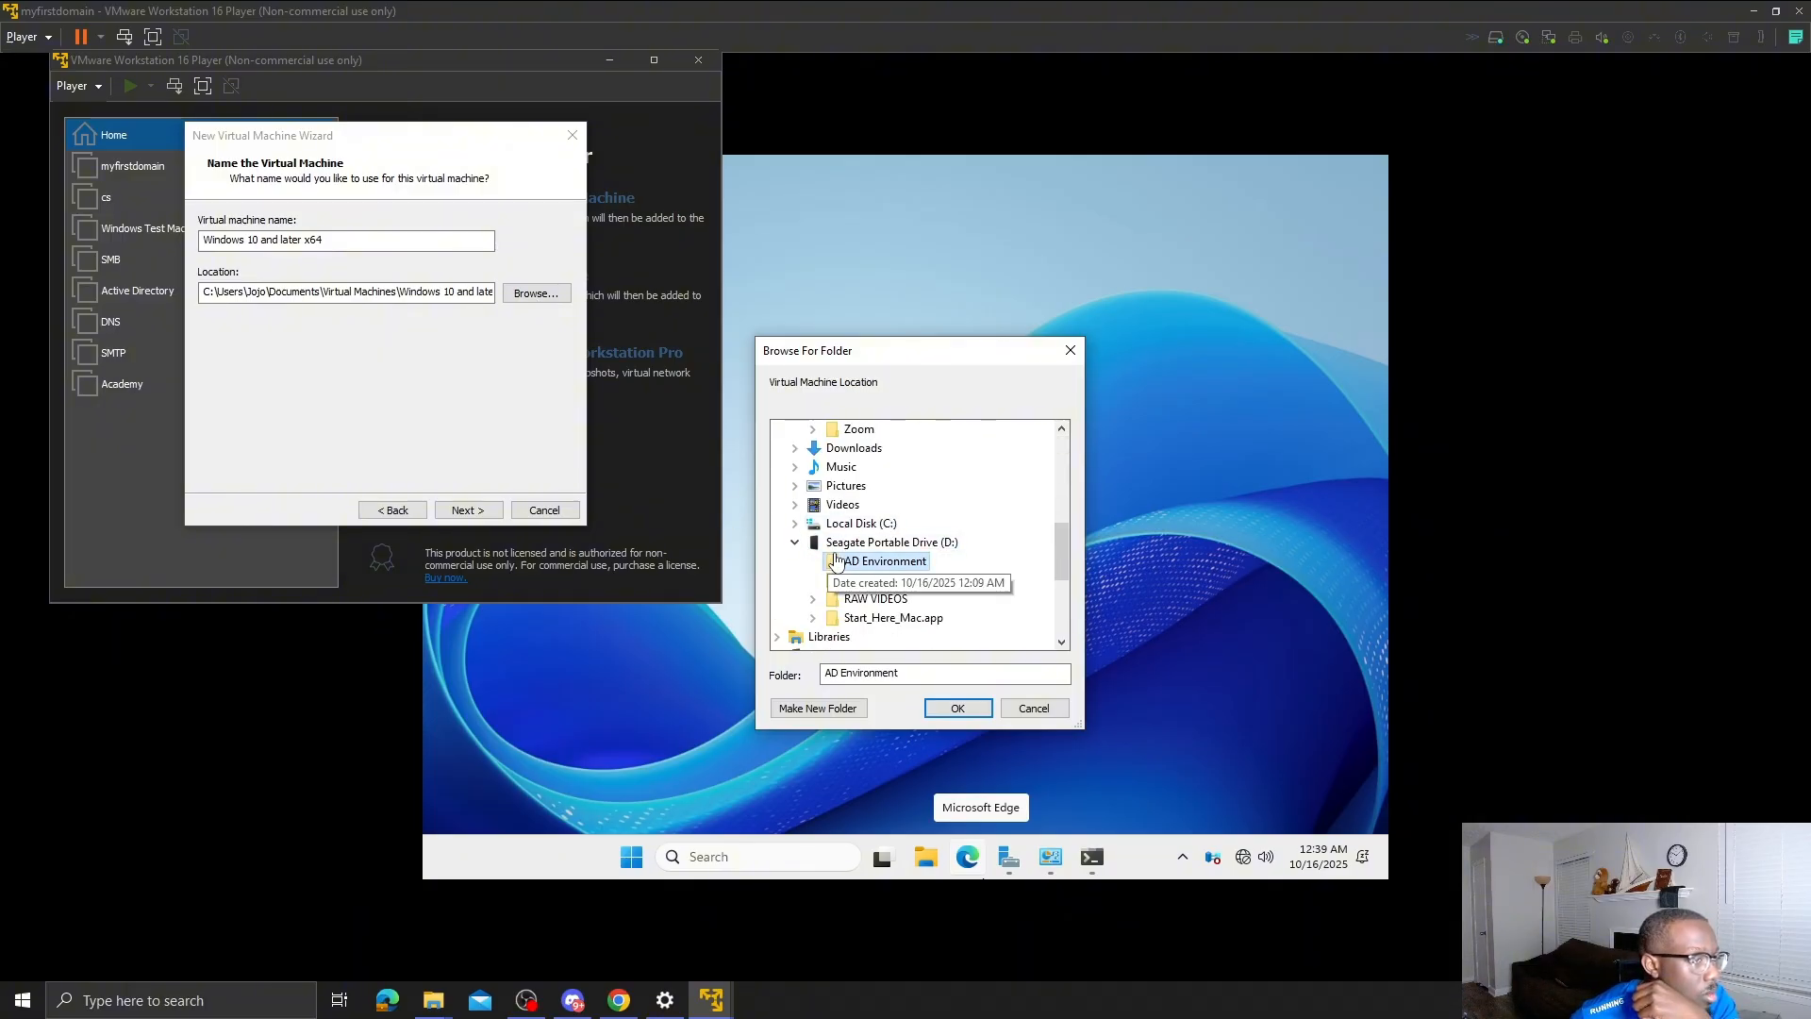
click(951, 708)
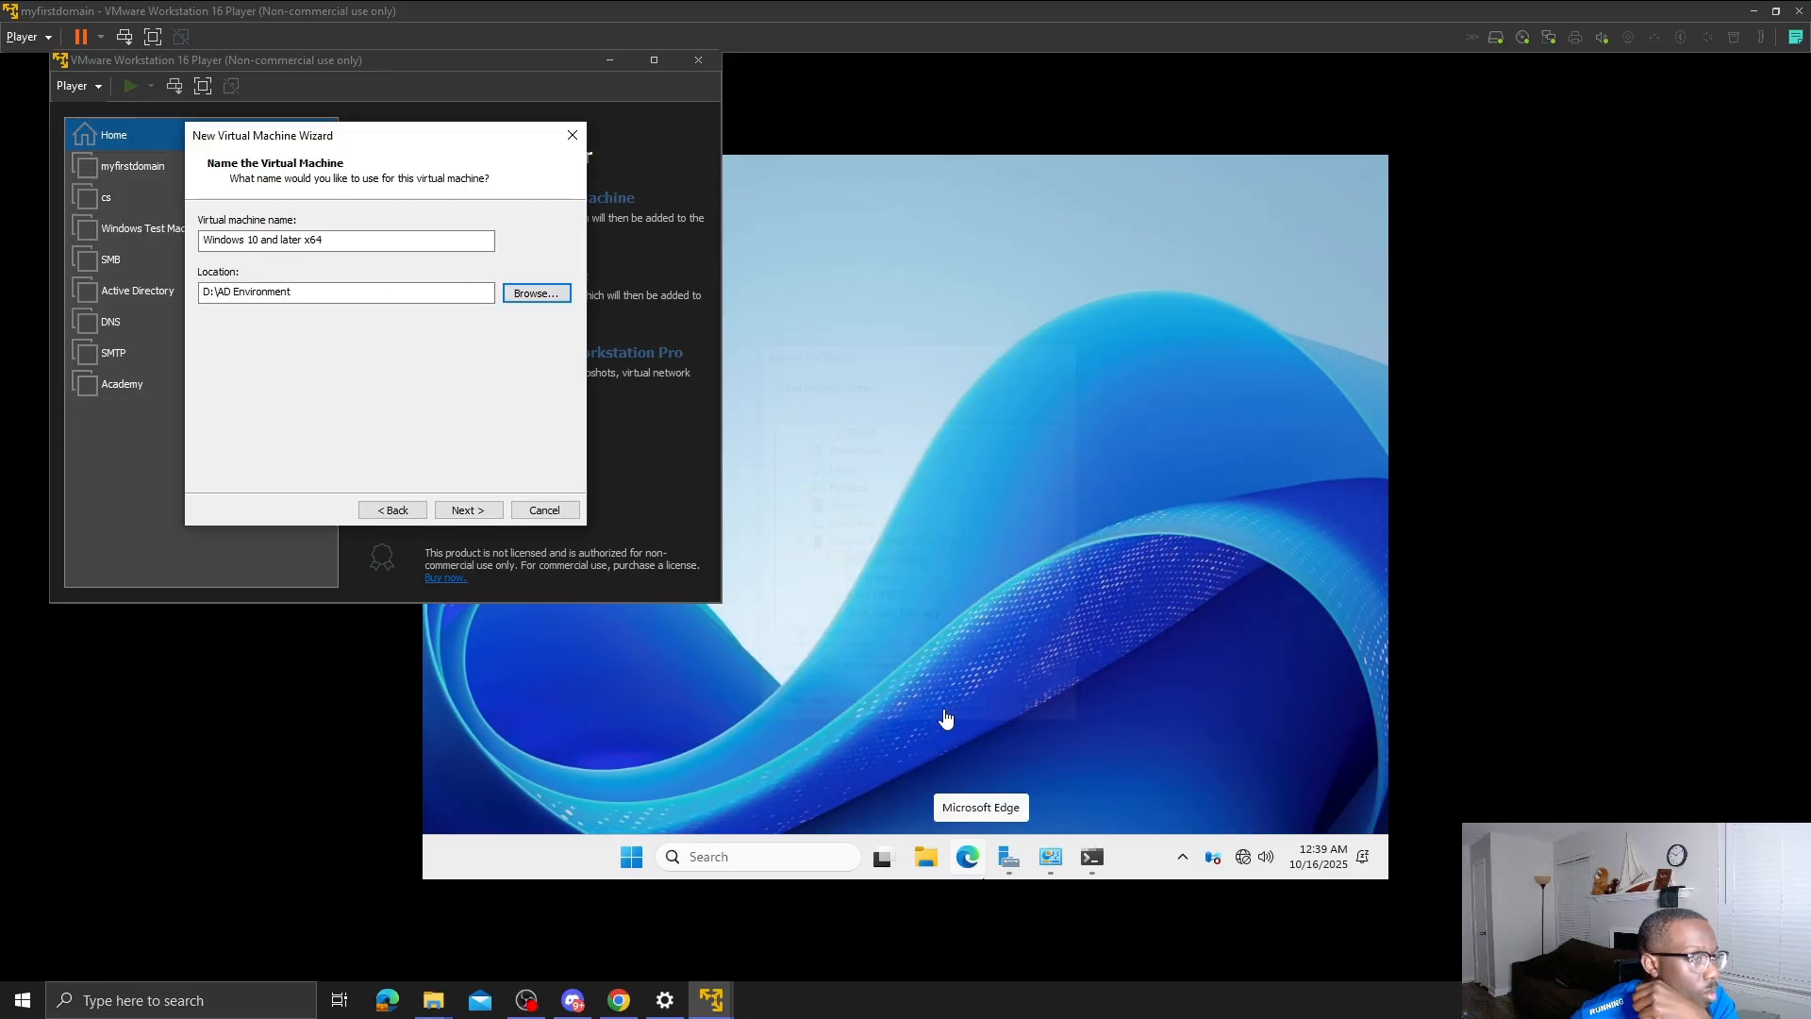
click(482, 511)
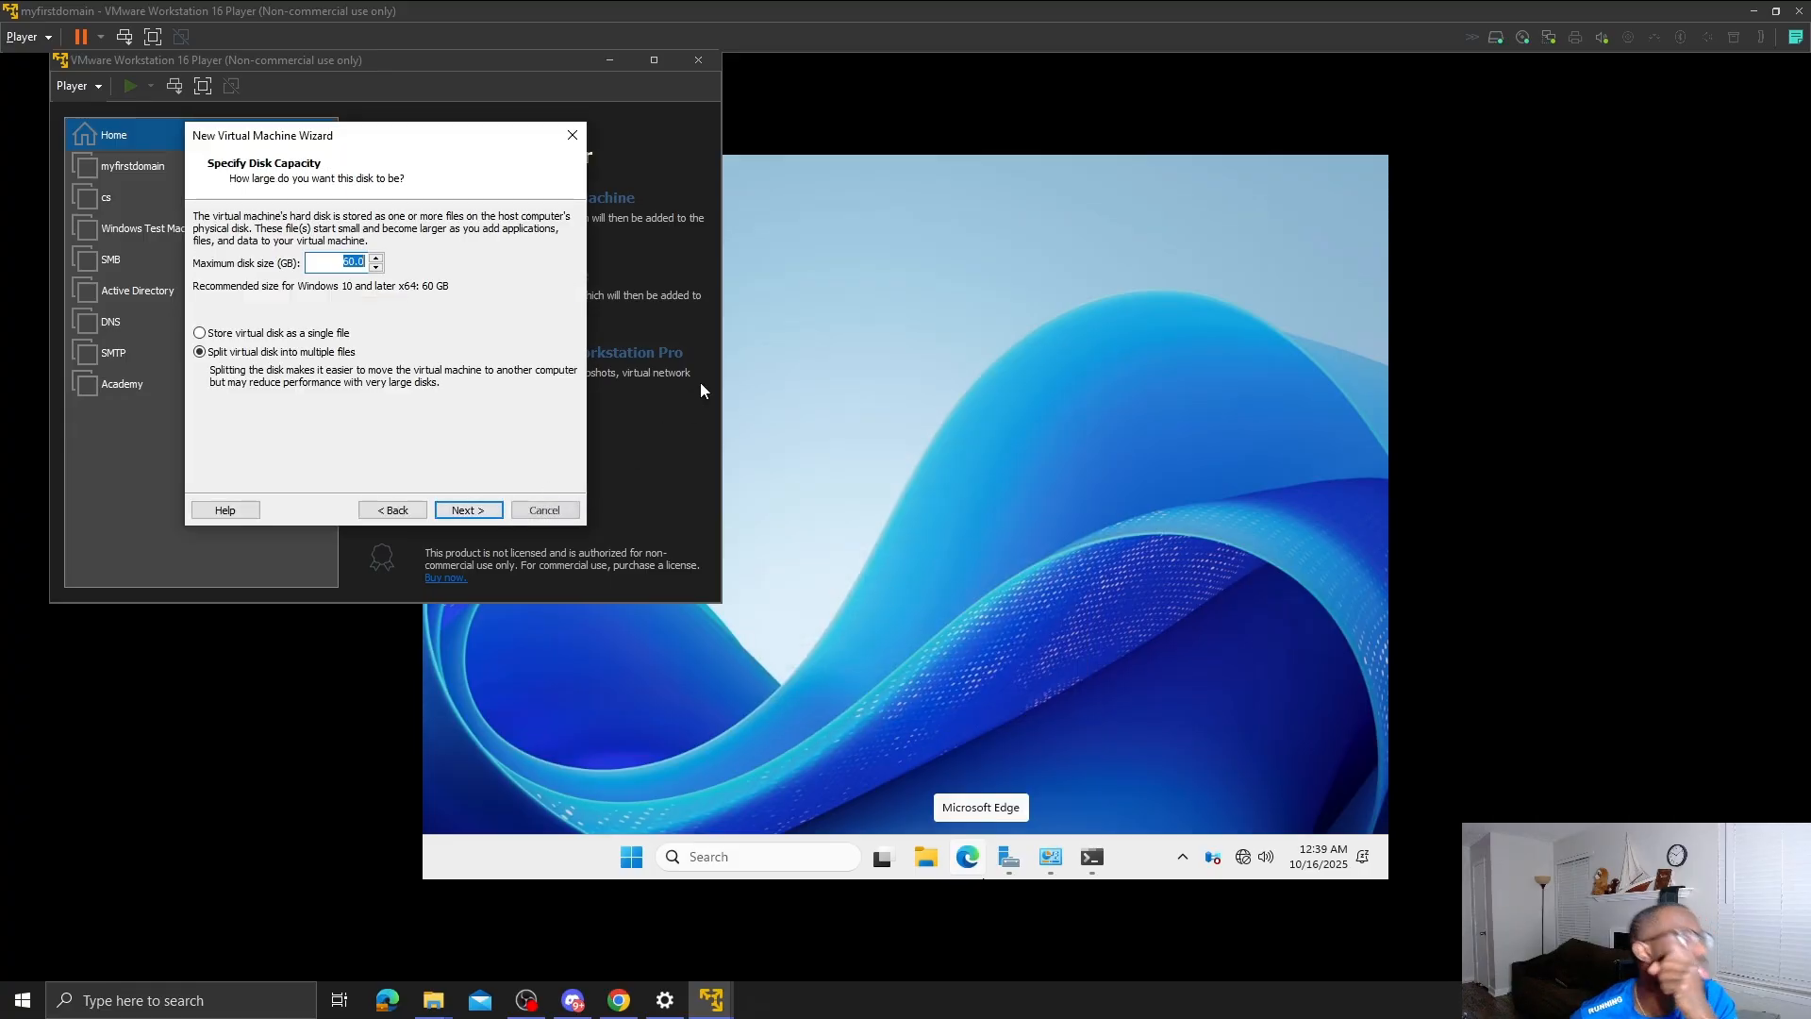
click(468, 510)
click(469, 515)
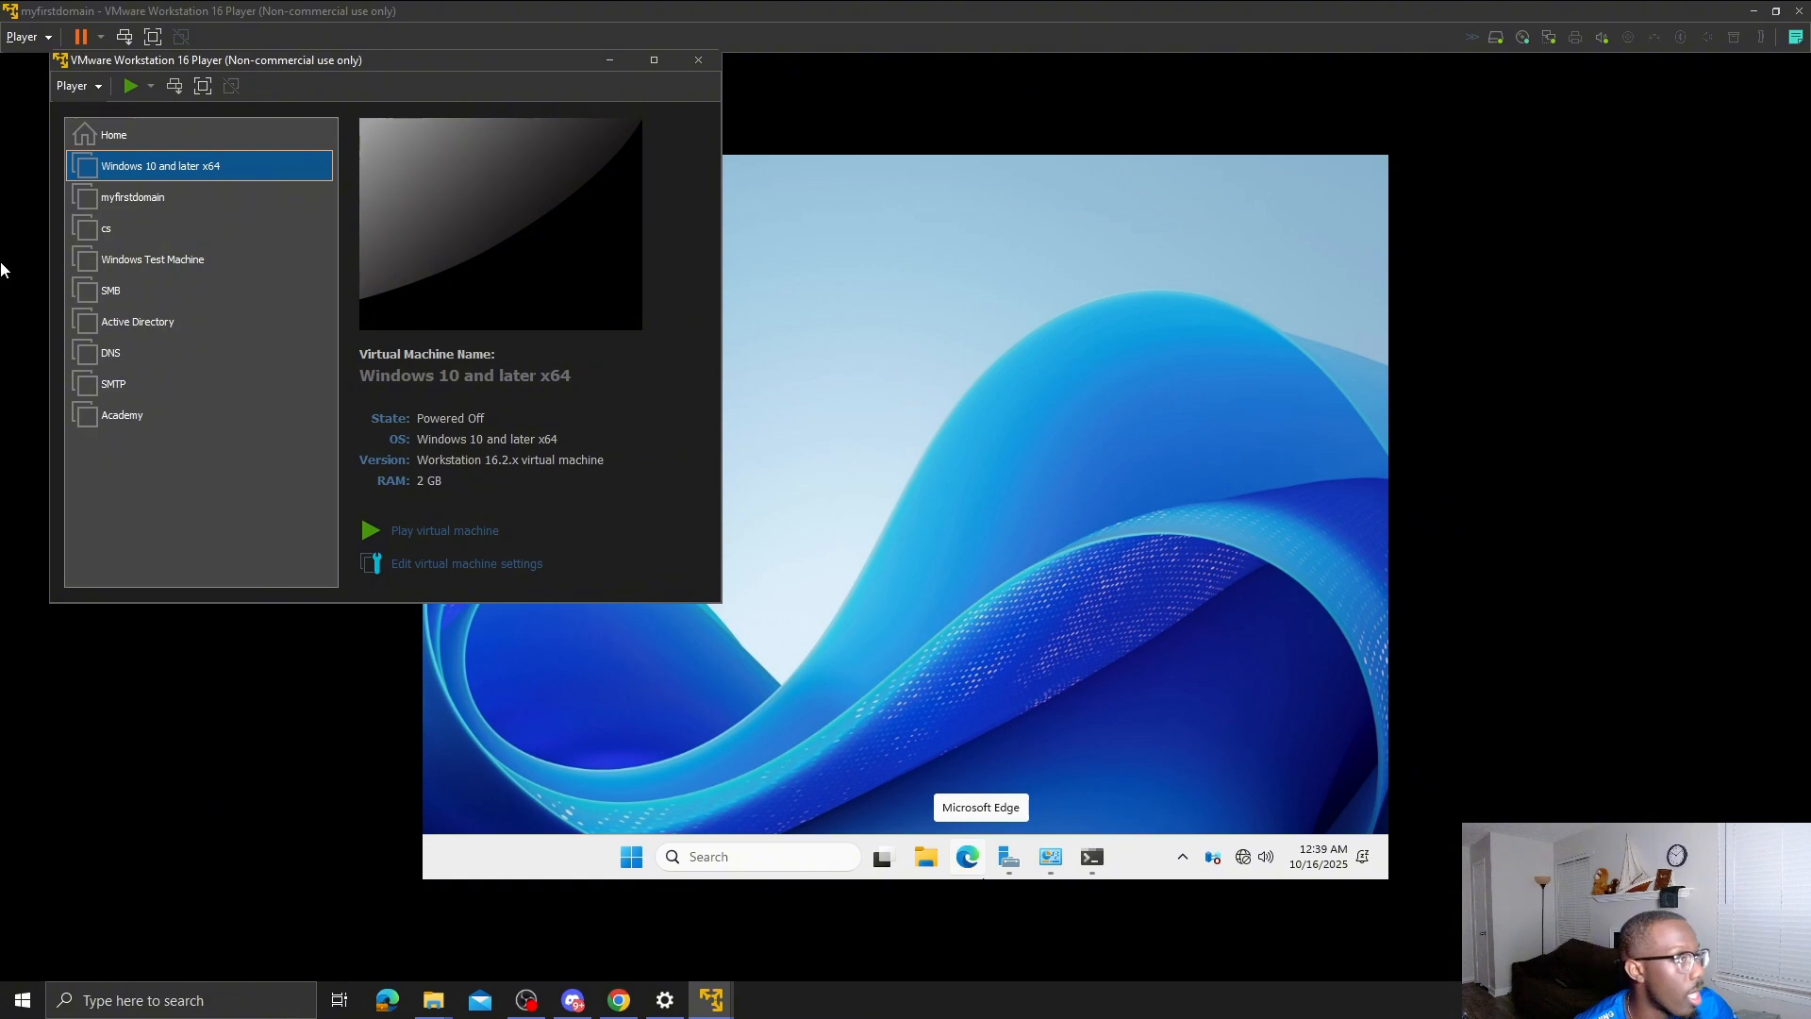
- Rename the 'Windows 10 and later x64' VM to '1st Workstation'
right_click(205, 169)
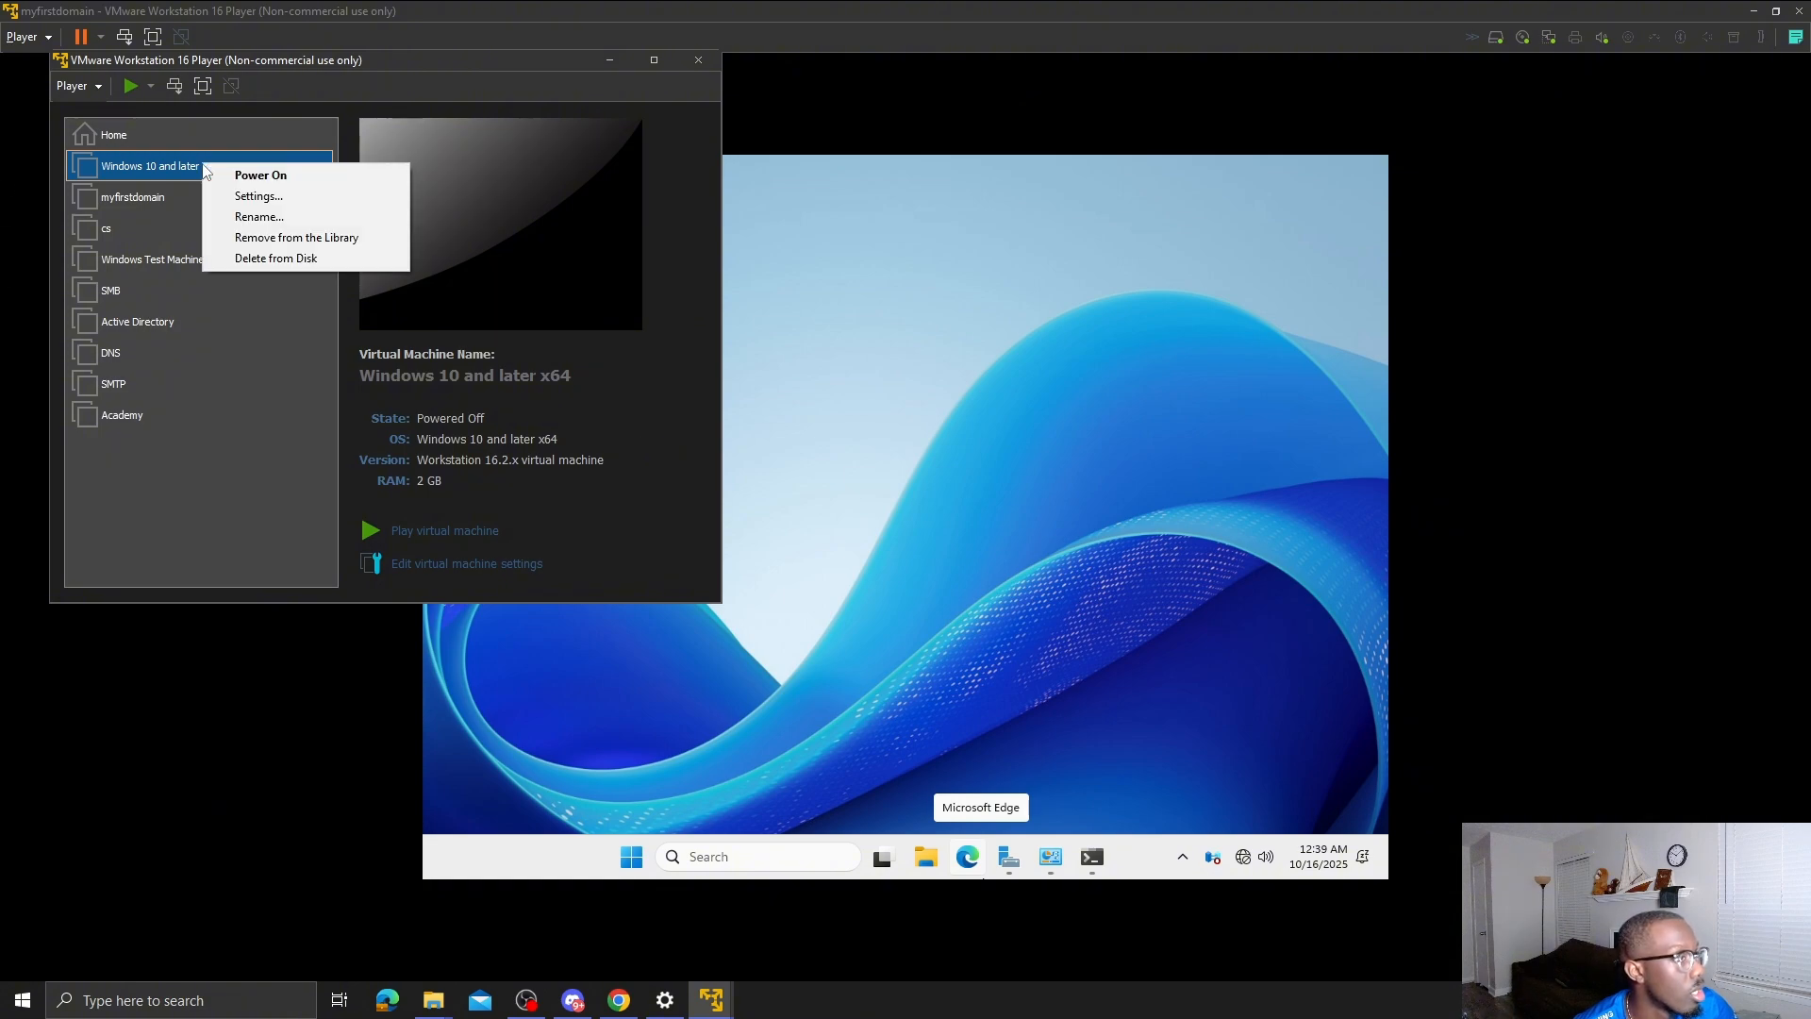
click(283, 216)
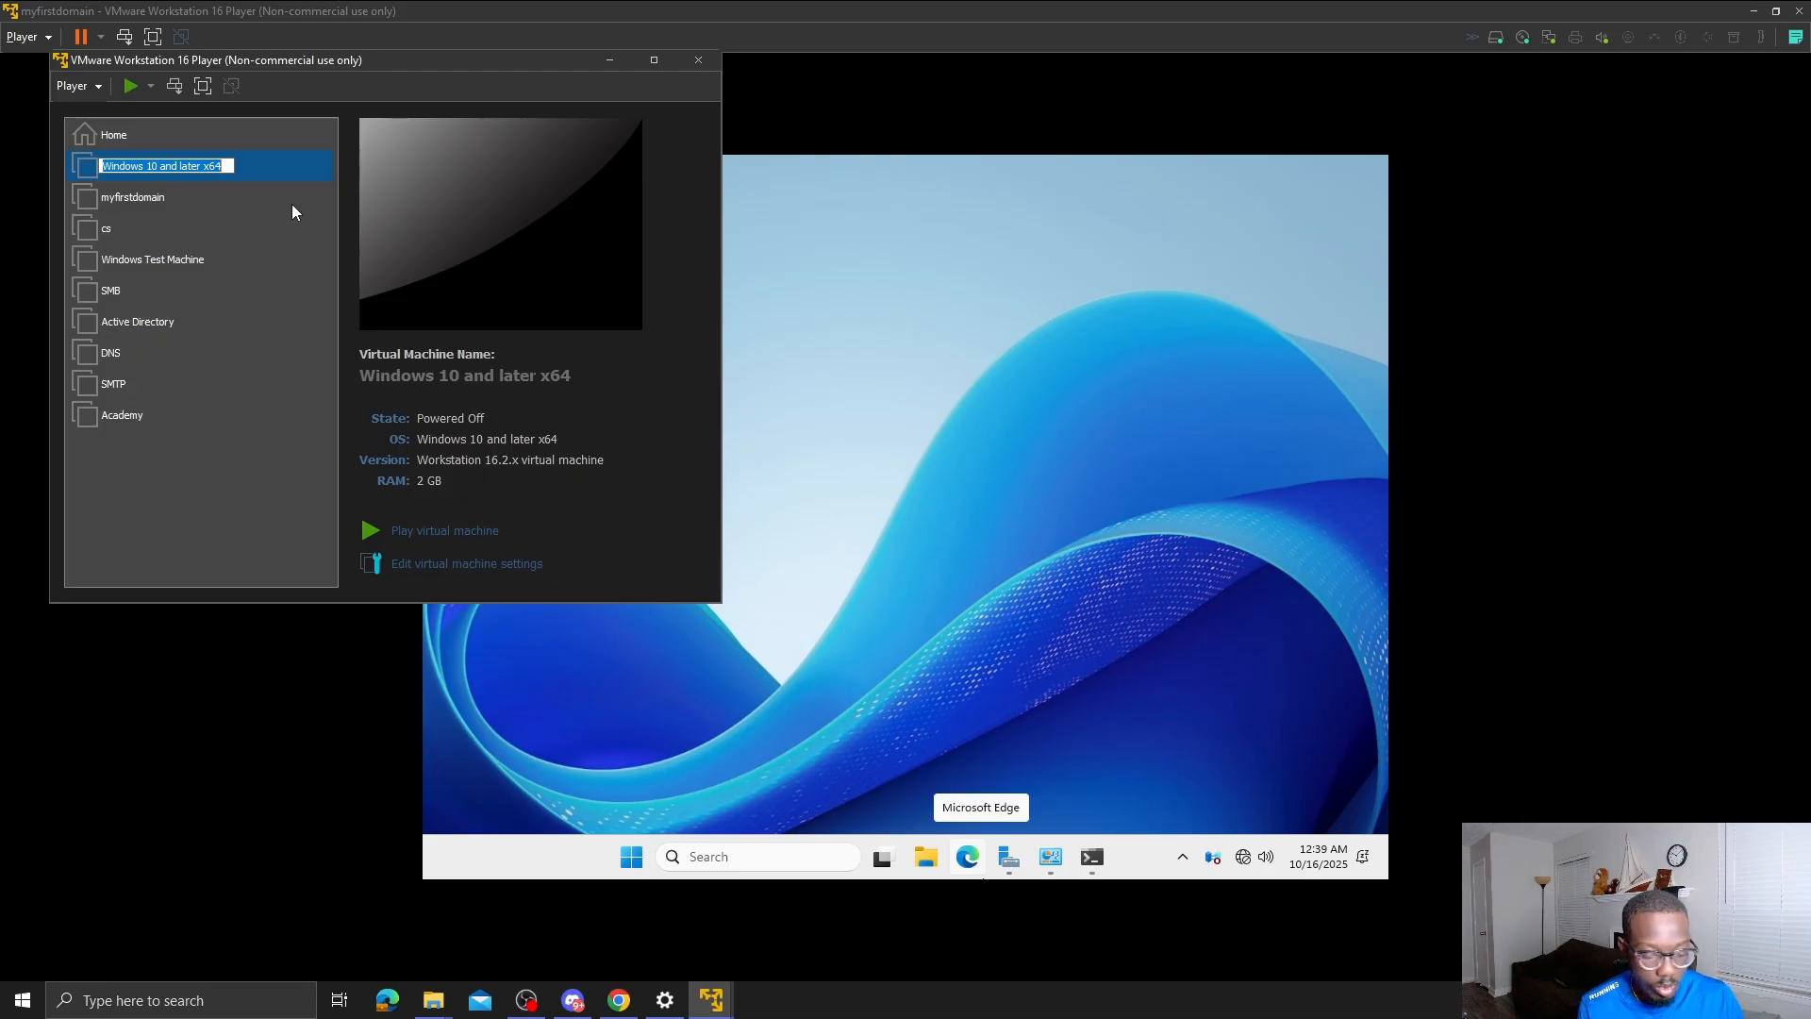
text(1st)
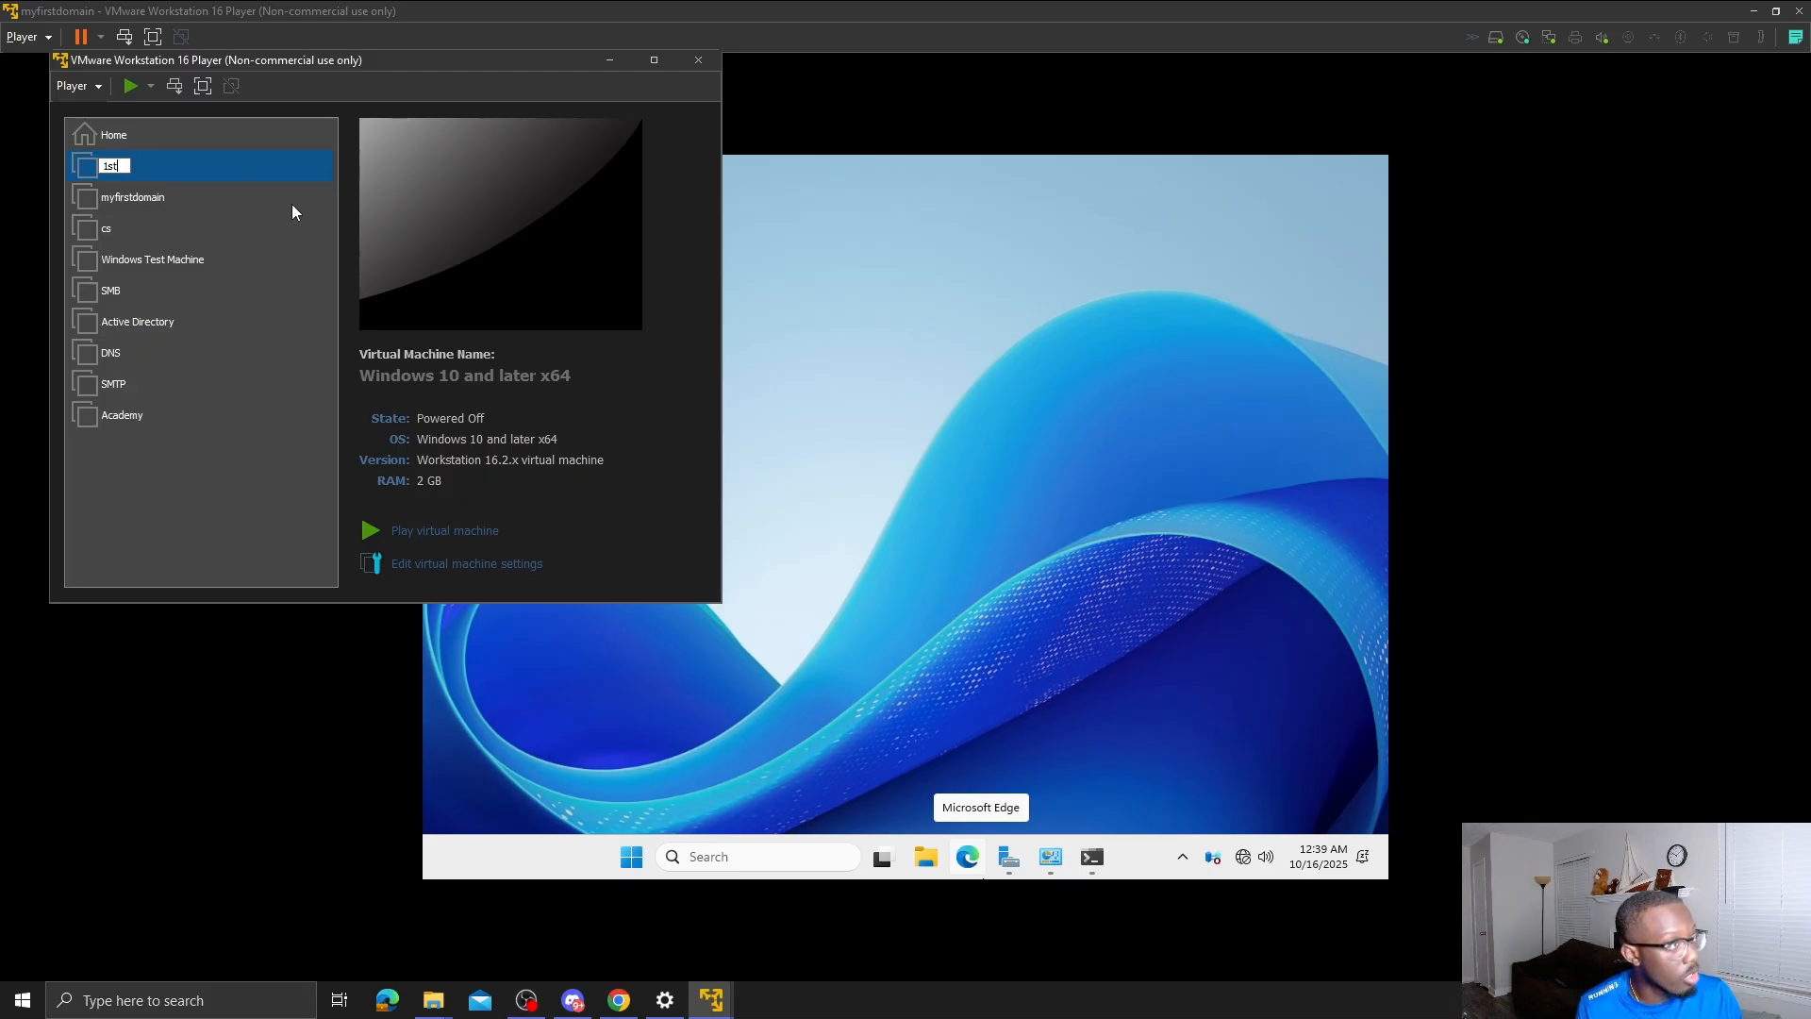
text(Work)
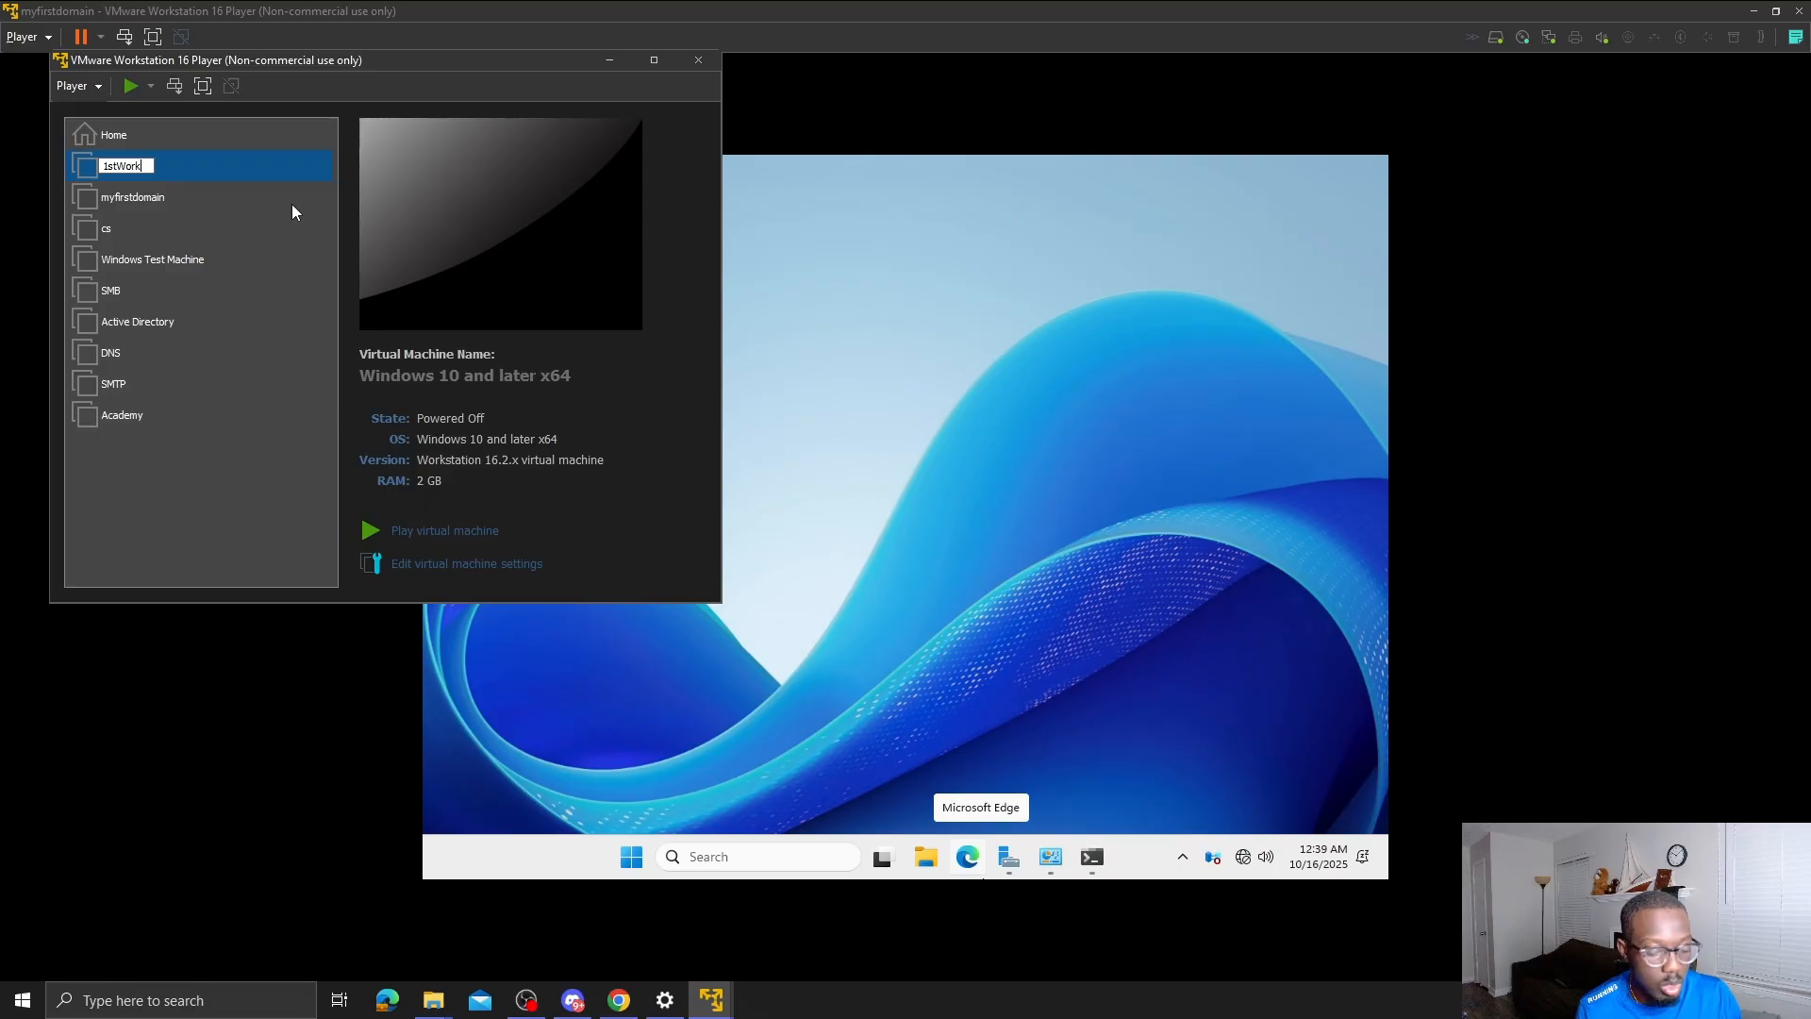
key(BackSpace)
key(BackSpace)
key(BackSpace)
key(BackSpace)
key(BackSpace)
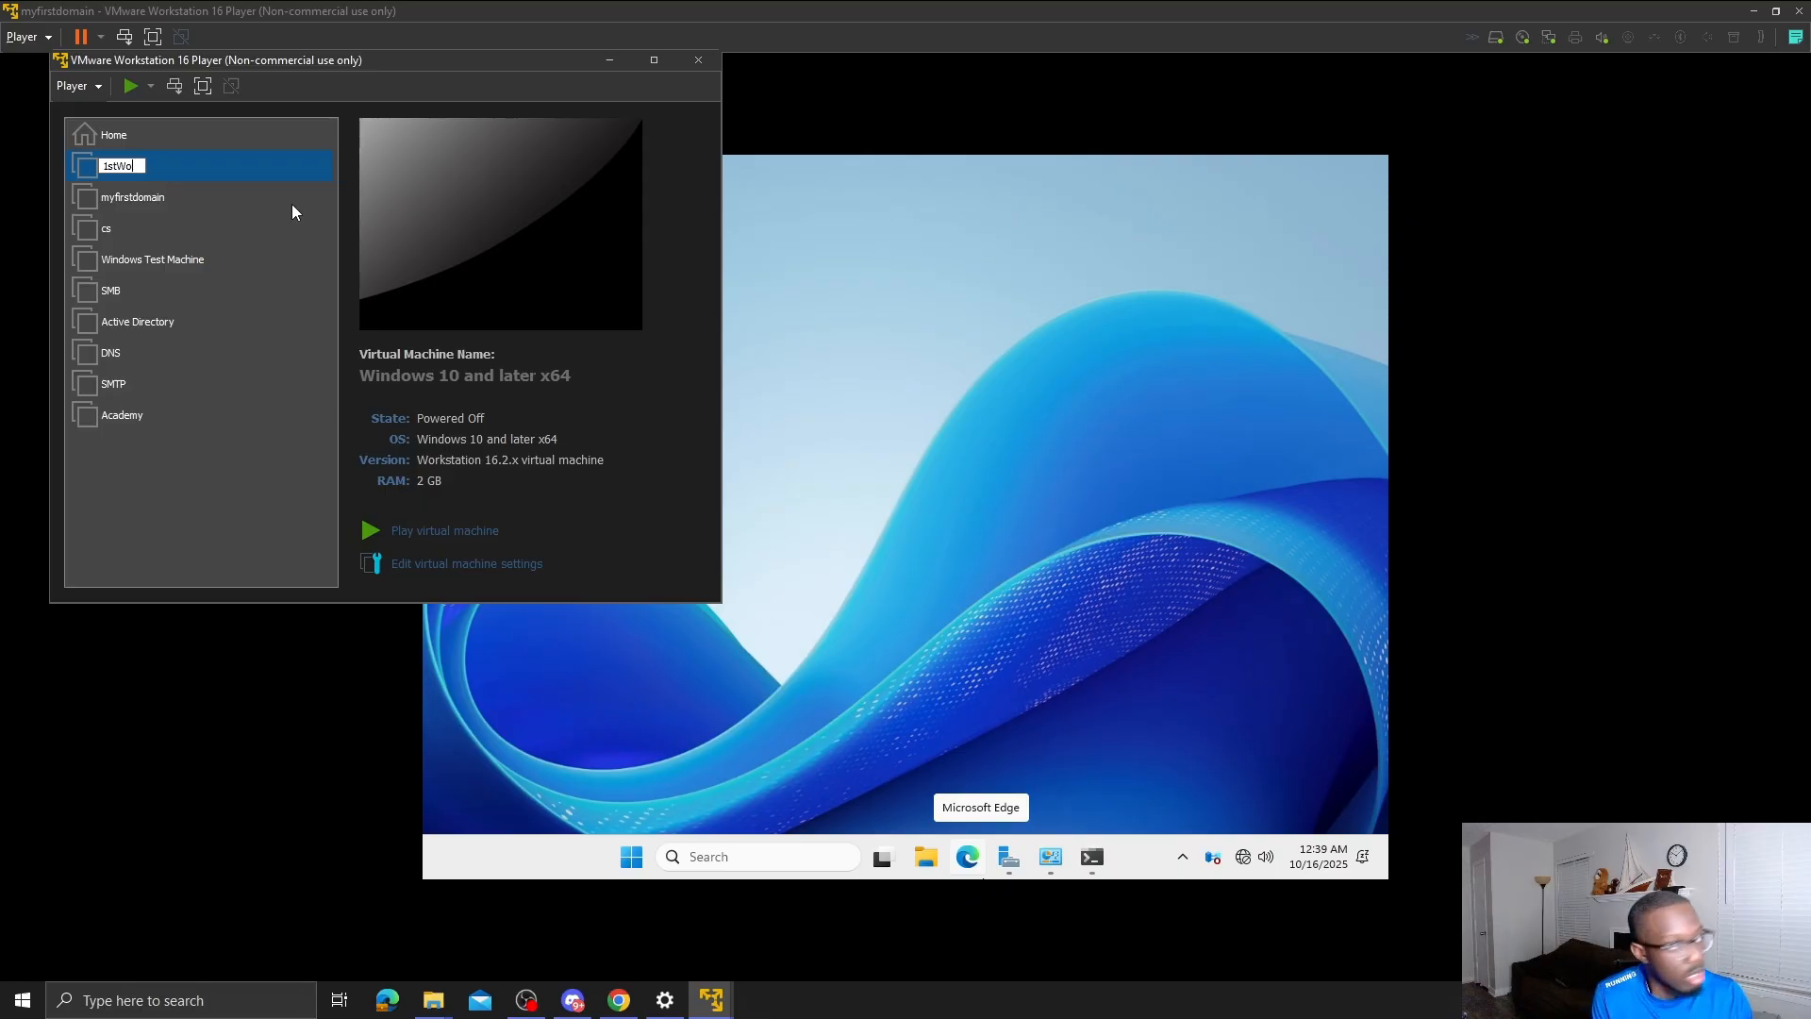
text(t W)
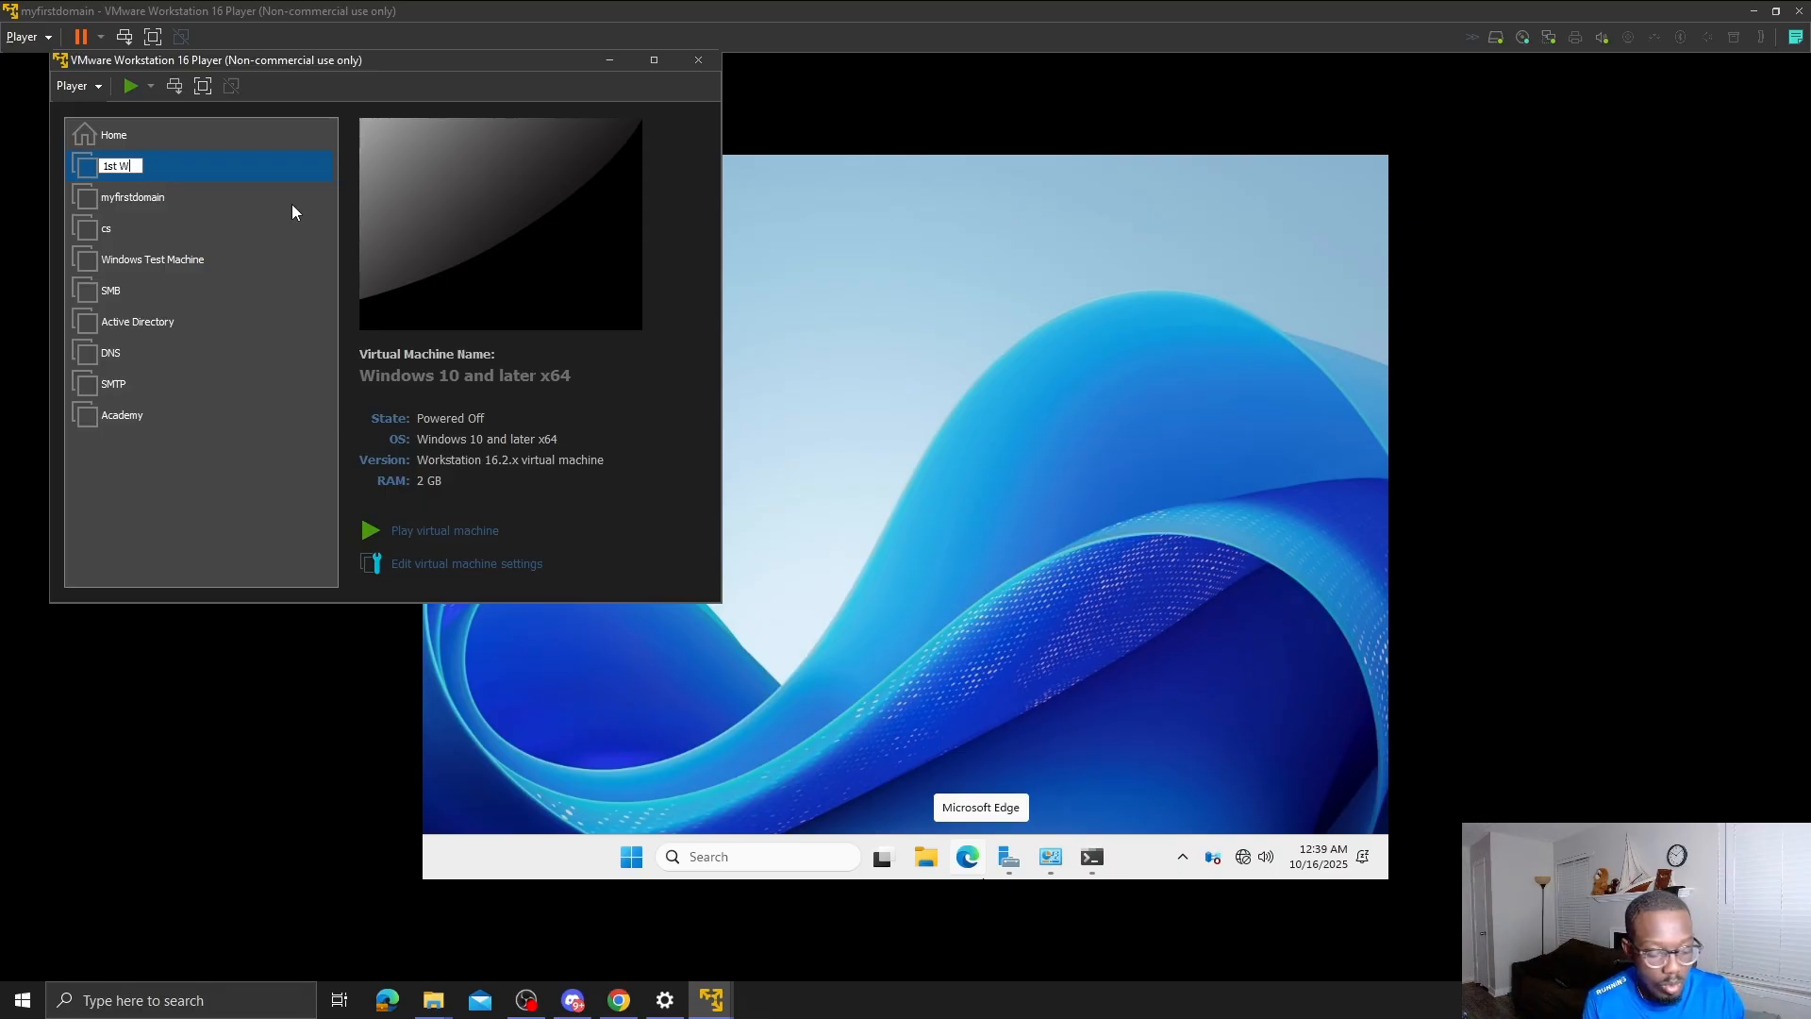
text(orkstat)
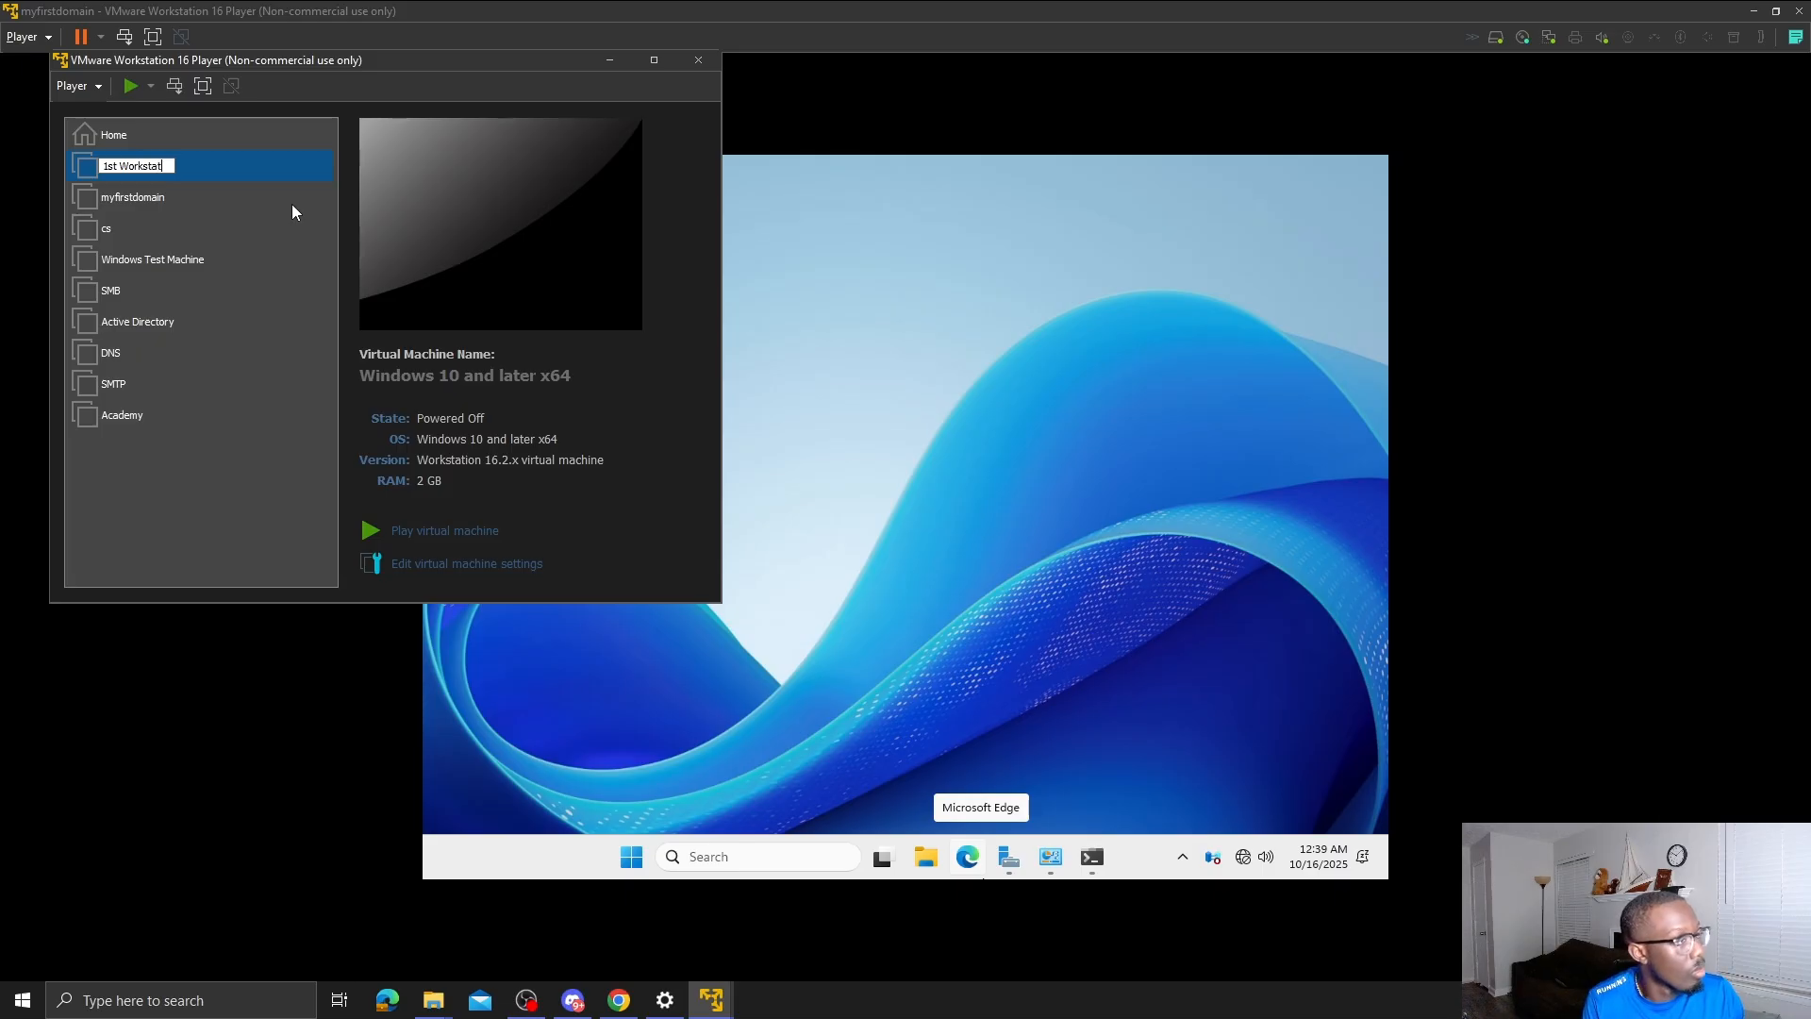
text(ion)
key(Return)
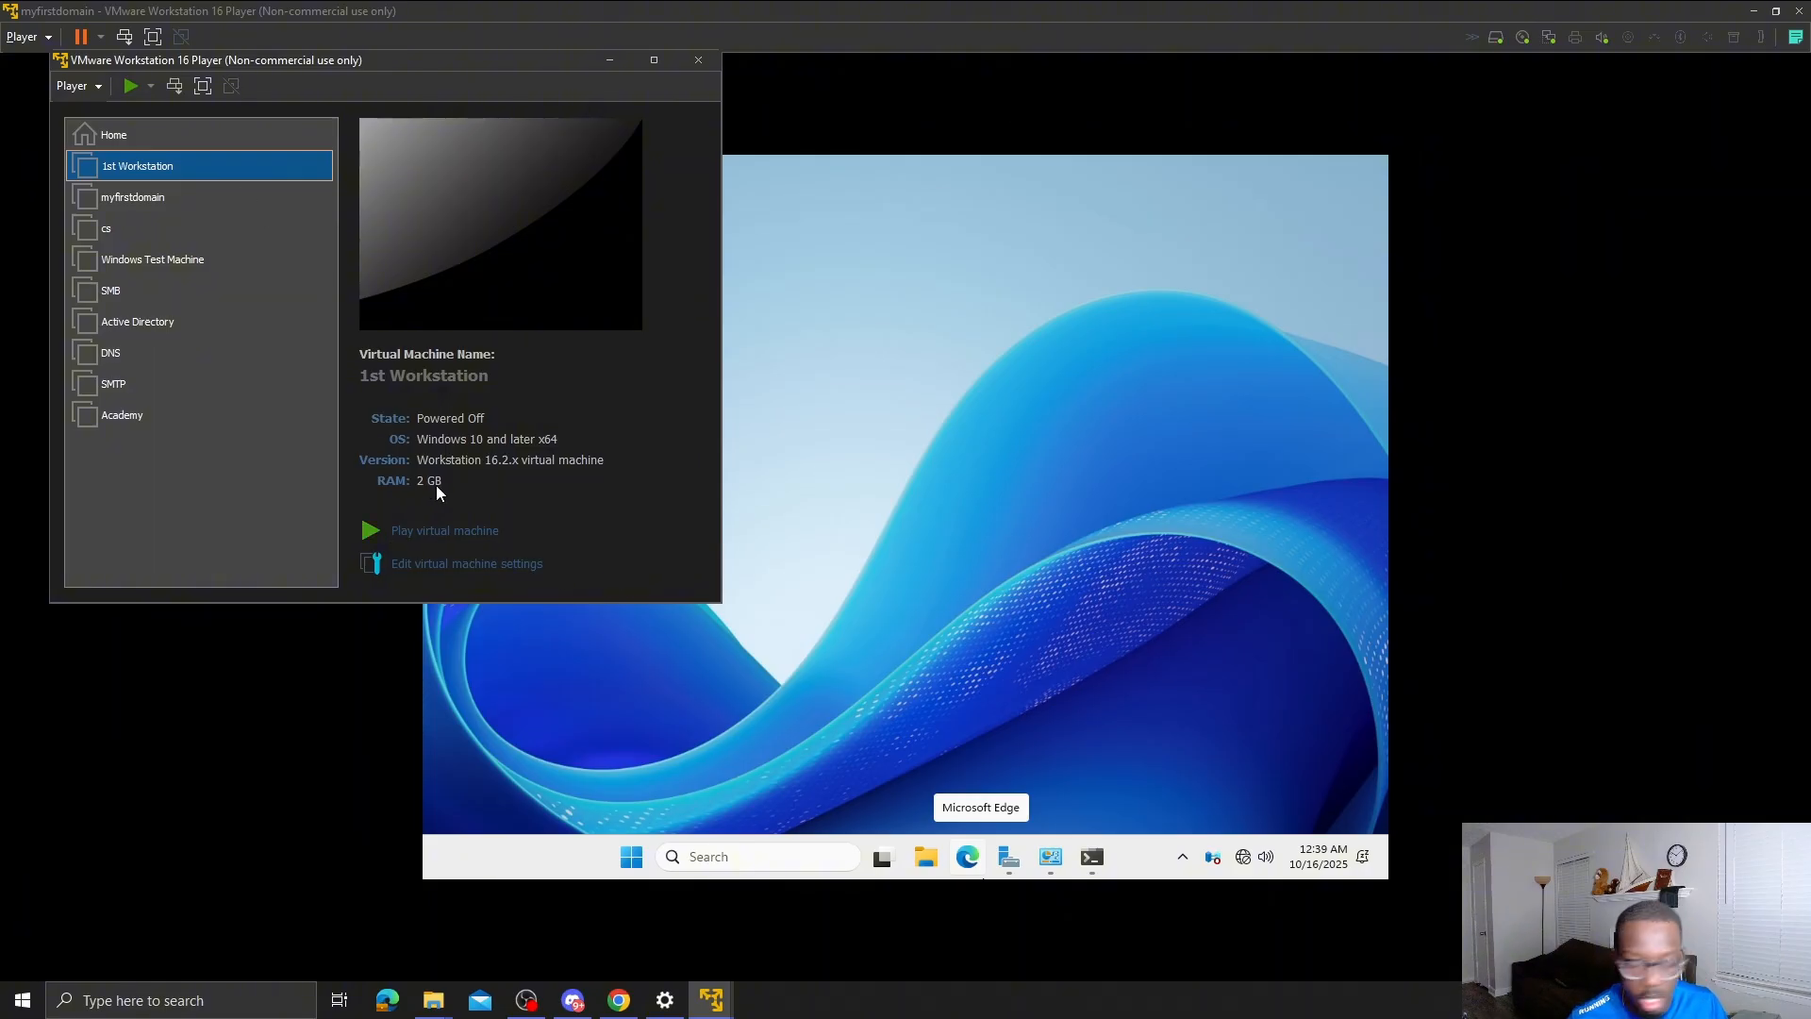
- Raise 1st Workstation's memory to 4 GB and power the VM on
click(477, 565)
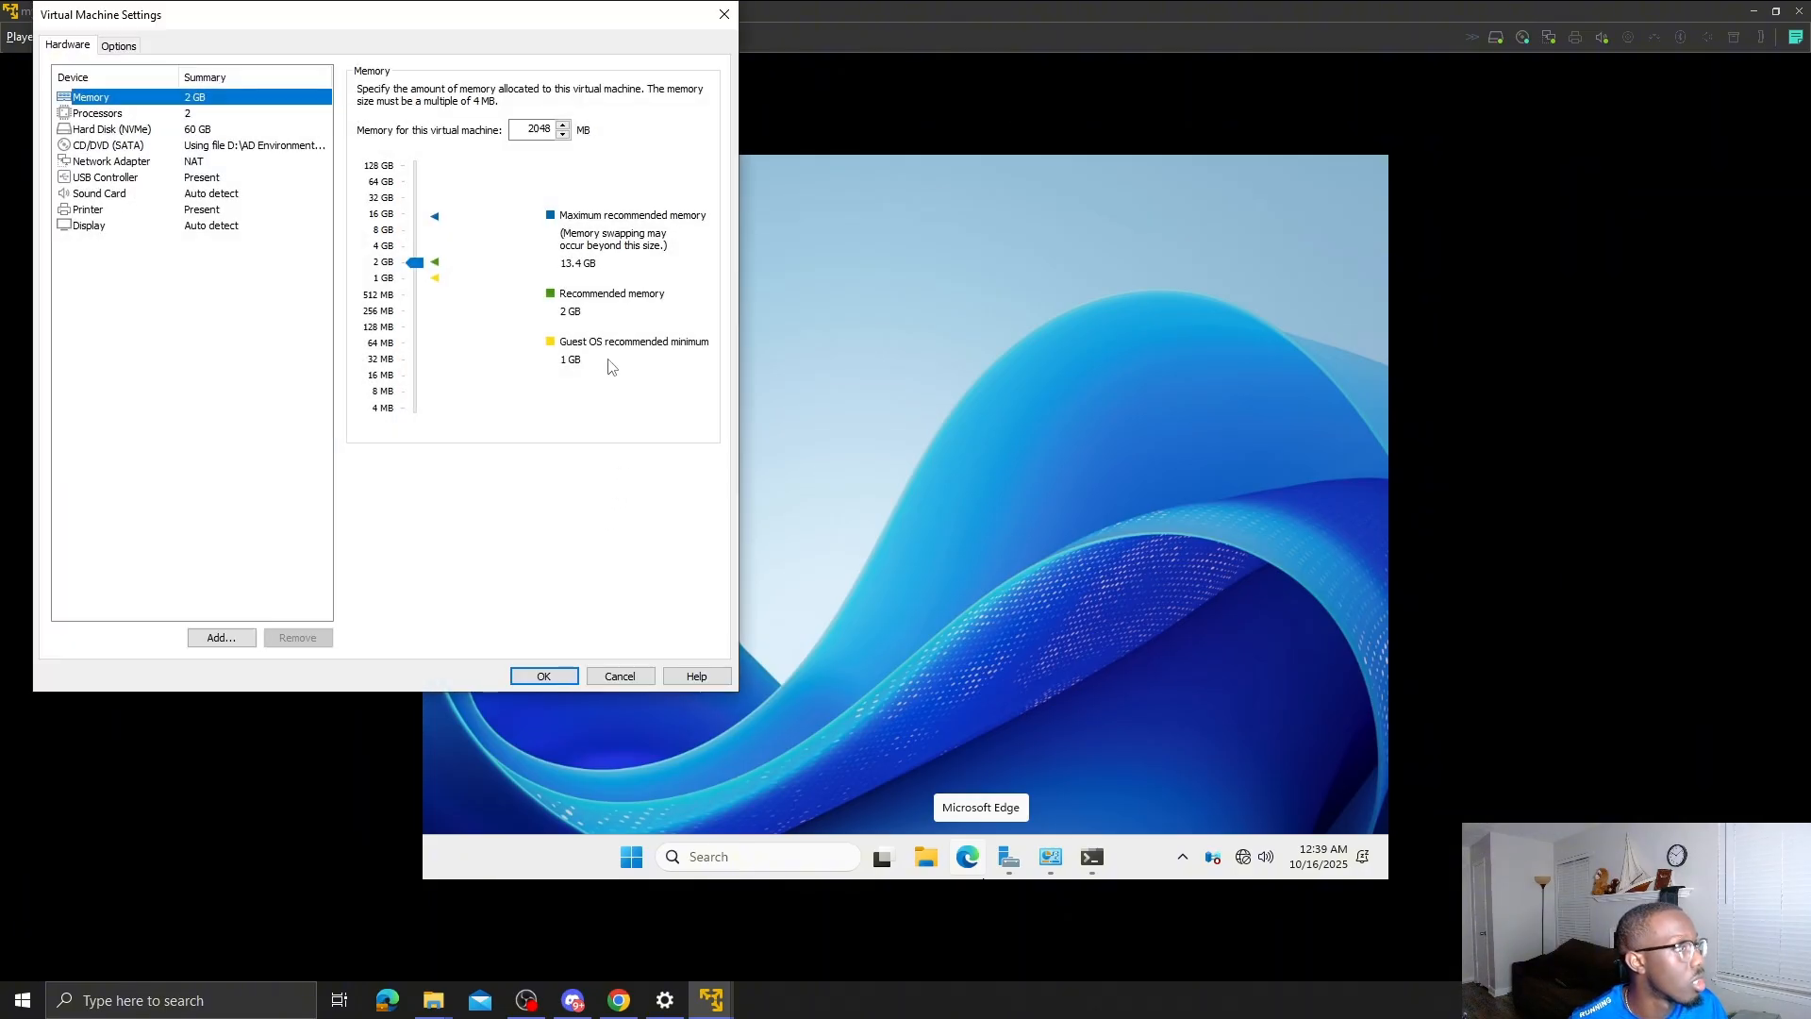
drag(417, 269, 416, 247)
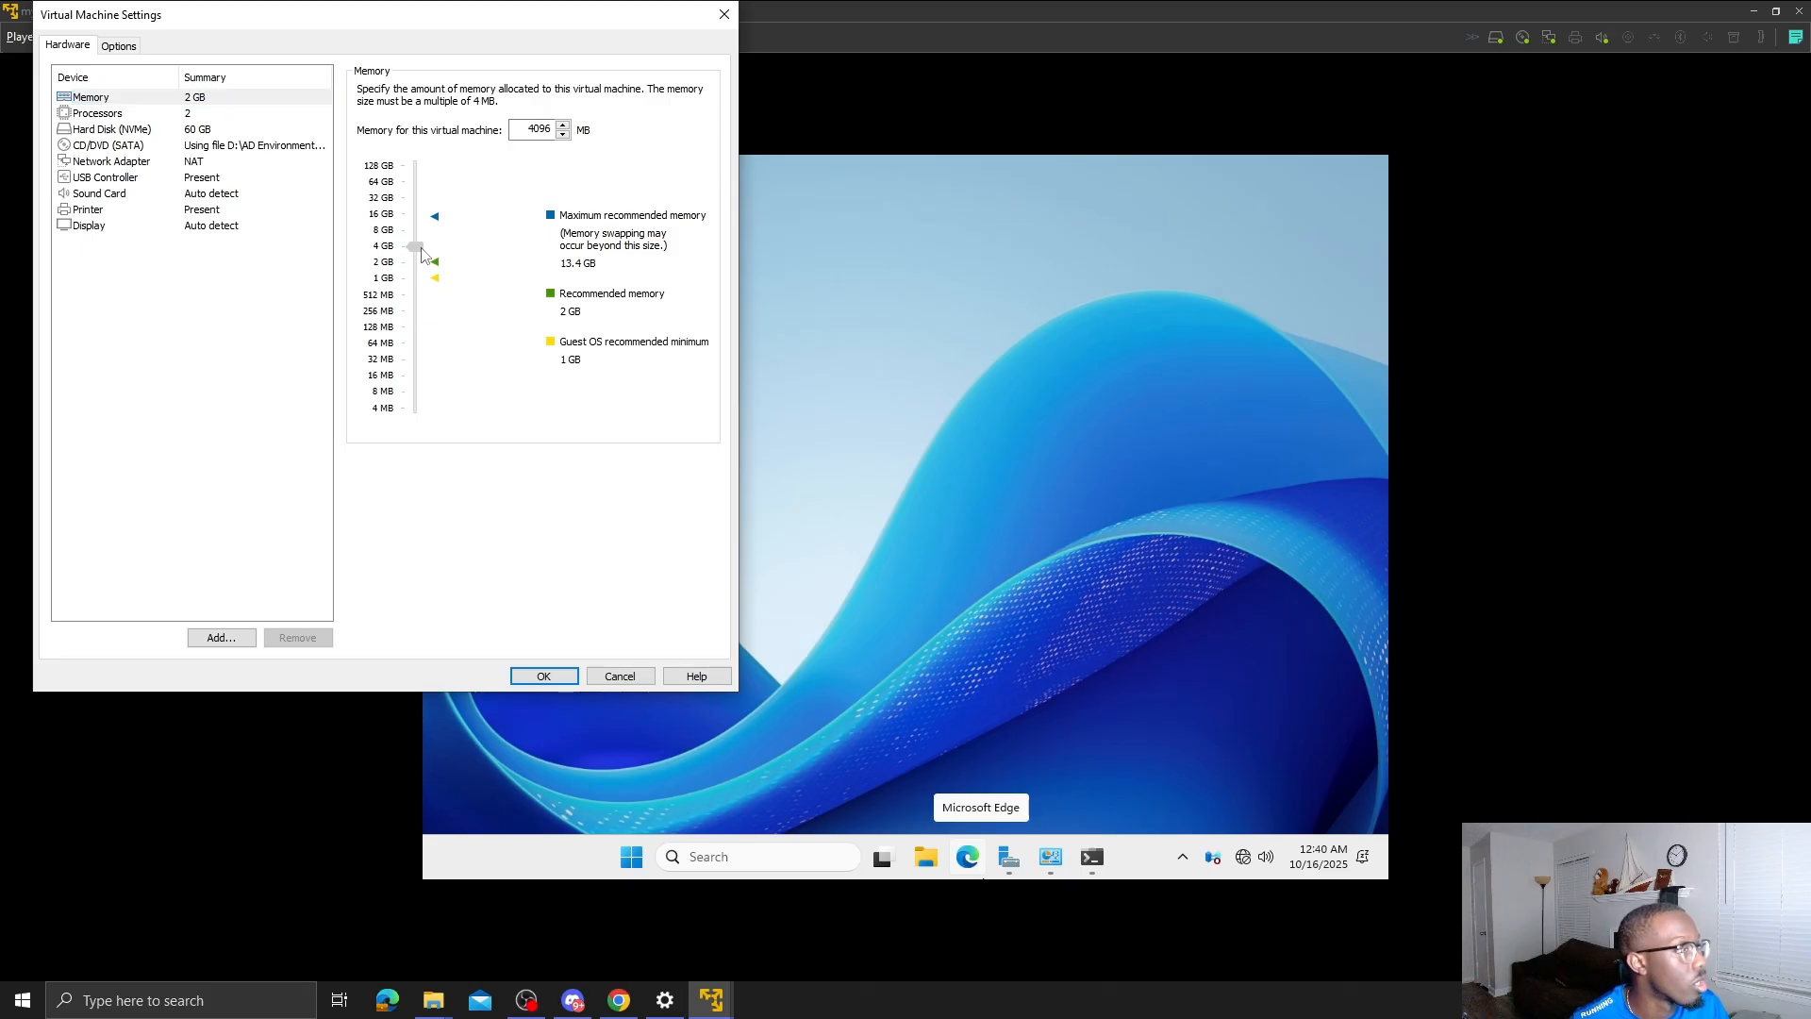
click(556, 678)
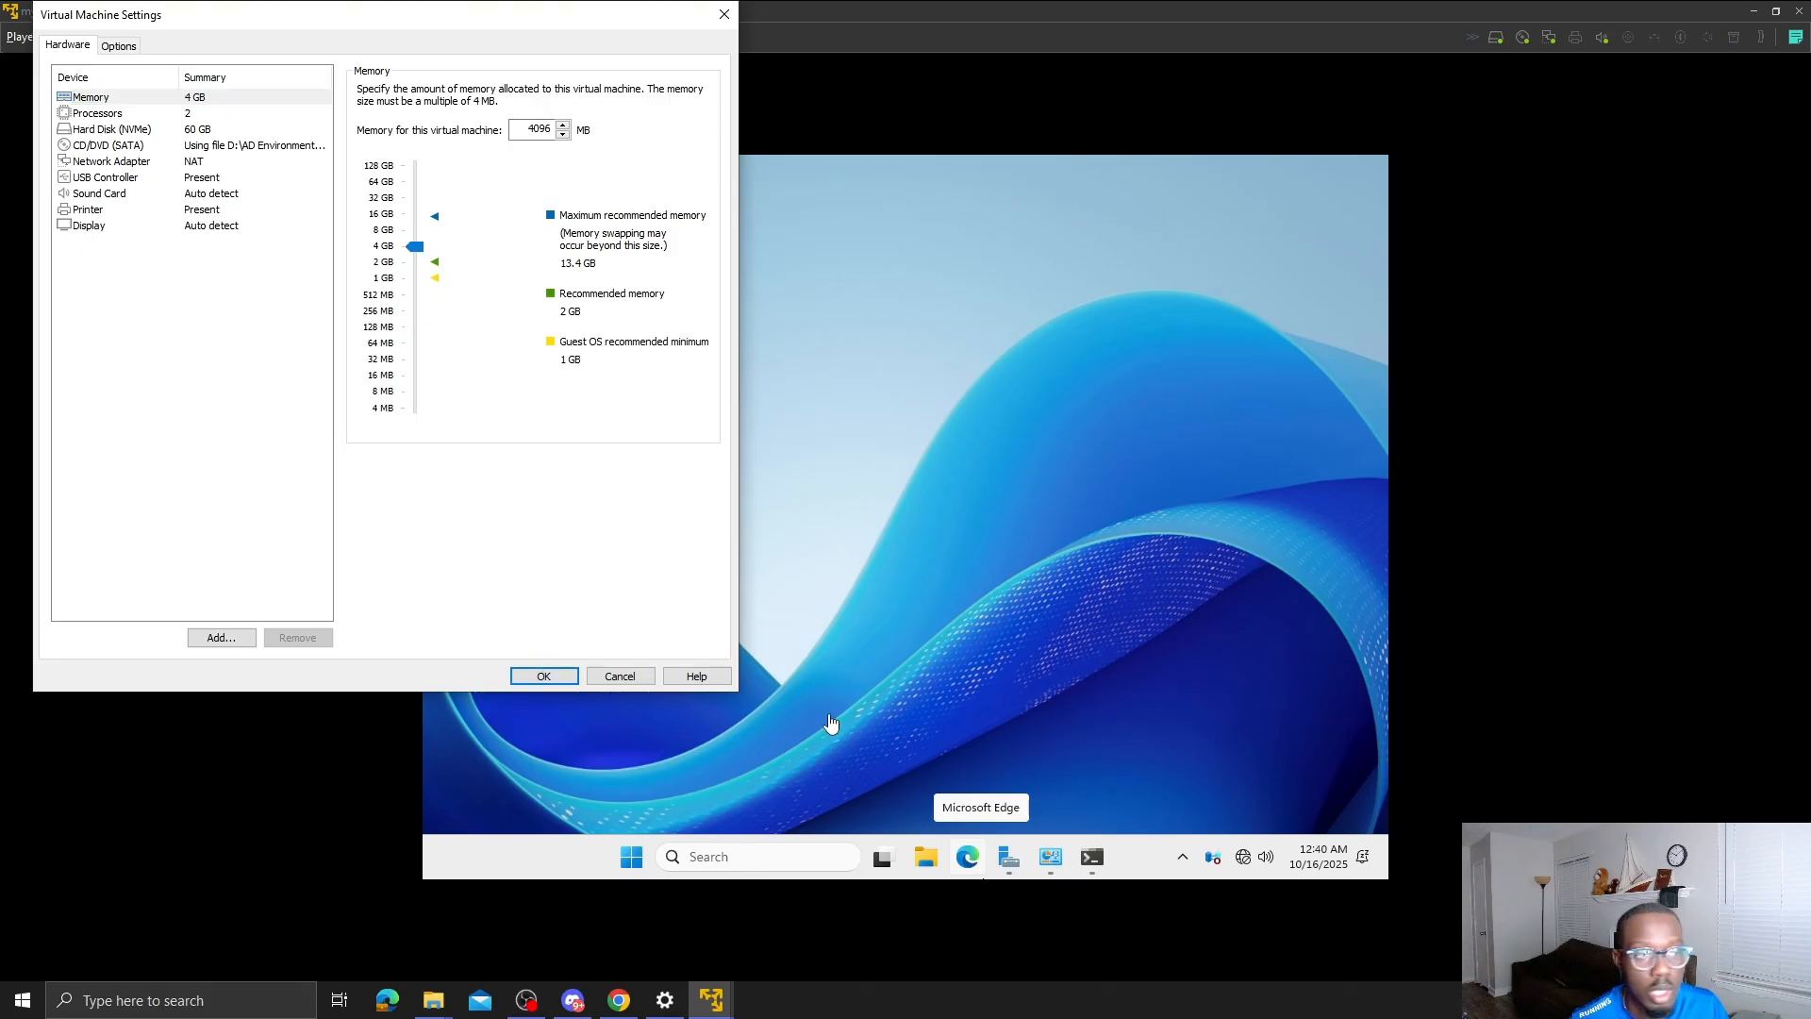
click(396, 530)
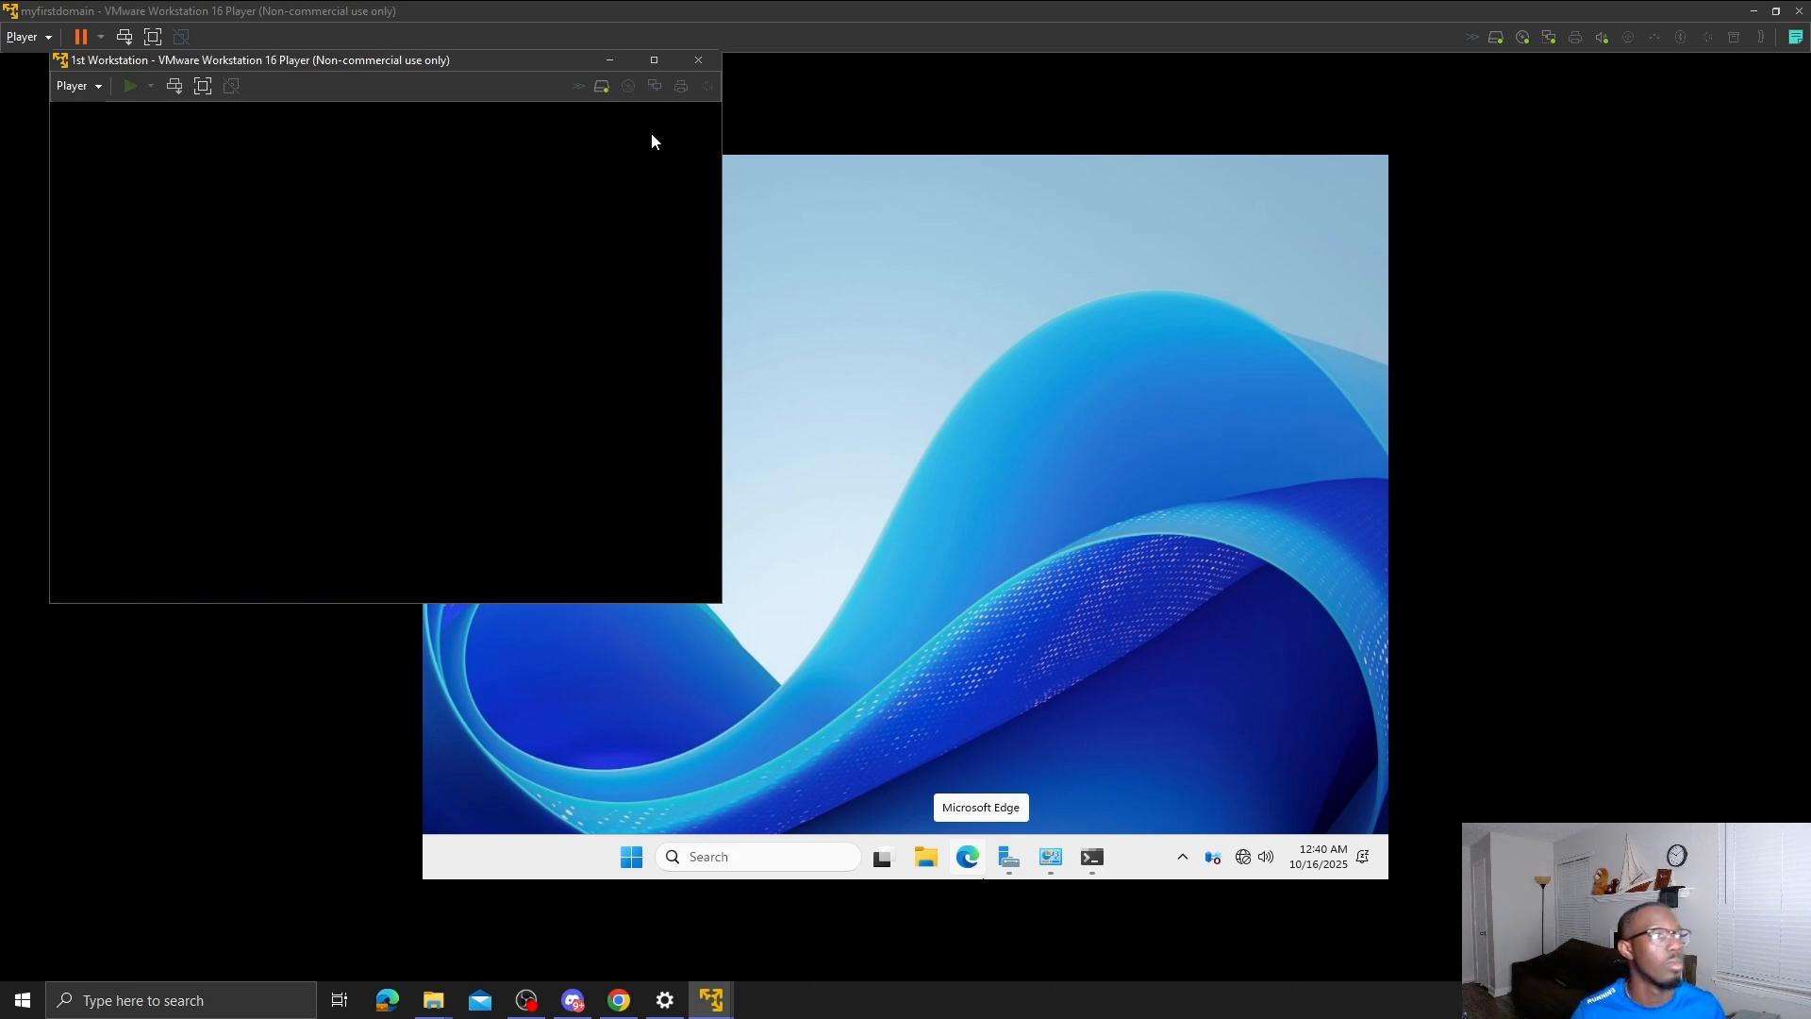
- Power off the 1st Workstation VM stuck at the EFI Network time-out and close its window
click(656, 62)
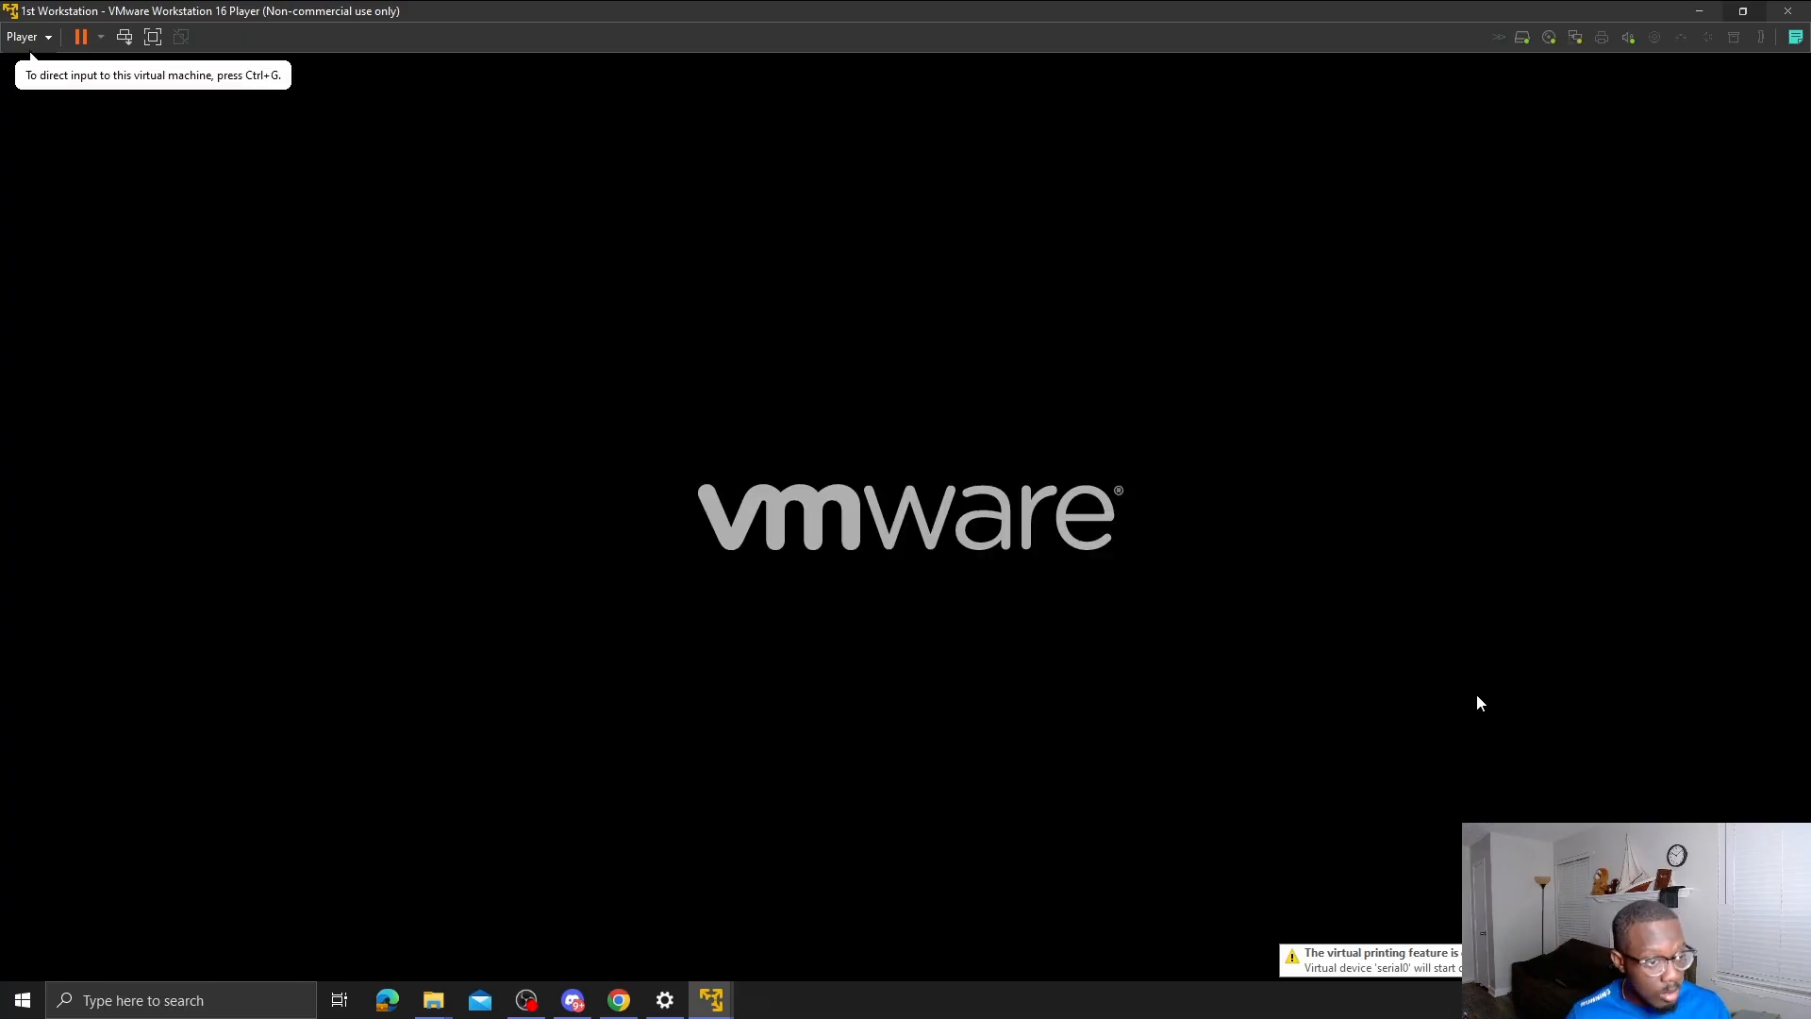
click(982, 478)
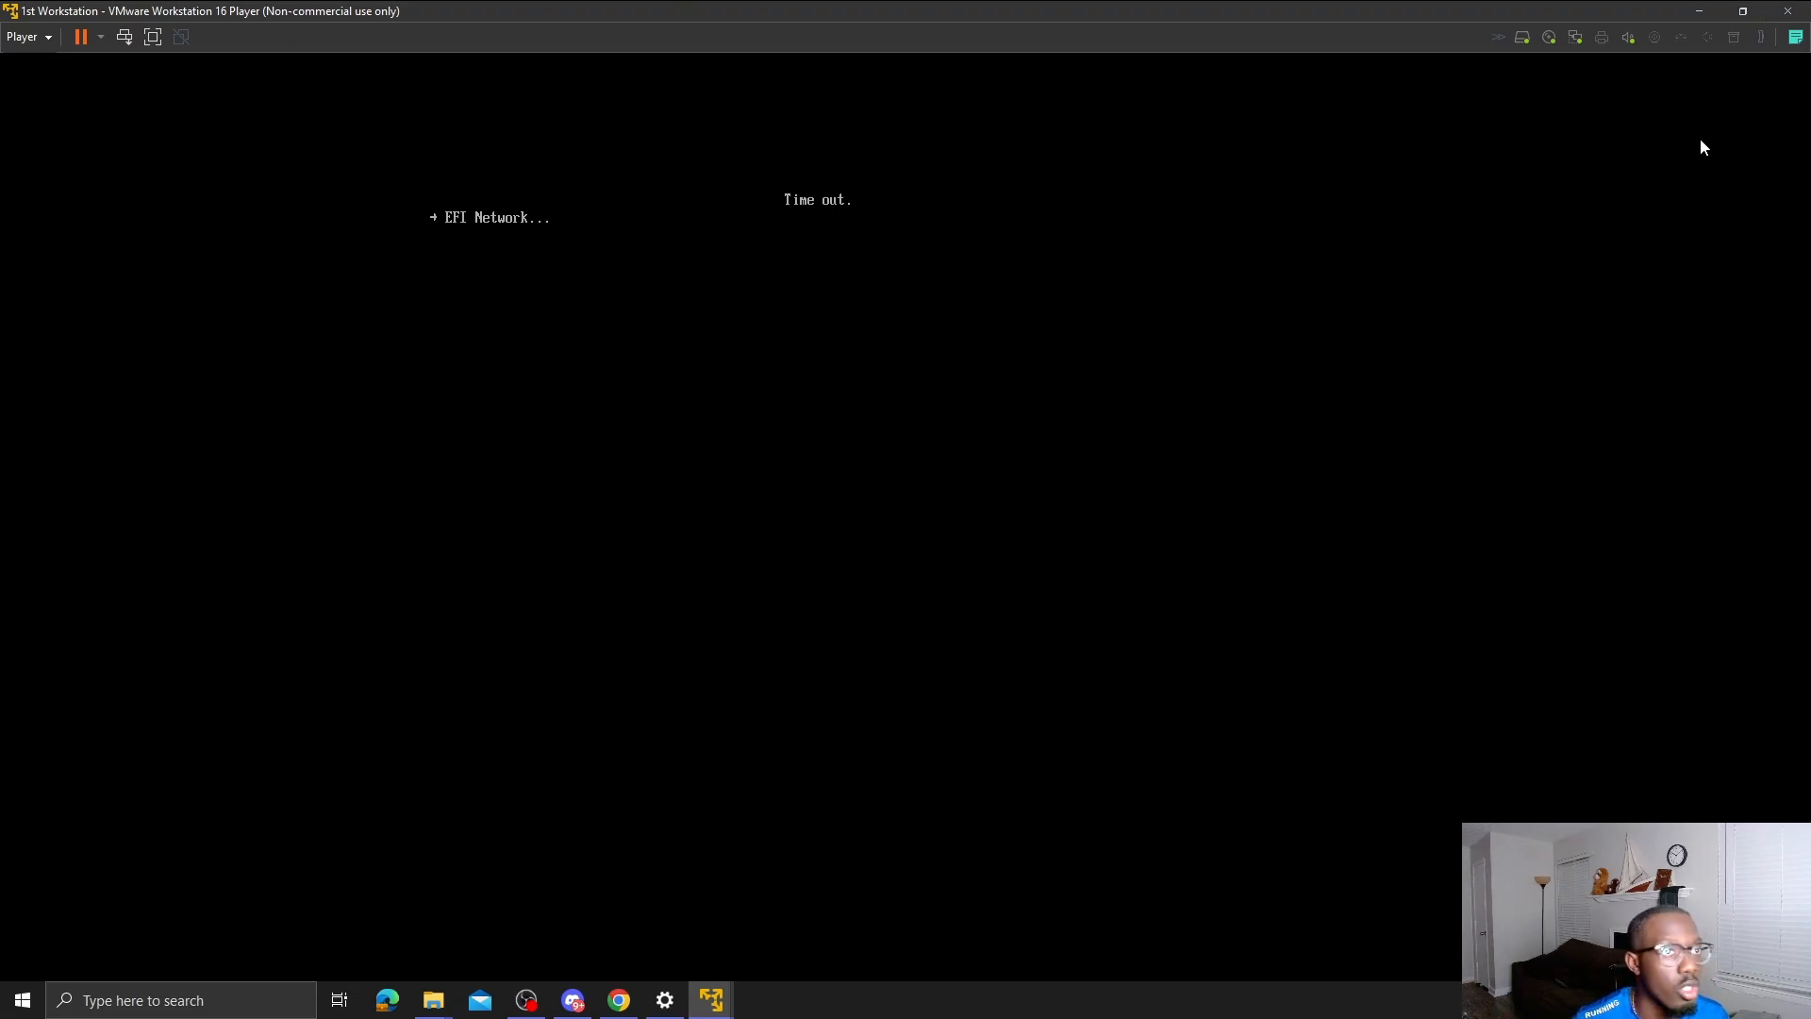
click(1788, 12)
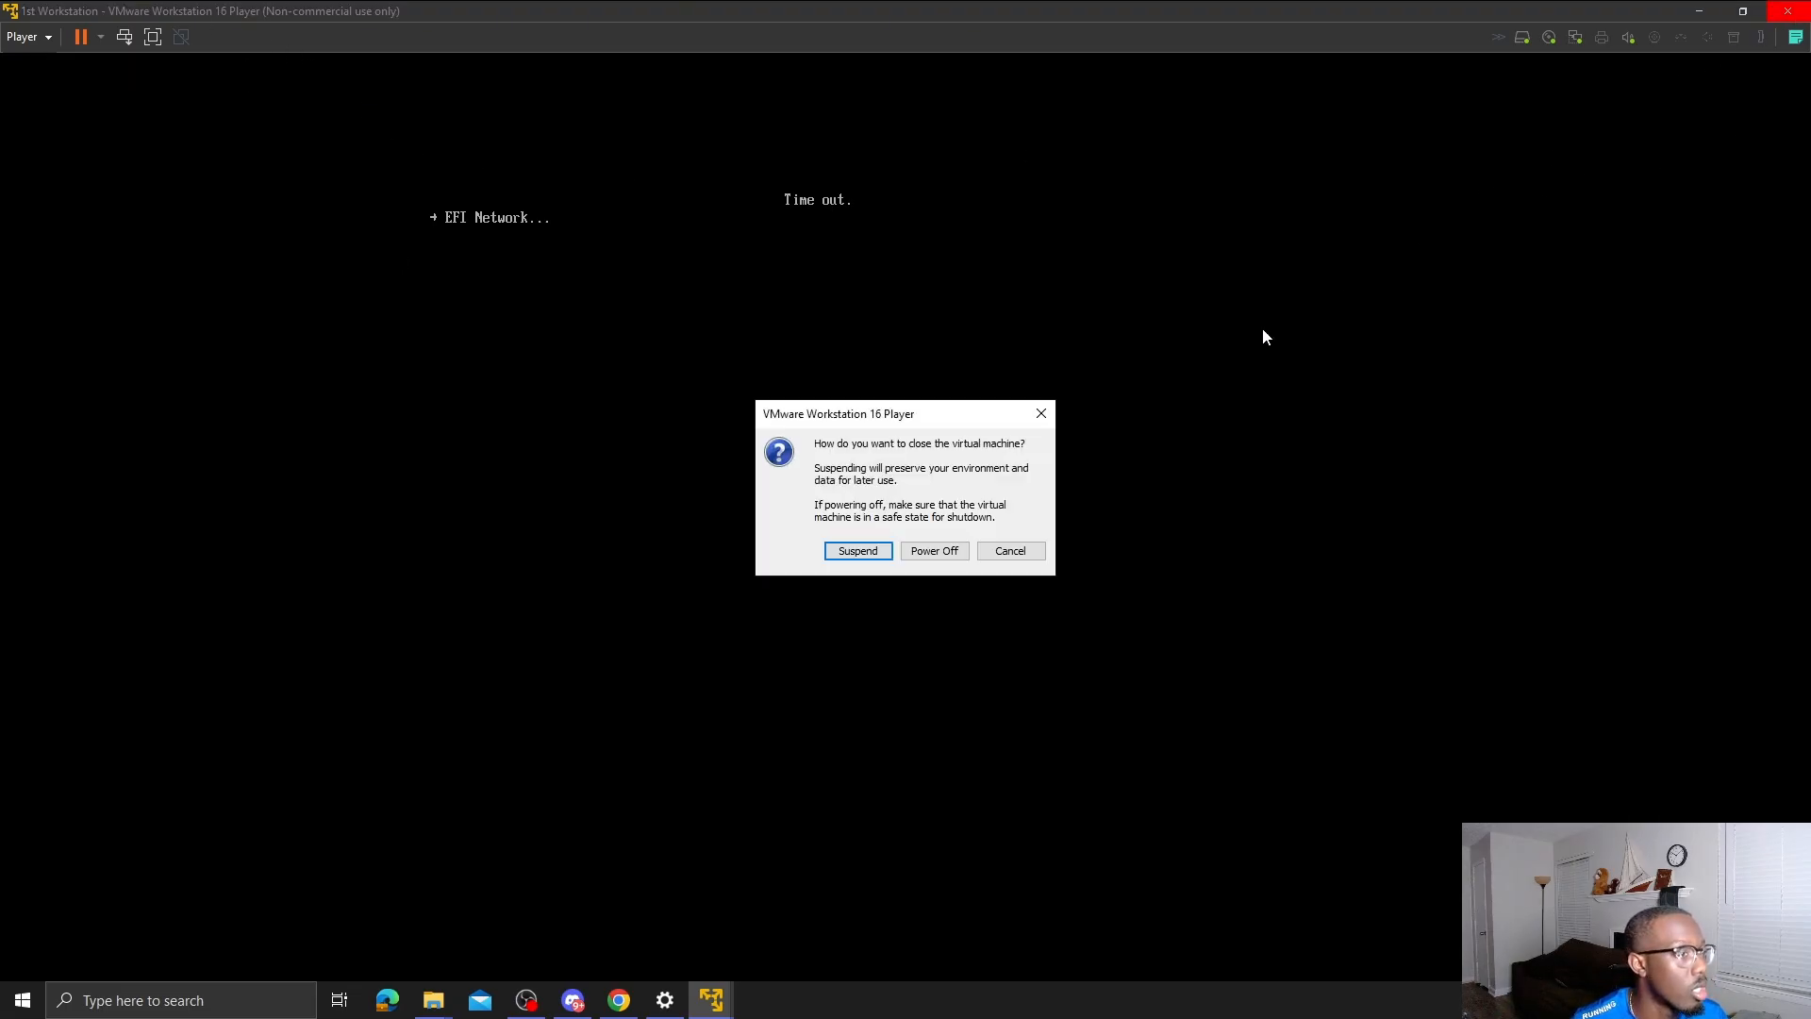
click(926, 547)
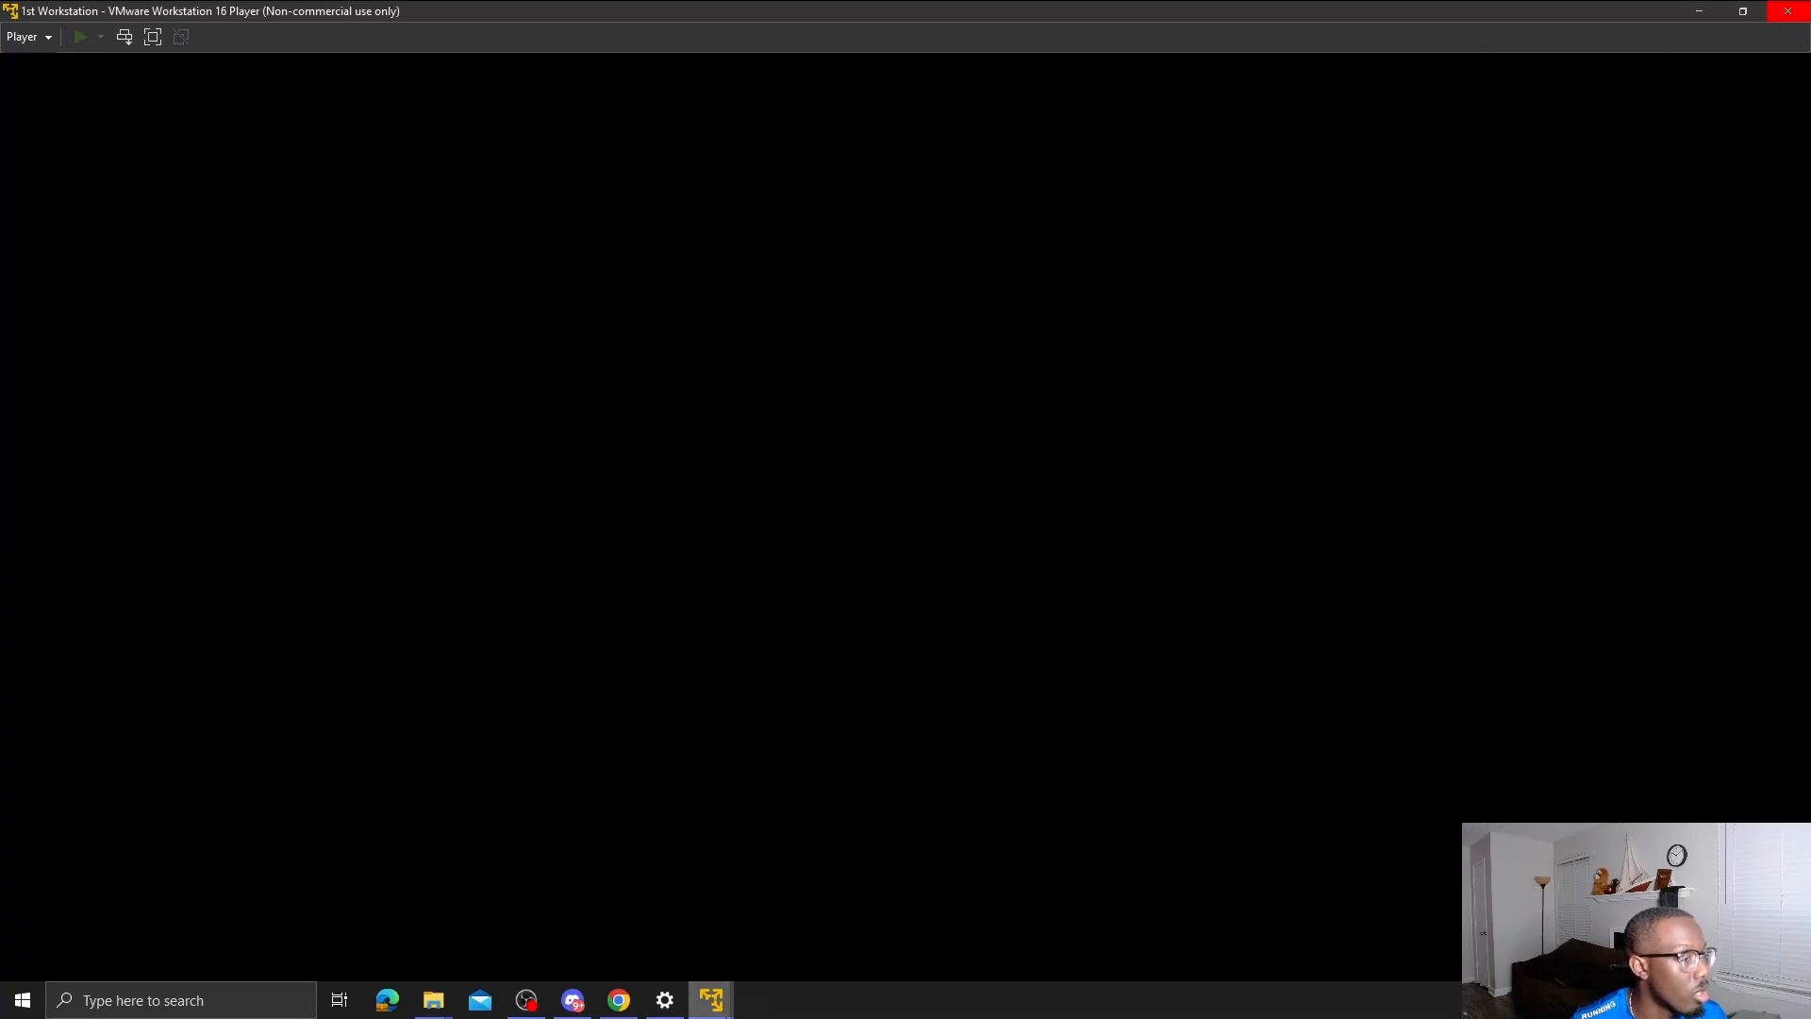
mouse_move(711, 1000)
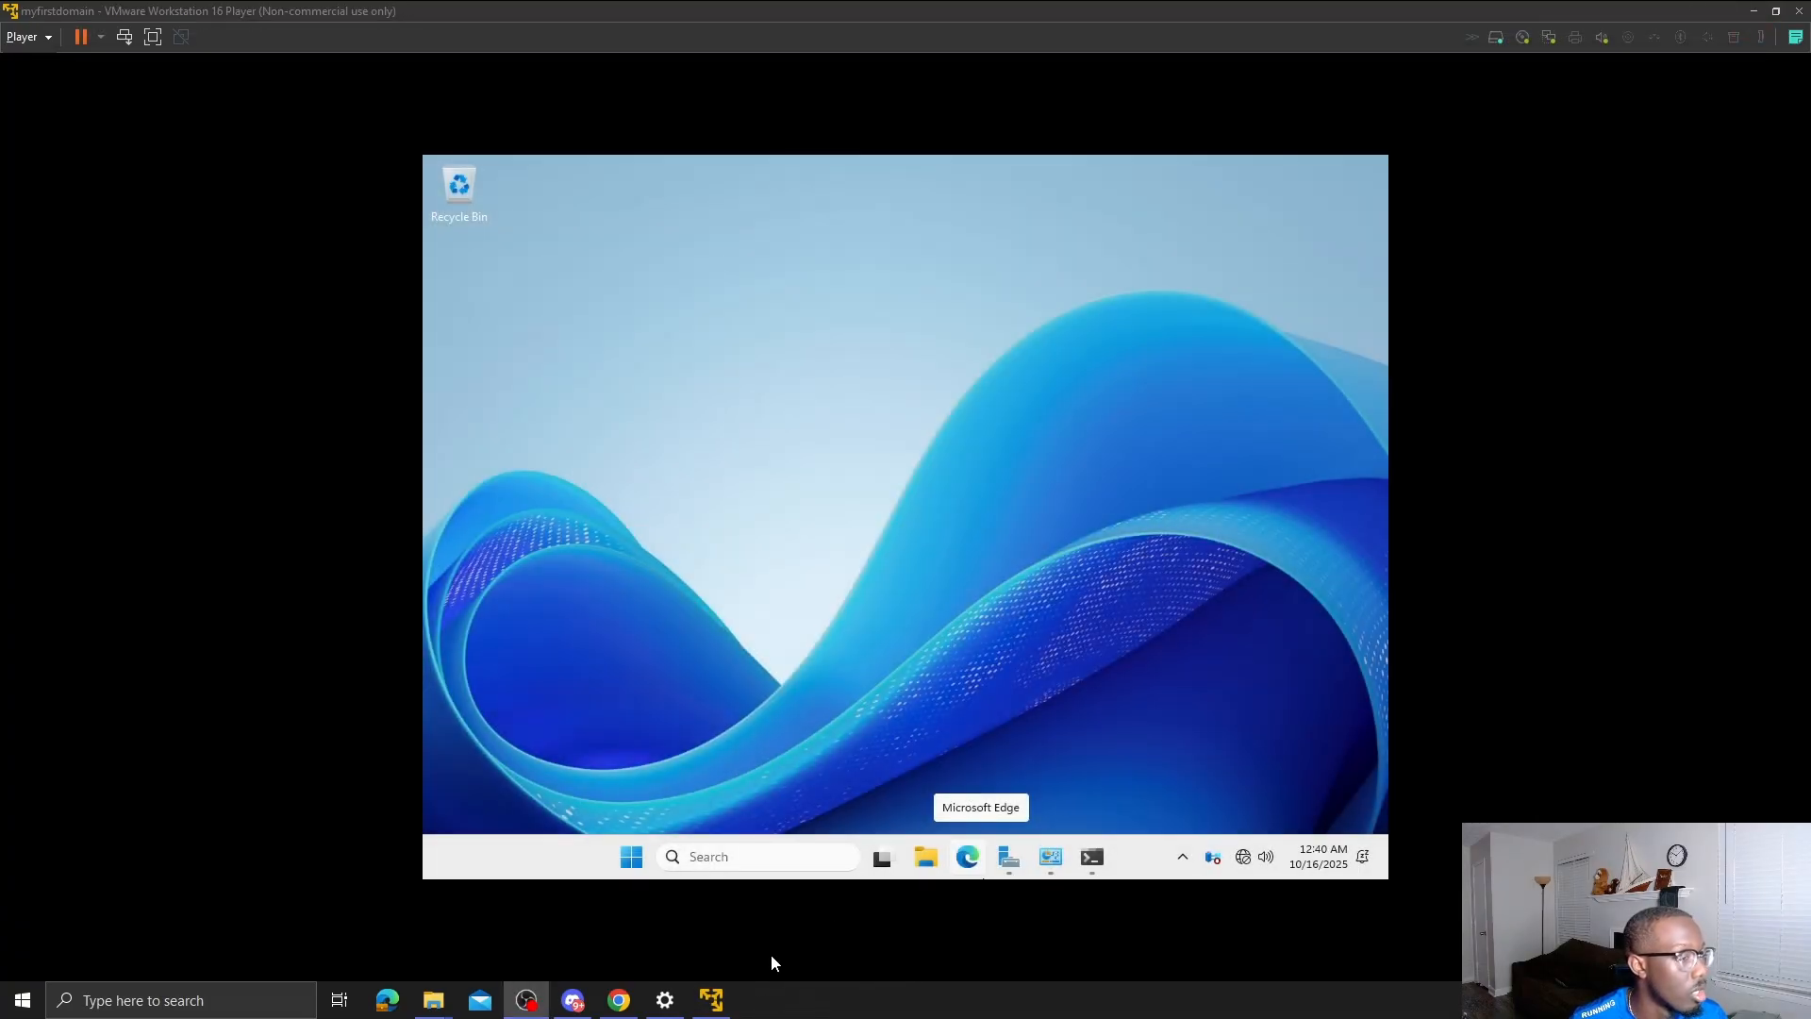
- Open a new Player window, start 1st Workstation maximized, and boot it from the Windows 11 disc
right_click(714, 1002)
click(715, 900)
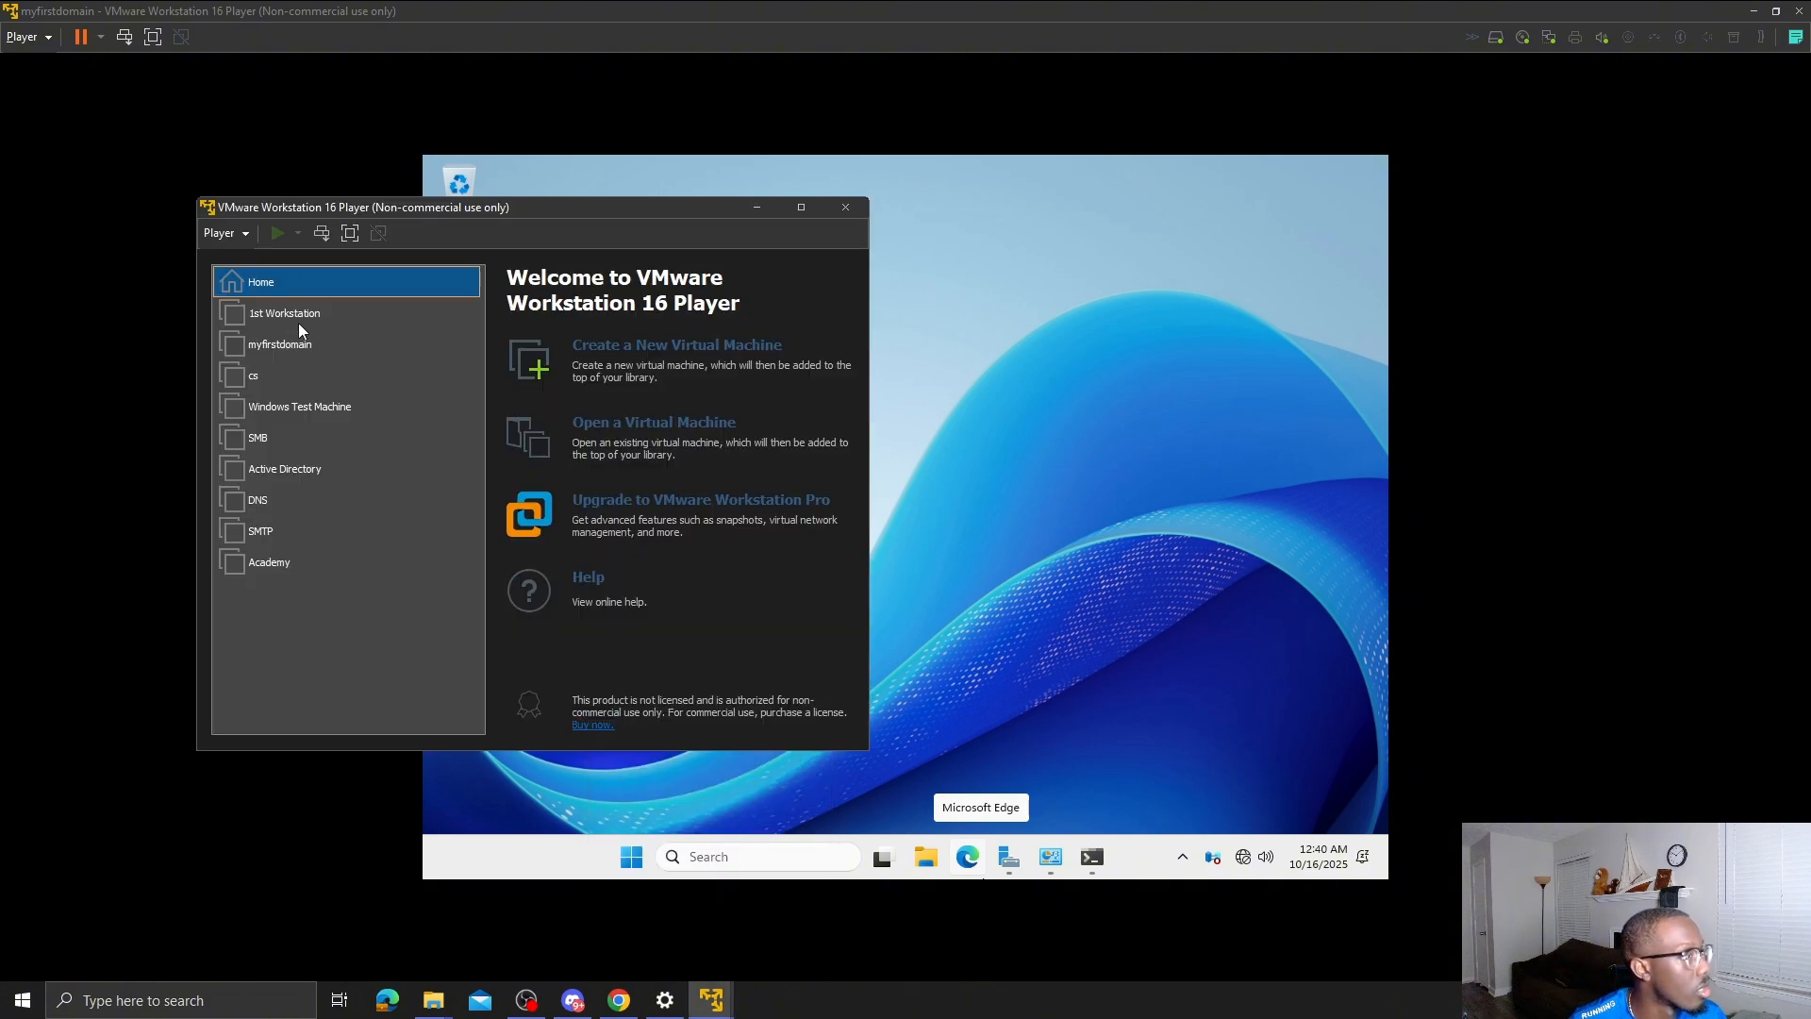
double_click(298, 321)
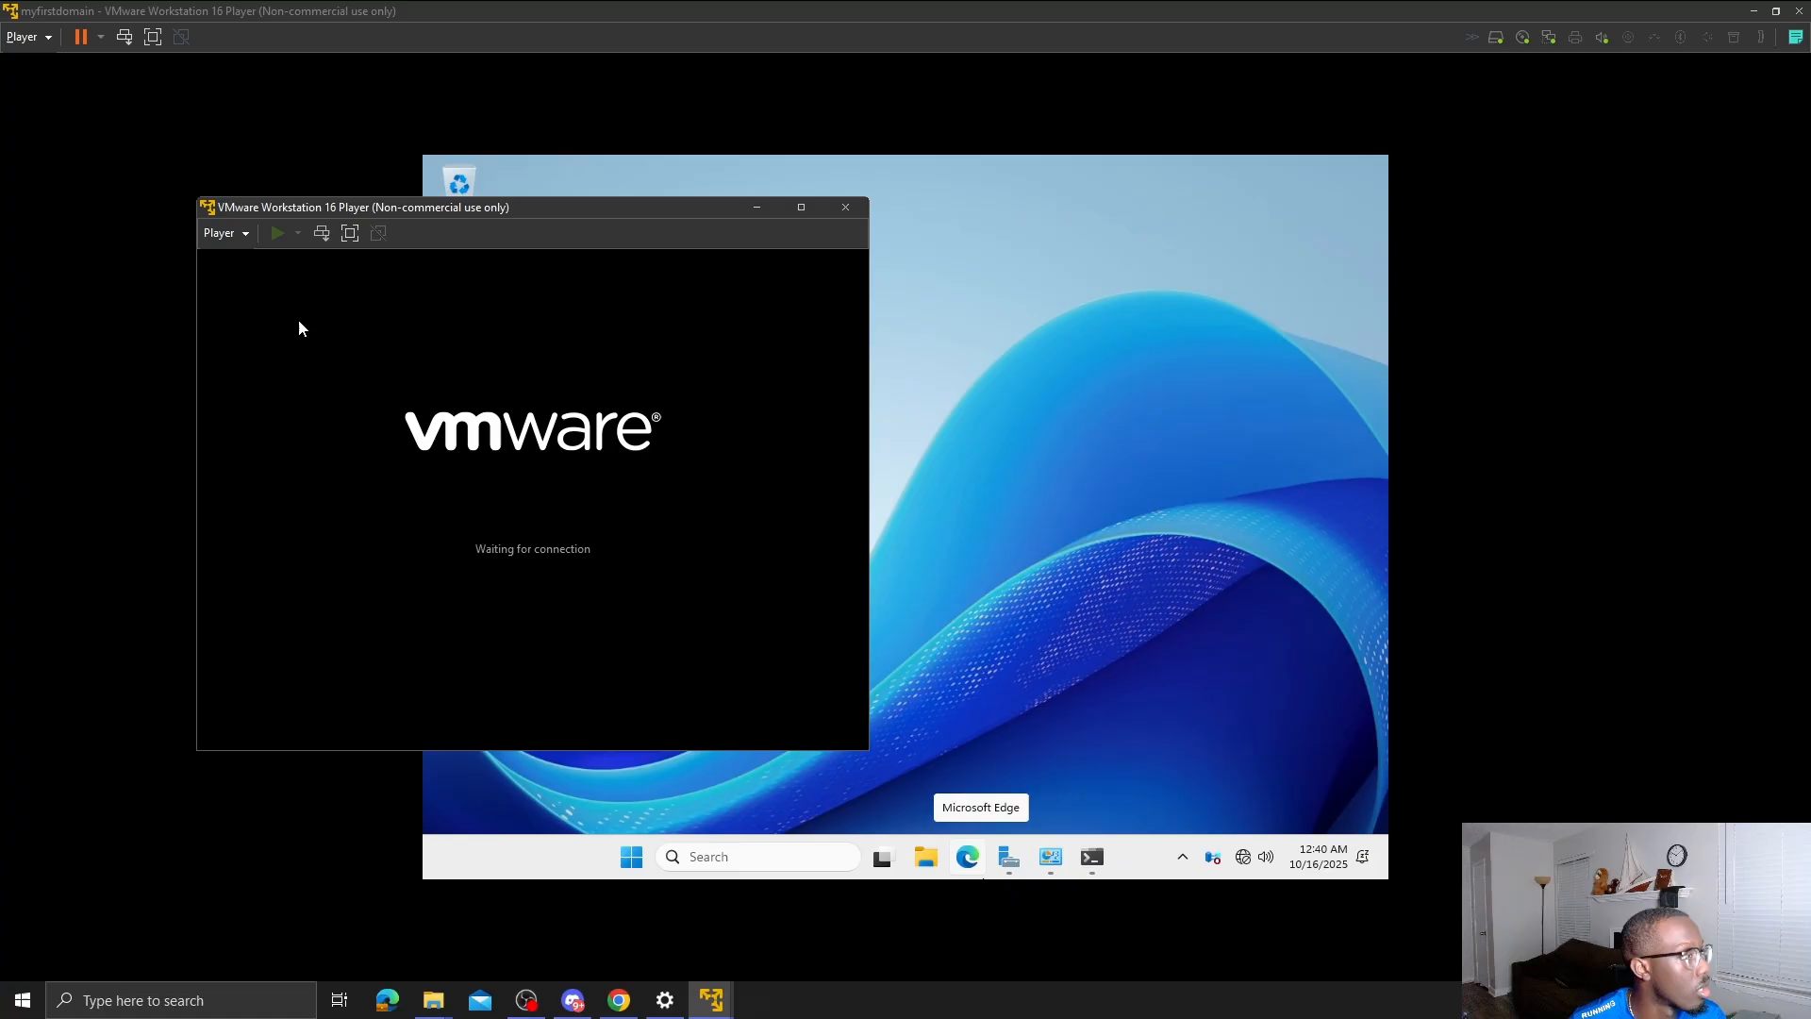
click(801, 207)
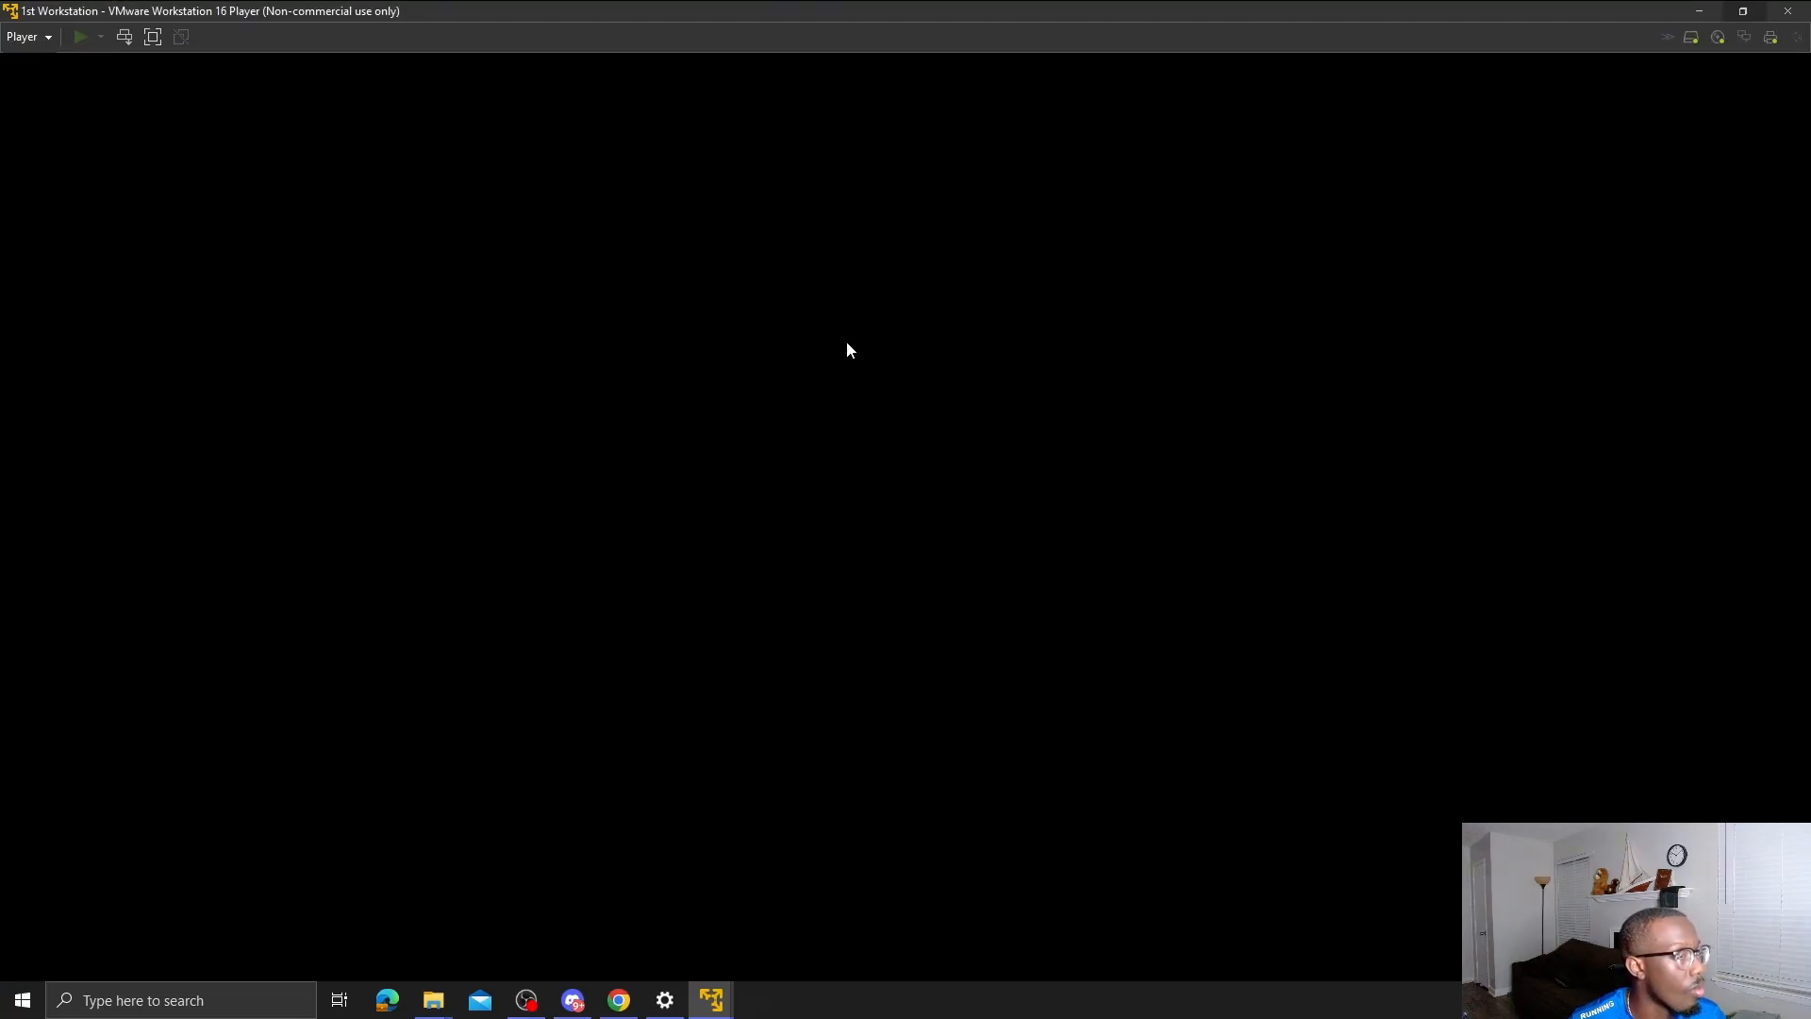
click(901, 400)
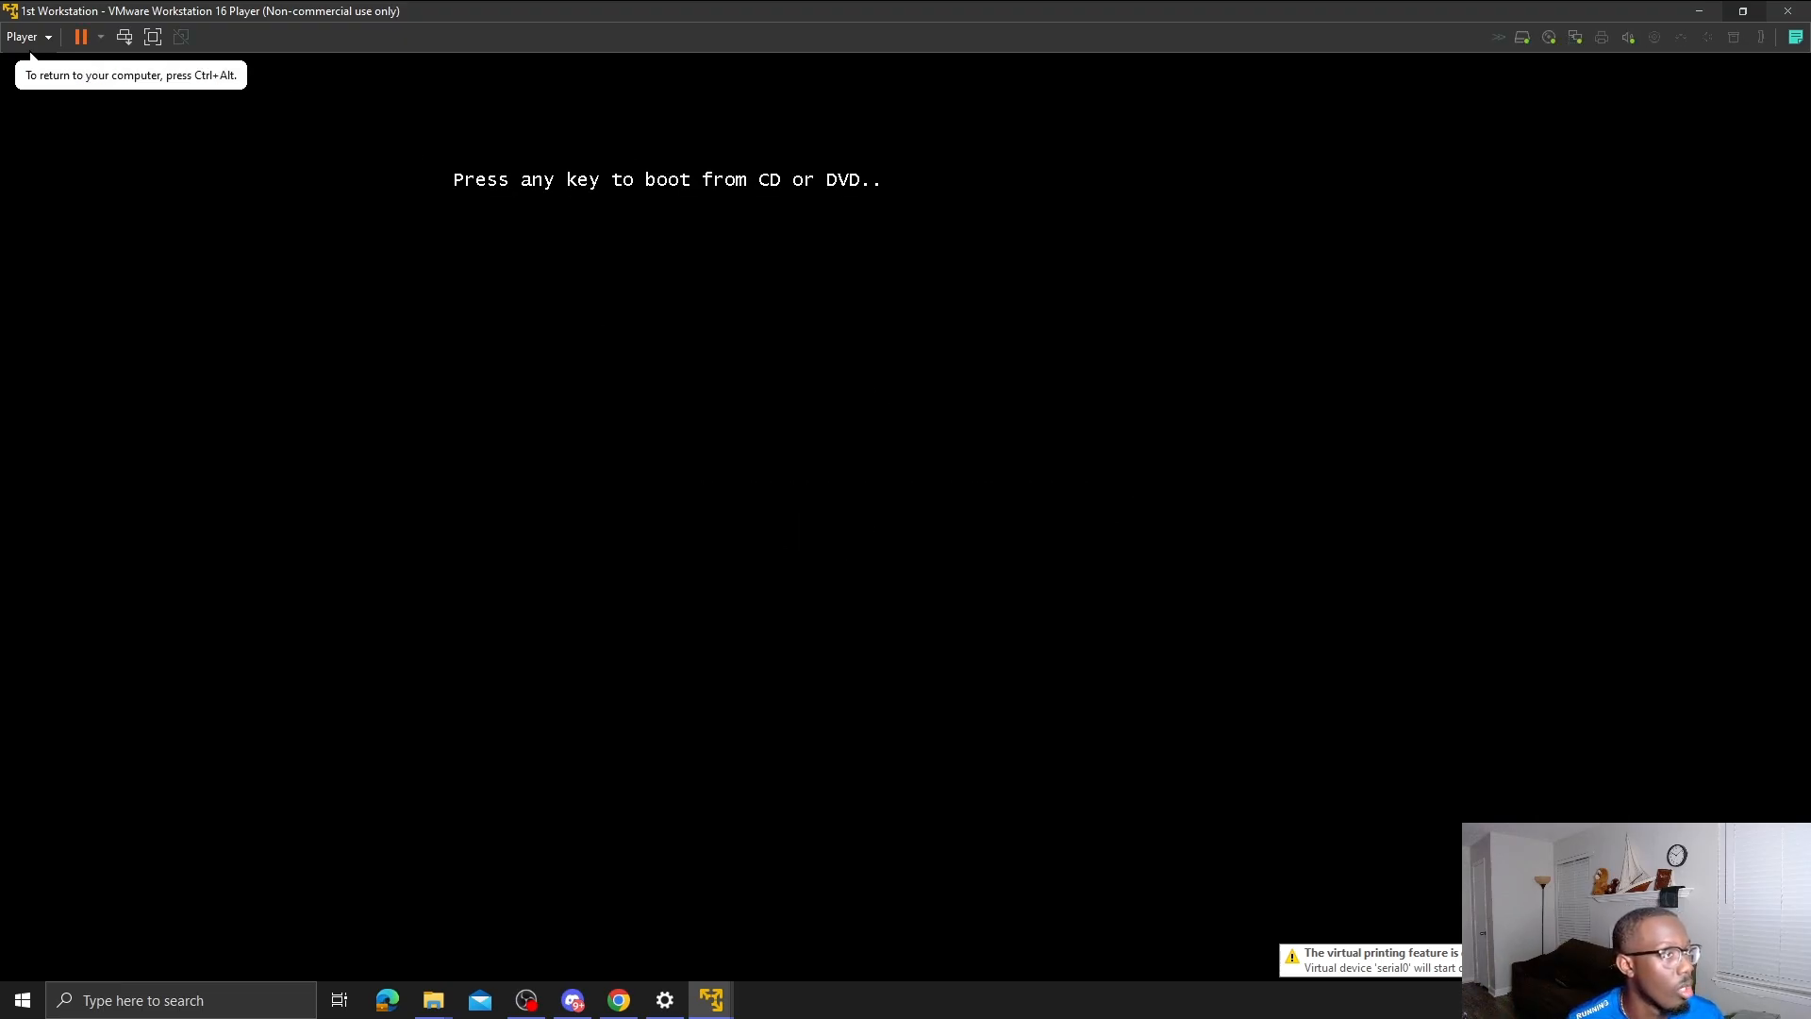
key(Return)
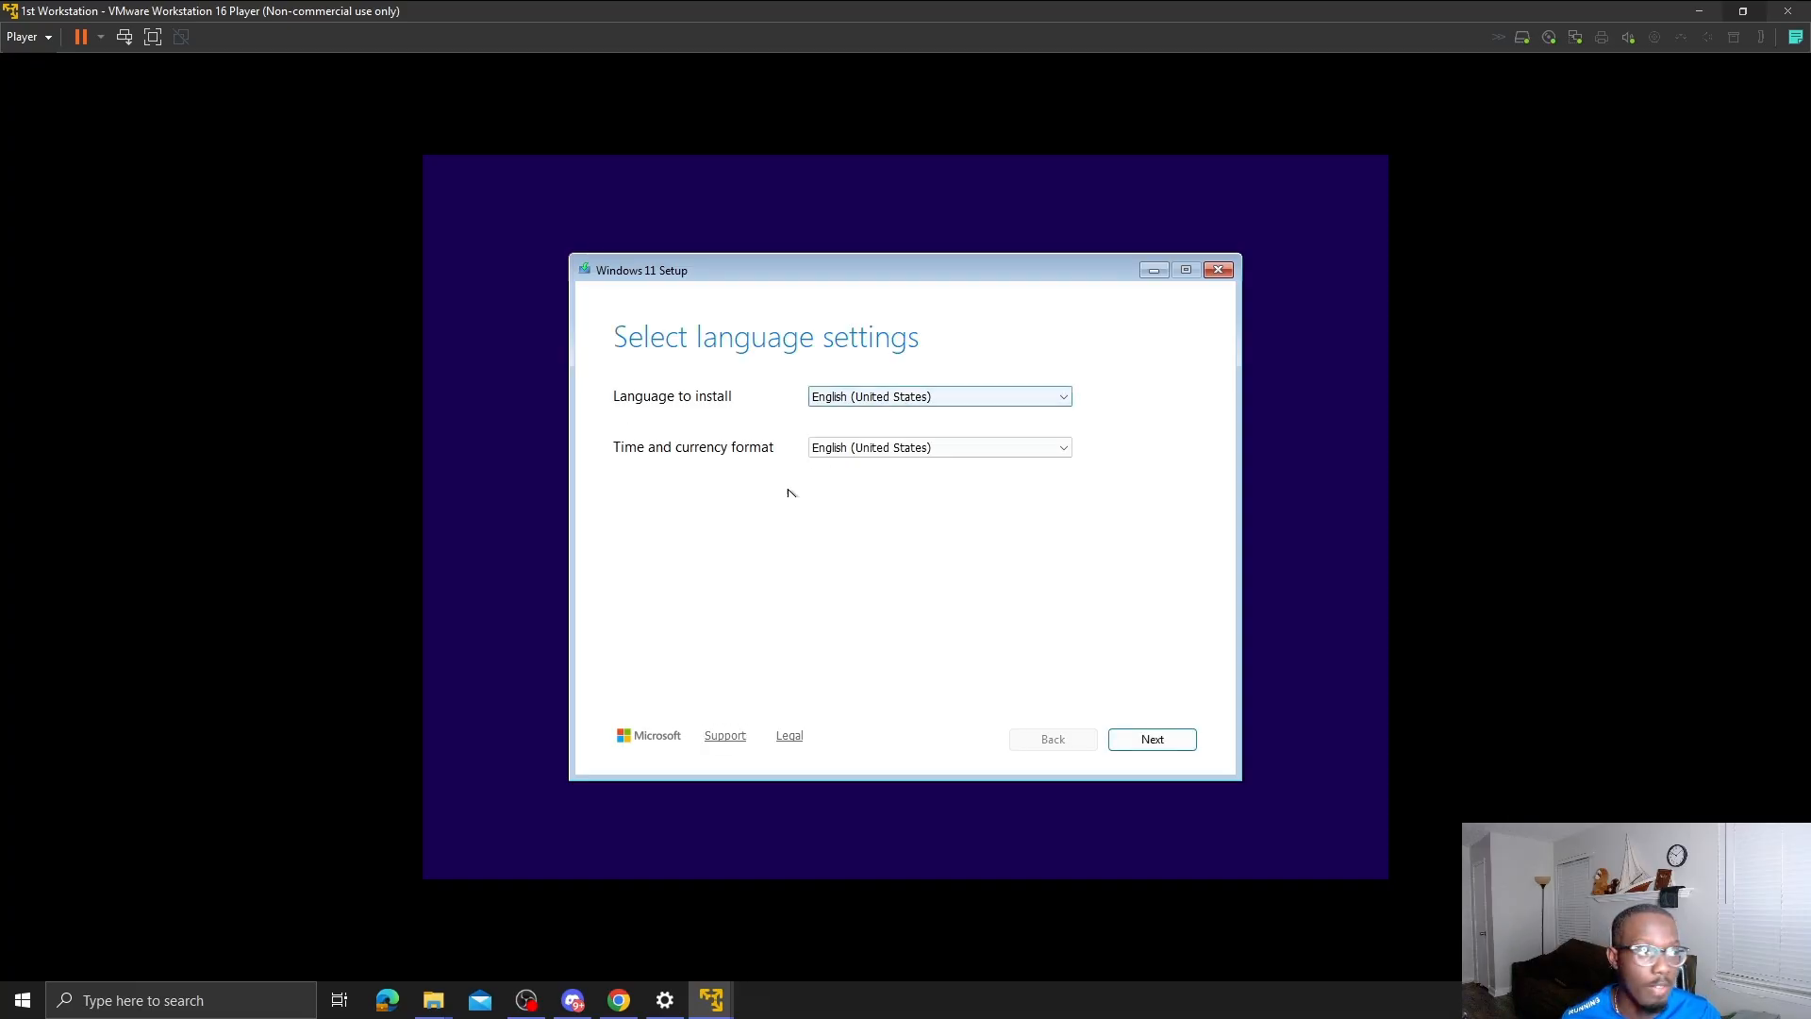
- Accept the default language and US keyboard, agree to the deletion notice, and skip the product key
click(1132, 741)
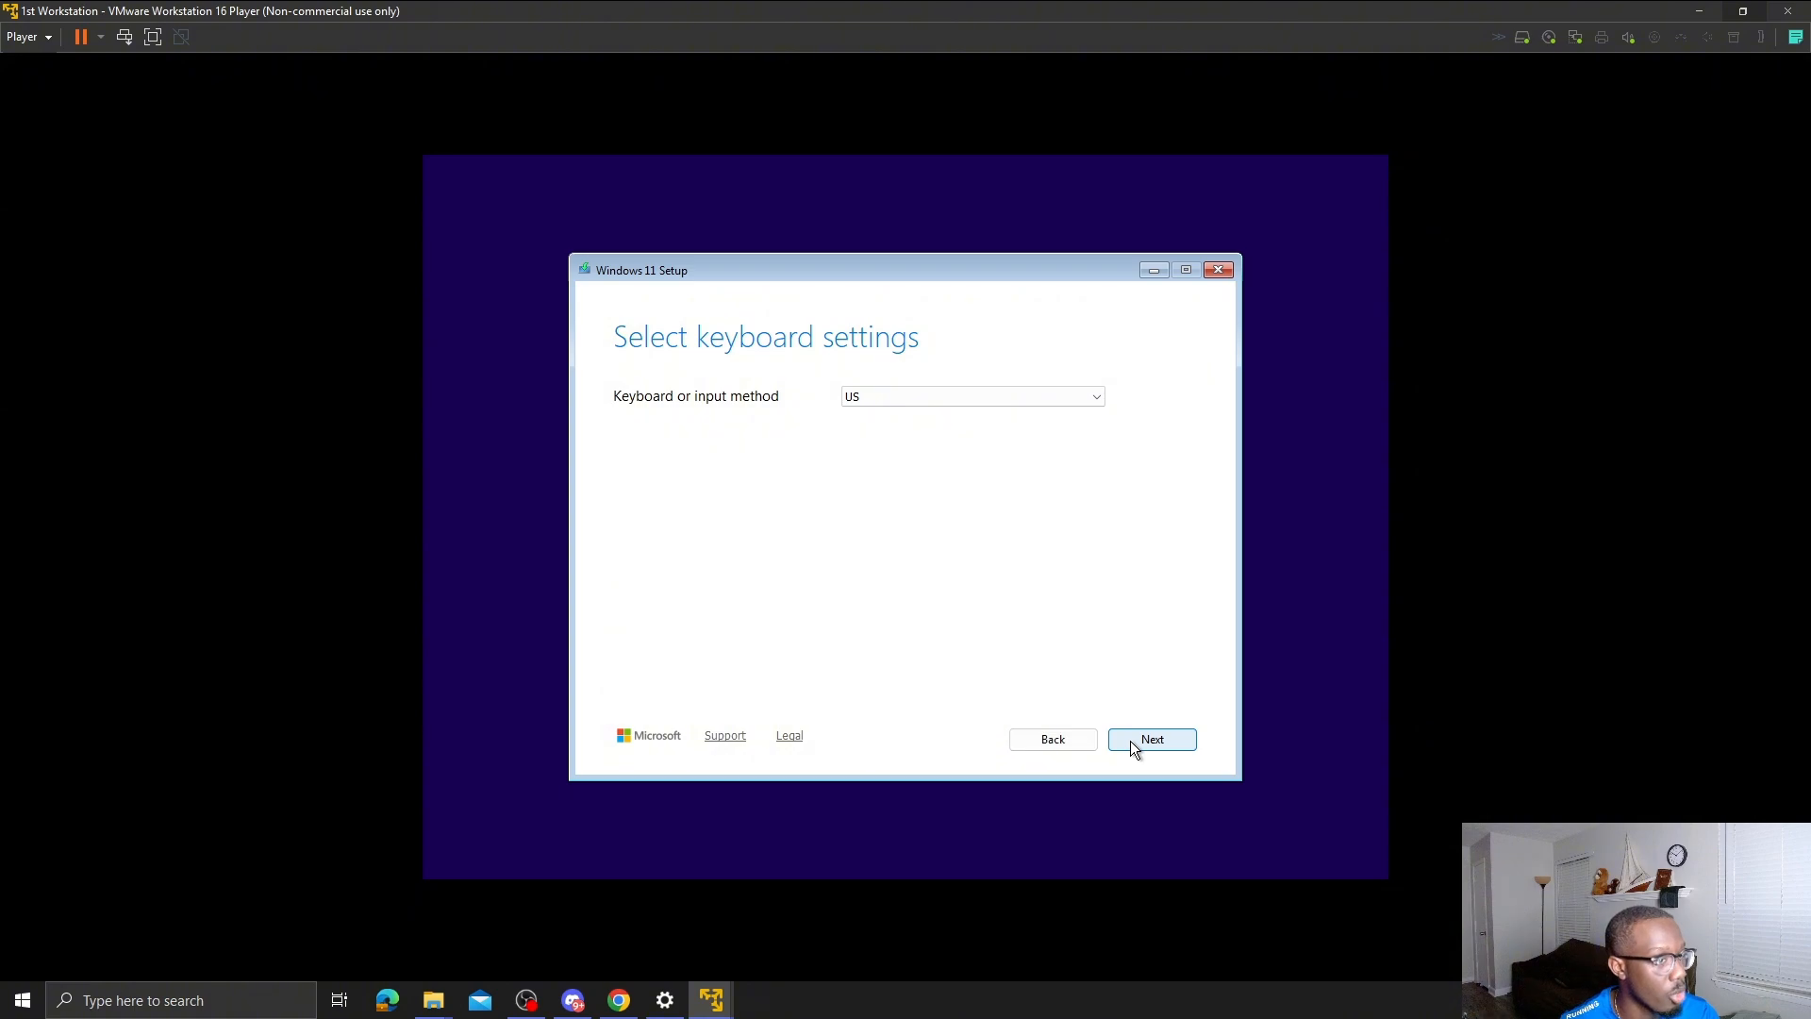
click(1132, 741)
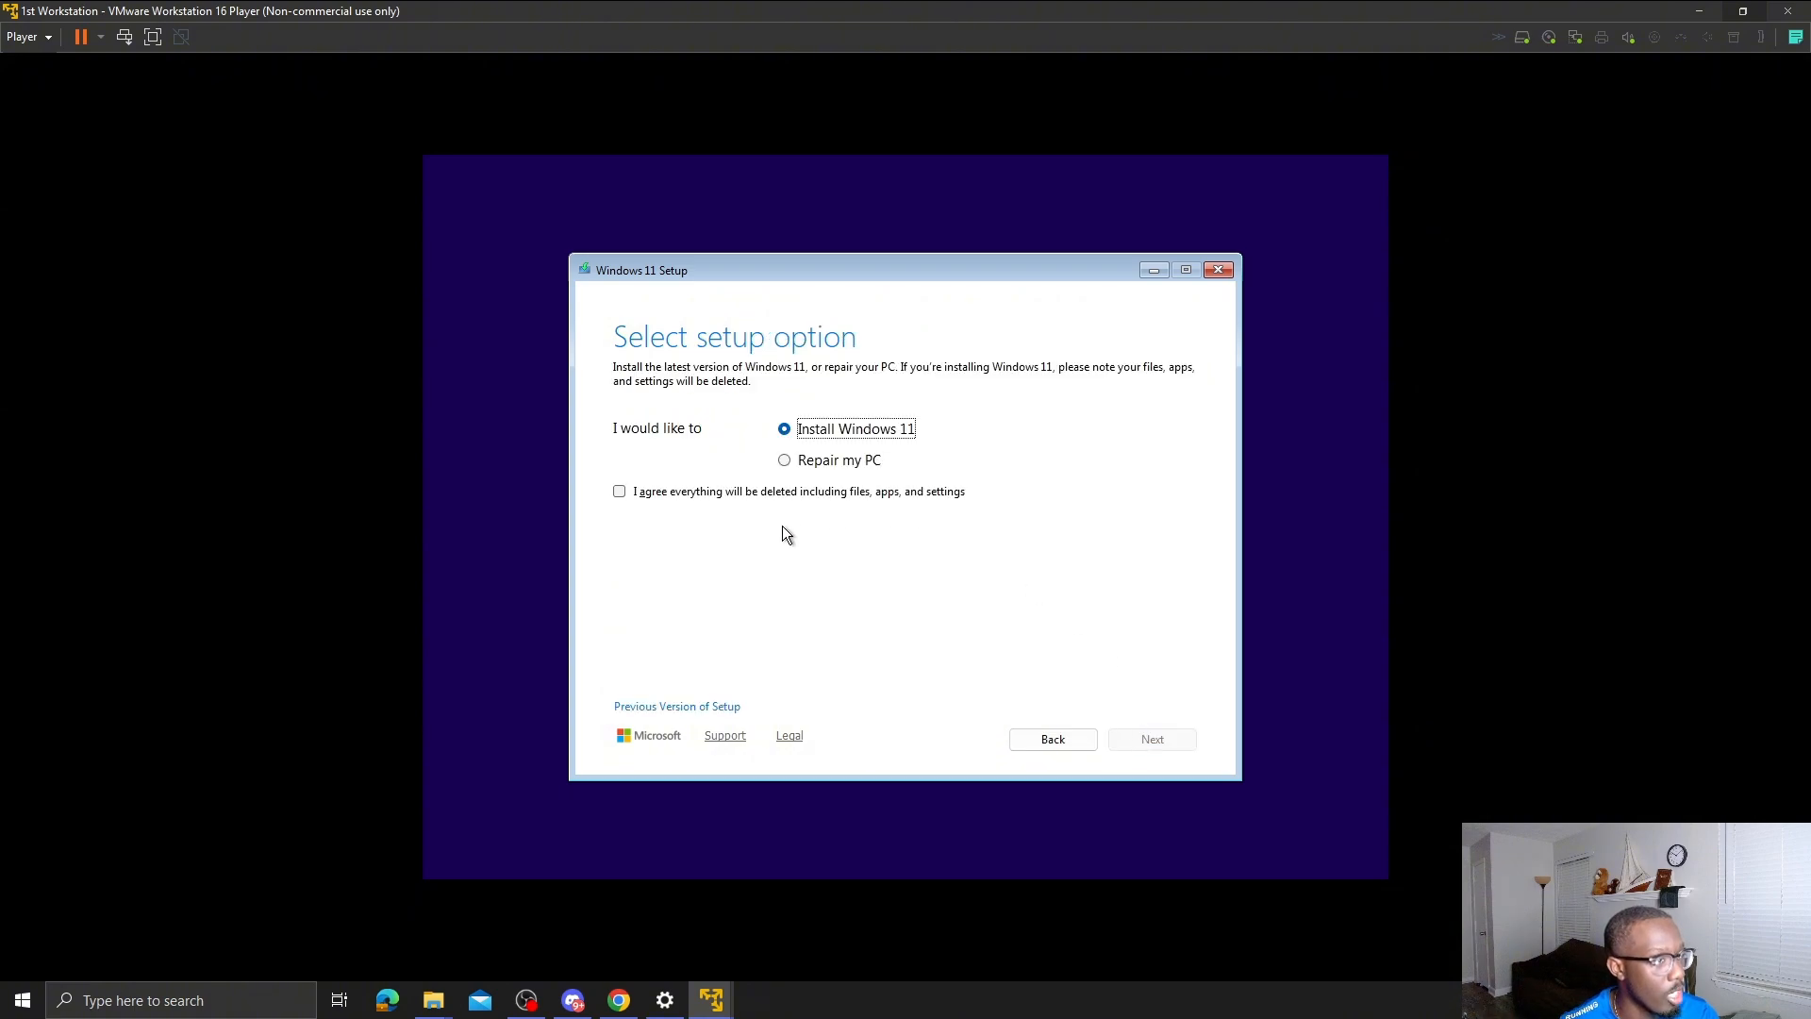
click(657, 498)
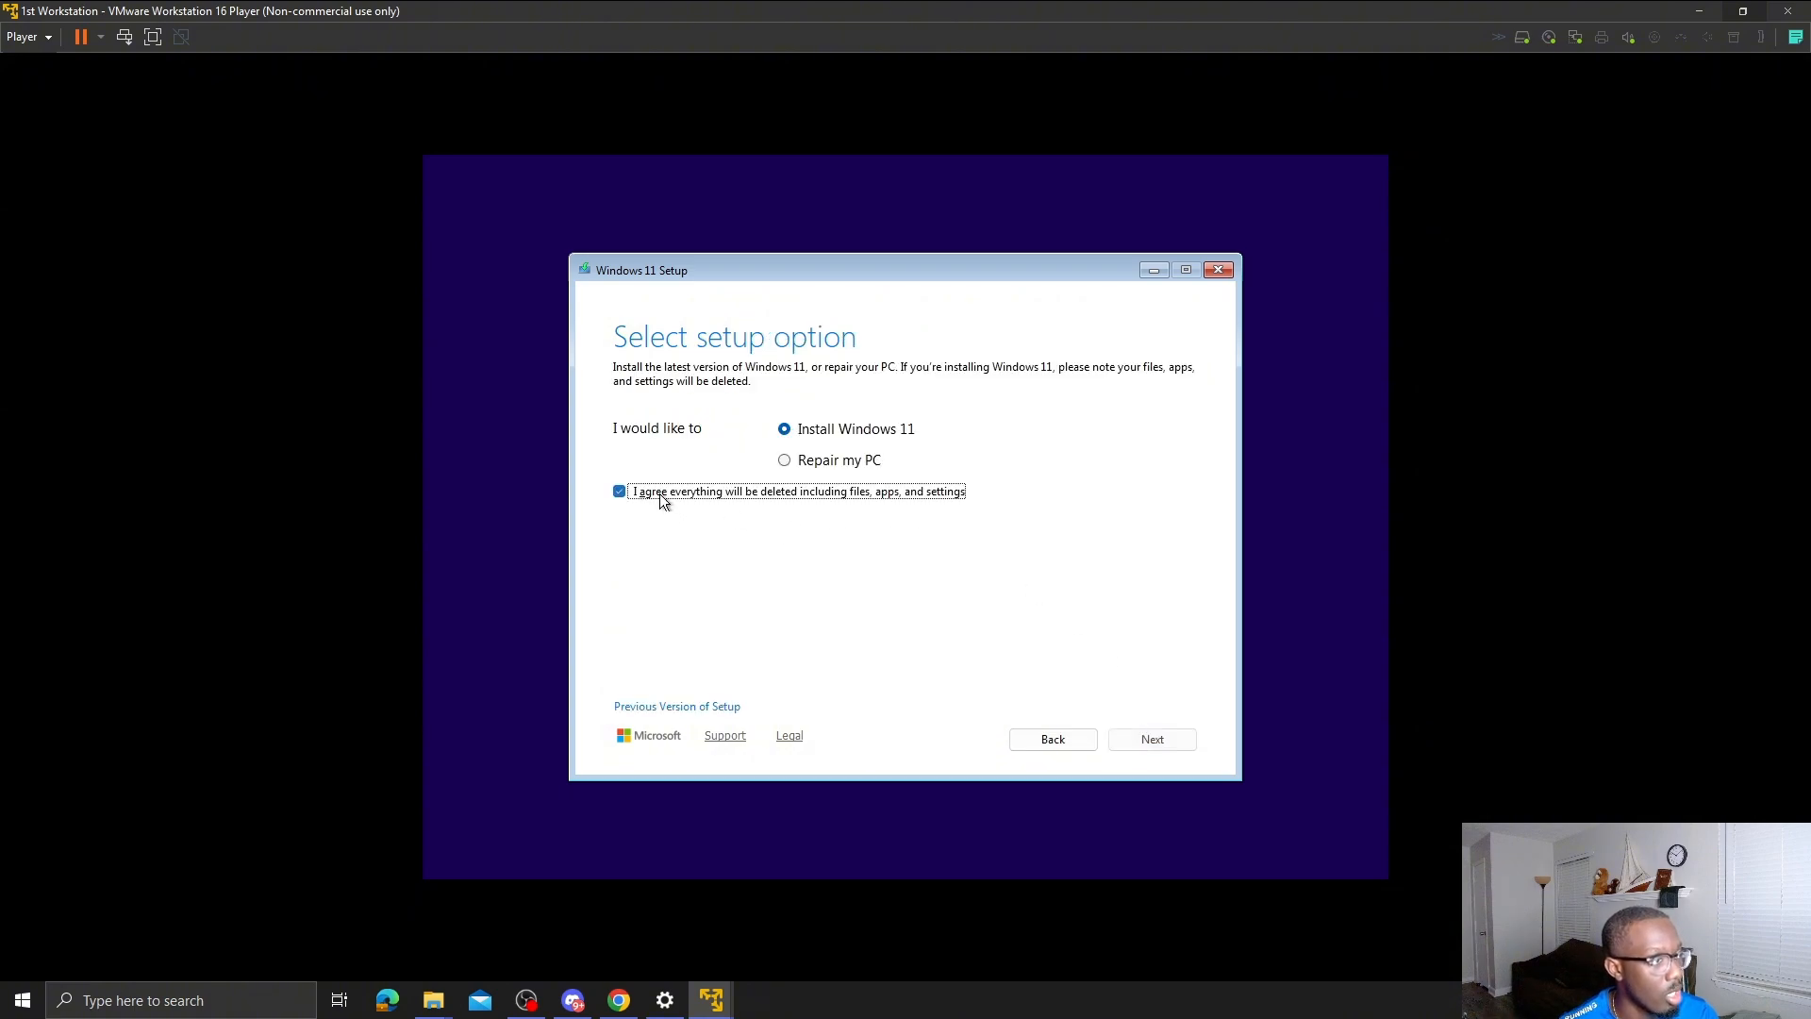
click(1181, 736)
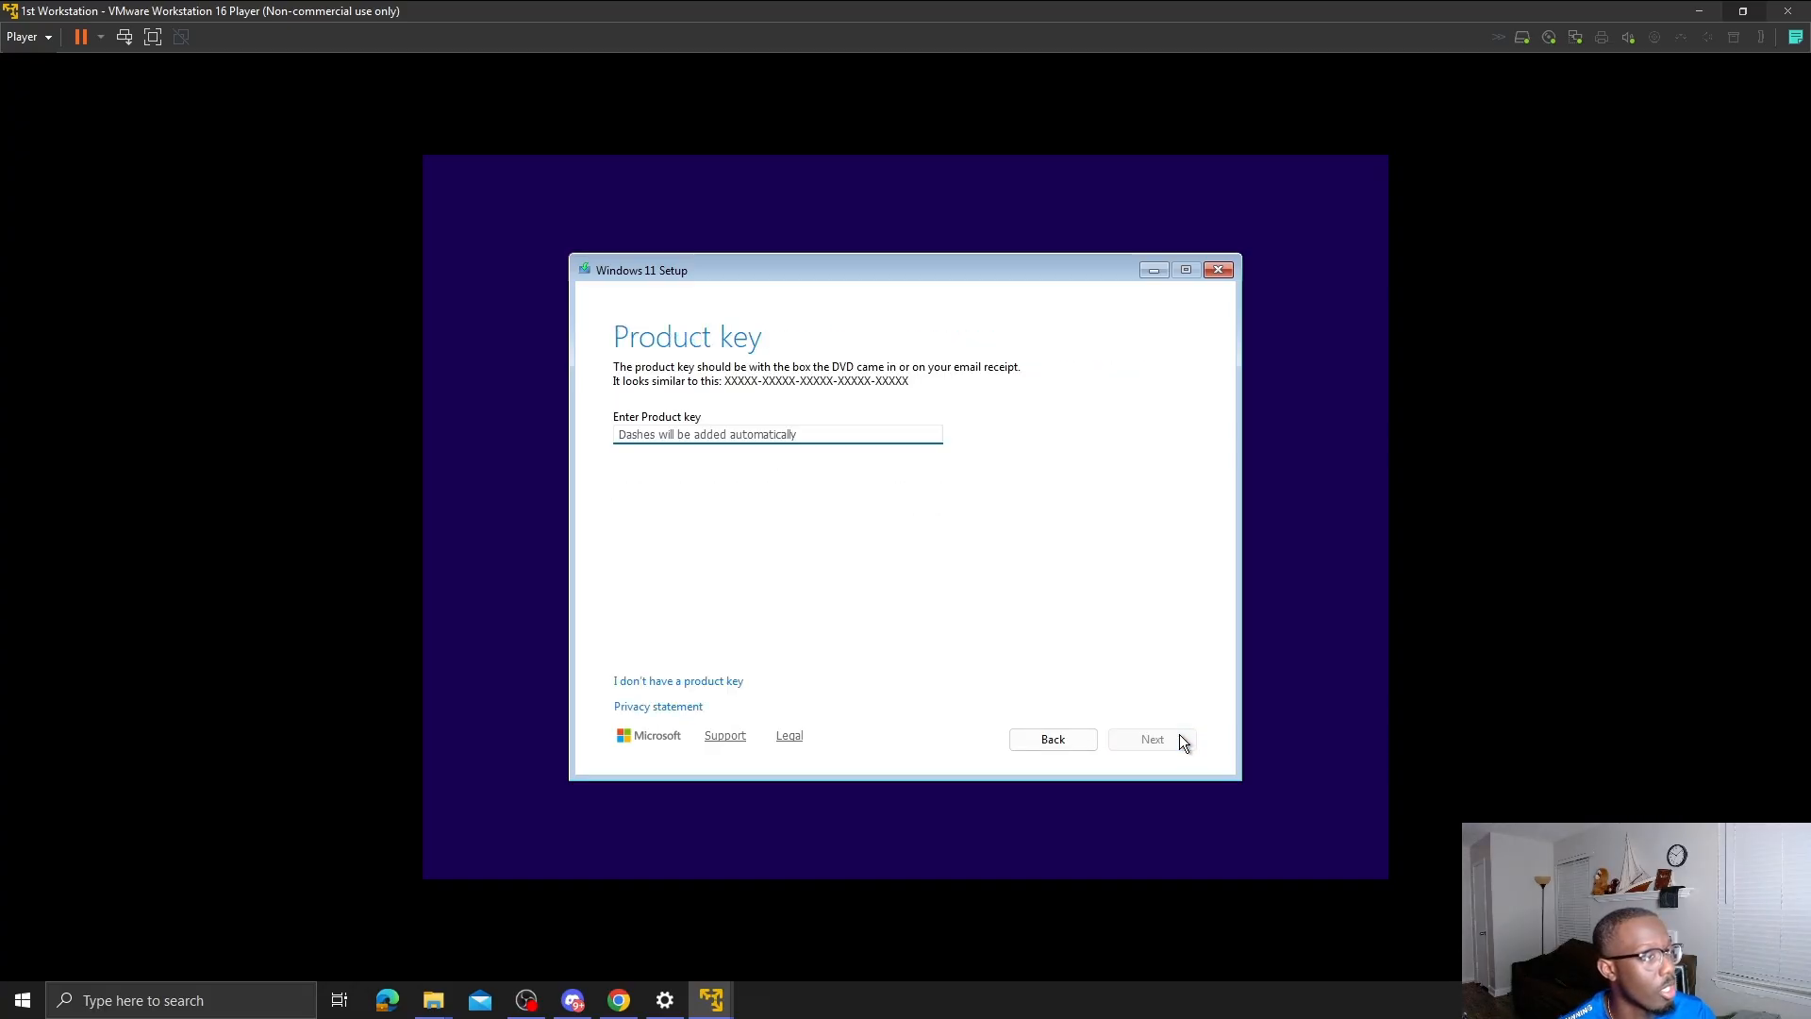
click(655, 680)
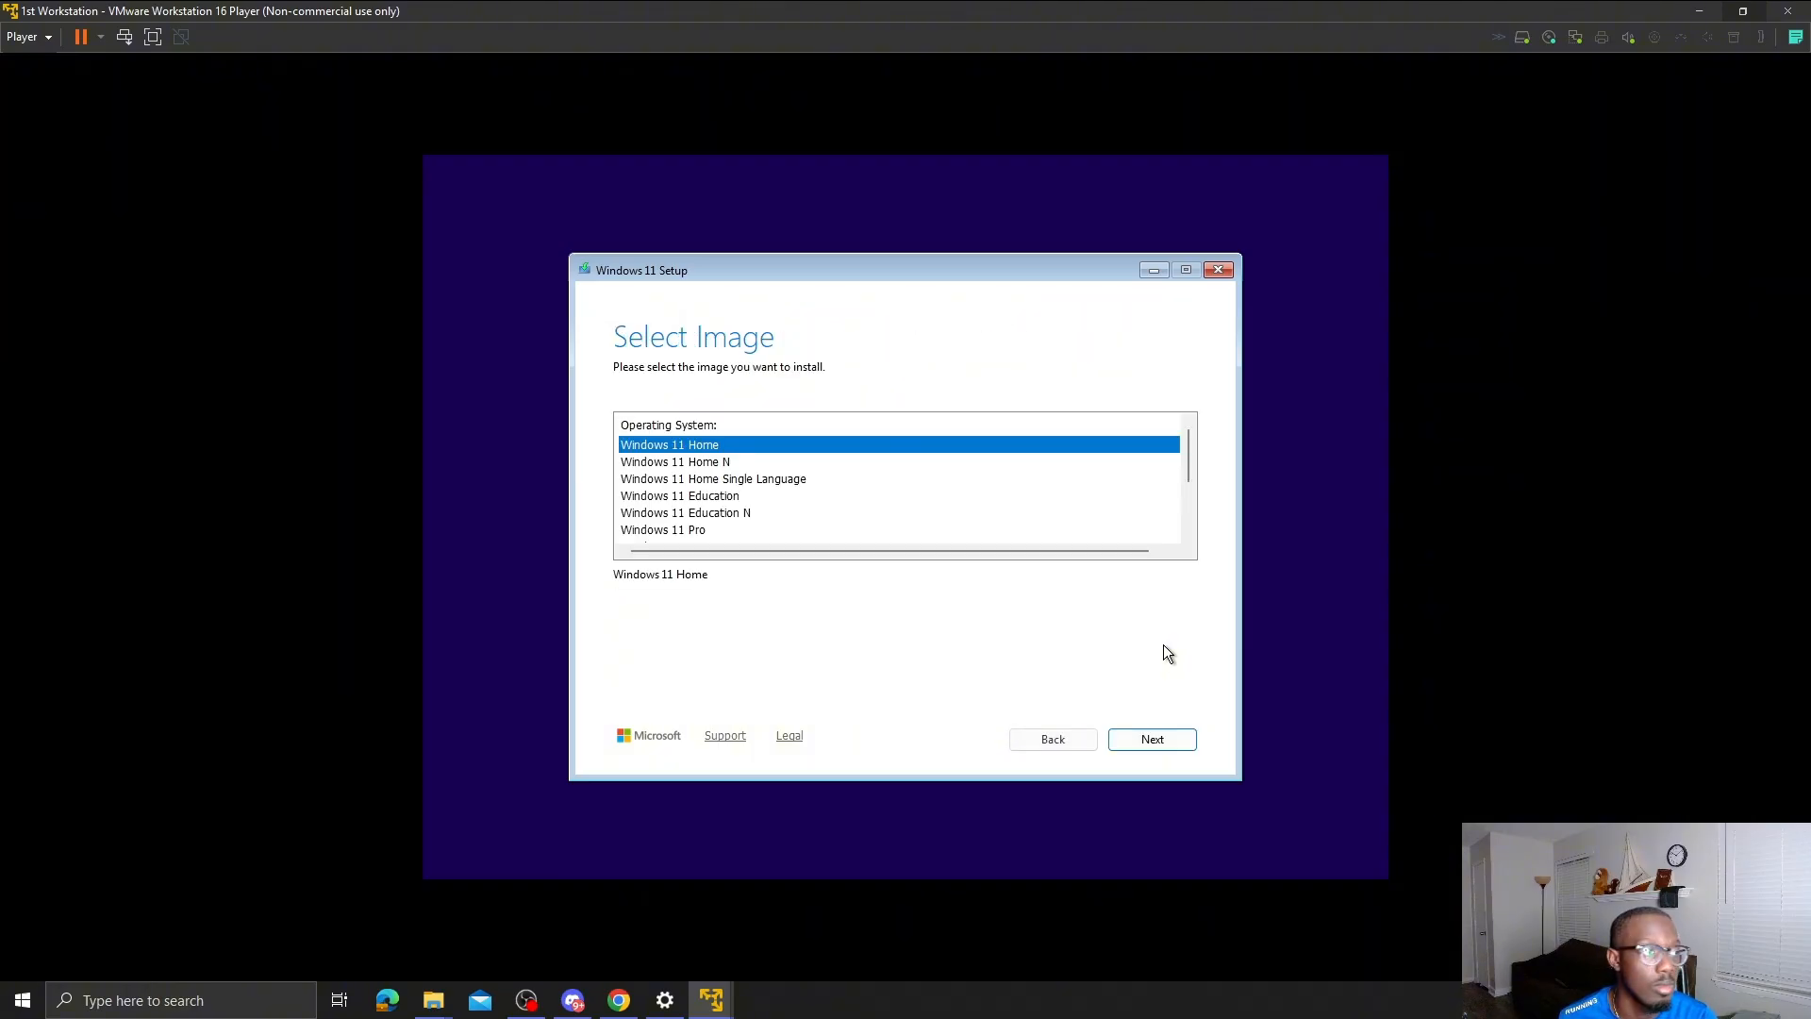
- Choose the Windows 11 Pro edition and continue, which fails the TPM 2.0 requirement
scroll(911, 501, down, 2)
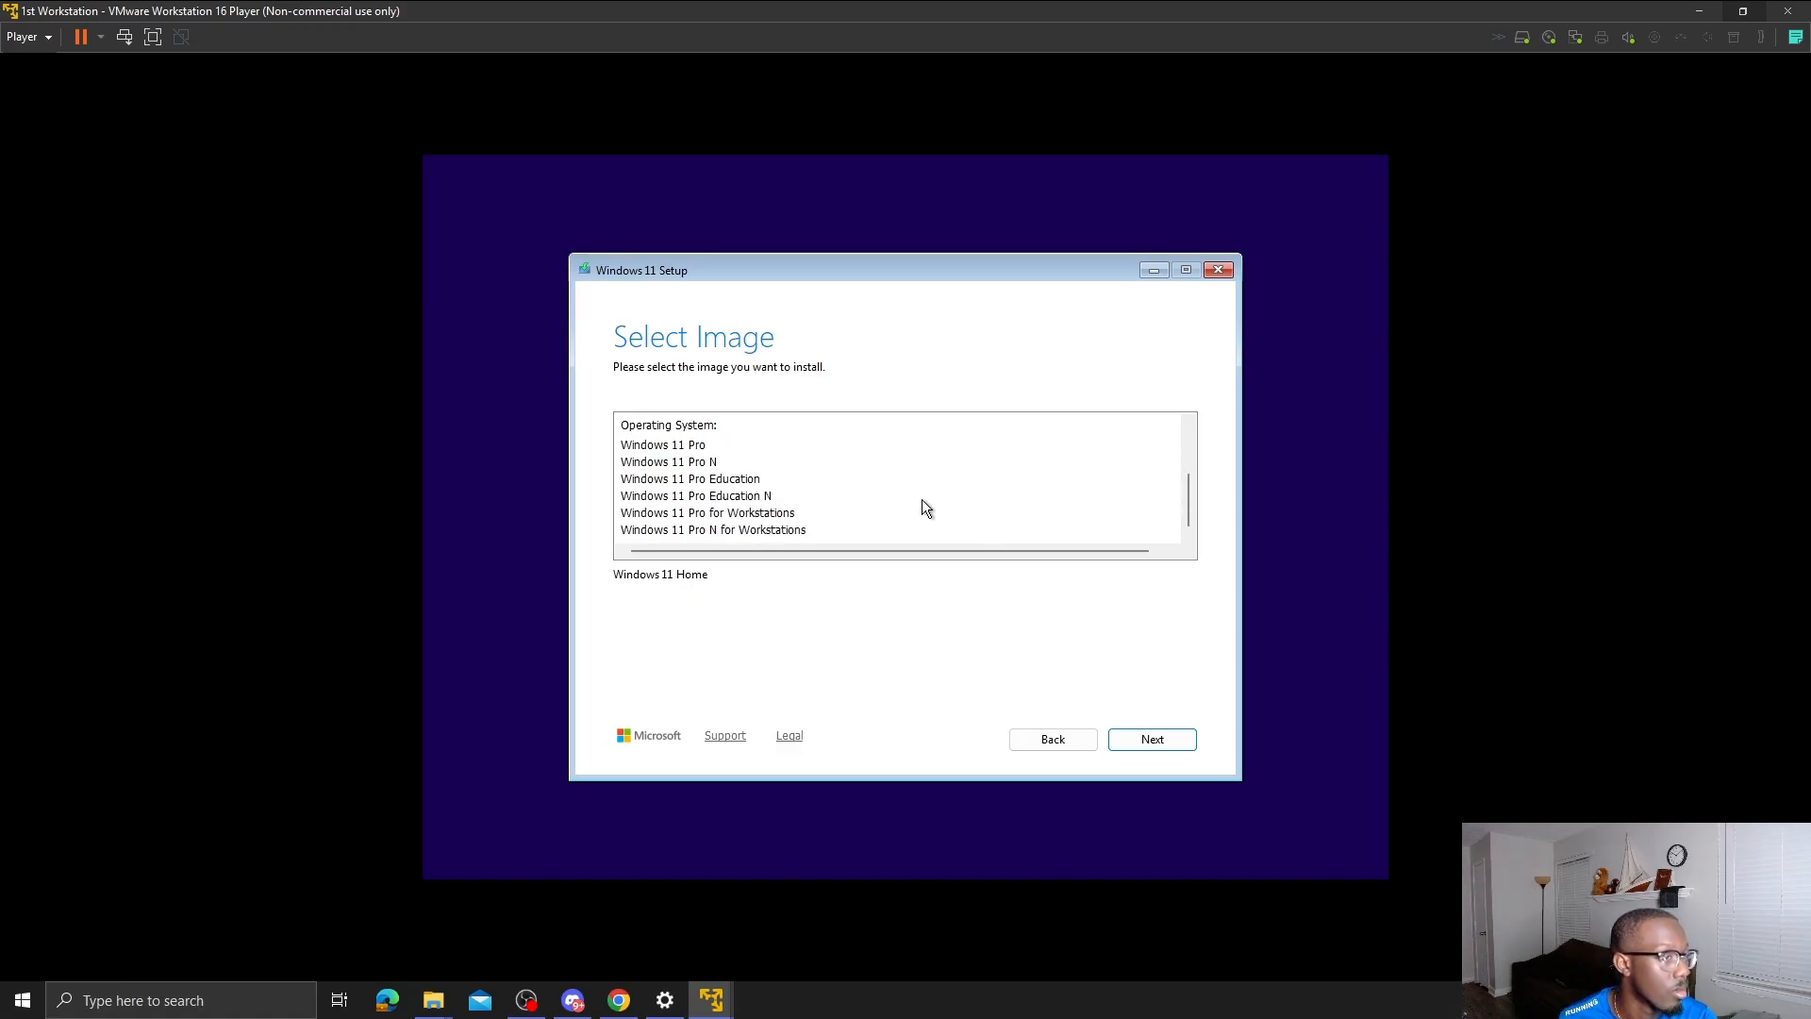
scroll(924, 509, up, 1)
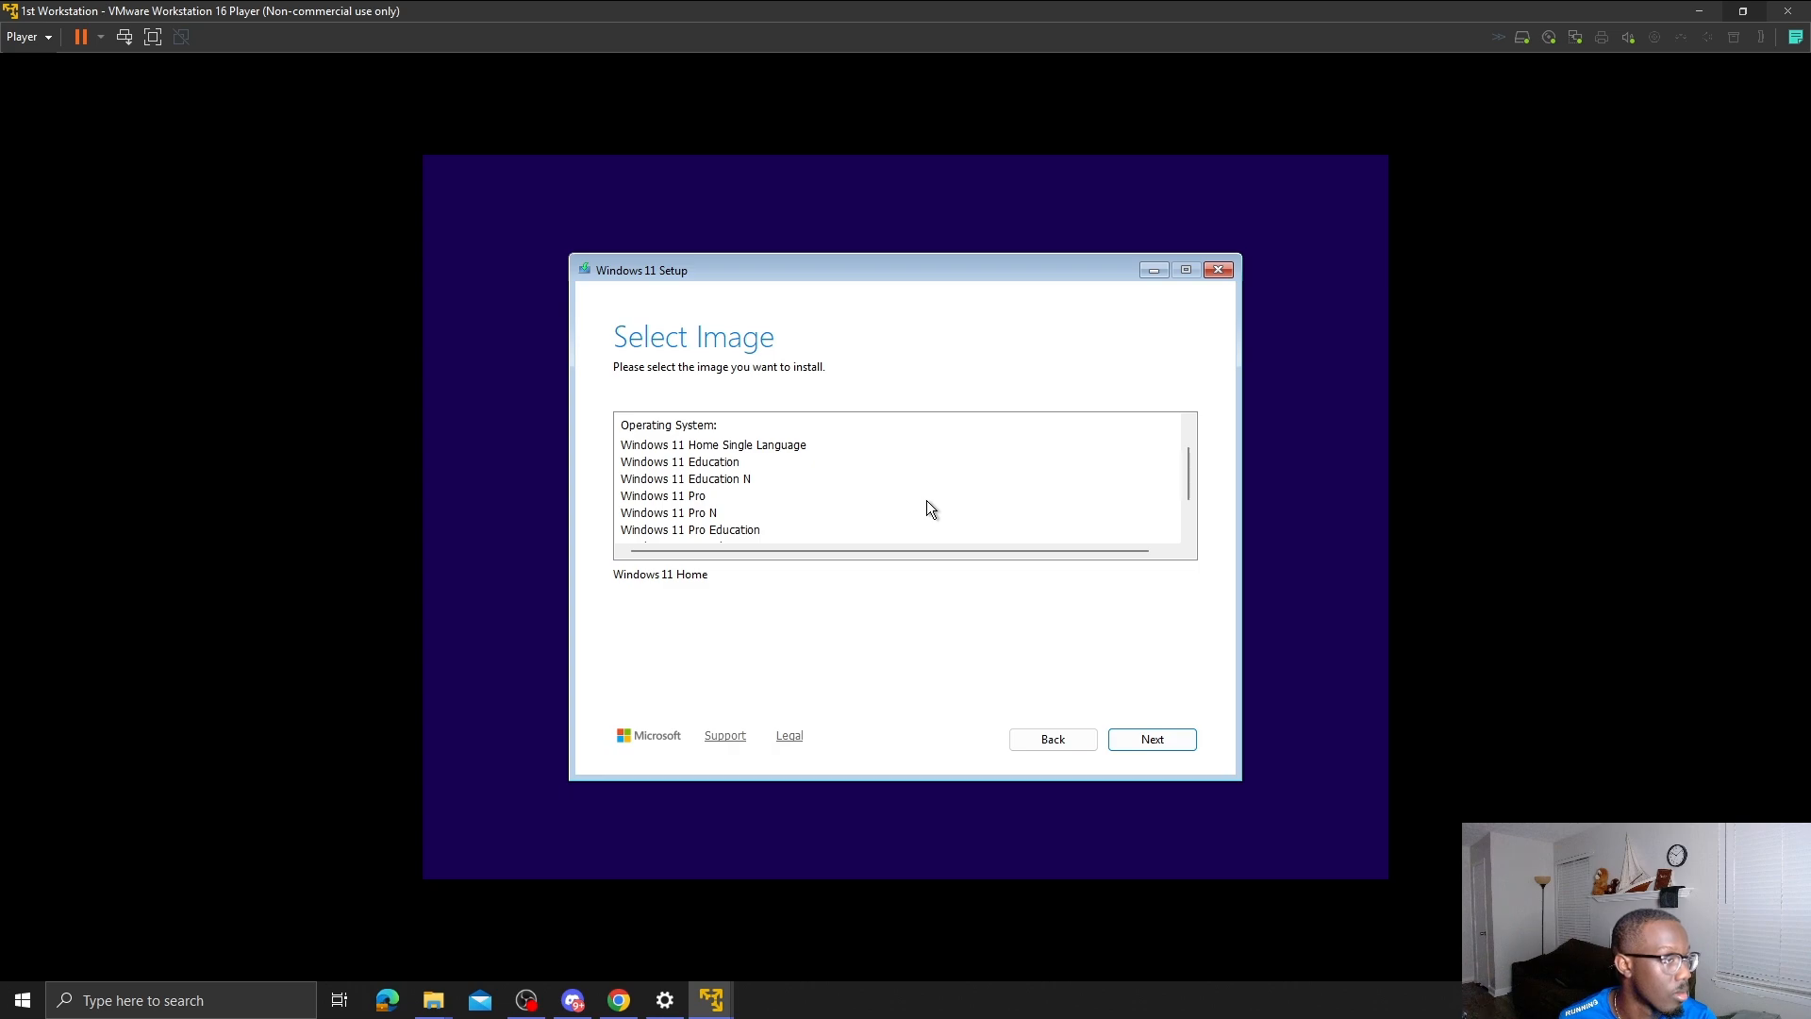
scroll(932, 509, up, 1)
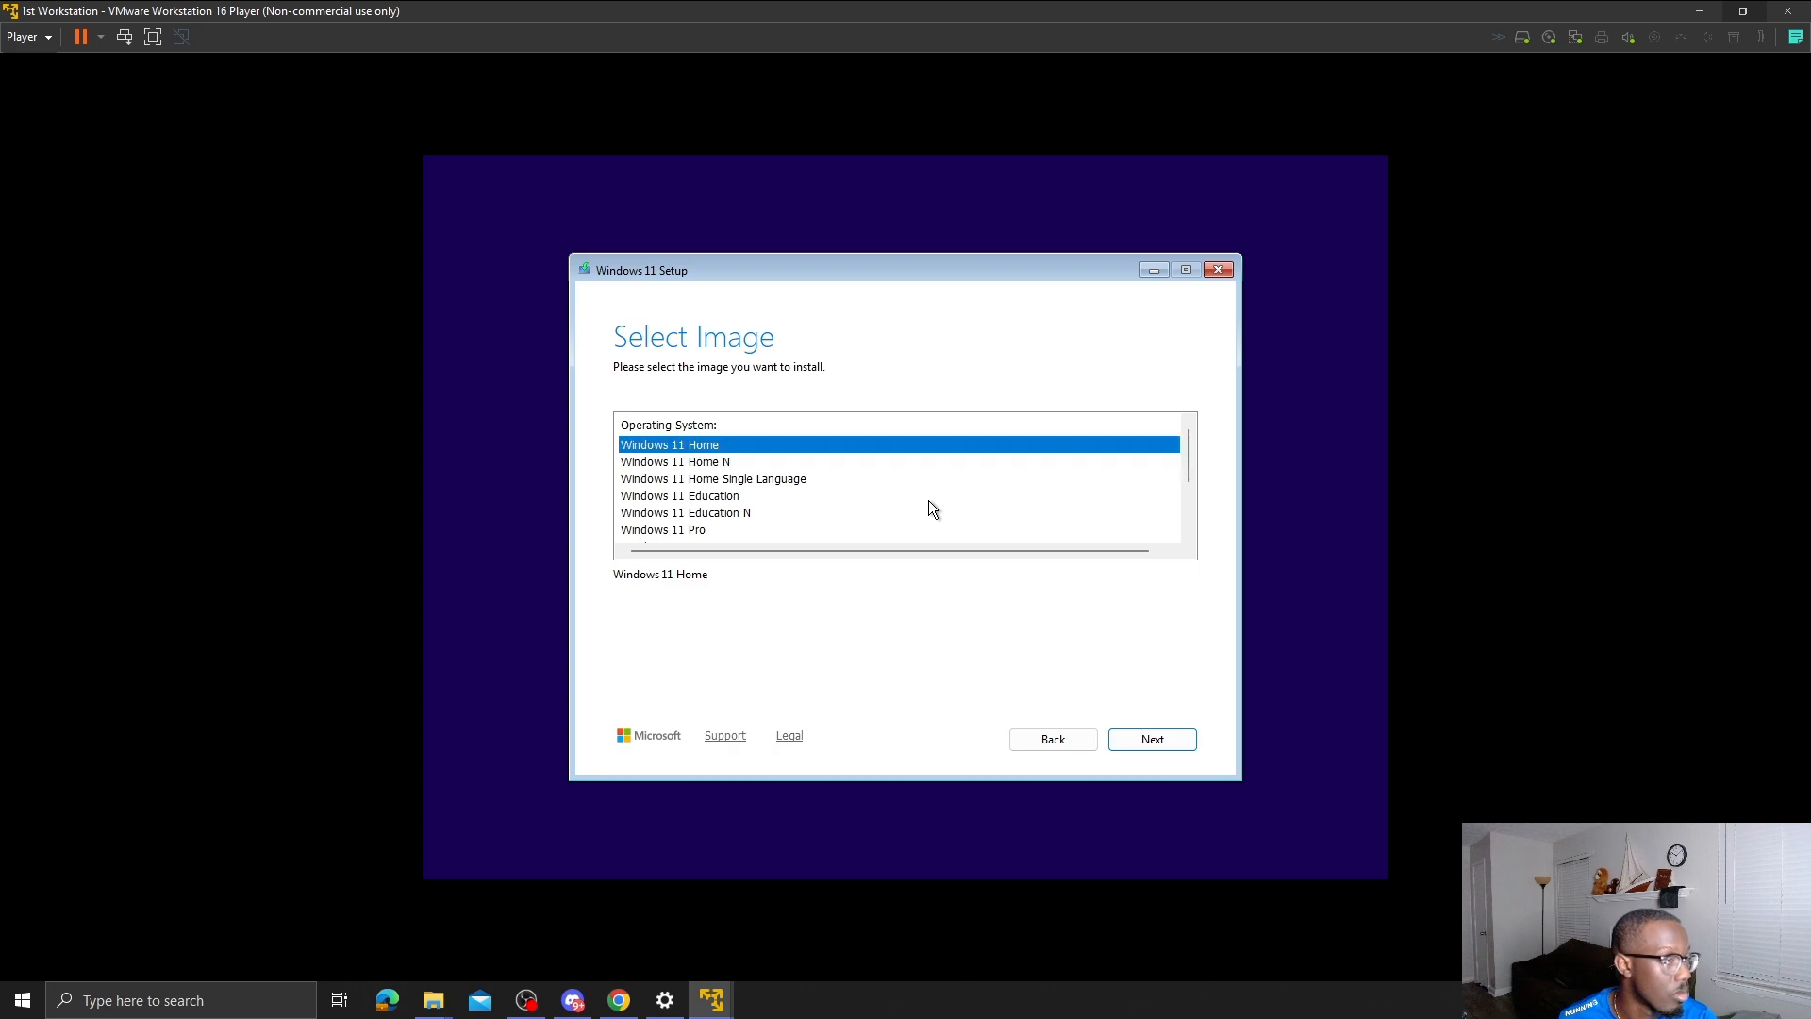
scroll(930, 501, down, 2)
click(734, 449)
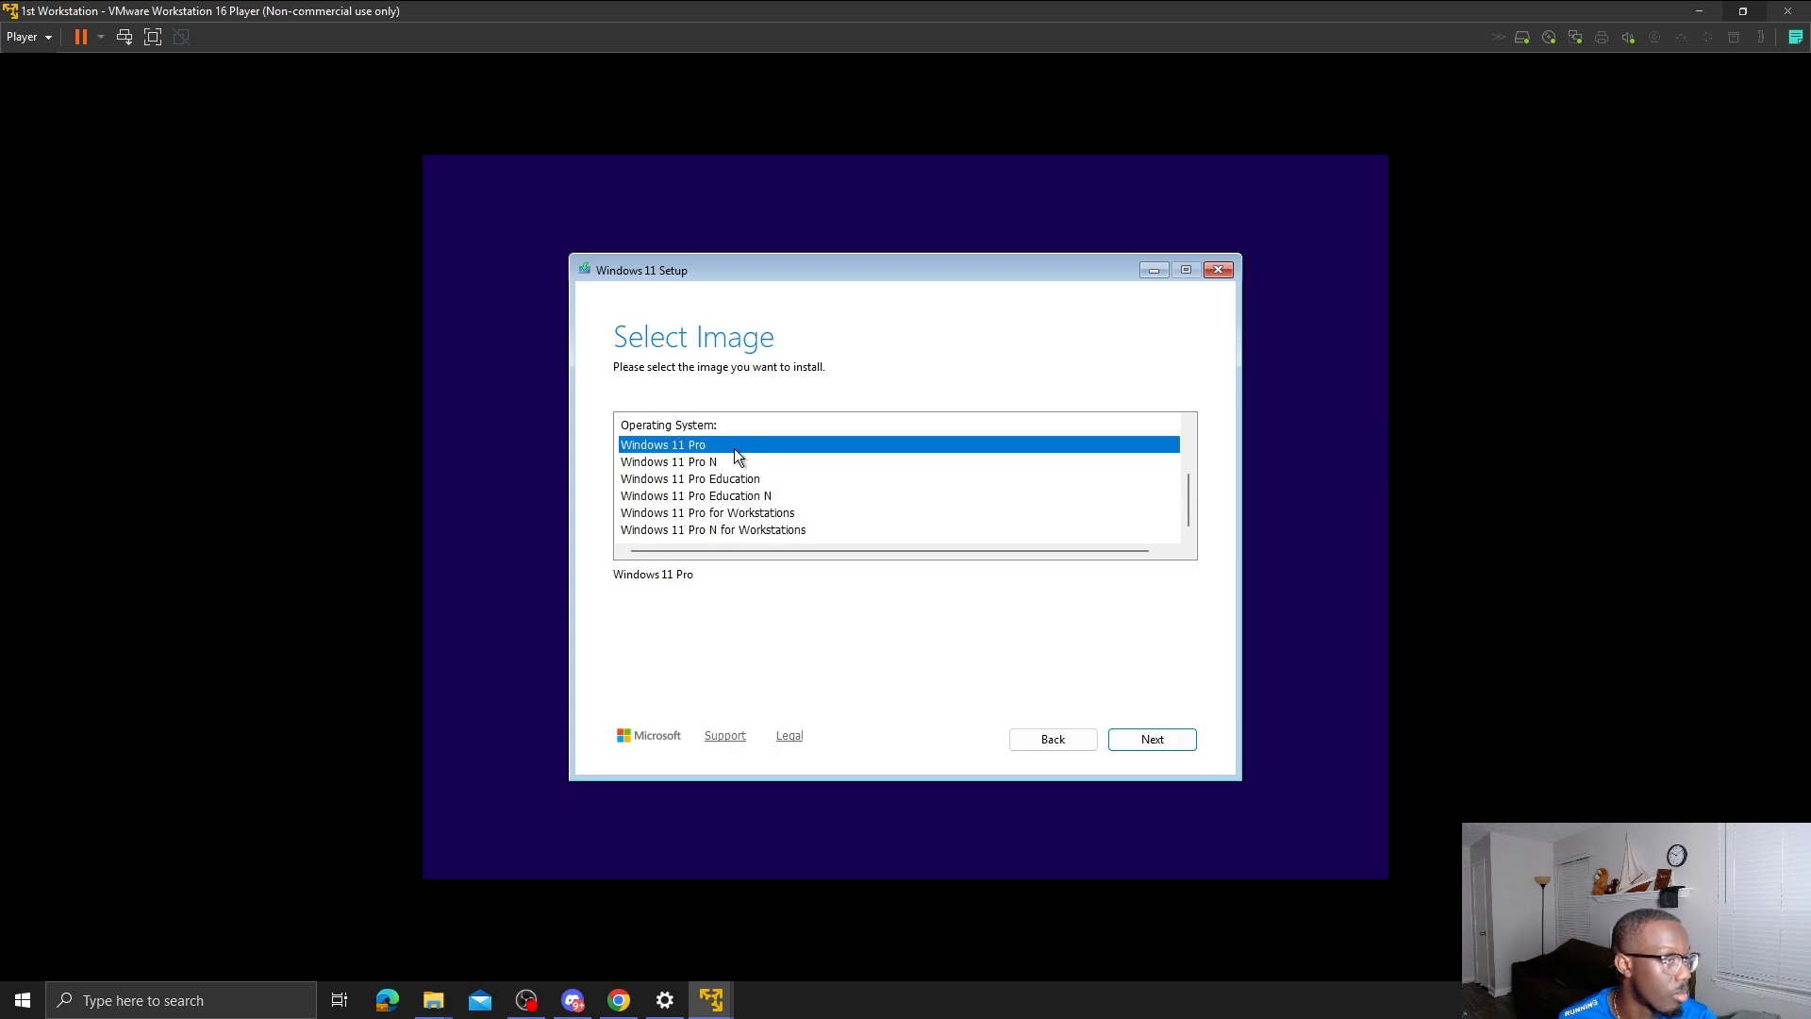
click(1118, 740)
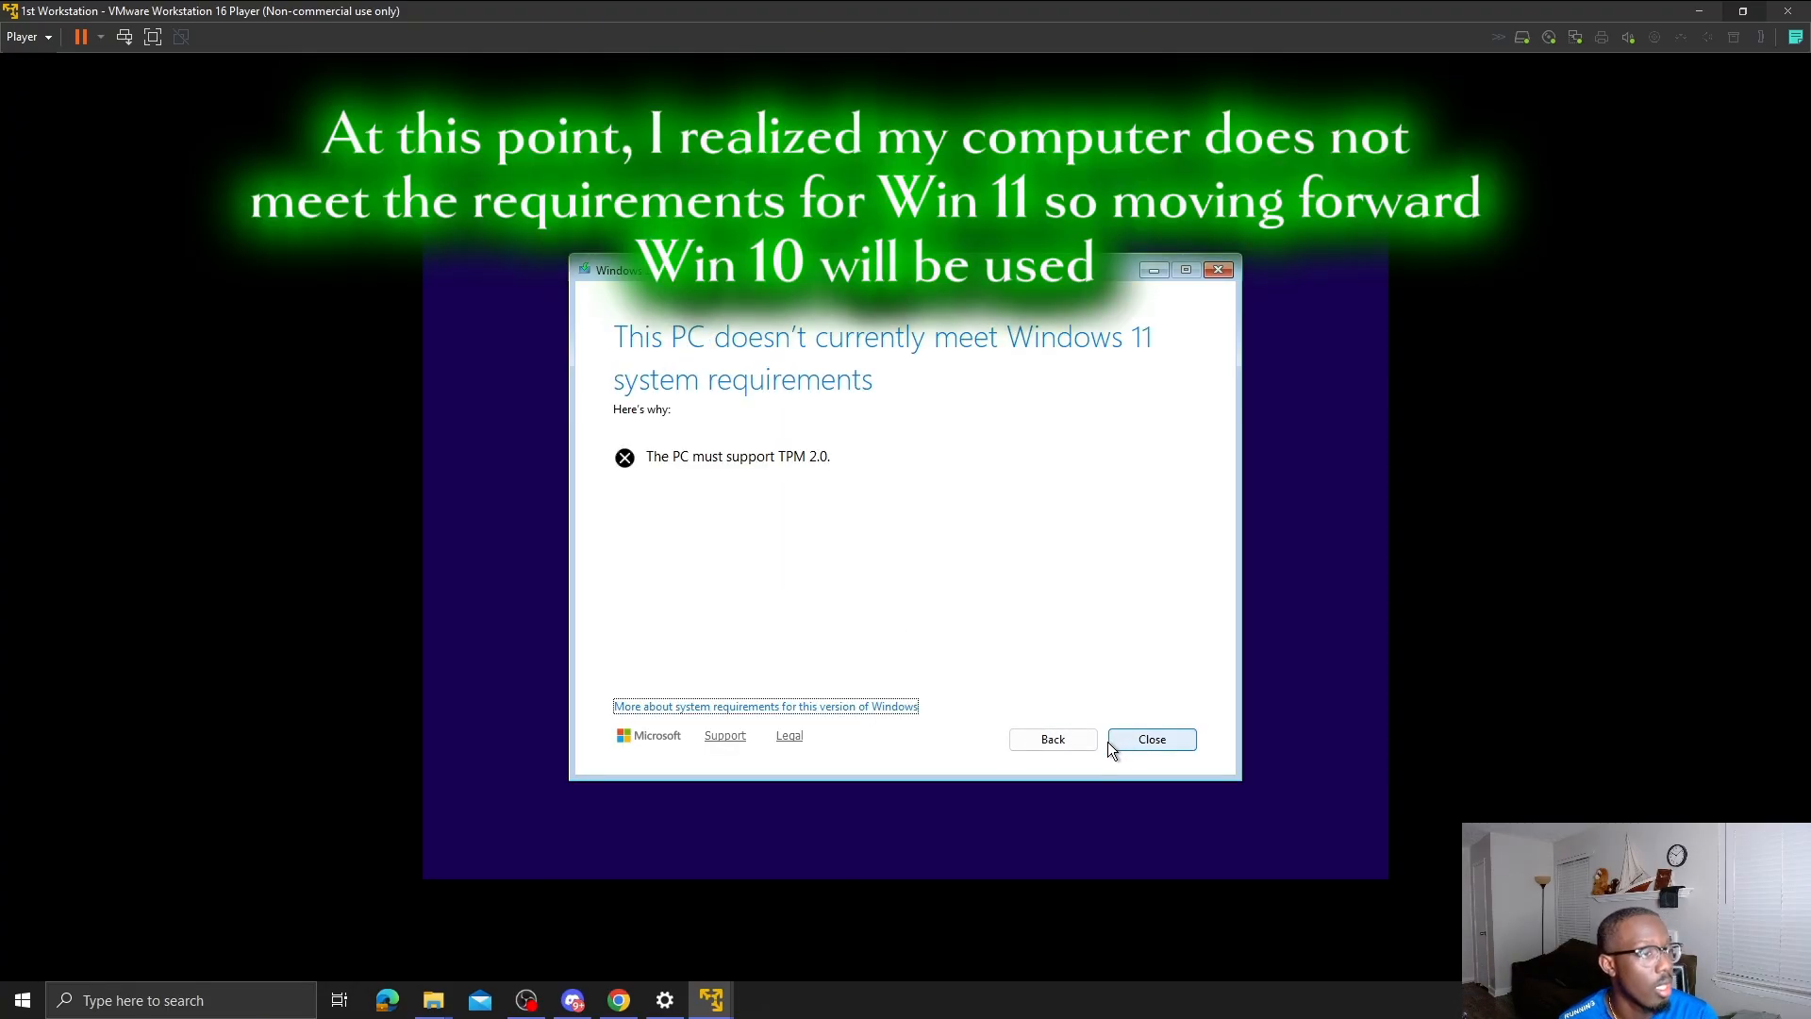
- Go back and retry with Windows 11 Pro Education, then Windows 11 Home
click(1090, 736)
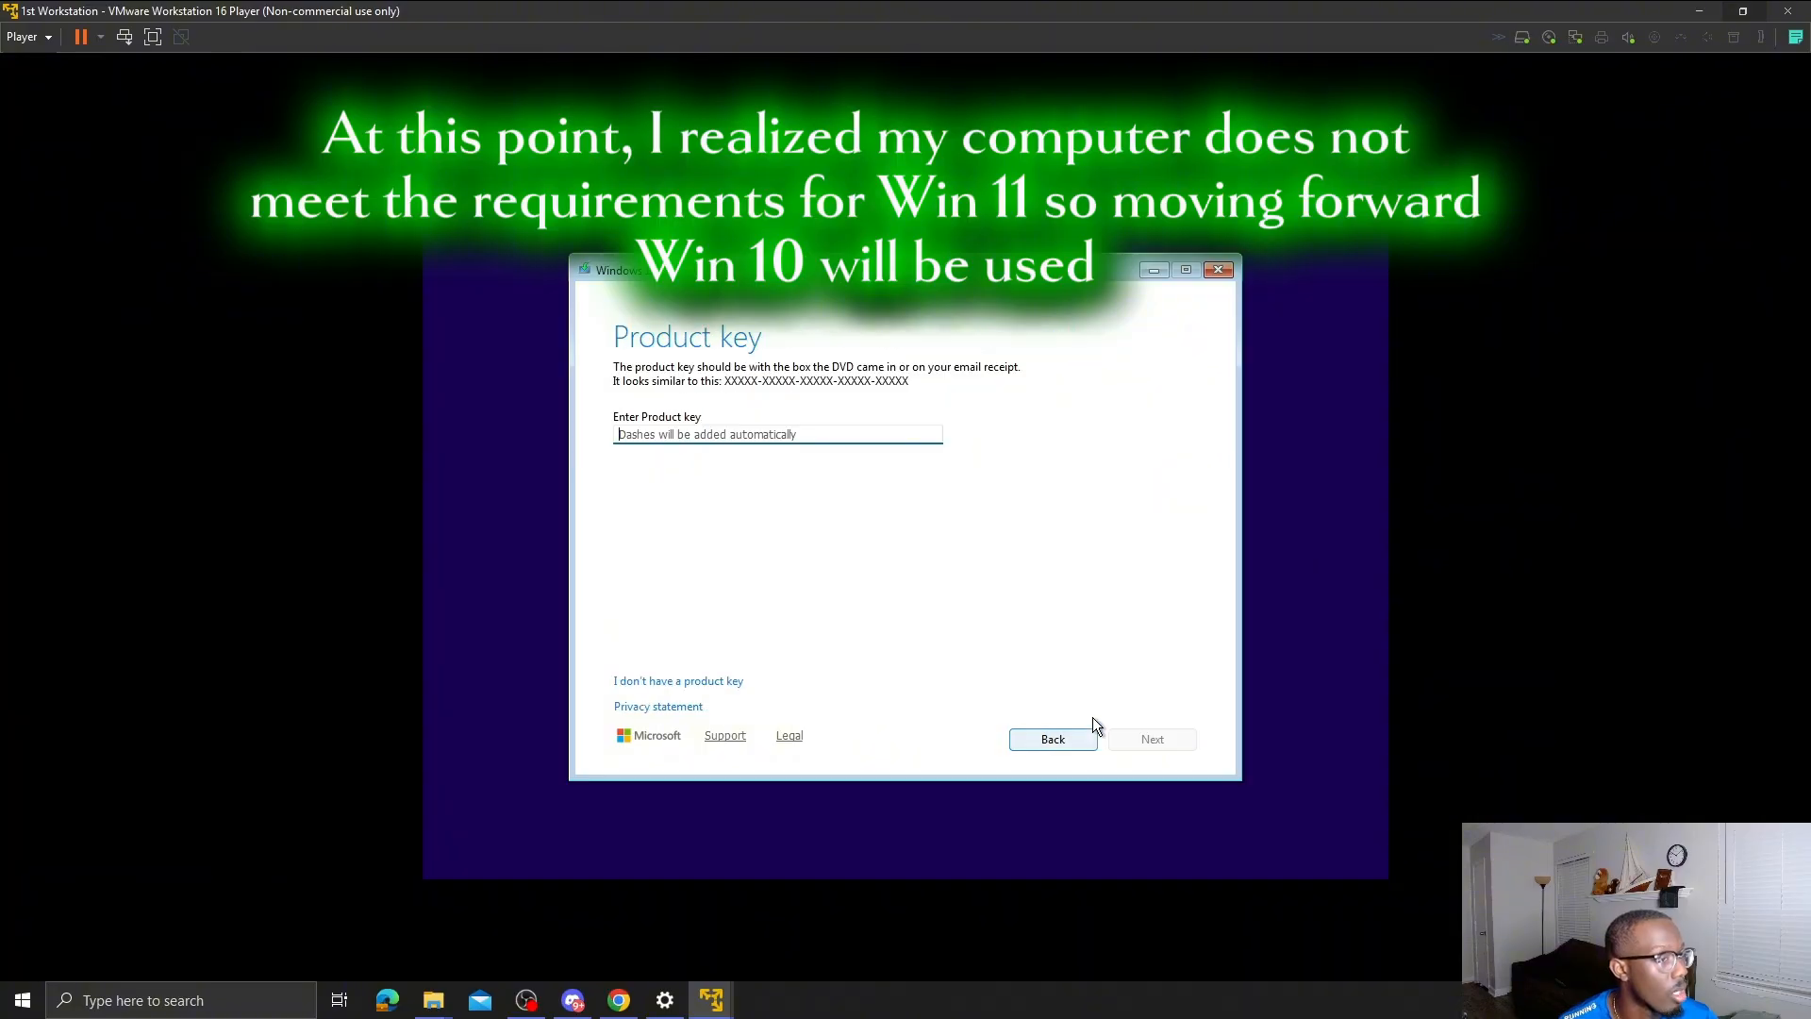
click(1083, 736)
key(Down)
key(Down)
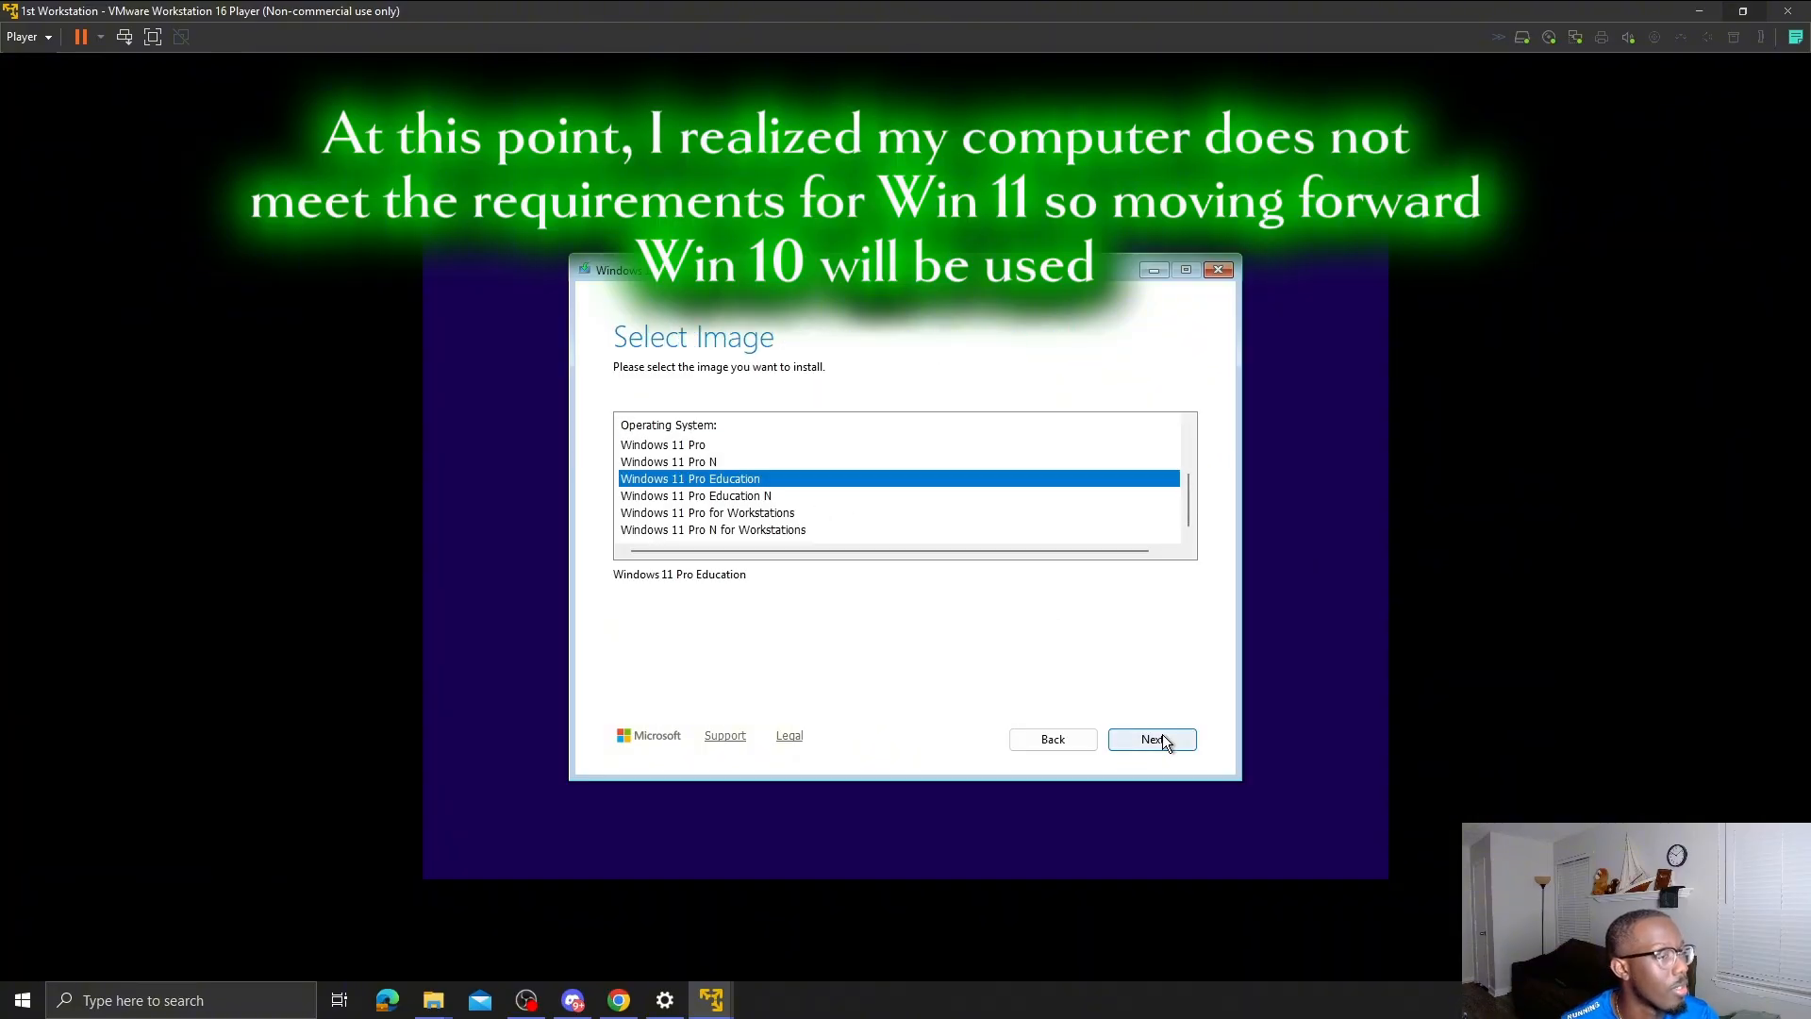
click(1158, 738)
click(1083, 738)
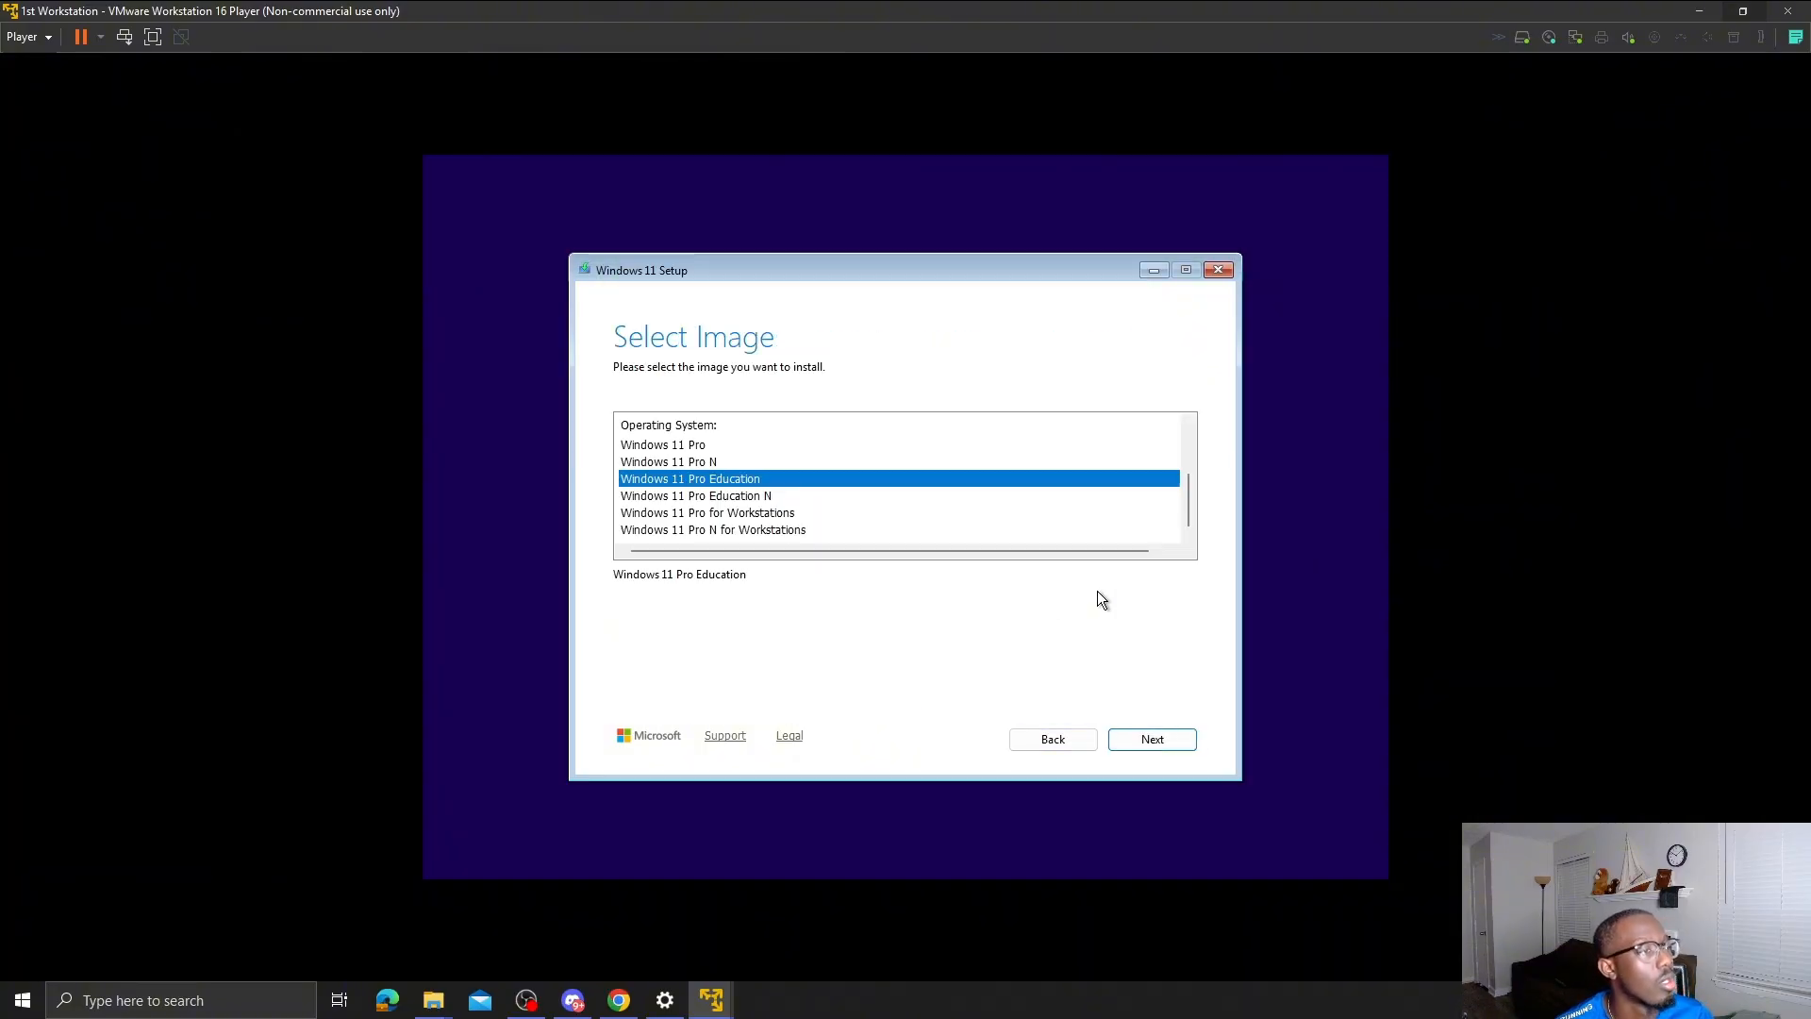
scroll(847, 445, up, 2)
click(848, 444)
click(1120, 739)
- Back out of the Windows 11 requirements error page
click(1081, 740)
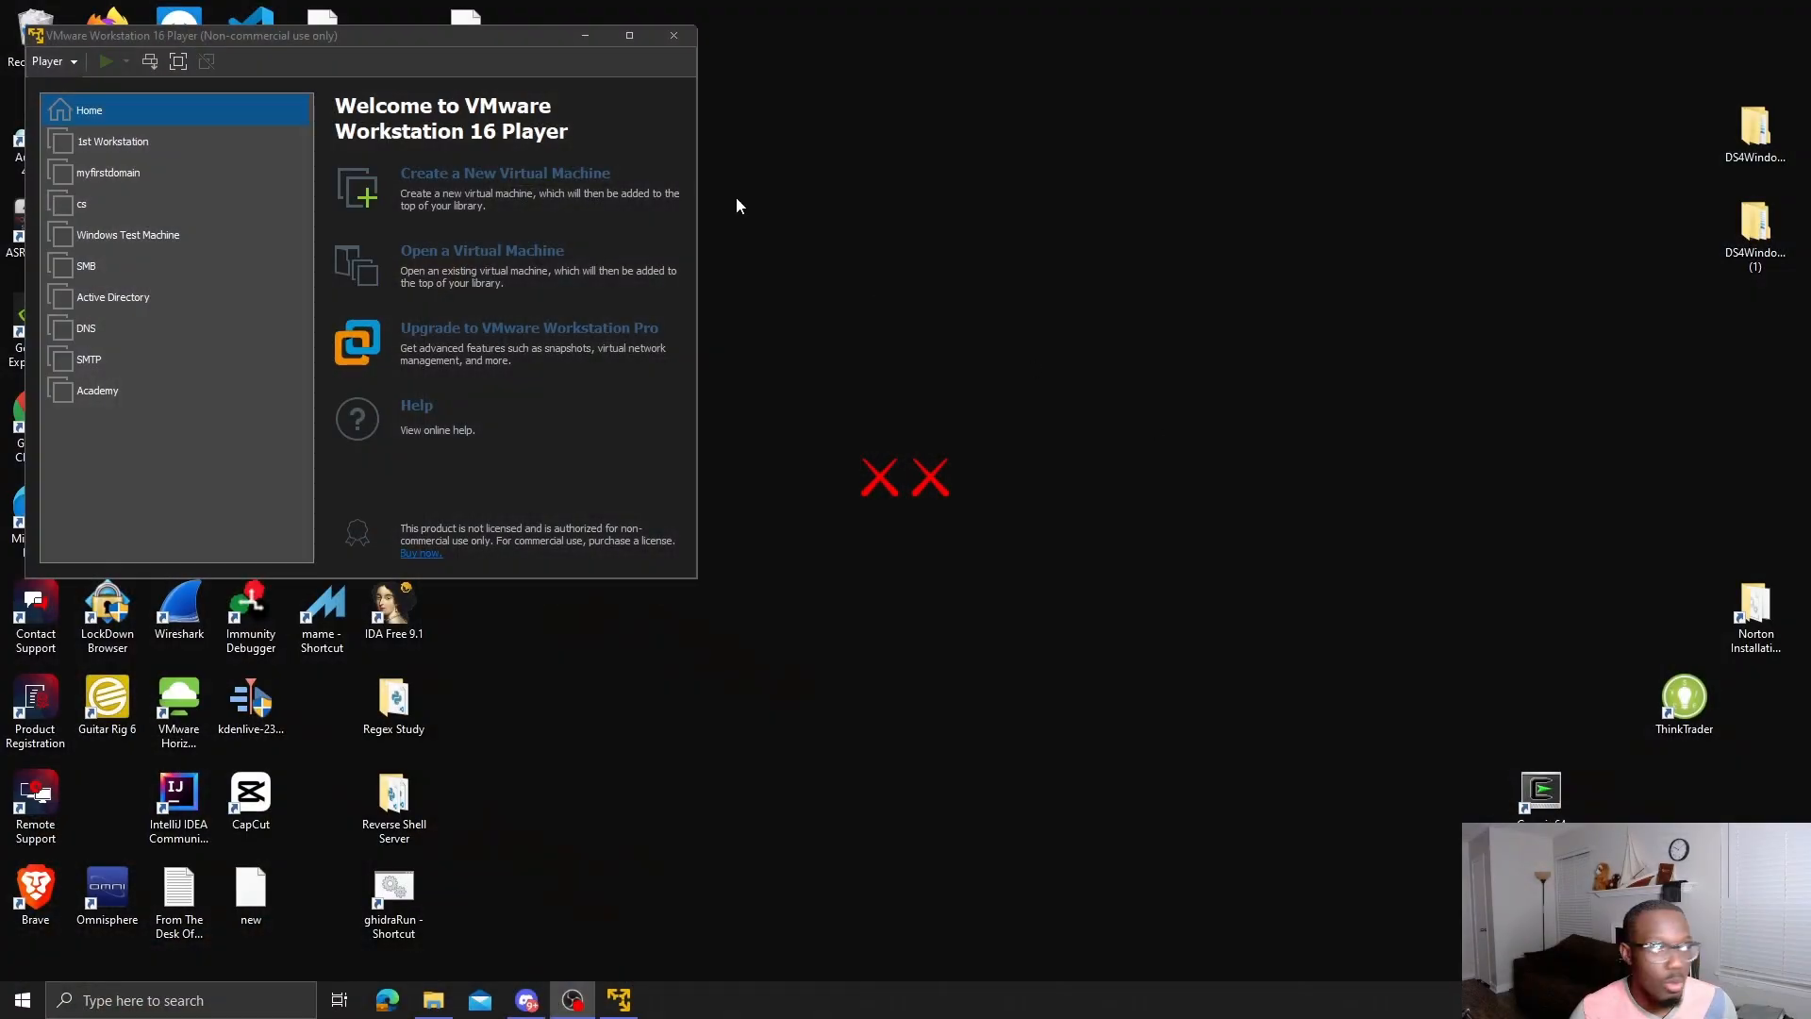
- Point 1st Workstation's CD/DVD (SATA) drive at the Windows10.iso image and save the settings
click(630, 36)
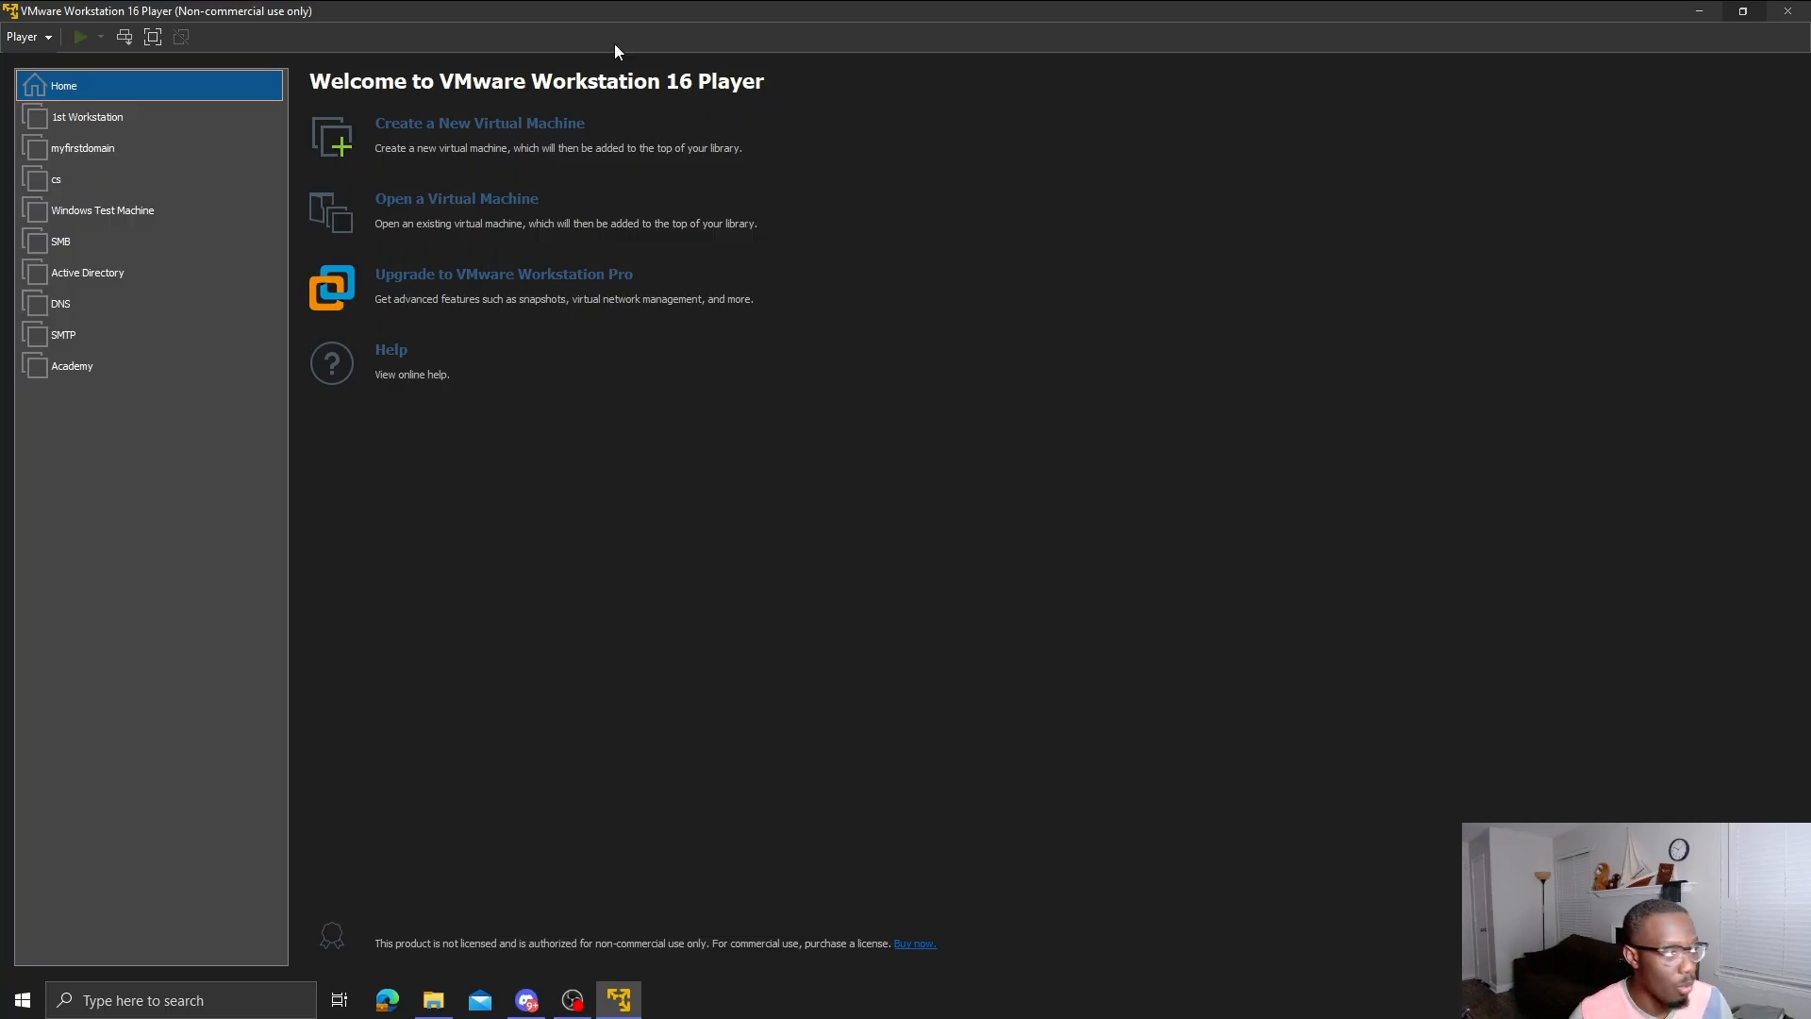
right_click(117, 123)
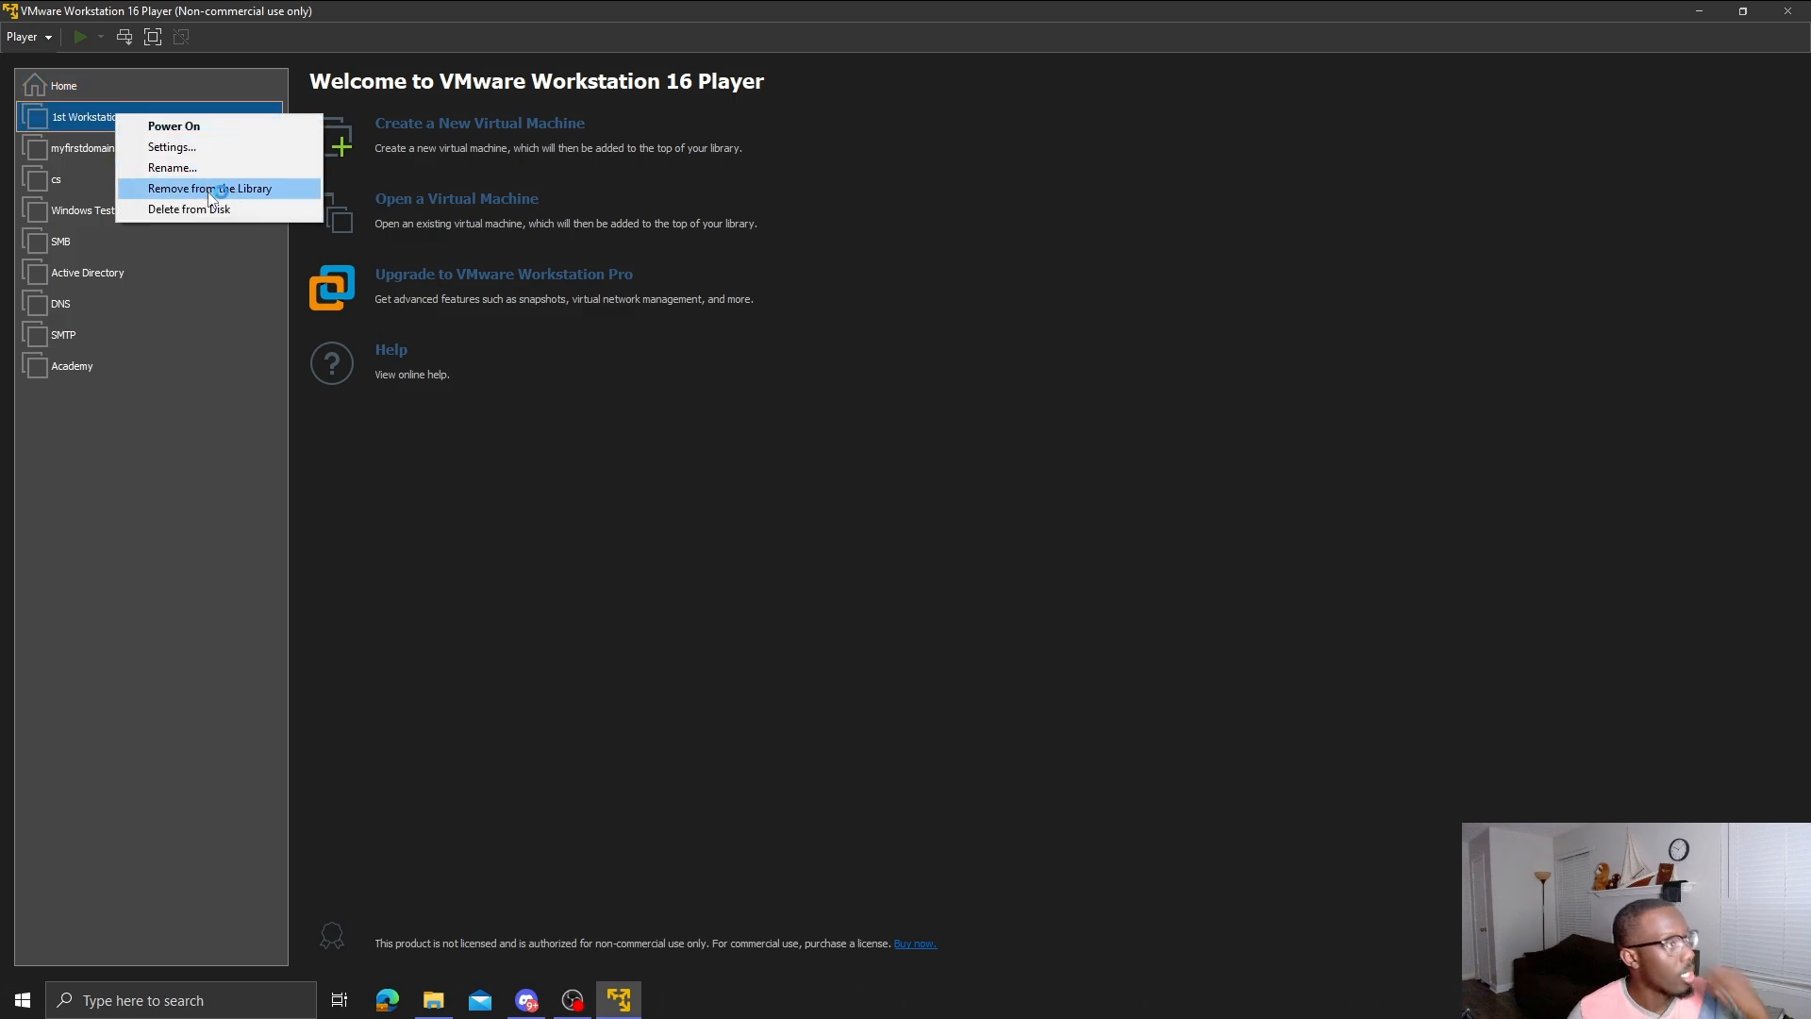
click(207, 151)
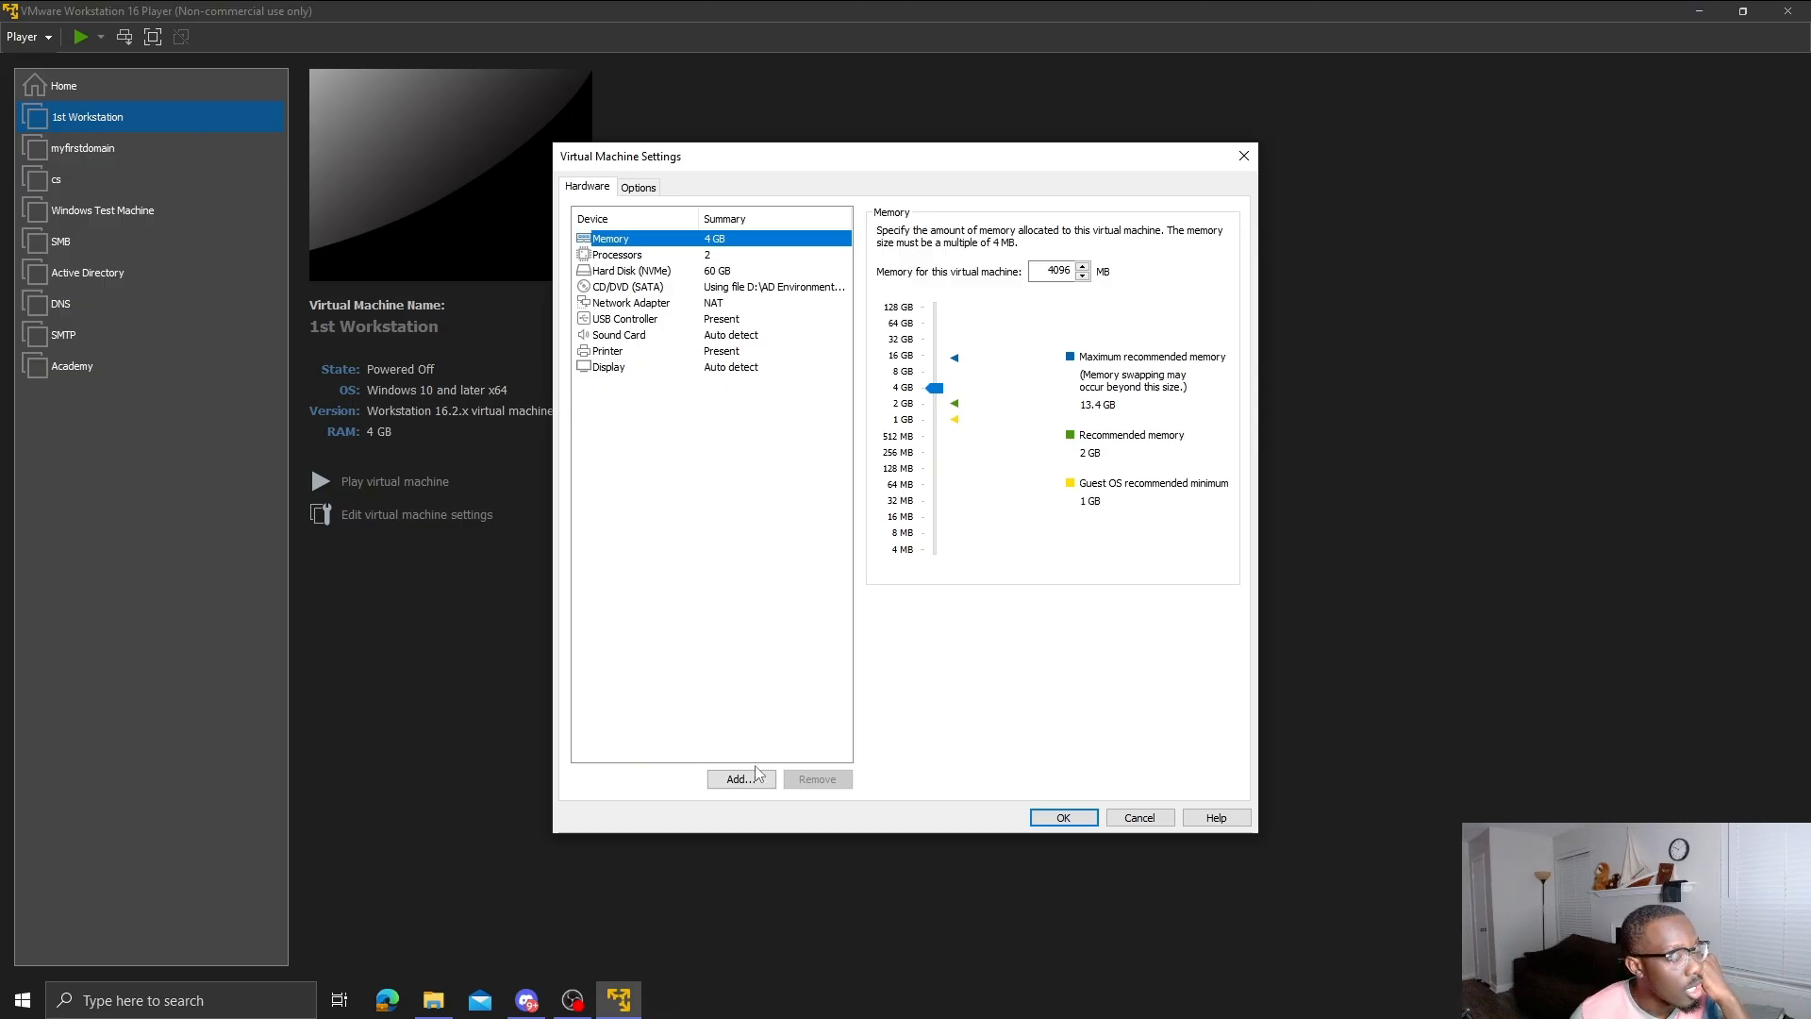
click(787, 298)
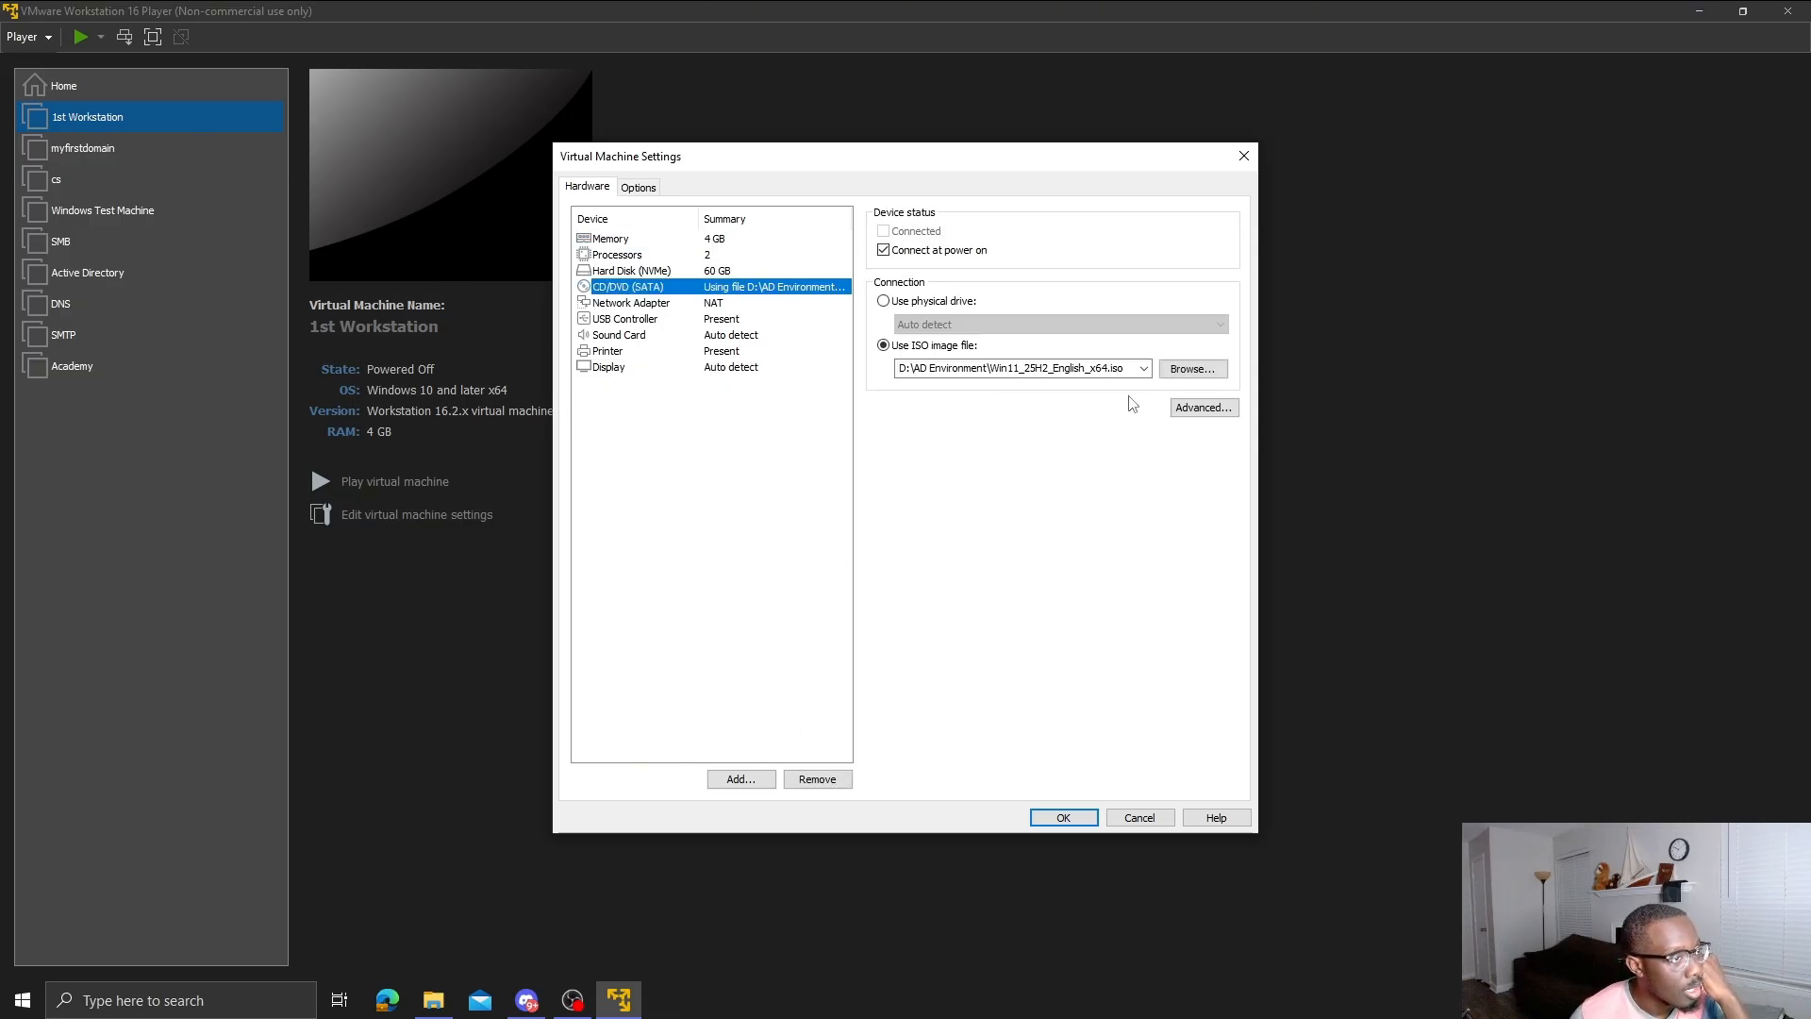
click(1168, 375)
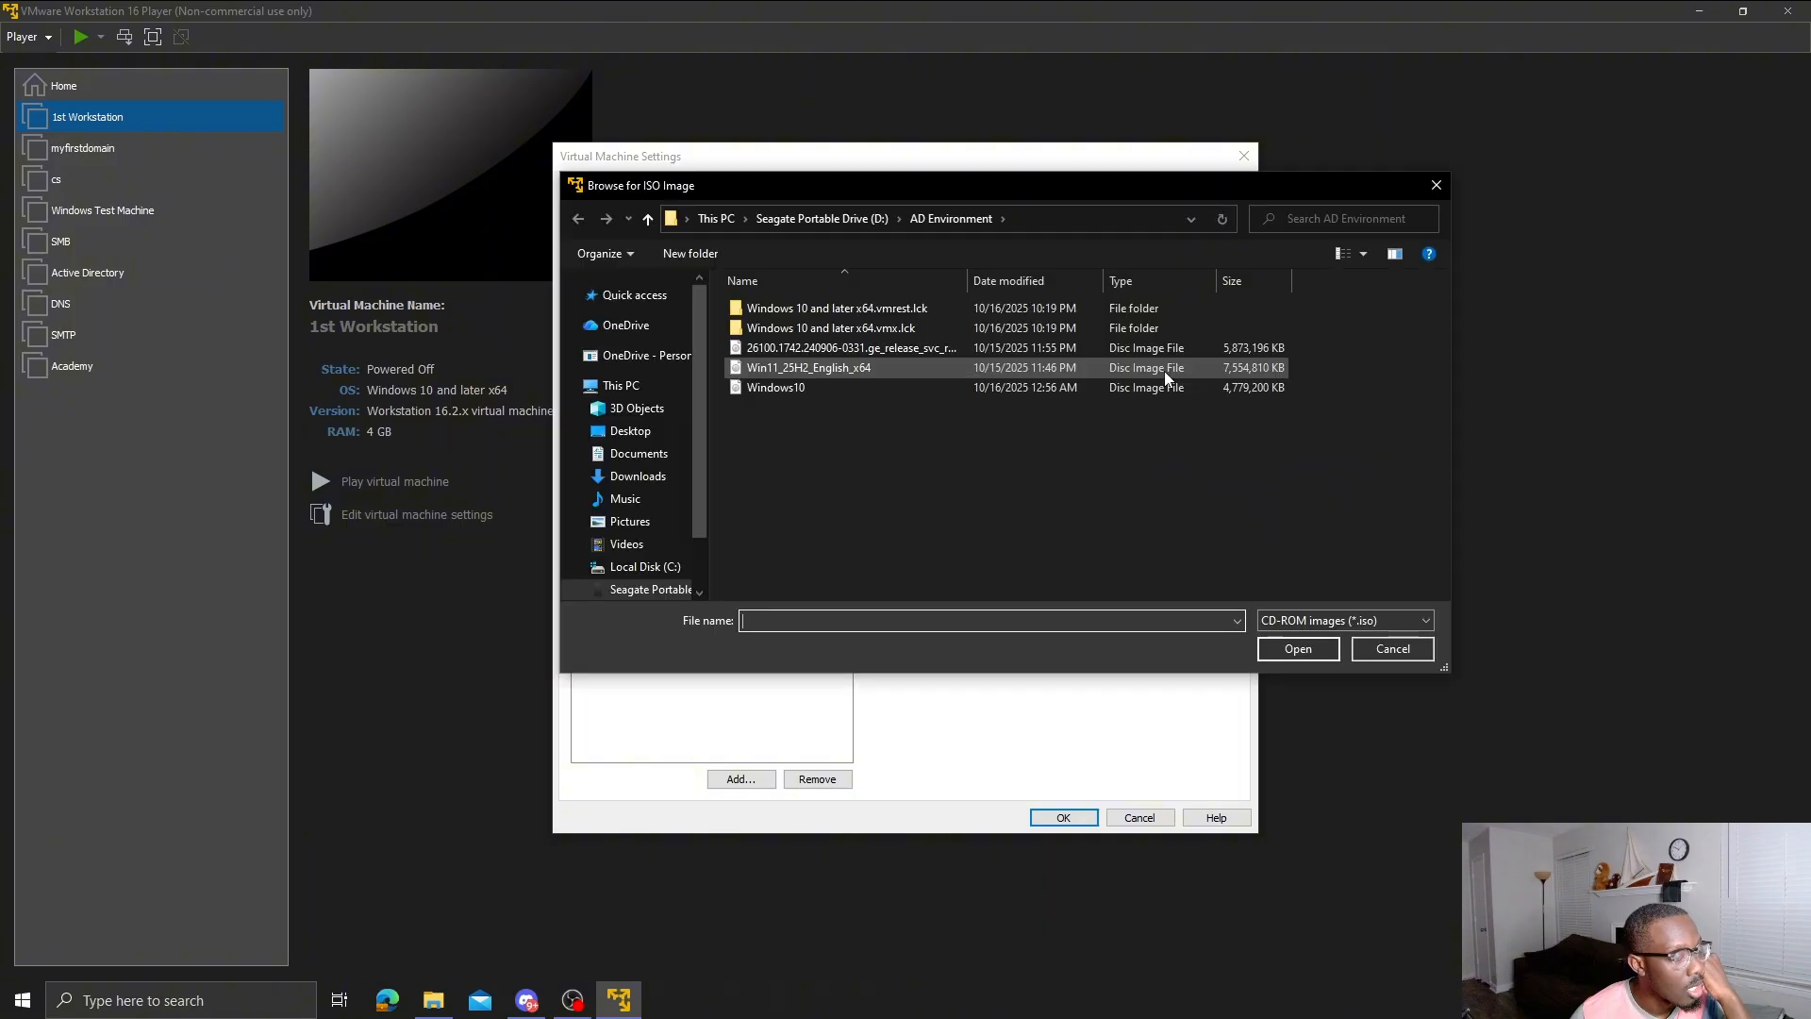
click(878, 385)
double_click(878, 385)
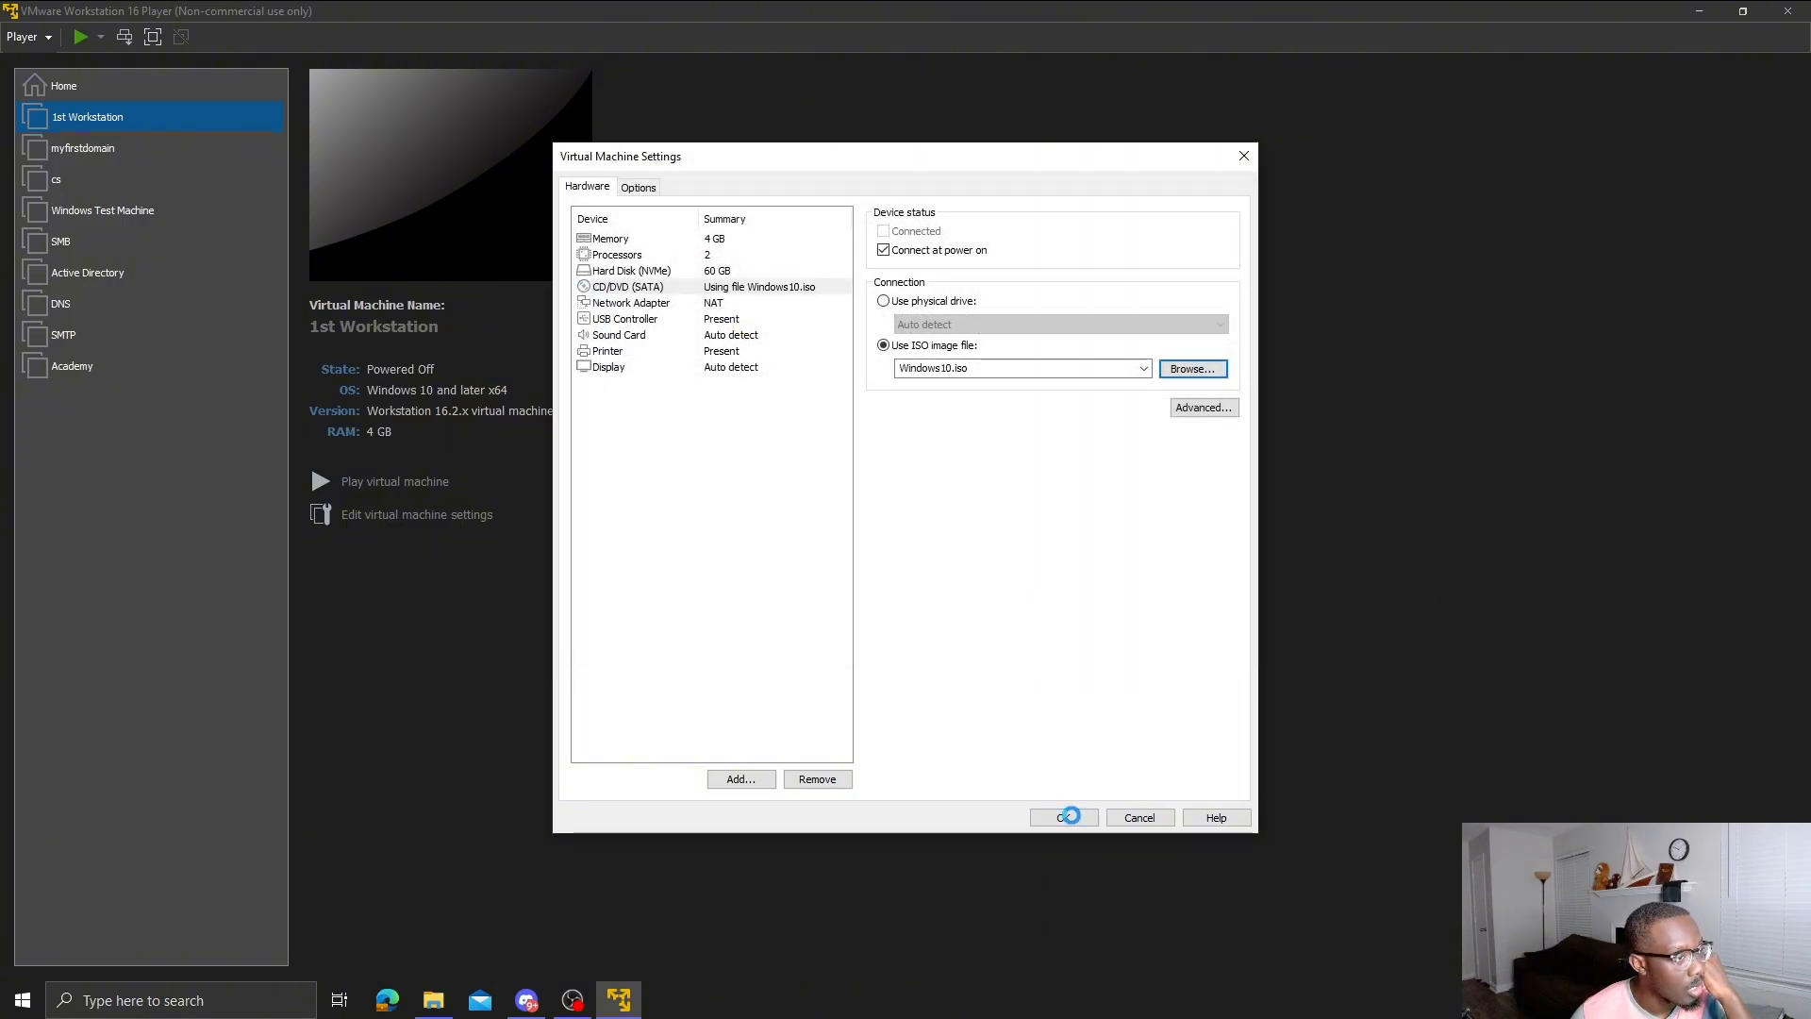
click(1076, 820)
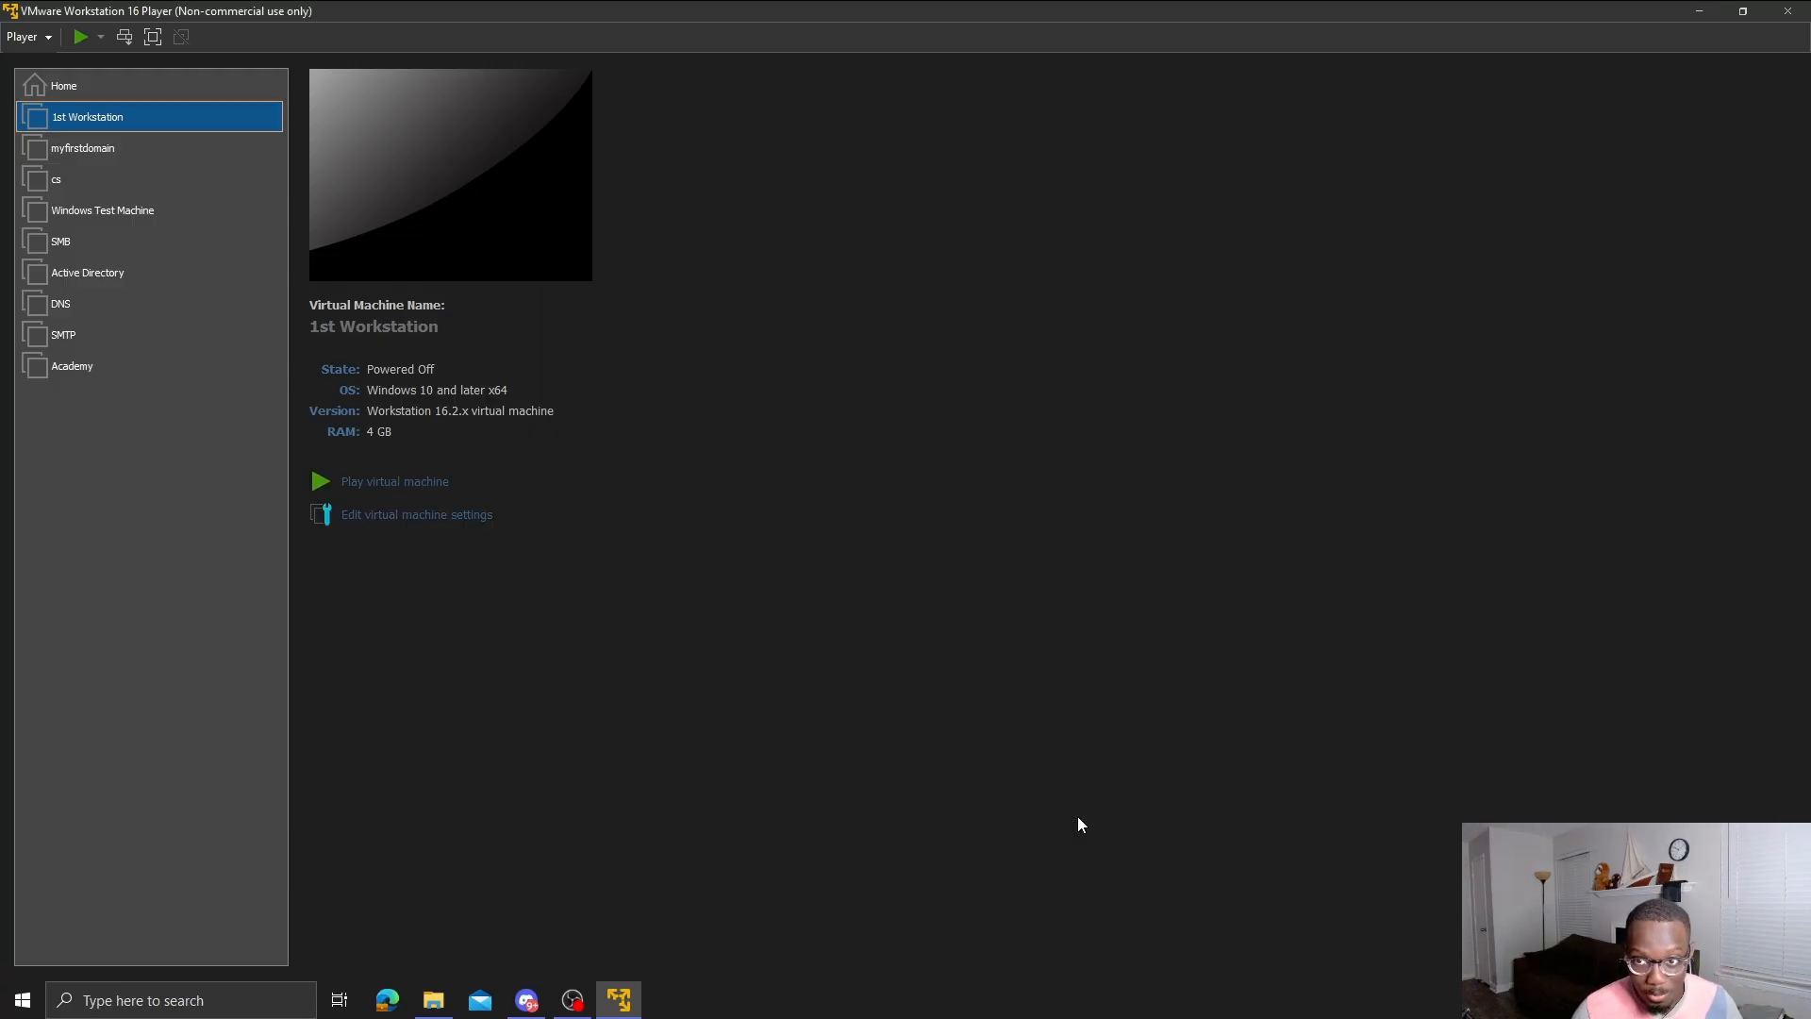
- Play 1st Workstation and boot it from the Windows 10 disc
click(390, 489)
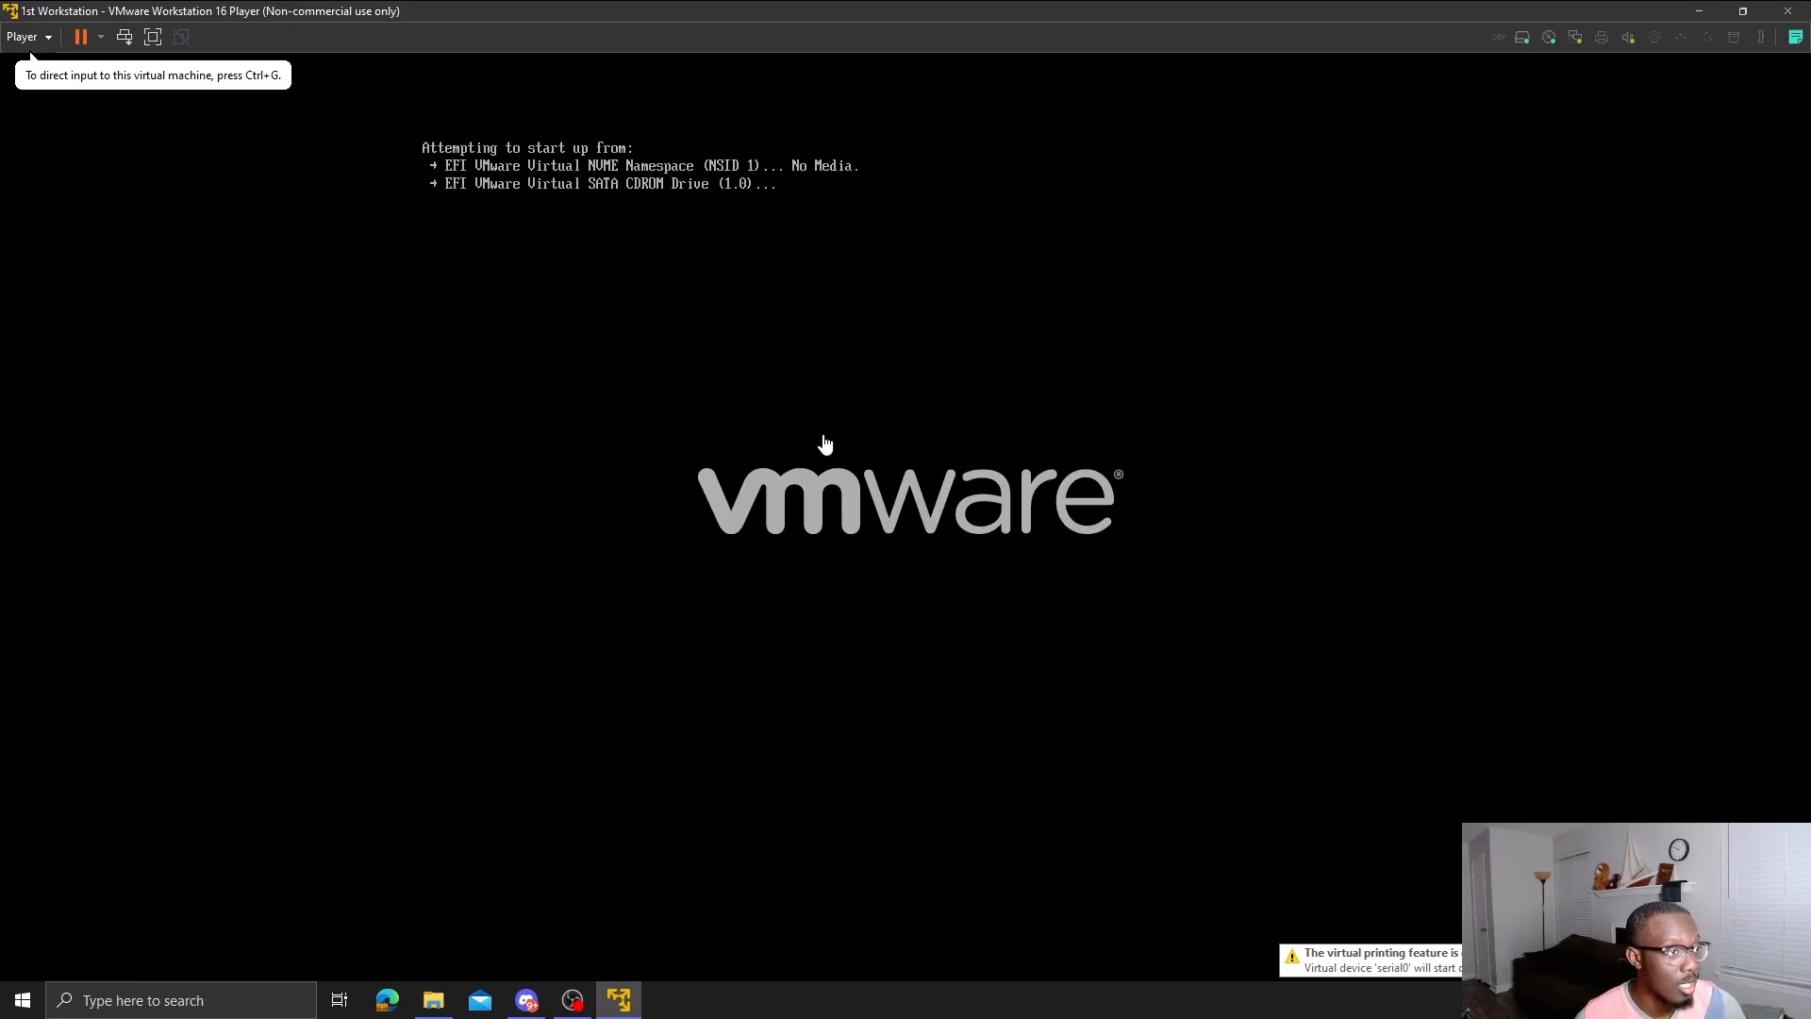
click(904, 438)
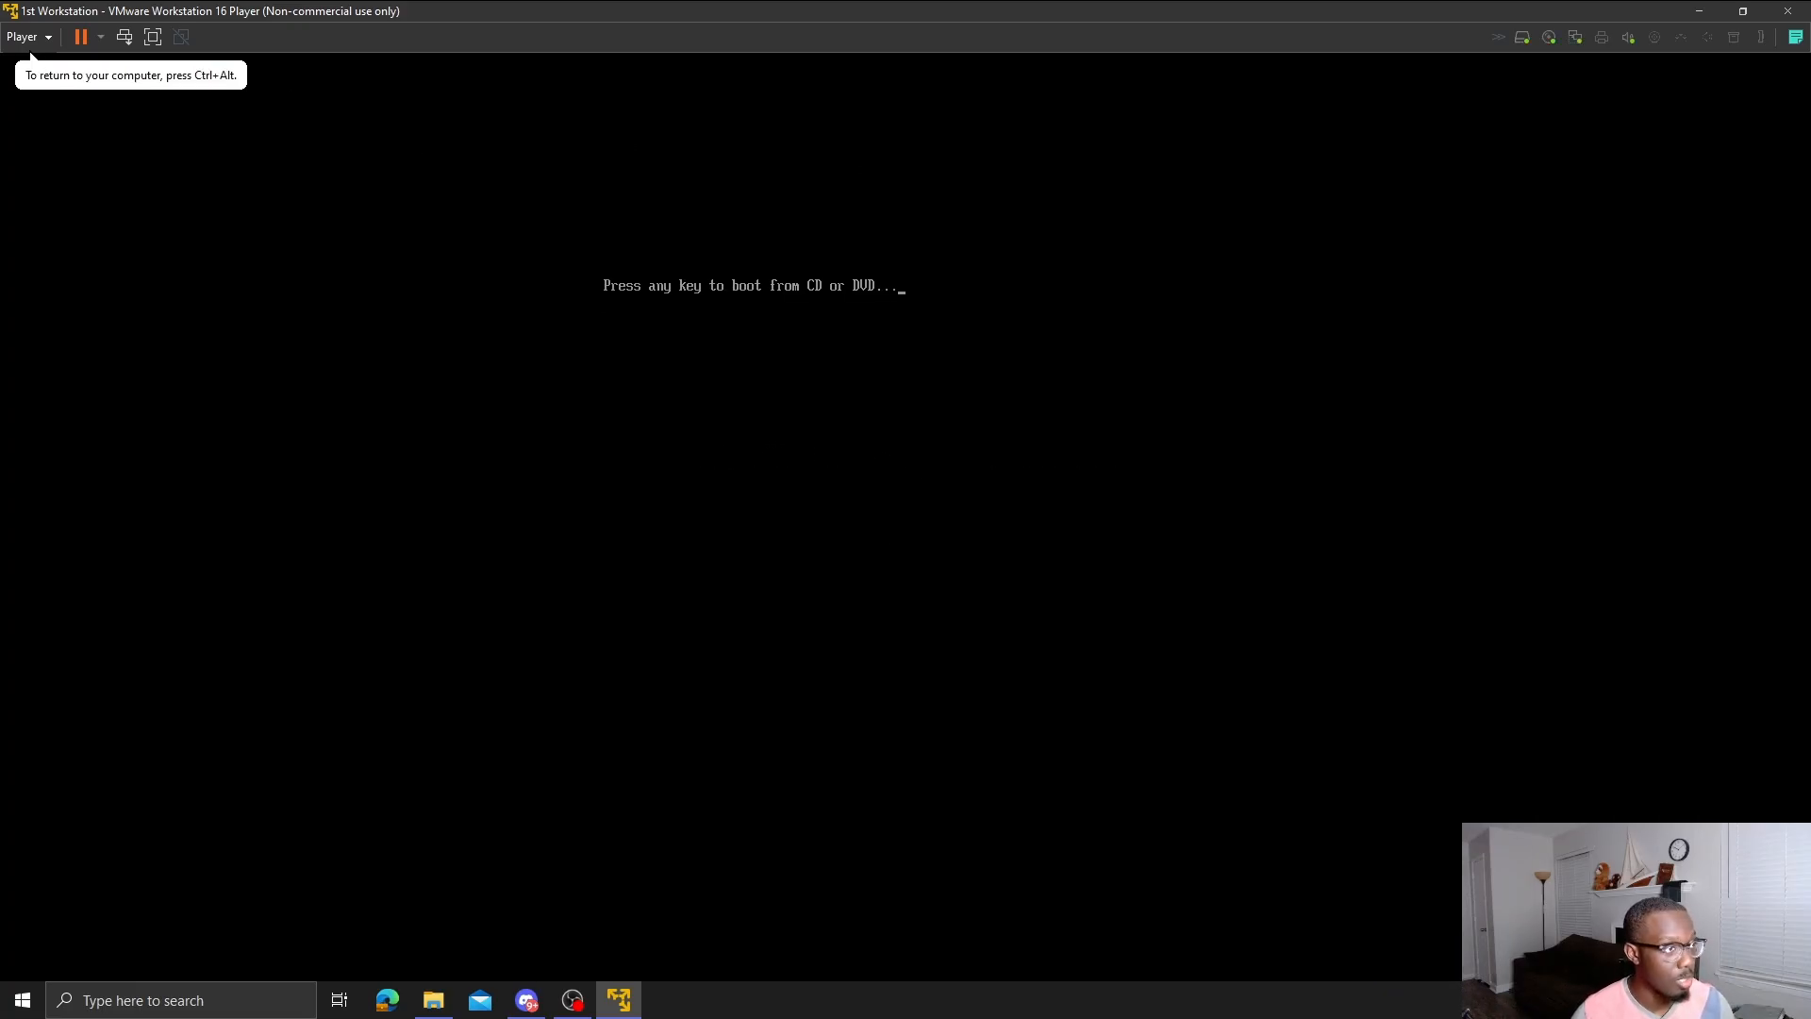
key(Return)
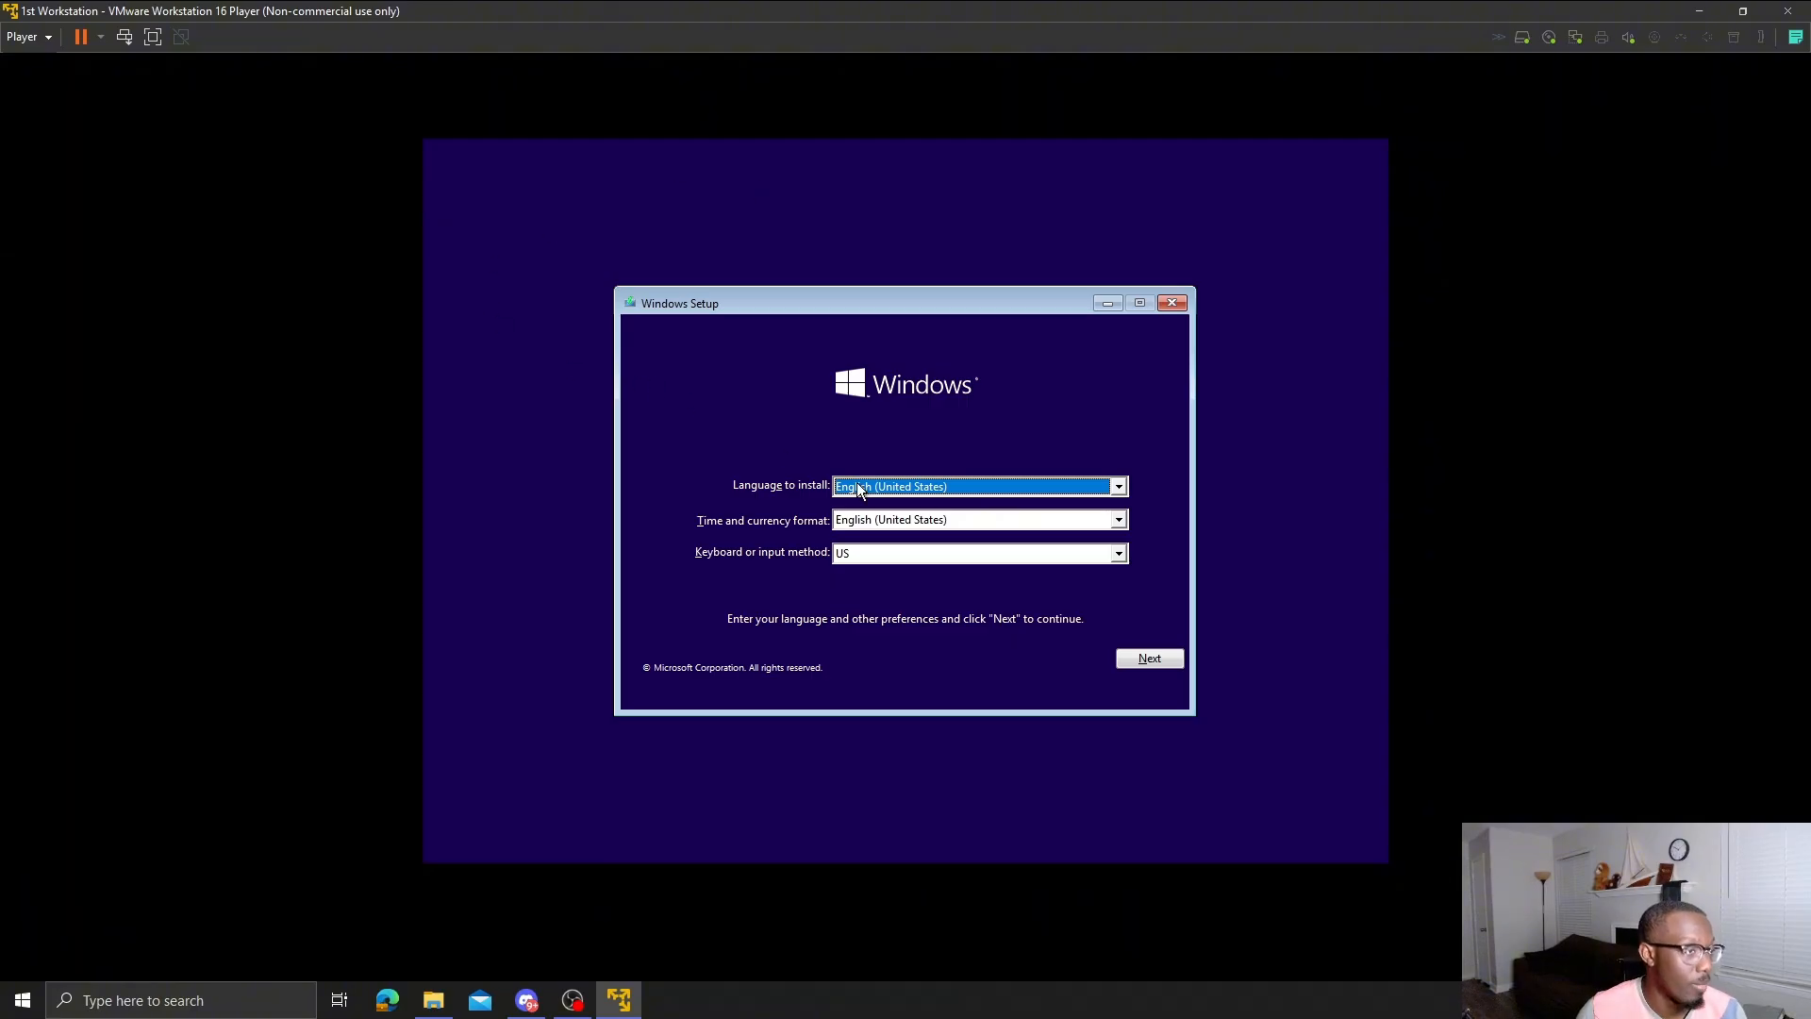
- Start Windows 10 Setup with default language, no product key, and the Windows 10 Pro edition
click(1138, 651)
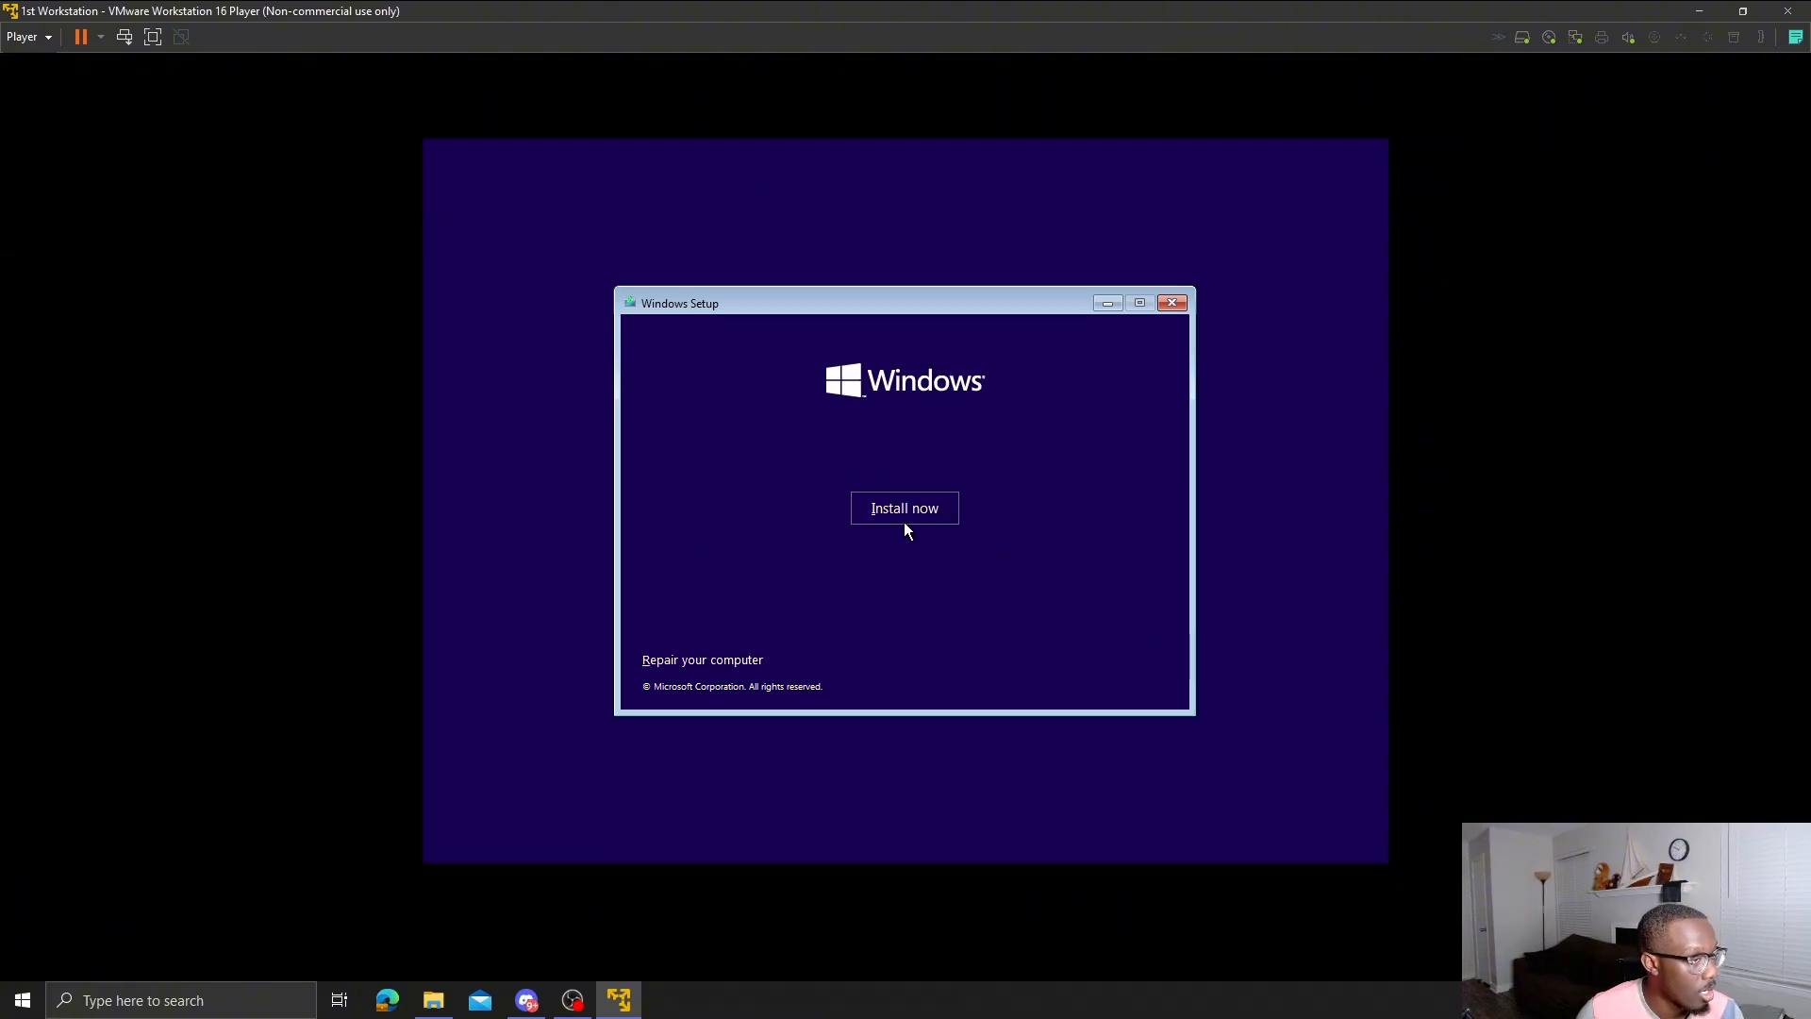
click(906, 526)
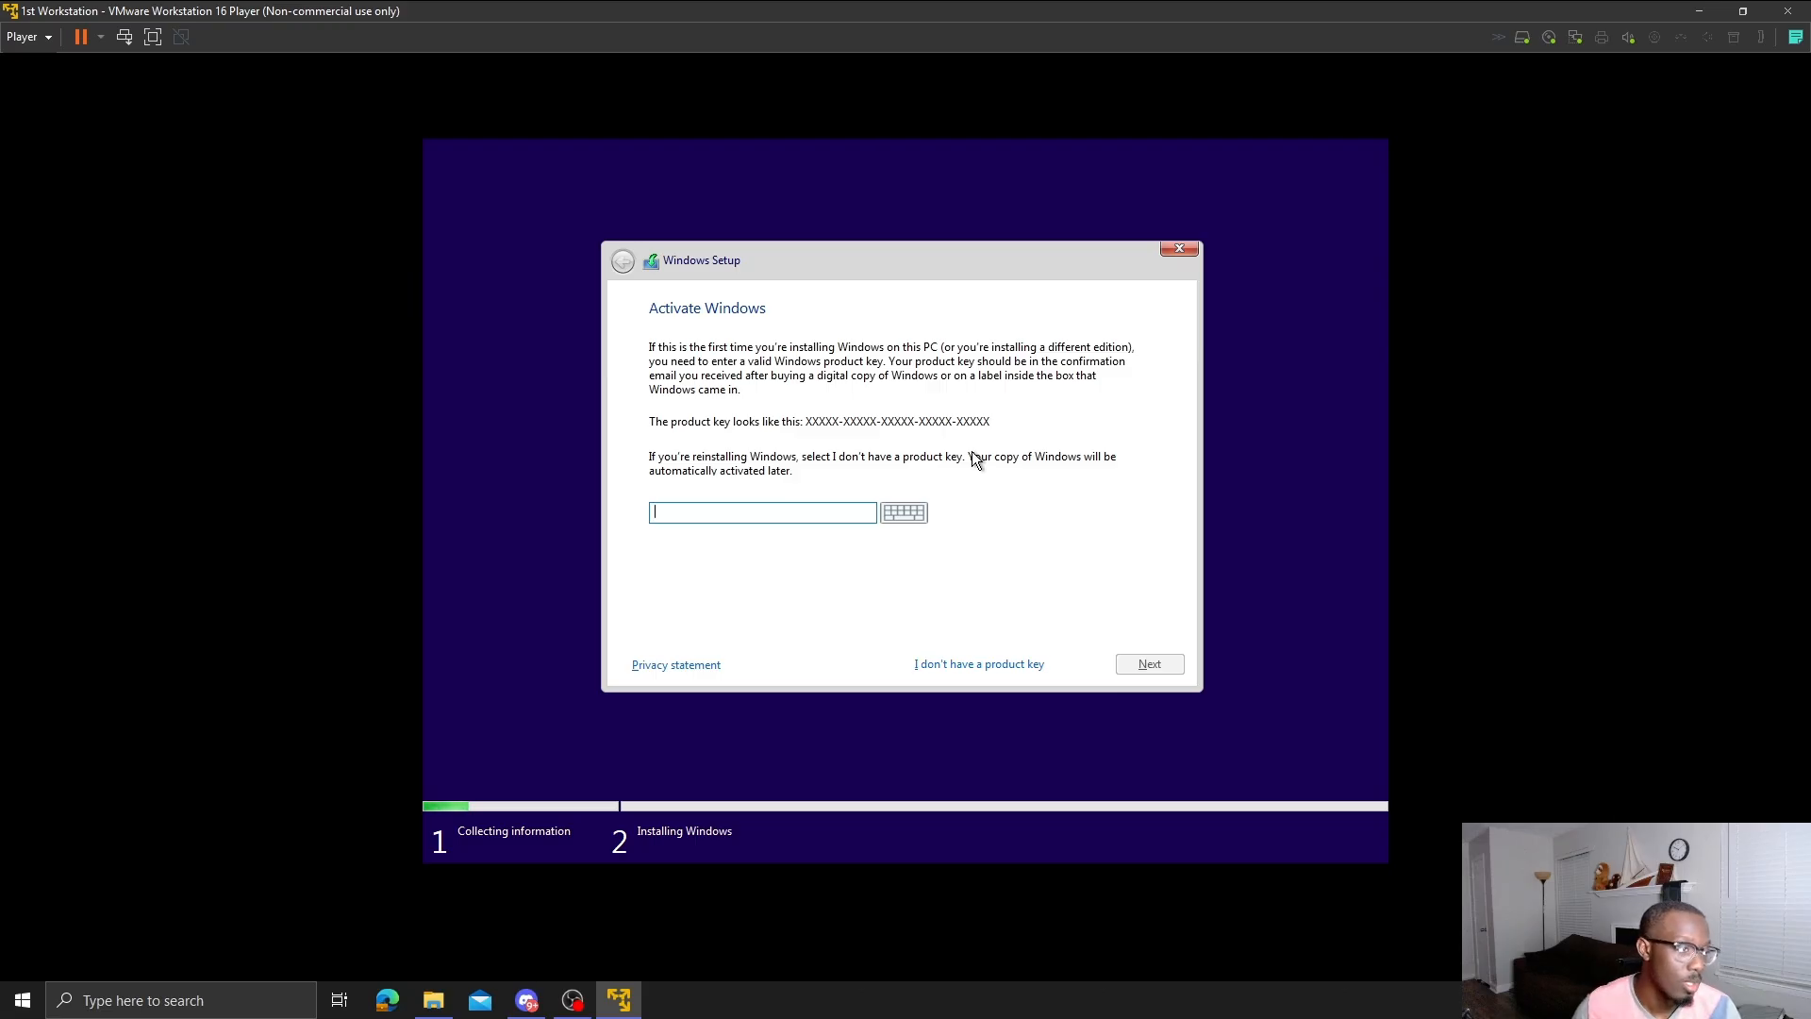
click(1028, 663)
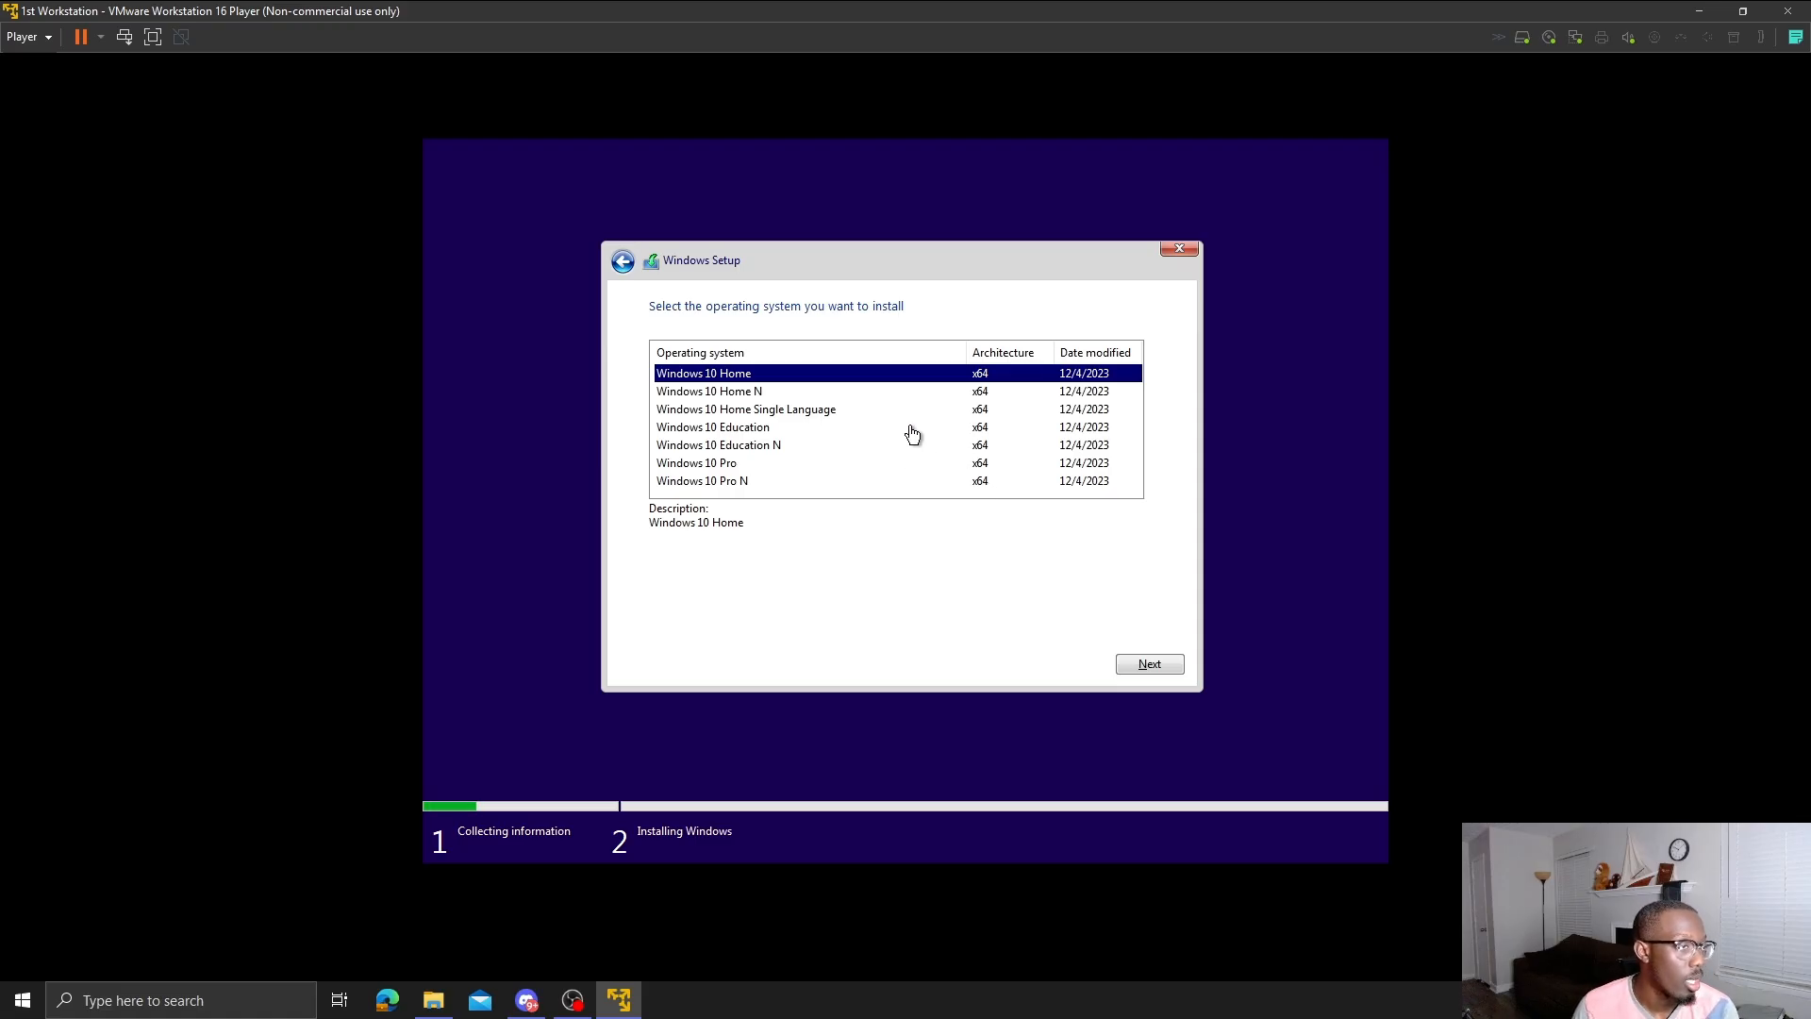
click(695, 463)
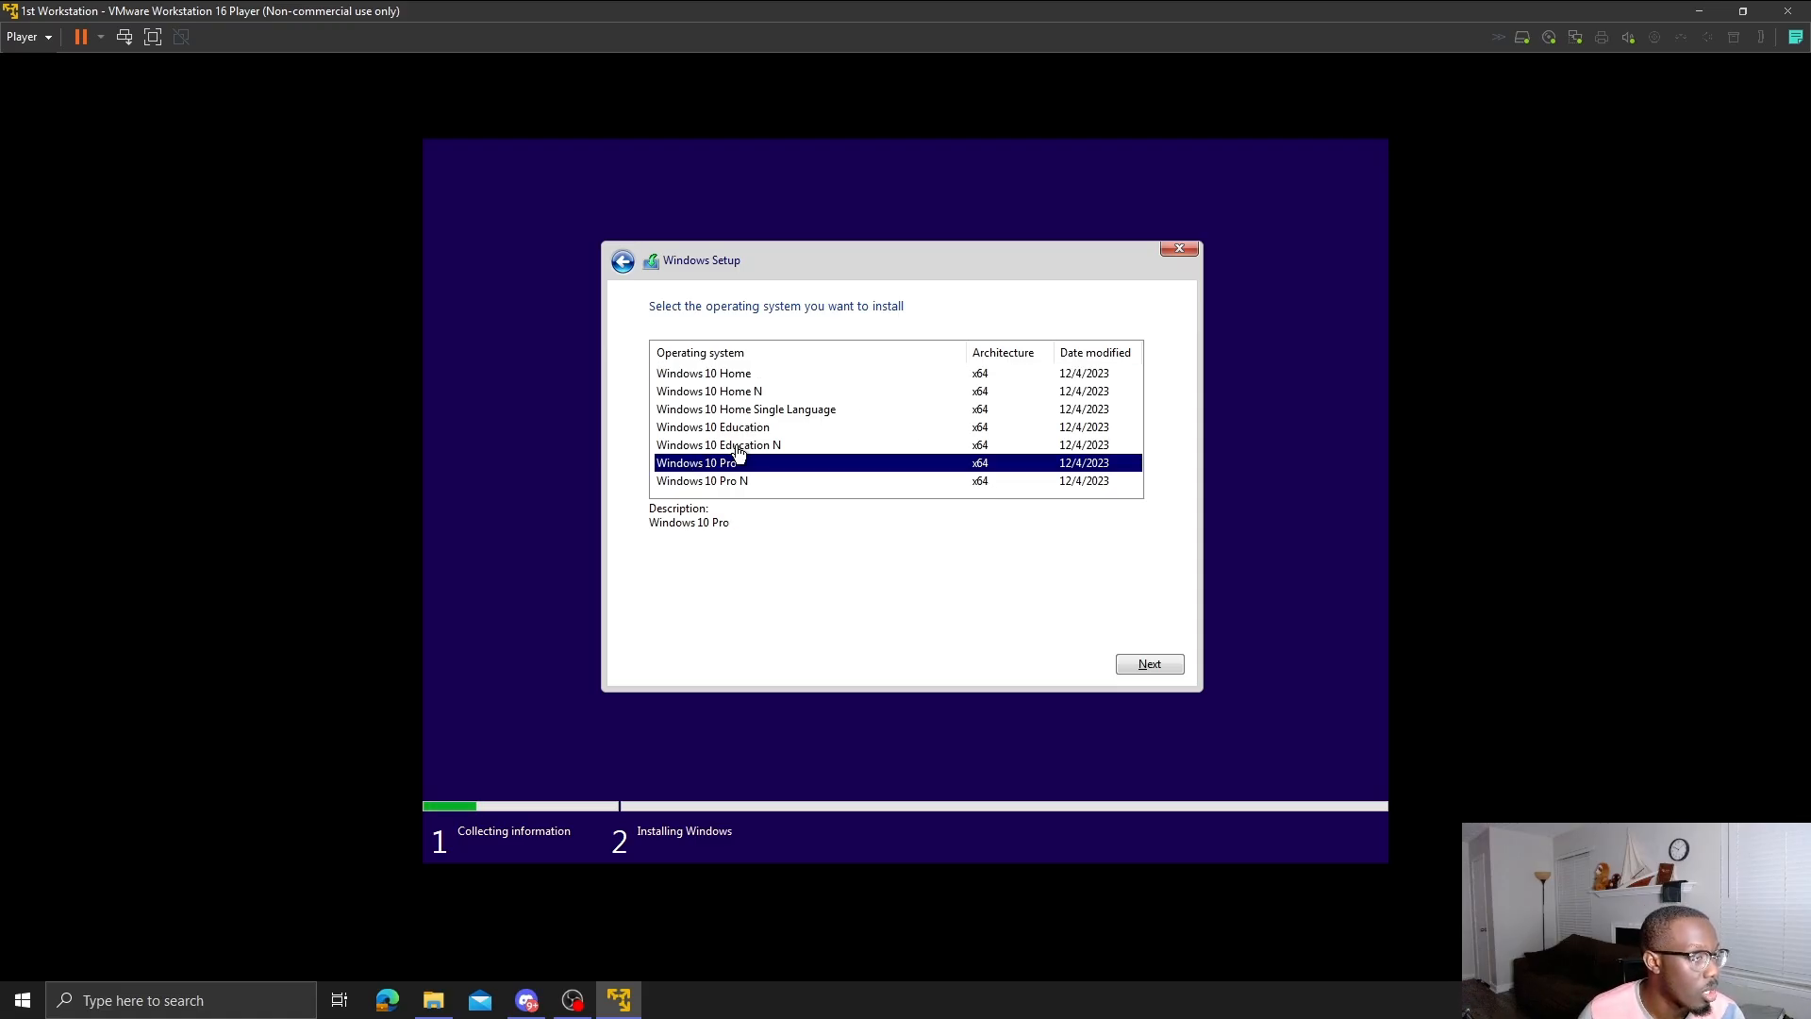
click(1144, 663)
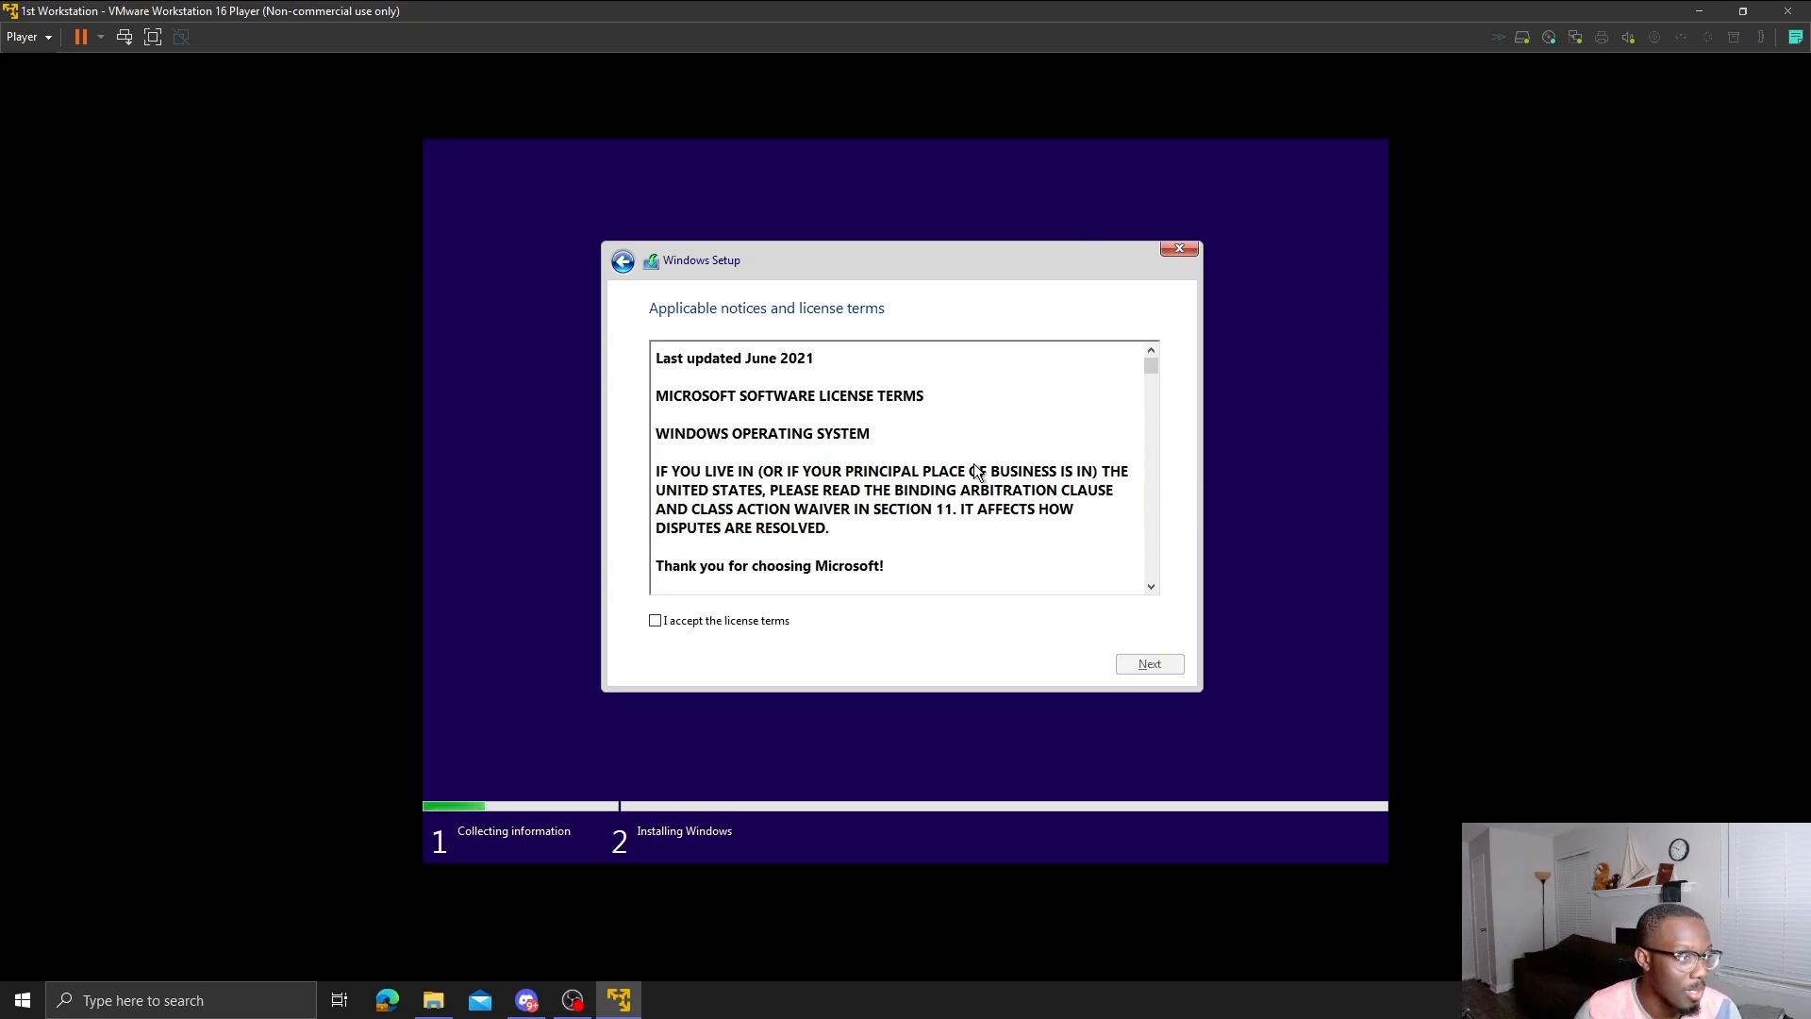
- Accept the license terms, try the Upgrade install type, and dismiss the compatibility report
click(740, 620)
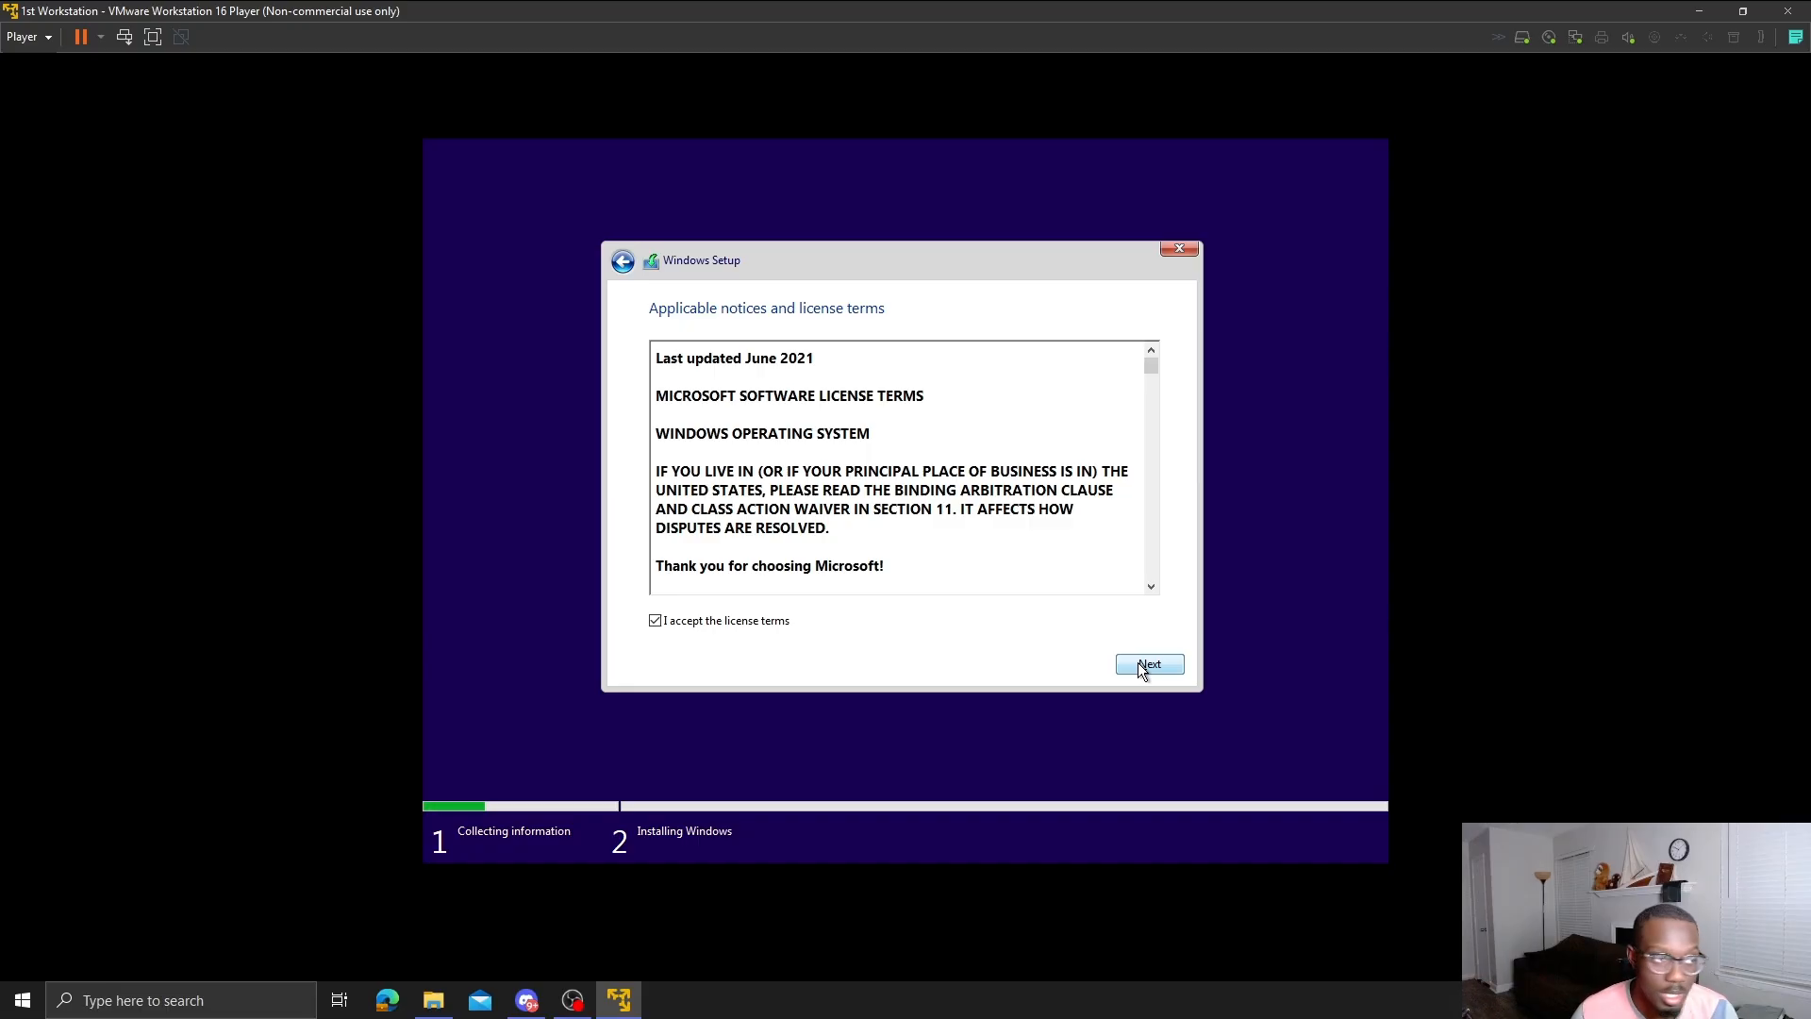
click(1139, 664)
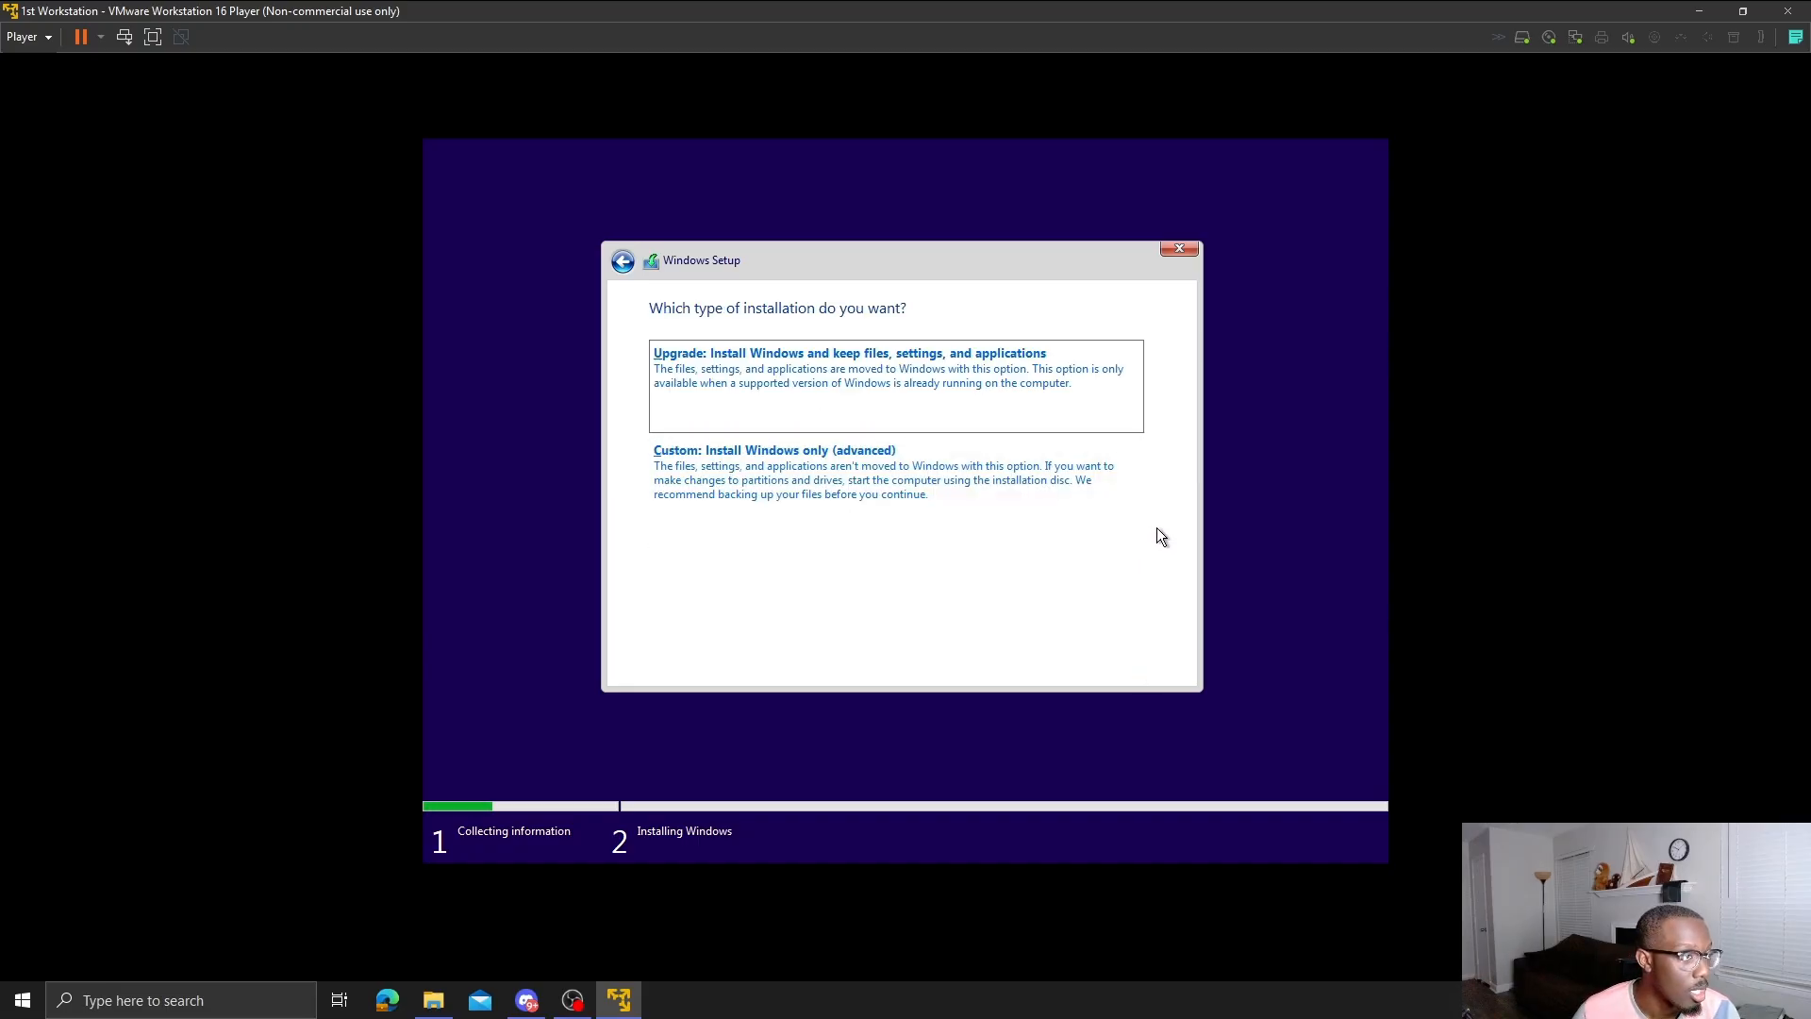
click(1025, 397)
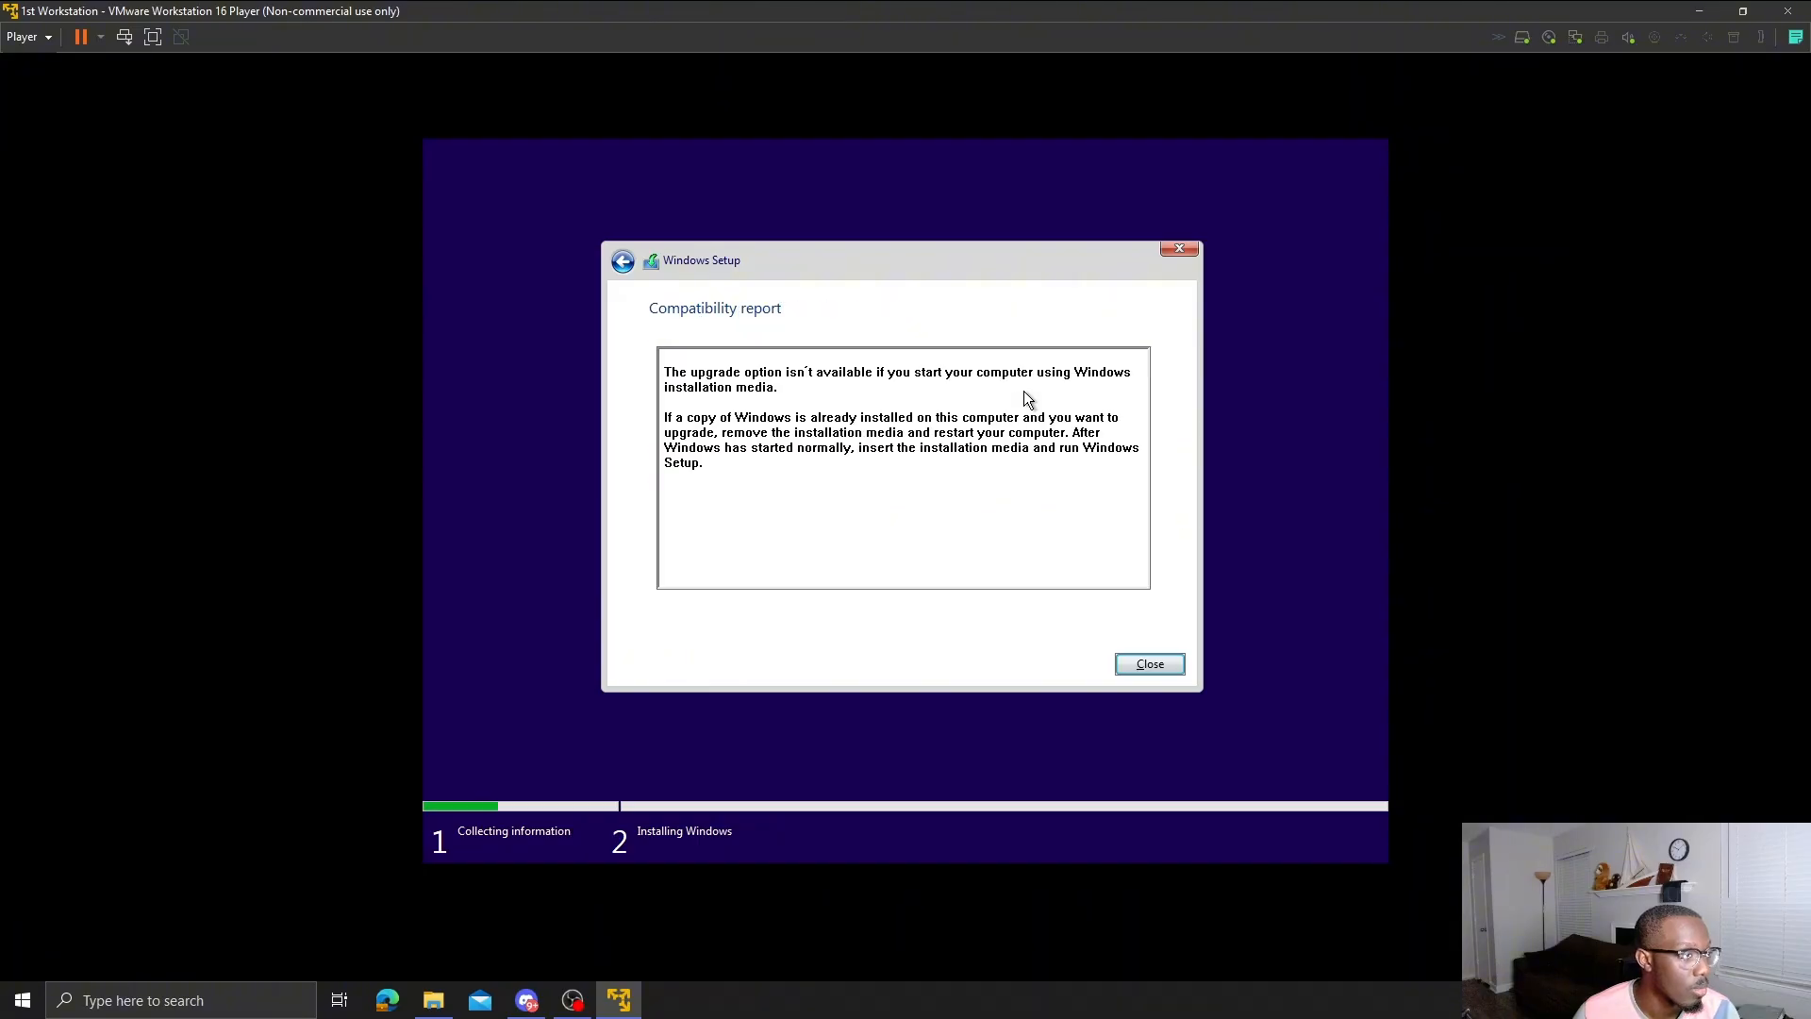
click(1147, 665)
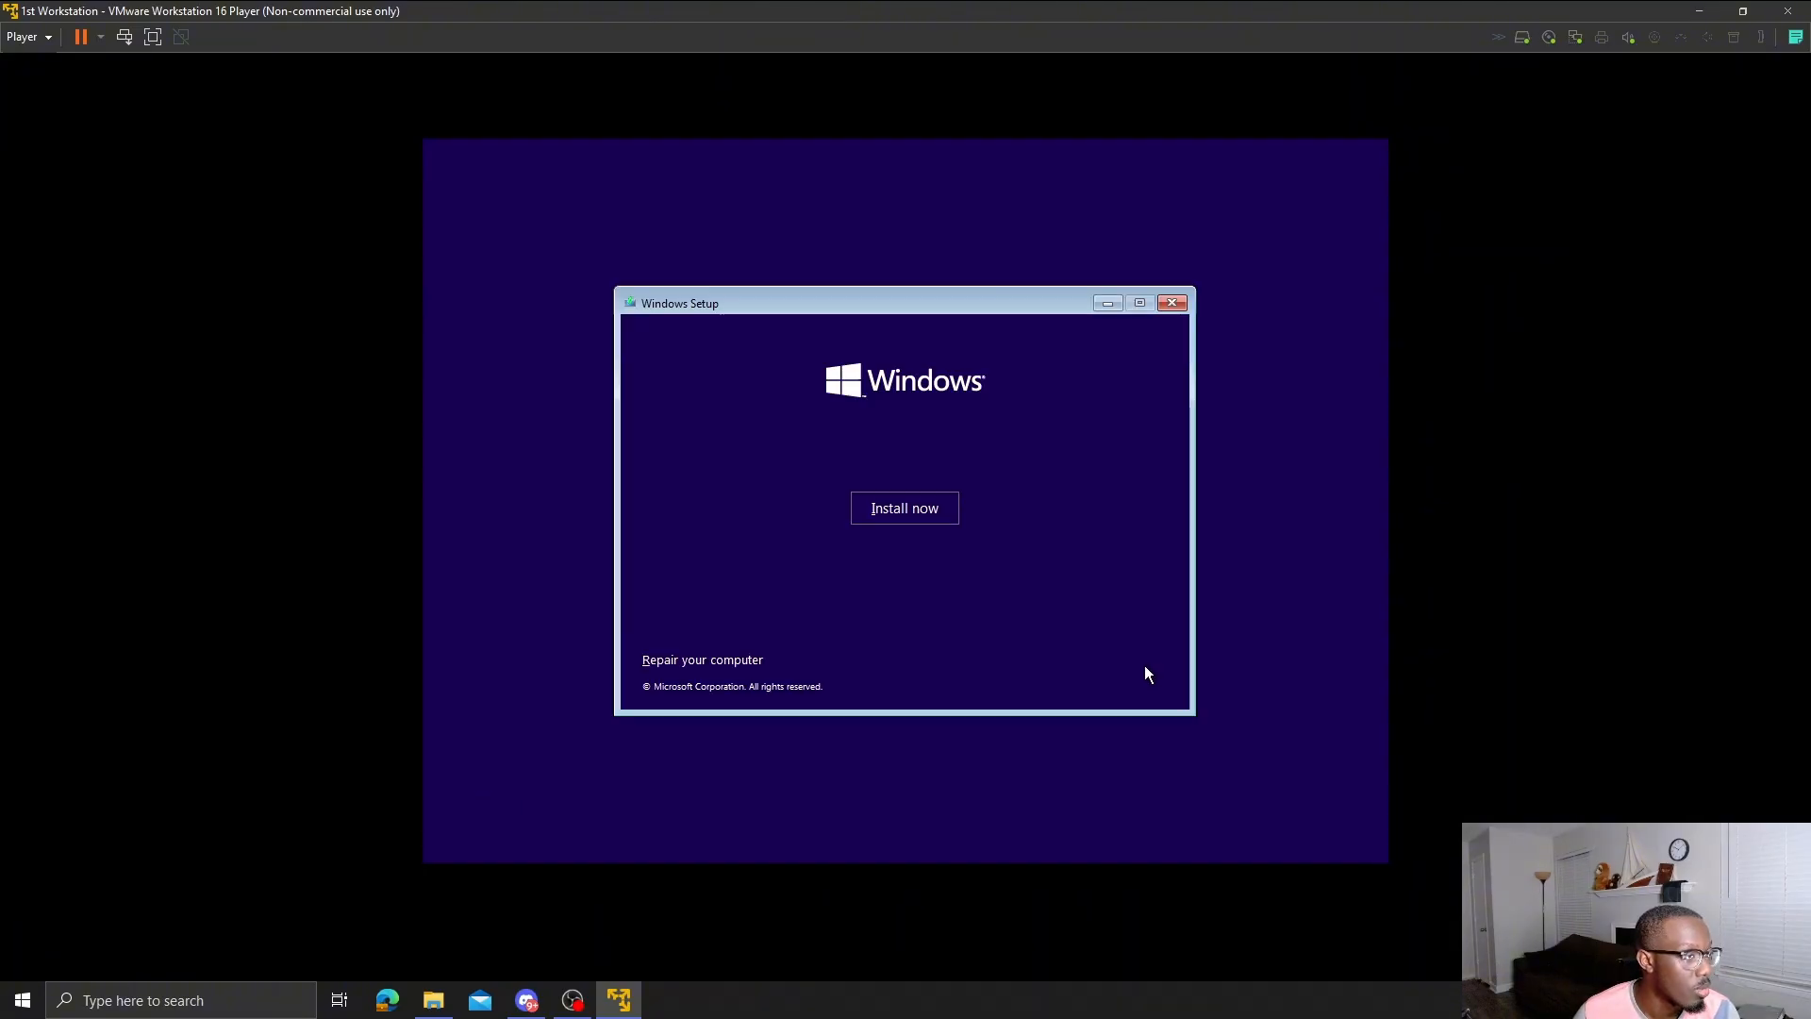
- Install Windows 10 Pro without a product key via Custom install onto the unallocated 60 GB Drive 0
click(925, 515)
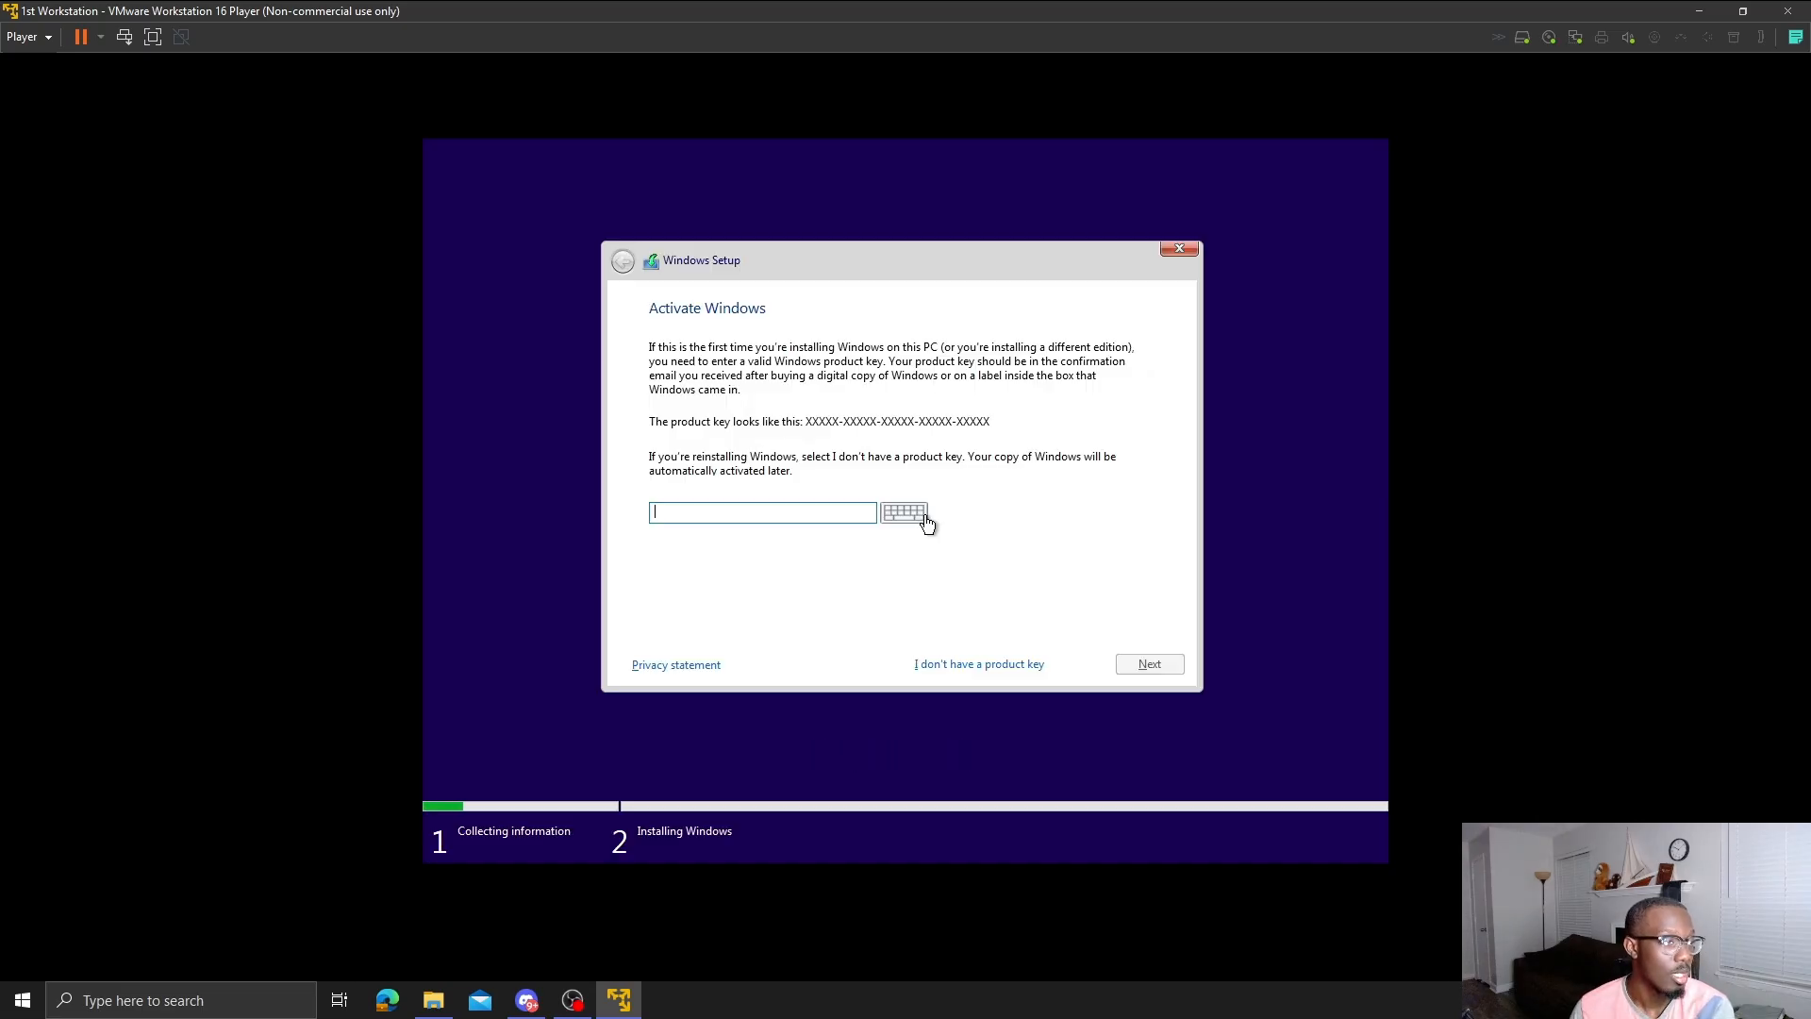
click(949, 662)
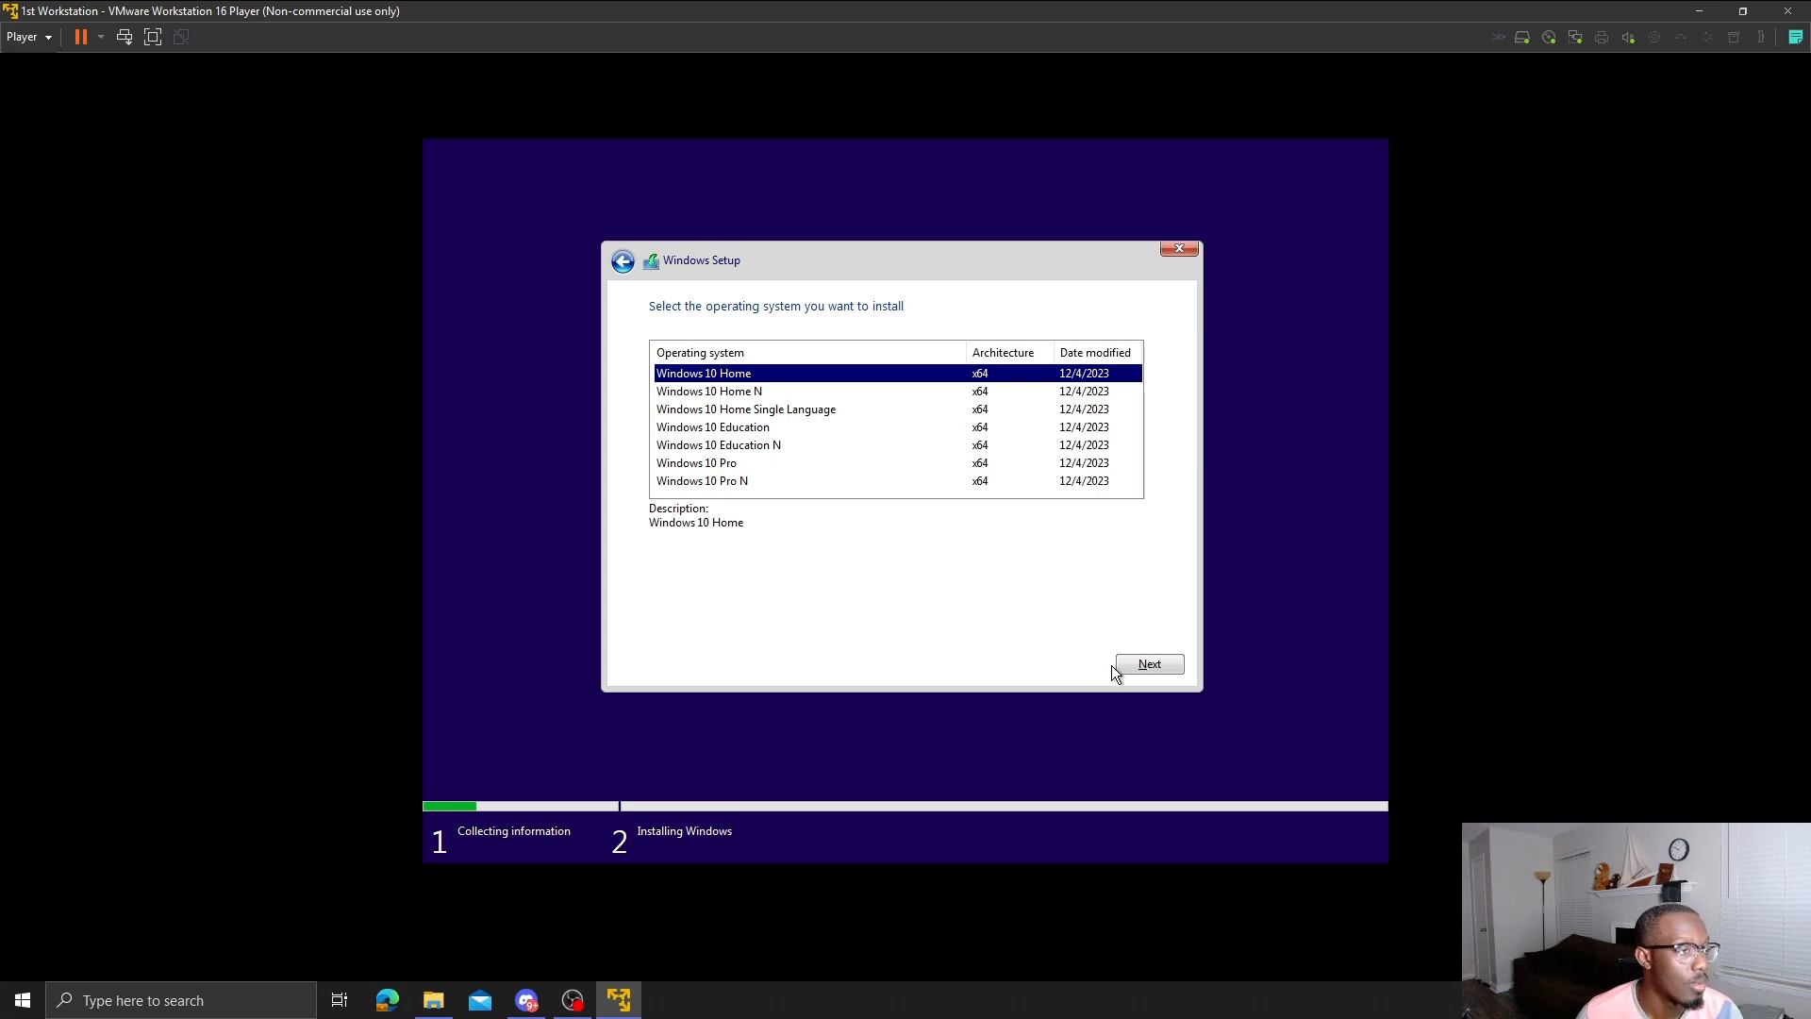
click(832, 464)
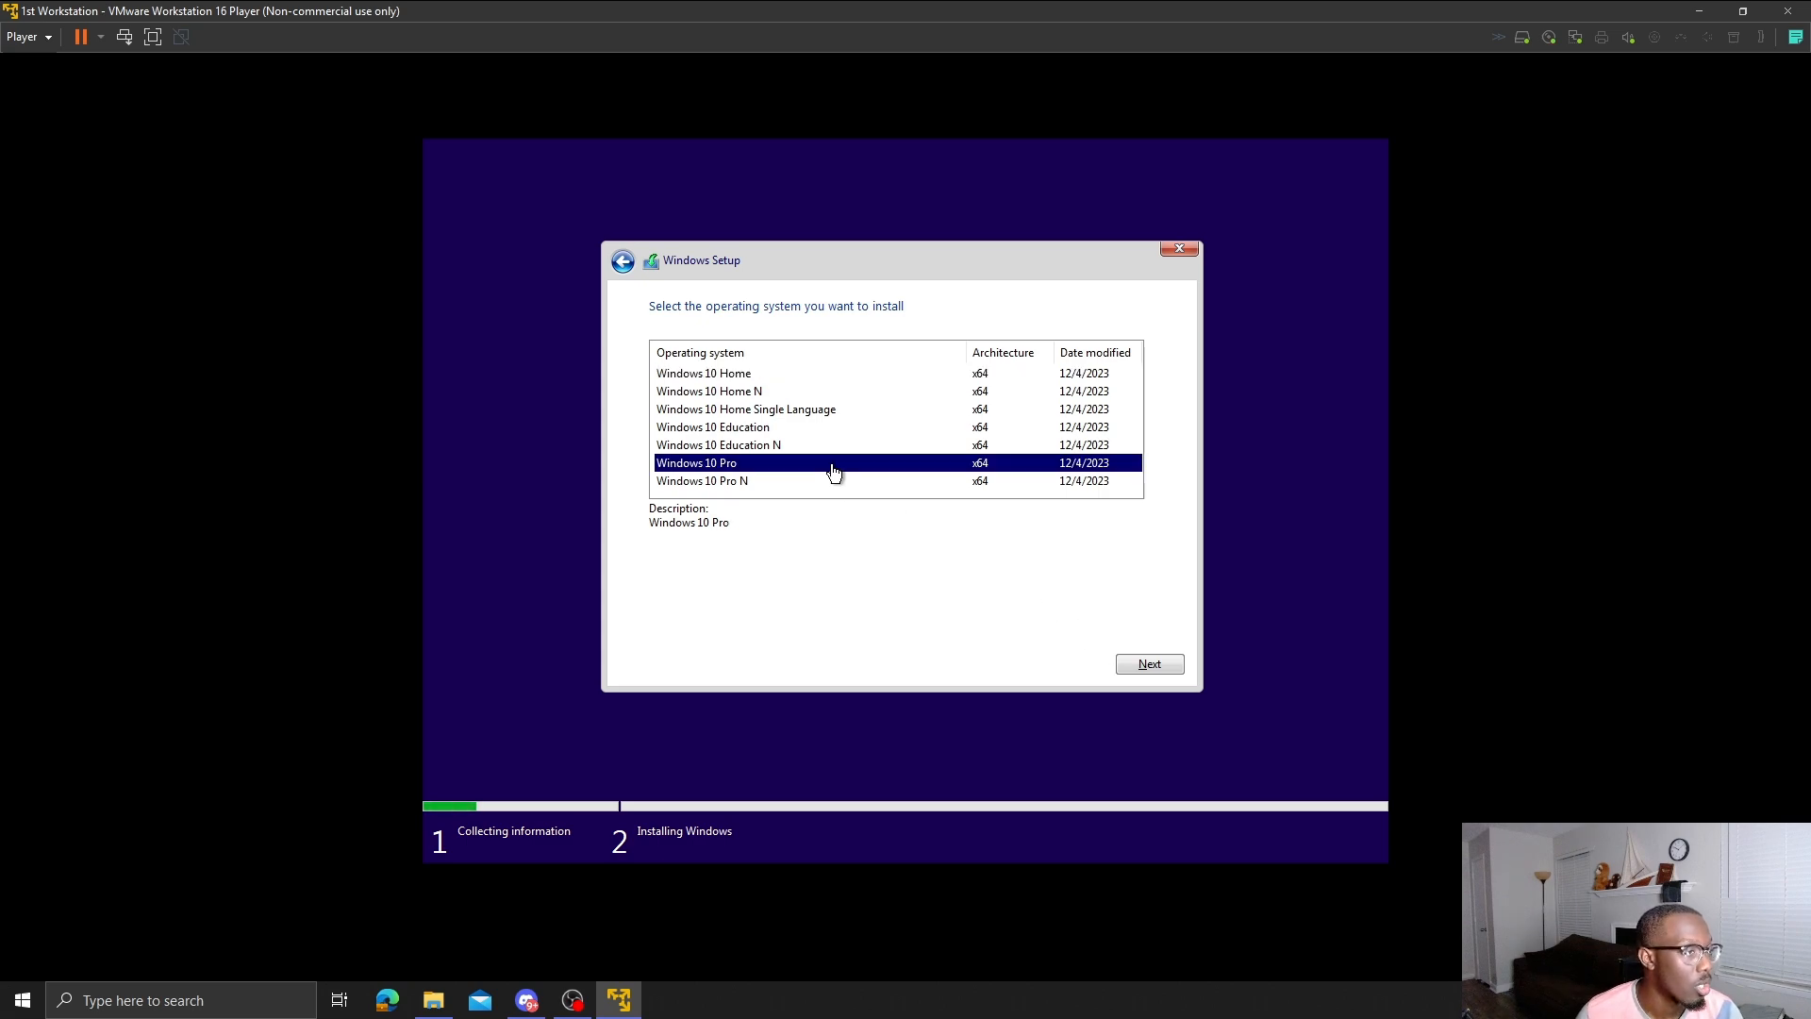
click(1145, 664)
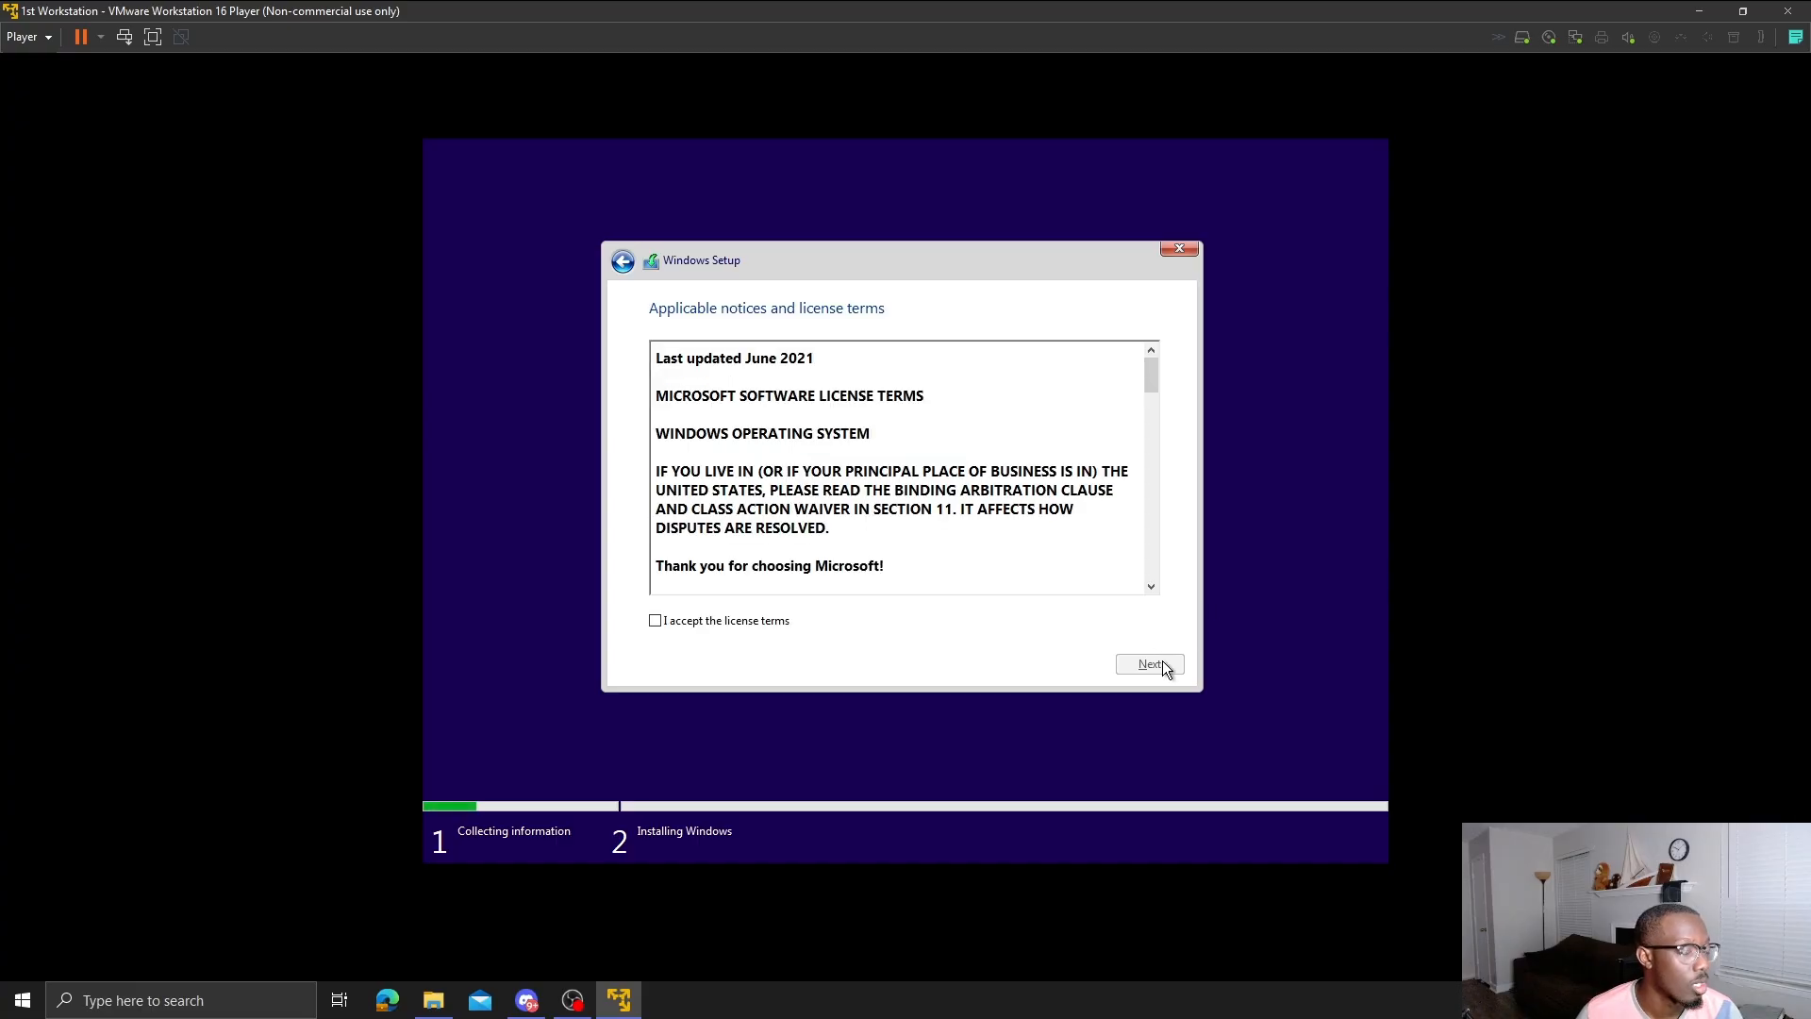
click(764, 620)
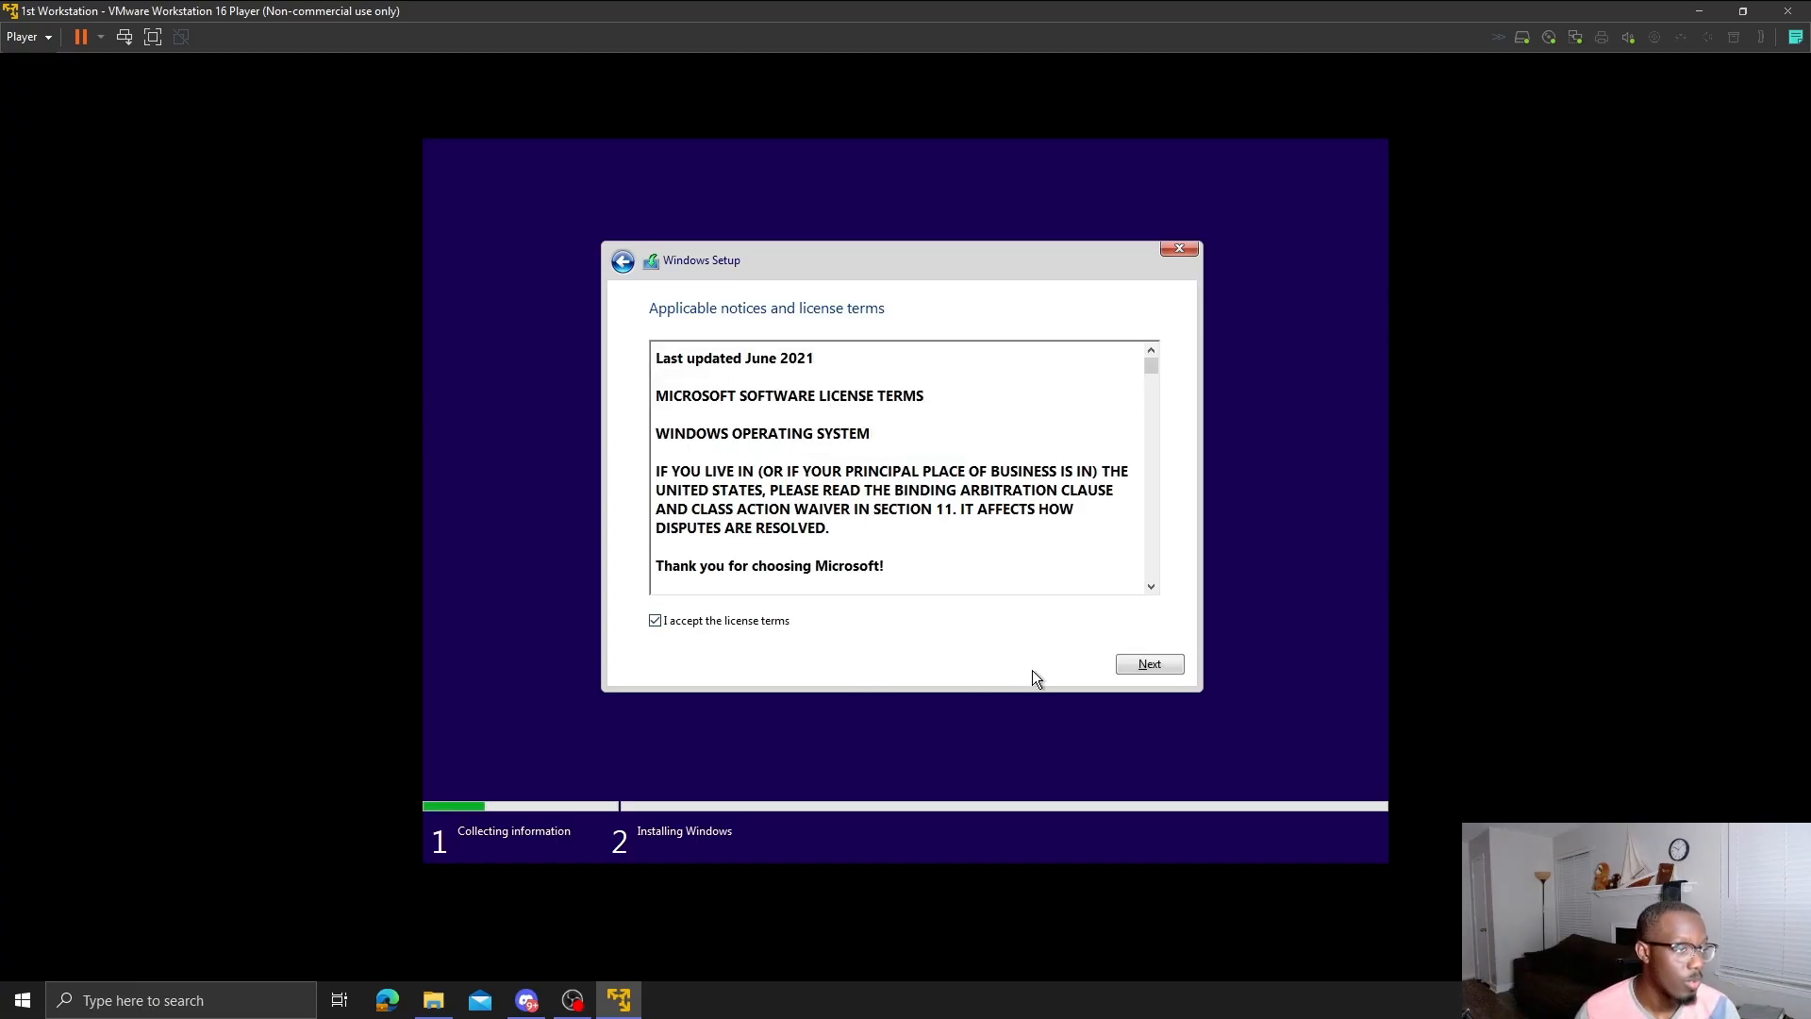
click(1122, 663)
click(923, 524)
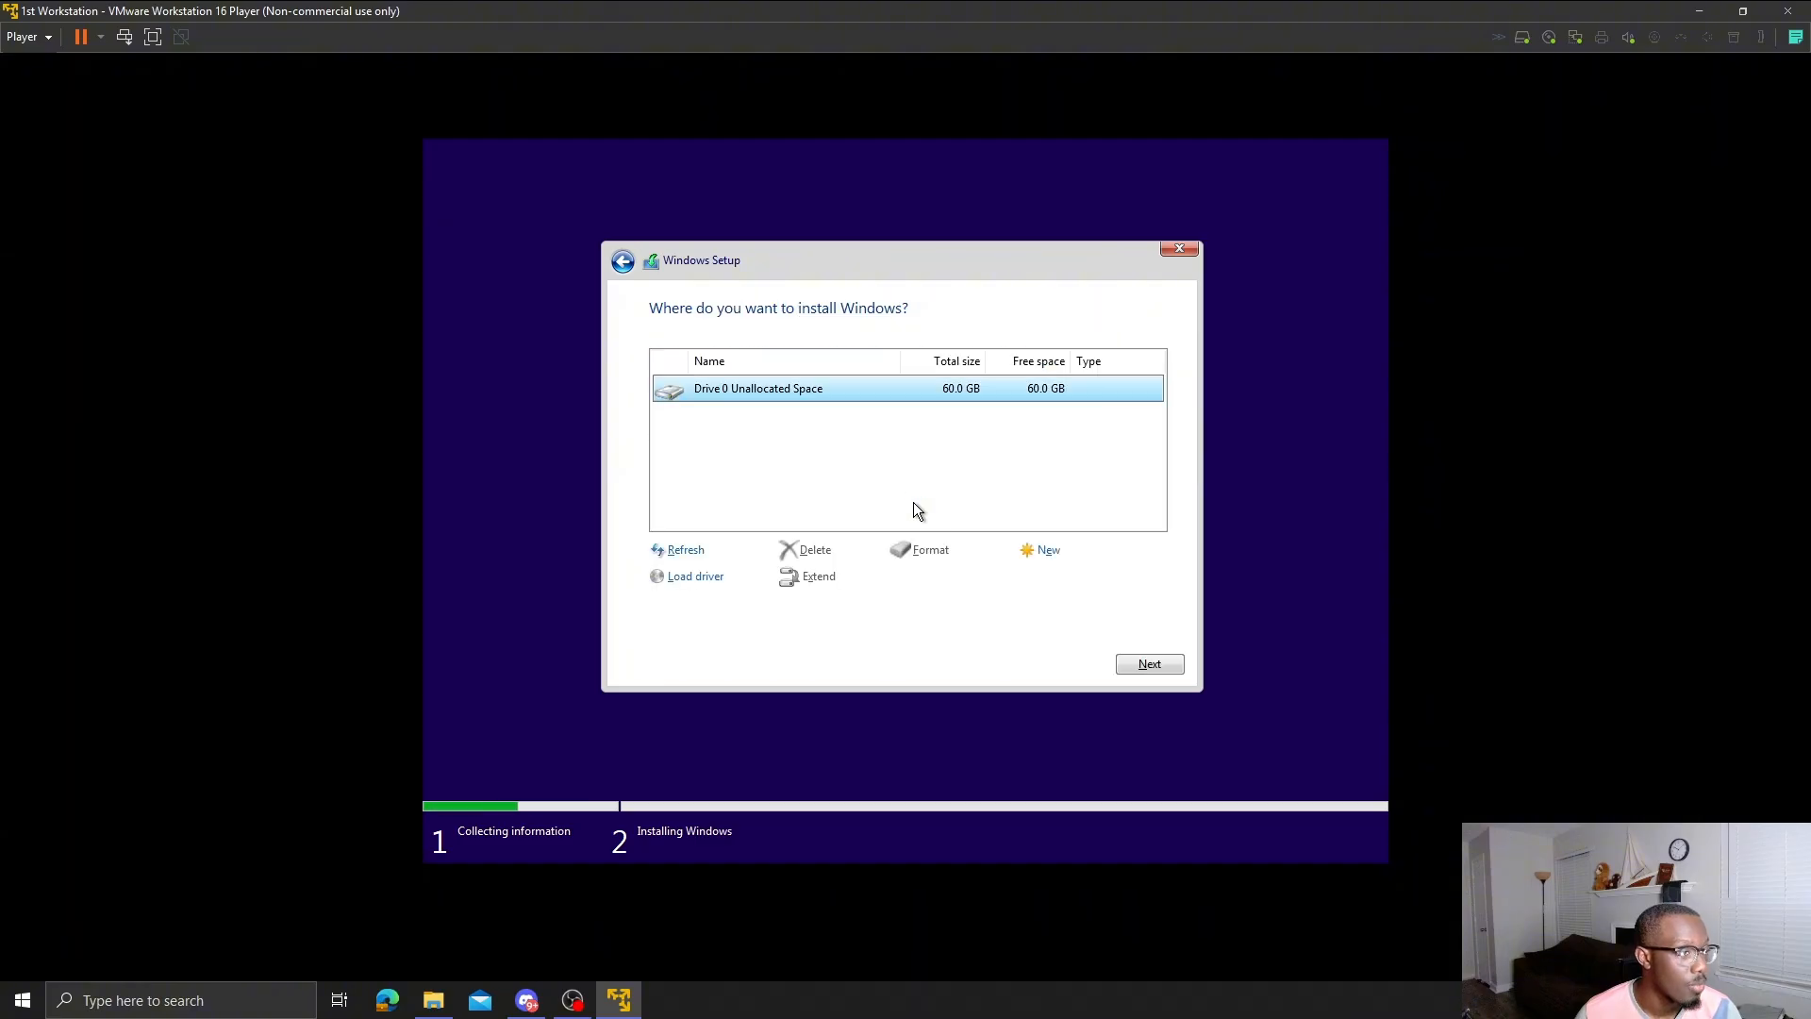
click(1140, 664)
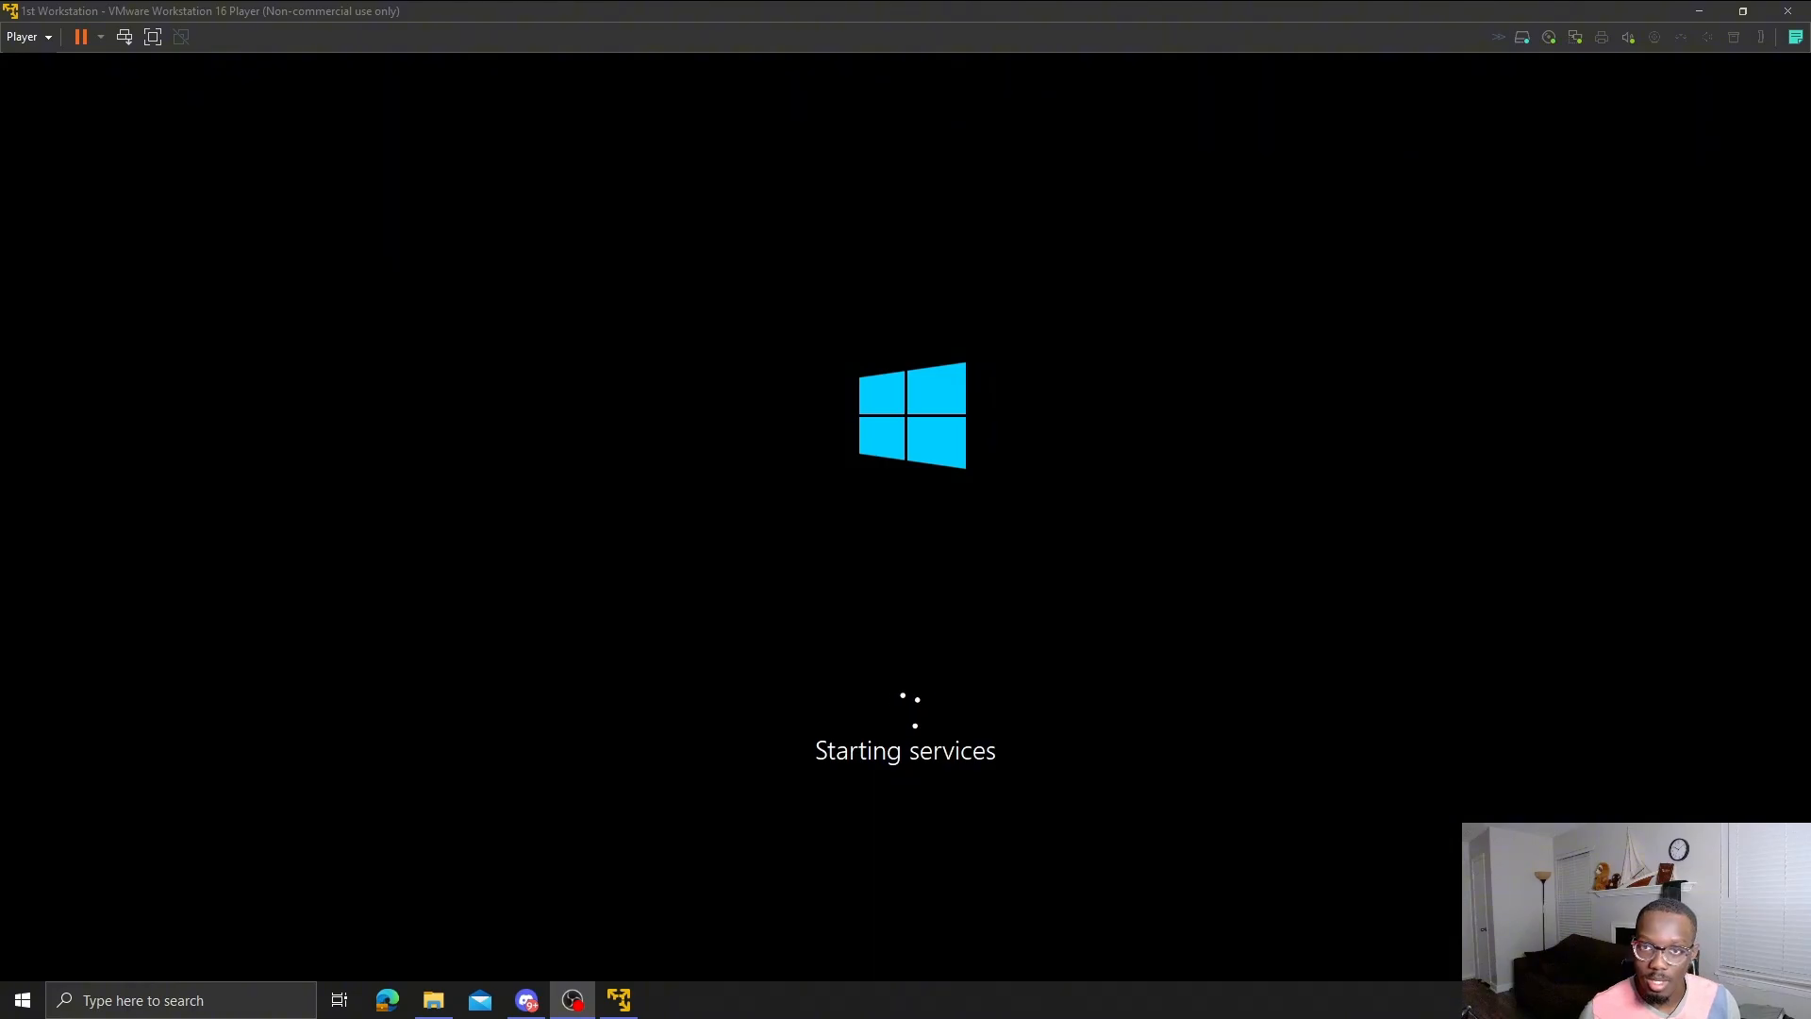
- Let Windows finish installing and restart, then give the VM window focus
click(1259, 642)
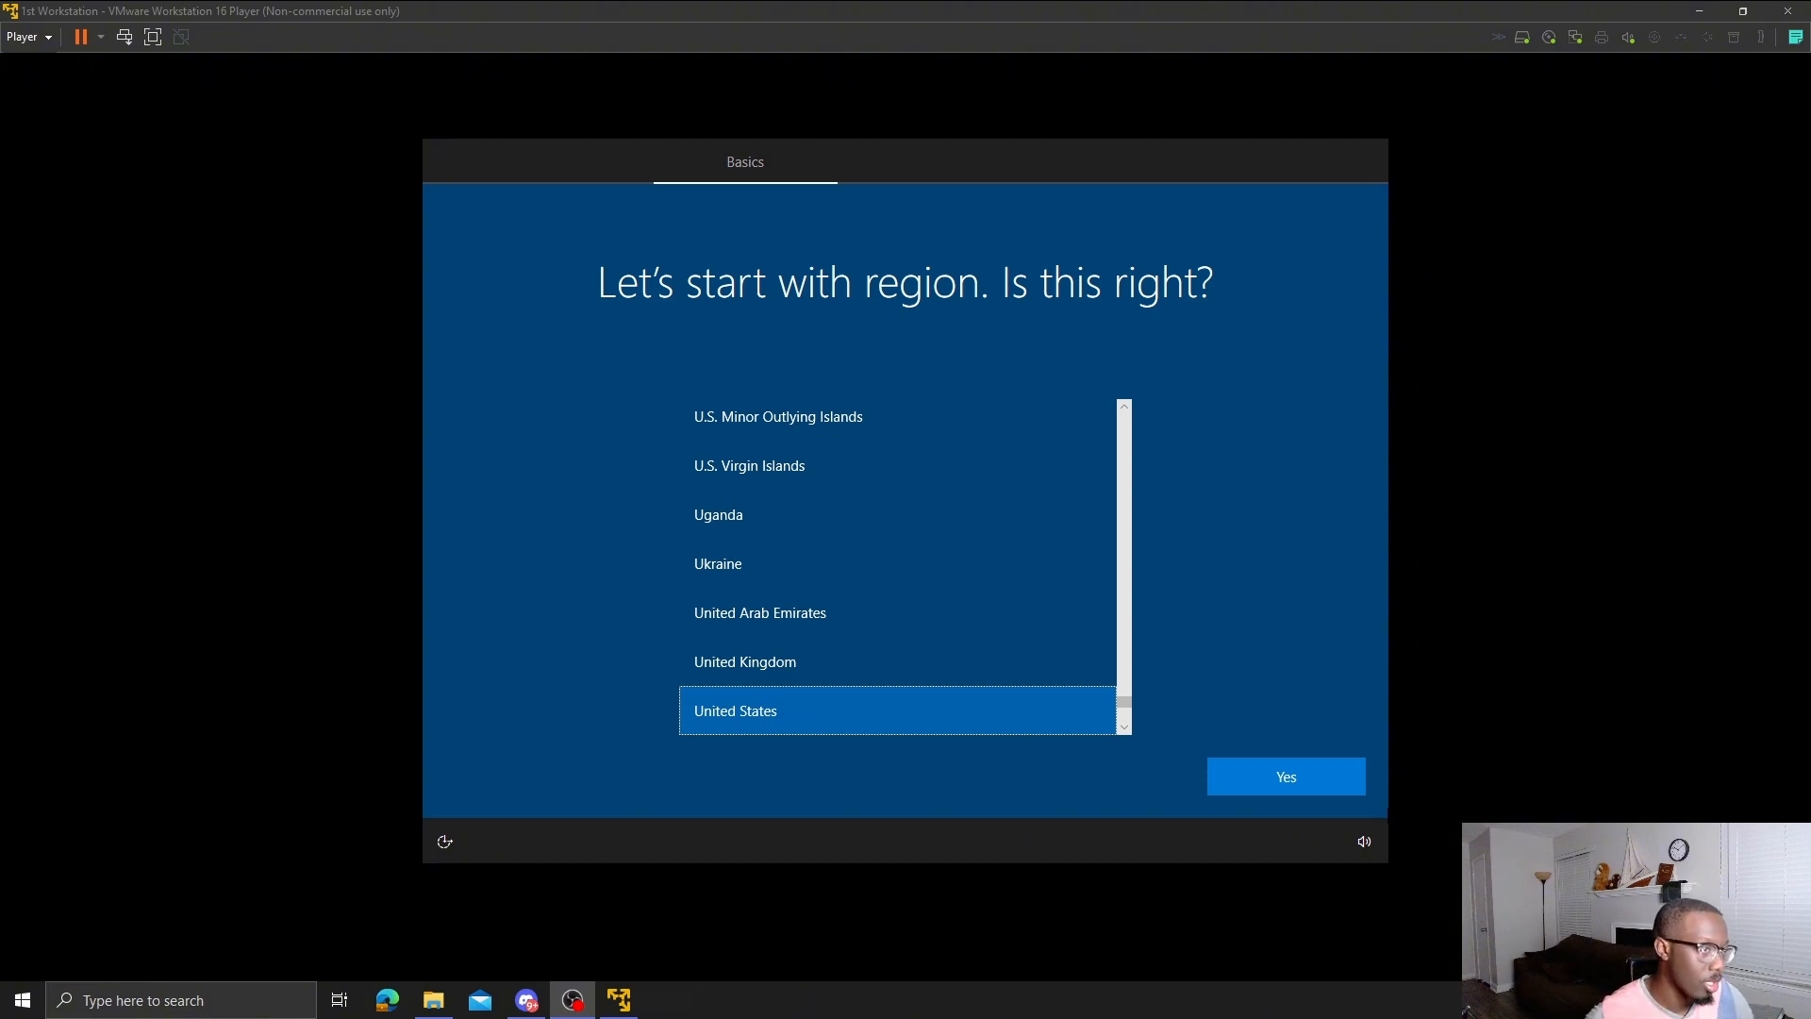
- Confirm United States as the region and US as the keyboard layout, skipping a second layout
click(1251, 772)
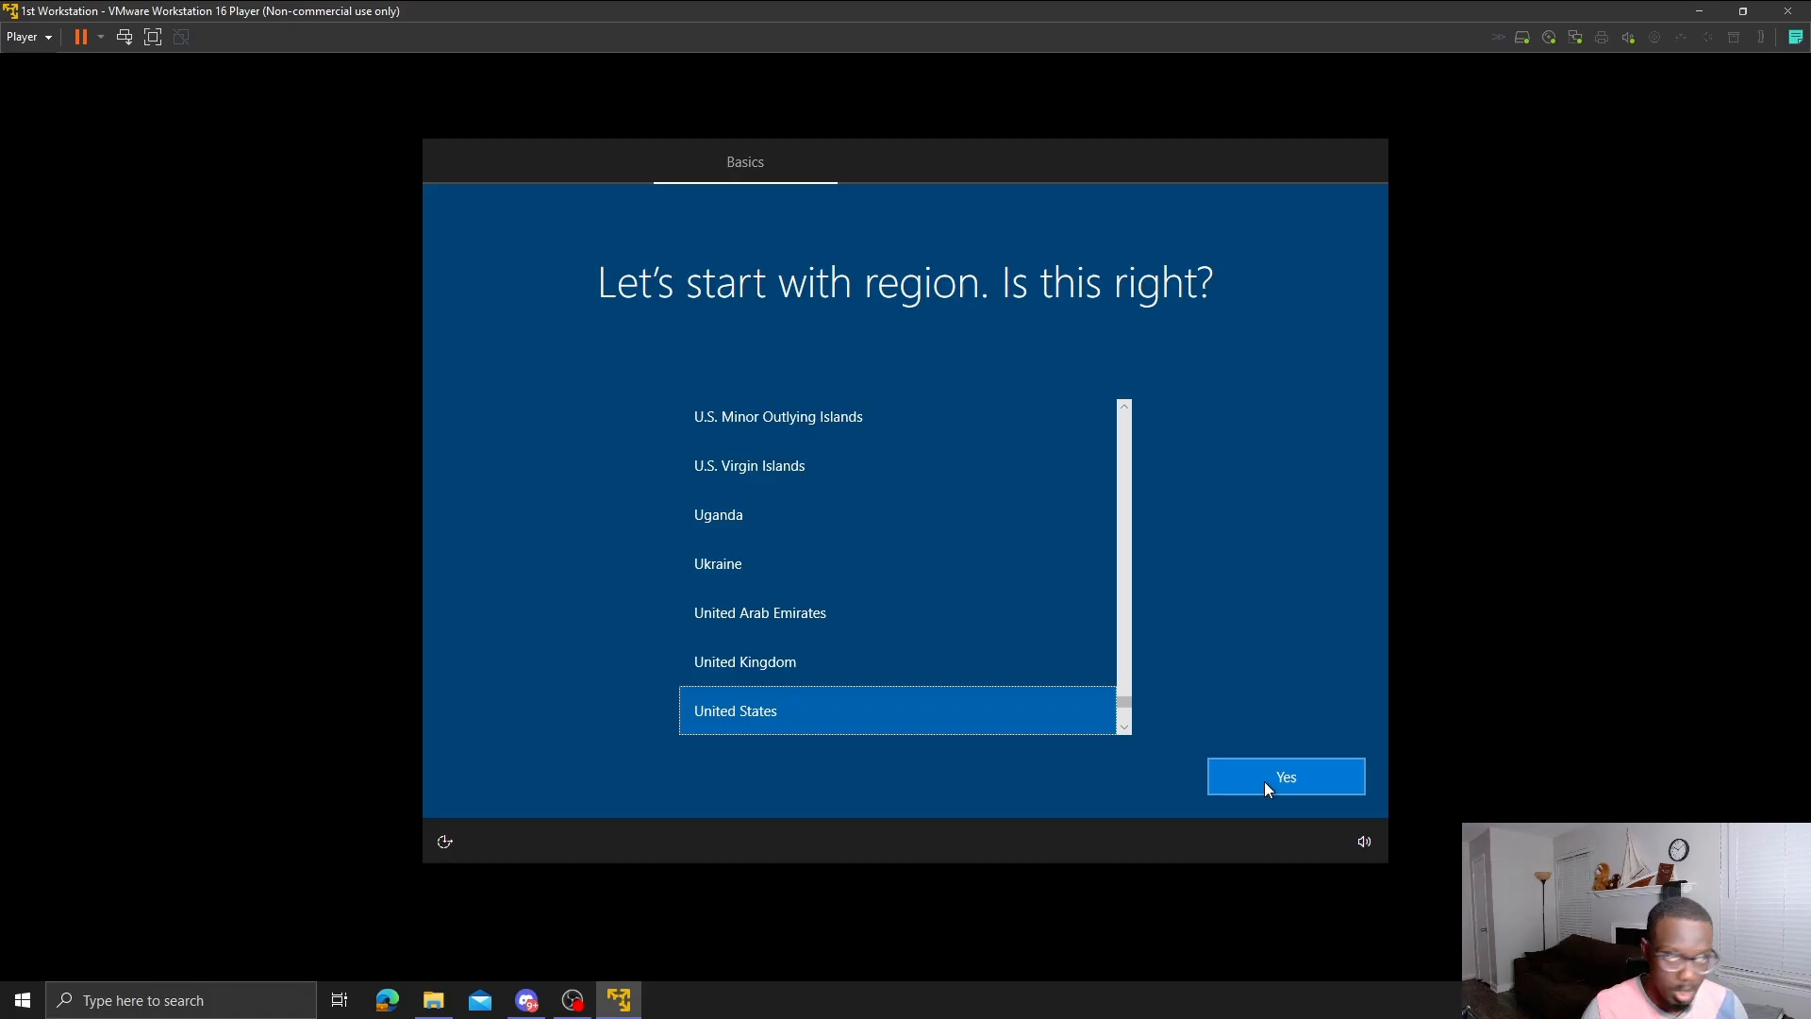
click(1264, 781)
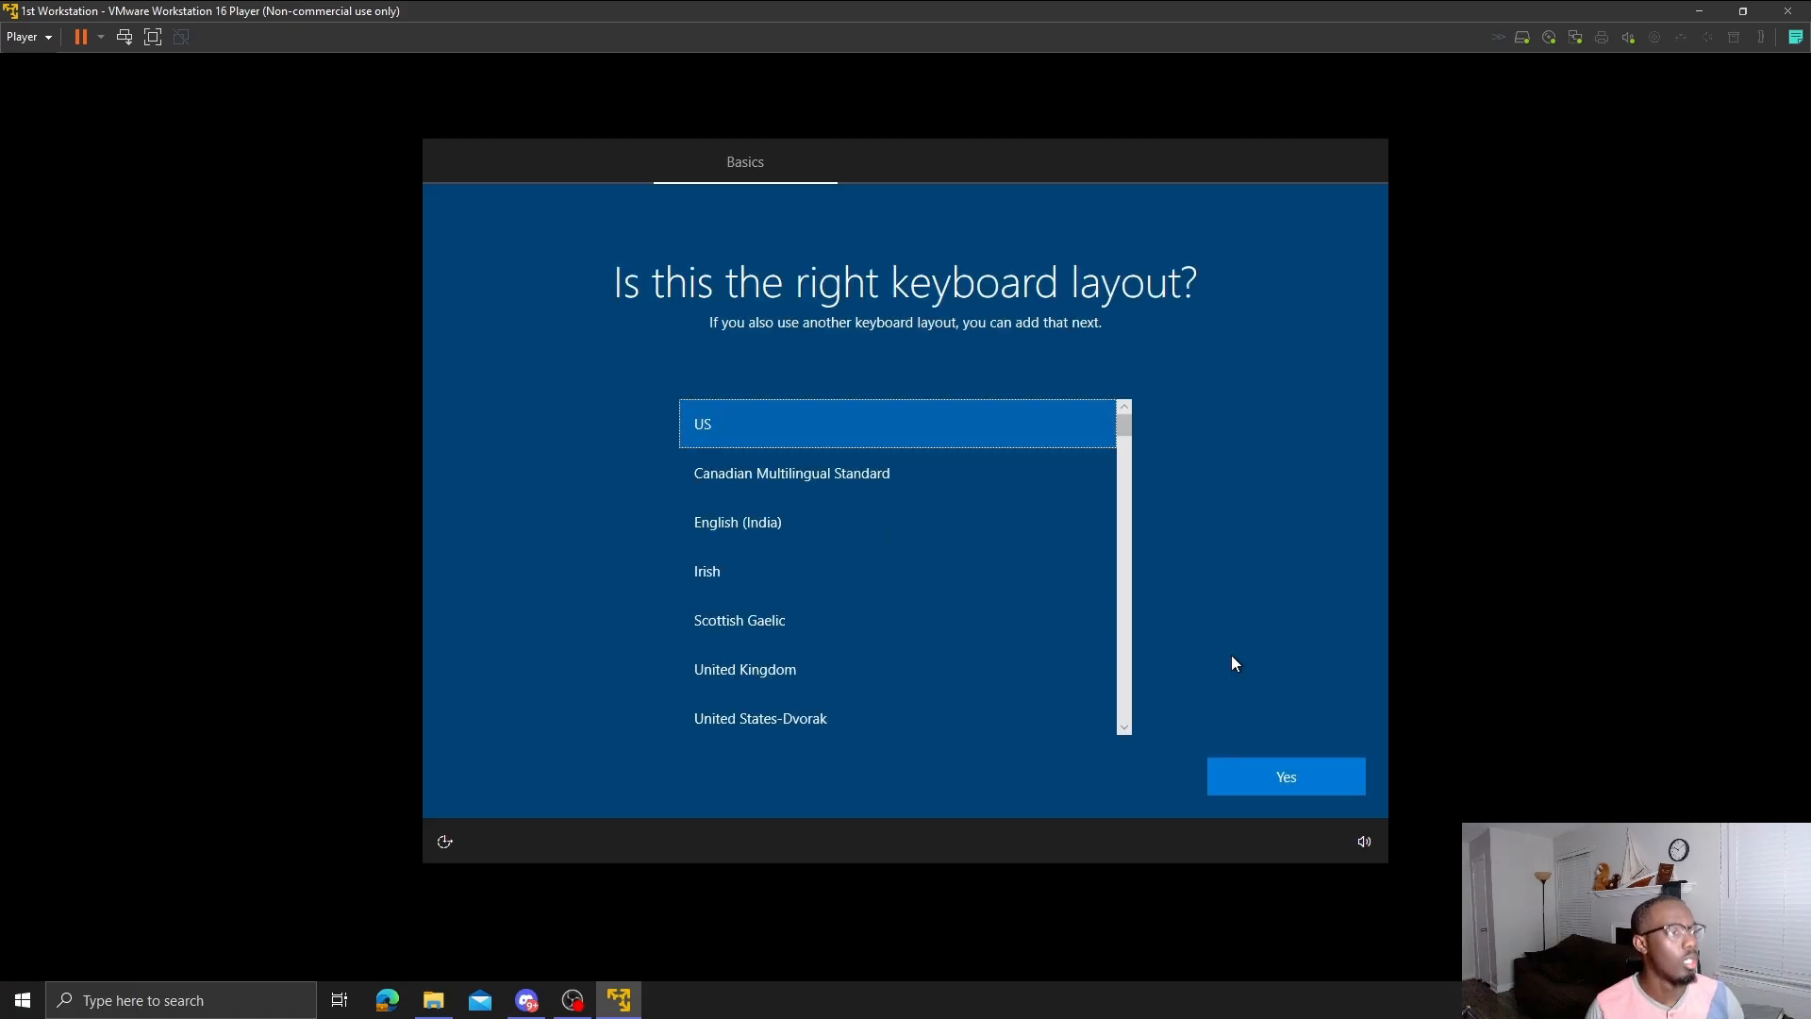
click(1259, 775)
click(1271, 788)
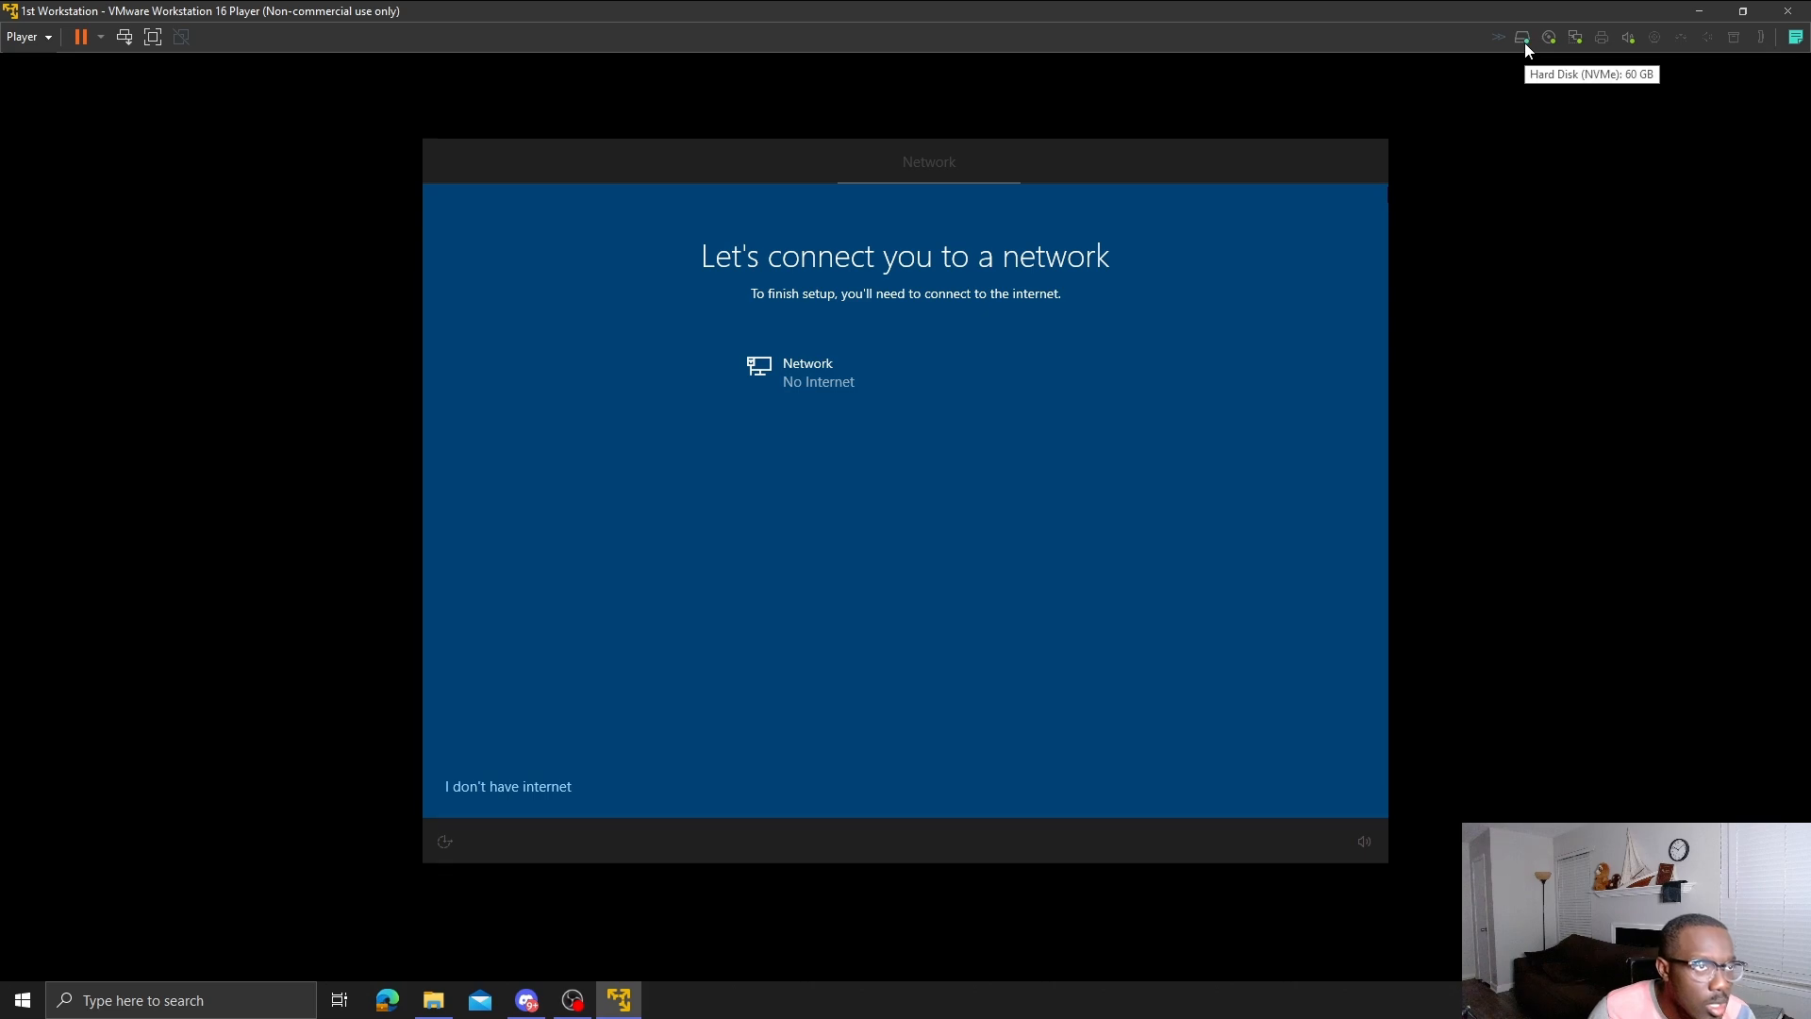
- Change the VM's network adapter from NAT to Bridged: Connected directly to the physical network
click(1578, 45)
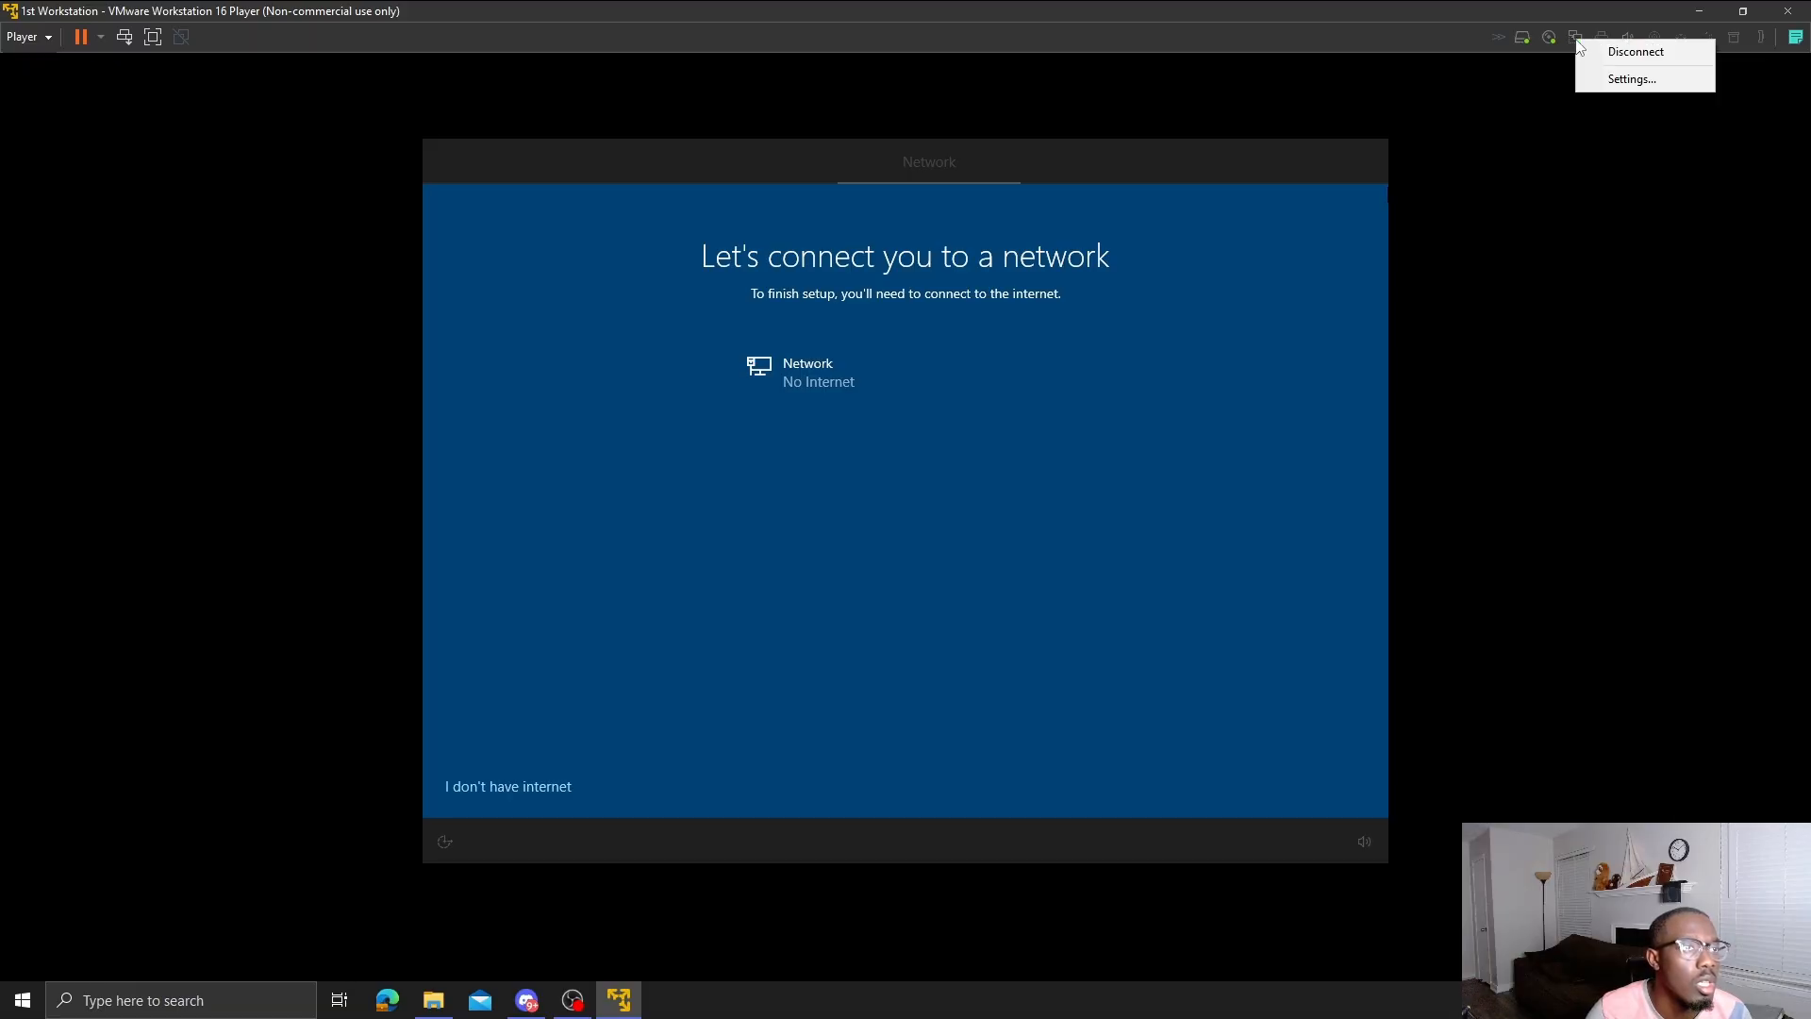
click(1624, 80)
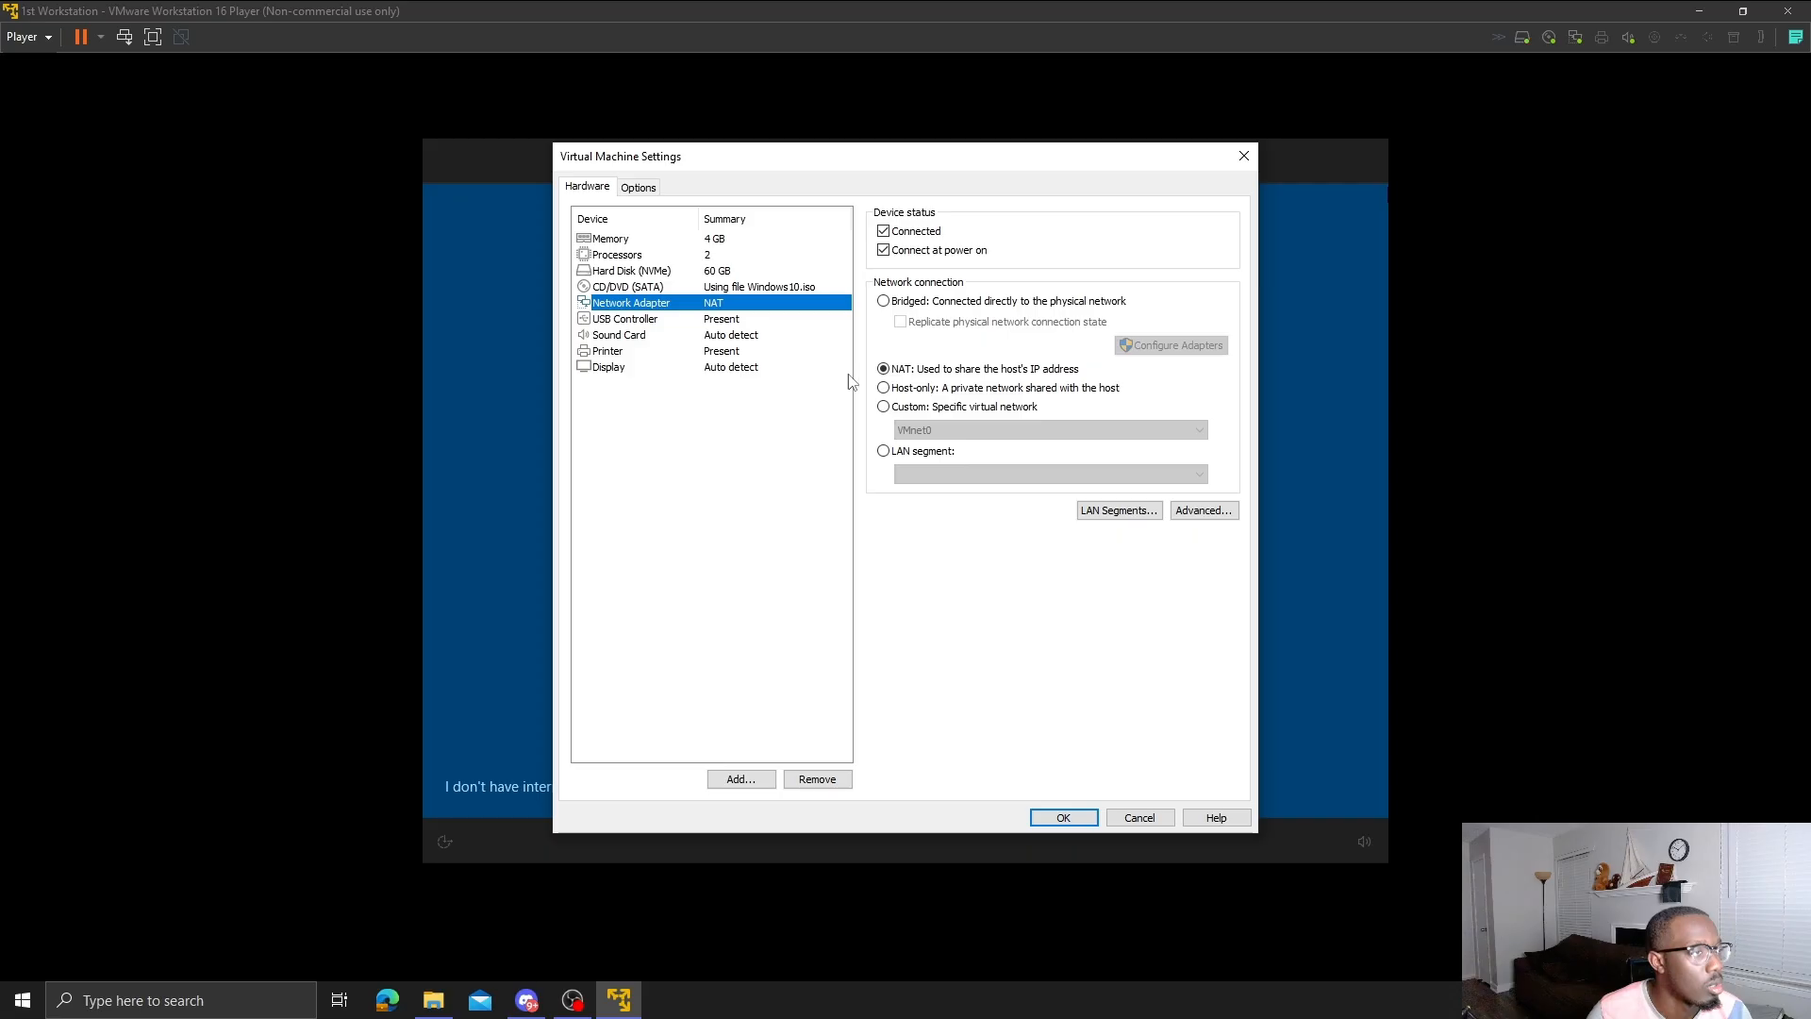
click(884, 301)
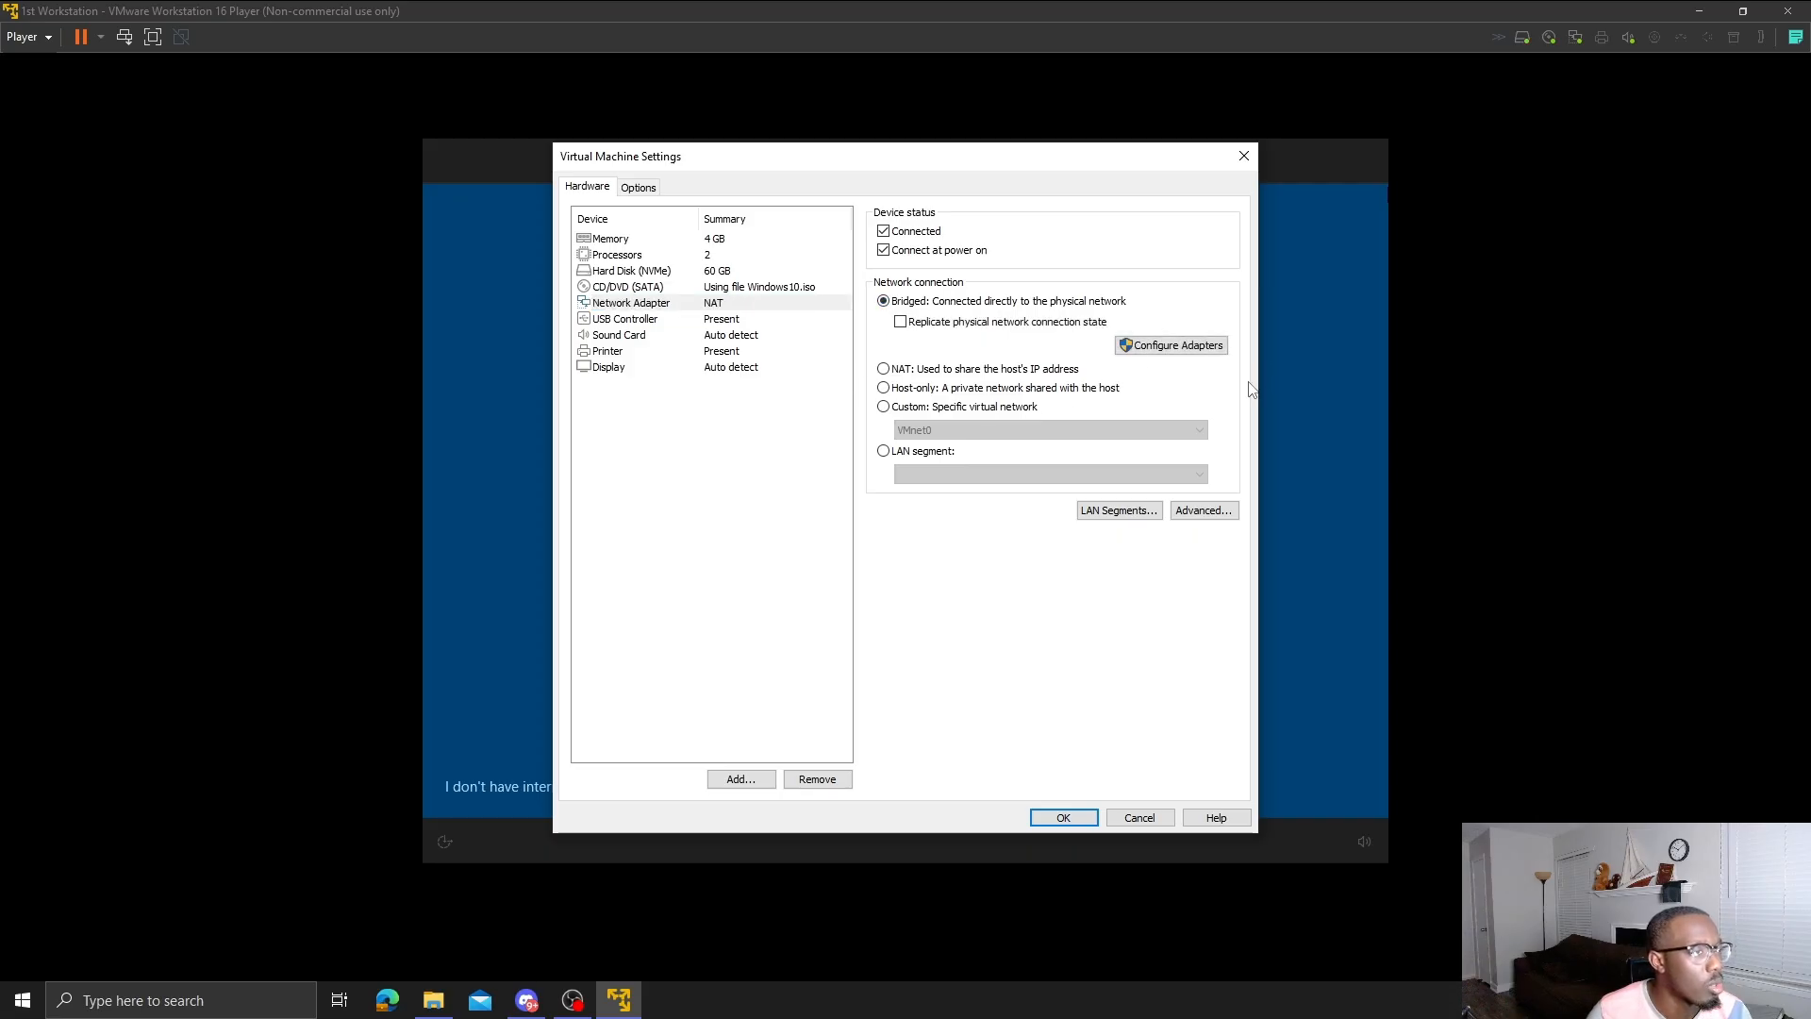
click(1084, 817)
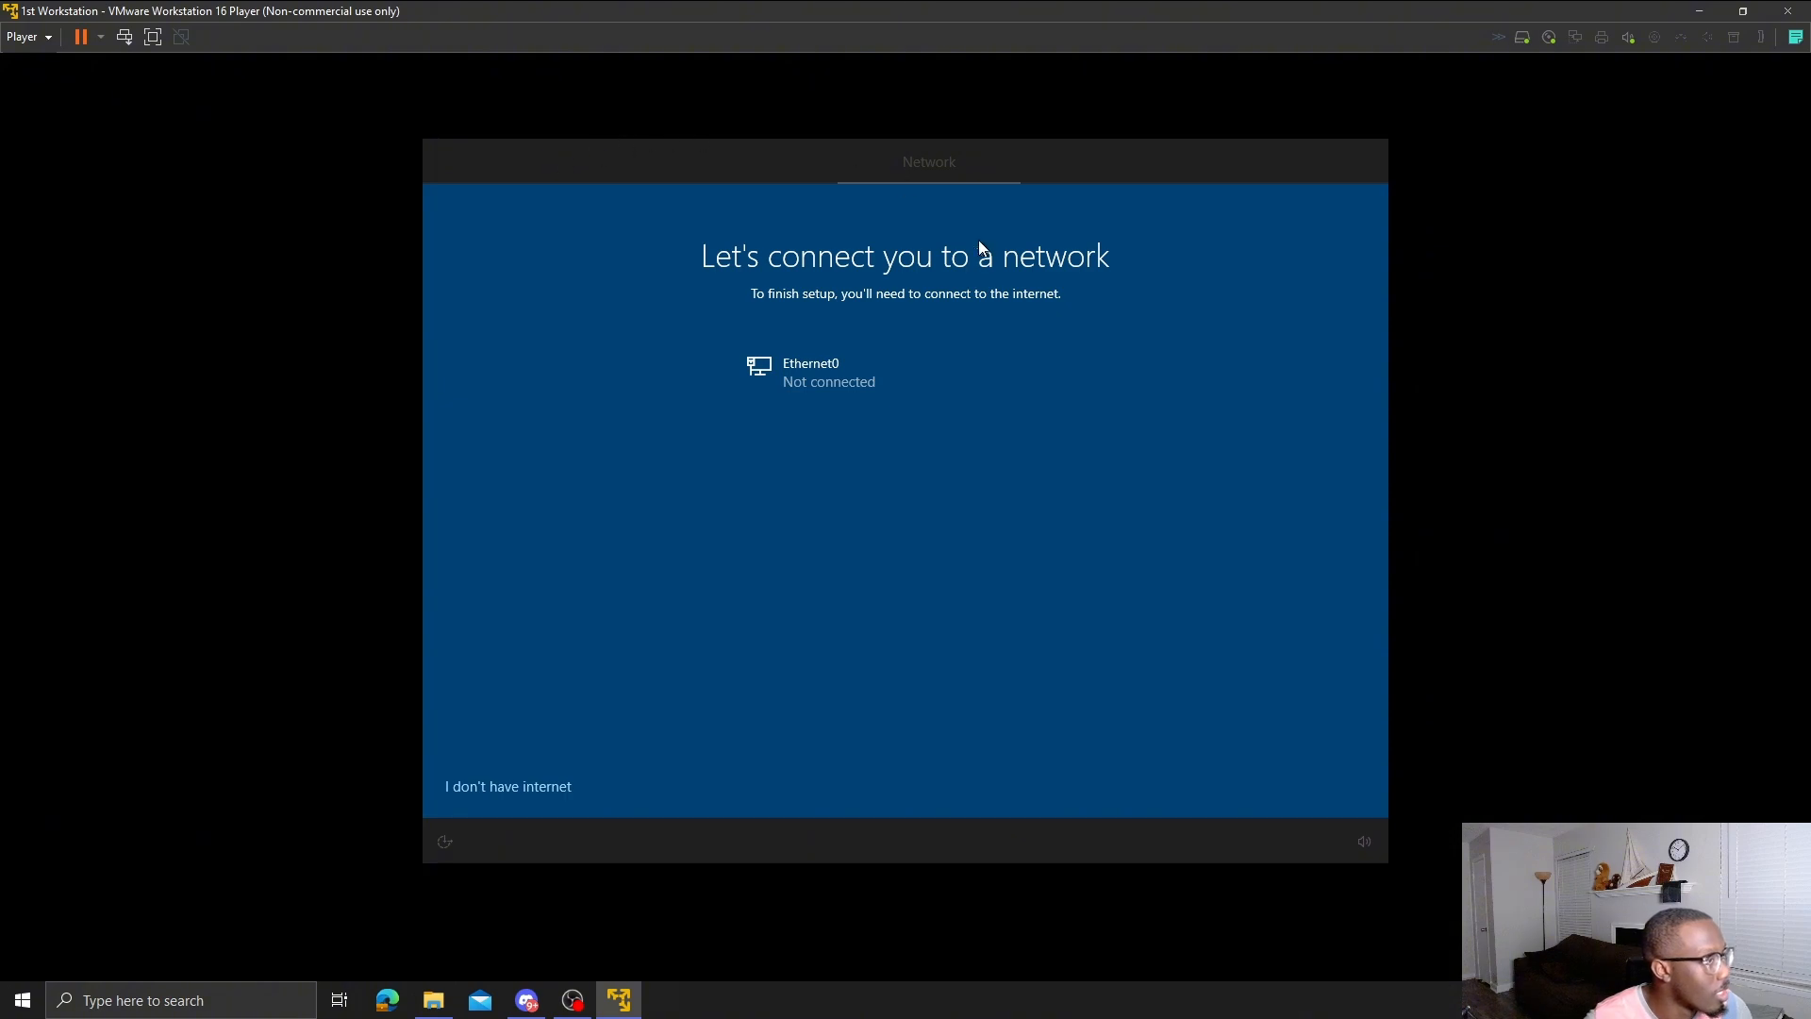
- Power off the VM and start 1st Workstation again
click(1783, 13)
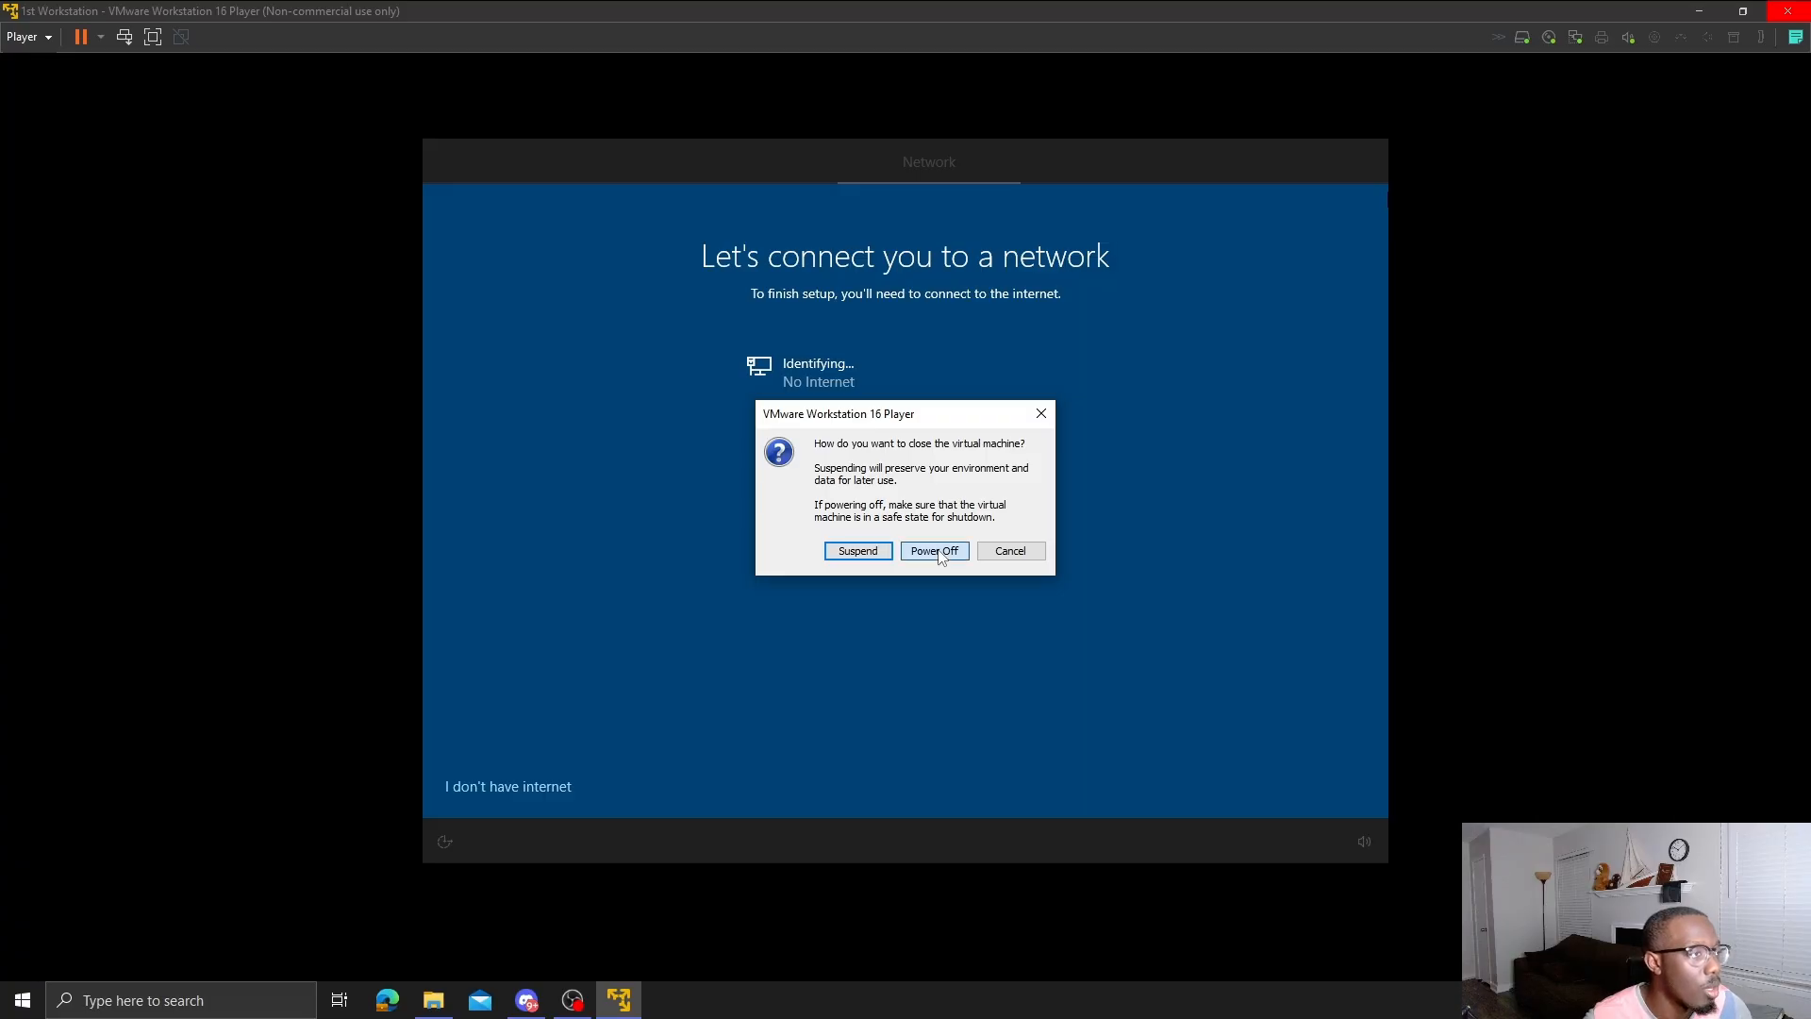
click(1011, 551)
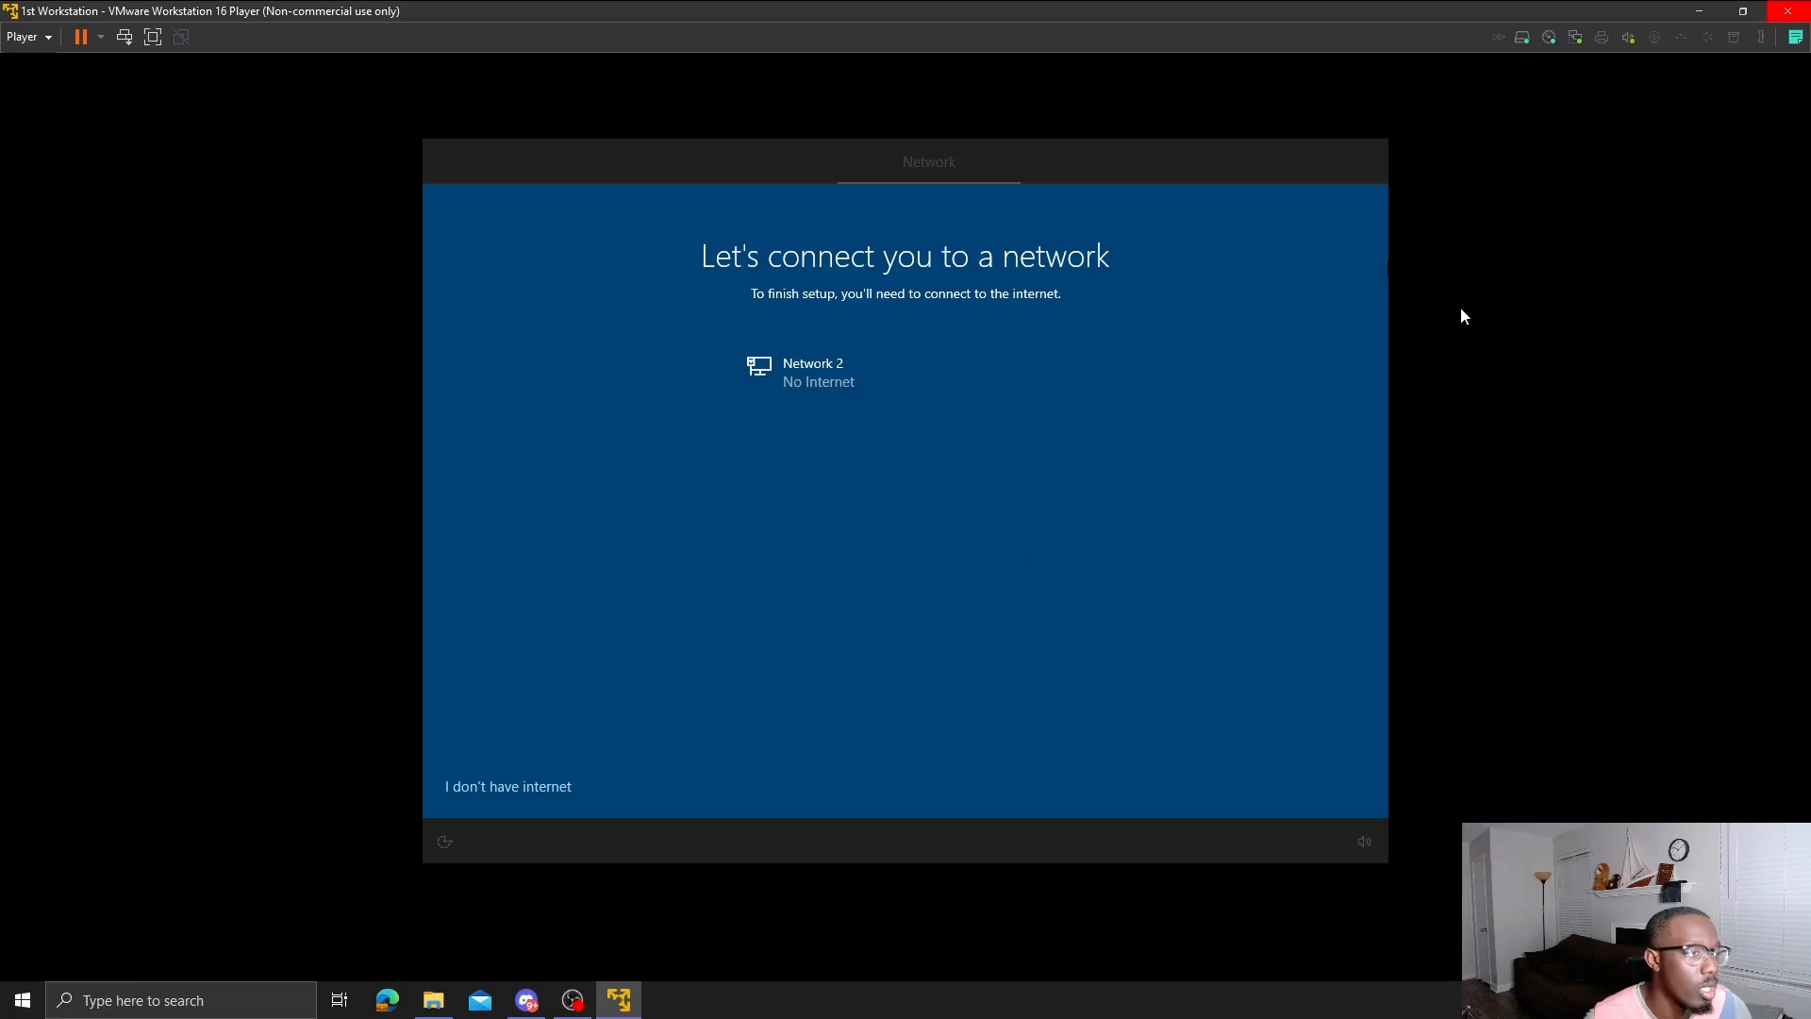
click(1788, 10)
click(932, 551)
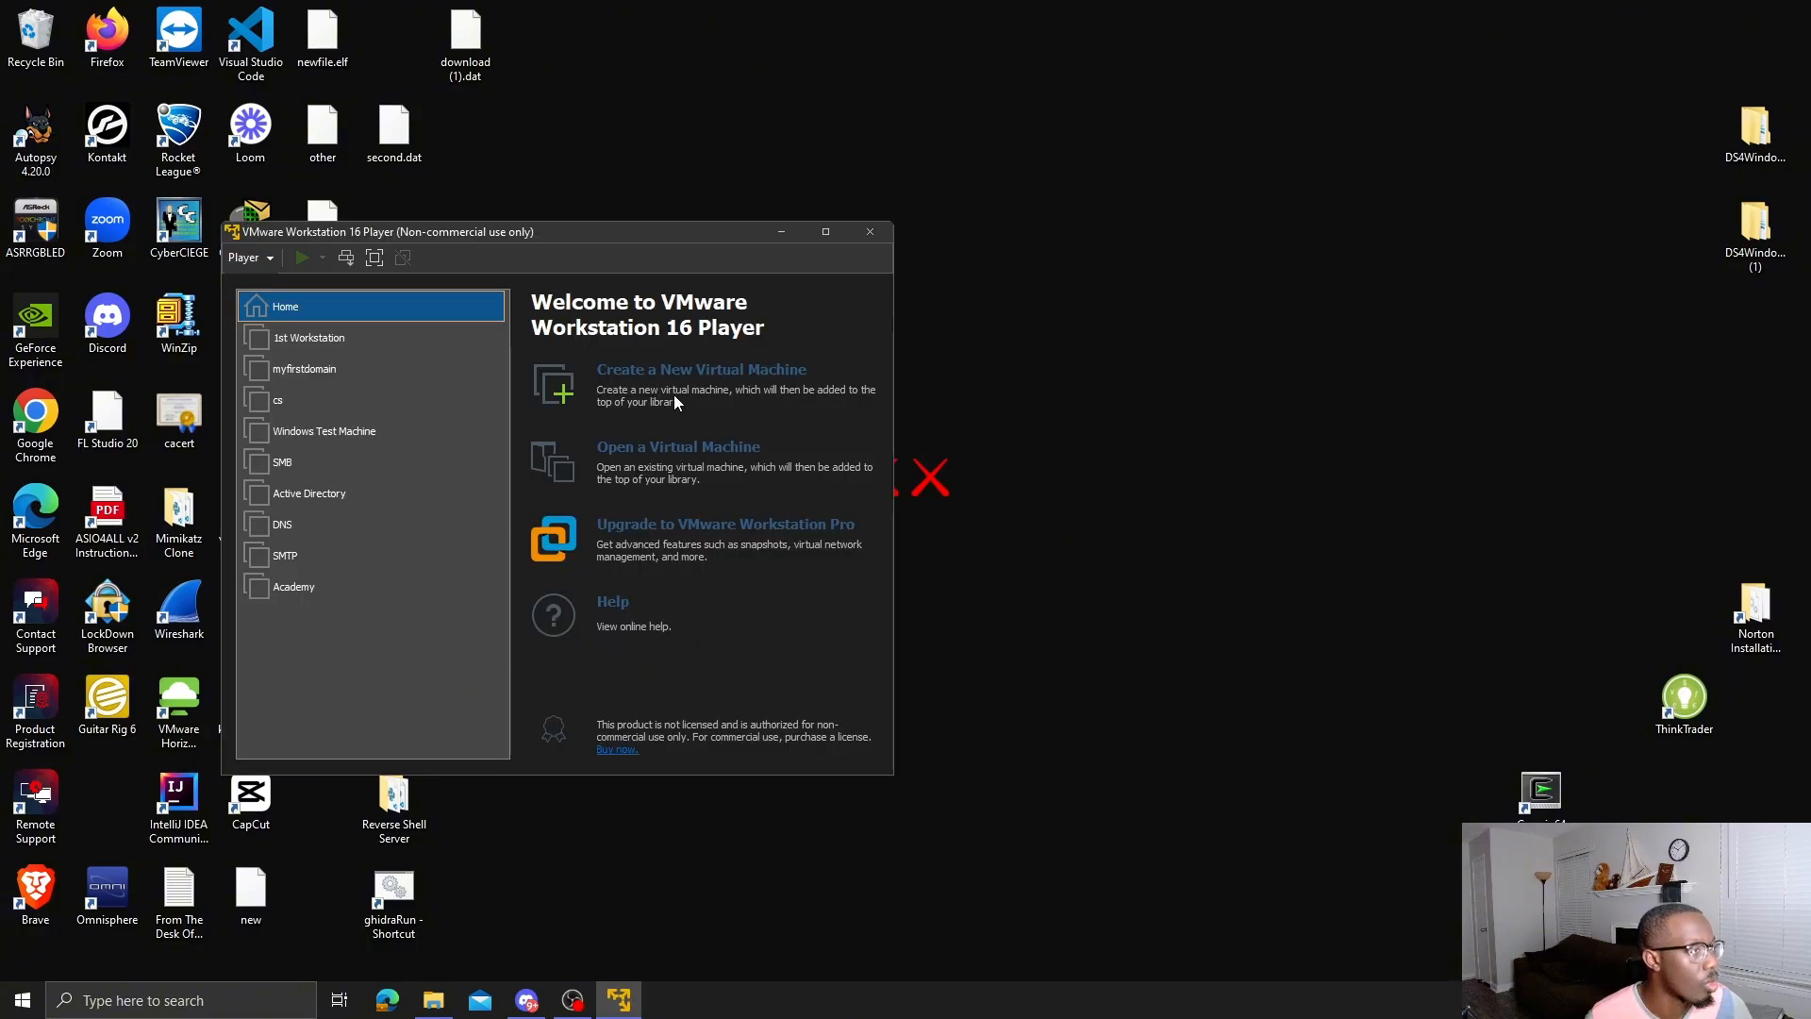
double_click(808, 235)
double_click(111, 119)
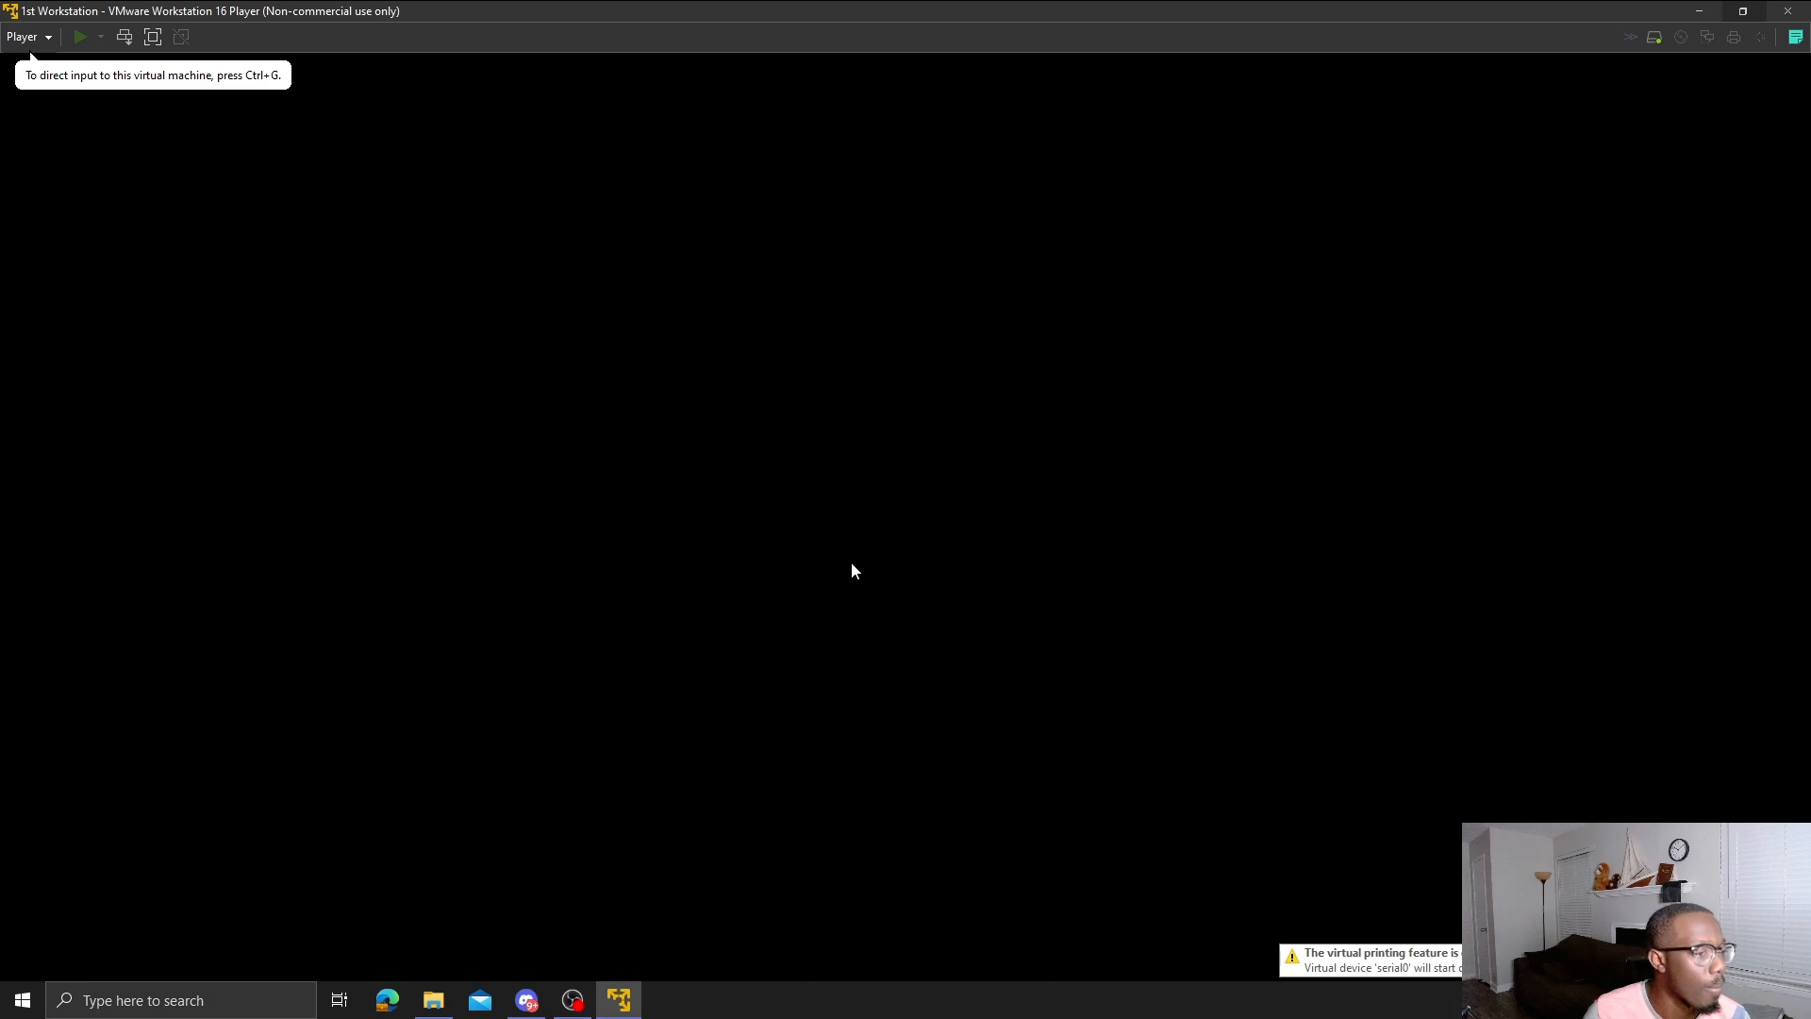
- Re-confirm United States region and US keyboard, skipping the second keyboard layout
click(975, 509)
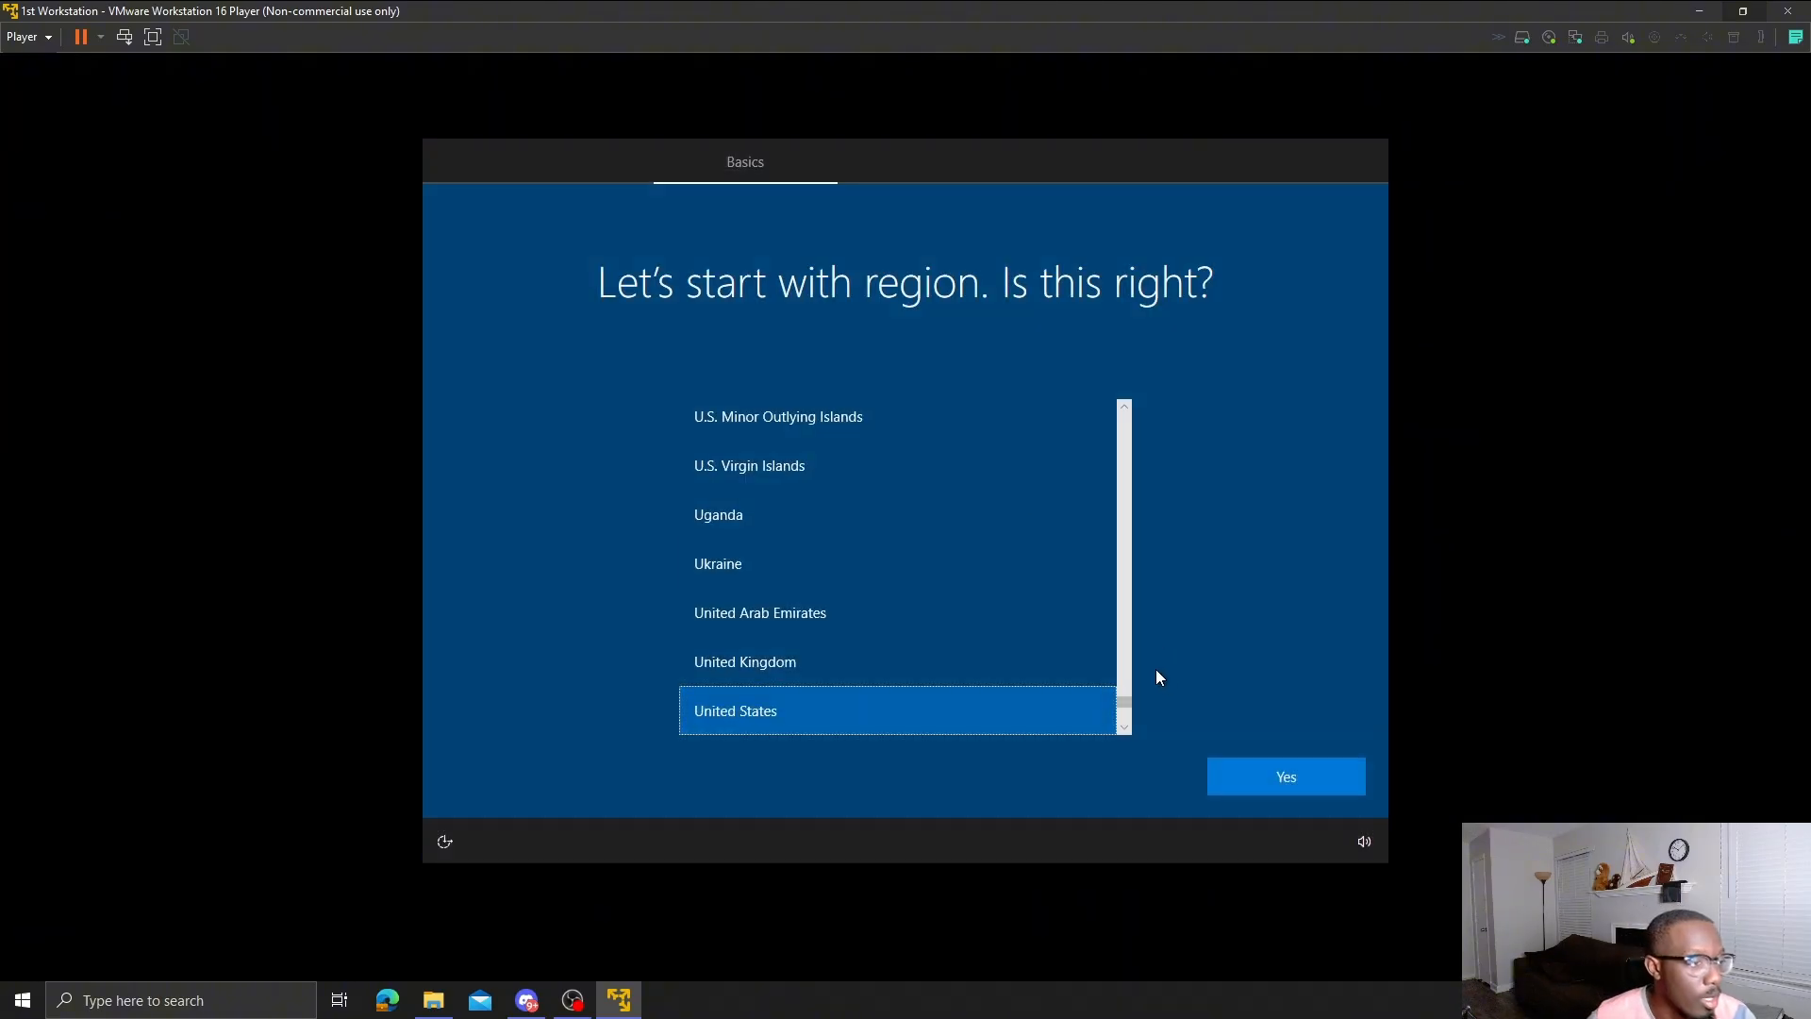
click(1274, 786)
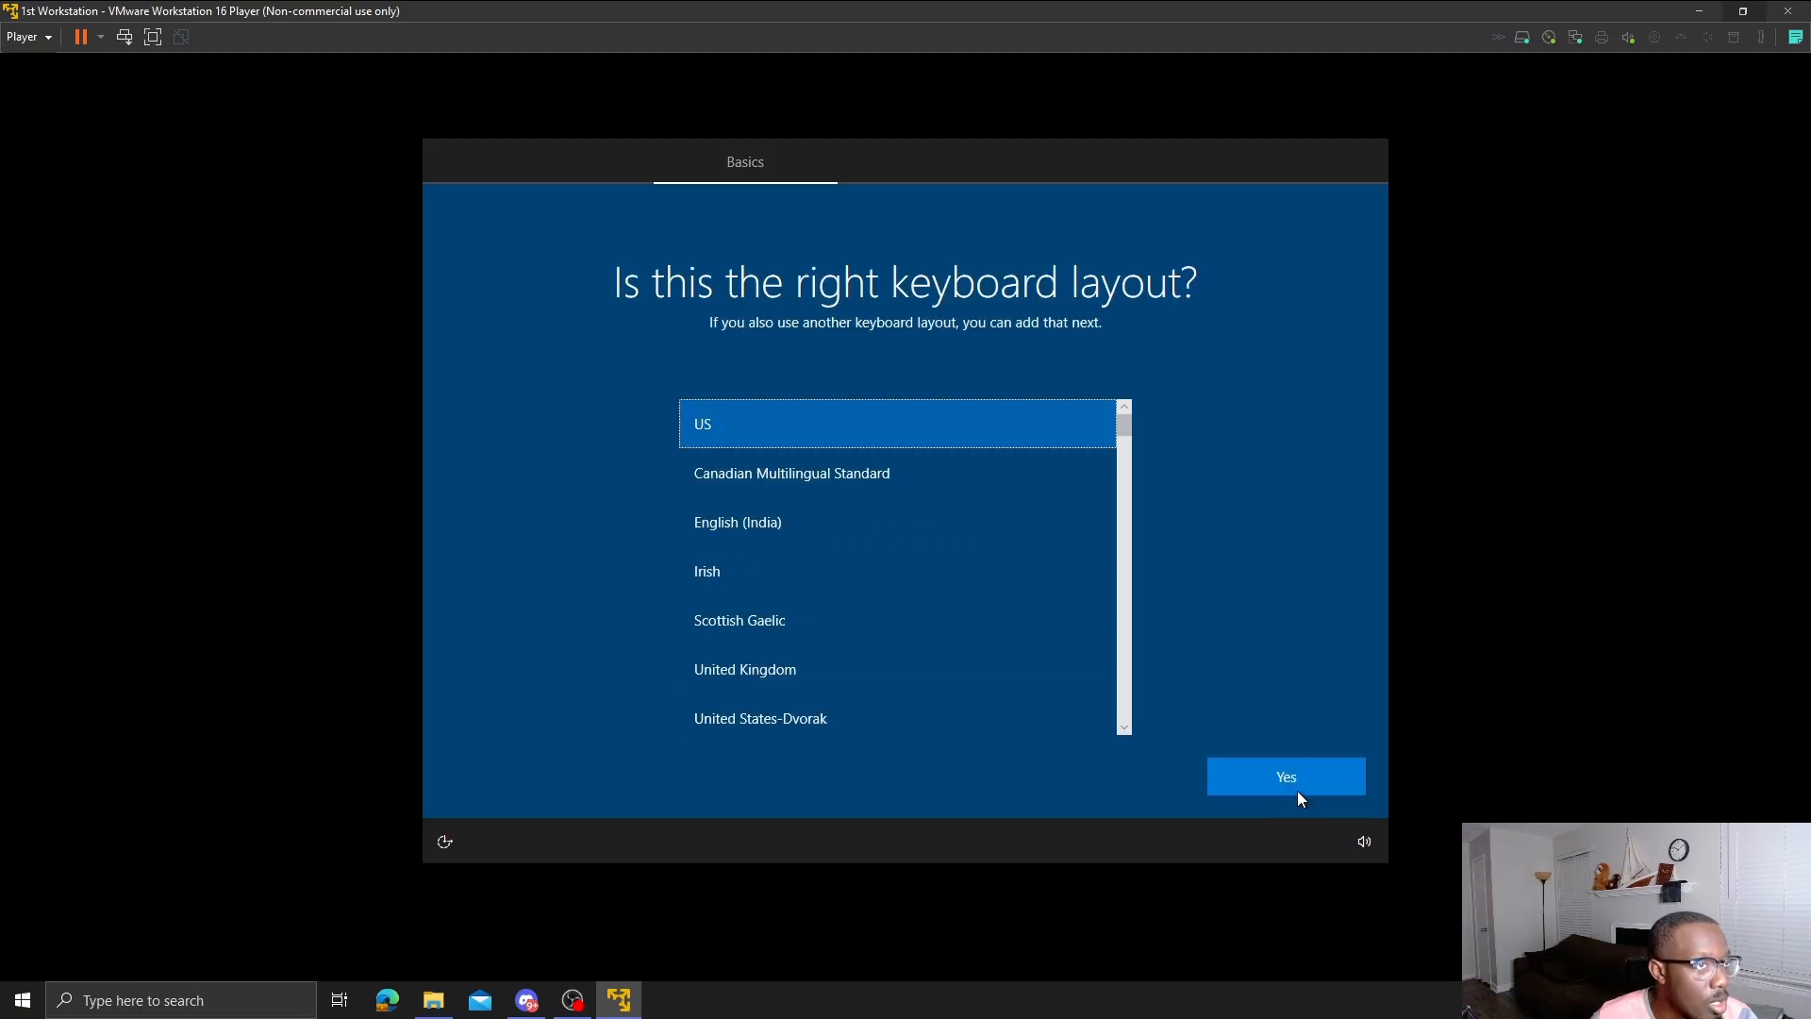
click(1298, 791)
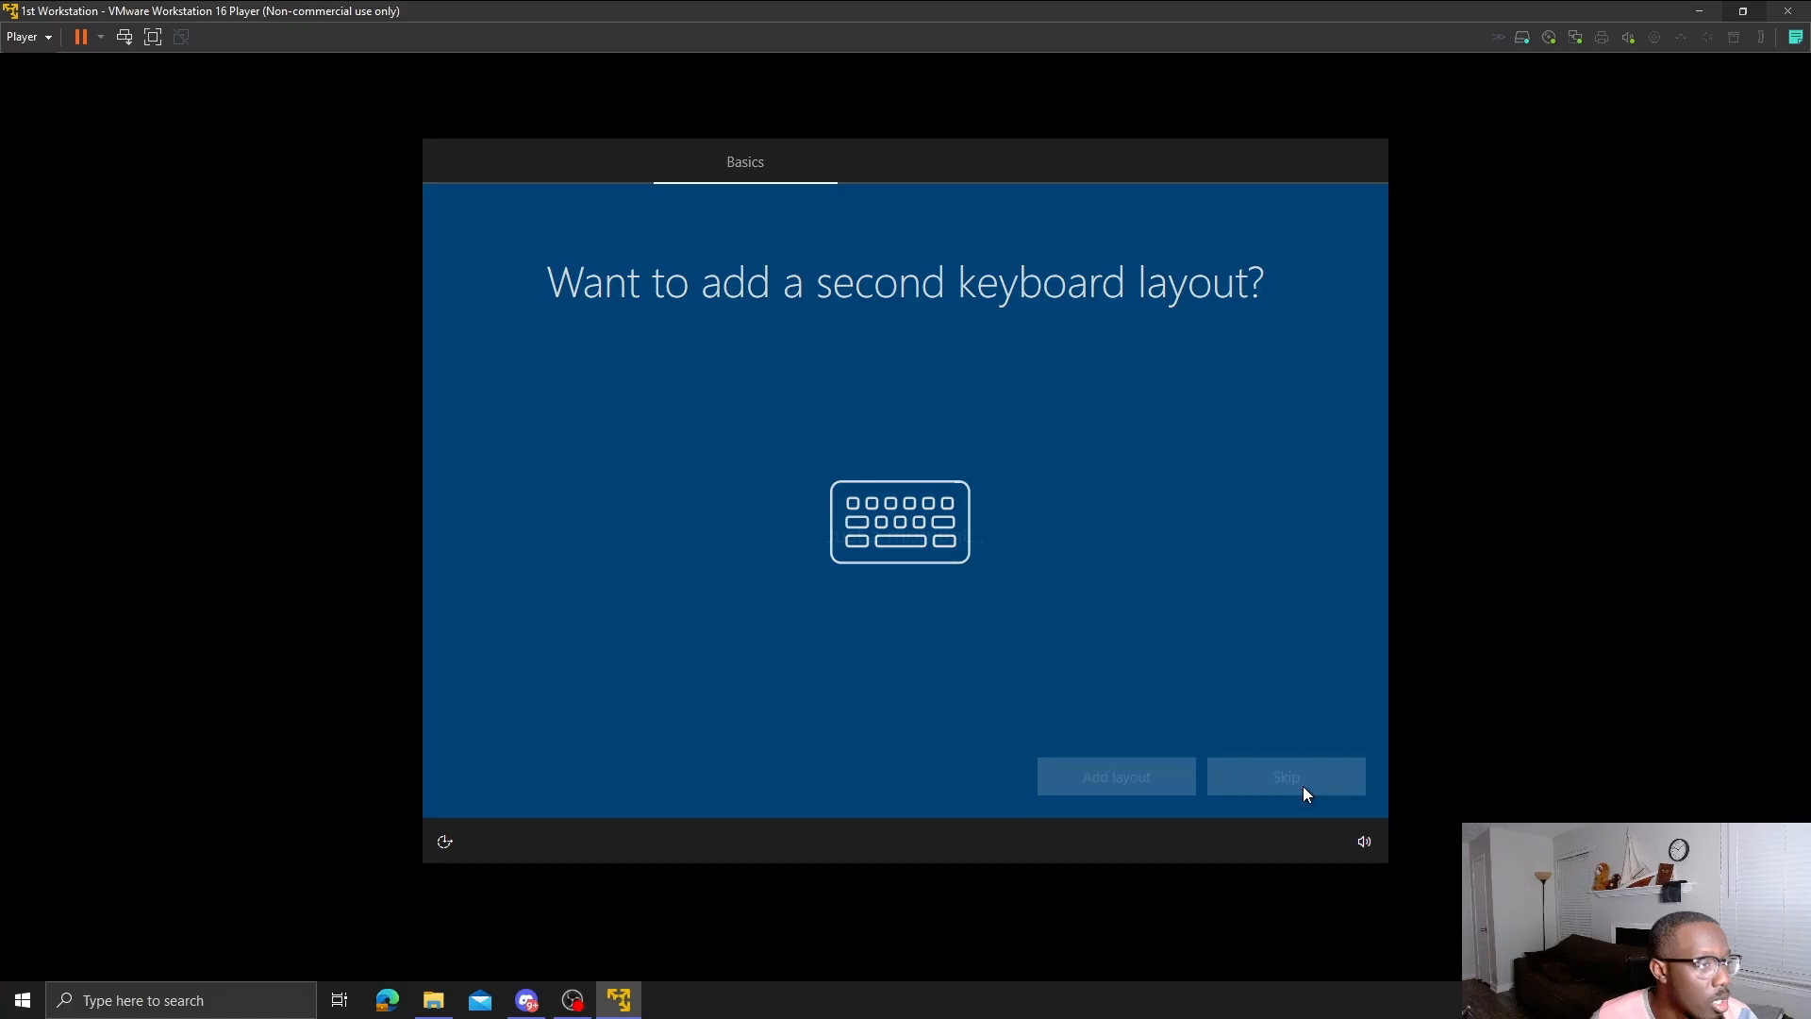
click(1303, 786)
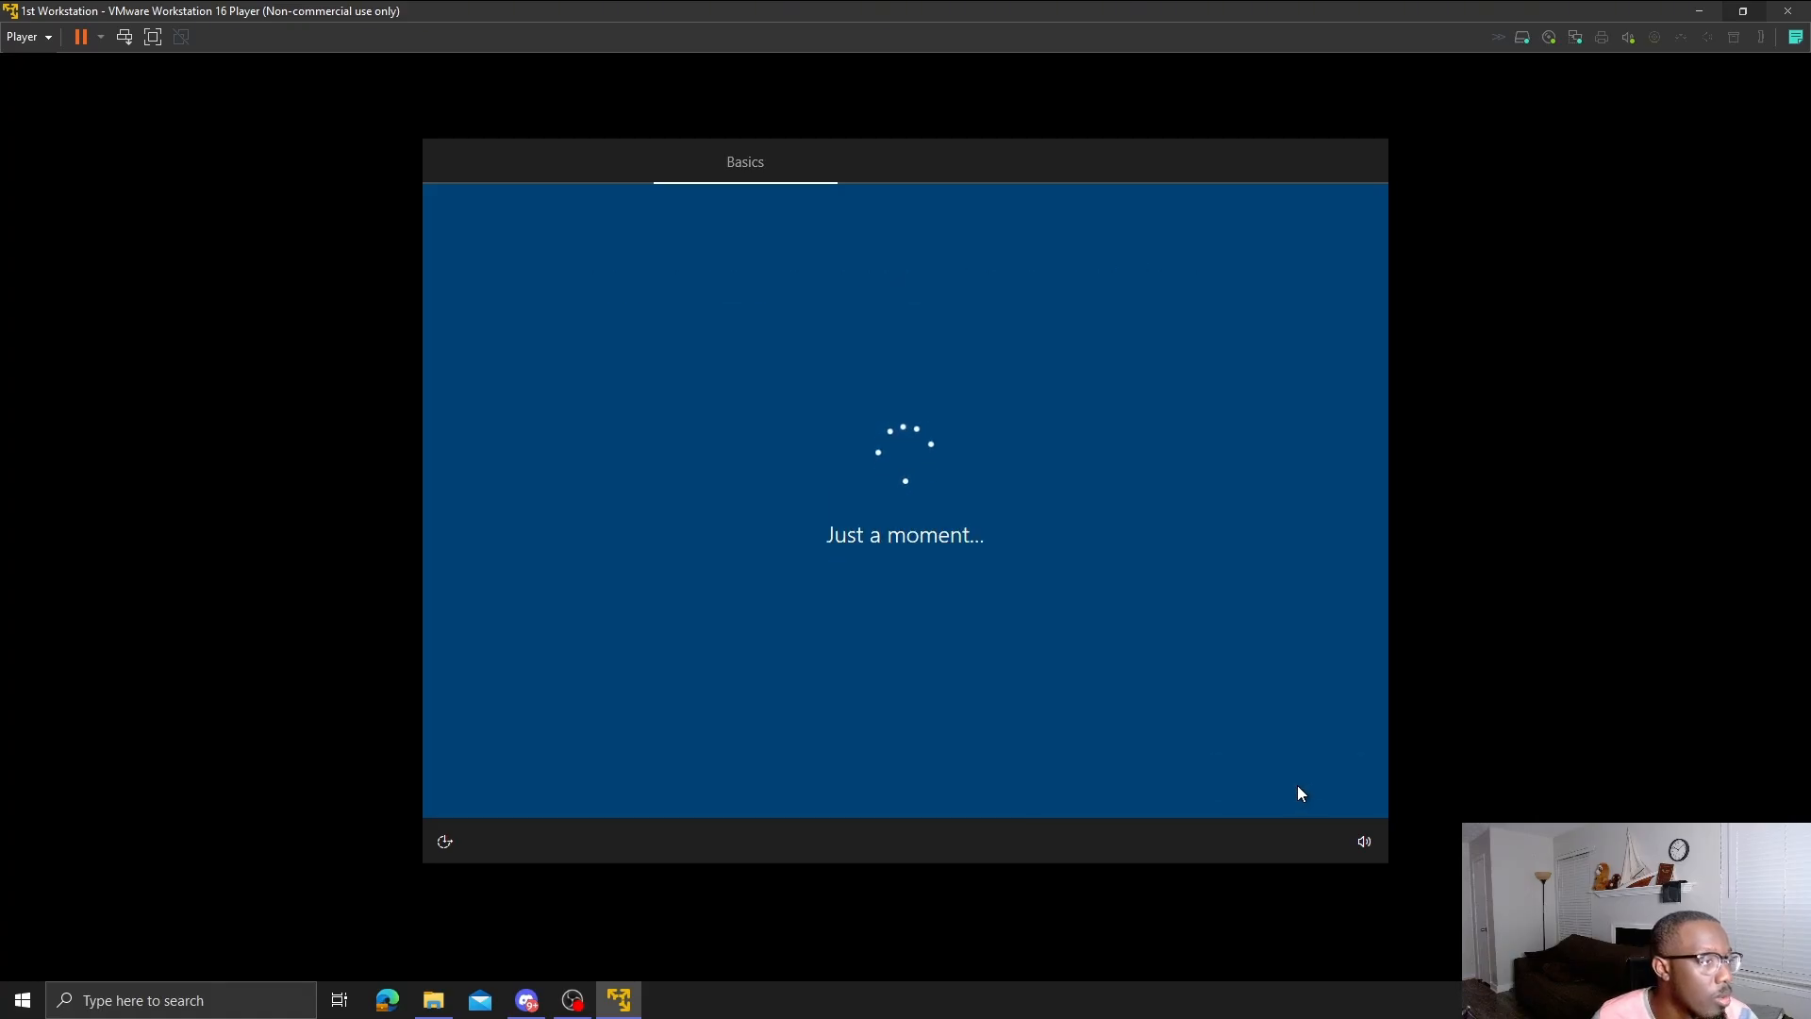
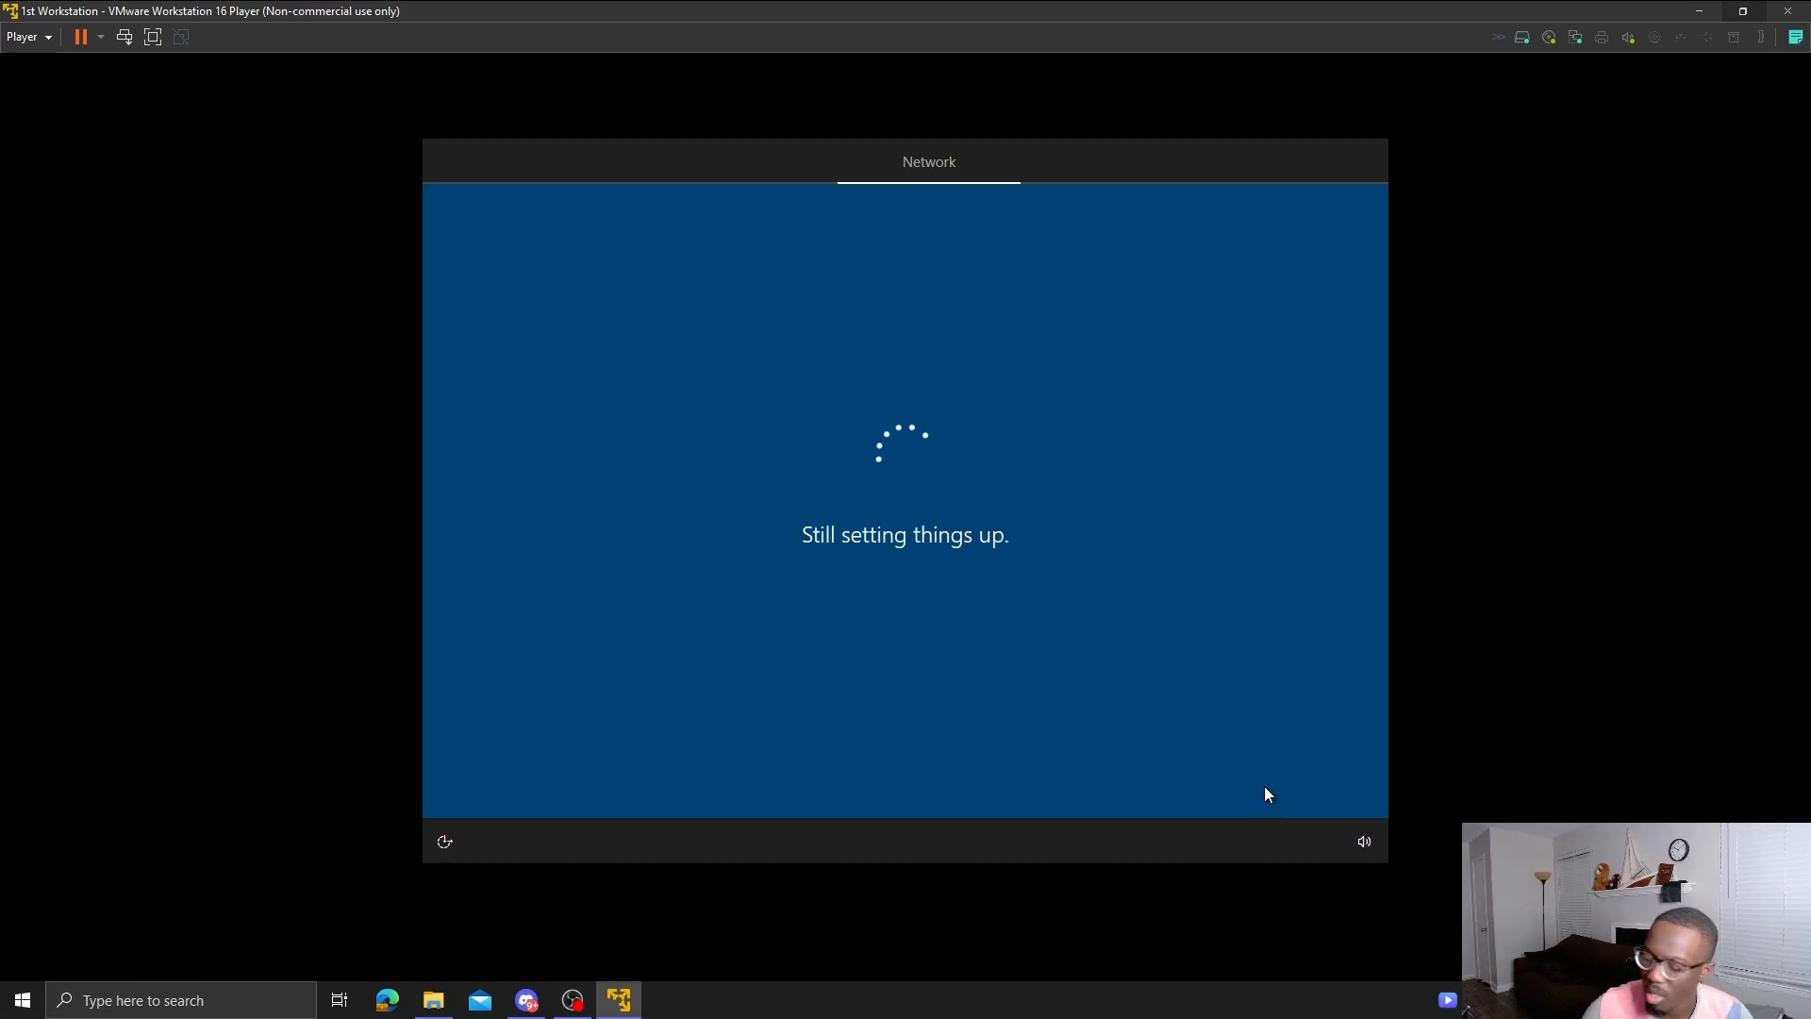
- Open a second VMware Player window showing the virtual machine library from the taskbar jump list
right_click(621, 1002)
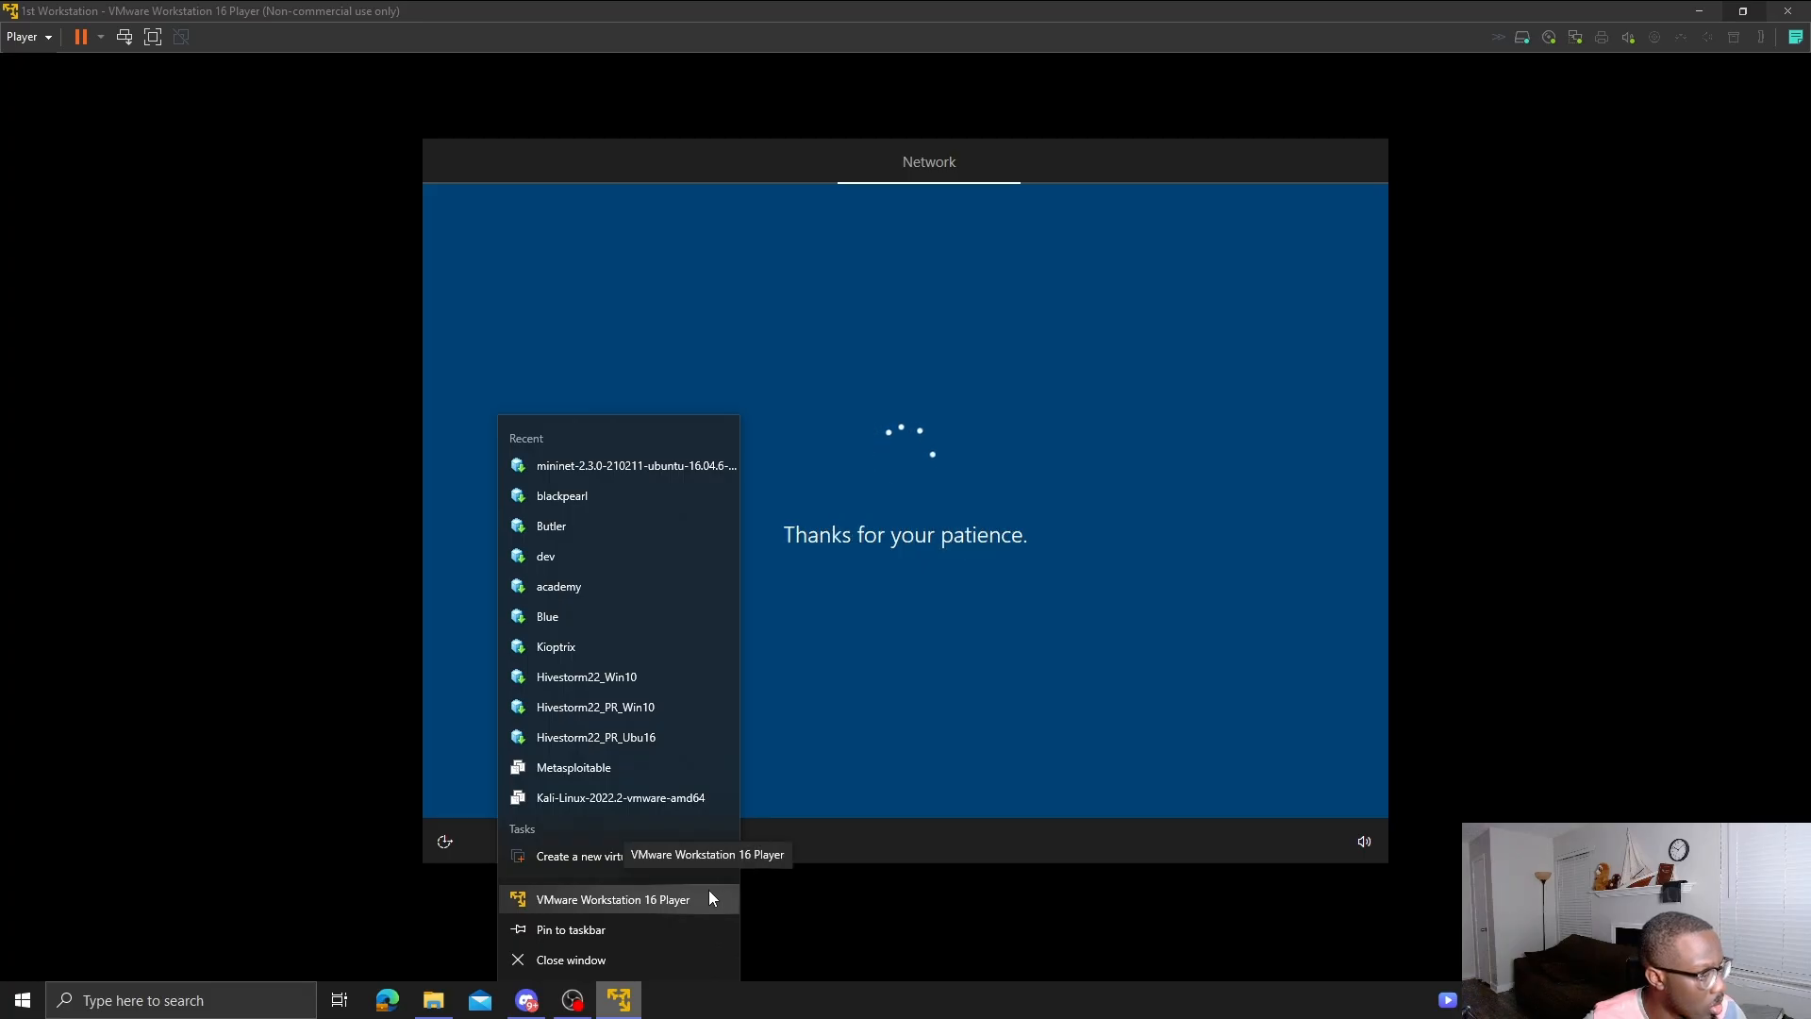
click(619, 909)
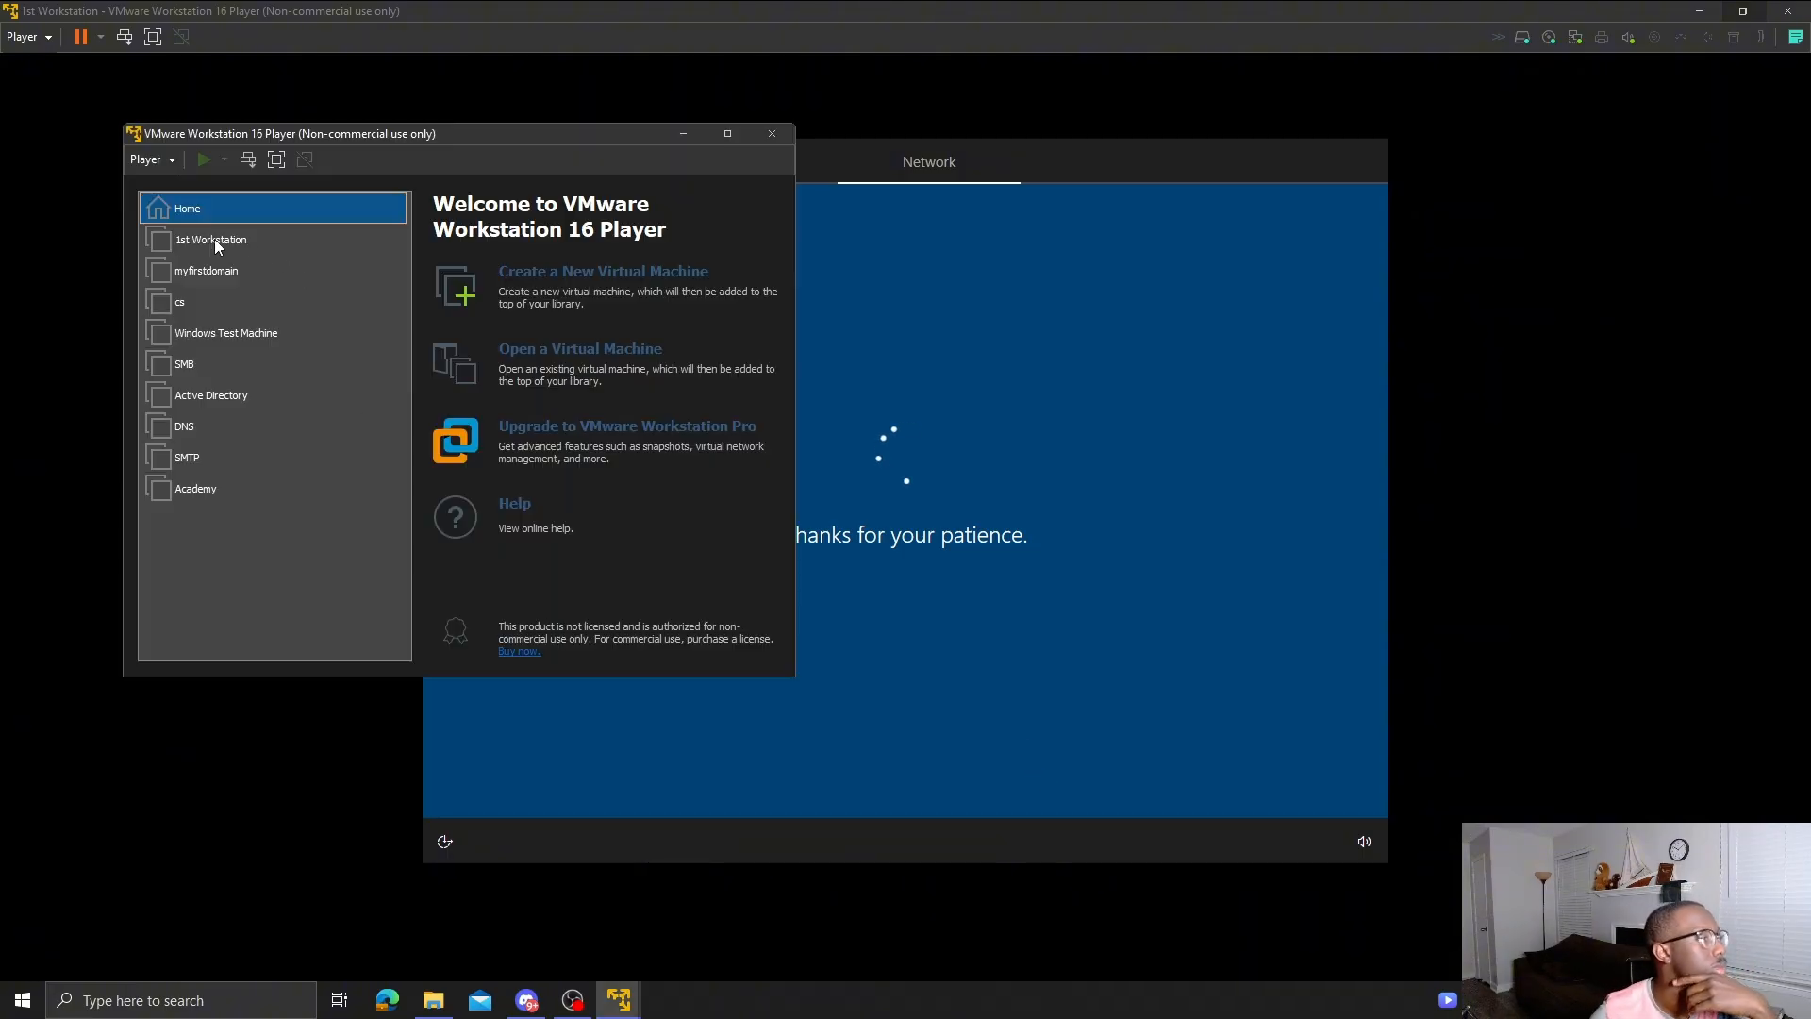
- Start the myfirstdomain server VM, sign in as Administrator, and minimize its window
double_click(197, 271)
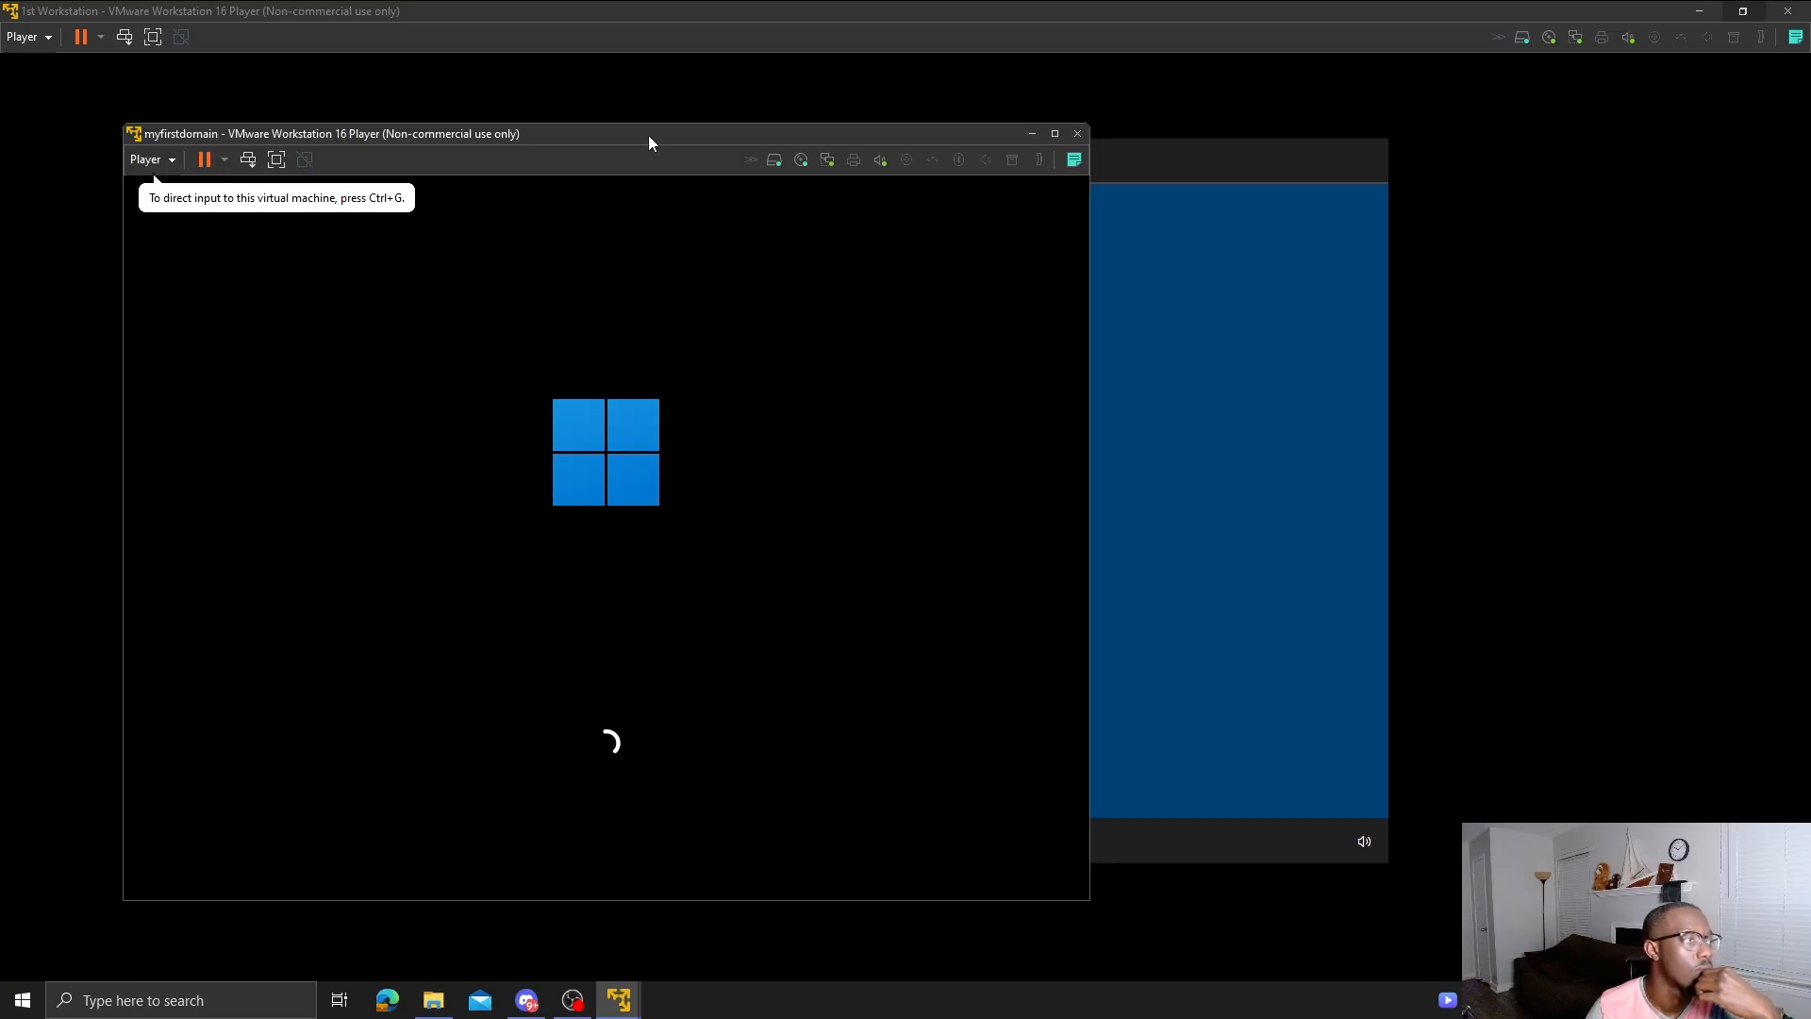
drag(653, 136, 1059, 186)
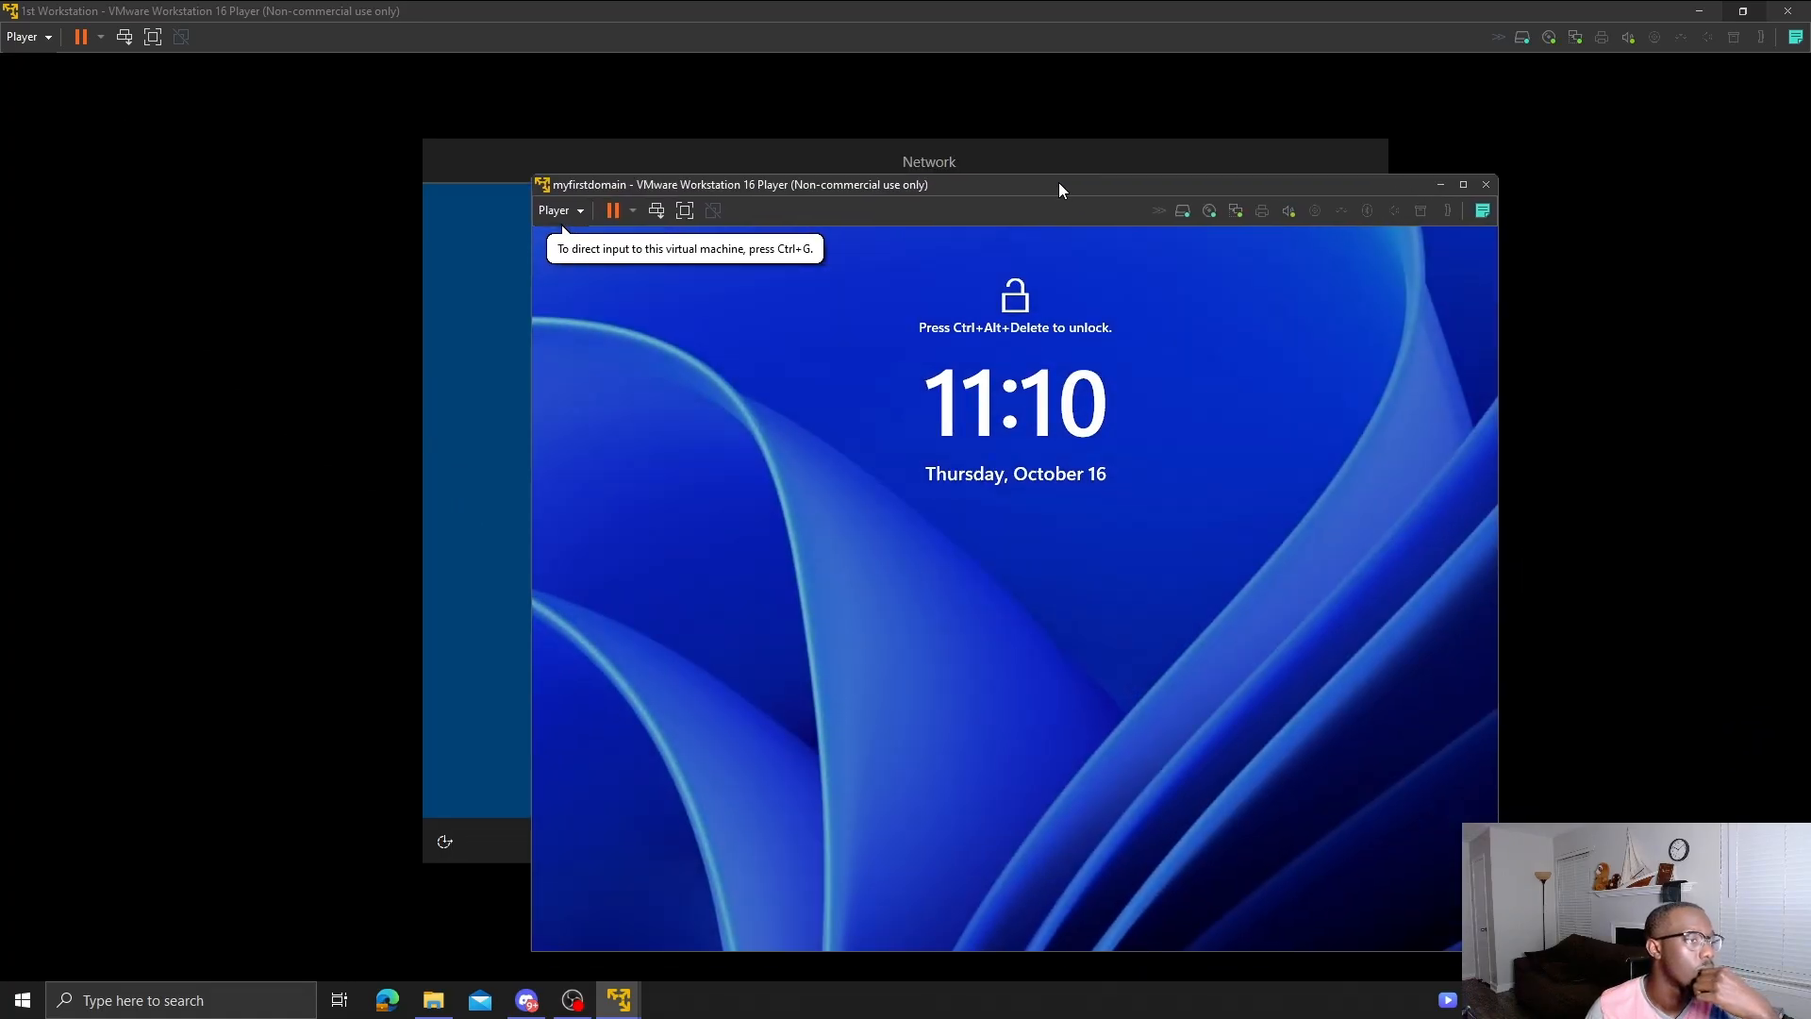
click(1170, 521)
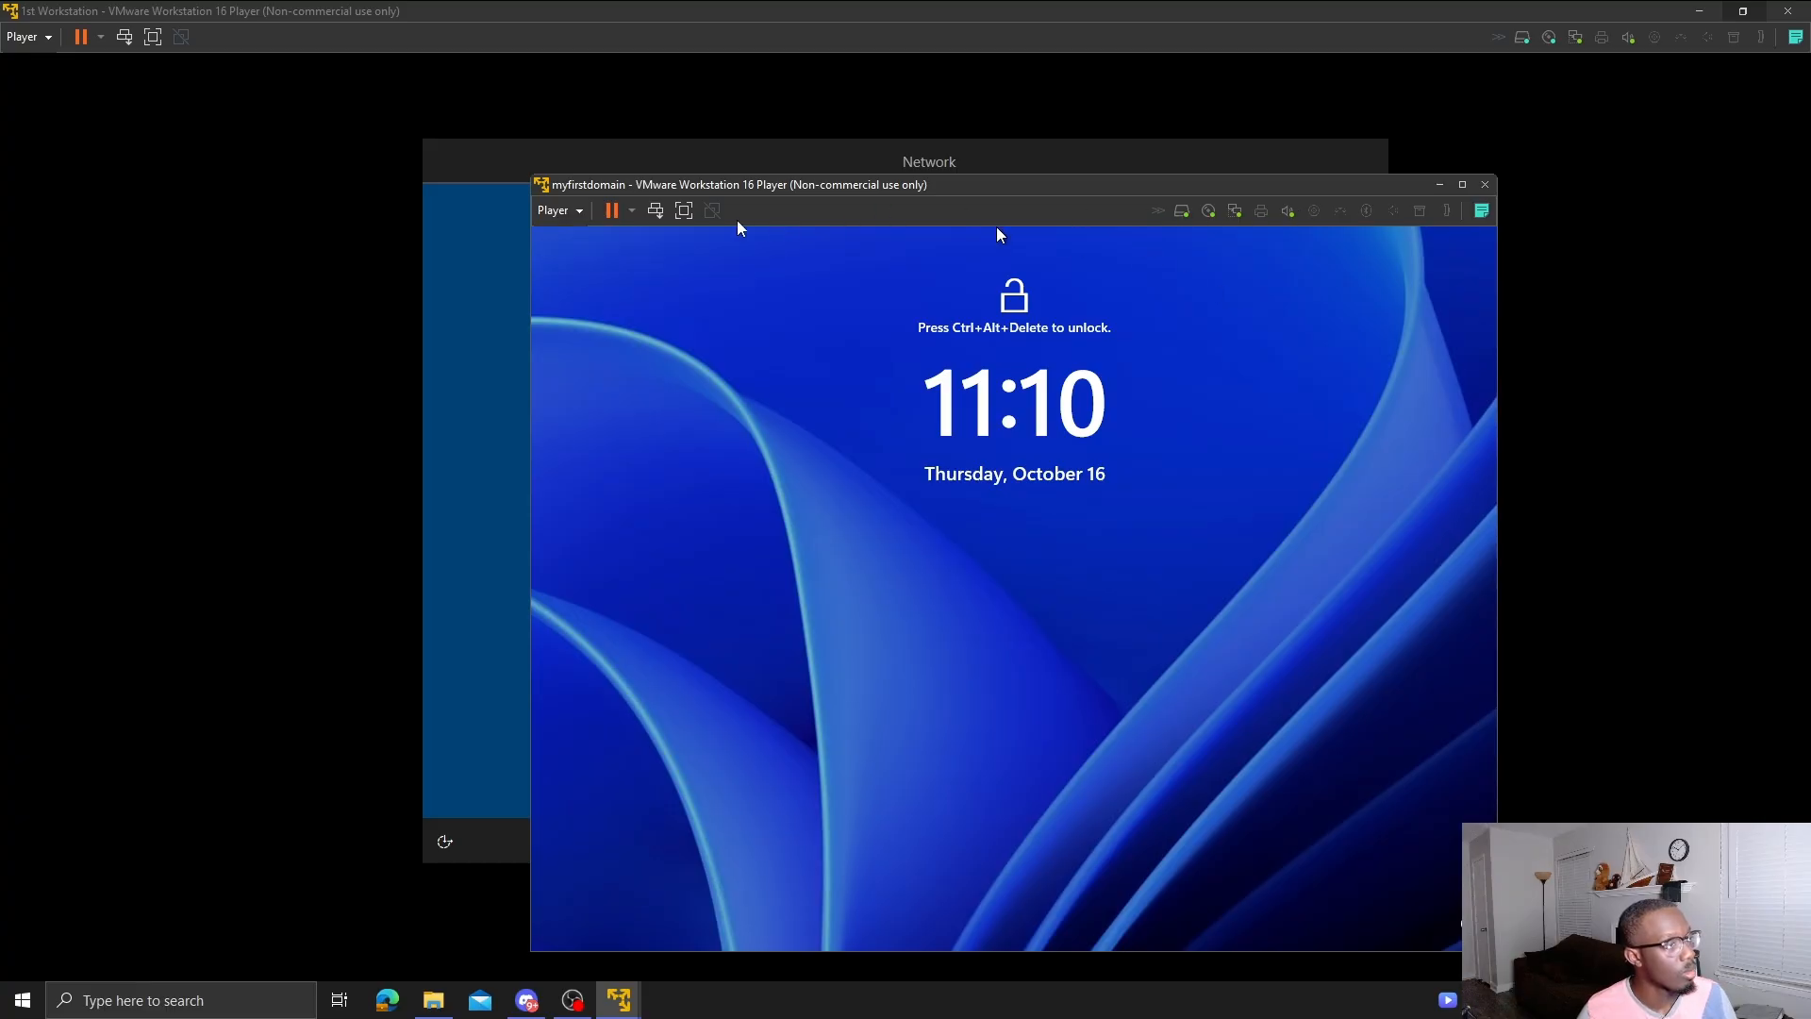
click(657, 210)
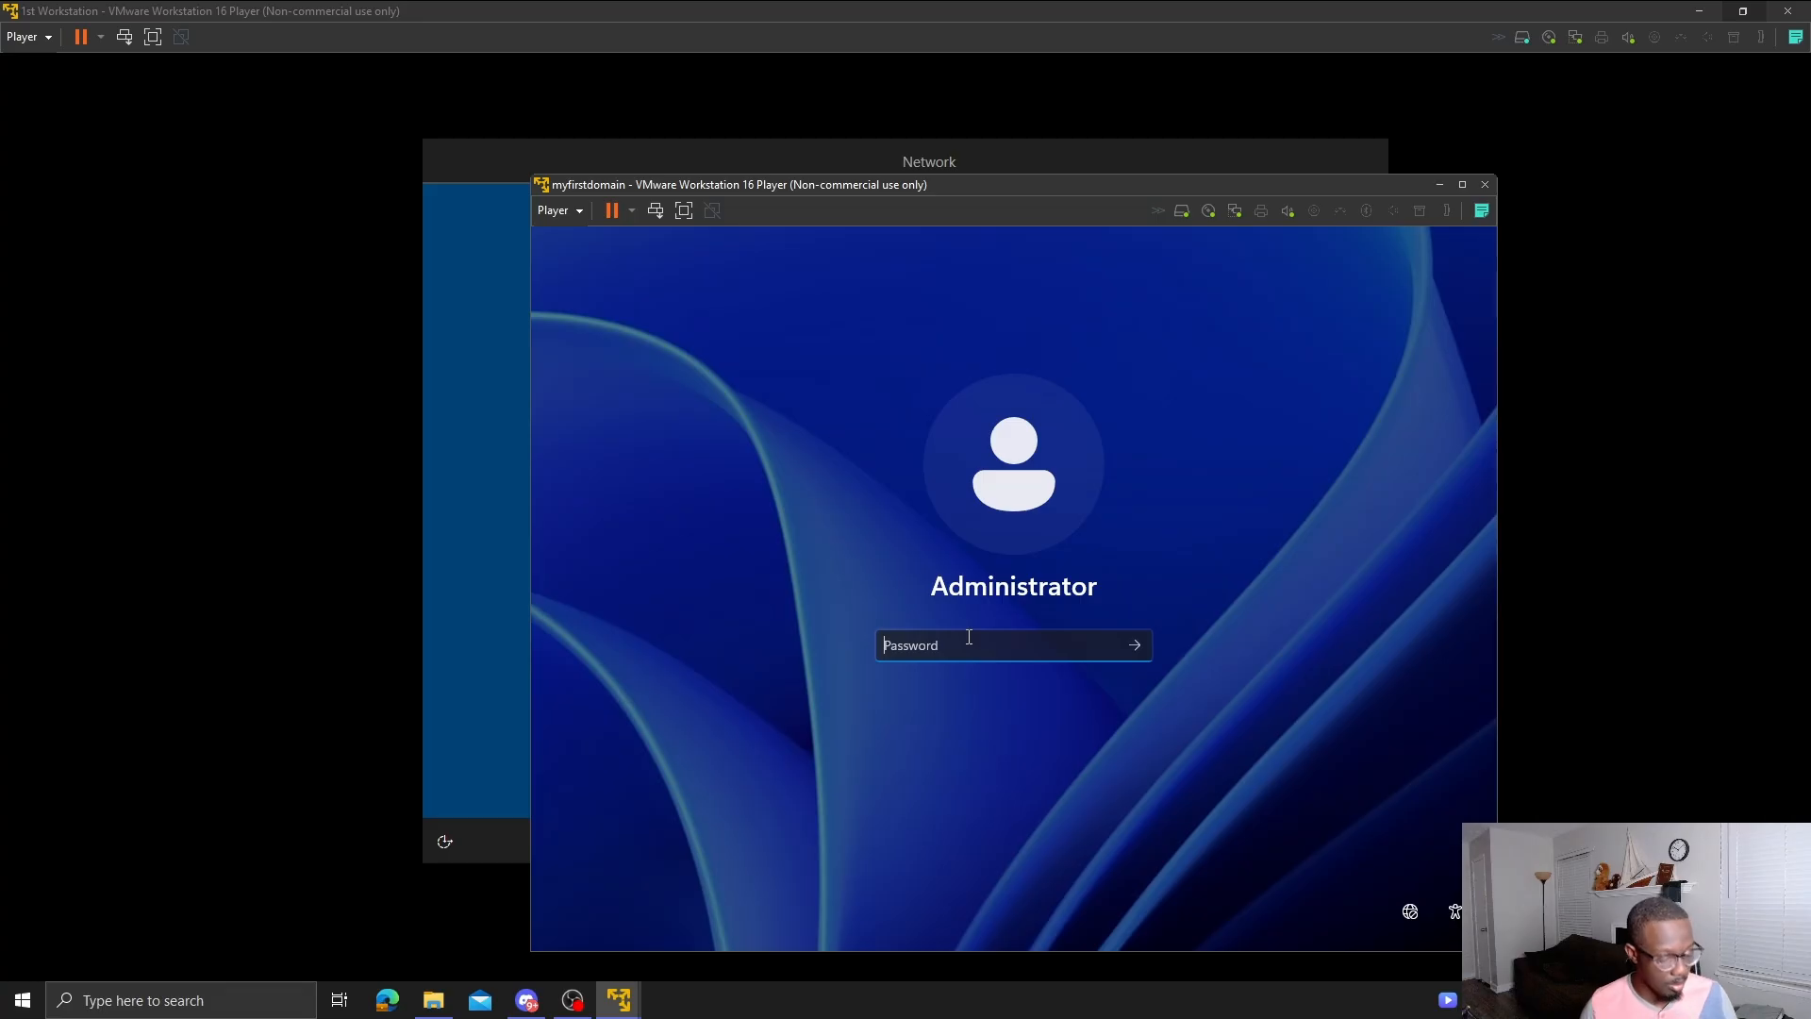
text(********)
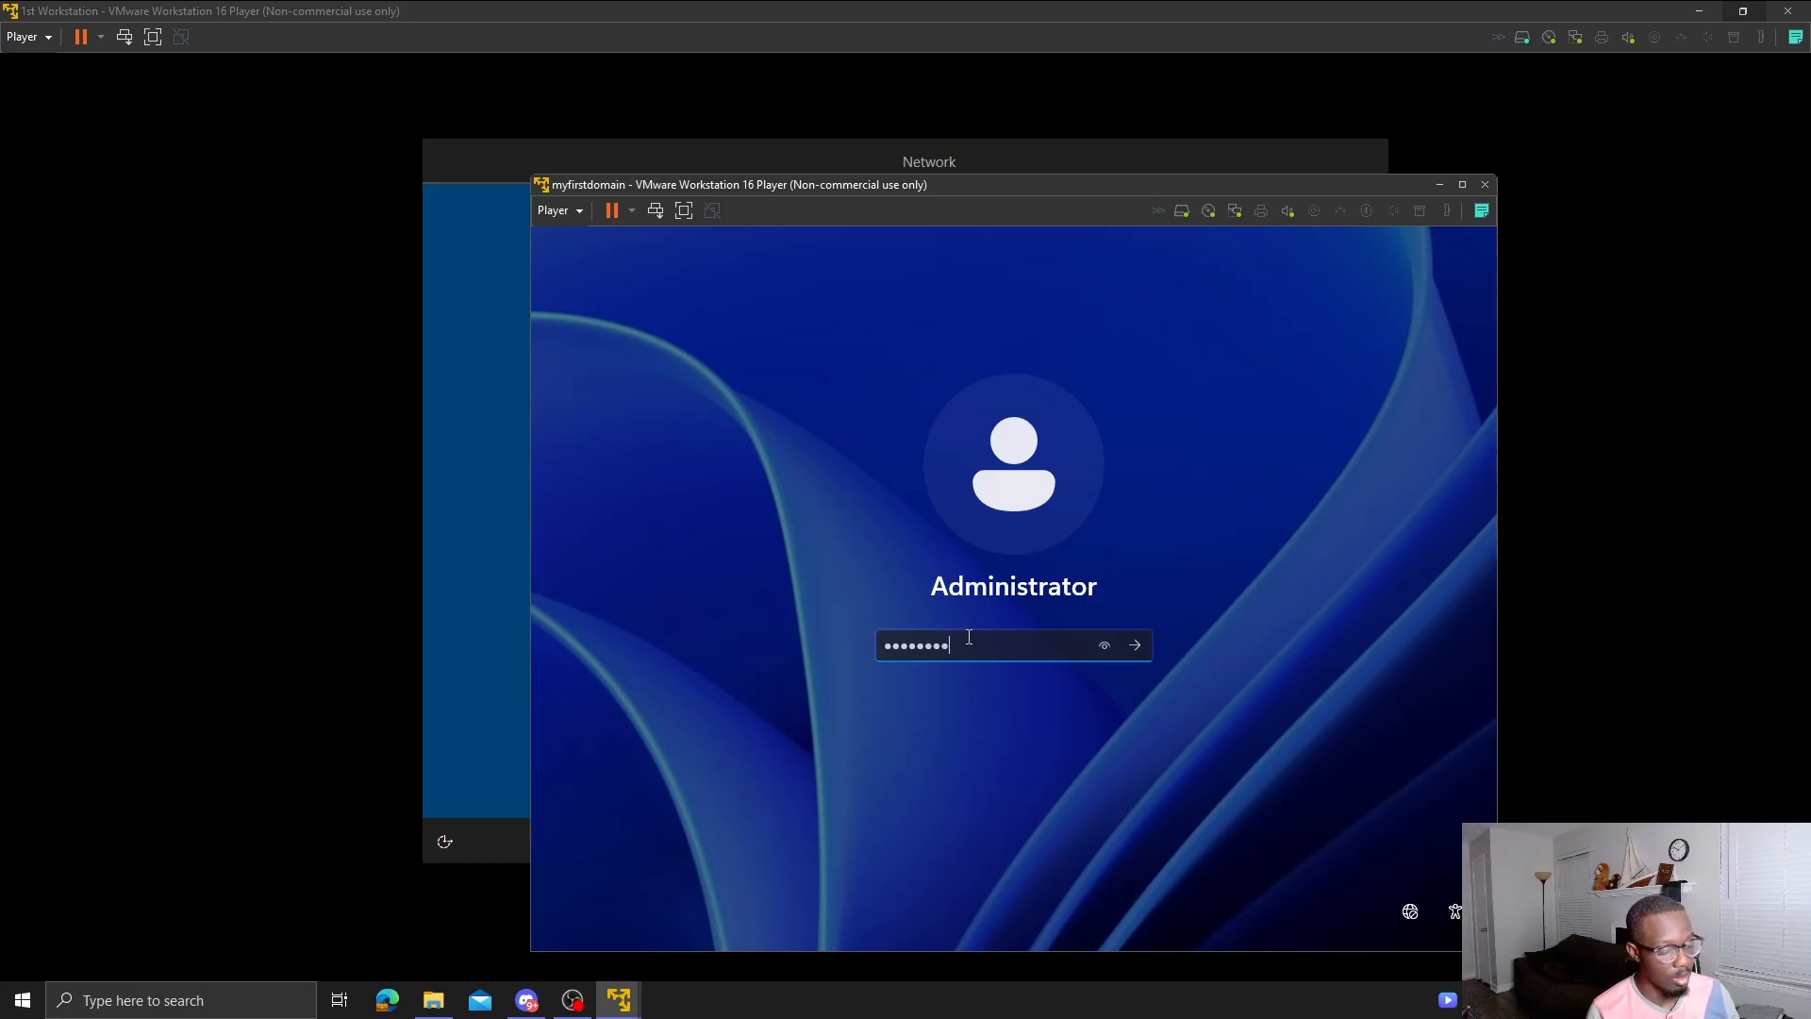
text(*)
key(Return)
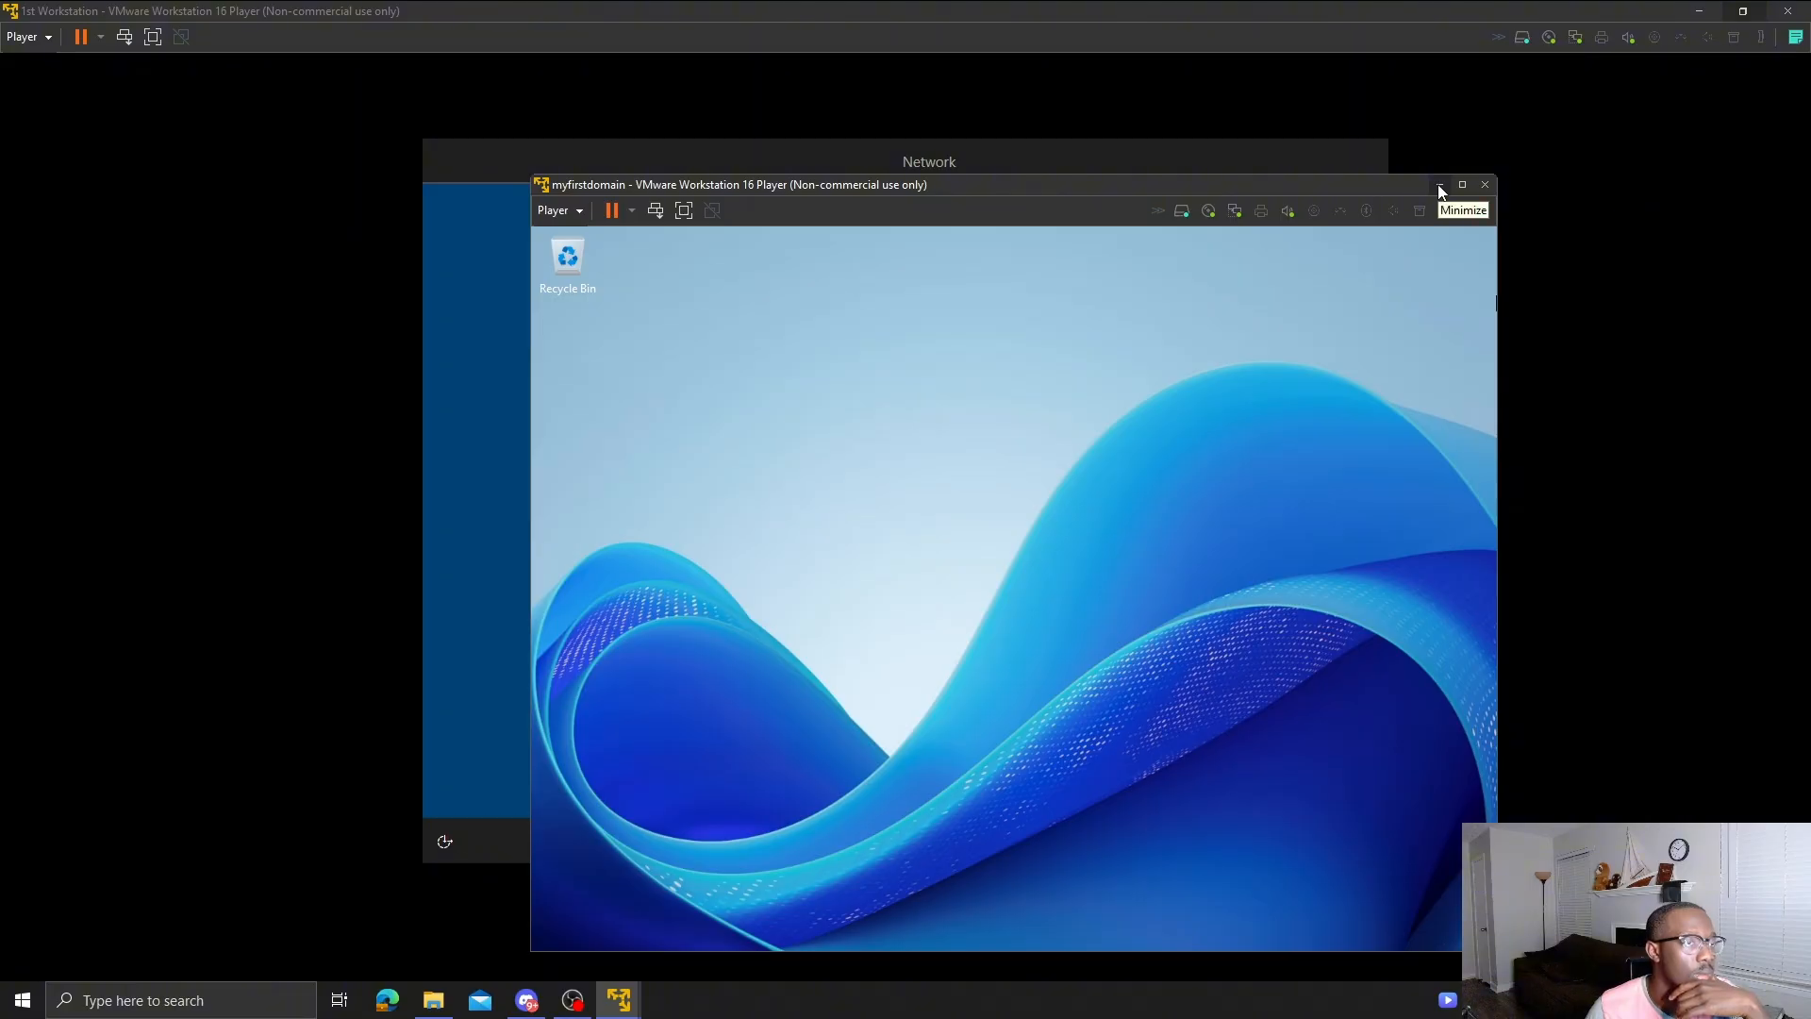
click(1440, 188)
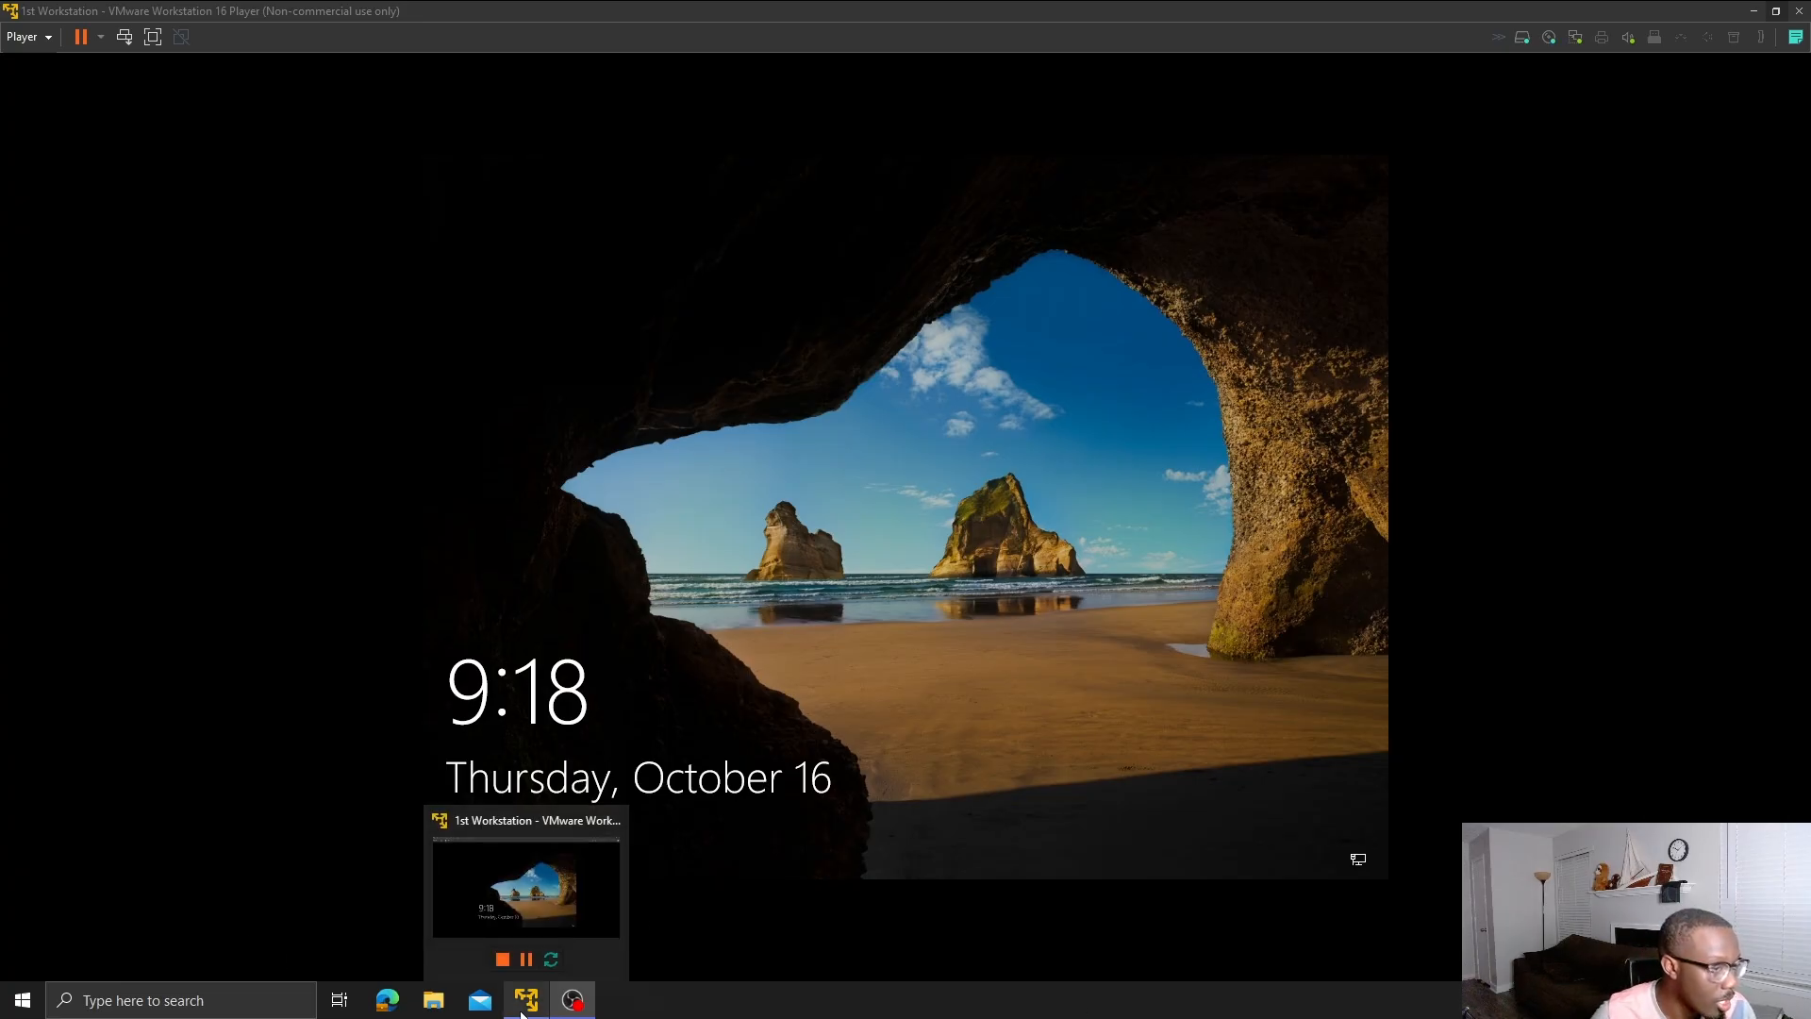
- Sign in to 1st Workstation with the local admin account's password
click(1050, 620)
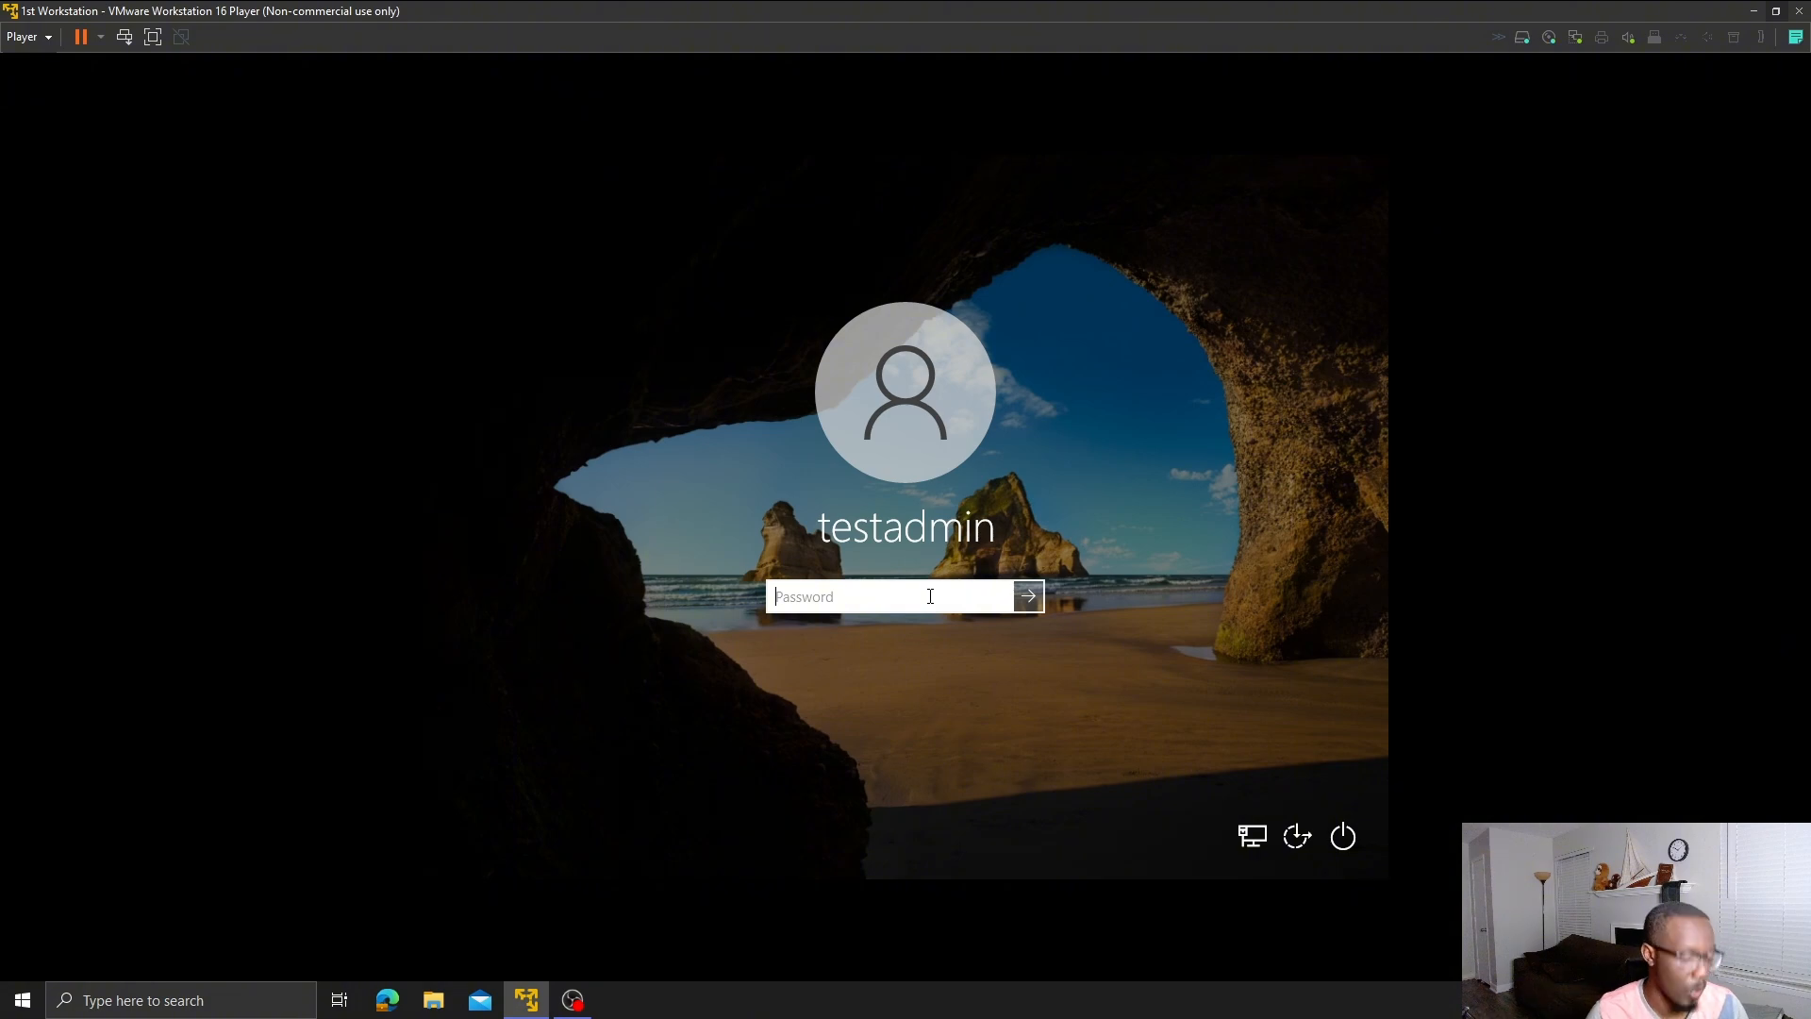
key(Caps_Lock)
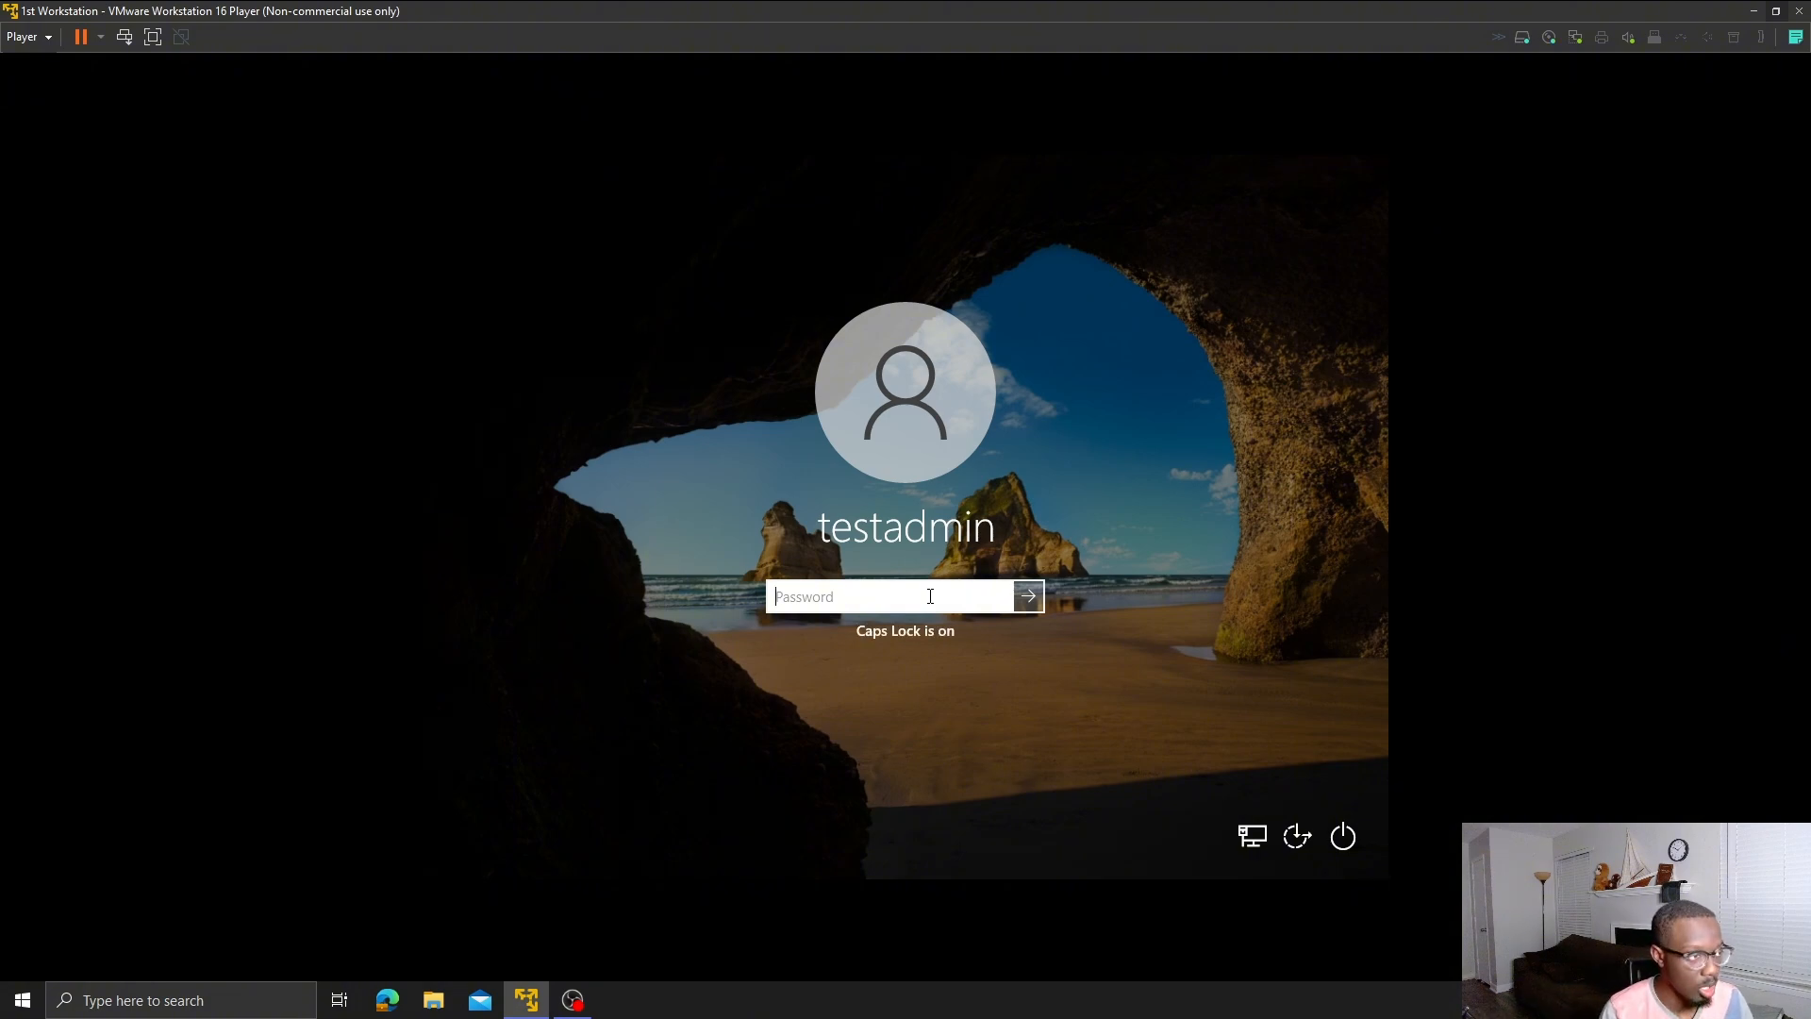
text(•)
key(Caps_Lock)
text(•••••••)
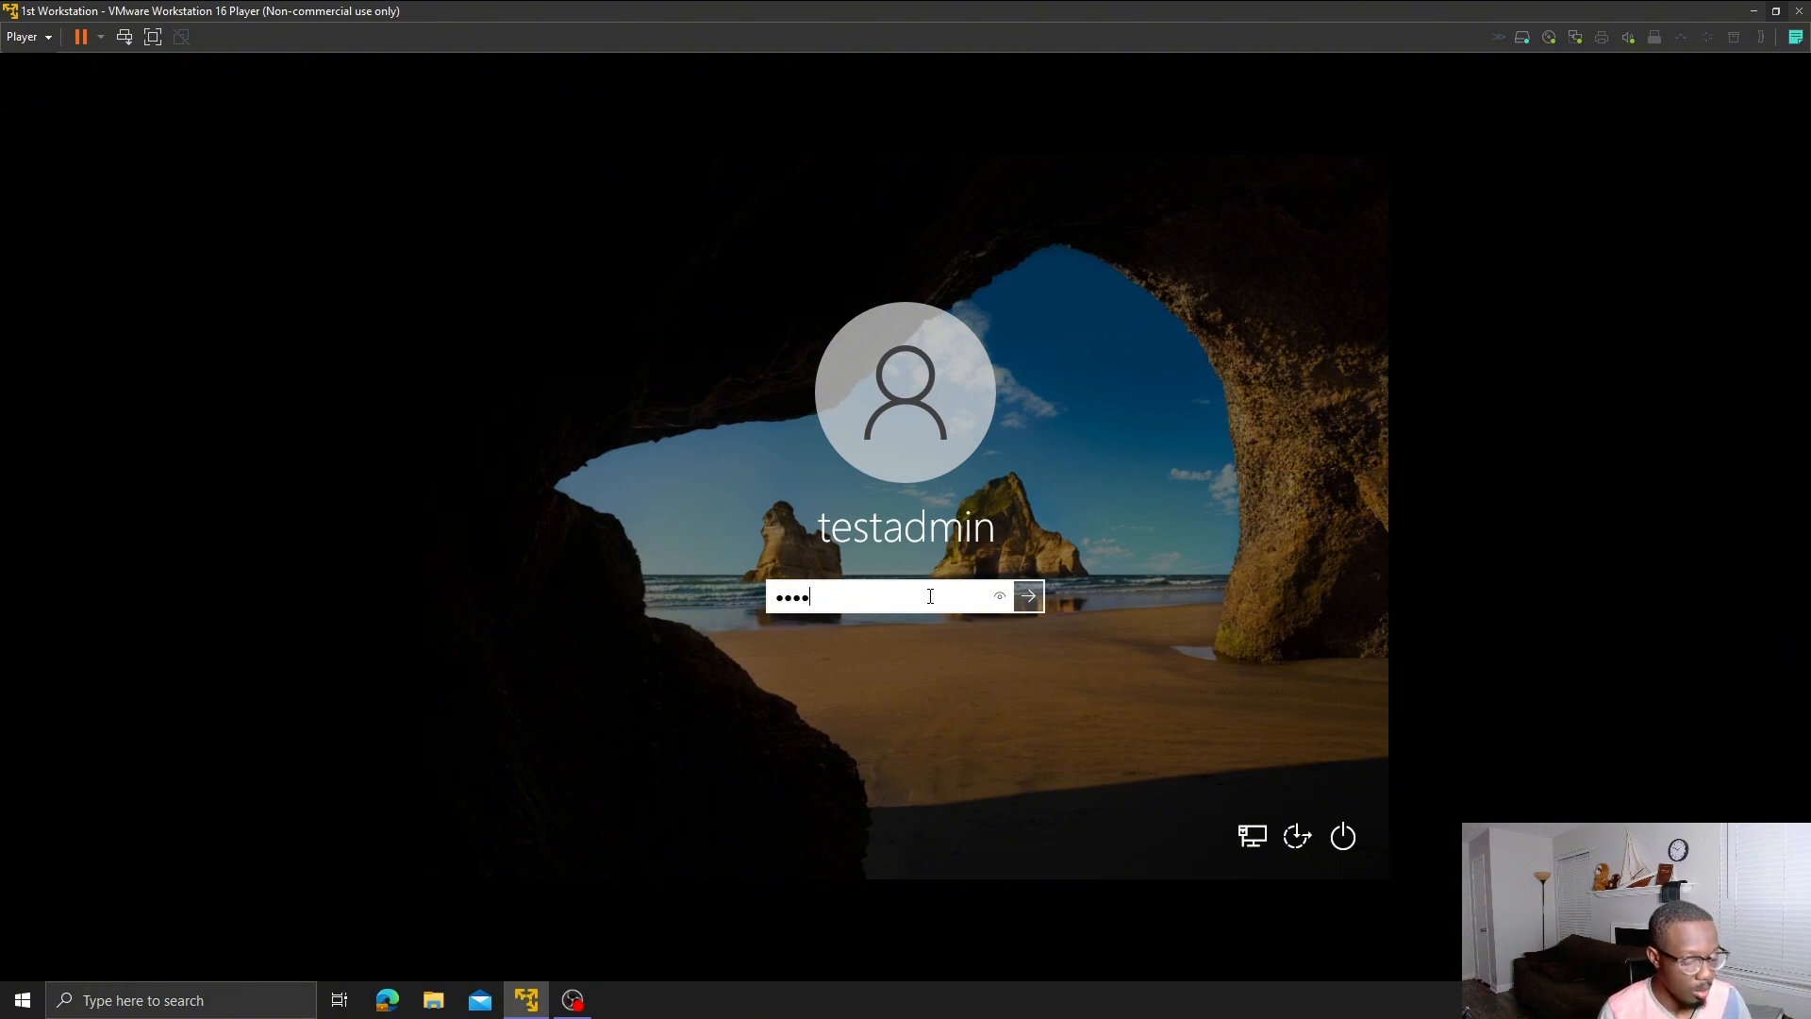
text(•••)
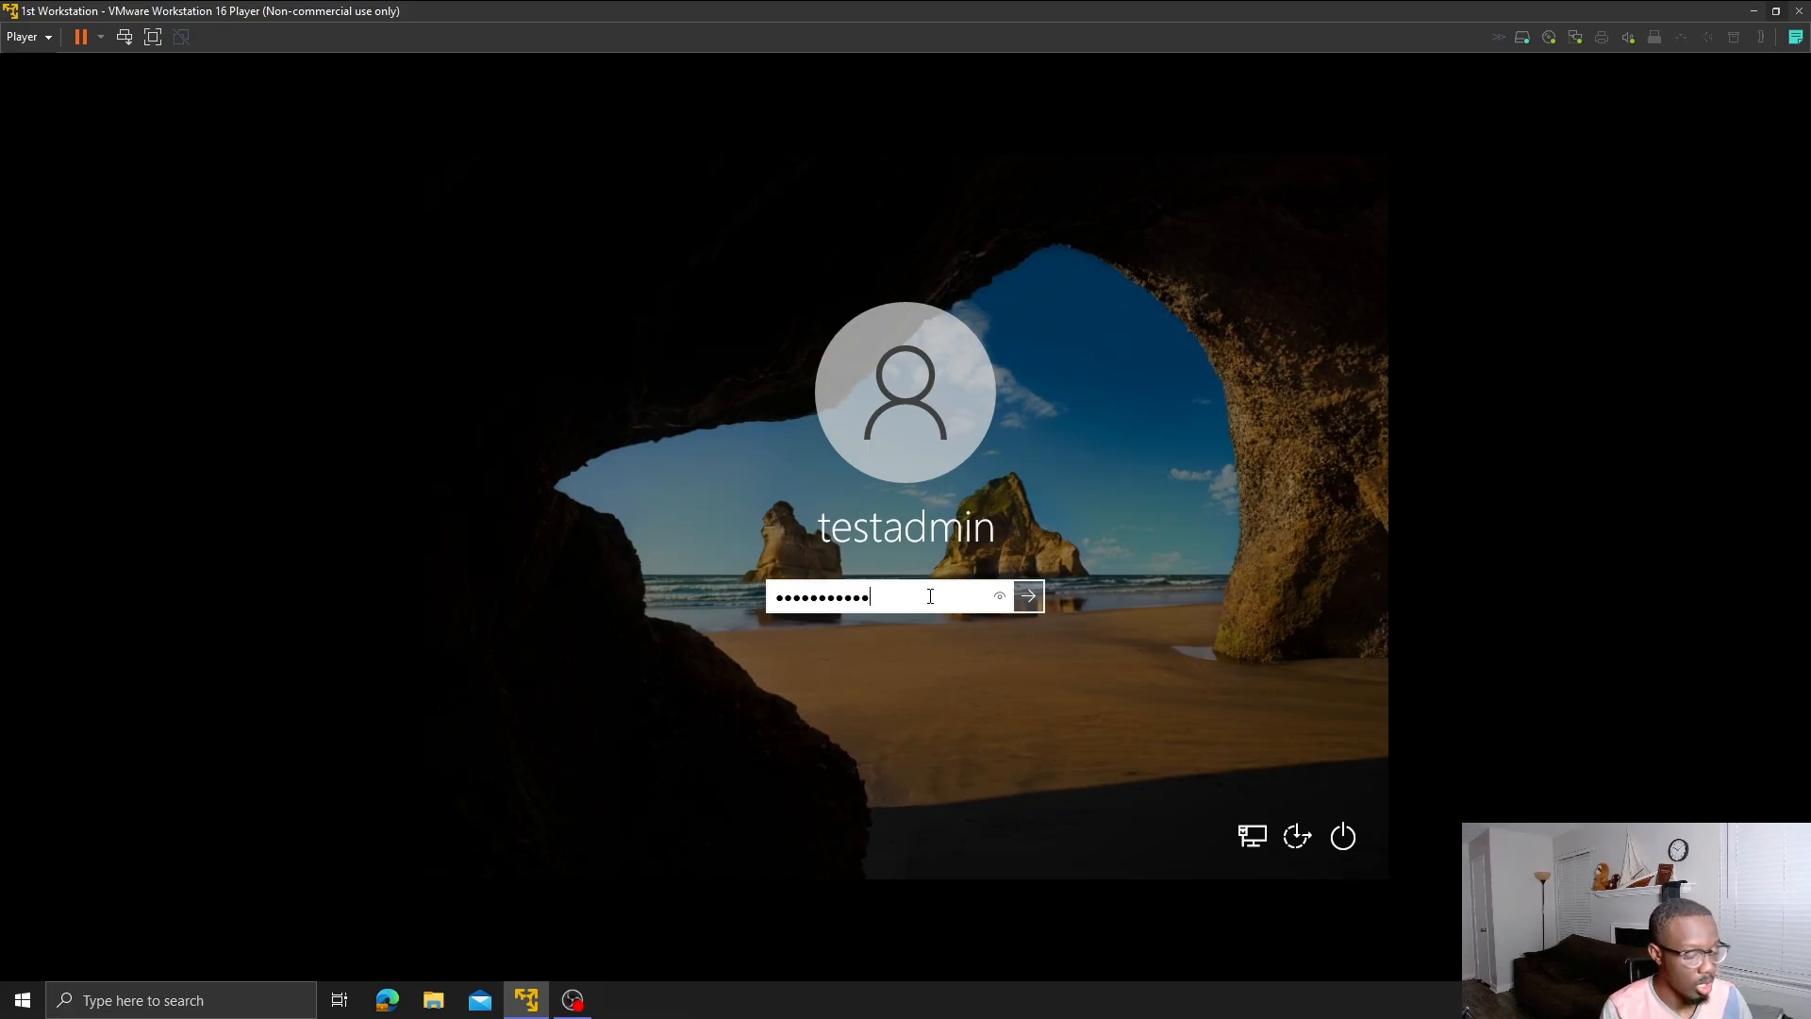
key(Return)
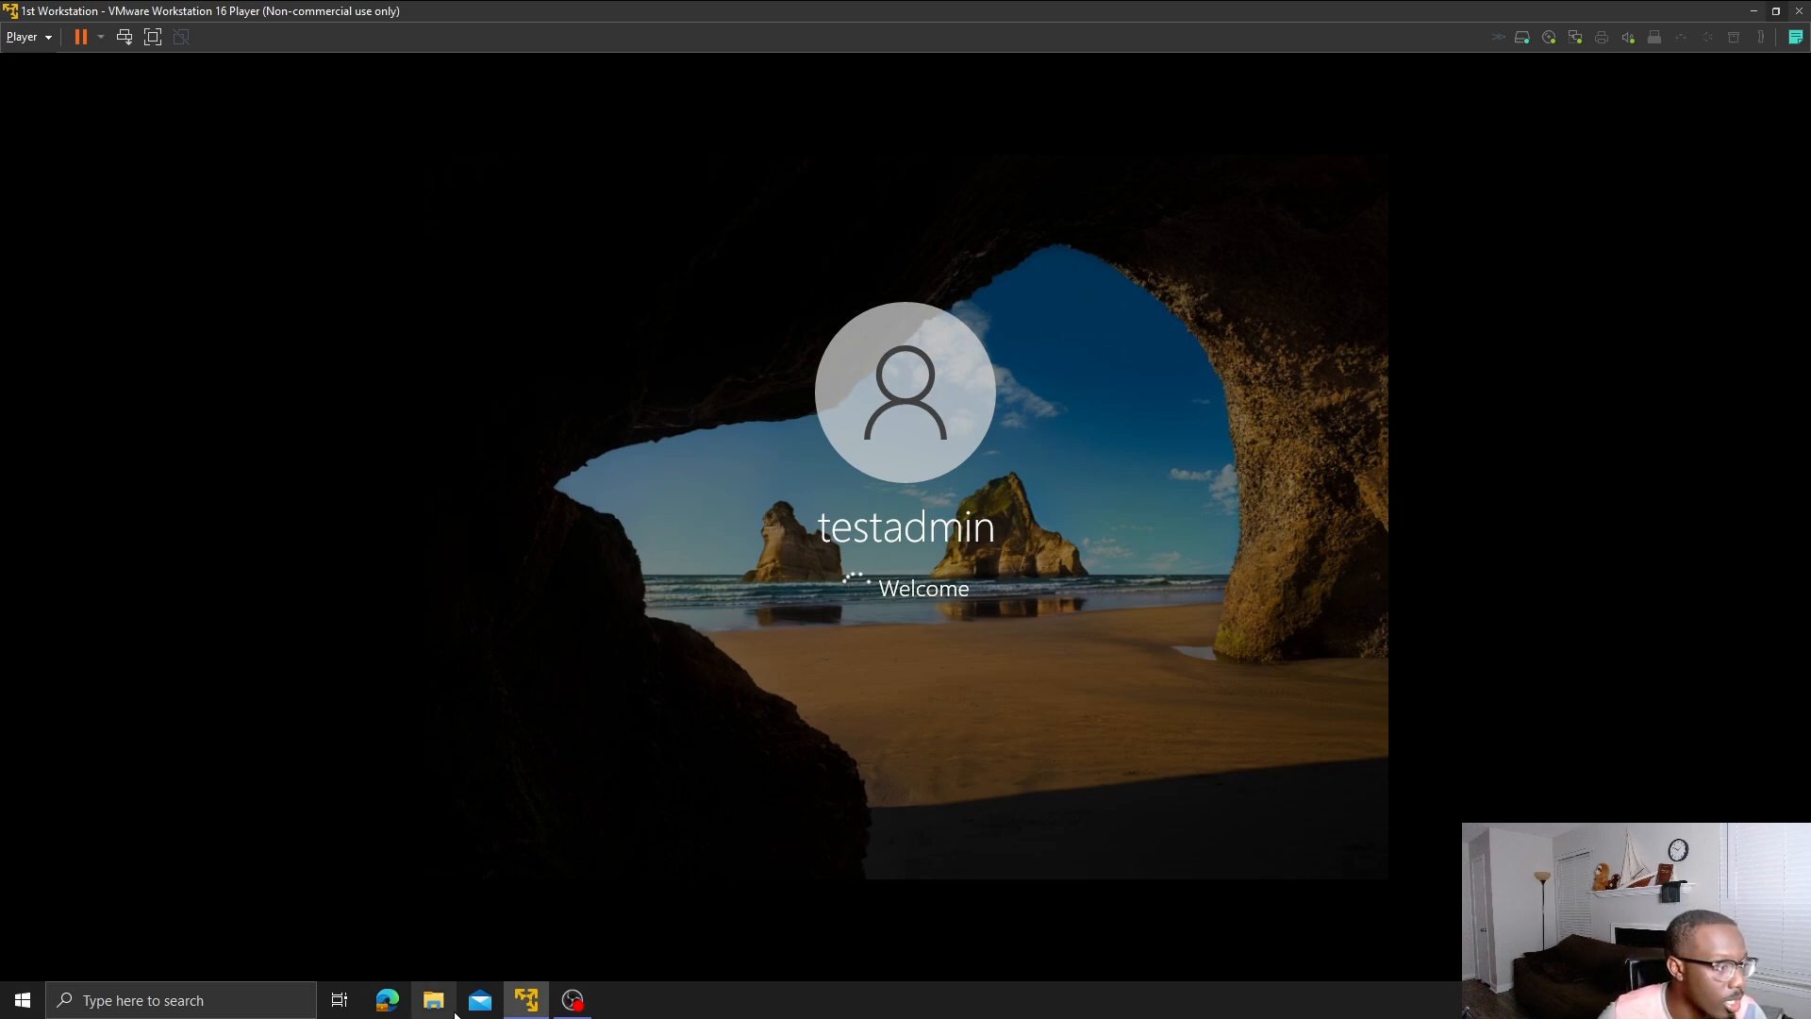
- Open the Player library from the taskbar and start the myfirstdomain server VM
right_click(545, 1005)
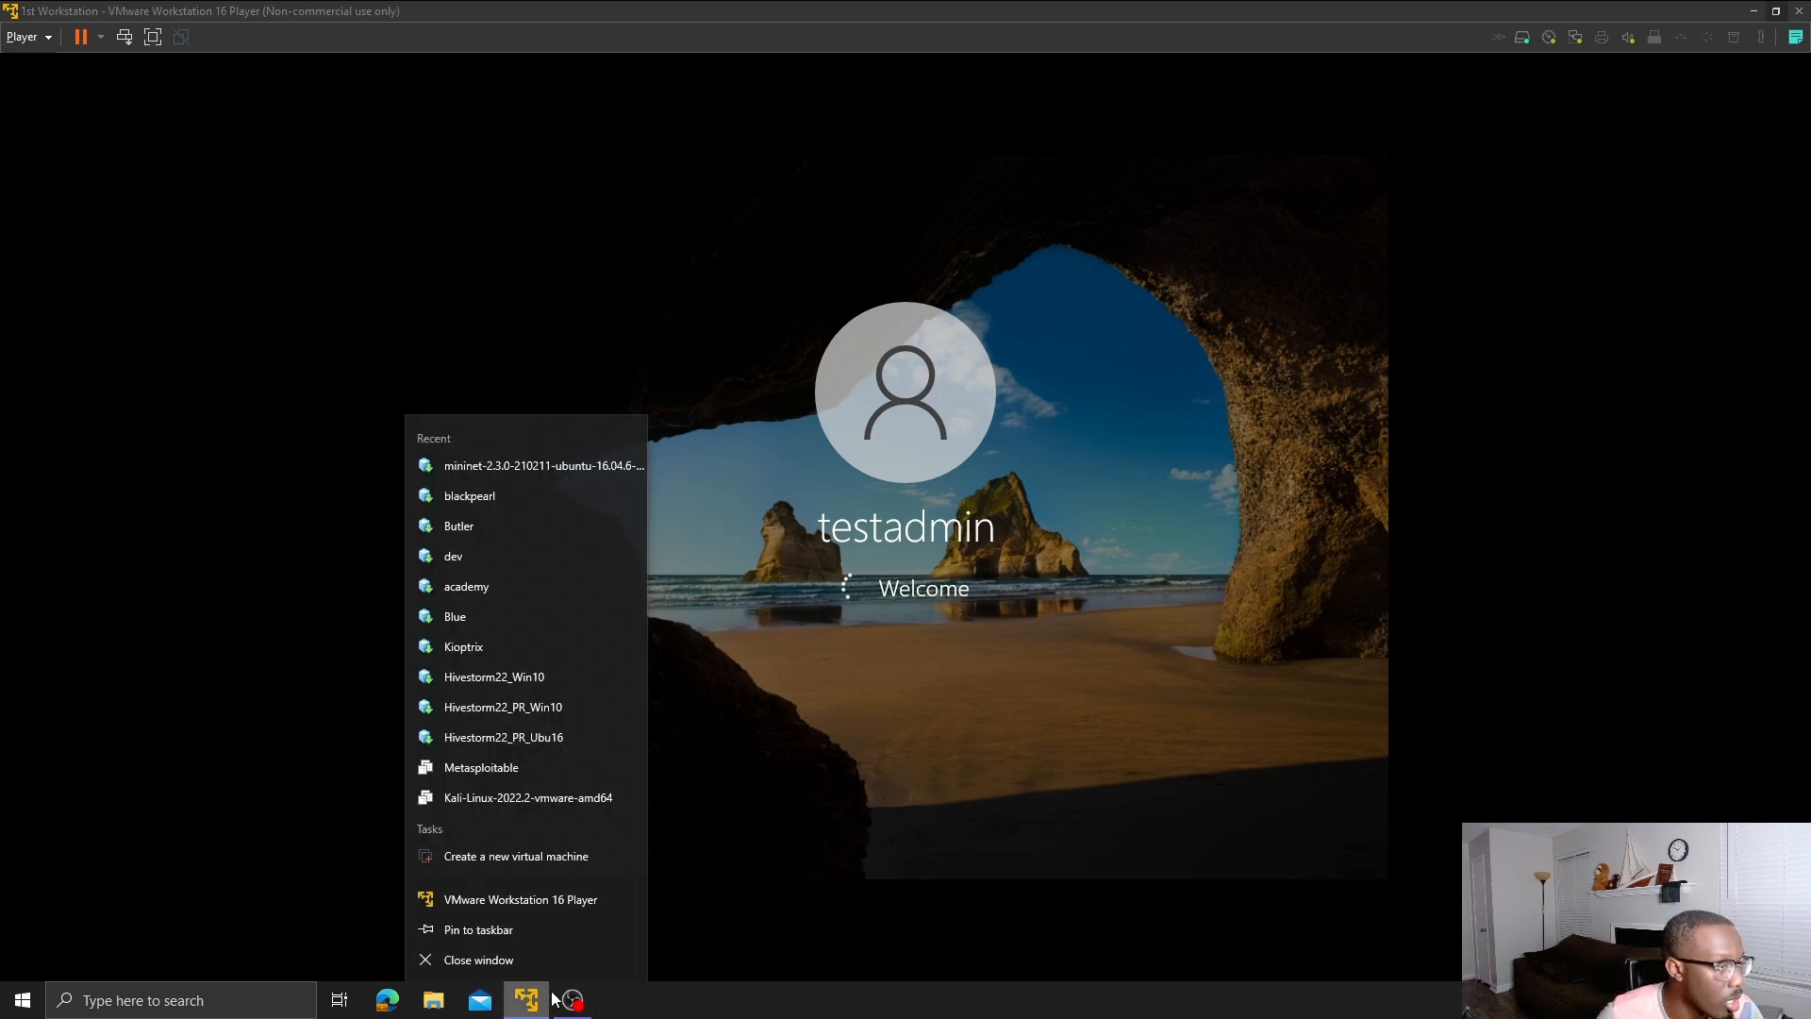
click(515, 912)
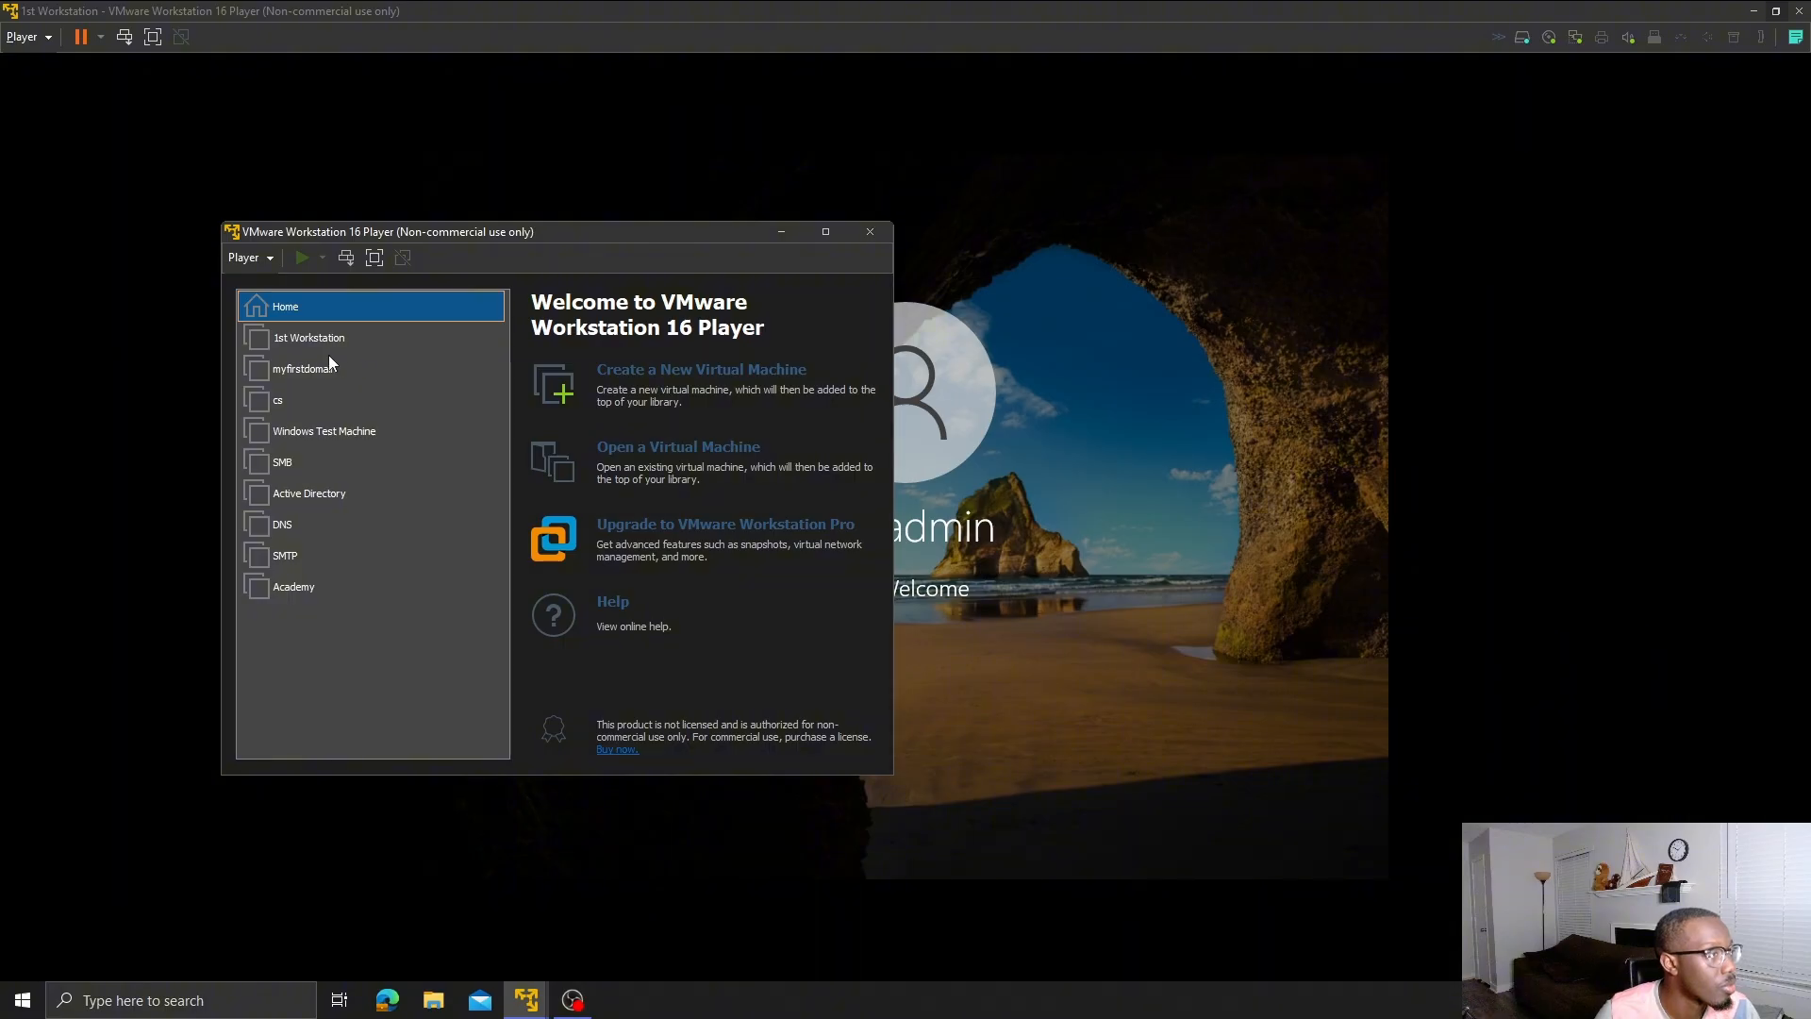
double_click(329, 369)
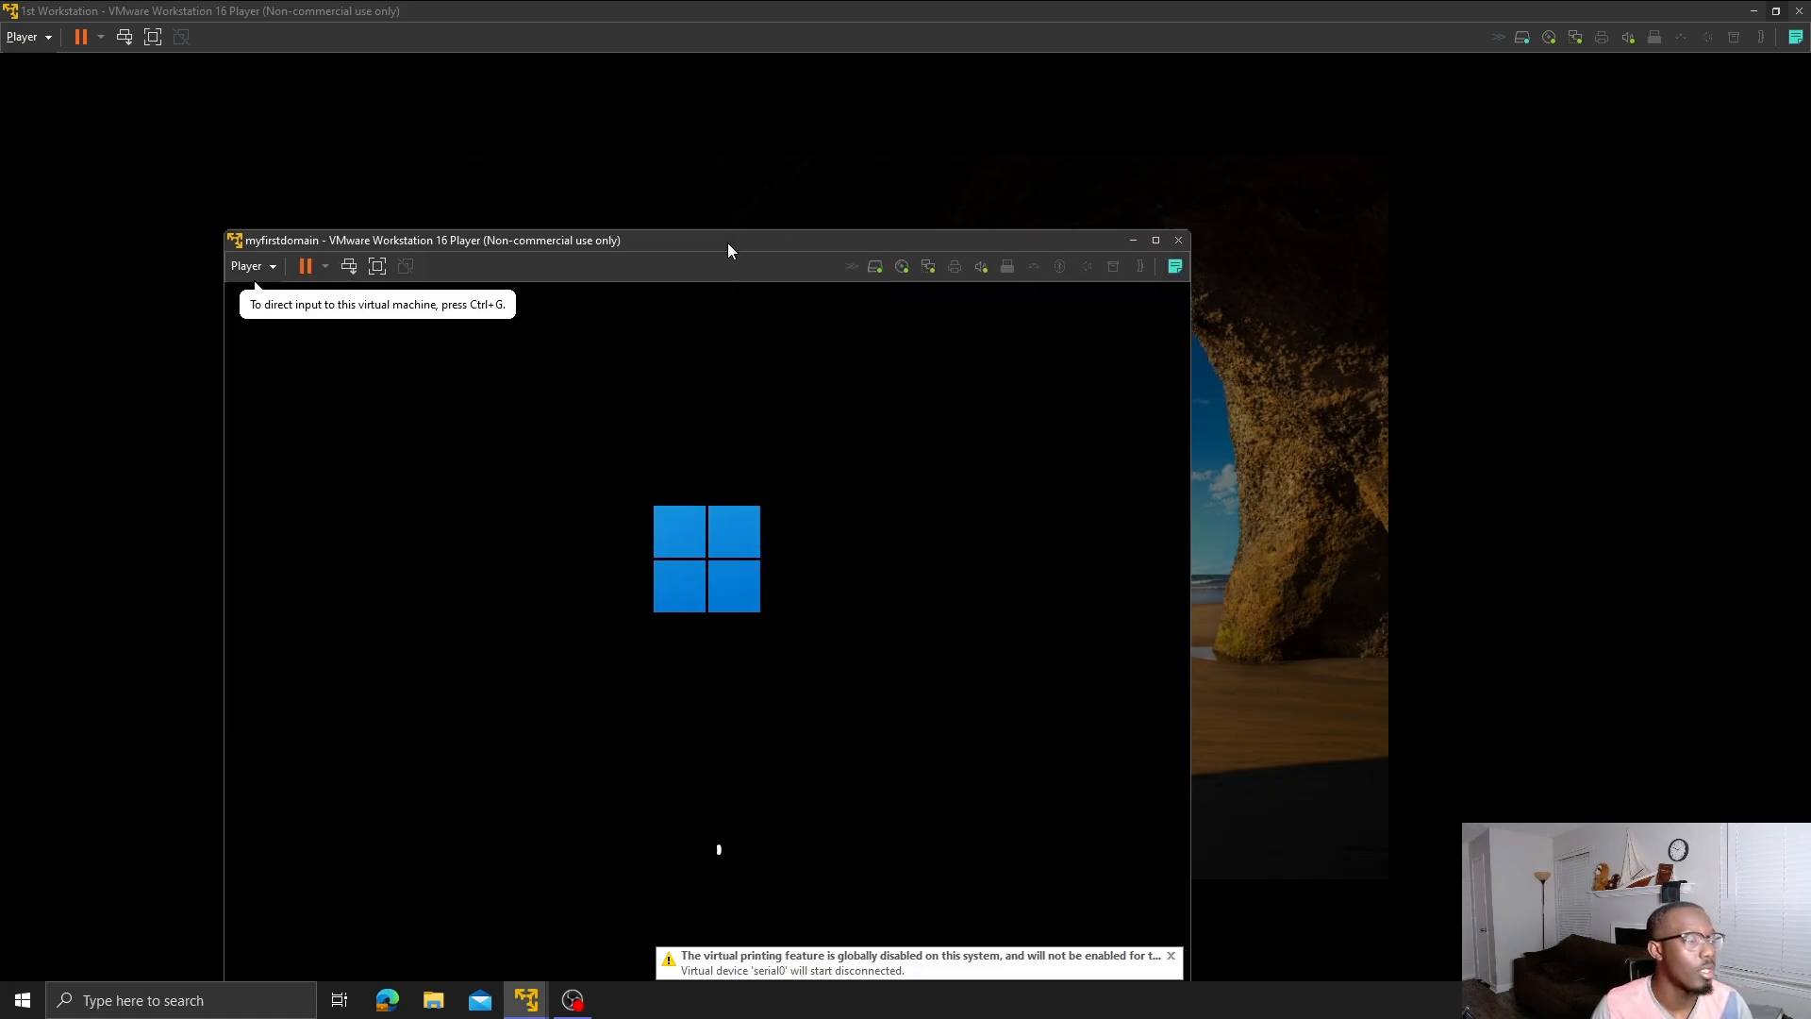
drag(727, 242, 1112, 166)
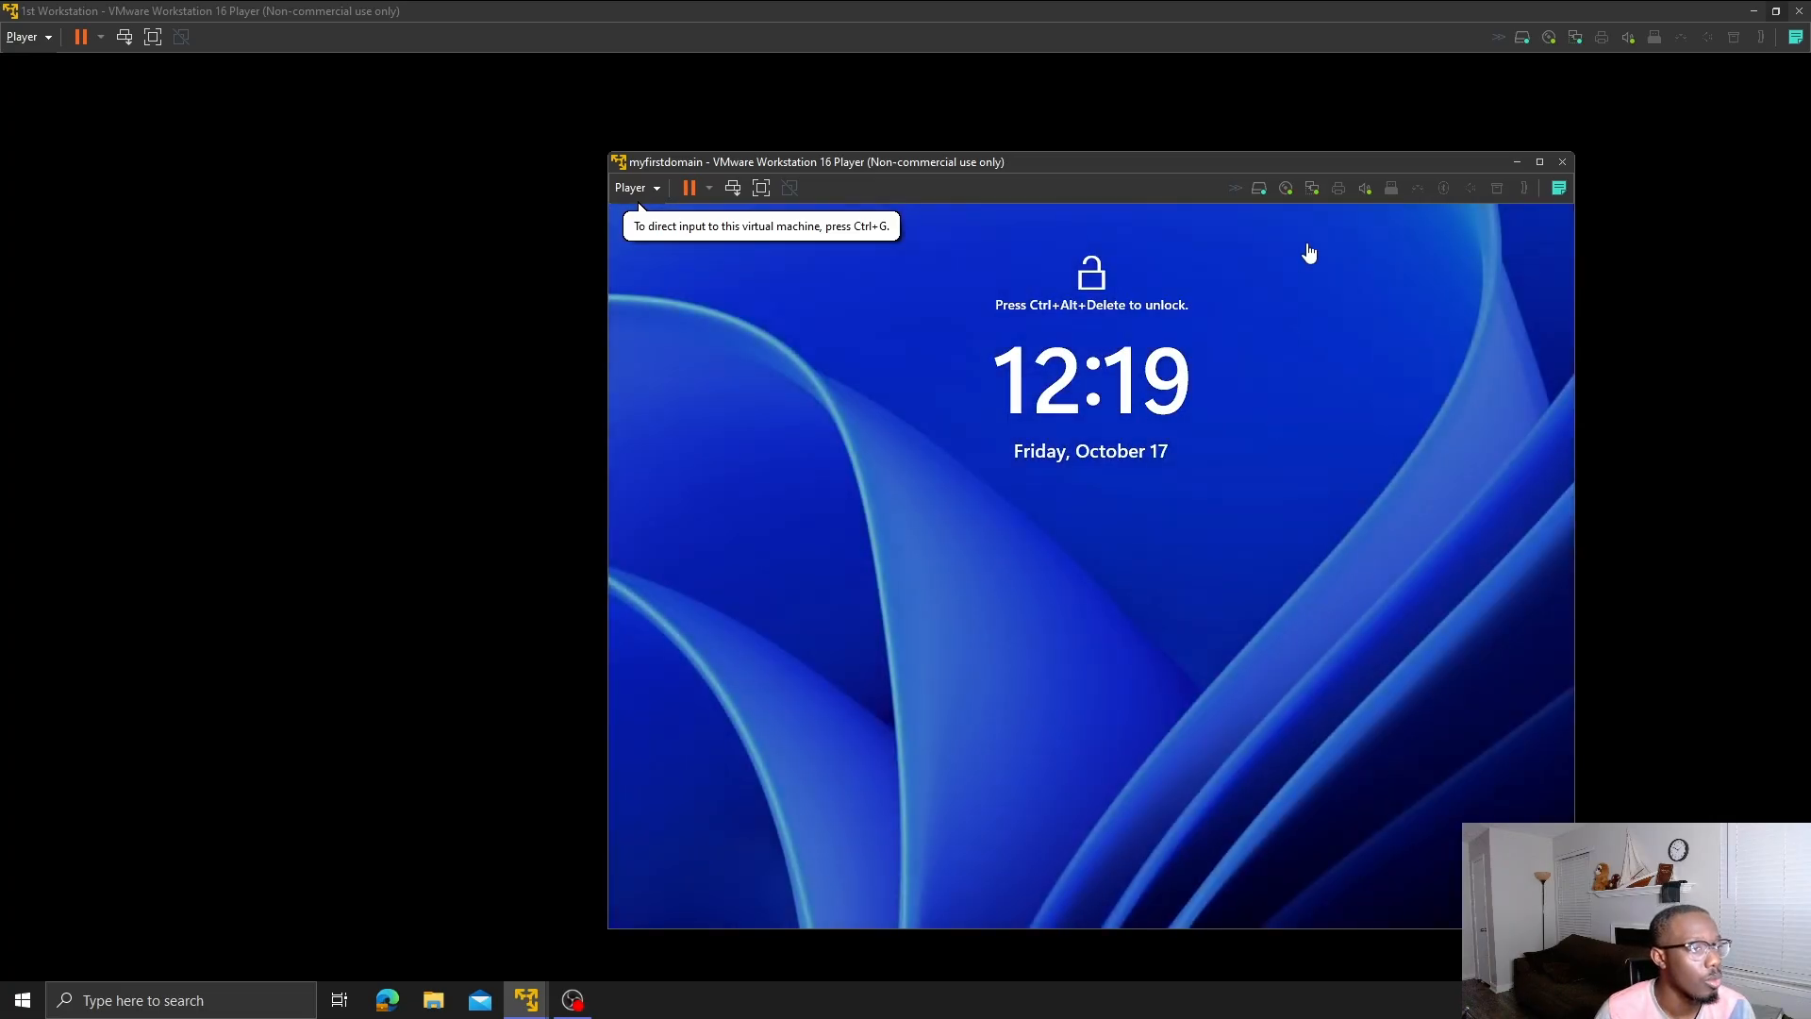
- Maximize the myfirstdomain window and sign in as Administrator with the account password
click(1540, 161)
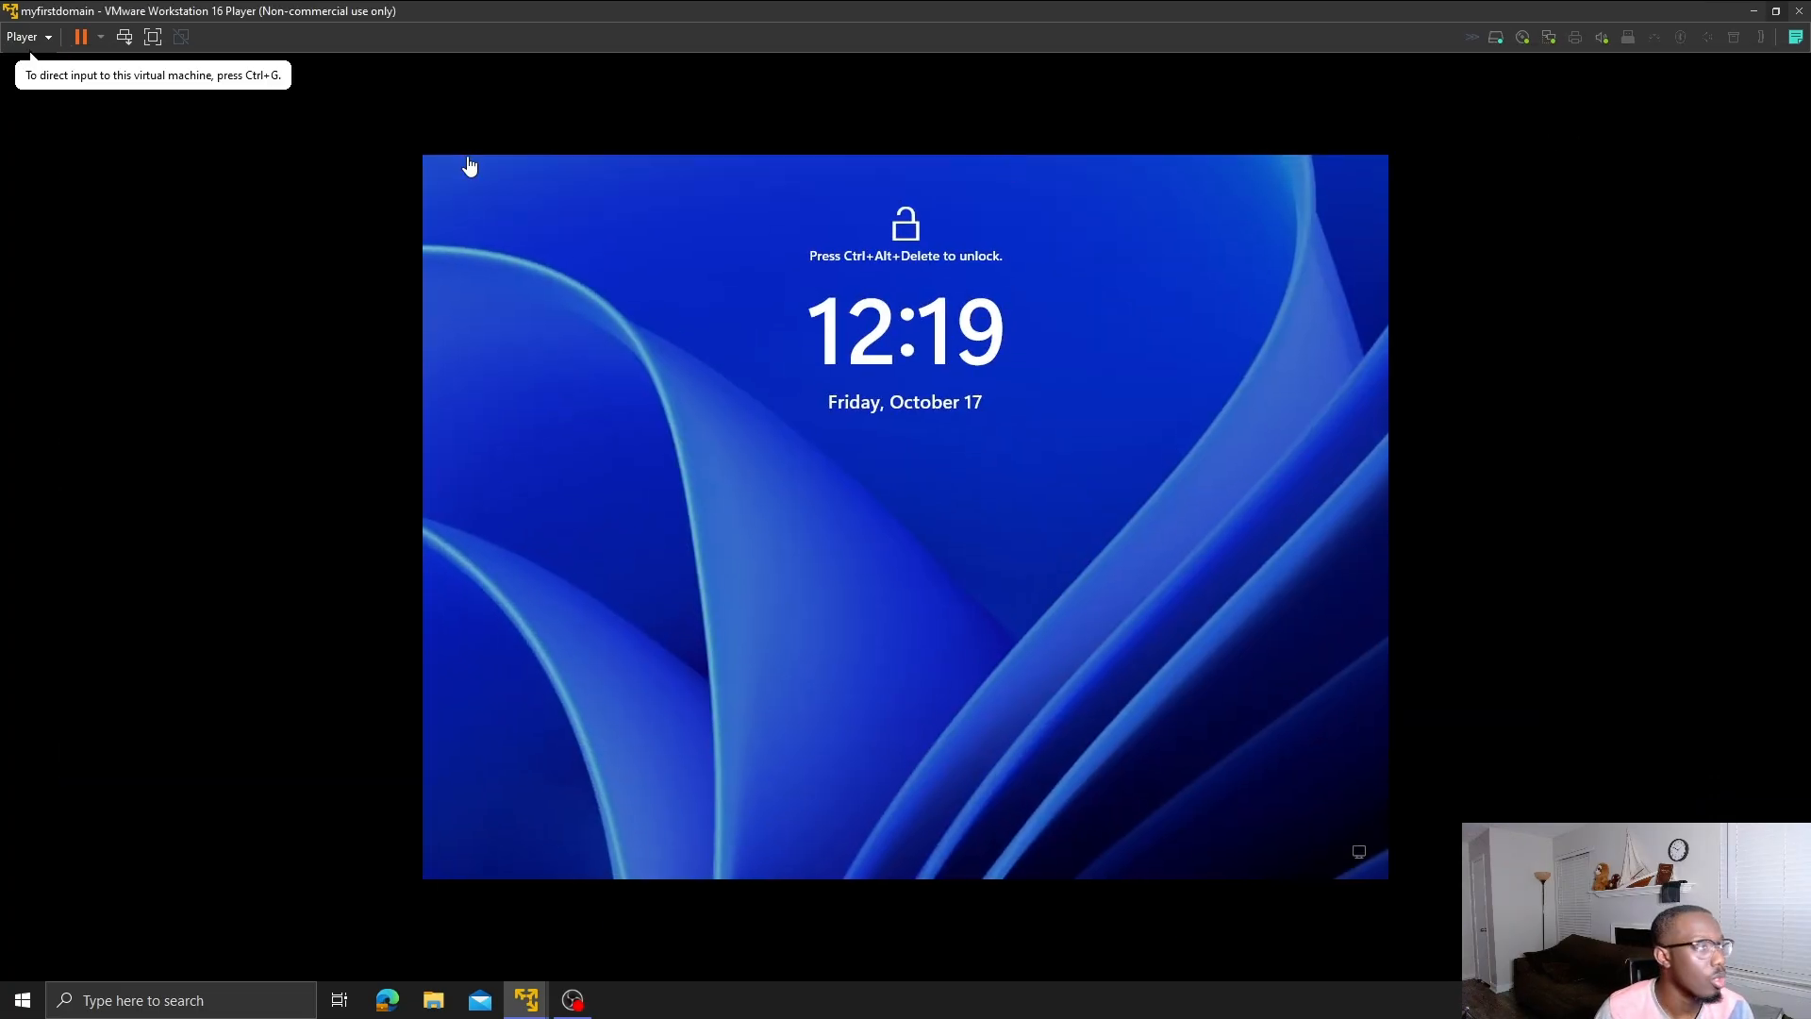
click(124, 36)
click(878, 574)
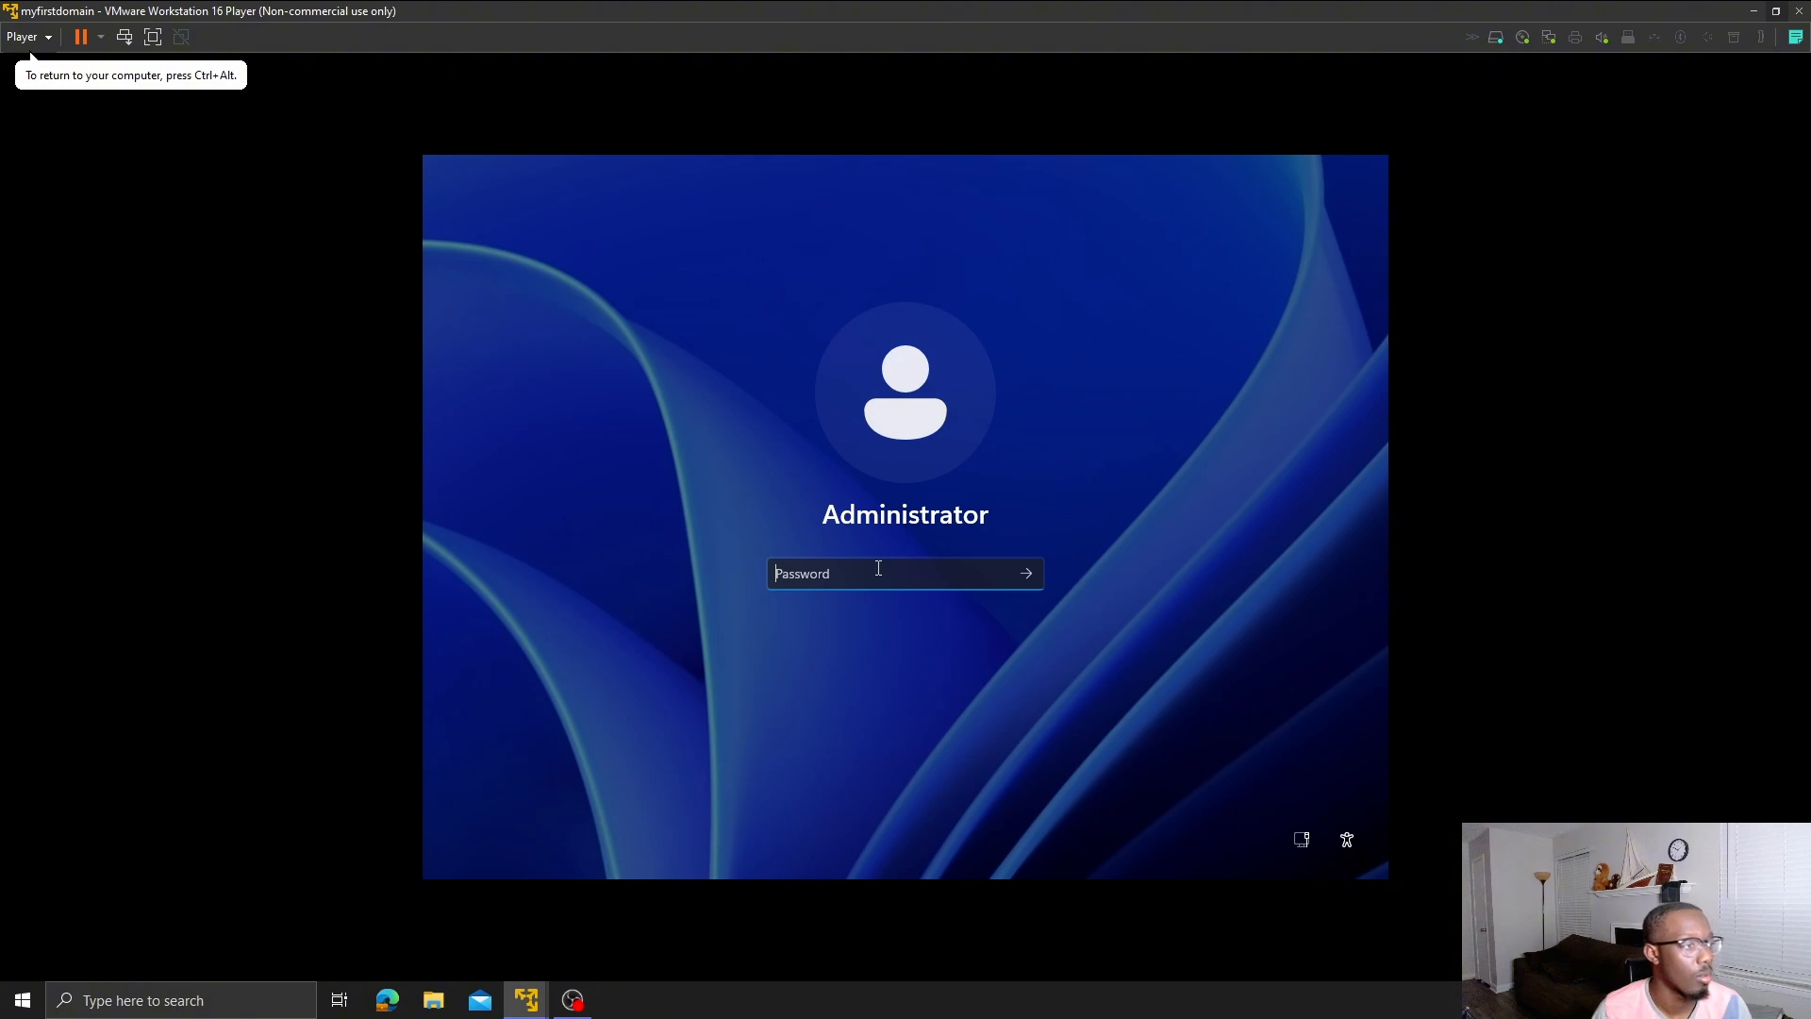
text(Pas)
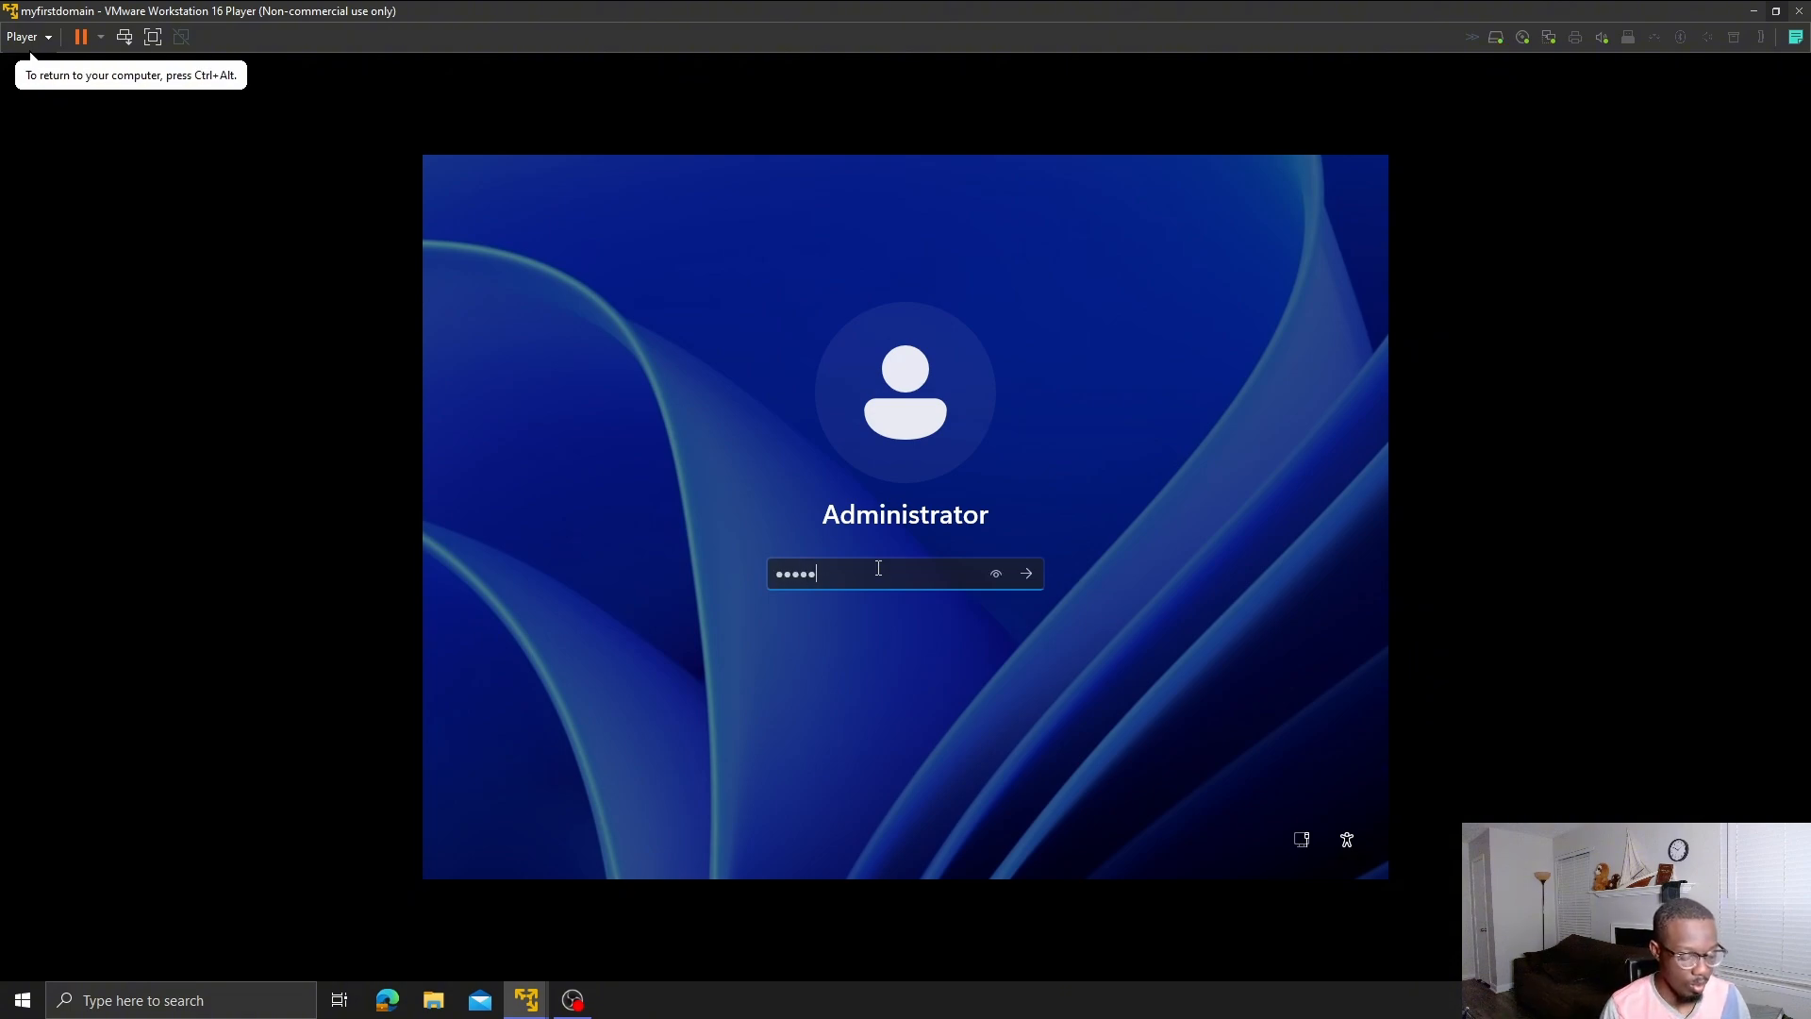
text(sword)
key(Return)
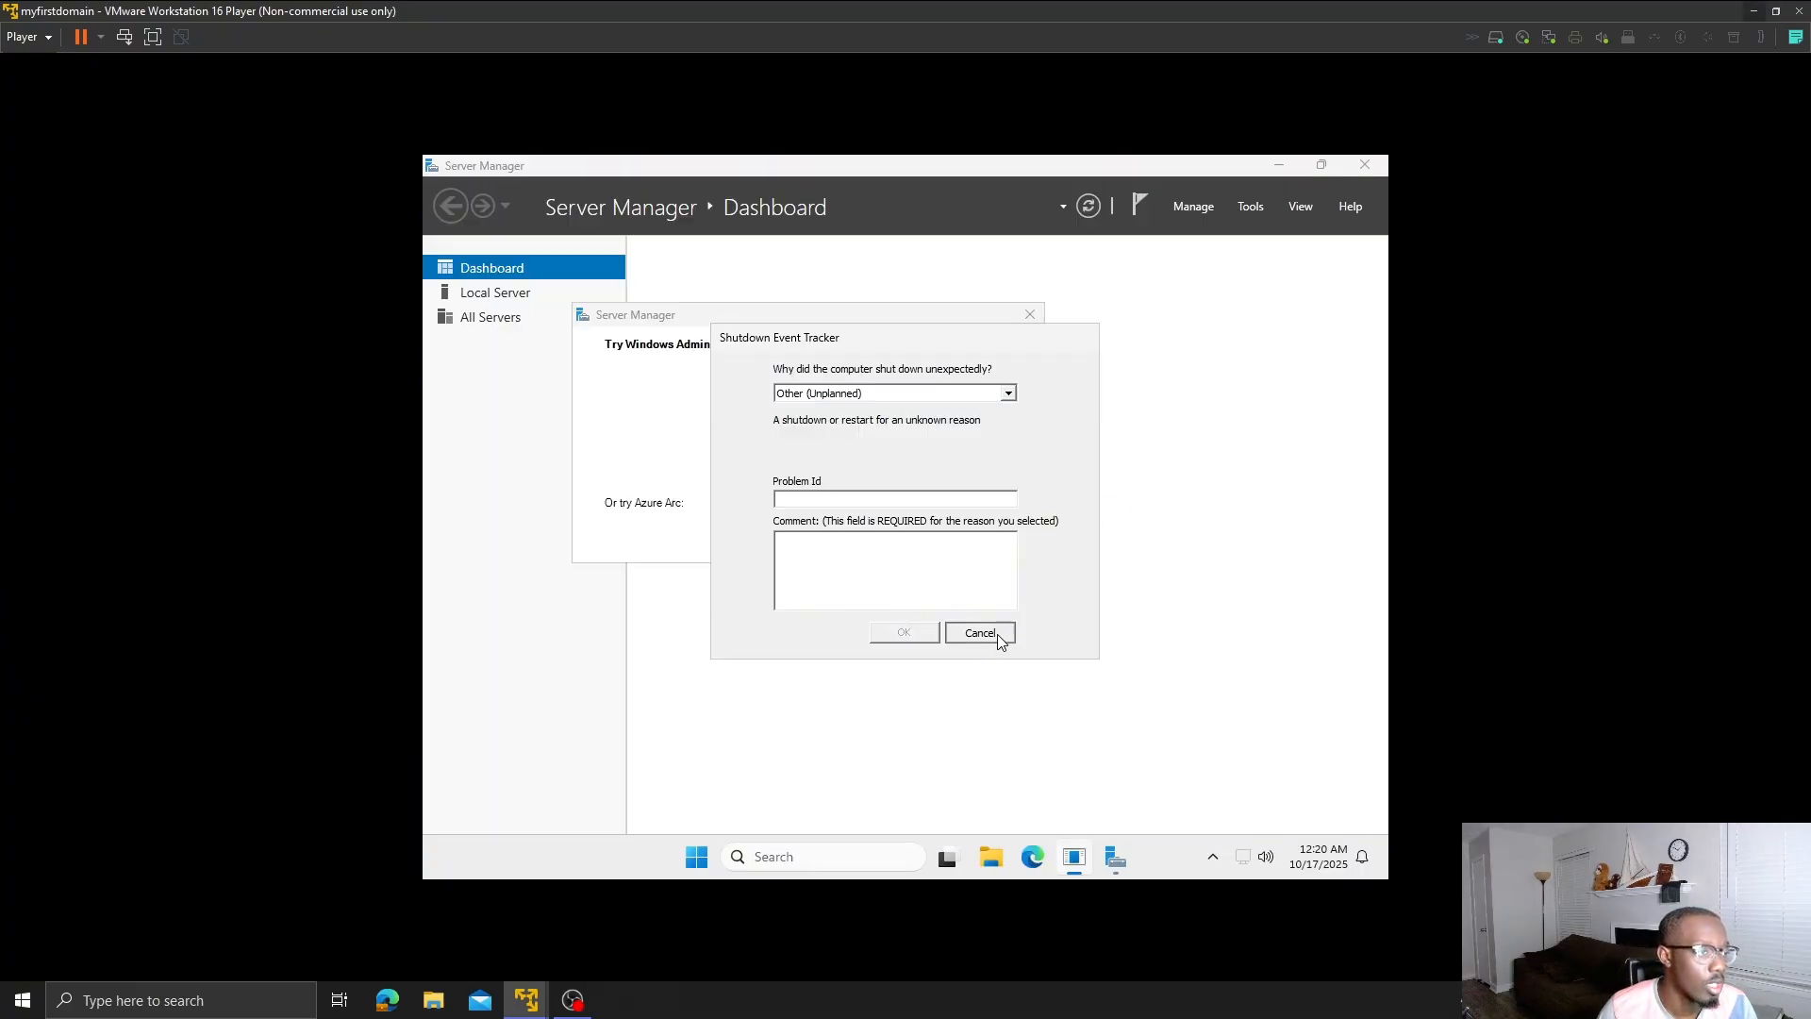
- Cancel the Shutdown Event Tracker and close the Windows Admin Center popup on the server
click(981, 633)
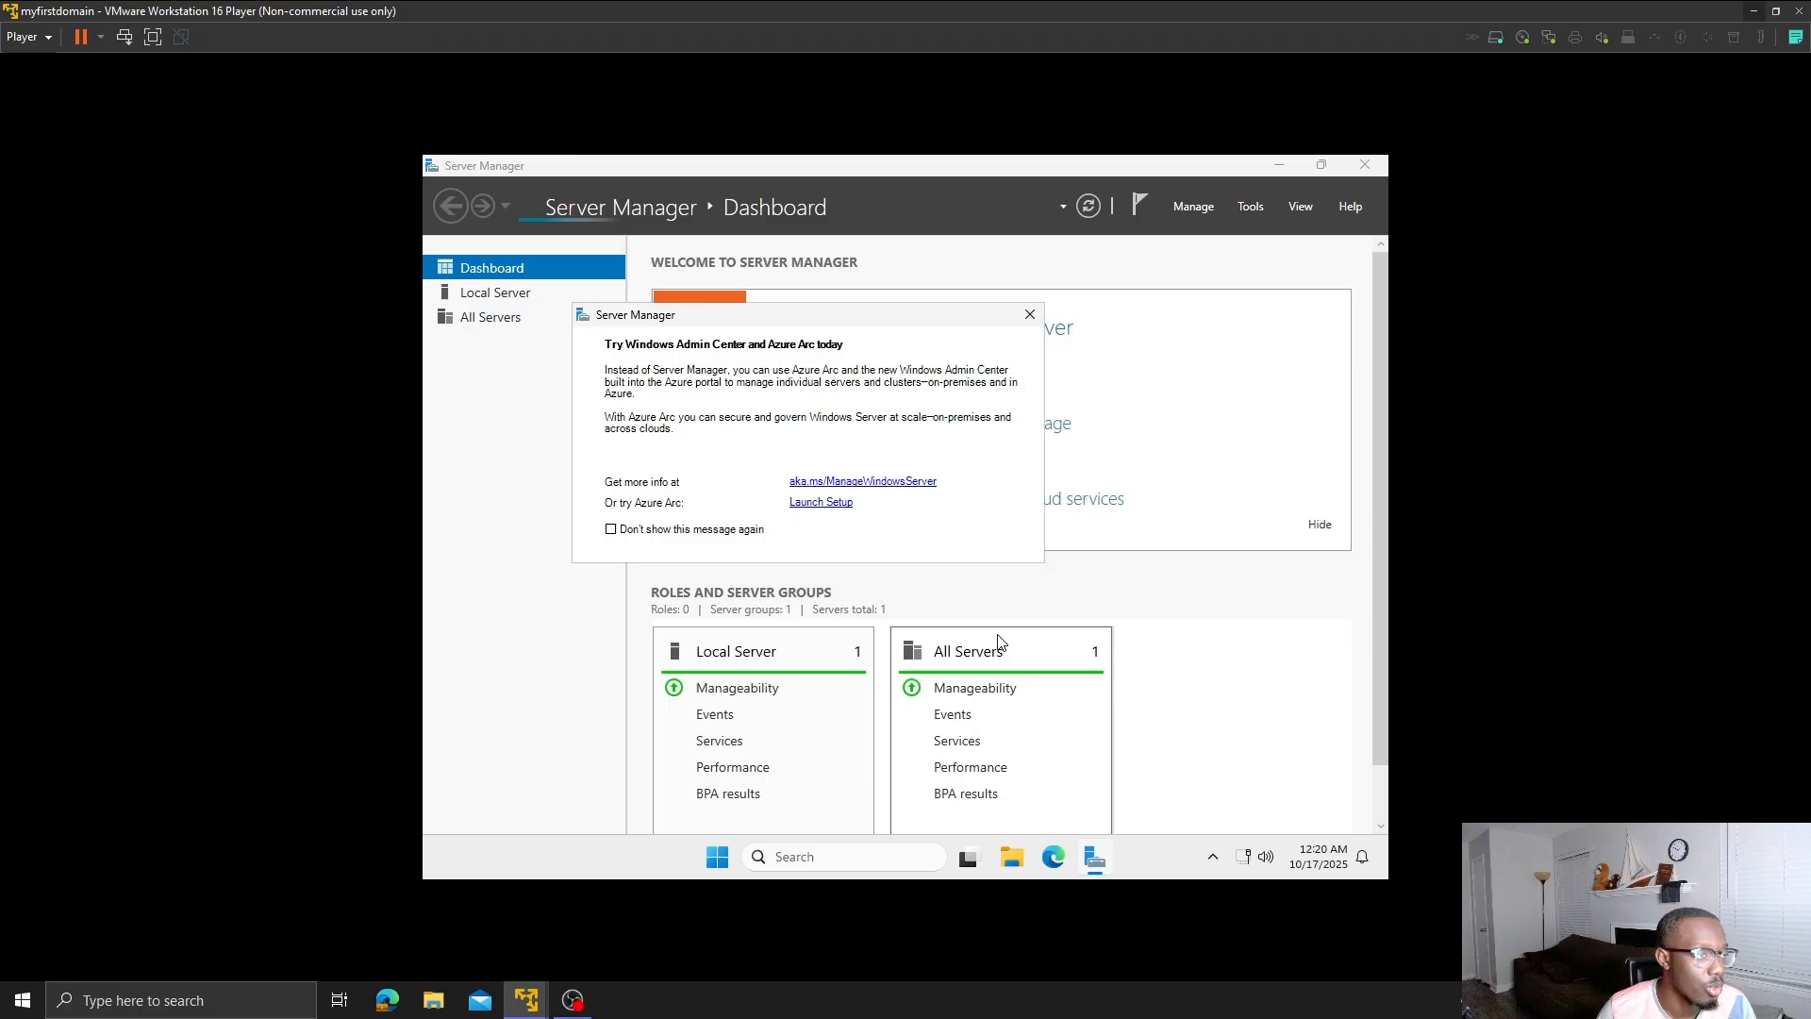
click(1756, 12)
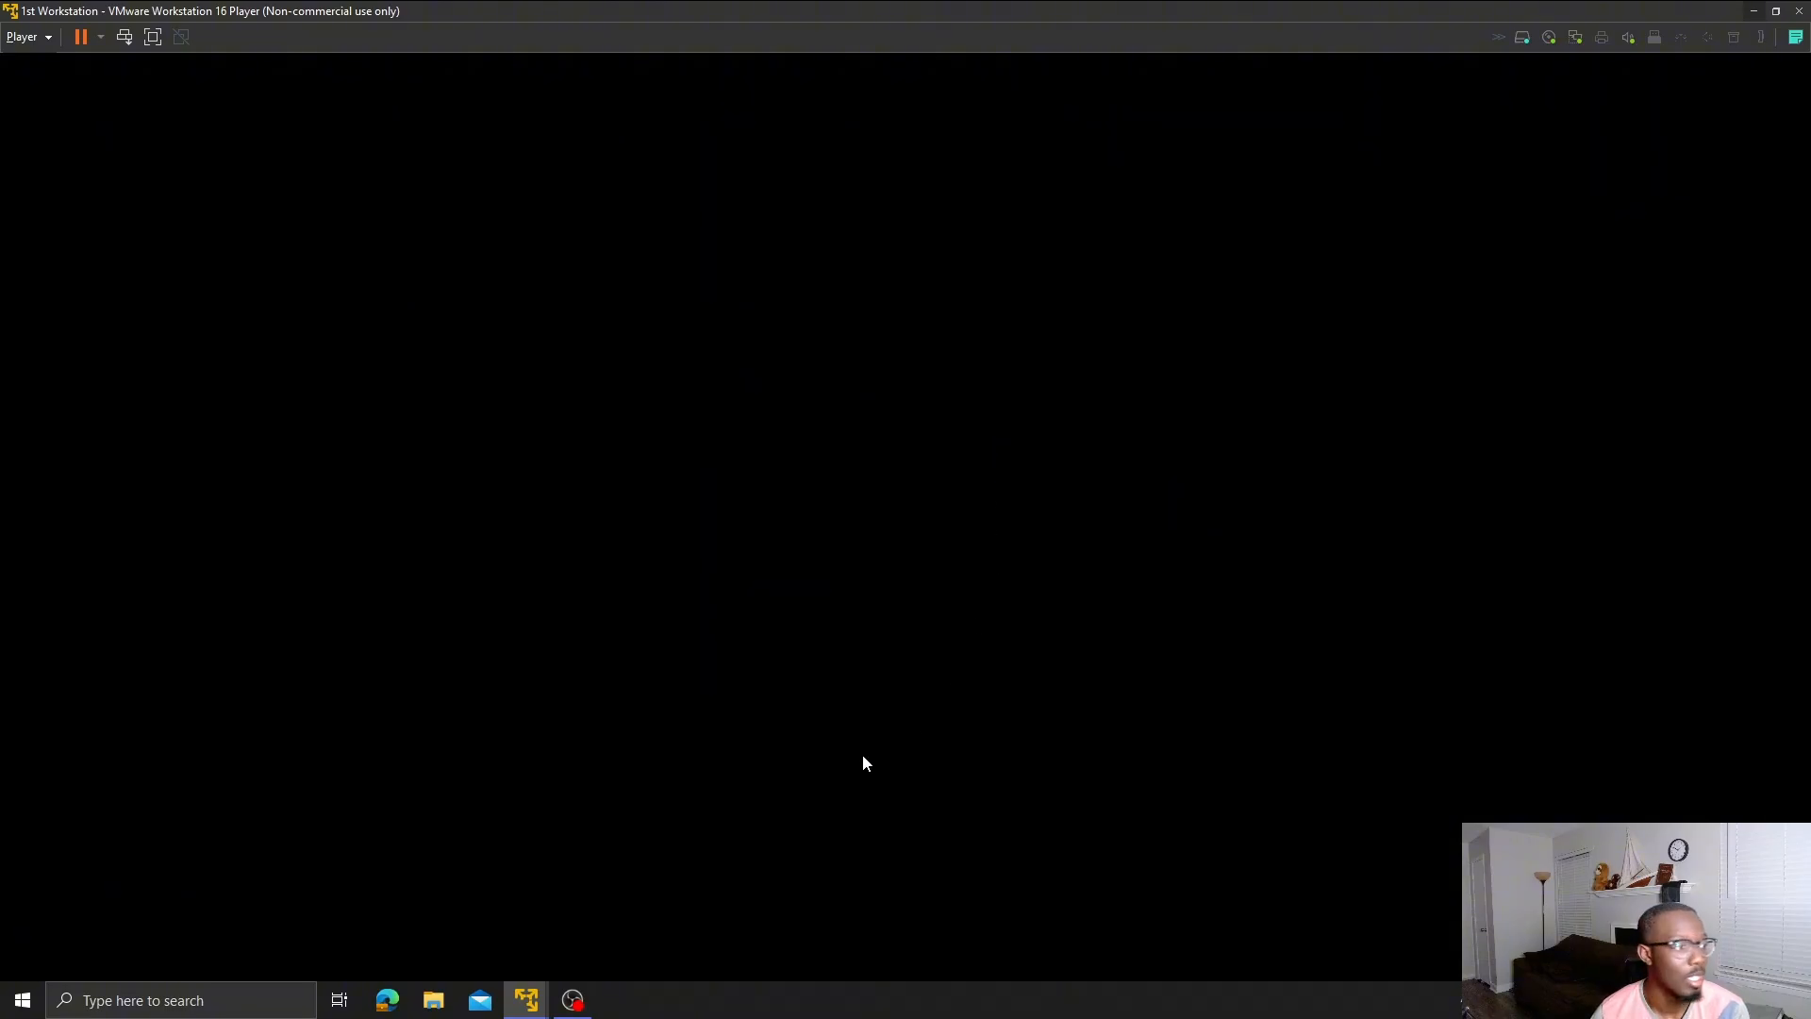
mouse_move(534, 998)
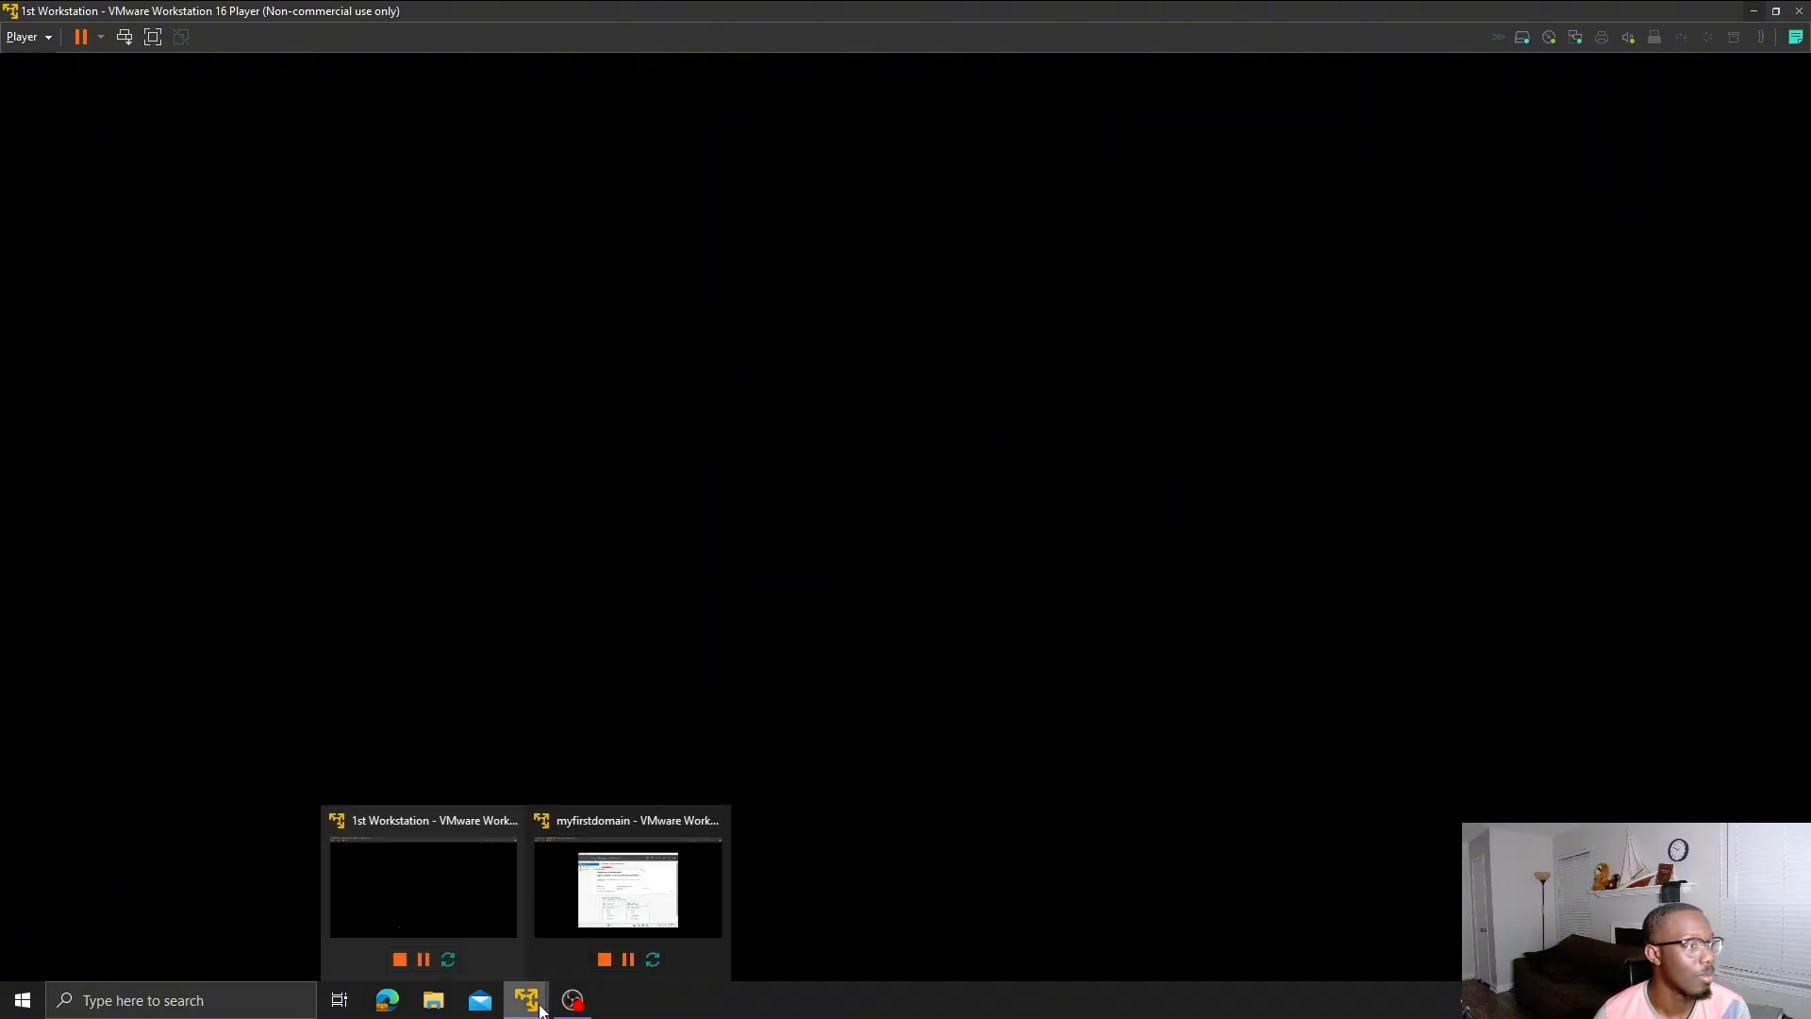
click(618, 907)
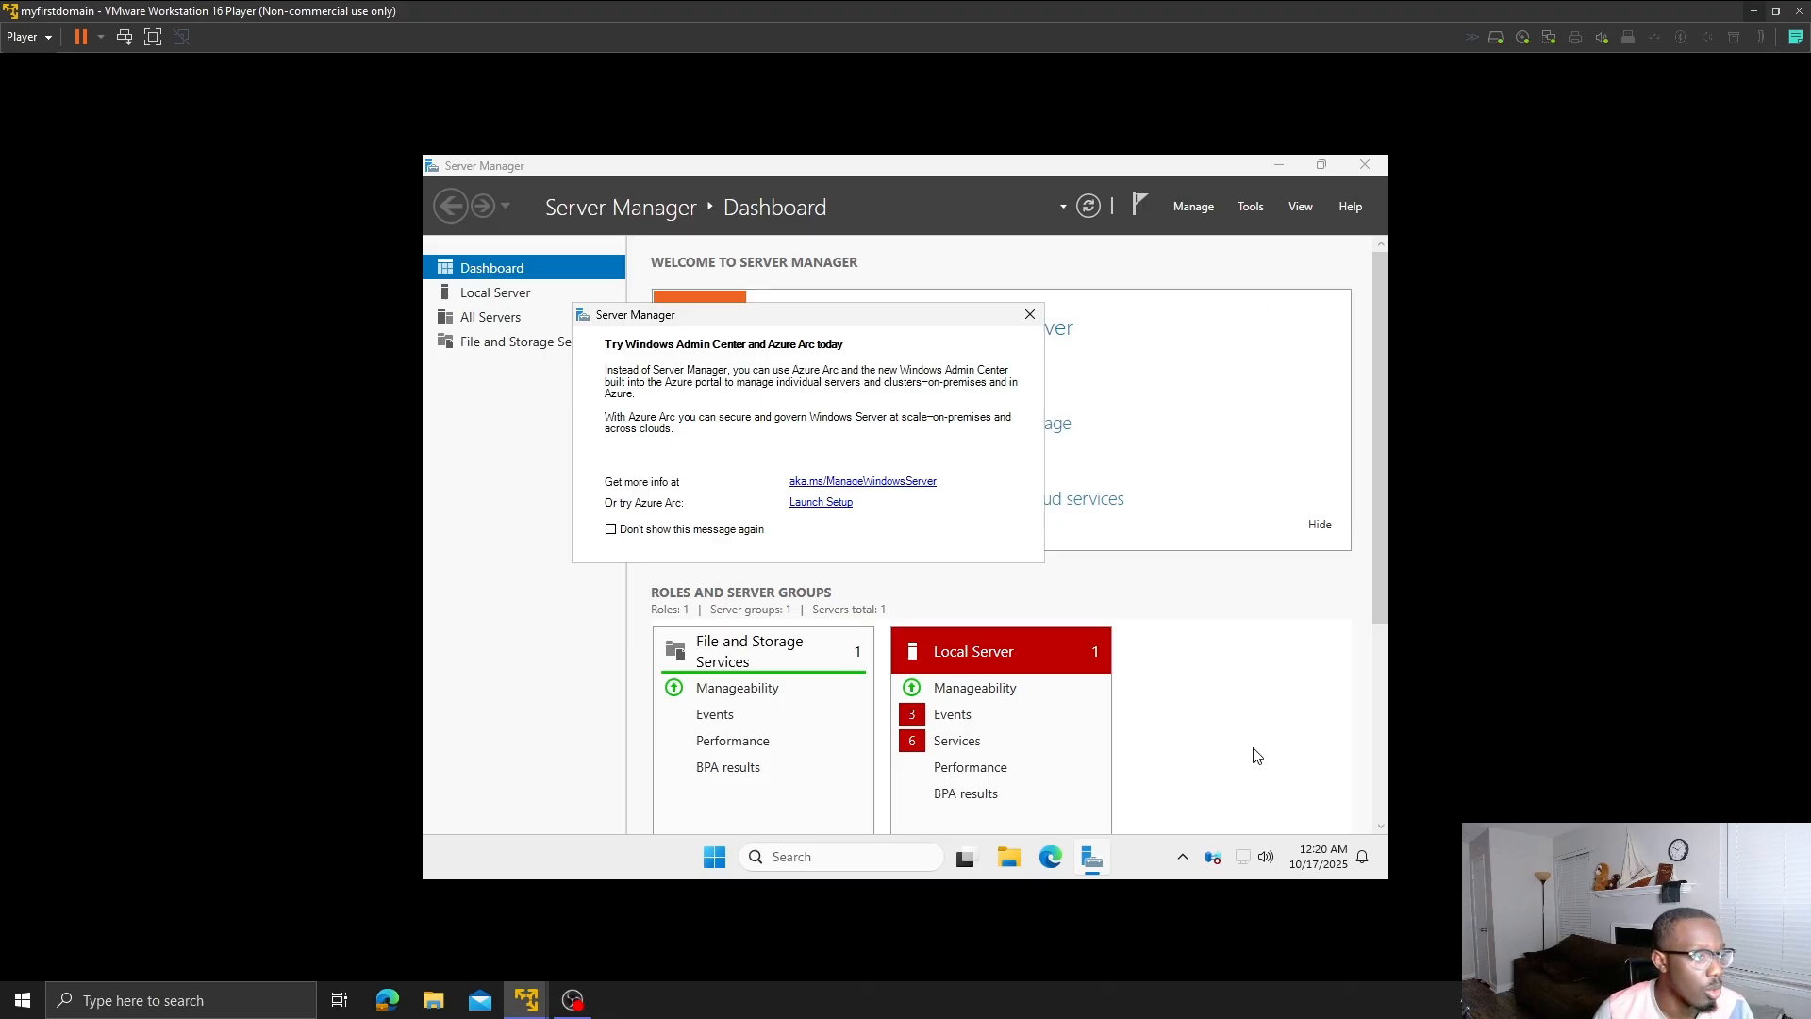
click(1030, 316)
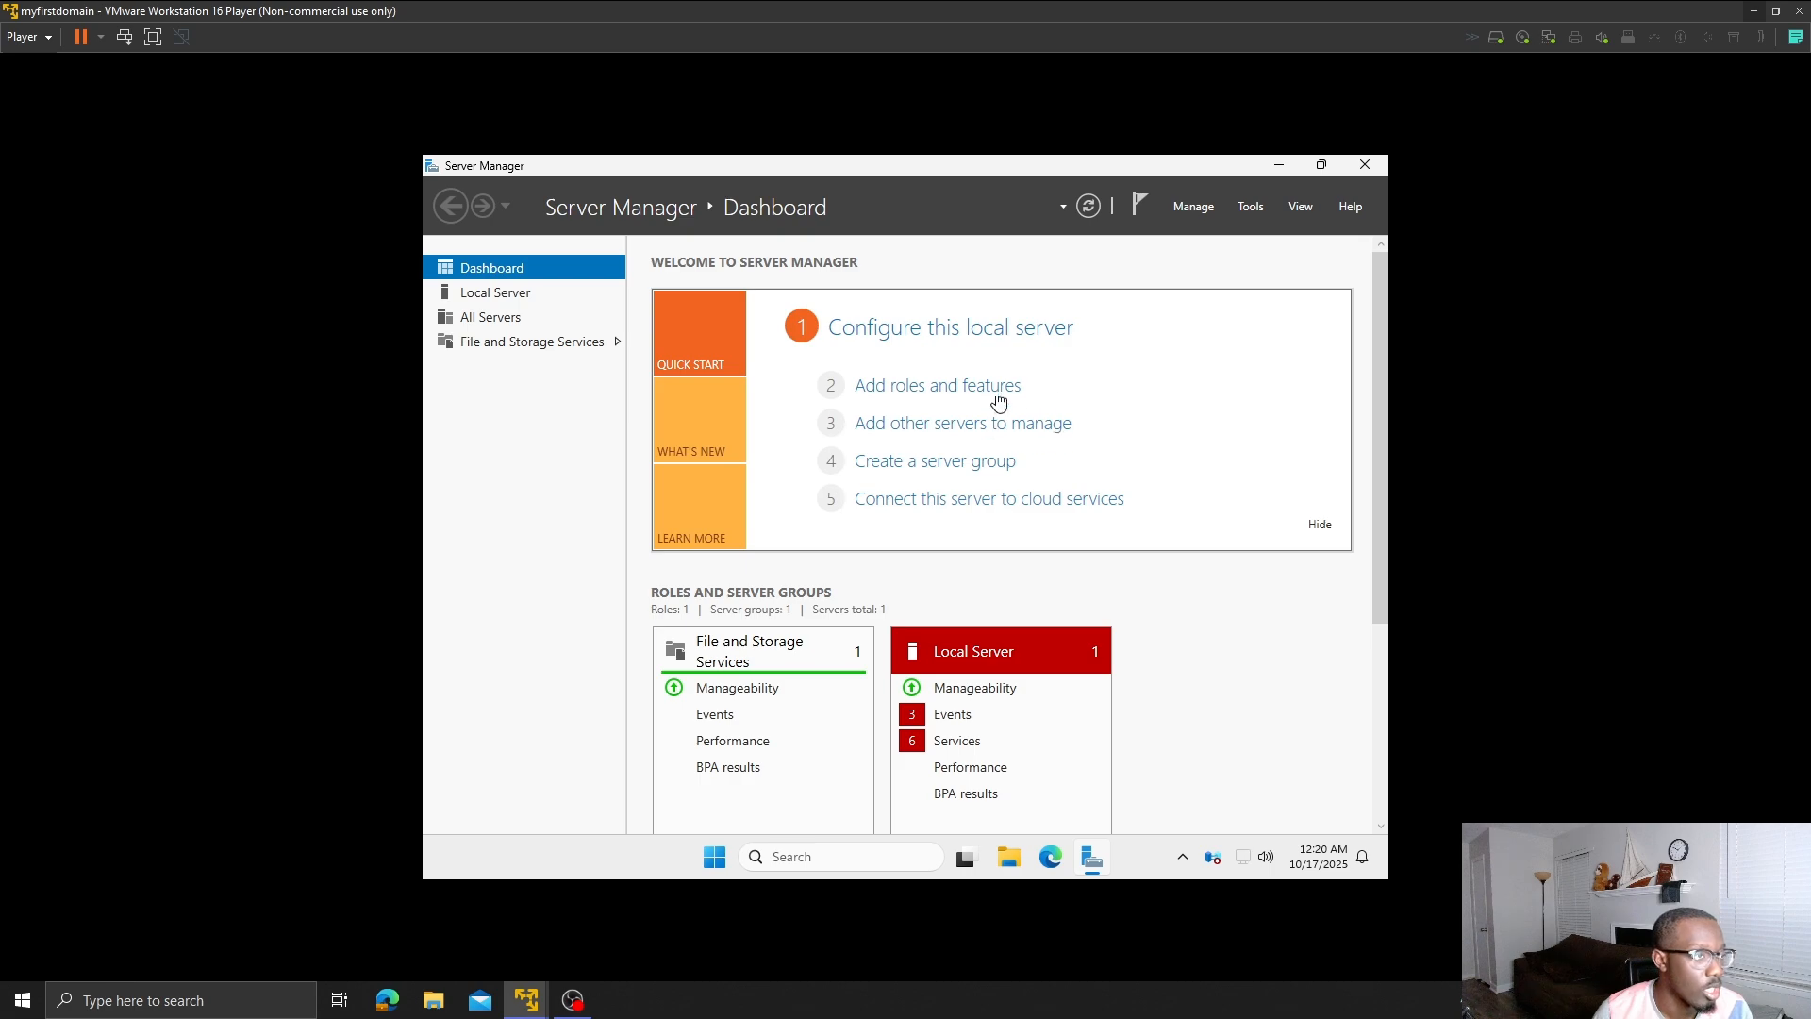
- In Add Roles and Features, select Active Directory Domain Services with its required features
click(998, 387)
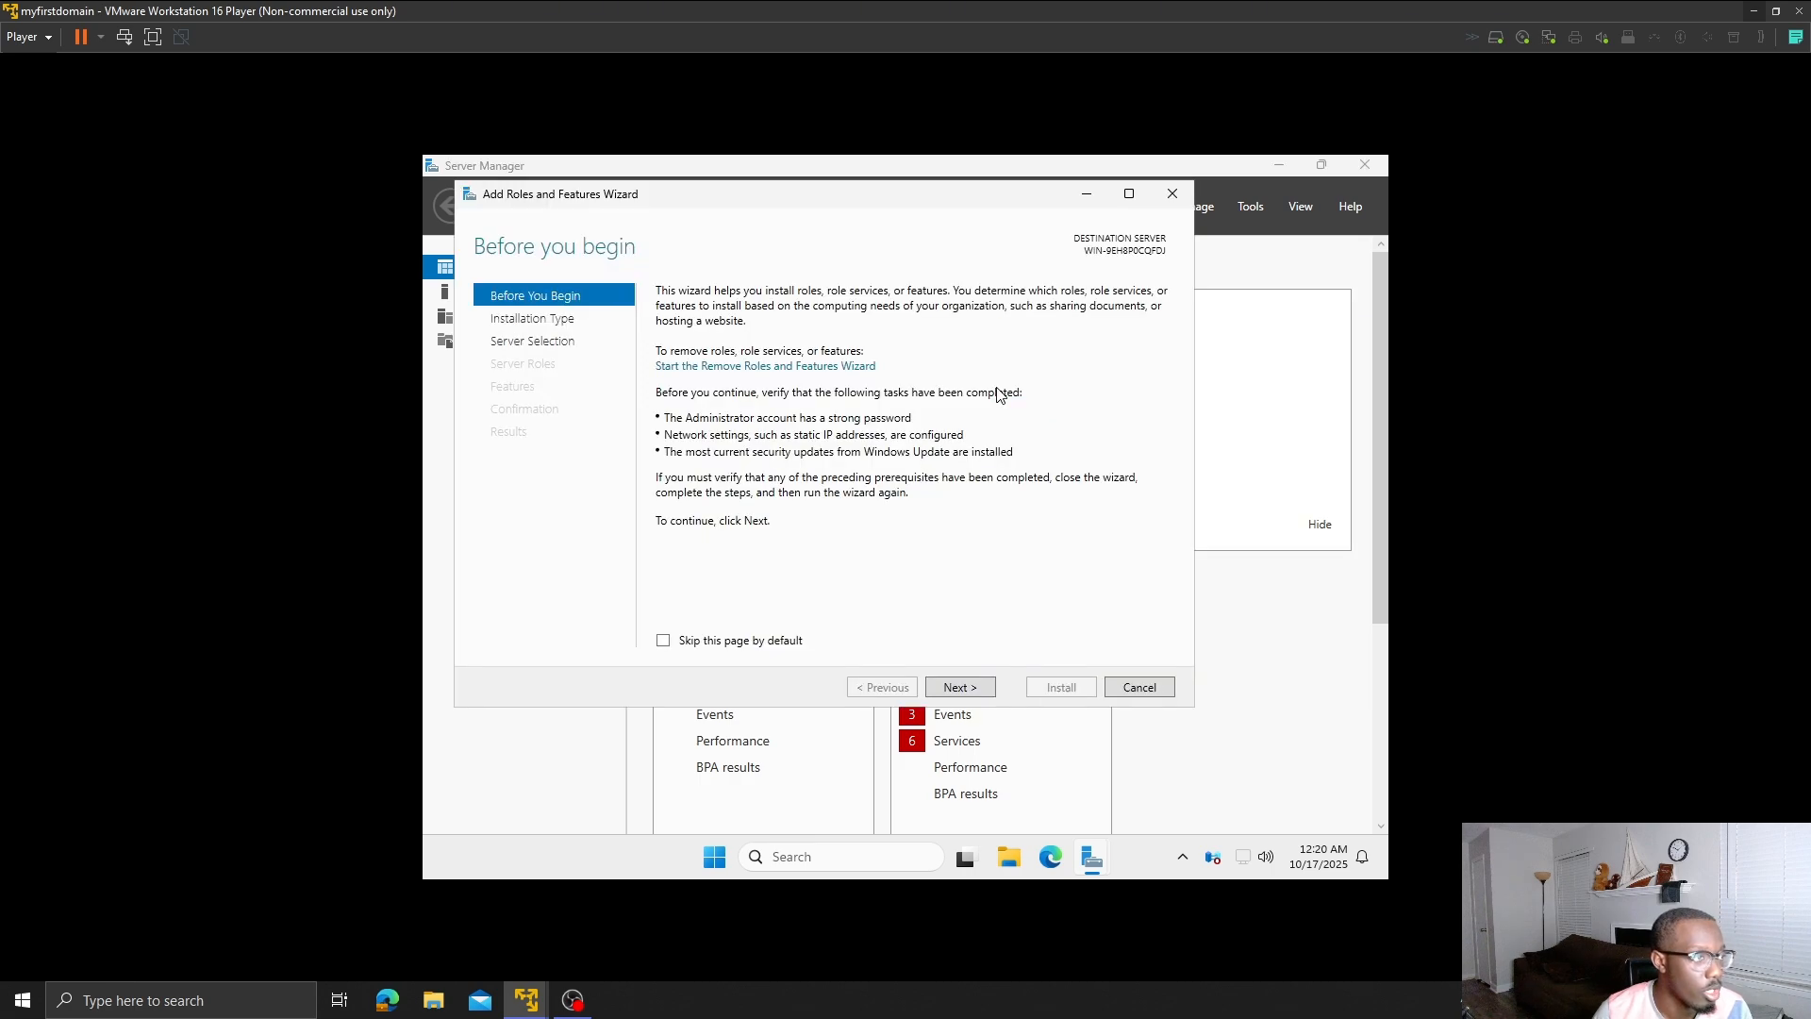
click(957, 693)
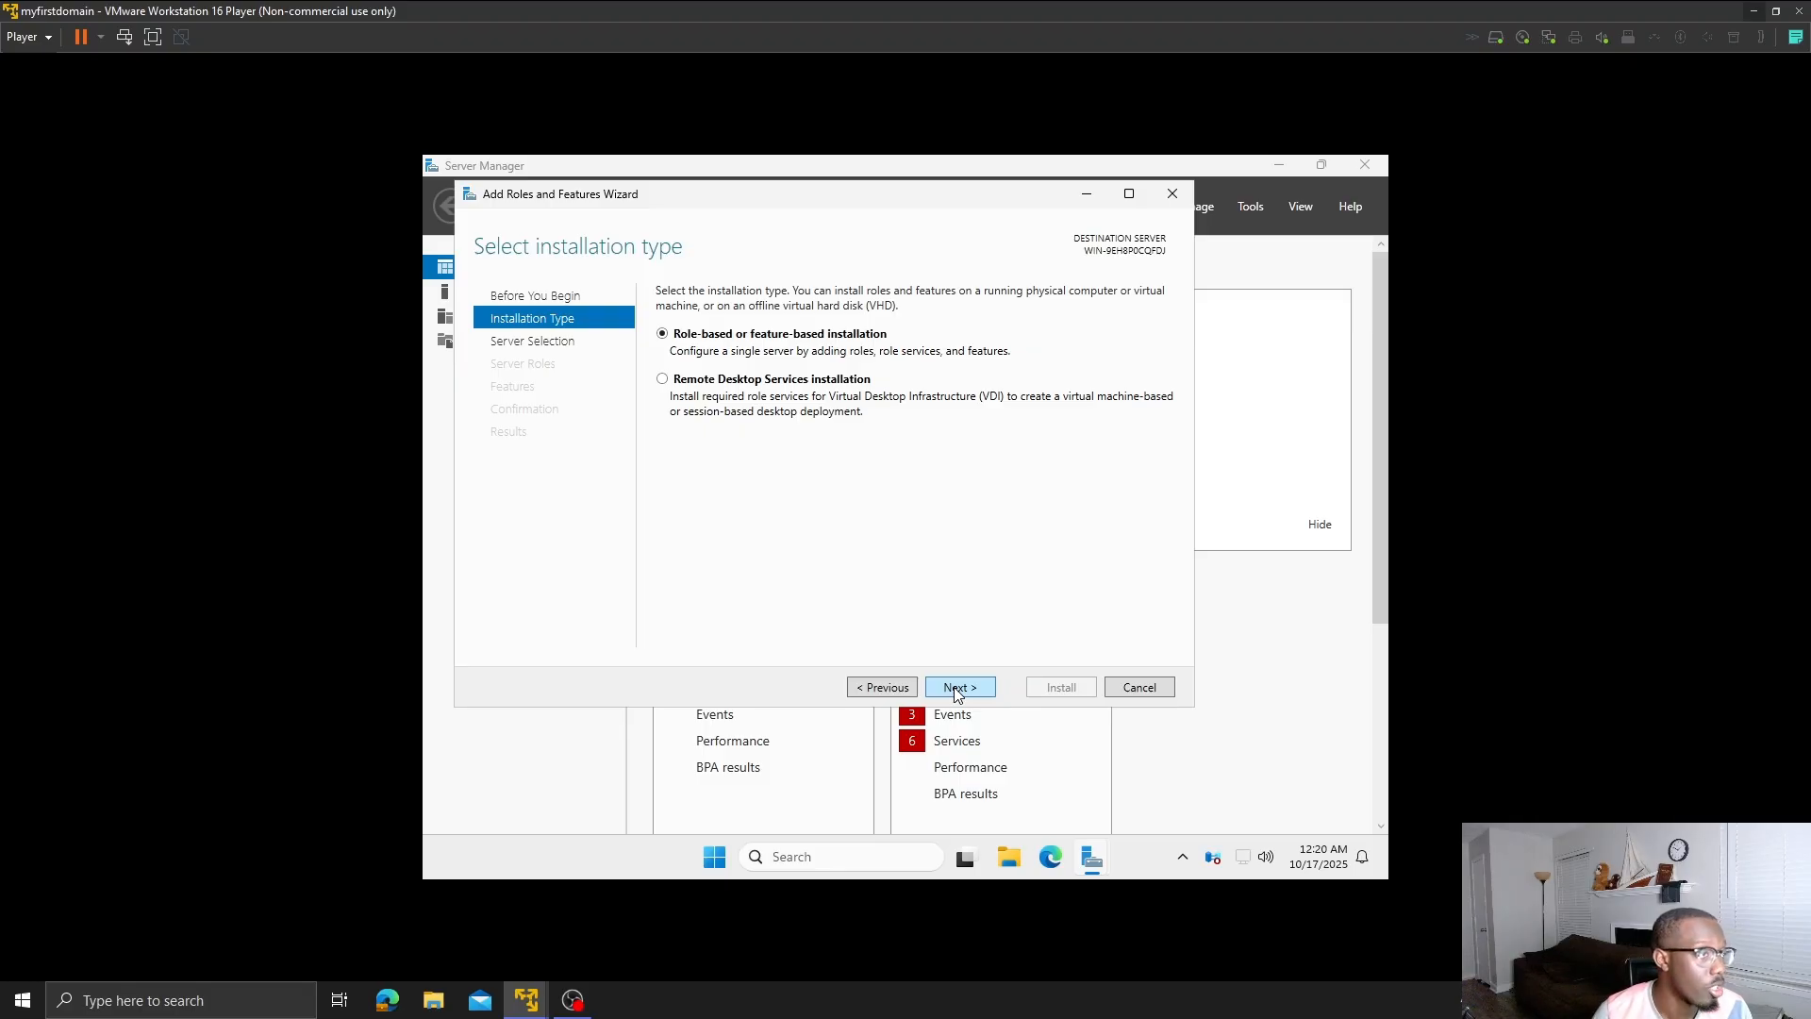
click(958, 694)
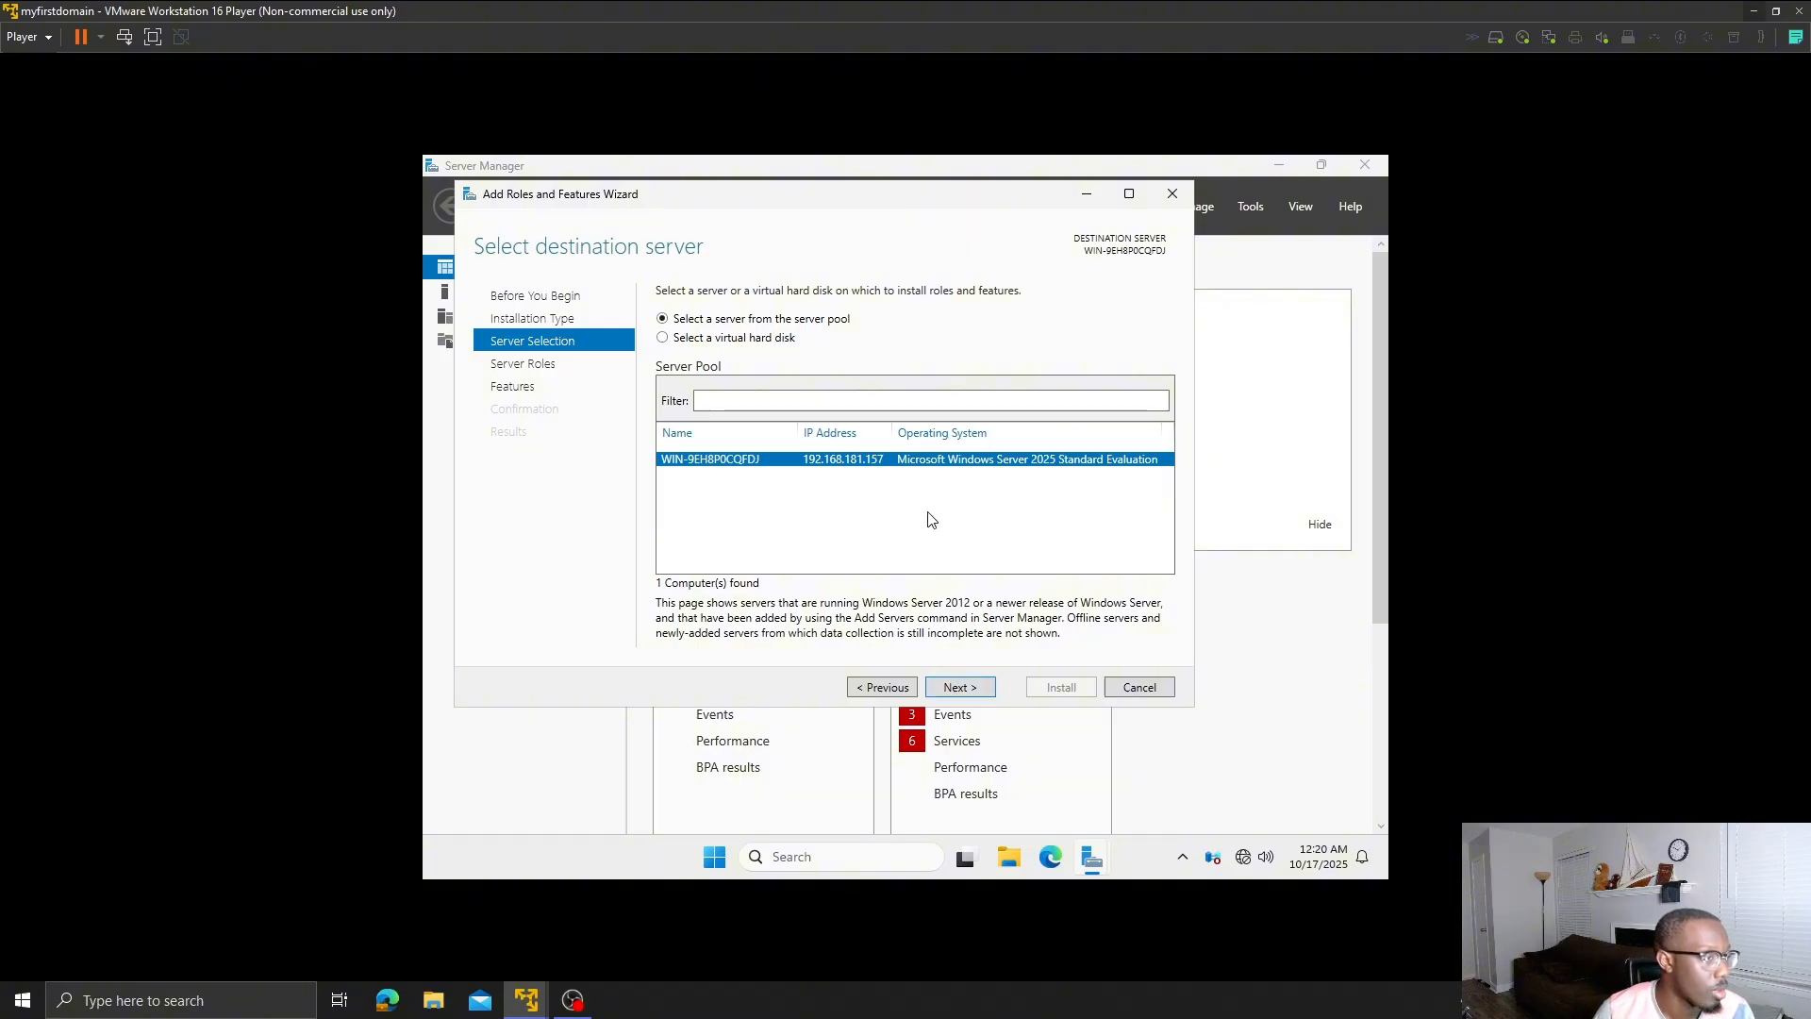
click(962, 688)
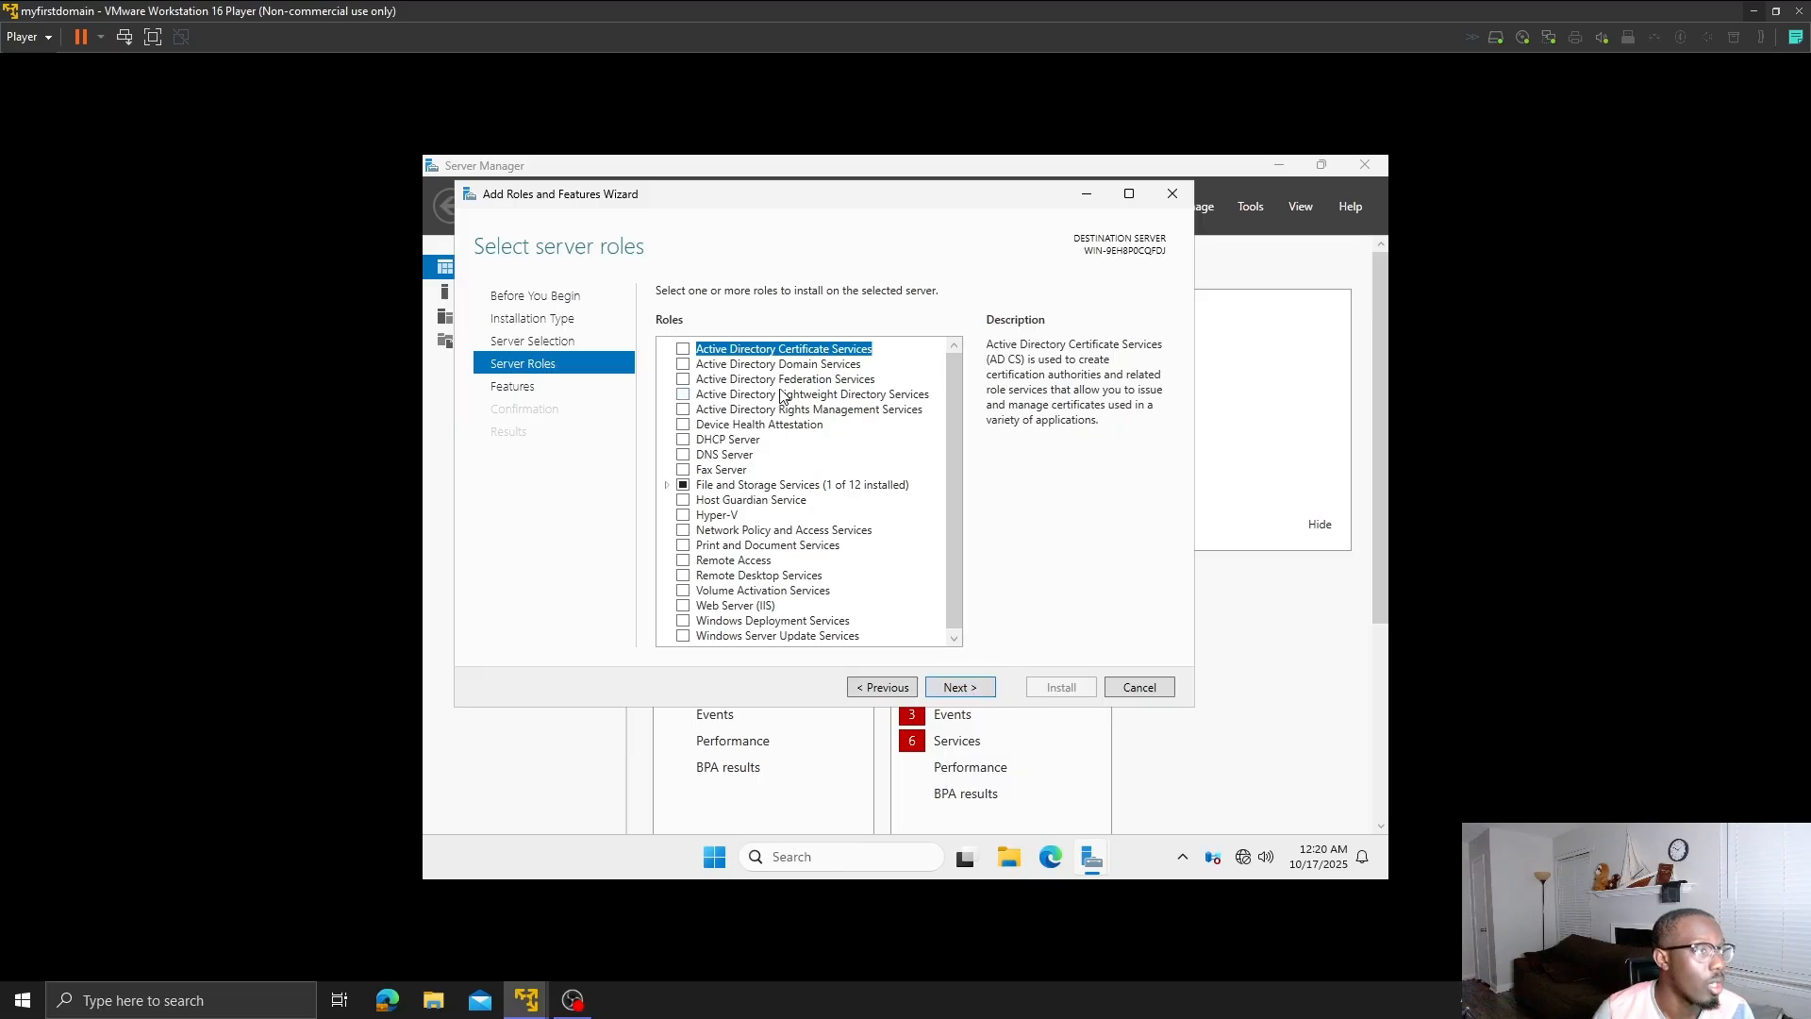
click(684, 366)
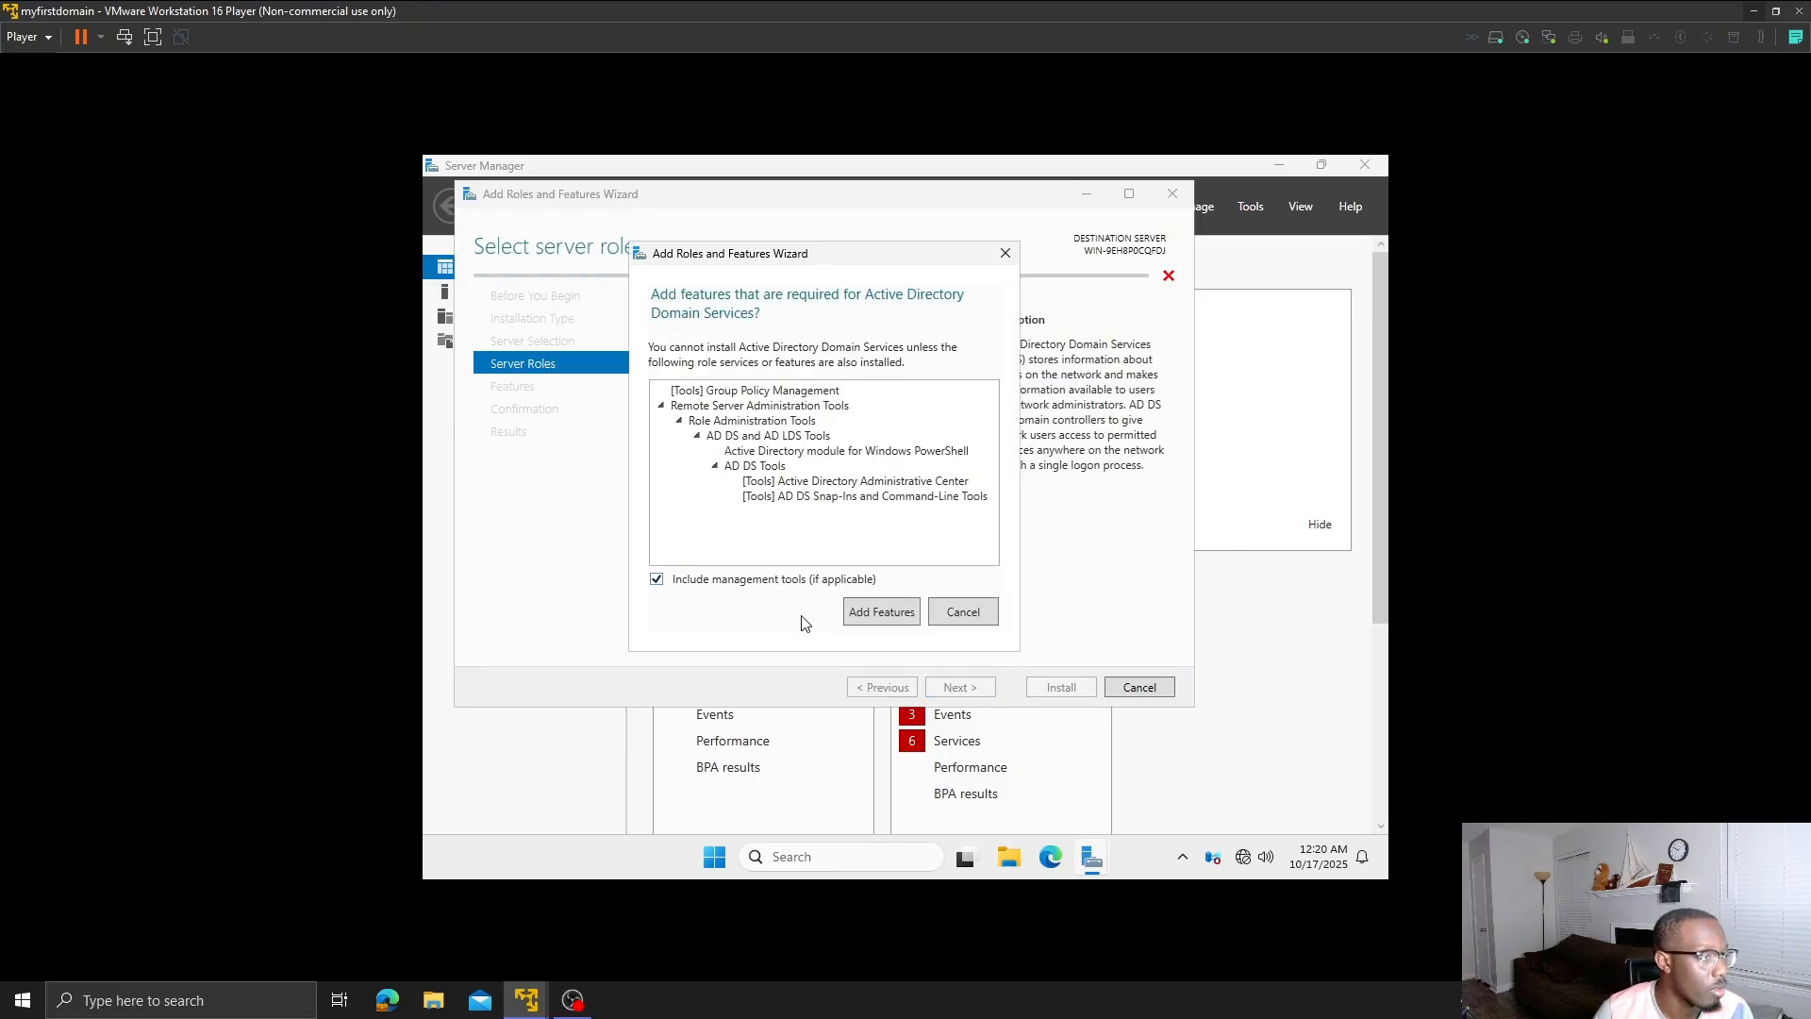
click(878, 613)
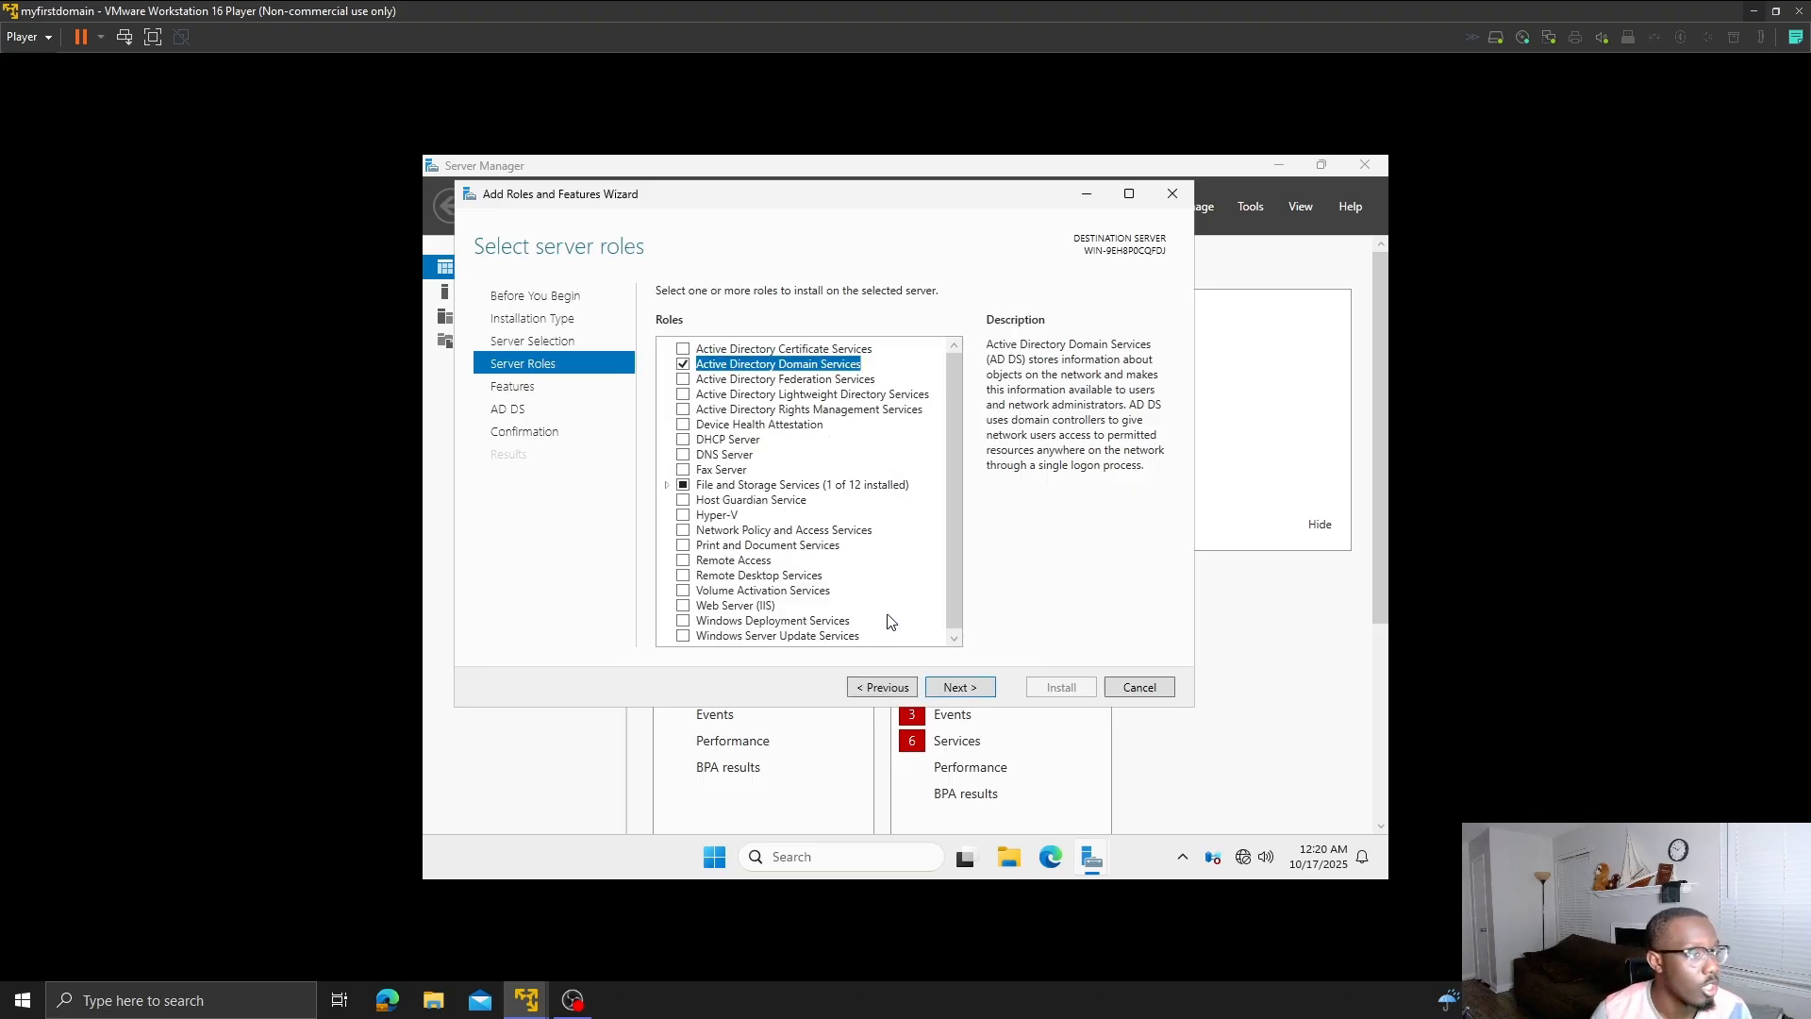
- Allow automatic restart and install the AD DS role on the server
click(964, 690)
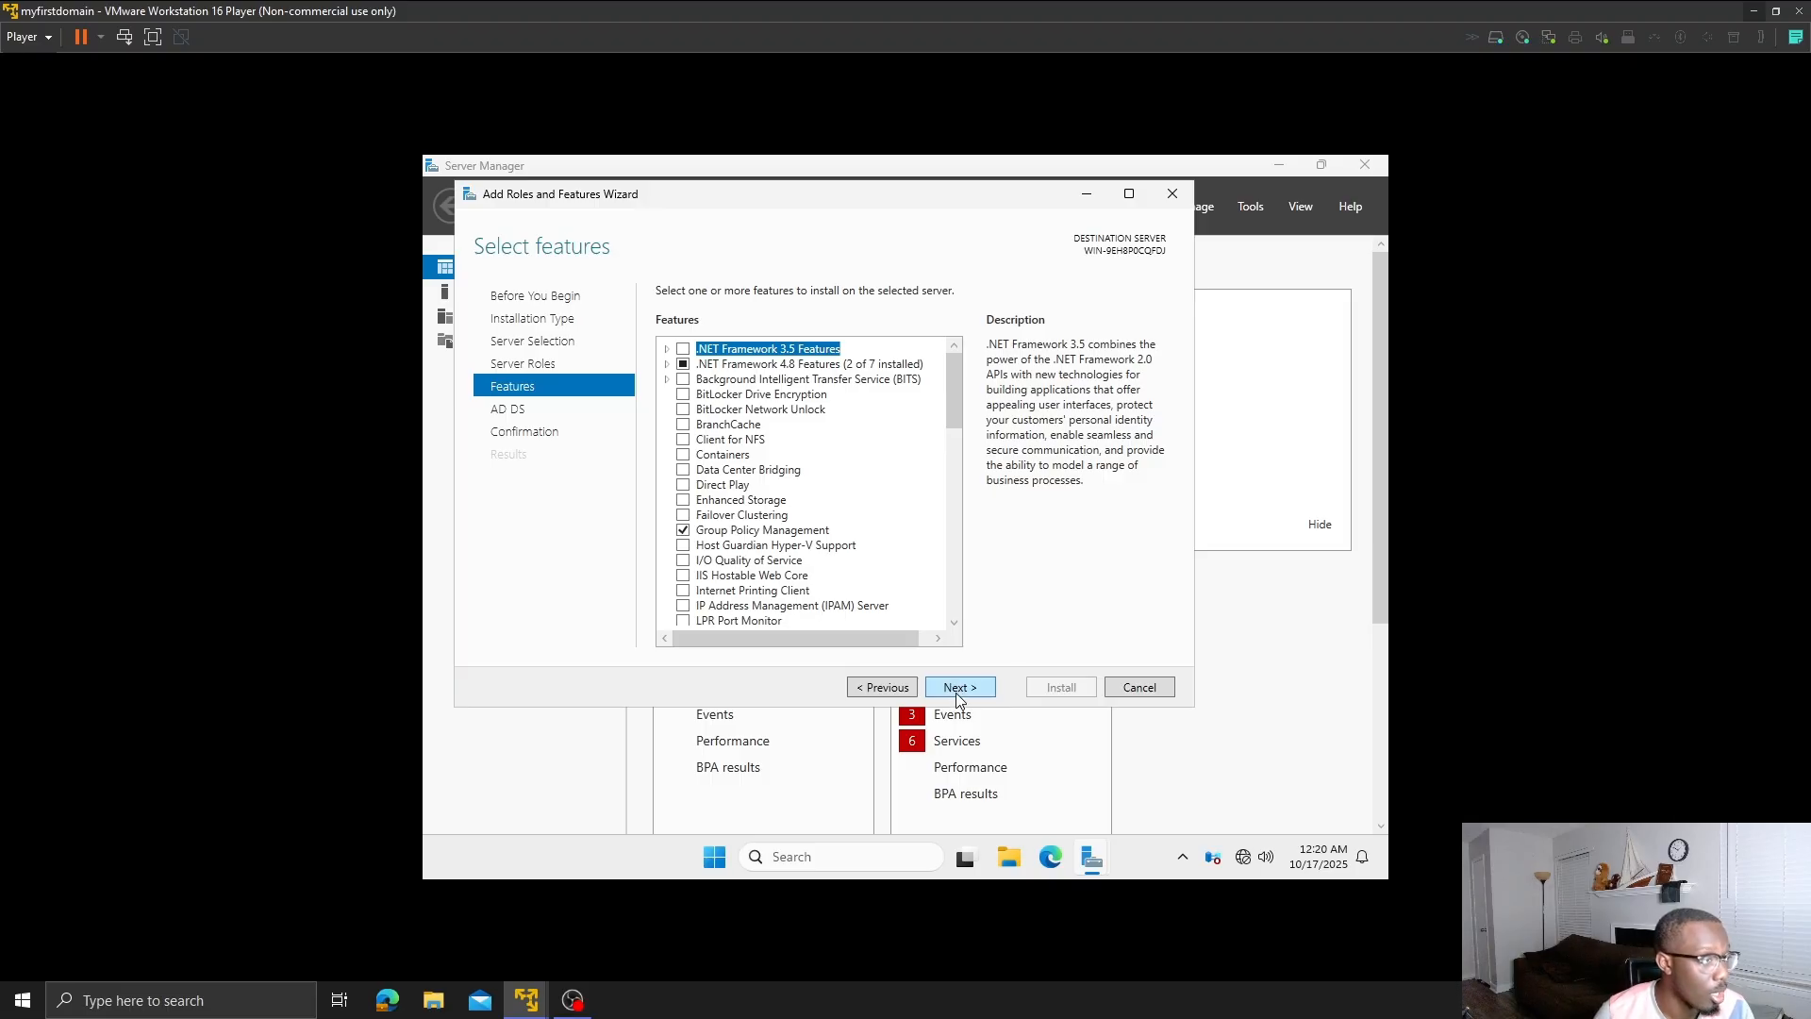
click(957, 698)
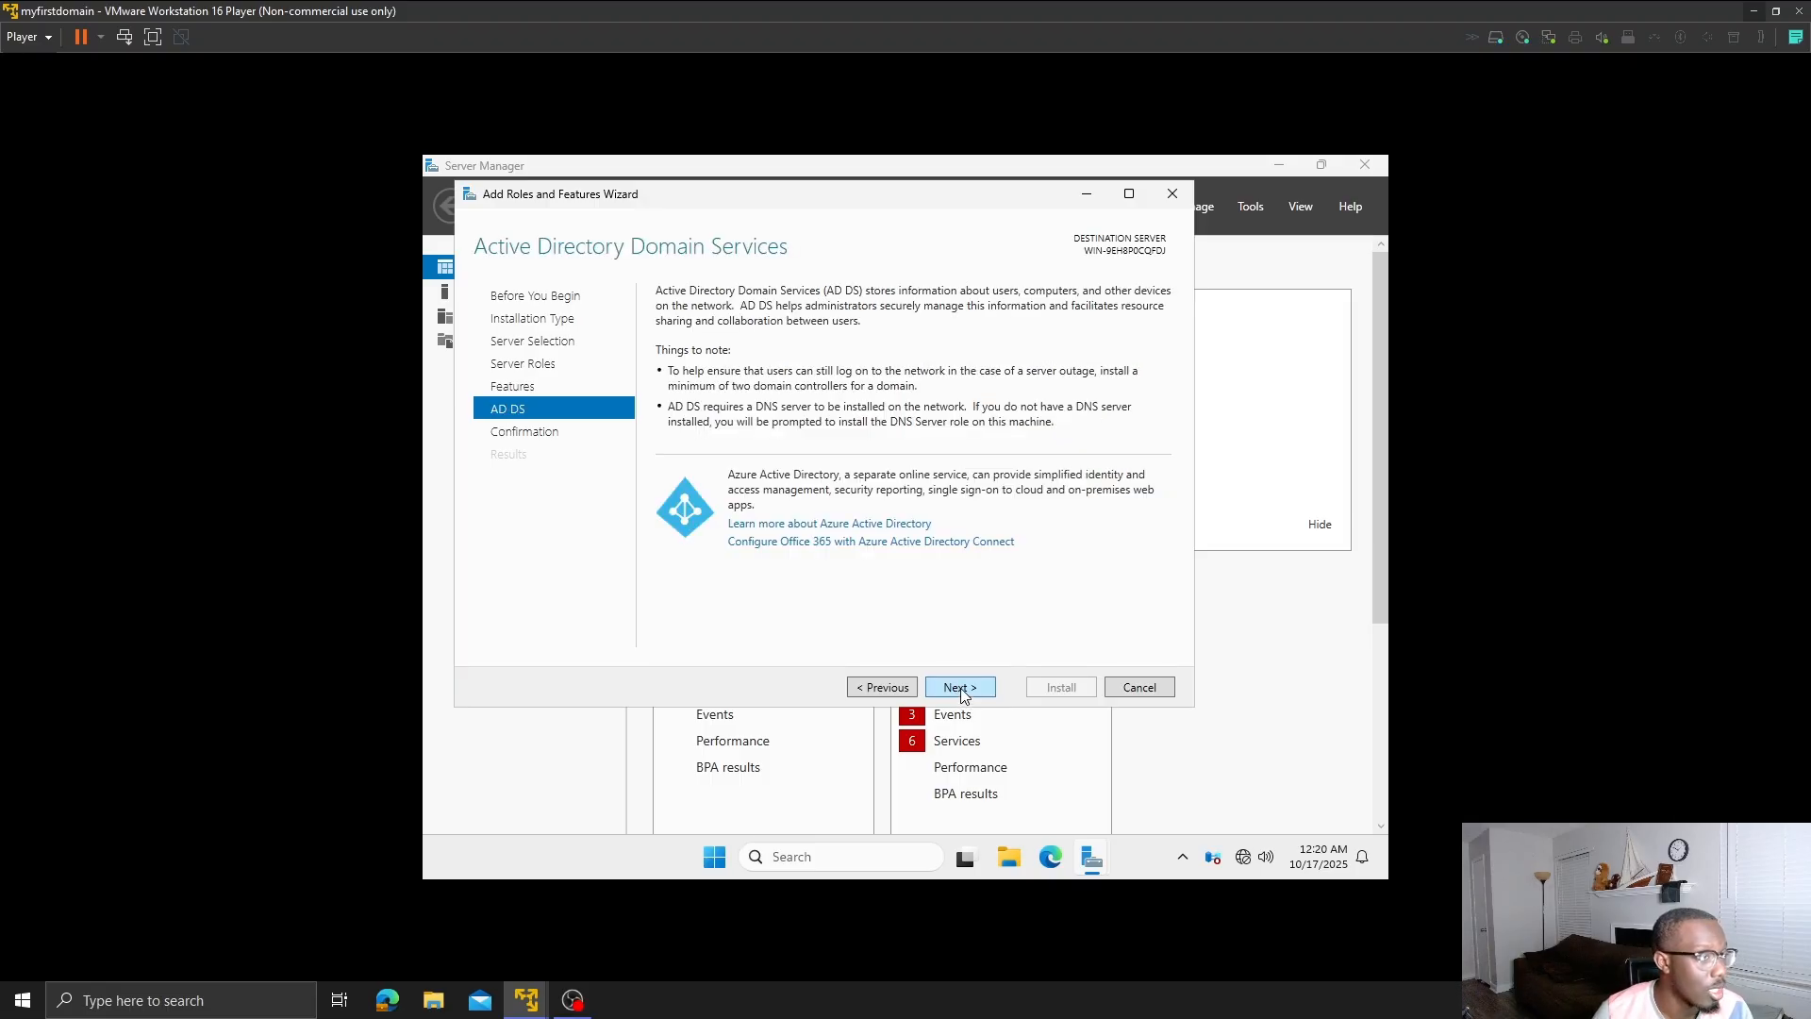
click(961, 689)
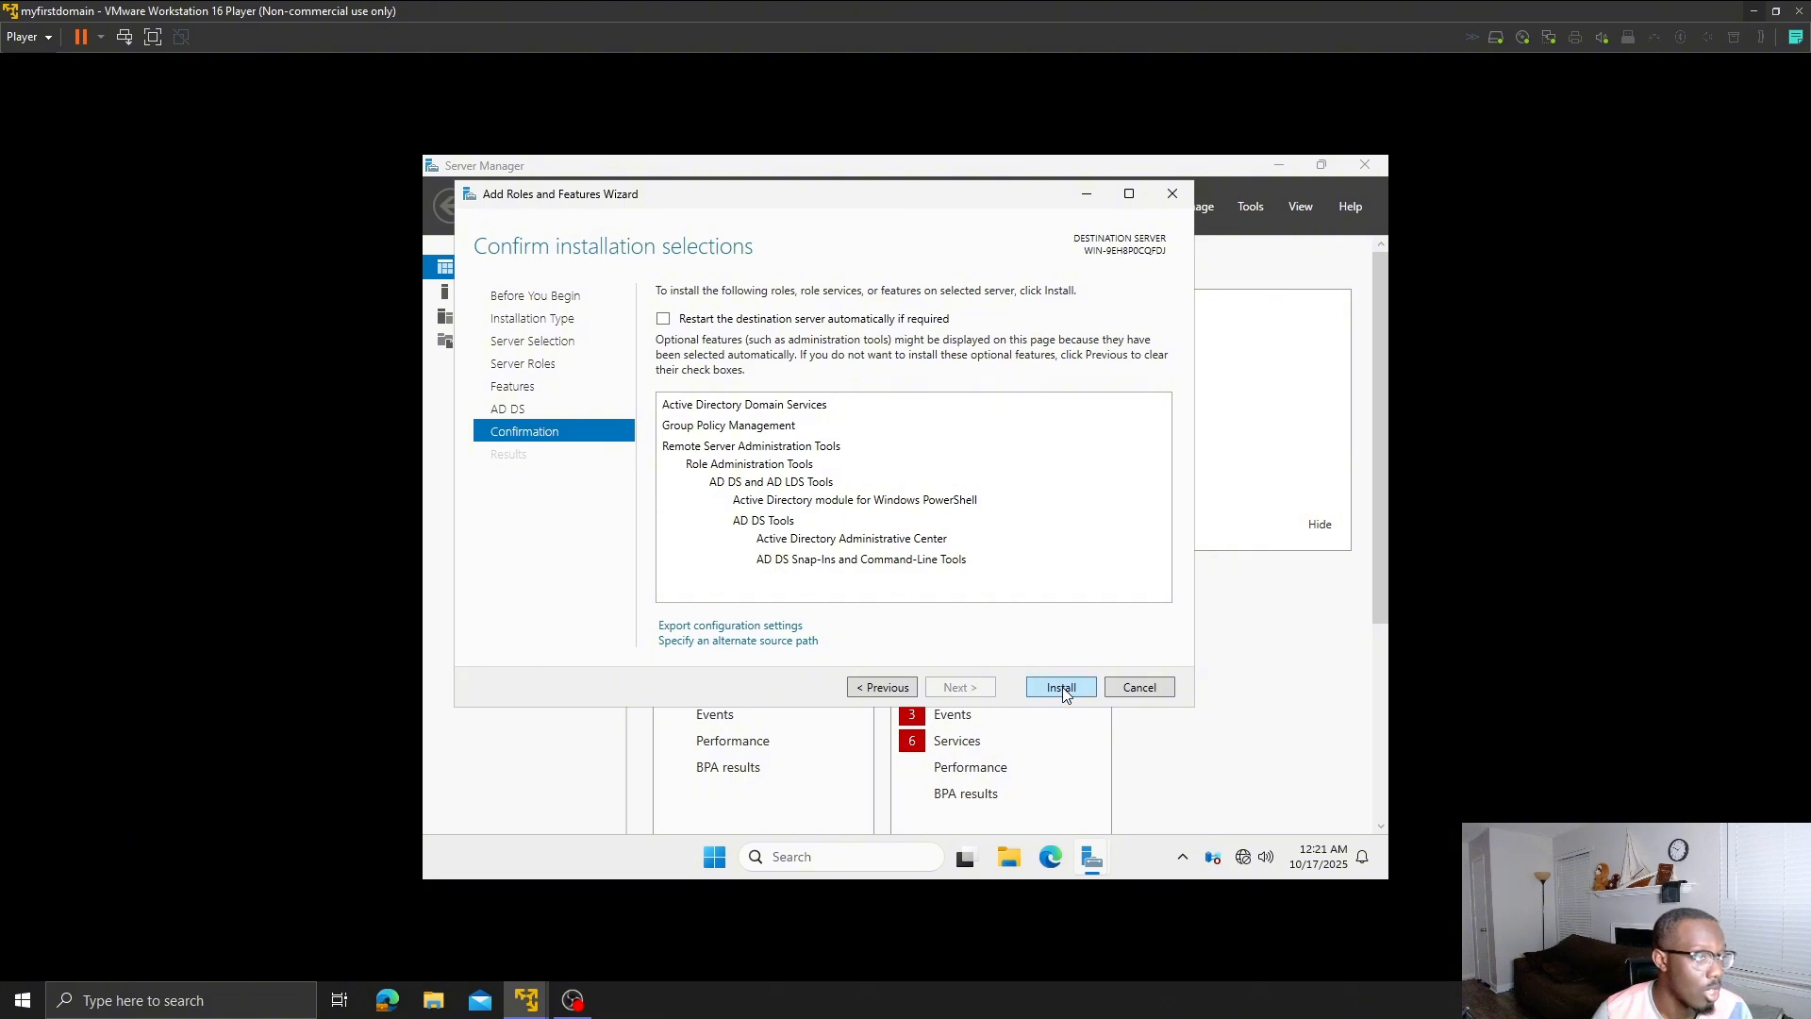
click(663, 319)
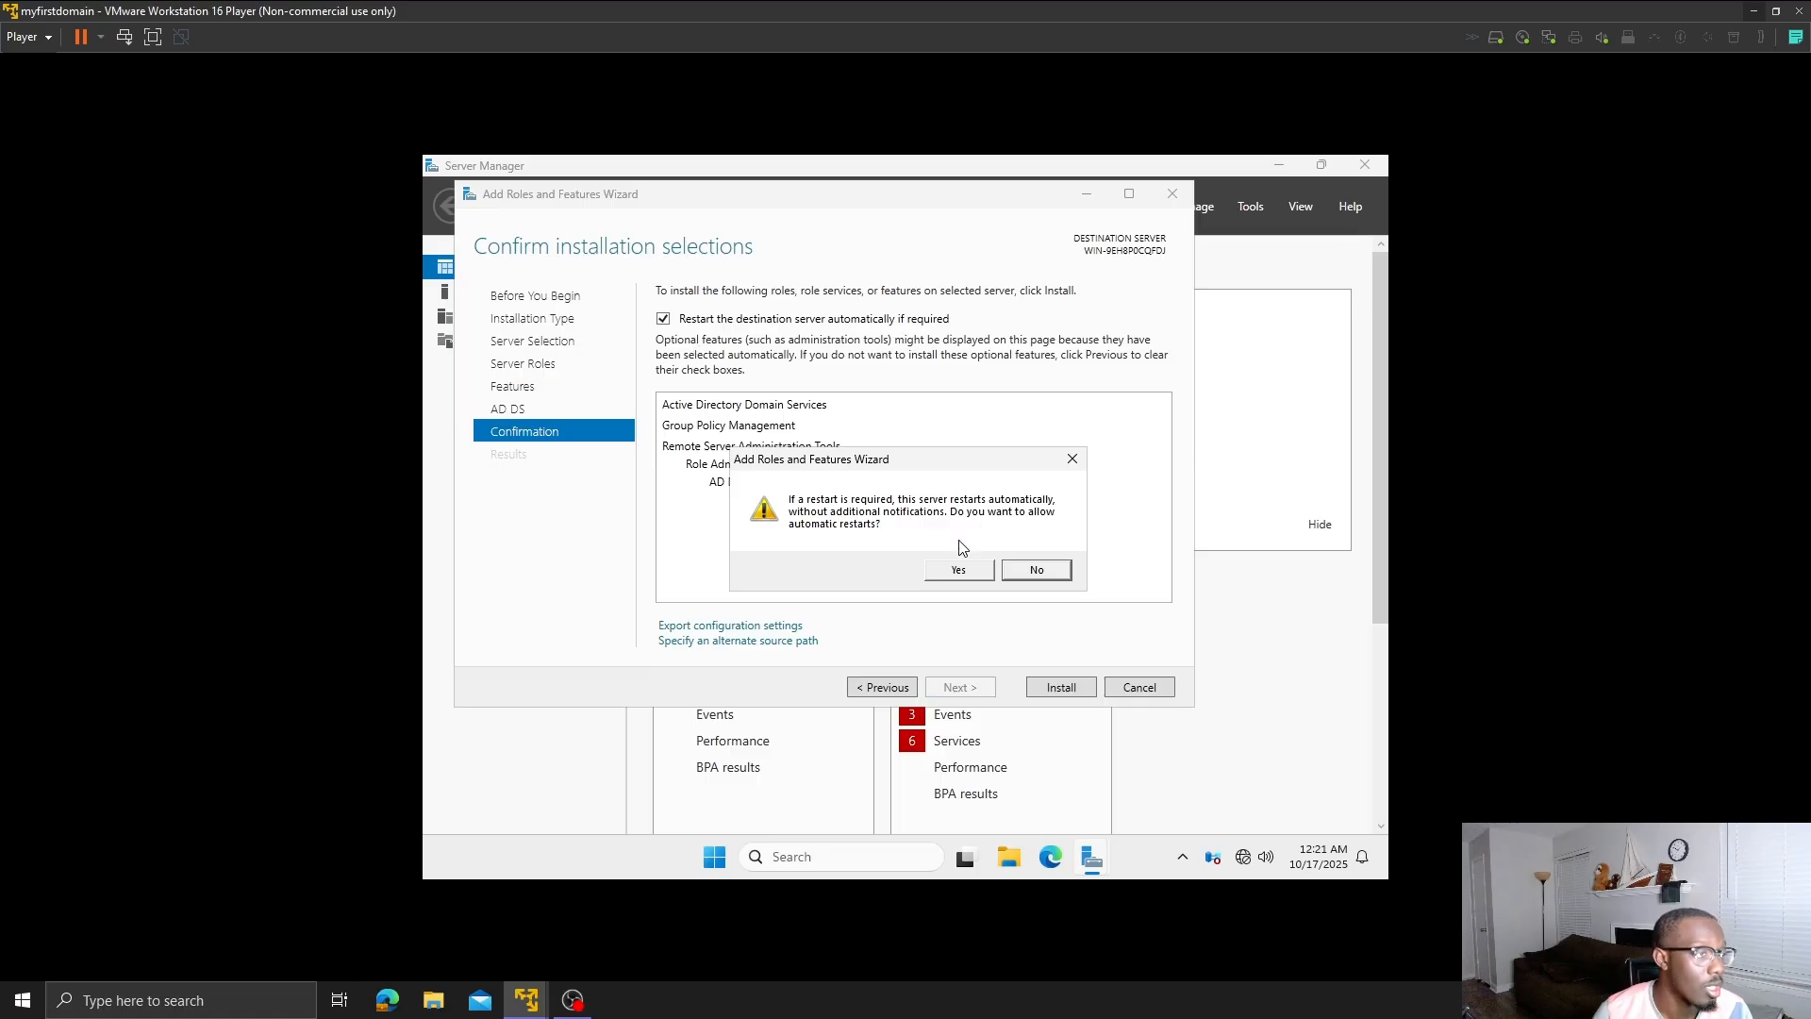
click(961, 569)
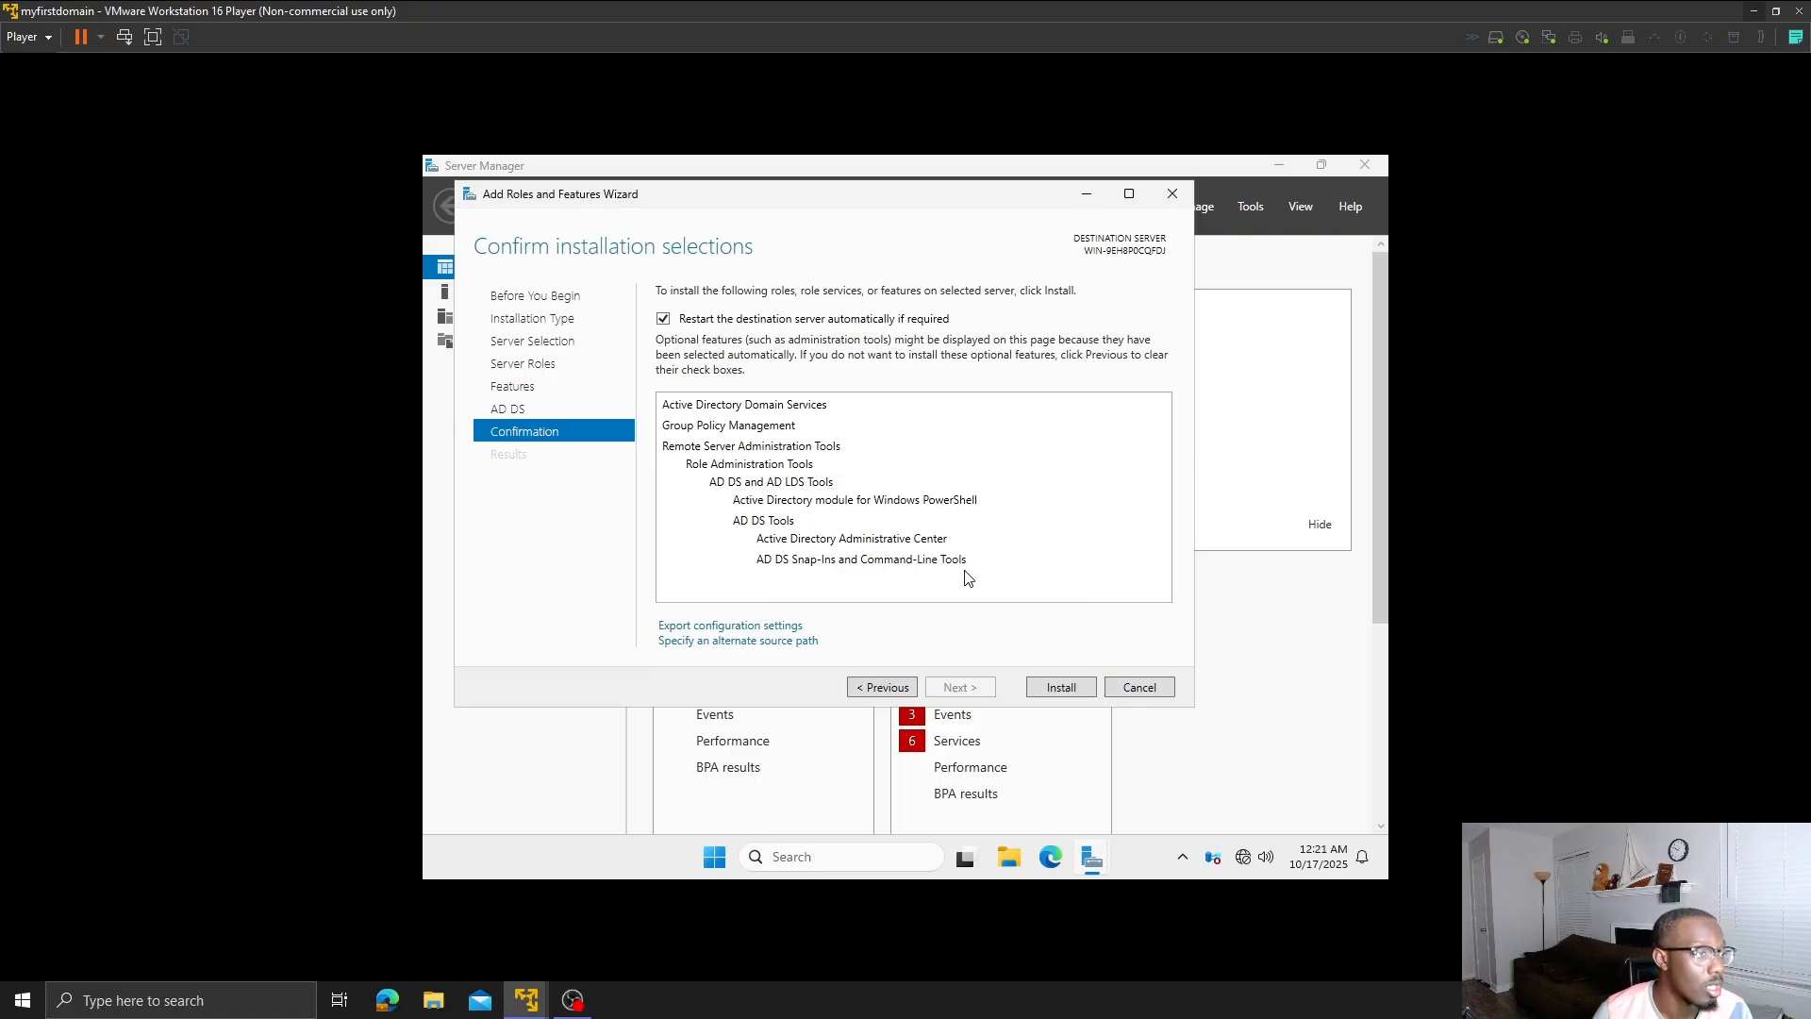
click(1044, 689)
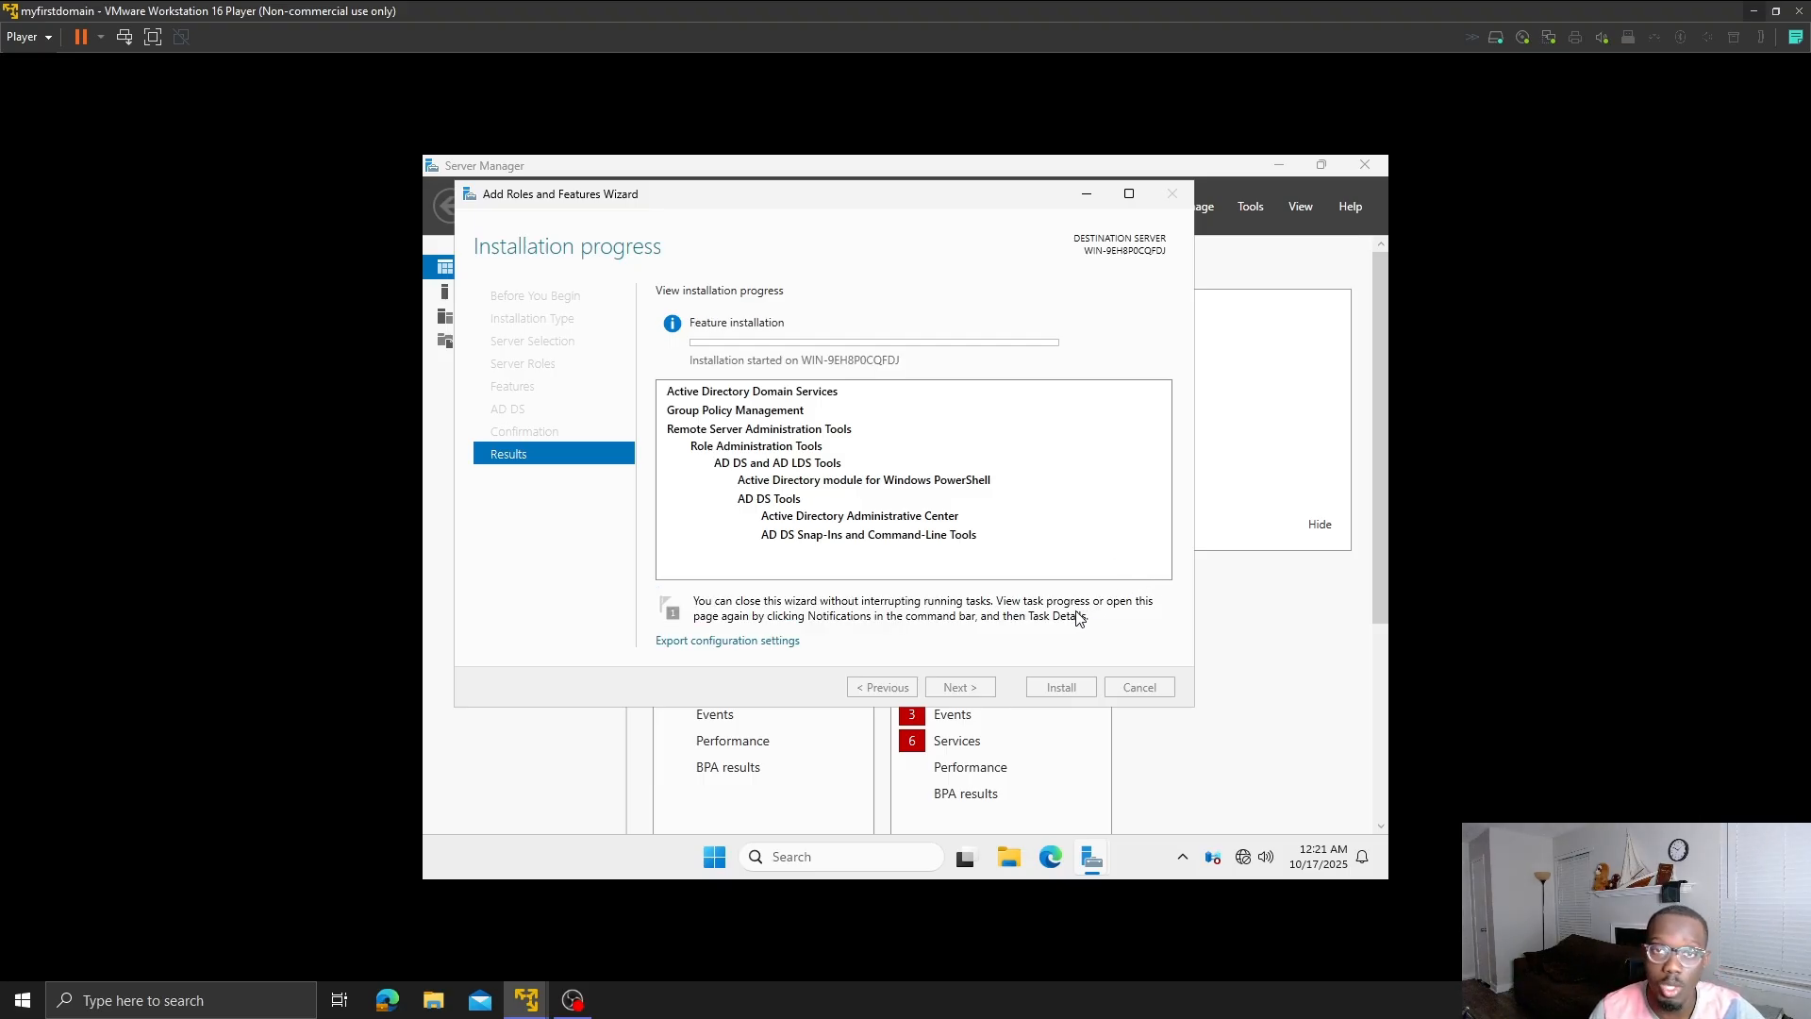
- Switch to the 1st Workstation virtual machine
mouse_move(965, 858)
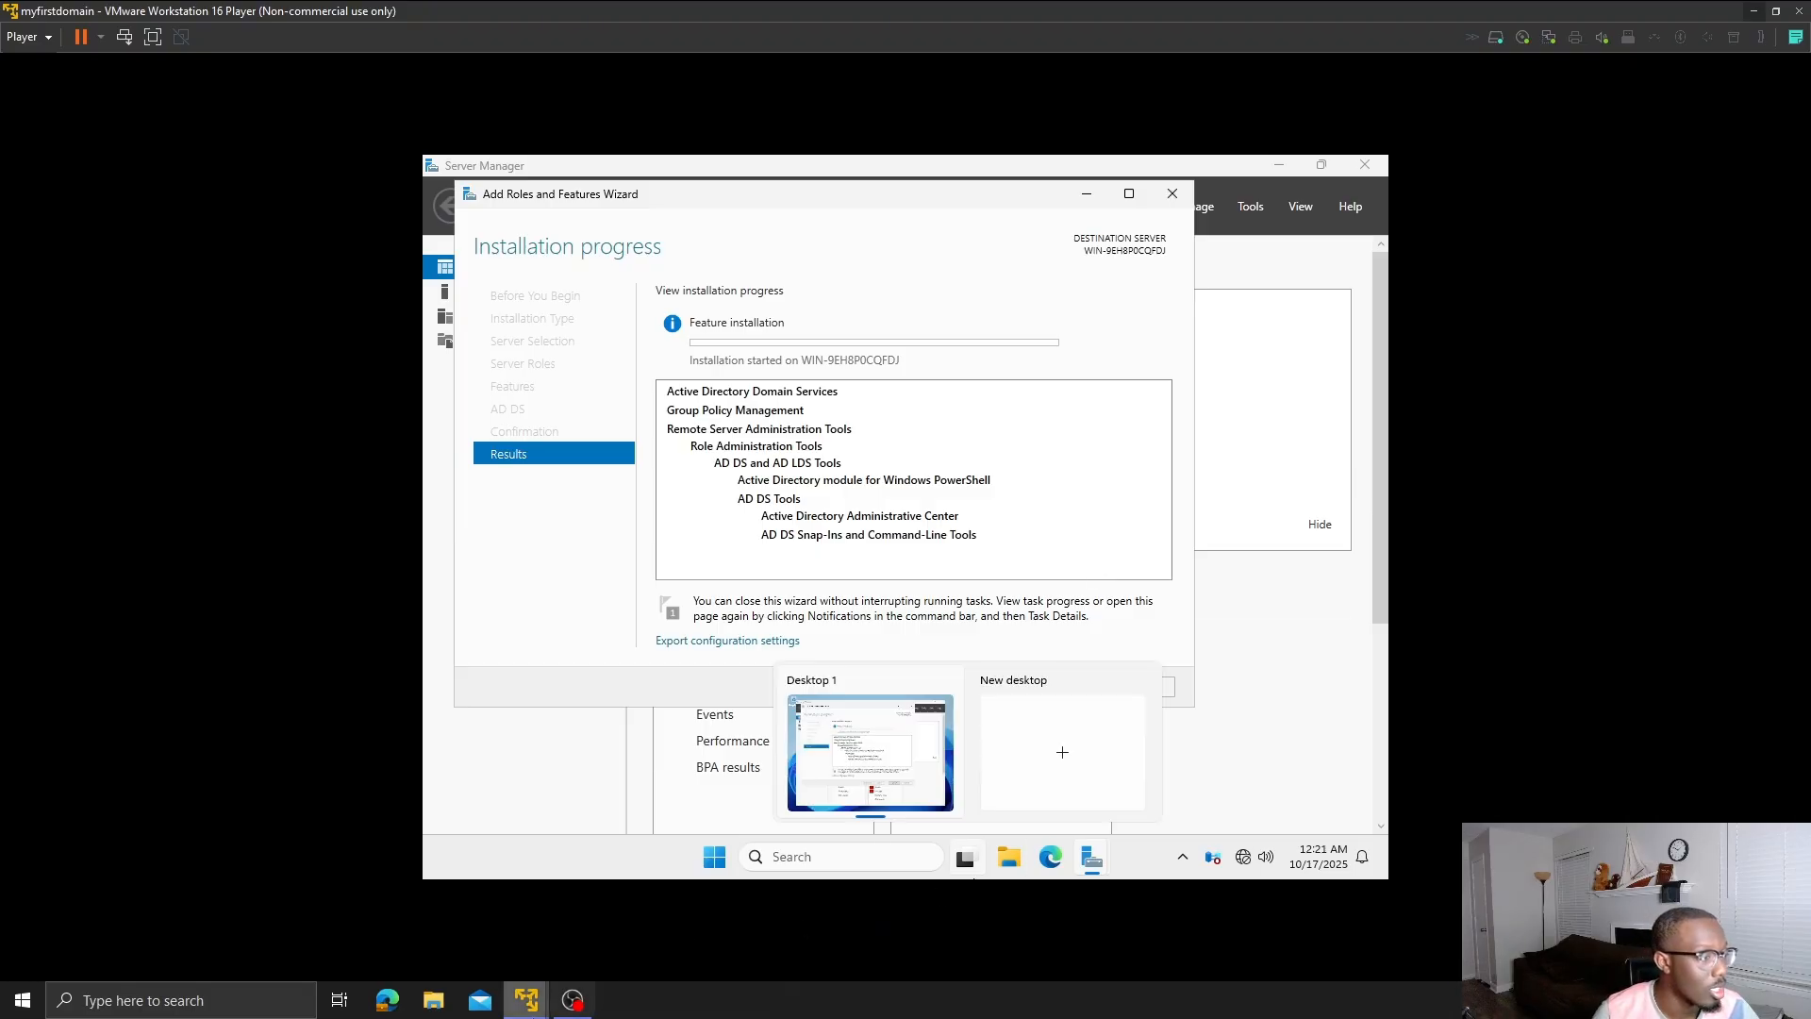
mouse_move(526, 1000)
click(484, 902)
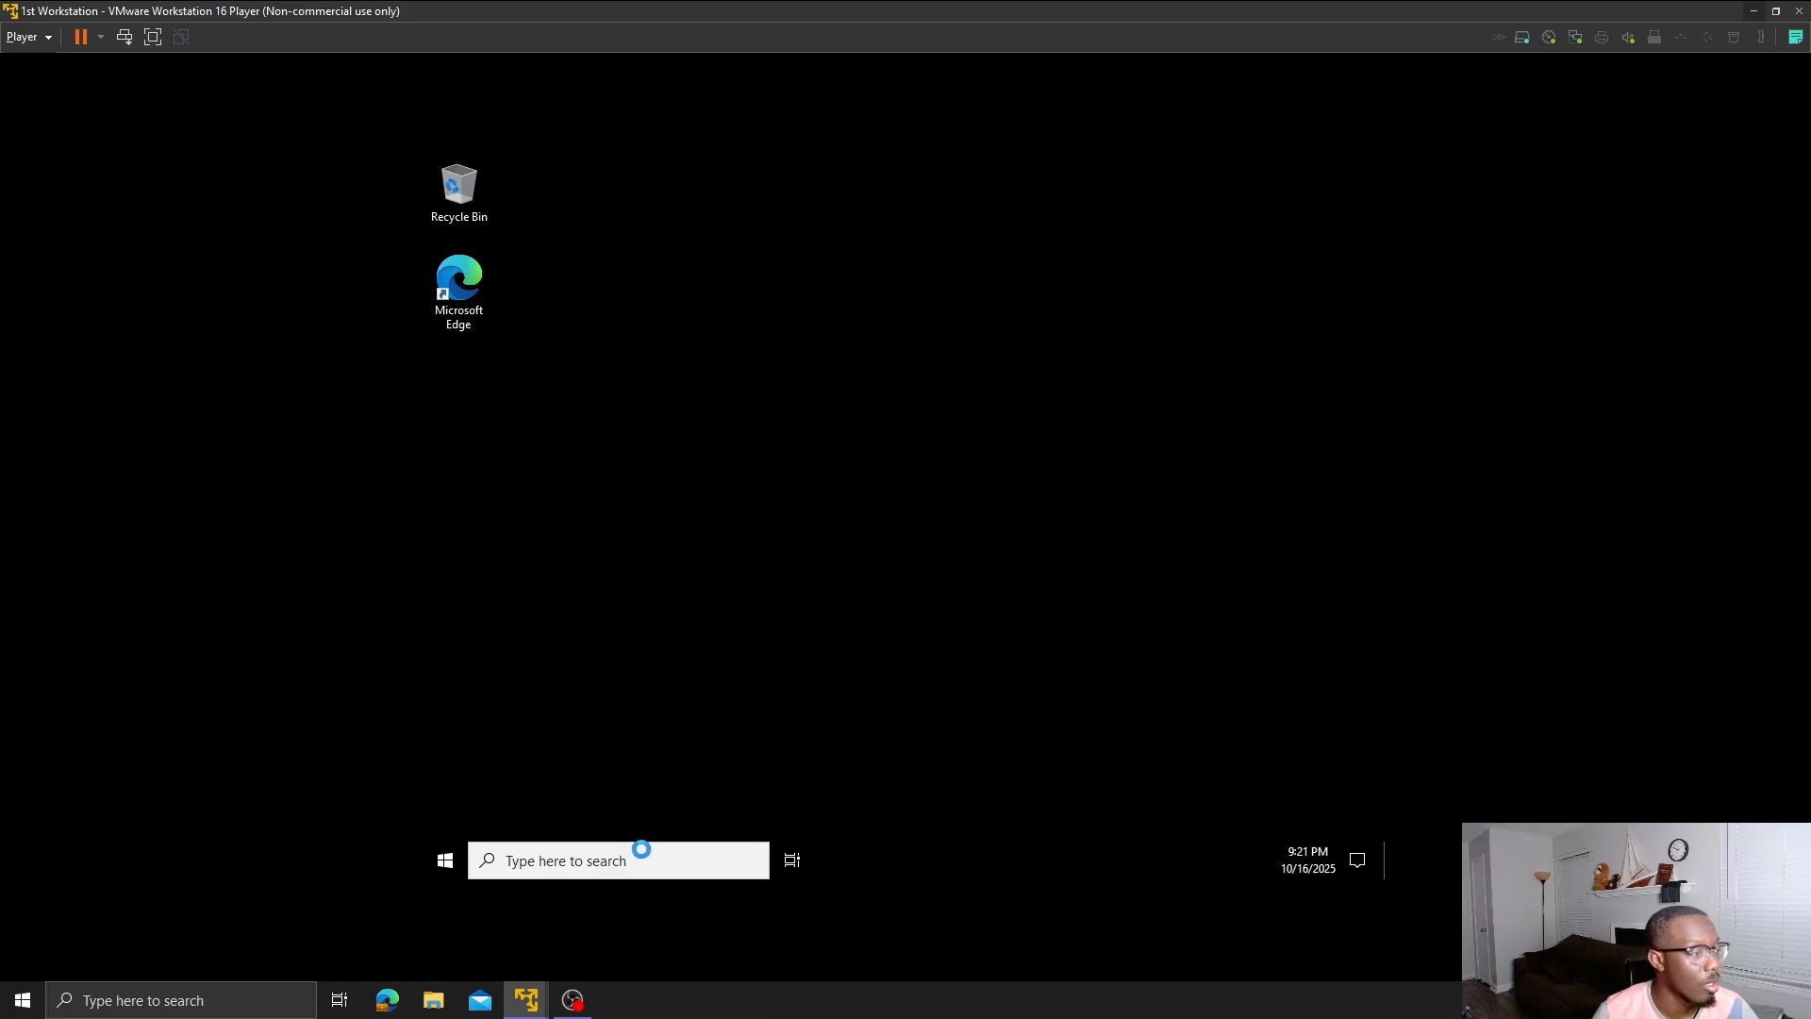
mouse_move(550, 982)
click(607, 902)
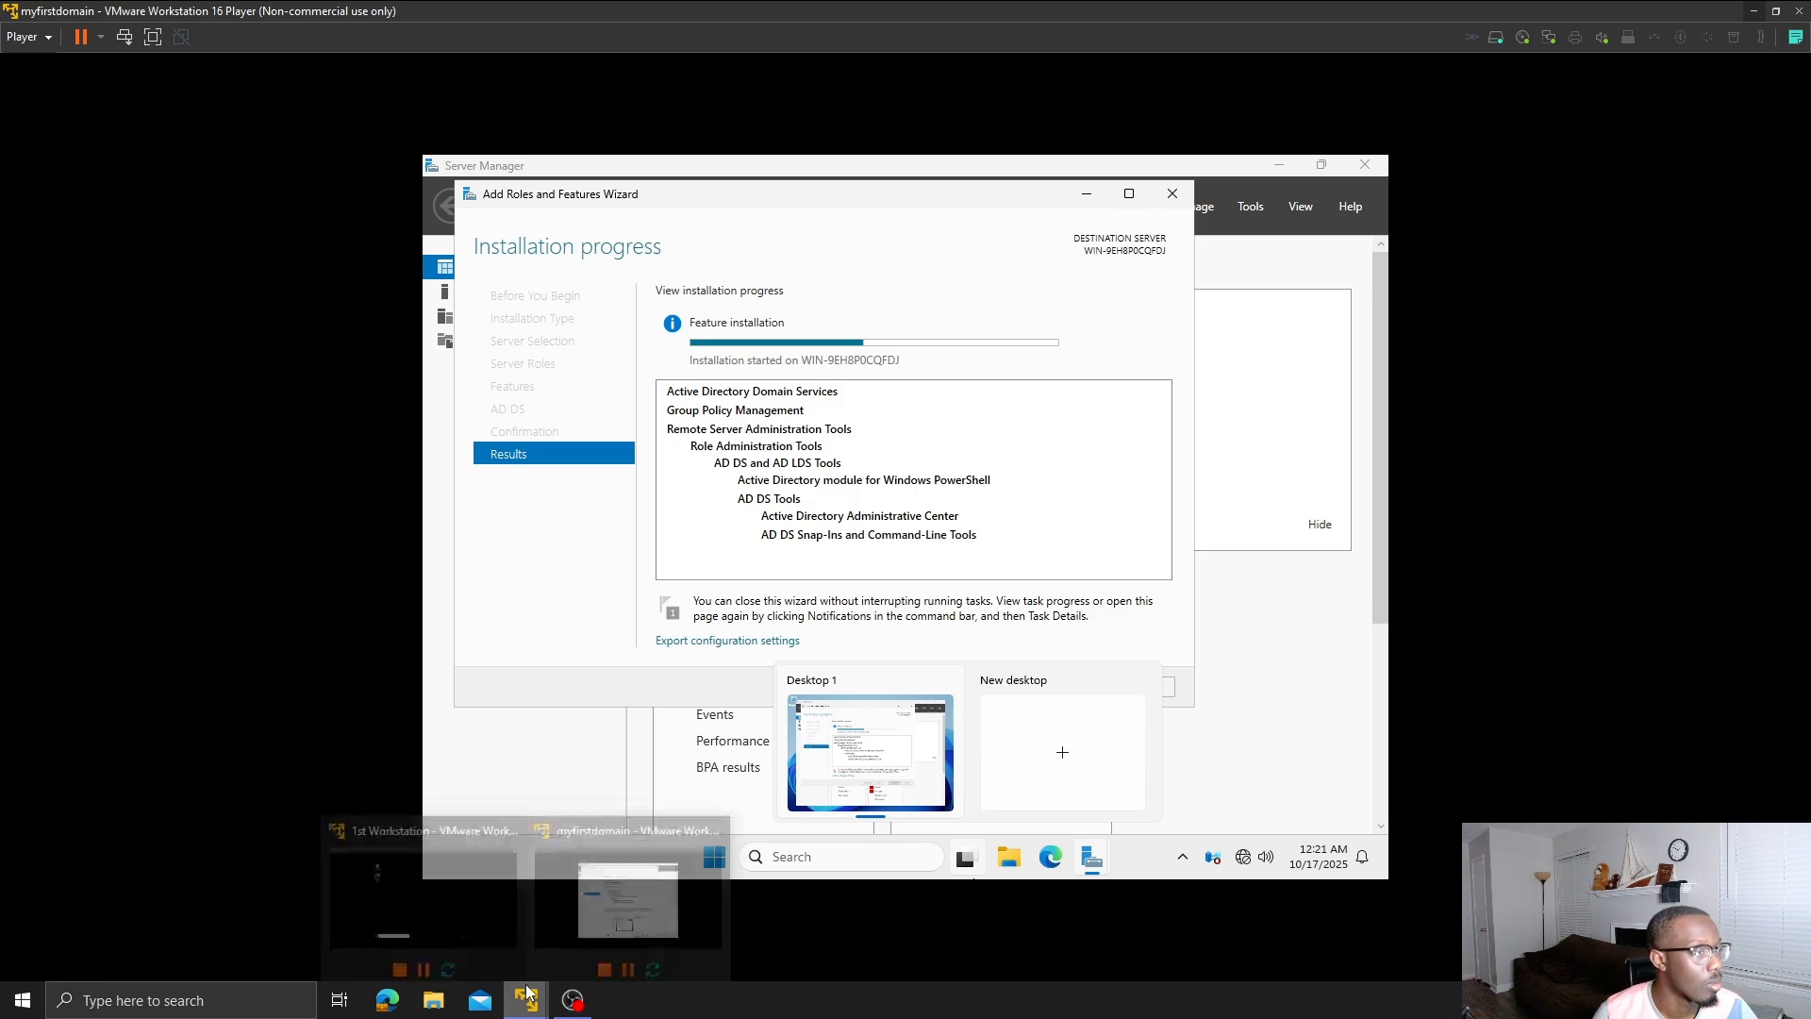
click(500, 897)
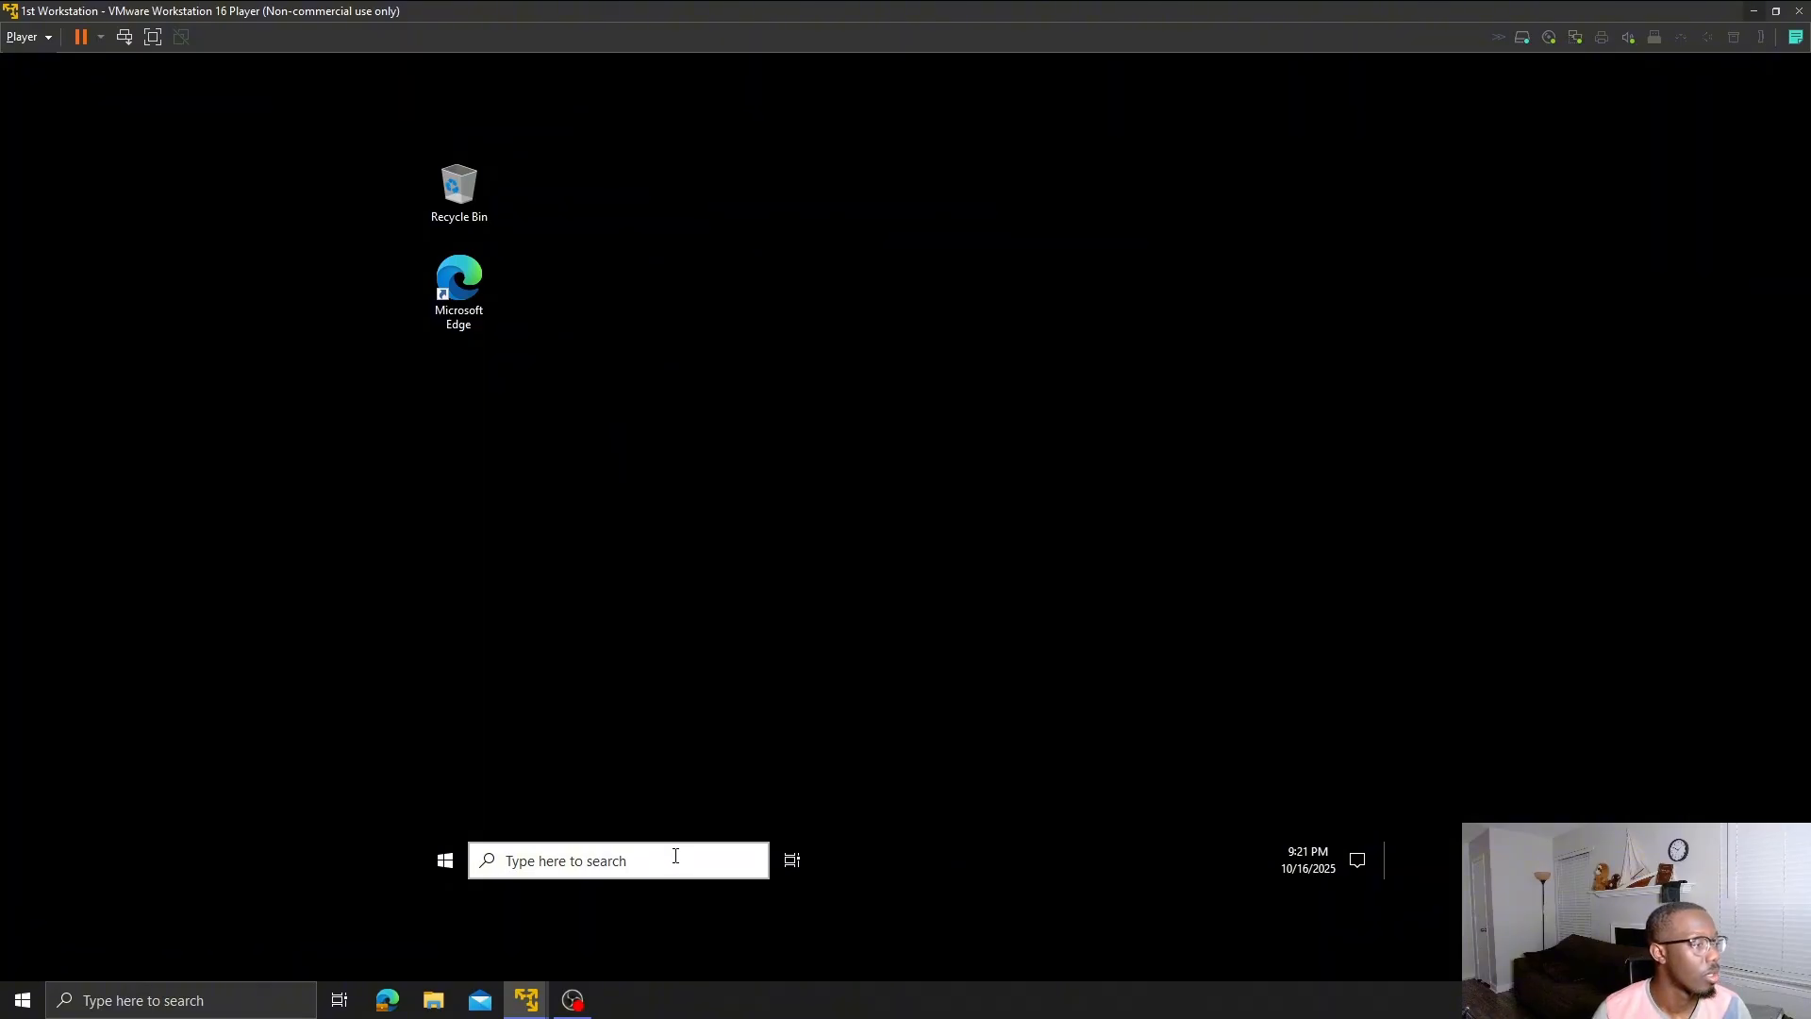
mouse_move(535, 997)
click(557, 954)
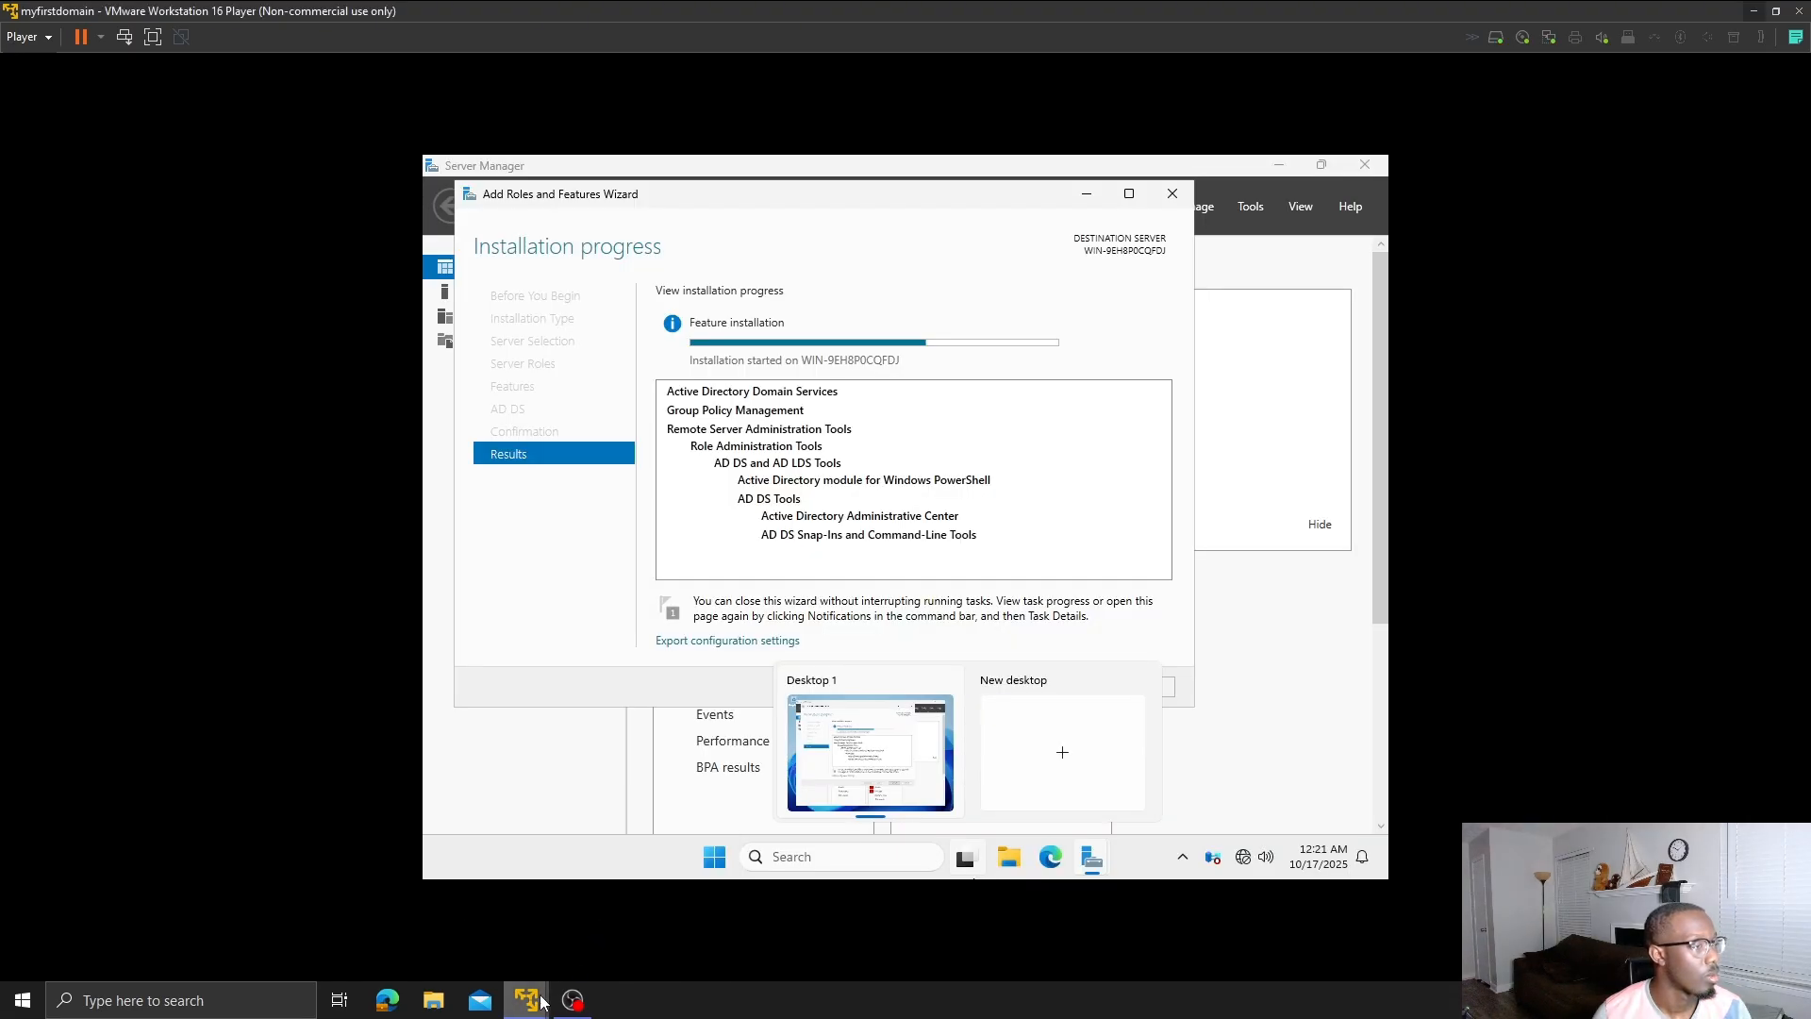
mouse_move(527, 998)
click(515, 913)
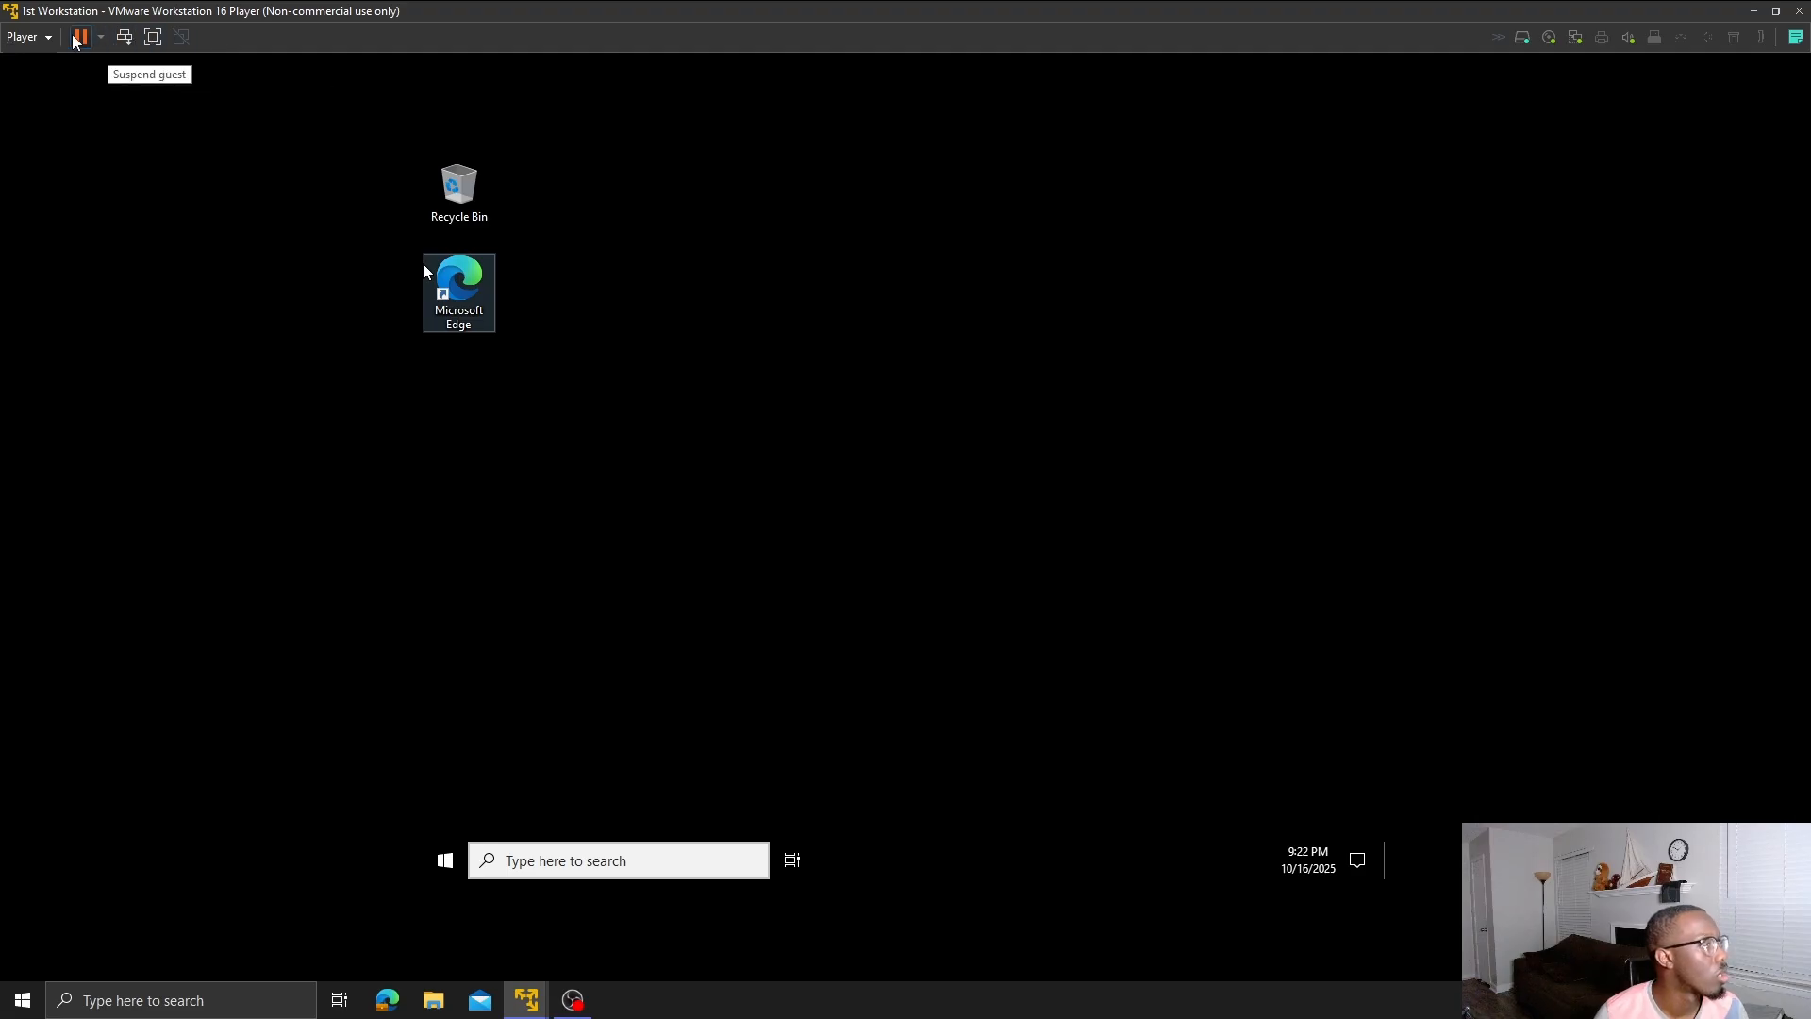
click(47, 37)
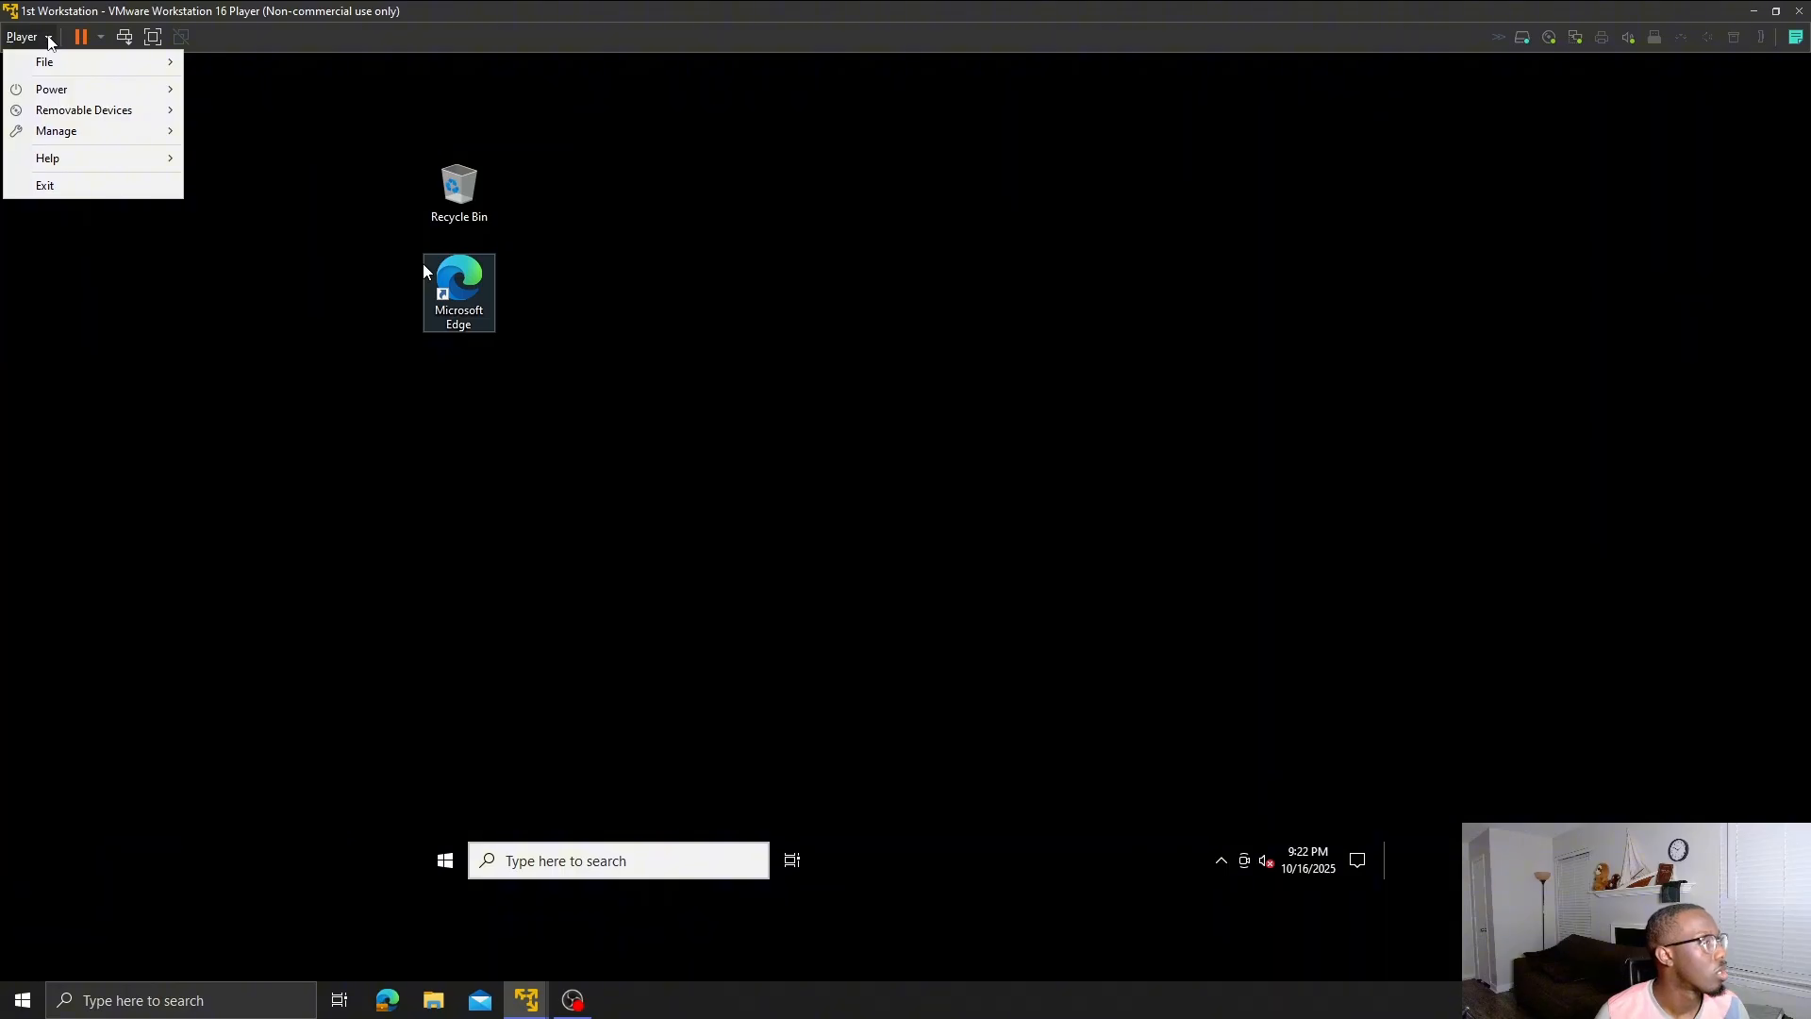
mouse_move(146, 115)
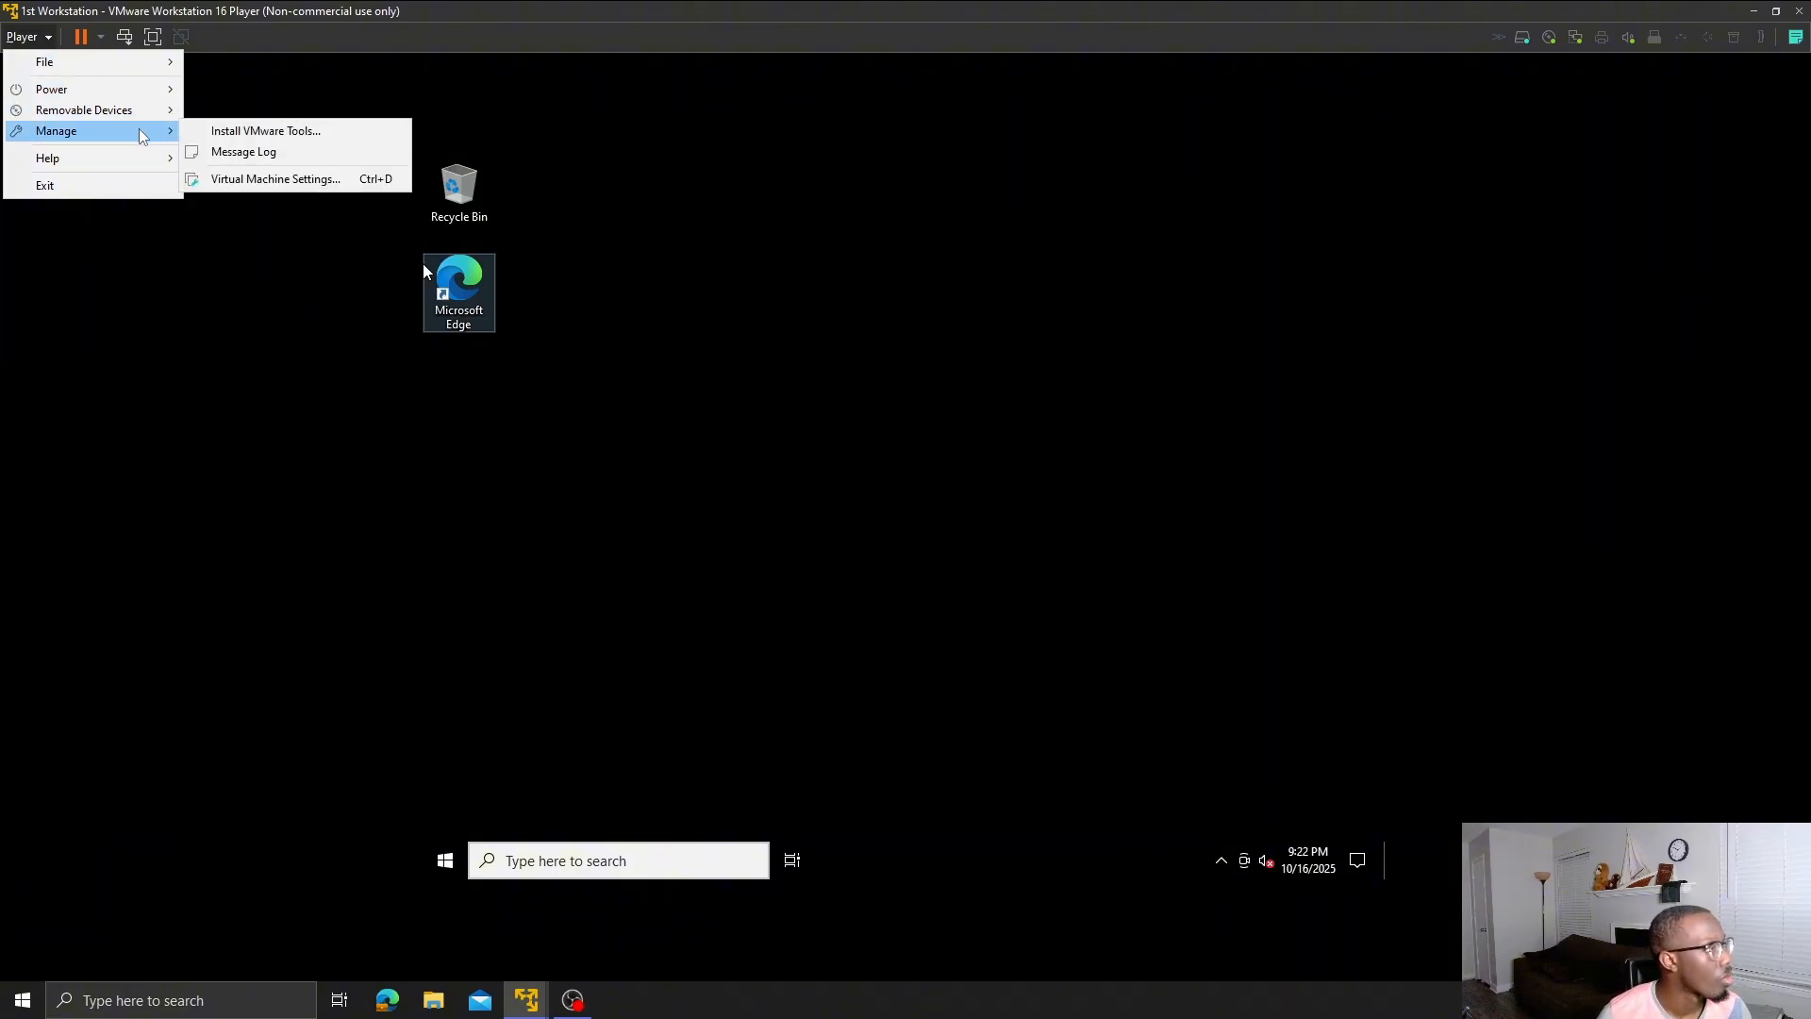
click(240, 179)
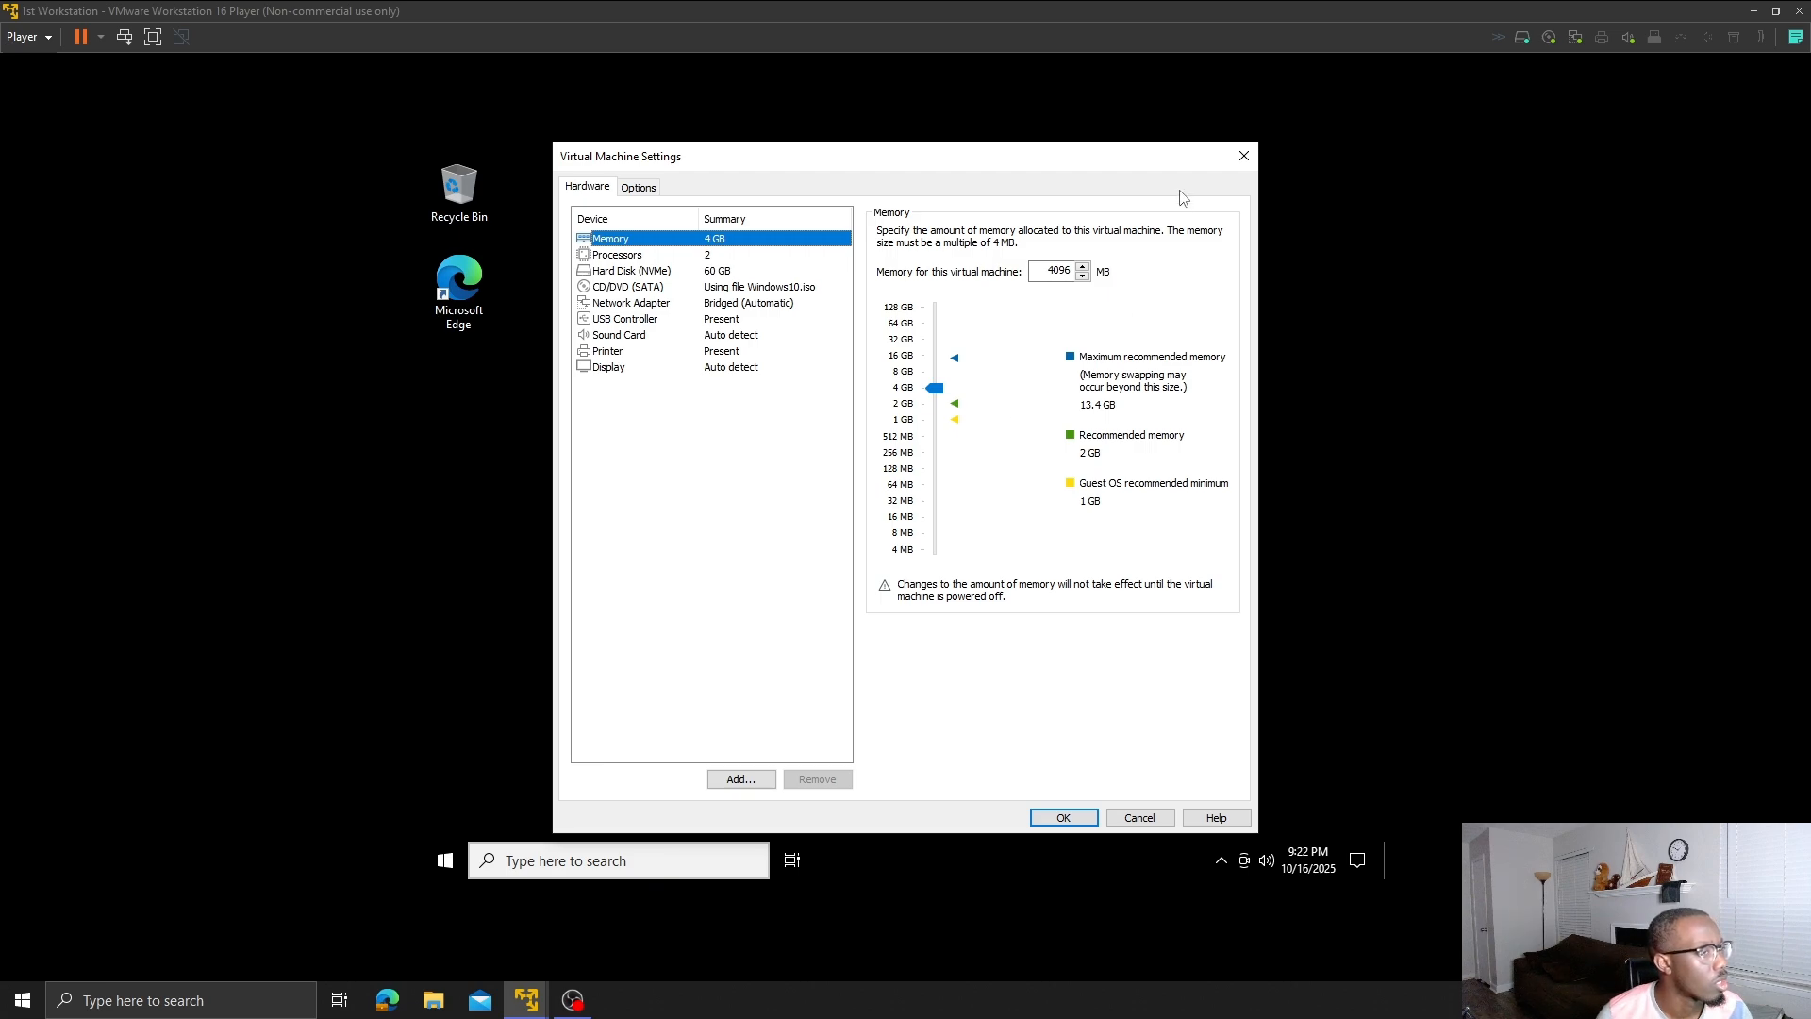
click(1245, 156)
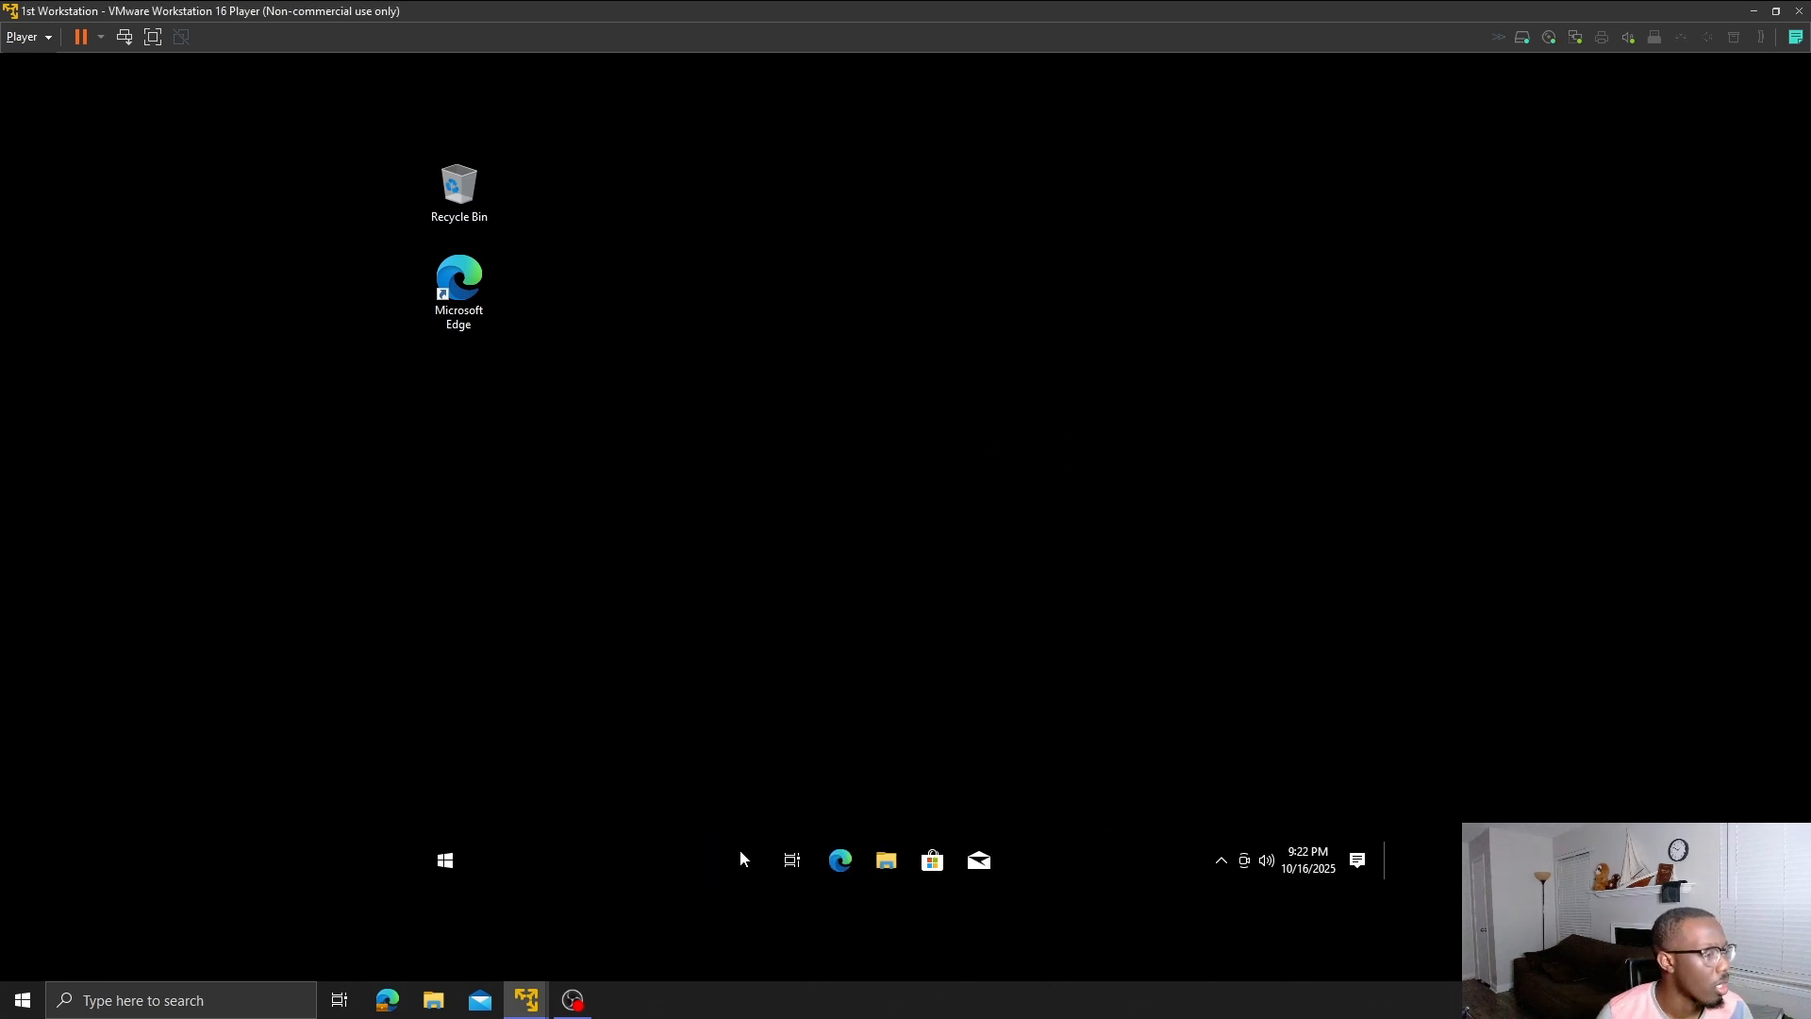
mouse_move(527, 1000)
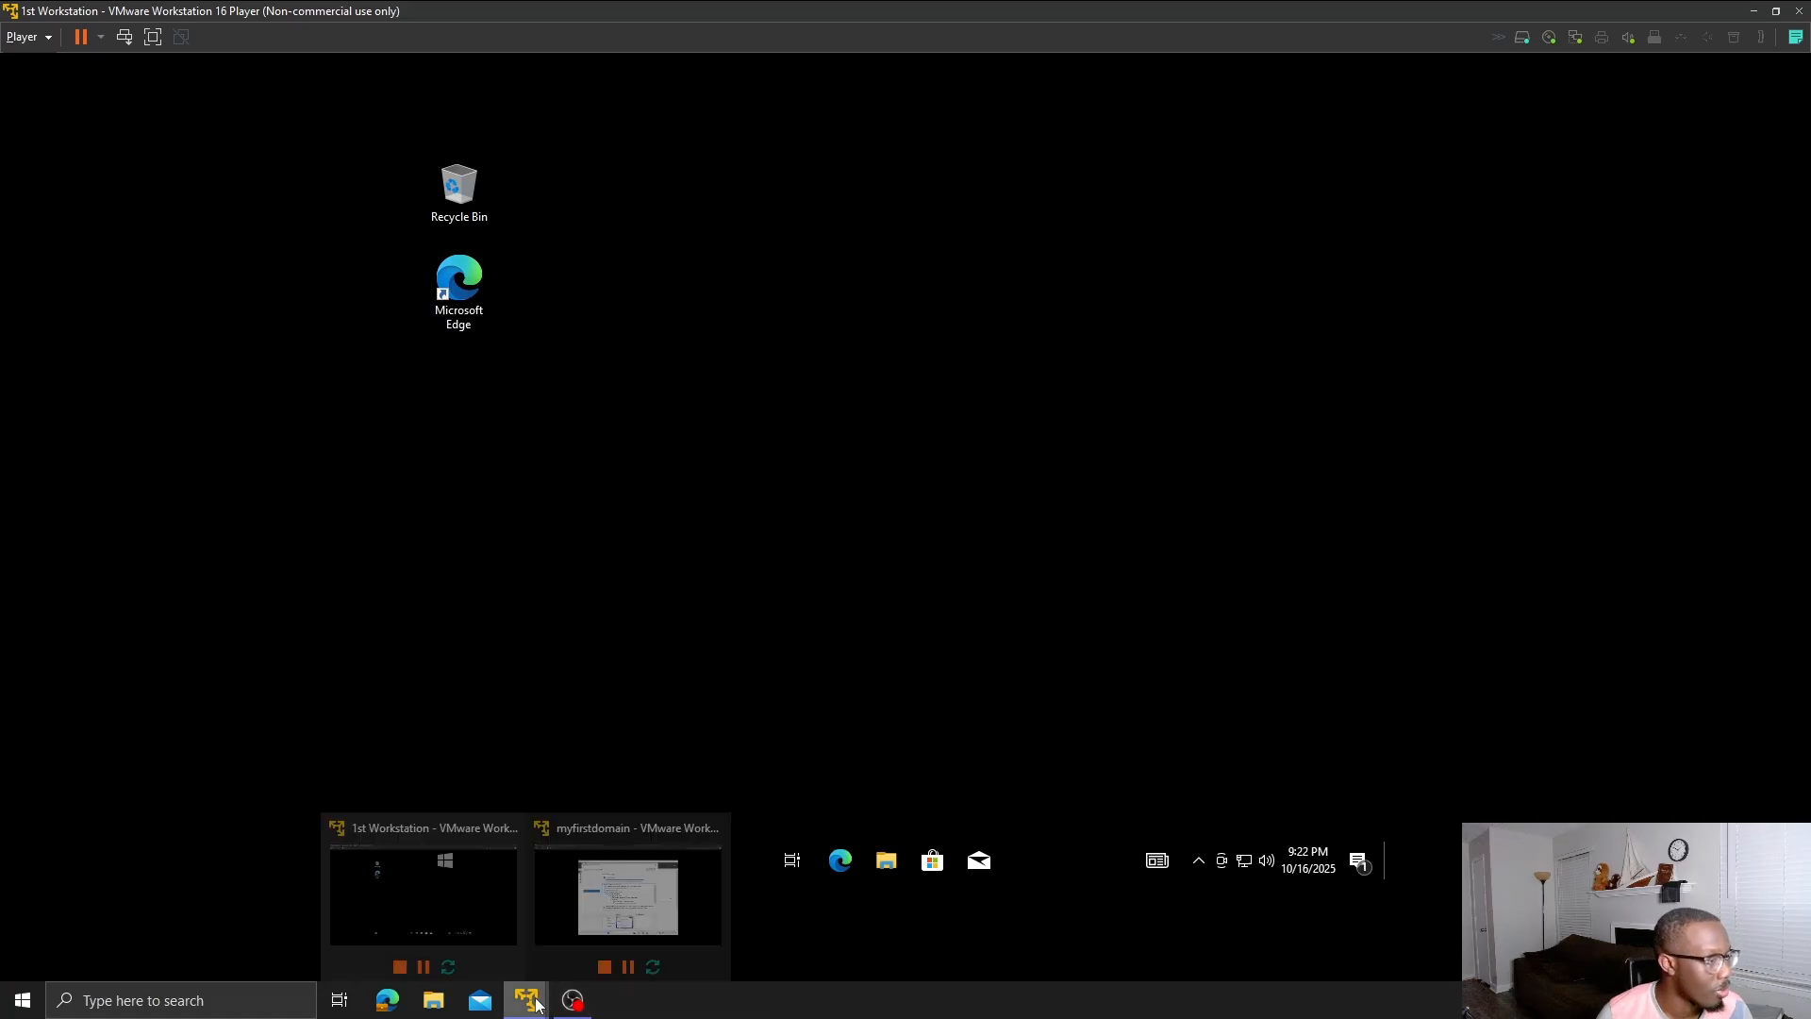
click(619, 911)
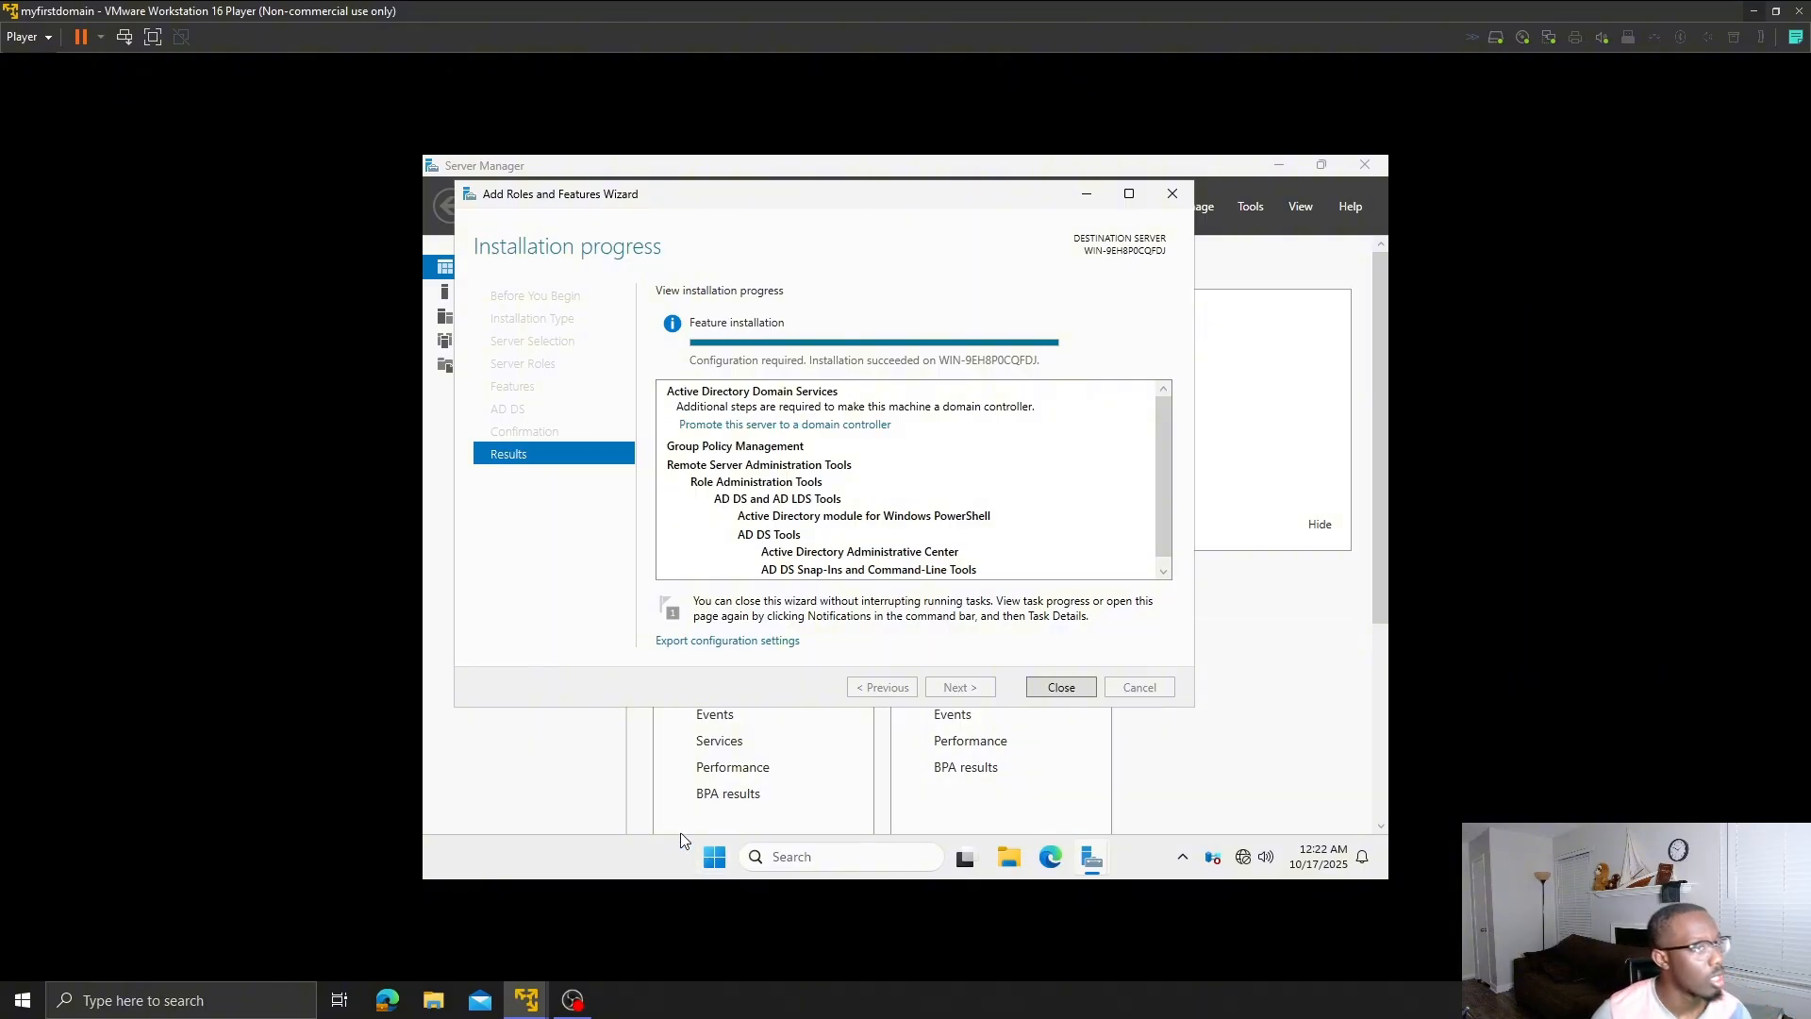
mouse_move(537, 1002)
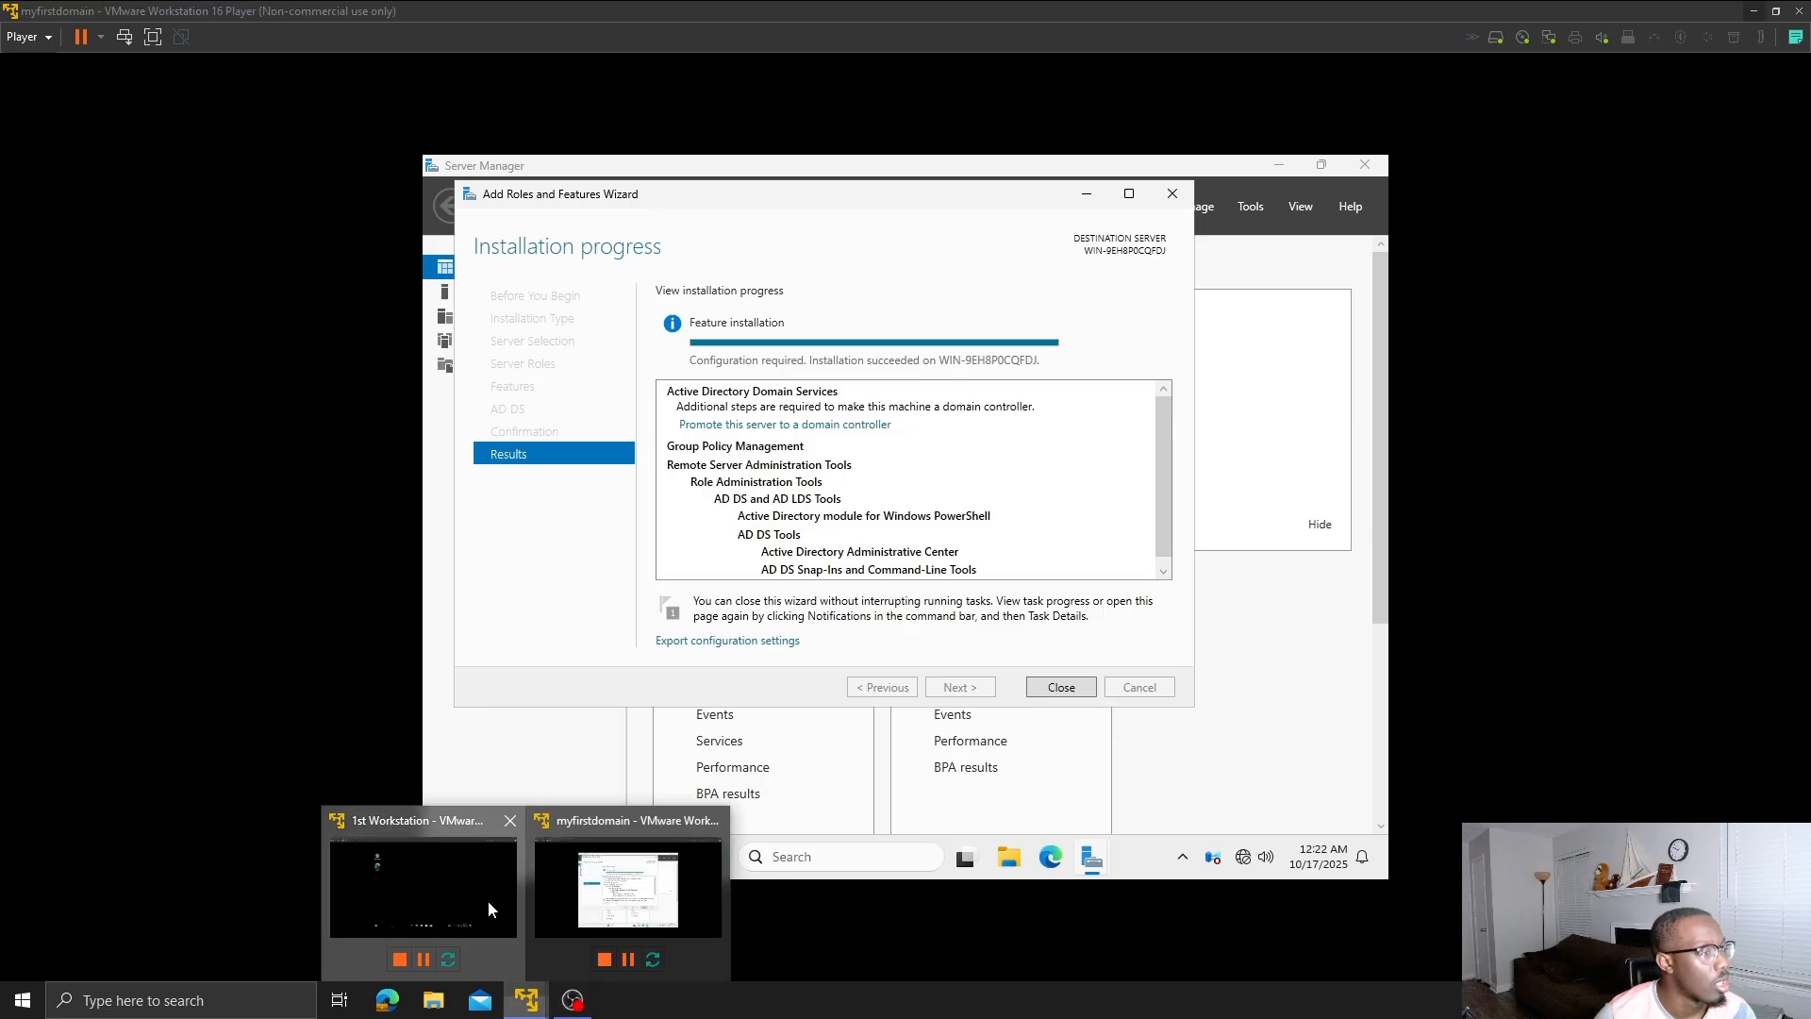
click(603, 897)
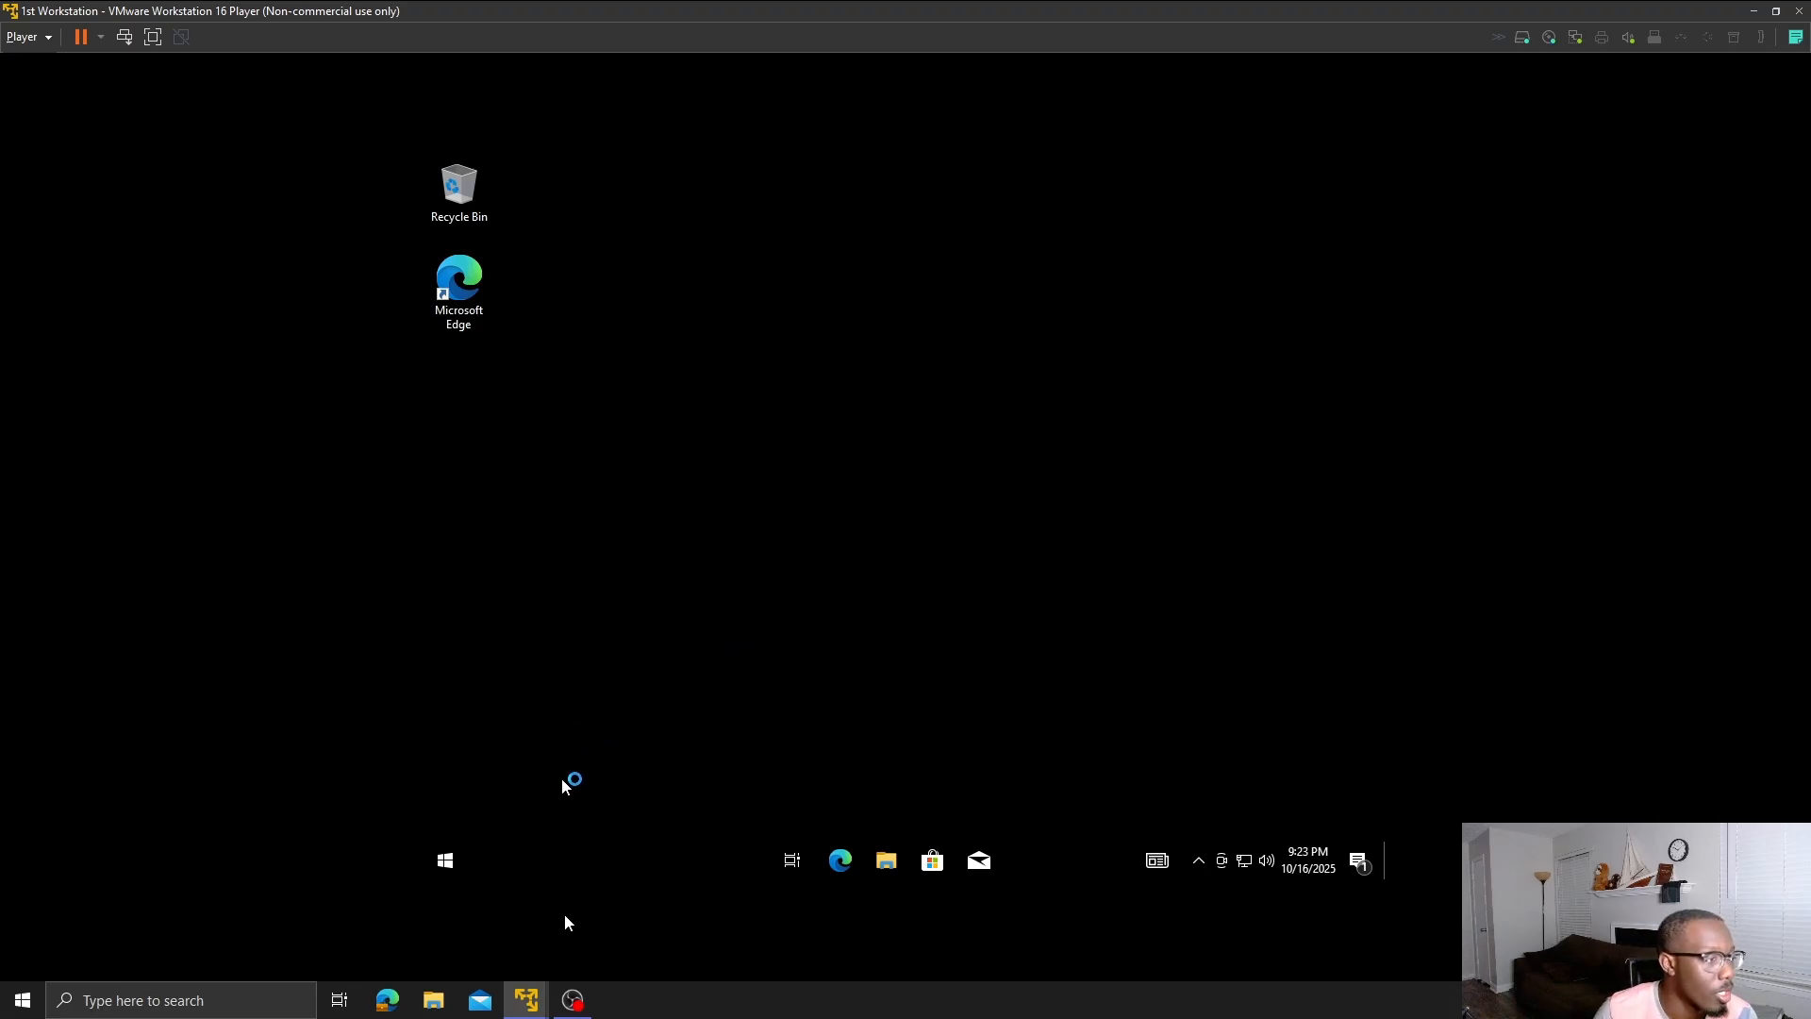
- Make the workstation discoverable on Network 2 and search Windows for cmd
click(590, 860)
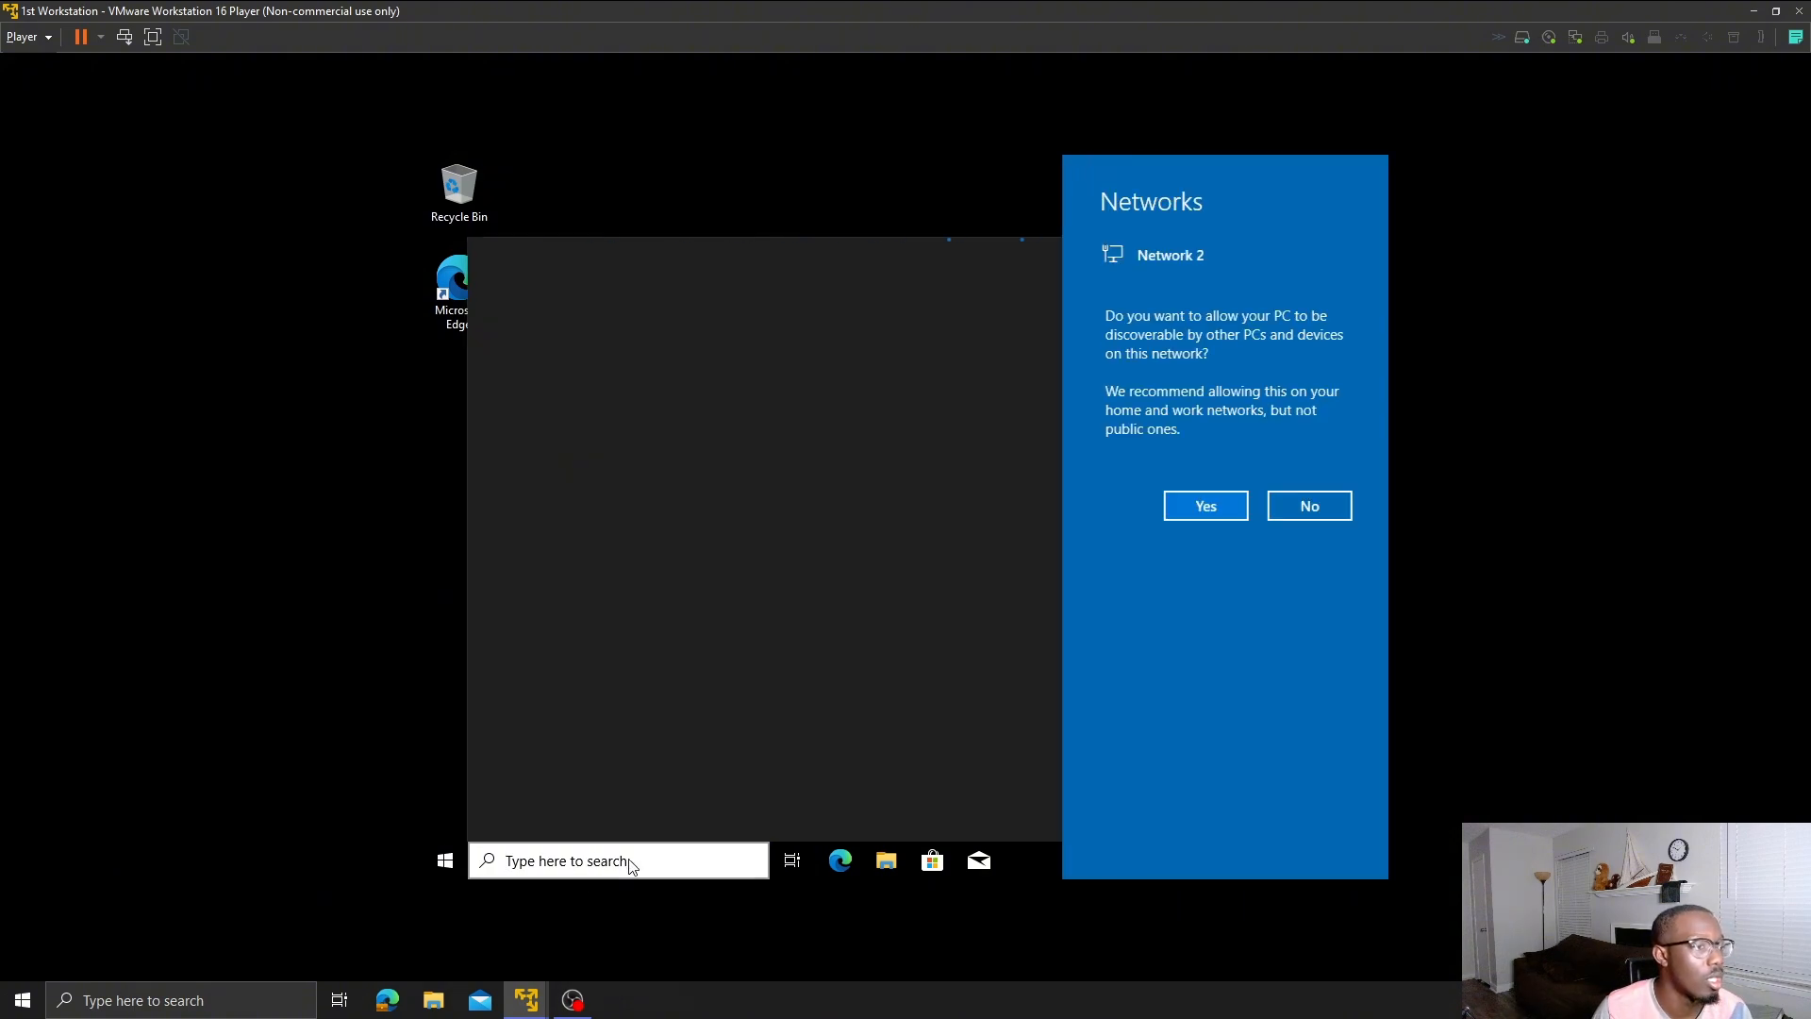
click(1224, 506)
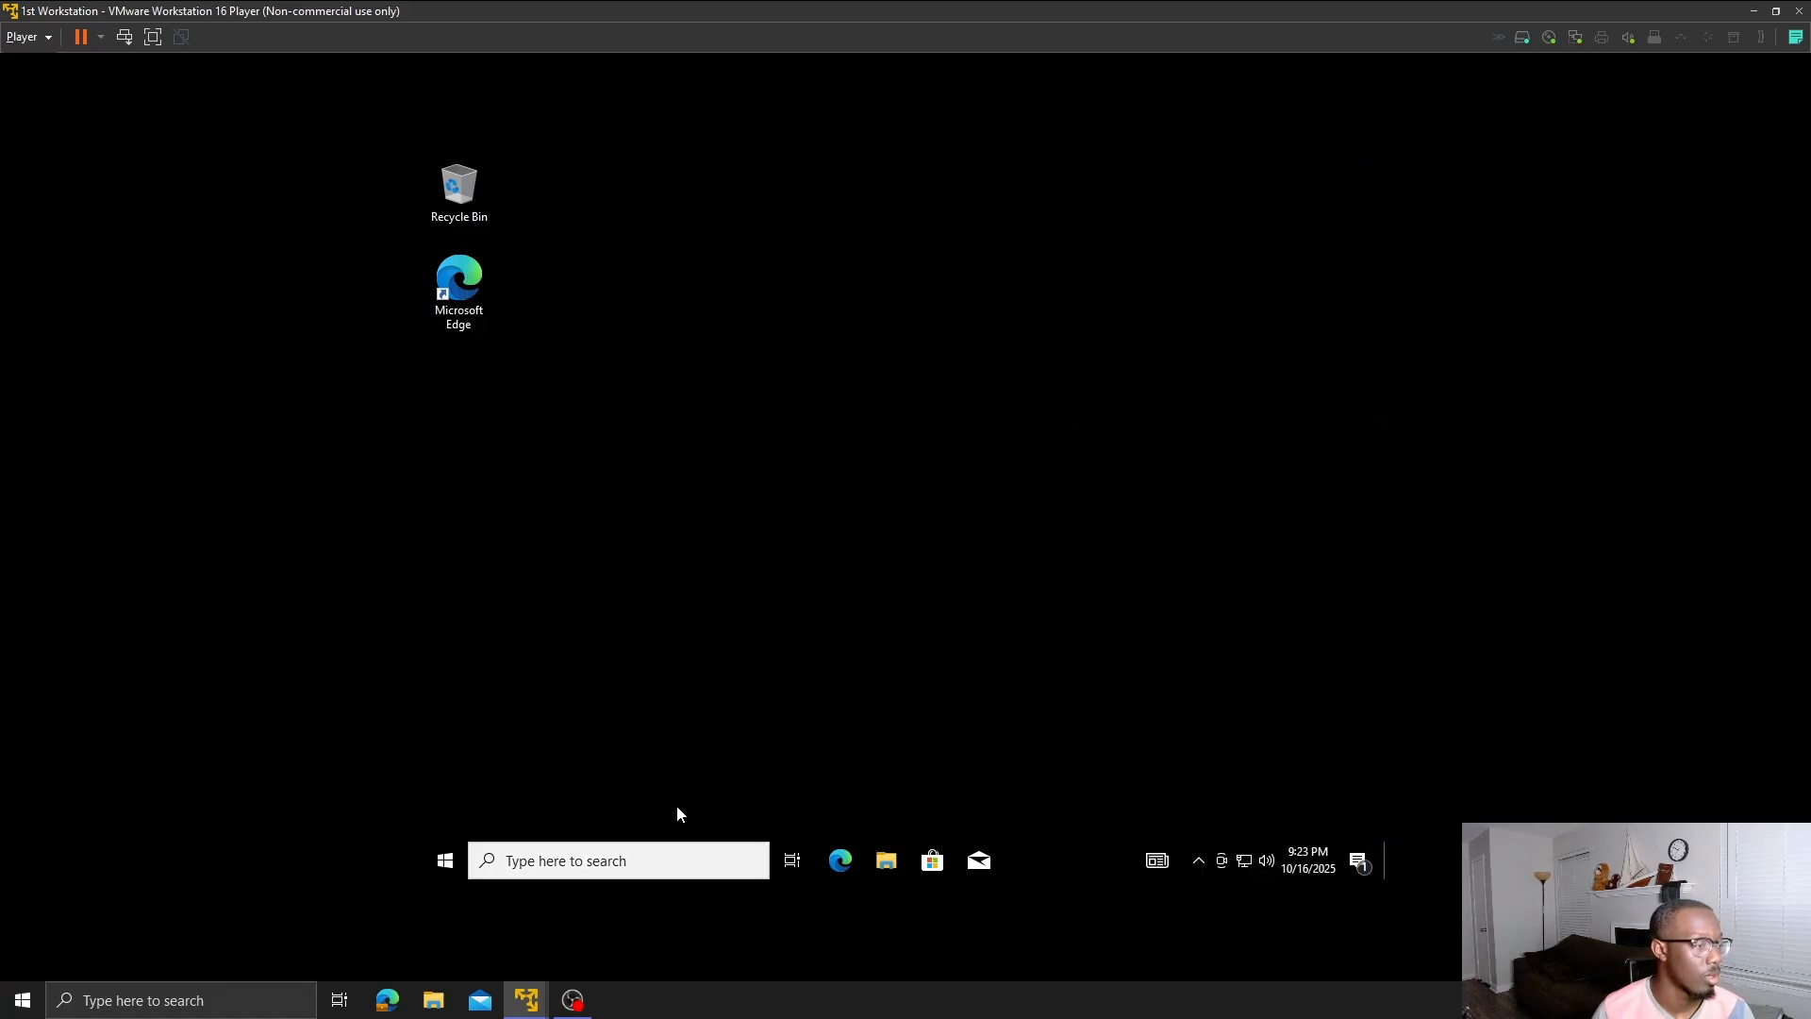
click(630, 865)
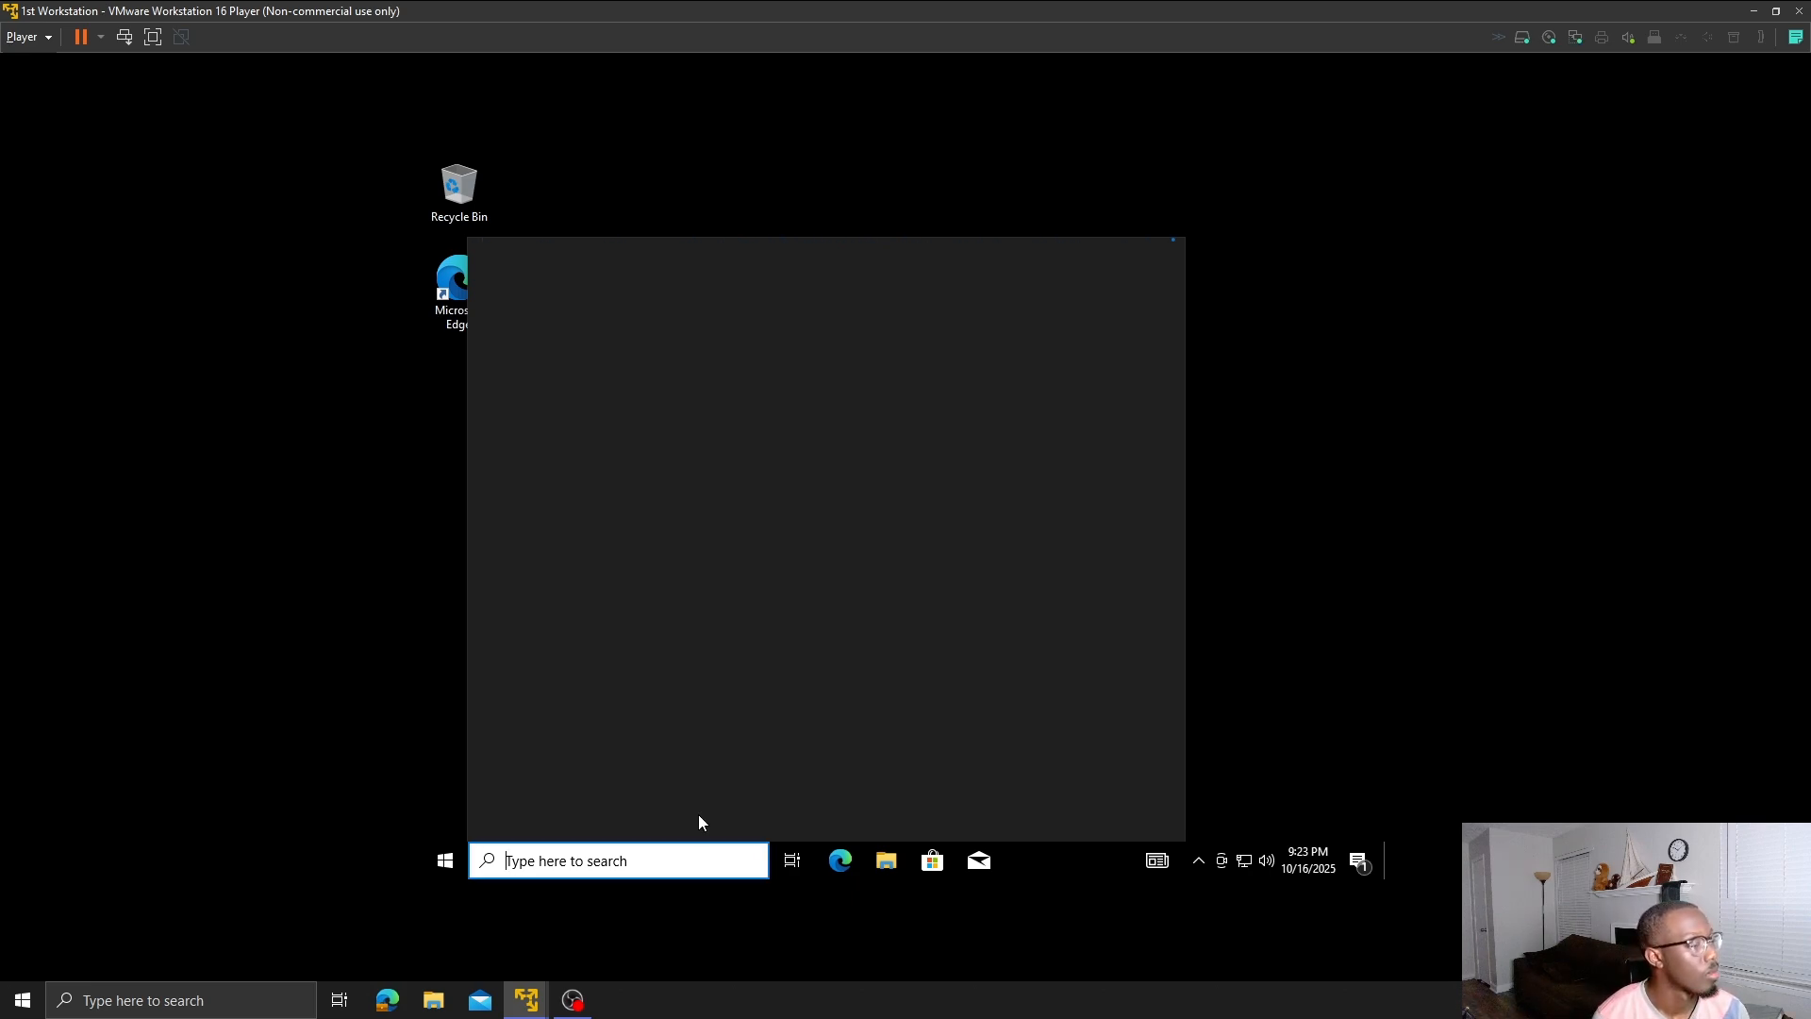
text(cmd)
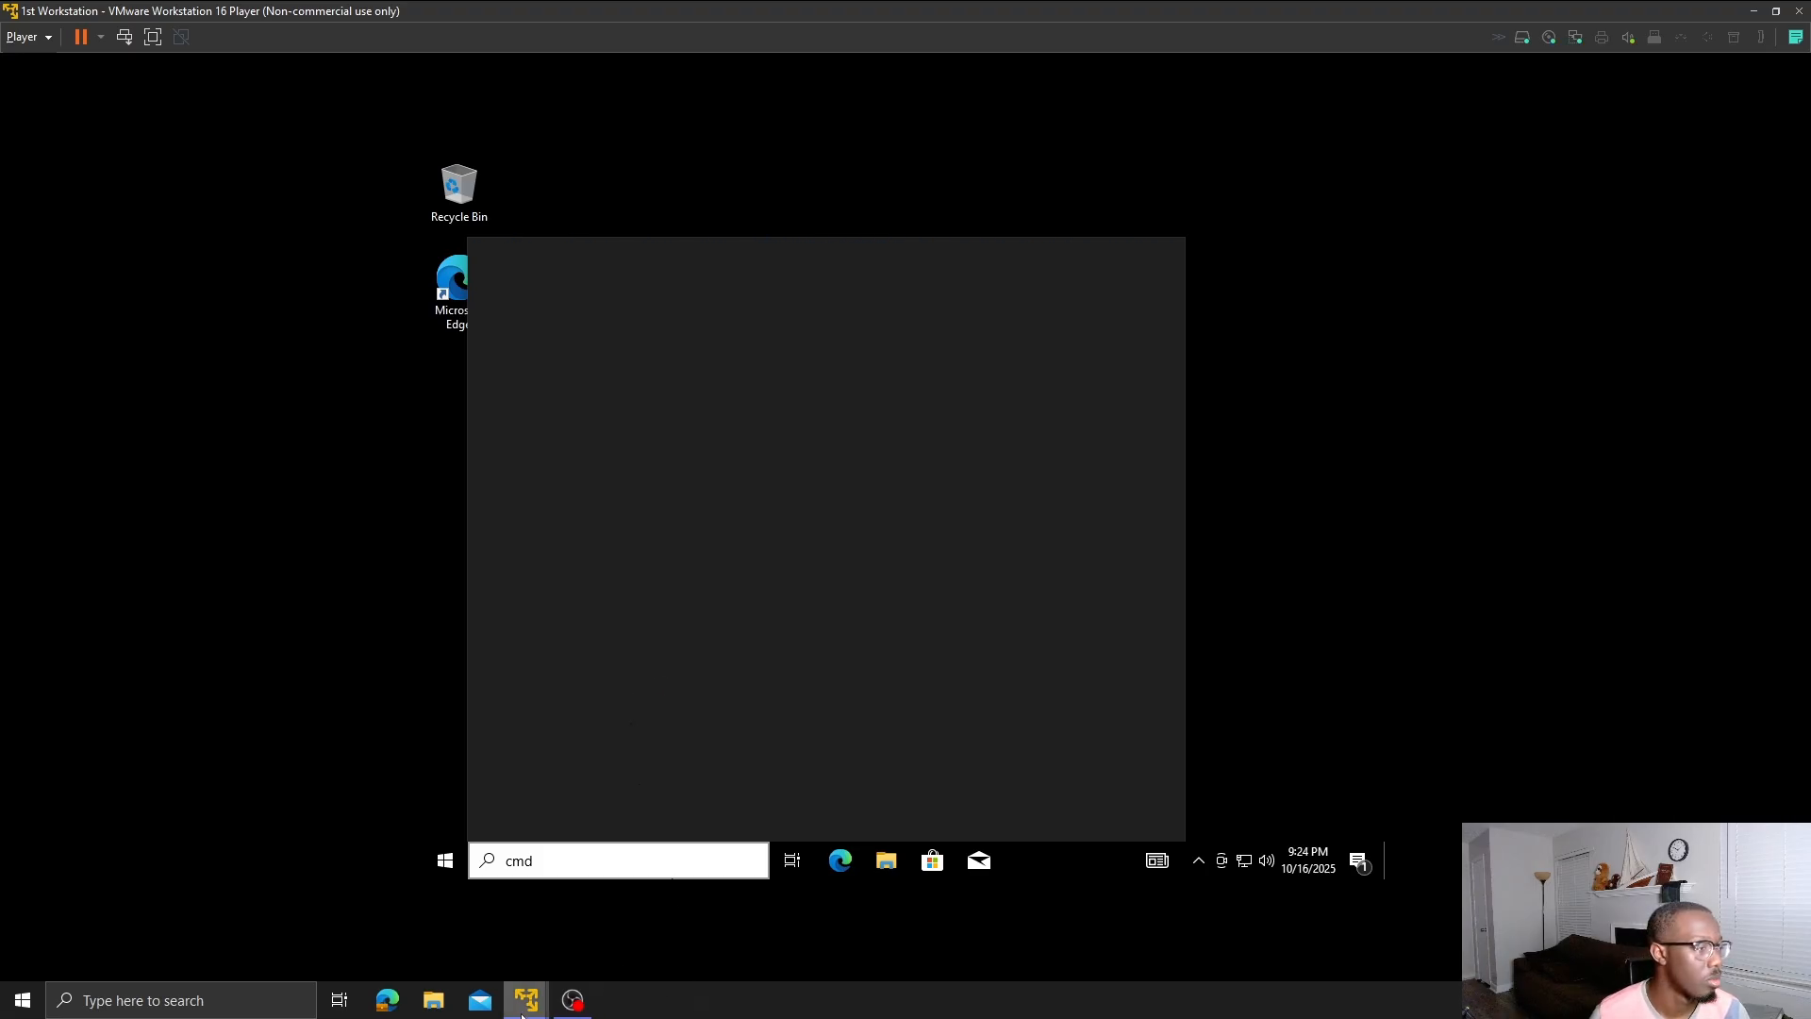
- Switch to the myfirstdomain server and close the finished roles and features wizard
mouse_move(522, 1014)
click(596, 902)
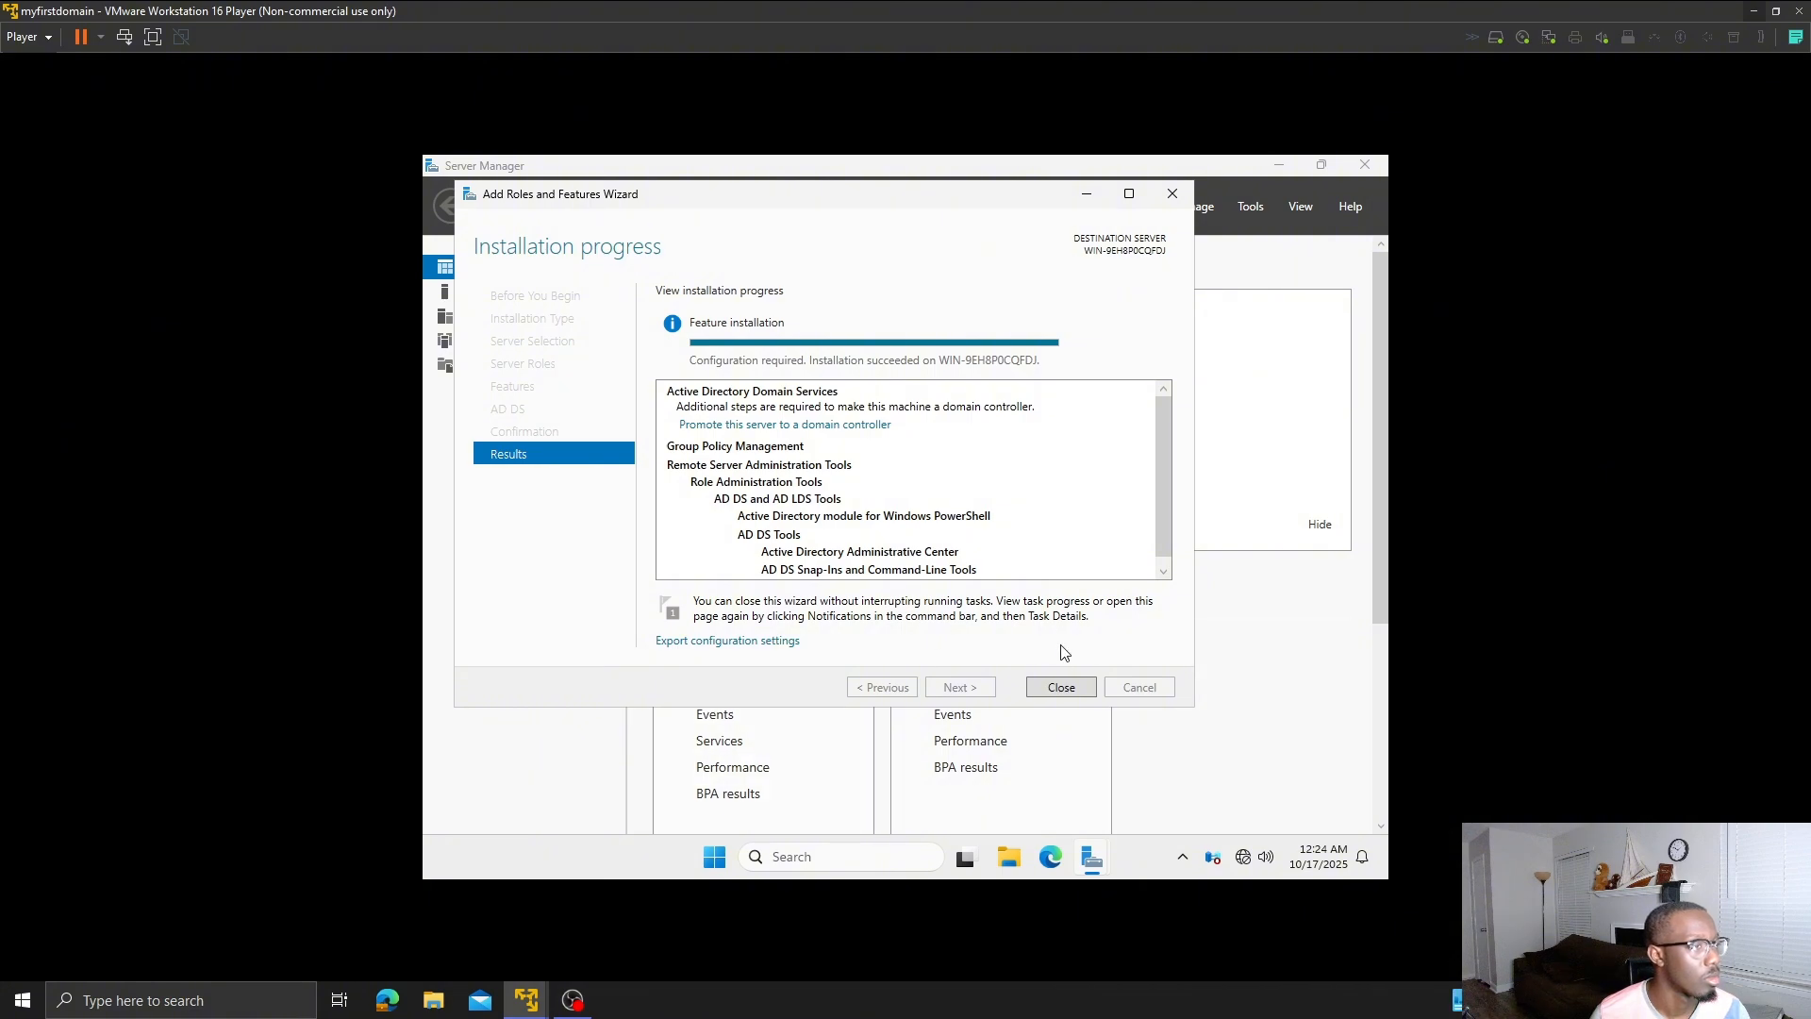
click(1062, 688)
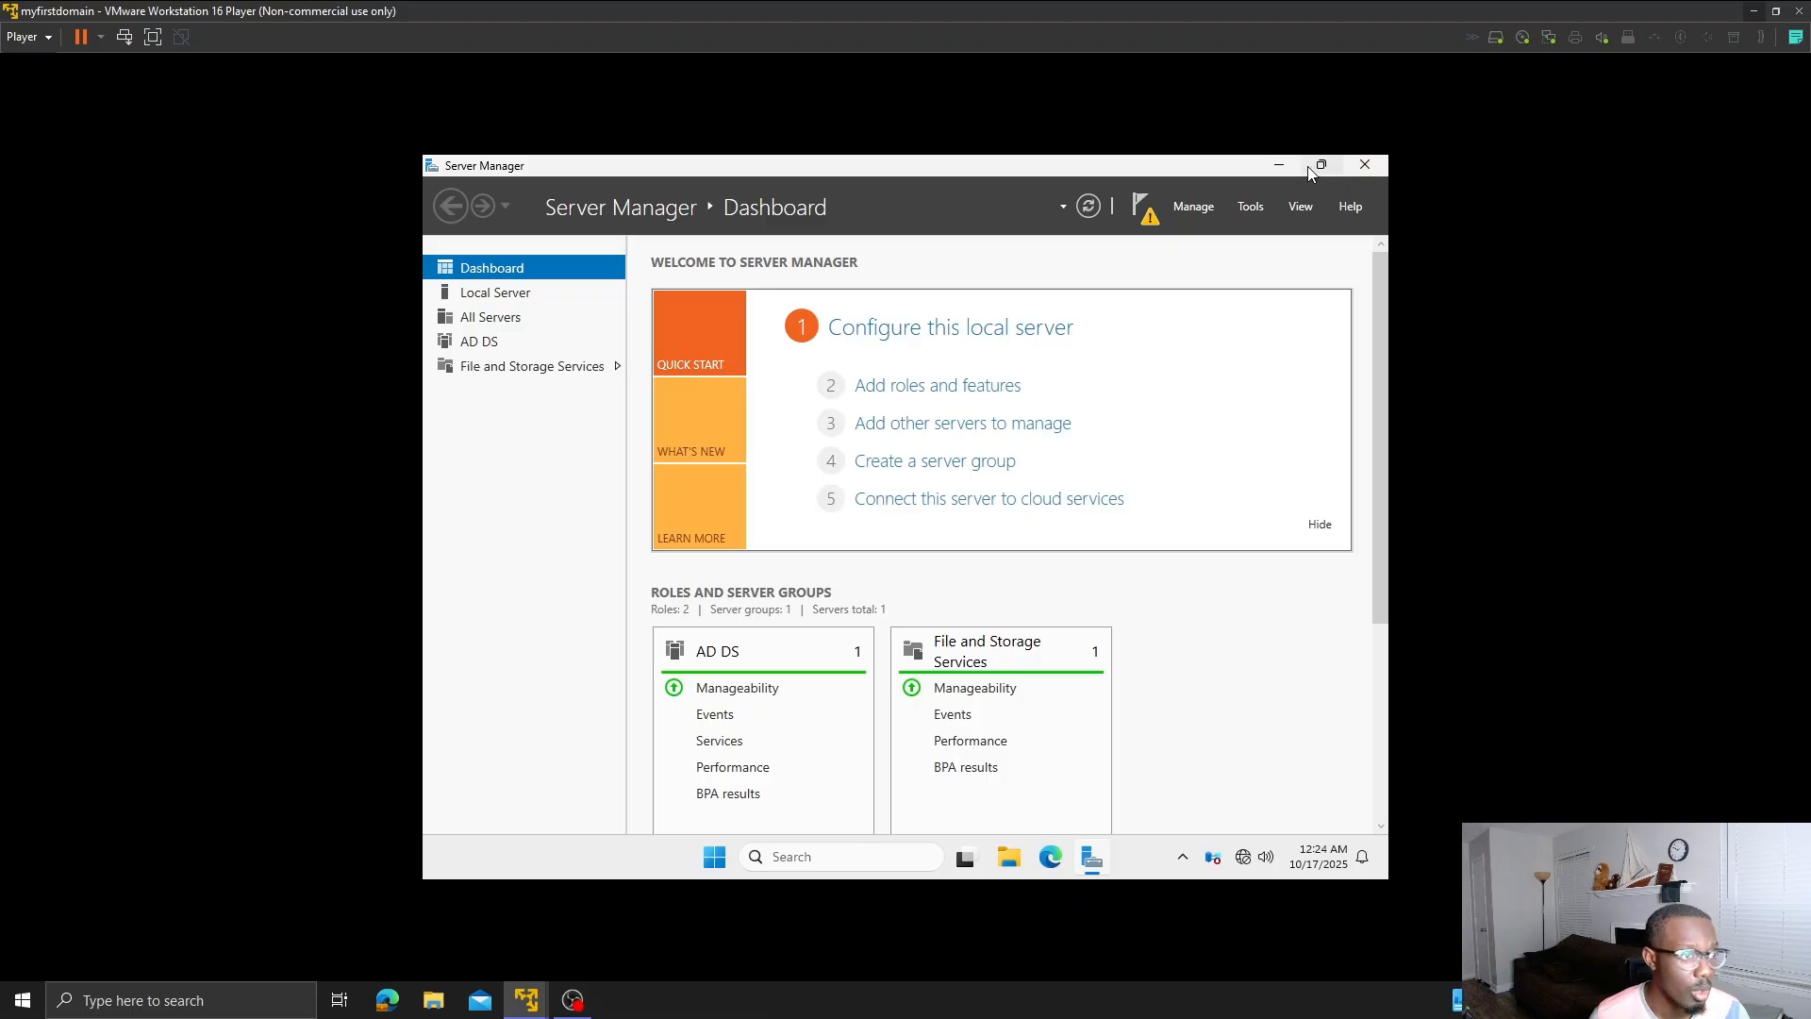
- Return to 1st Workstation and open Command Prompt from the search results
mouse_move(526, 1000)
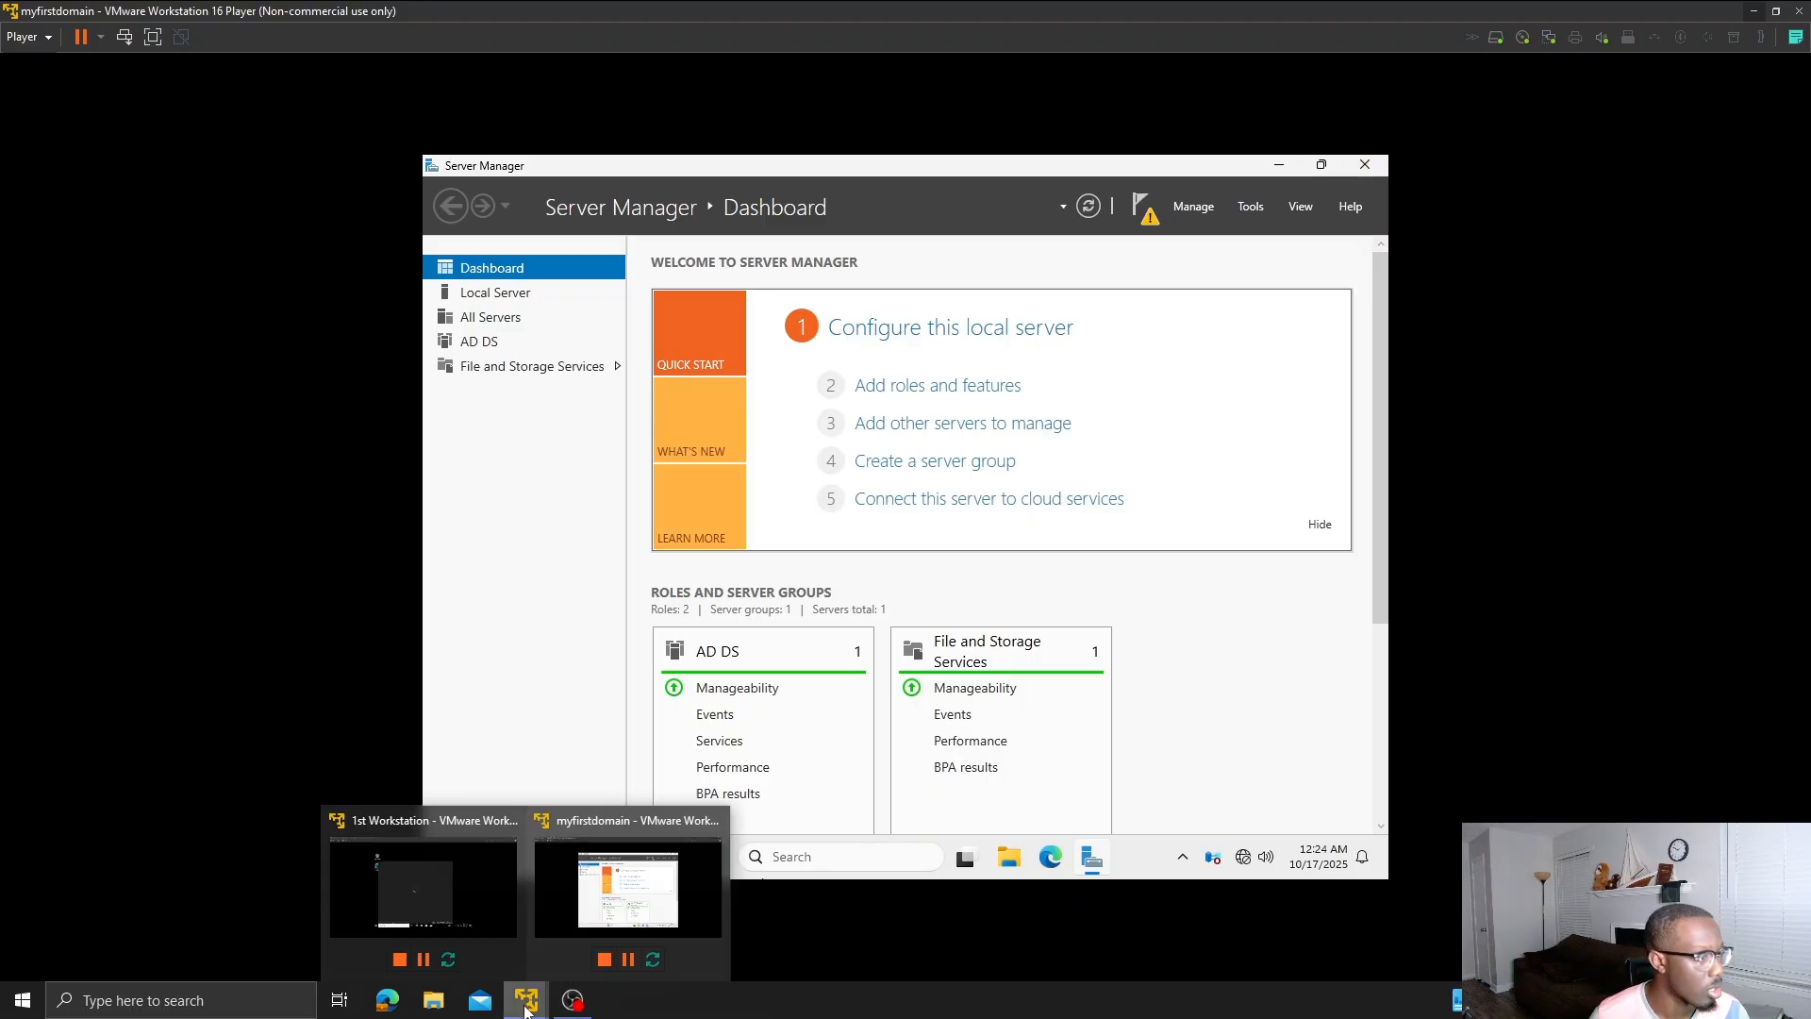
click(483, 894)
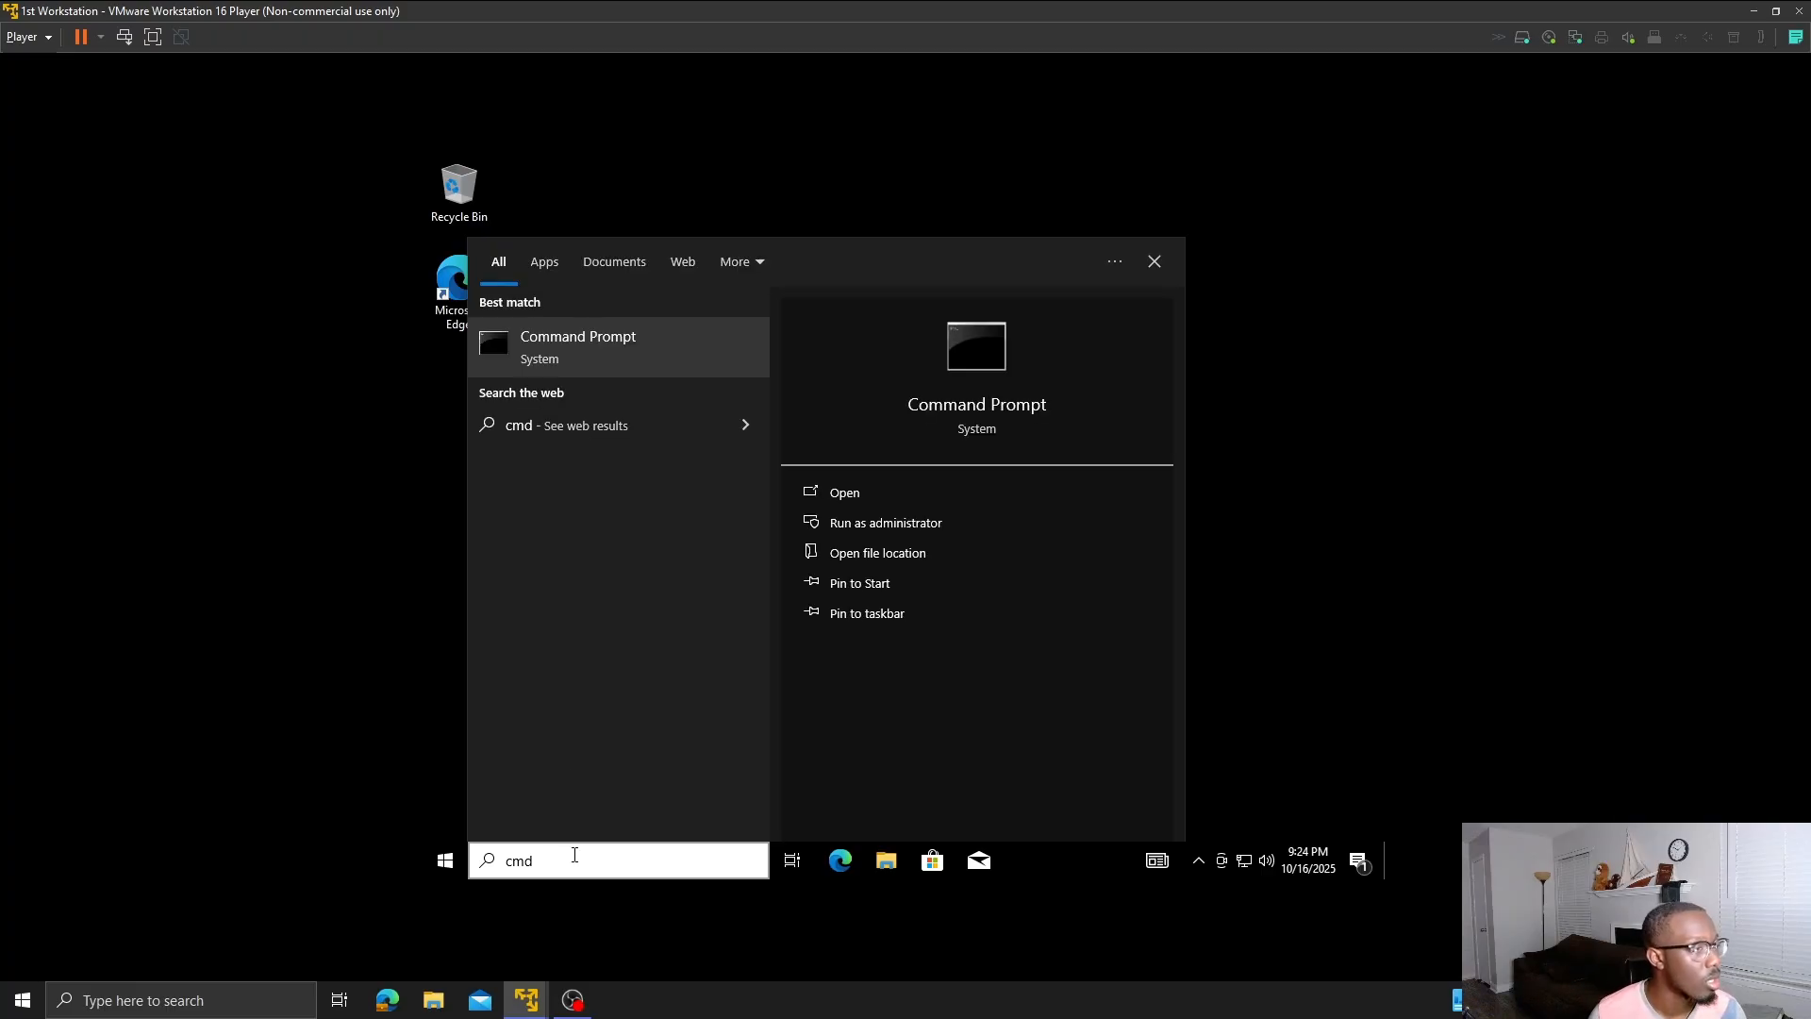
click(623, 348)
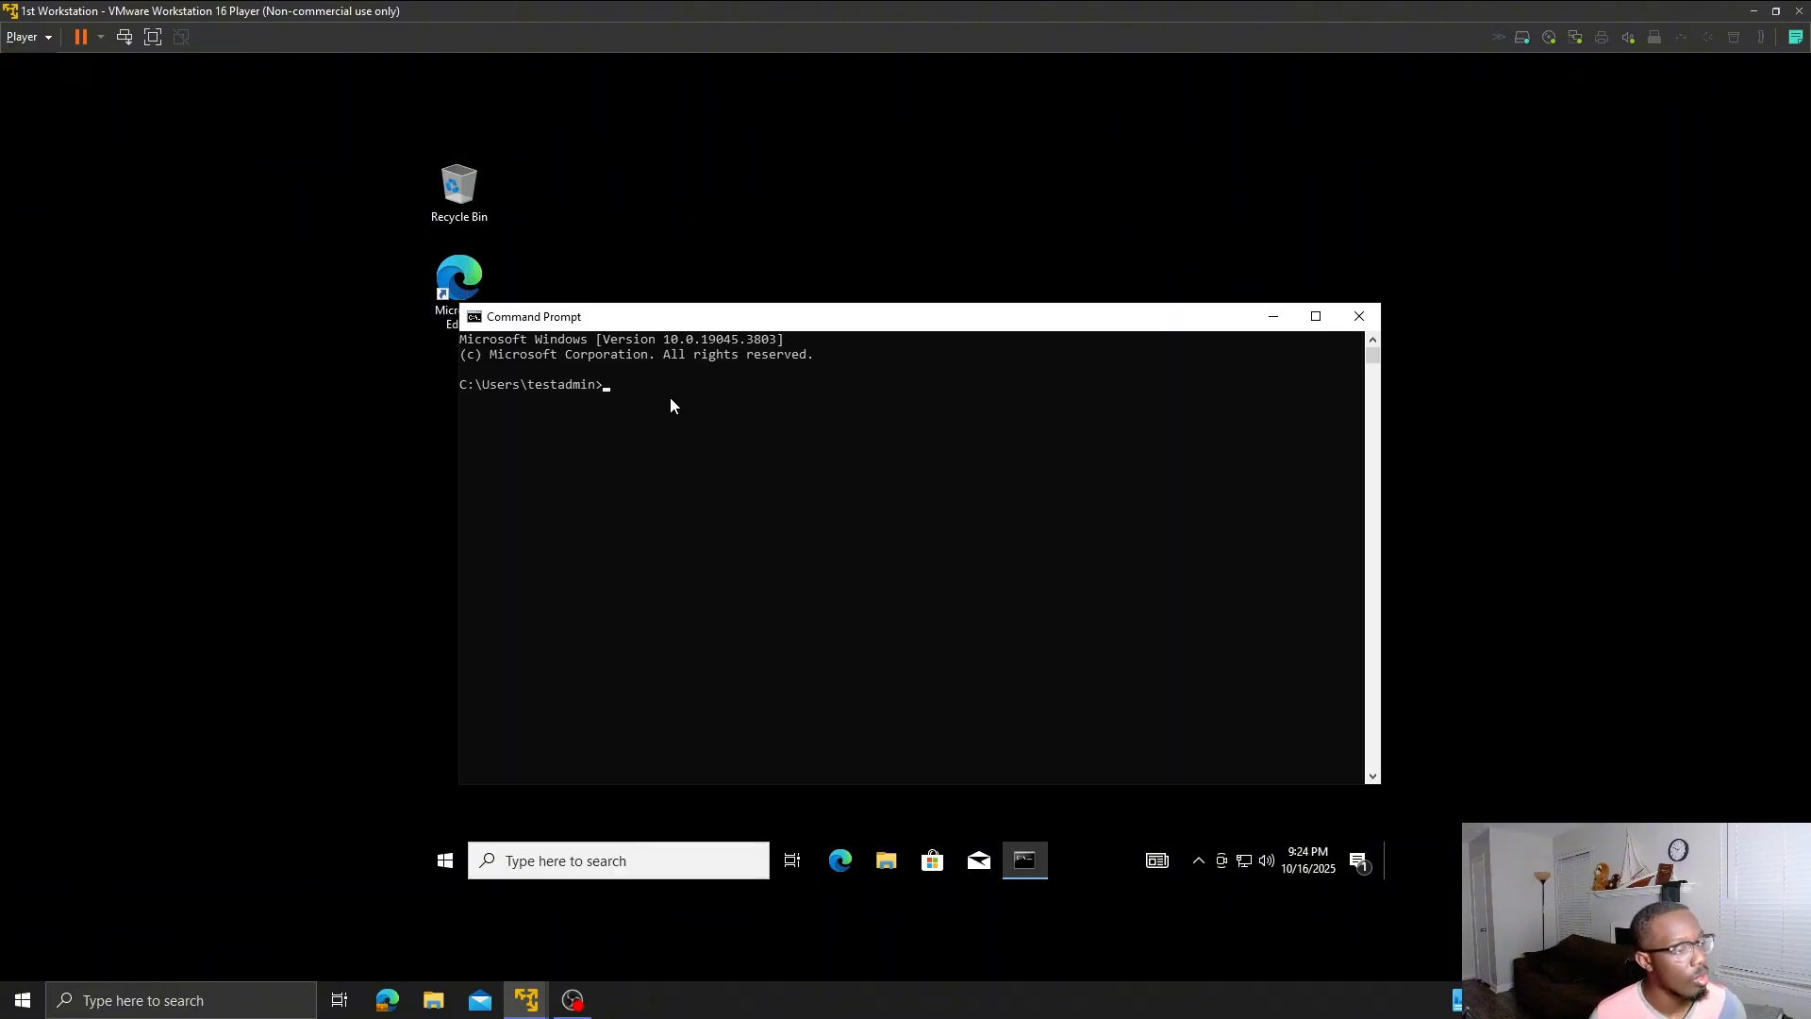
click(687, 433)
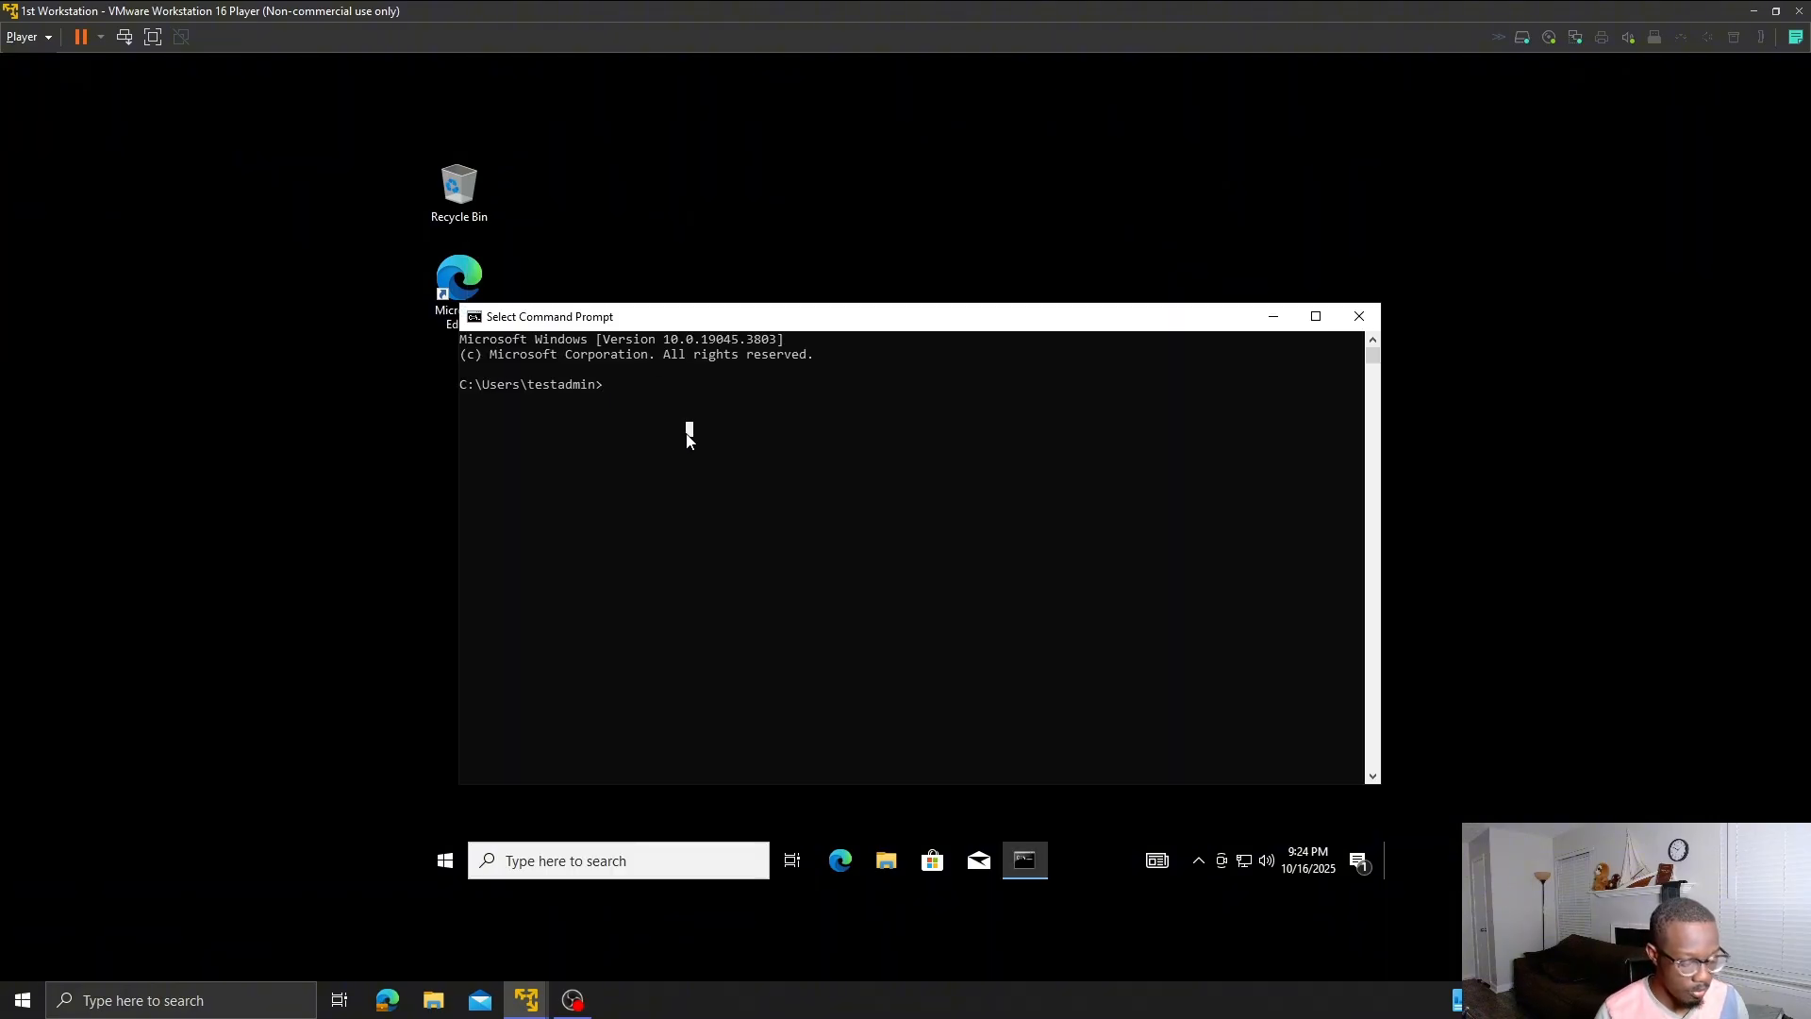
- Run ipconfig /all and review the output showing IPv4 10.0.0.192 and gateway 10.0.0.1
text(ipconfig /all)
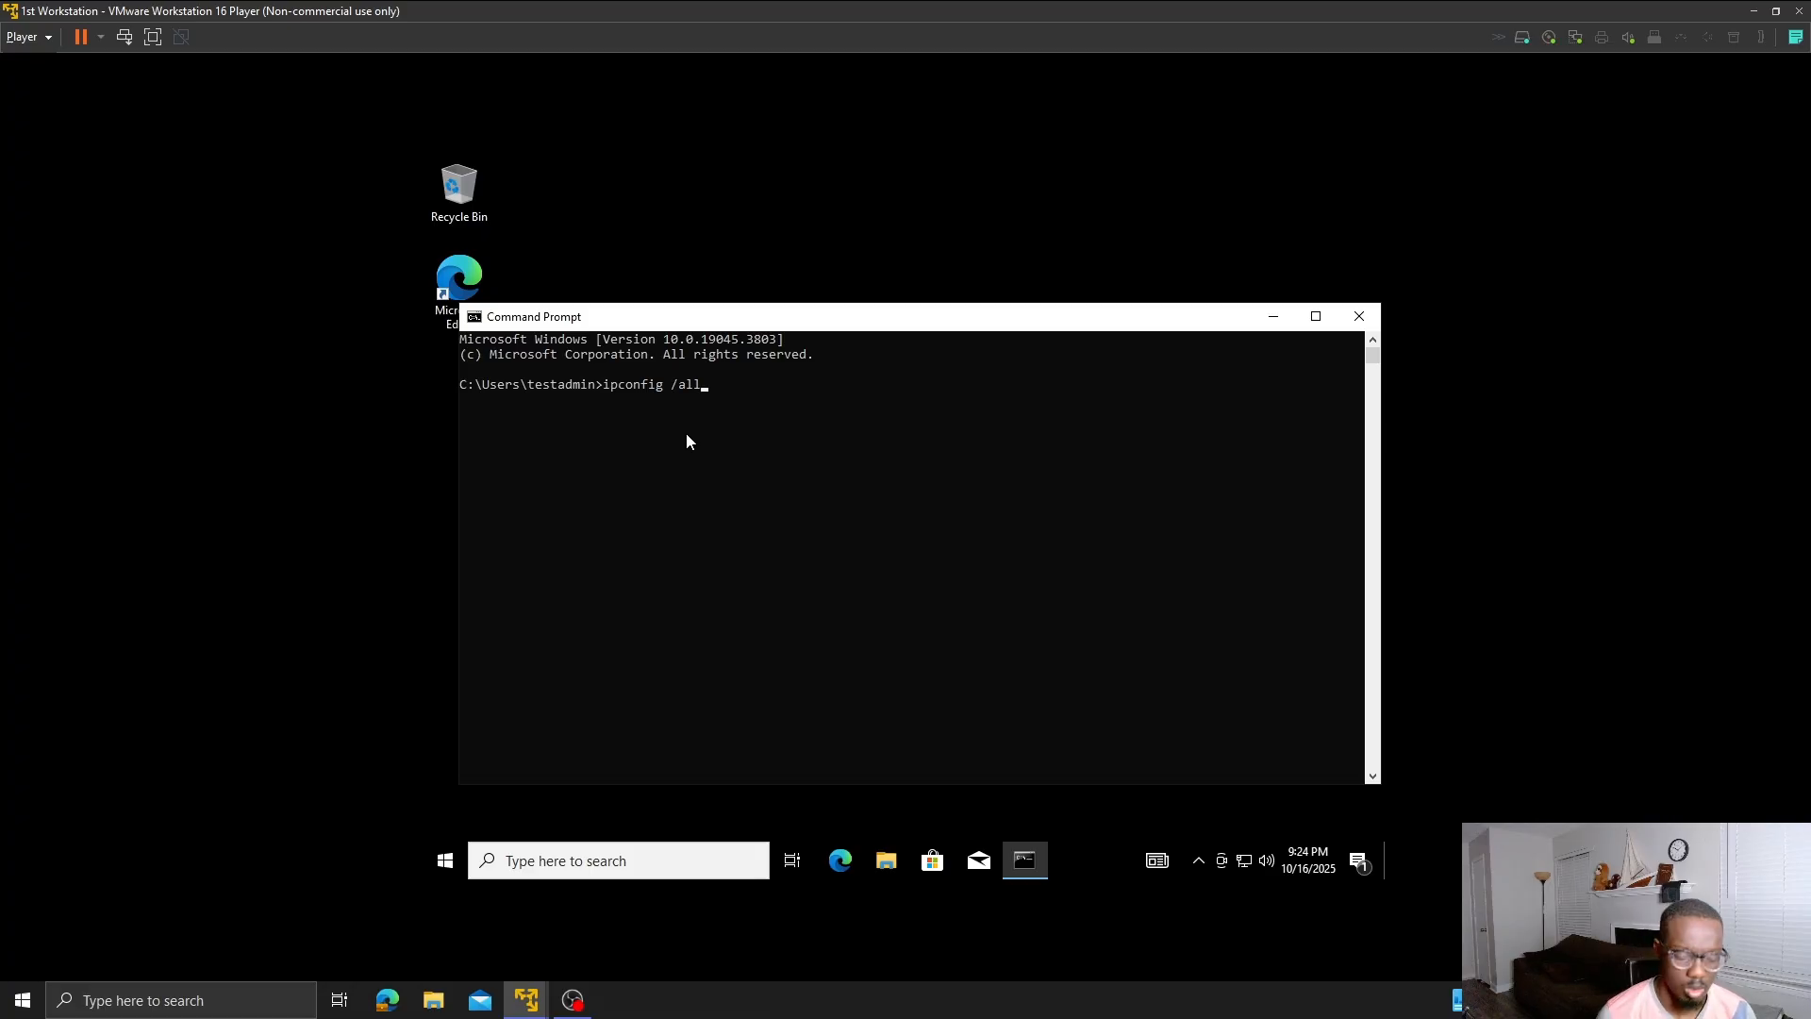
key(Return)
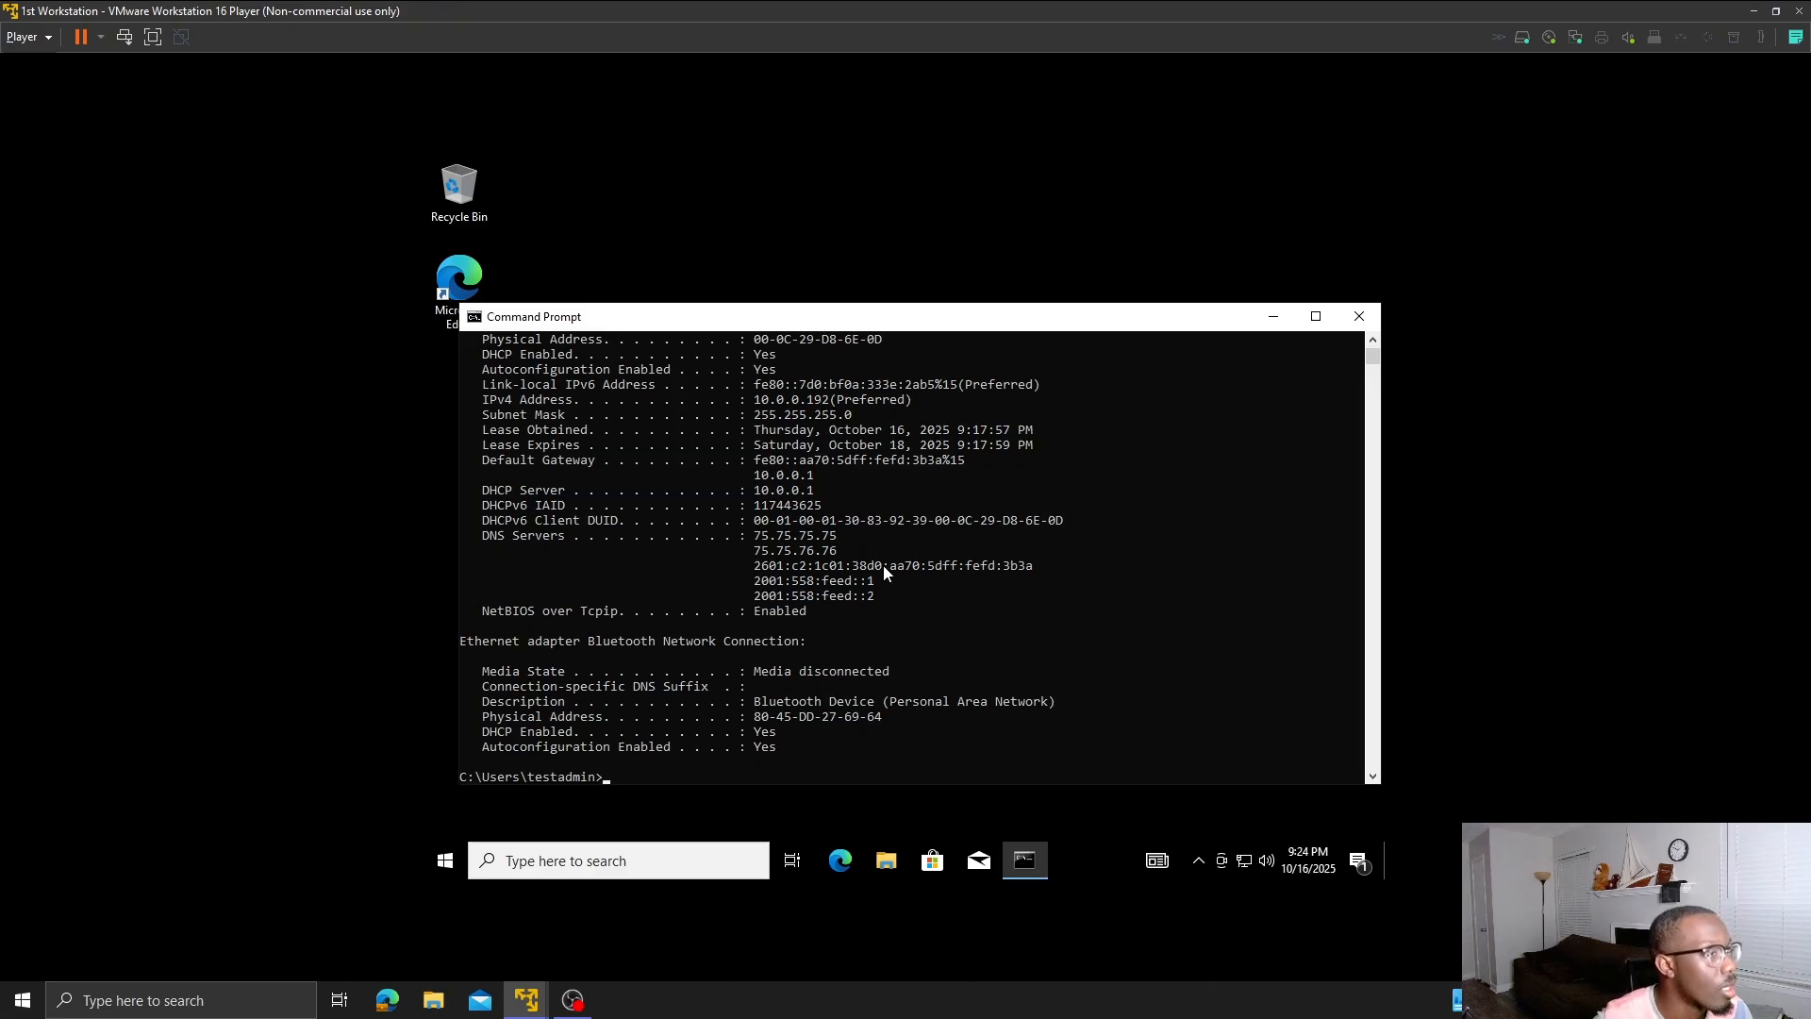
scroll(884, 566, up, 2)
scroll(886, 568, up, 4)
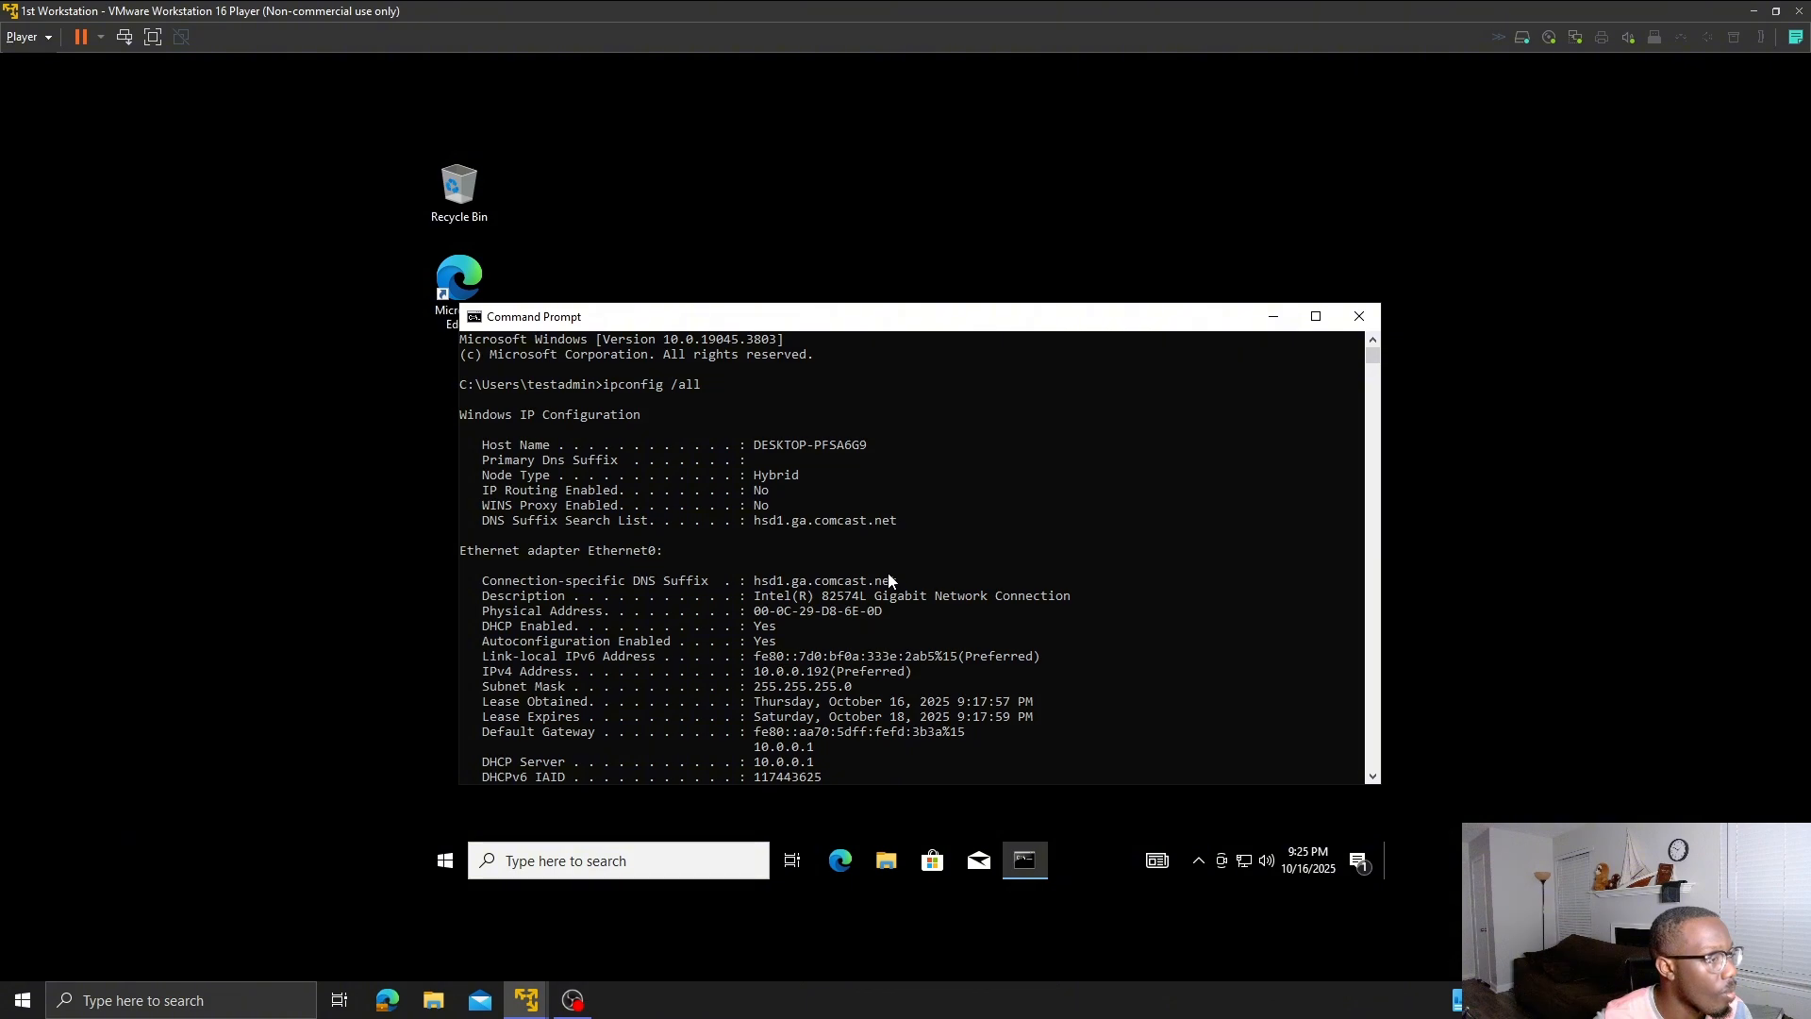
scroll(889, 581, down, 5)
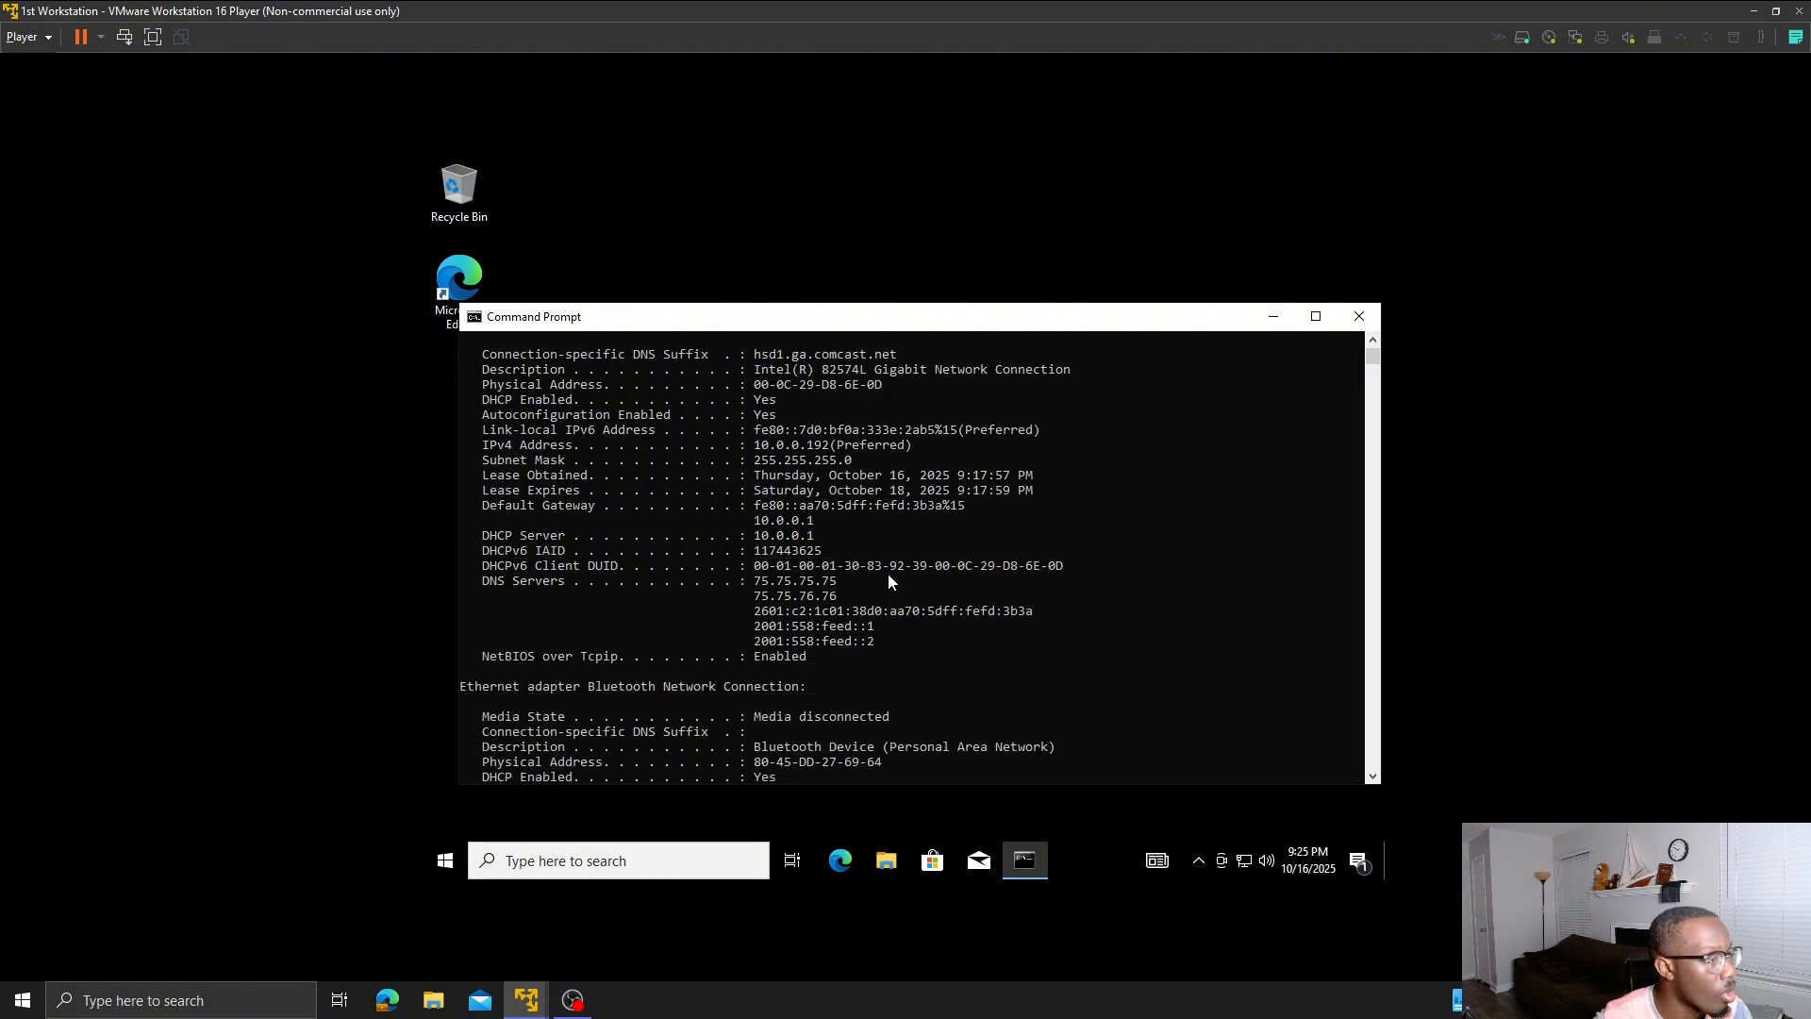
scroll(888, 581, down, 4)
scroll(888, 580, up, 9)
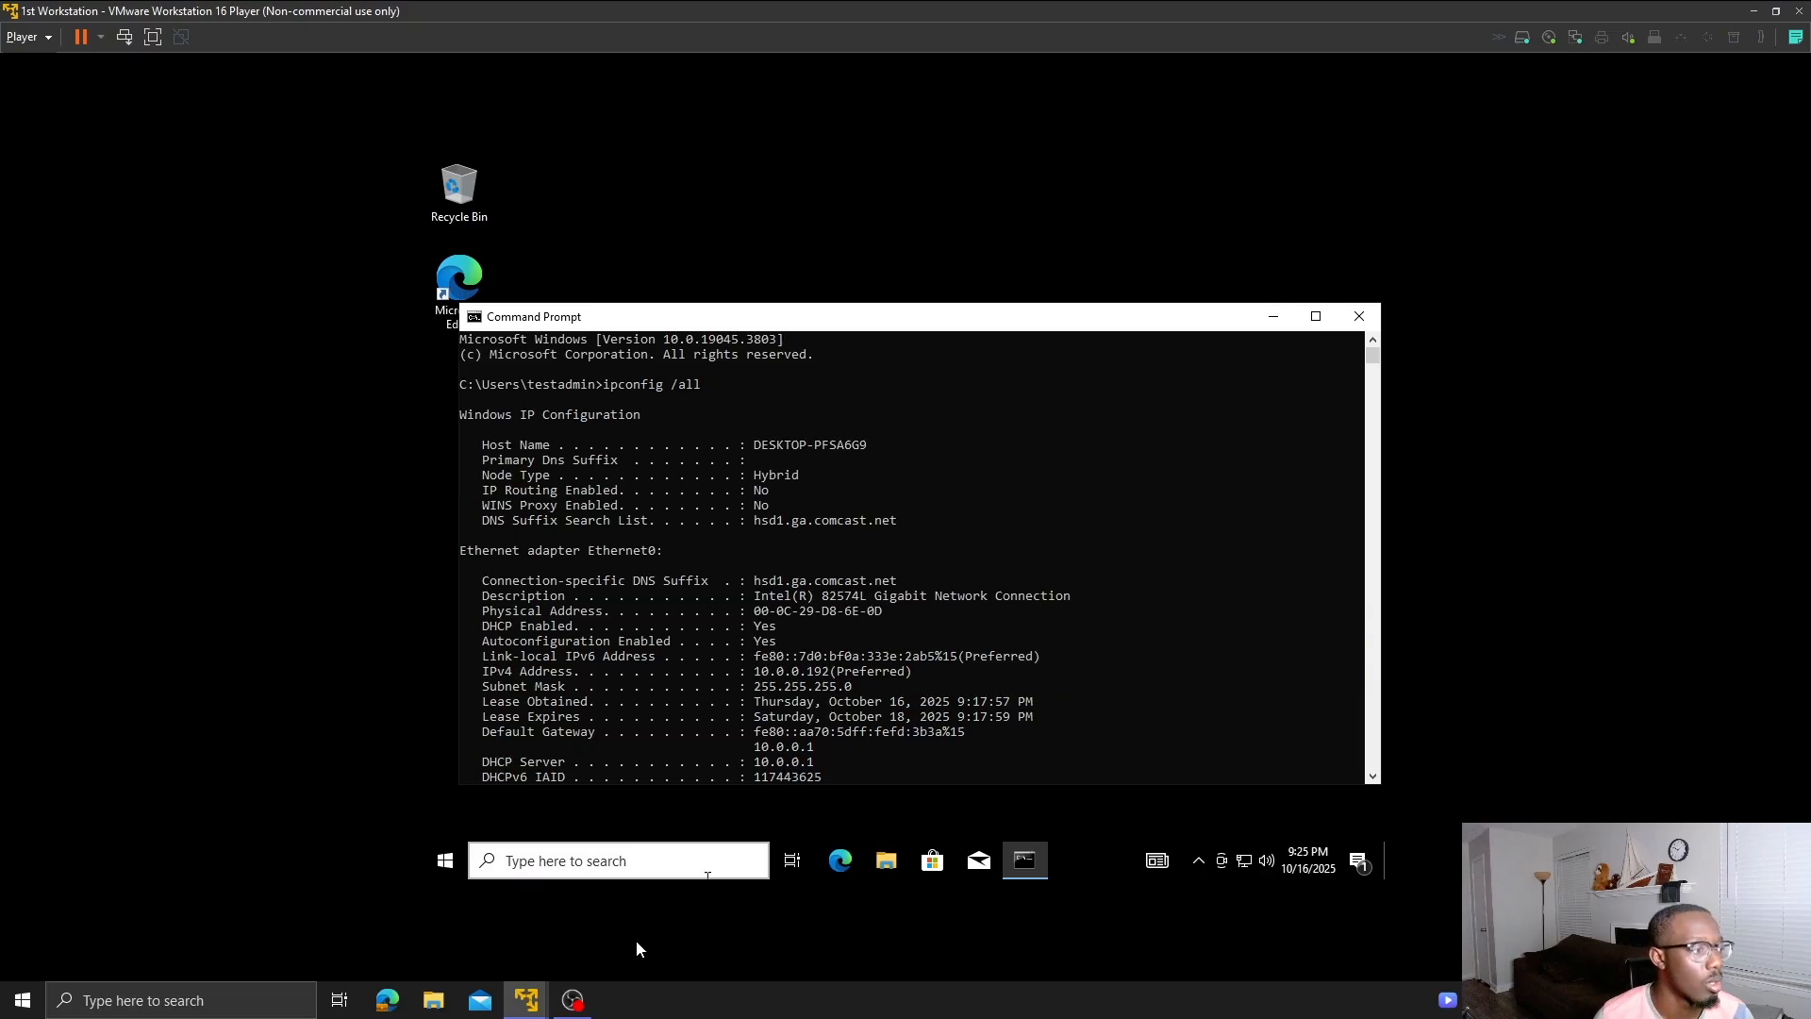
- On myfirstdomain, start promoting the server to a domain controller and enter firstdomain.com as the domain
mouse_move(525, 998)
click(681, 894)
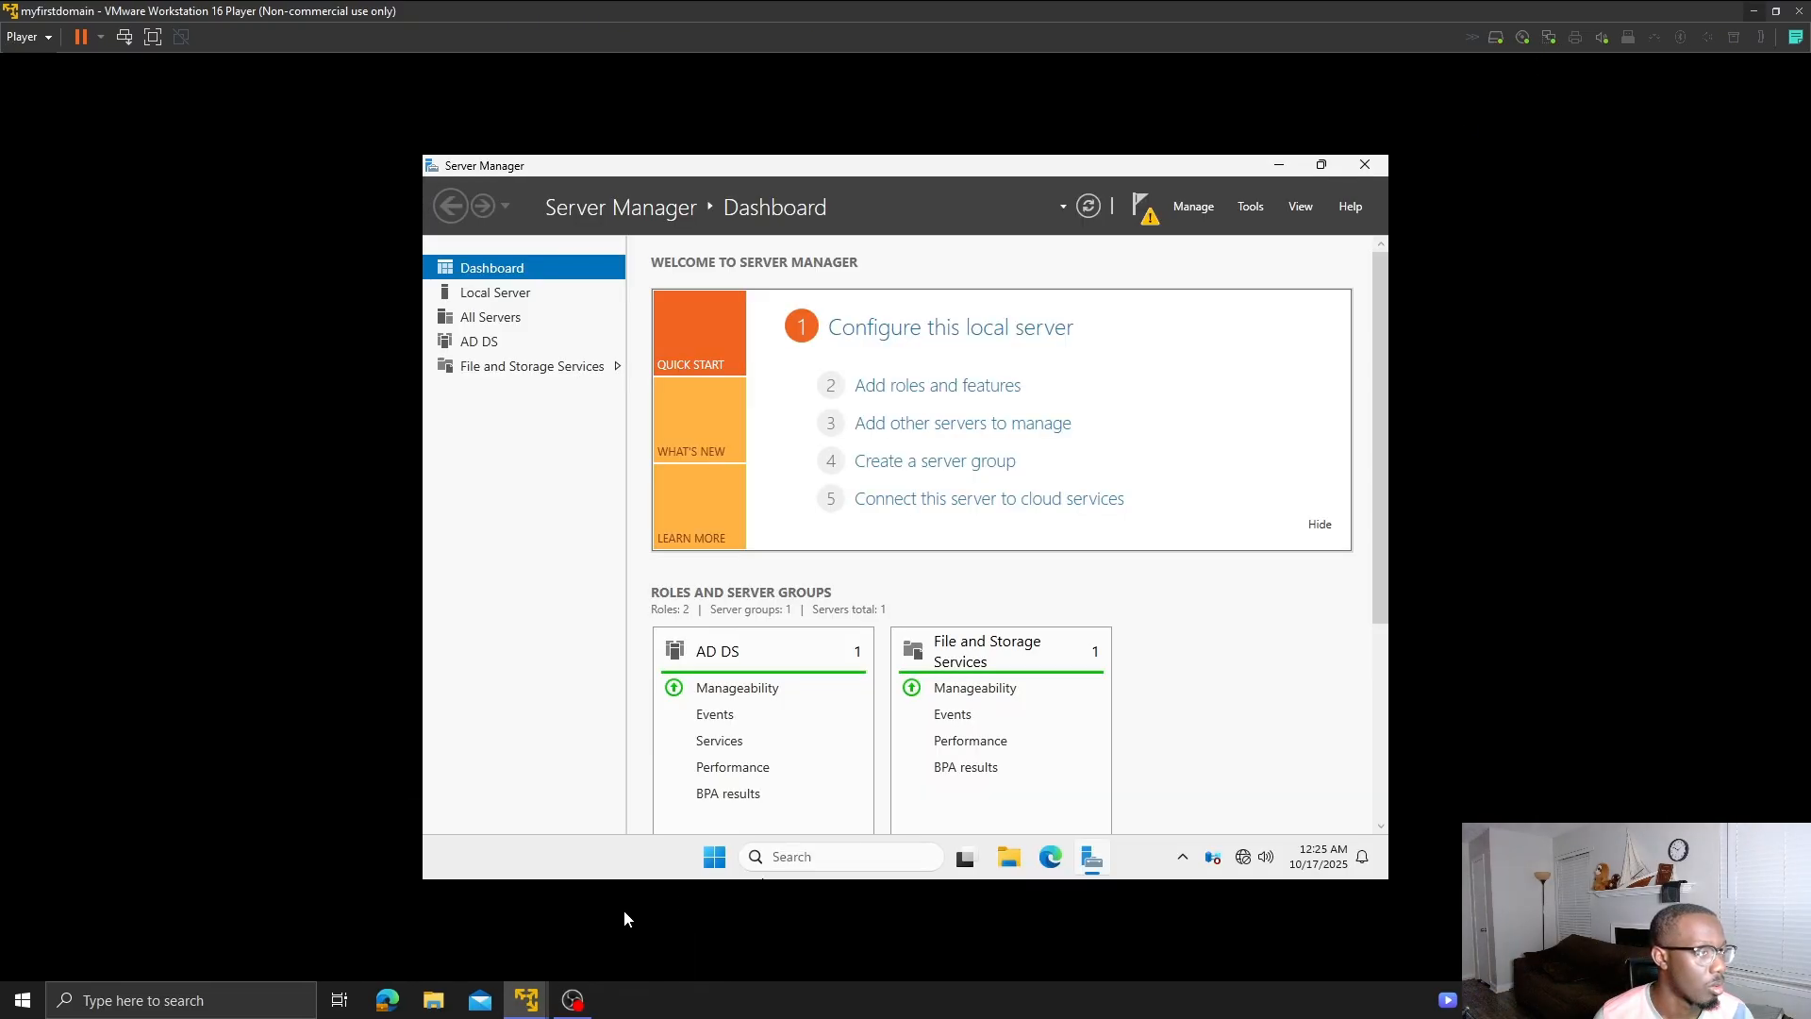
click(1139, 211)
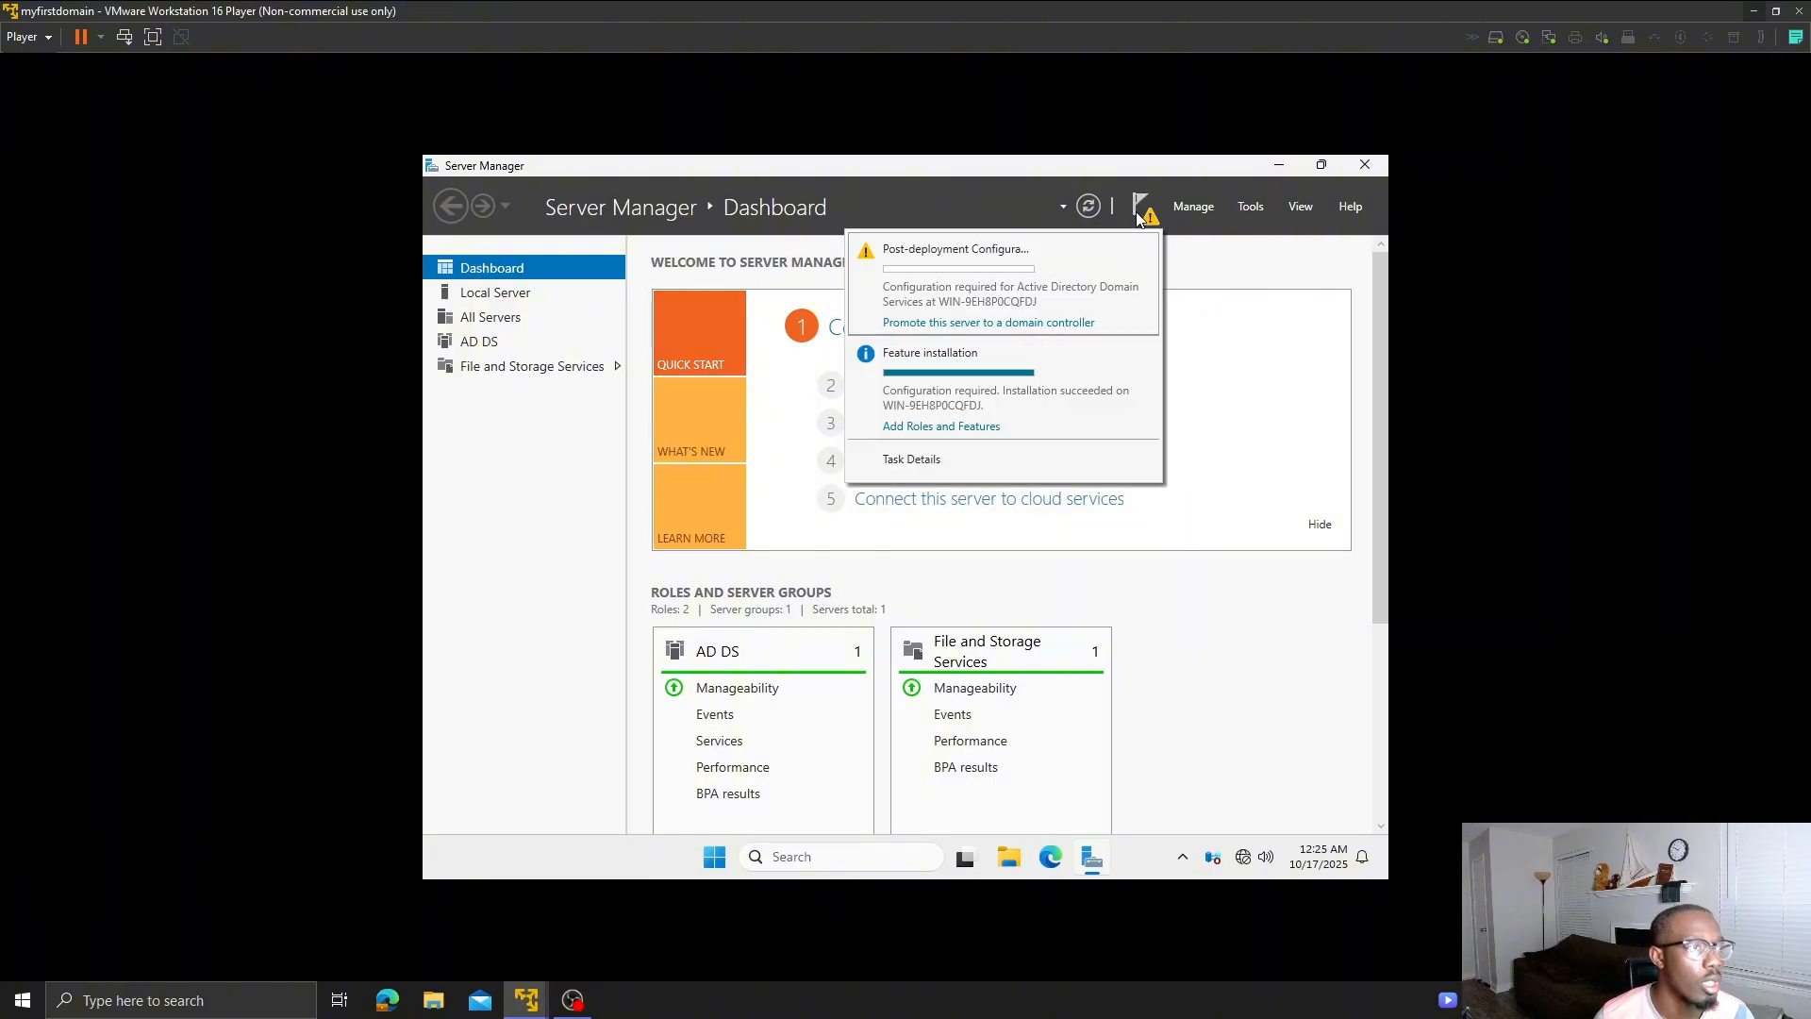
click(977, 324)
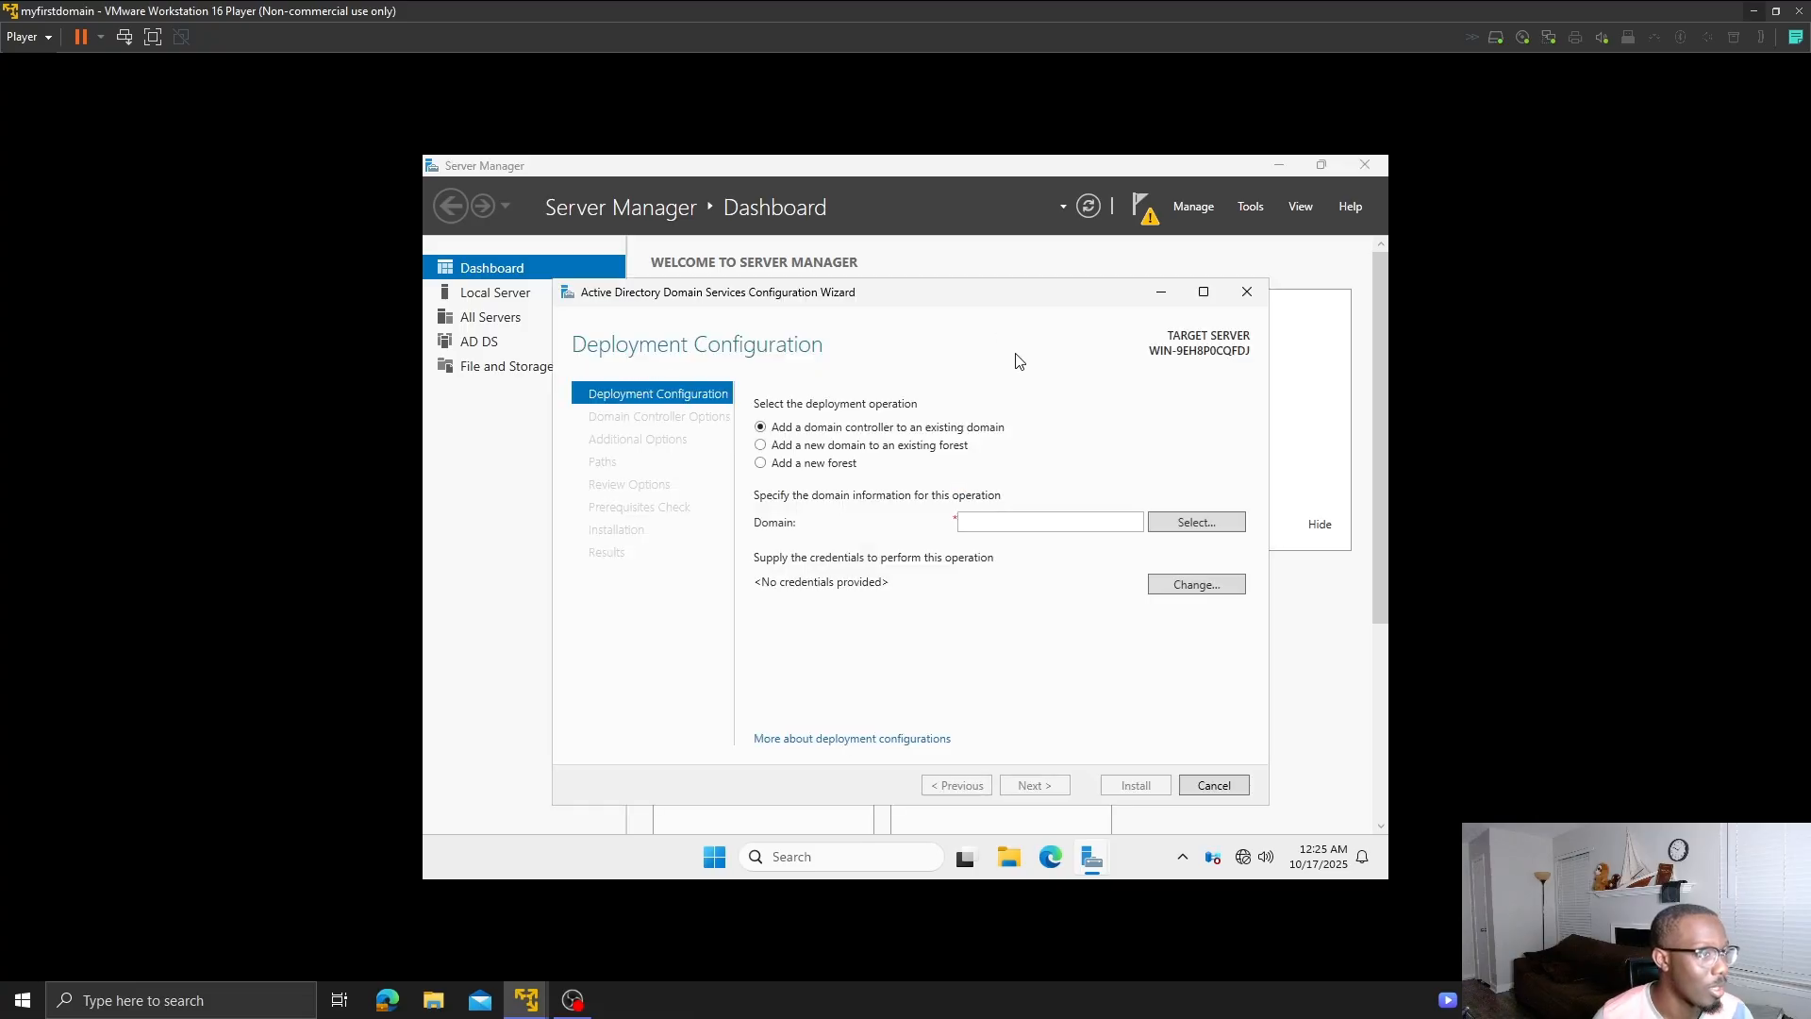
click(1053, 522)
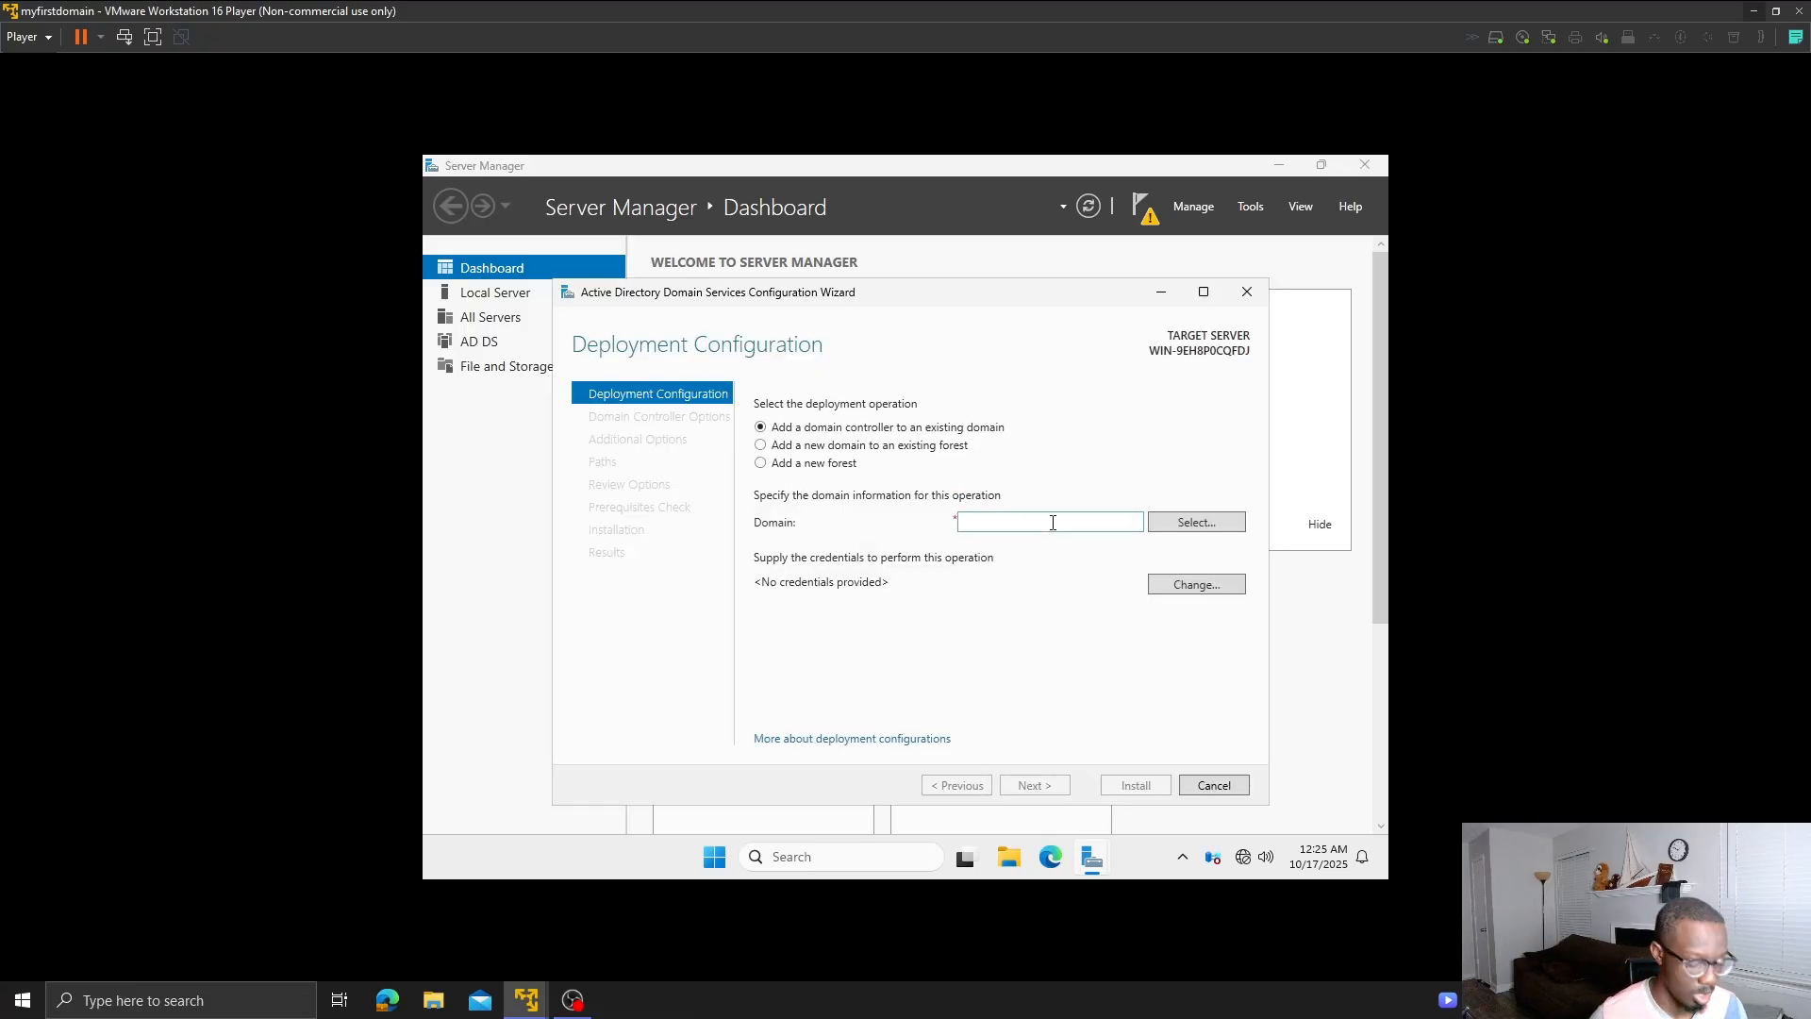
text(first)
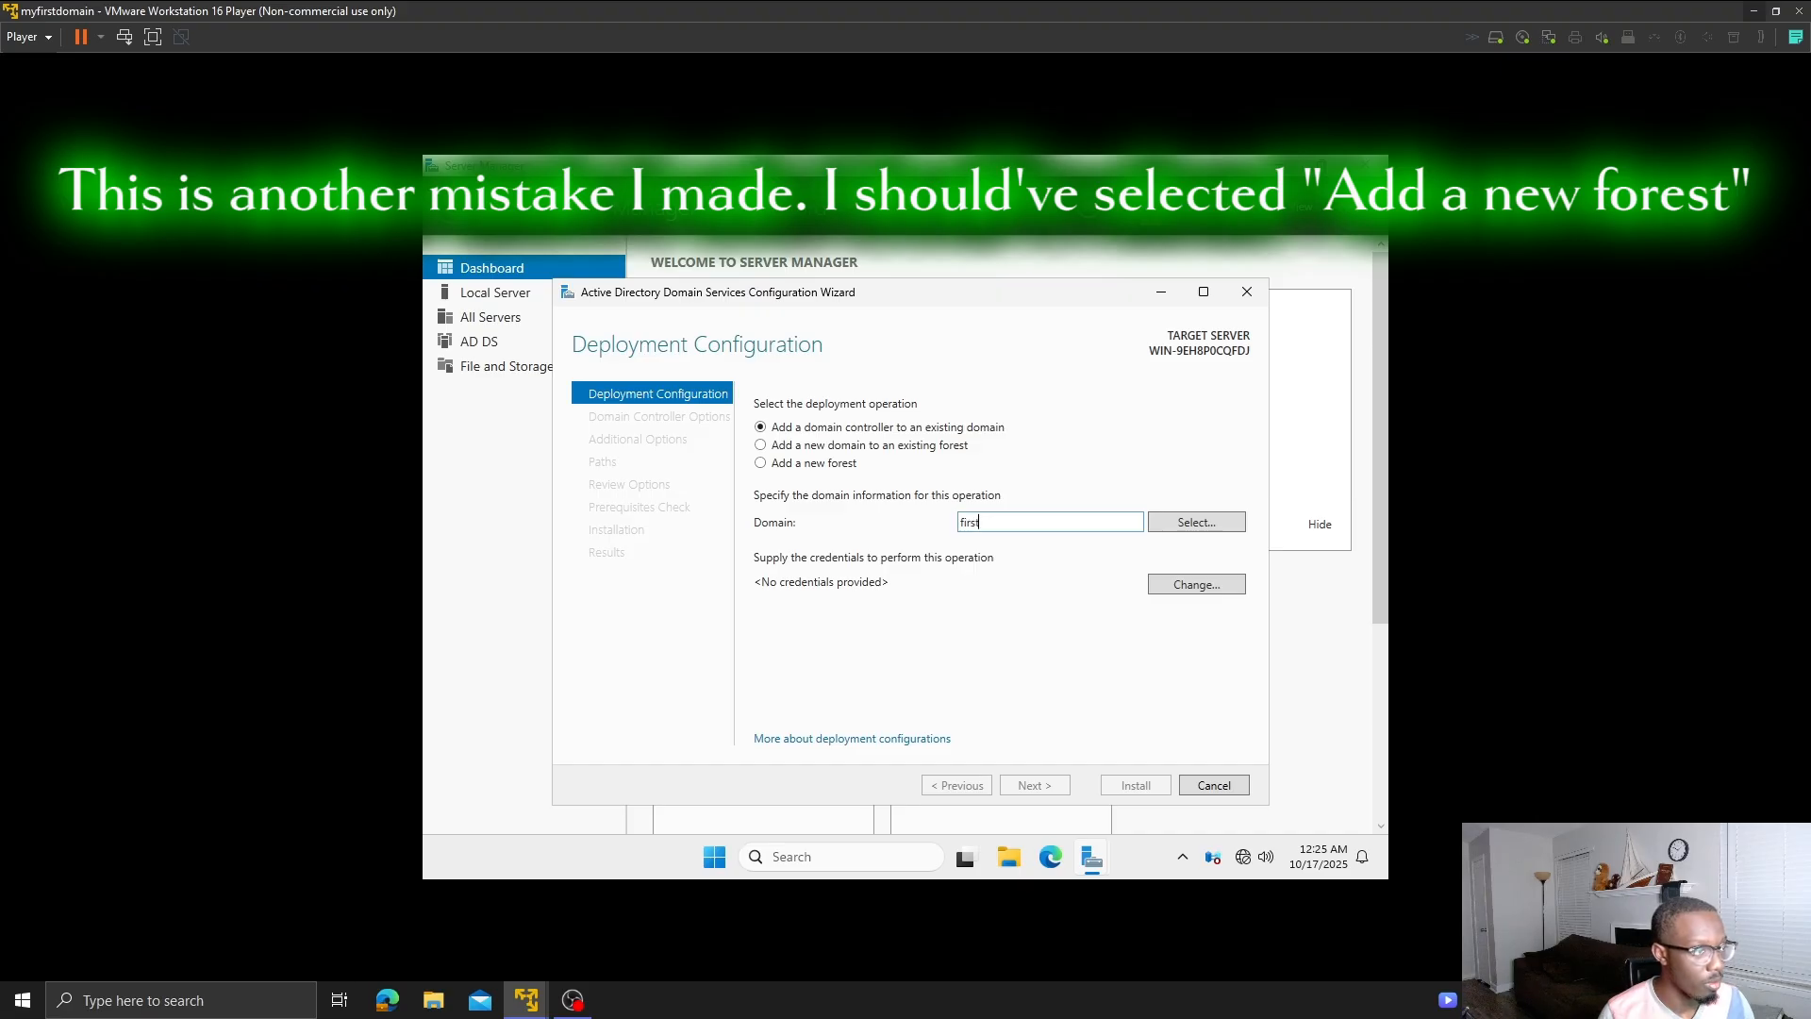
text(domain)
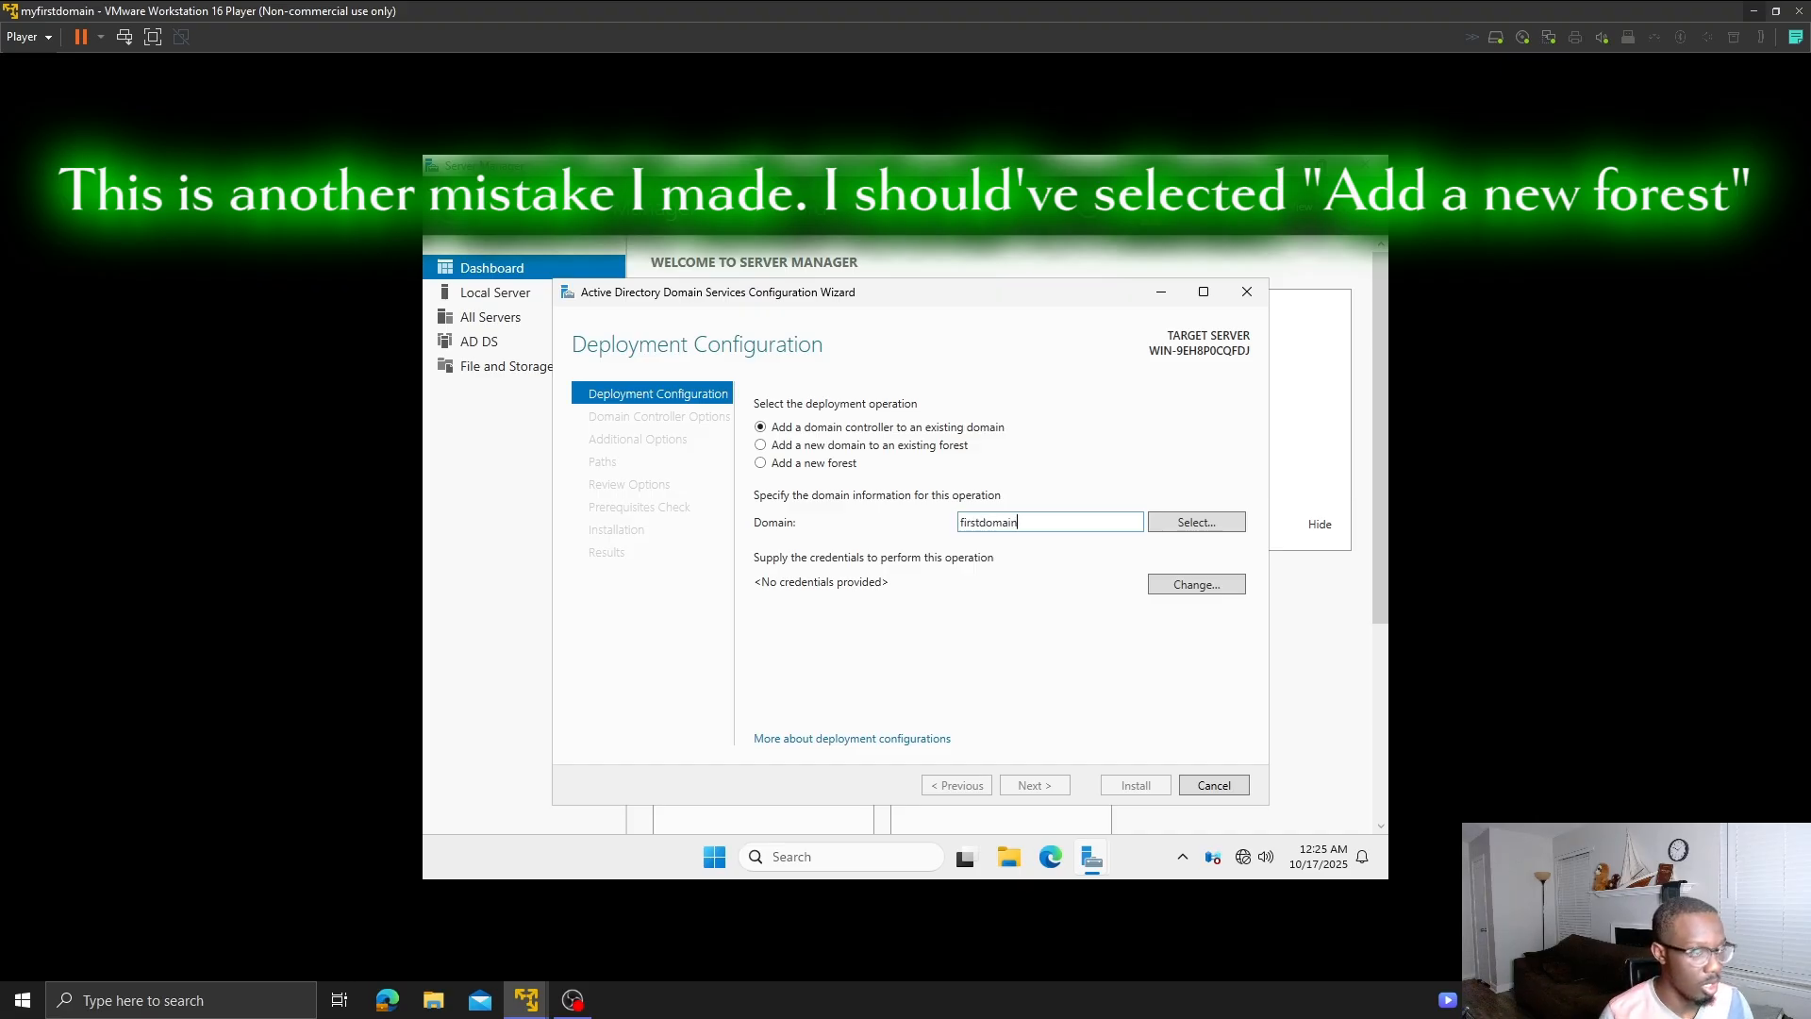
text(.com)
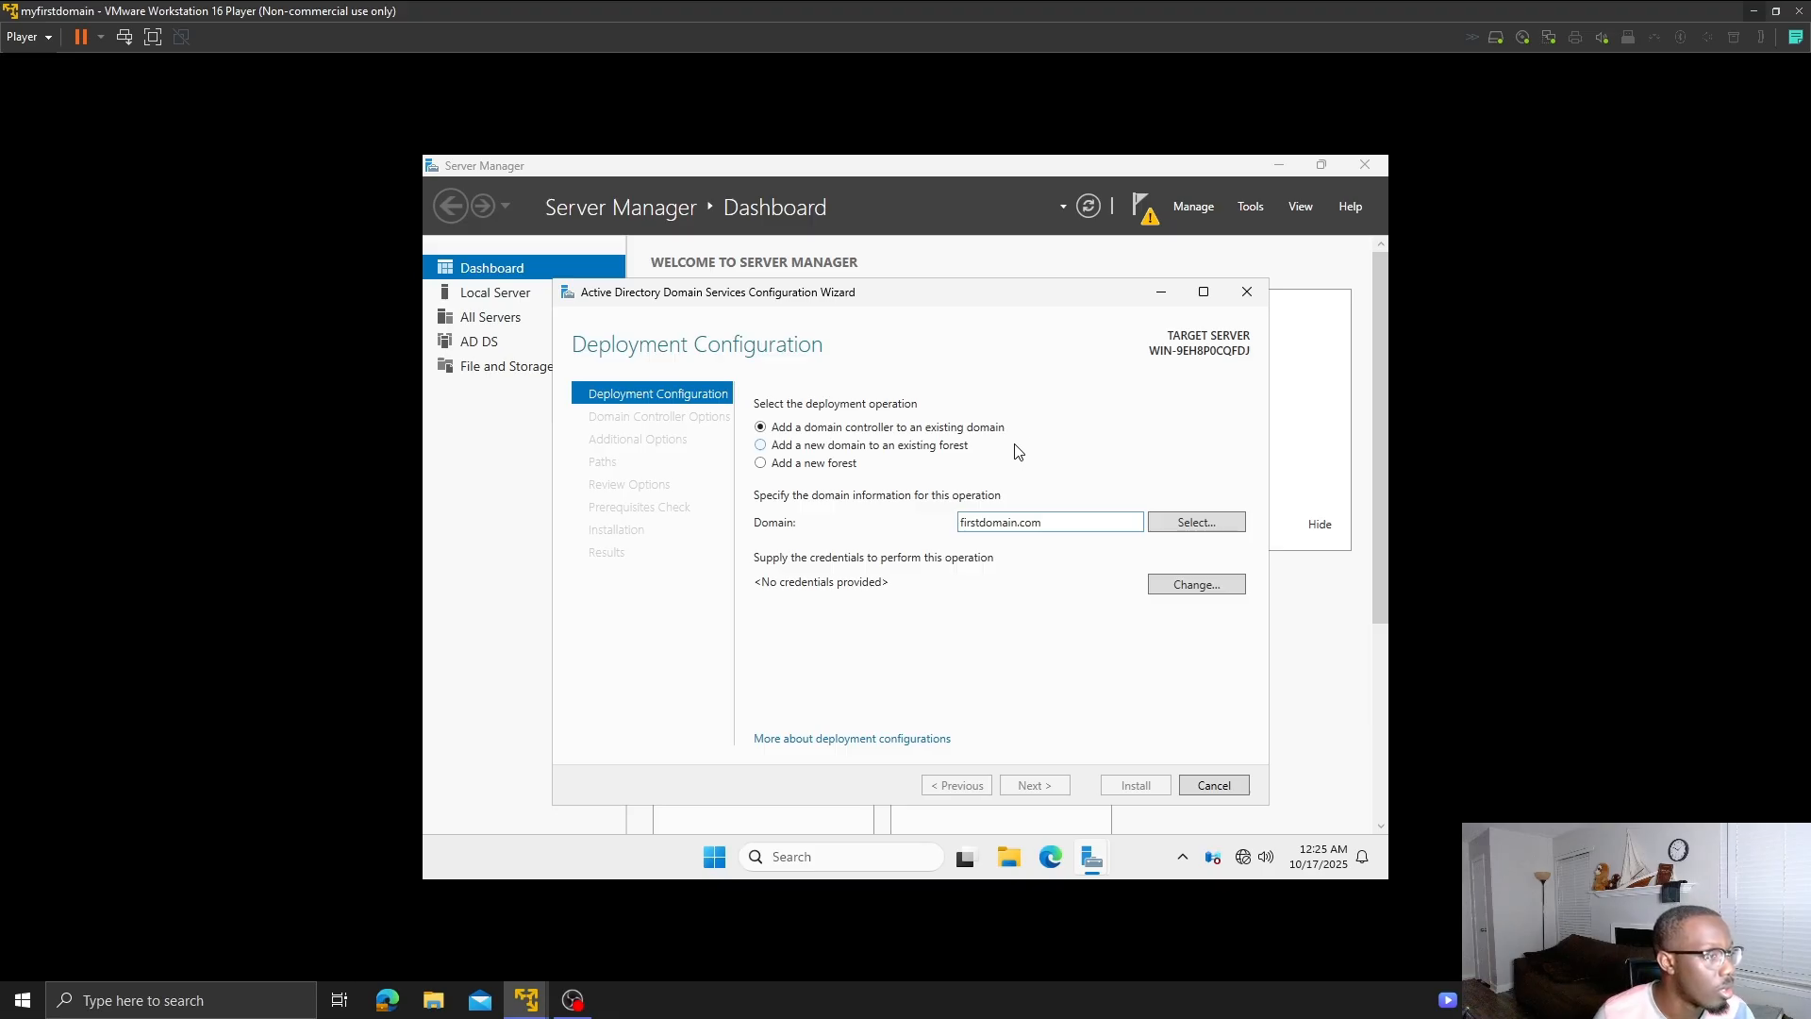
- Look up the firstdomain.com domain using the administrator credentials
click(1200, 530)
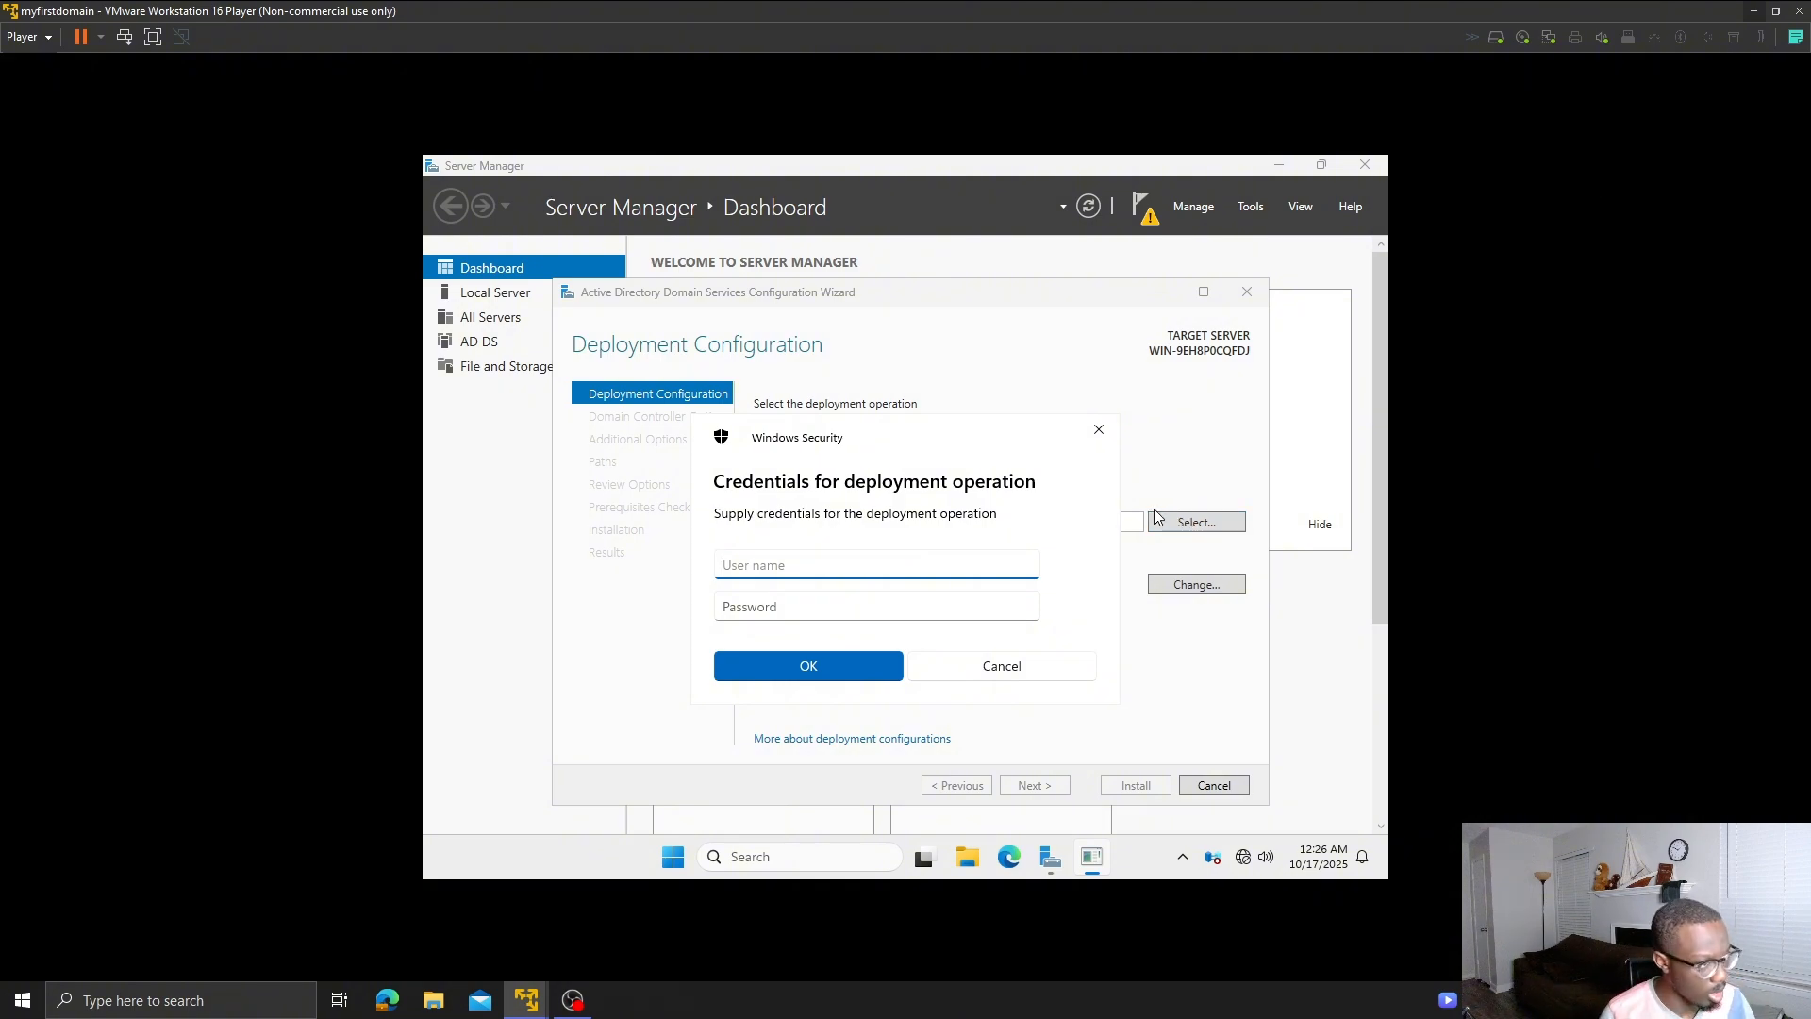
text(admini)
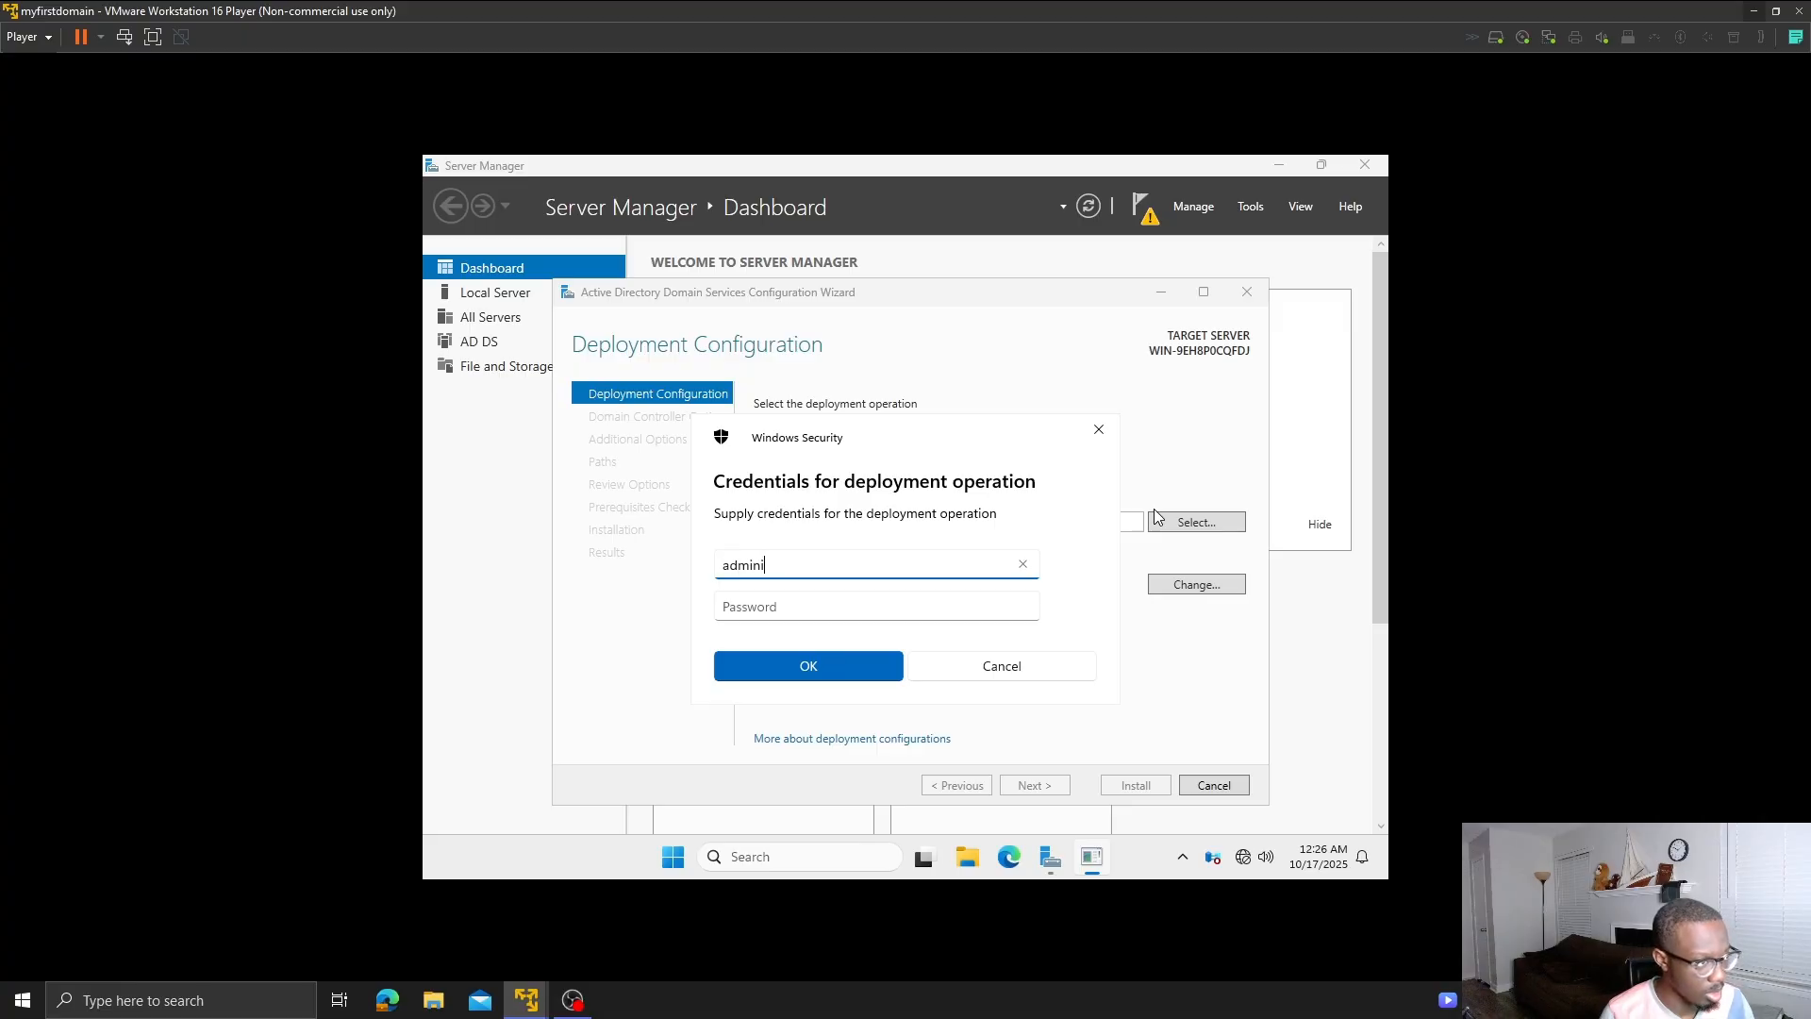
text(strator)
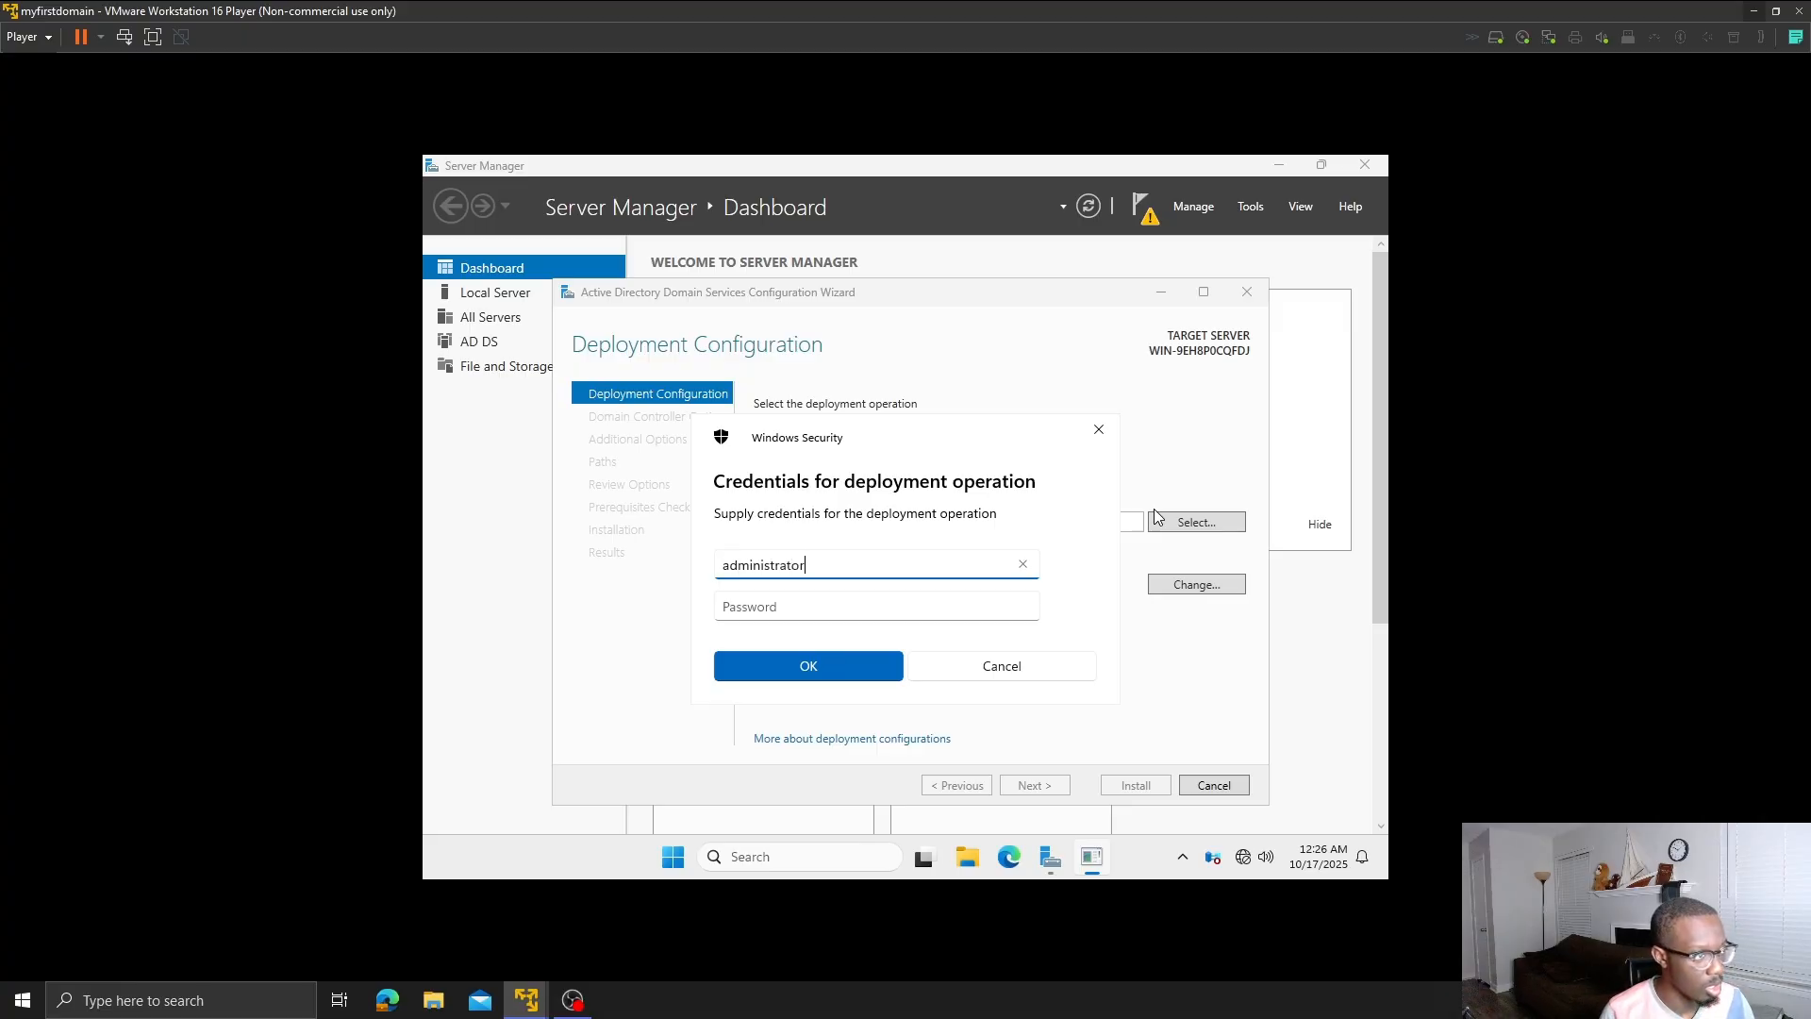
key(Tab)
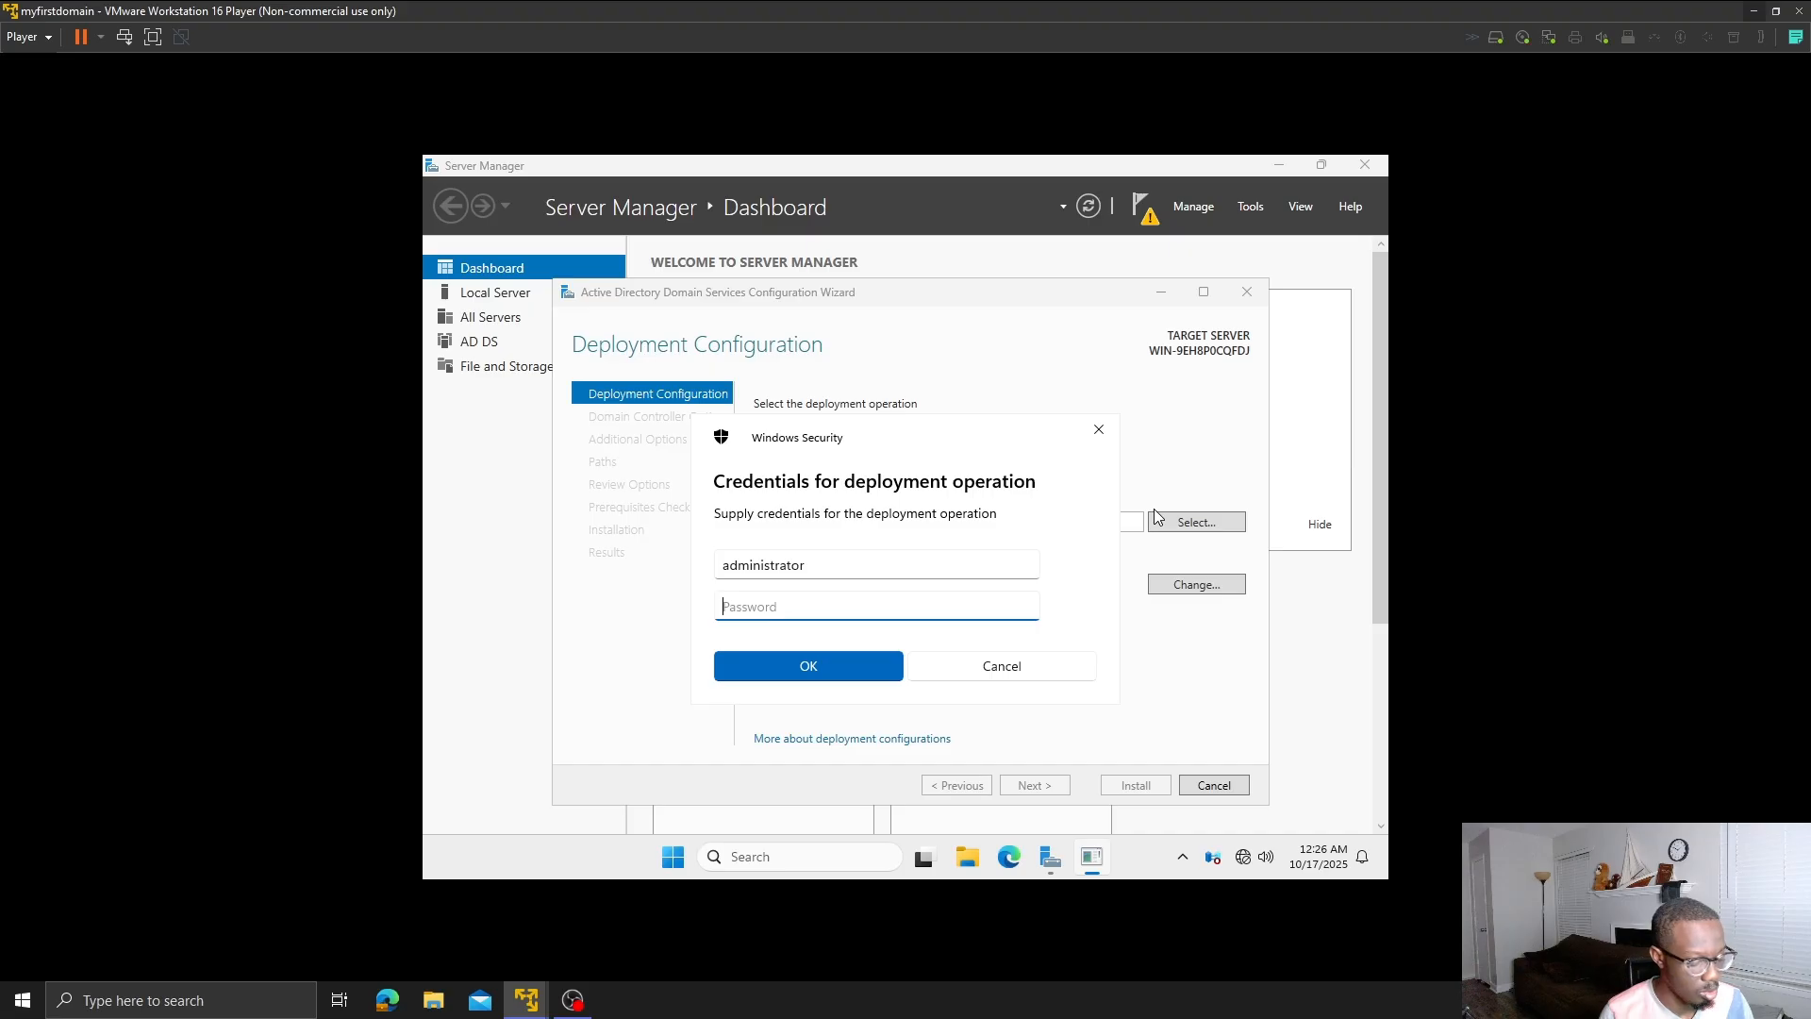
text(••••••••)
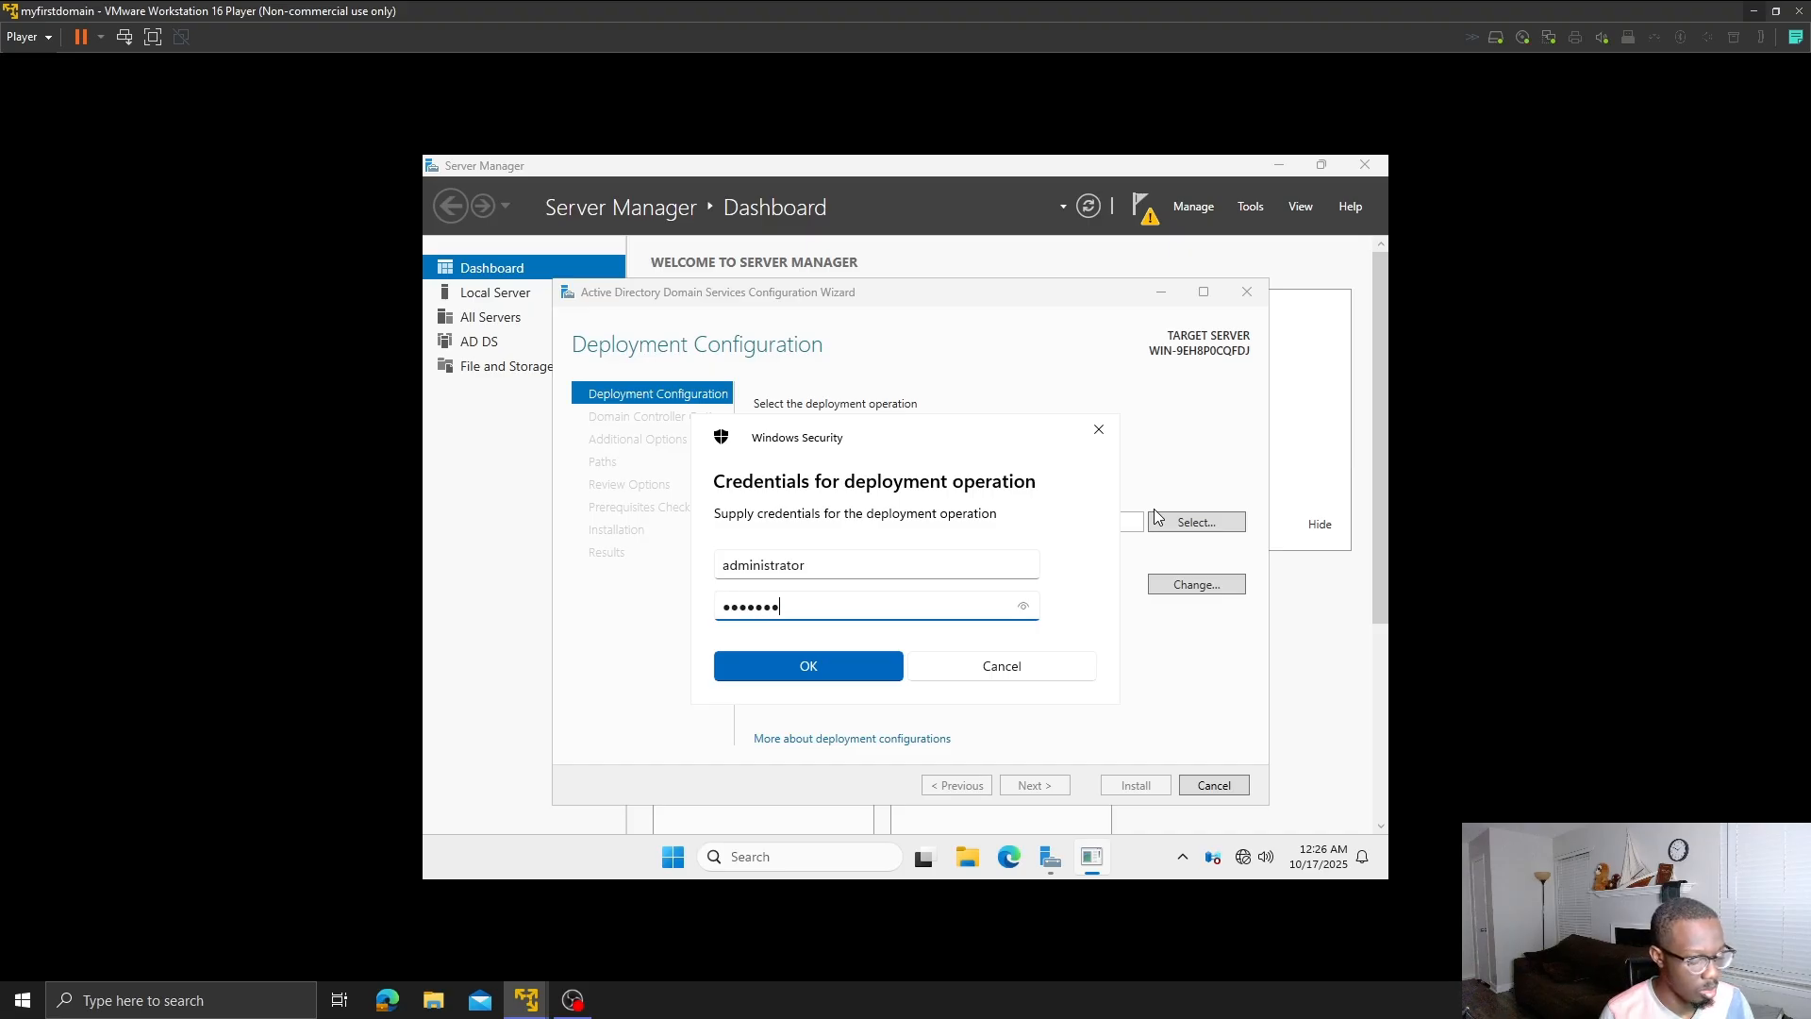
key(Return)
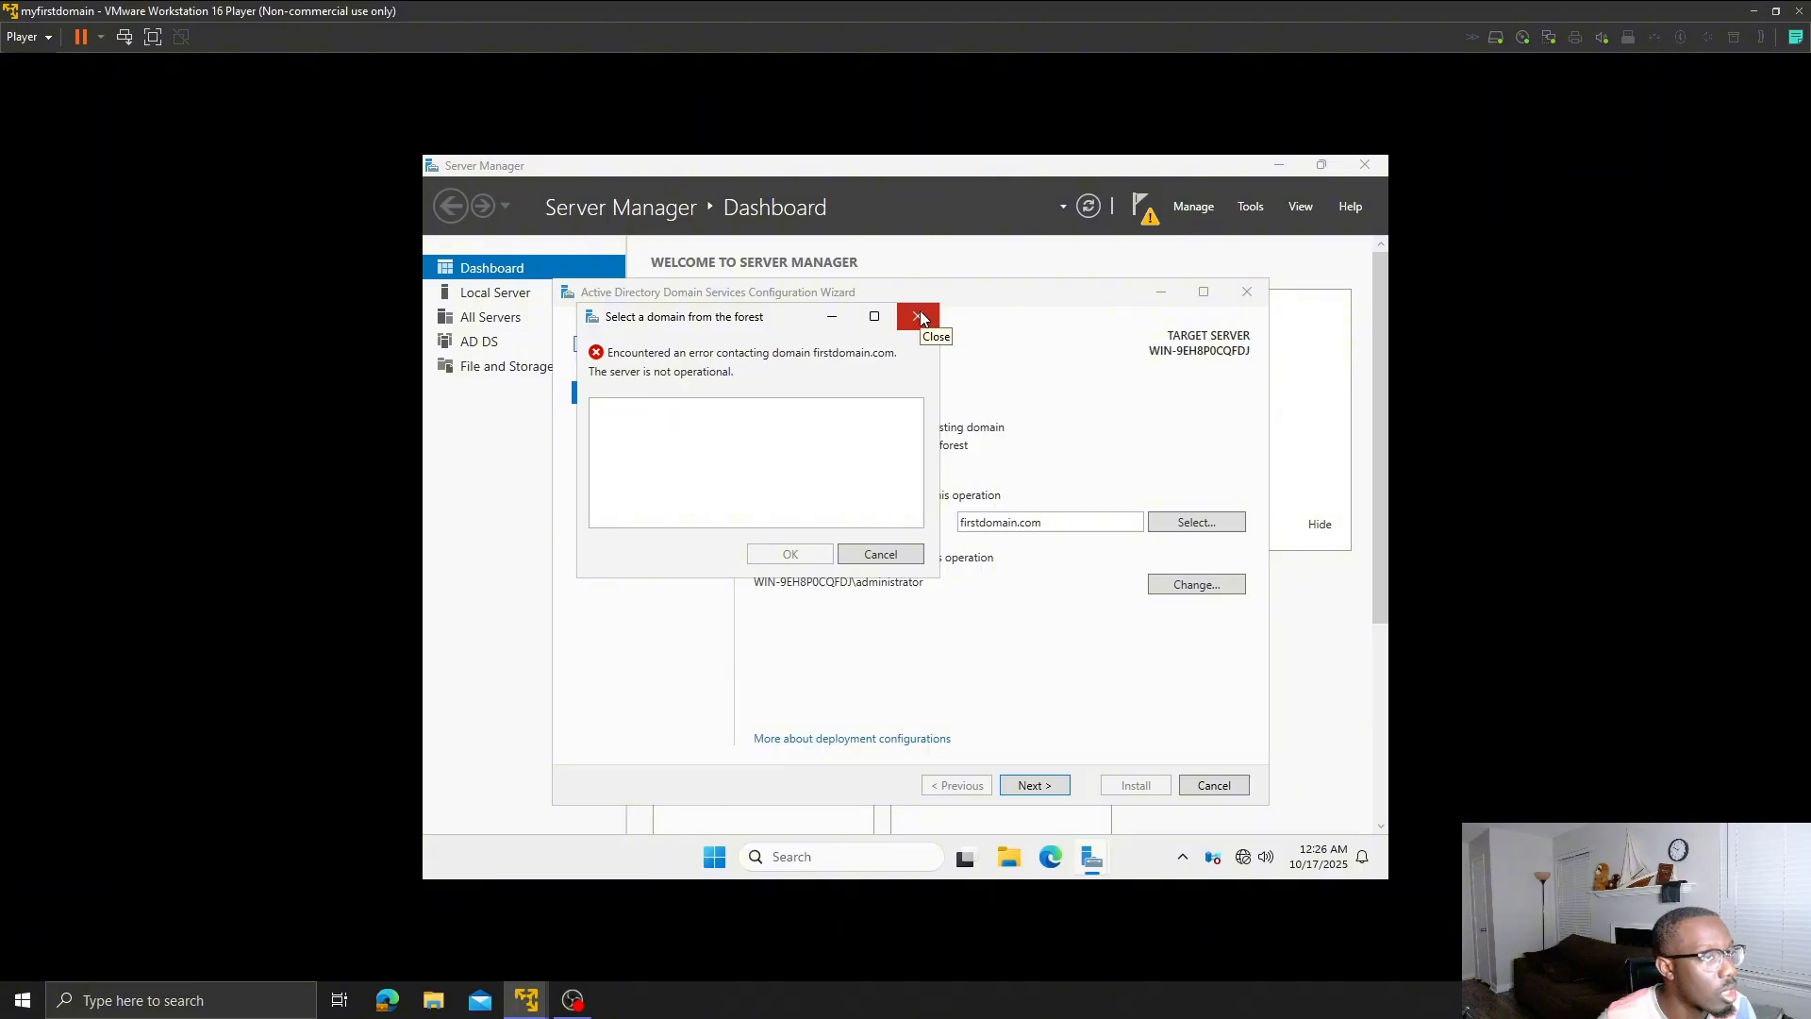
- Dismiss the domain lookup error and switch back to the 1st Workstation VM
click(884, 554)
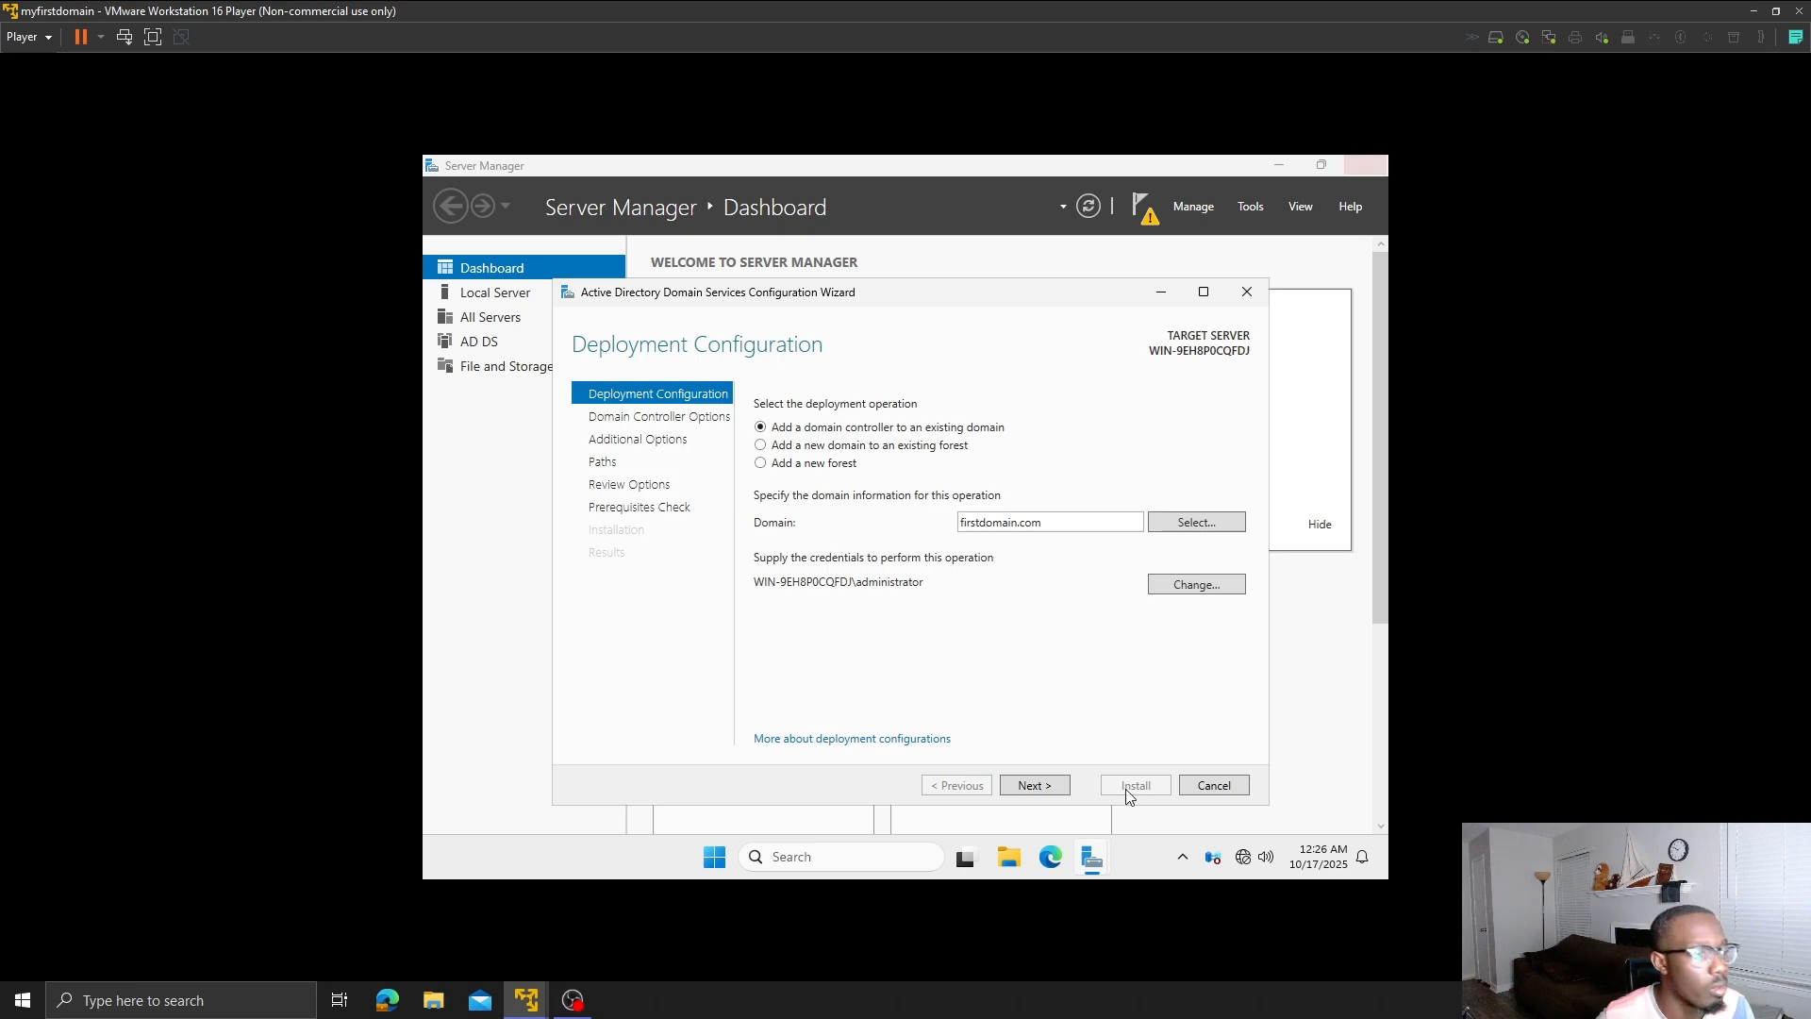
mouse_move(537, 1004)
click(667, 887)
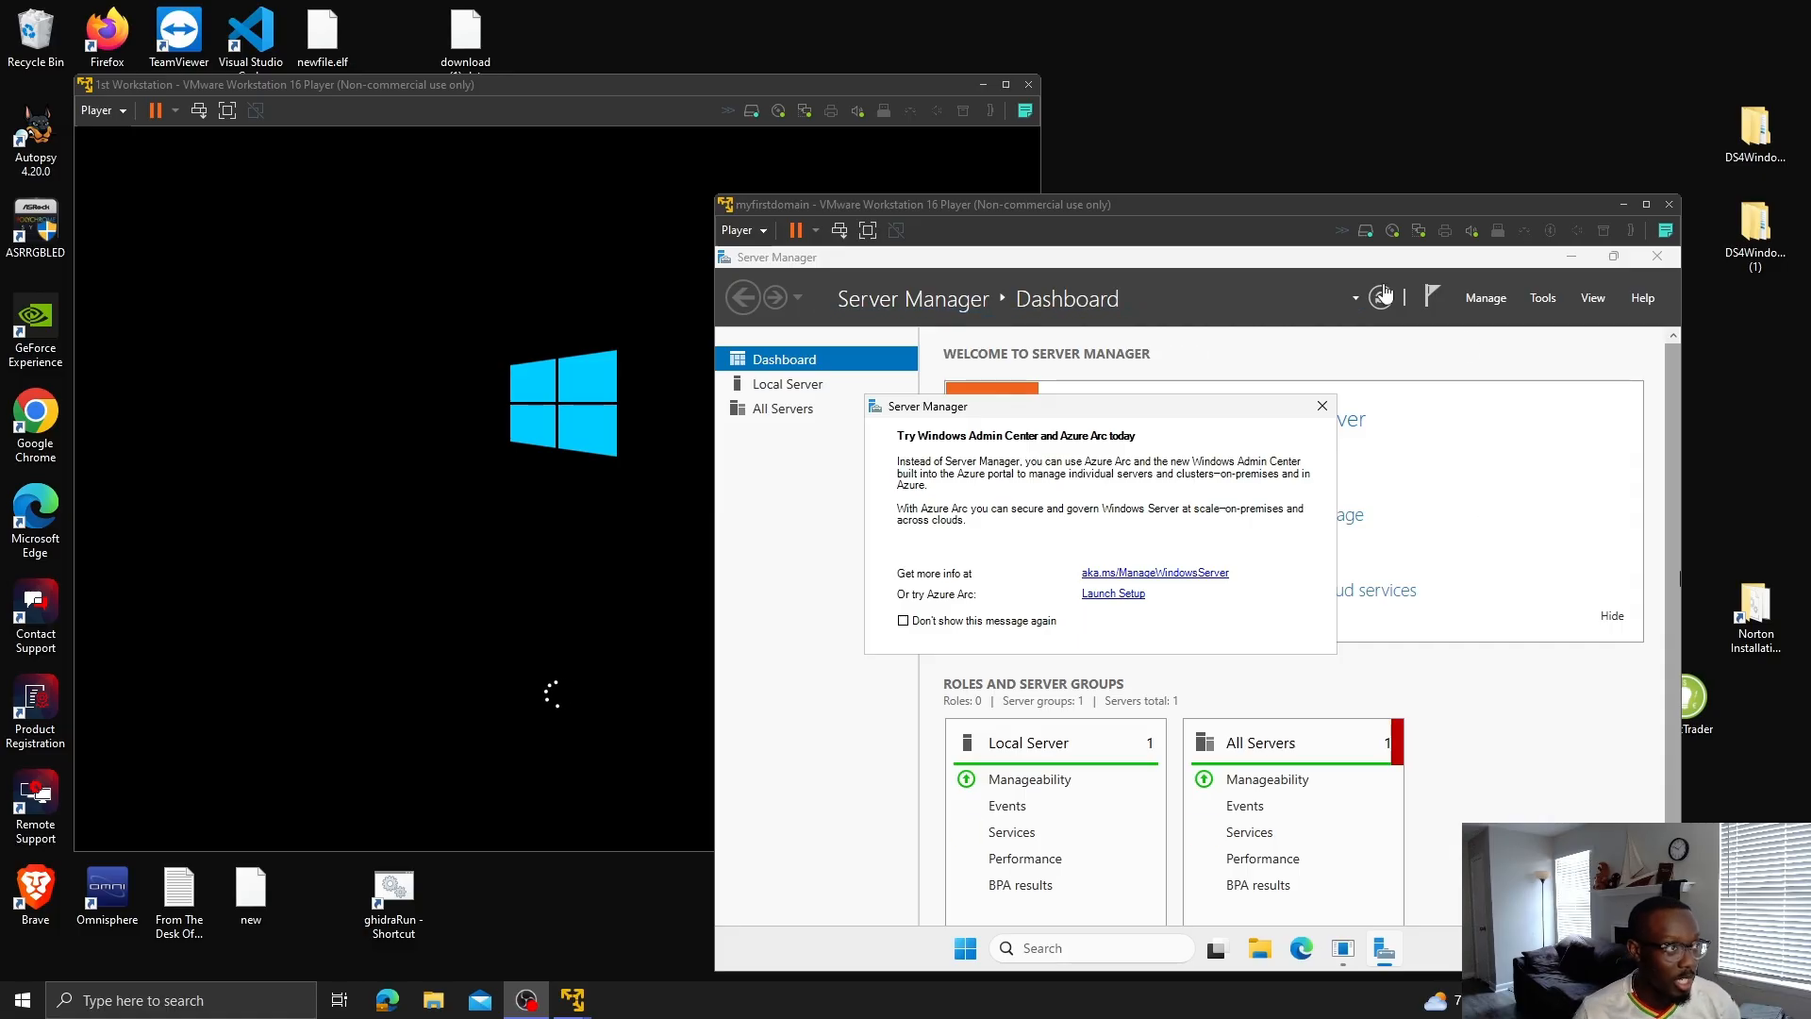
- Maximize the myfirstdomain VM, dismiss the Admin Center notice, and relaunch the domain controller promotion
click(1646, 204)
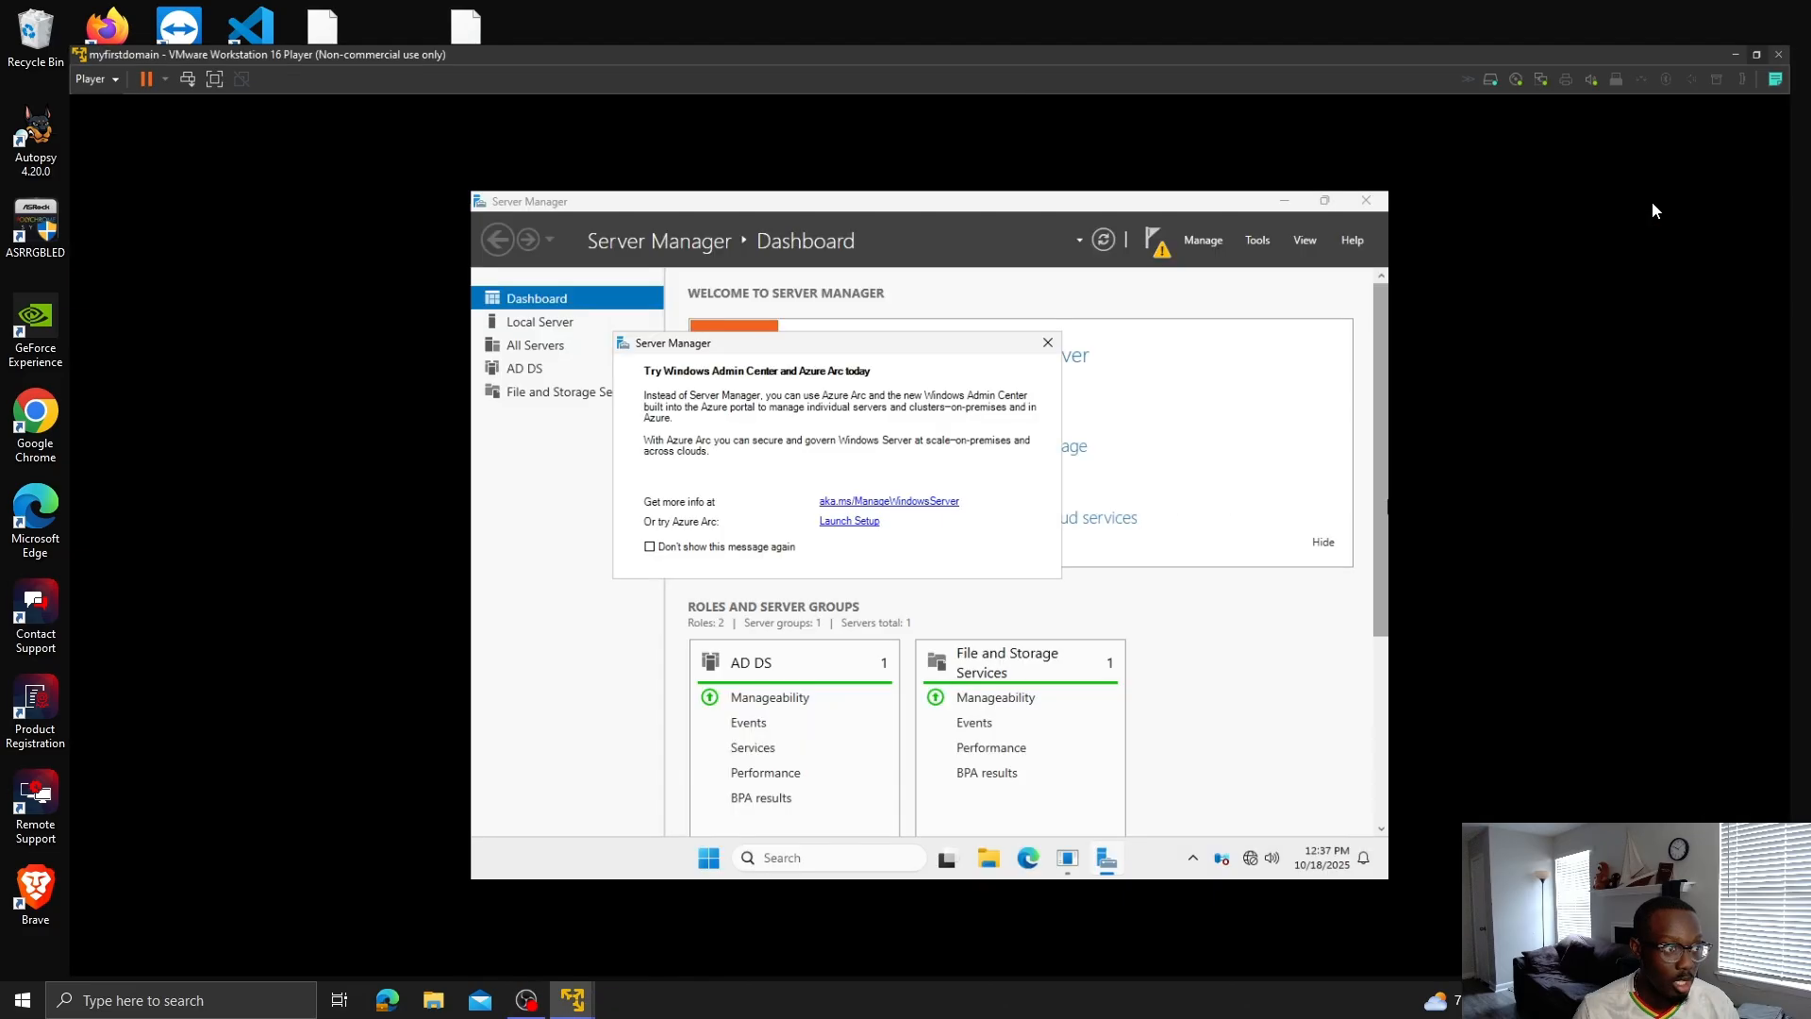
click(1029, 314)
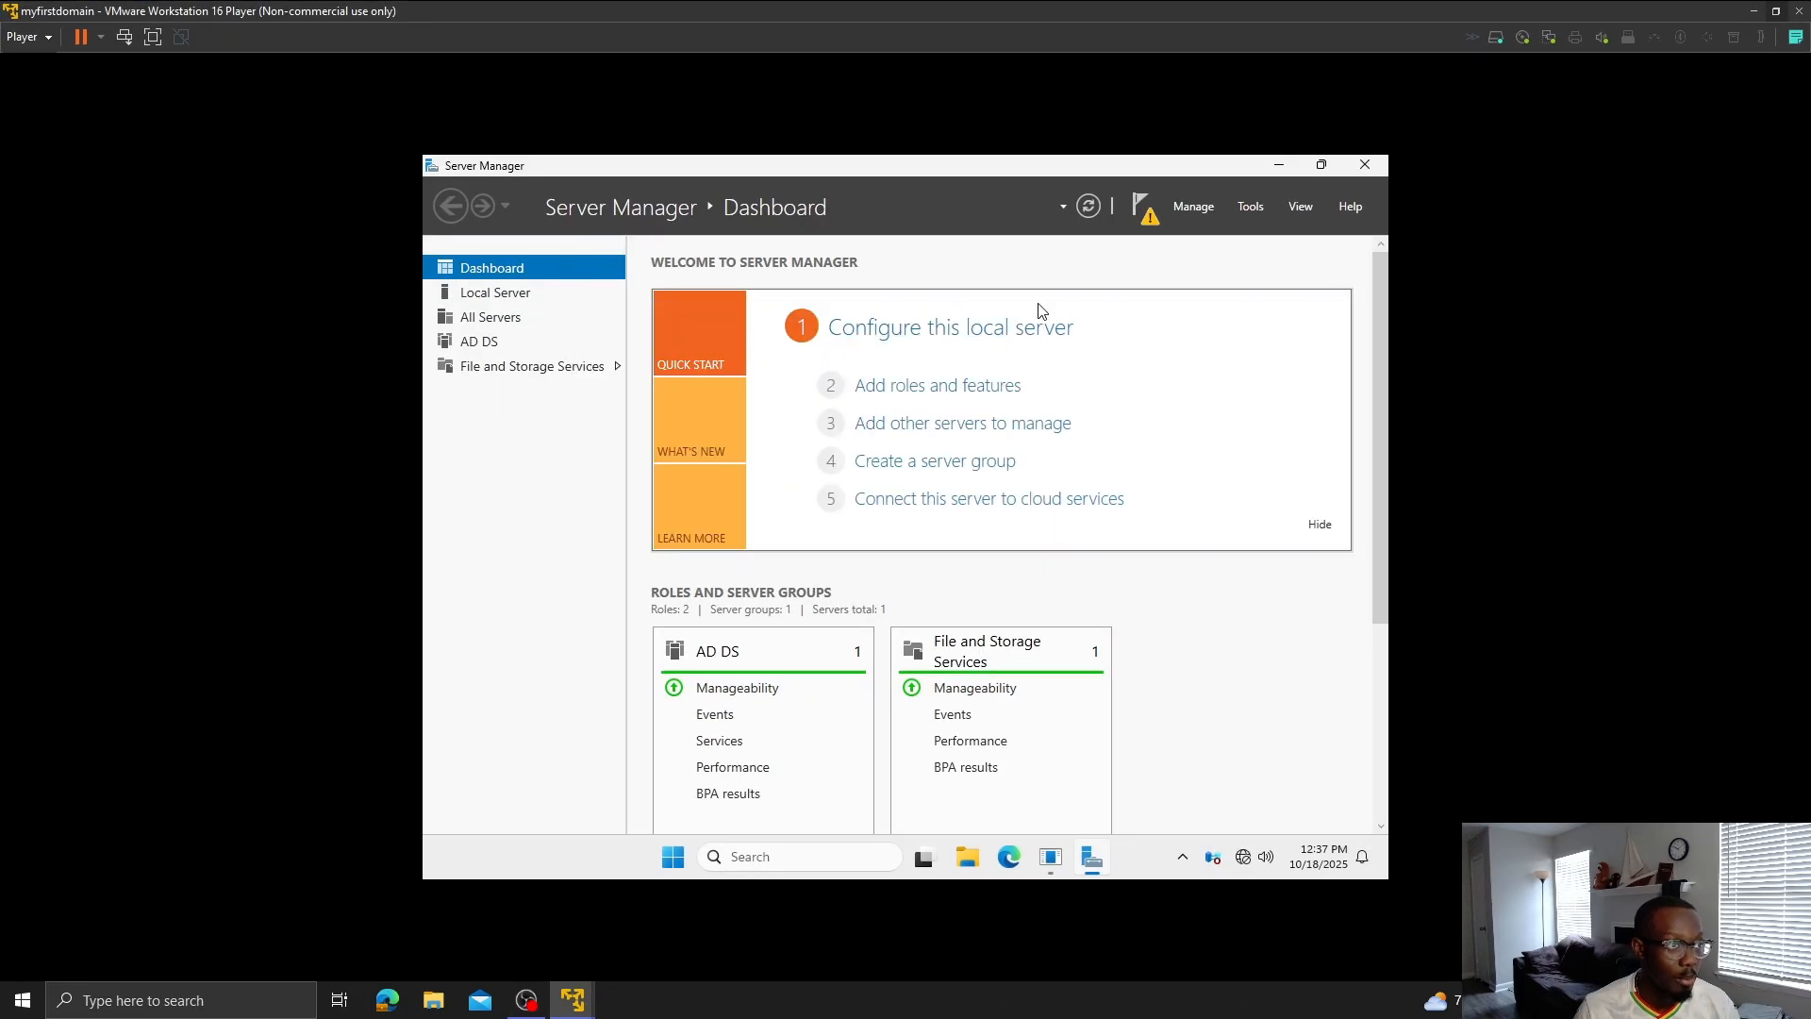
click(1153, 206)
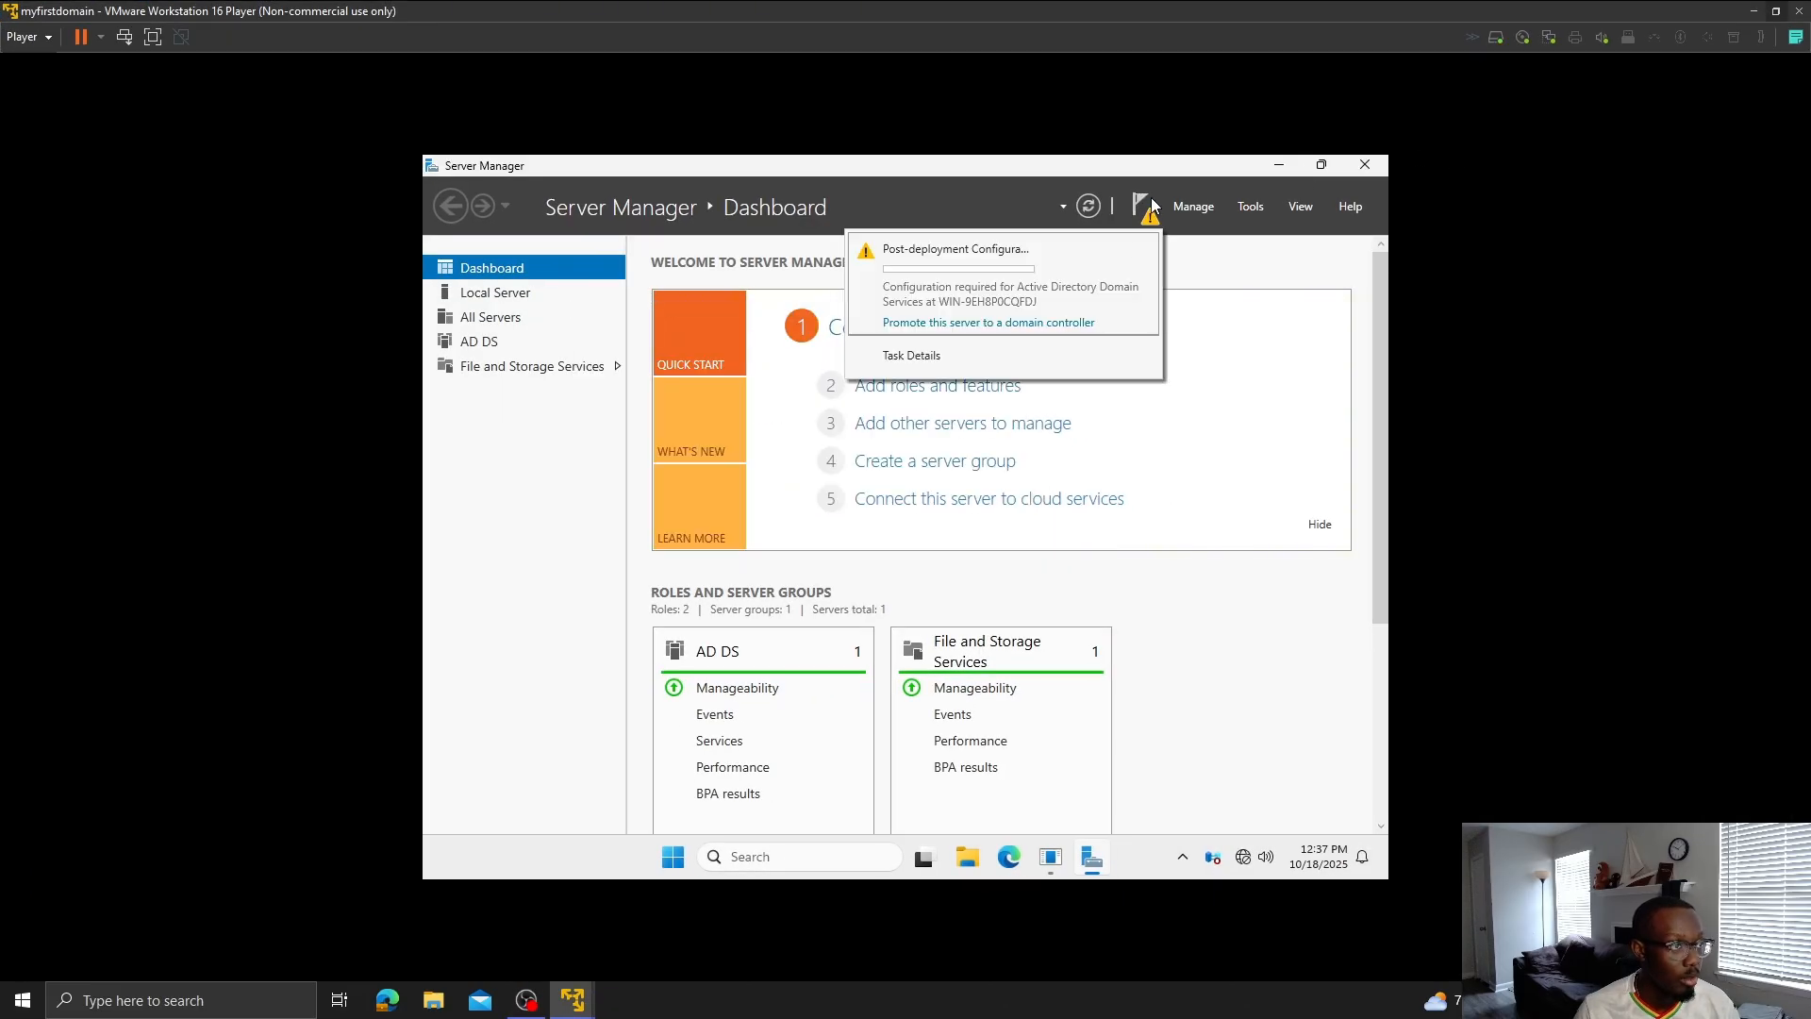
click(948, 326)
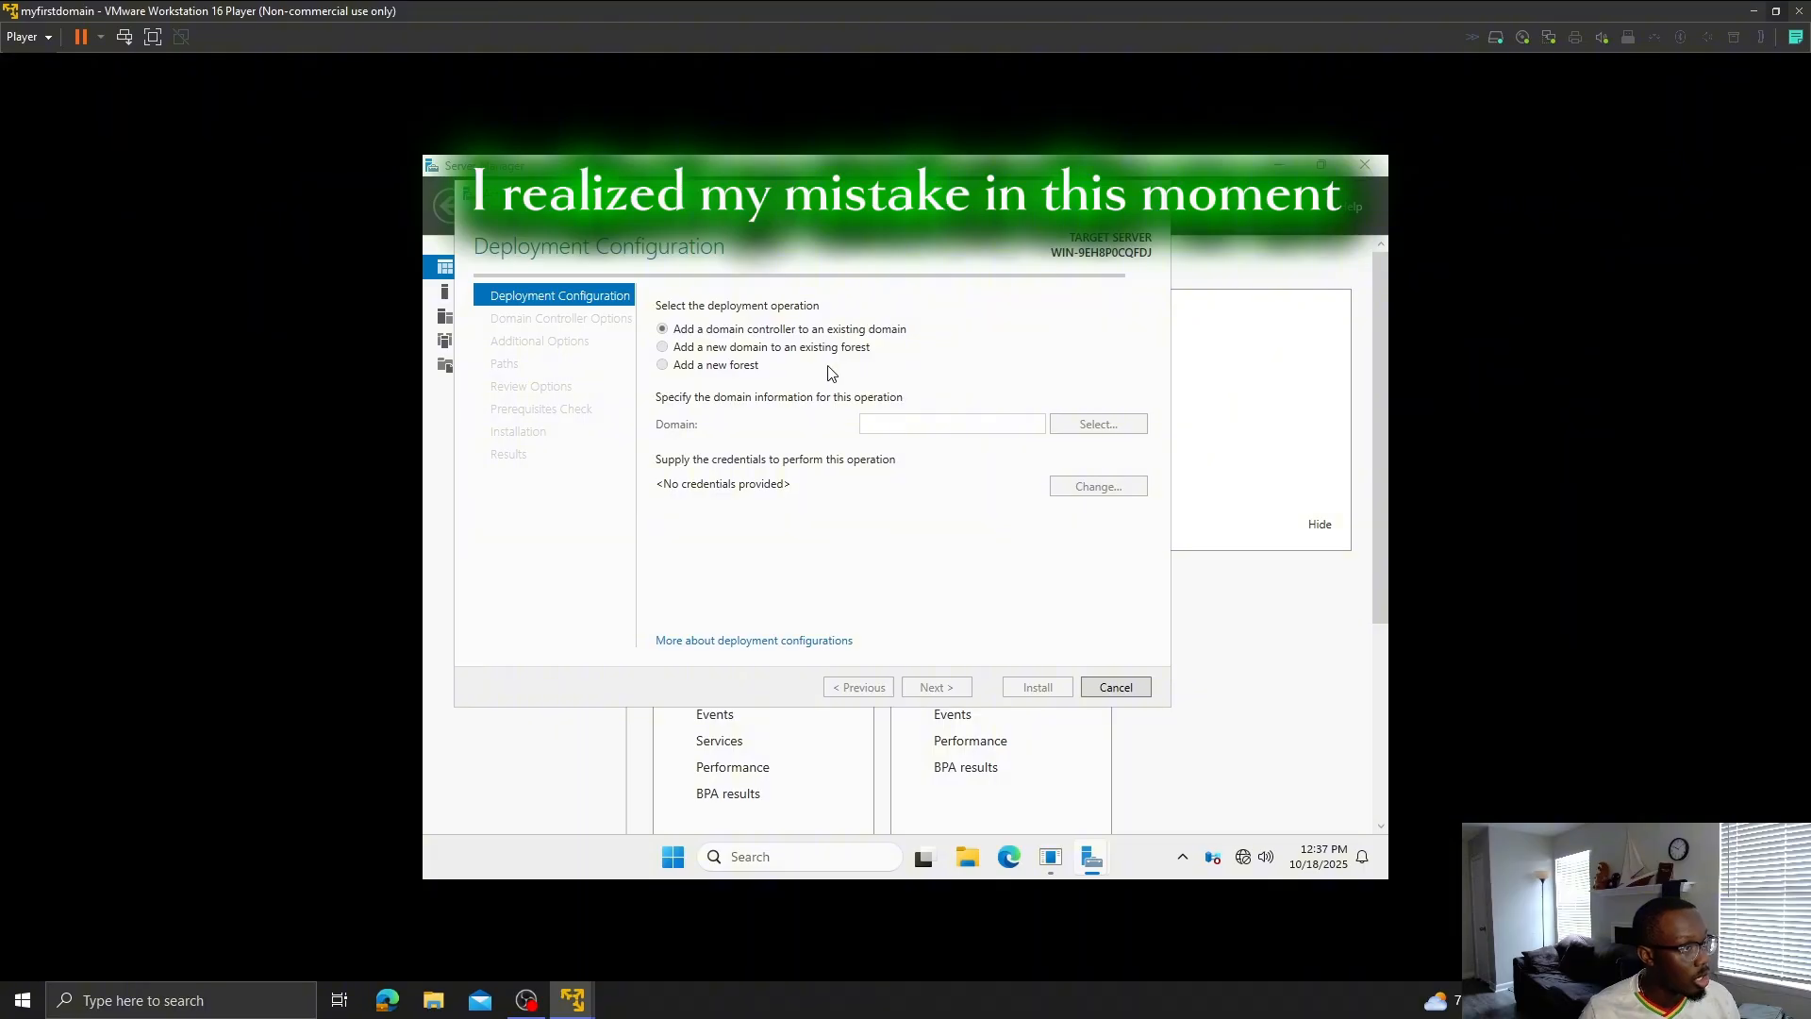
- Choose 'Add a new forest' with root domain myfirstdomain.com and continue
click(662, 368)
click(901, 426)
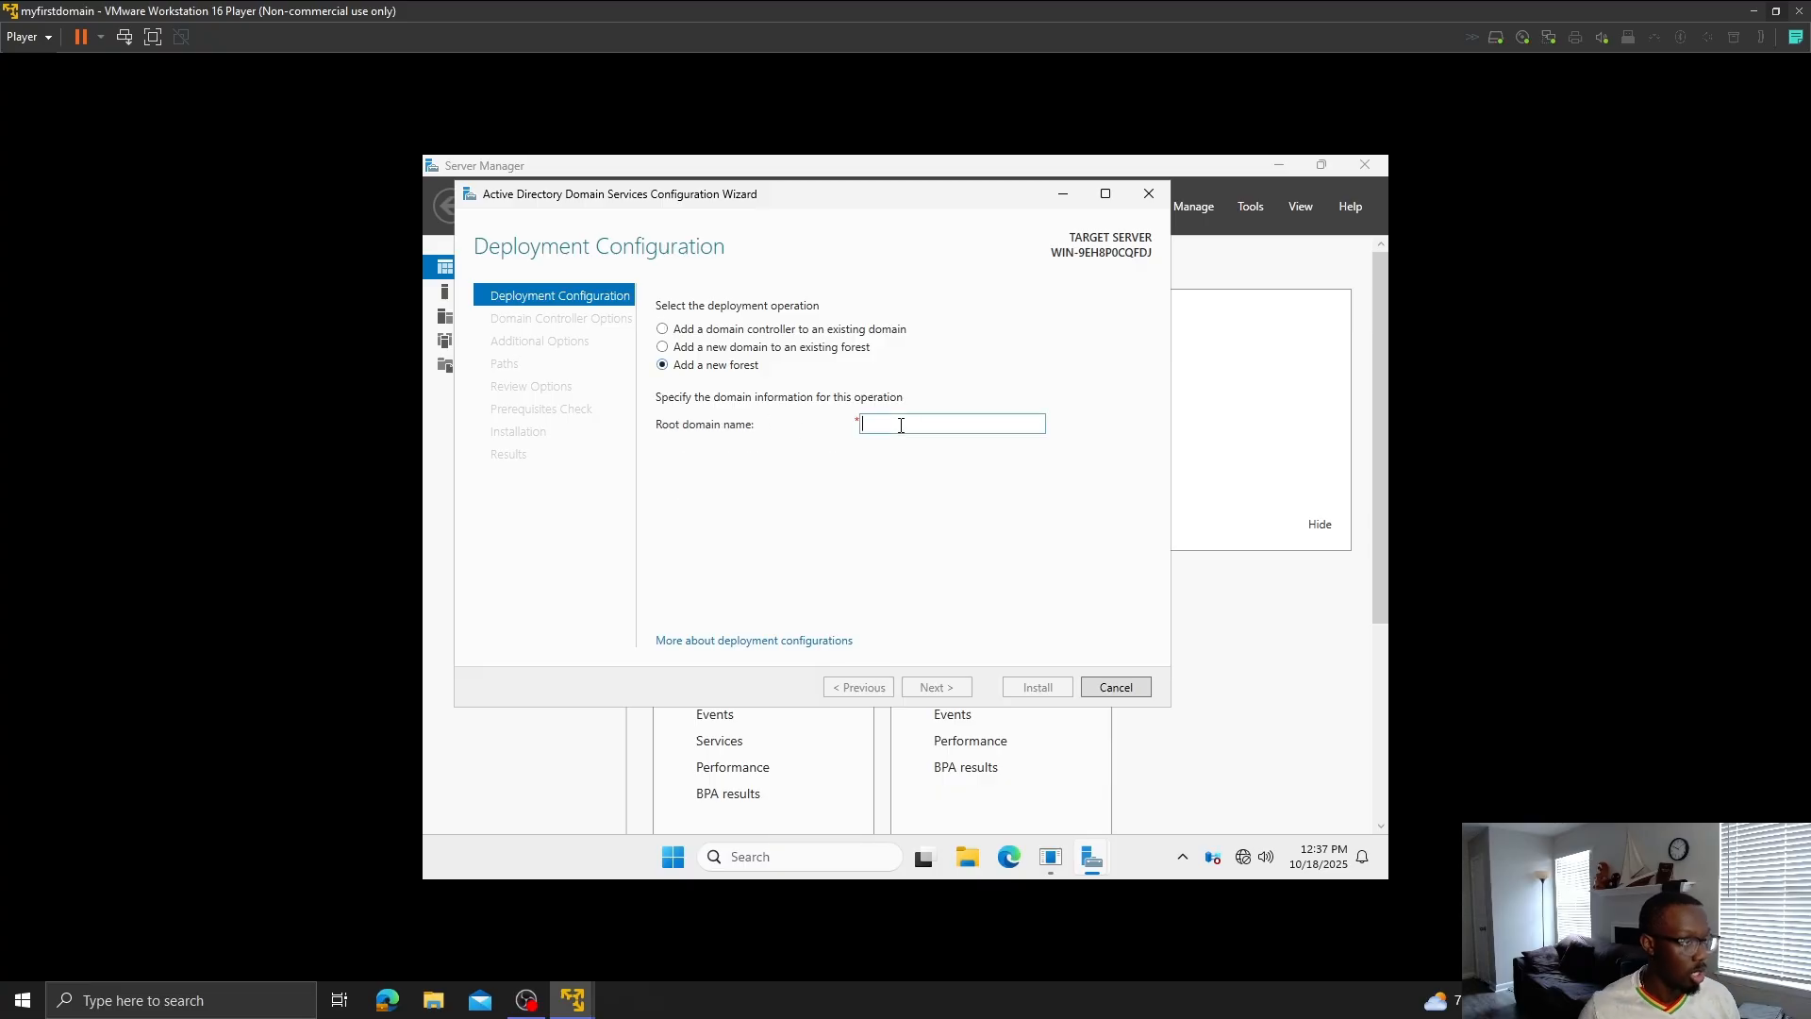
text(fo)
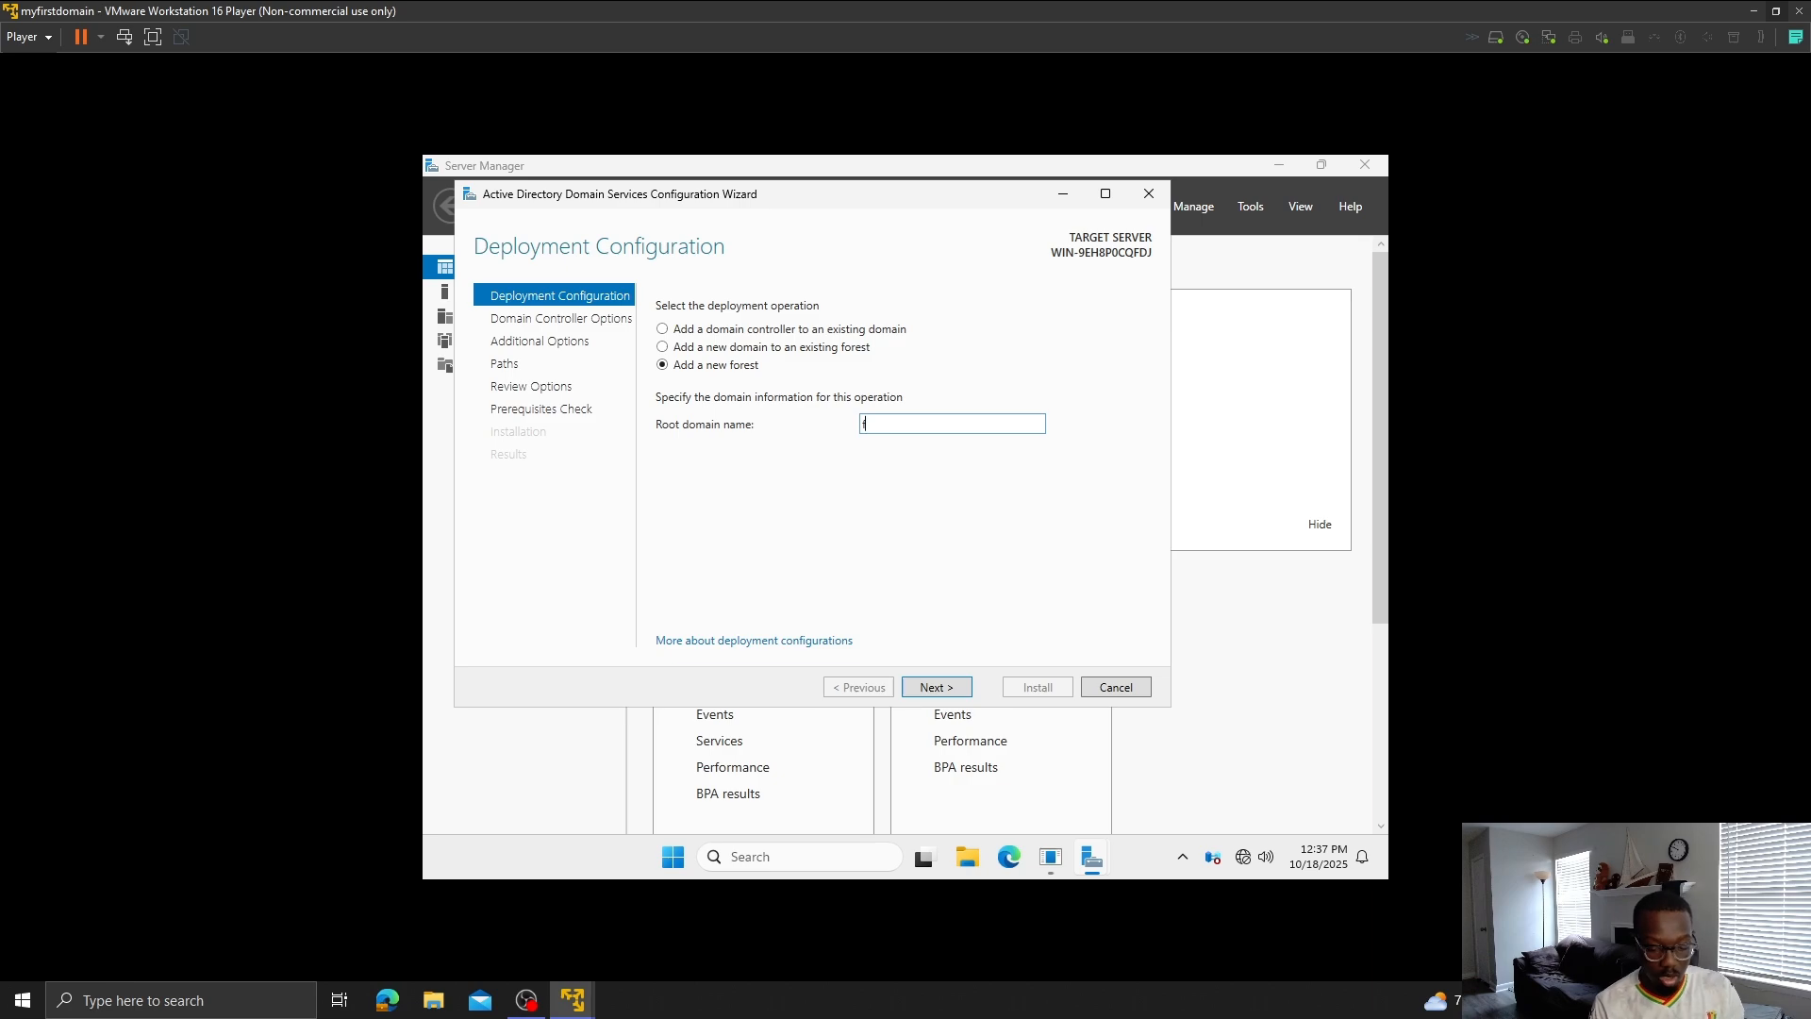
key(BackSpace)
text(my)
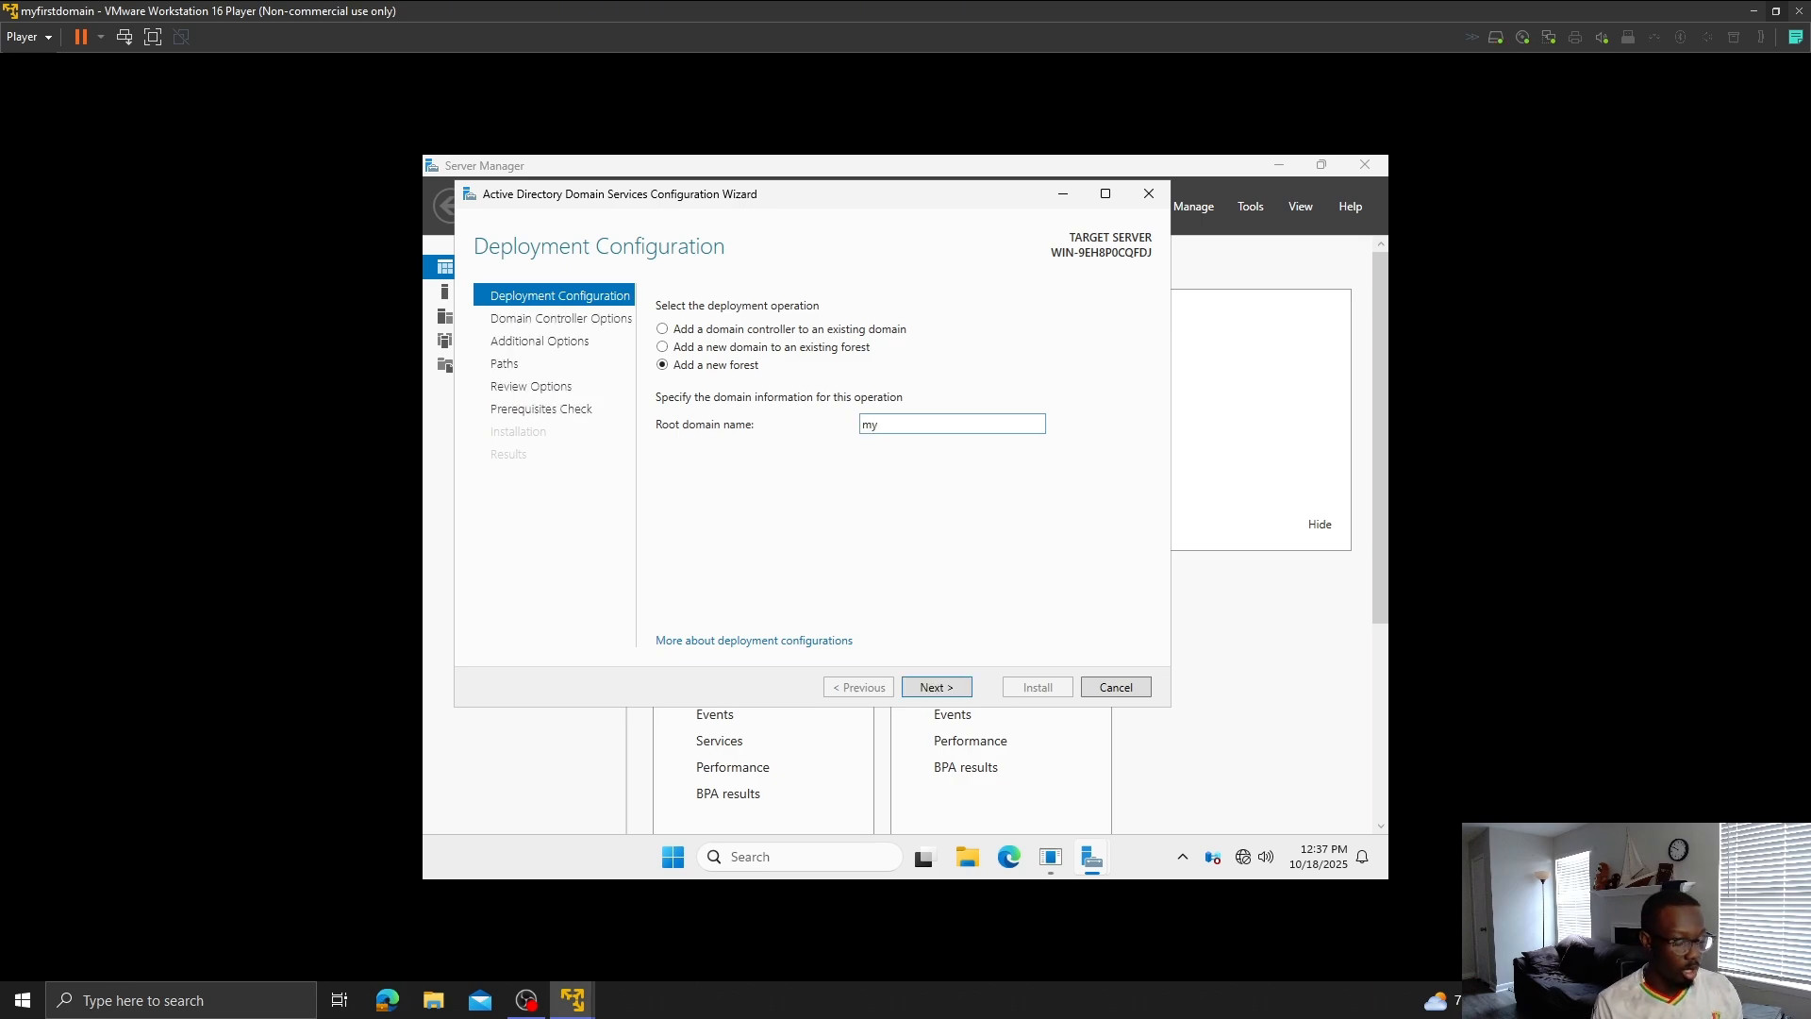
text(firstd)
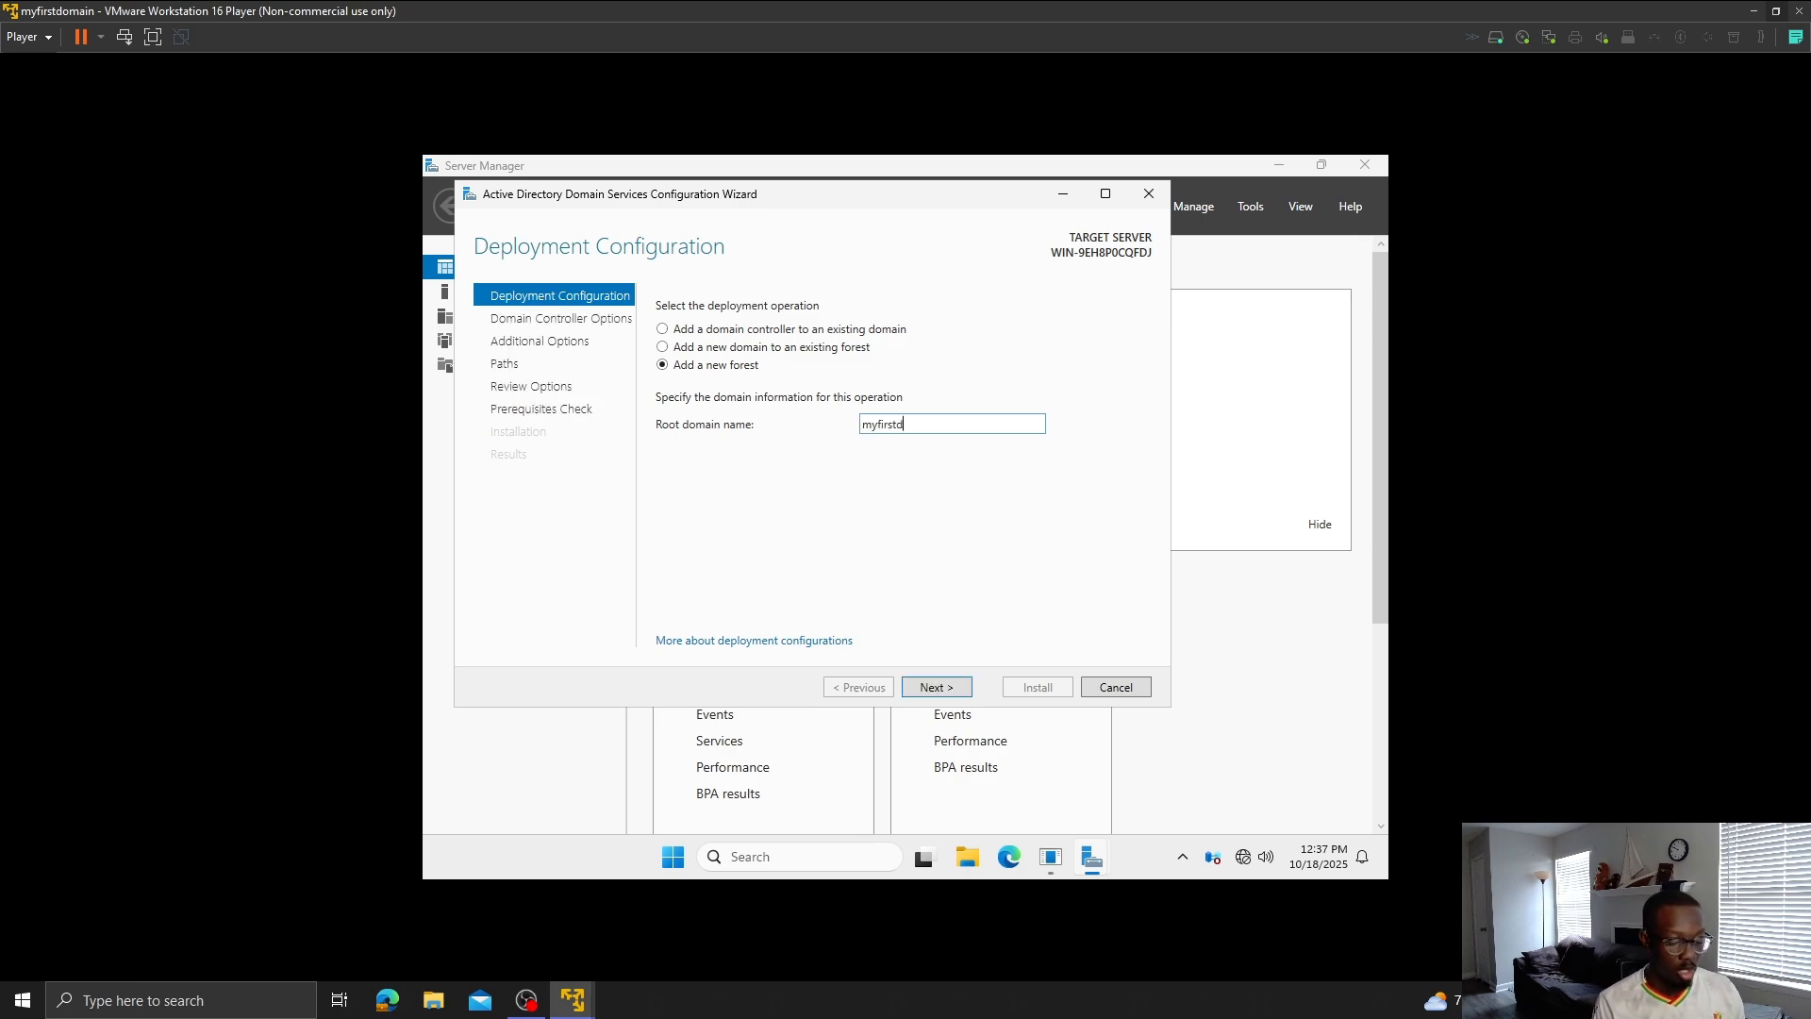
text(omain.com)
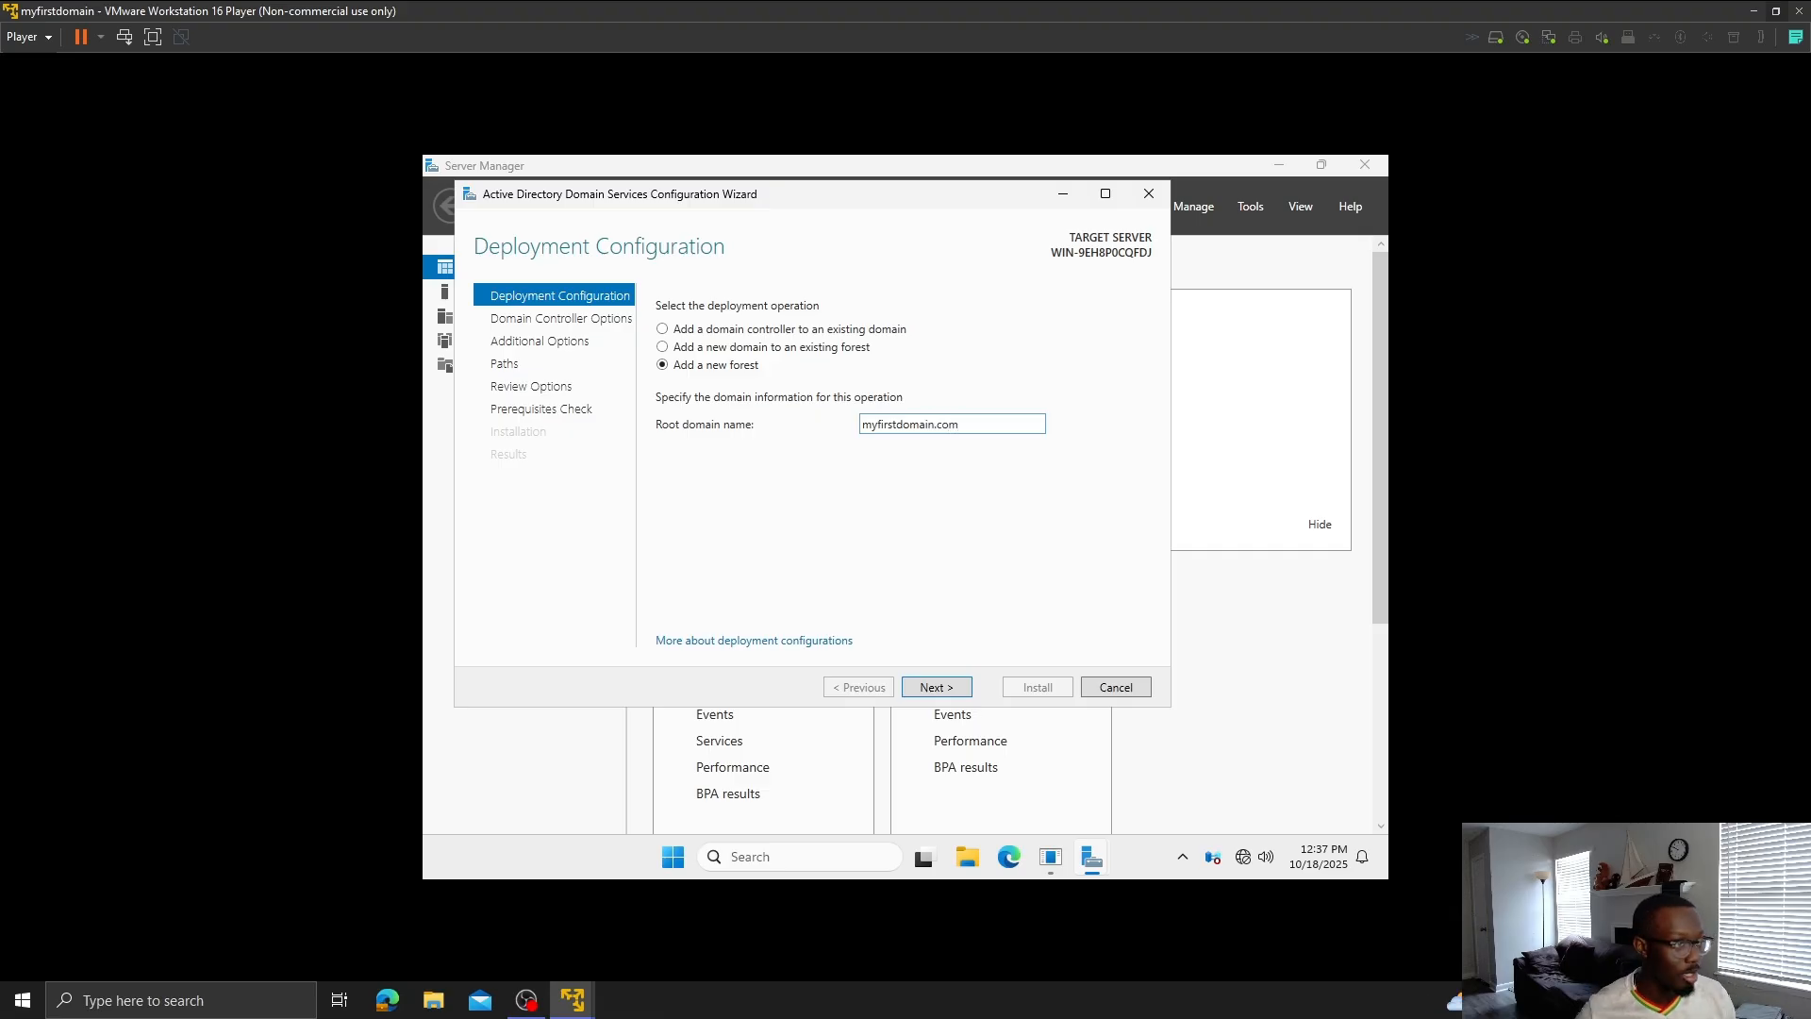
click(938, 688)
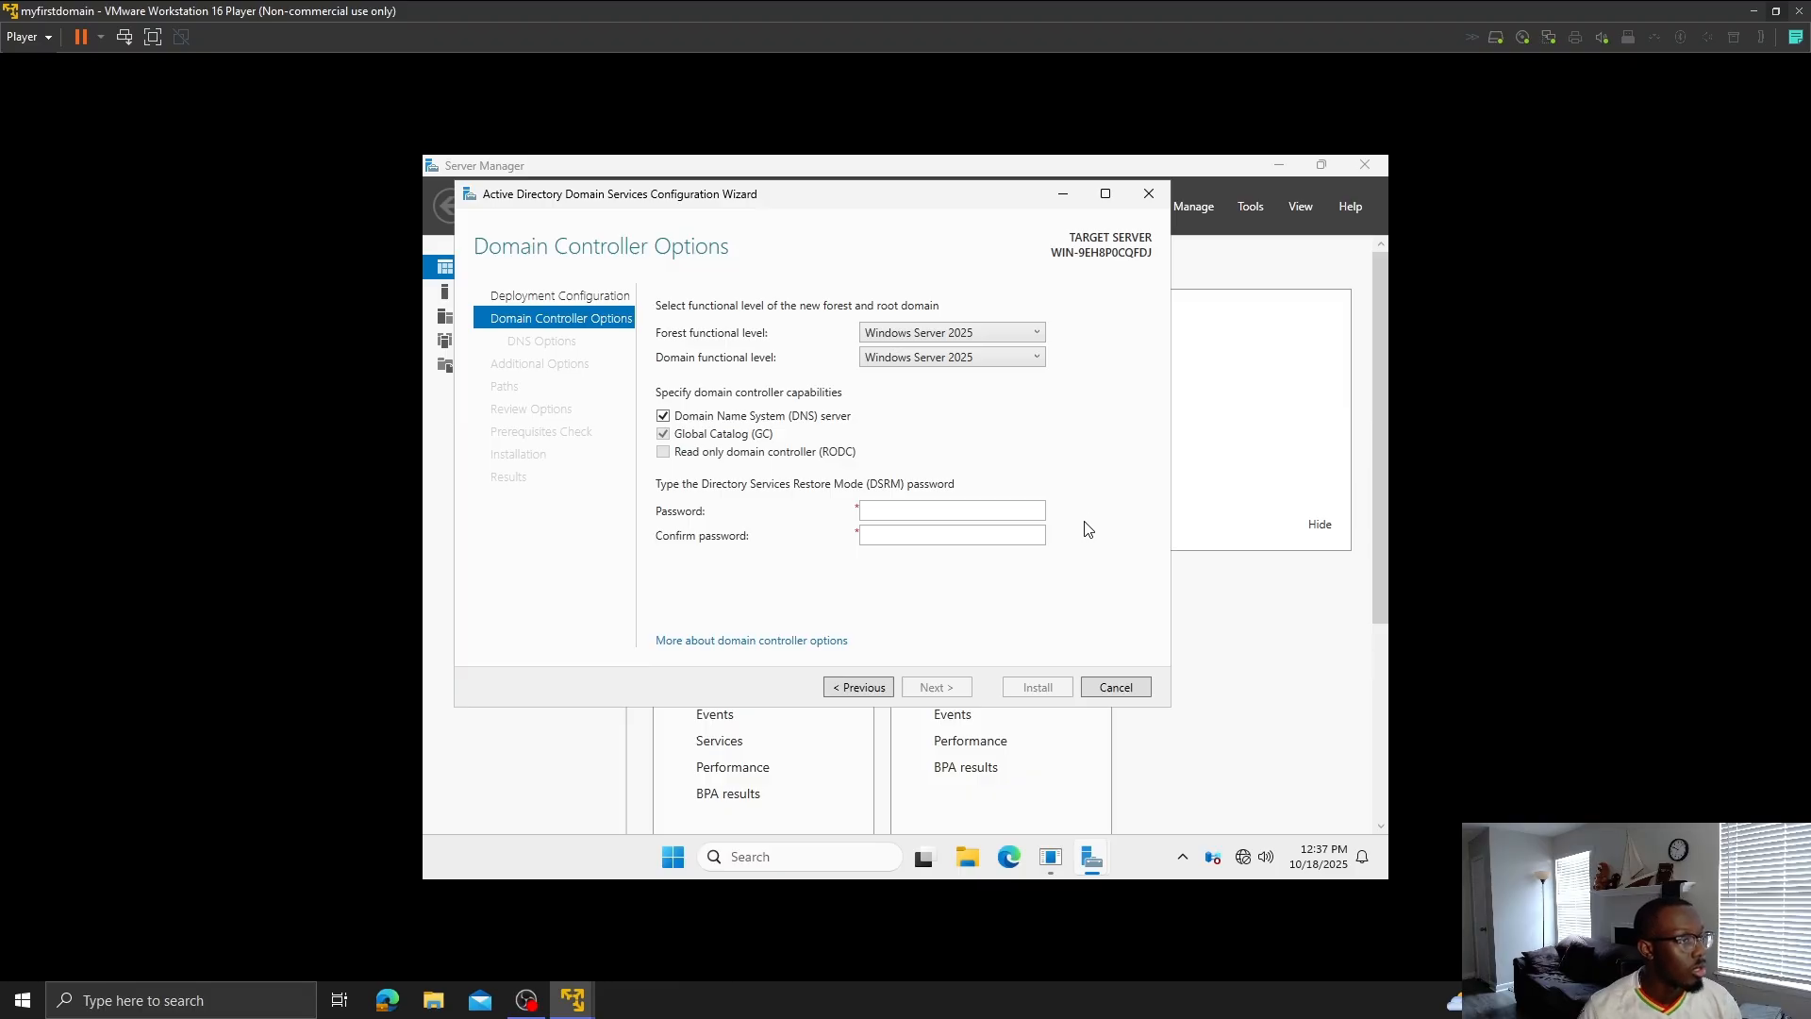
- Enter and confirm the Directory Services Restore Mode password, then advance to DNS Options
click(999, 517)
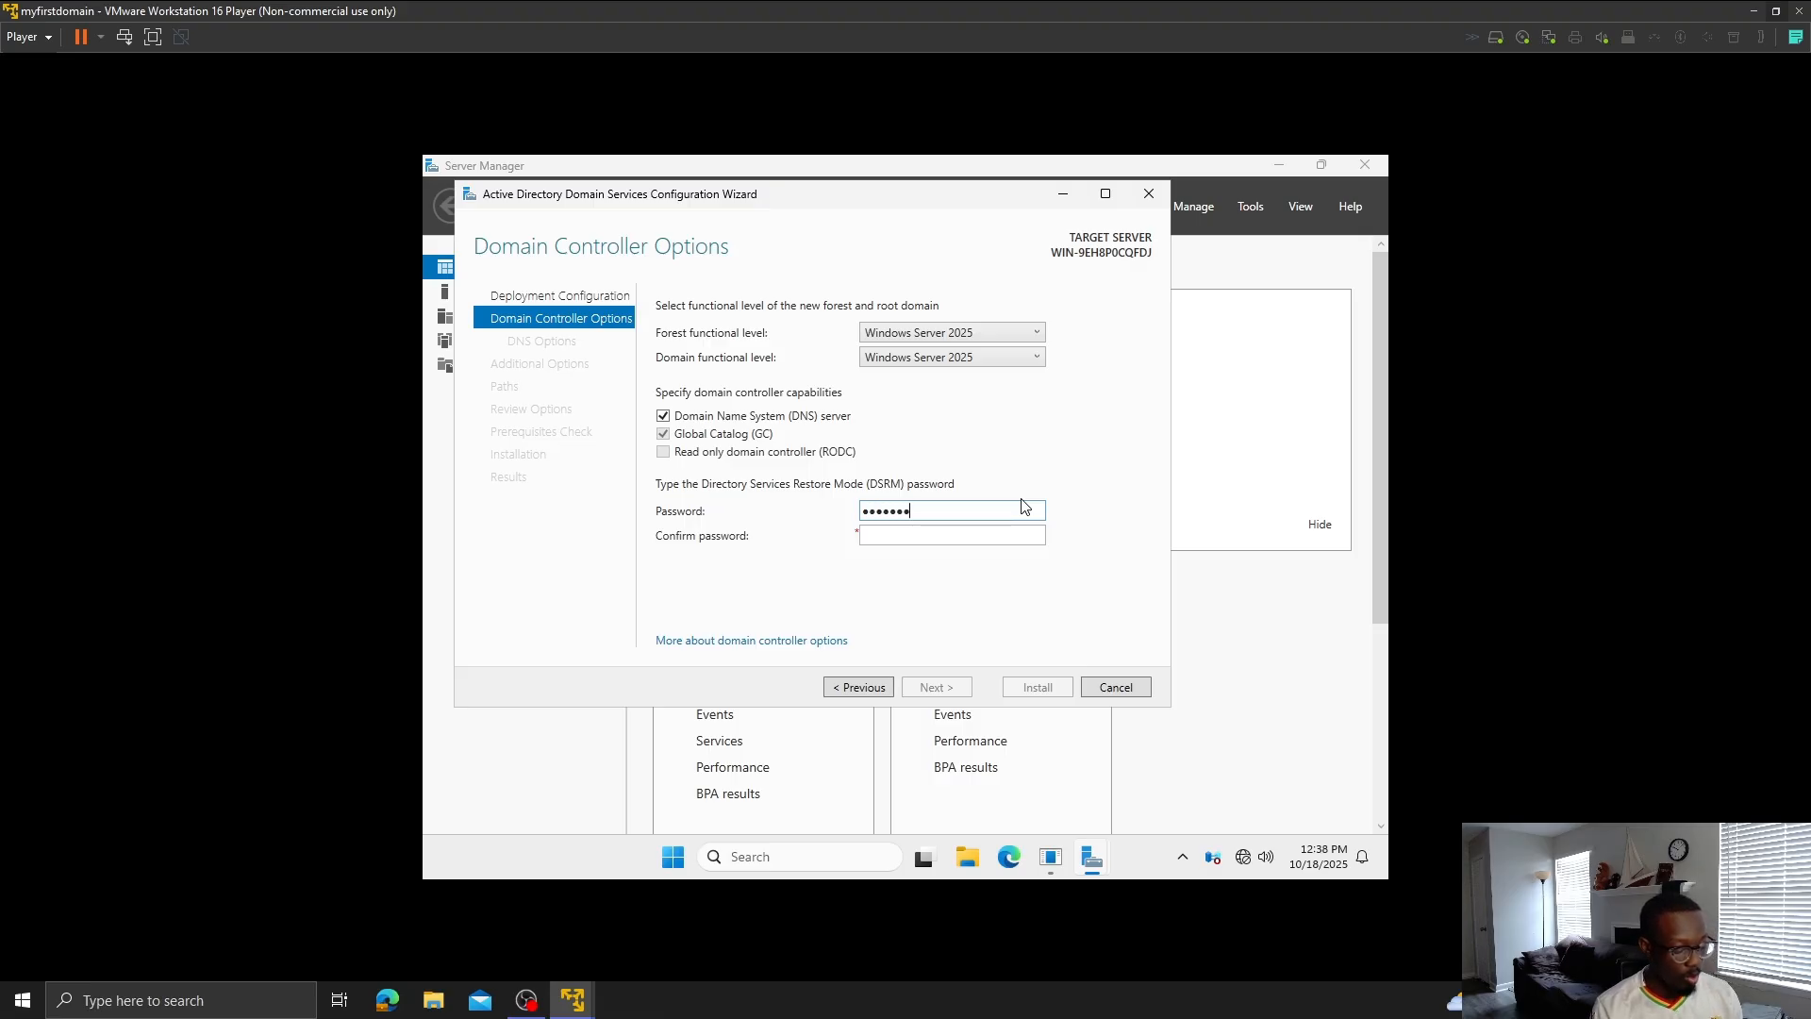
text(••)
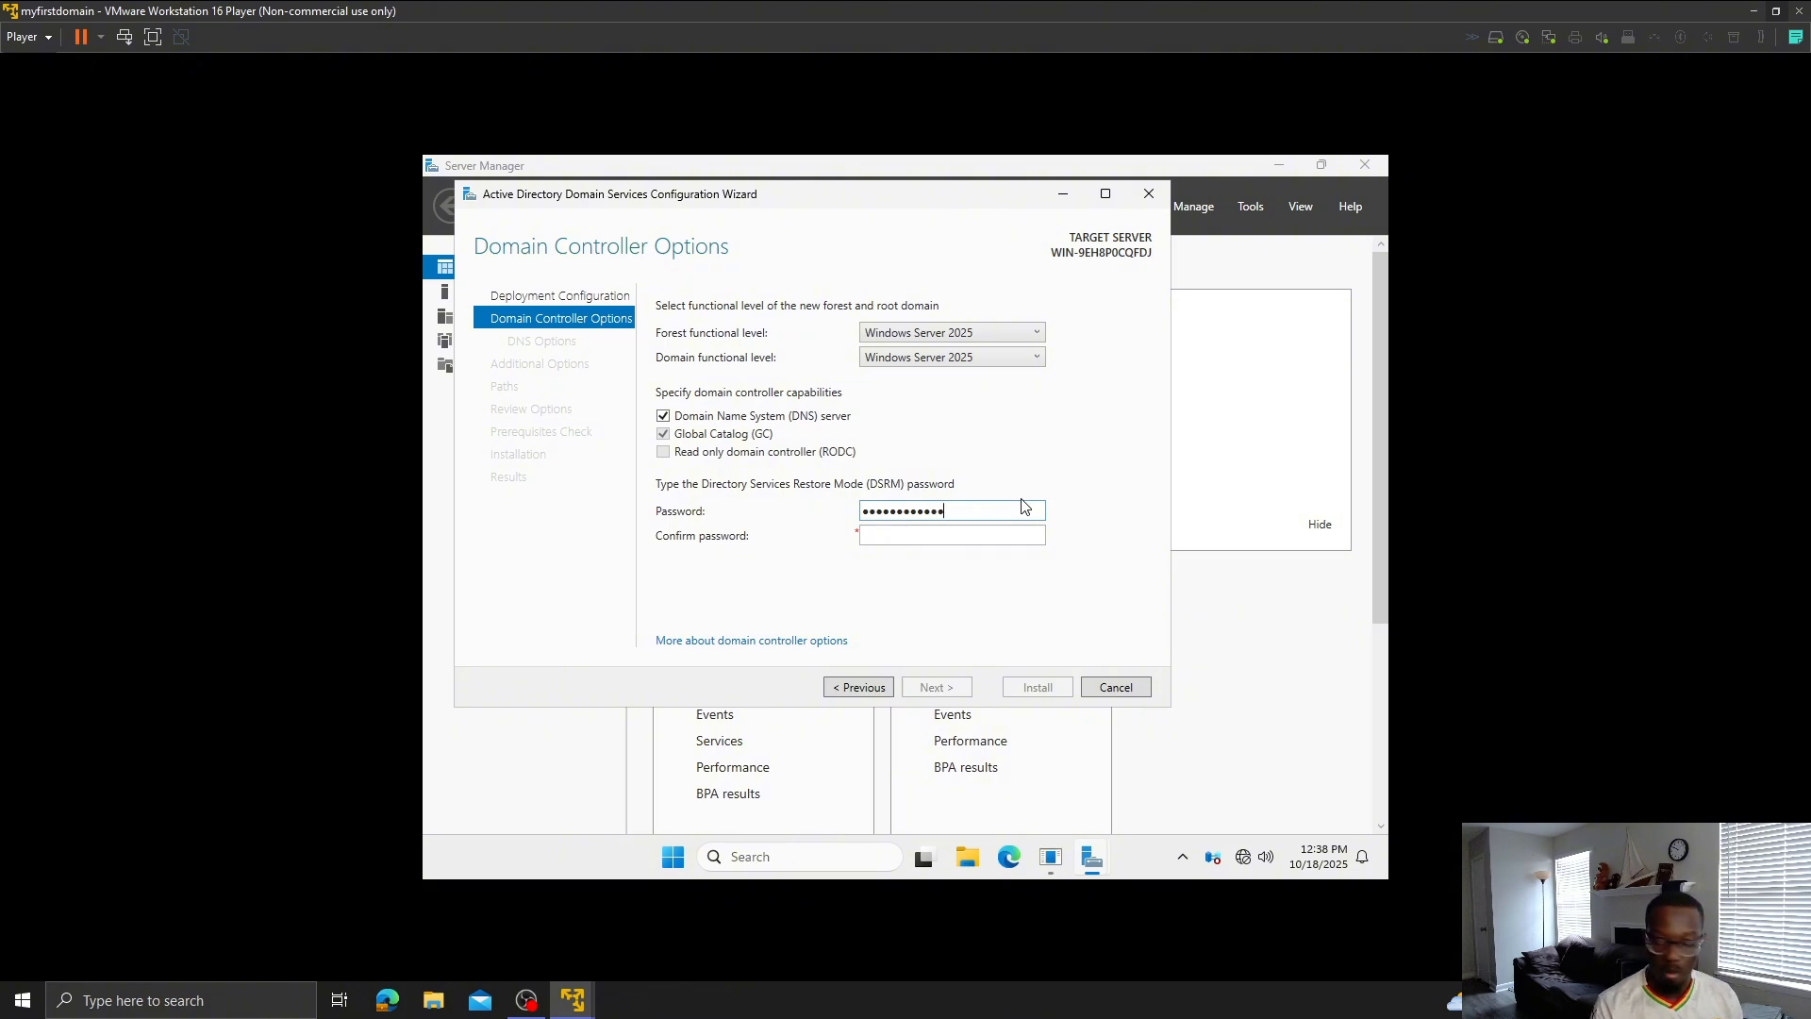
key(Tab)
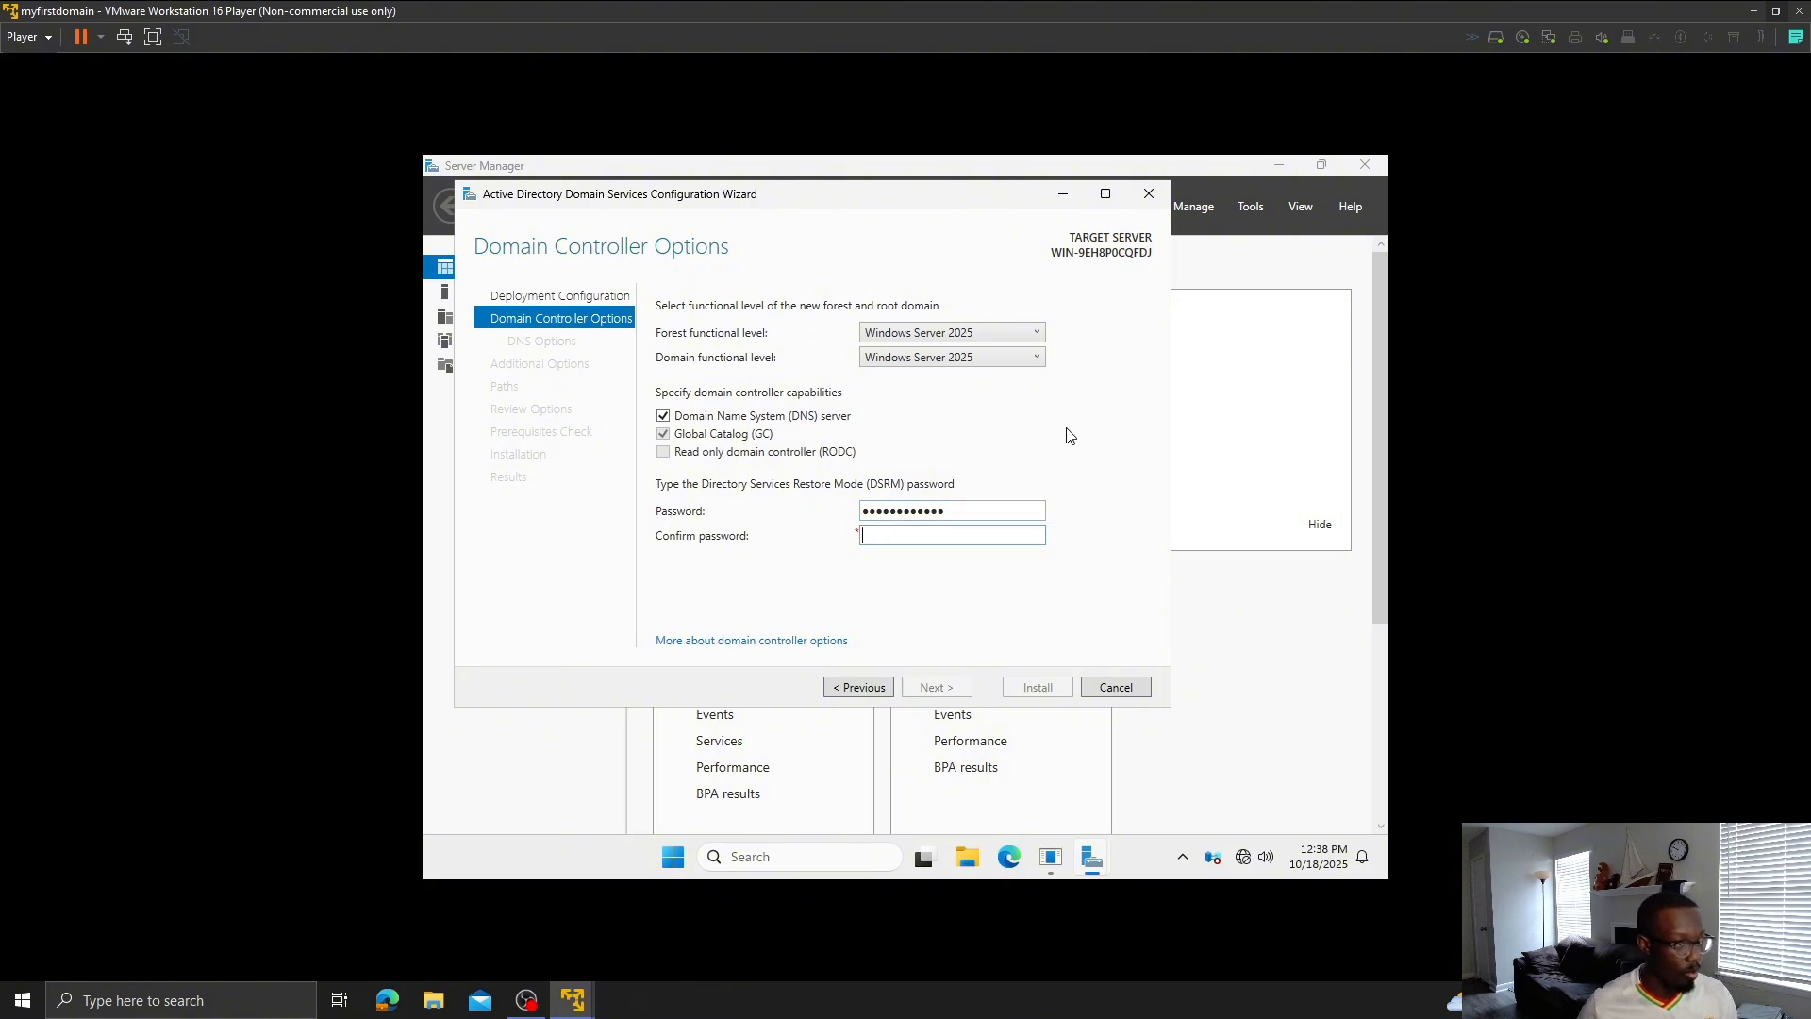
text(•••••)
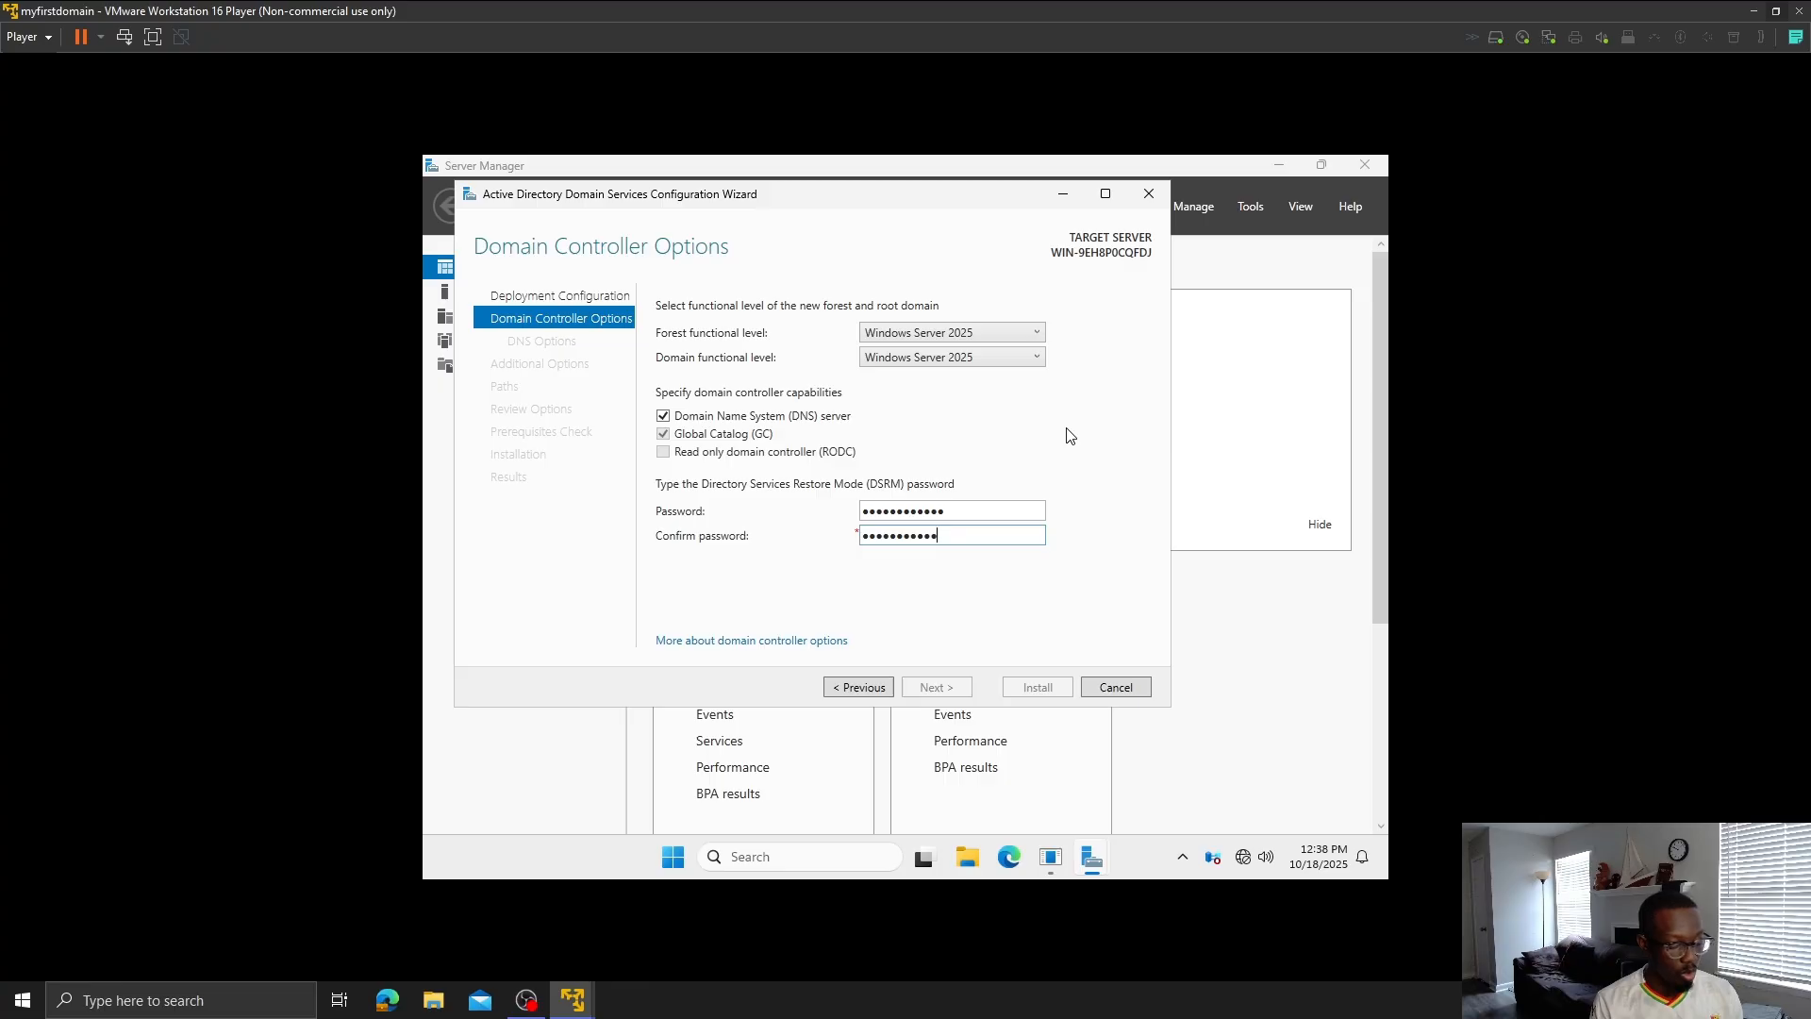
text(•••••••)
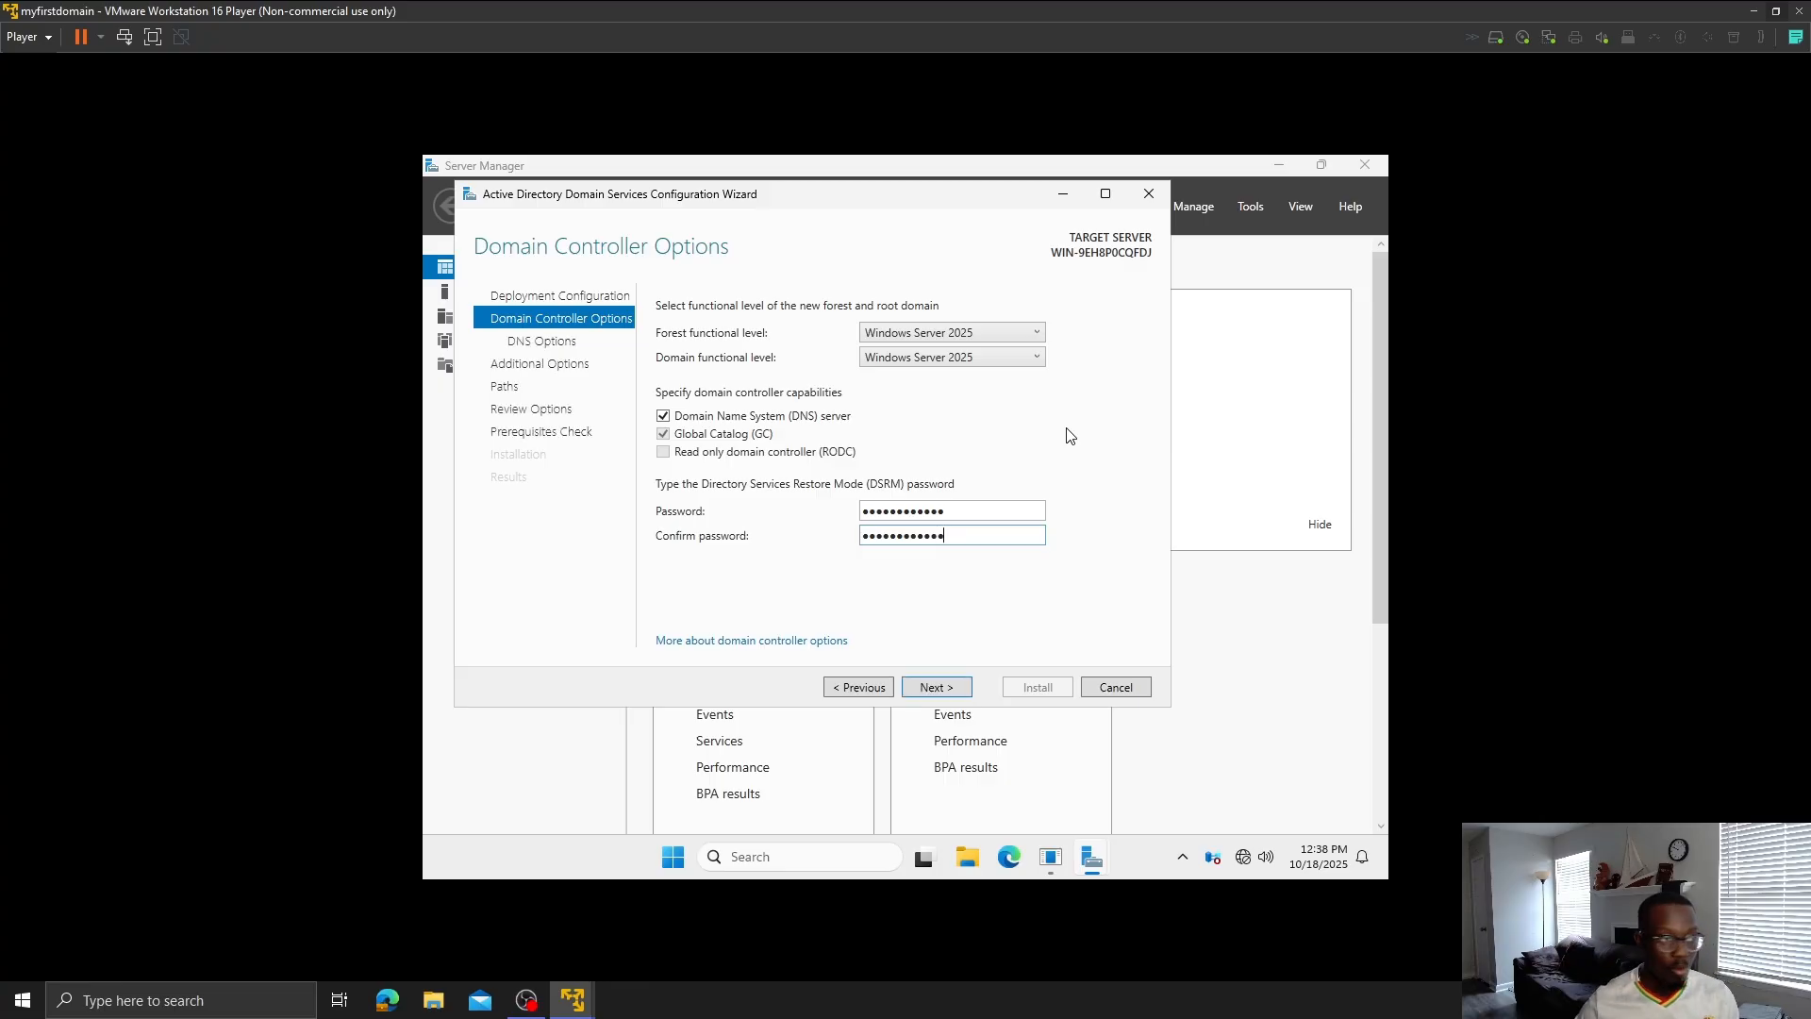
click(930, 688)
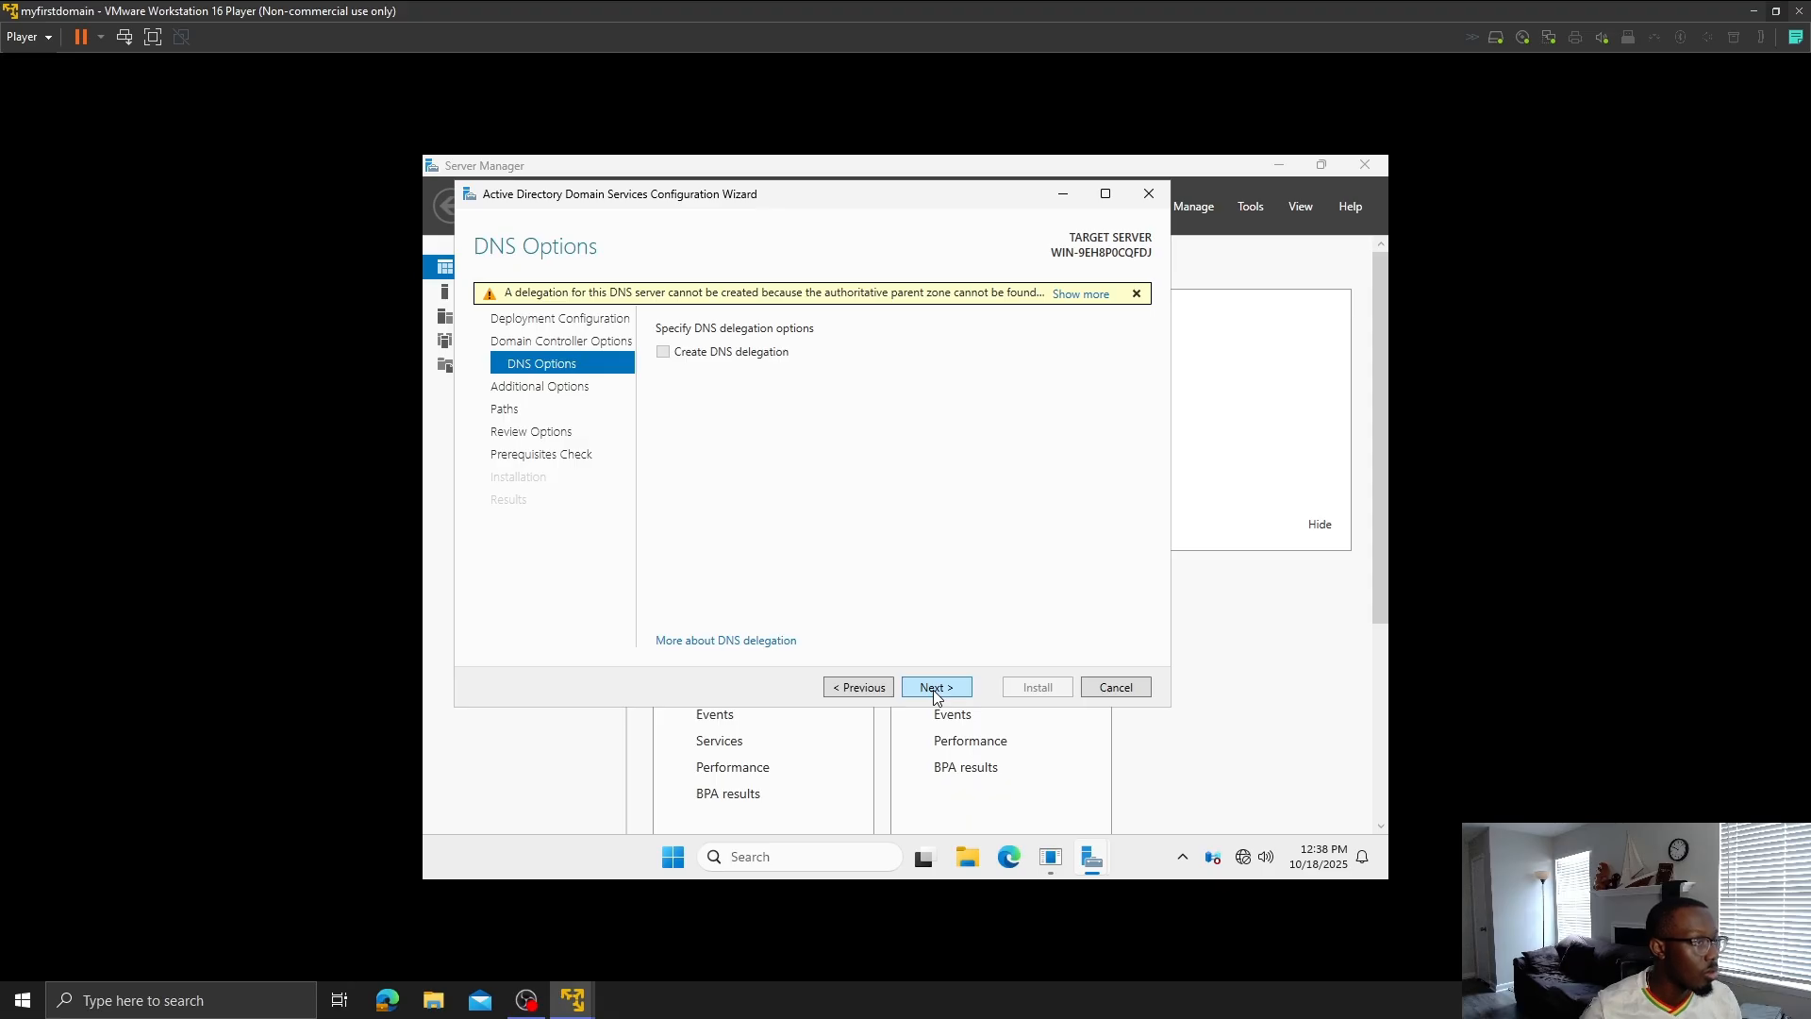
- Accept the DNS options, NetBIOS name MYFIRSTDOMAIN, default paths and review, then dismiss the backup notice
click(933, 688)
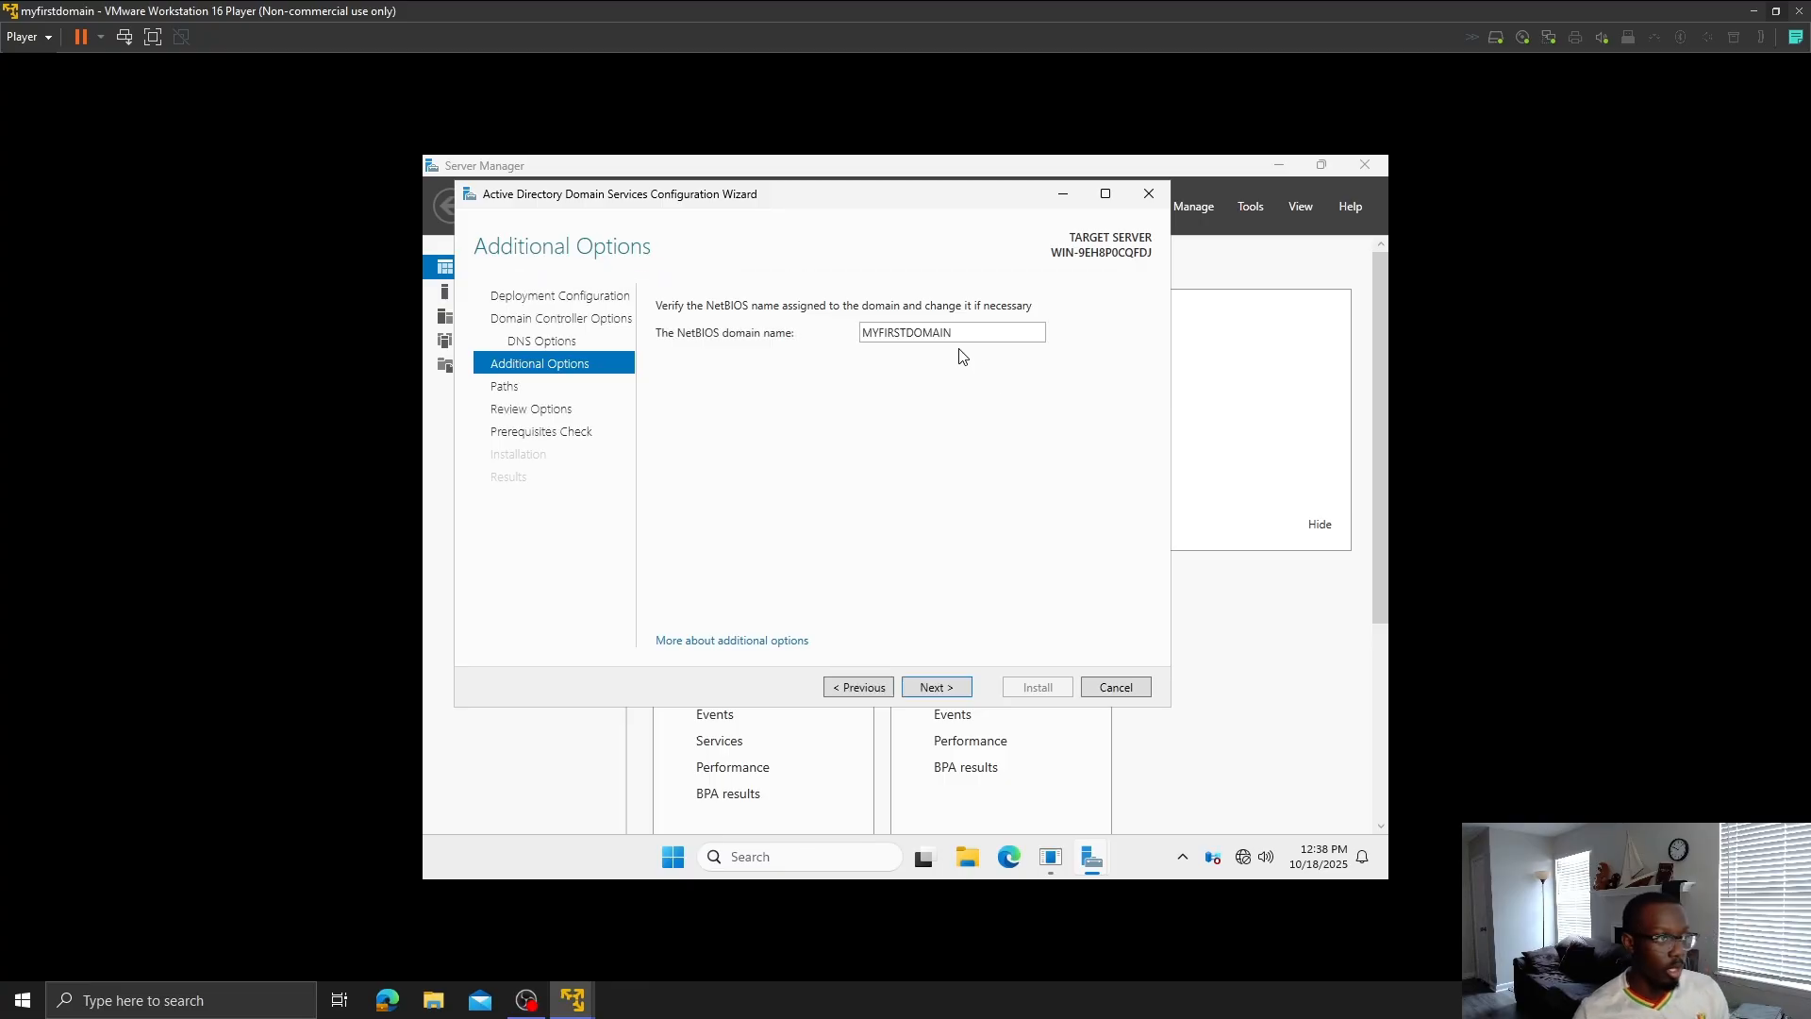
click(956, 689)
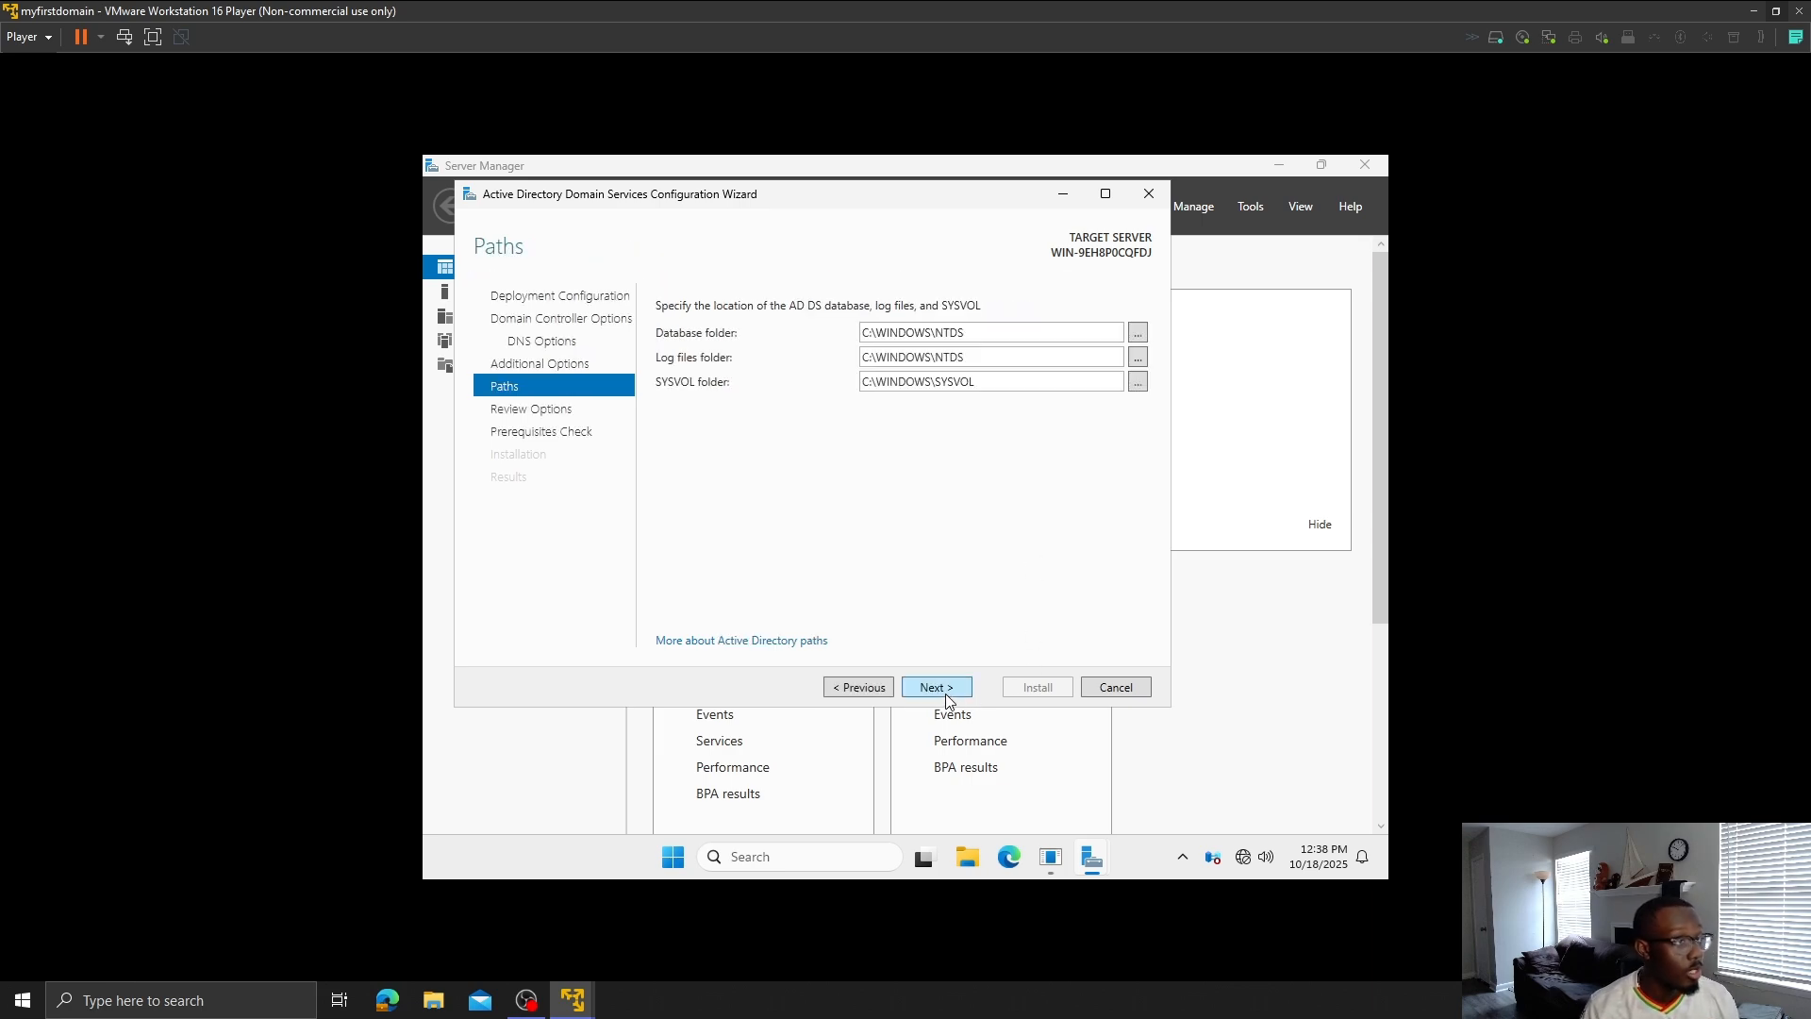
click(942, 693)
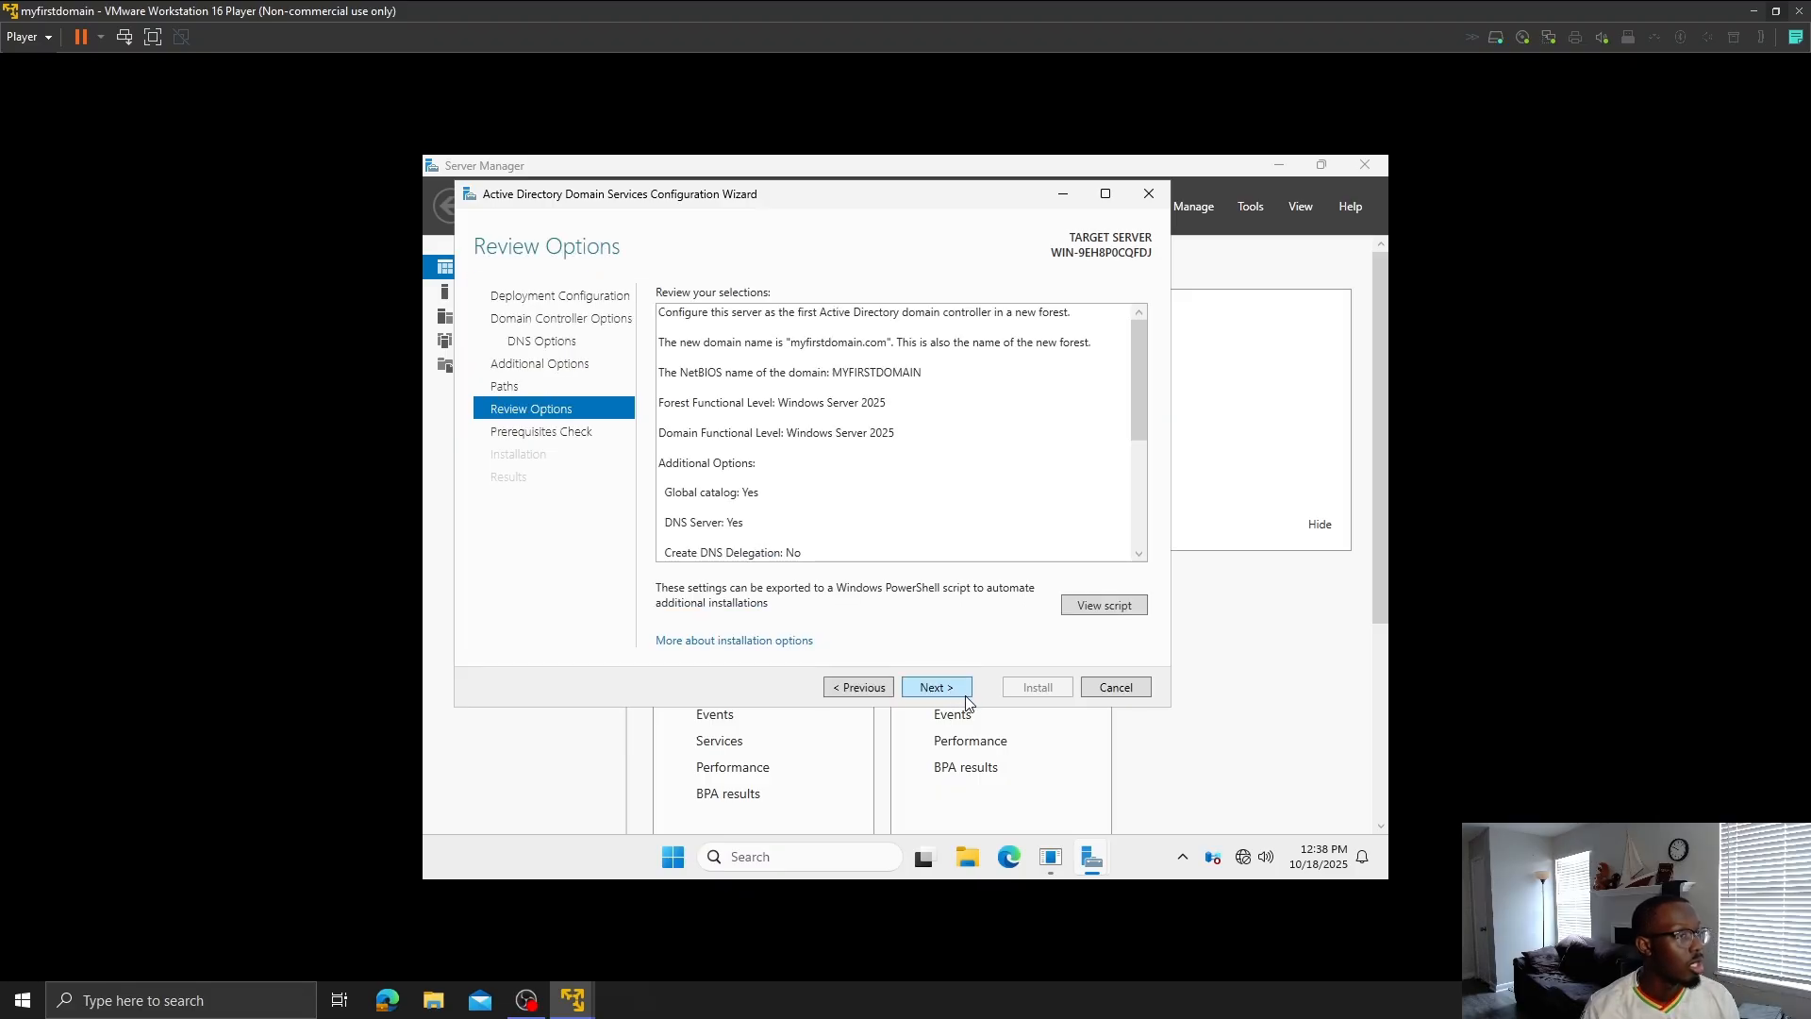
click(962, 692)
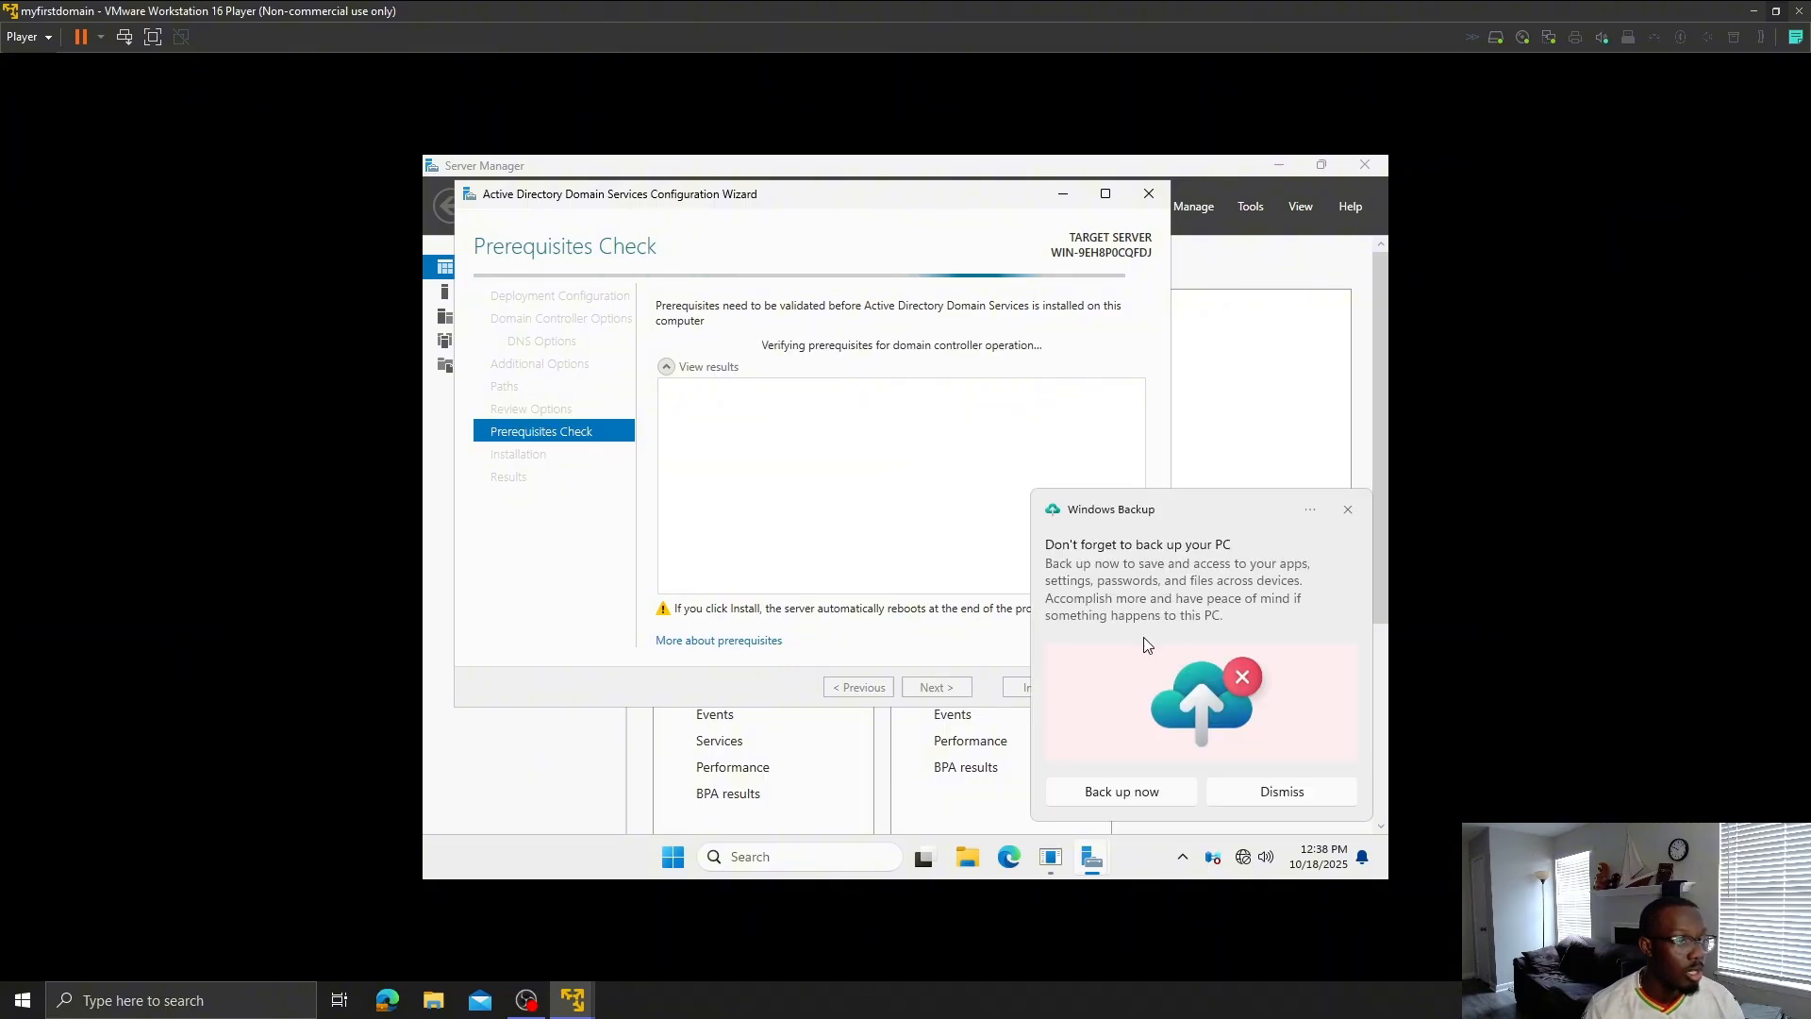
click(1348, 512)
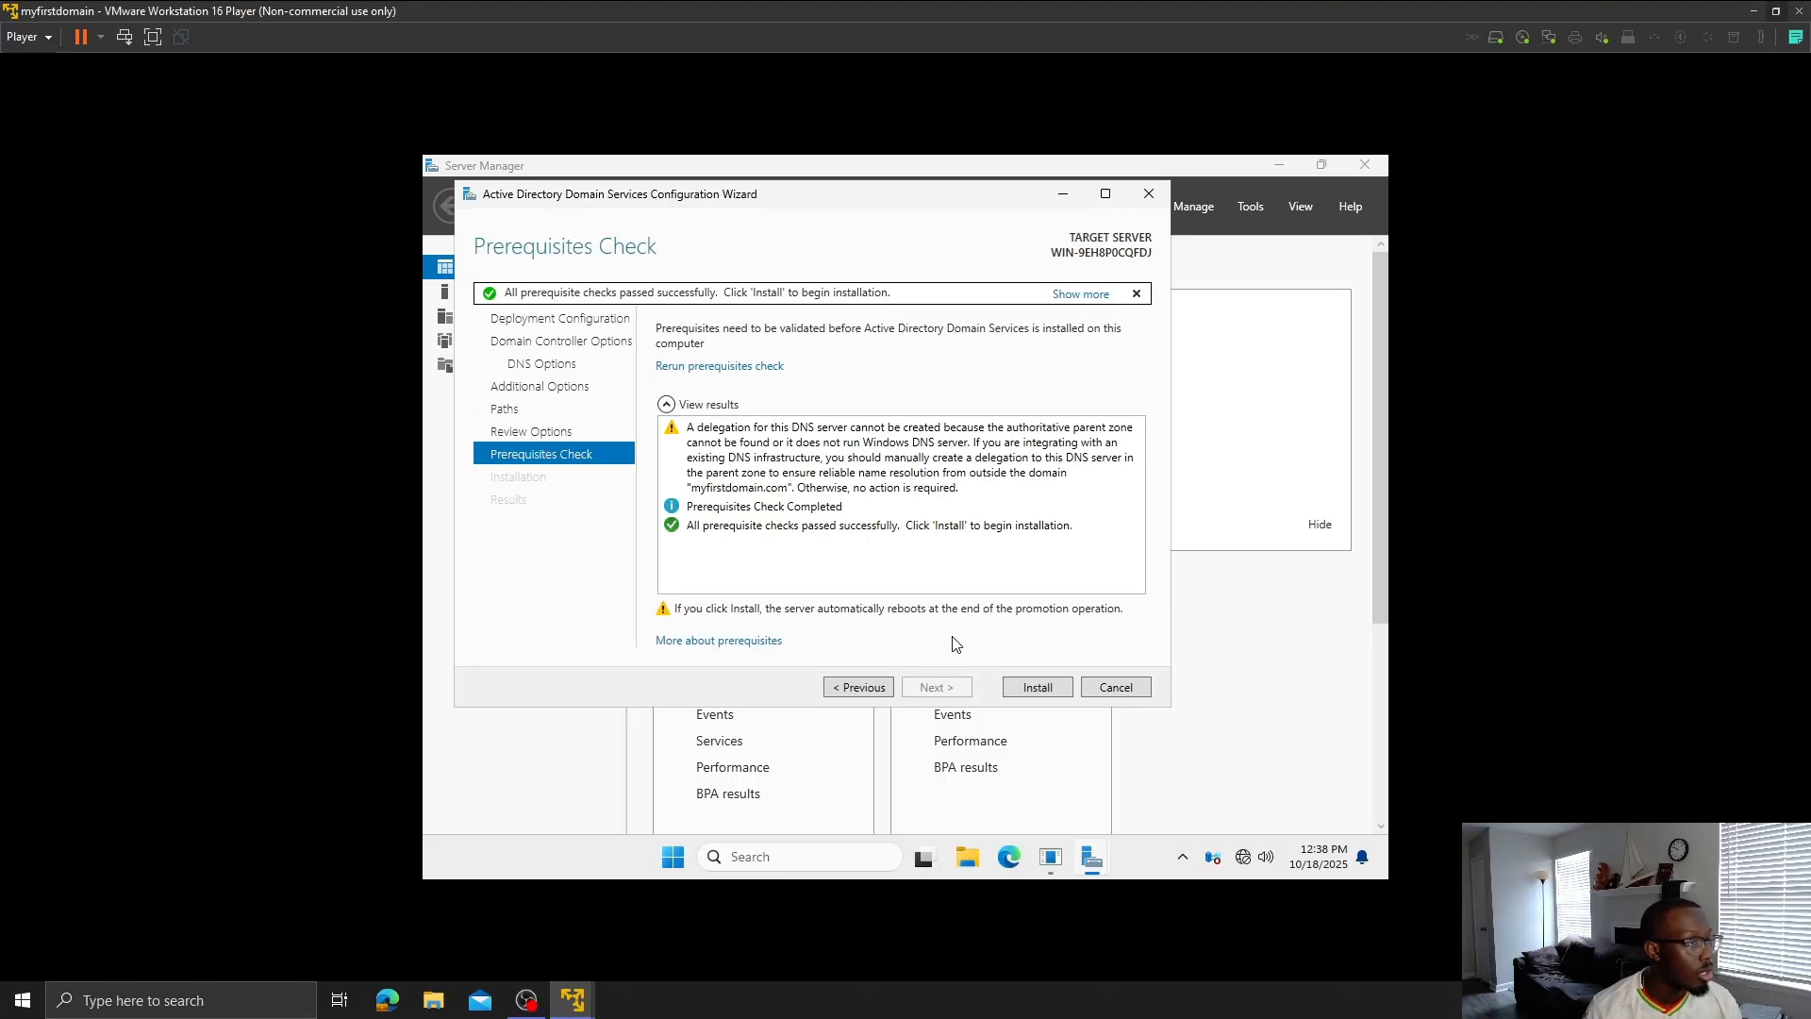
- Start the AD DS installation, briefly maximize and restore the 1st Workstation VM, then return to the server
click(1038, 688)
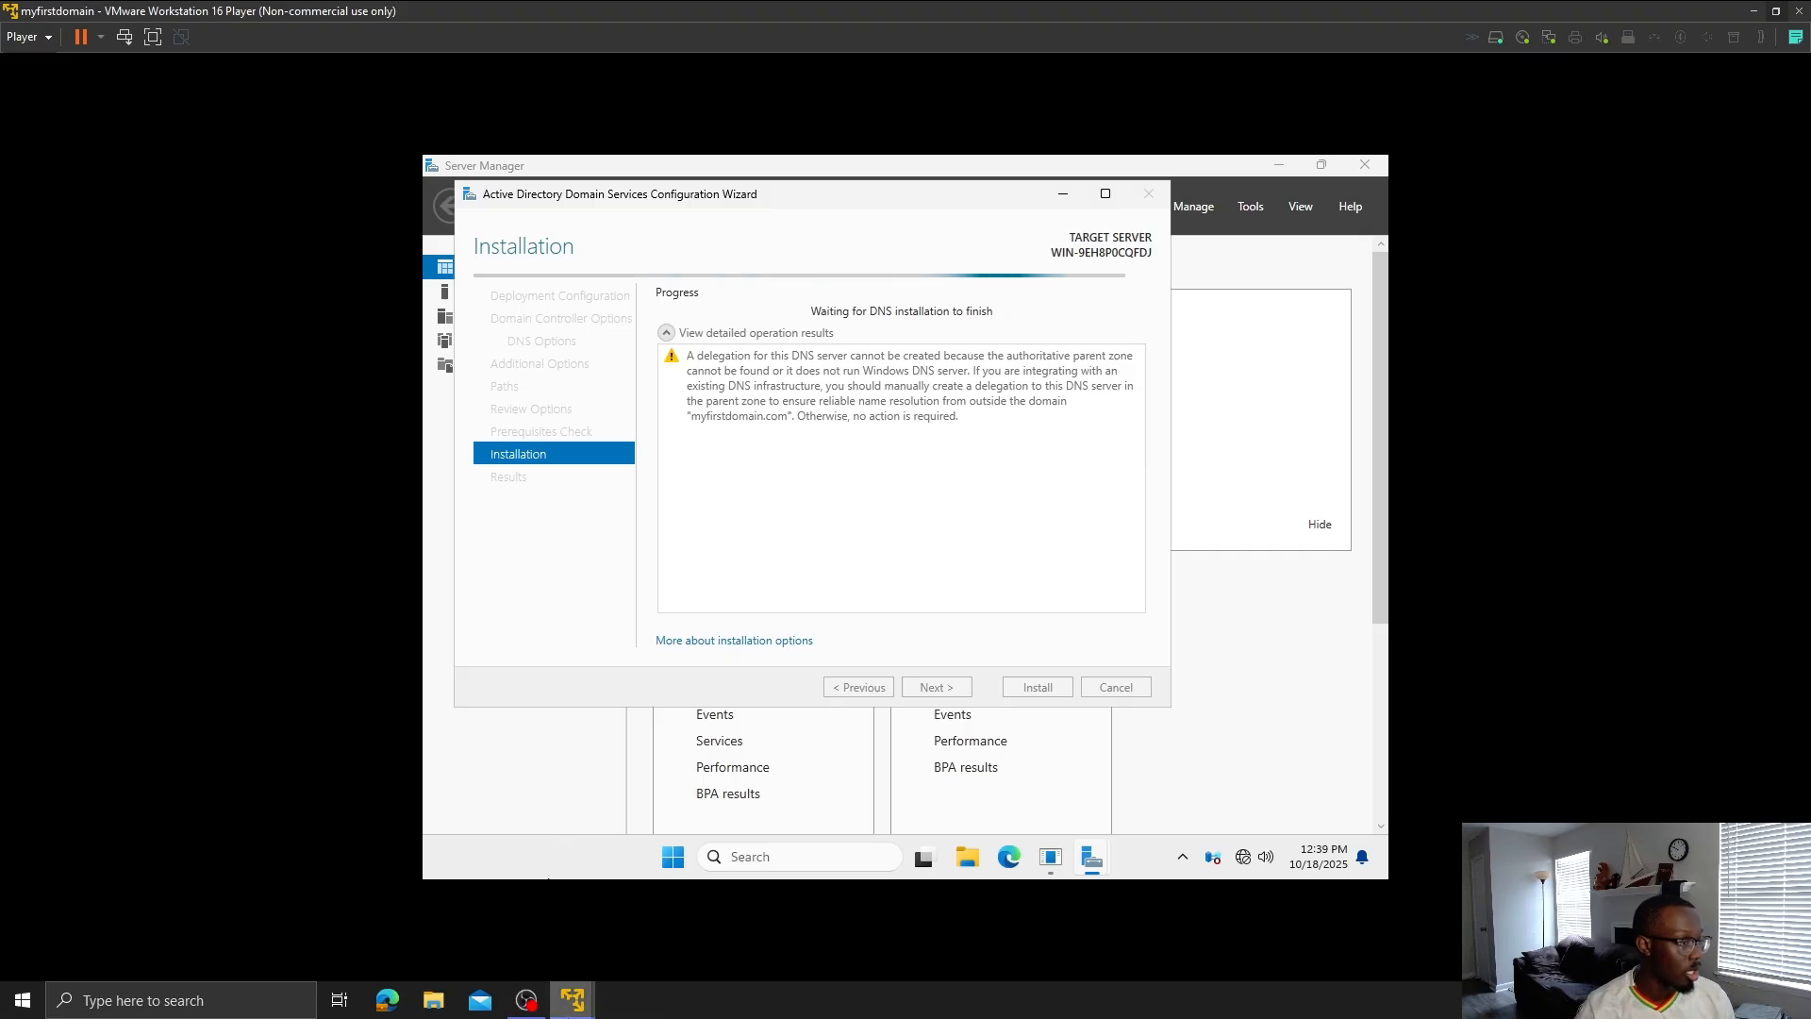
mouse_move(572, 999)
click(620, 939)
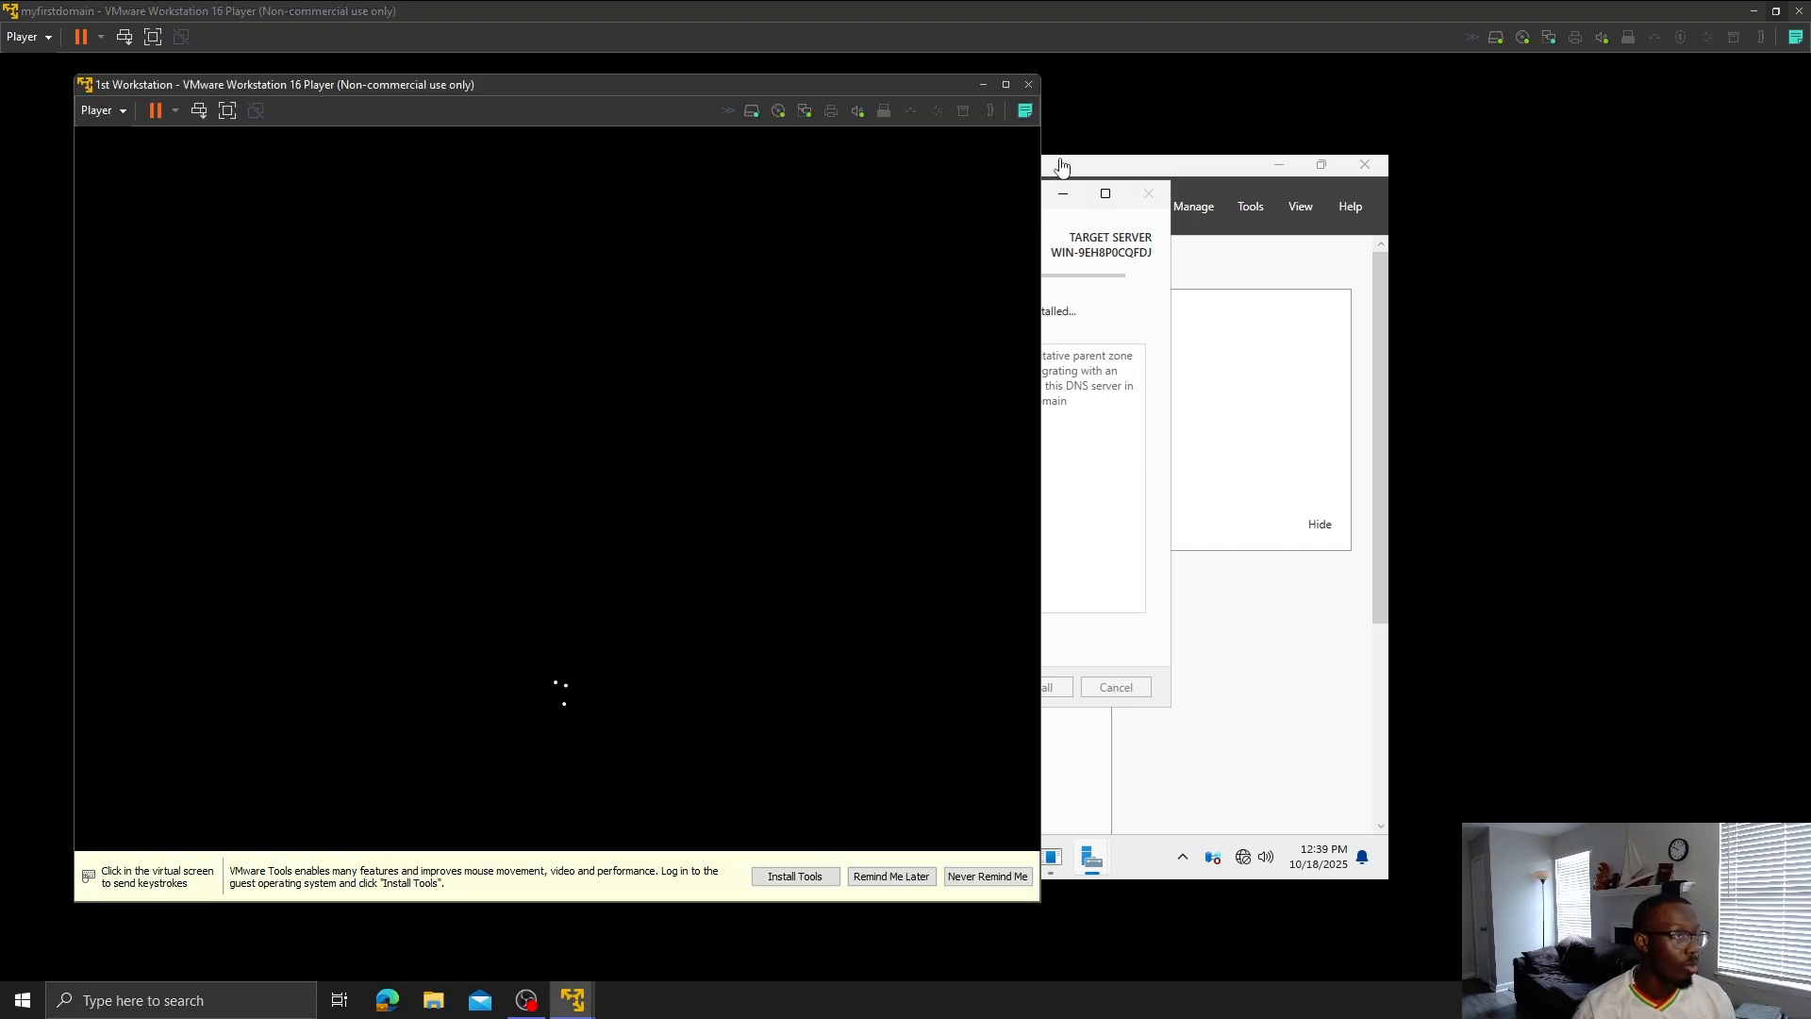
click(1005, 85)
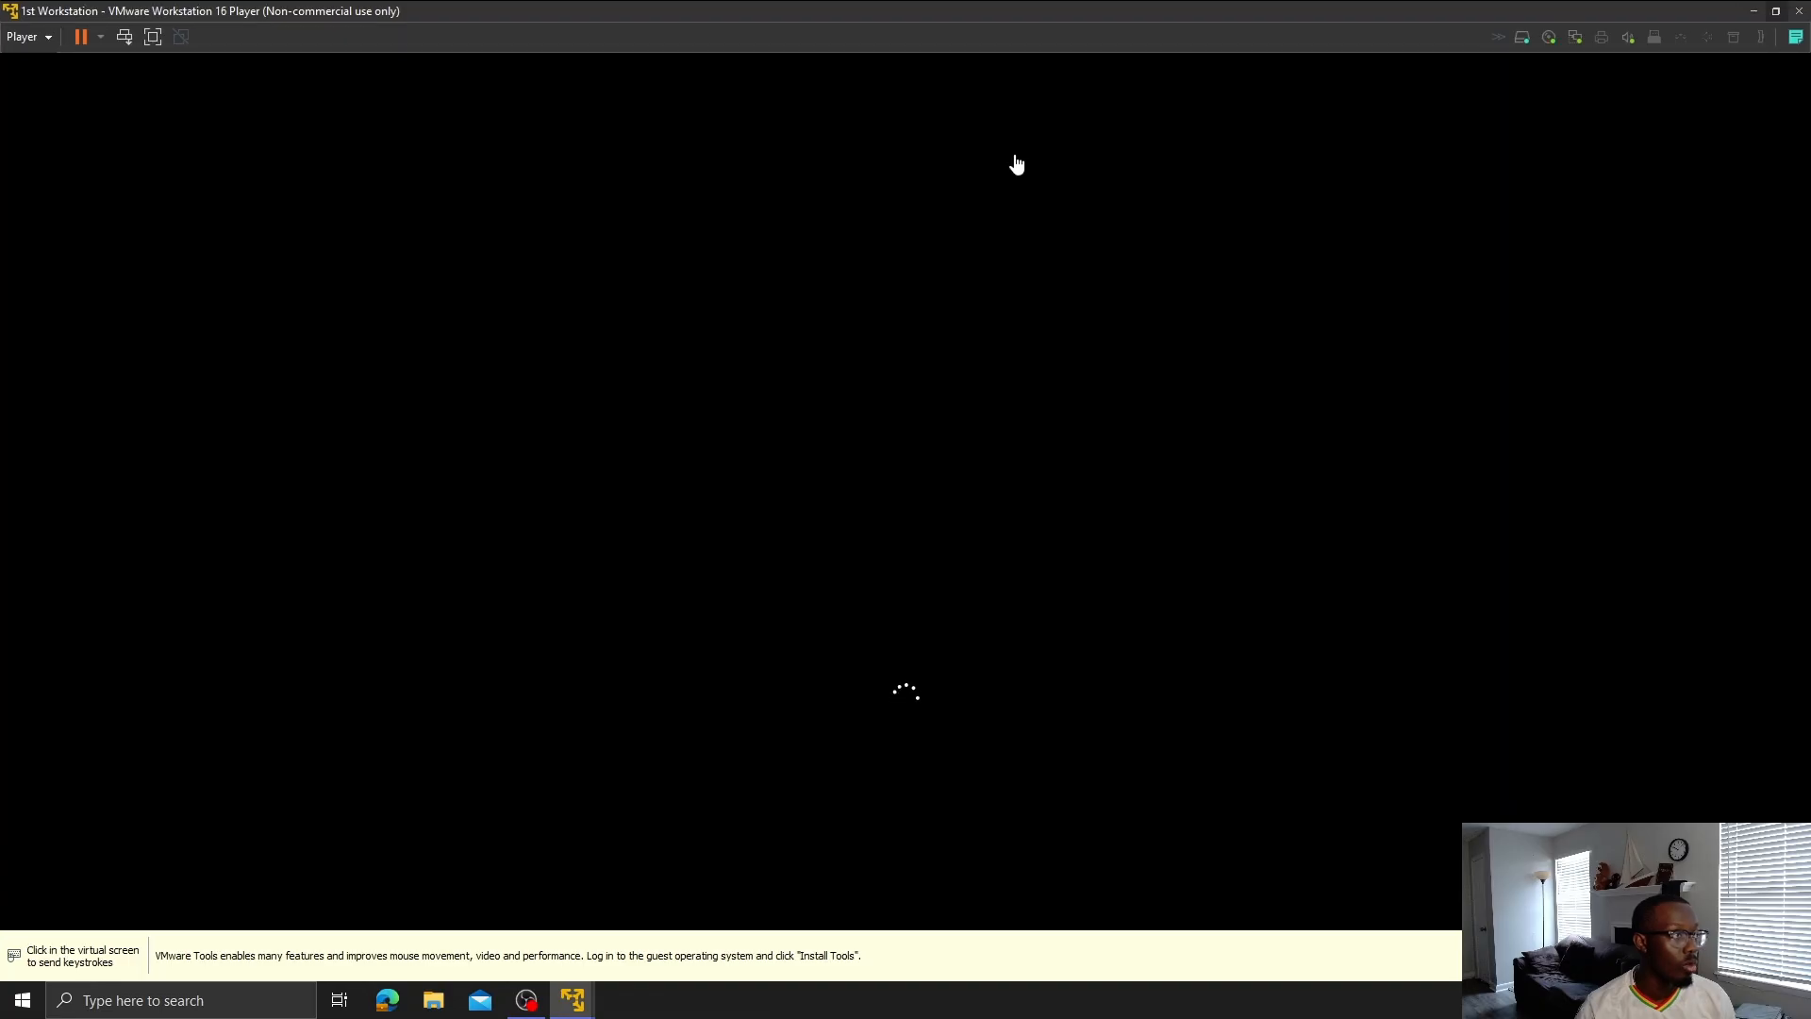
click(1022, 399)
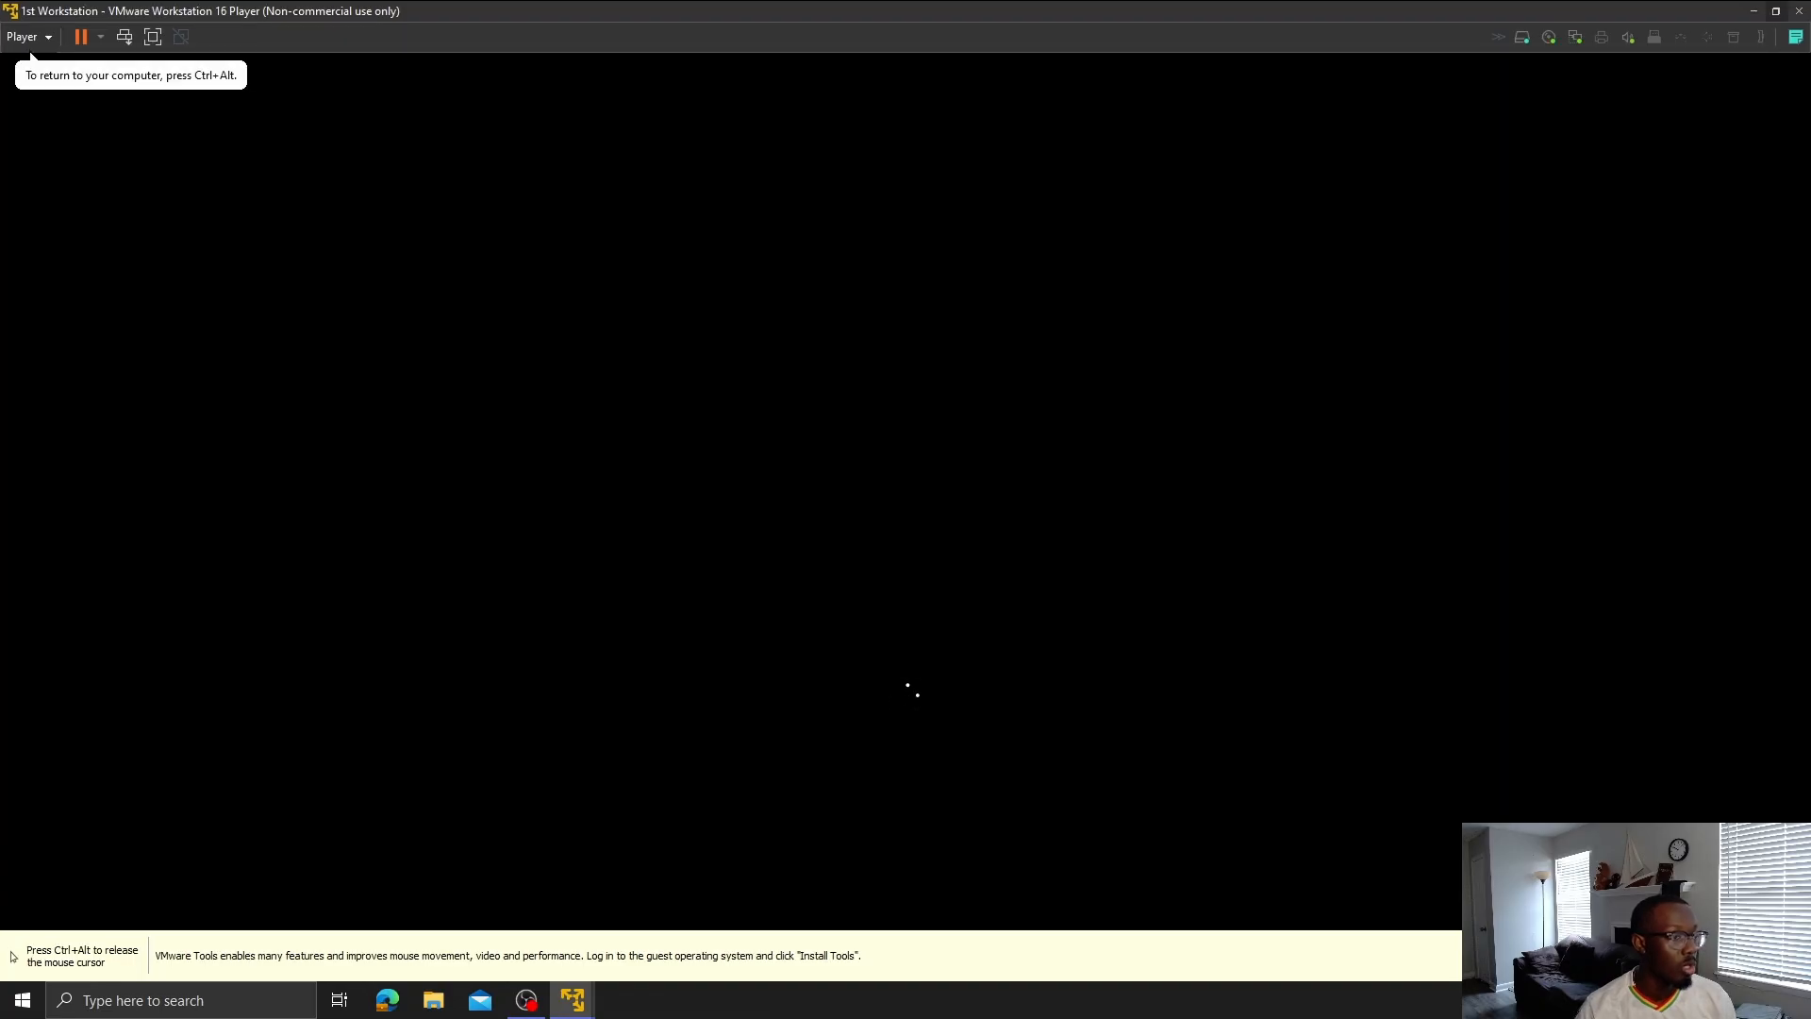
key(ctrl+alt)
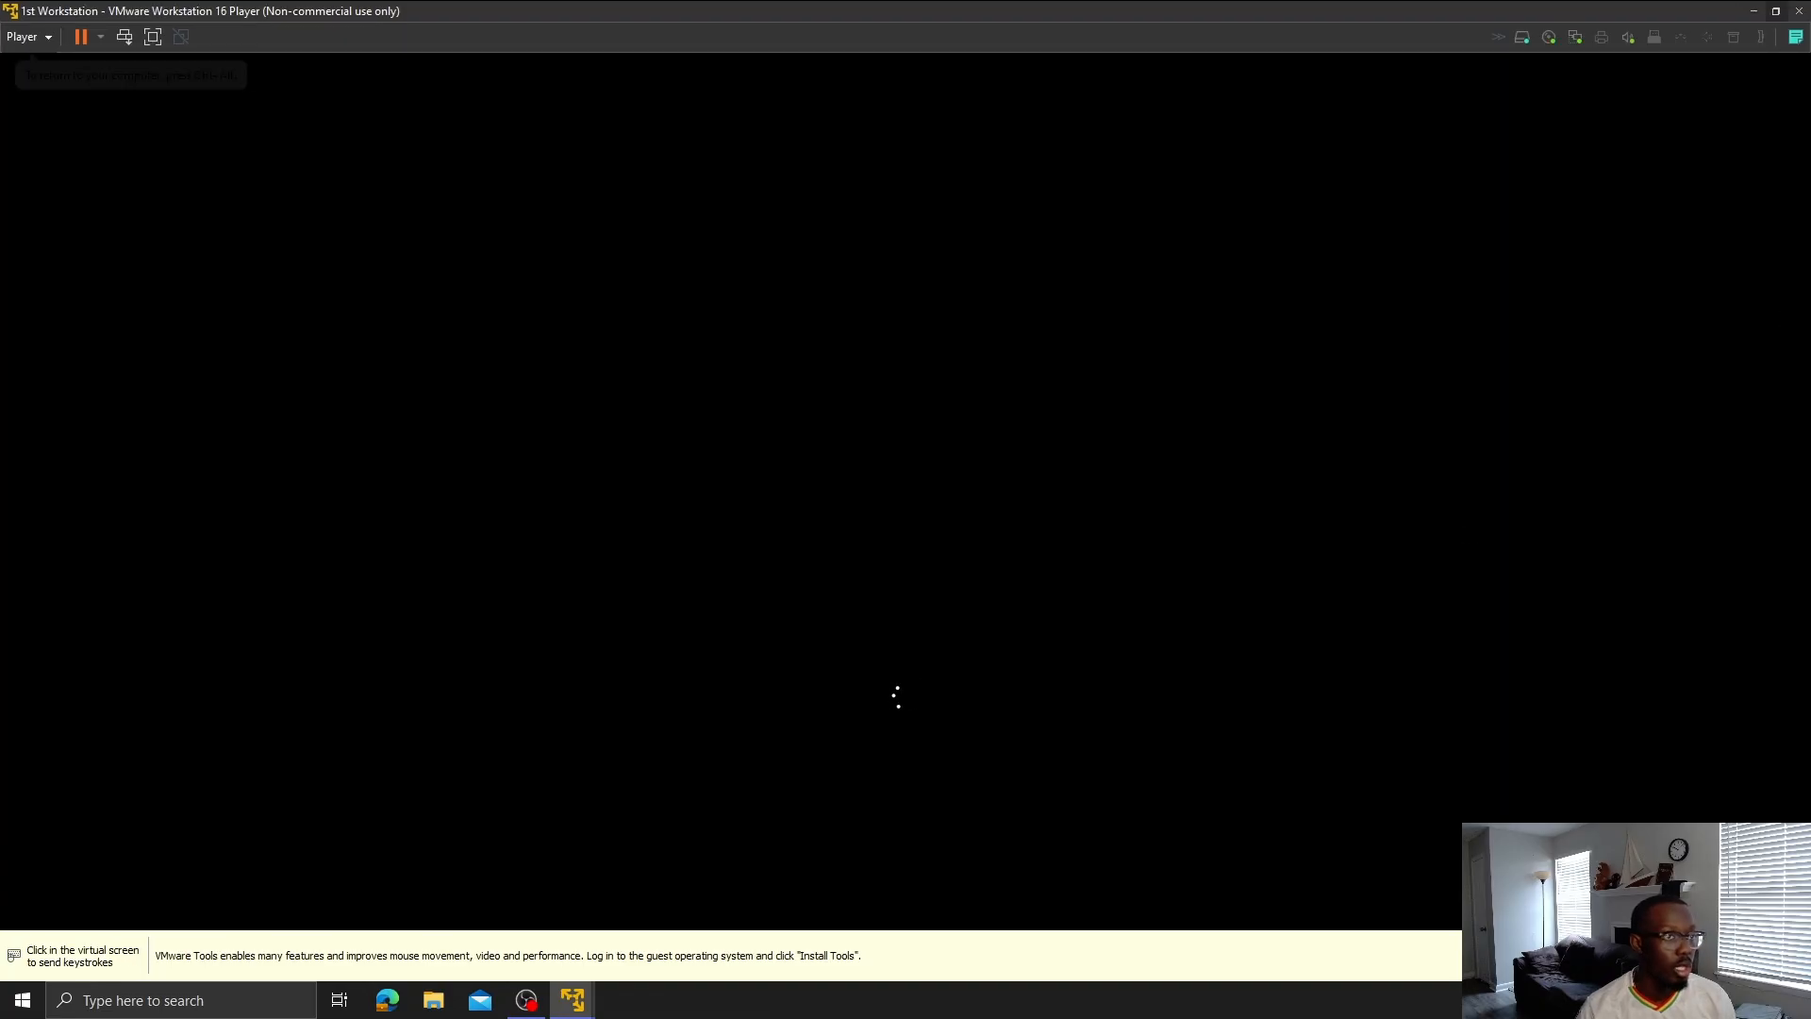
click(1776, 14)
click(1446, 249)
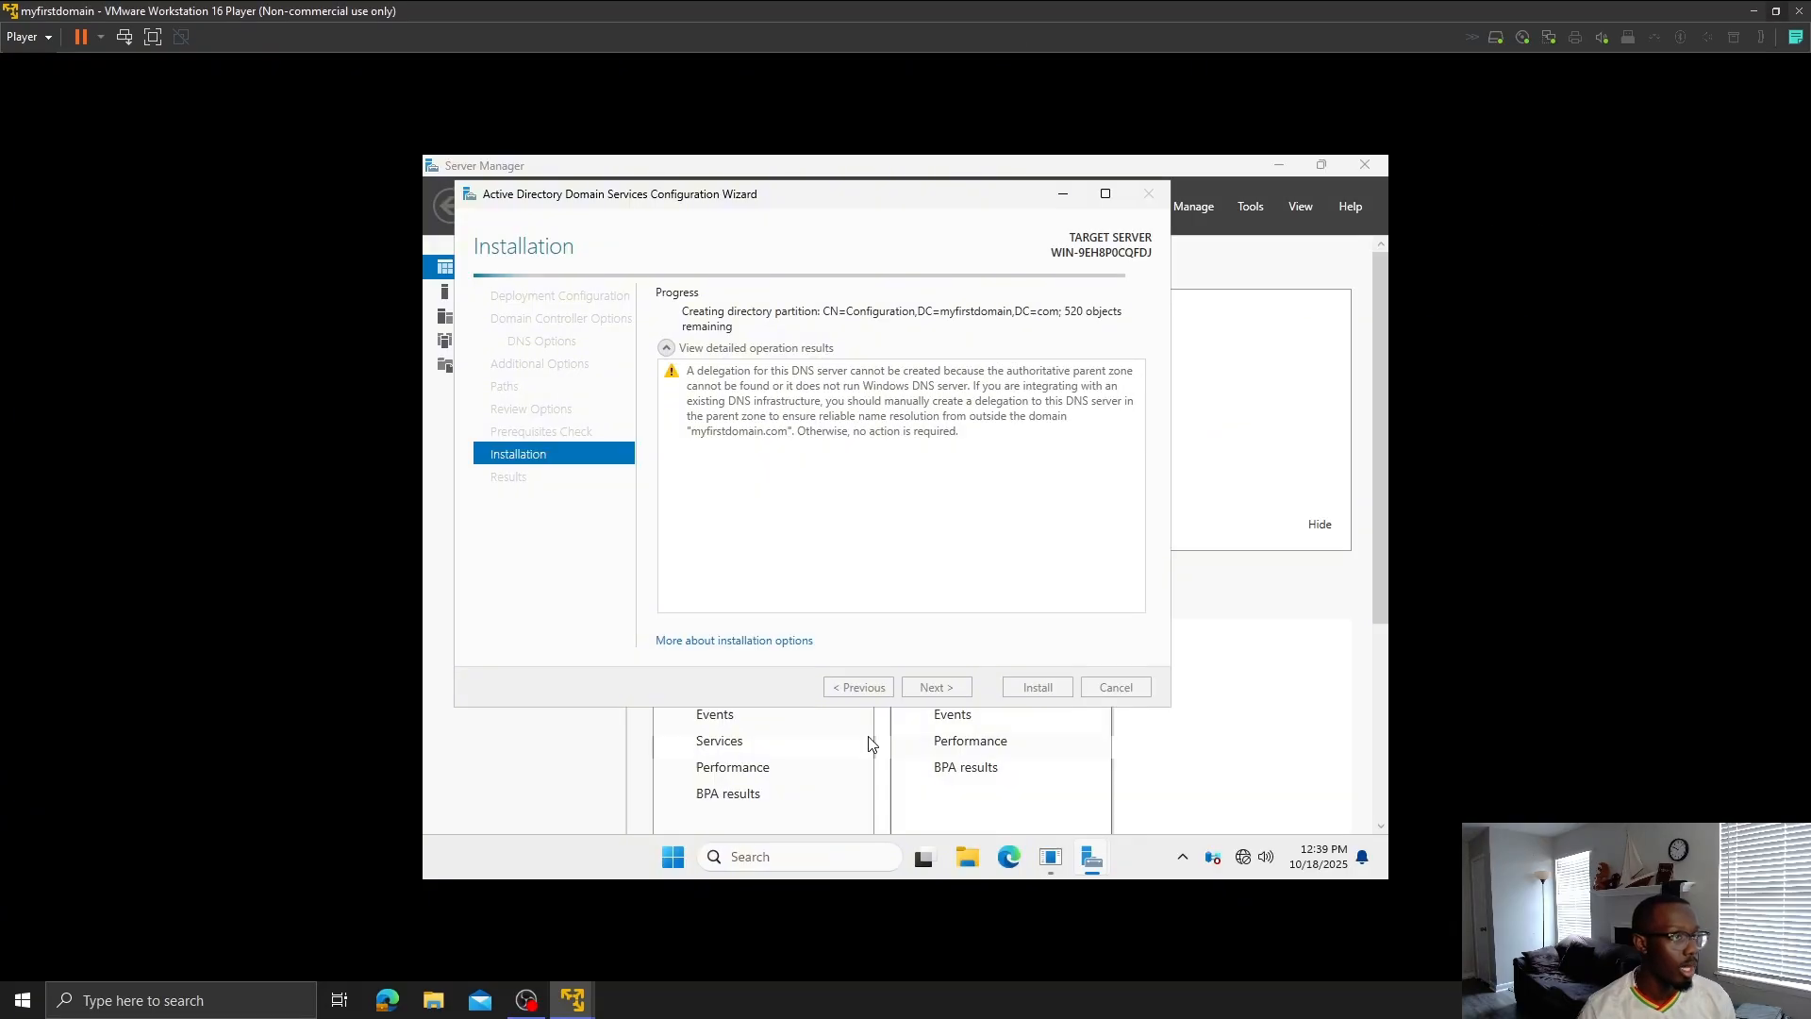
- Open an admin Command Prompt on the server, let it restart after sign-out, then minimize it
click(843, 858)
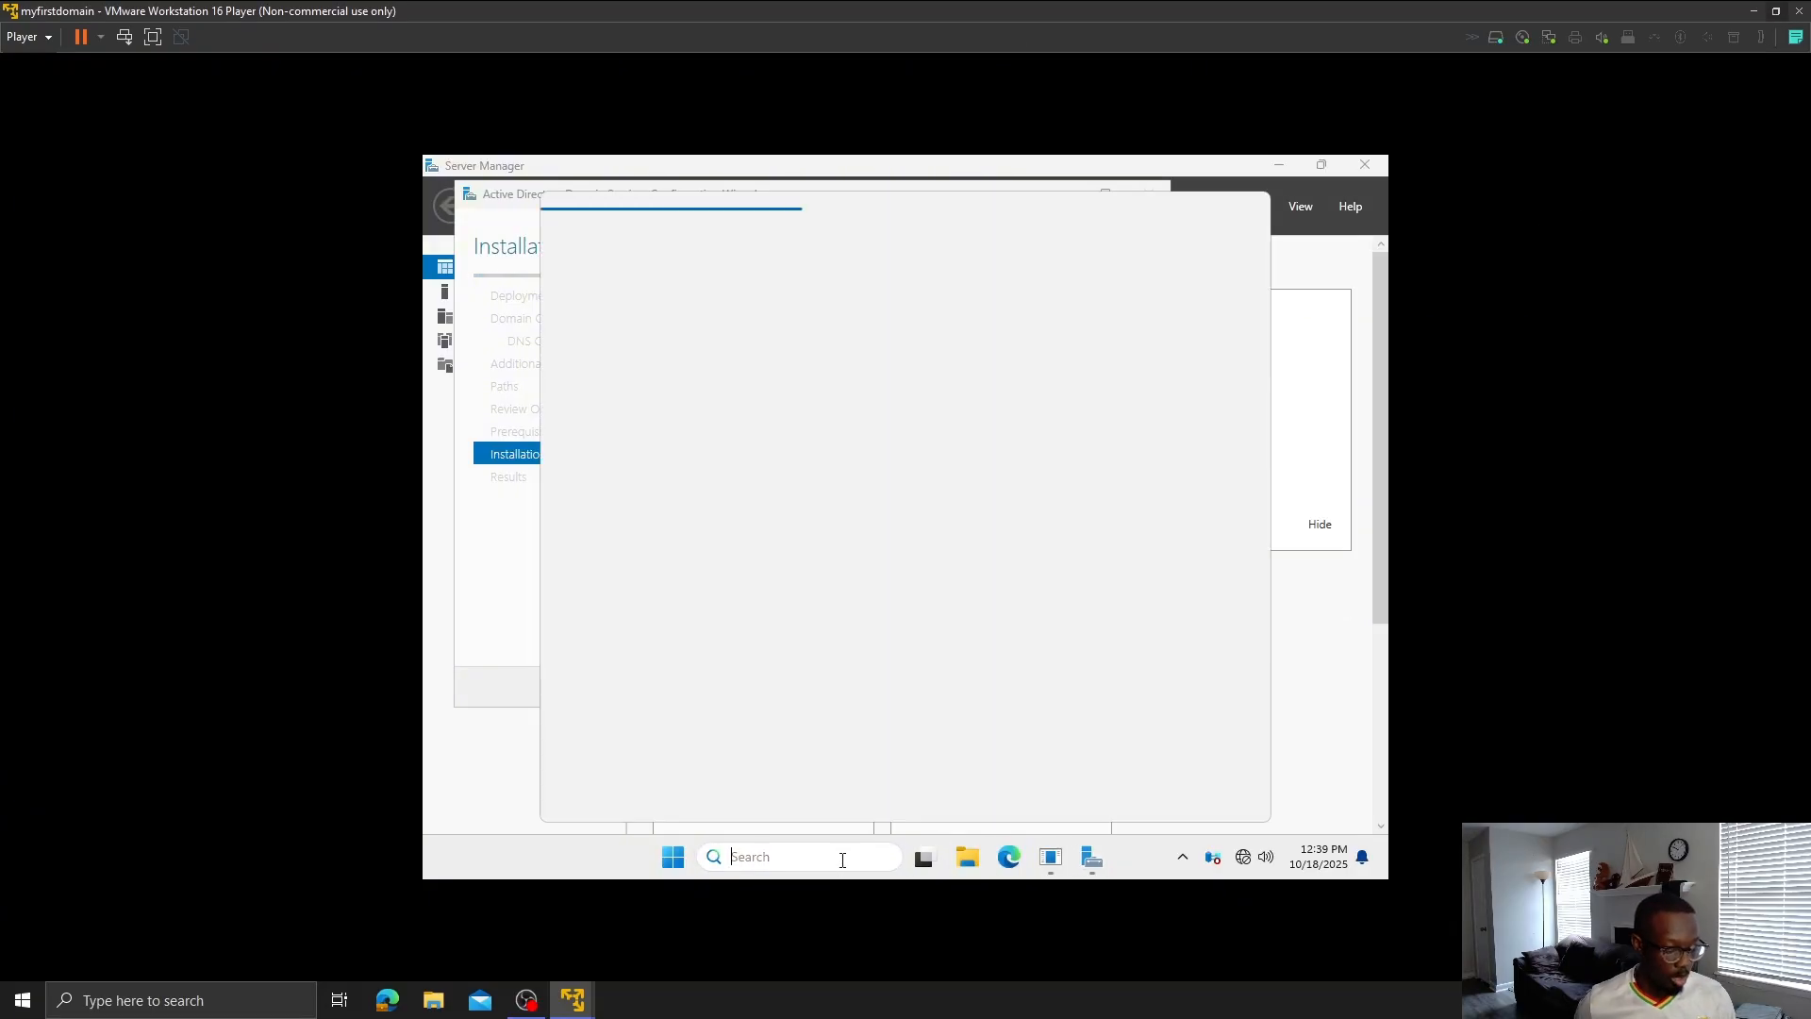
text(cmd)
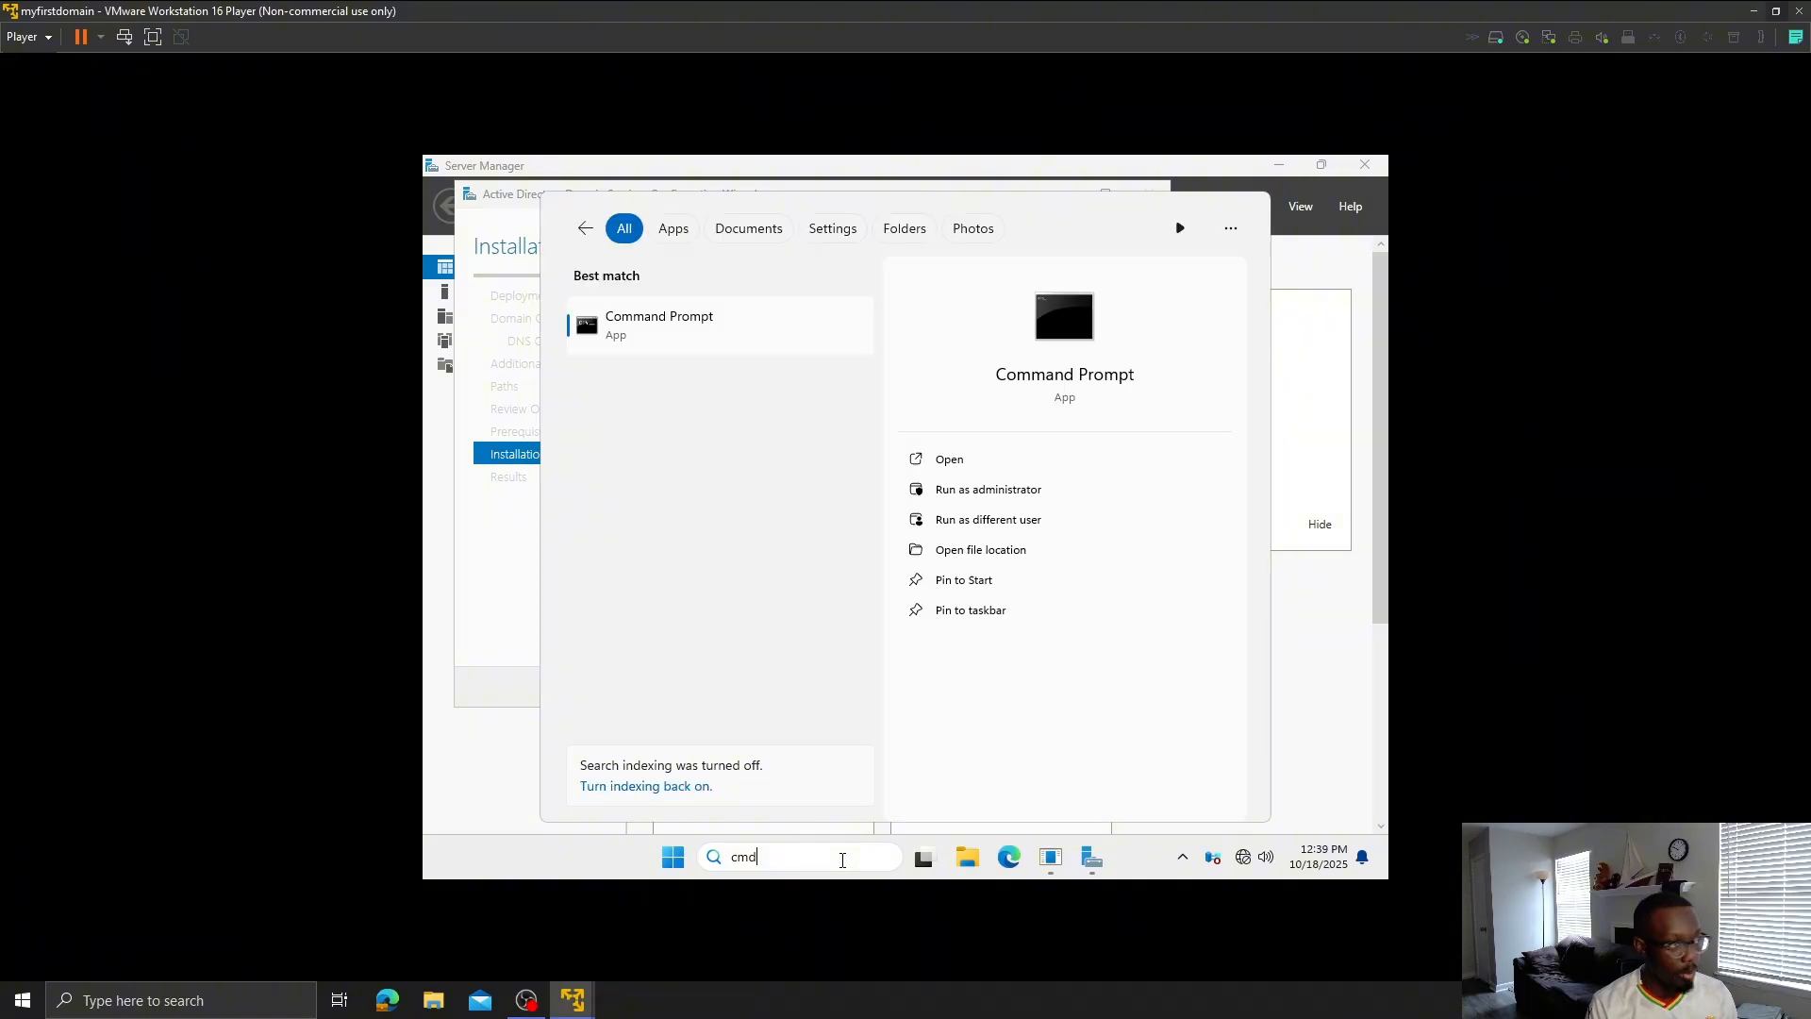
key(ctrl+shift+Return)
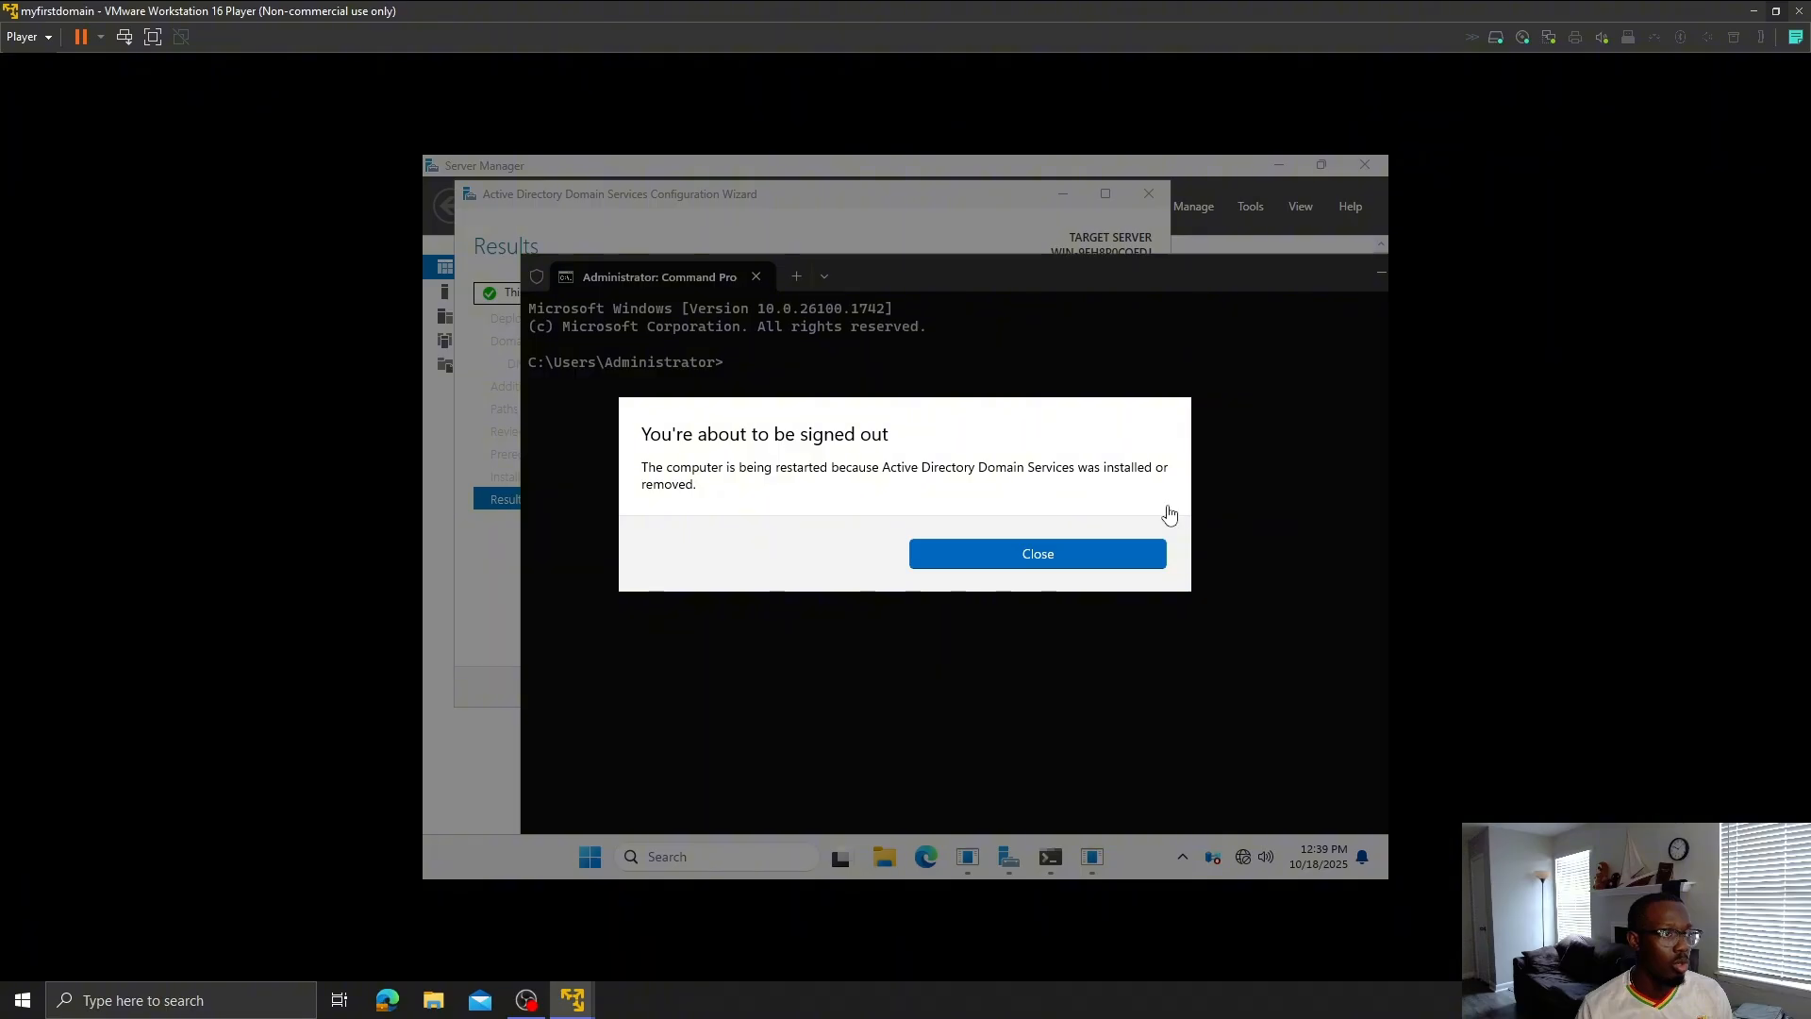
click(1102, 555)
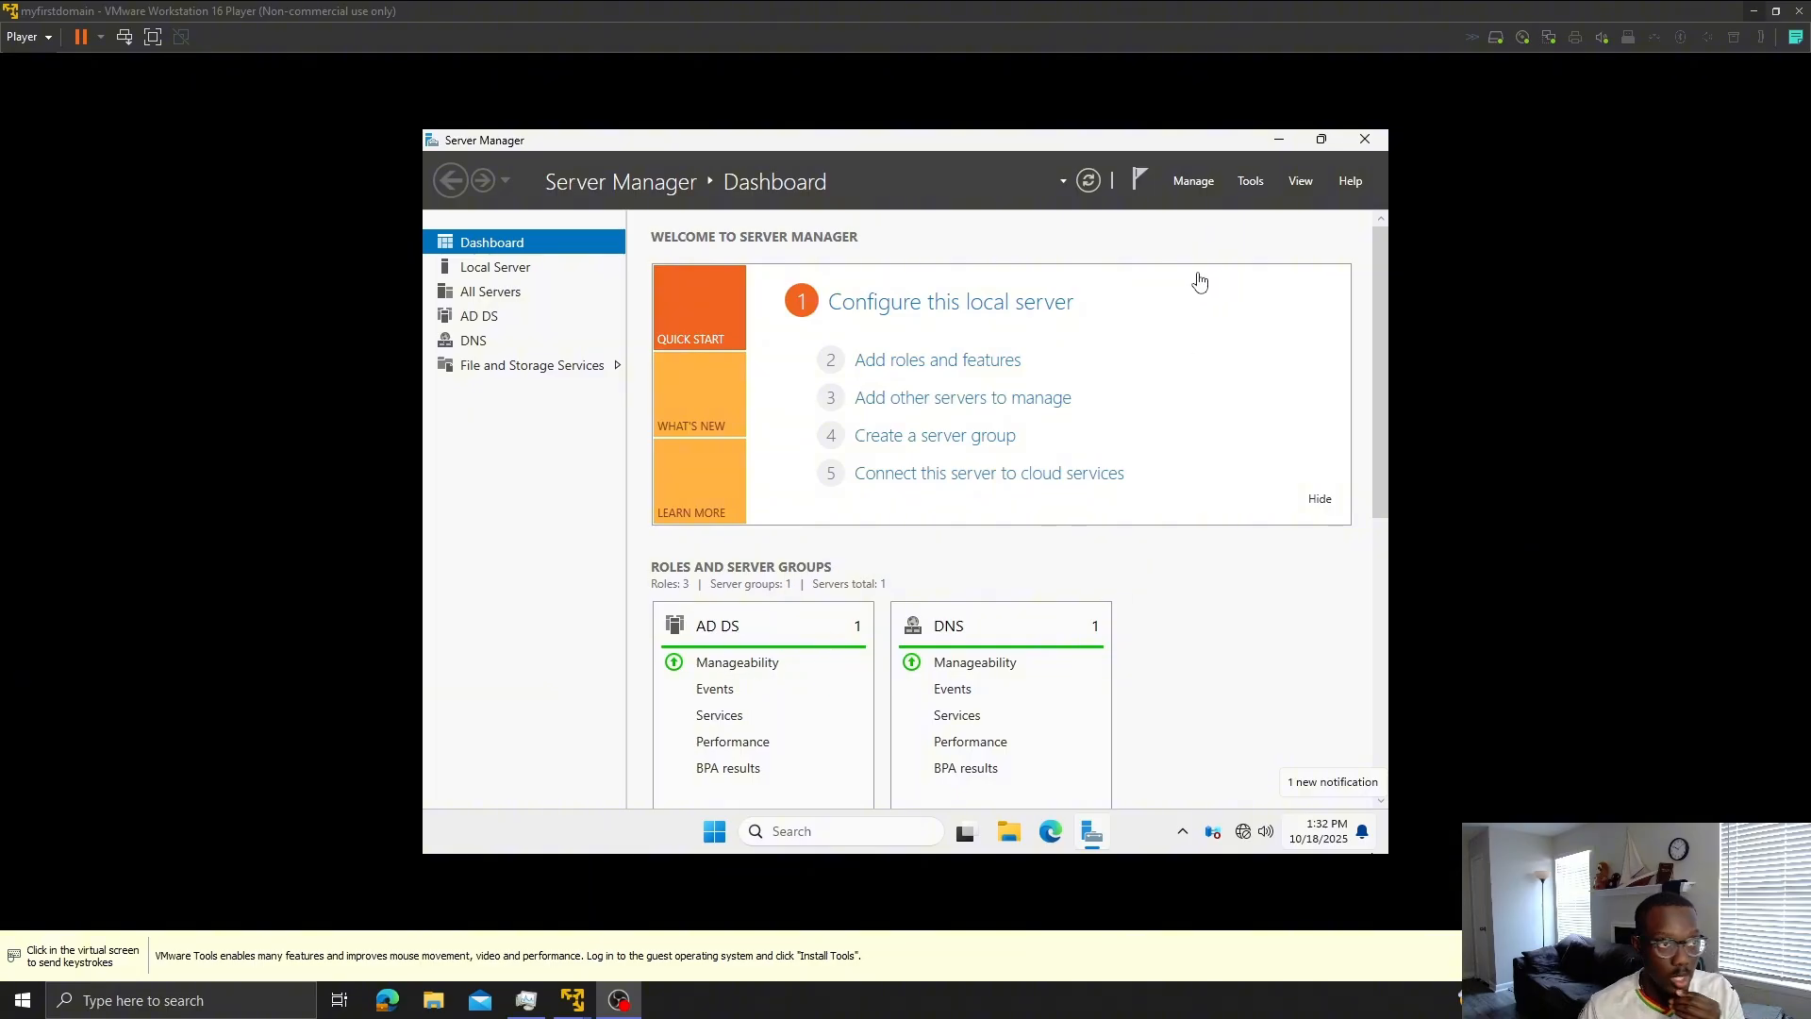
click(1753, 10)
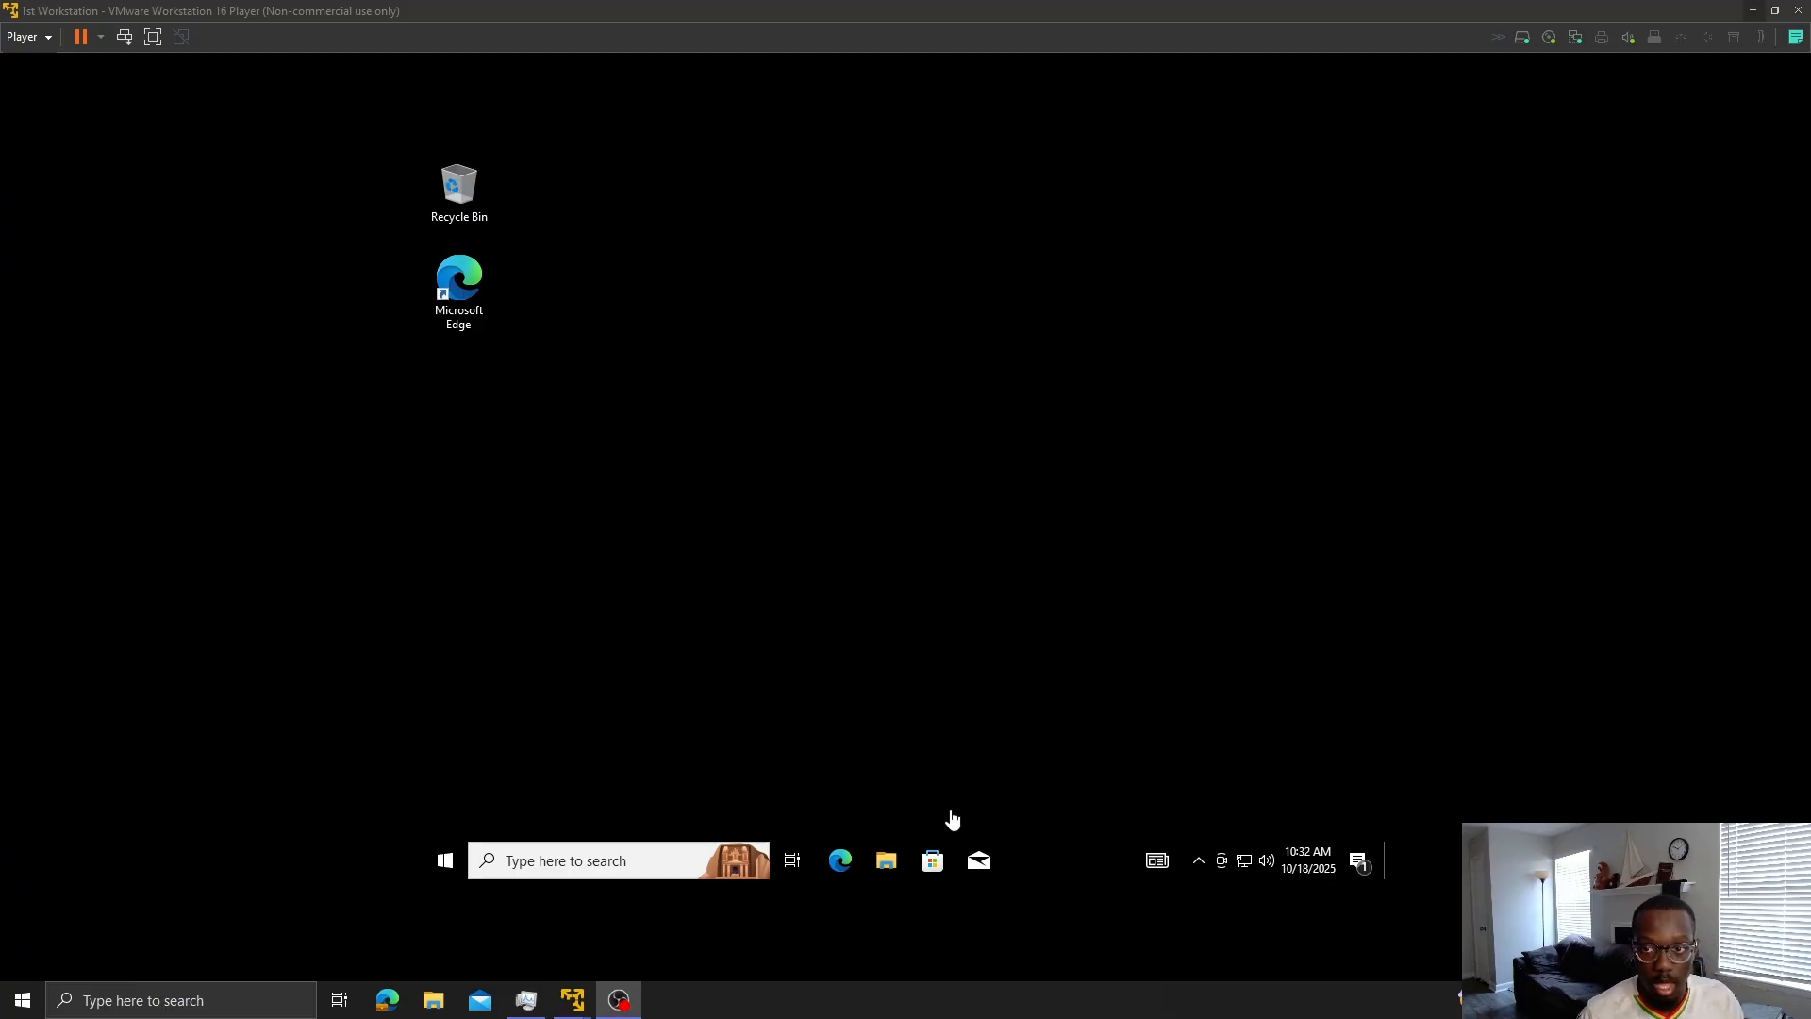
- On the workstation, open Control Panel's Network and Internet settings to view the network adapters
click(615, 862)
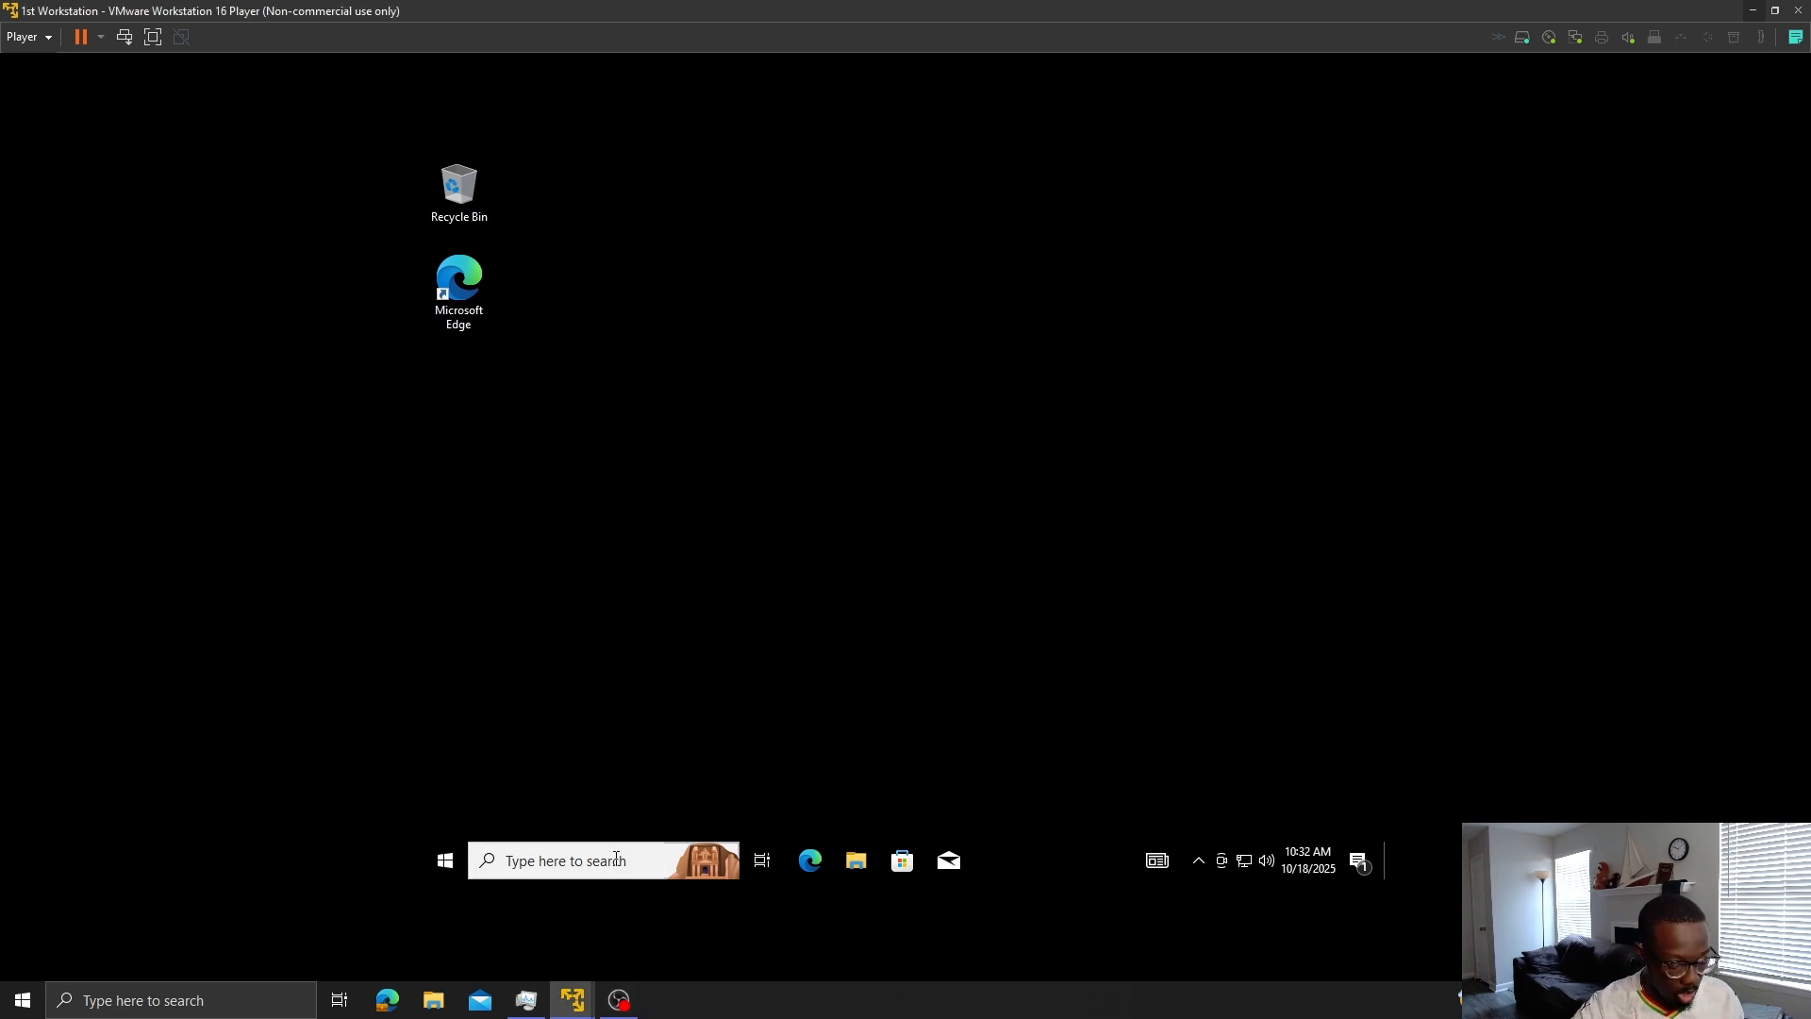
click(615, 860)
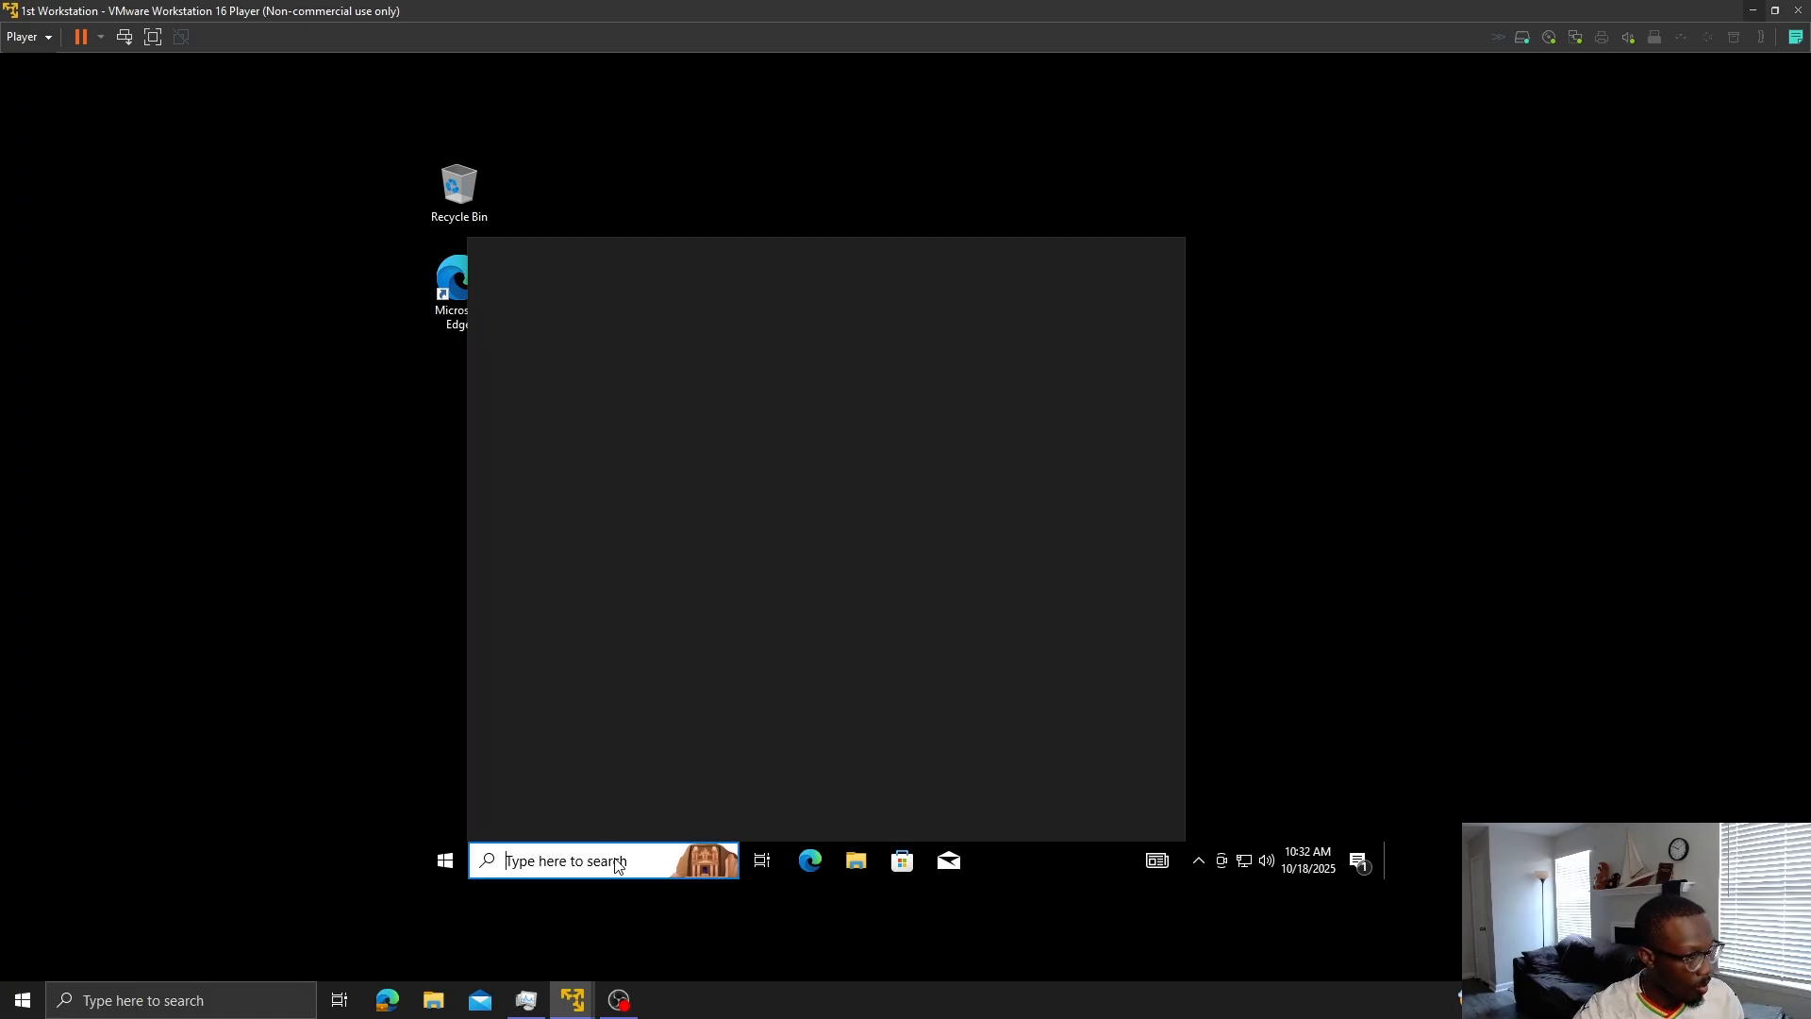
text(co)
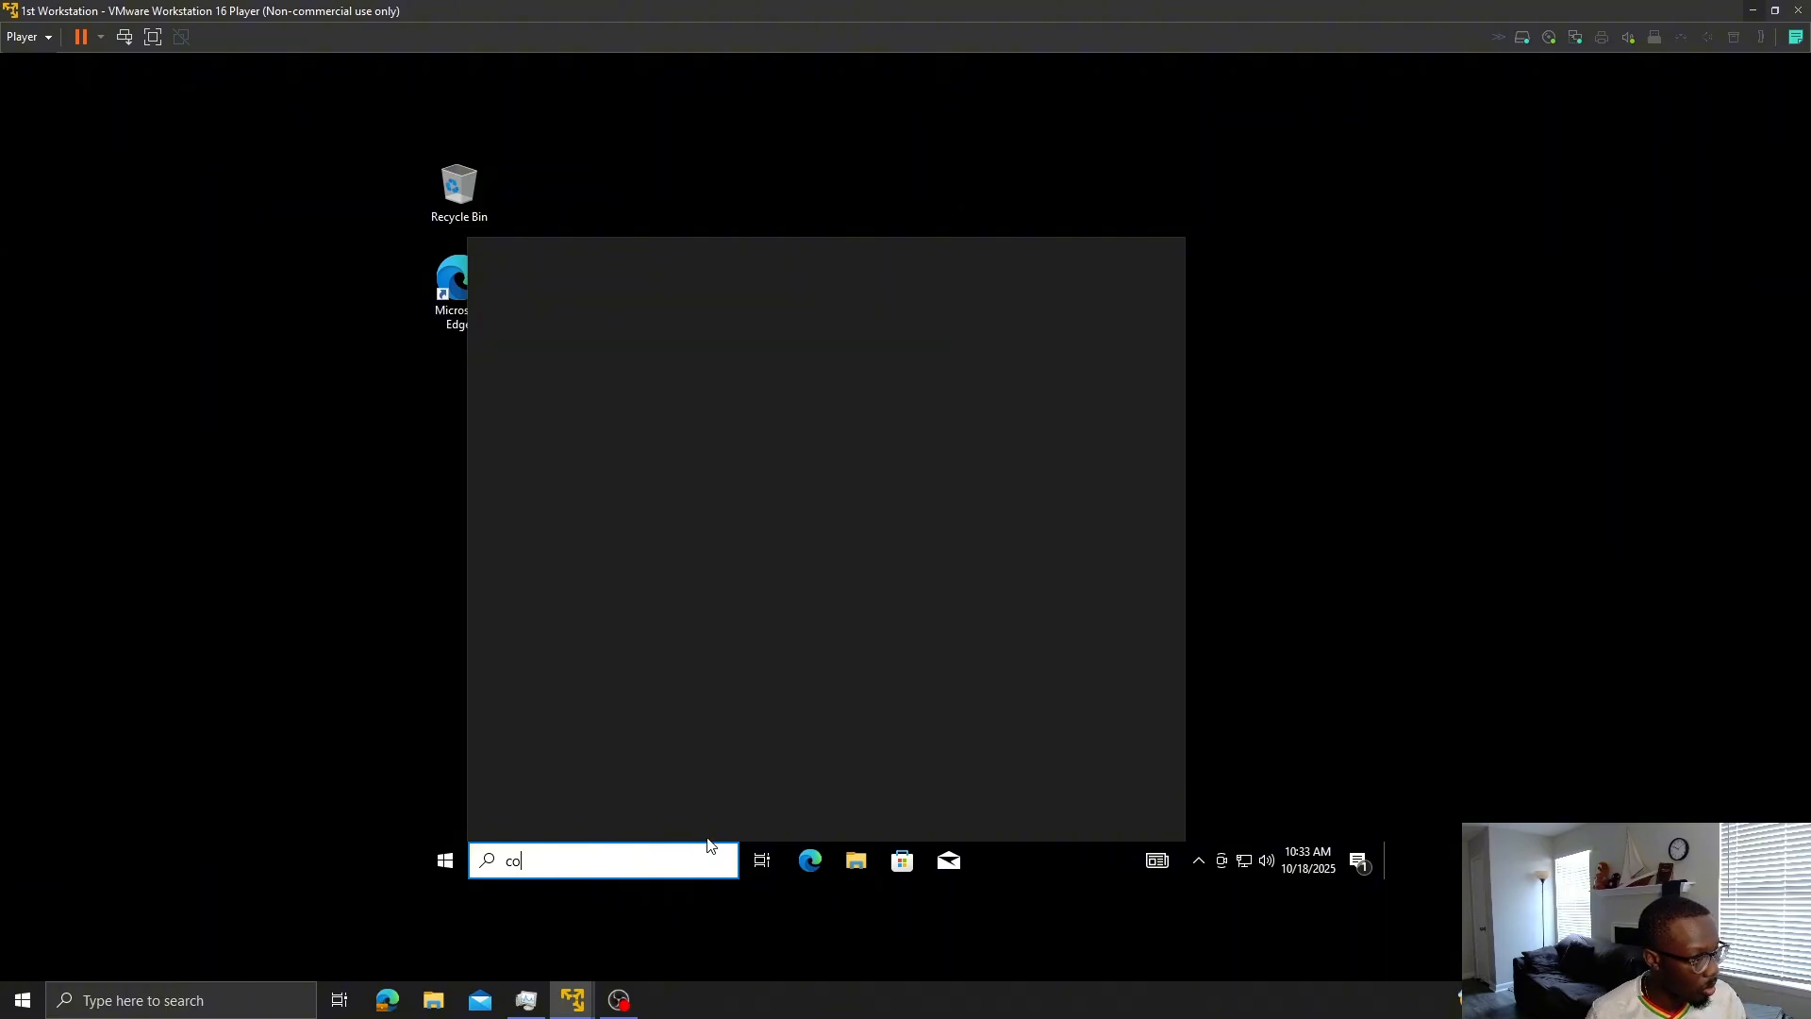
text(nm)
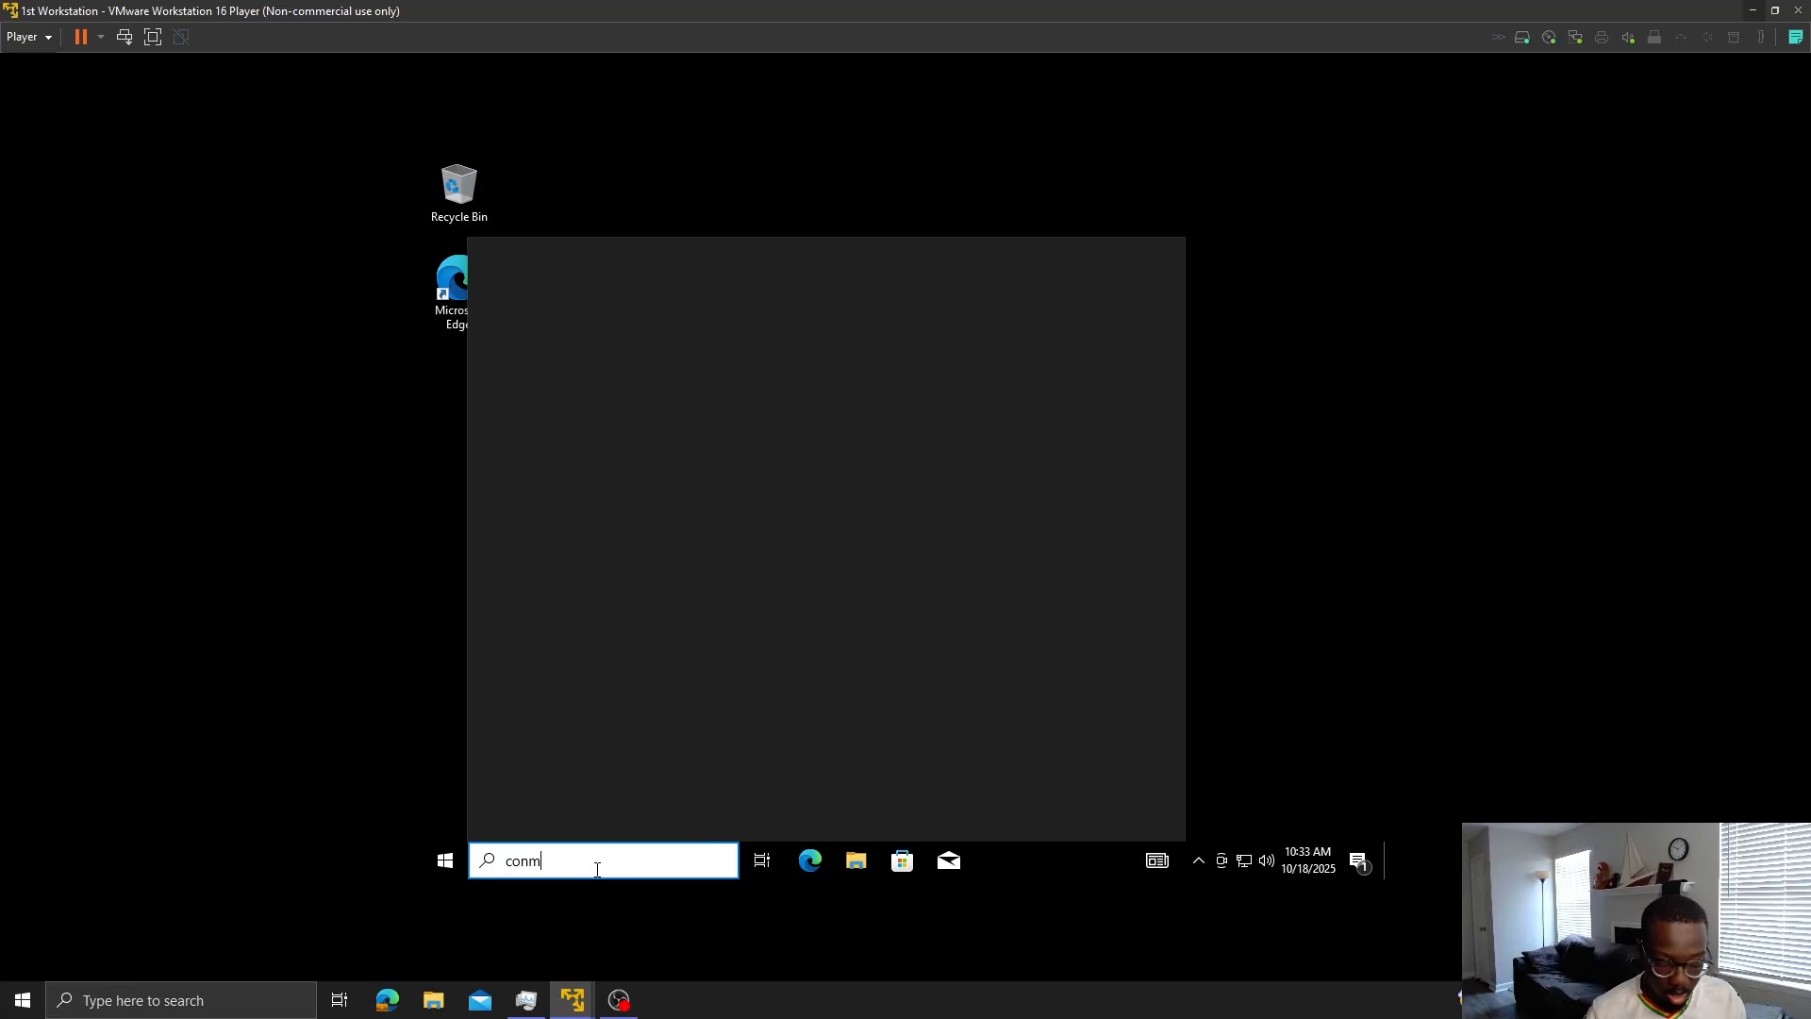
key(BackSpace)
text(t)
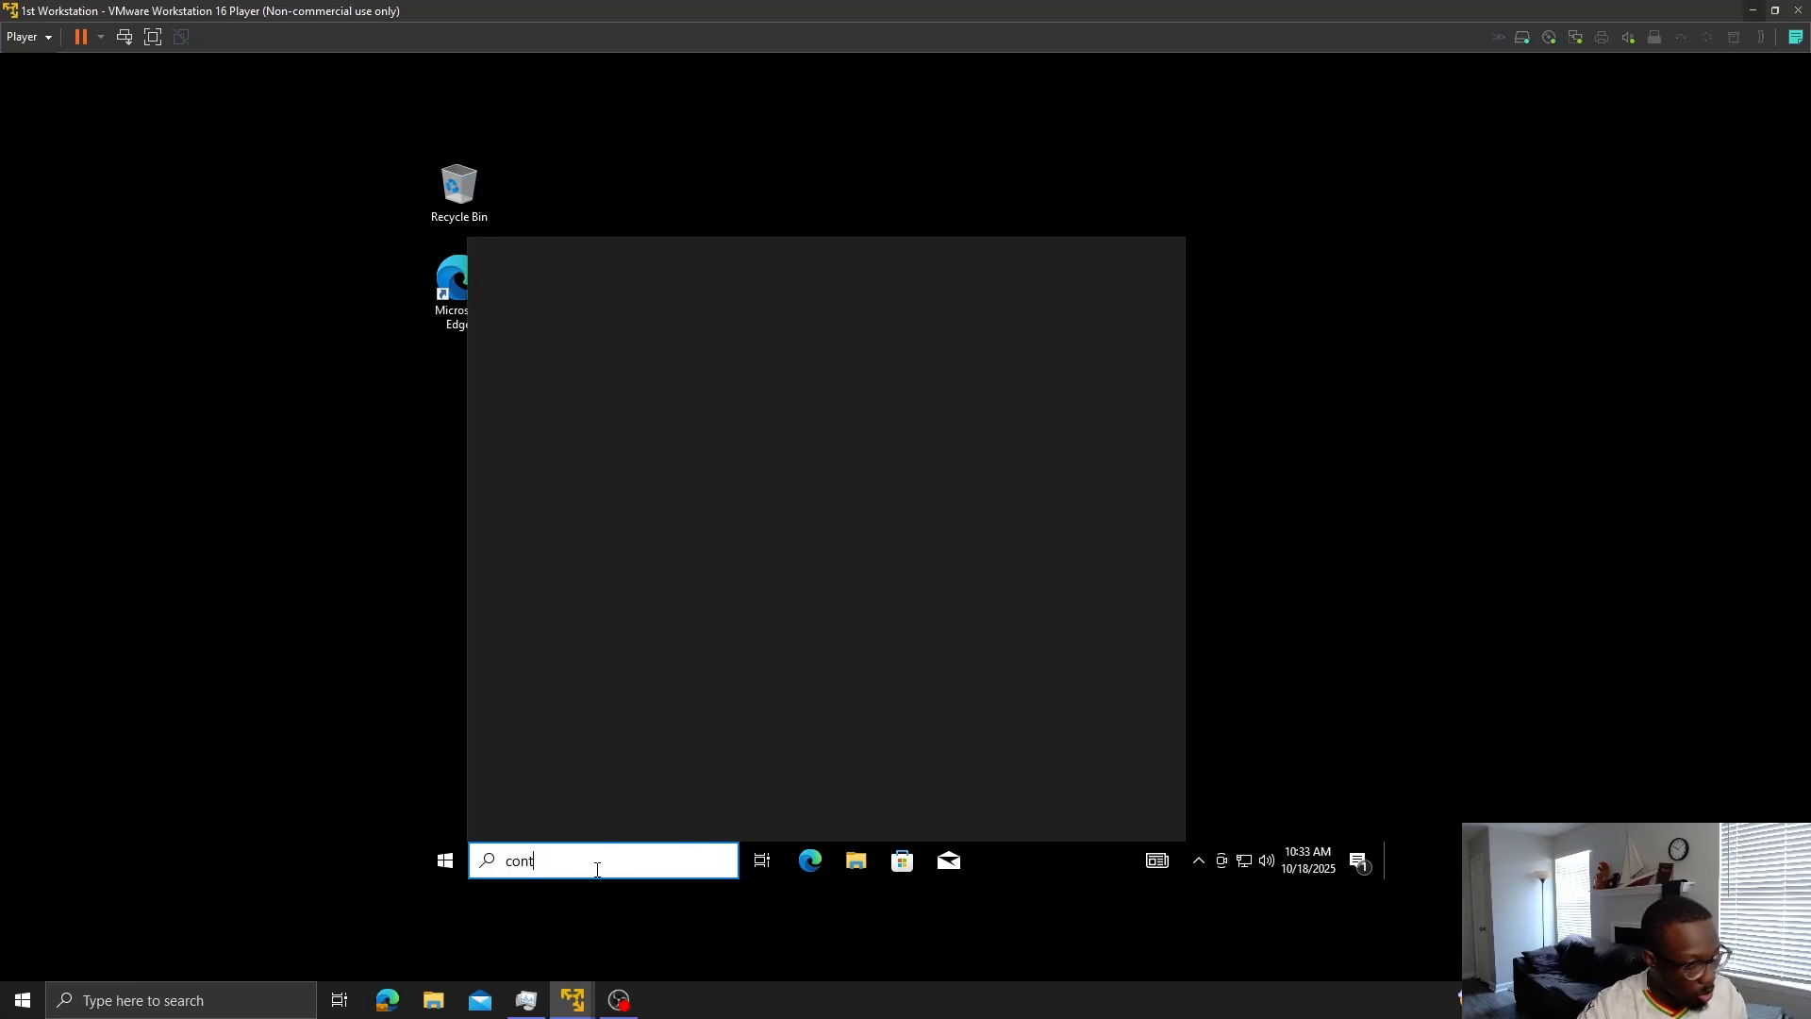
text(rol panel)
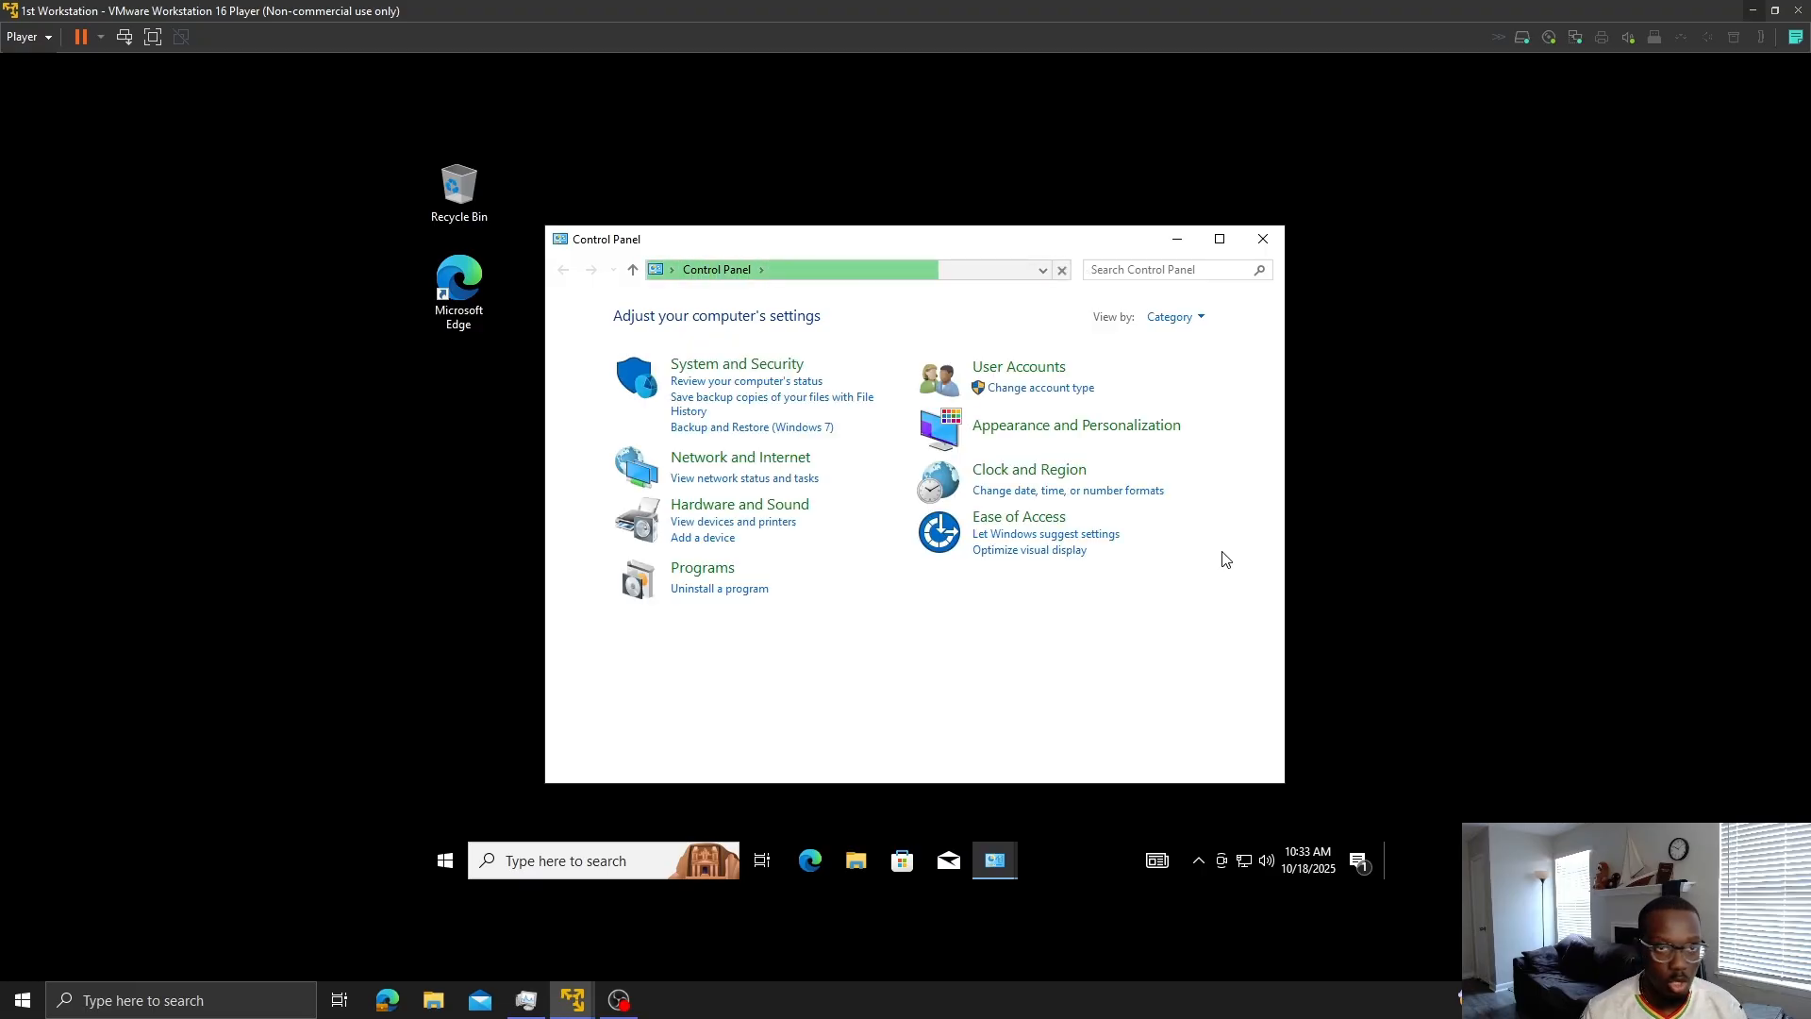
click(778, 454)
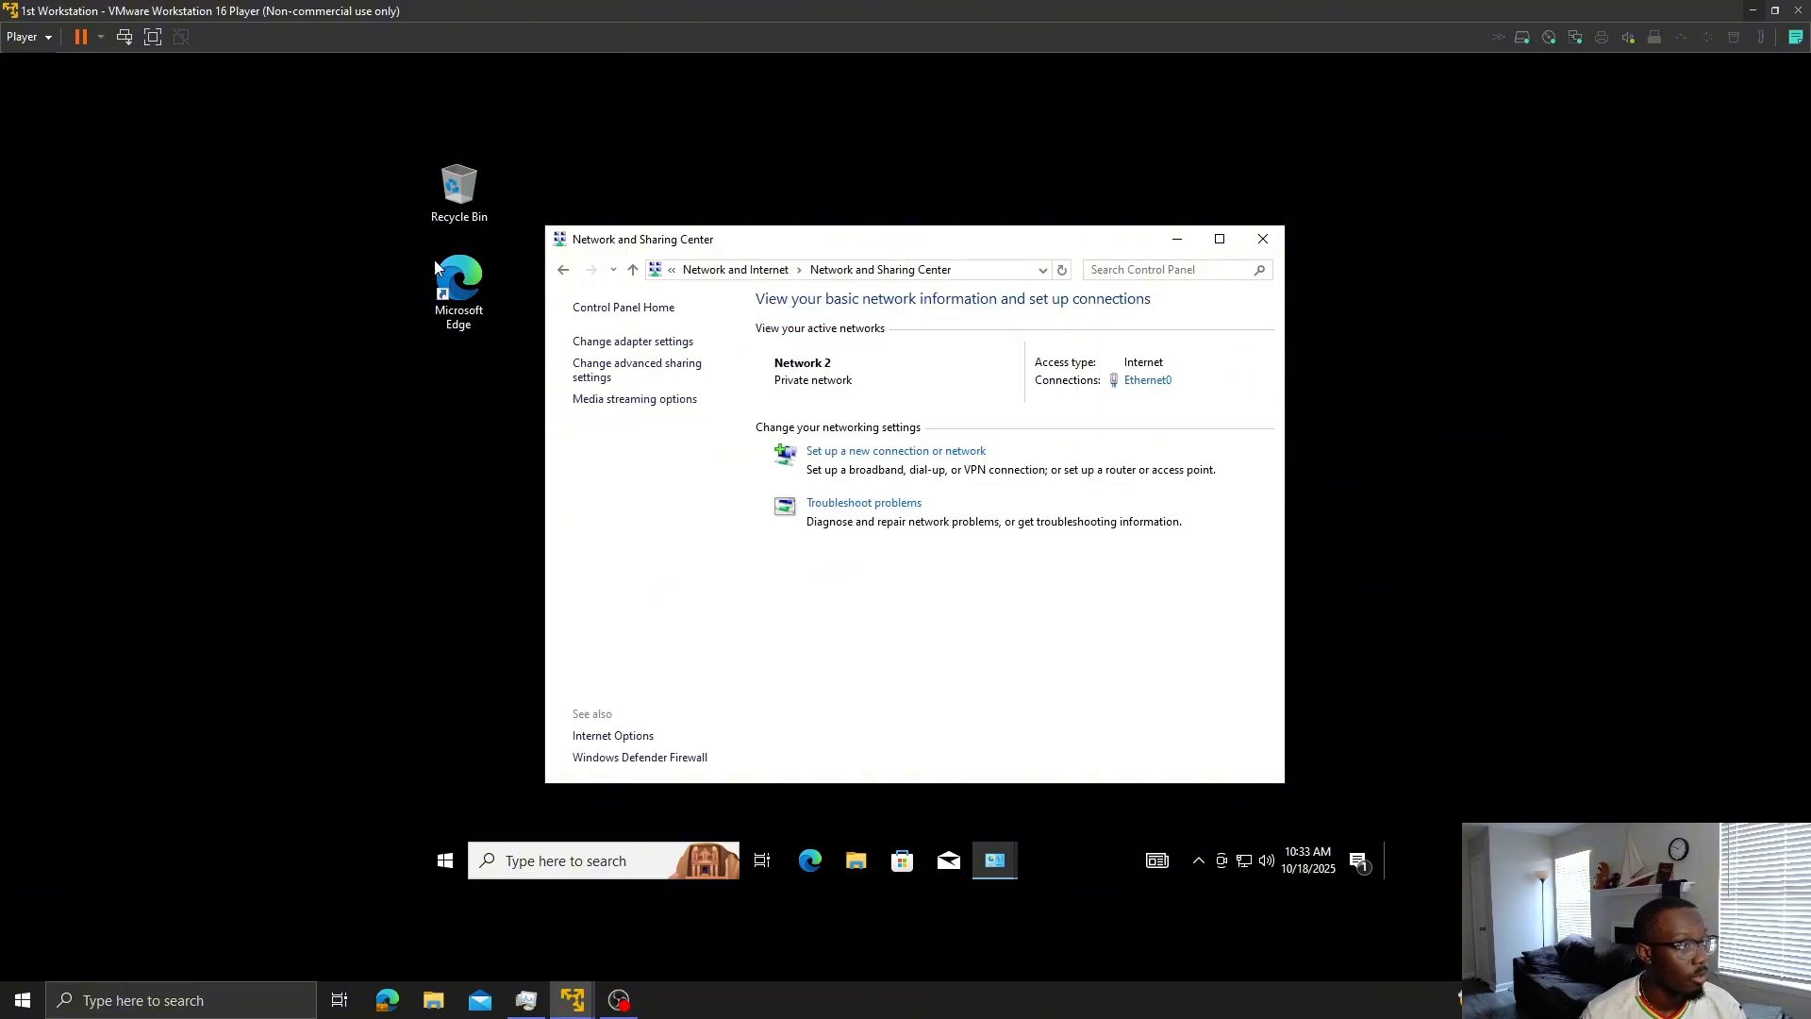
click(625, 344)
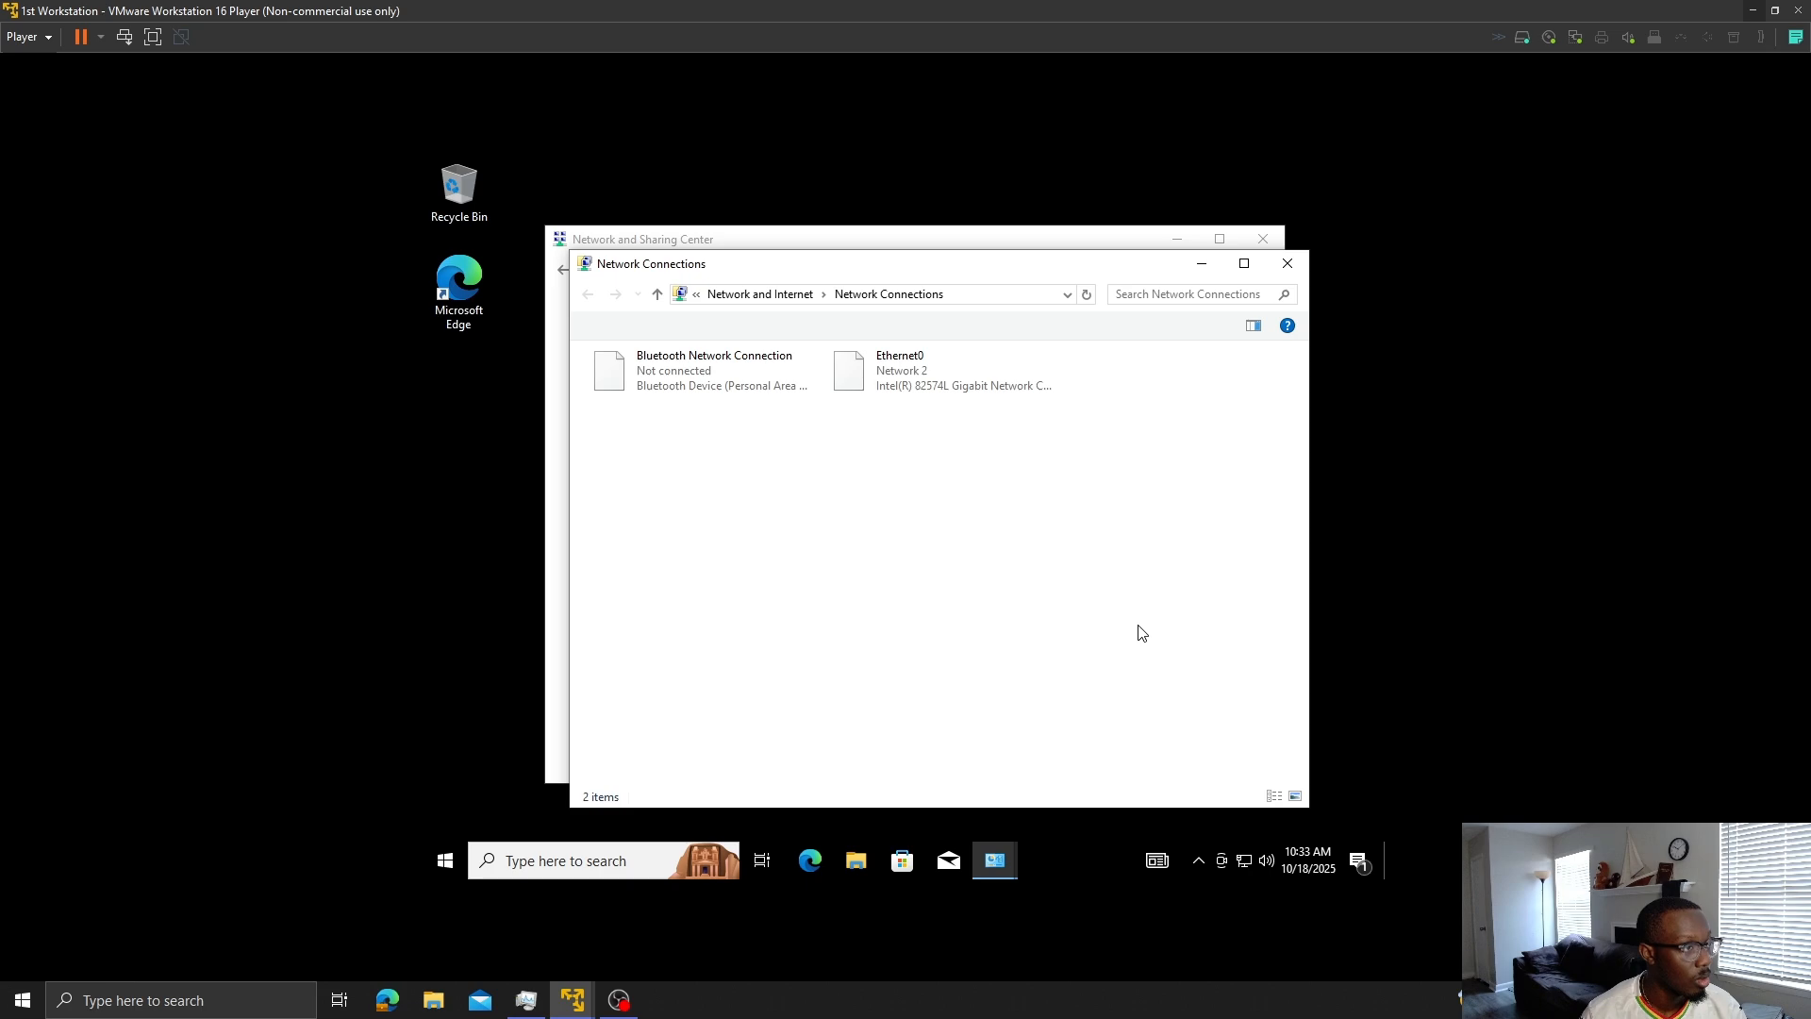
- Open Ethernet0's Internet Protocol Version 4 properties and select 'Use the following IP address'
click(939, 371)
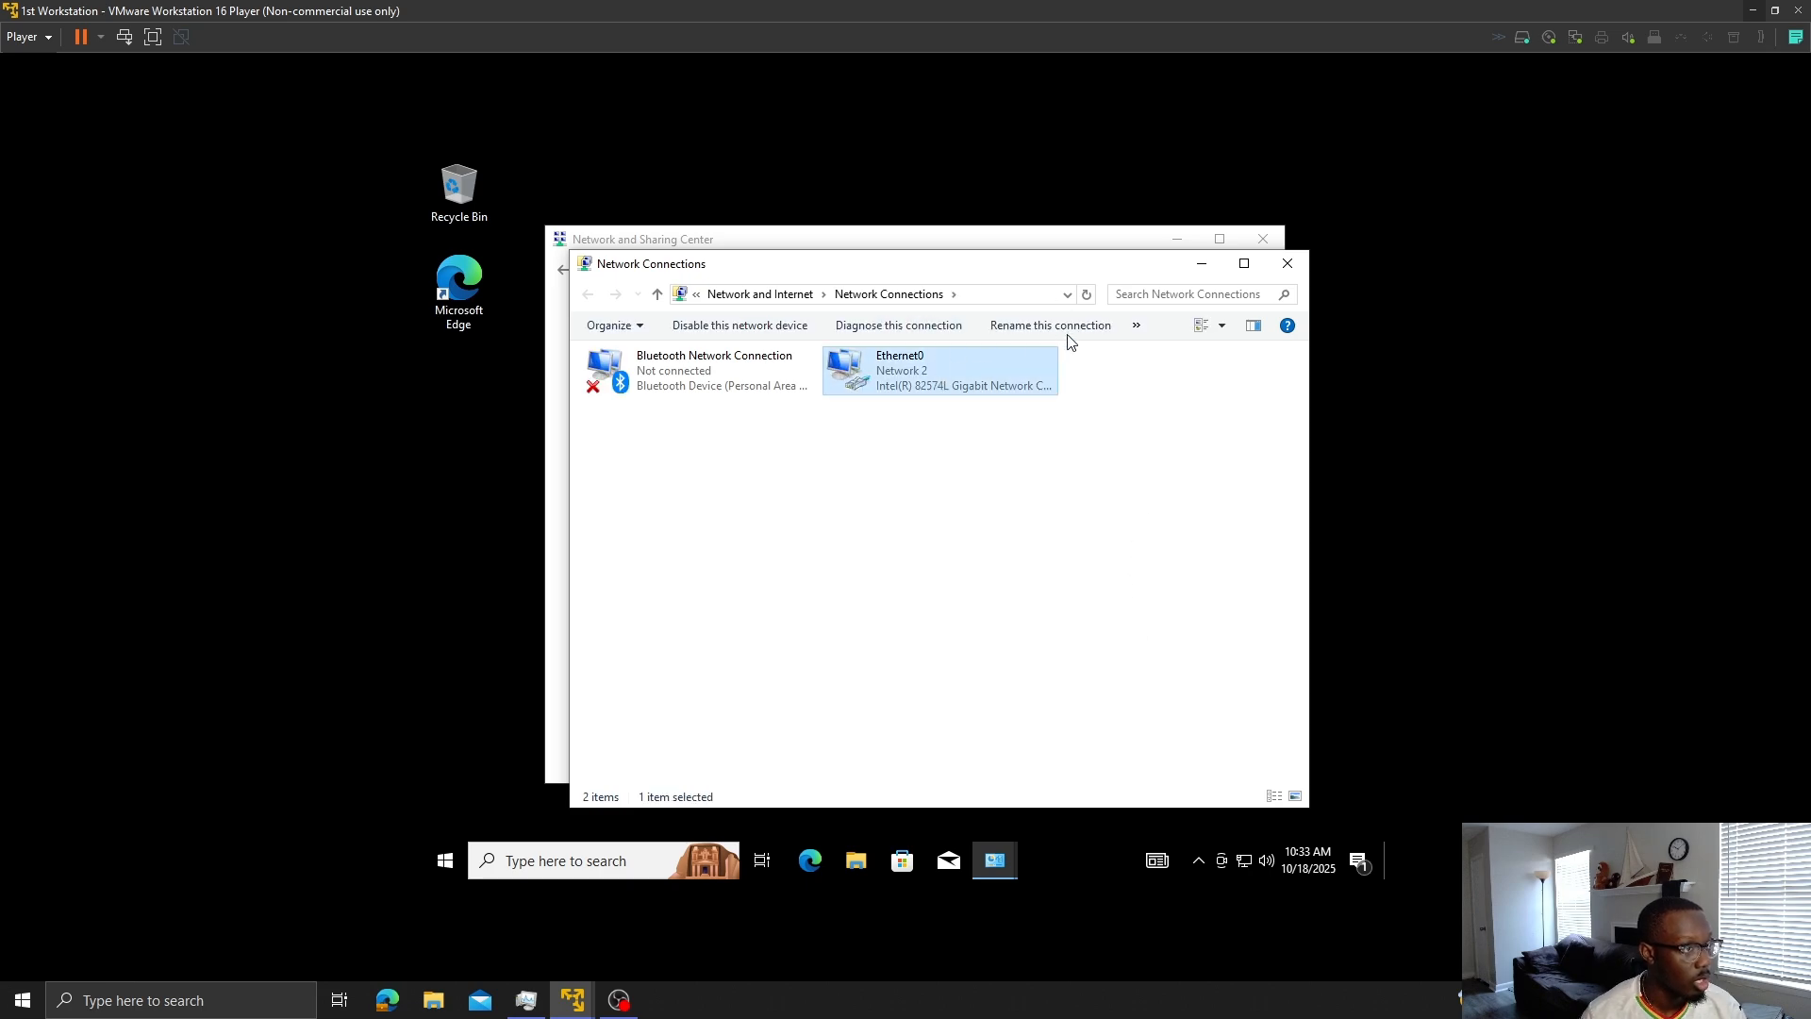
right_click(939, 374)
click(1023, 557)
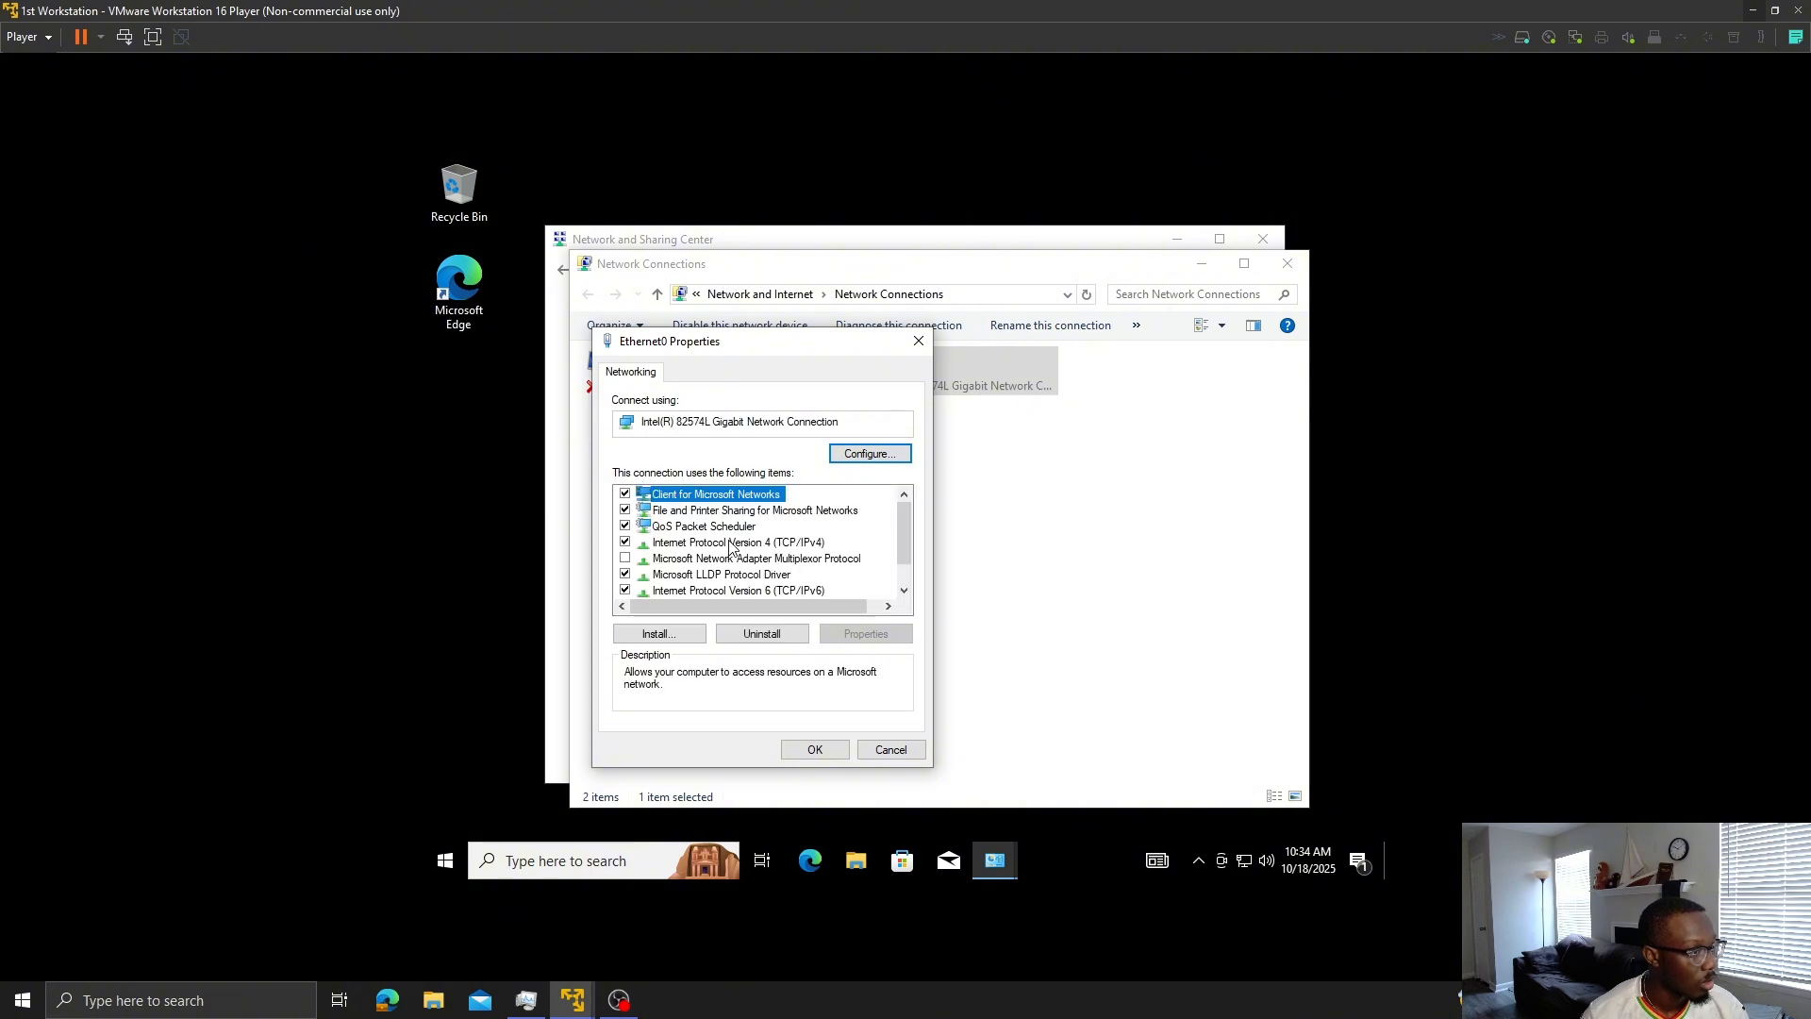
click(747, 545)
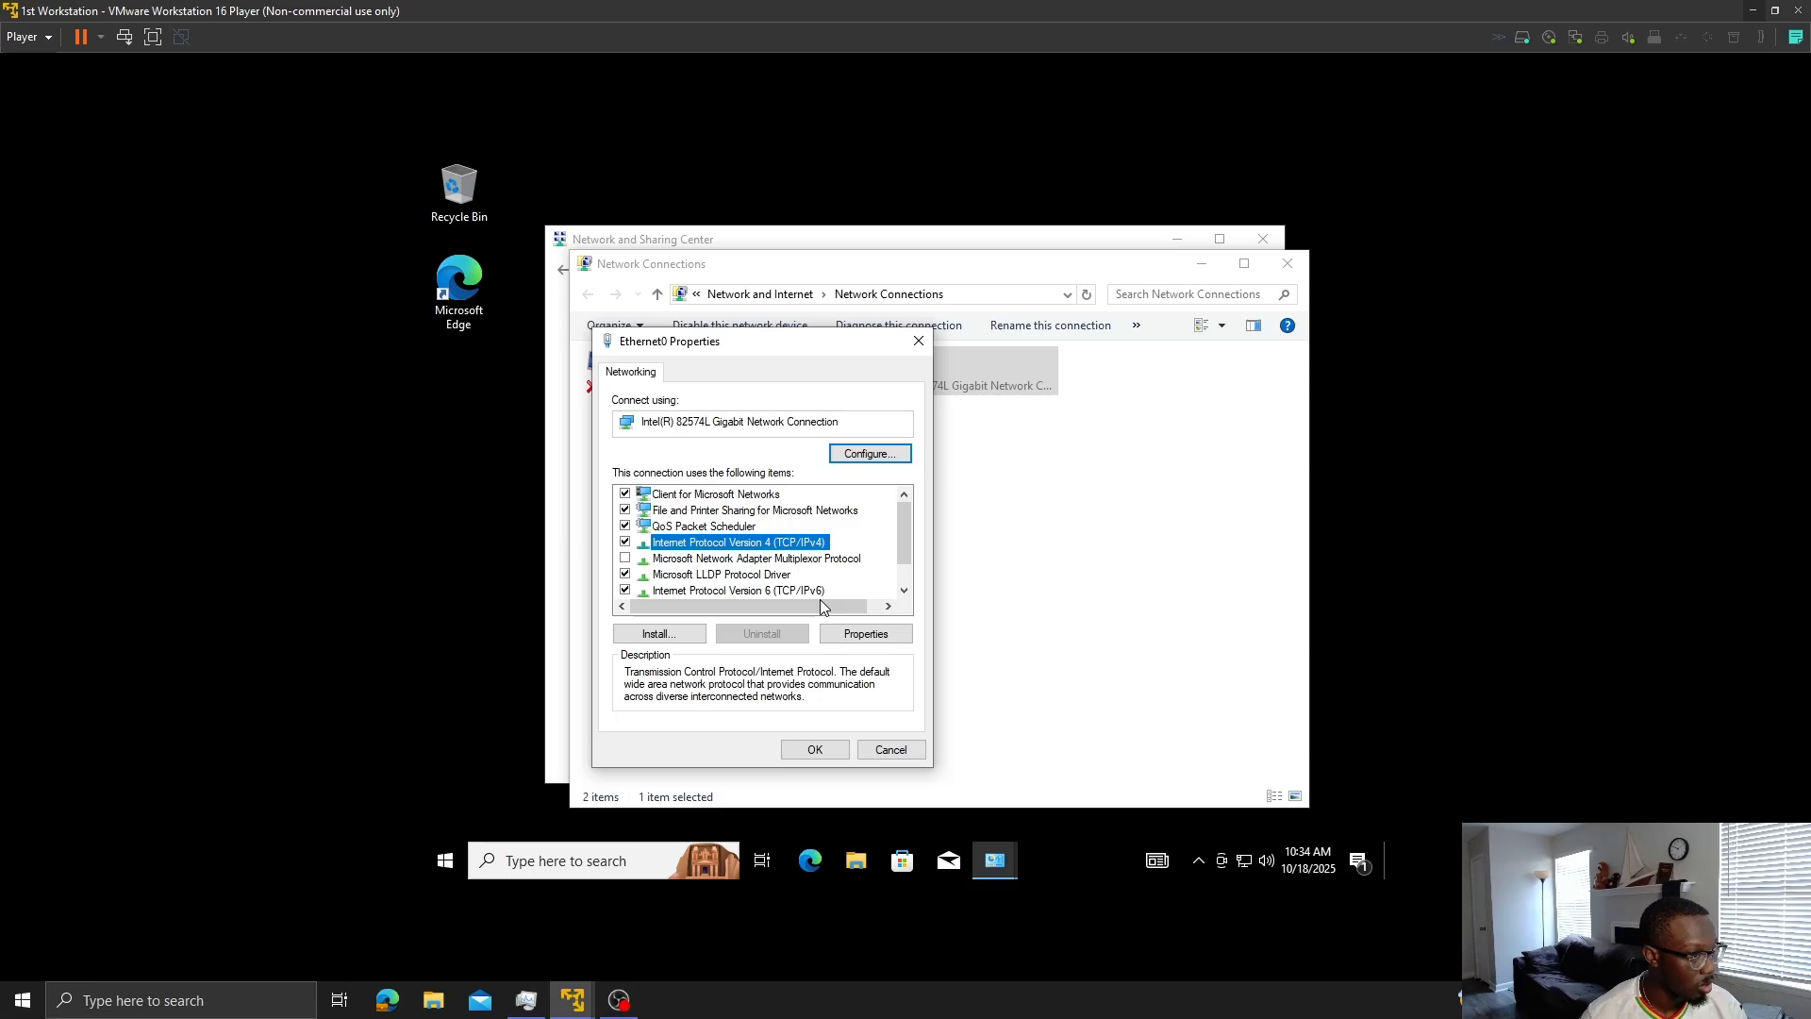
click(892, 632)
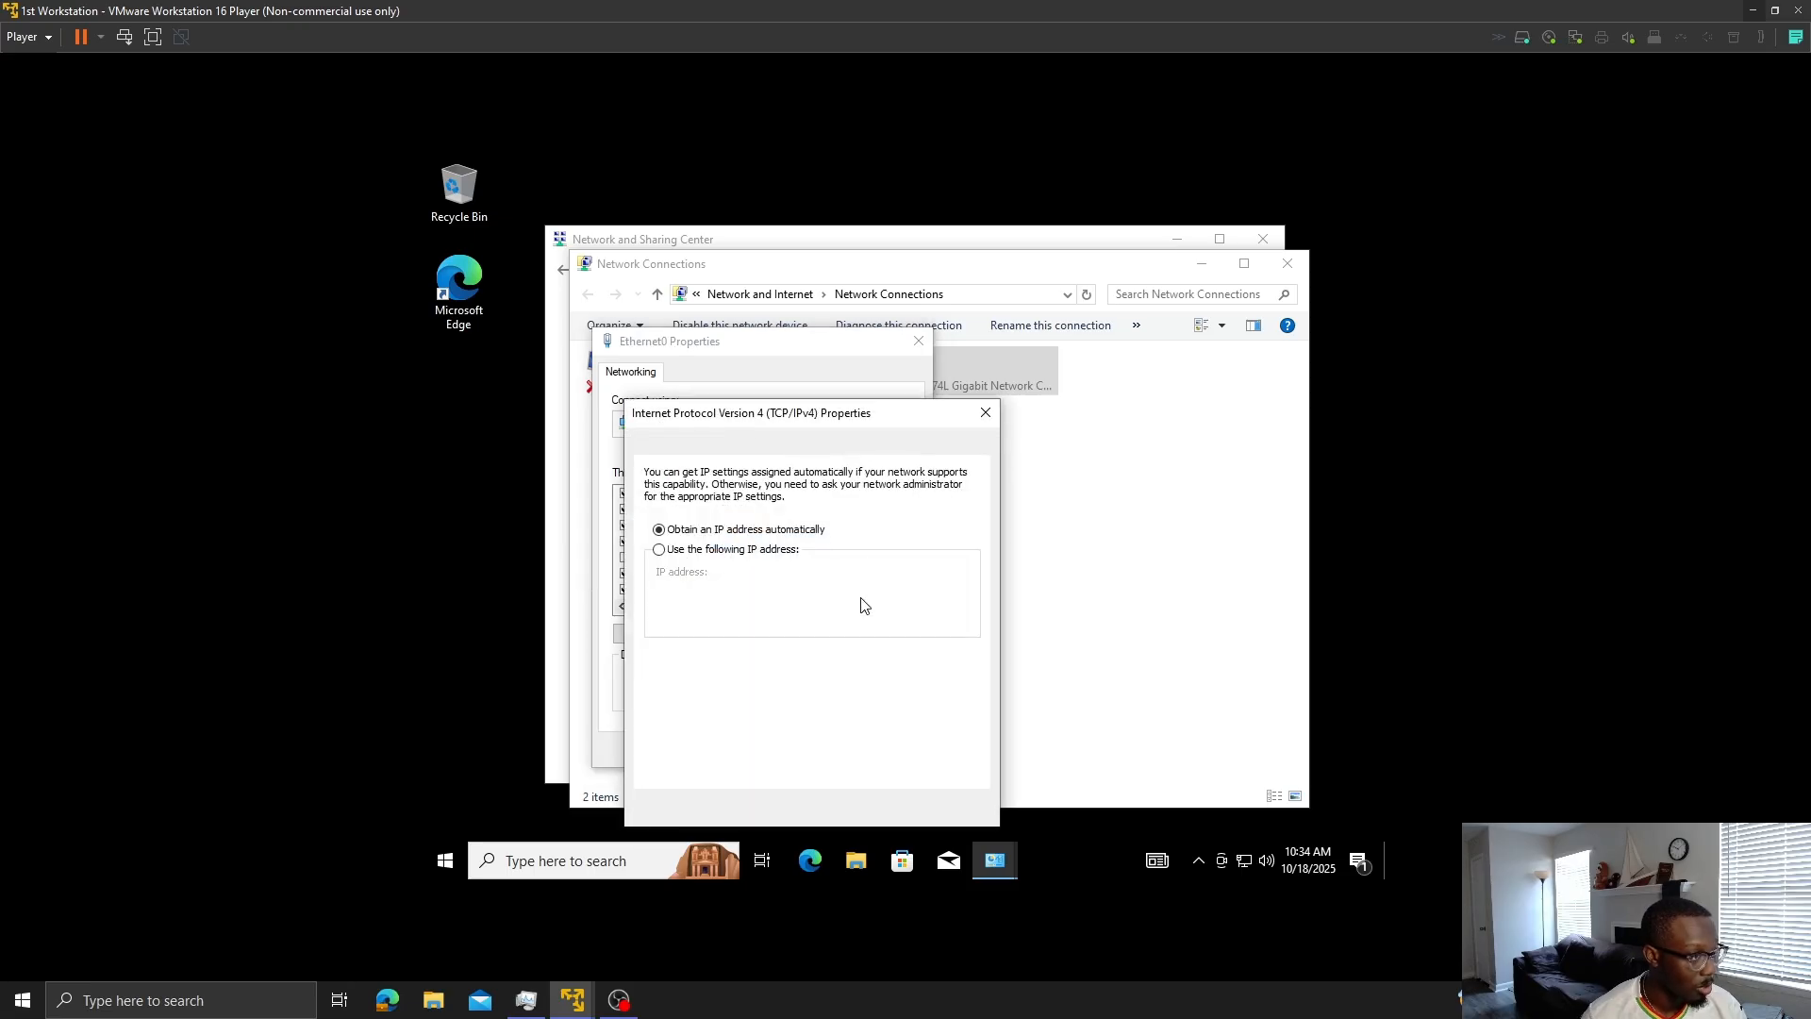
click(674, 550)
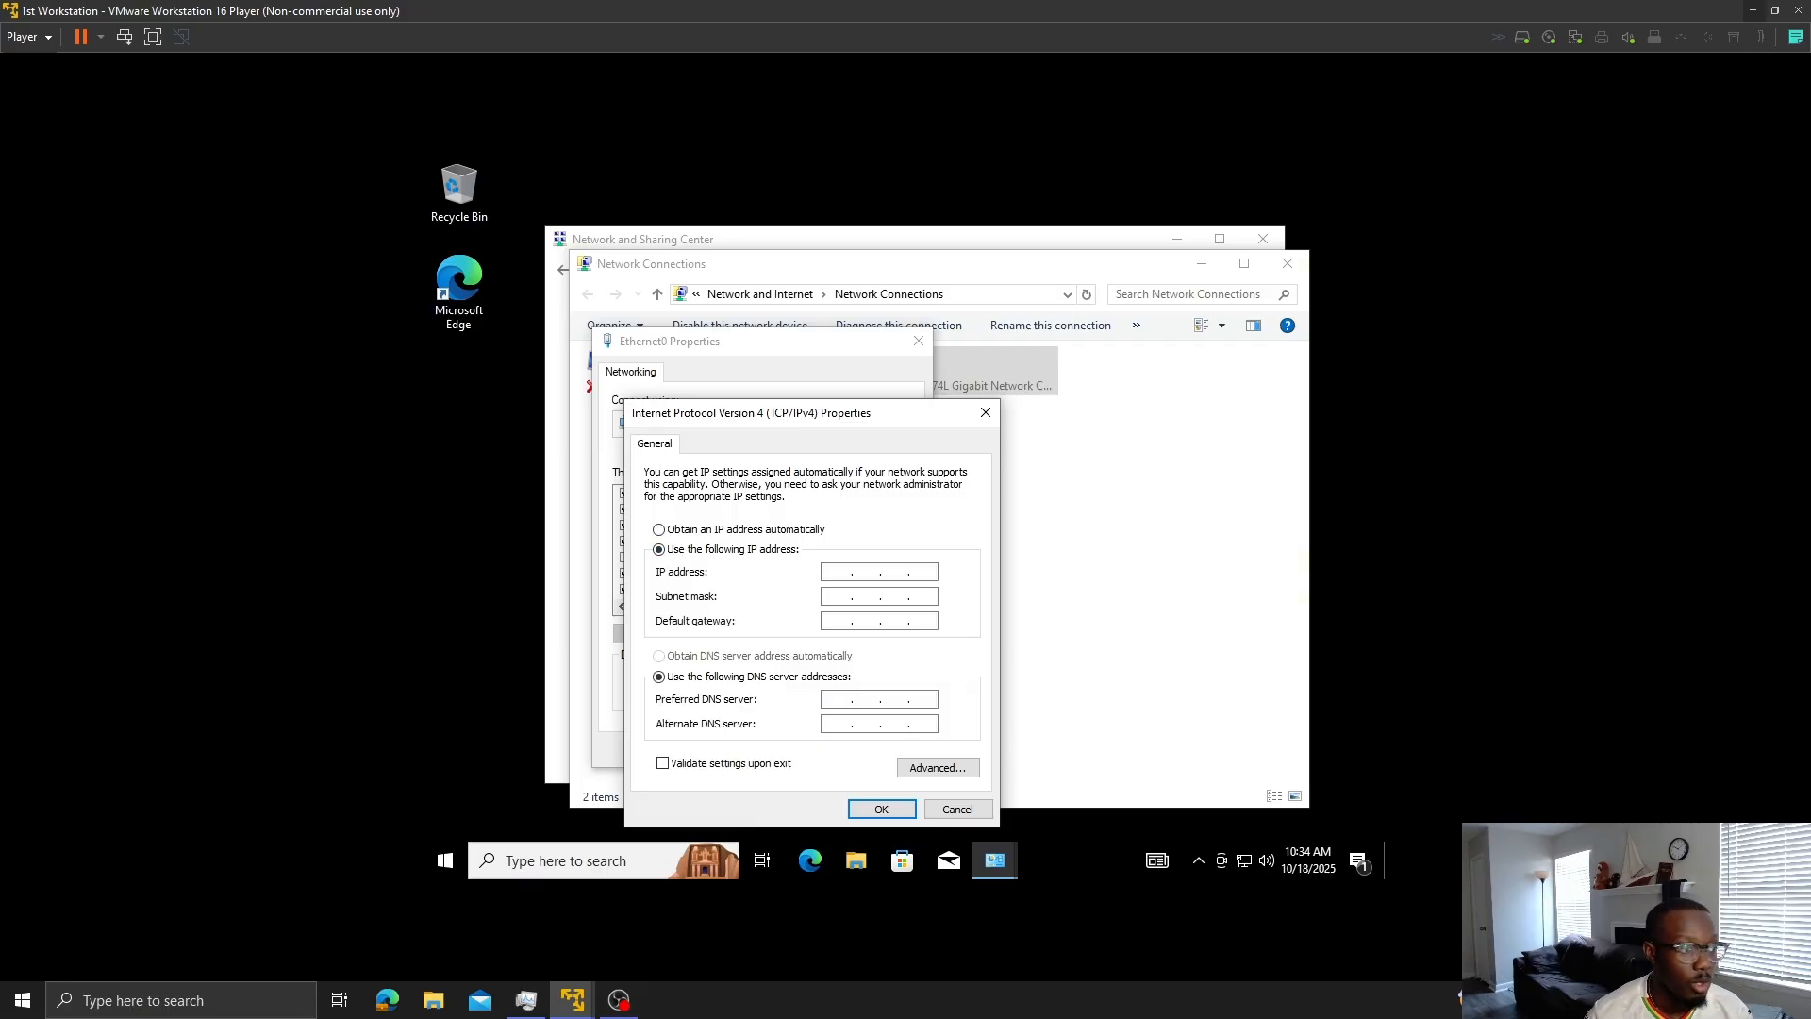
- On the myfirstdomain server VM, open Command Prompt as administrator
mouse_move(573, 1000)
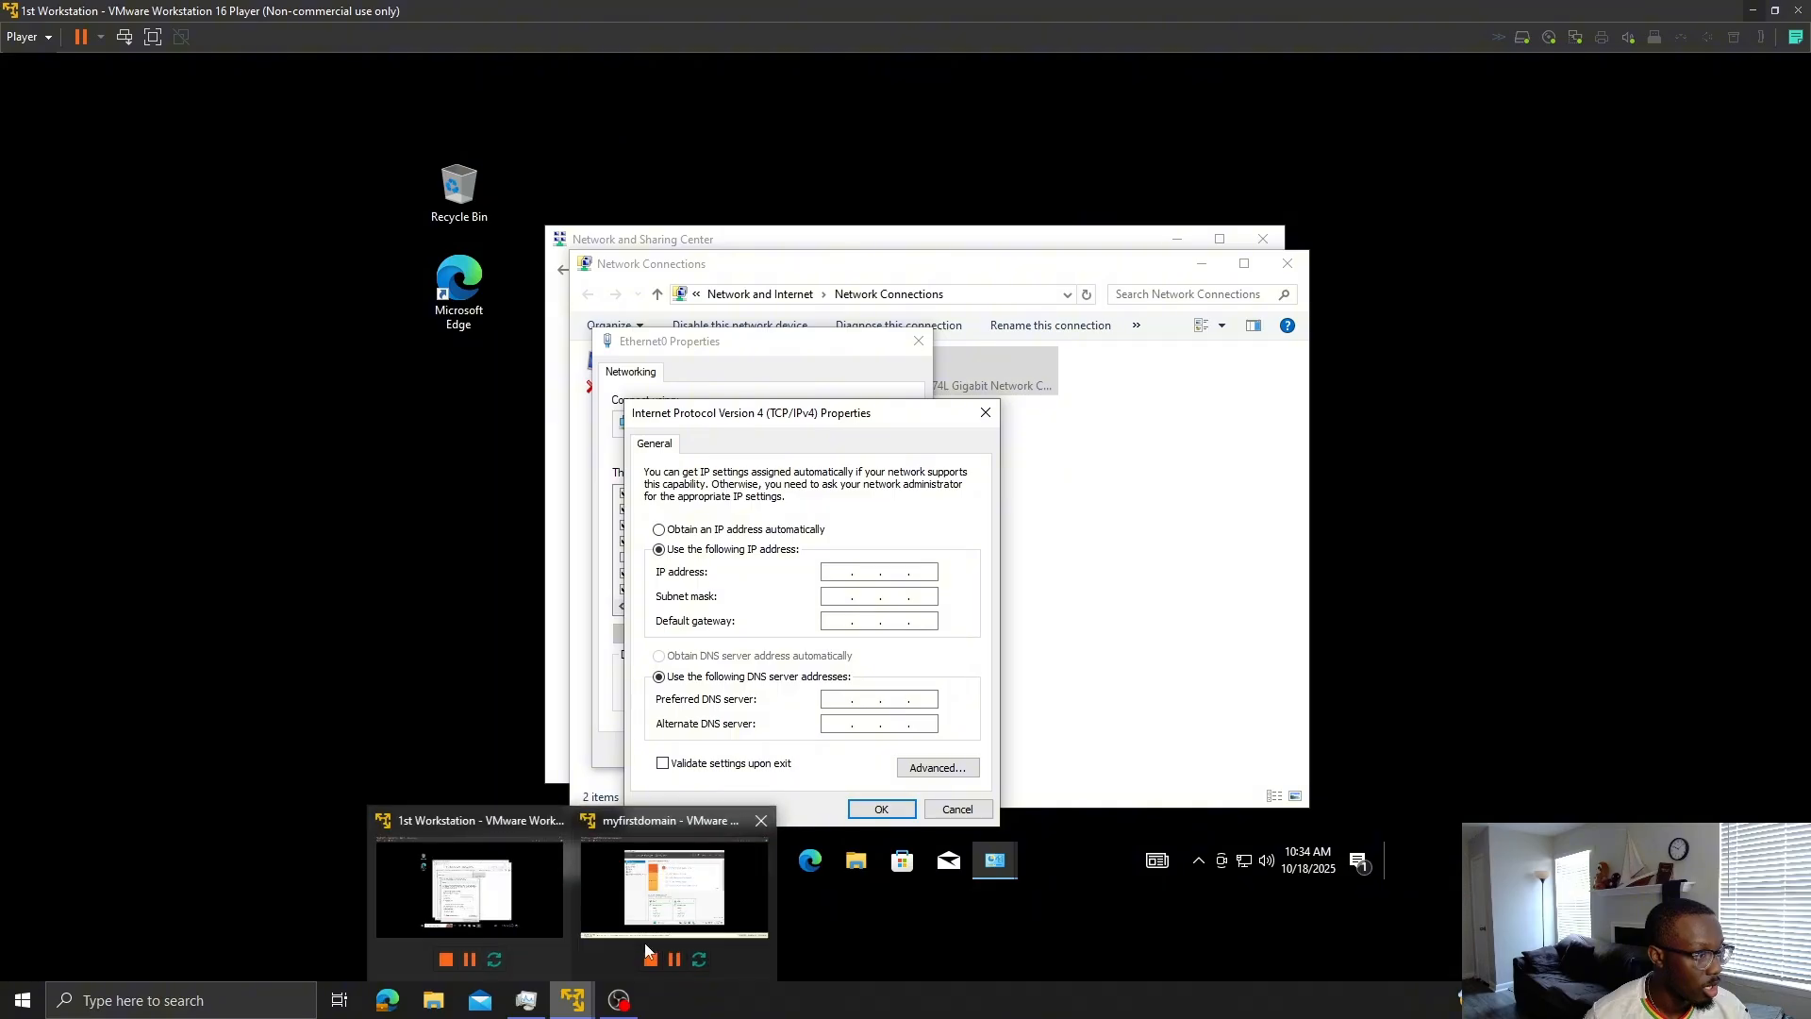
click(674, 901)
click(861, 828)
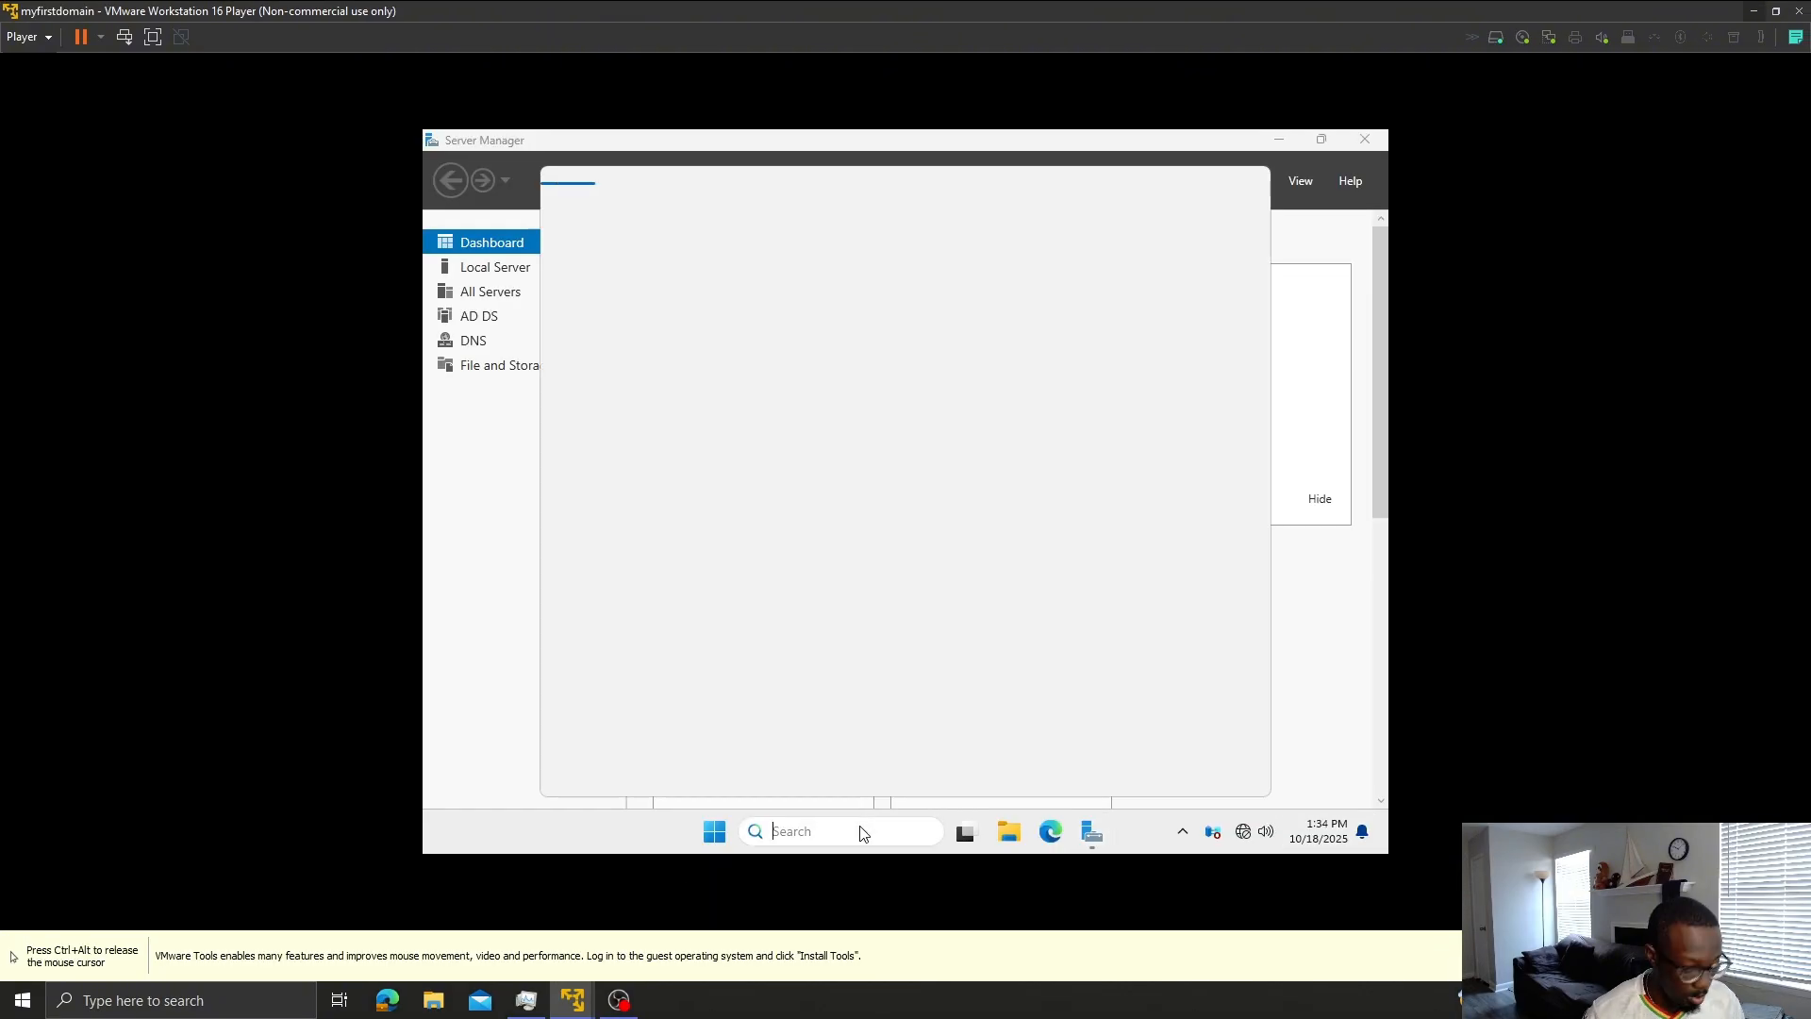
text(cmd)
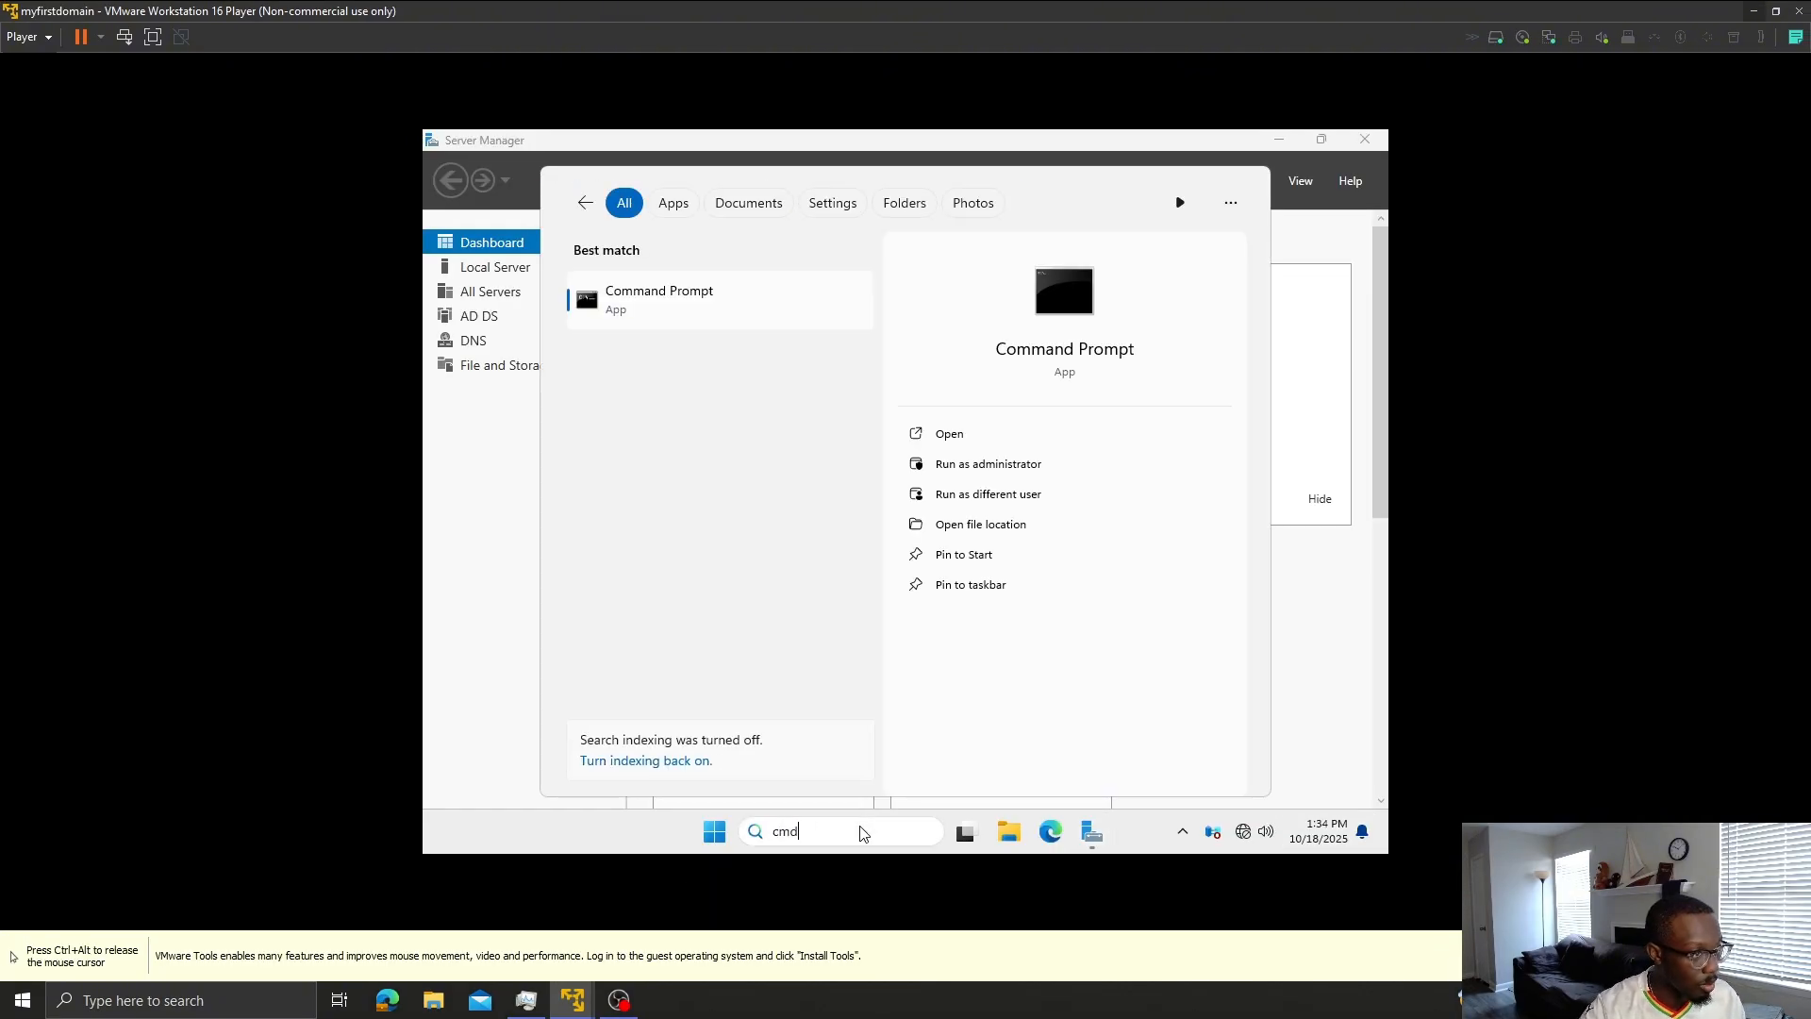
key(Return)
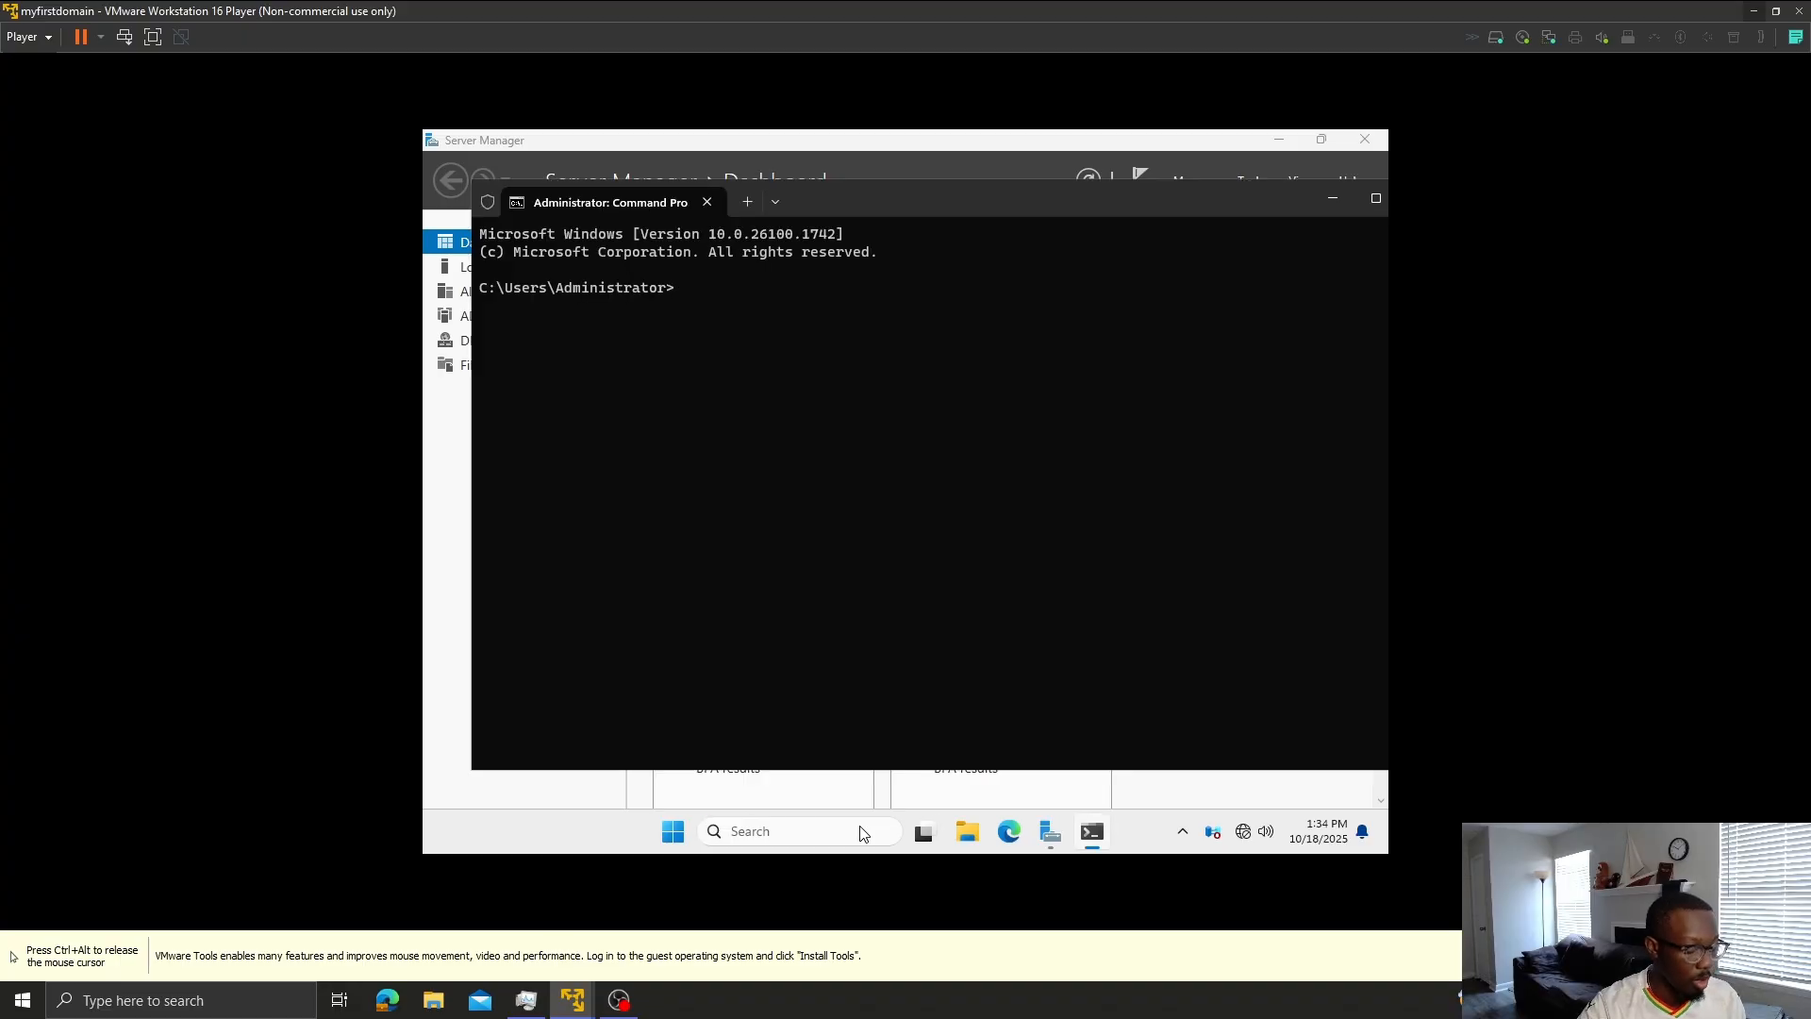
- Run ipconfig /all to read IPv4 192.168.181.157 and gateway 192.168.181.2, then return to the workstation
text(ipicofig)
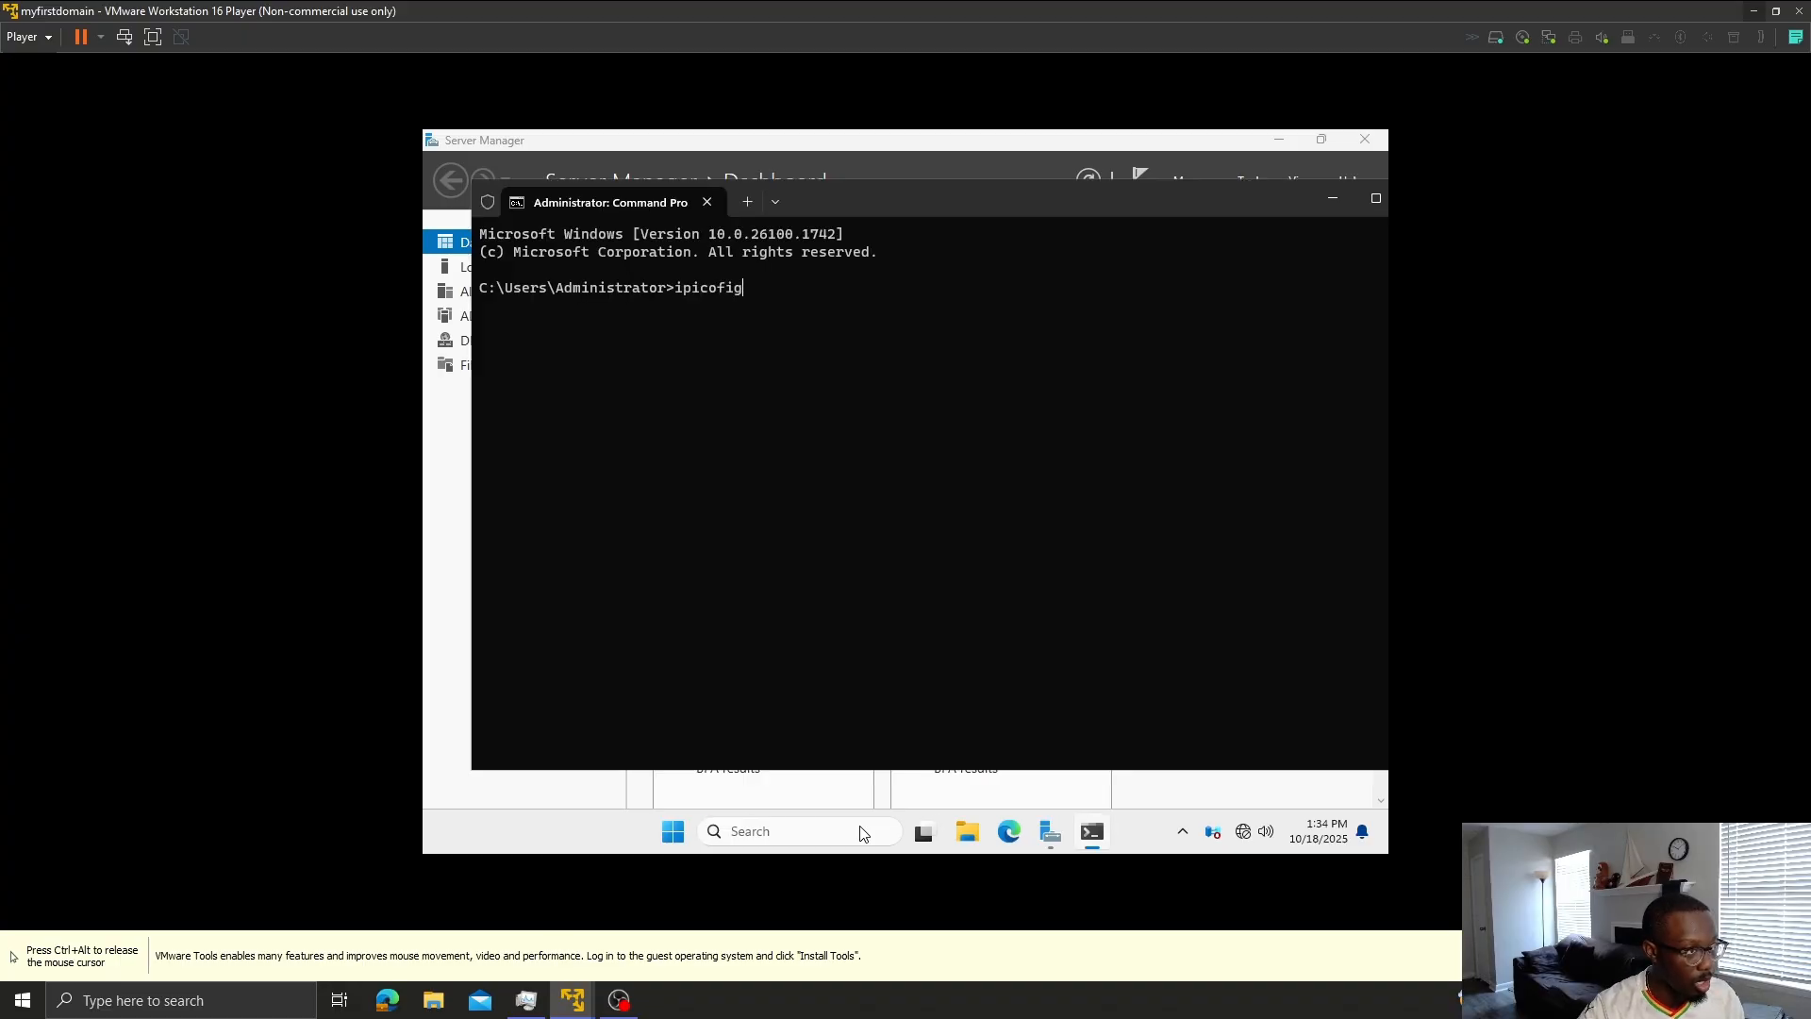
key(BackSpace)
key(BackSpace)
key(BackSpace)
key(BackSpace)
key(BackSpace)
key(BackSpace)
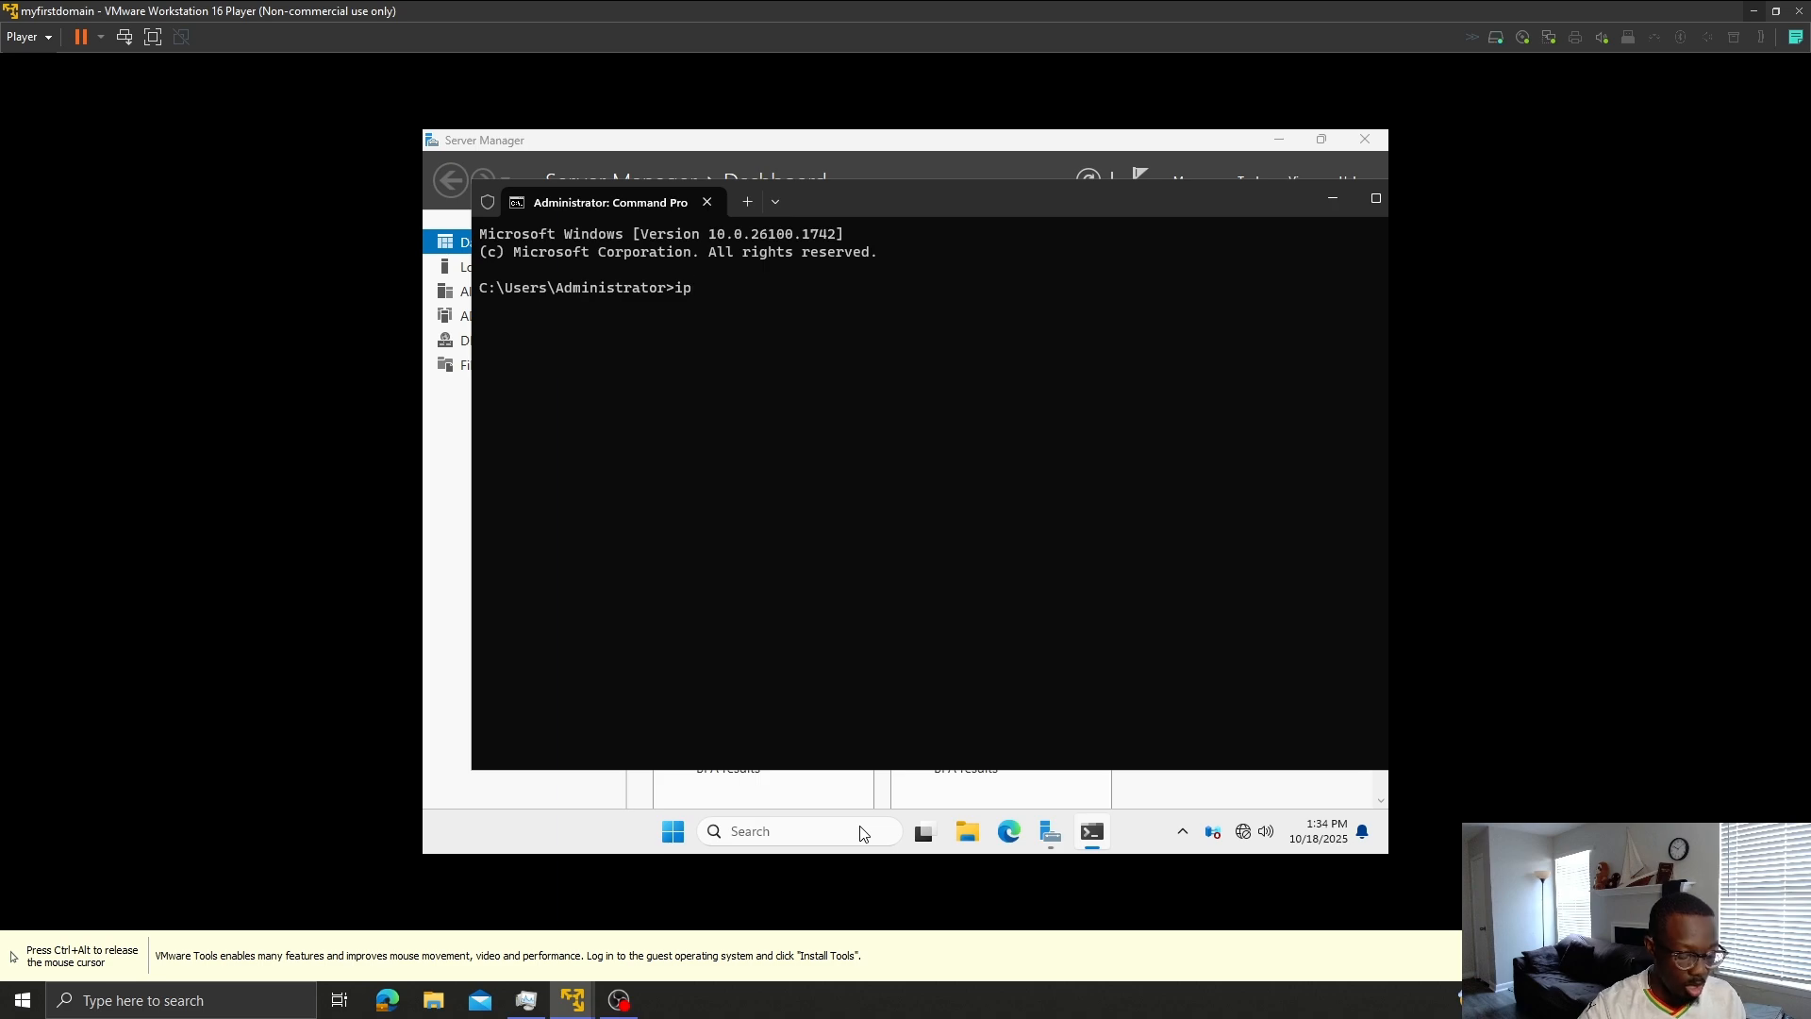
text(config )
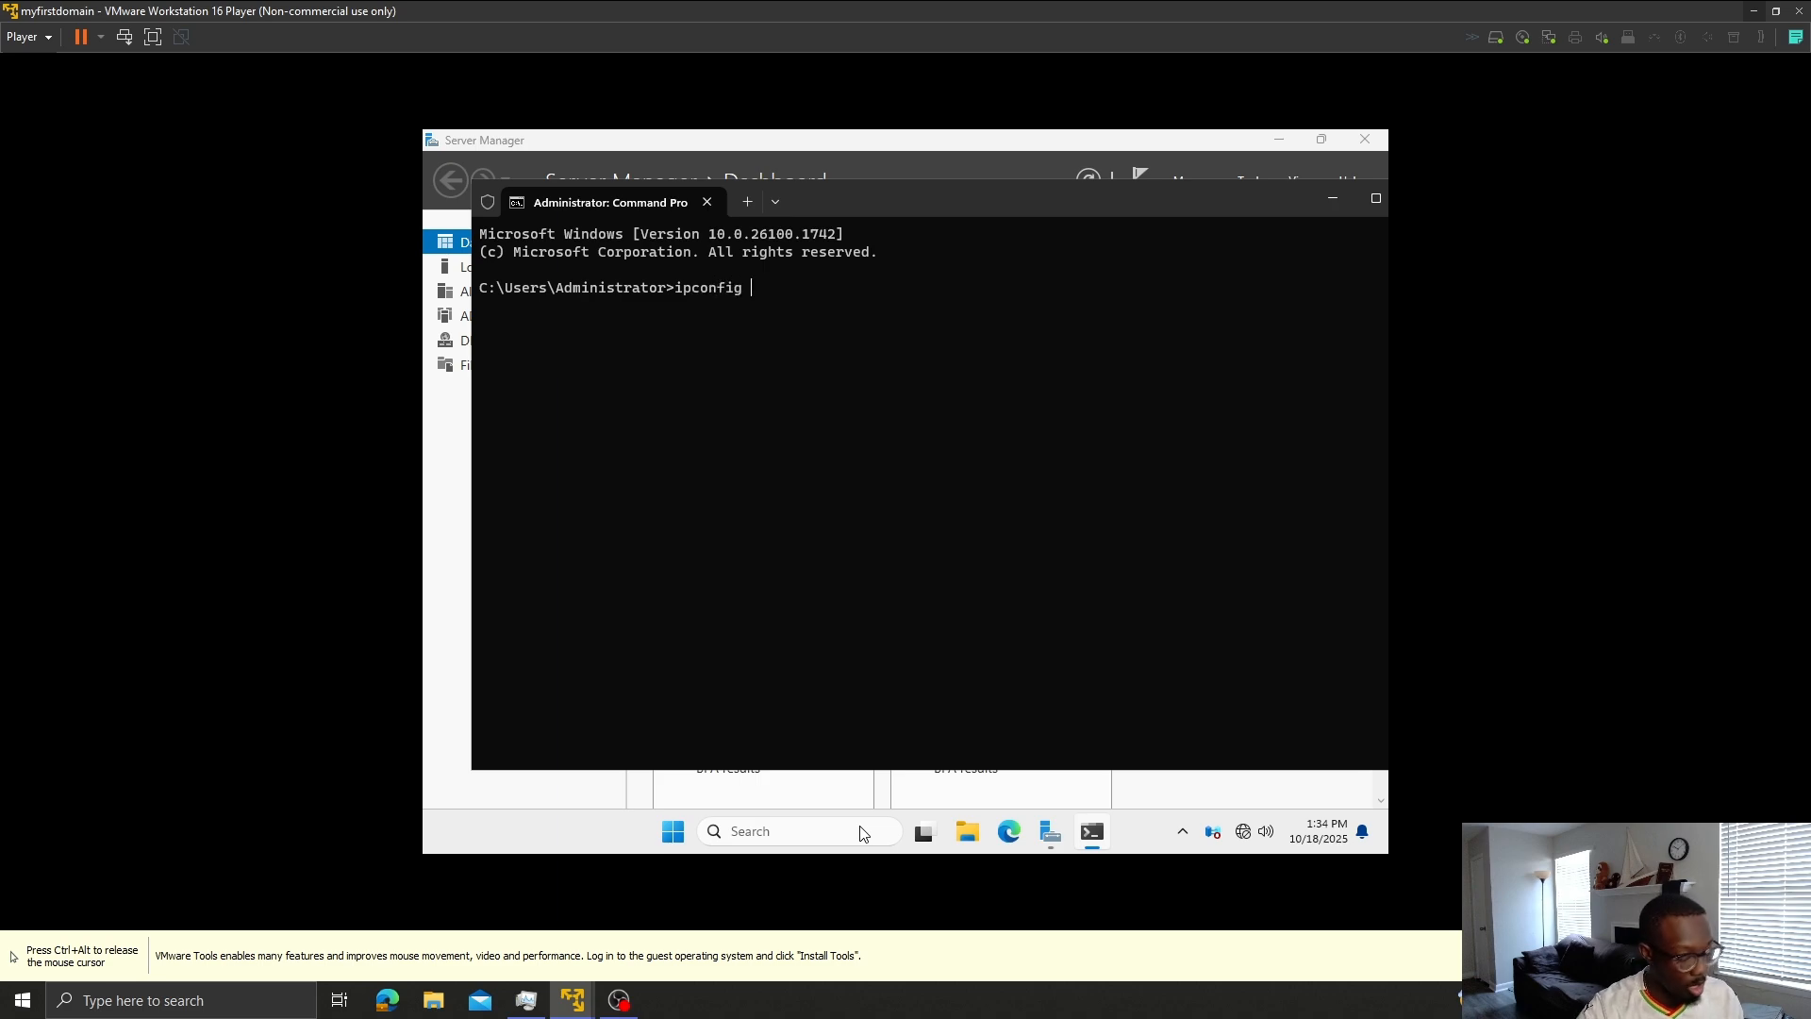
text(/all)
key(Return)
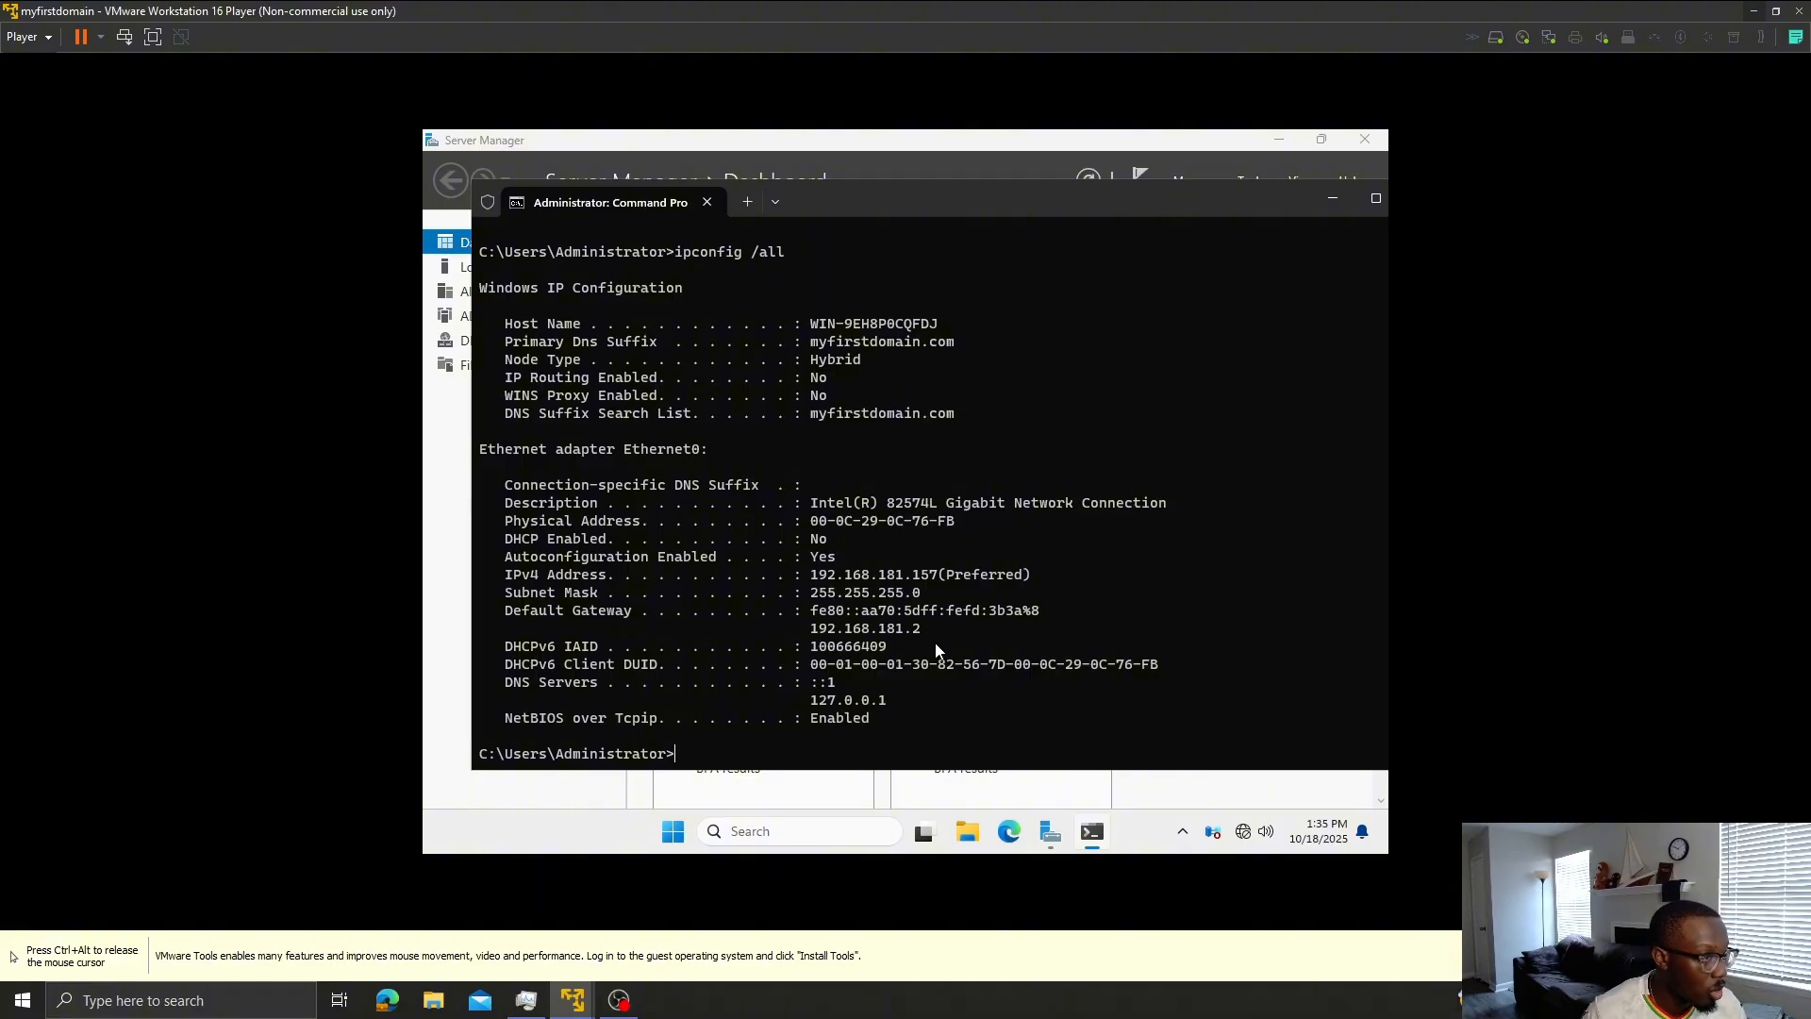
key(ctrl+alt)
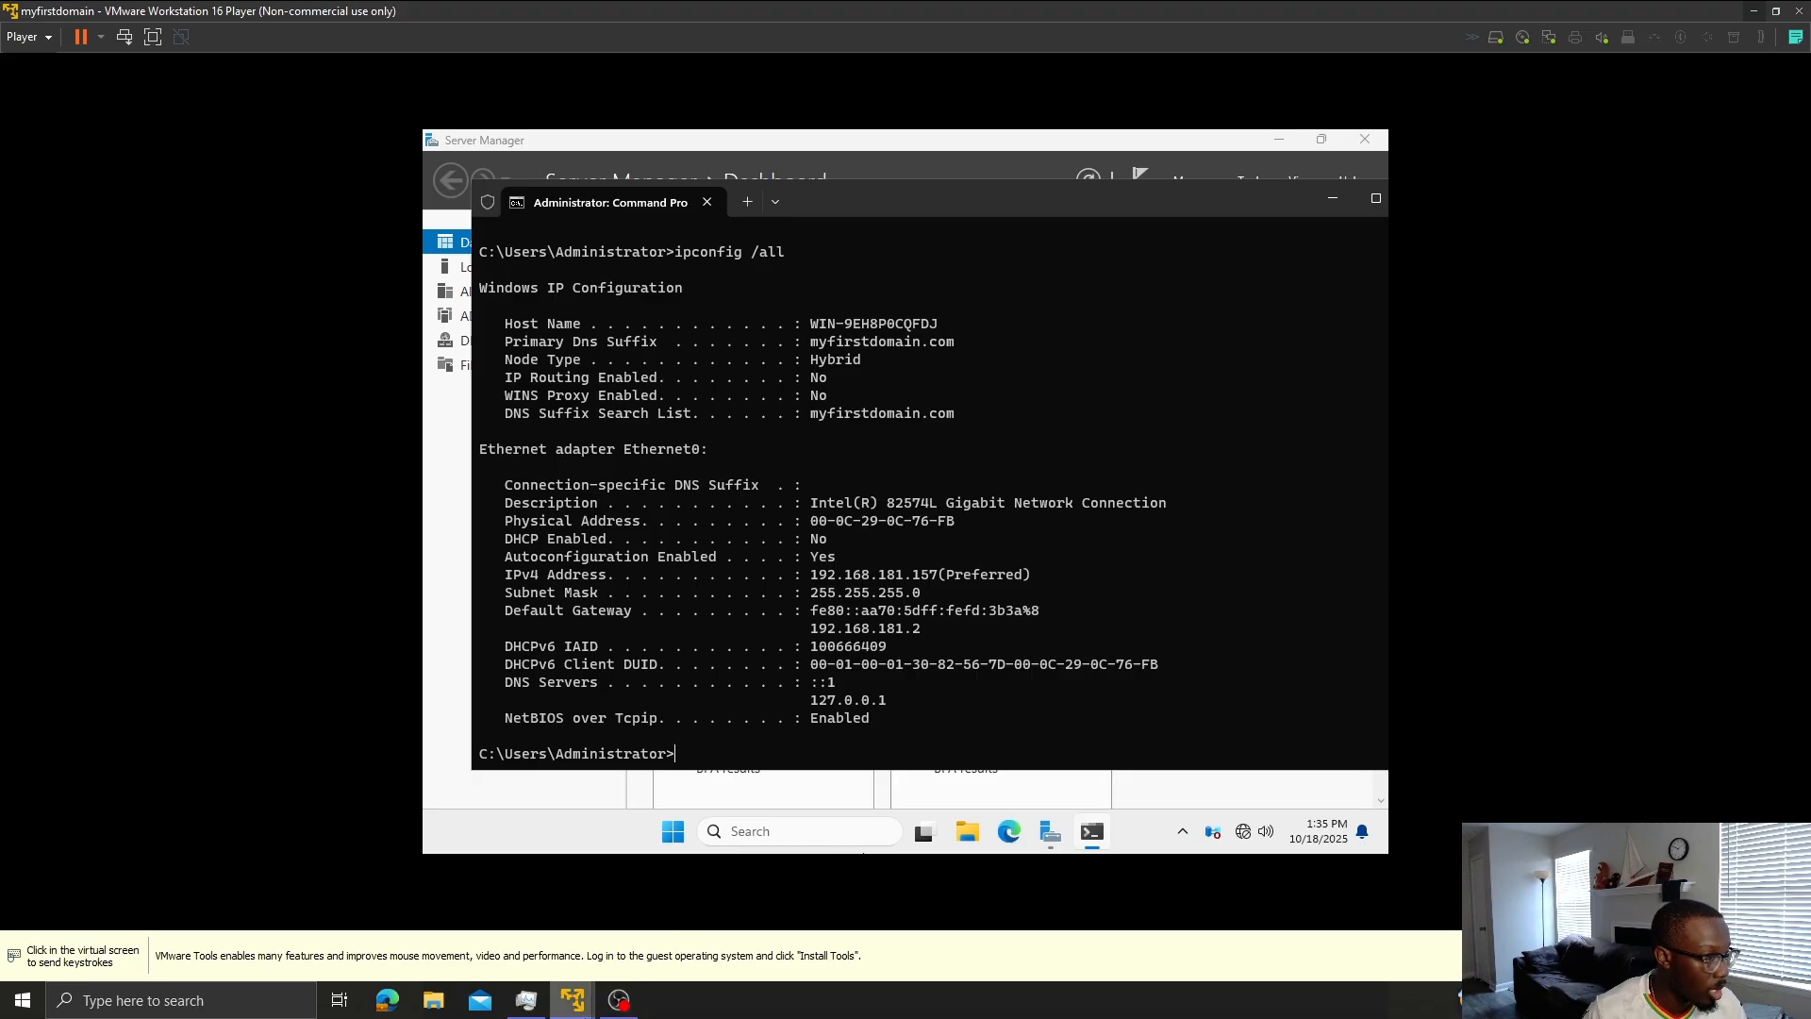
mouse_move(573, 1000)
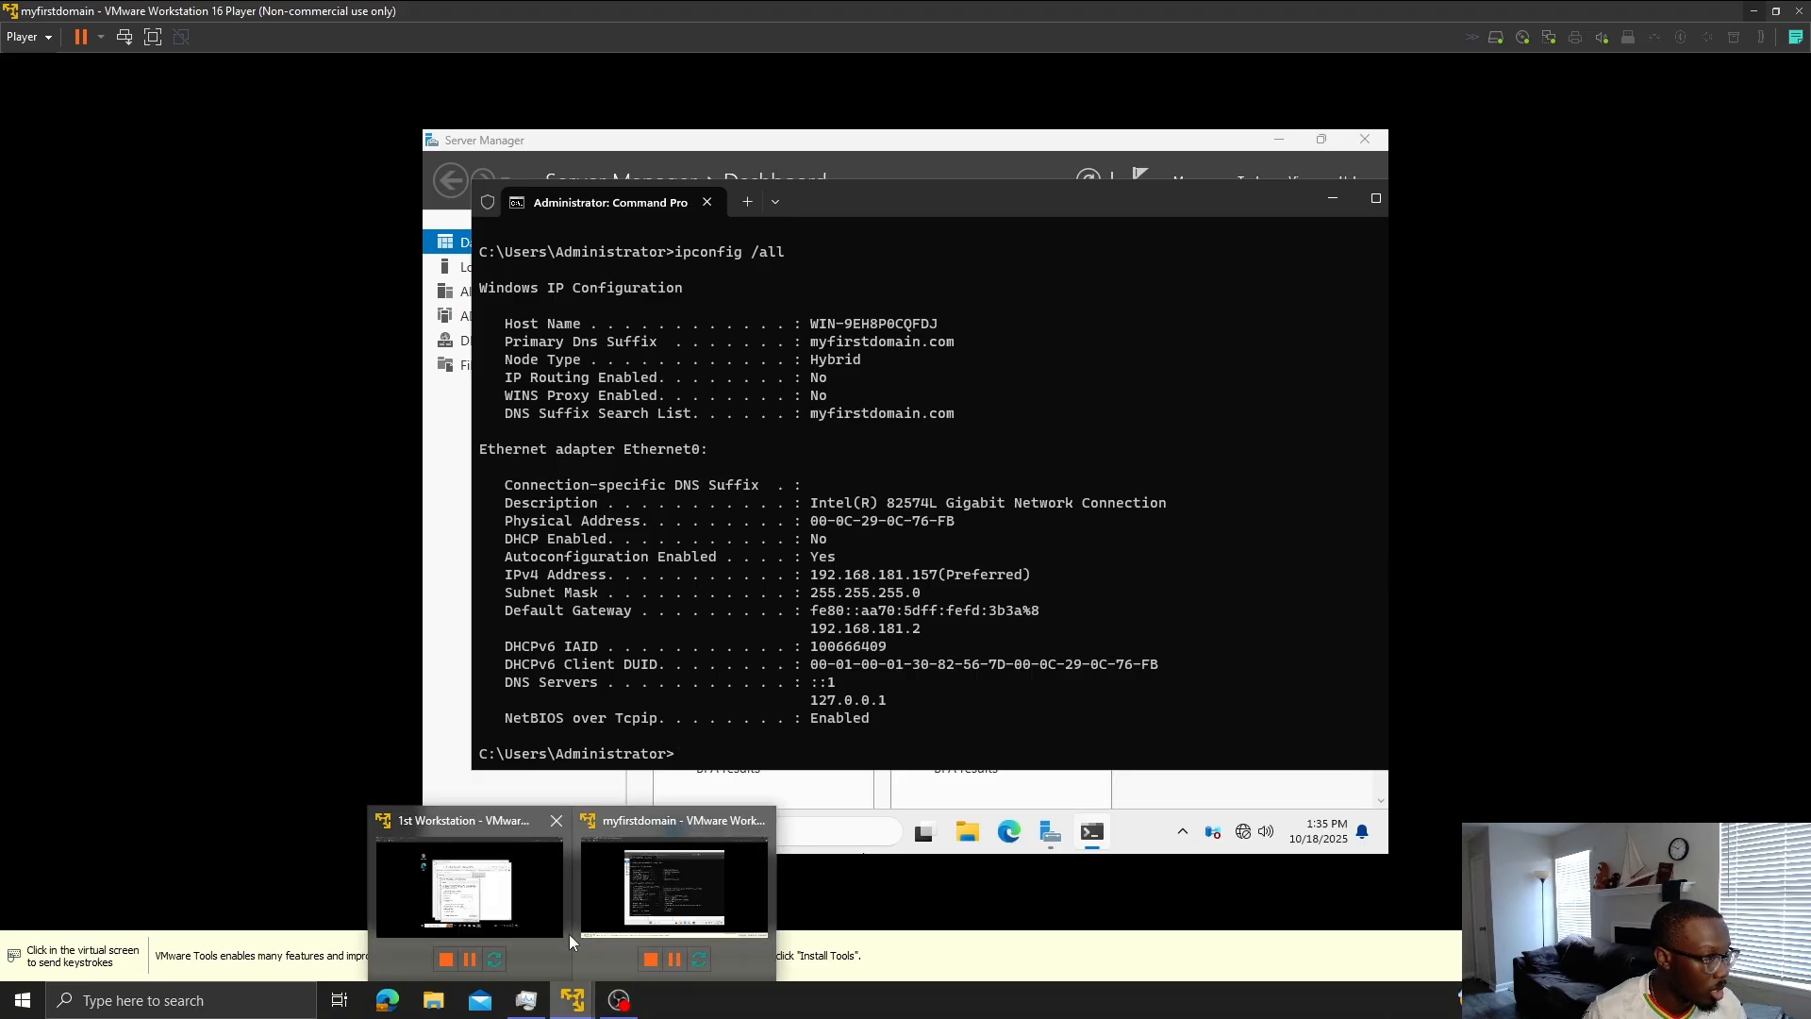
click(544, 903)
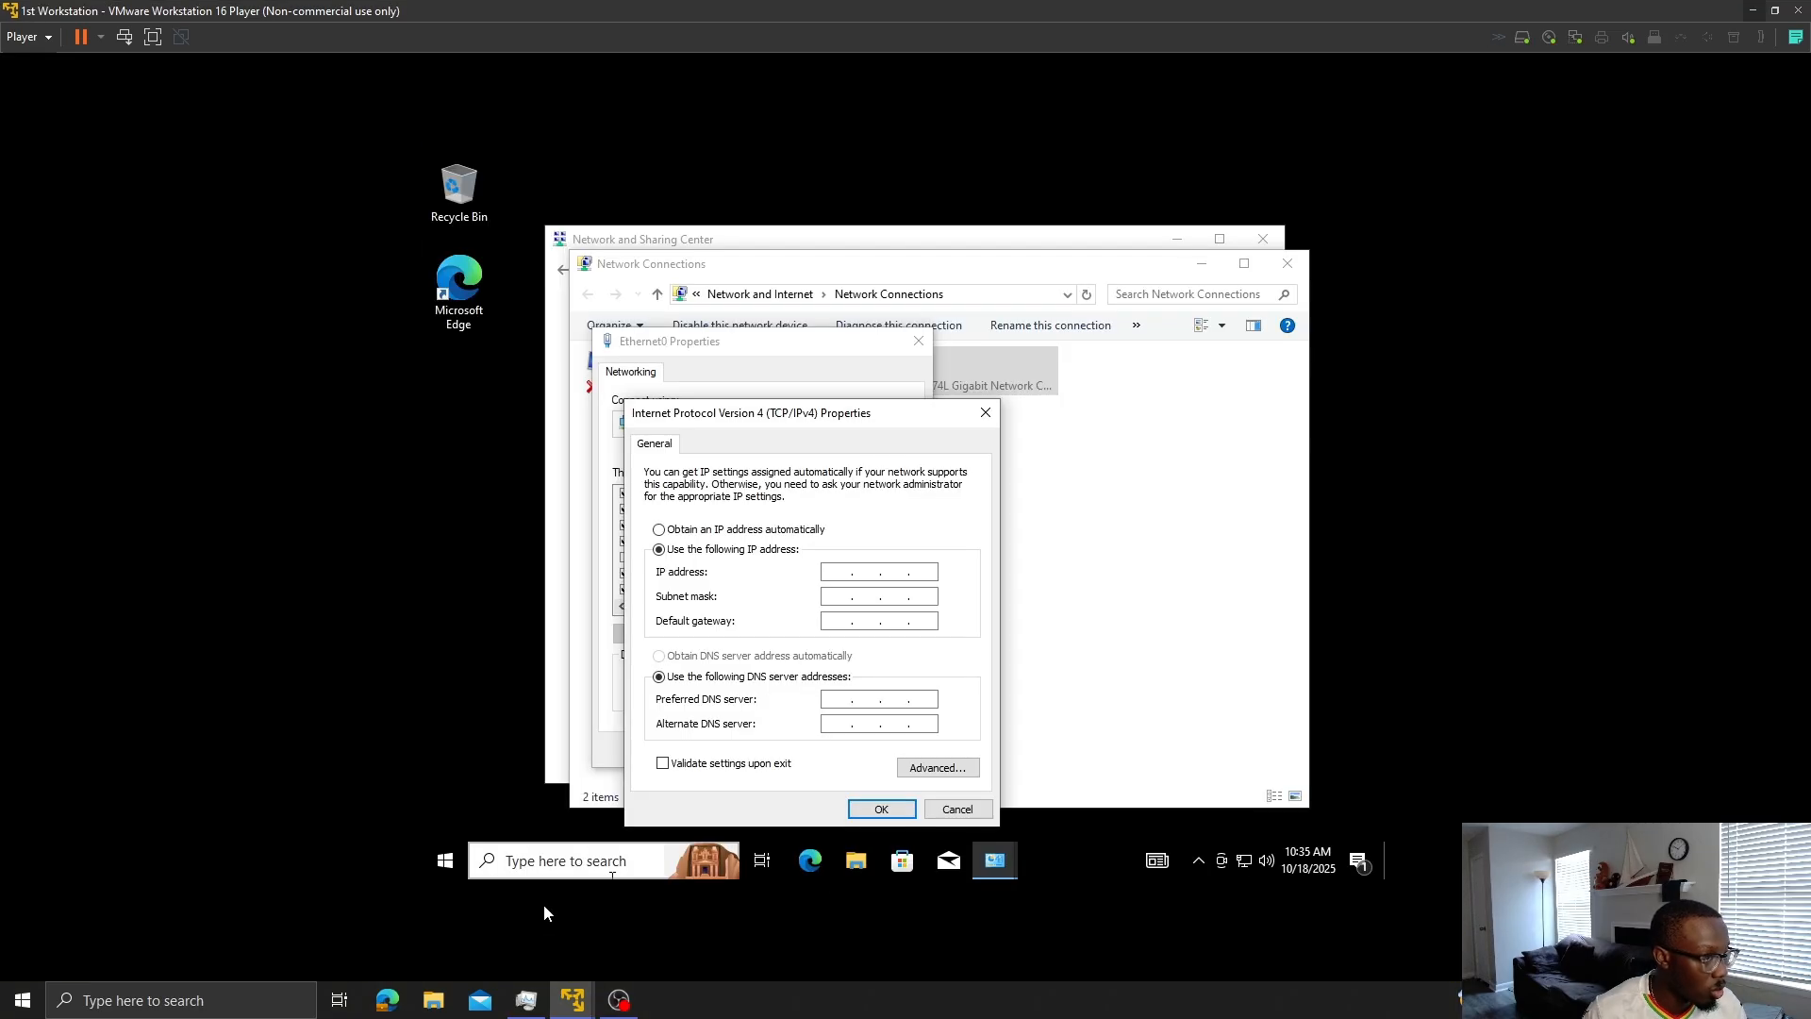
- Give Ethernet0 static IP 192.168.181.10, mask 255.255.255.0, gateway 192.168.181.2, and apply it
click(829, 596)
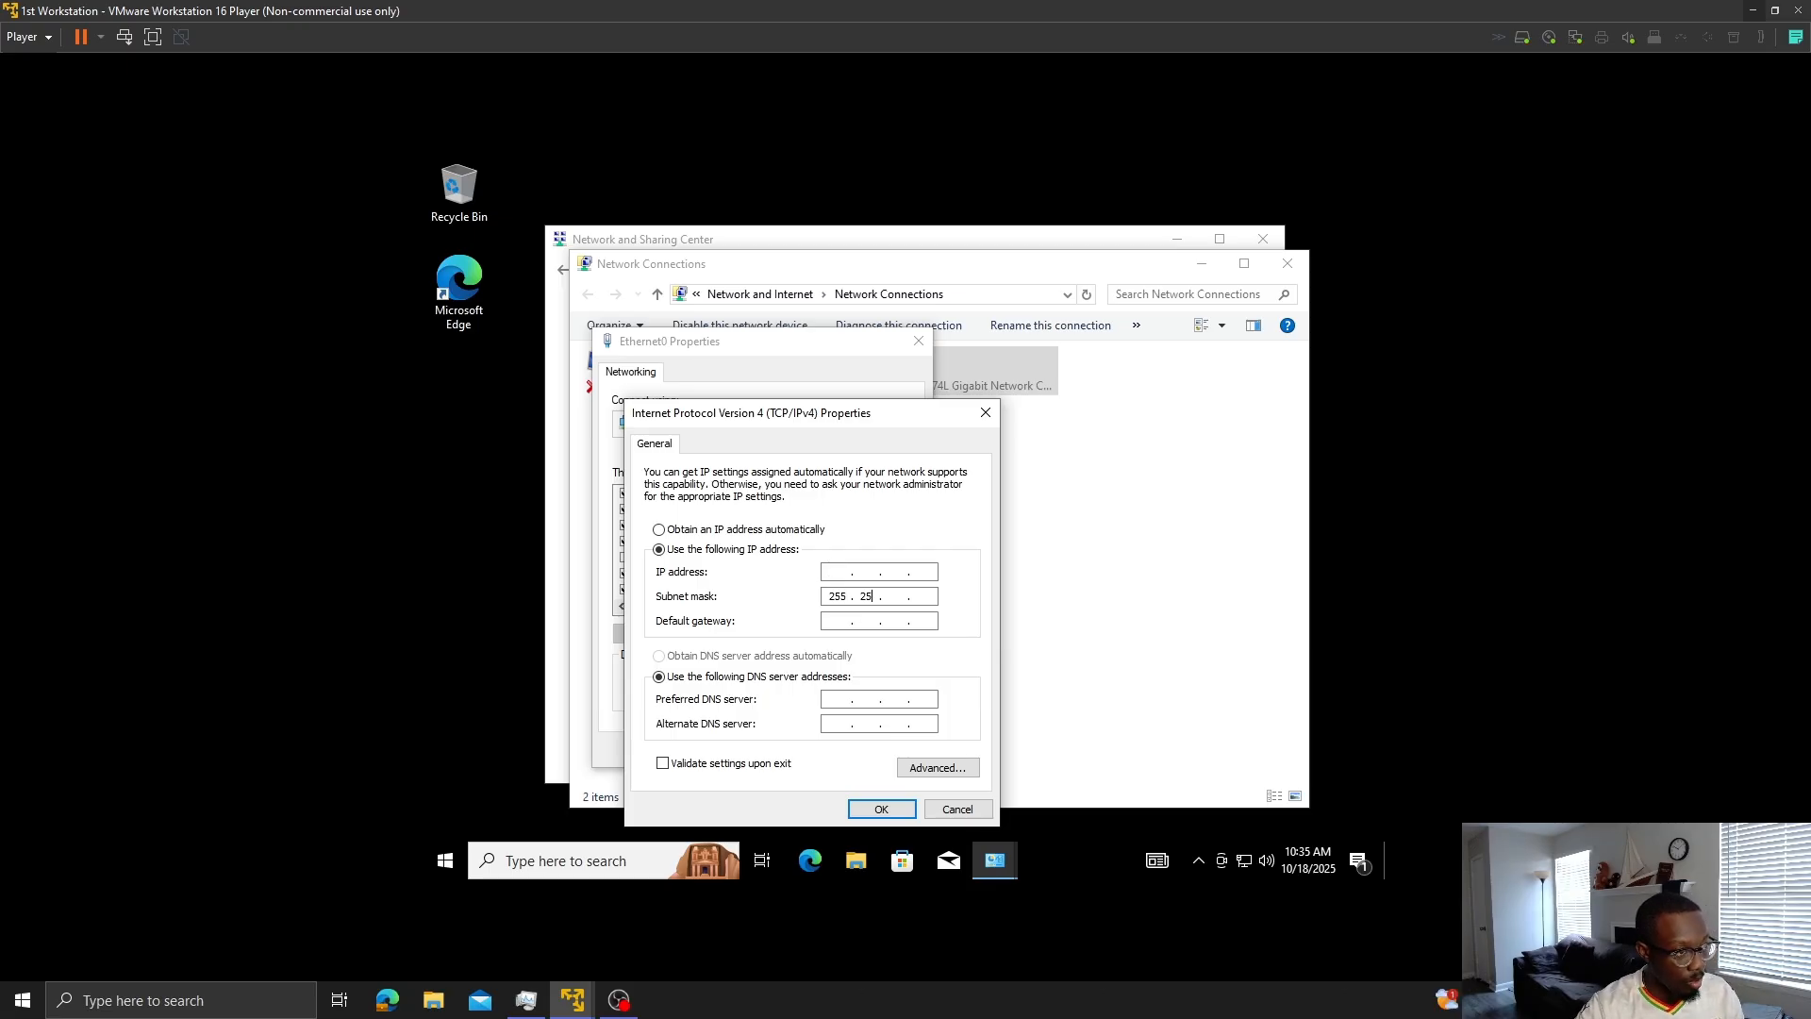
text(255255255)
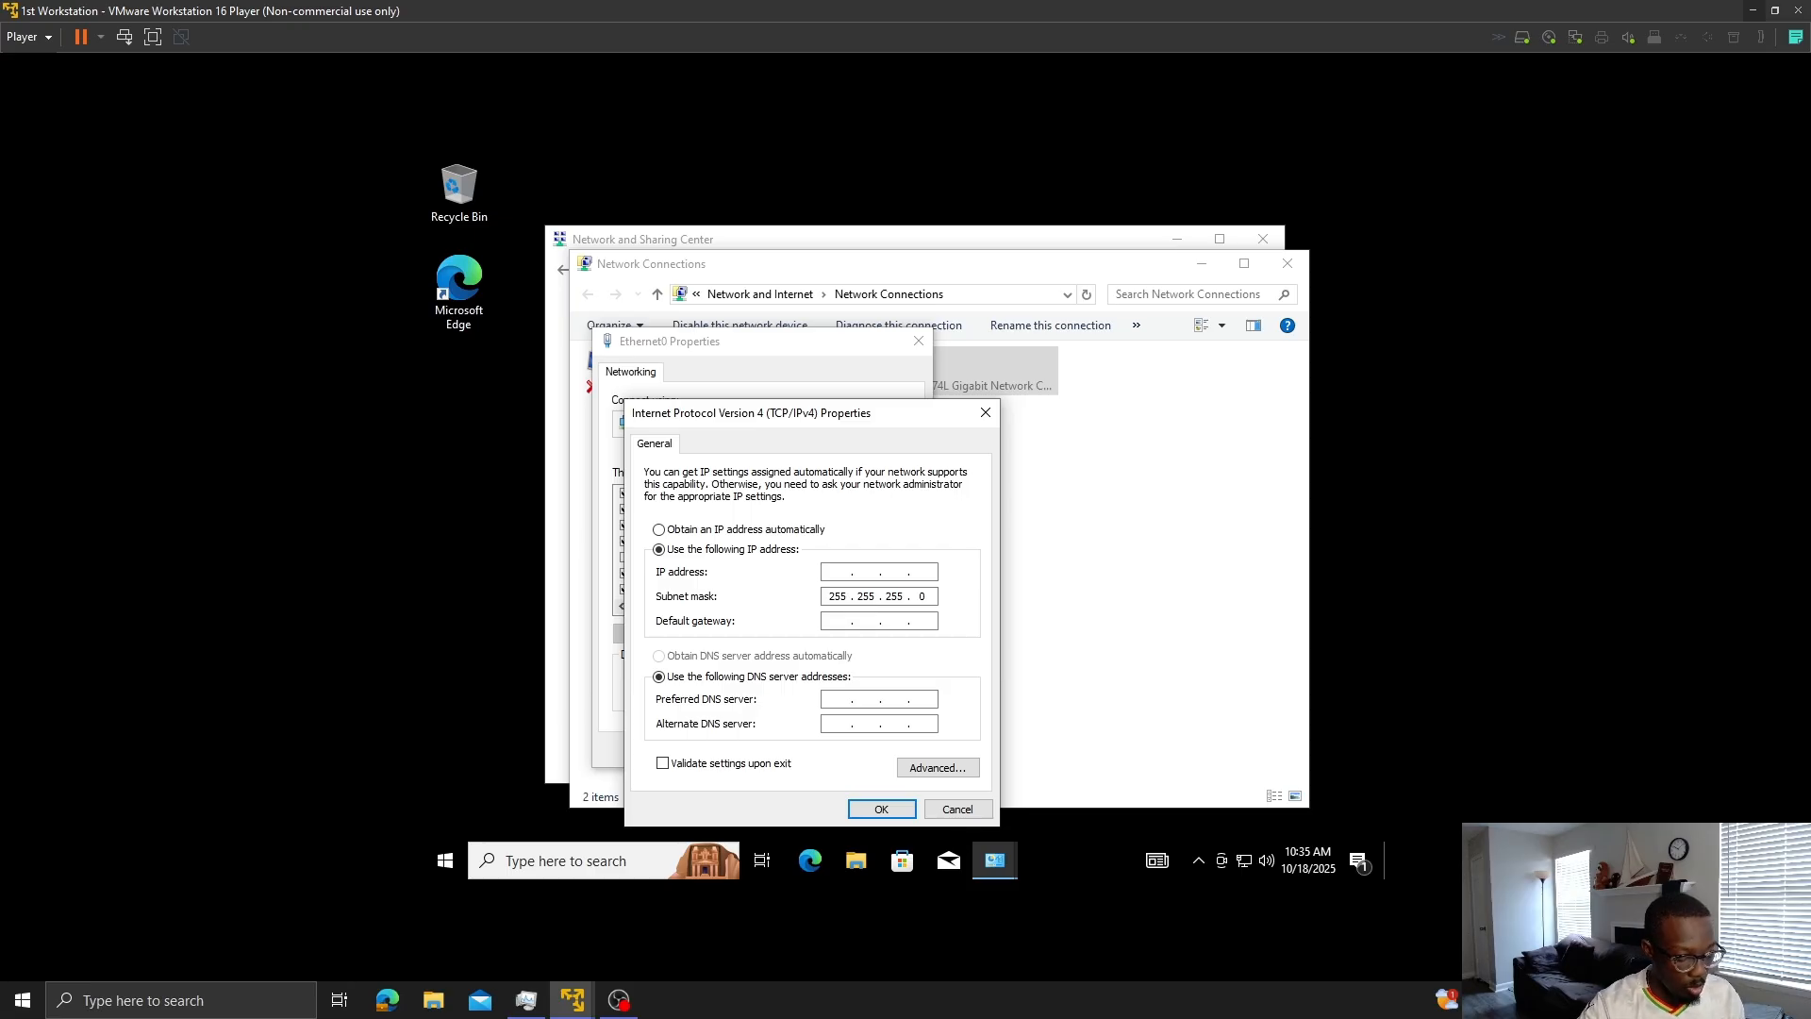
text(192 . . .)
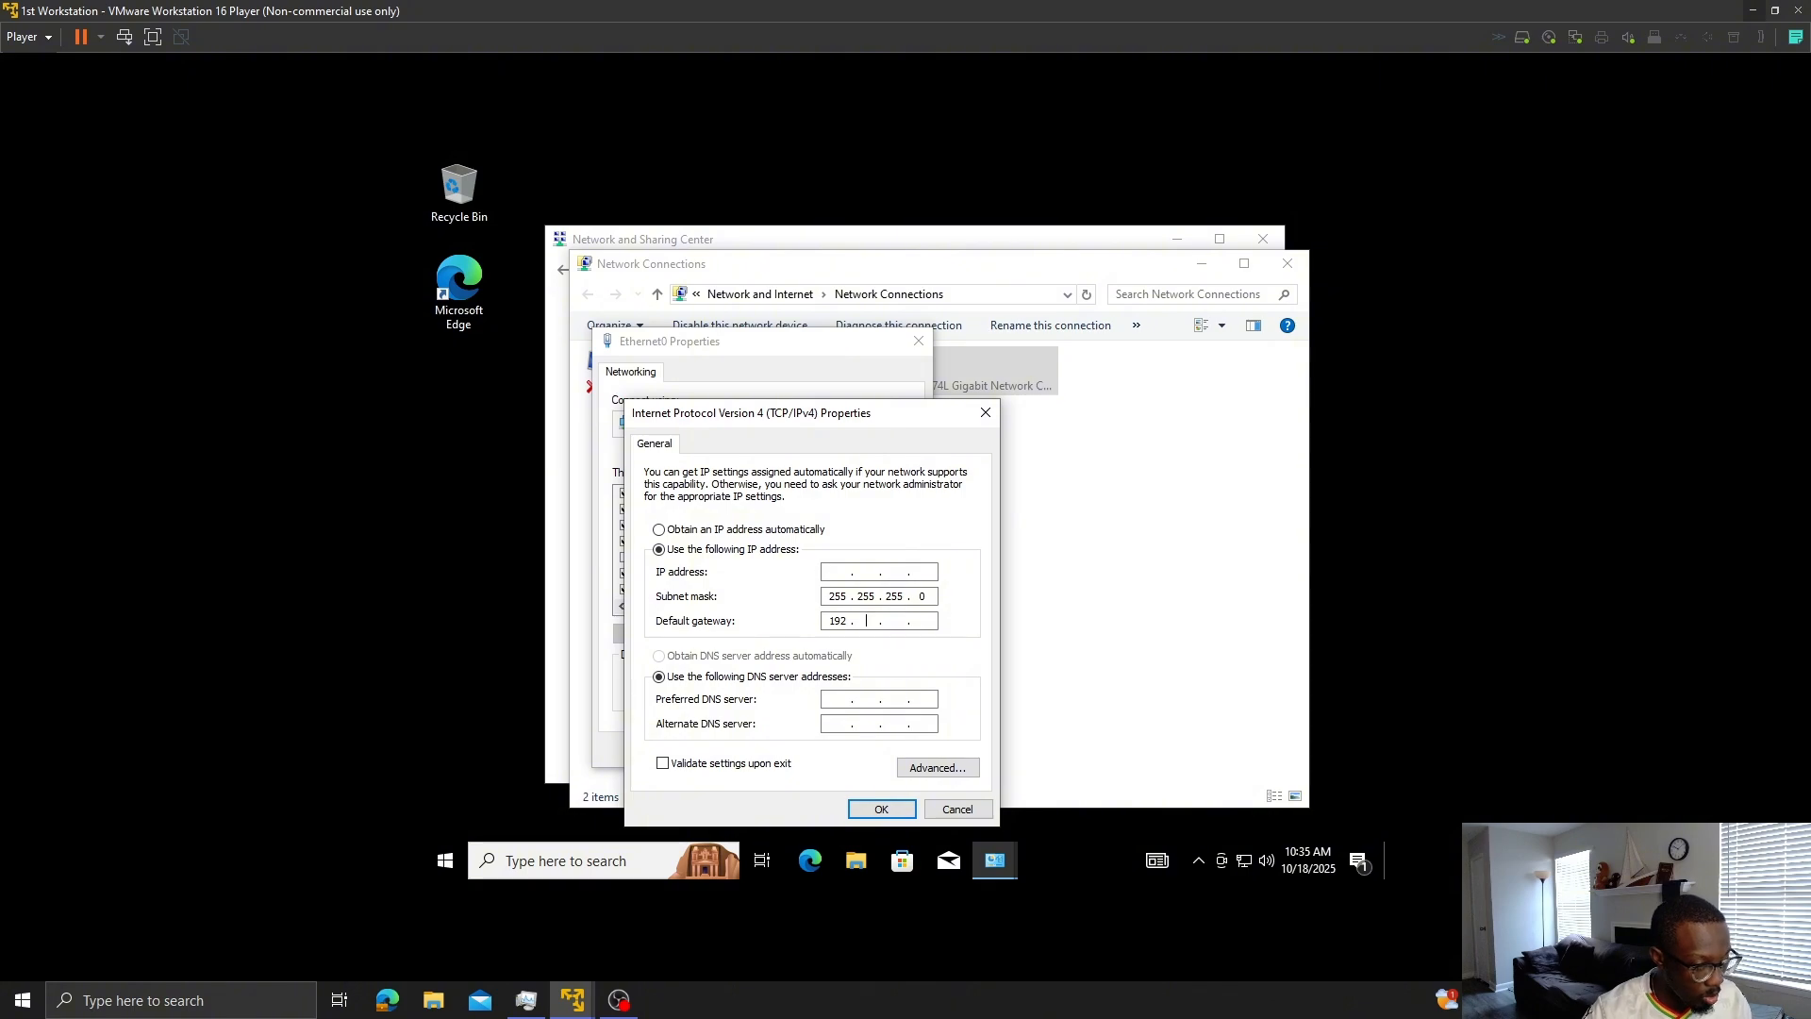
text(168 )
text(1 )
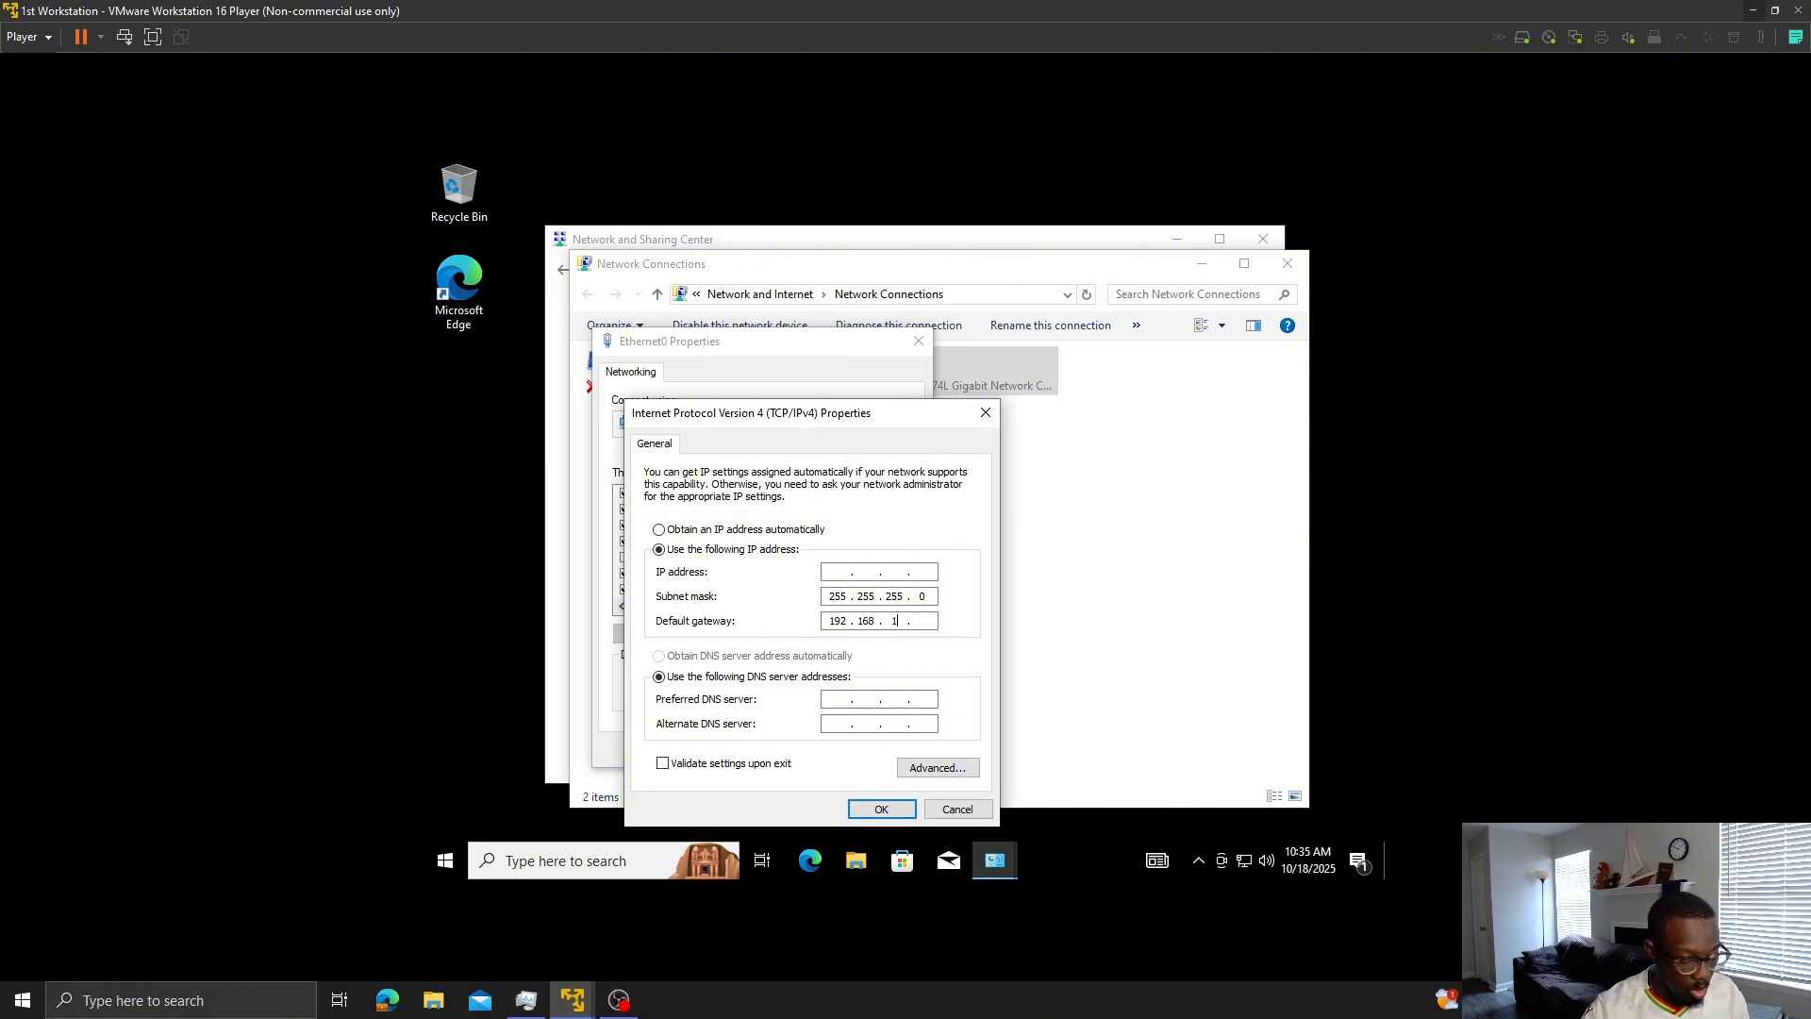
text(8)
text(1)
key(Tab)
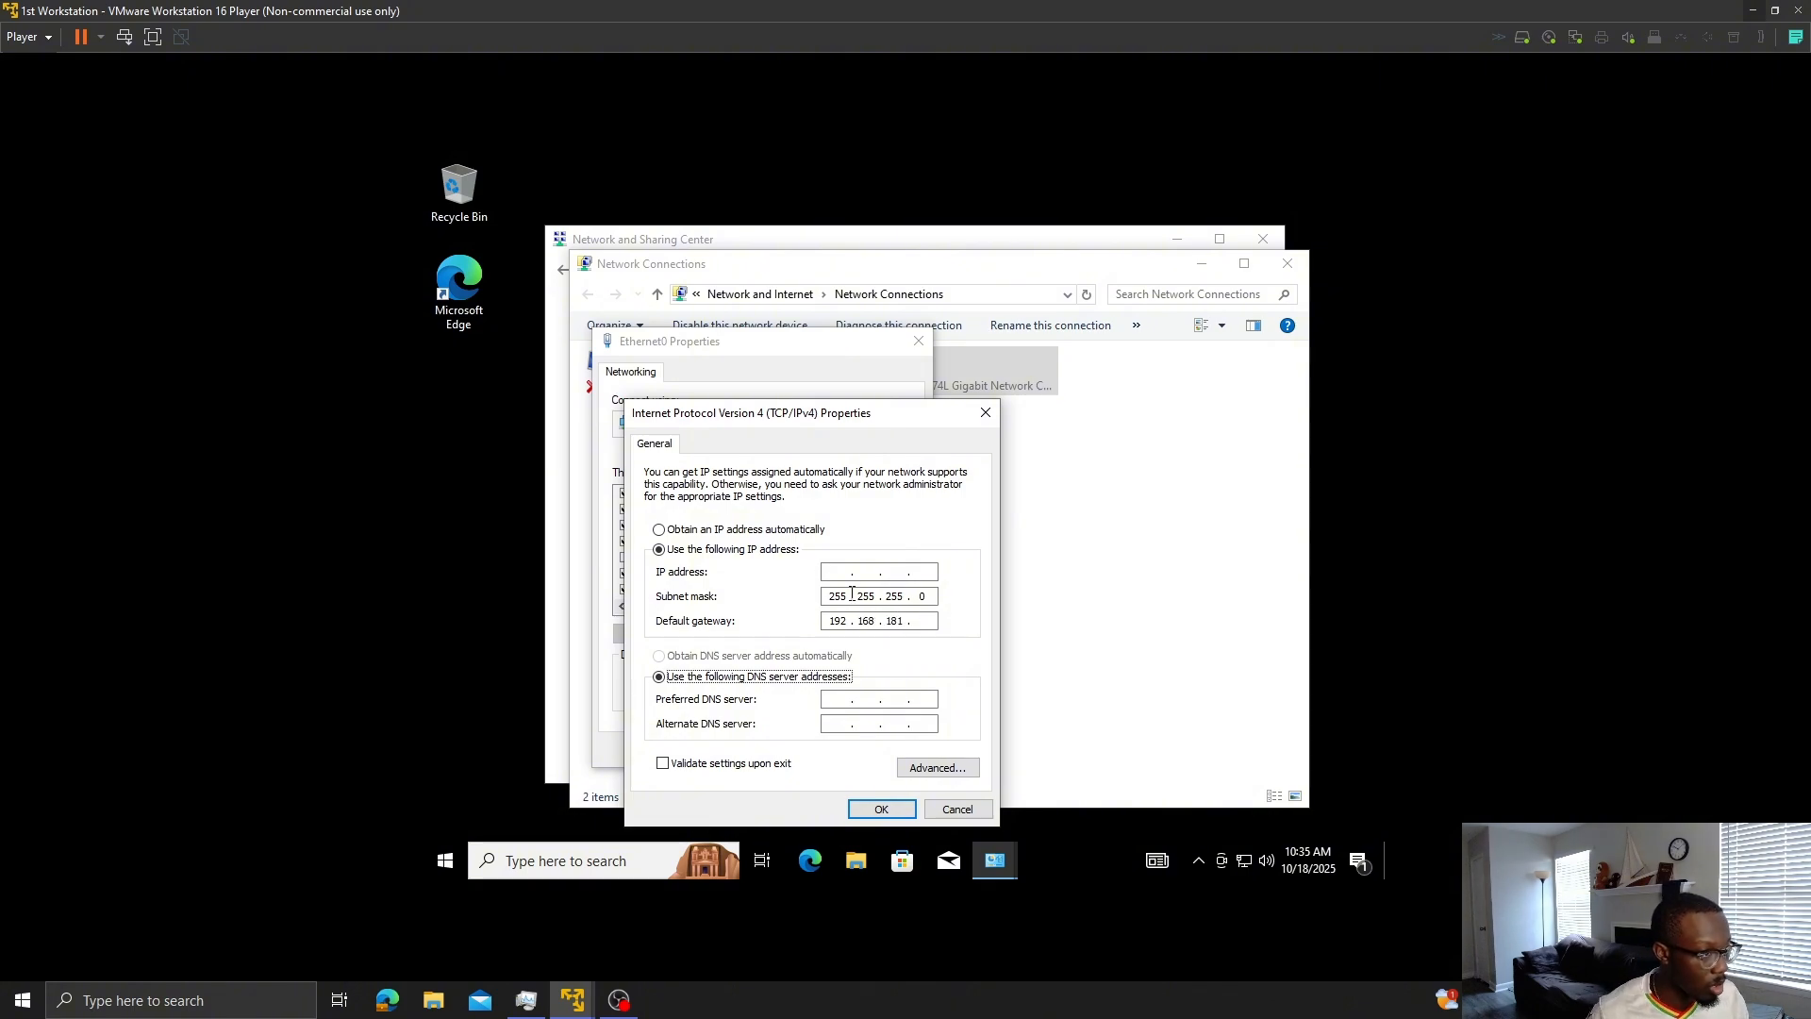
click(924, 621)
text(2)
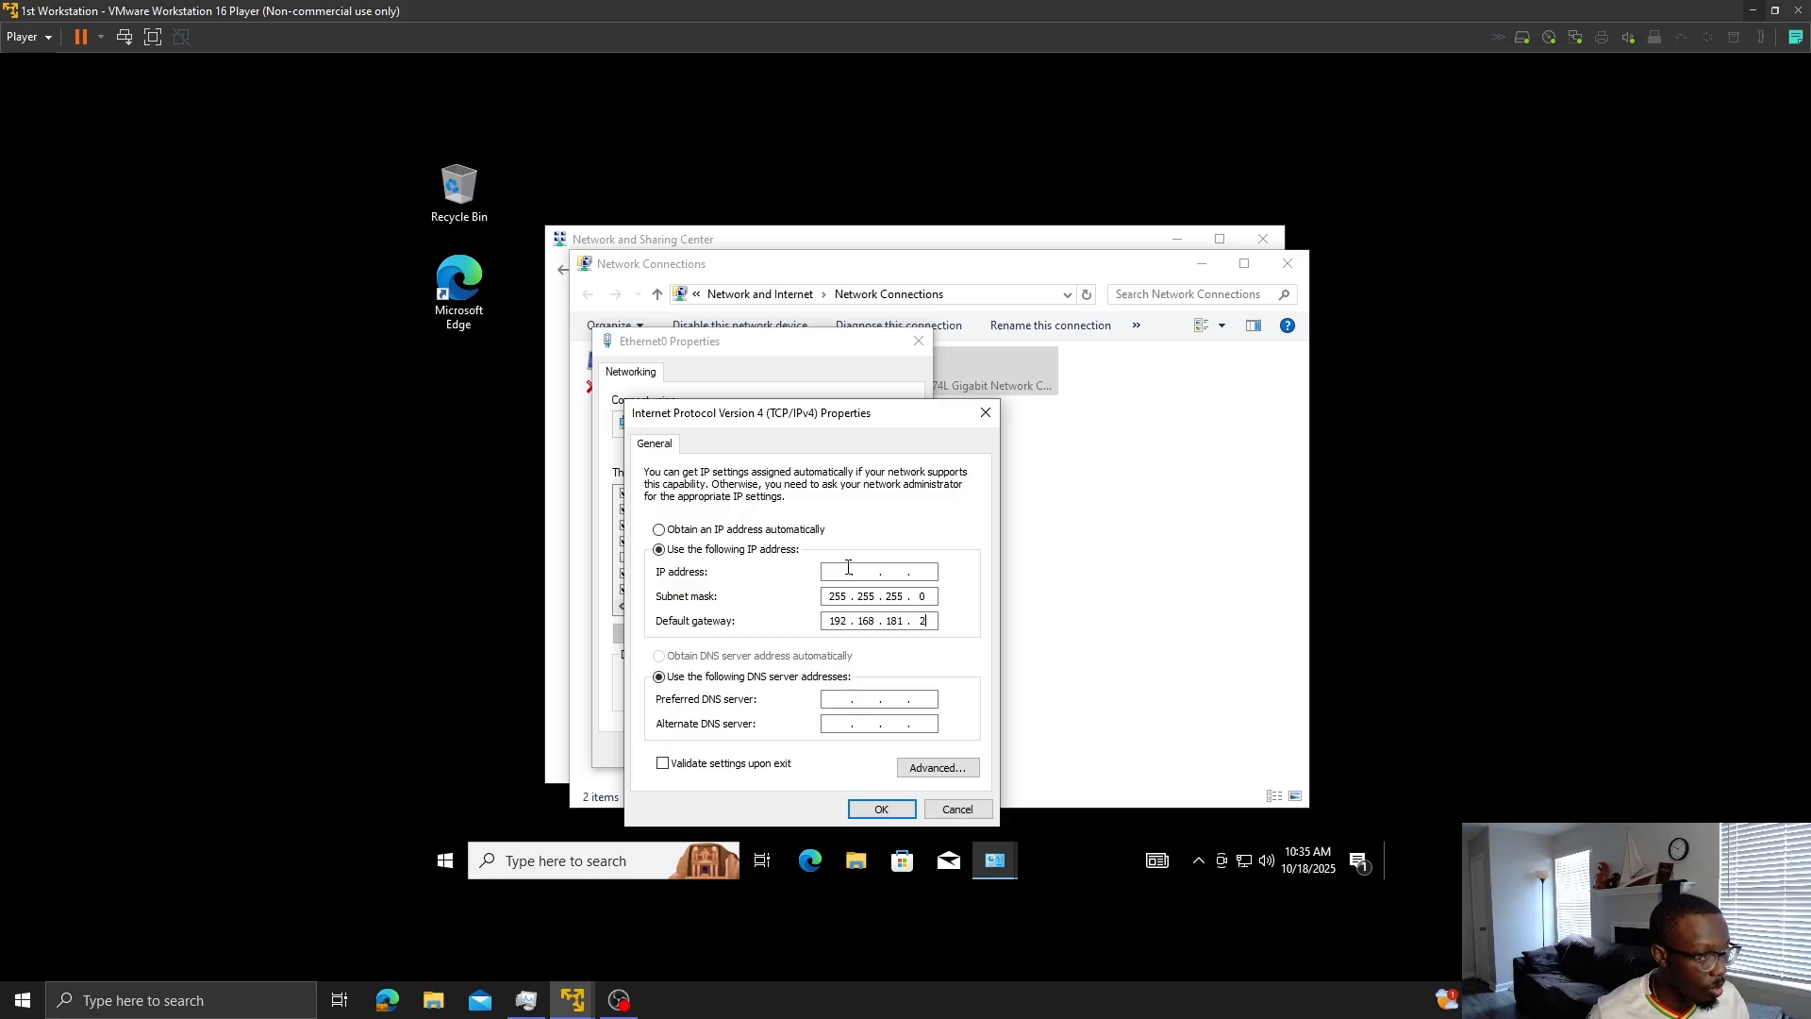
click(832, 570)
text(192 . )
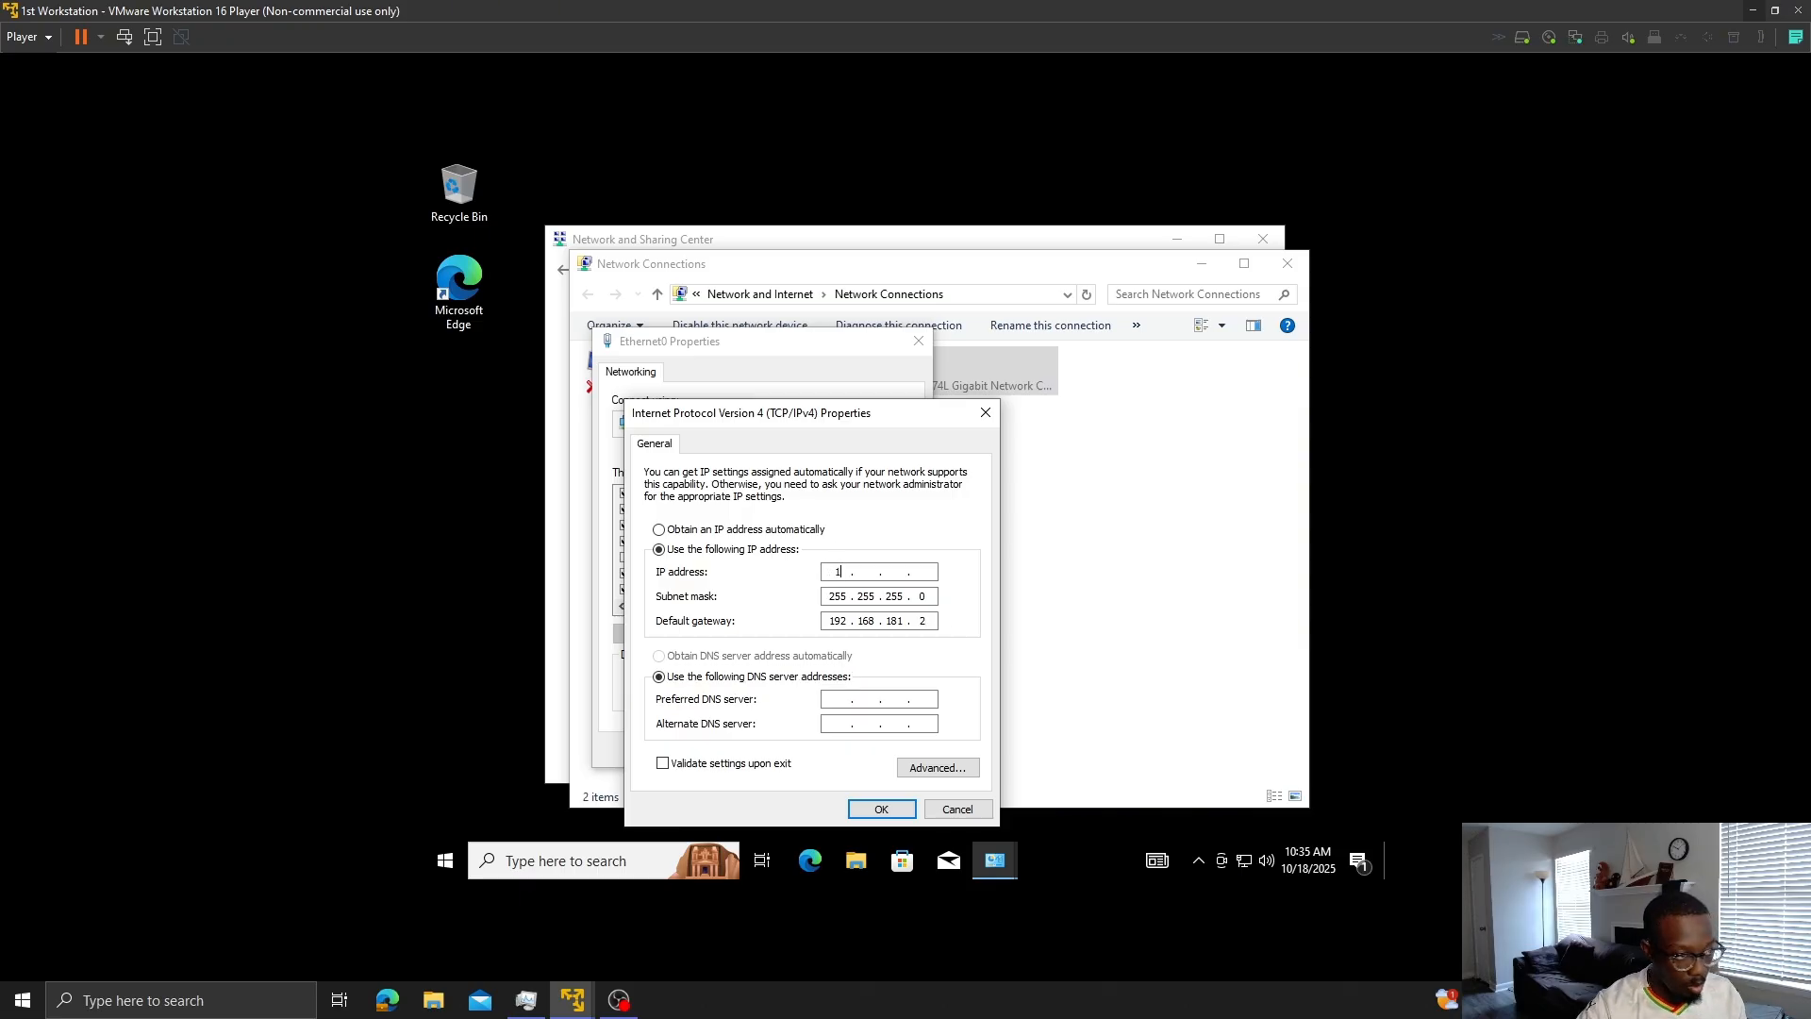
text(168 . )
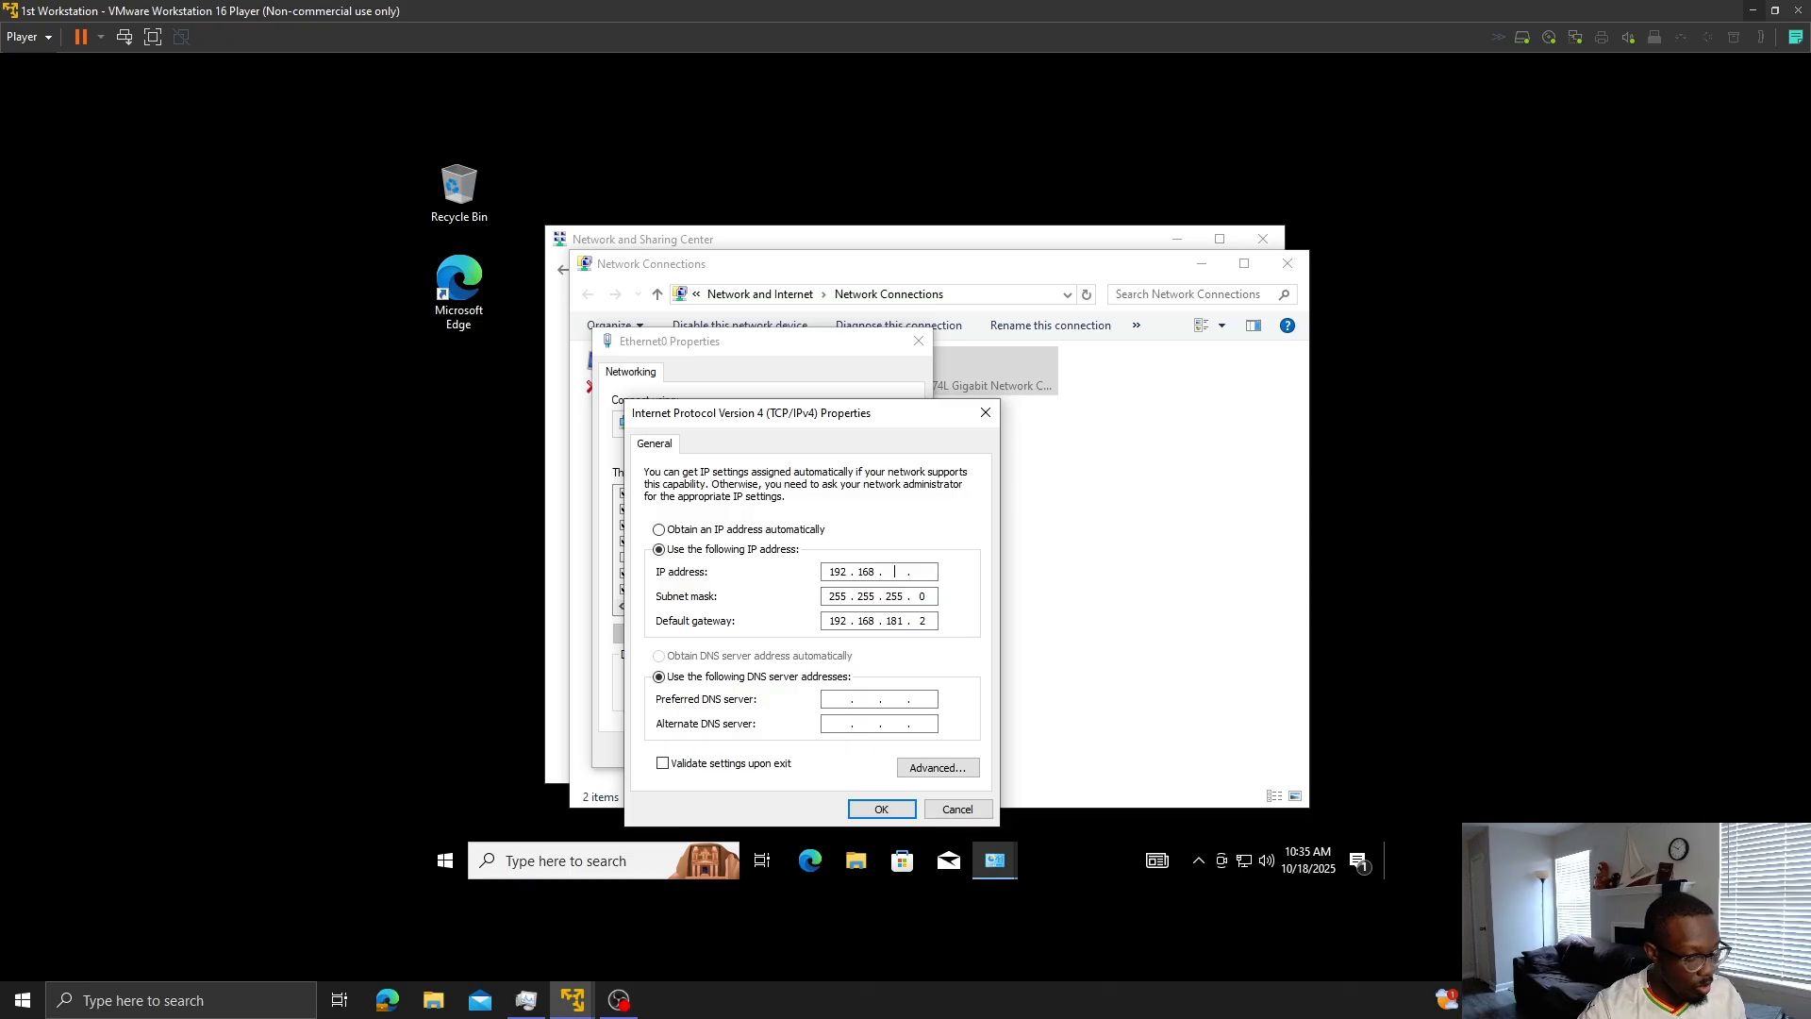
text(181 . )
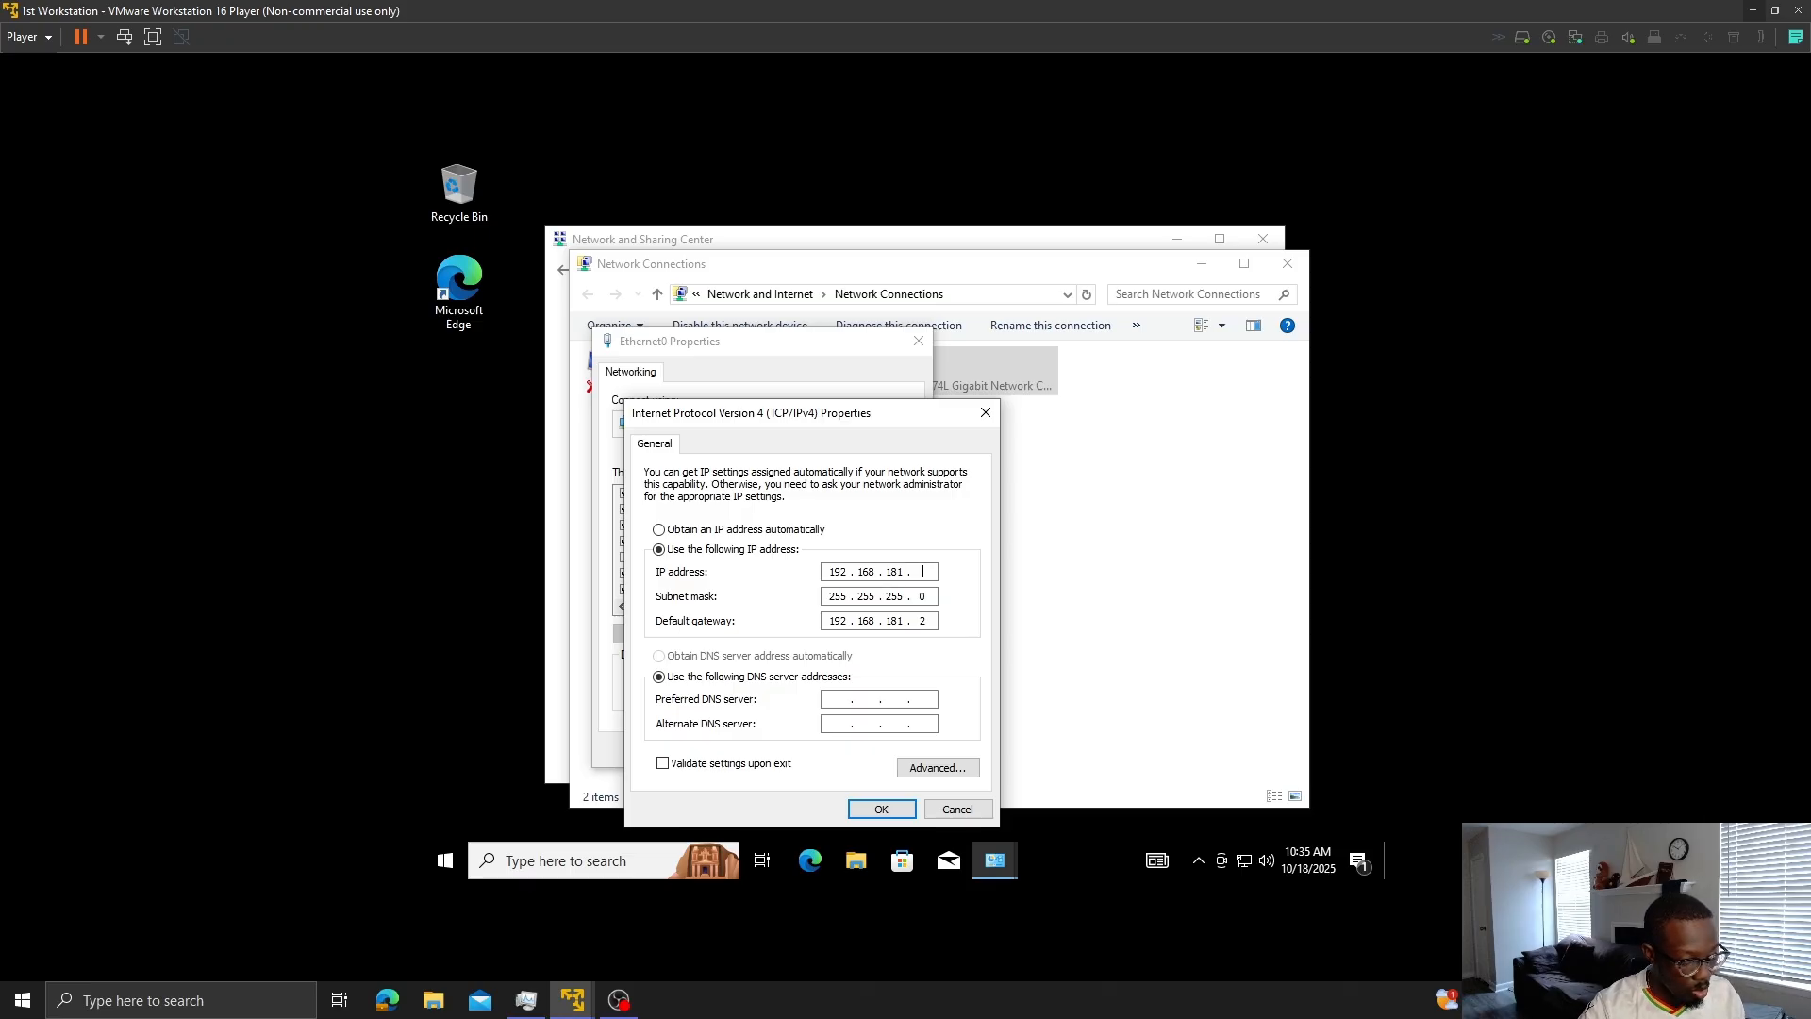
text(10)
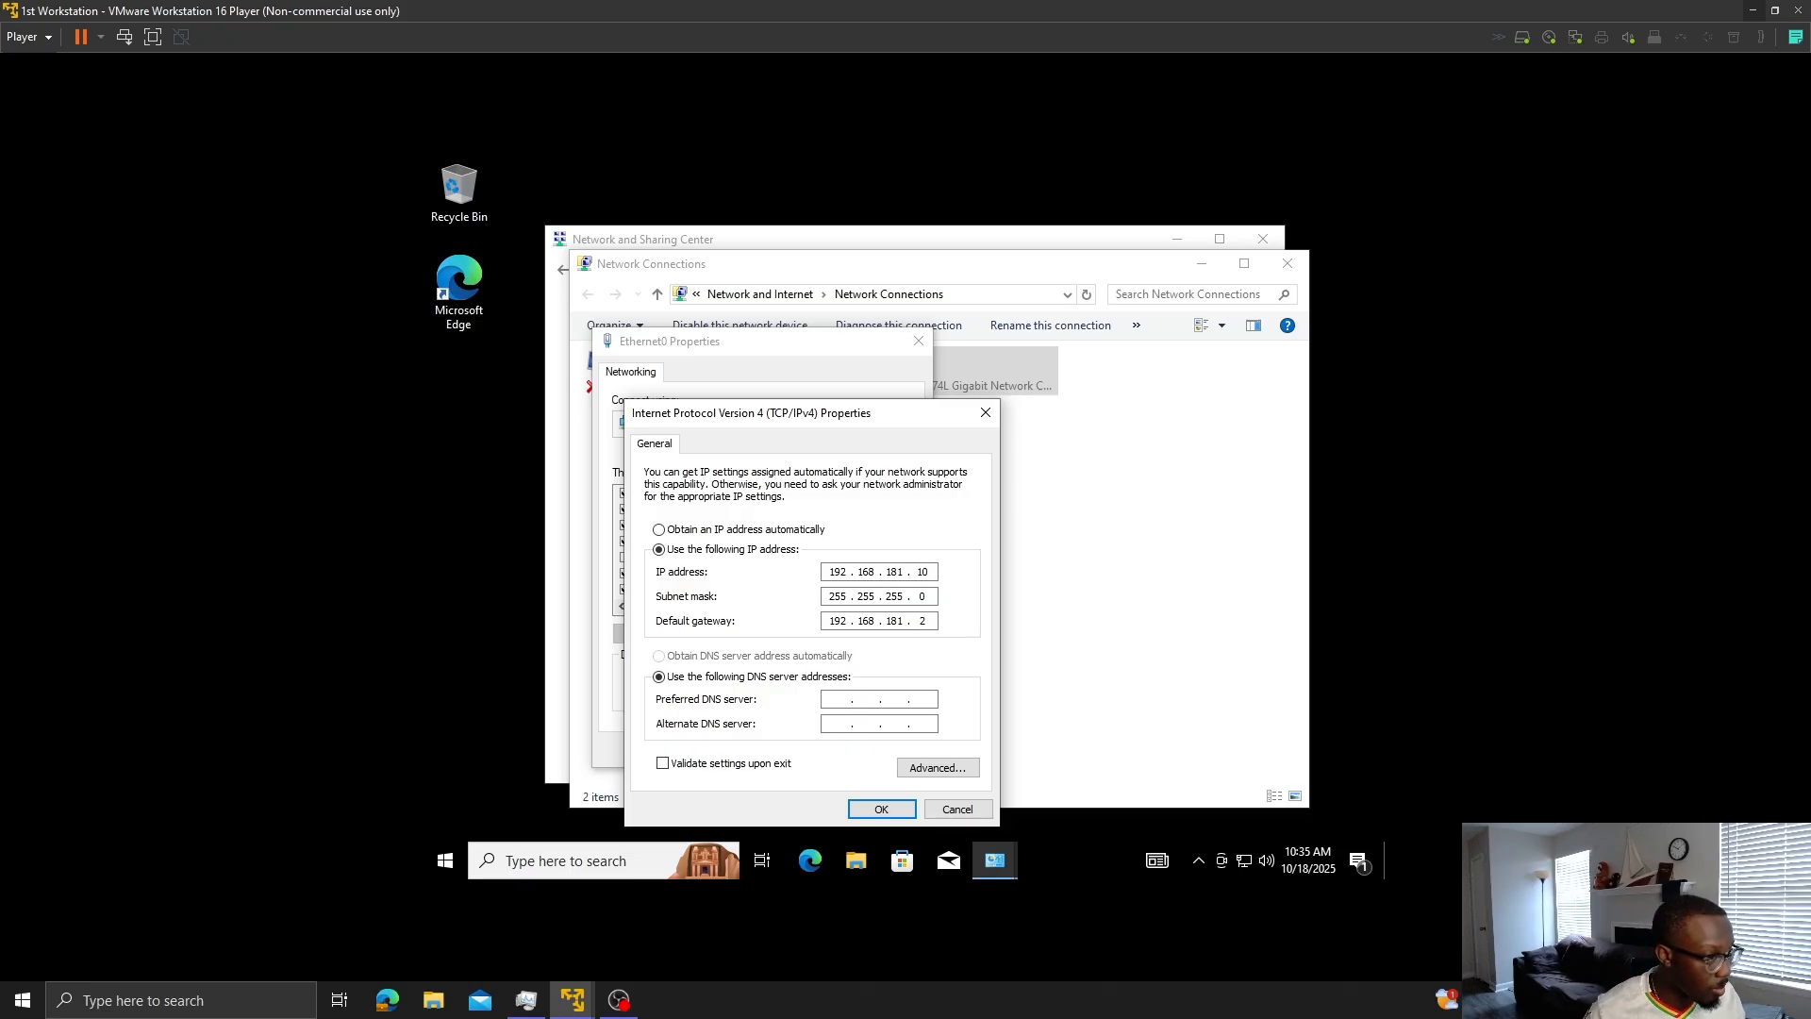
click(882, 810)
click(815, 751)
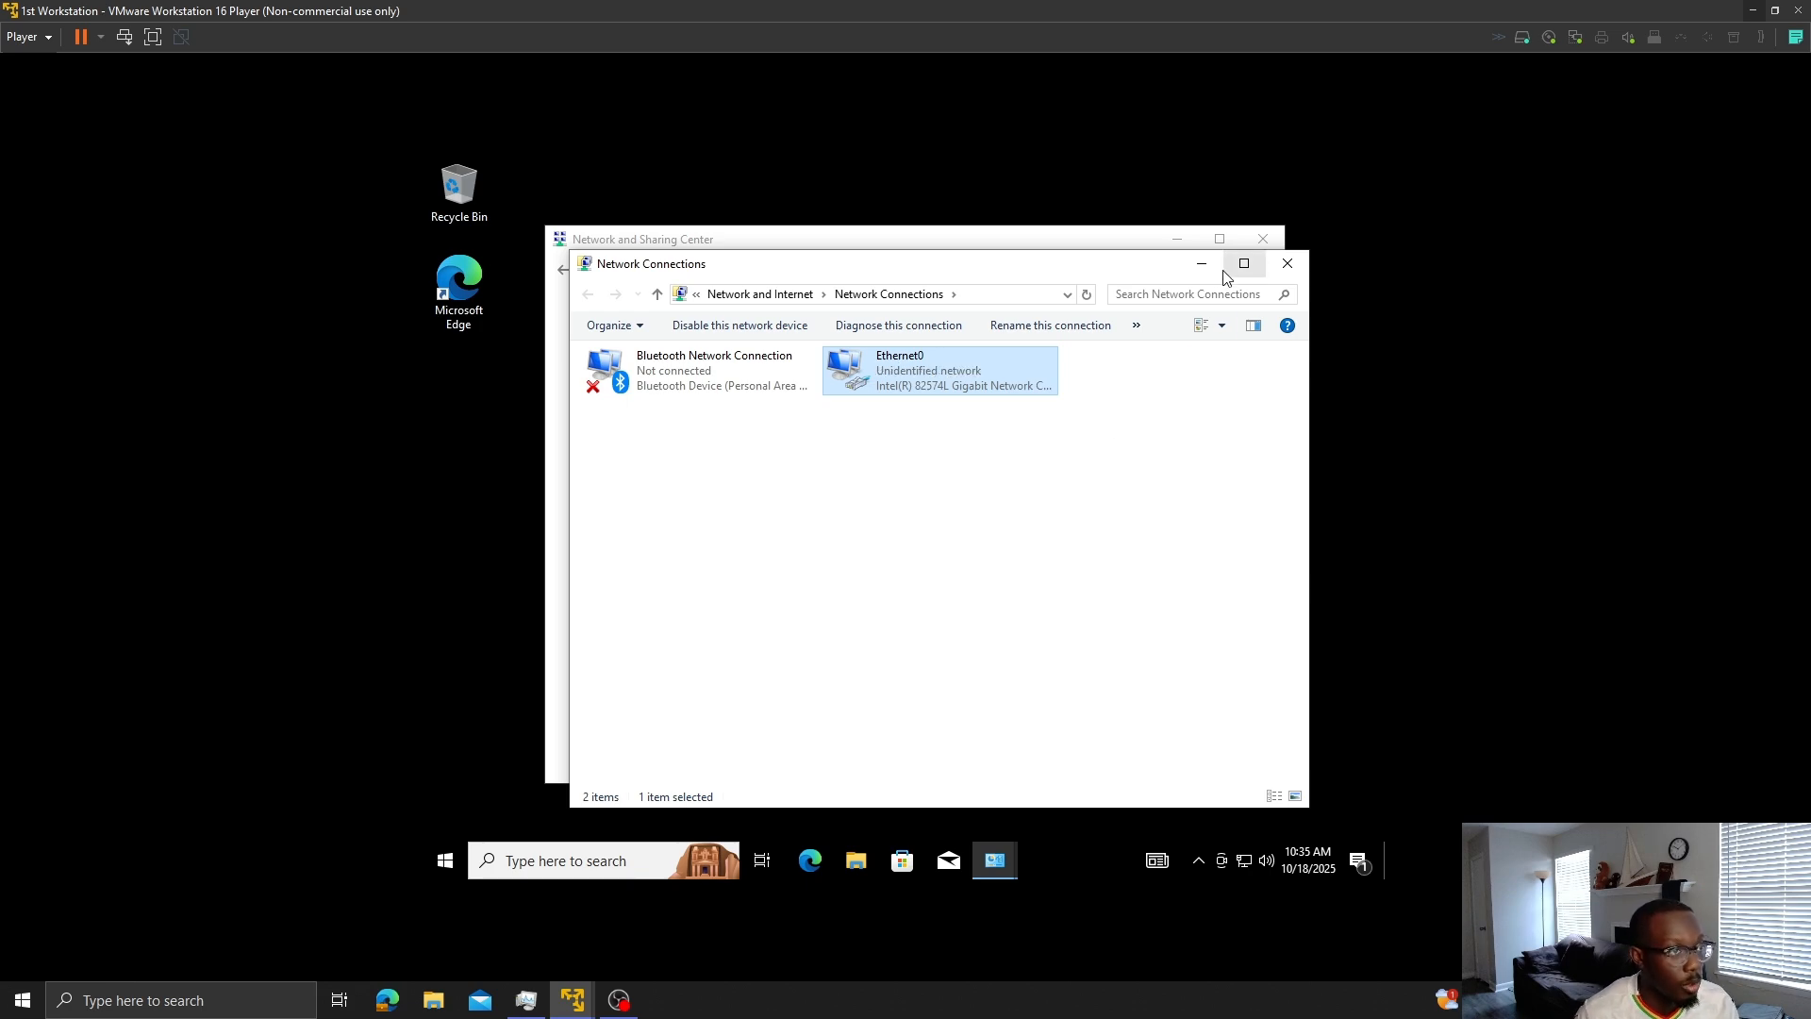
- Close the network windows and search 'view ad' to open advanced system settings
click(1287, 263)
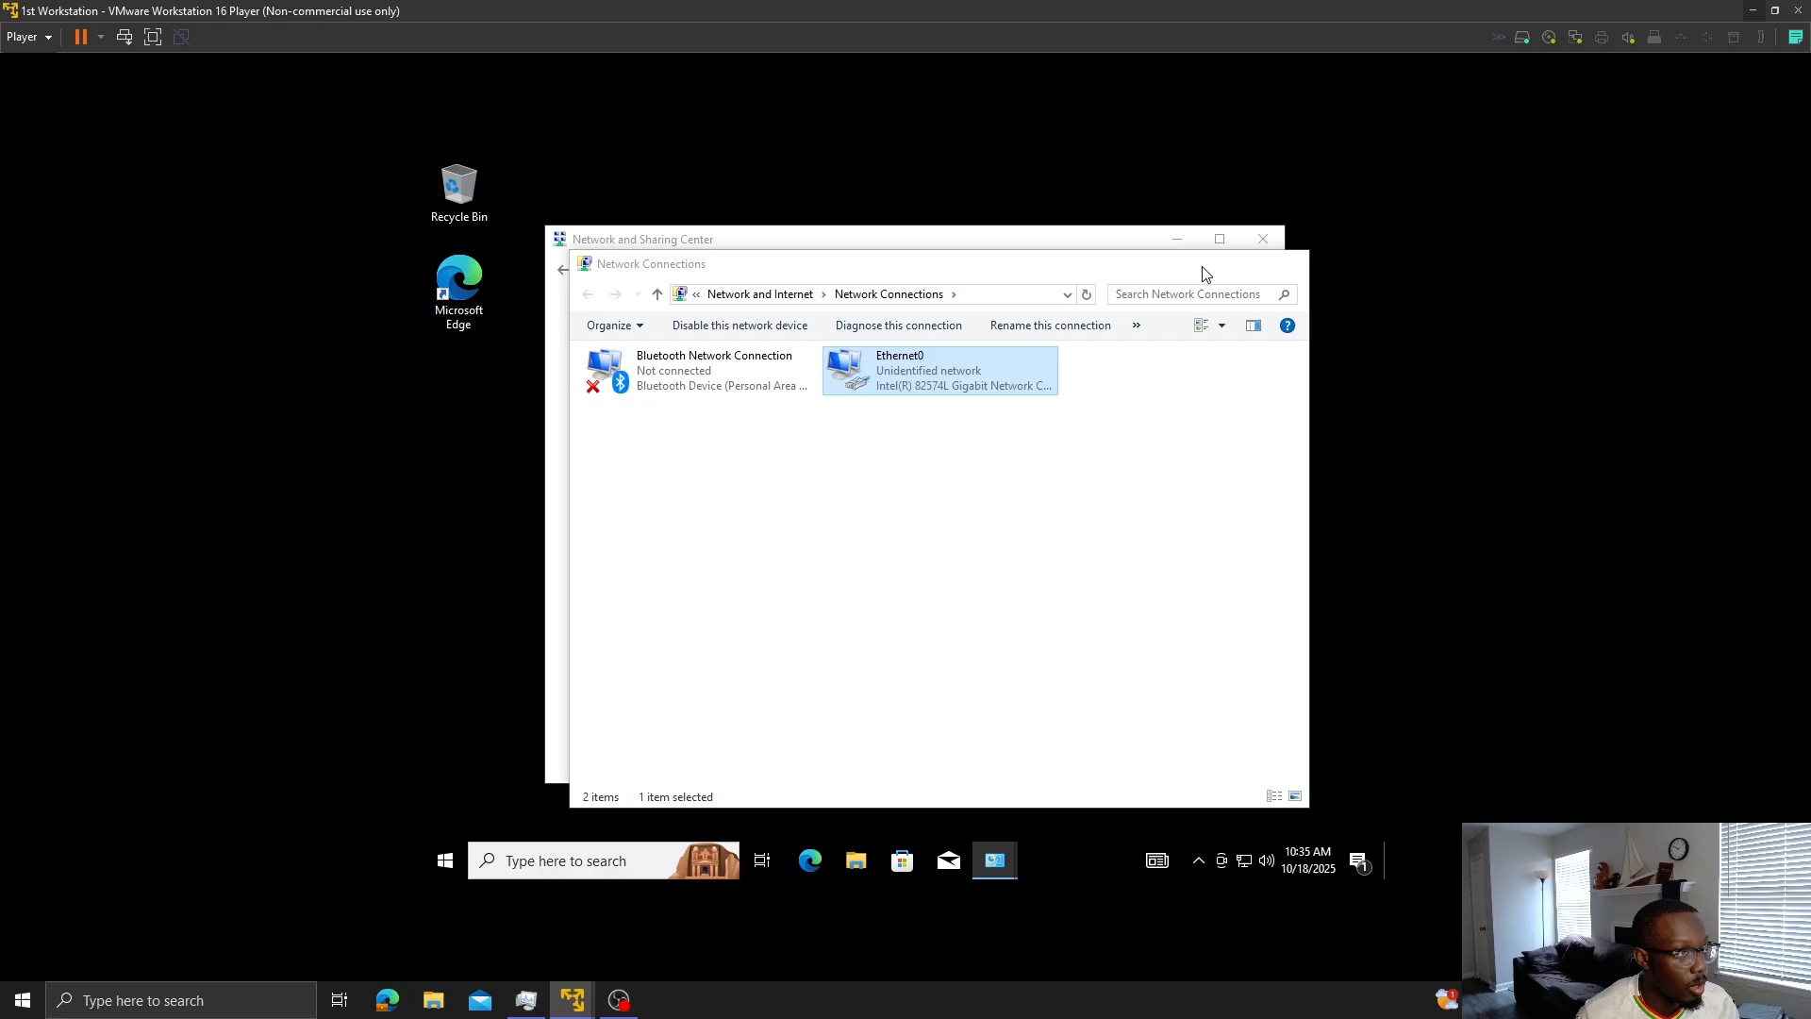
click(1263, 239)
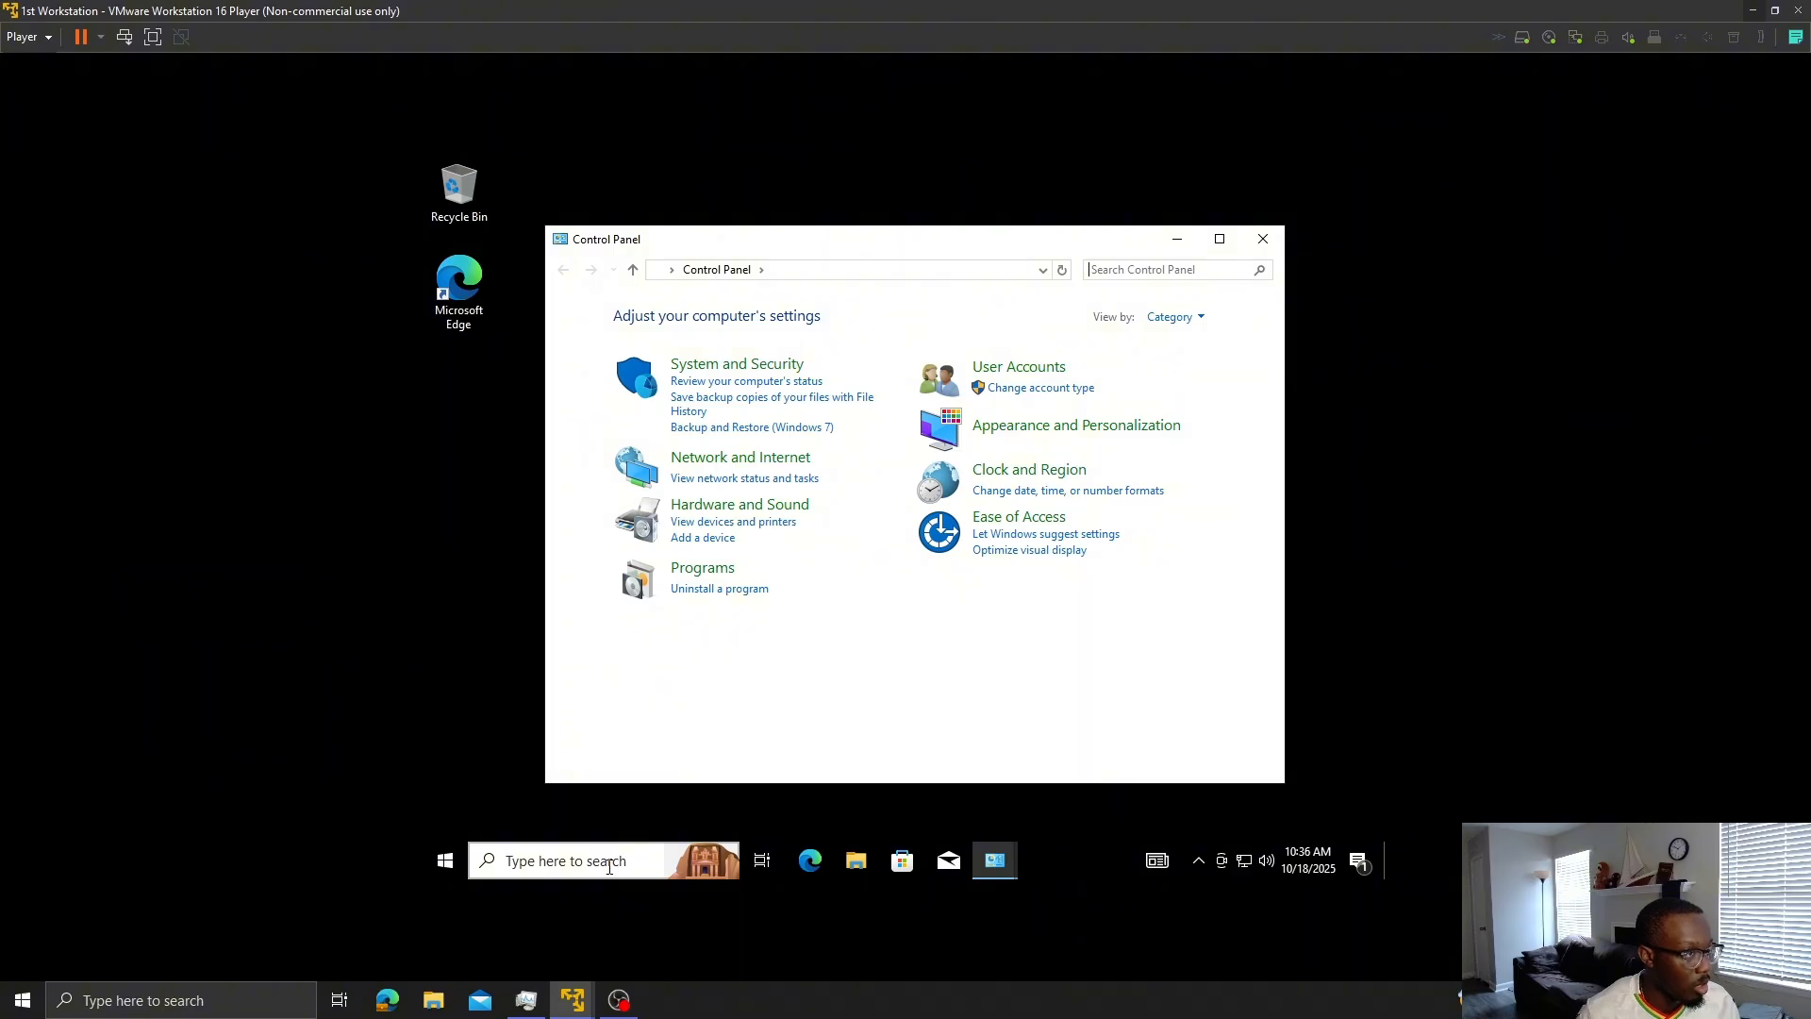
click(609, 866)
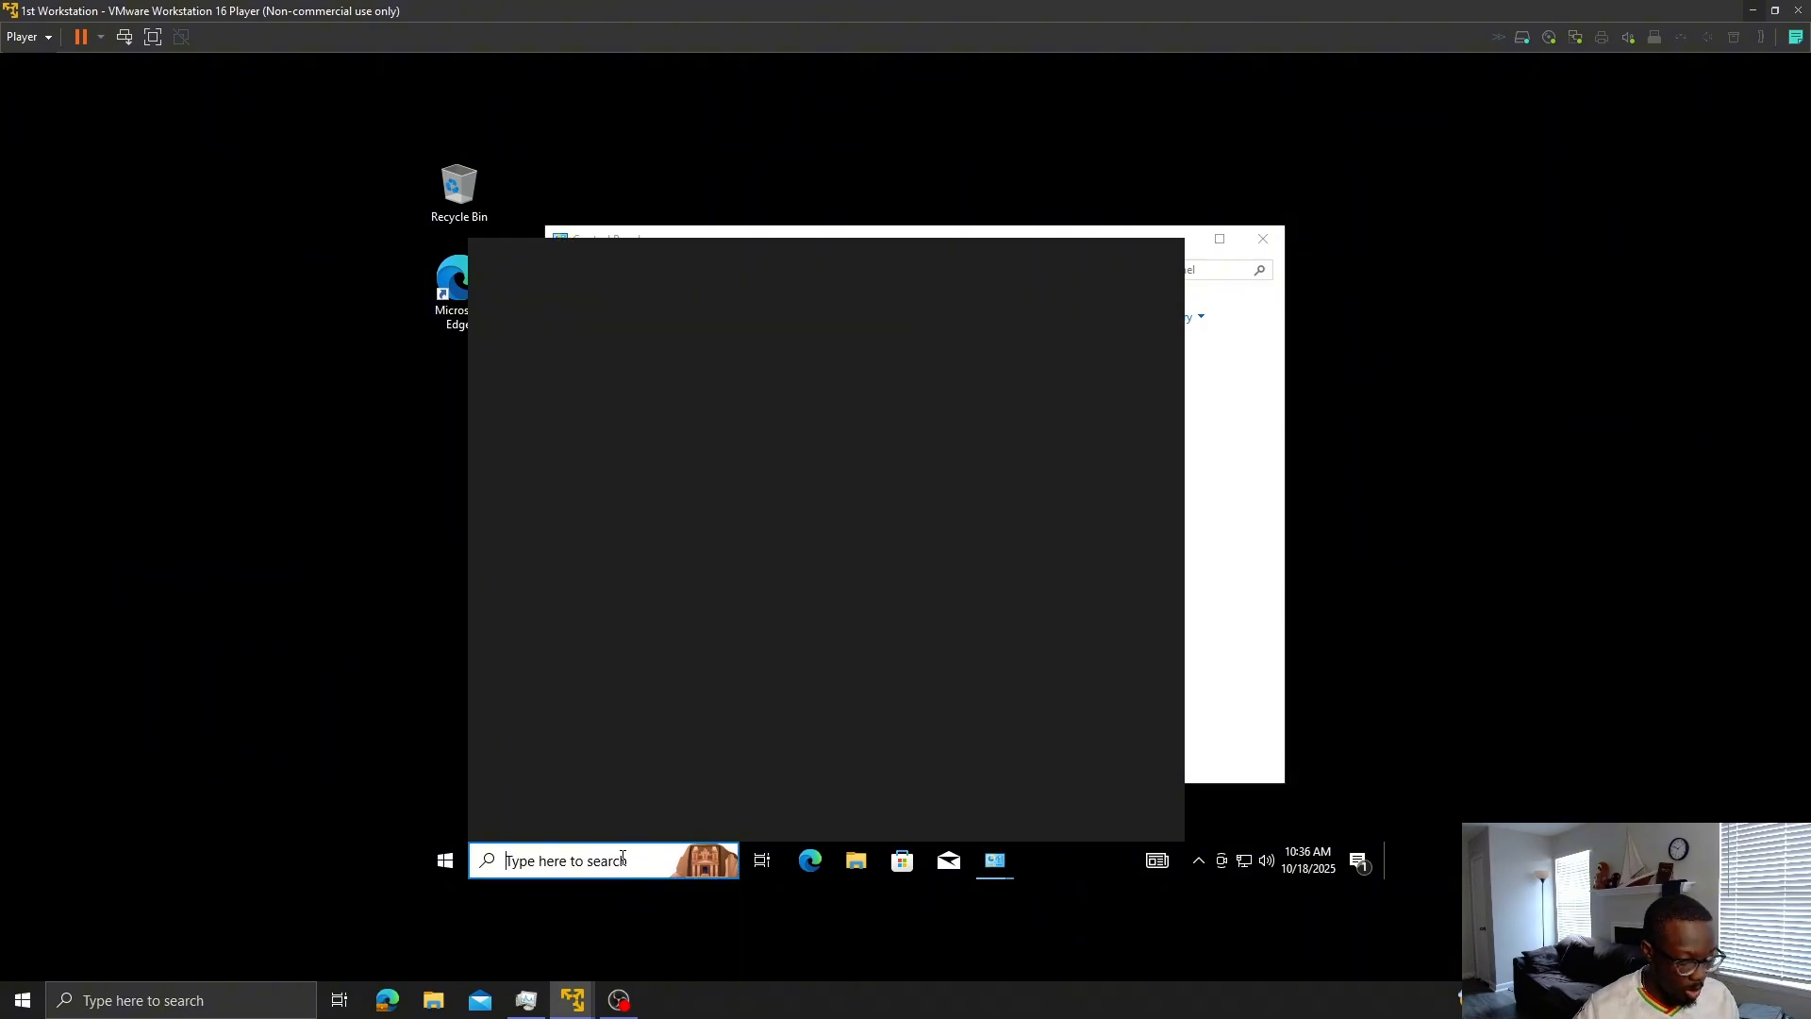
text(view ad)
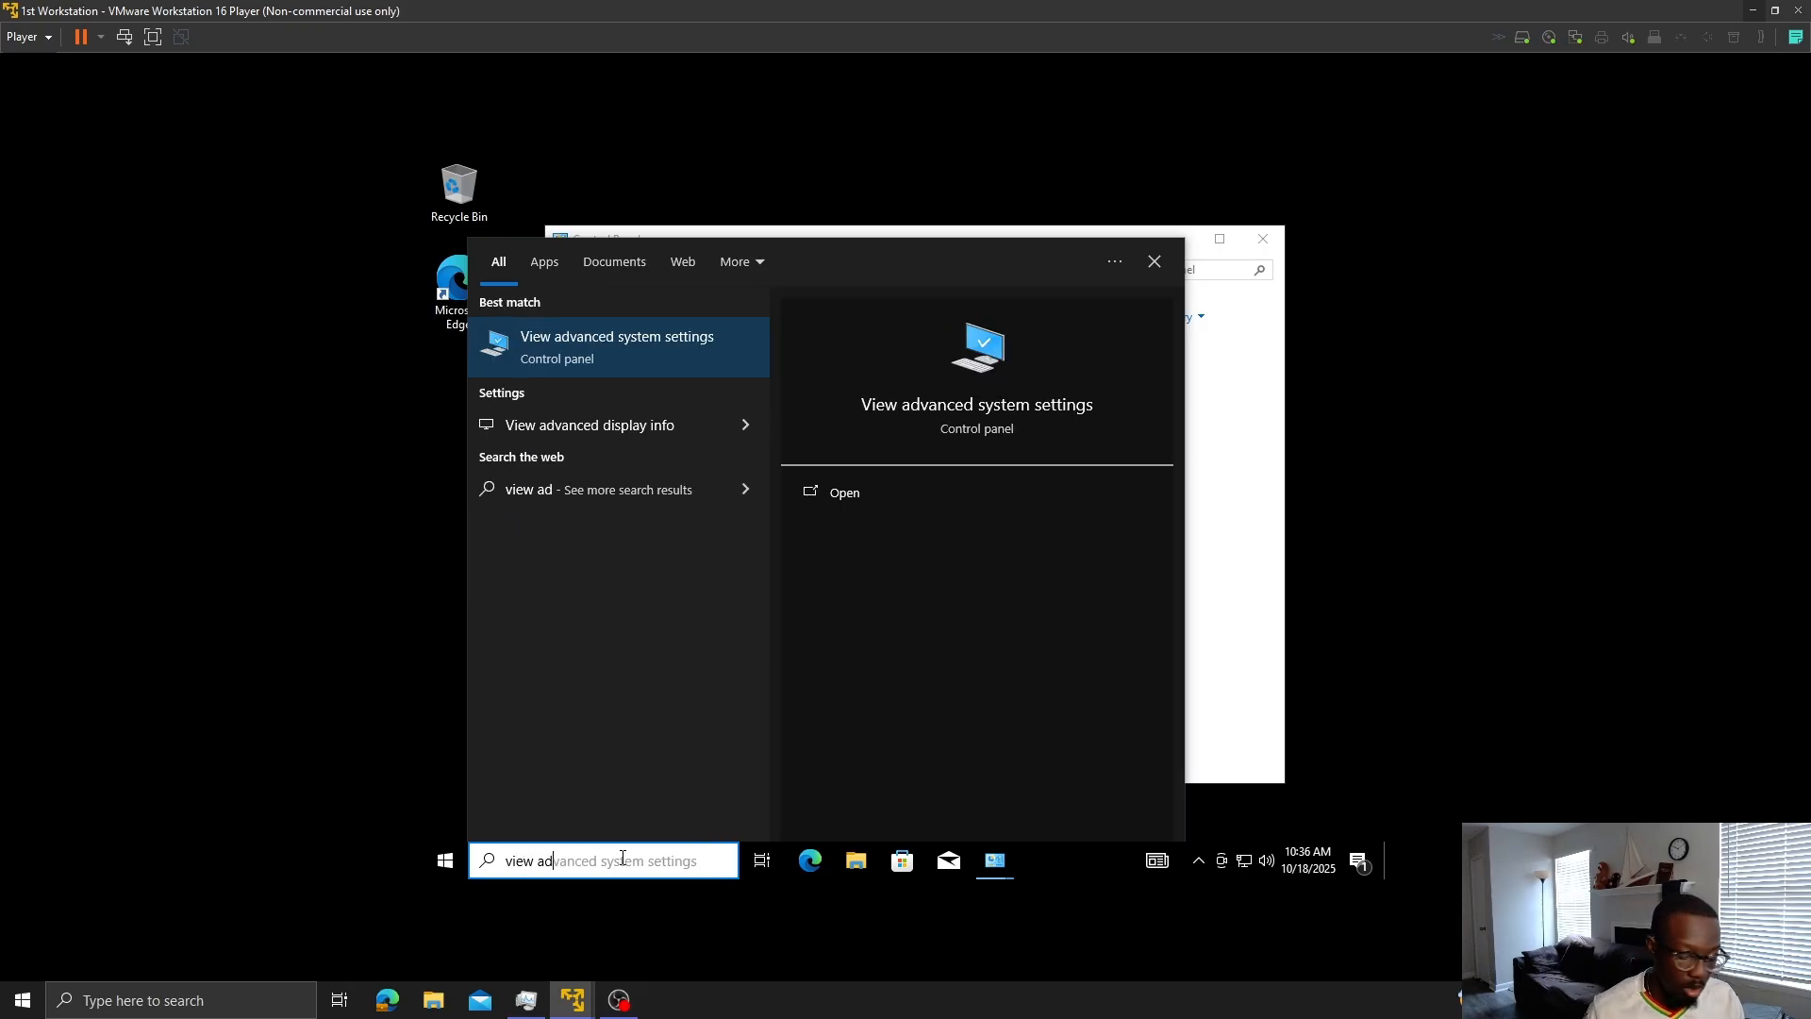
key(Return)
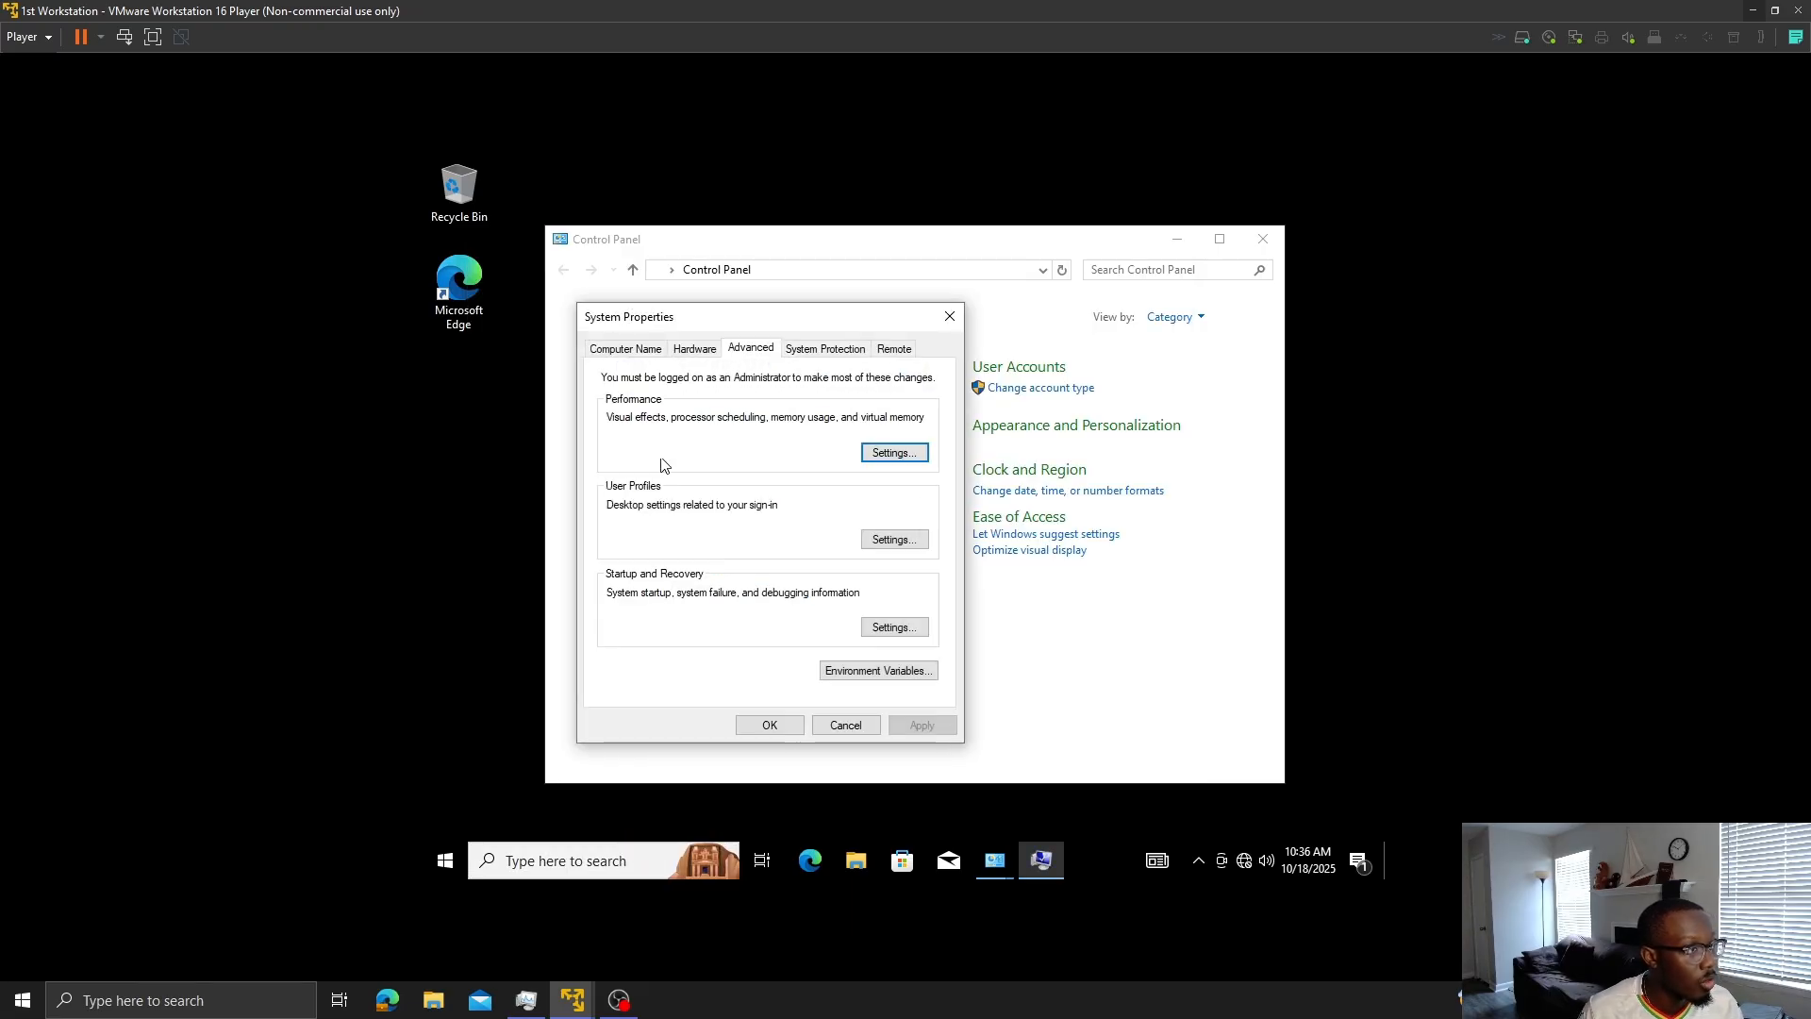
- On the Computer Name tab, select domain membership and rename the computer to 1stWorkstation
click(618, 348)
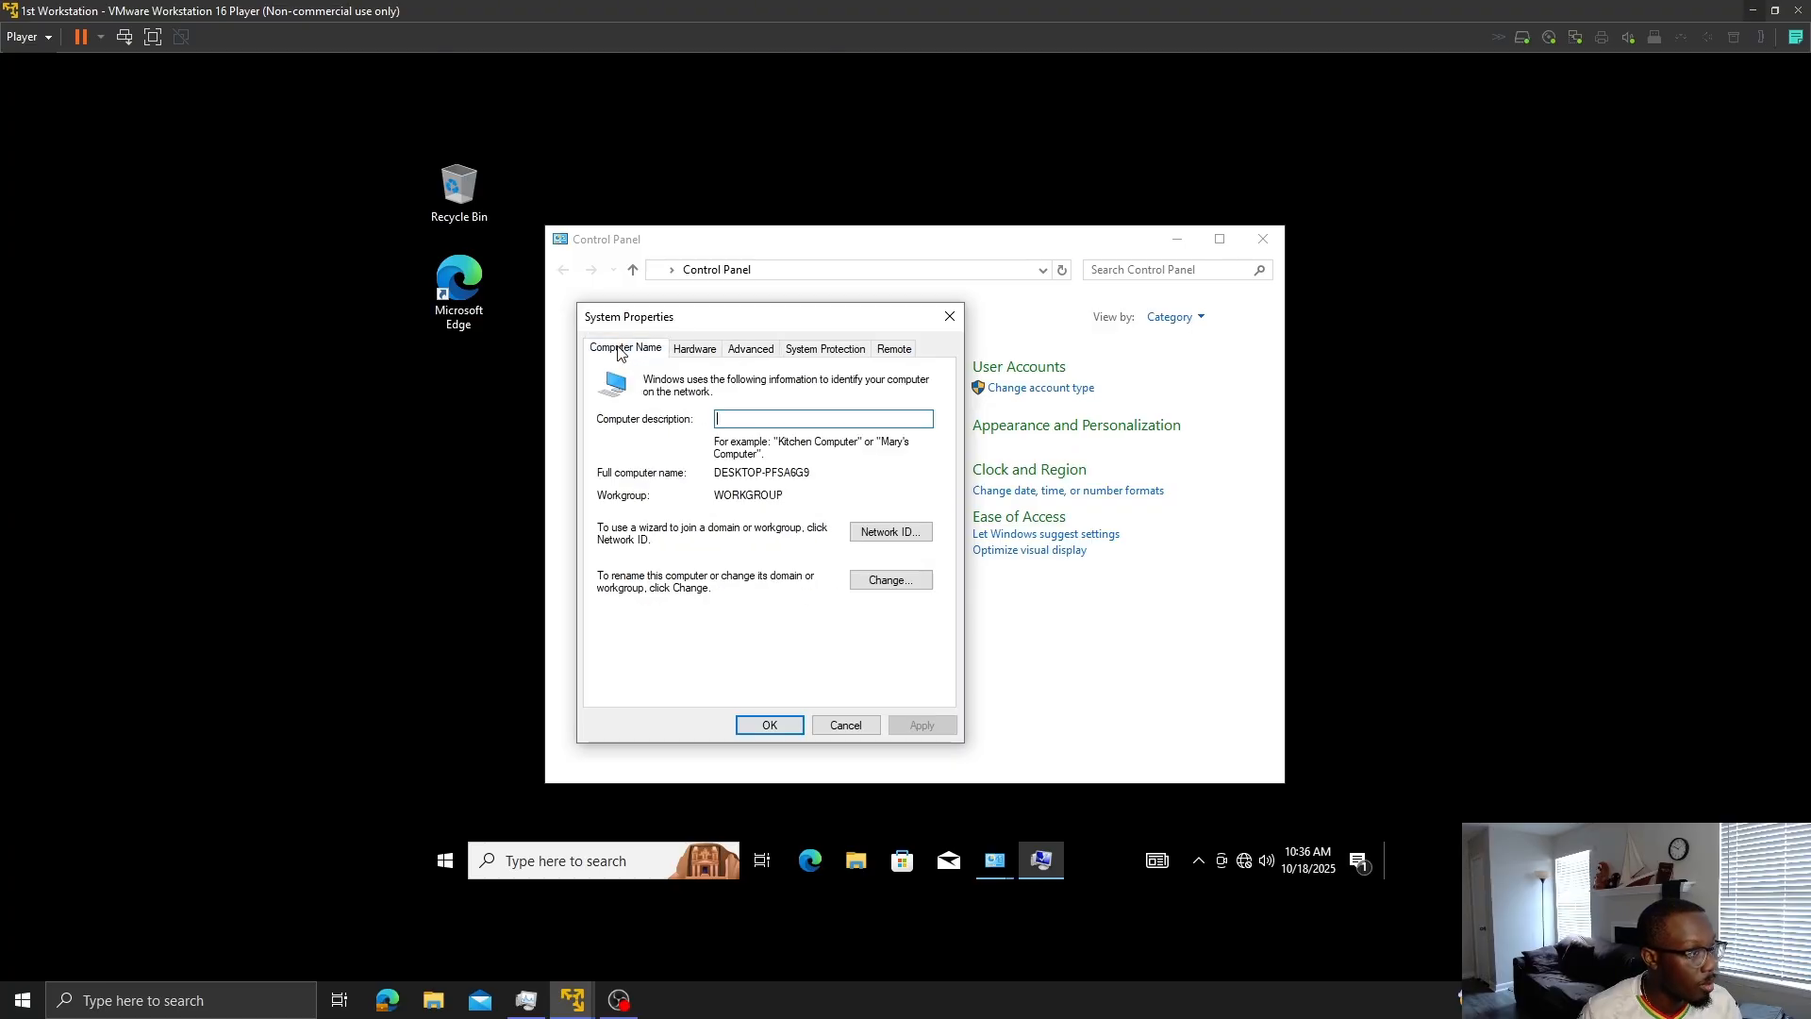
click(882, 579)
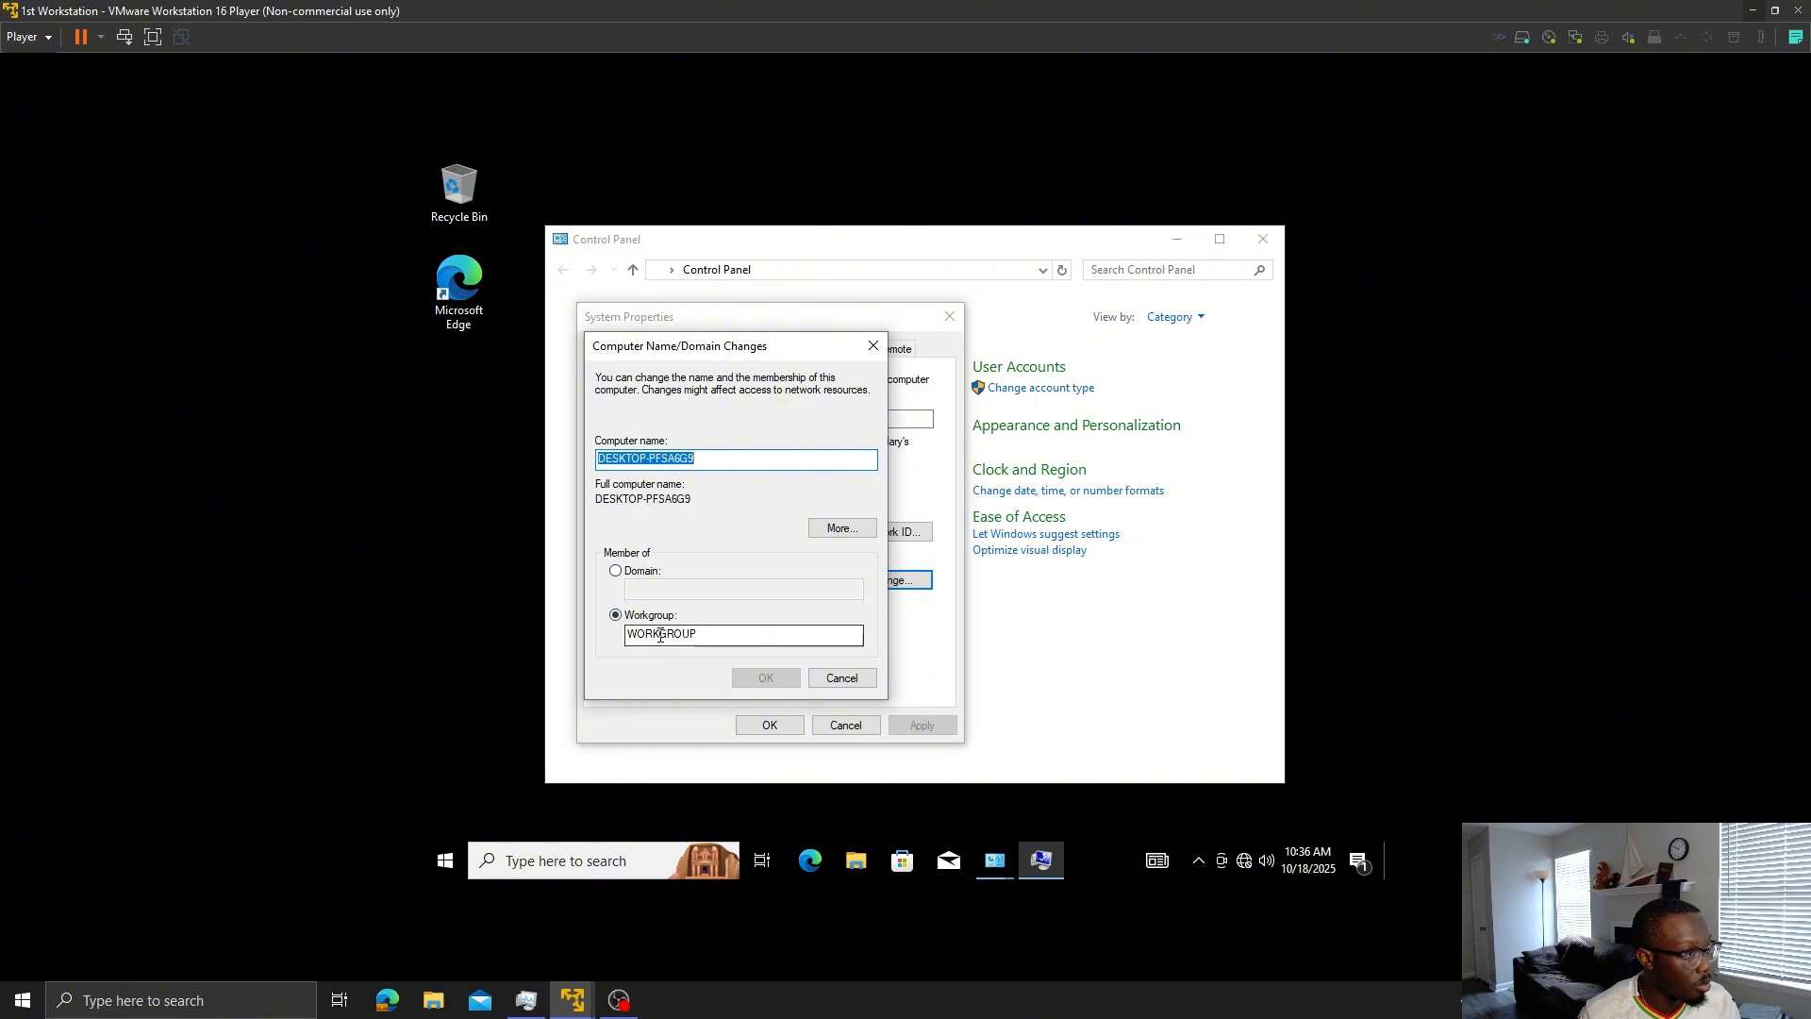
click(618, 571)
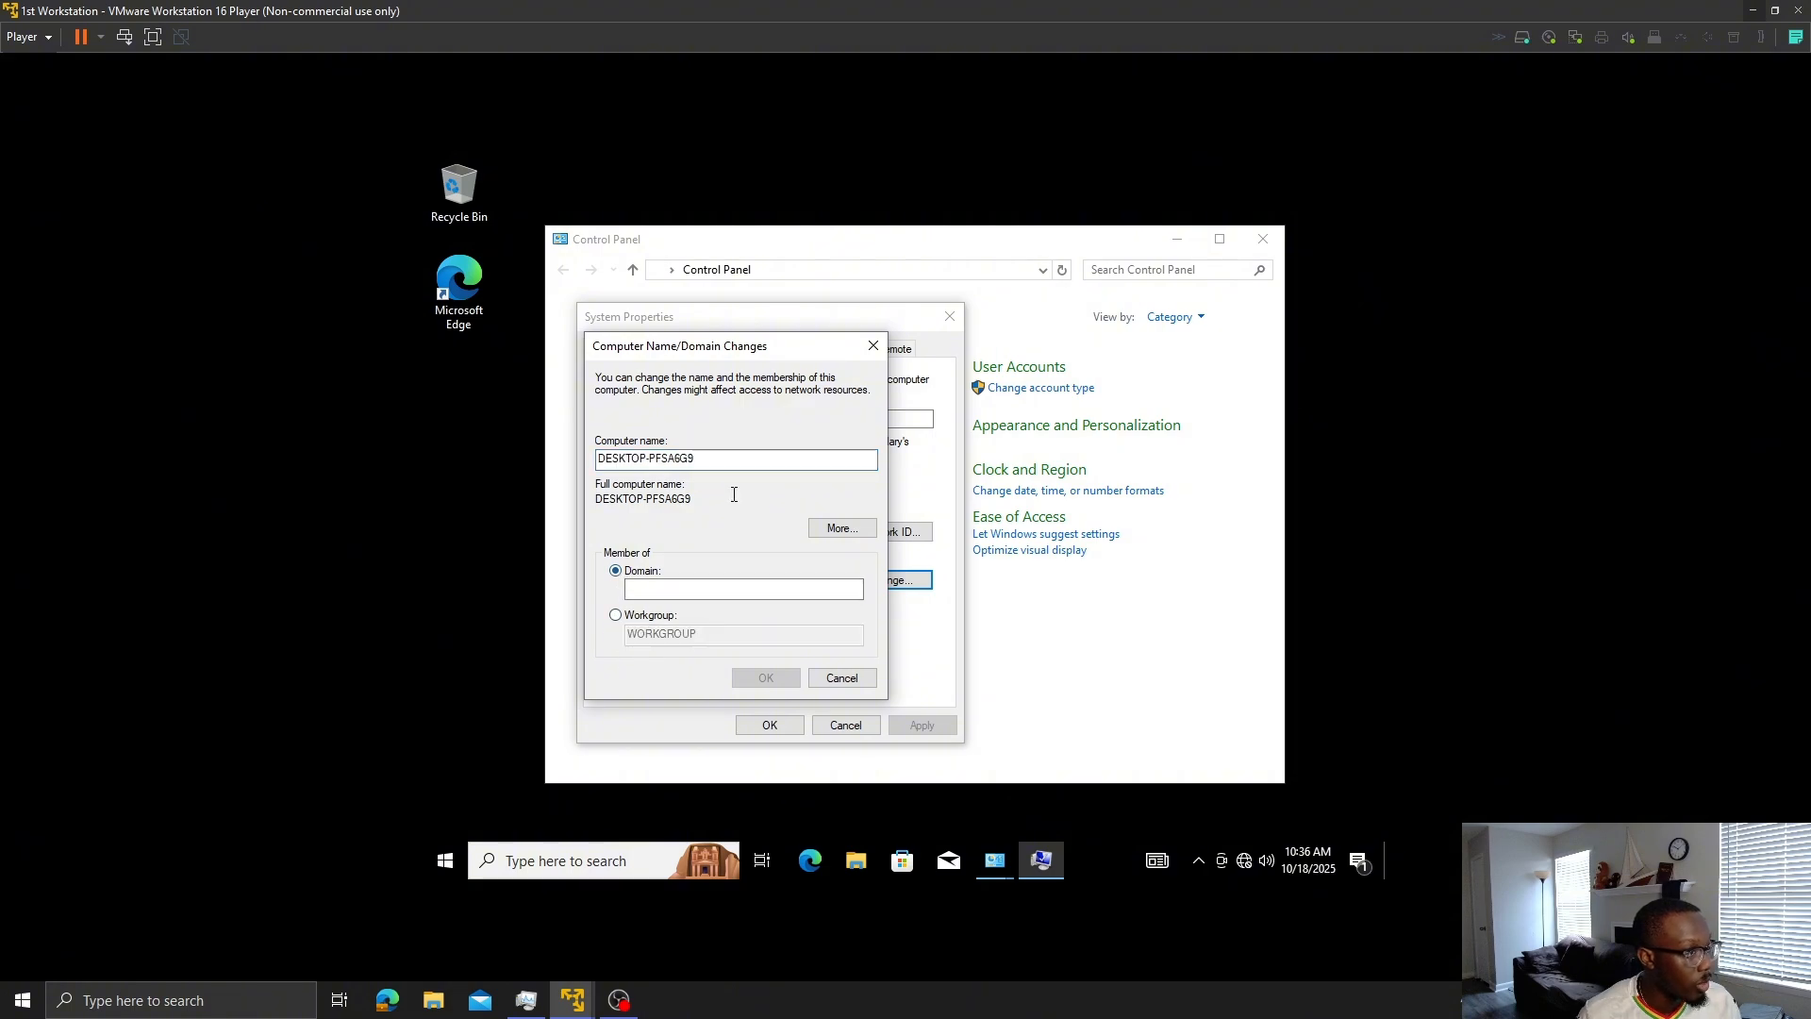
click(750, 461)
drag(750, 461, 438, 405)
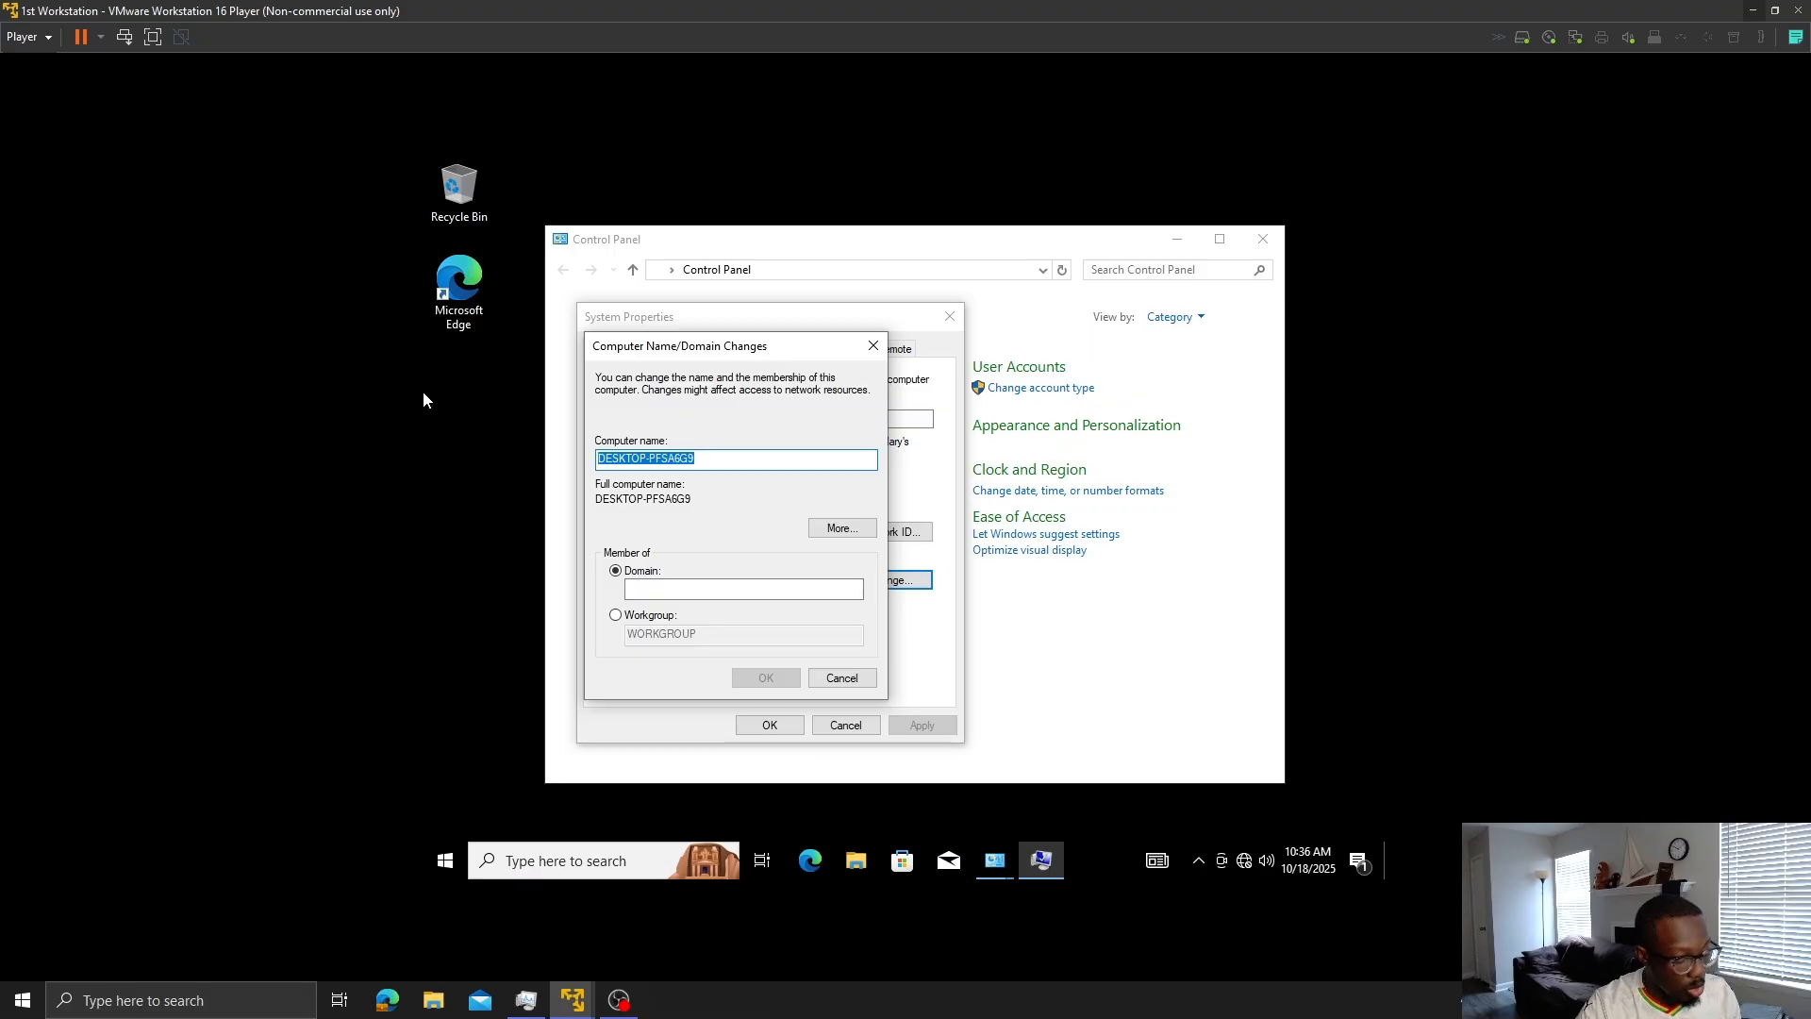
text(1st)
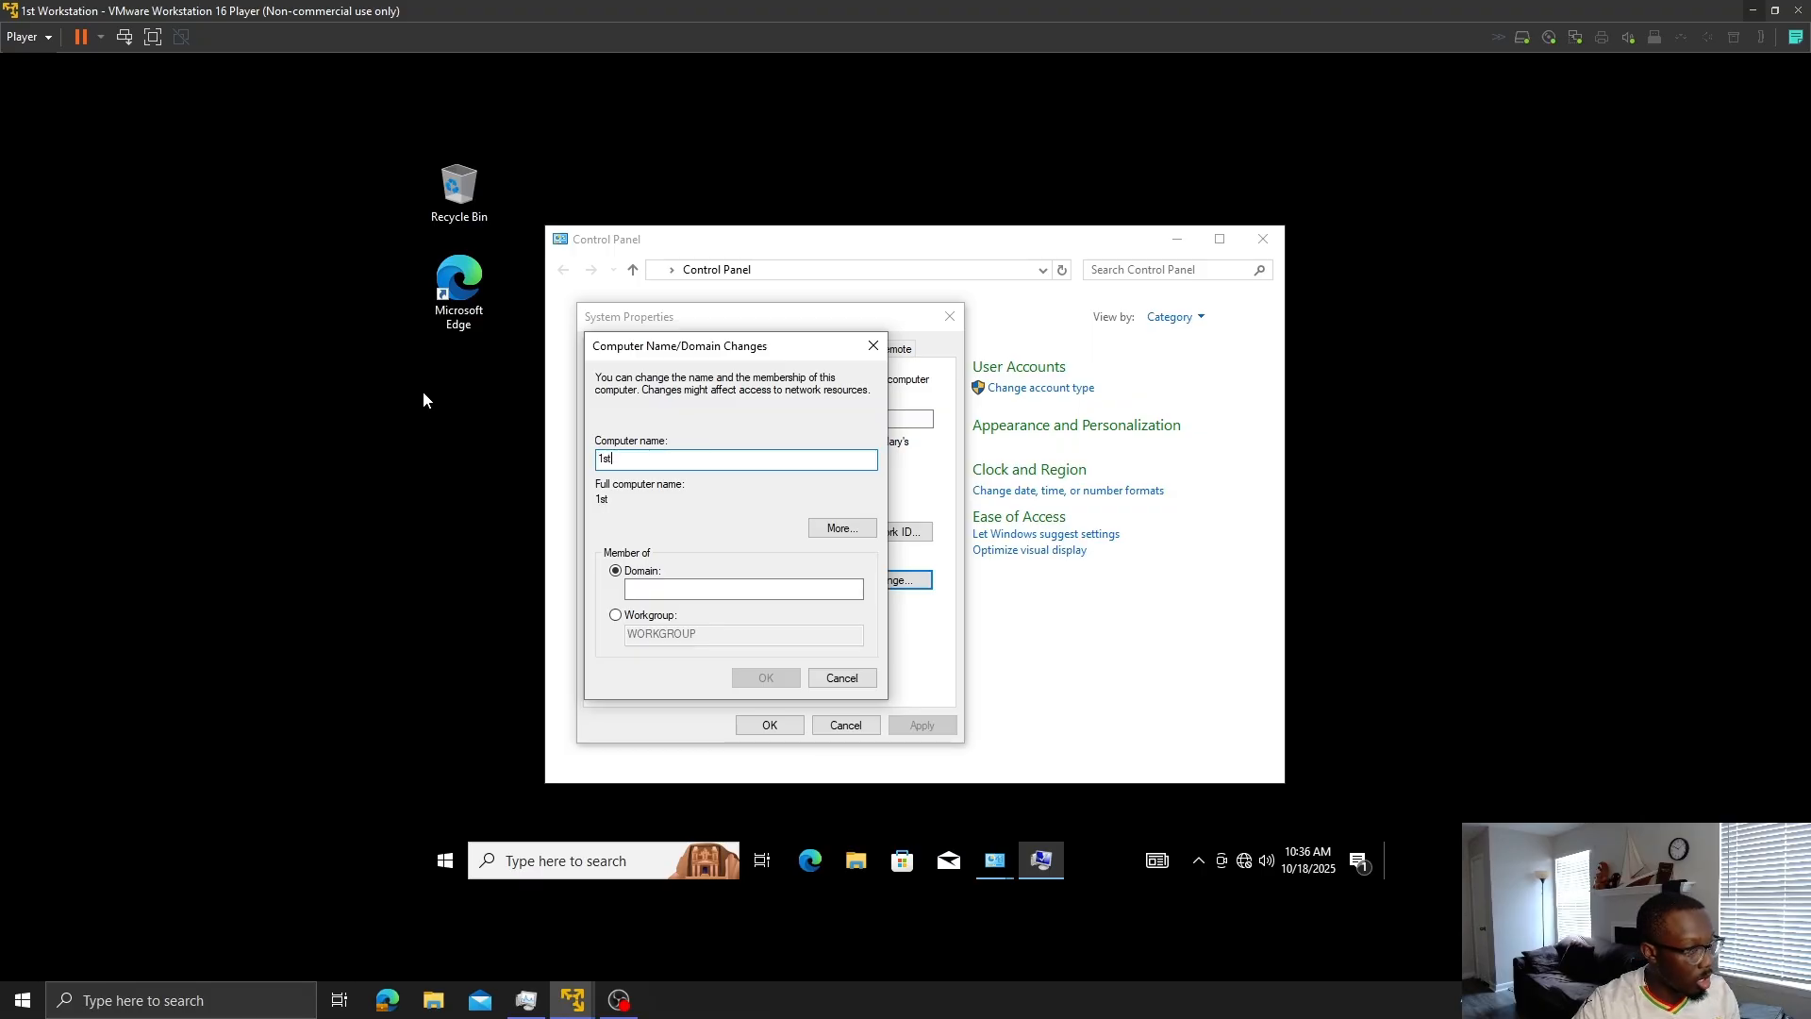
text(Woeksta)
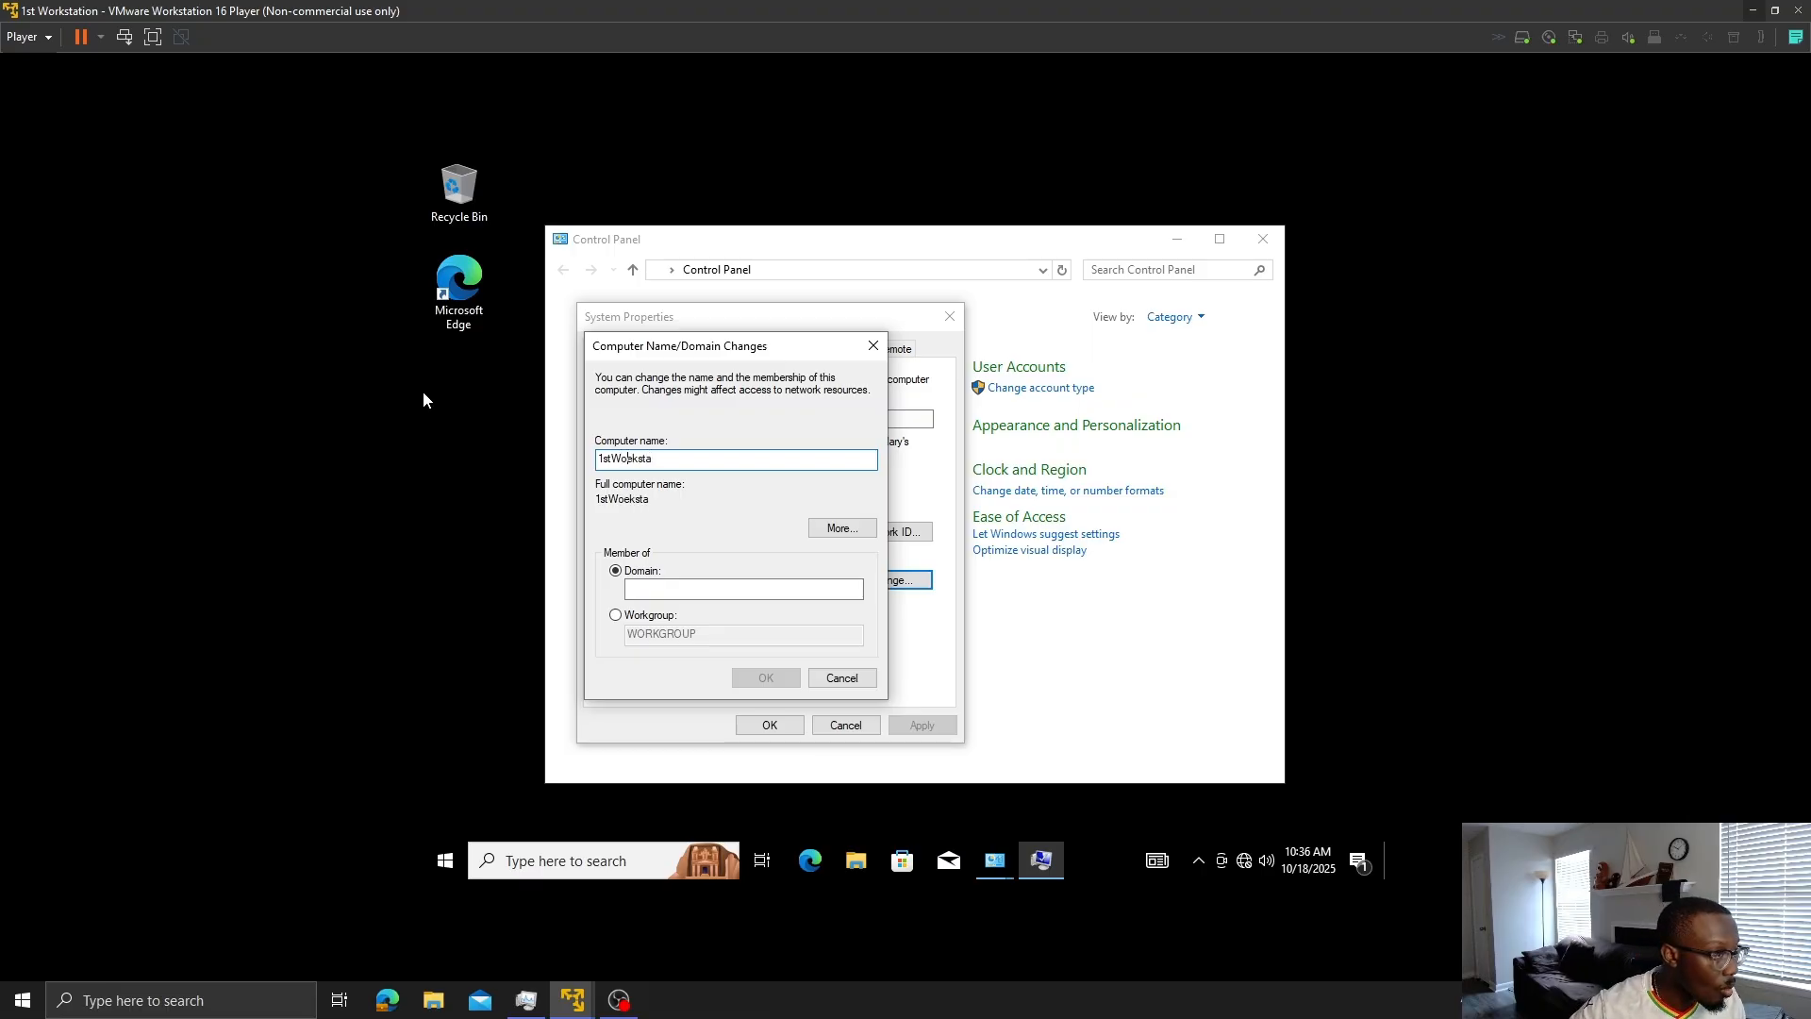
key(BackSpace)
text(rks)
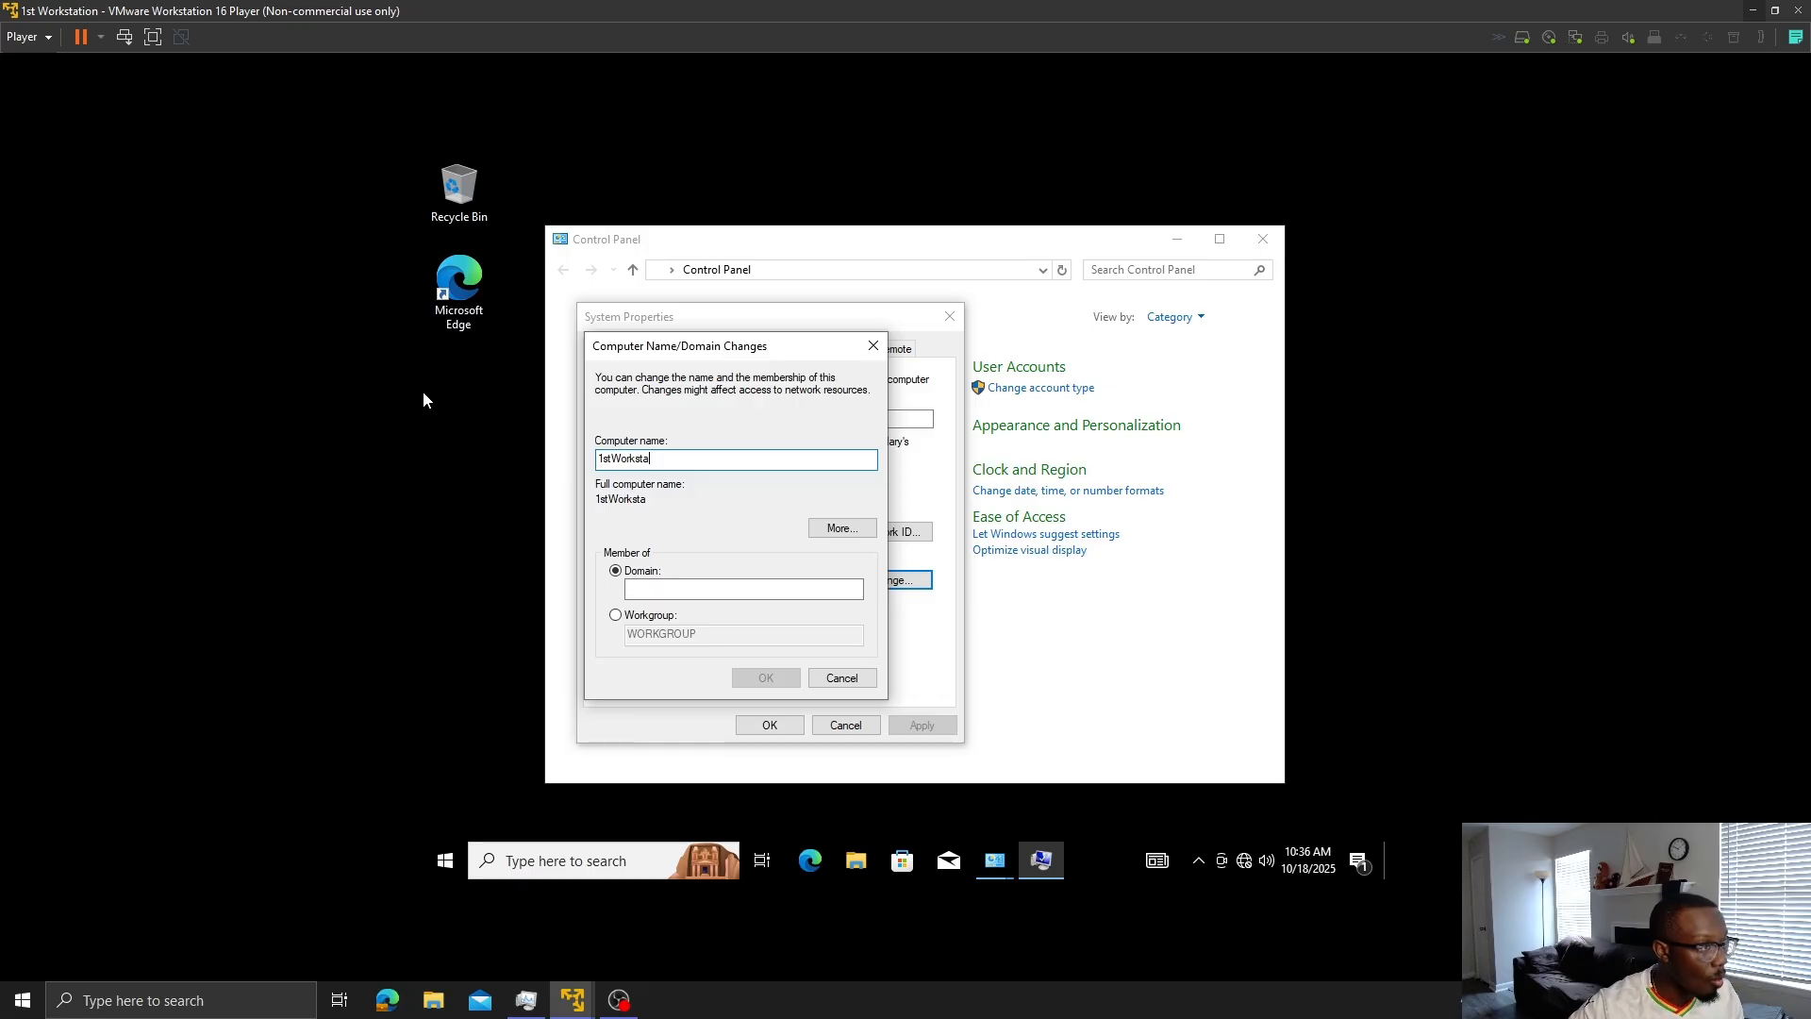
text(tation)
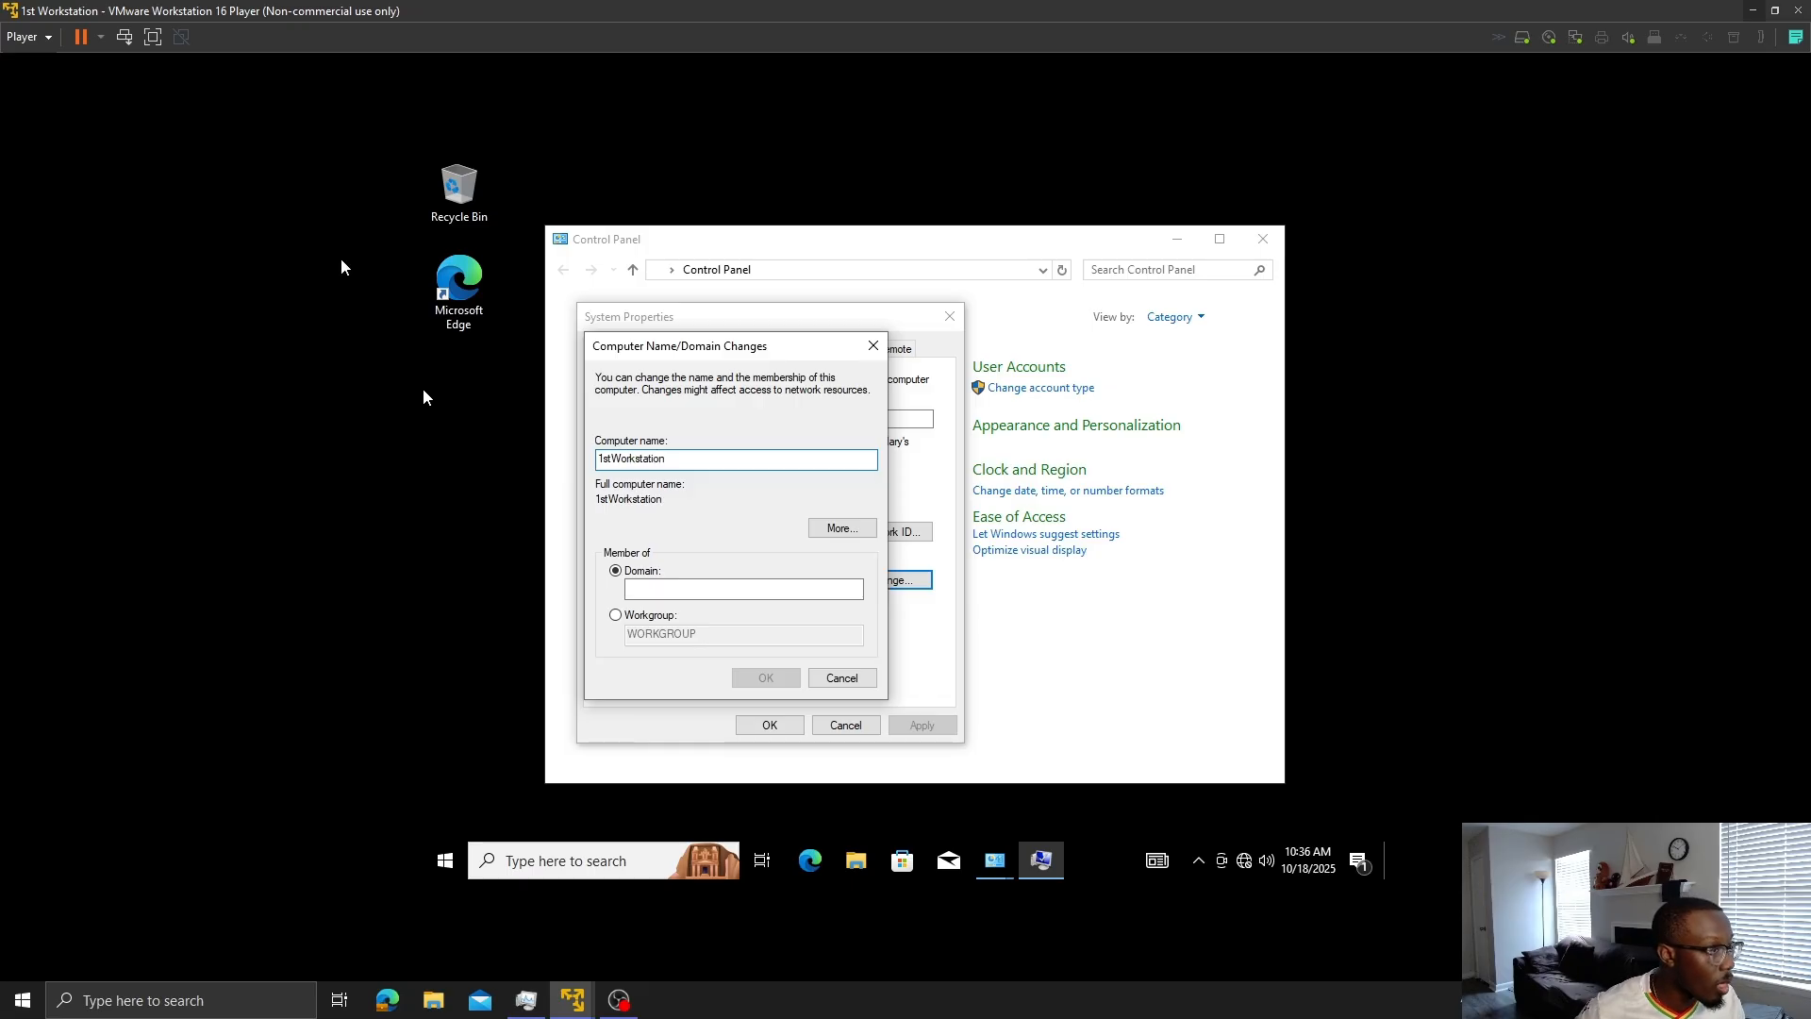
- Enter domain myfirstdomain.com and submit the join, which fails to contact the domain controller
click(681, 583)
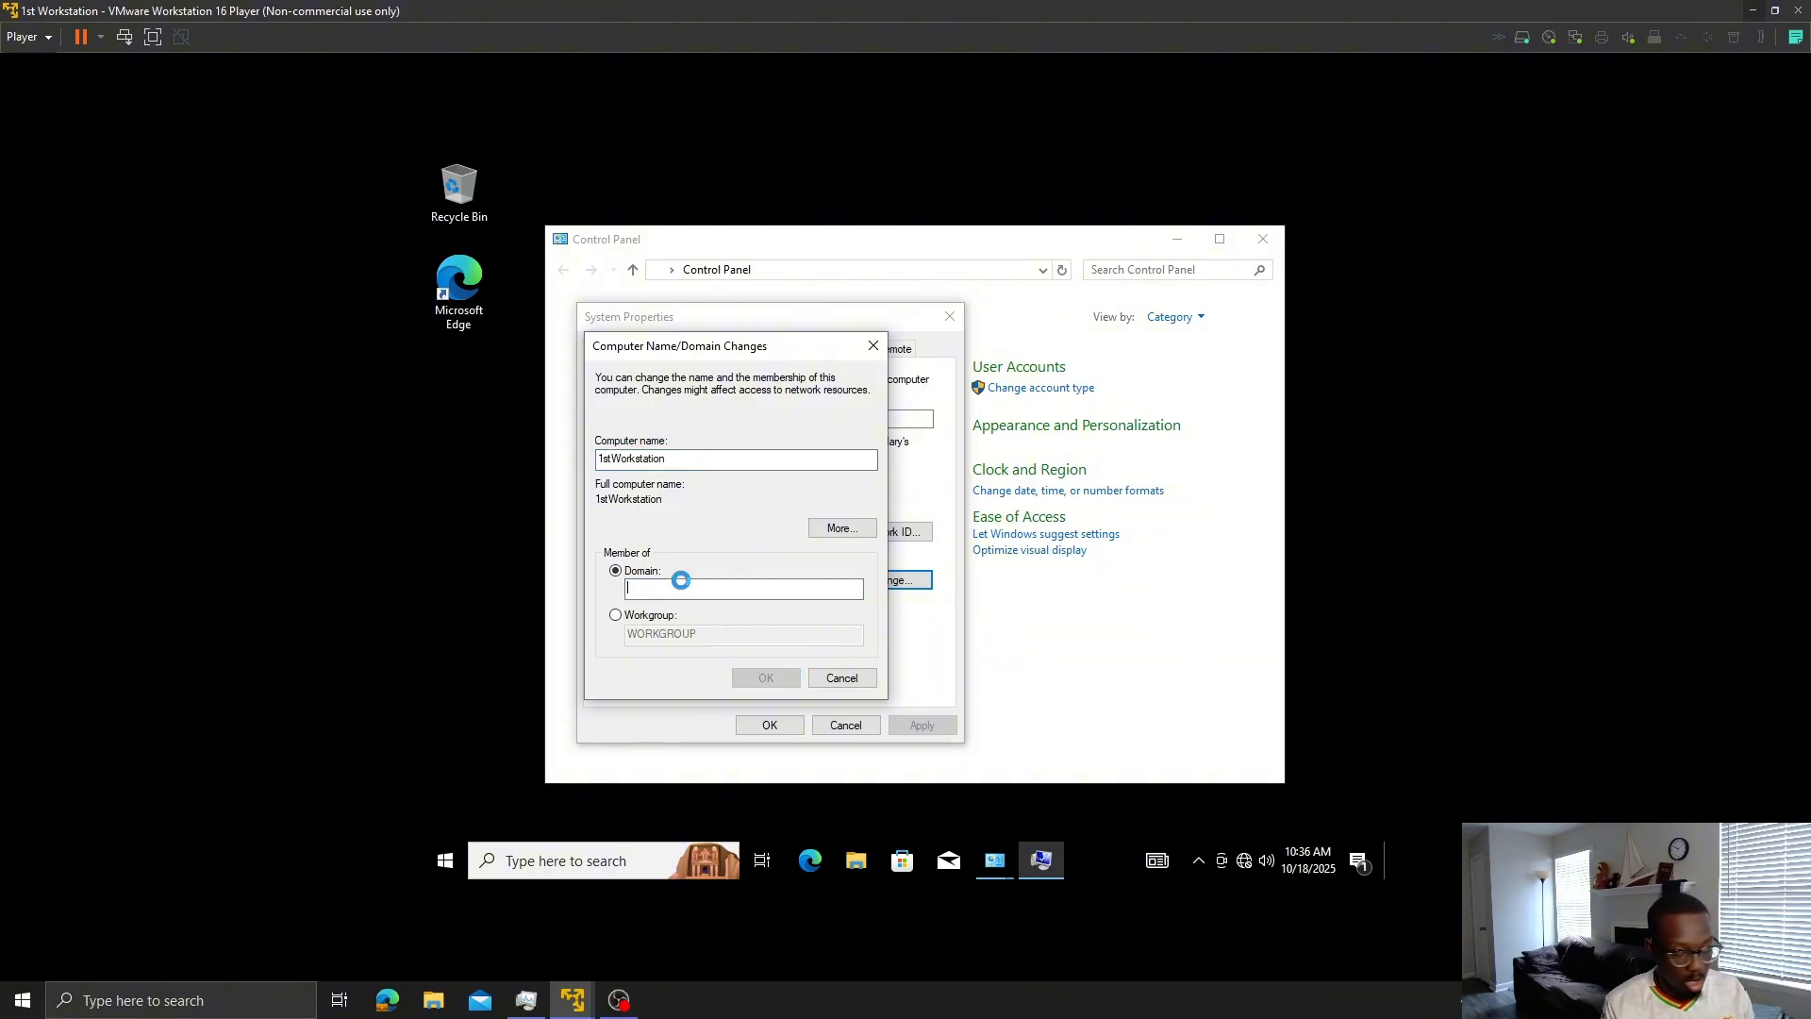
text(firt)
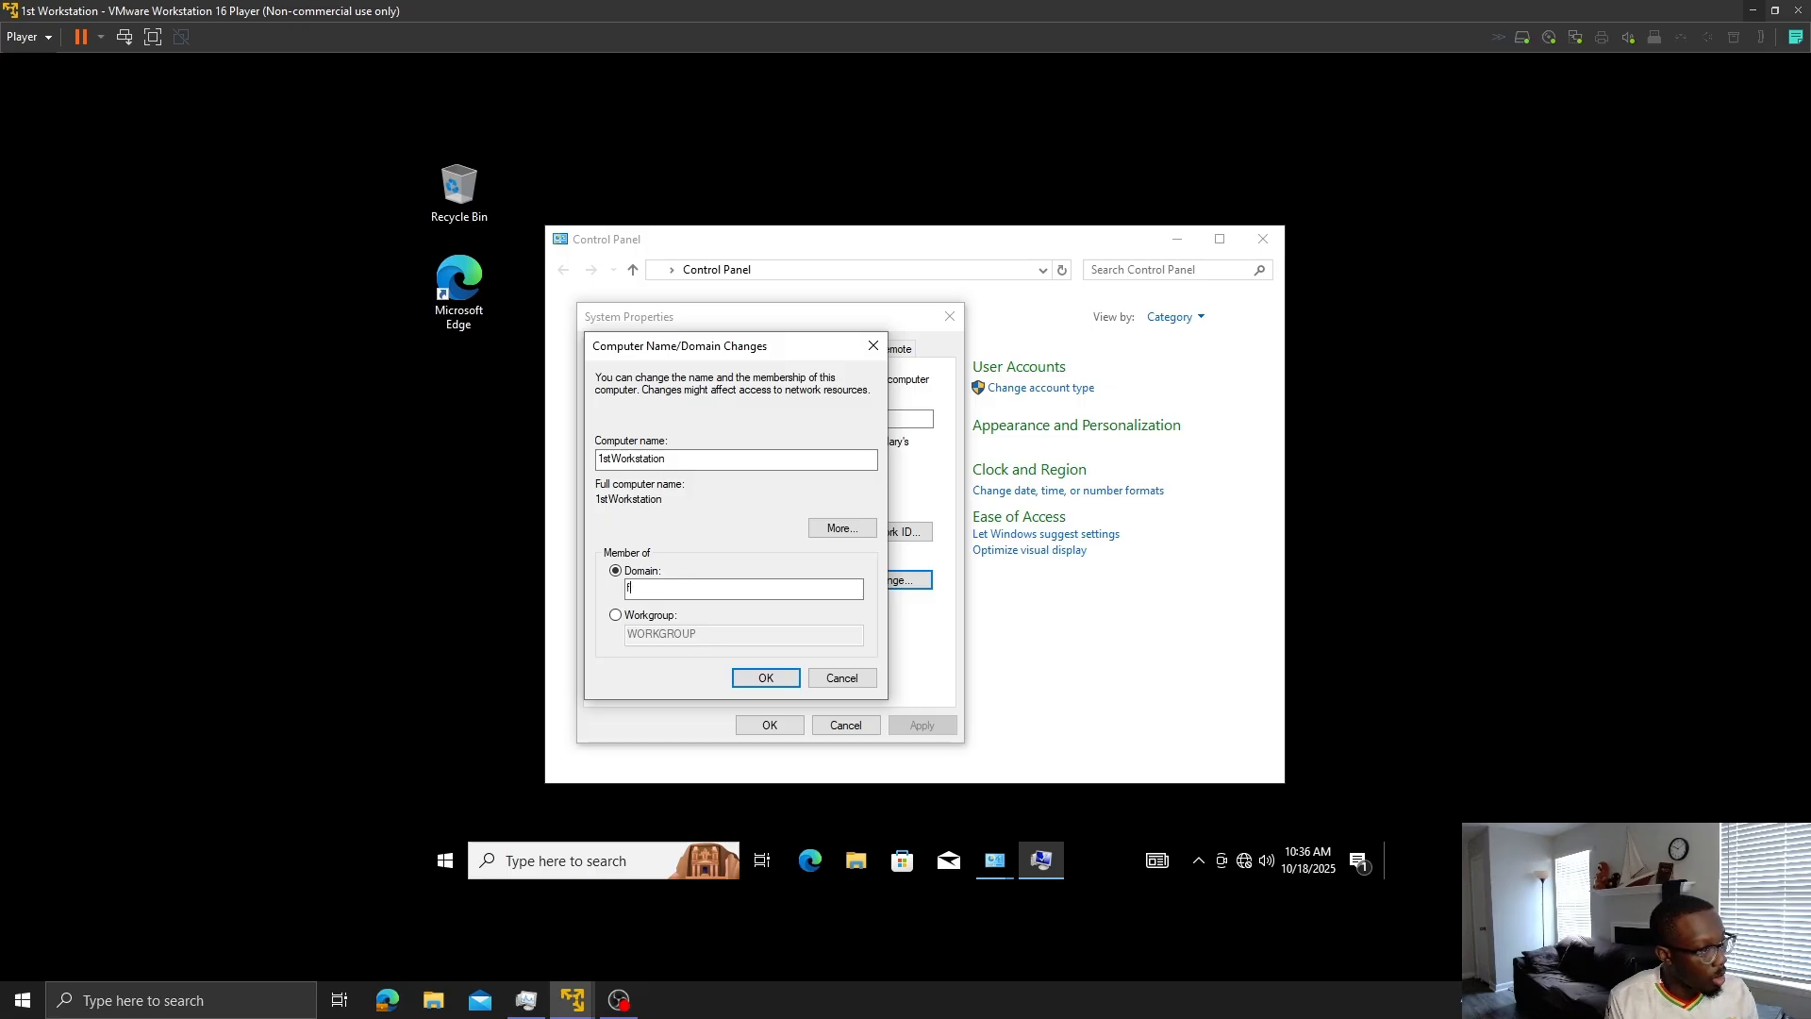
key(BackSpace)
text(myfi)
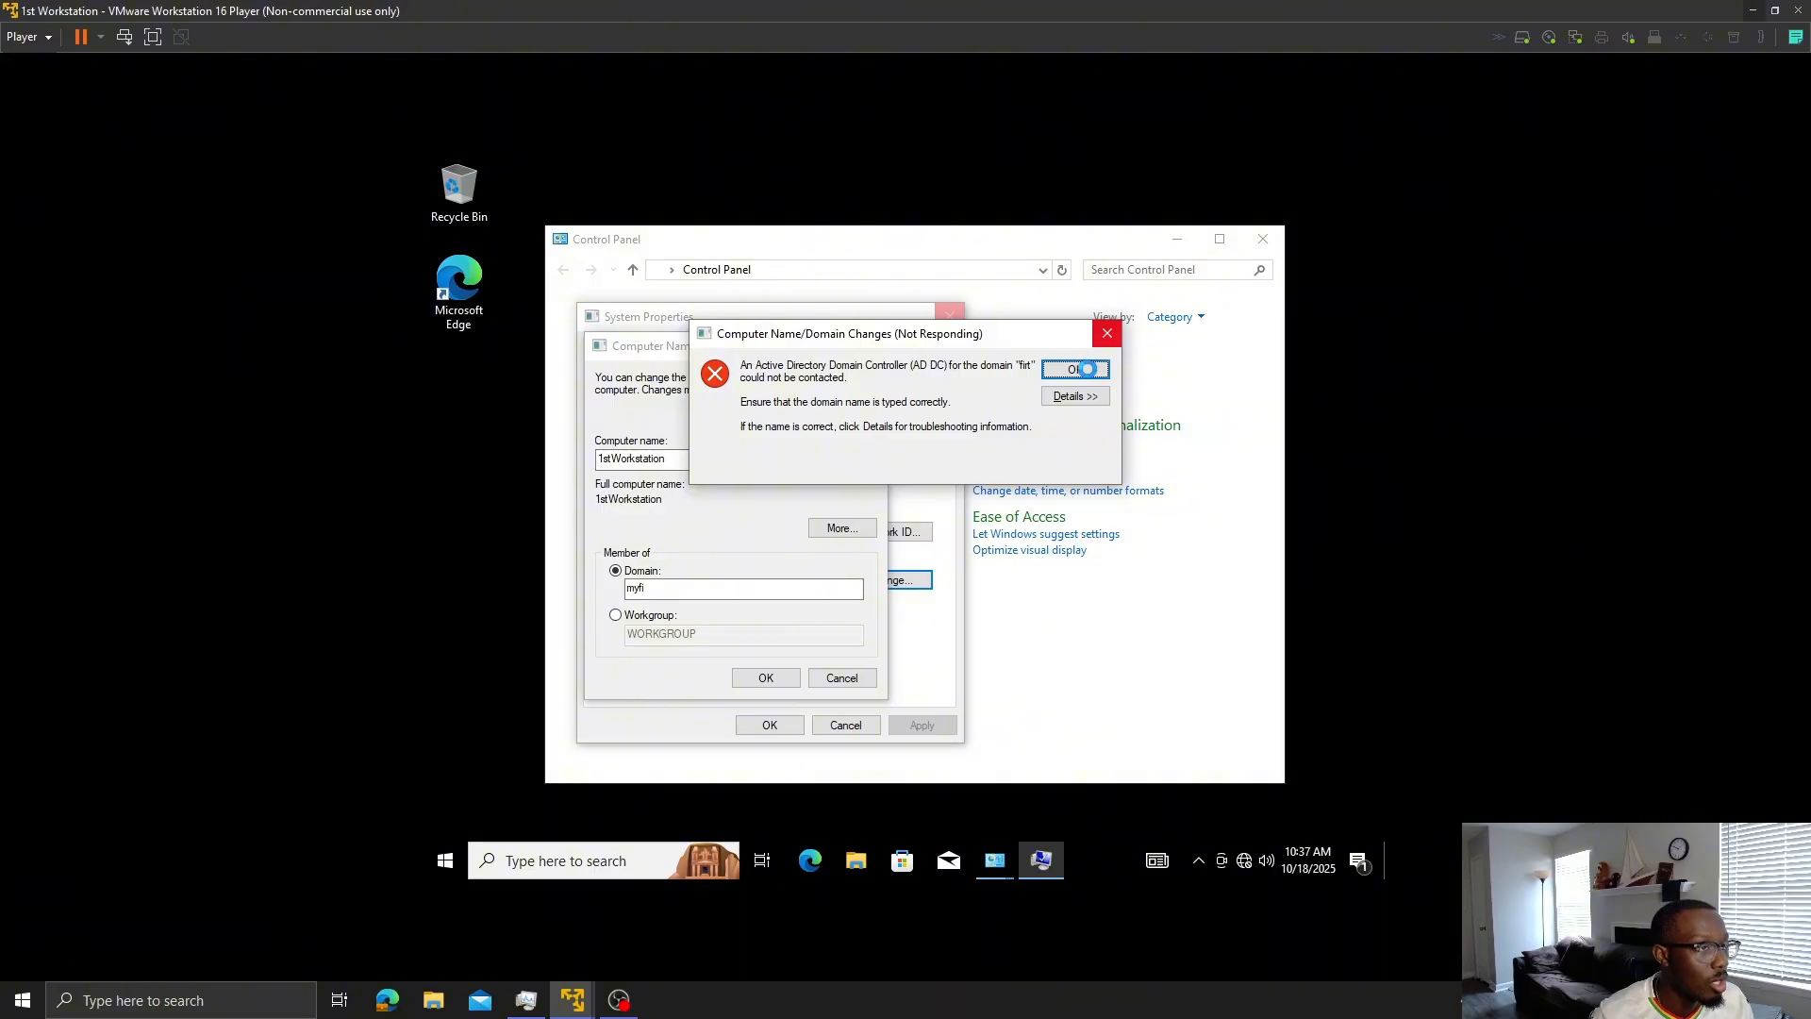
click(1089, 370)
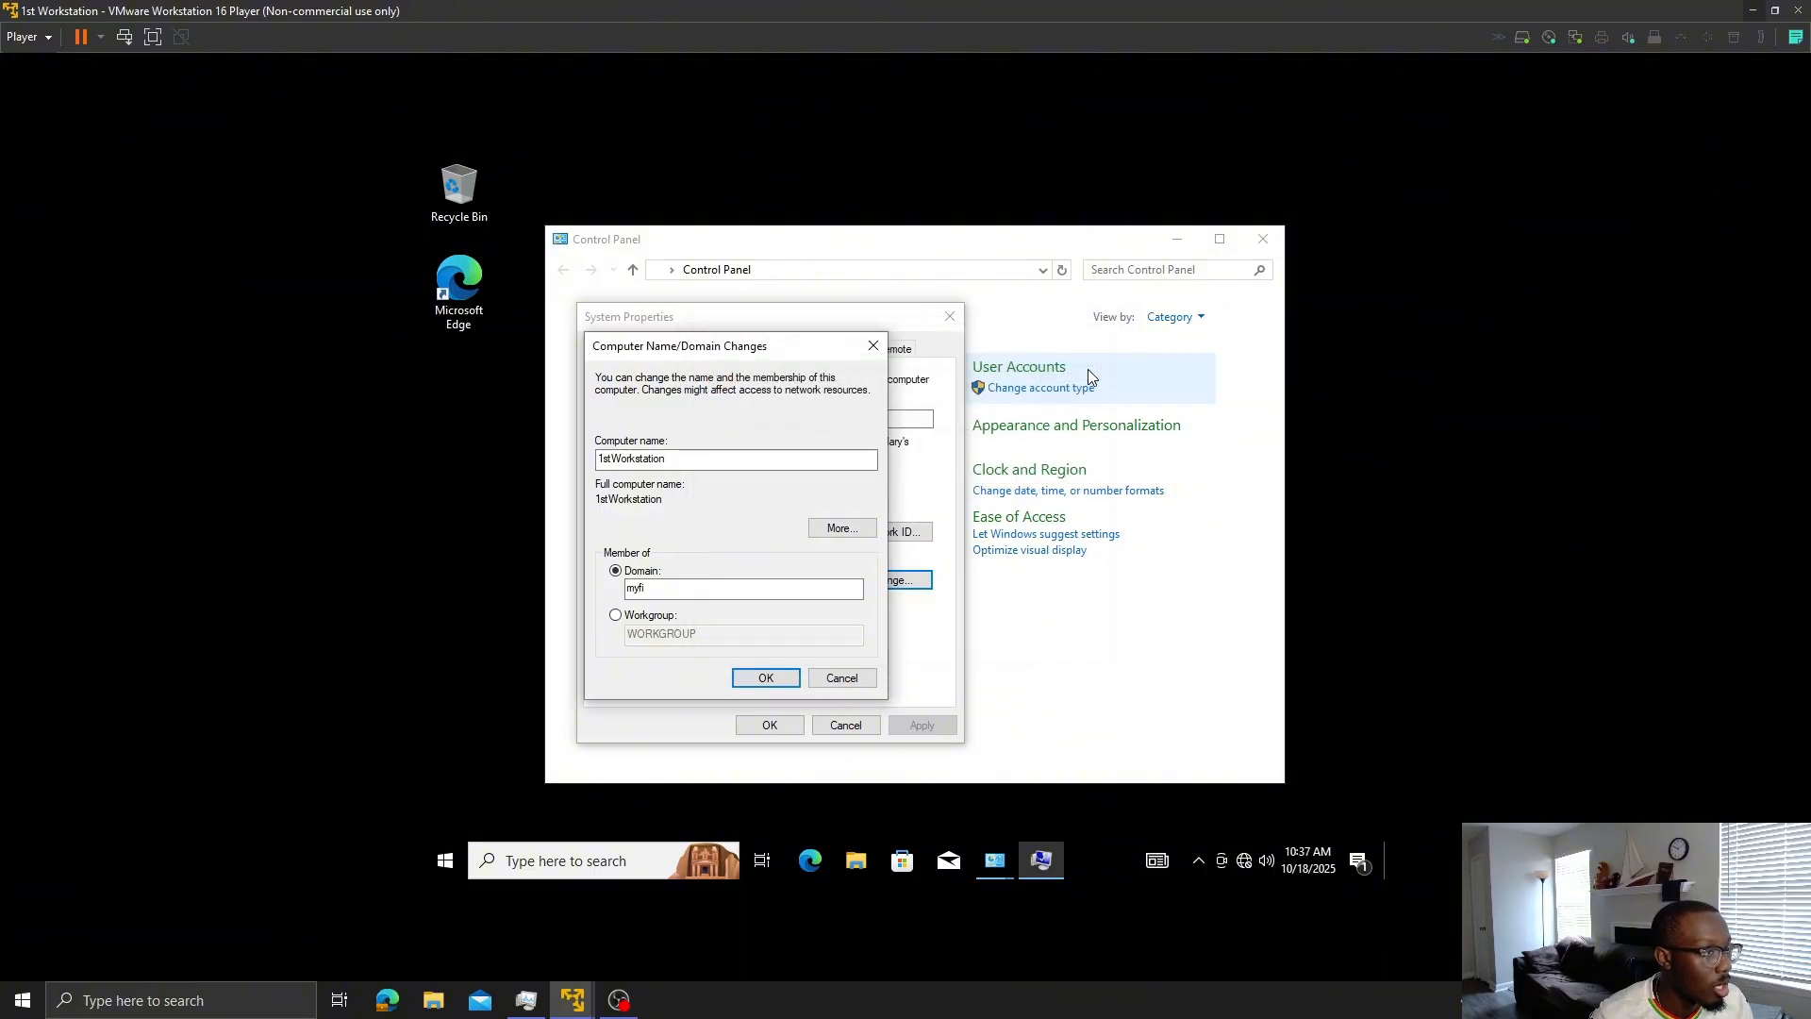
click(751, 592)
text(rstd)
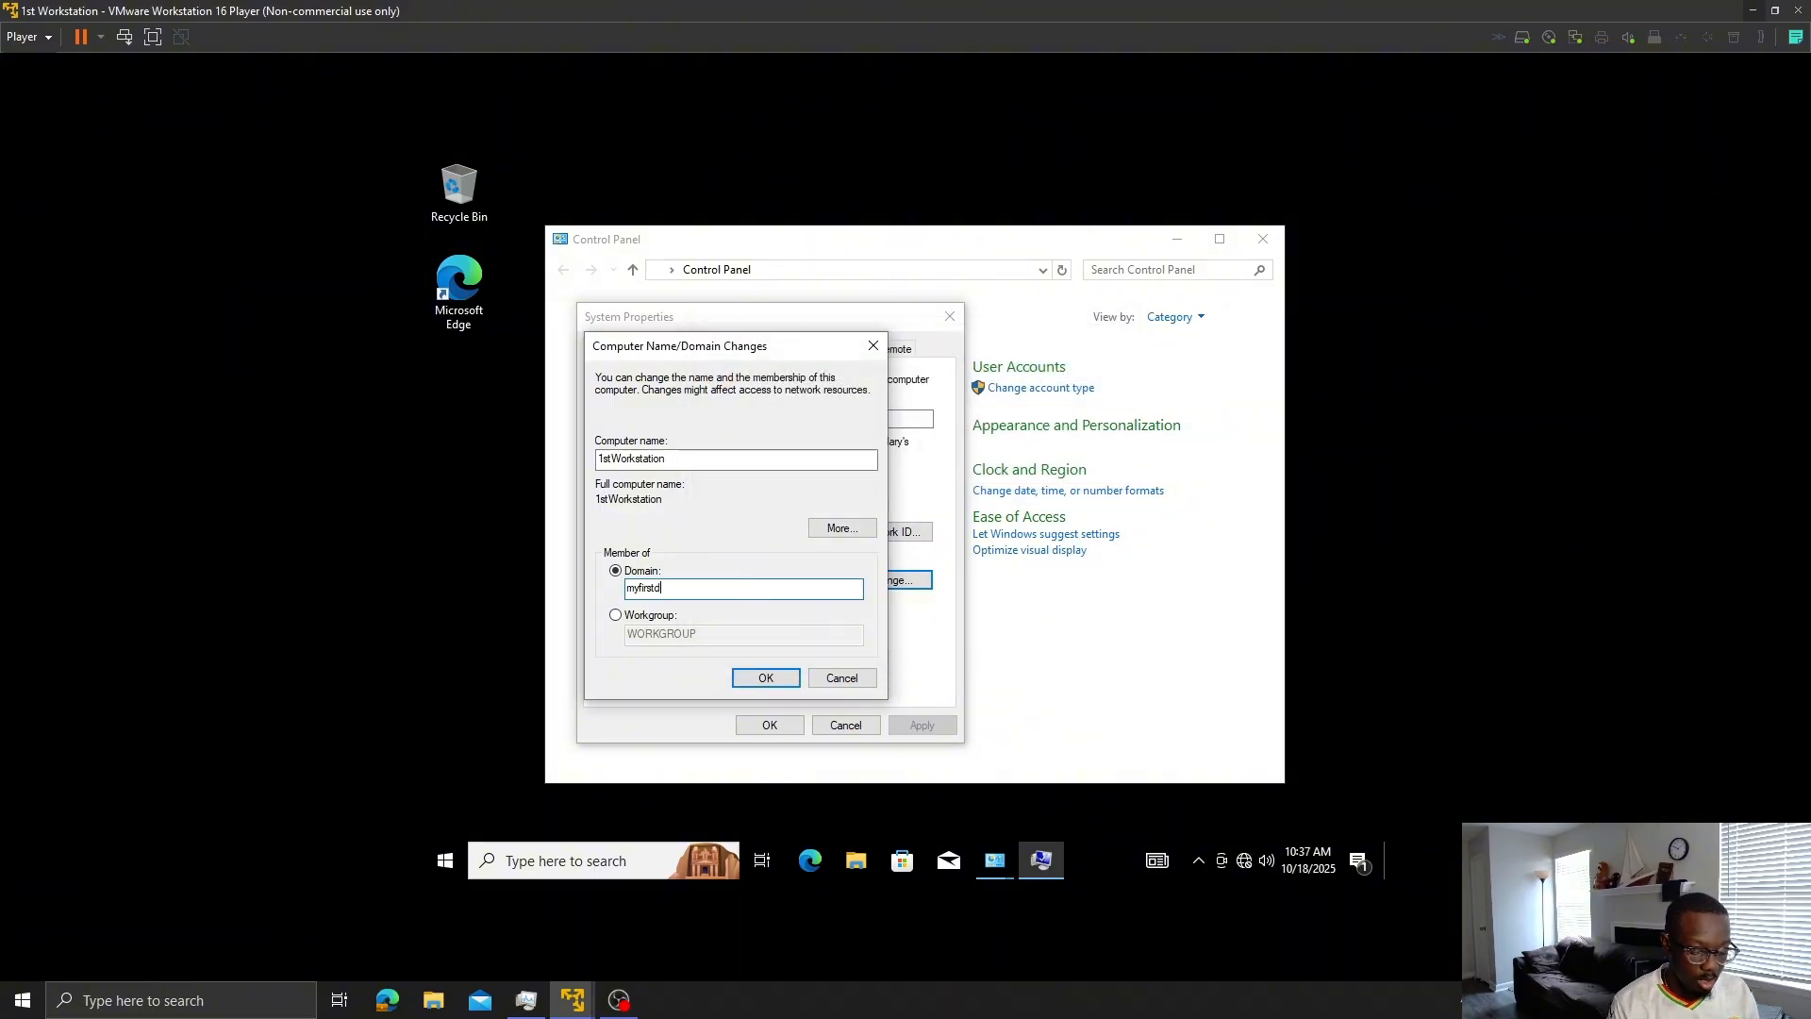
text(omain.com)
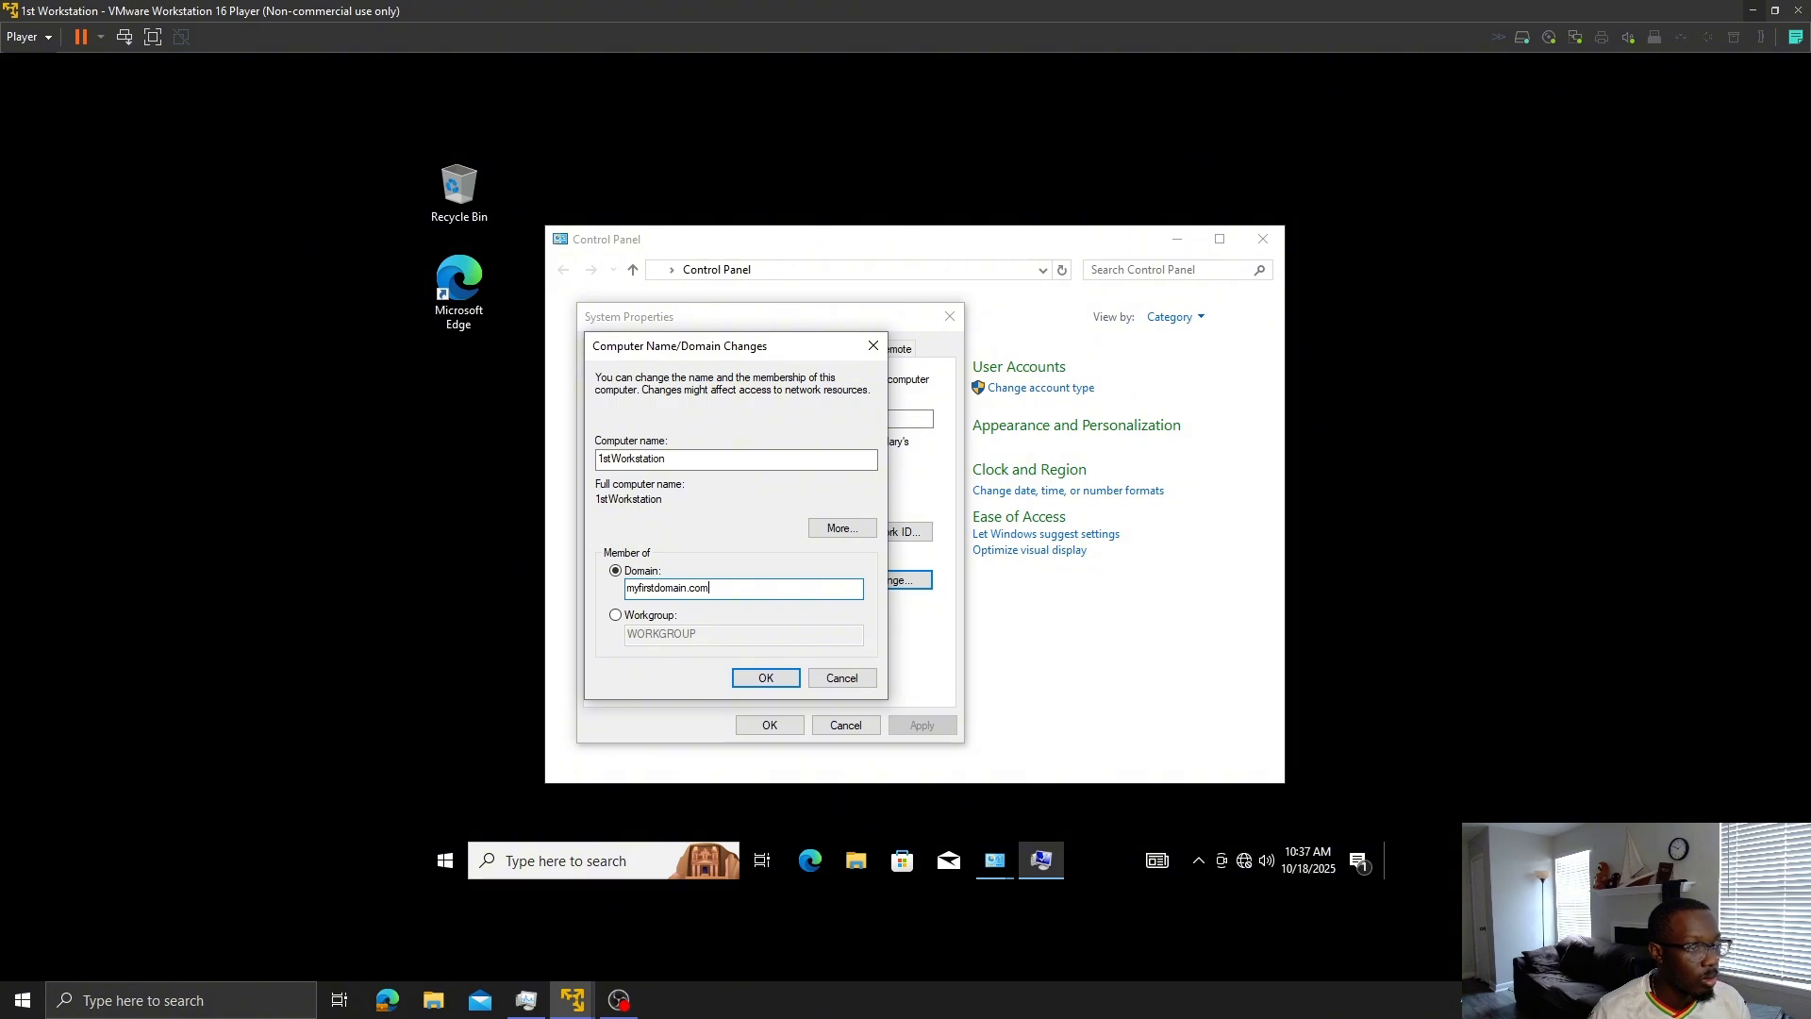
key(Return)
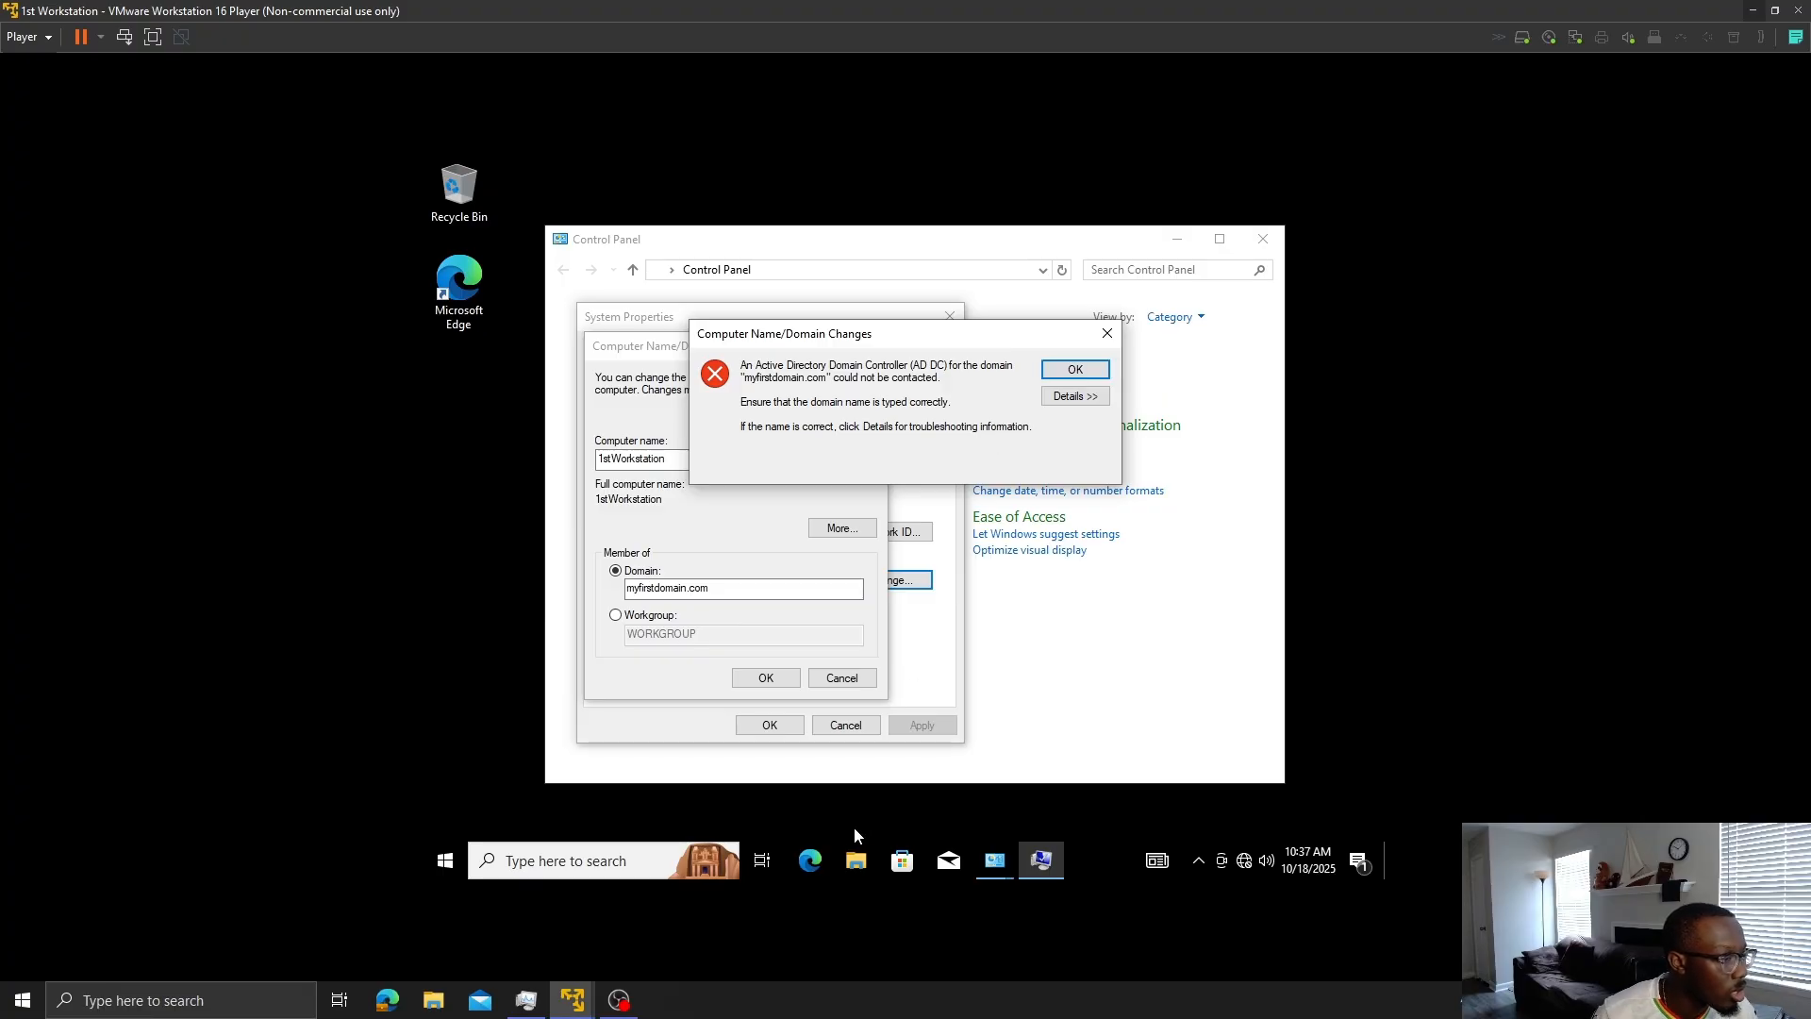
mouse_move(995, 866)
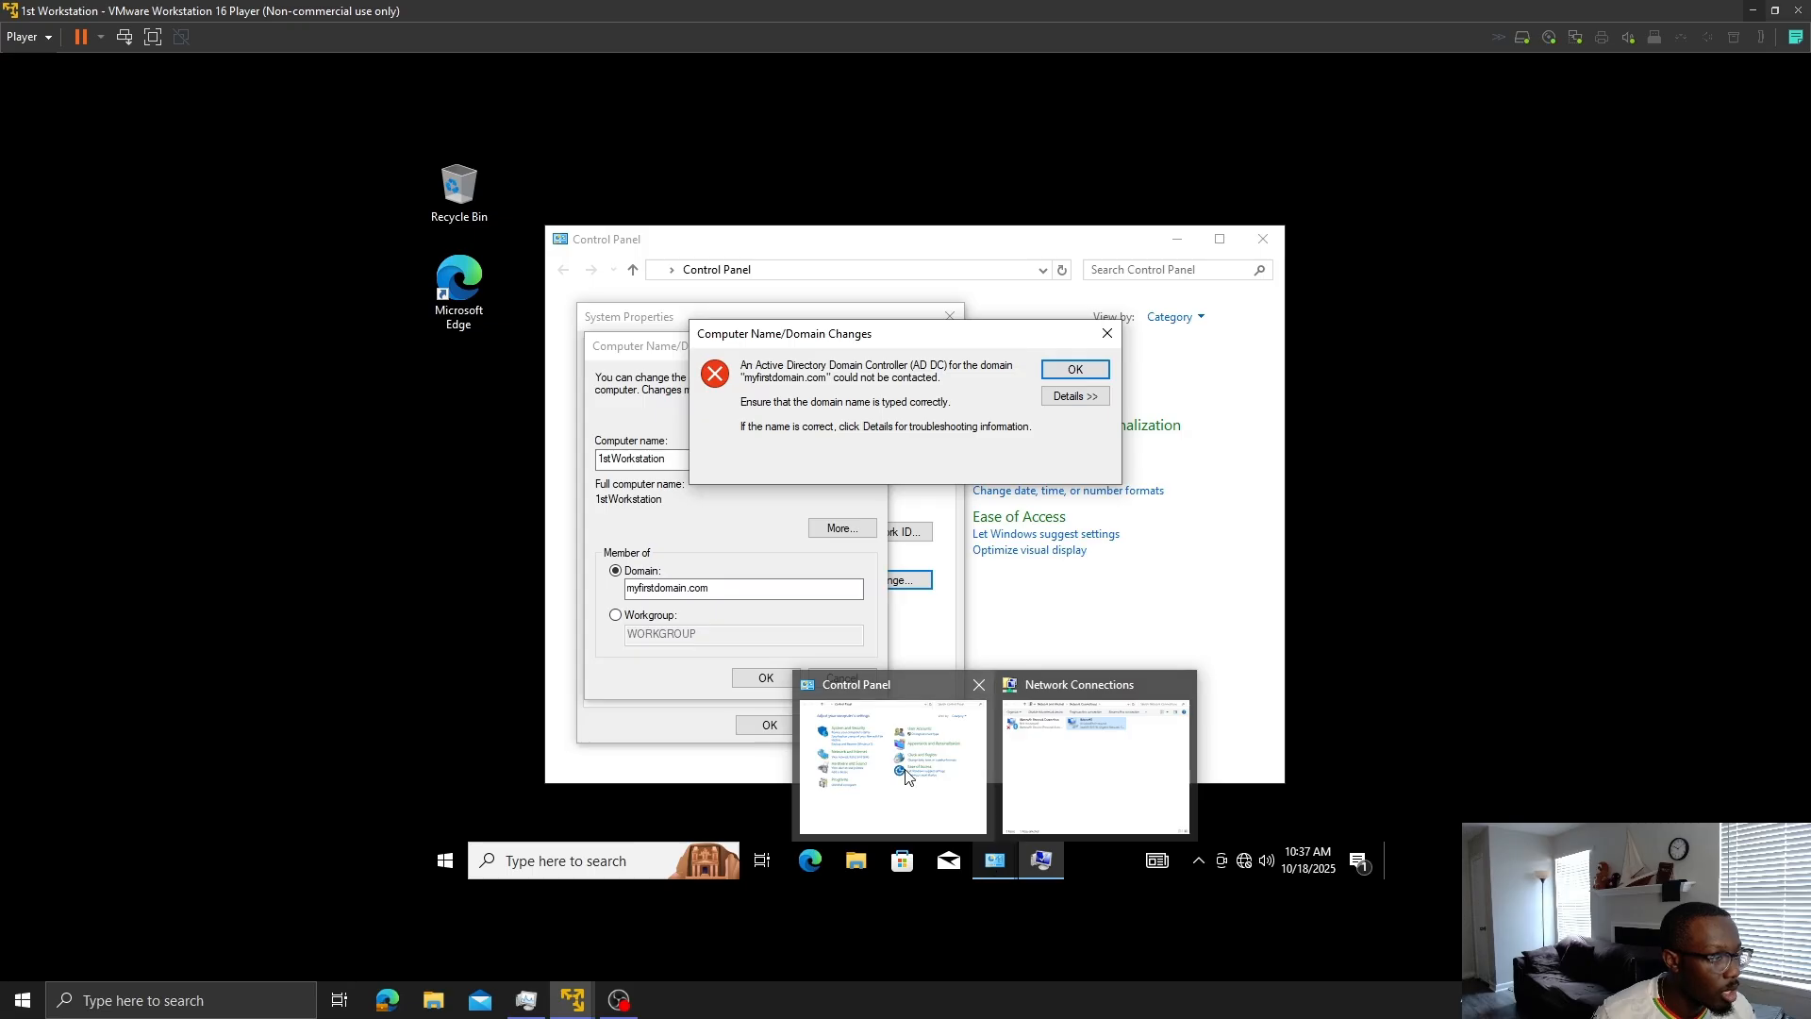
mouse_move(573, 1000)
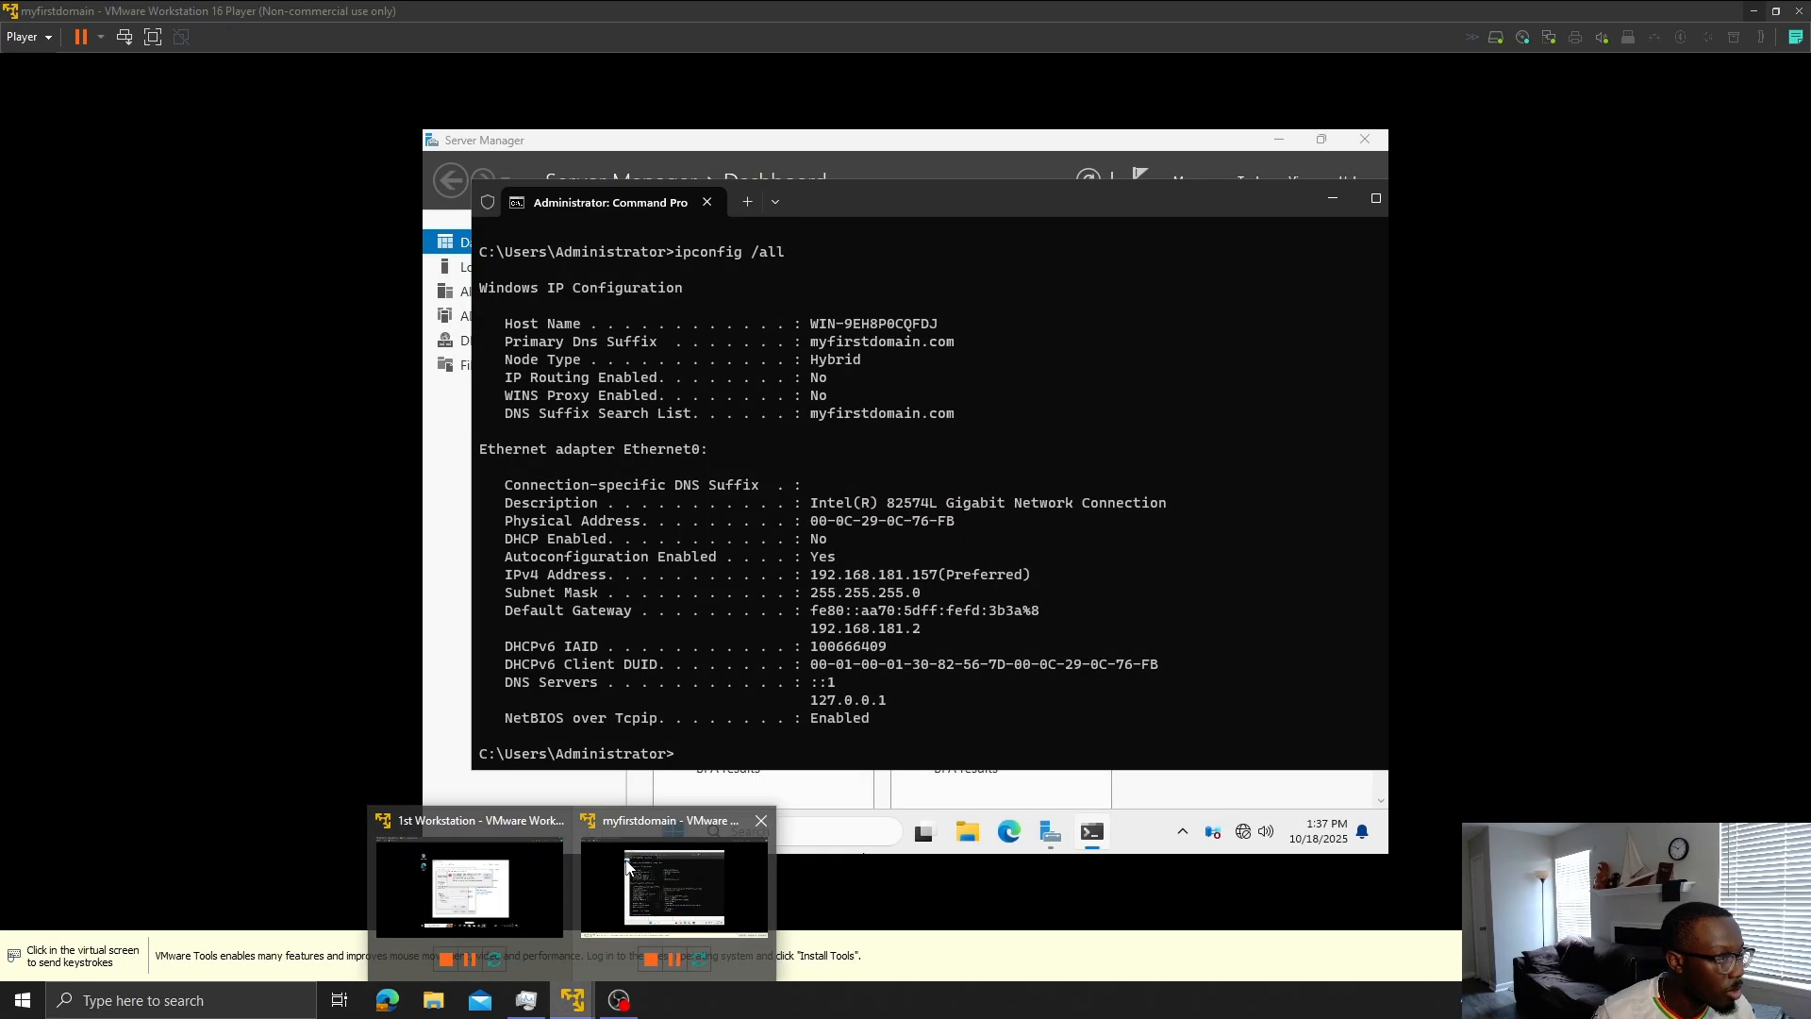
- Focus the server VM briefly, then release input back to the host
click(625, 866)
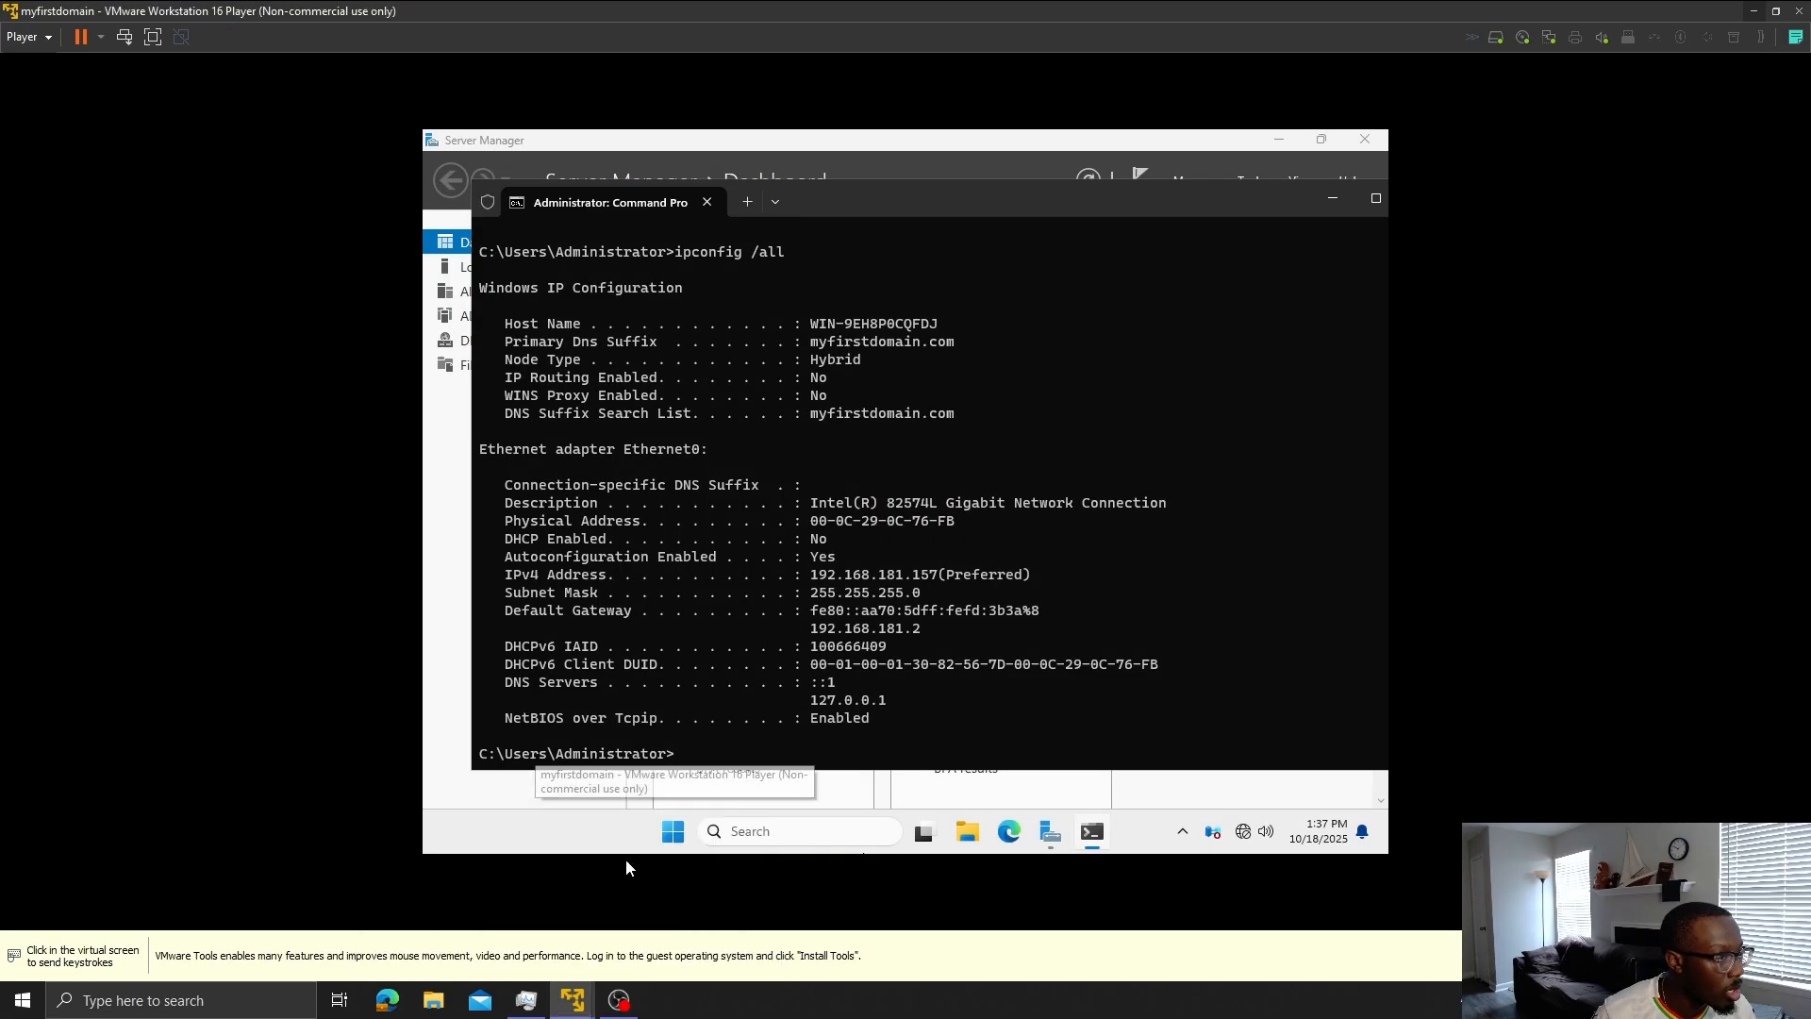
click(626, 859)
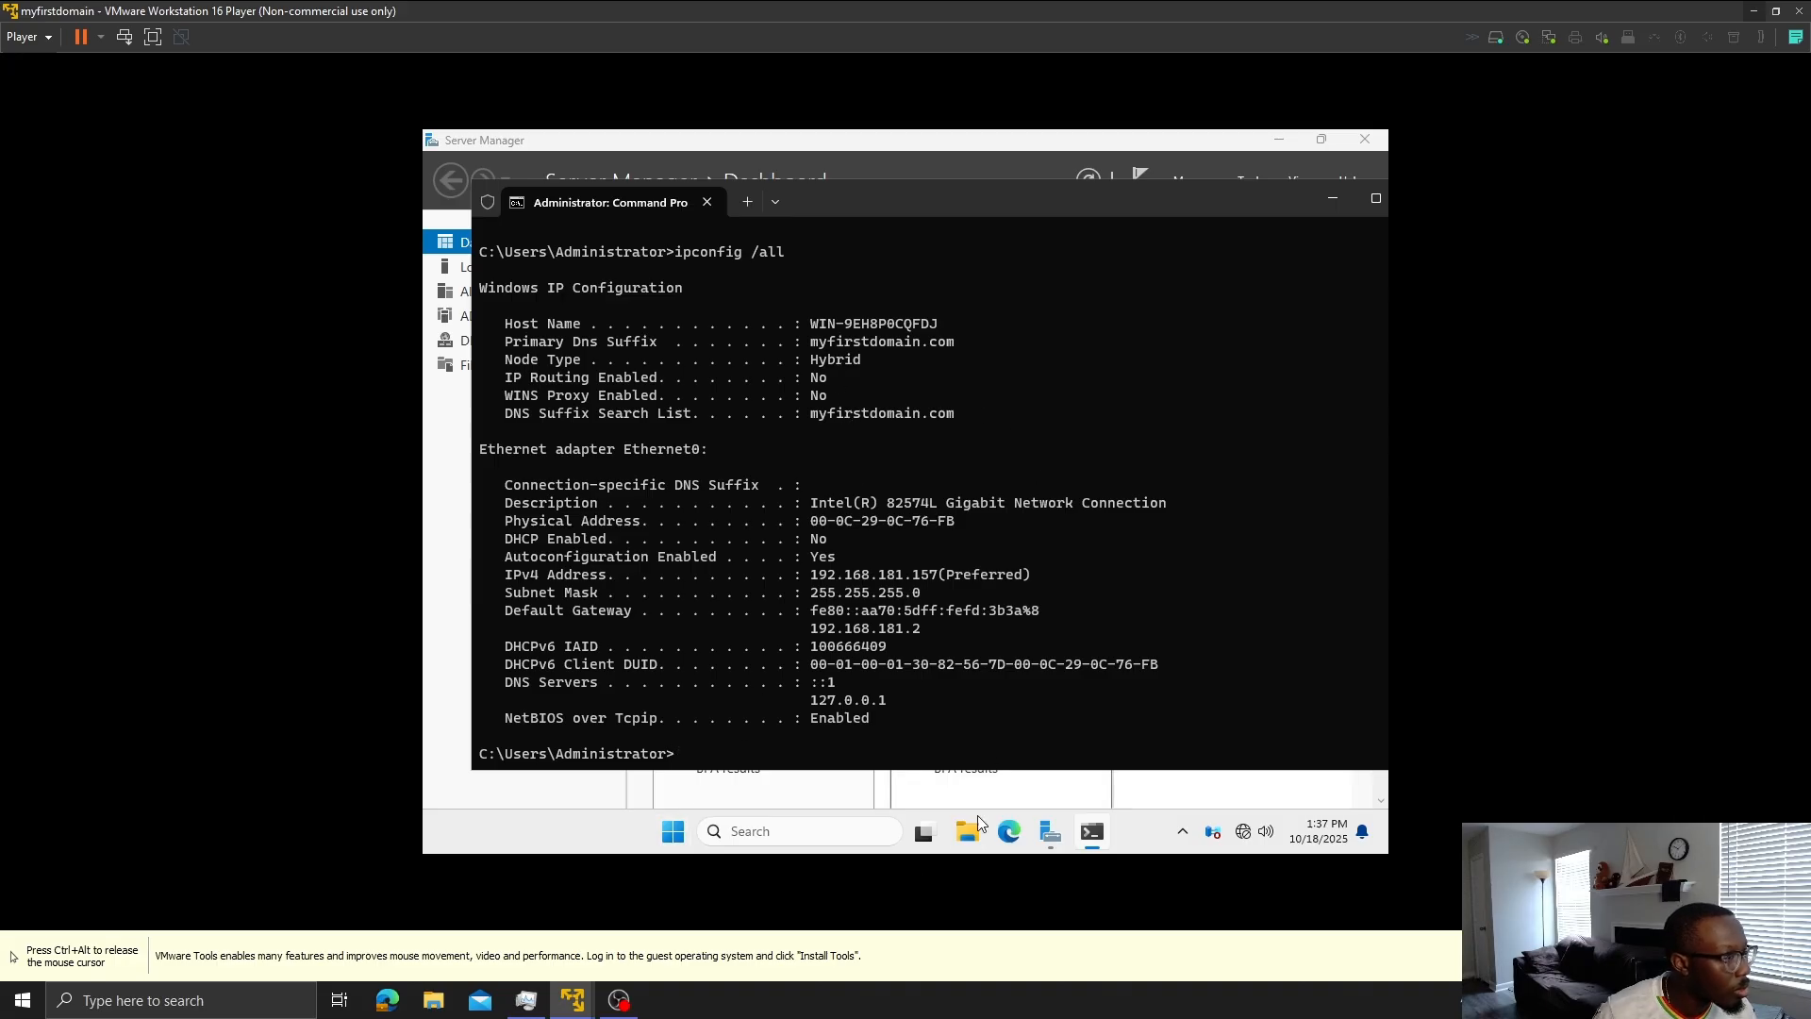
key(ctrl+alt)
- On the workstation, dismiss the domain controller error, cancel the domain change and close System Properties
mouse_move(580, 1008)
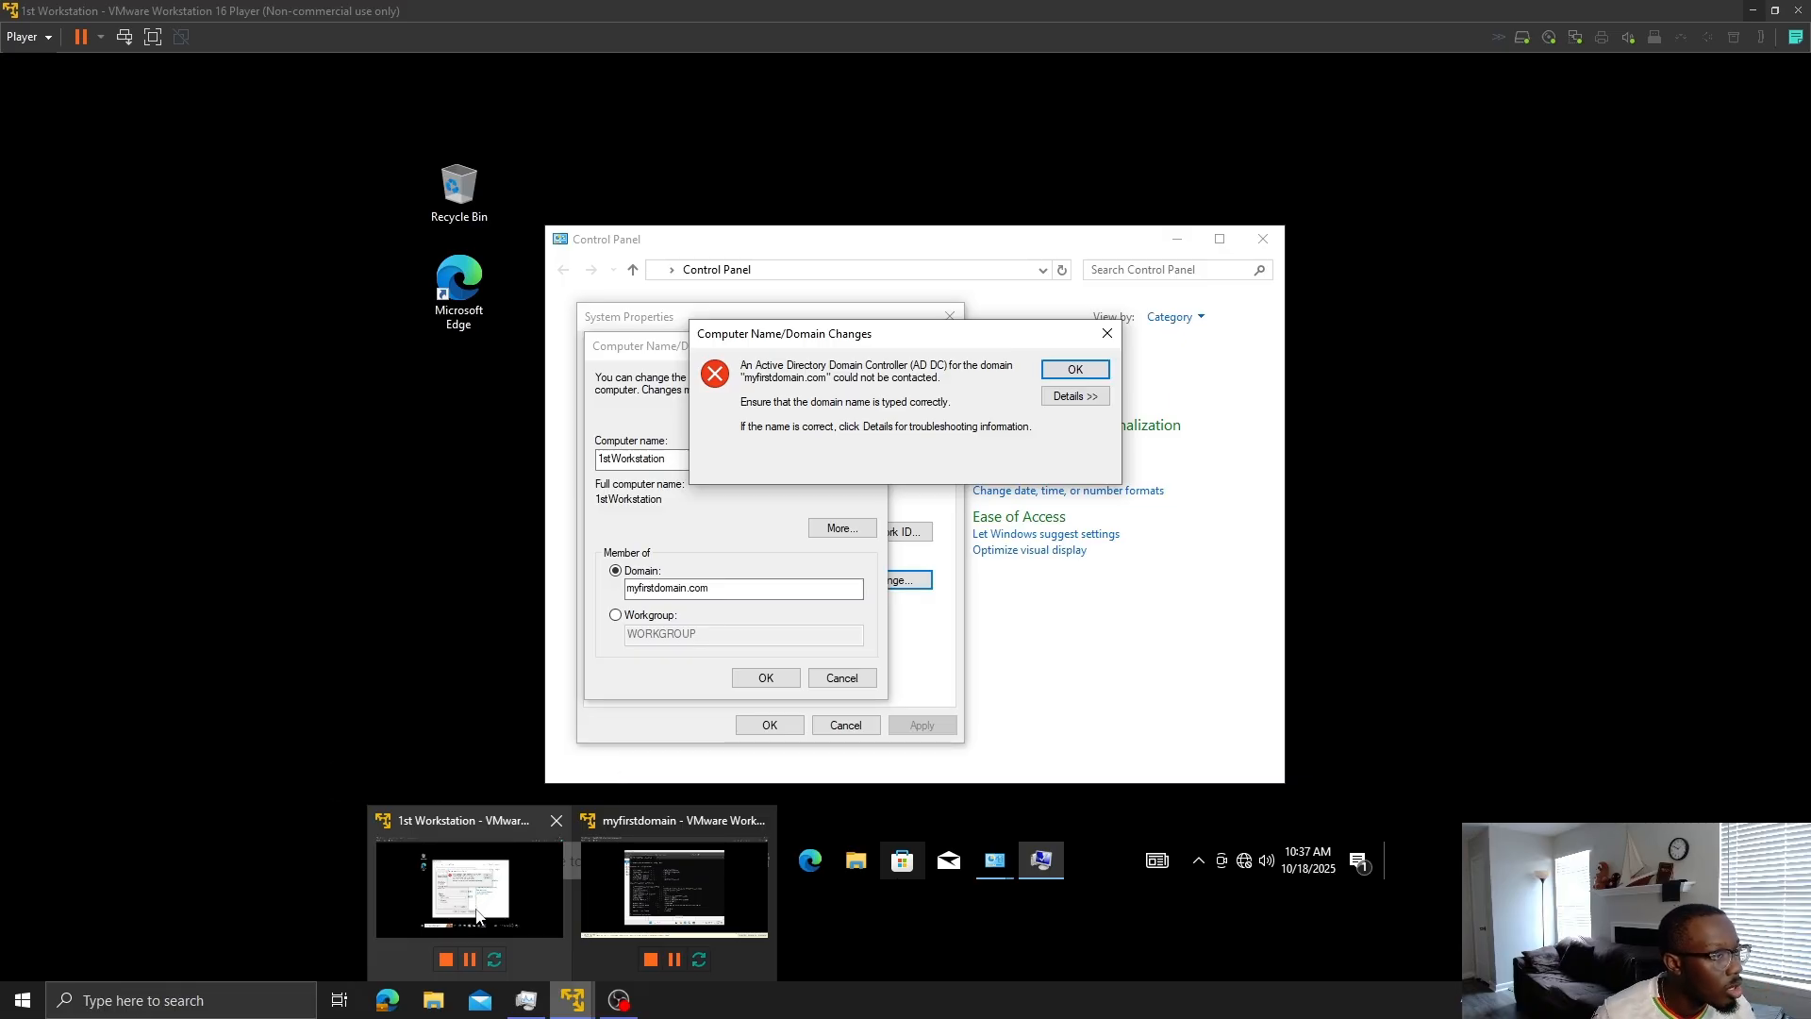
click(477, 915)
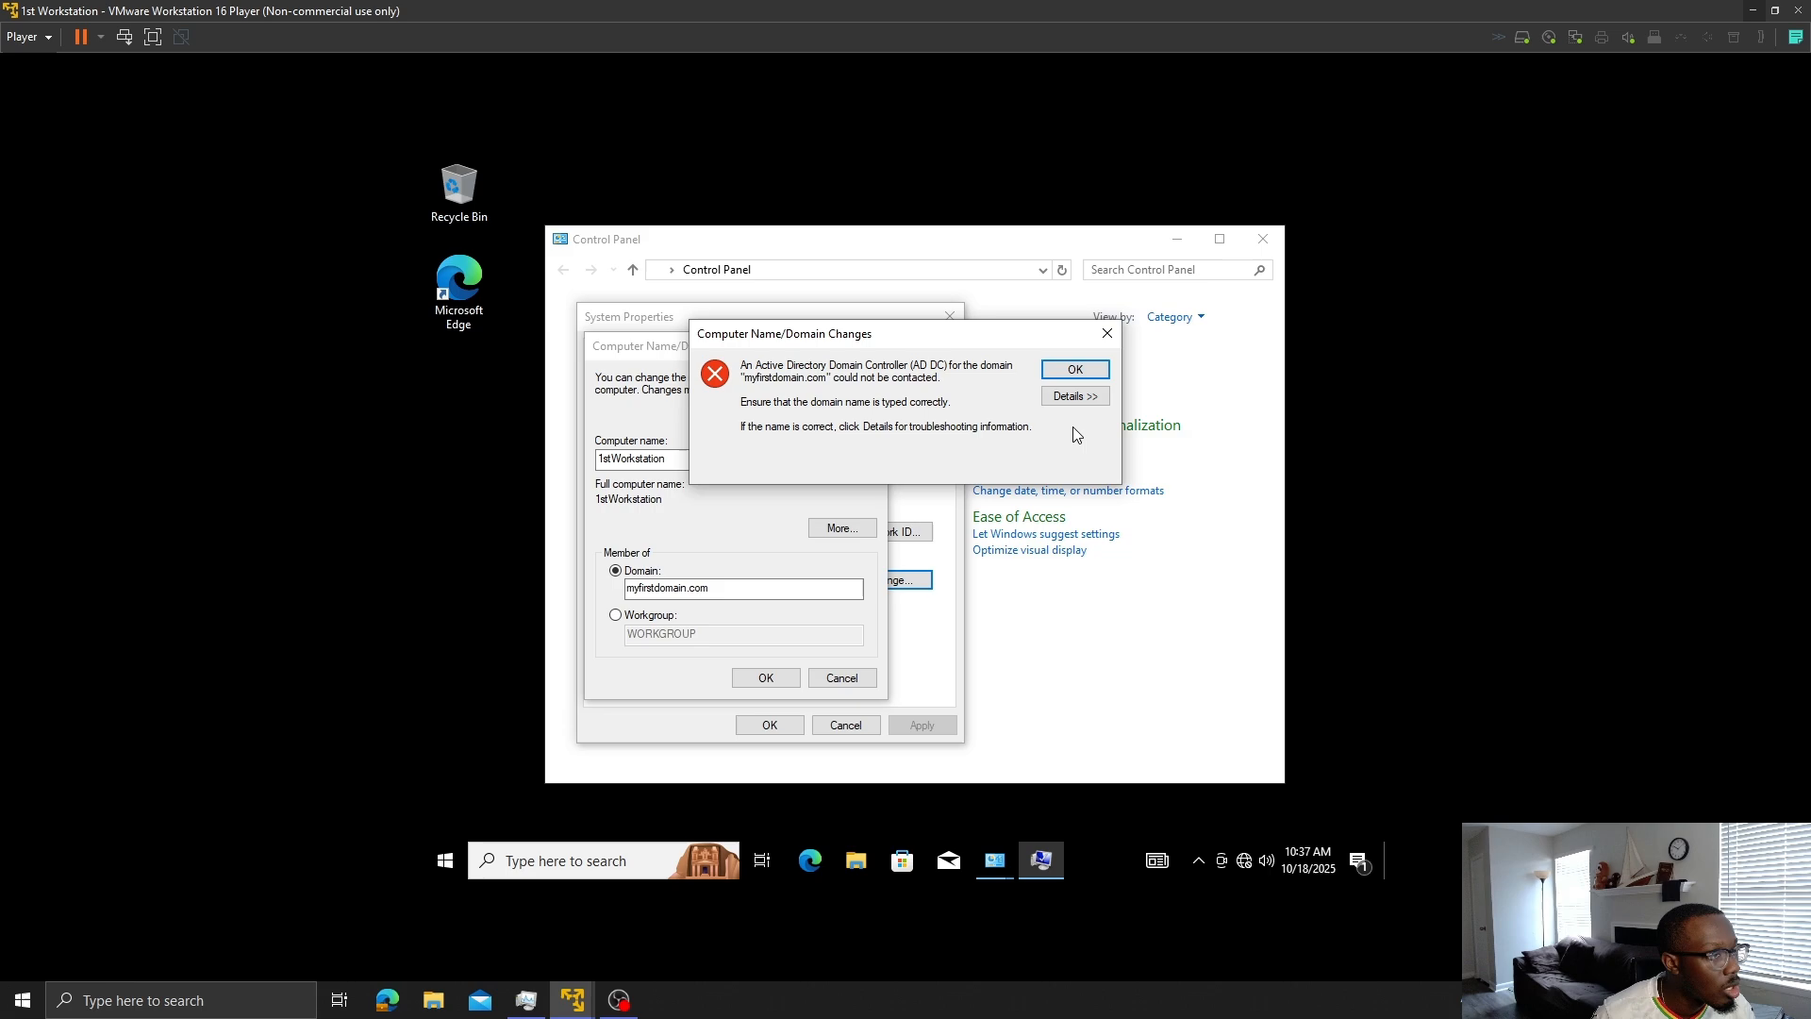
click(1075, 370)
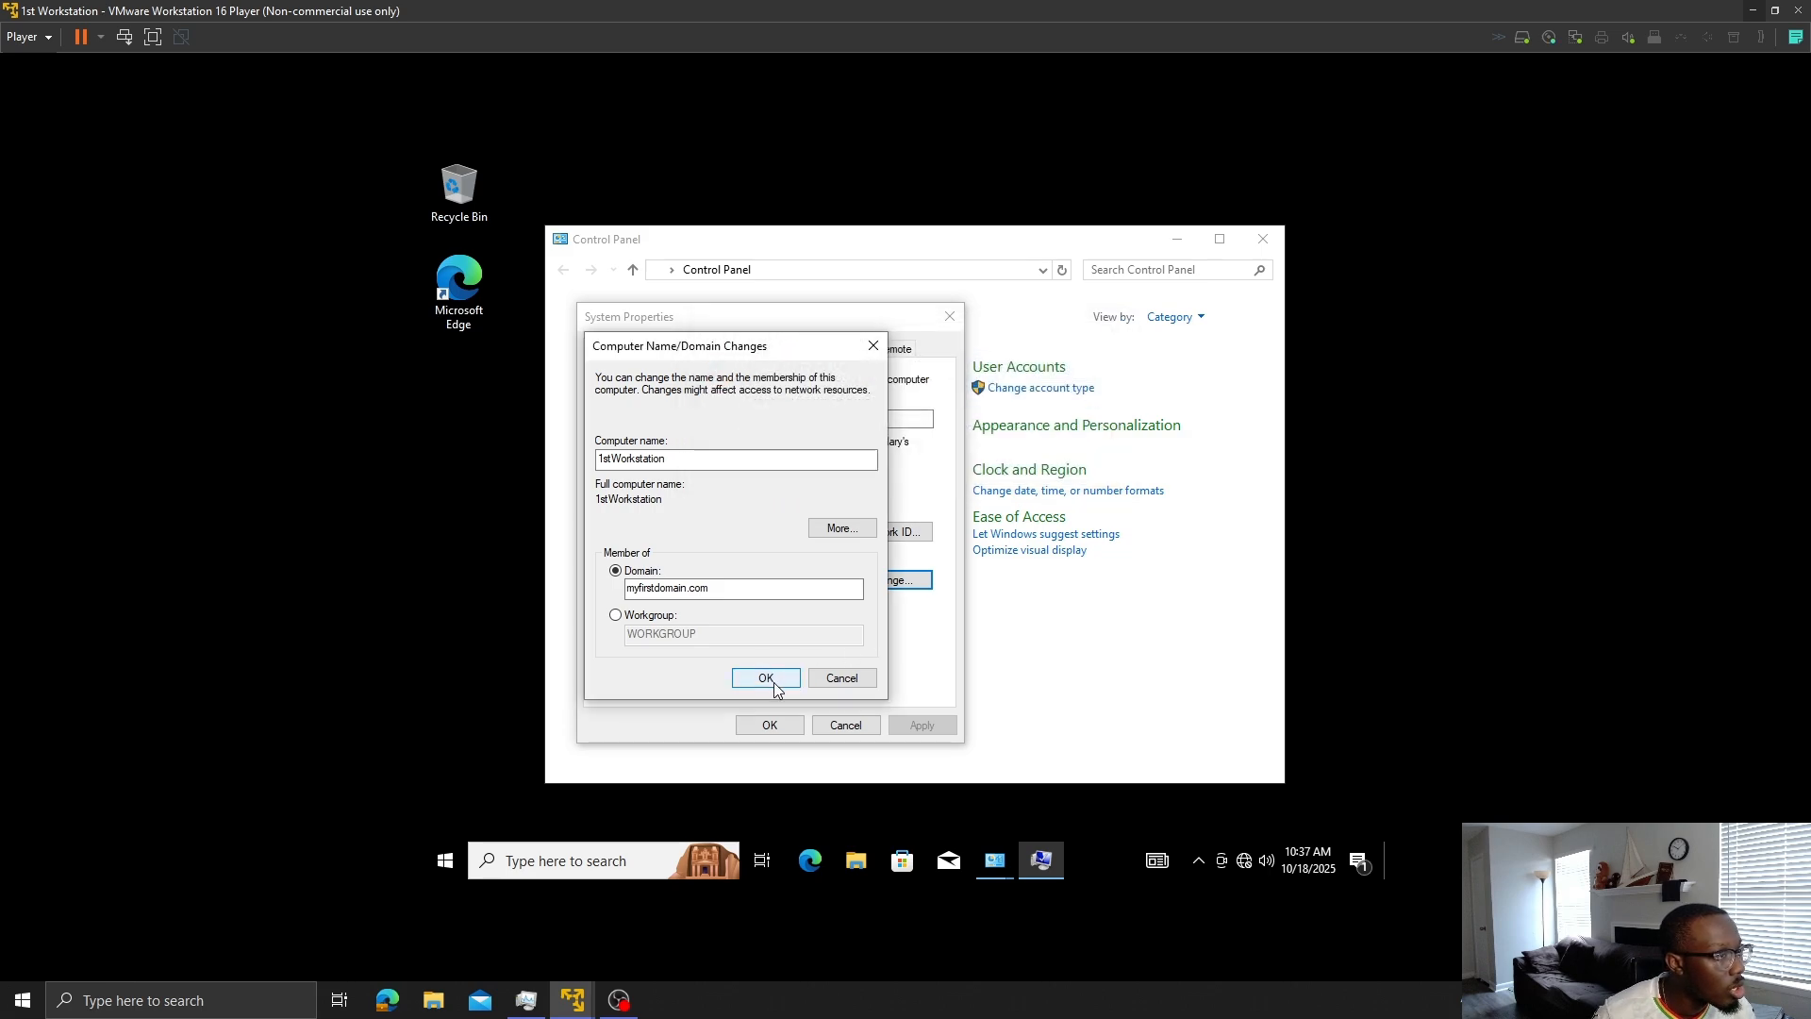
click(823, 681)
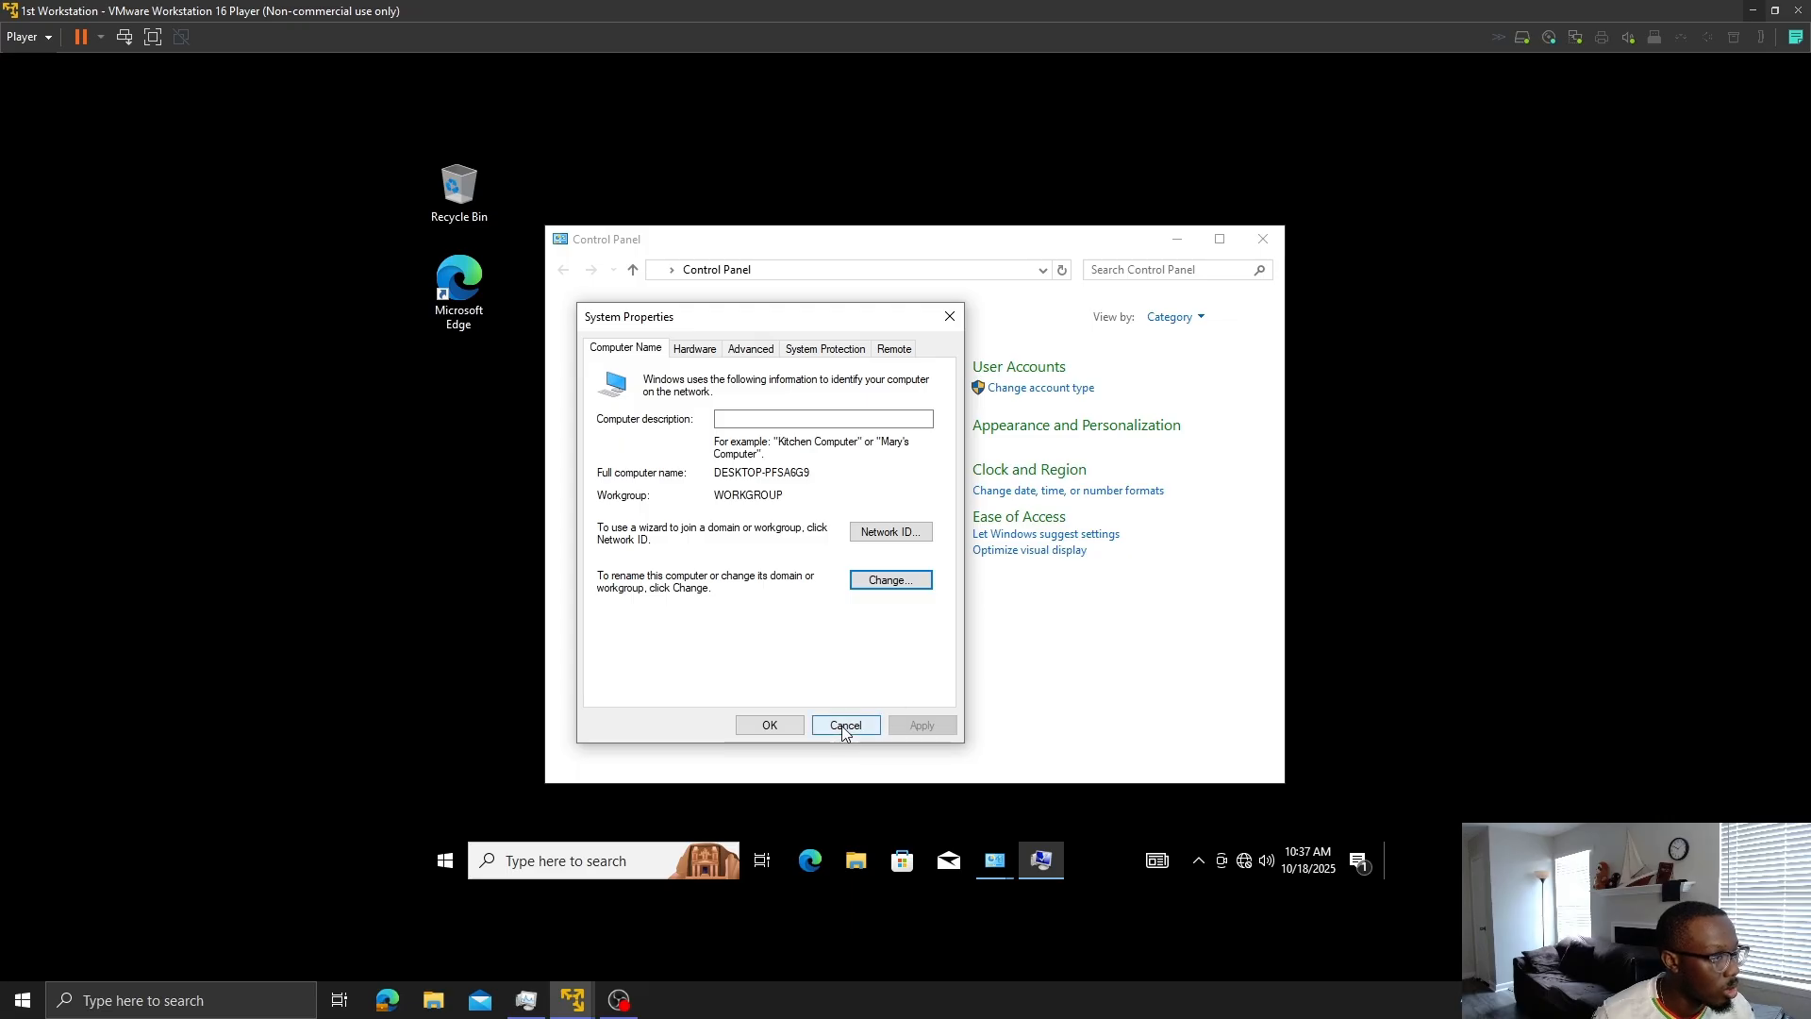
click(764, 726)
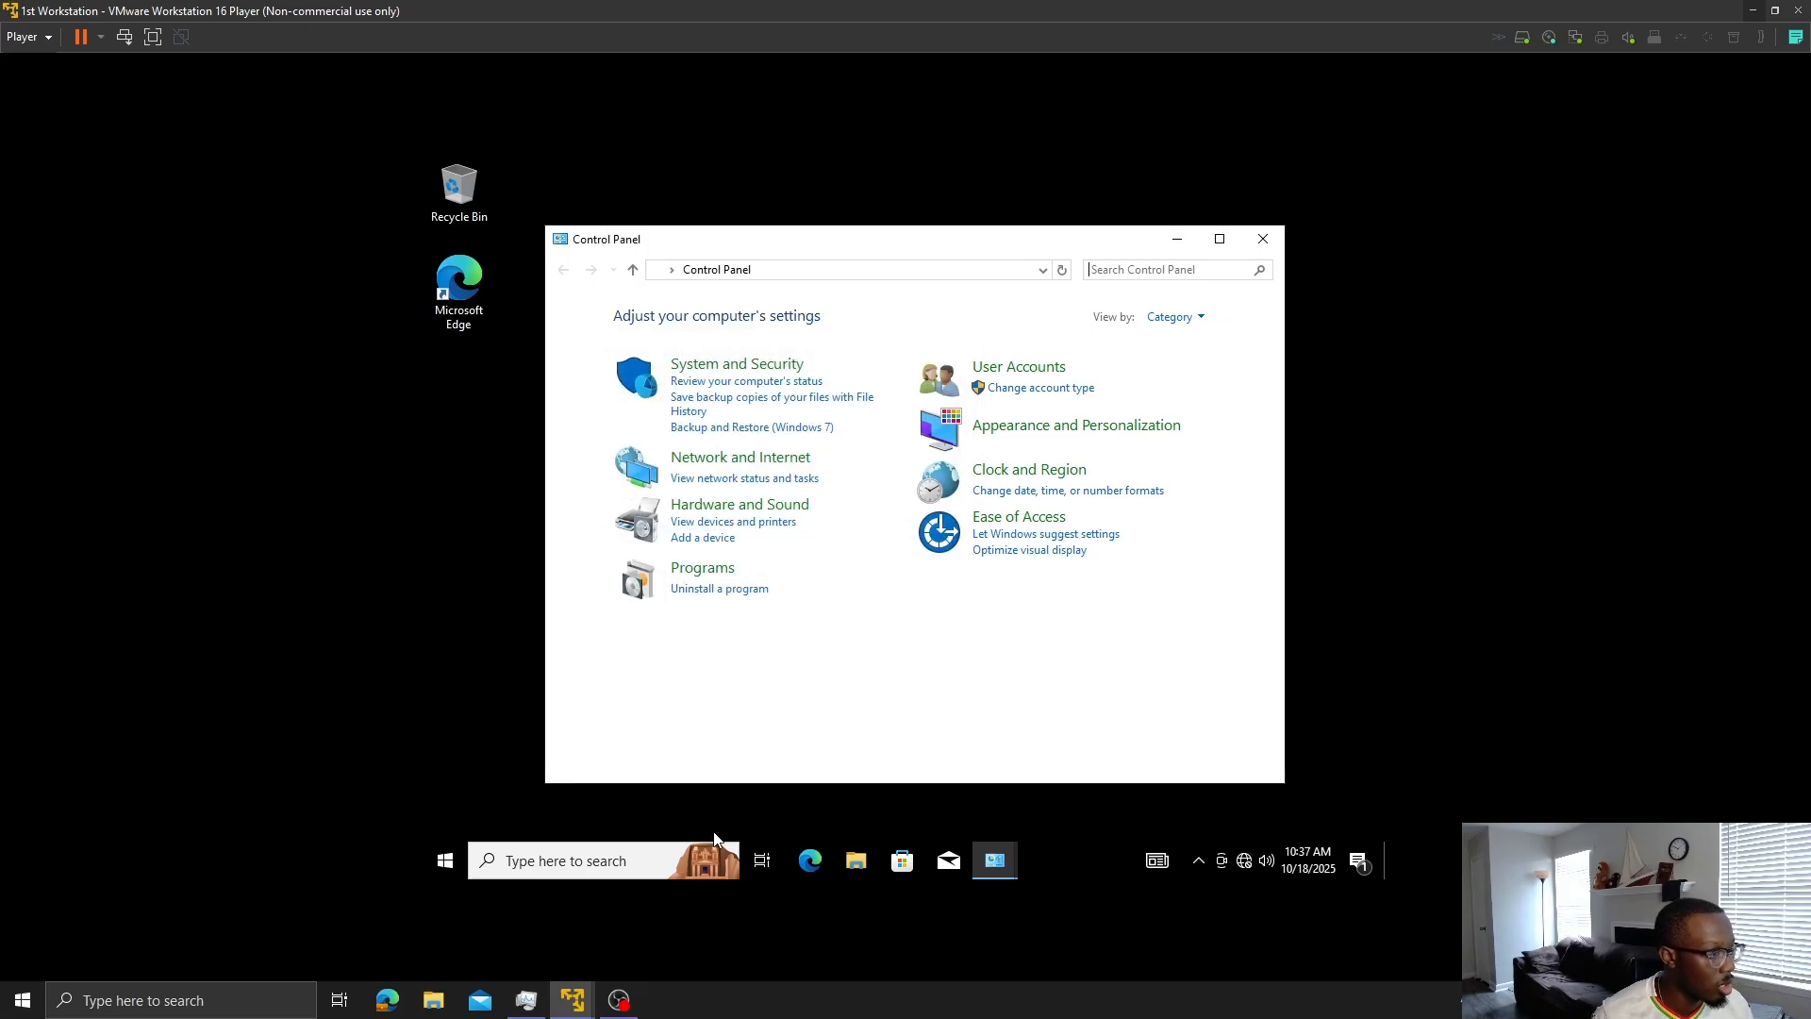
- Launch Command Prompt on the workstation by searching 'cmd'
click(624, 854)
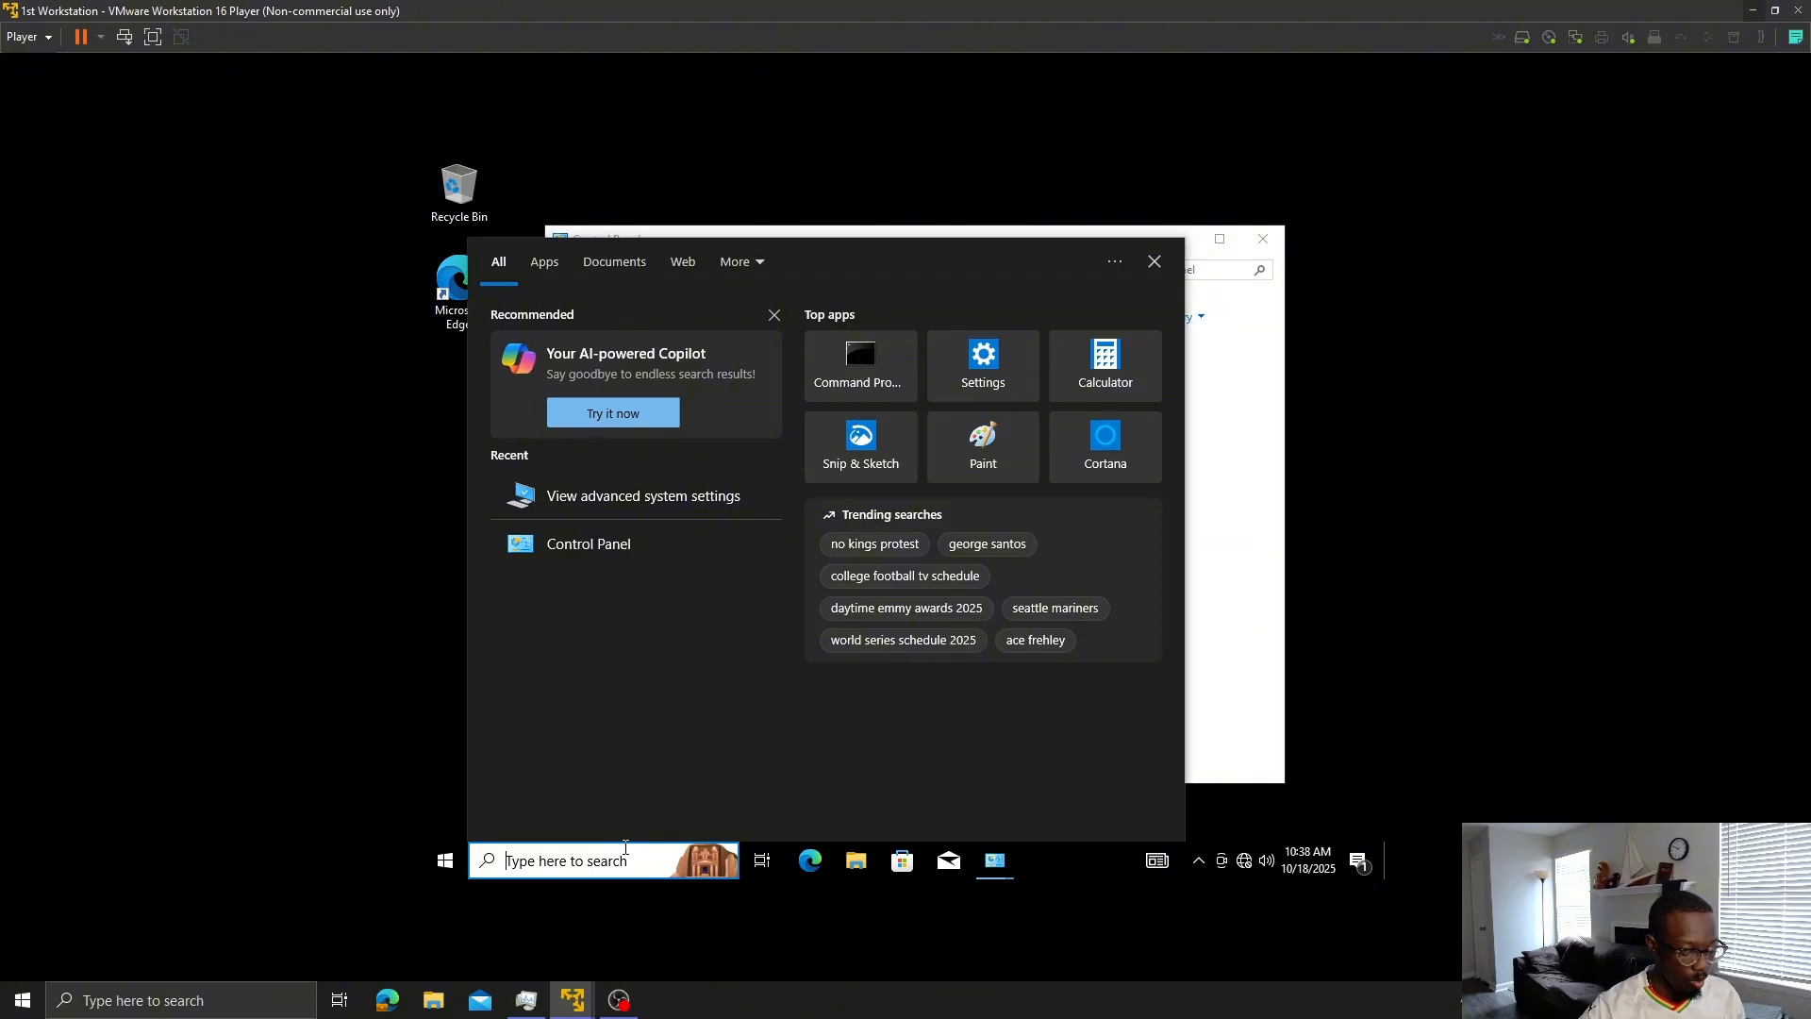
text(cmd)
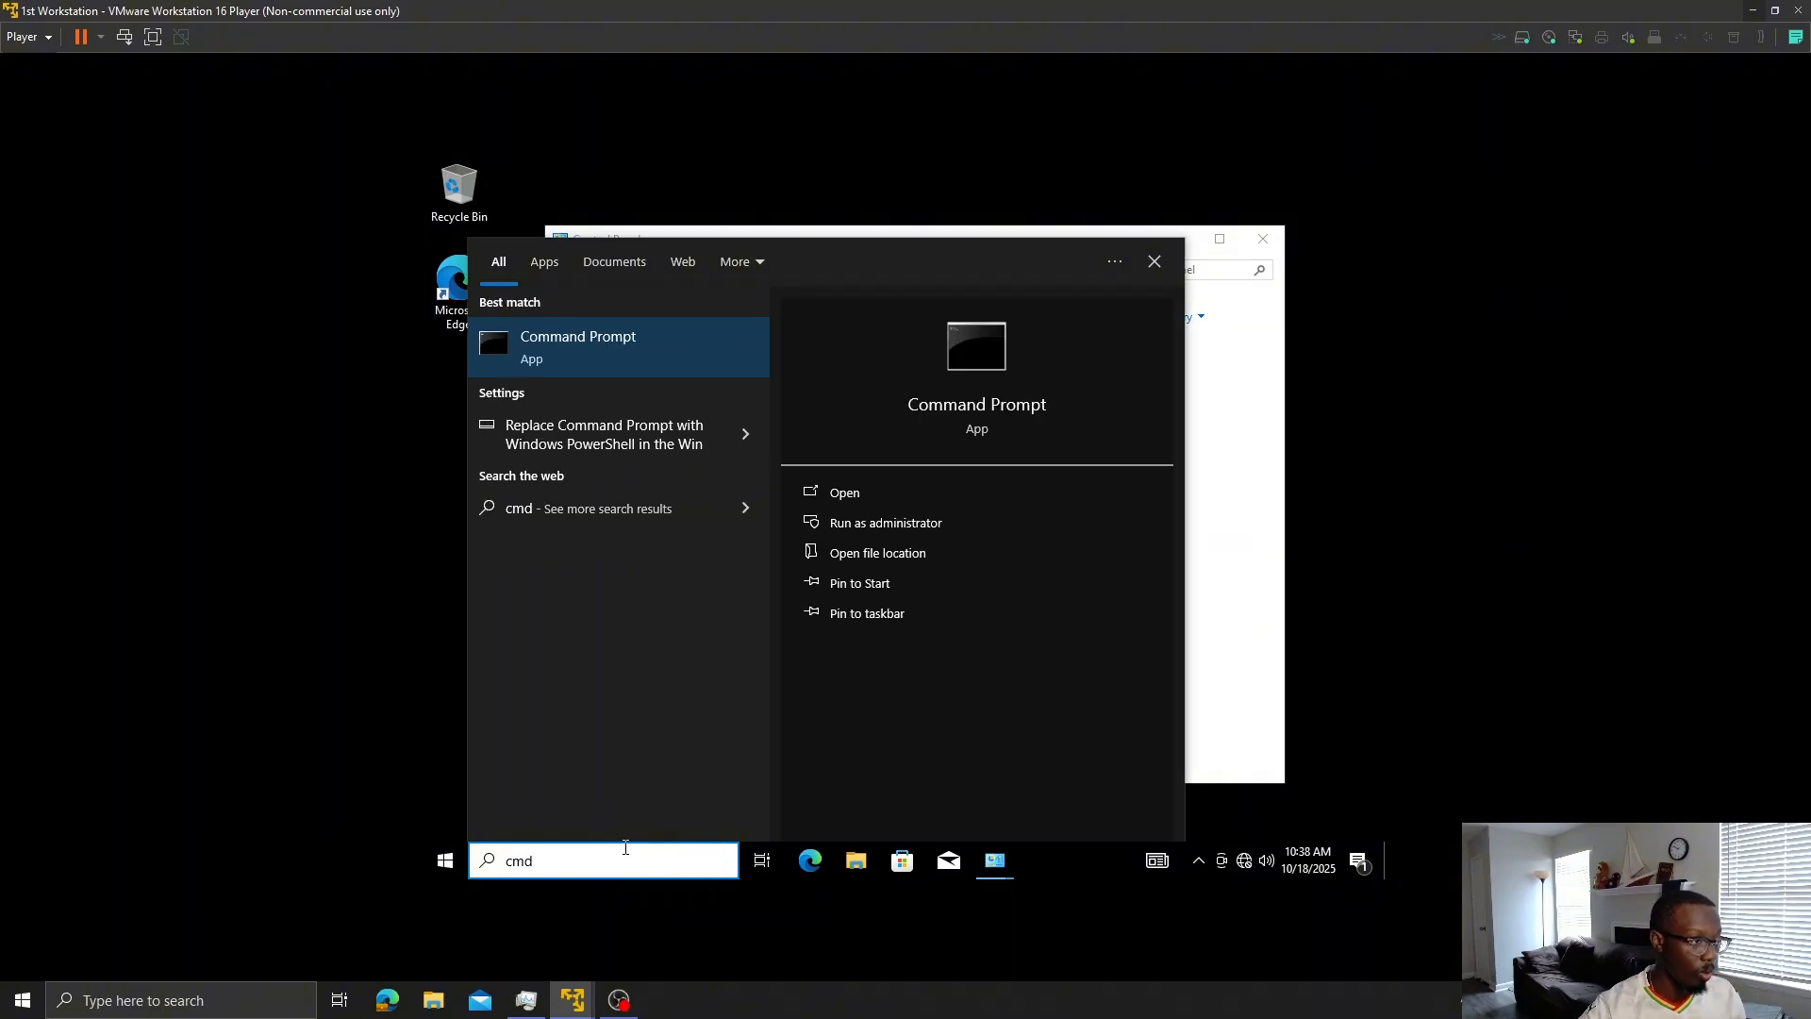
key(Return)
- Run 'ipconfig /all' and review the Ethernet0 details (IPv4 192.168.181.10, gateway 192.168.181.2)
text(ip)
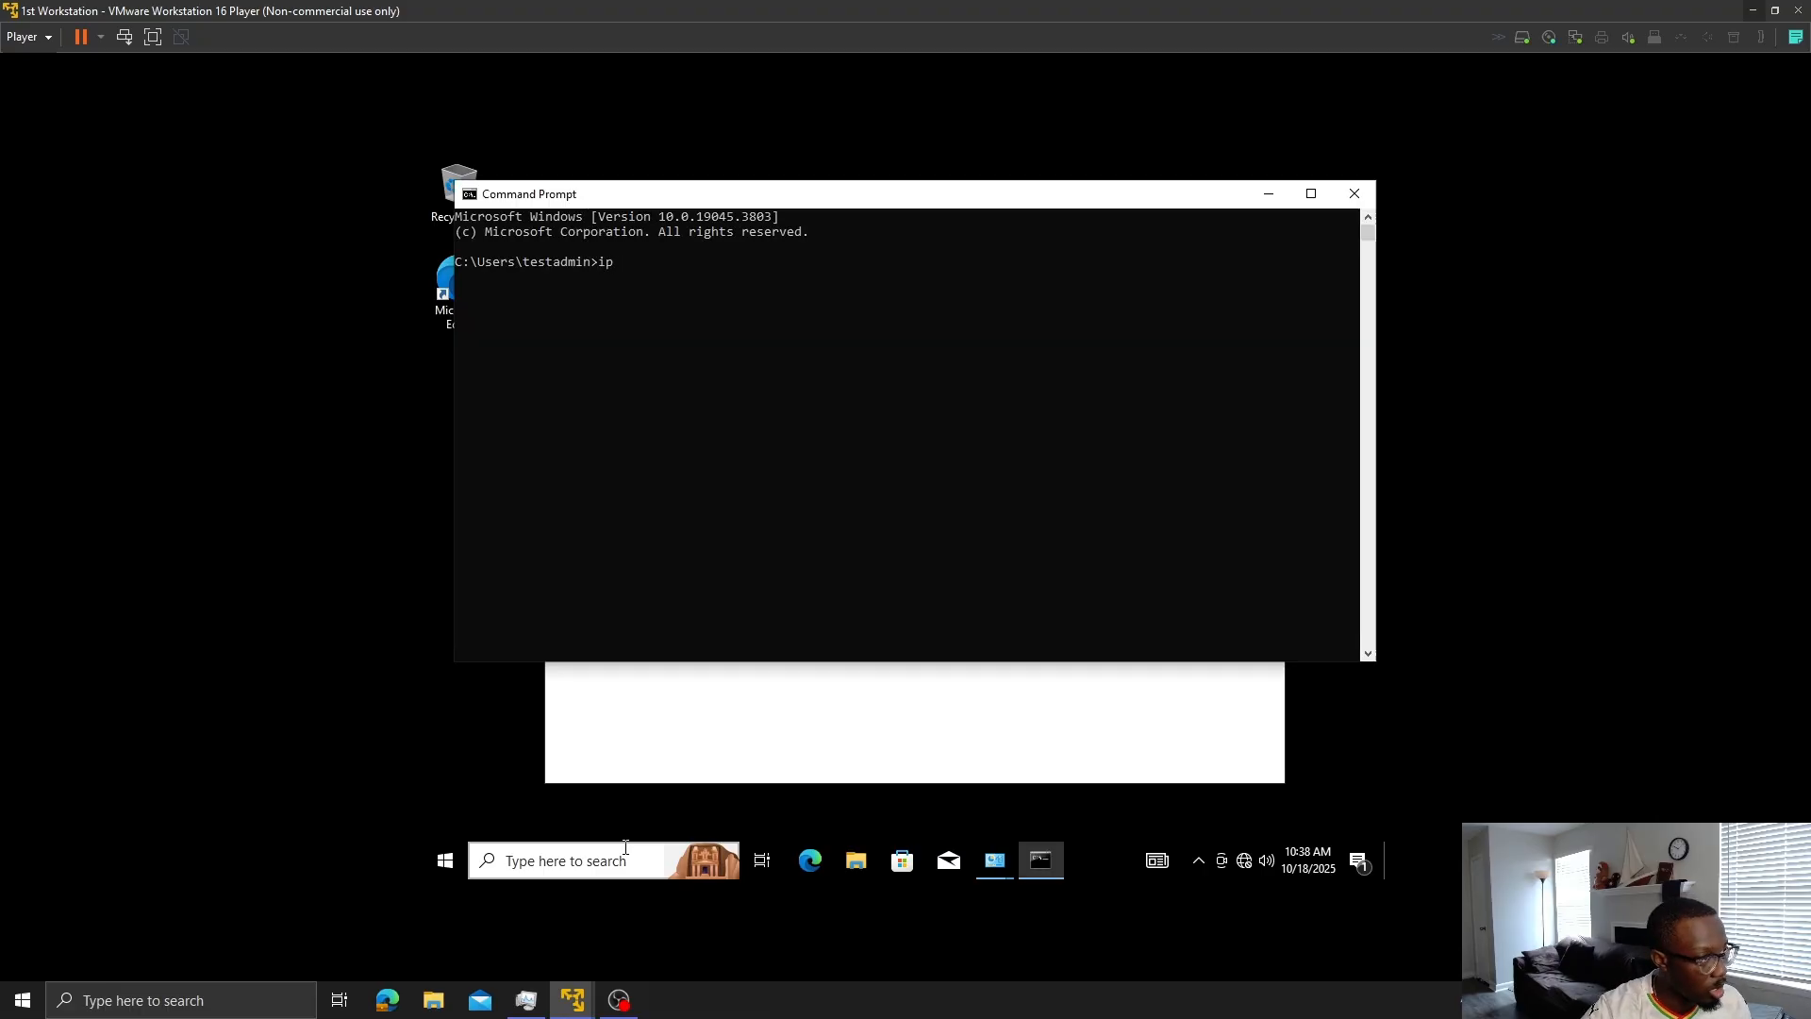
text(cofig)
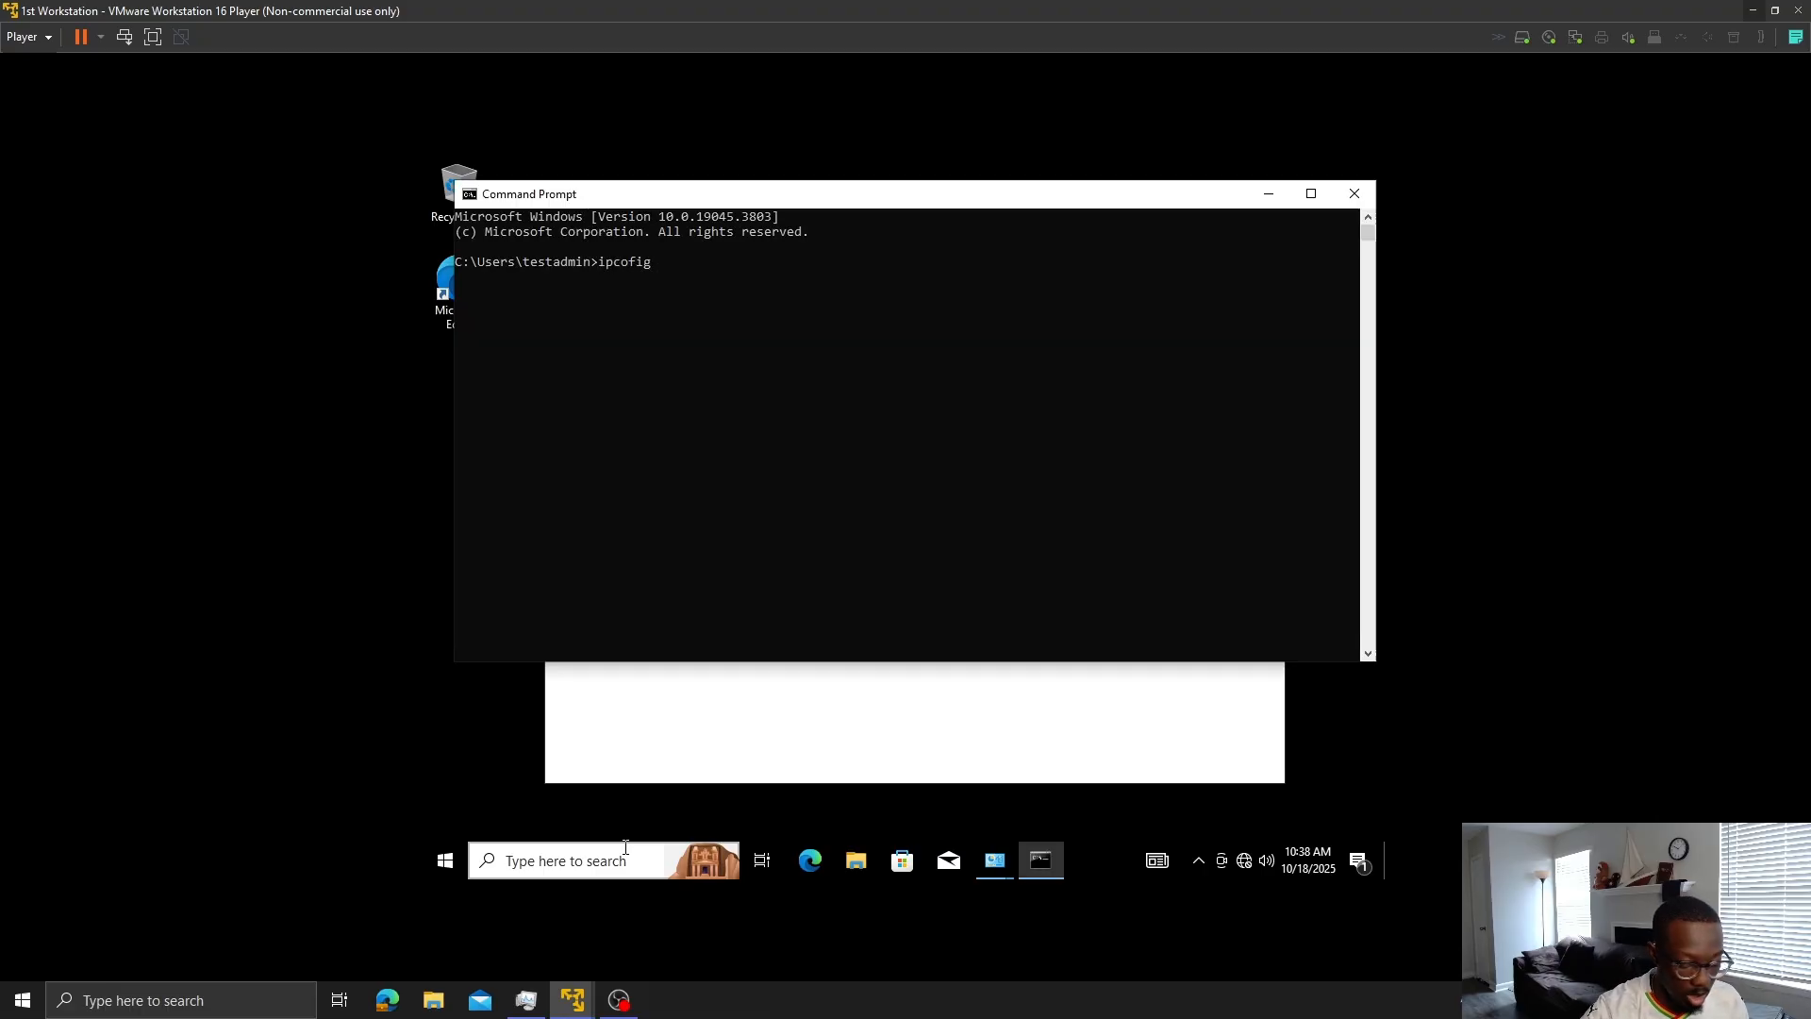
key(BackSpace)
key(BackSpace)
key(BackSpace)
key(BackSpace)
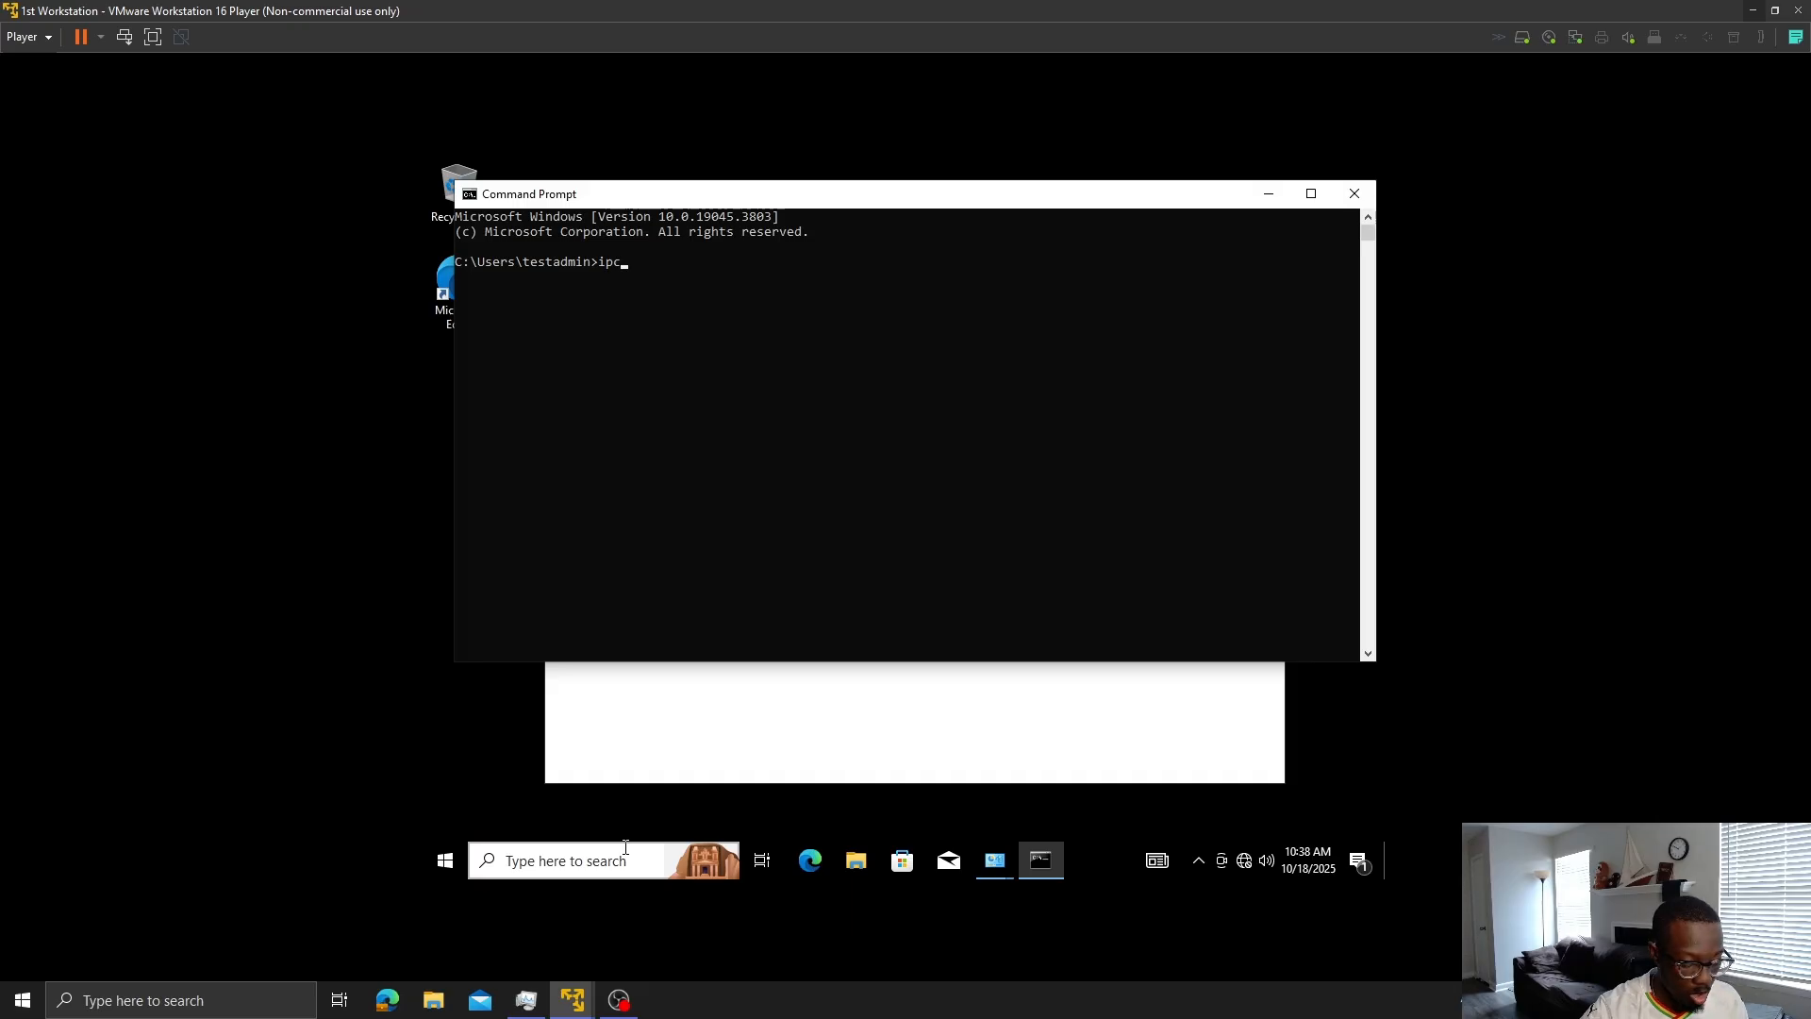
text(onfig)
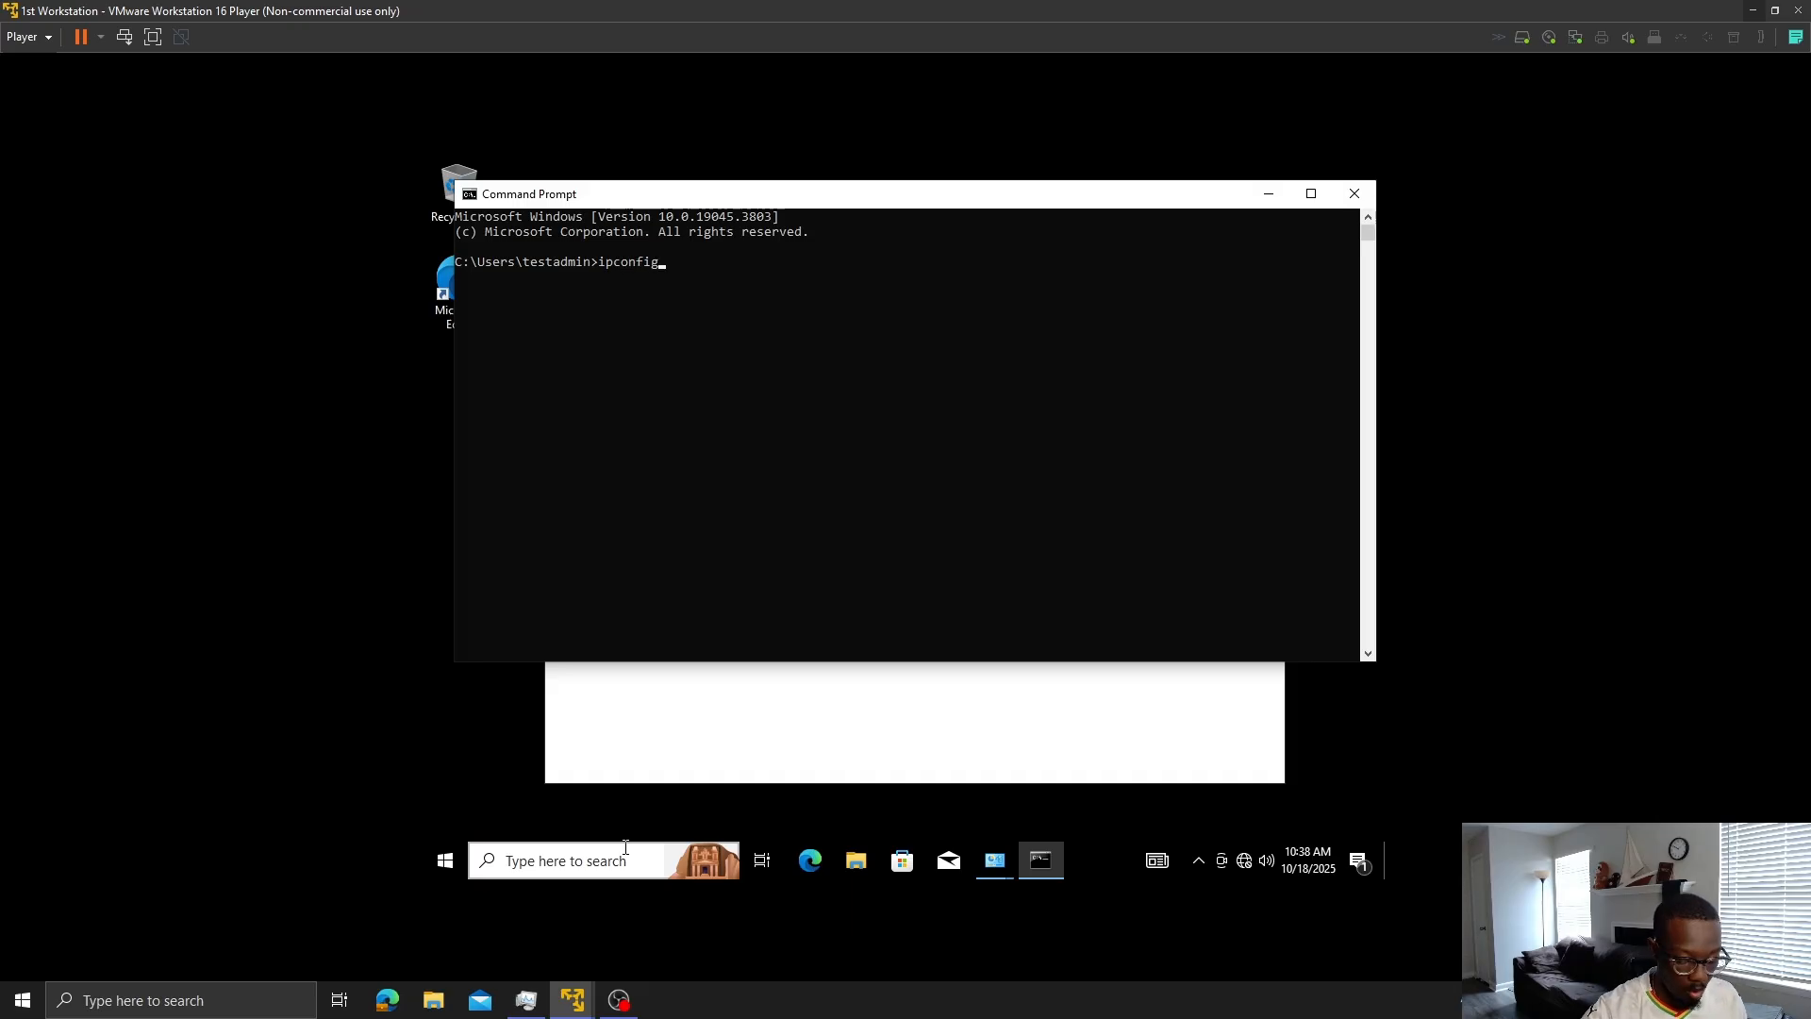
text( /all)
key(Return)
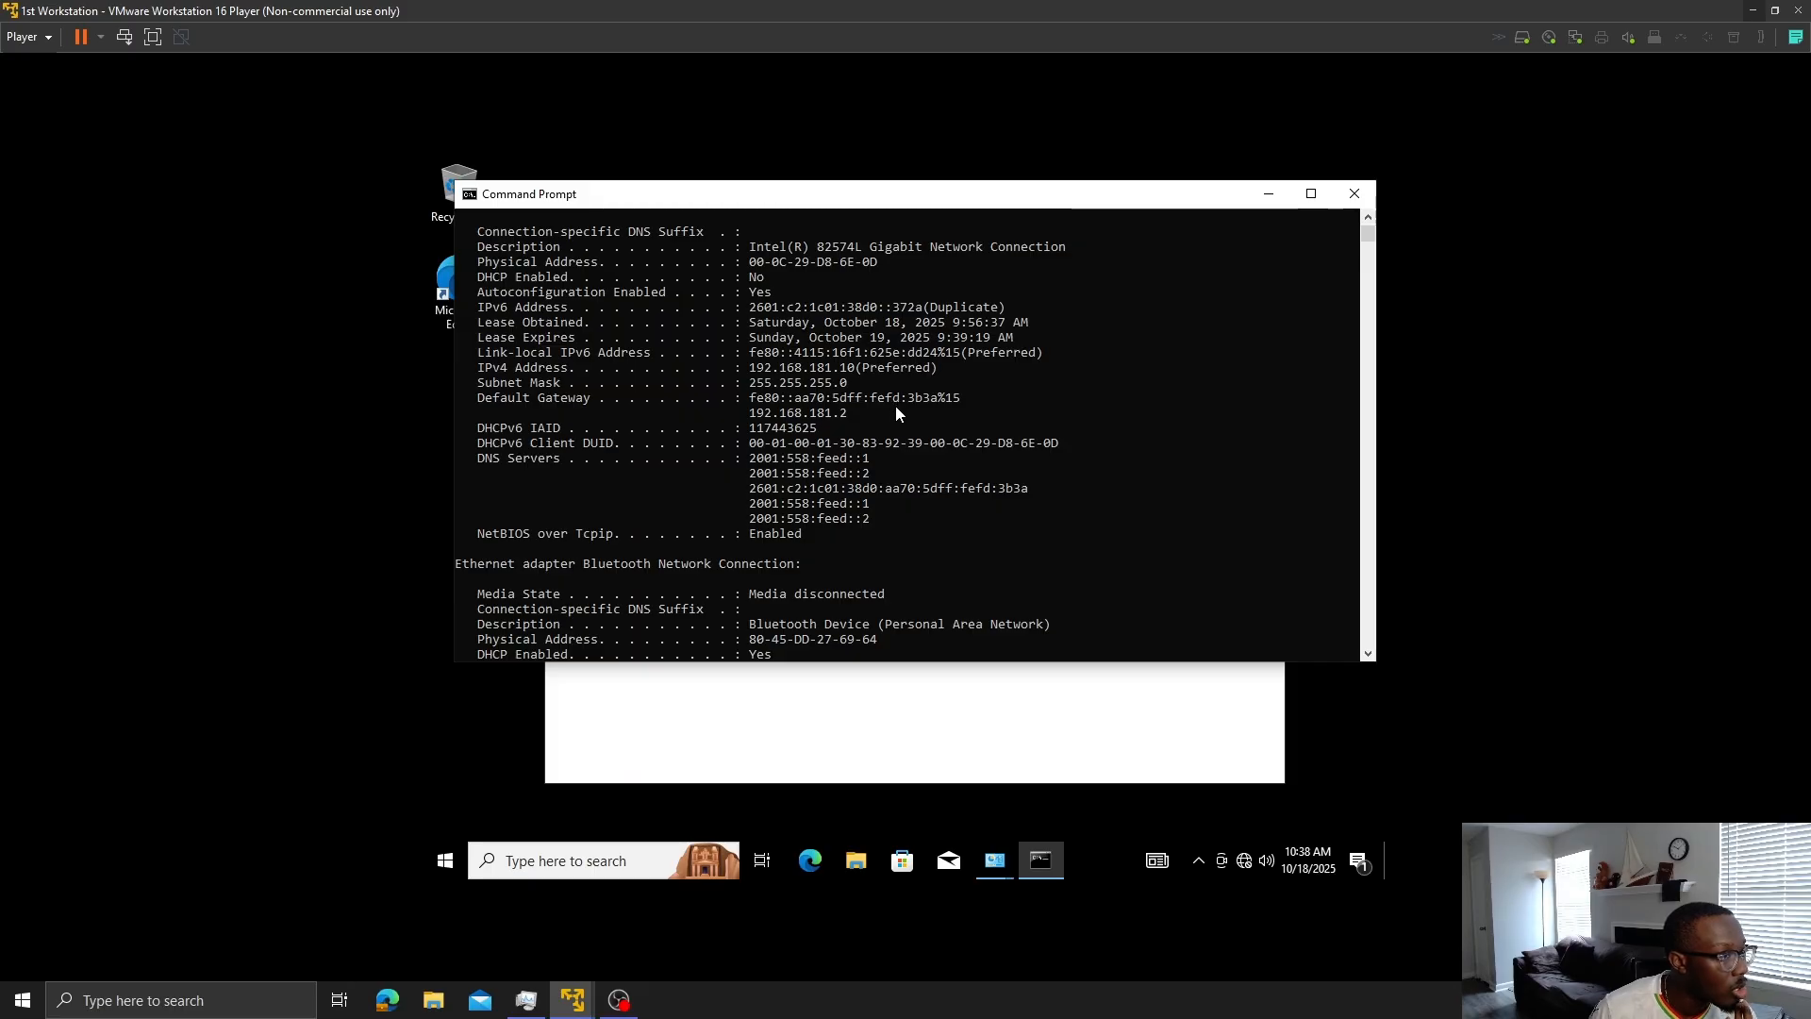
scroll(887, 436, up, 1)
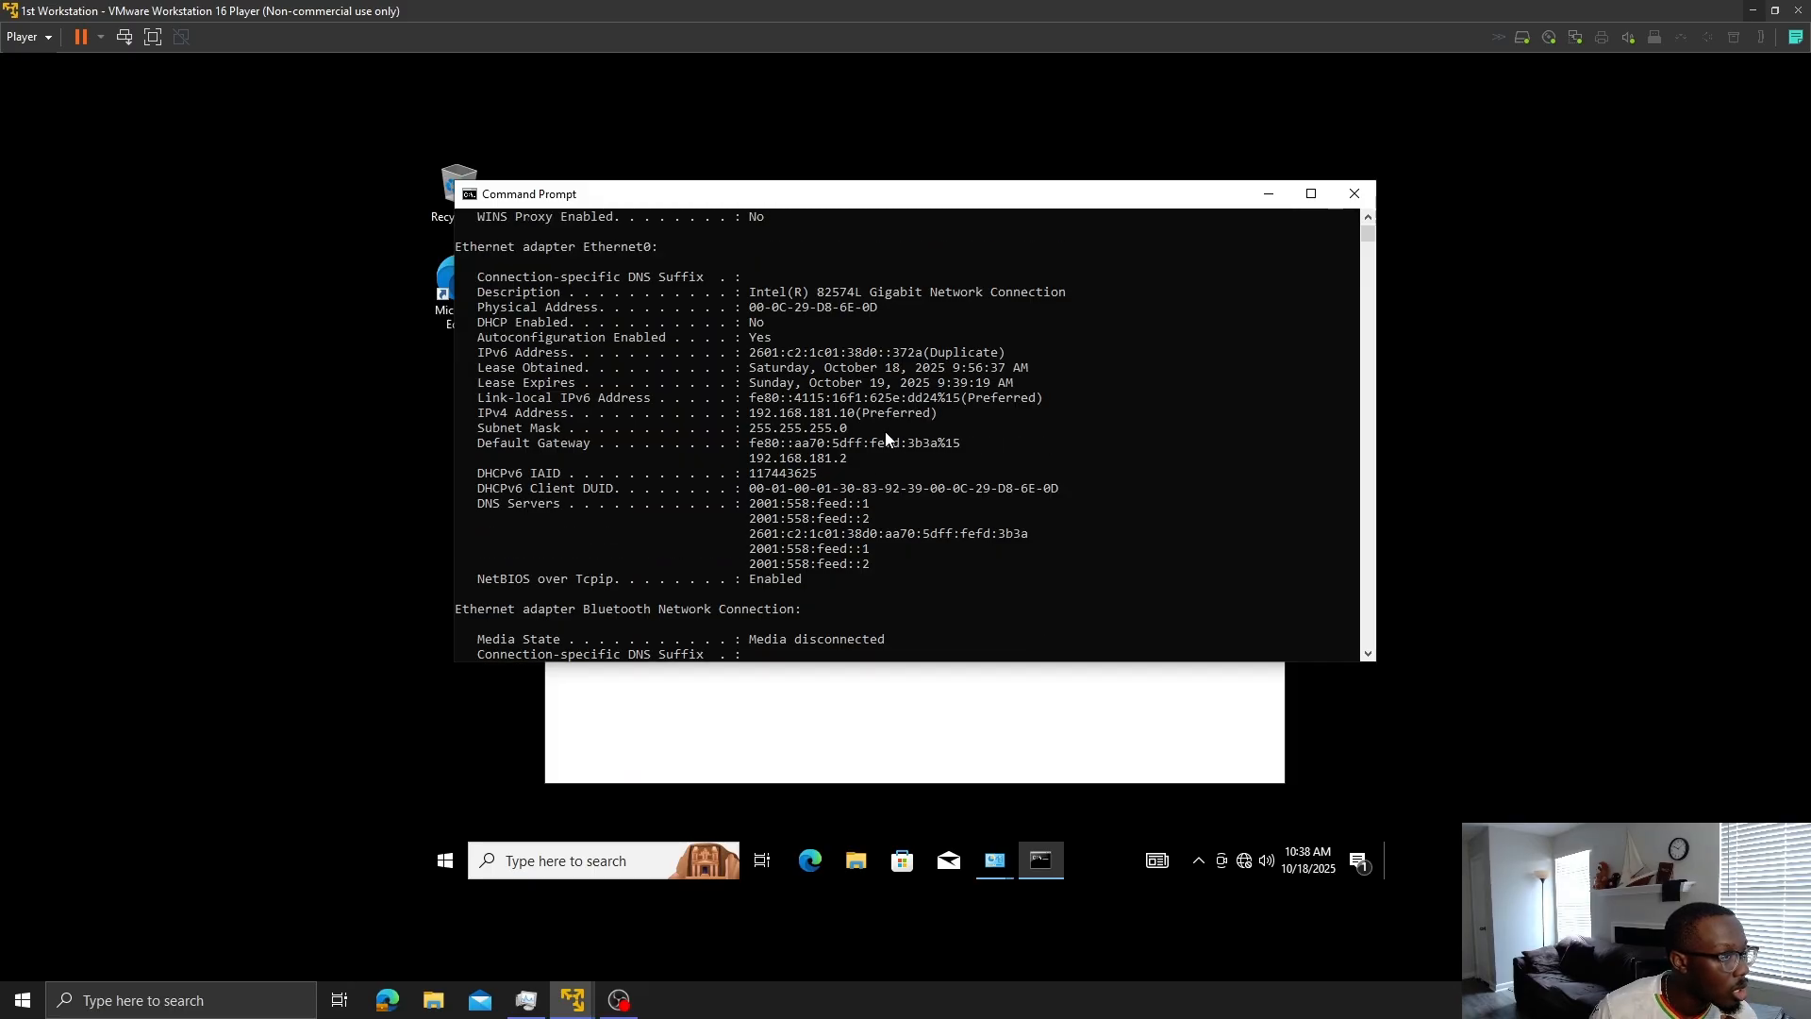
scroll(909, 432, down, 1)
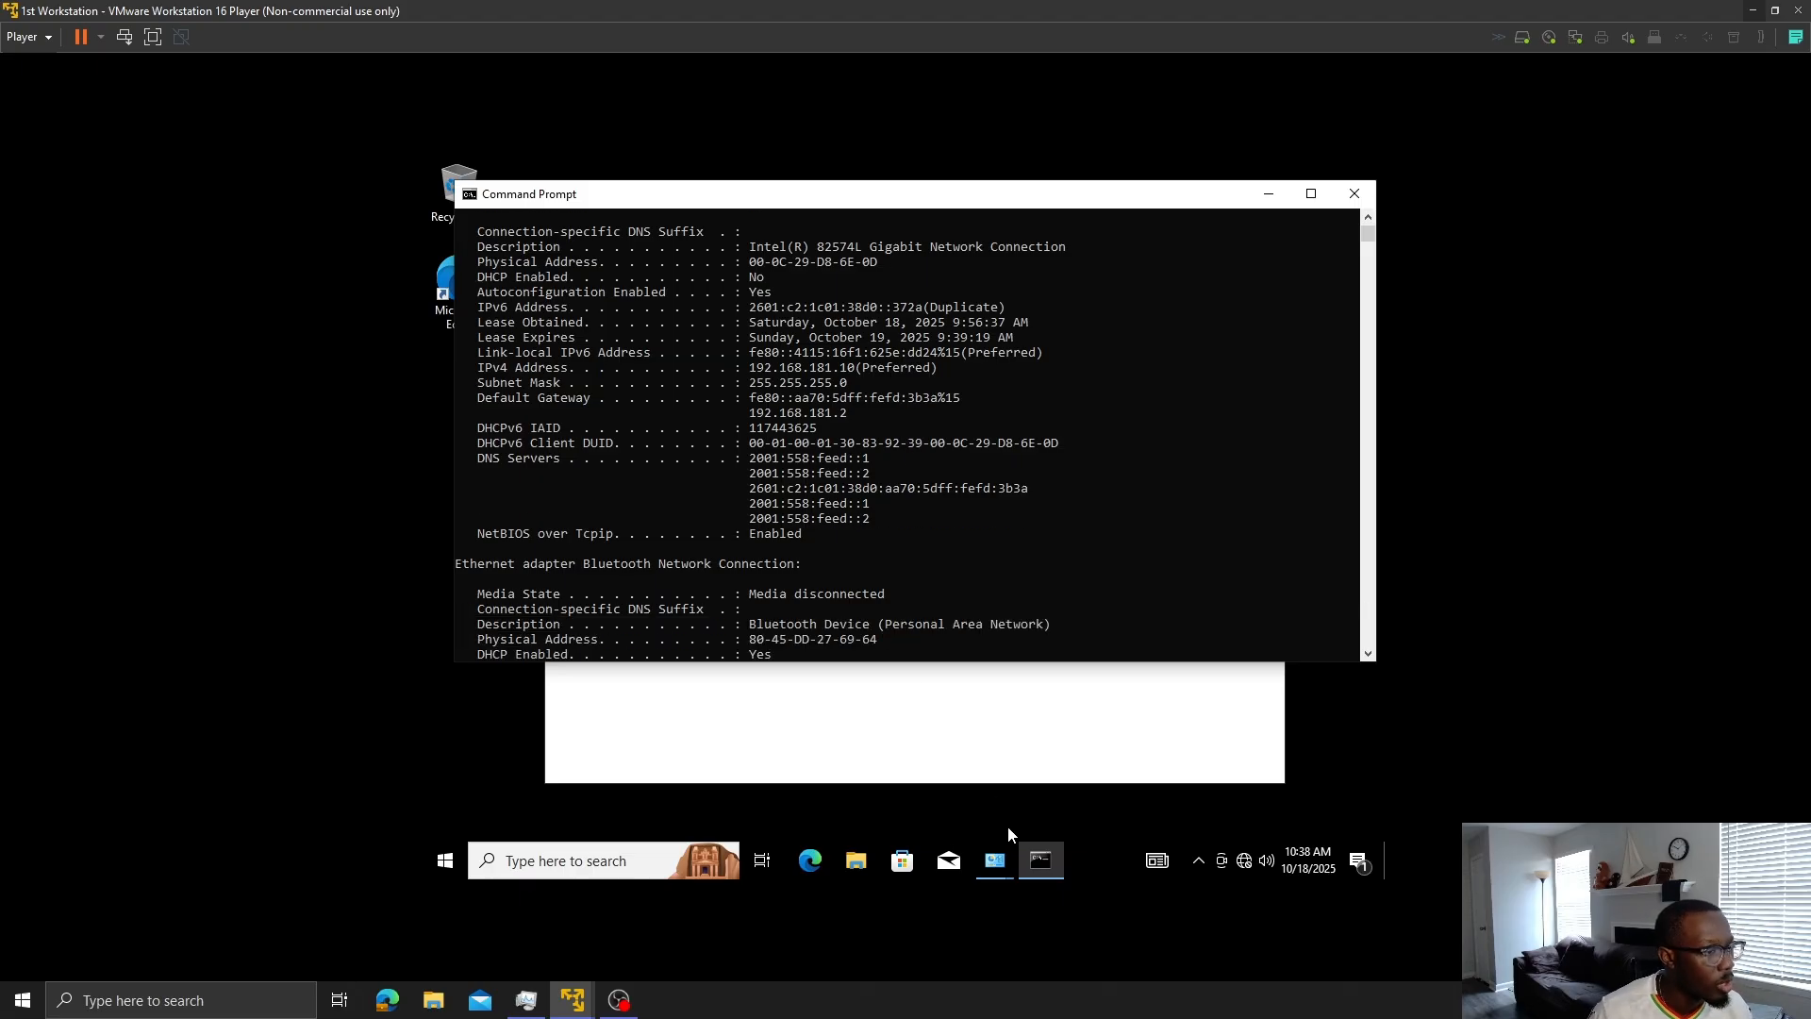
- Switch to the myfirstdomain server VM to read its address 192.168.181.157
mouse_move(585, 1000)
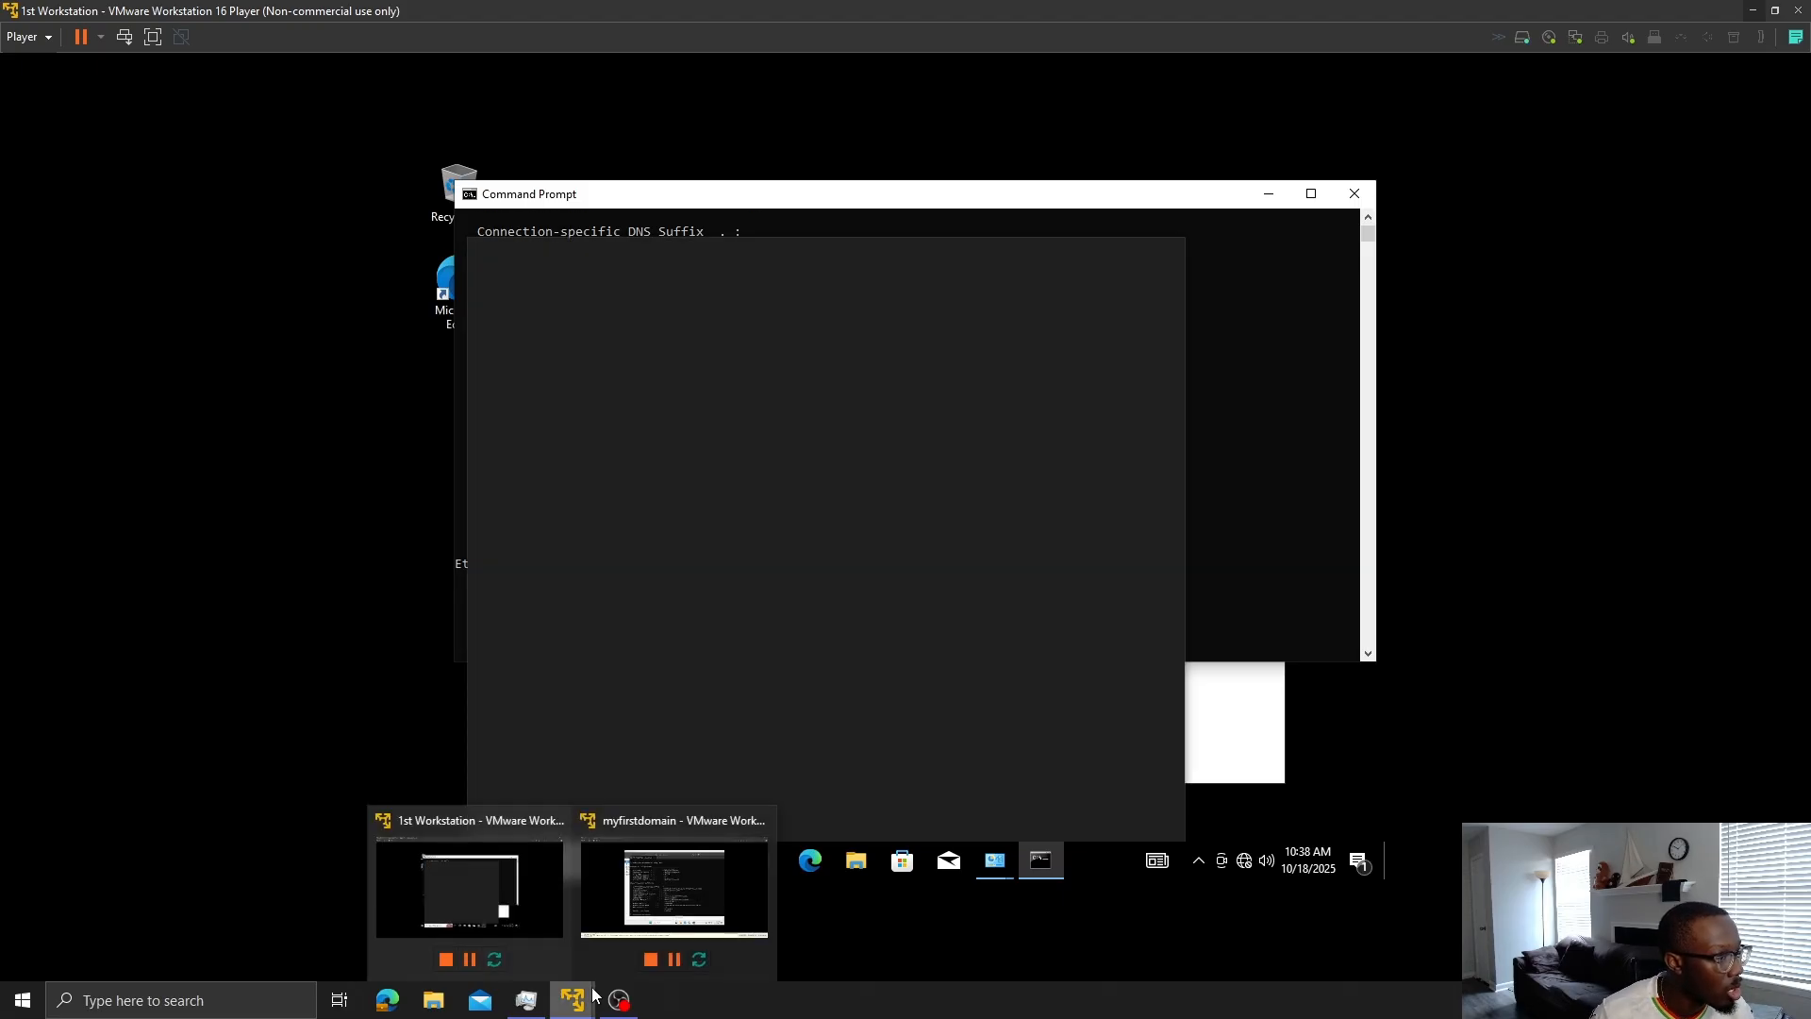
click(639, 887)
click(919, 522)
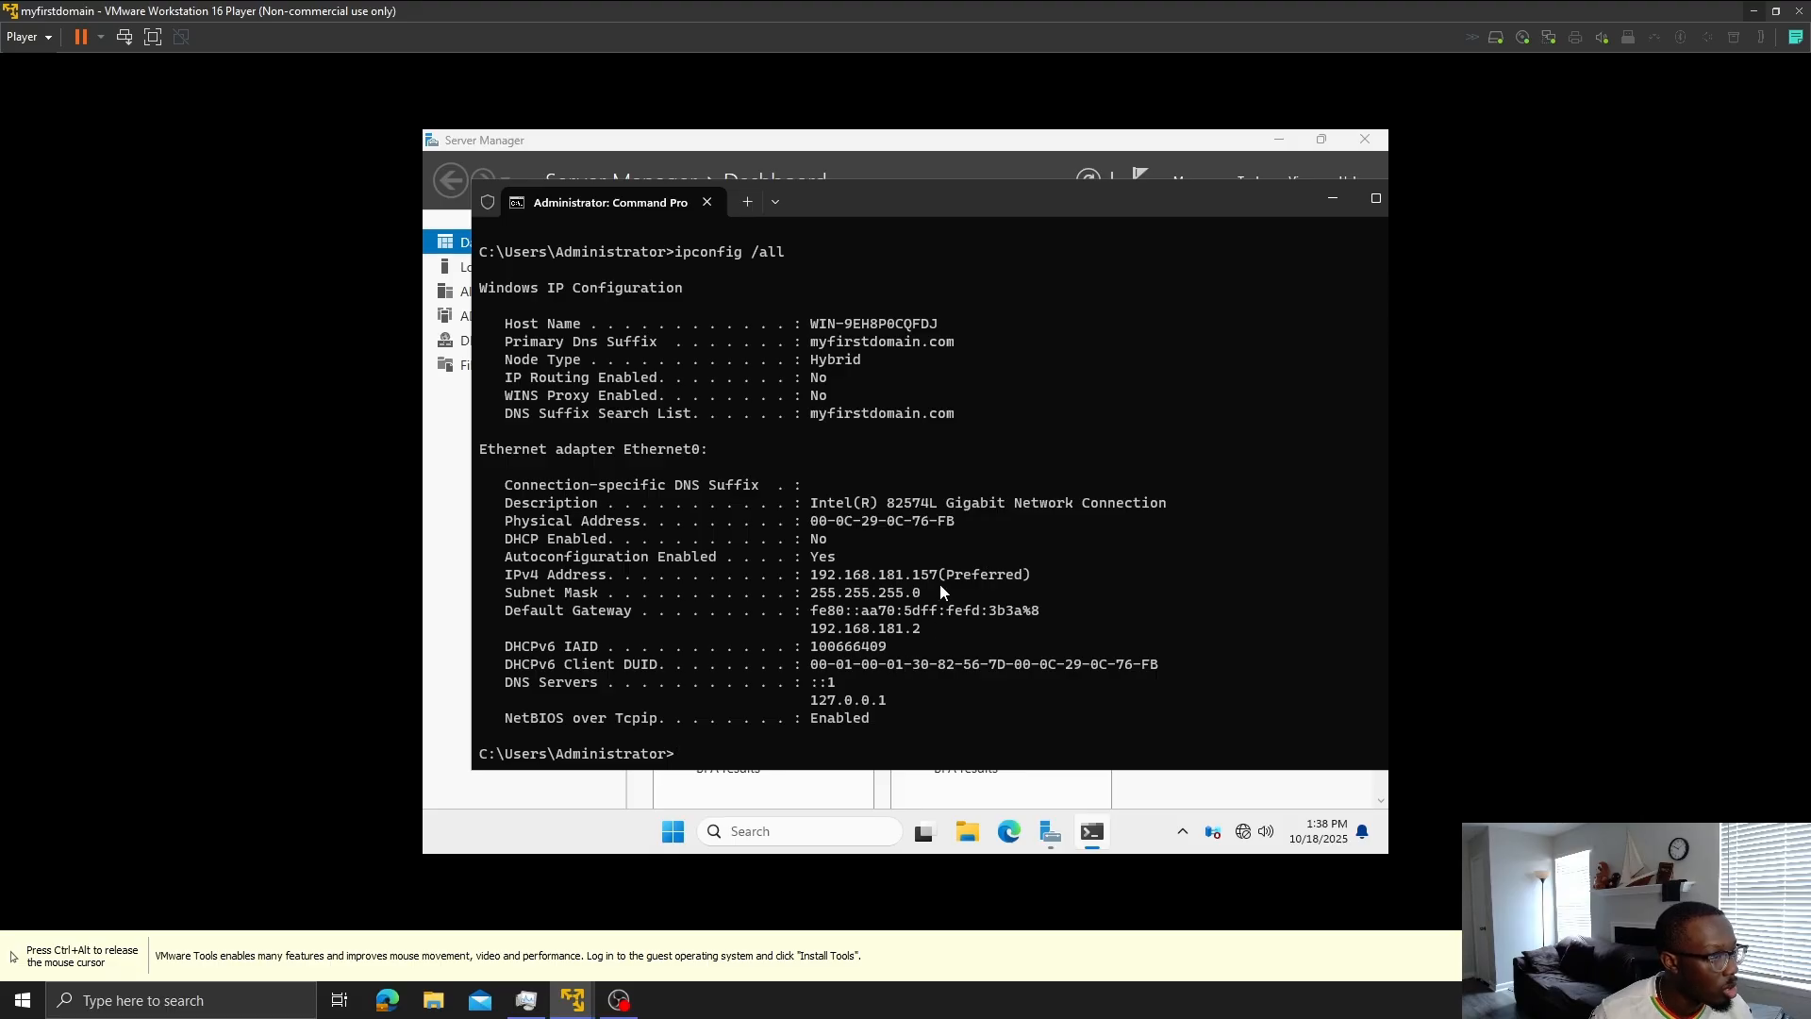
key(ctrl+alt)
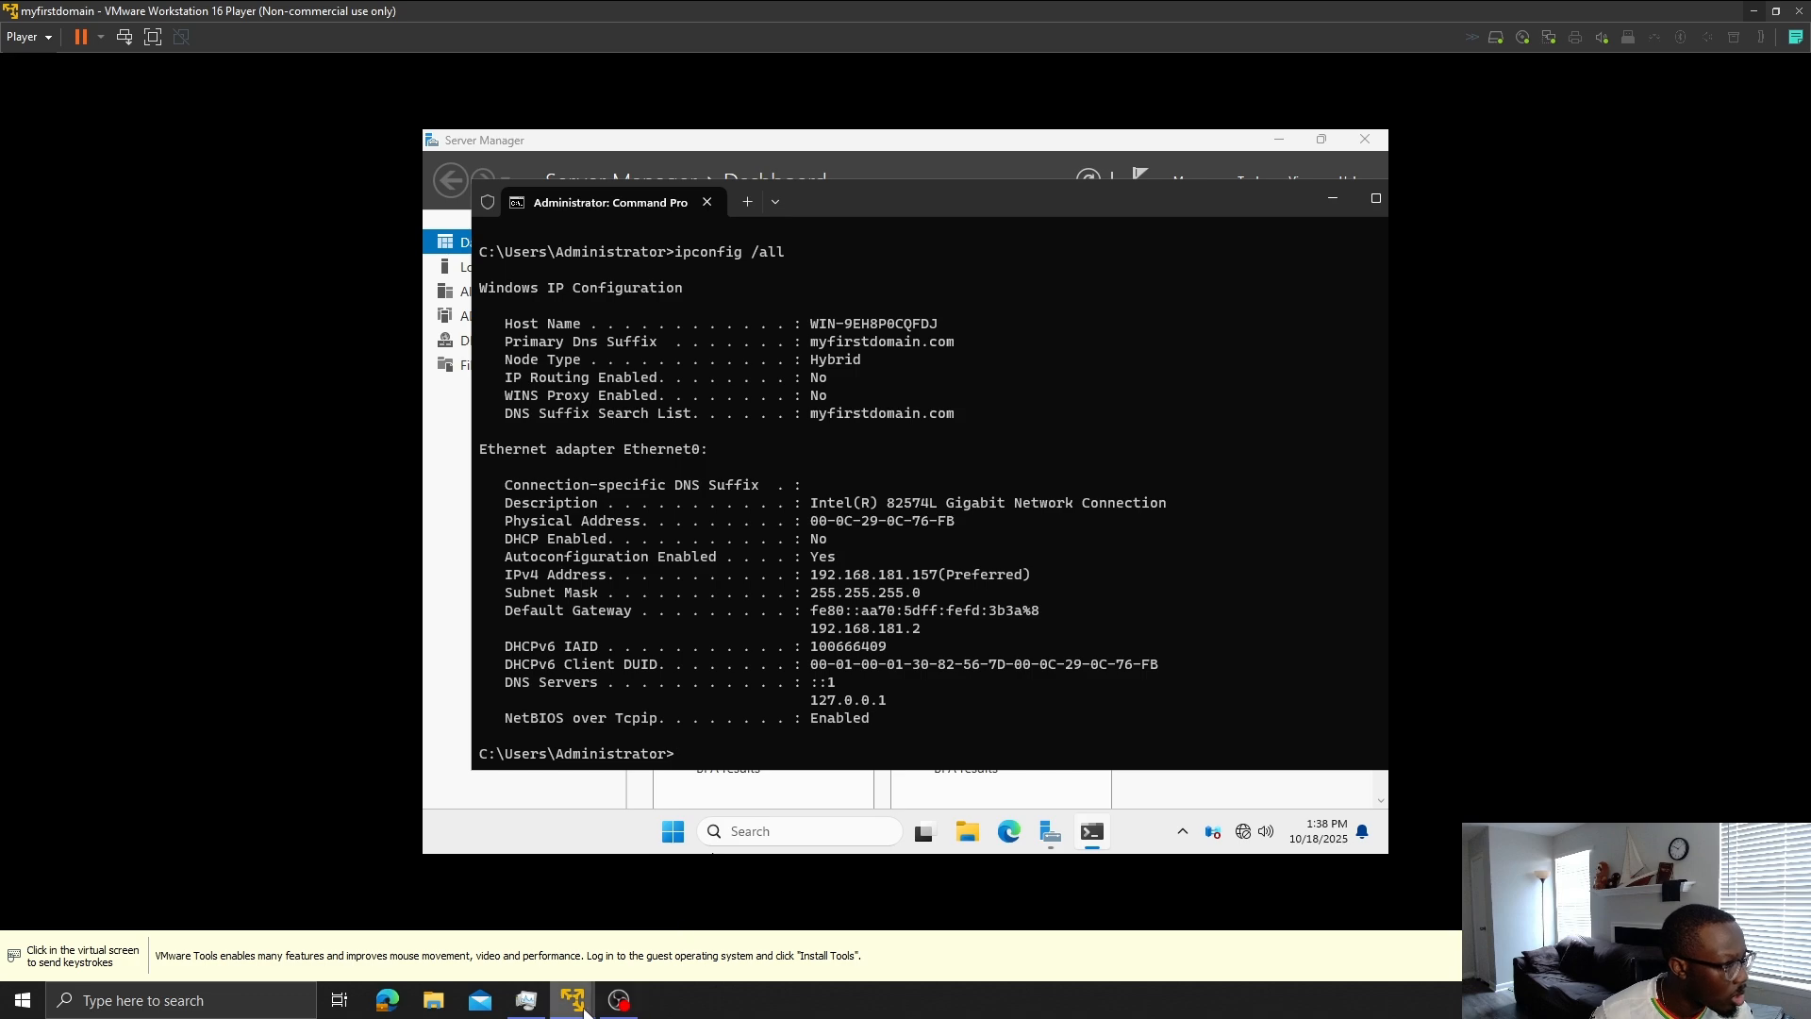
- Return to 1st Workstation and review its ipconfig output in Command Prompt
mouse_move(569, 1009)
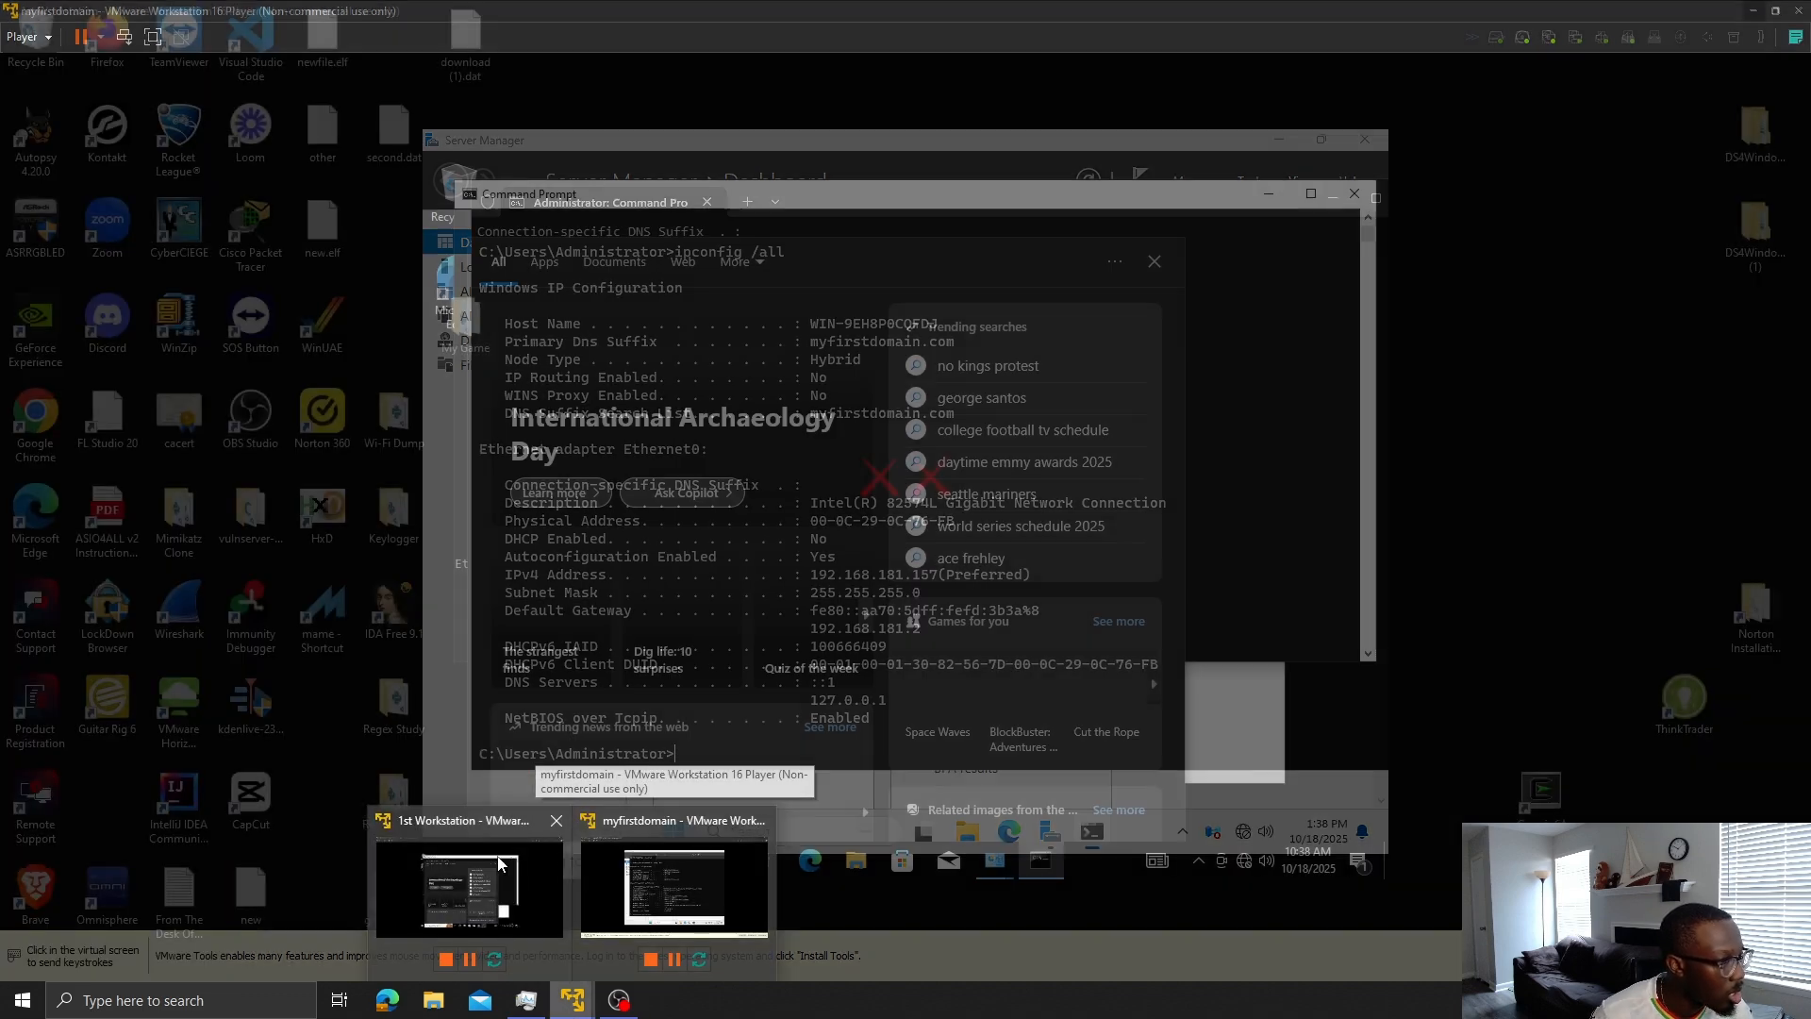
click(469, 887)
click(1334, 398)
click(1287, 427)
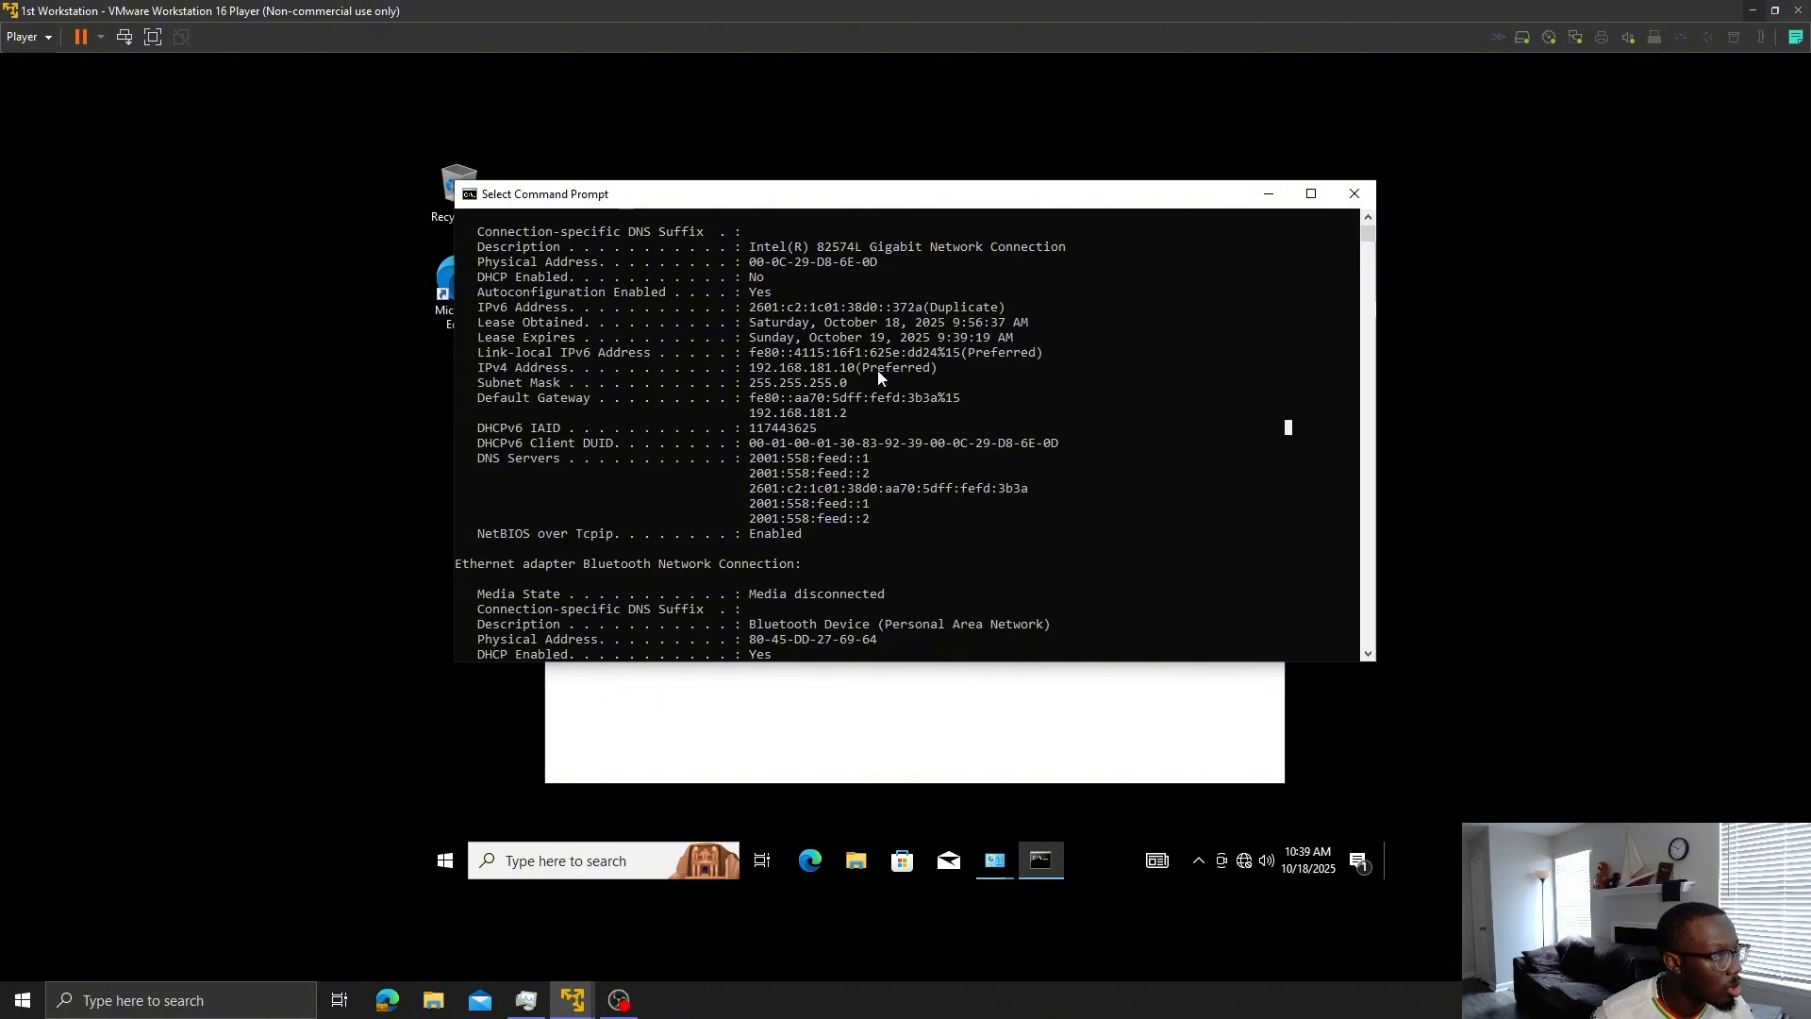
scroll(899, 437, up, 3)
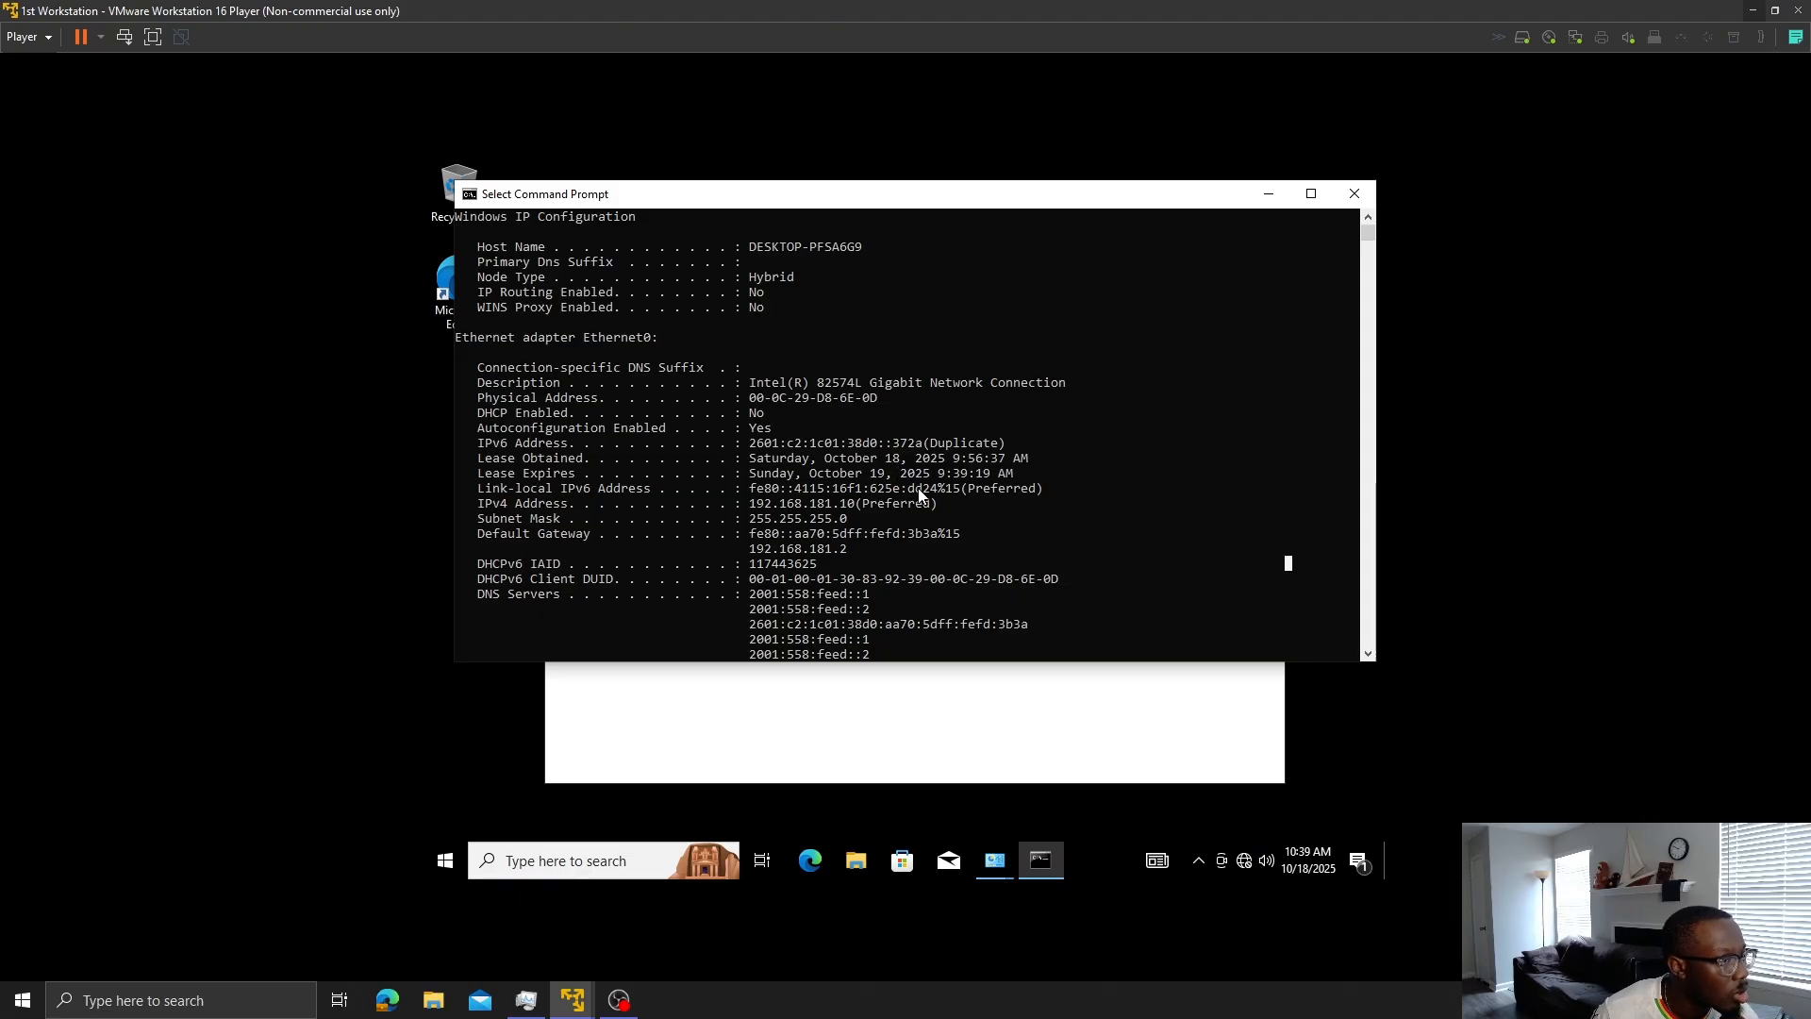
scroll(920, 490, down, 2)
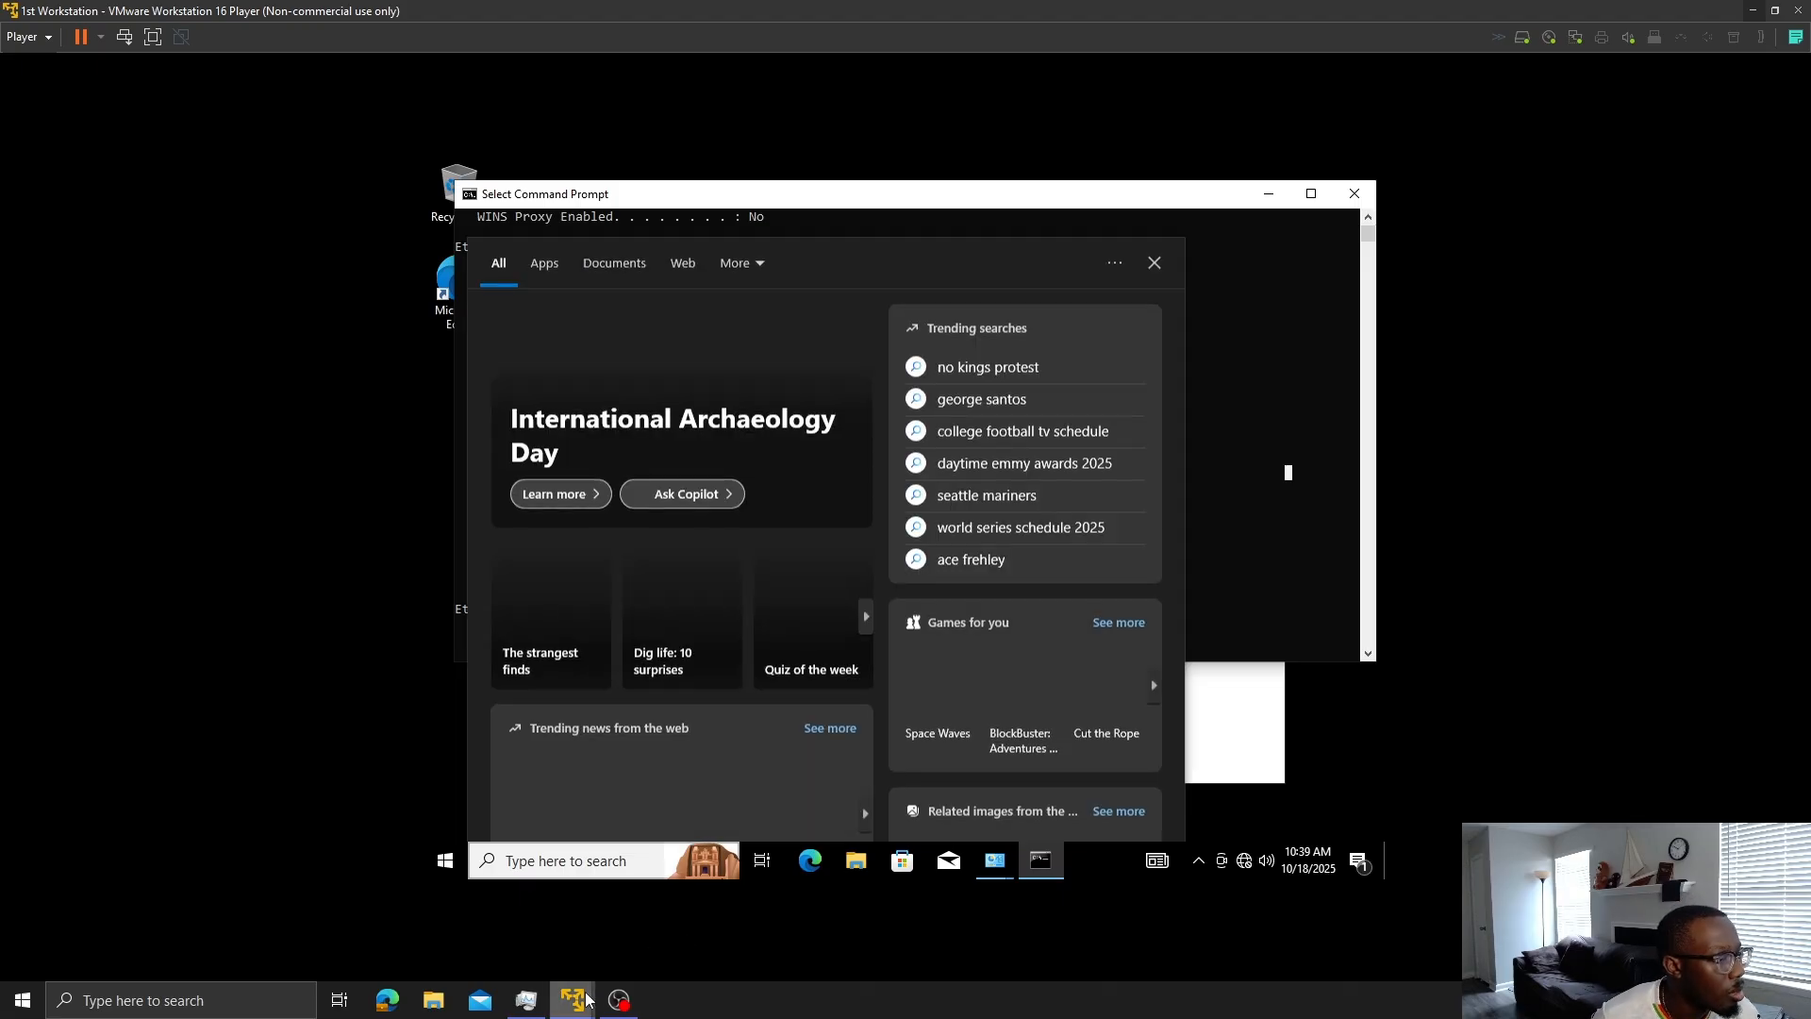
- Check the server's DNS suffix myfirstdomain.com in its ipconfig output
mouse_move(577, 1004)
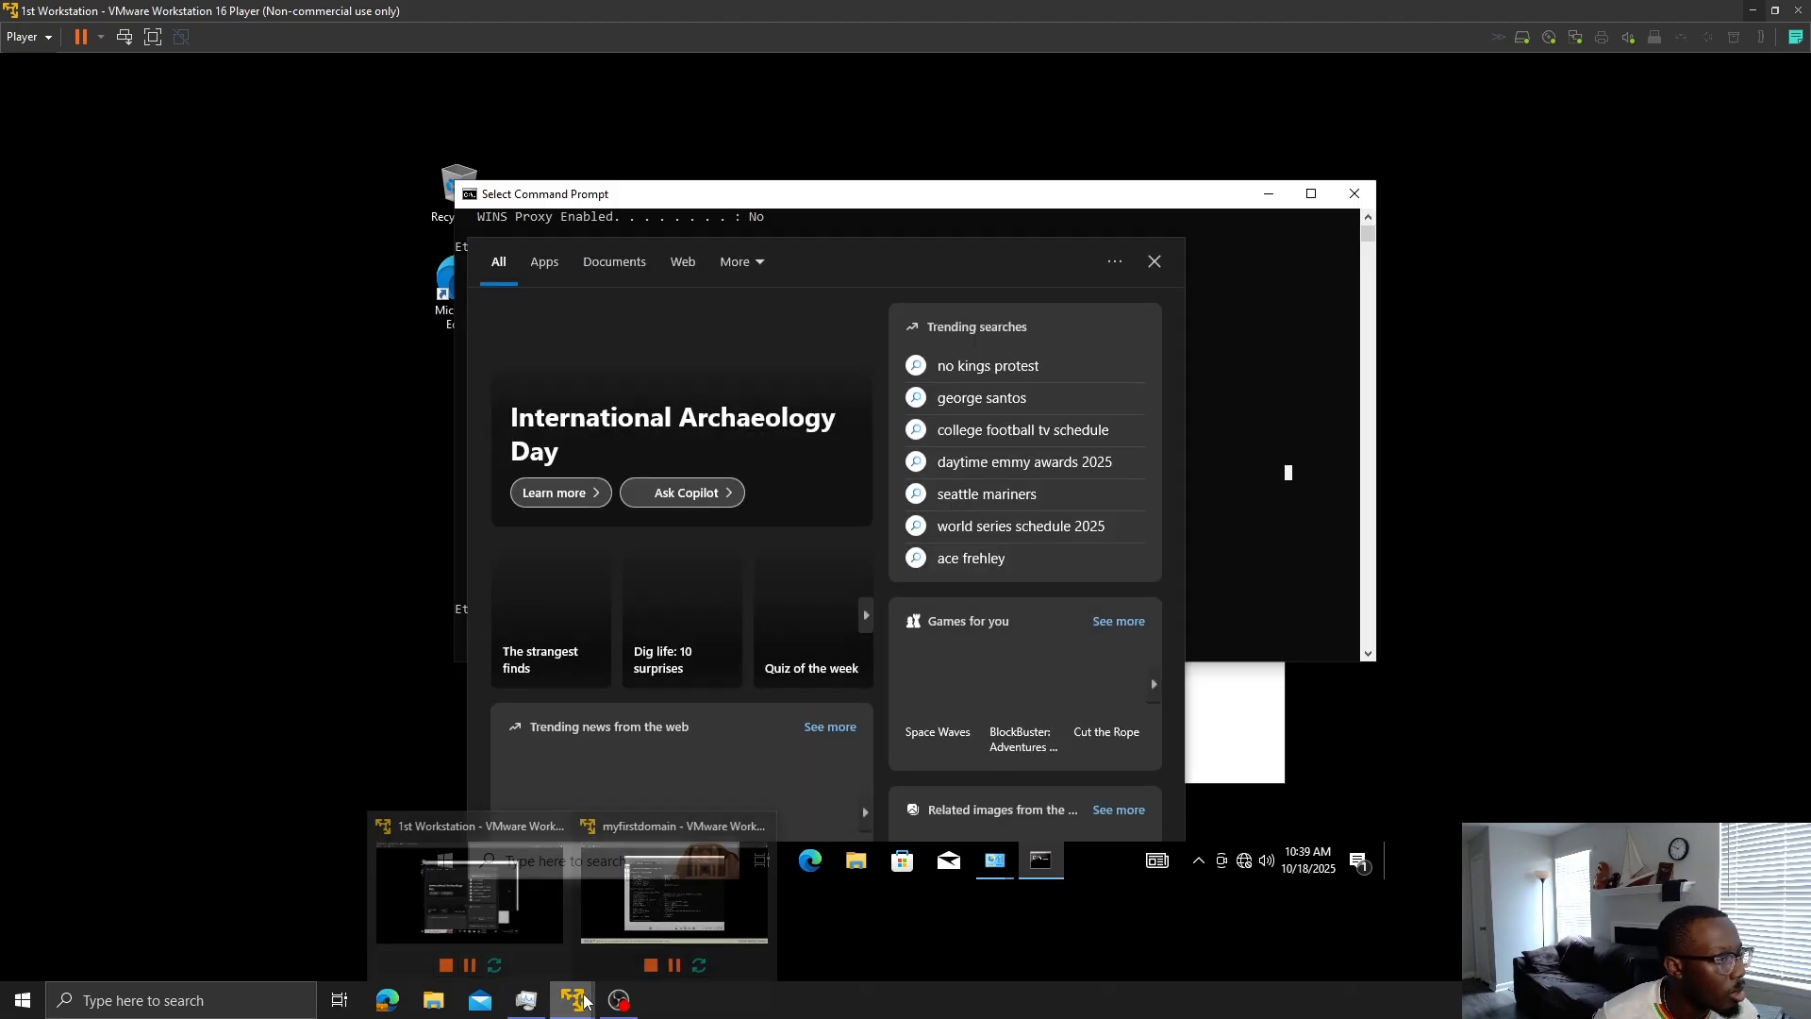
click(502, 866)
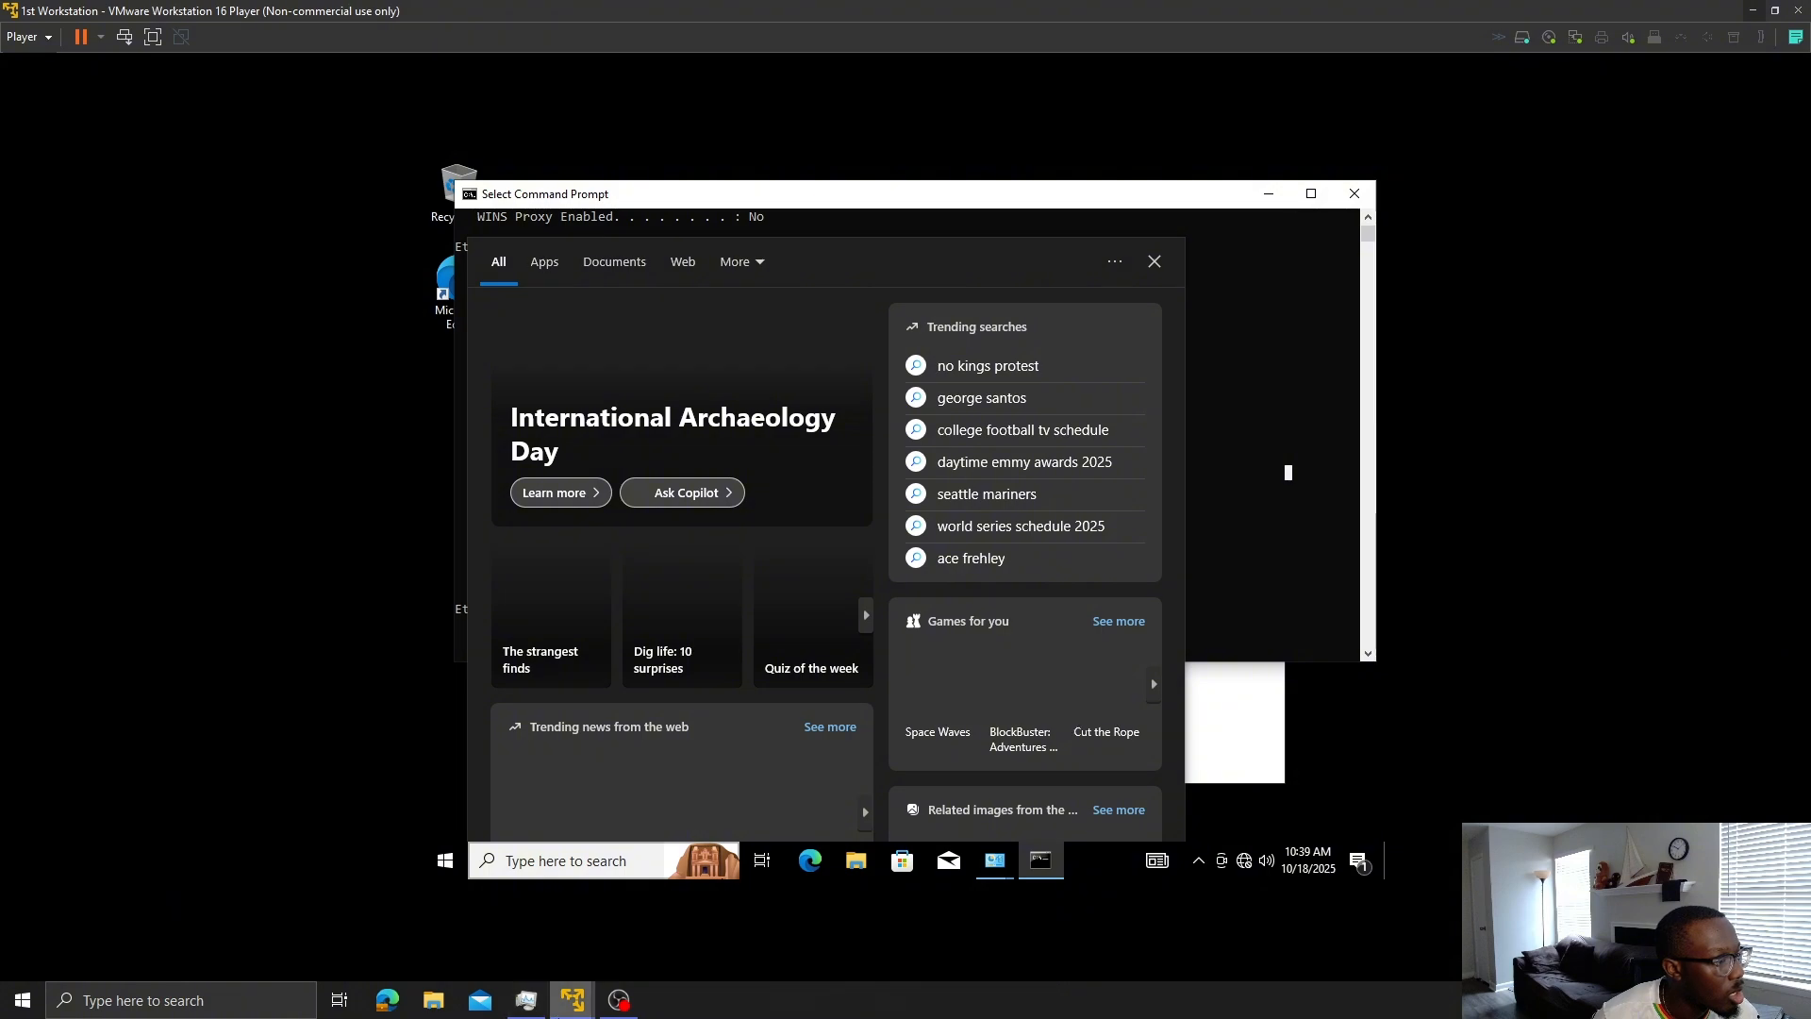
mouse_move(574, 1002)
click(660, 934)
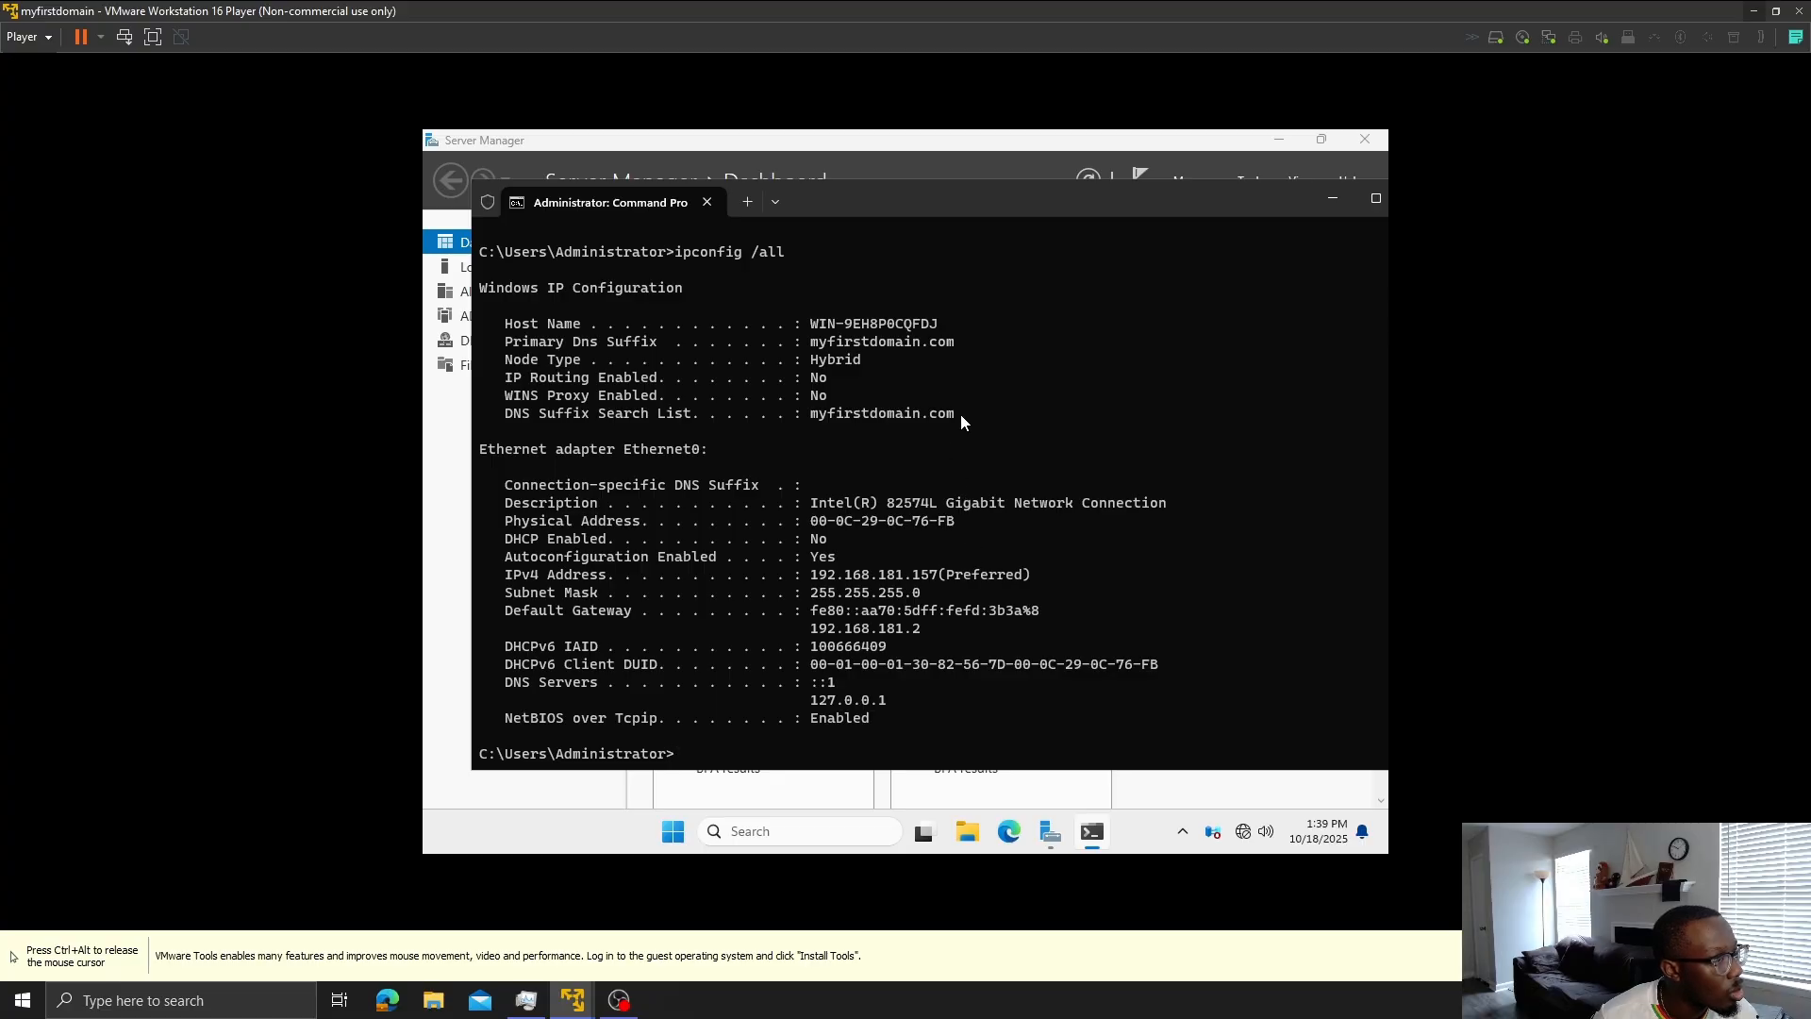
drag(955, 412, 840, 412)
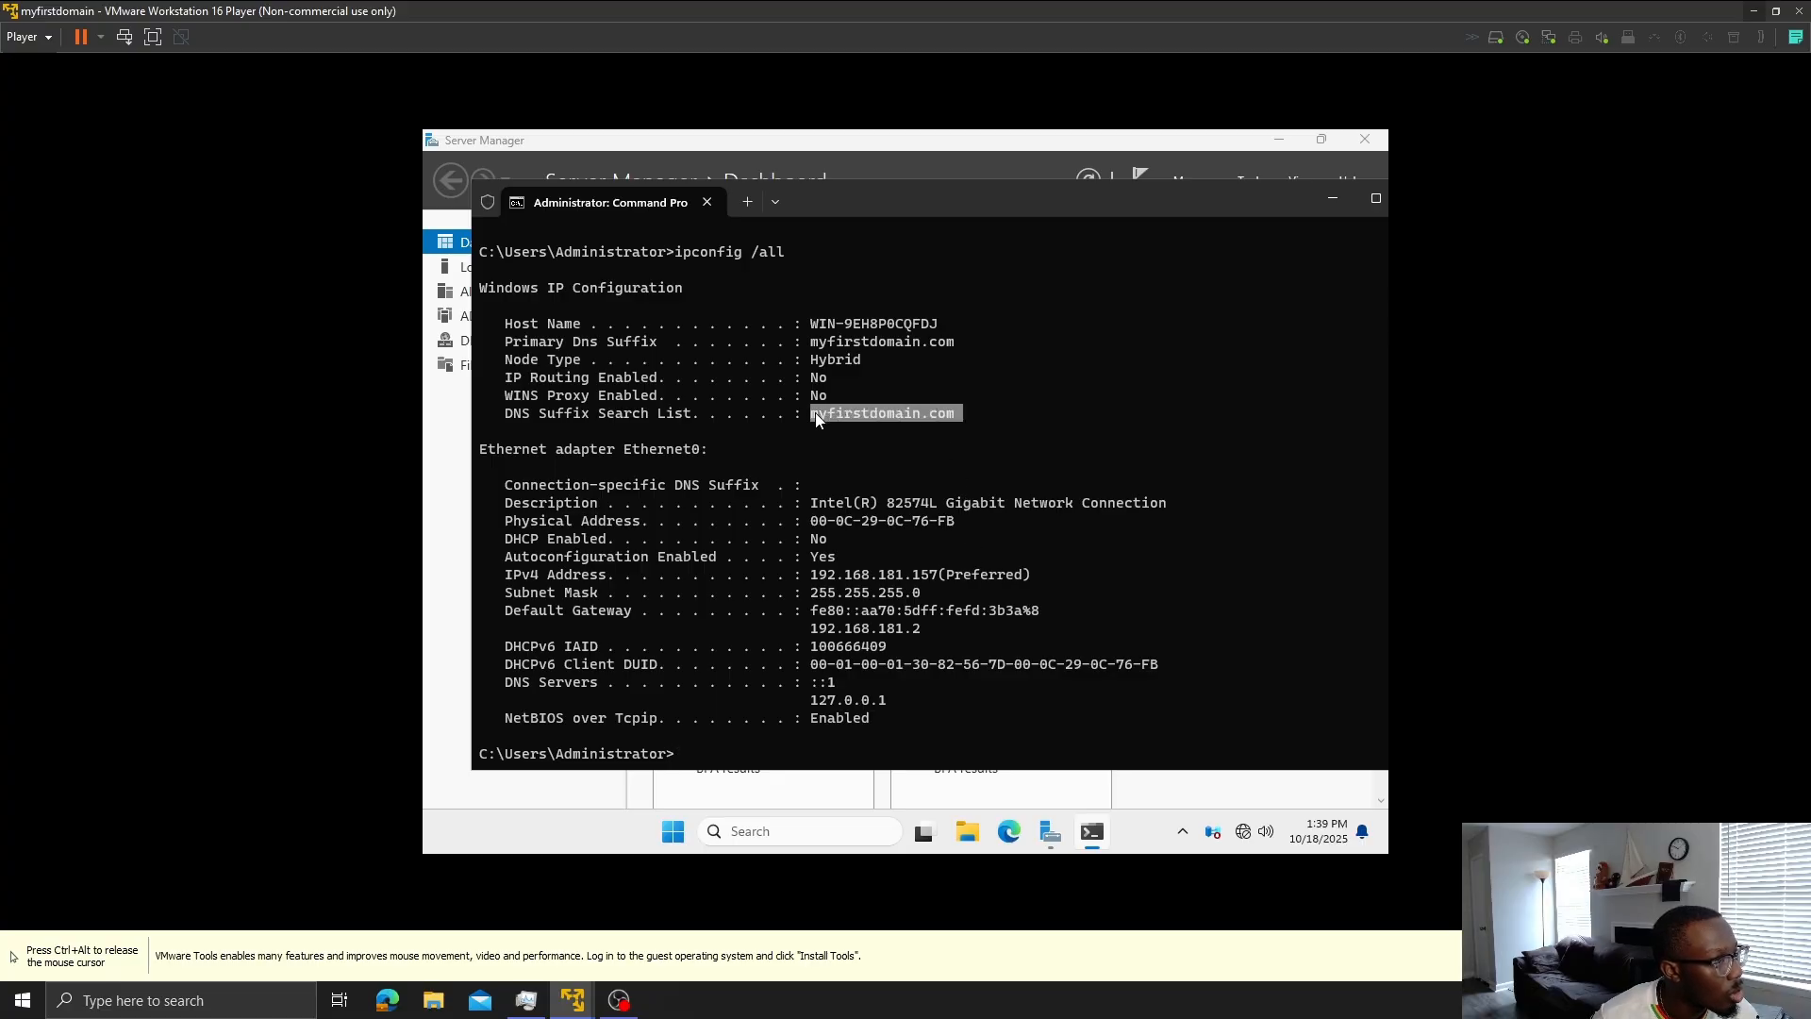
click(815, 425)
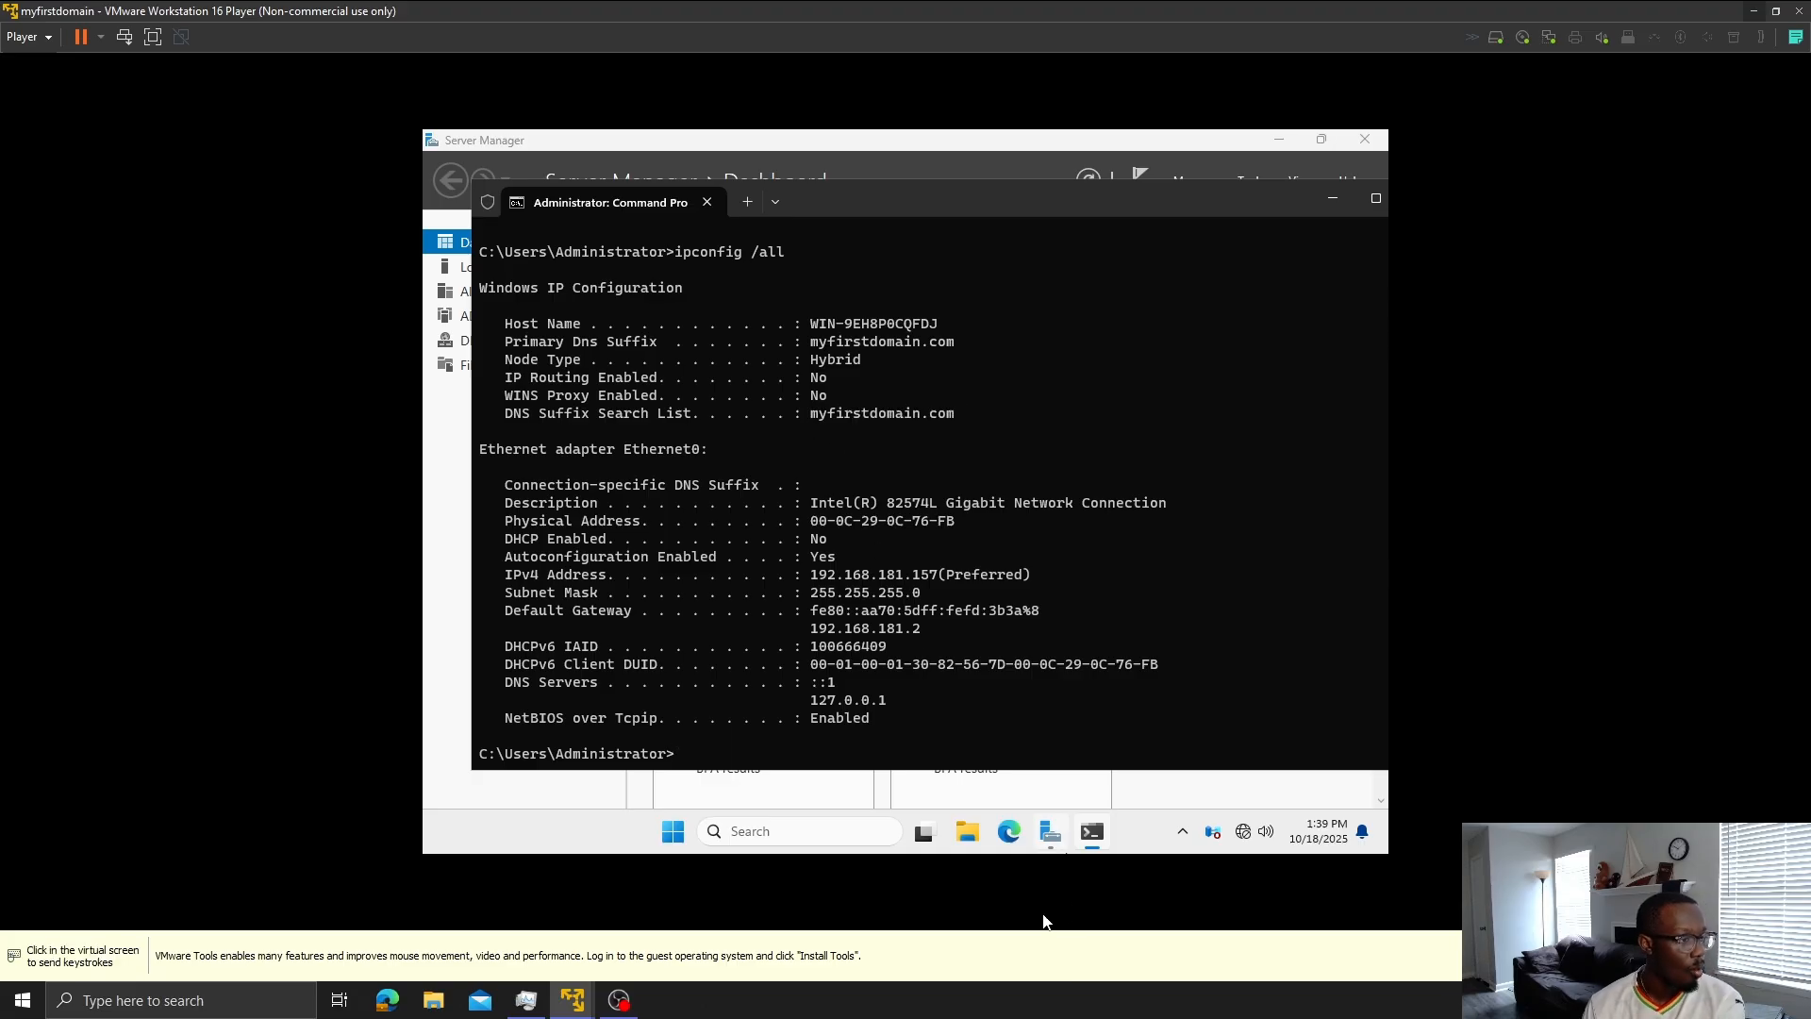
- On 1st Workstation, bring up Network Connections and open the Ethernet0 adapter's options
mouse_move(585, 1007)
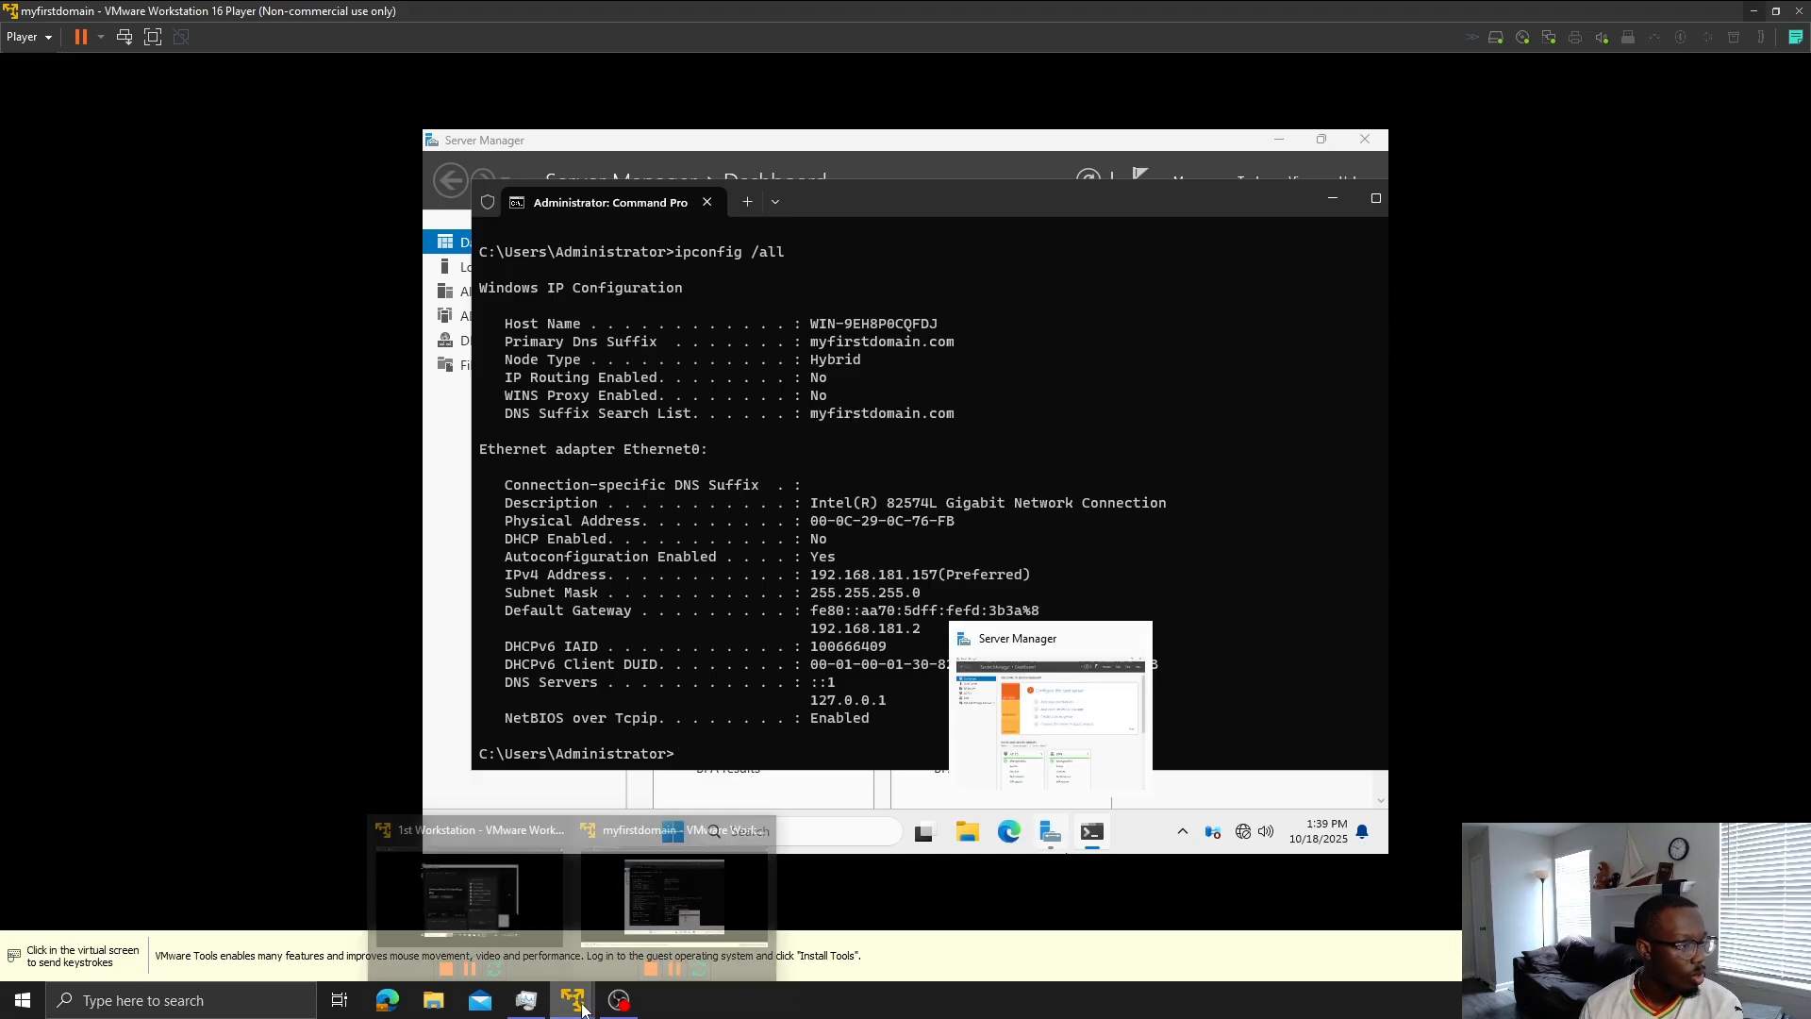
click(483, 861)
click(1288, 682)
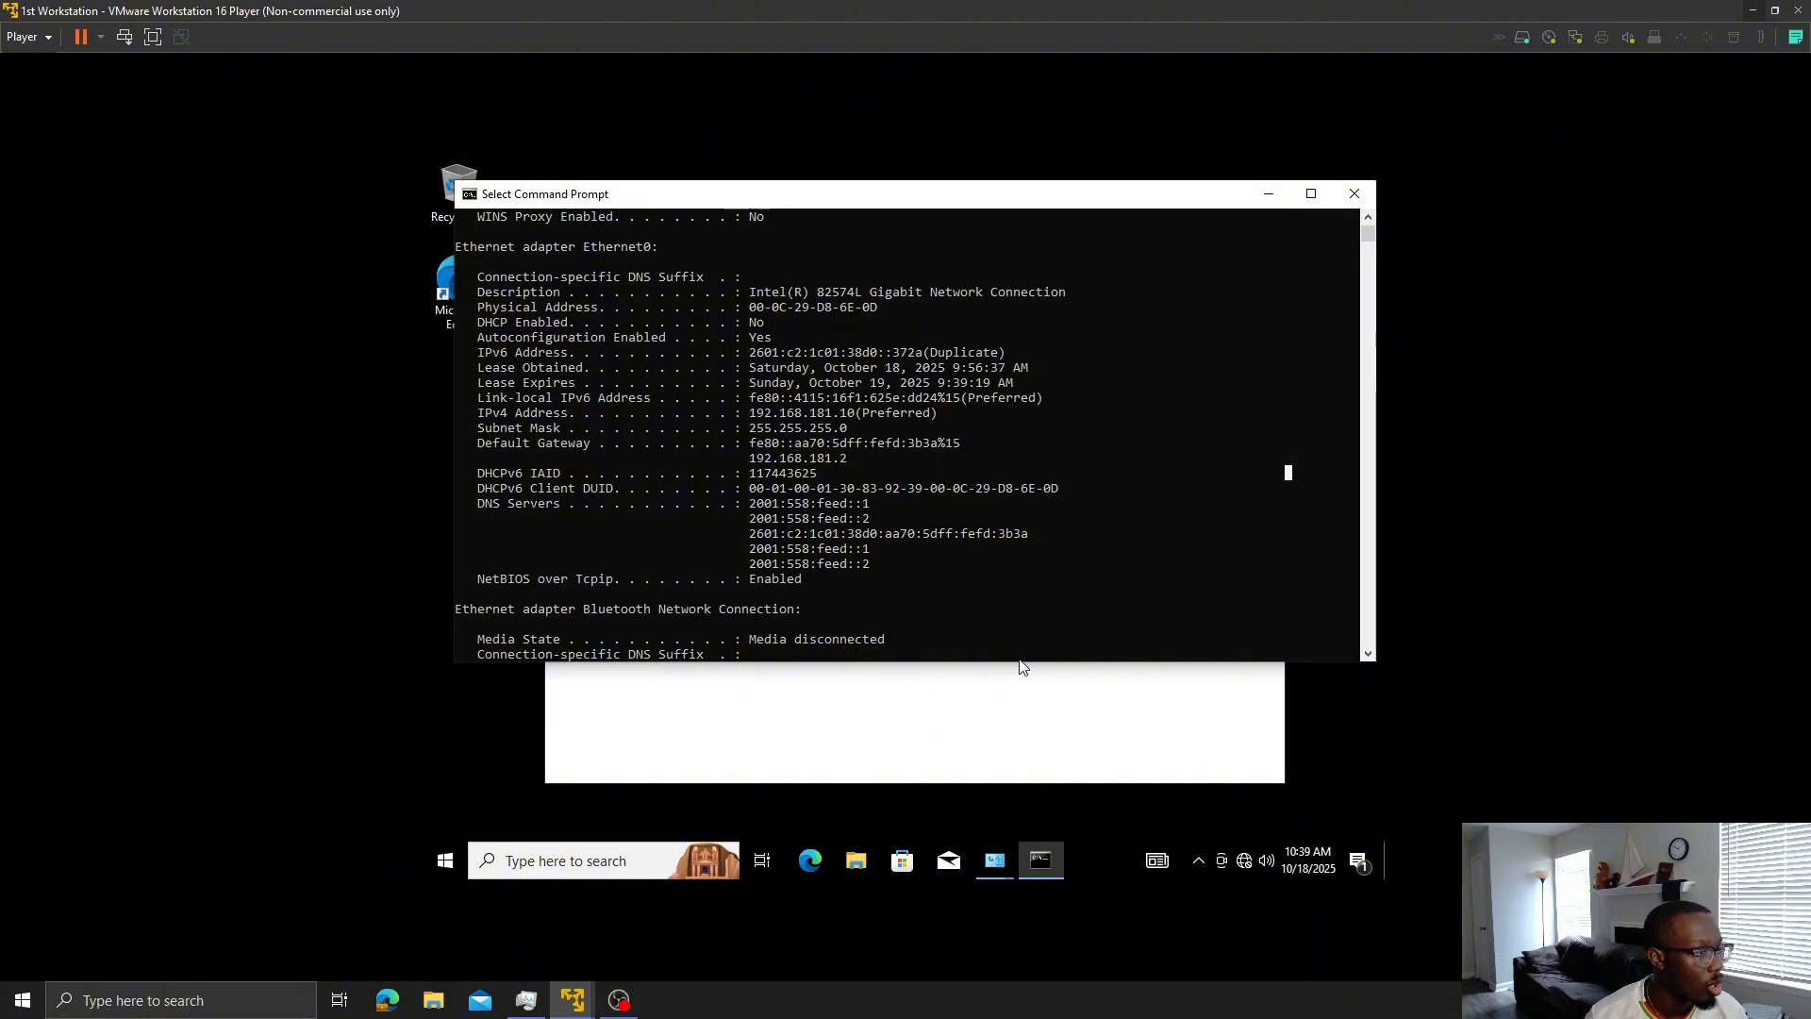
scroll(982, 521, down, 9)
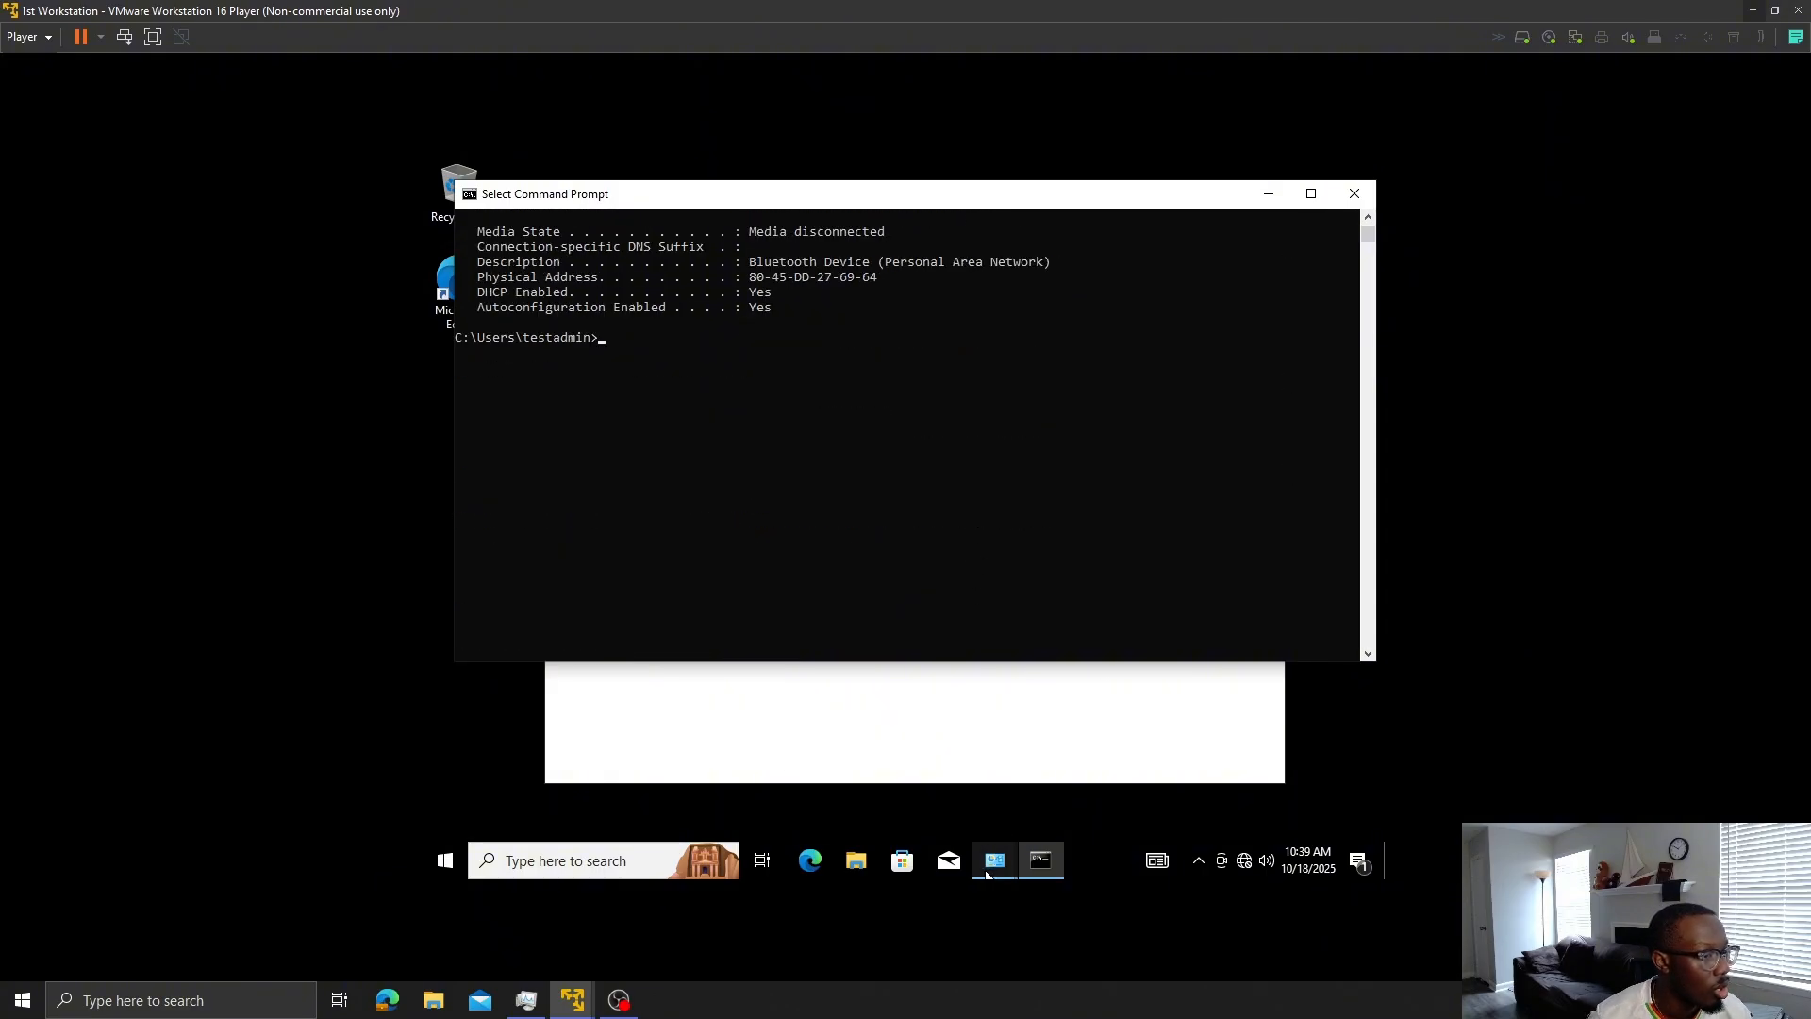
mouse_move(992, 868)
click(1056, 785)
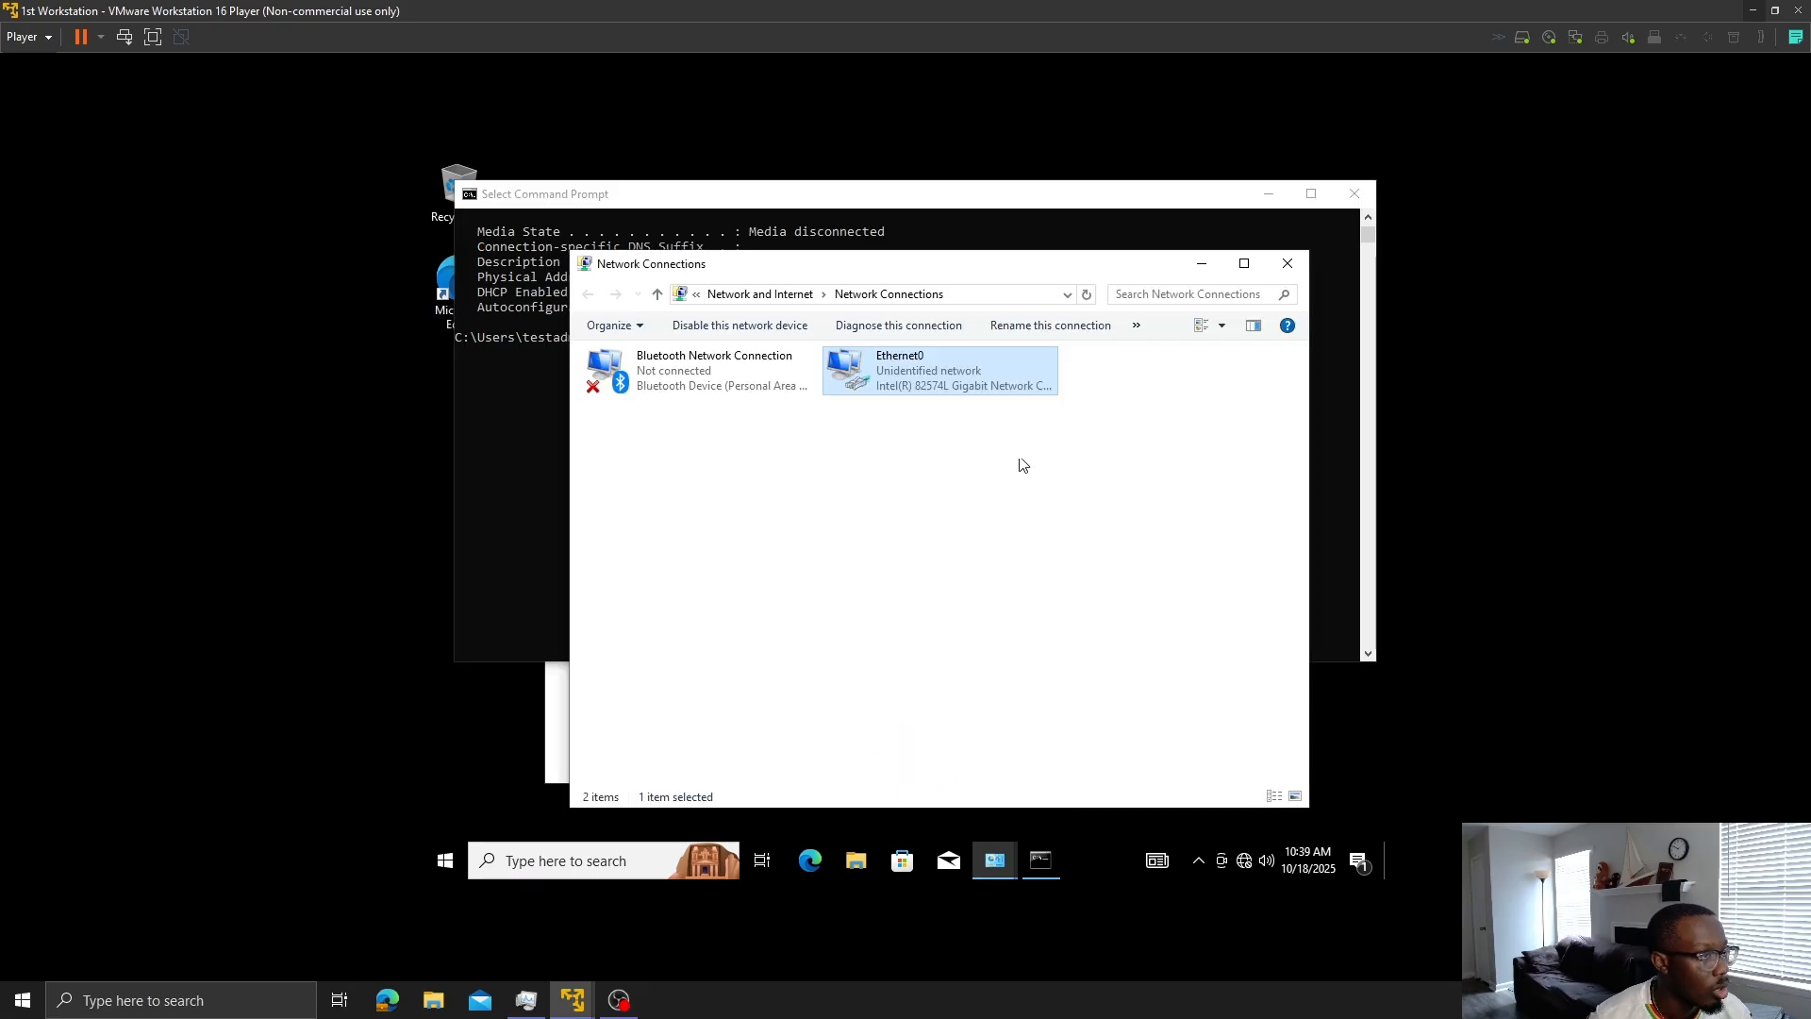
right_click(993, 393)
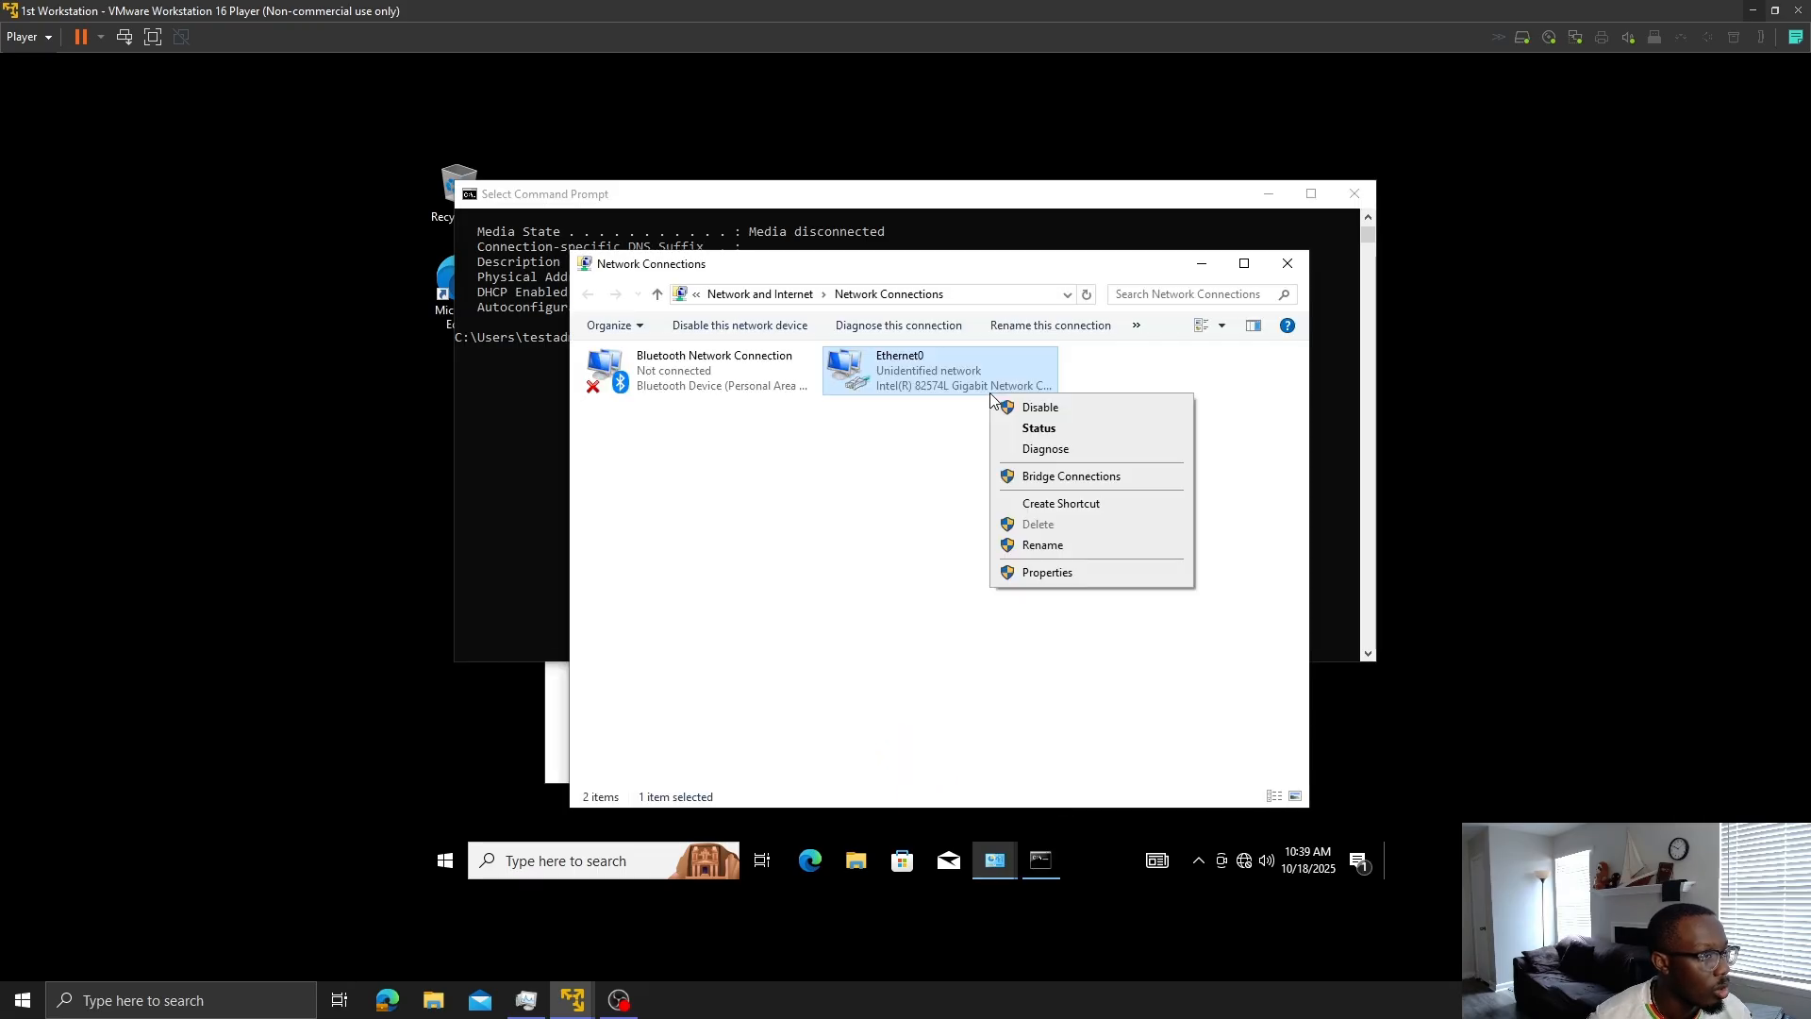
- Open the workstation's Computer Name/Domain Changes dialog from advanced system settings
click(929, 517)
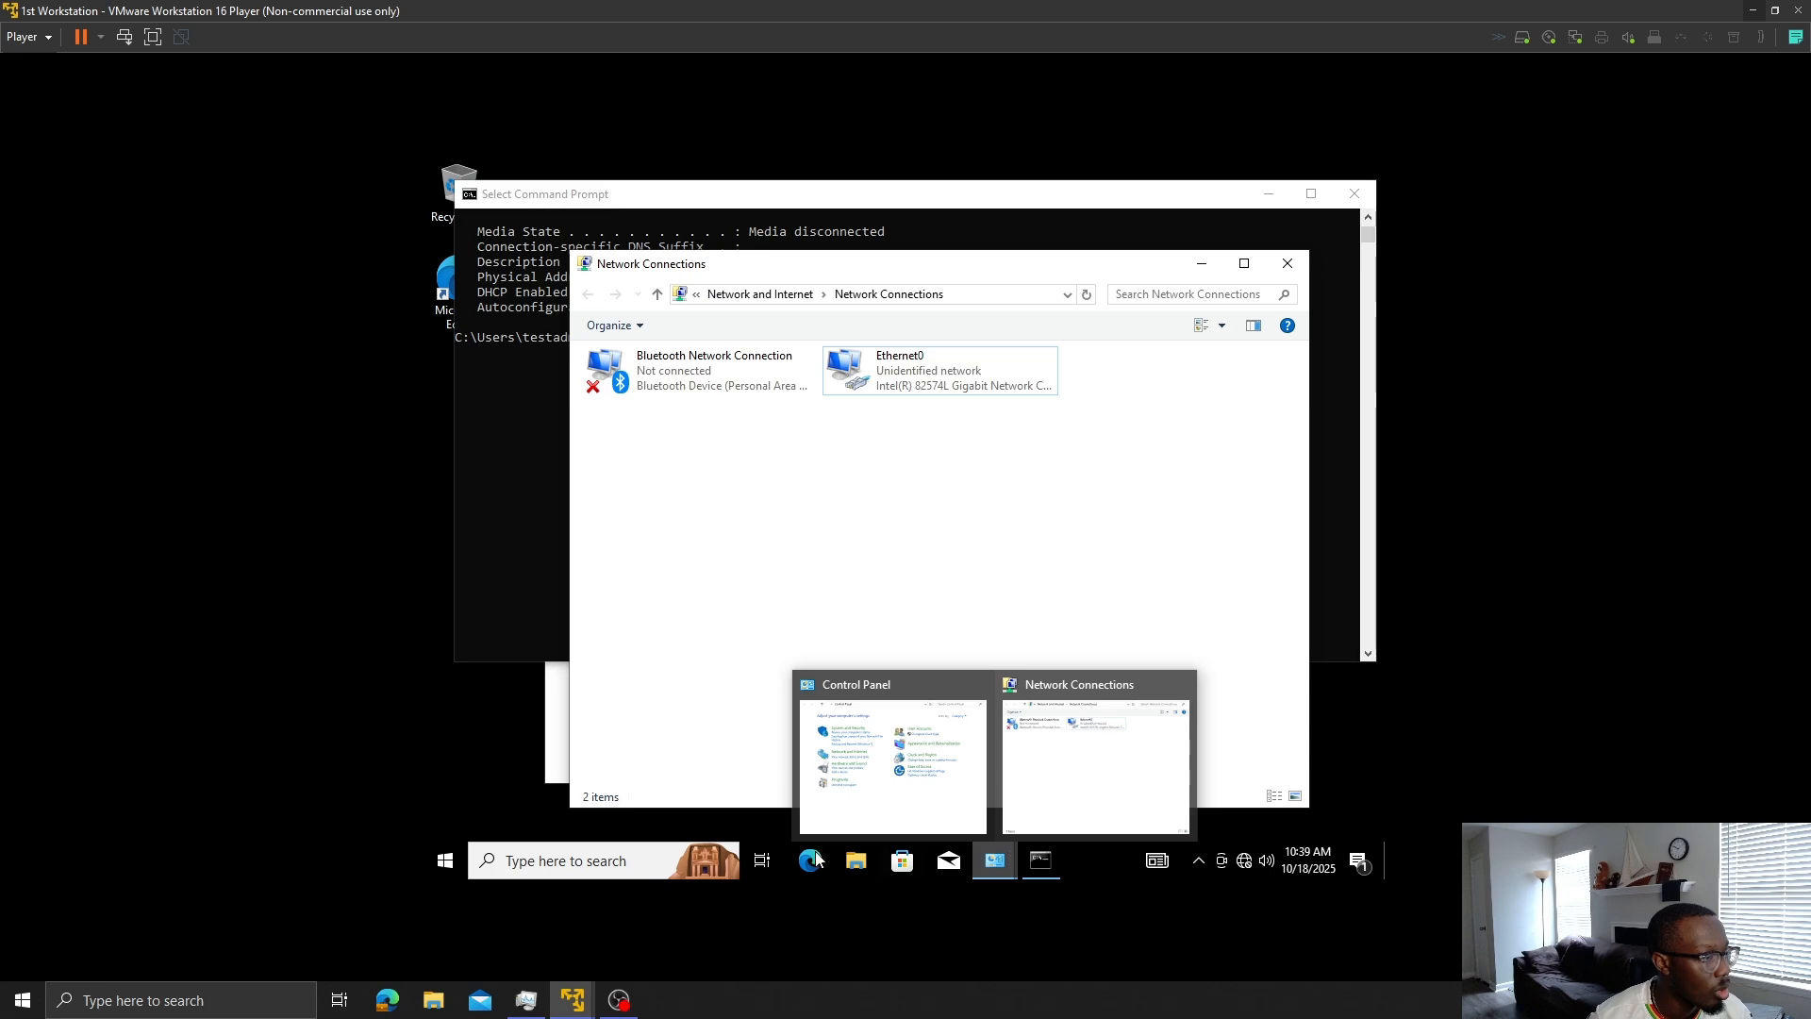
click(602, 863)
text(view)
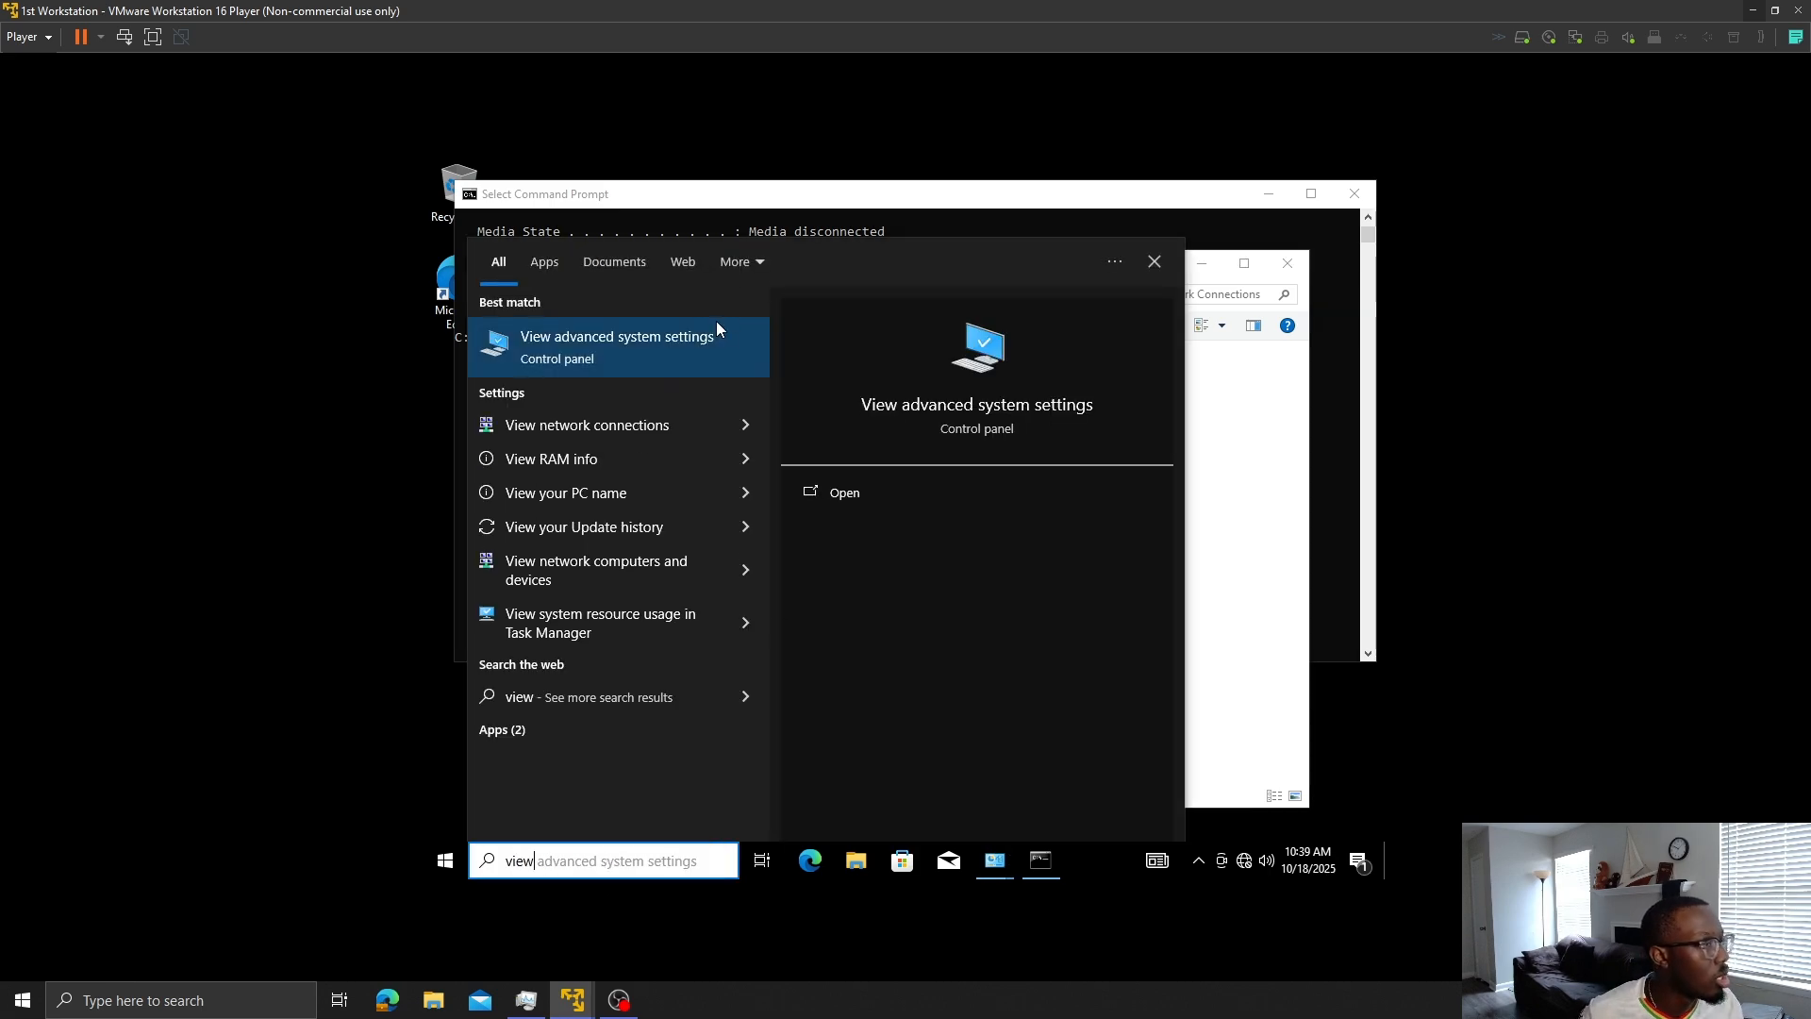
click(726, 342)
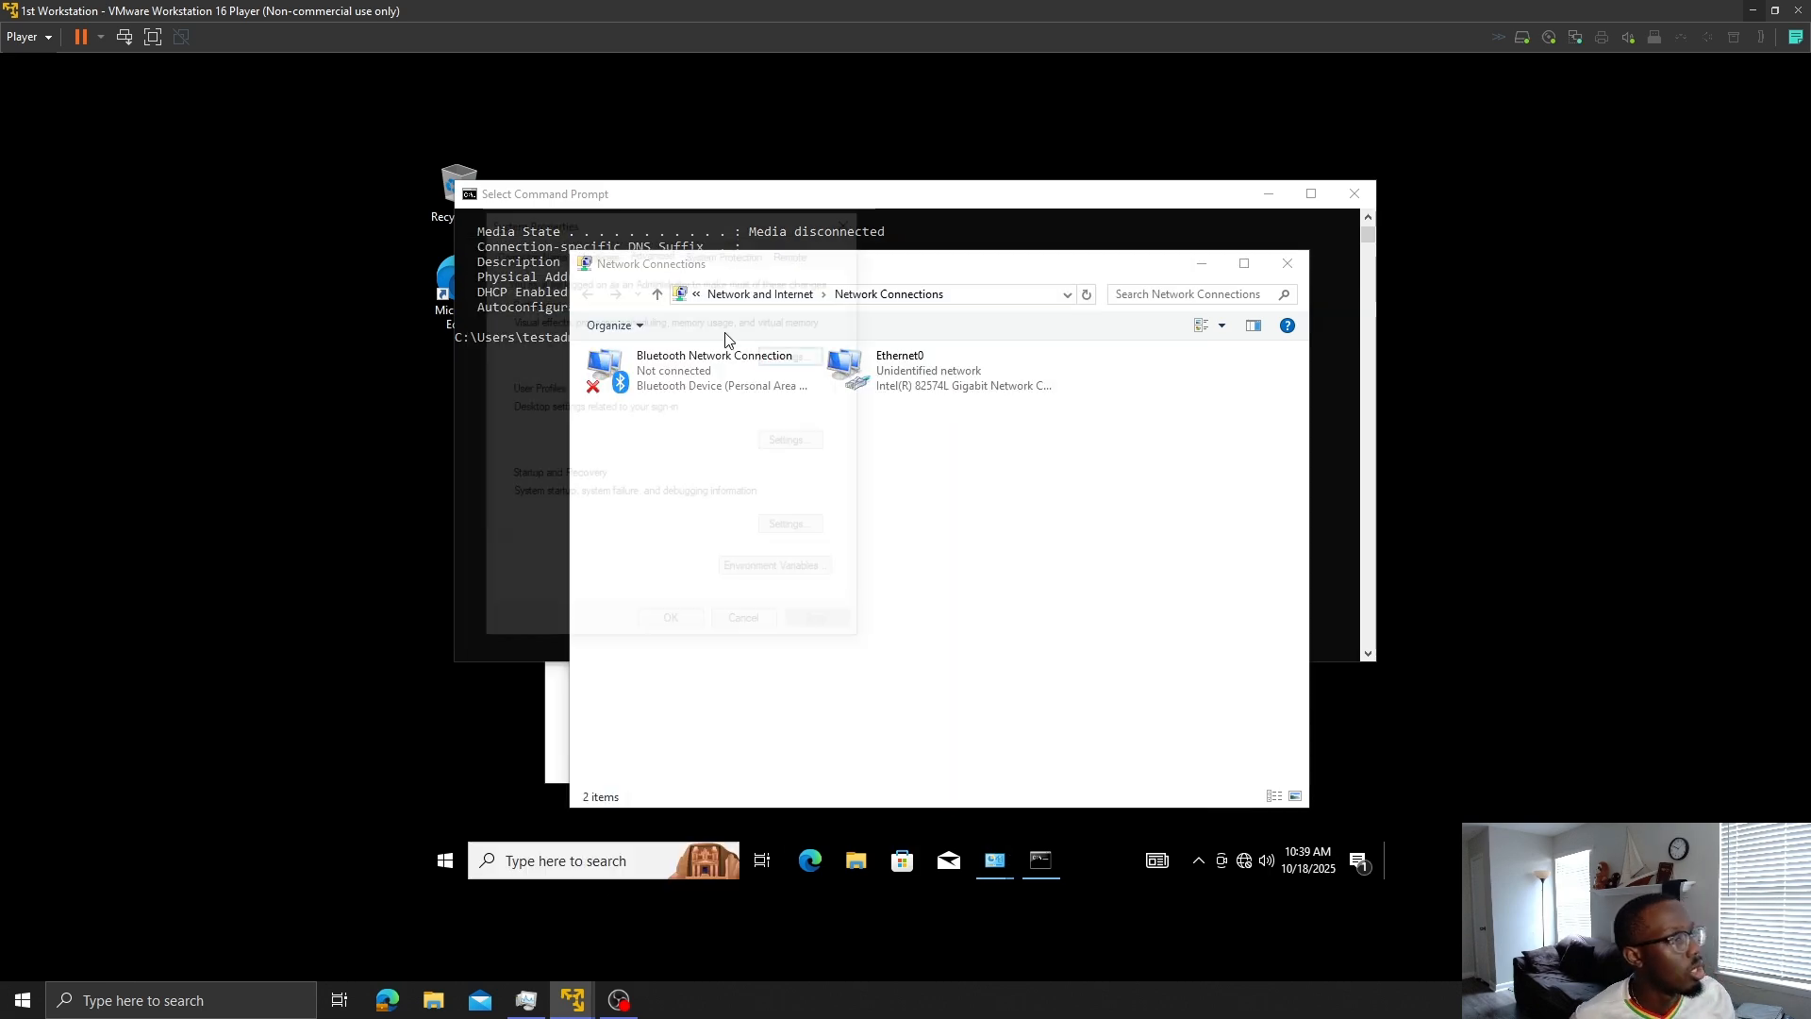
click(543, 251)
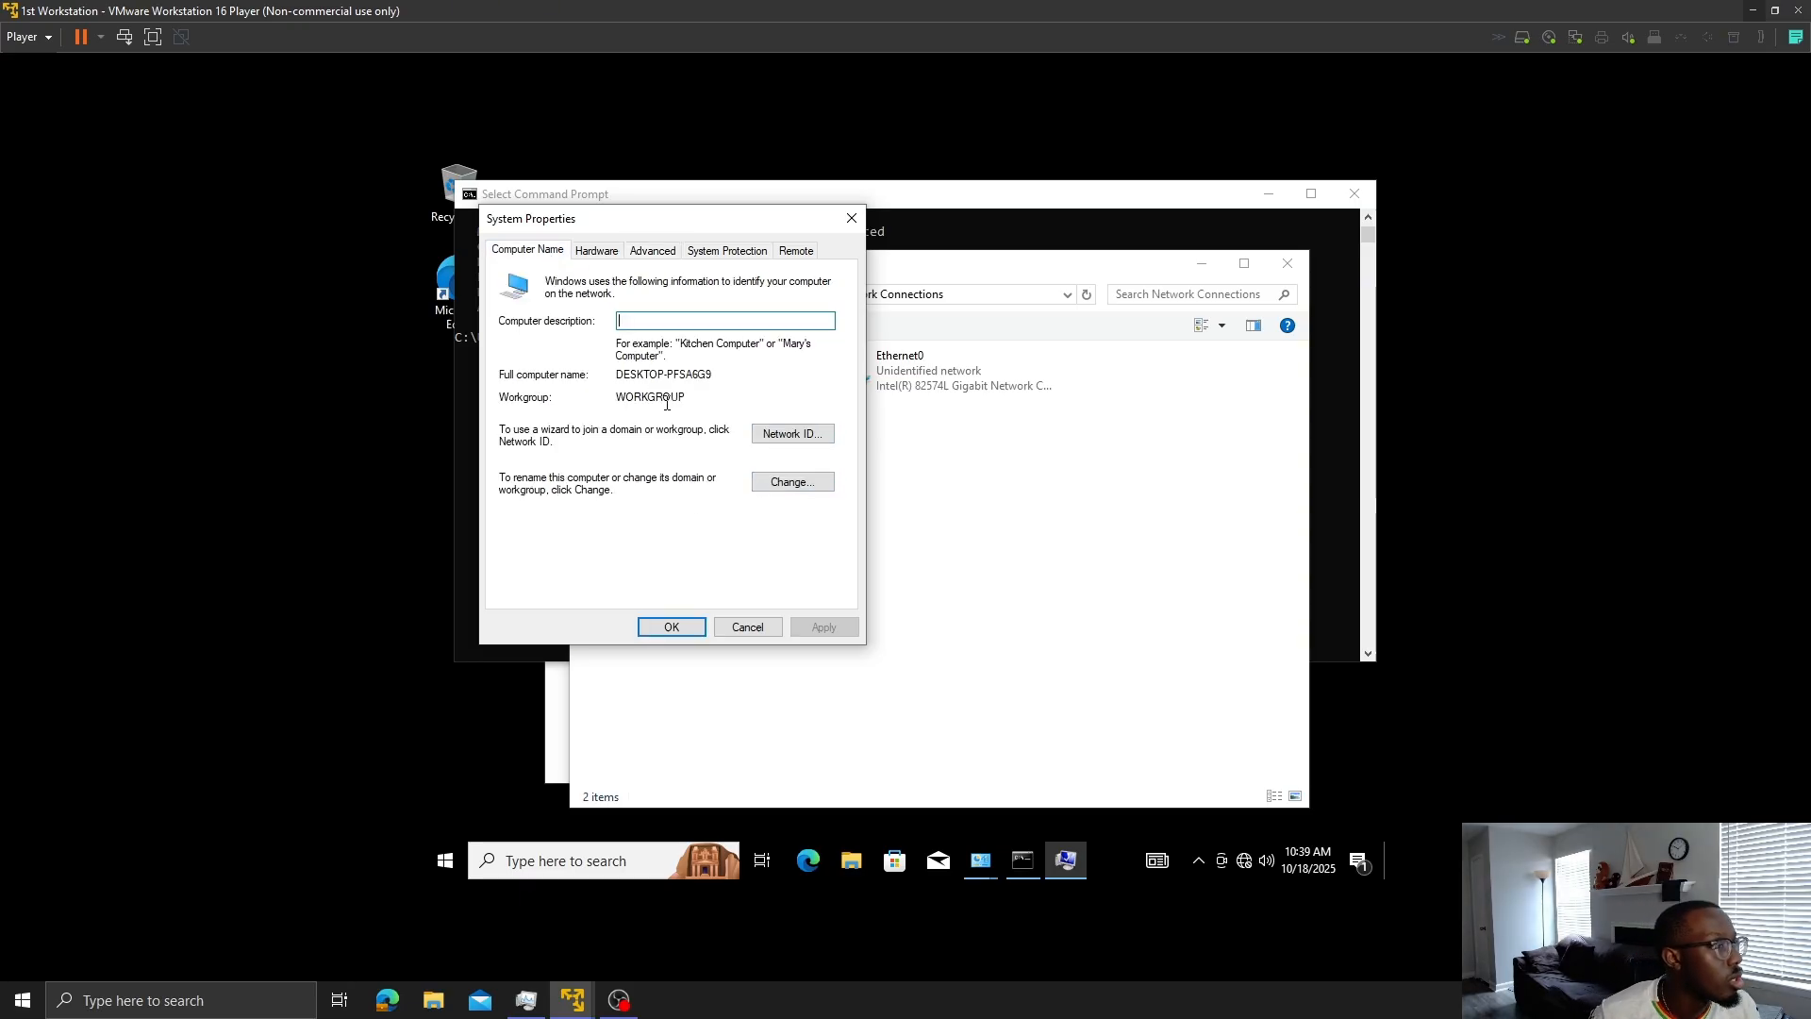
click(792, 482)
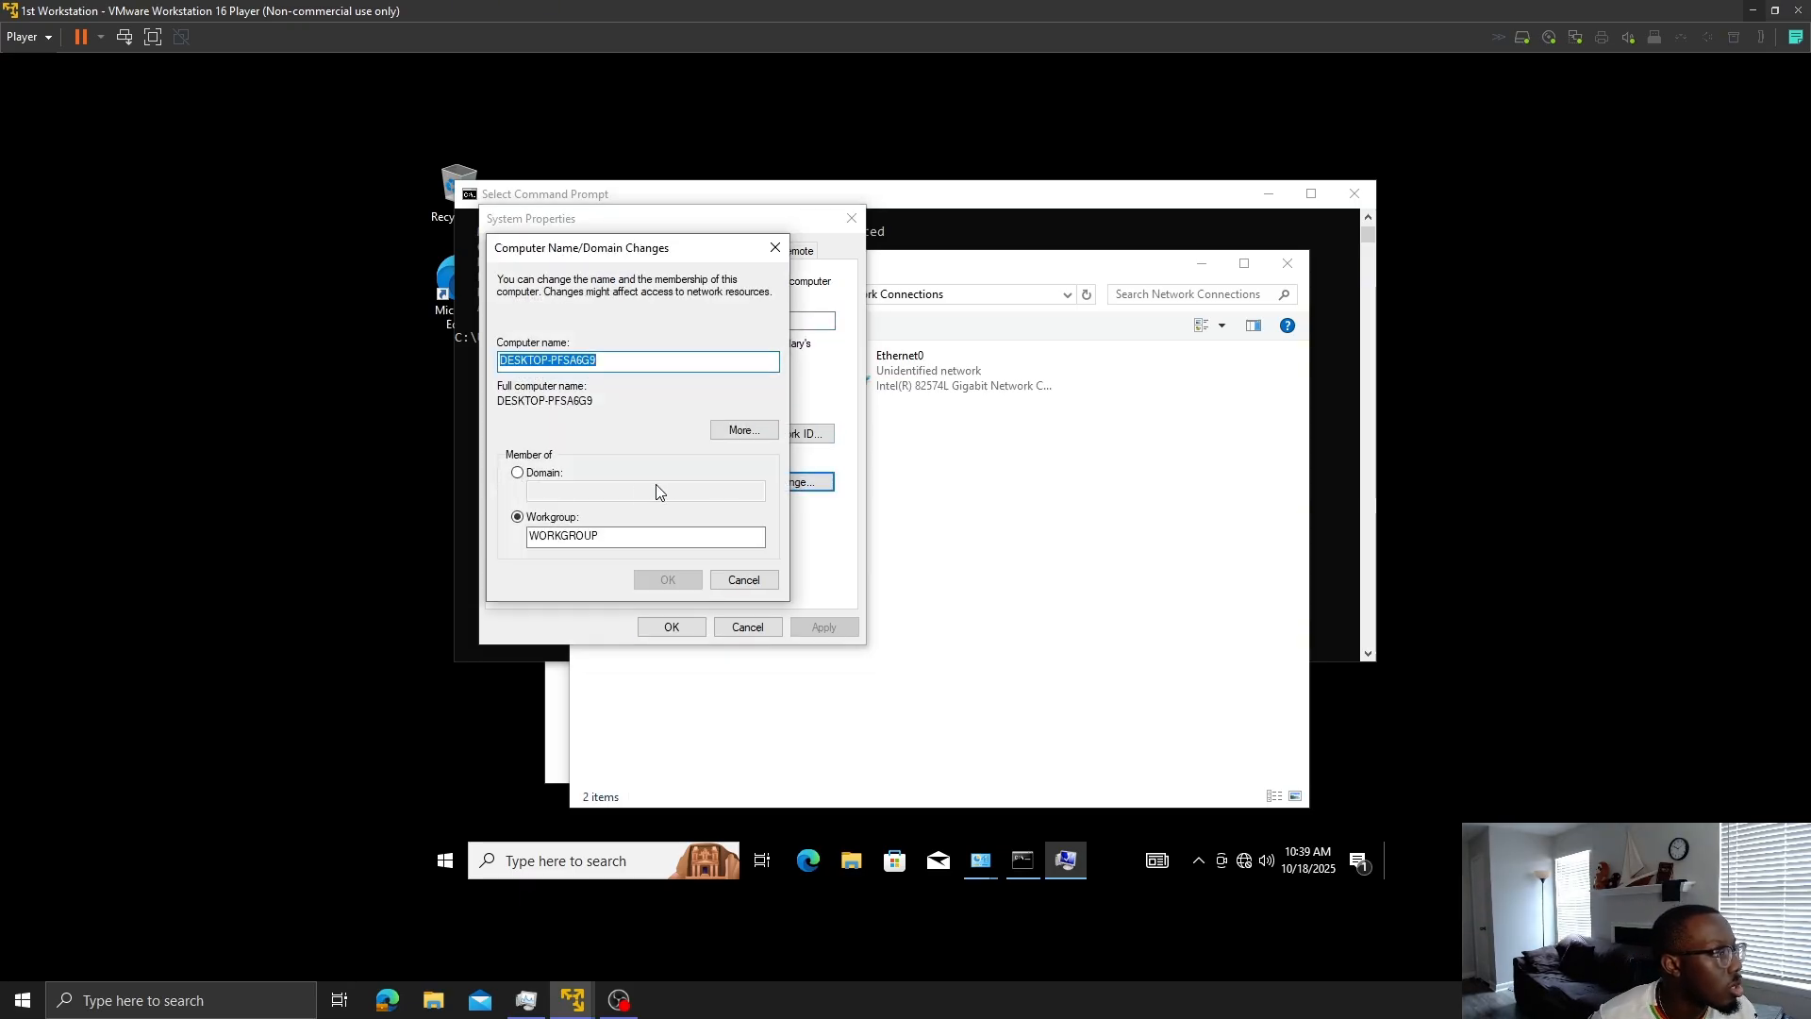
- Retry joining domain myfirstdomain.com, dismiss the domain controller not found error, and close the dialog
click(518, 473)
click(543, 487)
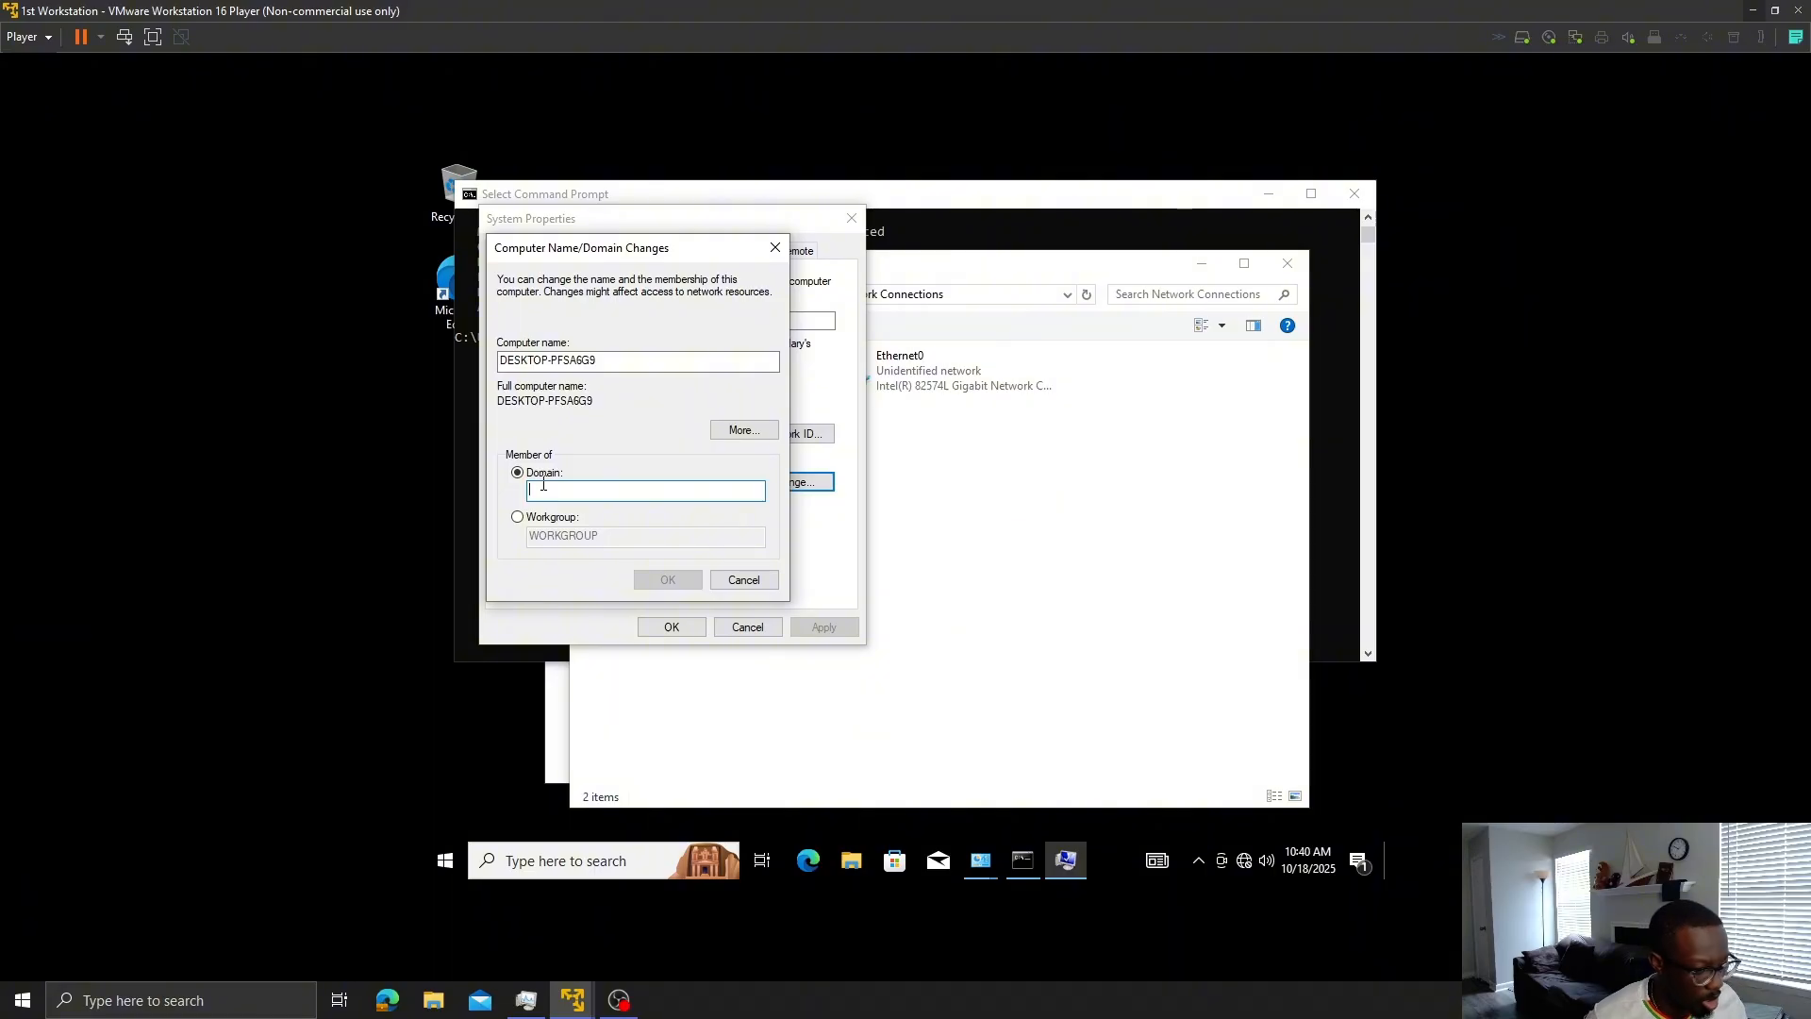
text(m)
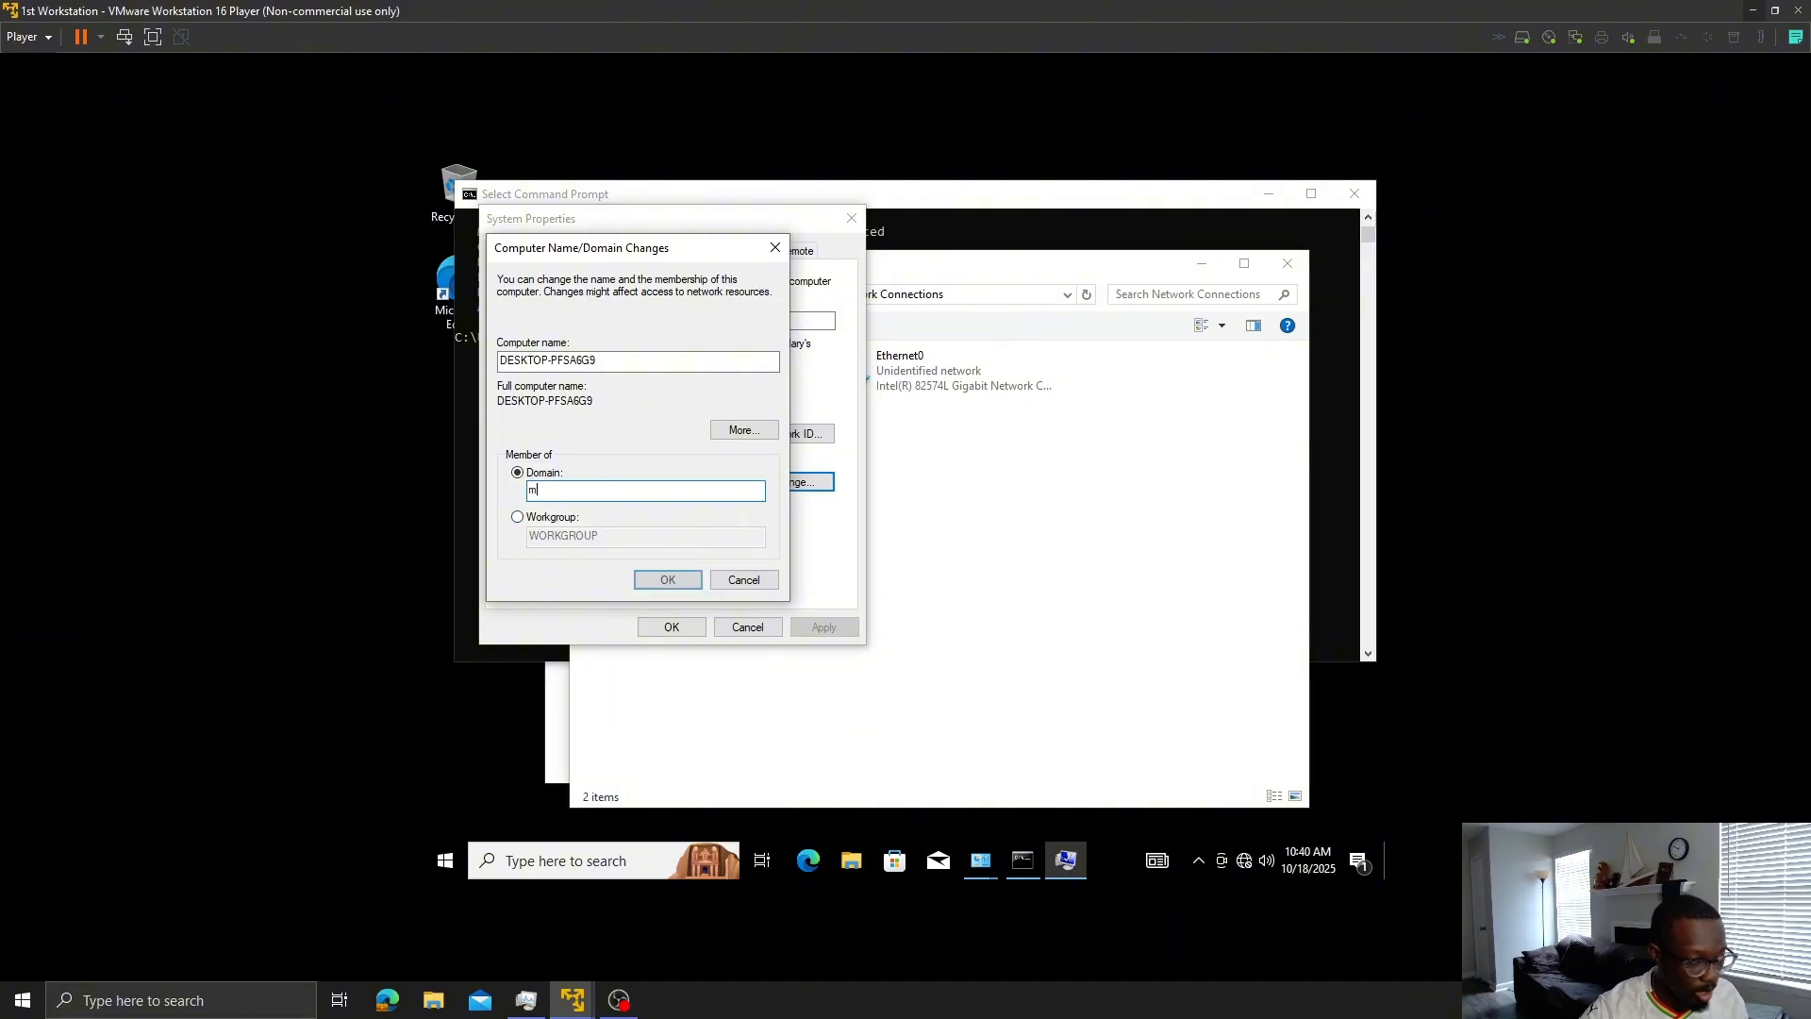
text(yfirs)
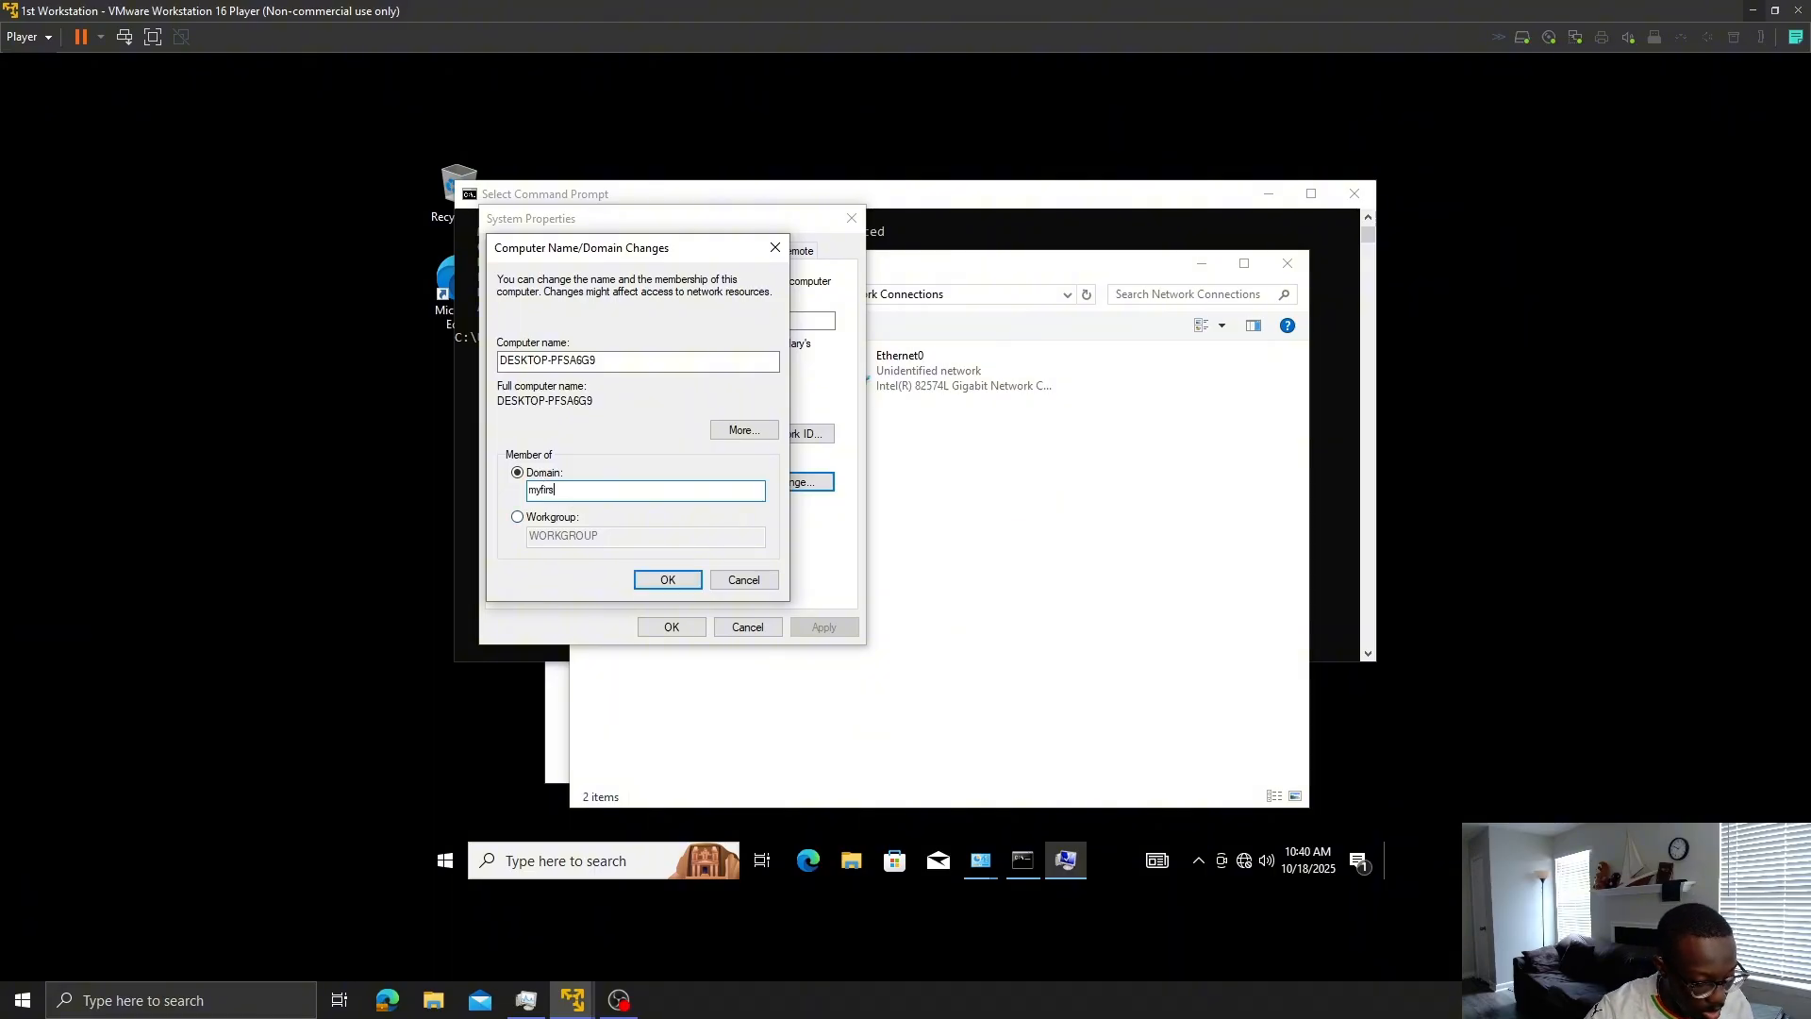
text(tdomain)
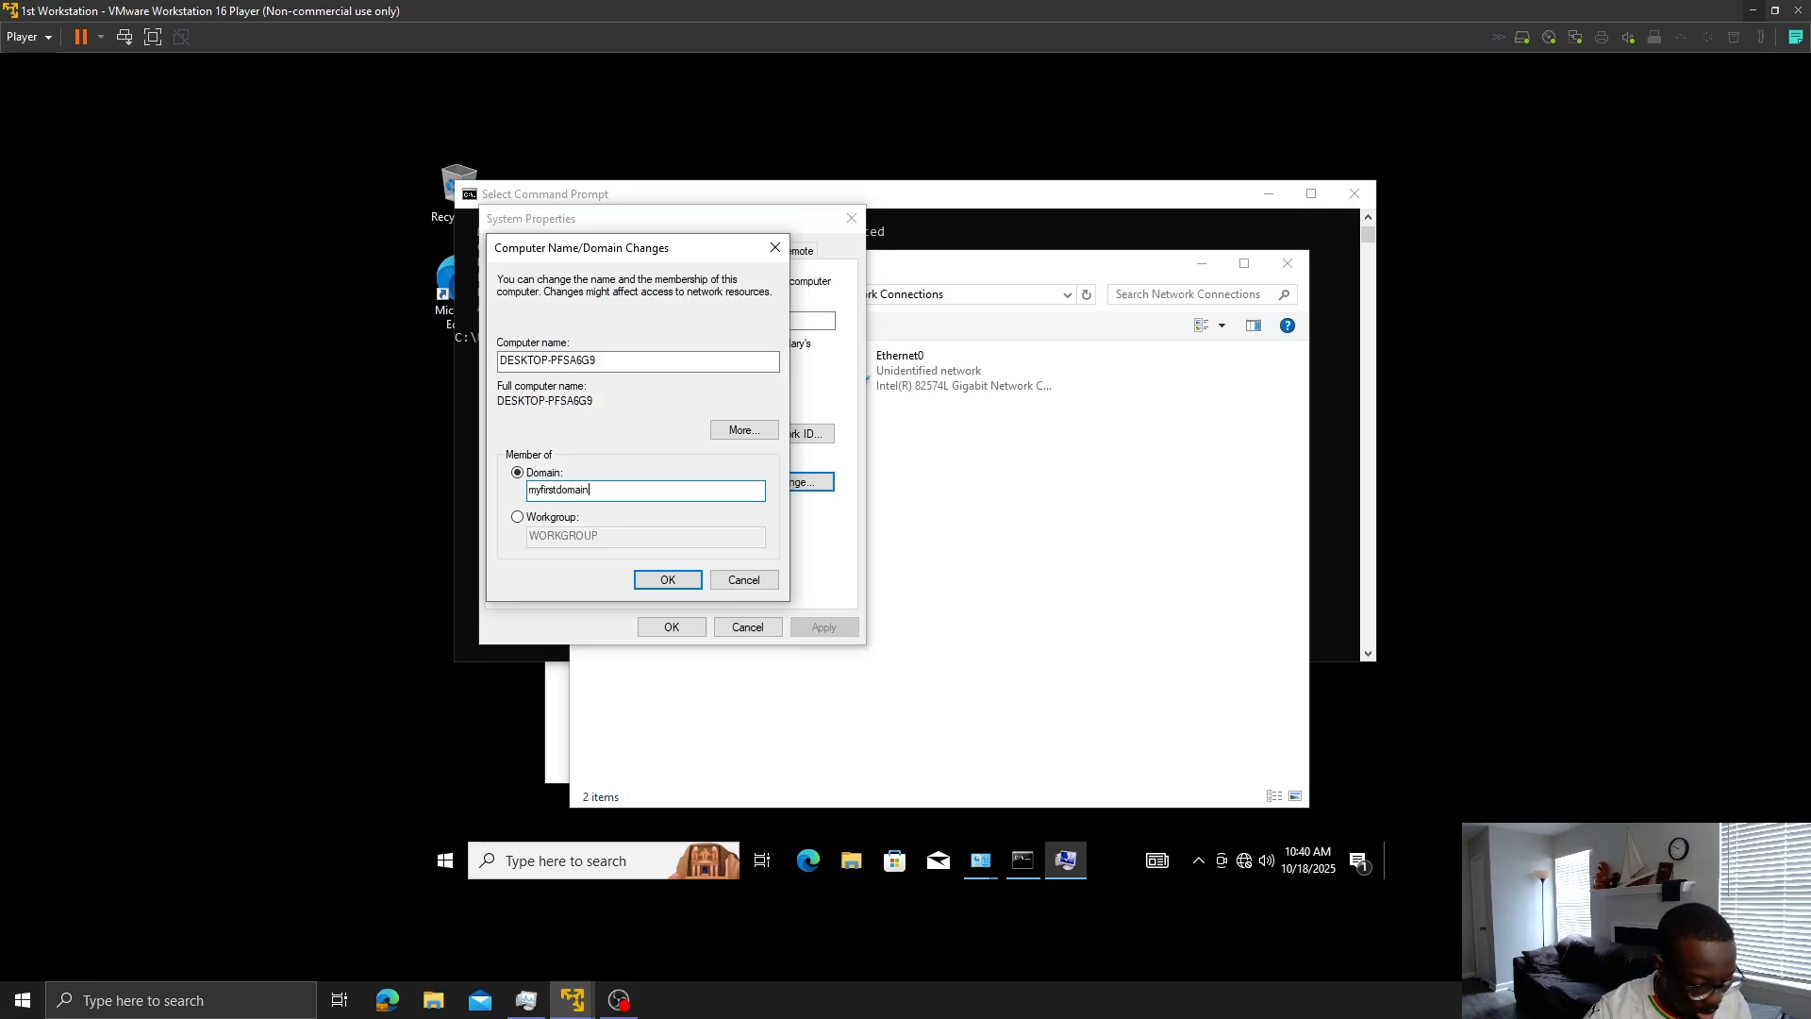
text(.com)
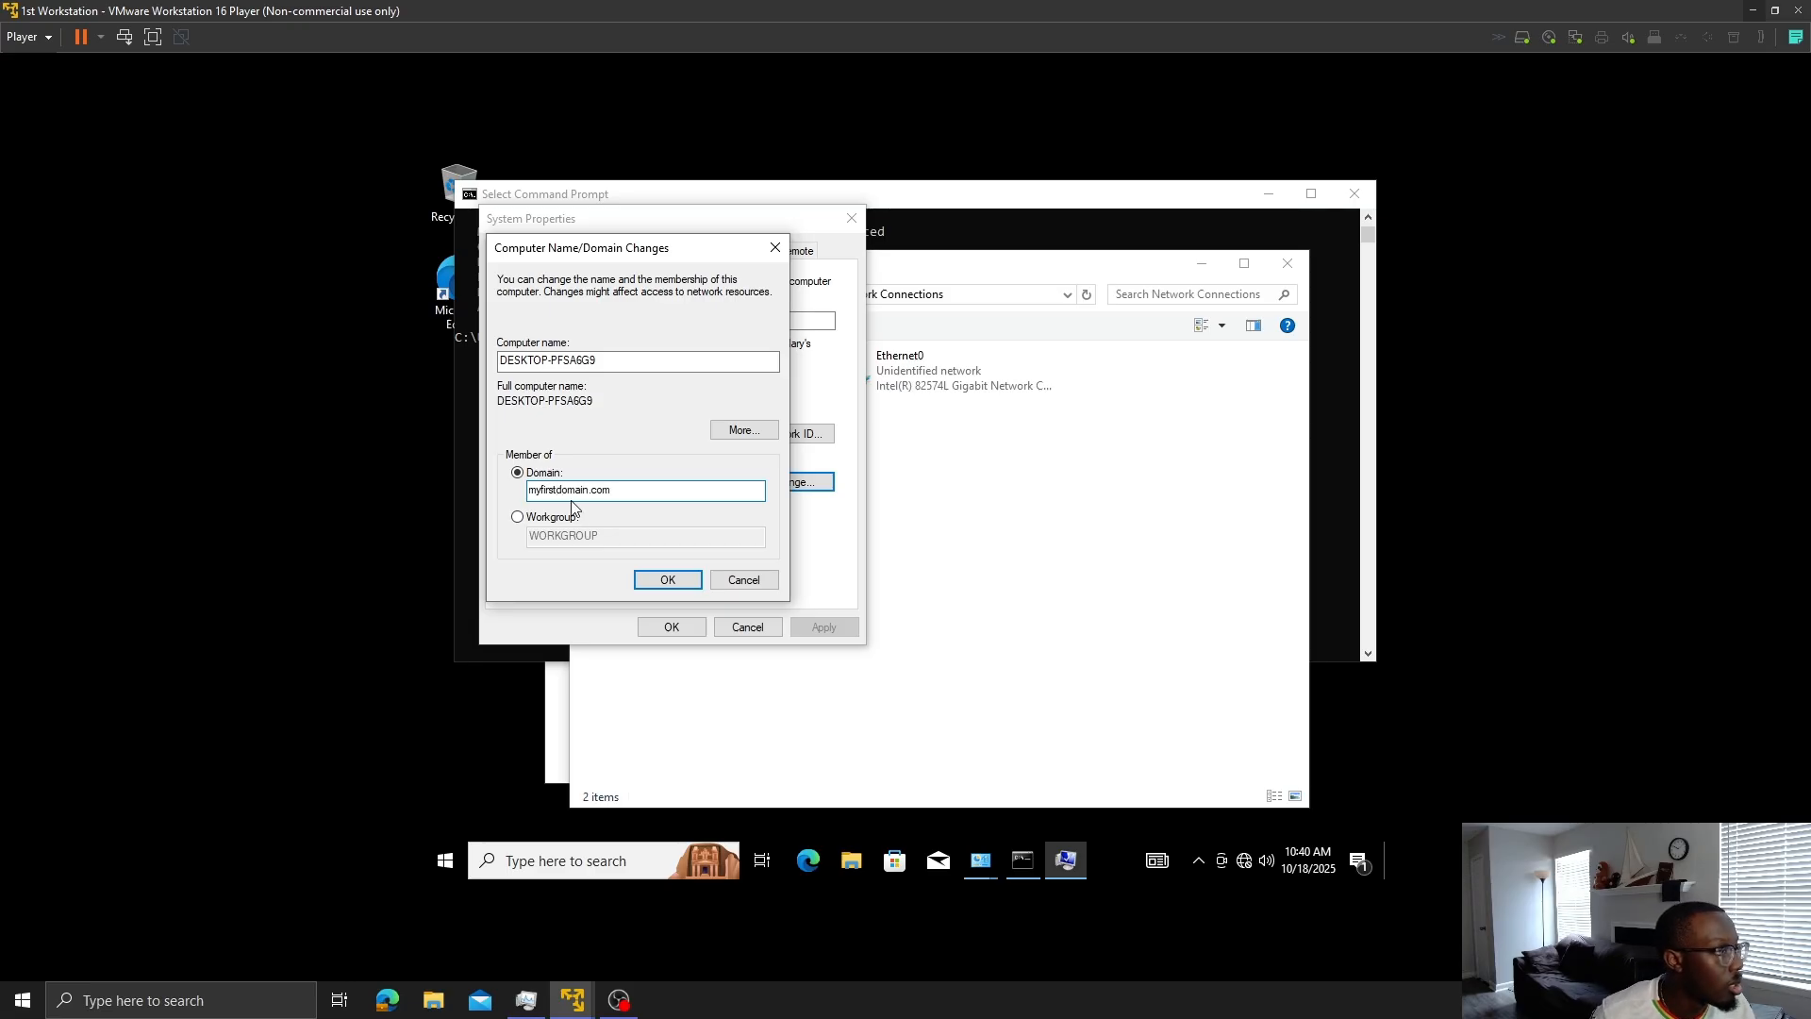
click(653, 575)
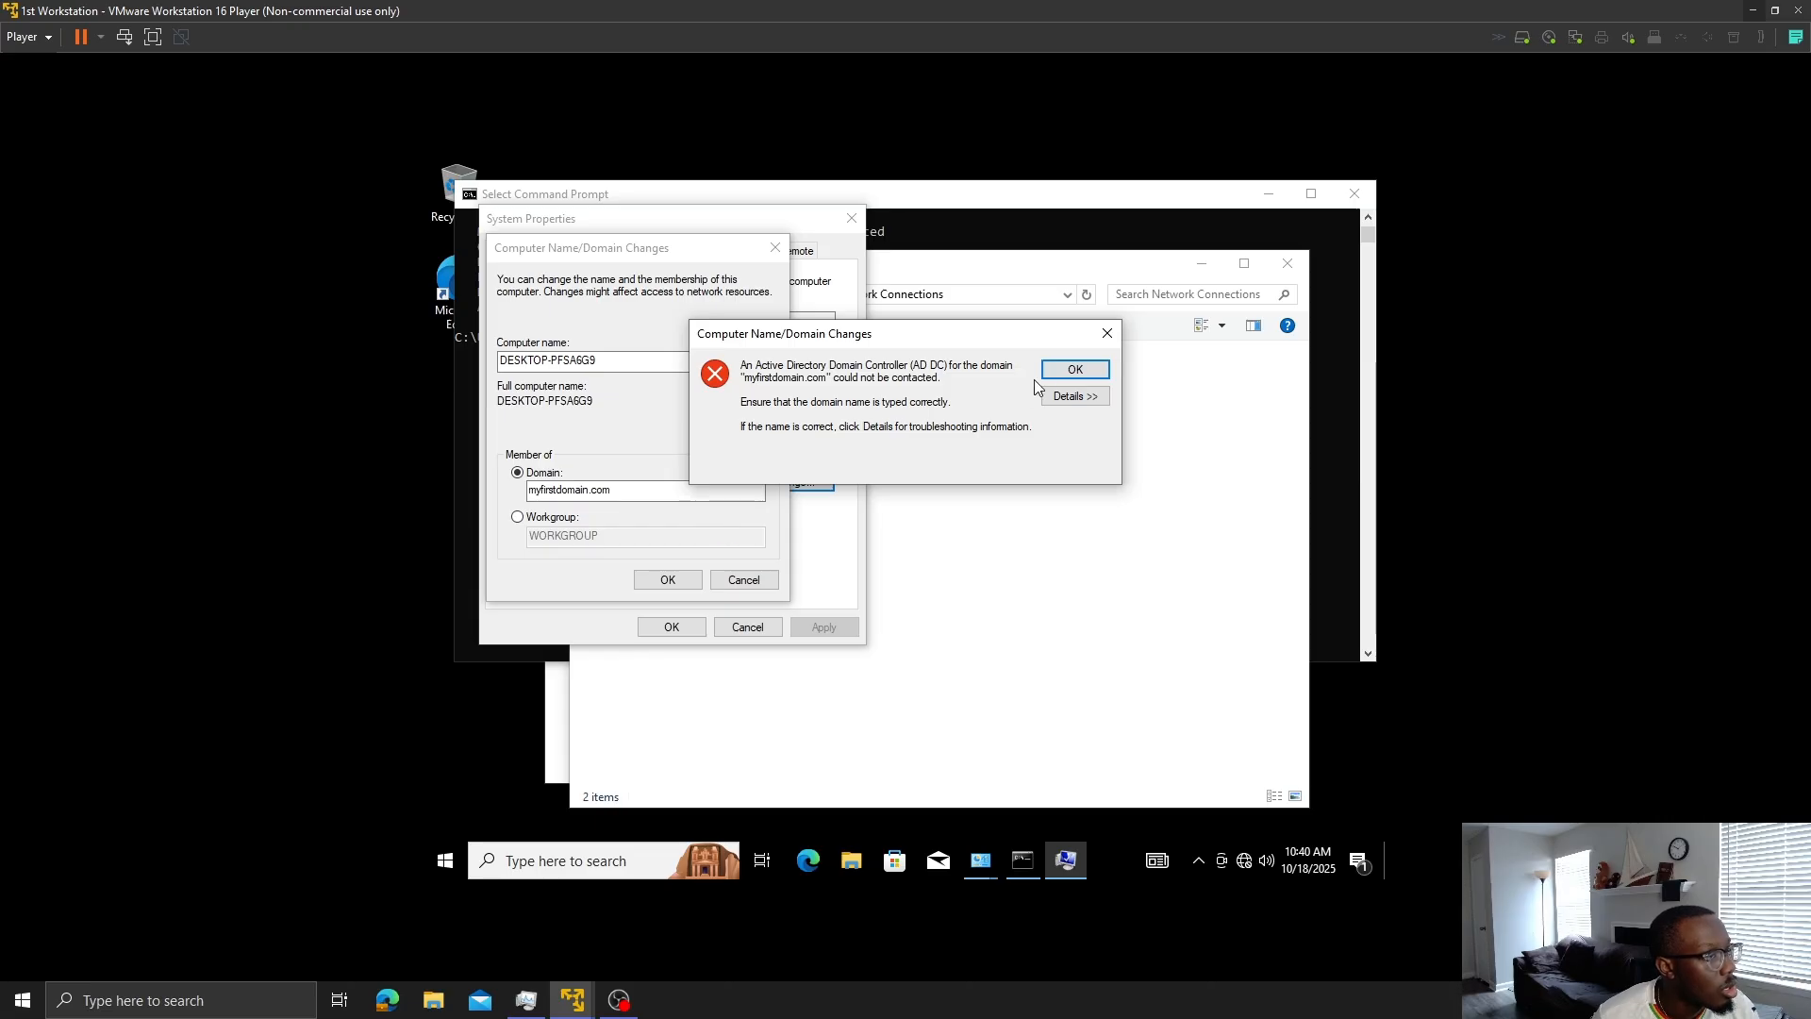
click(1070, 374)
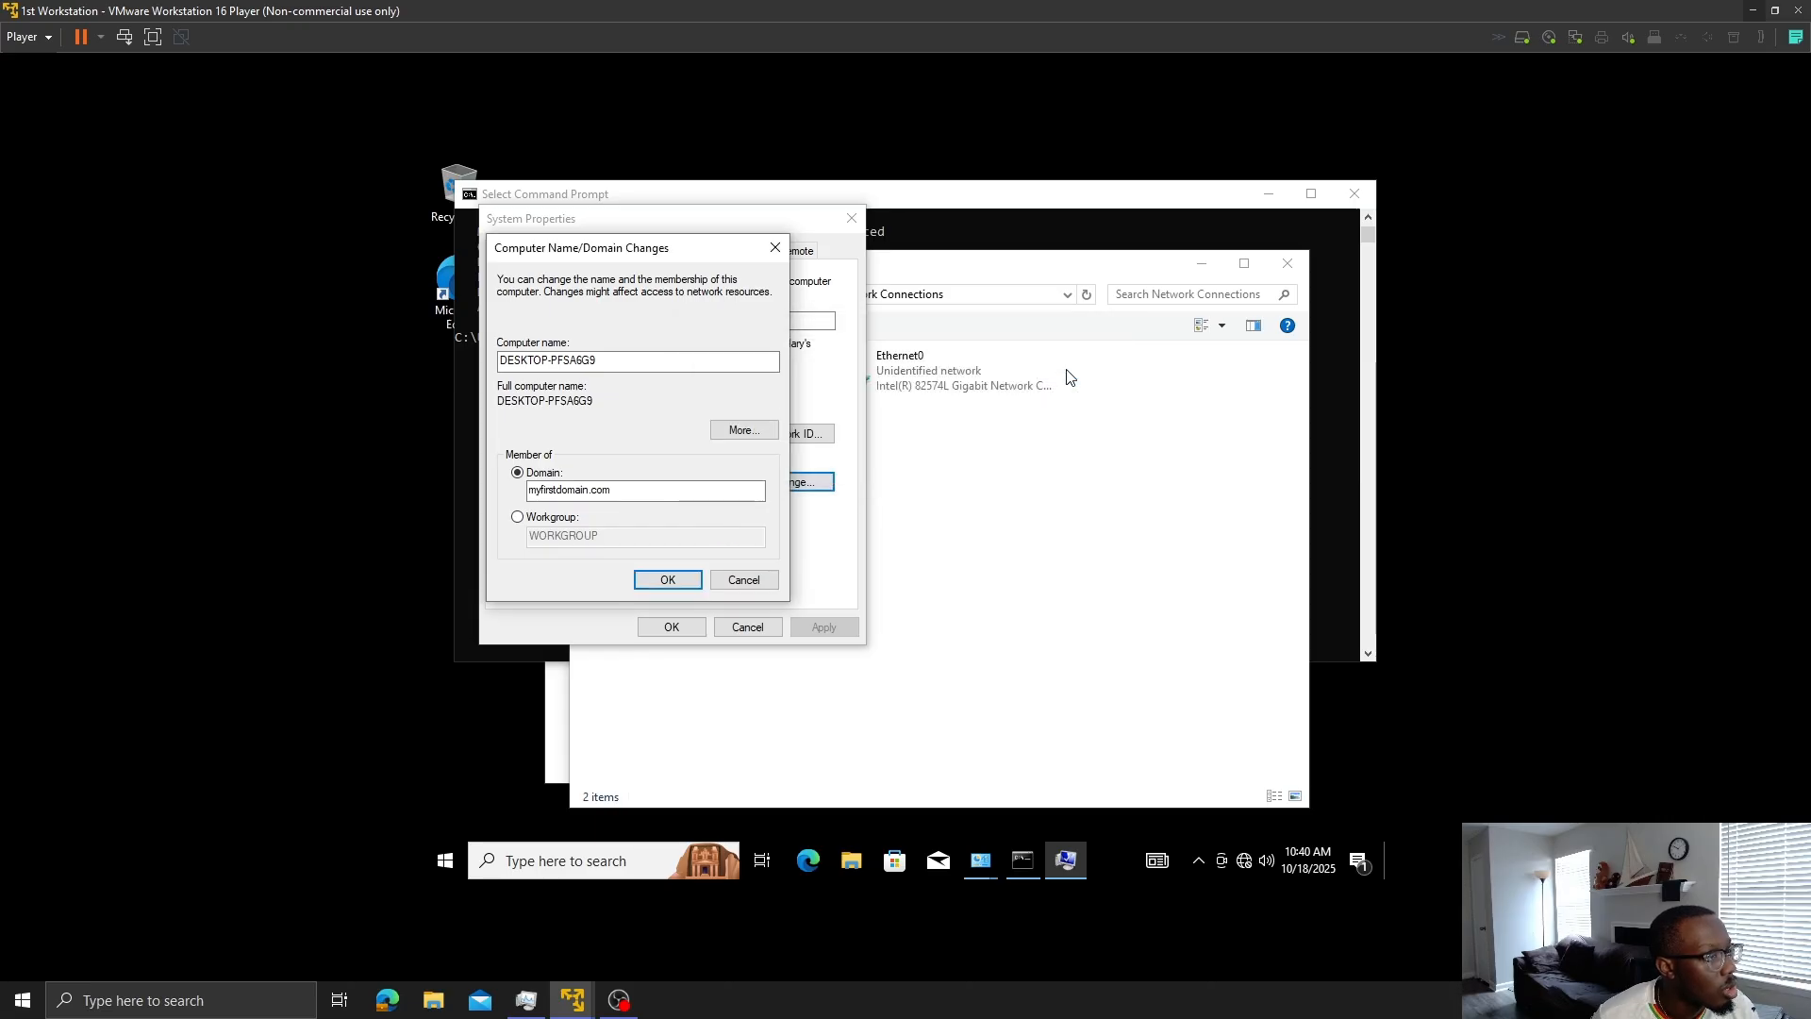
click(775, 248)
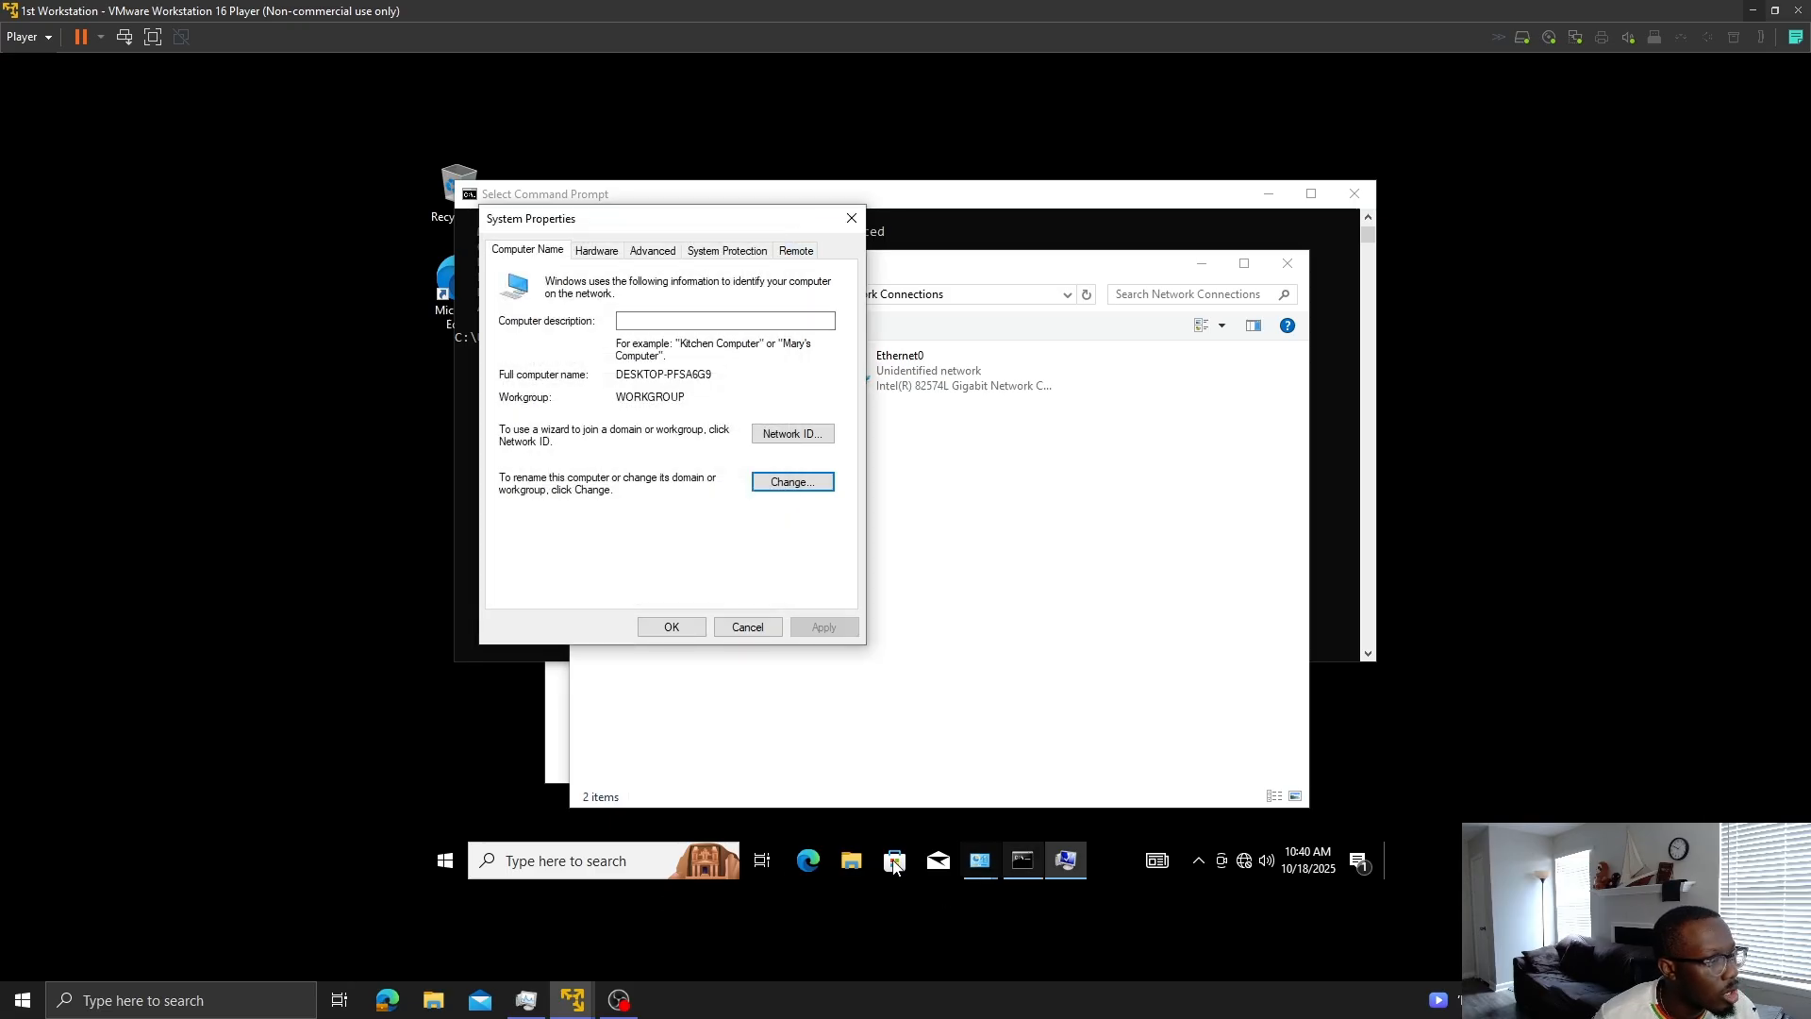
click(603, 860)
- On the server VM, minimize Command Prompt and Server Manager, then open Control Panel via a 'network' search
mouse_move(585, 1002)
click(699, 887)
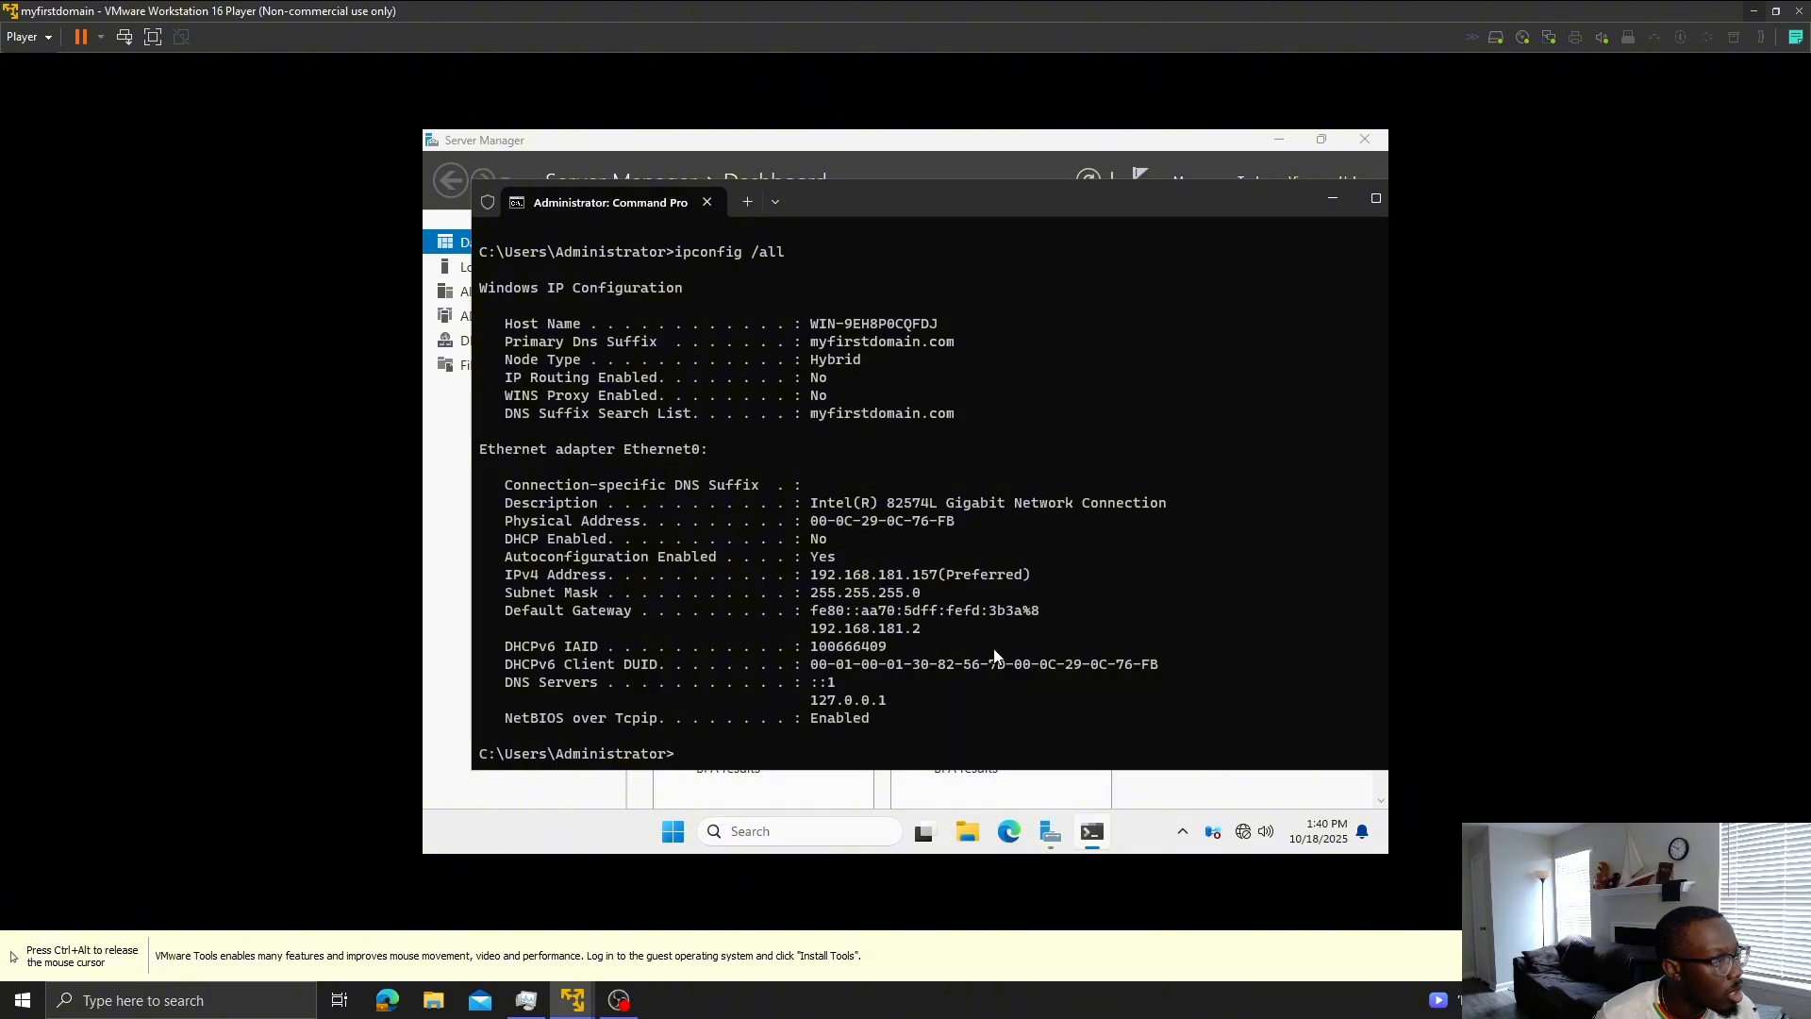
scroll(993, 650, up, 1)
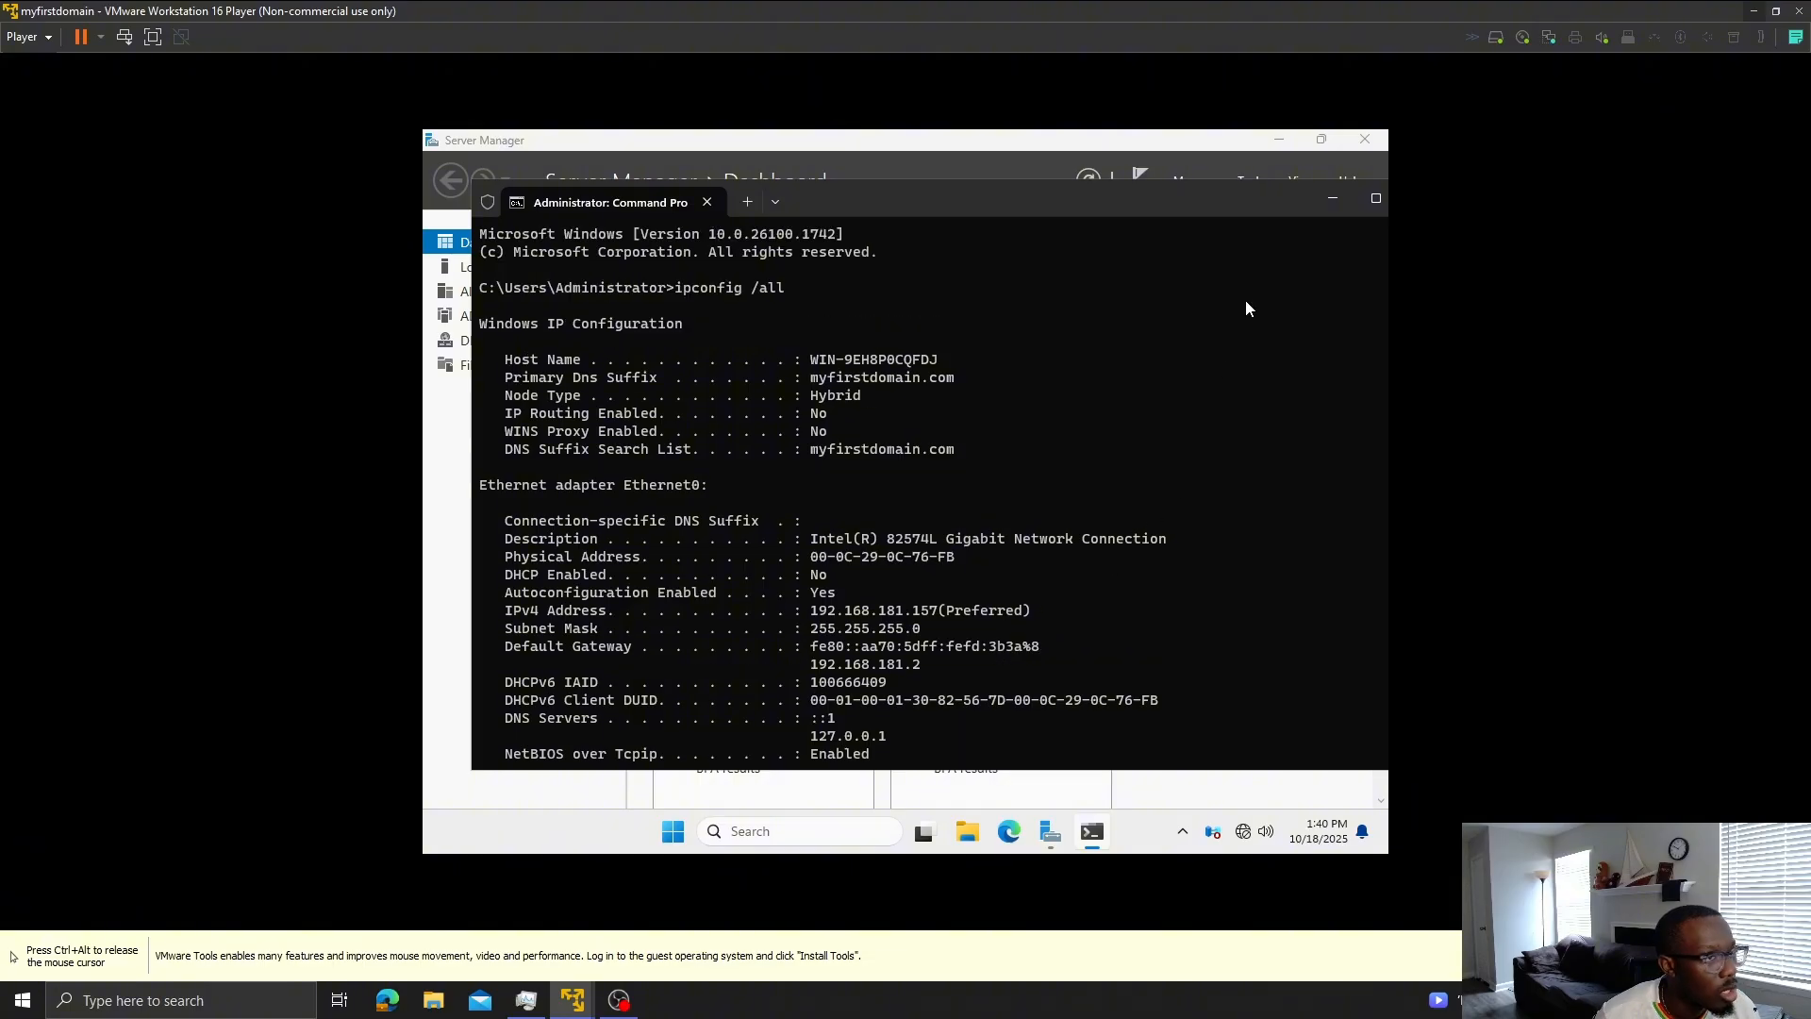
click(1343, 200)
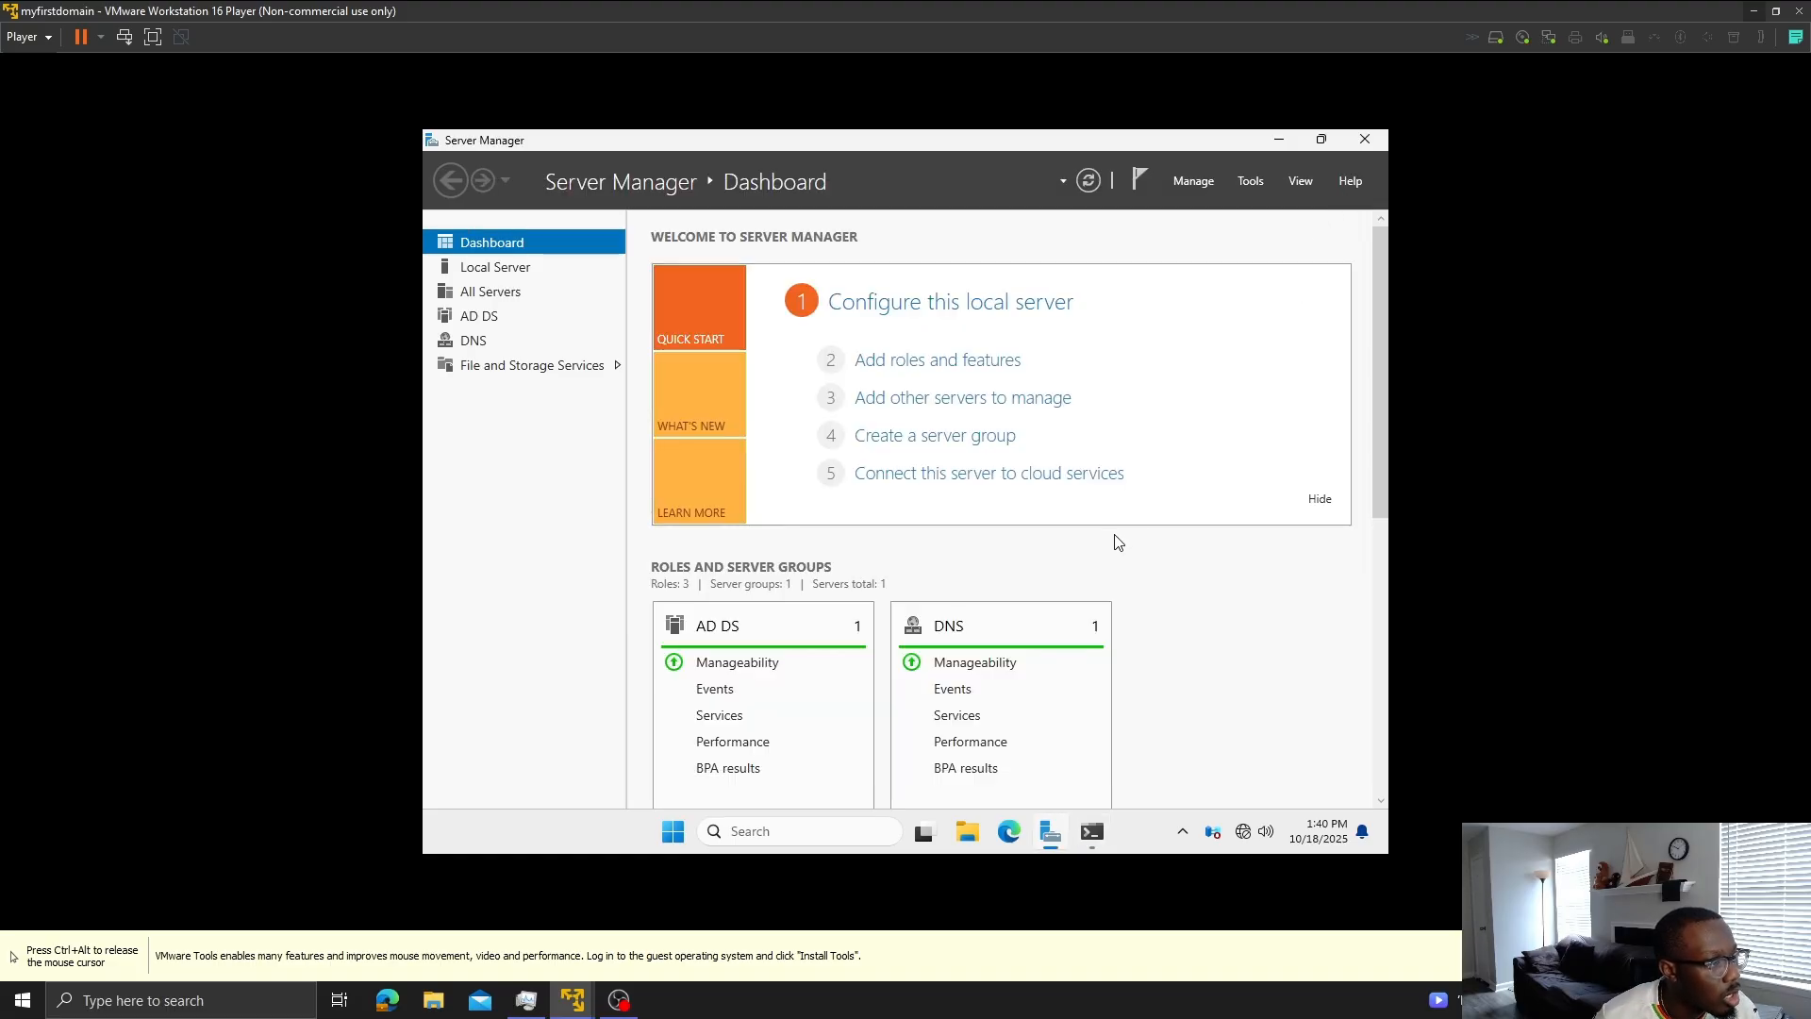
click(1275, 144)
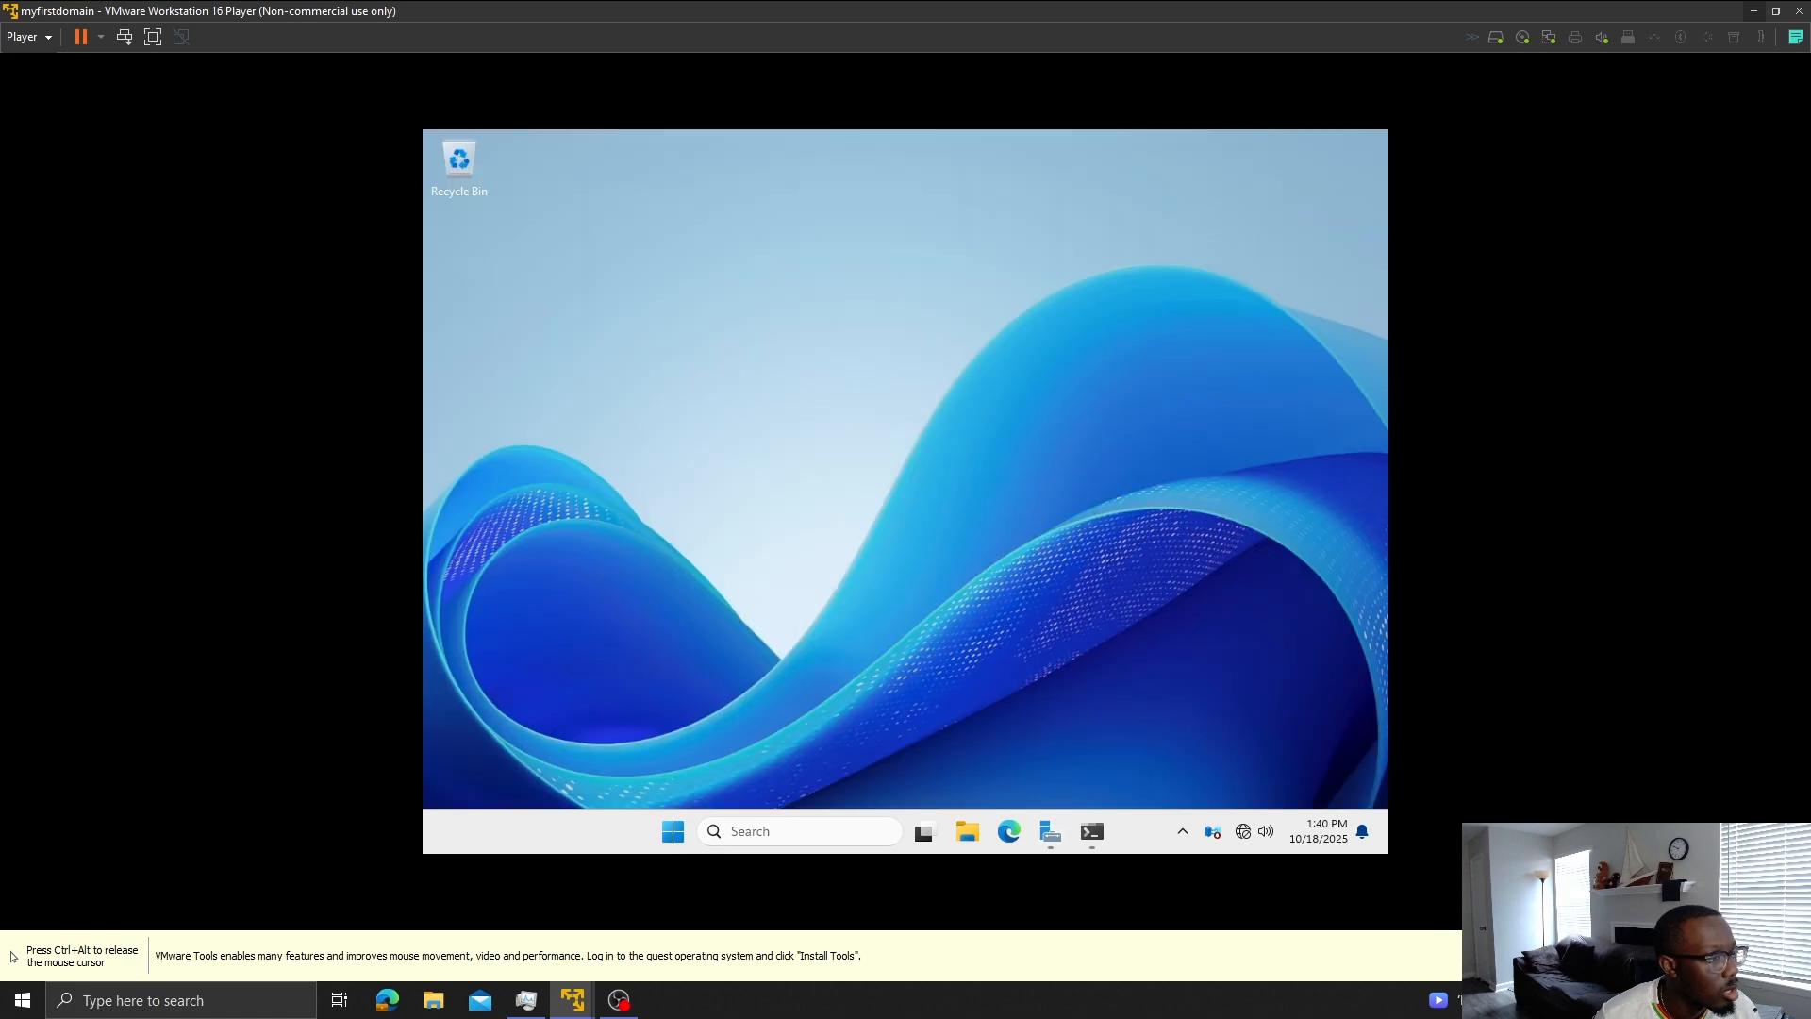
click(778, 832)
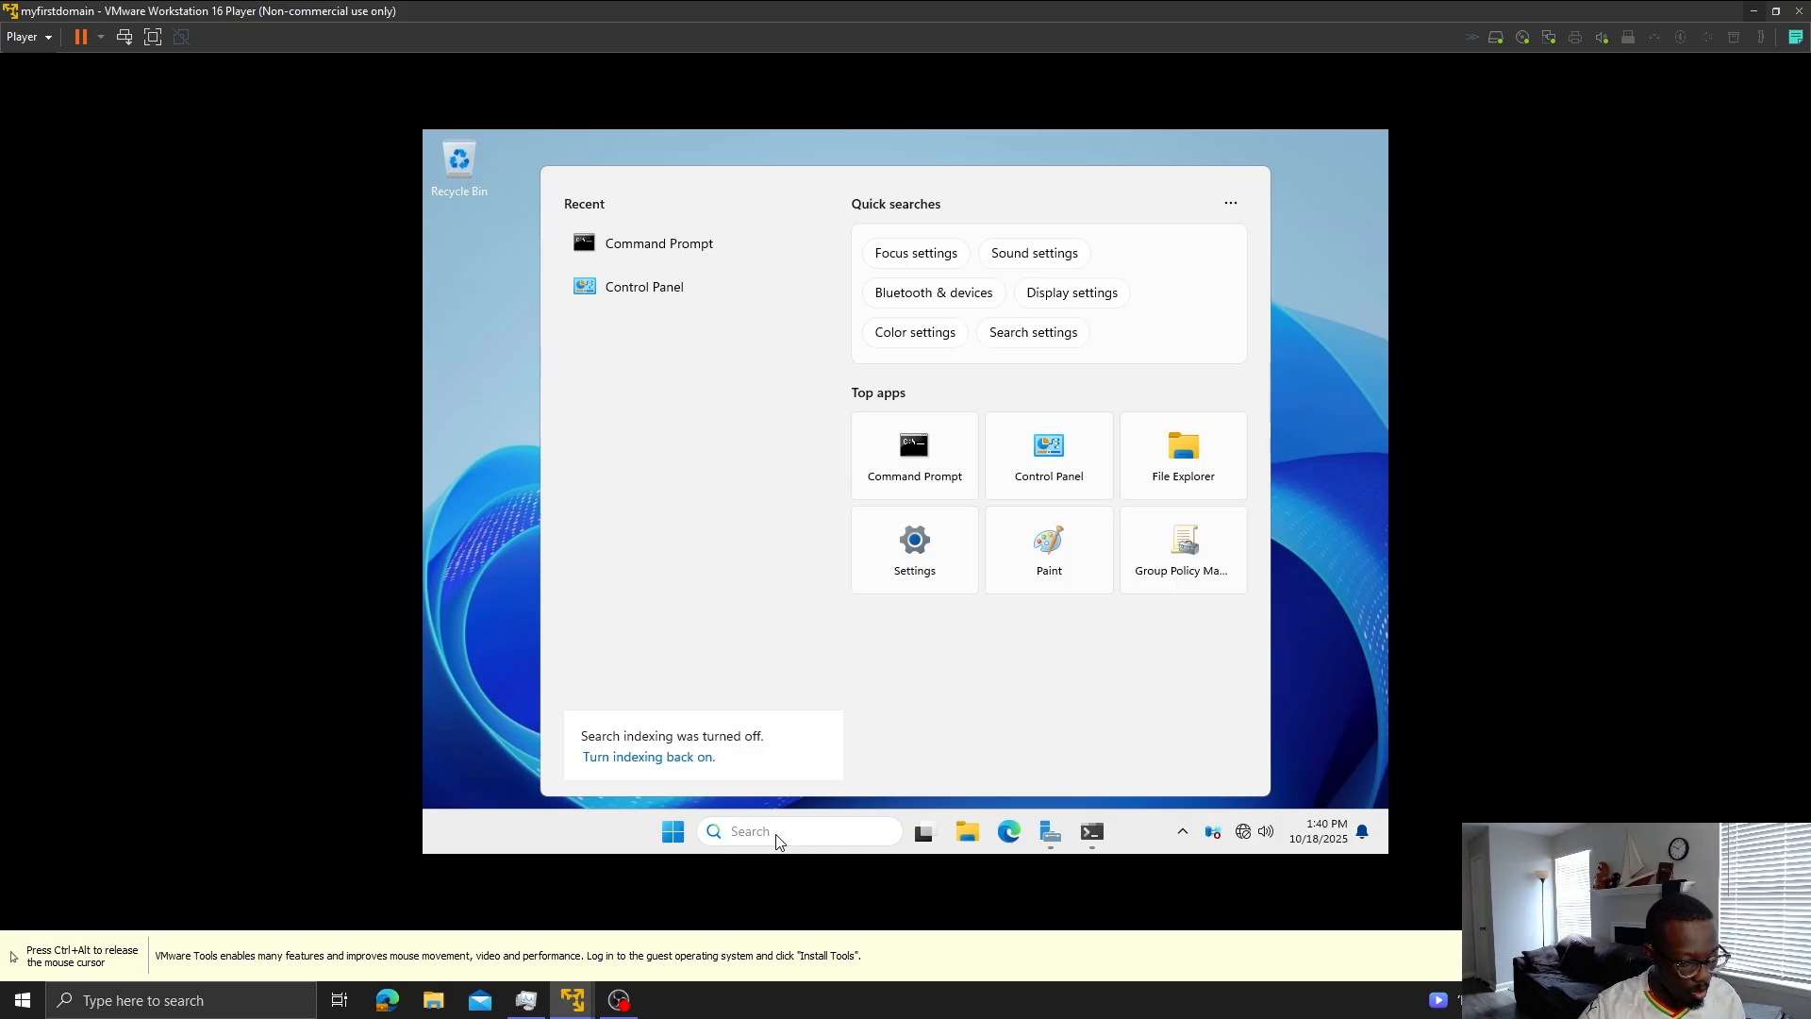
text(network)
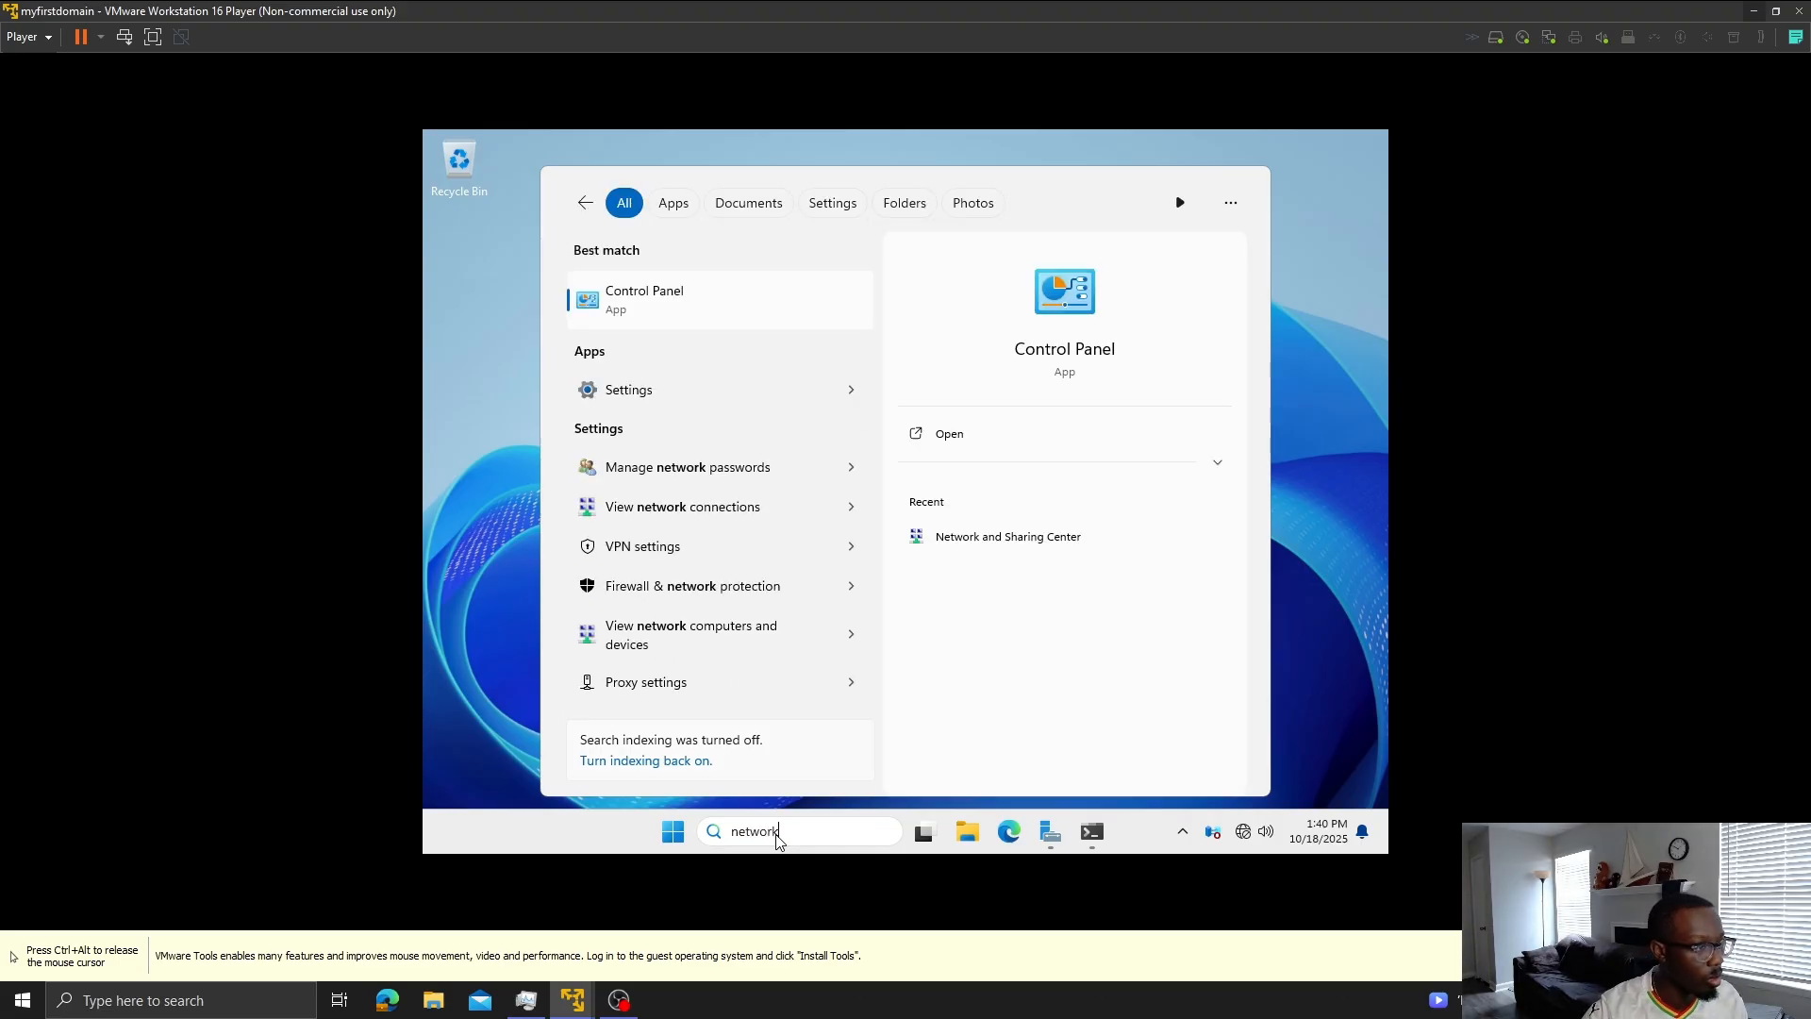
click(715, 293)
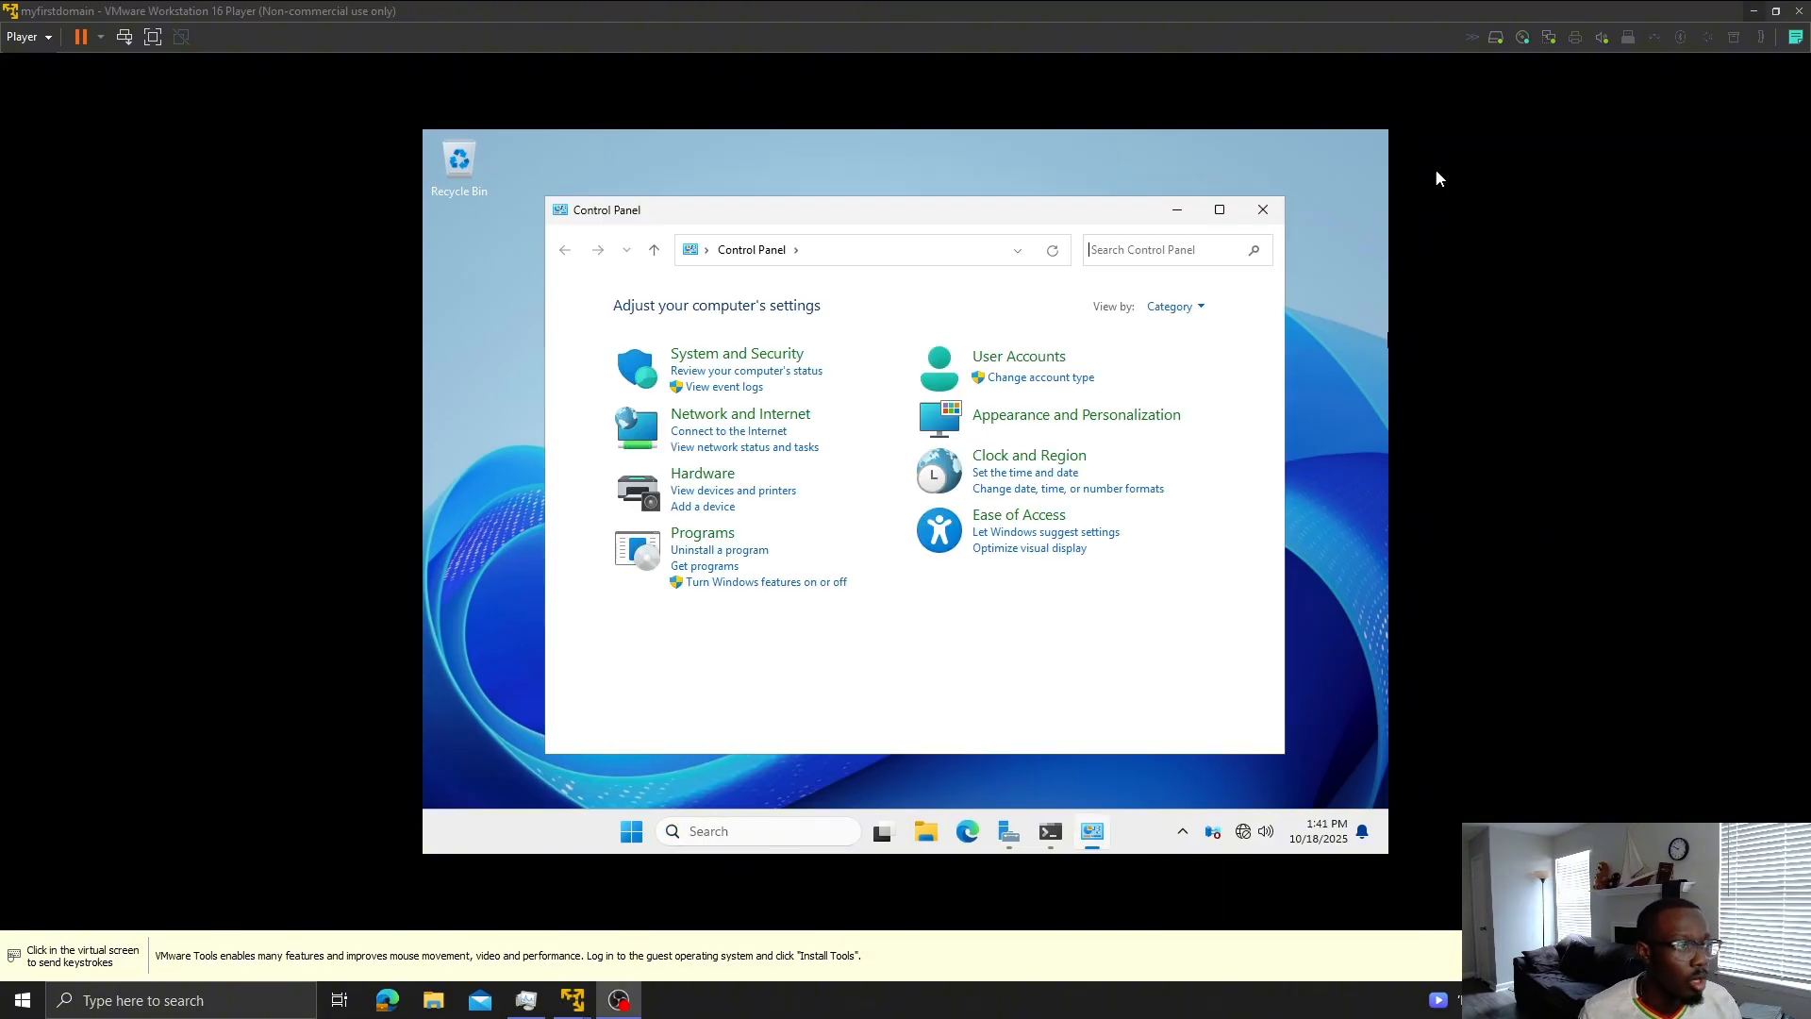
- Open the server's Ethernet0 IPv4 properties: static 192.168.181.157, gateway 192.168.181.2, DNS 127.0.0.1
click(759, 417)
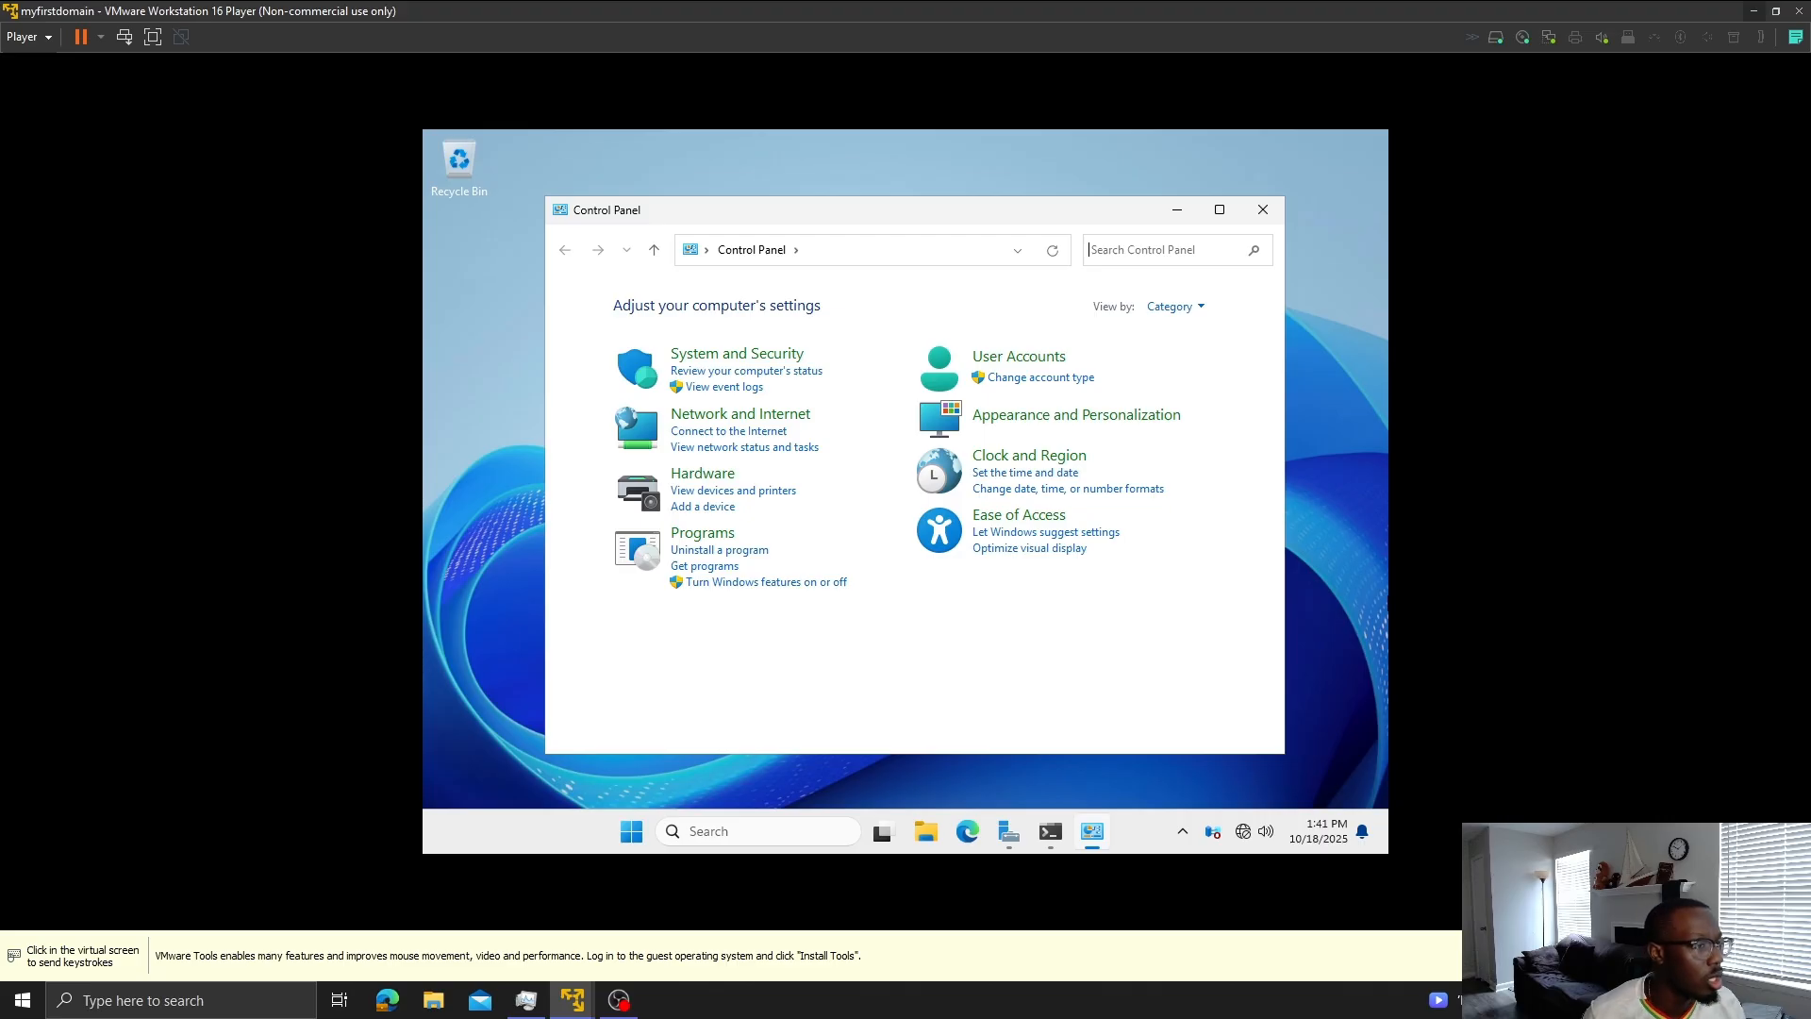
click(739, 416)
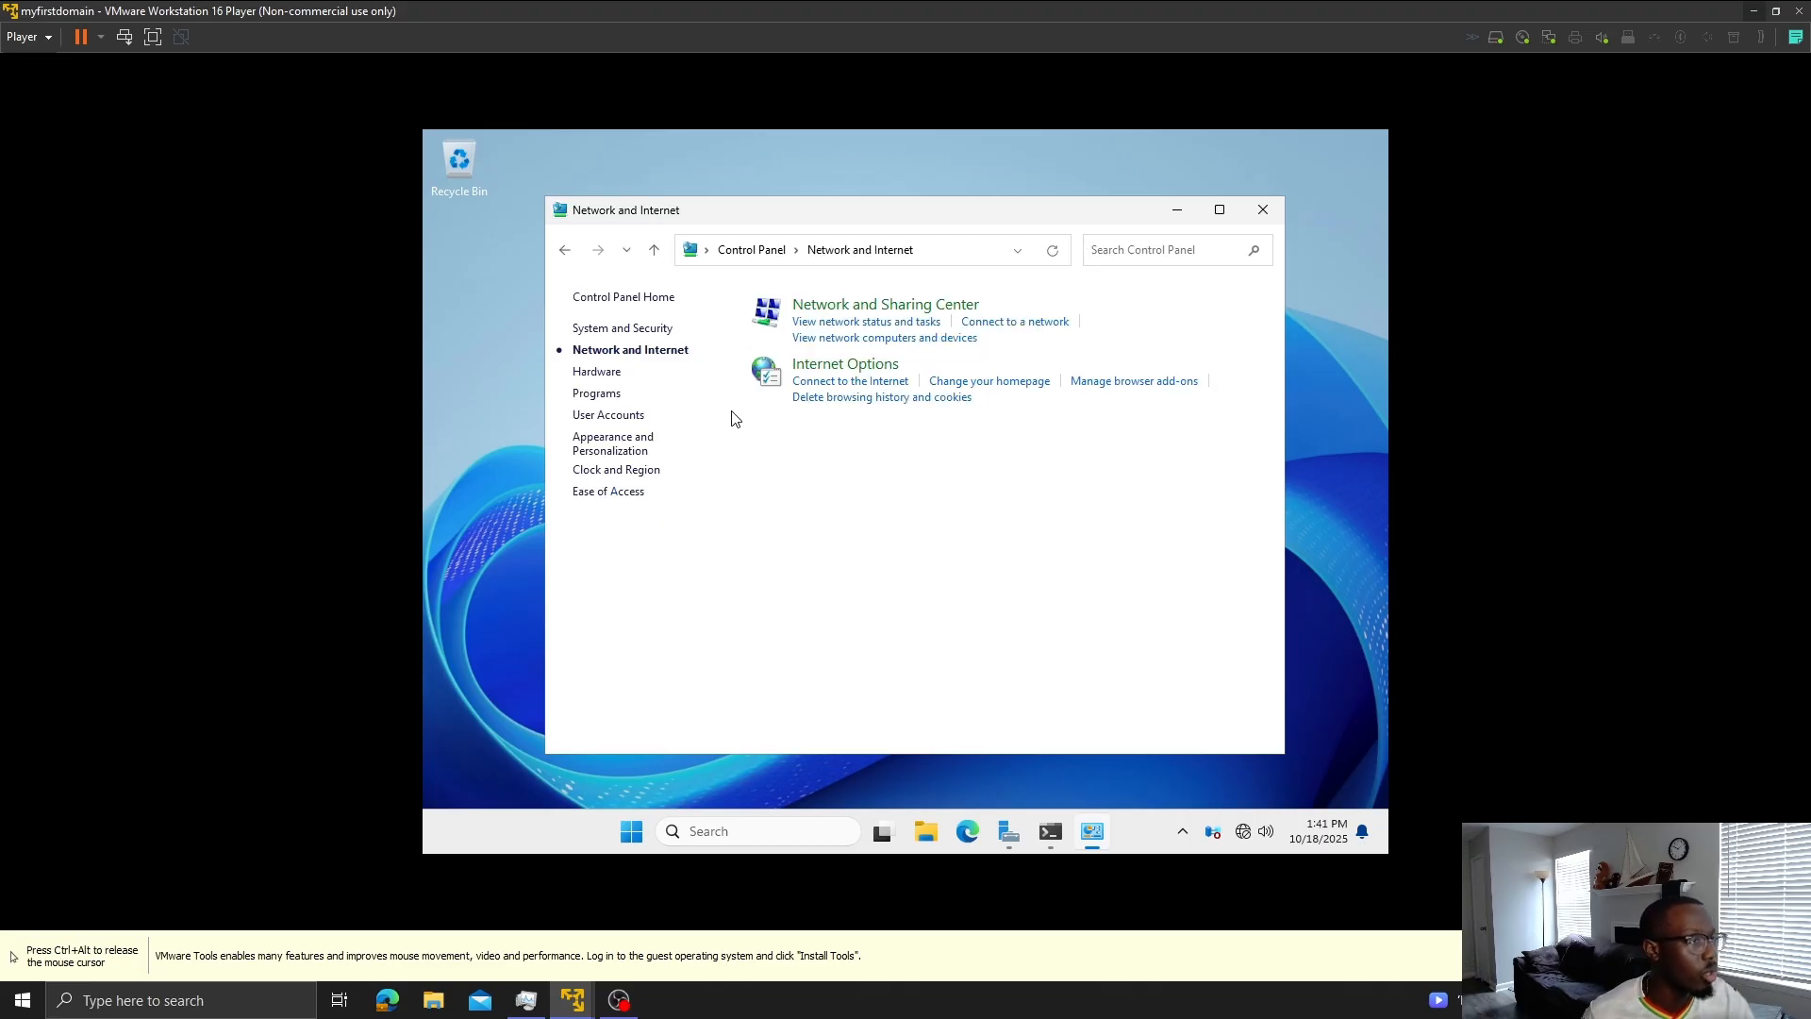
click(937, 325)
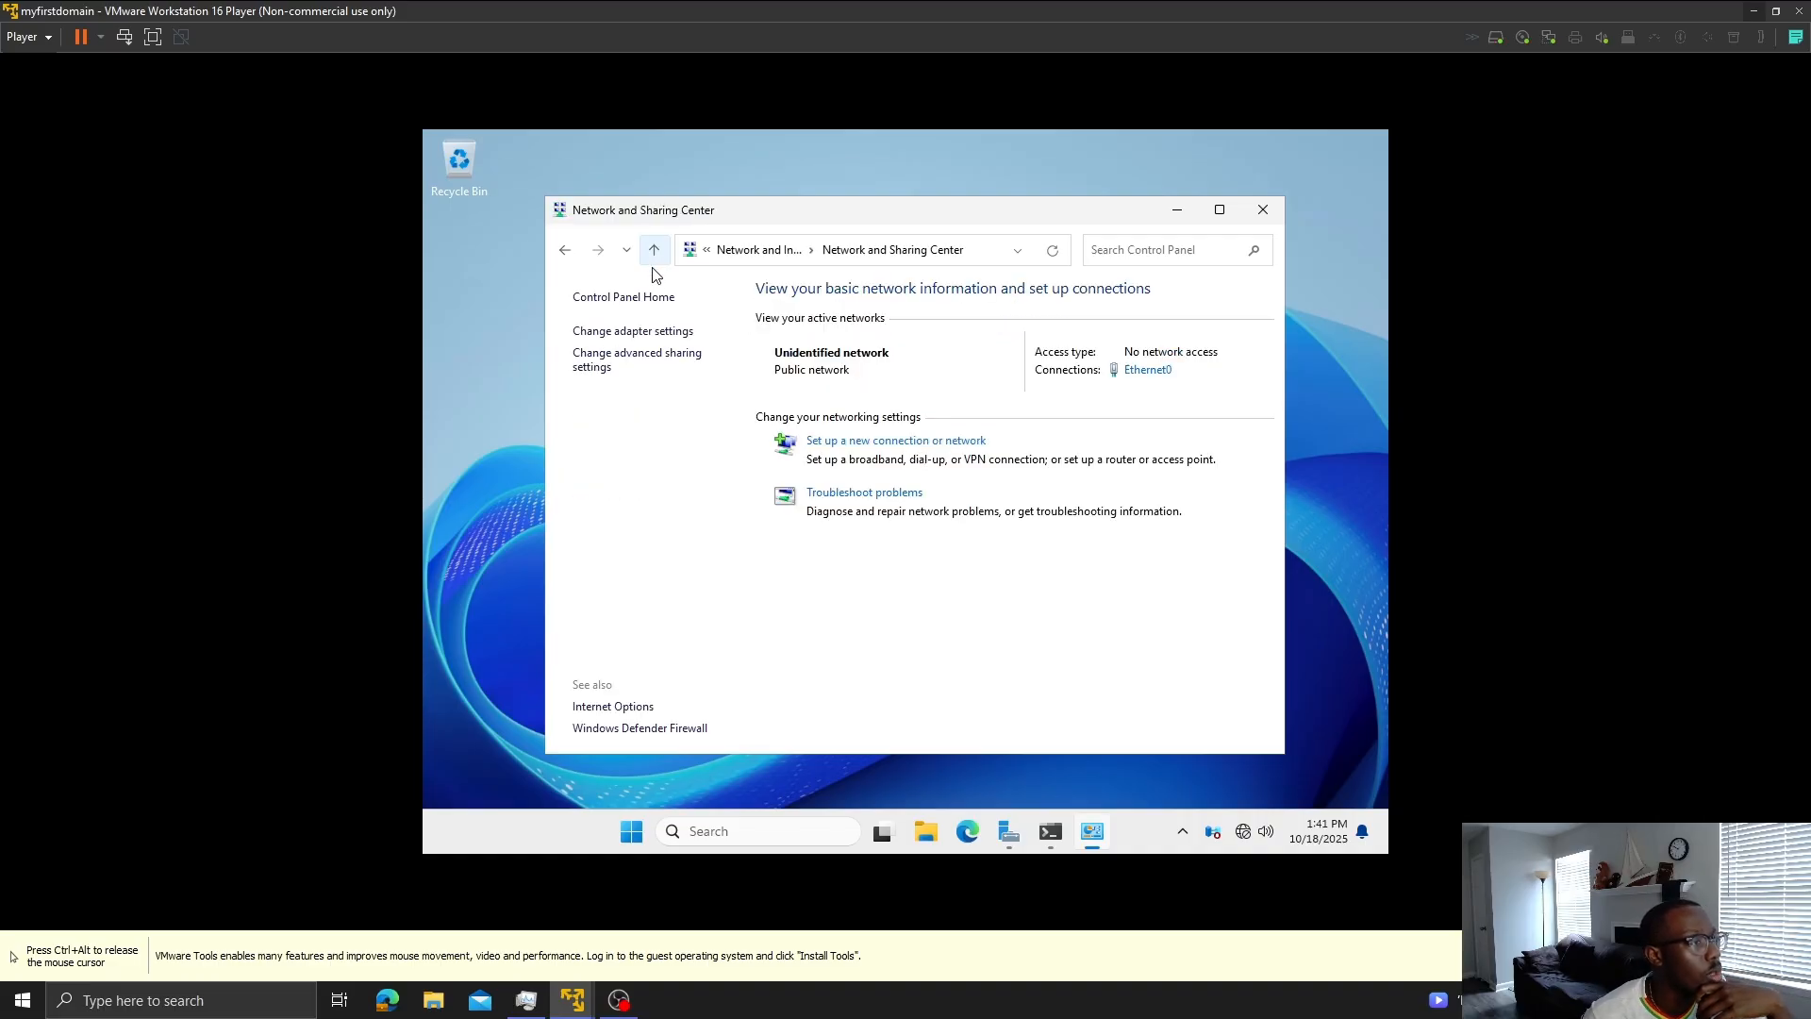
click(656, 334)
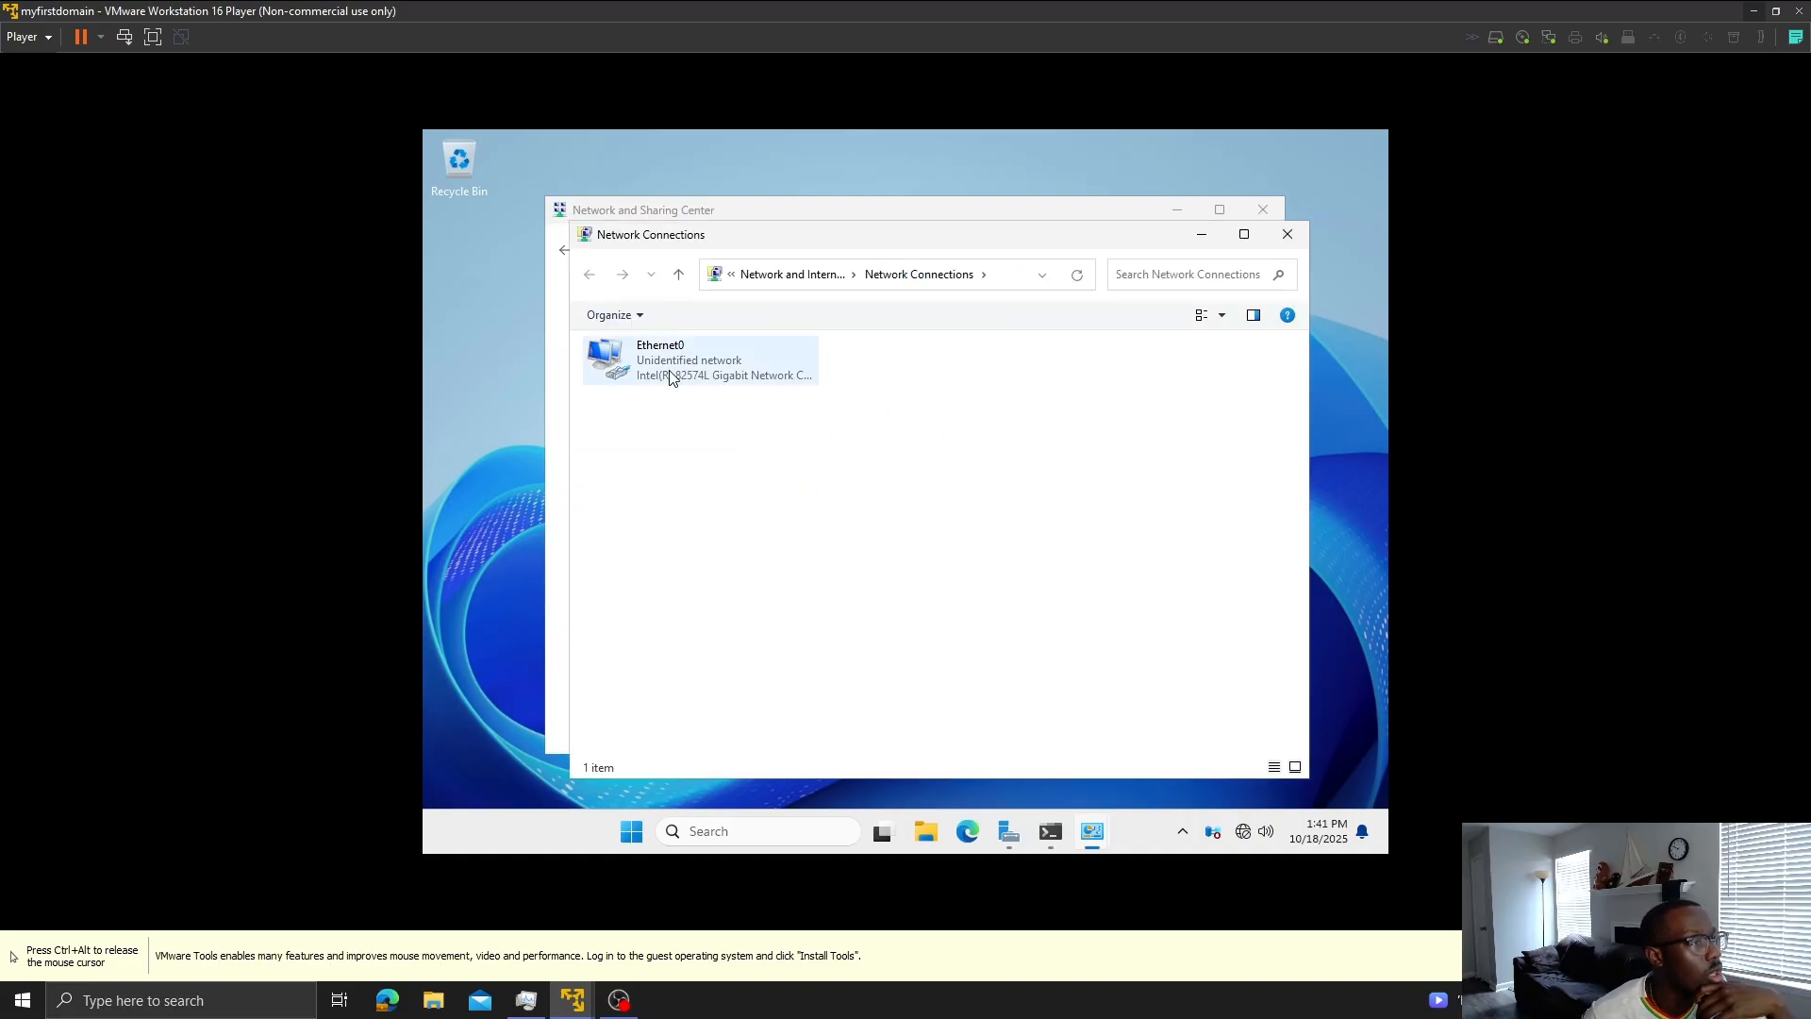
click(673, 376)
right_click(673, 376)
click(744, 552)
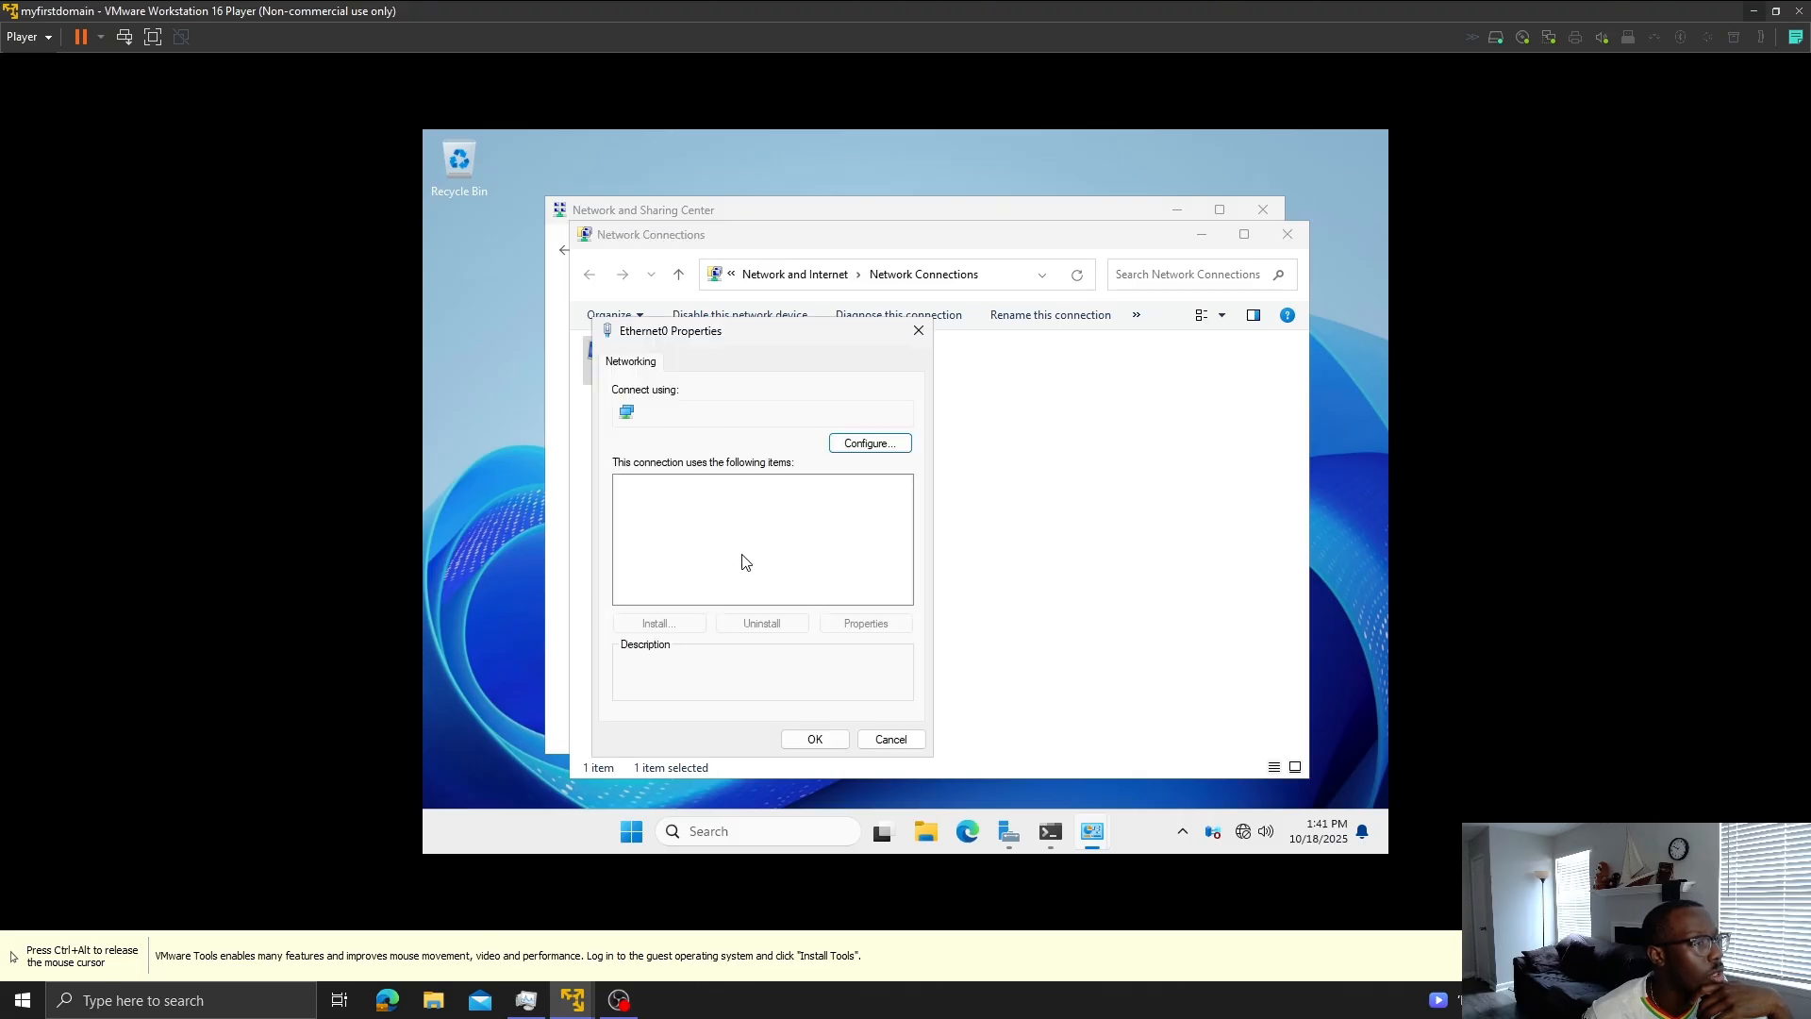
double_click(765, 532)
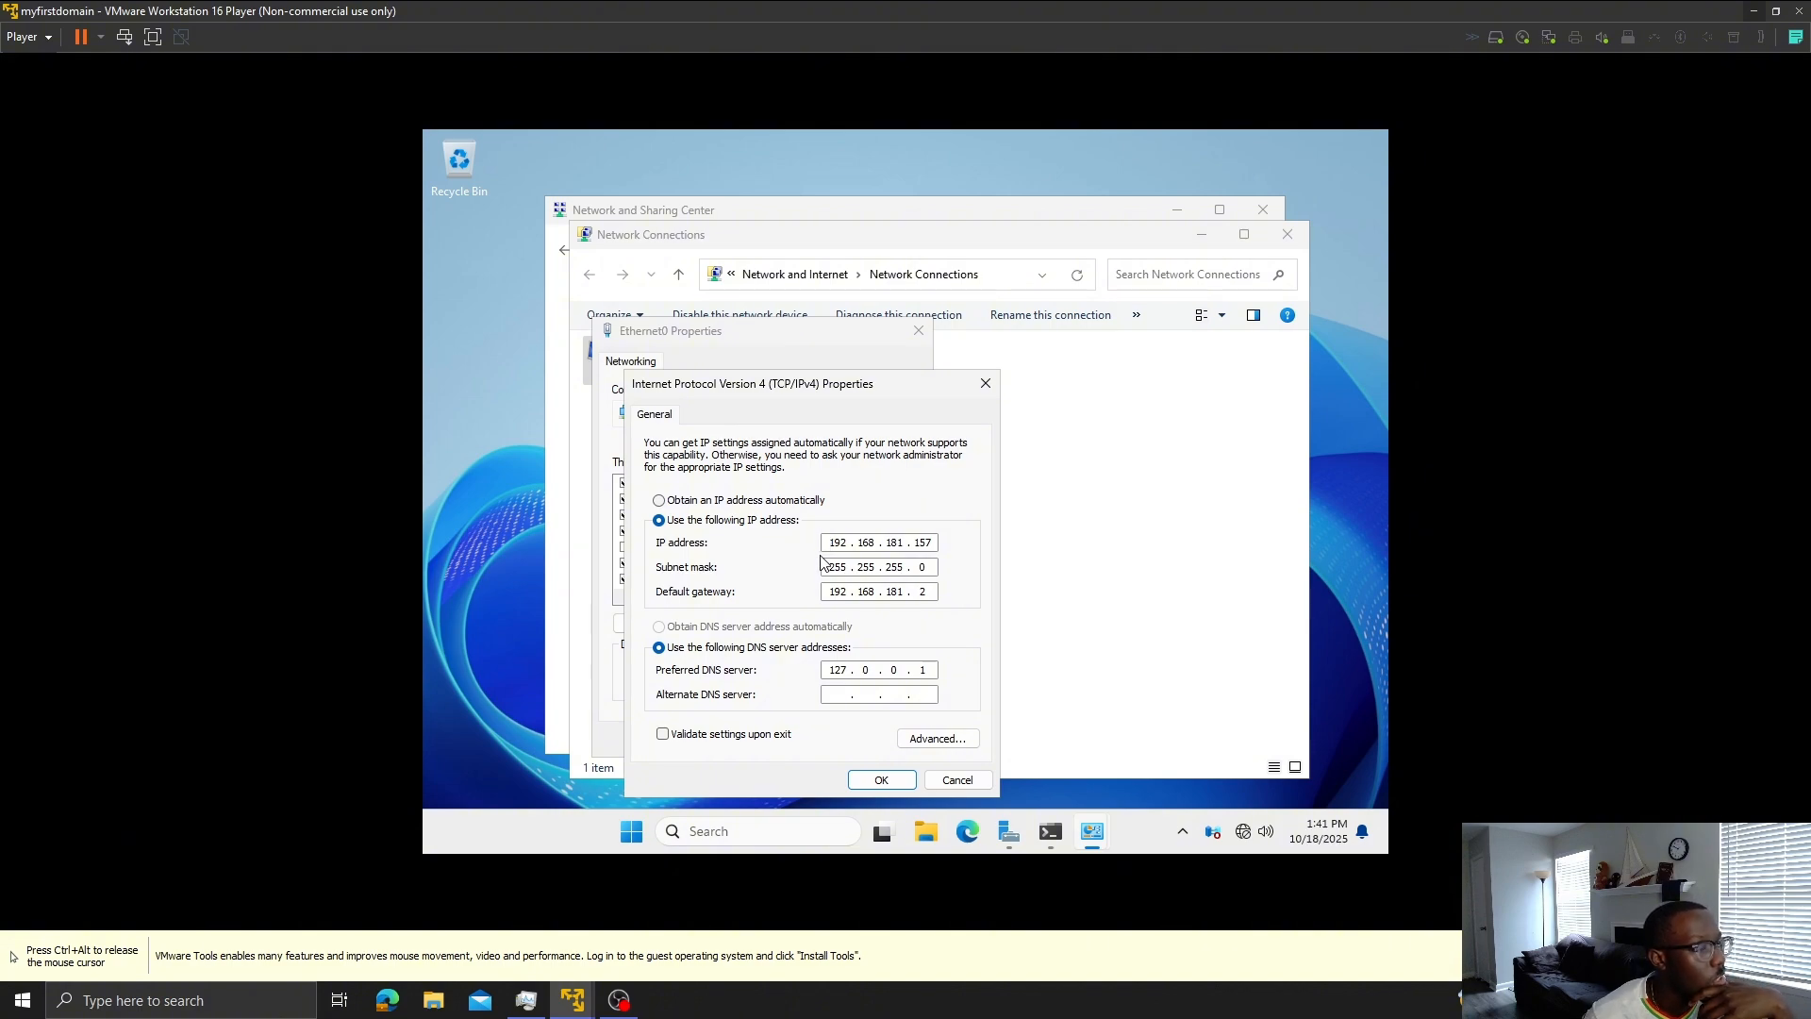
key(ctrl+alt)
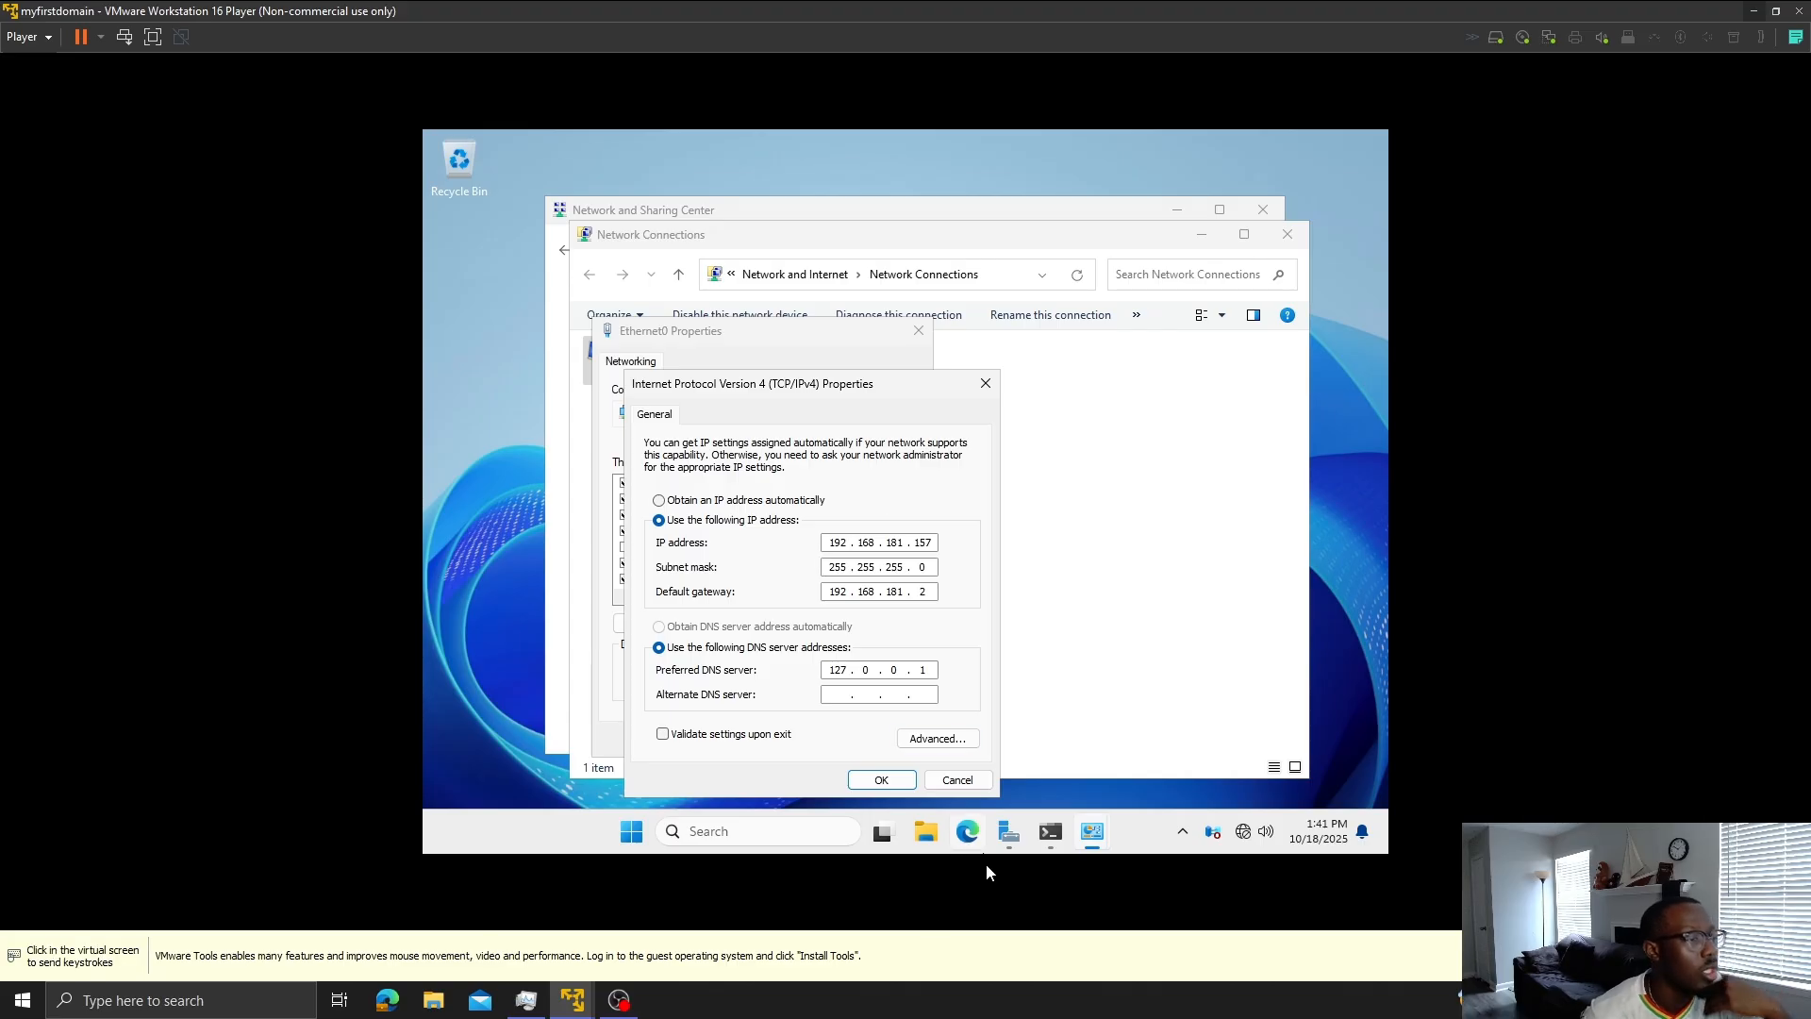
click(1014, 833)
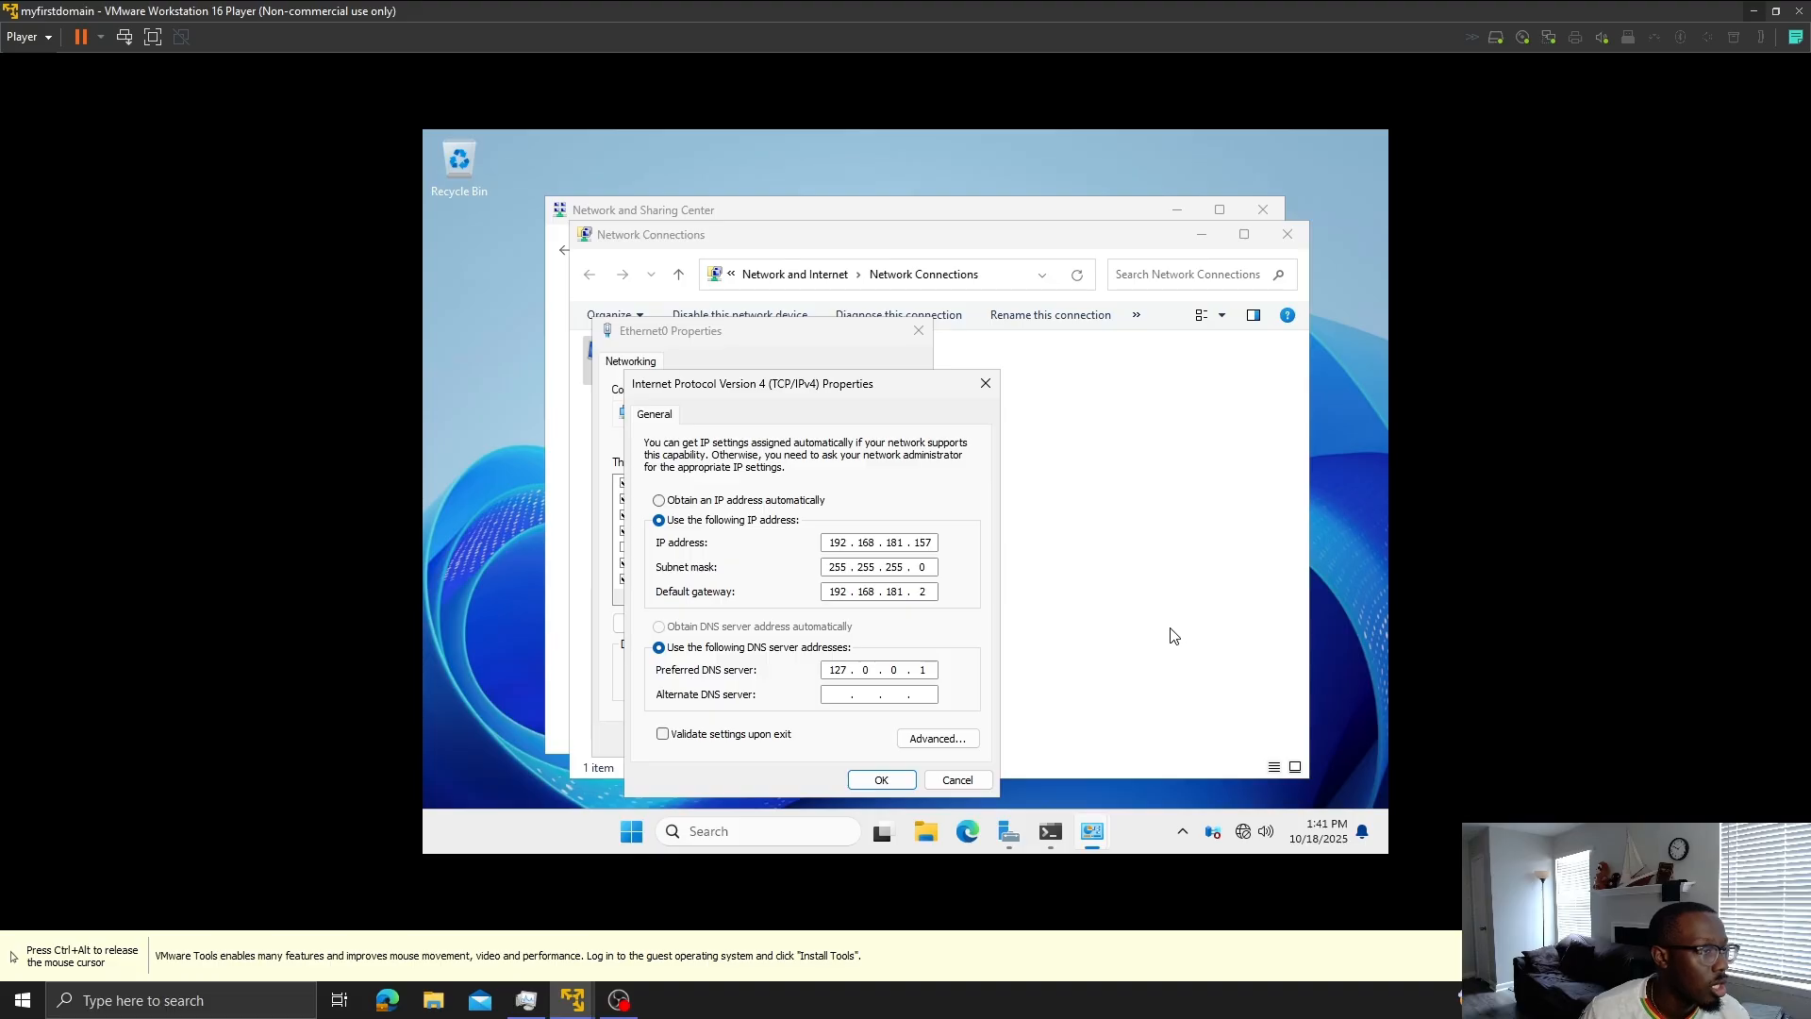
key(ctrl+alt)
- From 1st Workstation's Command Prompt, ping the server at 192.168.181.157
mouse_move(569, 1009)
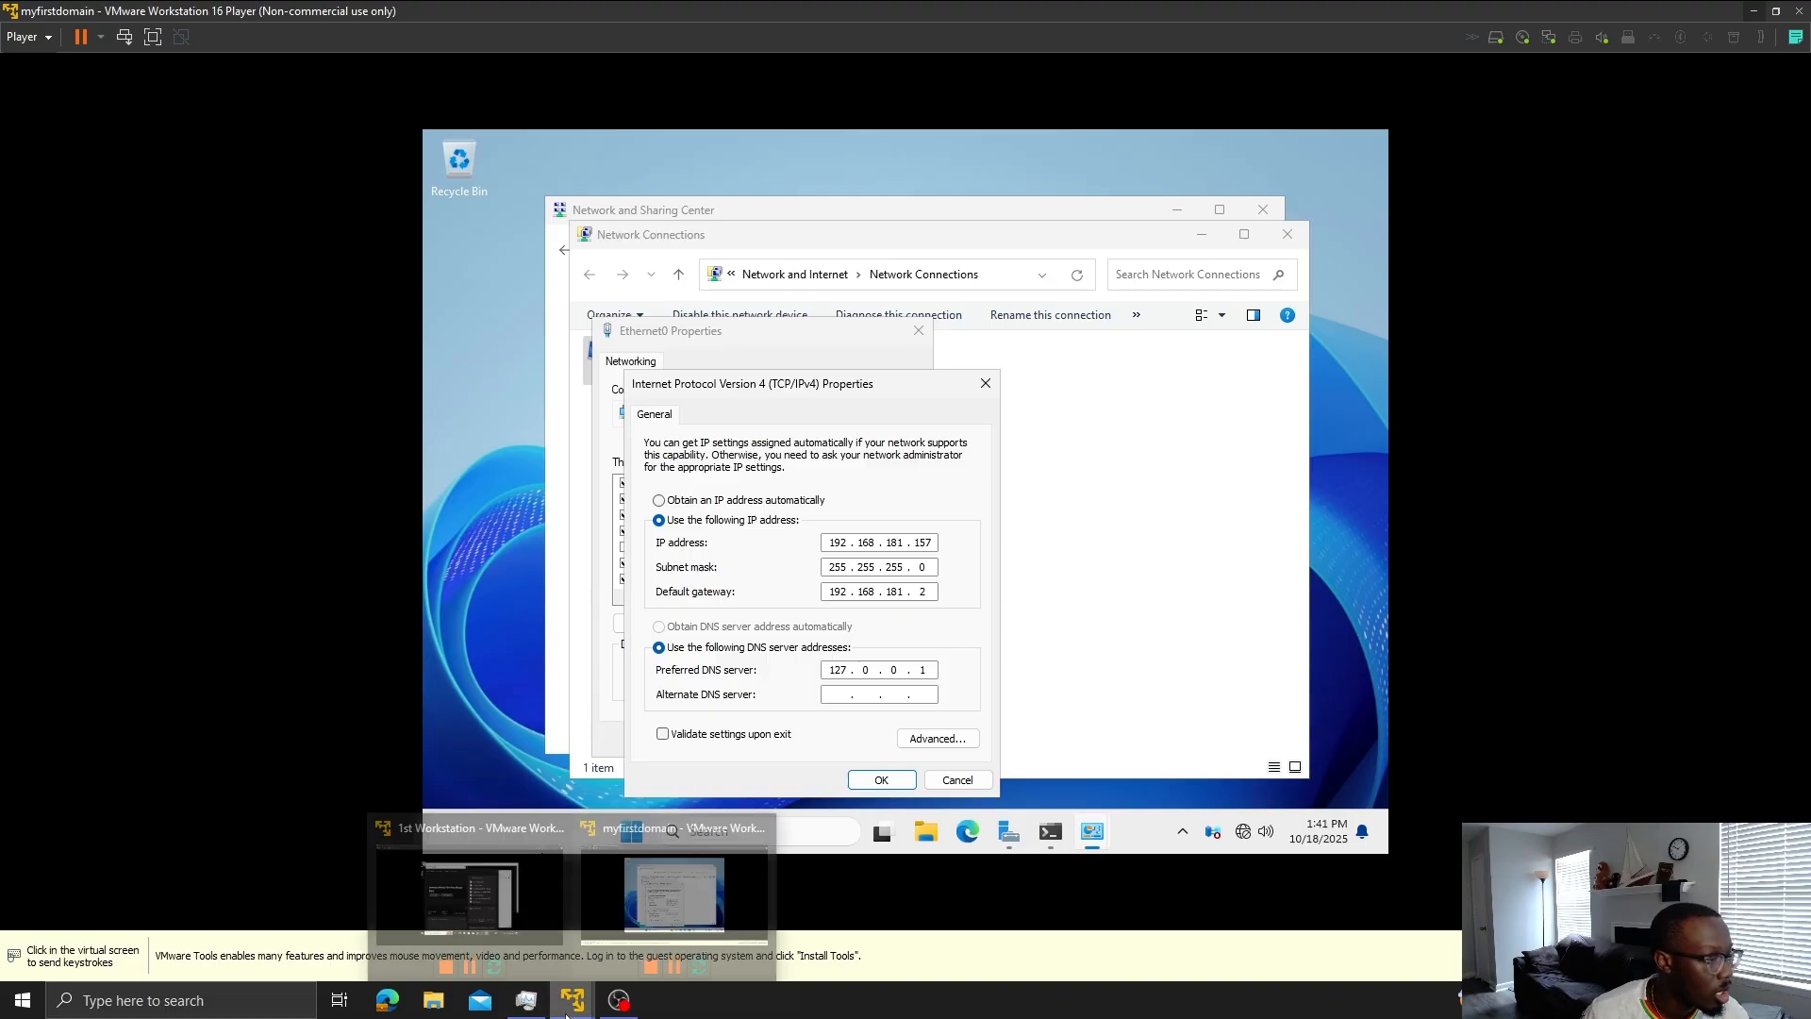
click(547, 883)
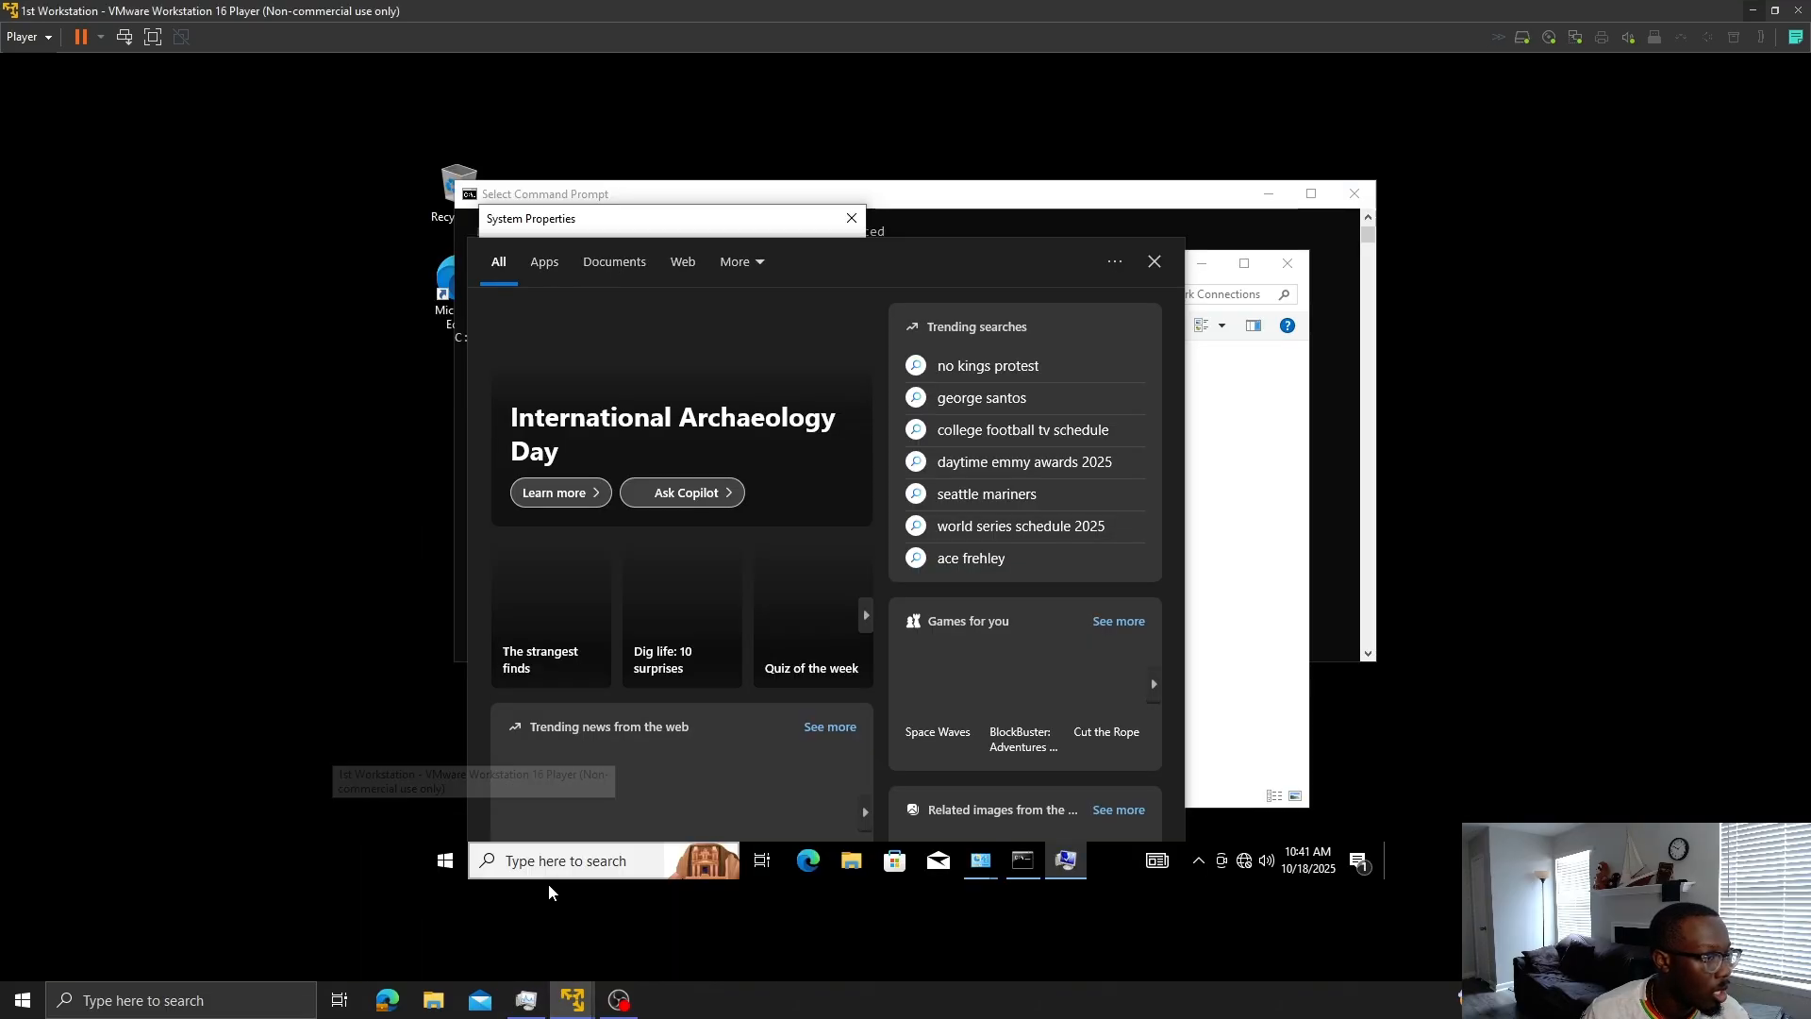
click(1036, 852)
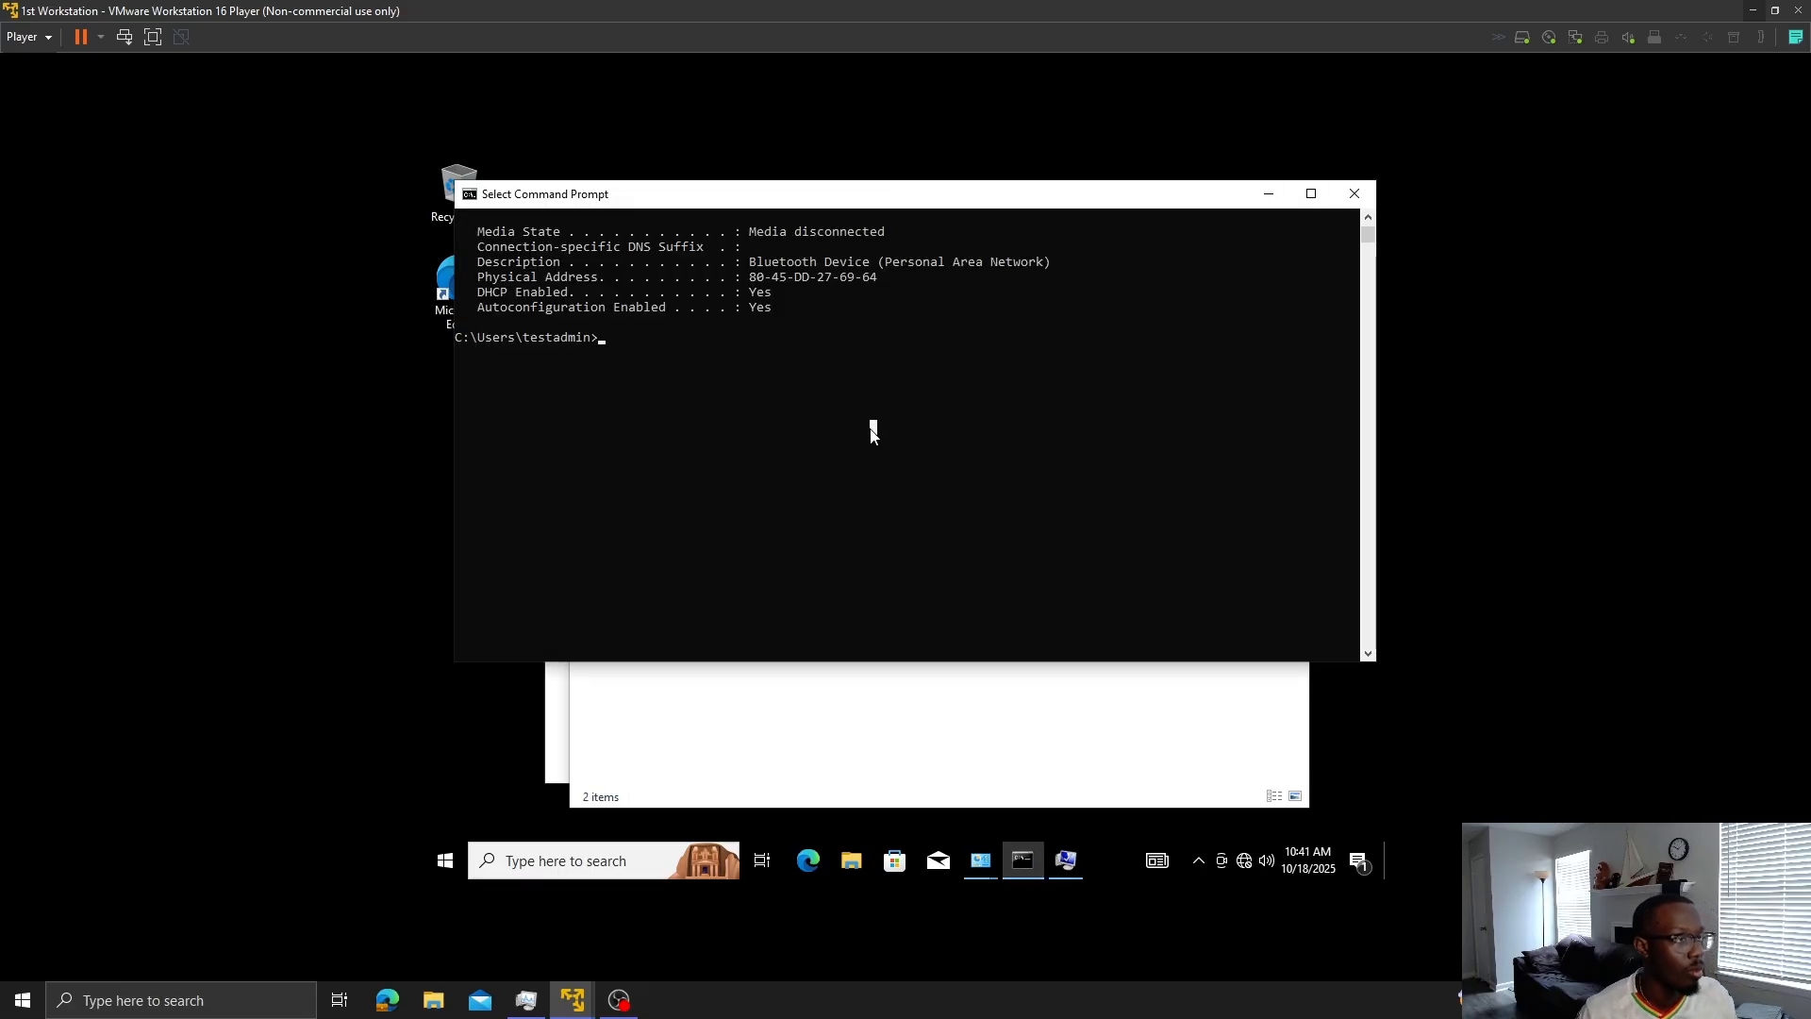
text(ping)
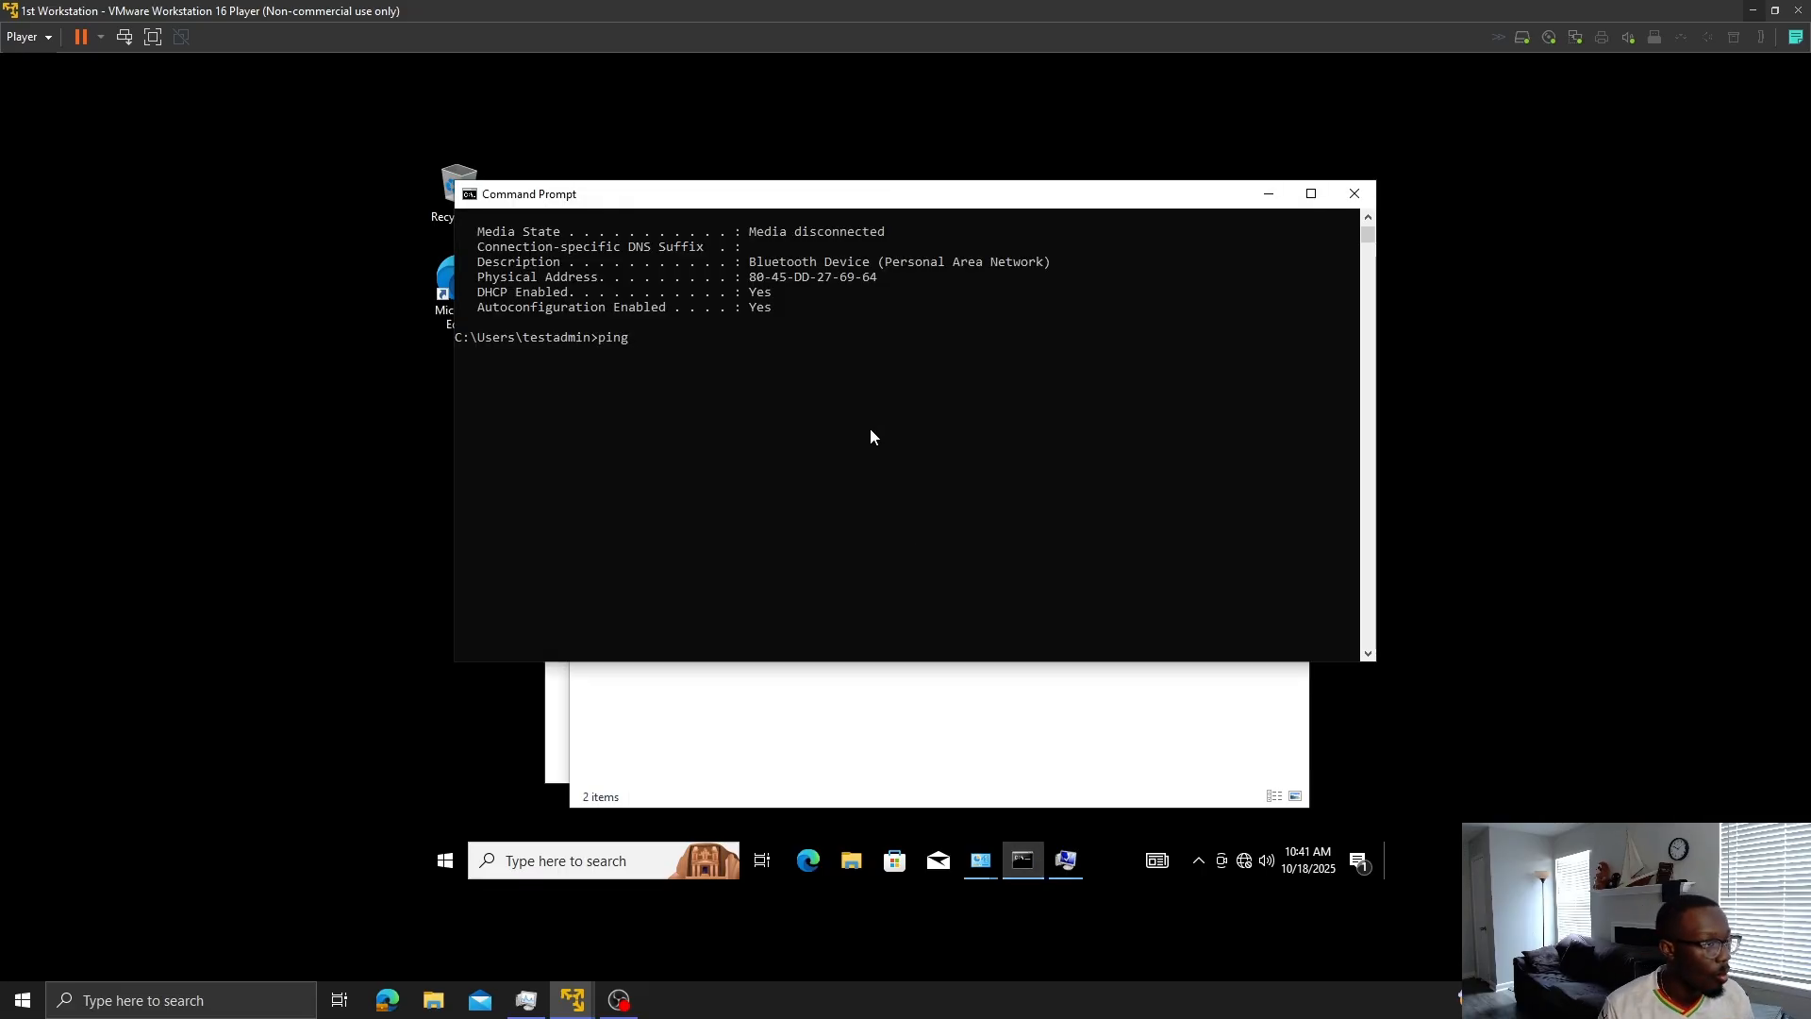
text(19)
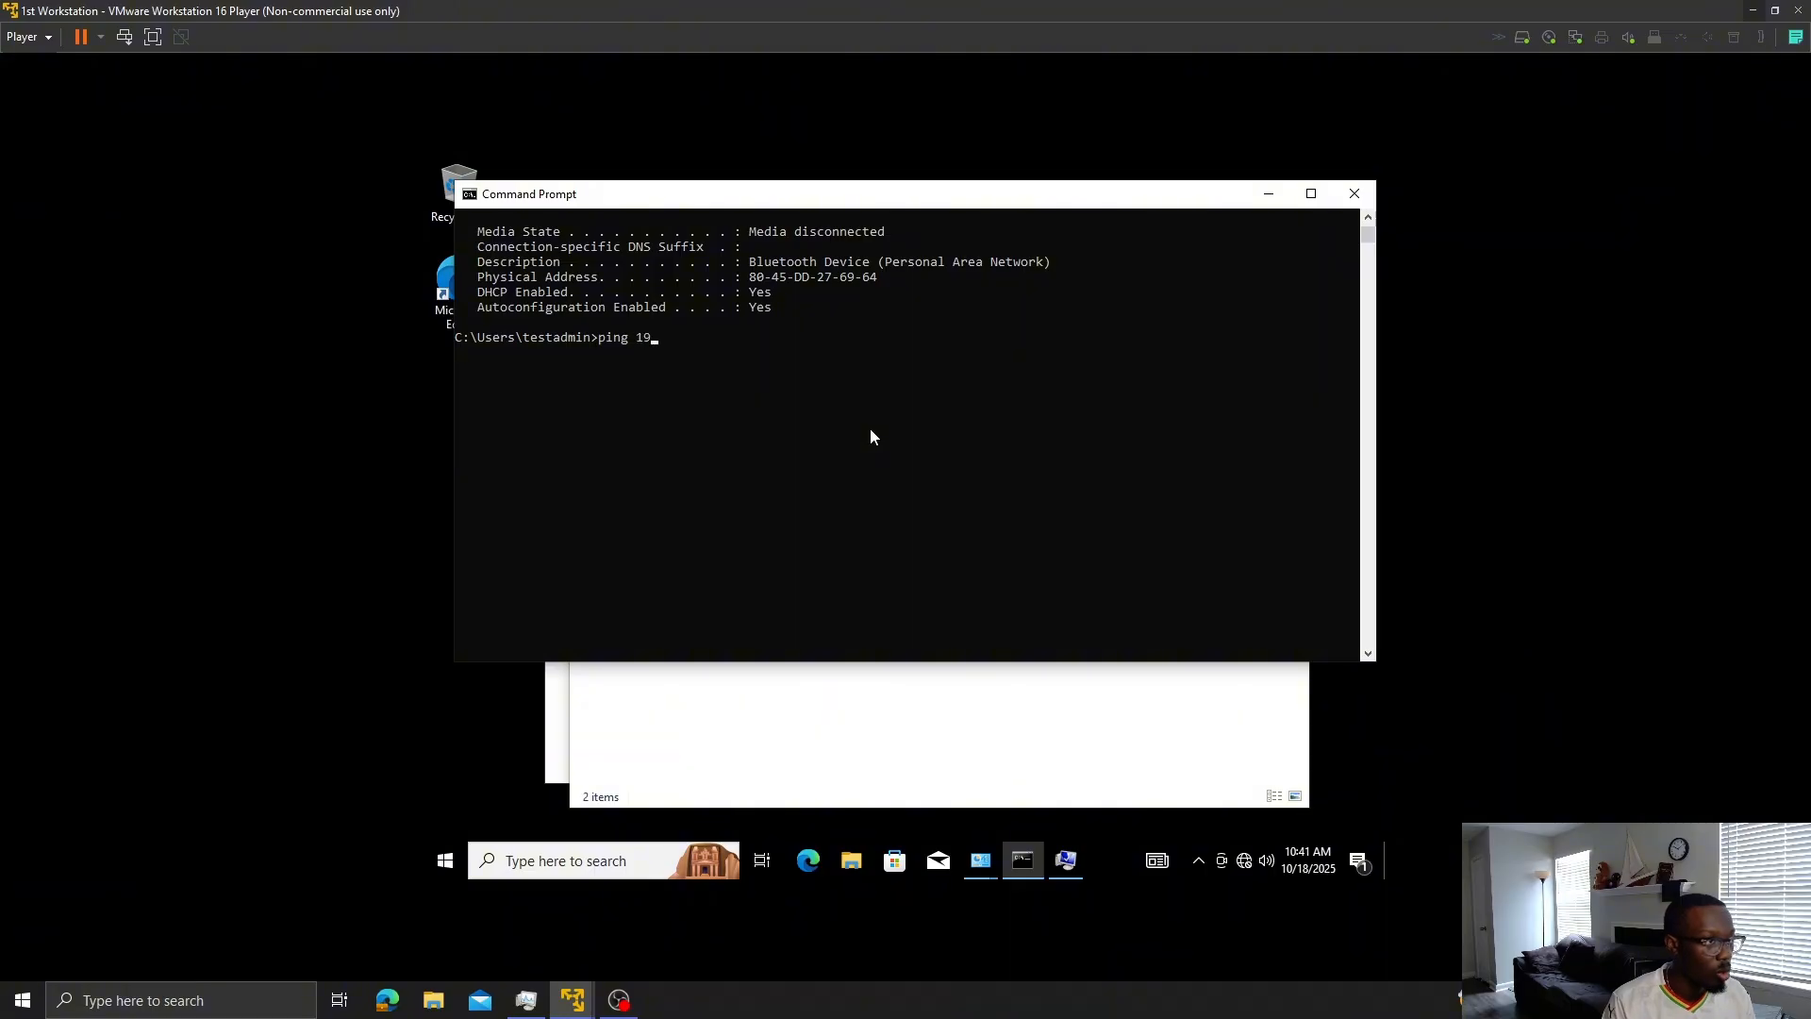
text(2.168.181.1)
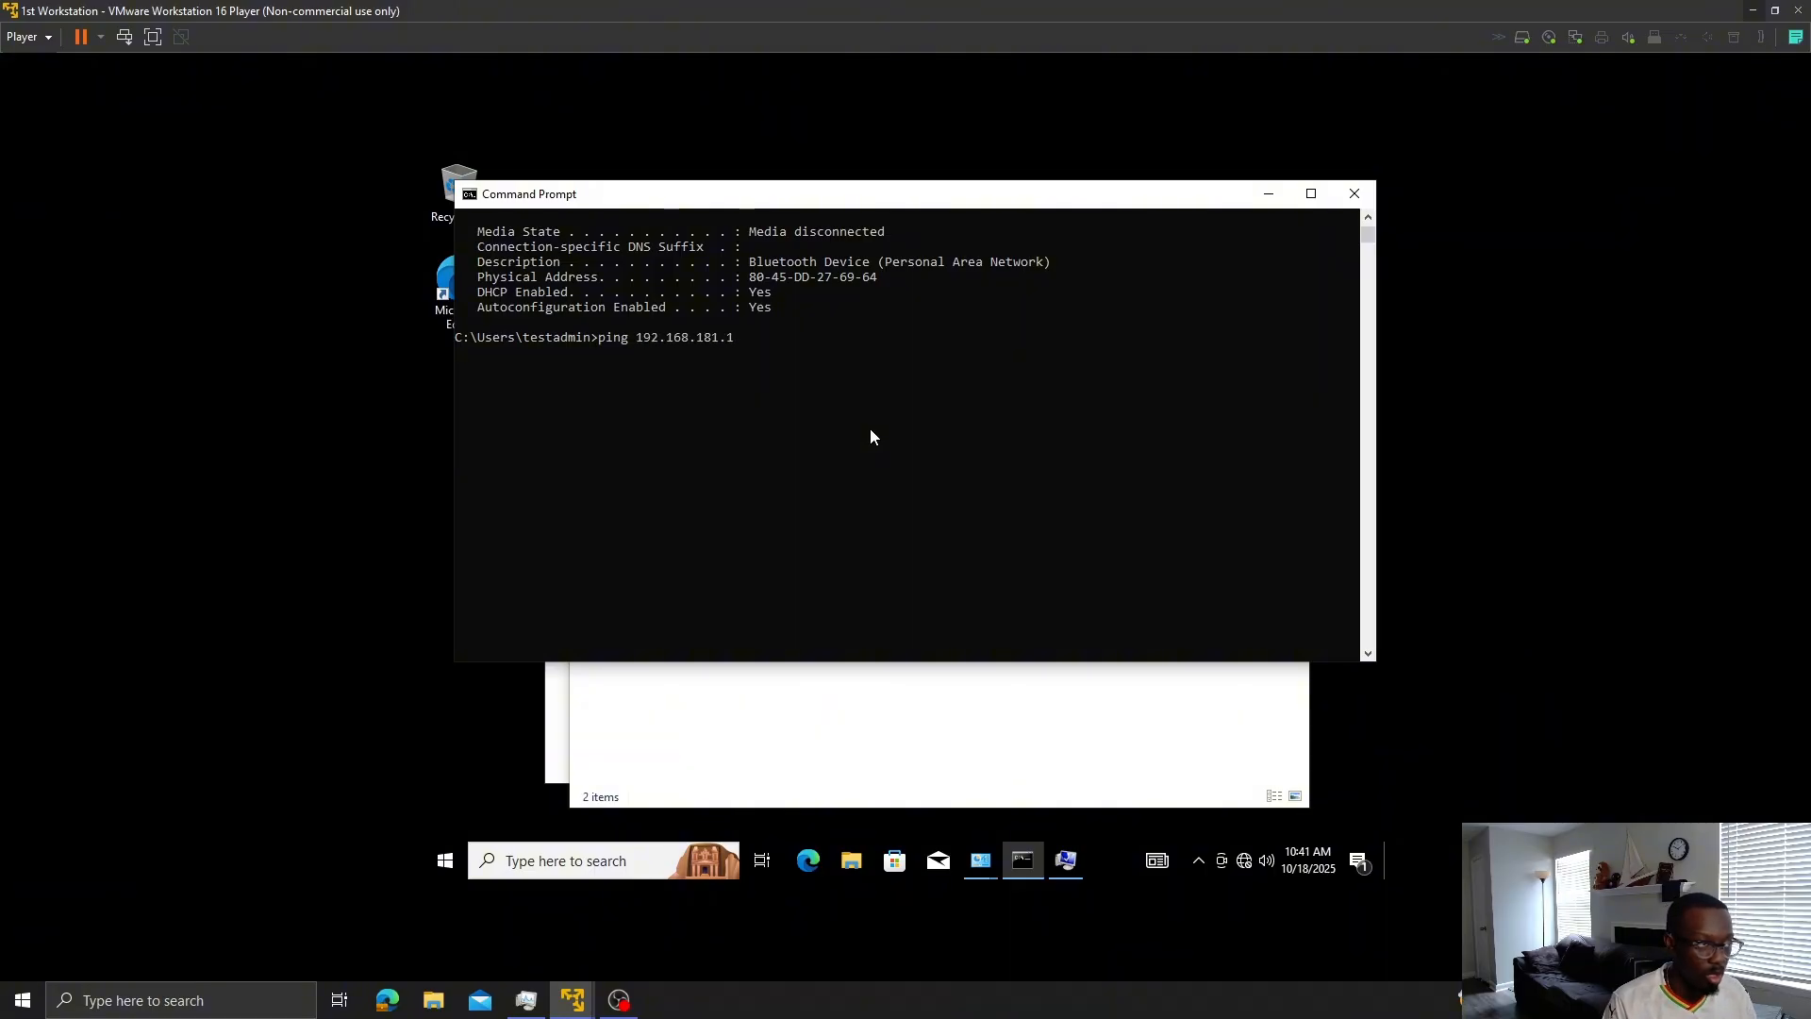
text(57)
key(Return)
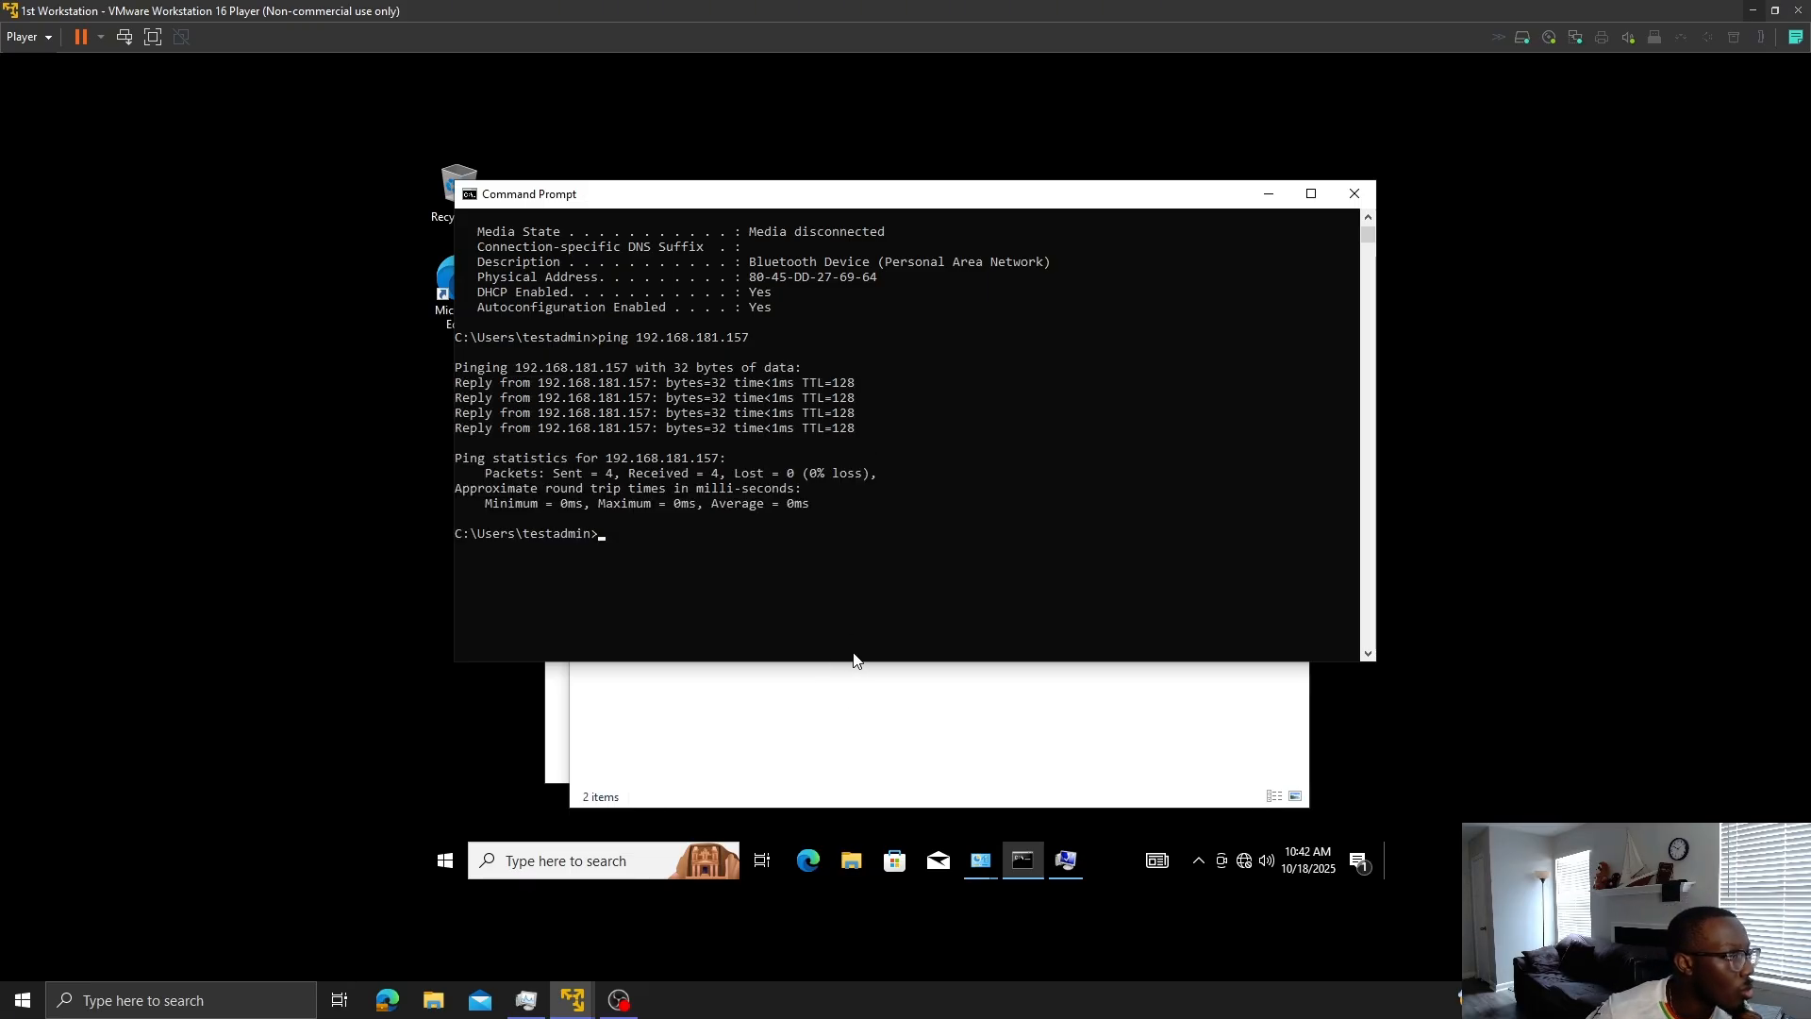
- Ping the gateway at 192.168.181.2 by editing the previous command
key(Up)
key(BackSpace)
key(BackSpace)
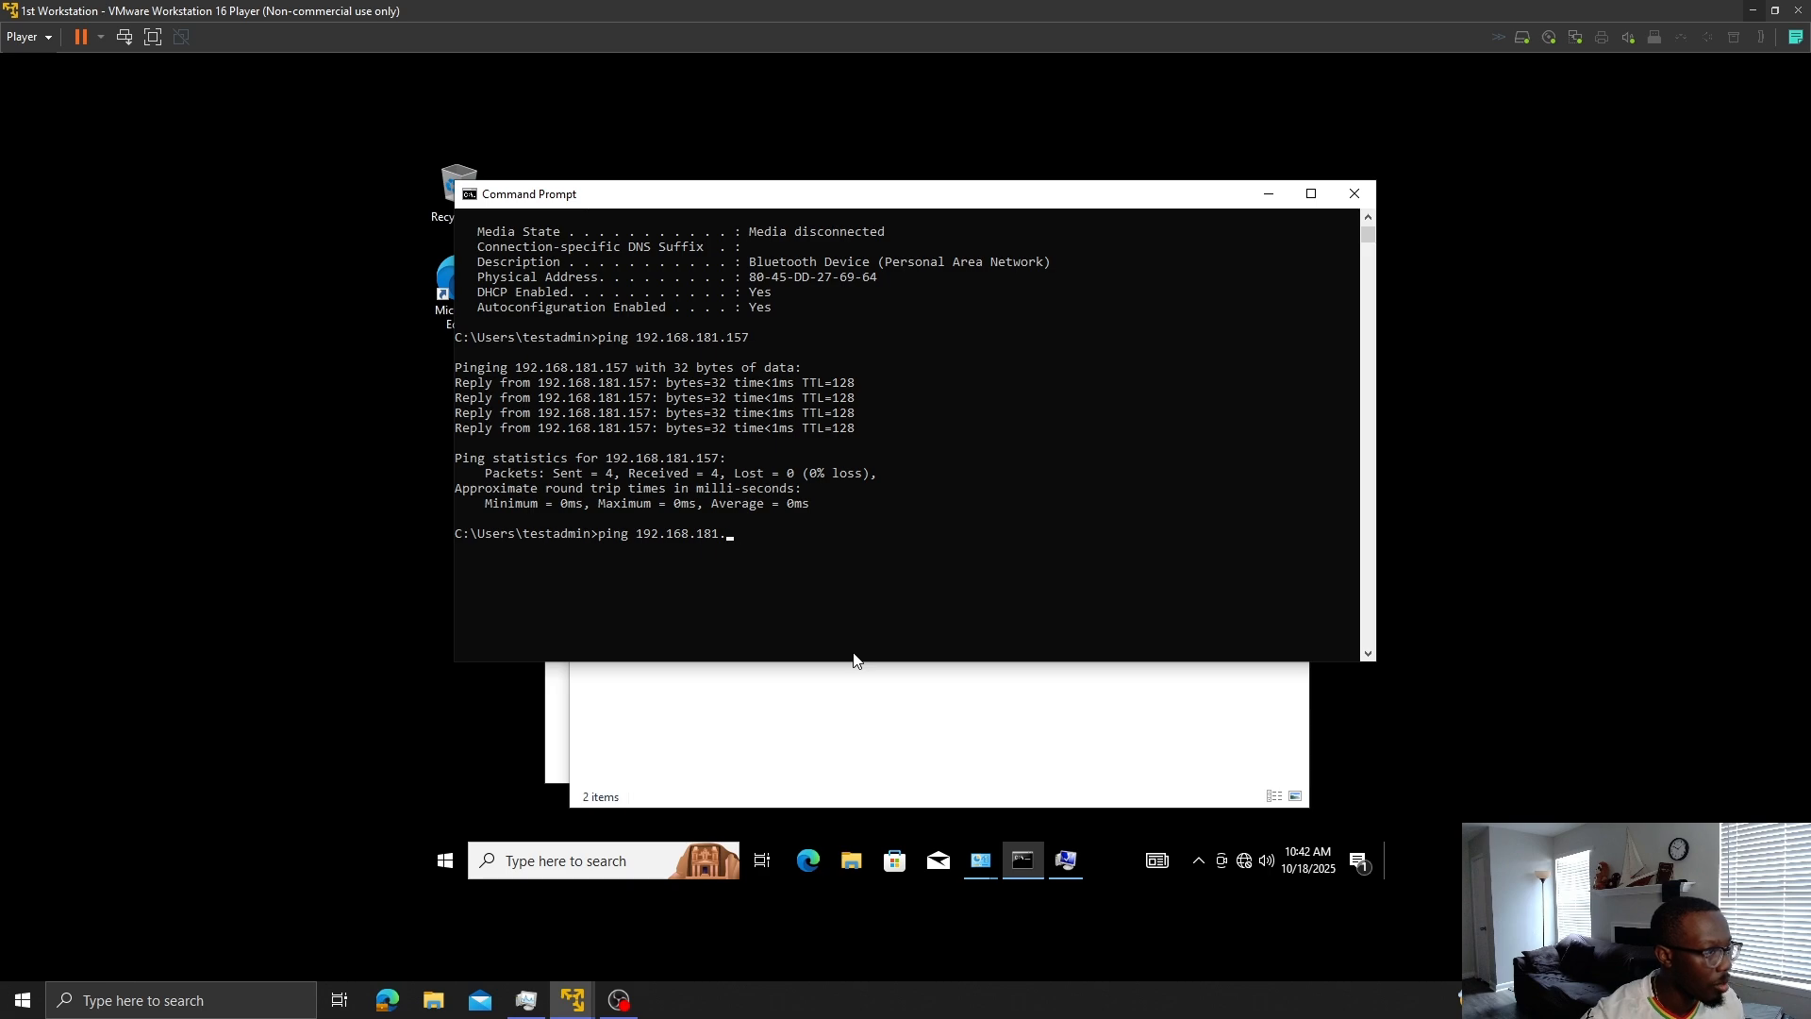
text(2)
key(Return)
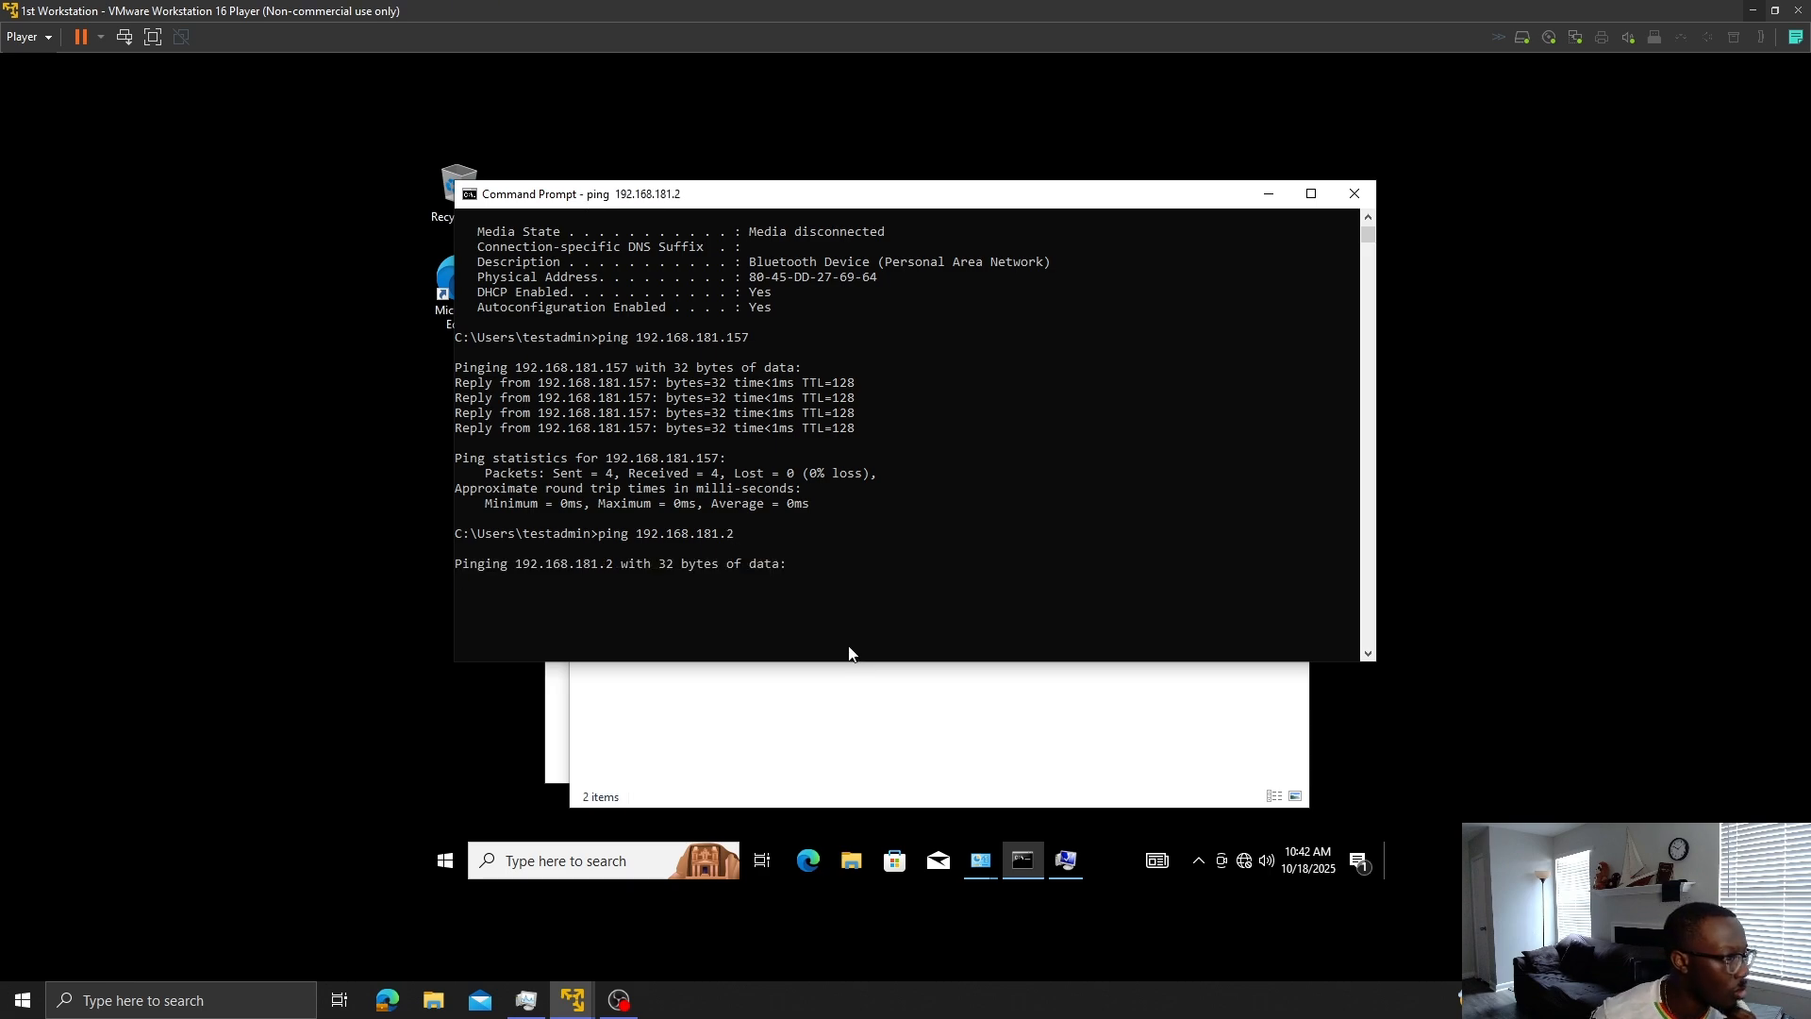
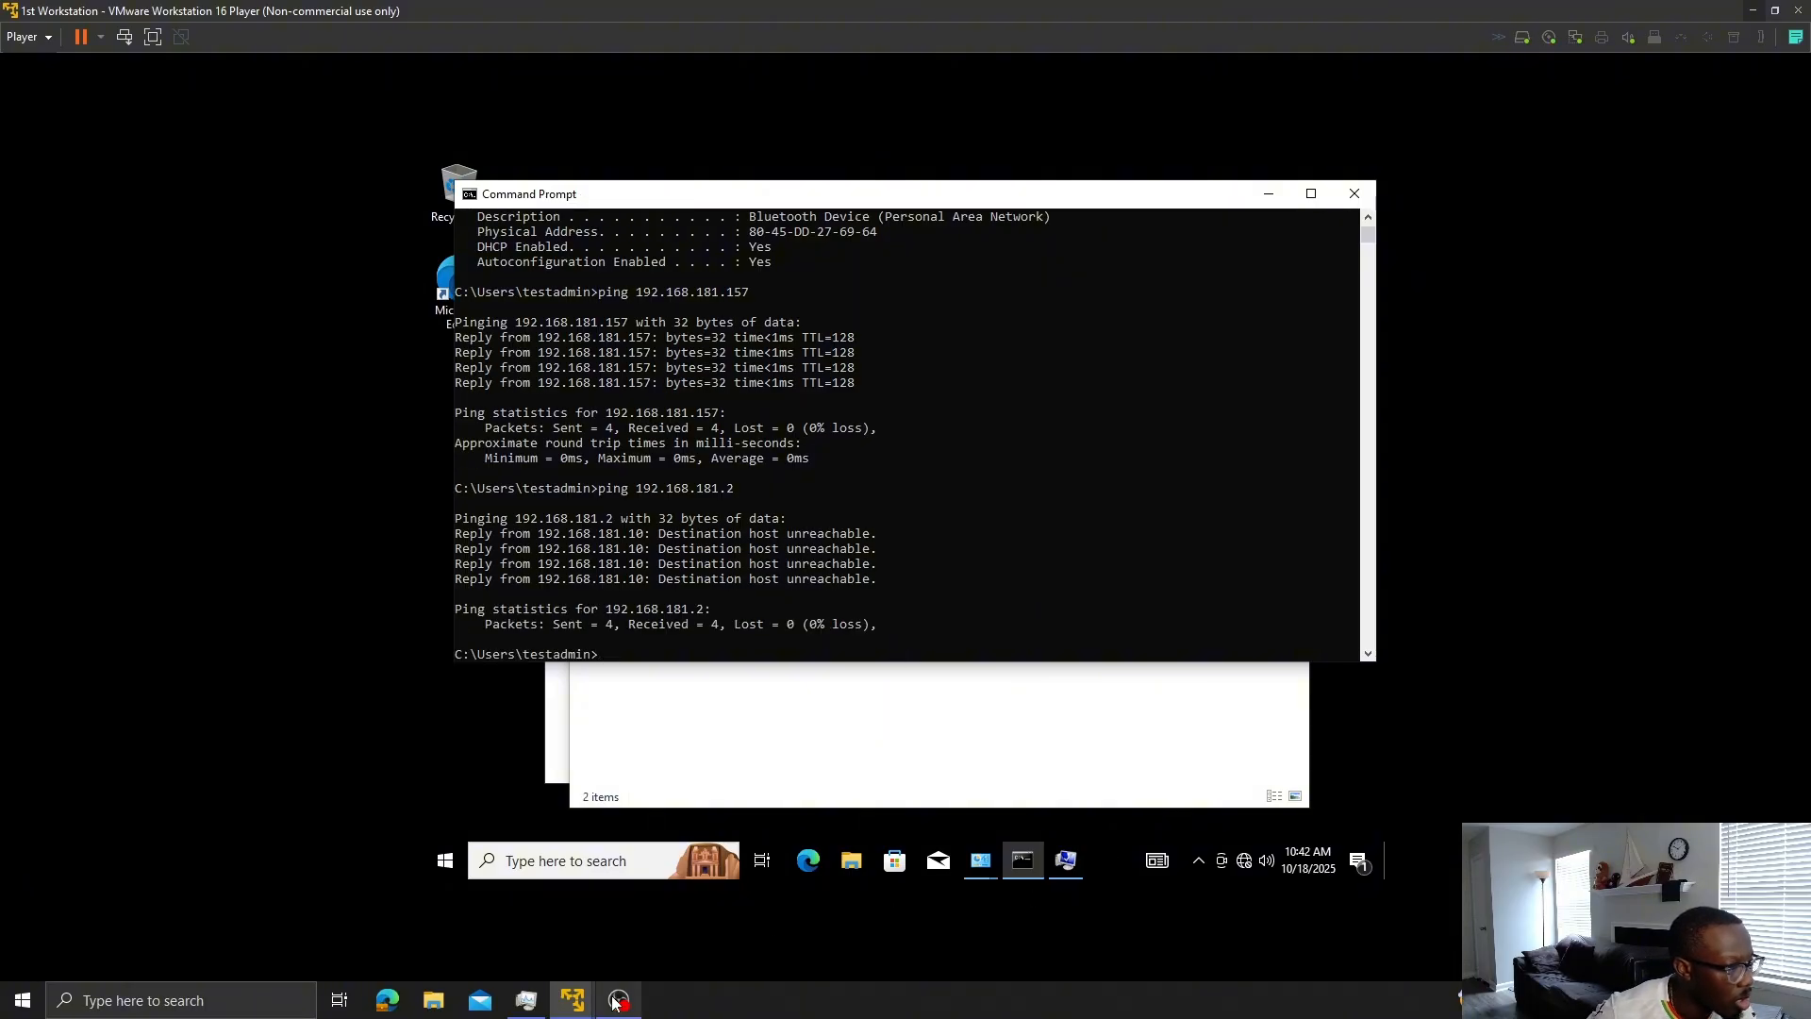
- Switch to the myfirstdomain server VM from the VMware taskbar preview
mouse_move(614, 1002)
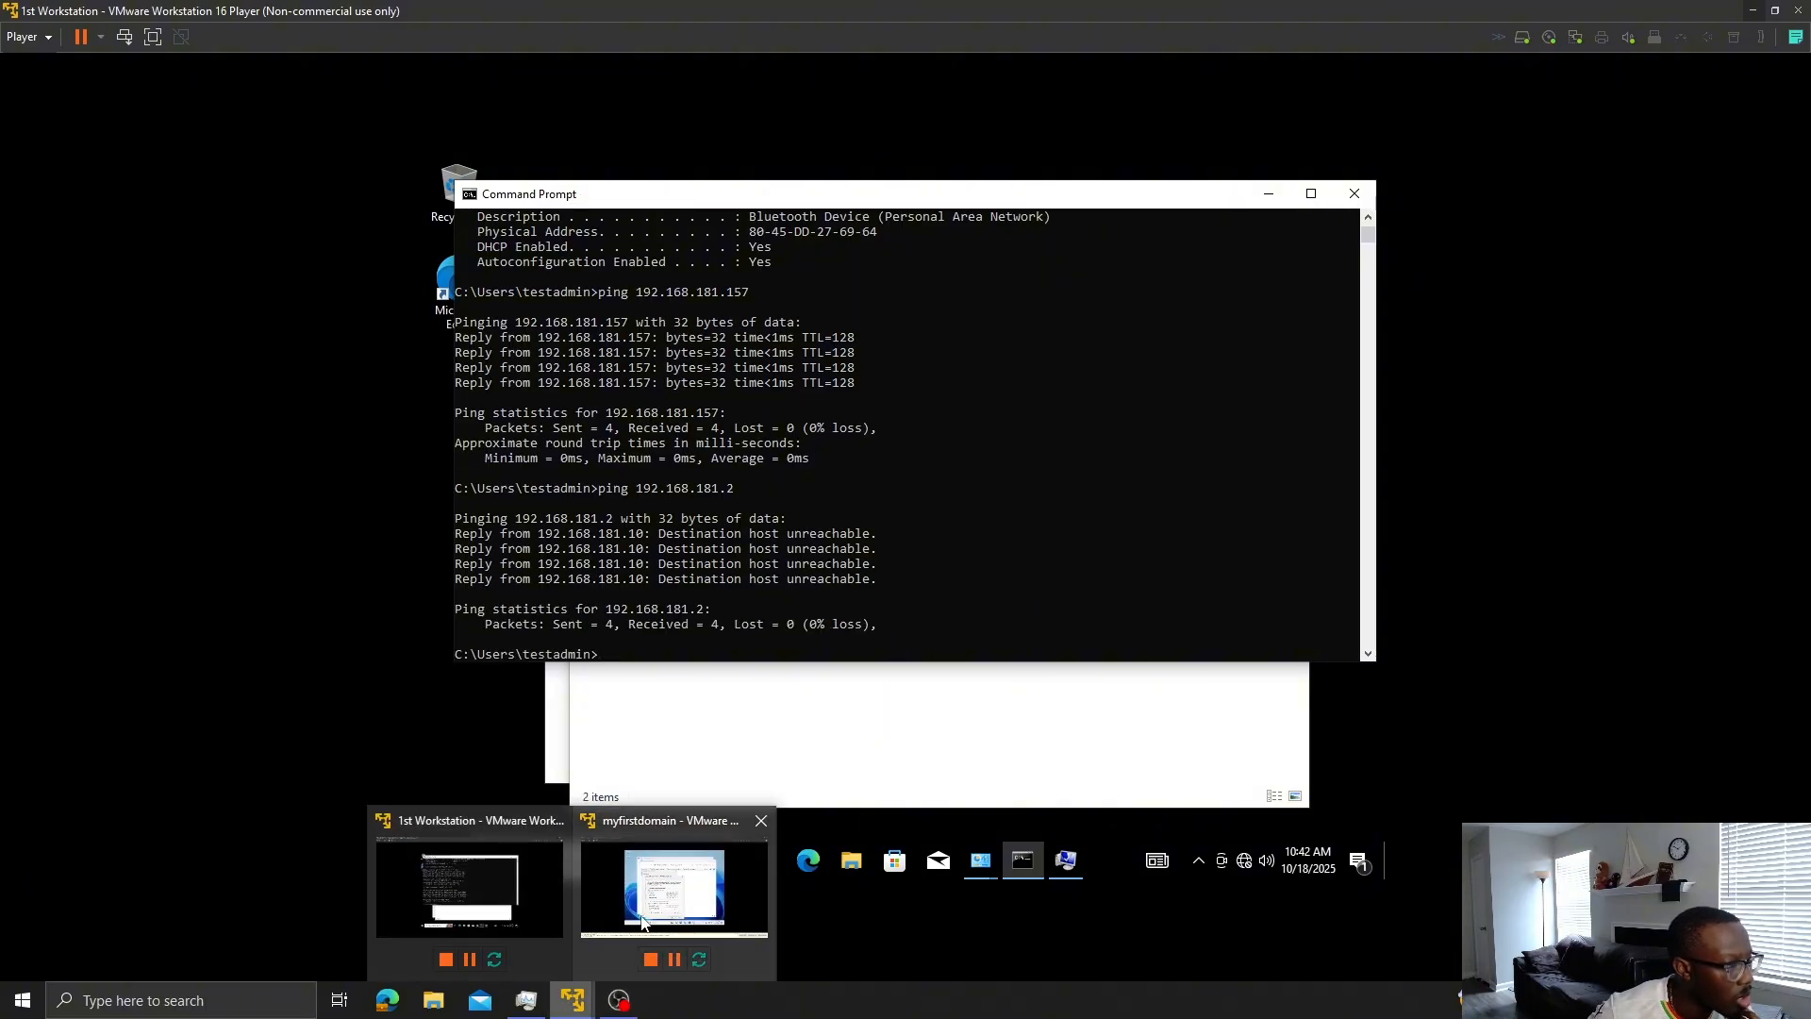
click(650, 902)
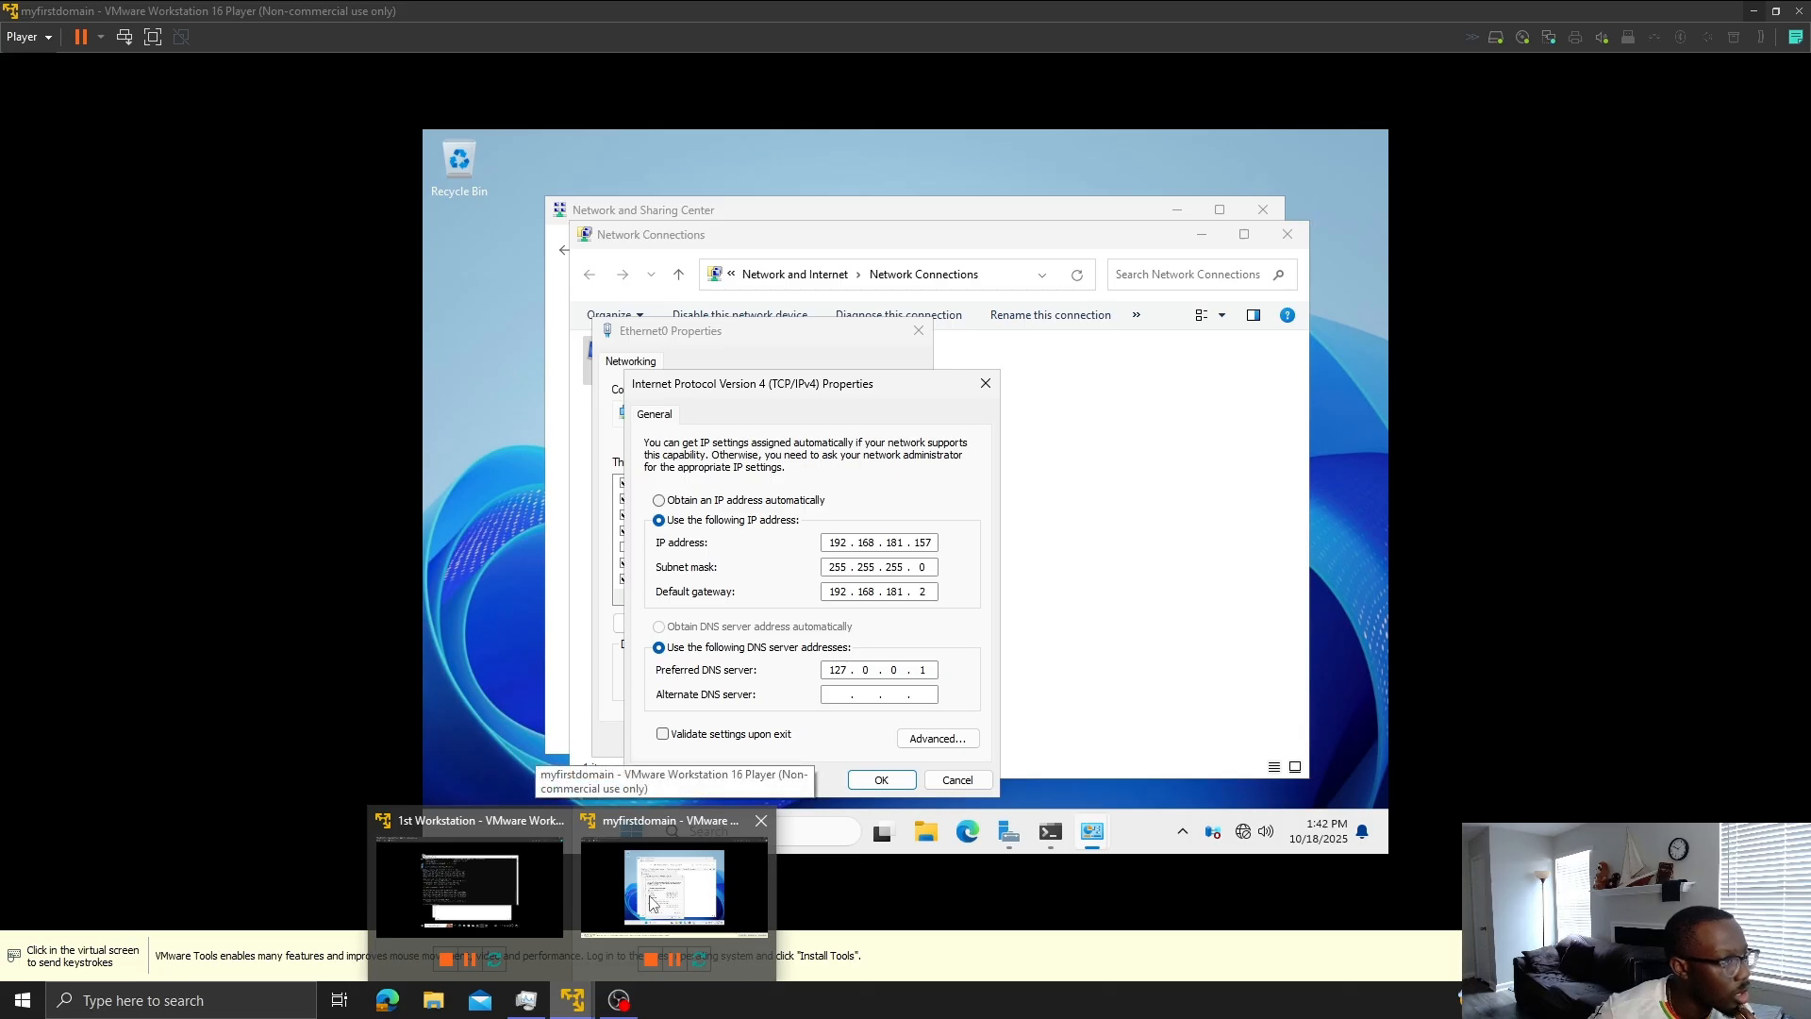
- From the server's Administrator Command Prompt, ping gateway 192.168.181.2, which returns host unreachable
click(650, 895)
click(650, 895)
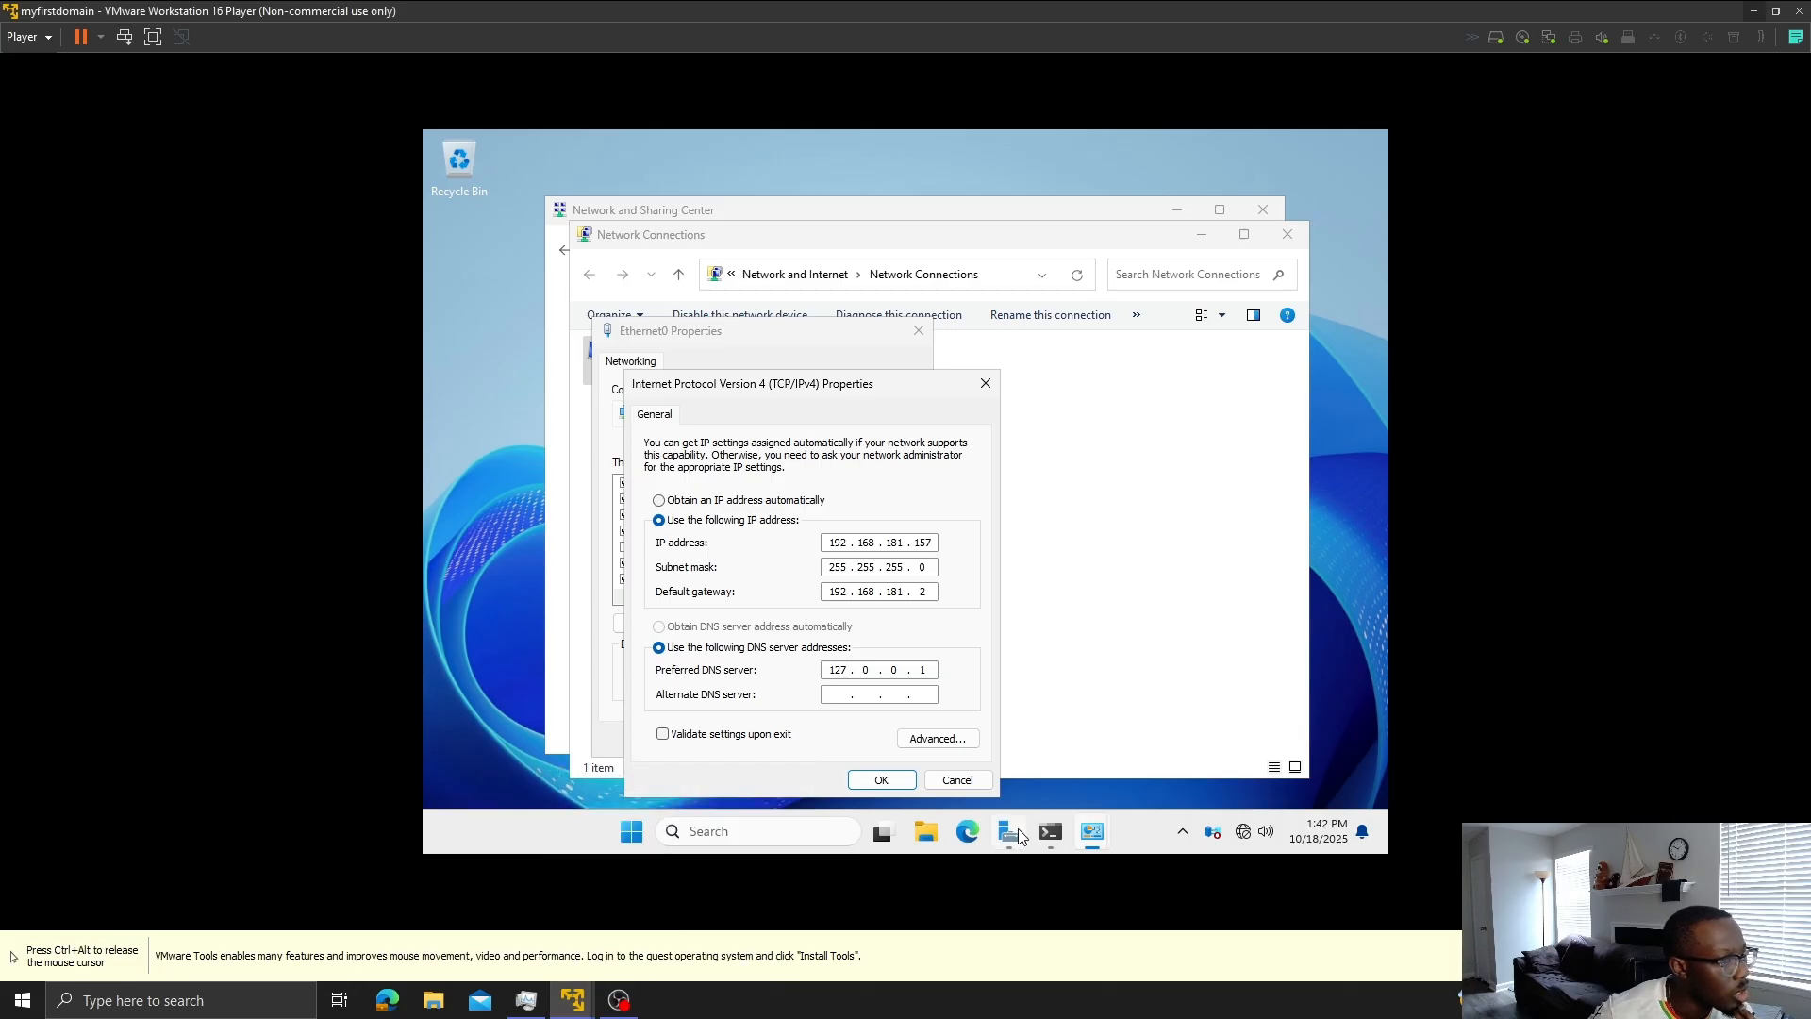
click(1049, 832)
scroll(1064, 458, down, 1)
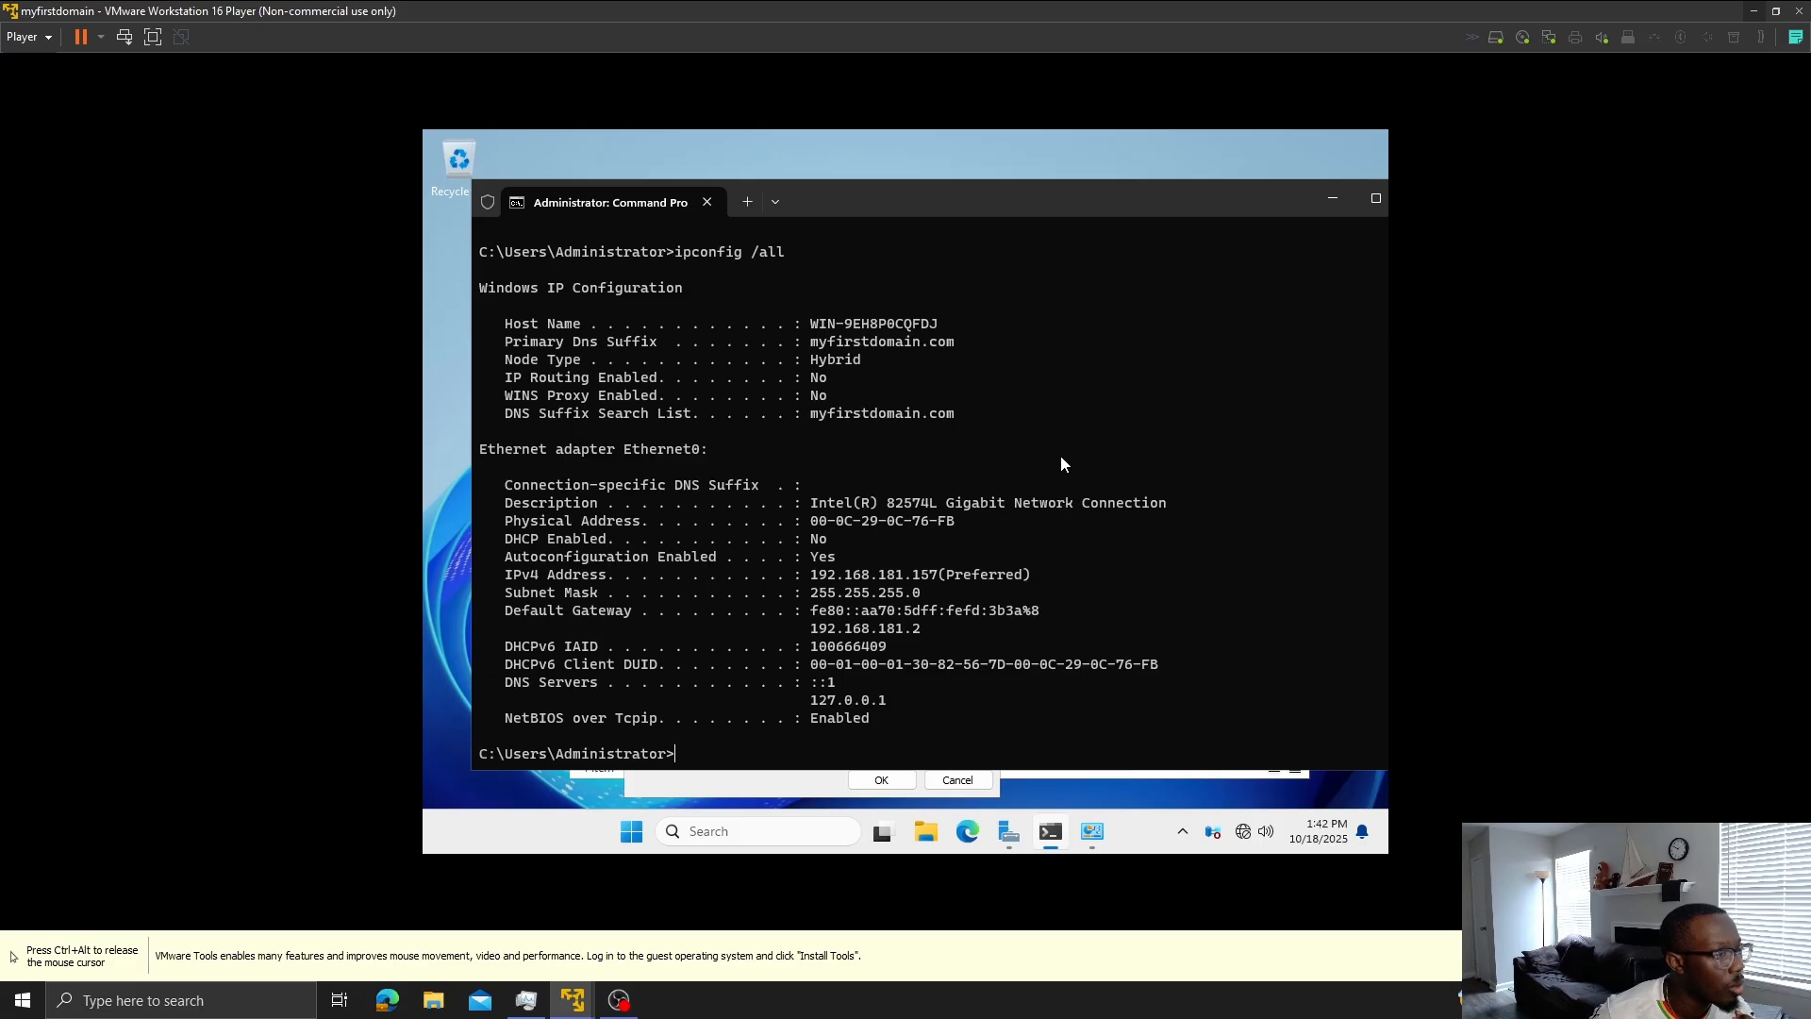
text(pi)
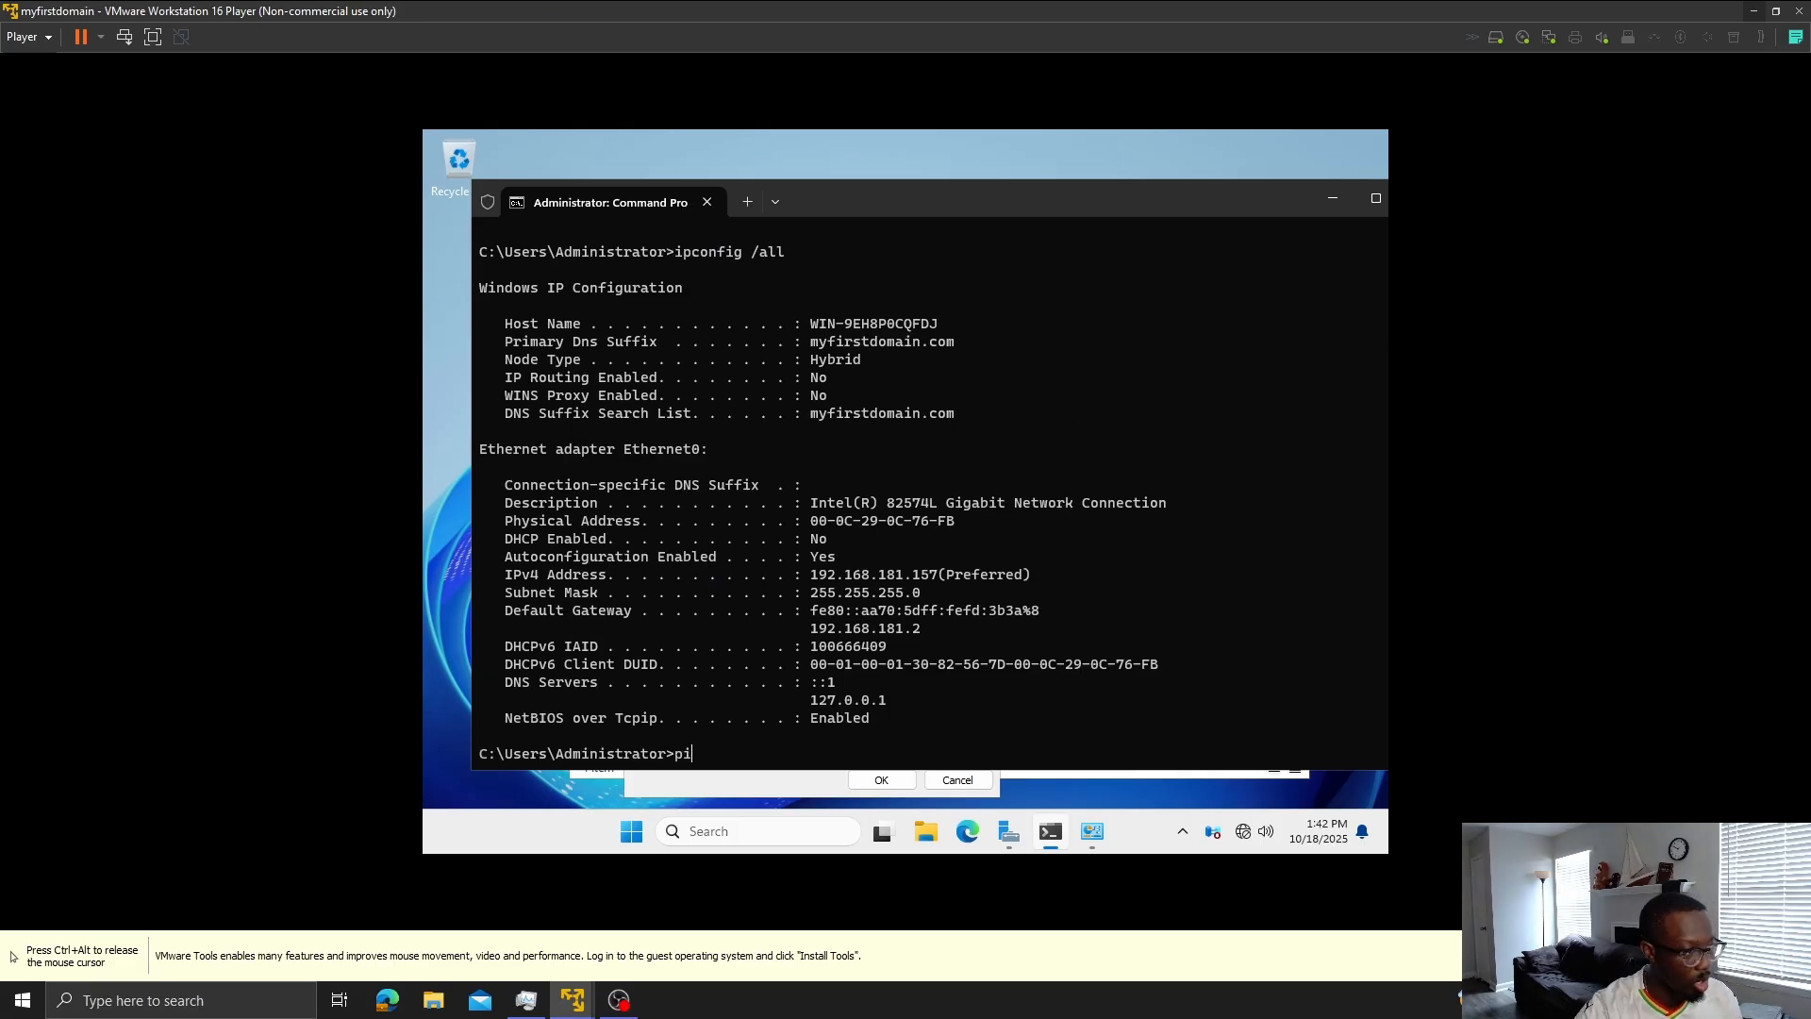
text(ng 192)
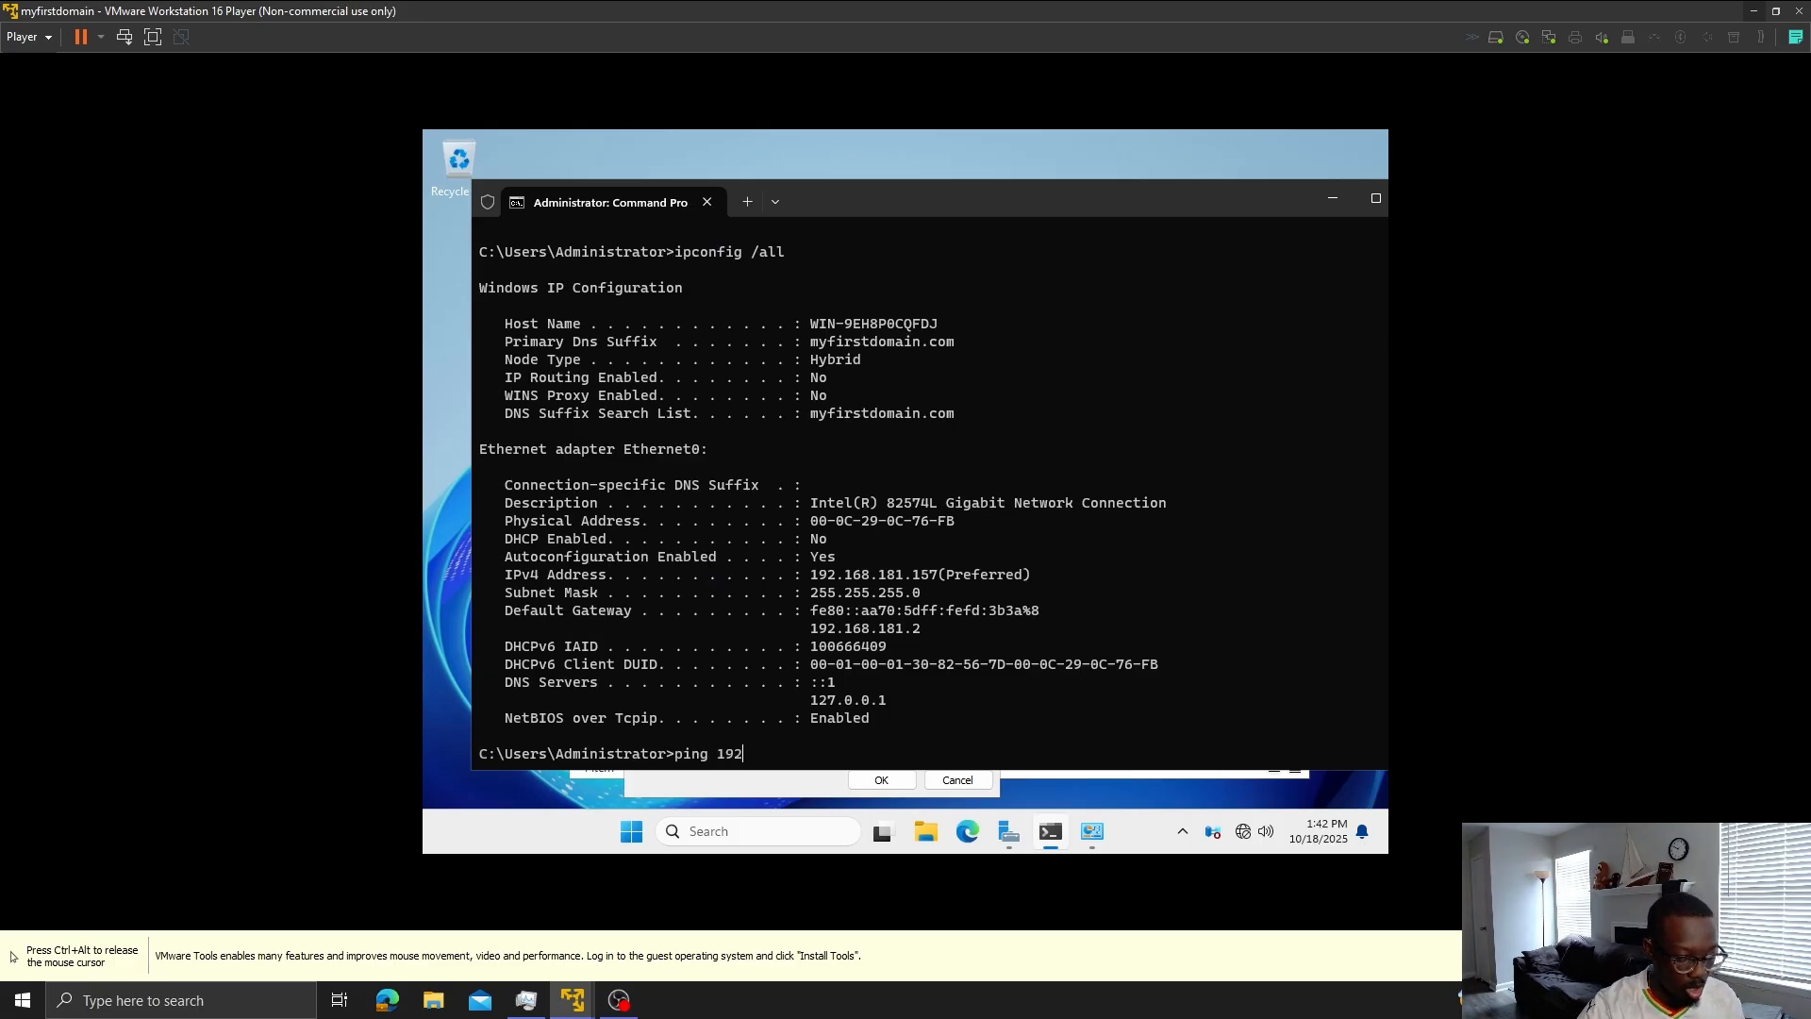
text(.168.1)
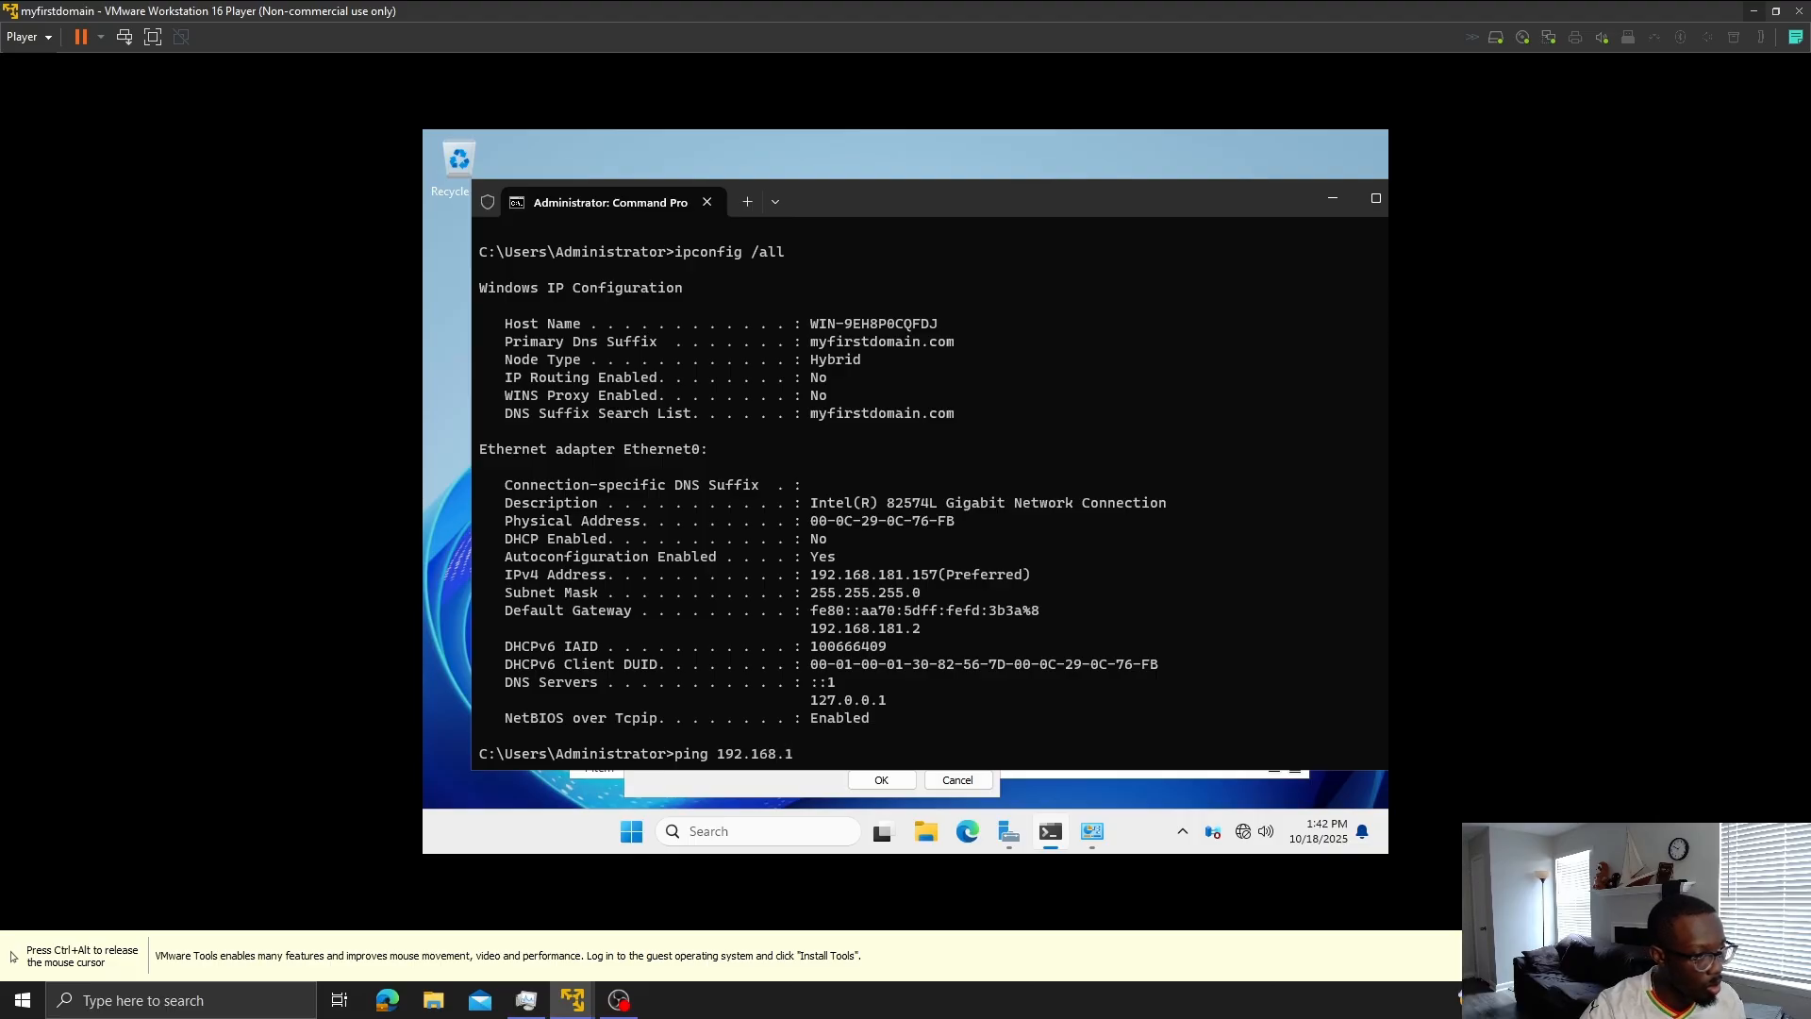
text(81.)
text(2)
key(Return)
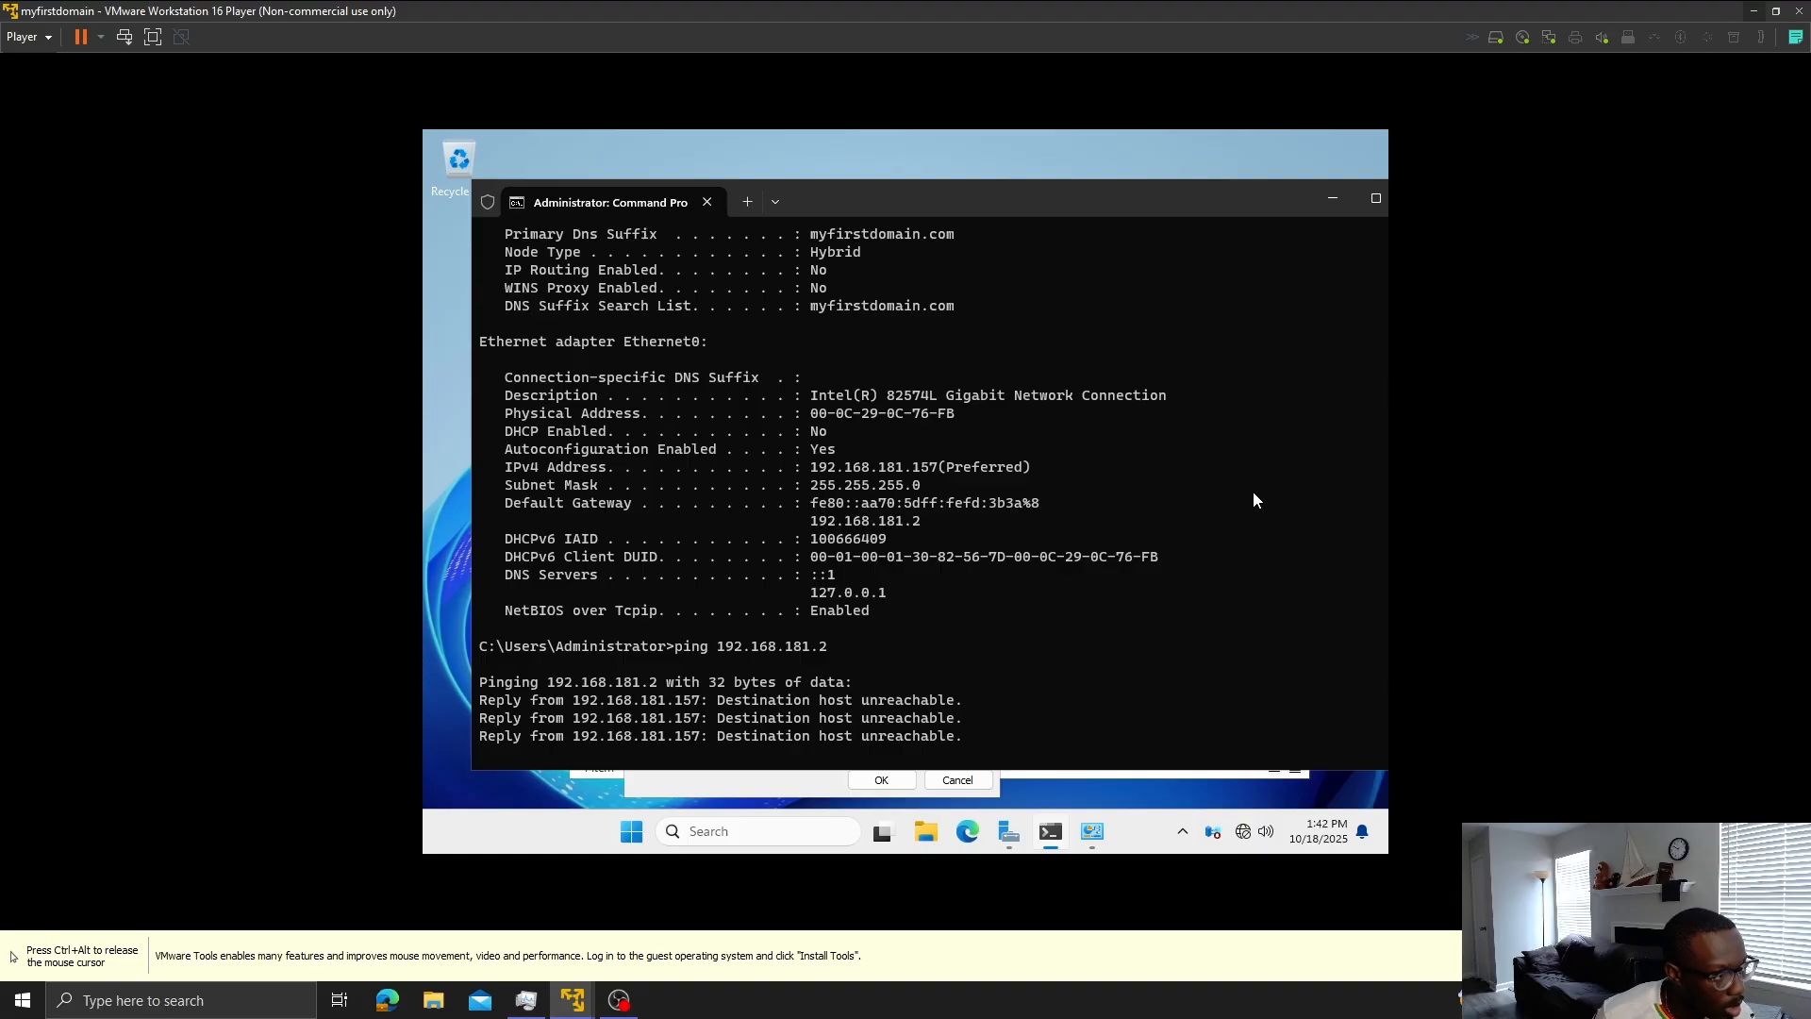
click(1332, 201)
- Set the server VM's network adapter to Bridged
key(ctrl+alt)
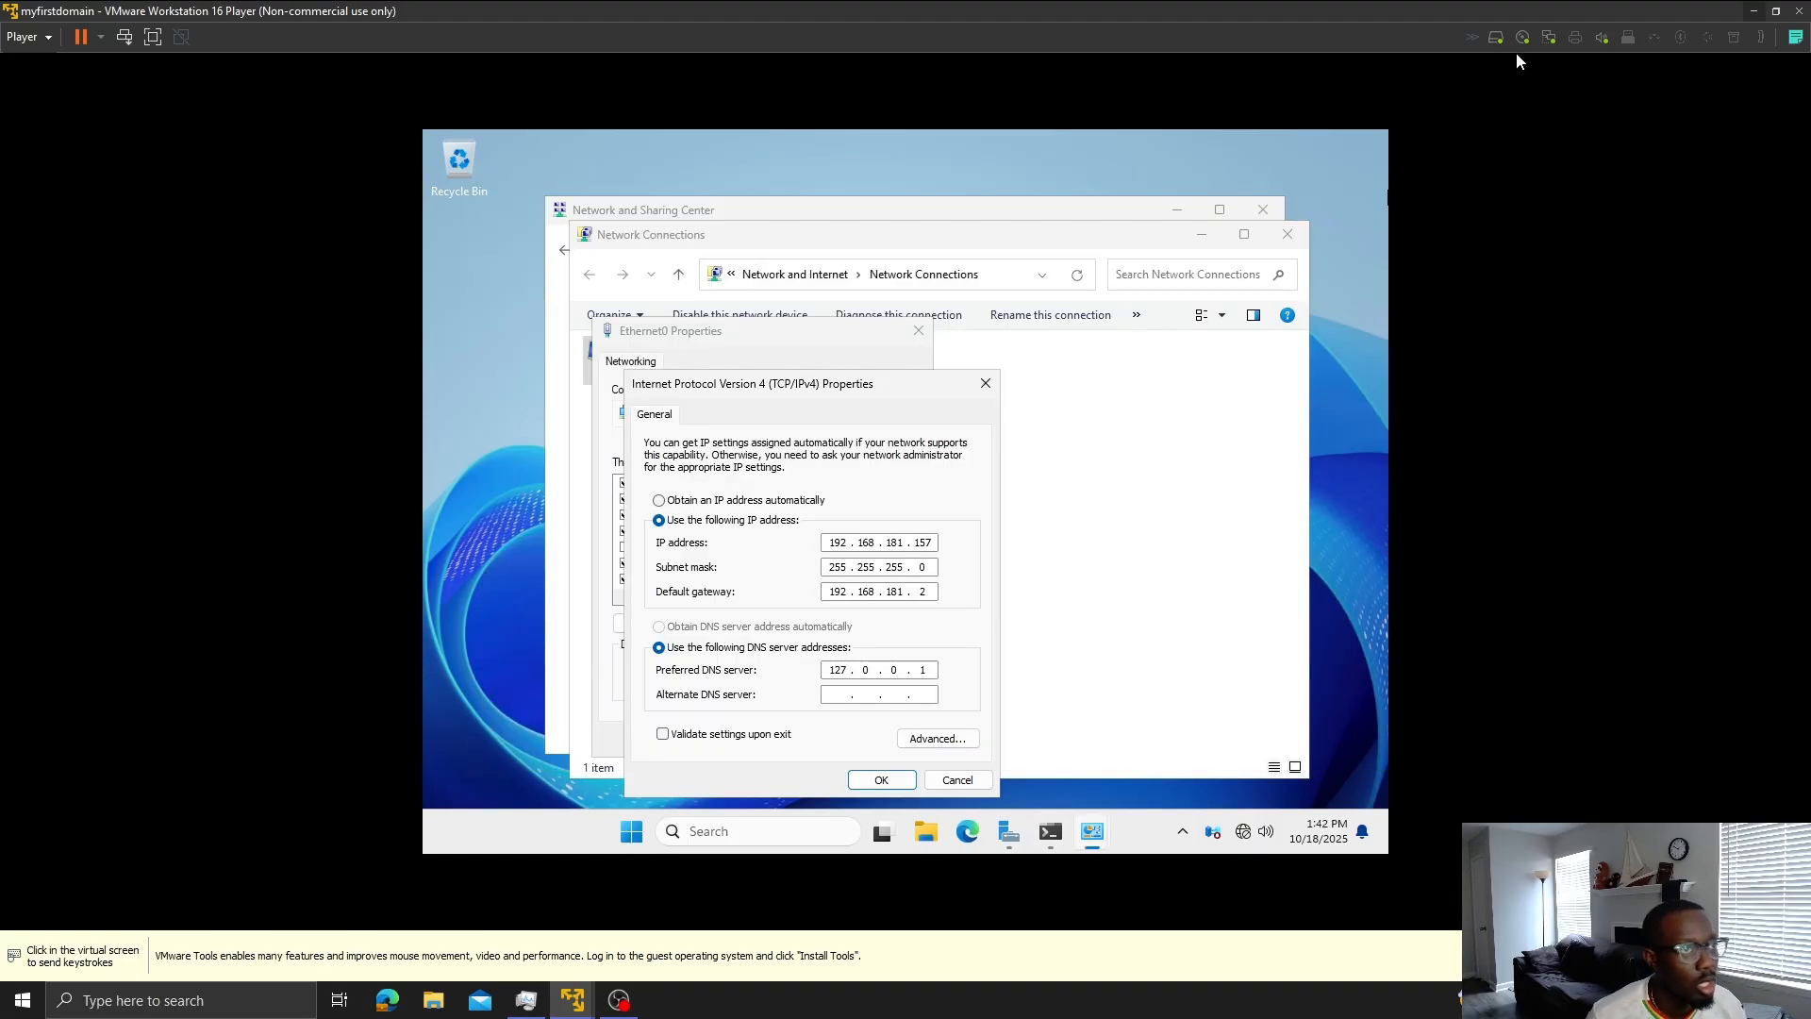
click(1549, 36)
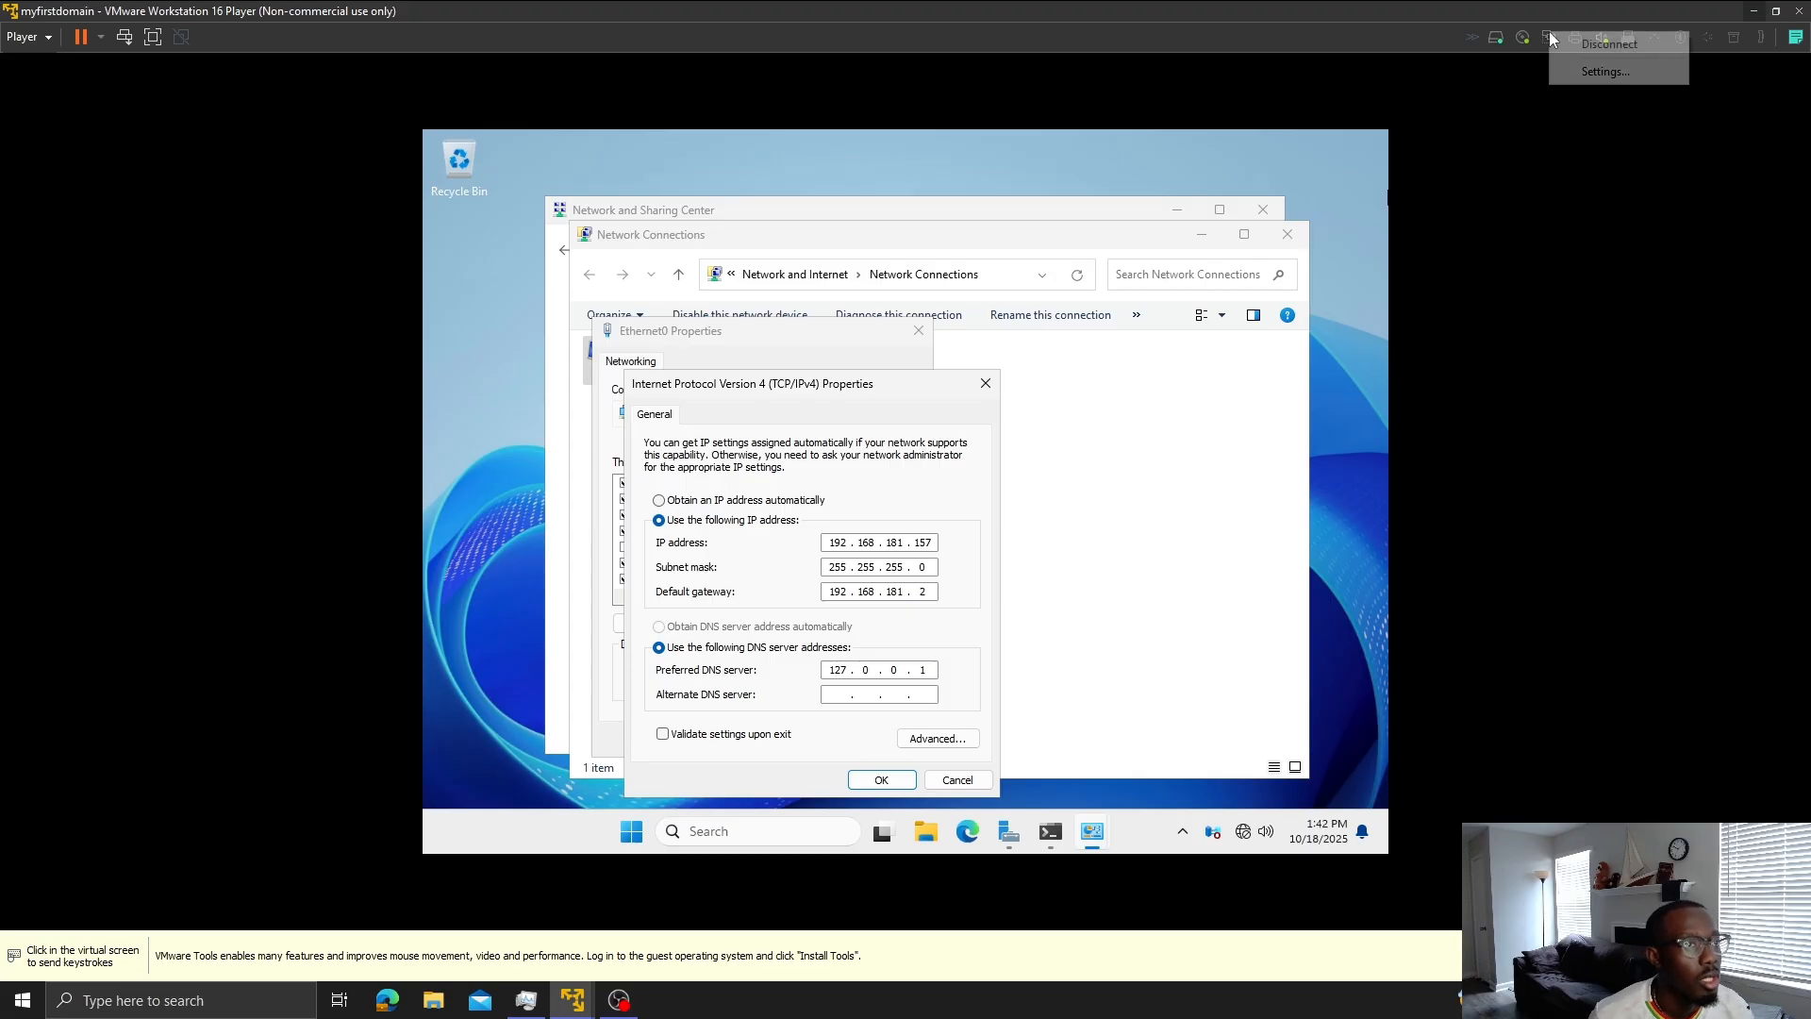
click(1585, 71)
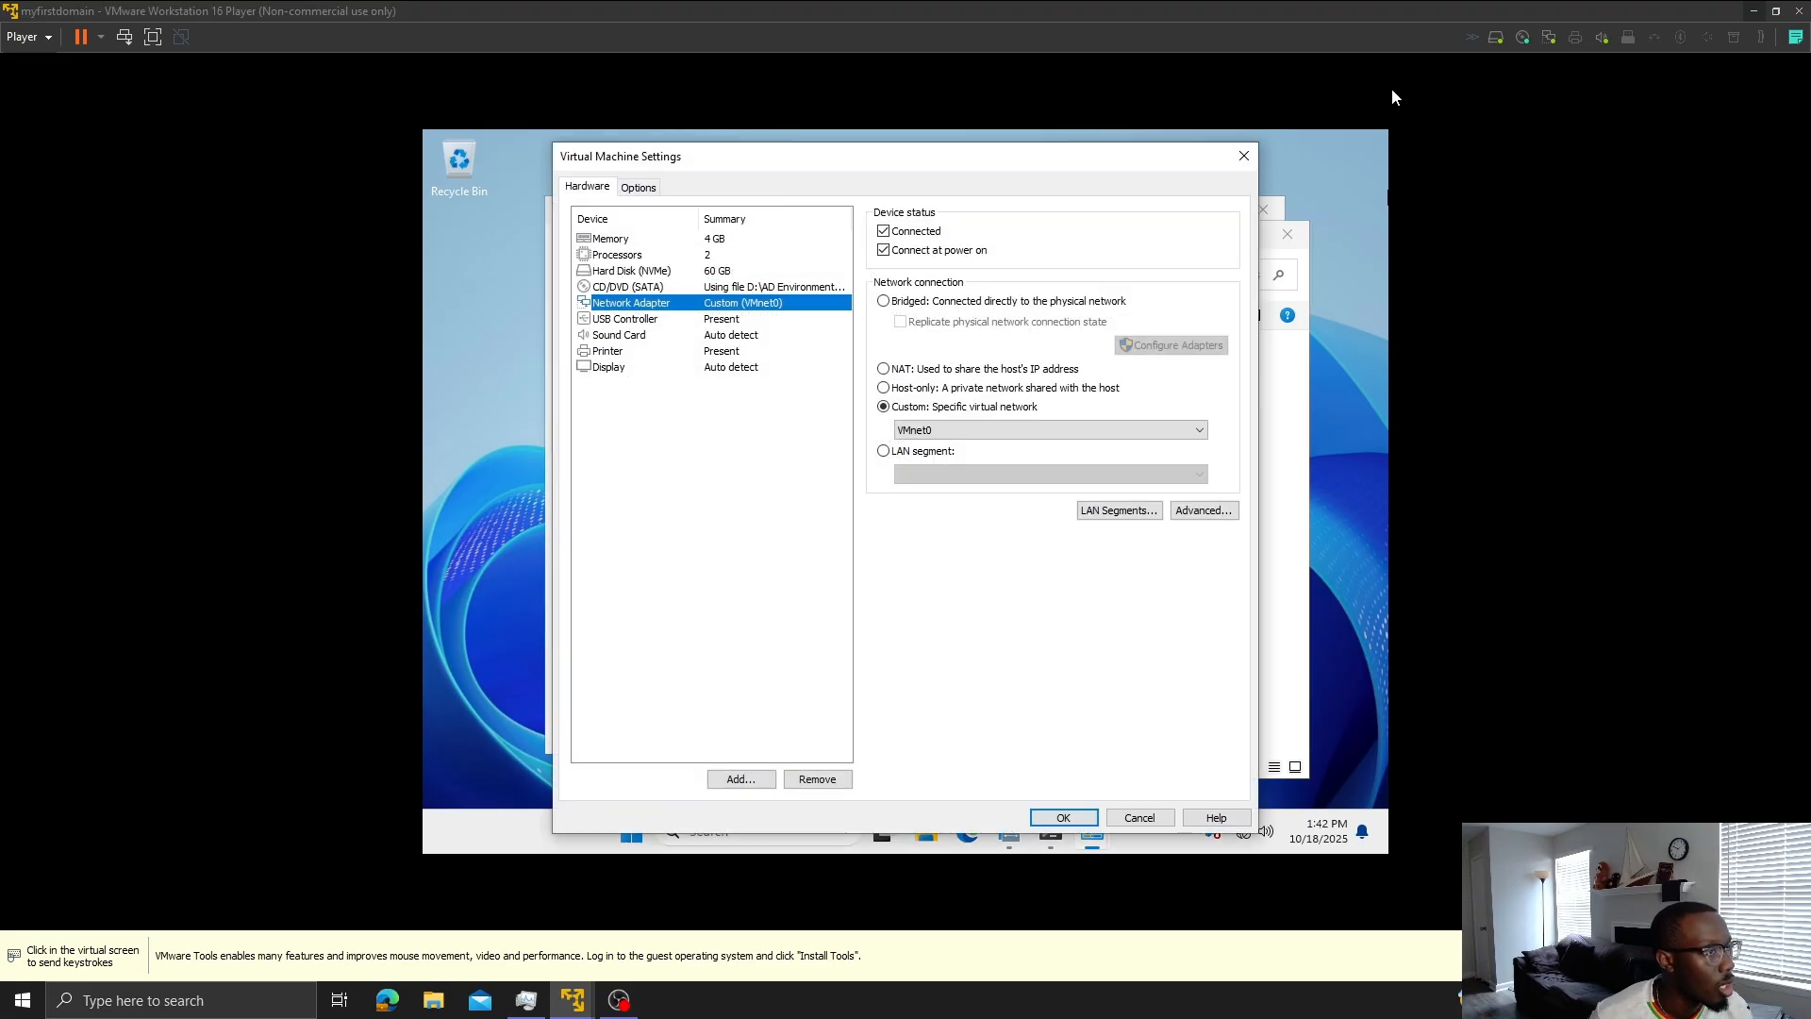
click(892, 300)
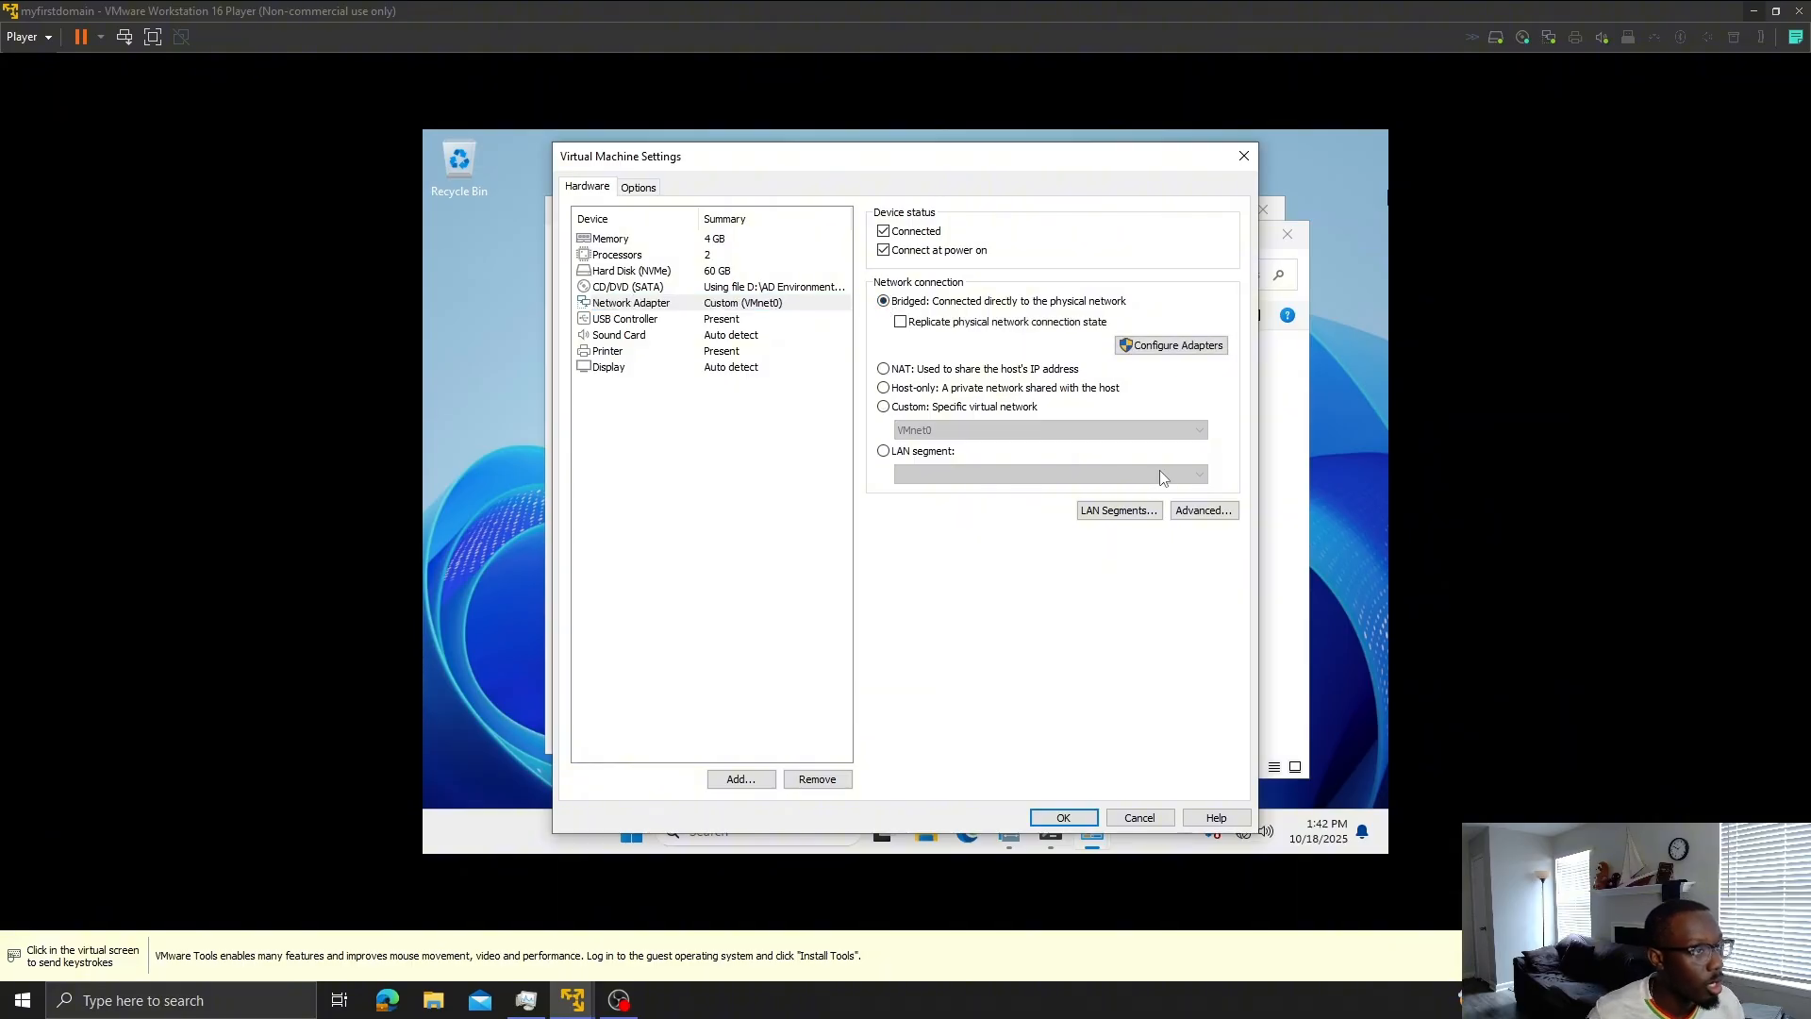
click(1077, 818)
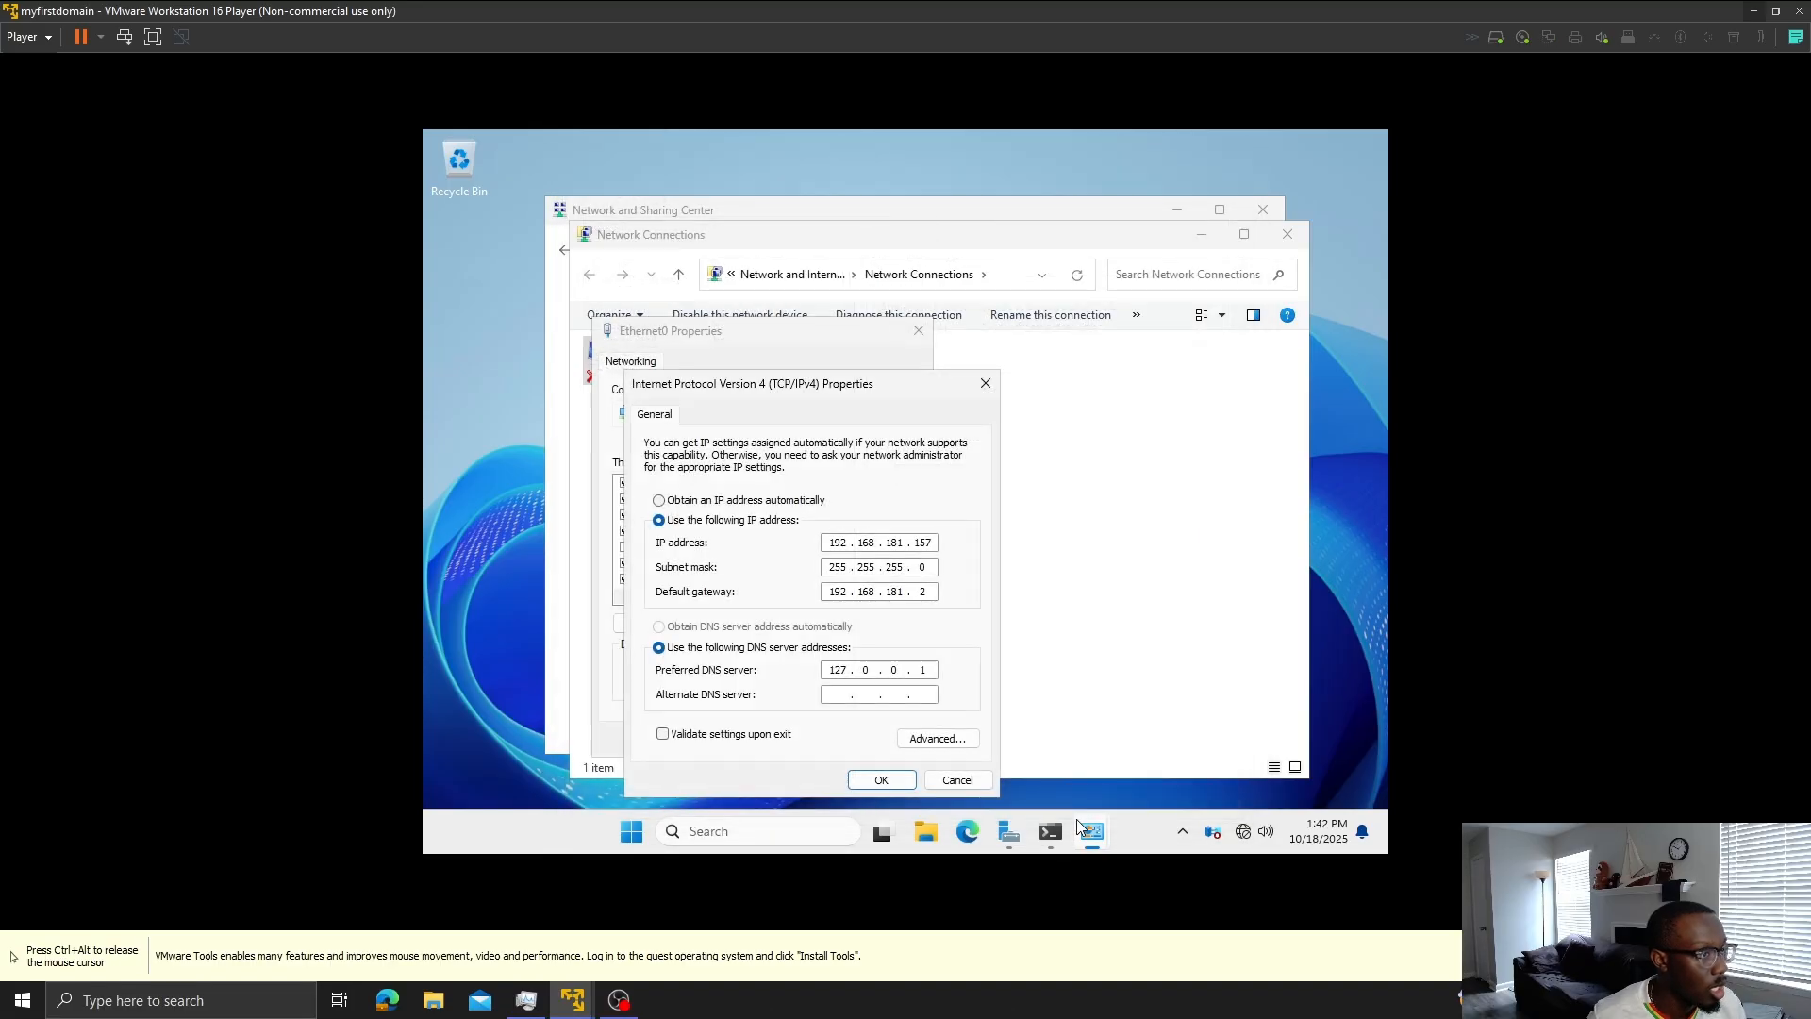
- Set the server's IPv4 to obtain an IP address automatically and apply
click(685, 500)
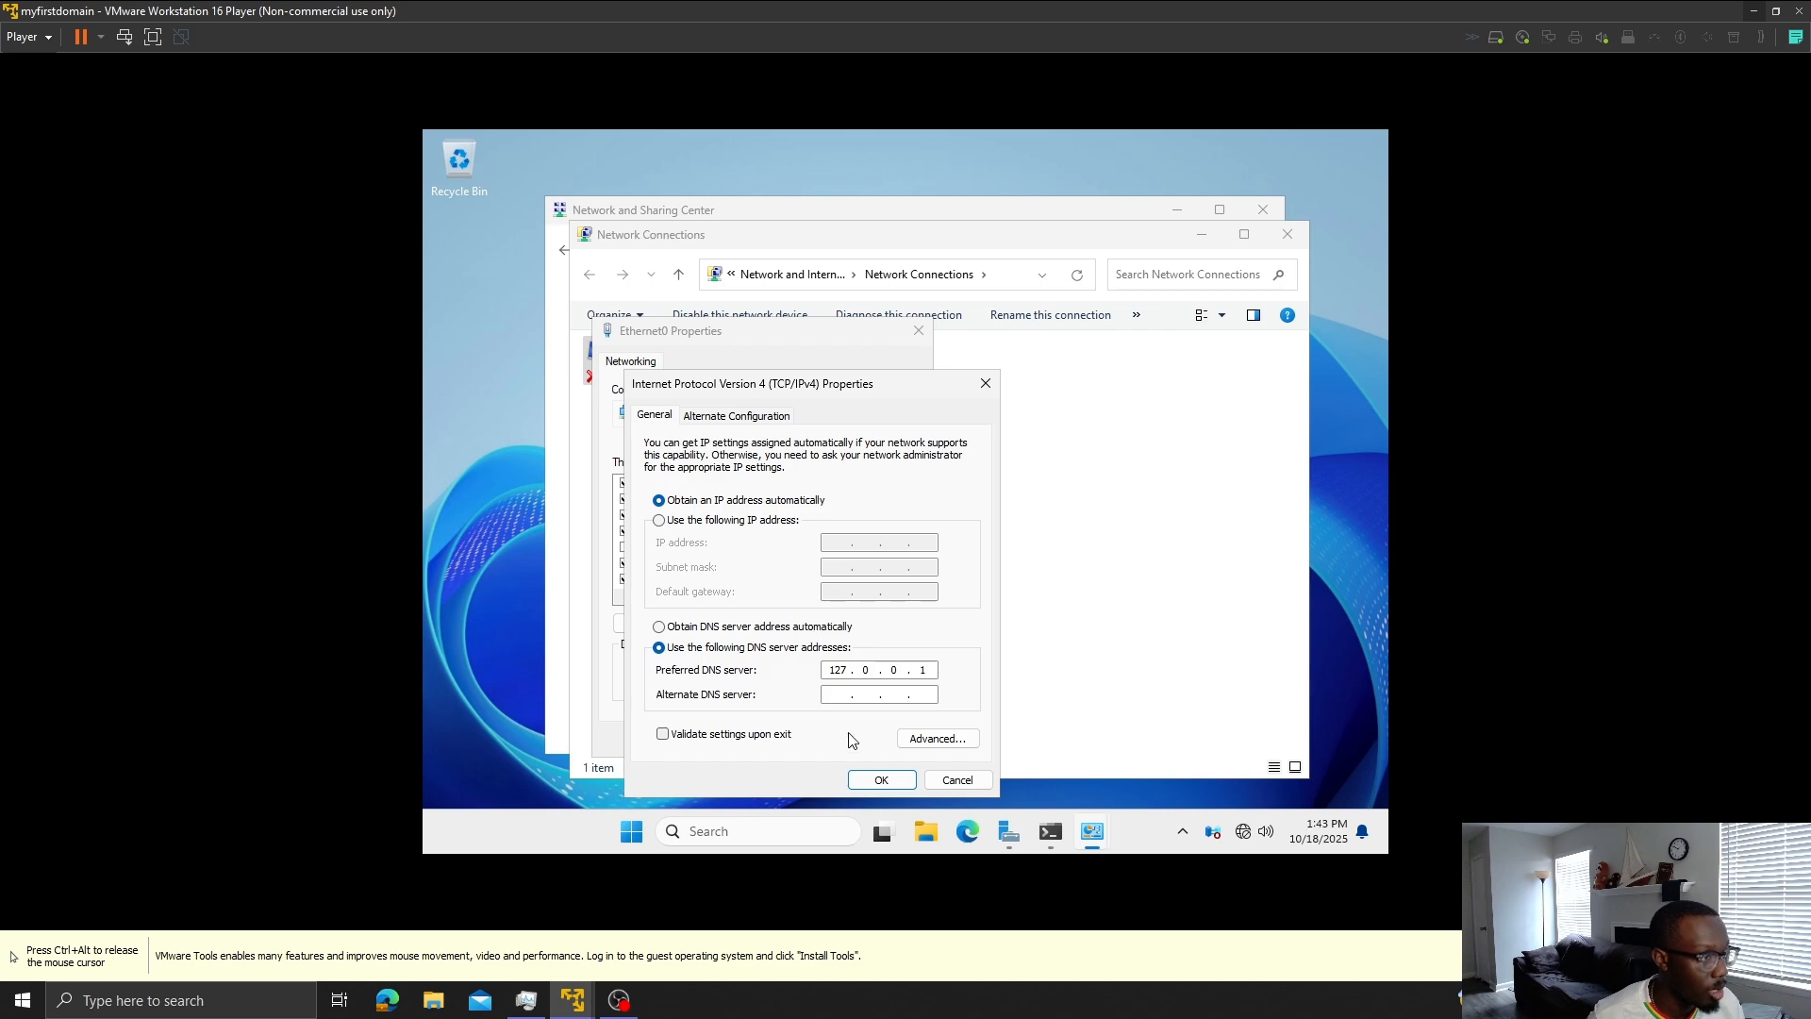
click(872, 779)
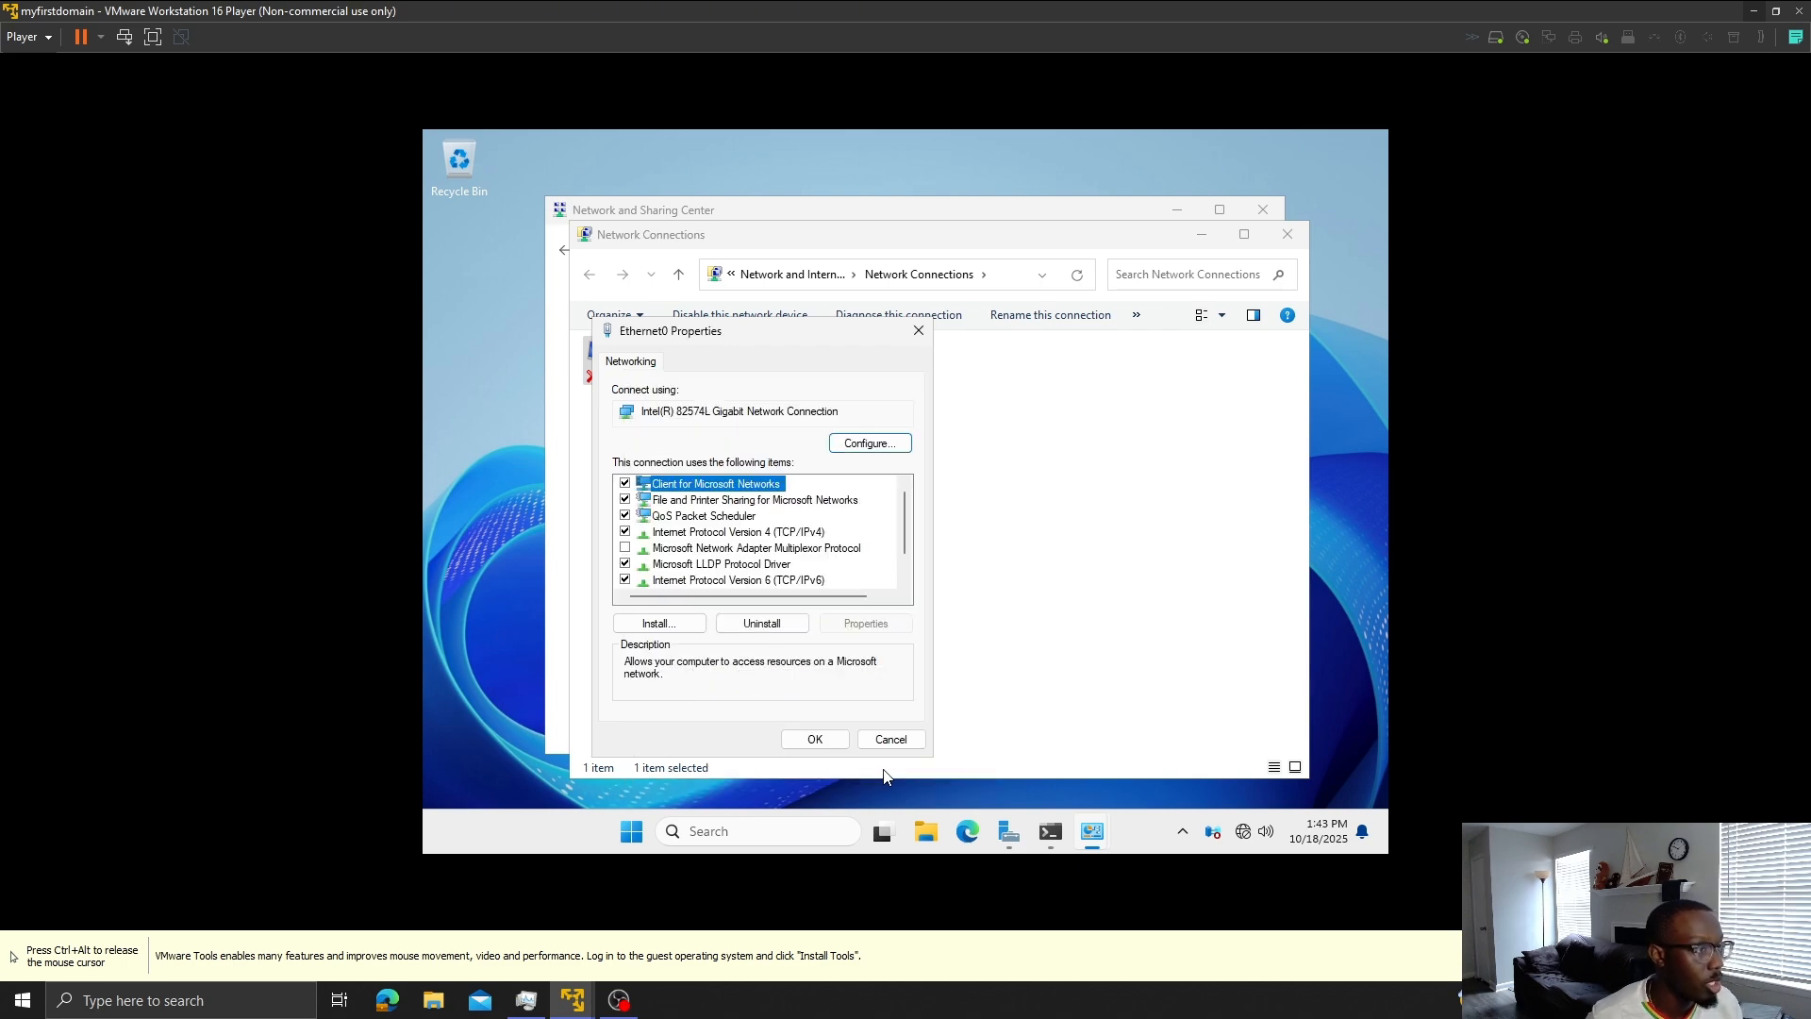
click(817, 739)
- Run ipconfig /all on the server to check its new DHCP address
click(1047, 832)
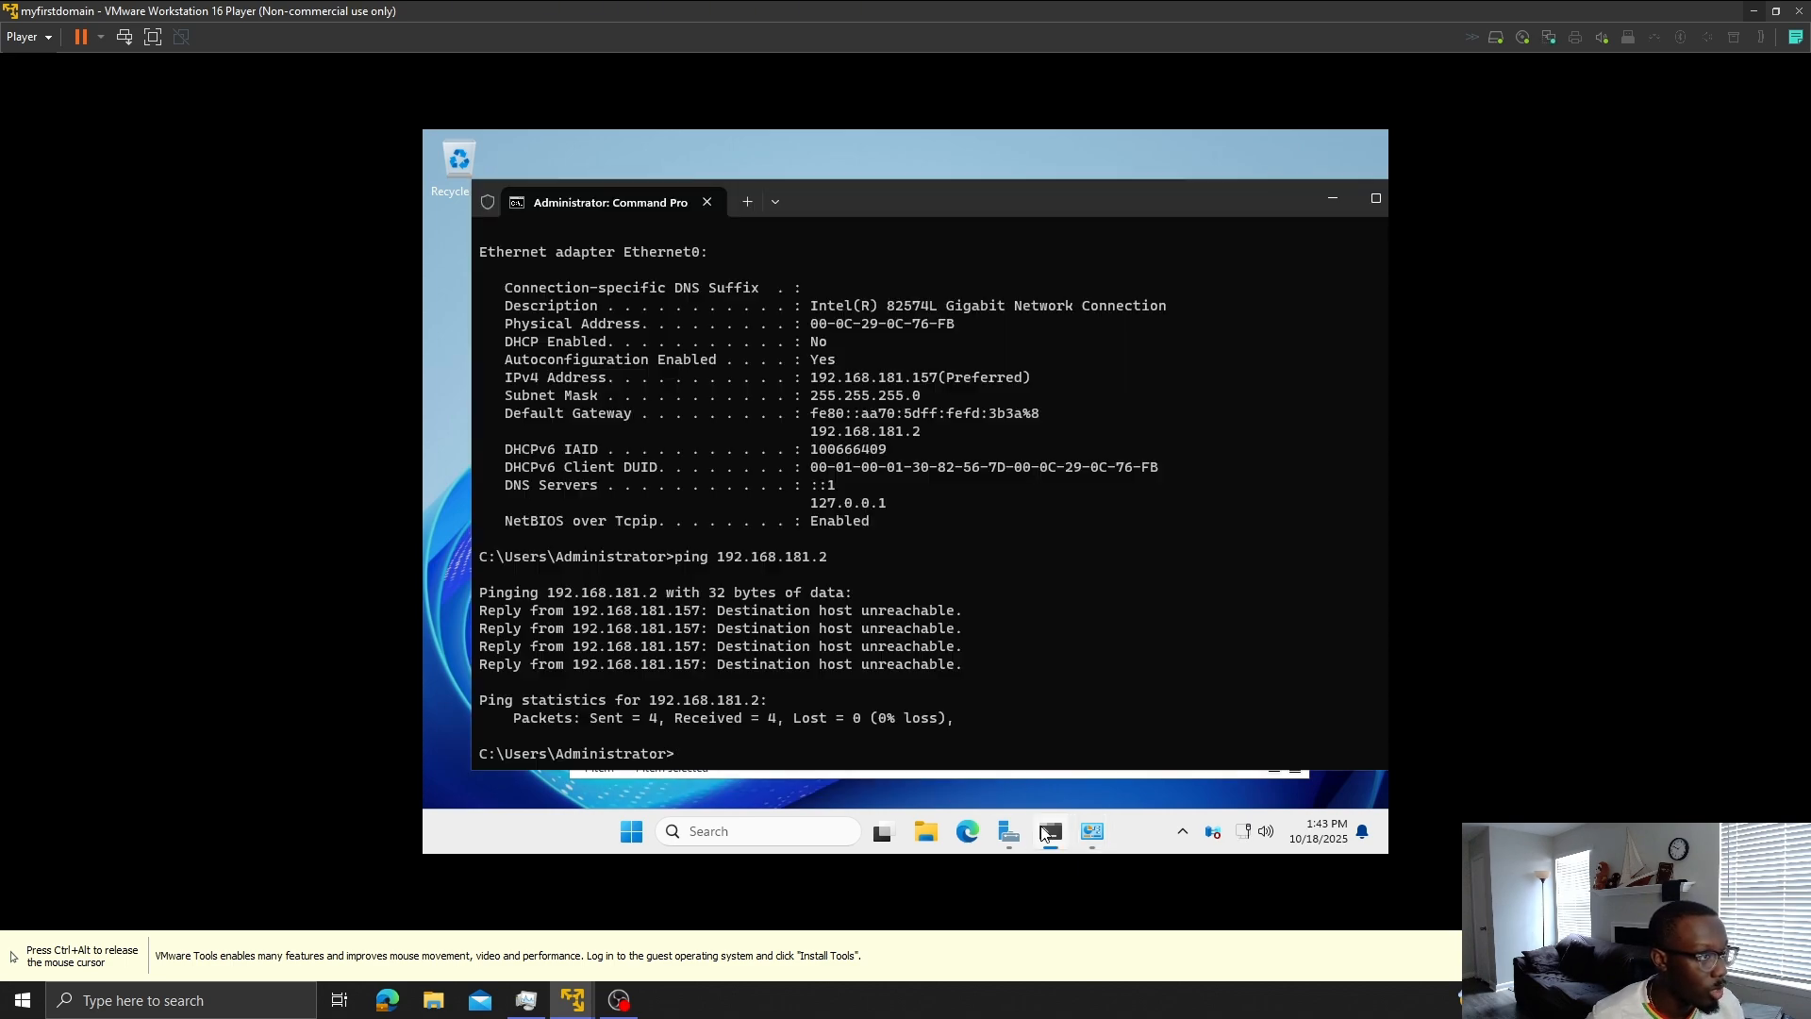
drag(1013, 729, 998, 670)
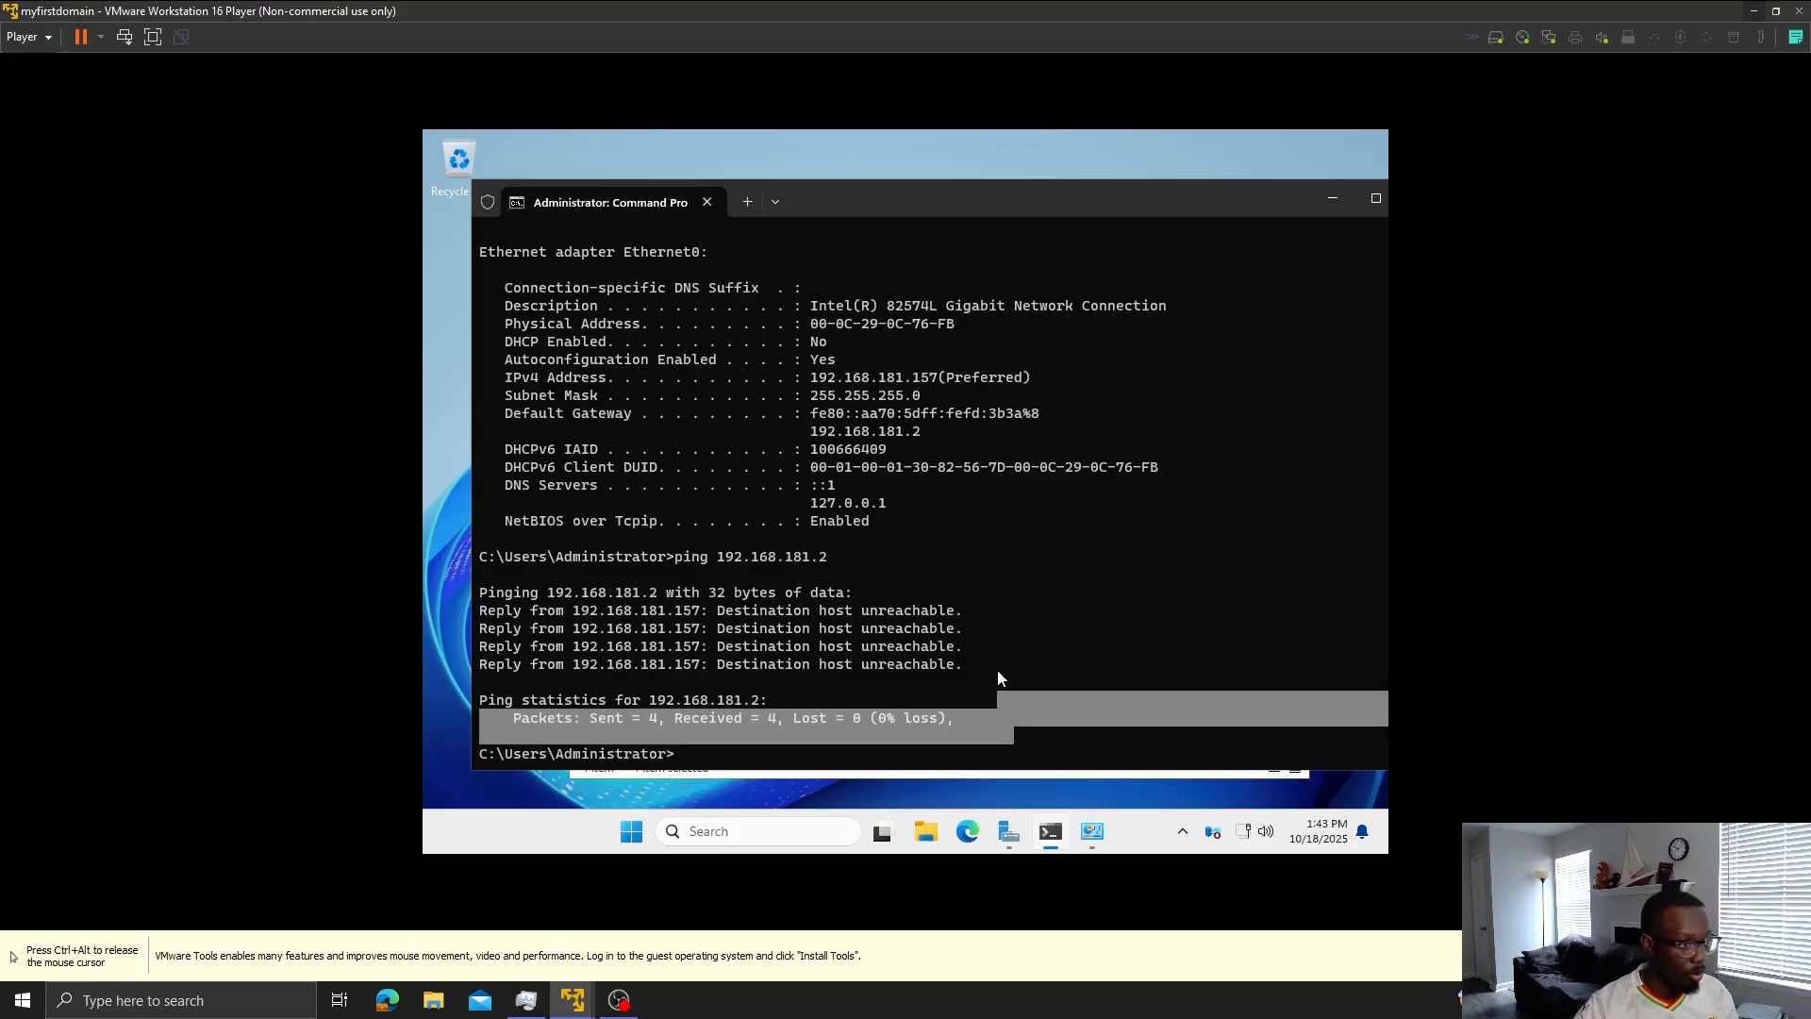
click(998, 669)
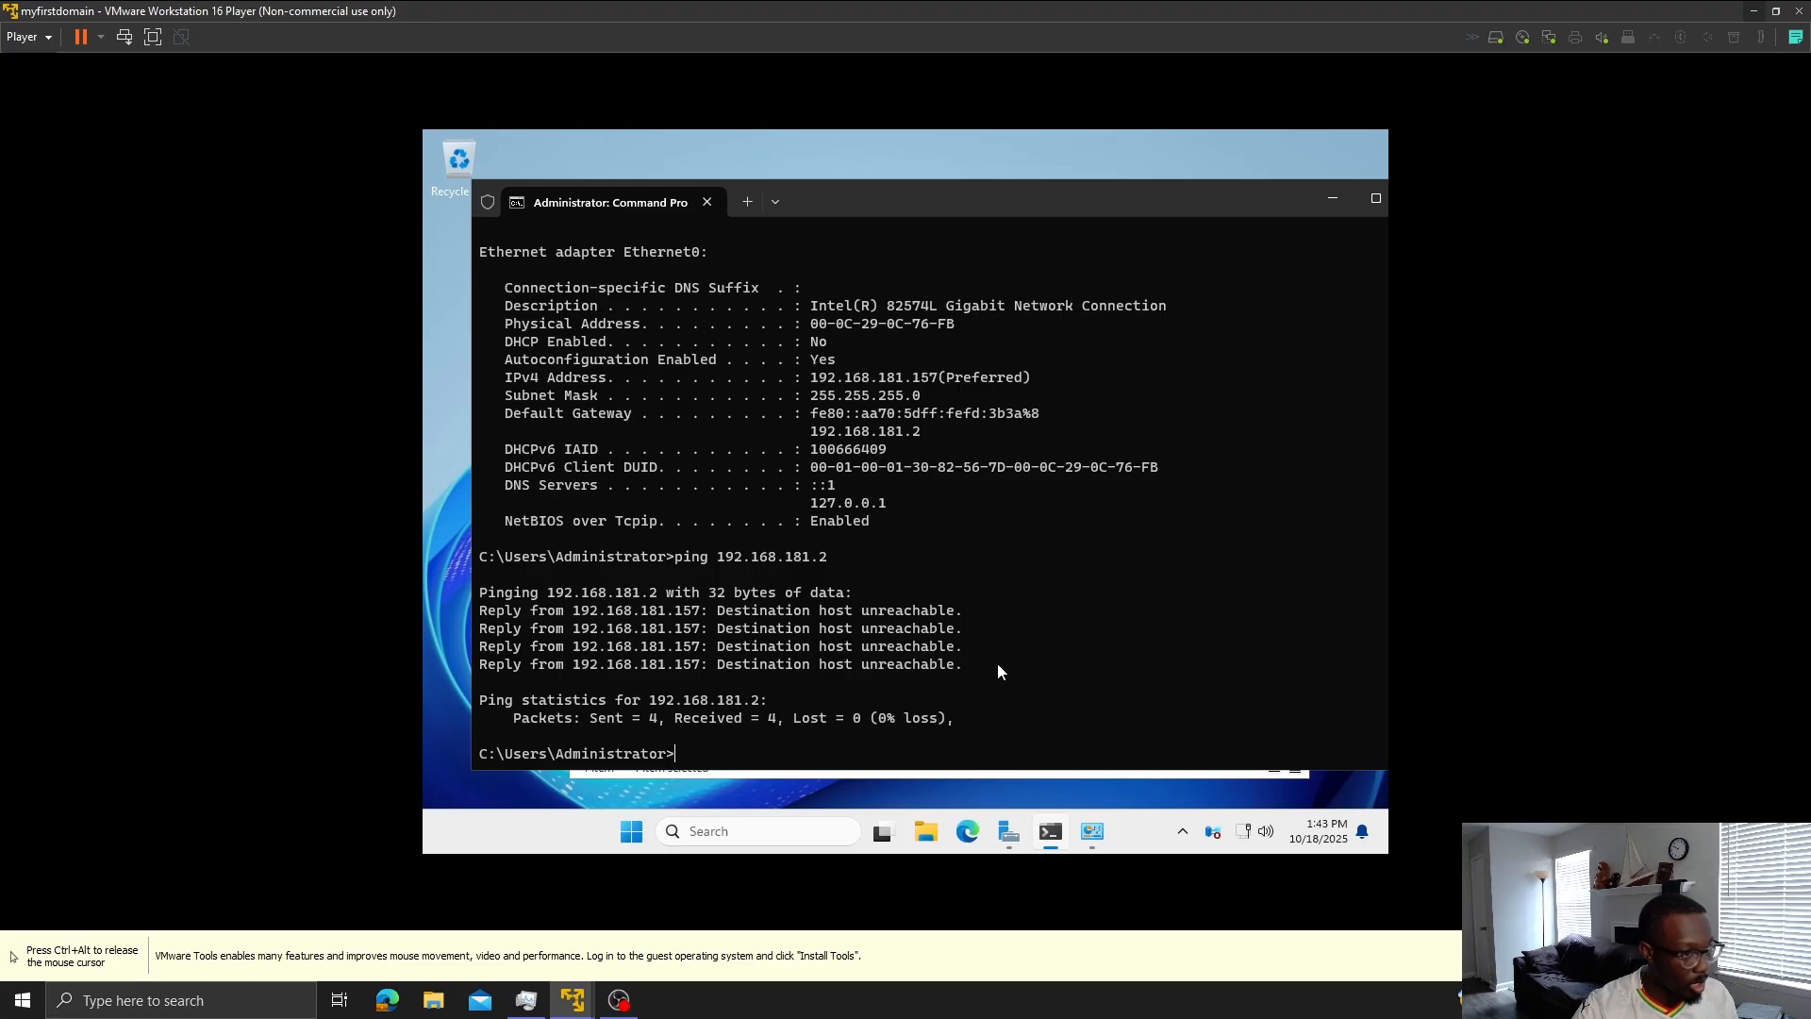
text(ip)
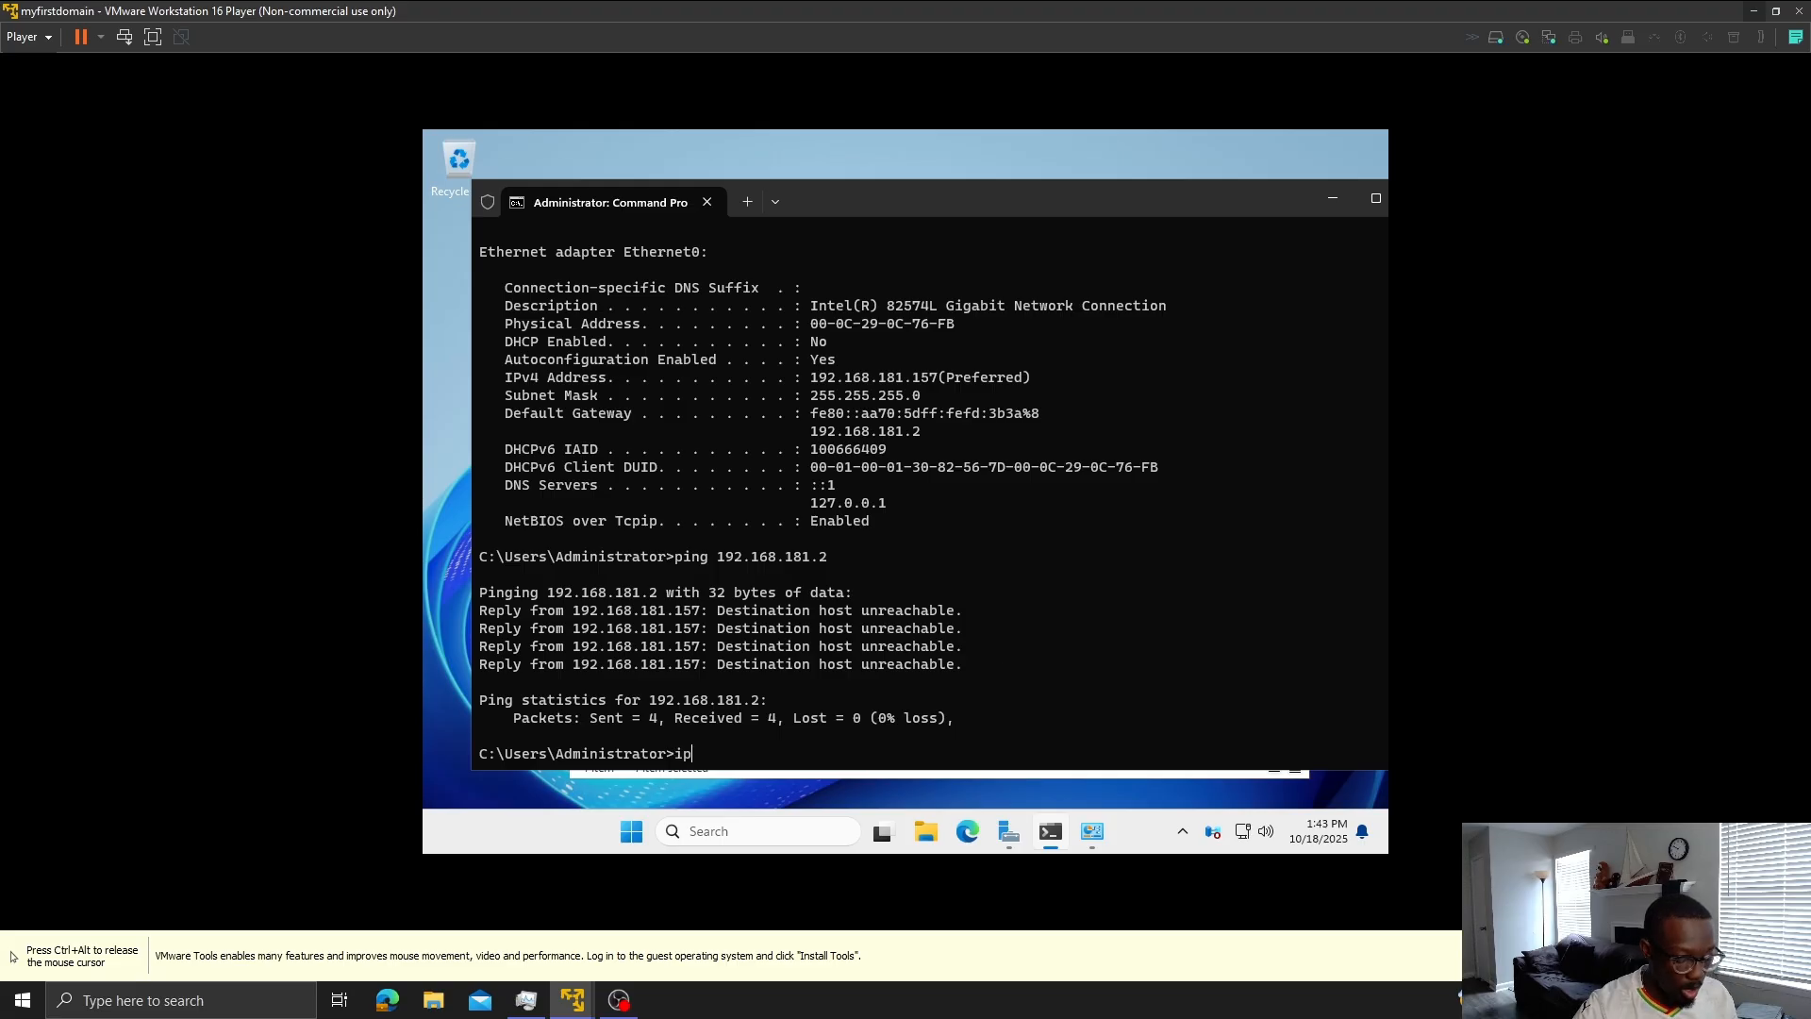
text(config )
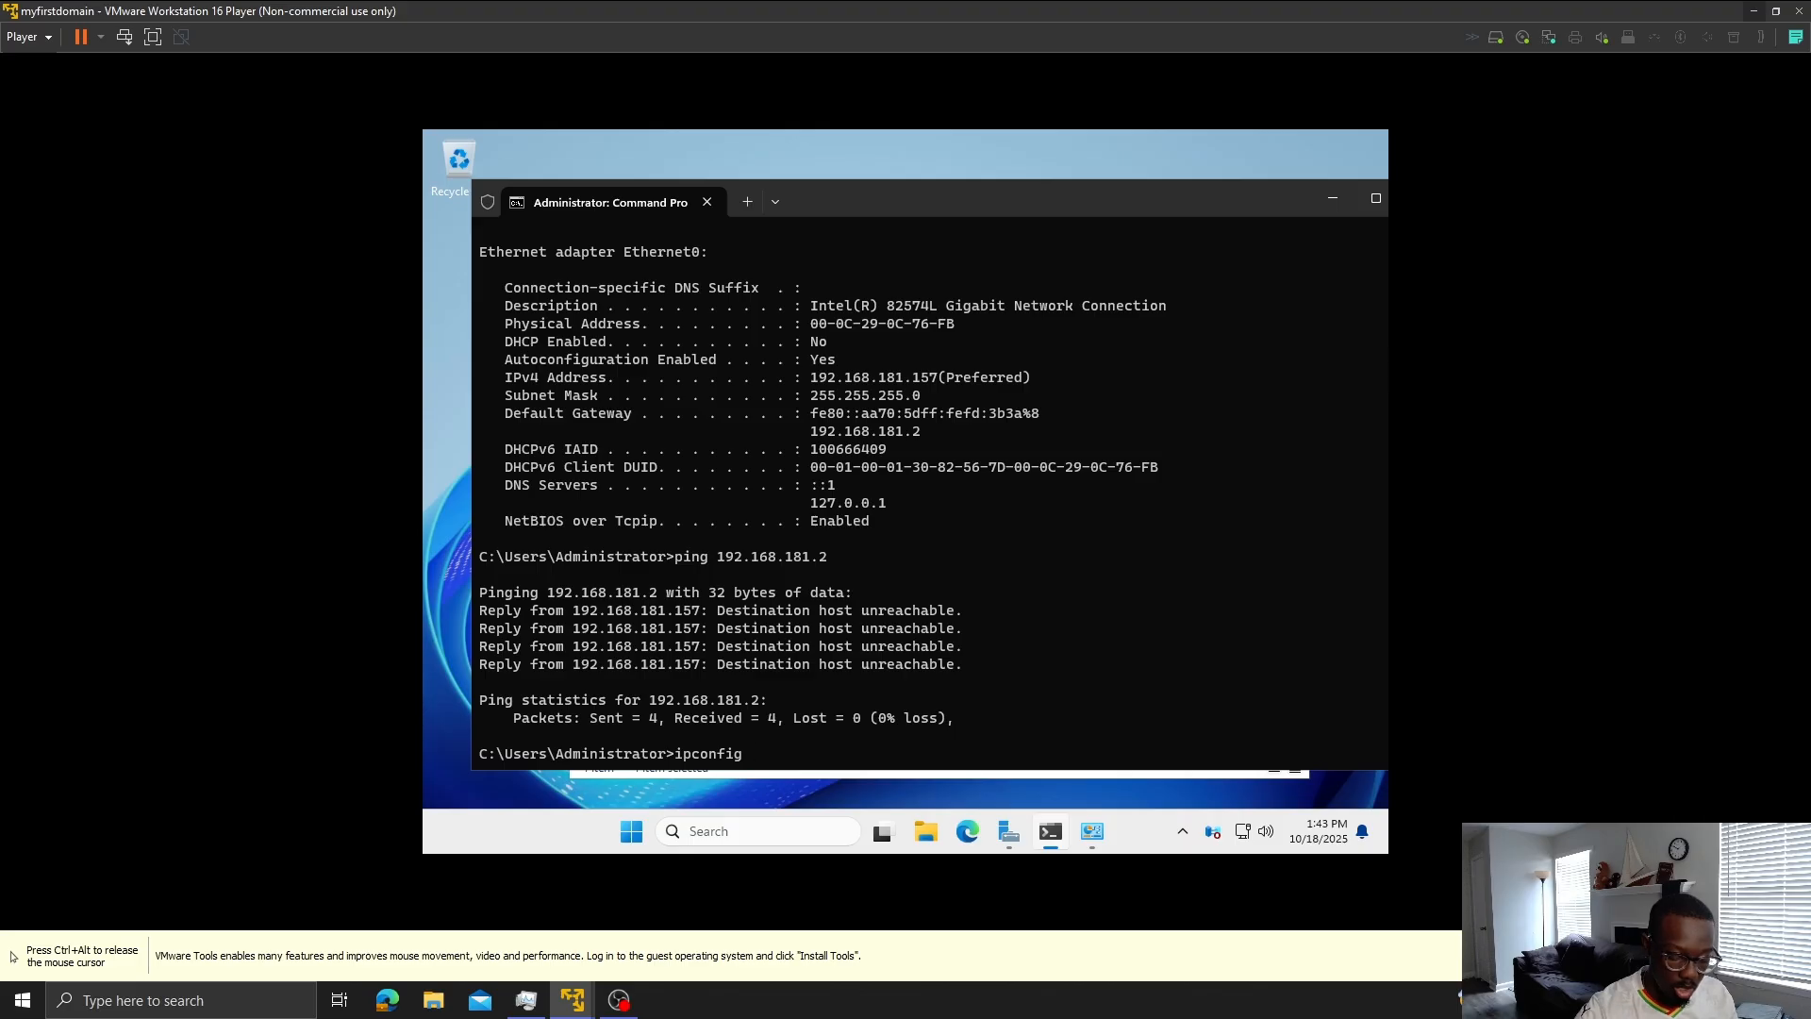
text(/all)
key(Return)
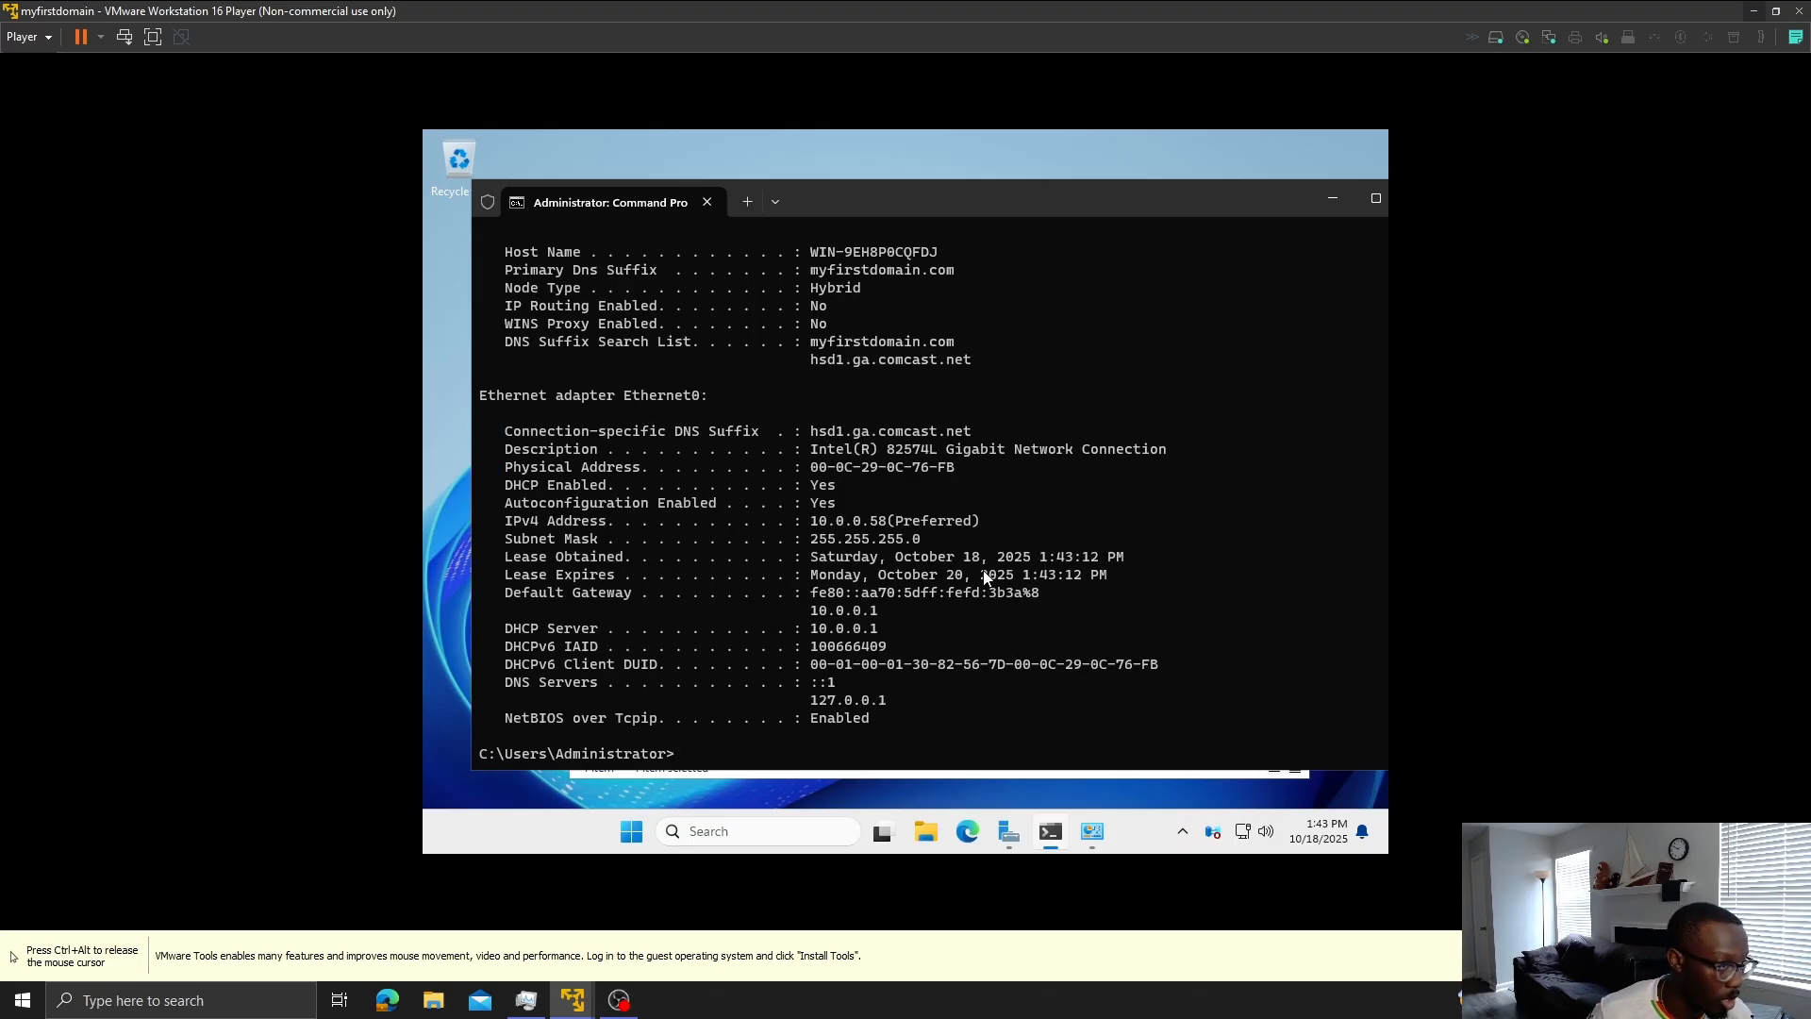
- Review the Ethernet0 connection's properties in Network Connections, then close them
click(1093, 832)
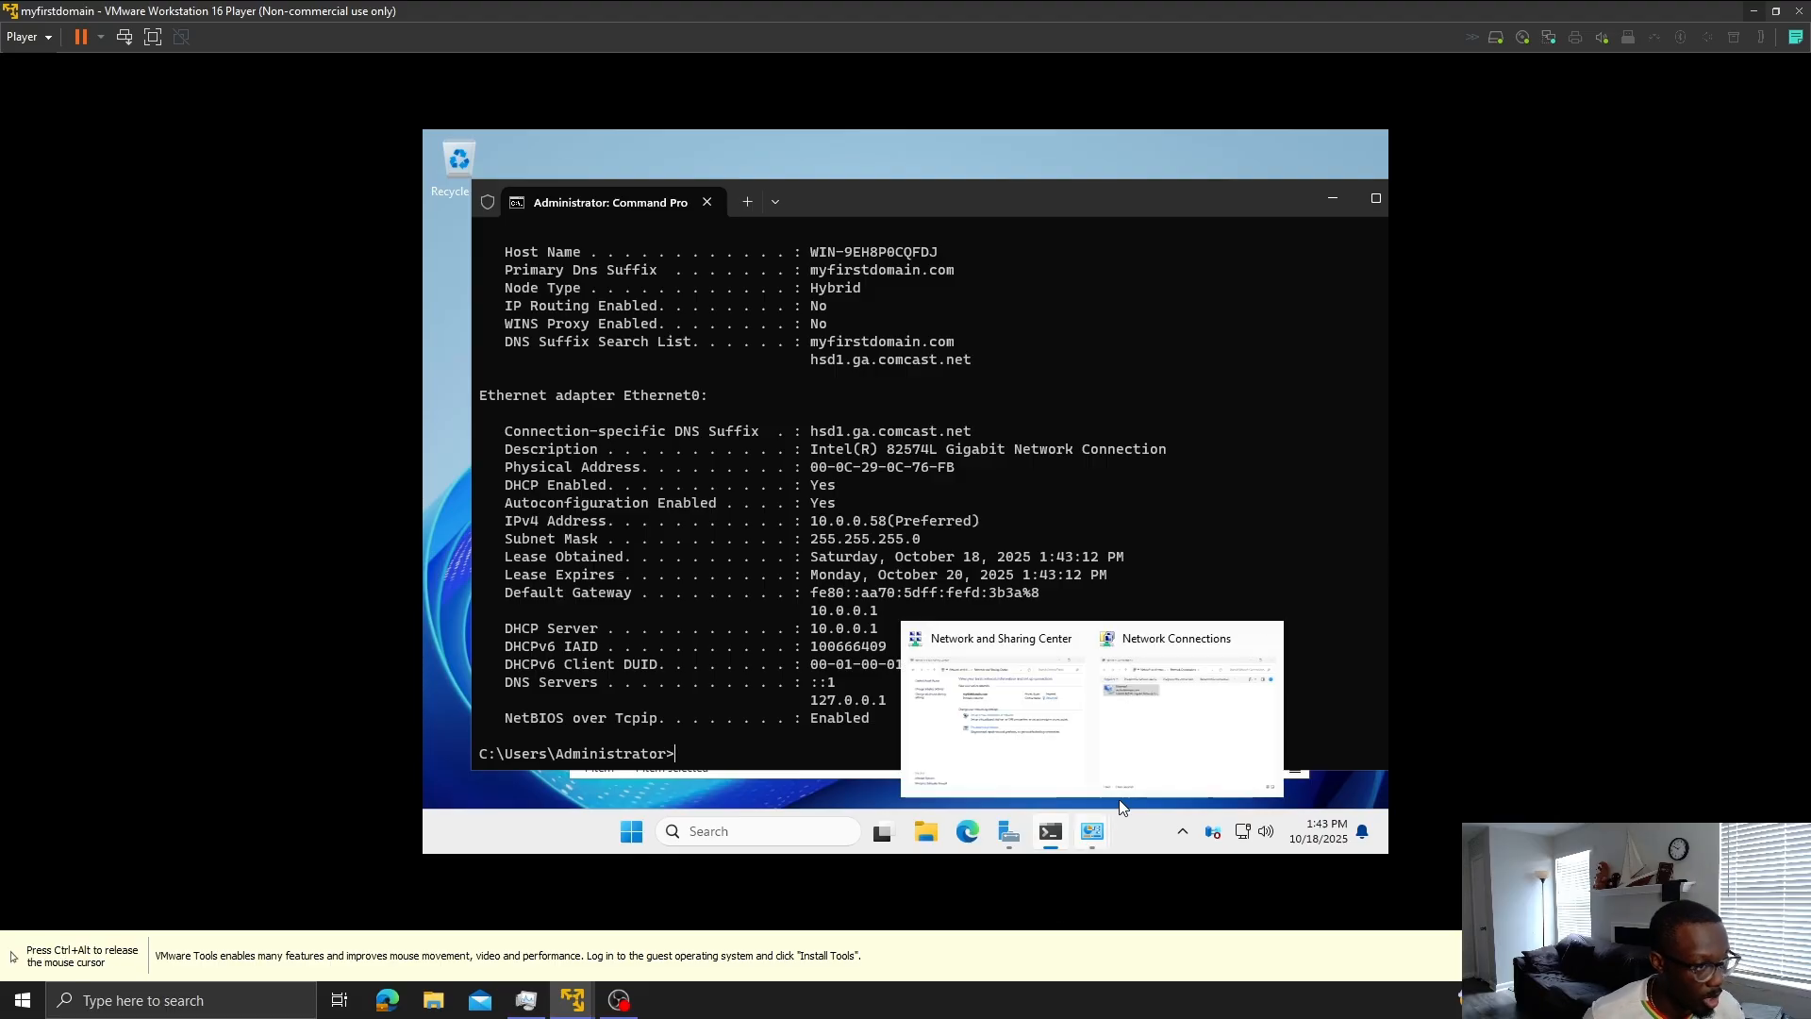
click(1189, 743)
right_click(698, 367)
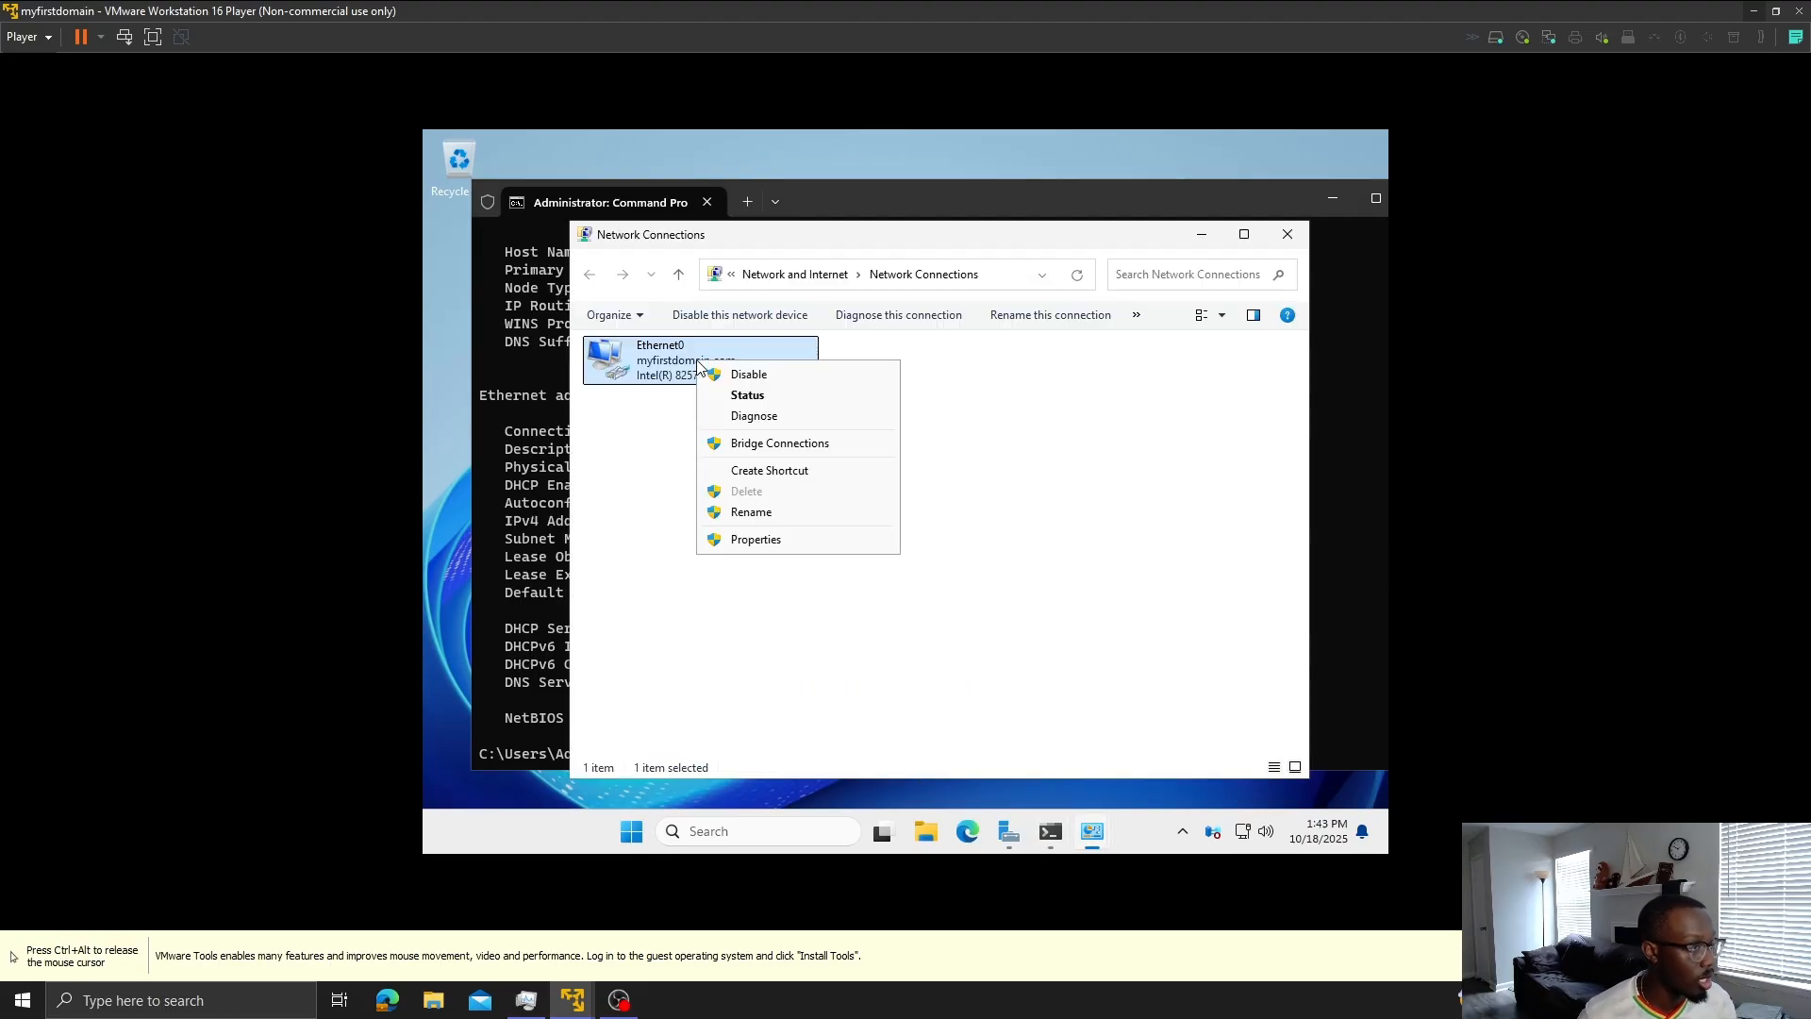
click(797, 545)
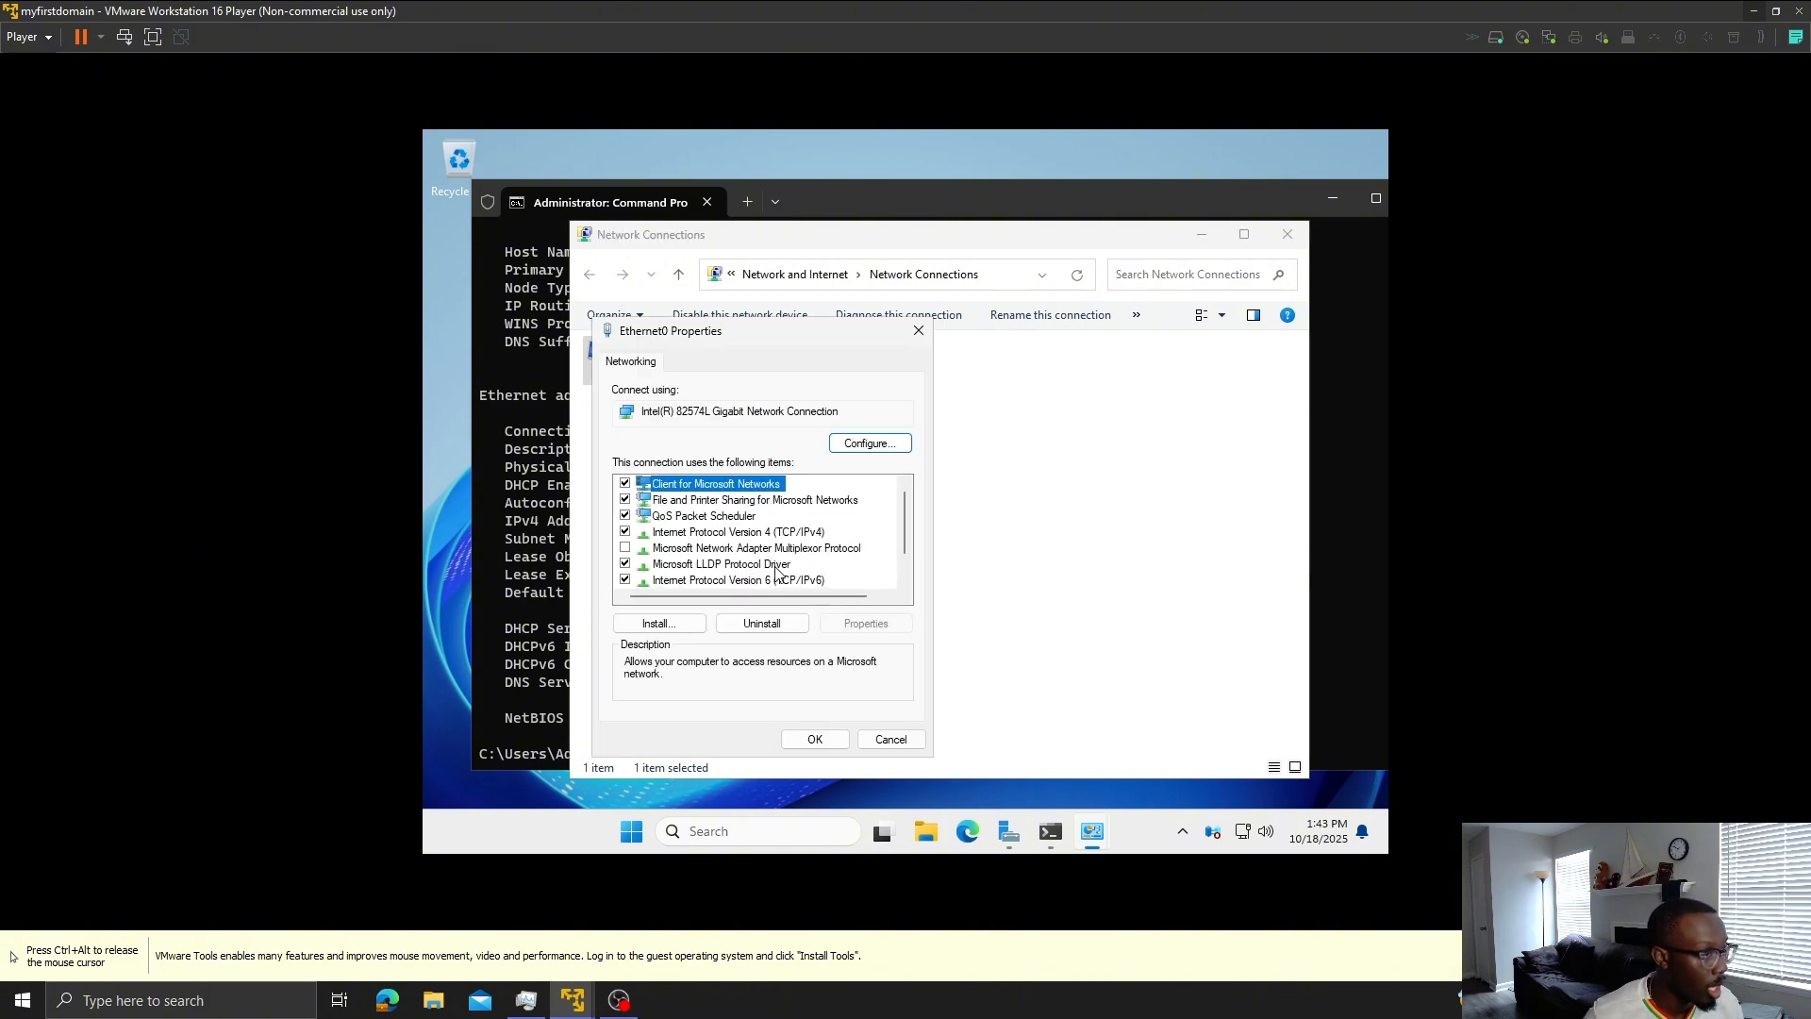
click(837, 739)
click(1201, 235)
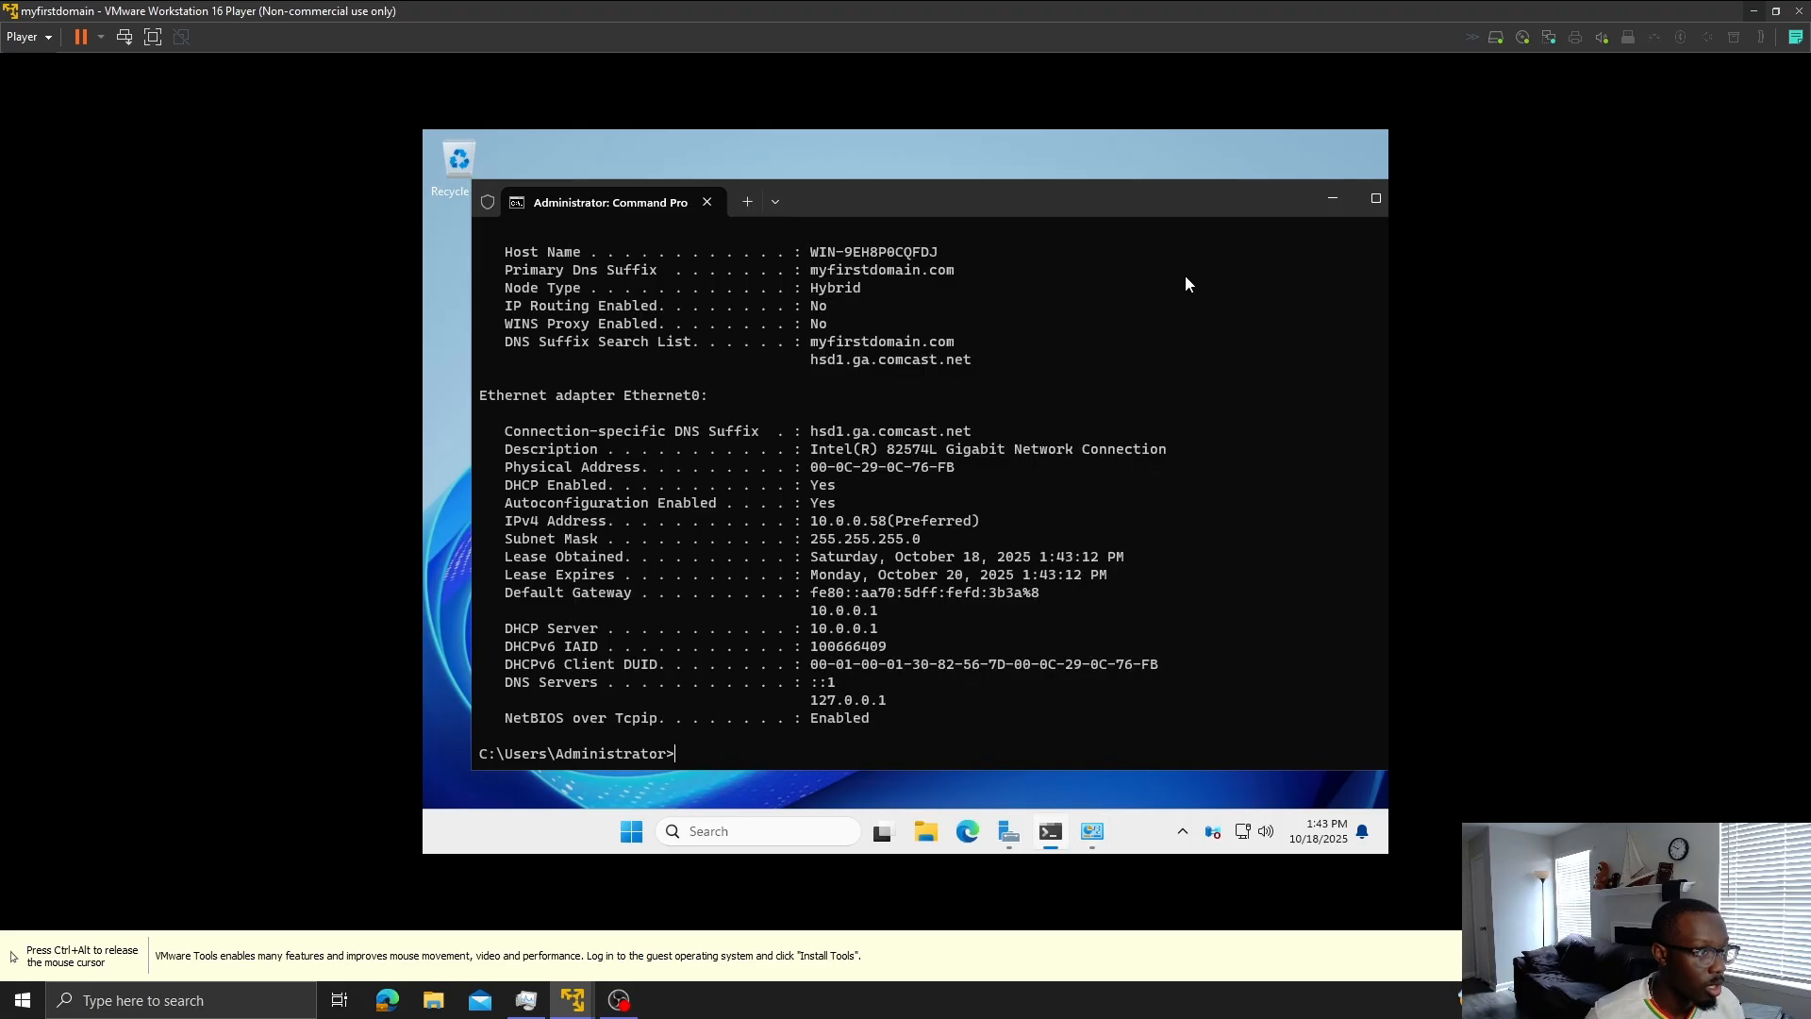
- Ping the new gateway 10.0.0.1 by editing the earlier ping command
key(Up)
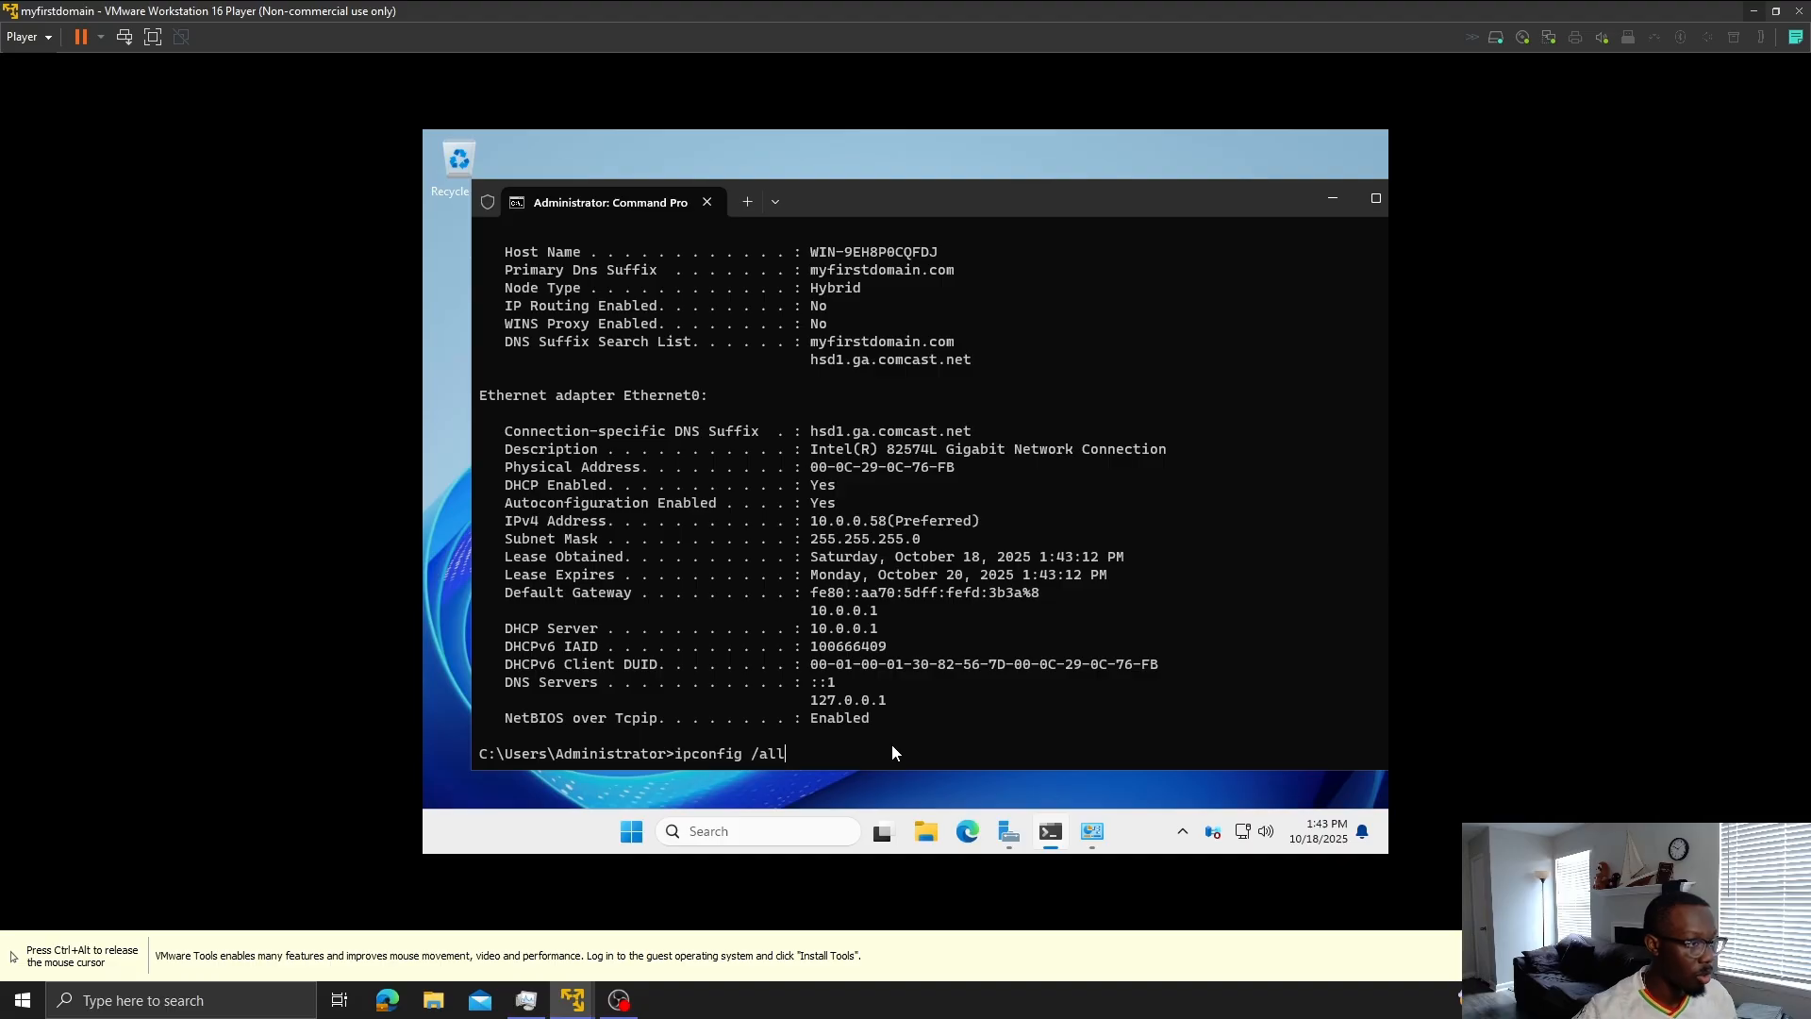
key(Up)
key(BackSpace)
key(BackSpace)
key(BackSpace)
key(BackSpace)
key(BackSpace)
key(BackSpace)
key(BackSpace)
key(BackSpace)
key(BackSpace)
key(BackSpace)
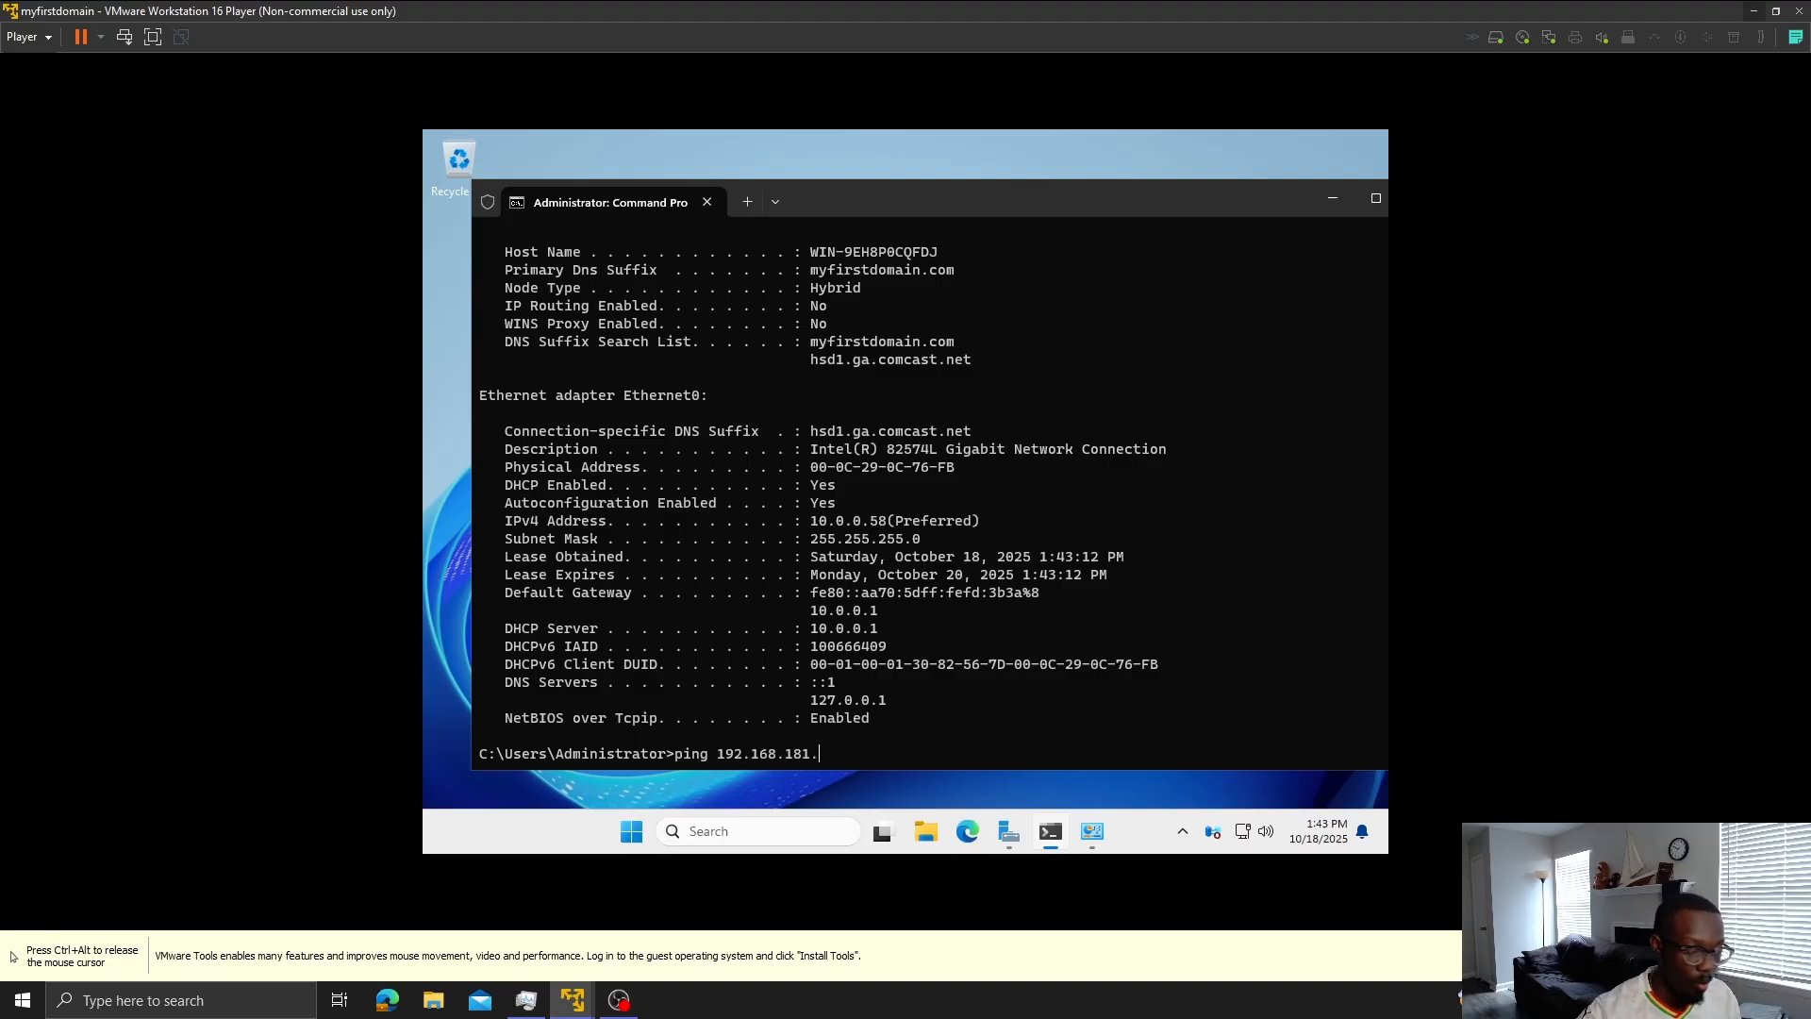
key(BackSpace)
key(BackSpace)
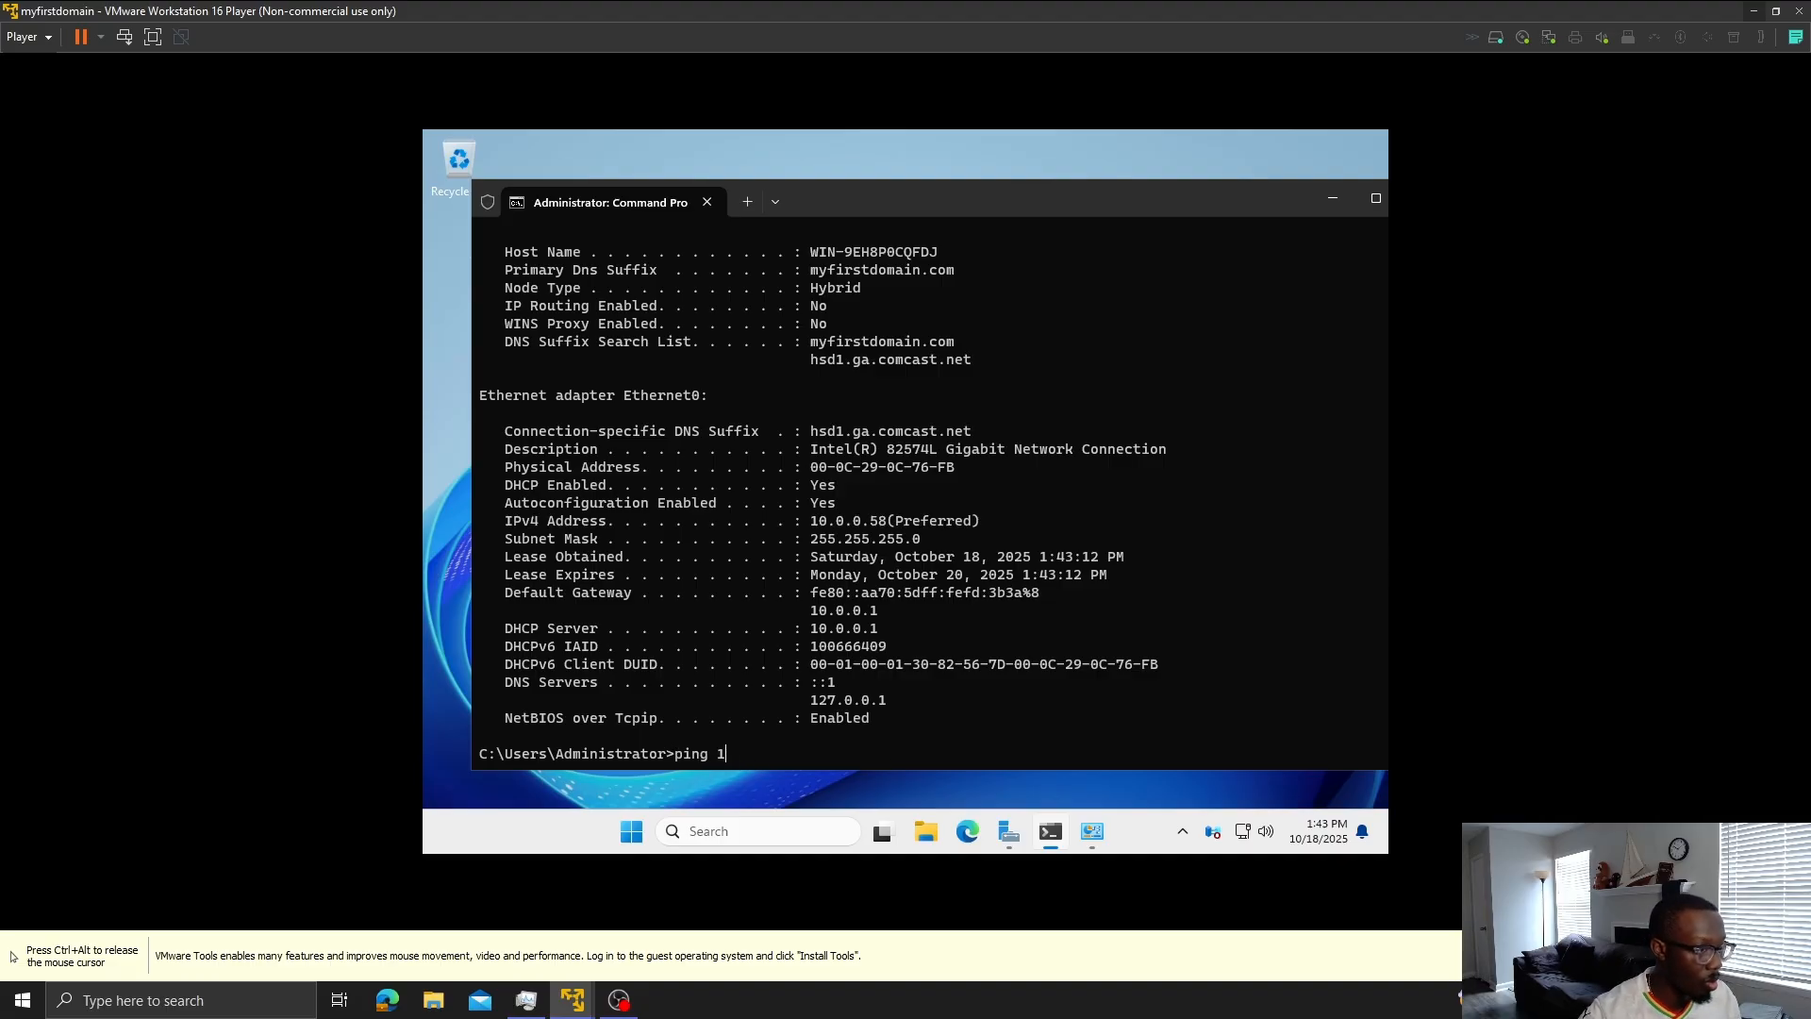
text(0.0.0.1)
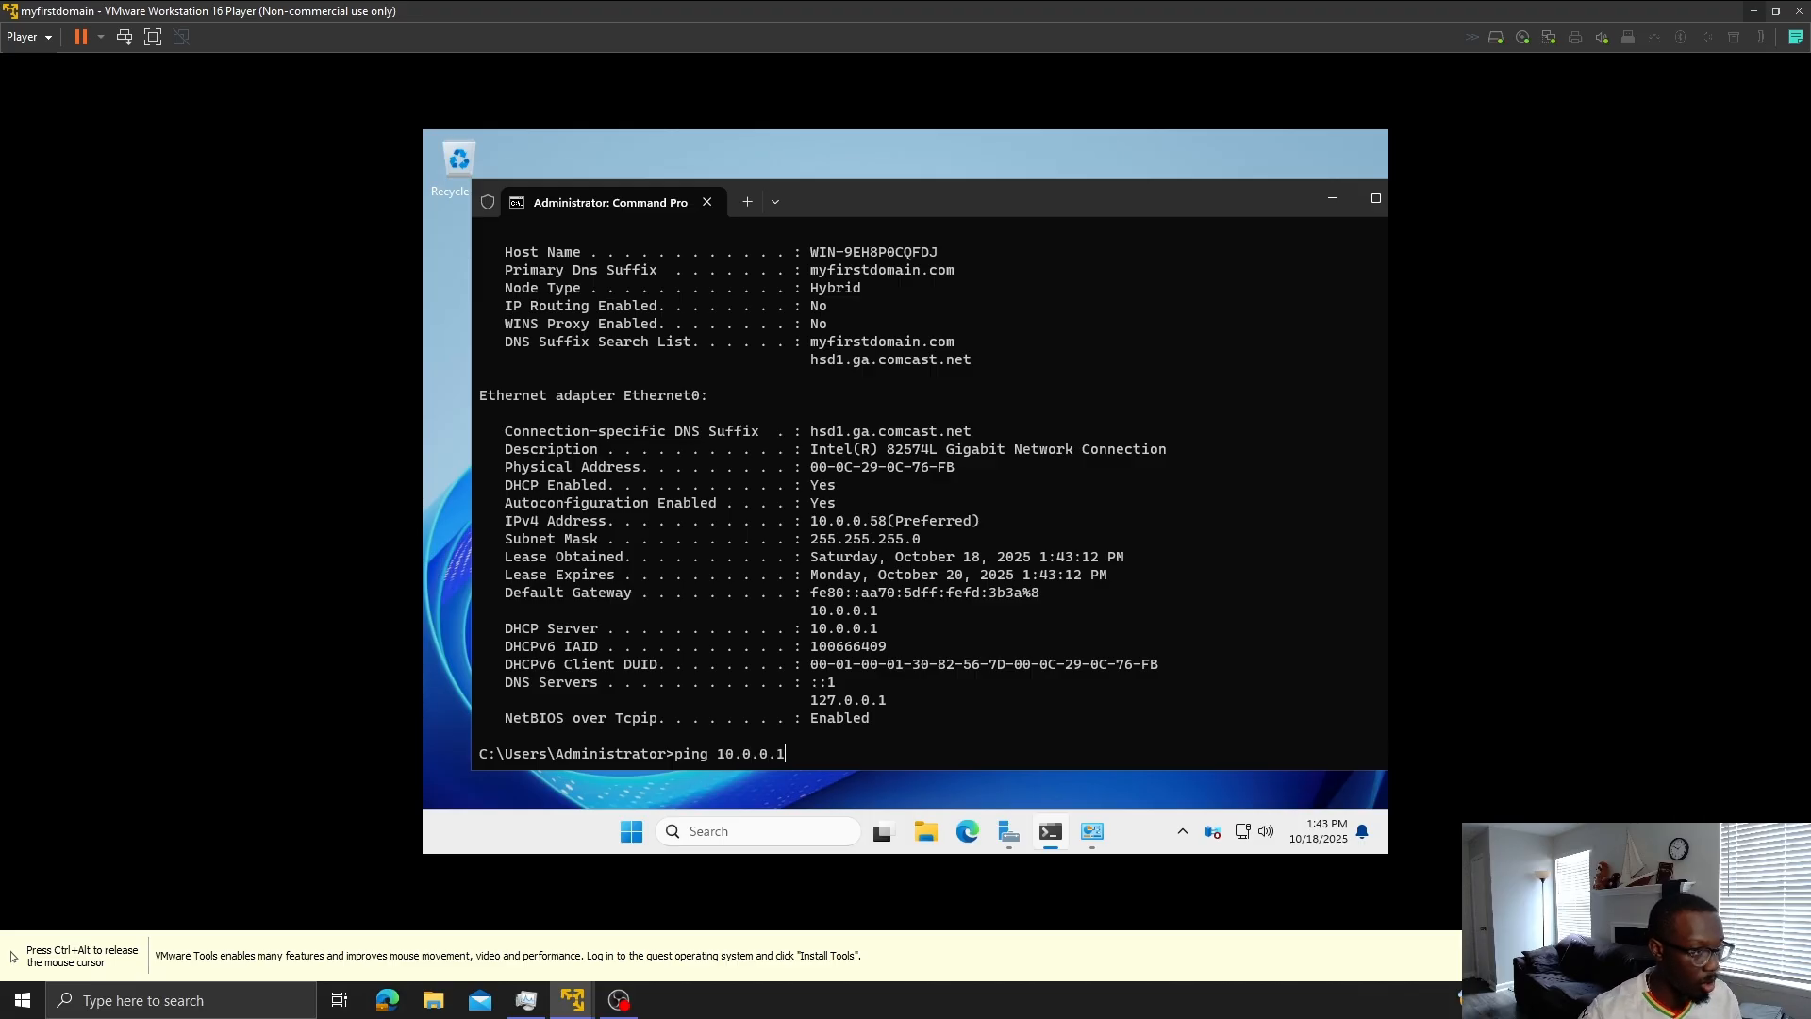
key(Return)
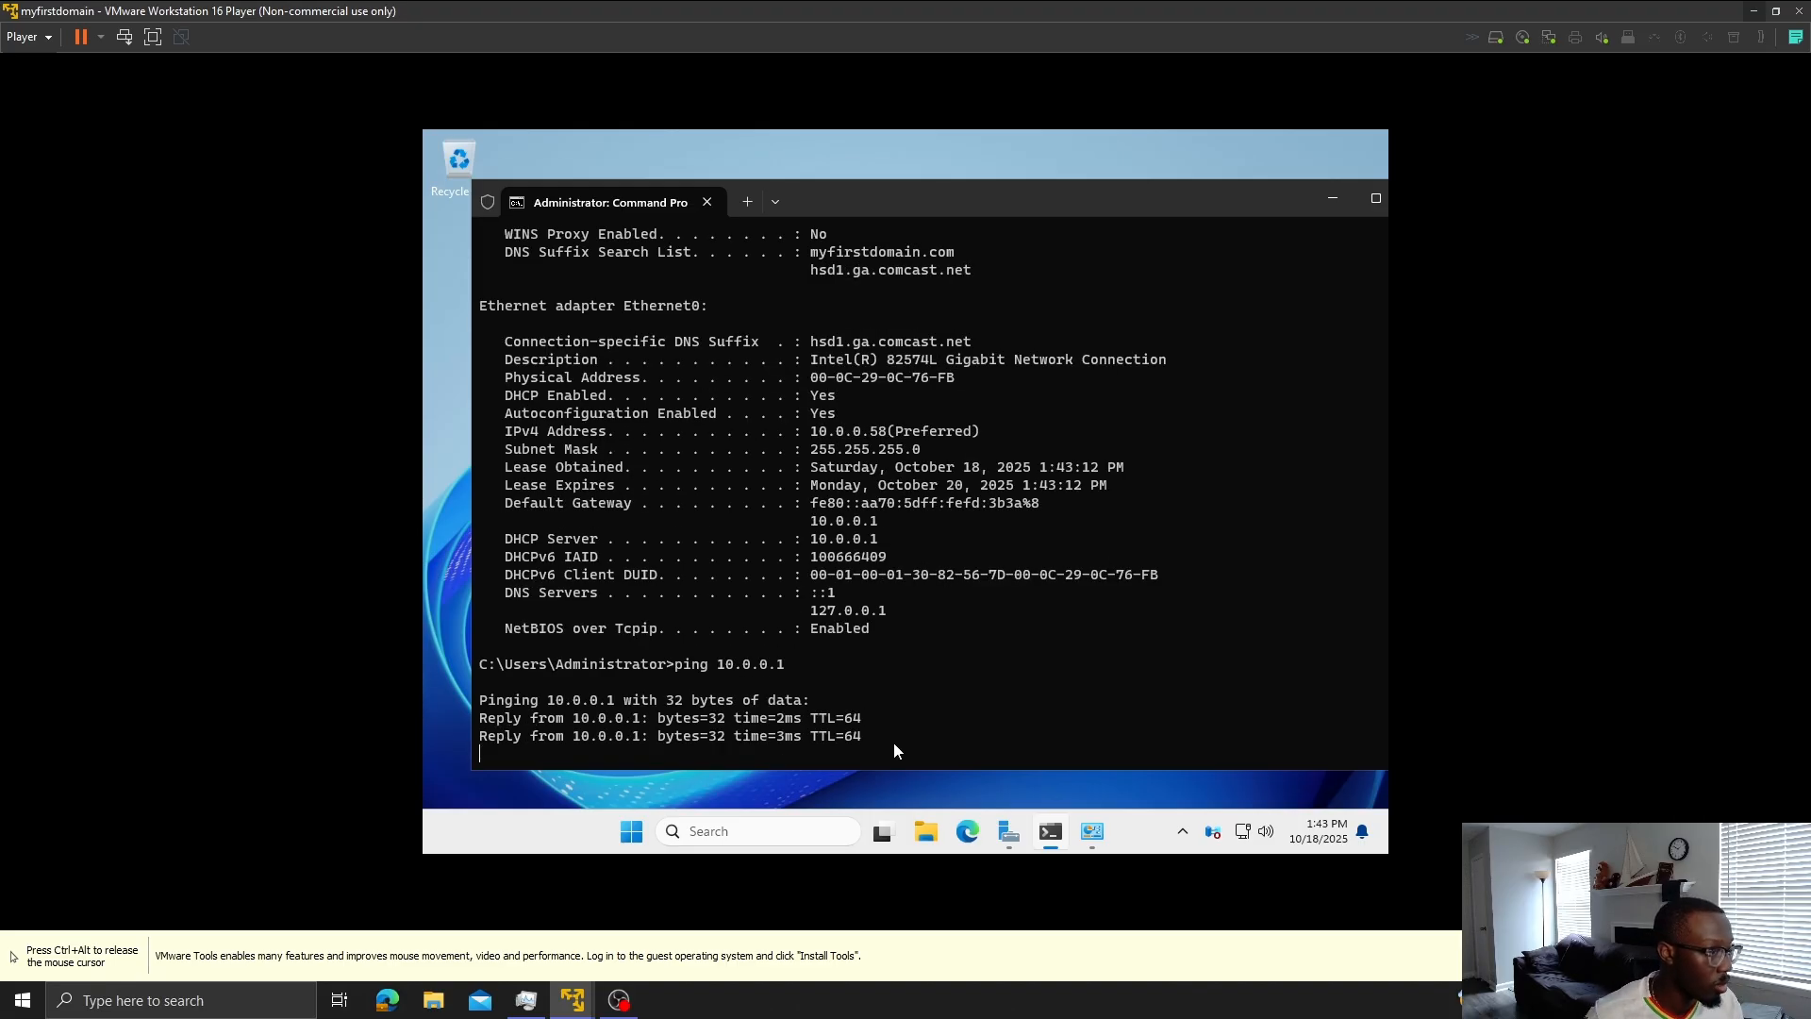
mouse_move(1094, 835)
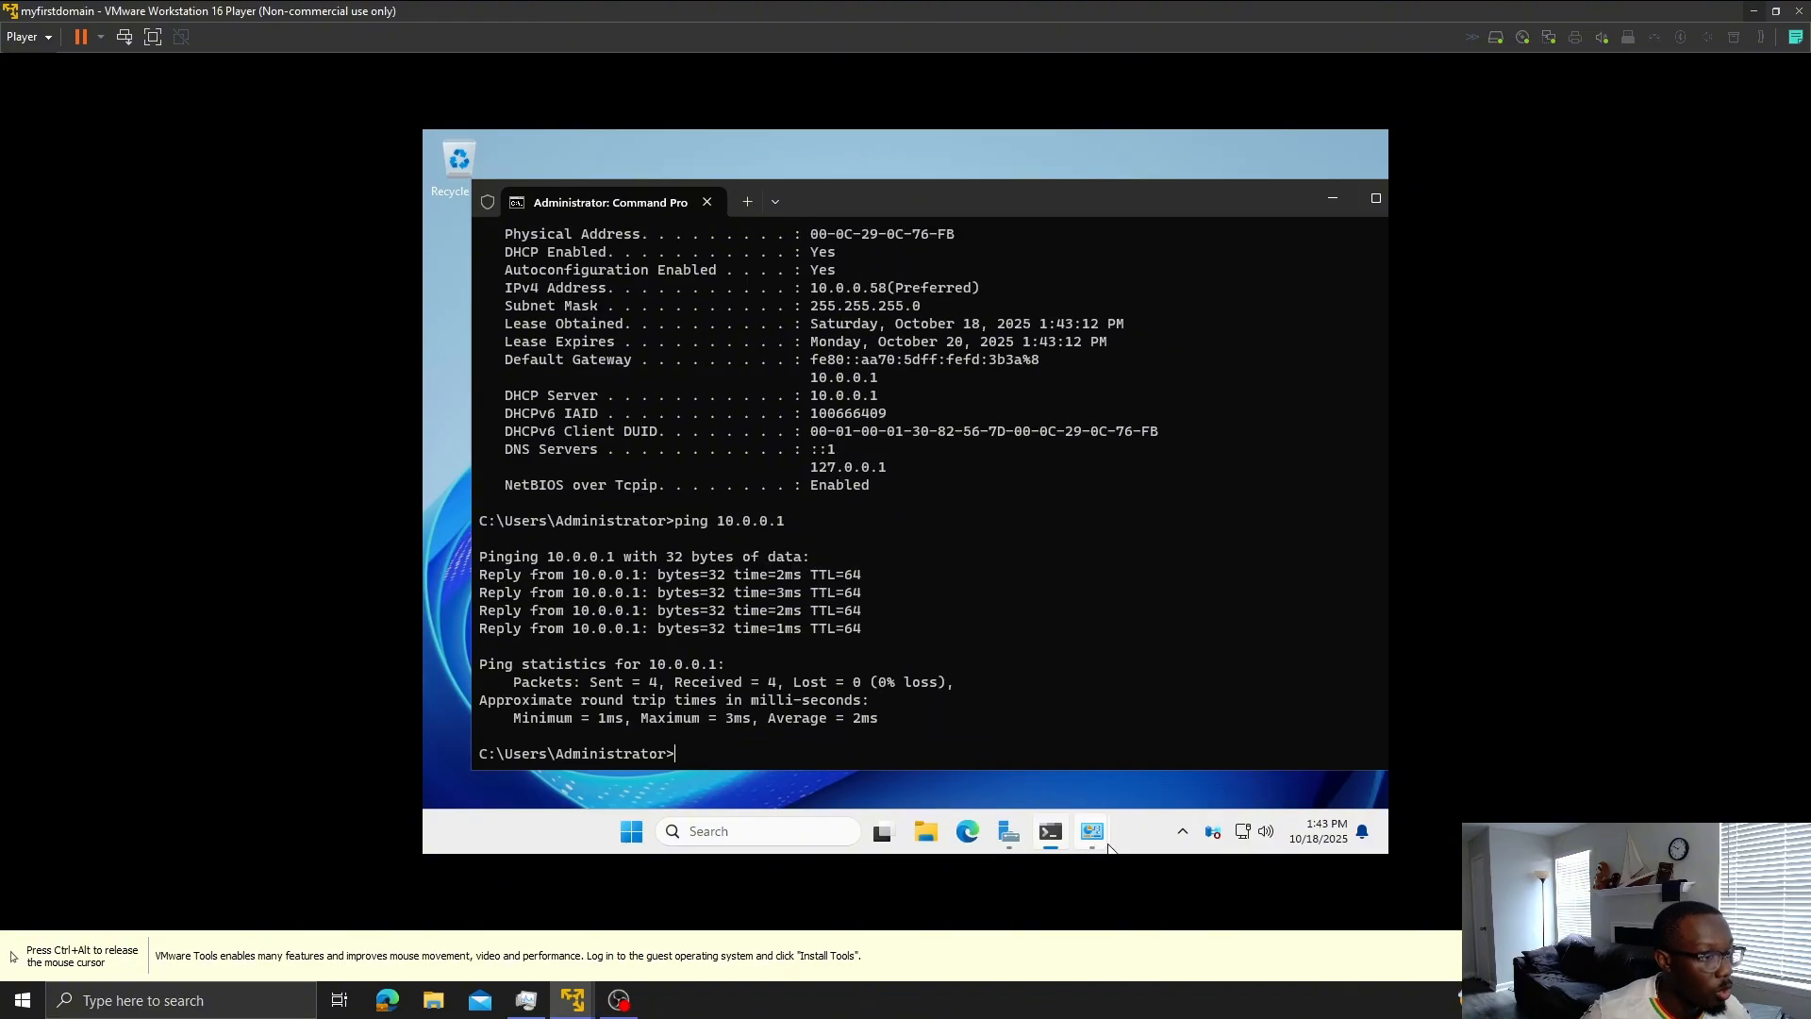
click(1173, 681)
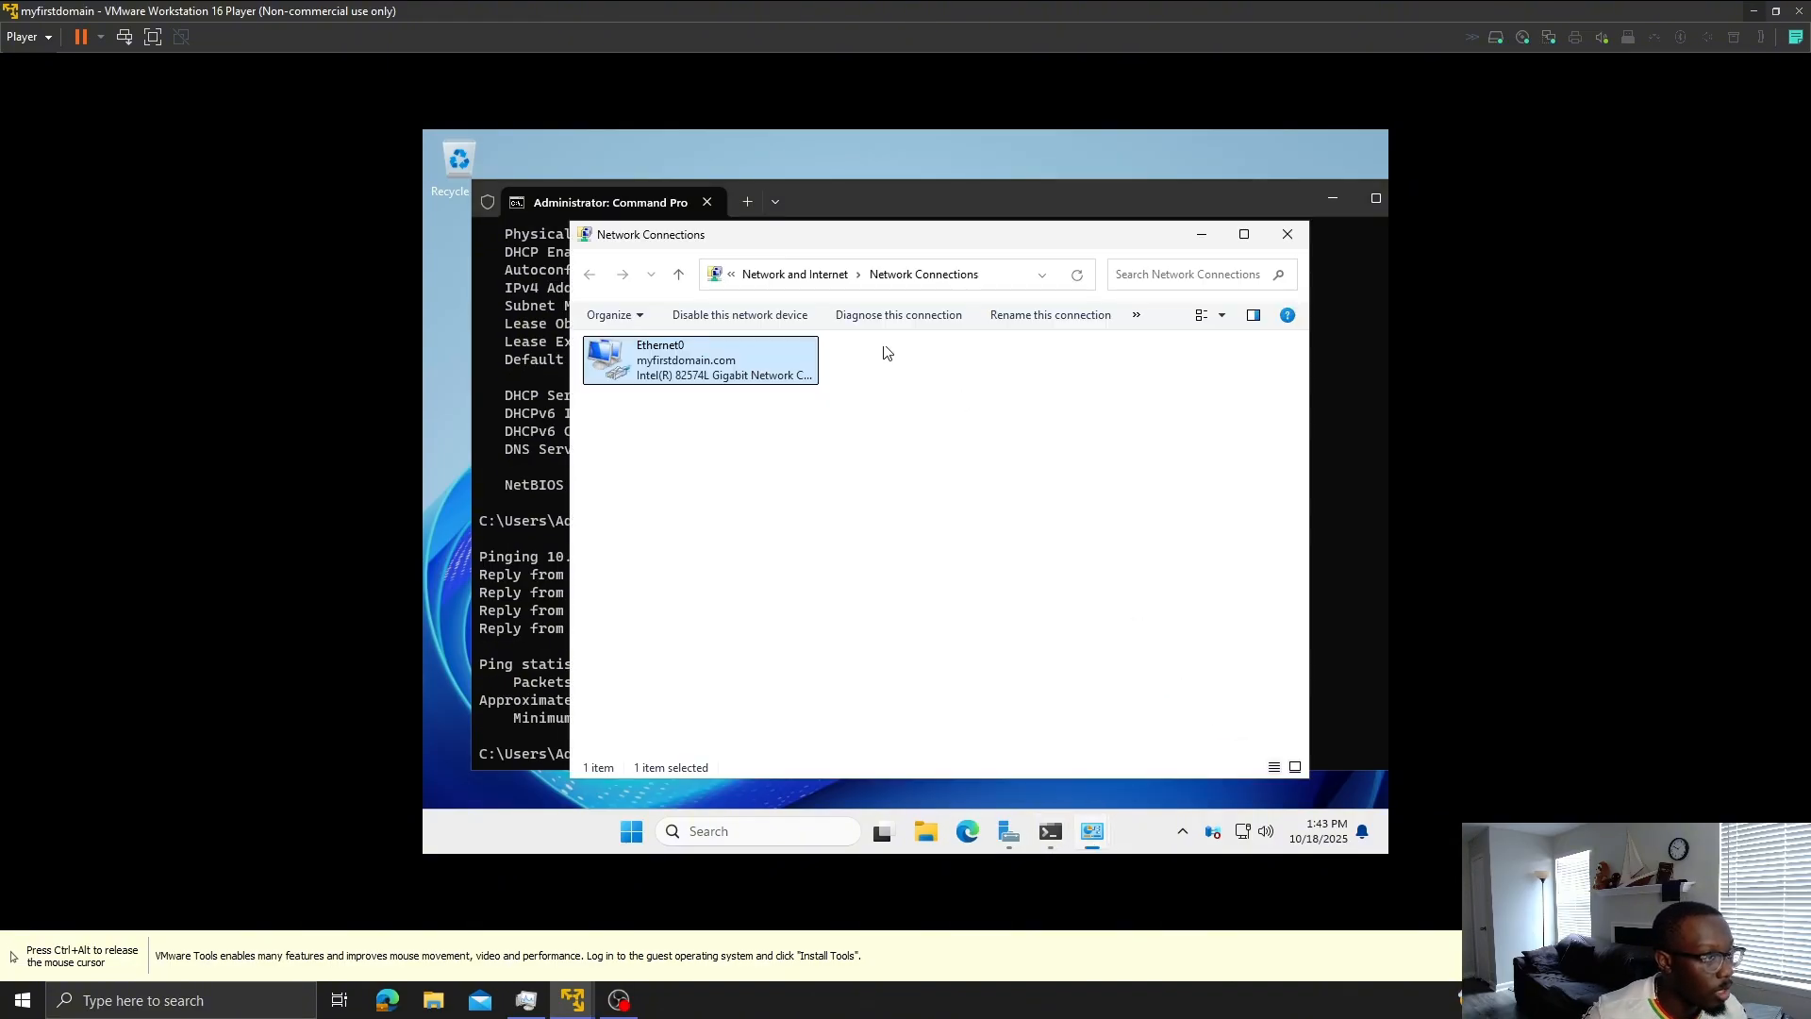
- Give the server's Ethernet0 IPv4 a static address of 10.0.0.58
right_click(736, 368)
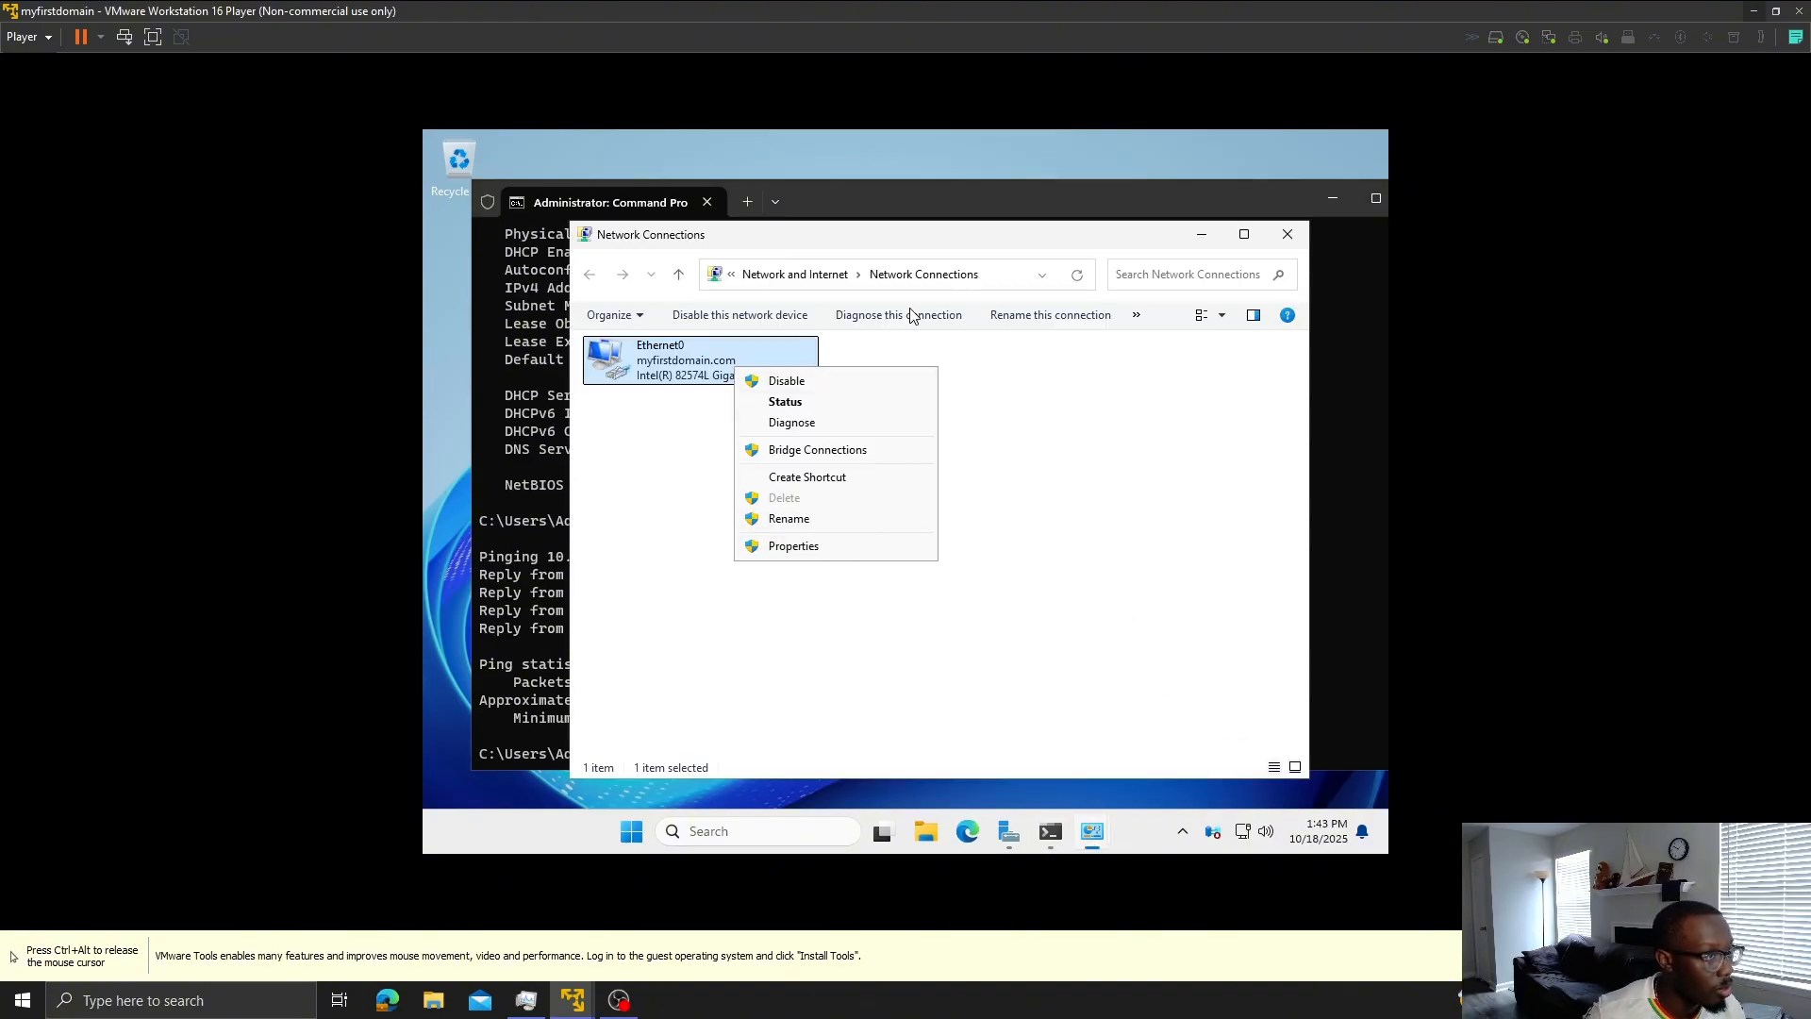
drag(969, 249, 1018, 494)
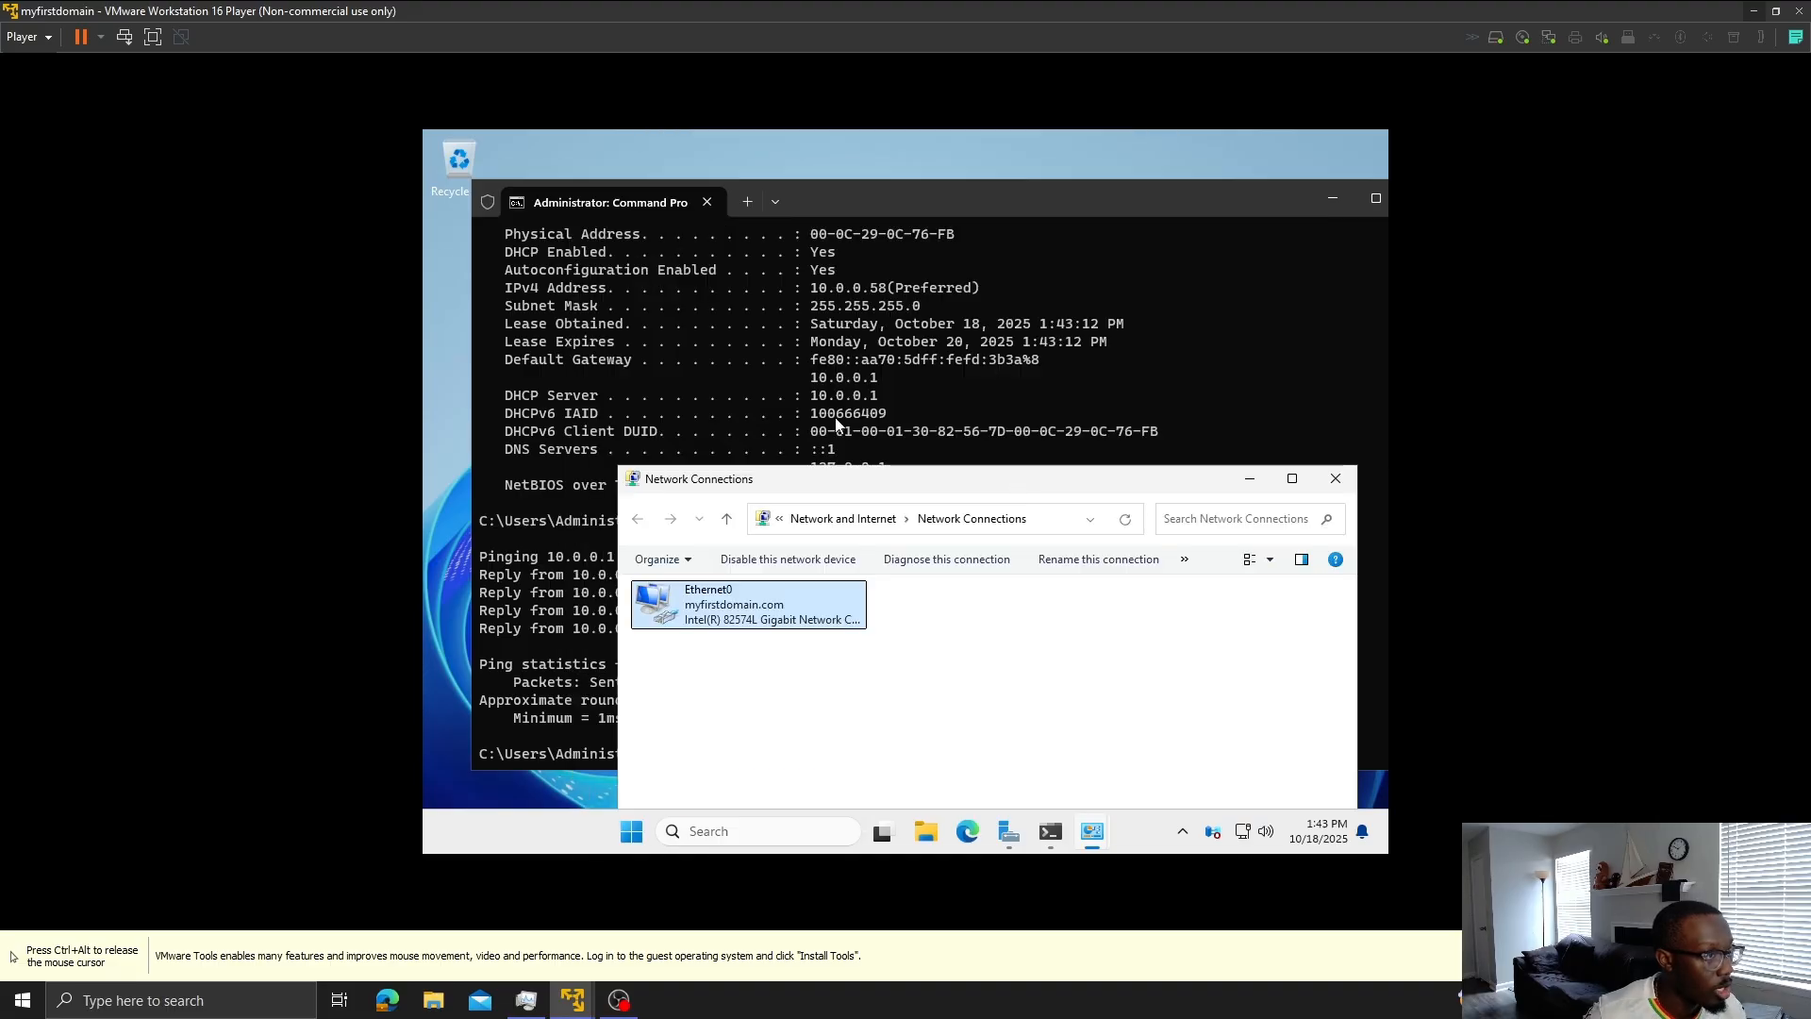
scroll(840, 419, up, 1)
right_click(831, 618)
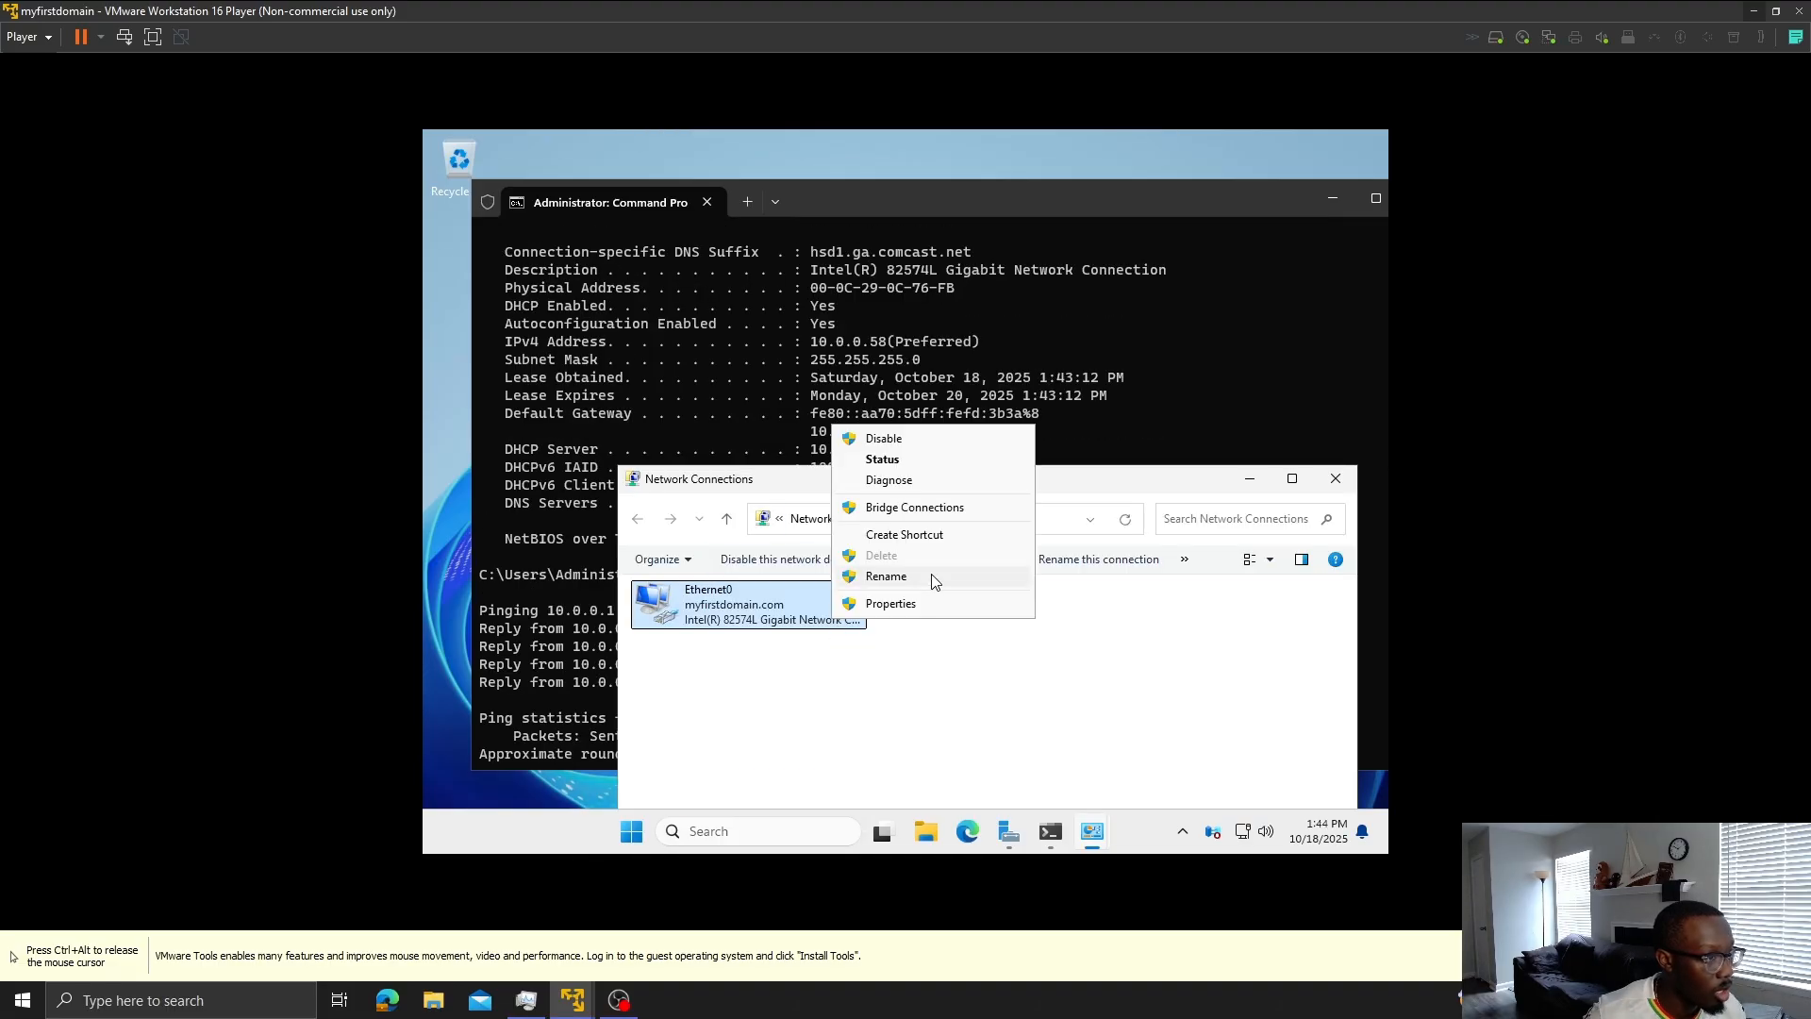
click(891, 604)
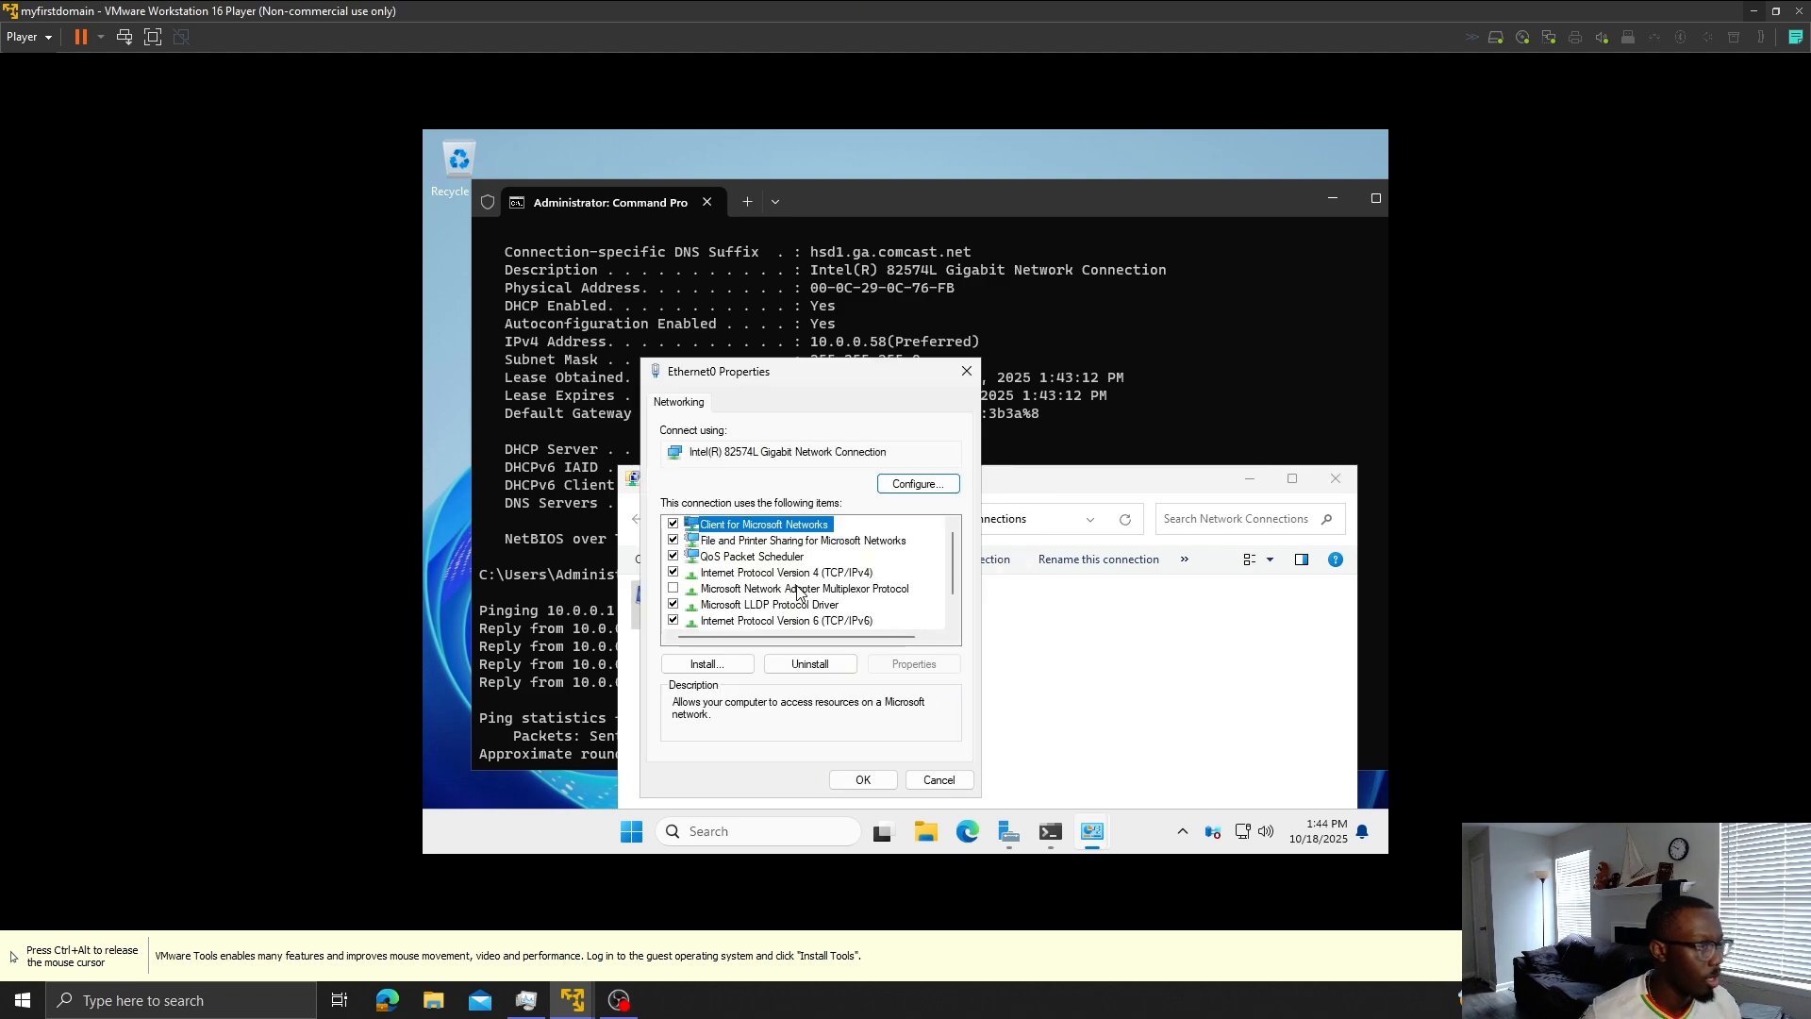
click(803, 572)
click(933, 664)
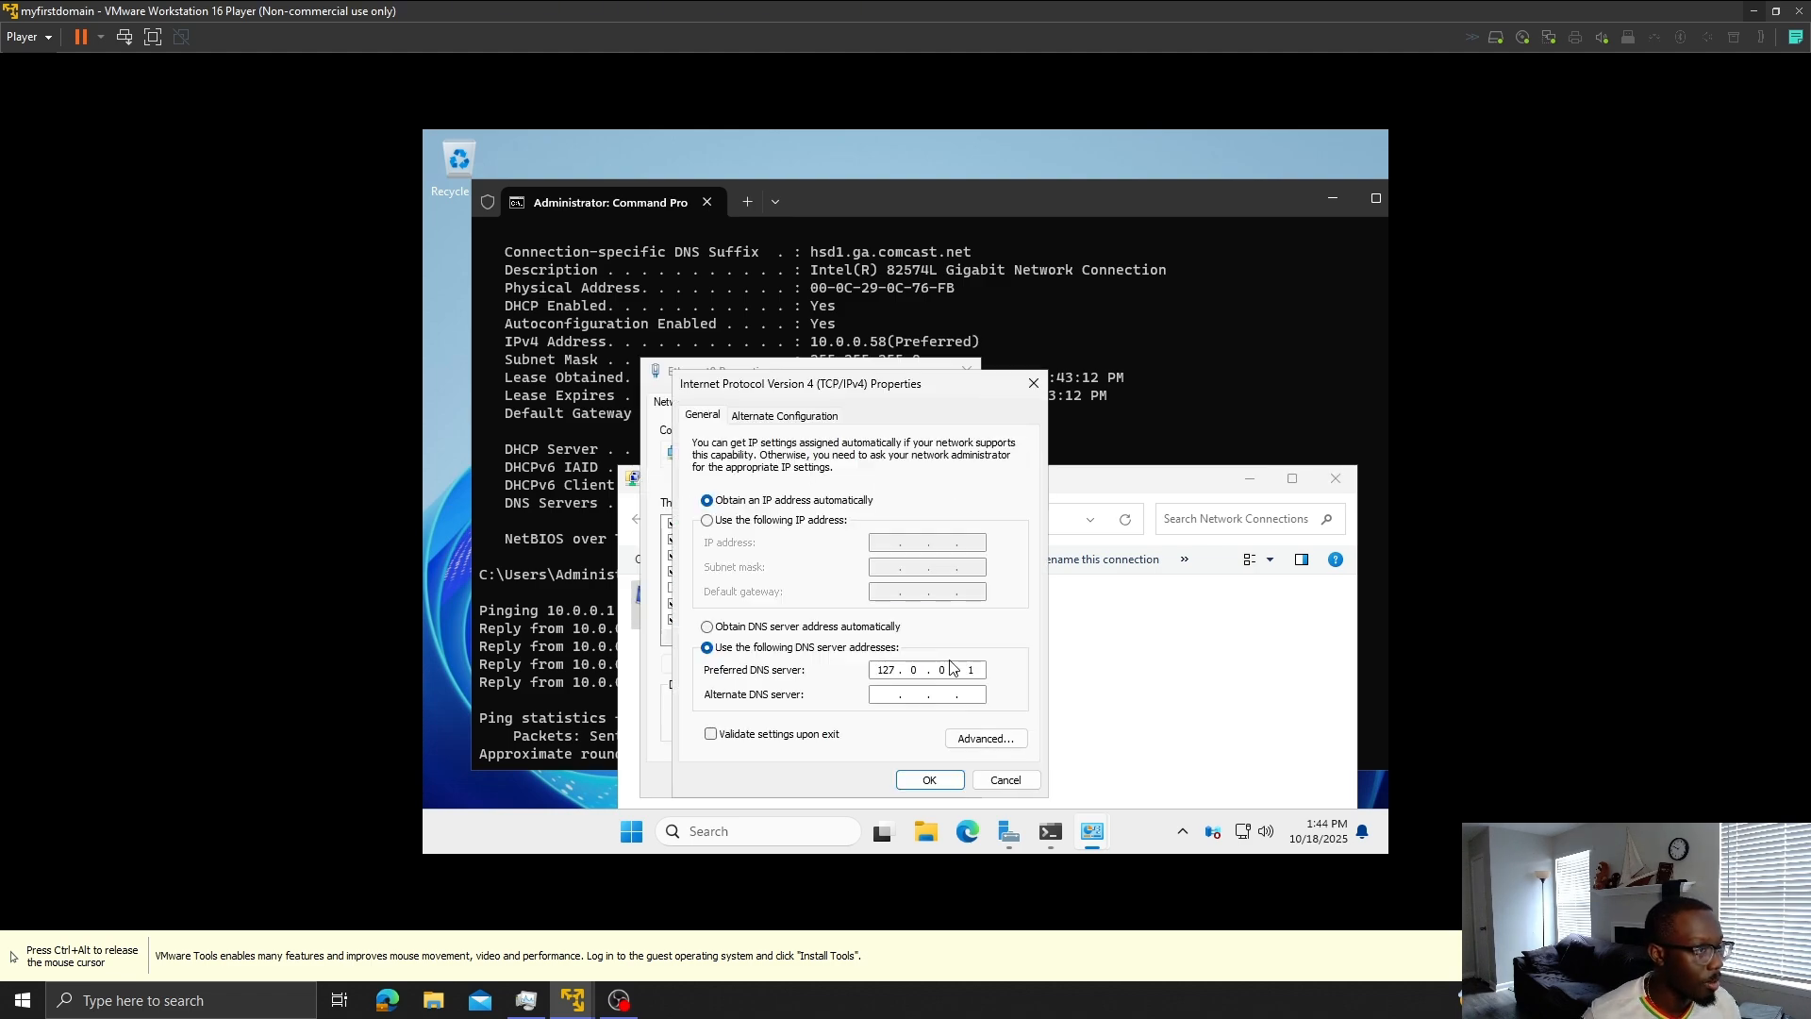
click(769, 520)
click(890, 541)
text(10 . . .)
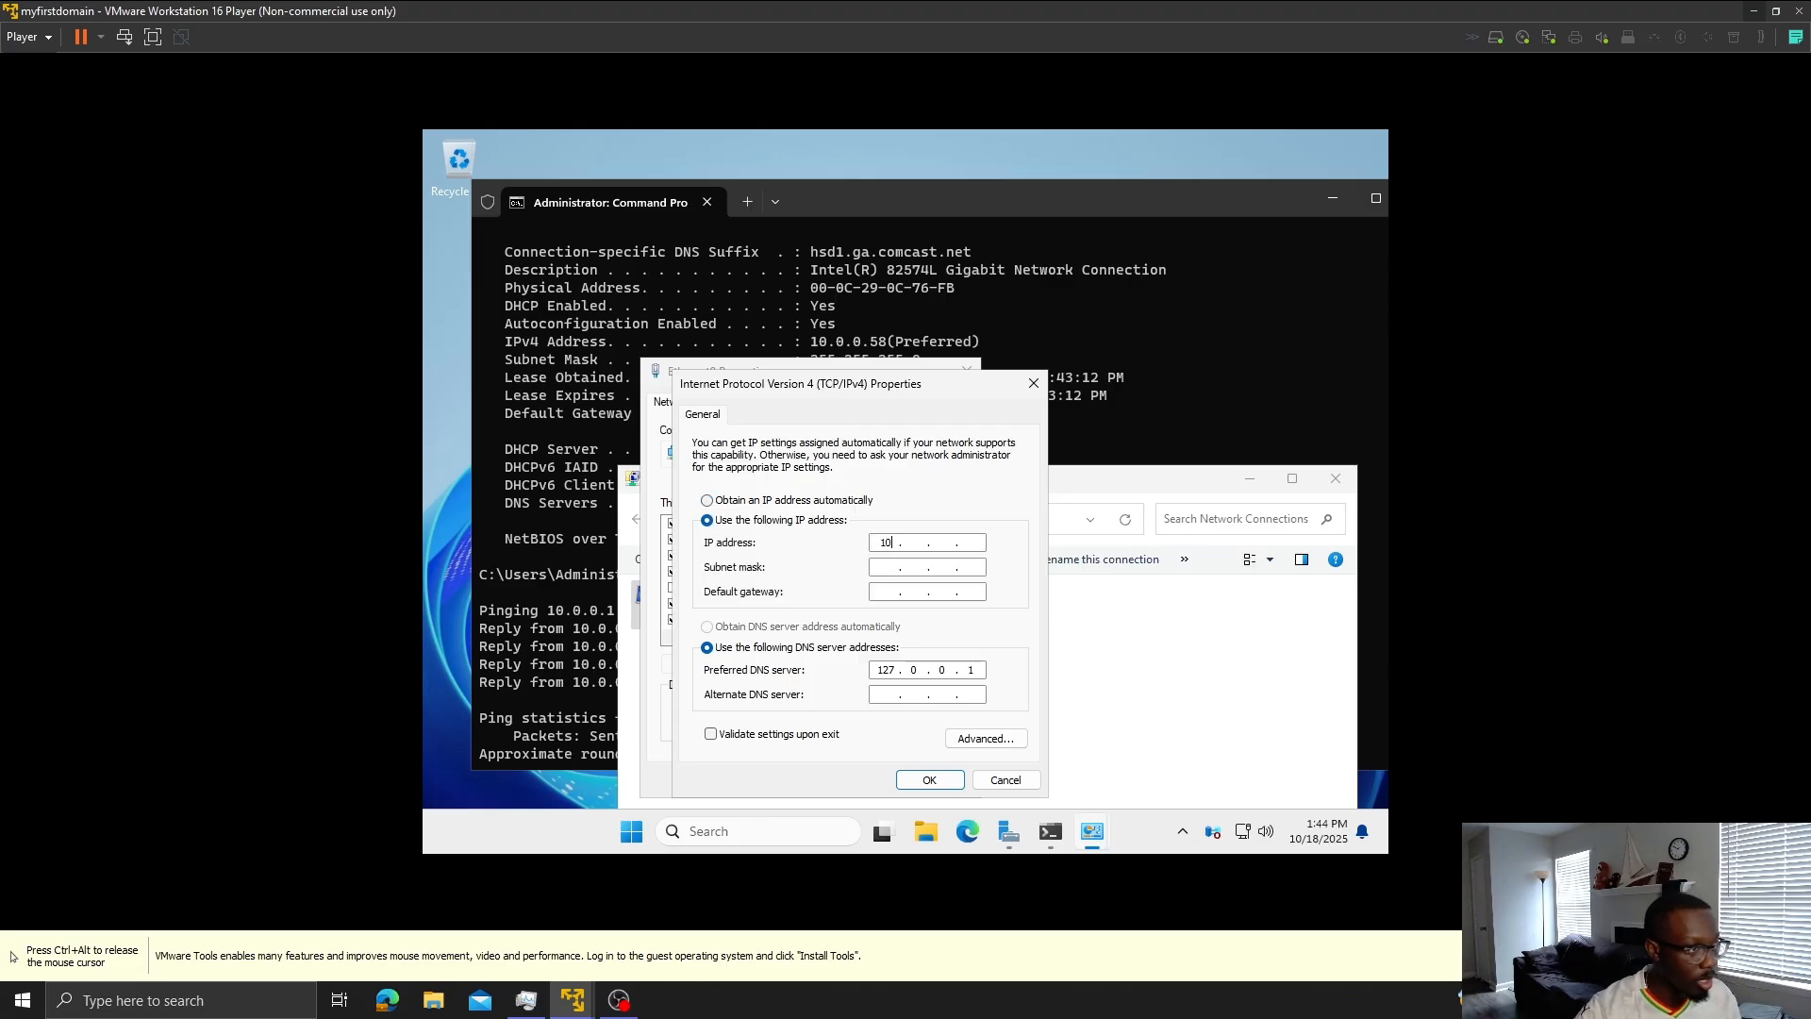
key(Tab)
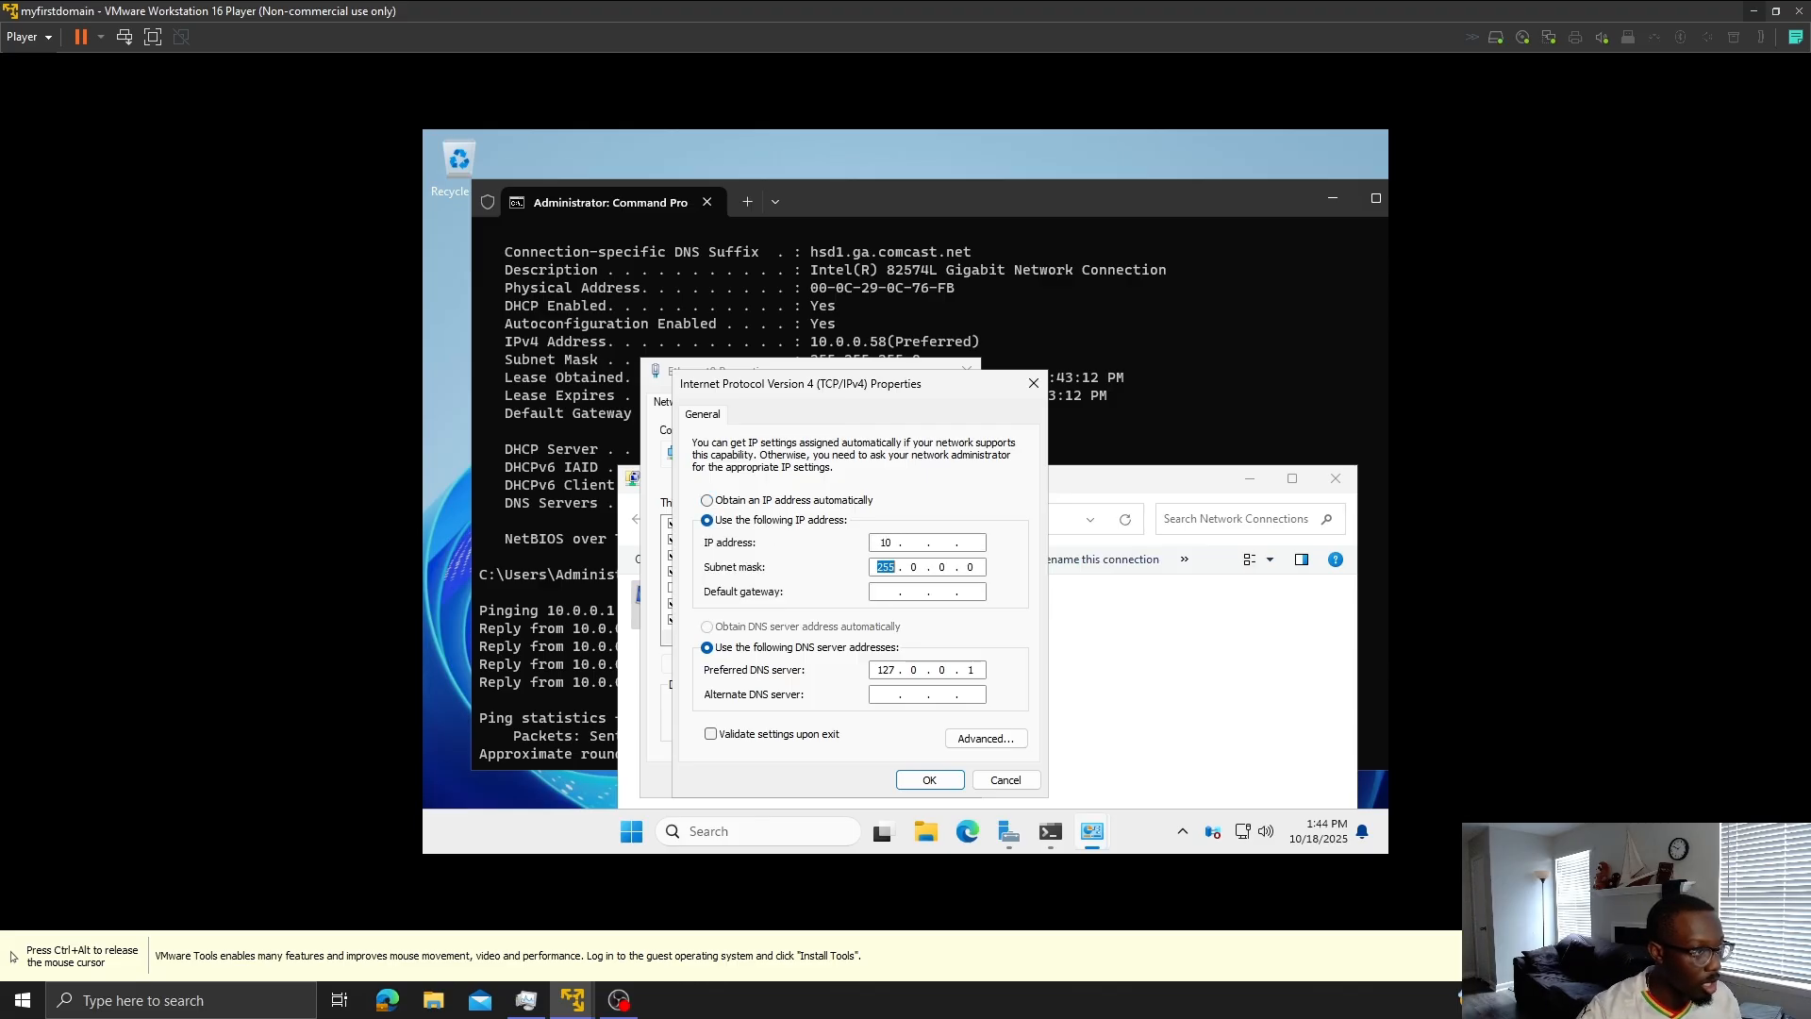
click(914, 541)
text(0 . )
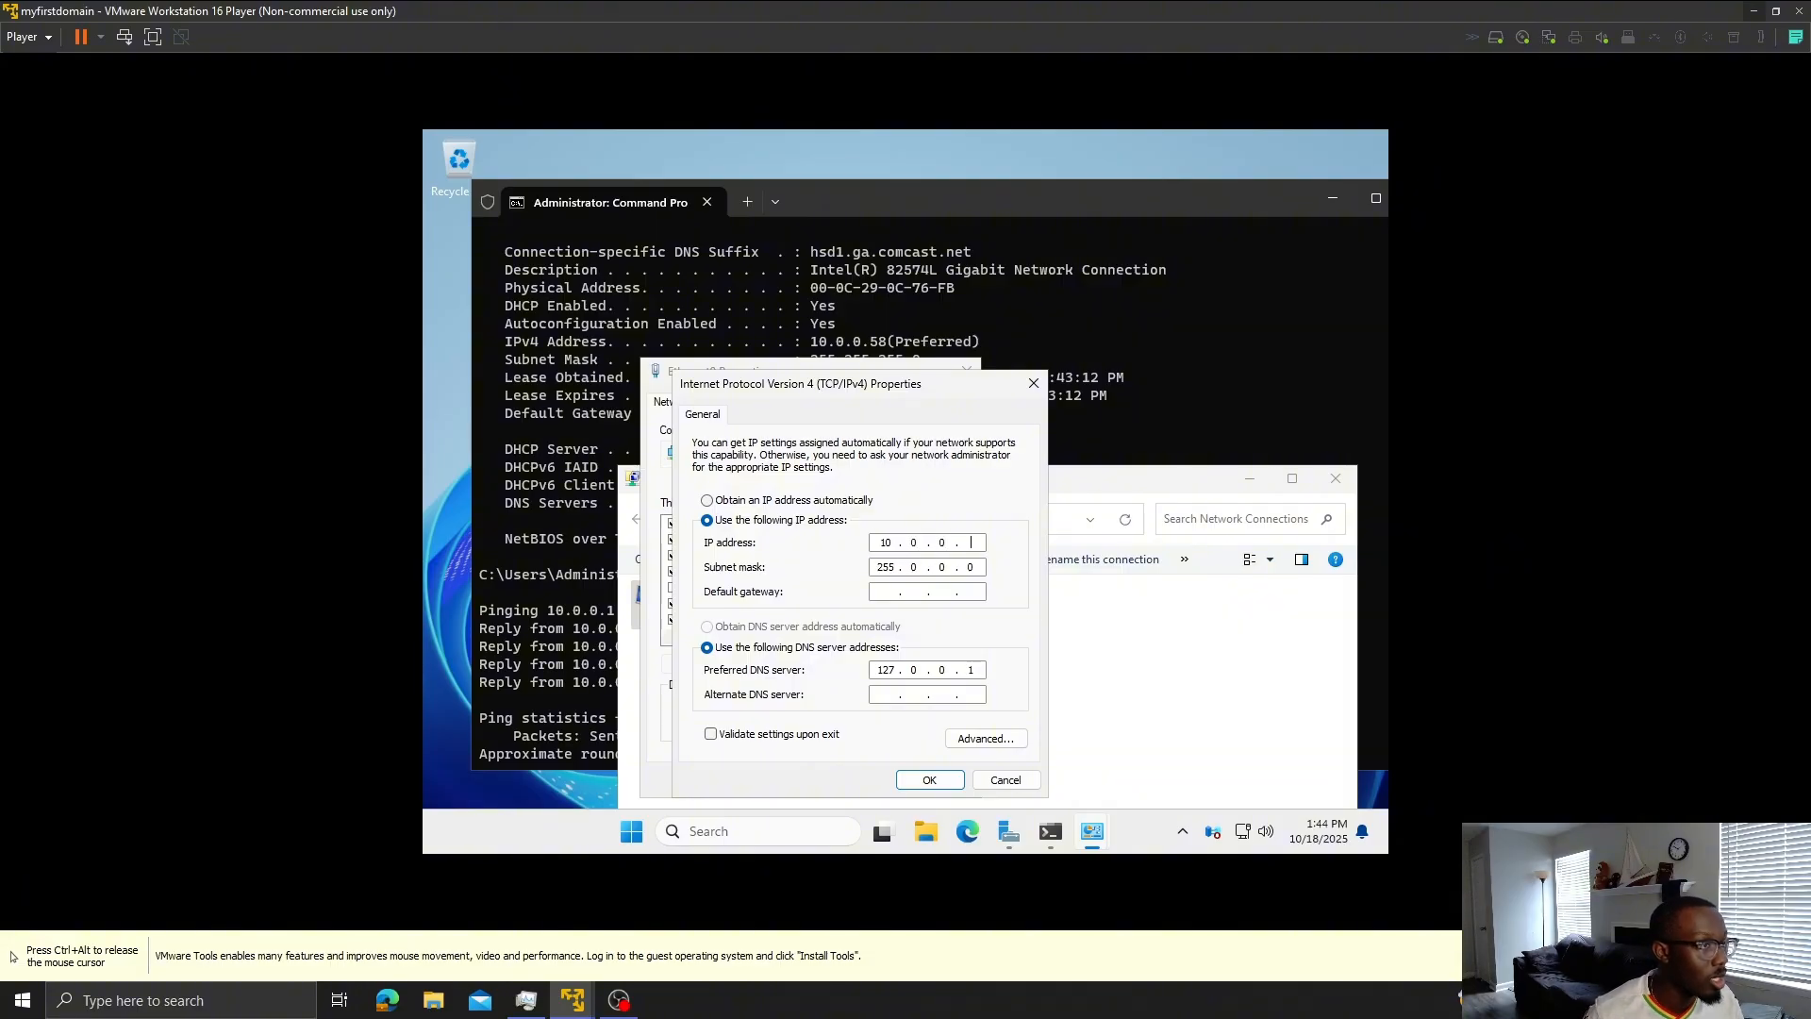
text(58)
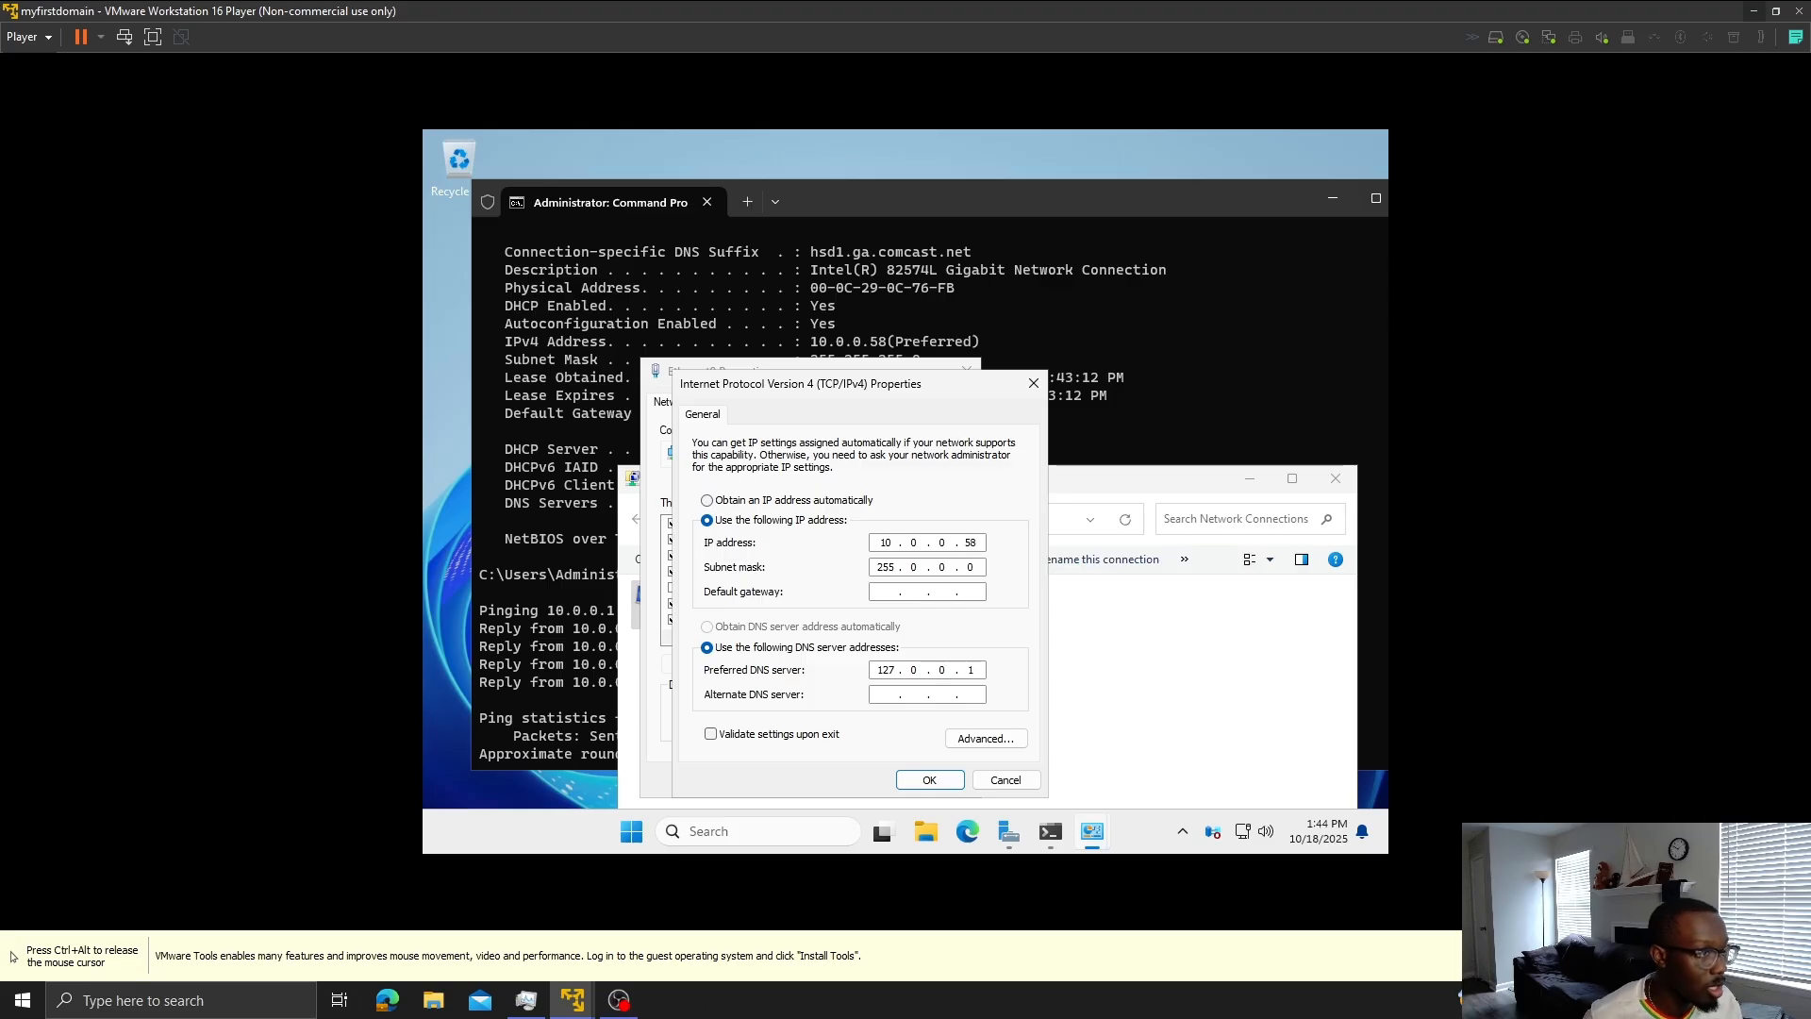
- Enter subnet mask 255.255.255.0 and gateway 10.0.0.1, then apply the IPv4 settings
click(928, 567)
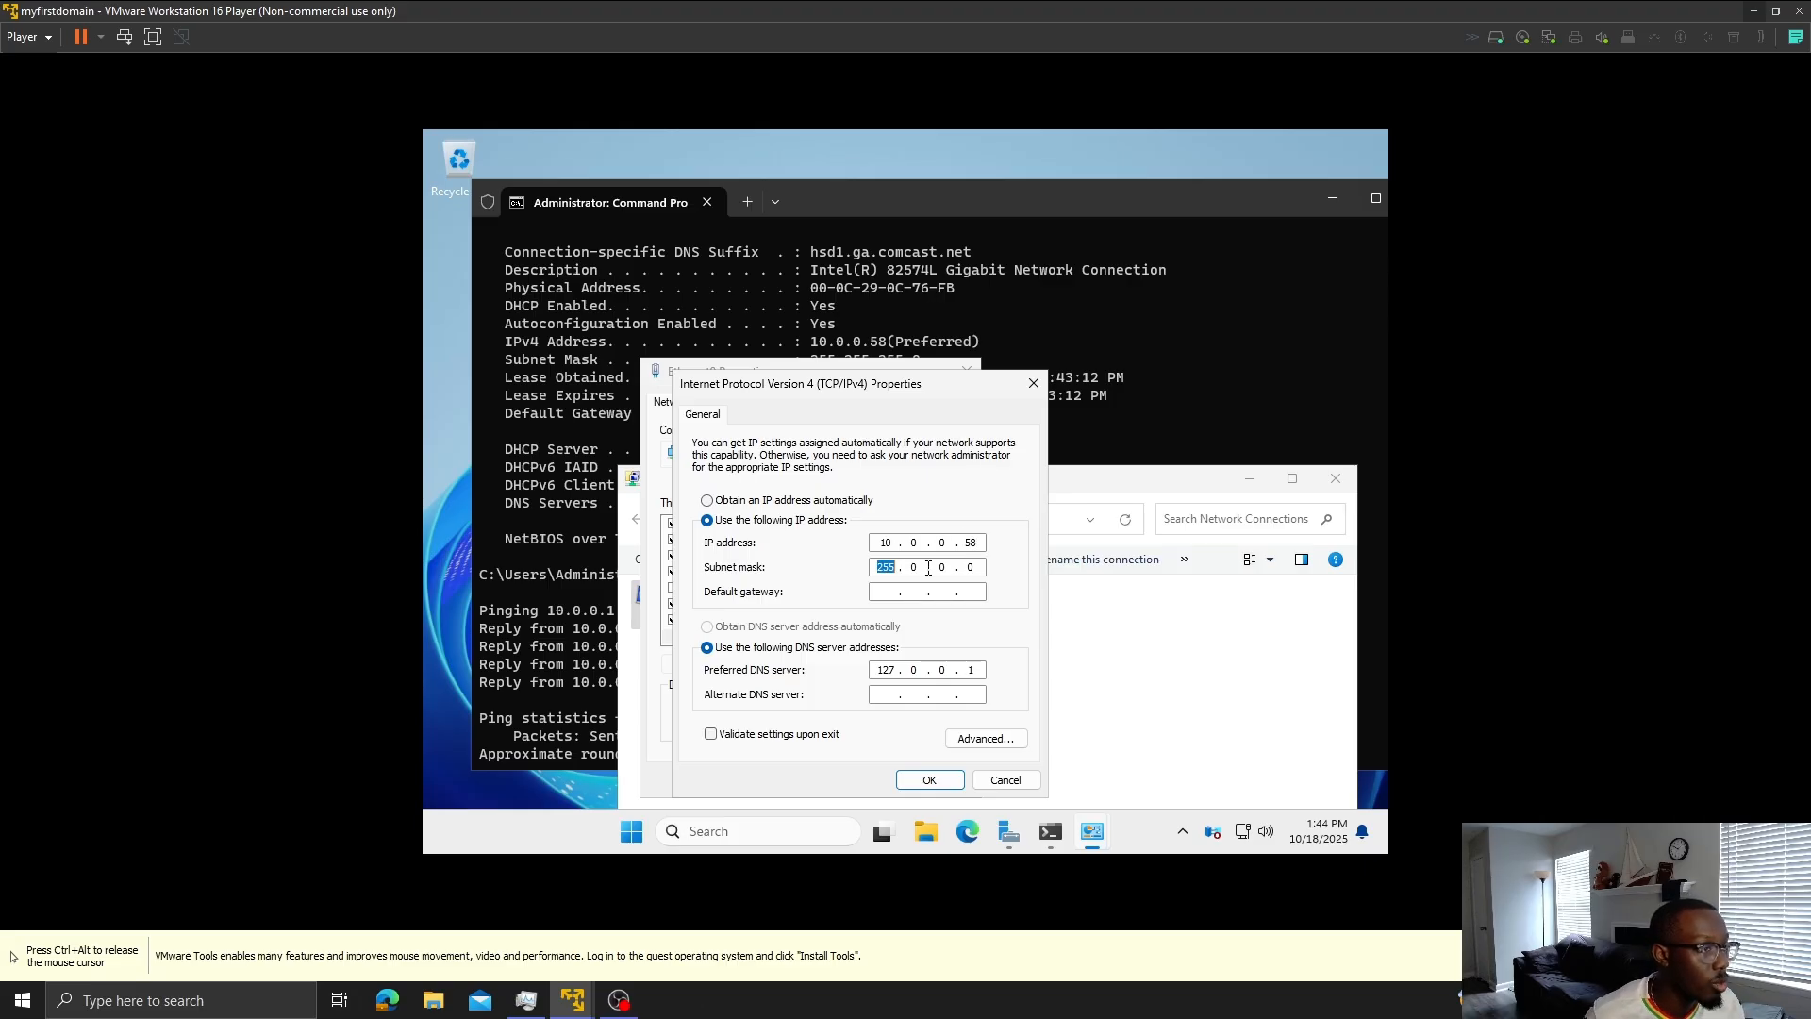
key(Tab)
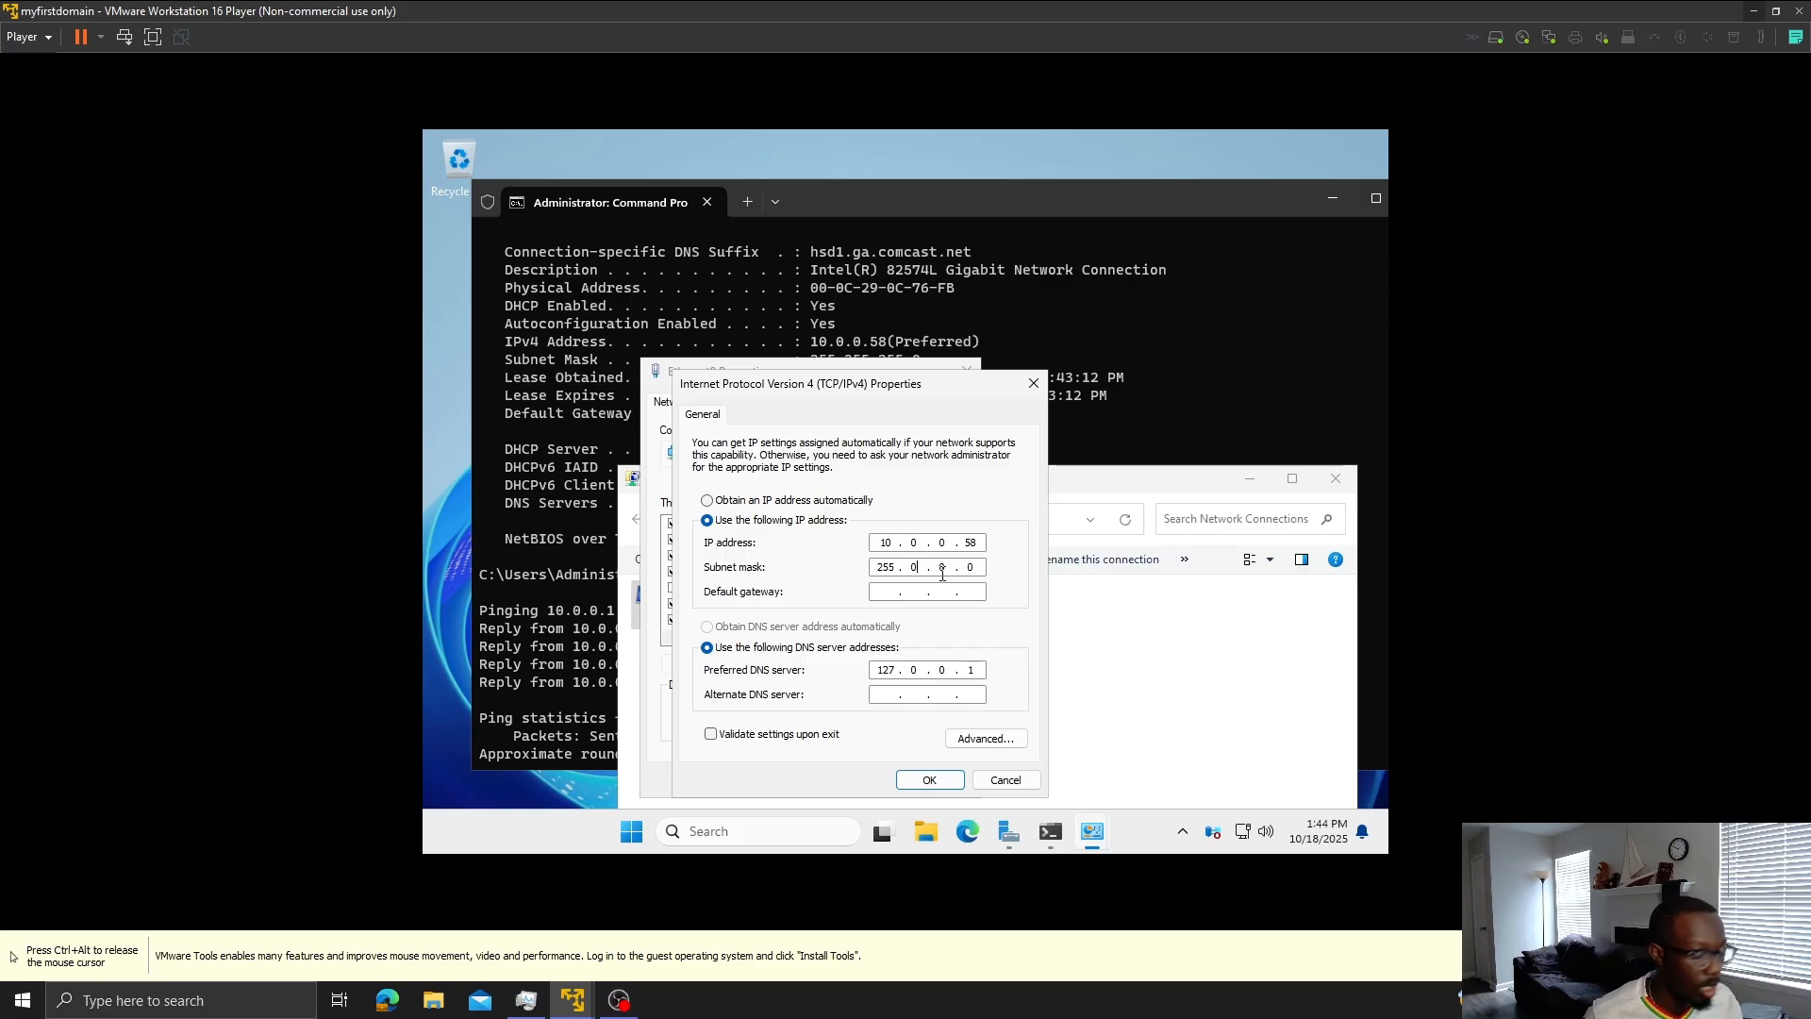
text(255 . )
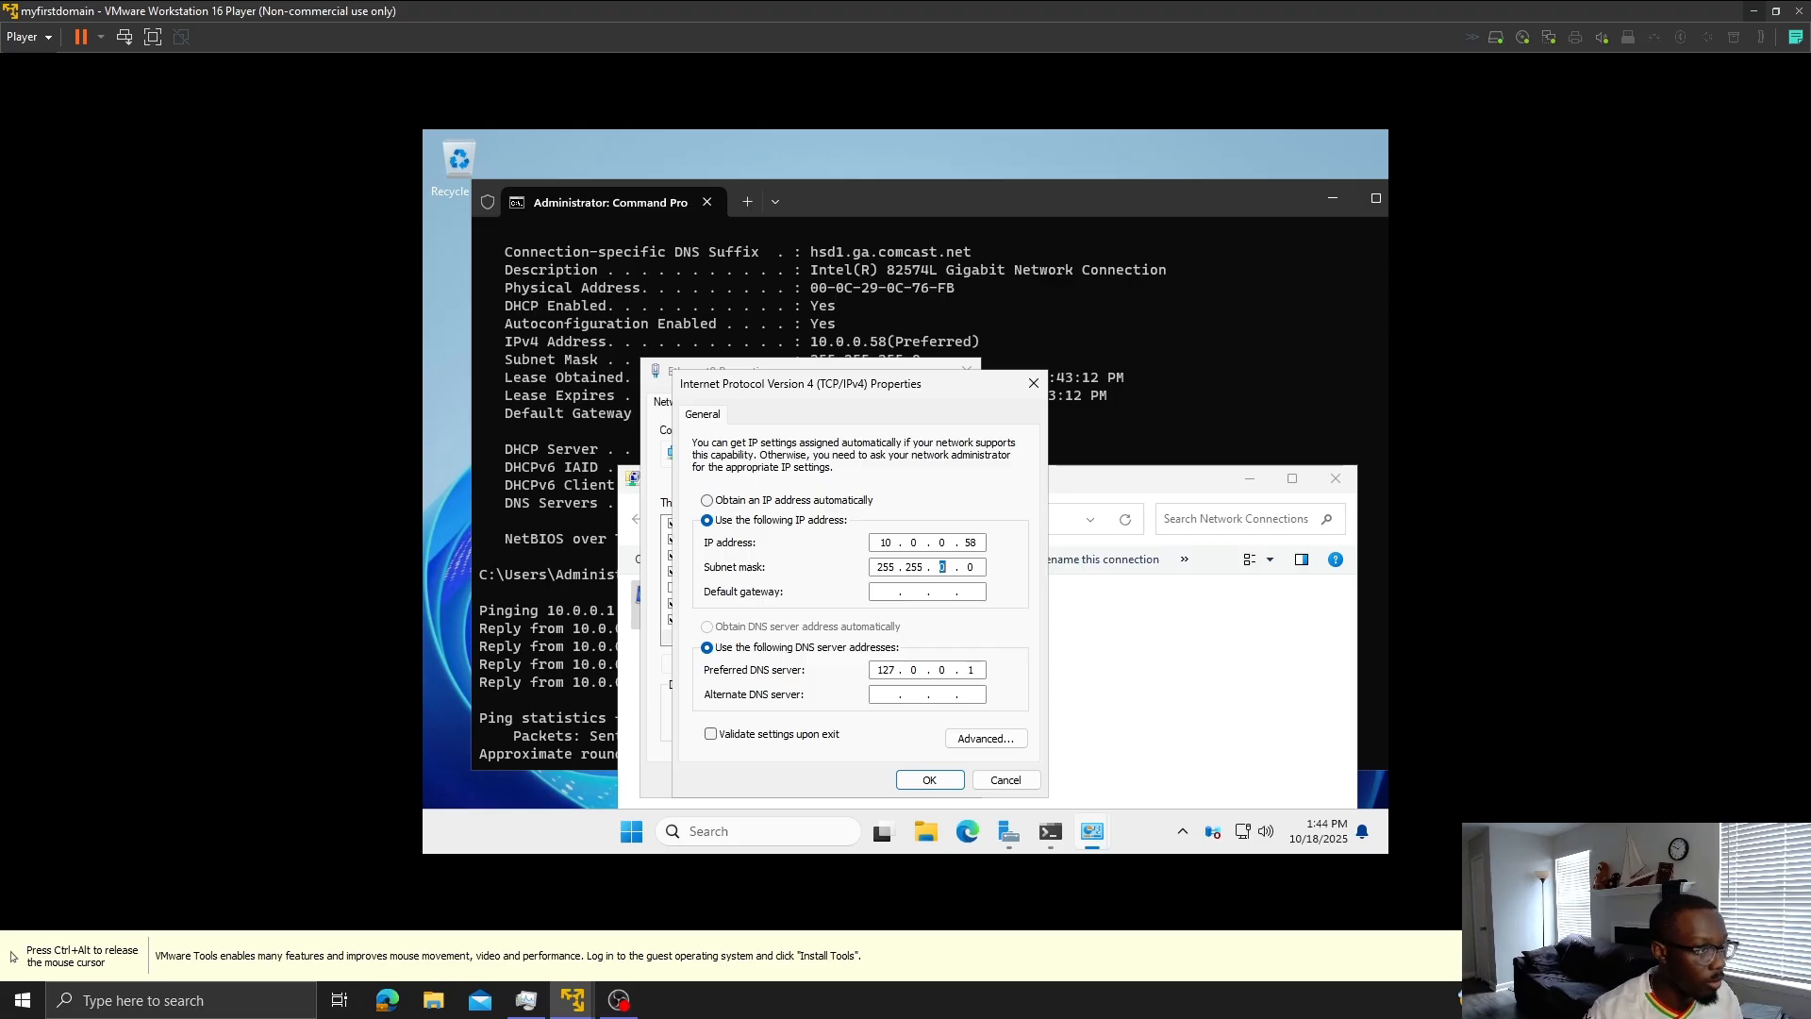
text(255 .)
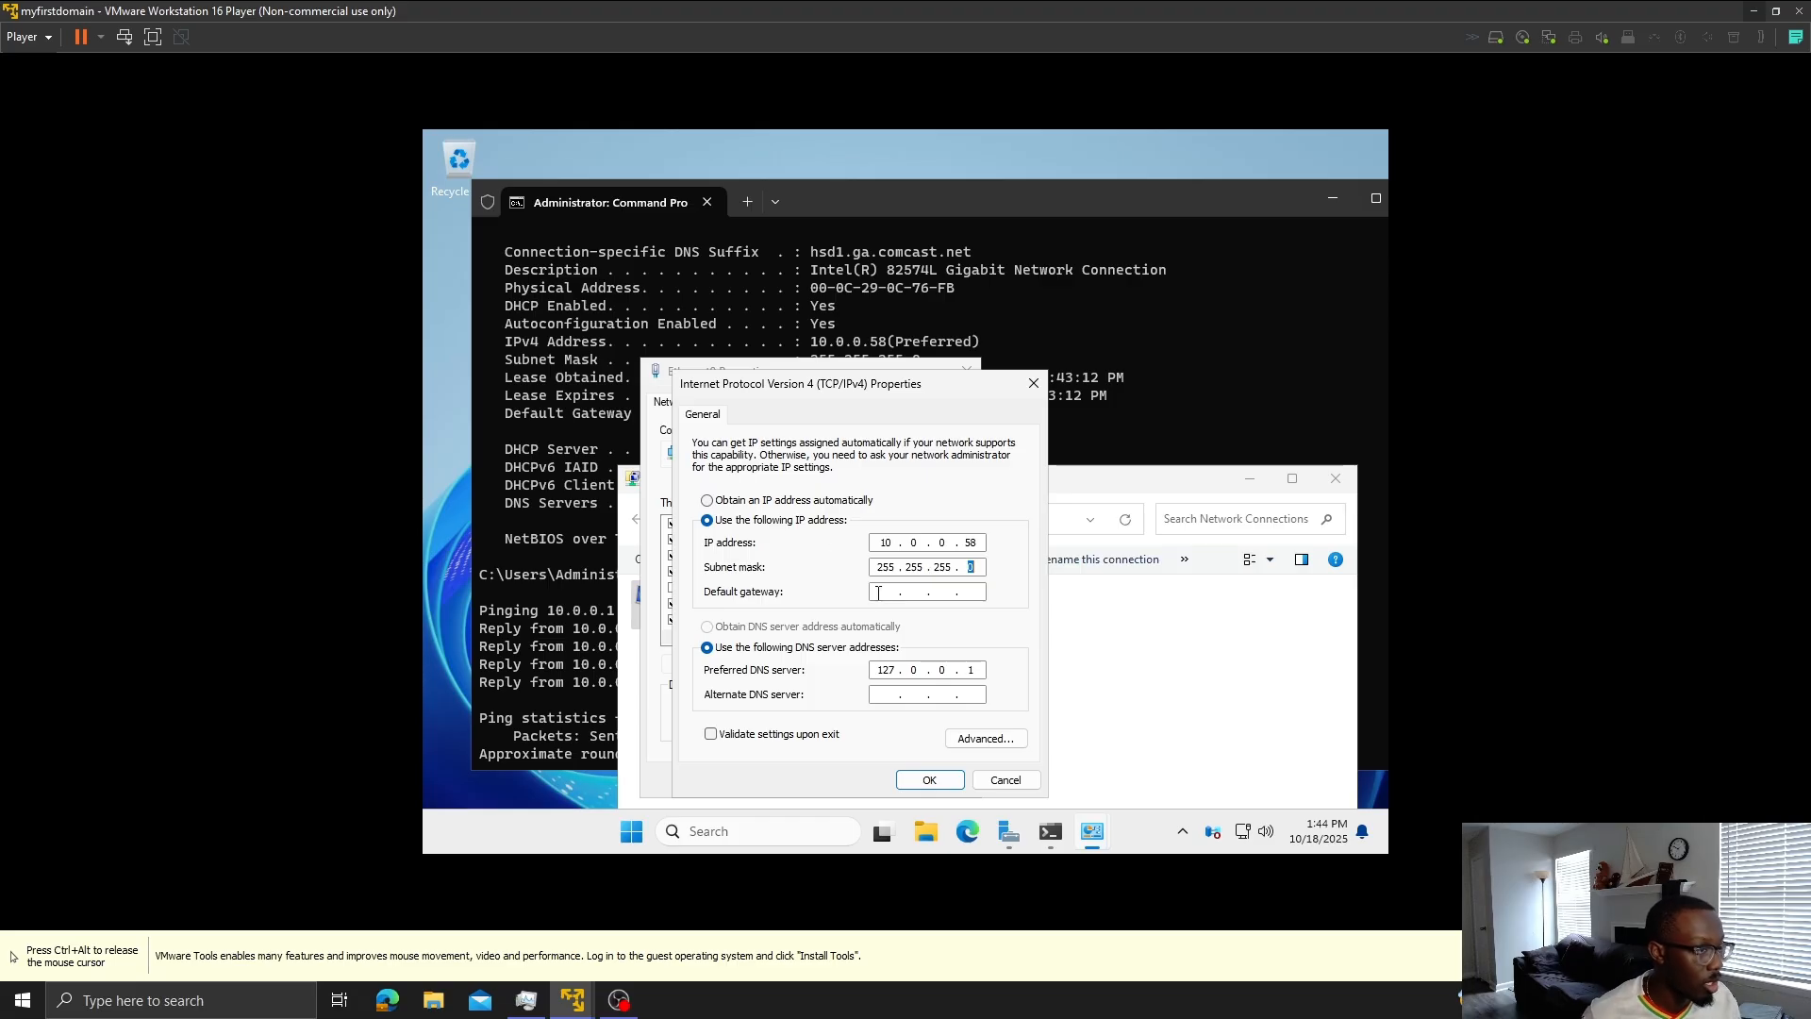
click(882, 591)
text(10 )
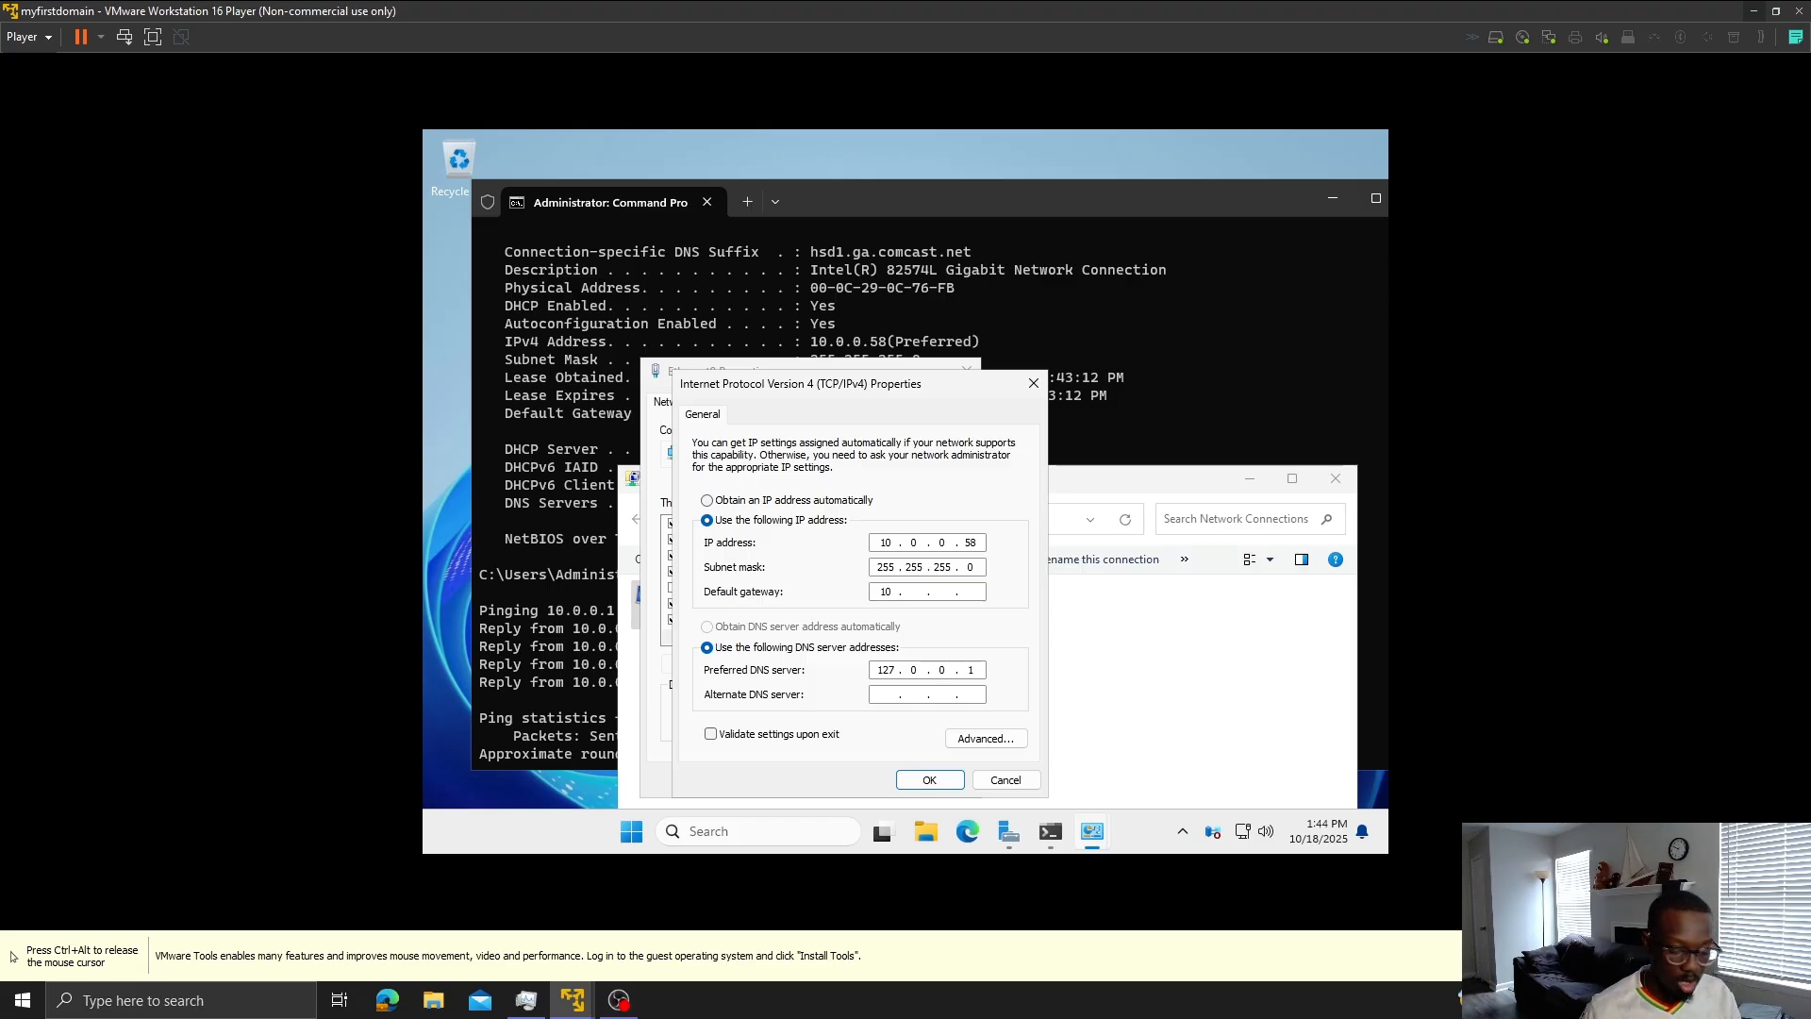
text(. 0 . 0 . 1)
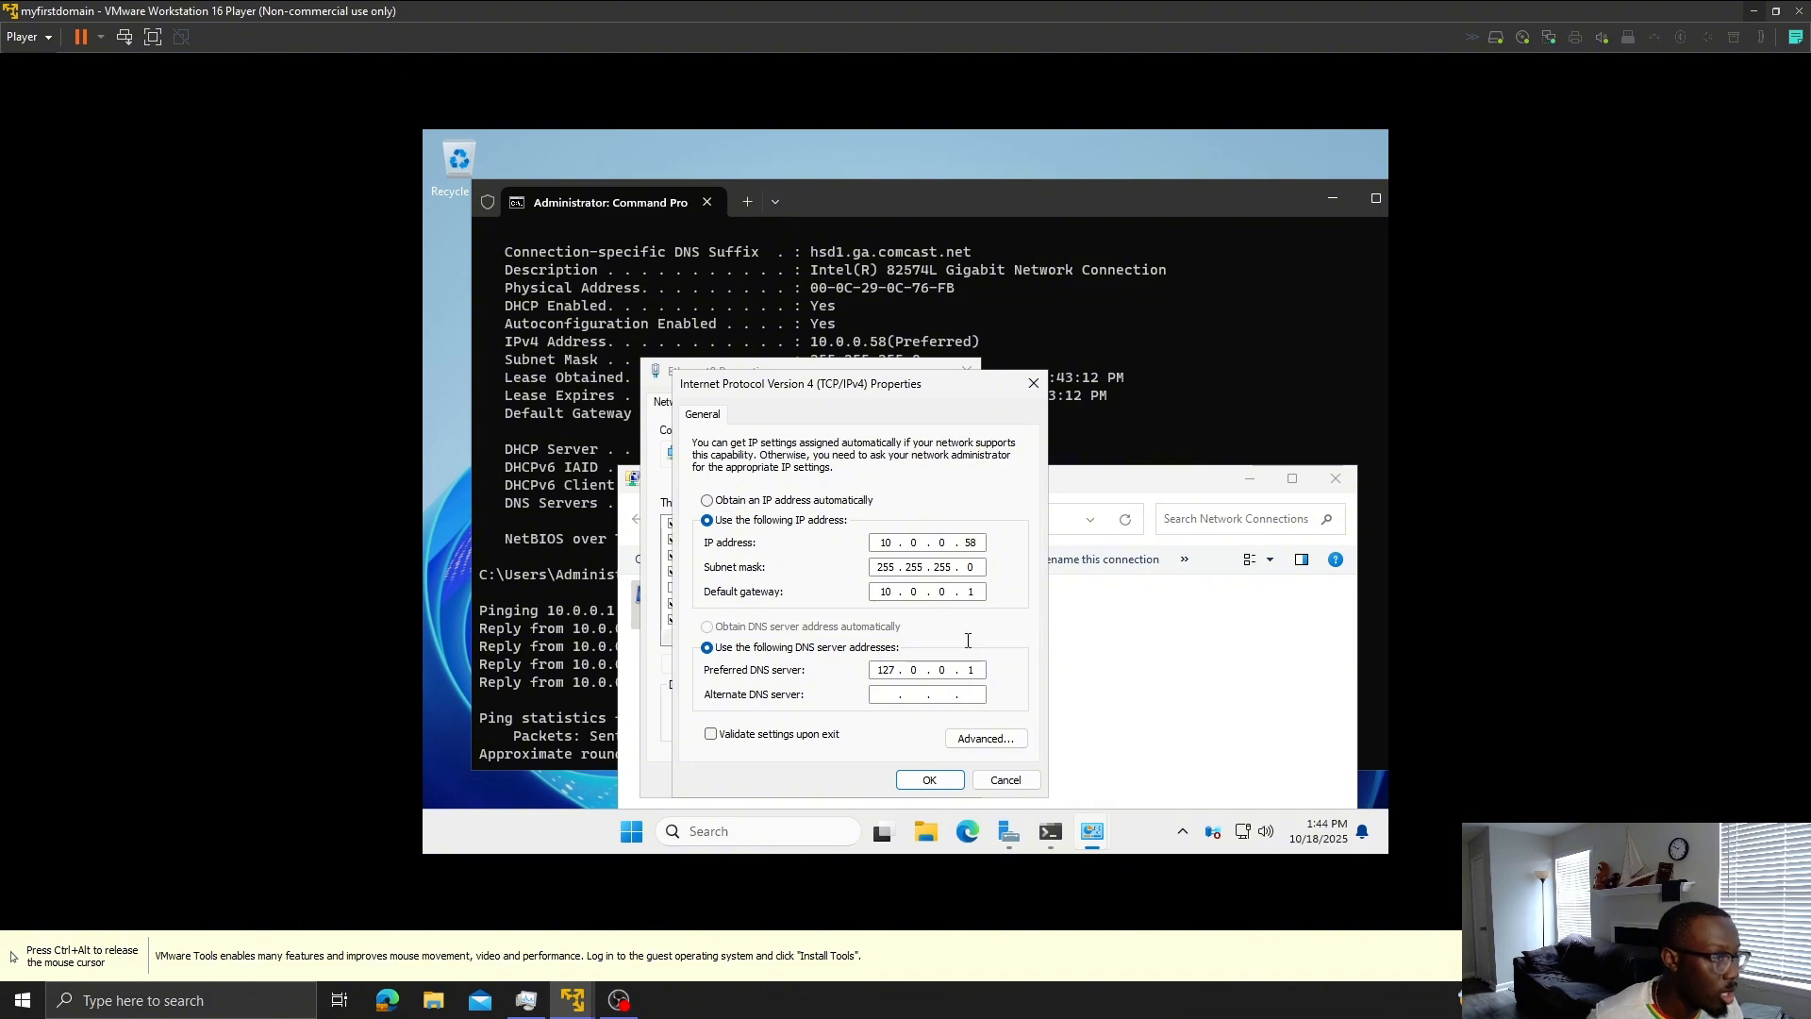
click(939, 780)
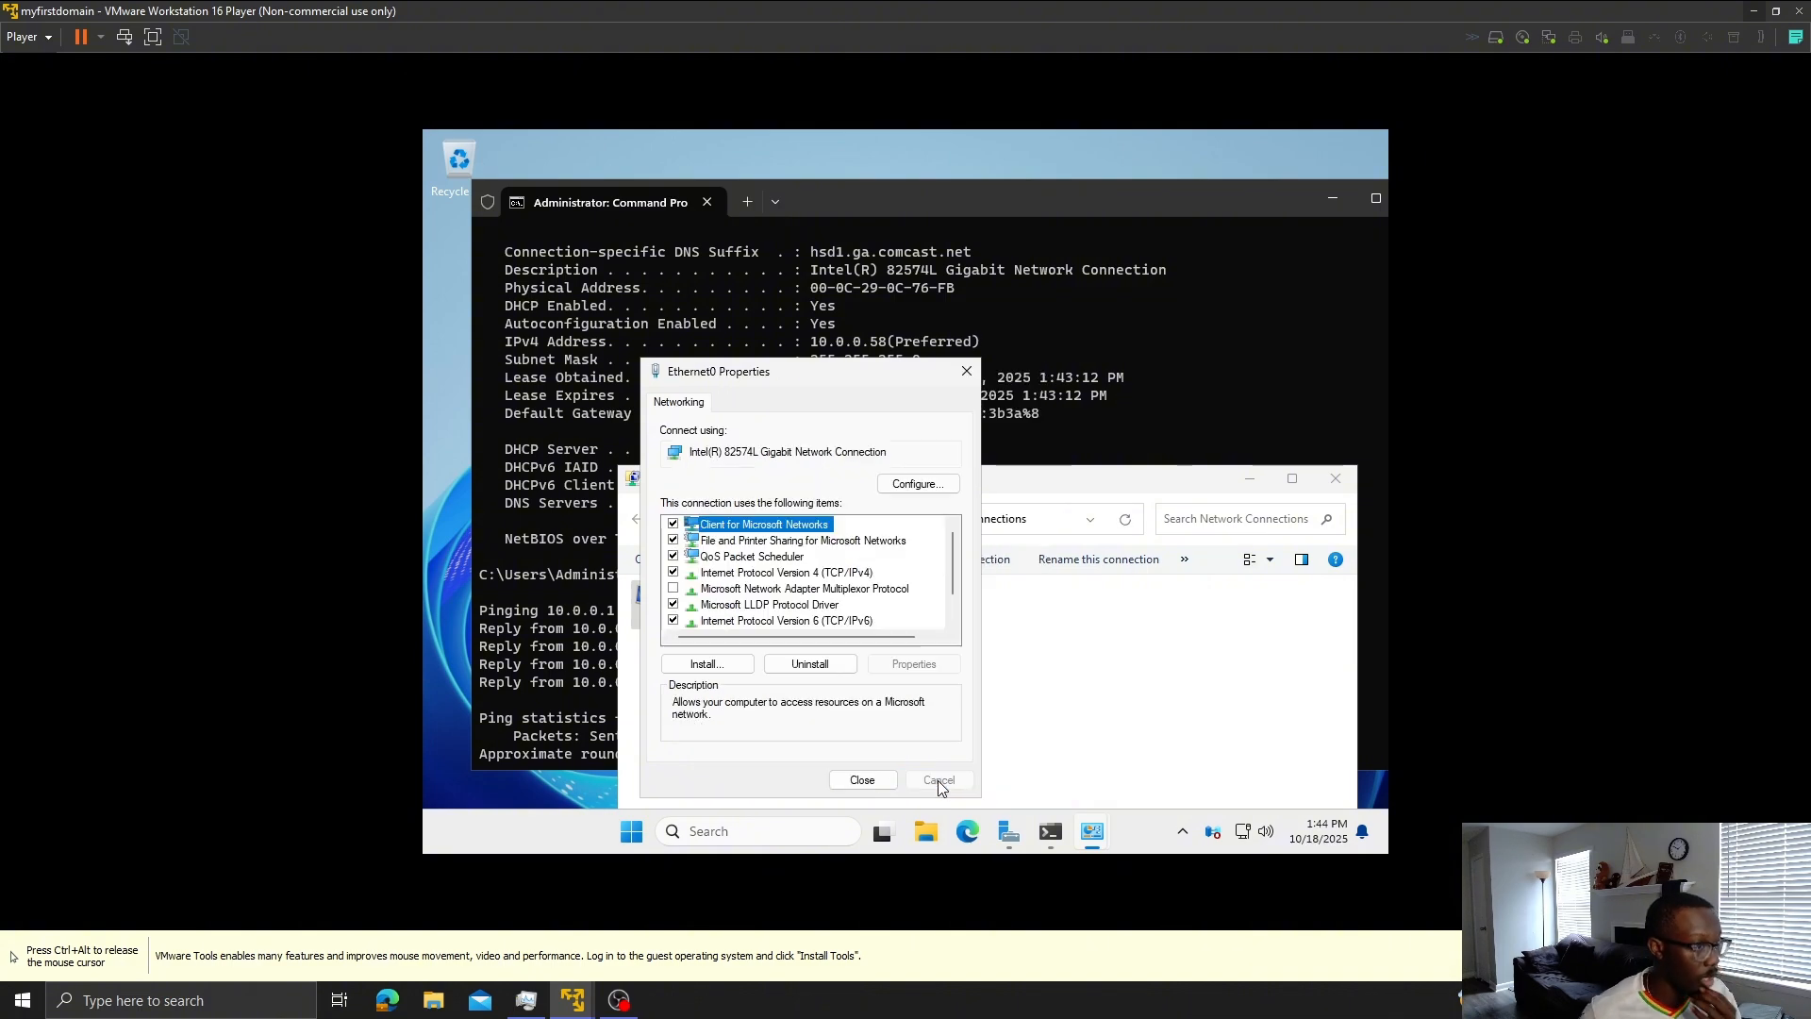
click(887, 779)
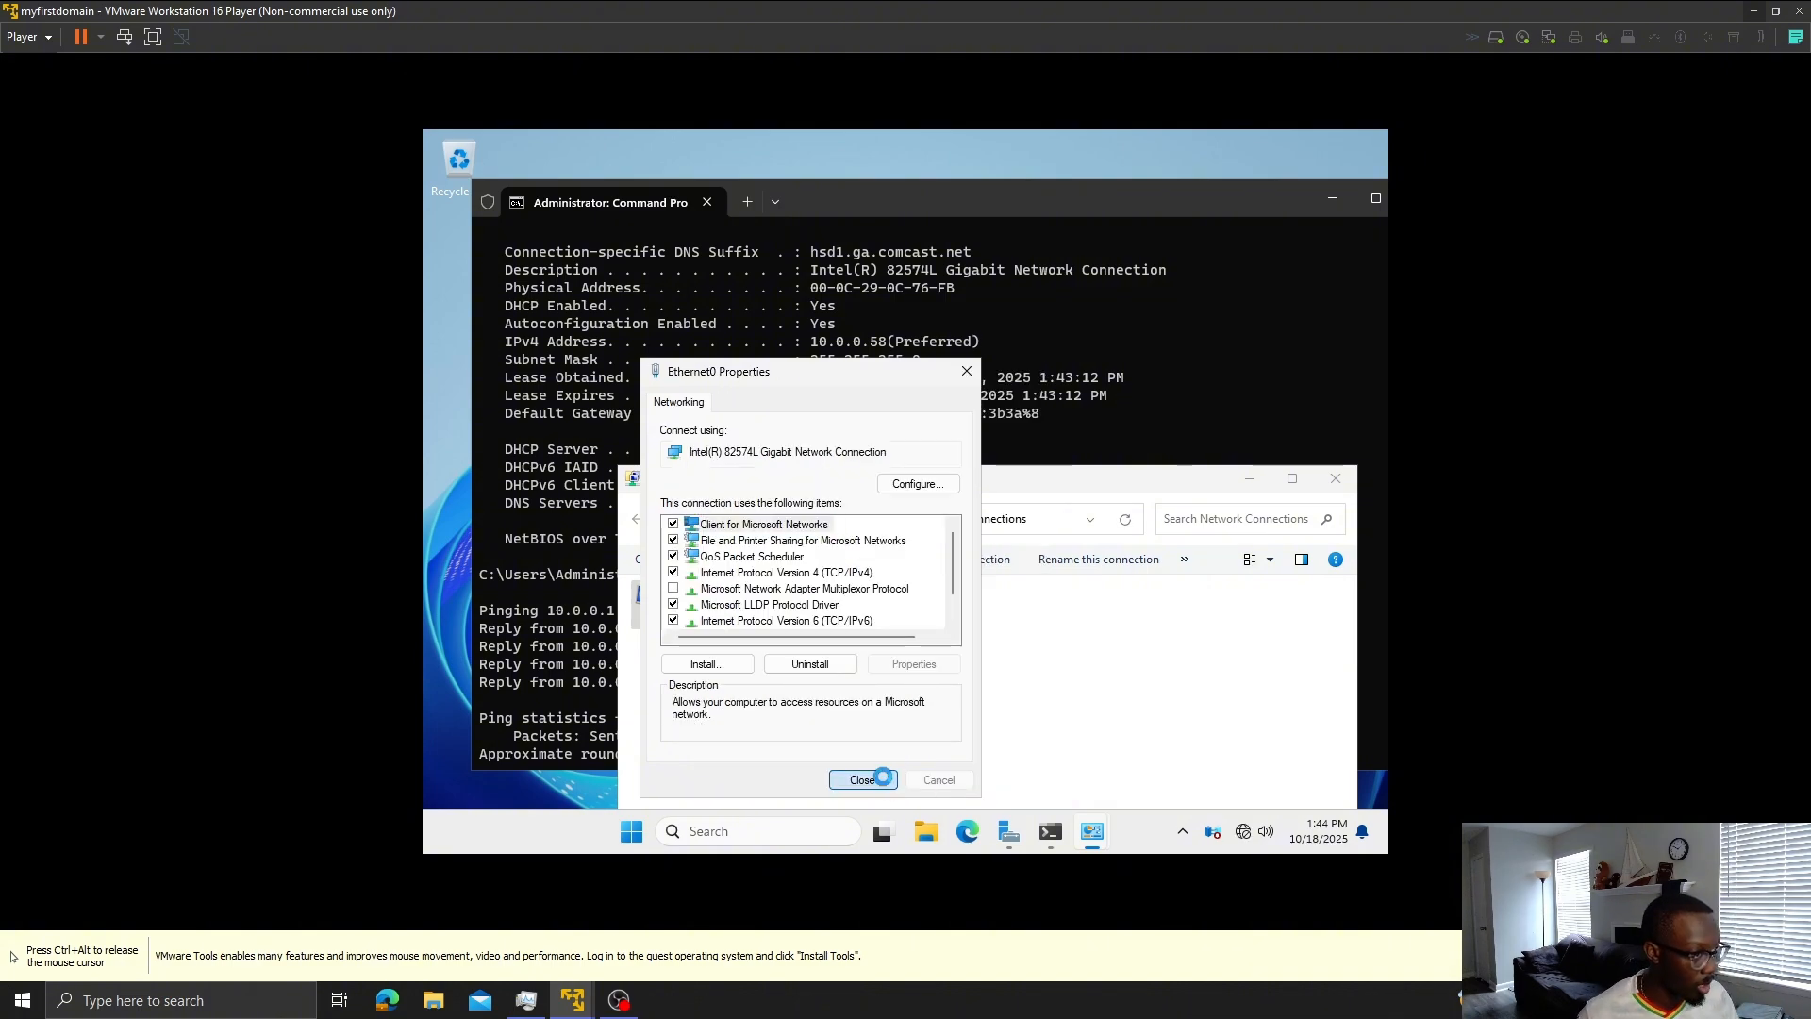
drag(1138, 489, 1135, 293)
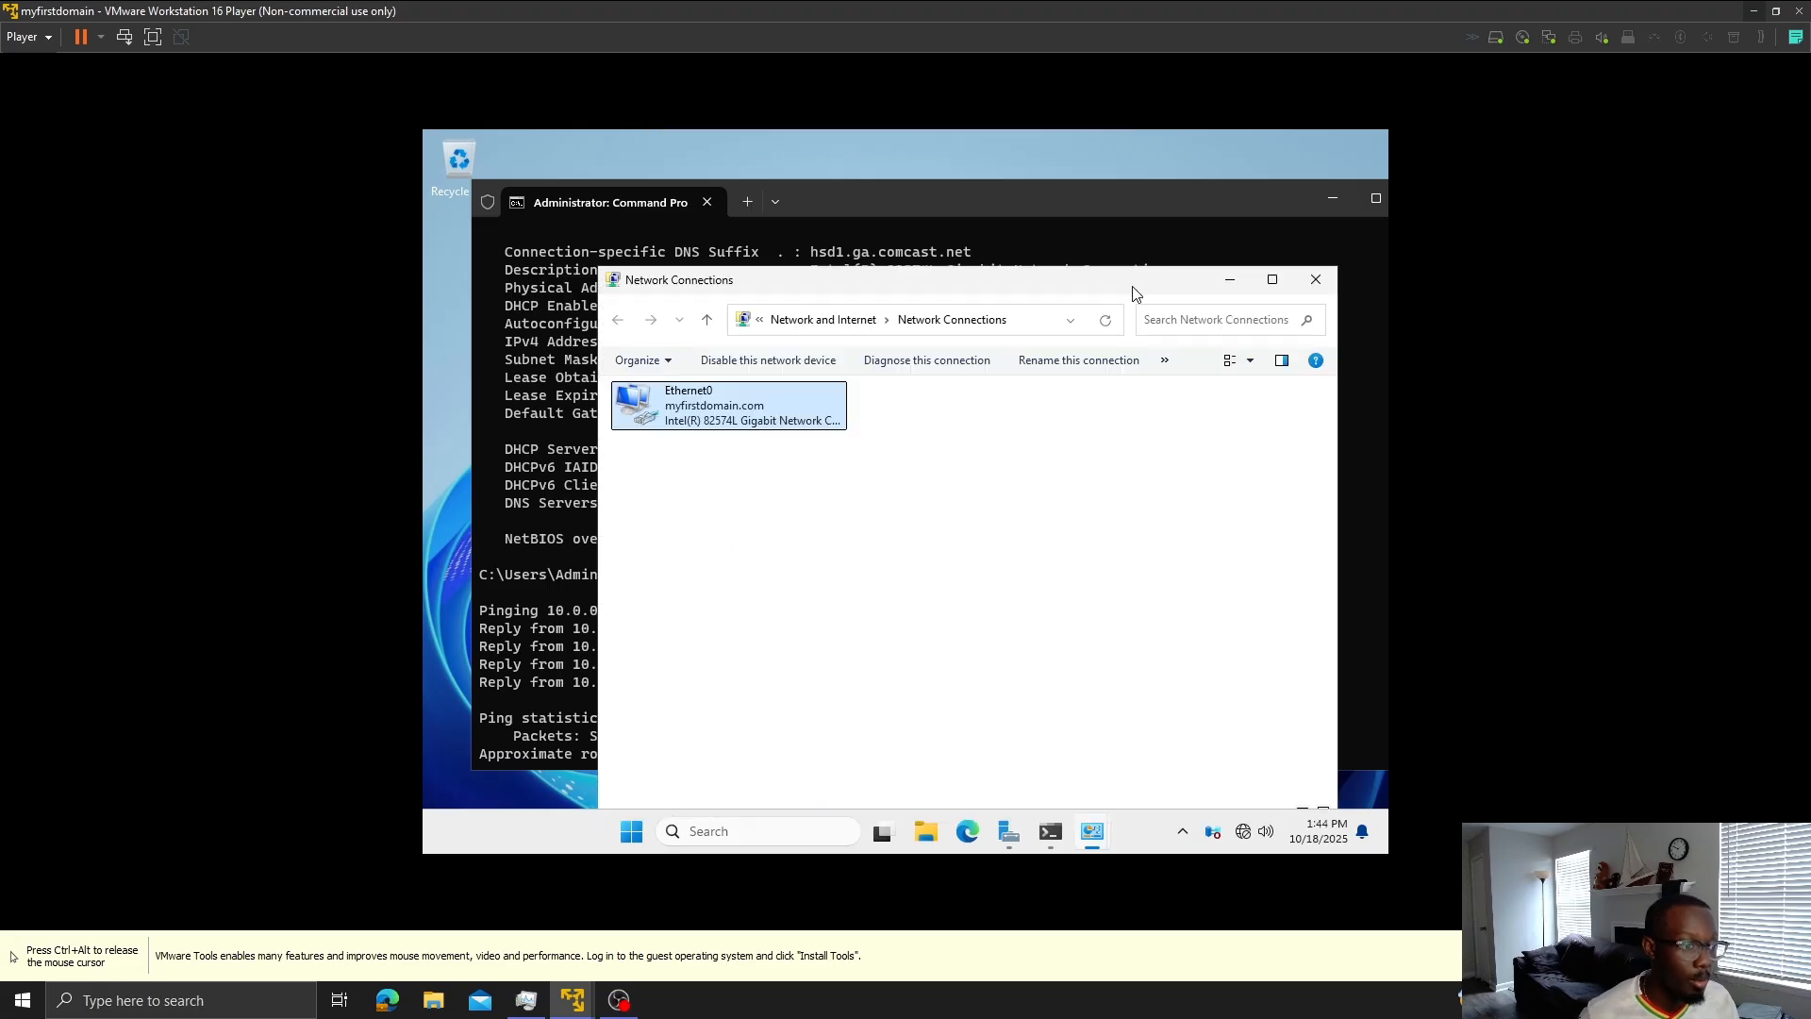
click(1233, 283)
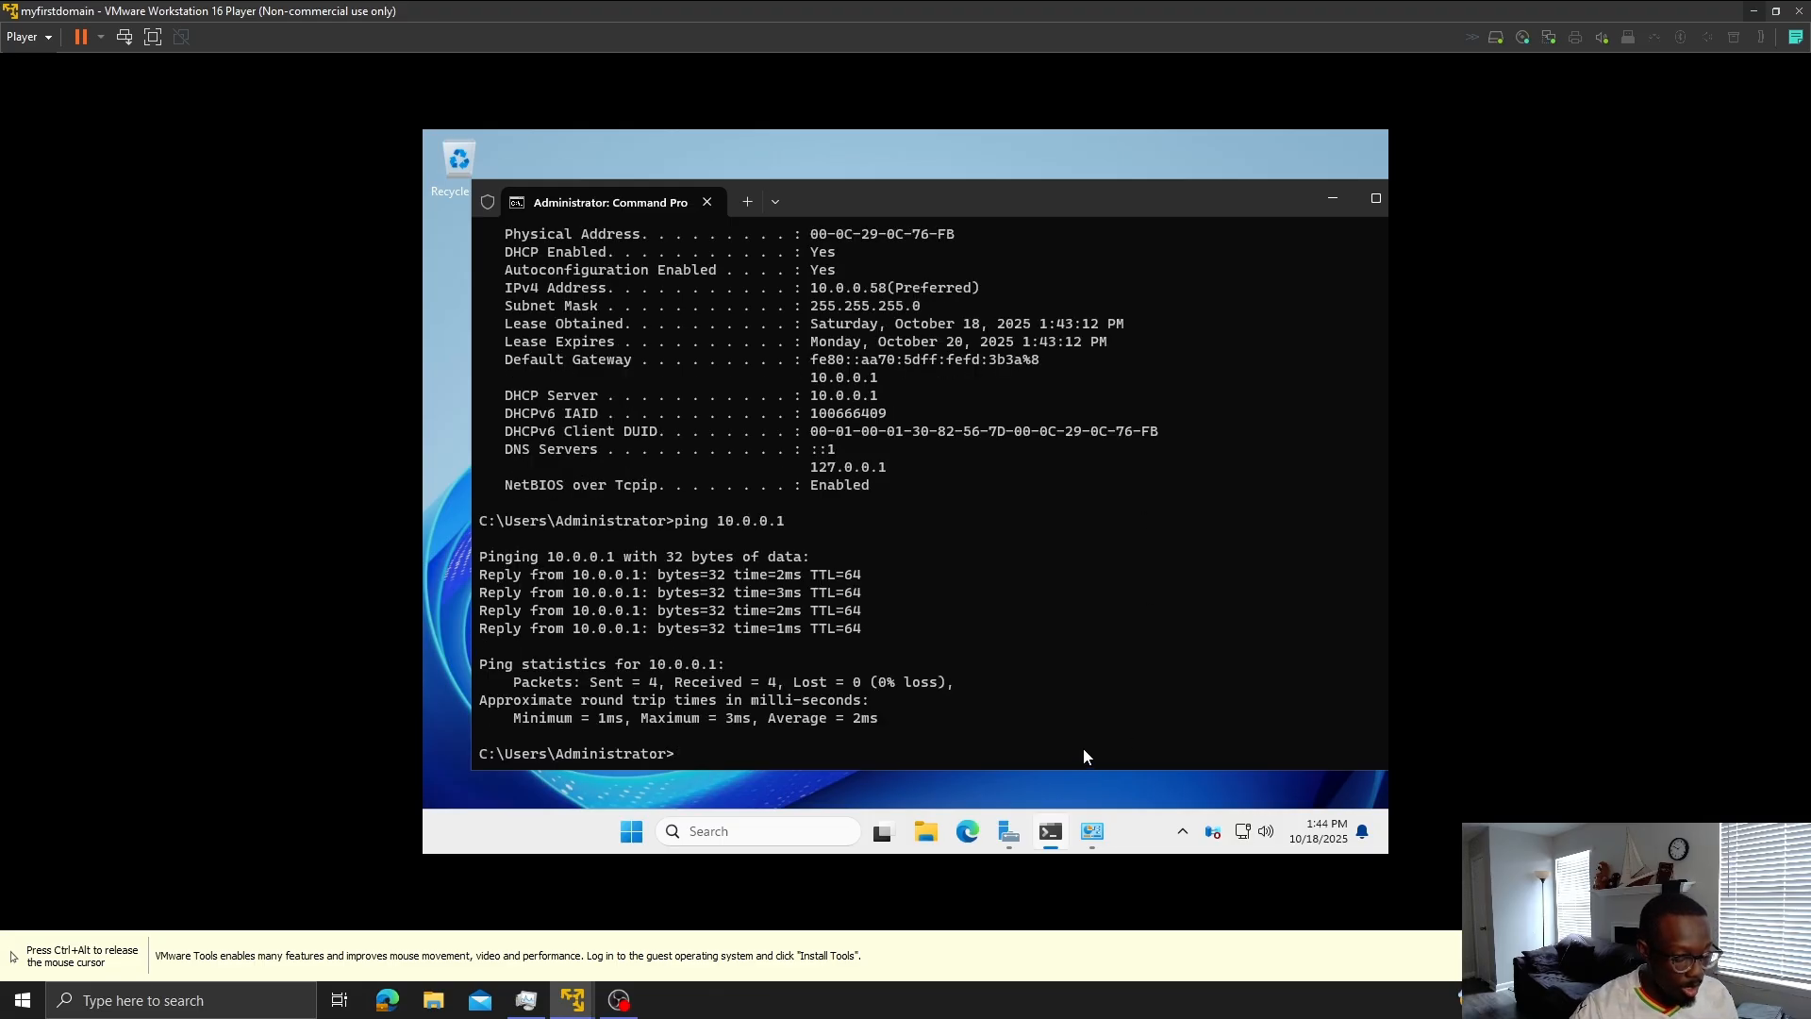
- Run ipconfig /all on the server to confirm static 10.0.0.58 with DHCP disabled
text(ipconfig /all)
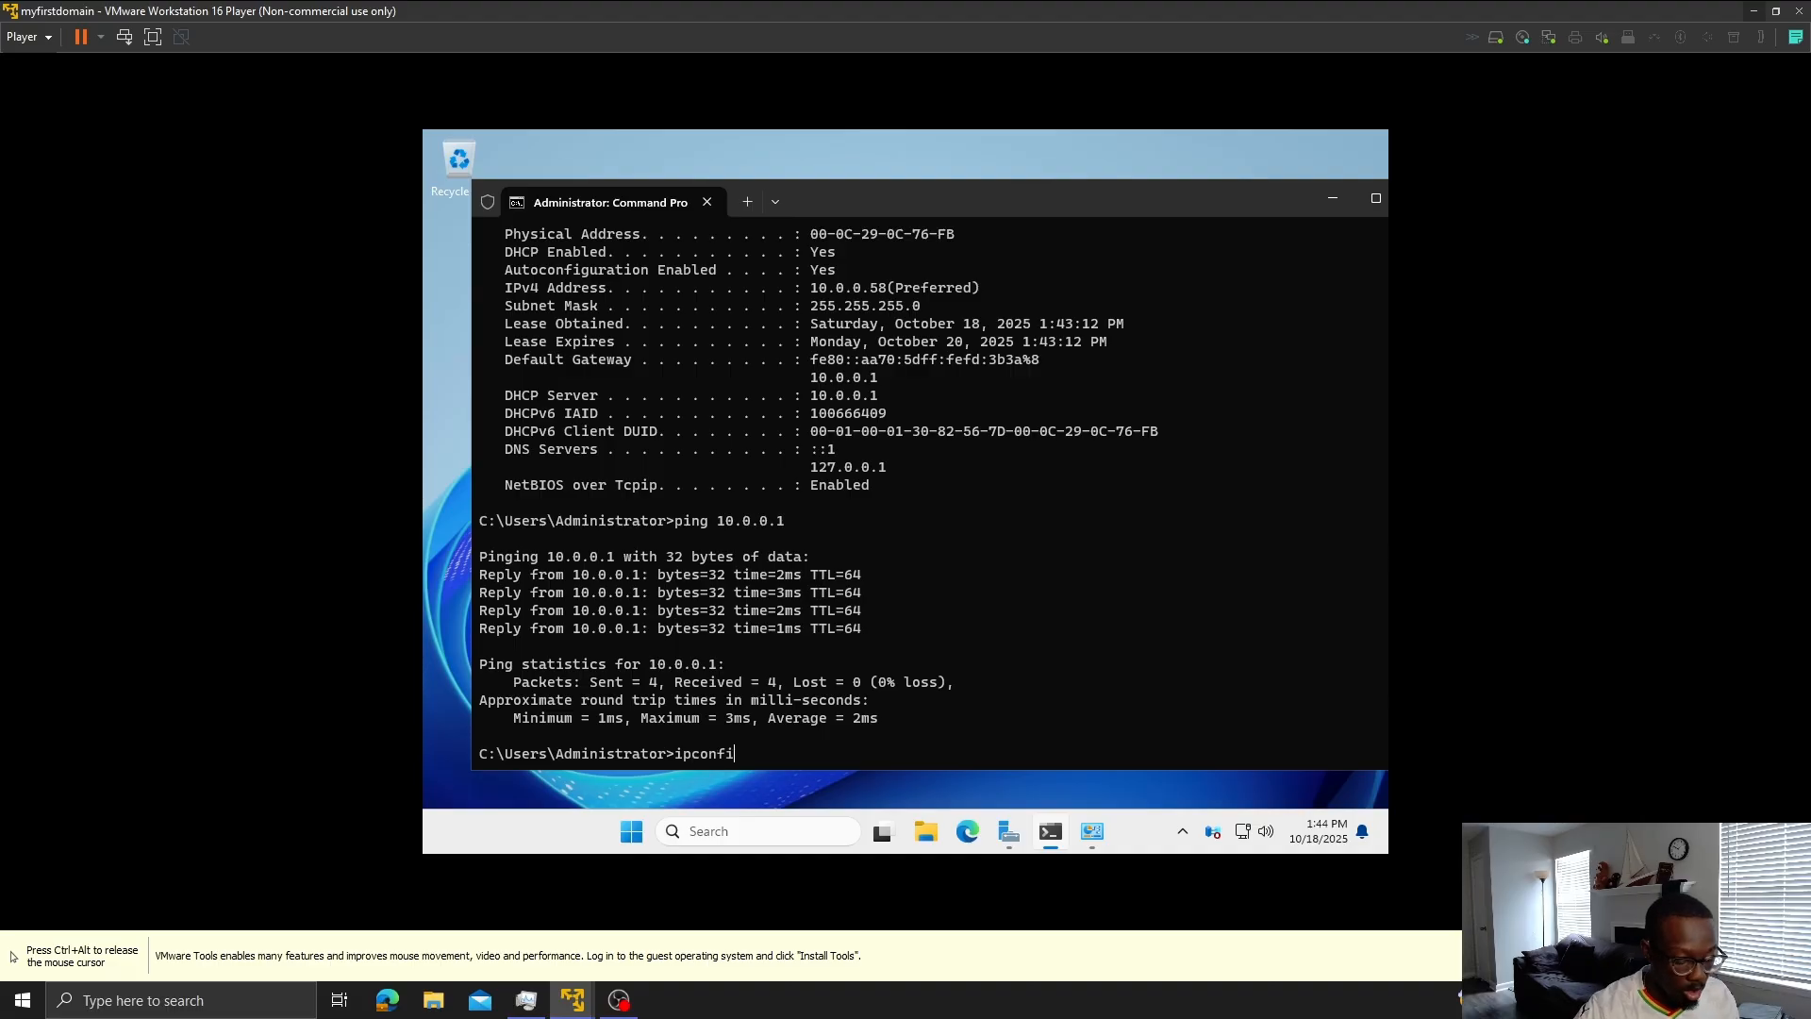
key(Return)
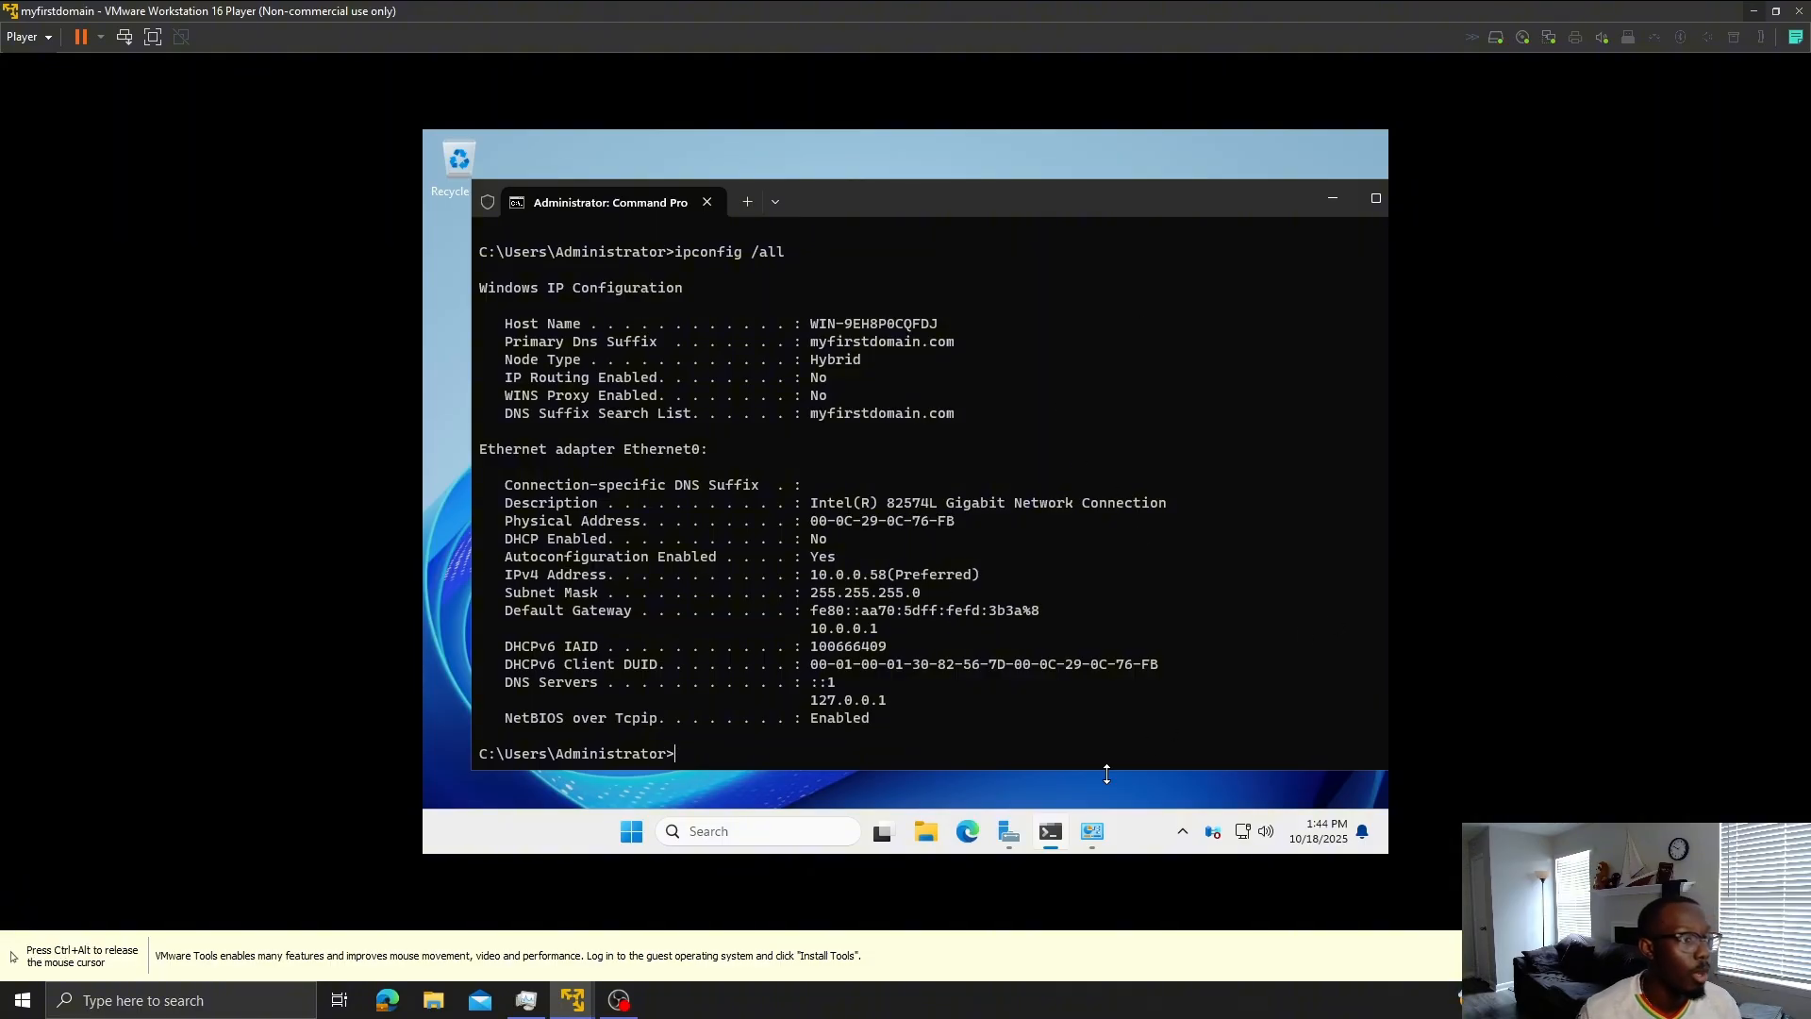
- Switch to the 1st Workstation VM and check its network adapter settings without changing them
mouse_move(576, 995)
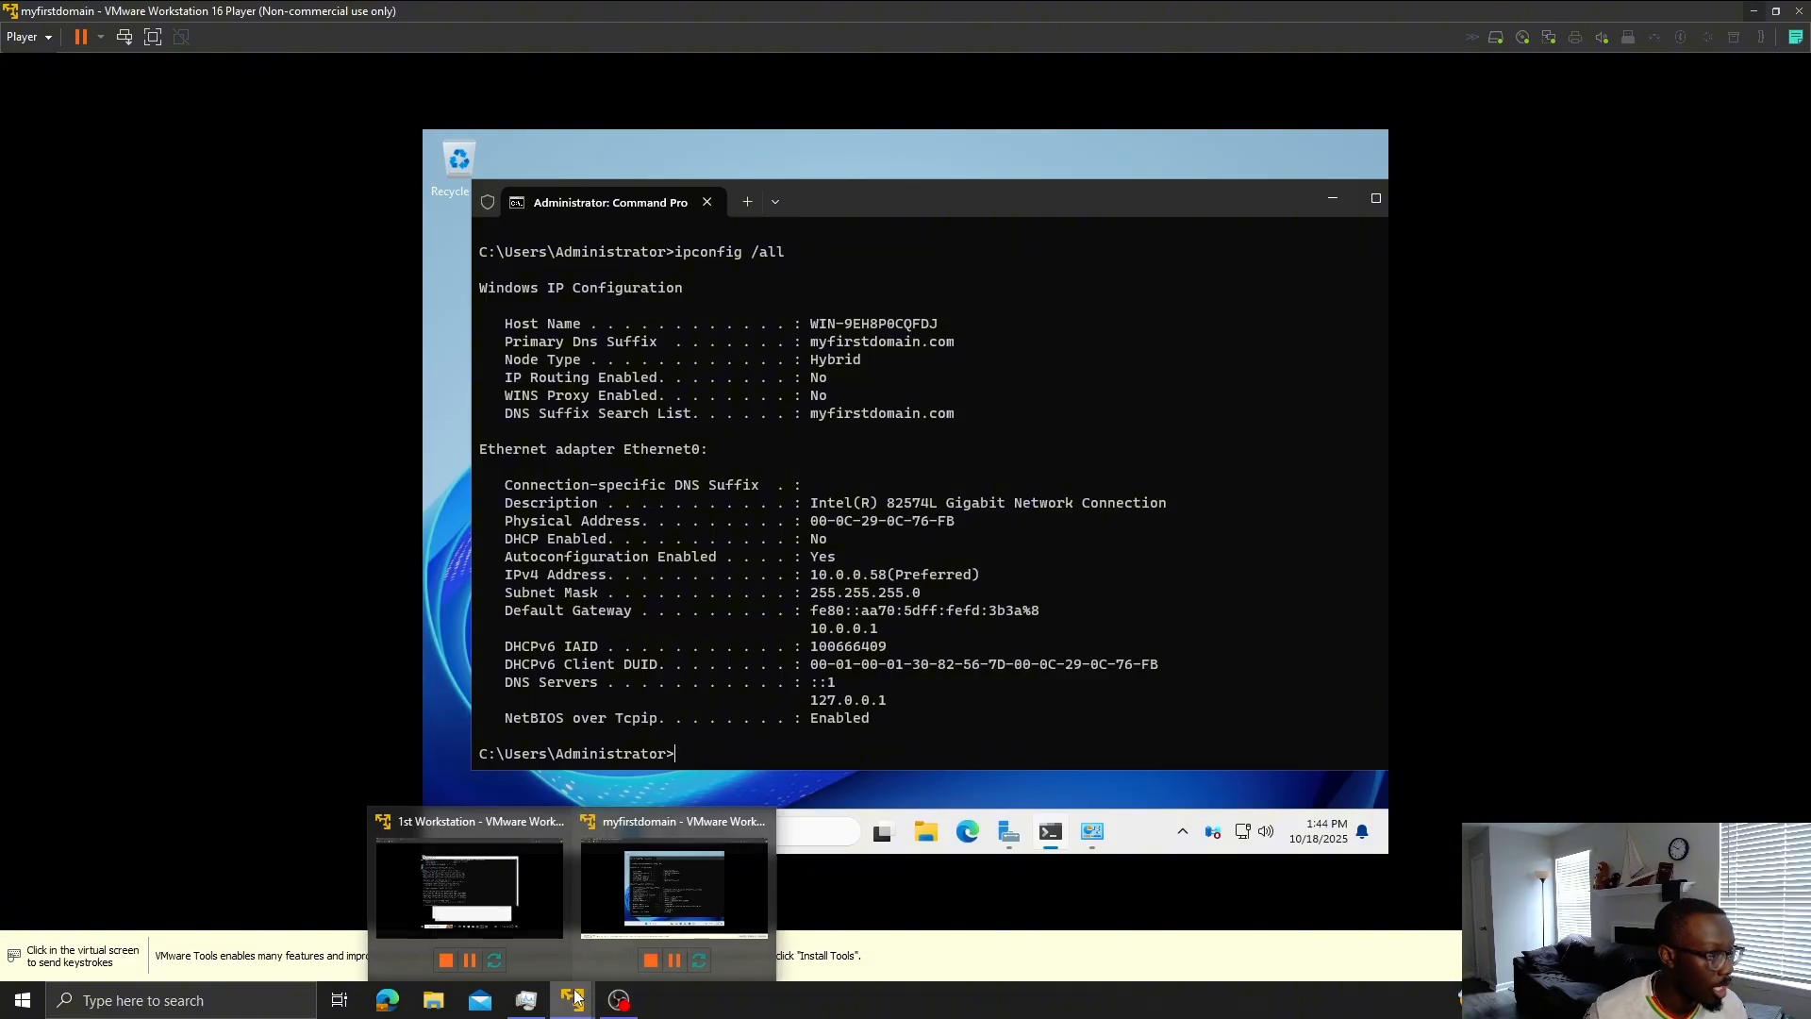
click(400, 867)
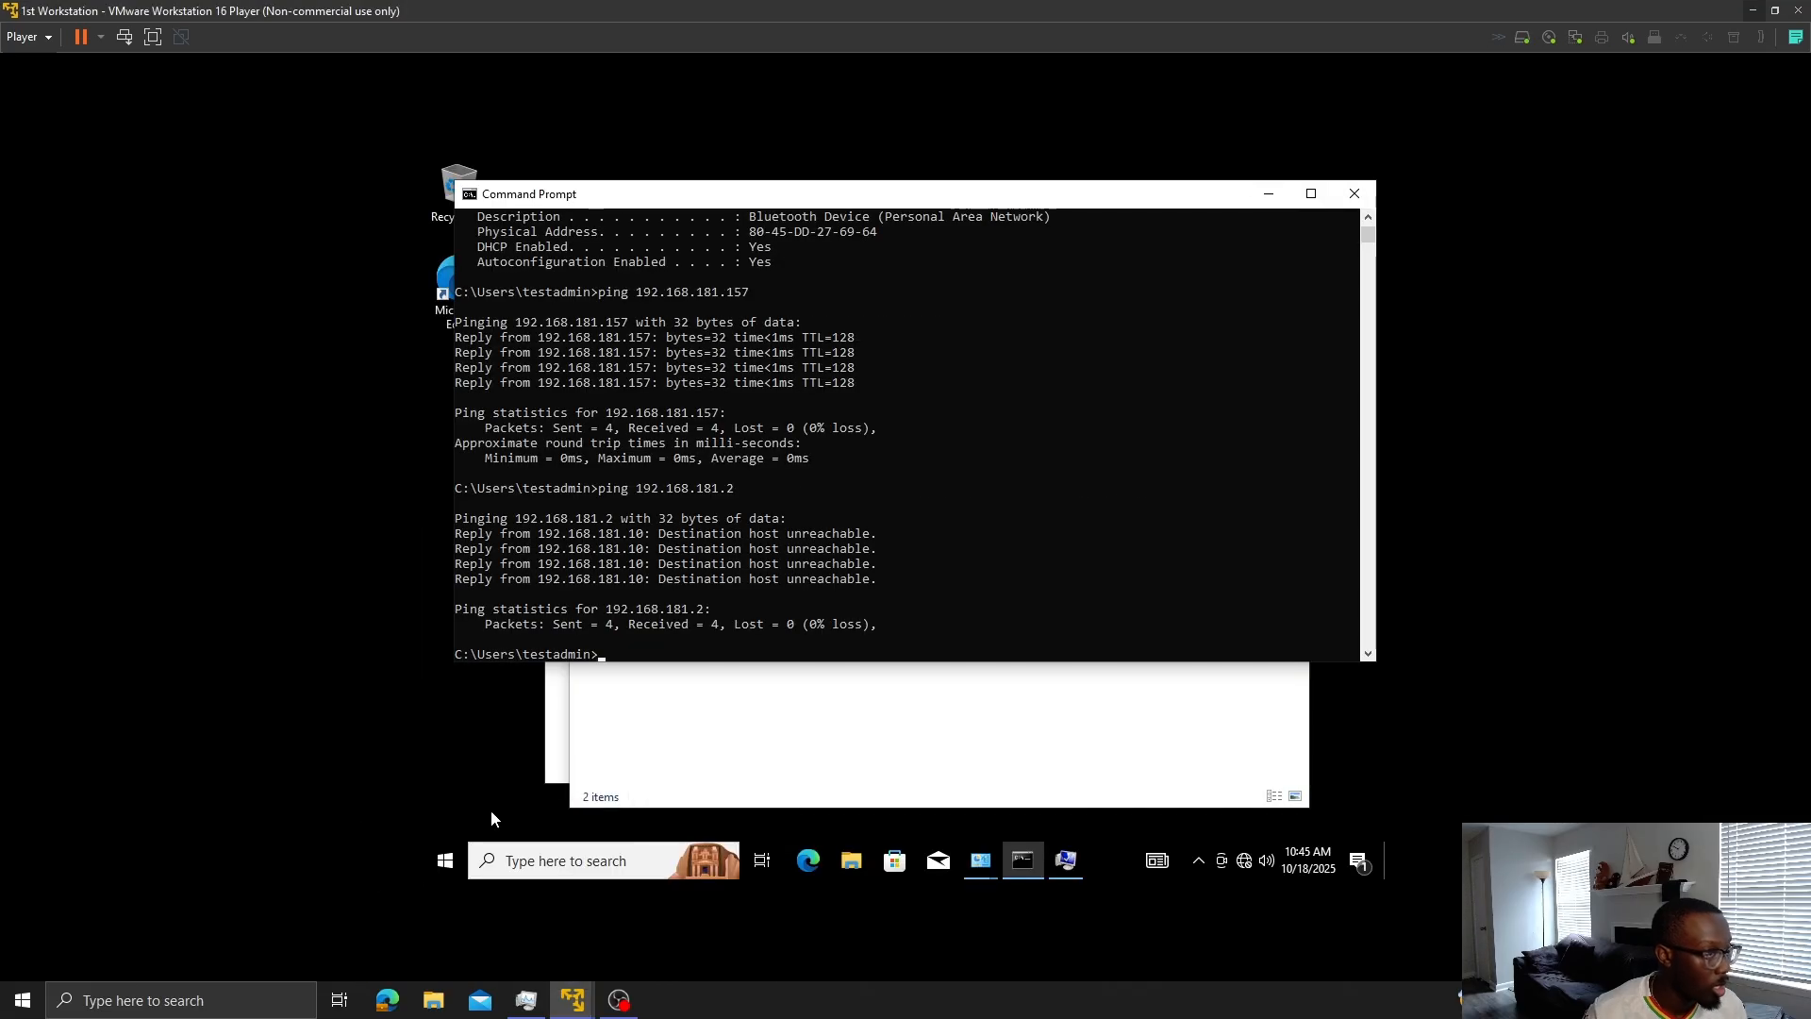
click(1568, 42)
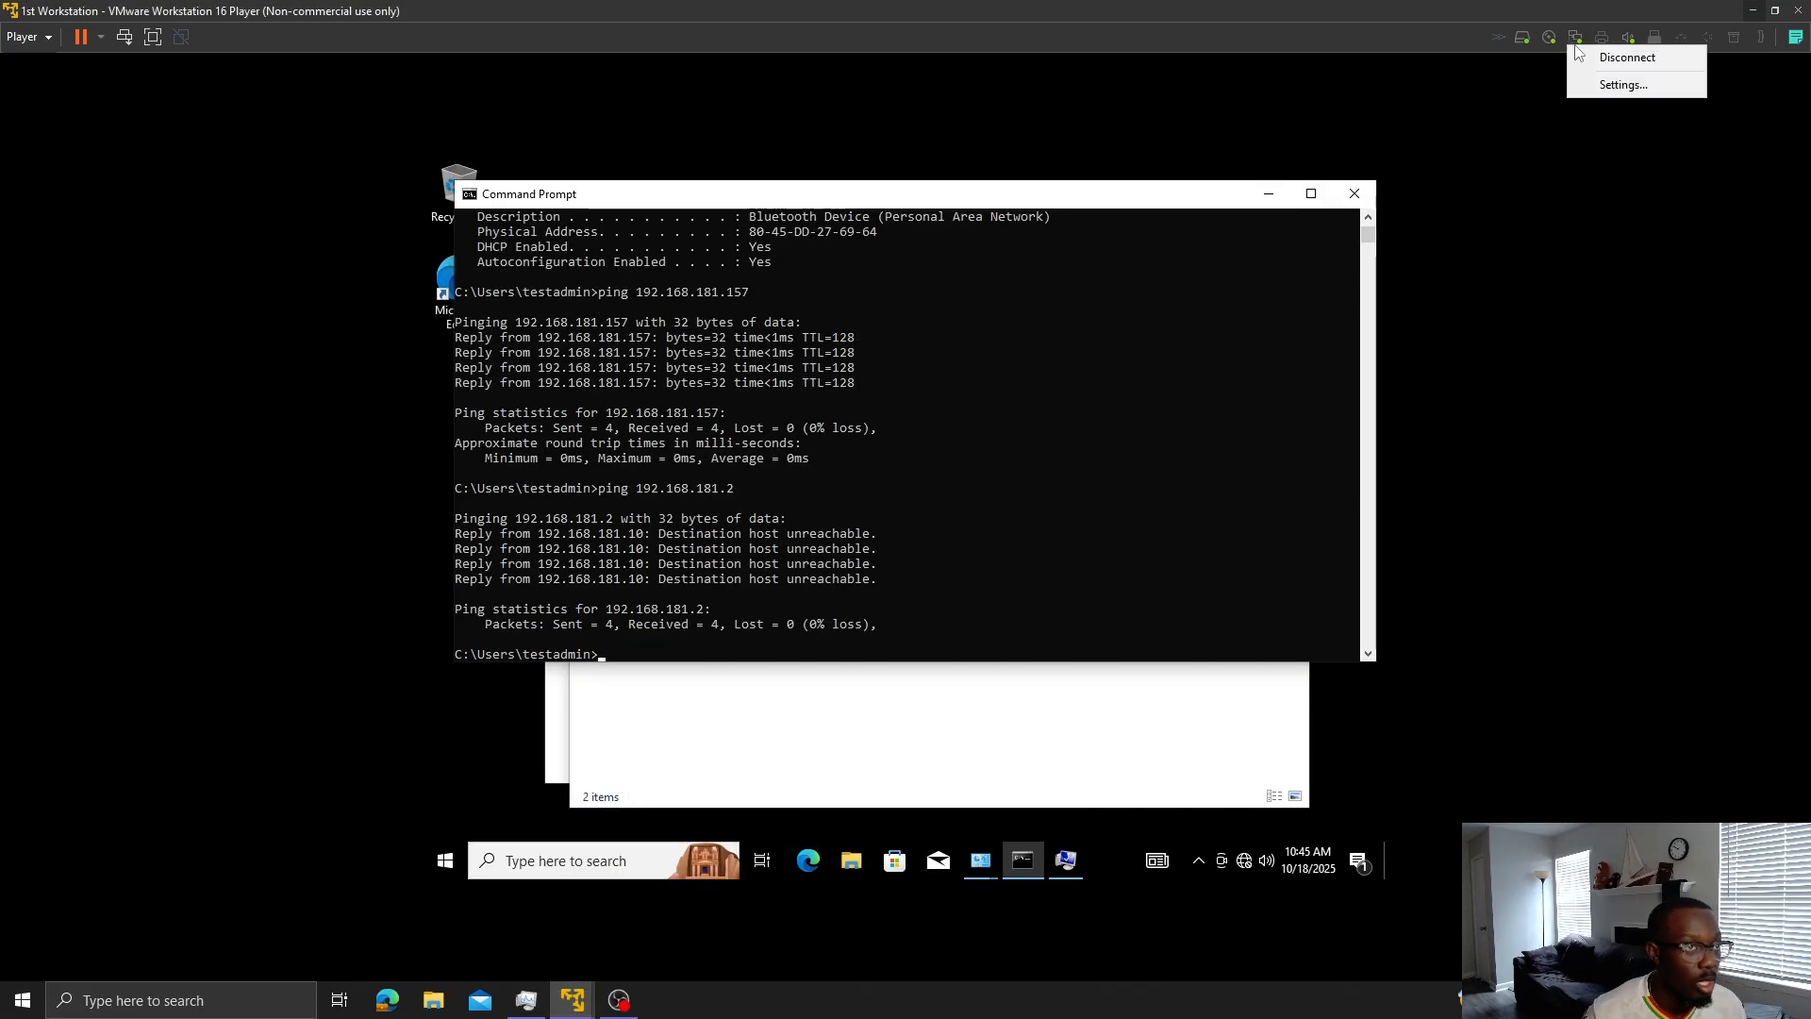
click(1599, 86)
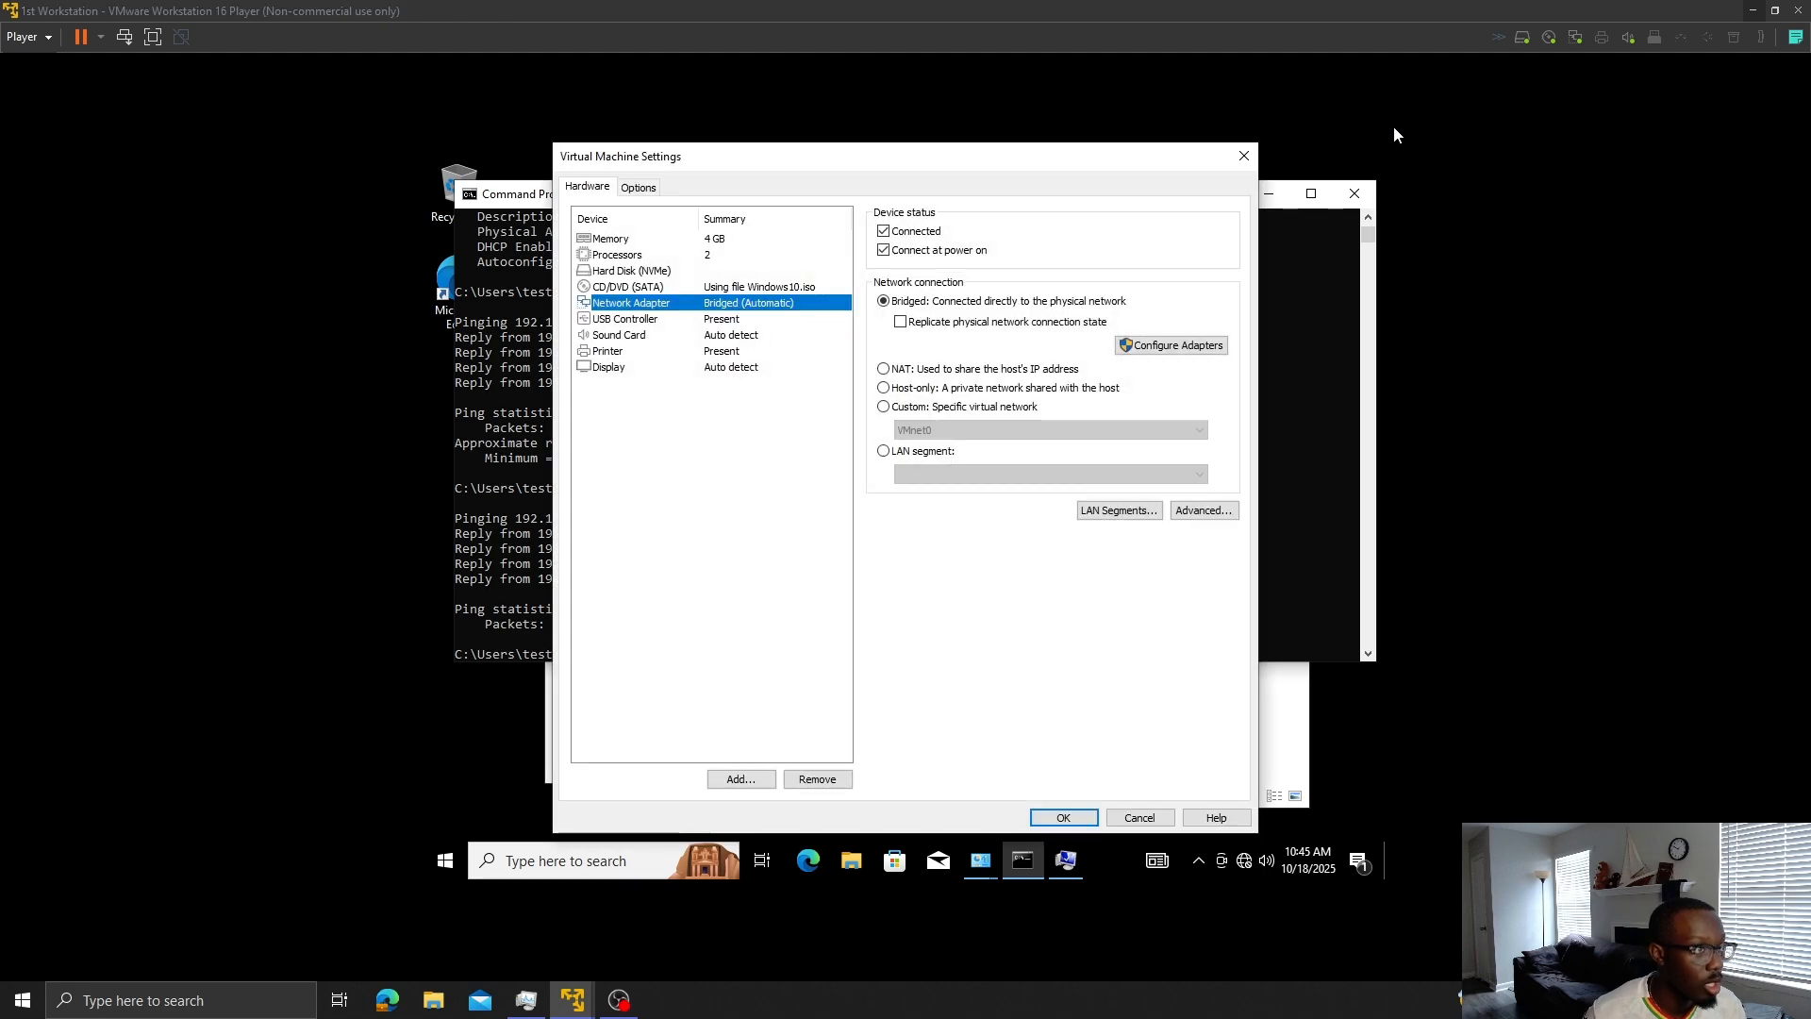
click(1243, 156)
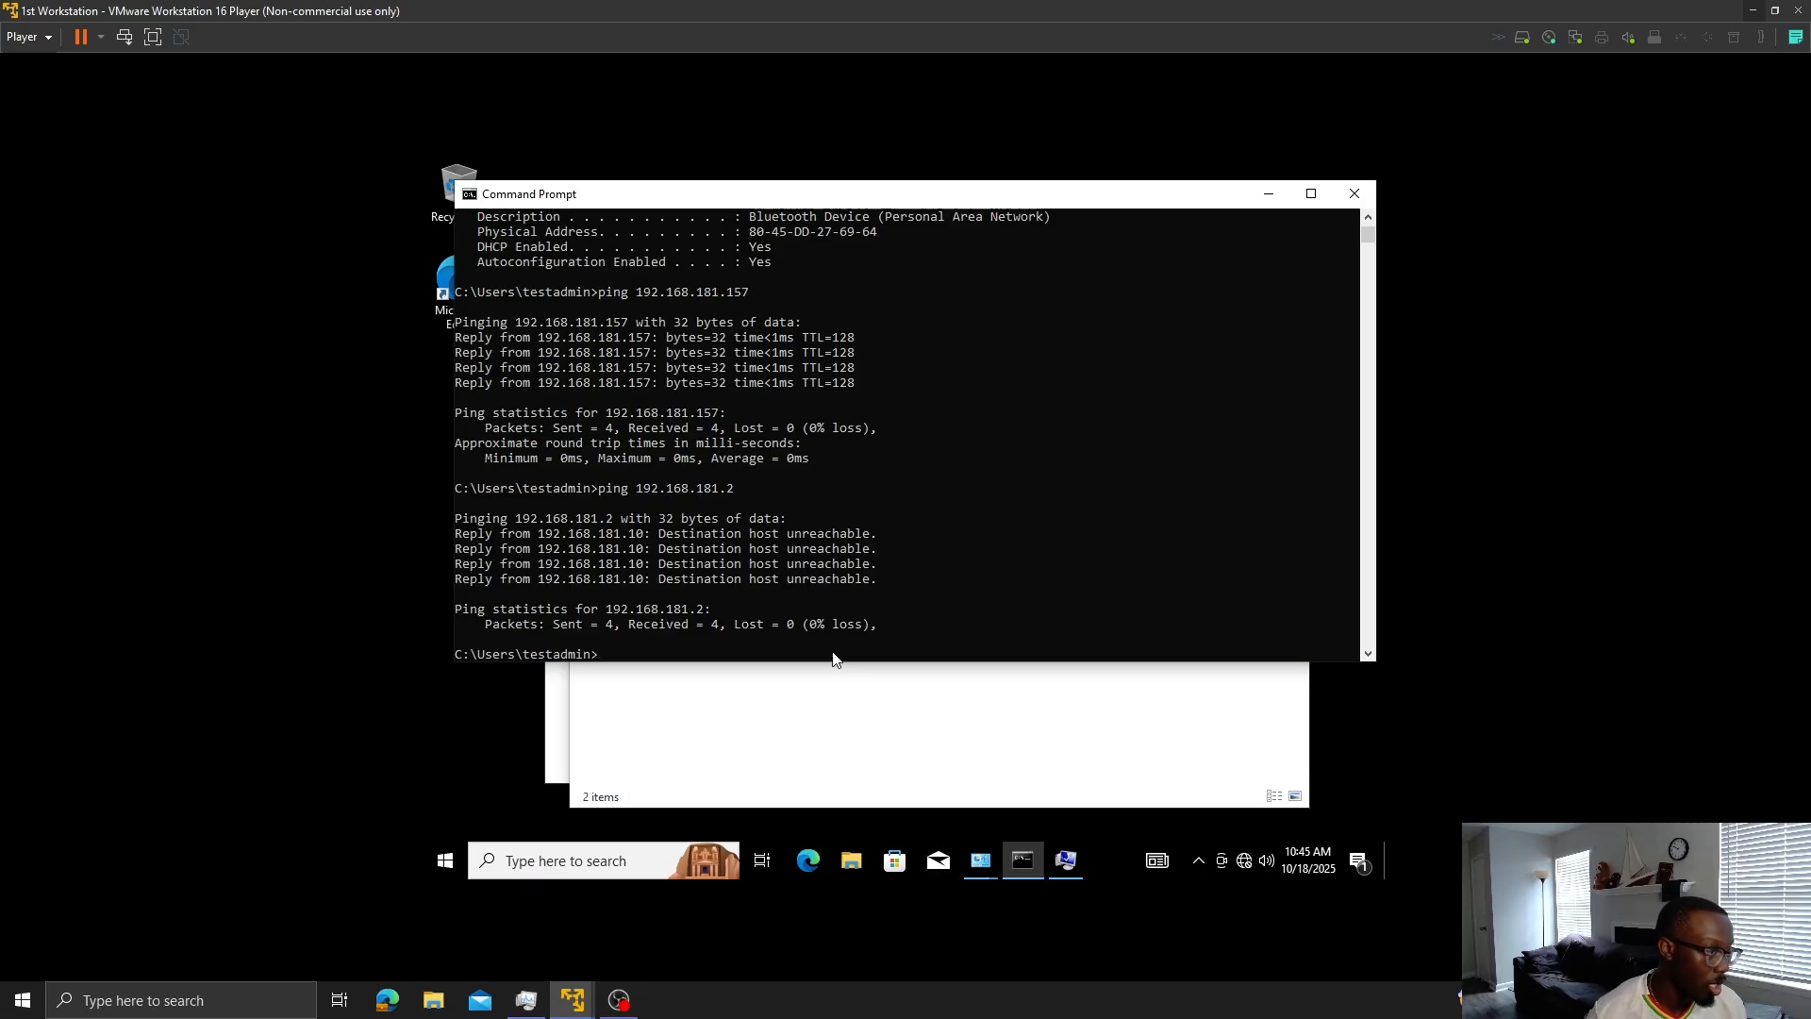
- Change the workstation's Ethernet0 IPv4 address to 10.0.0.10
click(1091, 787)
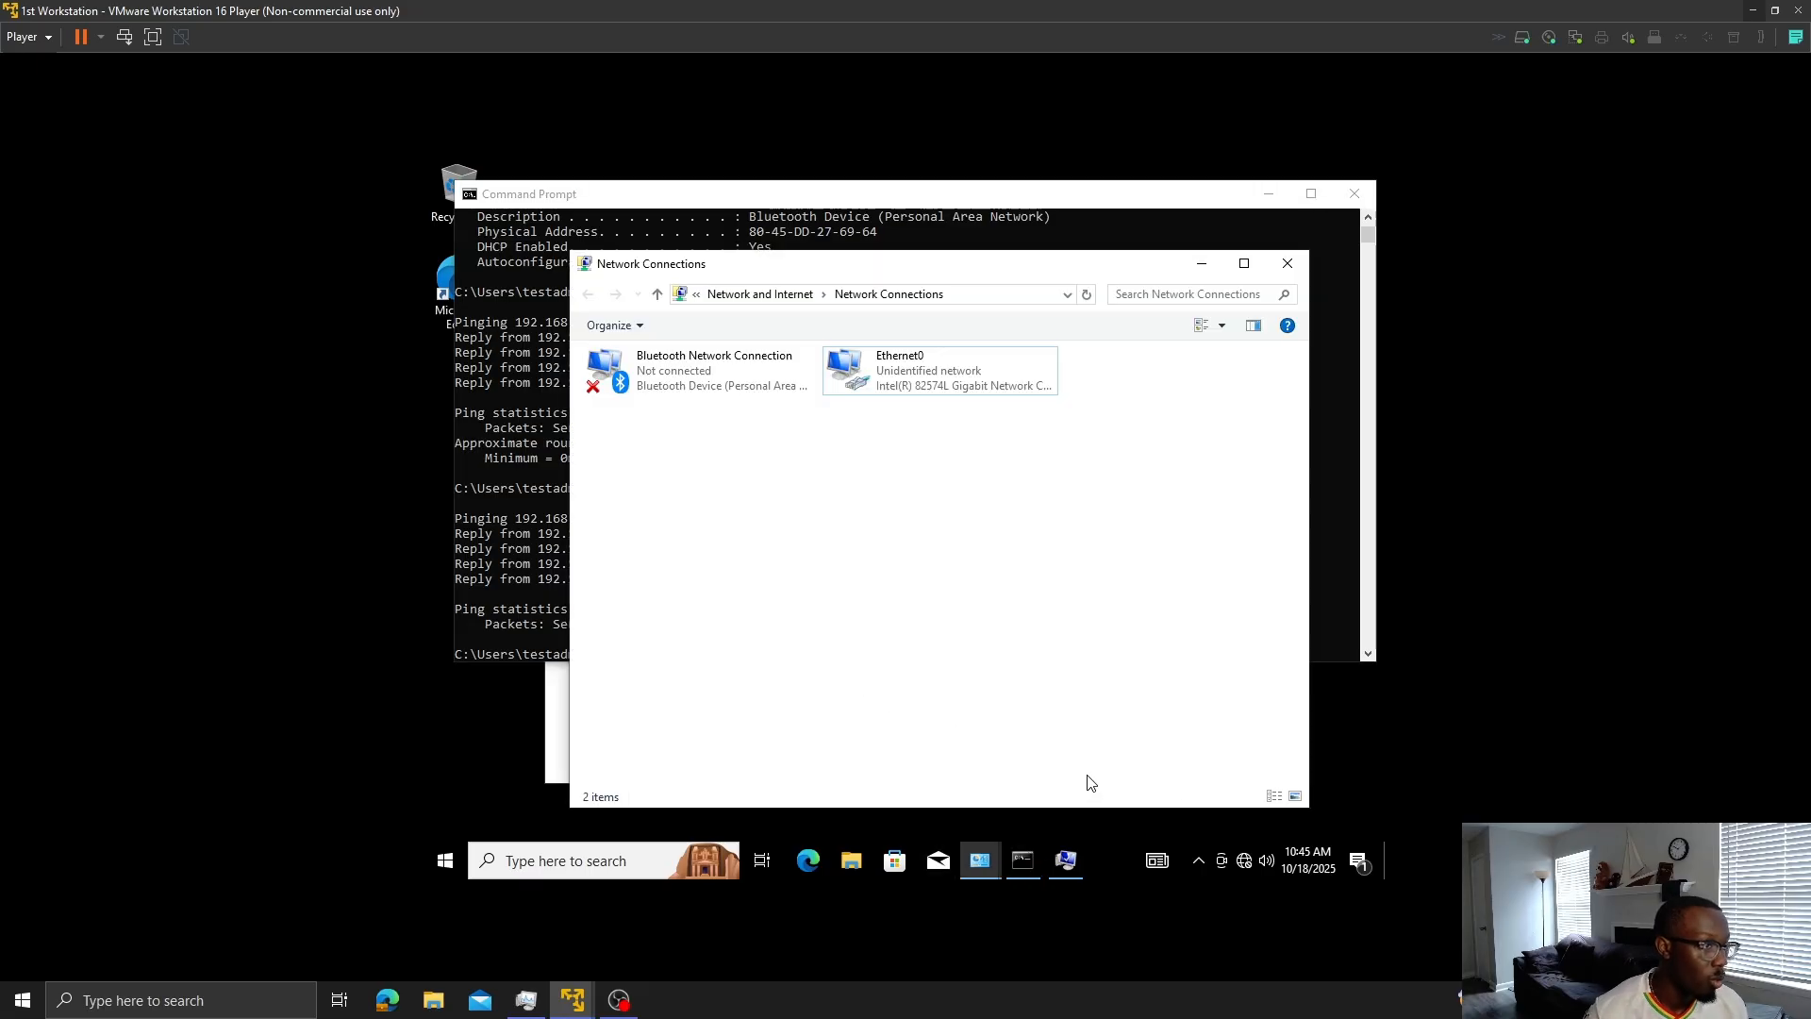
right_click(948, 382)
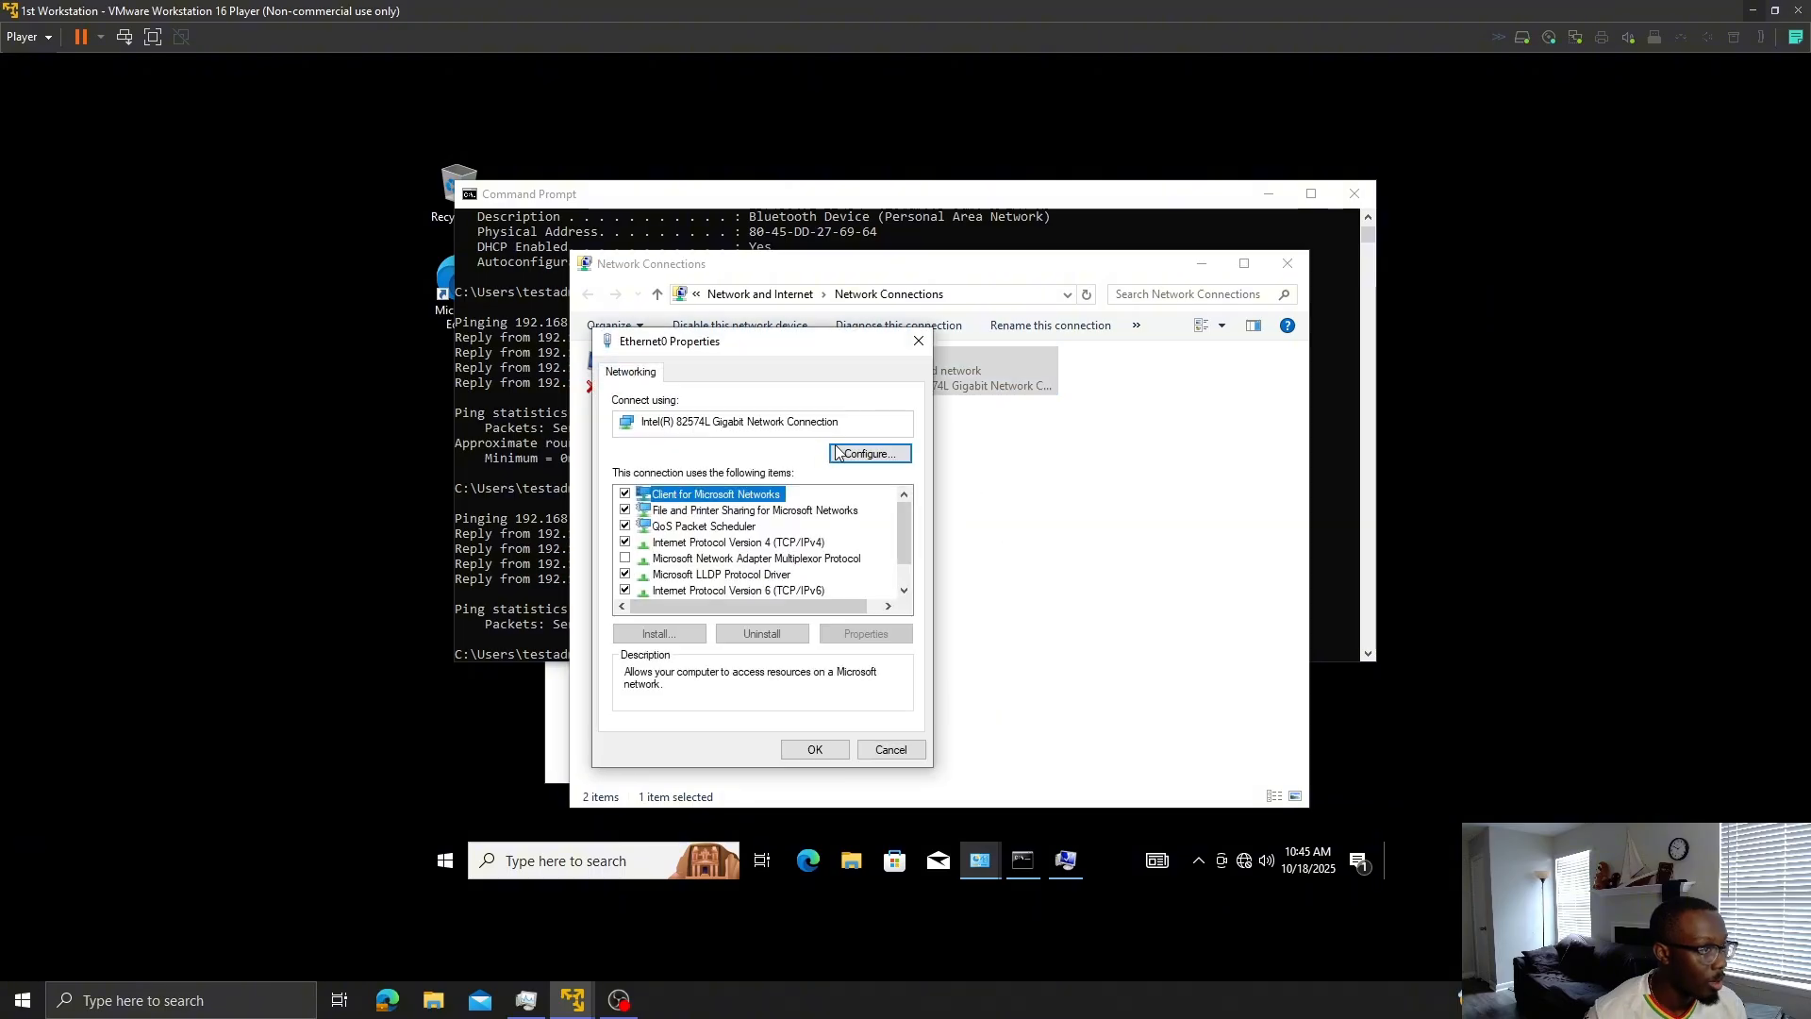
click(664, 546)
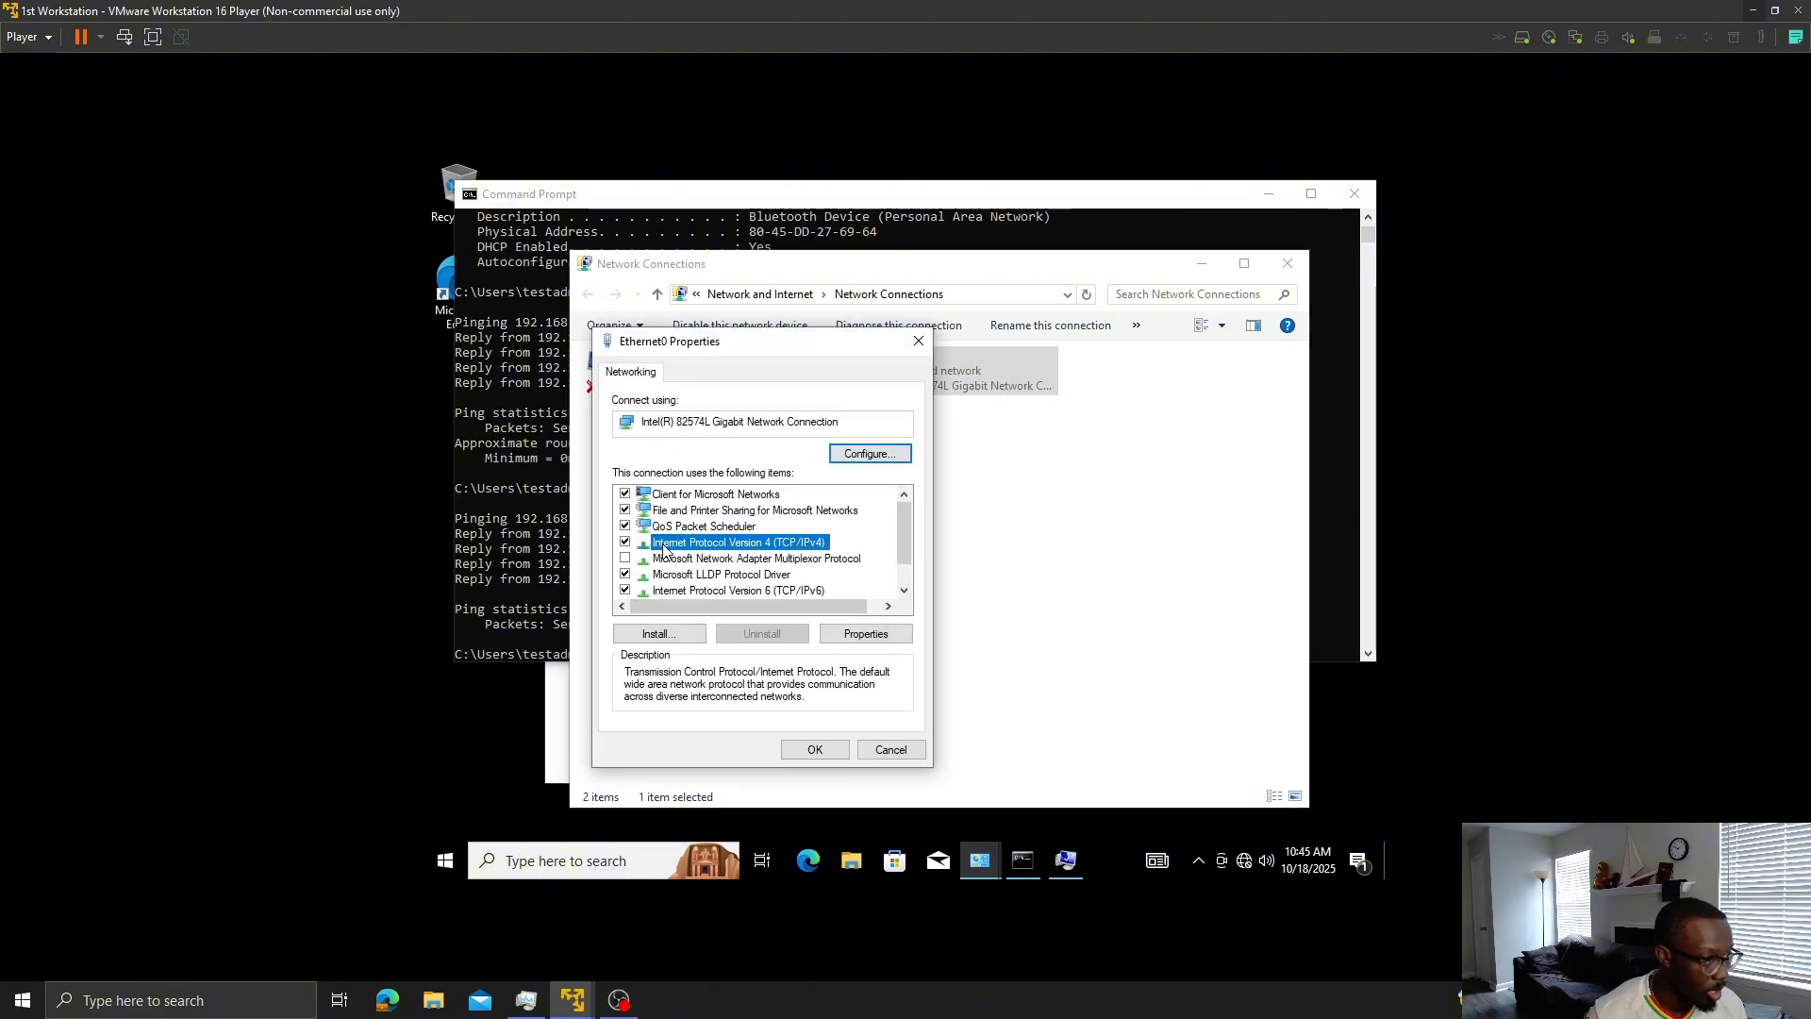
click(882, 636)
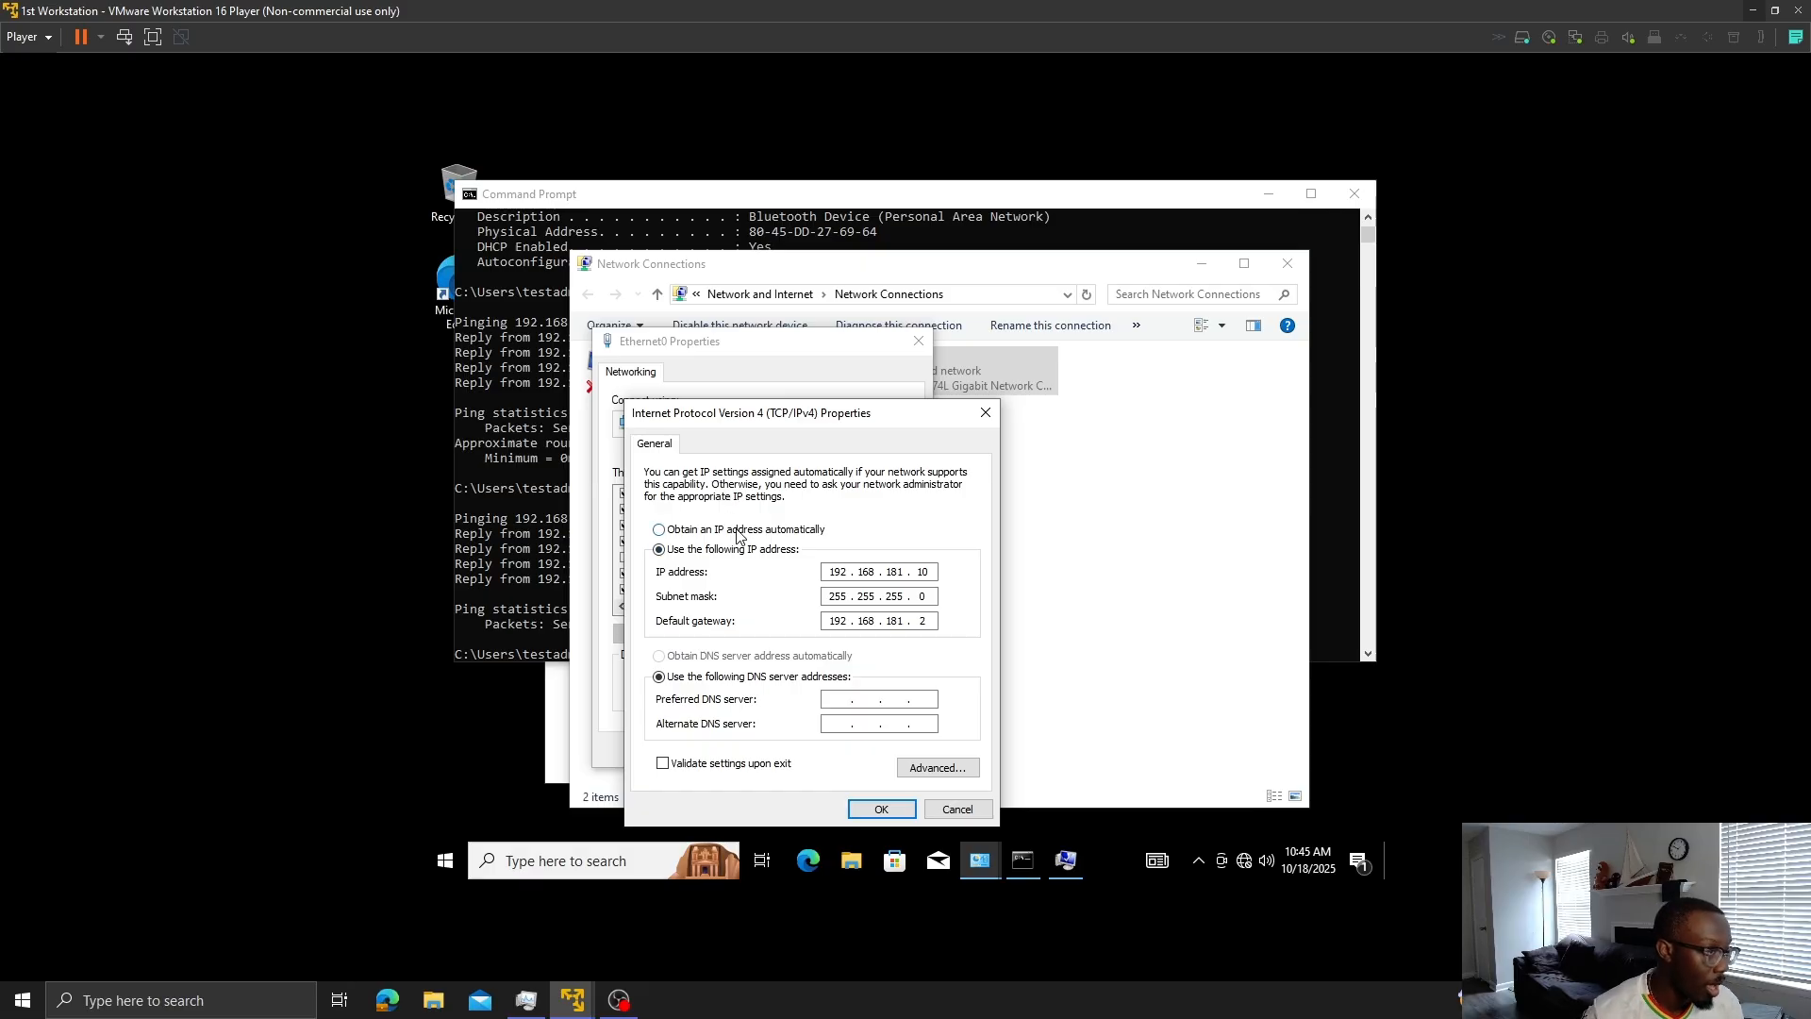
click(840, 572)
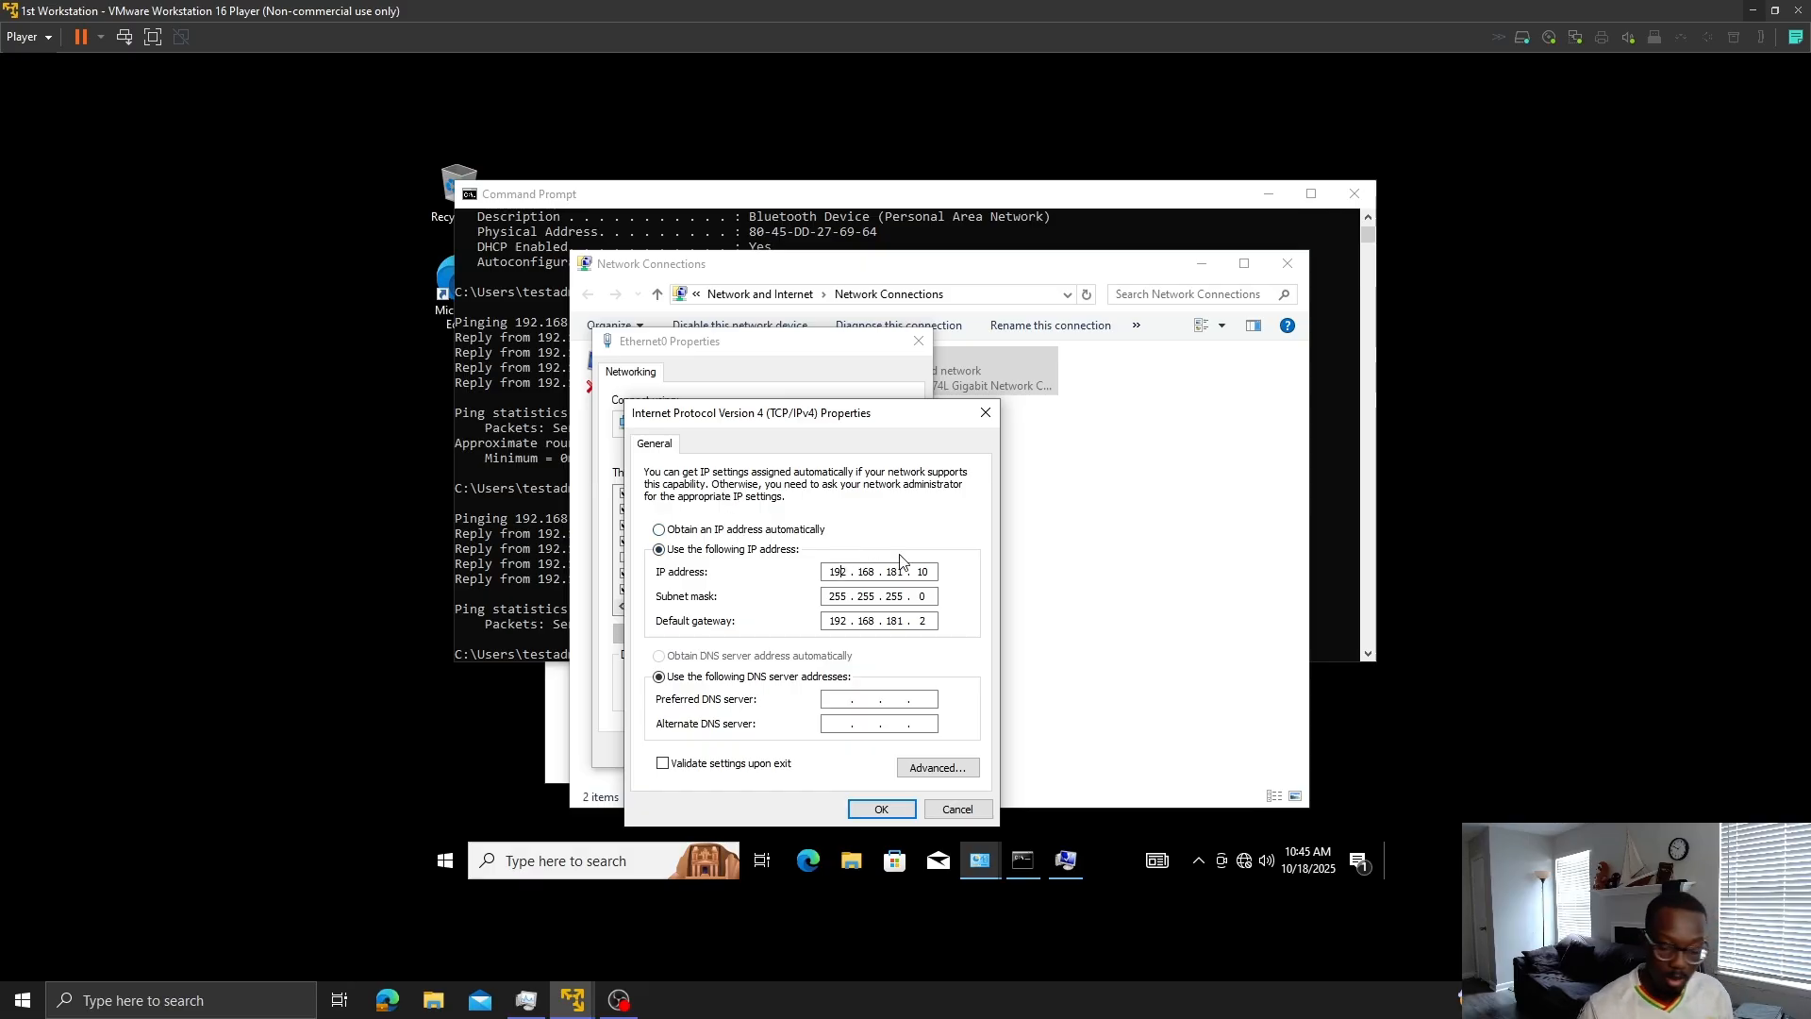
key(BackSpace)
key(BackSpace)
key(BackSpace)
text(10)
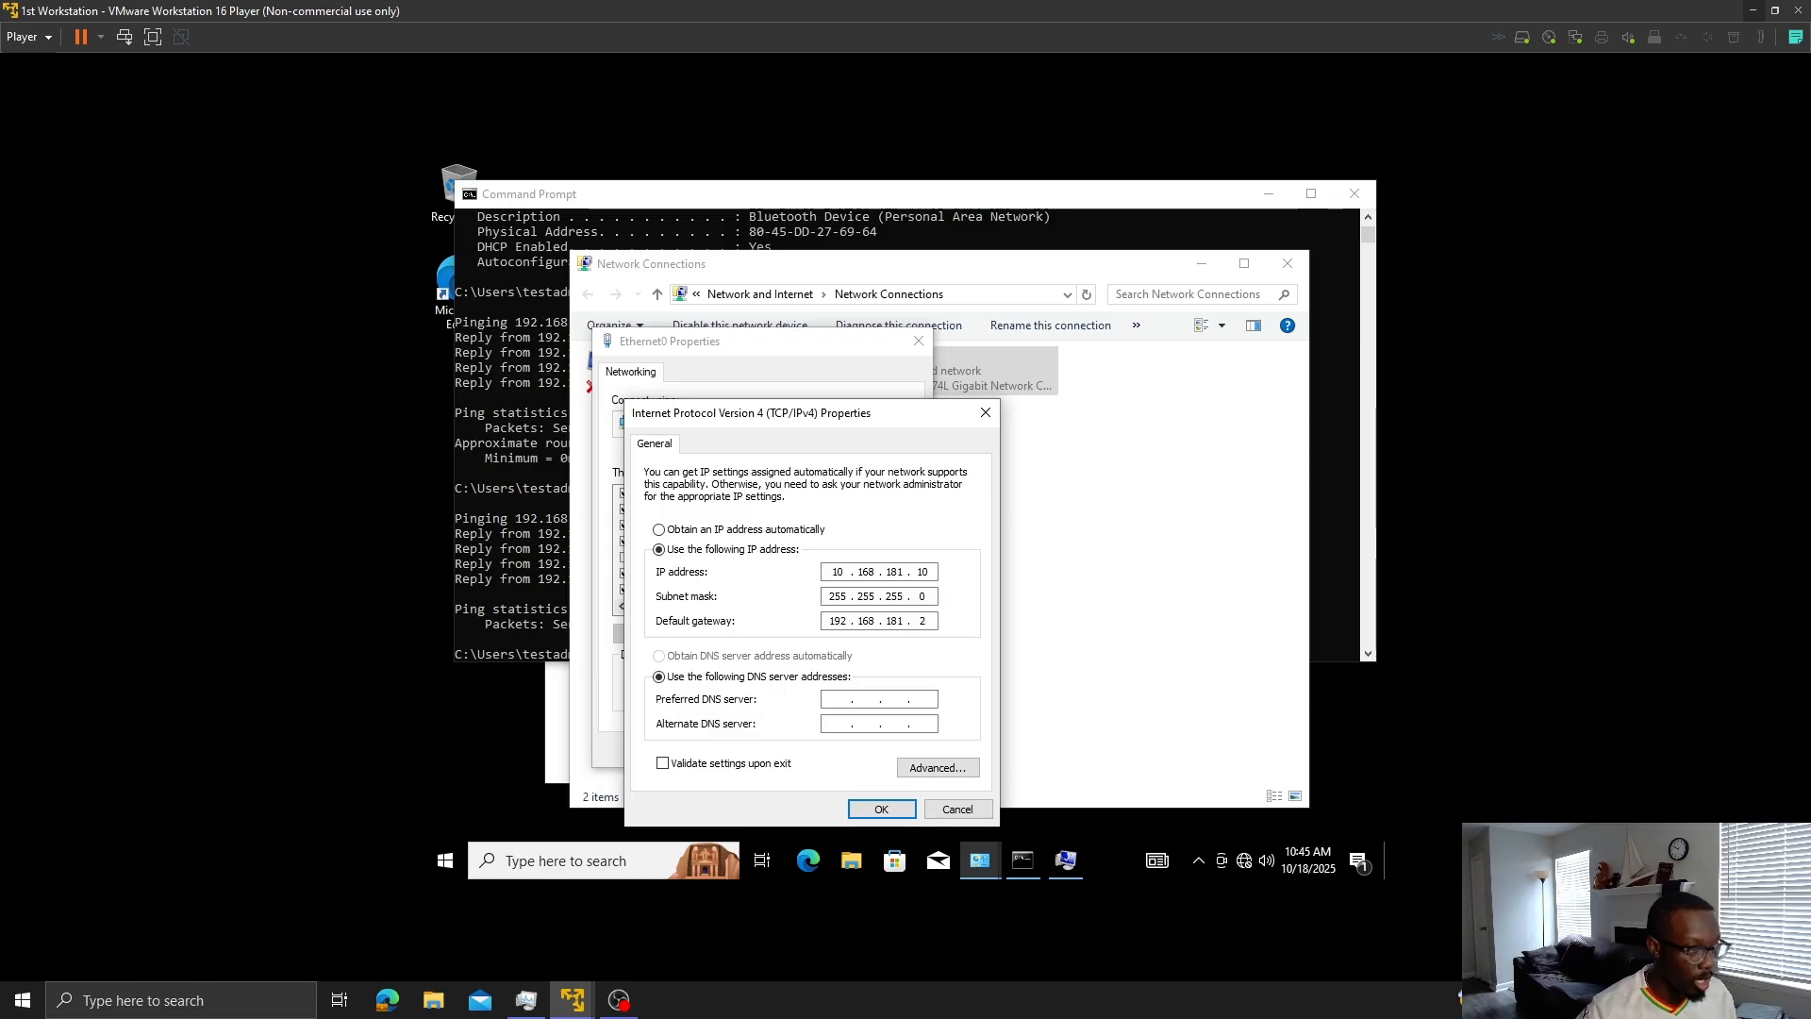
text(.8)
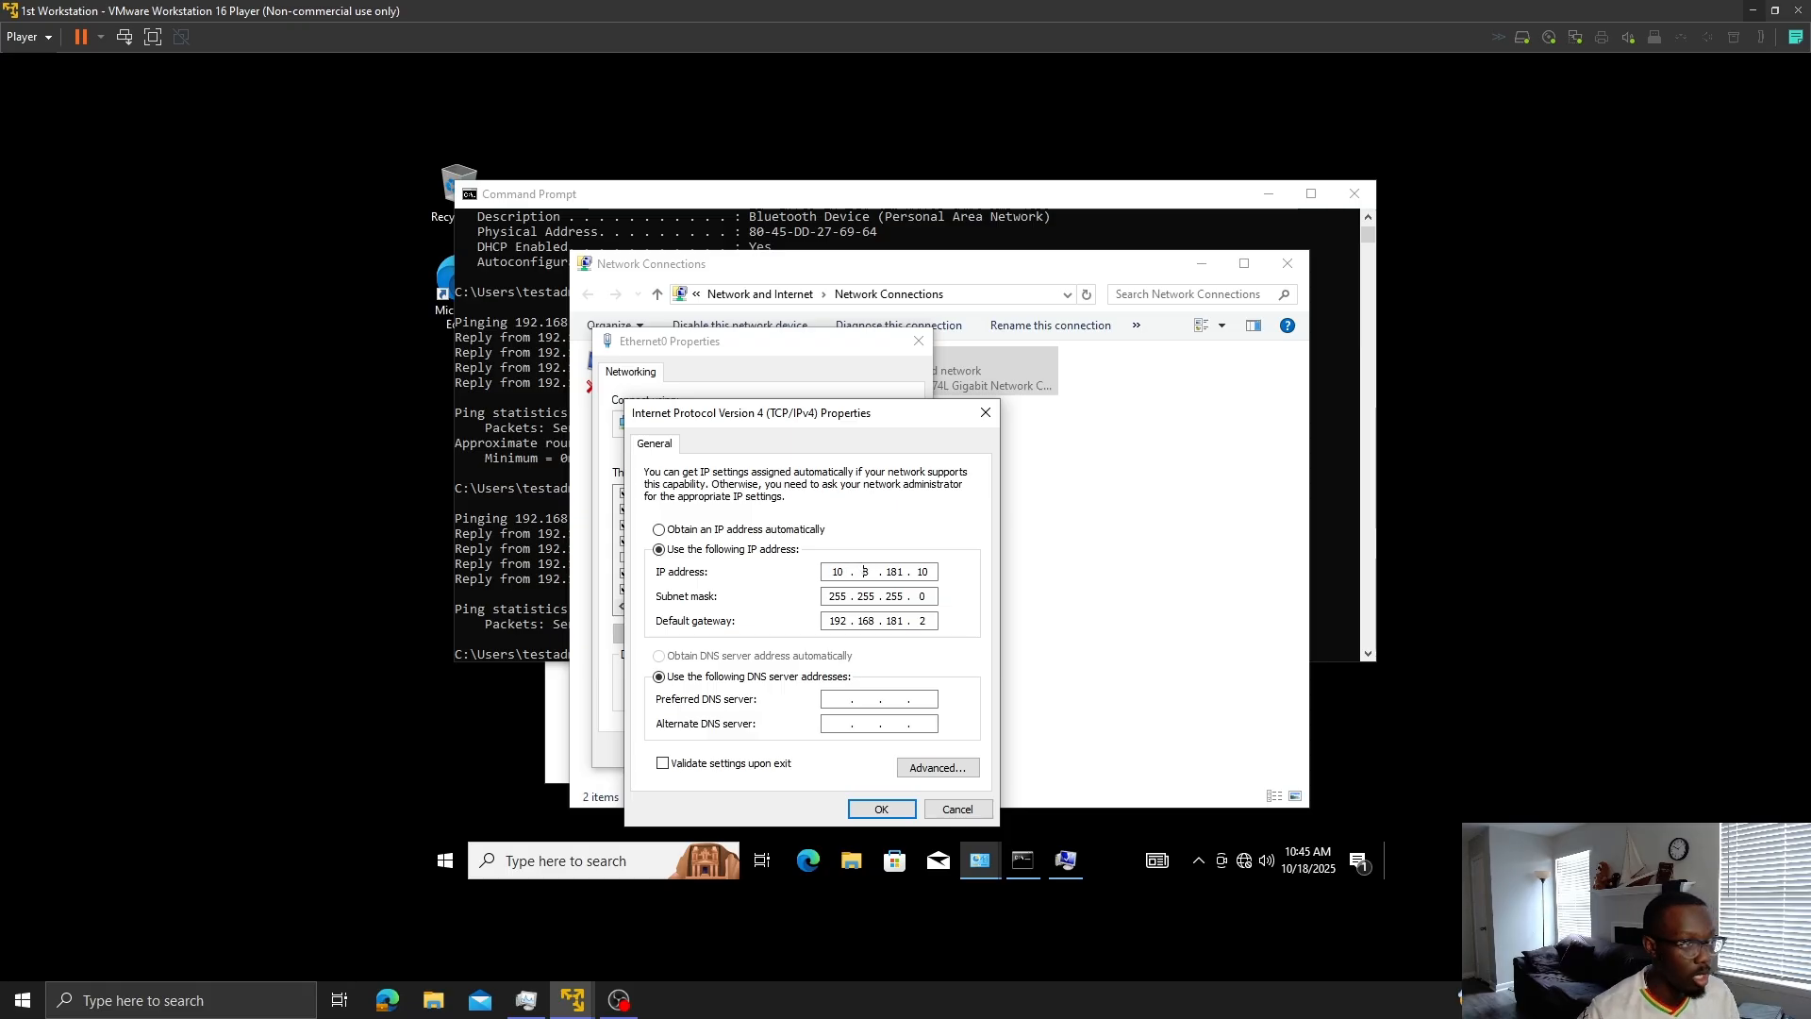
text(0)
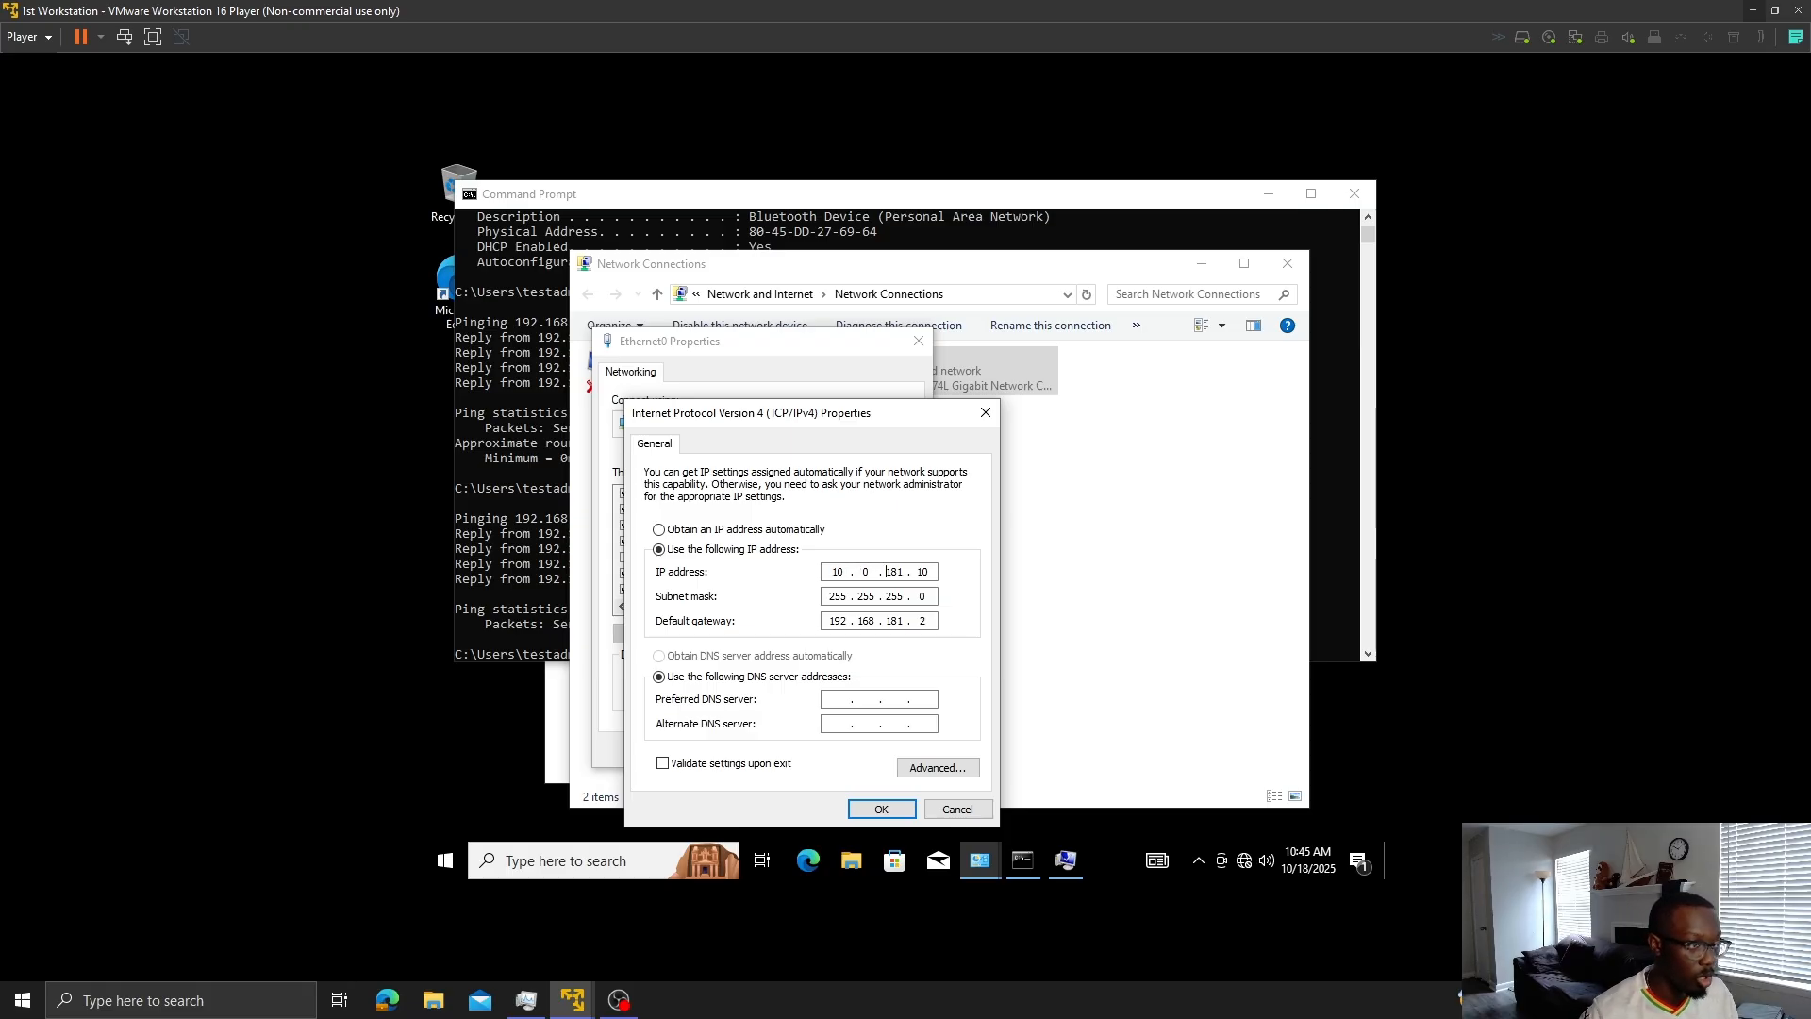
key(Delete)
key(Delete)
key(Delete)
text(0)
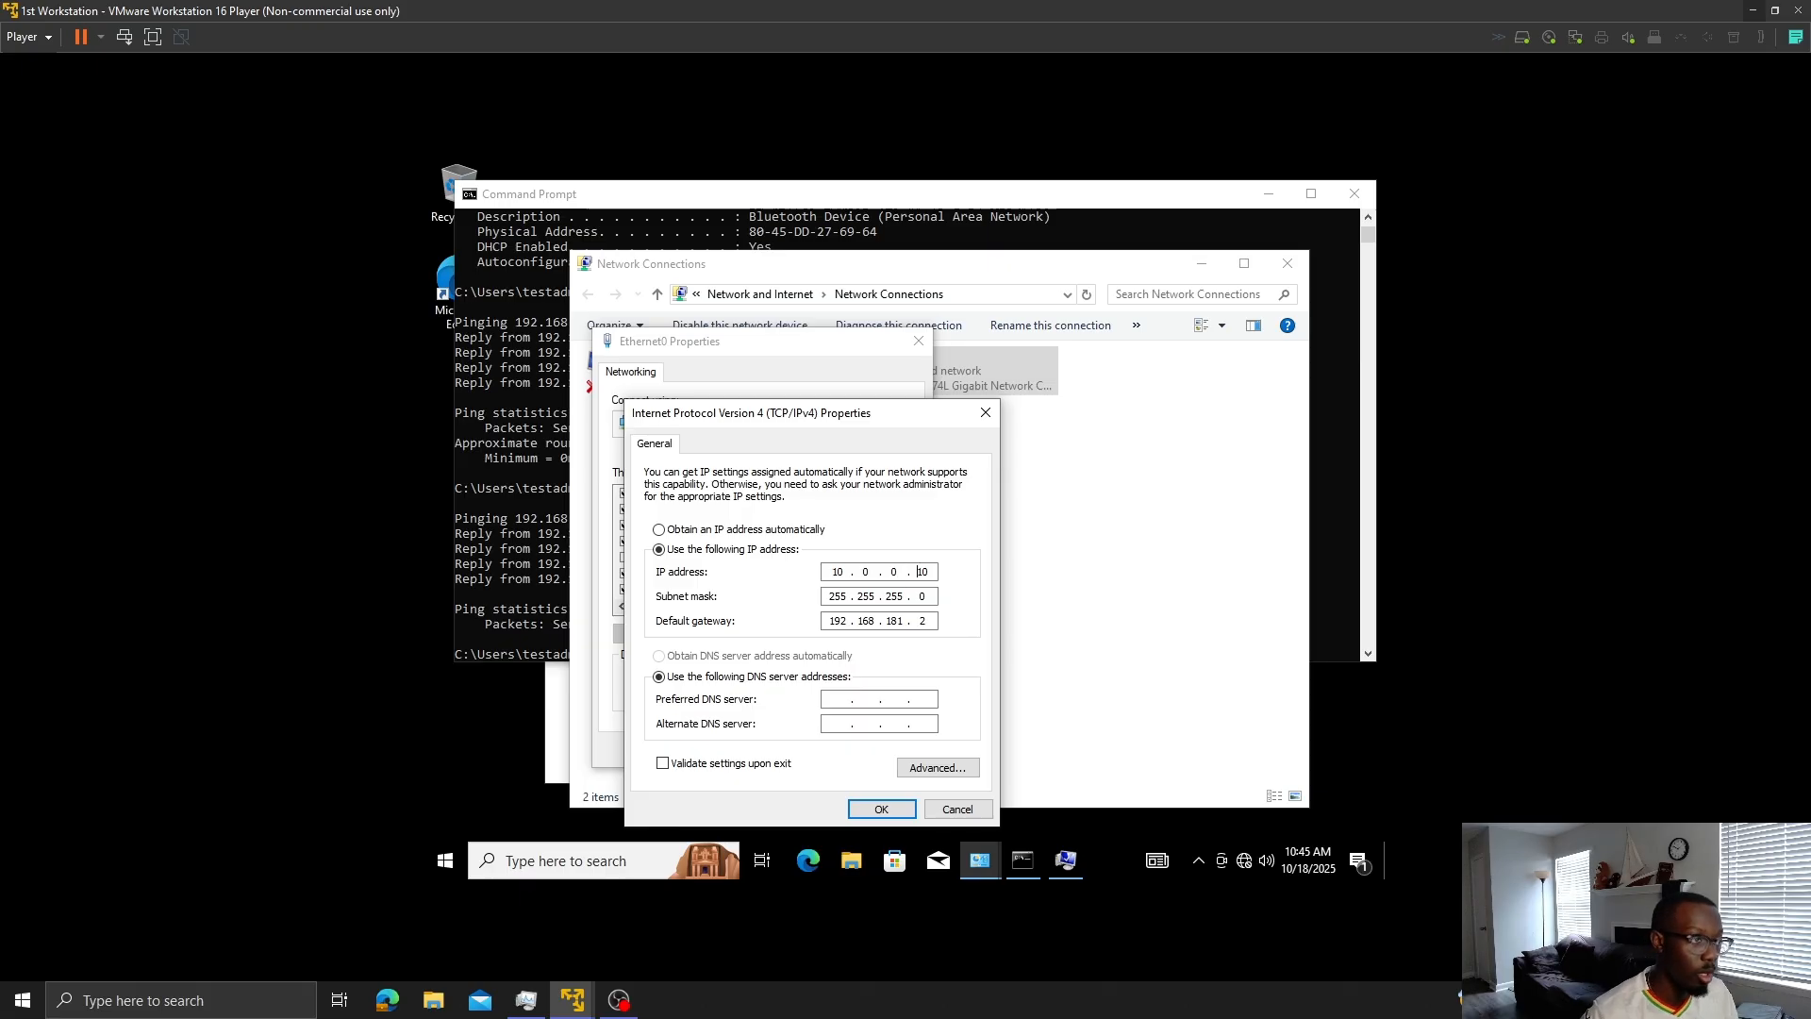
- Change the workstation's default gateway to 10.0.0.1 and apply the IPv4 settings
double_click(843, 619)
text(10)
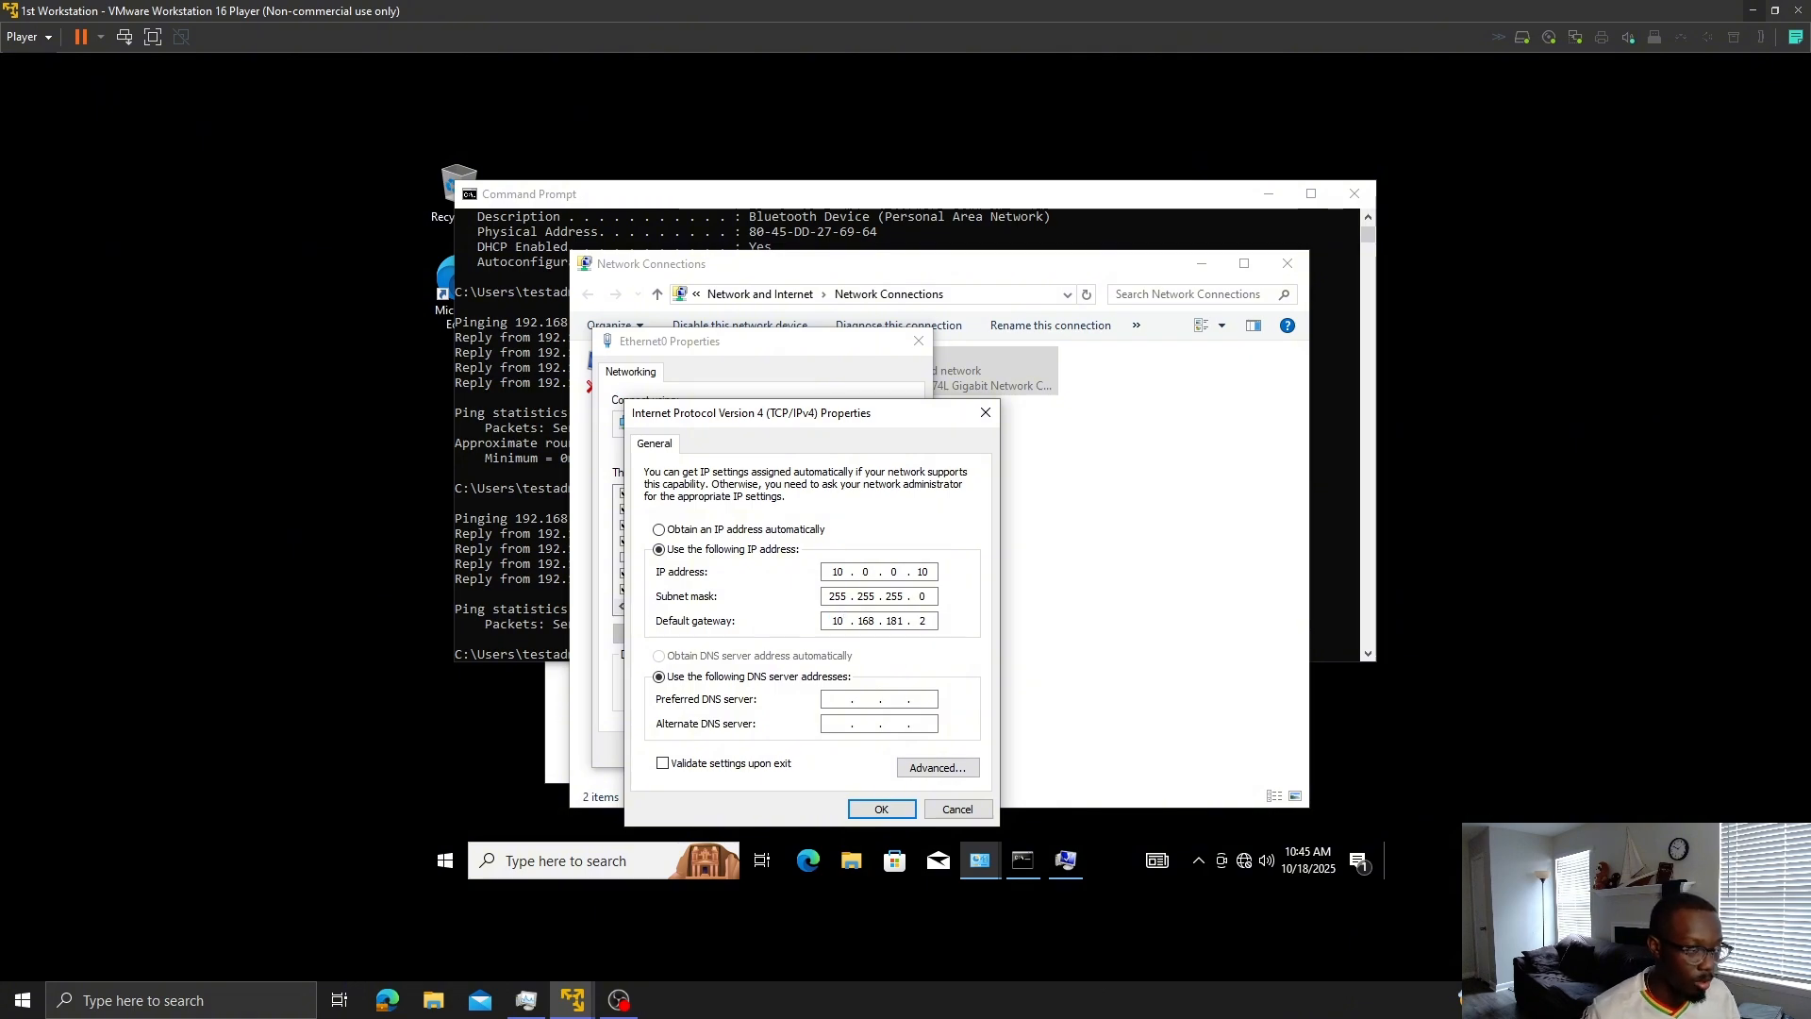
double_click(865, 621)
text(0)
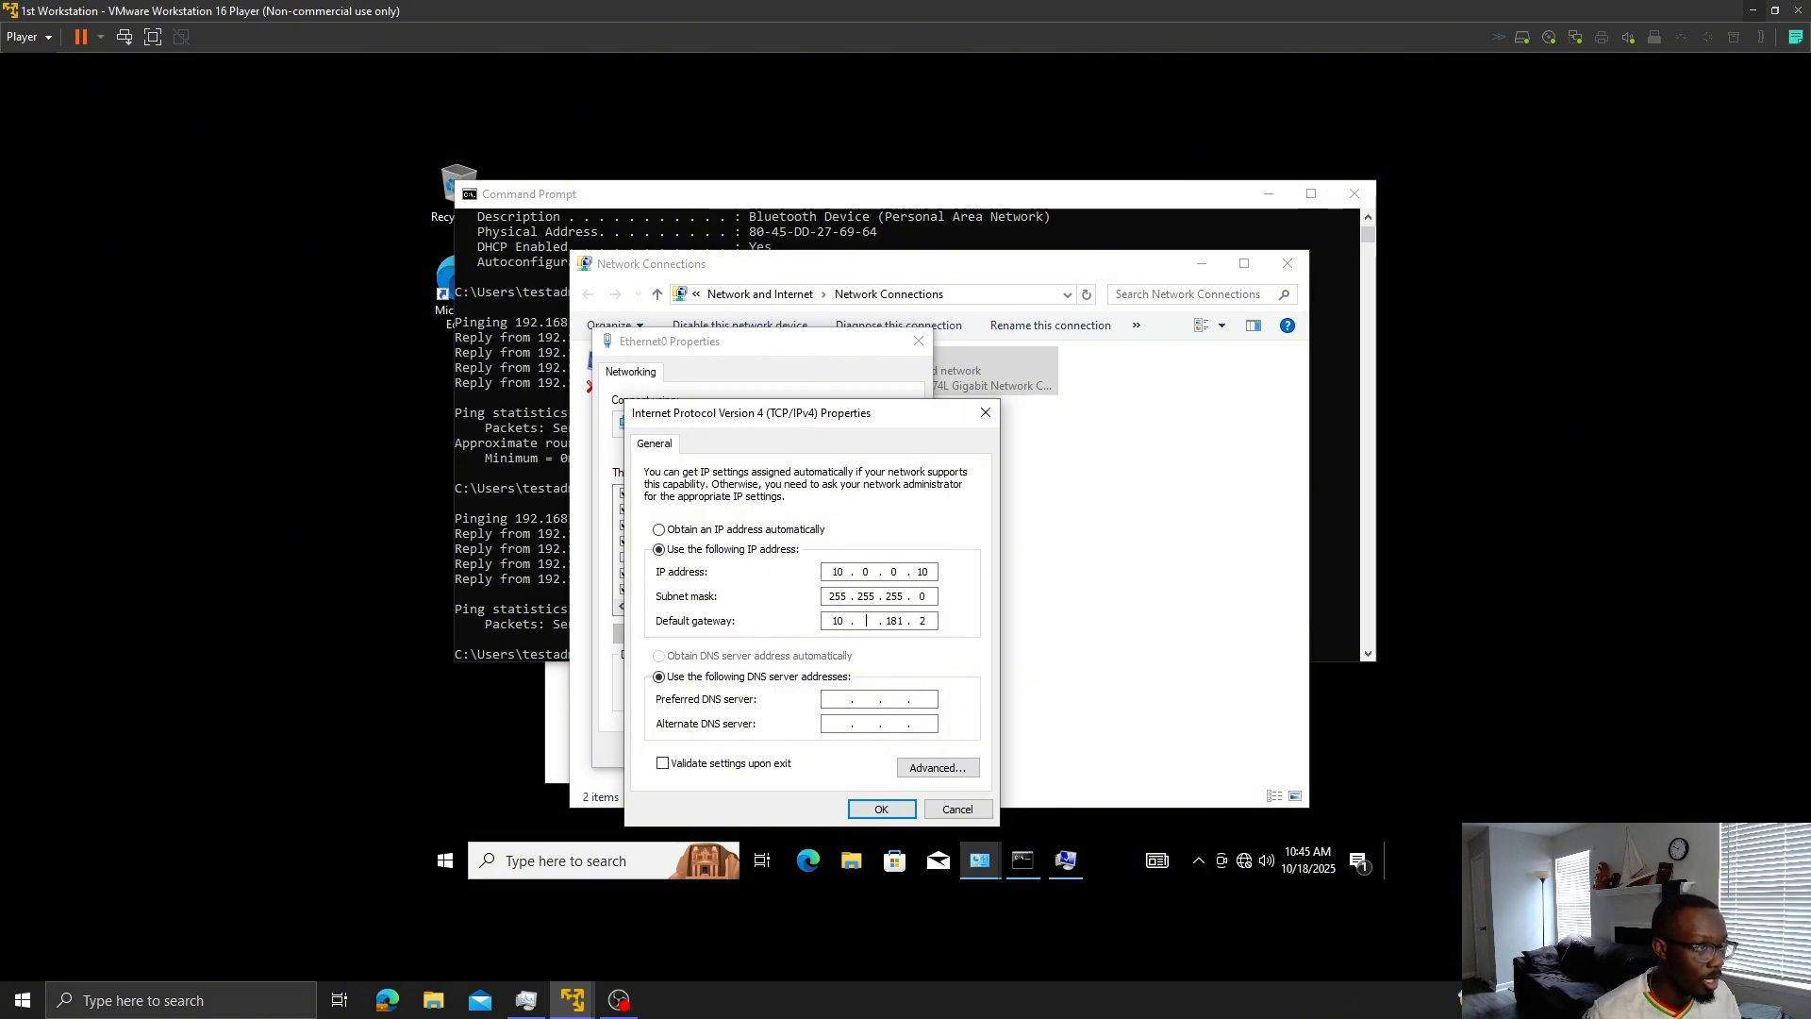
double_click(891, 621)
key(BackSpace)
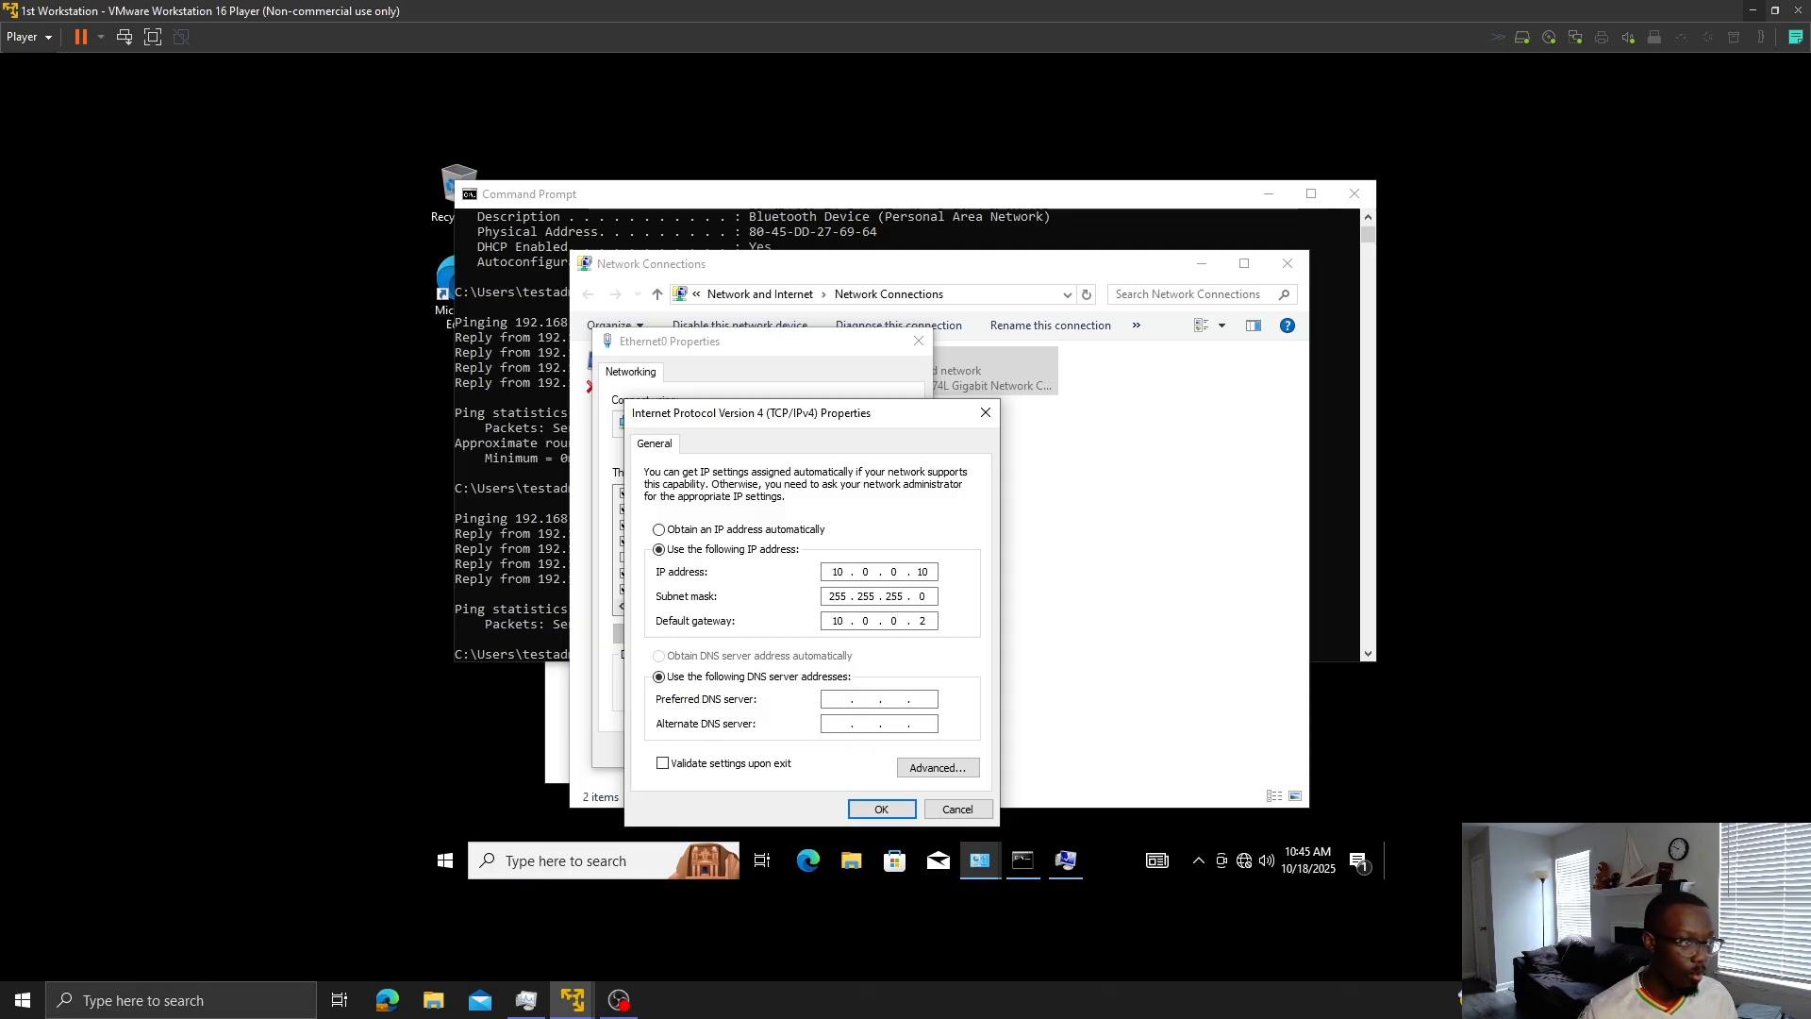
click(887, 809)
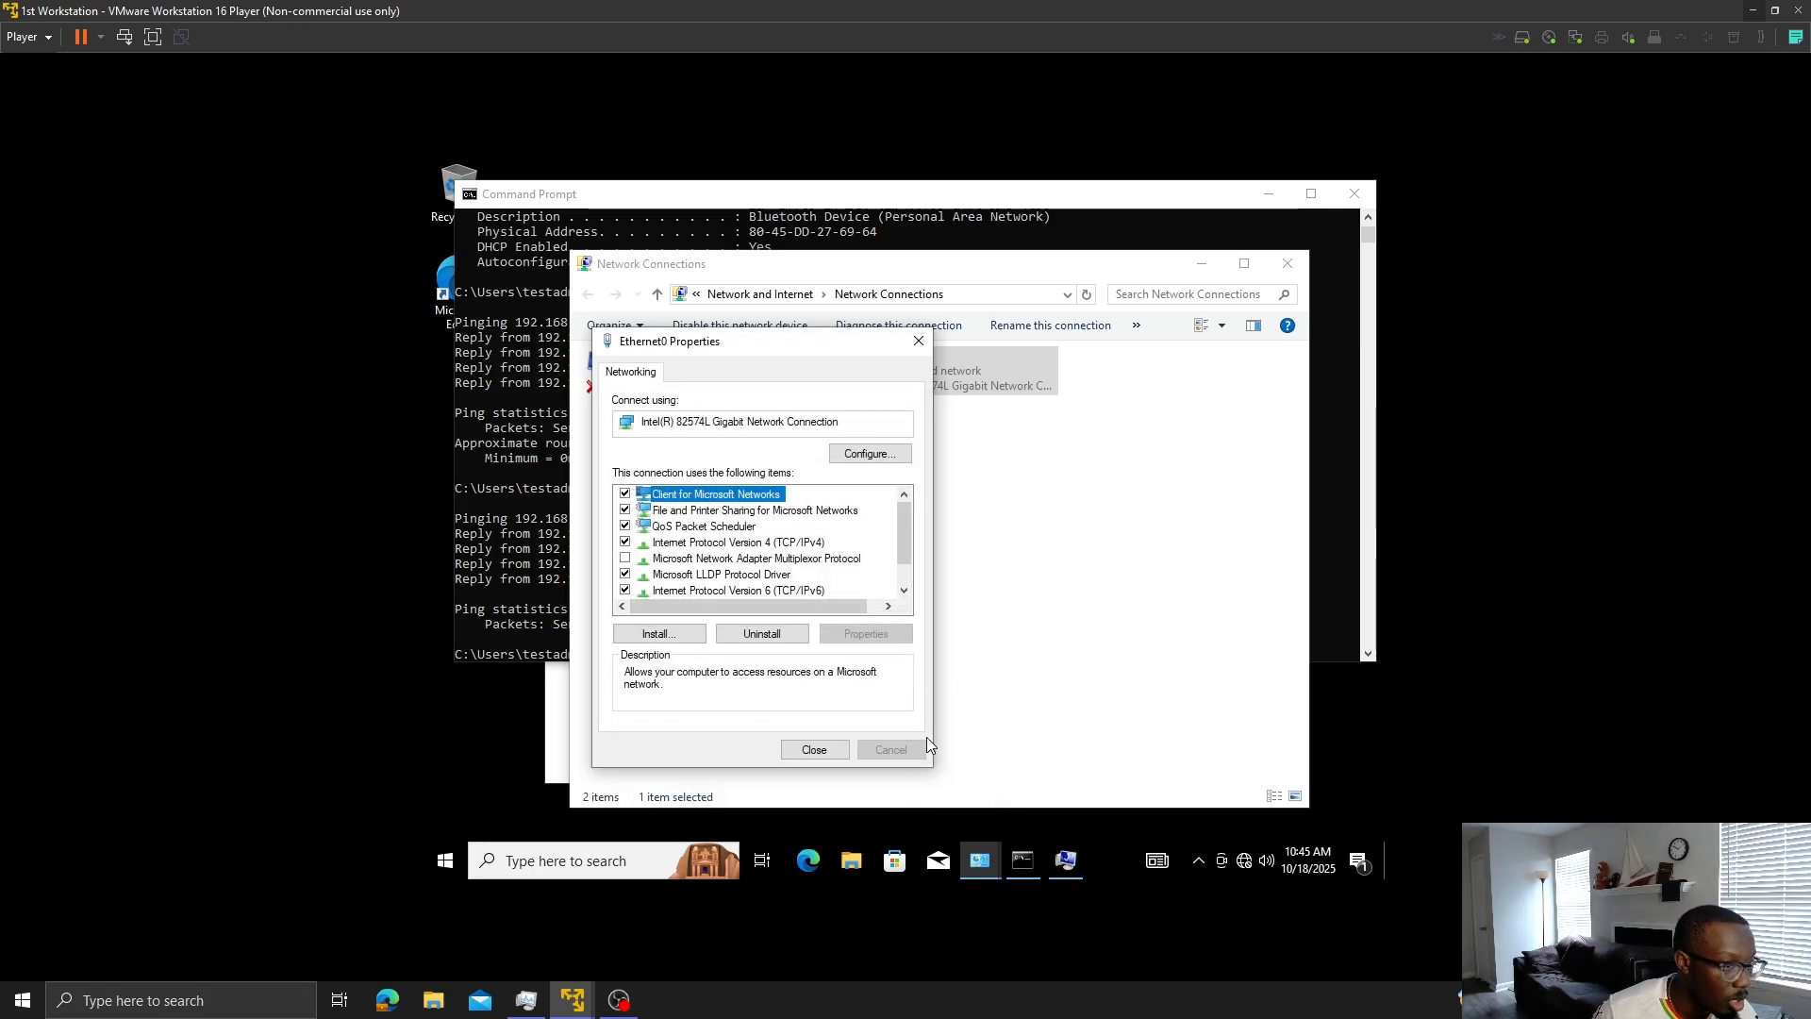
click(828, 752)
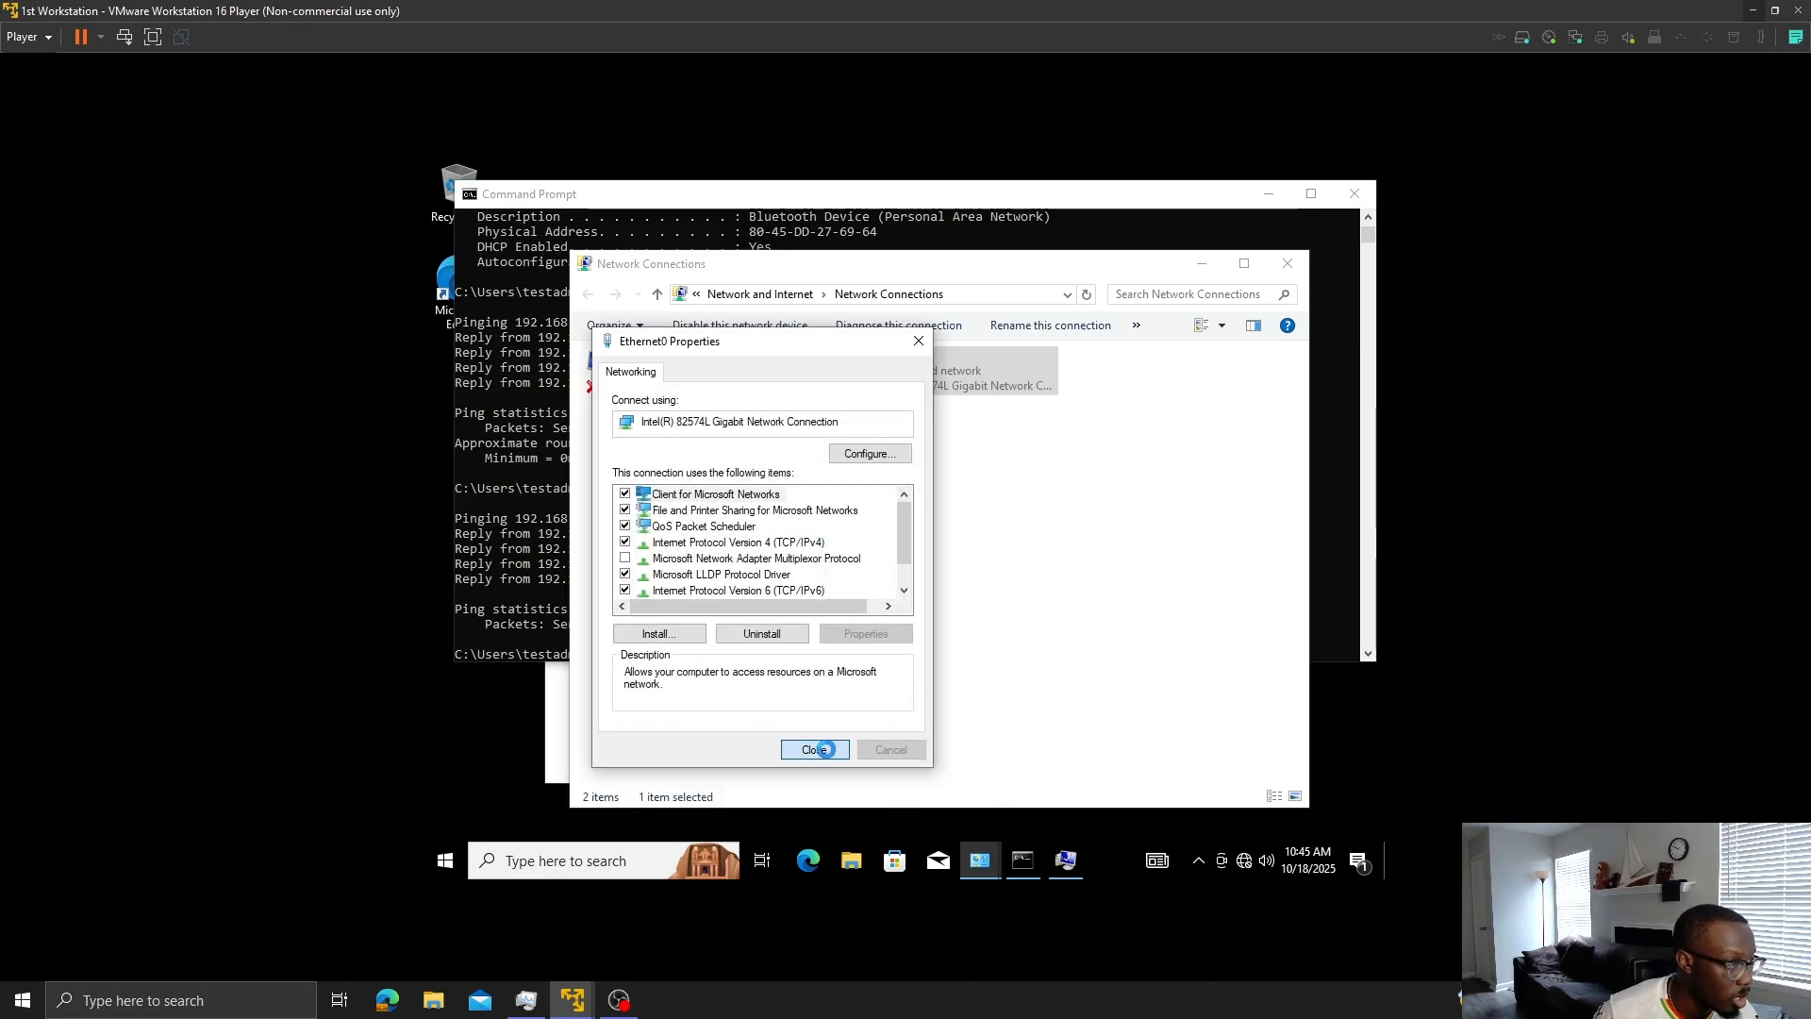
click(1209, 263)
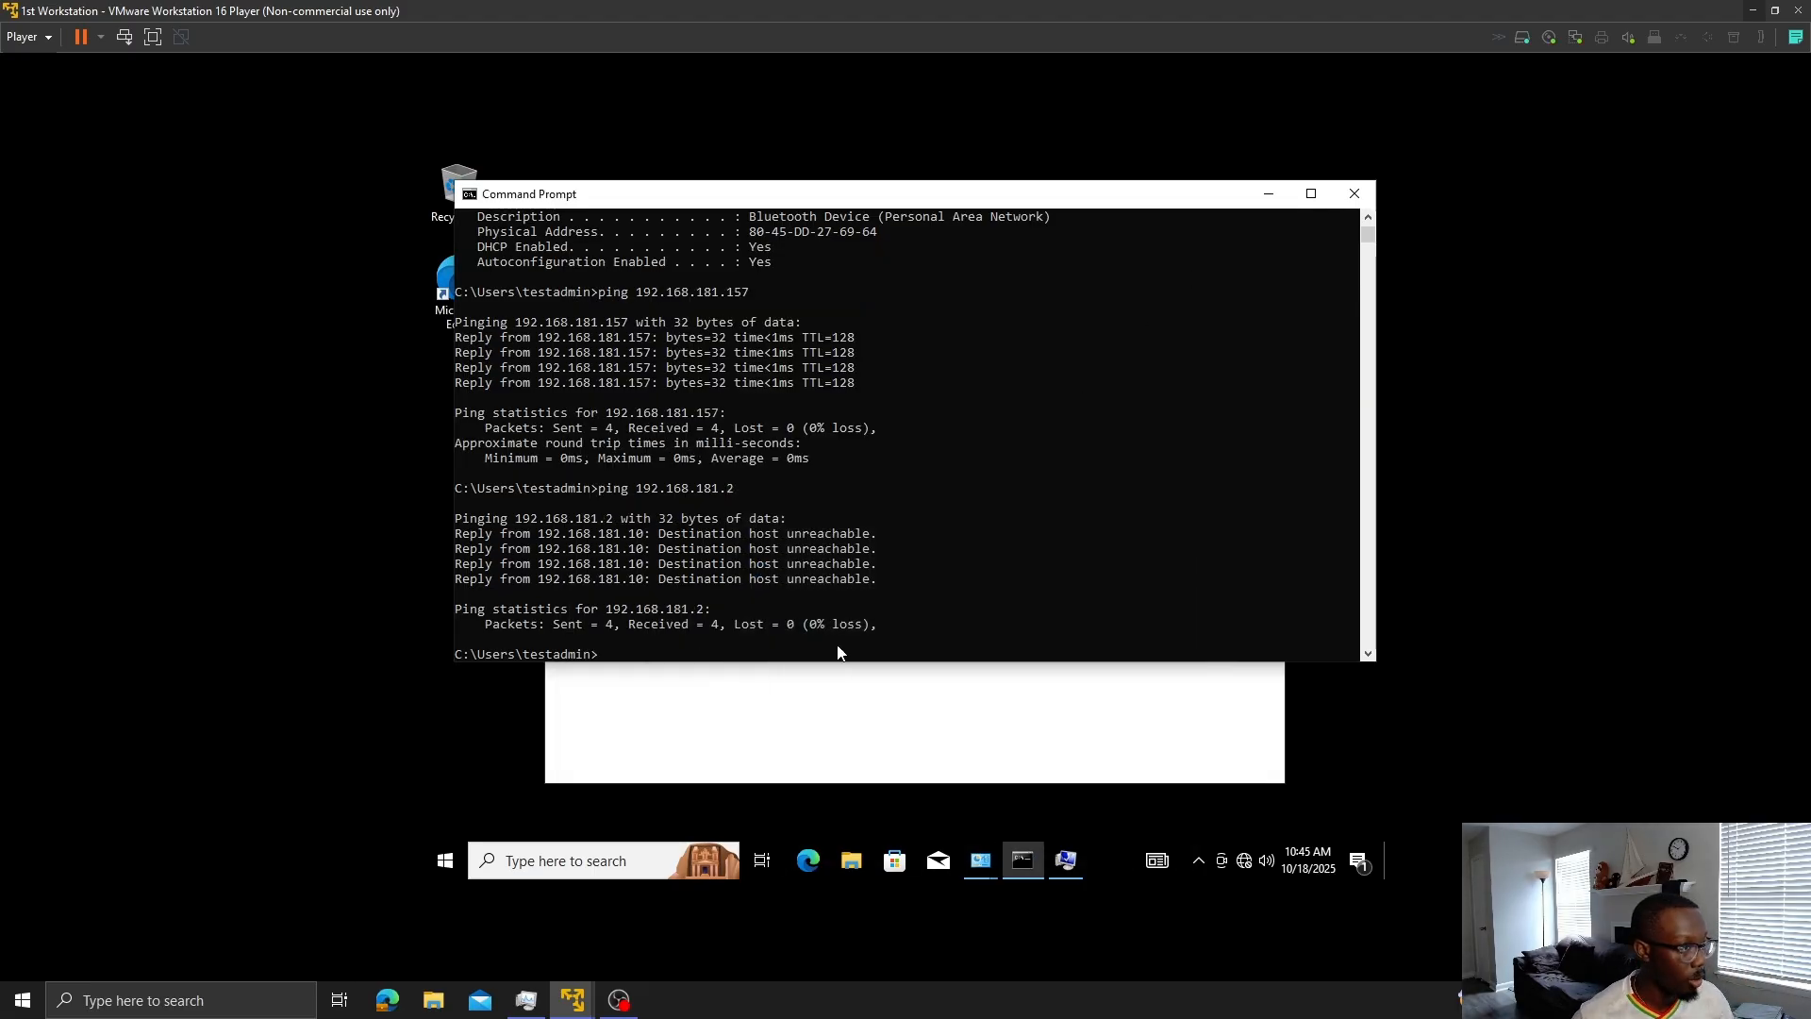
click(815, 638)
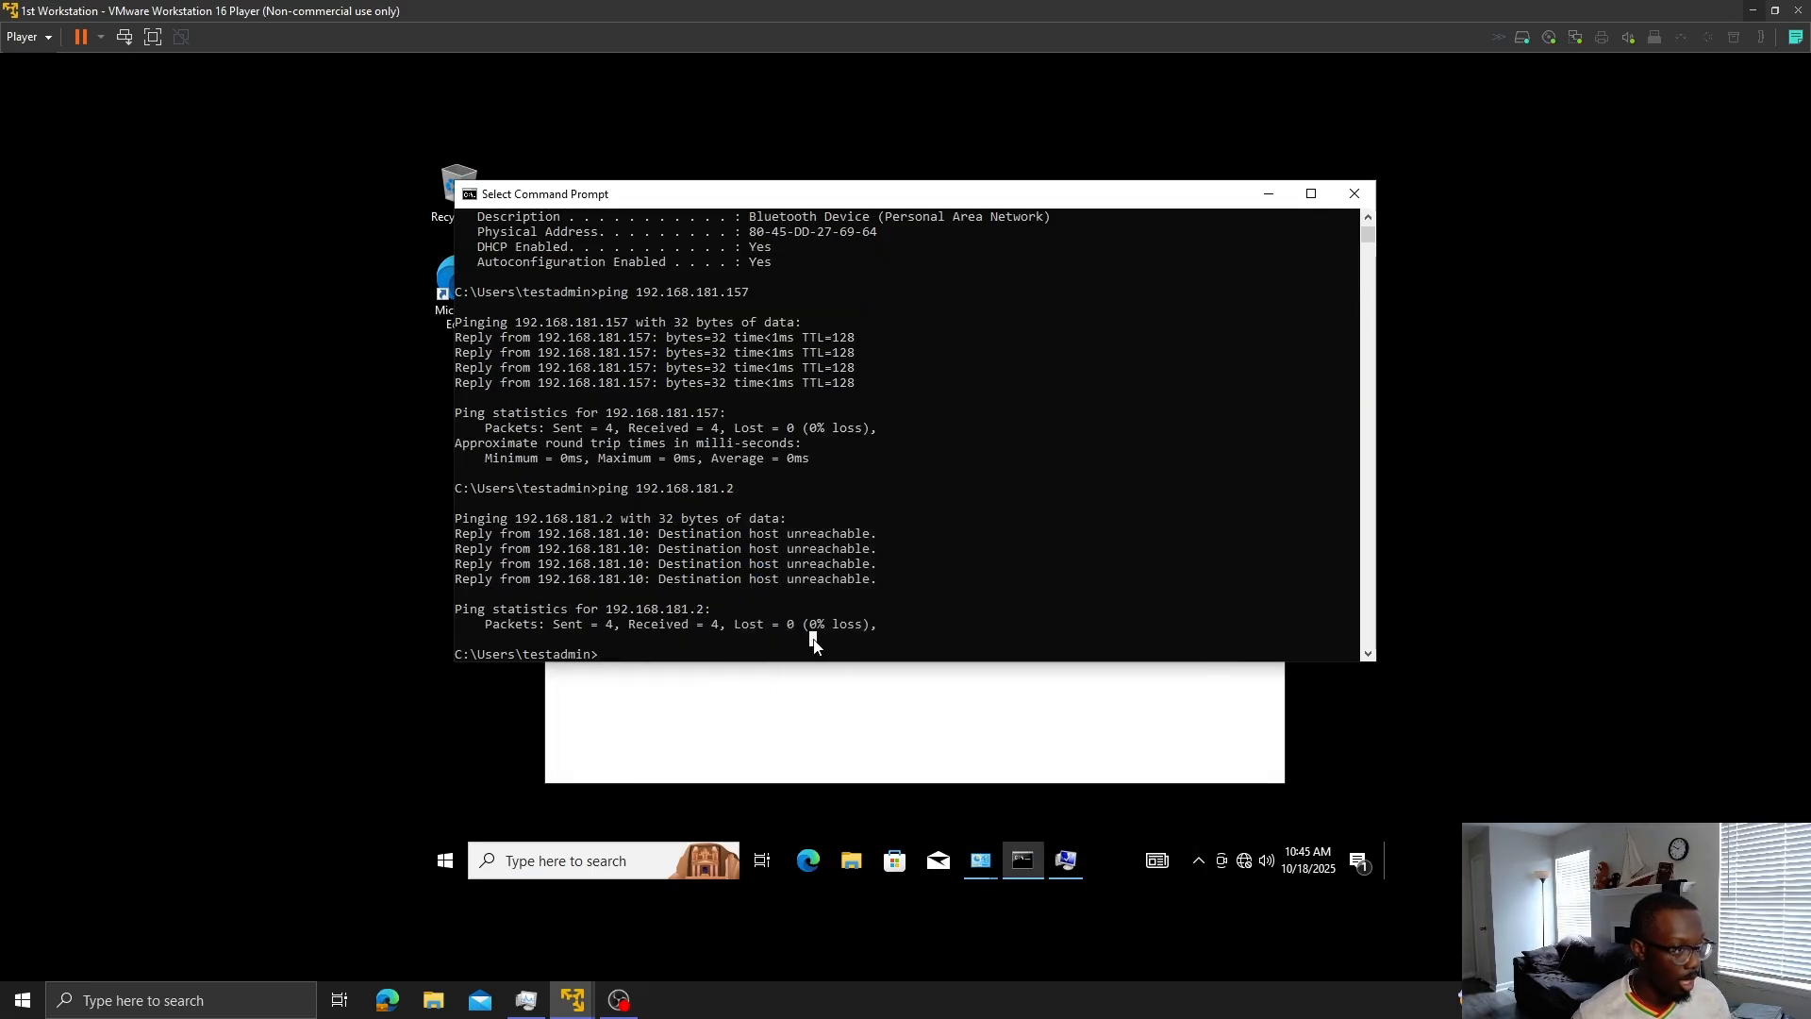
click(700, 653)
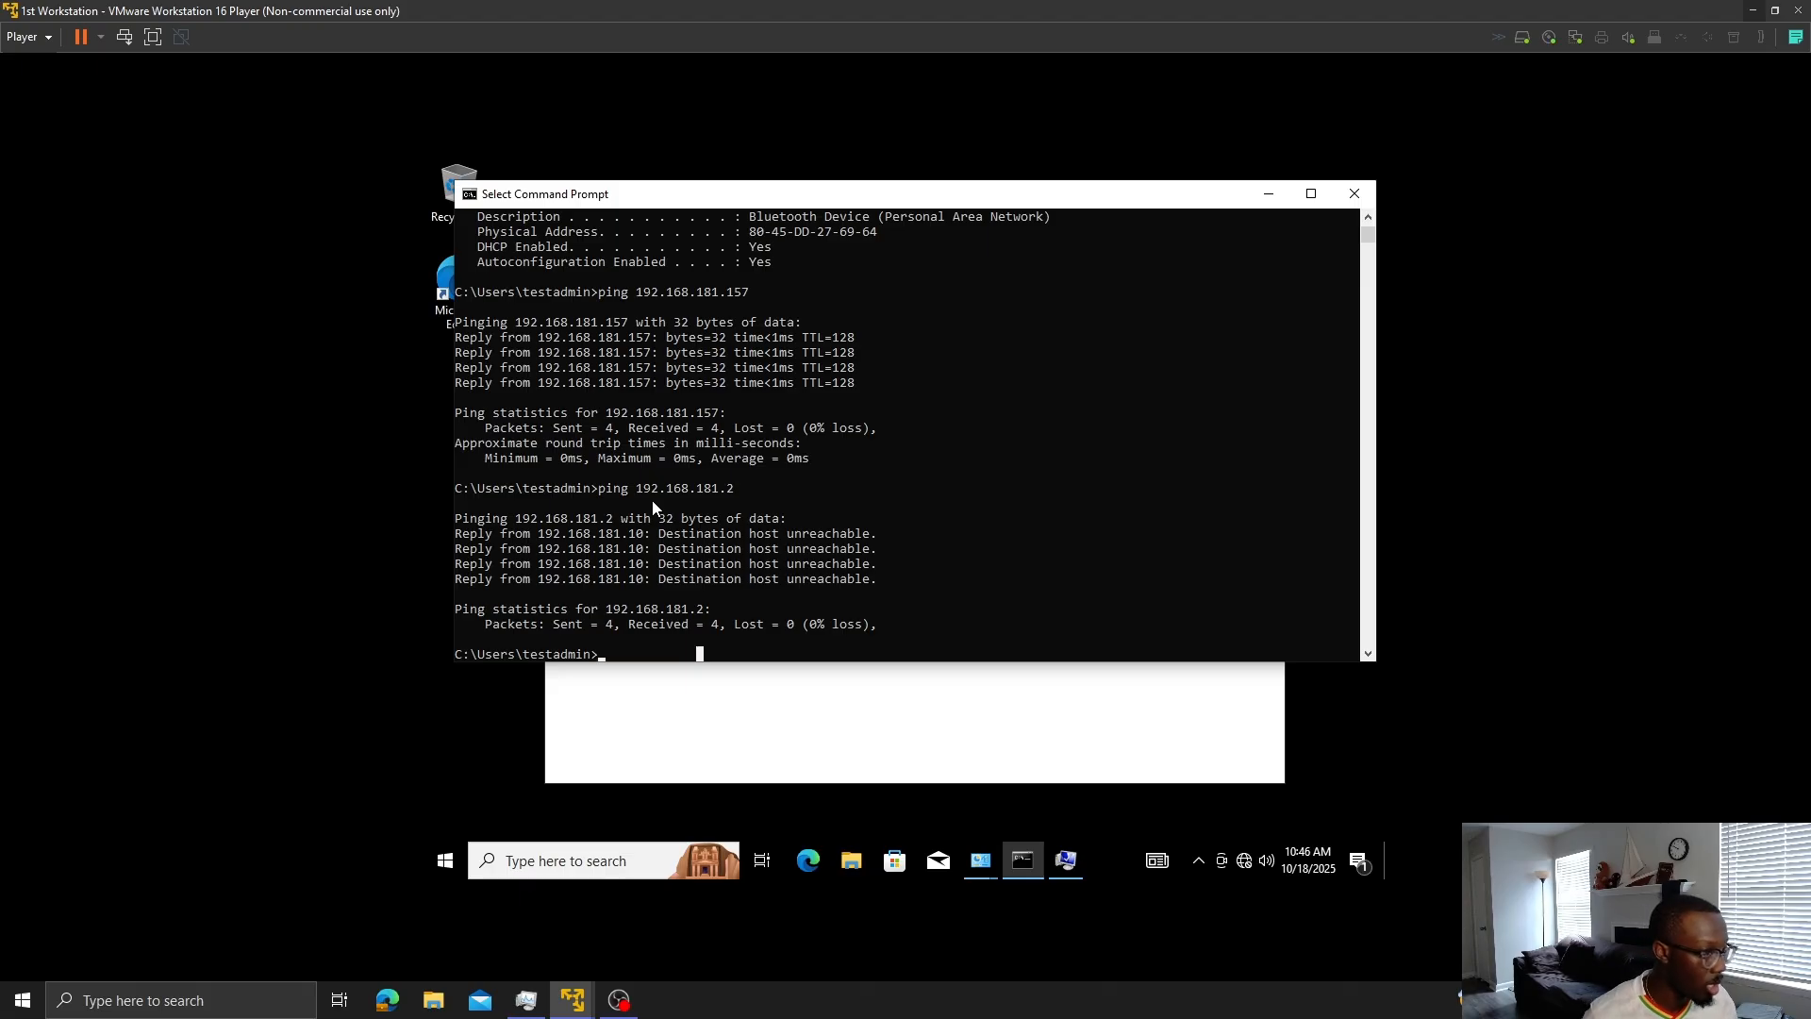
click(717, 741)
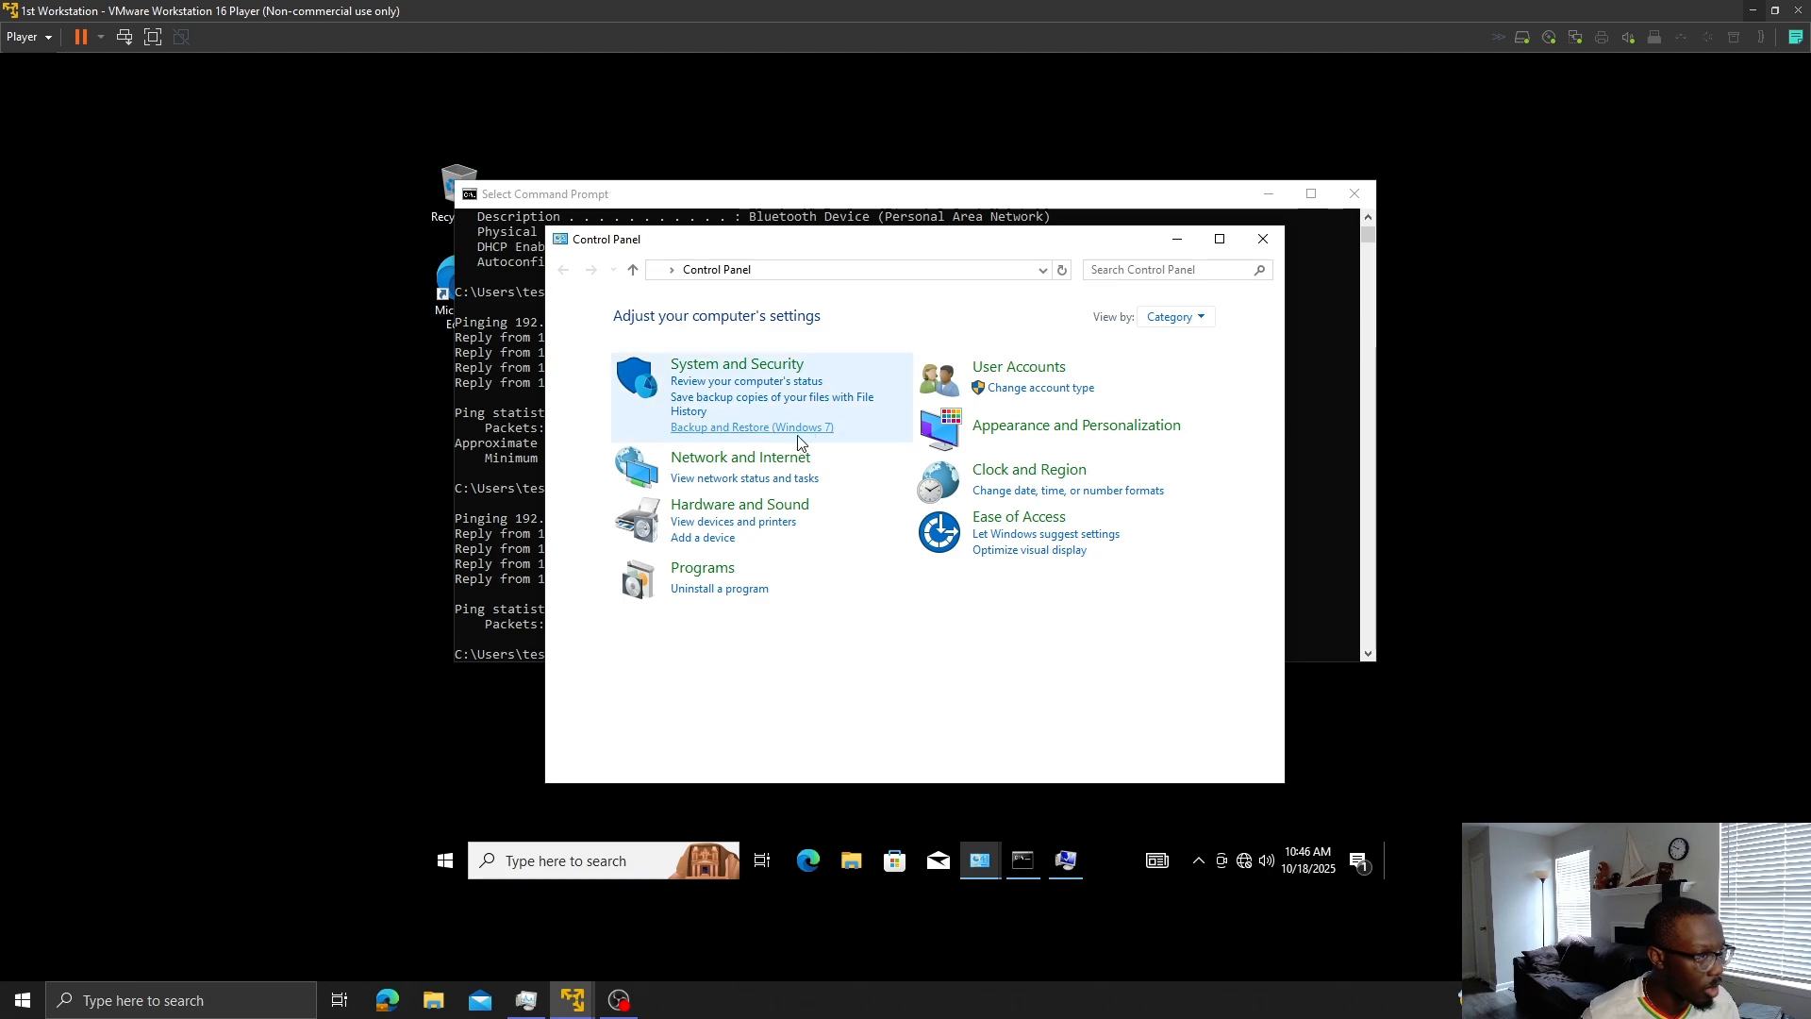
click(779, 458)
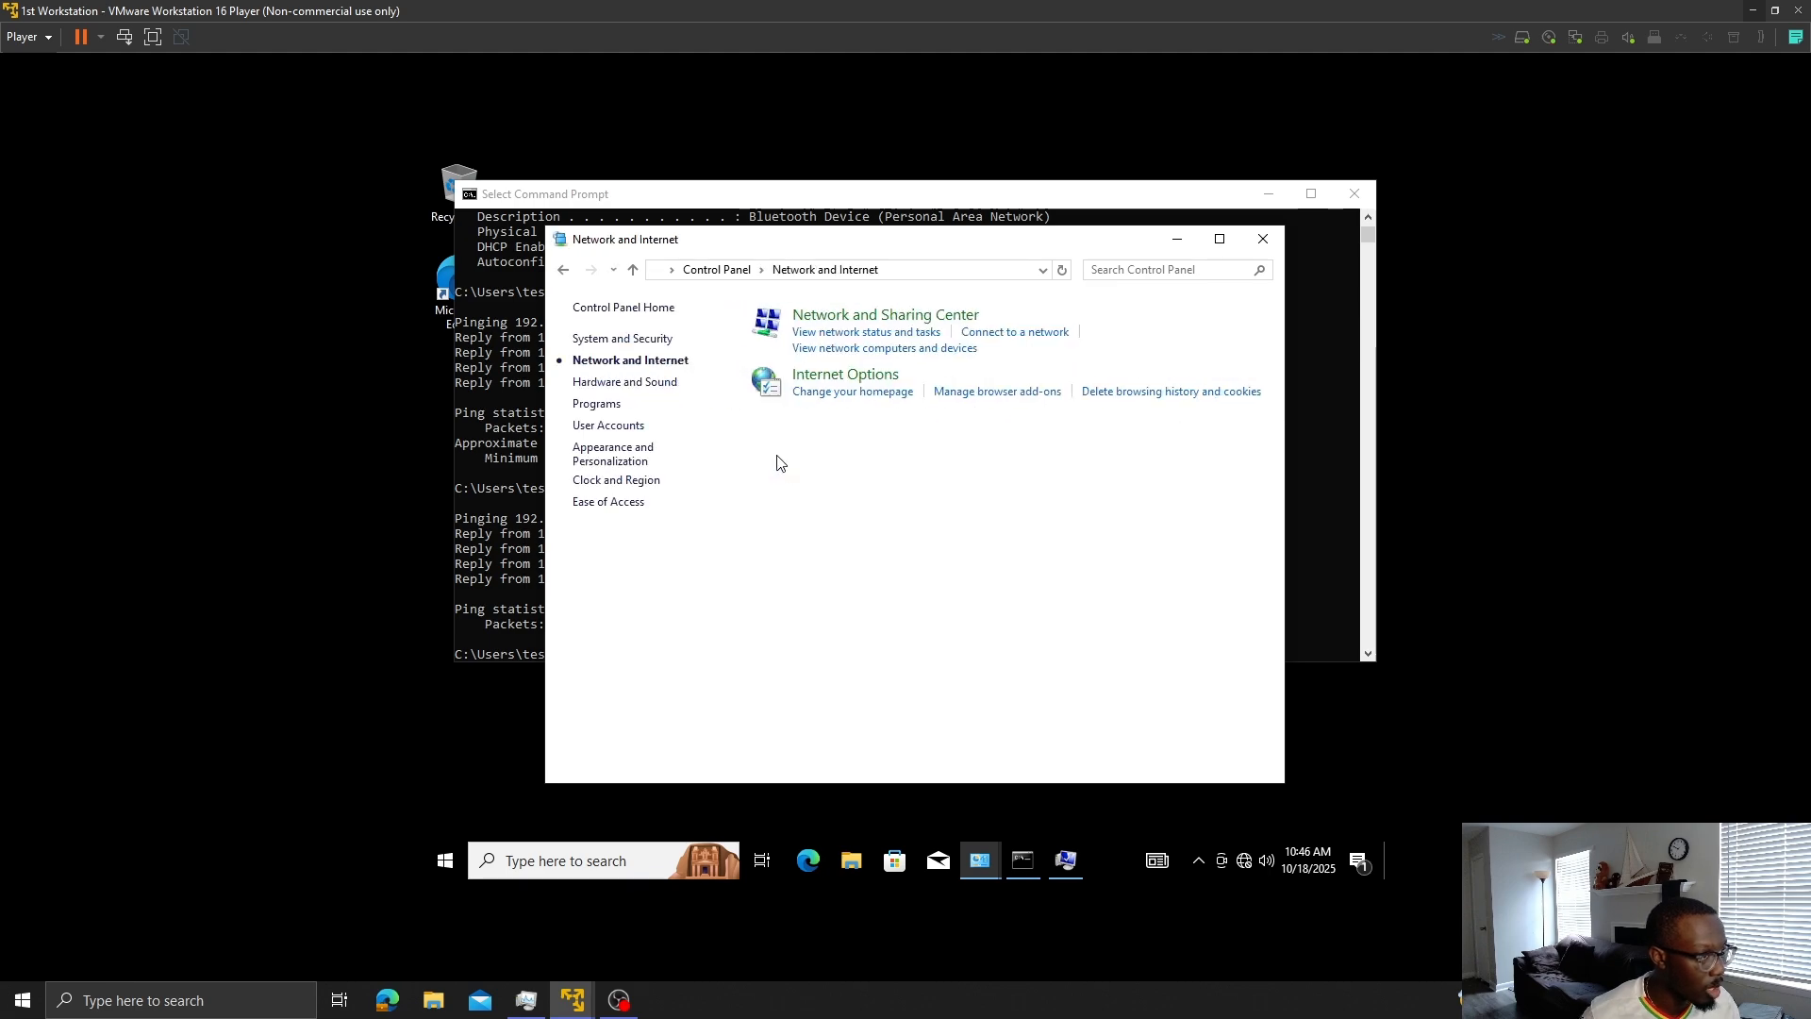
click(868, 318)
click(643, 350)
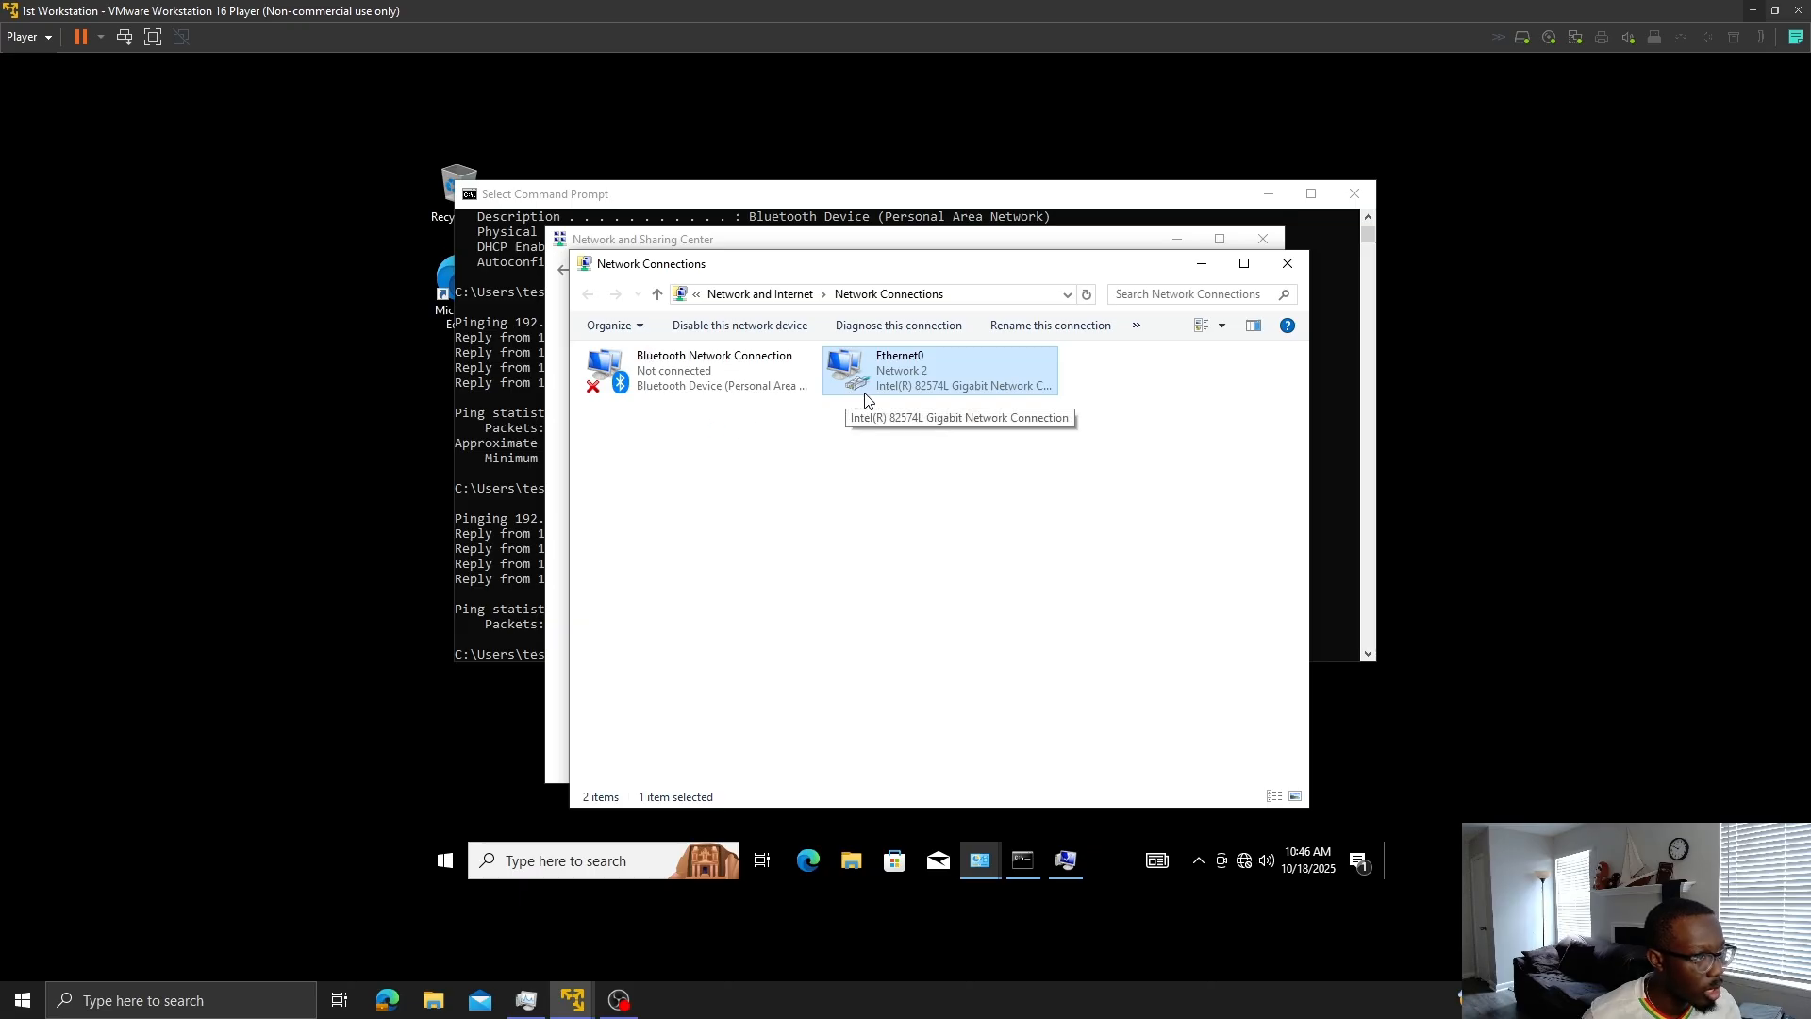
right_click(936, 368)
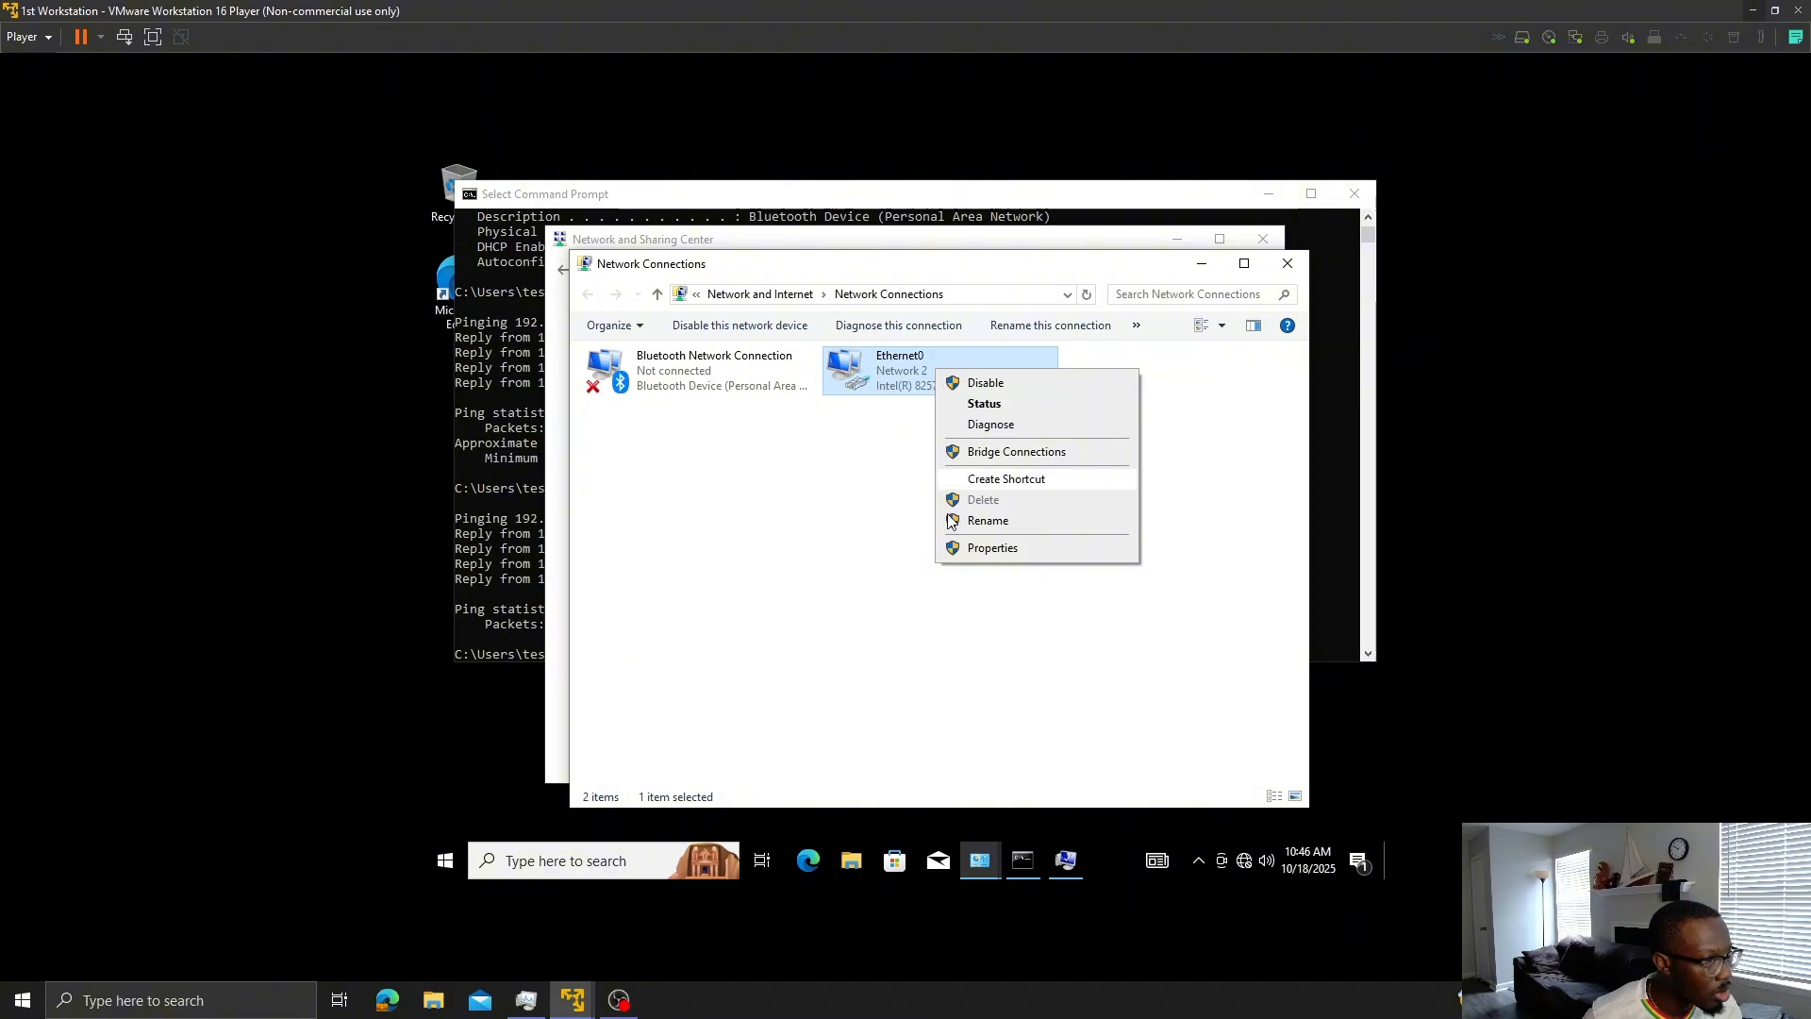
click(976, 552)
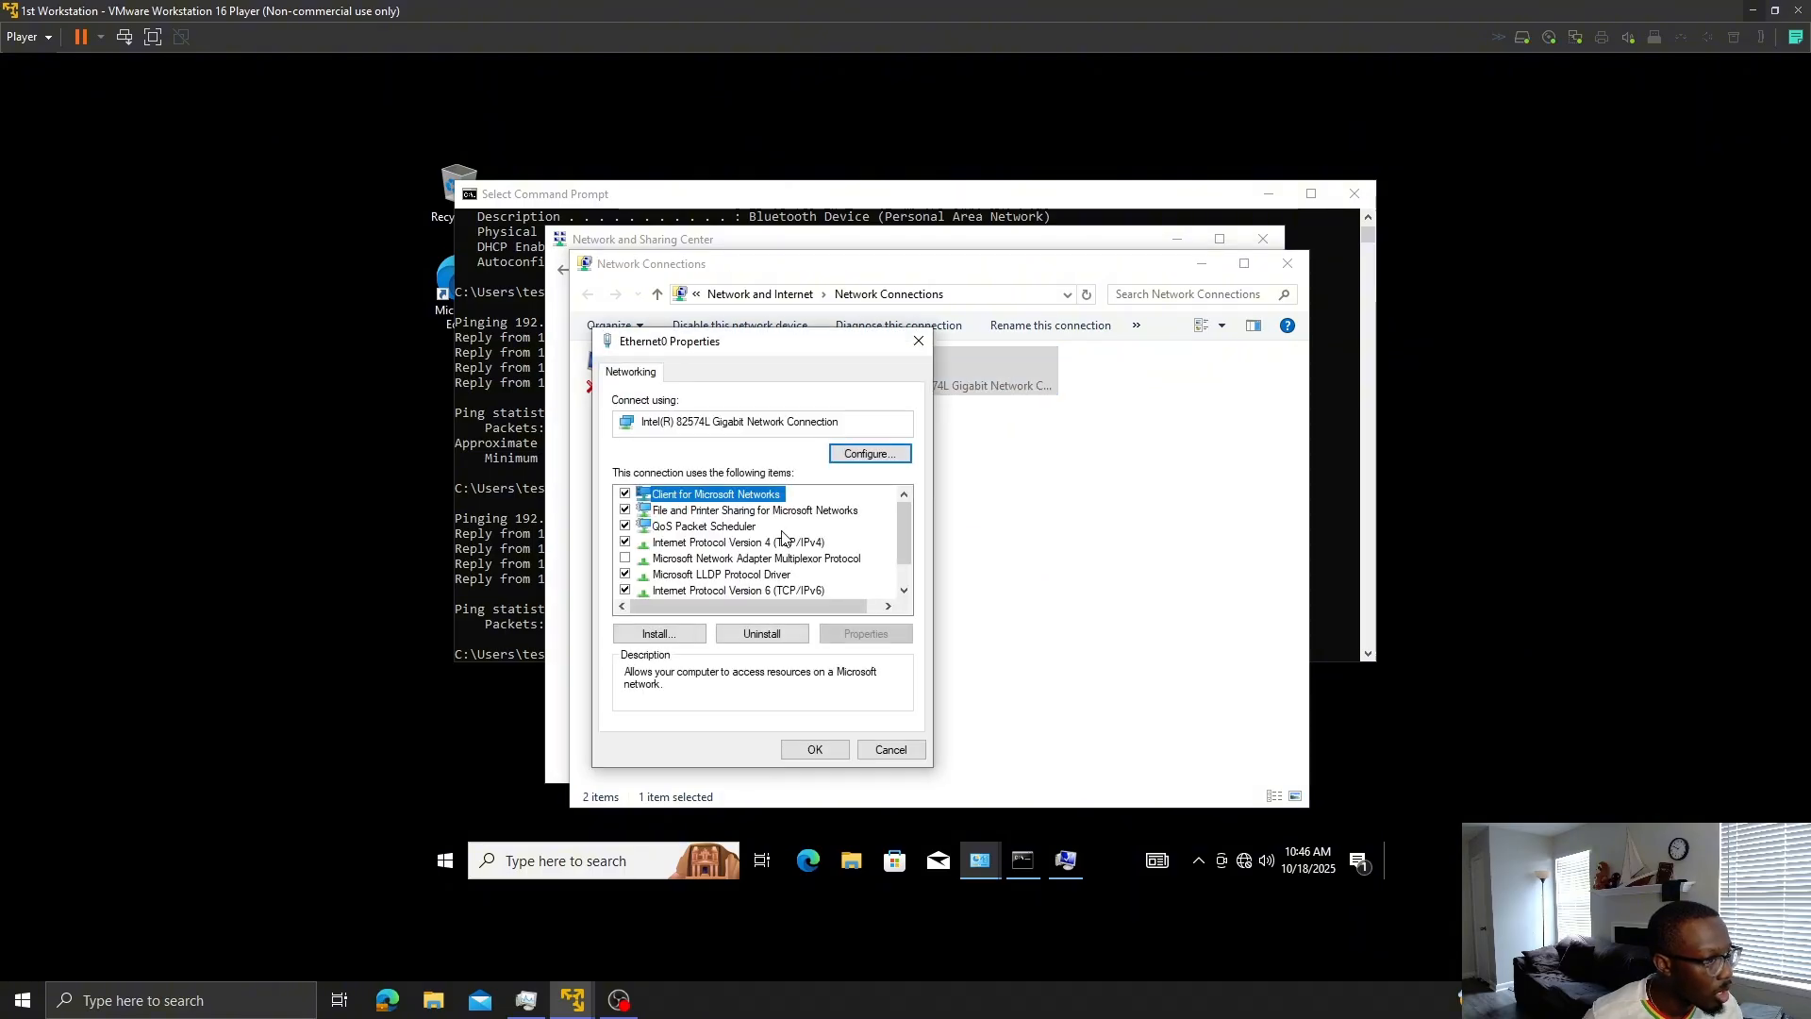
double_click(764, 543)
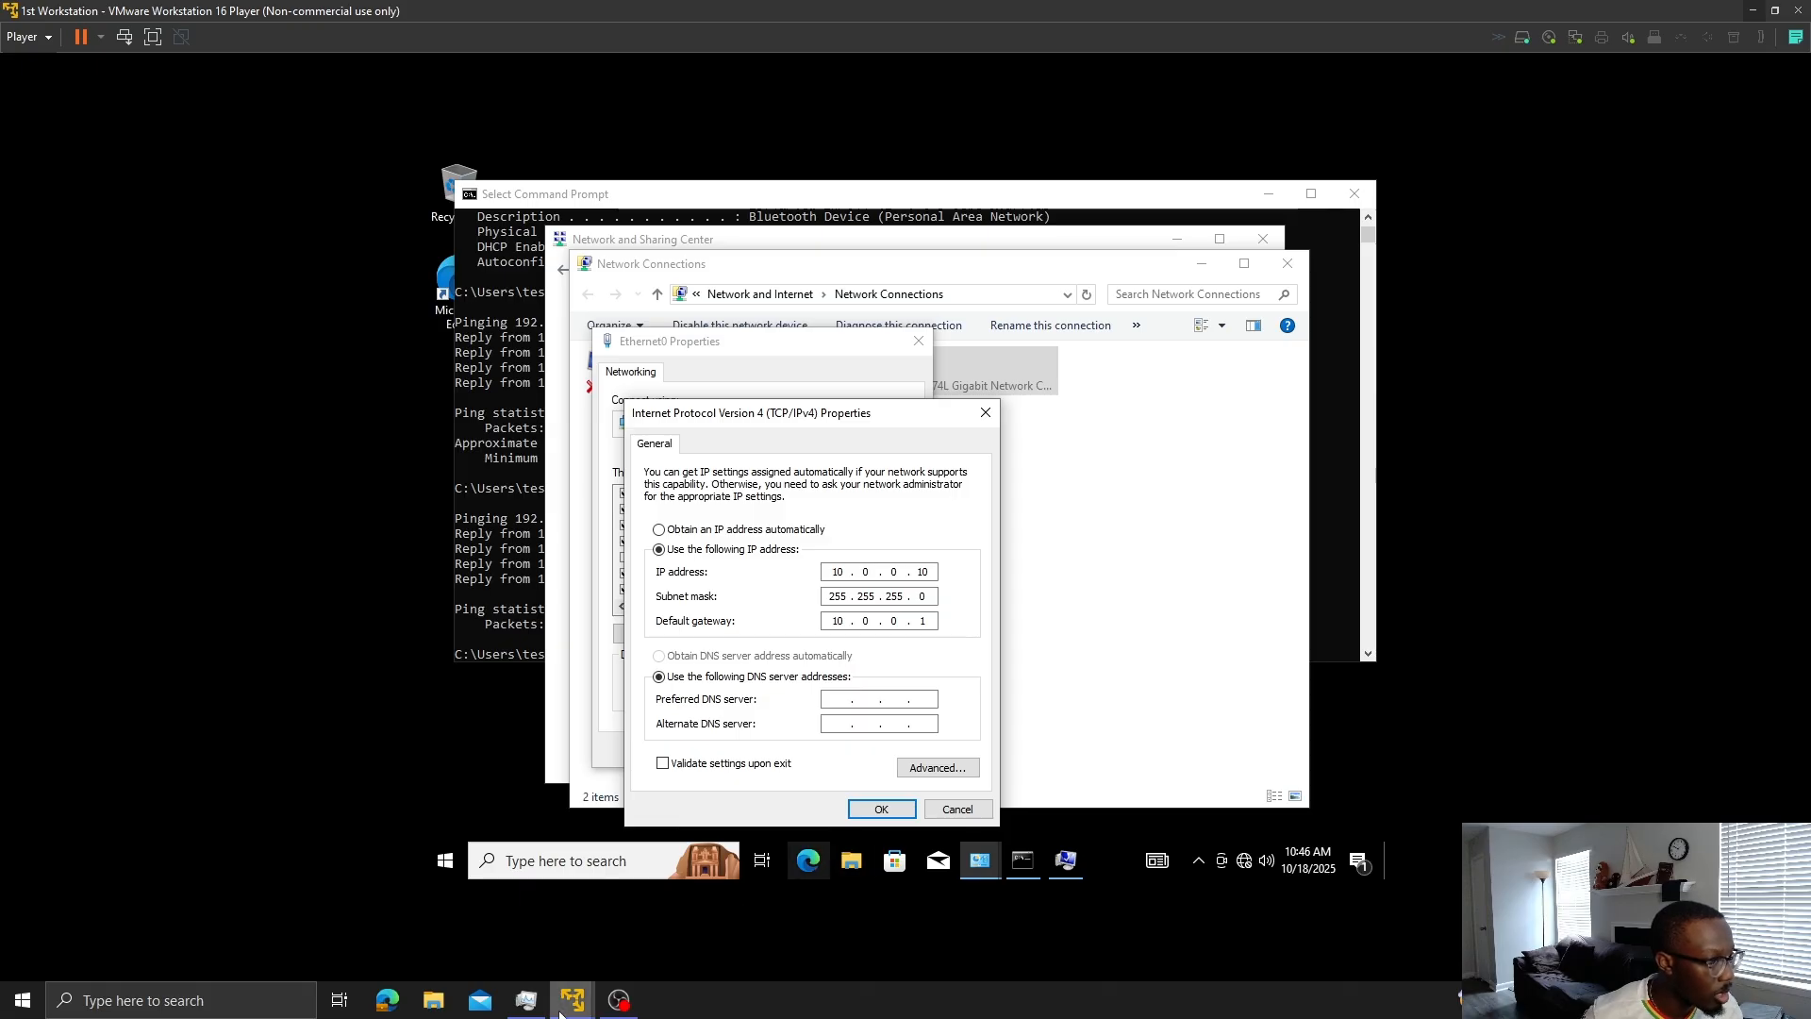
mouse_move(573, 999)
click(633, 887)
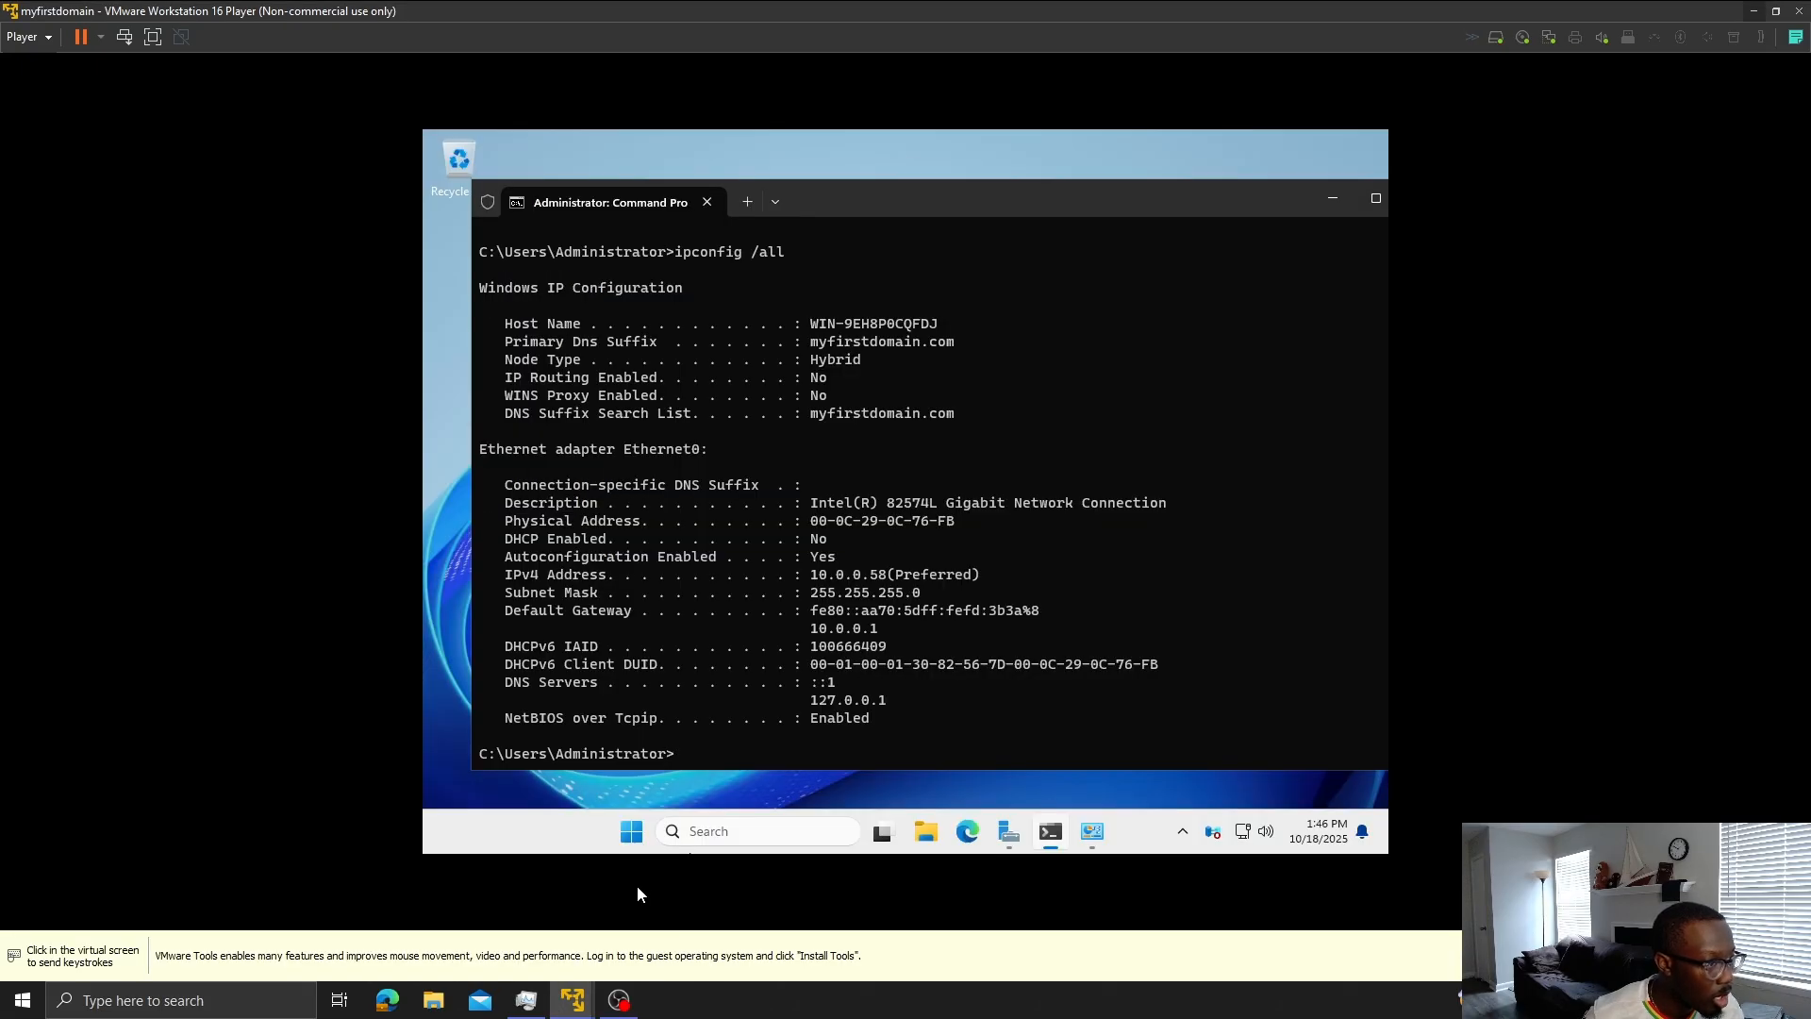
mouse_move(572, 1000)
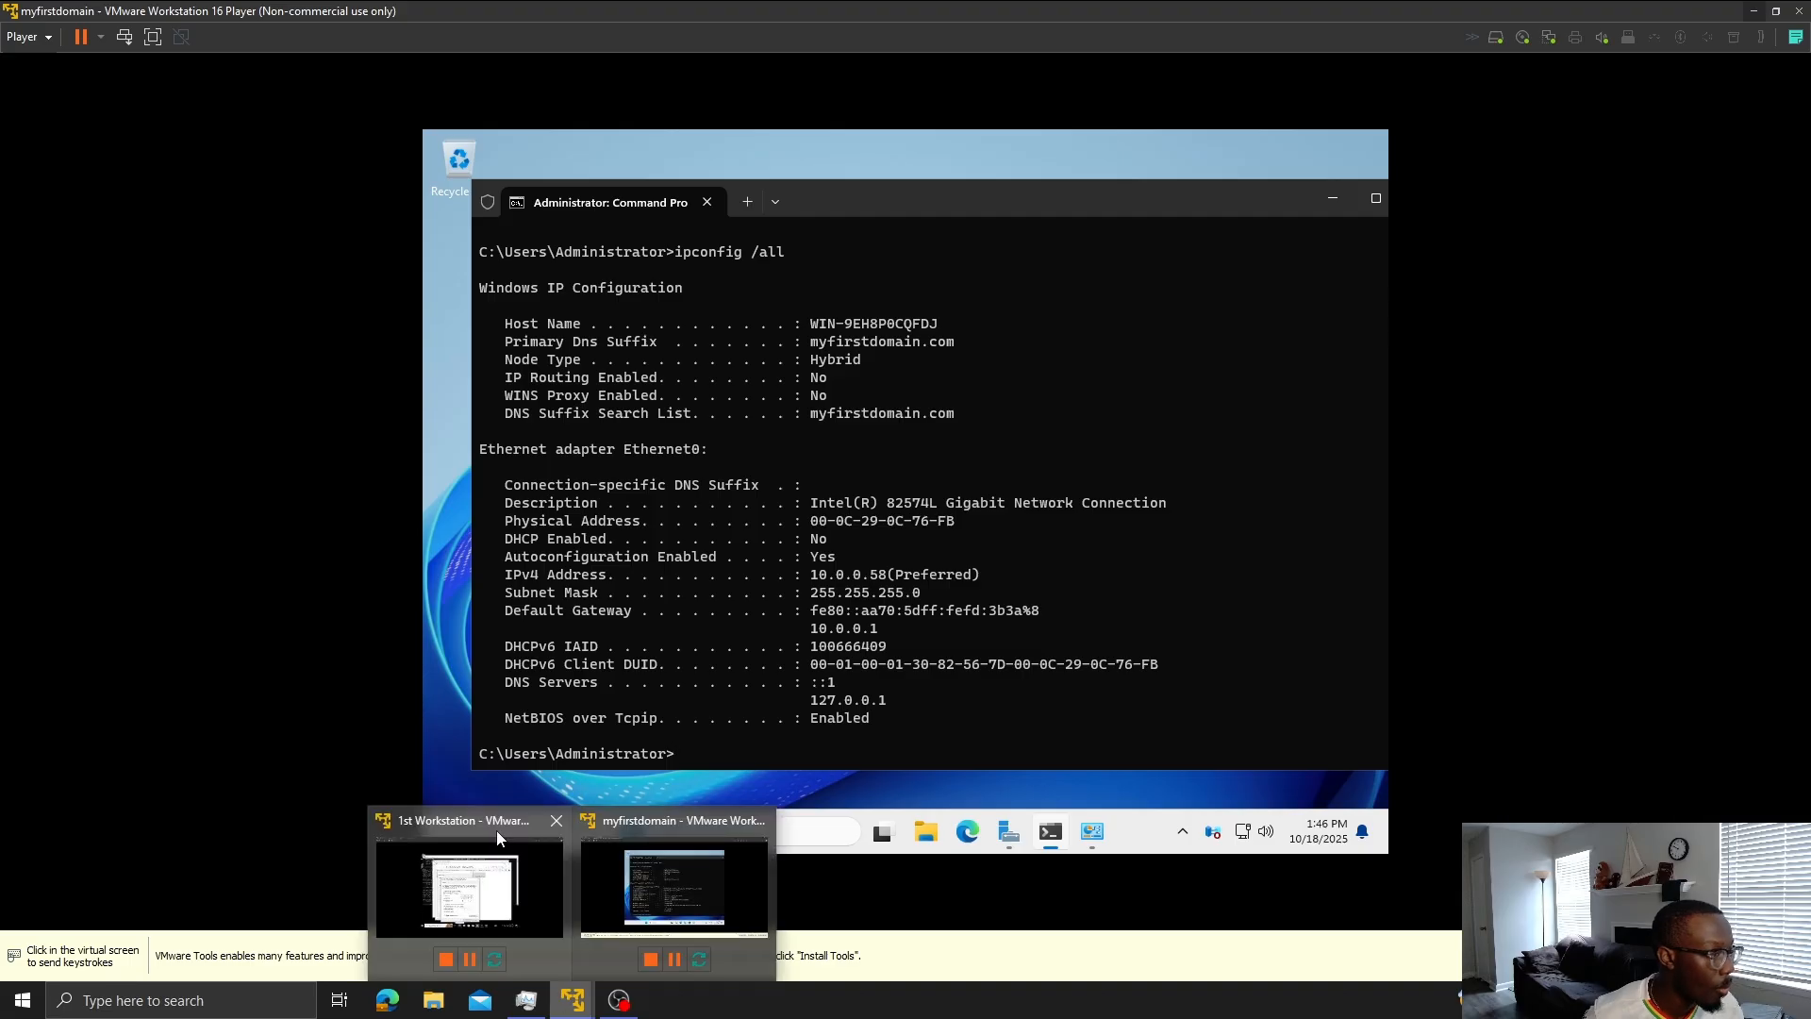
click(497, 839)
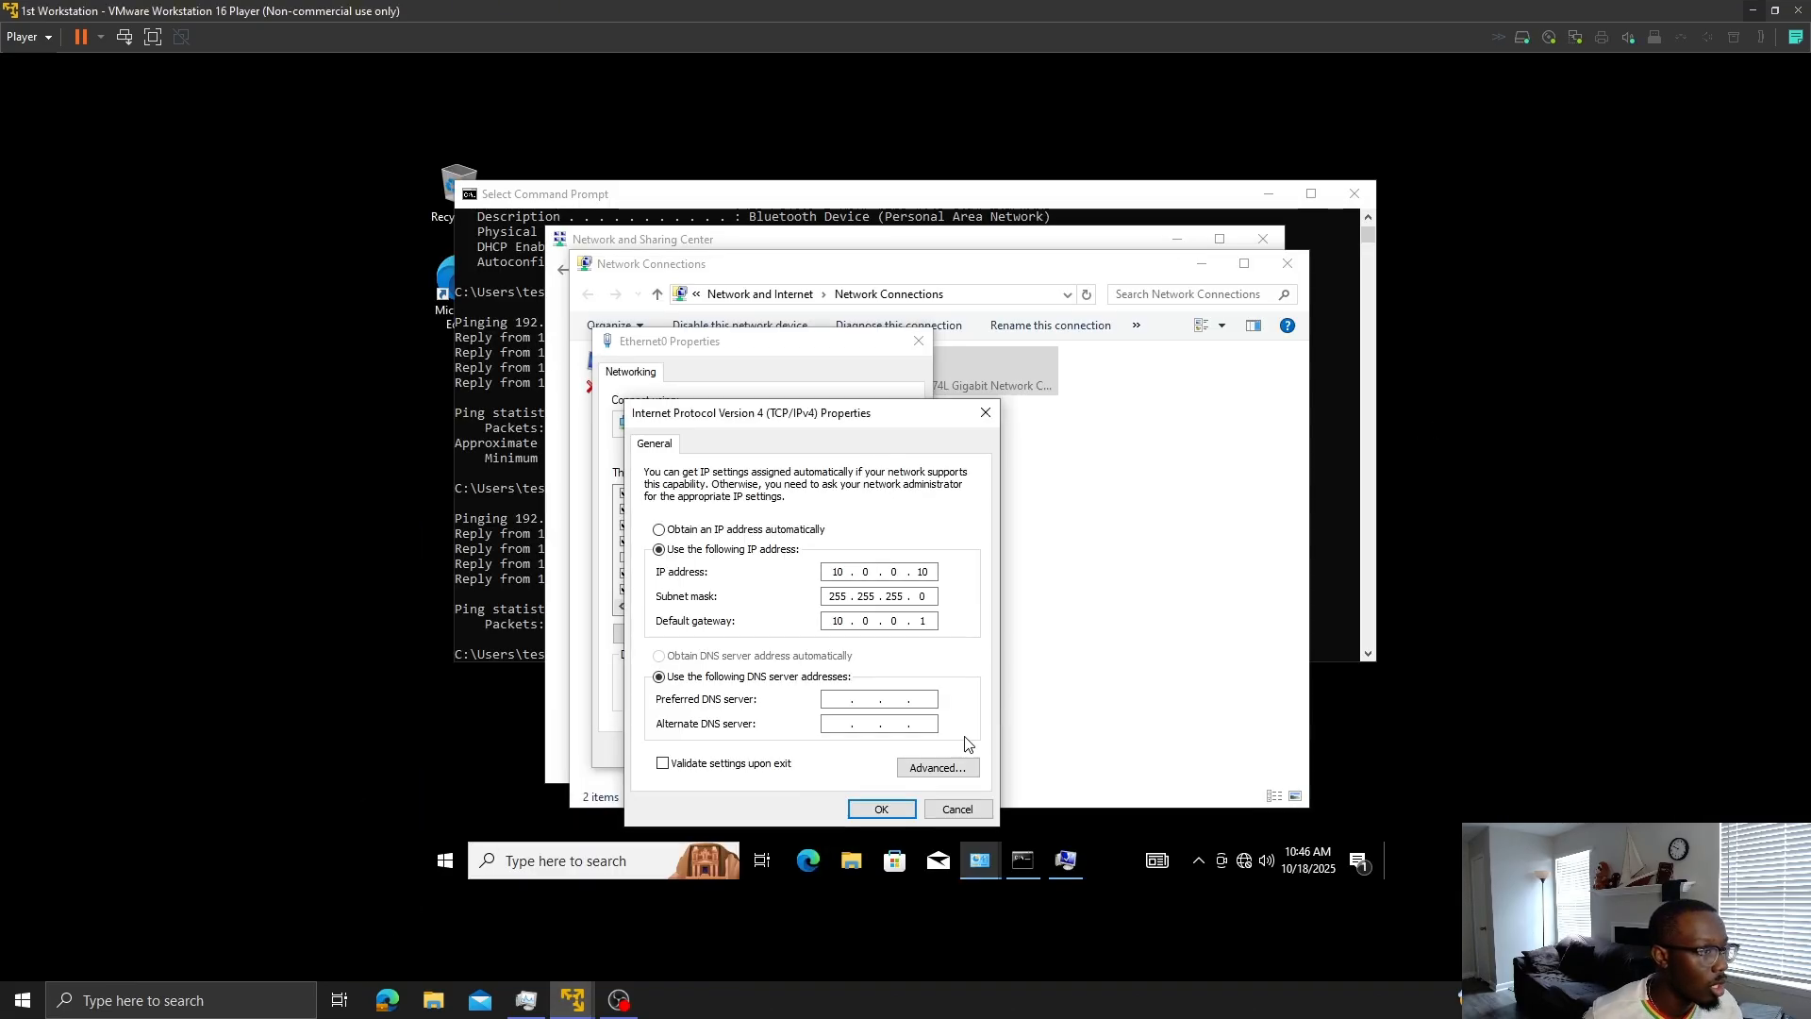
click(882, 811)
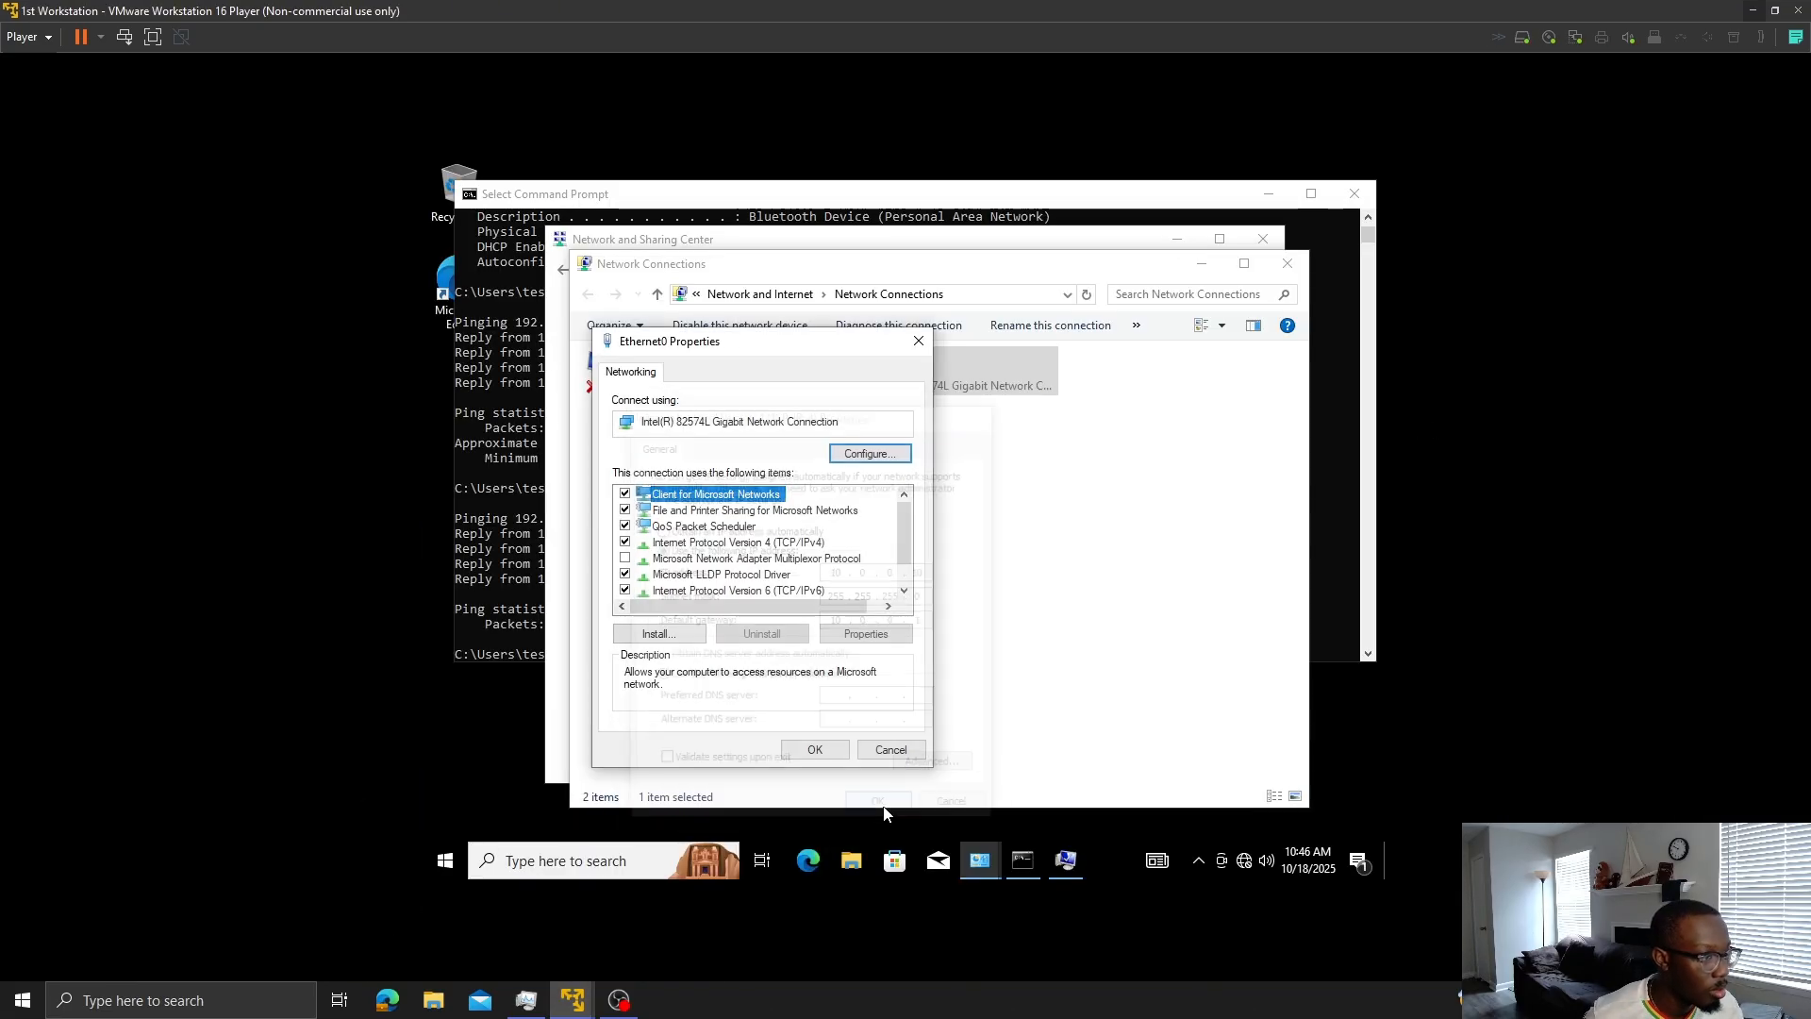
click(811, 745)
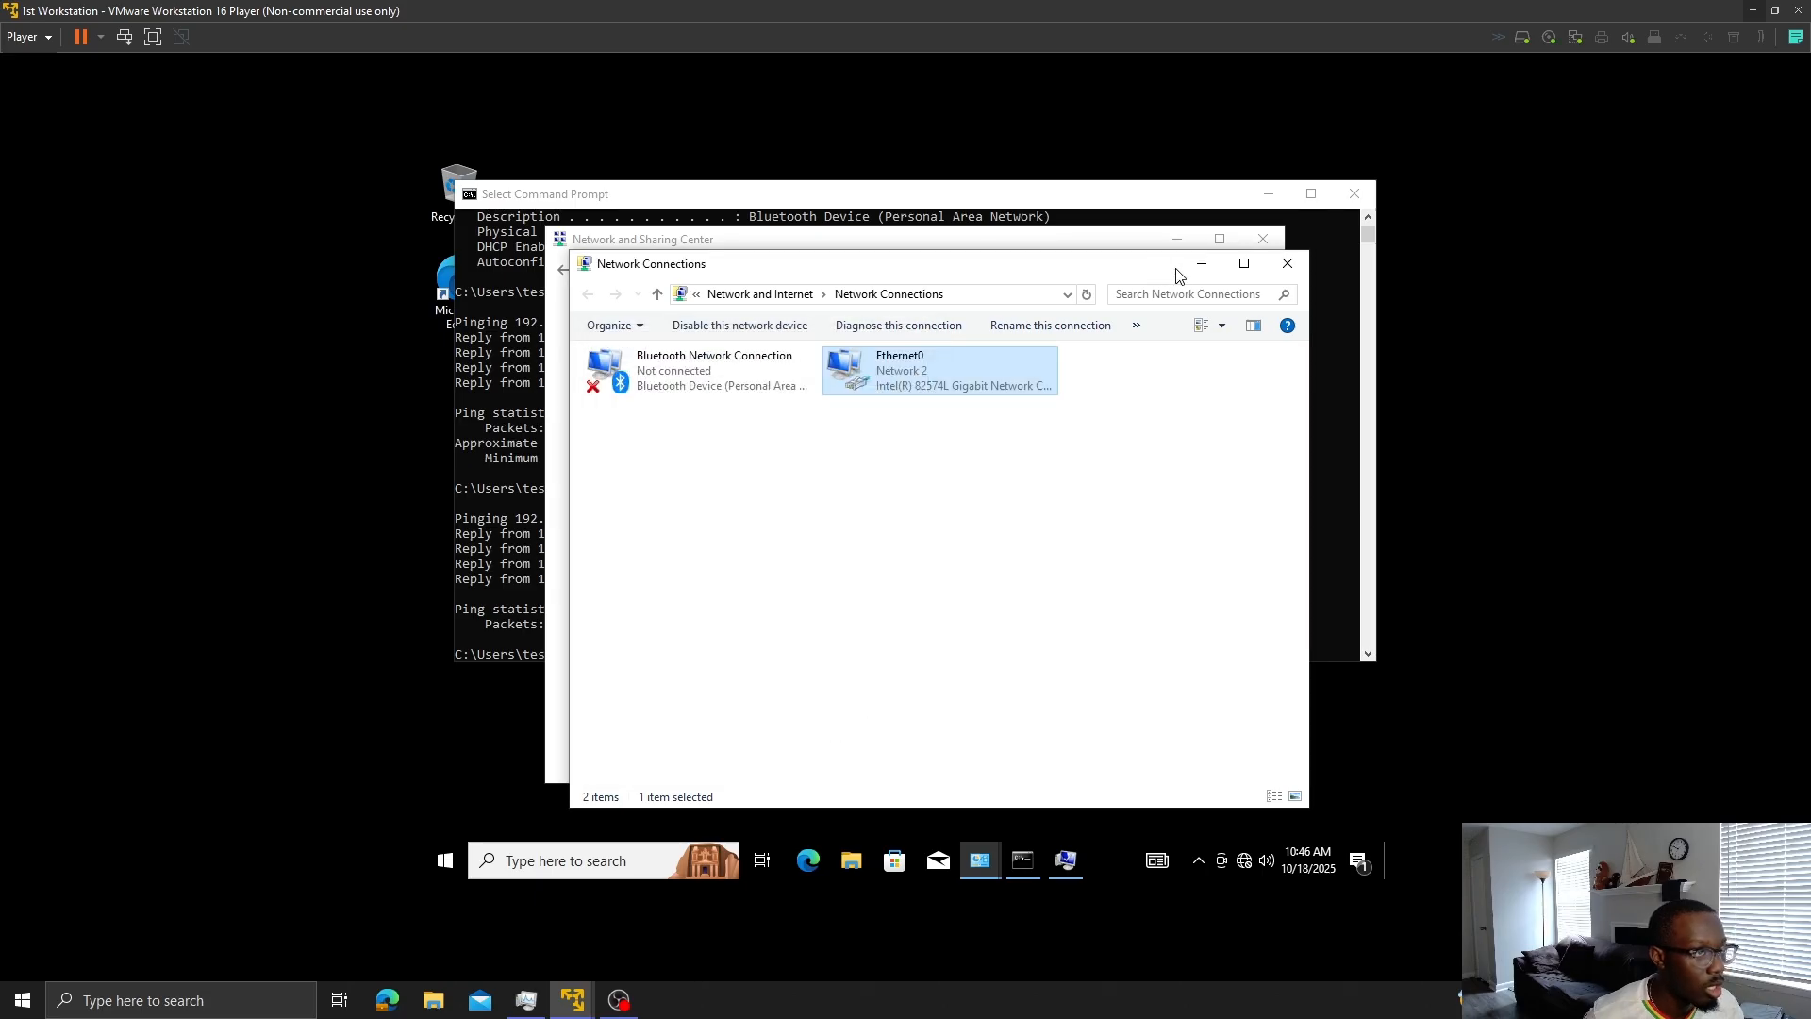
click(1202, 264)
click(1174, 230)
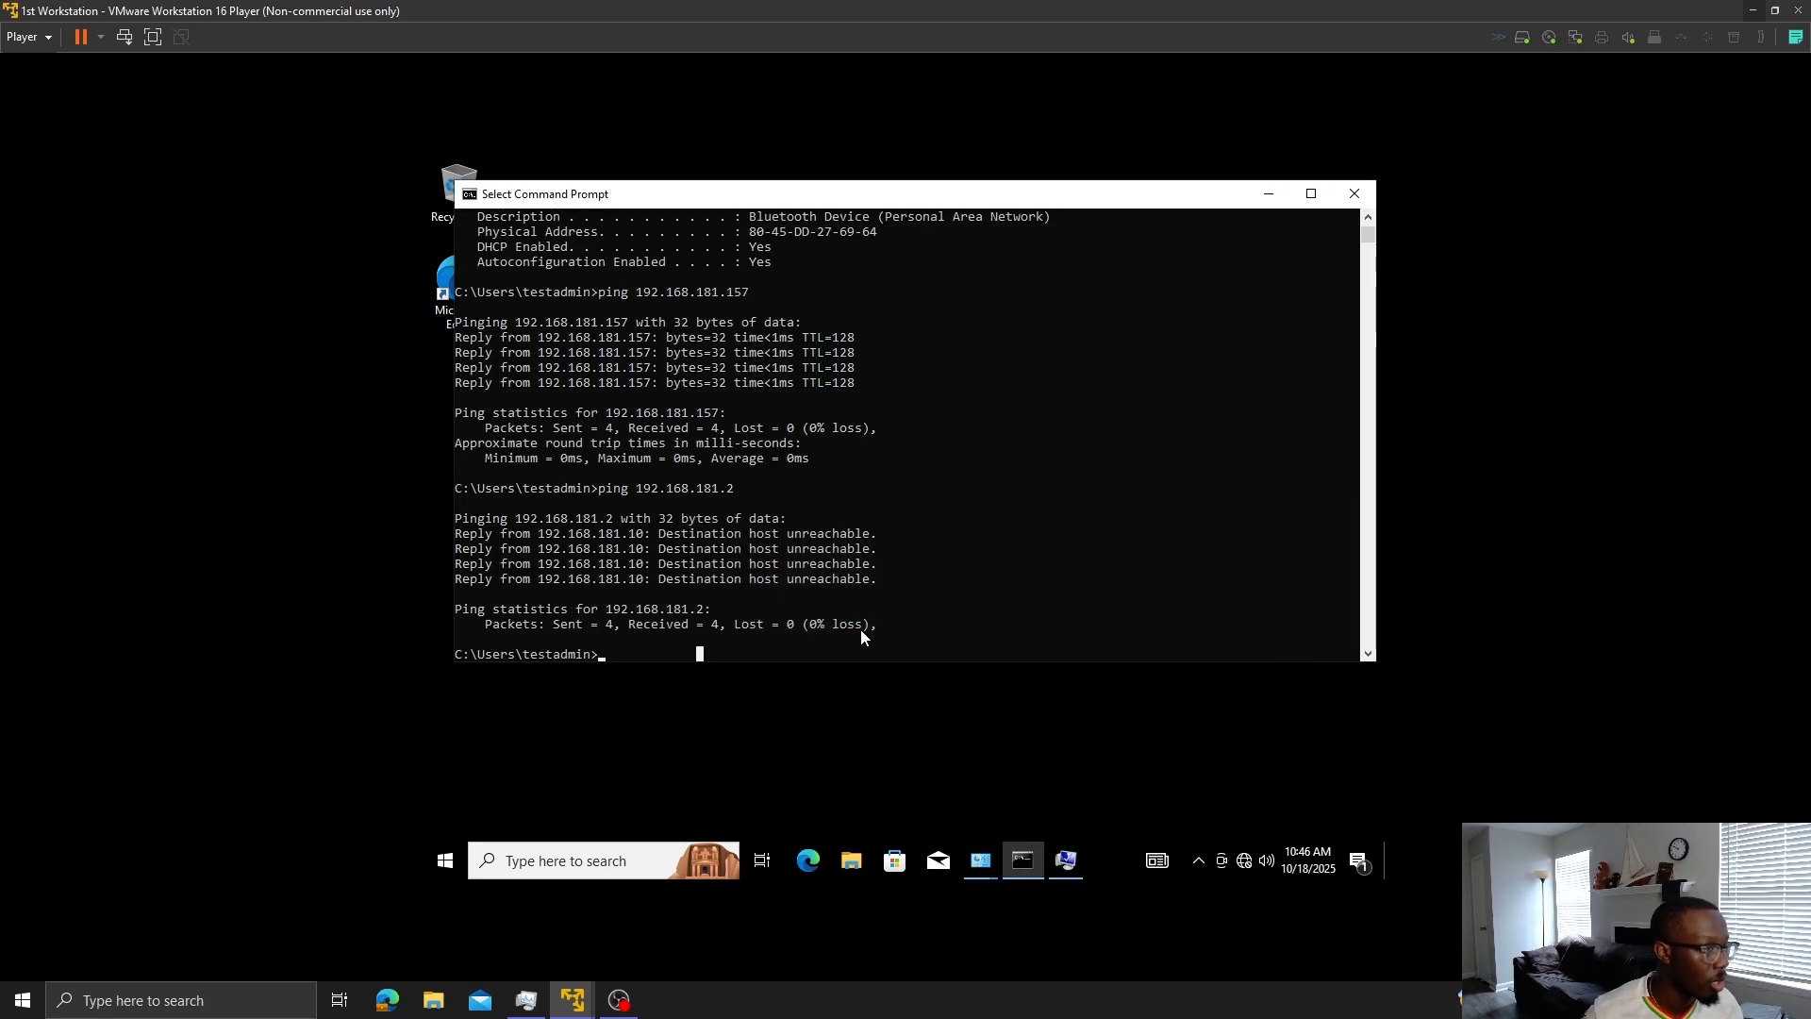
- Run ipconfig /all on the workstation to confirm 10.0.0.10 and gateway 10.0.0.1, then type ping 10.0.0.1
text(ip)
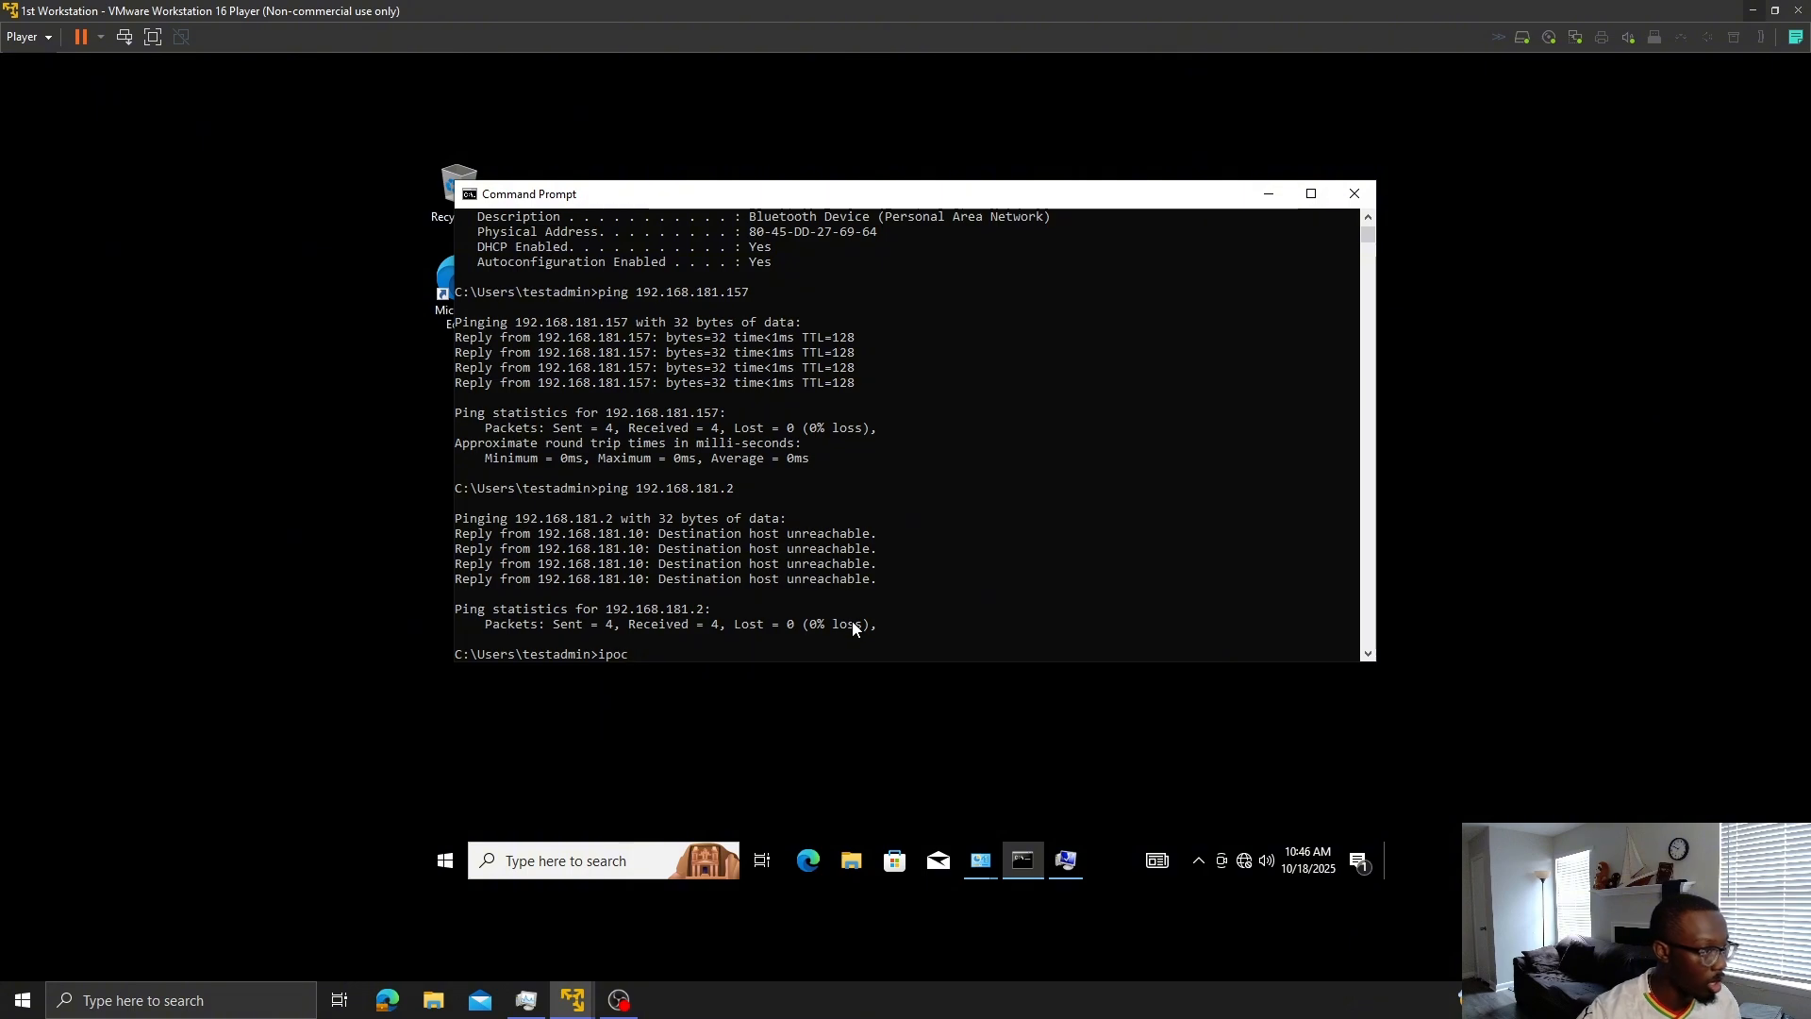
text(config)
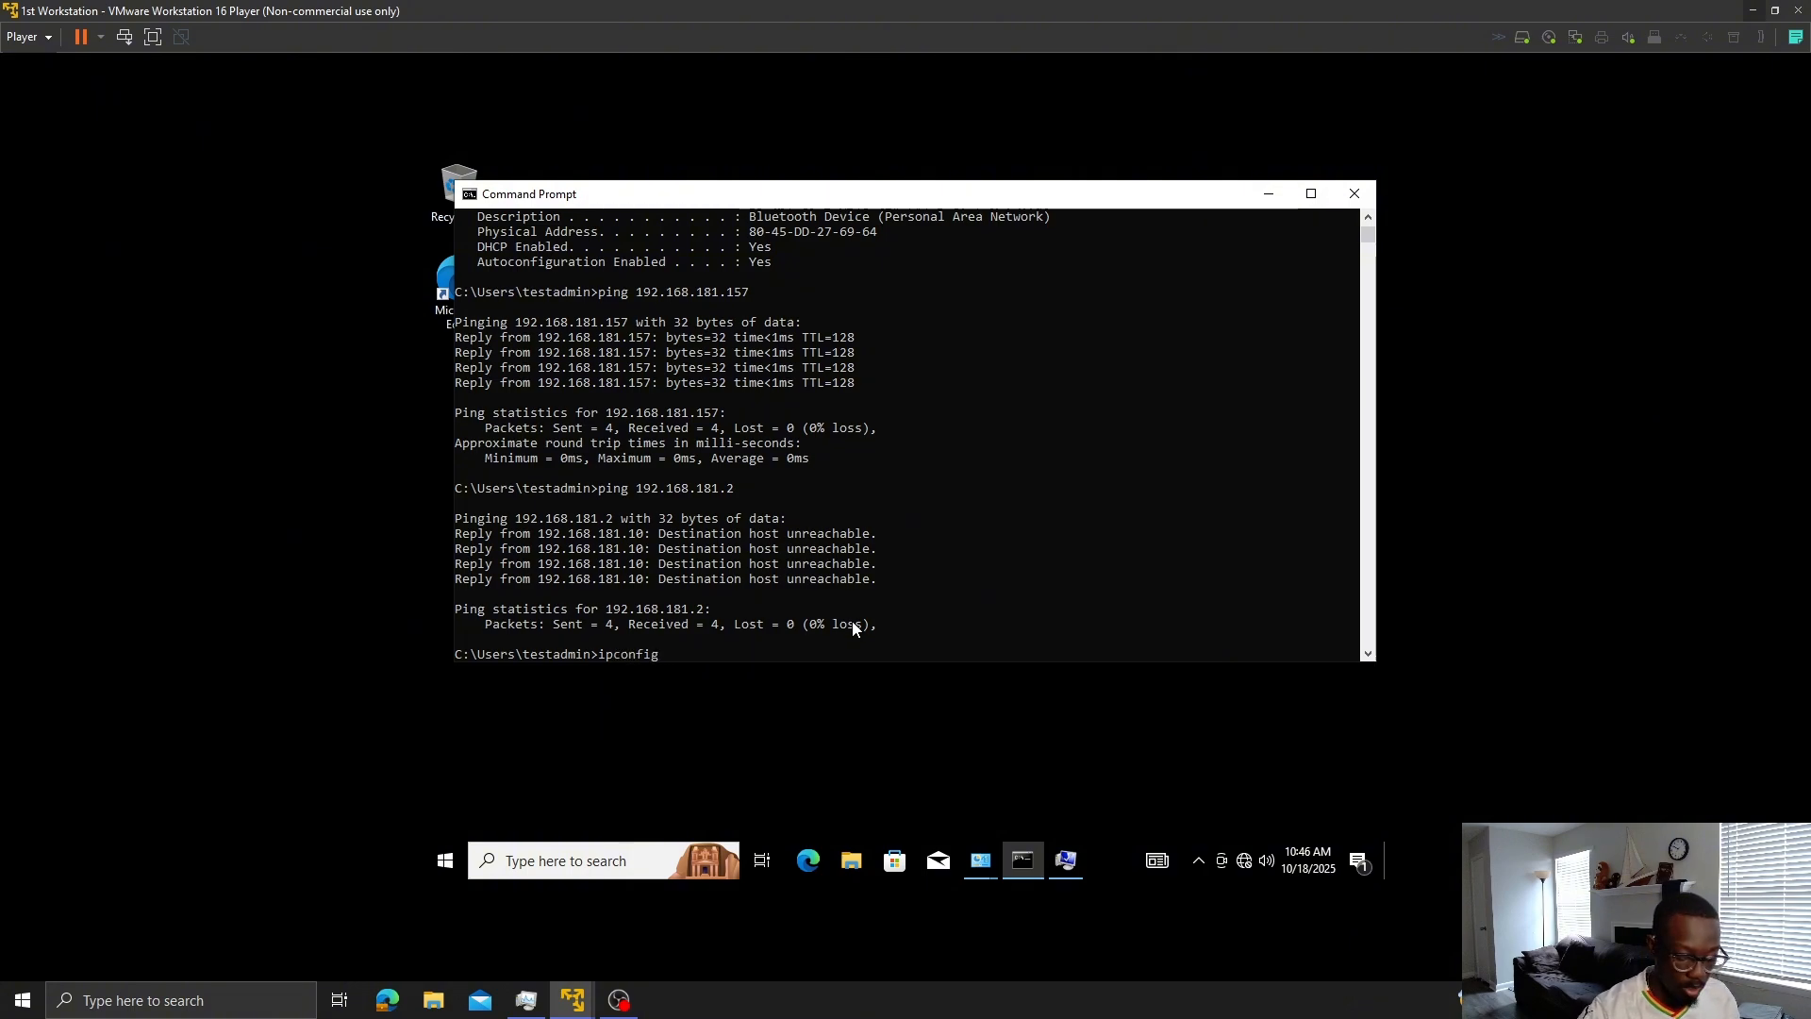
text( /all)
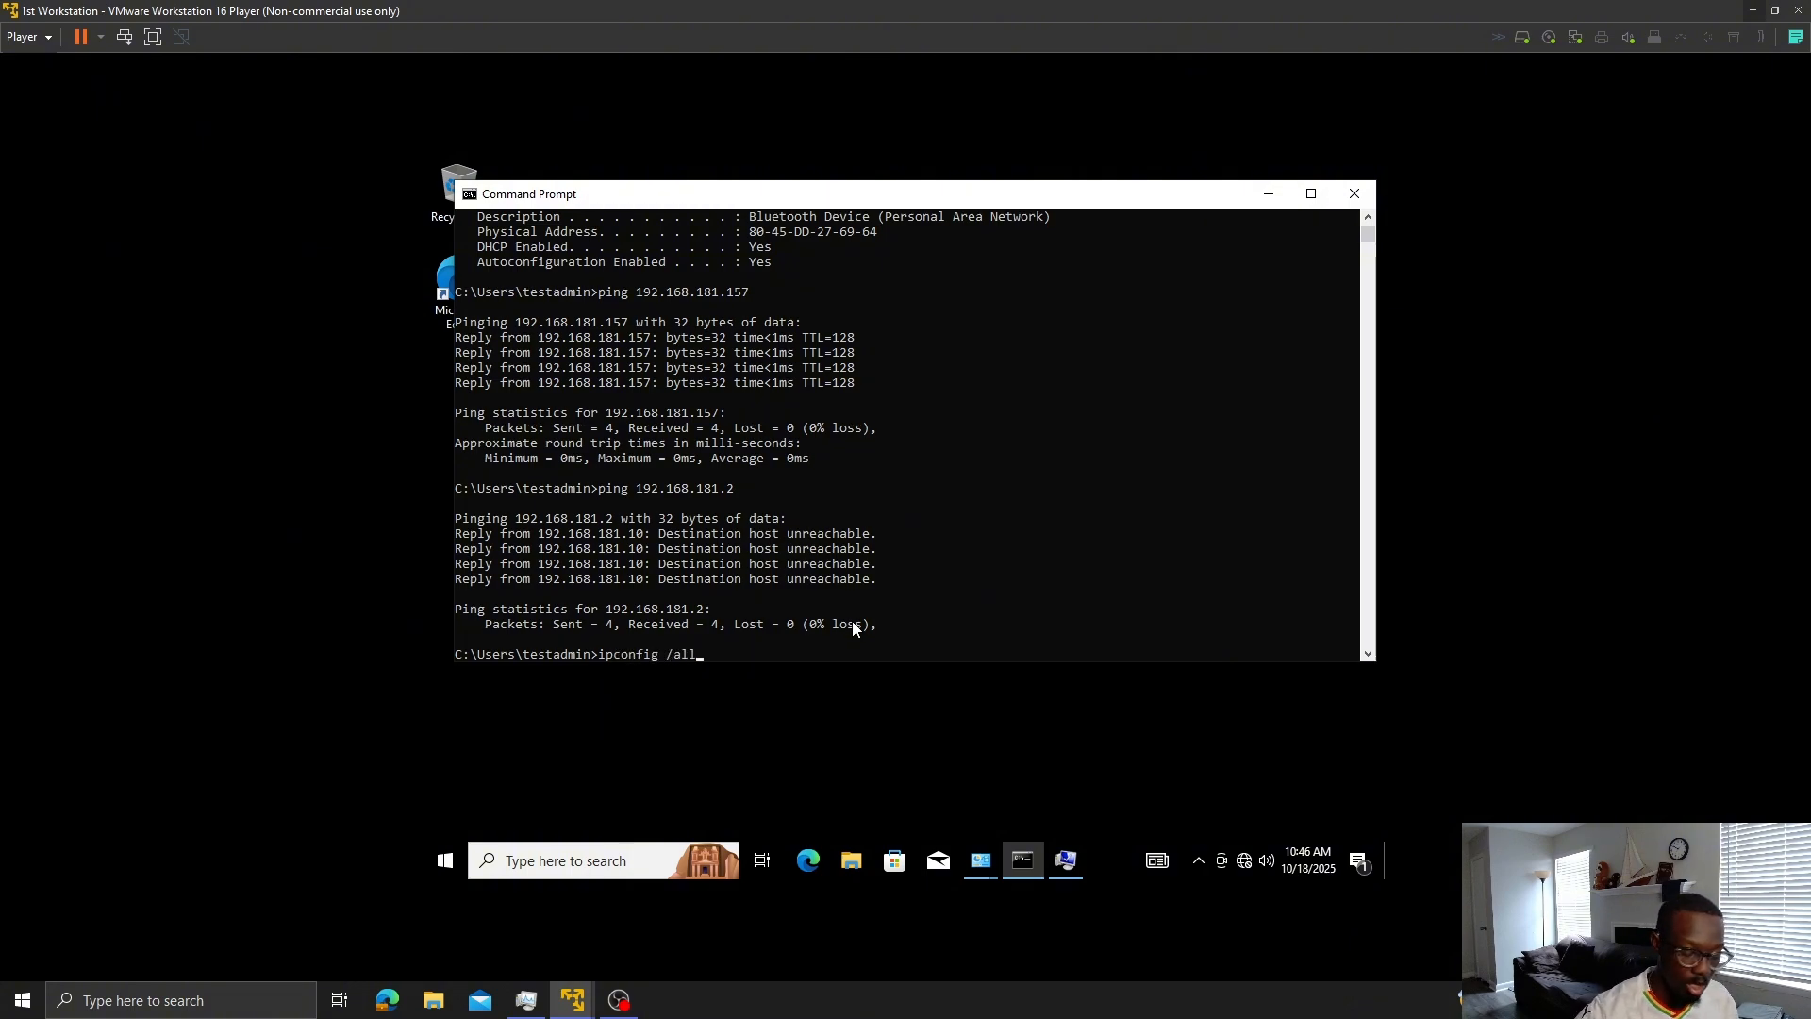
key(Return)
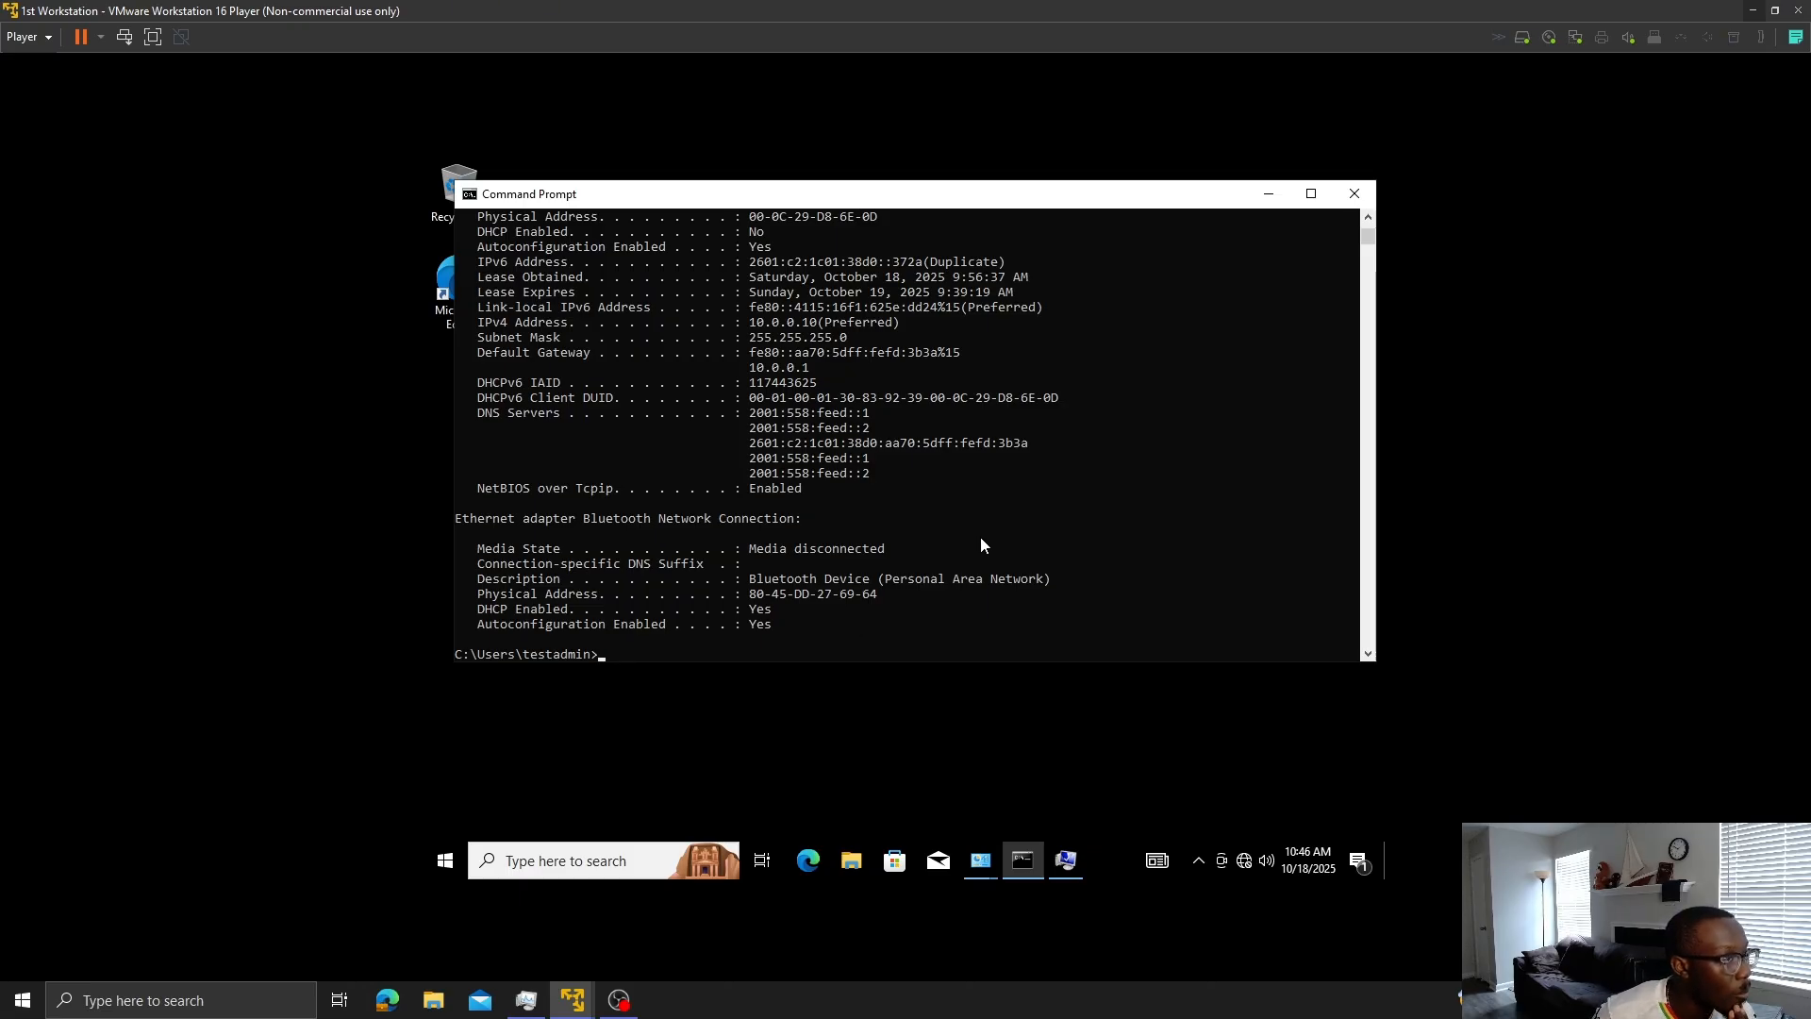
scroll(981, 536, up, 3)
scroll(982, 536, down, 5)
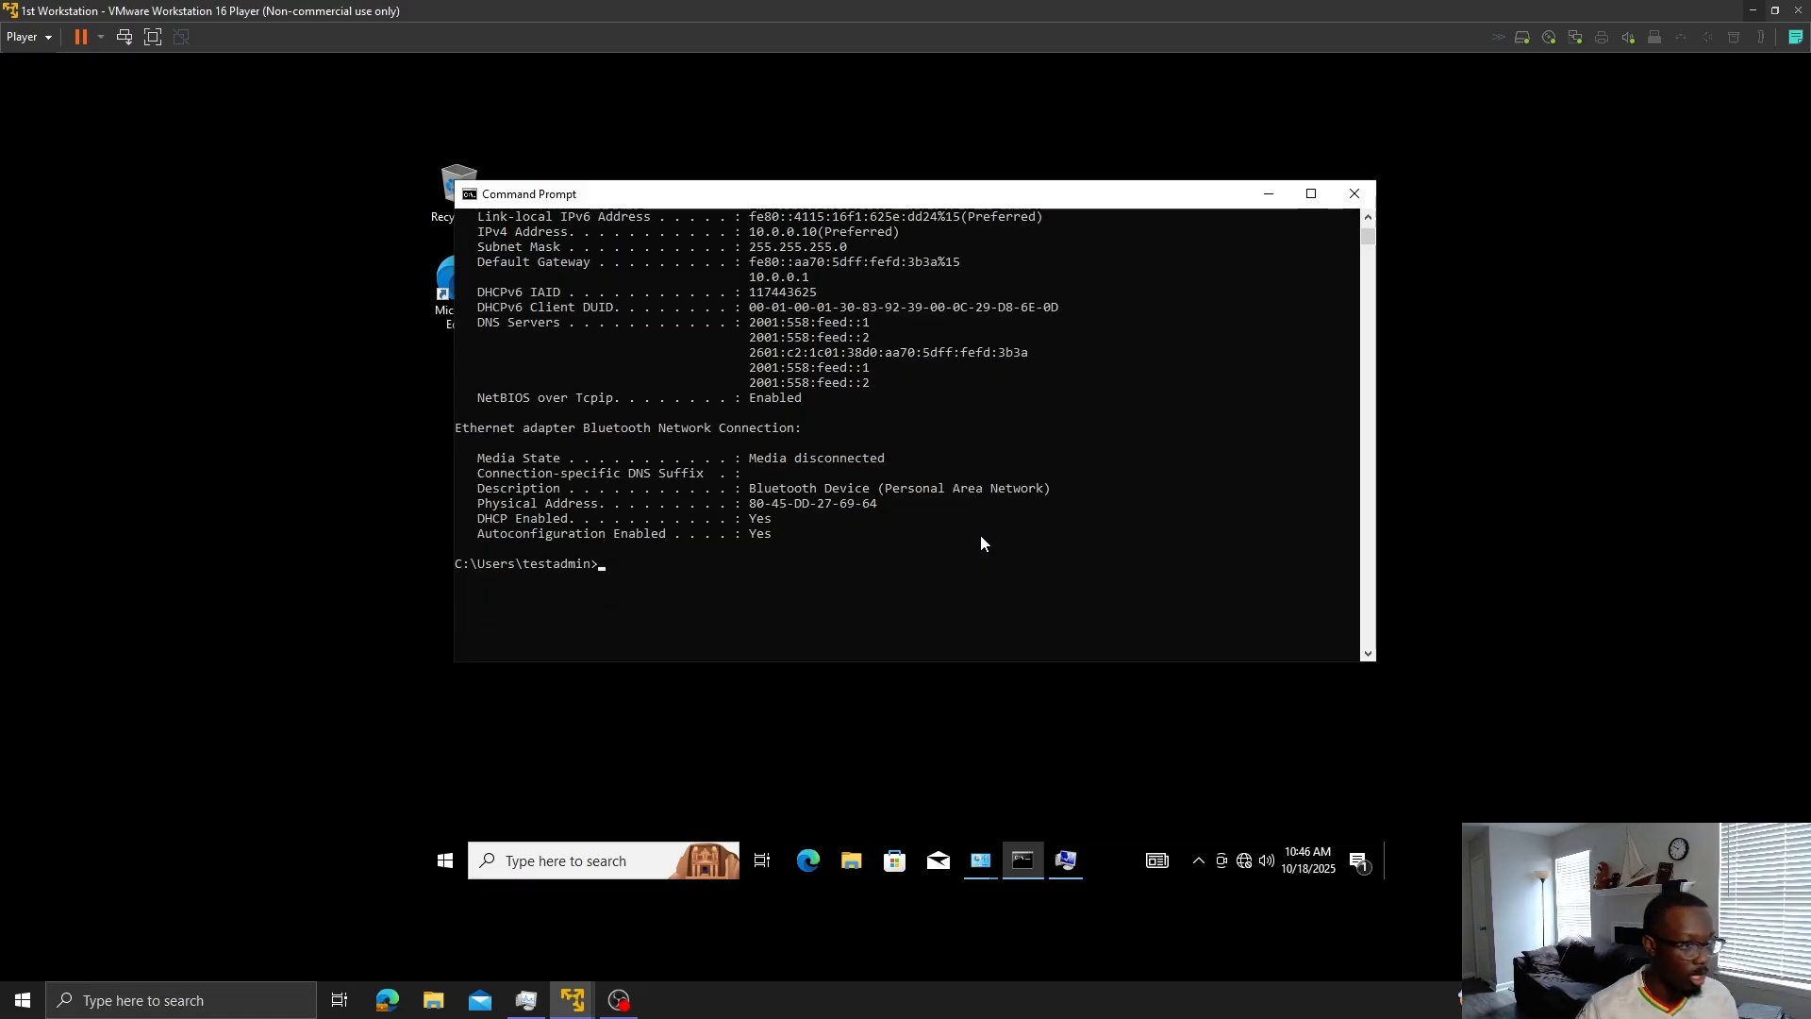
text(ping)
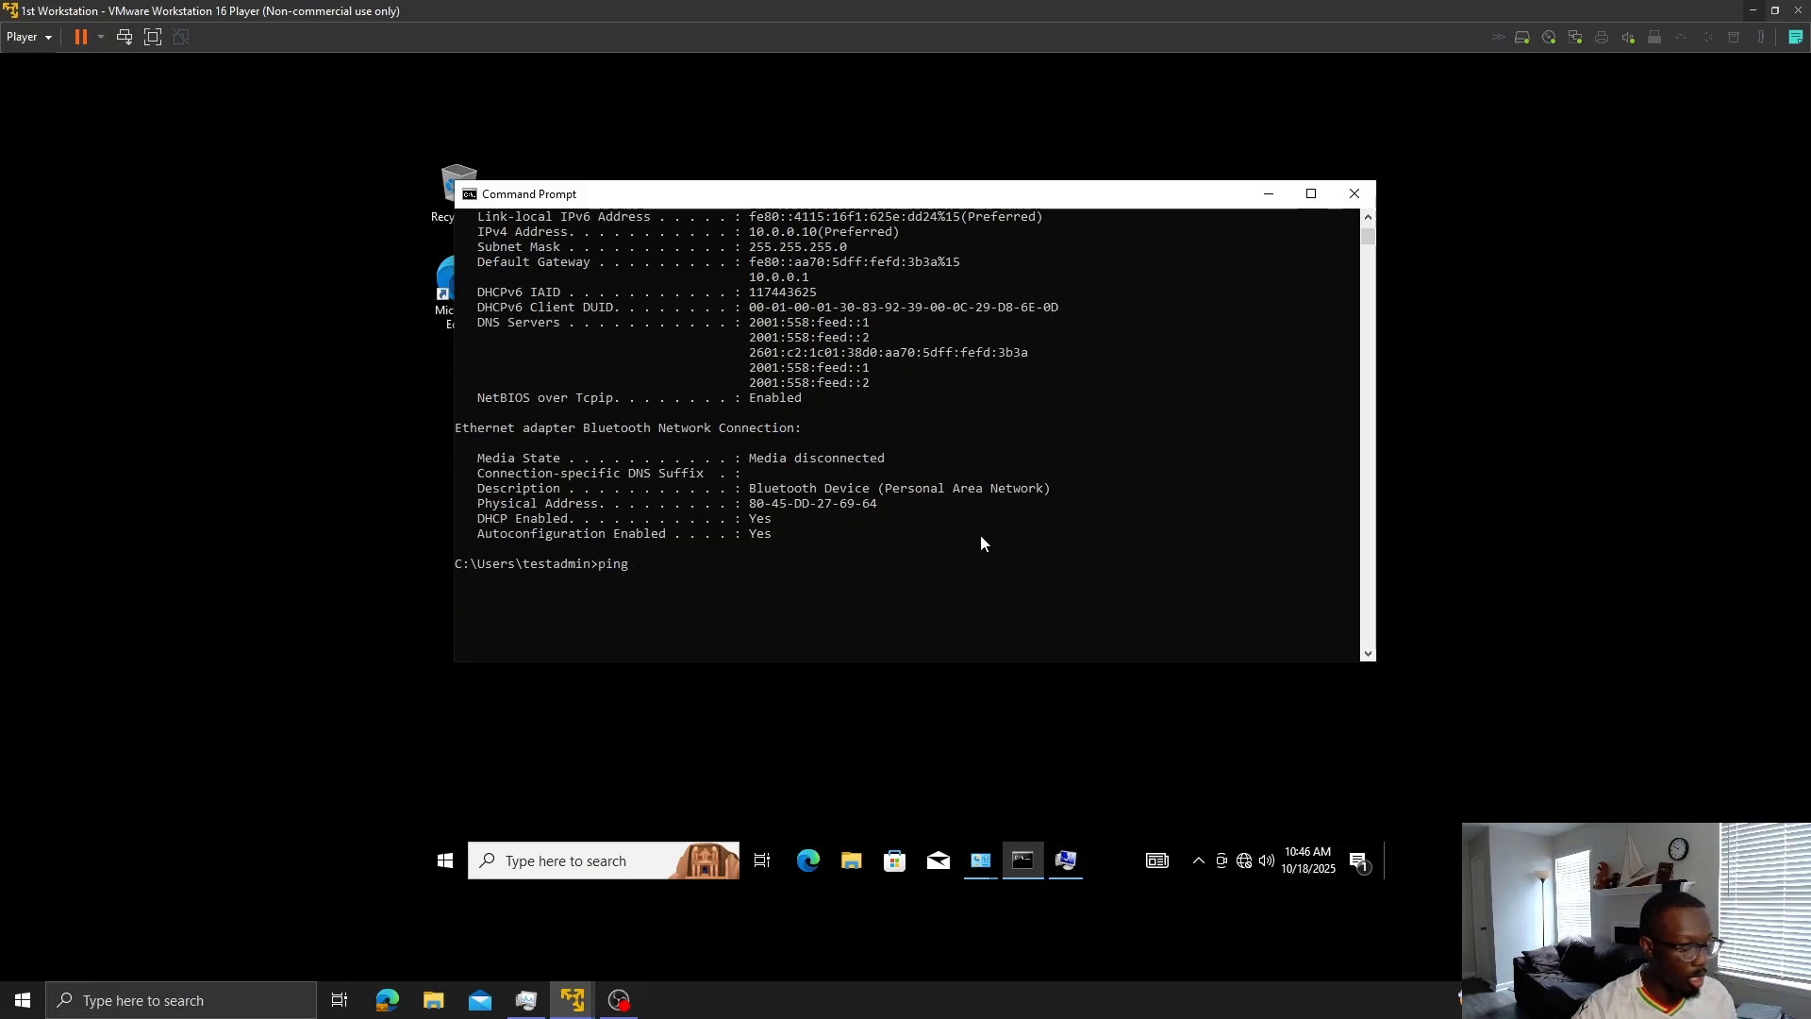
text( 10.0.0.1)
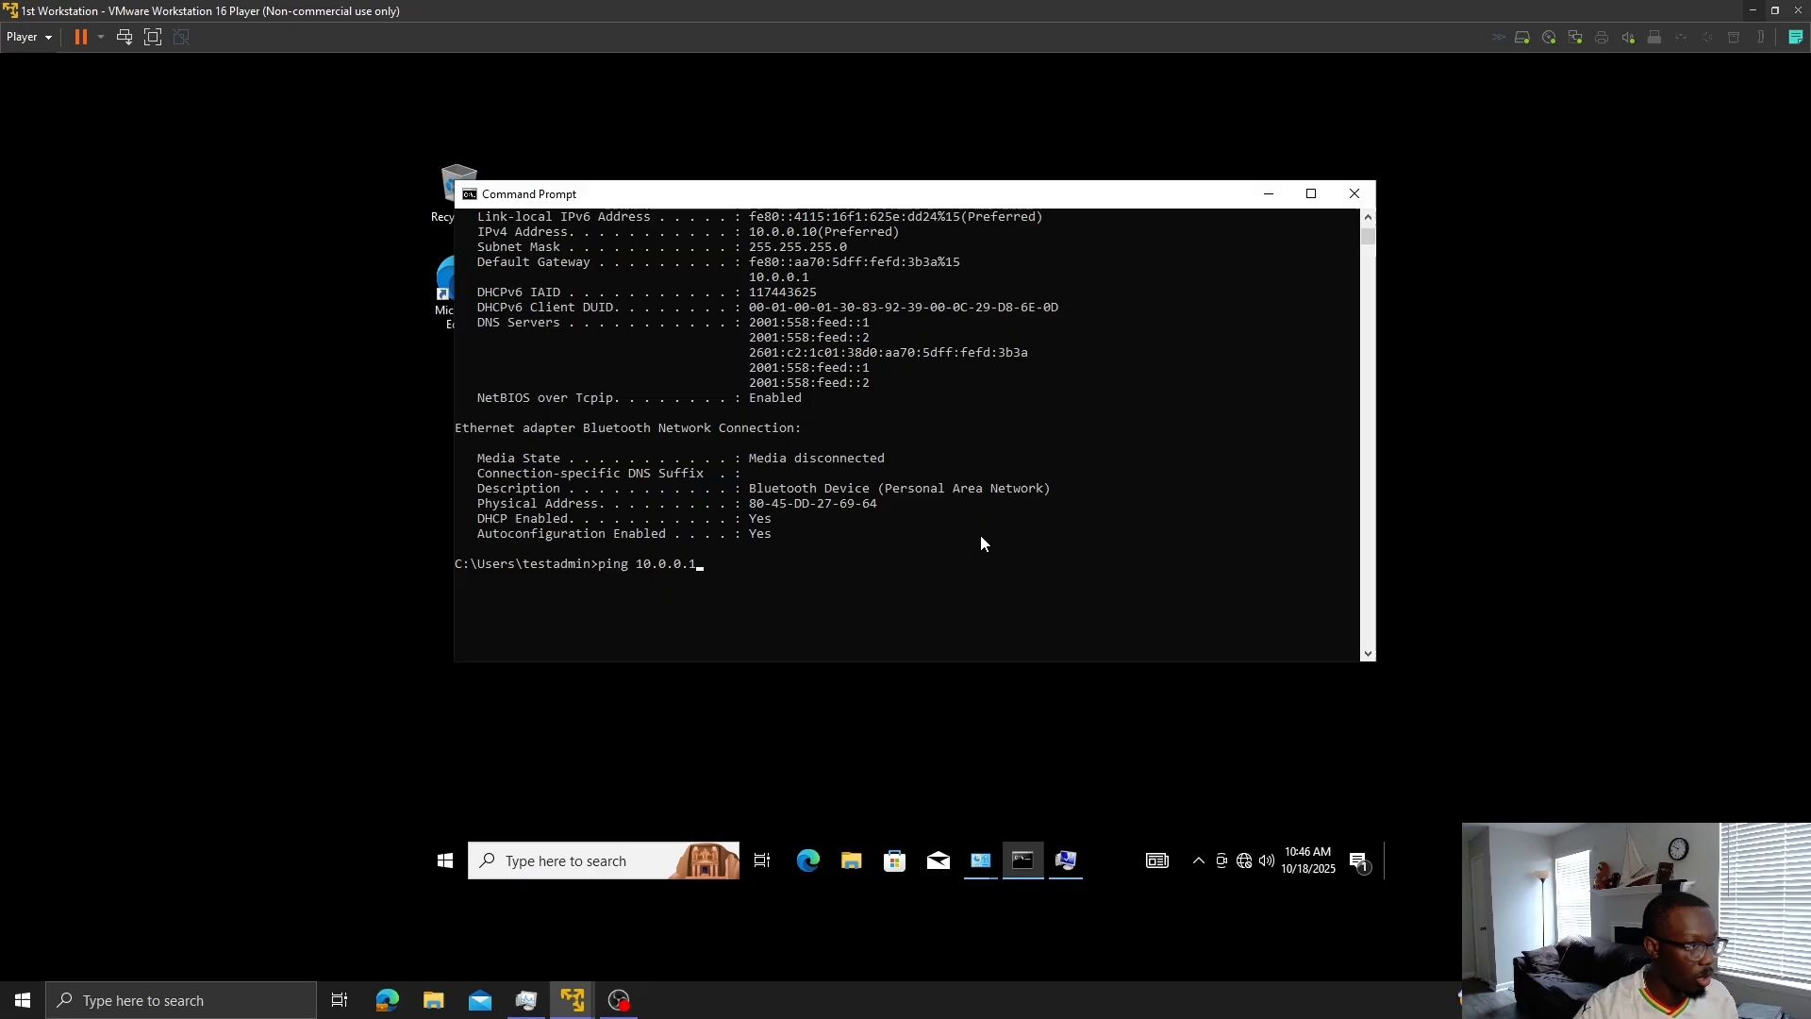
- Ping gateway 10.0.0.1, then ping the server at 10.0.0.58 after checking its address
key(Return)
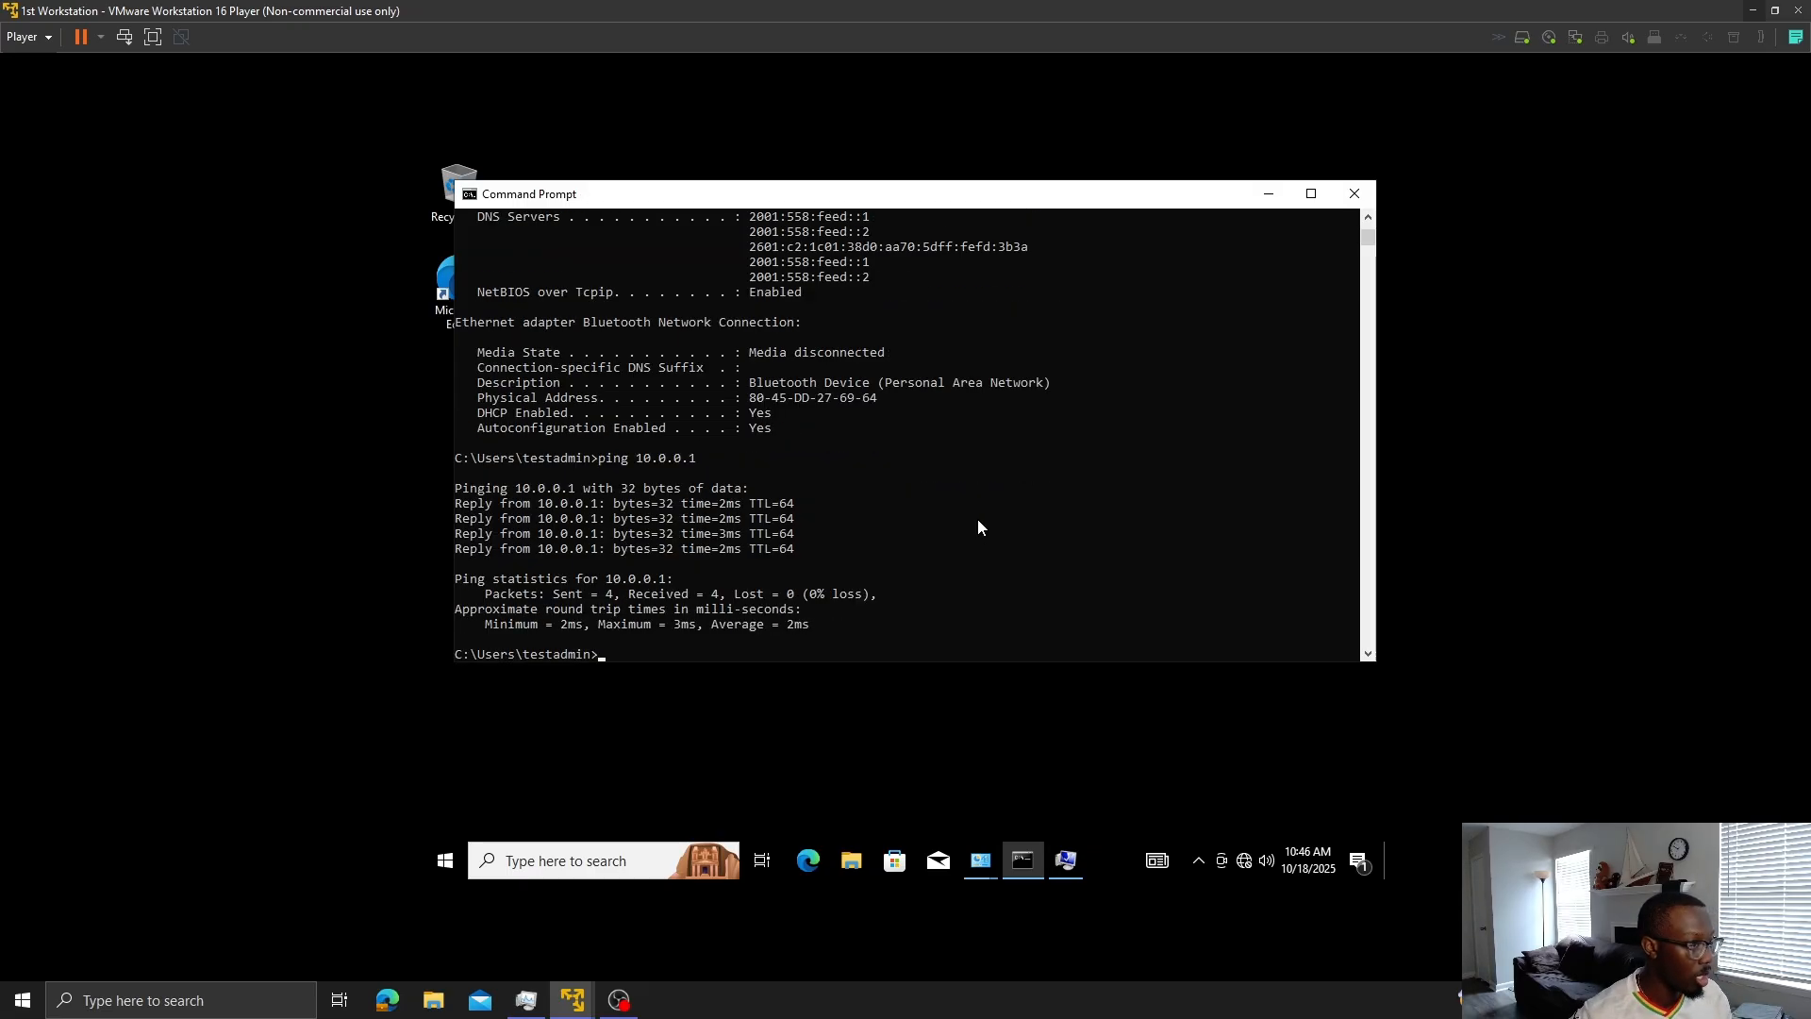
key(Up)
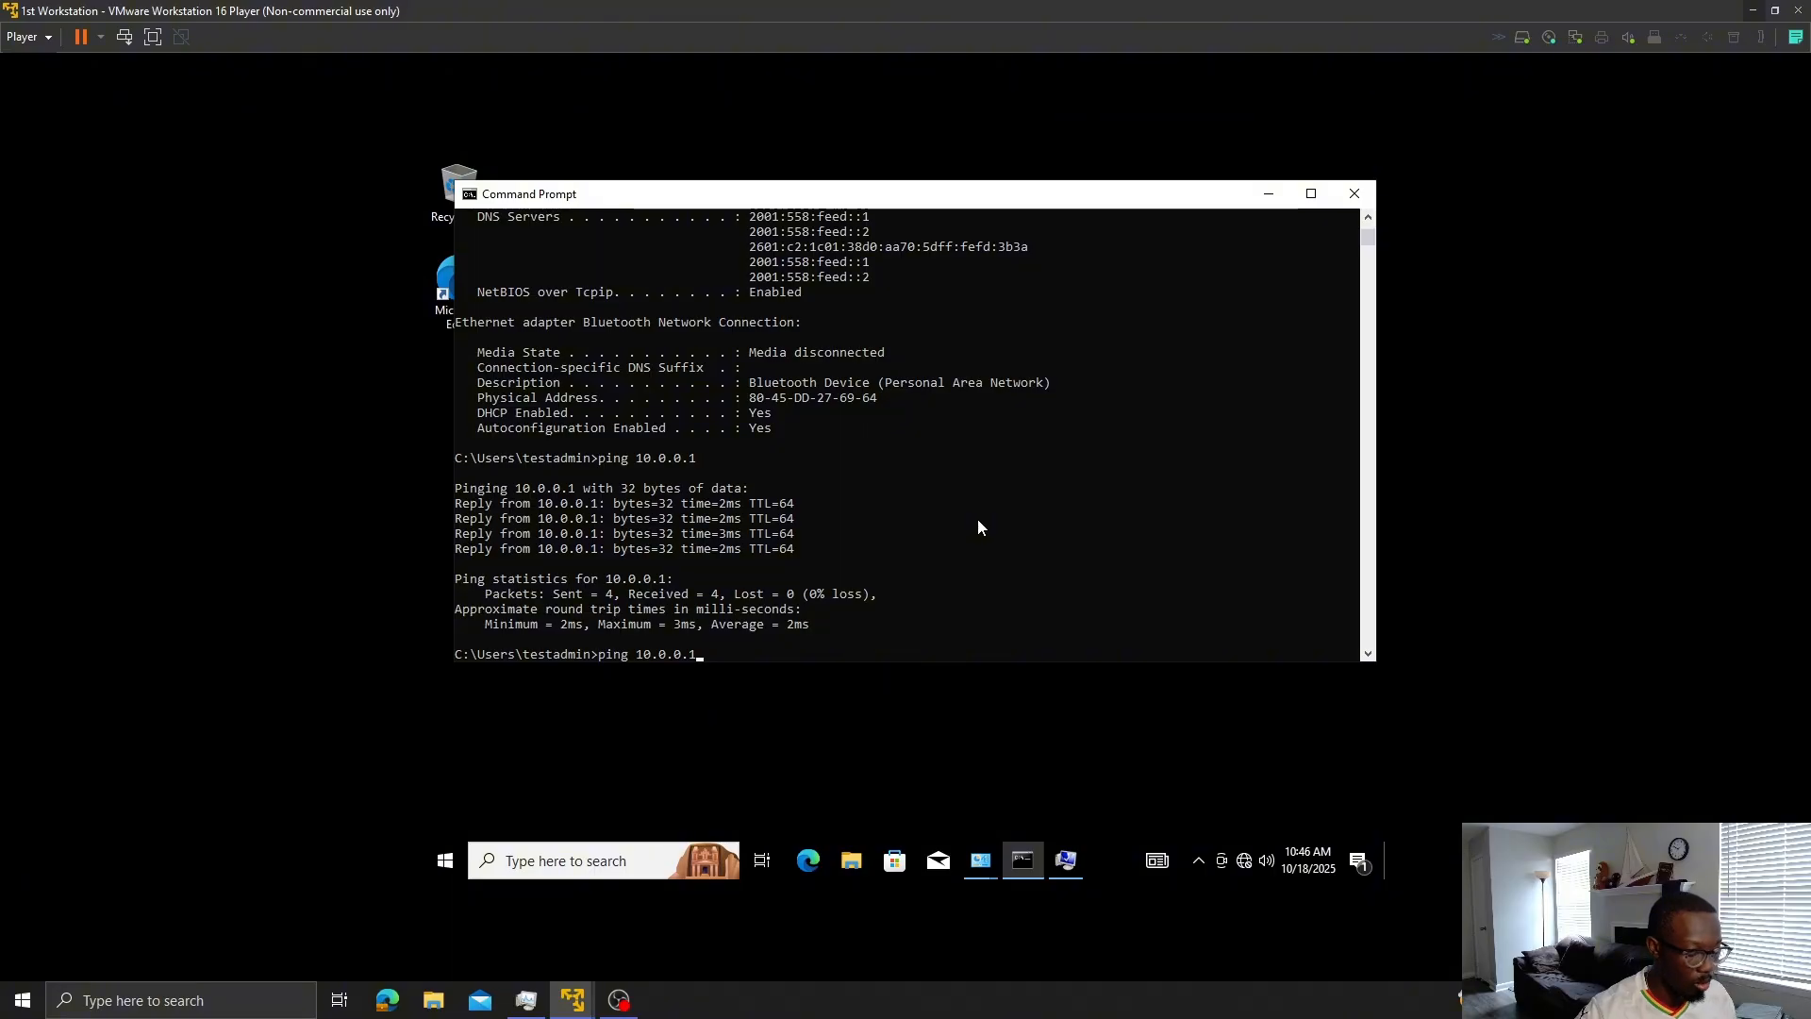
key(BackSpace)
text(58)
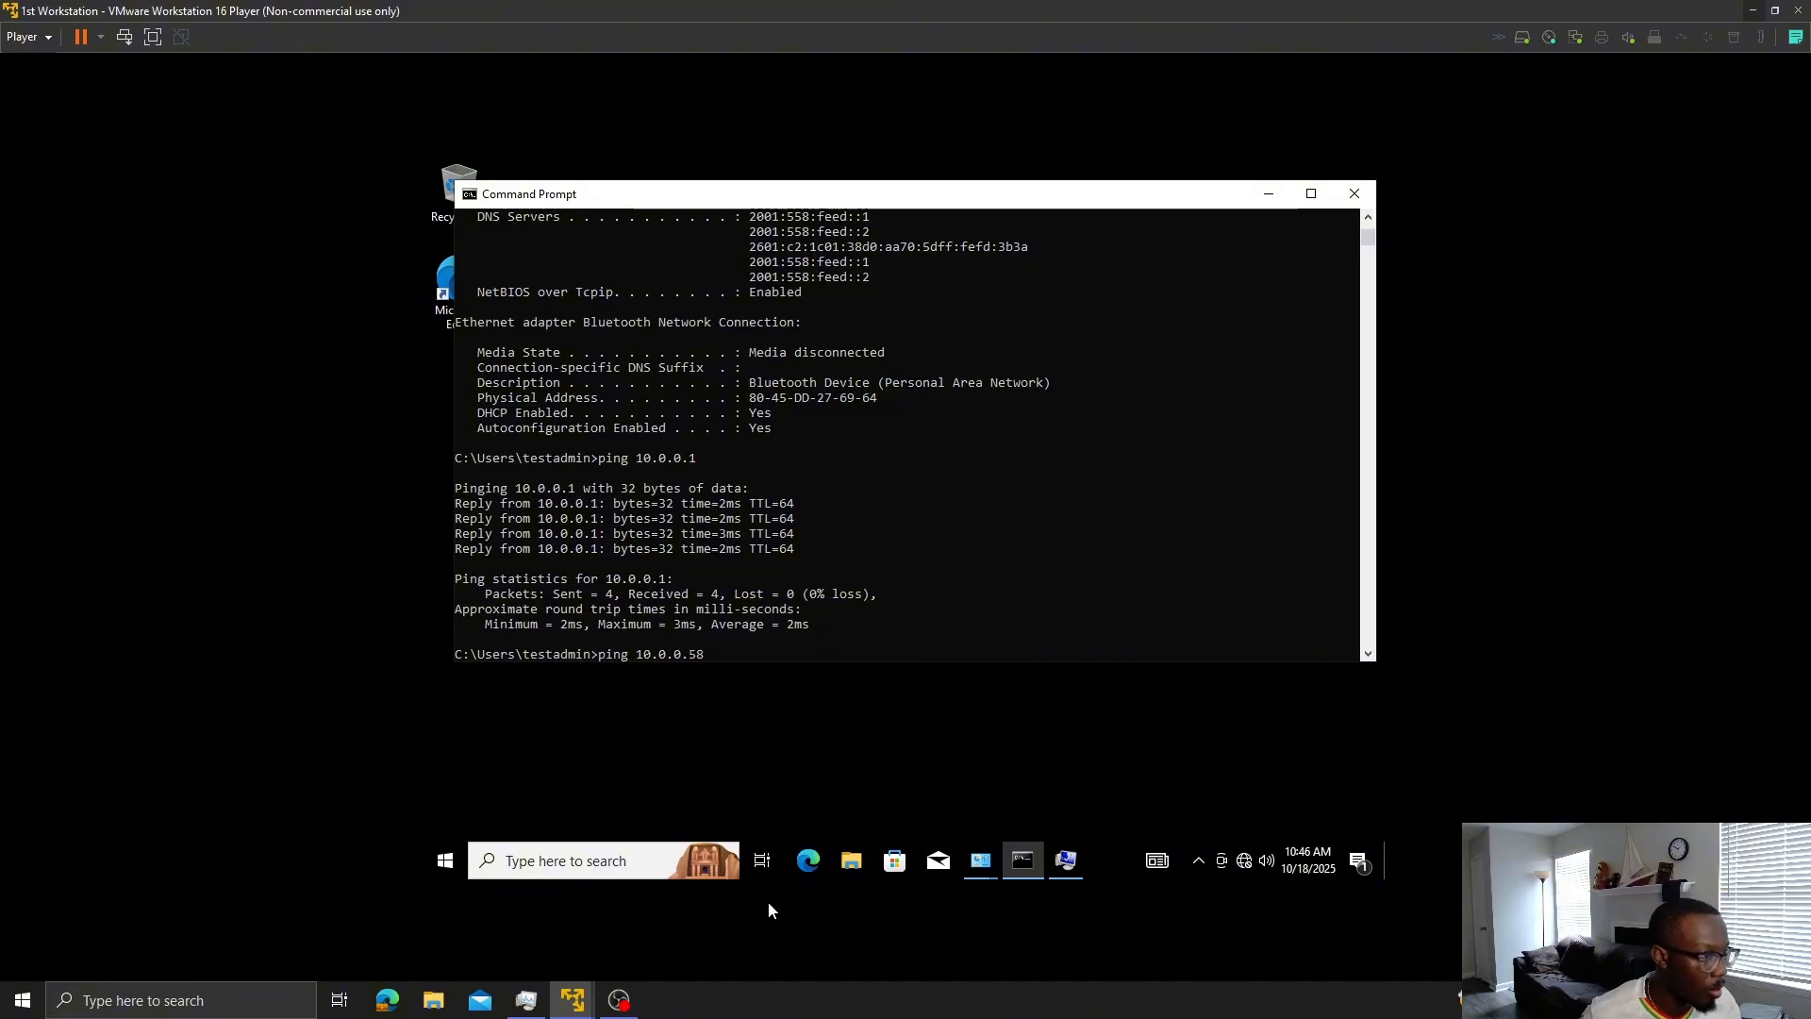
mouse_move(573, 1000)
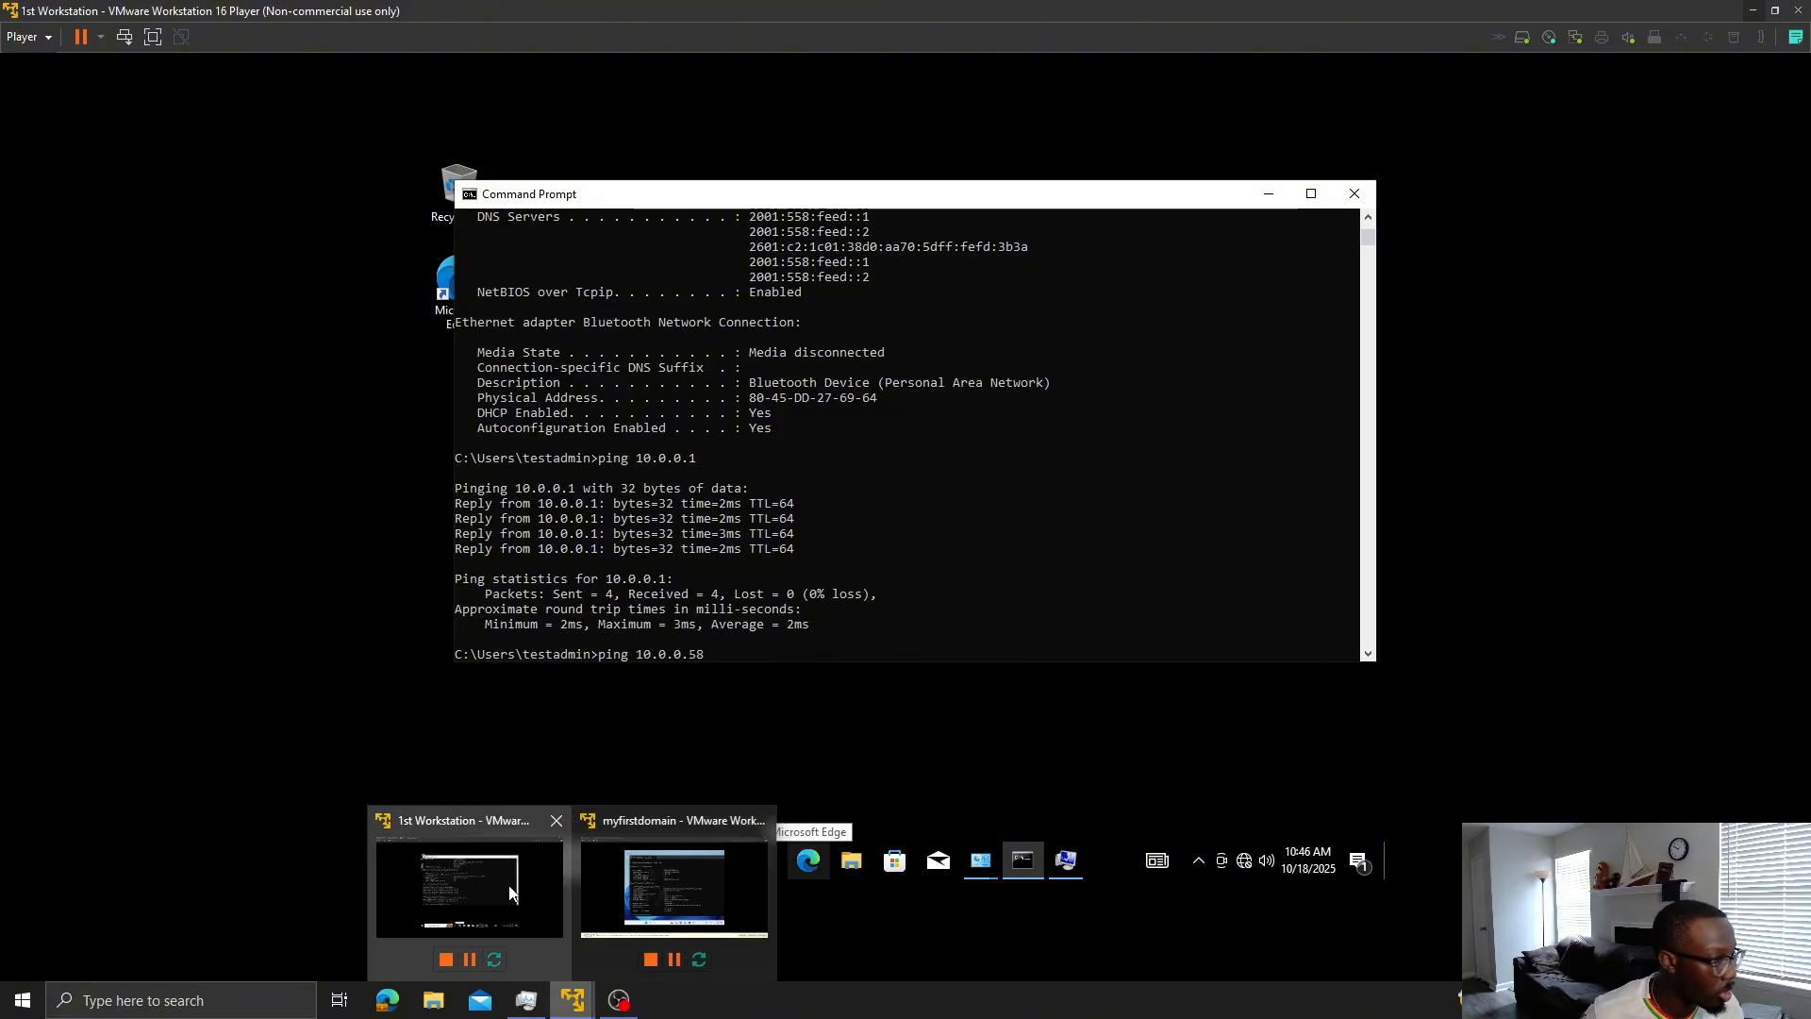
click(646, 899)
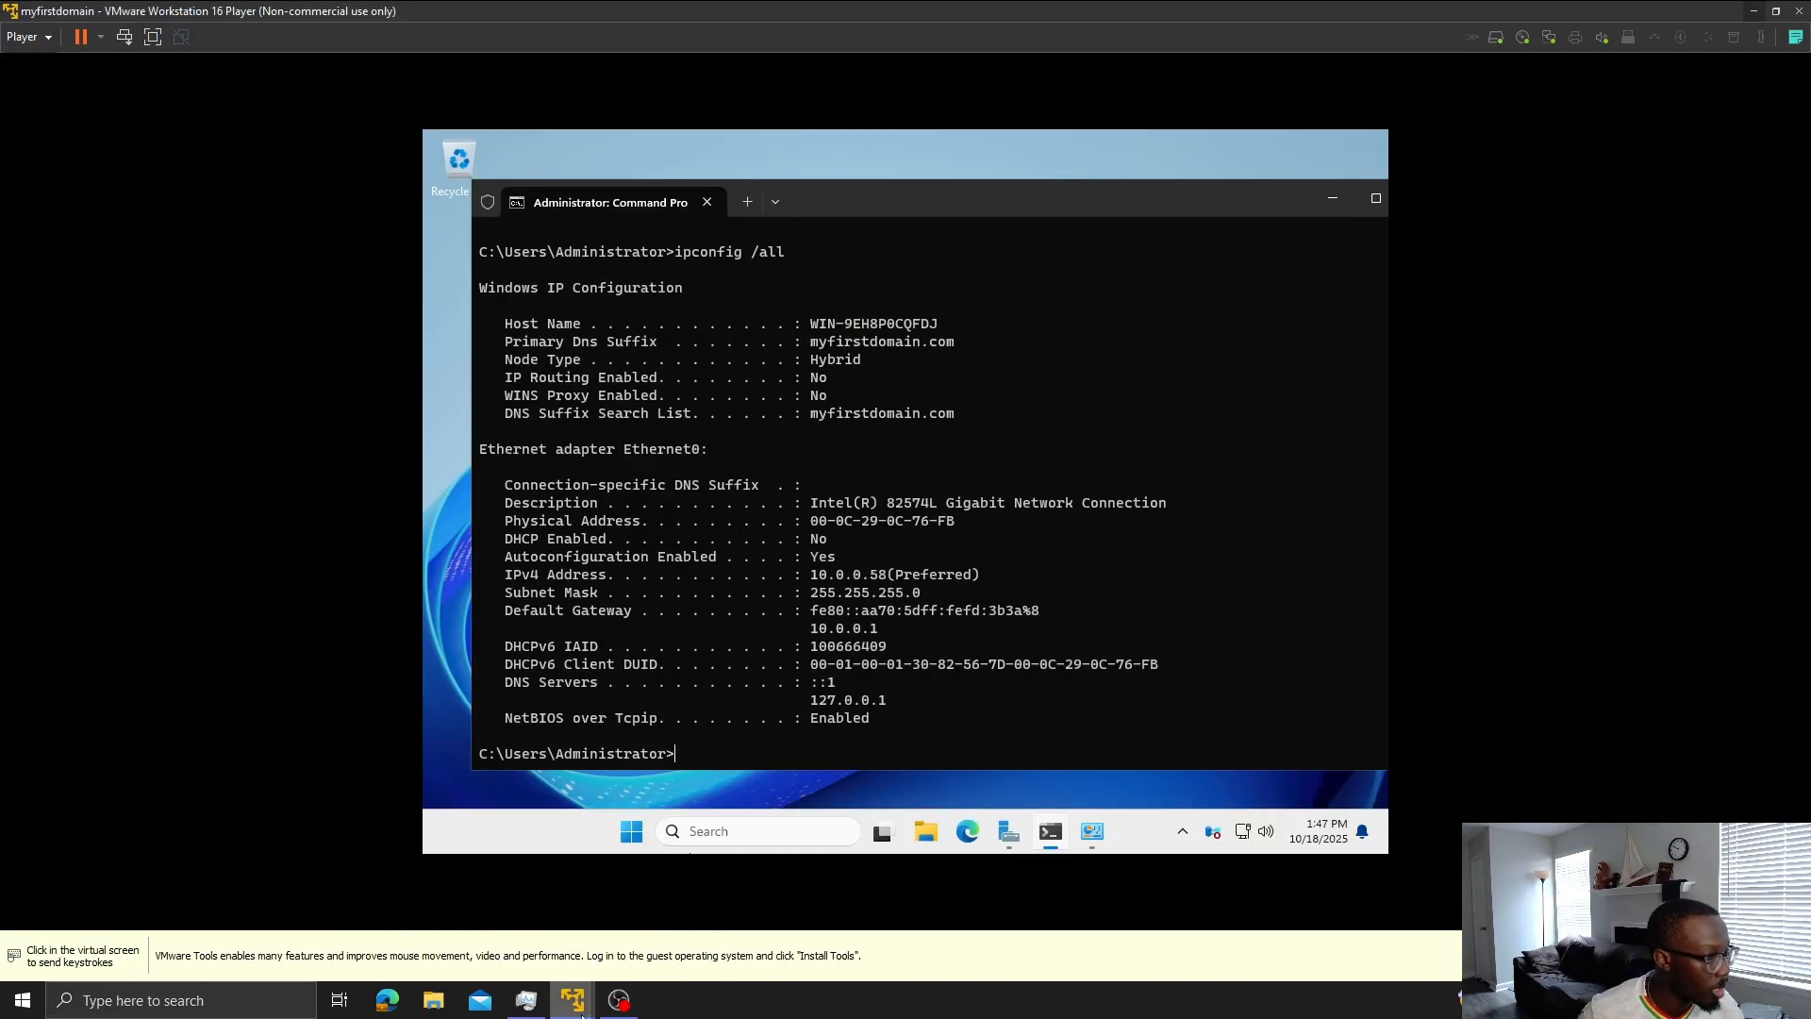
mouse_move(582, 1013)
click(524, 898)
key(Return)
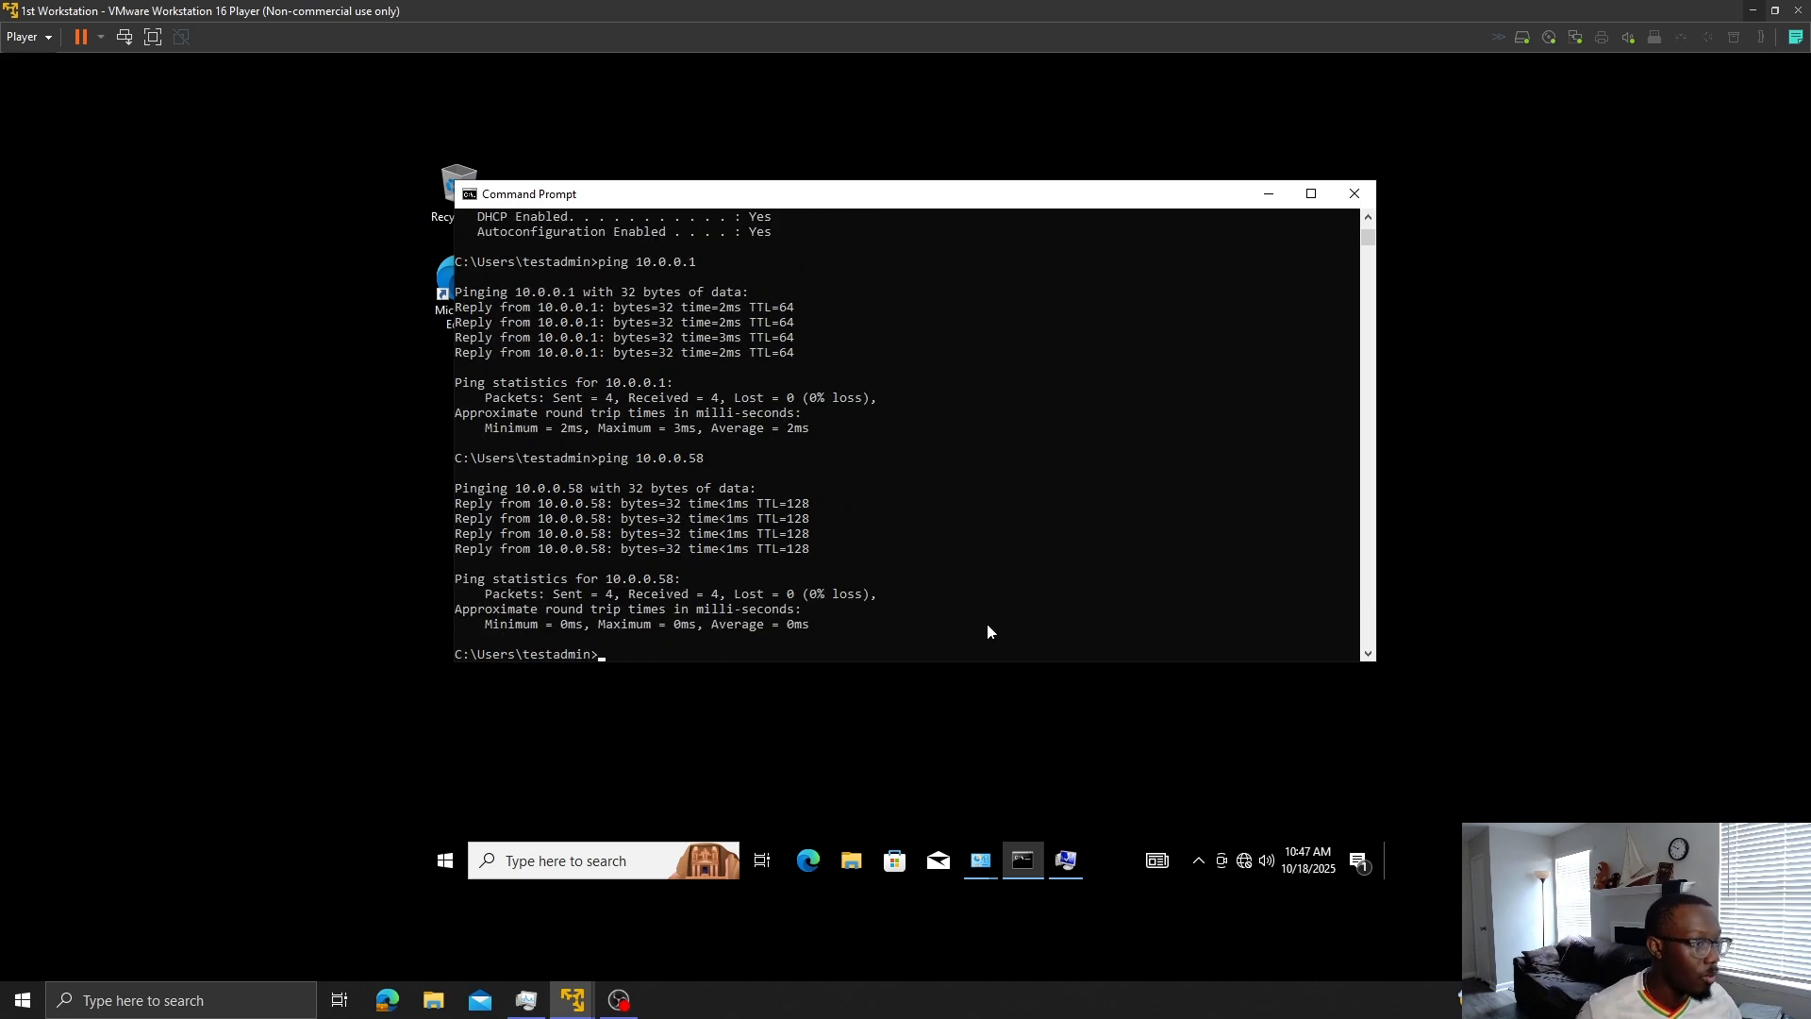
- In System Properties, set domain myfirstdomain.com and rename the computer to 1stWorkstation
click(1066, 861)
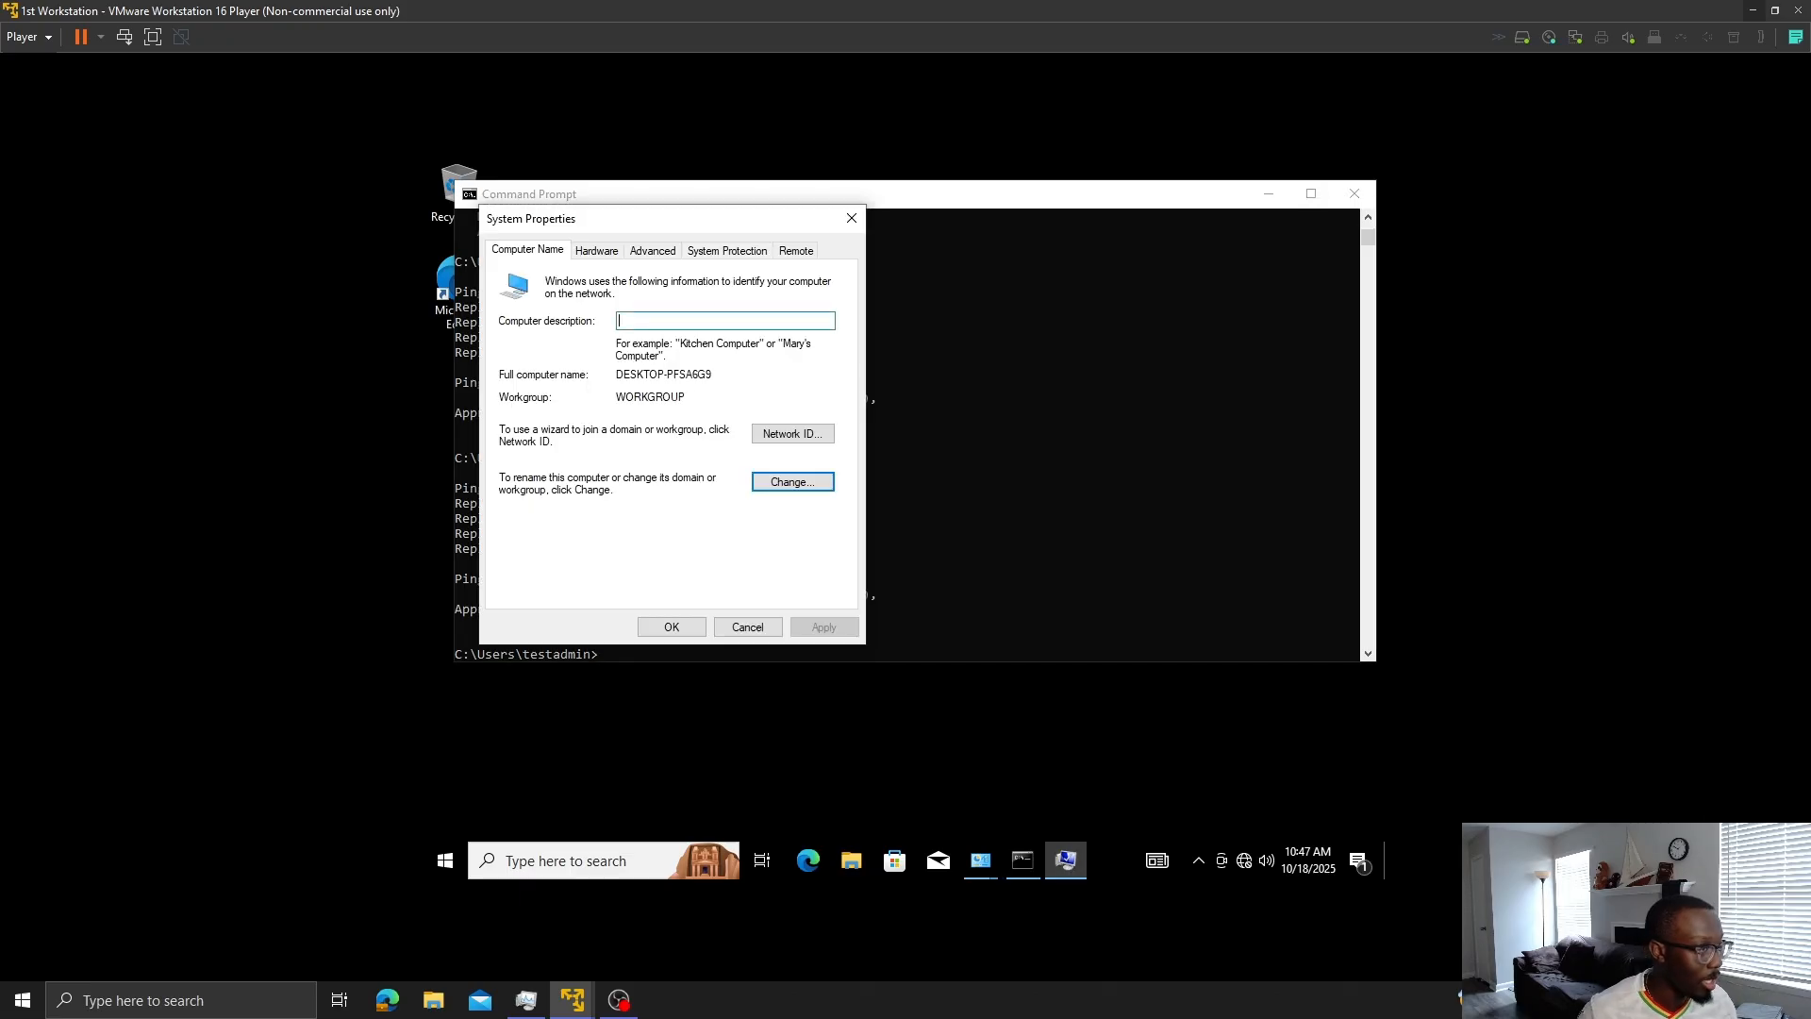
click(772, 483)
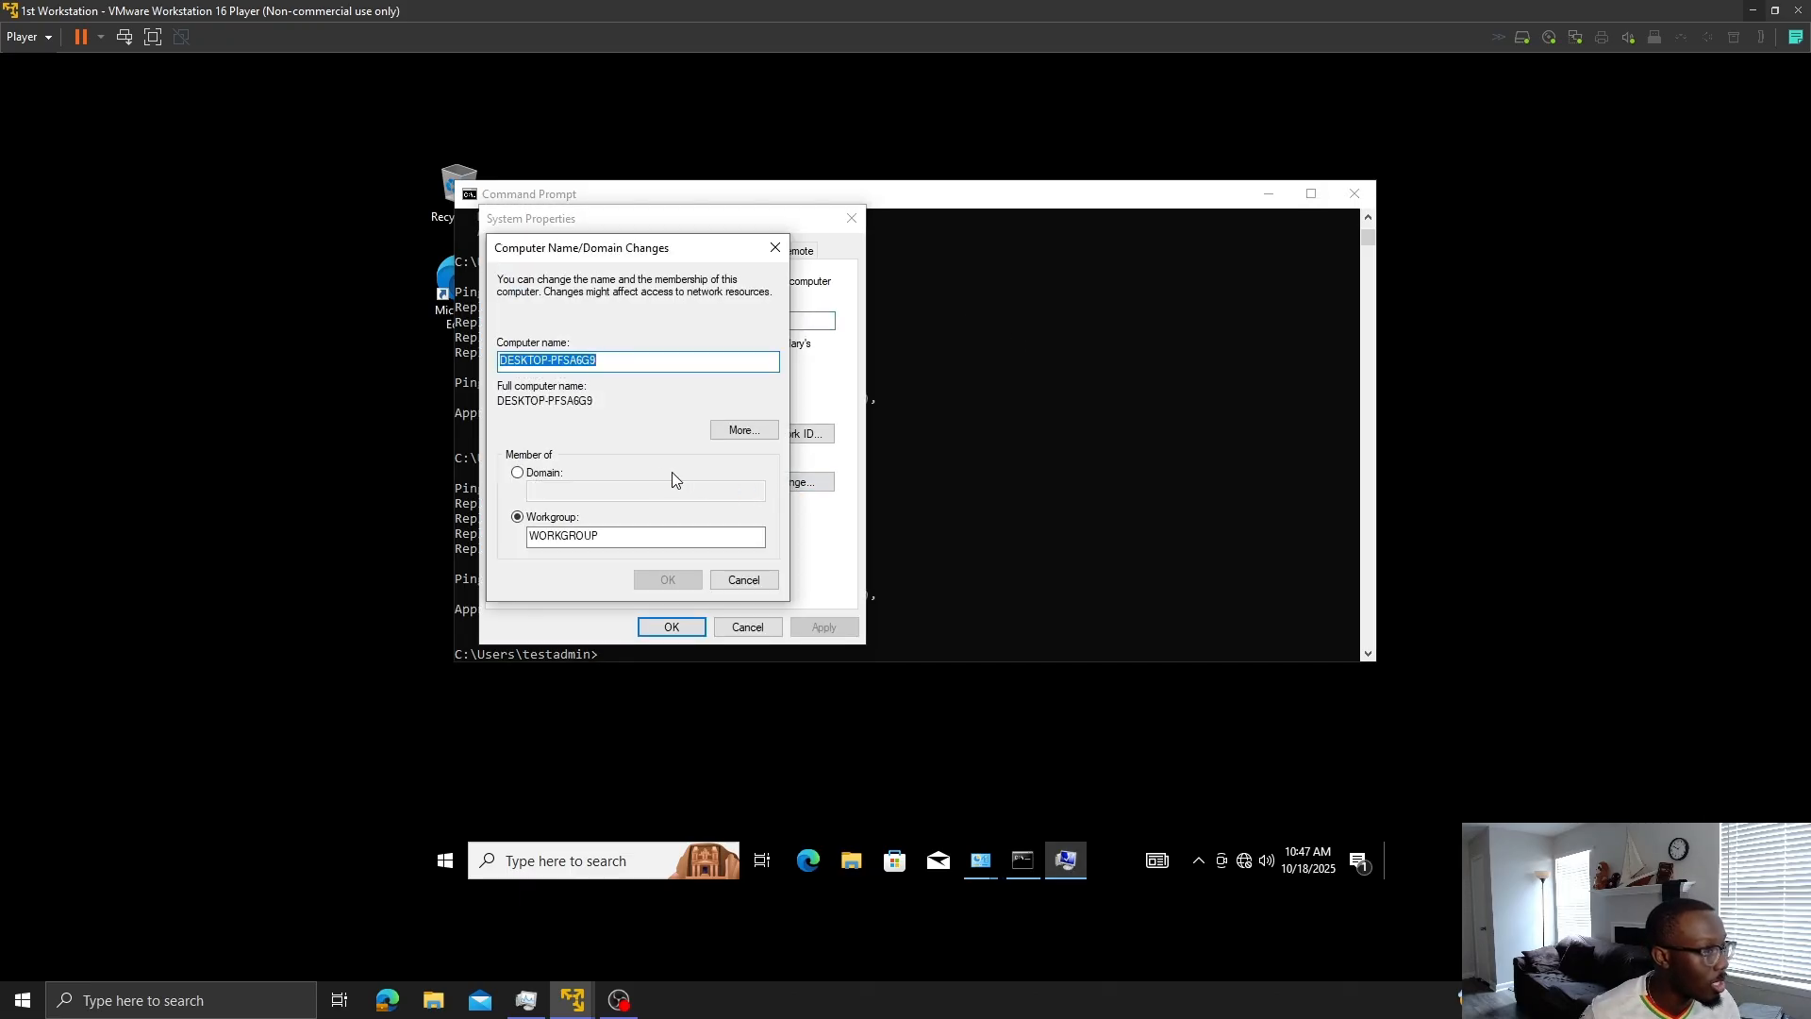
click(519, 473)
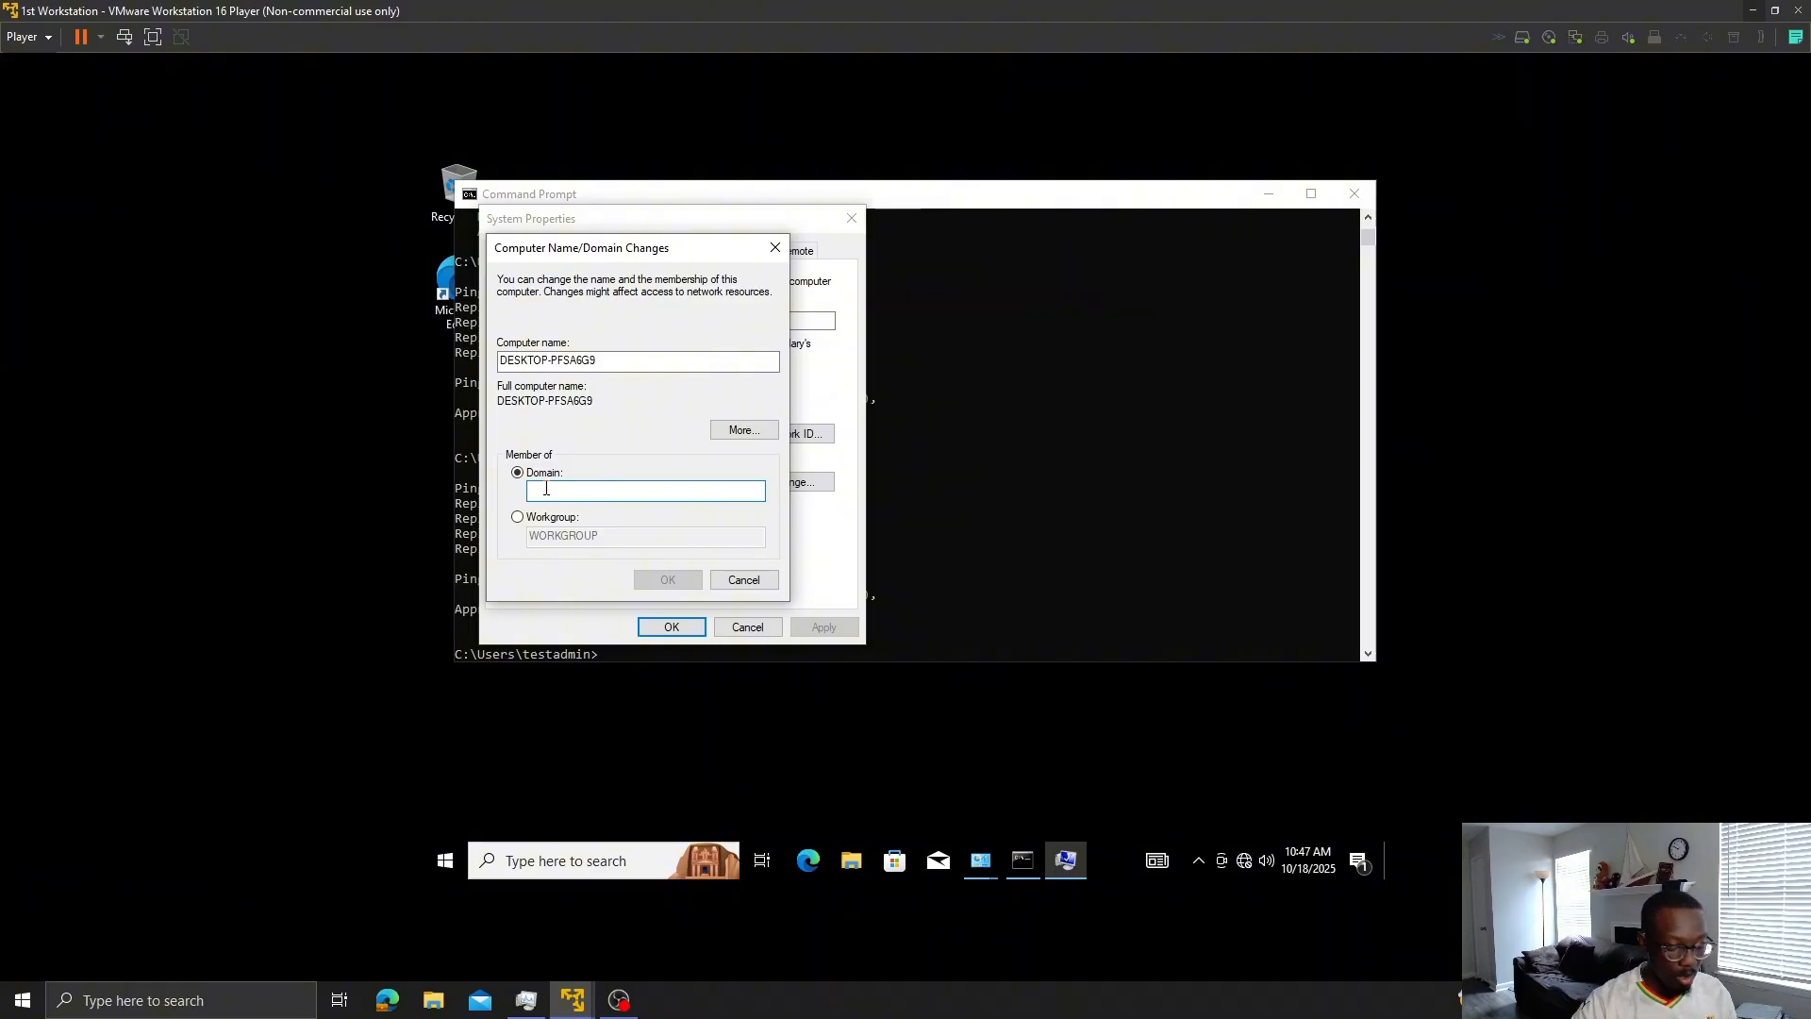
text(myfirst)
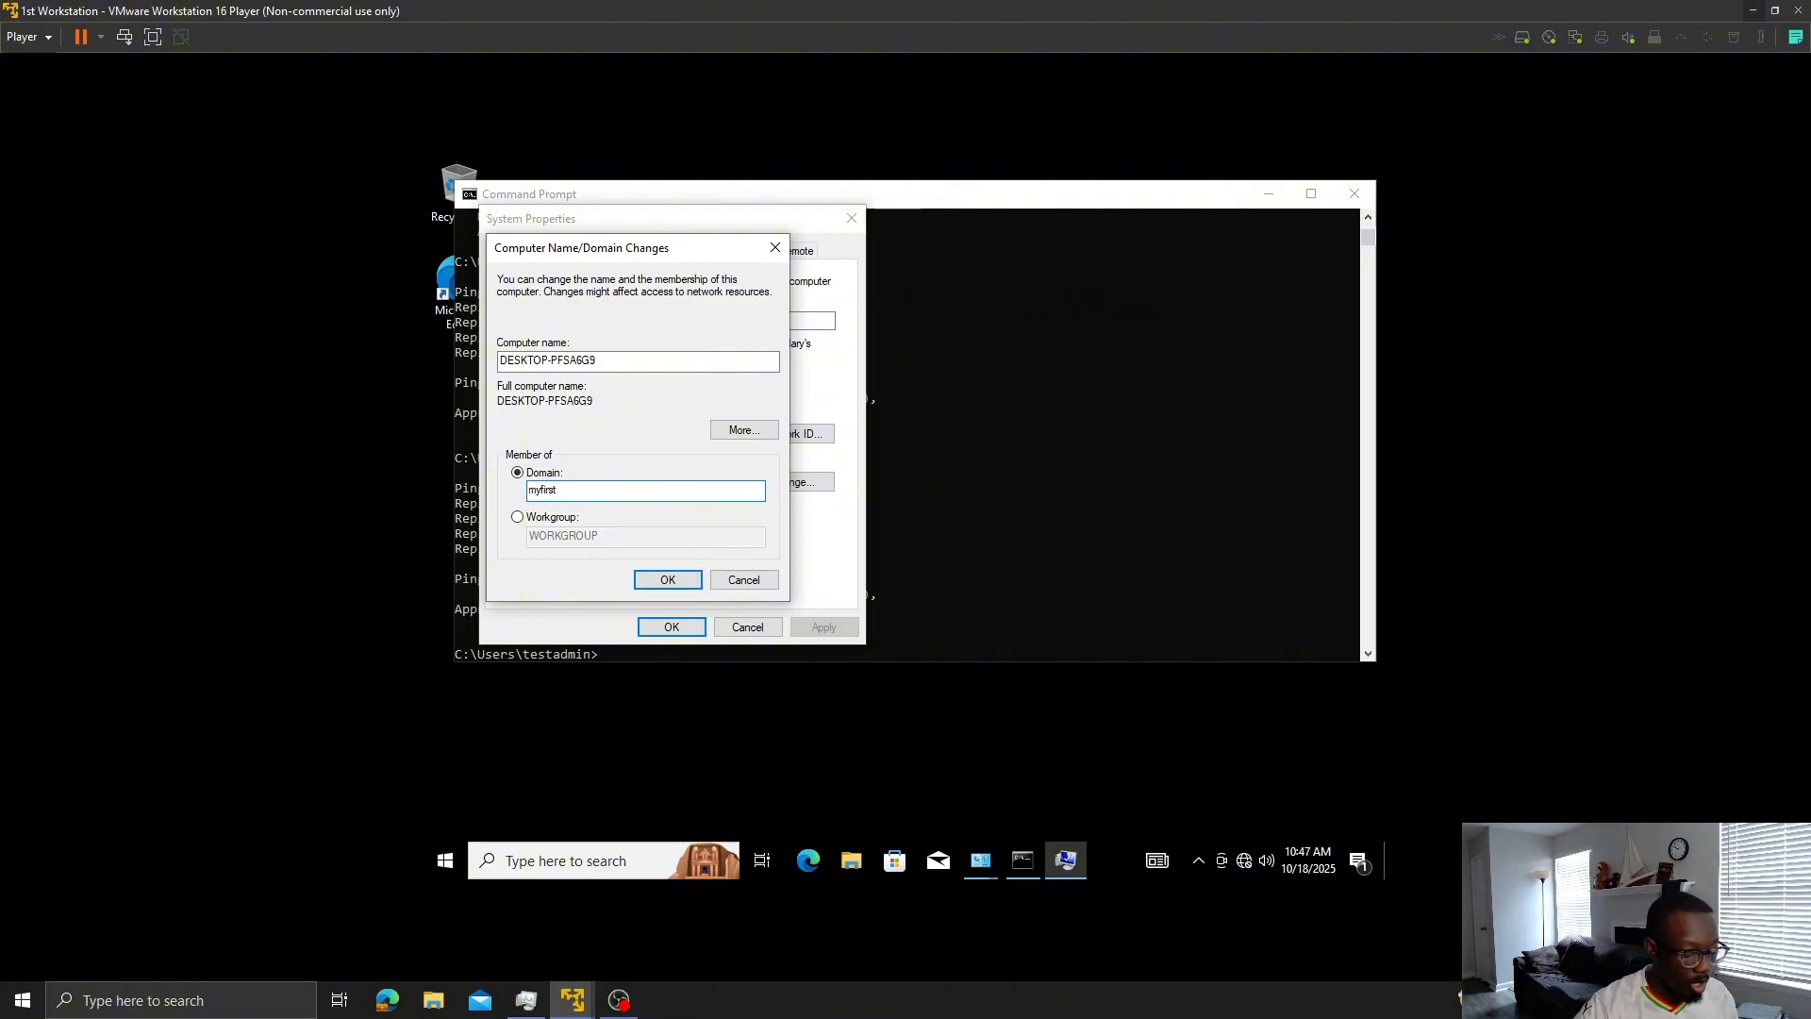
text(domain.com)
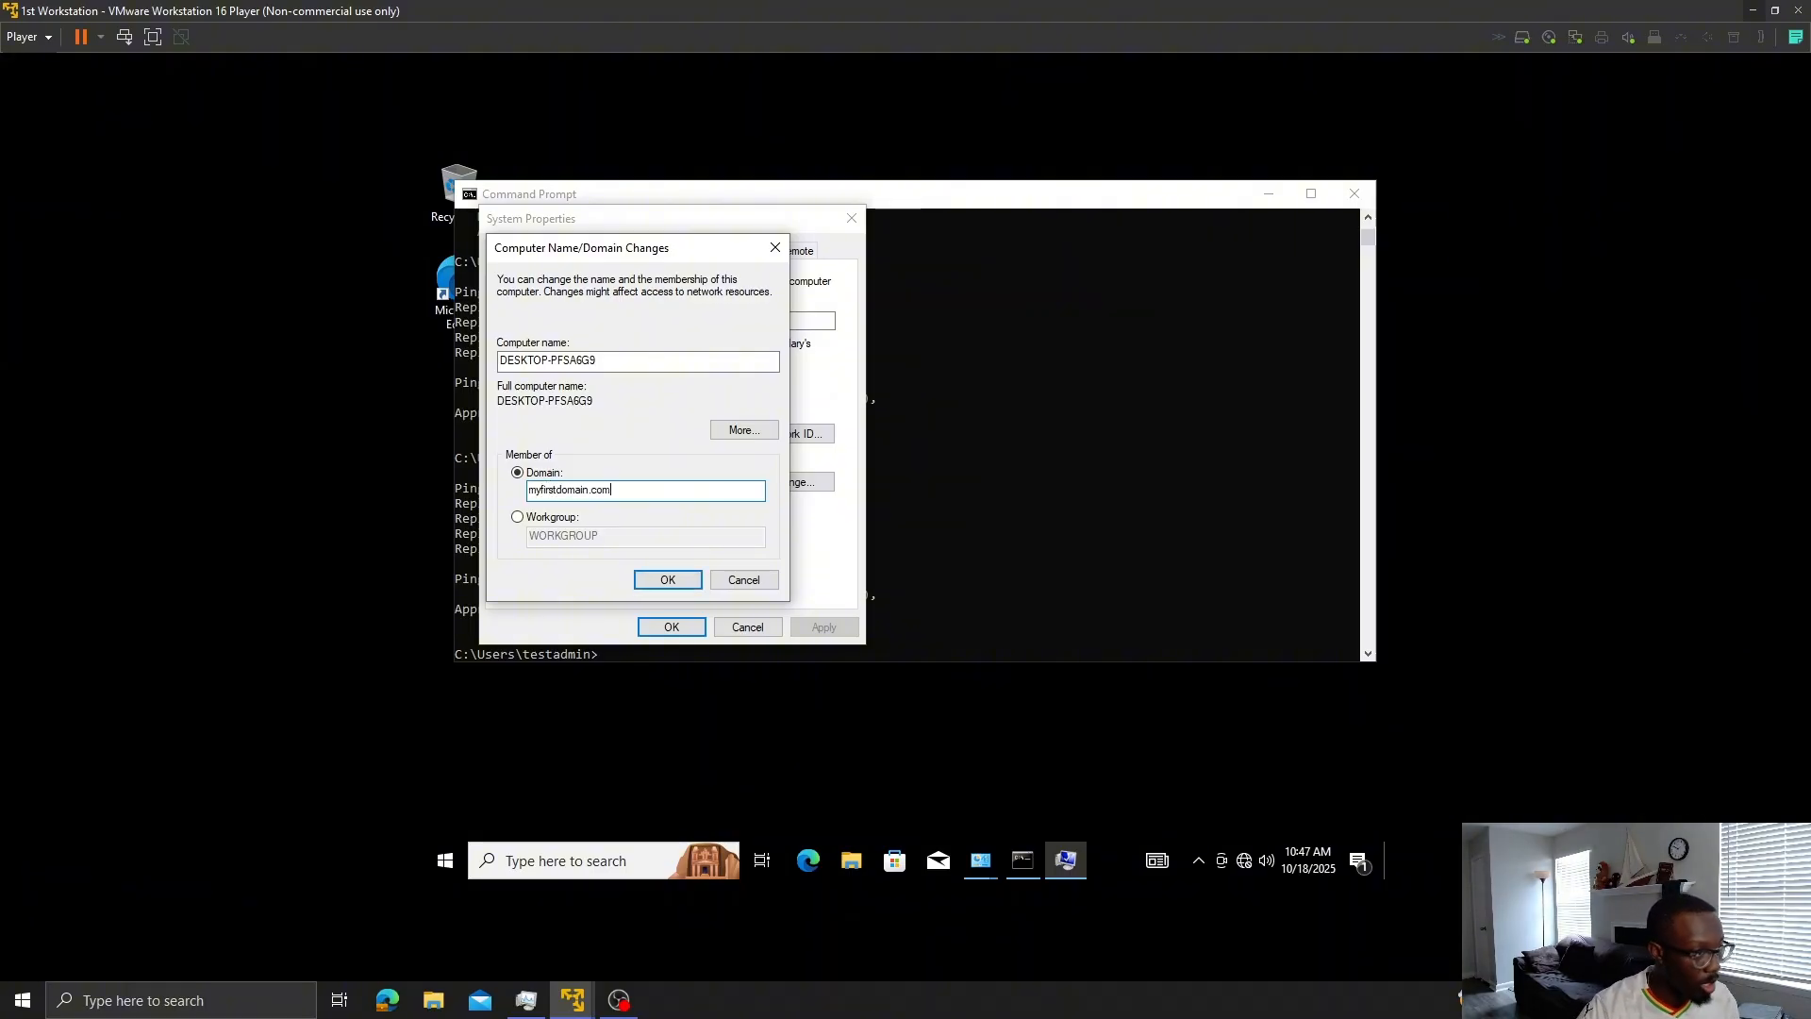
key(shift+Tab)
key(shift+Tab)
key(shift+Tab)
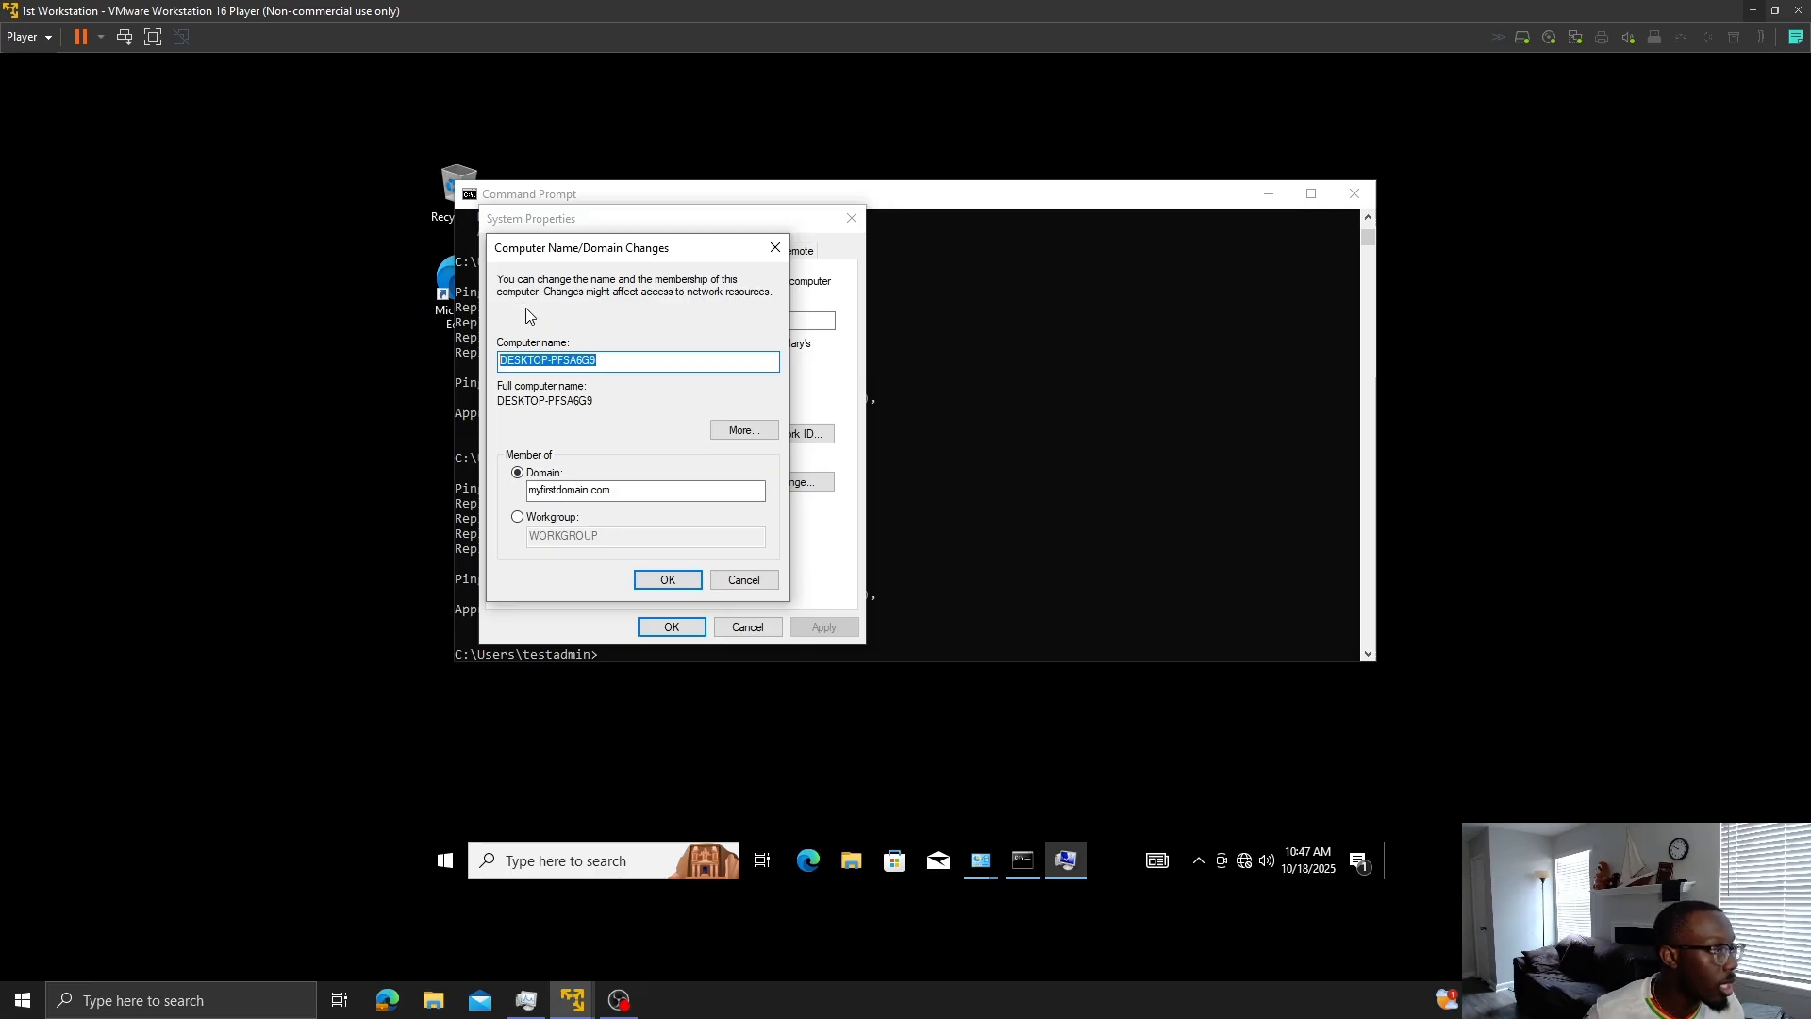
double_click(576, 359)
key(BackSpace)
key(BackSpace)
key(BackSpace)
key(BackSpace)
key(BackSpace)
key(BackSpace)
key(BackSpace)
key(BackSpace)
key(BackSpace)
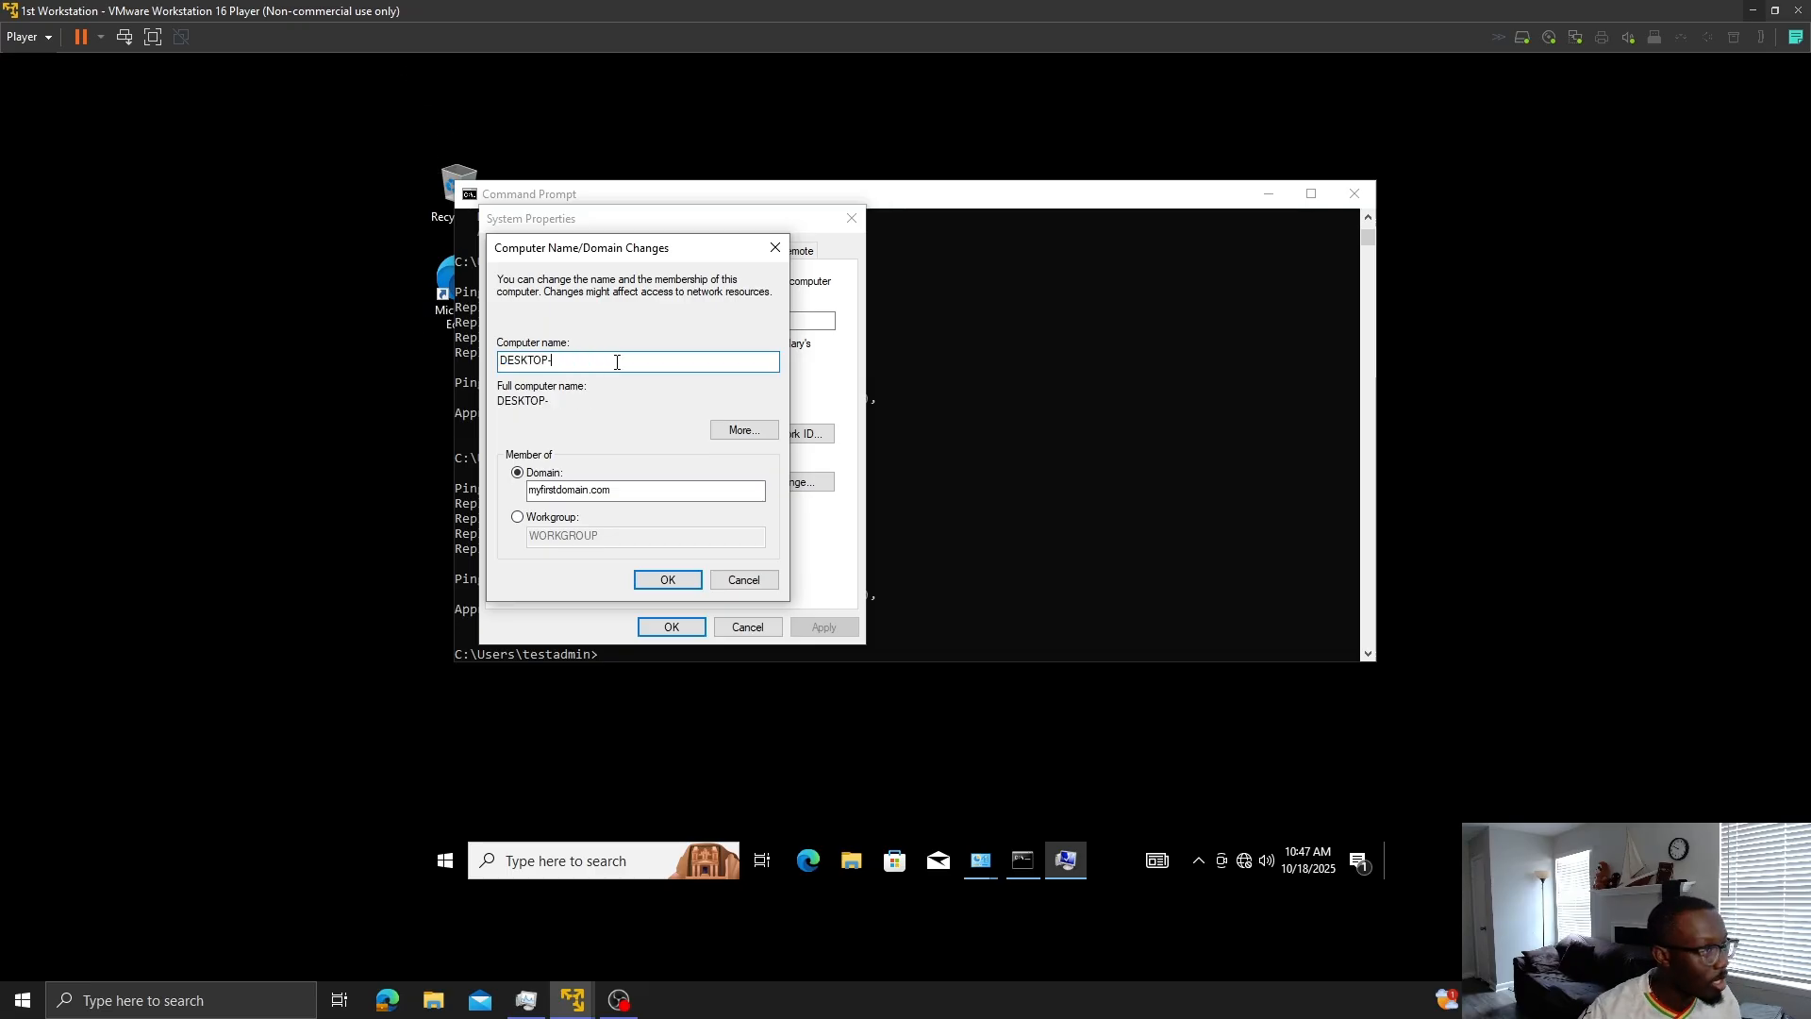
text(1s)
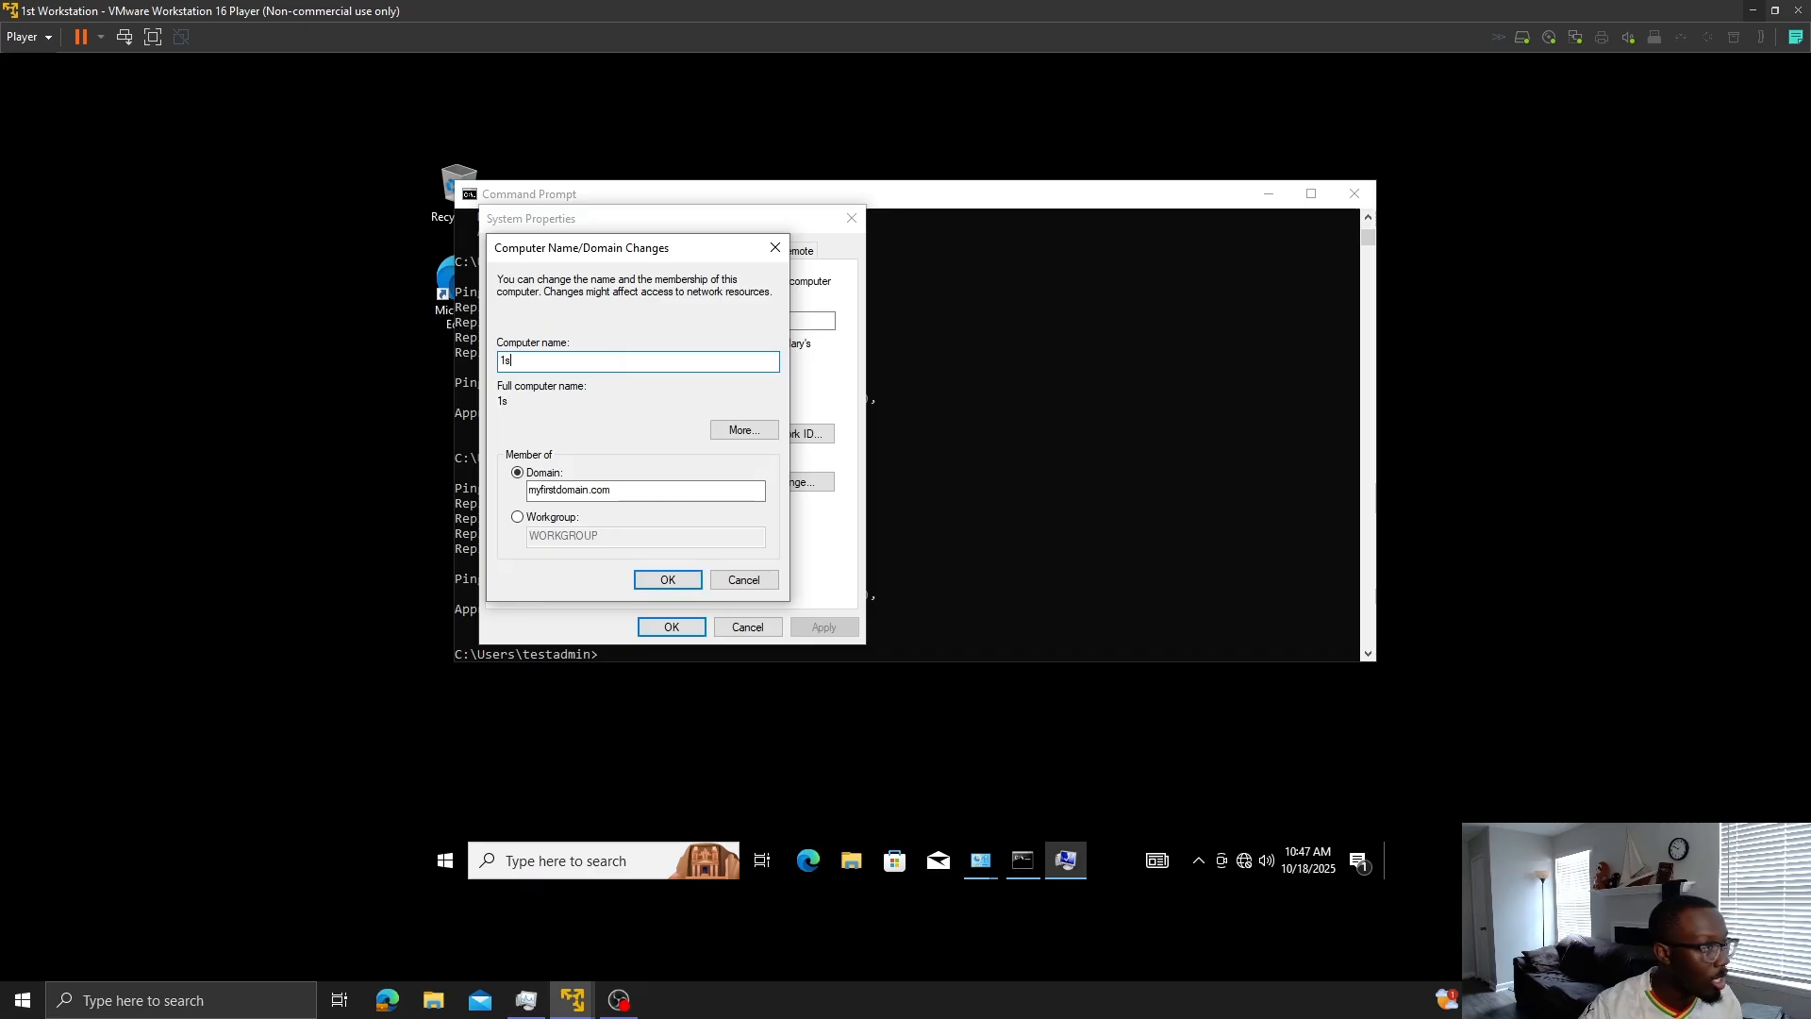
text(tWo)
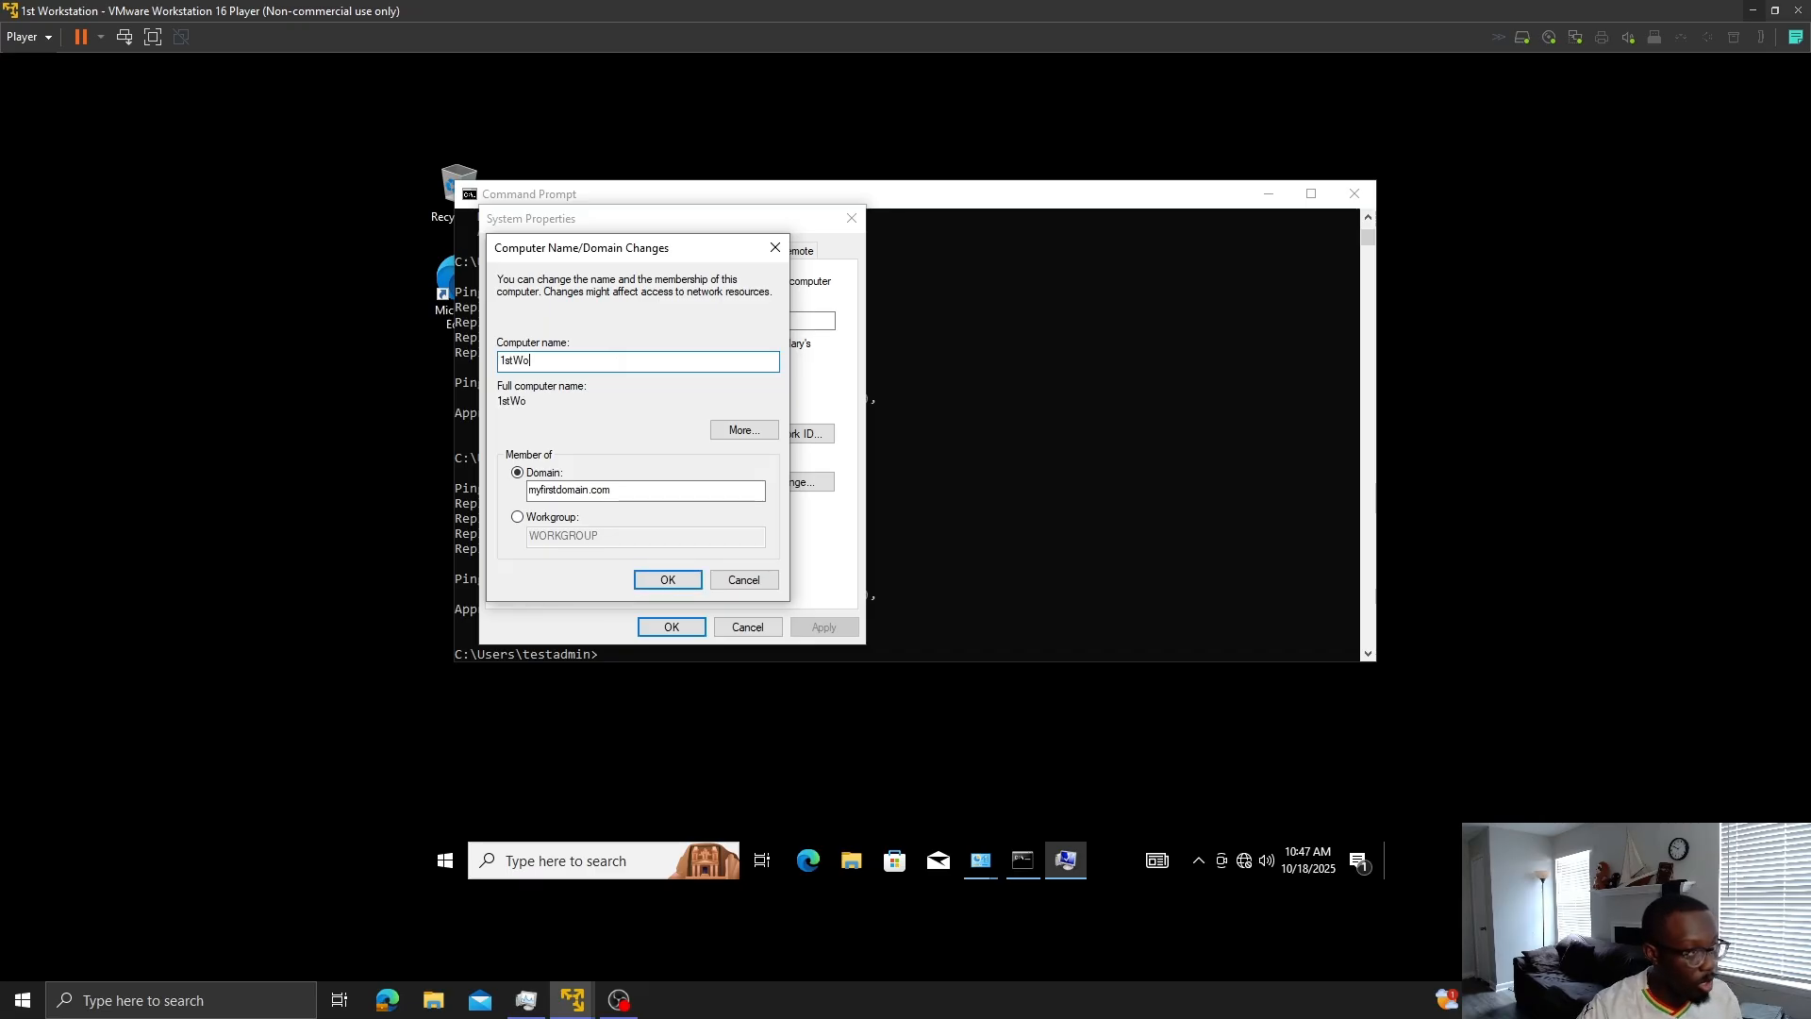
text(k)
key(BackSpace)
text(rksytat)
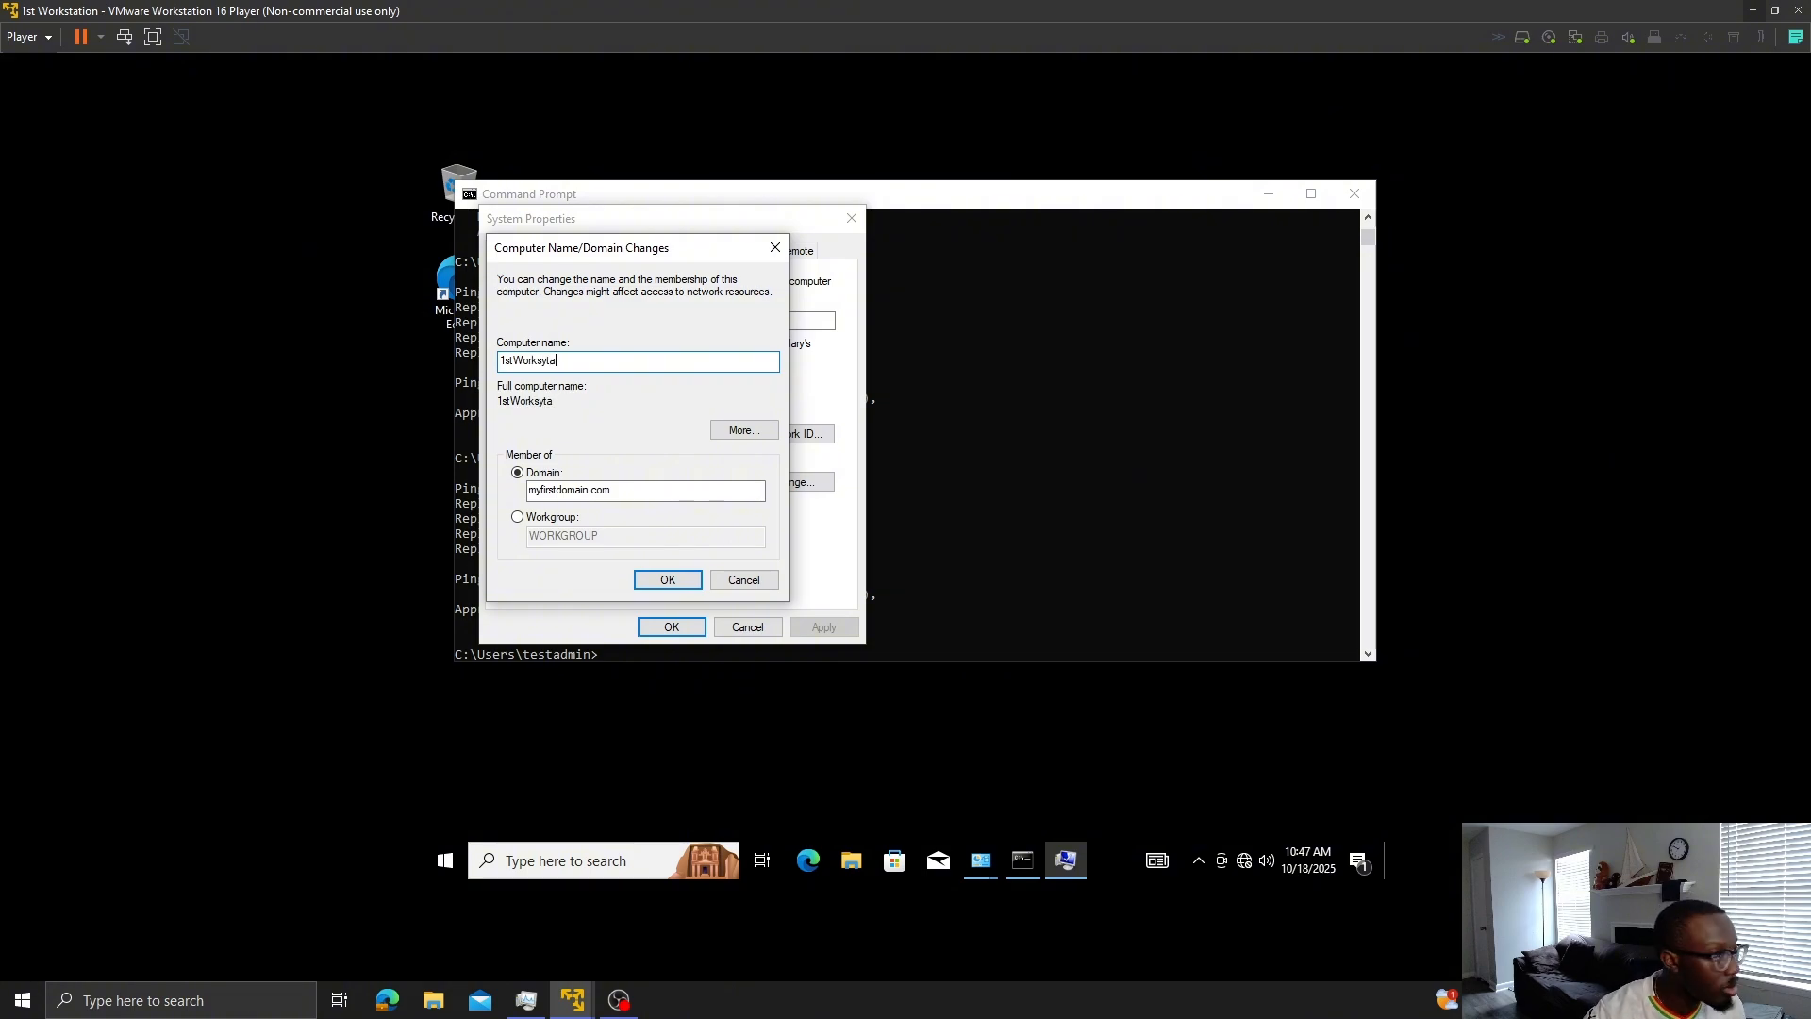
key(BackSpace)
key(BackSpace)
key(BackSpace)
text(tation)
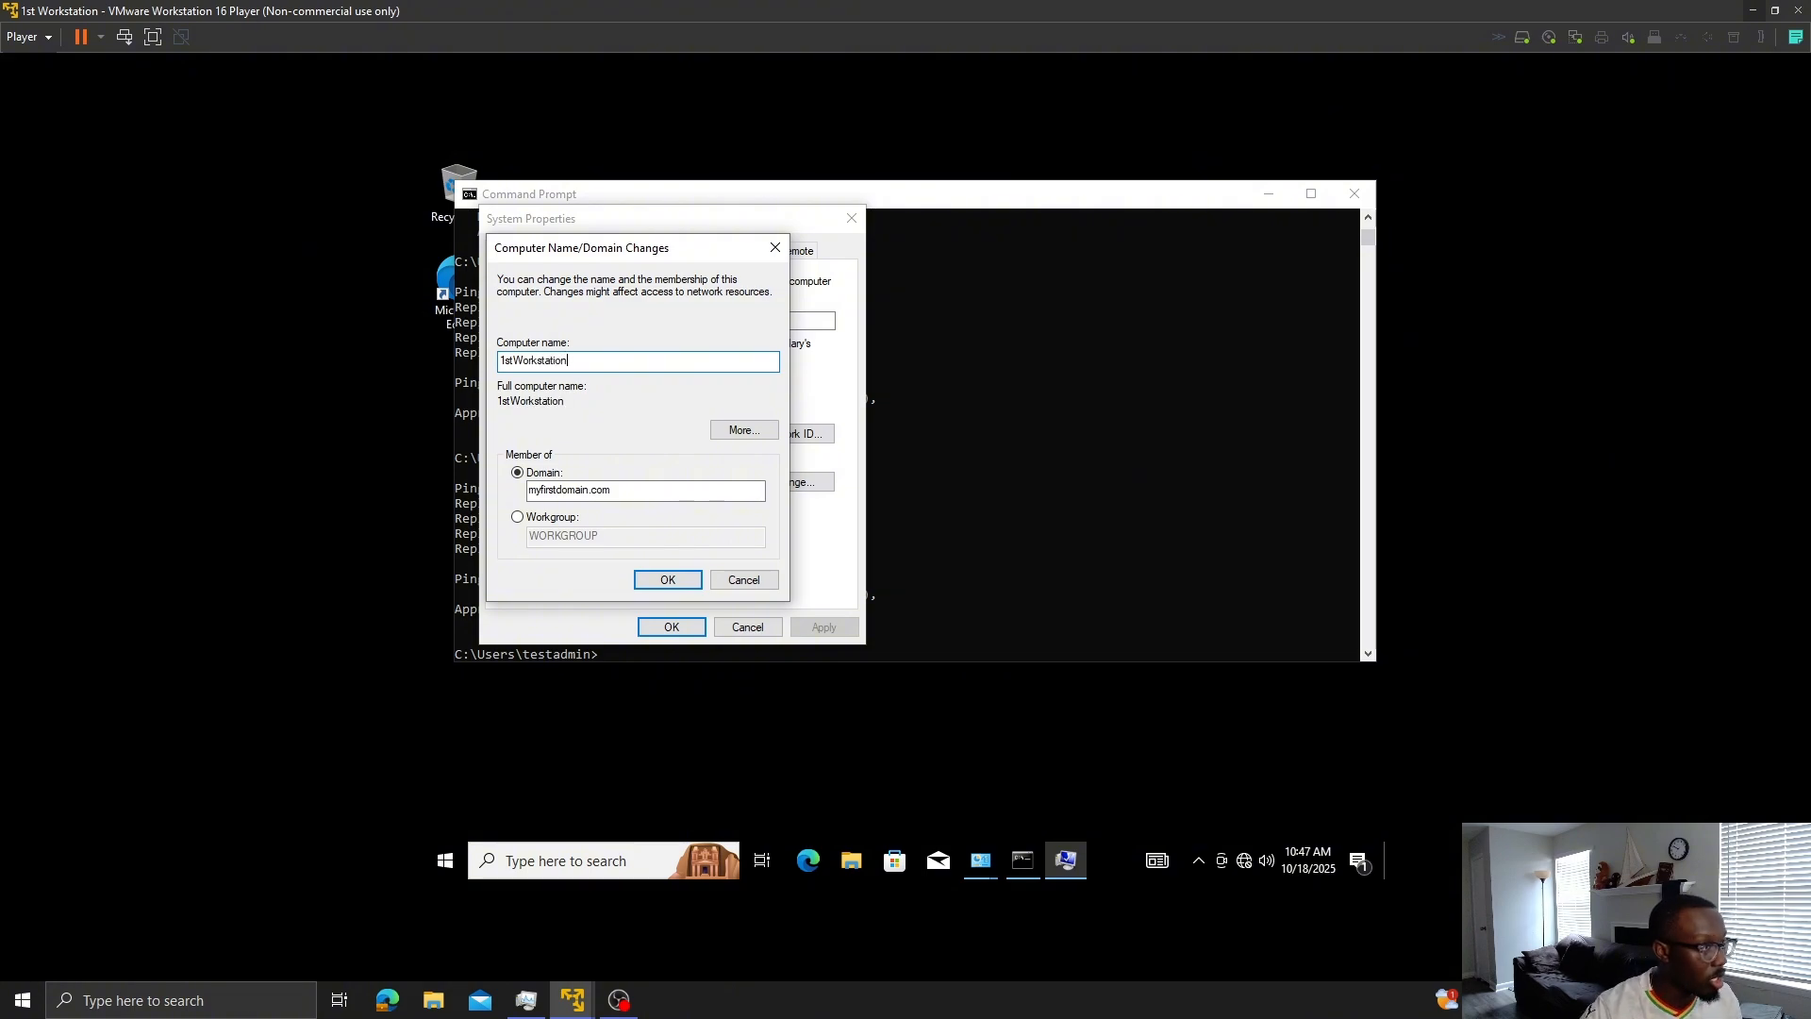
- Submit the domain join, review the unreachable domain controller error details, dismiss it and cancel the changes
click(681, 581)
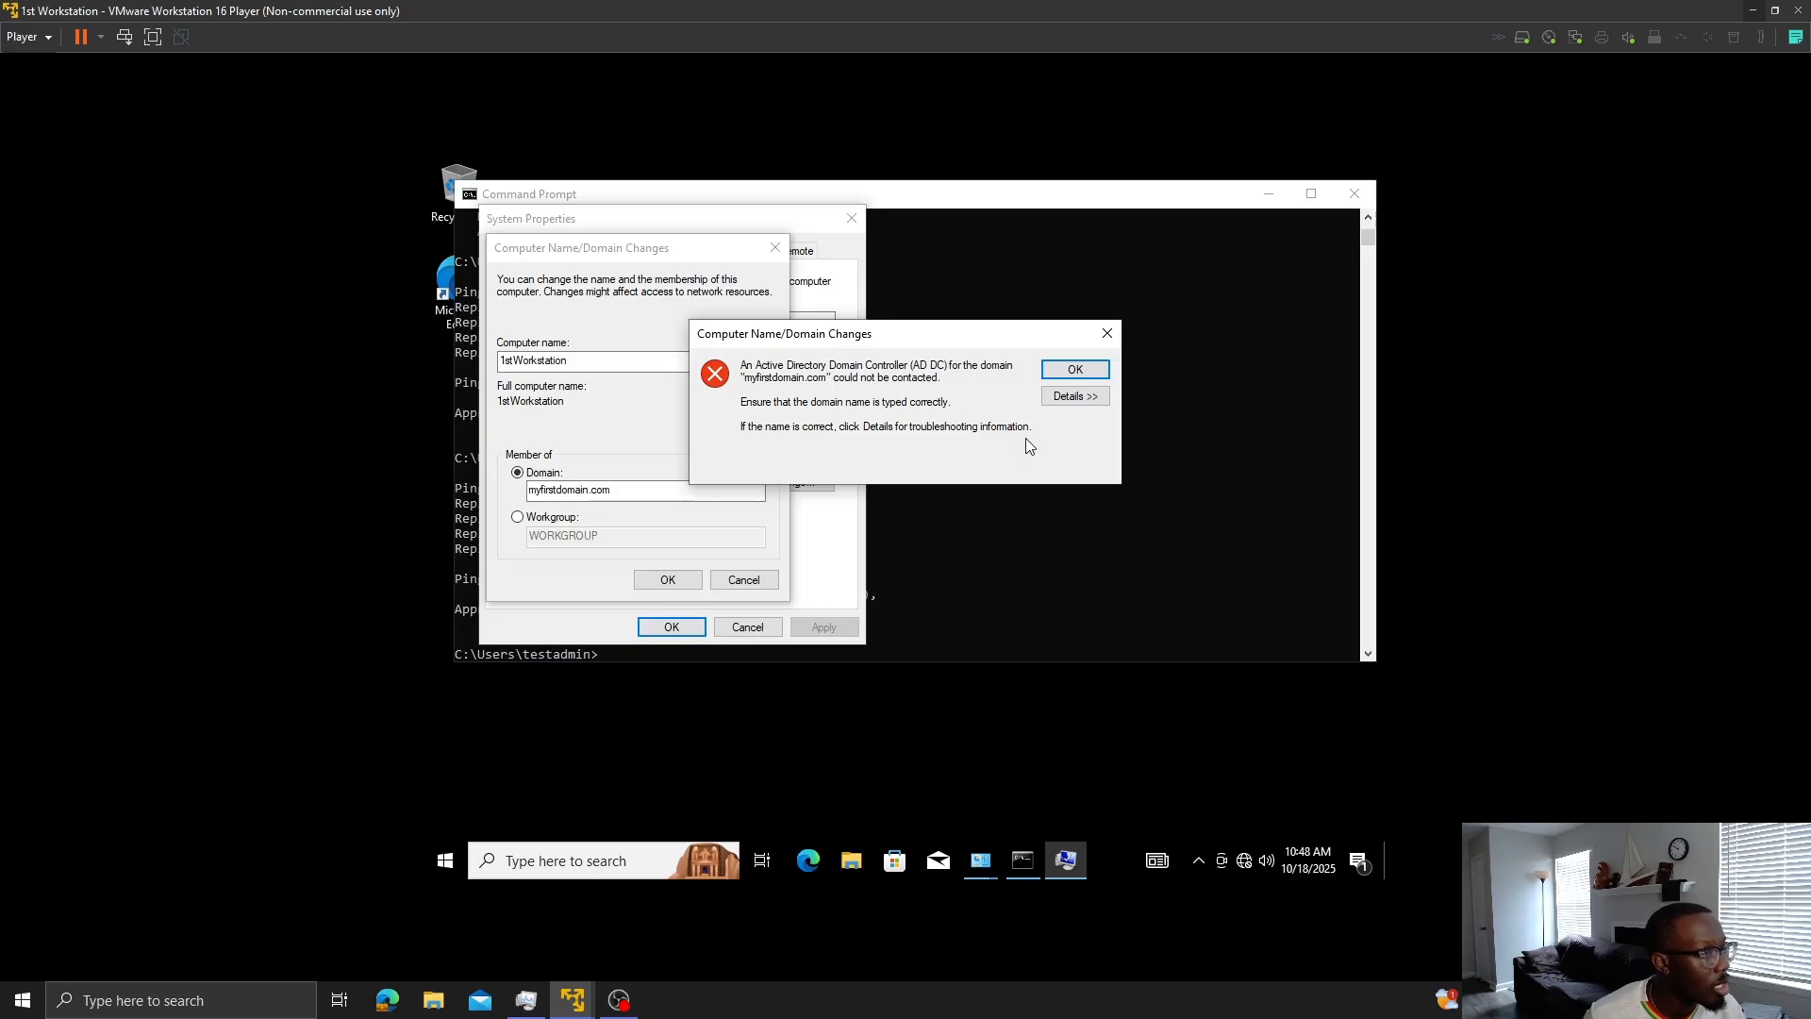
click(1076, 396)
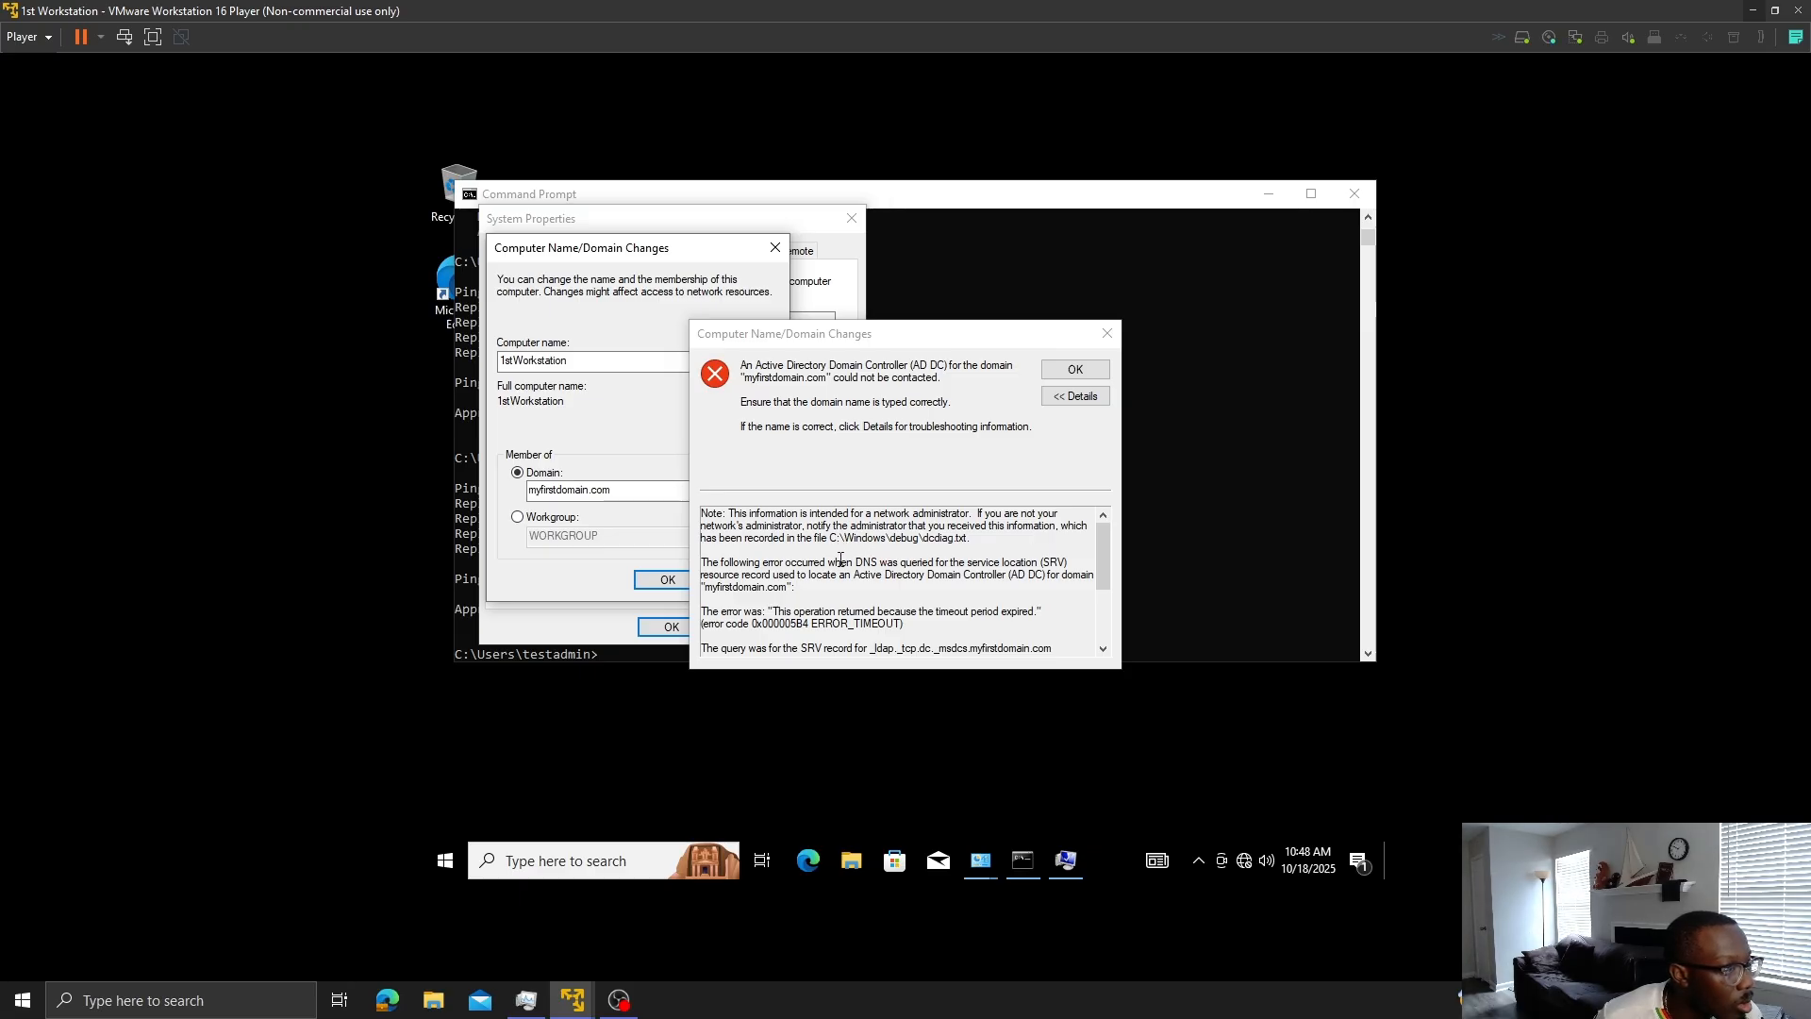
scroll(841, 562, down, 1)
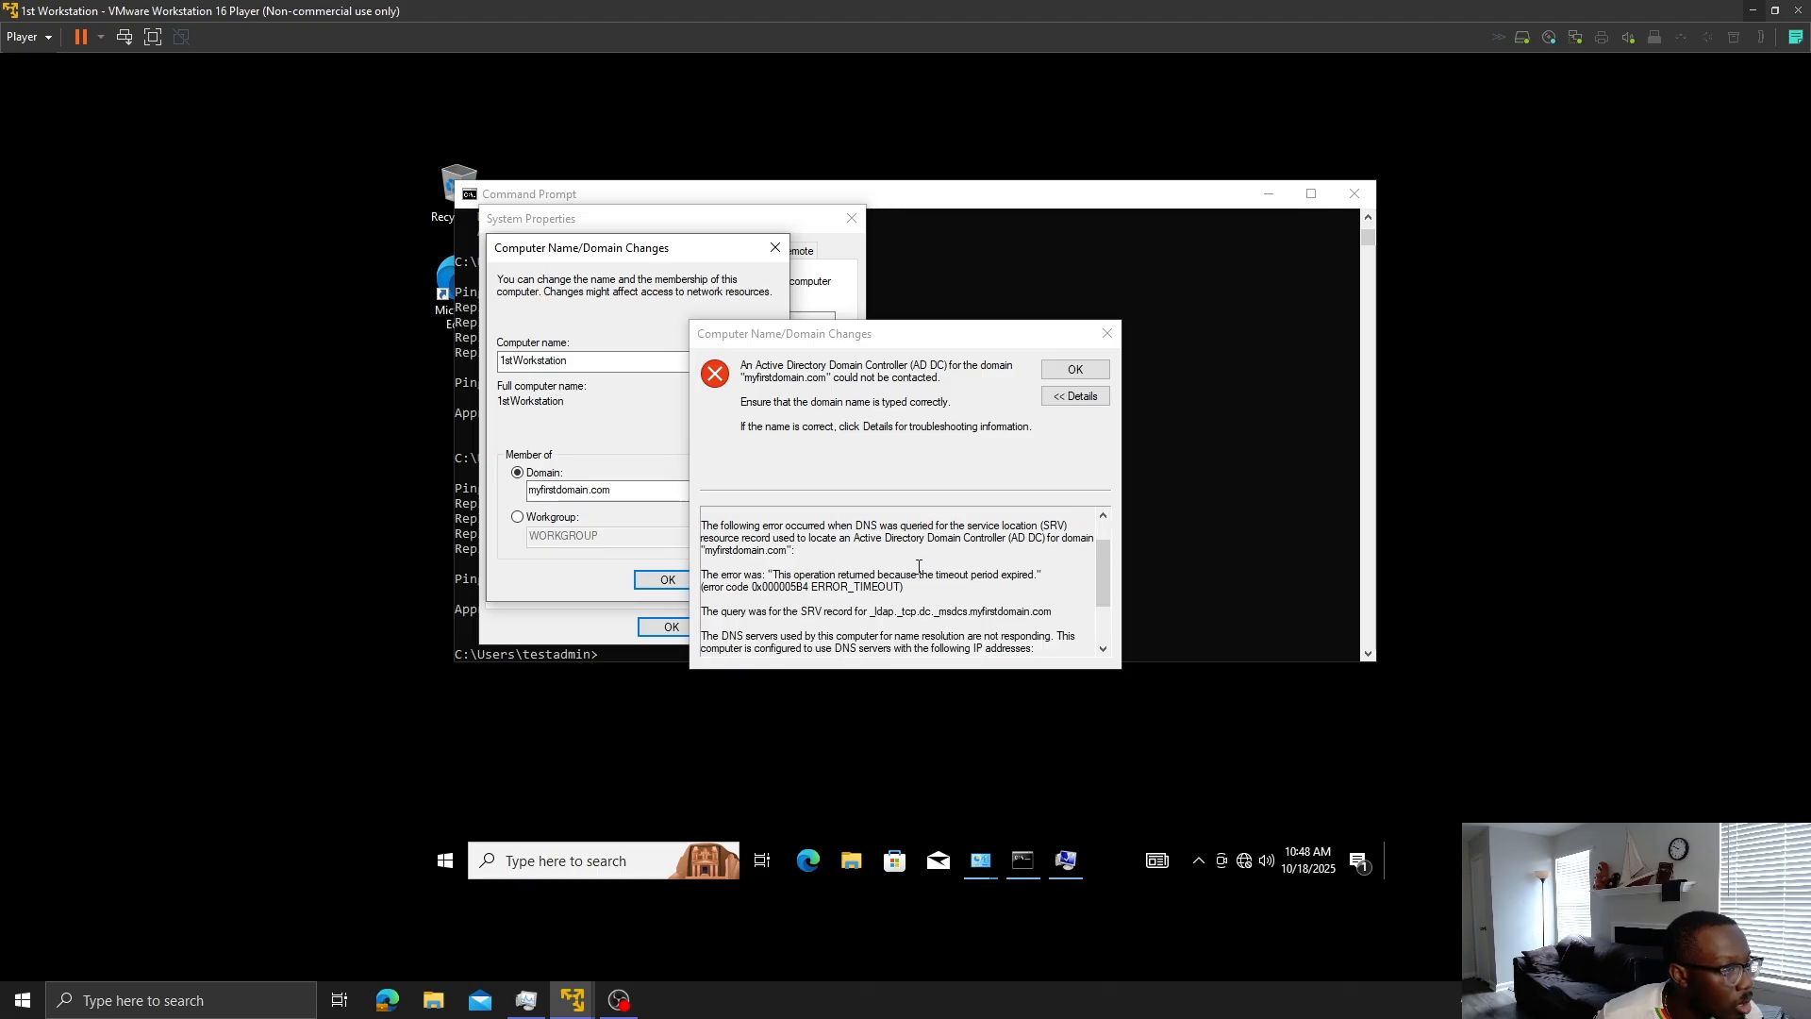
click(1108, 333)
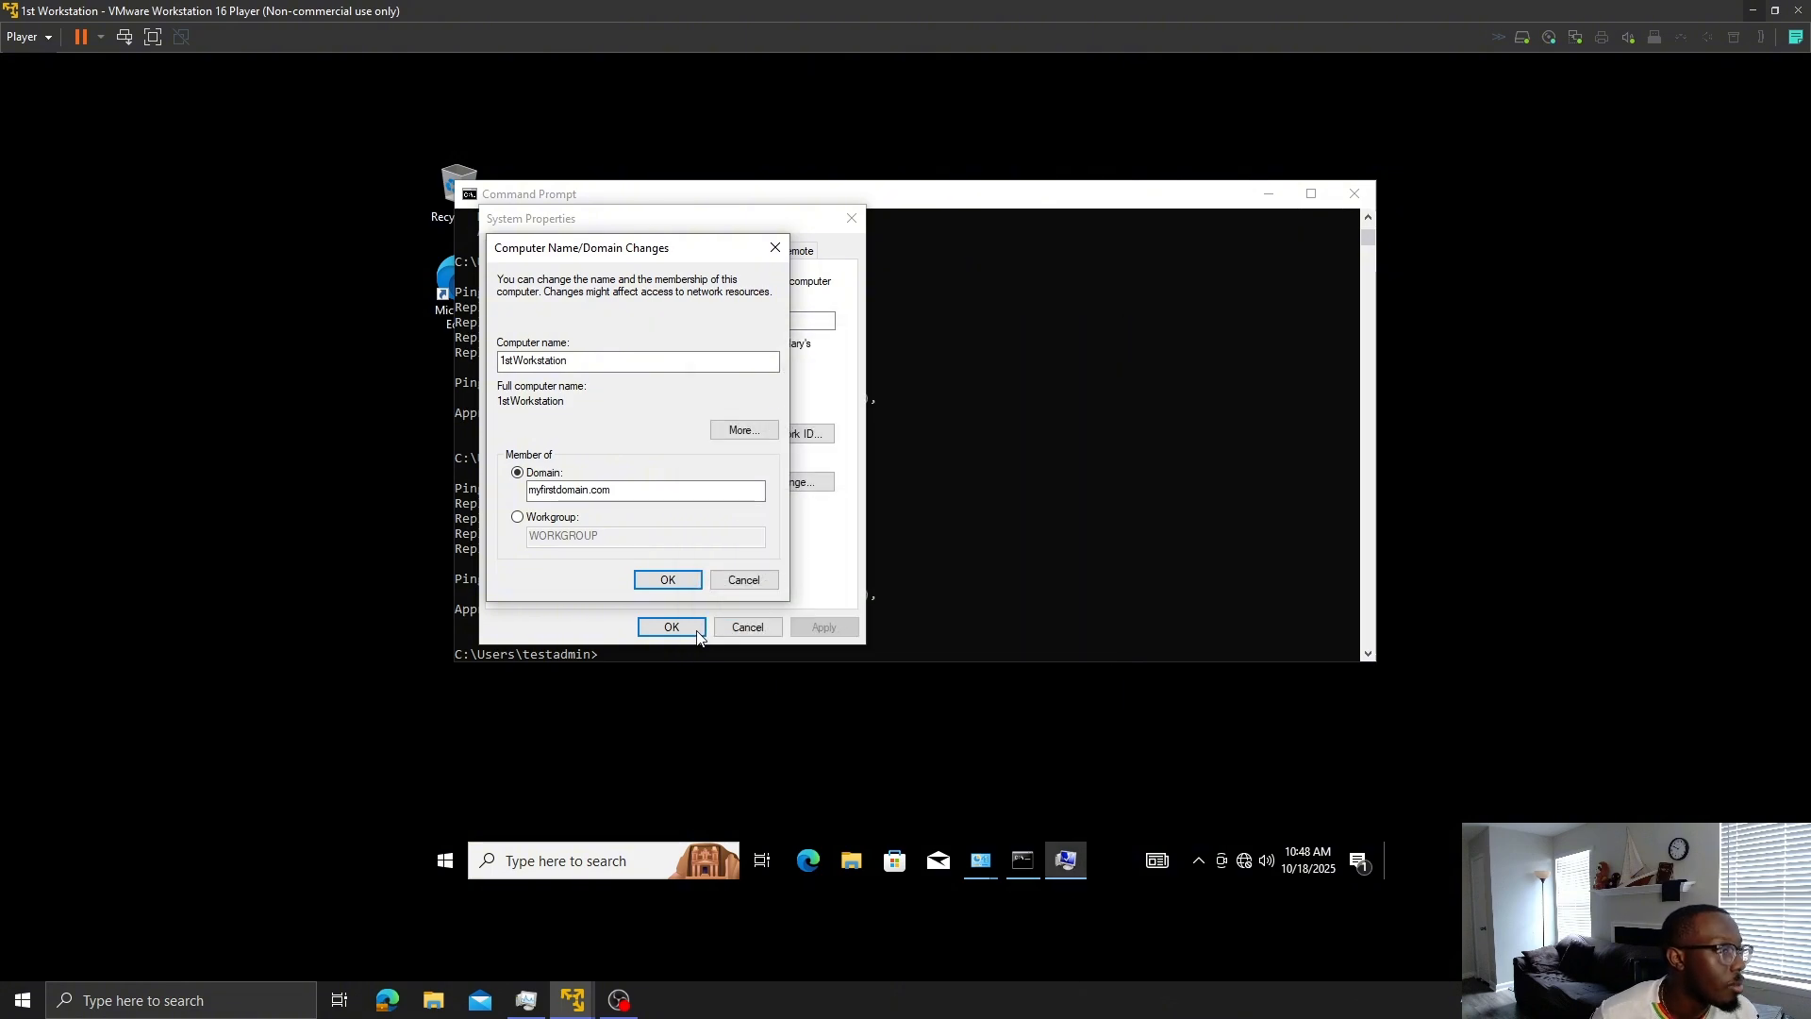
click(744, 580)
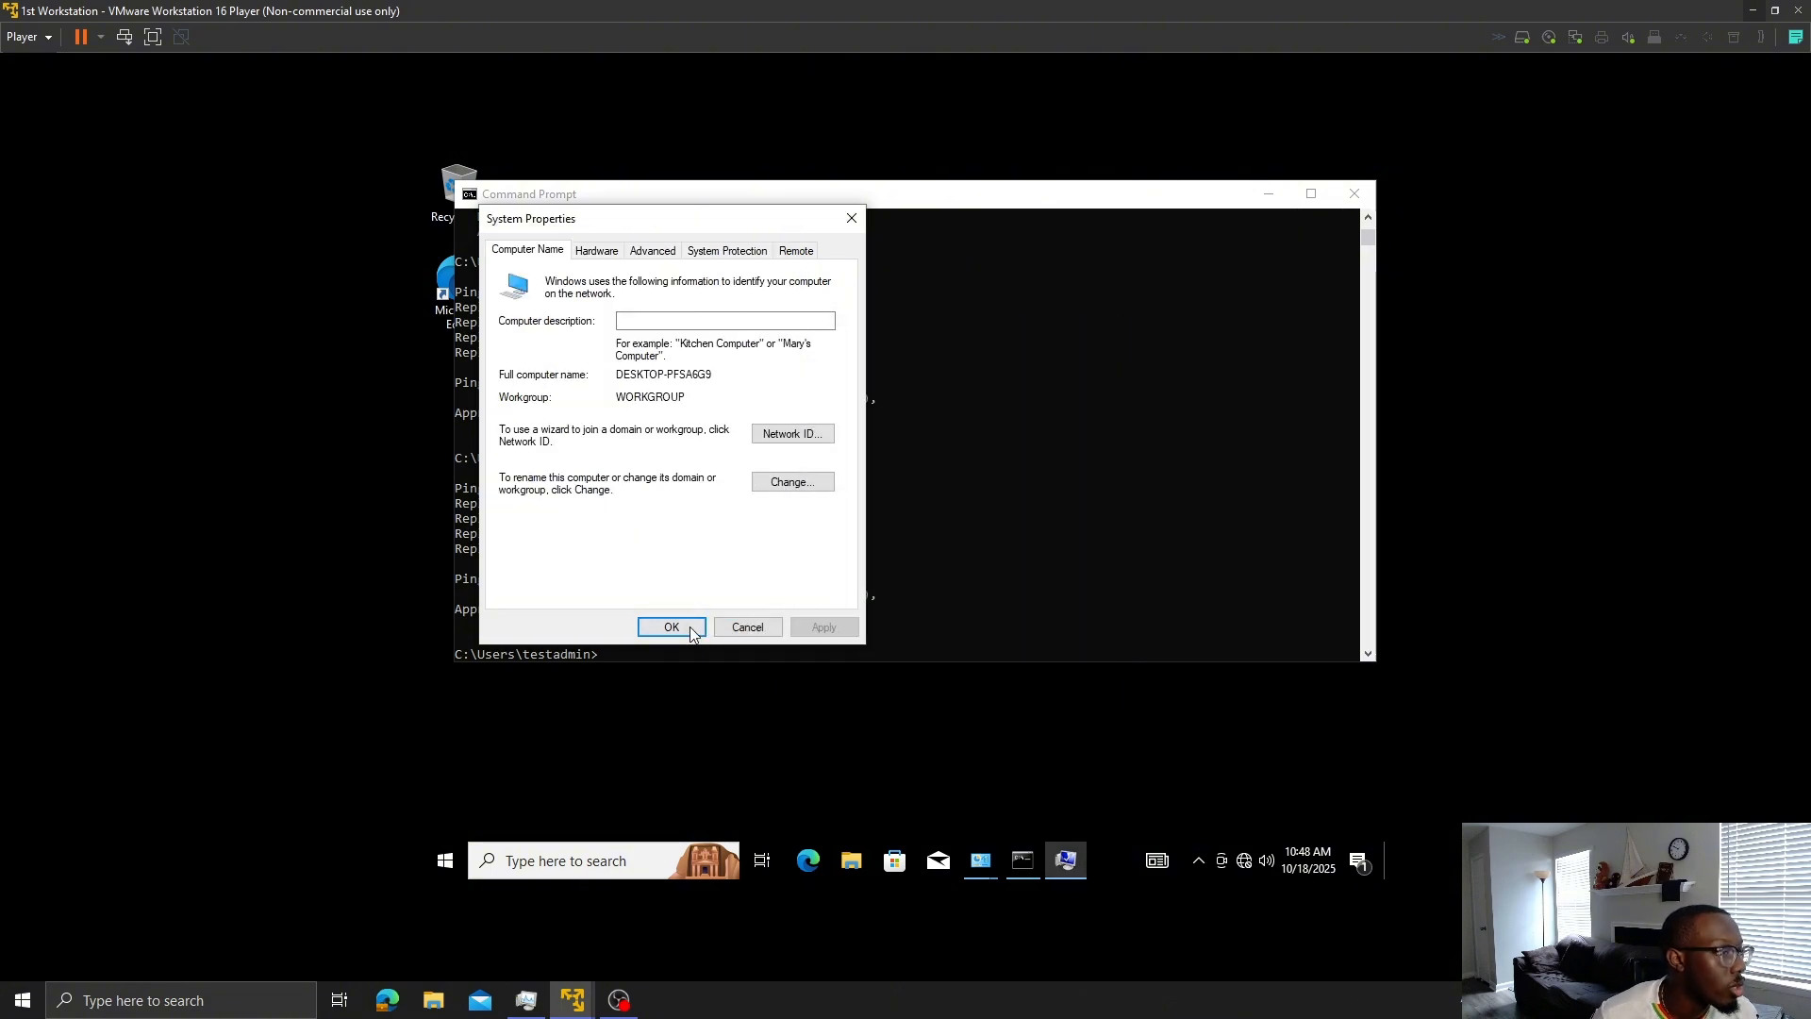
- Close System Properties and set Ethernet0's IPv4 preferred DNS server to 10.0.0.58
click(761, 630)
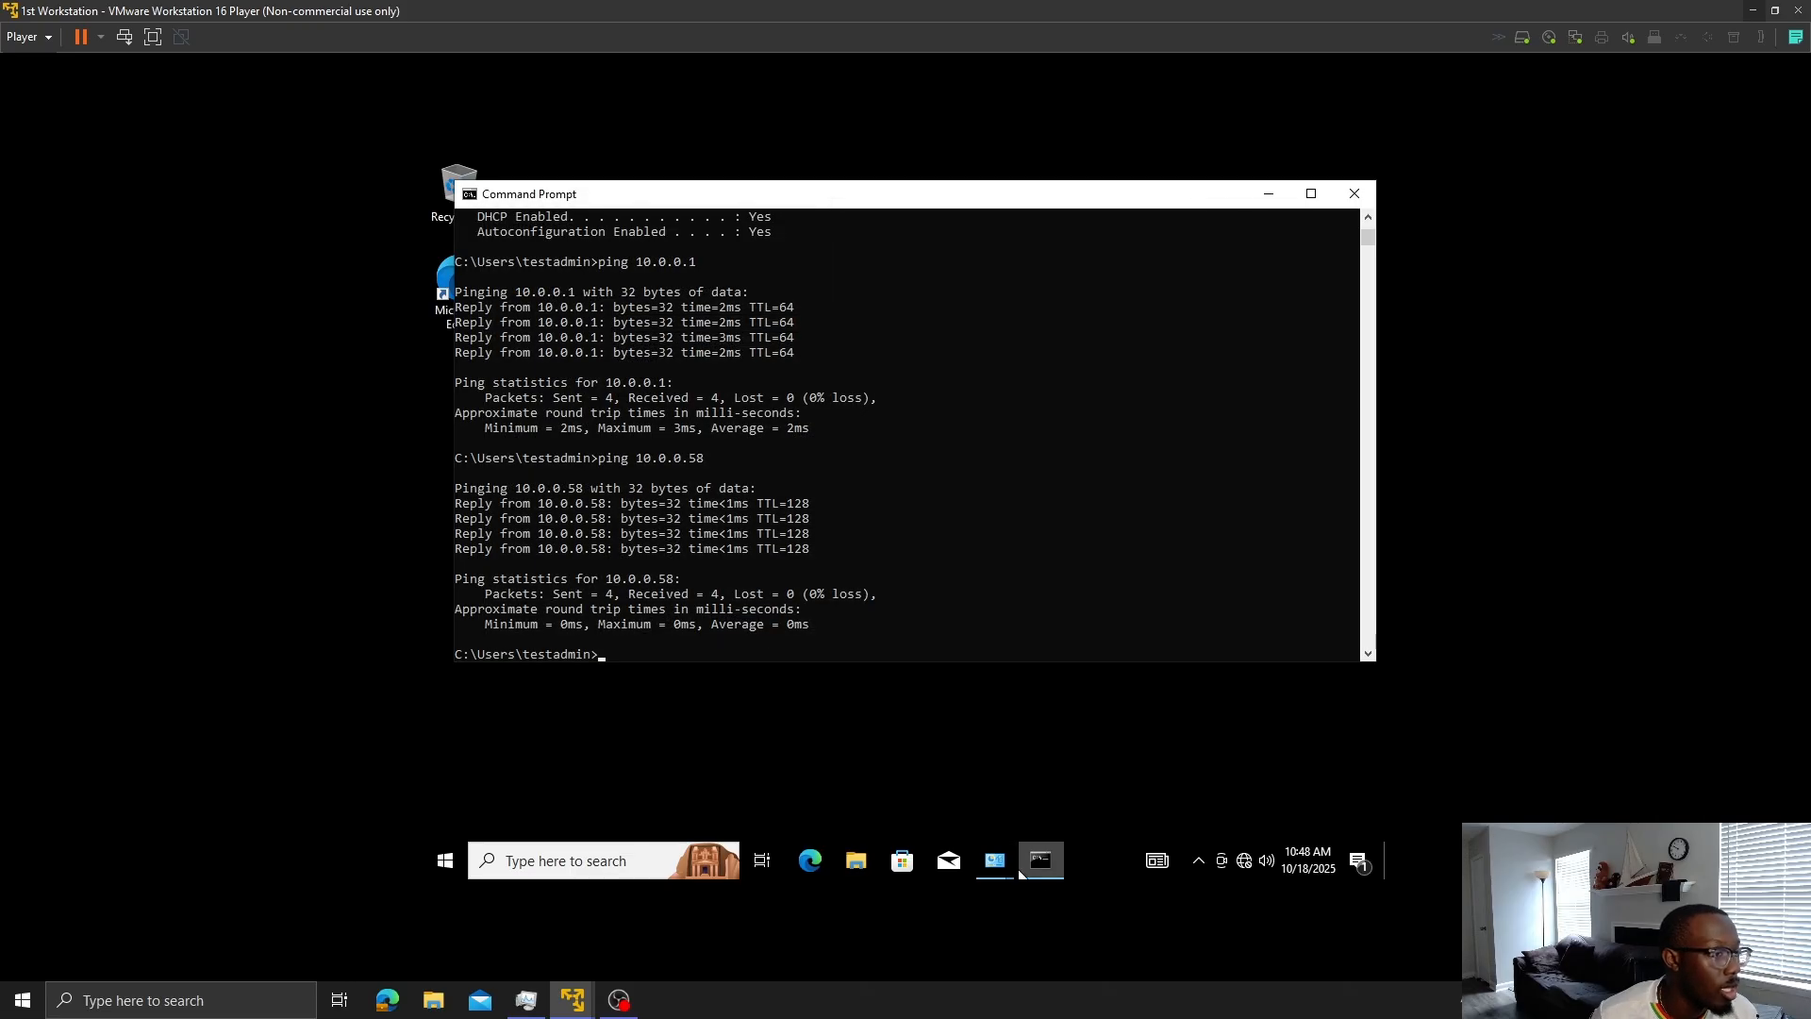
mouse_move(995, 860)
click(1070, 761)
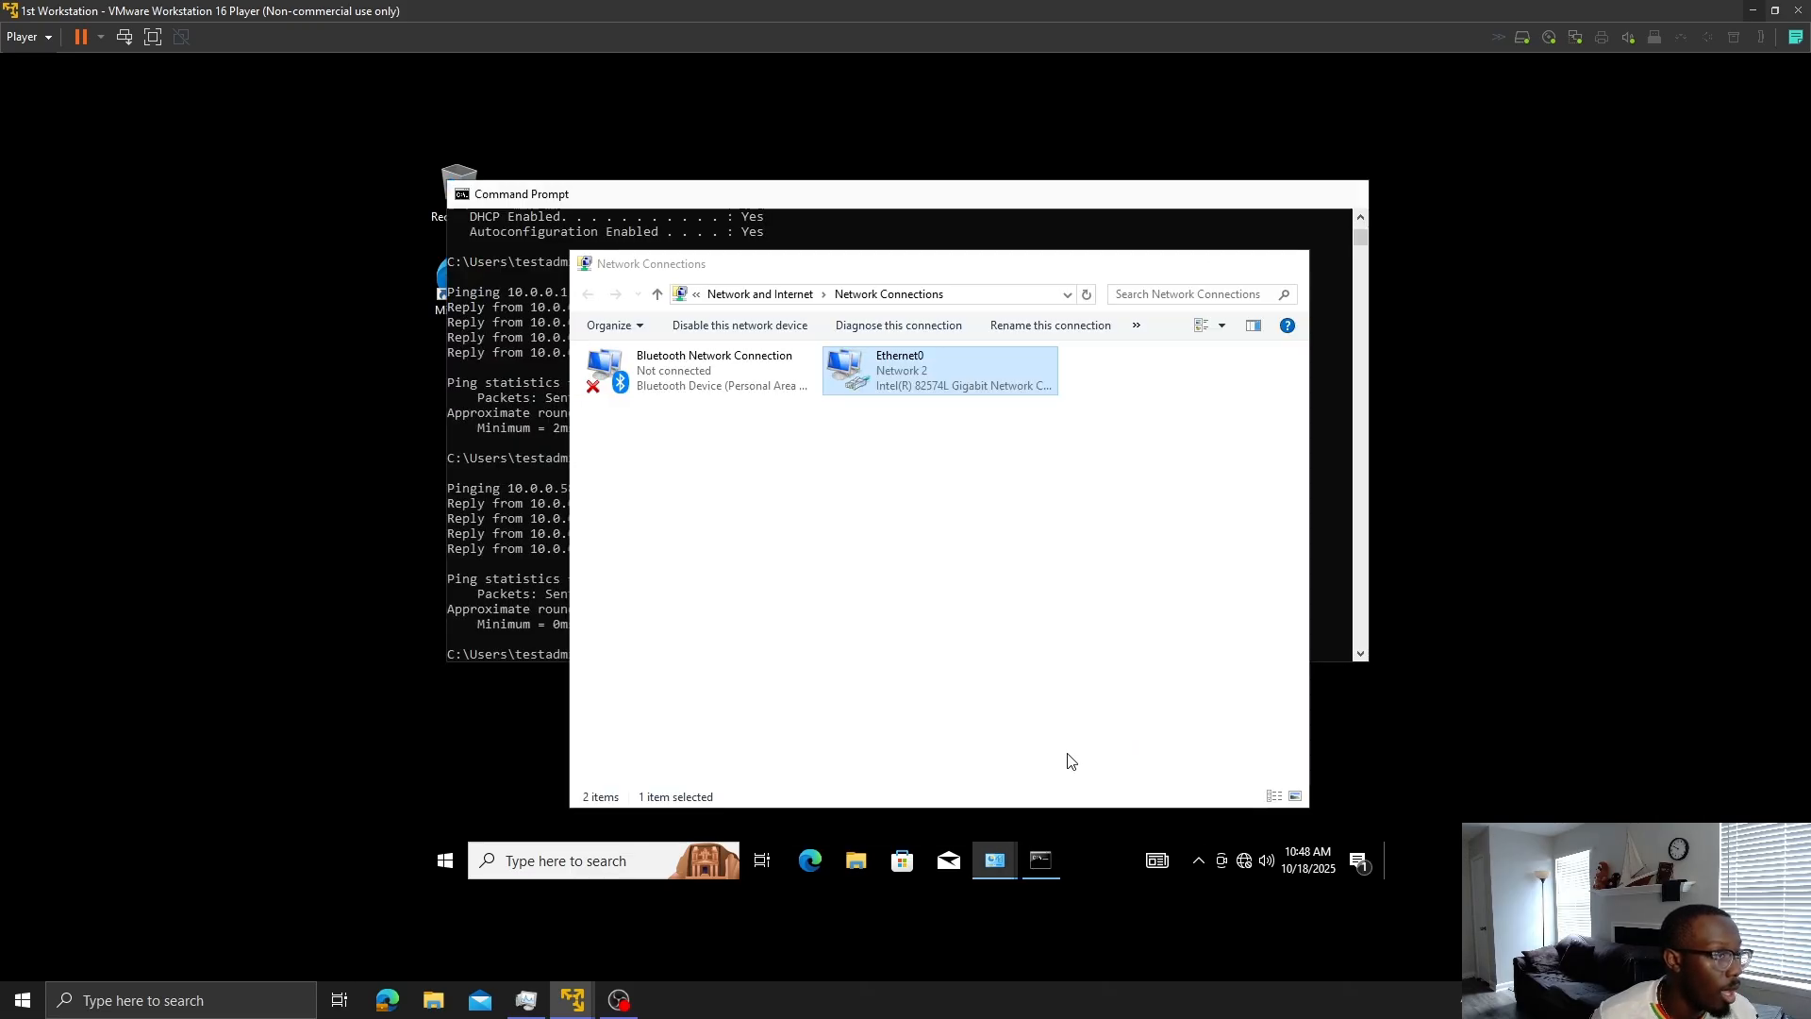
right_click(934, 387)
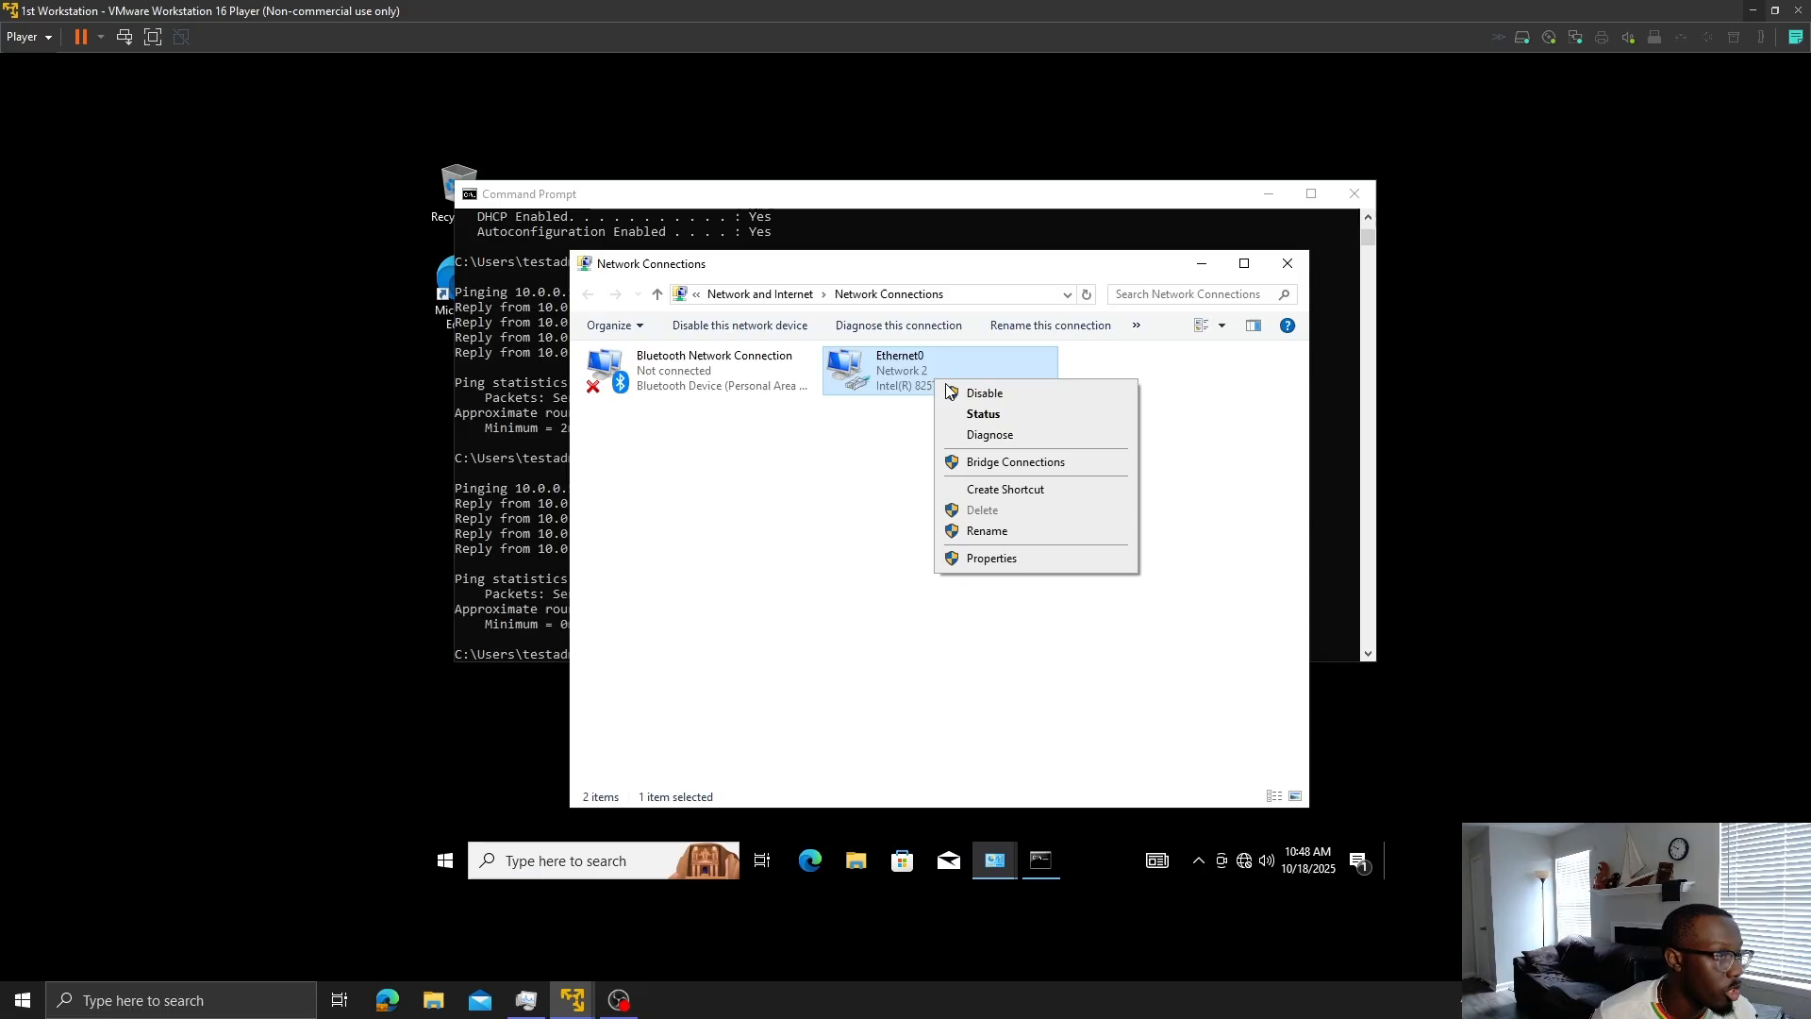
click(1004, 566)
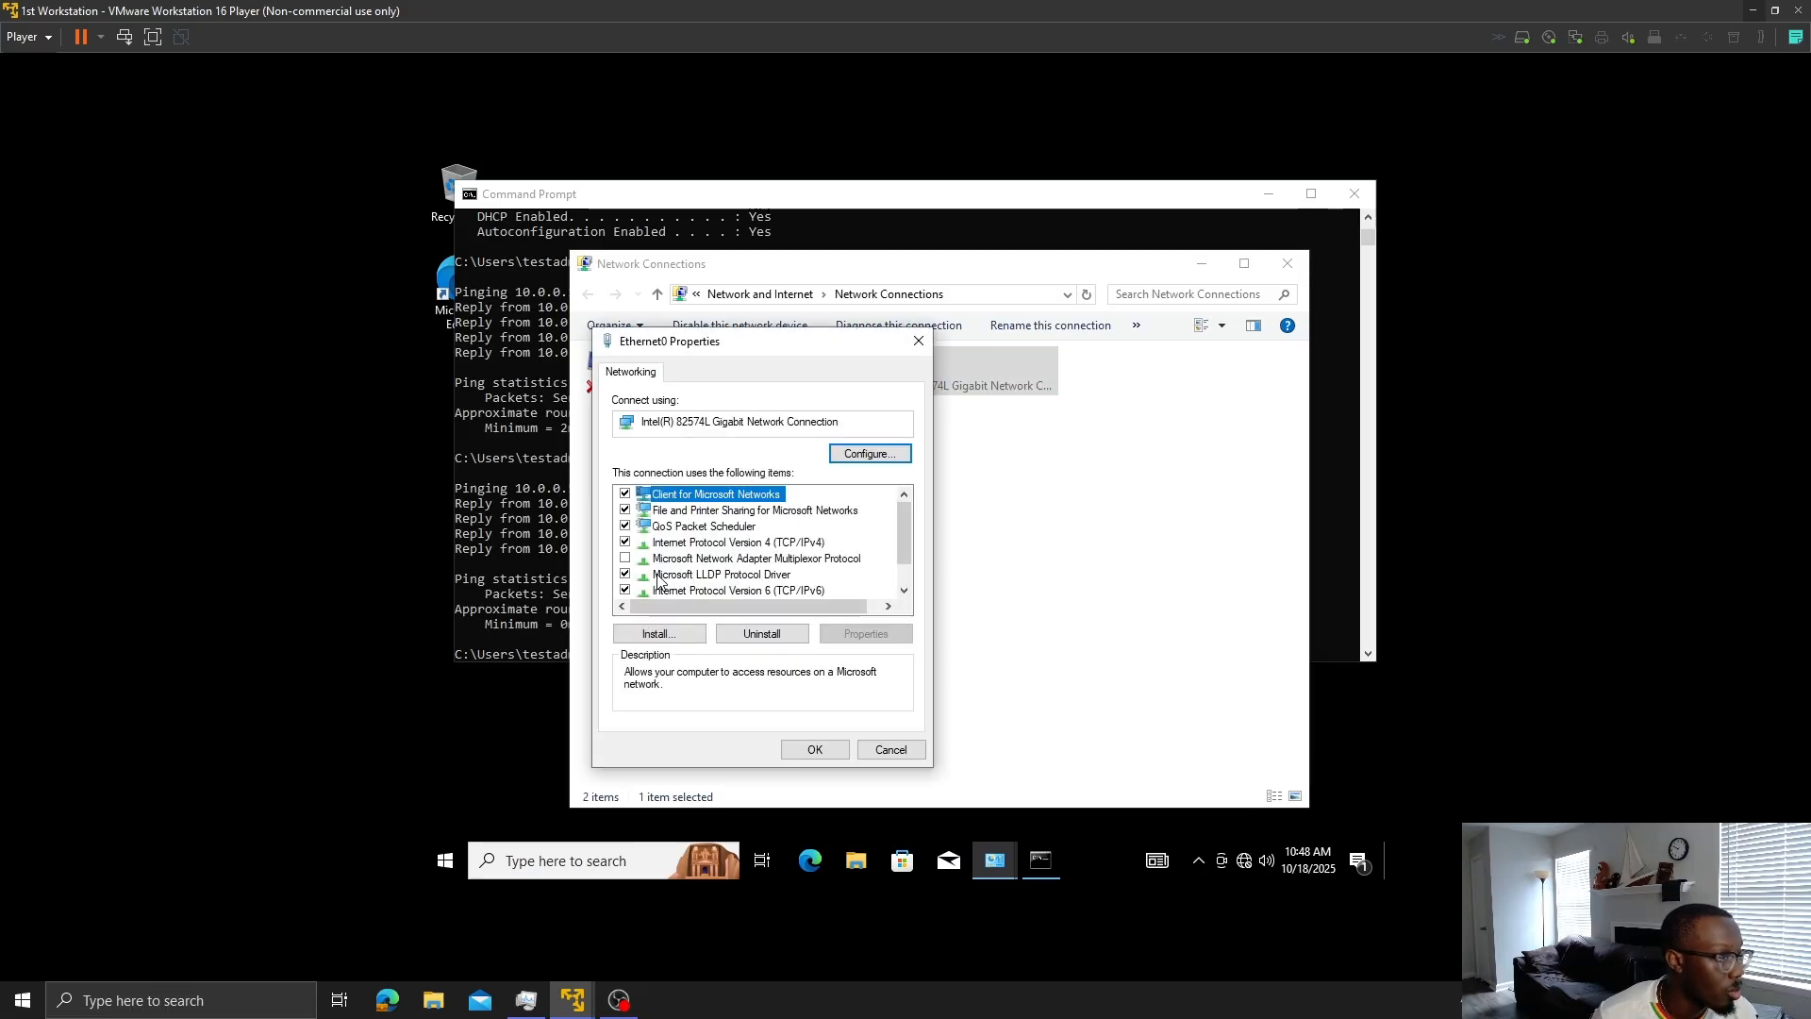
double_click(750, 543)
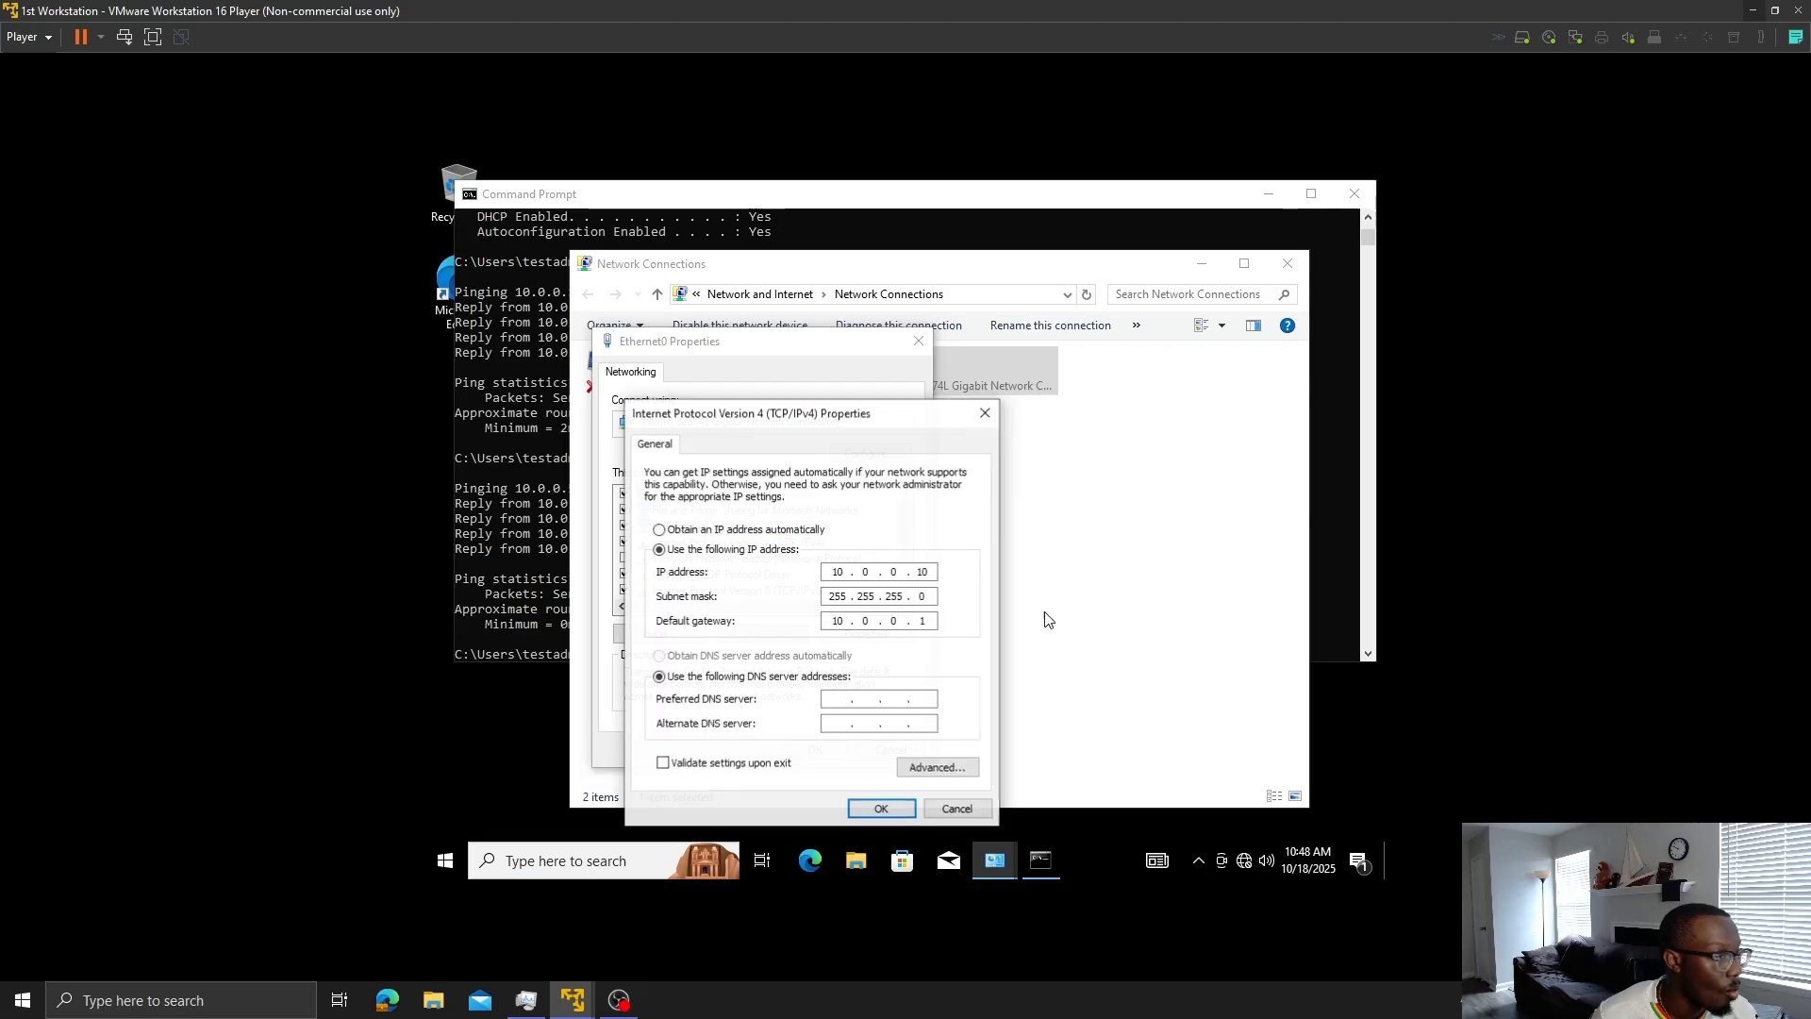
click(836, 699)
text(10 )
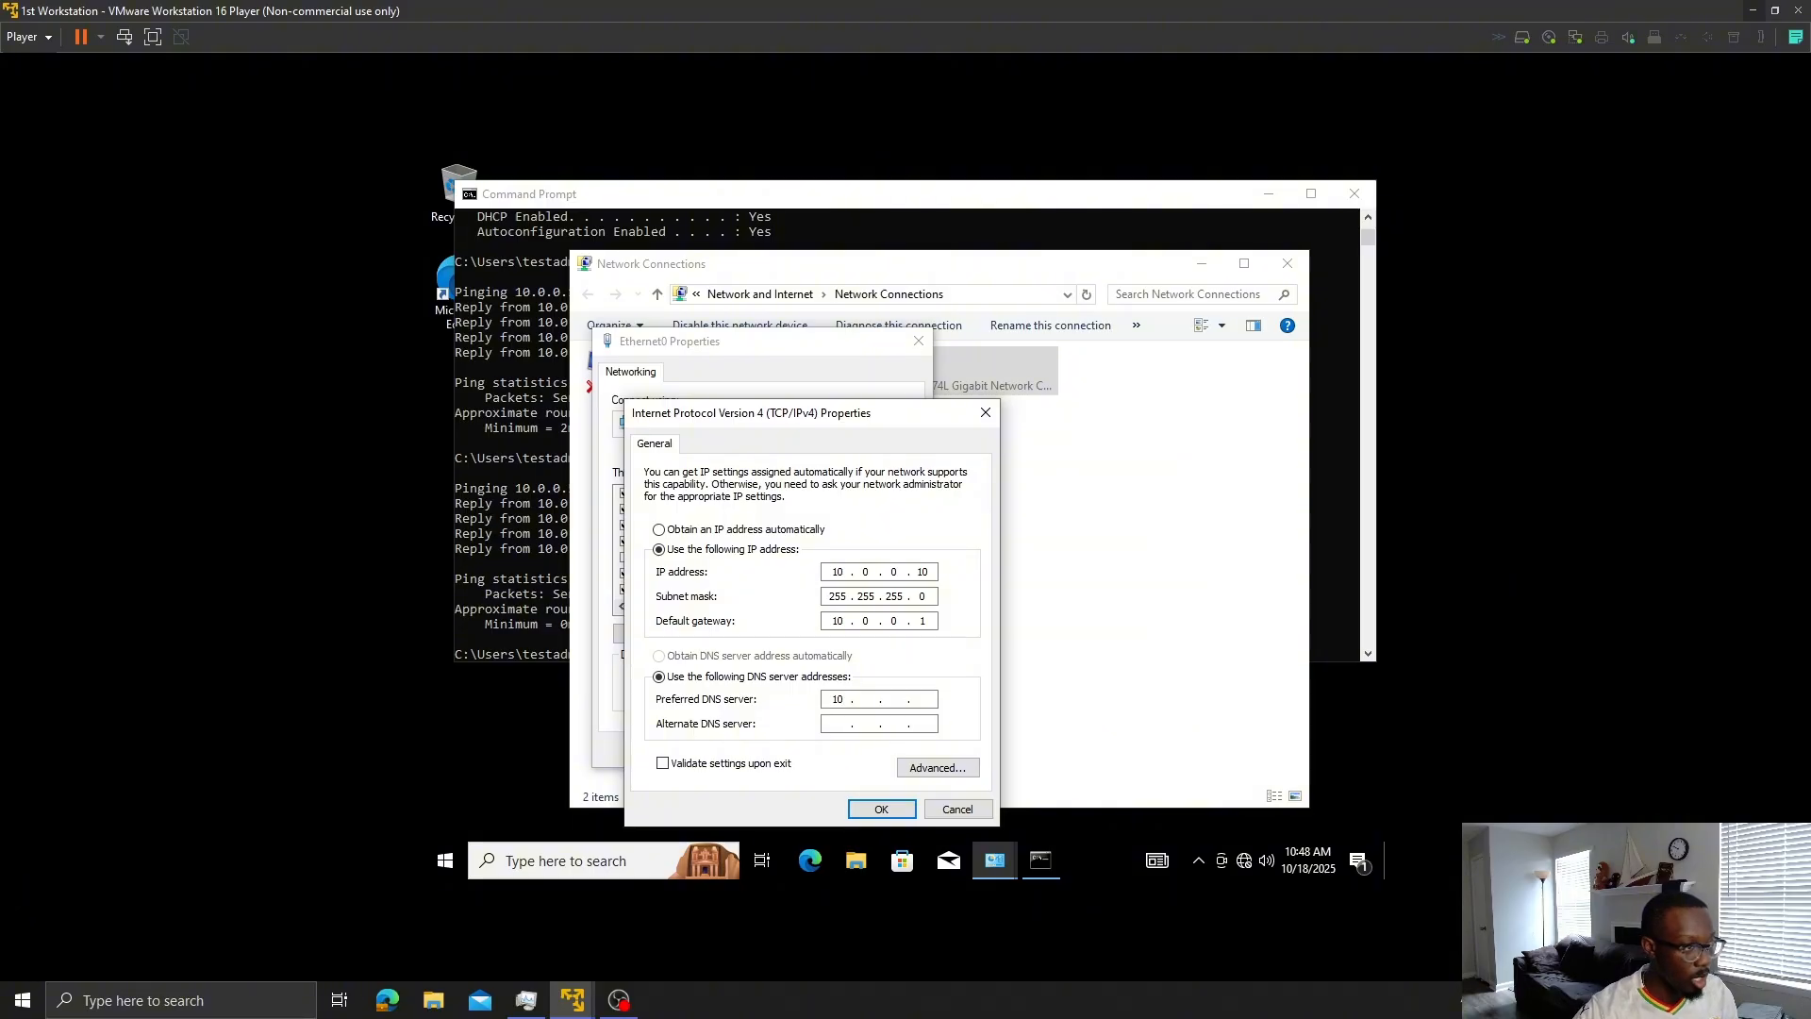
text(. 0 . )
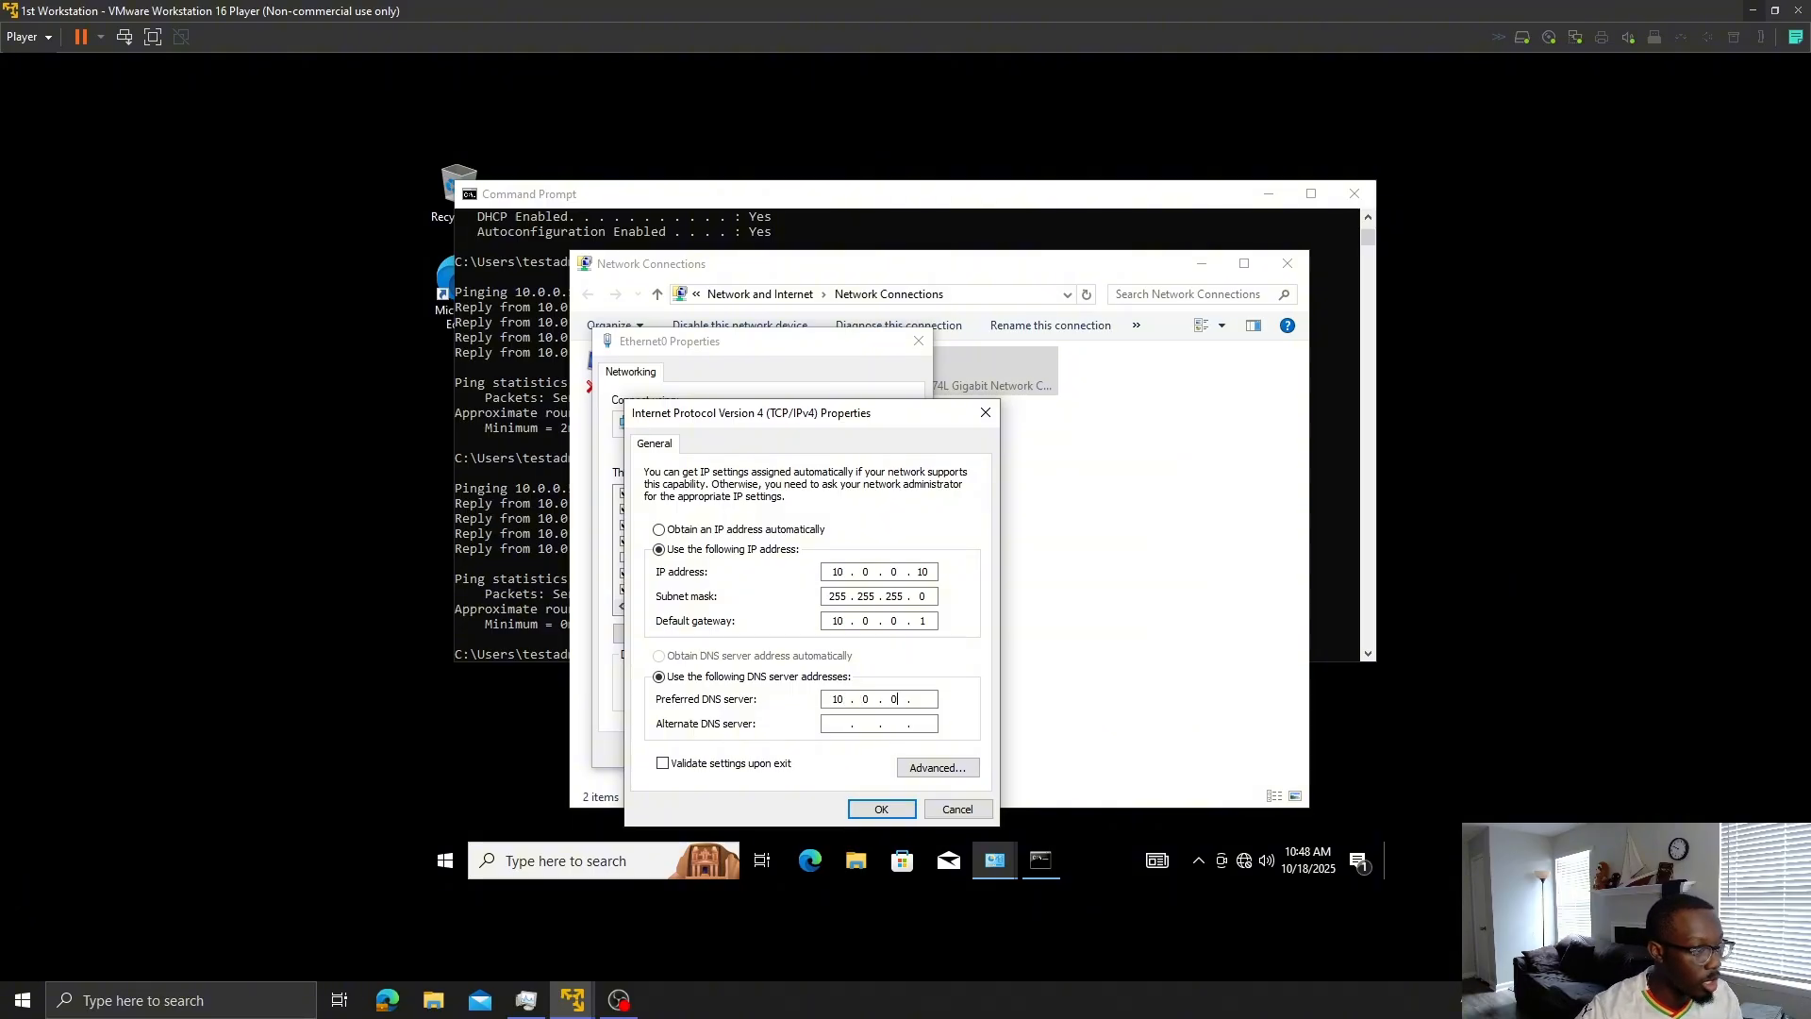
text(0 . 58)
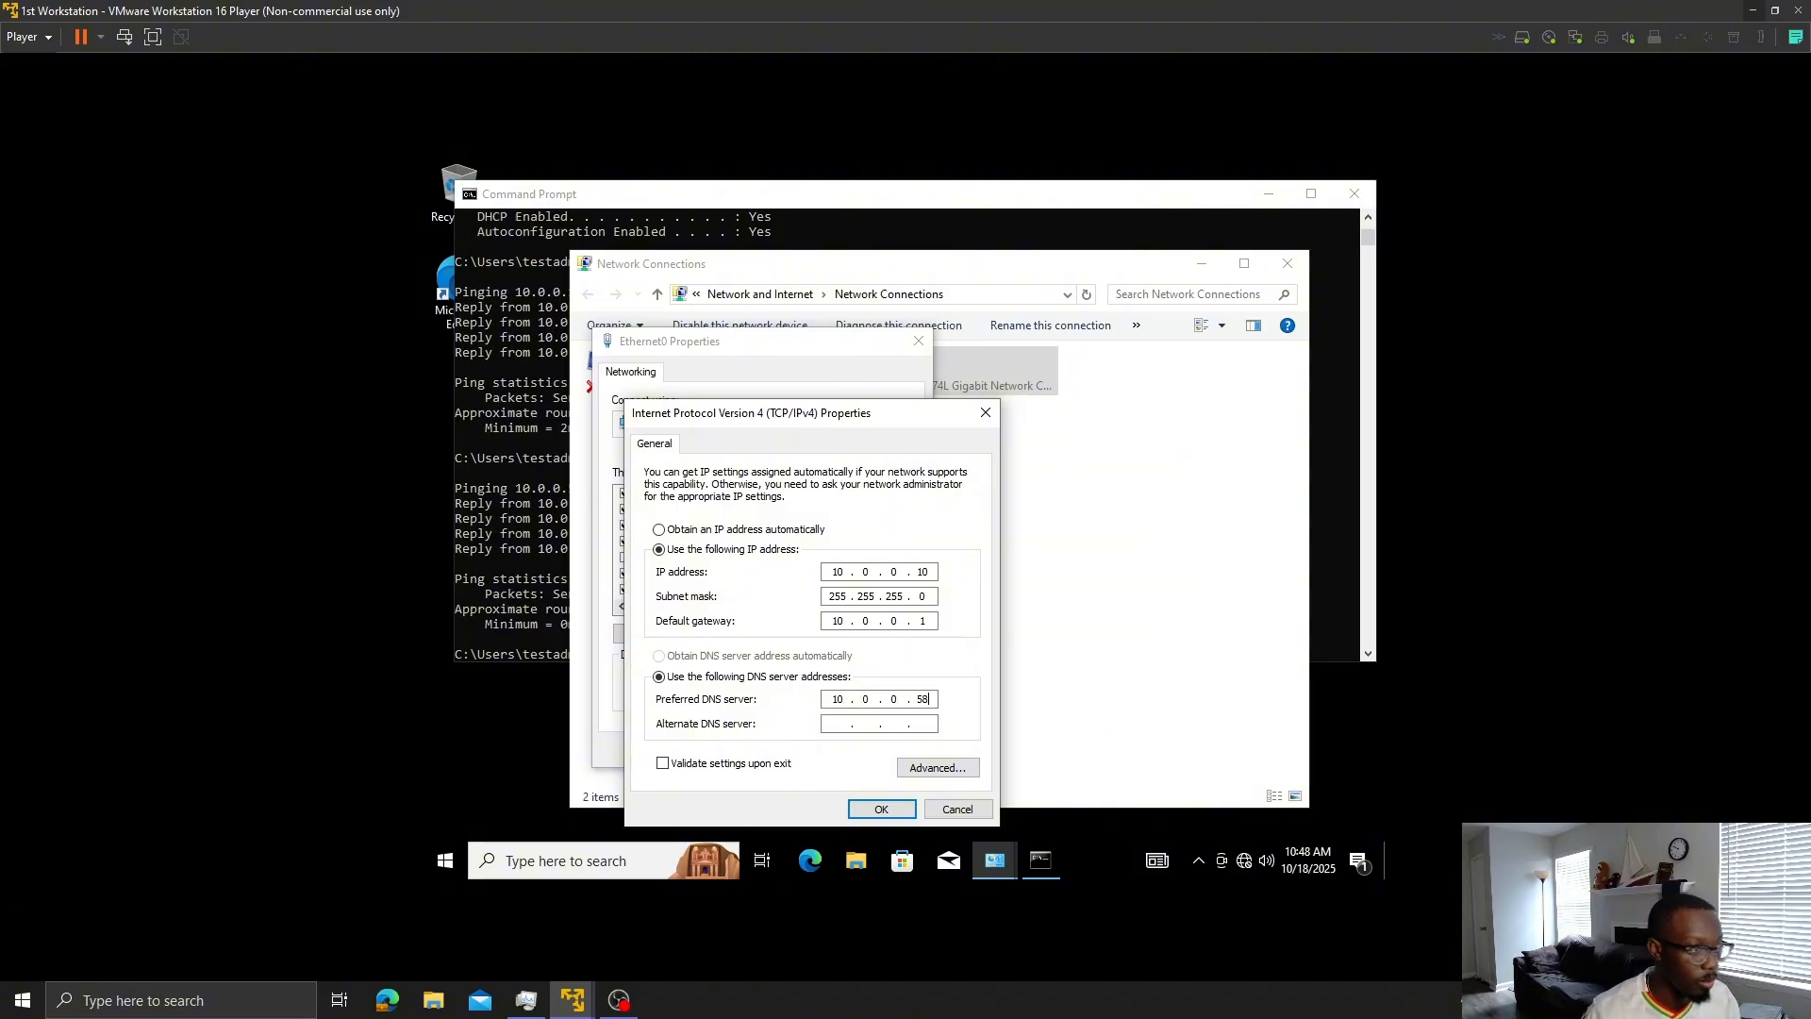
click(867, 812)
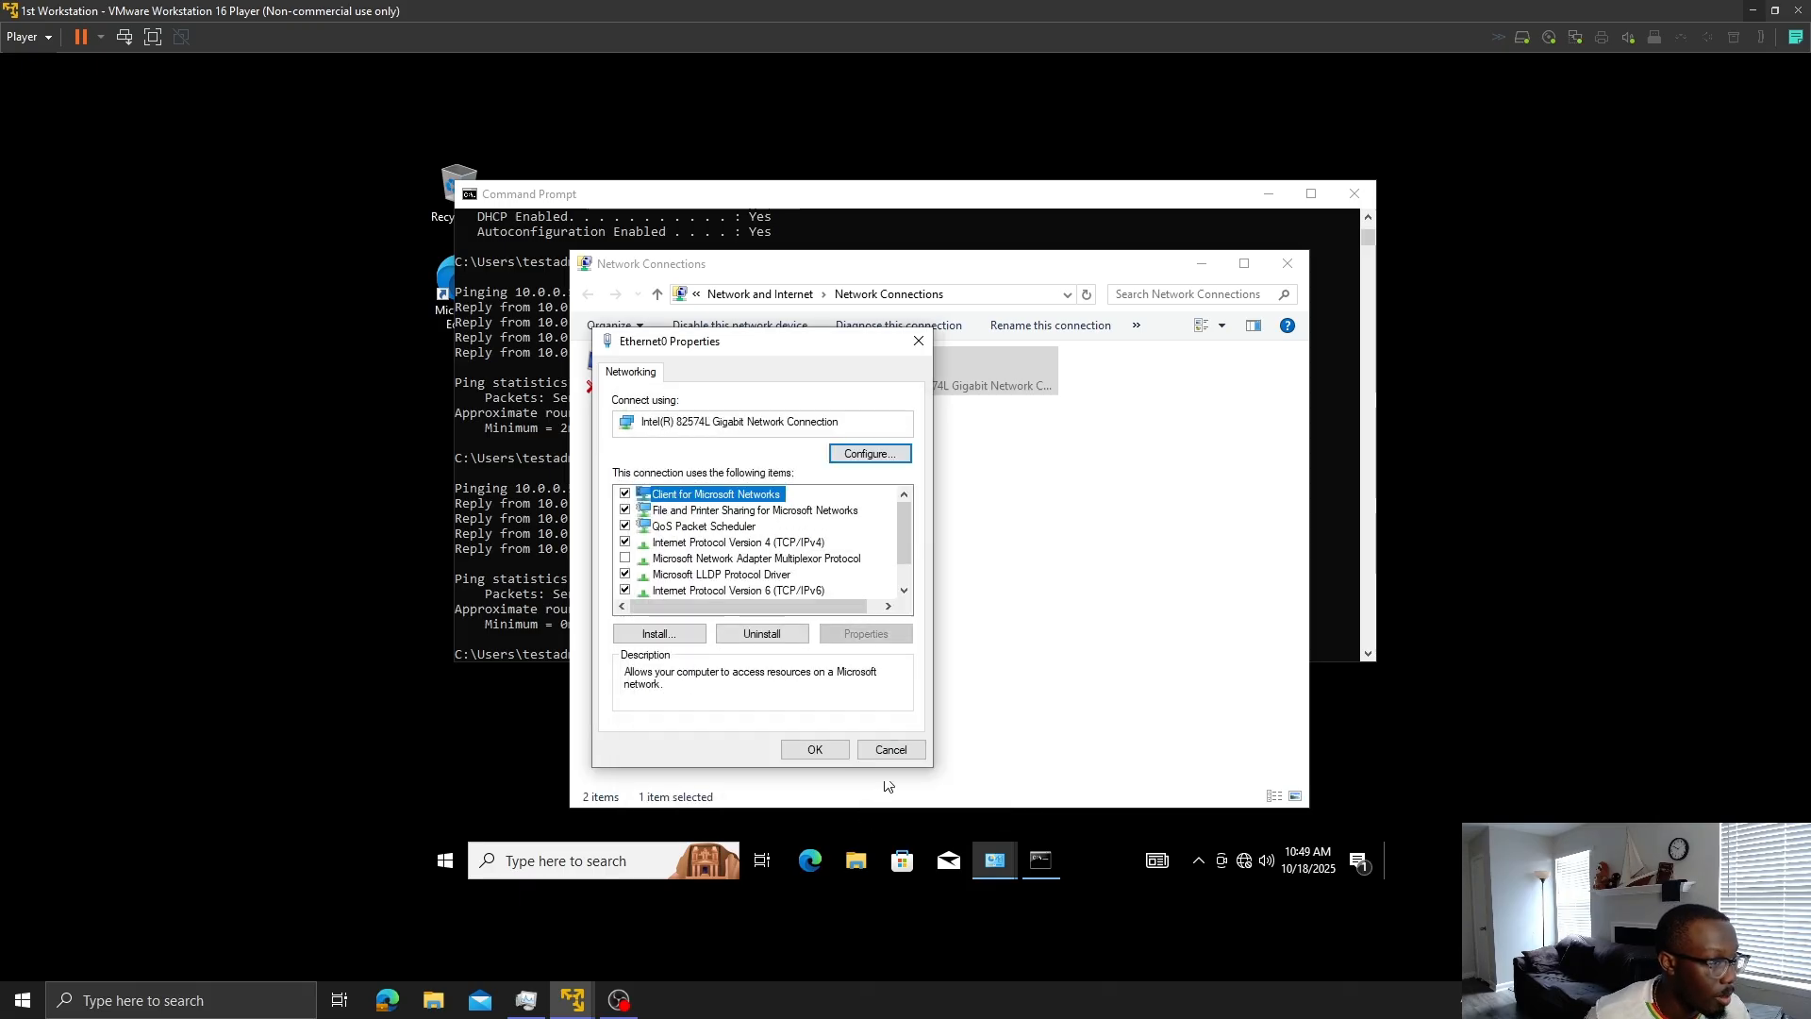
click(813, 749)
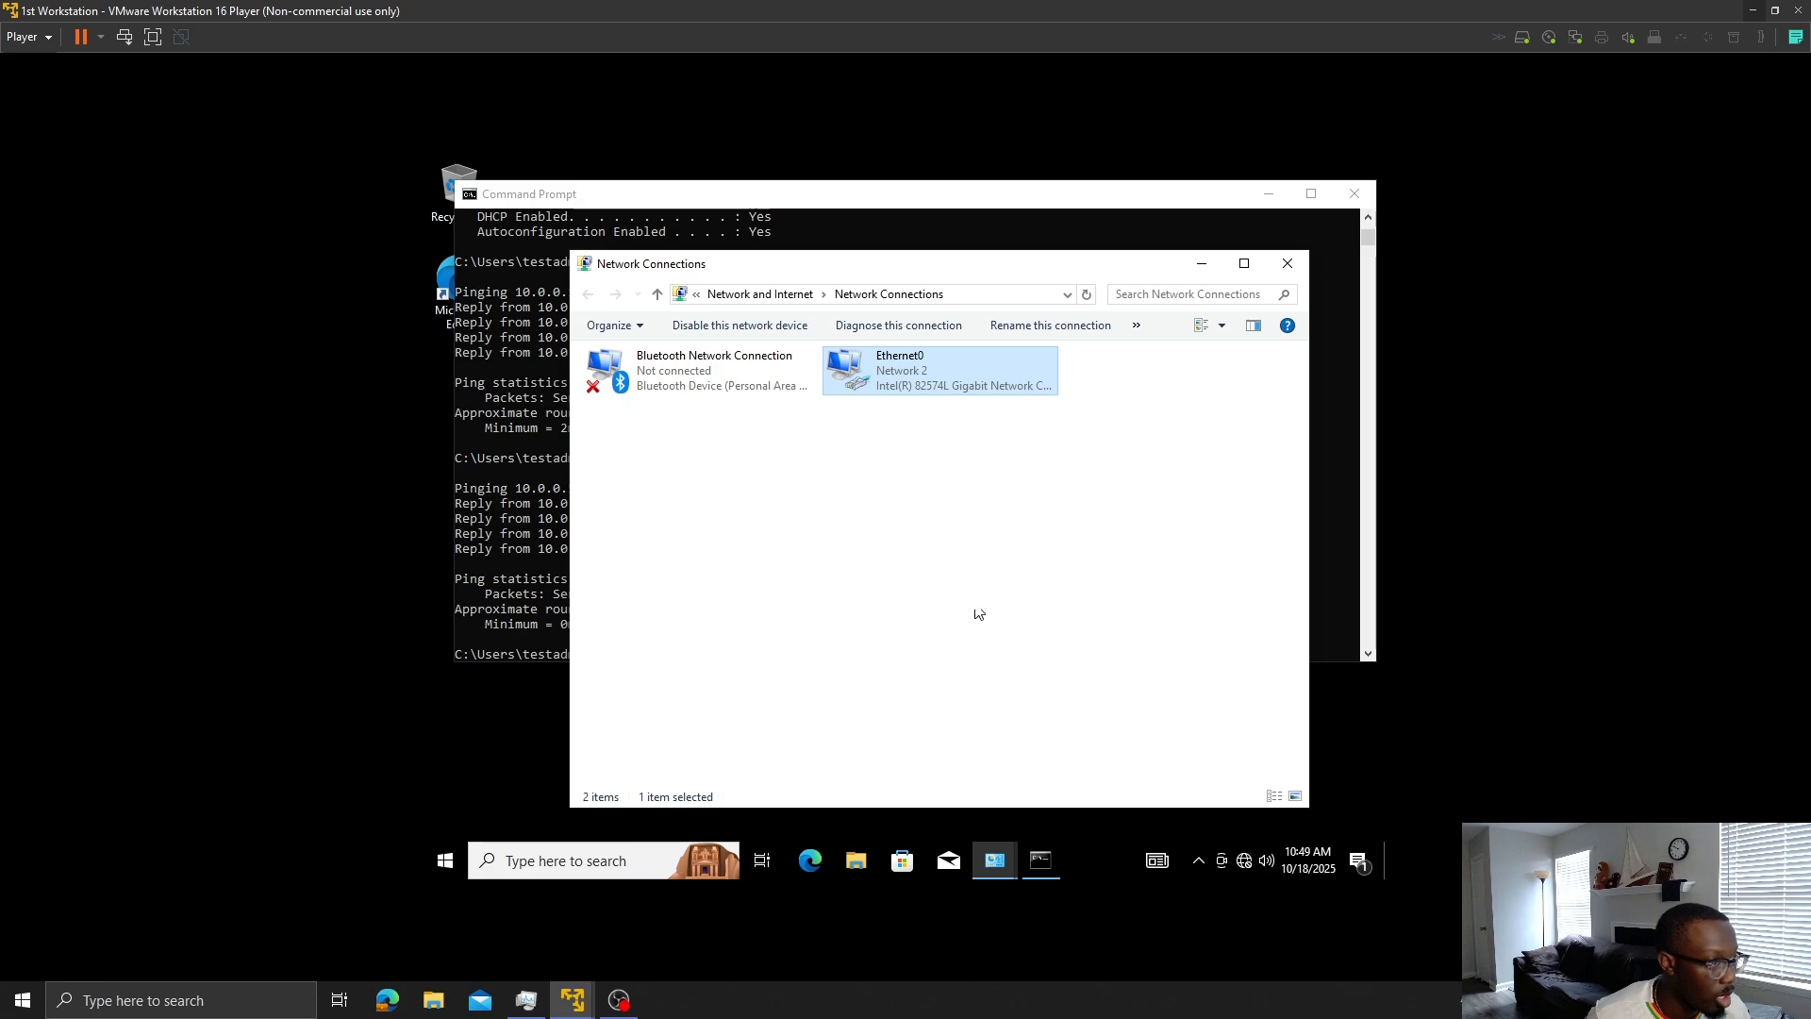
- Run ipconfig /flushdns in the VM's Command Prompt and recall the command
click(513, 649)
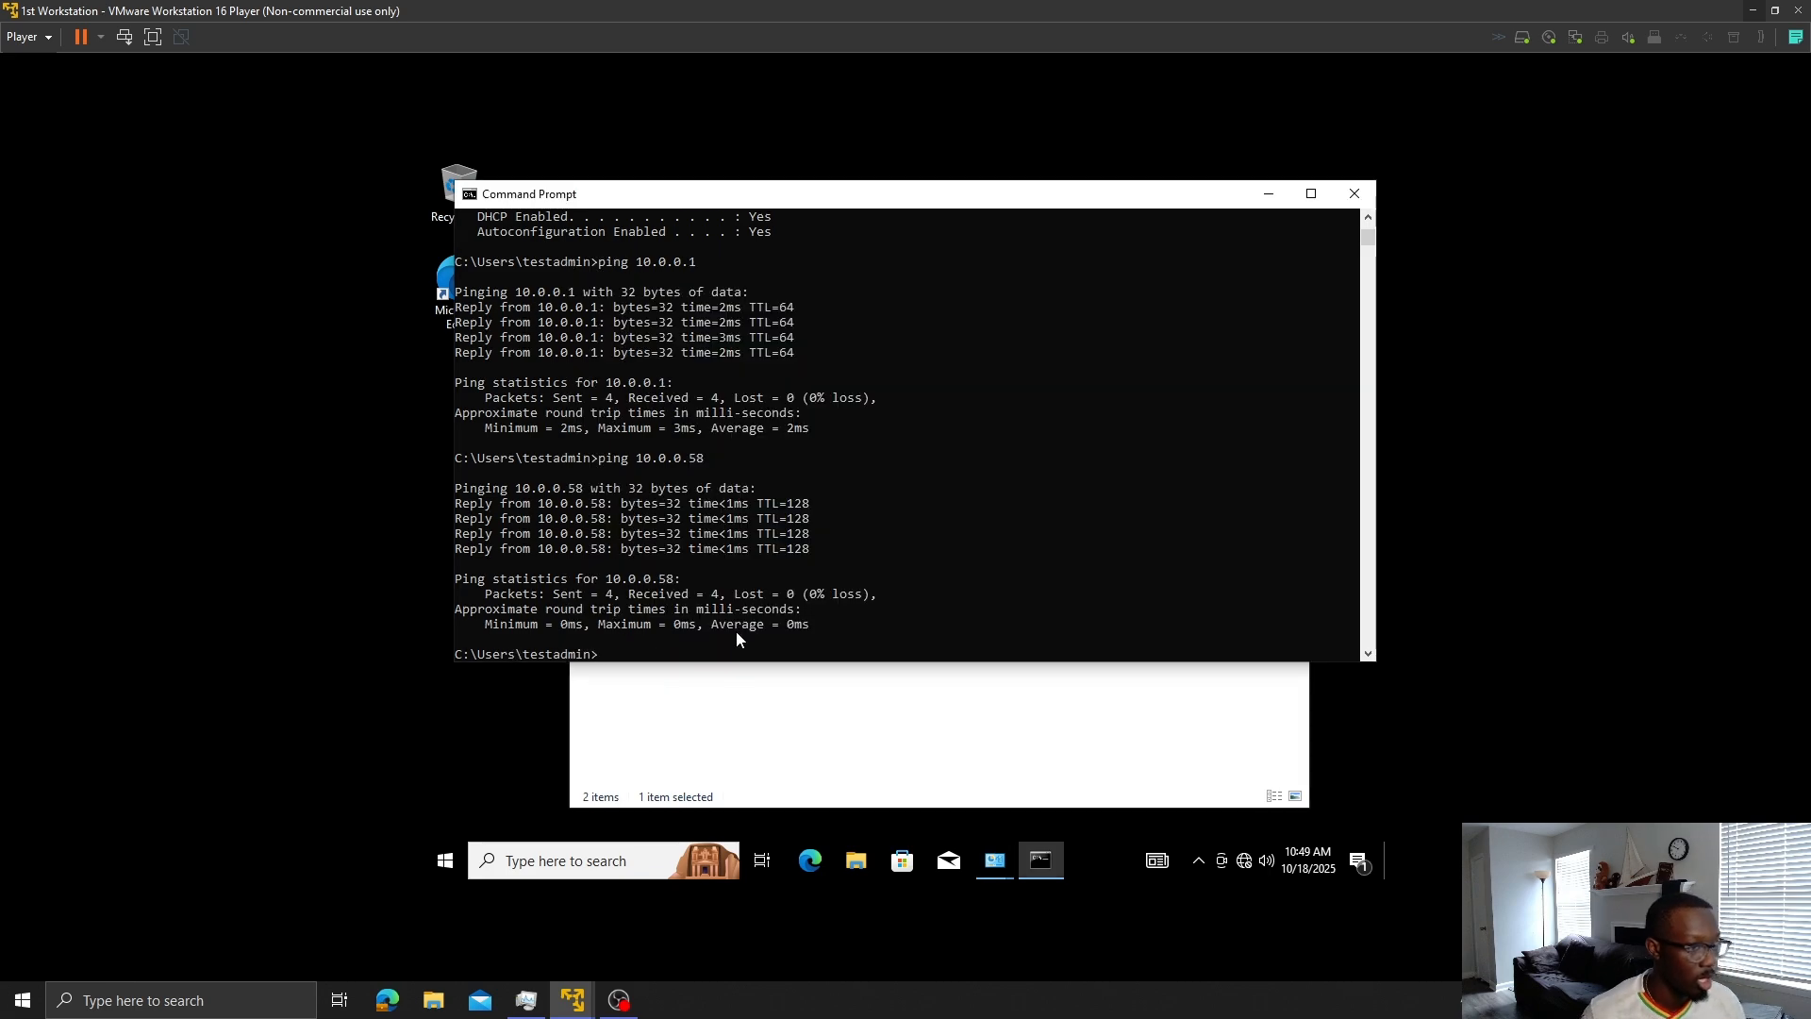
text(ip)
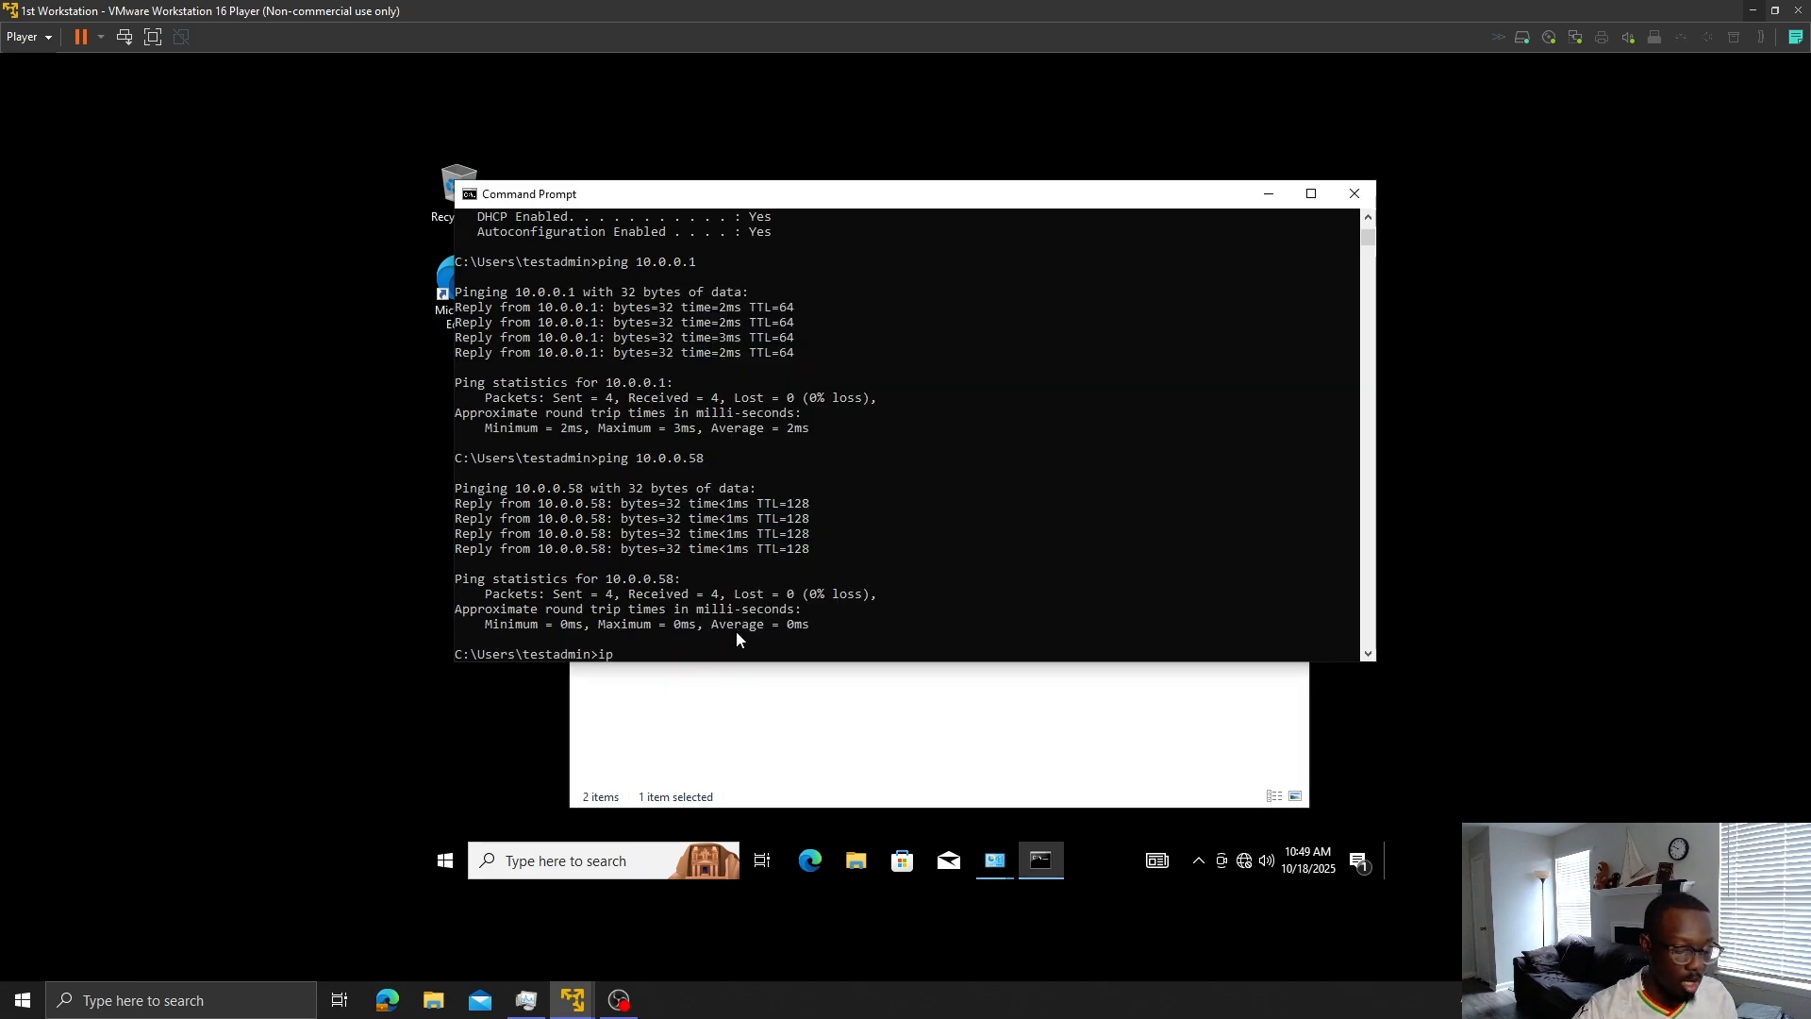
text(c)
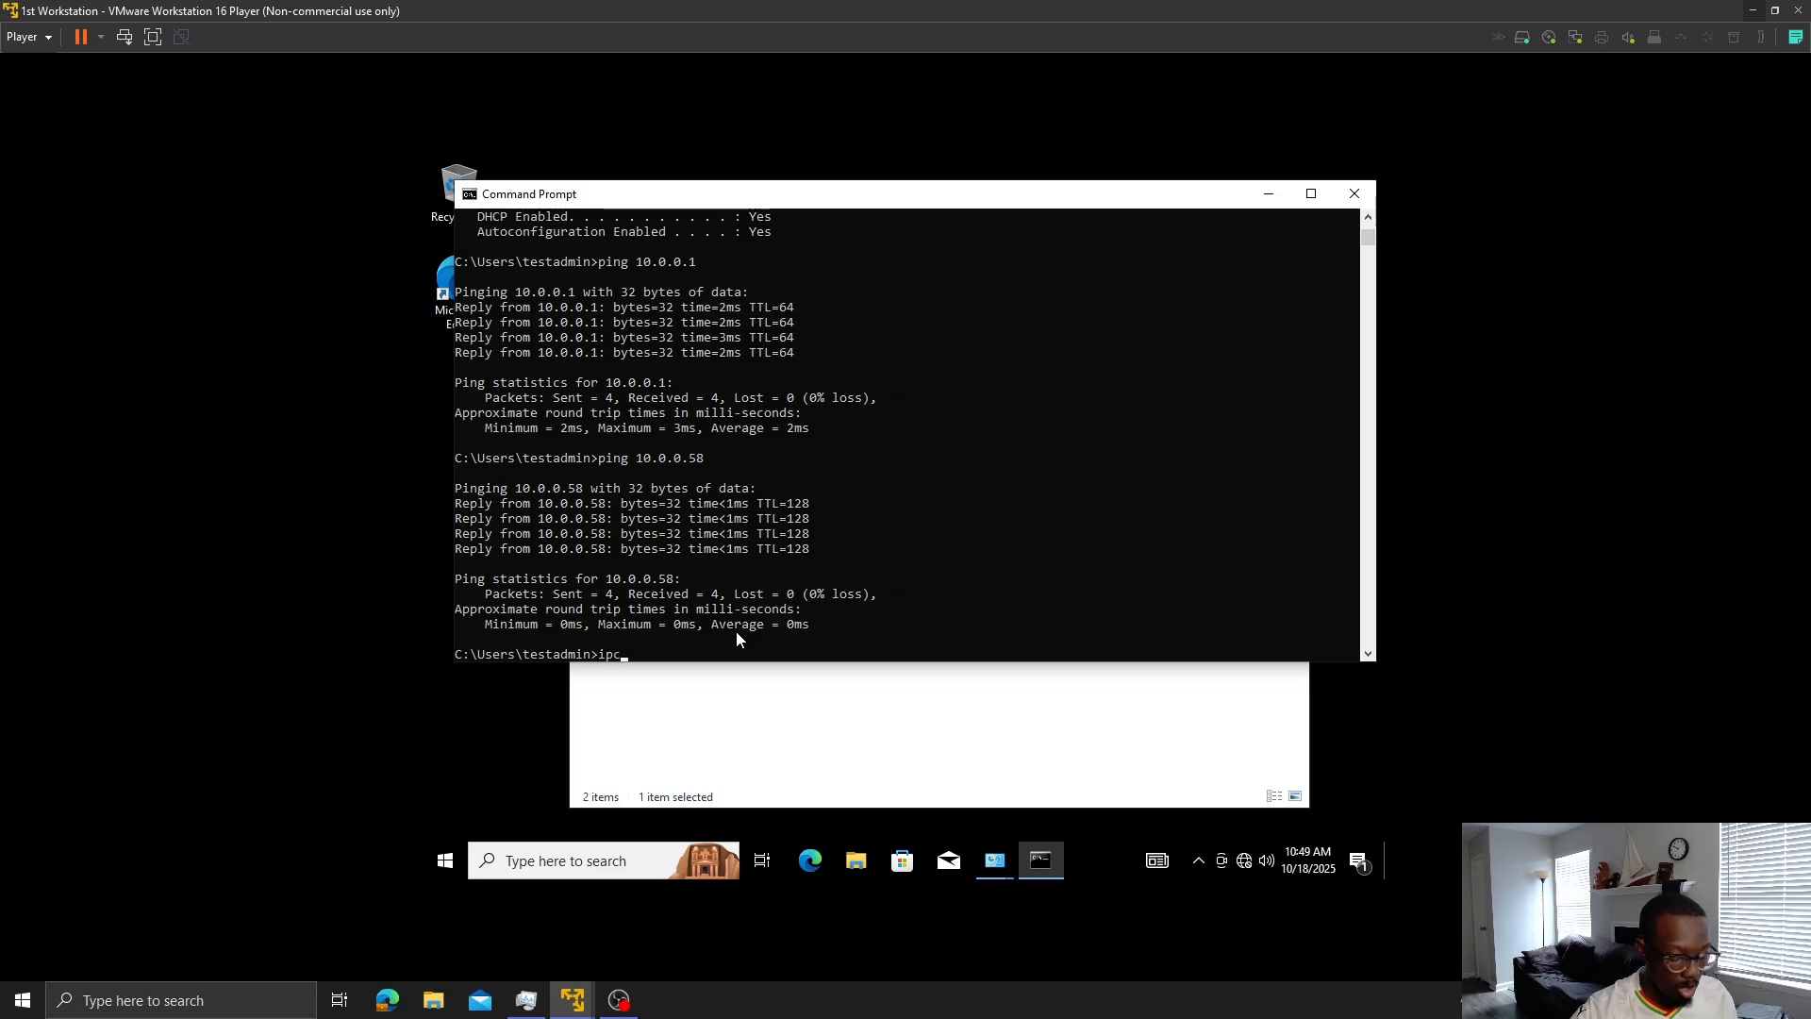
text(onfig /)
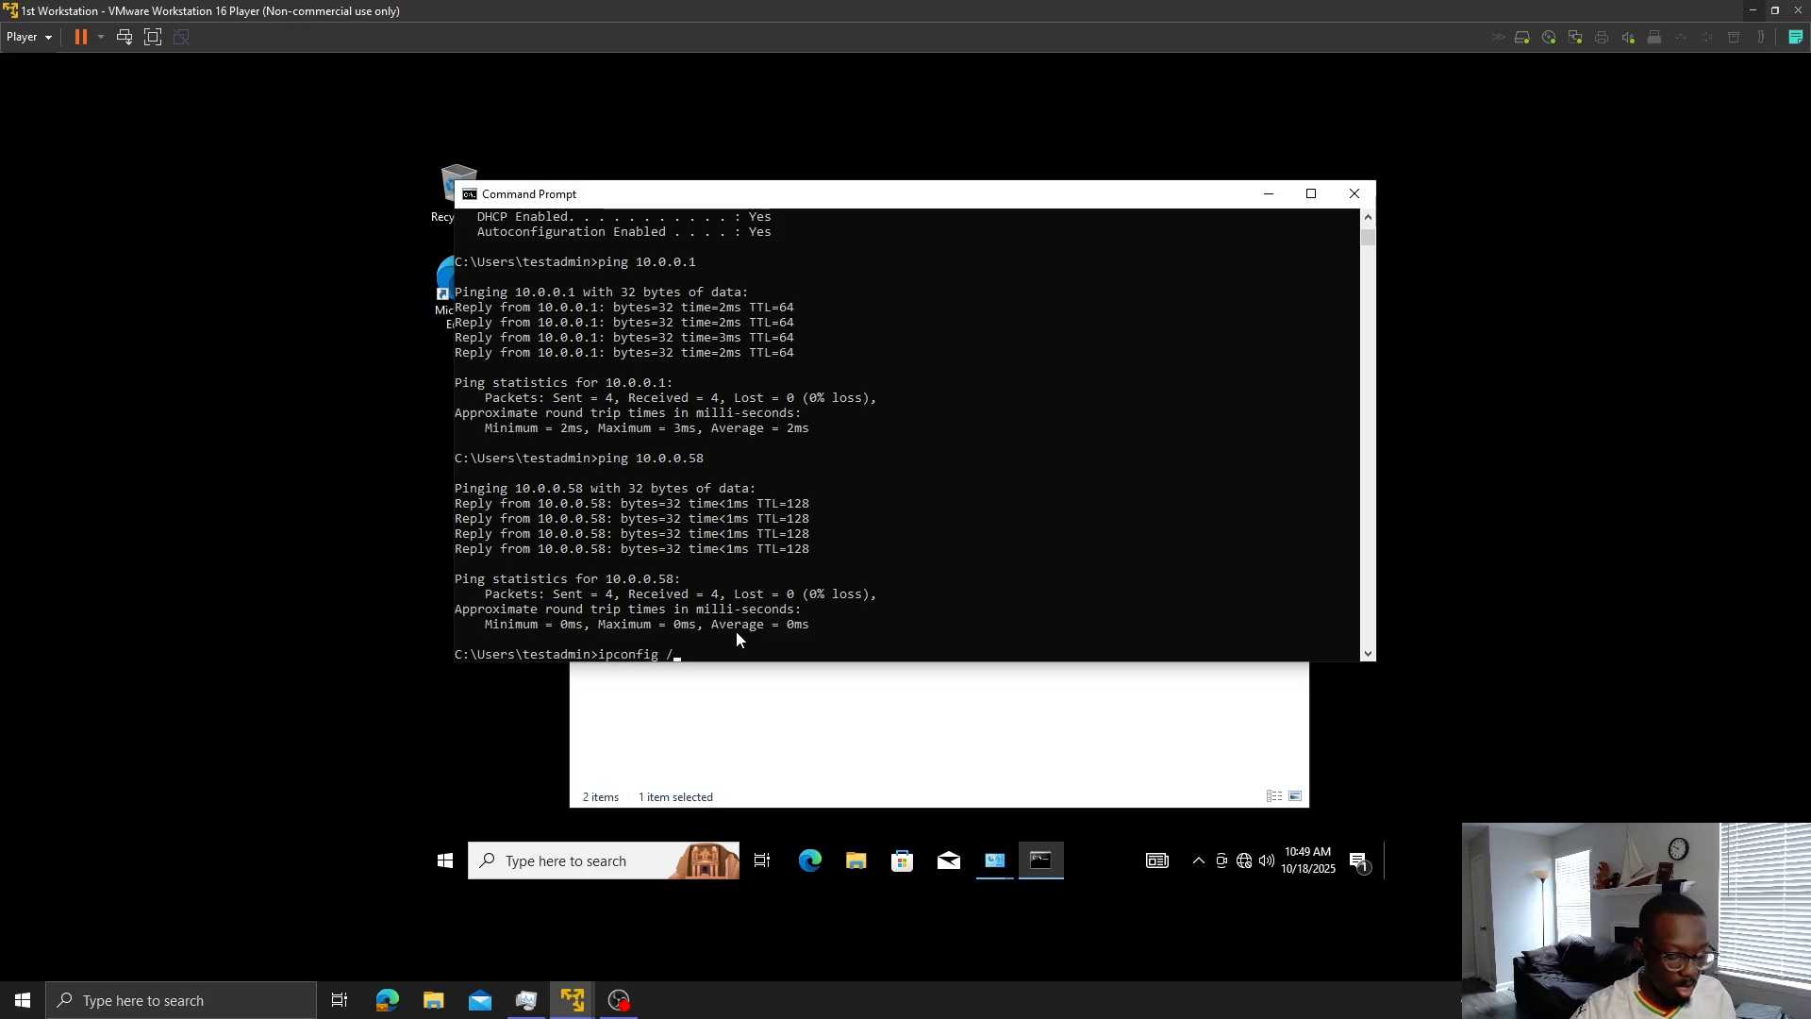
text(fl)
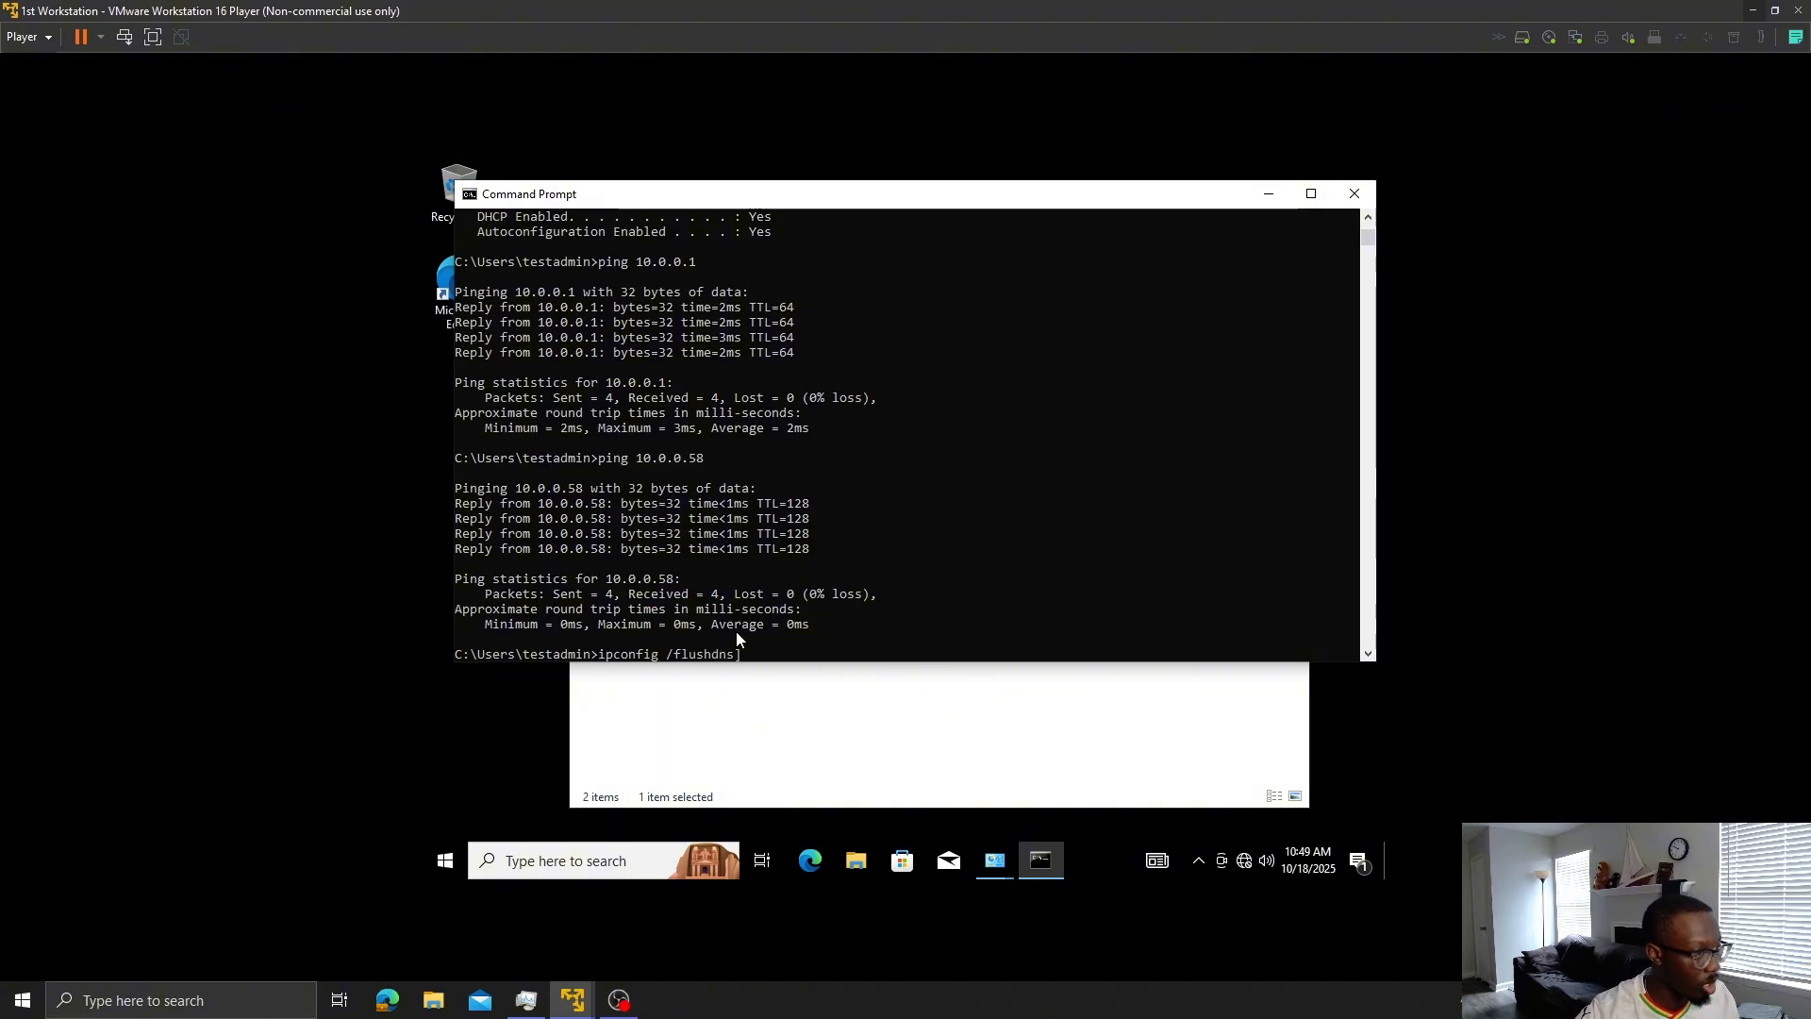
text(ushdns)
key(Return)
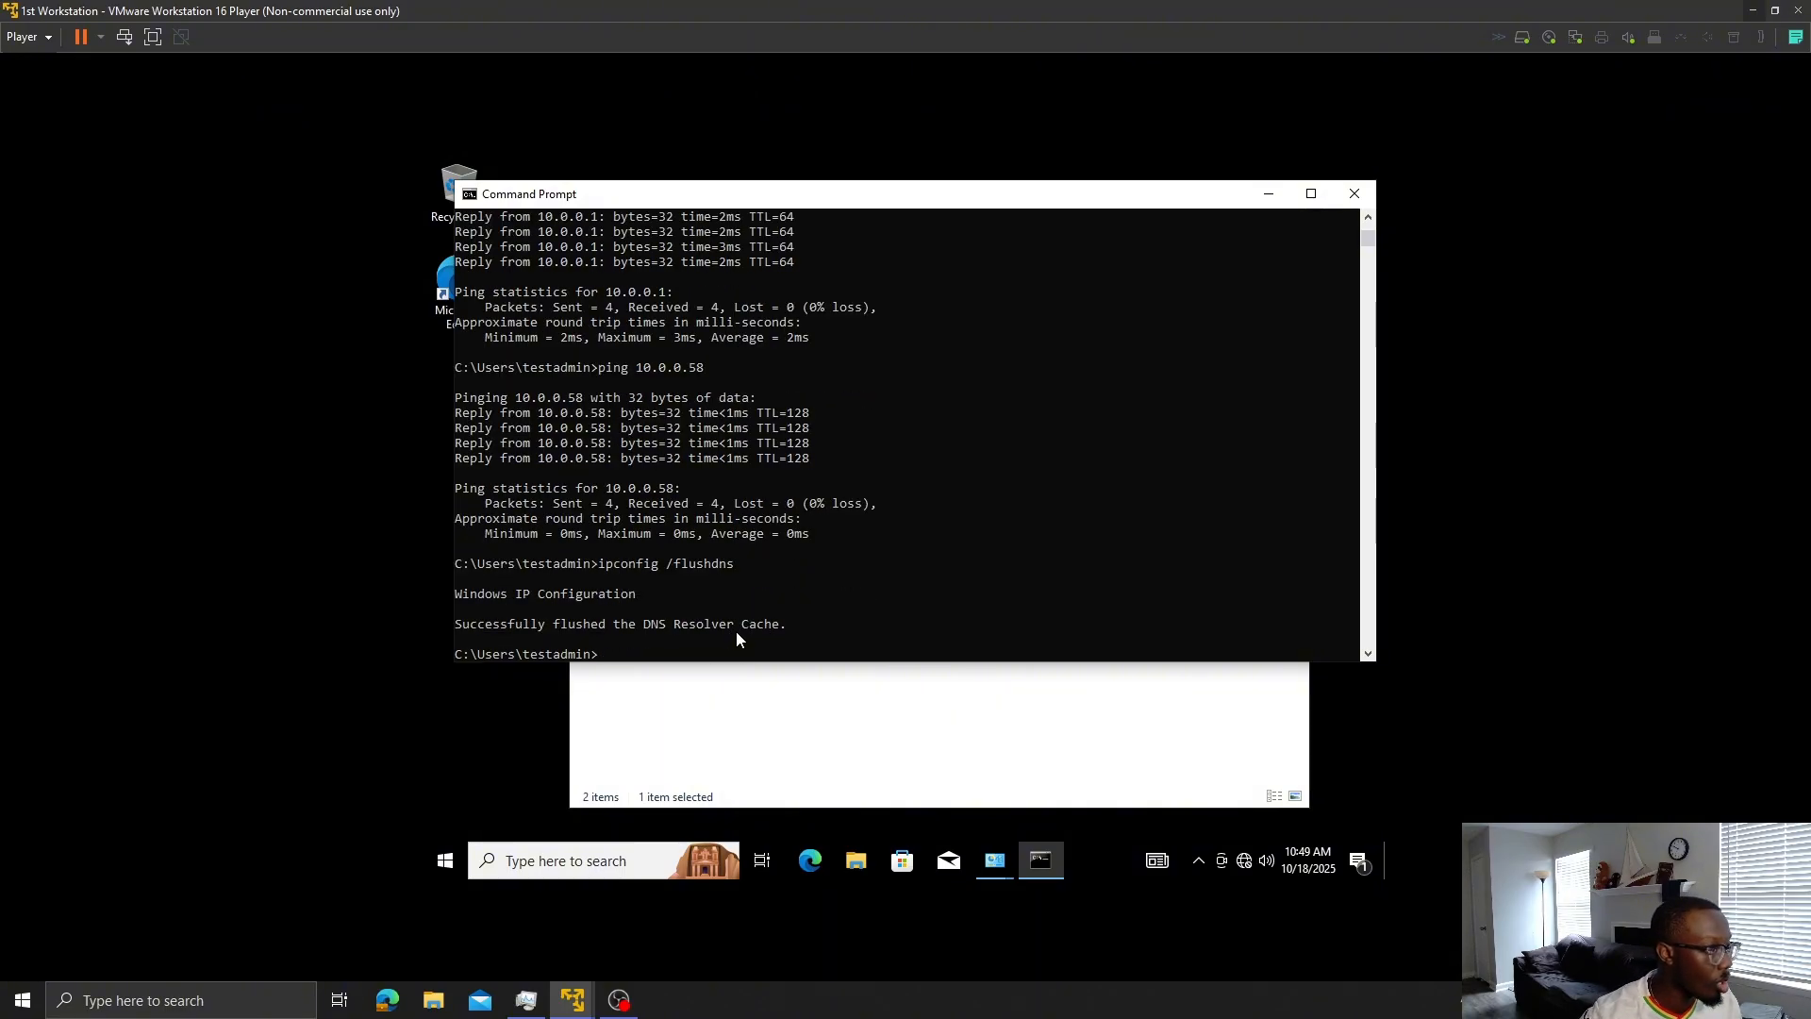
key(Up)
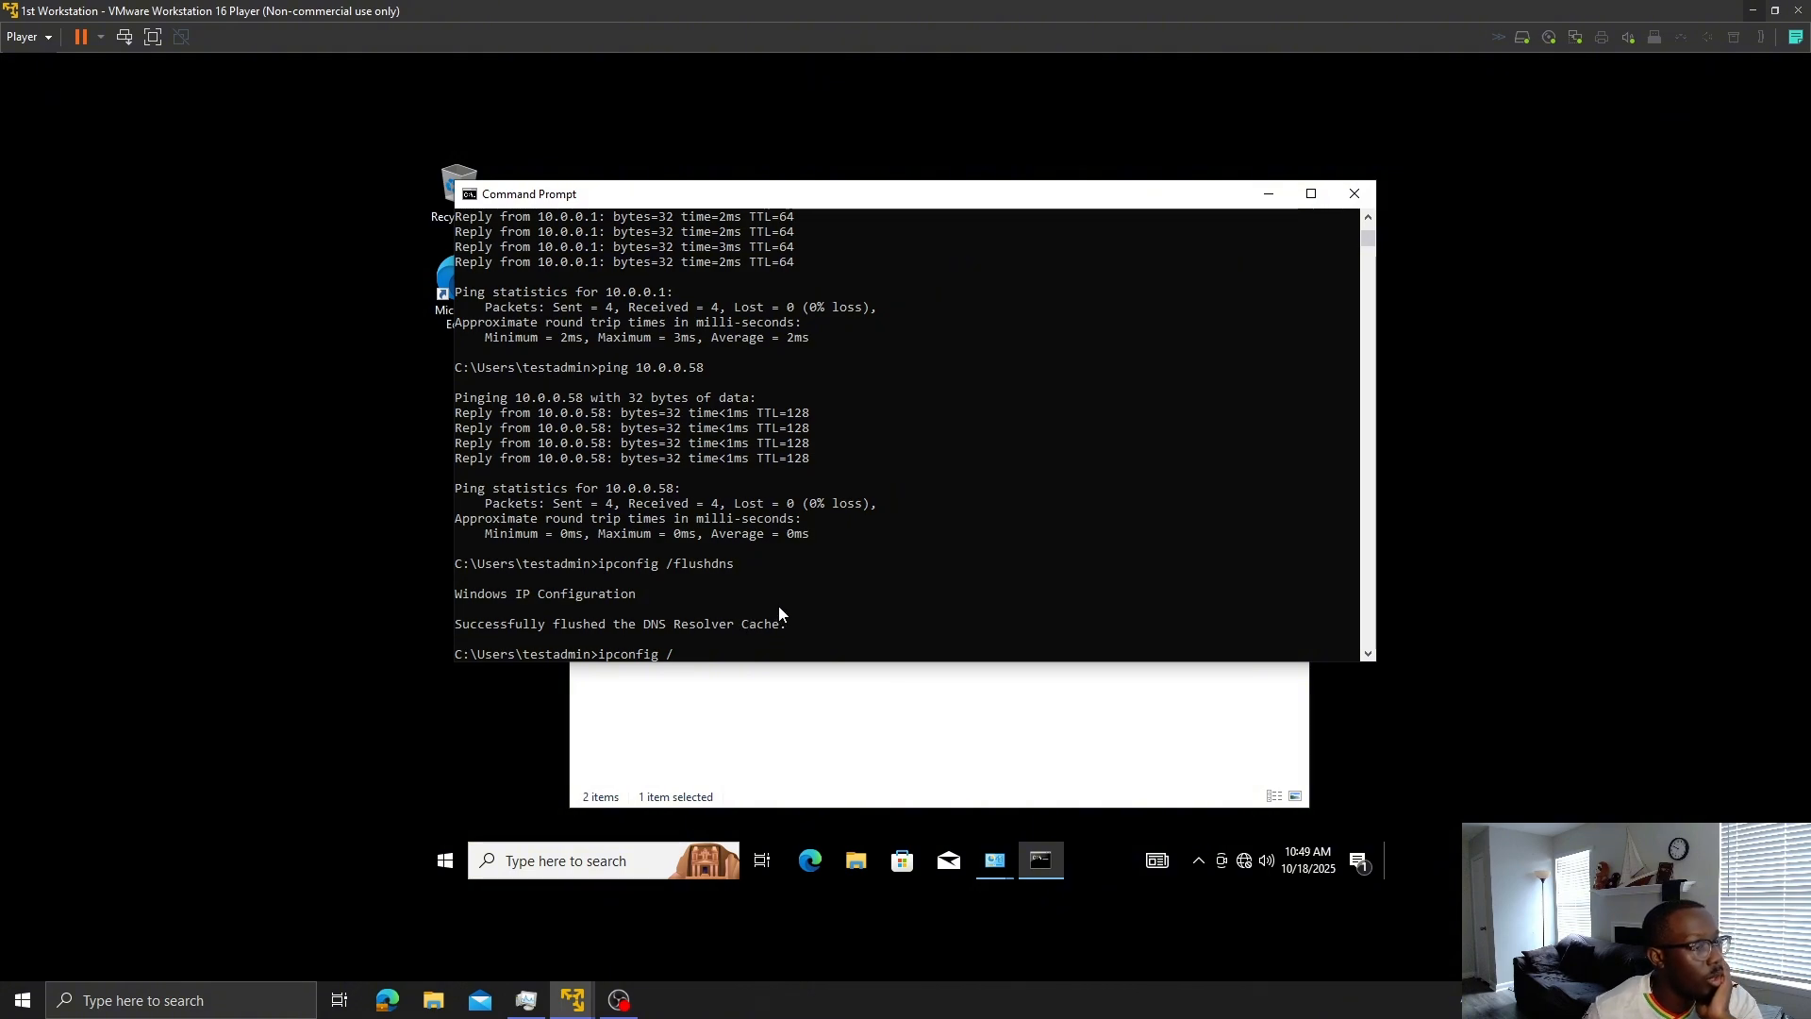
- Search Edge for 'ipconfig dns commands' and expand the answer listing /displaydns, /flushdns, /registerdns, /release
click(401, 998)
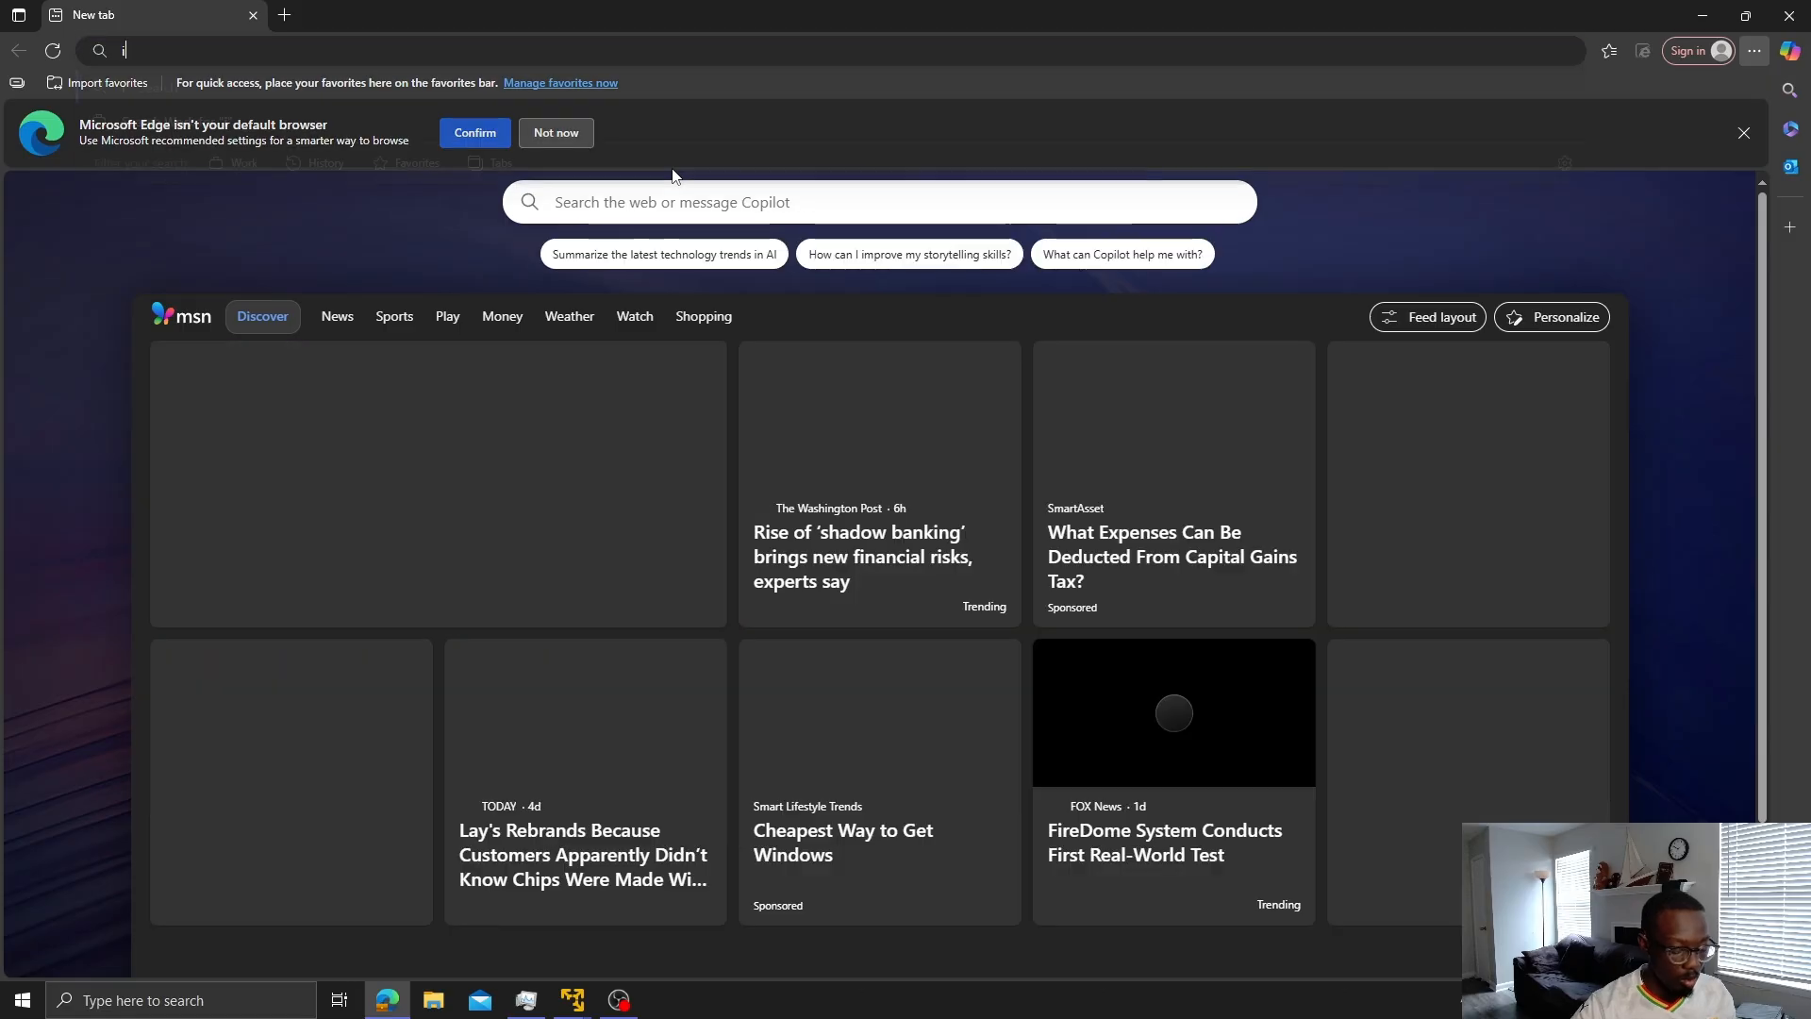
text(ipdonfig )
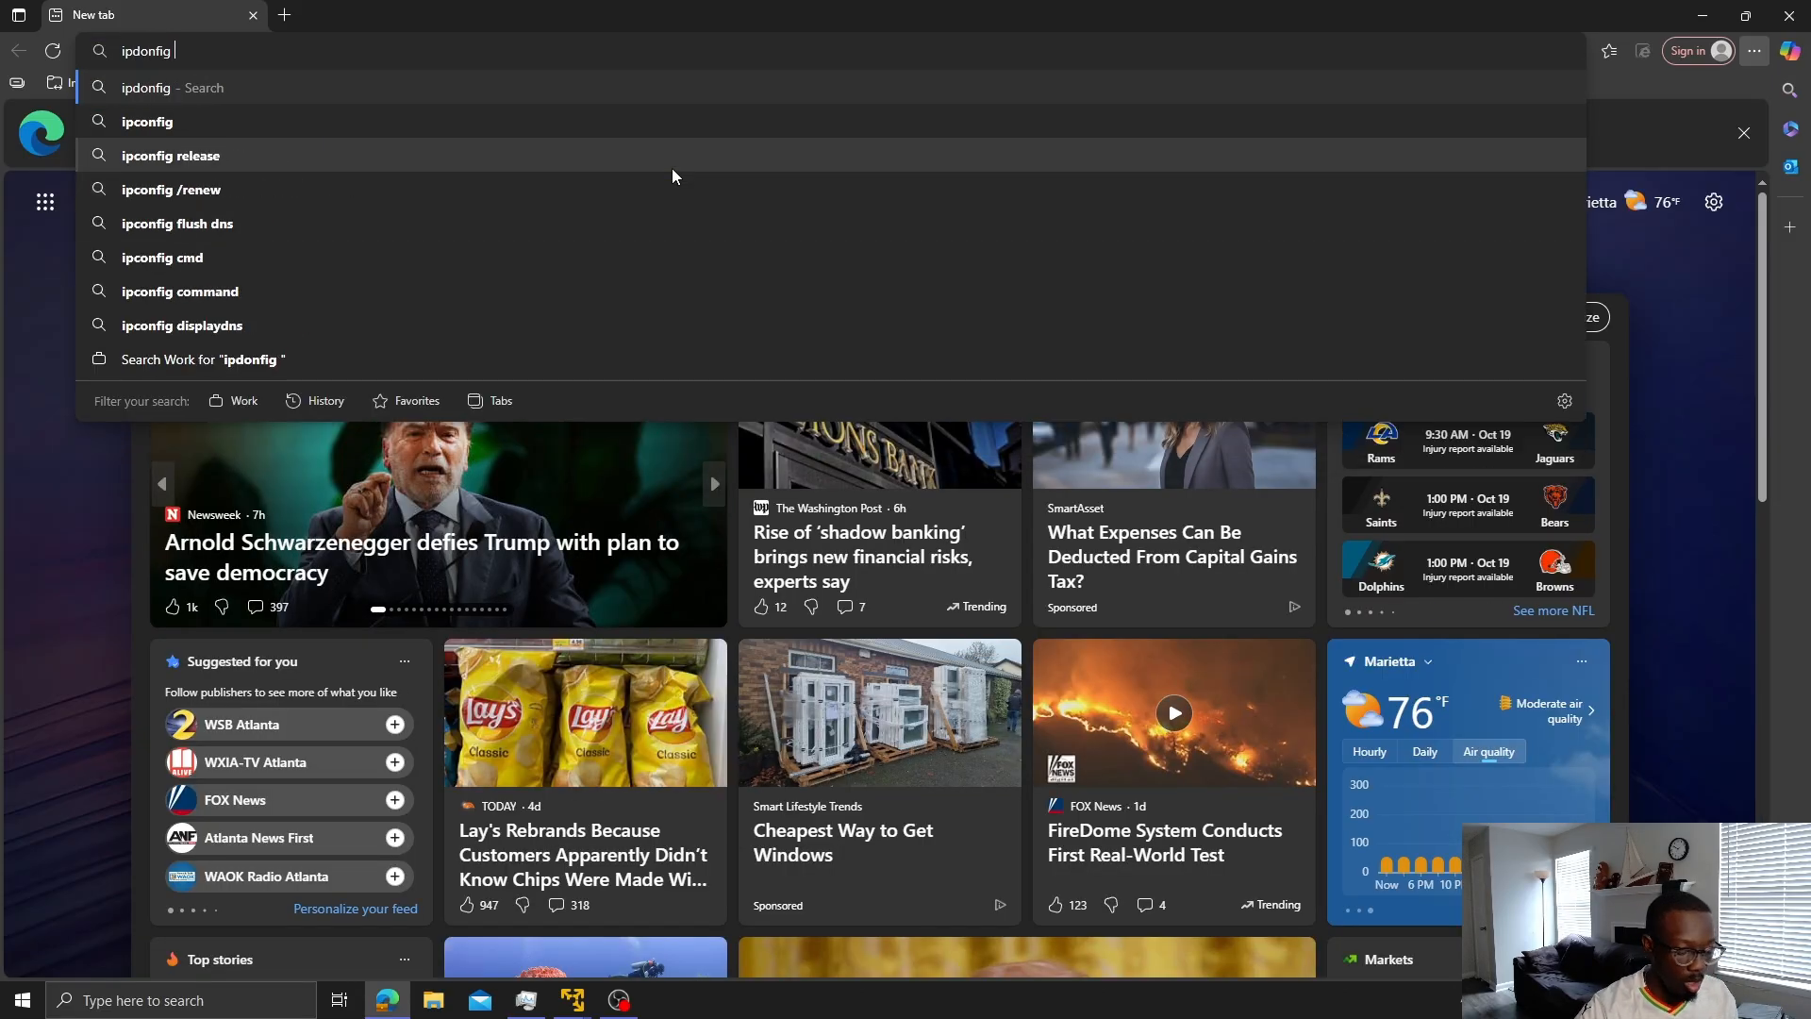
text(dns)
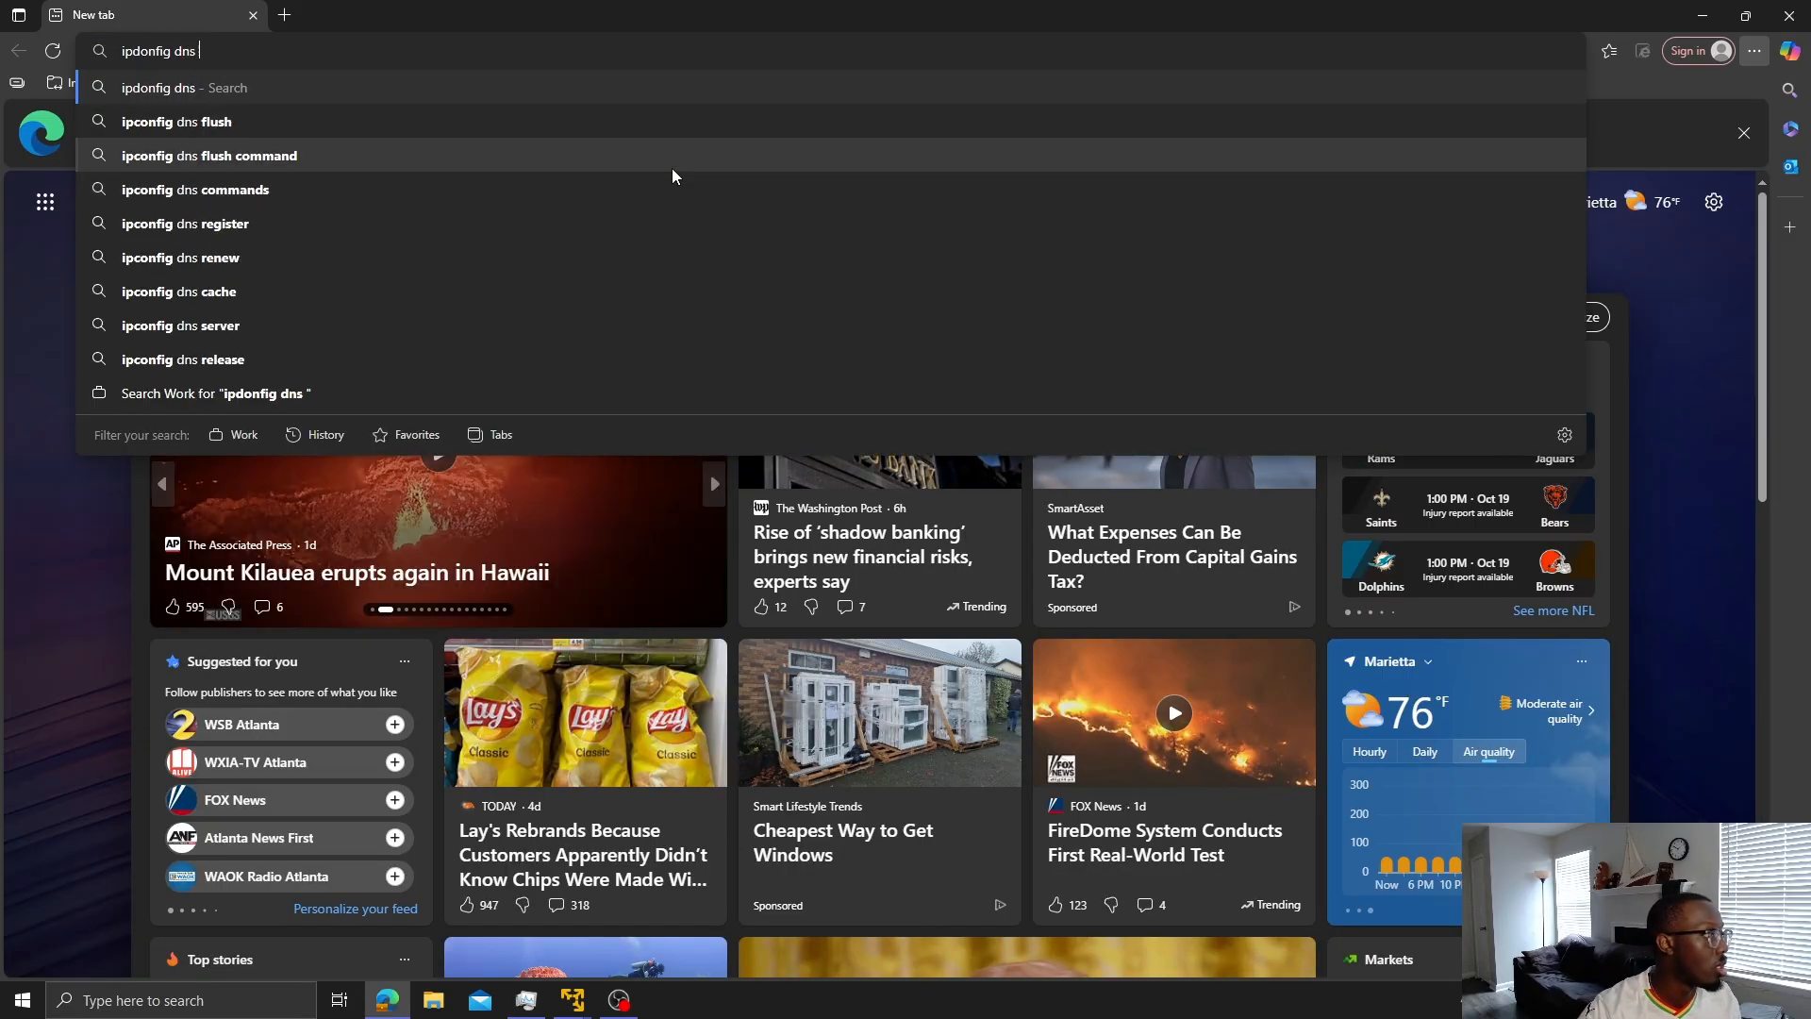
click(546, 188)
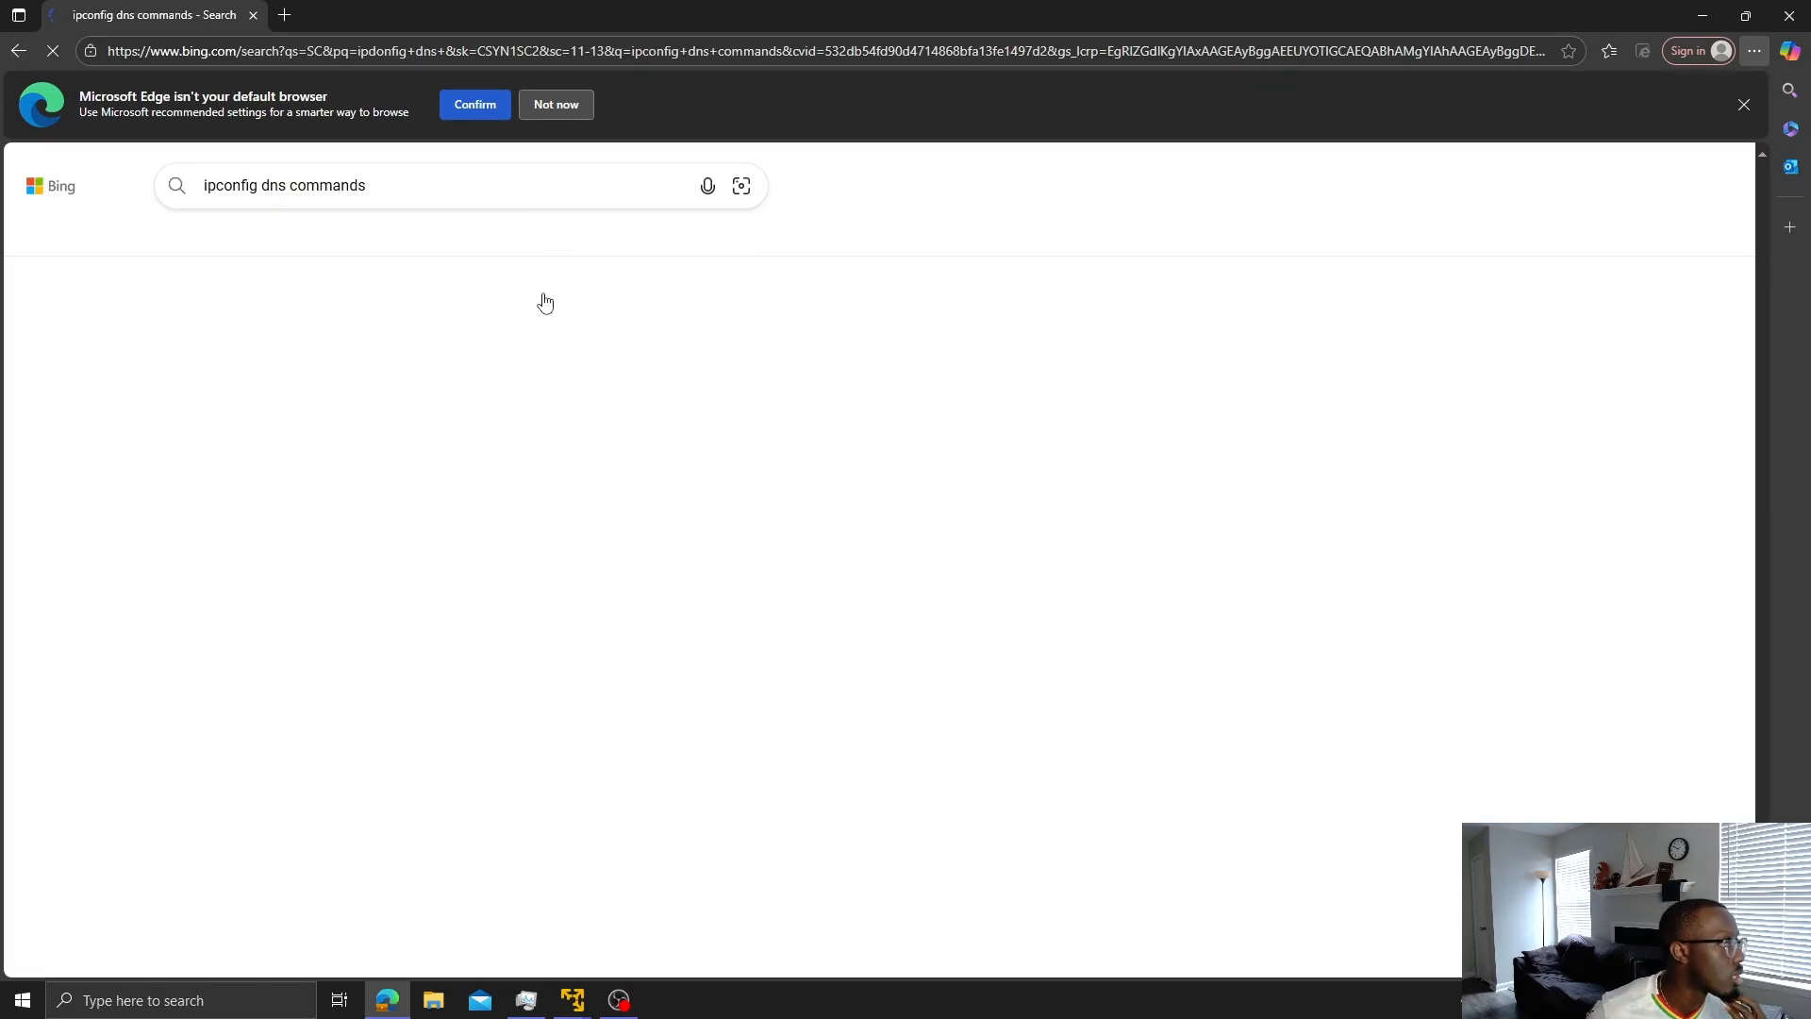
scroll(454, 555, down, 1)
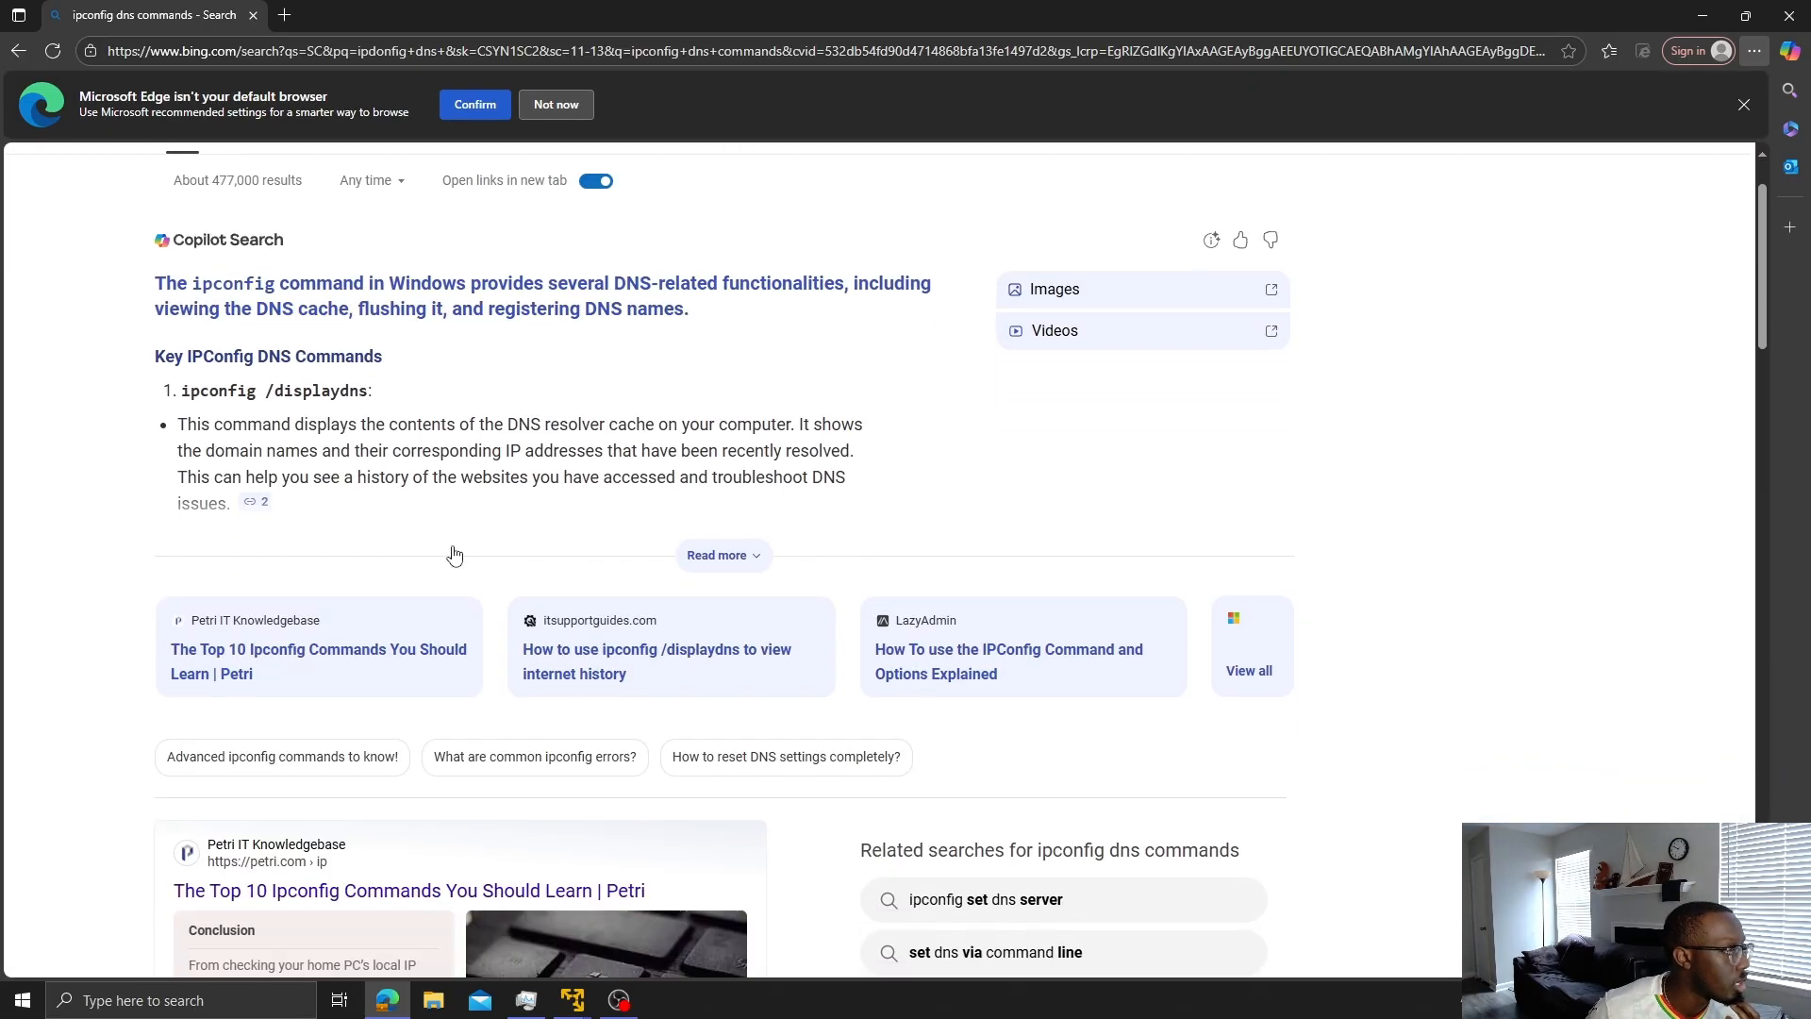
scroll(454, 554, down, 1)
click(722, 469)
scroll(503, 501, down, 1)
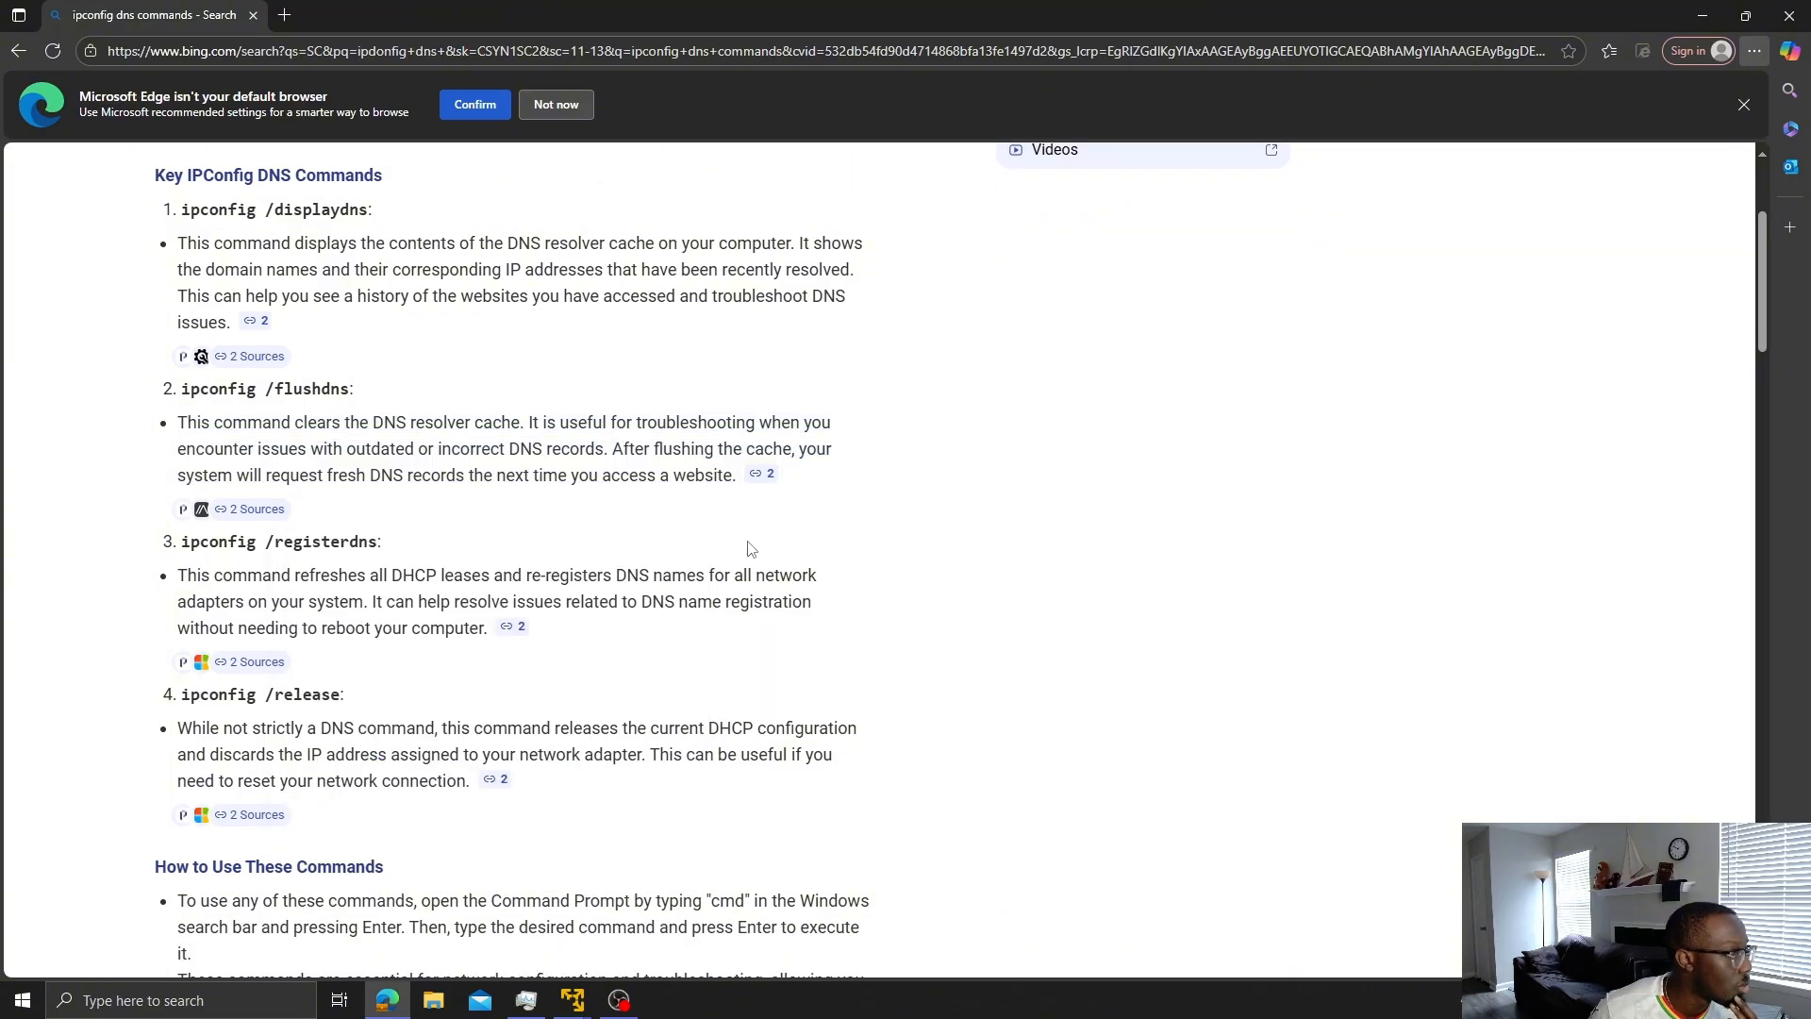
scroll(750, 550, down, 2)
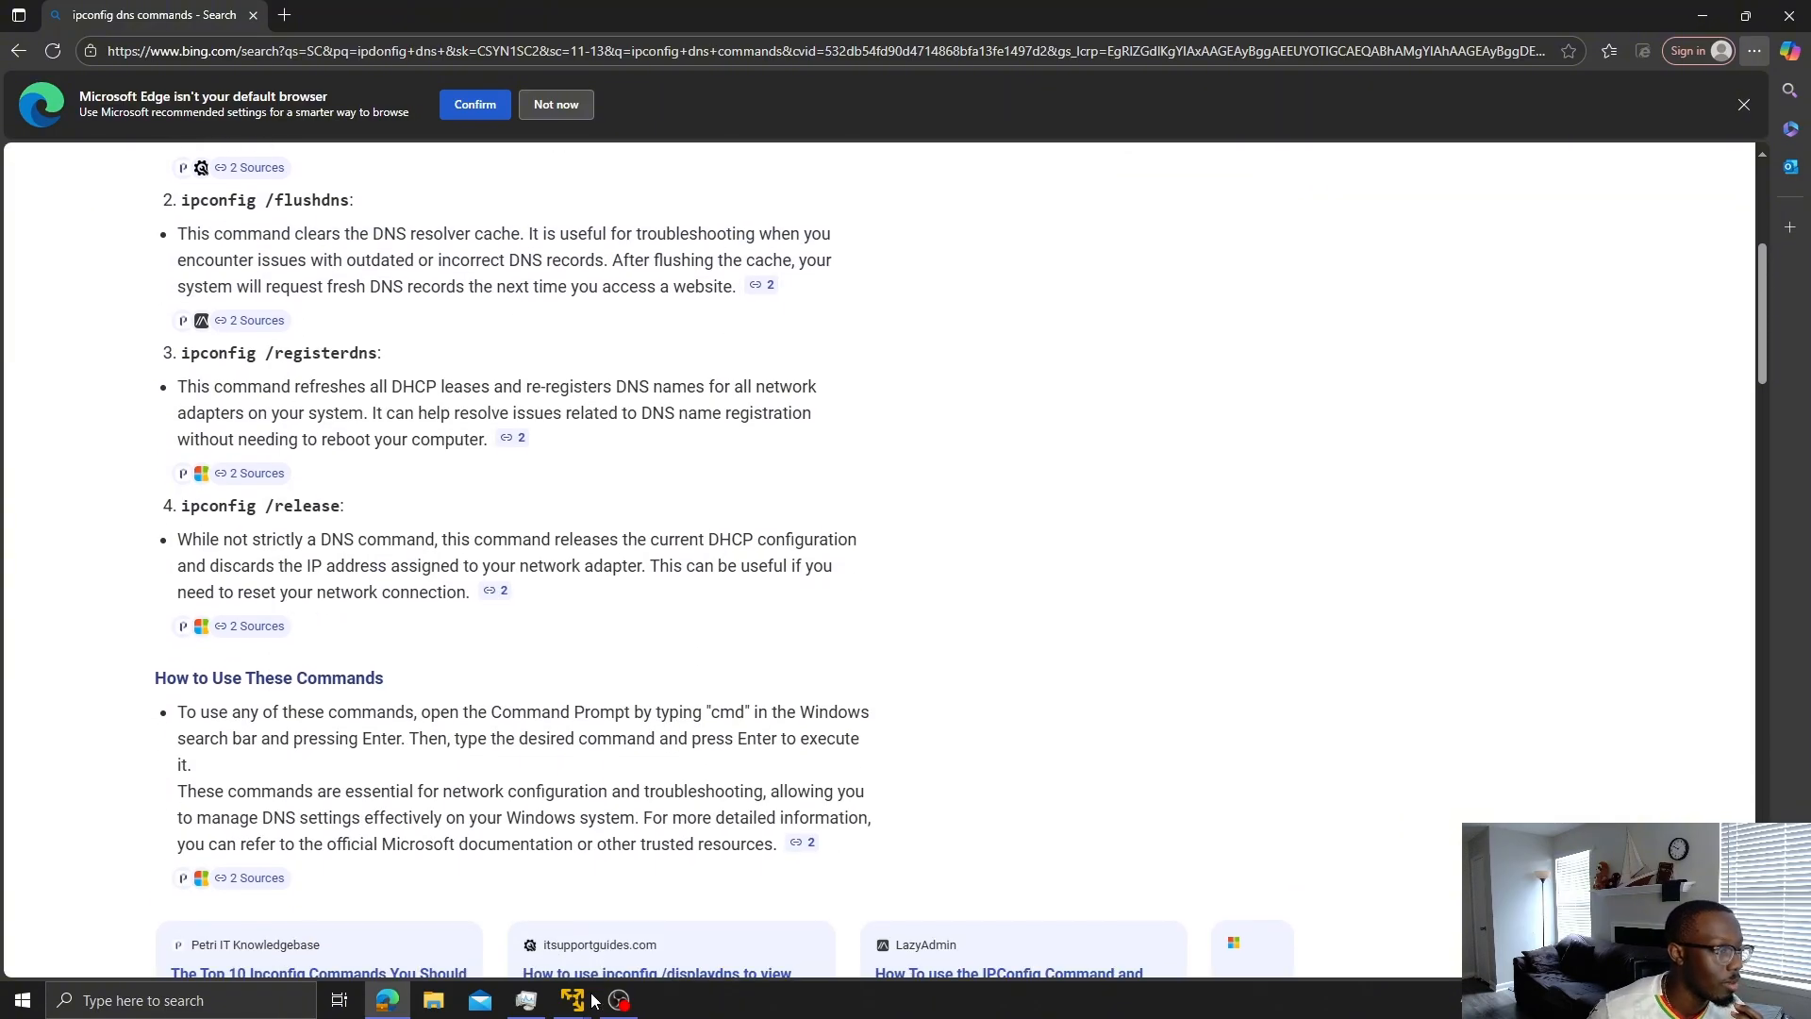
mouse_move(575, 1000)
click(685, 864)
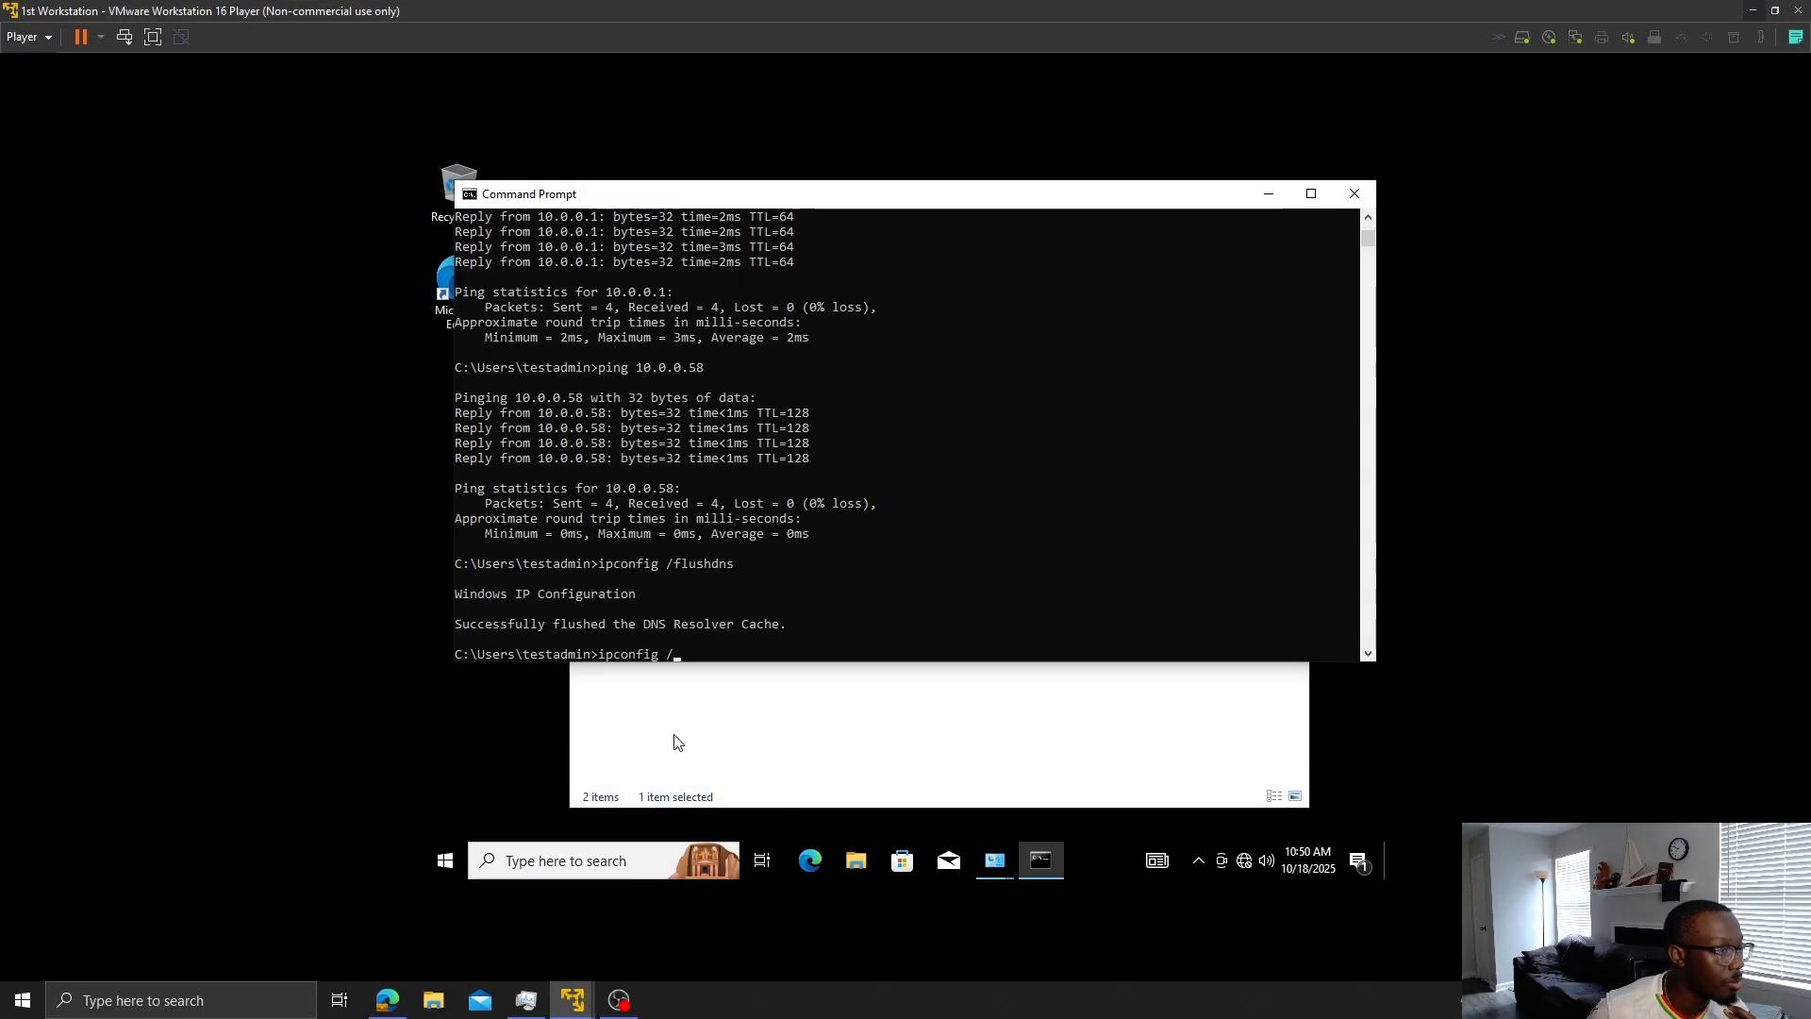
- Run ipconfig /registerdns in the ordinary prompt, which needs elevation, then close that window
text(re)
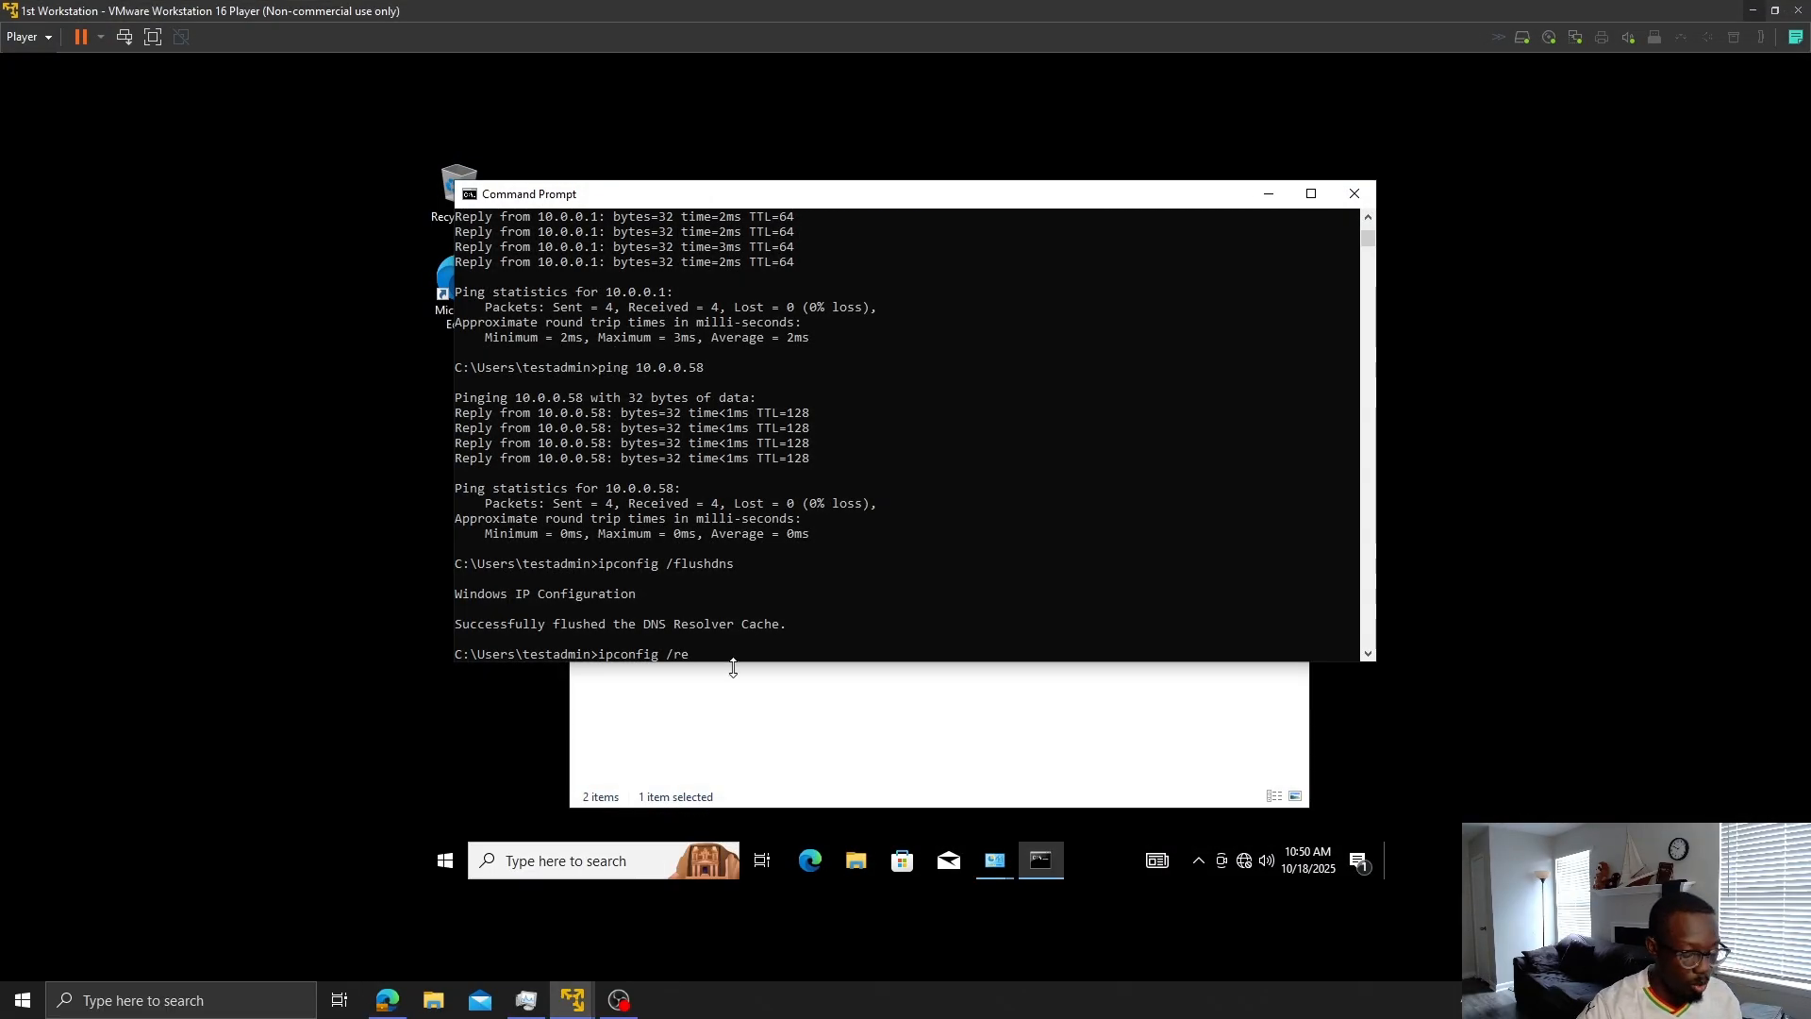
text(gister)
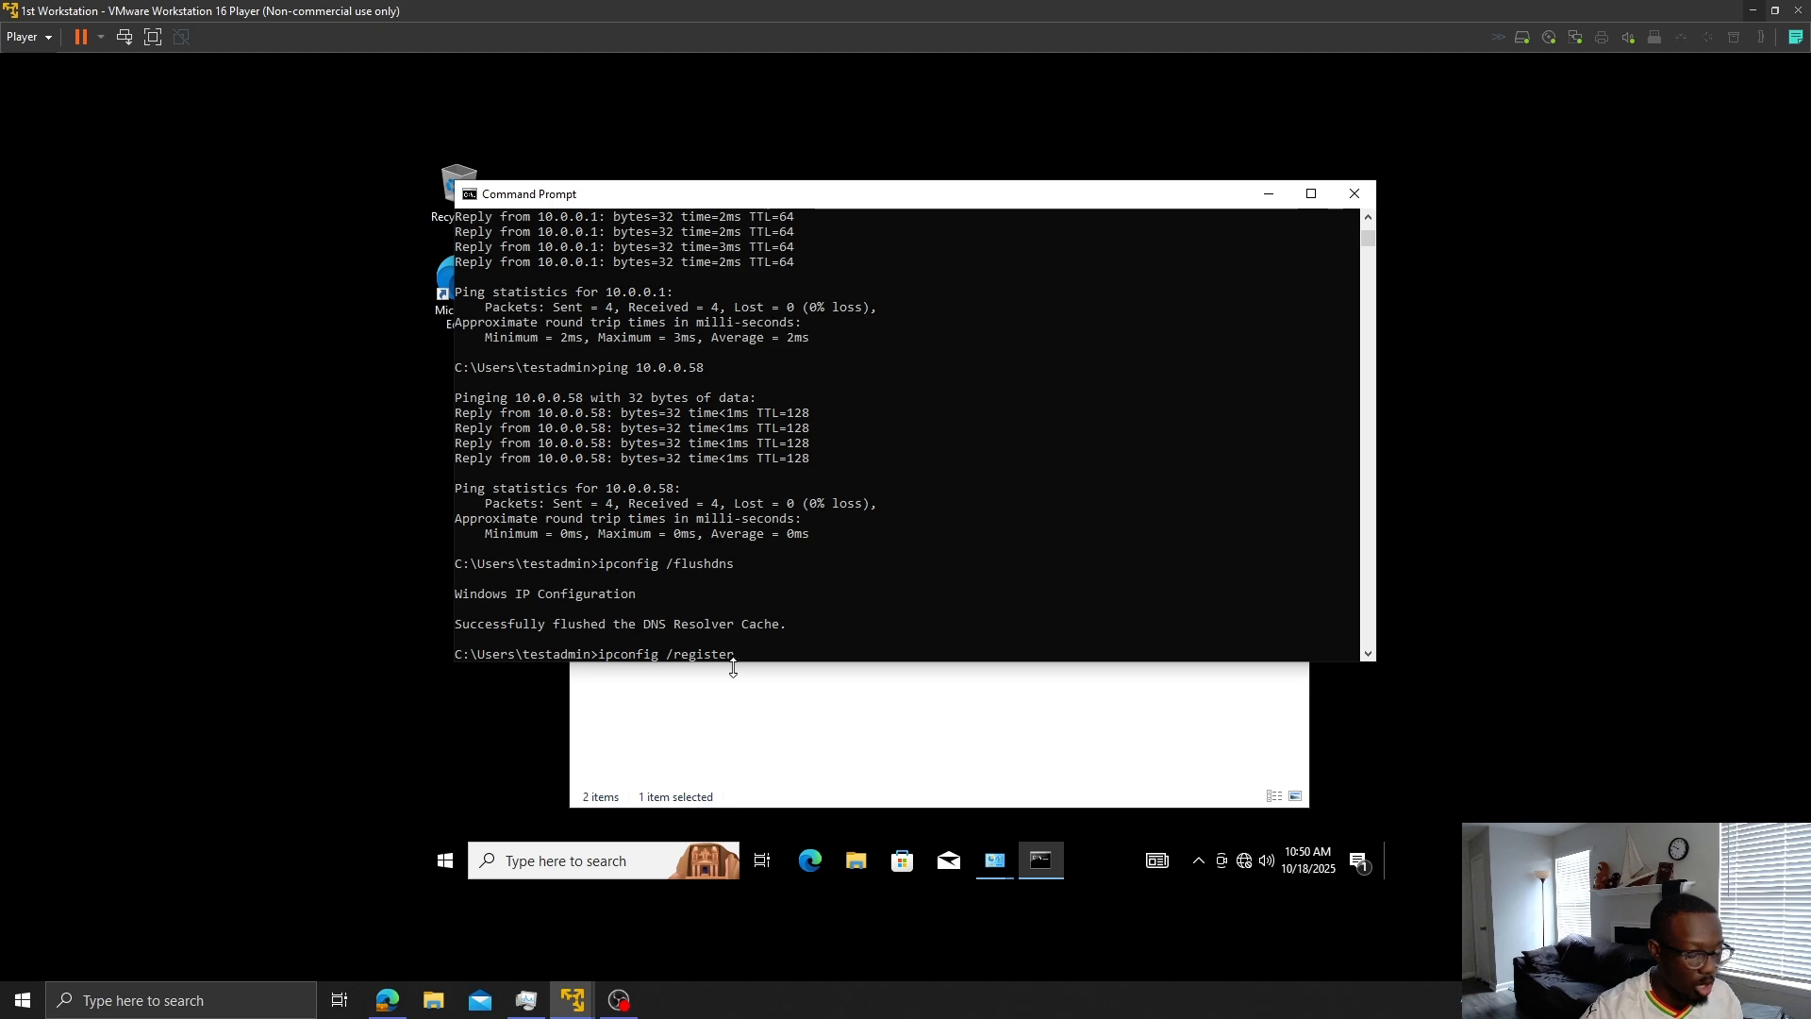
text(dns)
key(Return)
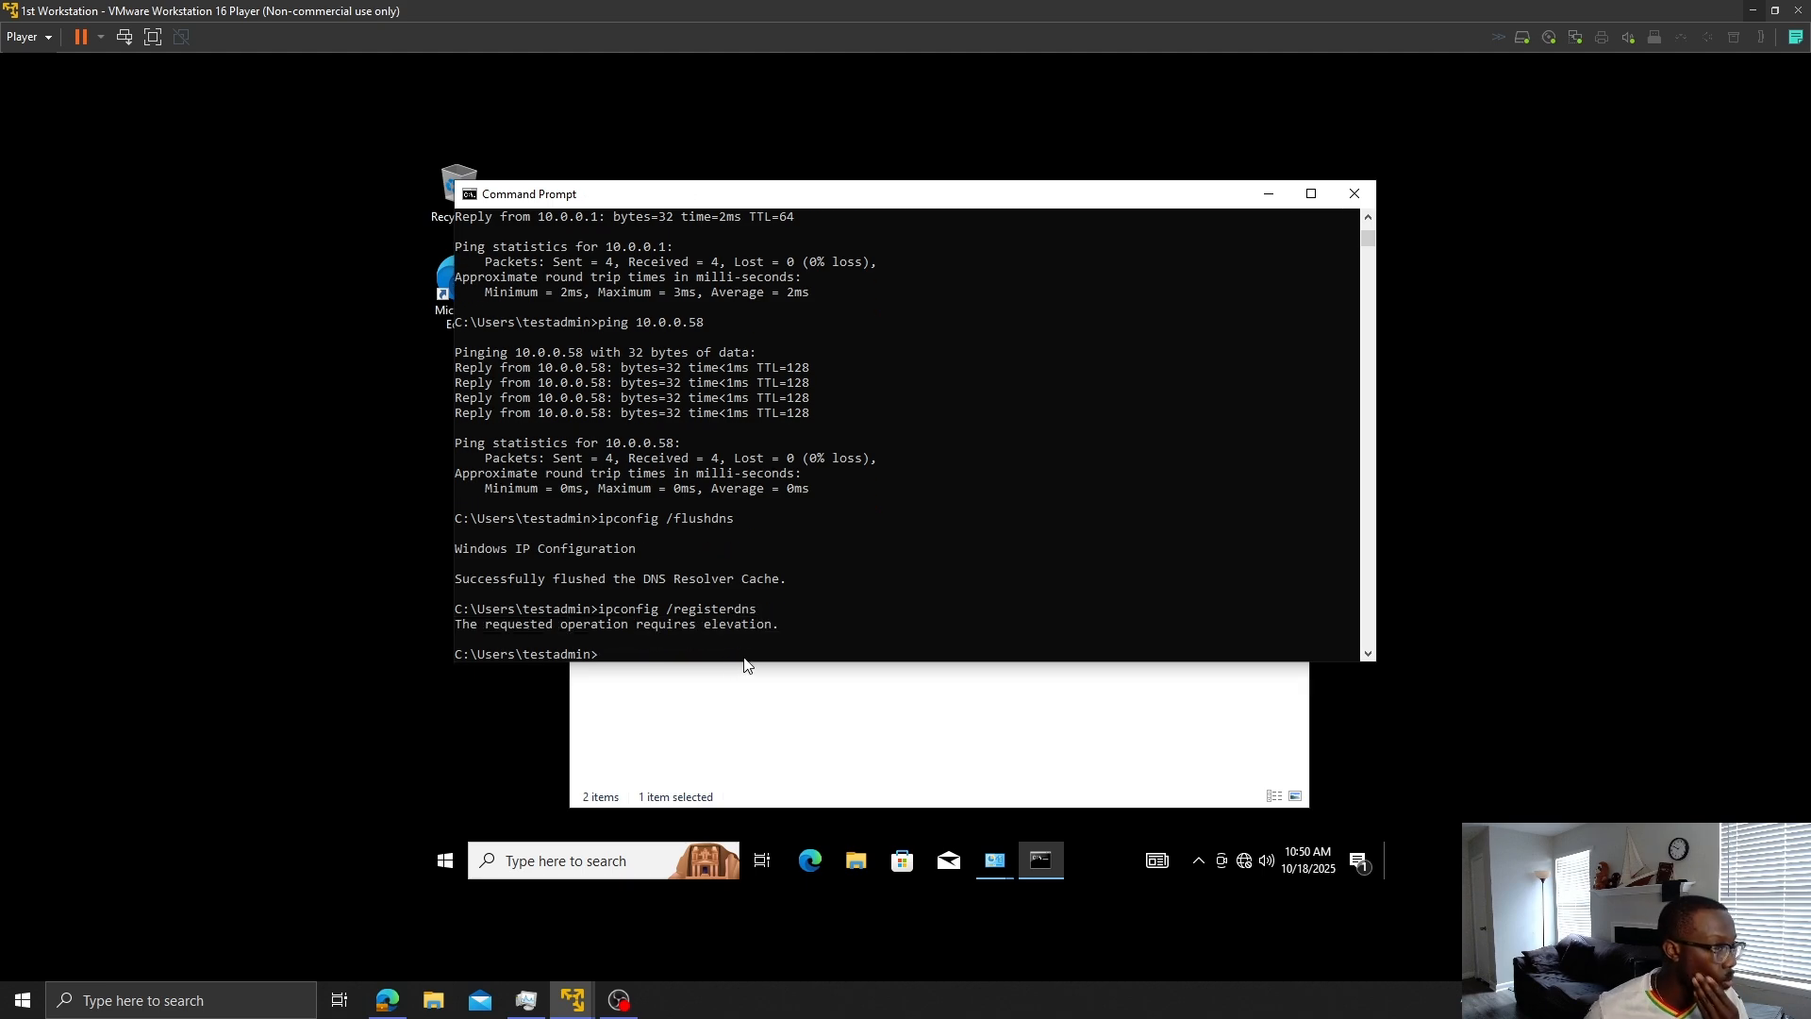
click(1353, 193)
- Launch cmd as administrator and accept the UAC prompt
click(595, 854)
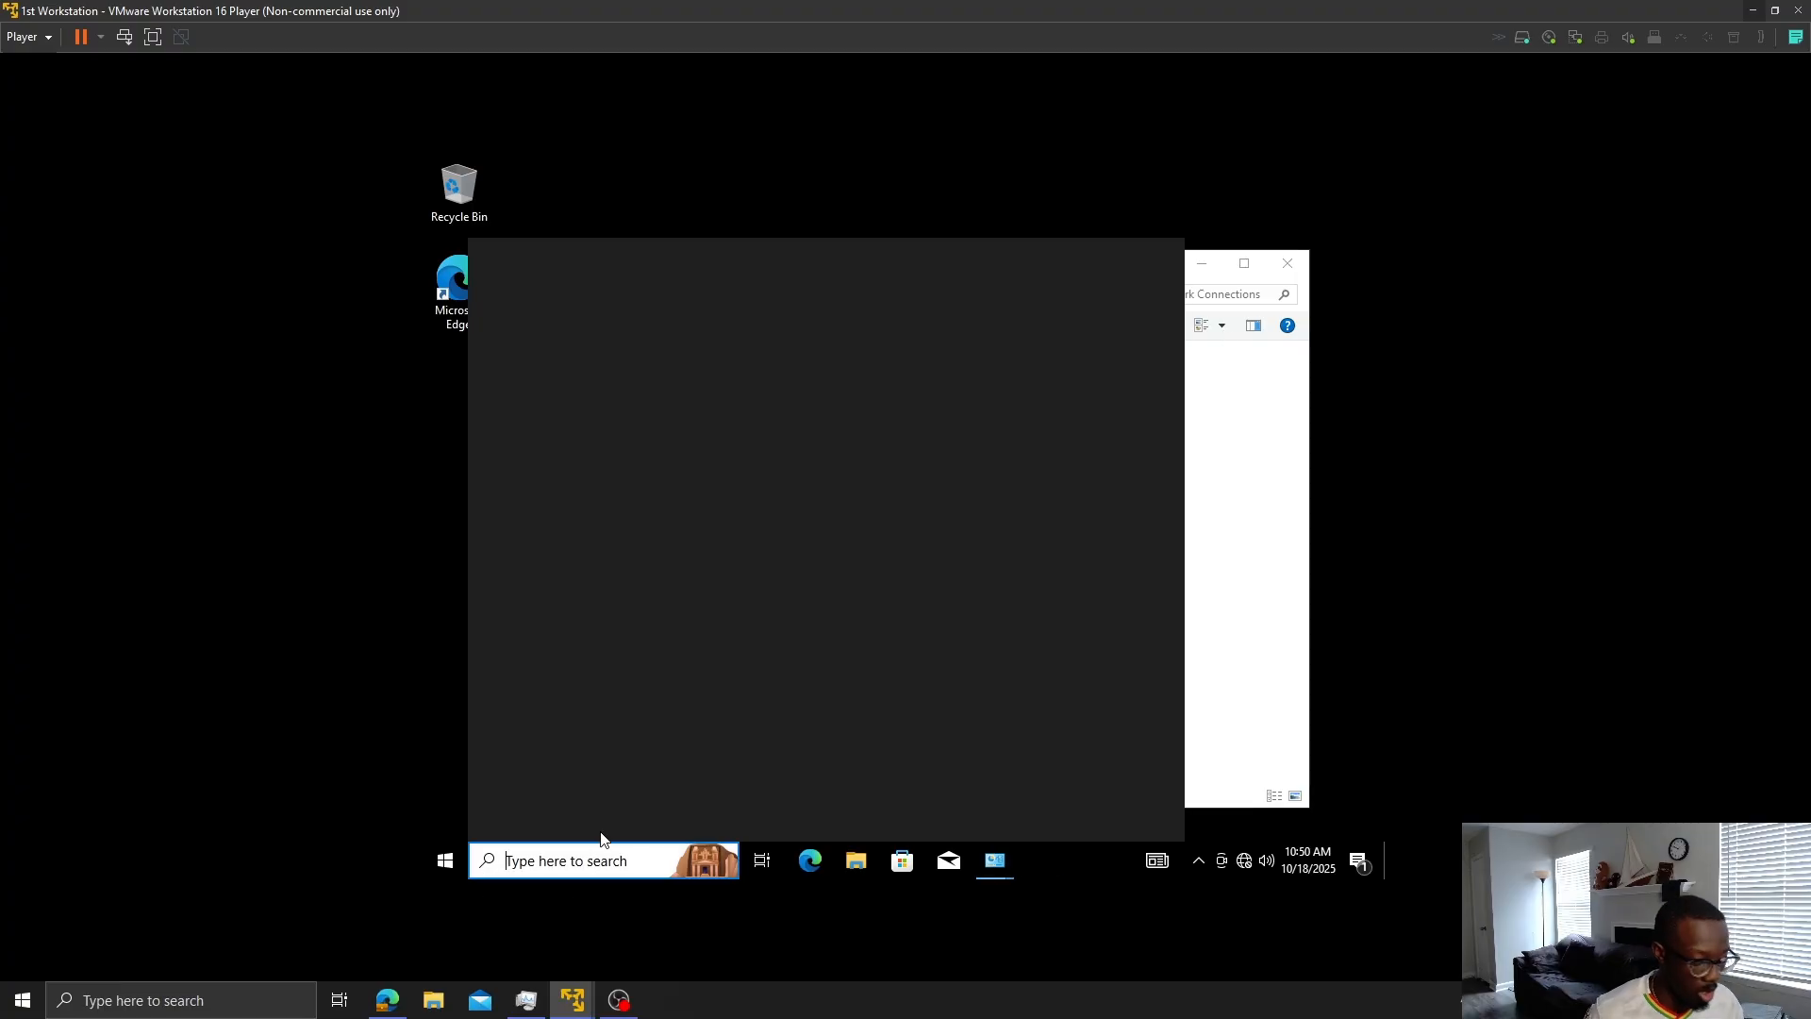
text(cm)
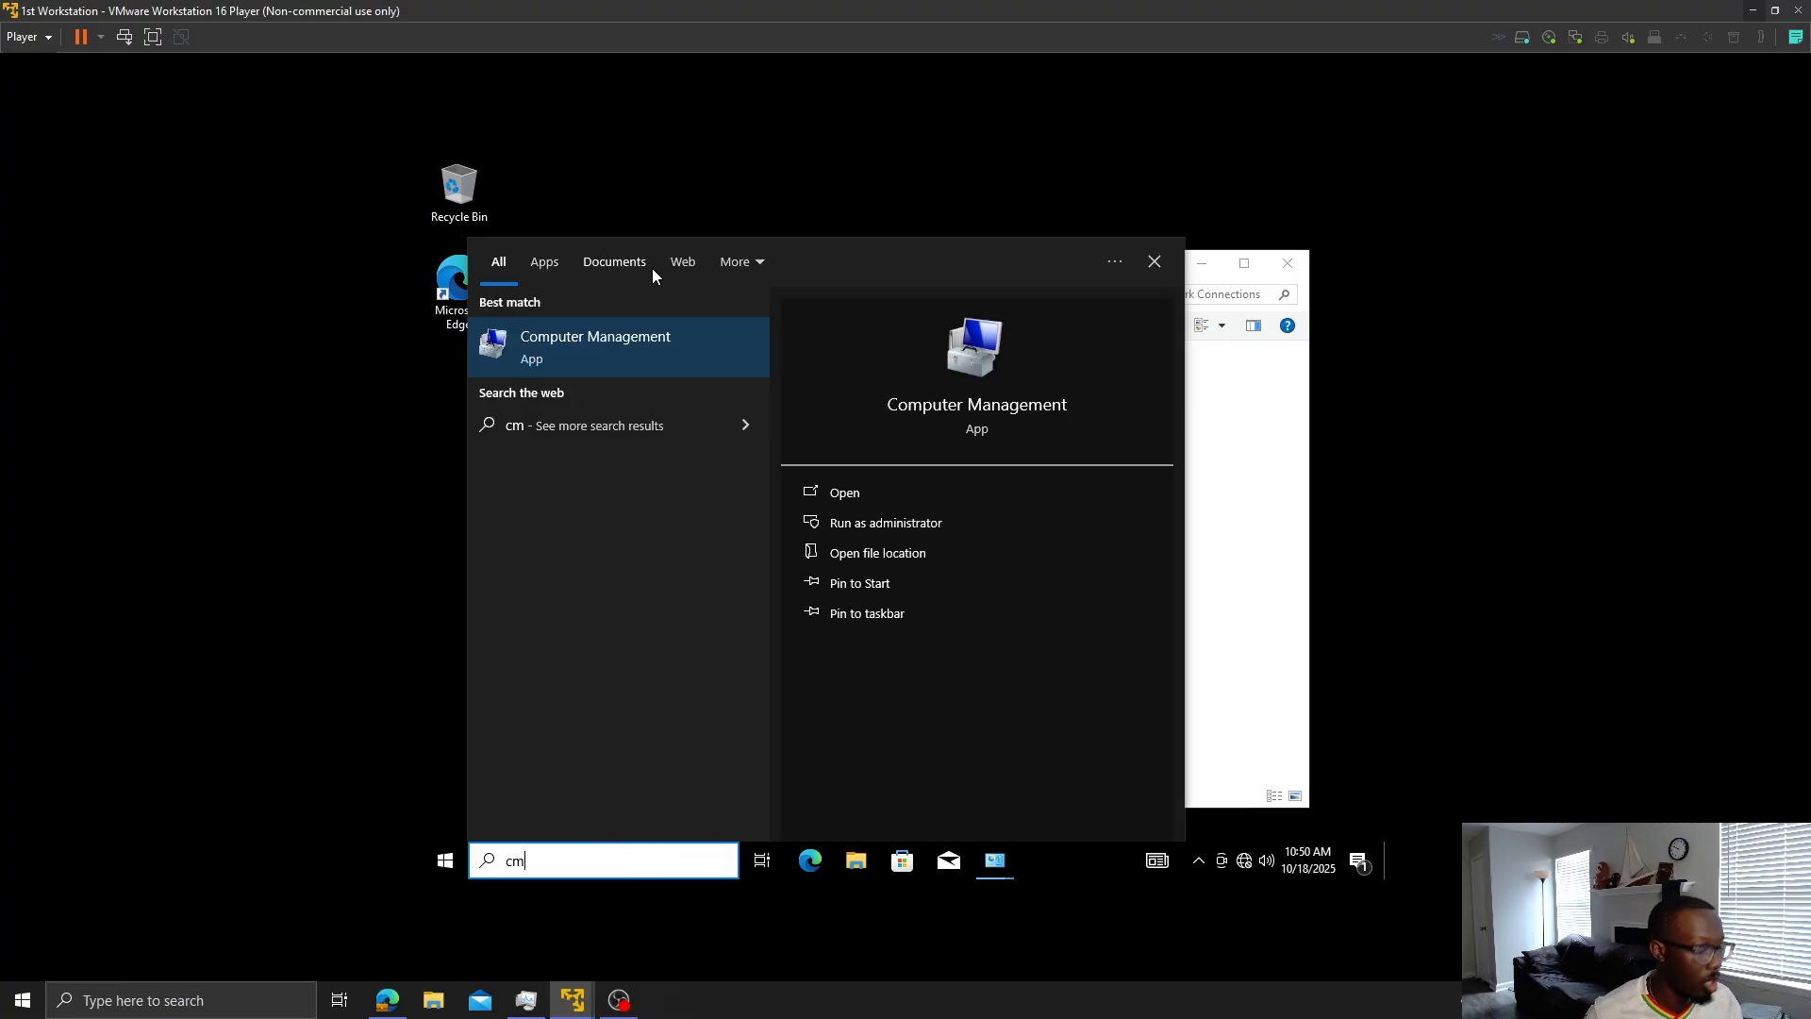
text(d)
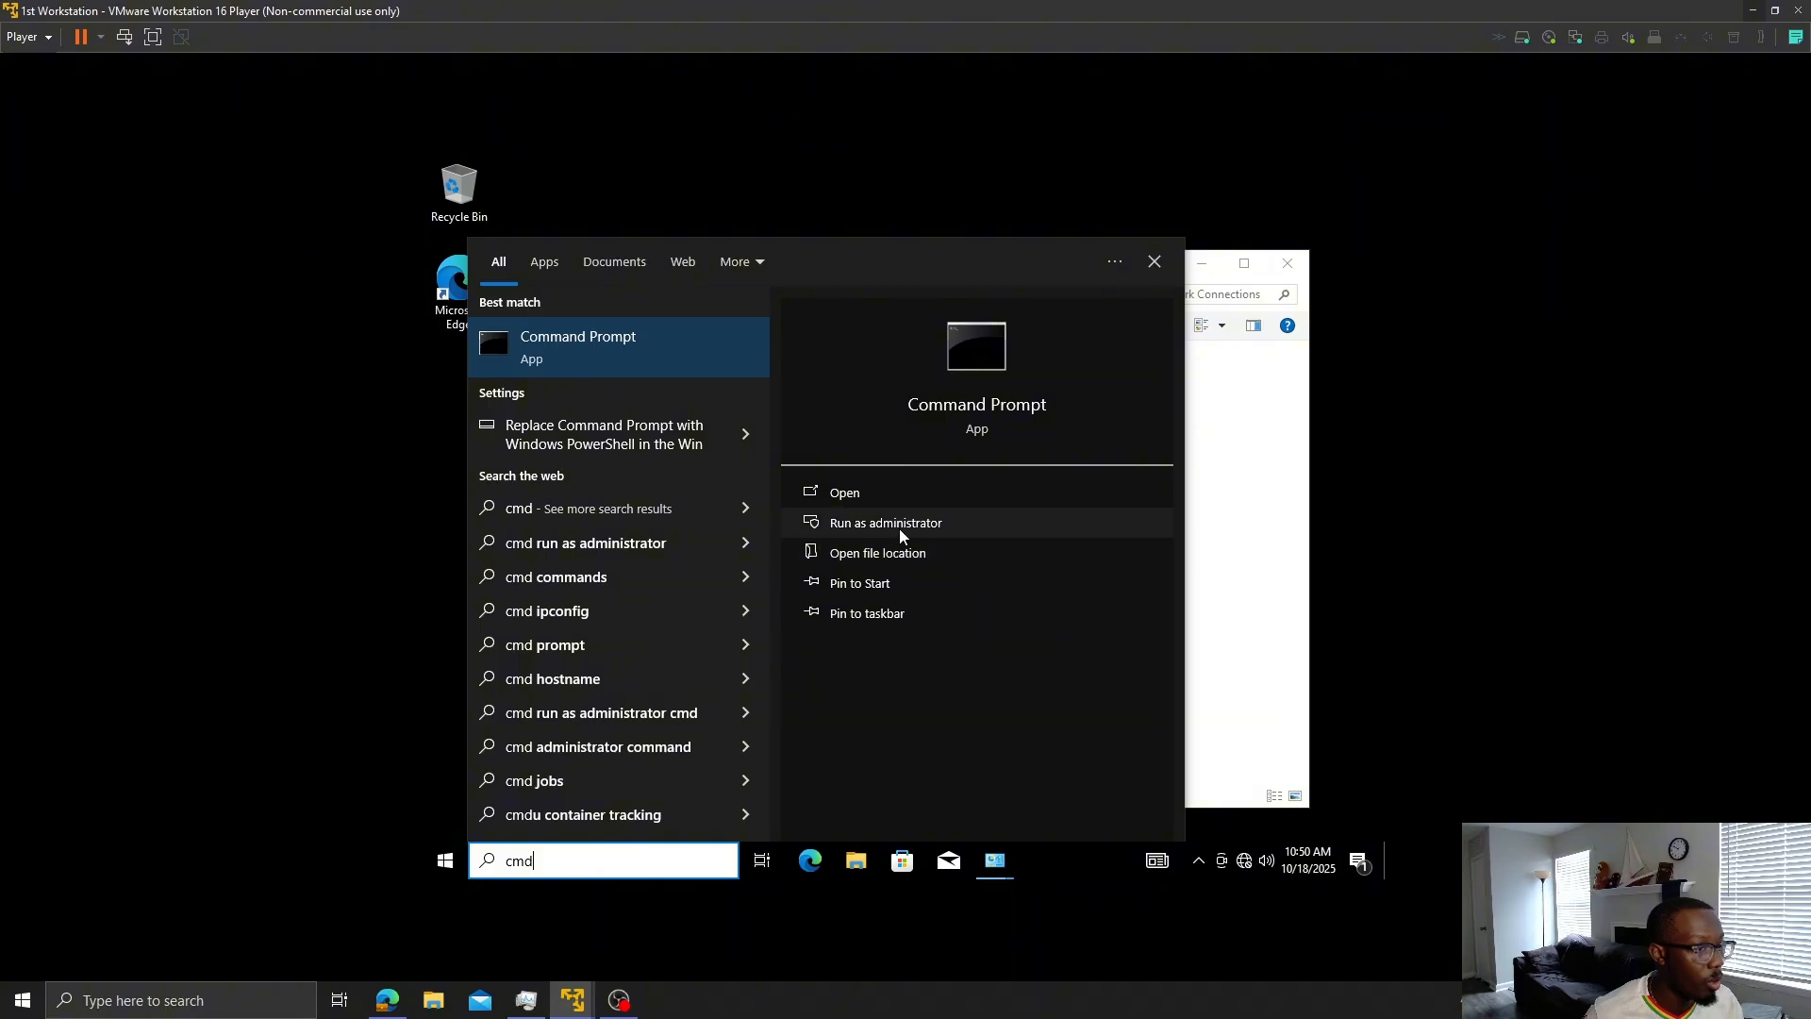
click(887, 524)
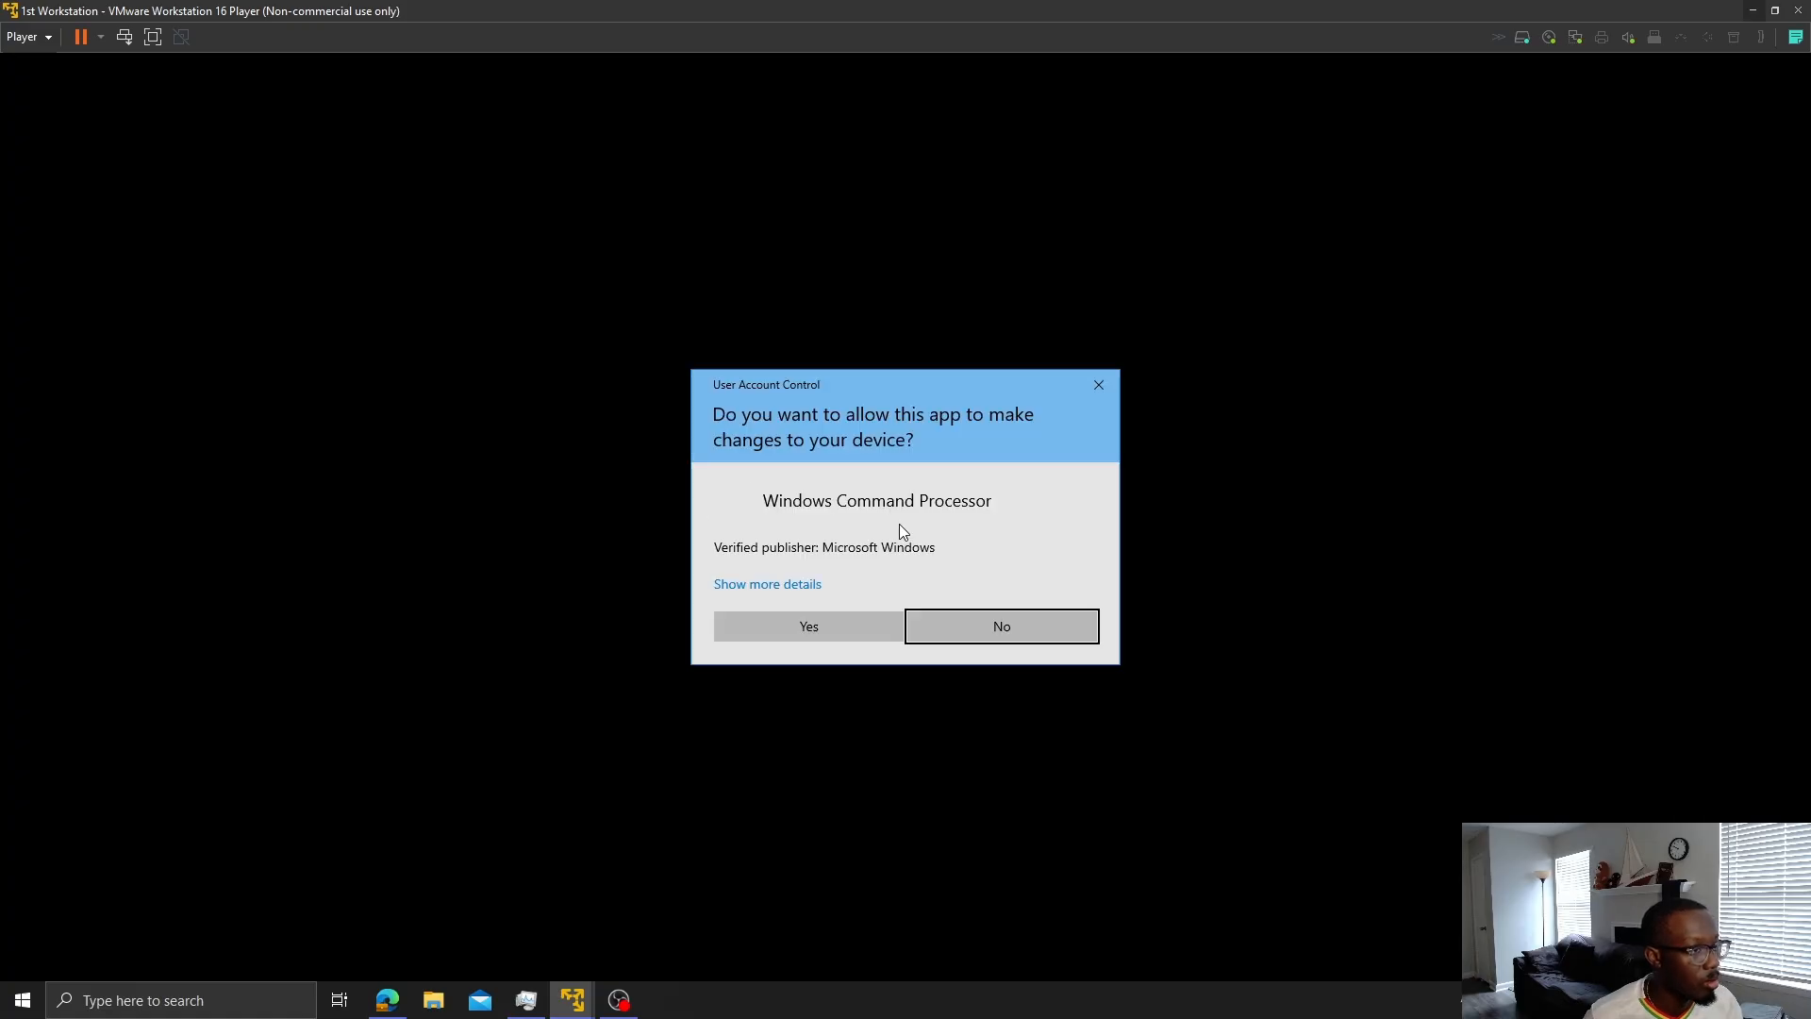
click(835, 627)
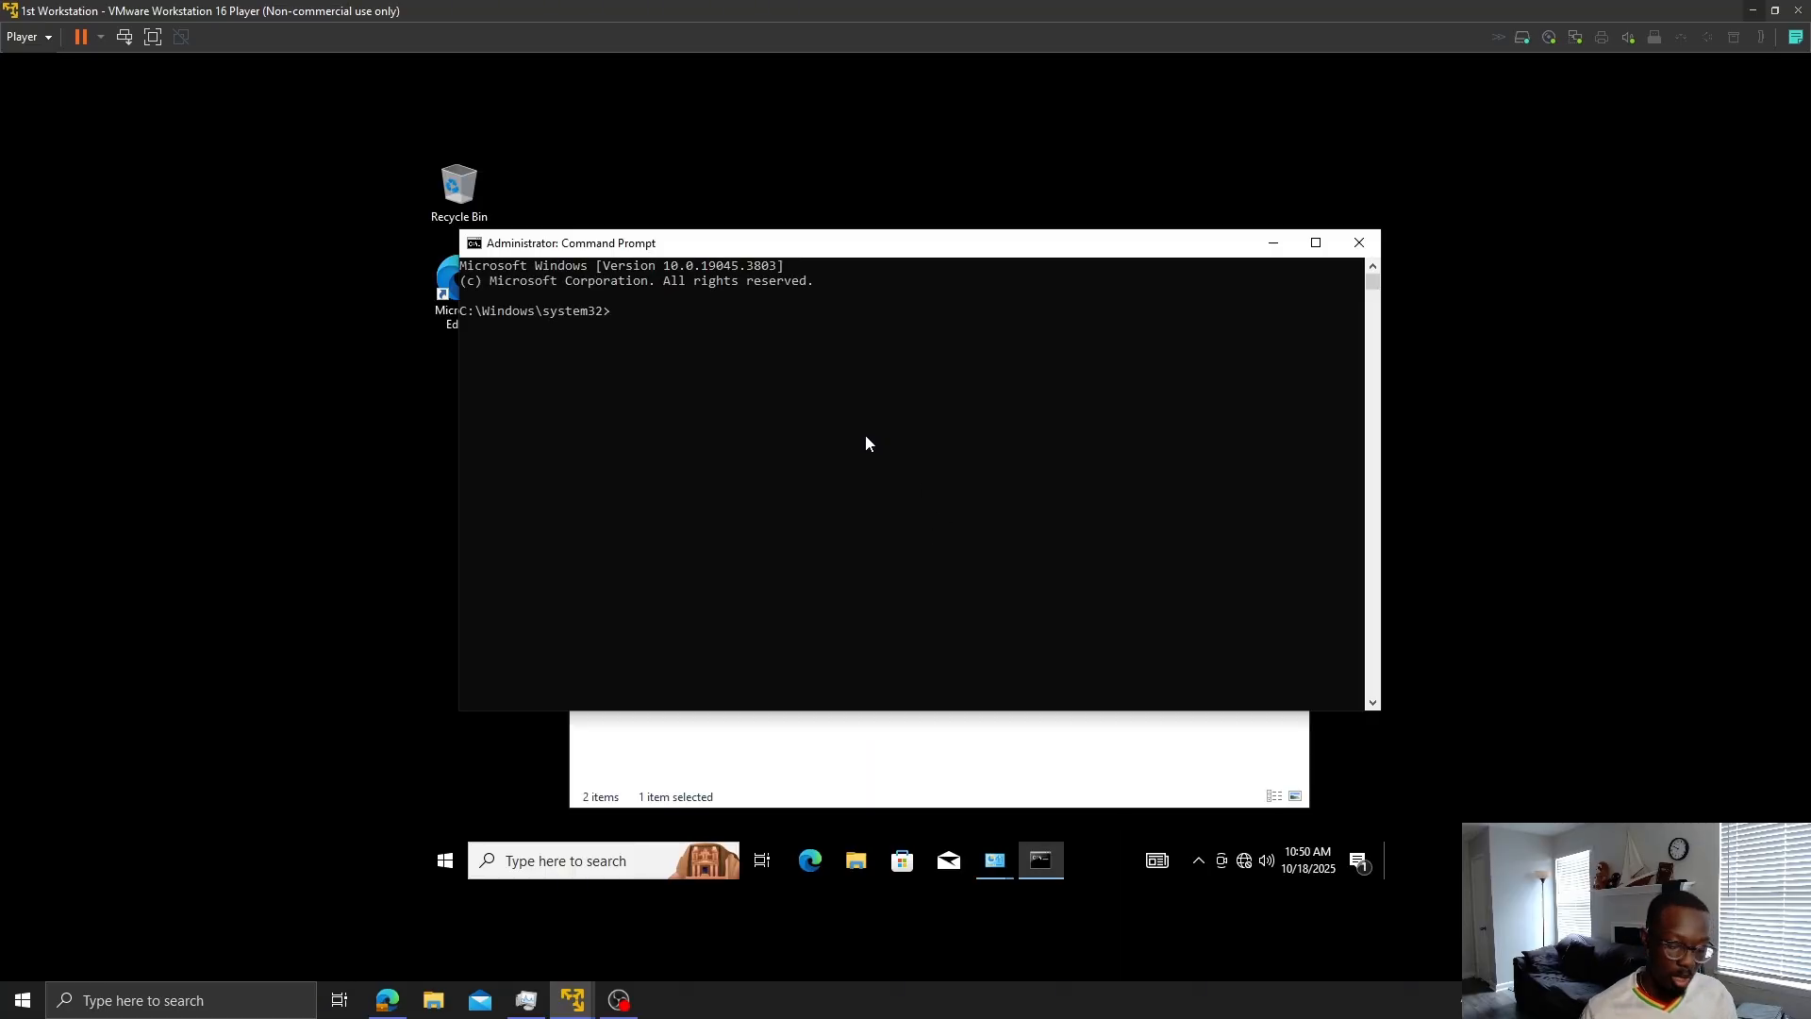
- Run ipconfig /flushdns in the elevated command prompt
text(ip)
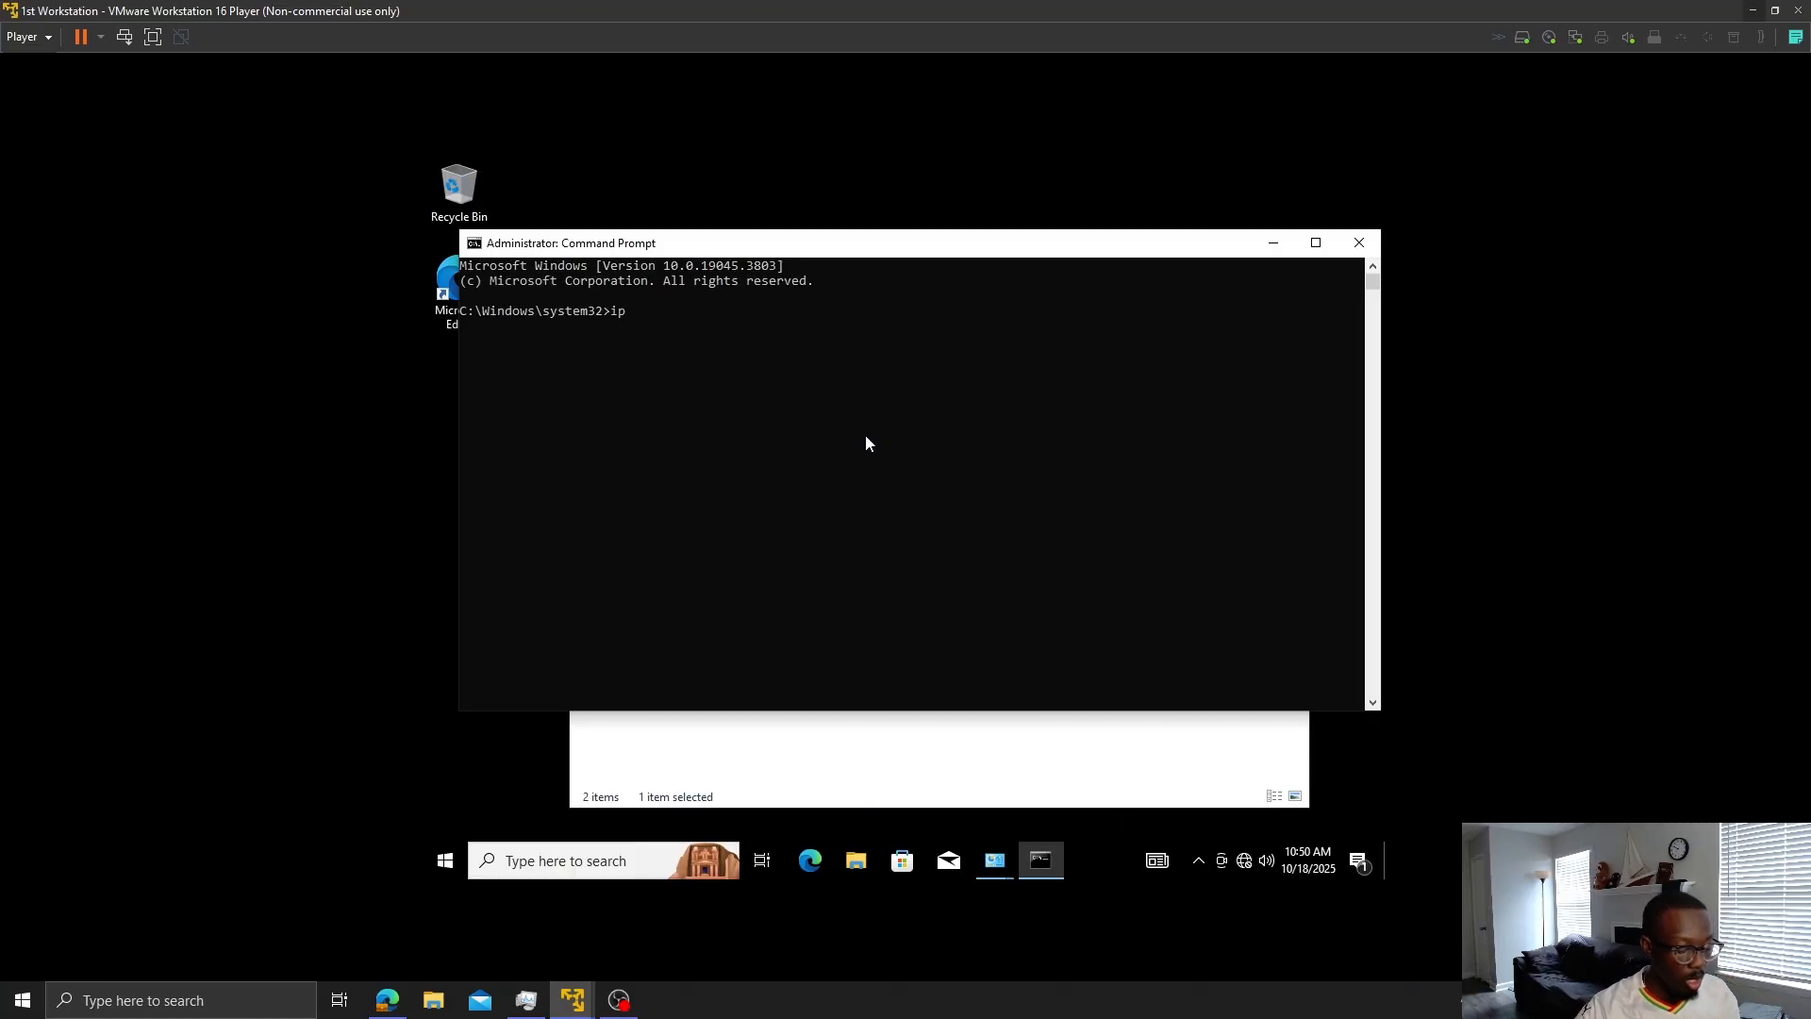
text(coni)
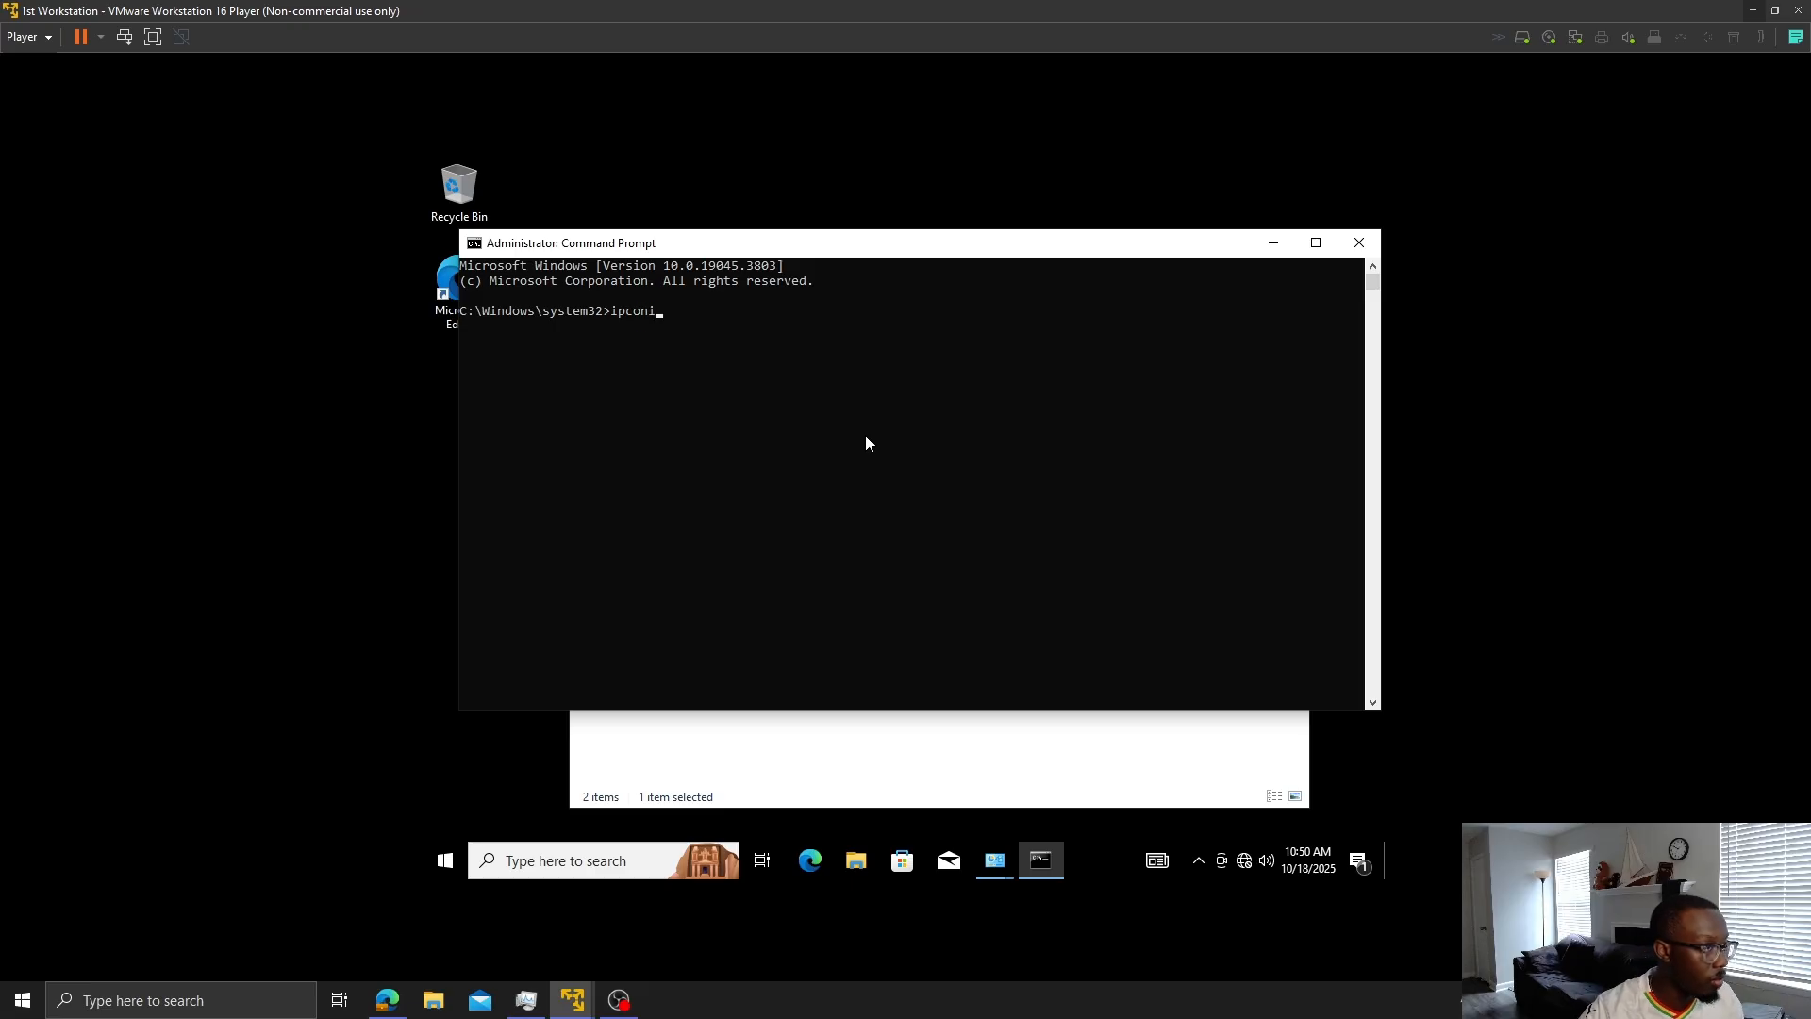
text(fig)
key(BackSpace)
key(BackSpace)
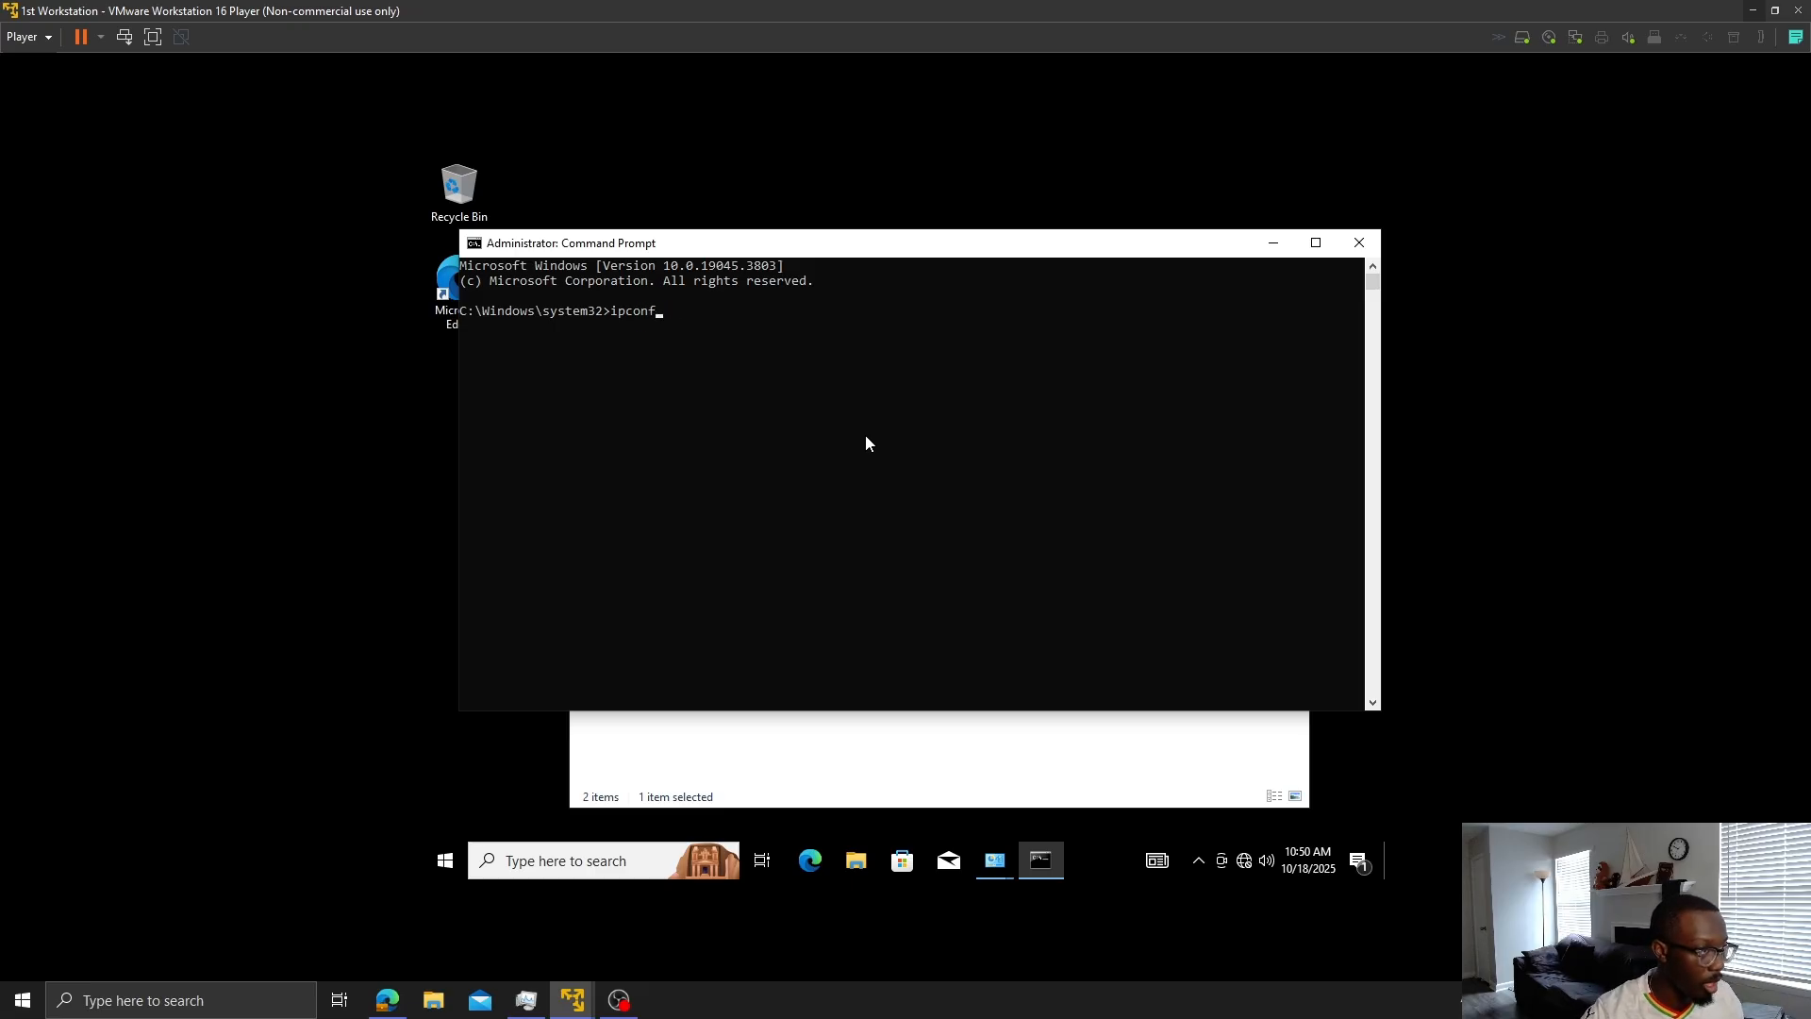
text(ig /flushdns)
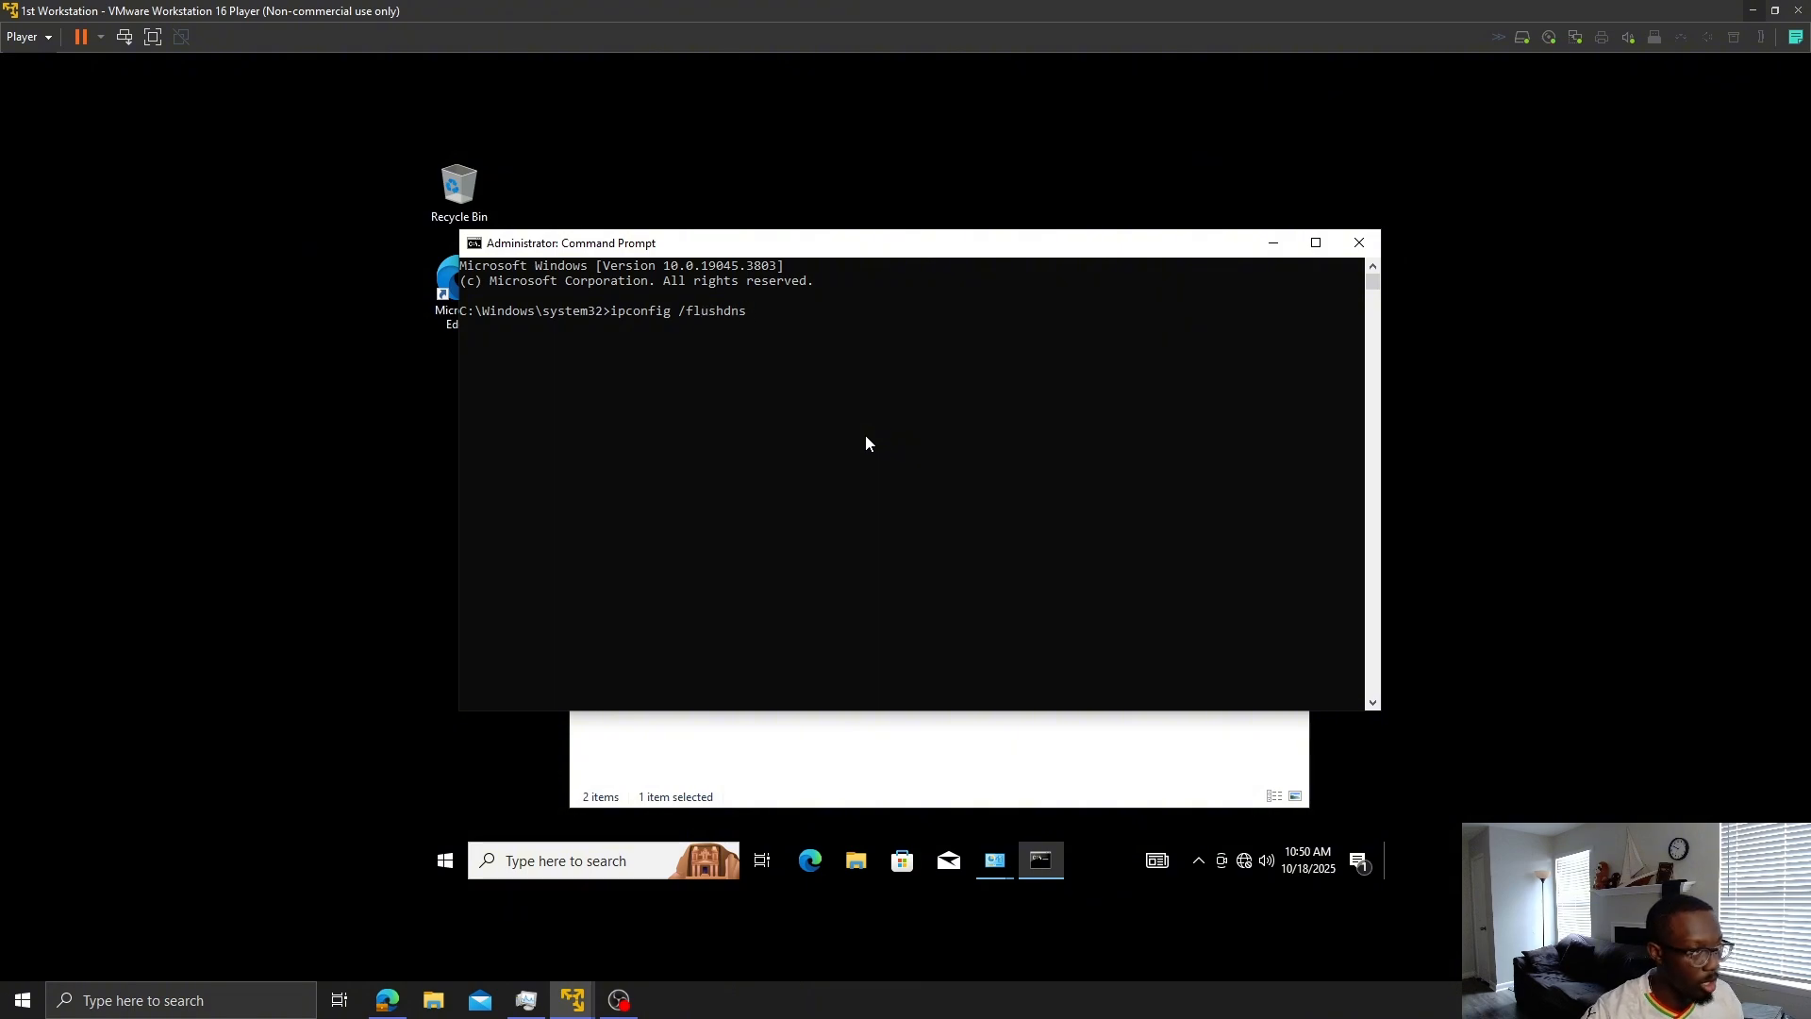
key(Return)
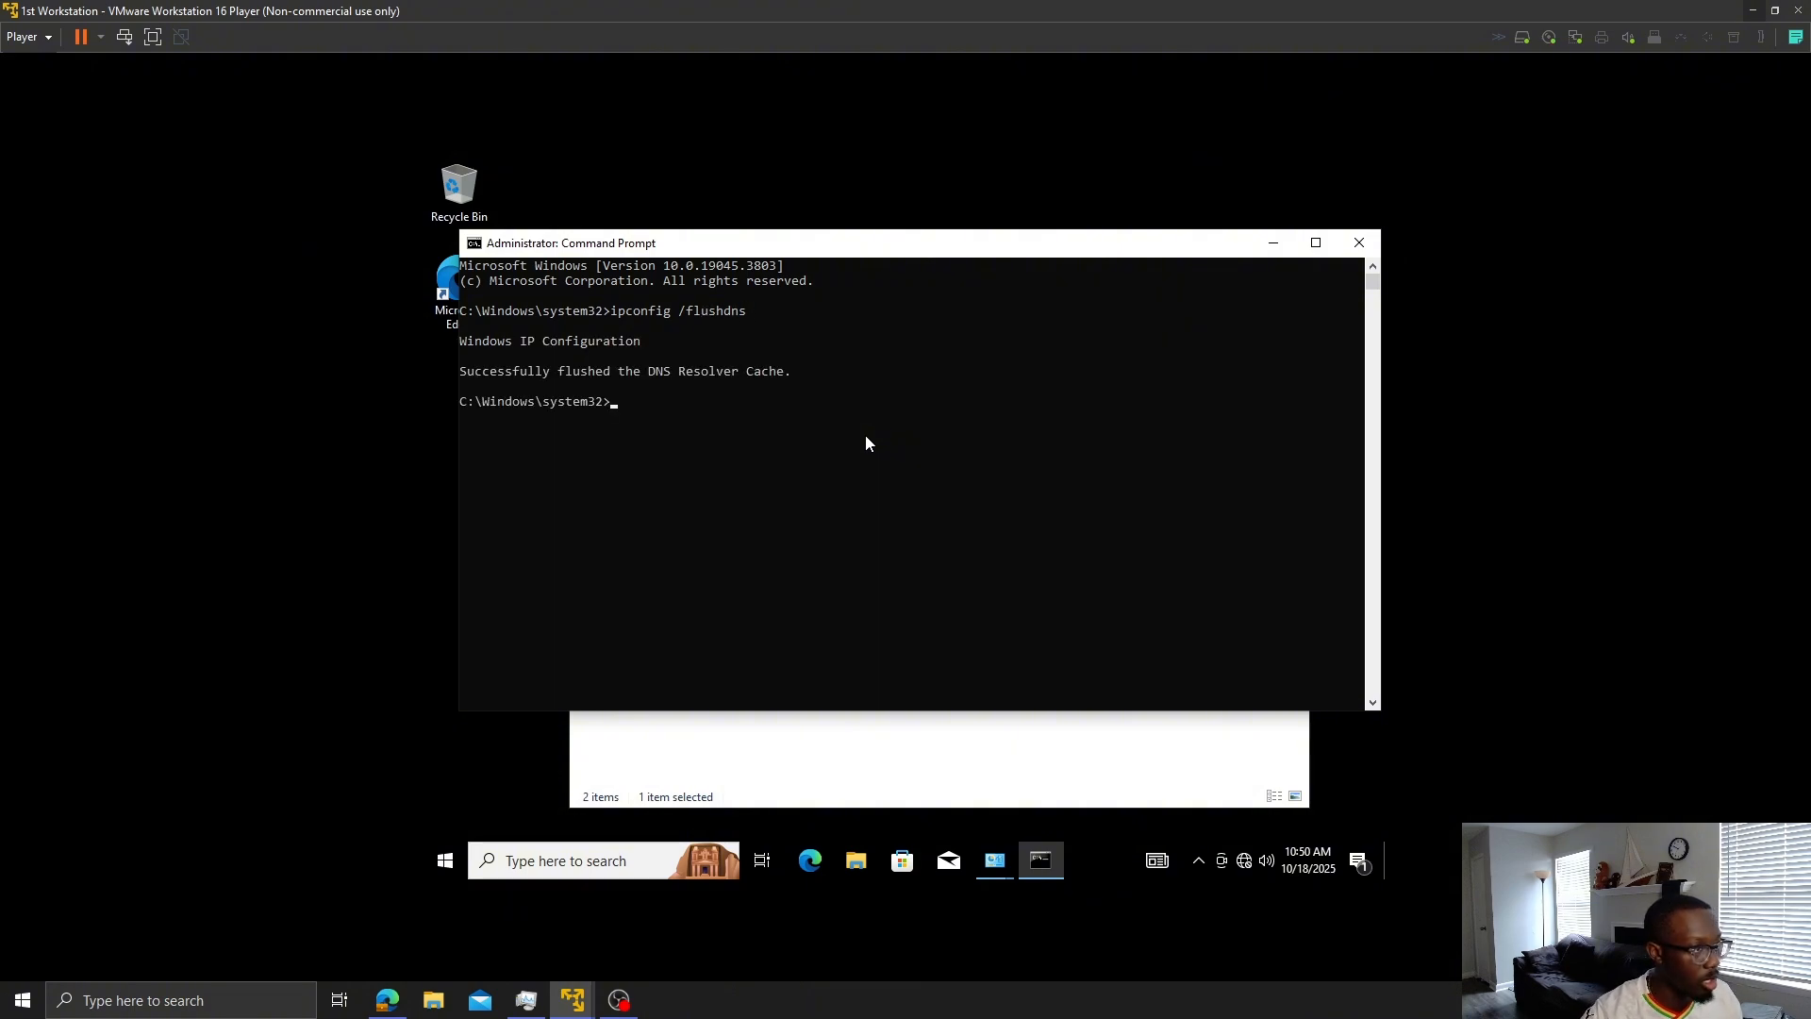
- Edit the recalled command into ipconfig /registerdns and run it
key(Up)
key(Left)
key(Left)
key(Left)
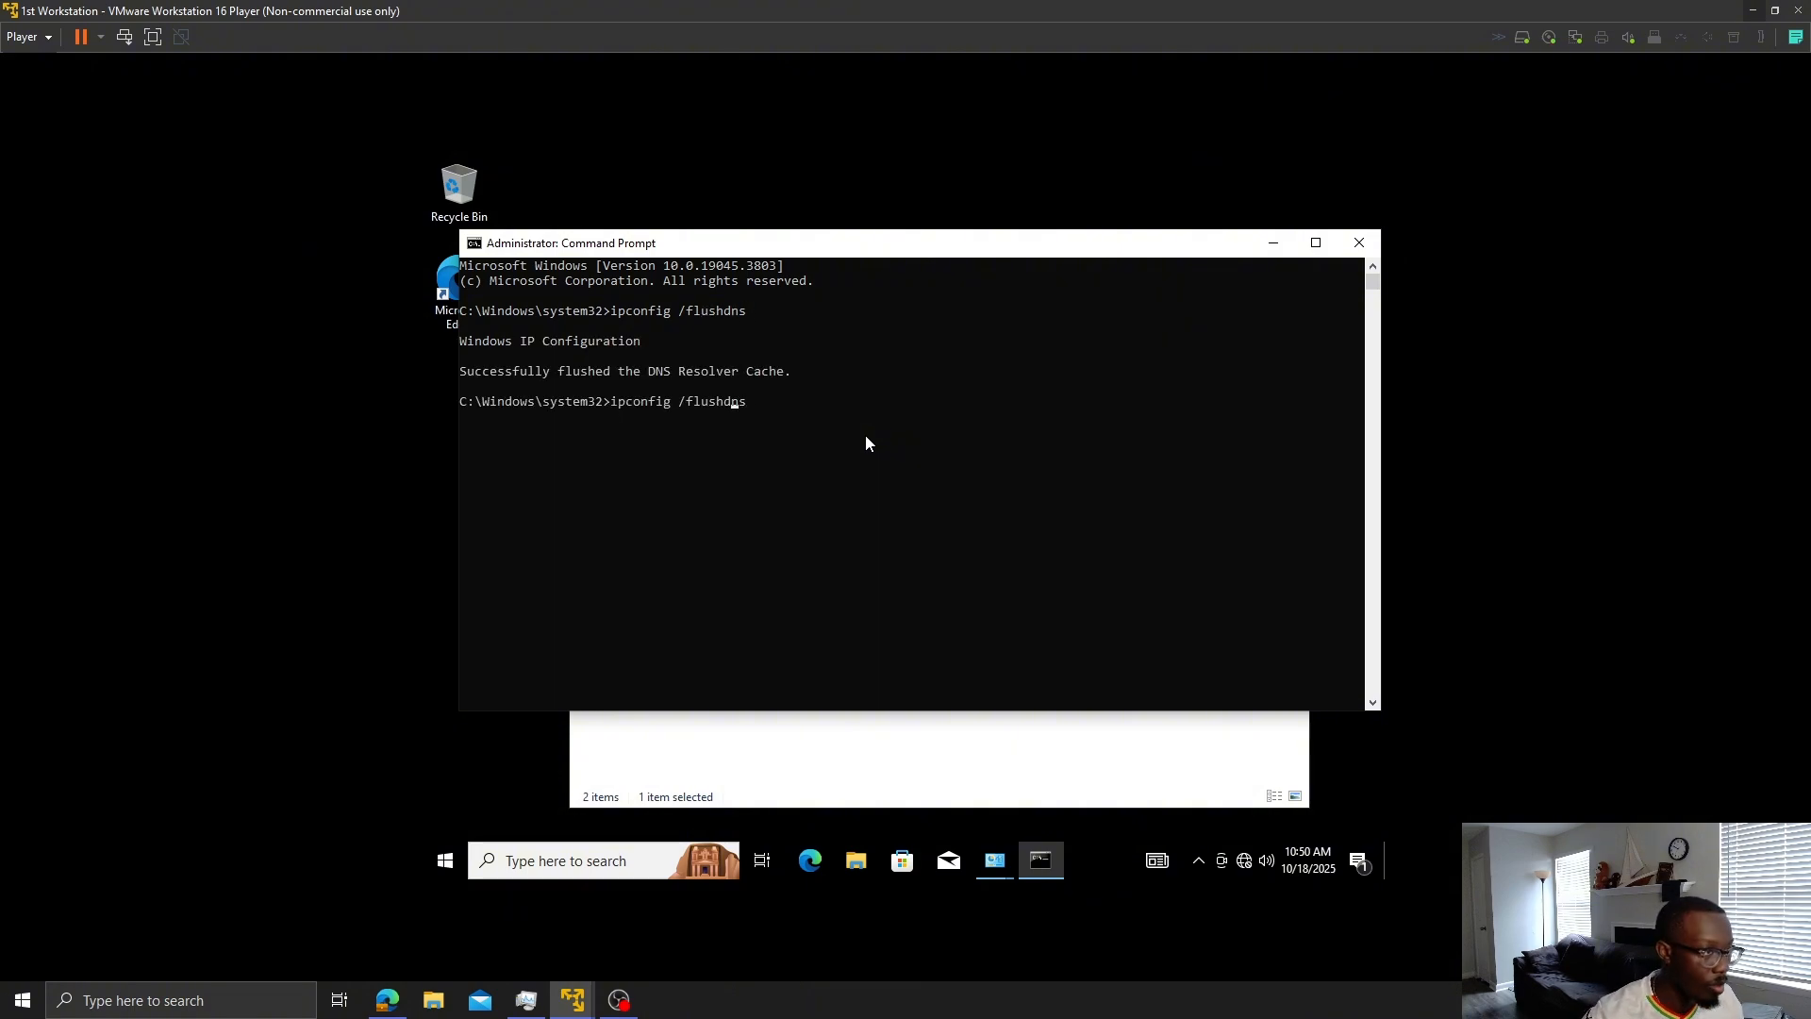
key(BackSpace)
key(BackSpace)
key(BackSpace)
key(BackSpace)
key(BackSpace)
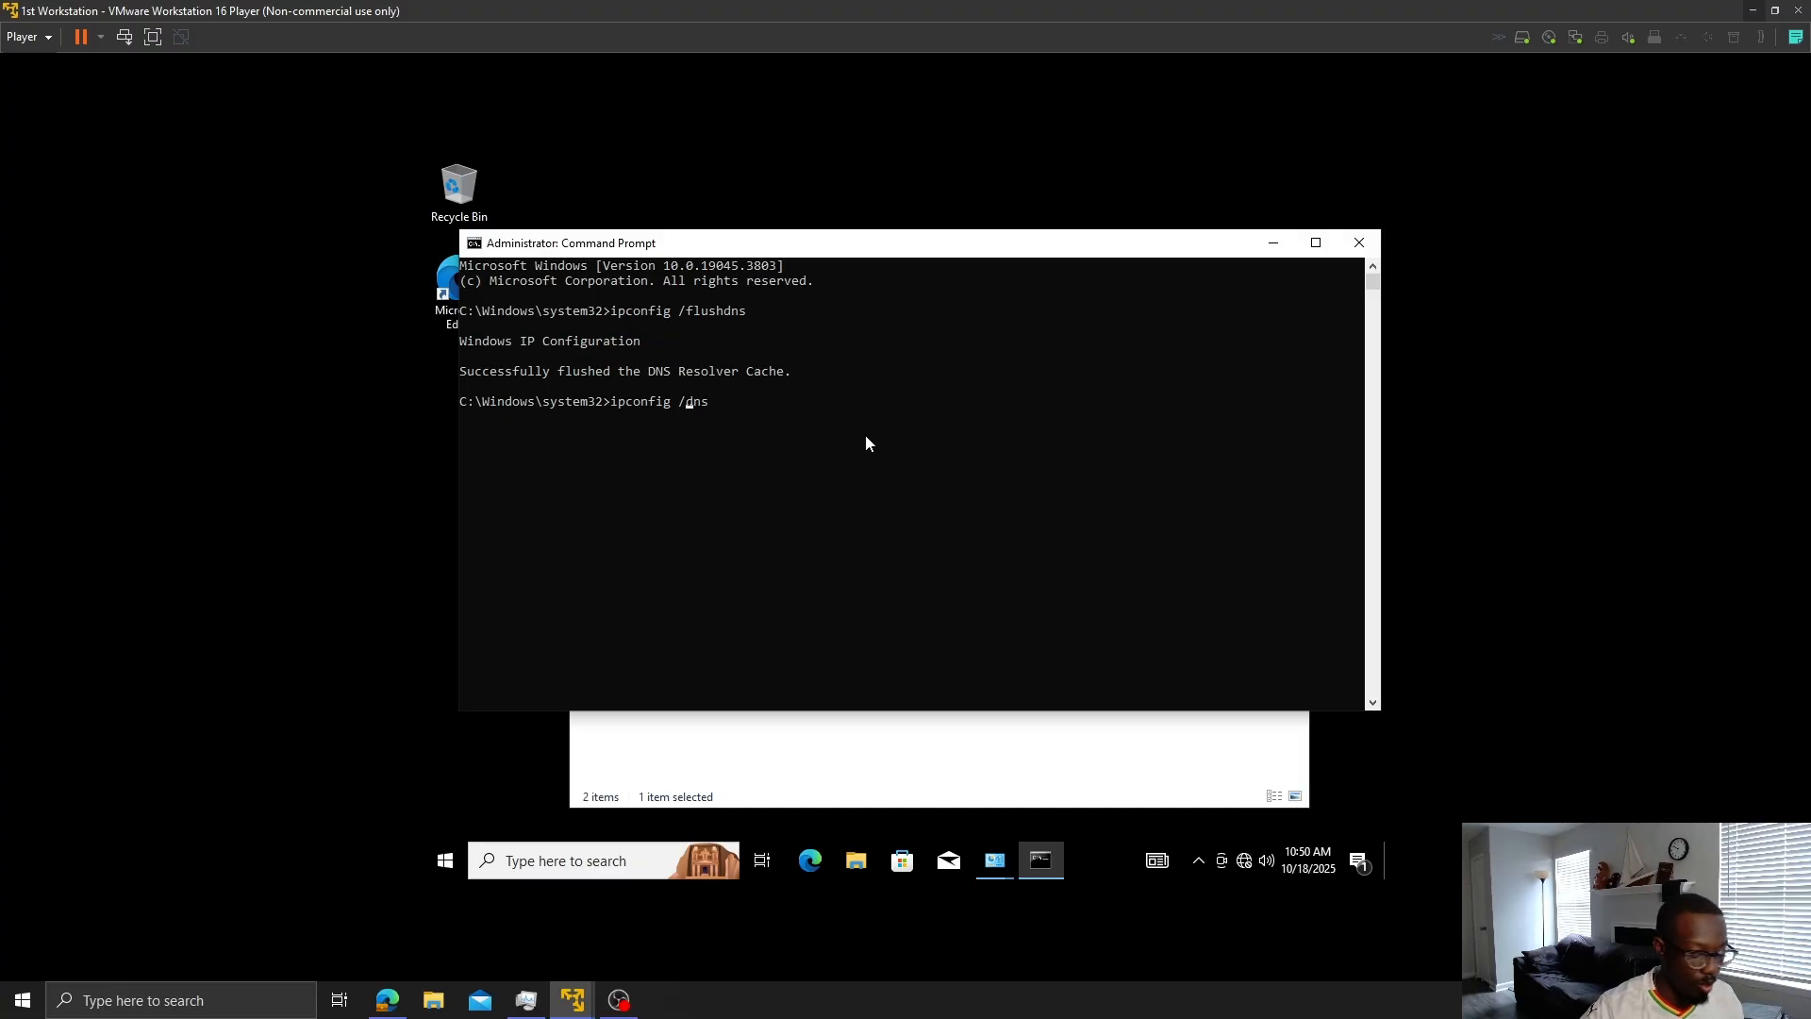
text(register)
key(Return)
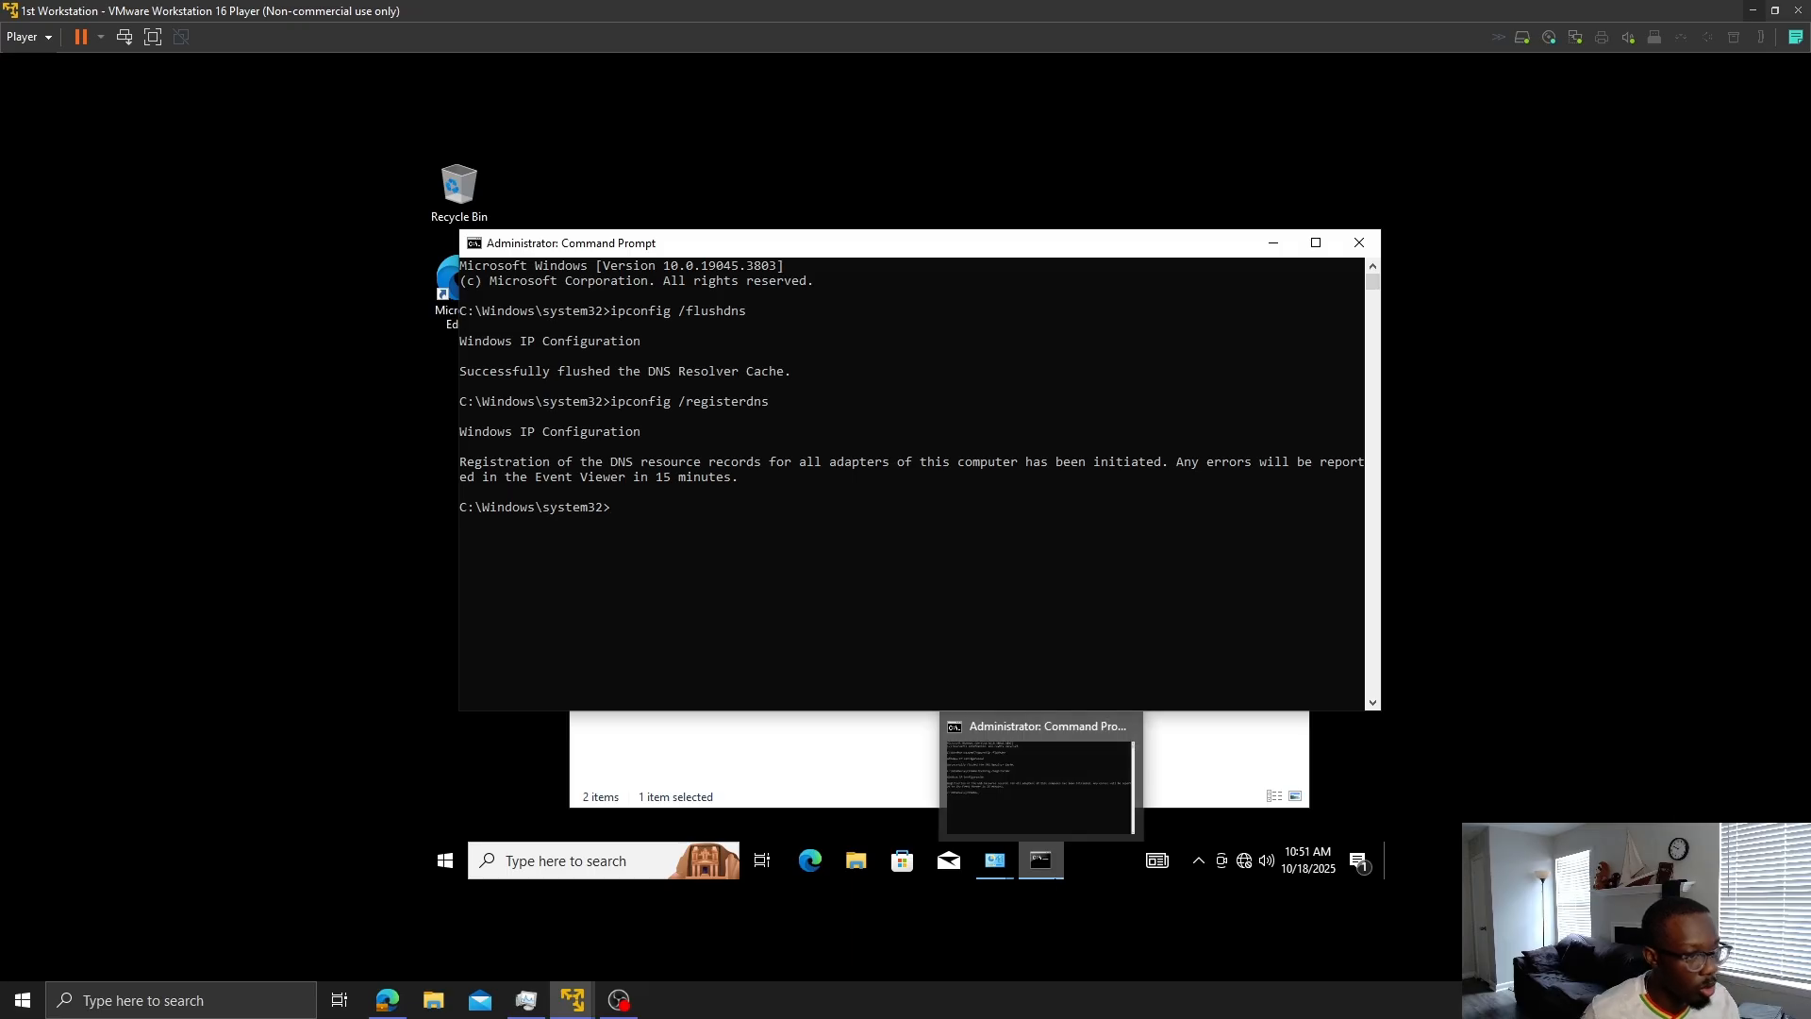
- Confirm Ethernet0's IPv4 settings are still IP 10.0.0.10 with DNS 10.0.0.58, then open Windows search
mouse_move(1007, 870)
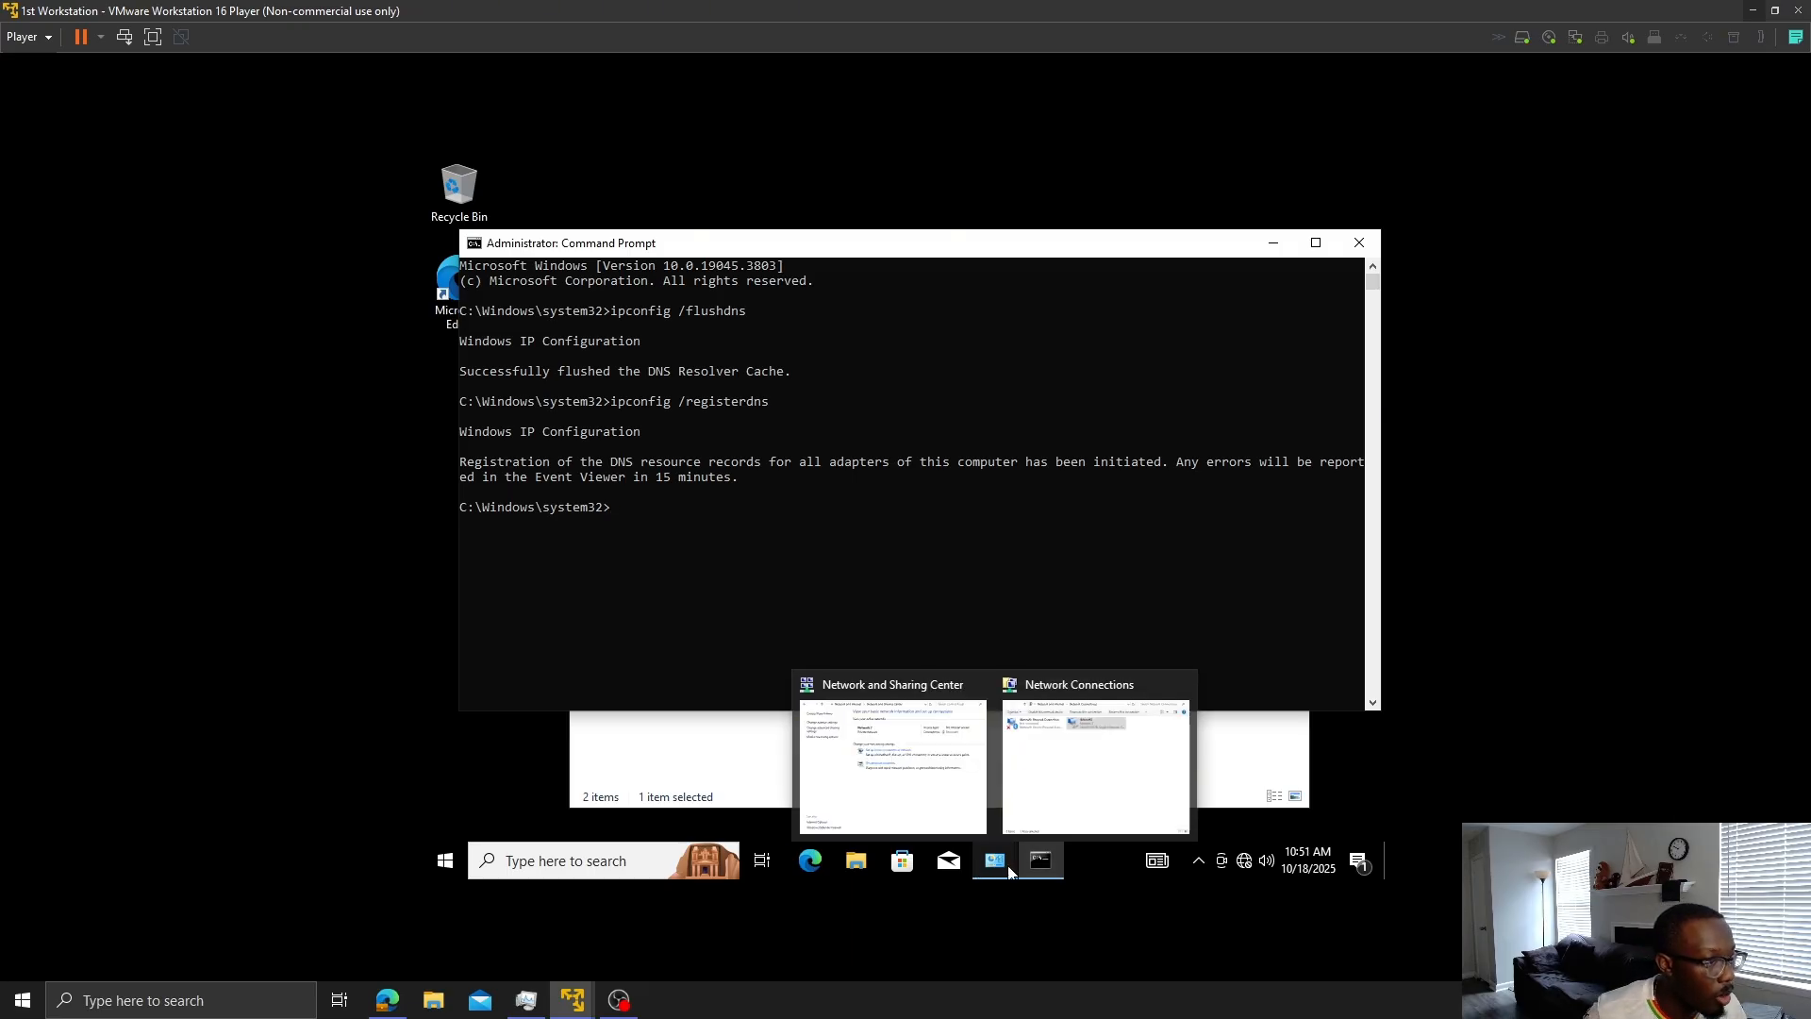
click(920, 783)
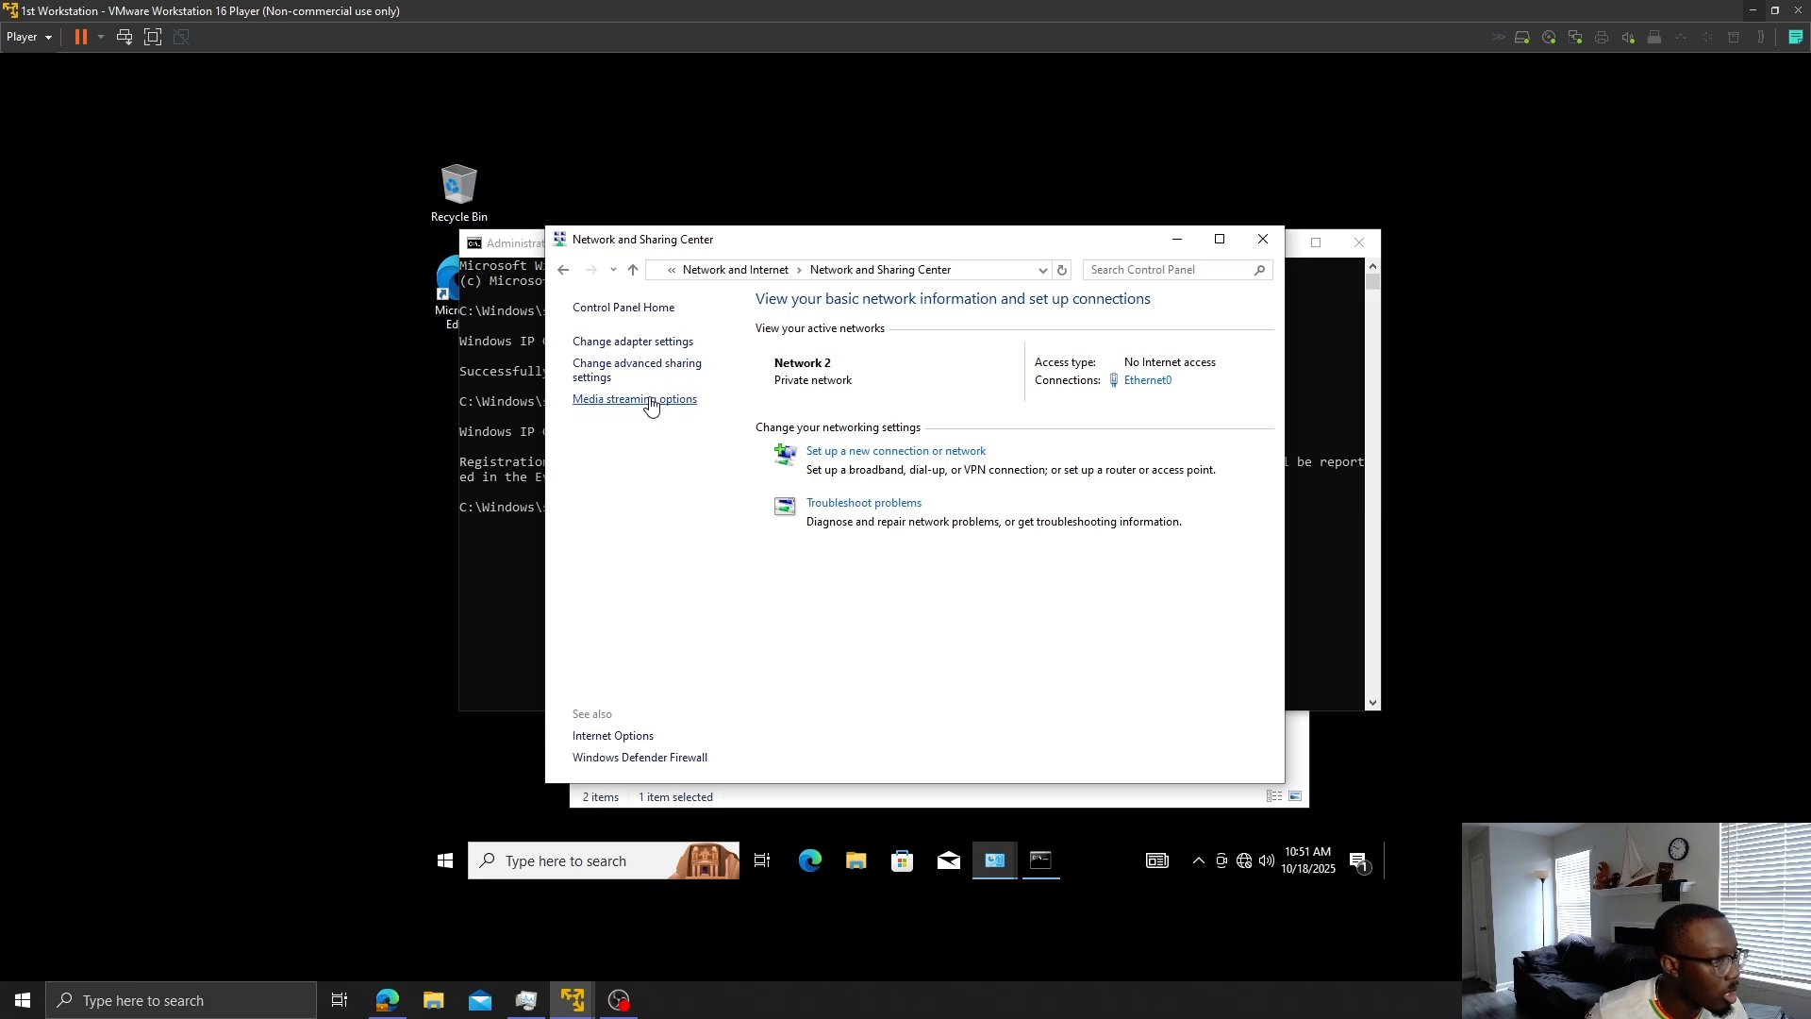
click(660, 343)
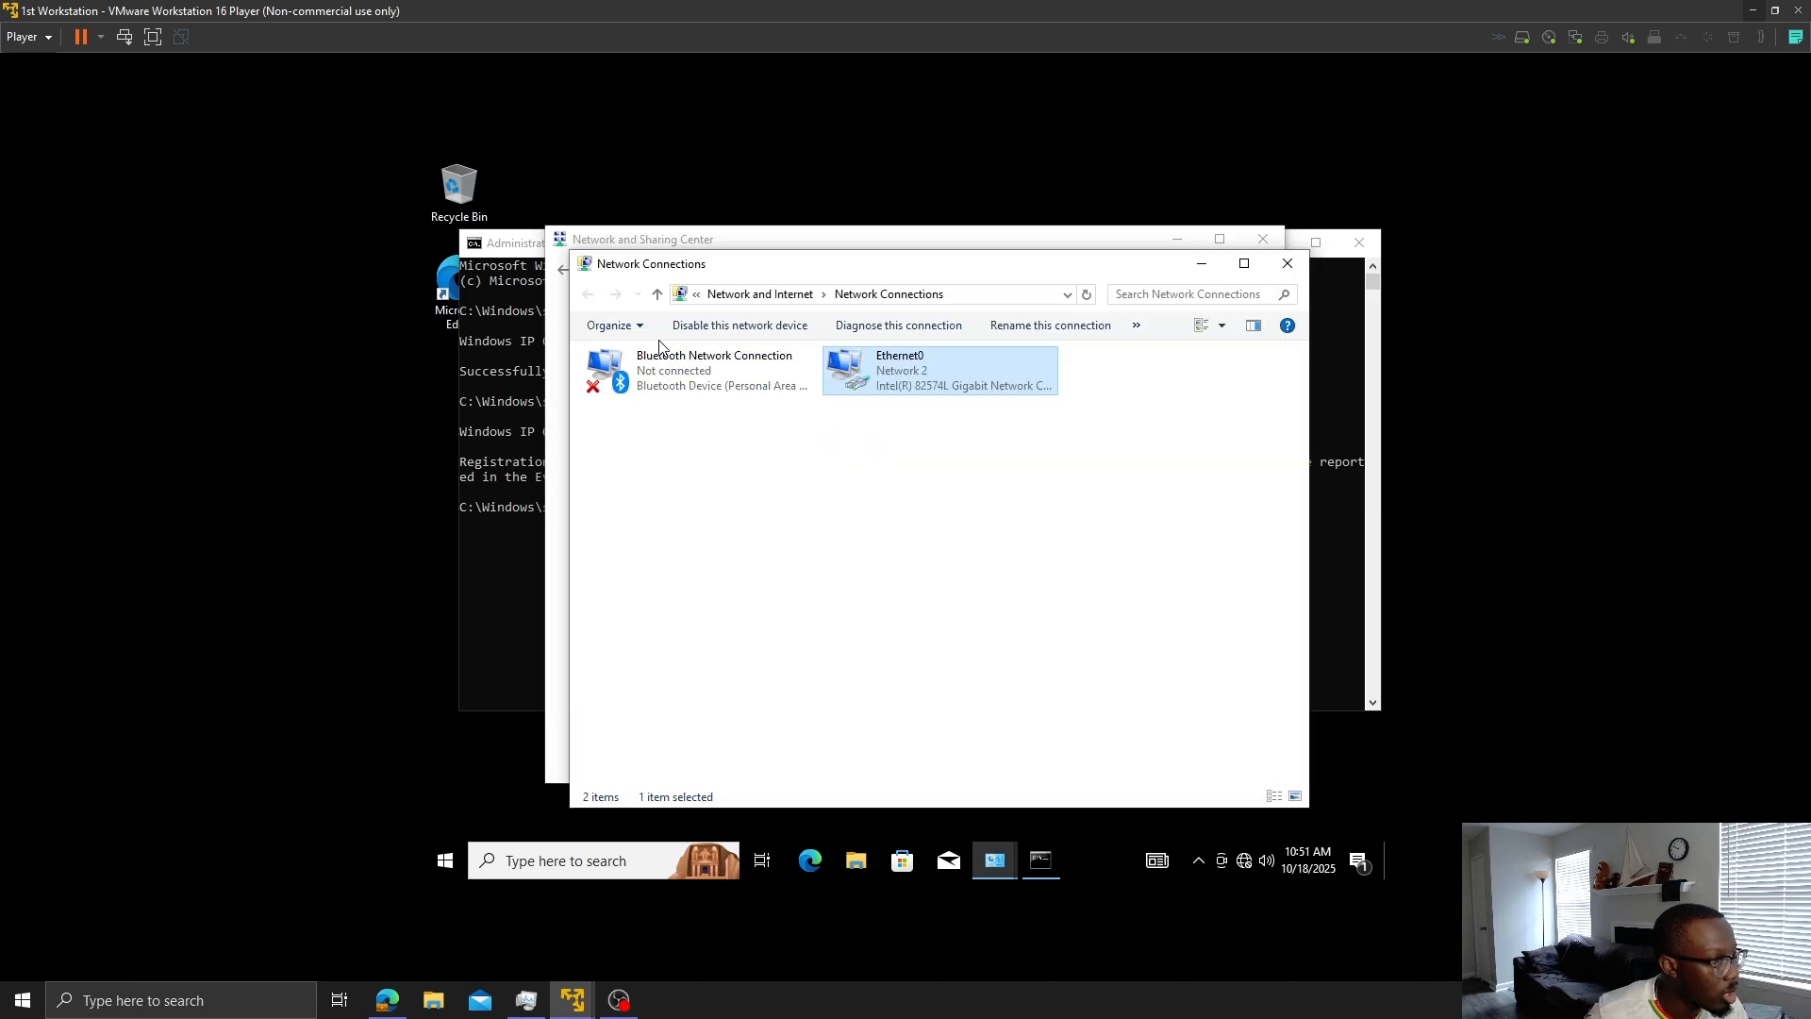
right_click(1000, 383)
click(1057, 563)
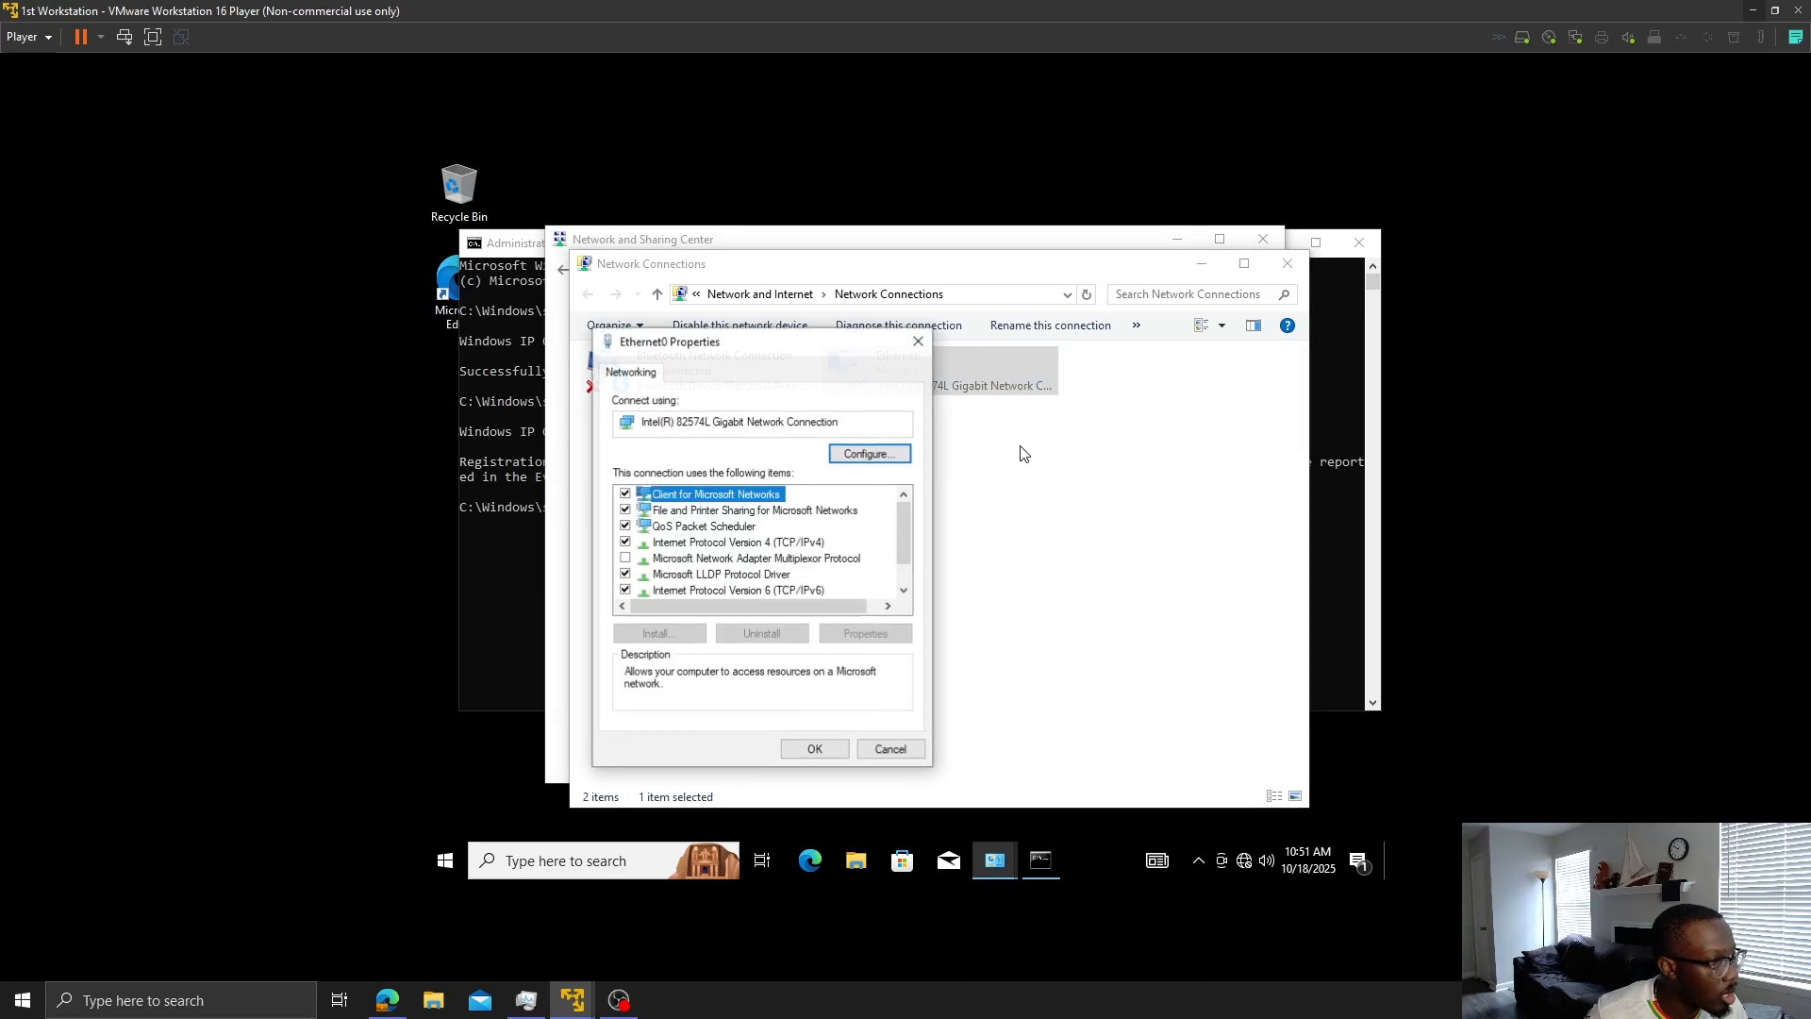
double_click(796, 545)
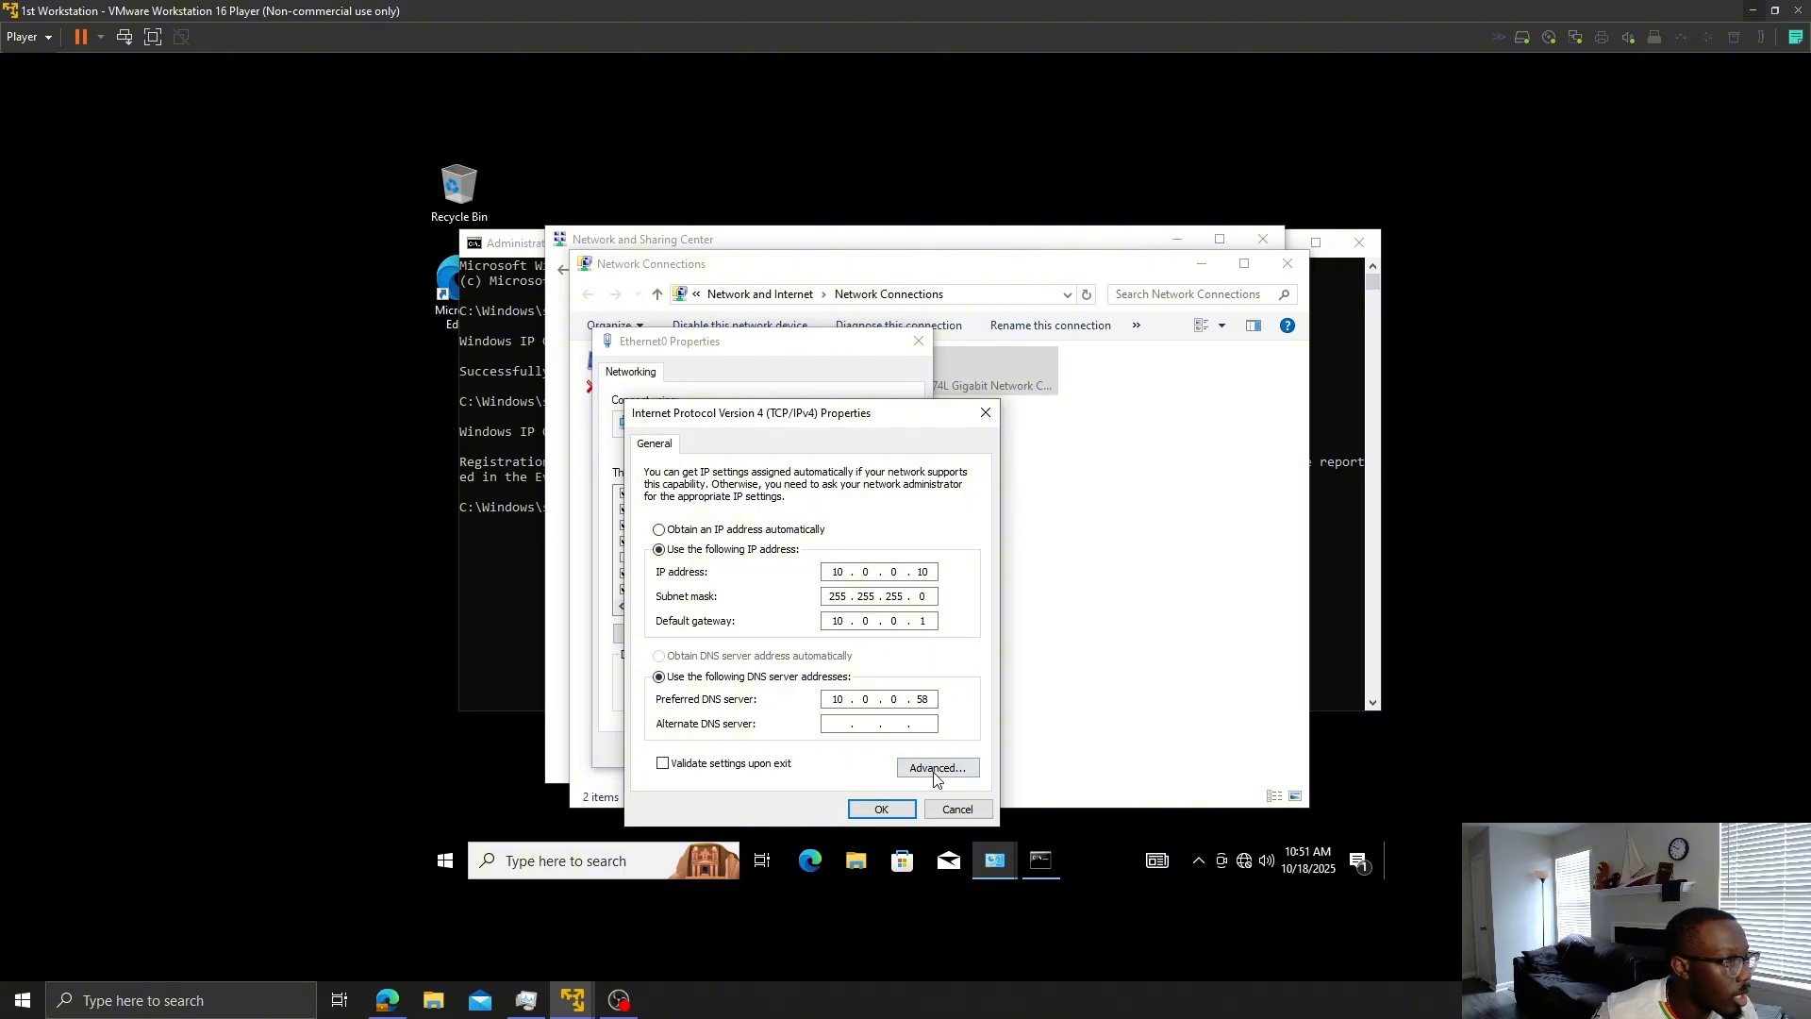
click(881, 810)
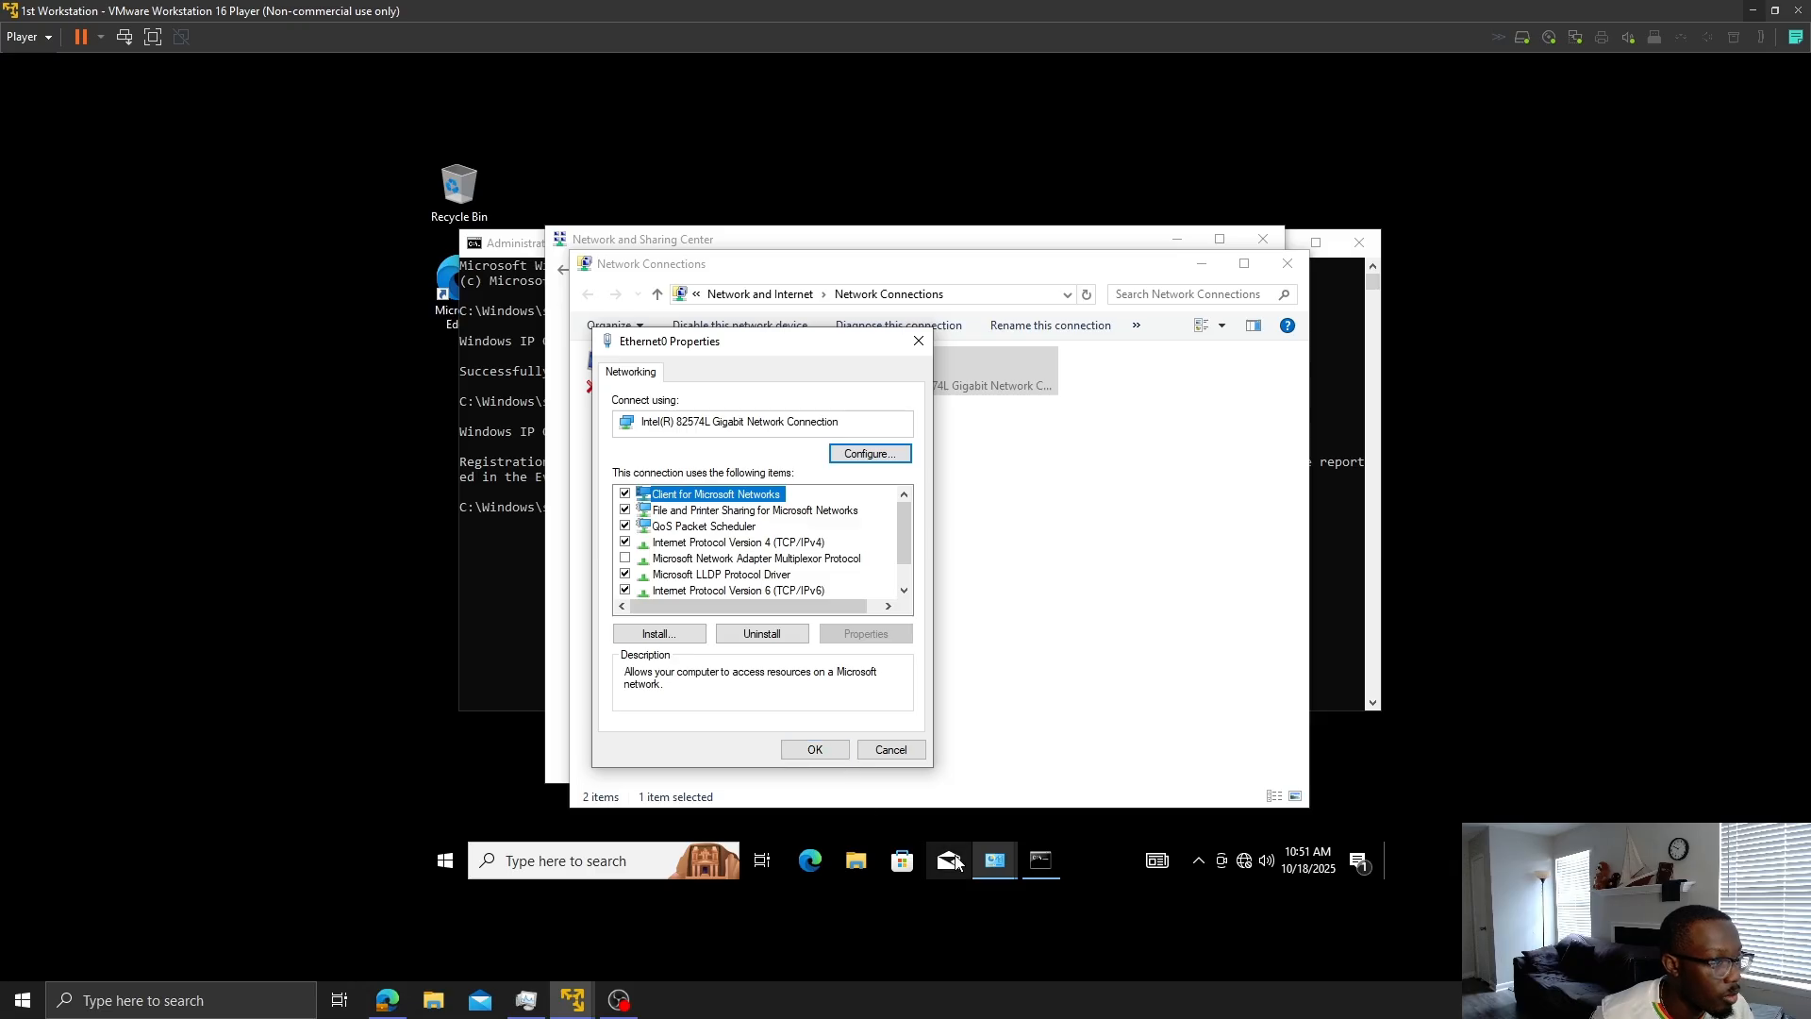
click(651, 863)
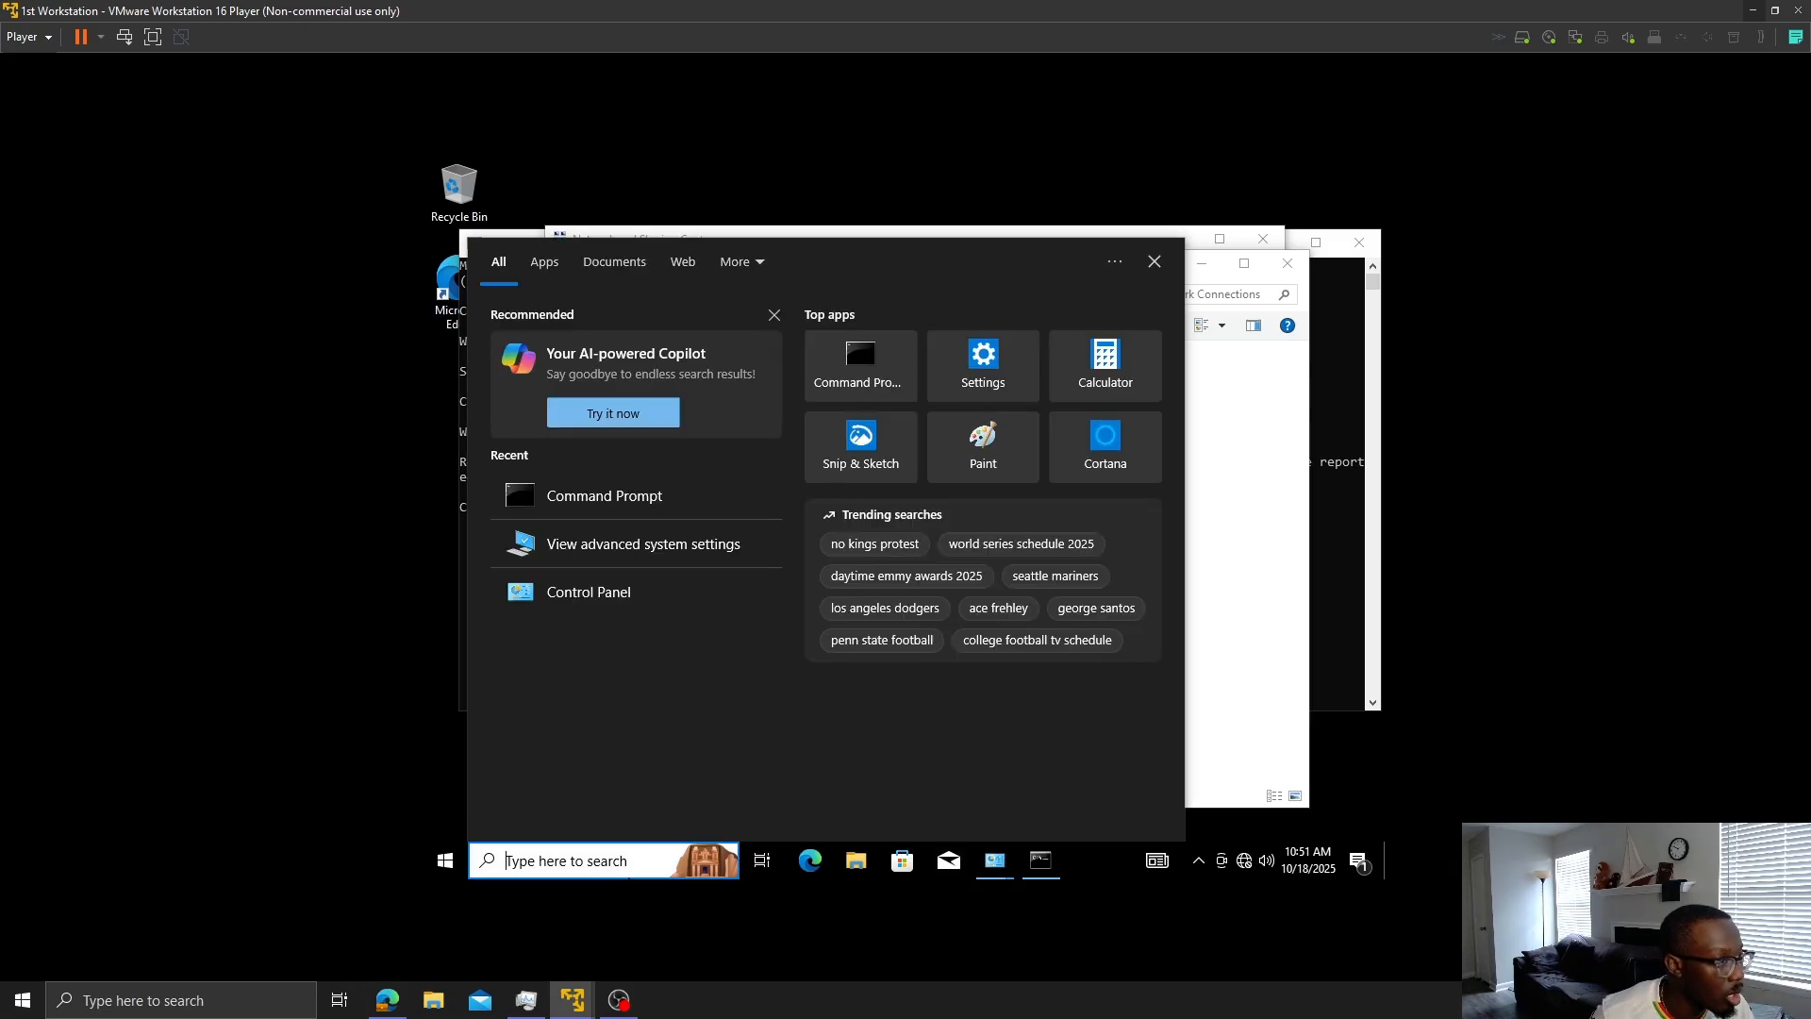
- In System Properties' Computer Name tab, change membership to domain myfirstdomain.com
click(618, 555)
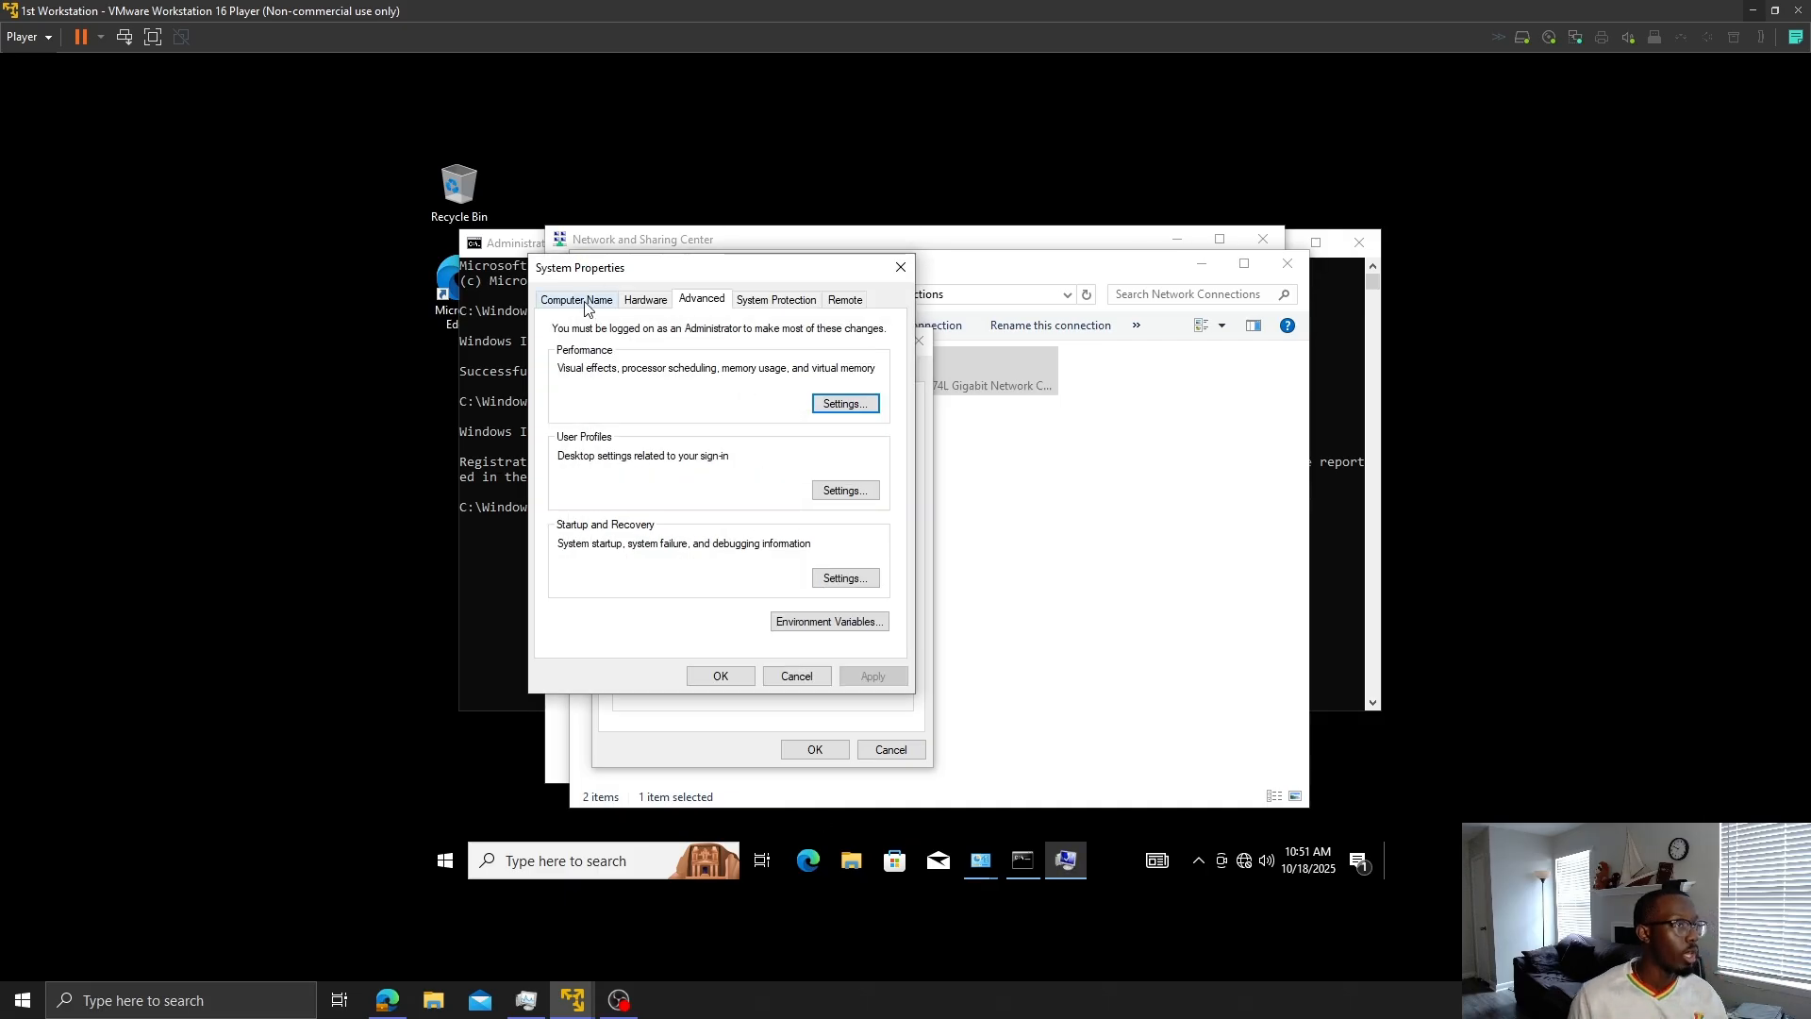
click(581, 298)
click(815, 536)
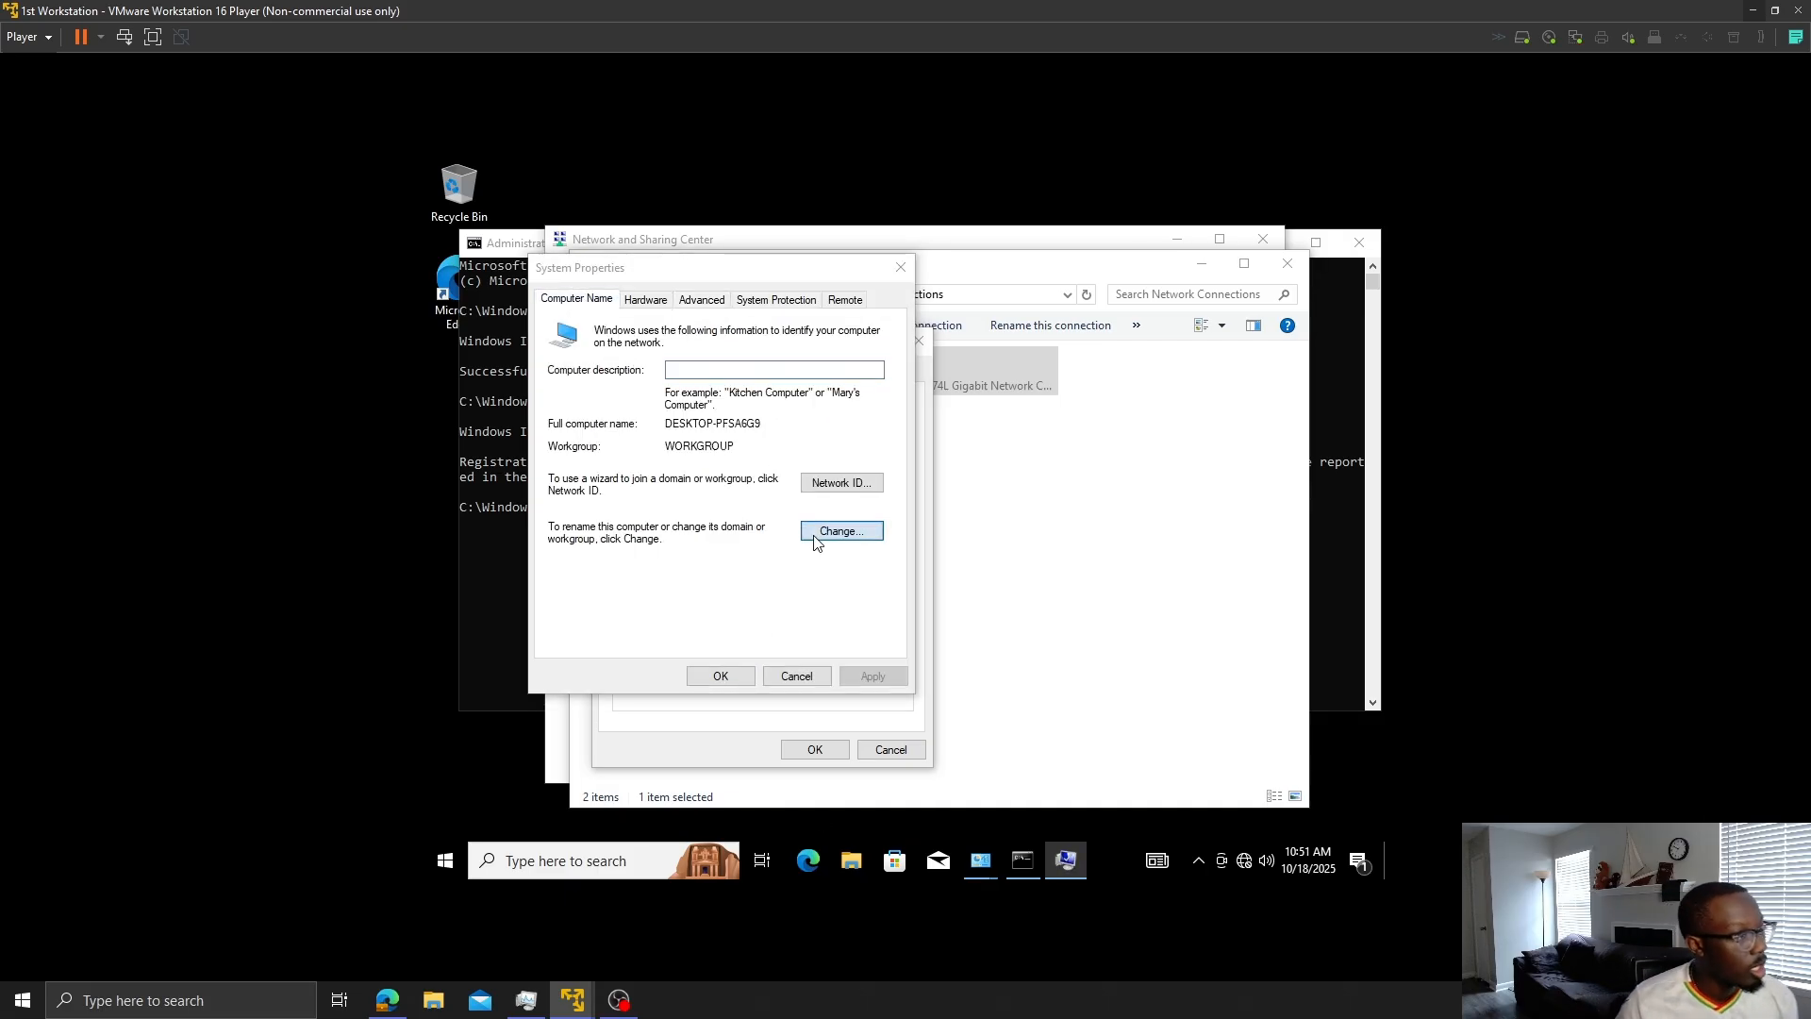
click(602, 530)
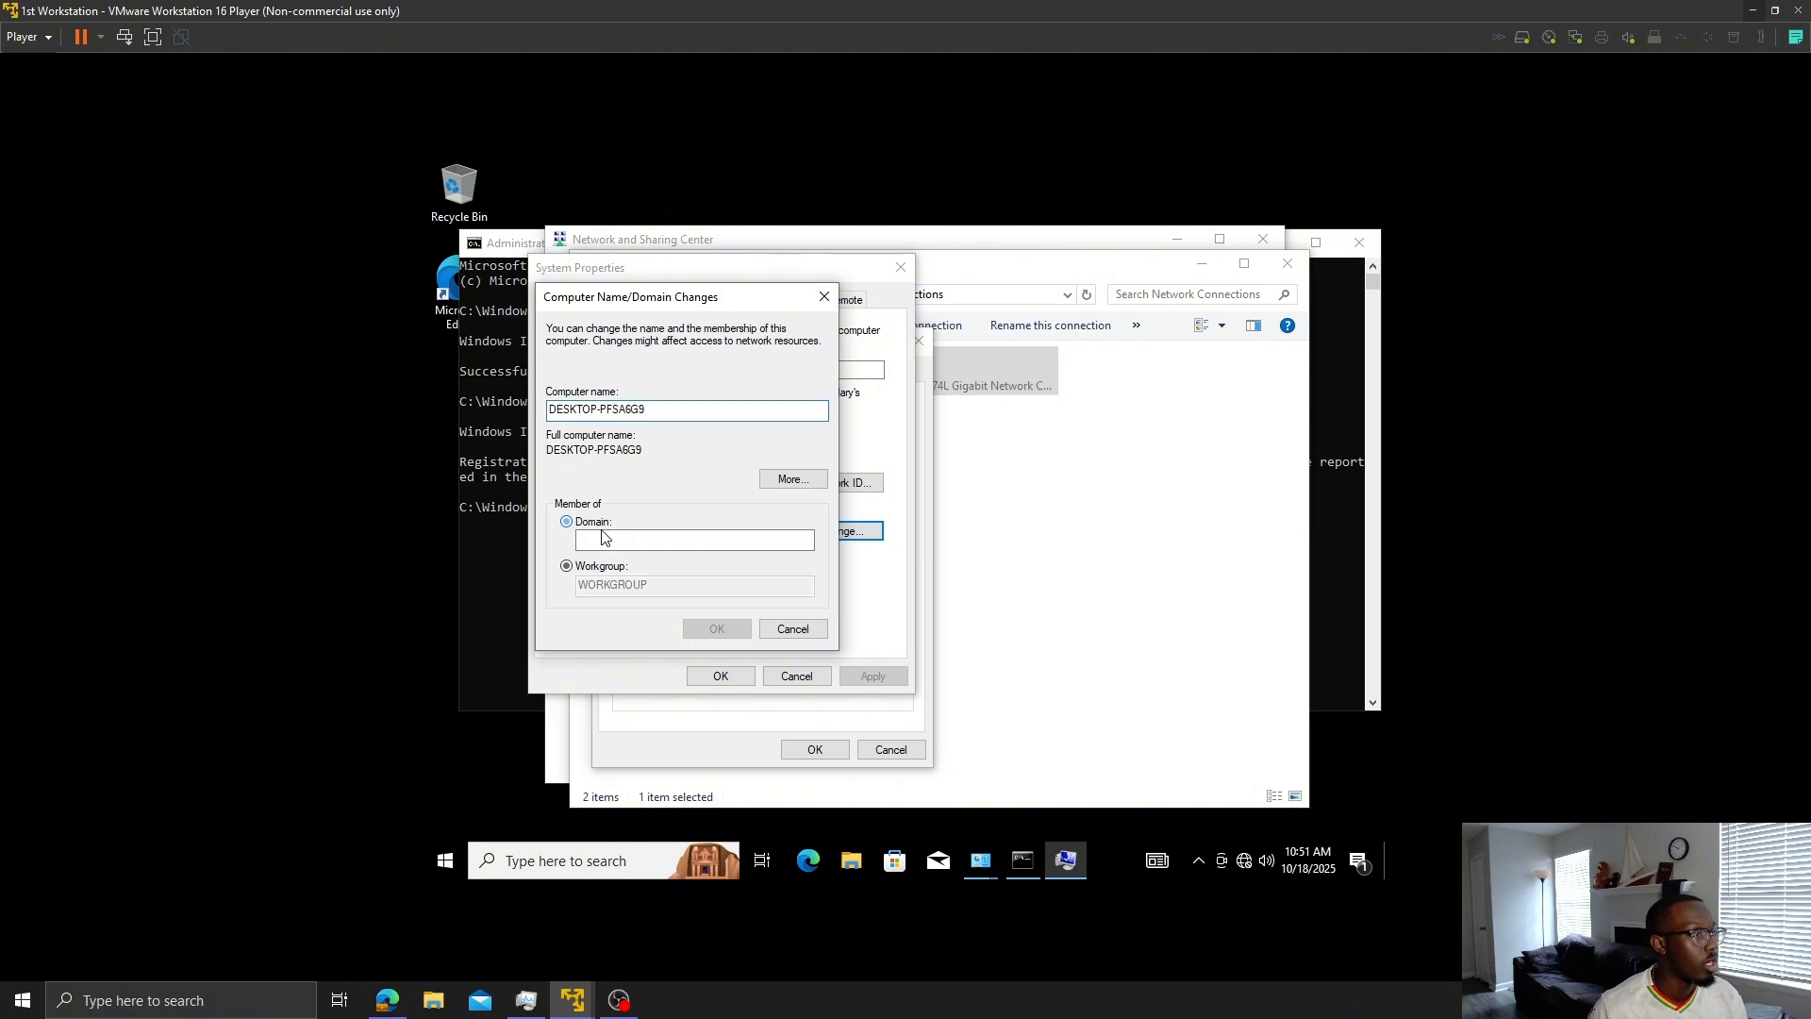
text(myf)
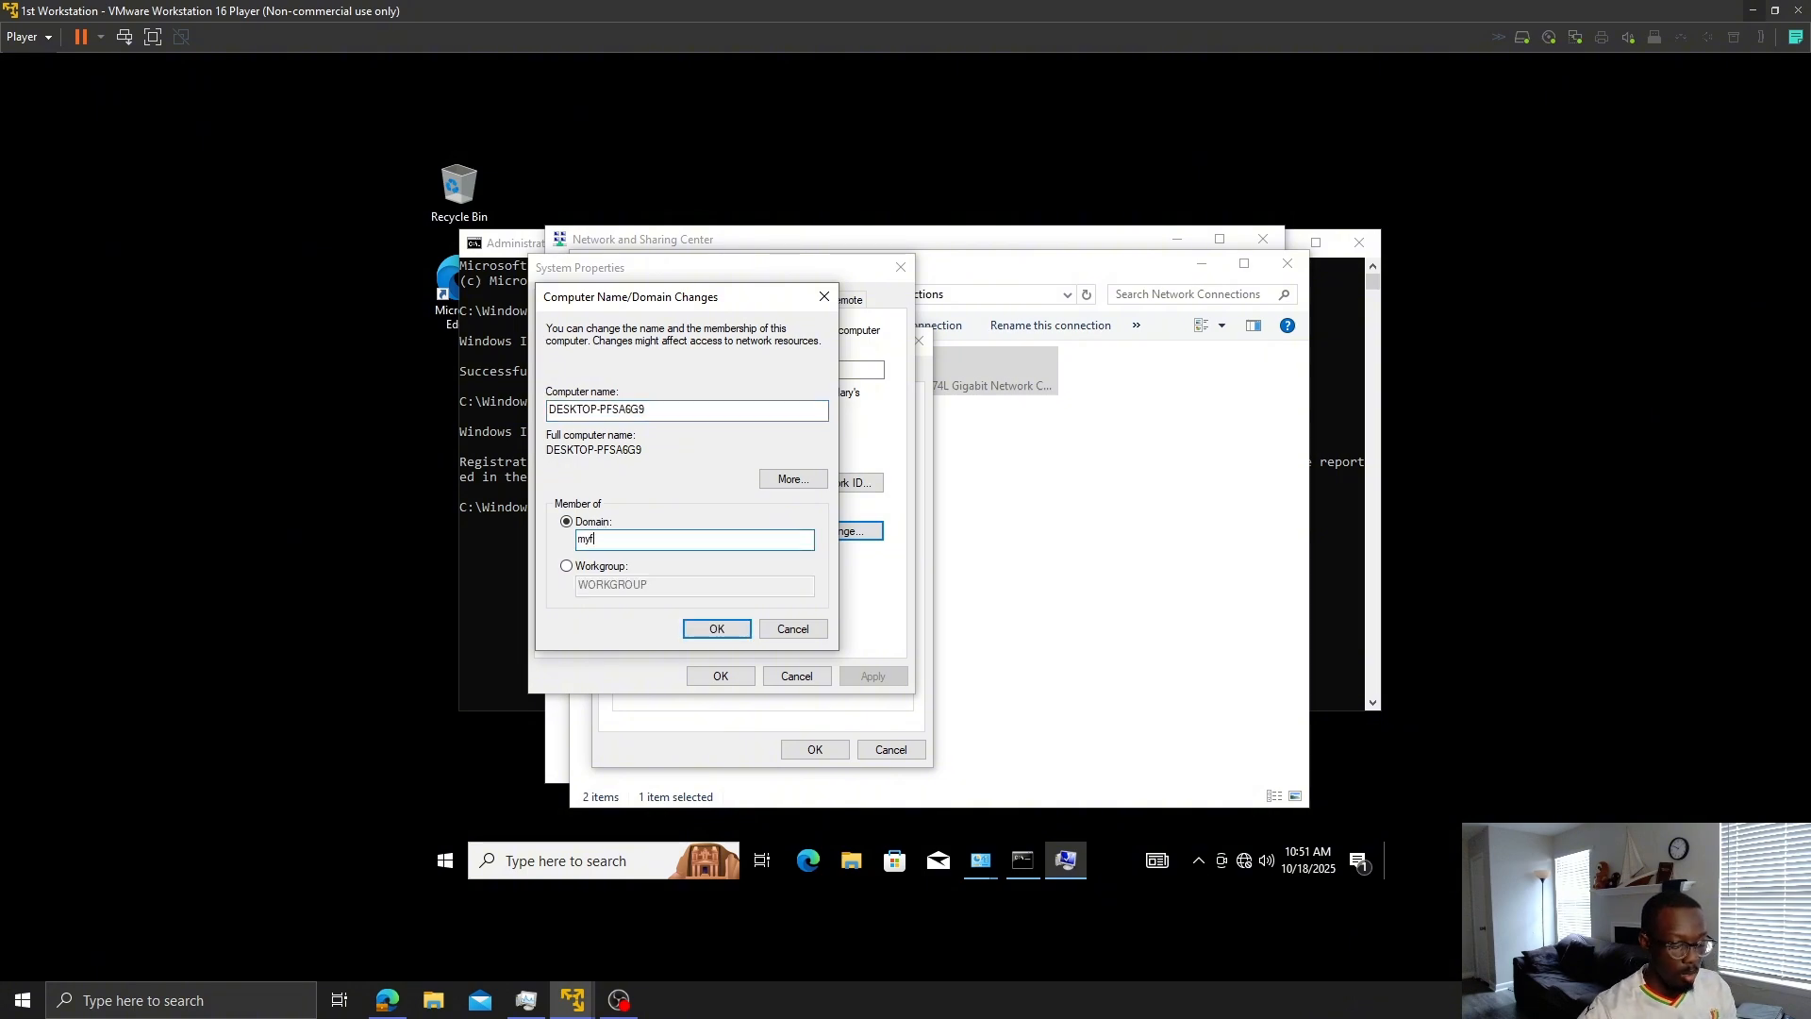
text(irstdoamin)
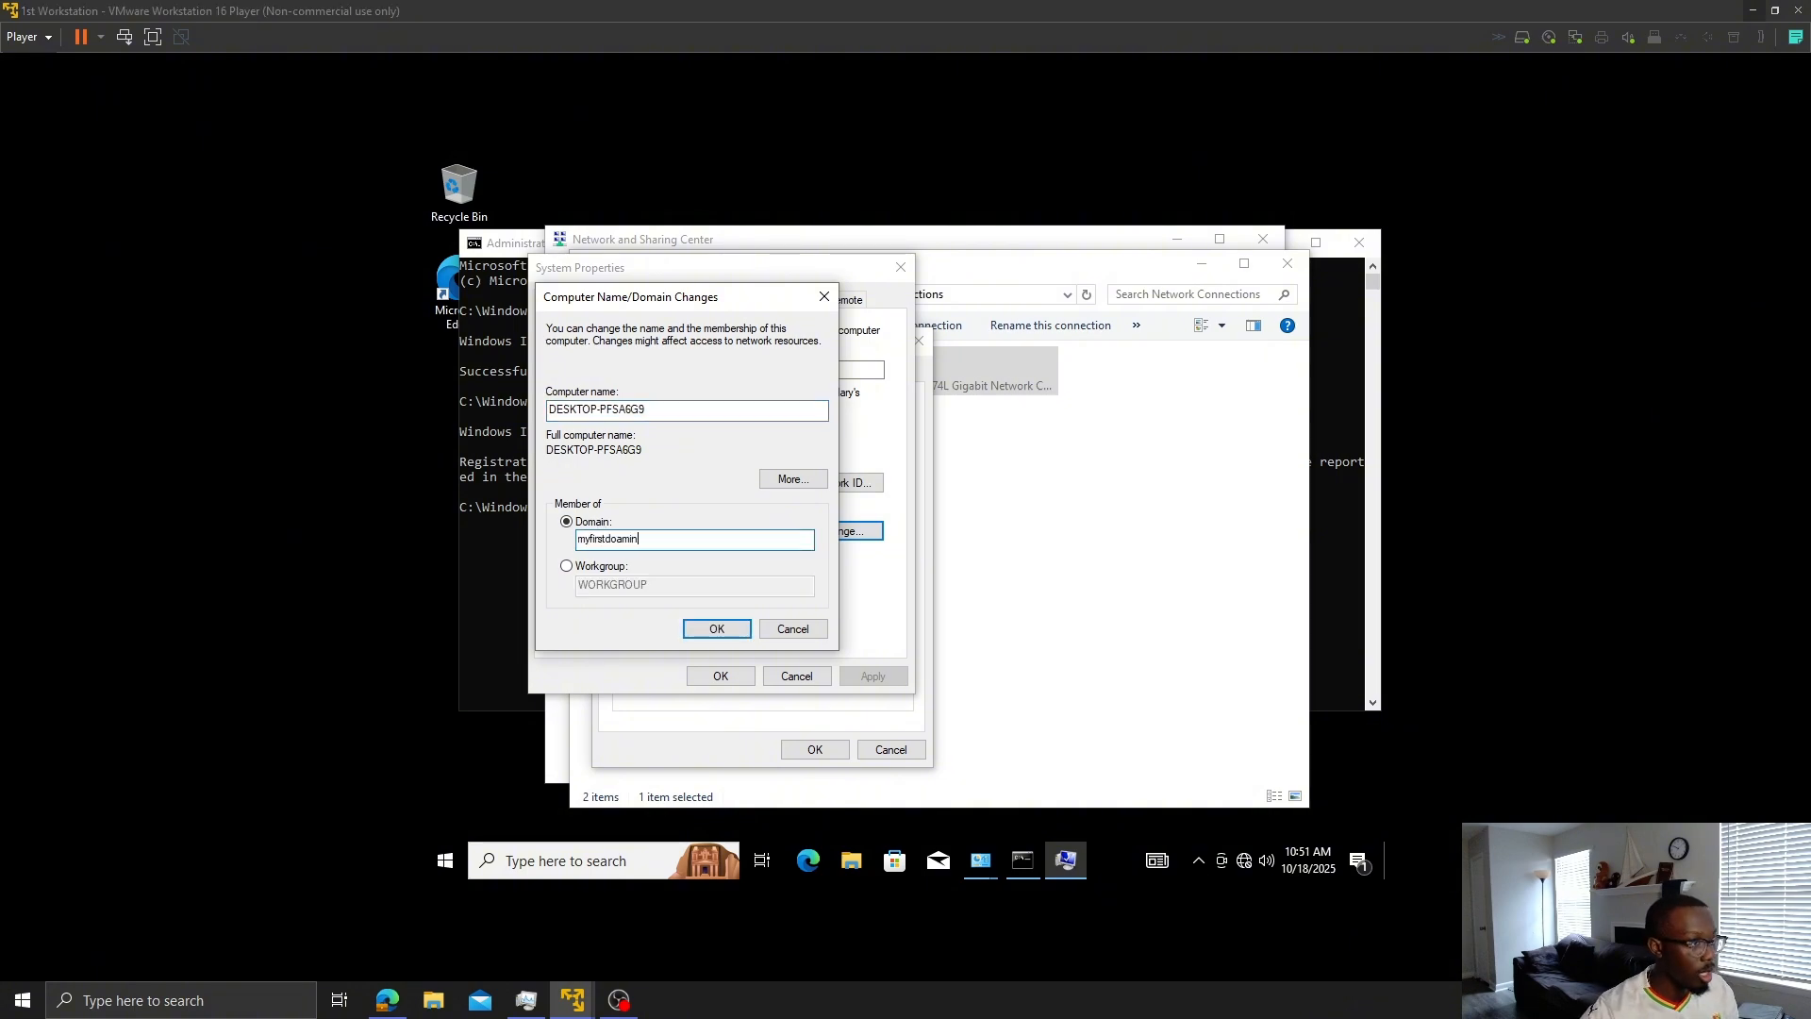
key(BackSpace)
key(BackSpace)
key(BackSpace)
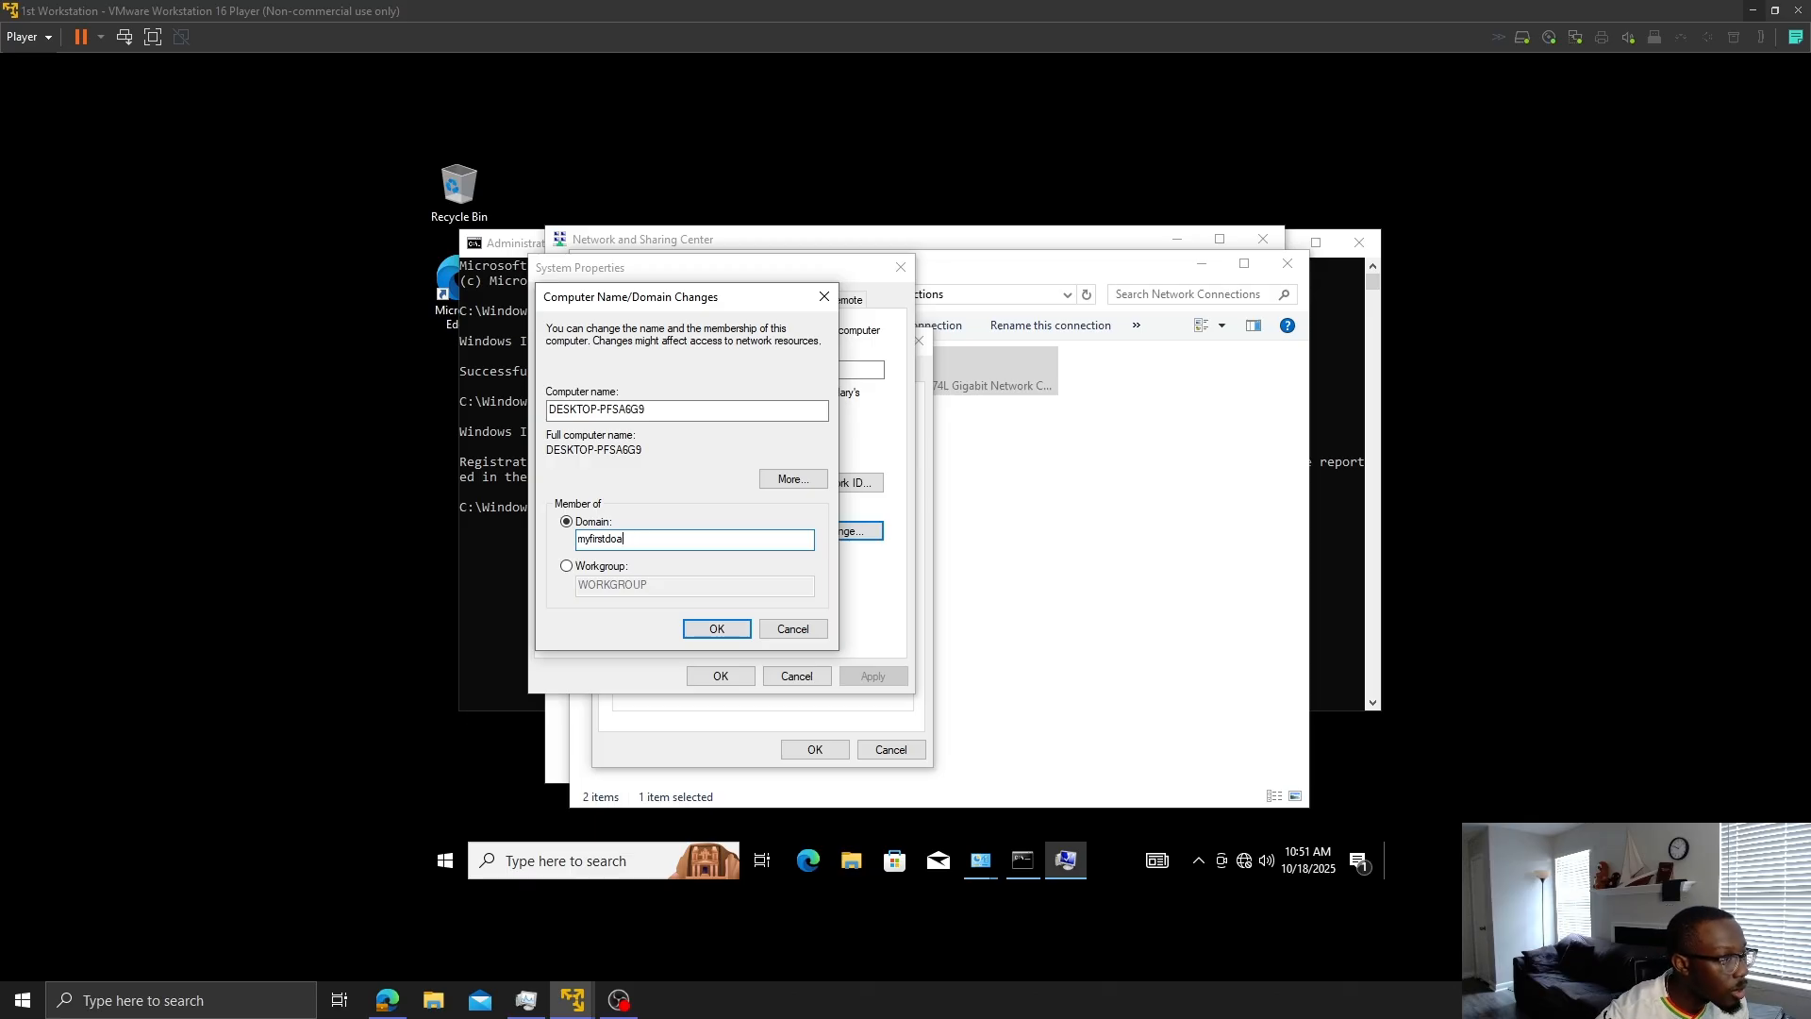
text(main.c)
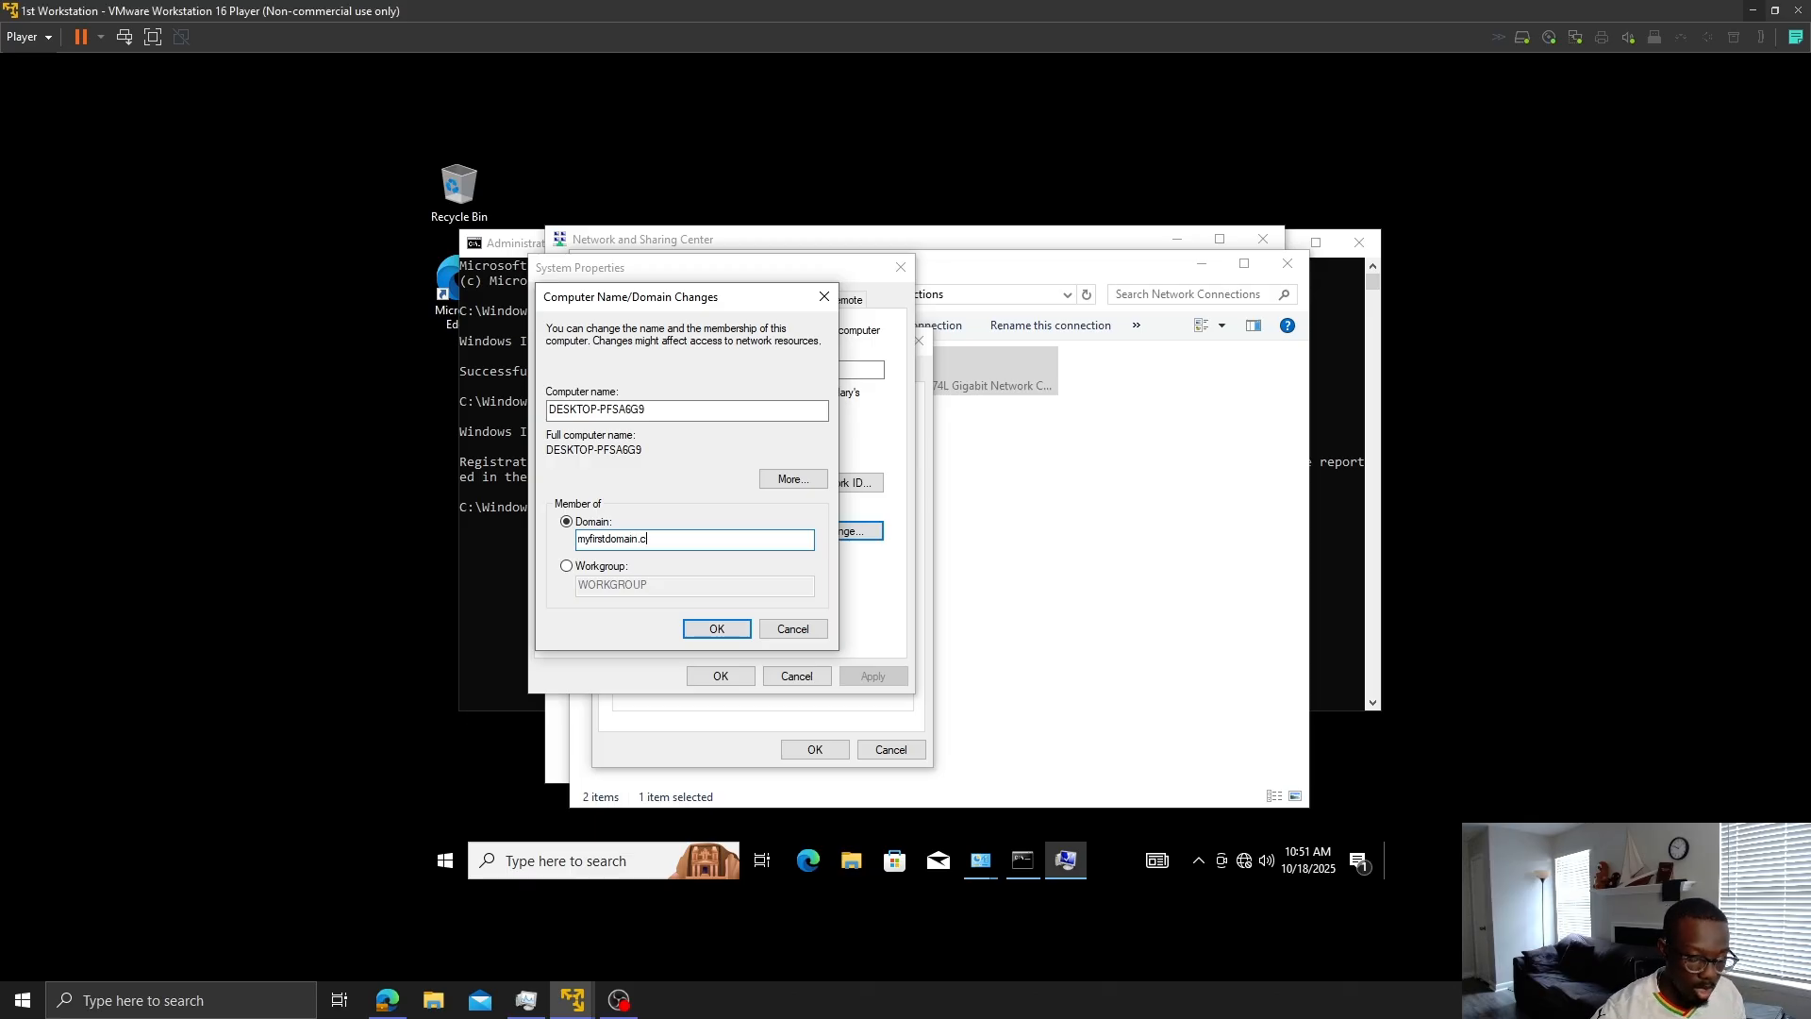
text(om)
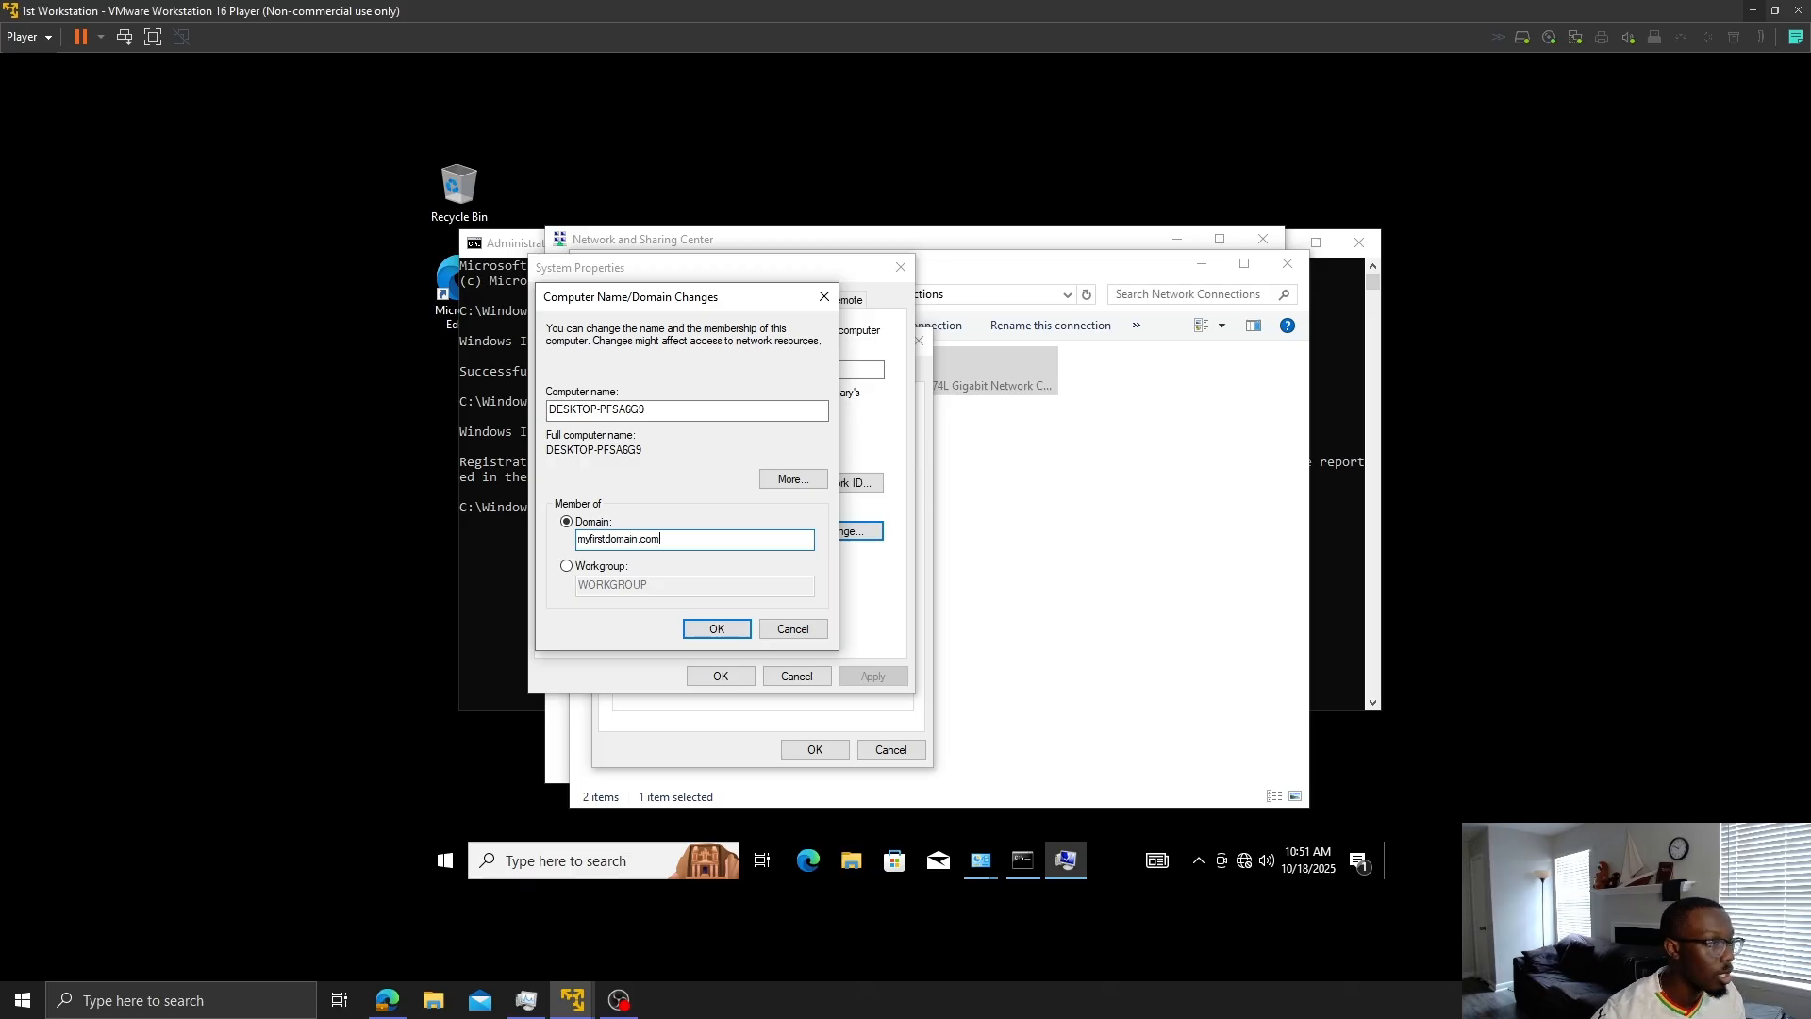
click(737, 623)
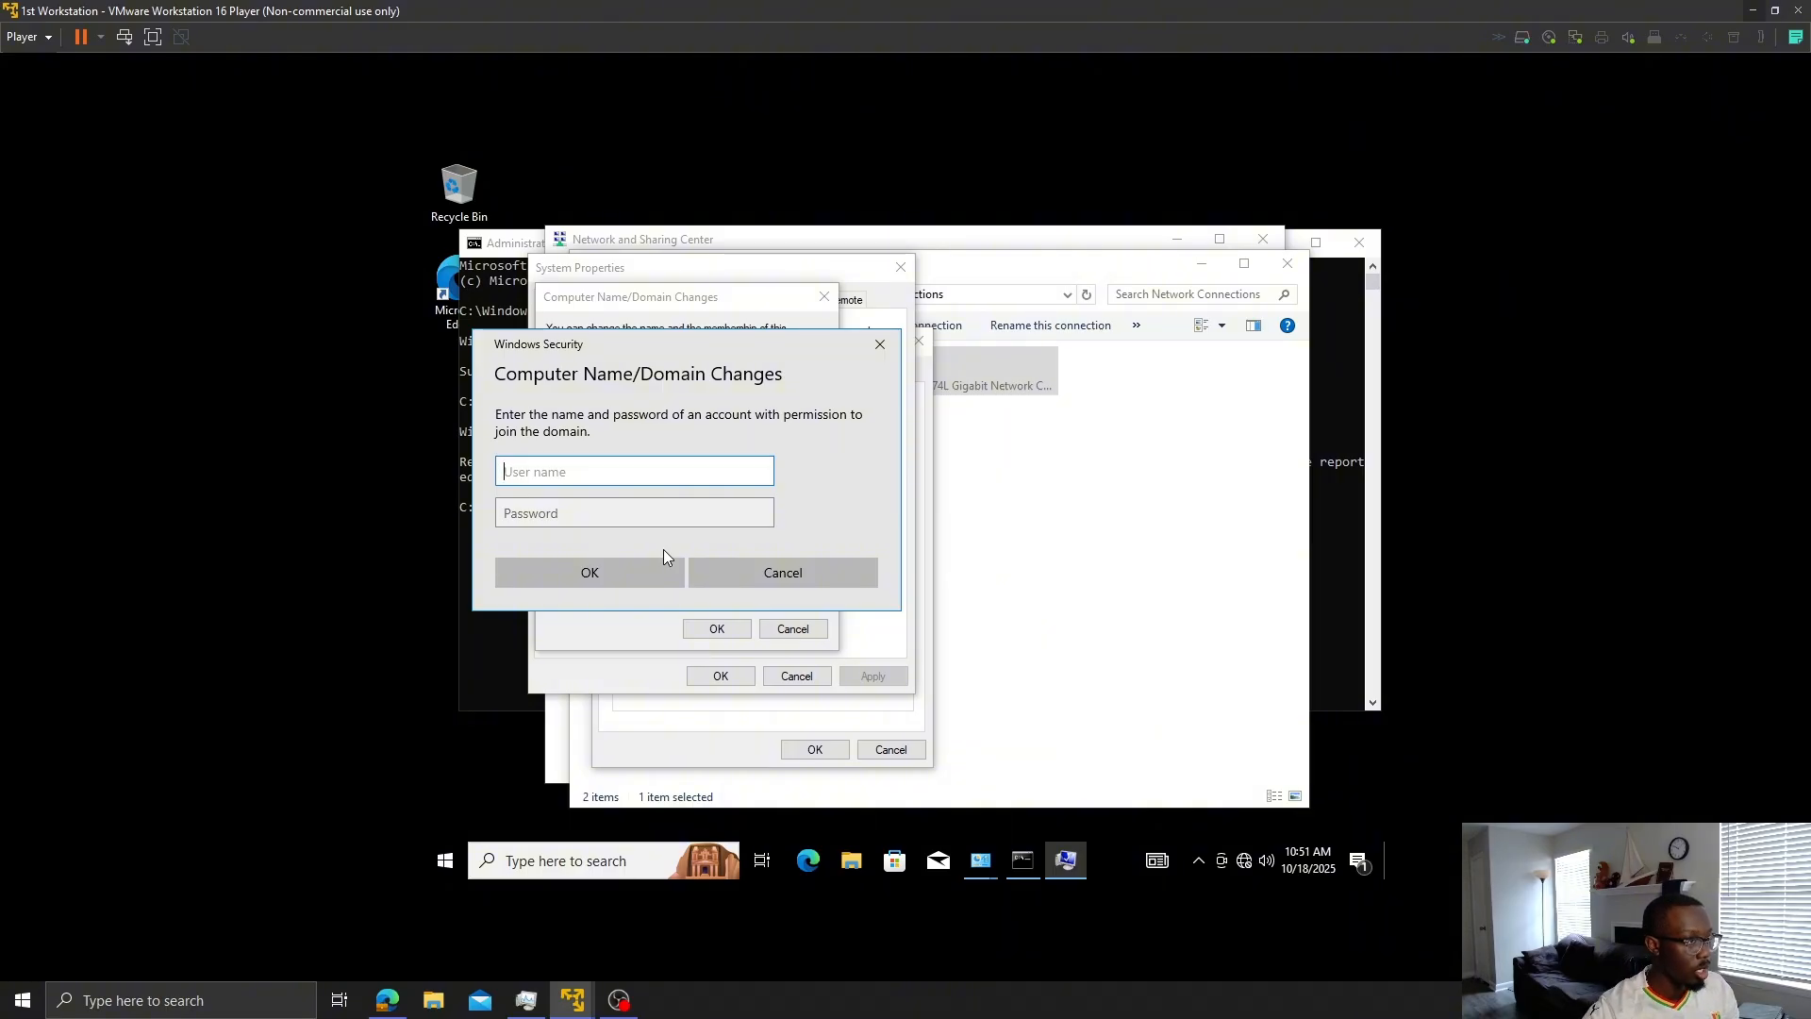
- Enter the domain administrator user name and password to authorize the join
text(admin)
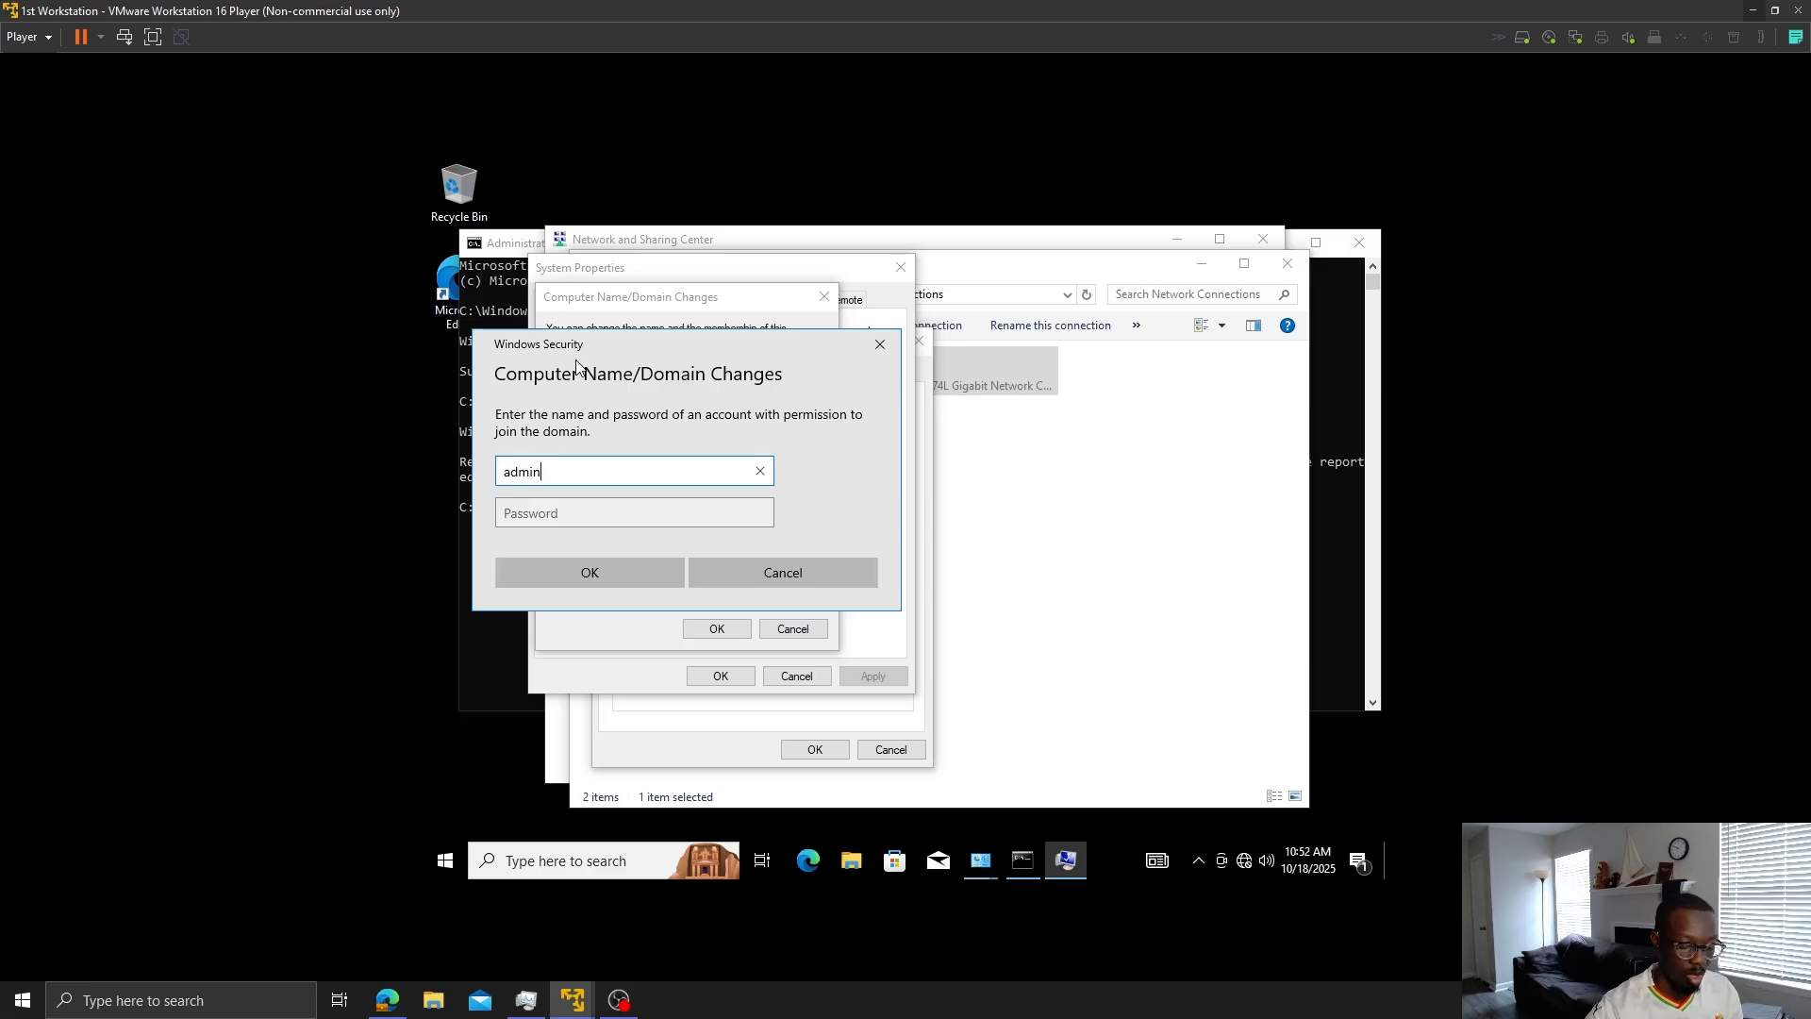
text(istra)
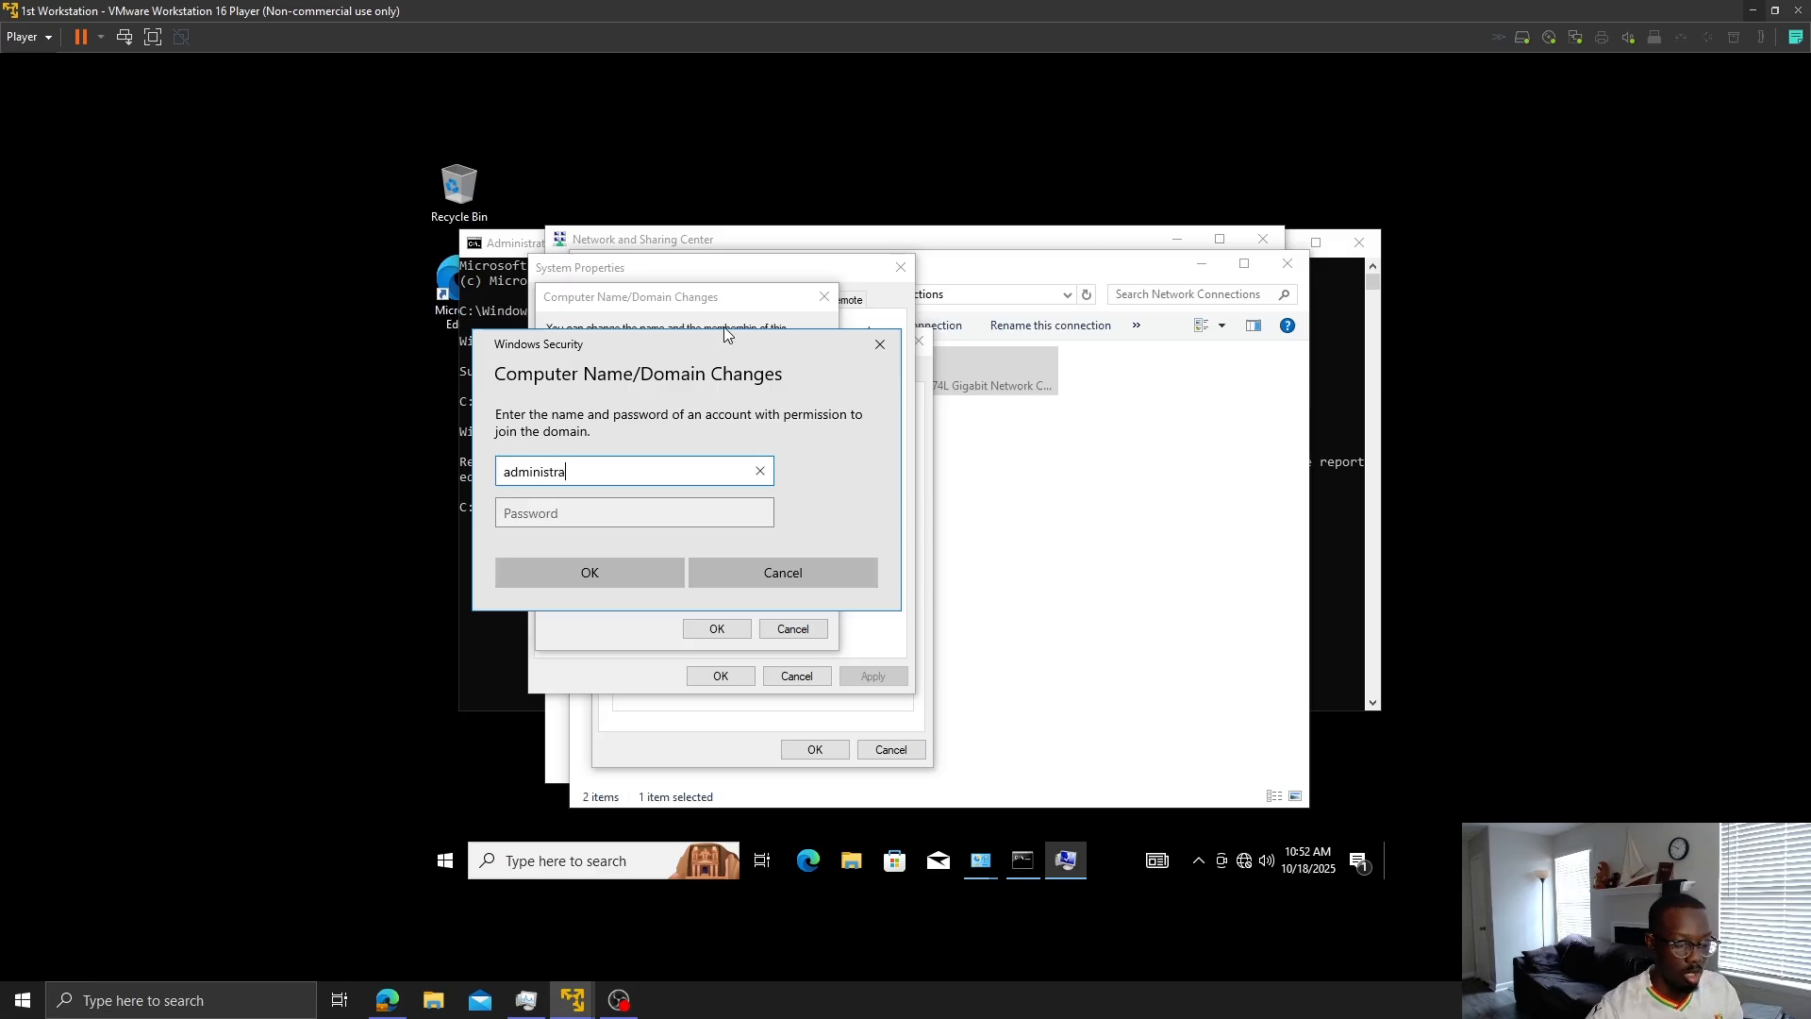
text(tor)
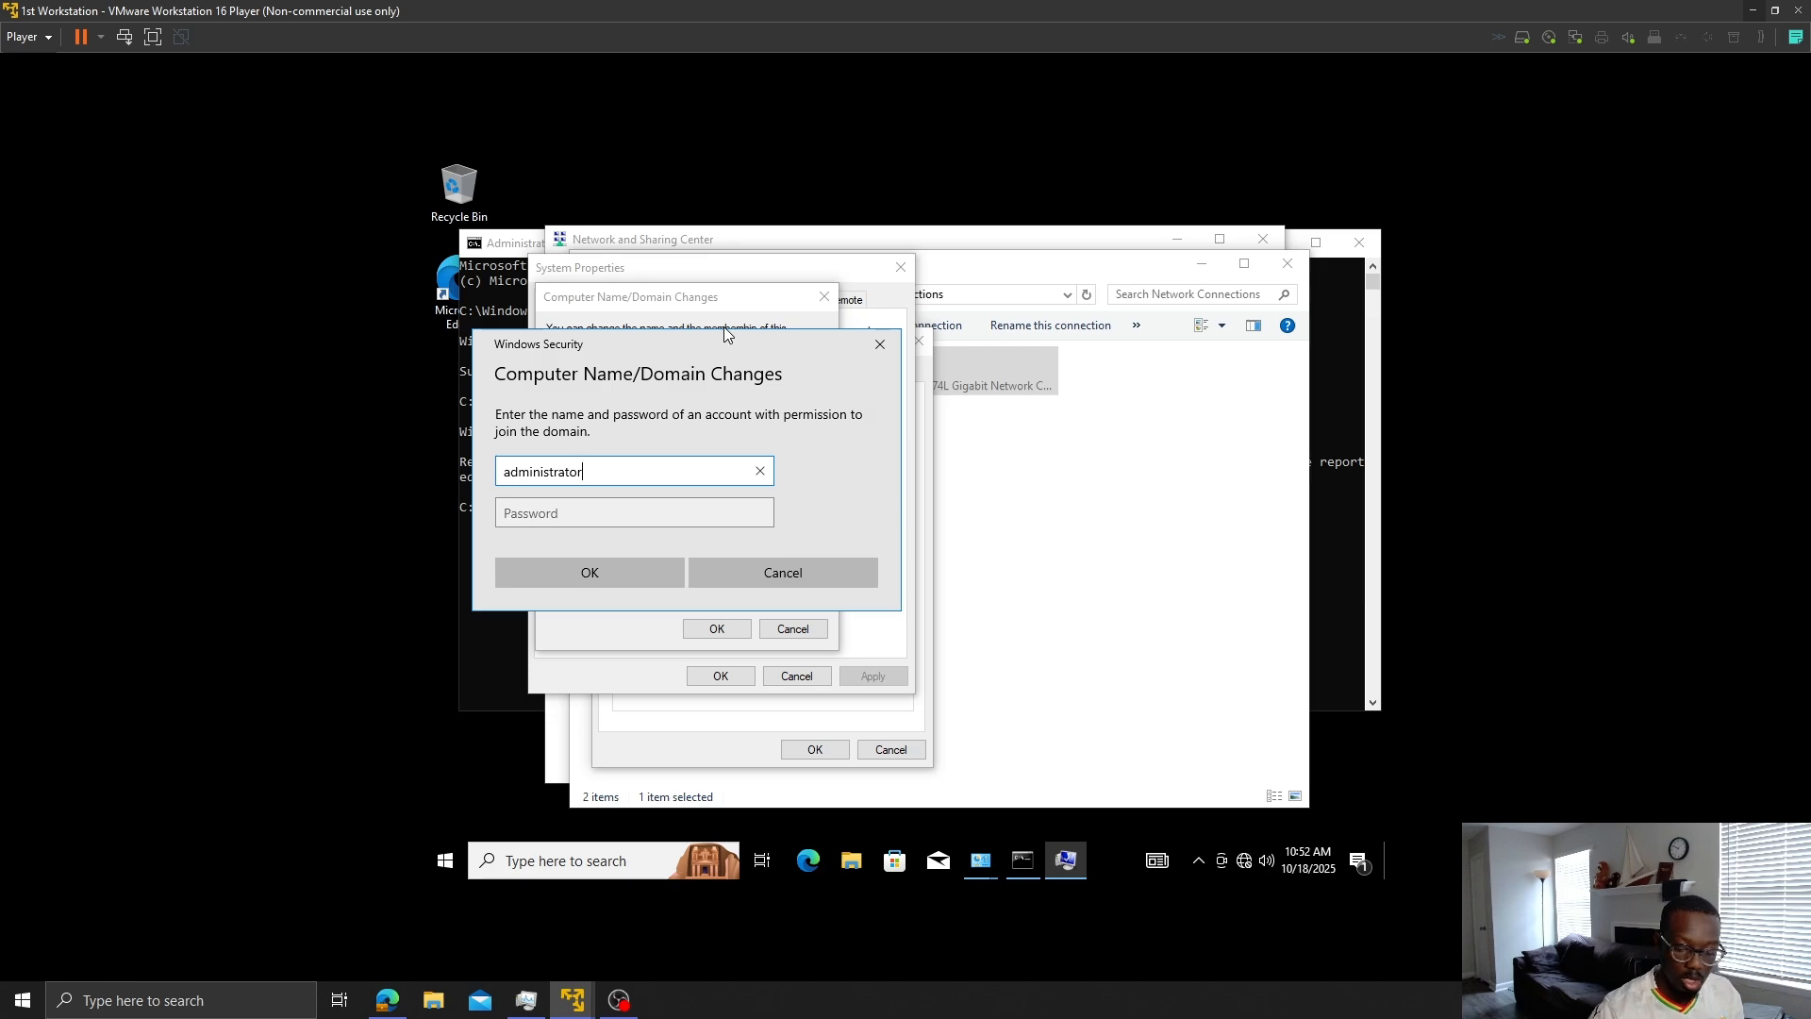
text(MYFIR)
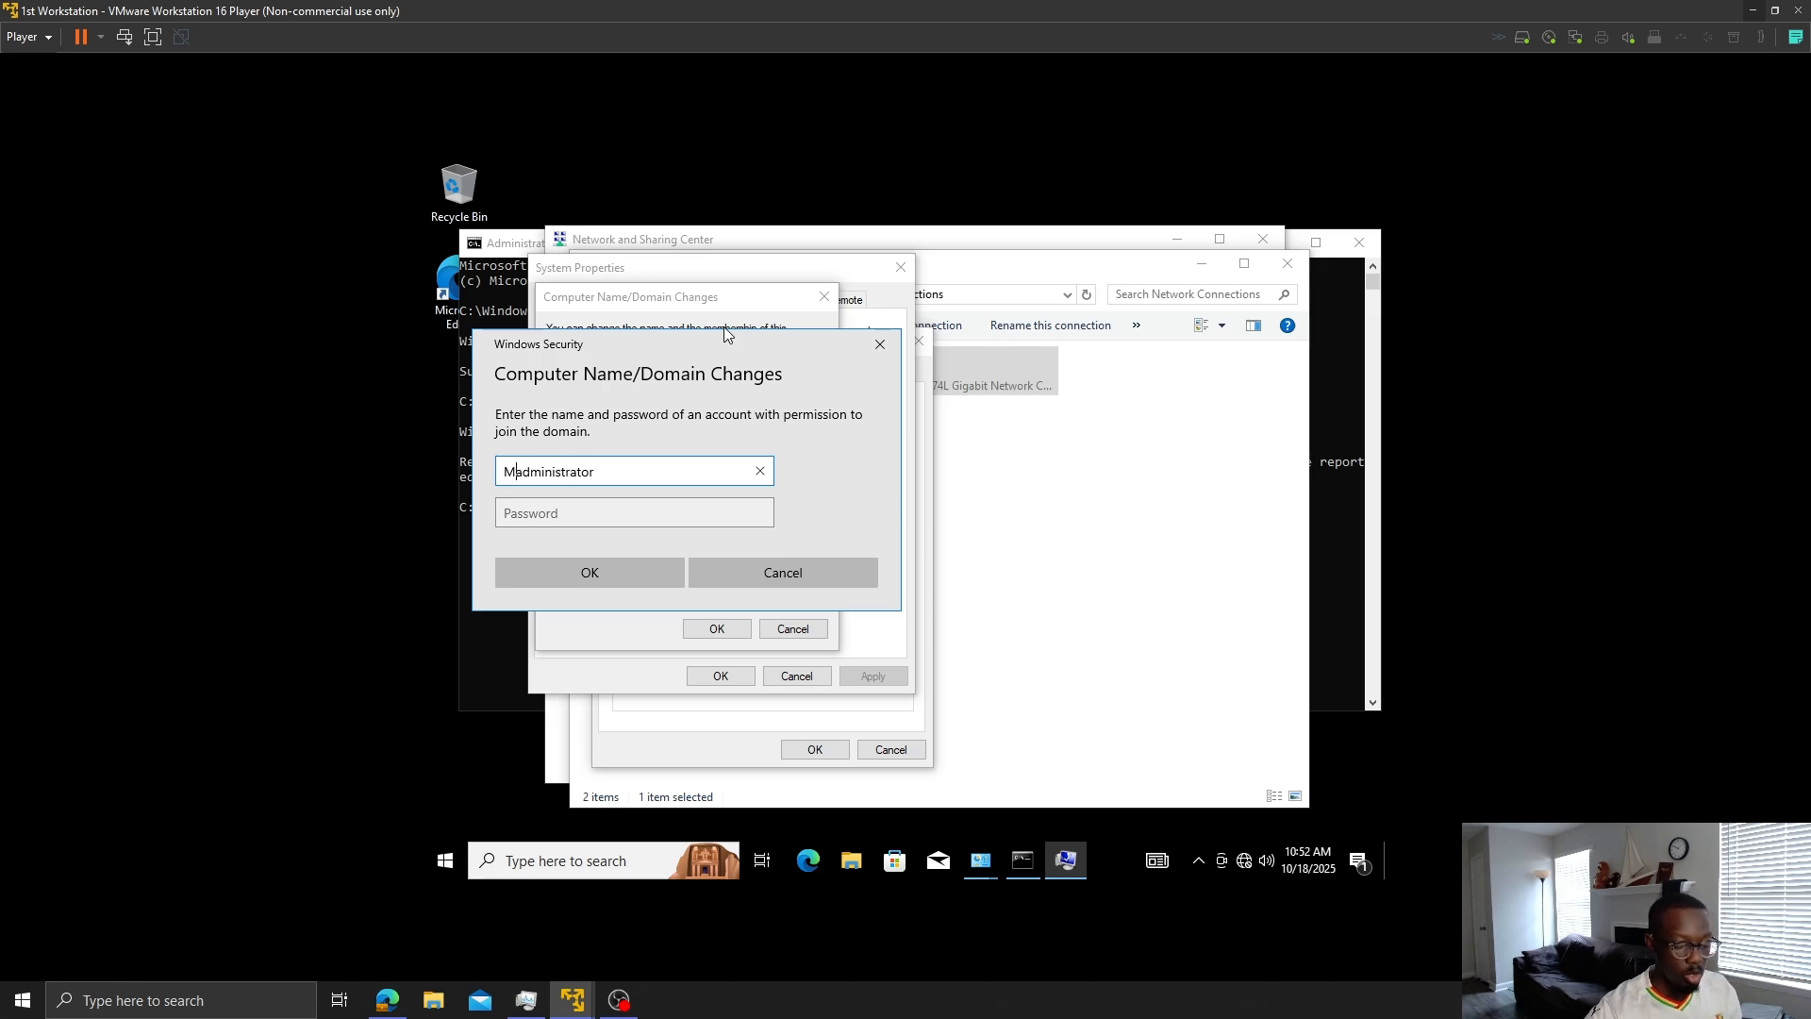
text(STDOMAIN)
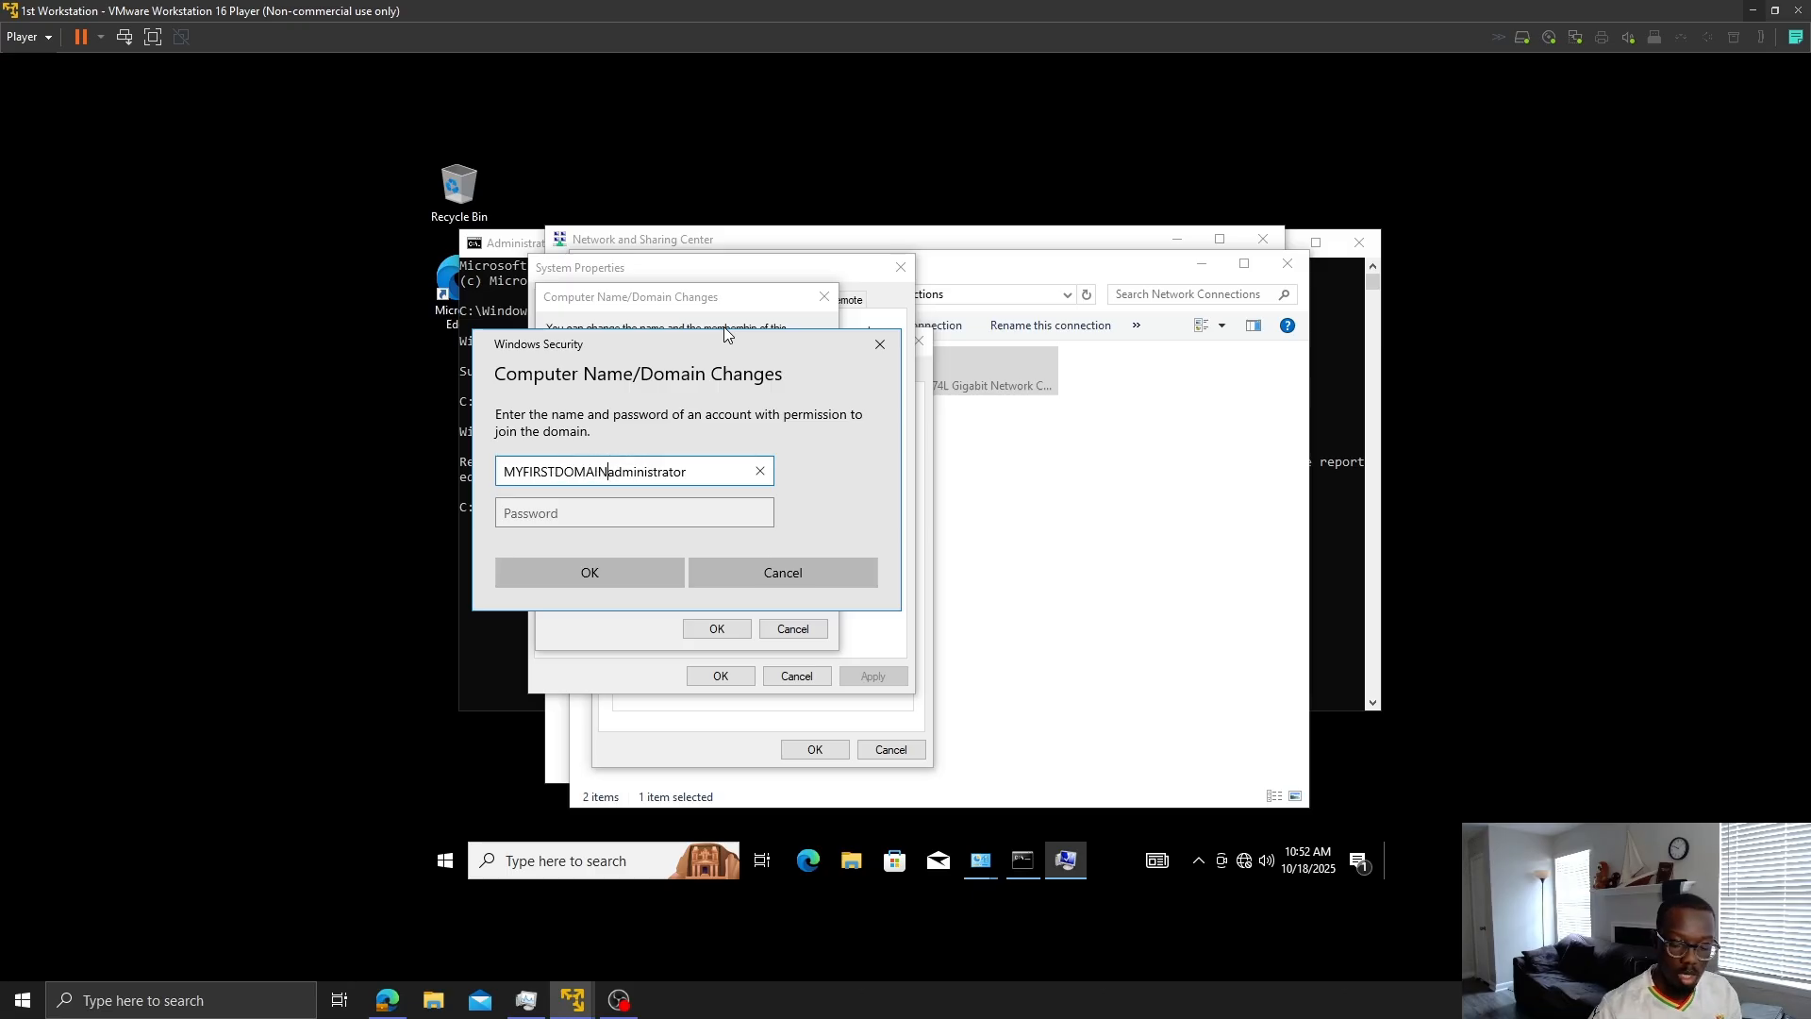
text(\)
key(Tab)
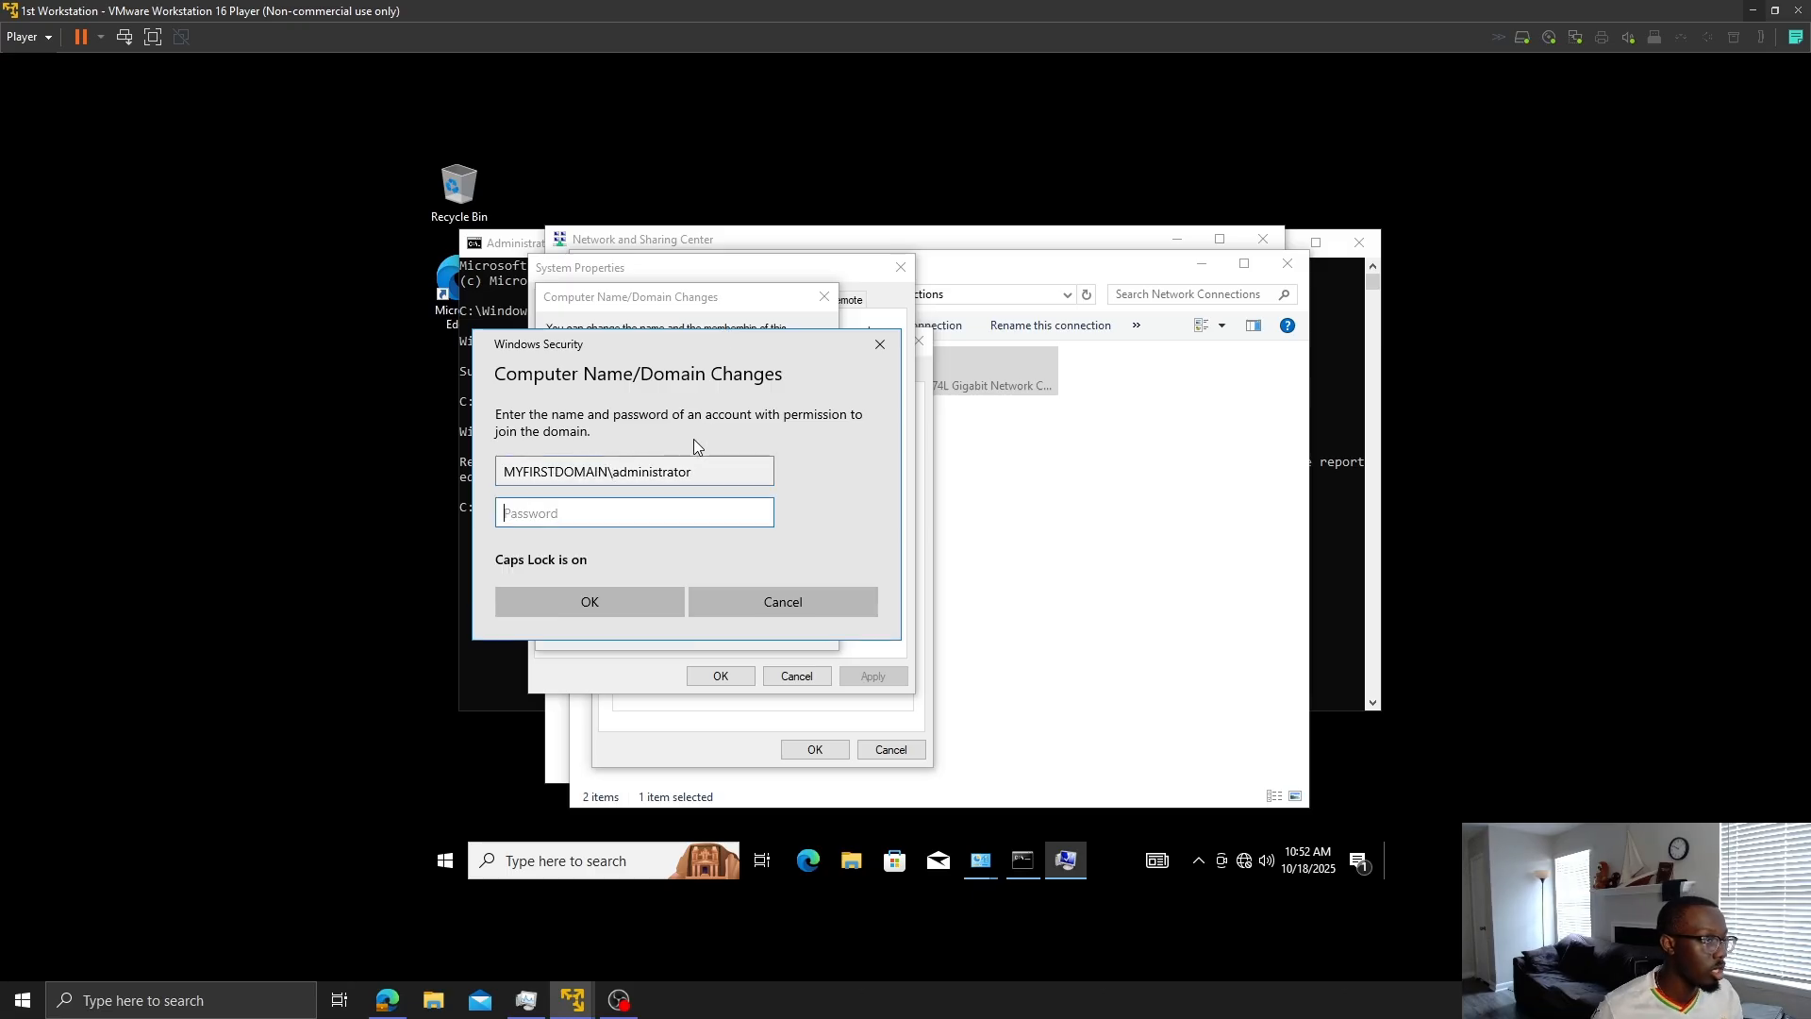
key(Caps_Lock)
text(•••••)
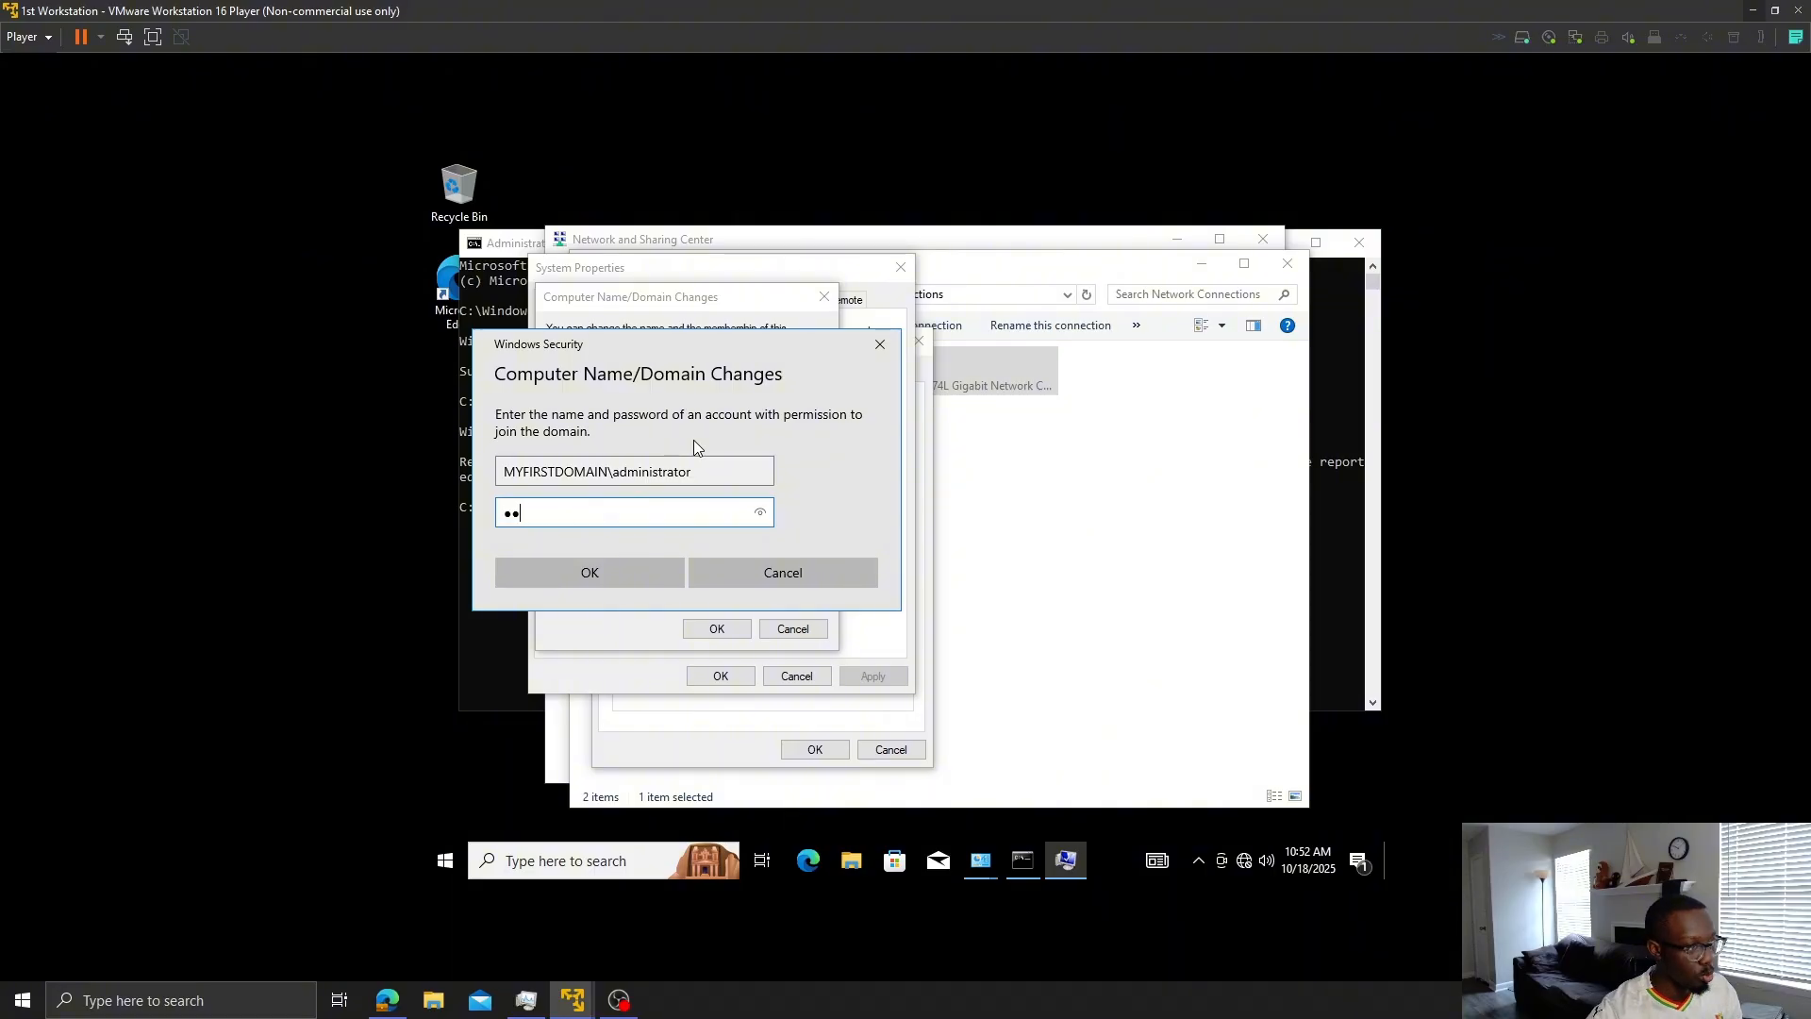
key(BackSpace)
key(BackSpace)
key(BackSpace)
key(BackSpace)
key(BackSpace)
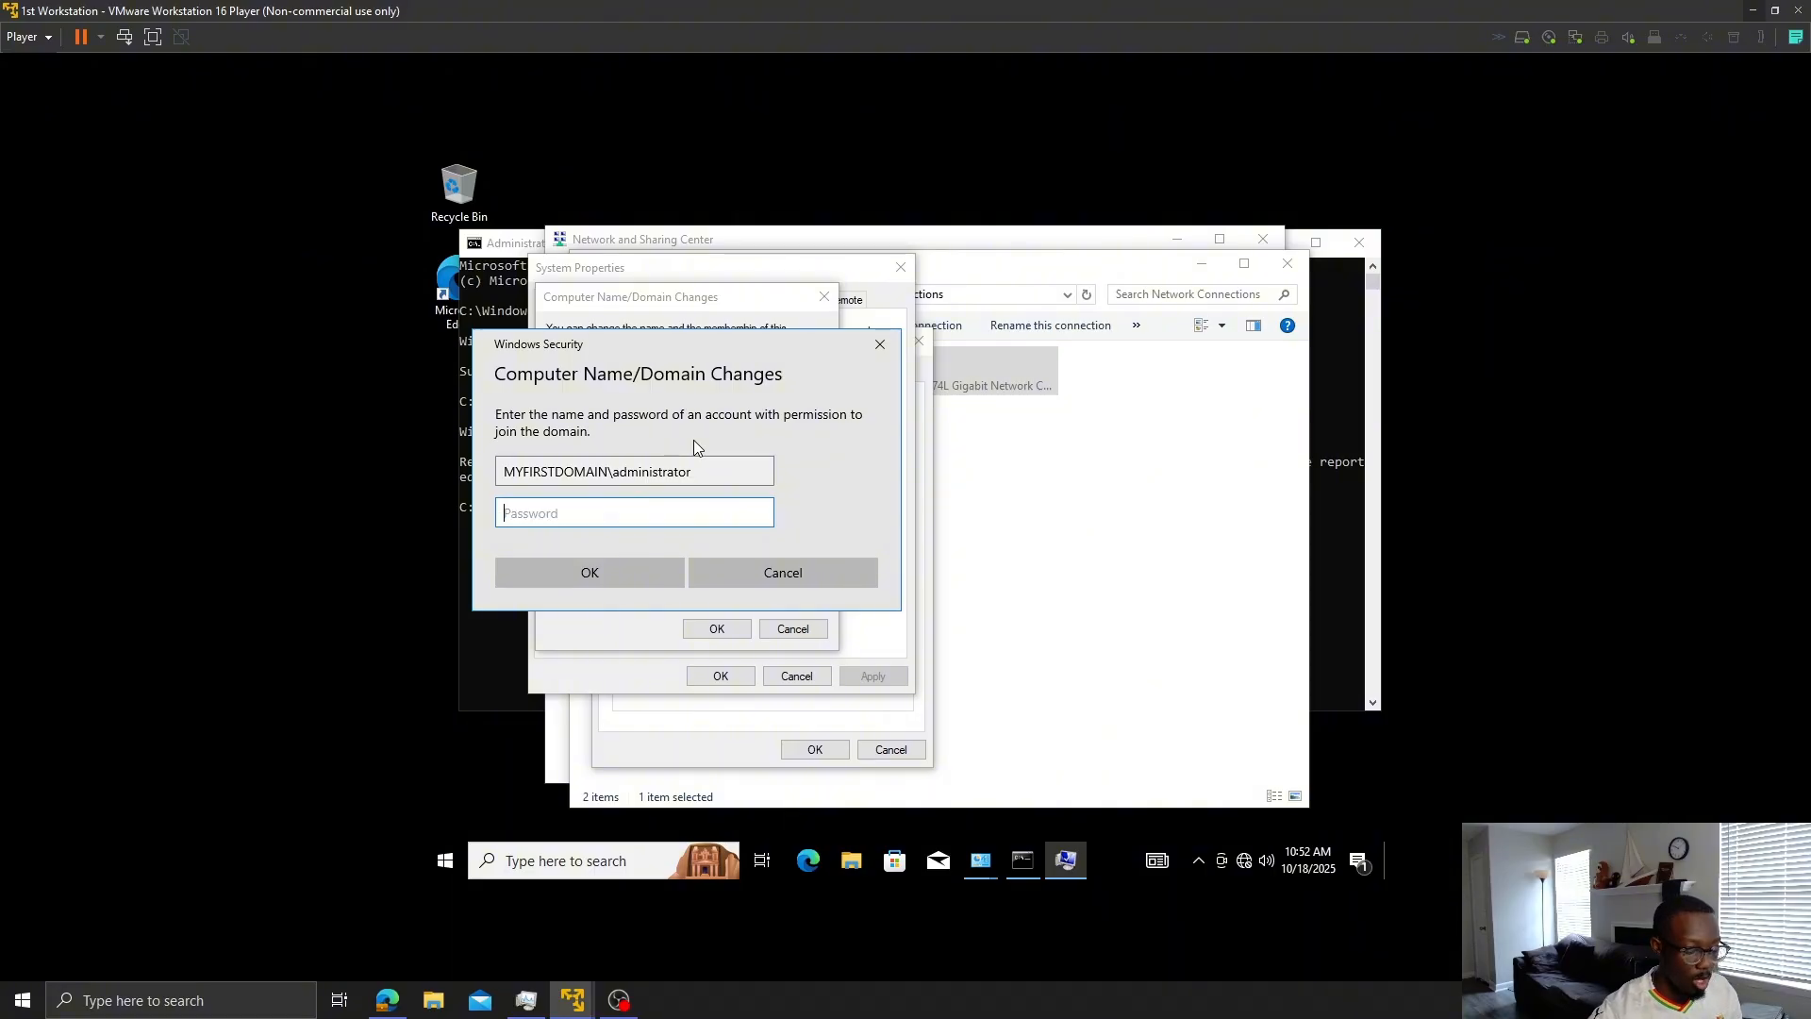
text(••••••••)
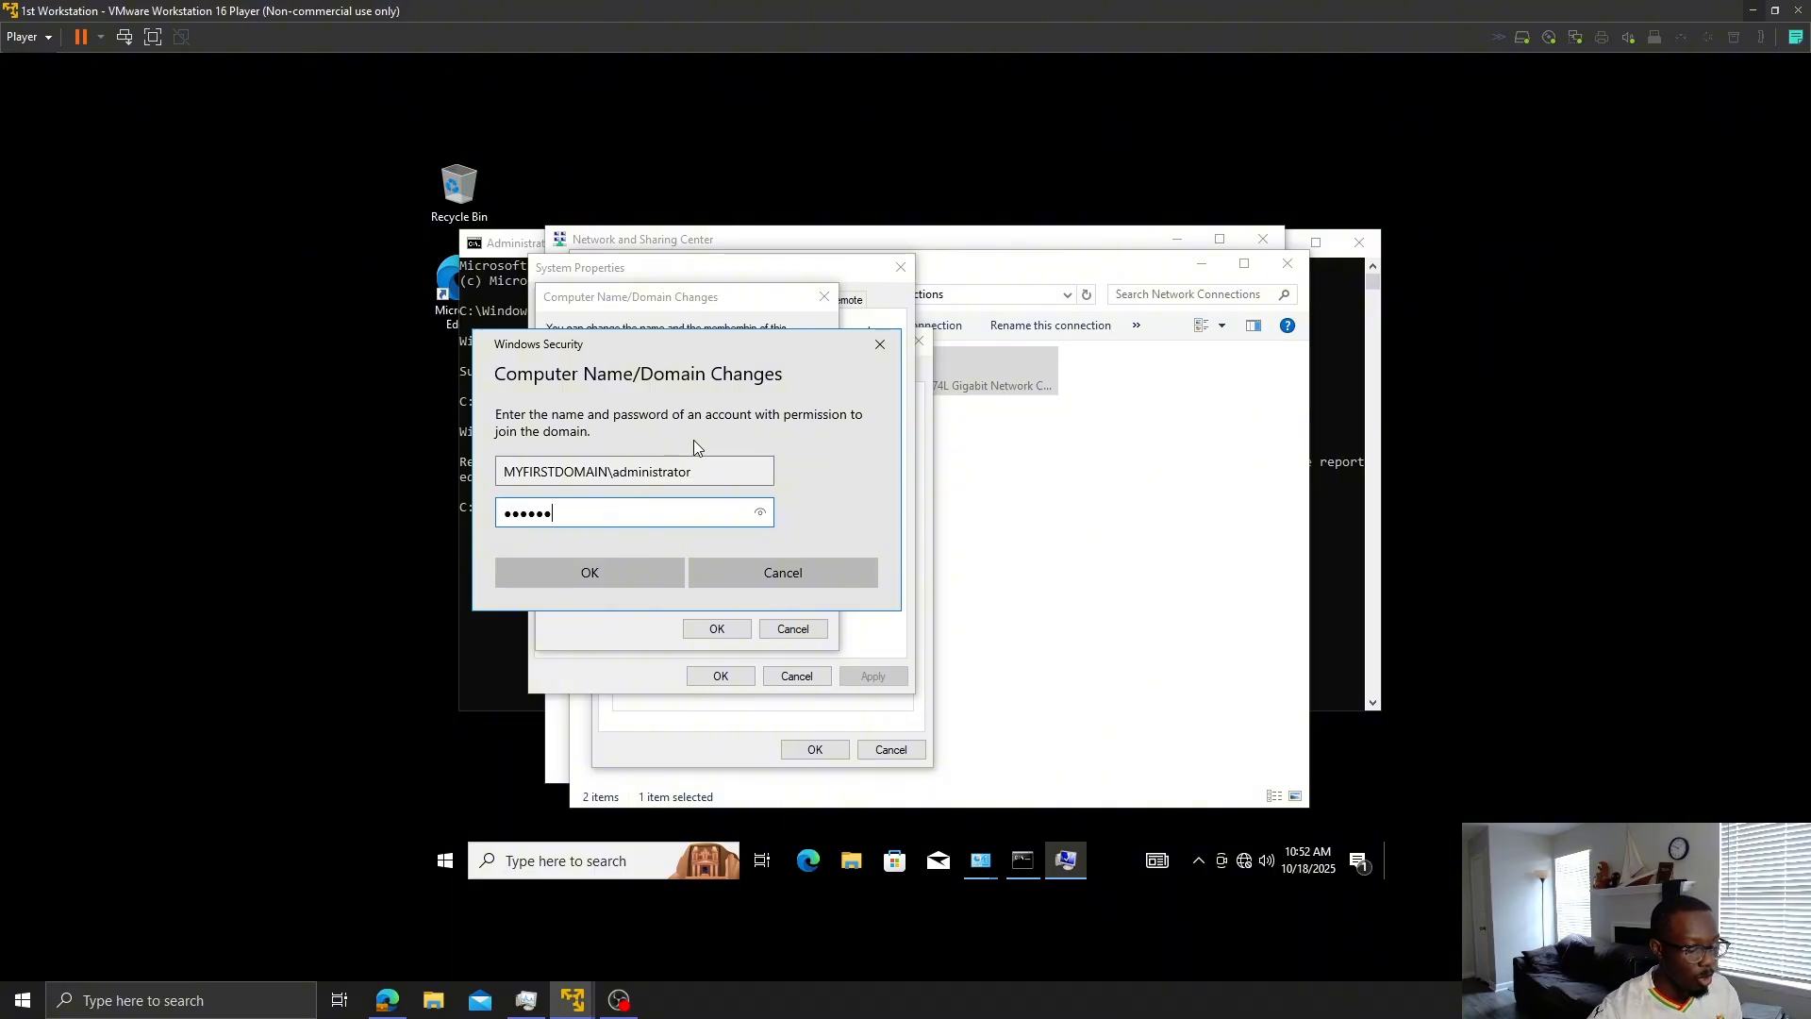
key(Return)
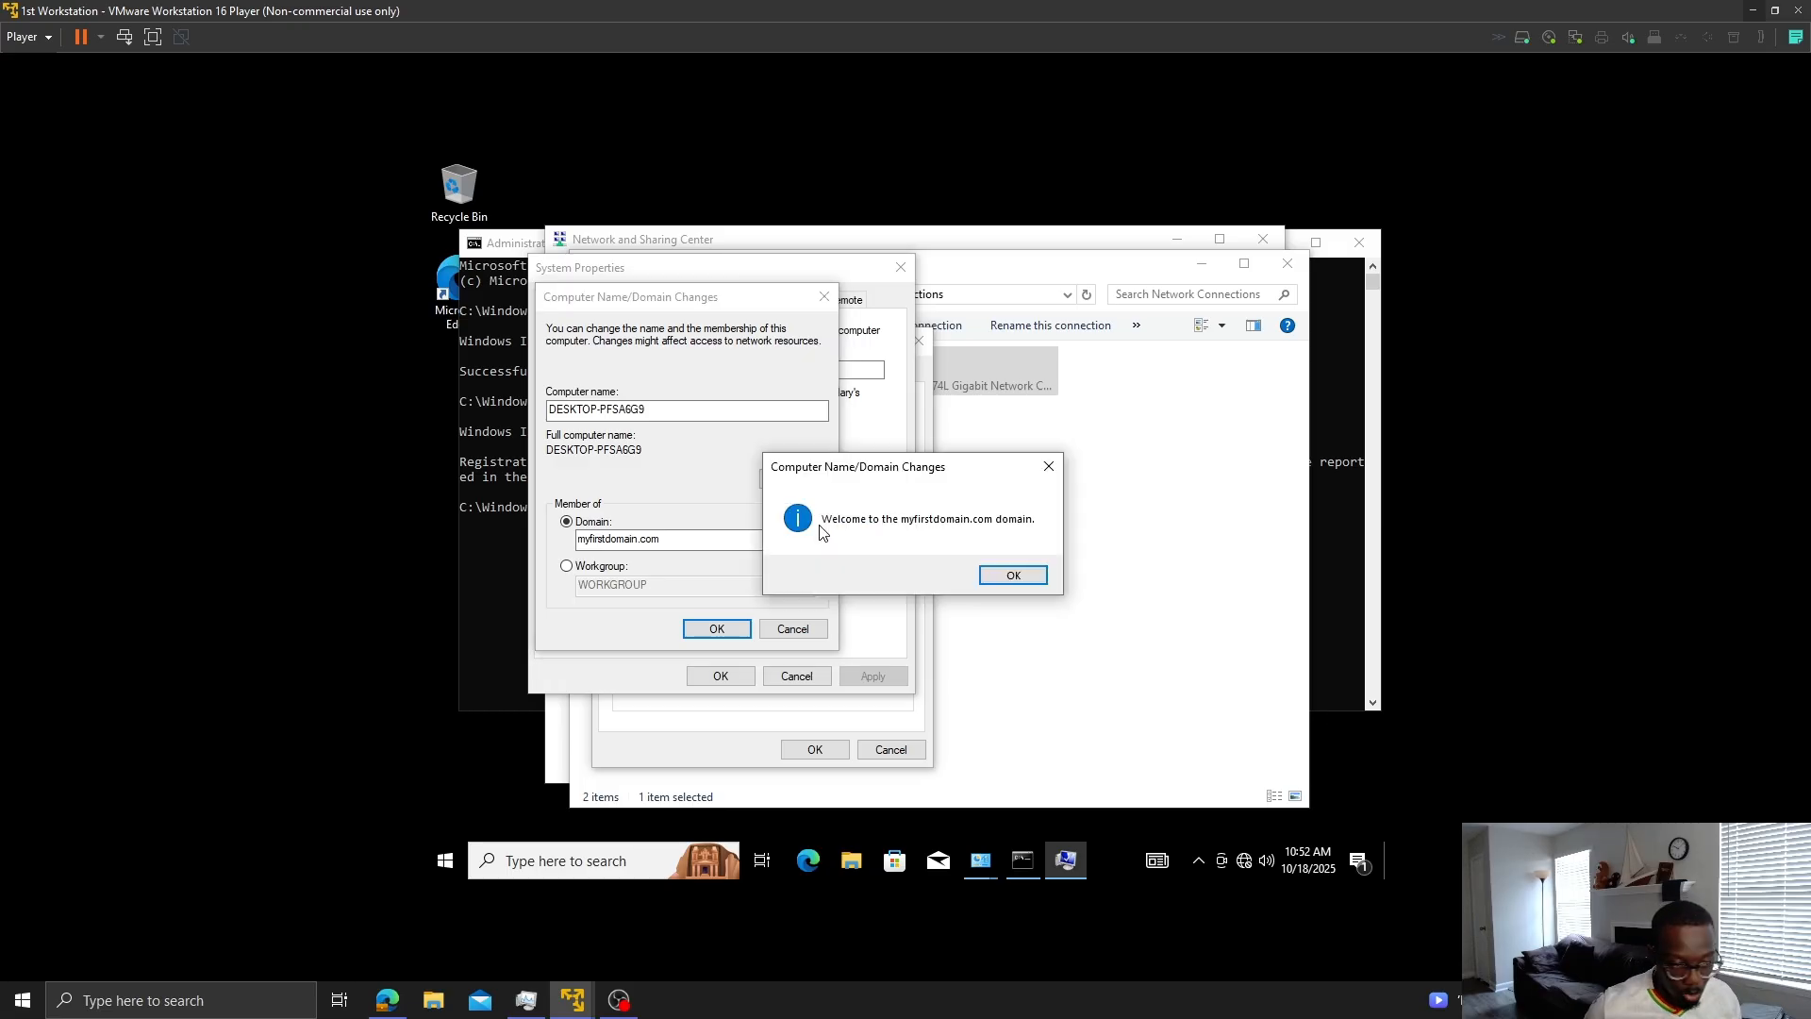
- Acknowledge the welcome and restart notices, close System Properties, and choose Restart Now
click(1028, 575)
click(740, 627)
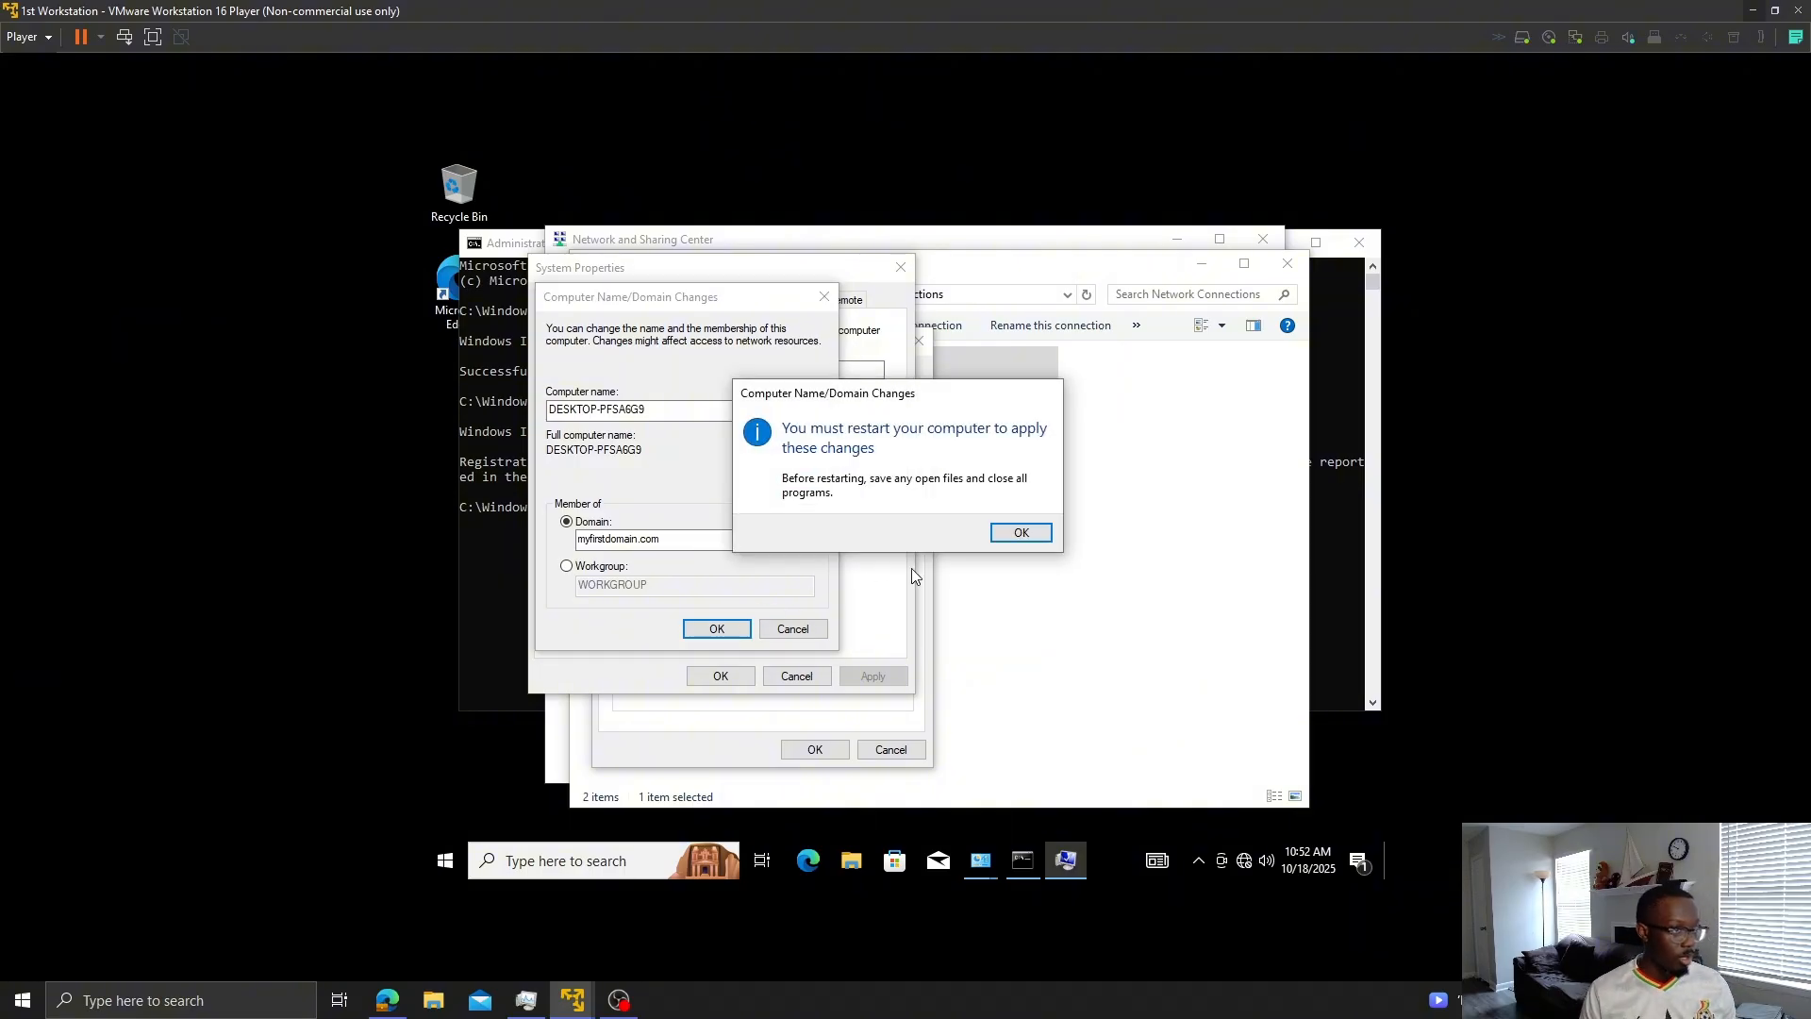
click(1019, 533)
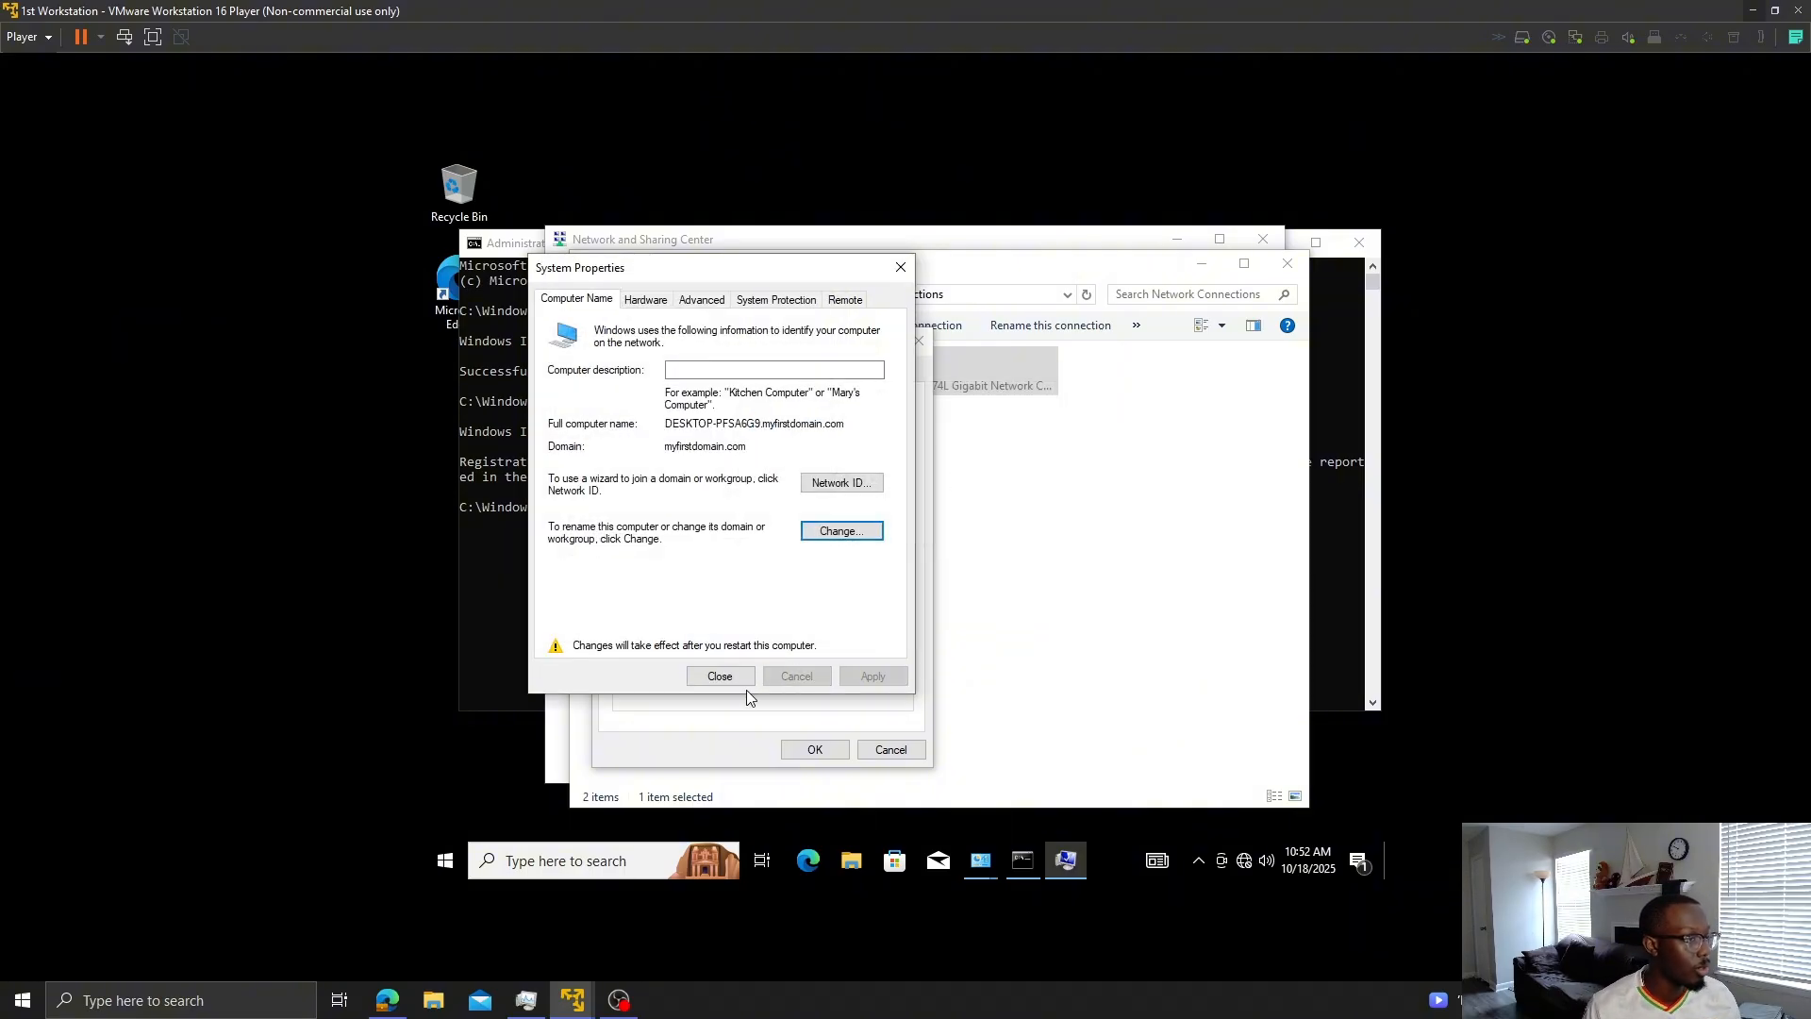
click(722, 675)
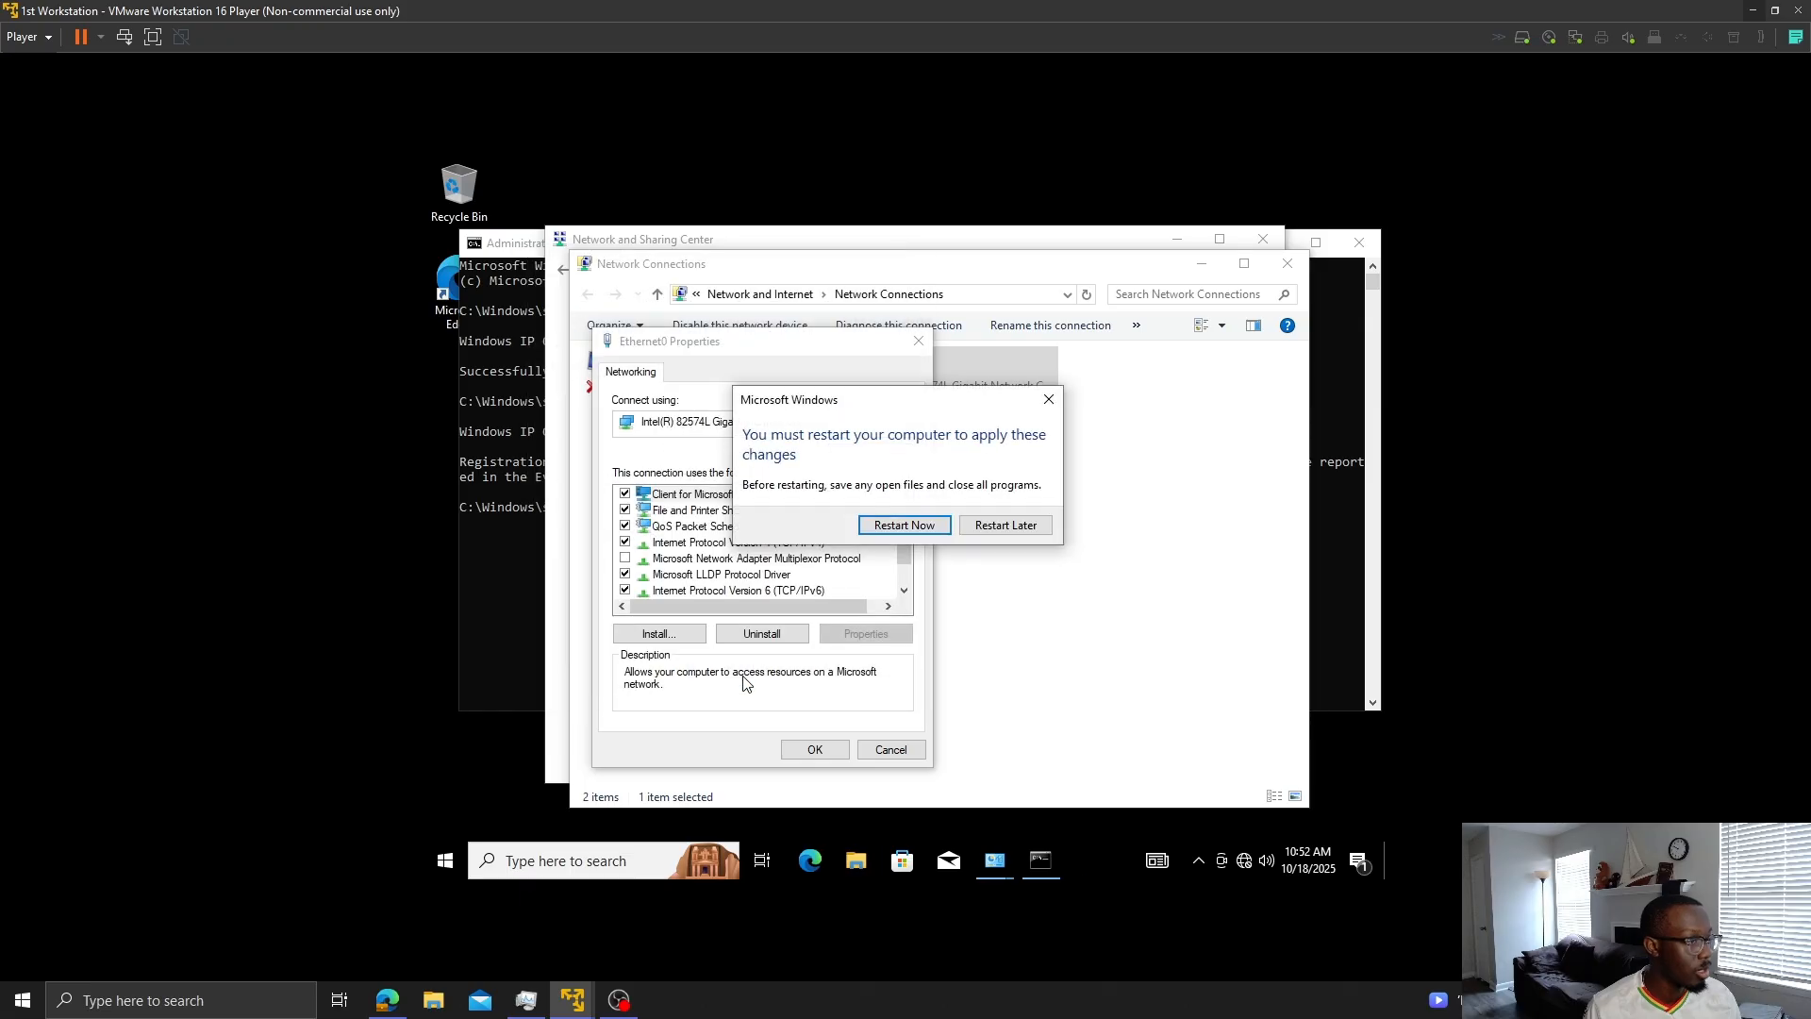
click(923, 534)
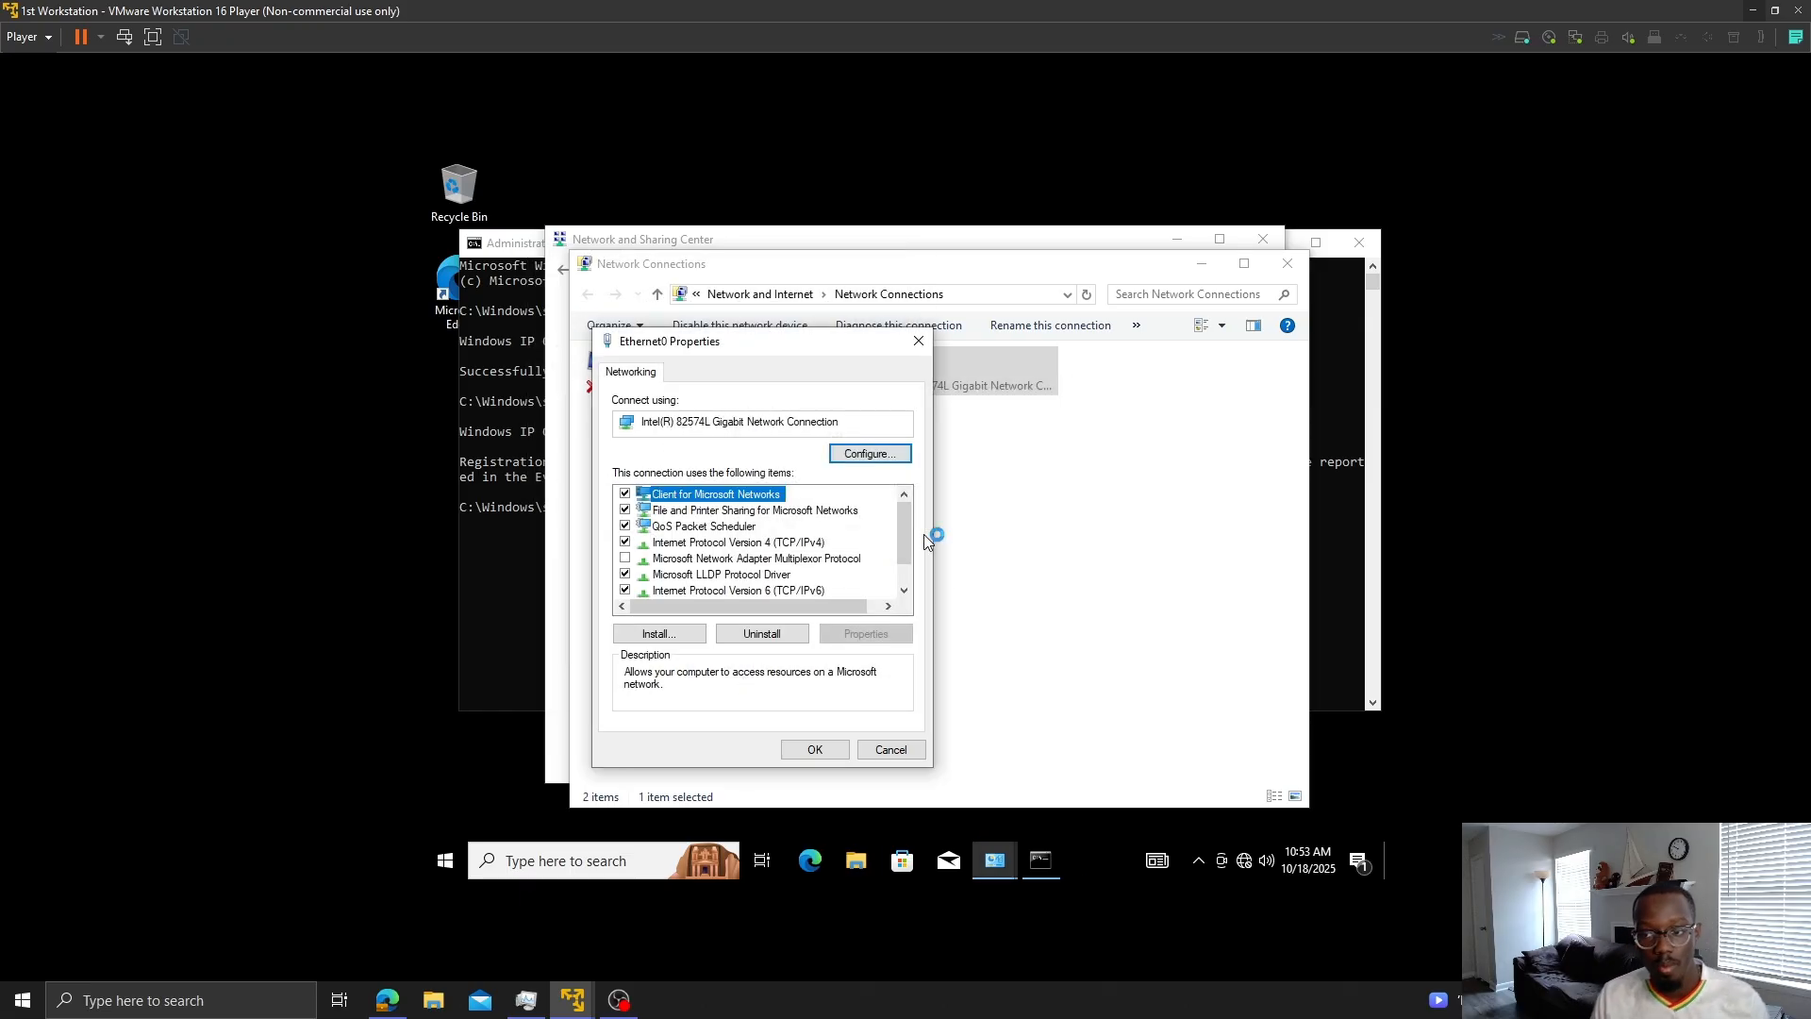
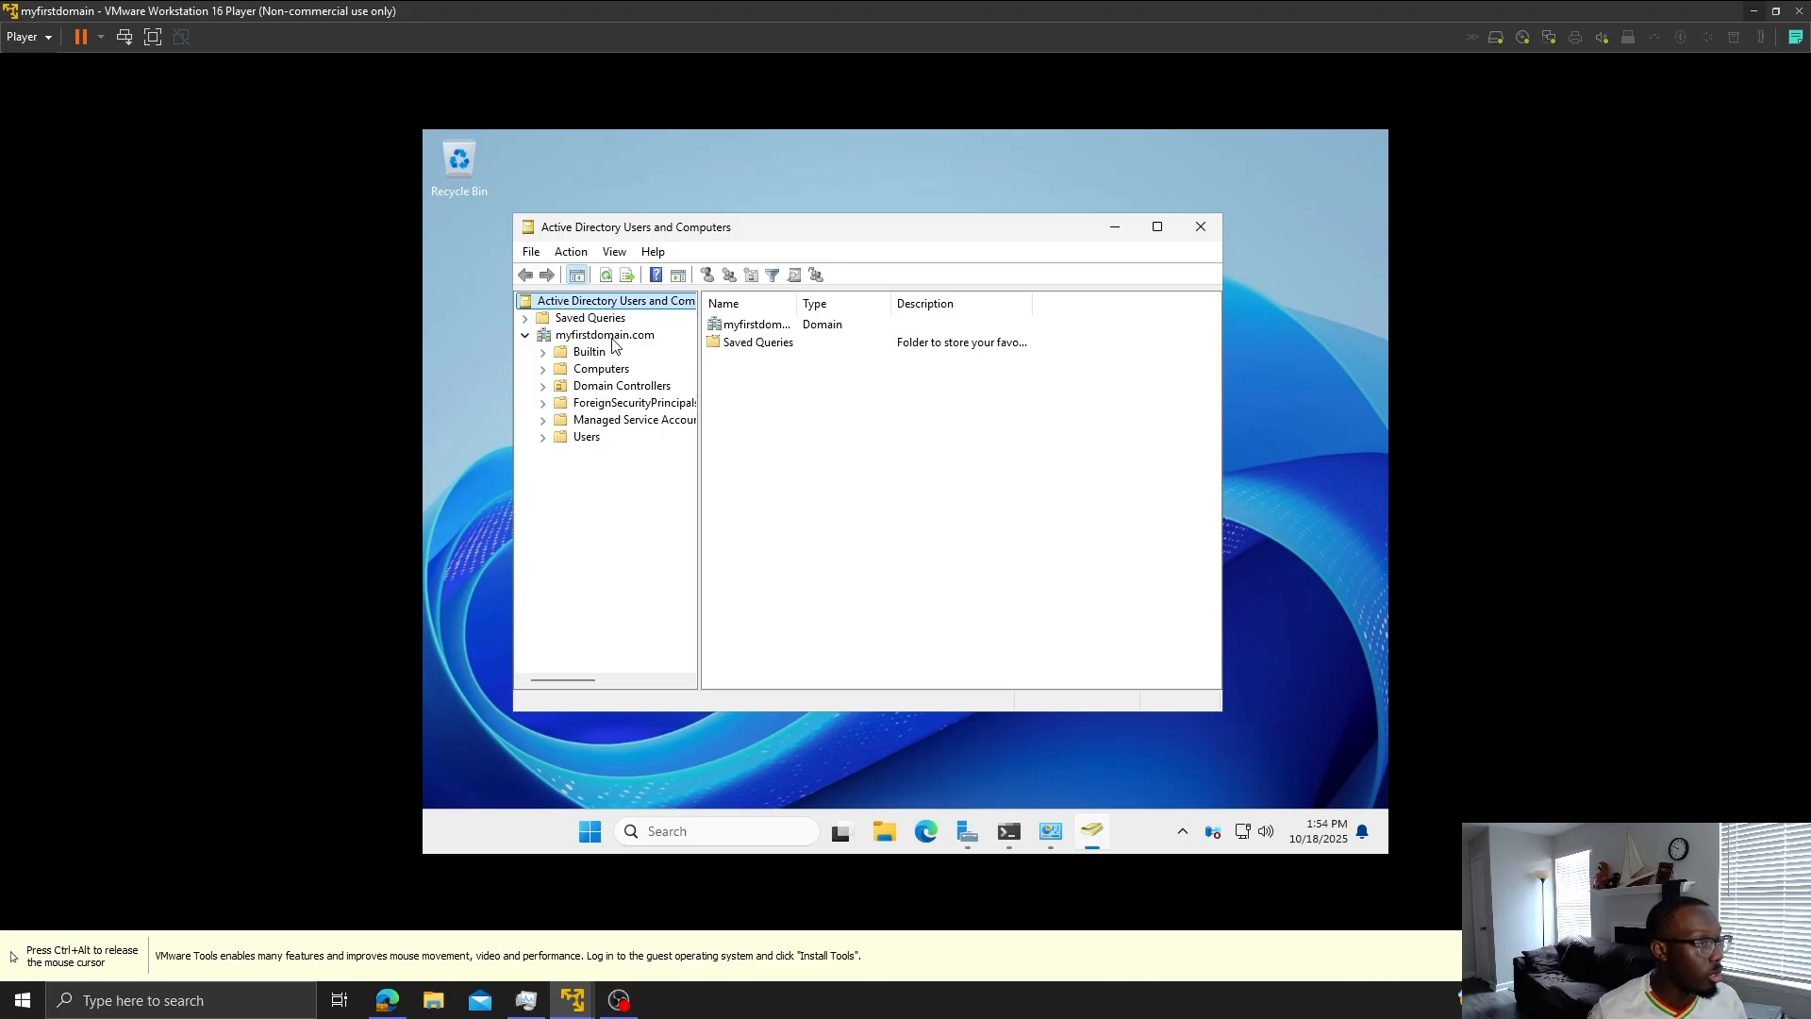
- Create a new organizational unit named 'AD Practice Environment' under myfirstdomain.com
right_click(612, 341)
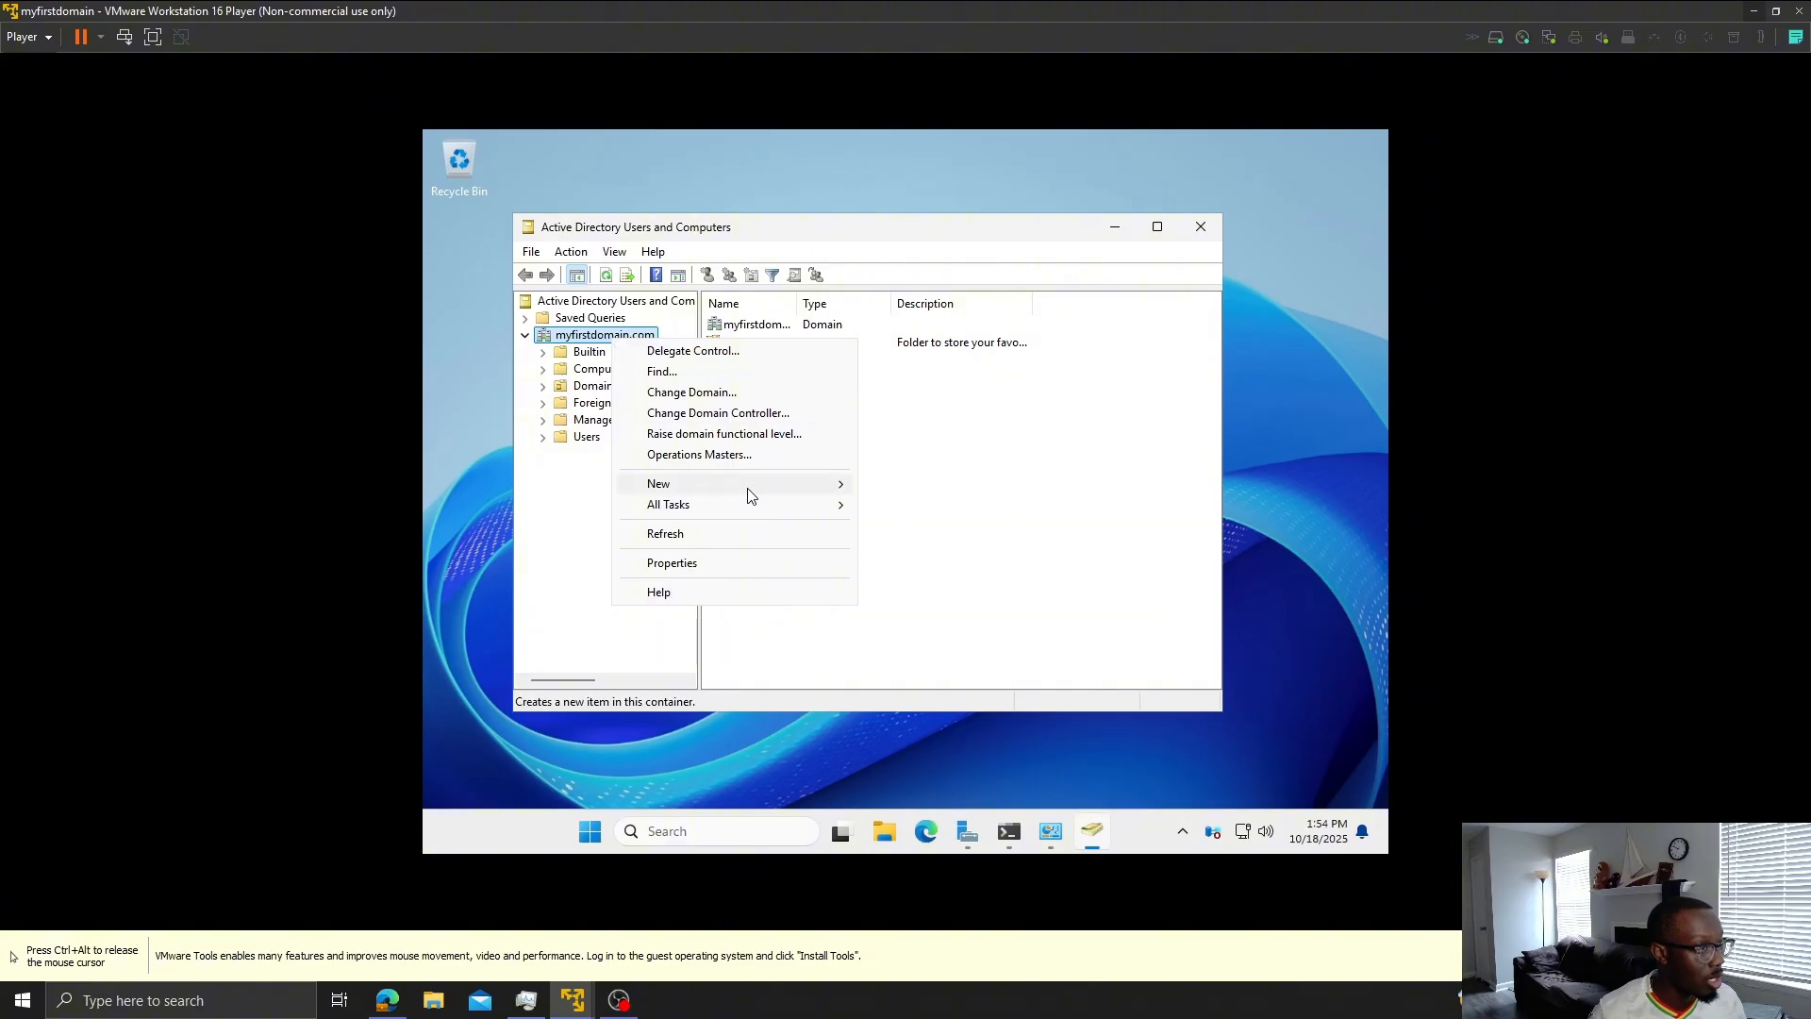
mouse_move(754, 492)
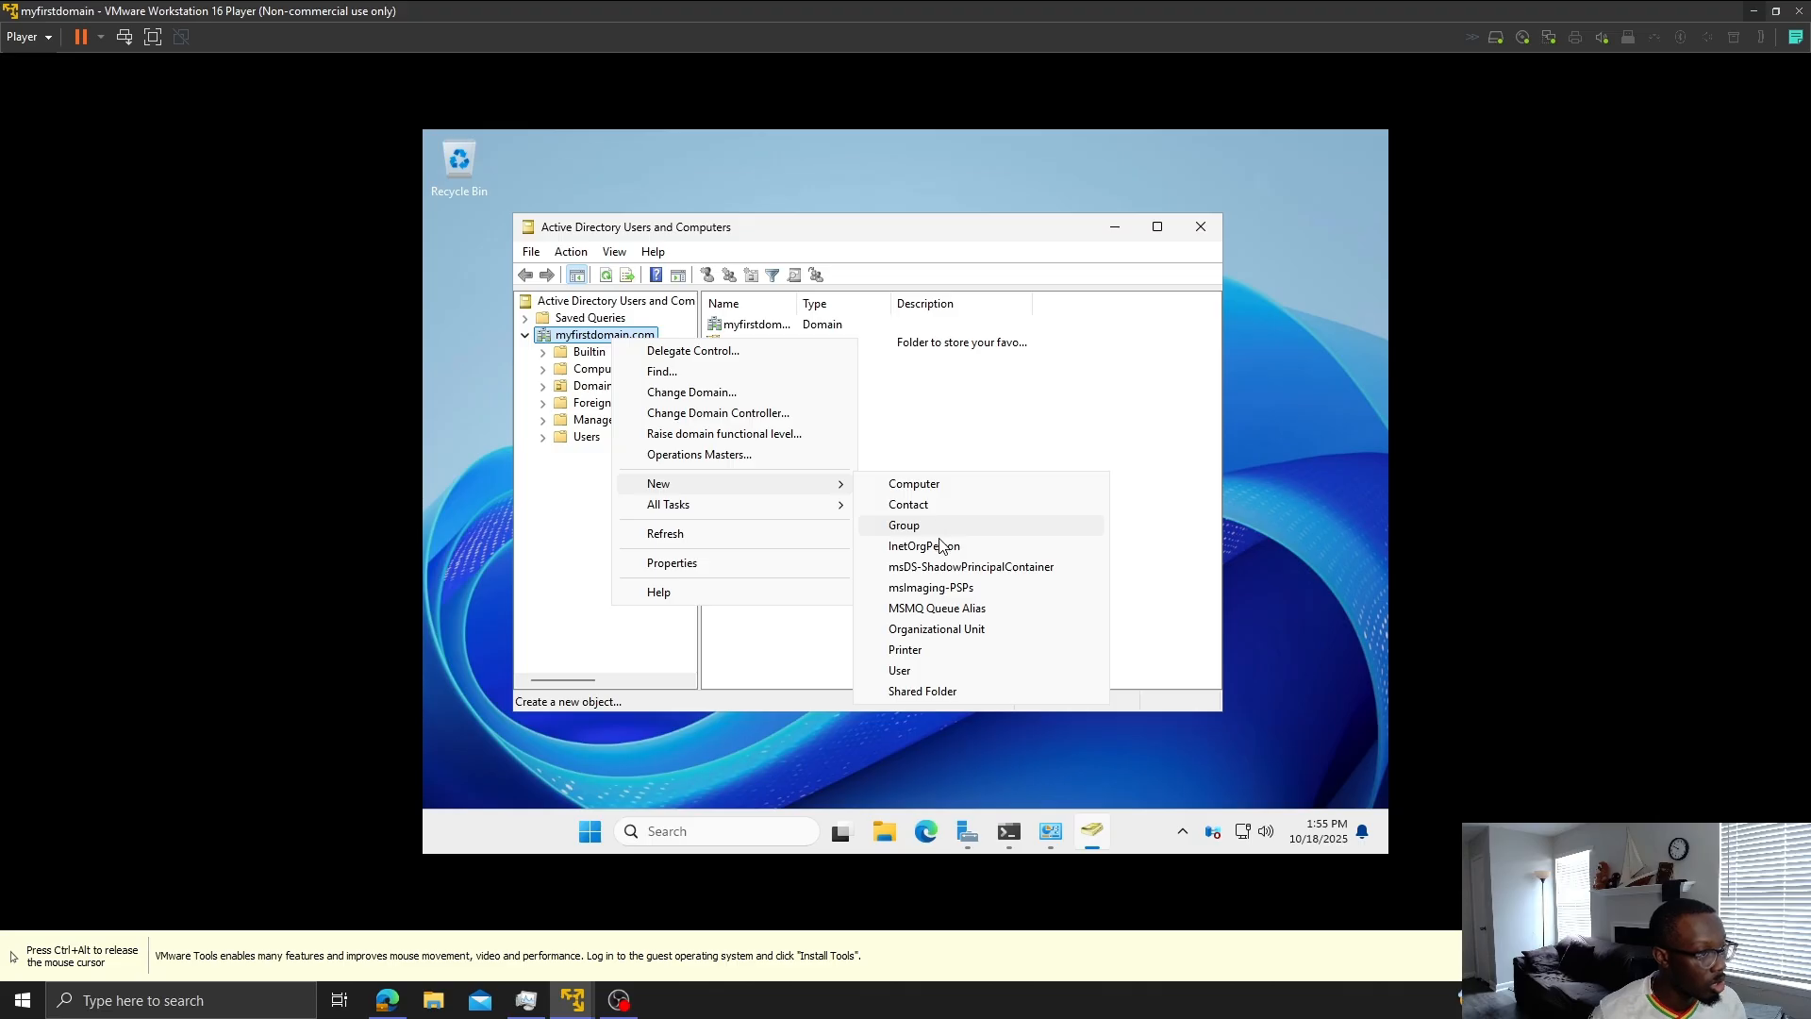
click(937, 629)
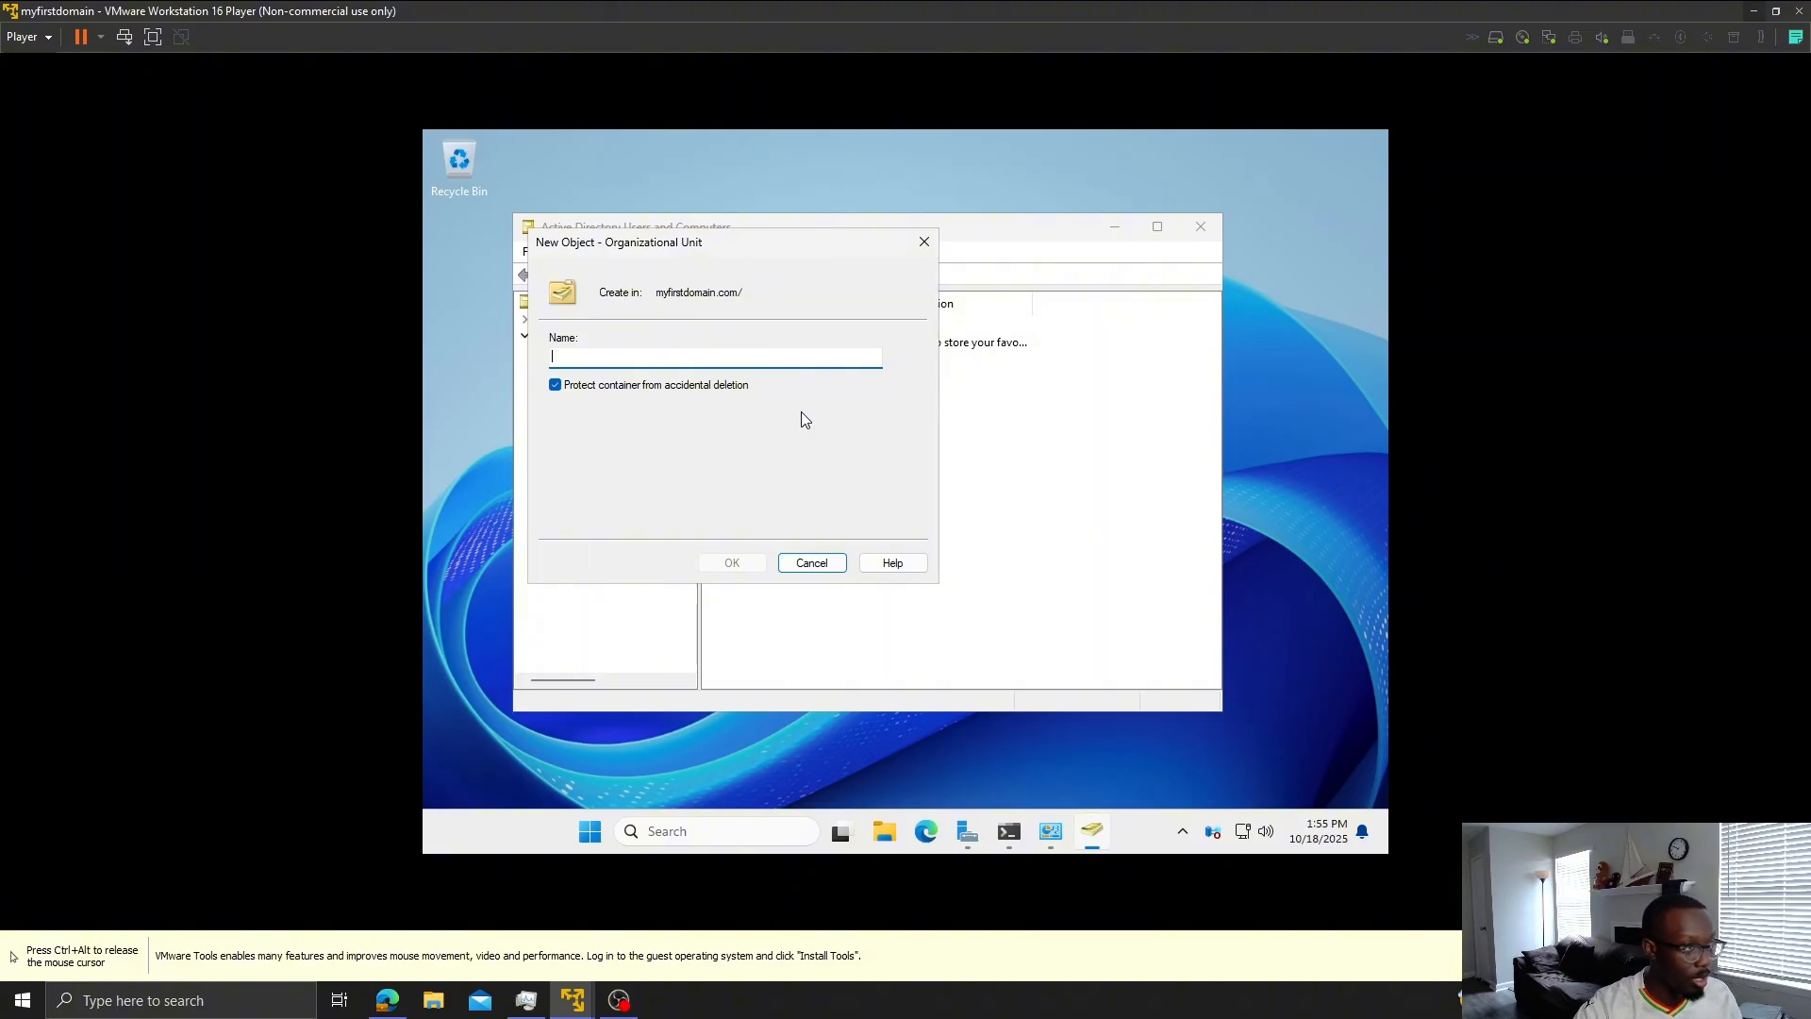
text(AD)
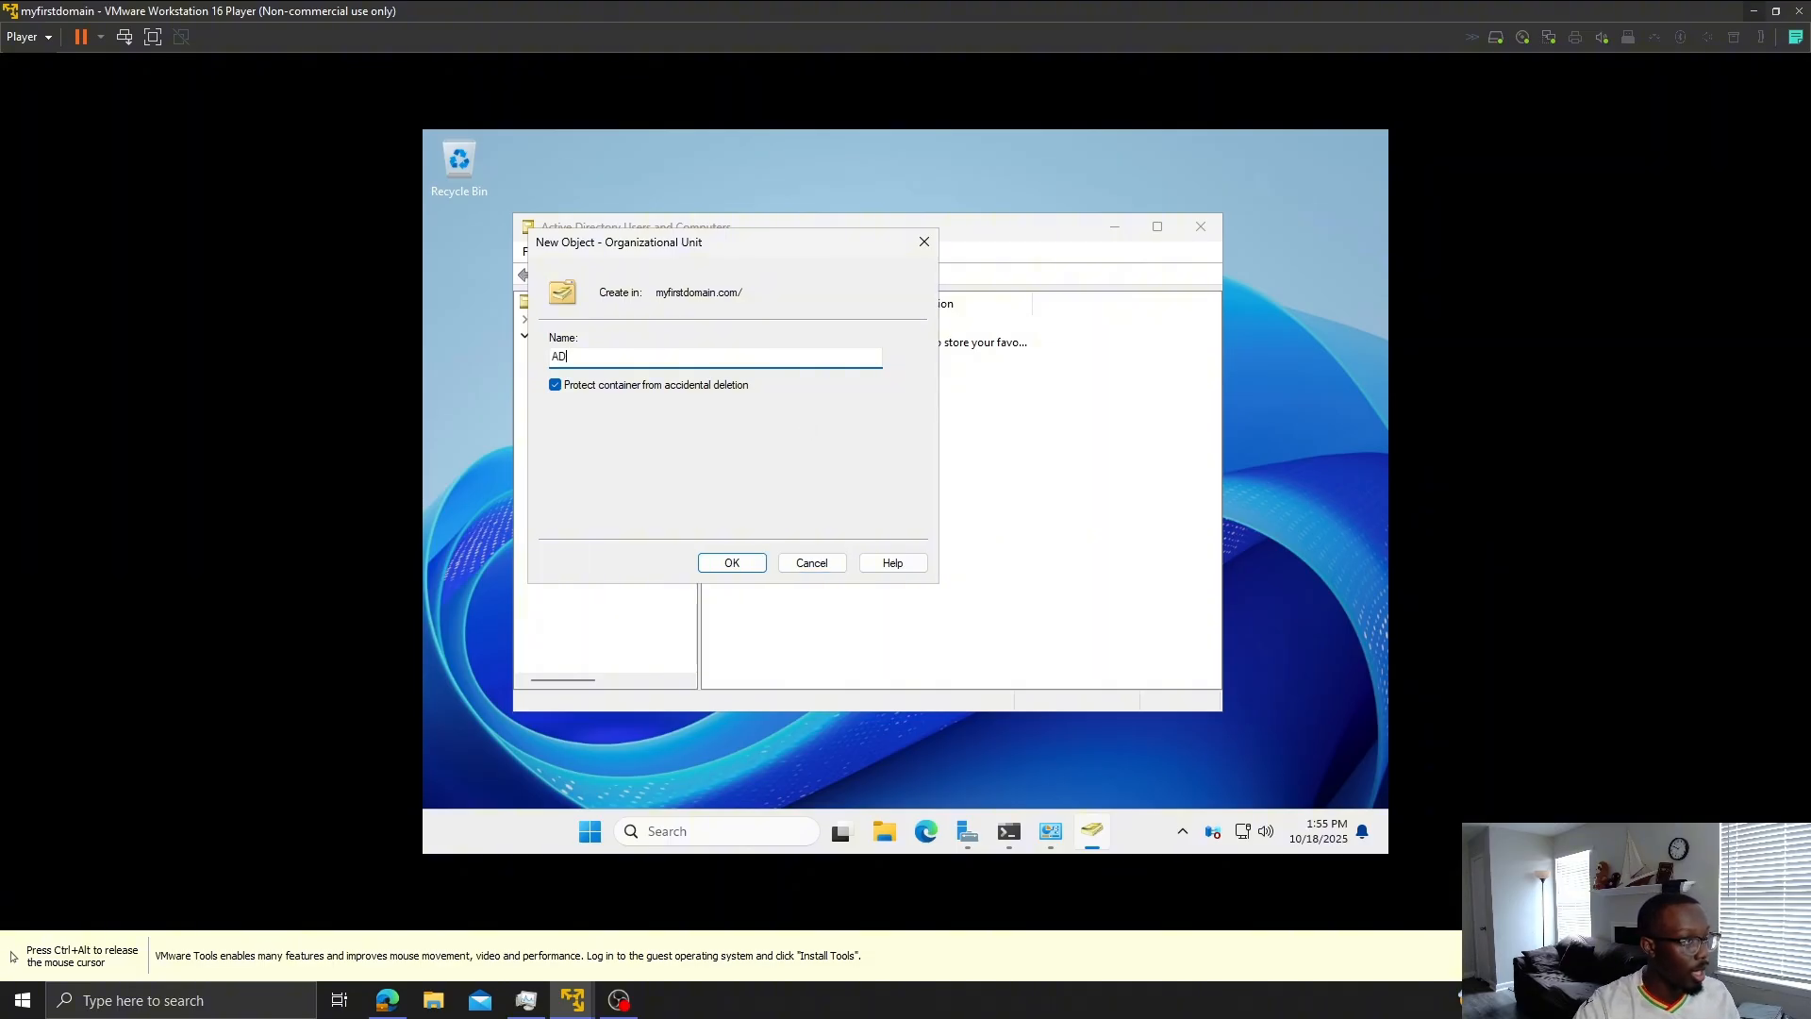
text( Prac)
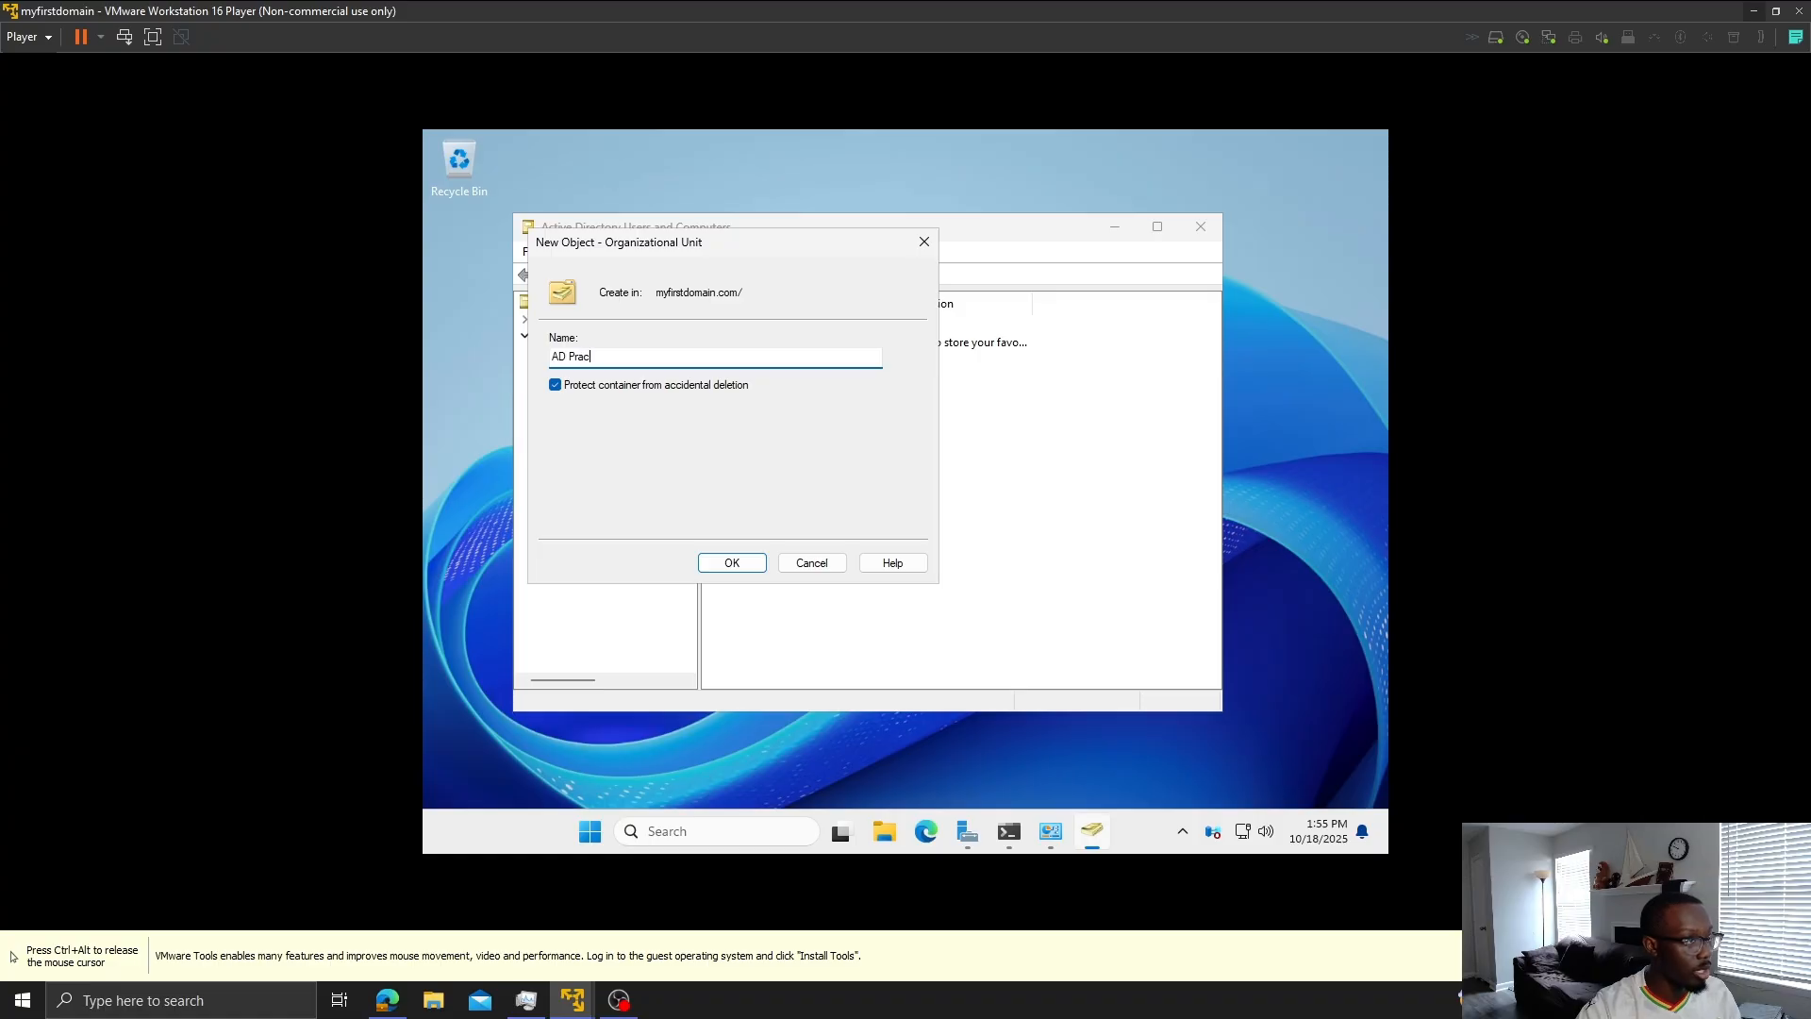
text(tive)
key(BackSpace)
key(BackSpace)
text(ce )
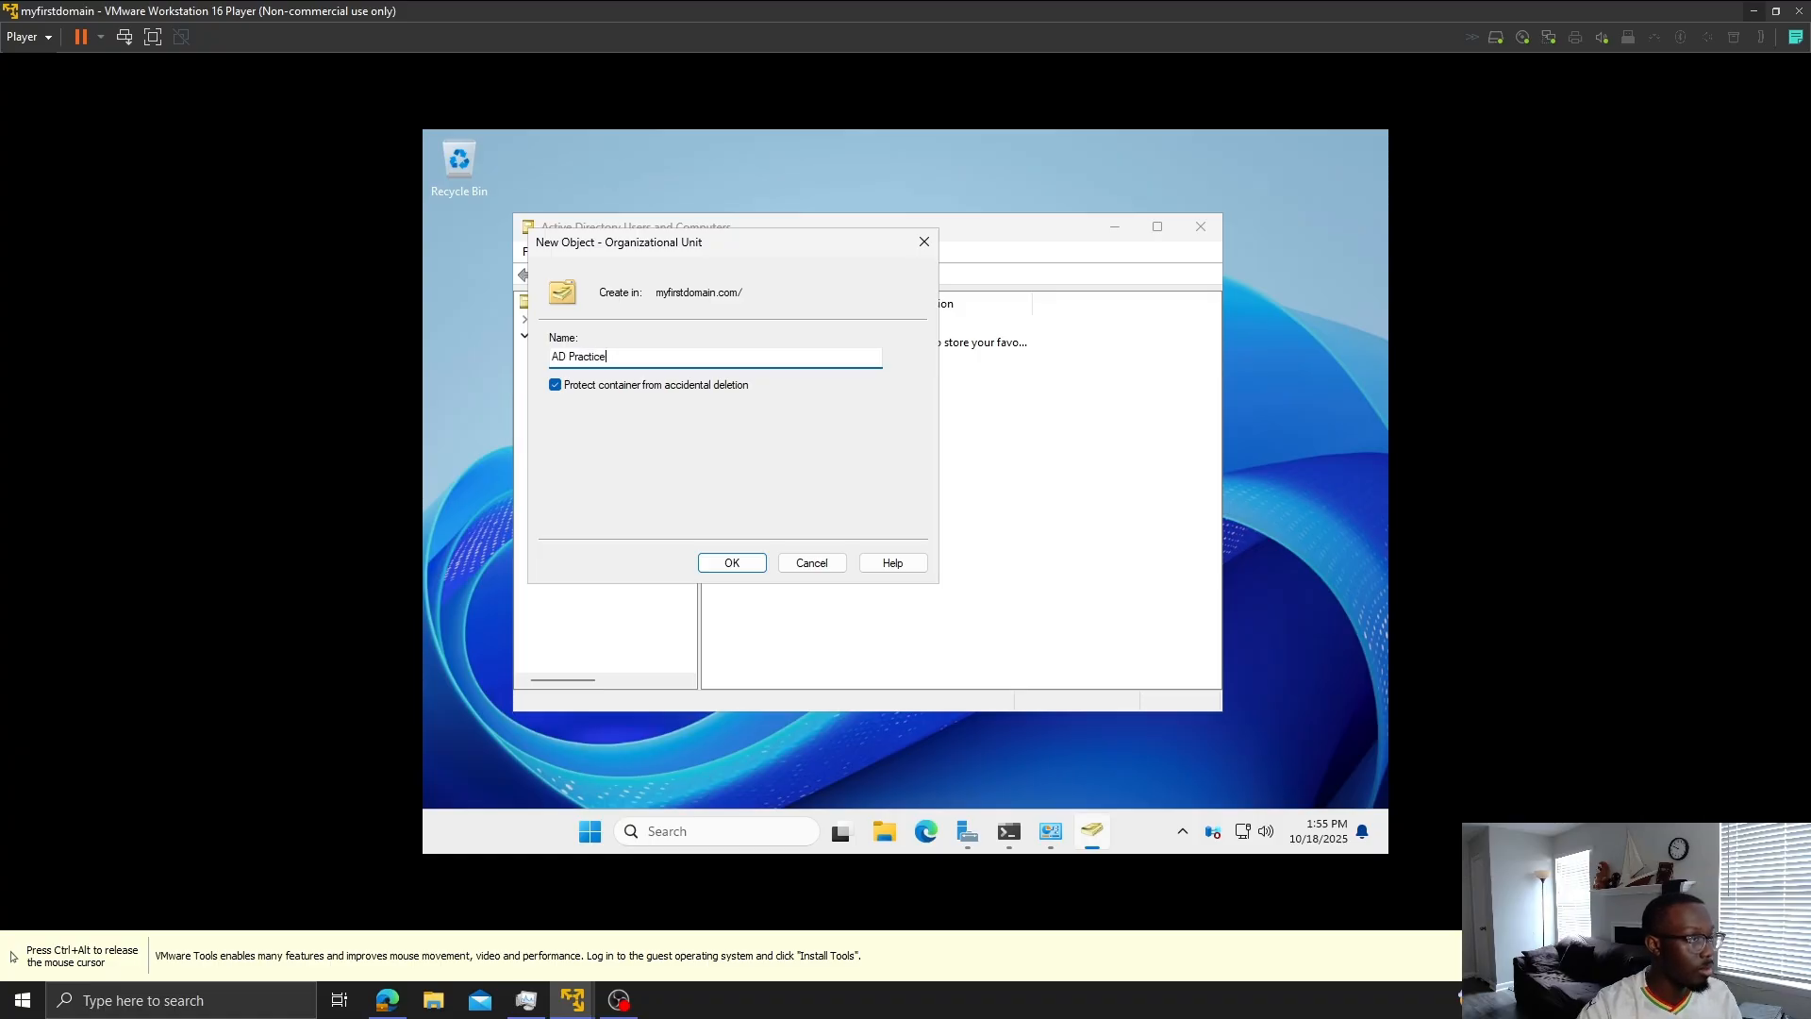
text(Enviom)
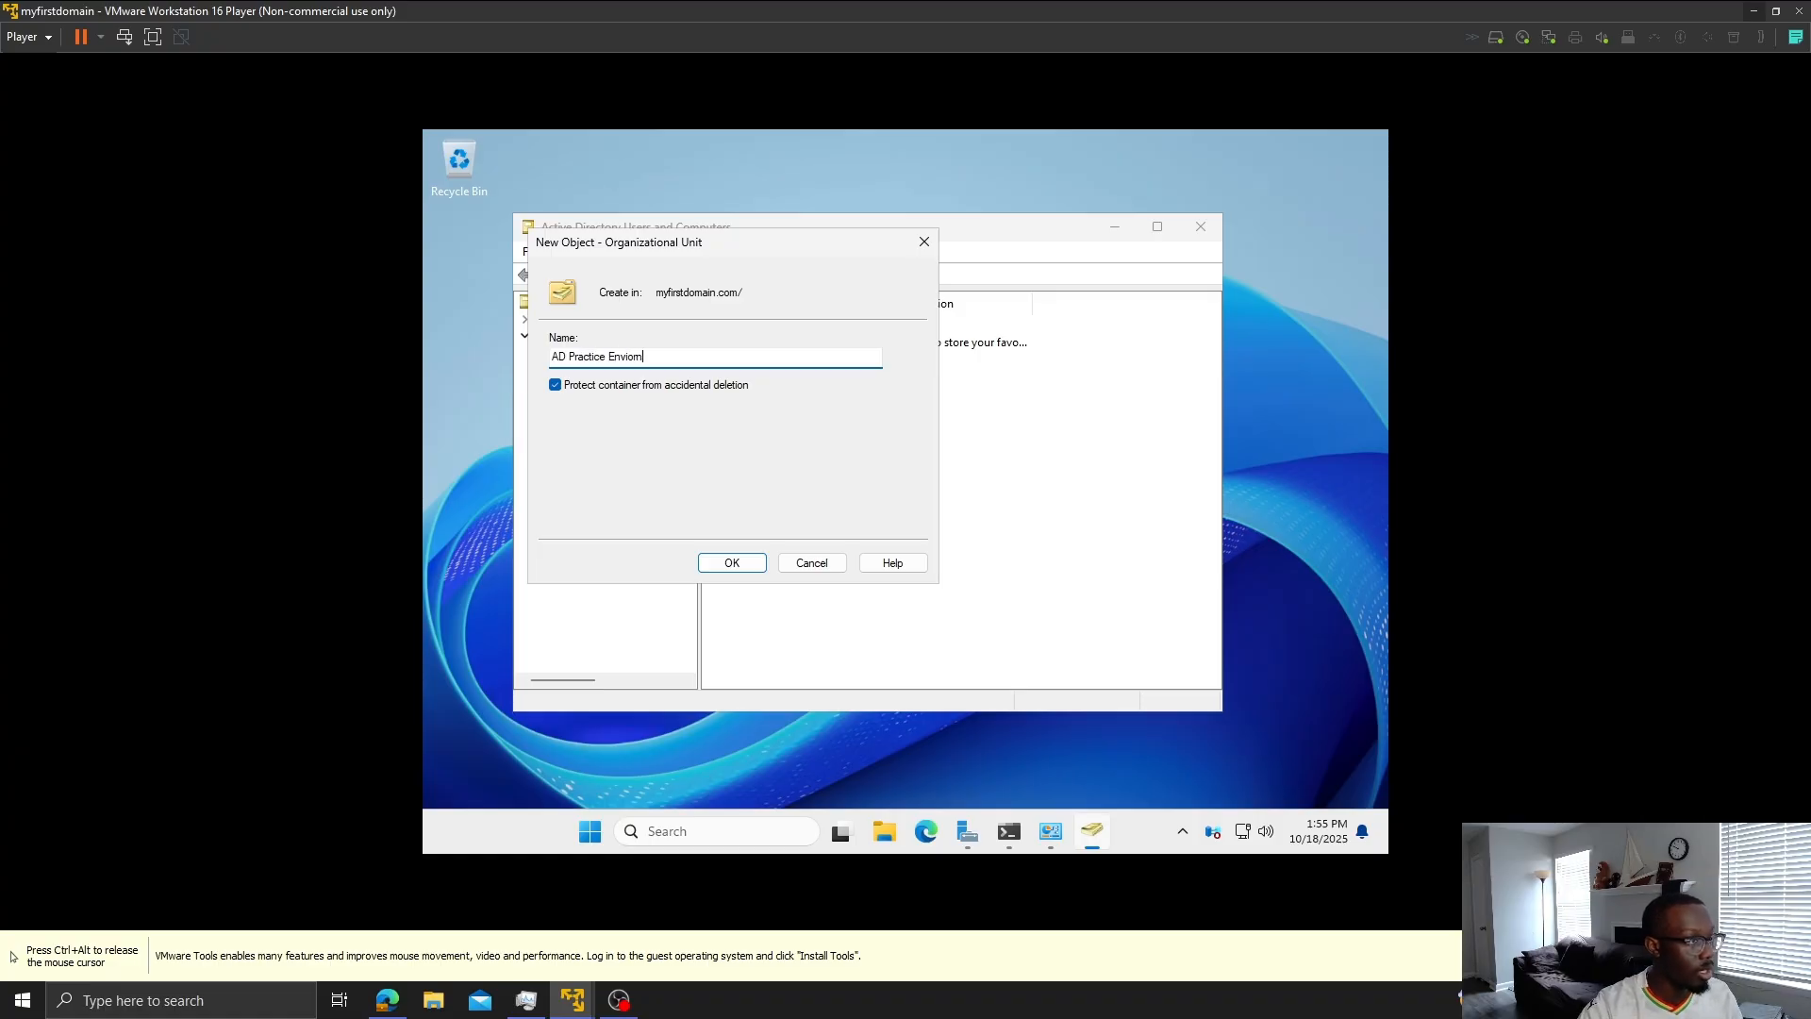
key(BackSpace)
key(BackSpace)
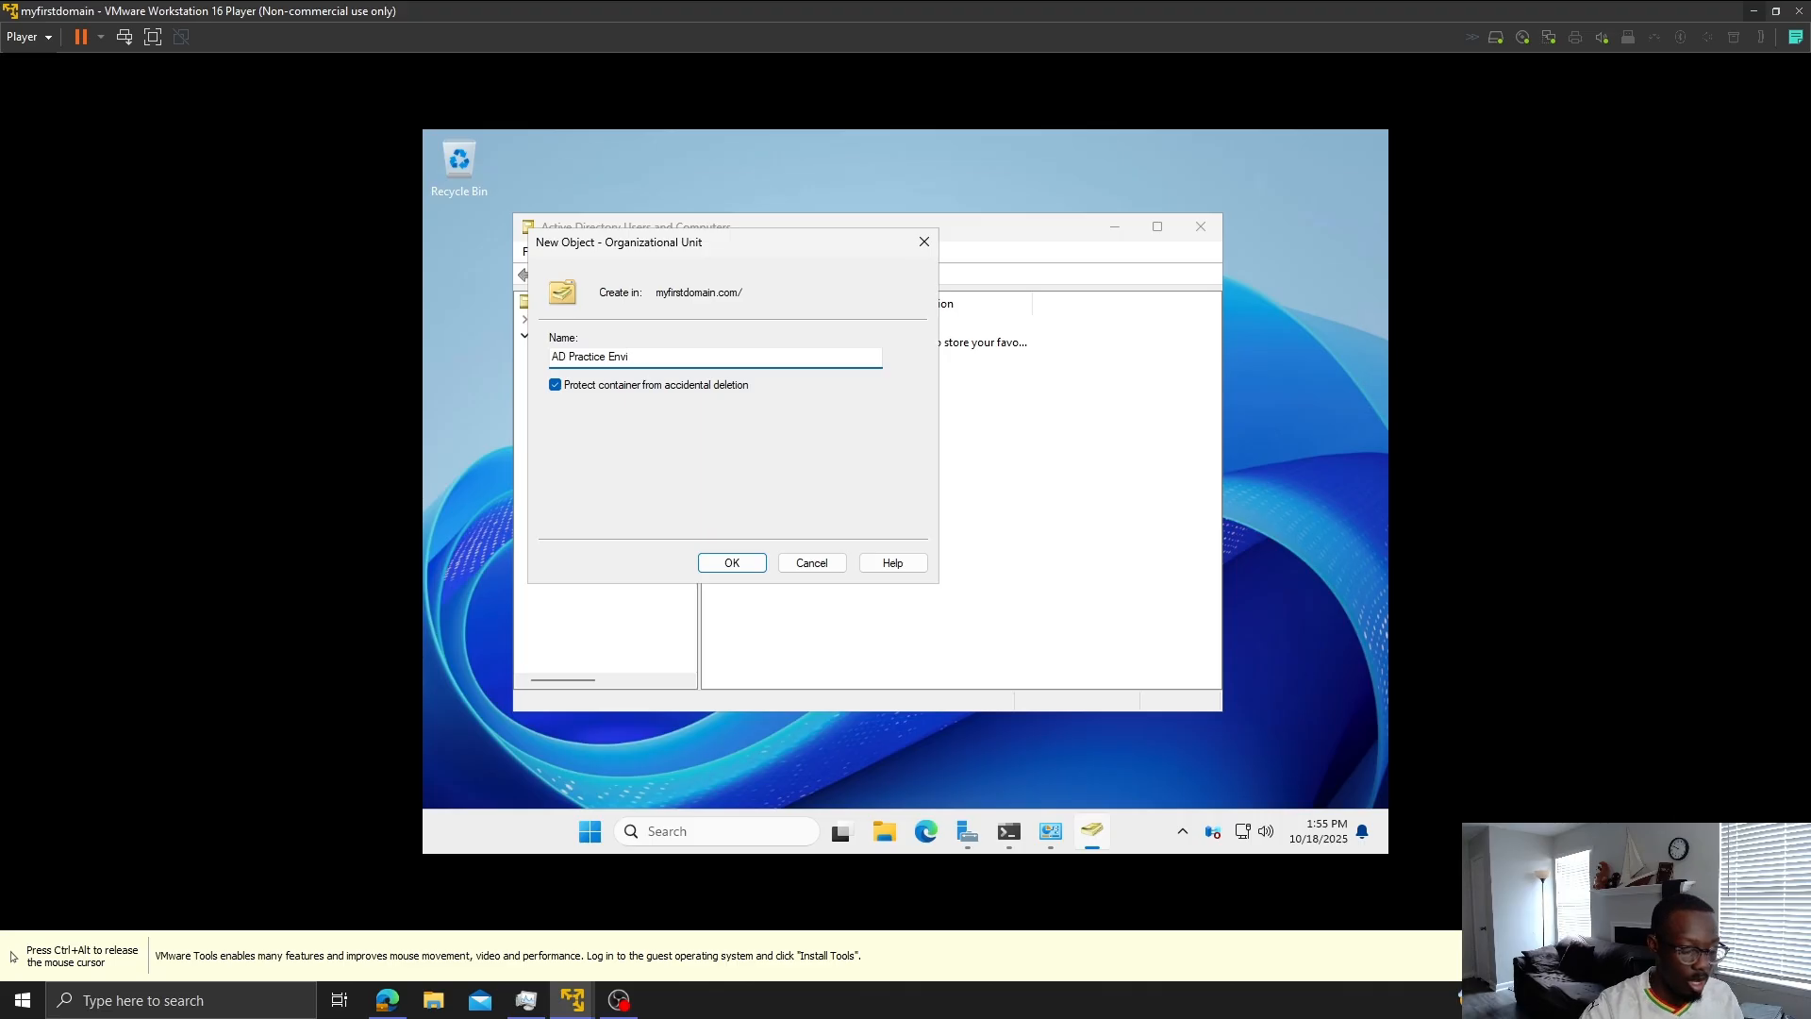
text(ronment)
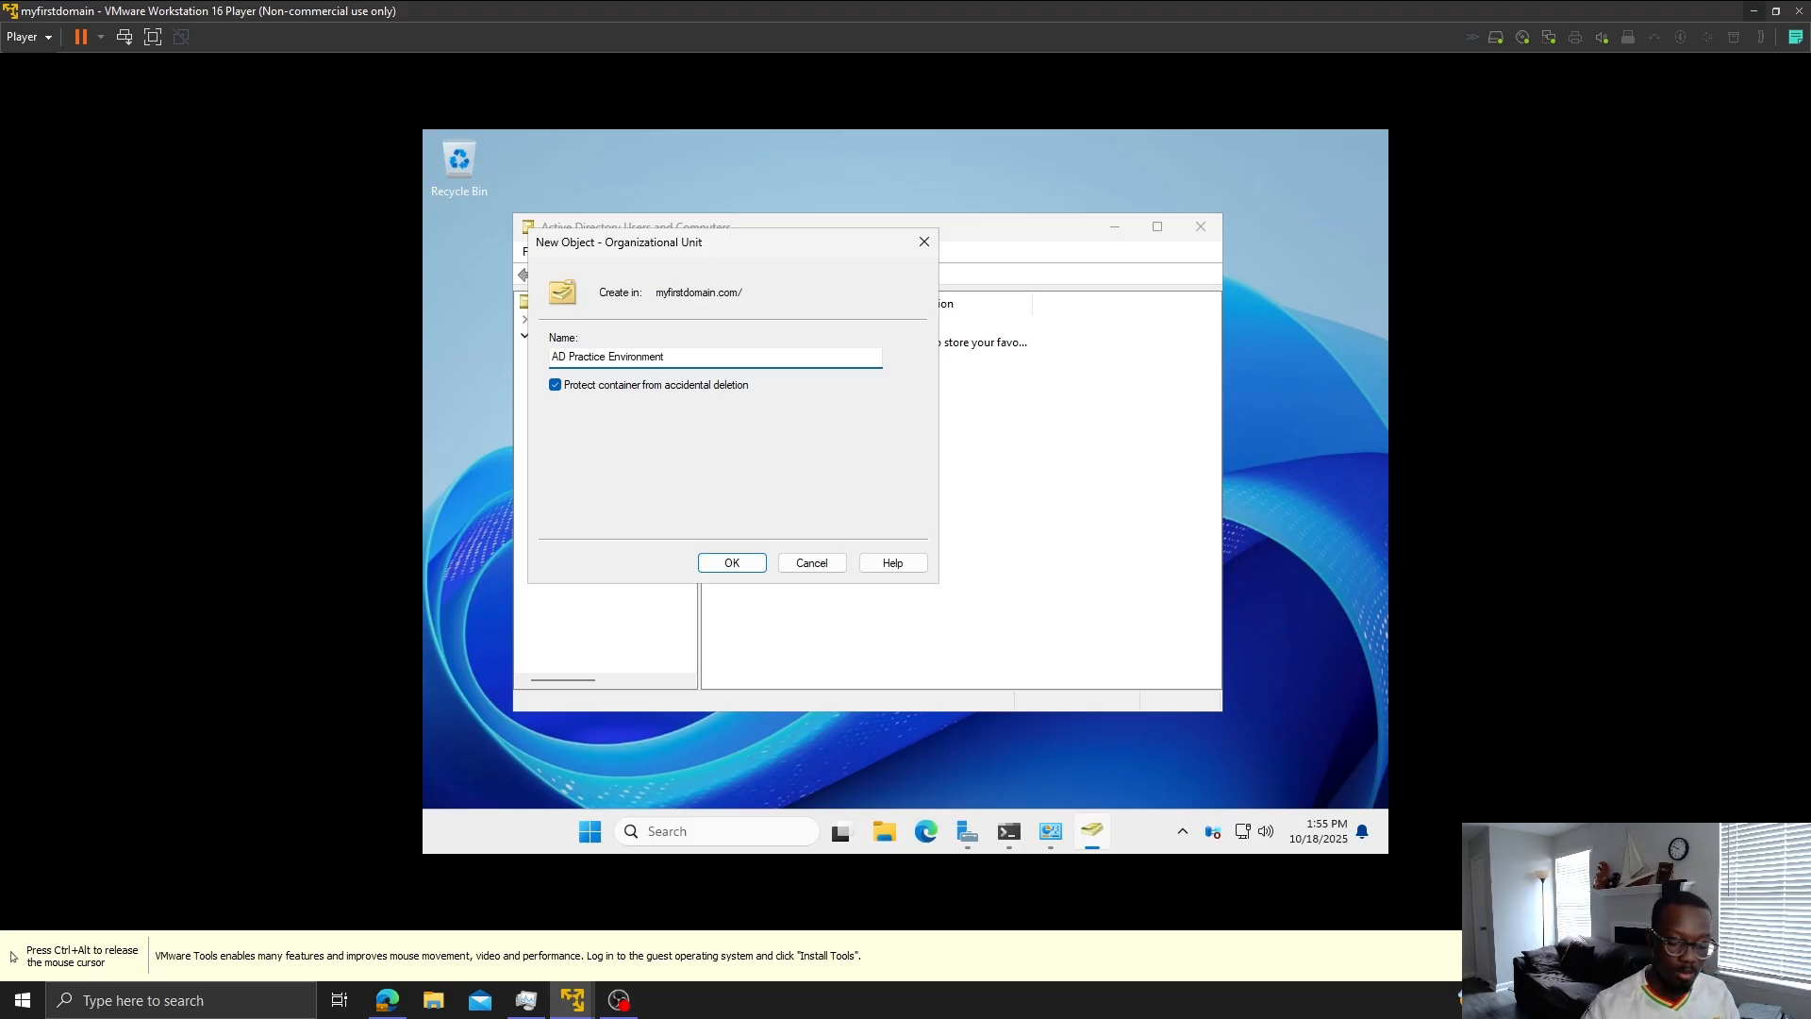
key(Return)
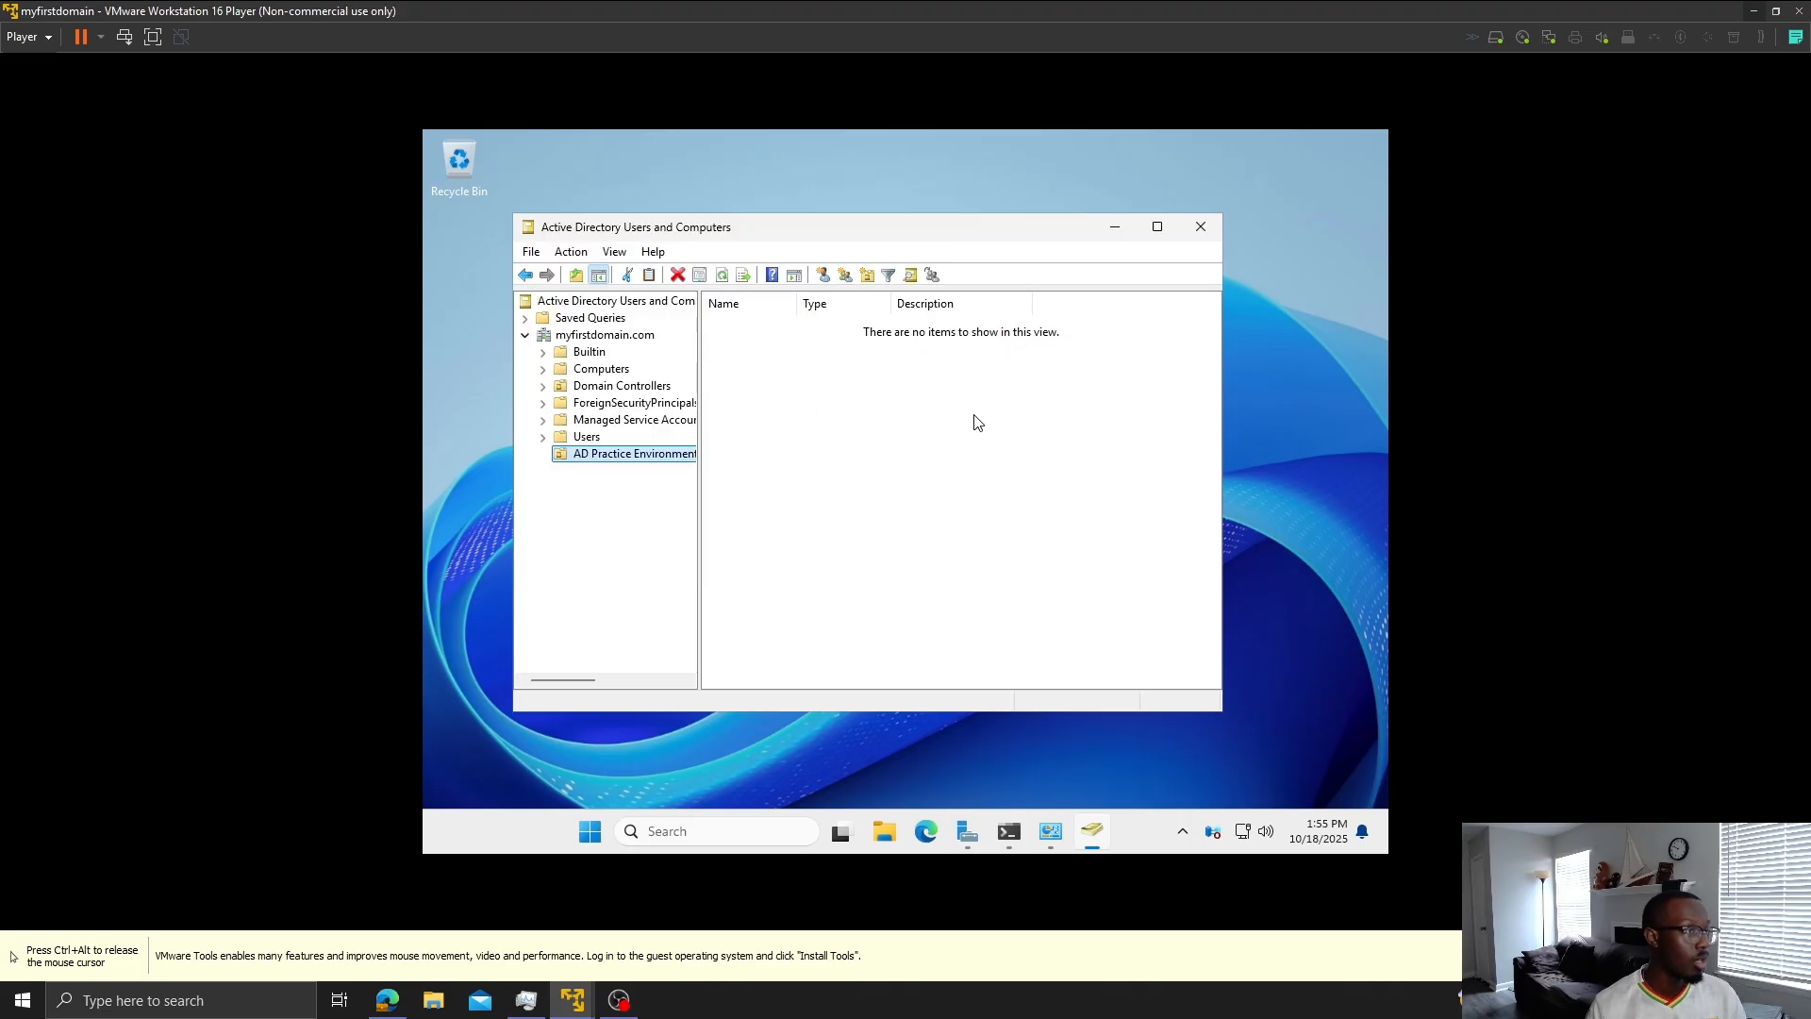
- Add a nested organizational unit named 'AD Users' inside AD Practice Environment
right_click(631, 457)
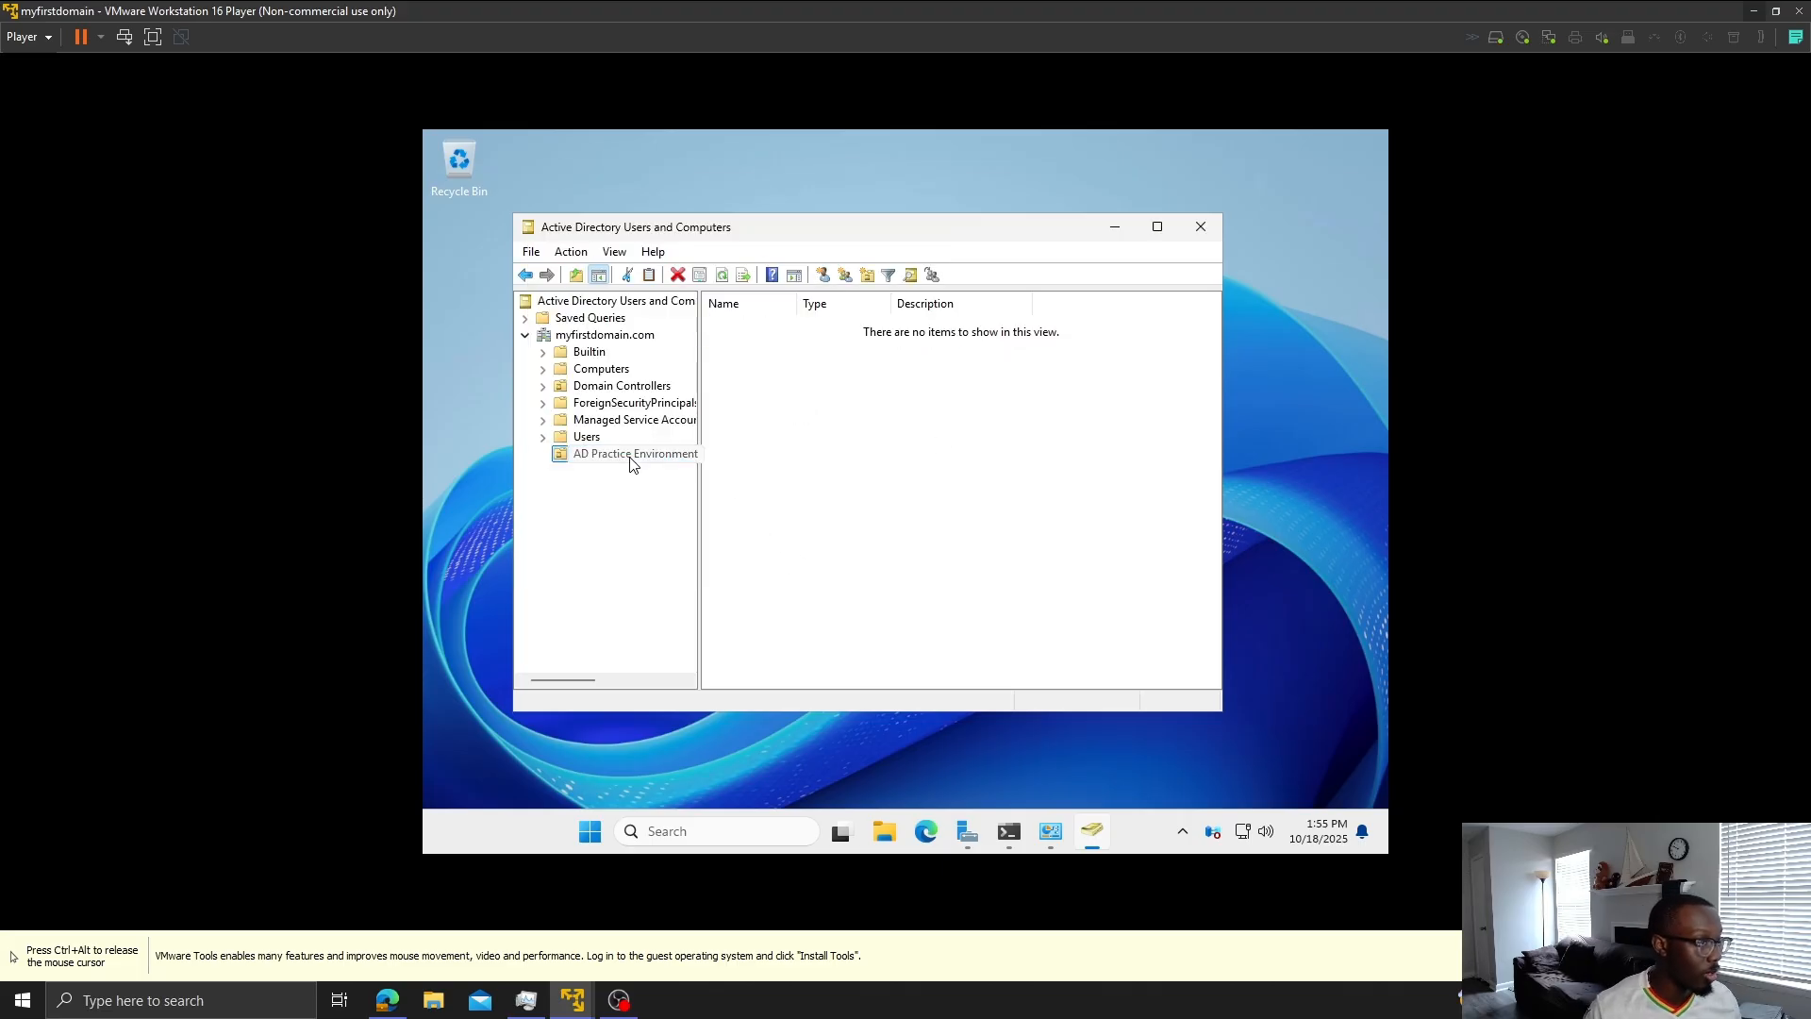
mouse_move(732, 540)
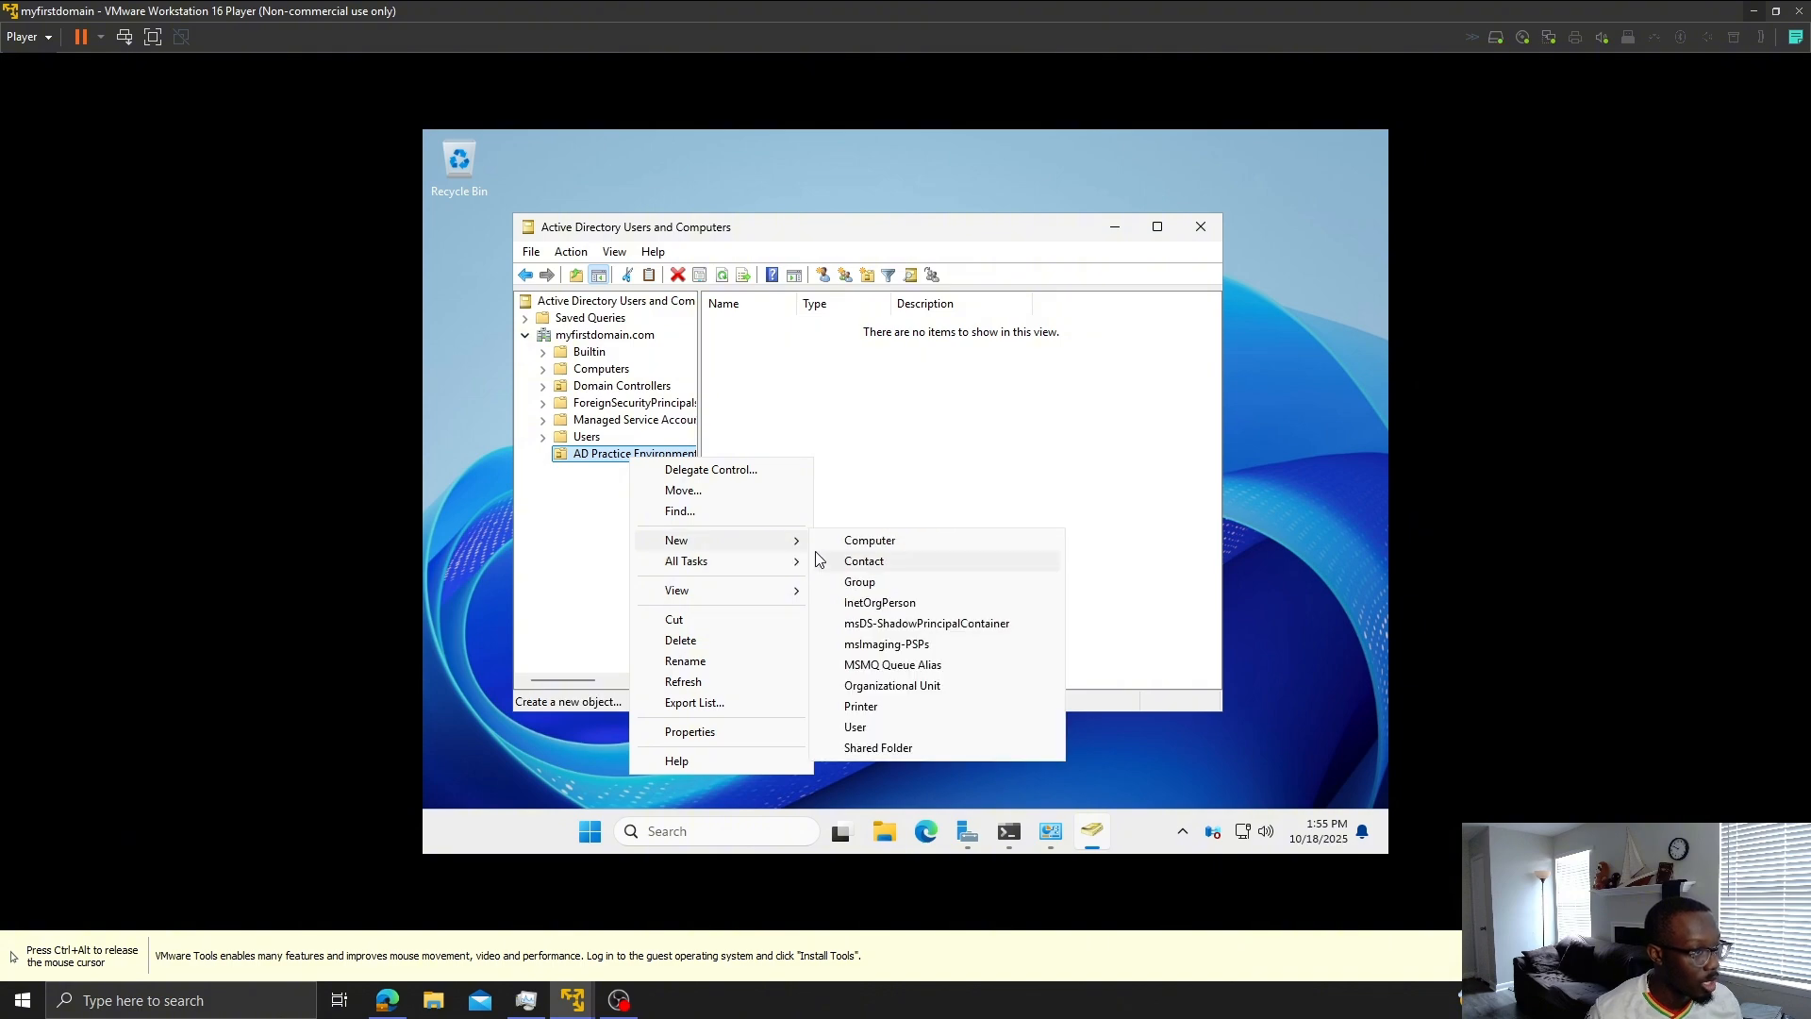
click(911, 686)
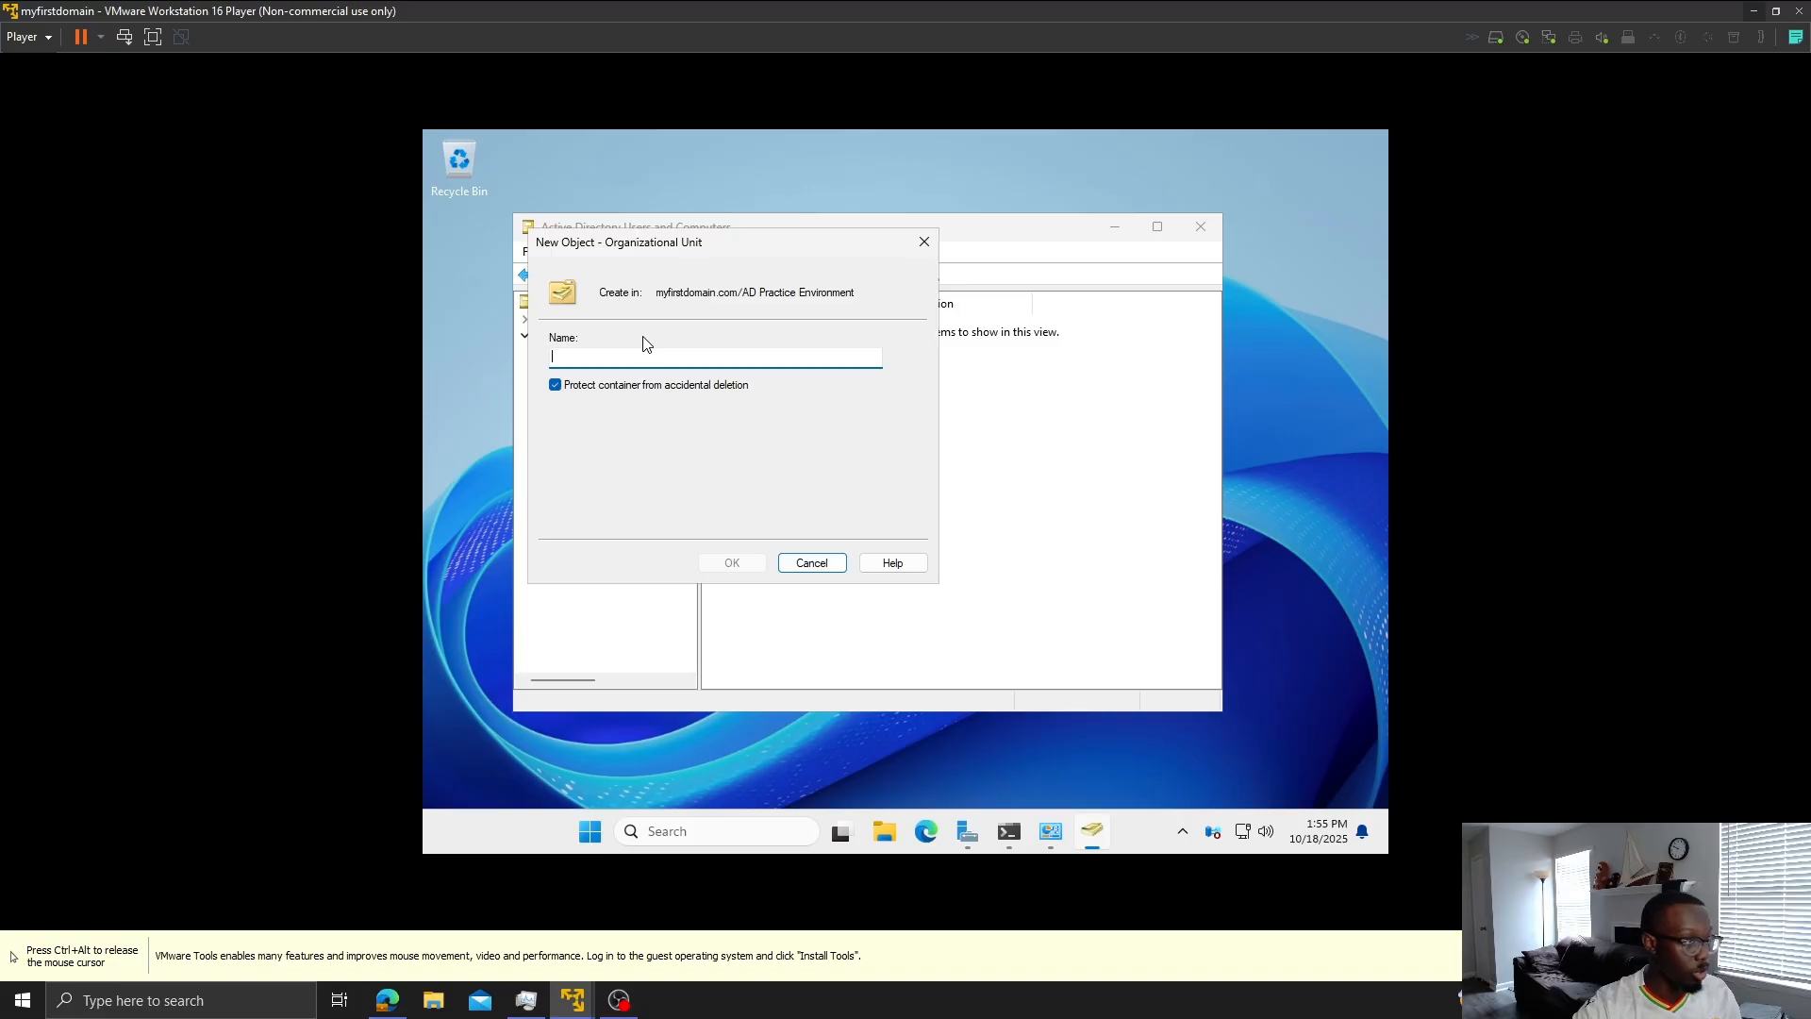
text(U)
key(BackSpace)
text(a)
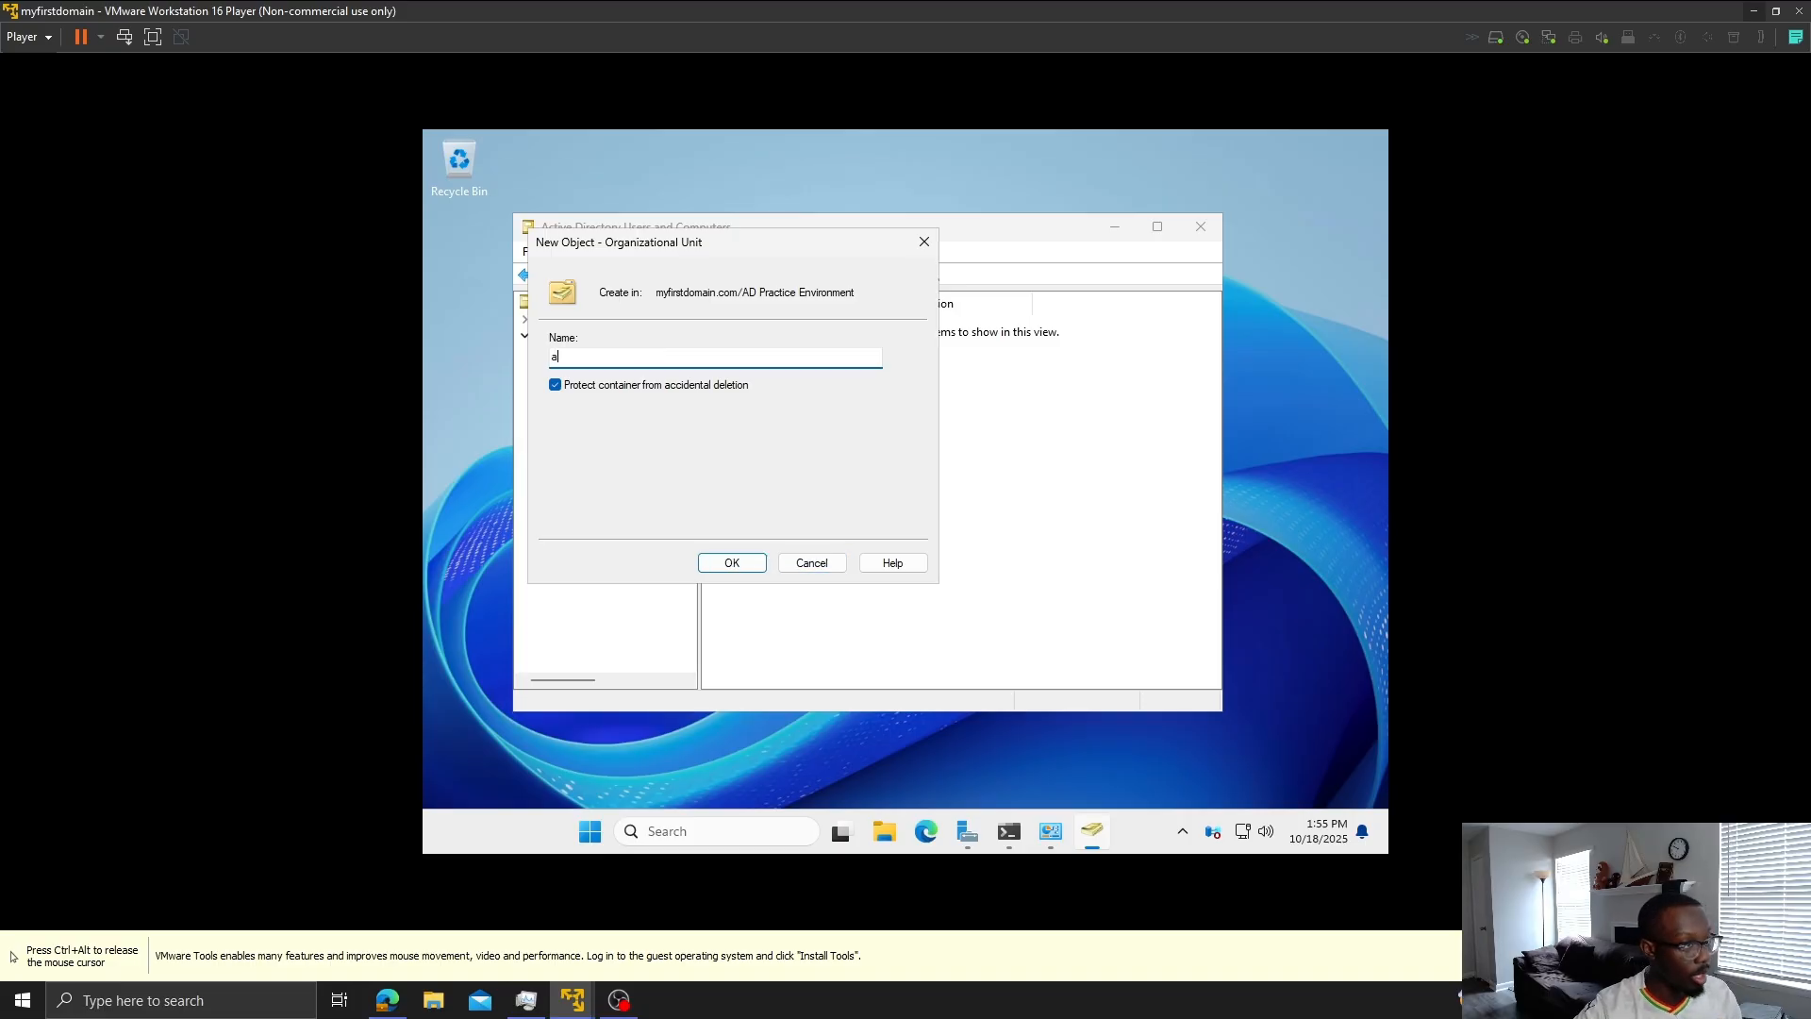
text(d)
key(BackSpace)
key(BackSpace)
text(A)
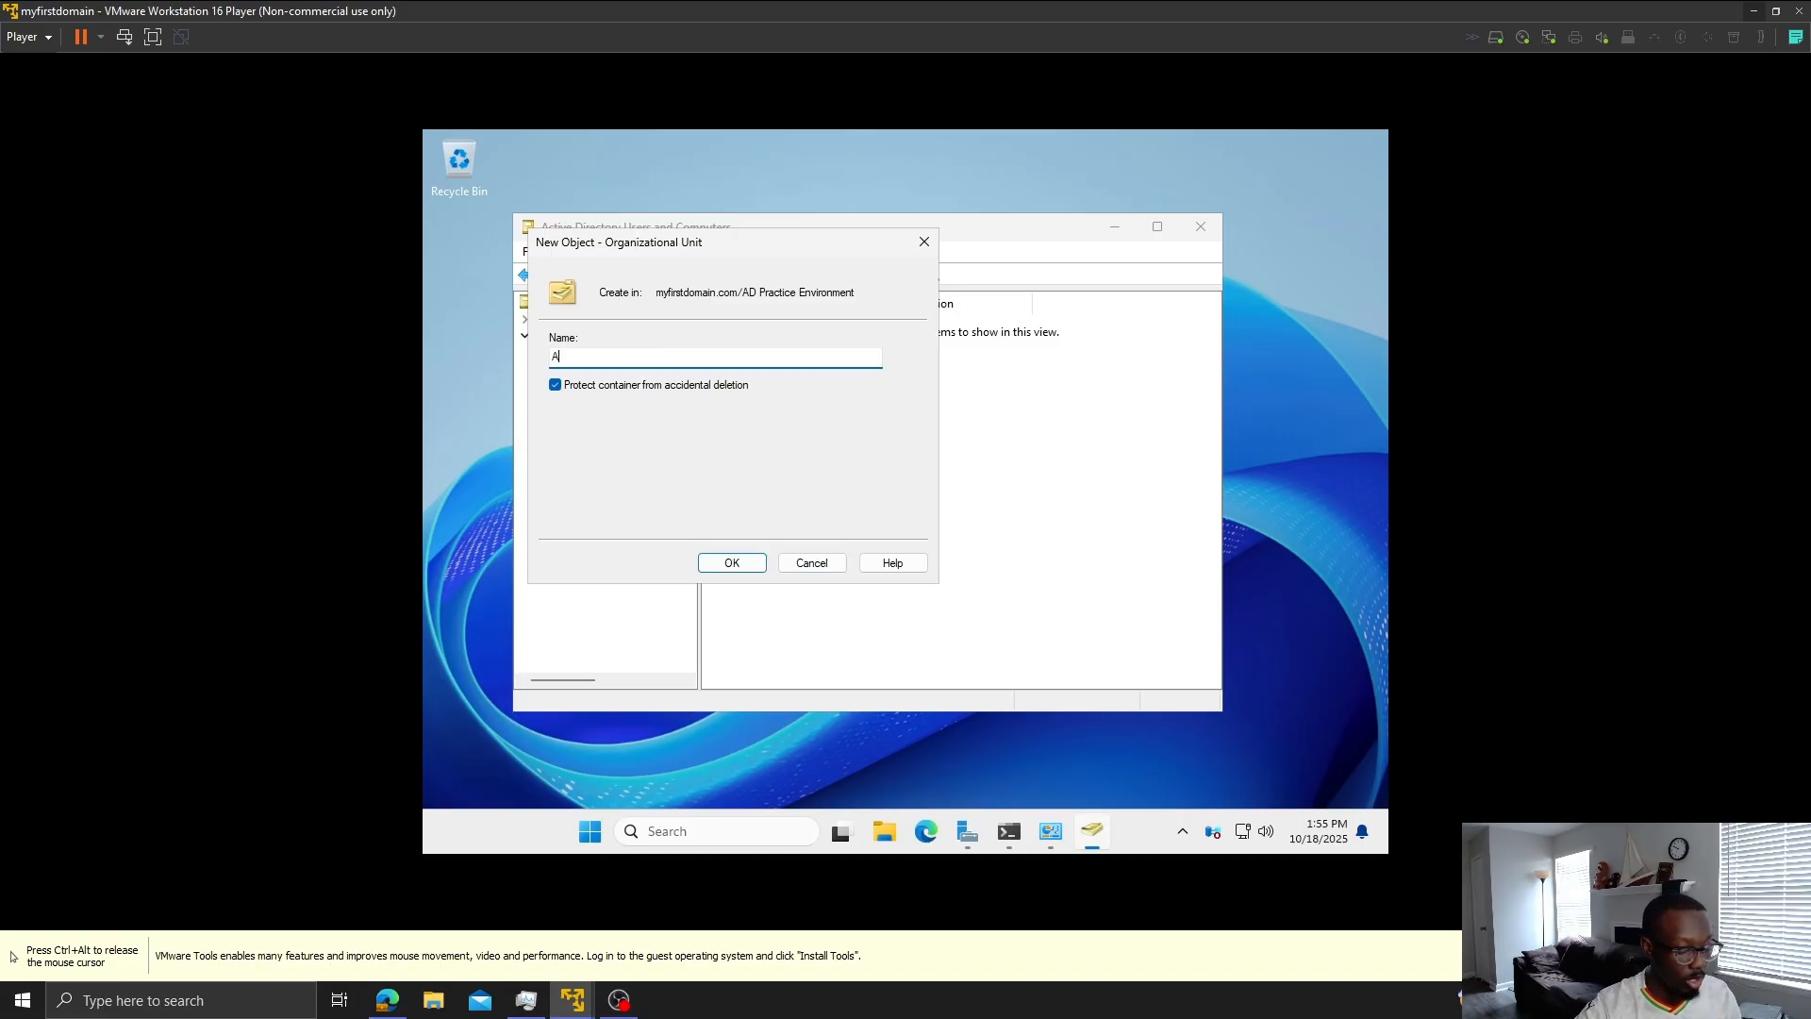
text(D Users)
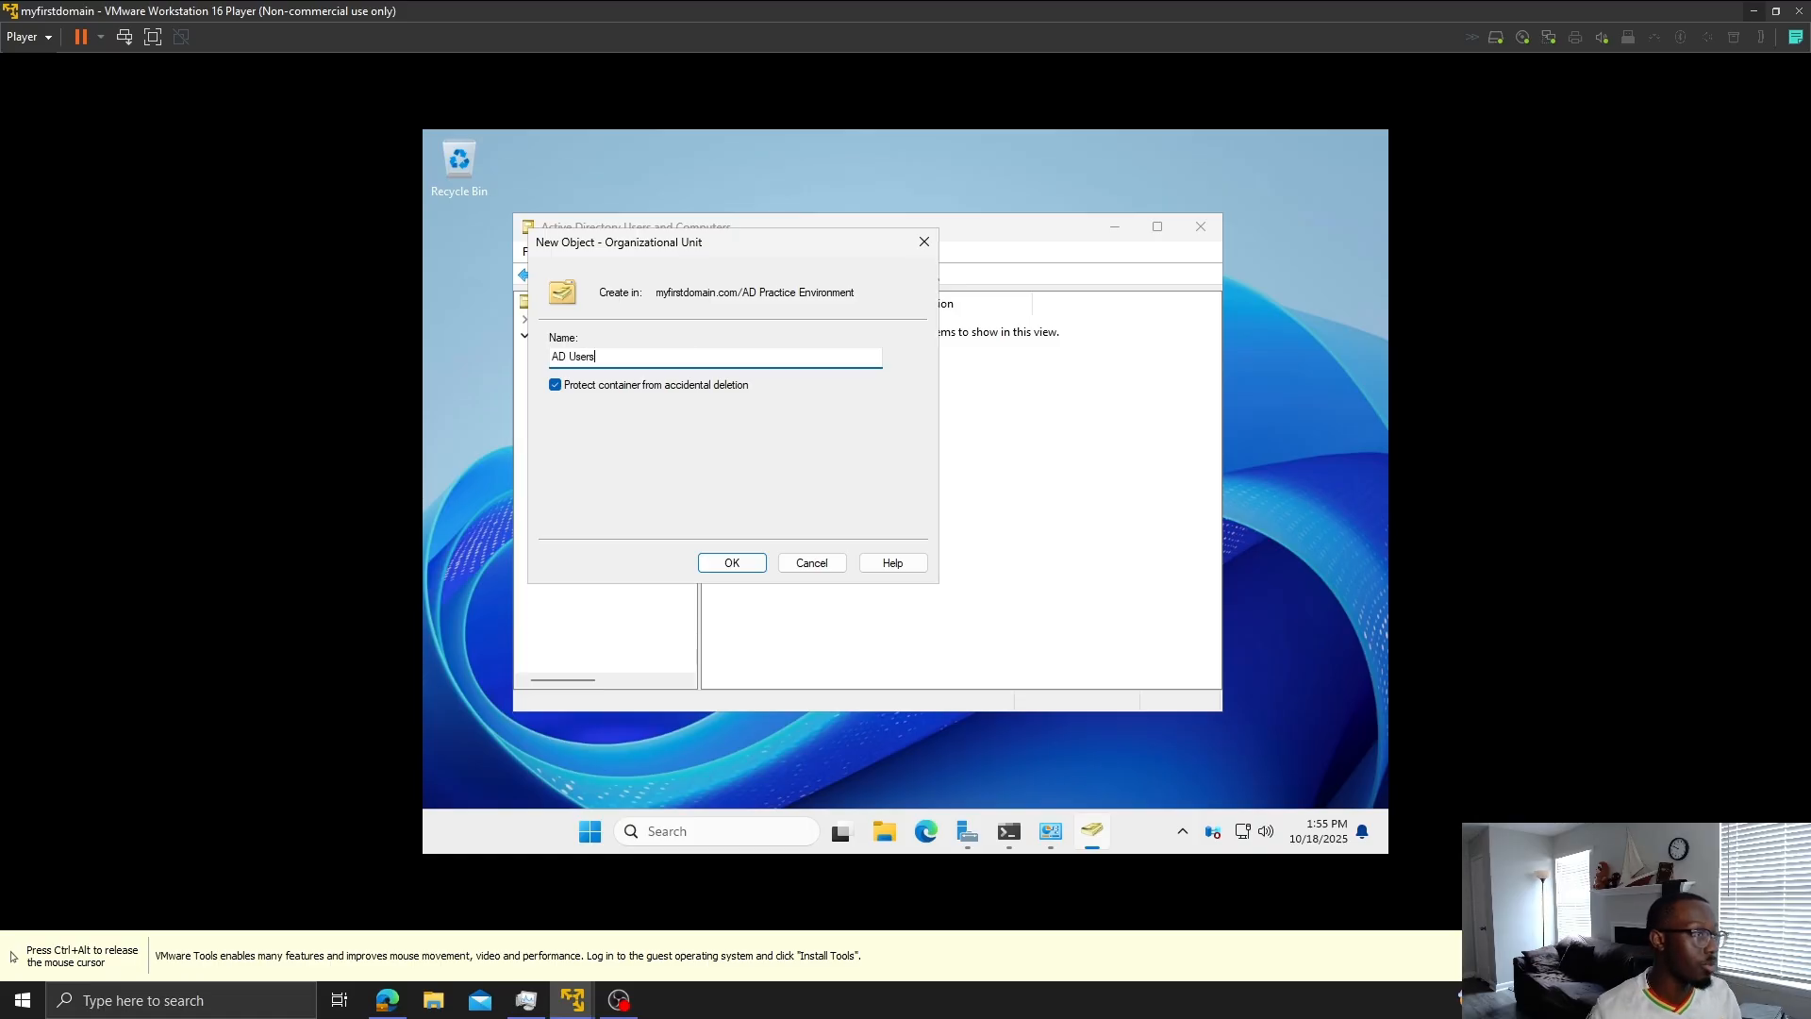
click(737, 566)
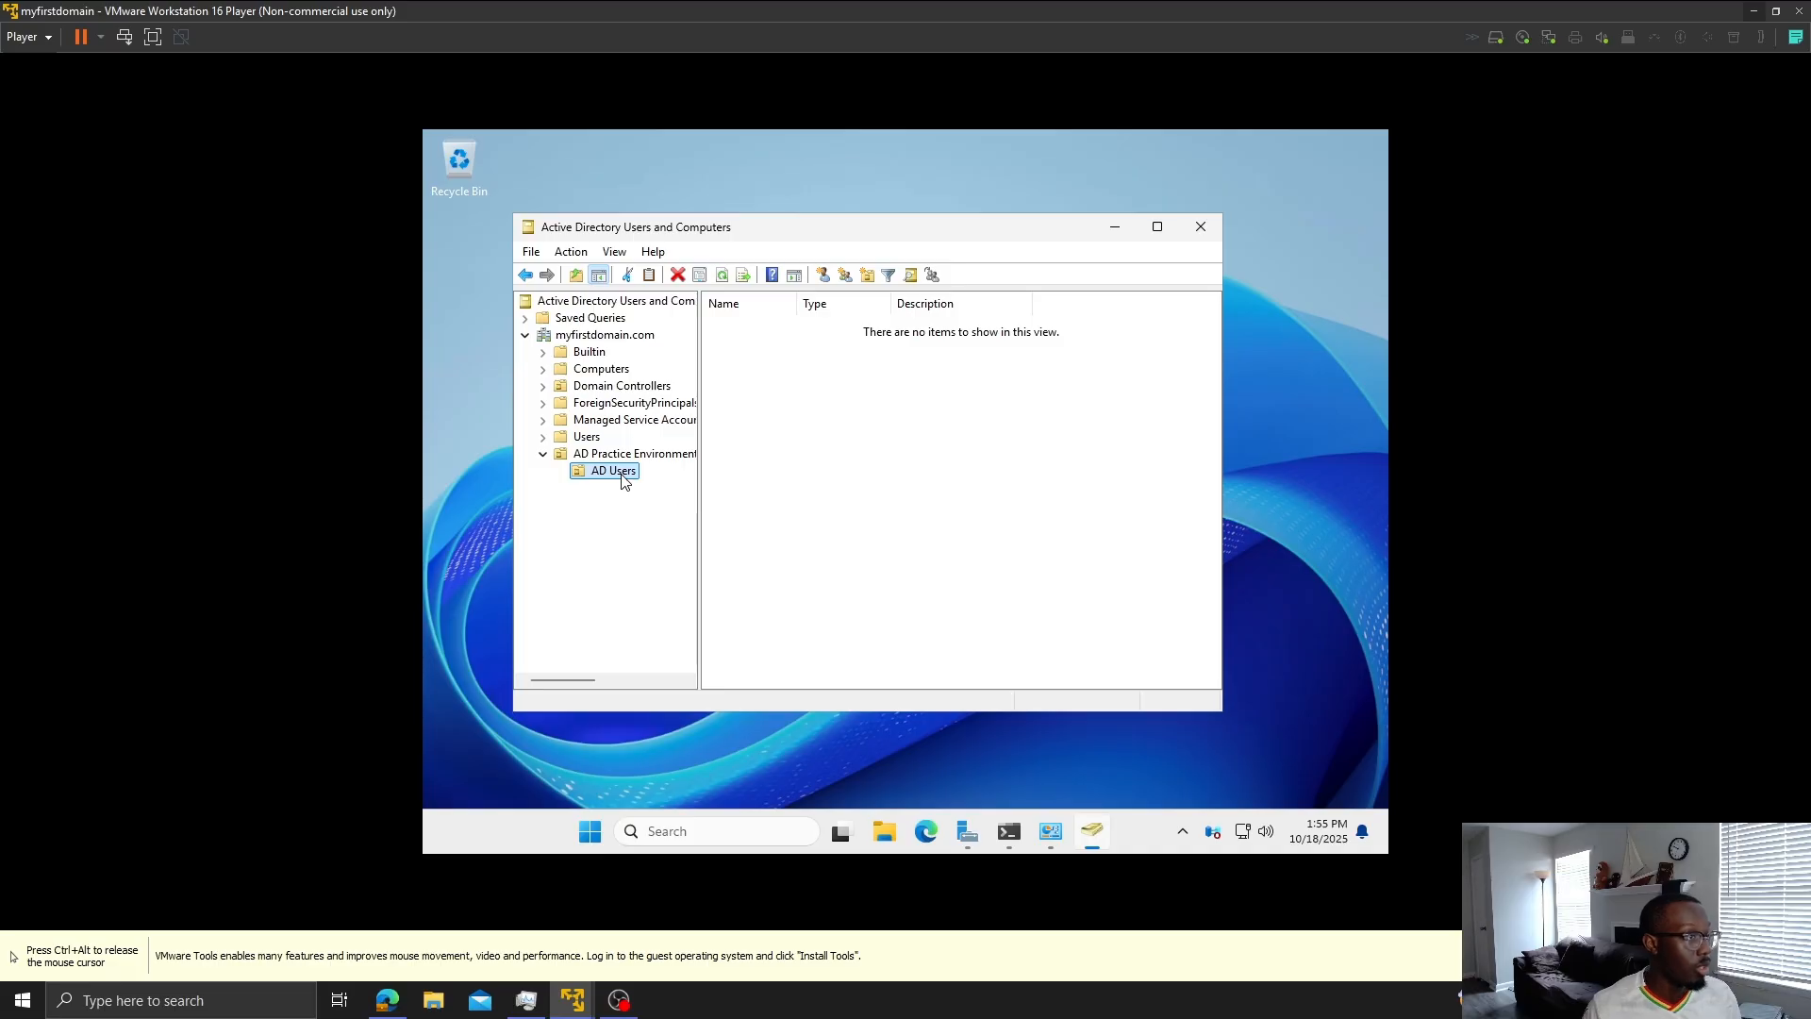
click(820, 274)
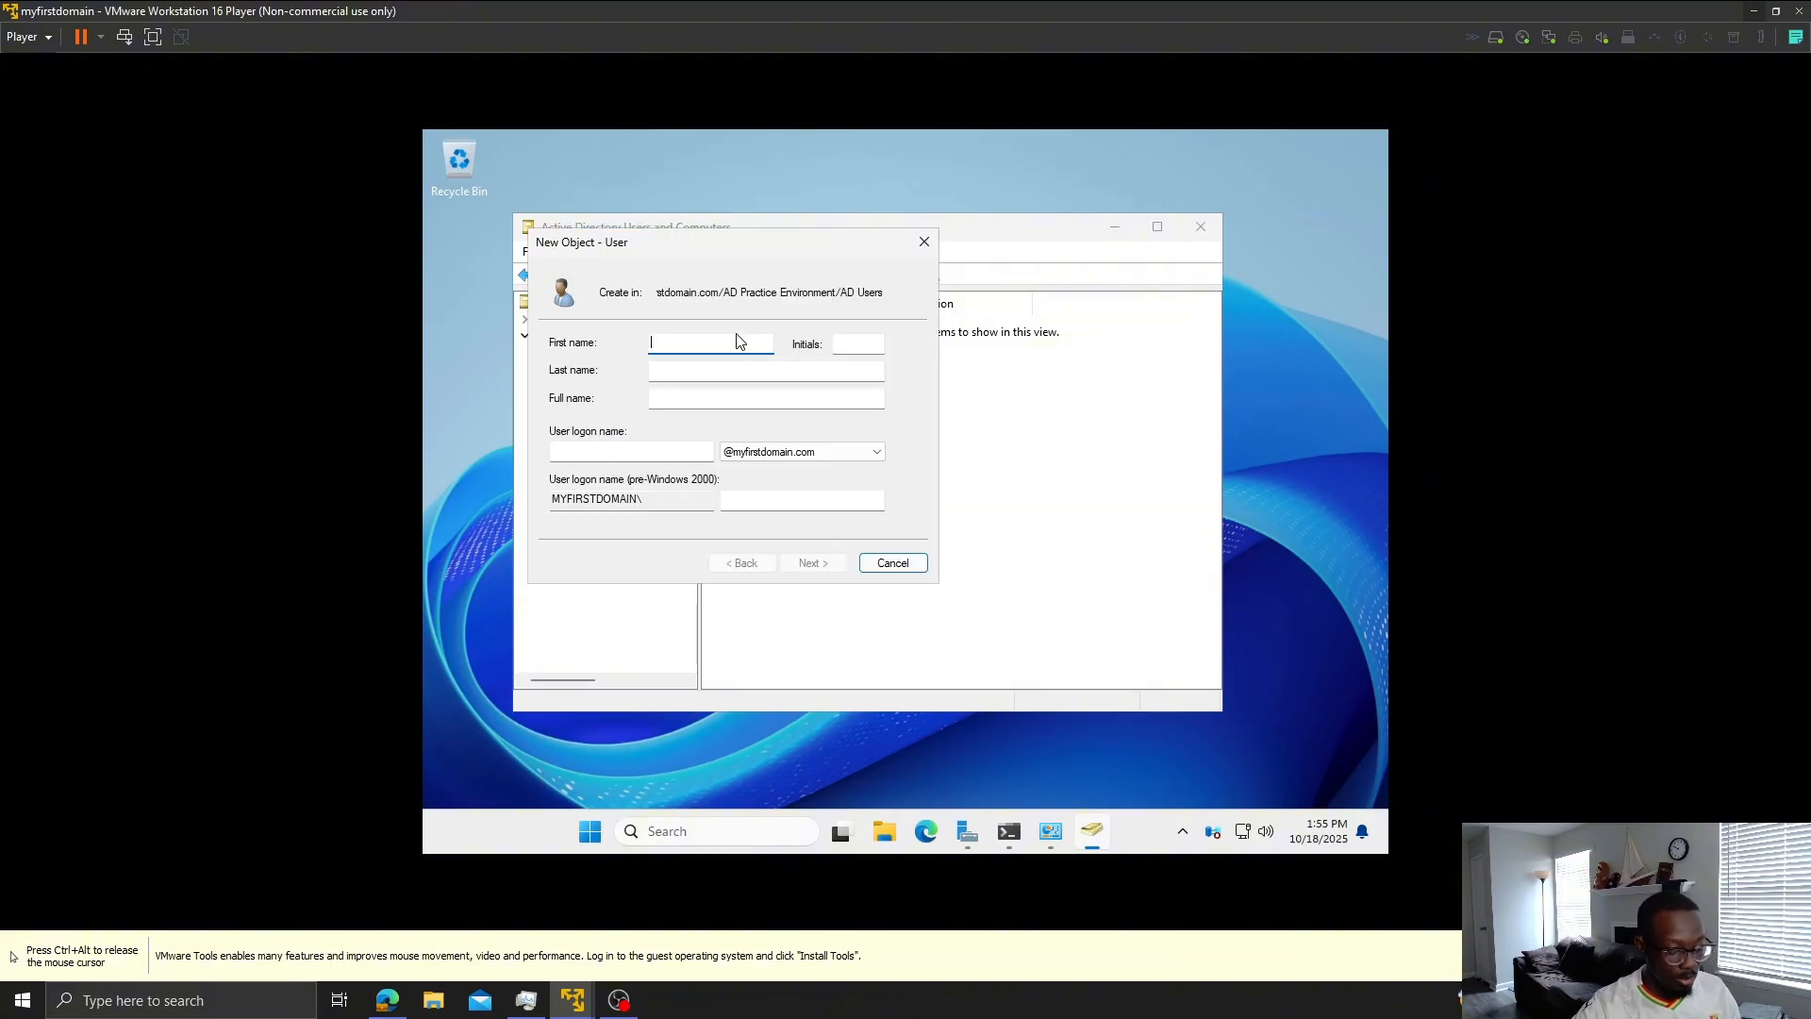
key(Tab)
key(Tab)
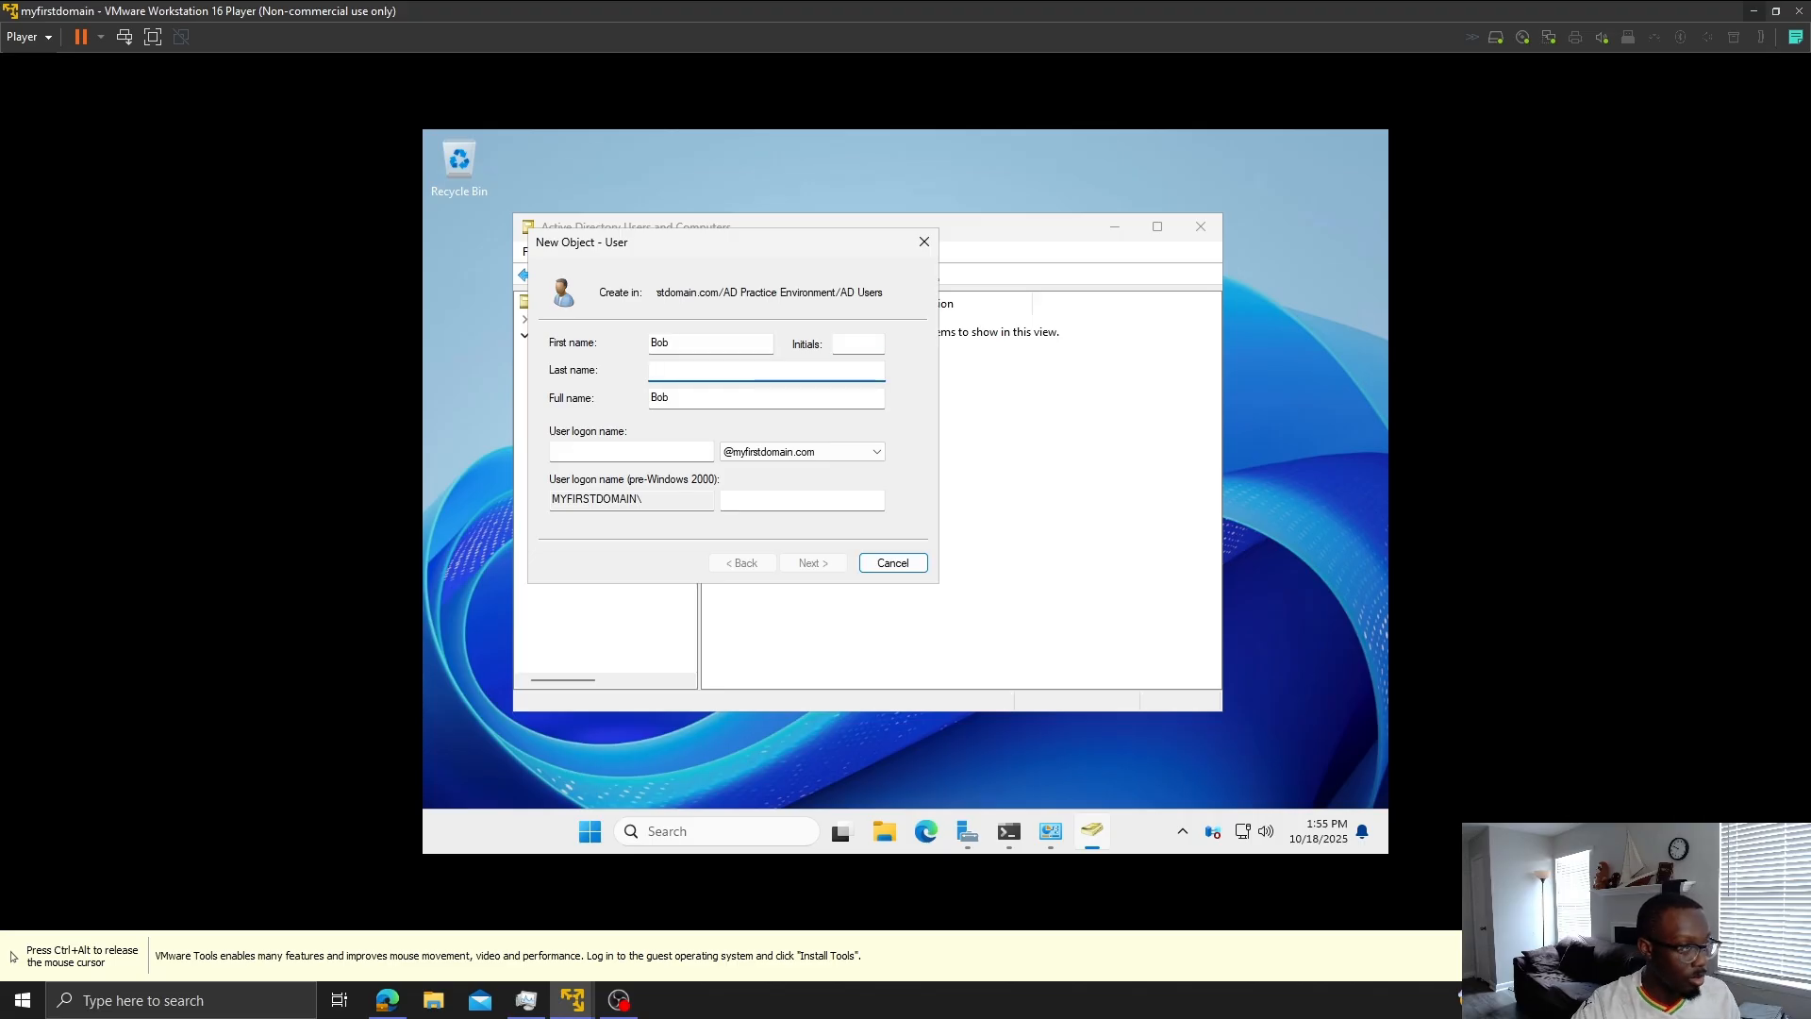
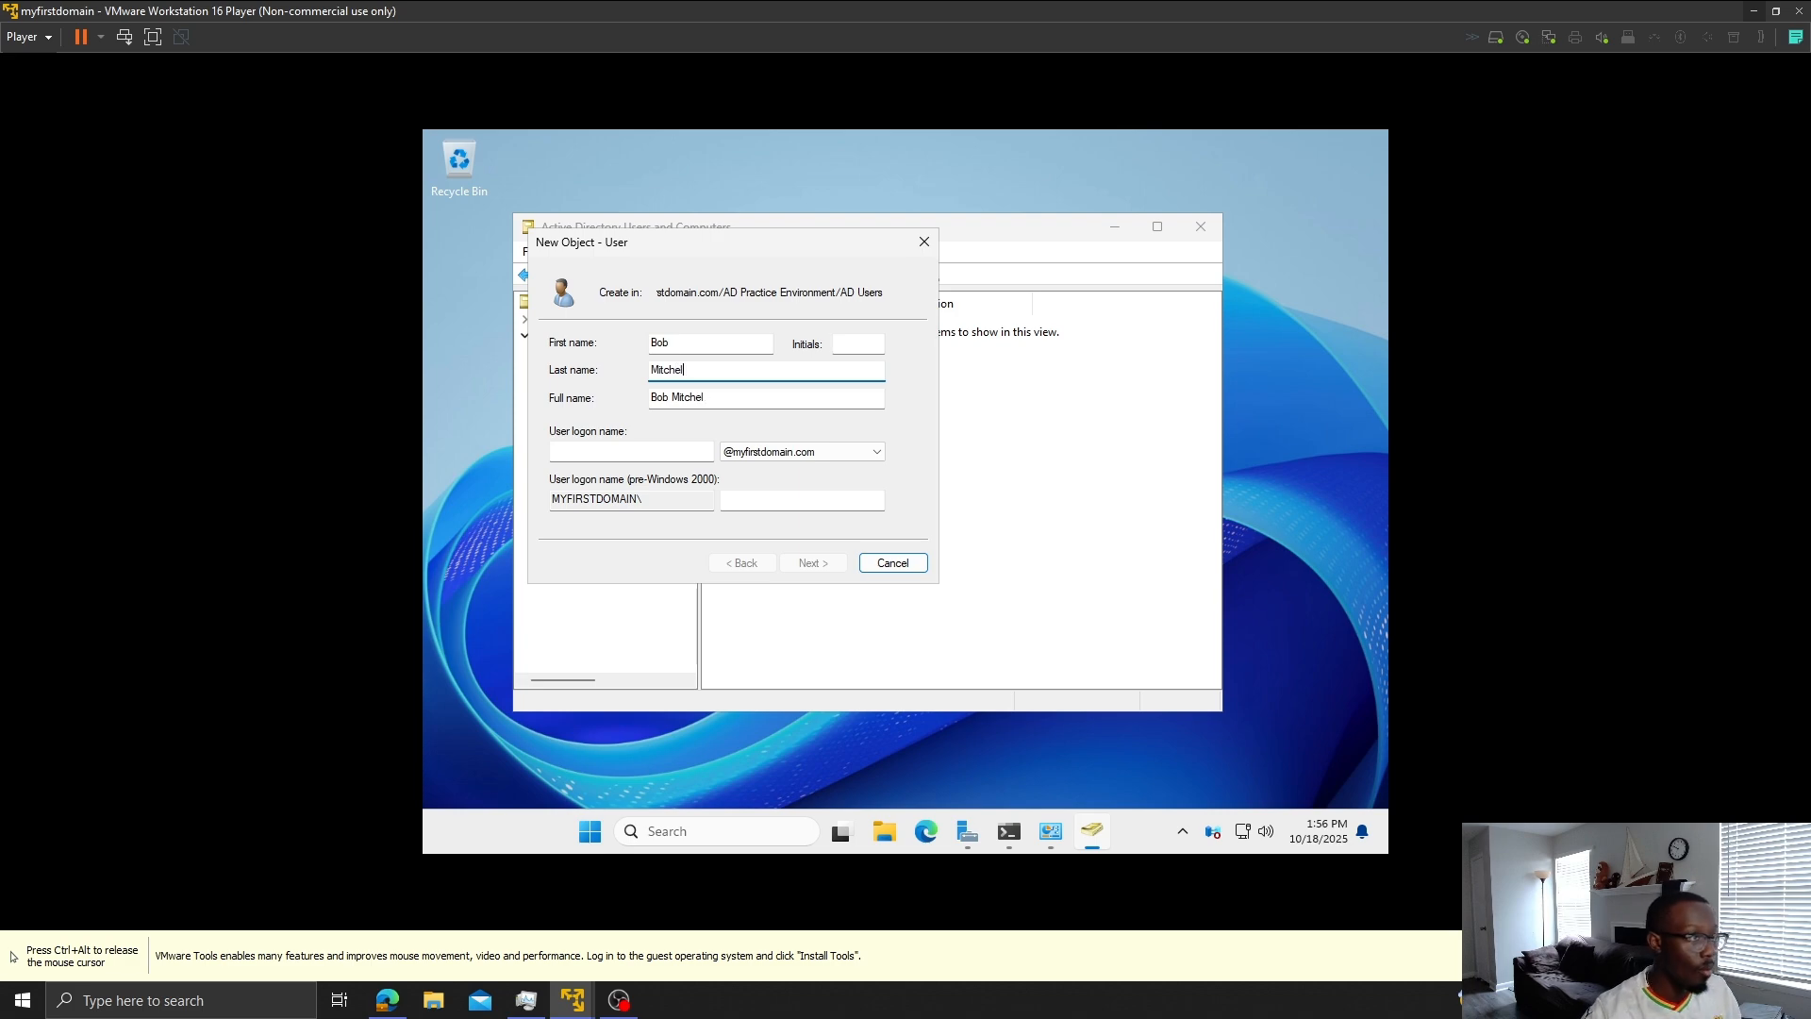
click(653, 449)
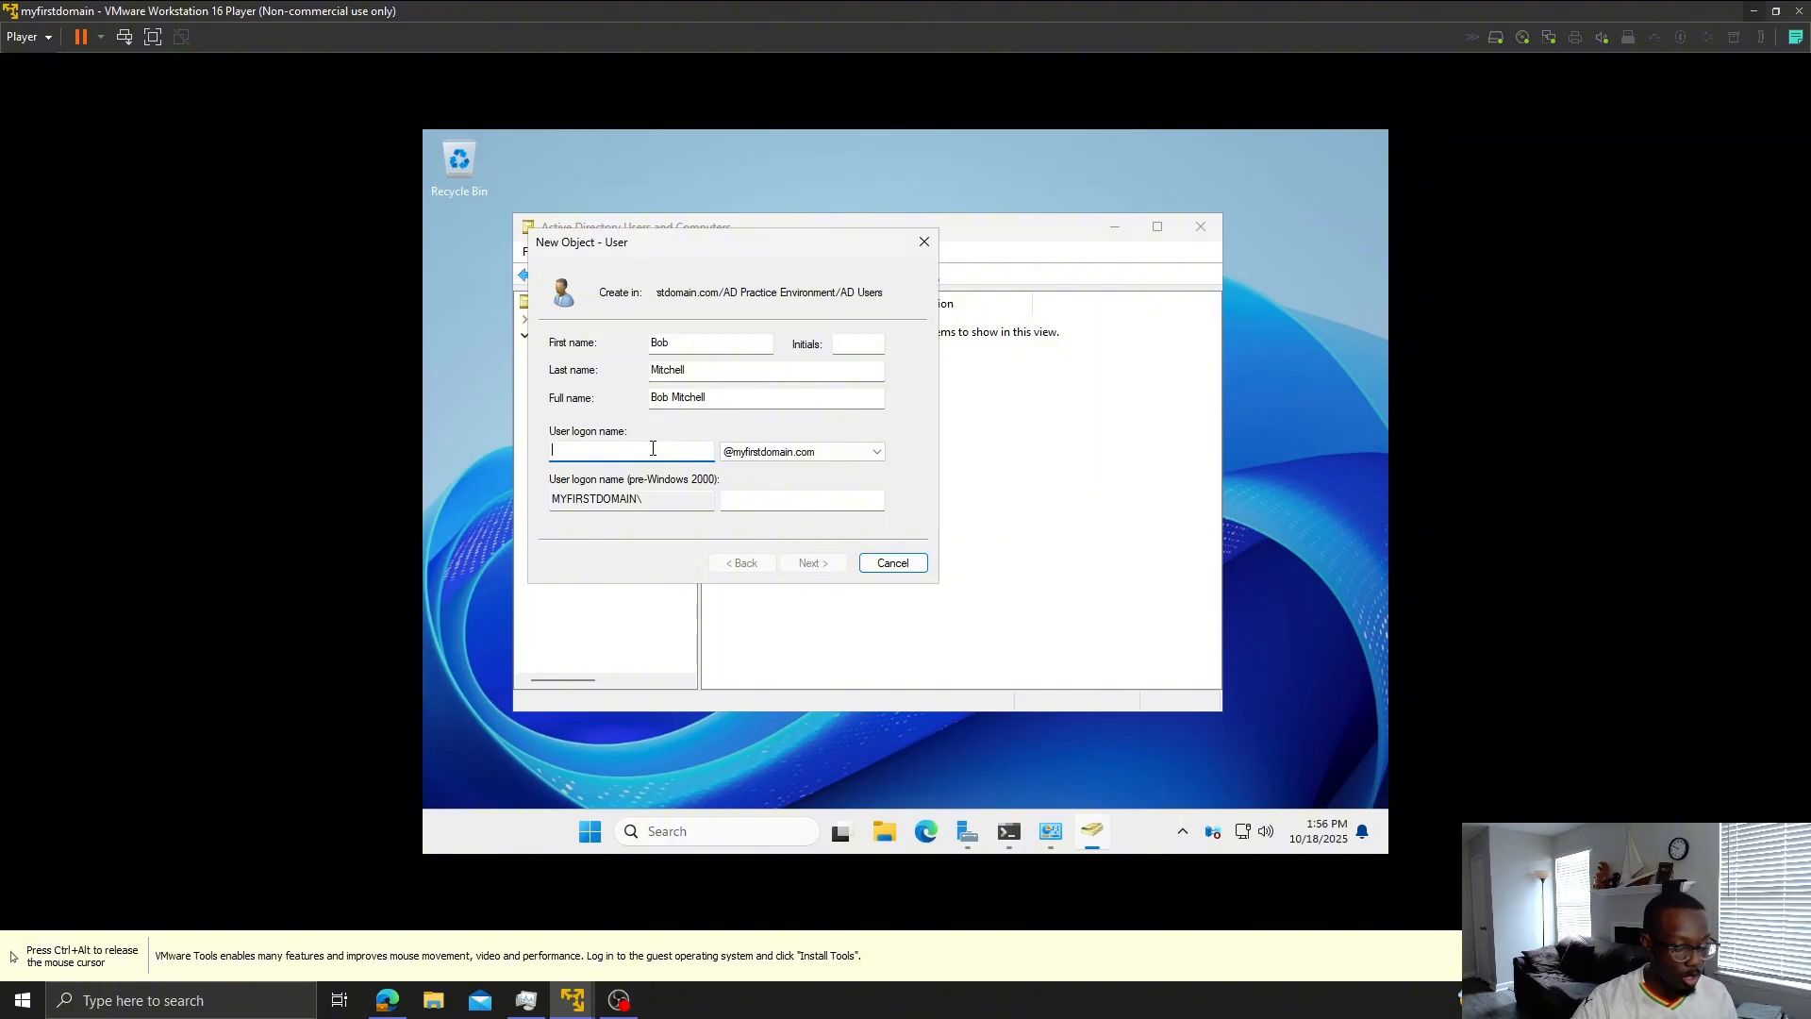
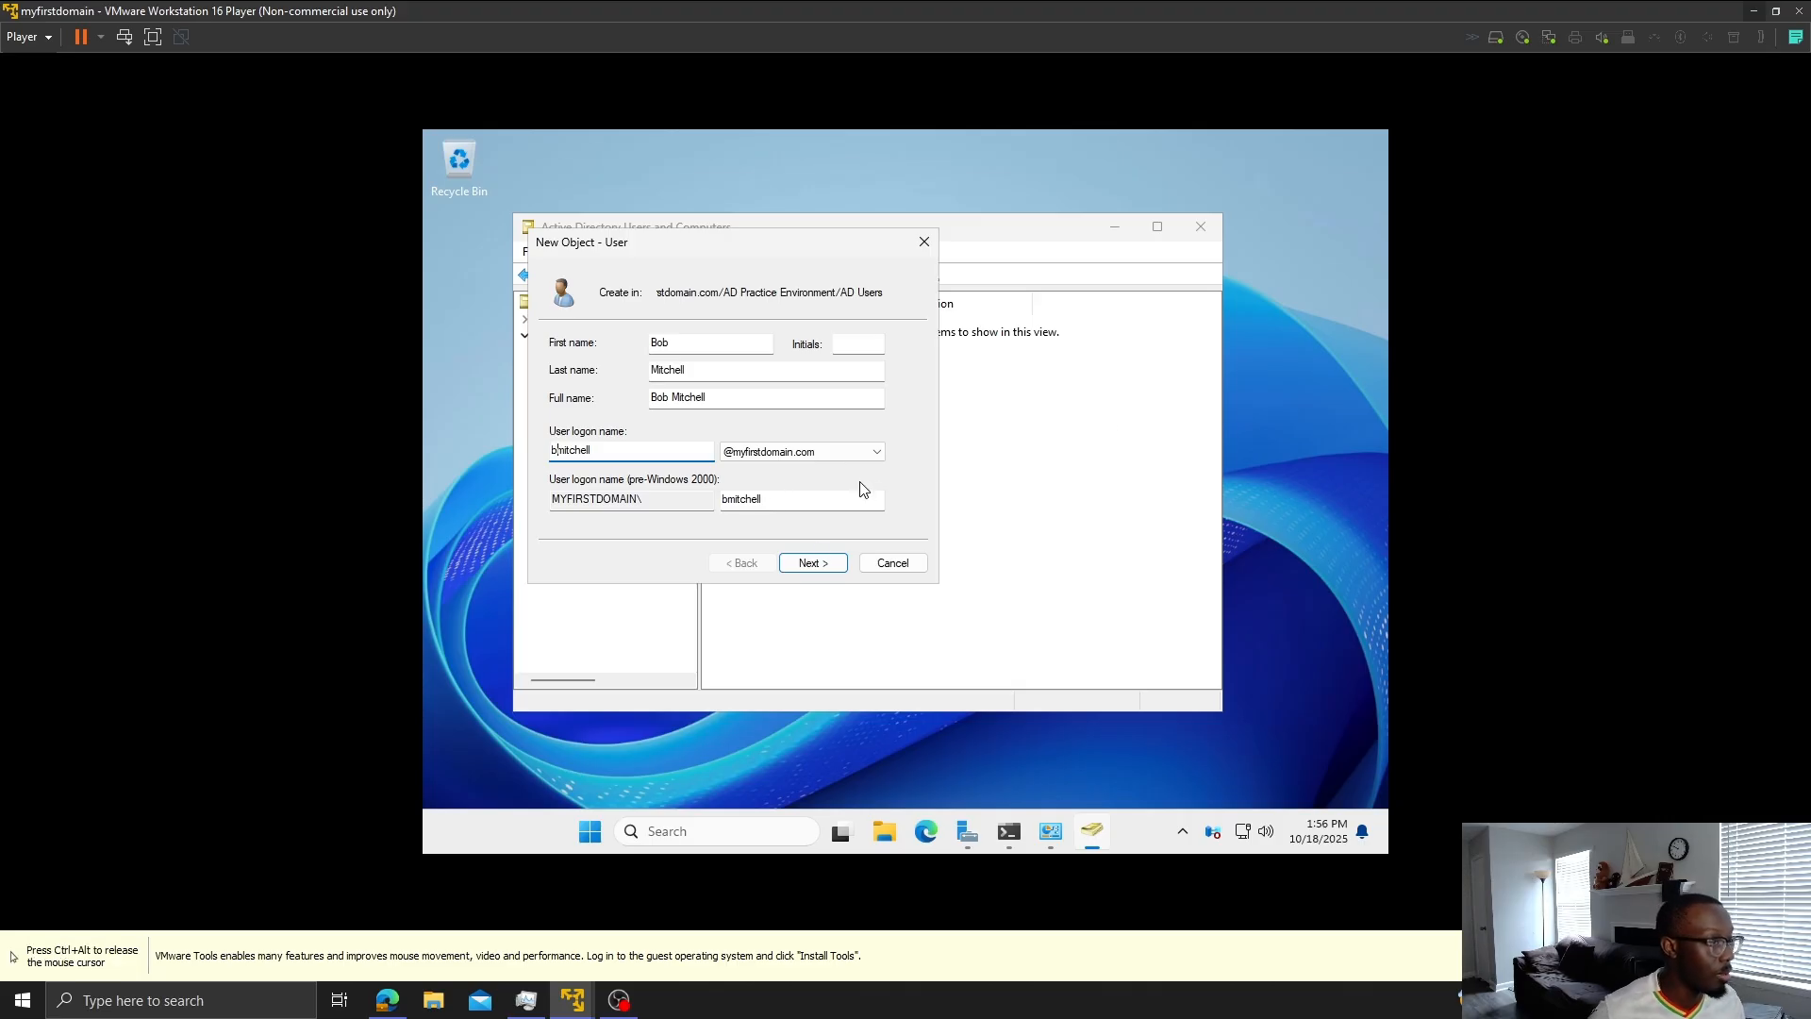
click(823, 563)
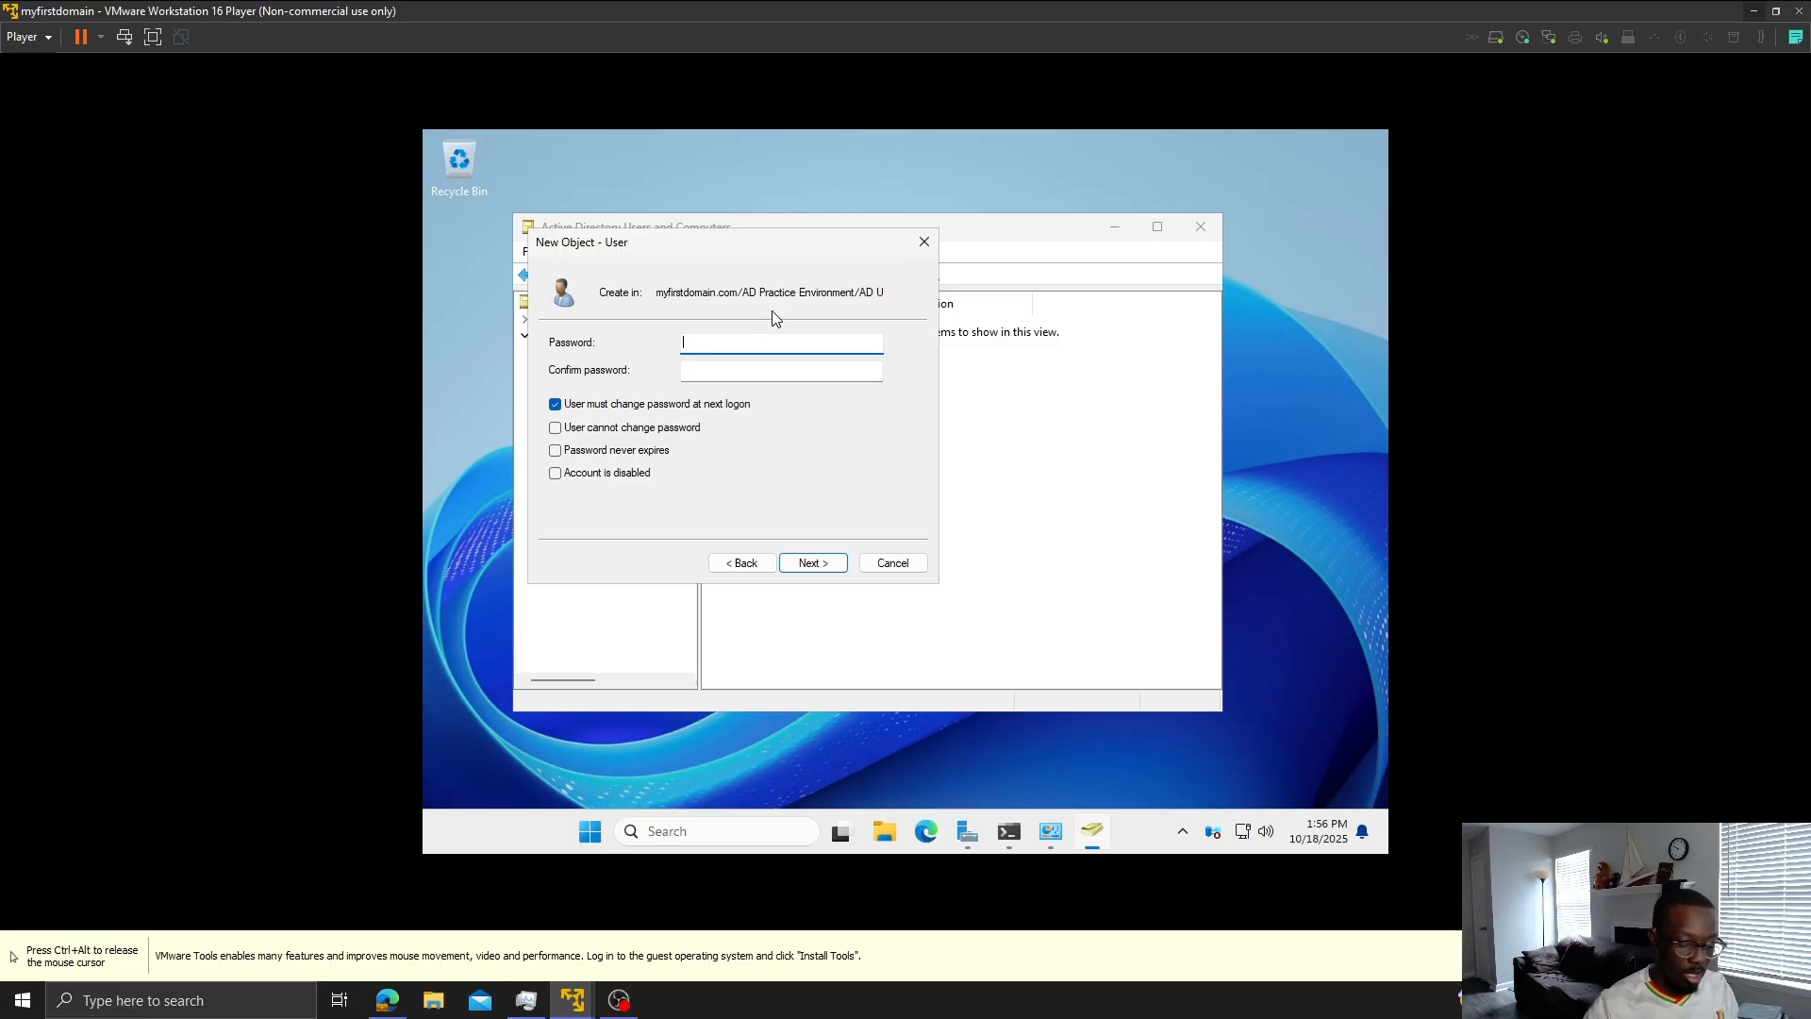
- Enter and confirm an 8-character password, untick change-at-next-logon, and finish the user wizard
text(•••••)
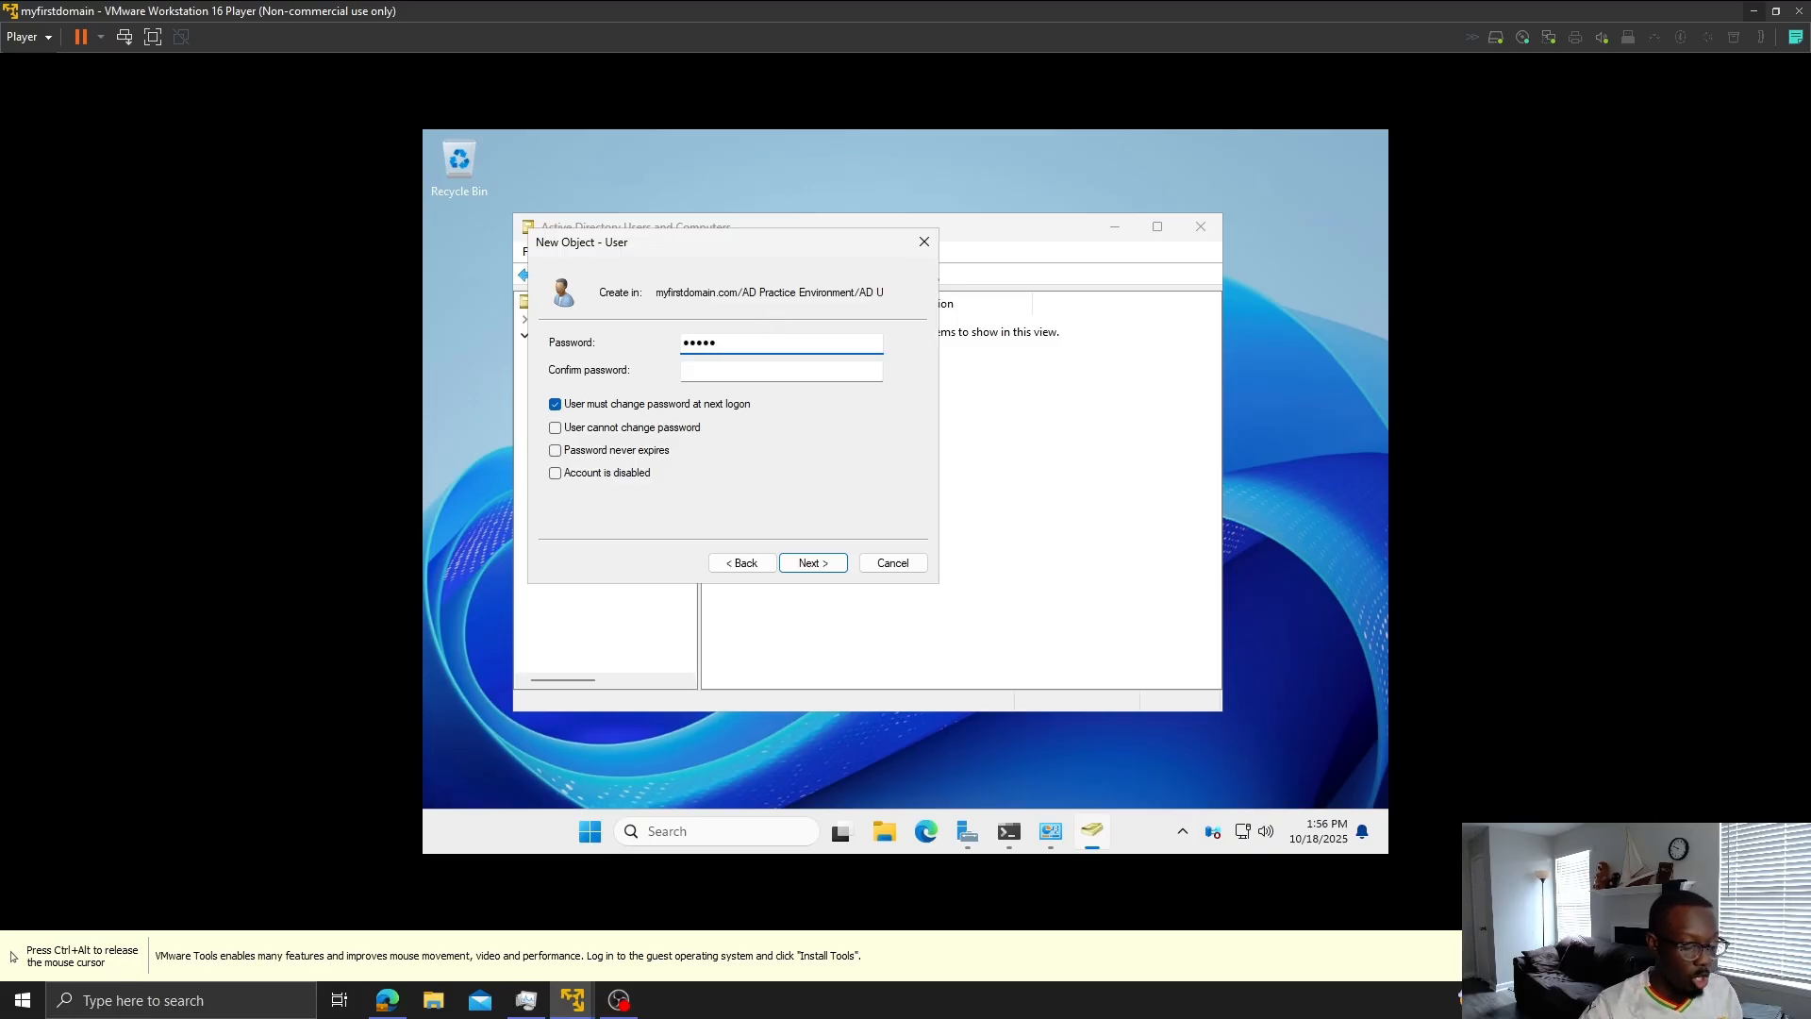
text(•••)
key(Tab)
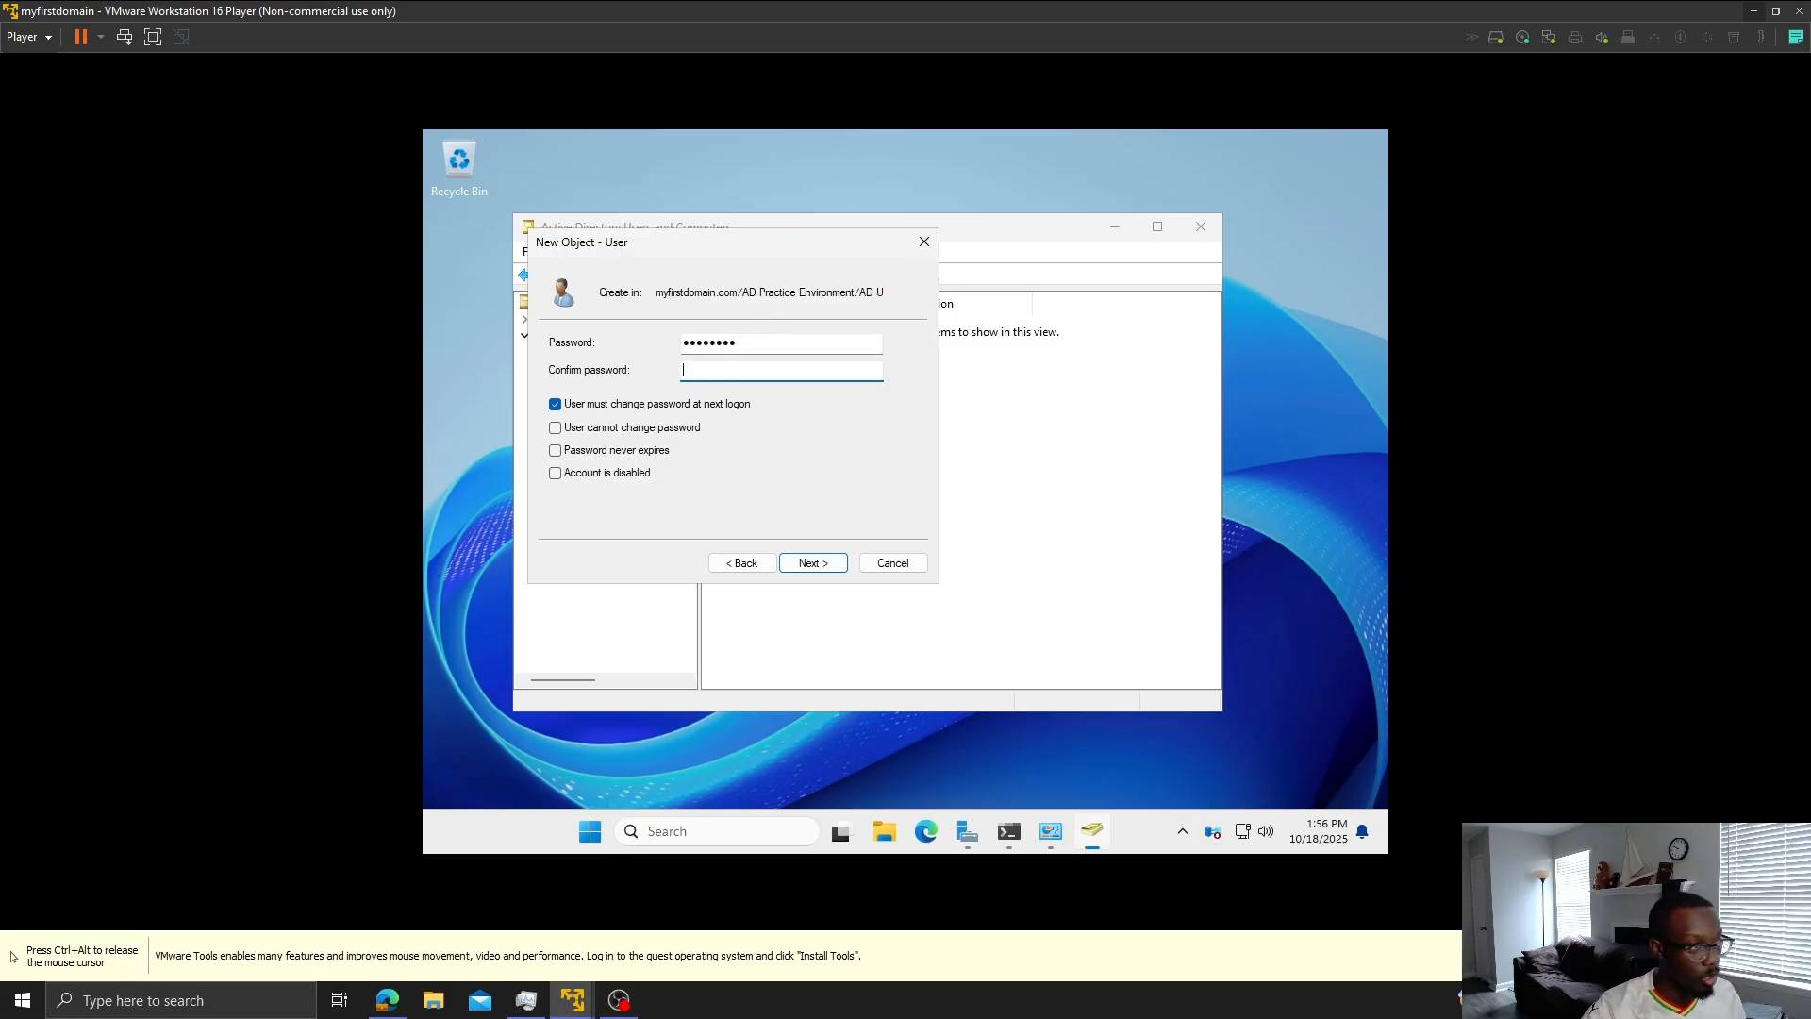
text(•••••)
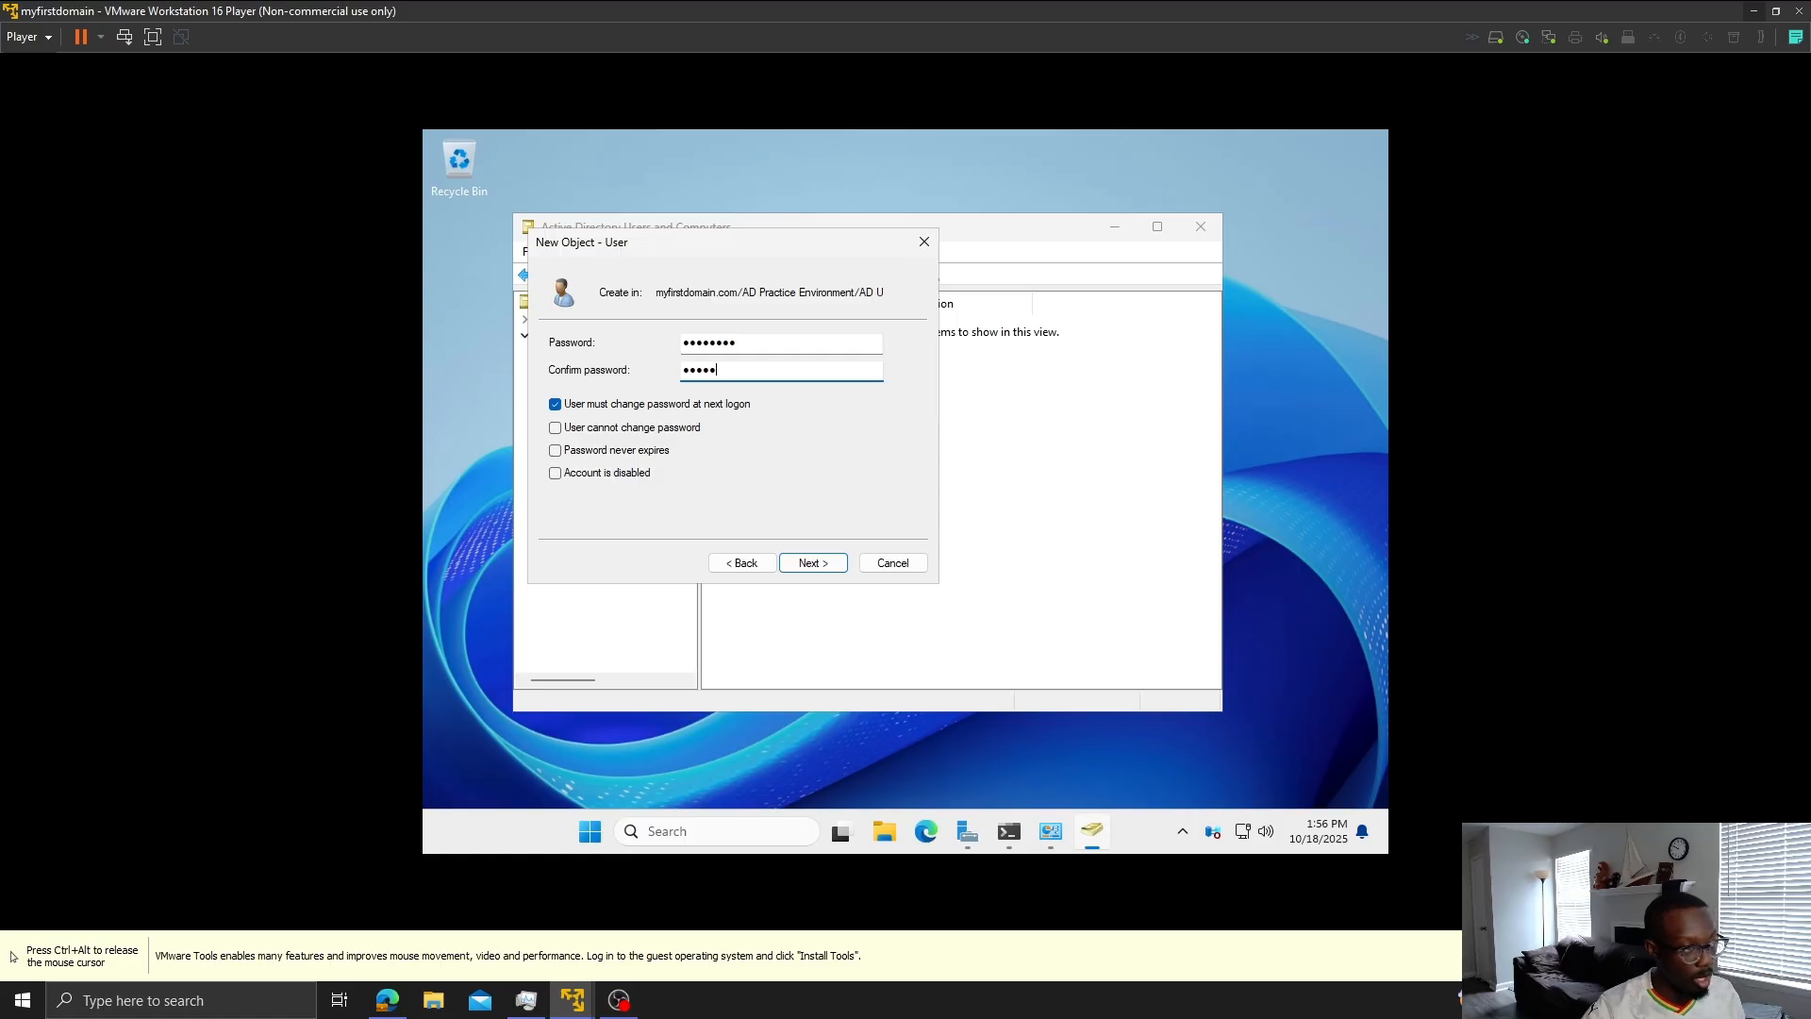
text(•••)
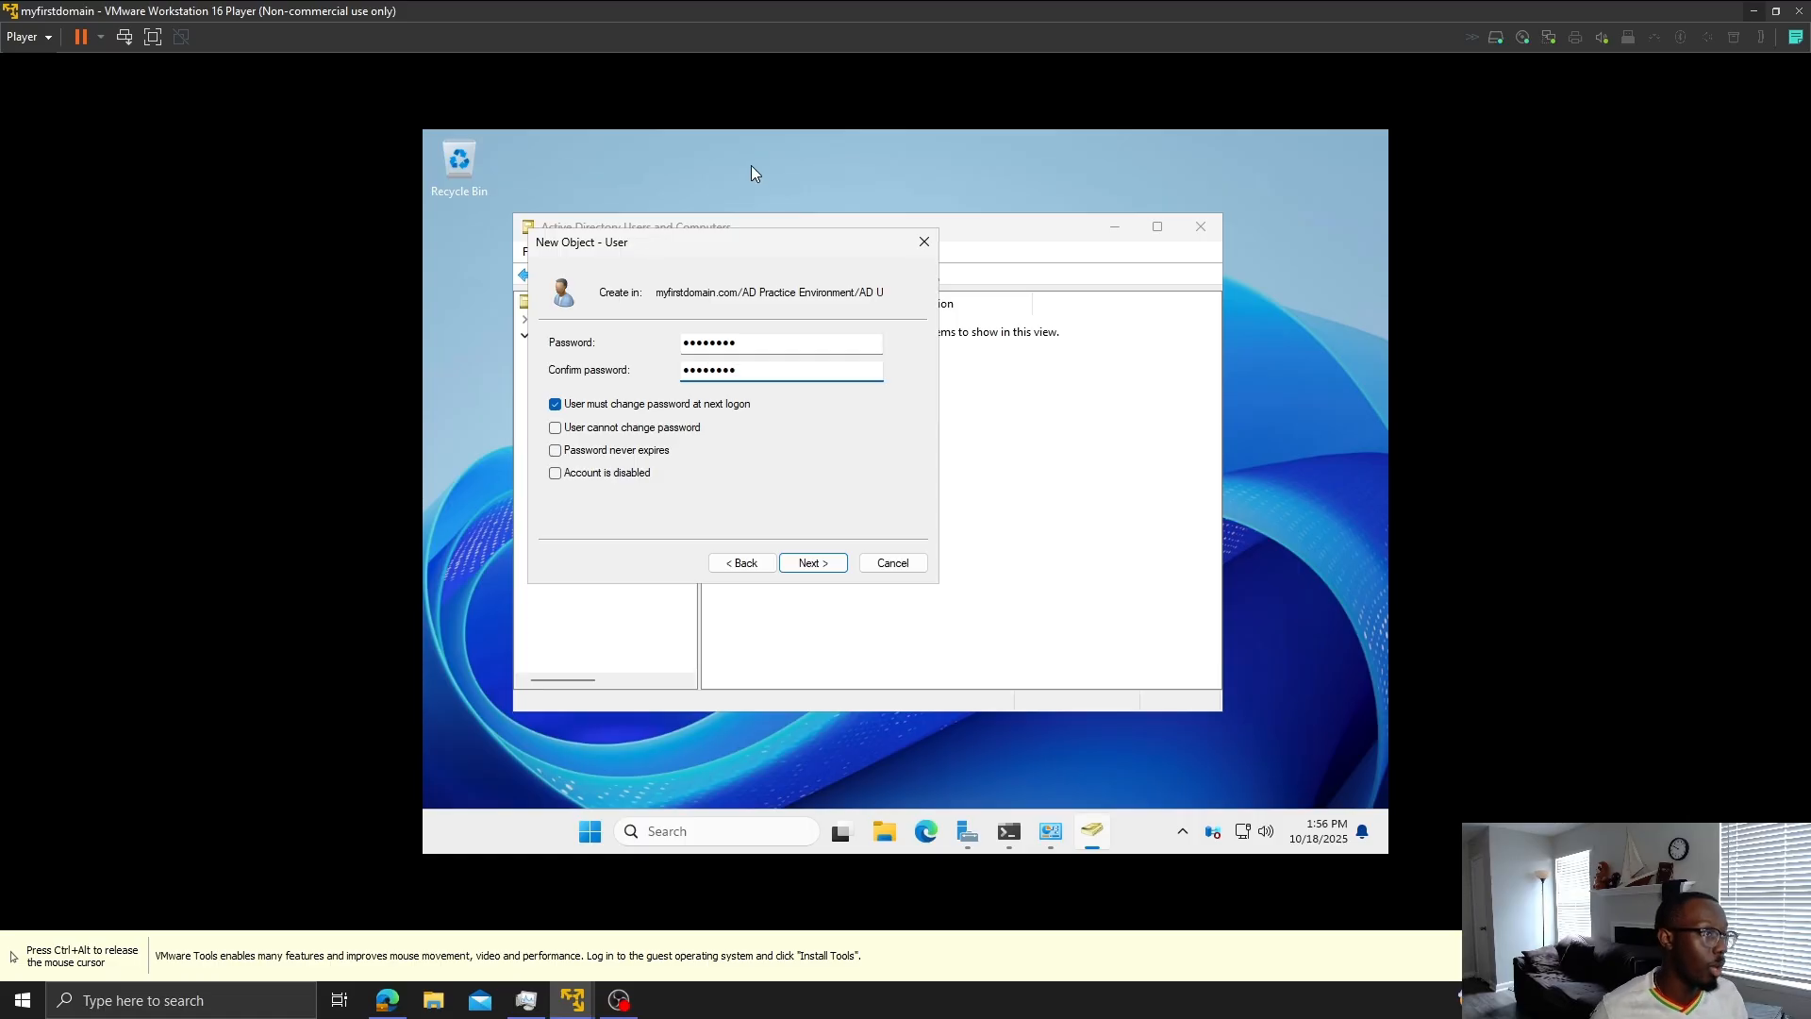
click(555, 404)
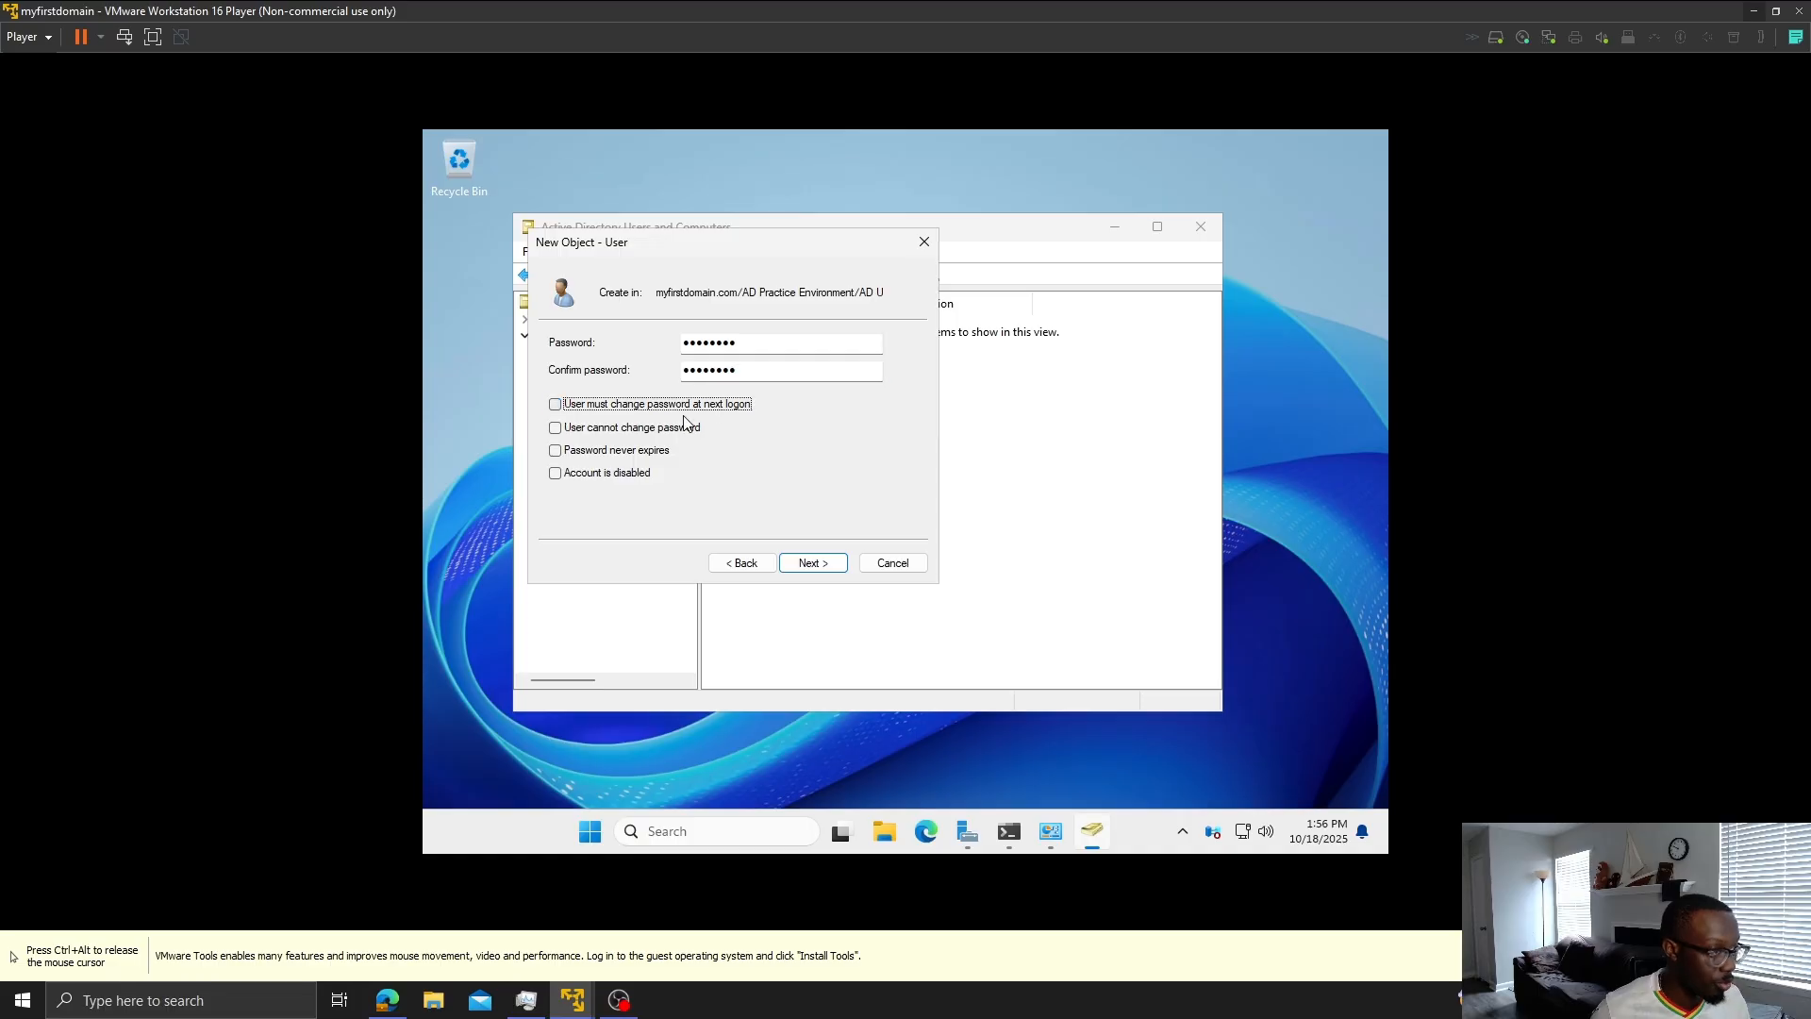
click(798, 564)
click(821, 566)
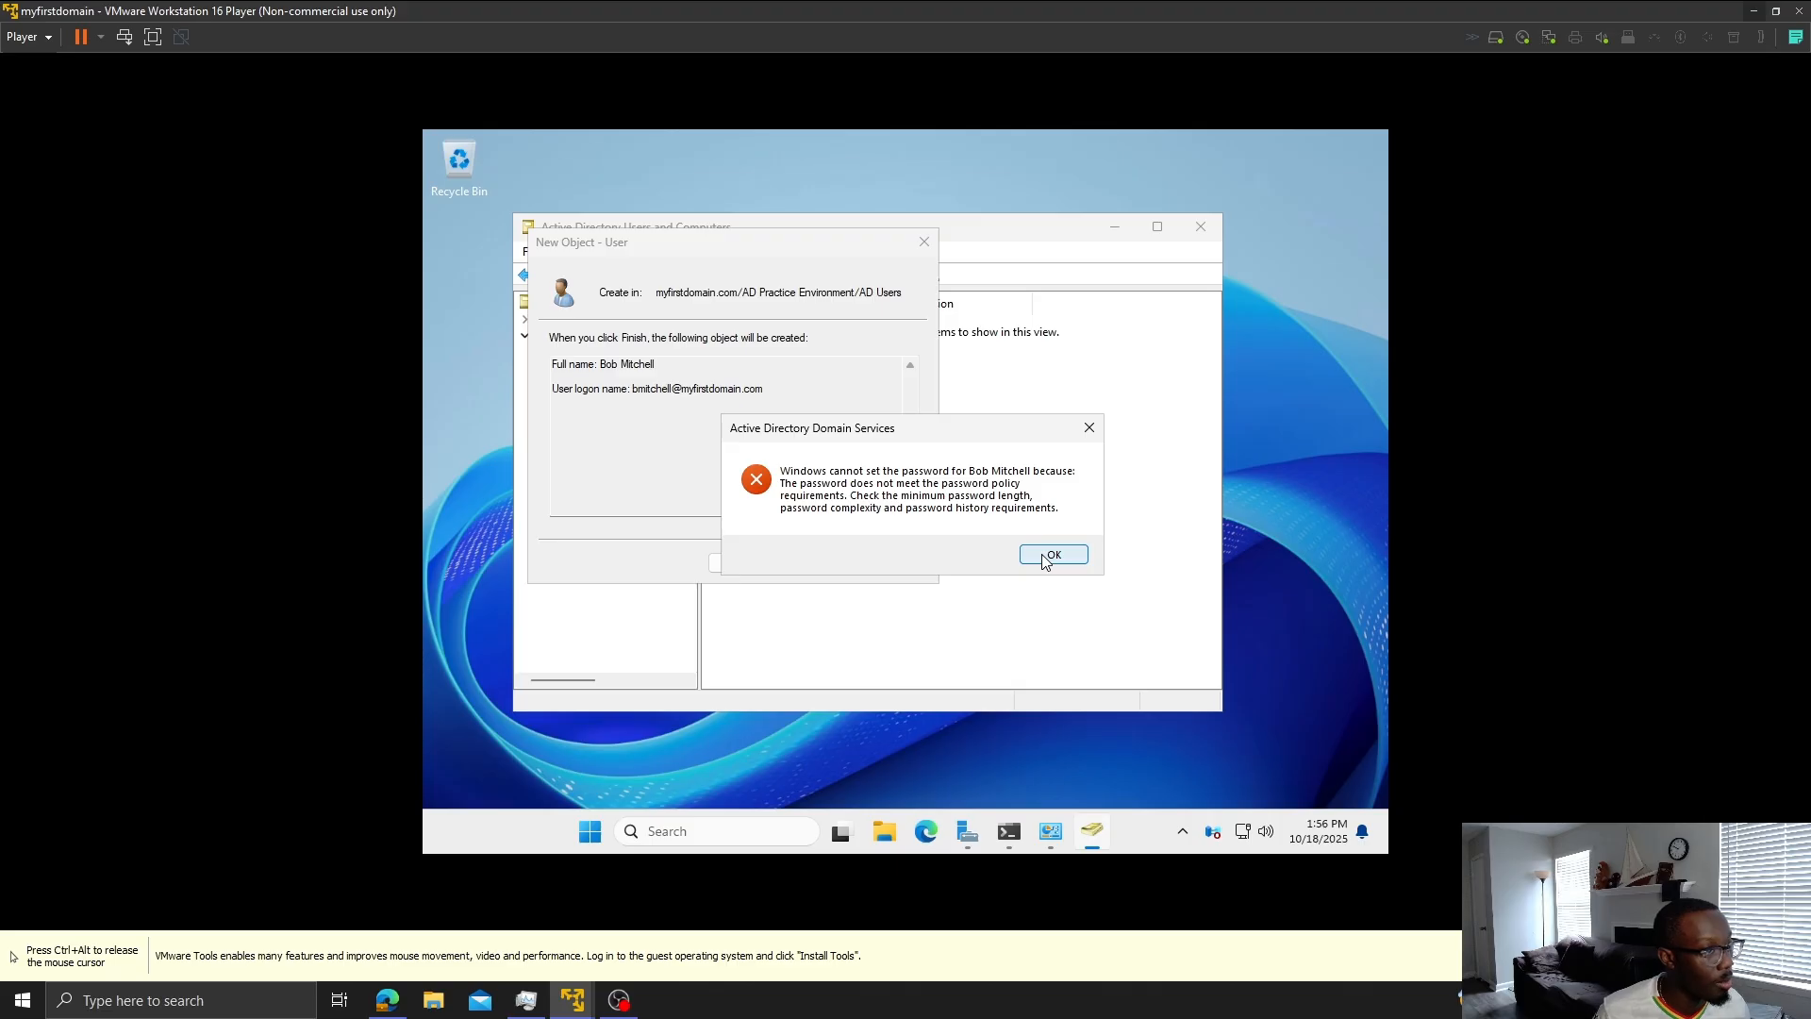
click(1045, 559)
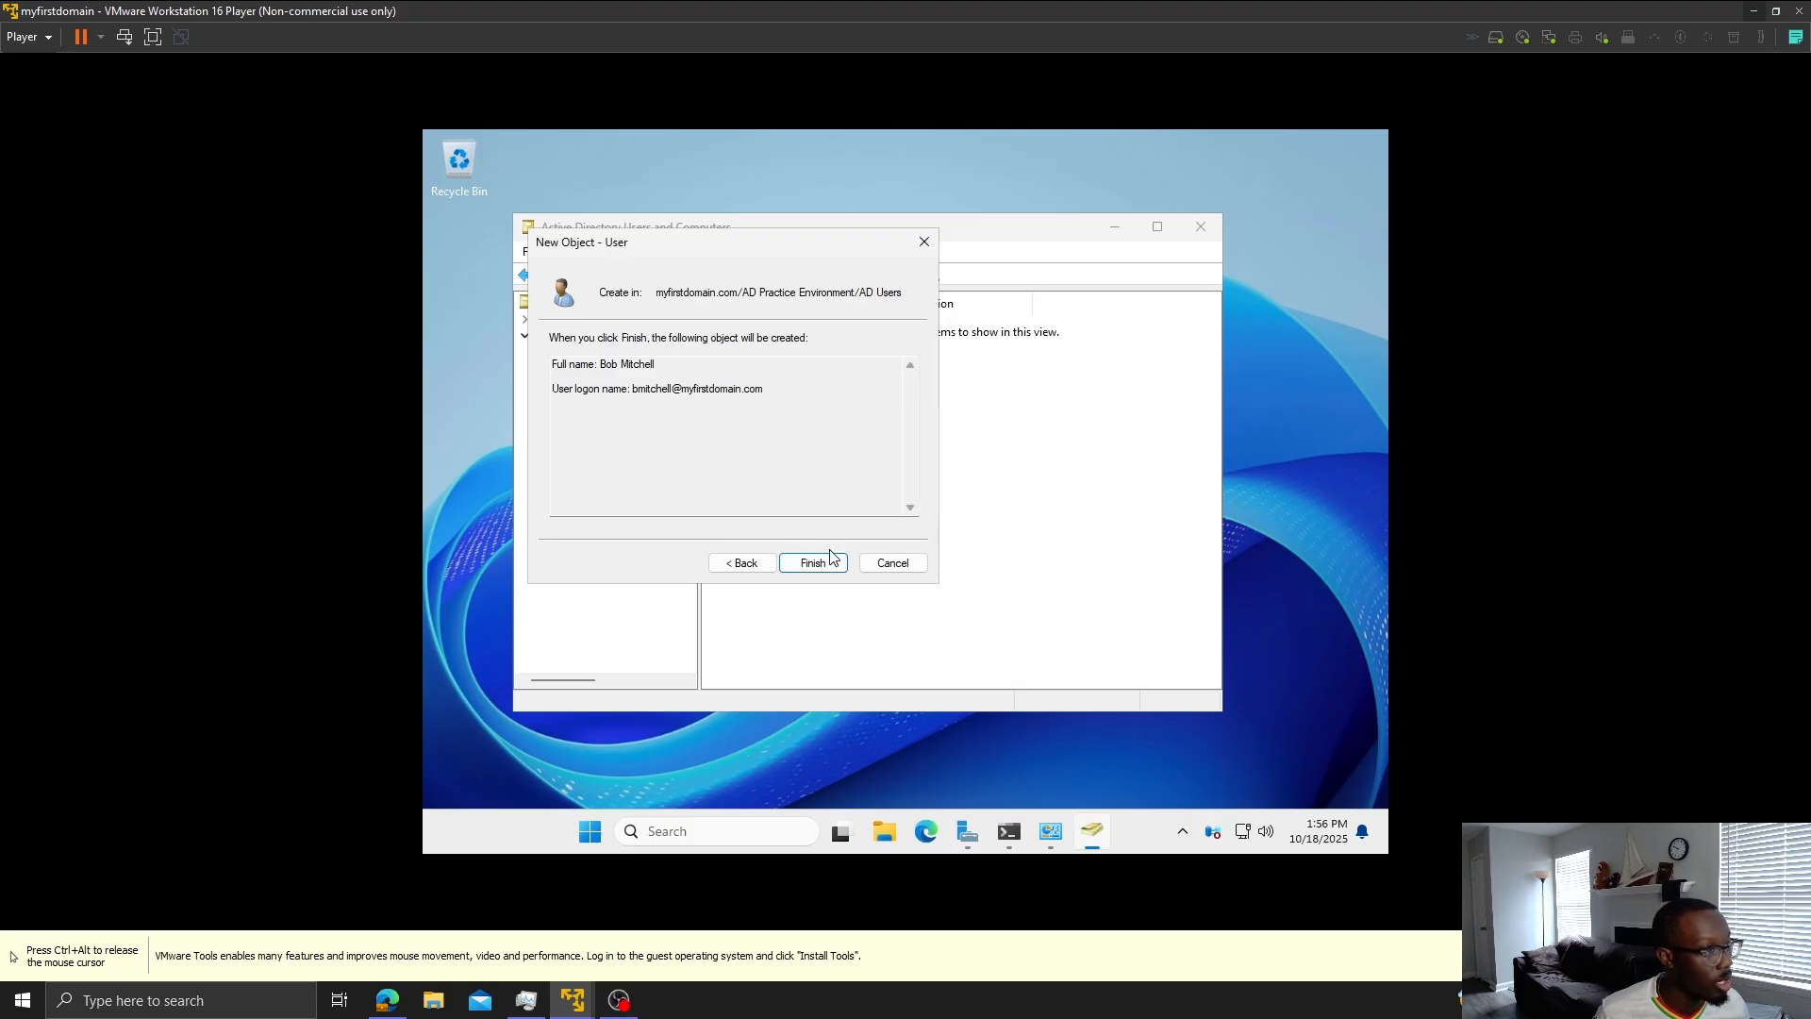
click(767, 570)
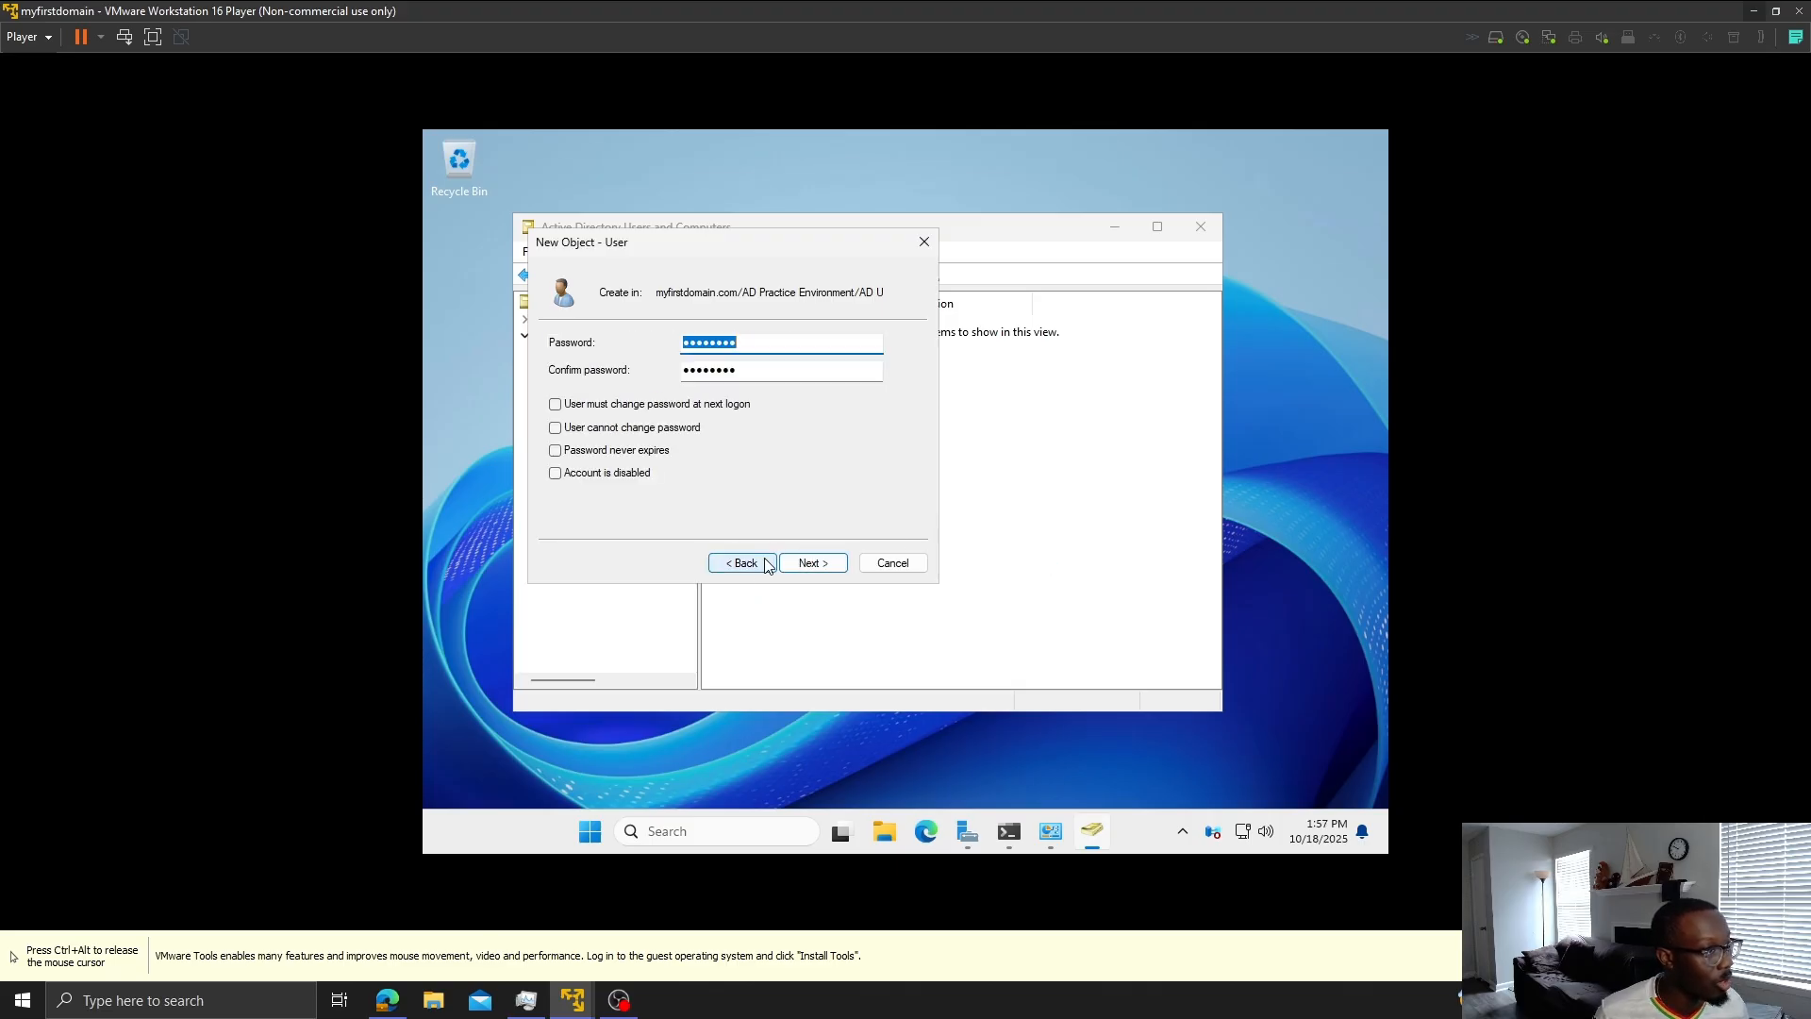
click(765, 347)
double_click(765, 347)
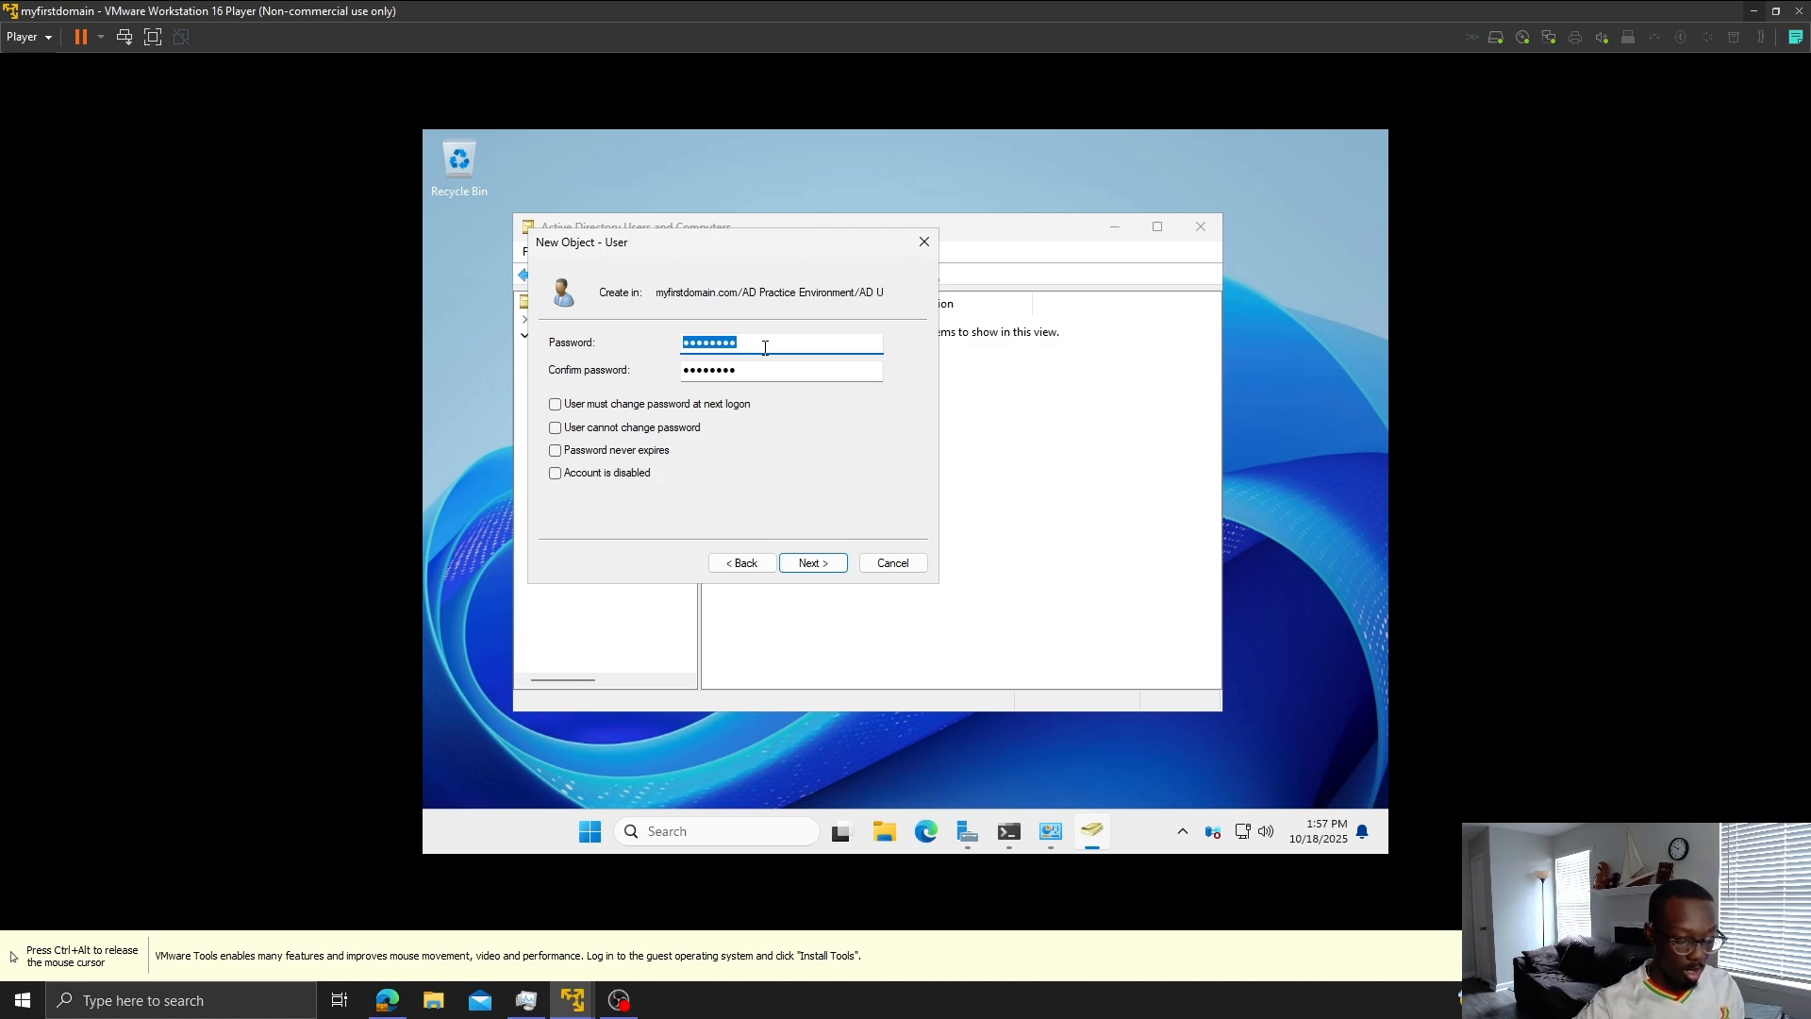
key(Caps_Lock)
text(P)
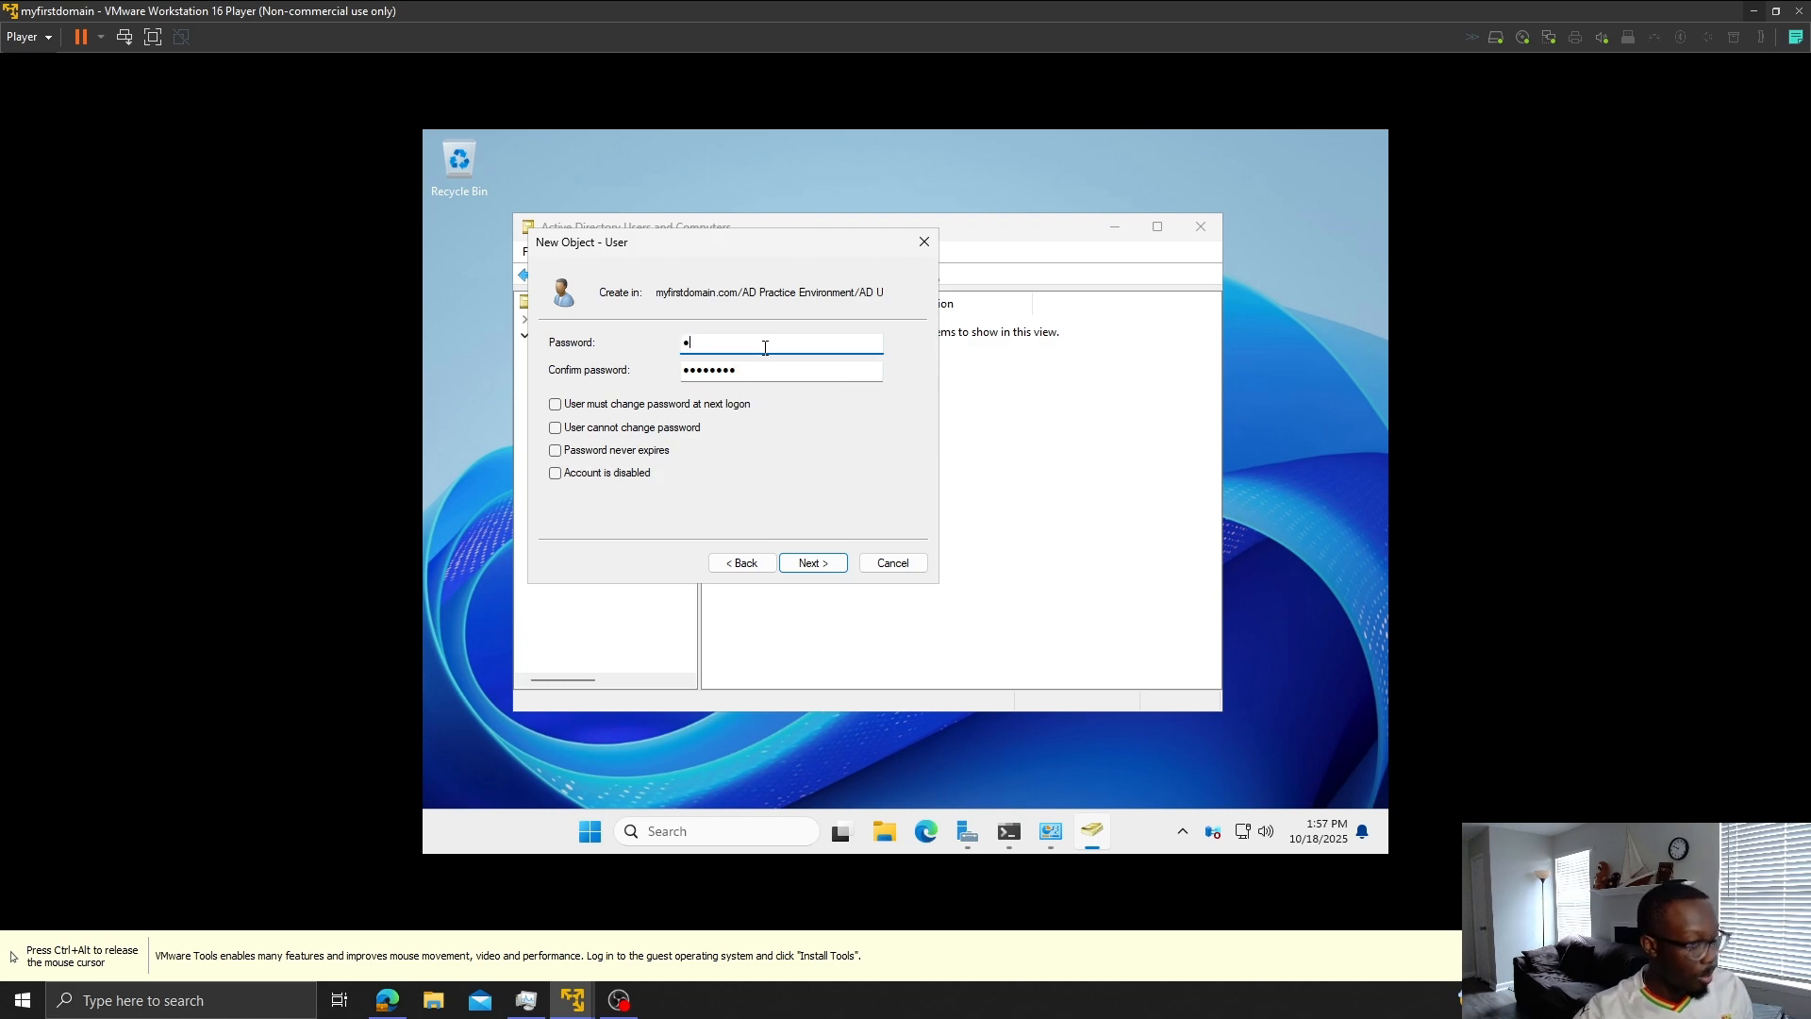
text(@ssw0rd)
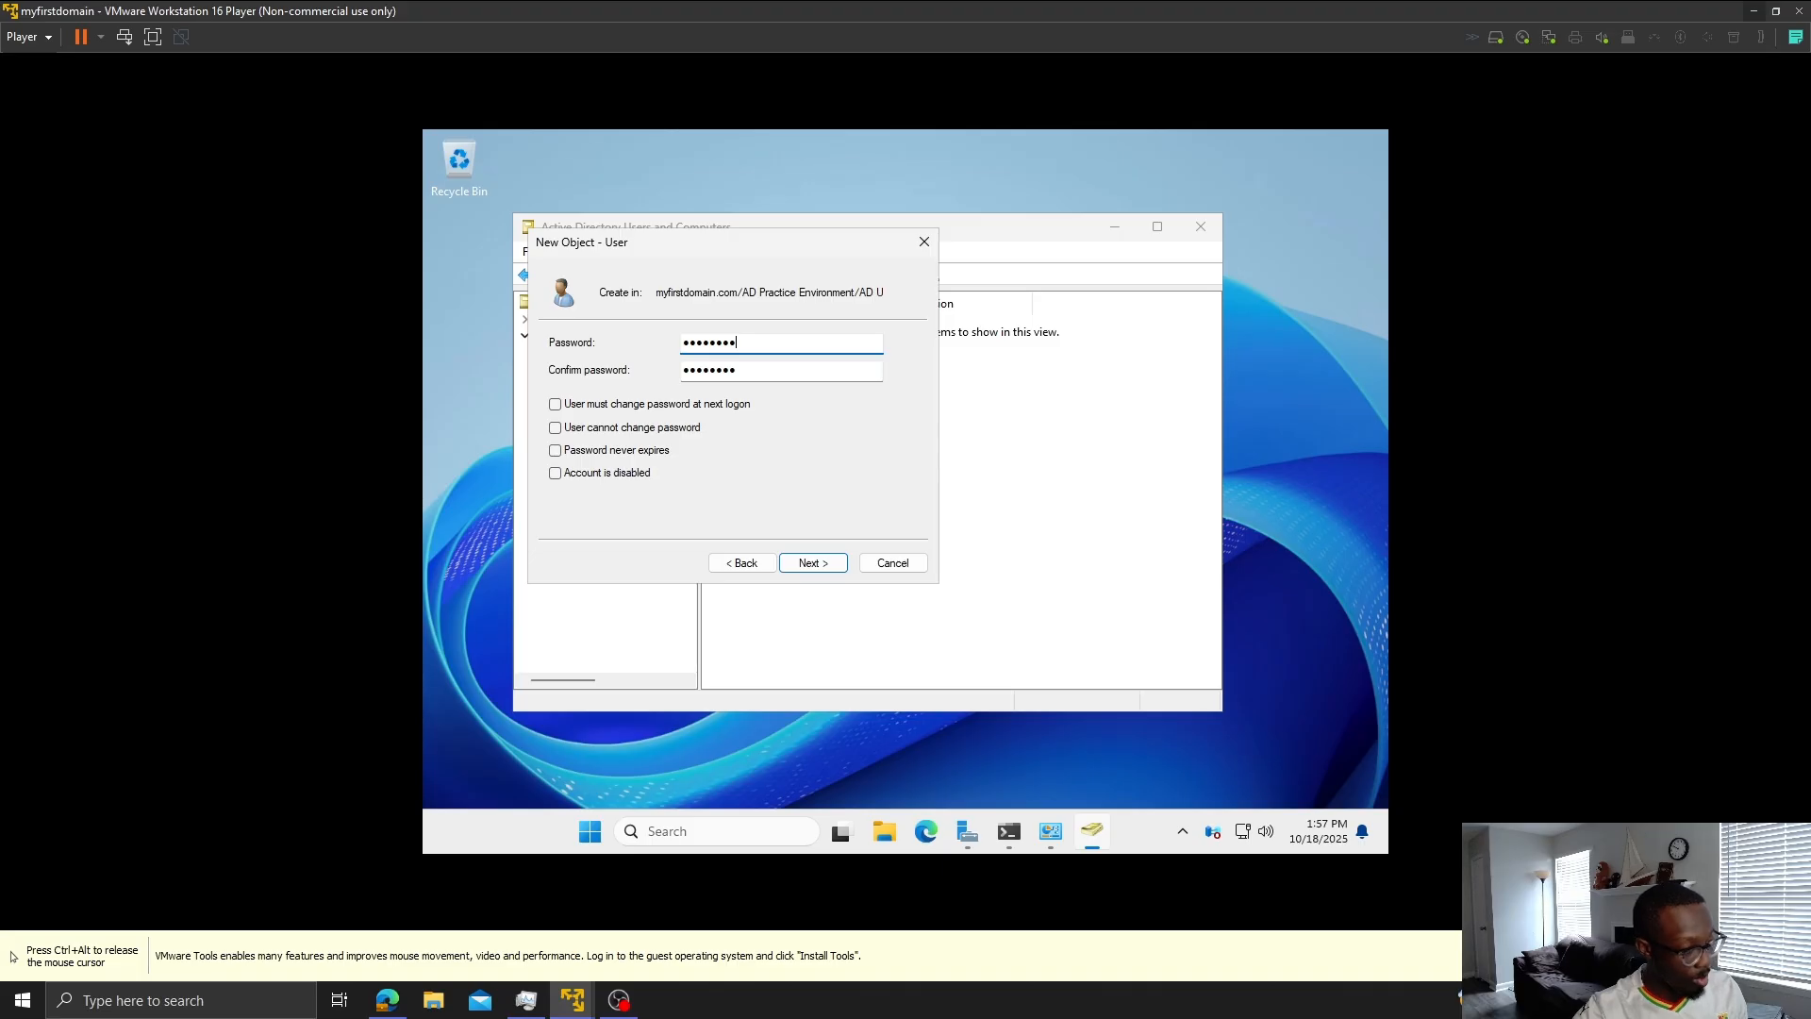
text(123)
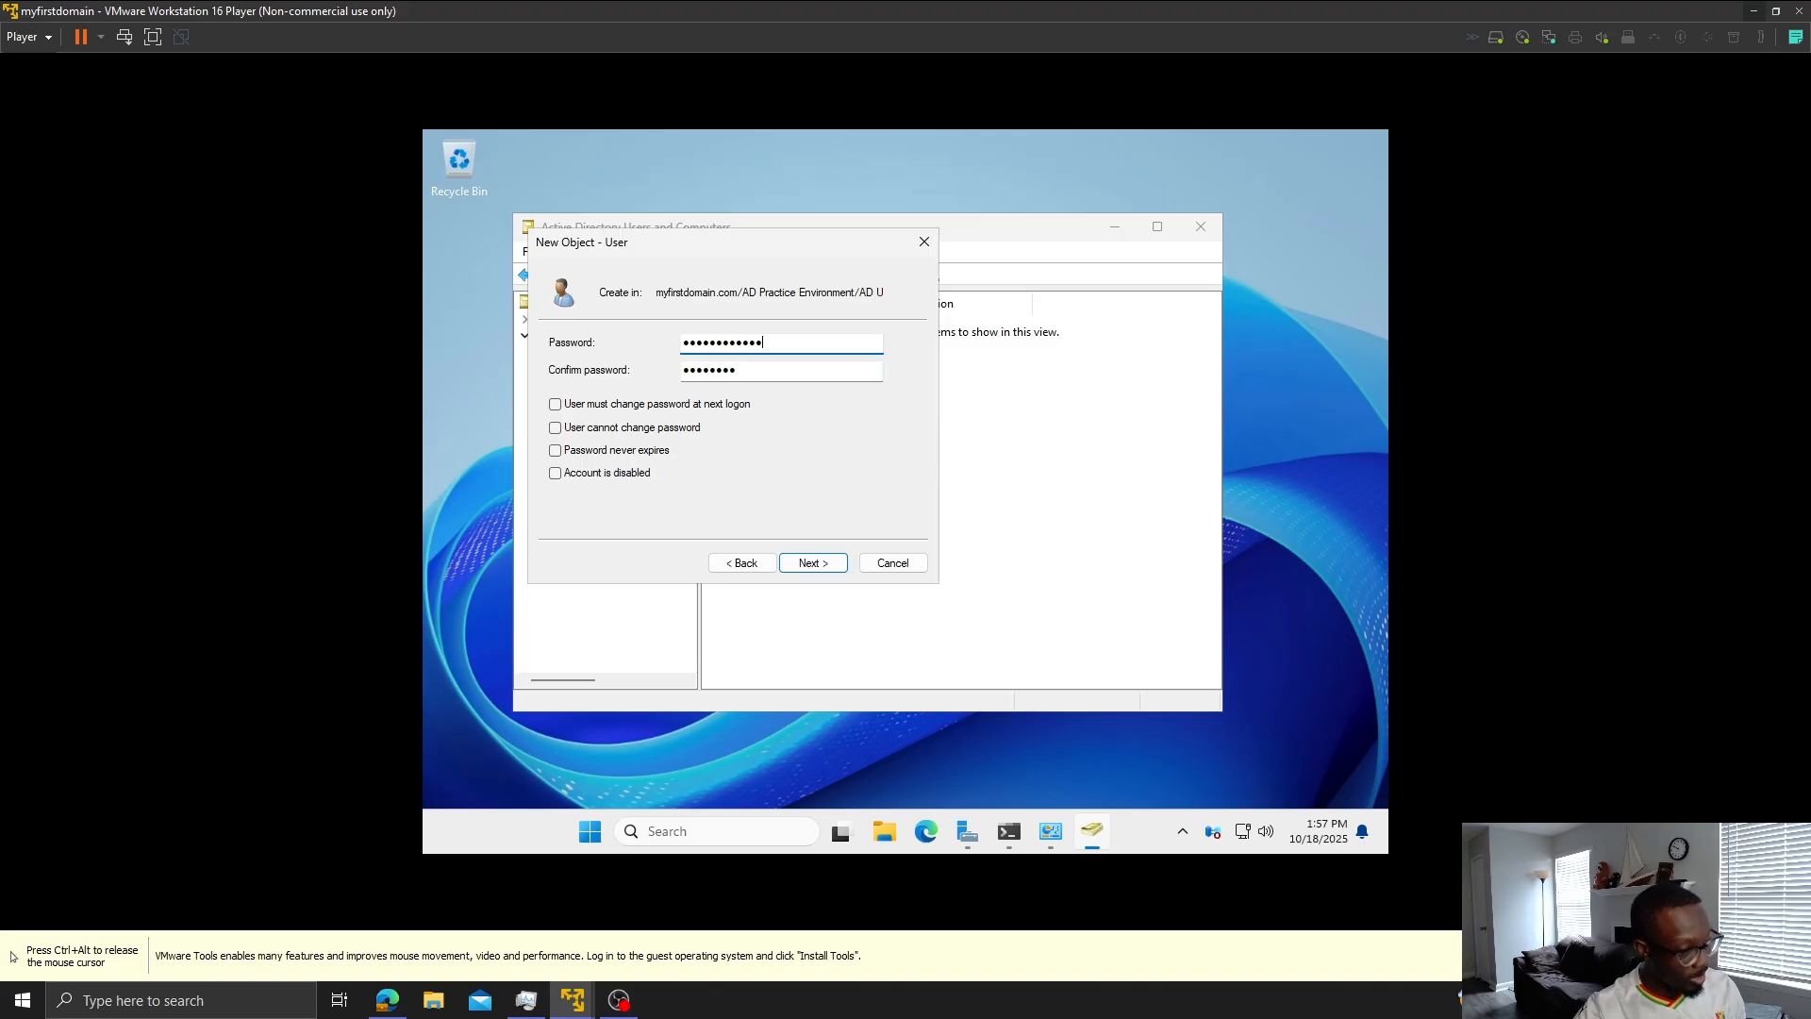
key(Tab)
text(P@ssw0)
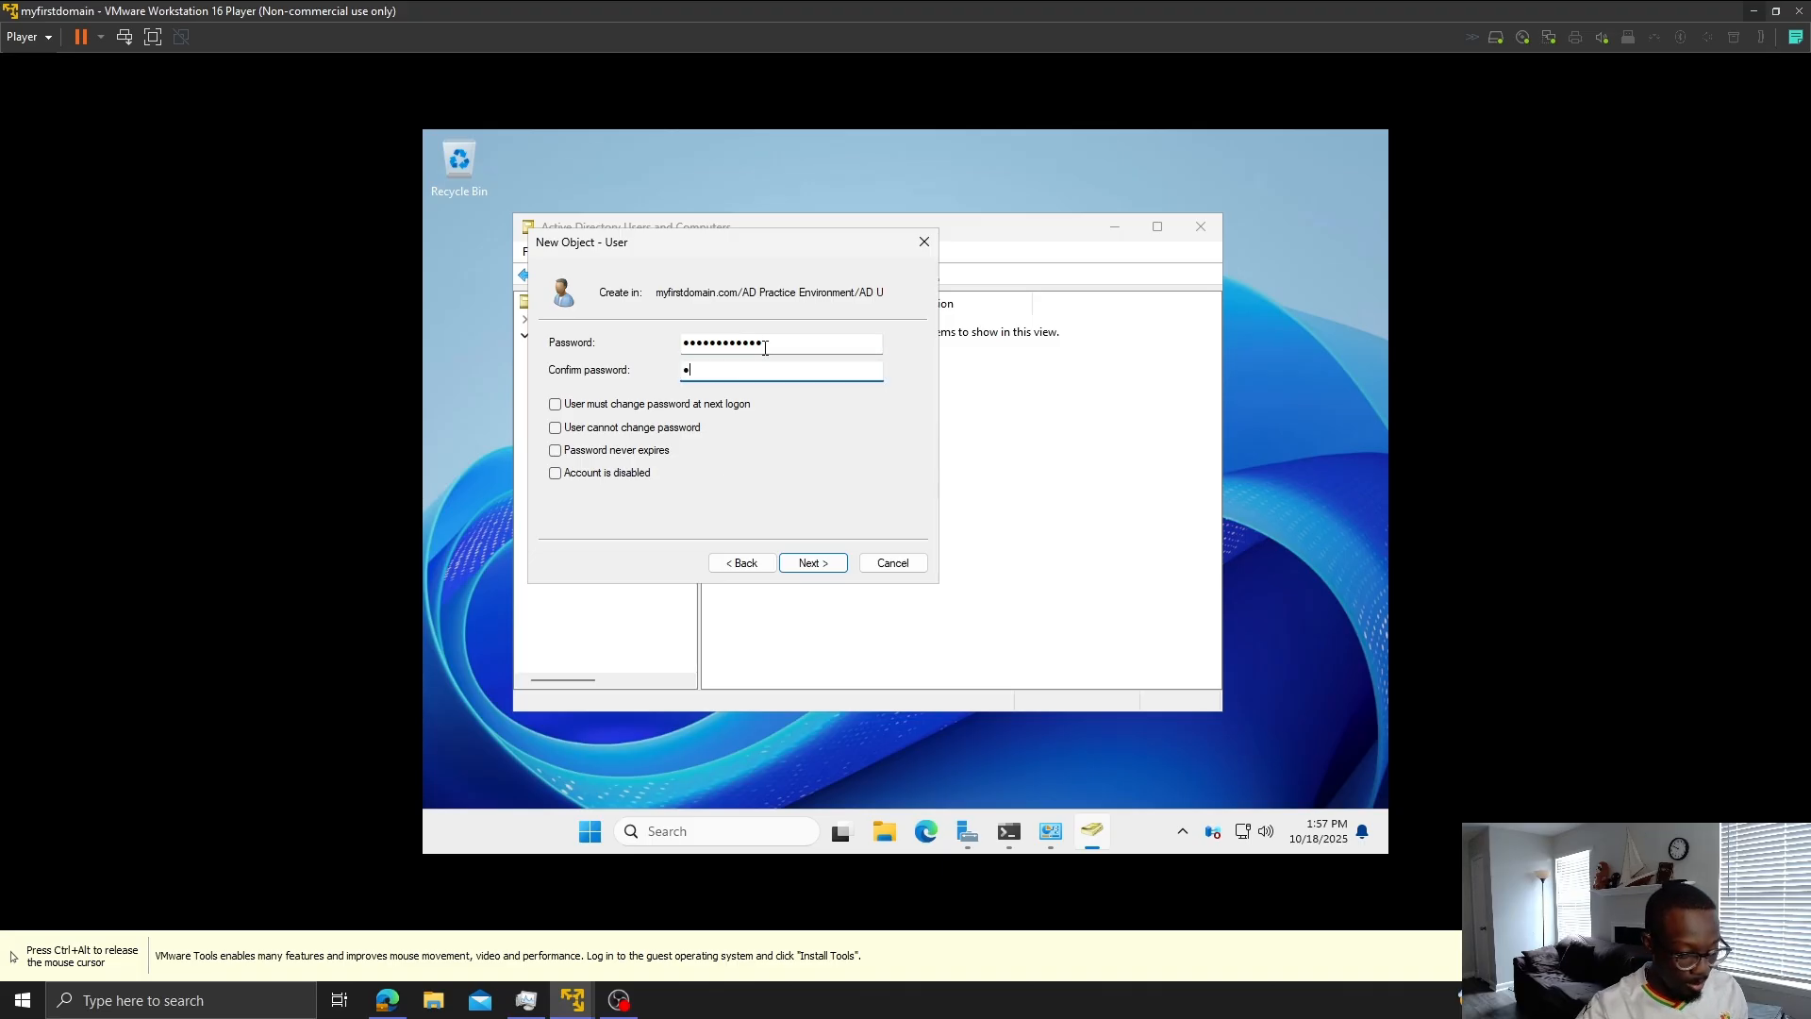
text(rd123)
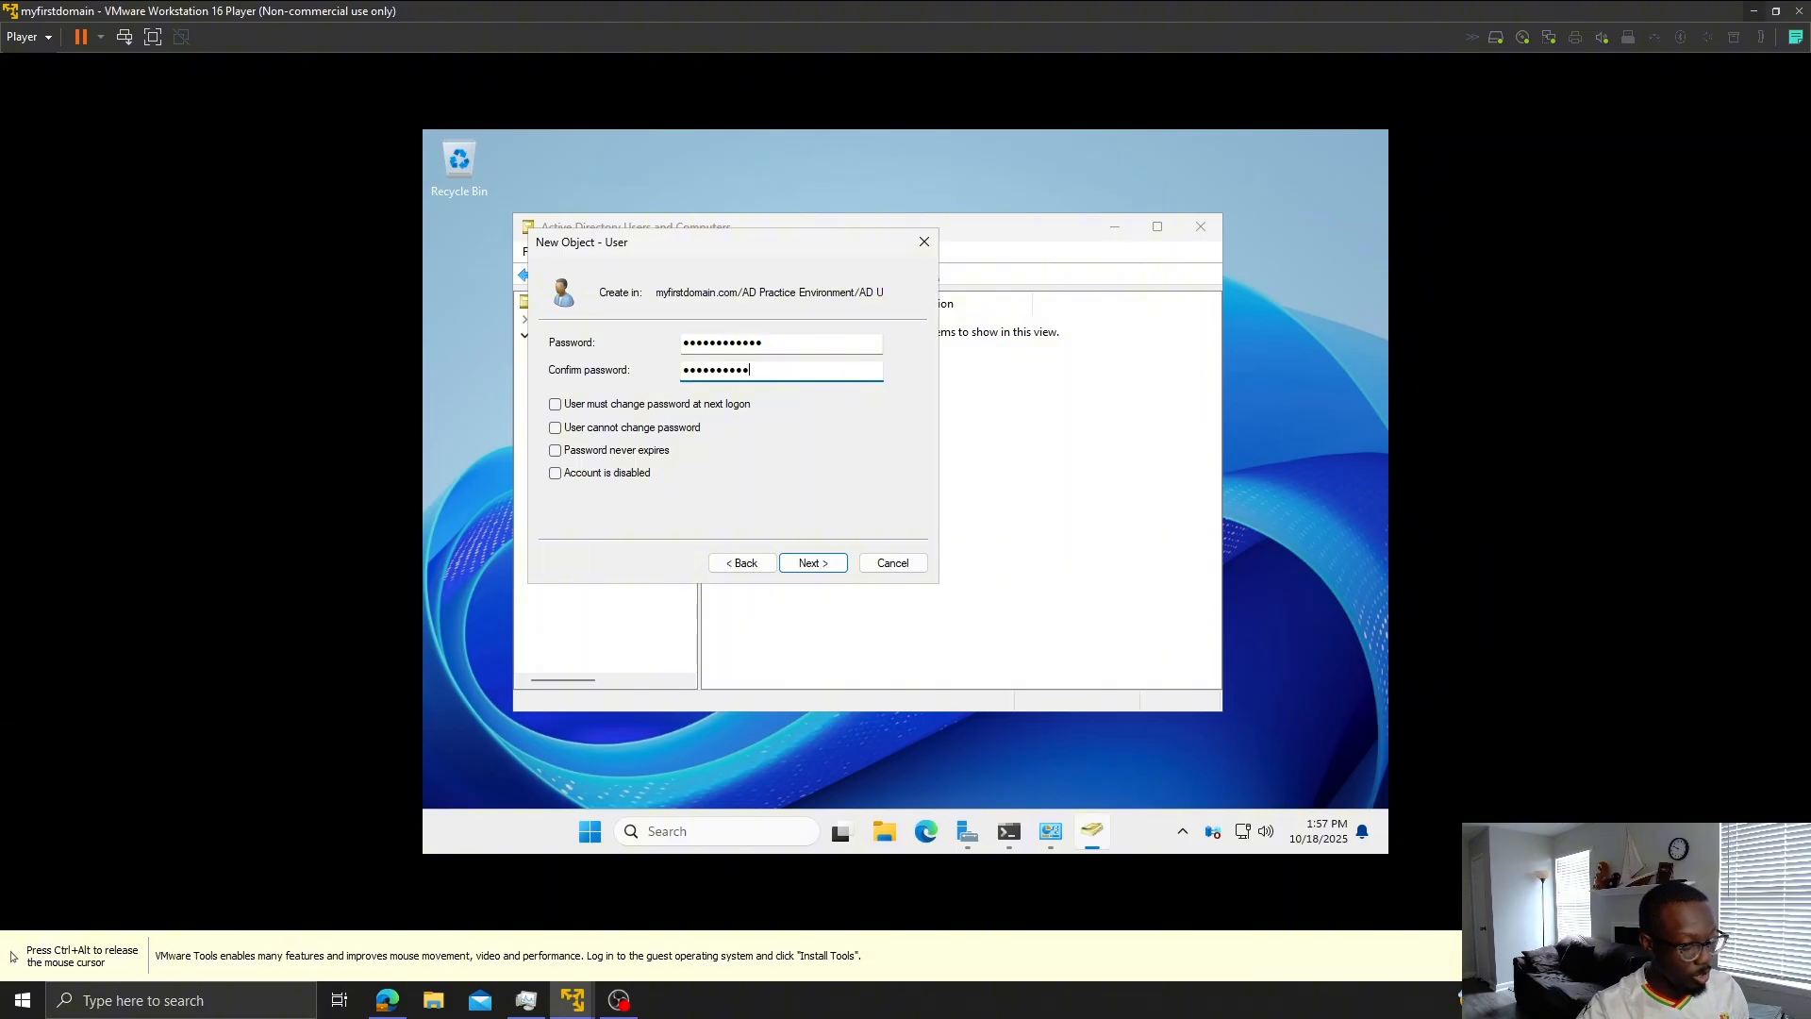
click(842, 563)
click(842, 564)
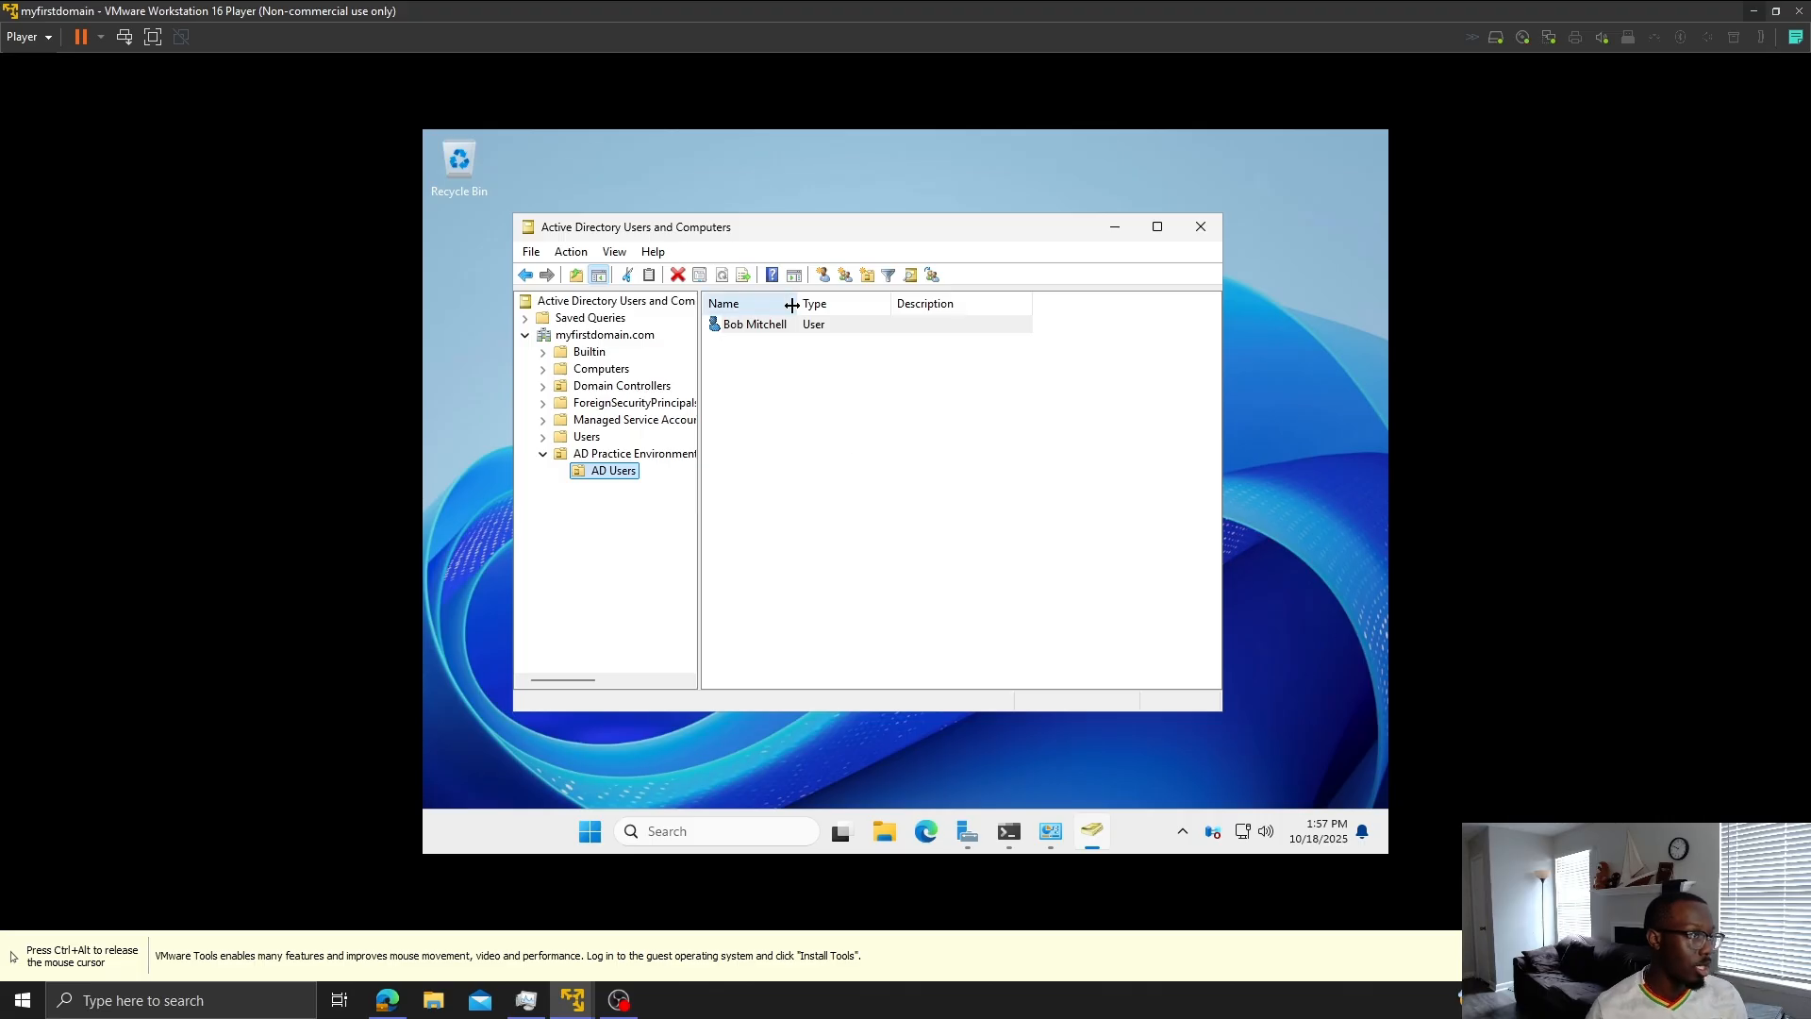
- Show the Computers container, select the joined DESKTOP-PFSA6G9 entry, and release the VM with Ctrl+Alt
click(592, 373)
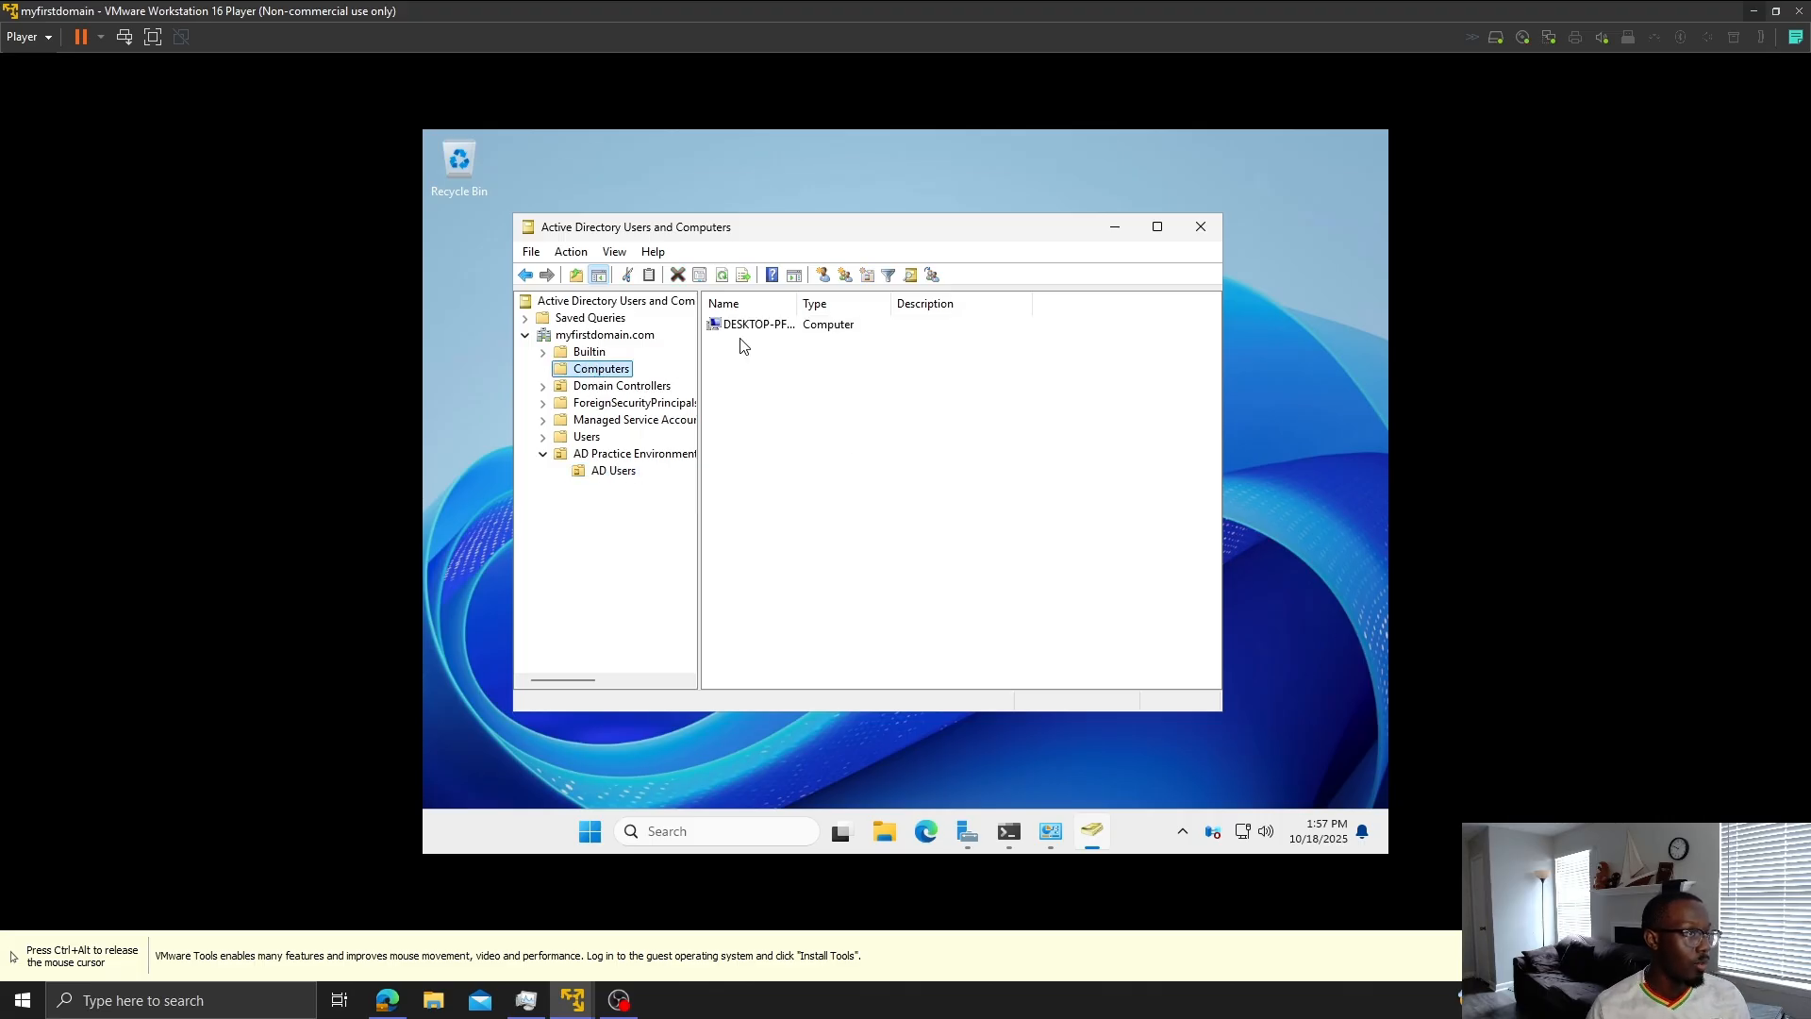
click(781, 327)
key(ctrl+alt)
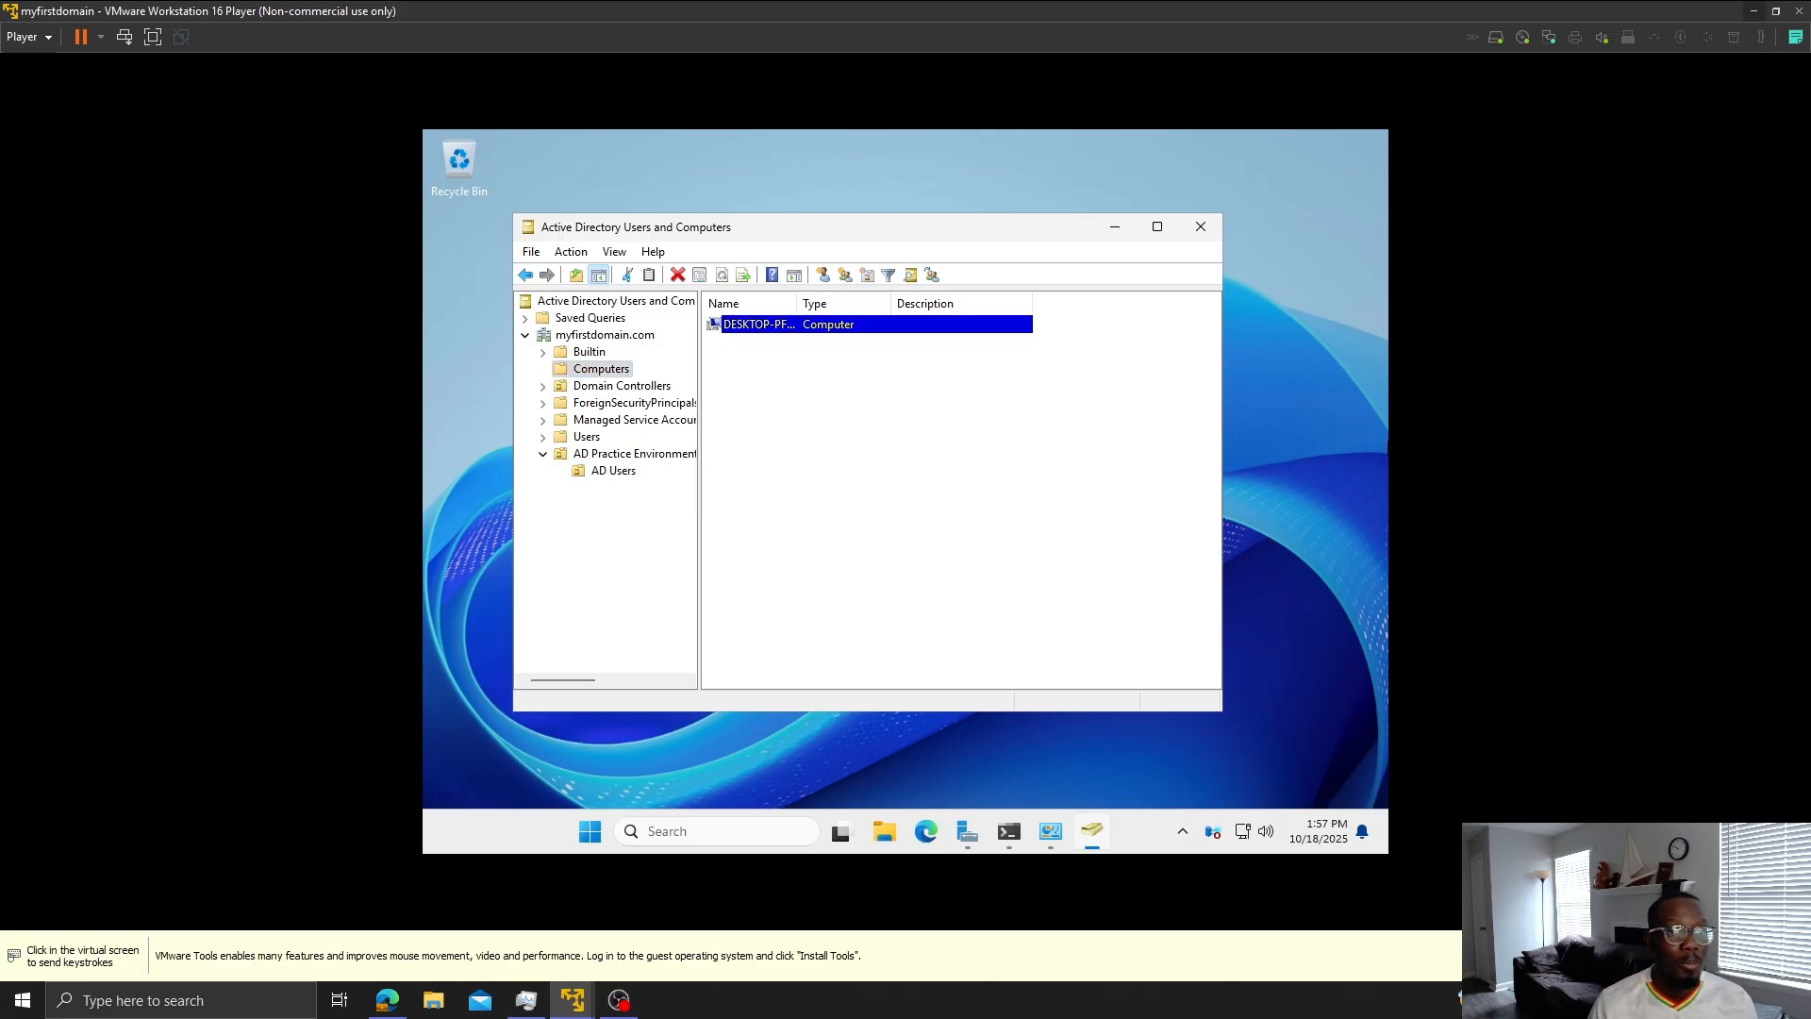